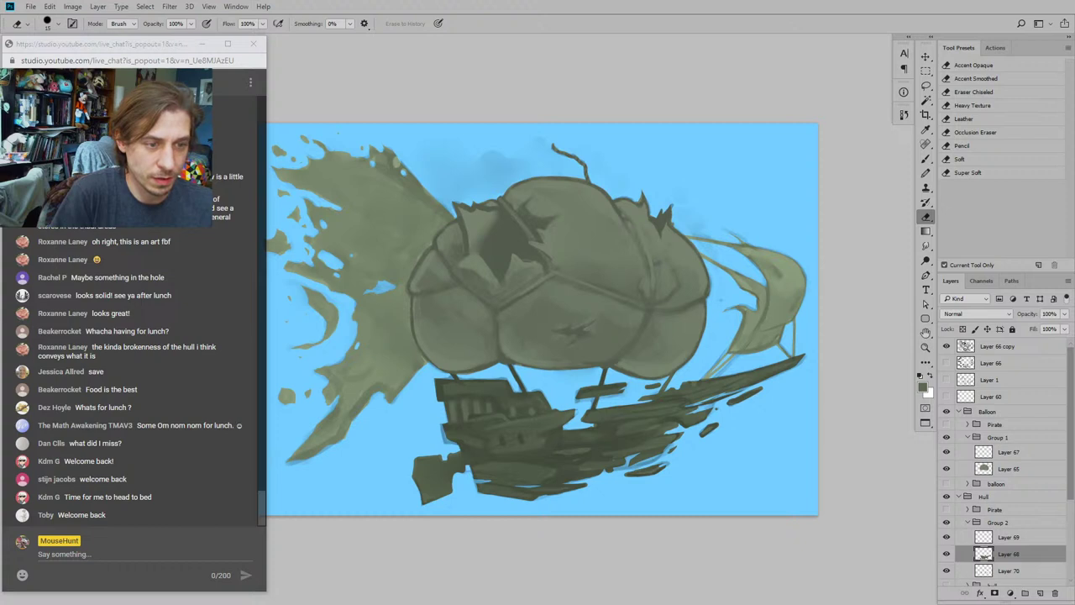
{"action": "left_click", "coordinate": [158, 559]}
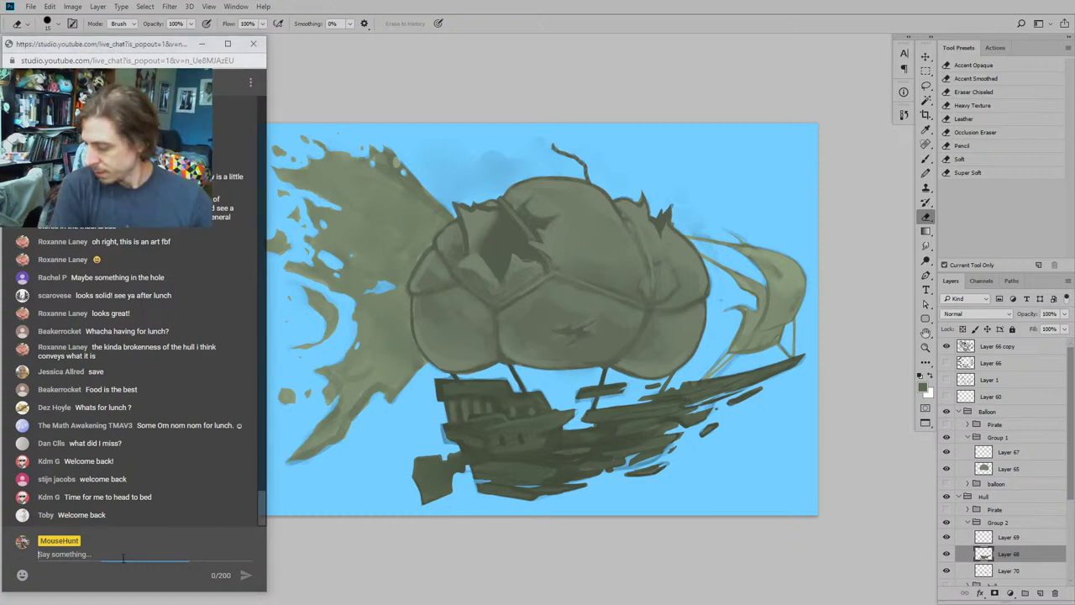
{"action": "type", "text": "https://htgb.co/3ktvz2F"}
{"action": "key", "text": "Return"}
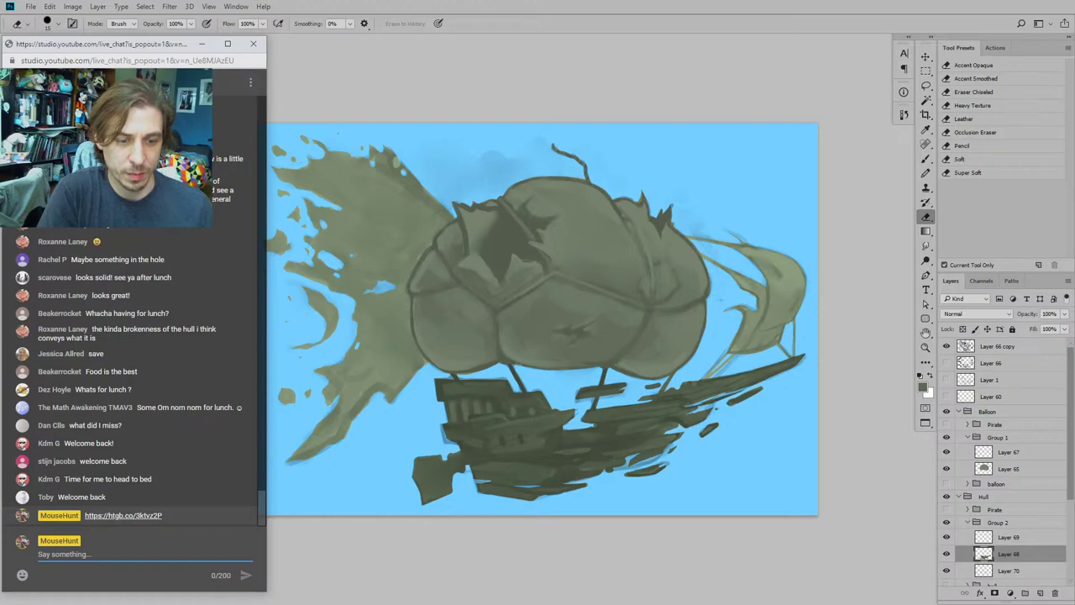
{"action": "key", "text": "alt+Tab"}
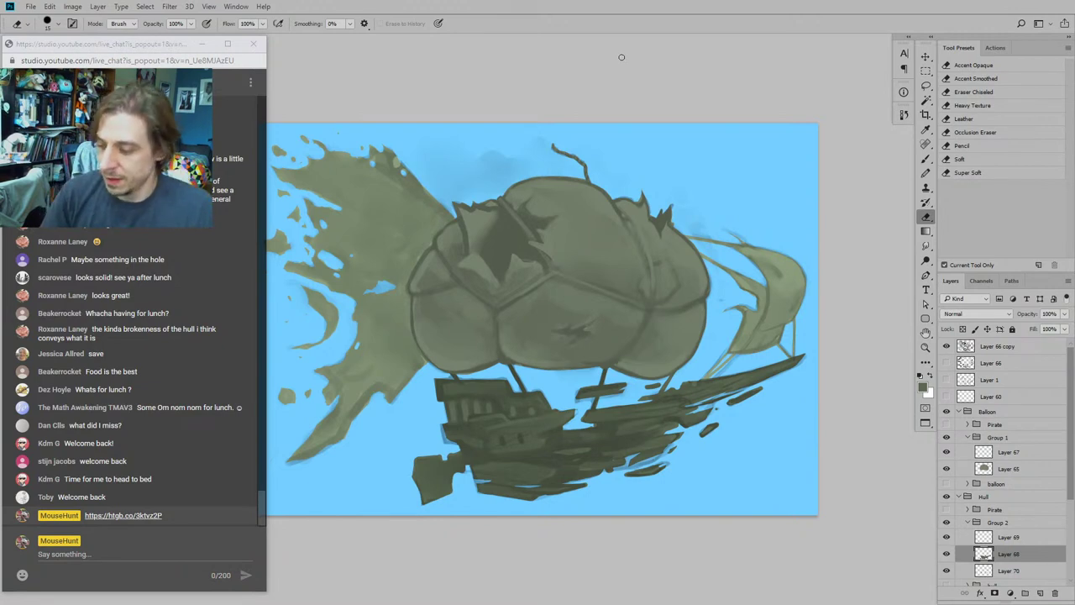
Step: Inspect the broken hull silhouette by toggling the visibility of Layer 68 in the Hull group
{"action": "left_click", "coordinate": [925, 55]}
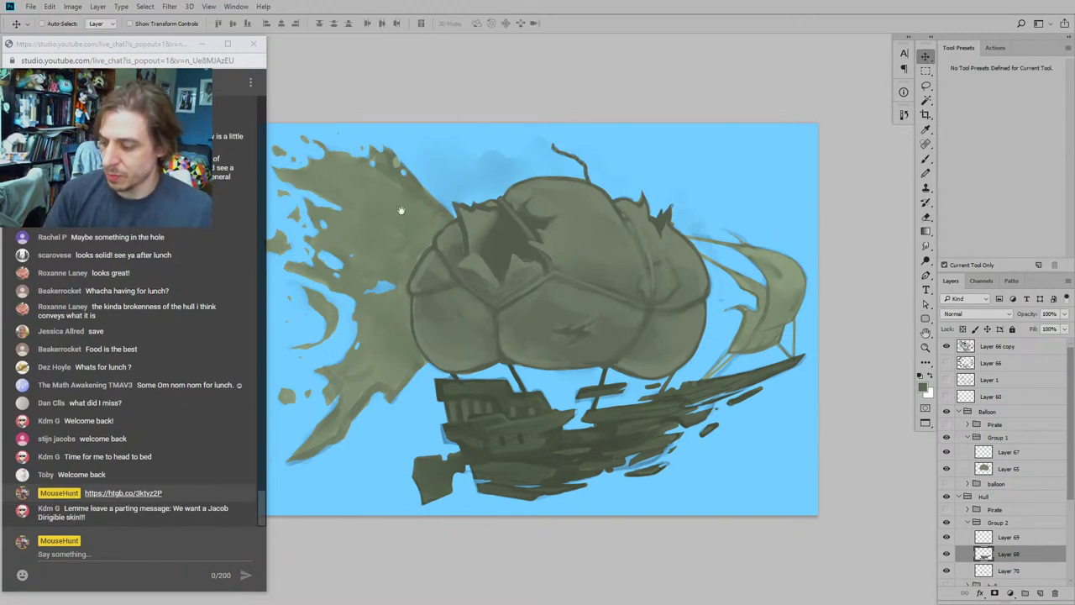
{"action": "left_click_drag", "start_coordinate": [400, 210], "coordinate": [447, 163]}
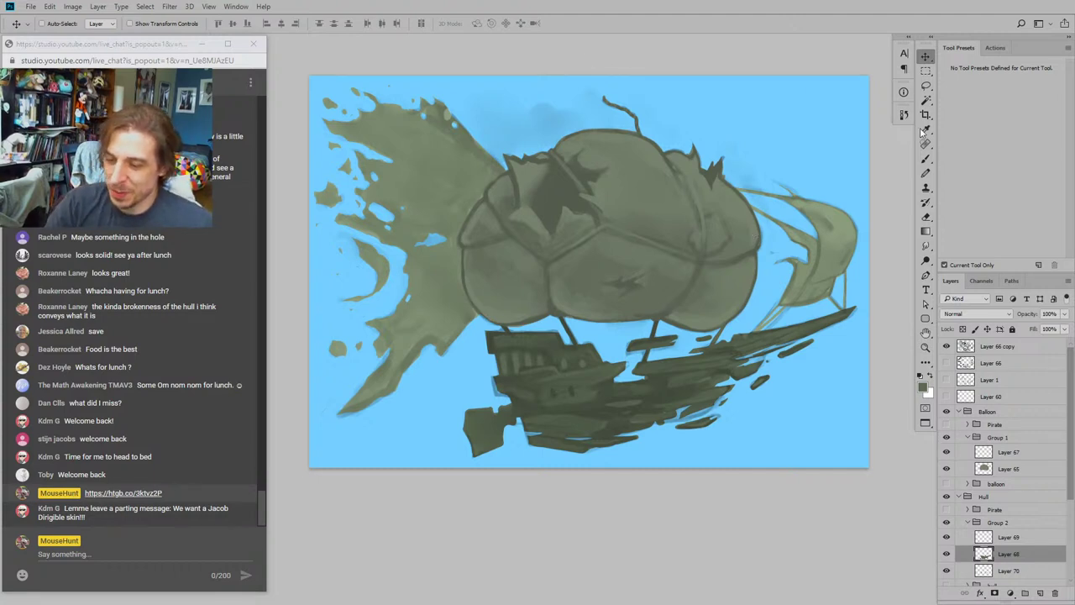
{"action": "left_click", "coordinate": [926, 159]}
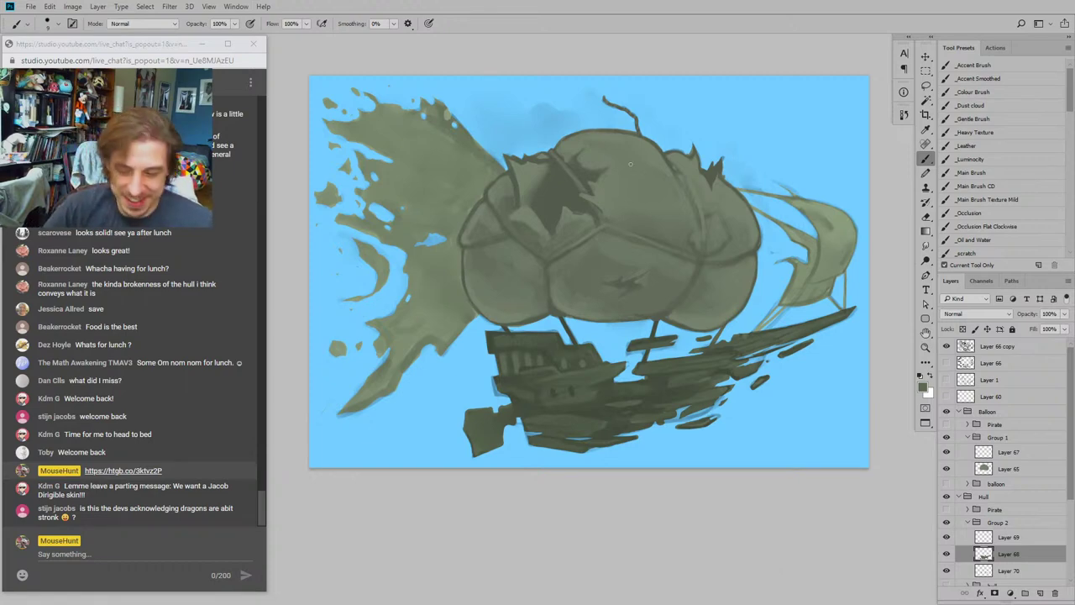
{"action": "left_click_drag", "start_coordinate": [461, 249], "coordinate": [453, 282]}
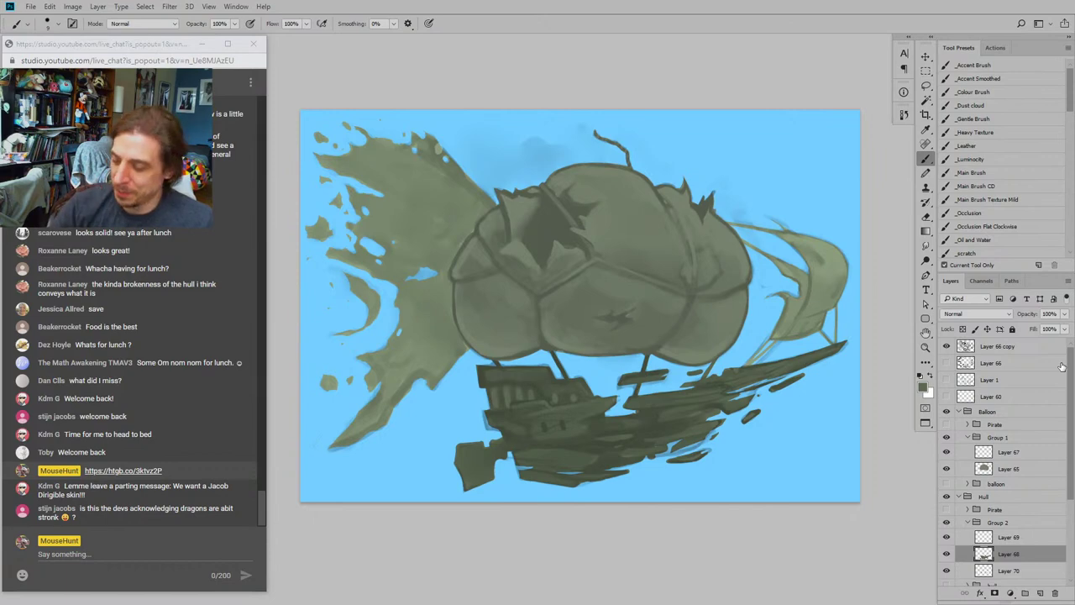
{"action": "left_click_drag", "start_coordinate": [343, 266], "coordinate": [345, 254]}
{"action": "left_click", "coordinate": [944, 554]}
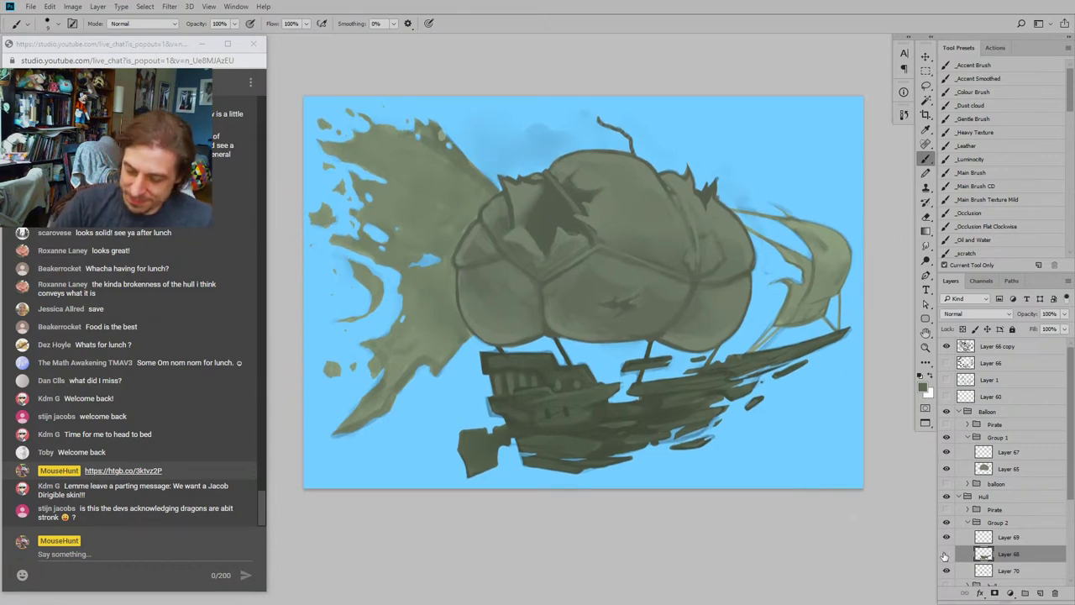
{"action": "left_click", "coordinate": [944, 556]}
{"action": "left_click", "coordinate": [946, 555]}
{"action": "left_click", "coordinate": [945, 556]}
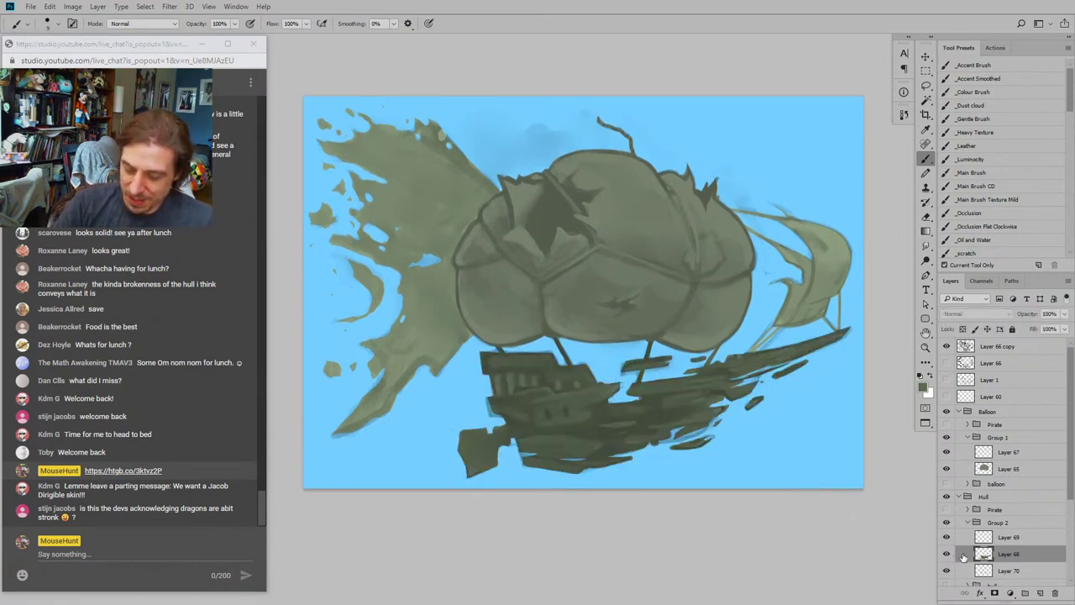
Step: Hide the shaded drawing on Layer 66 copy and flip the whole canvas horizontally
{"action": "mouse_move", "coordinate": [548, 228]}
{"action": "left_mouse_down"}
{"action": "mouse_move", "coordinate": [474, 220]}
{"action": "mouse_move", "coordinate": [586, 208]}
{"action": "left_mouse_up"}
{"action": "left_click", "coordinate": [962, 173]}
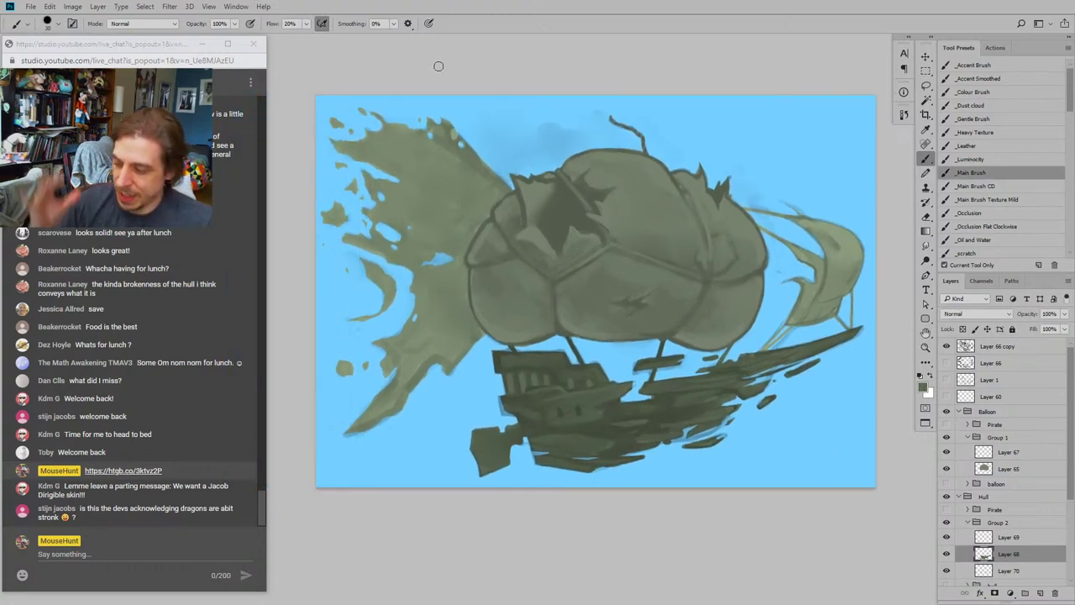
{"action": "left_click", "coordinate": [947, 346]}
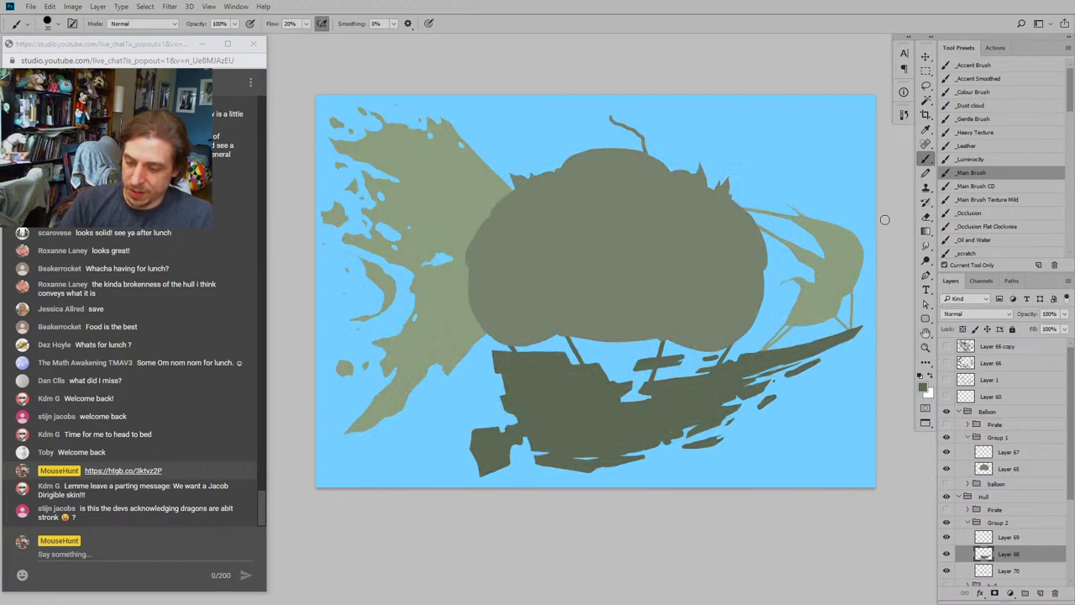
{"action": "left_click", "coordinate": [73, 7]}
{"action": "mouse_move", "coordinate": [126, 108]}
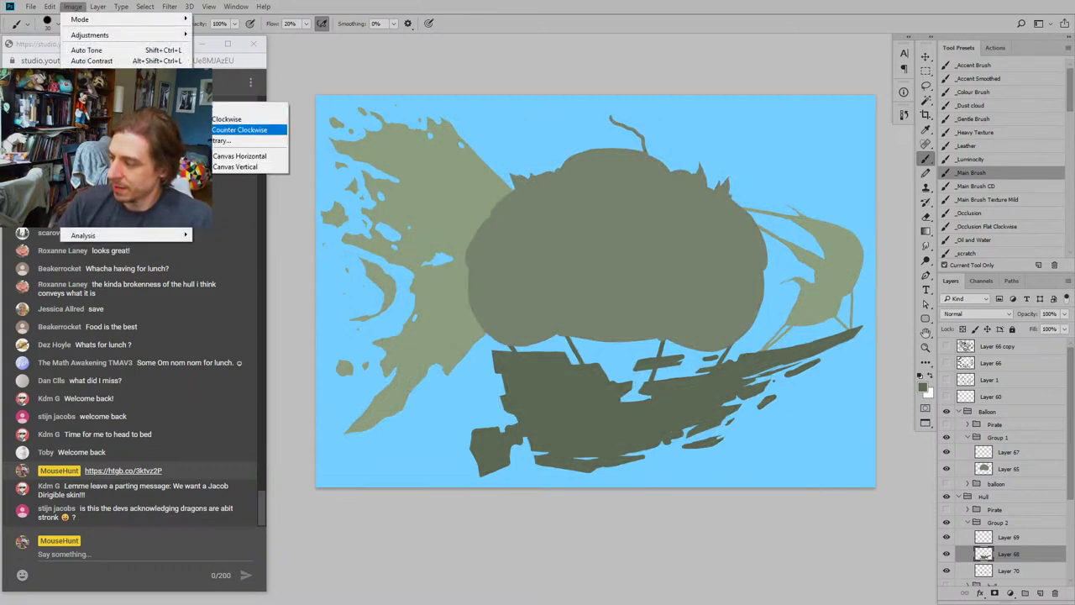
{"action": "left_click", "coordinate": [243, 155]}
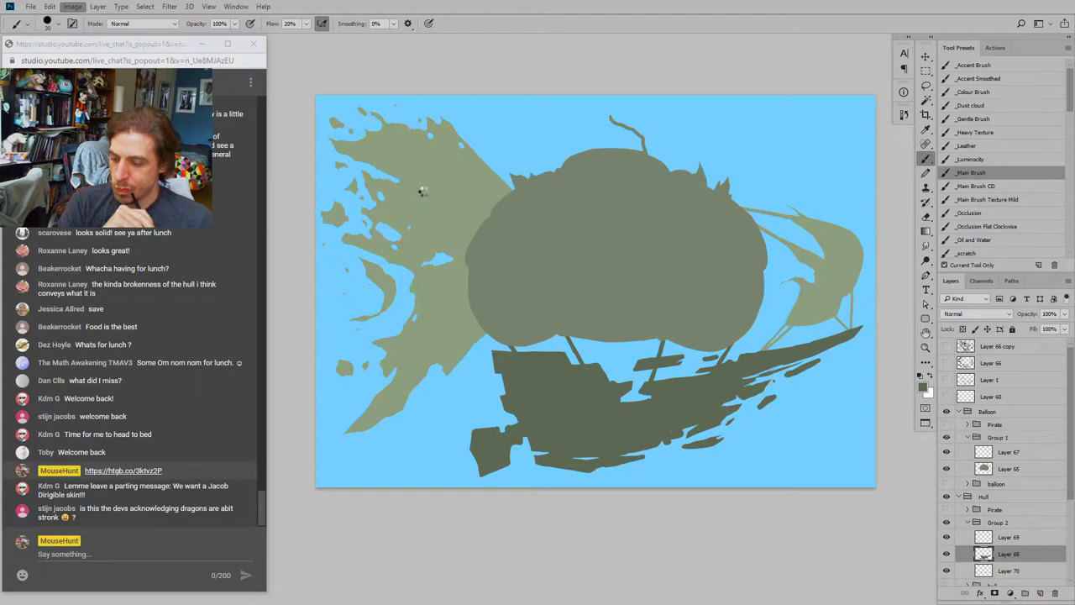
{"action": "key", "text": "h"}
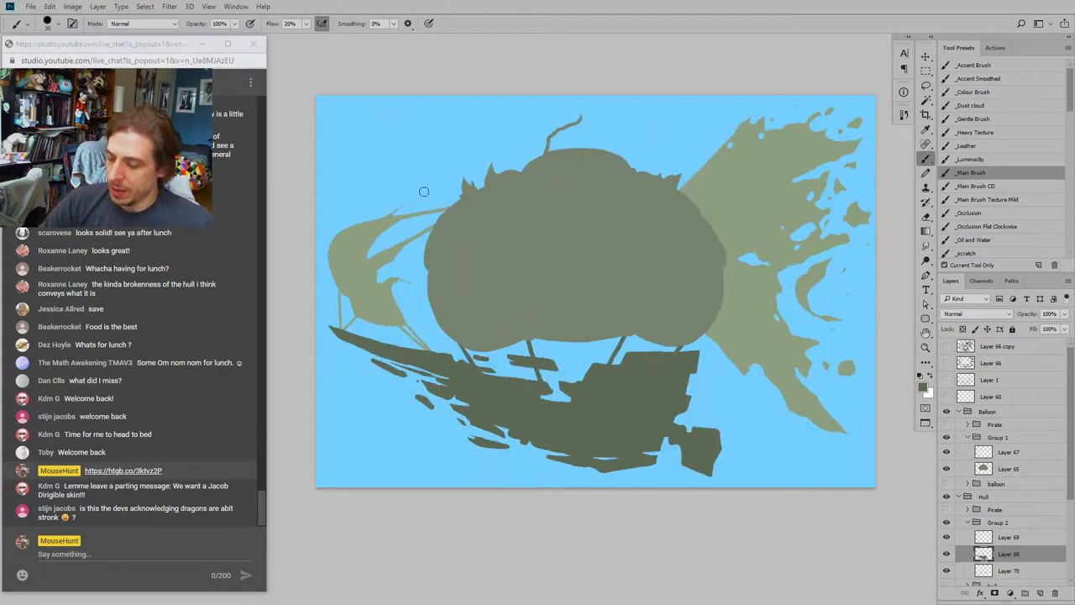
Step: Sample the sails' light green and select the _Accent Brush preset for painting on Layer 72 in the Sails group
{"action": "left_click", "coordinate": [925, 56]}
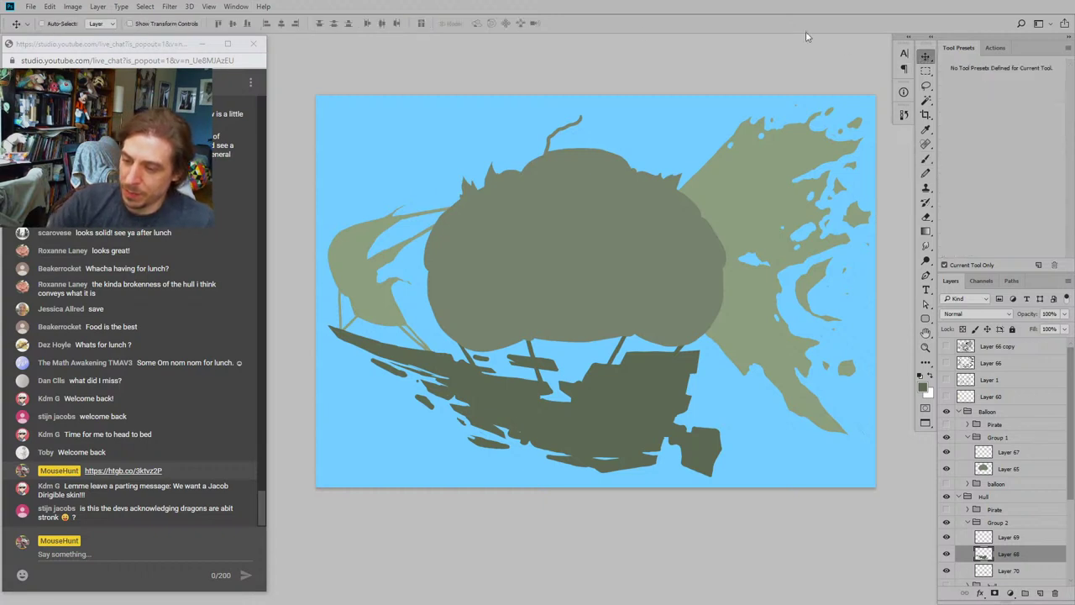
{"action": "left_click_drag", "start_coordinate": [360, 396], "coordinate": [323, 407]}
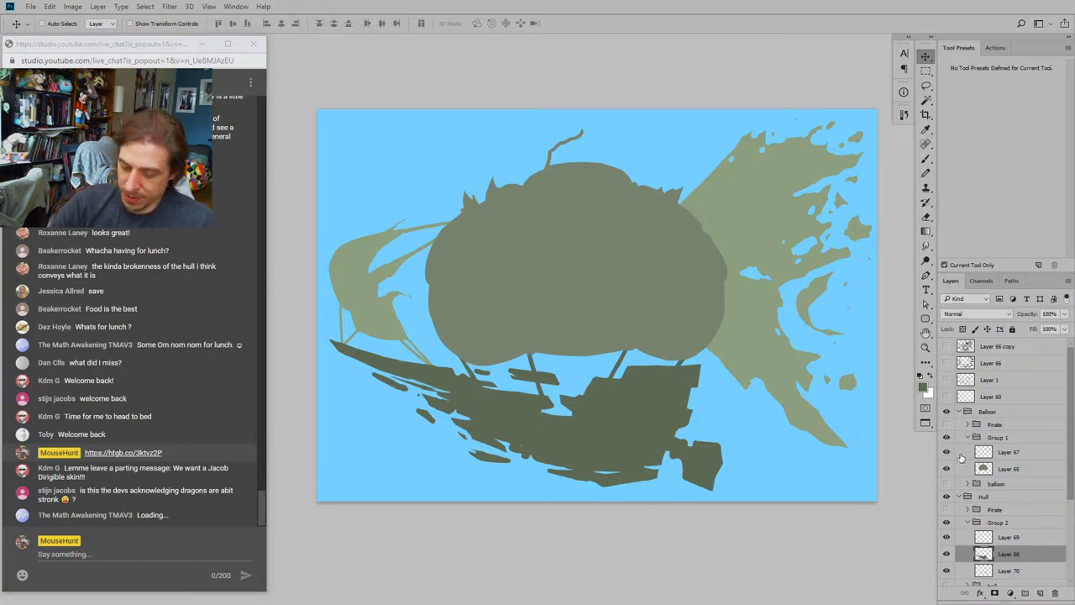
{"action": "left_click", "coordinate": [947, 553]}
{"action": "left_click", "coordinate": [947, 554]}
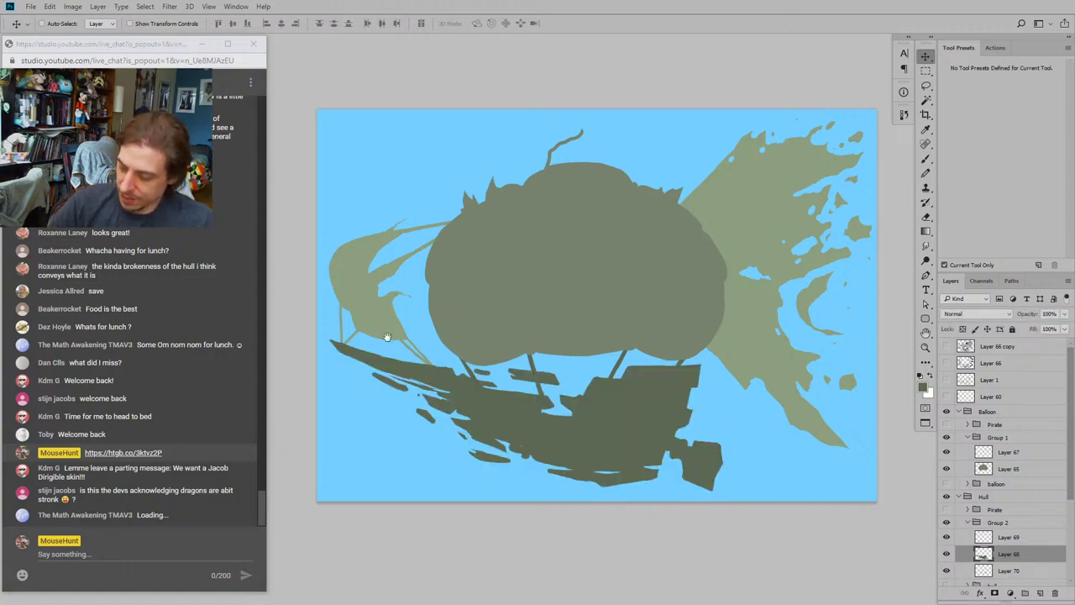
{"action": "mouse_move", "coordinate": [305, 309]}
{"action": "left_mouse_down"}
{"action": "mouse_move", "coordinate": [367, 206]}
{"action": "mouse_move", "coordinate": [379, 288]}
{"action": "mouse_move", "coordinate": [362, 288]}
{"action": "mouse_move", "coordinate": [360, 308]}
{"action": "mouse_move", "coordinate": [319, 291]}
{"action": "mouse_move", "coordinate": [307, 267]}
{"action": "mouse_move", "coordinate": [343, 288]}
{"action": "mouse_move", "coordinate": [353, 312]}
{"action": "left_mouse_up"}
{"action": "key", "text": "b"}
{"action": "left_click", "coordinate": [809, 215], "text": "alt"}
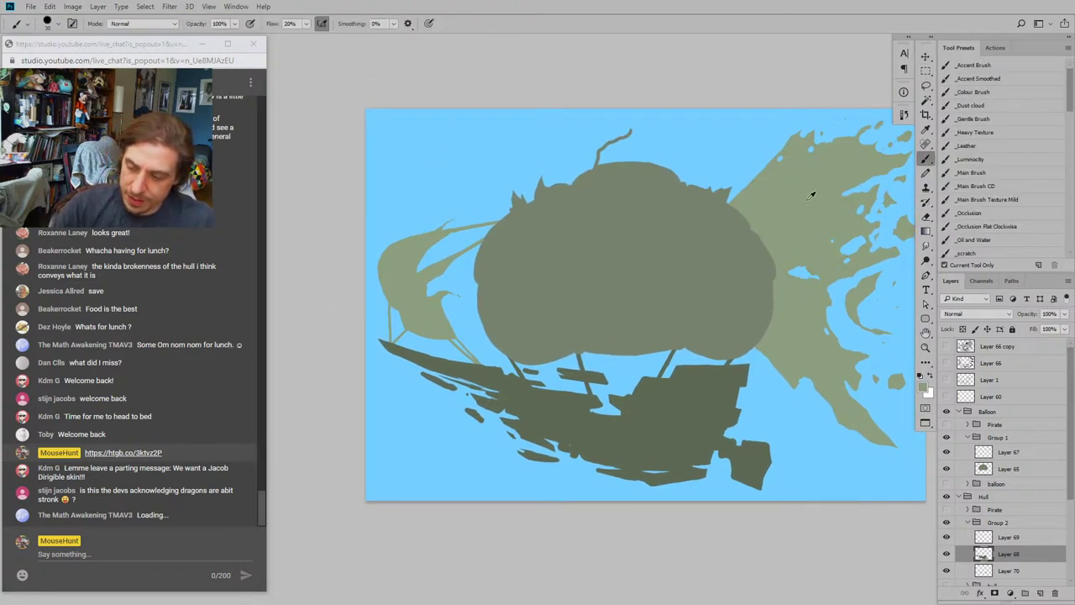
{"action": "left_click", "coordinate": [978, 64]}
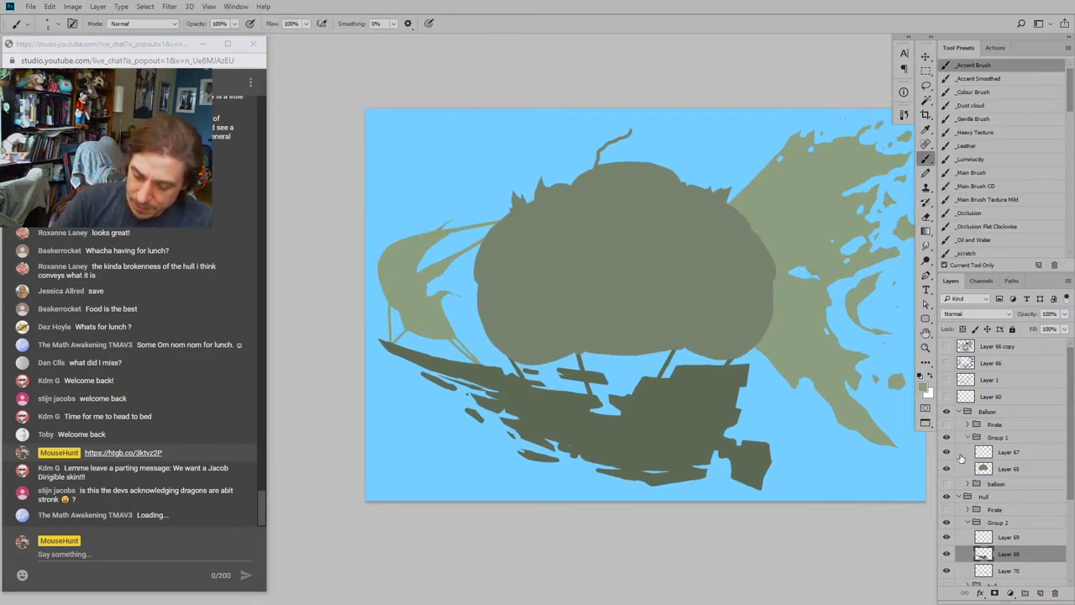
{"action": "scroll", "coordinate": [1042, 470], "scroll_direction": "down", "scroll_amount": 3}
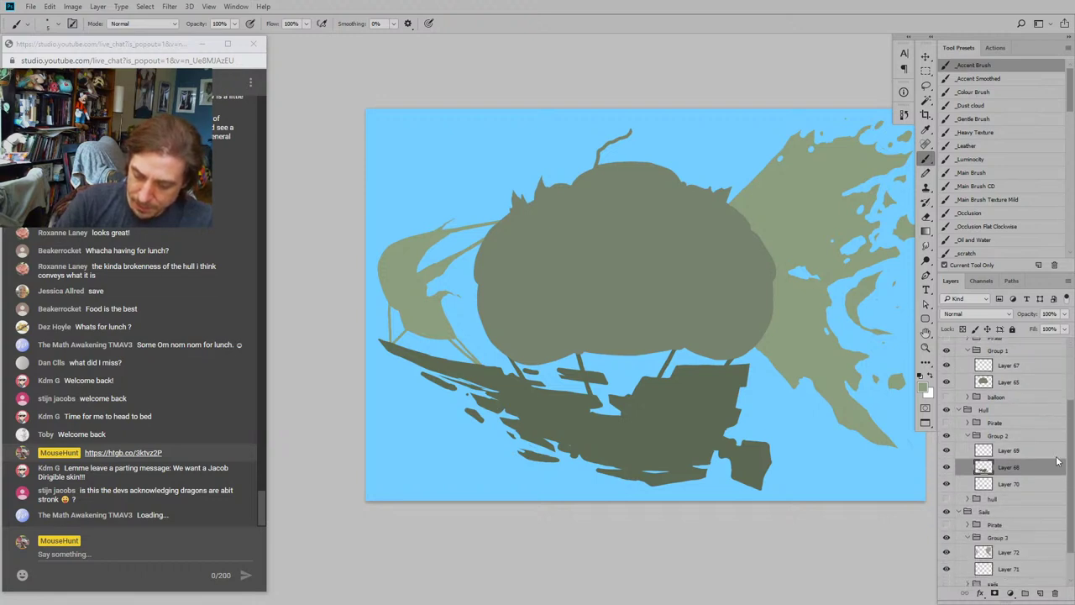
{"action": "left_click", "coordinate": [960, 550]}
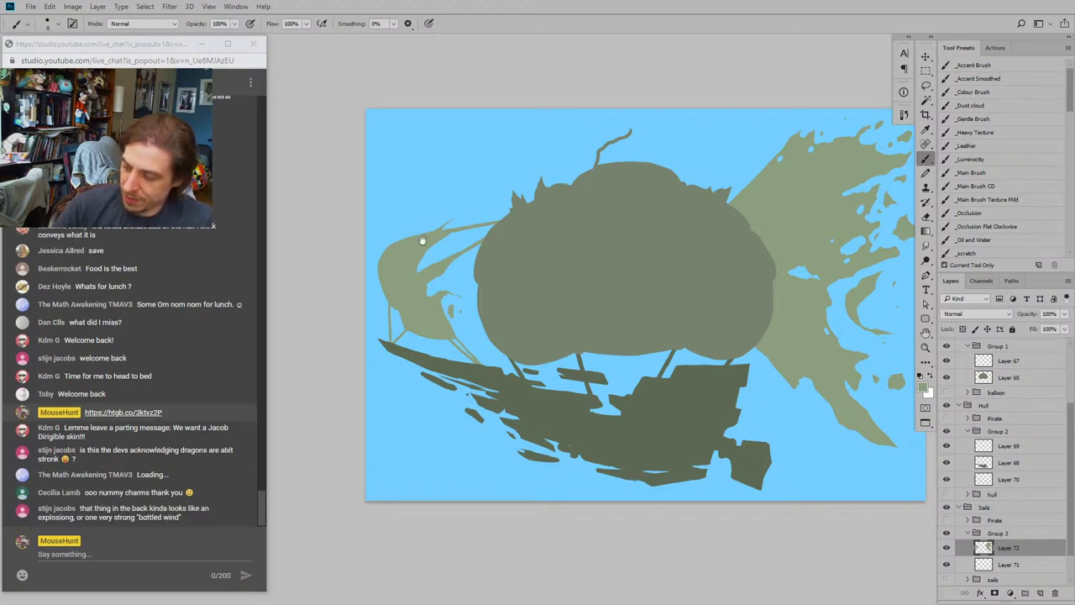
Step: Paint small torn cloth fragments around the upper edge and inner side of the front sail on Layer 72
{"action": "left_click_drag", "start_coordinate": [425, 239], "coordinate": [431, 241]}
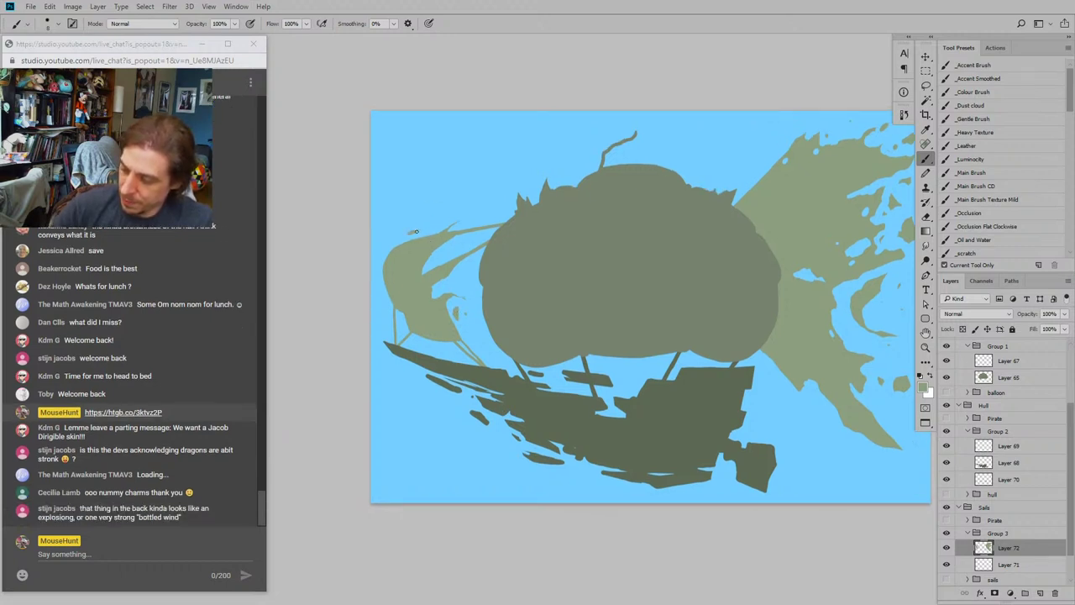
{"action": "left_click_drag", "start_coordinate": [328, 194], "coordinate": [387, 209]}
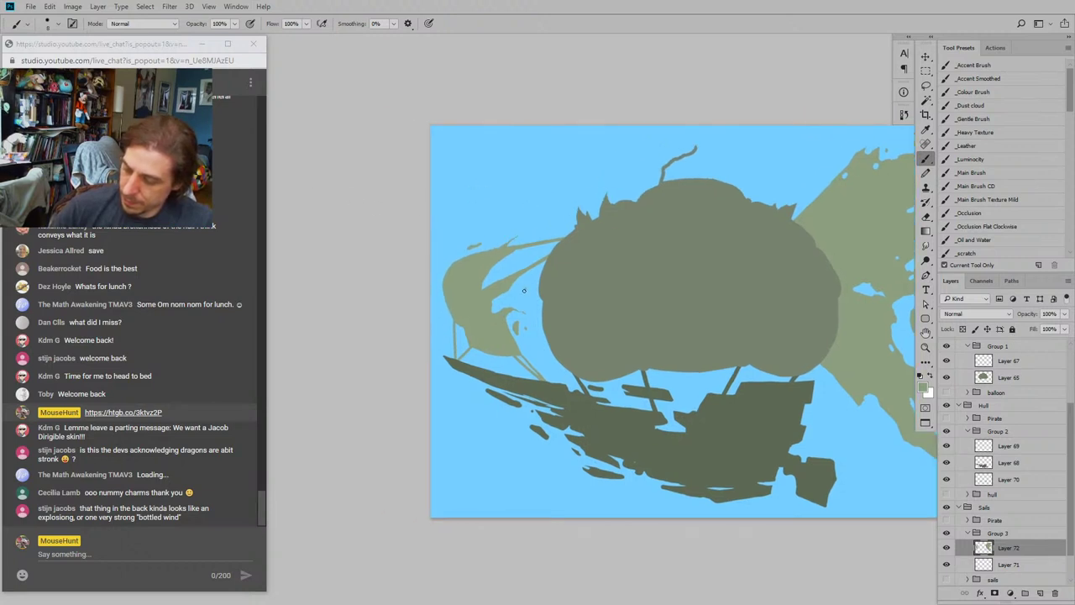
{"action": "left_click_drag", "start_coordinate": [481, 171], "coordinate": [444, 125]}
{"action": "left_click_drag", "start_coordinate": [437, 373], "coordinate": [368, 361]}
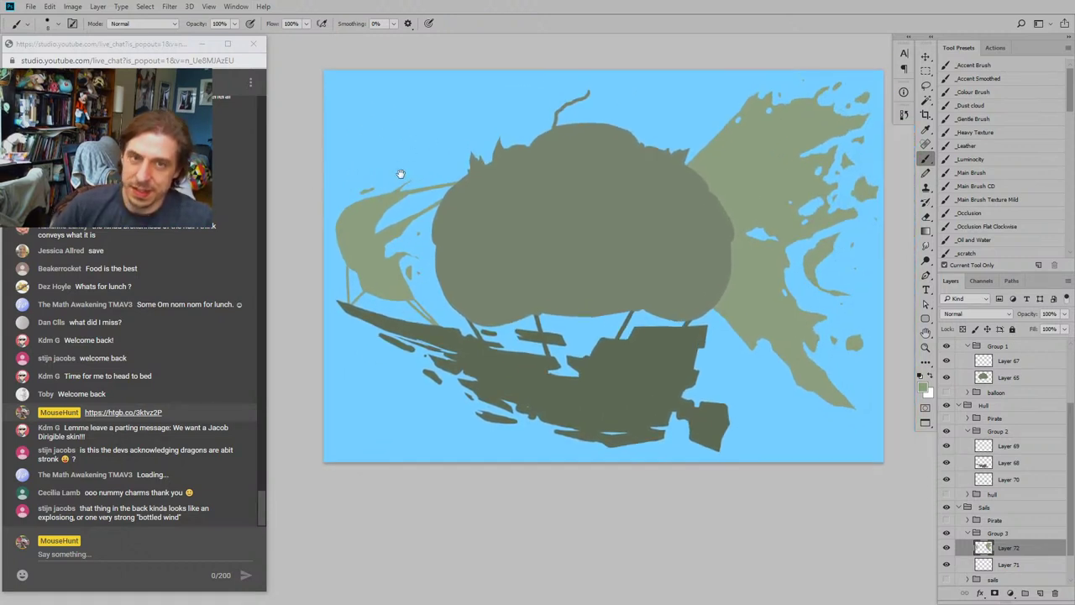
Step: Erase along the front sail's loose fragments and edges on Layer 72 to thin and tatter its silhouette
{"action": "left_click_drag", "start_coordinate": [427, 222], "coordinate": [497, 244]}
{"action": "key", "text": "e"}
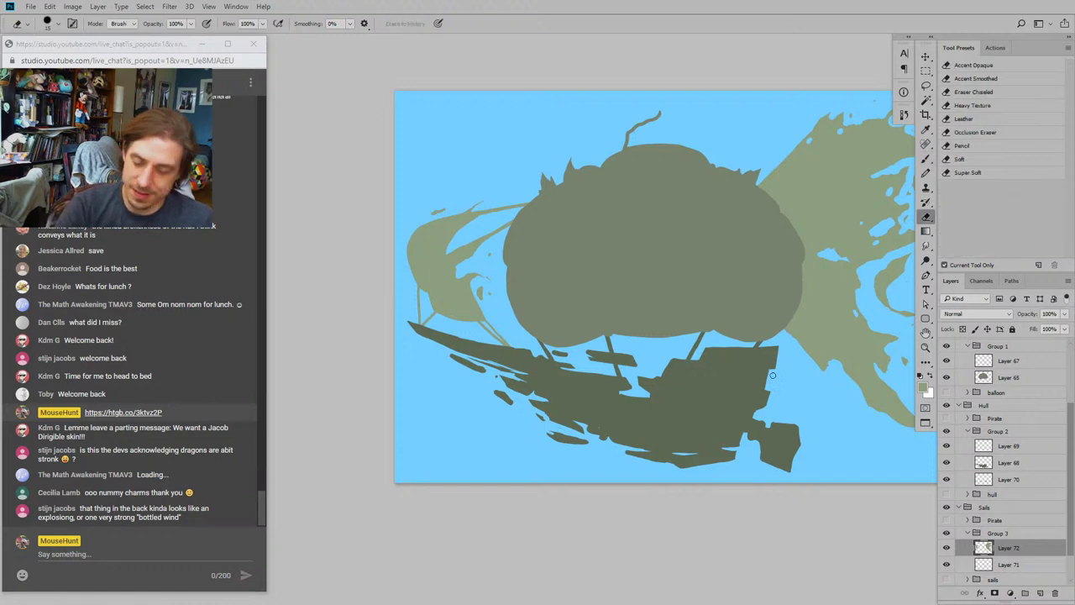
{"action": "left_click_drag", "start_coordinate": [431, 214], "coordinate": [446, 209]}
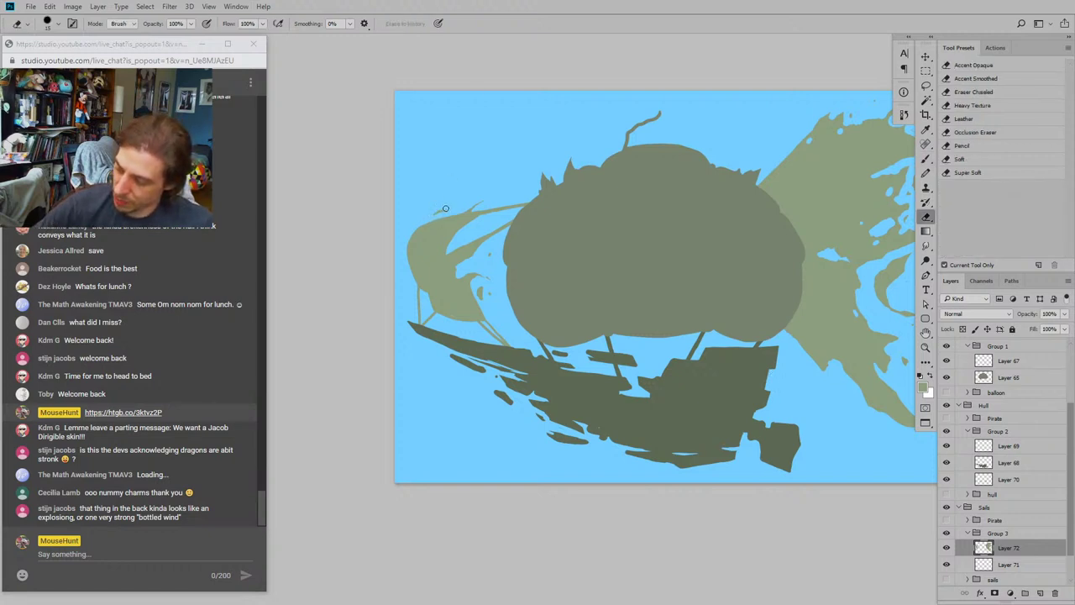
{"action": "left_click_drag", "start_coordinate": [380, 200], "coordinate": [393, 203]}
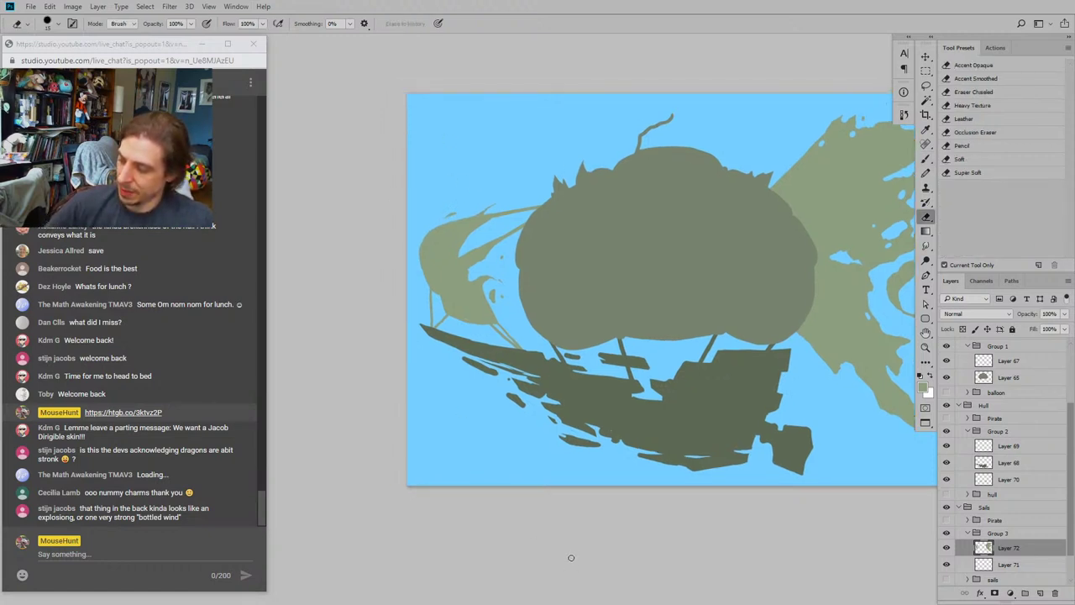
{"action": "mouse_move", "coordinate": [364, 277]}
{"action": "left_mouse_down"}
{"action": "mouse_move", "coordinate": [350, 328]}
{"action": "mouse_move", "coordinate": [360, 305]}
{"action": "left_mouse_up"}
{"action": "left_click_drag", "start_coordinate": [431, 256], "coordinate": [432, 259]}
{"action": "mouse_move", "coordinate": [419, 372]}
{"action": "left_mouse_down"}
{"action": "mouse_move", "coordinate": [331, 361]}
{"action": "mouse_move", "coordinate": [313, 414]}
{"action": "mouse_move", "coordinate": [336, 408]}
{"action": "mouse_move", "coordinate": [344, 379]}
{"action": "mouse_move", "coordinate": [311, 363]}
{"action": "mouse_move", "coordinate": [358, 412]}
{"action": "left_mouse_up"}
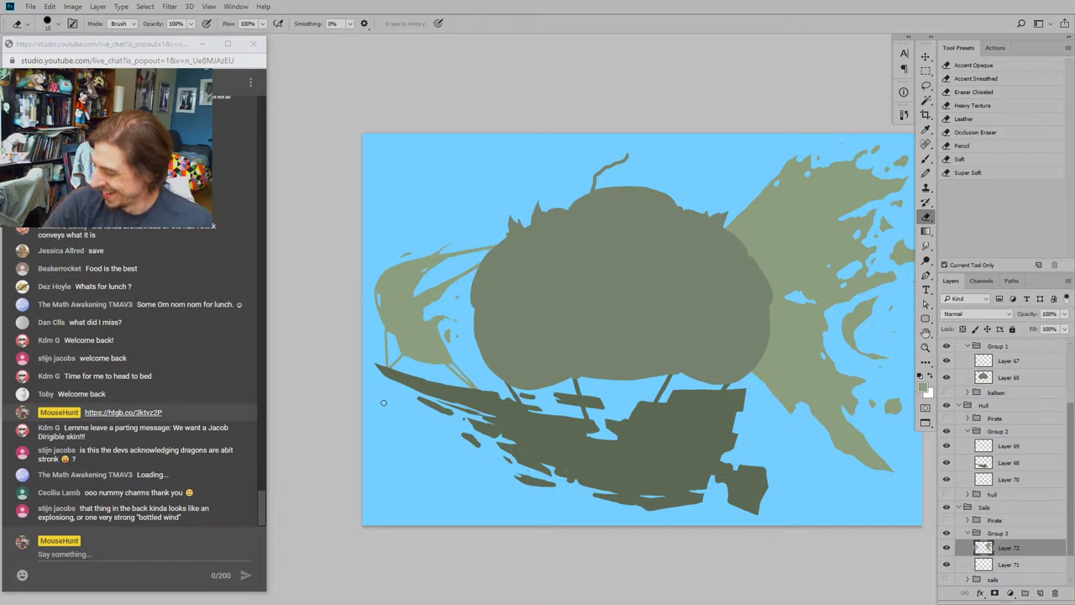
Step: Enlarge the eraser to 20 and show Layer 66 copy over the flat silhouettes again
{"action": "left_click_drag", "start_coordinate": [383, 402], "coordinate": [331, 381]}
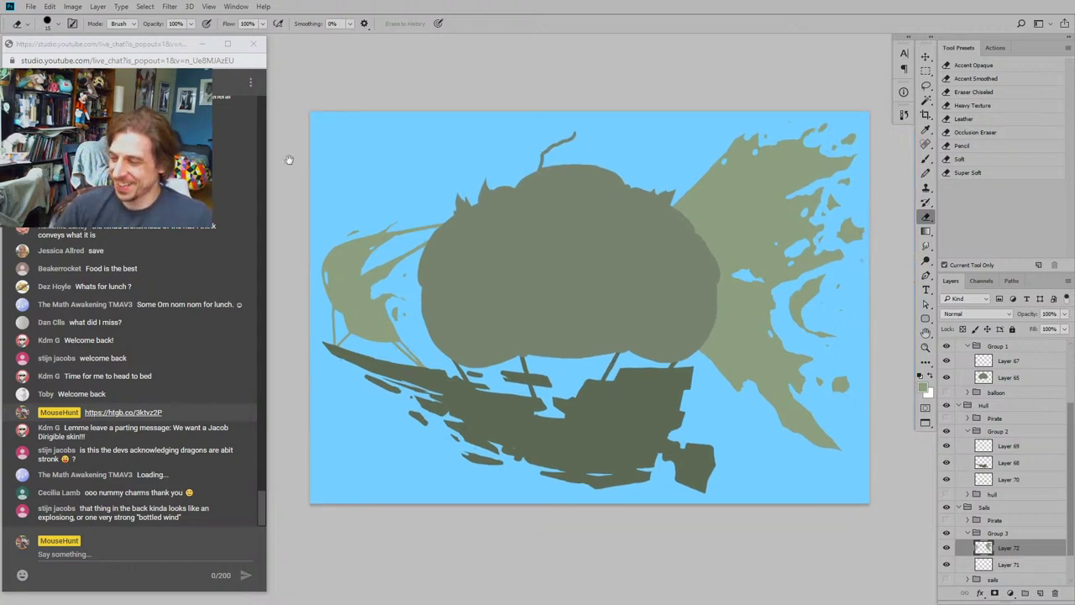
{"action": "left_click_drag", "start_coordinate": [301, 190], "coordinate": [295, 163]}
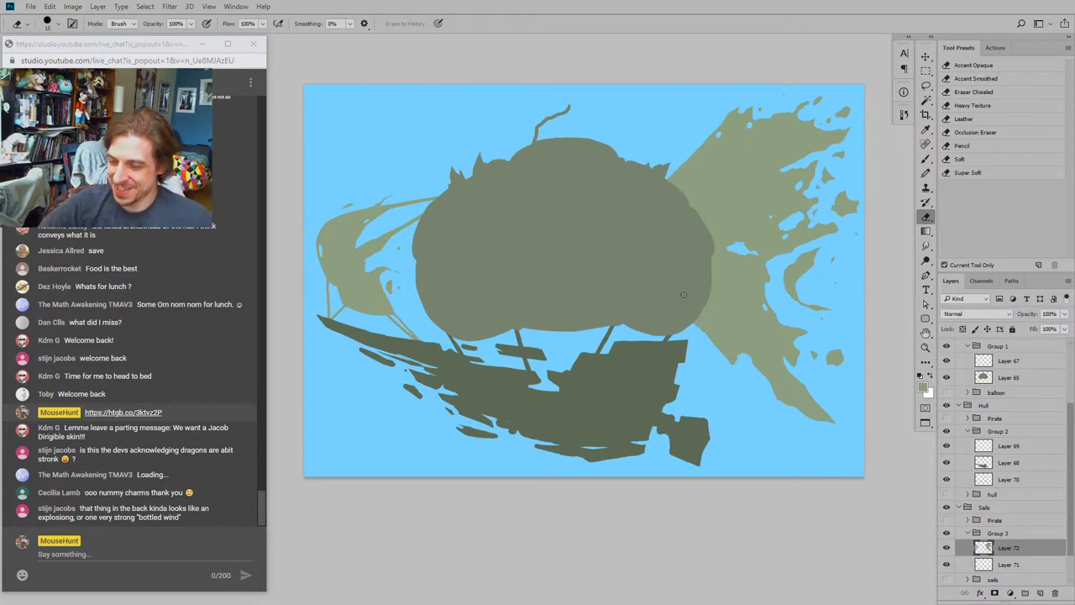
{"action": "key", "text": "bracketright"}
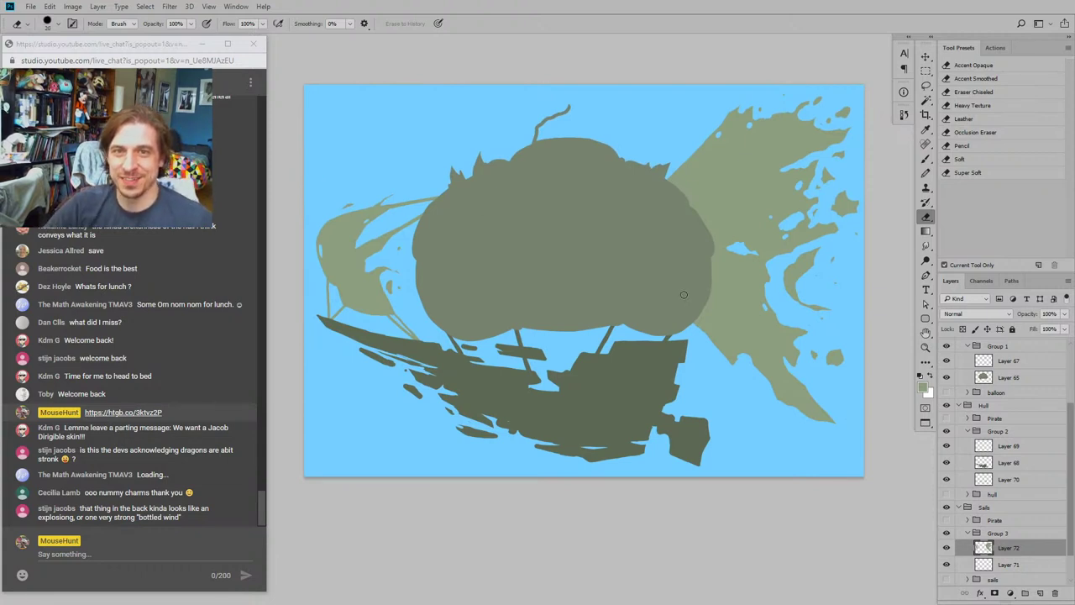
{"action": "left_click_drag", "start_coordinate": [349, 207], "coordinate": [381, 245]}
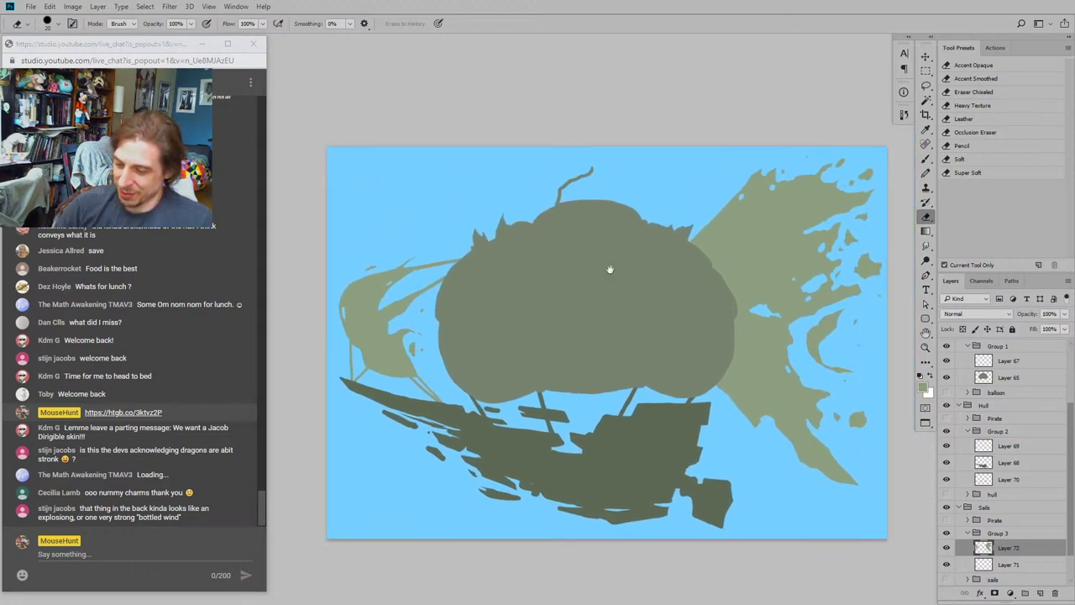
{"action": "left_click_drag", "start_coordinate": [452, 260], "coordinate": [422, 243]}
{"action": "left_click_drag", "start_coordinate": [368, 213], "coordinate": [439, 180]}
{"action": "left_click_drag", "start_coordinate": [554, 214], "coordinate": [538, 223]}
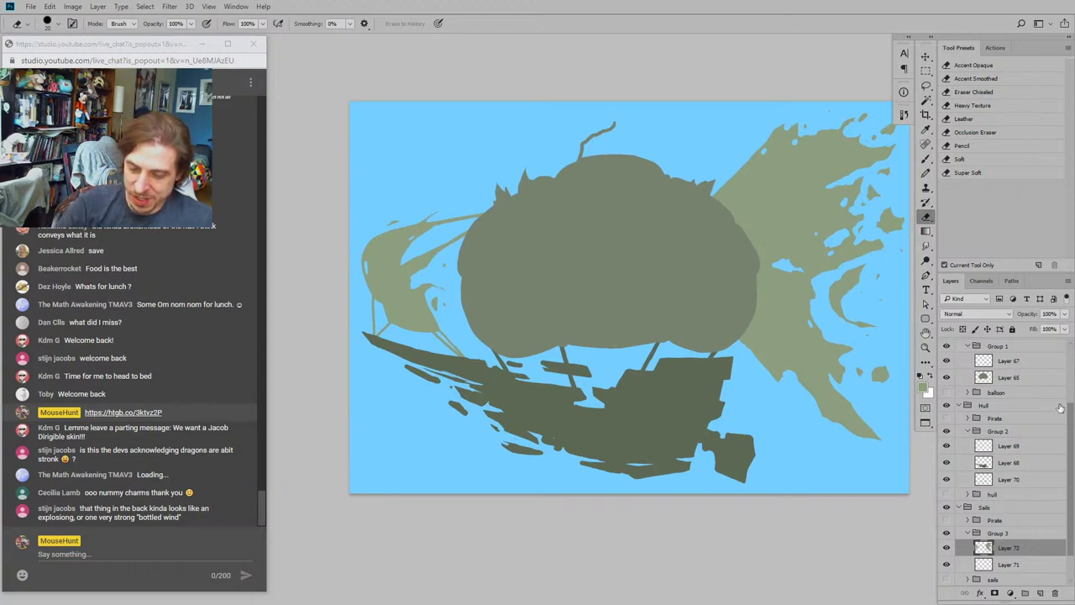
{"action": "left_click_drag", "start_coordinate": [1071, 415], "coordinate": [1066, 317]}
{"action": "left_click", "coordinate": [947, 346]}
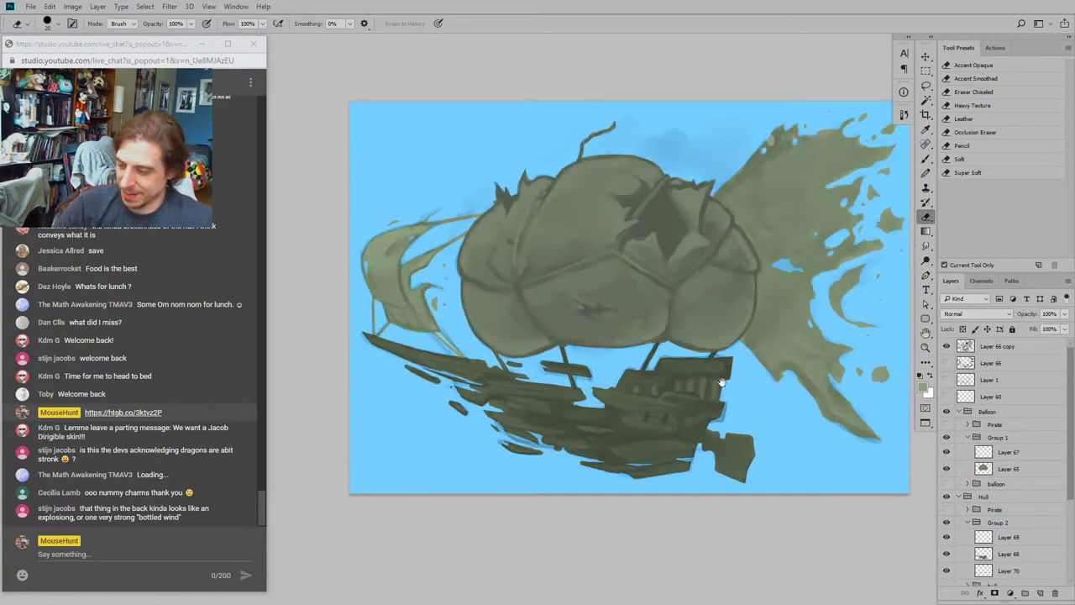
{"action": "mouse_move", "coordinate": [403, 207]}
{"action": "left_mouse_down"}
{"action": "mouse_move", "coordinate": [368, 238]}
{"action": "mouse_move", "coordinate": [387, 237]}
{"action": "mouse_move", "coordinate": [362, 216]}
{"action": "mouse_move", "coordinate": [346, 219]}
{"action": "left_mouse_up"}
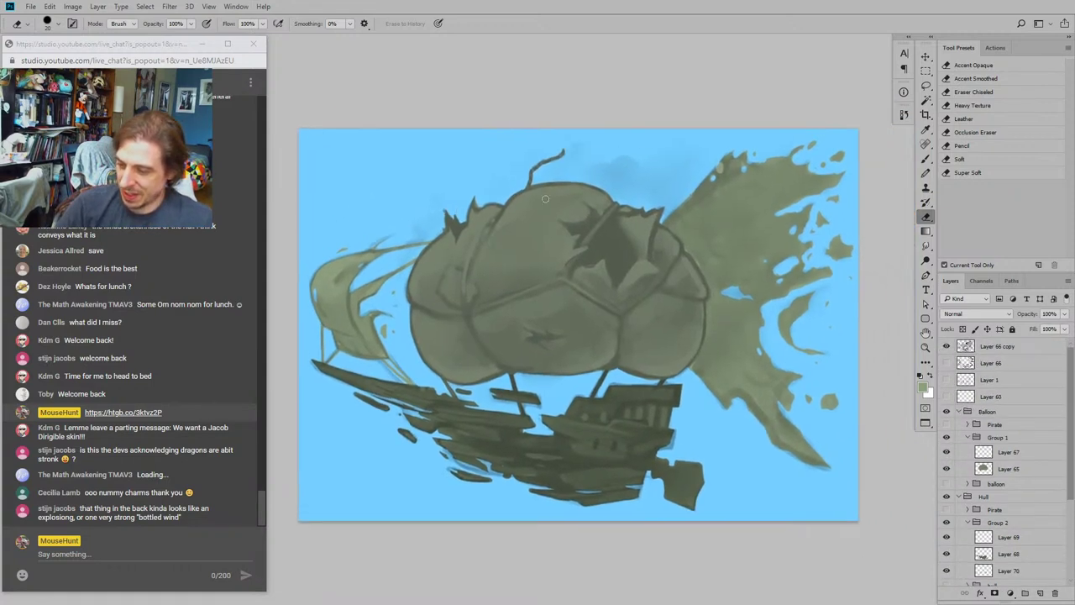
Step: Check and select Layer 68 in the Hull group, switch to the brush, and sample the hull's dull green
{"action": "left_click_drag", "start_coordinate": [402, 143], "coordinate": [433, 150]}
{"action": "left_click_drag", "start_coordinate": [356, 197], "coordinate": [390, 141]}
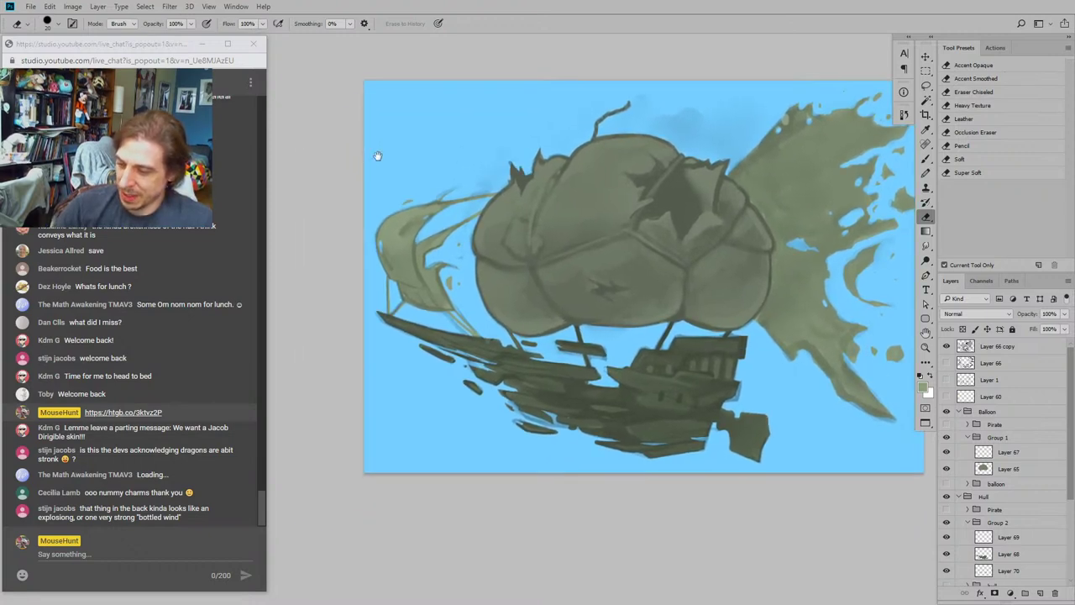
{"action": "left_click_drag", "start_coordinate": [593, 276], "coordinate": [581, 287]}
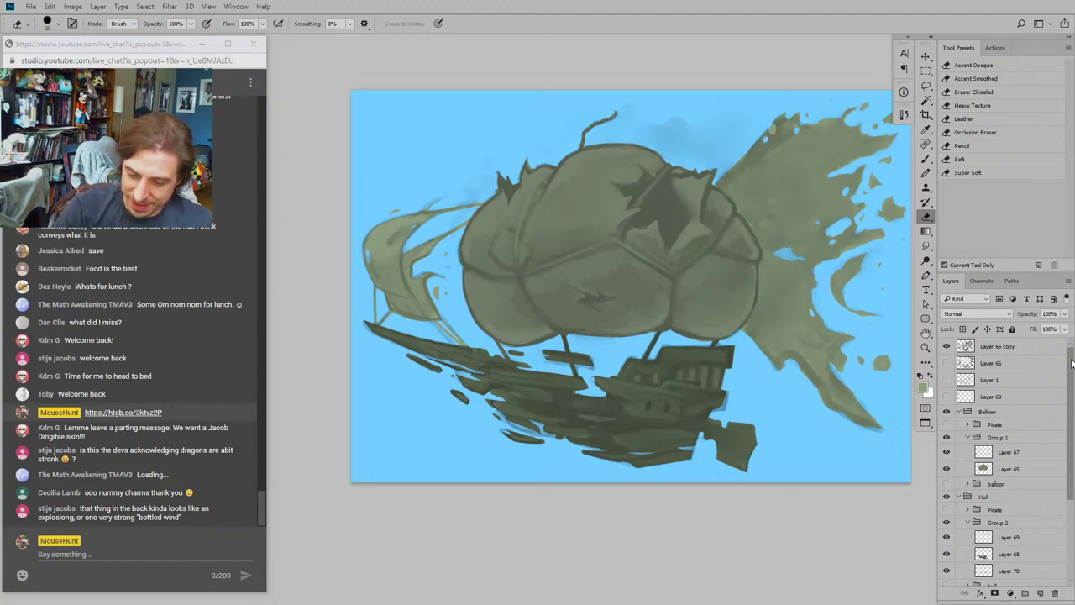
{"action": "scroll", "coordinate": [1065, 431], "scroll_direction": "down", "scroll_amount": 3}
{"action": "scroll", "coordinate": [1050, 430], "scroll_direction": "down", "scroll_amount": 1}
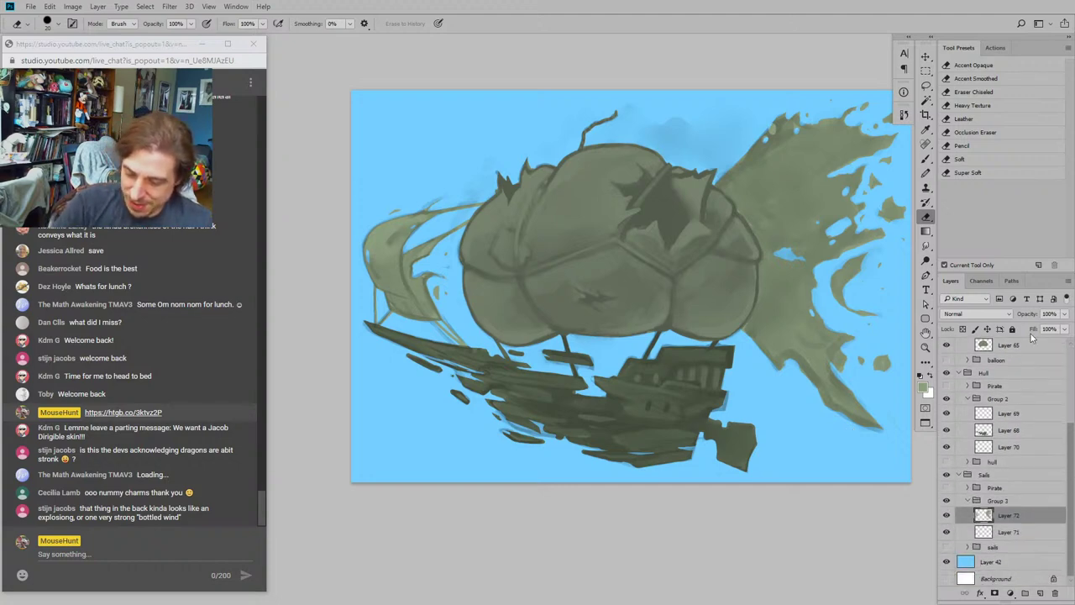
{"action": "left_click", "coordinate": [947, 430]}
{"action": "left_click", "coordinate": [947, 430]}
{"action": "left_click", "coordinate": [1008, 431]}
{"action": "left_click_drag", "start_coordinate": [506, 307], "coordinate": [466, 299]}
{"action": "key", "text": "b"}
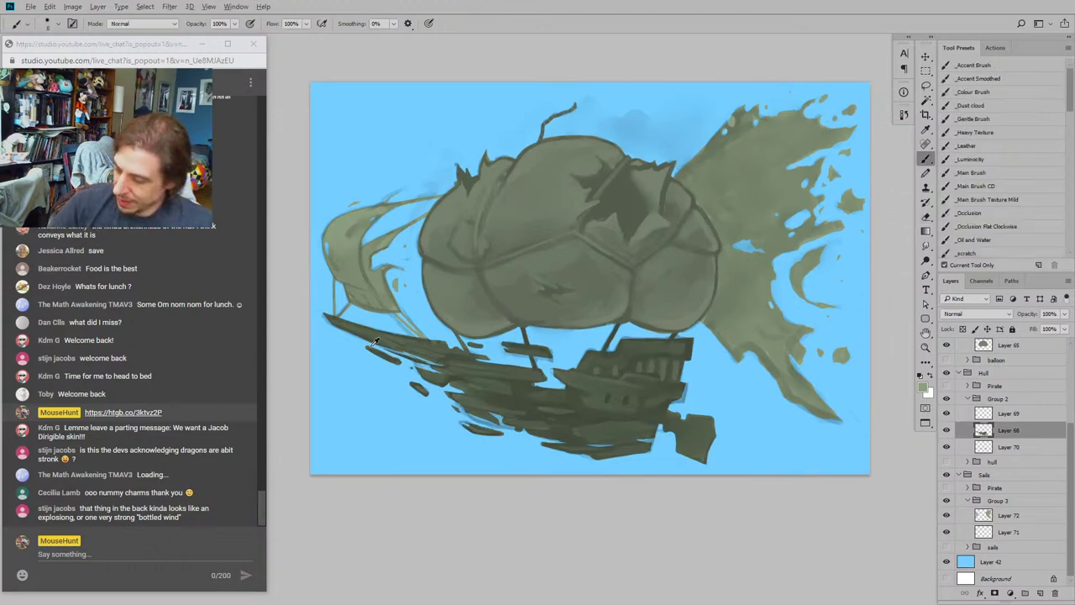
{"action": "left_click", "coordinate": [702, 454], "text": "alt"}
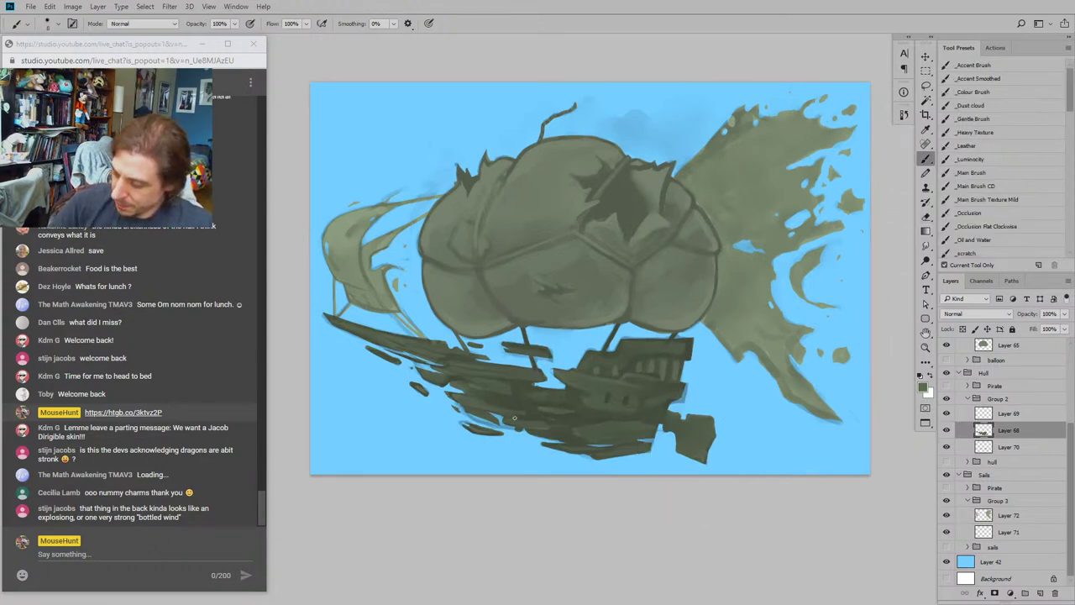
{"action": "left_click_drag", "start_coordinate": [300, 236], "coordinate": [359, 306]}
{"action": "mouse_move", "coordinate": [681, 306]}
{"action": "left_mouse_down"}
{"action": "mouse_move", "coordinate": [720, 262]}
{"action": "mouse_move", "coordinate": [595, 309]}
{"action": "mouse_move", "coordinate": [585, 261]}
{"action": "mouse_move", "coordinate": [623, 281]}
{"action": "left_mouse_up"}
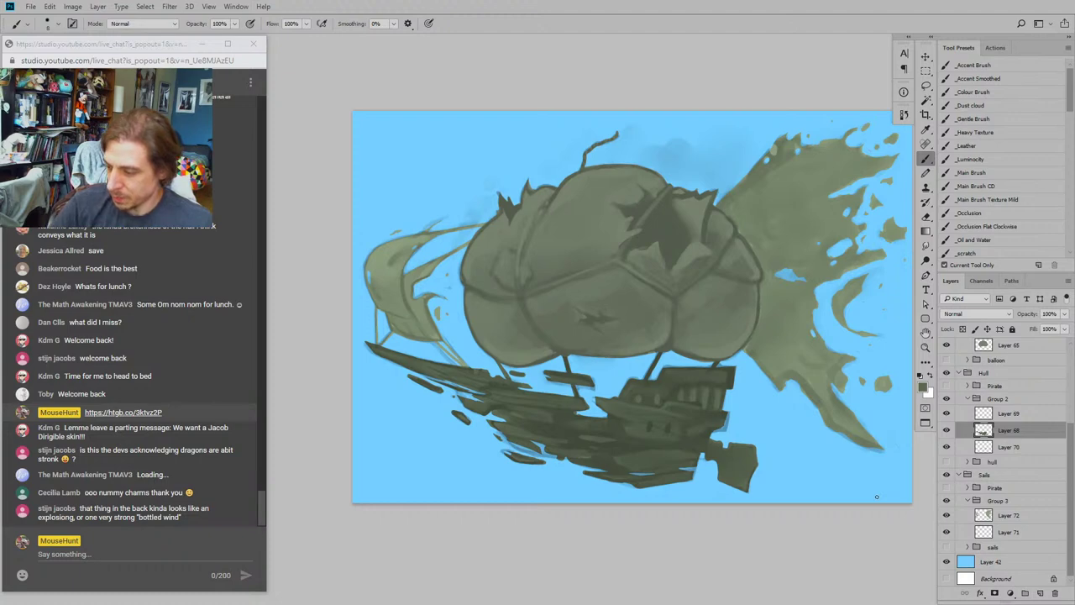
{"action": "left_click_drag", "start_coordinate": [367, 304], "coordinate": [381, 344]}
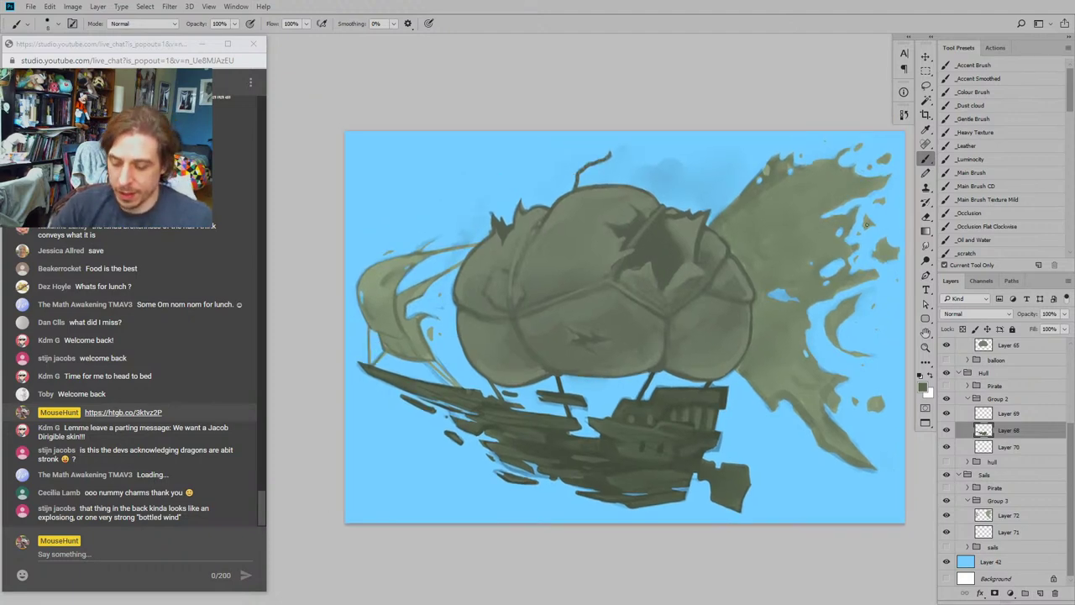
{"action": "left_click_drag", "start_coordinate": [367, 232], "coordinate": [337, 202]}
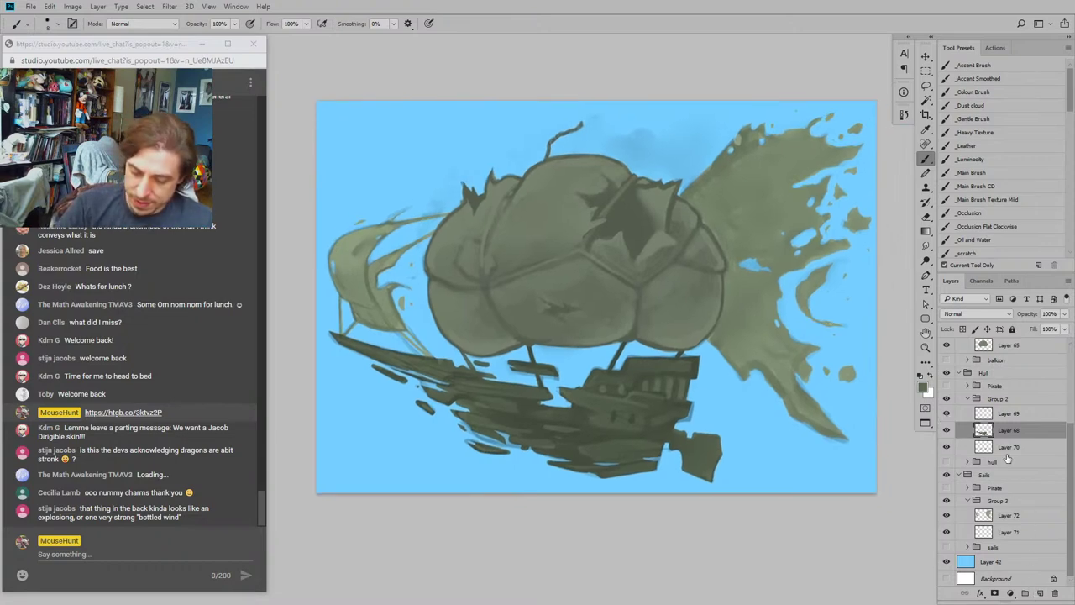
Step: Toggle the visibility of Layer 70 and Layer 68 to check which hull parts each layer holds
{"action": "left_click", "coordinate": [946, 448]}
{"action": "left_click", "coordinate": [946, 449]}
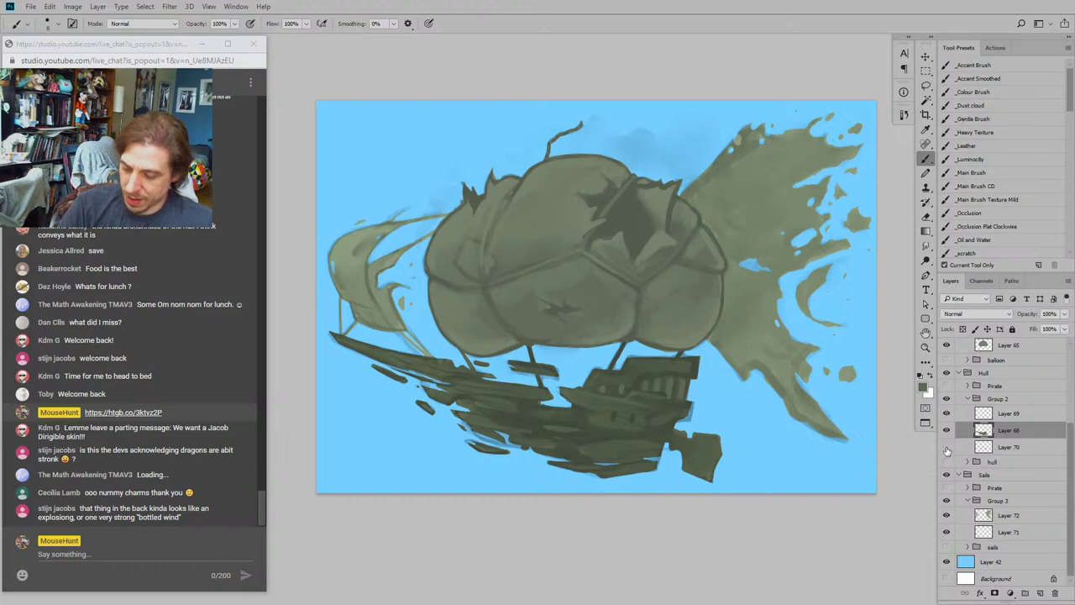
{"action": "left_click", "coordinate": [946, 449]}
{"action": "left_click", "coordinate": [946, 447]}
{"action": "left_click", "coordinate": [946, 431]}
{"action": "left_click", "coordinate": [946, 431]}
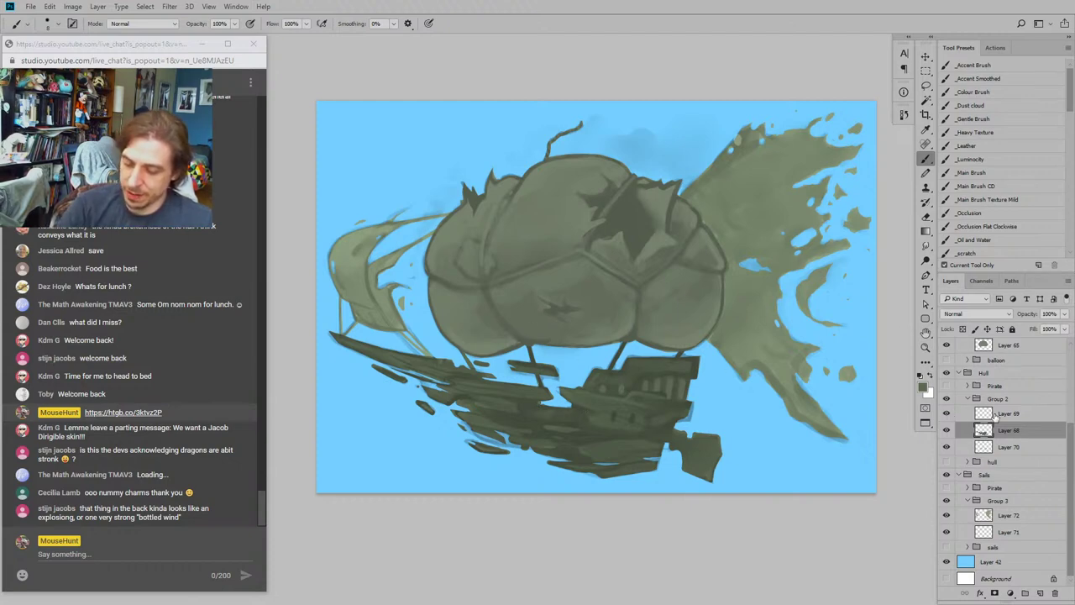
{"action": "left_click", "coordinate": [946, 431]}
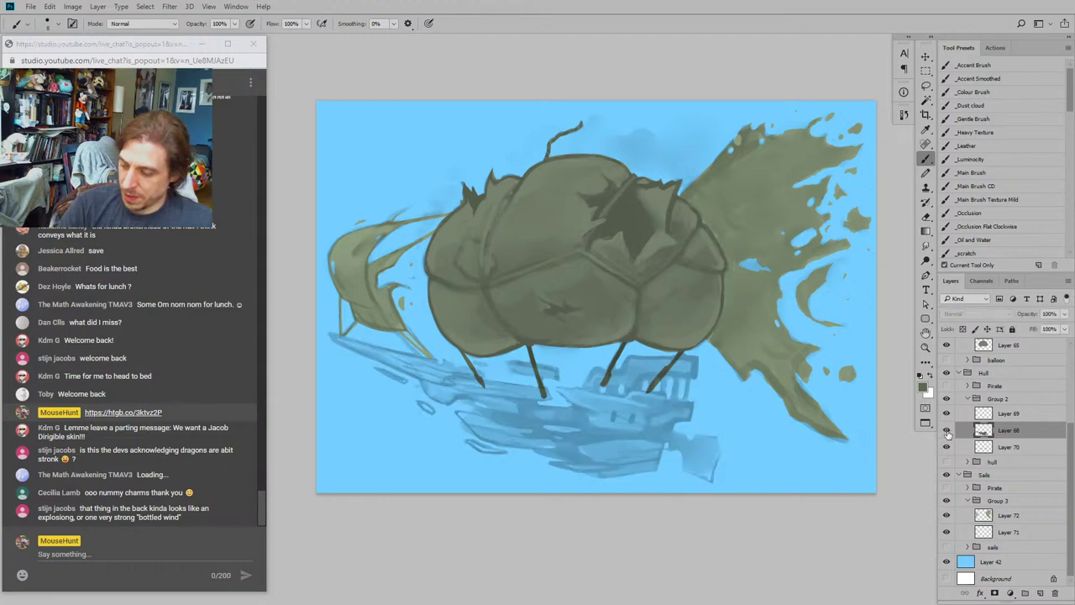
{"action": "left_click", "coordinate": [946, 431]}
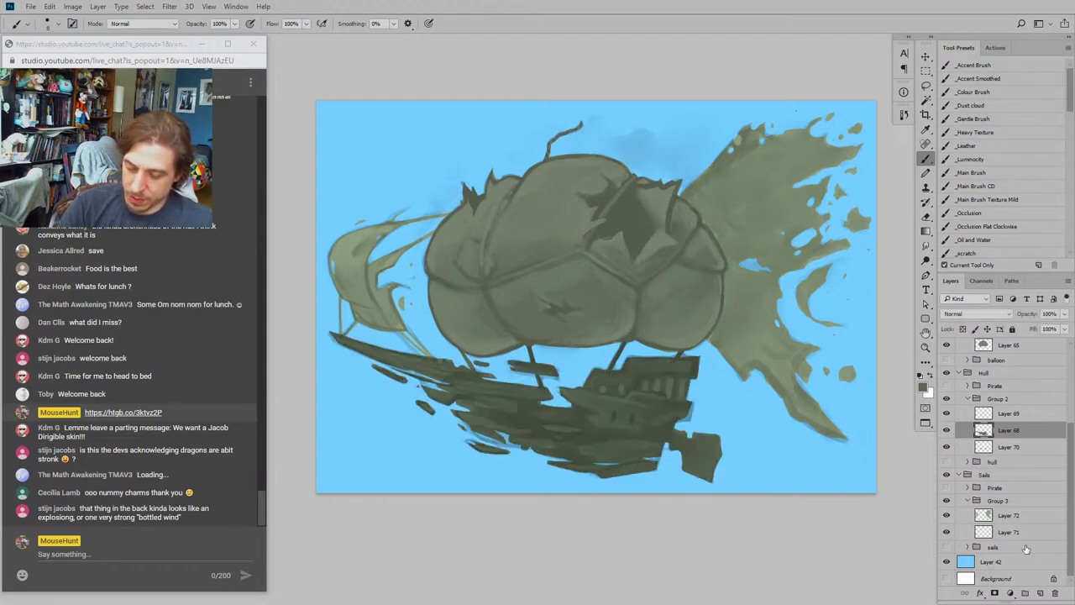
Step: Clip Layer 69 to Layer 68, make Layer 69 active, and choose the _Main Brush preset
{"action": "left_click", "coordinate": [953, 422], "text": "alt"}
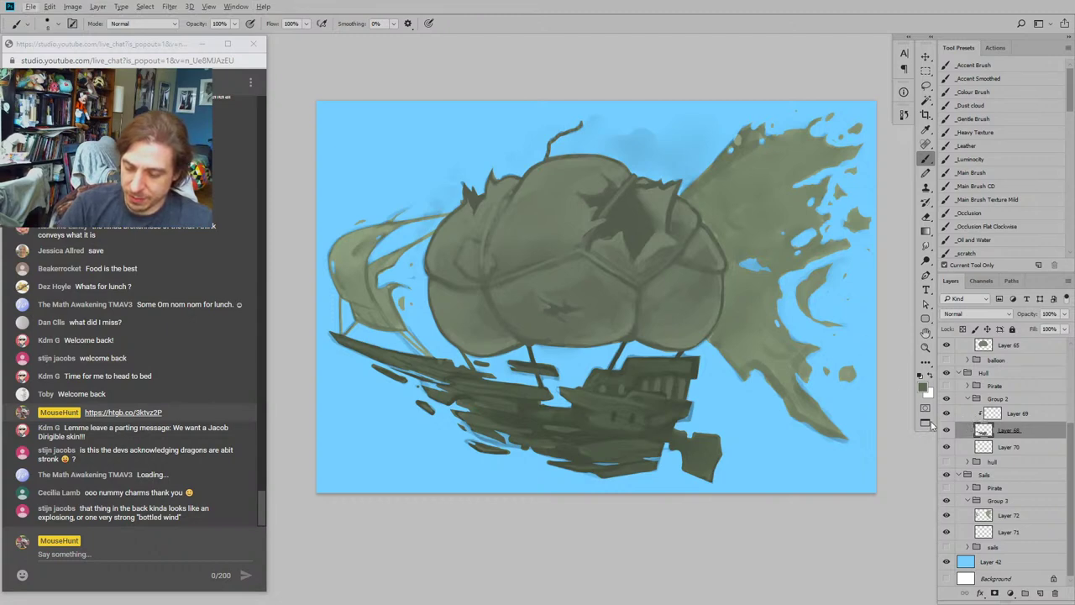
{"action": "left_click", "coordinate": [979, 414]}
{"action": "mouse_move", "coordinate": [386, 207]}
{"action": "left_mouse_down"}
{"action": "mouse_move", "coordinate": [455, 305]}
{"action": "mouse_move", "coordinate": [413, 209]}
{"action": "mouse_move", "coordinate": [437, 226]}
{"action": "left_mouse_up"}
{"action": "left_click", "coordinate": [976, 171]}
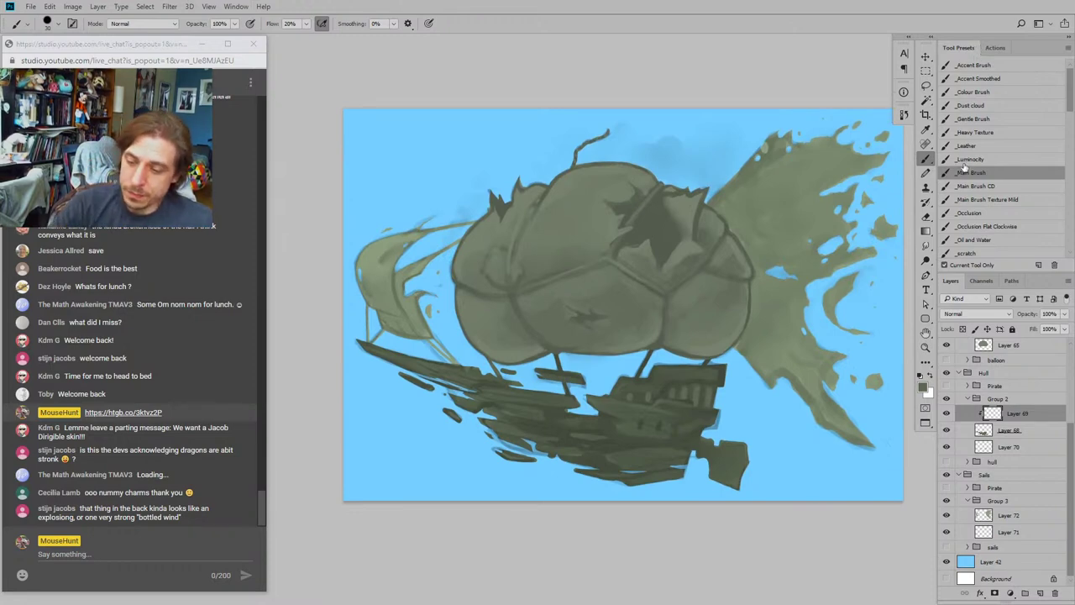
Step: Set the foreground colour to a brighter, more saturated green
{"action": "left_click", "coordinate": [922, 388]}
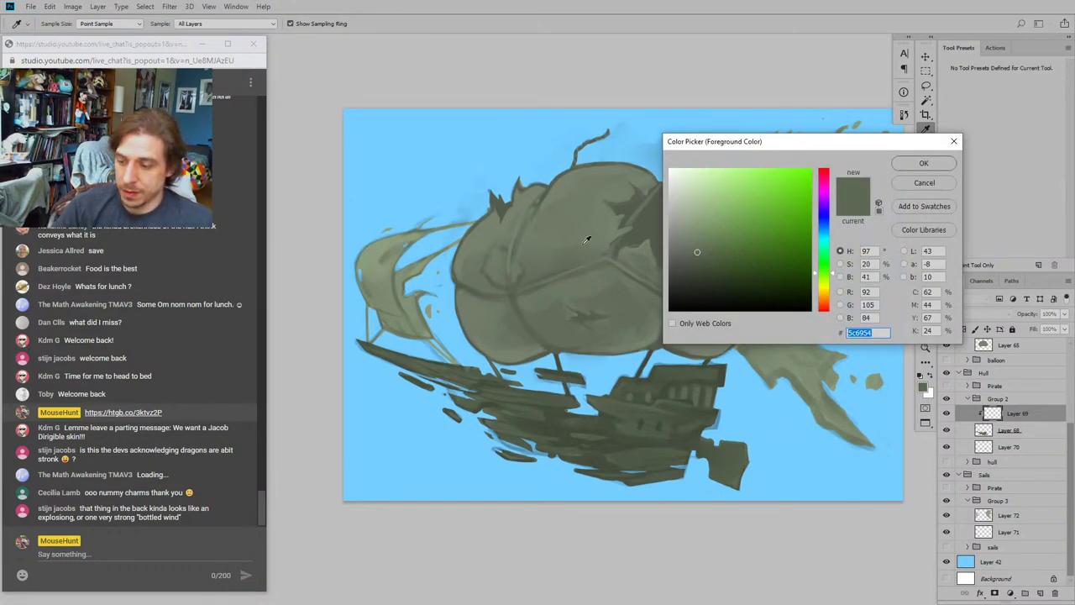
{"action": "left_click", "coordinate": [727, 232]}
{"action": "left_click", "coordinate": [911, 167]}
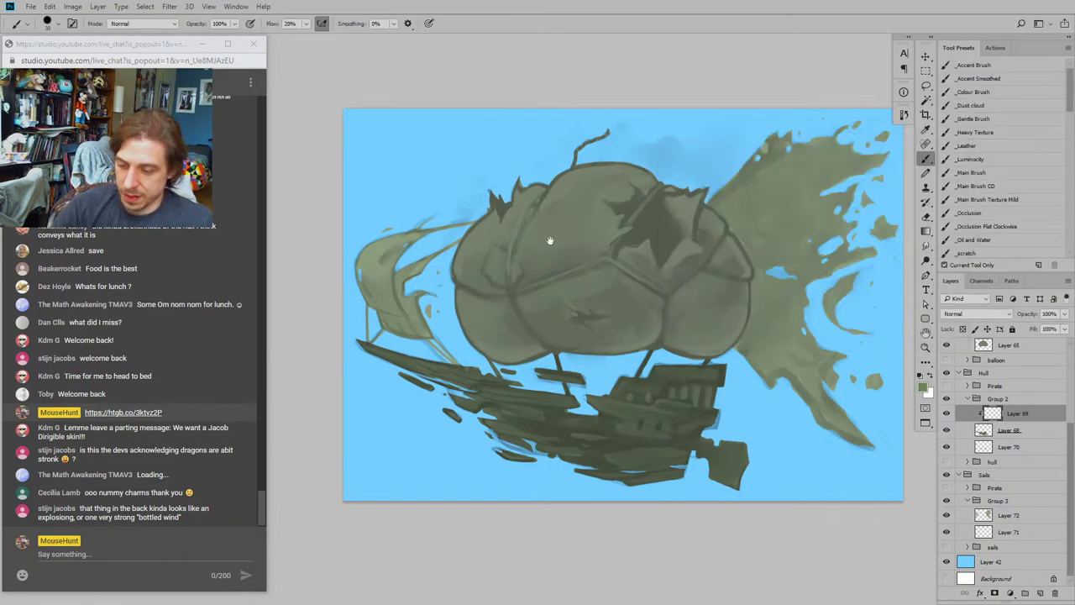
{"action": "left_click_drag", "start_coordinate": [534, 256], "coordinate": [526, 279]}
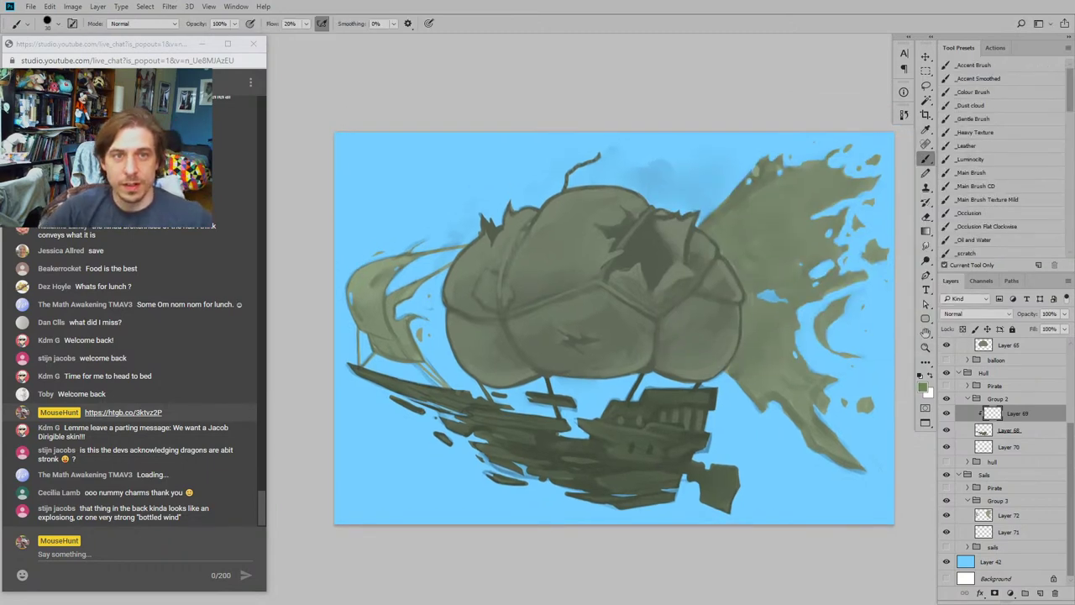
Step: Sample a lime green from the hal_admirals_galleon reference image and return to the airship document with the brush
{"action": "key", "text": "ctrl+Tab"}
{"action": "left_click_drag", "start_coordinate": [662, 103], "coordinate": [571, 153]}
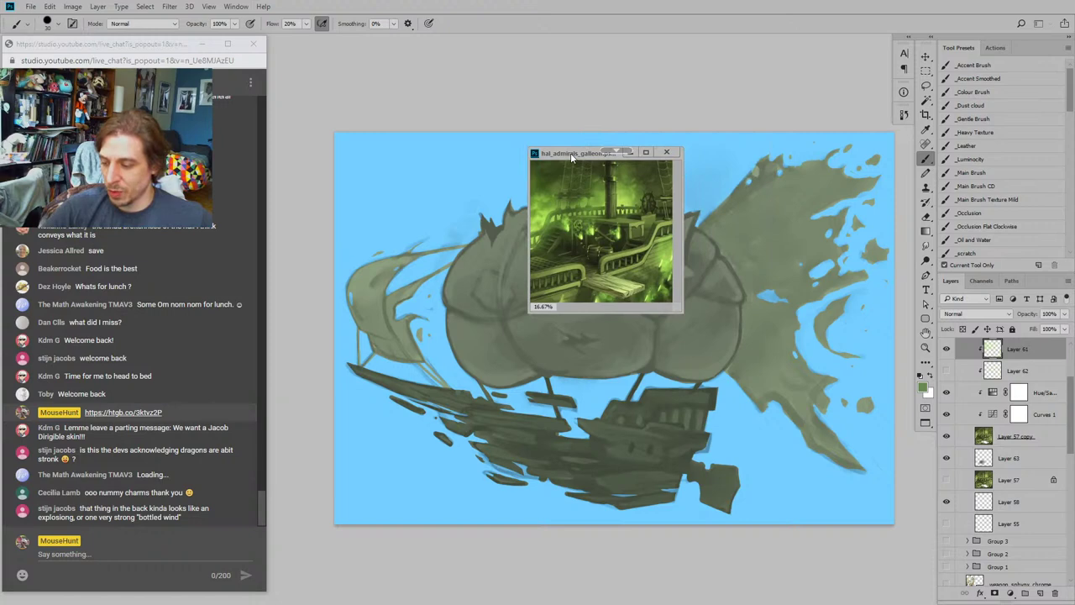
{"action": "key", "text": "ctrl+Tab"}
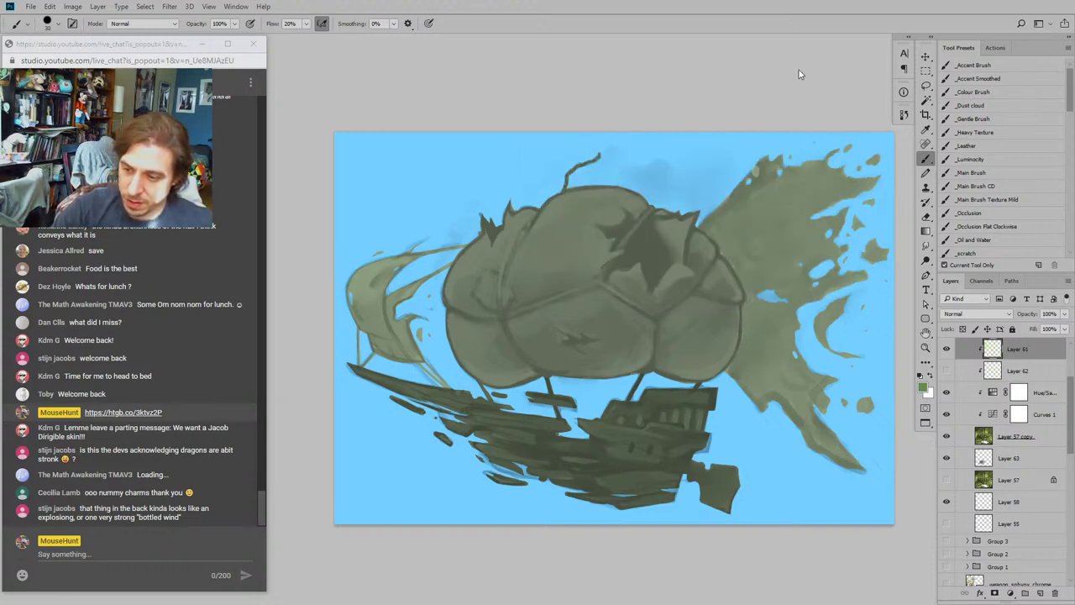
{"action": "key", "text": "i"}
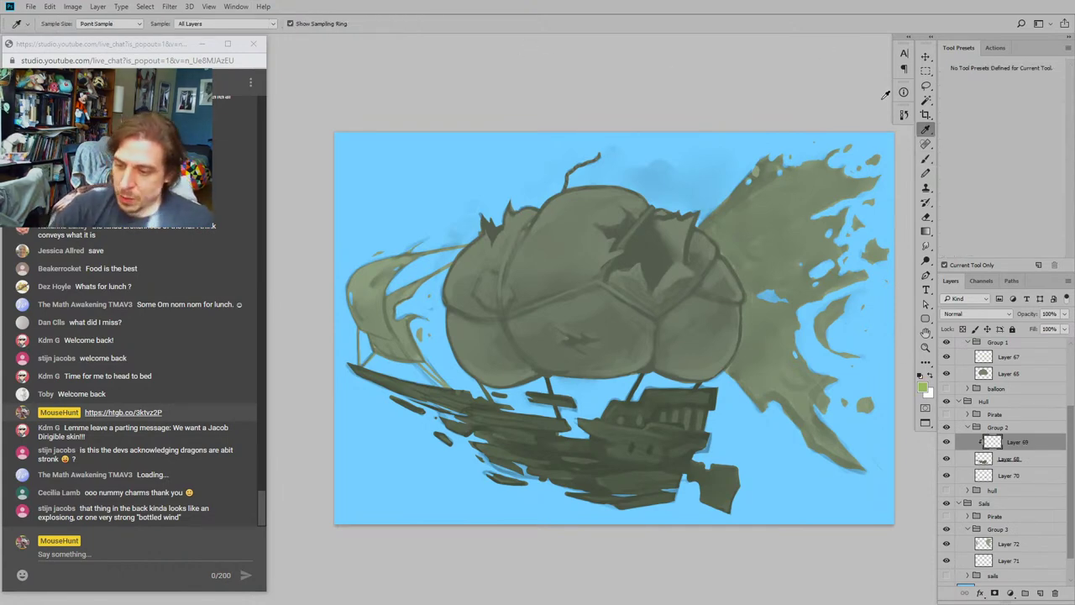
{"action": "left_click", "coordinate": [925, 158]}
Step: Paint lime green over the stern's upper deck and the main hull on clipped Layer 69, enlarging the brush to 175
{"action": "left_click_drag", "start_coordinate": [483, 195], "coordinate": [520, 193]}
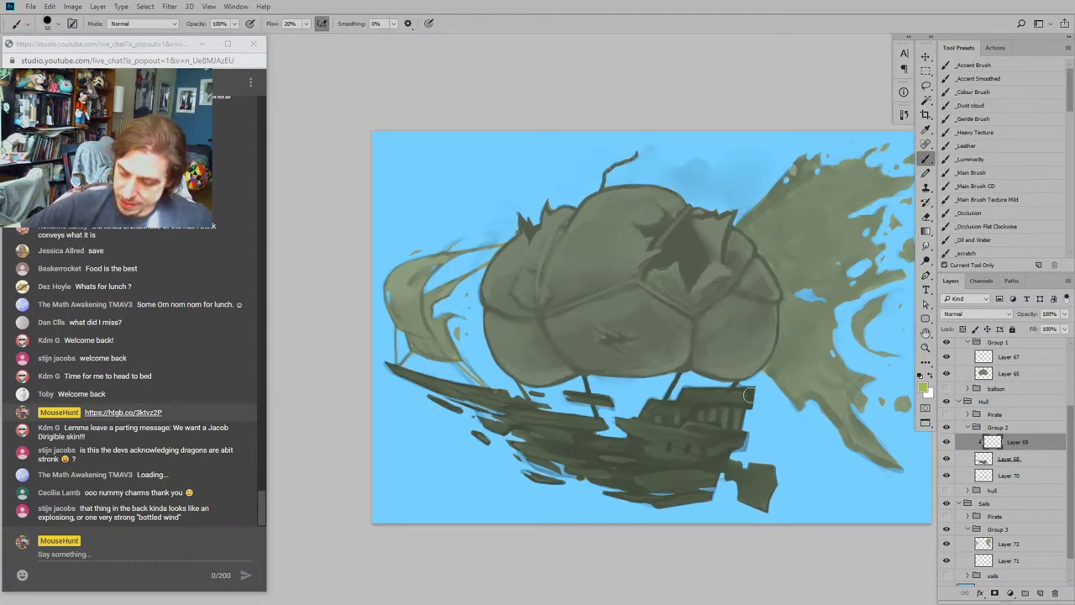
{"action": "left_click_drag", "start_coordinate": [750, 395], "coordinate": [704, 394]}
{"action": "mouse_move", "coordinate": [491, 299]}
{"action": "left_mouse_down"}
{"action": "mouse_move", "coordinate": [476, 242]}
{"action": "mouse_move", "coordinate": [495, 230]}
{"action": "mouse_move", "coordinate": [489, 270]}
{"action": "mouse_move", "coordinate": [521, 300]}
{"action": "left_mouse_up"}
{"action": "key", "text": "bracketright"}
{"action": "key", "text": "bracketright"}
{"action": "key", "text": "bracketright"}
{"action": "key", "text": "bracketright"}
{"action": "key", "text": "bracketright"}
{"action": "key", "text": "bracketright"}
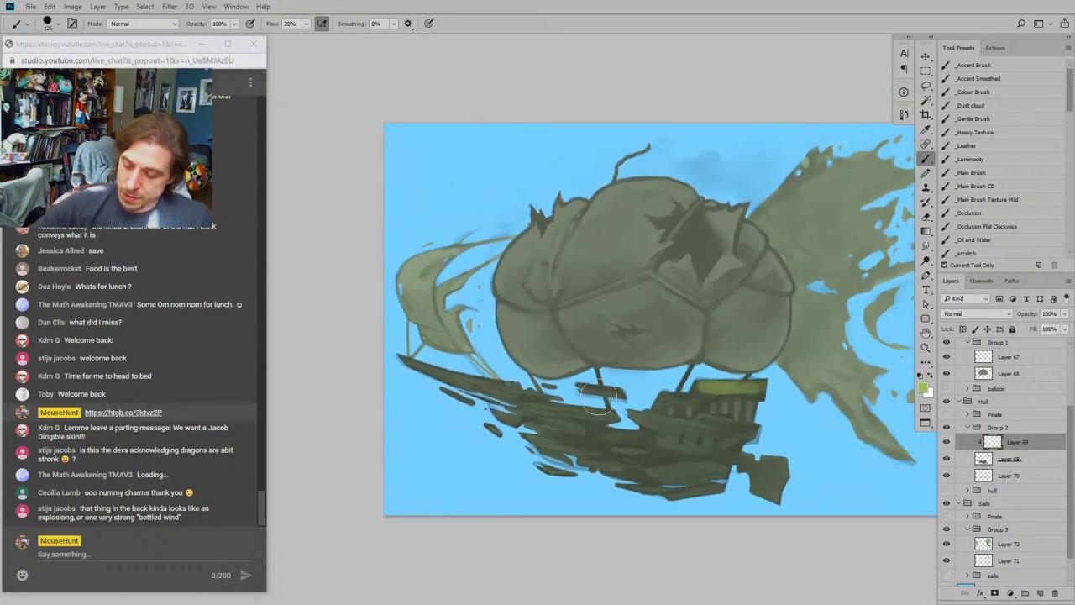
{"action": "mouse_move", "coordinate": [598, 395]}
{"action": "left_mouse_down"}
{"action": "mouse_move", "coordinate": [715, 422]}
{"action": "mouse_move", "coordinate": [653, 438]}
{"action": "mouse_move", "coordinate": [664, 448]}
{"action": "mouse_move", "coordinate": [473, 373]}
{"action": "mouse_move", "coordinate": [574, 428]}
{"action": "mouse_move", "coordinate": [703, 396]}
{"action": "mouse_move", "coordinate": [651, 394]}
{"action": "mouse_move", "coordinate": [711, 396]}
{"action": "mouse_move", "coordinate": [664, 455]}
{"action": "mouse_move", "coordinate": [576, 430]}
{"action": "mouse_move", "coordinate": [735, 427]}
{"action": "mouse_move", "coordinate": [733, 438]}
{"action": "mouse_move", "coordinate": [594, 452]}
{"action": "mouse_move", "coordinate": [694, 436]}
{"action": "mouse_move", "coordinate": [536, 414]}
{"action": "mouse_move", "coordinate": [457, 367]}
{"action": "mouse_move", "coordinate": [501, 384]}
{"action": "mouse_move", "coordinate": [733, 404]}
{"action": "left_mouse_up"}
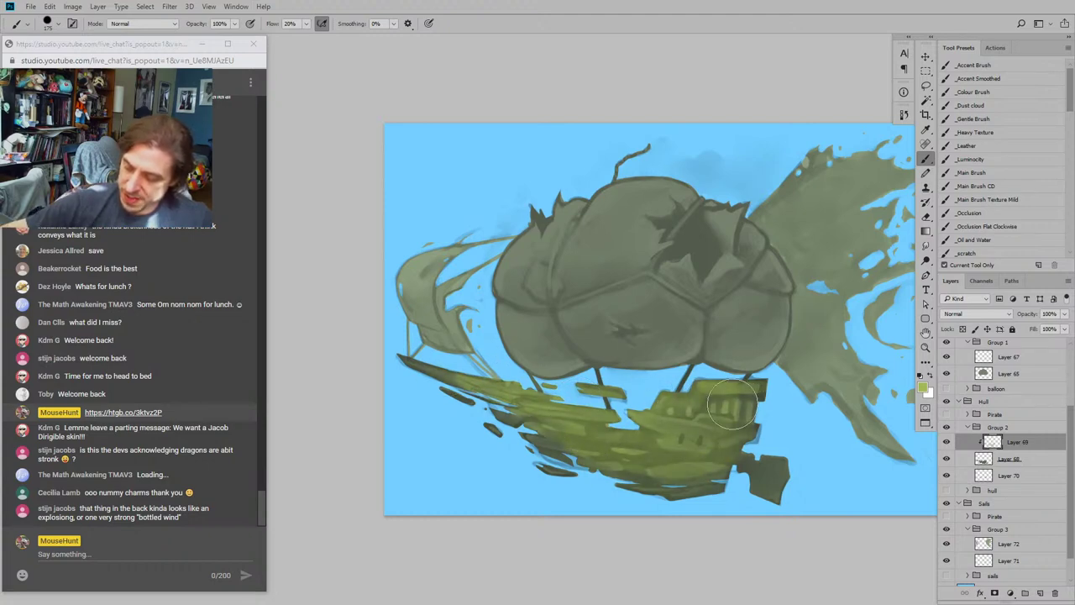
Step: Build up brighter lime green strokes across the middle and stern of the hull on Layer 69
{"action": "left_click_drag", "start_coordinate": [446, 278], "coordinate": [473, 238]}
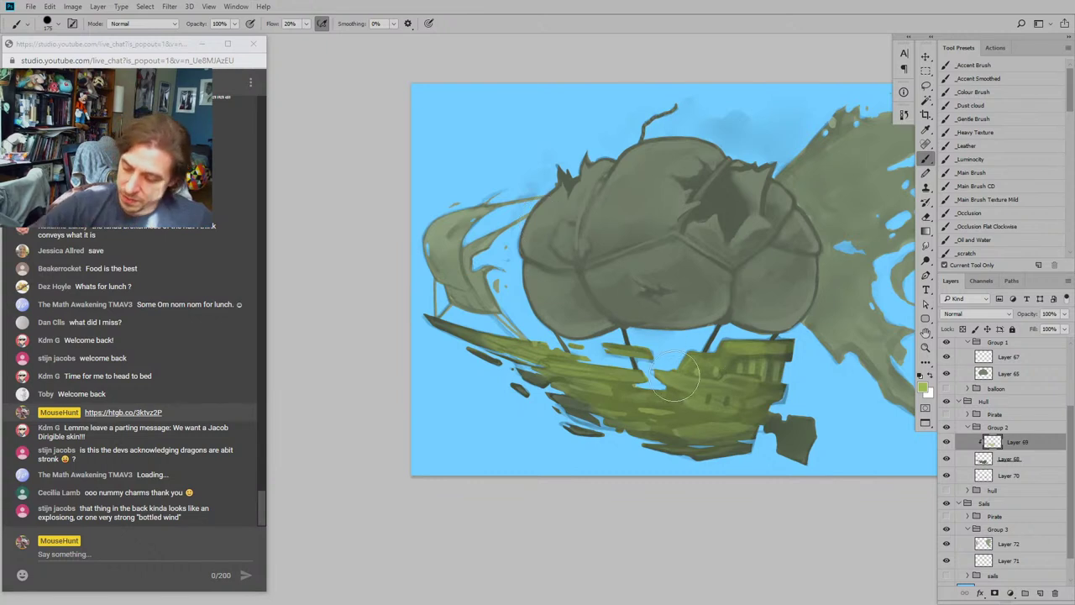
{"action": "mouse_move", "coordinate": [677, 378]}
{"action": "left_mouse_down"}
{"action": "mouse_move", "coordinate": [693, 406]}
{"action": "mouse_move", "coordinate": [608, 390]}
{"action": "mouse_move", "coordinate": [567, 370]}
{"action": "left_mouse_up"}
{"action": "mouse_move", "coordinate": [726, 366]}
{"action": "left_mouse_down"}
{"action": "mouse_move", "coordinate": [624, 364]}
{"action": "mouse_move", "coordinate": [710, 363]}
{"action": "mouse_move", "coordinate": [669, 411]}
{"action": "mouse_move", "coordinate": [629, 407]}
{"action": "mouse_move", "coordinate": [709, 413]}
{"action": "left_mouse_up"}
{"action": "left_click_drag", "start_coordinate": [607, 353], "coordinate": [556, 332]}
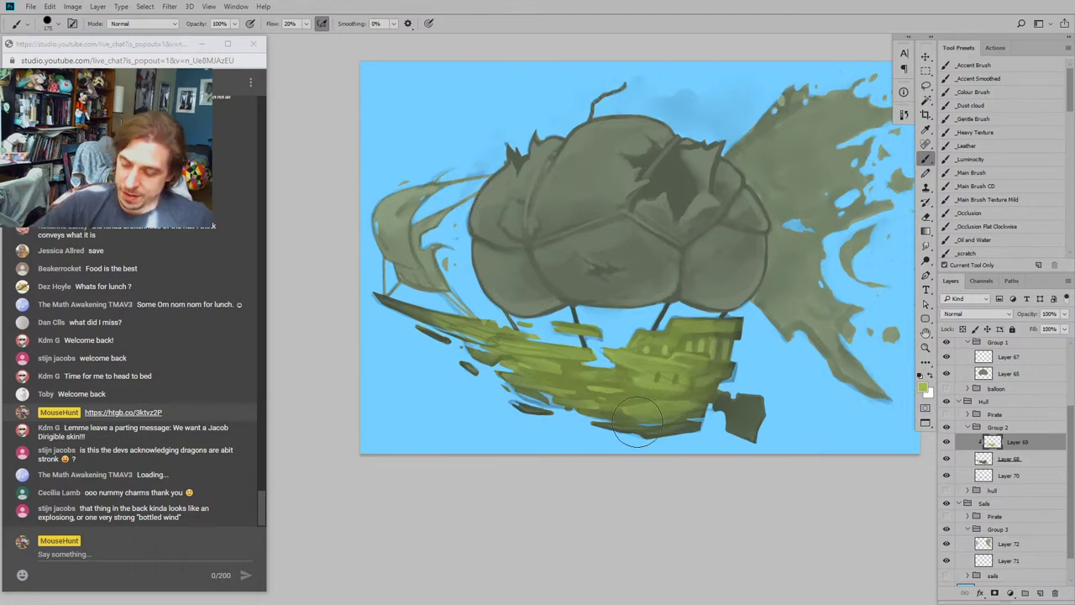
{"action": "mouse_move", "coordinate": [624, 205]}
{"action": "left_mouse_down"}
{"action": "mouse_move", "coordinate": [650, 171]}
{"action": "mouse_move", "coordinate": [660, 180]}
{"action": "left_mouse_up"}
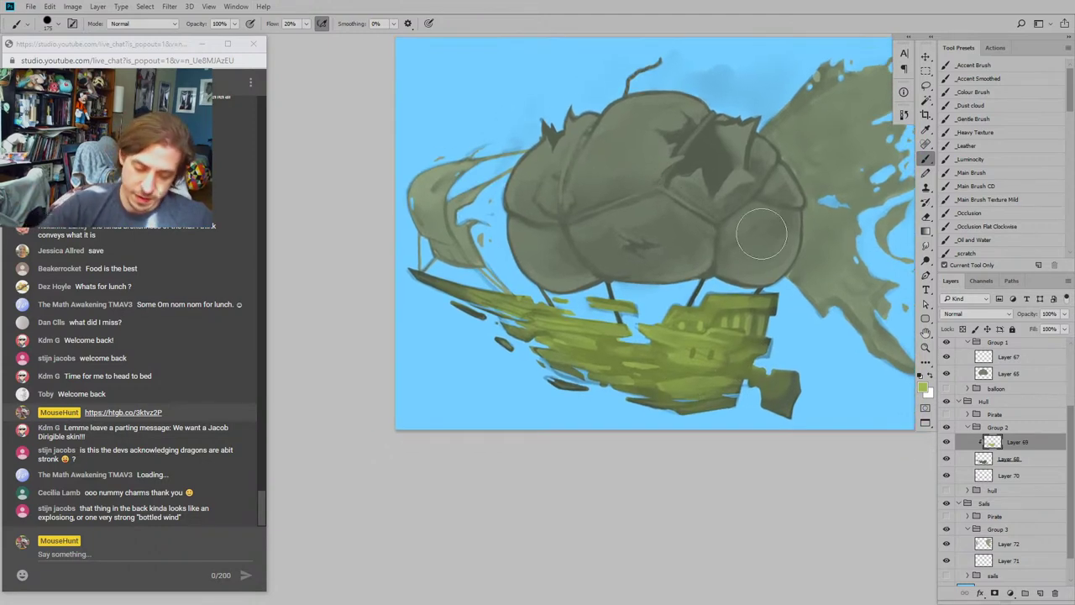
Step: Fade the lime green at the hull's edges on Layer 69 with the Super Soft eraser at size 150
{"action": "key", "text": "e"}
{"action": "left_click", "coordinate": [968, 172]}
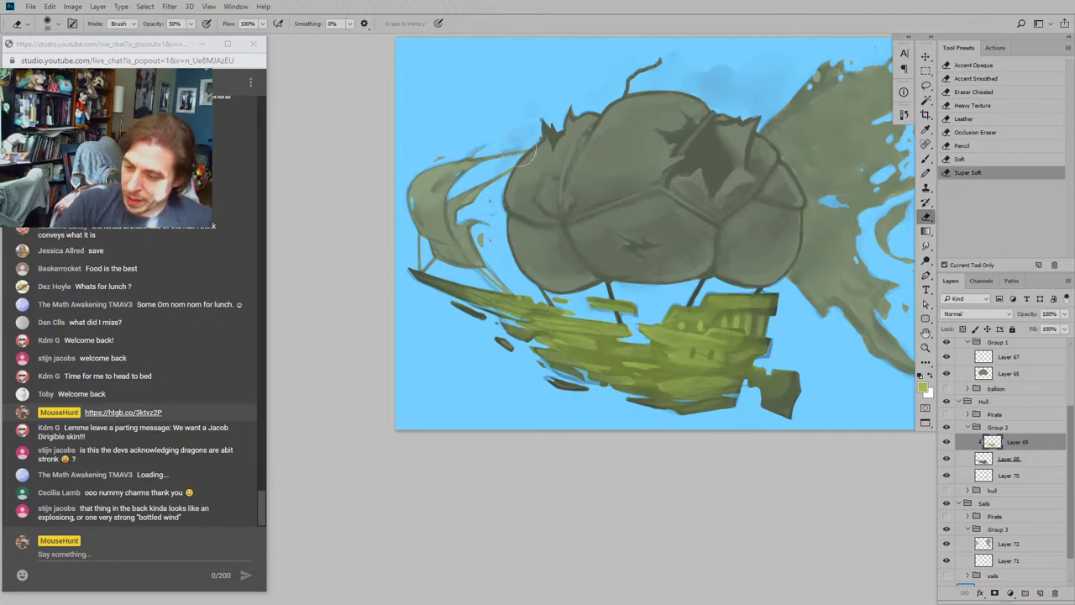
{"action": "mouse_move", "coordinate": [515, 323]}
{"action": "left_mouse_down"}
{"action": "mouse_move", "coordinate": [592, 379]}
{"action": "mouse_move", "coordinate": [497, 303]}
{"action": "mouse_move", "coordinate": [609, 380]}
{"action": "mouse_move", "coordinate": [687, 367]}
{"action": "mouse_move", "coordinate": [639, 381]}
{"action": "mouse_move", "coordinate": [781, 328]}
{"action": "mouse_move", "coordinate": [735, 348]}
{"action": "mouse_move", "coordinate": [732, 302]}
{"action": "mouse_move", "coordinate": [723, 353]}
{"action": "mouse_move", "coordinate": [743, 384]}
{"action": "mouse_move", "coordinate": [771, 341]}
{"action": "mouse_move", "coordinate": [547, 362]}
{"action": "left_mouse_up"}
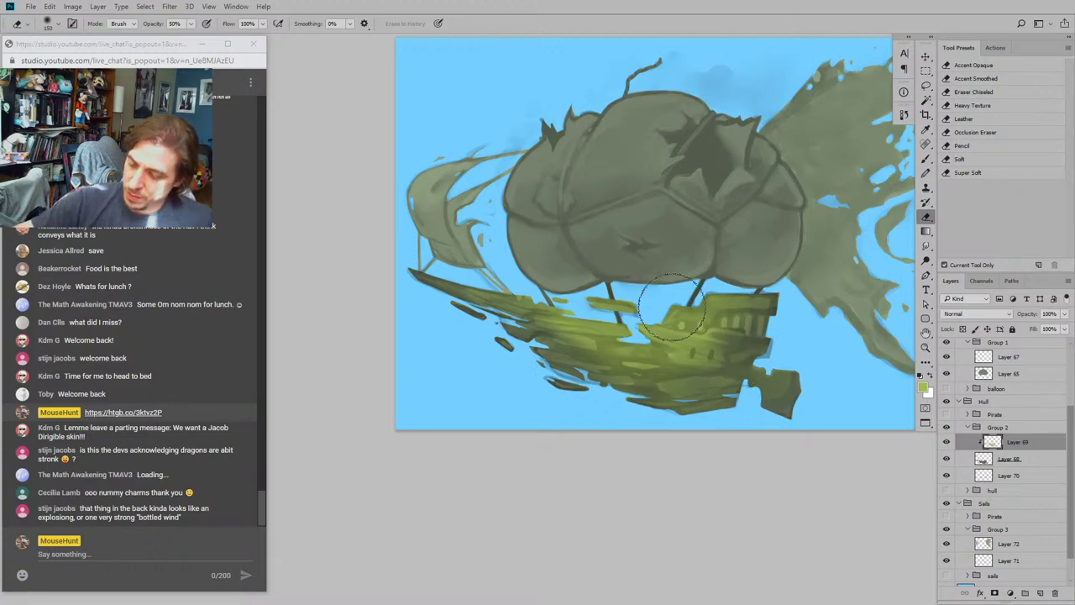
{"action": "left_click_drag", "start_coordinate": [434, 178], "coordinate": [439, 206]}
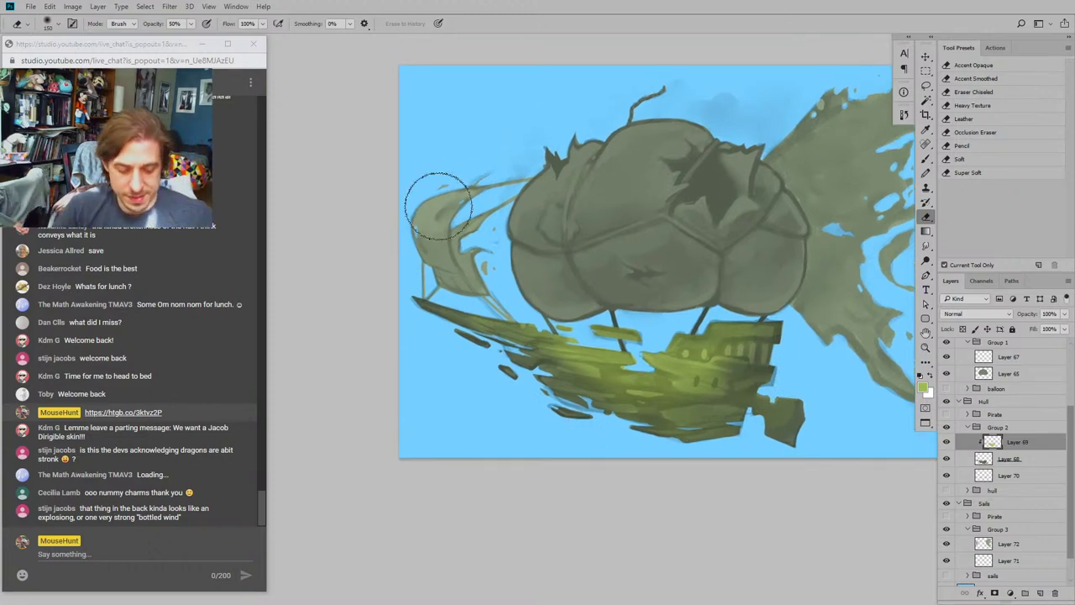
Step: Switch to the Smudge tool on Layer 69 with its size at 90 and its strength at 50%
{"action": "key", "text": "b"}
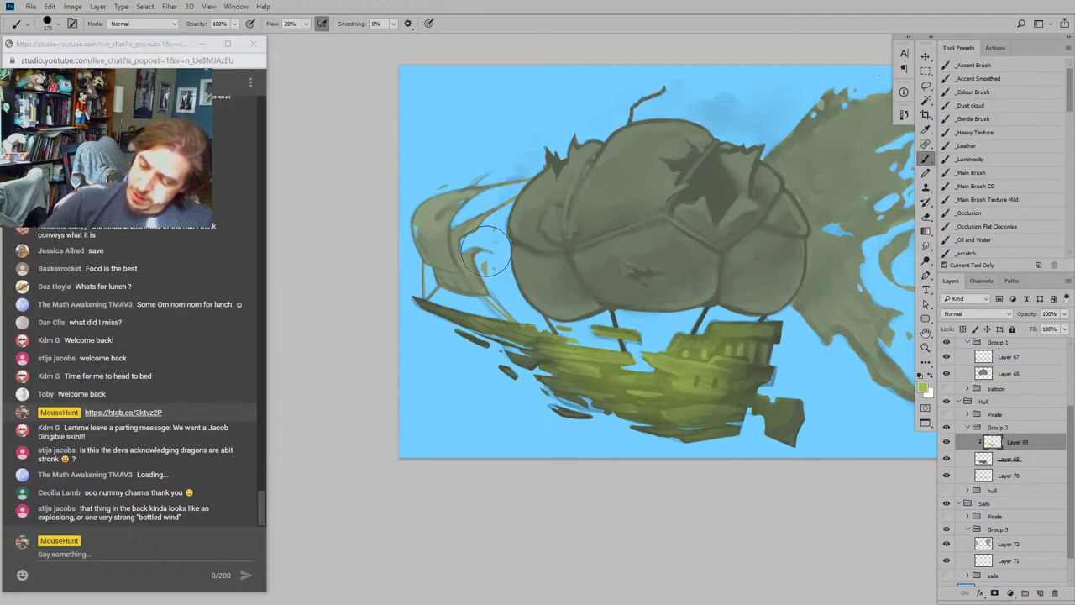
{"action": "mouse_move", "coordinate": [353, 339]}
{"action": "left_mouse_down"}
{"action": "mouse_move", "coordinate": [339, 413]}
{"action": "mouse_move", "coordinate": [603, 424]}
{"action": "mouse_move", "coordinate": [361, 285]}
{"action": "mouse_move", "coordinate": [403, 336]}
{"action": "mouse_move", "coordinate": [390, 326]}
{"action": "left_mouse_up"}
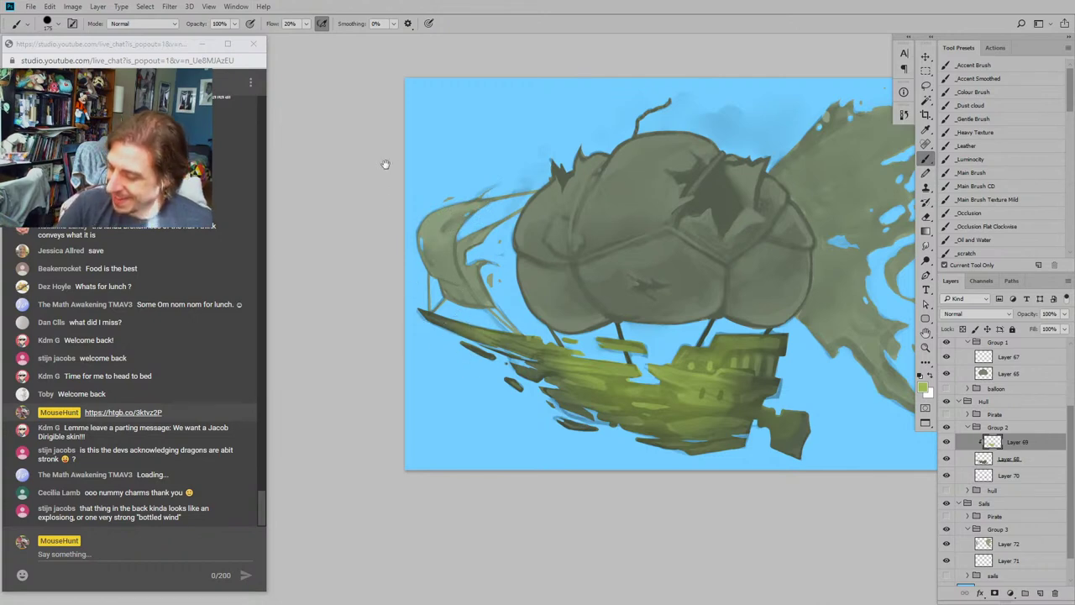
{"action": "left_click_drag", "start_coordinate": [386, 165], "coordinate": [369, 151]}
{"action": "key", "text": "r"}
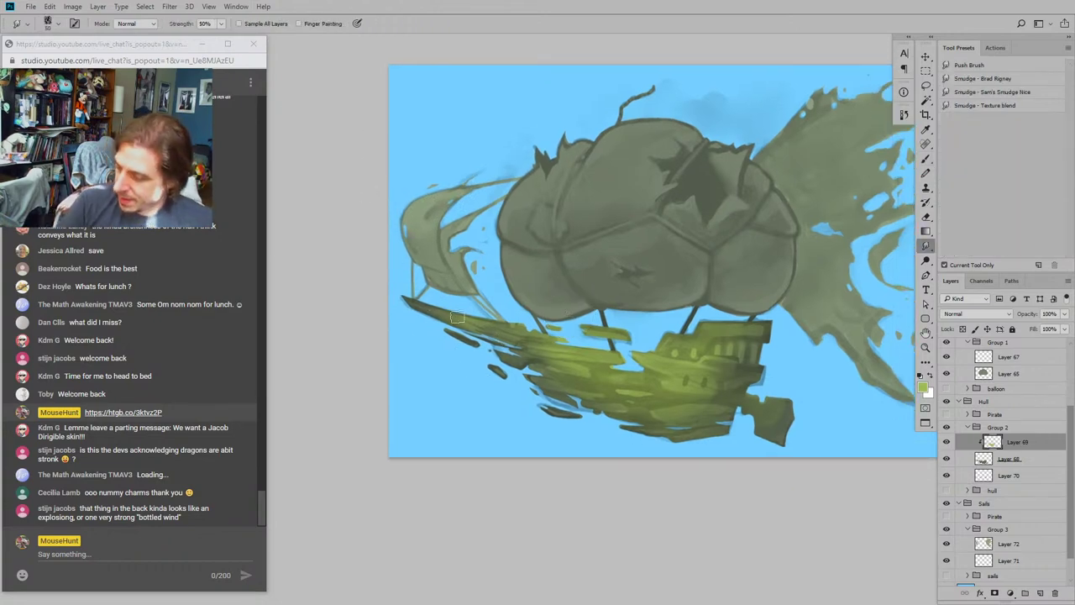
{"action": "key", "text": "bracketright"}
{"action": "key", "text": "bracketright"}
{"action": "key", "text": "bracketright"}
{"action": "key", "text": "bracketright"}
{"action": "key", "text": "bracketright"}
{"action": "key", "text": "bracketright"}
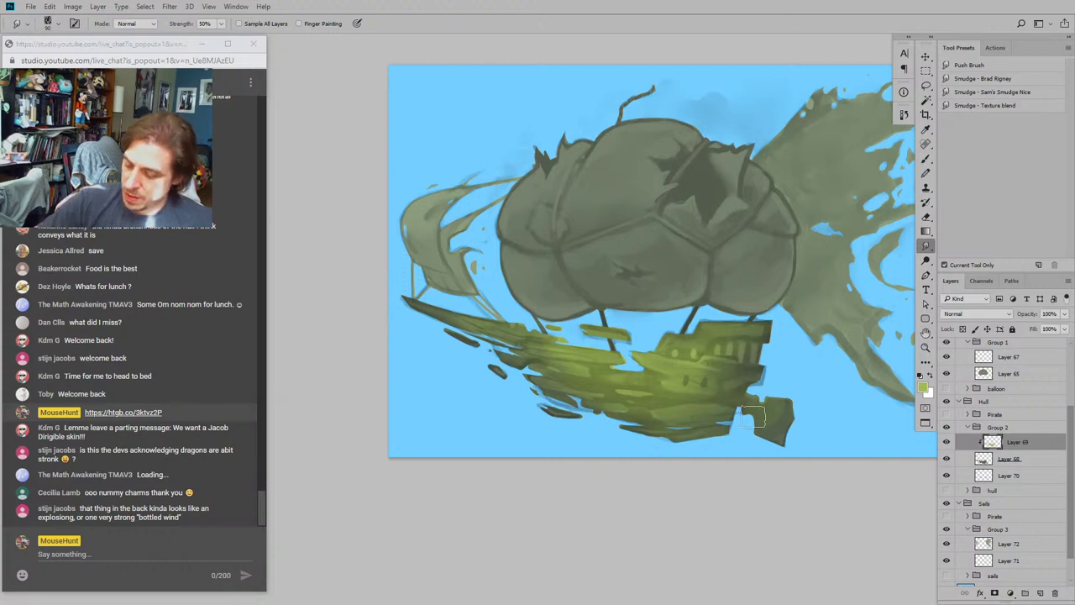
{"action": "left_click_drag", "start_coordinate": [376, 286], "coordinate": [368, 296]}
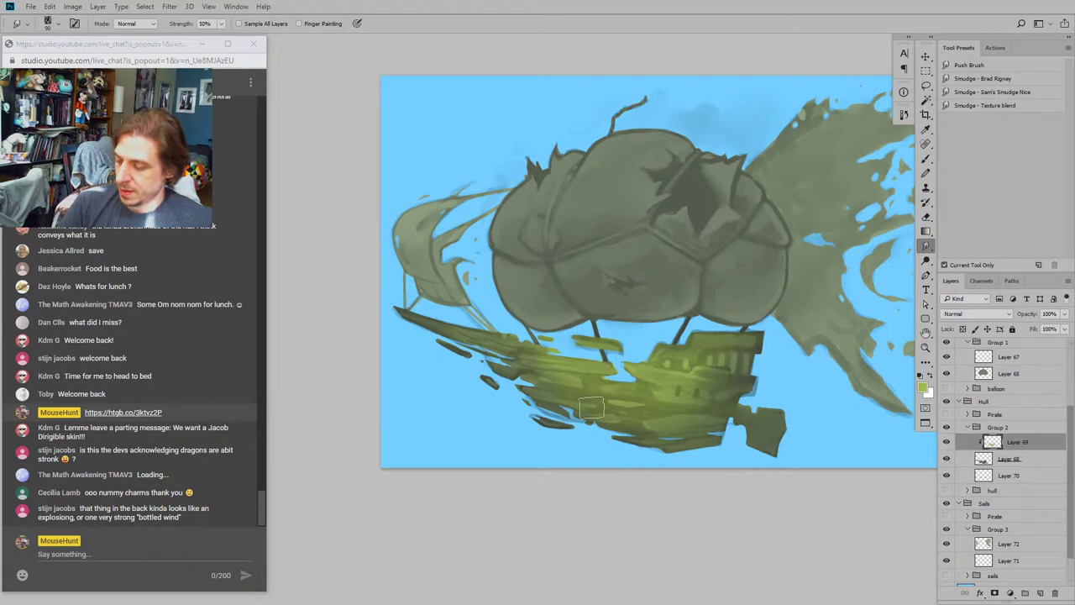
{"action": "mouse_move", "coordinate": [474, 183]}
{"action": "left_mouse_down"}
{"action": "mouse_move", "coordinate": [459, 172]}
{"action": "mouse_move", "coordinate": [438, 184]}
{"action": "left_mouse_up"}
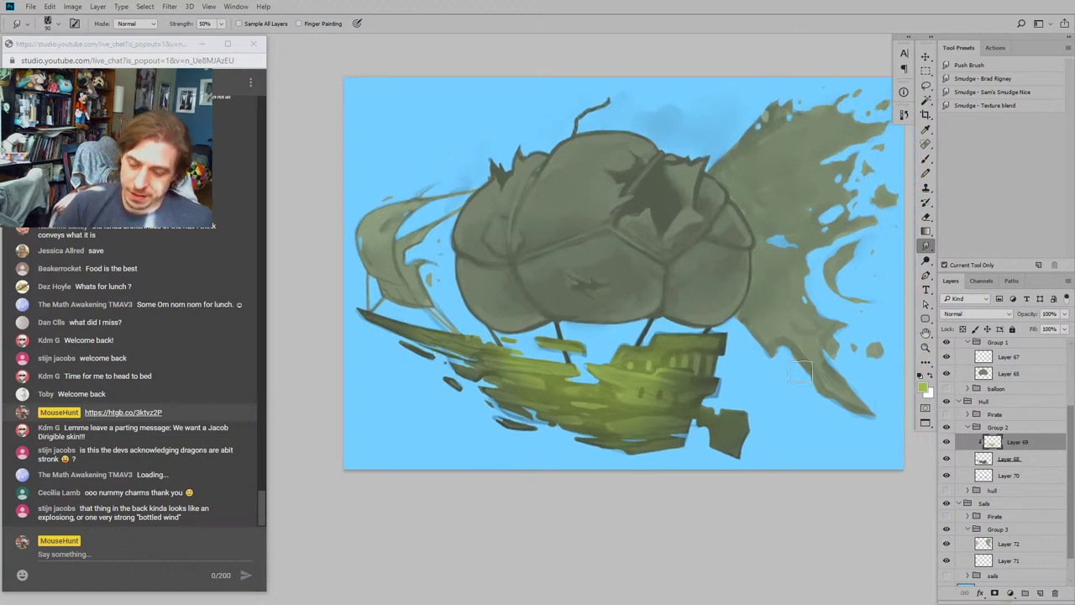
Step: Add a layer mask to Layer 69 and ready a small brush with black paint and 100% flow
{"action": "key", "text": "e"}
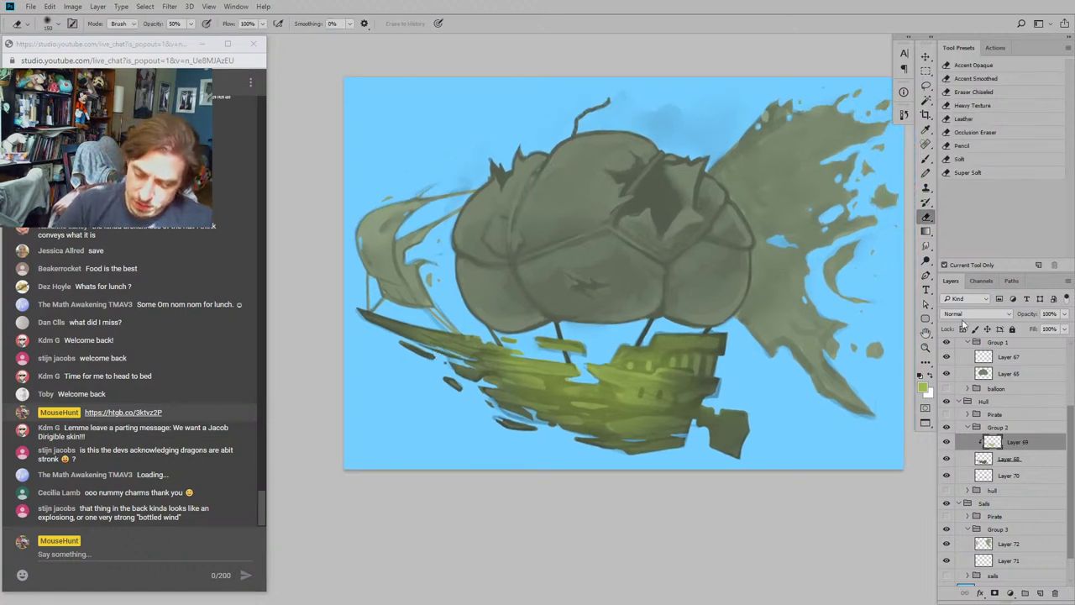
{"action": "left_click", "coordinate": [996, 593]}
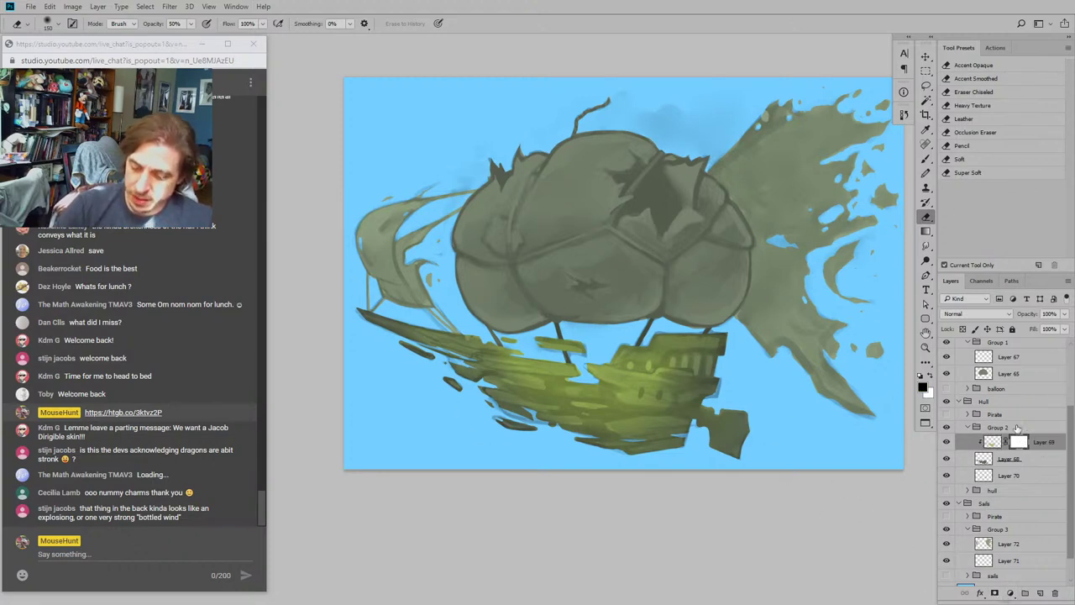
{"action": "left_click", "coordinate": [926, 158]}
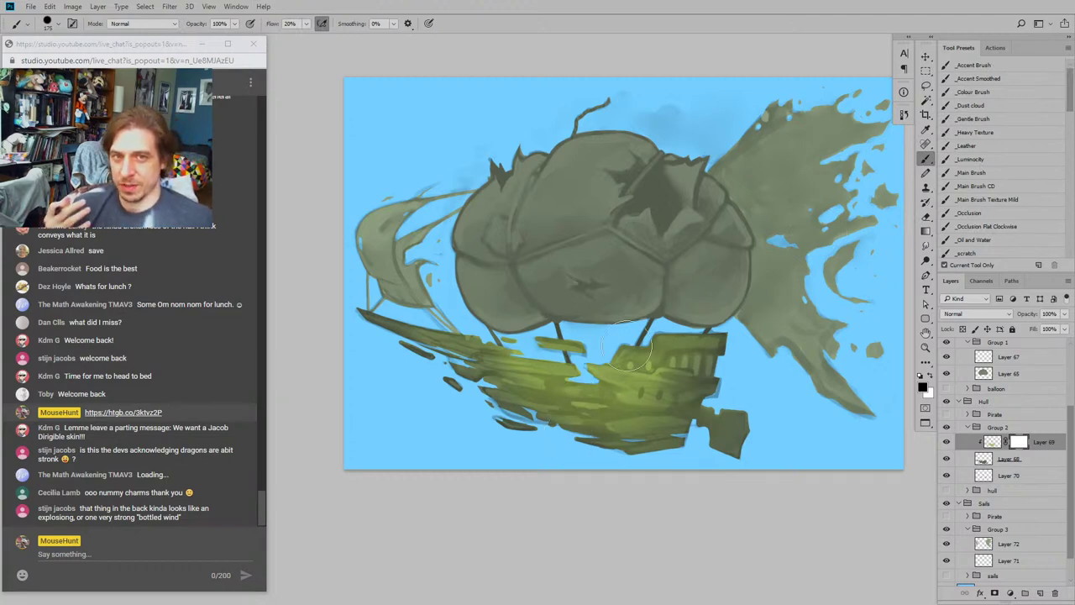
{"action": "mouse_move", "coordinate": [446, 329]}
{"action": "left_mouse_down"}
{"action": "mouse_move", "coordinate": [542, 321]}
{"action": "mouse_move", "coordinate": [546, 343]}
{"action": "left_mouse_up"}
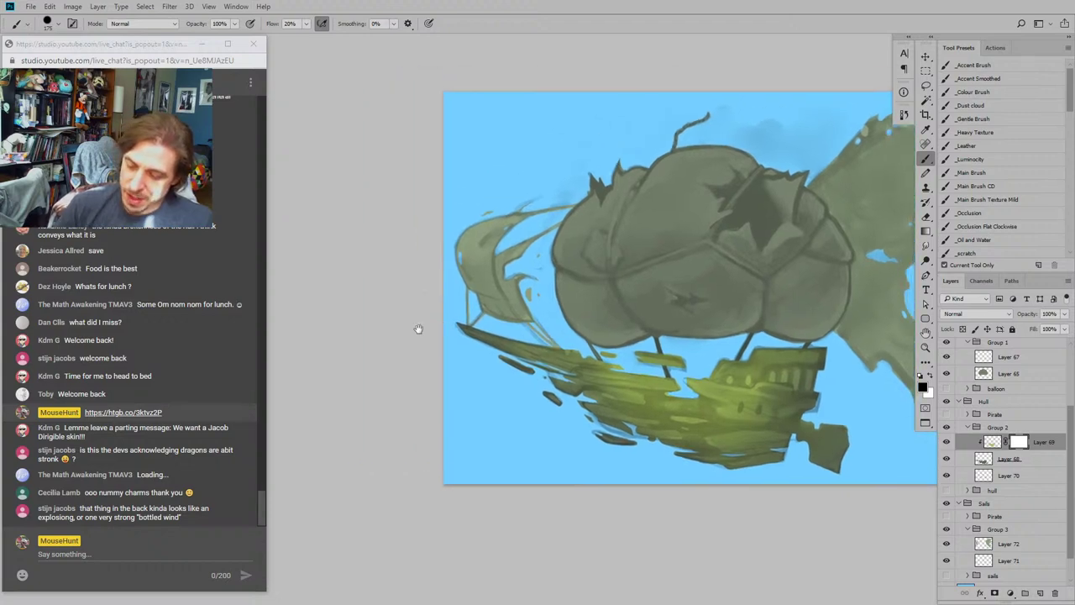
{"action": "key", "text": "e"}
{"action": "key", "text": "b"}
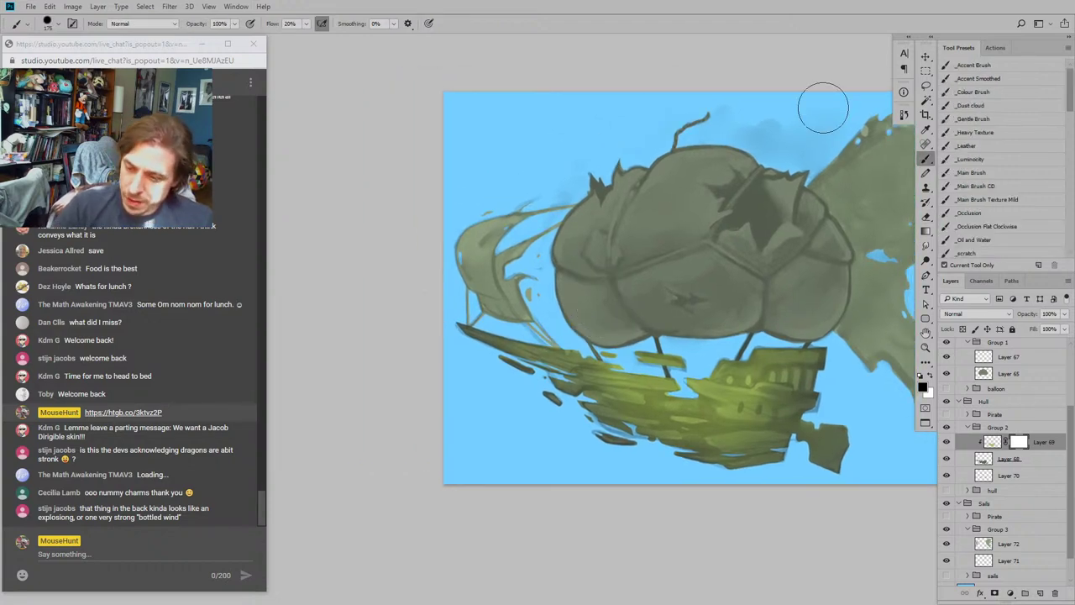
{"action": "left_click_drag", "start_coordinate": [680, 313], "coordinate": [632, 294]}
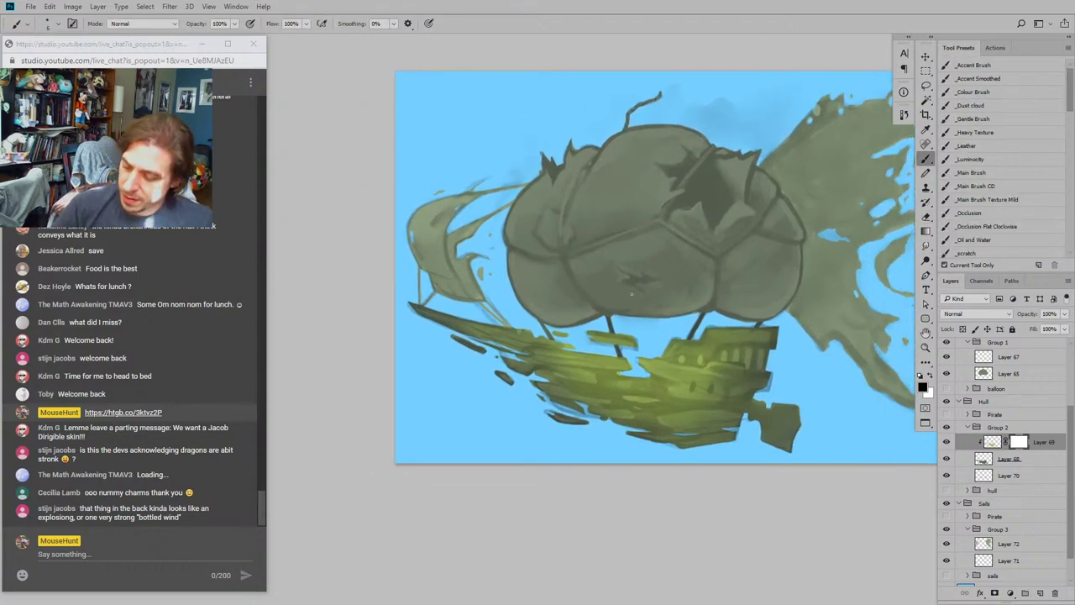
Step: Paint black on Layer 69's mask beneath the stern cabin to cut a dark band around its underside, enlarging the brush to 20
{"action": "left_click_drag", "start_coordinate": [540, 299], "coordinate": [867, 356]}
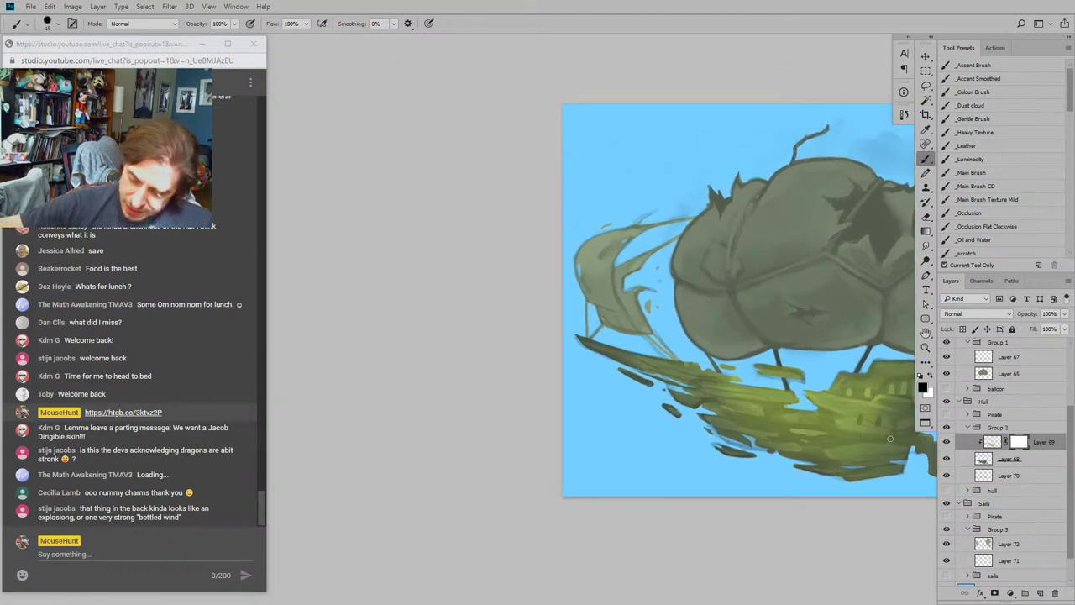
{"action": "mouse_move", "coordinate": [890, 439]}
{"action": "left_mouse_down"}
{"action": "mouse_move", "coordinate": [848, 434]}
{"action": "mouse_move", "coordinate": [890, 441]}
{"action": "mouse_move", "coordinate": [706, 375]}
{"action": "left_mouse_up"}
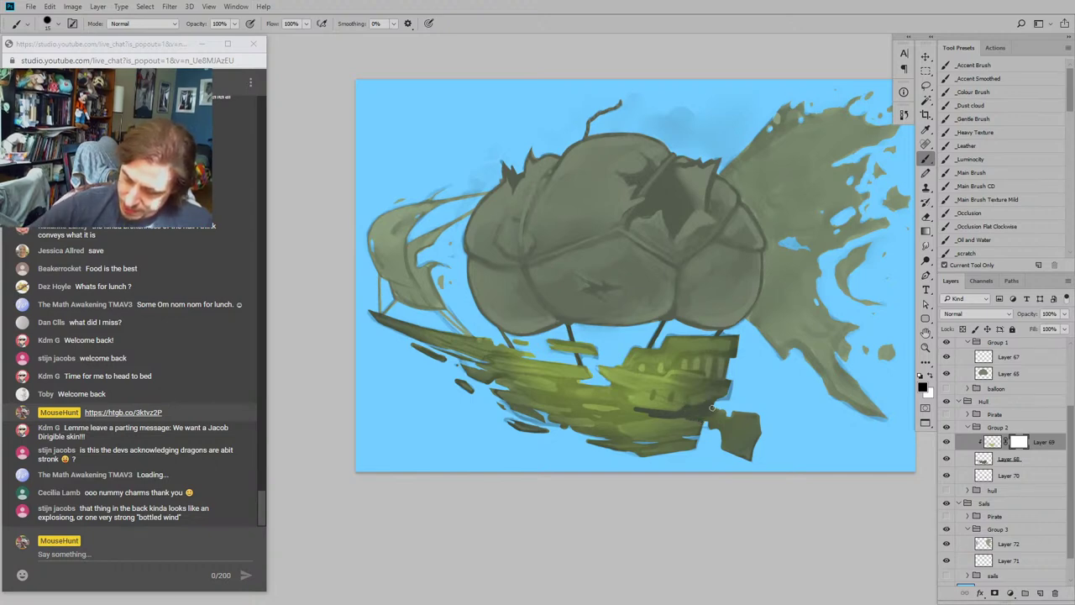
{"action": "key", "text": "bracketright"}
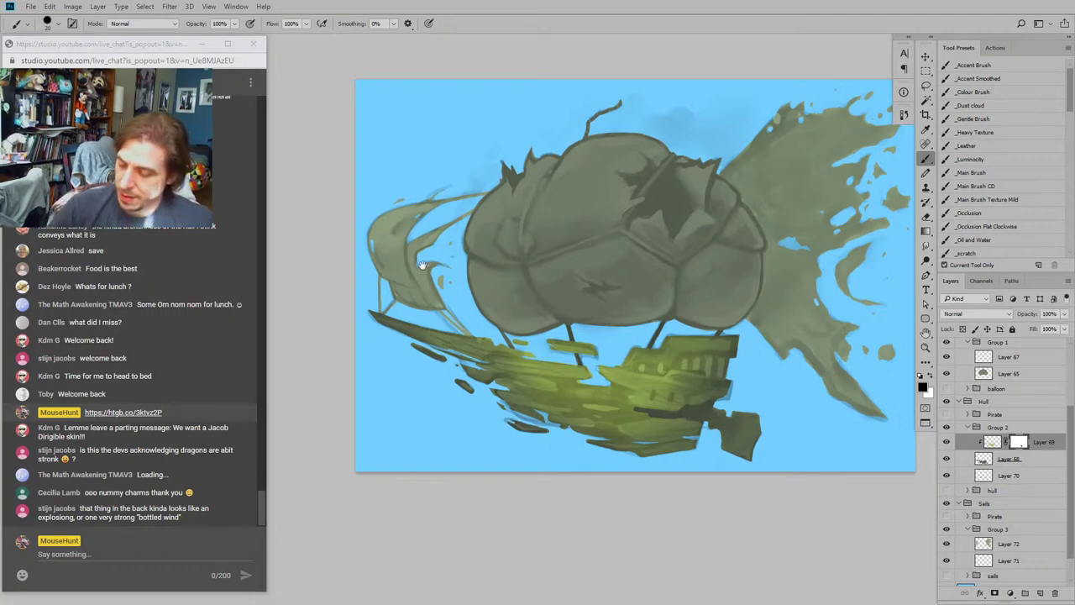
{"action": "left_click_drag", "start_coordinate": [423, 265], "coordinate": [429, 197]}
{"action": "left_click_drag", "start_coordinate": [382, 251], "coordinate": [590, 348]}
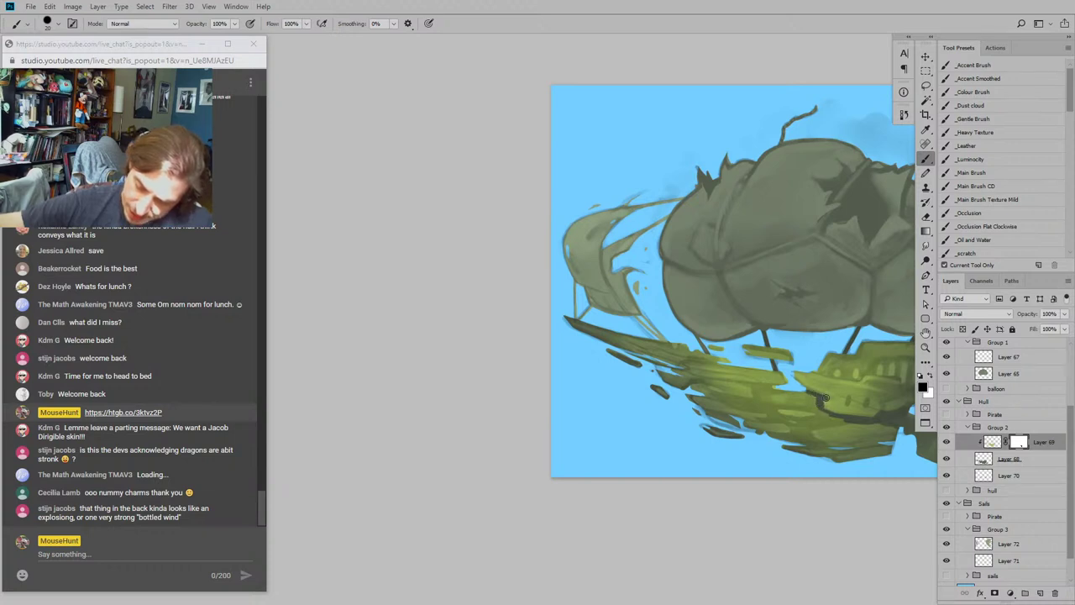
{"action": "left_click_drag", "start_coordinate": [745, 329], "coordinate": [594, 288]}
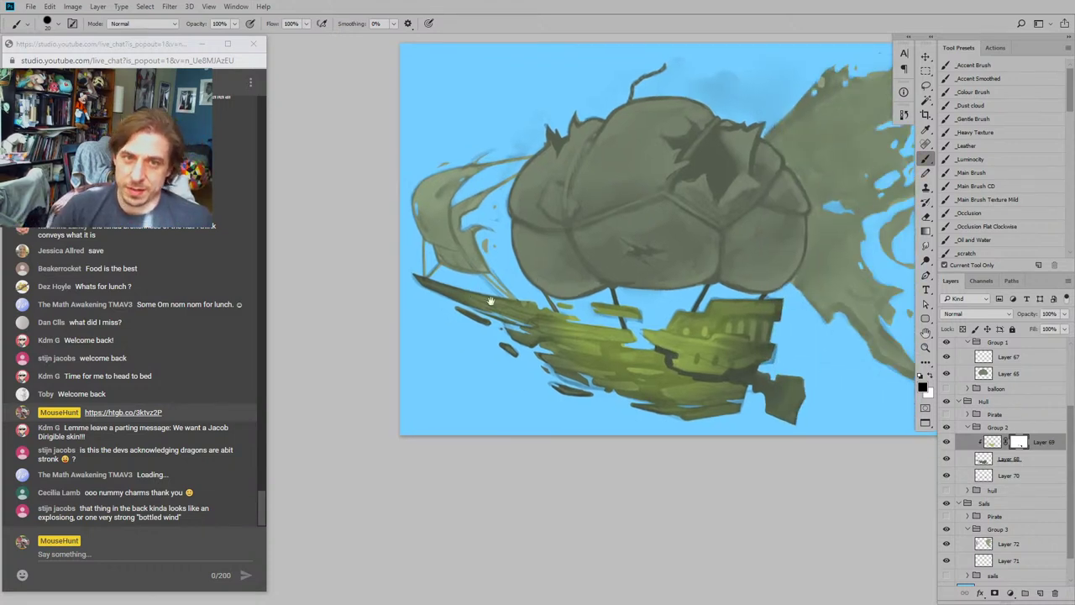
Step: Mask out the green around the broken plank amidships on Layer 69 to form a dark gap in the hull
{"action": "left_click_drag", "start_coordinate": [490, 301], "coordinate": [561, 316]}
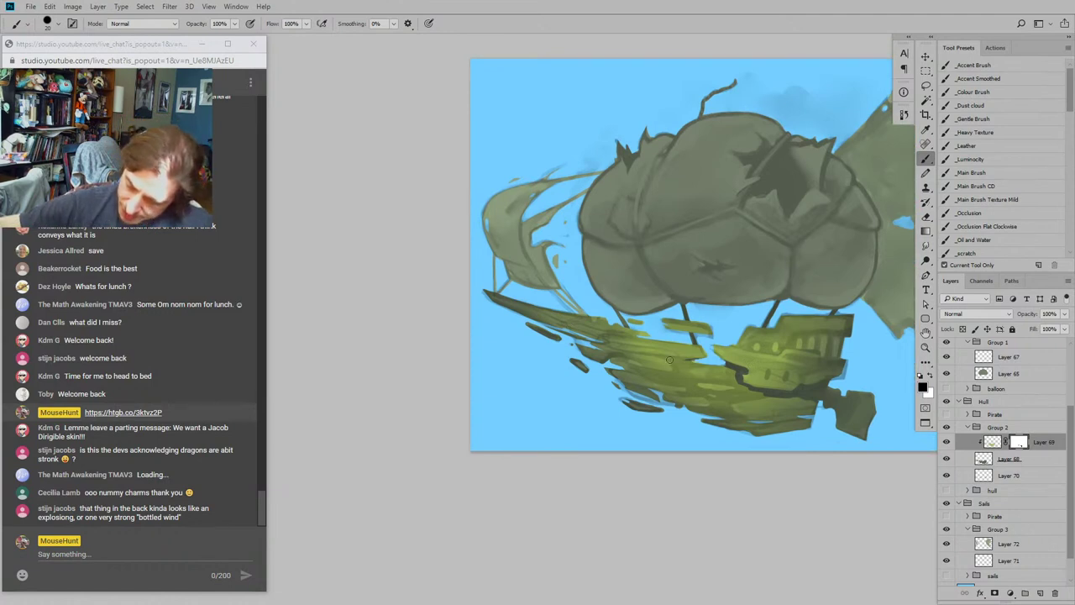
{"action": "left_click_drag", "start_coordinate": [706, 361], "coordinate": [668, 355]}
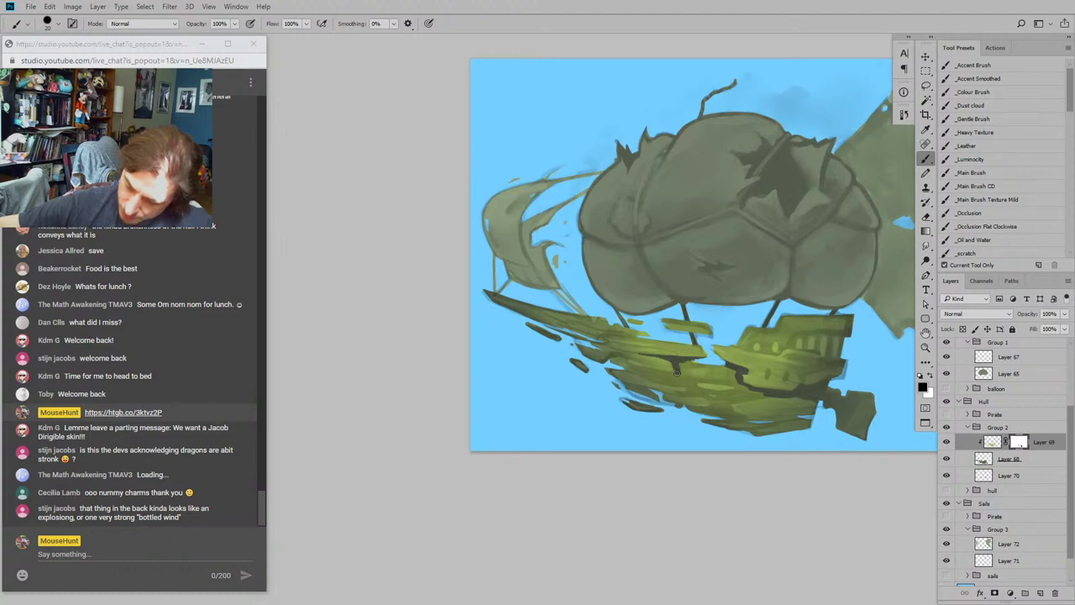
{"action": "mouse_move", "coordinate": [687, 364]}
{"action": "left_mouse_down"}
{"action": "mouse_move", "coordinate": [701, 368]}
{"action": "mouse_move", "coordinate": [620, 363]}
{"action": "mouse_move", "coordinate": [689, 379]}
{"action": "left_mouse_up"}
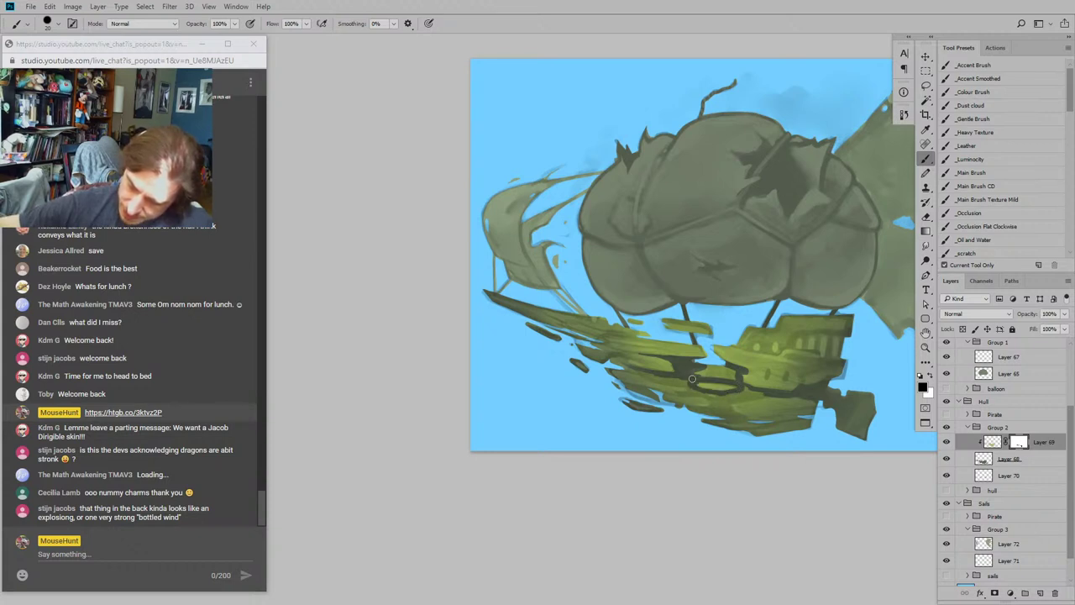
{"action": "left_click_drag", "start_coordinate": [692, 379], "coordinate": [721, 368]}
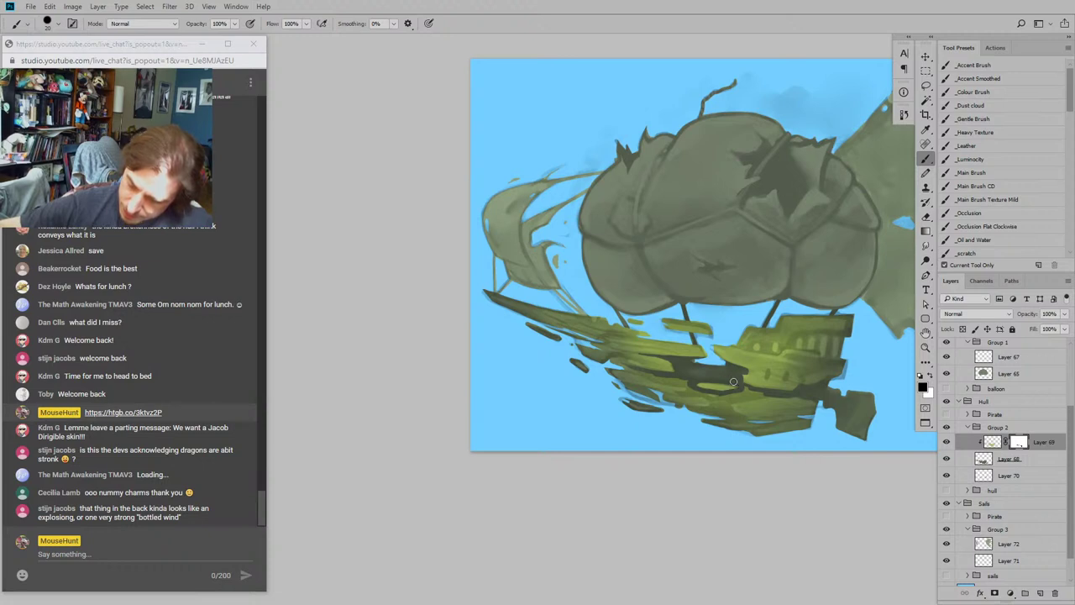
Step: Mask a dark trim line along the stern's stepped upper deck and darken the two oval portholes below it on Layer 69
{"action": "left_click_drag", "start_coordinate": [632, 266], "coordinate": [637, 361]}
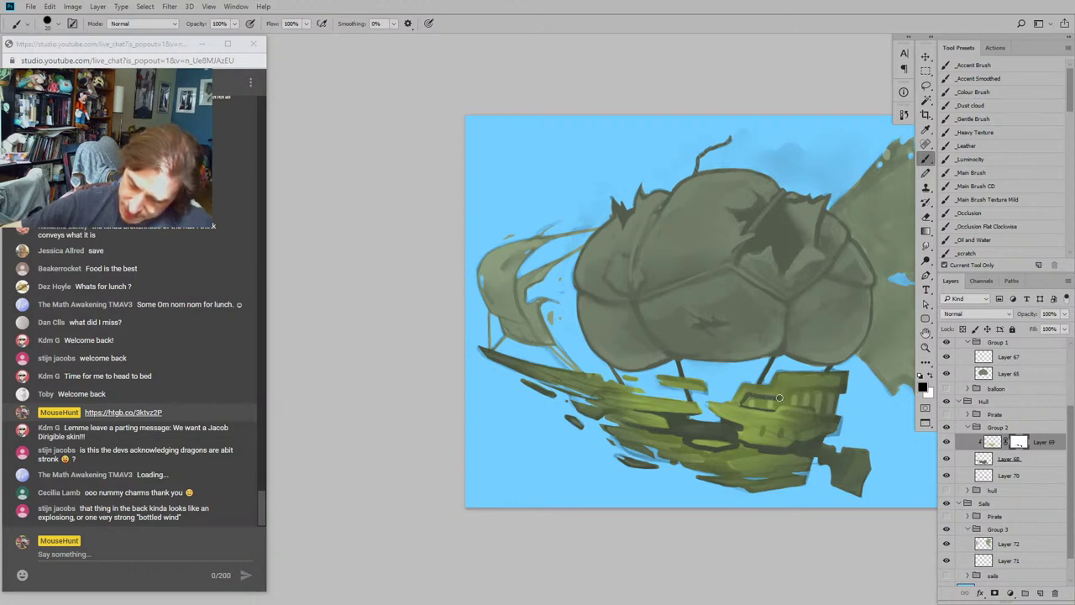
{"action": "left_click_drag", "start_coordinate": [806, 385], "coordinate": [842, 390]}
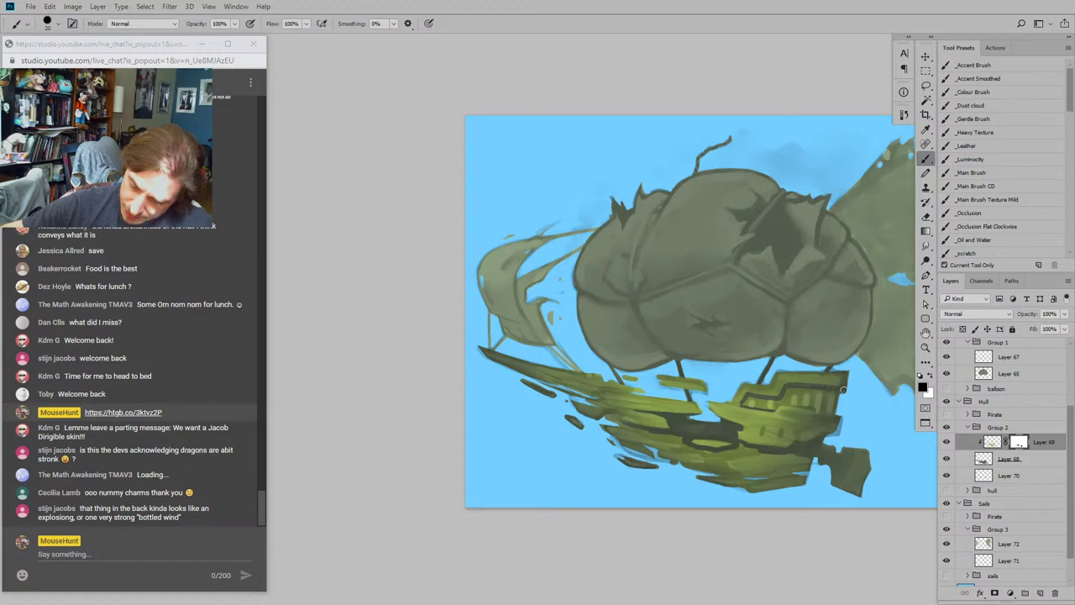
{"action": "mouse_move", "coordinate": [764, 314]}
{"action": "left_mouse_down"}
{"action": "mouse_move", "coordinate": [711, 295]}
{"action": "mouse_move", "coordinate": [413, 271]}
{"action": "mouse_move", "coordinate": [482, 330]}
{"action": "mouse_move", "coordinate": [565, 352]}
{"action": "left_mouse_up"}
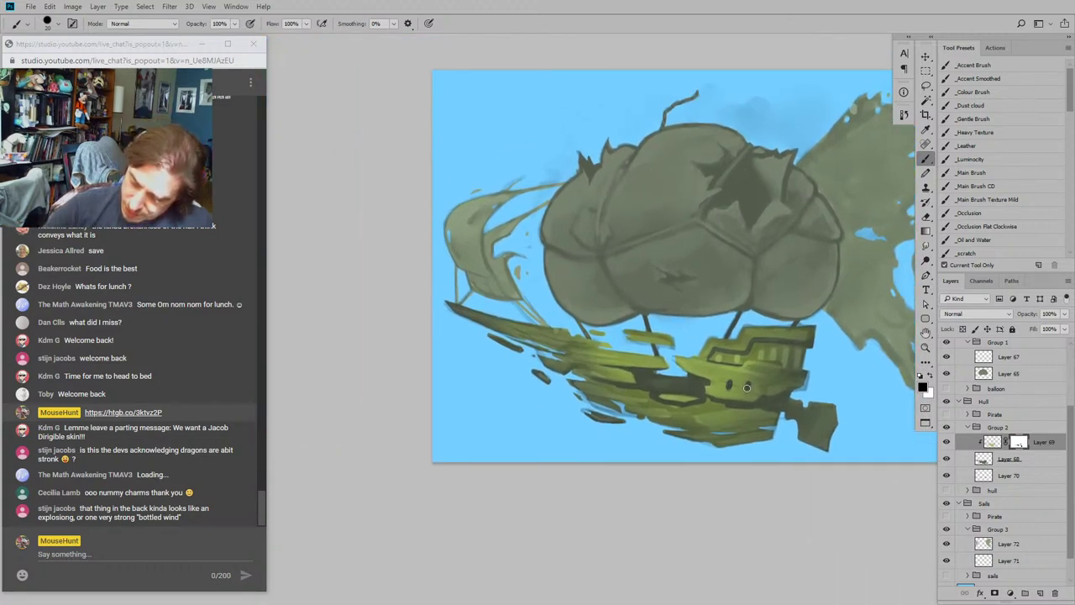
{"action": "left_click_drag", "start_coordinate": [471, 256], "coordinate": [403, 215]}
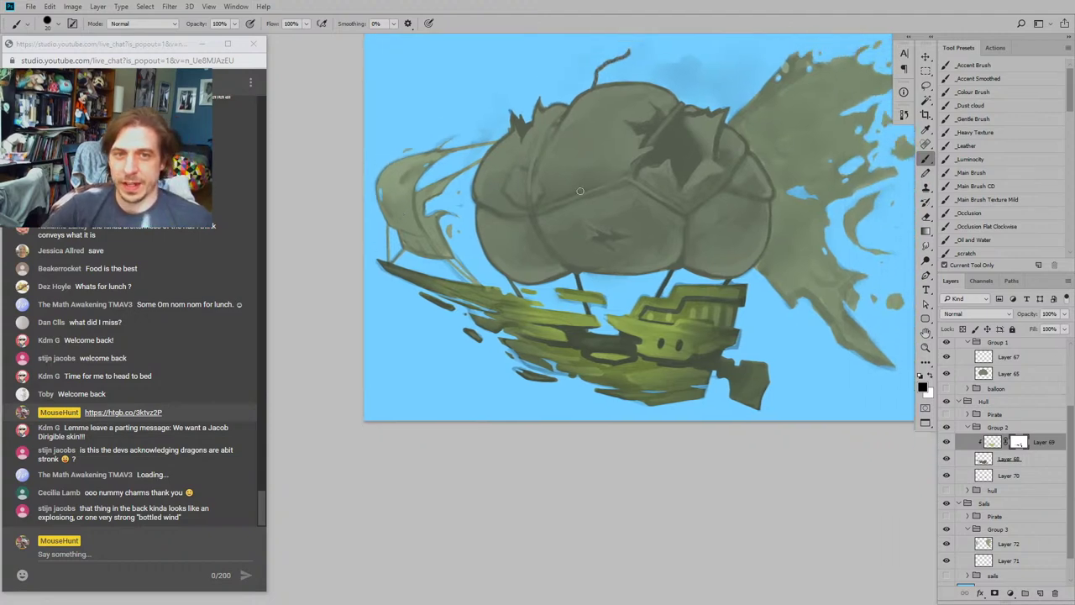
{"action": "left_click_drag", "start_coordinate": [651, 263], "coordinate": [683, 308]}
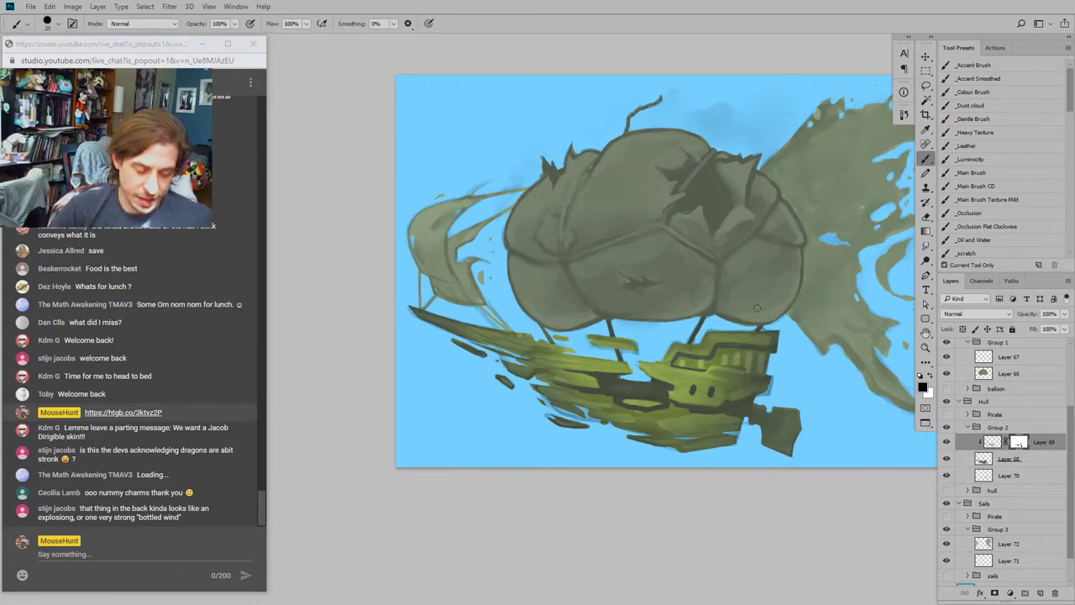
{"action": "left_click_drag", "start_coordinate": [566, 312], "coordinate": [565, 298]}
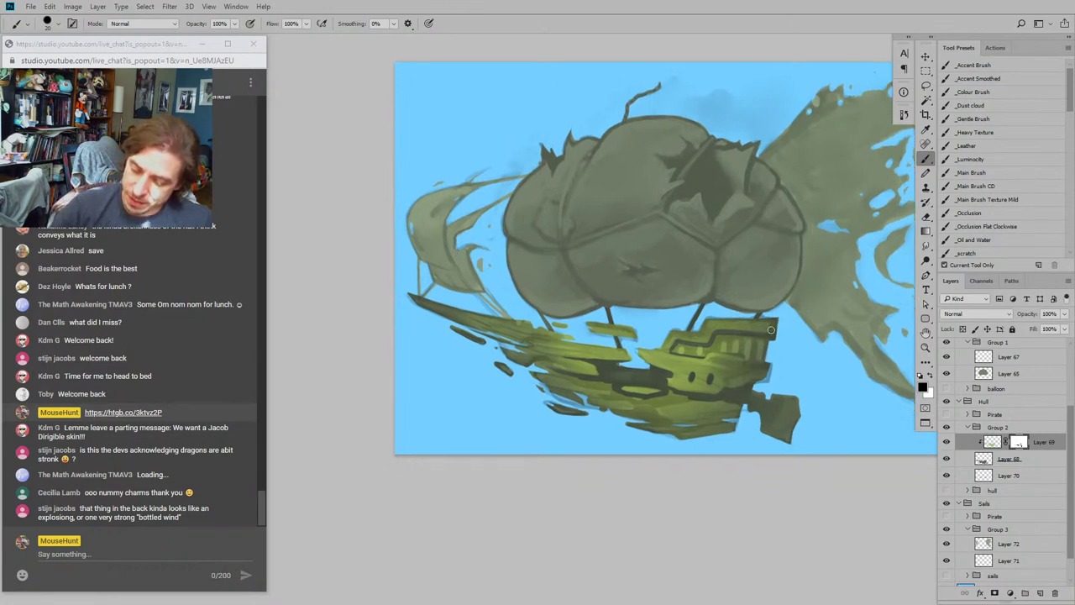
{"action": "left_click_drag", "start_coordinate": [651, 329], "coordinate": [721, 300]}
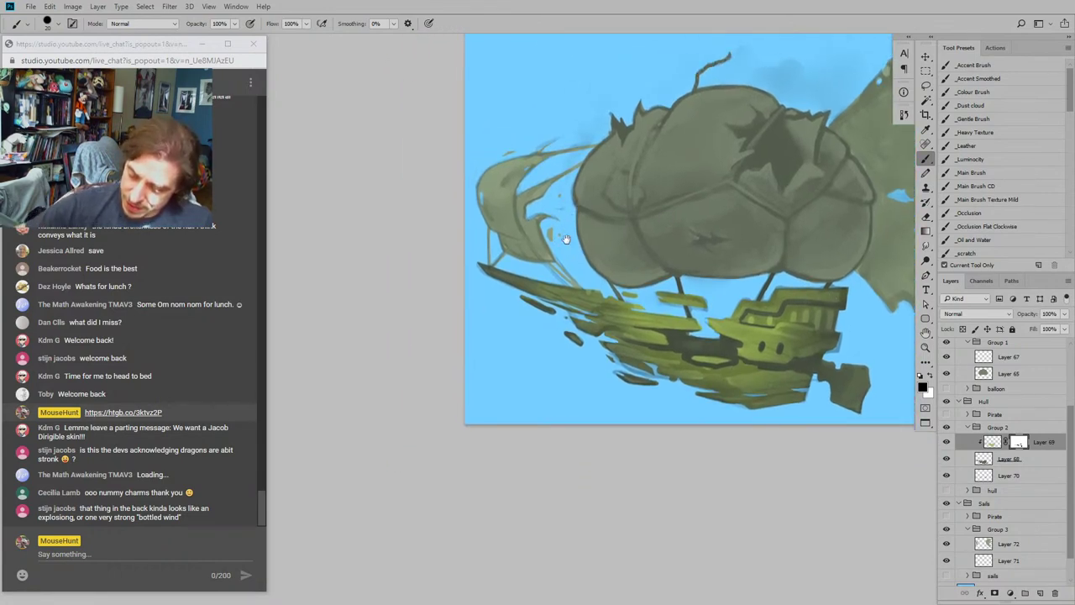
{"action": "left_click_drag", "start_coordinate": [749, 368], "coordinate": [666, 413]}
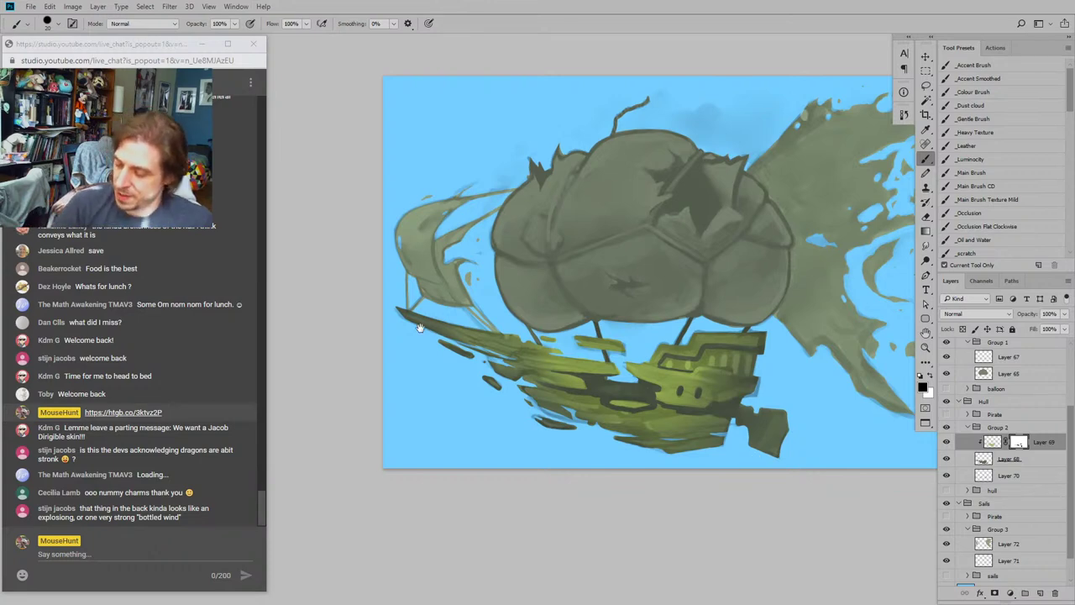
Step: Mask thin dark seams between the bow planks on Layer 69 with the brush reduced to size 10
{"action": "left_click_drag", "start_coordinate": [420, 329], "coordinate": [385, 301]}
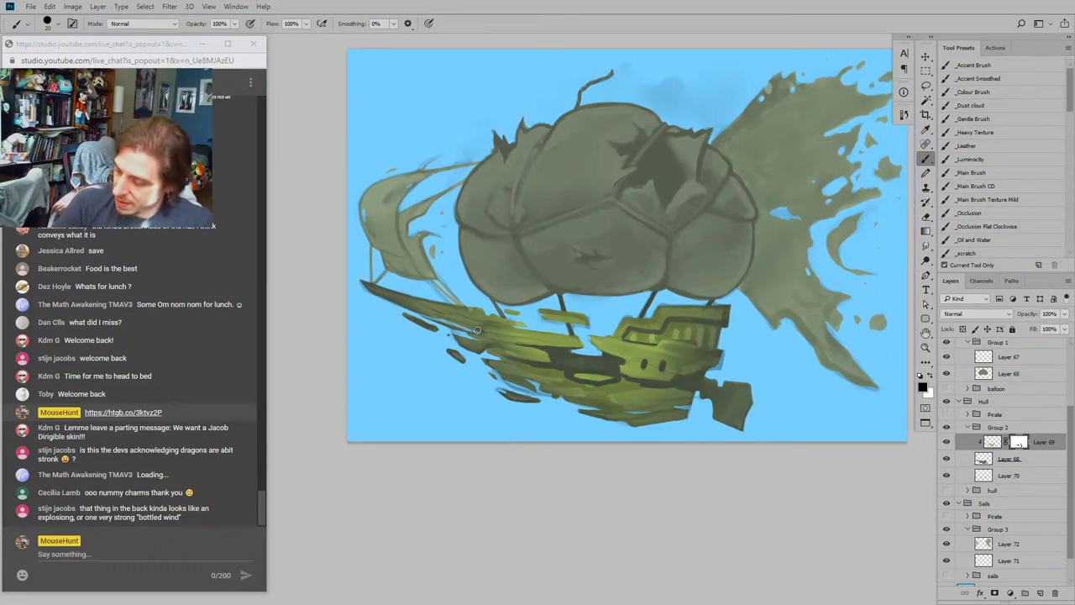
{"action": "left_click_drag", "start_coordinate": [490, 323], "coordinate": [719, 410]}
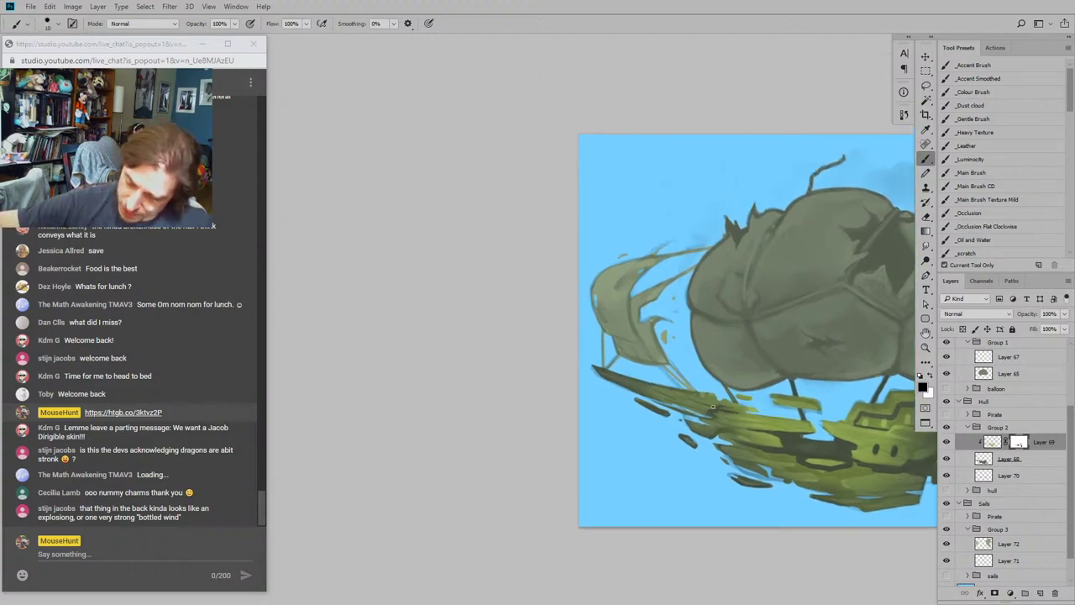
{"action": "left_click_drag", "start_coordinate": [517, 340], "coordinate": [382, 295]}
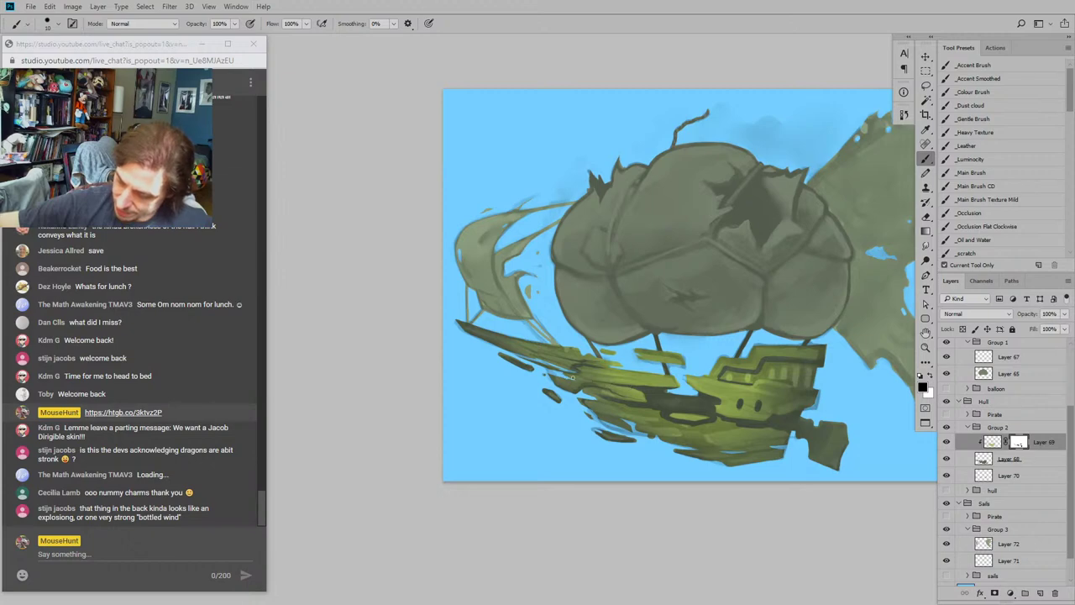
{"action": "left_click_drag", "start_coordinate": [738, 380], "coordinate": [728, 355]}
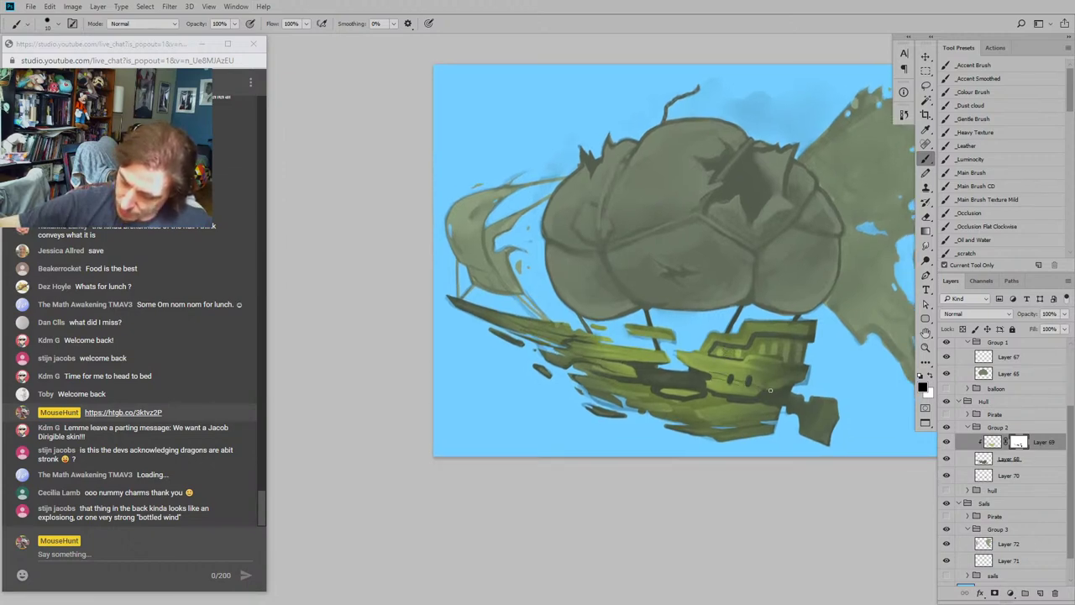
Step: Widen the dark gap amidships around the broken plank by painting black on Layer 69's mask with the brush enlarged to 25
{"action": "left_click_drag", "start_coordinate": [672, 310], "coordinate": [581, 297]}
{"action": "left_click_drag", "start_coordinate": [432, 373], "coordinate": [480, 363]}
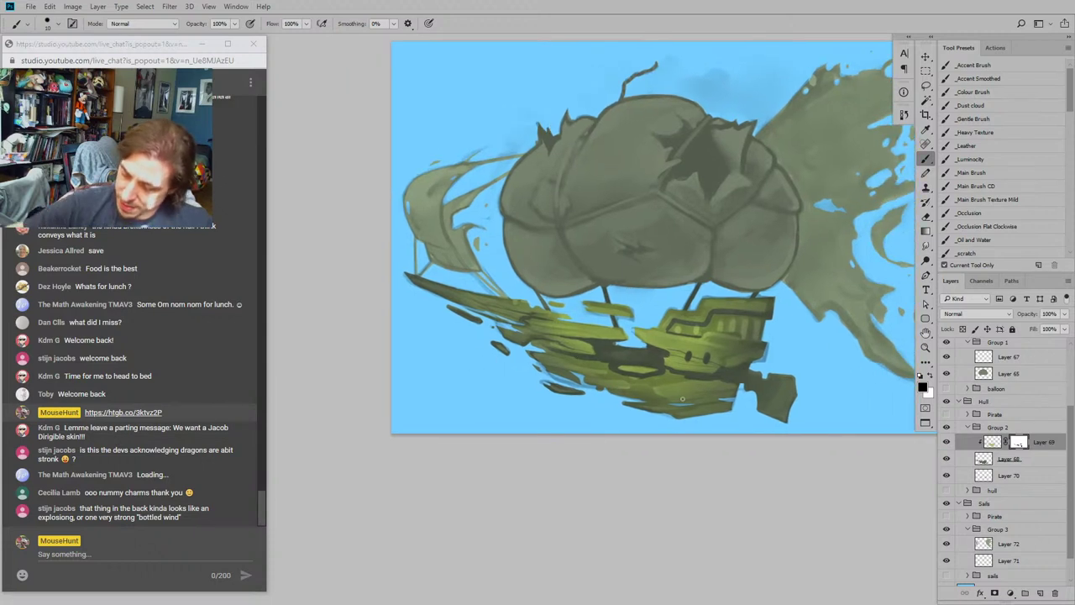
{"action": "key", "text": "]"}
{"action": "key", "text": "]"}
{"action": "key", "text": "]"}
{"action": "left_click_drag", "start_coordinate": [682, 378], "coordinate": [646, 381]}
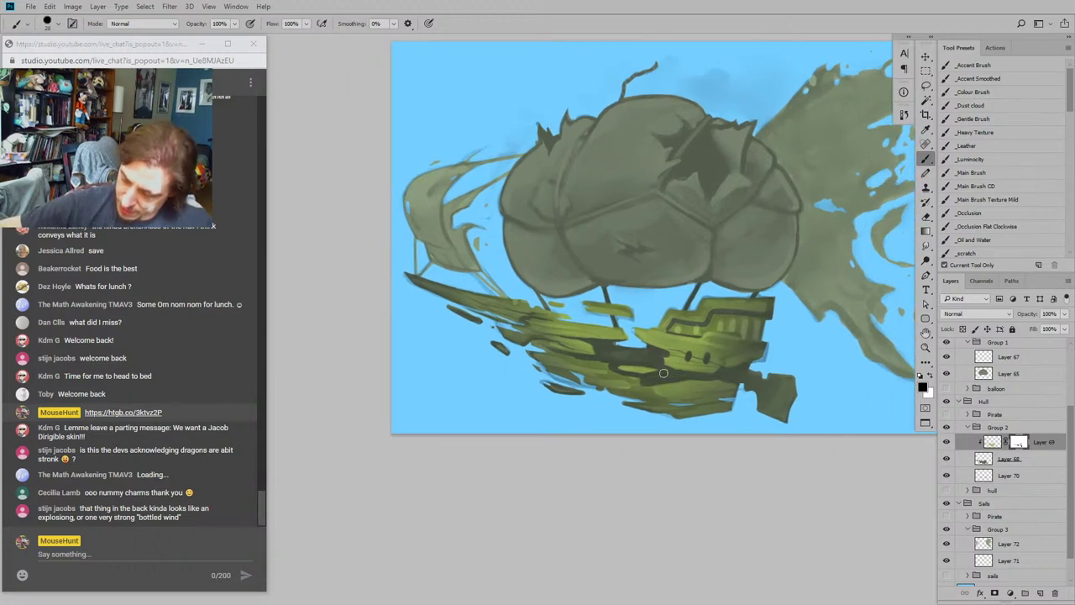
{"action": "left_click_drag", "start_coordinate": [604, 348], "coordinate": [614, 341]}
{"action": "key", "text": "bracketleft"}
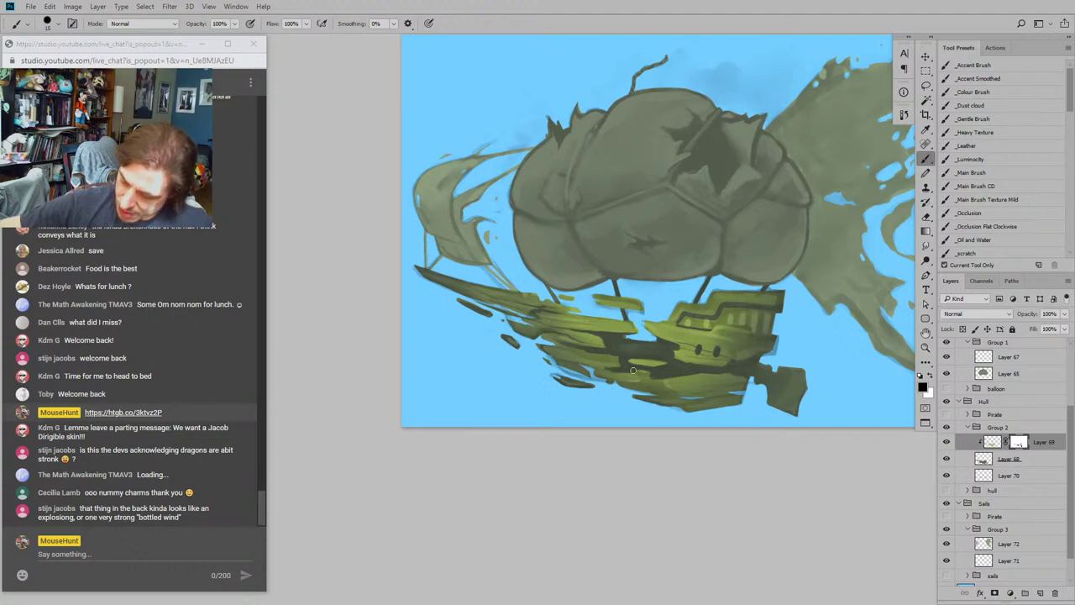
{"action": "left_click_drag", "start_coordinate": [641, 375], "coordinate": [653, 374]}
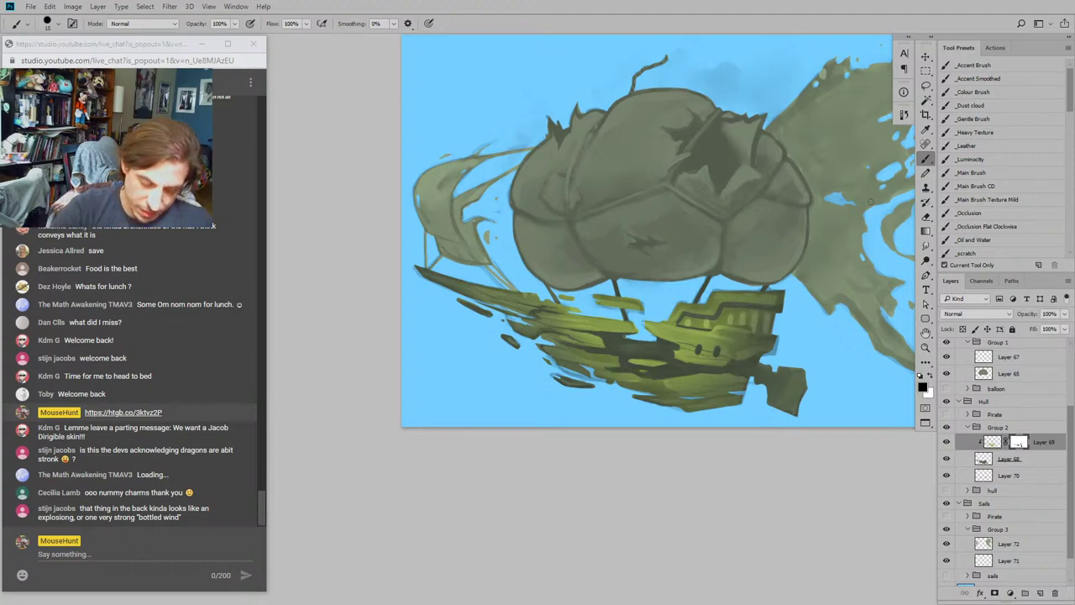
Step: Restore slivers of green in the dark band below the stern cabin by painting white on Layer 69's mask with a size 10 brush
{"action": "key", "text": "x"}
{"action": "left_click_drag", "start_coordinate": [644, 306], "coordinate": [679, 322]}
{"action": "key", "text": "["}
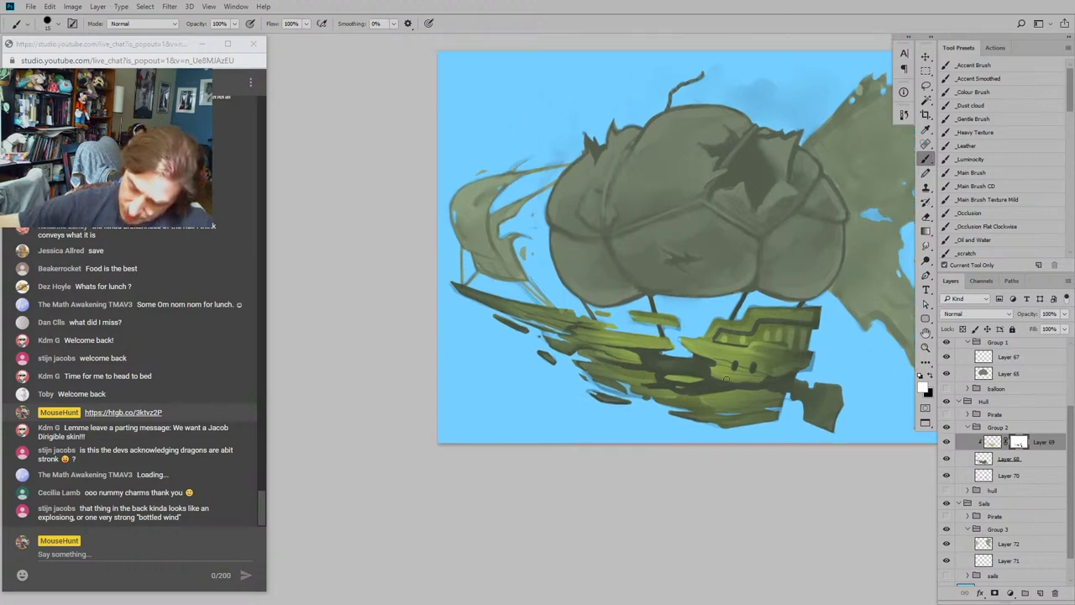
{"action": "key", "text": "bracketleft"}
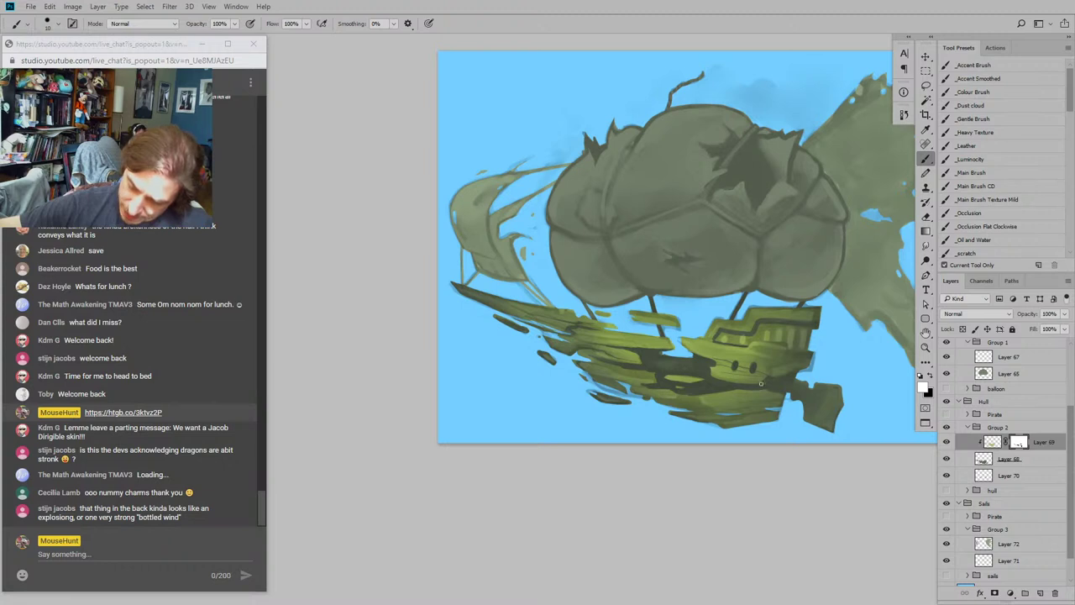
{"action": "left_click_drag", "start_coordinate": [754, 382], "coordinate": [616, 366]}
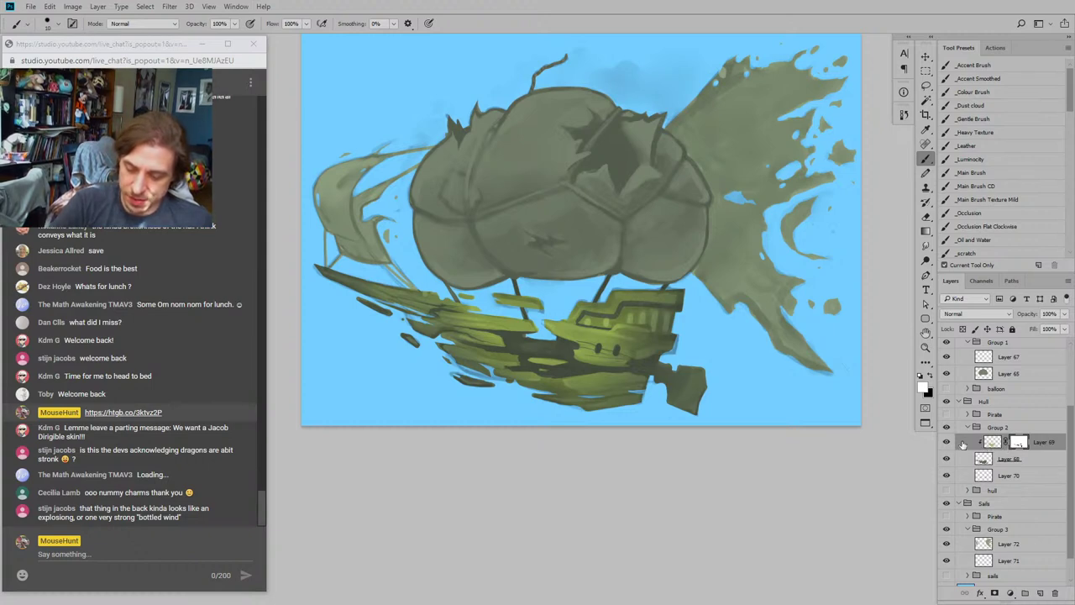
Step: Compare the hull with Layer 69's mask disabled and enabled, and with Layer 68 hidden and shown
{"action": "left_click", "coordinate": [1019, 442], "text": "shift"}
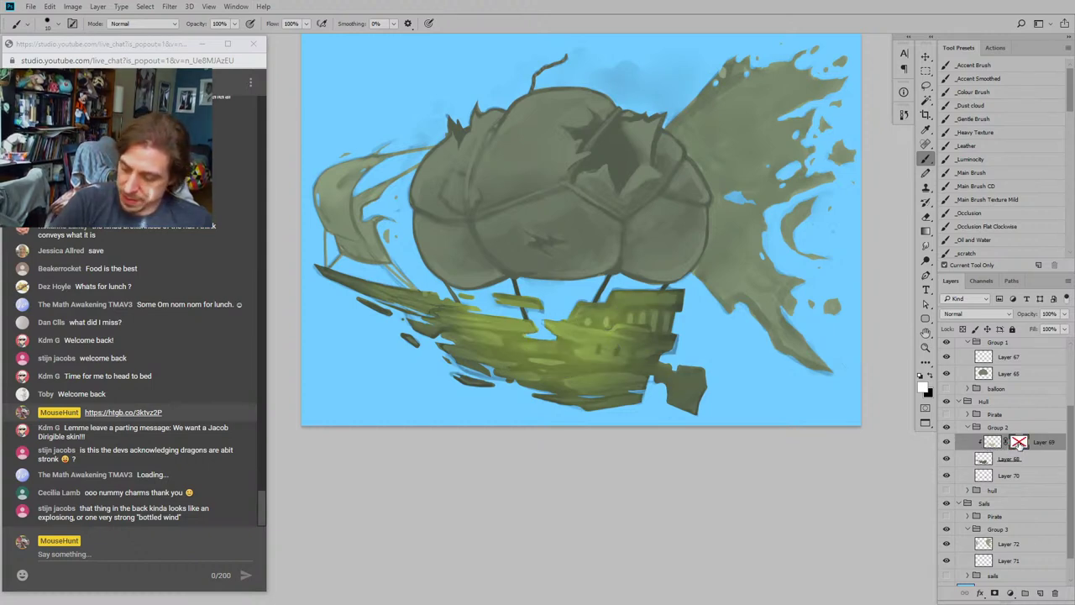
{"action": "left_click", "coordinate": [1019, 443], "text": "shift"}
{"action": "left_click", "coordinate": [1020, 443], "text": "shift"}
{"action": "left_click", "coordinate": [1019, 443], "text": "shift"}
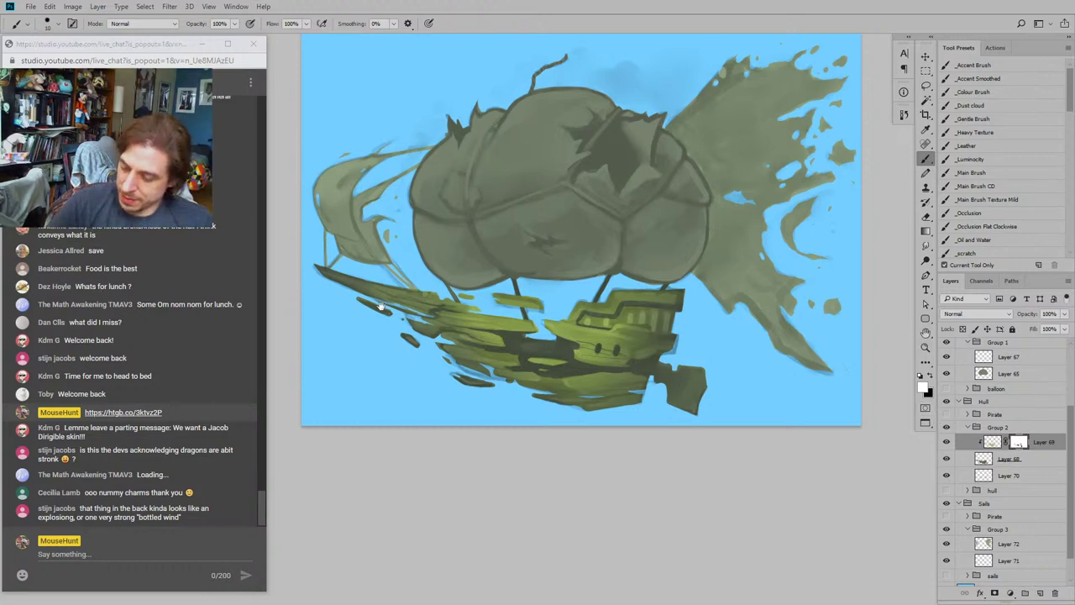
{"action": "left_click_drag", "start_coordinate": [475, 273], "coordinate": [580, 254]}
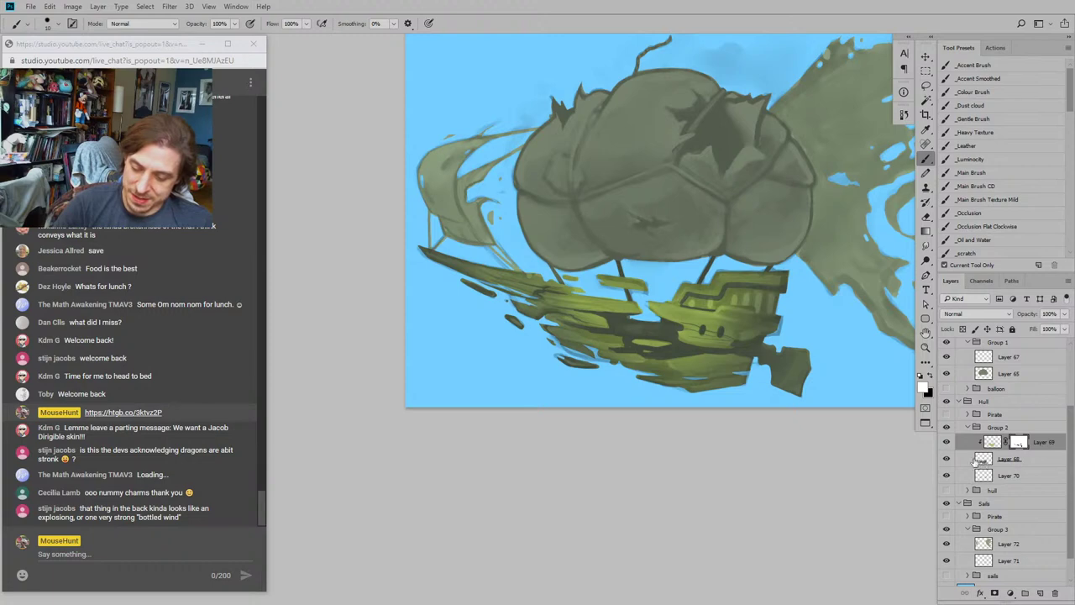
{"action": "left_click", "coordinate": [946, 459]}
{"action": "left_click", "coordinate": [946, 458]}
{"action": "left_click", "coordinate": [946, 459]}
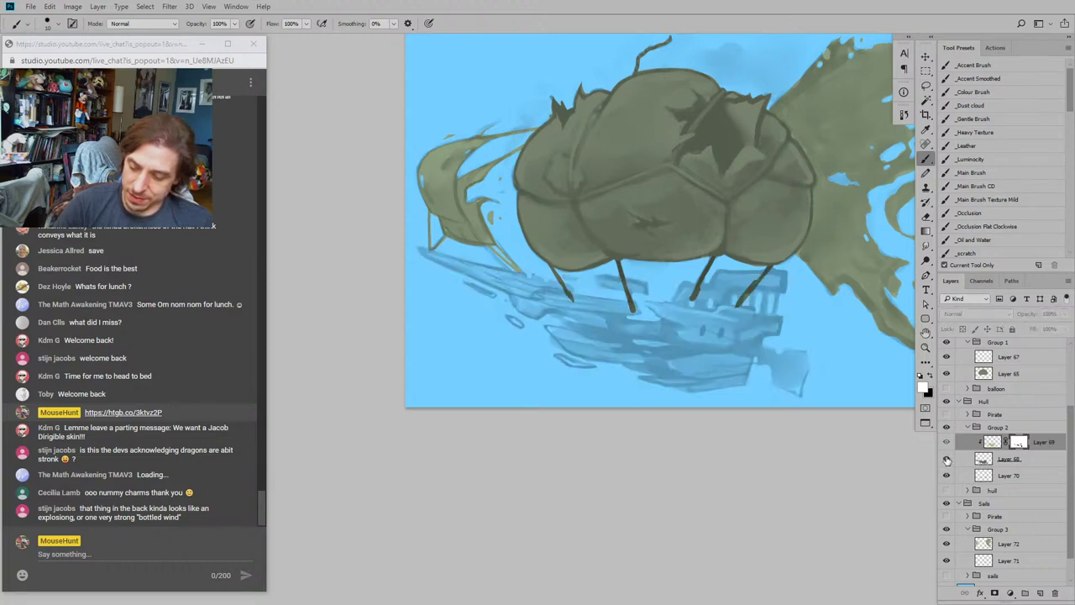
{"action": "left_click", "coordinate": [946, 459]}
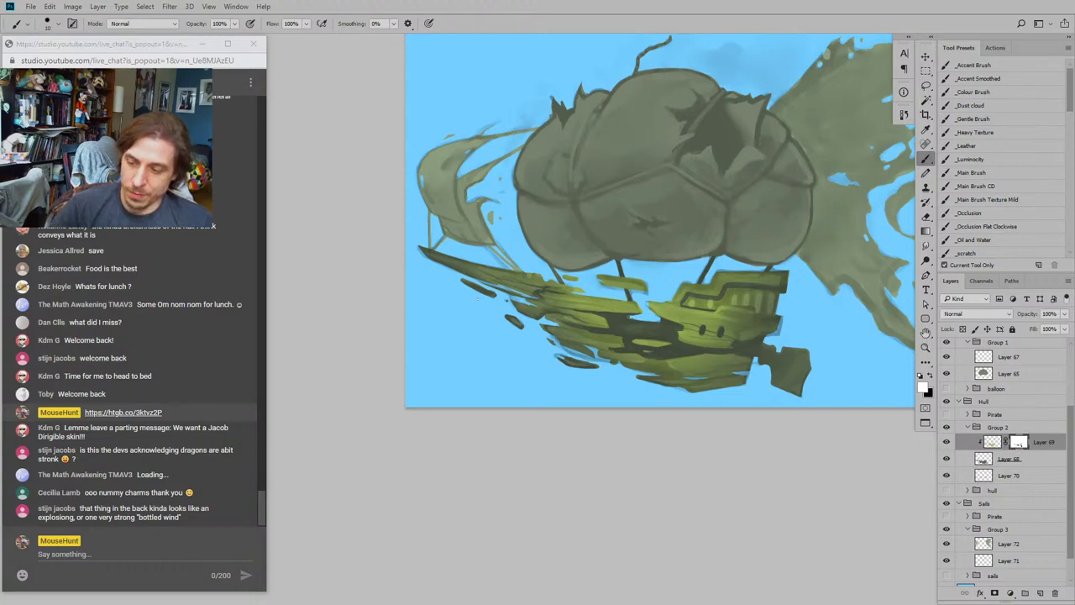
Step: Mask dark seams between the lower planks beneath the stern by painting black on Layer 69's mask at brush size 10
{"action": "left_click_drag", "start_coordinate": [445, 367], "coordinate": [435, 427]}
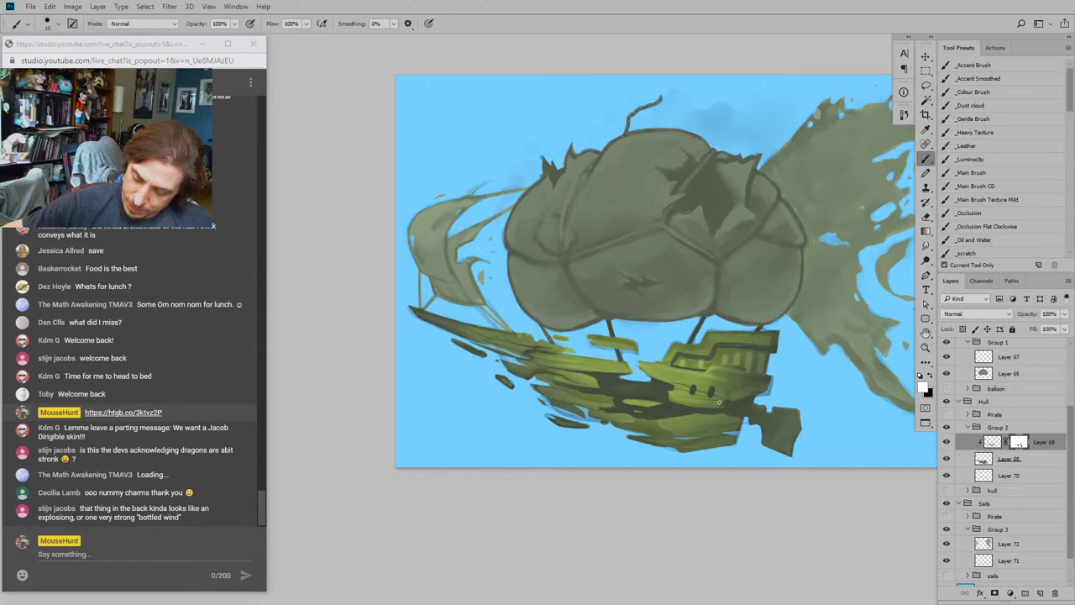
{"action": "mouse_move", "coordinate": [437, 318]}
{"action": "left_mouse_down"}
{"action": "mouse_move", "coordinate": [426, 315]}
{"action": "mouse_move", "coordinate": [546, 364]}
{"action": "left_mouse_up"}
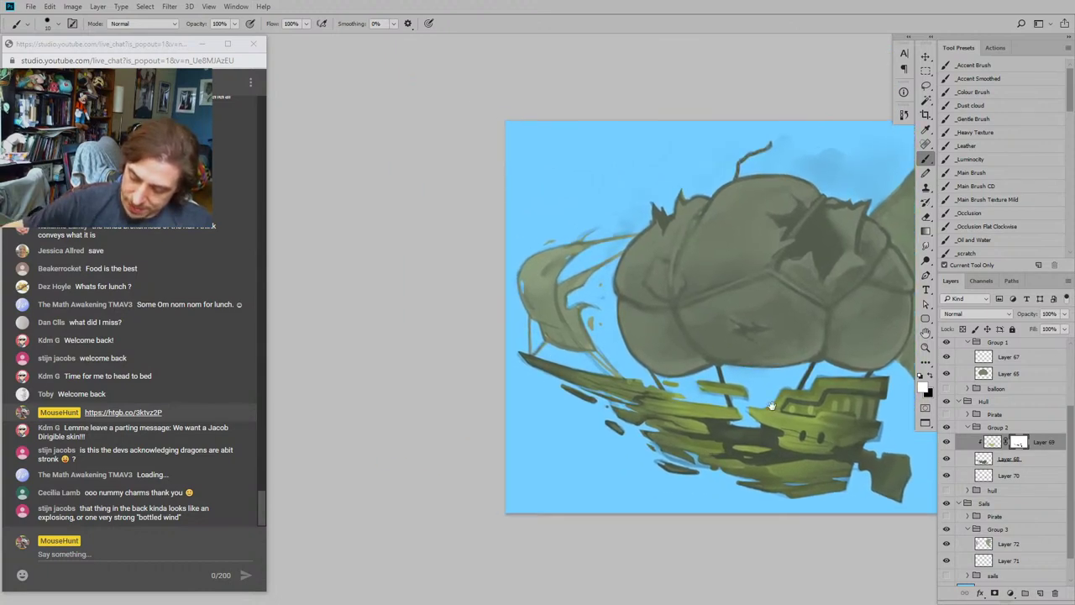
{"action": "left_click_drag", "start_coordinate": [714, 455], "coordinate": [734, 402]}
{"action": "key", "text": "x"}
{"action": "left_click_drag", "start_coordinate": [863, 280], "coordinate": [837, 300]}
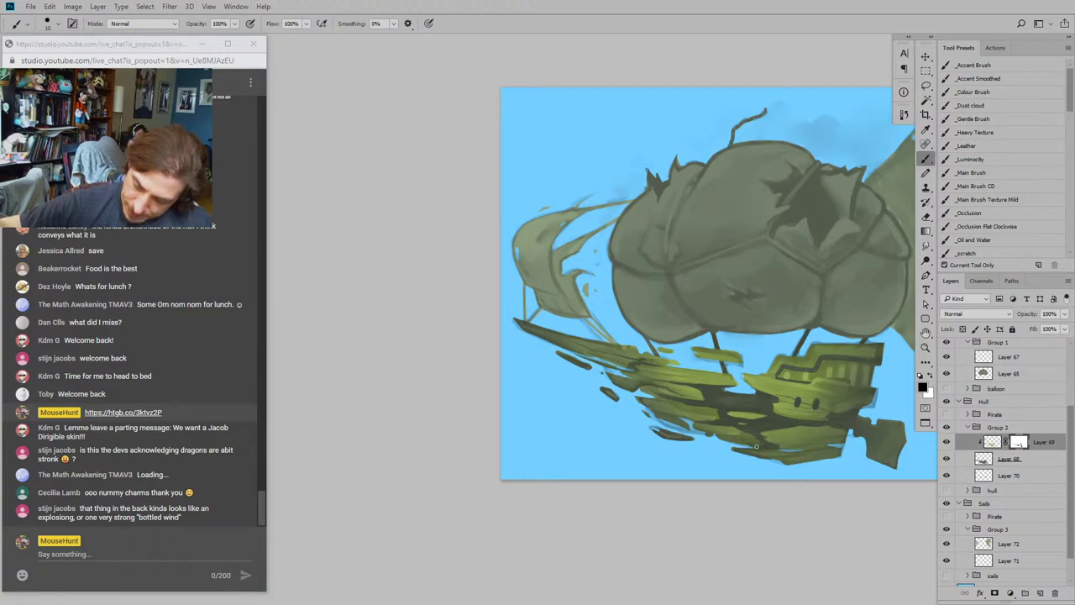
{"action": "left_click_drag", "start_coordinate": [752, 436], "coordinate": [726, 437]}
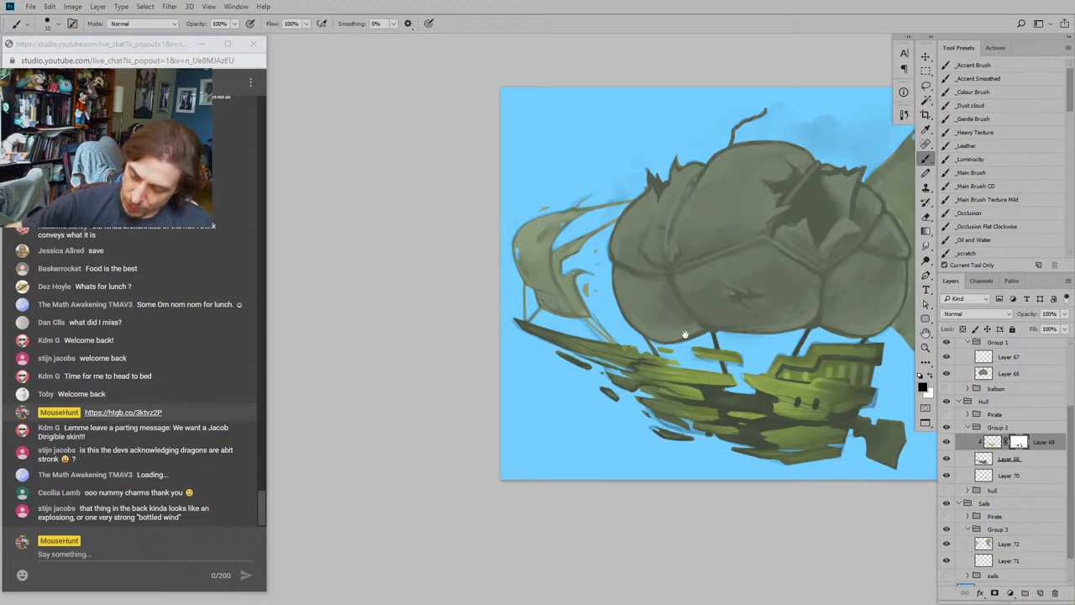
{"action": "left_click_drag", "start_coordinate": [537, 337], "coordinate": [613, 381]}
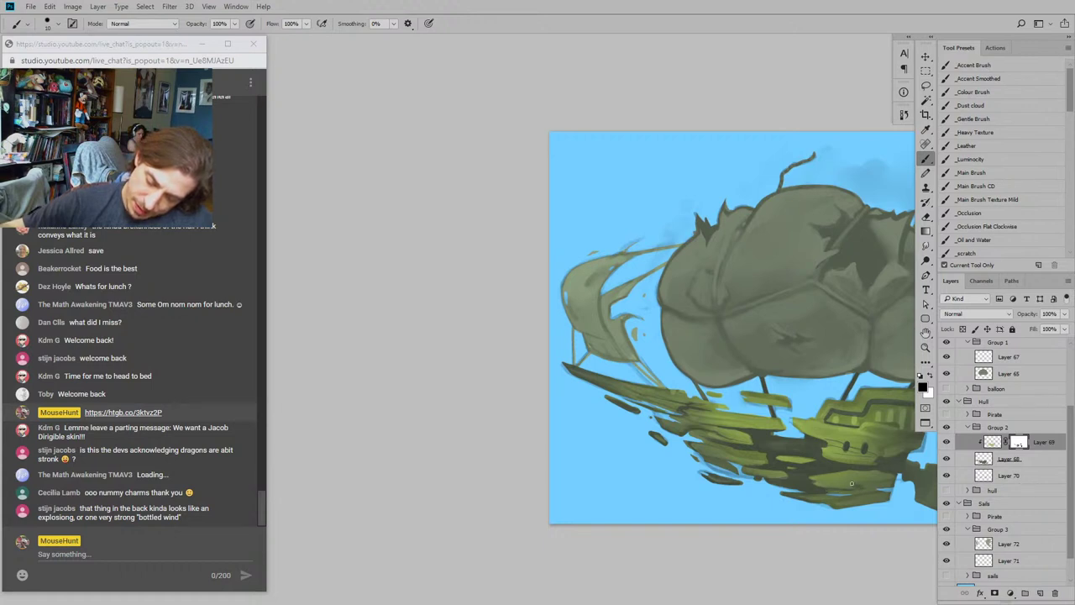
{"action": "left_click_drag", "start_coordinate": [755, 432], "coordinate": [650, 385]}
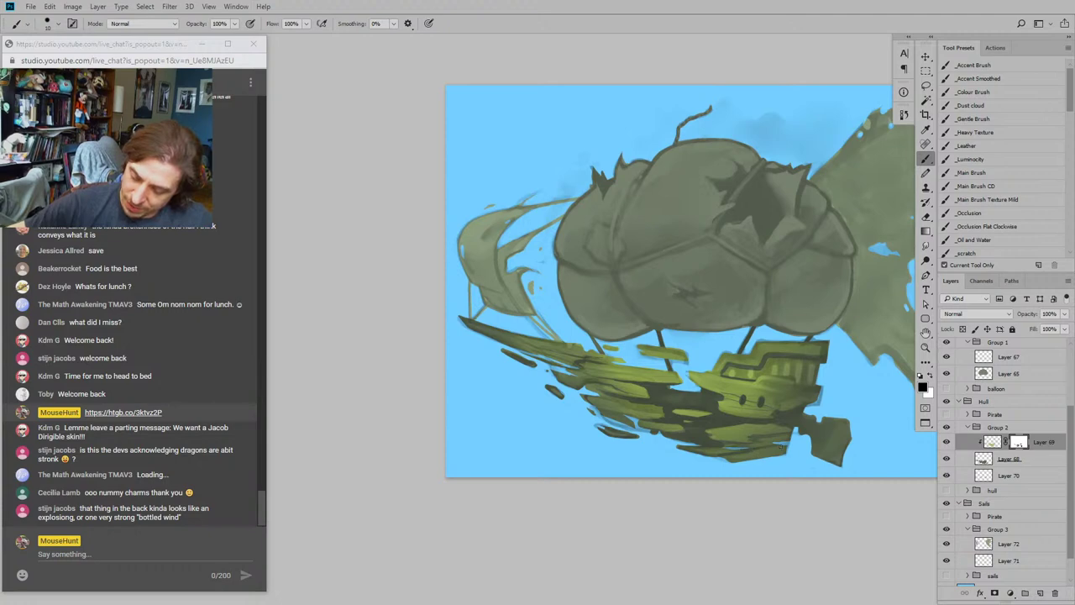
{"action": "left_click_drag", "start_coordinate": [726, 449], "coordinate": [623, 388]}
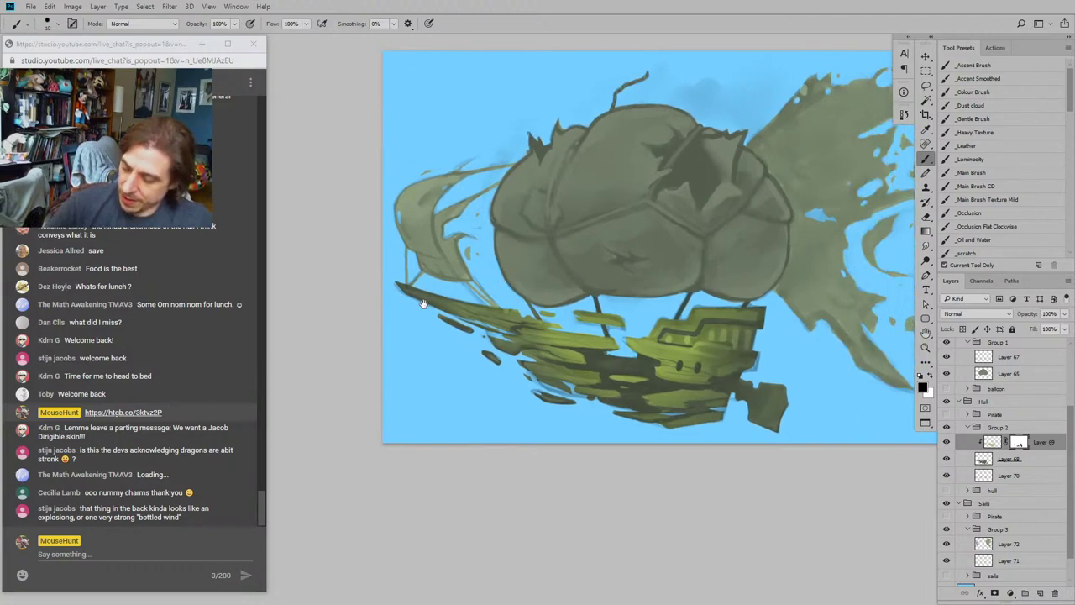
Step: Darken the green along the bow planks on Layer 69's mask with a slightly larger black brush
{"action": "left_click_drag", "start_coordinate": [425, 304], "coordinate": [593, 363]}
{"action": "mouse_move", "coordinate": [691, 329]}
{"action": "left_mouse_down"}
{"action": "mouse_move", "coordinate": [672, 326]}
{"action": "mouse_move", "coordinate": [684, 341]}
{"action": "left_mouse_up"}
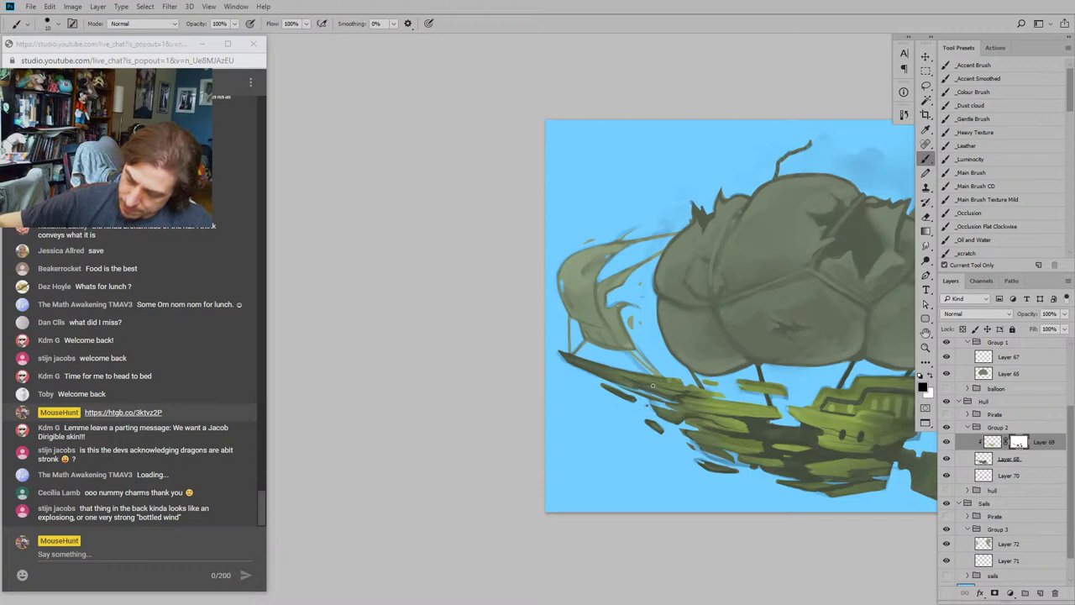
{"action": "left_click_drag", "start_coordinate": [667, 342], "coordinate": [609, 306]}
{"action": "key", "text": "bracketright"}
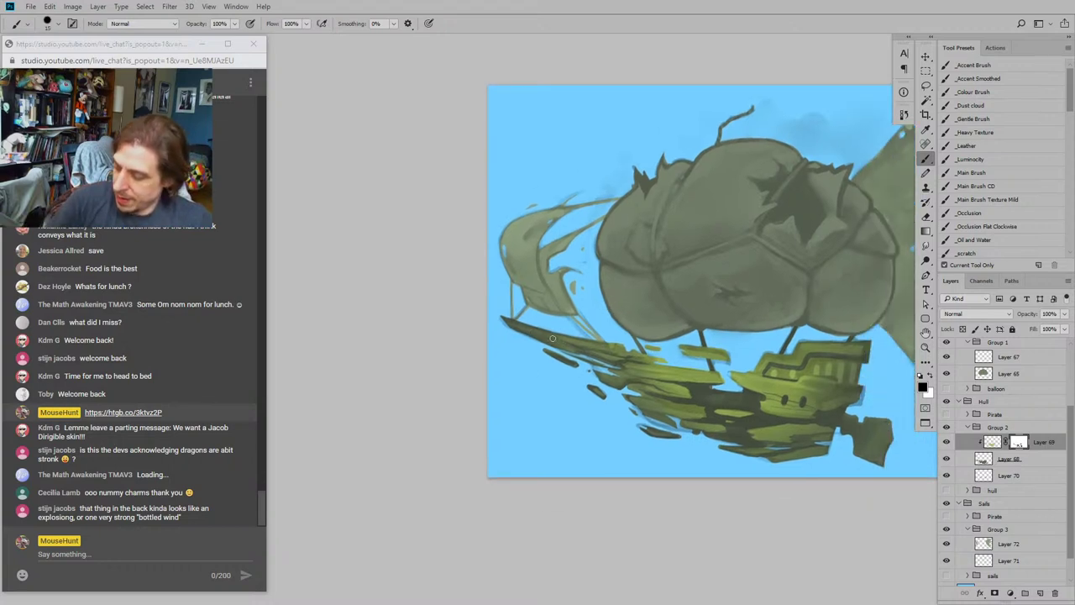
Step: Mask out more green on the lower hull beneath the stern cabin on Layer 69, enlarging the brush to 25
{"action": "mouse_move", "coordinate": [866, 327]}
{"action": "left_mouse_down"}
{"action": "mouse_move", "coordinate": [838, 312]}
{"action": "mouse_move", "coordinate": [820, 338]}
{"action": "mouse_move", "coordinate": [788, 329]}
{"action": "left_mouse_up"}
{"action": "key", "text": "bracketright"}
{"action": "key", "text": "bracketright"}
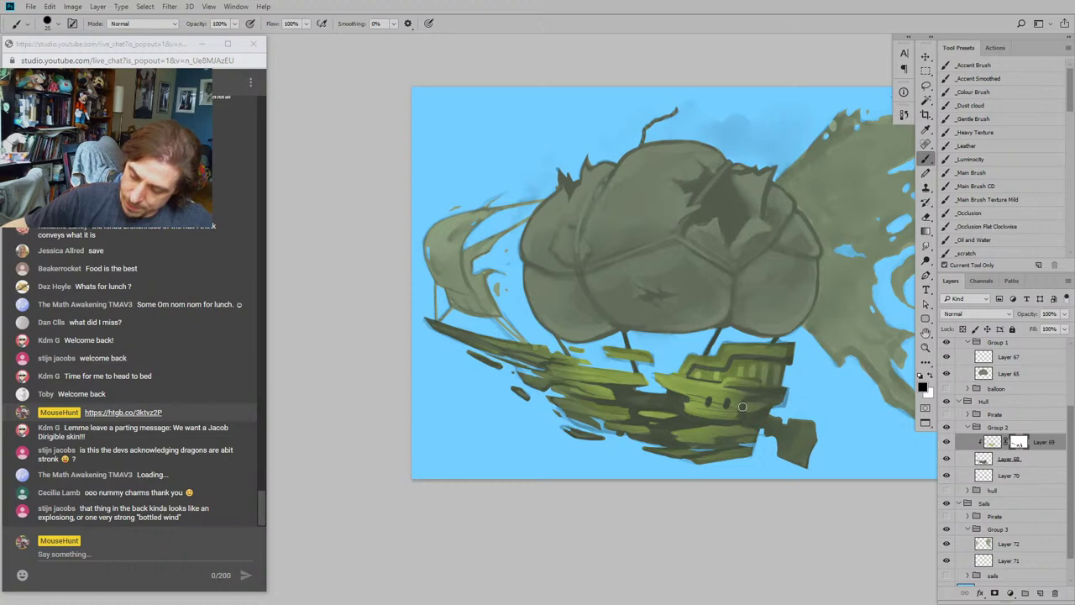
{"action": "left_click_drag", "start_coordinate": [508, 394], "coordinate": [574, 440]}
{"action": "mouse_move", "coordinate": [536, 319]}
{"action": "left_mouse_down"}
{"action": "mouse_move", "coordinate": [523, 311]}
{"action": "mouse_move", "coordinate": [601, 351]}
{"action": "left_mouse_up"}
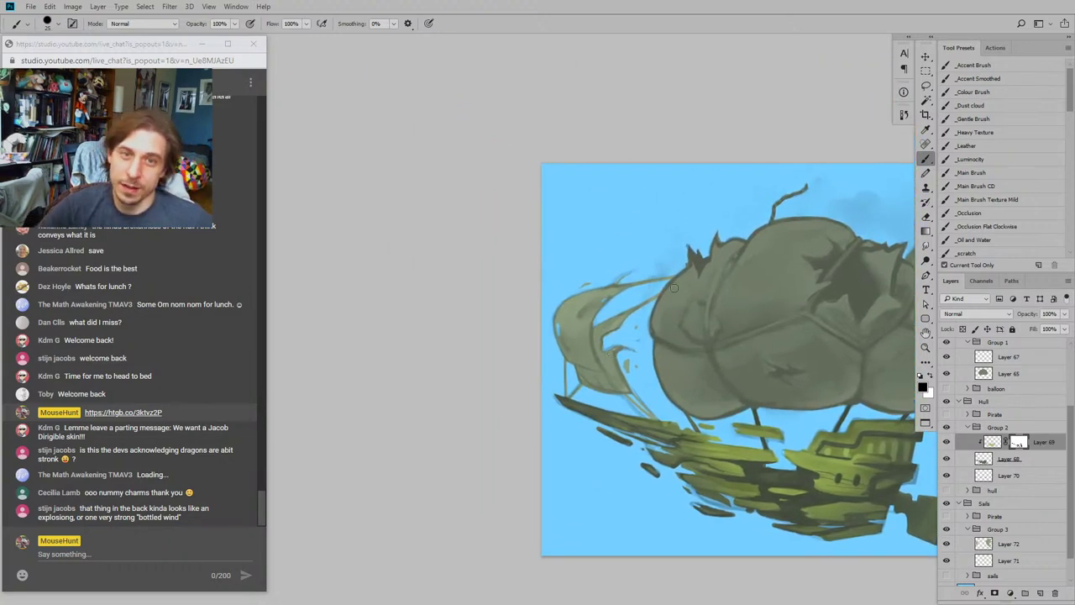
Step: Mask a thin dark seam into the loose plank floating above the deck on Layer 69 with the brush reduced to size 9
{"action": "left_click_drag", "start_coordinate": [736, 351], "coordinate": [770, 345]}
{"action": "key", "text": "bracketleft"}
{"action": "key", "text": "bracketleft"}
{"action": "key", "text": "bracketleft"}
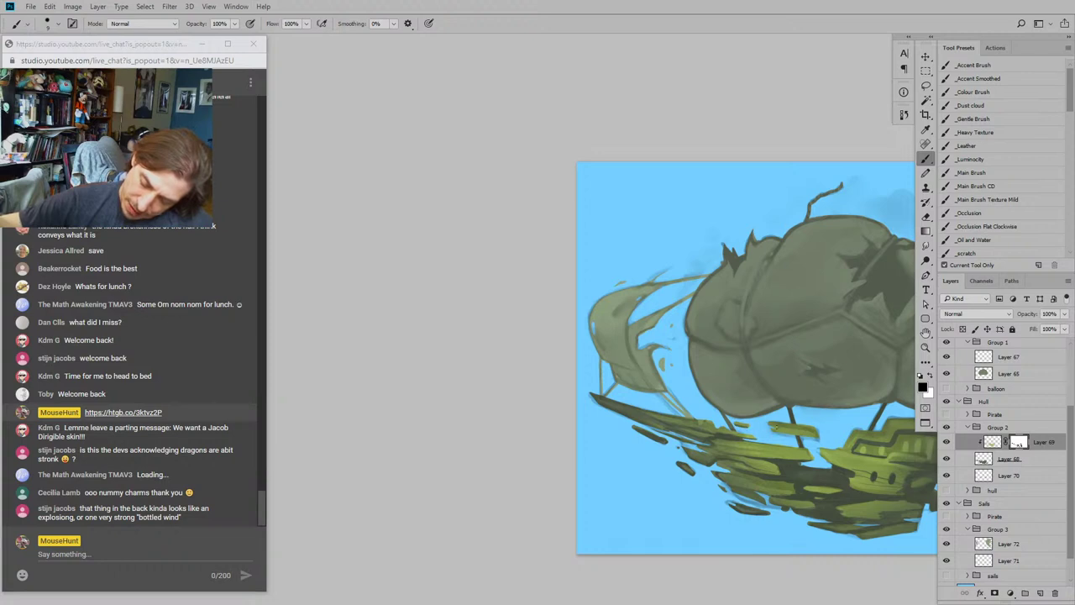
{"action": "left_click_drag", "start_coordinate": [774, 430], "coordinate": [817, 437]}
{"action": "left_click_drag", "start_coordinate": [816, 374], "coordinate": [623, 278]}
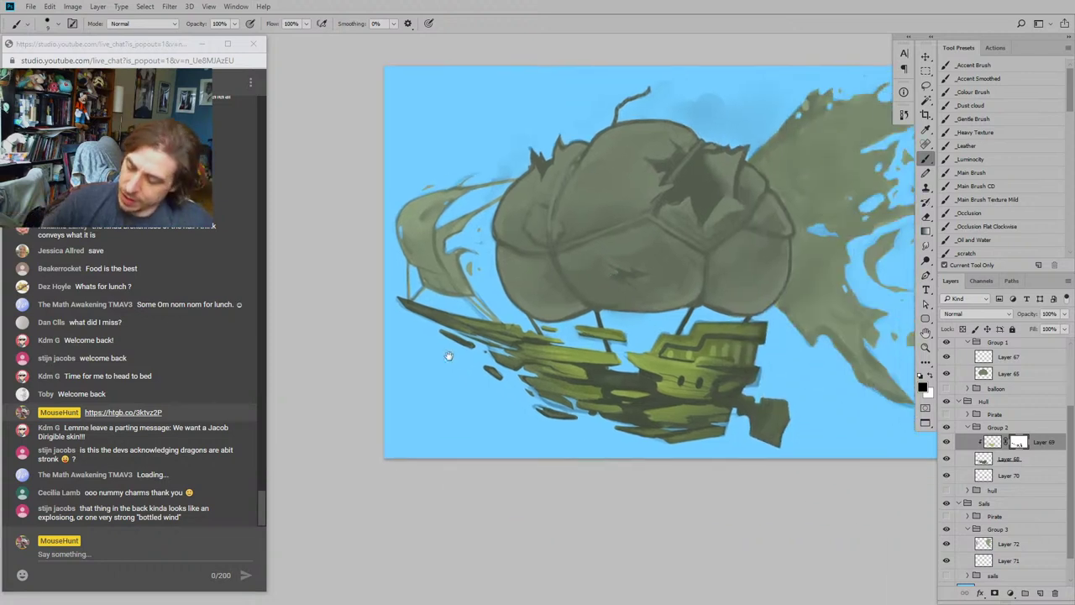
{"action": "left_click_drag", "start_coordinate": [449, 356], "coordinate": [548, 442]}
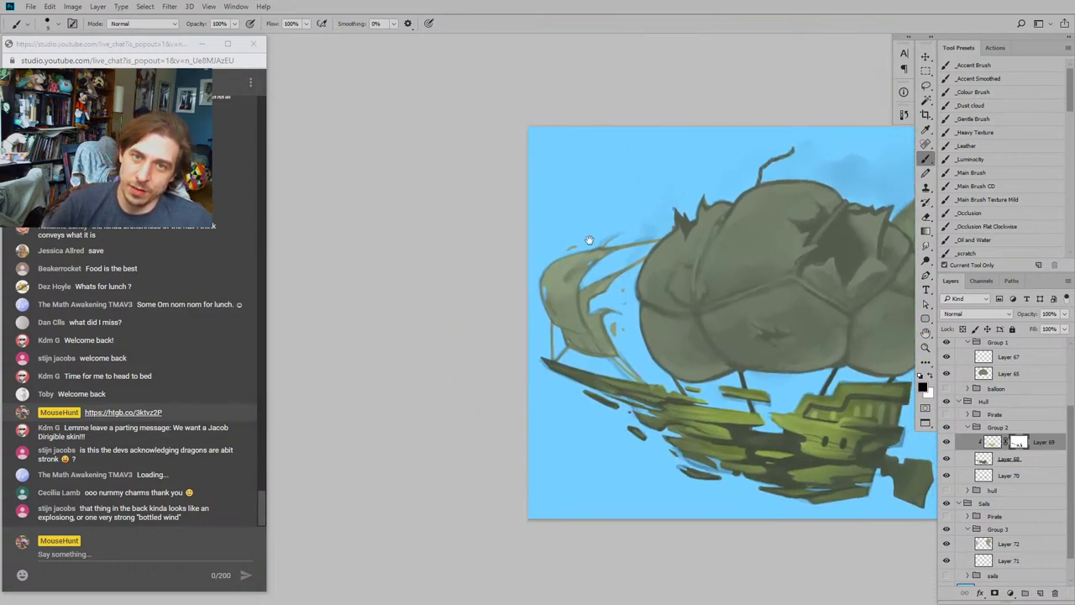
{"action": "mouse_move", "coordinate": [433, 274]}
{"action": "left_mouse_down"}
{"action": "mouse_move", "coordinate": [406, 283]}
{"action": "mouse_move", "coordinate": [329, 253]}
{"action": "left_mouse_up"}
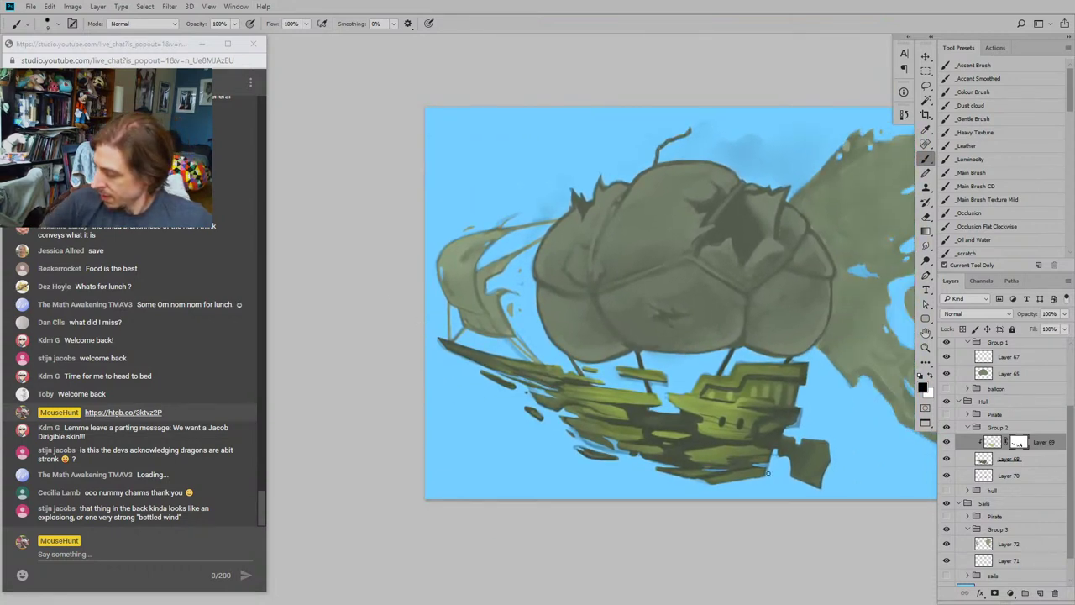
{"action": "left_click_drag", "start_coordinate": [644, 431], "coordinate": [620, 418]}
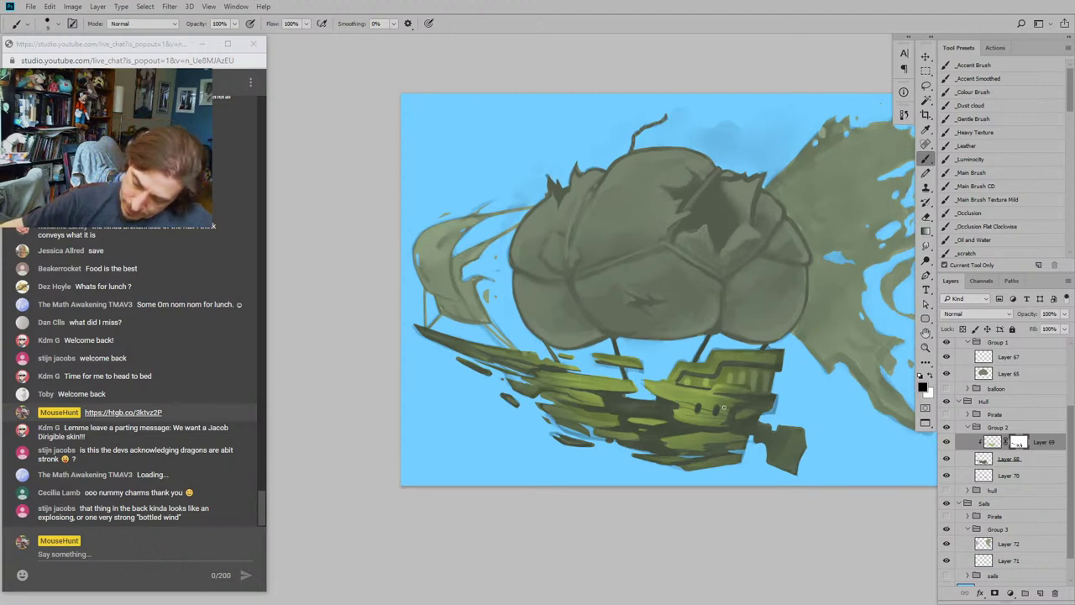
Step: Mask a thin dark trim line beneath the stern's upper deck, above the two portholes, on Layer 69
{"action": "key", "text": "ctrl+plus"}
{"action": "left_click_drag", "start_coordinate": [756, 371], "coordinate": [726, 365]}
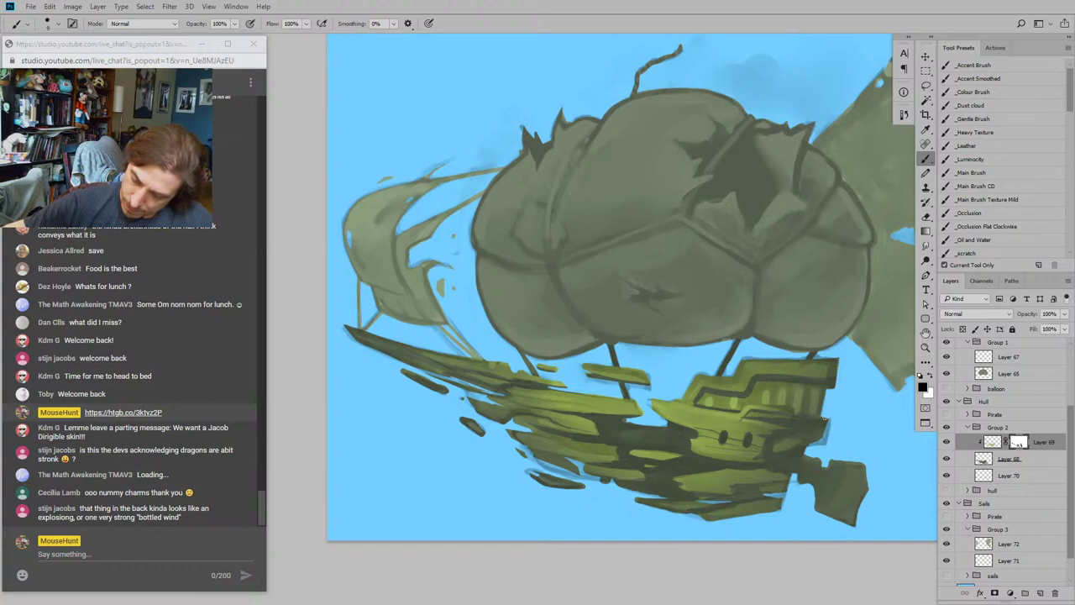
{"action": "left_click_drag", "start_coordinate": [655, 380], "coordinate": [552, 347]}
{"action": "left_click_drag", "start_coordinate": [659, 321], "coordinate": [832, 343]}
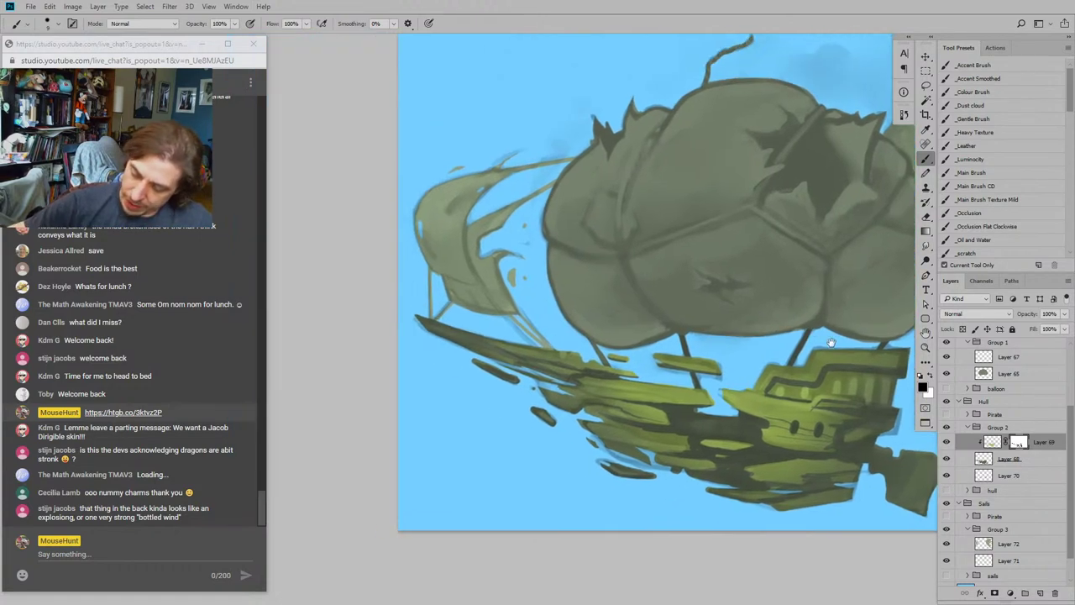
{"action": "left_click_drag", "start_coordinate": [605, 310], "coordinate": [477, 274]}
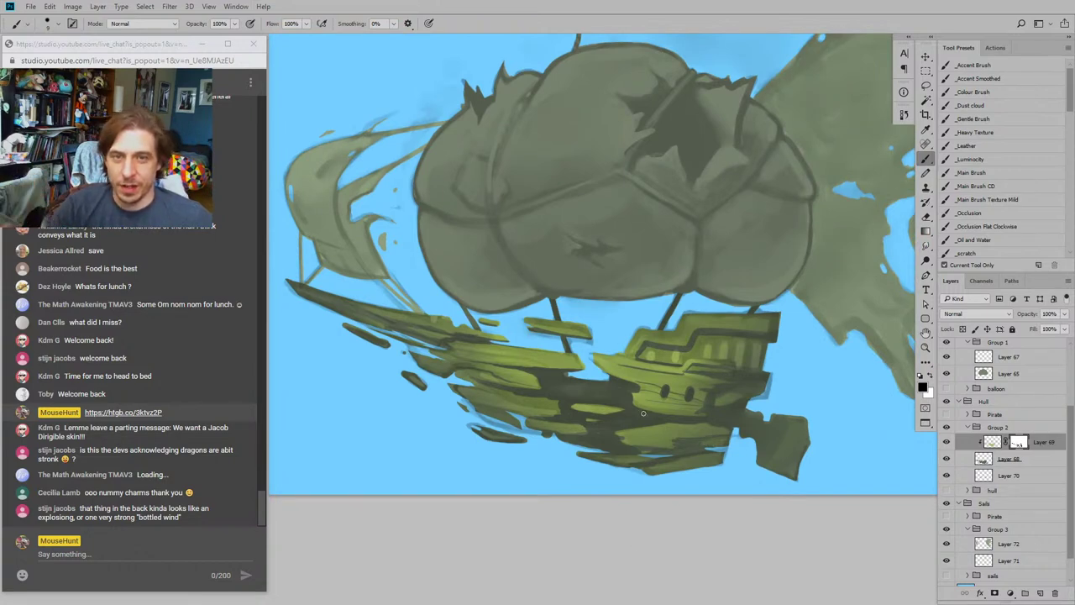
{"action": "left_click_drag", "start_coordinate": [461, 343], "coordinate": [494, 263]}
{"action": "left_click_drag", "start_coordinate": [580, 314], "coordinate": [509, 375]}
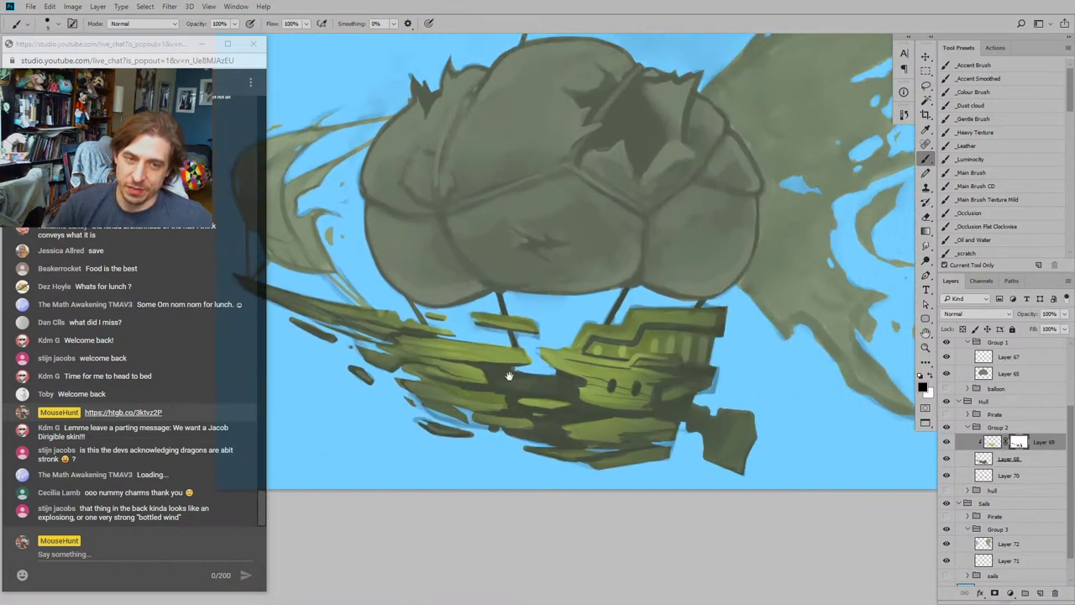
{"action": "left_click_drag", "start_coordinate": [583, 383], "coordinate": [532, 418]}
{"action": "left_click_drag", "start_coordinate": [490, 356], "coordinate": [527, 384]}
{"action": "left_click_drag", "start_coordinate": [602, 260], "coordinate": [439, 271]}
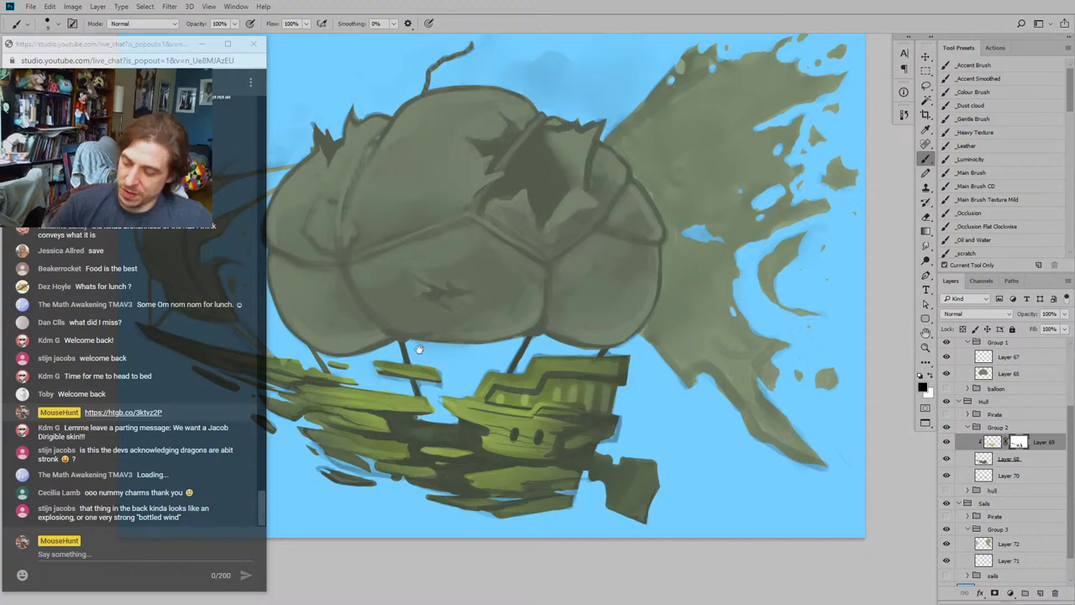
{"action": "left_click_drag", "start_coordinate": [418, 350], "coordinate": [560, 305]}
{"action": "mouse_move", "coordinate": [389, 270]}
{"action": "left_mouse_down"}
{"action": "mouse_move", "coordinate": [477, 276]}
{"action": "mouse_move", "coordinate": [446, 355]}
{"action": "mouse_move", "coordinate": [596, 365]}
{"action": "mouse_move", "coordinate": [480, 353]}
{"action": "mouse_move", "coordinate": [546, 380]}
{"action": "mouse_move", "coordinate": [415, 328]}
{"action": "mouse_move", "coordinate": [473, 338]}
{"action": "mouse_move", "coordinate": [487, 333]}
{"action": "mouse_move", "coordinate": [476, 311]}
{"action": "mouse_move", "coordinate": [436, 313]}
{"action": "mouse_move", "coordinate": [471, 362]}
{"action": "left_mouse_up"}
{"action": "left_click_drag", "start_coordinate": [669, 380], "coordinate": [629, 358]}
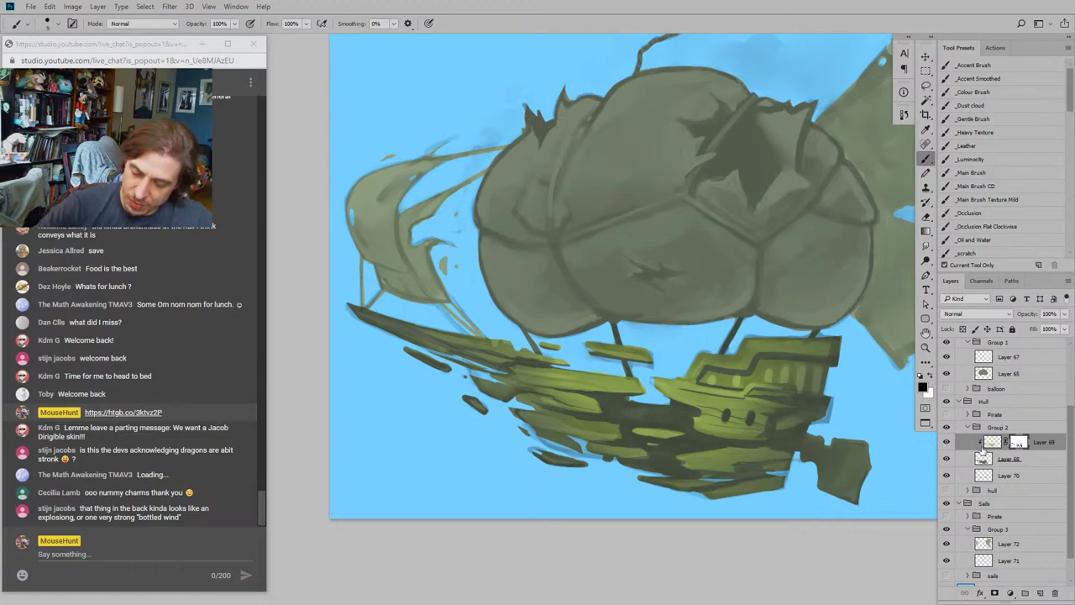
{"action": "left_click_drag", "start_coordinate": [555, 308], "coordinate": [547, 315]}
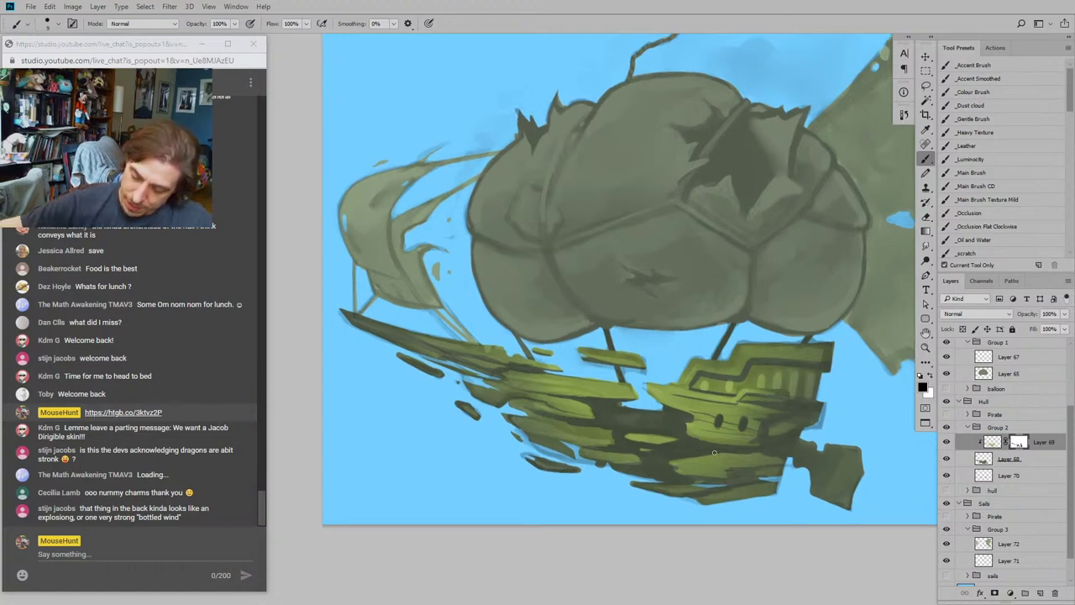
Step: Mask thin dark seams into the bow and middle hull planks on Layer 69 with the size 9 black brush
{"action": "left_click_drag", "start_coordinate": [624, 389], "coordinate": [576, 363]}
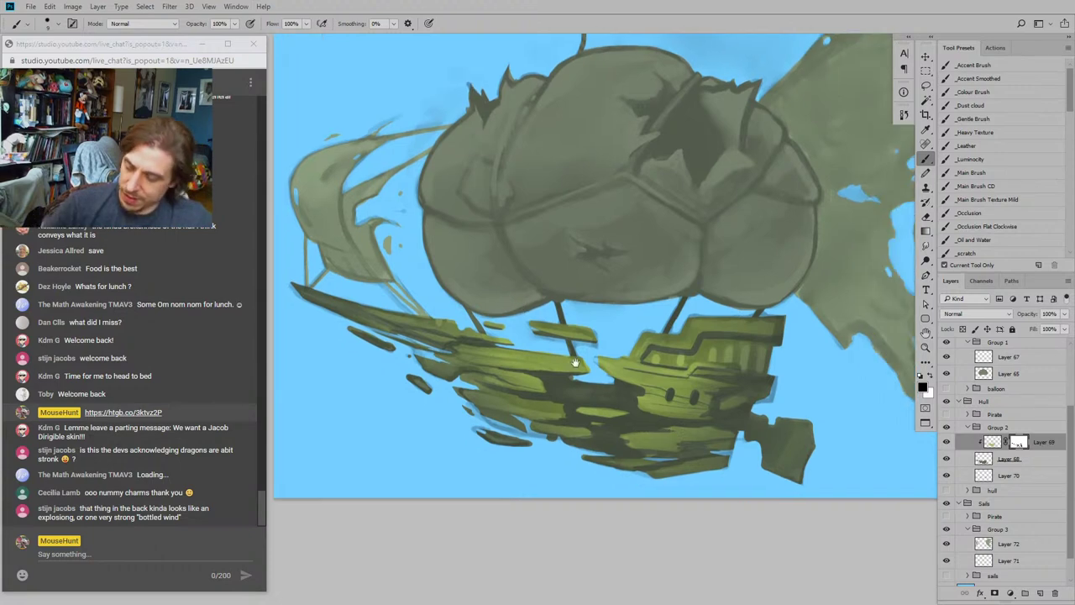
{"action": "left_click_drag", "start_coordinate": [461, 381], "coordinate": [383, 345]}
{"action": "left_click_drag", "start_coordinate": [419, 281], "coordinate": [488, 276]}
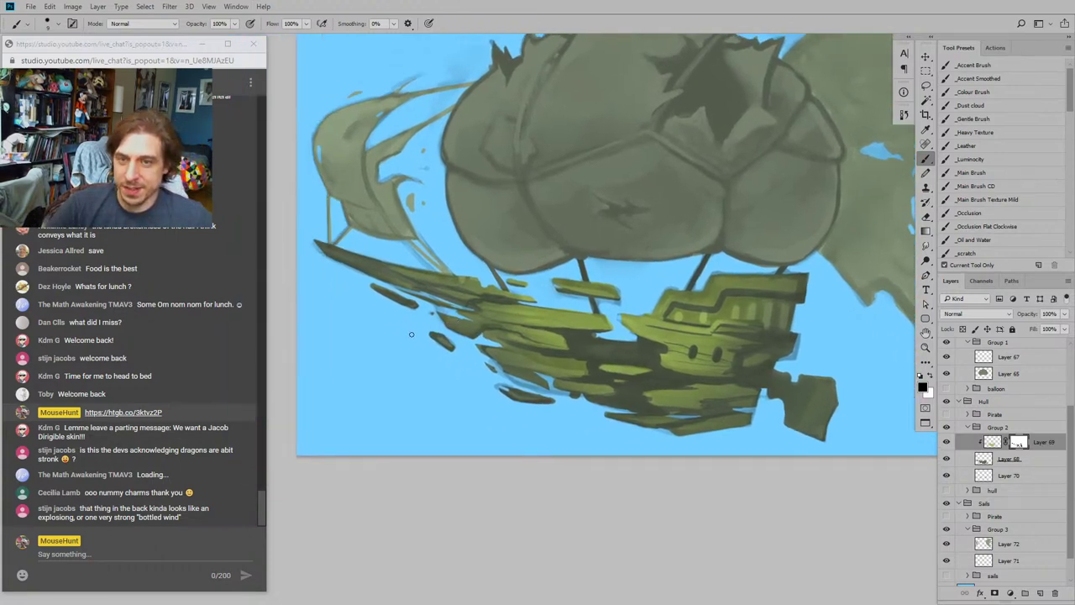
{"action": "left_click_drag", "start_coordinate": [386, 360], "coordinate": [591, 426]}
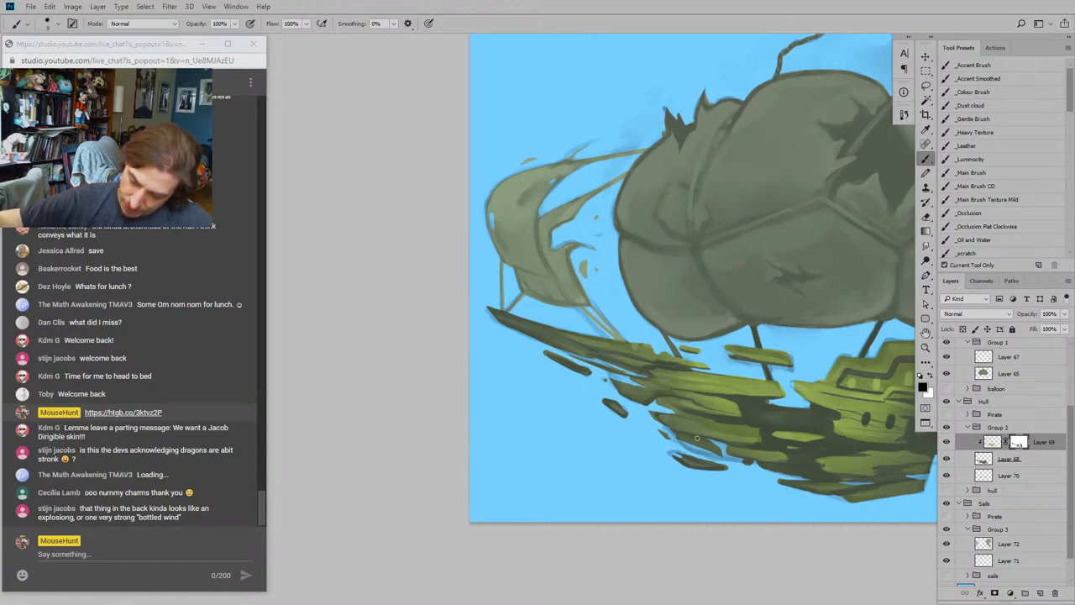
{"action": "left_click_drag", "start_coordinate": [680, 392], "coordinate": [593, 388]}
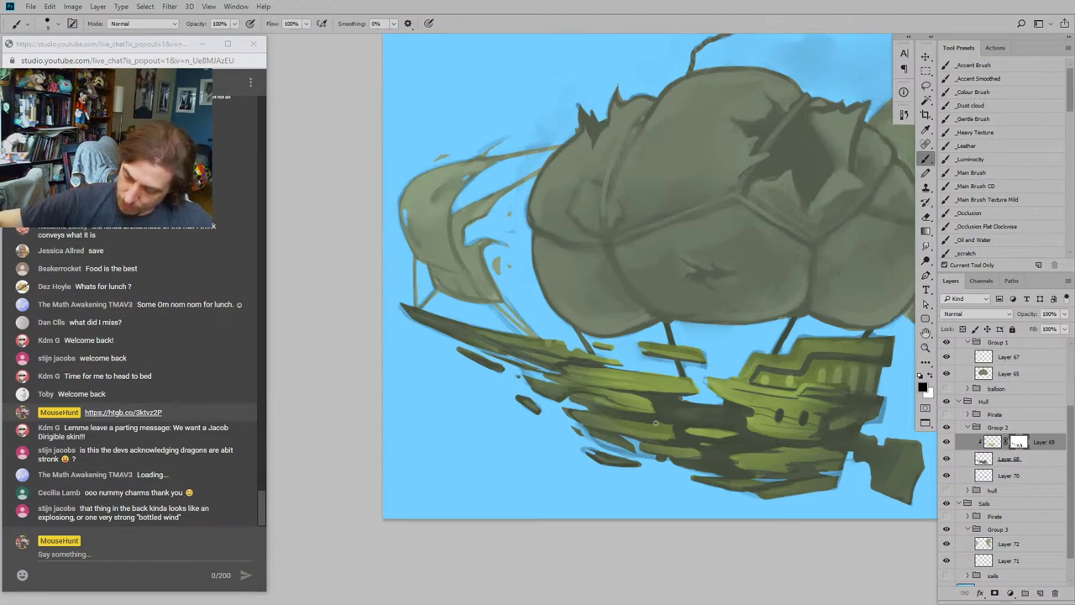
{"action": "left_click_drag", "start_coordinate": [479, 275], "coordinate": [390, 252]}
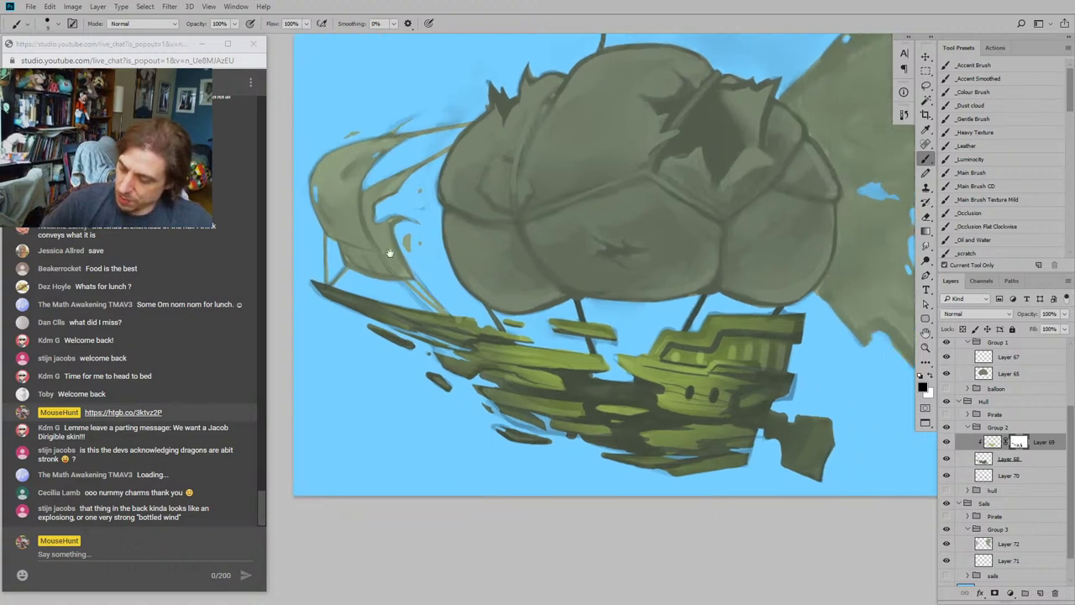
{"action": "left_click_drag", "start_coordinate": [477, 367], "coordinate": [412, 337]}
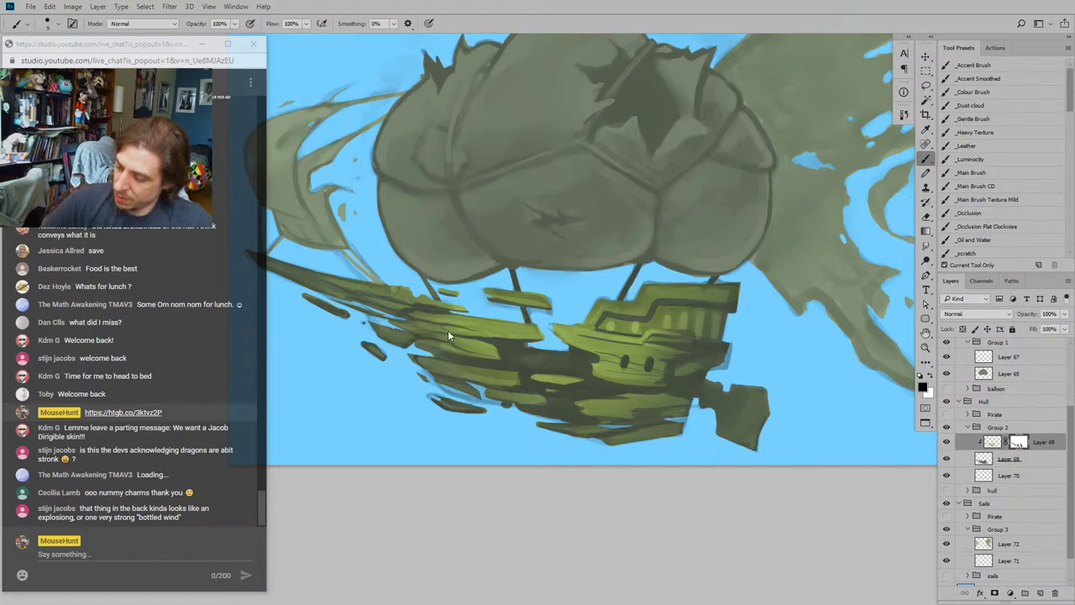
{"action": "left_click_drag", "start_coordinate": [310, 225], "coordinate": [585, 350]}
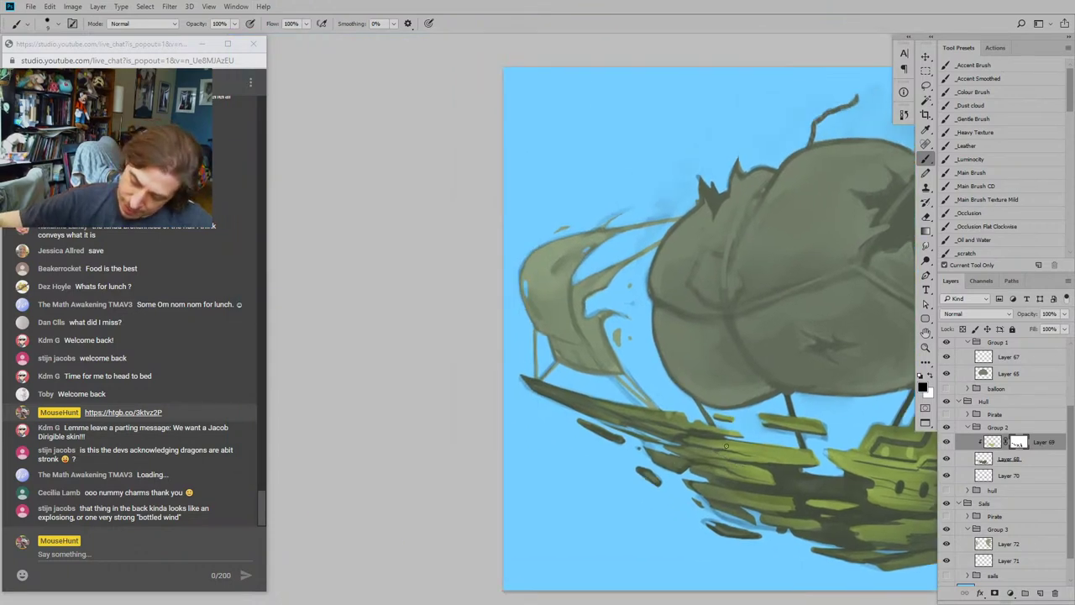
Step: Mask fine dark wood-grain lines into the stern and lower hull planks on Layer 69
{"action": "left_click_drag", "start_coordinate": [799, 448], "coordinate": [689, 407]}
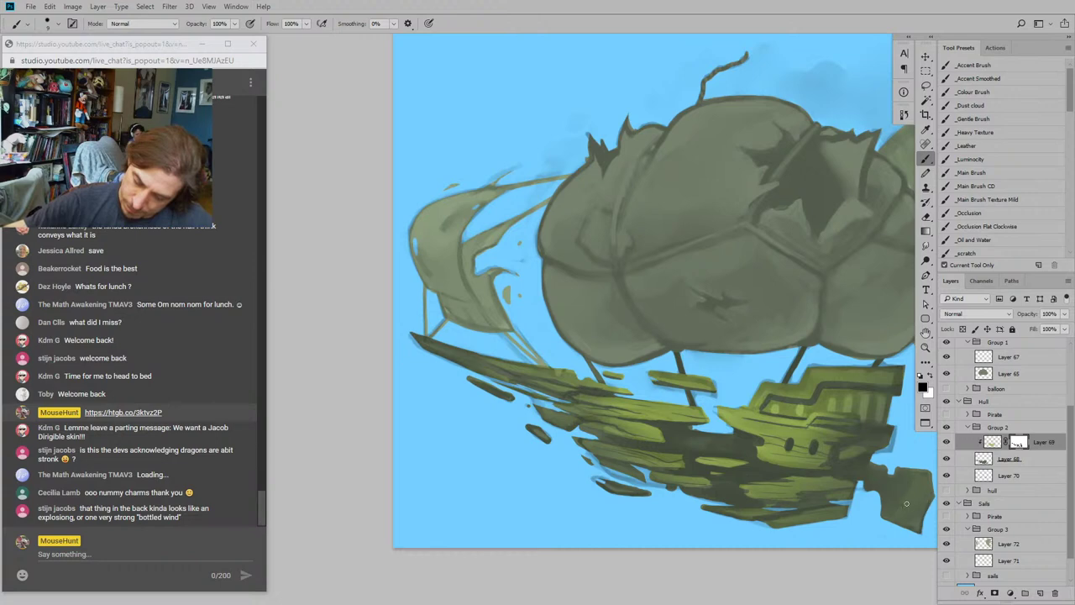
{"action": "left_click_drag", "start_coordinate": [906, 503], "coordinate": [749, 414]}
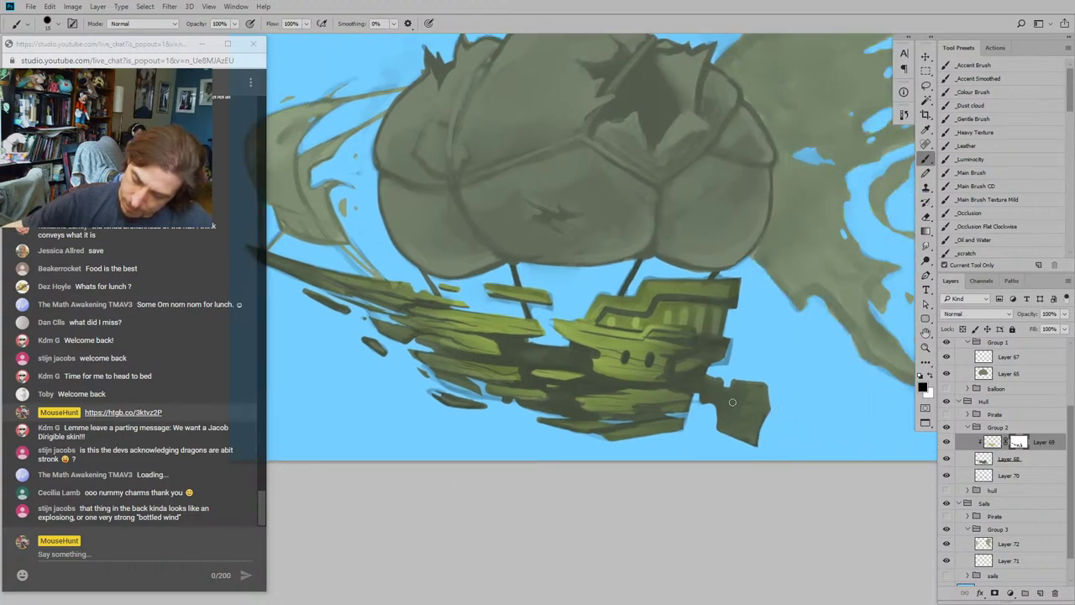
{"action": "left_click_drag", "start_coordinate": [471, 252], "coordinate": [513, 319]}
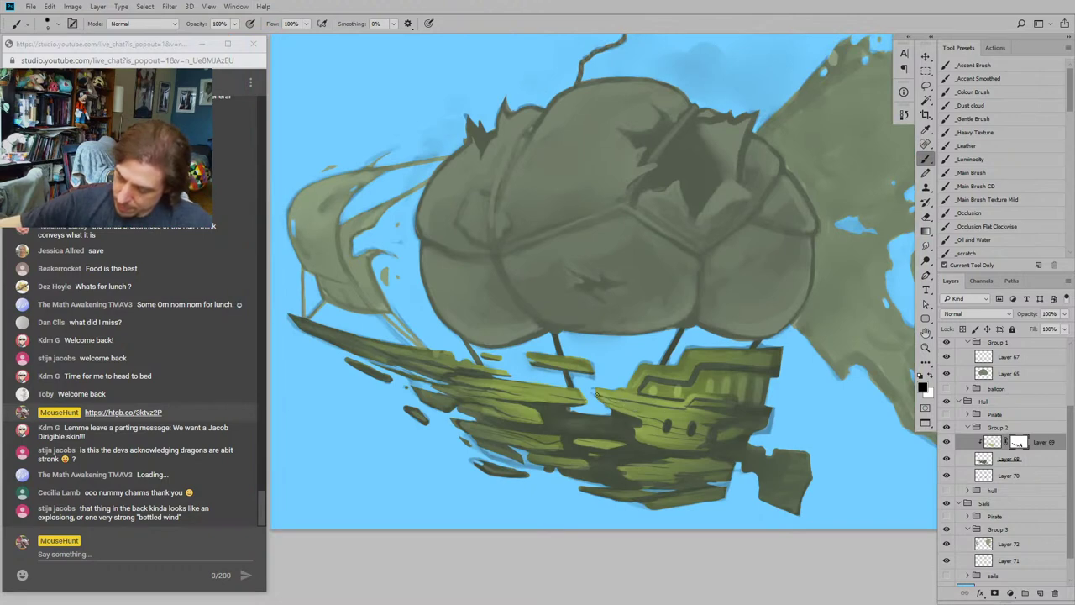
{"action": "left_click_drag", "start_coordinate": [708, 337], "coordinate": [864, 332]}
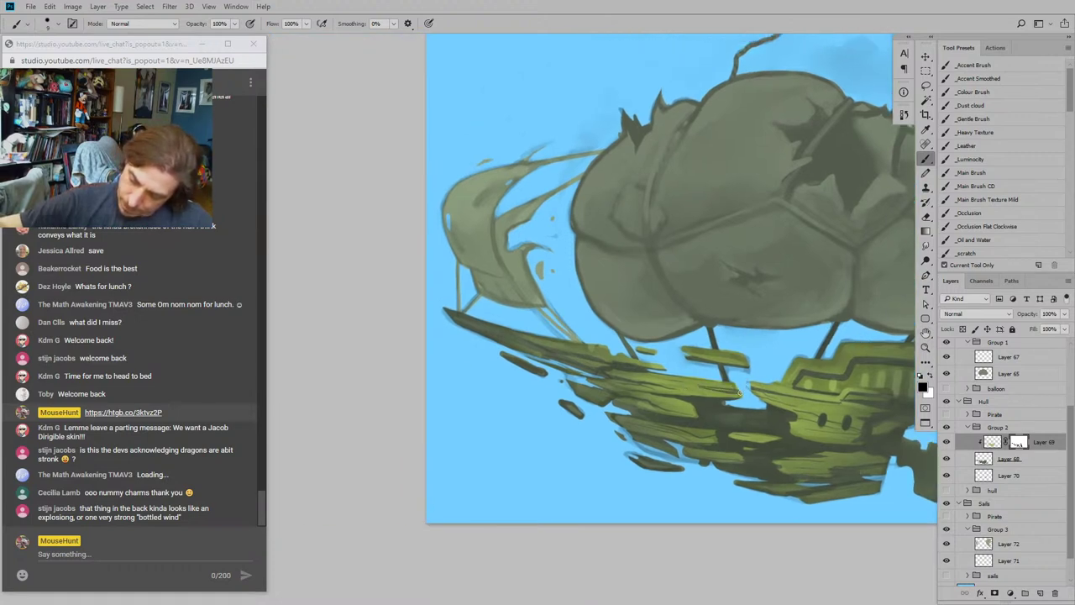
{"action": "left_click_drag", "start_coordinate": [491, 369], "coordinate": [452, 349]}
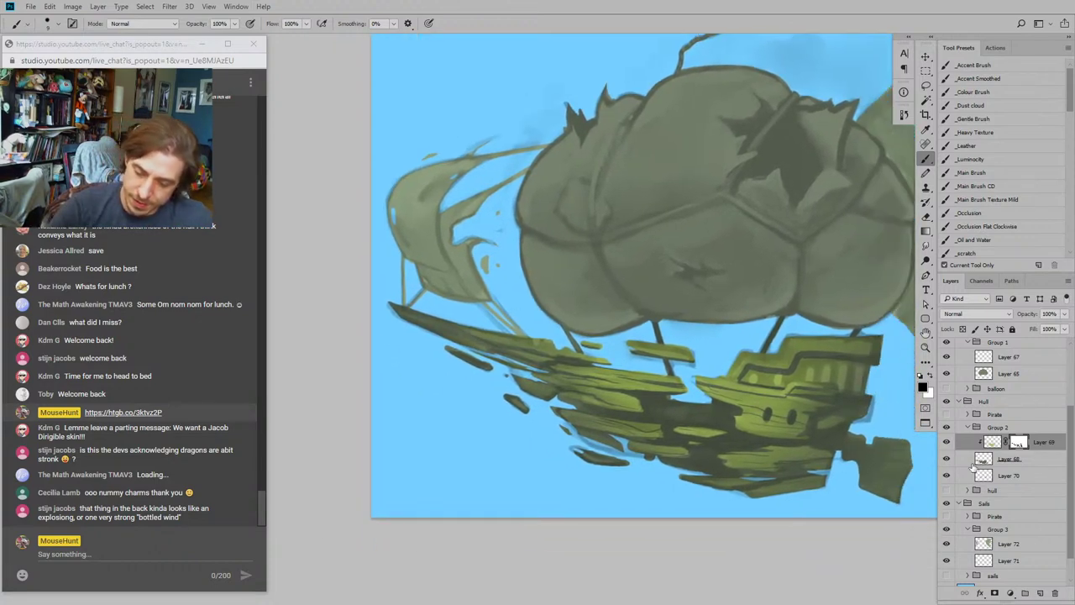
Step: Create a clipped layer beneath Layer 69, sample a darker green from the stern cabin and choose the _Main Brush preset
{"action": "left_click", "coordinate": [966, 460]}
{"action": "left_click", "coordinate": [1039, 594]}
{"action": "left_click_drag", "start_coordinate": [608, 312], "coordinate": [508, 331]}
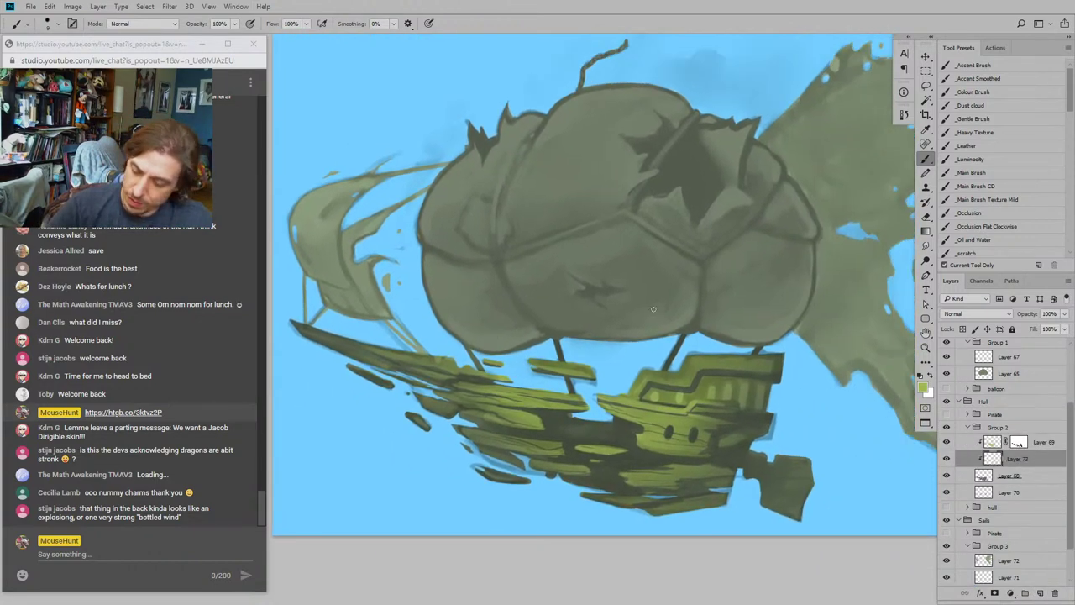
{"action": "left_click", "coordinate": [738, 385], "text": "alt"}
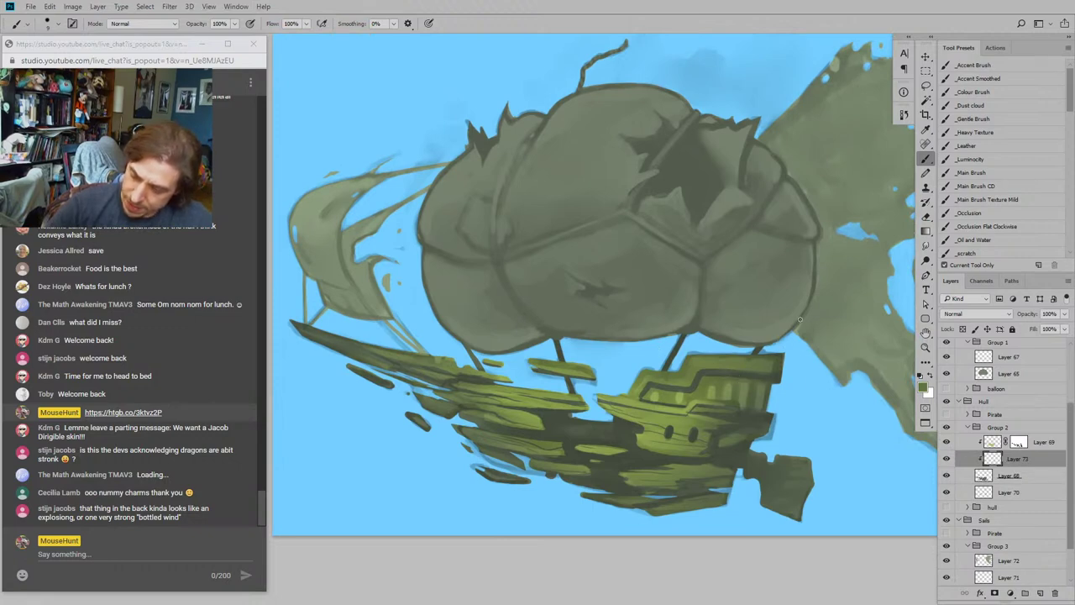
{"action": "left_click", "coordinate": [958, 172]}
{"action": "left_click", "coordinate": [958, 172]}
Step: Paint dull green vertical ribs inside the dark gap in the middle of the hull on Layer 73 at 20% flow
{"action": "left_click_drag", "start_coordinate": [550, 421], "coordinate": [500, 383]}
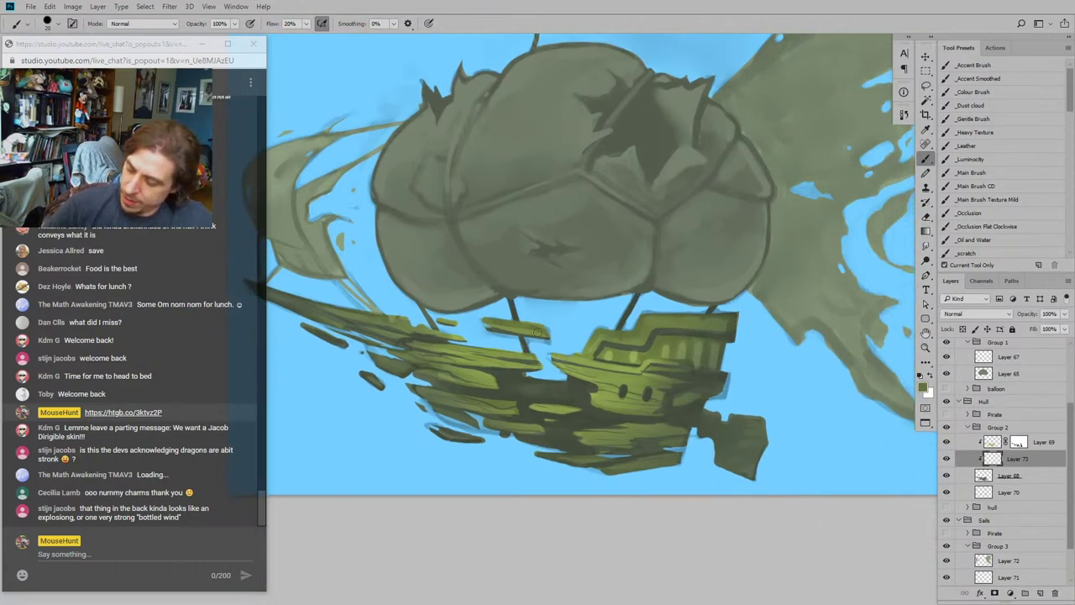
{"action": "key", "text": "bracketleft"}
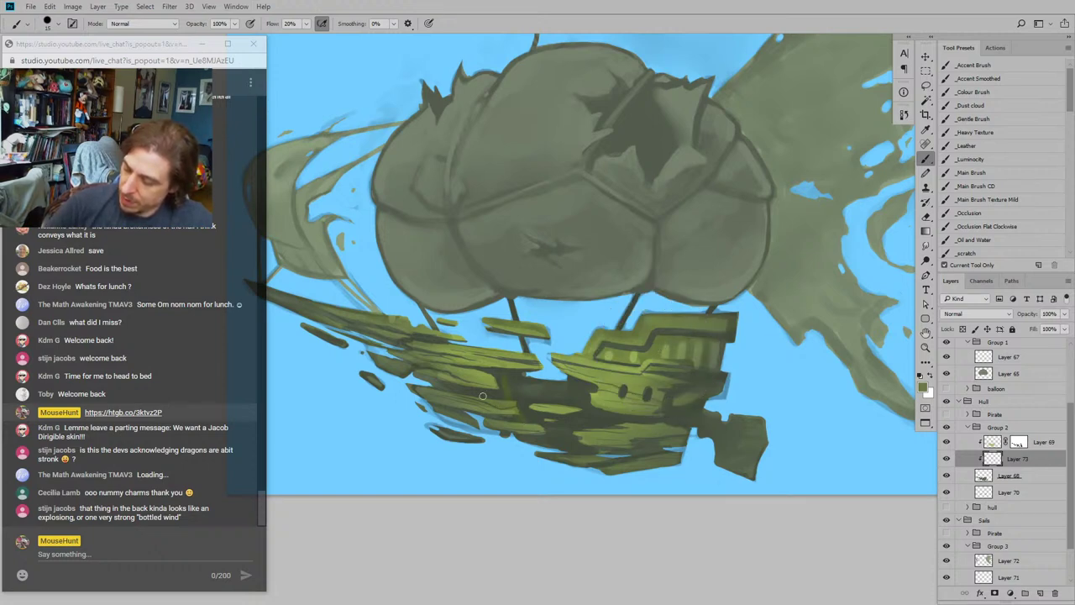
{"action": "left_click_drag", "start_coordinate": [481, 387], "coordinate": [442, 358]}
{"action": "key", "text": "bracketright"}
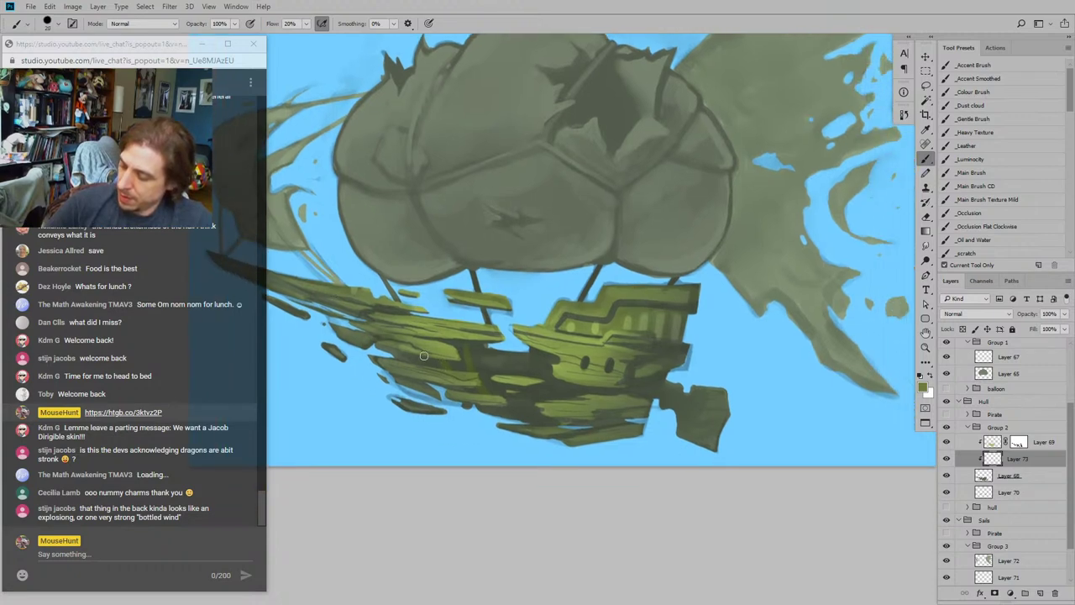
{"action": "left_click_drag", "start_coordinate": [405, 306], "coordinate": [400, 286]}
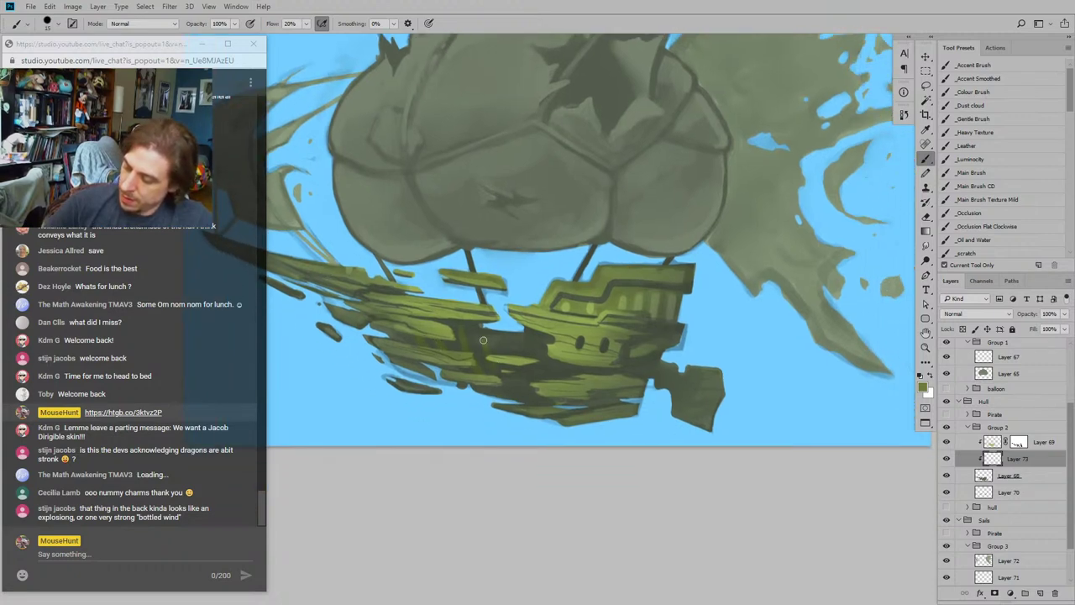
{"action": "mouse_move", "coordinate": [432, 266]}
{"action": "left_mouse_down"}
{"action": "mouse_move", "coordinate": [442, 279]}
{"action": "mouse_move", "coordinate": [695, 301]}
{"action": "left_mouse_up"}
{"action": "mouse_move", "coordinate": [584, 291]}
{"action": "left_mouse_down"}
{"action": "mouse_move", "coordinate": [607, 297]}
{"action": "mouse_move", "coordinate": [626, 355]}
{"action": "left_mouse_up"}
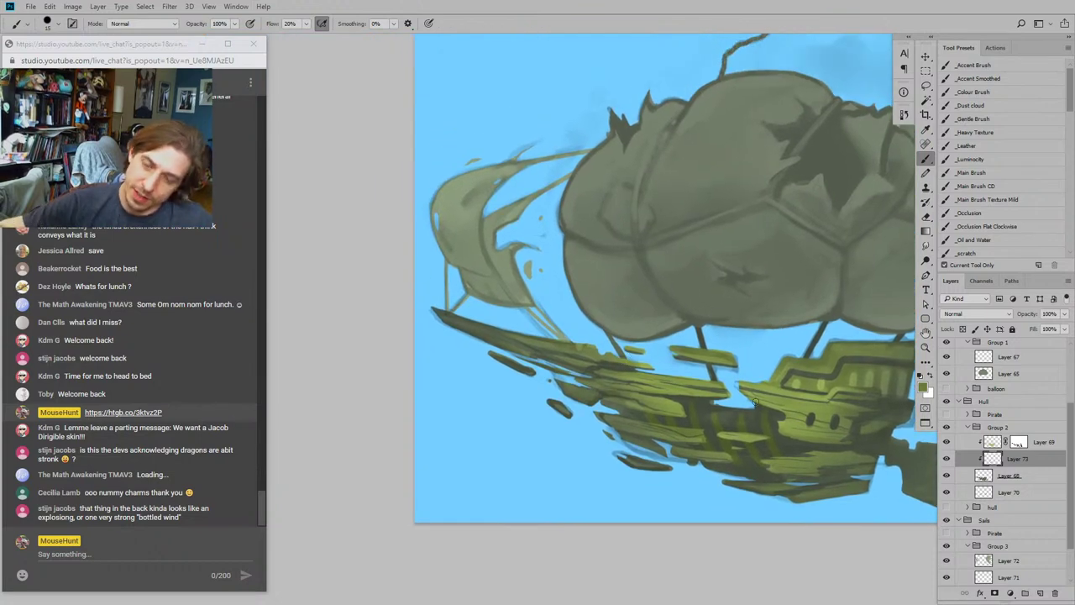
{"action": "key", "text": "bracketright"}
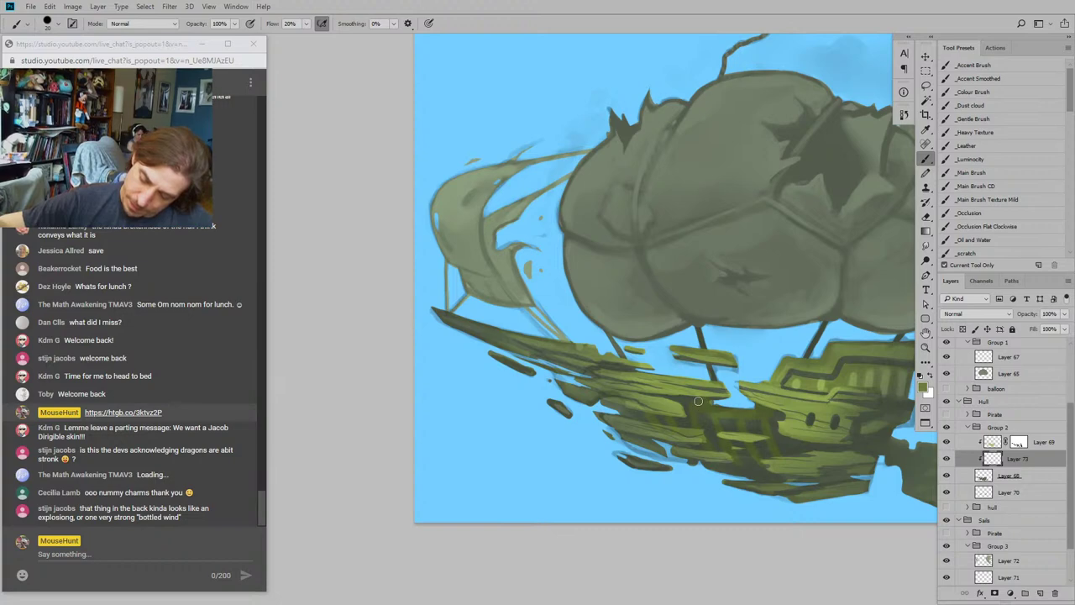
Step: Extend the green ribs through the lower hull gaps beneath the stern cabin on Layer 73 with the size 20 brush
{"action": "mouse_move", "coordinate": [605, 325]}
{"action": "left_mouse_down"}
{"action": "mouse_move", "coordinate": [560, 317]}
{"action": "mouse_move", "coordinate": [428, 331]}
{"action": "left_mouse_up"}
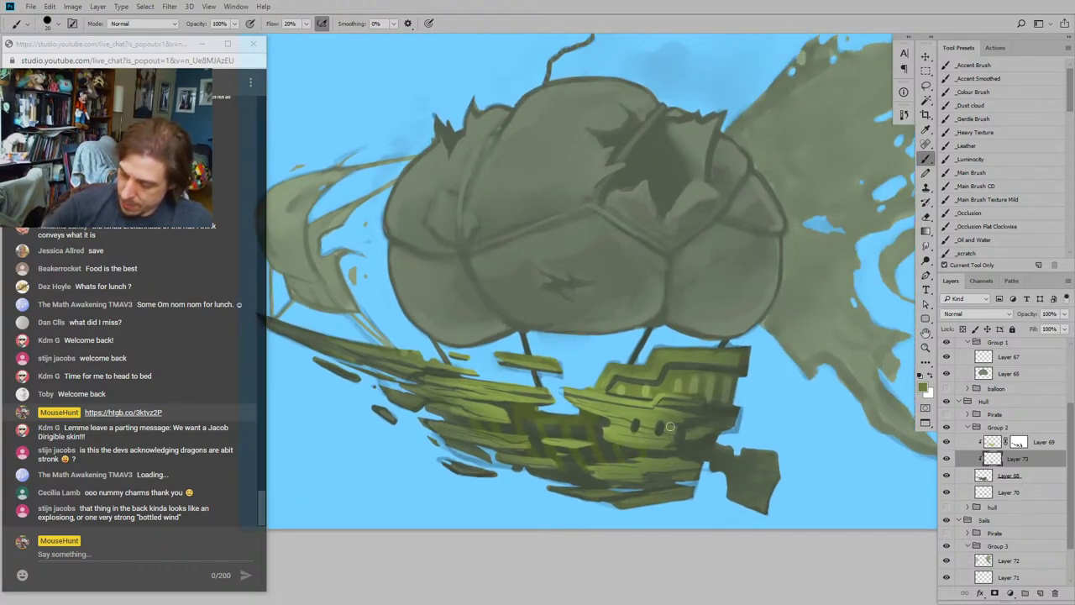
{"action": "left_click_drag", "start_coordinate": [668, 321], "coordinate": [707, 264]}
{"action": "left_click_drag", "start_coordinate": [454, 284], "coordinate": [452, 335]}
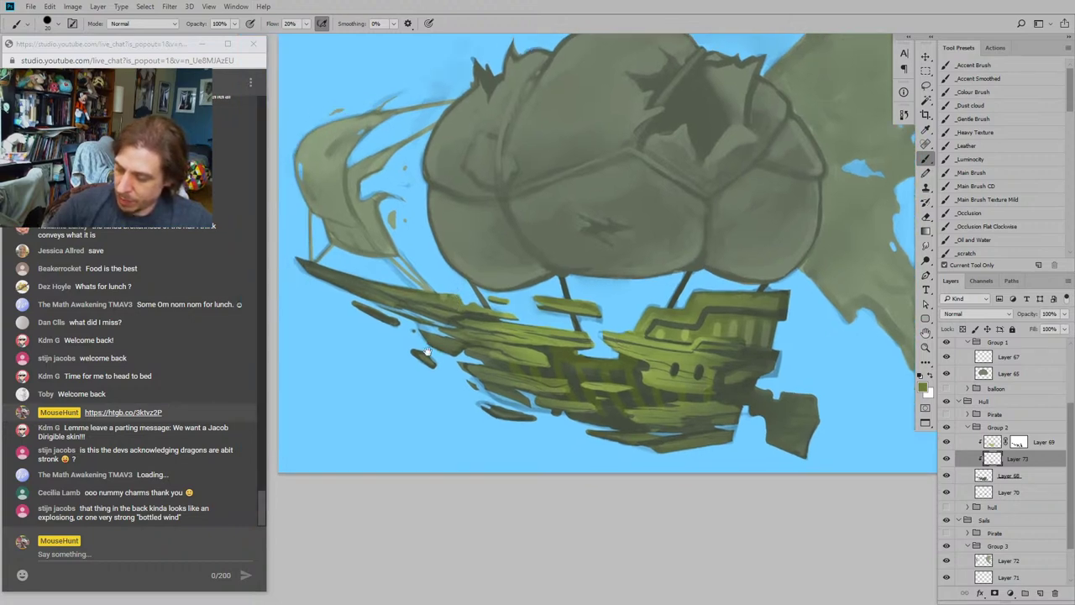
{"action": "left_click_drag", "start_coordinate": [694, 370], "coordinate": [699, 356]}
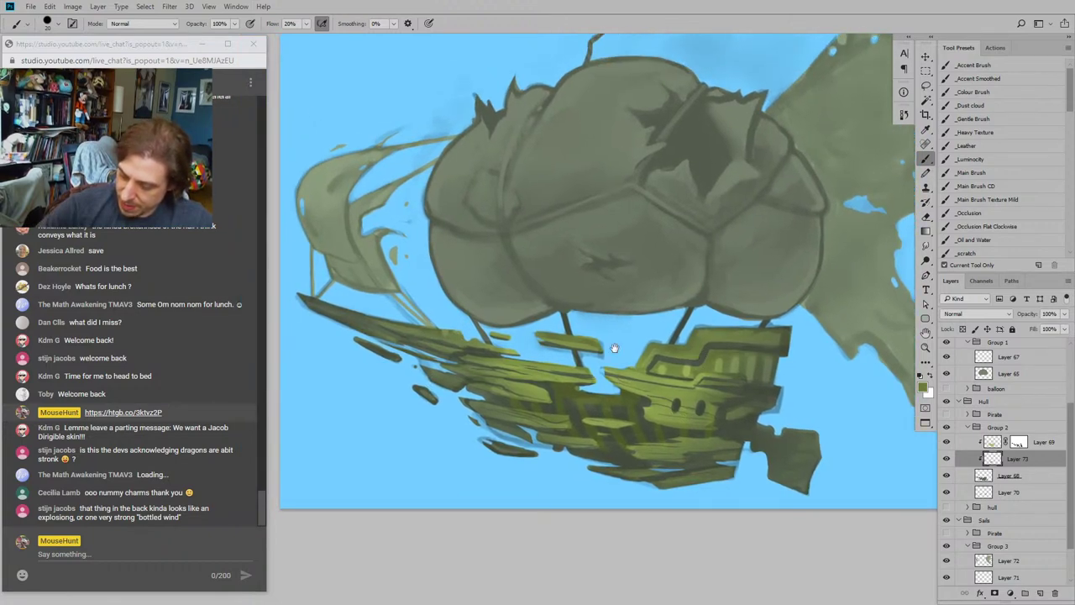
{"action": "left_click_drag", "start_coordinate": [422, 352], "coordinate": [500, 403]}
{"action": "left_click_drag", "start_coordinate": [621, 439], "coordinate": [534, 387]}
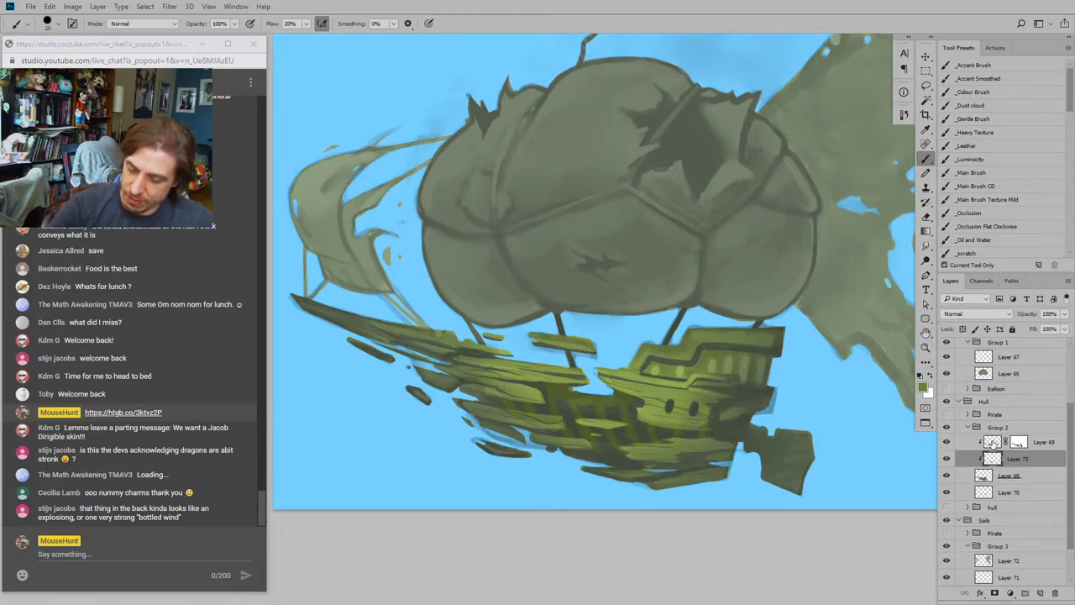
{"action": "left_click_drag", "start_coordinate": [444, 319], "coordinate": [469, 342]}
{"action": "mouse_move", "coordinate": [655, 334]}
{"action": "left_mouse_down"}
{"action": "mouse_move", "coordinate": [521, 271]}
{"action": "mouse_move", "coordinate": [586, 302]}
{"action": "left_mouse_up"}
Step: Trim the painted ribs beside the stern cabin on Layer 73 using the Soft eraser preset at sizes between 10 and 20
{"action": "key", "text": "e"}
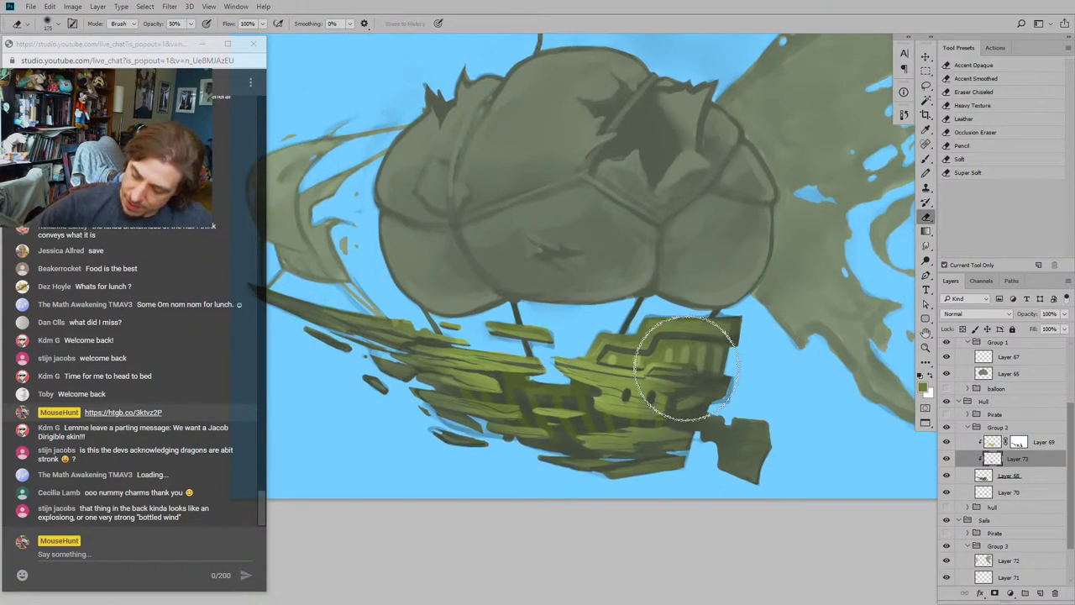
{"action": "left_click", "coordinate": [959, 159]}
{"action": "key", "text": "bracketleft"}
{"action": "key", "text": "bracketleft"}
{"action": "key", "text": "bracketleft"}
{"action": "key", "text": "bracketleft"}
{"action": "key", "text": "bracketleft"}
{"action": "key", "text": "bracketleft"}
{"action": "key", "text": "bracketleft"}
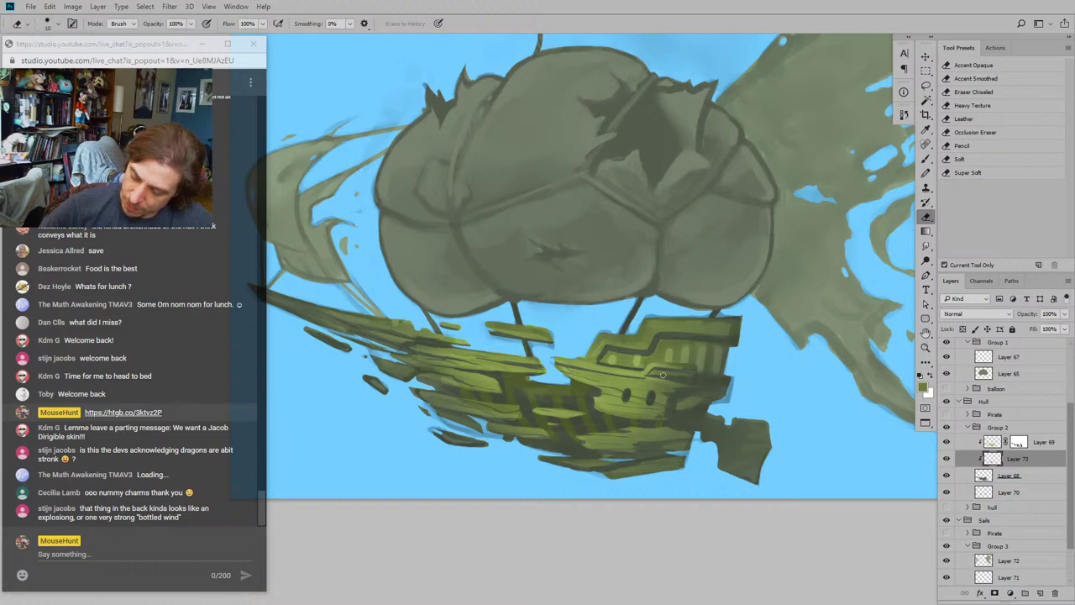
{"action": "key", "text": "bracketright"}
{"action": "key", "text": "bracketright"}
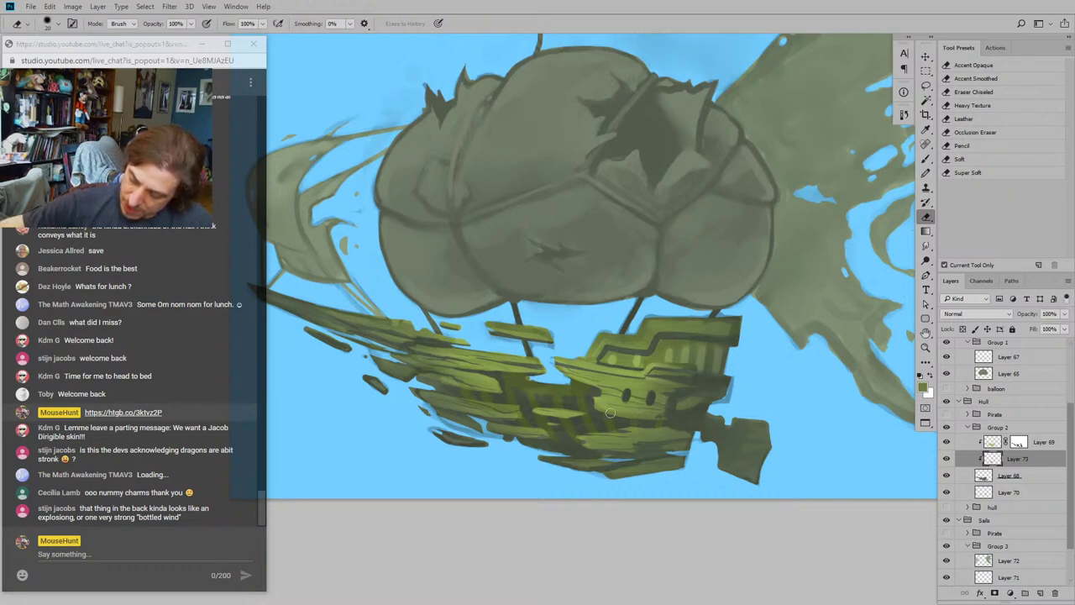
{"action": "left_click_drag", "start_coordinate": [610, 337], "coordinate": [602, 350]}
{"action": "key", "text": "bracketleft"}
{"action": "key", "text": "bracketleft"}
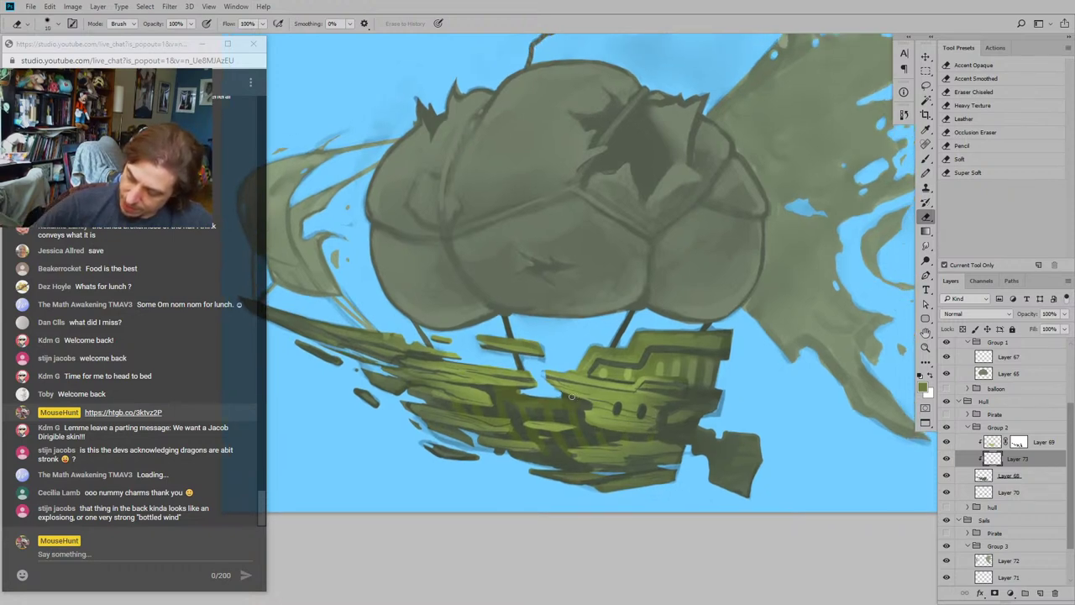
Step: Erase excess green from the ribs in the middle hull gap and behind the broken planks on Layer 73
{"action": "left_click_drag", "start_coordinate": [548, 304], "coordinate": [694, 291]}
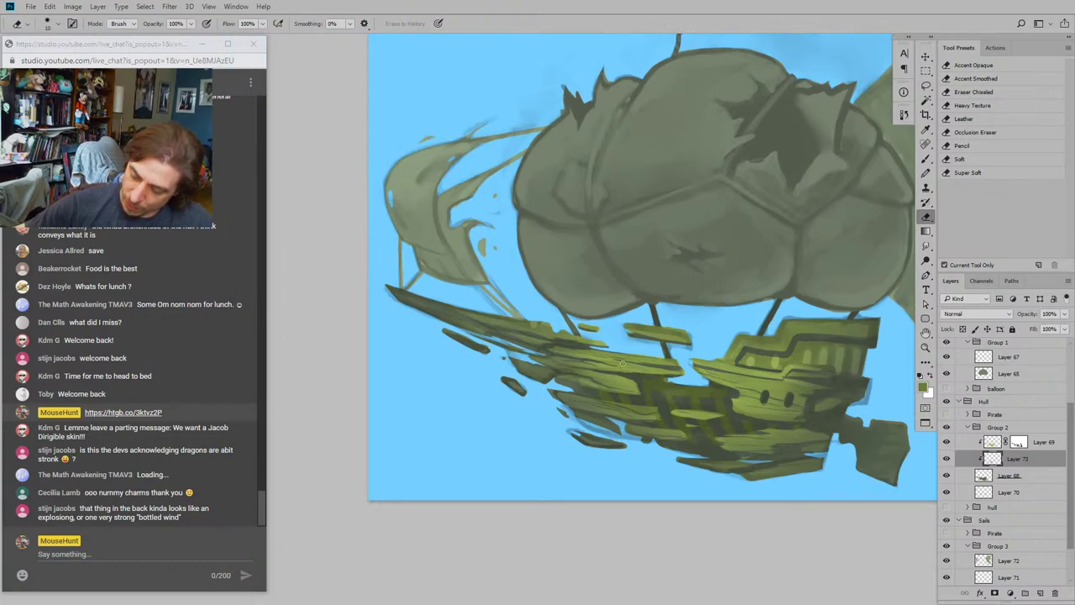
{"action": "left_click_drag", "start_coordinate": [639, 388], "coordinate": [599, 383]}
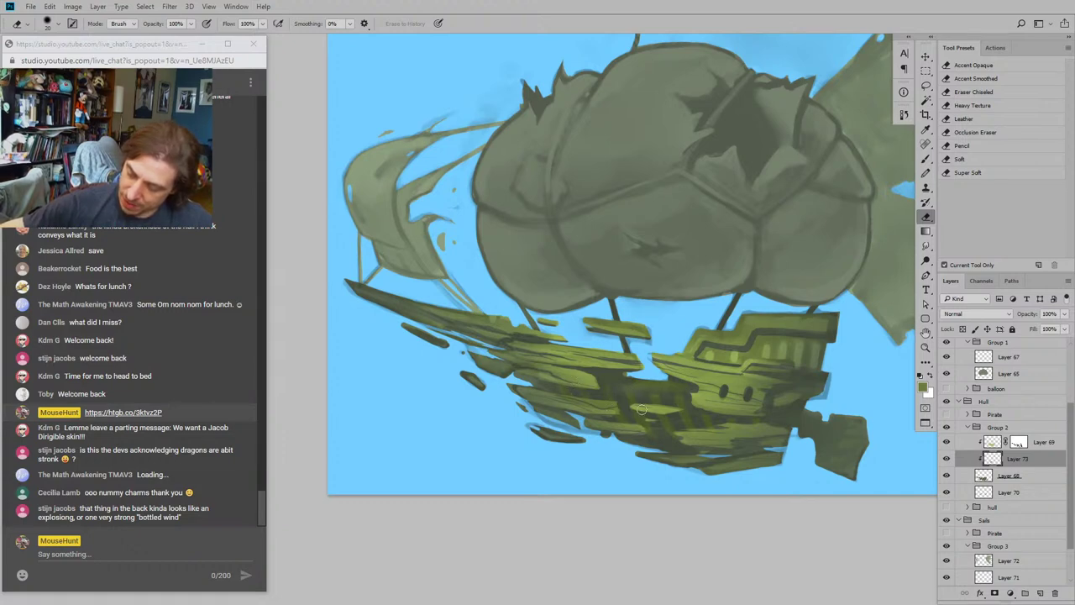
{"action": "left_click_drag", "start_coordinate": [669, 364], "coordinate": [632, 362]}
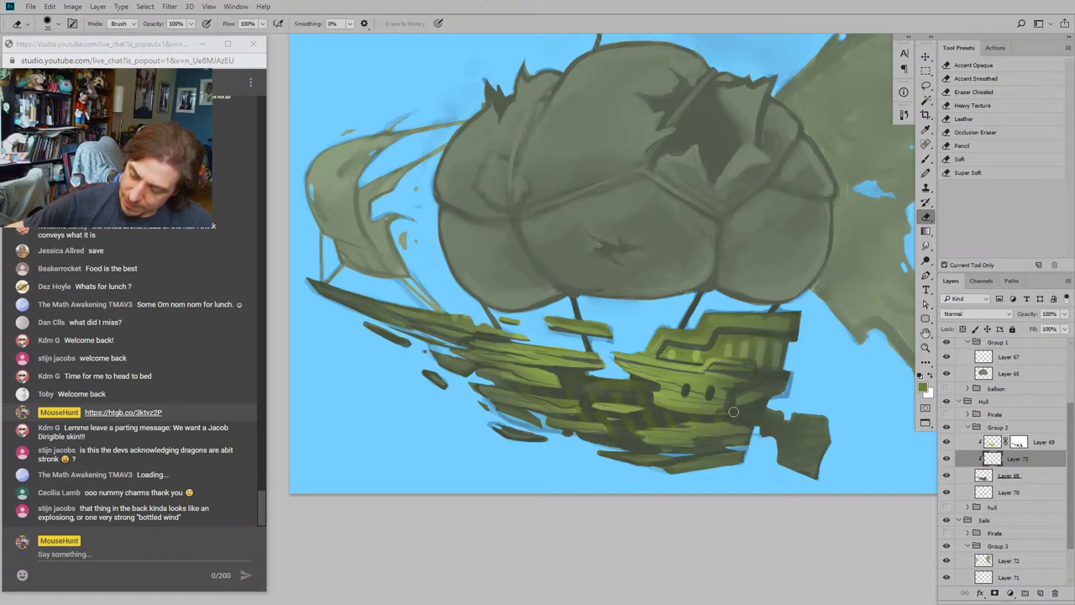
{"action": "mouse_move", "coordinate": [525, 363]}
{"action": "left_mouse_down"}
{"action": "mouse_move", "coordinate": [487, 351]}
{"action": "mouse_move", "coordinate": [429, 287]}
{"action": "mouse_move", "coordinate": [466, 403]}
{"action": "mouse_move", "coordinate": [394, 359]}
{"action": "mouse_move", "coordinate": [490, 347]}
{"action": "mouse_move", "coordinate": [495, 357]}
{"action": "mouse_move", "coordinate": [622, 320]}
{"action": "mouse_move", "coordinate": [612, 330]}
{"action": "mouse_move", "coordinate": [659, 362]}
{"action": "left_mouse_up"}
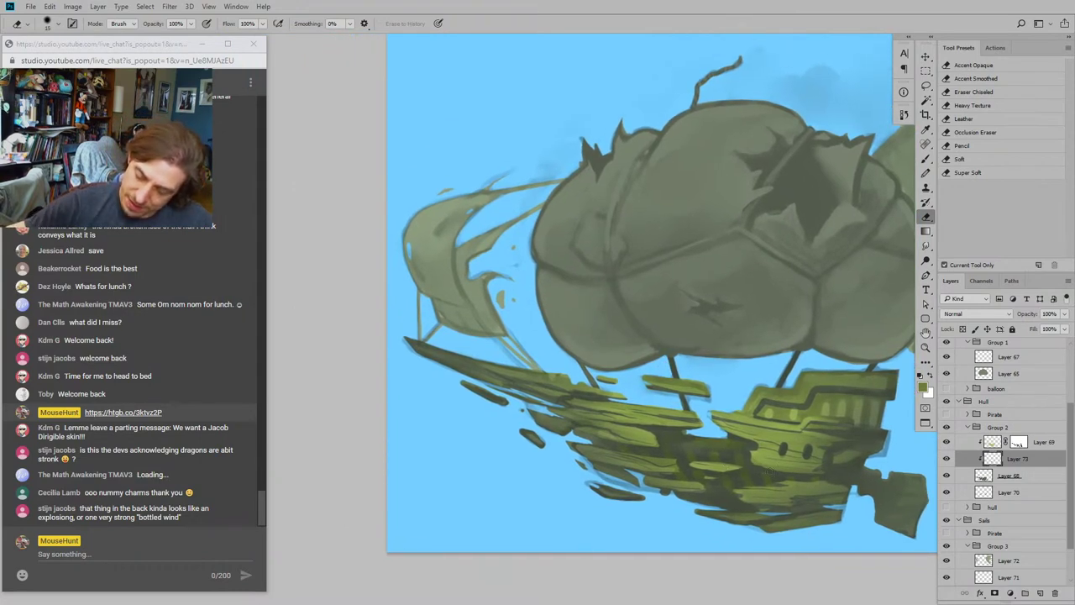
{"action": "left_click_drag", "start_coordinate": [809, 477], "coordinate": [692, 472]}
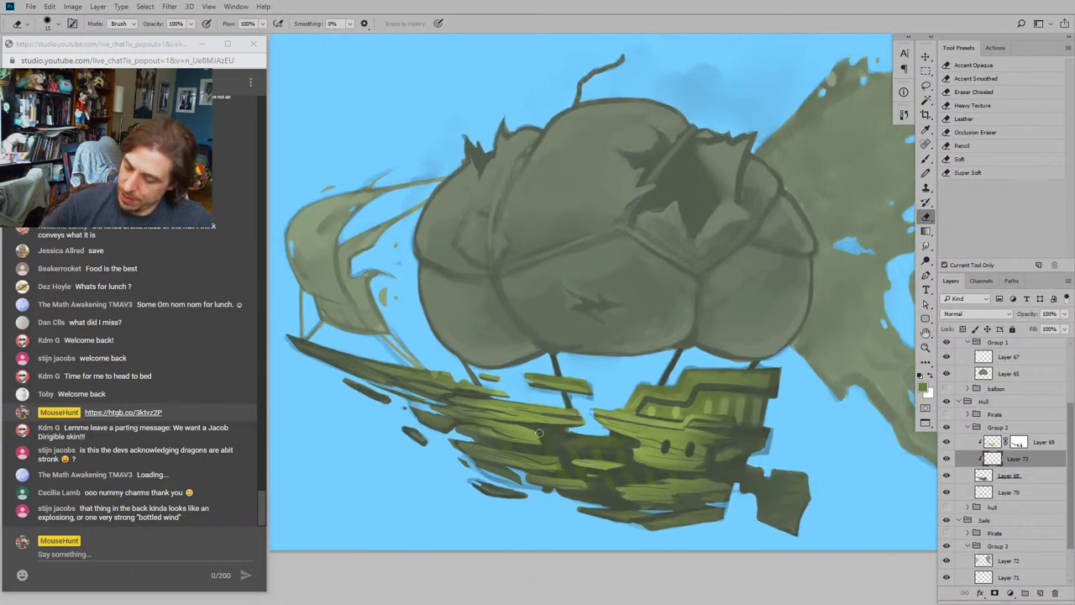
{"action": "left_click_drag", "start_coordinate": [675, 306], "coordinate": [684, 300]}
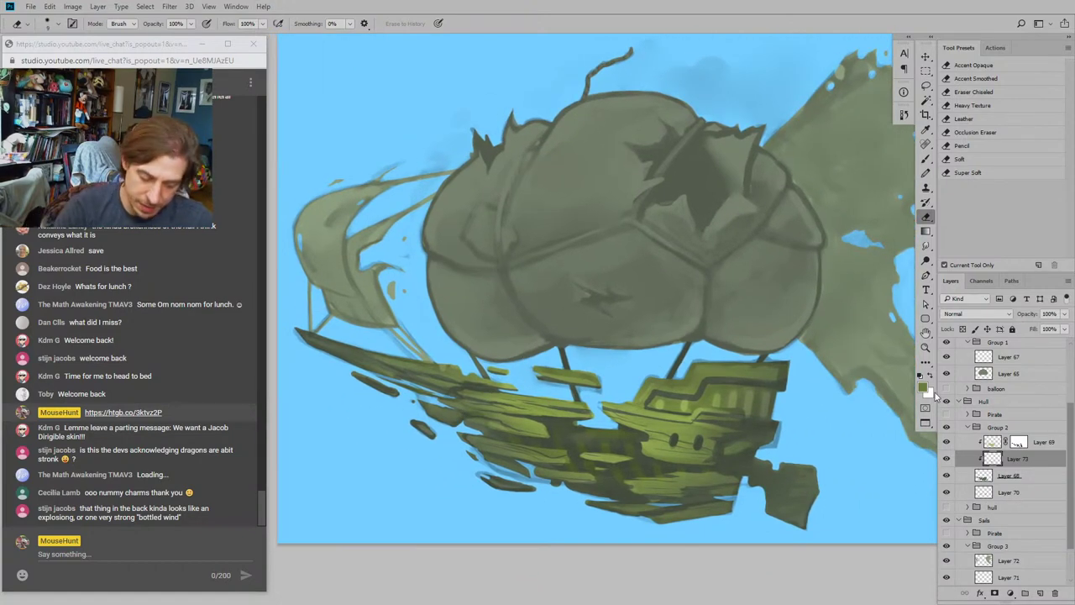
Step: Paint lighter green accents on the exposed ribs in the middle hull gap on Layer 73 with a smaller _Main Brush at 20% flow
{"action": "key", "text": "b"}
{"action": "left_click_drag", "start_coordinate": [647, 349], "coordinate": [681, 340]}
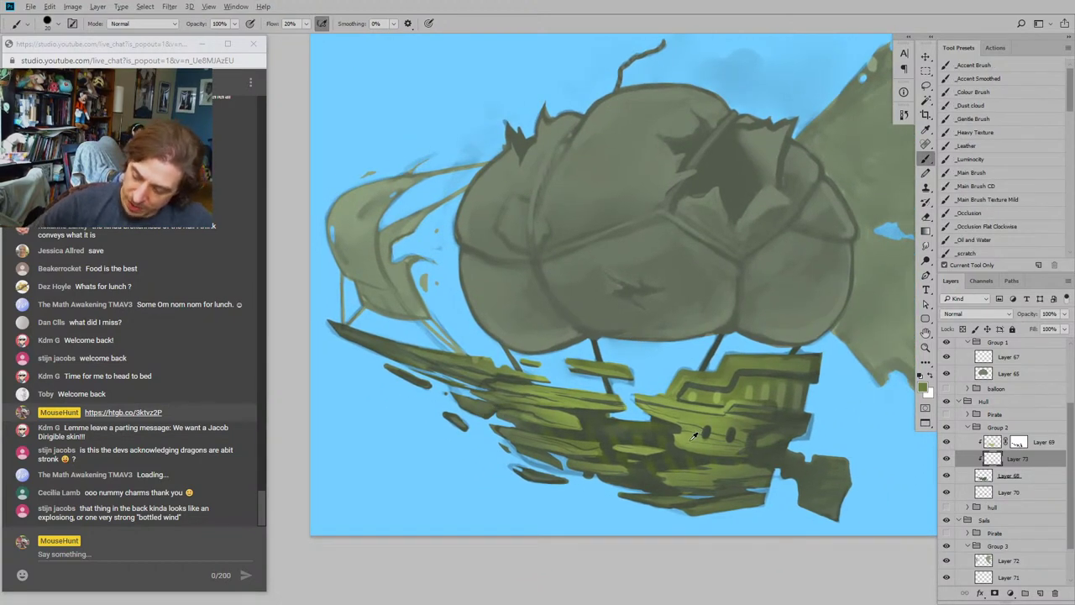
{"action": "left_click", "coordinate": [959, 176]}
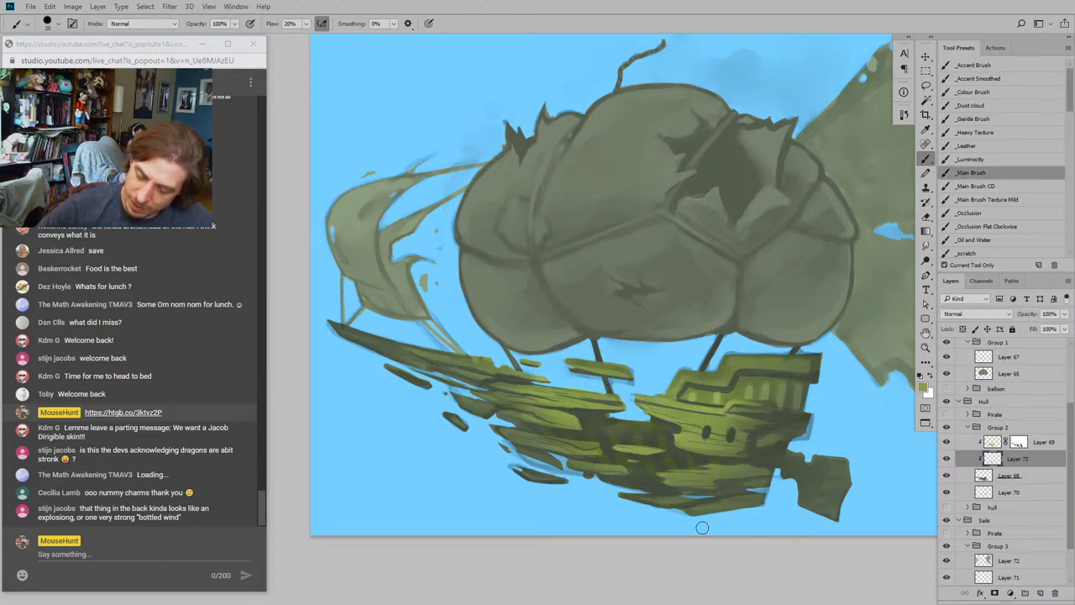
{"action": "left_click_drag", "start_coordinate": [703, 527], "coordinate": [793, 522]}
{"action": "key", "text": "bracketleft"}
{"action": "key", "text": "bracketleft"}
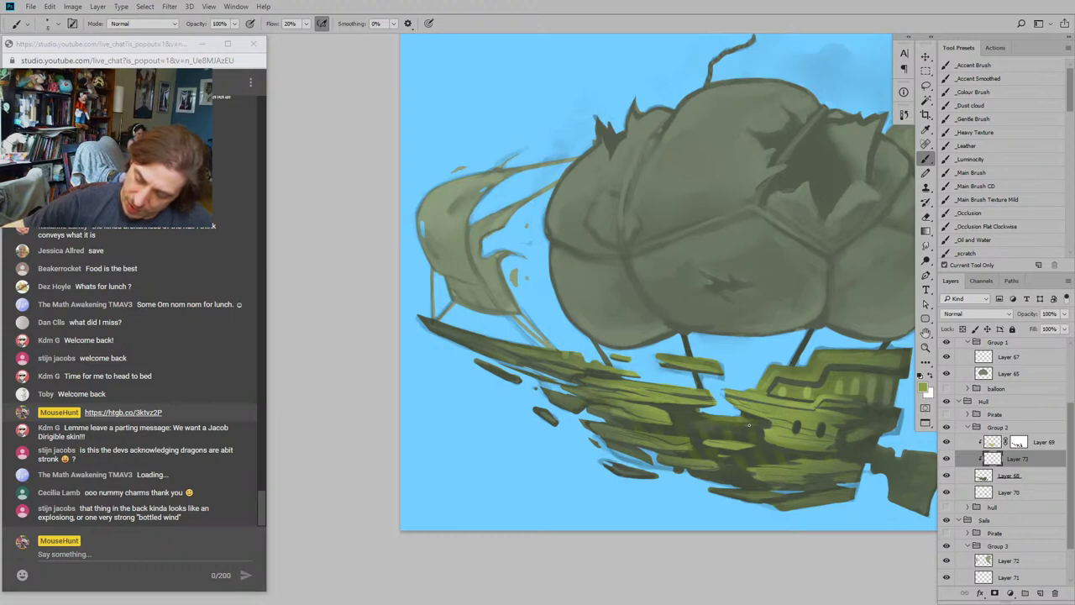
{"action": "mouse_move", "coordinate": [749, 425]}
{"action": "left_mouse_down"}
{"action": "mouse_move", "coordinate": [574, 354]}
{"action": "mouse_move", "coordinate": [480, 348]}
{"action": "left_mouse_up"}
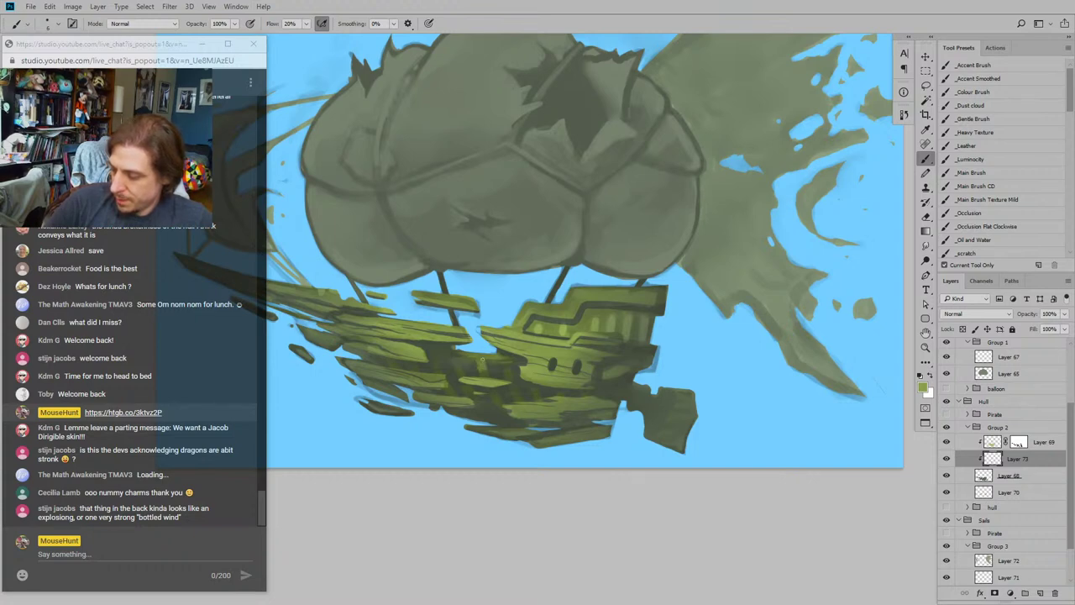
{"action": "left_click_drag", "start_coordinate": [384, 282], "coordinate": [667, 331]}
{"action": "left_click_drag", "start_coordinate": [771, 362], "coordinate": [638, 310]}
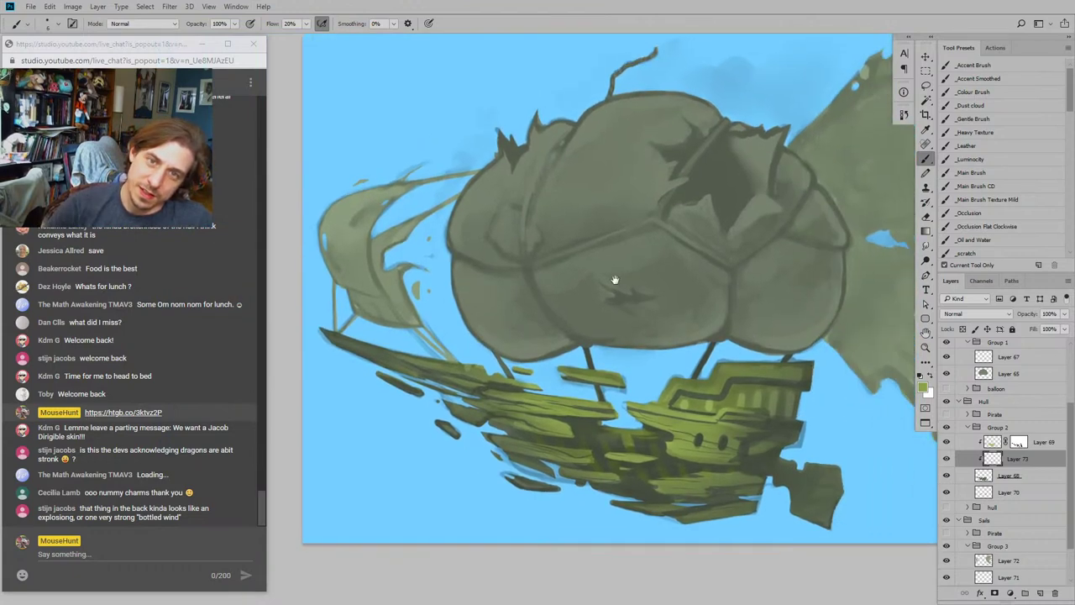
Step: Blend the ribs in the middle hull gap with the Smudge tool at 50% strength and erase the excess green around them
{"action": "left_click", "coordinate": [926, 246]}
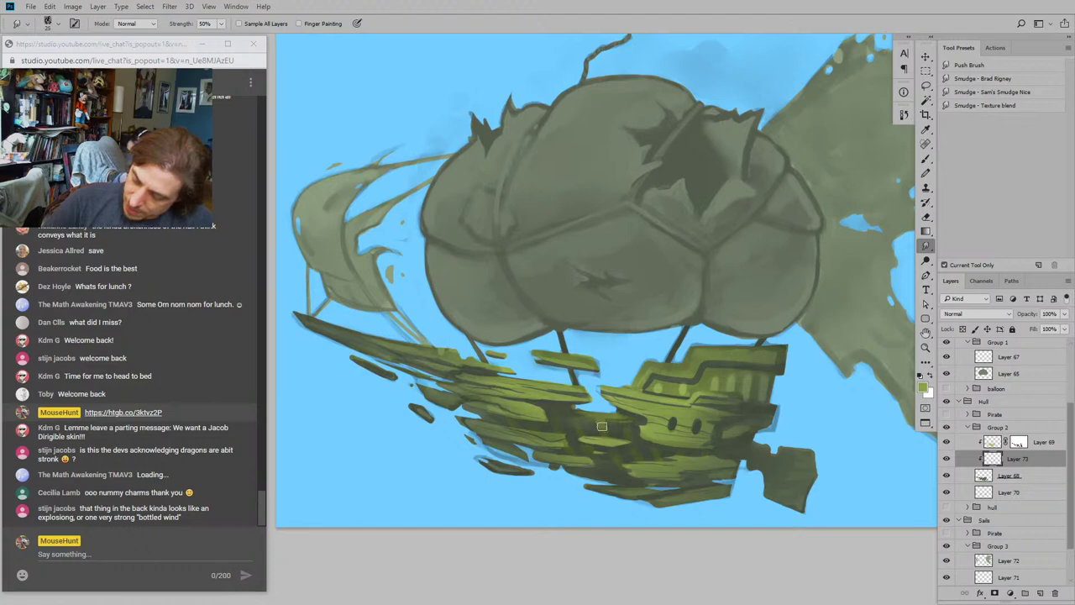
{"action": "left_click_drag", "start_coordinate": [568, 277], "coordinate": [564, 183]}
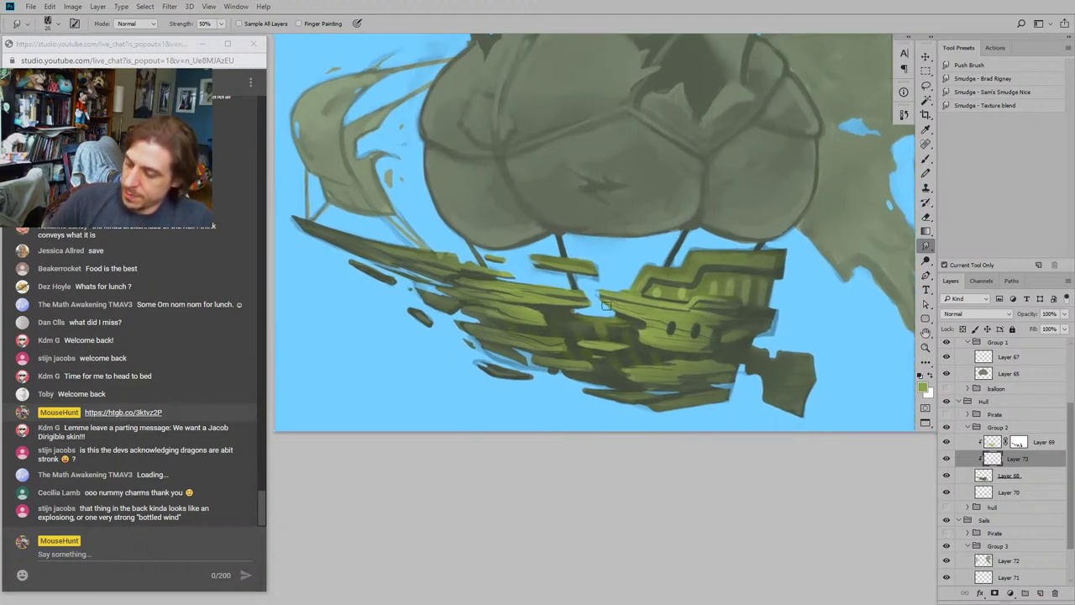
{"action": "key", "text": "bracketleft"}
{"action": "key", "text": "bracketleft"}
{"action": "key", "text": "bracketright"}
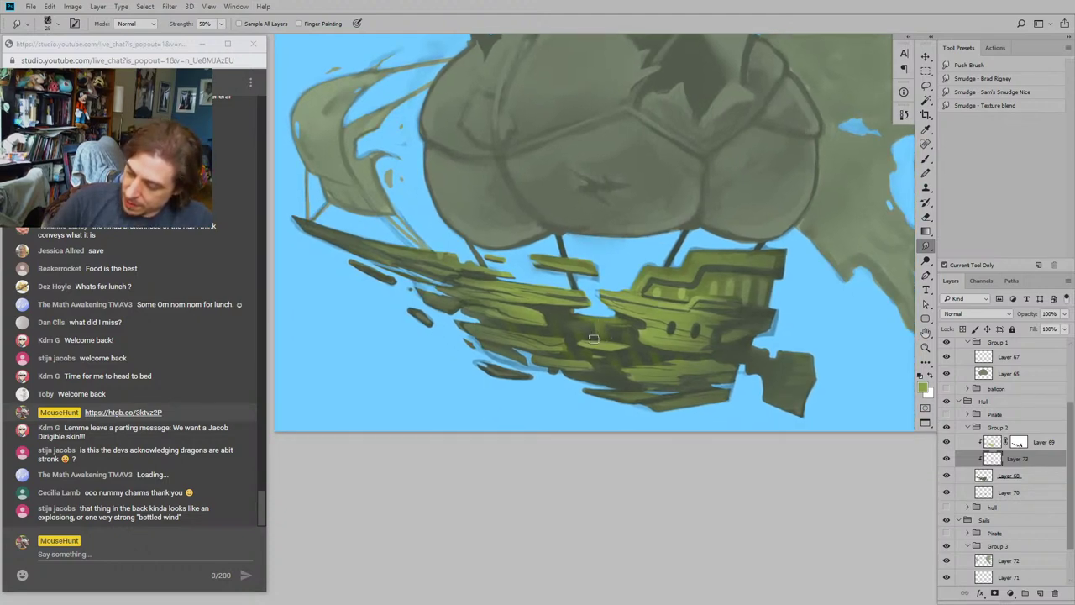
{"action": "left_click_drag", "start_coordinate": [555, 269], "coordinate": [562, 384]}
{"action": "key", "text": "e"}
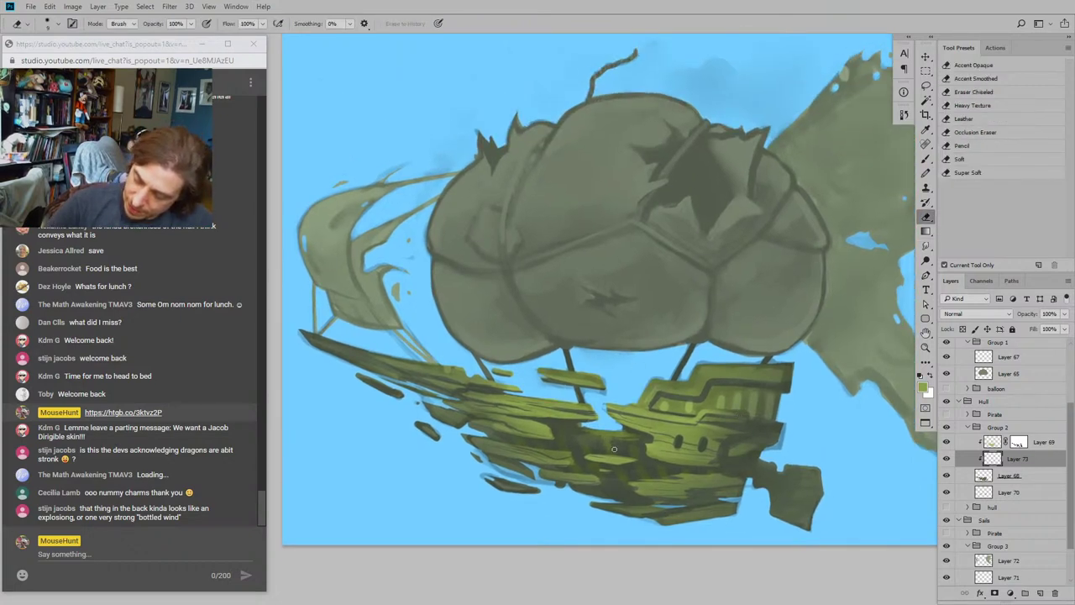
{"action": "left_click_drag", "start_coordinate": [609, 438], "coordinate": [585, 421]}
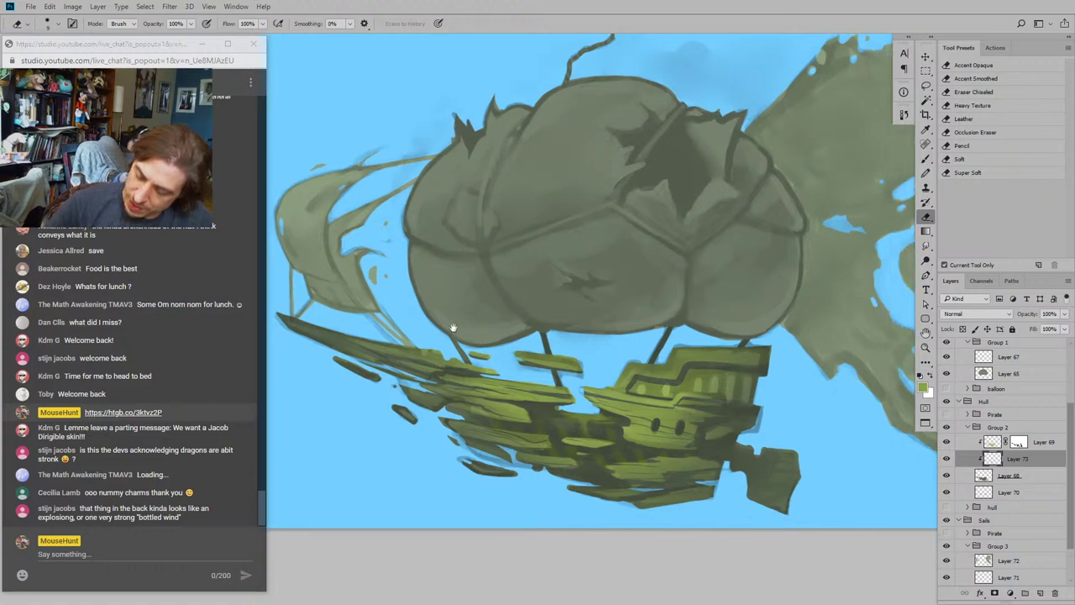
{"action": "key", "text": "r"}
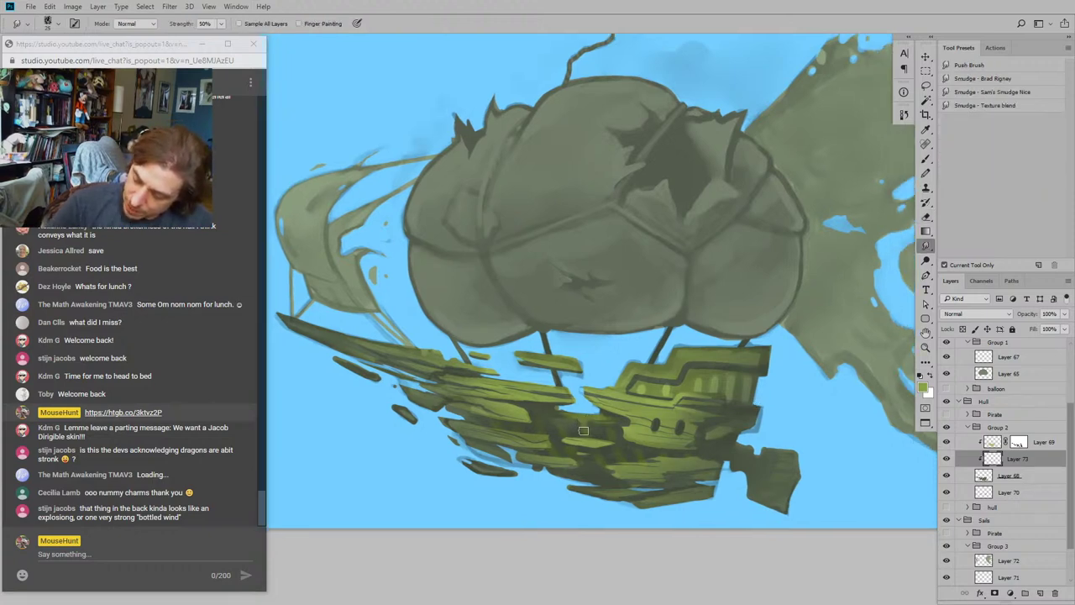
{"action": "left_click_drag", "start_coordinate": [505, 282], "coordinate": [505, 348]}
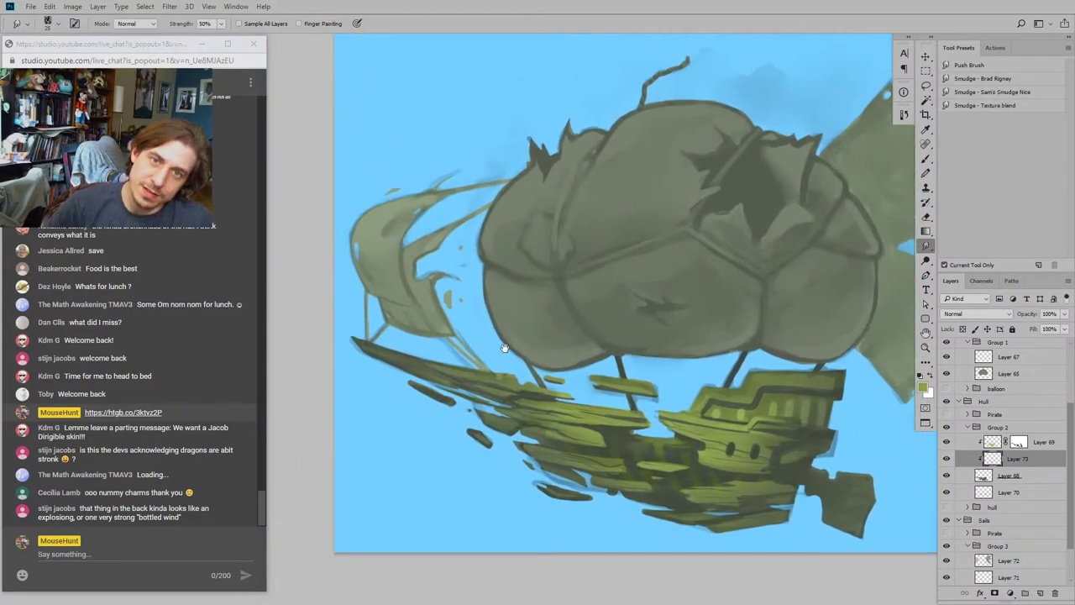
Step: Paint small light green touches on the ribs showing through the middle and lower hull gaps on Layer 73
{"action": "key", "text": "b"}
{"action": "left_click_drag", "start_coordinate": [654, 365], "coordinate": [740, 369]}
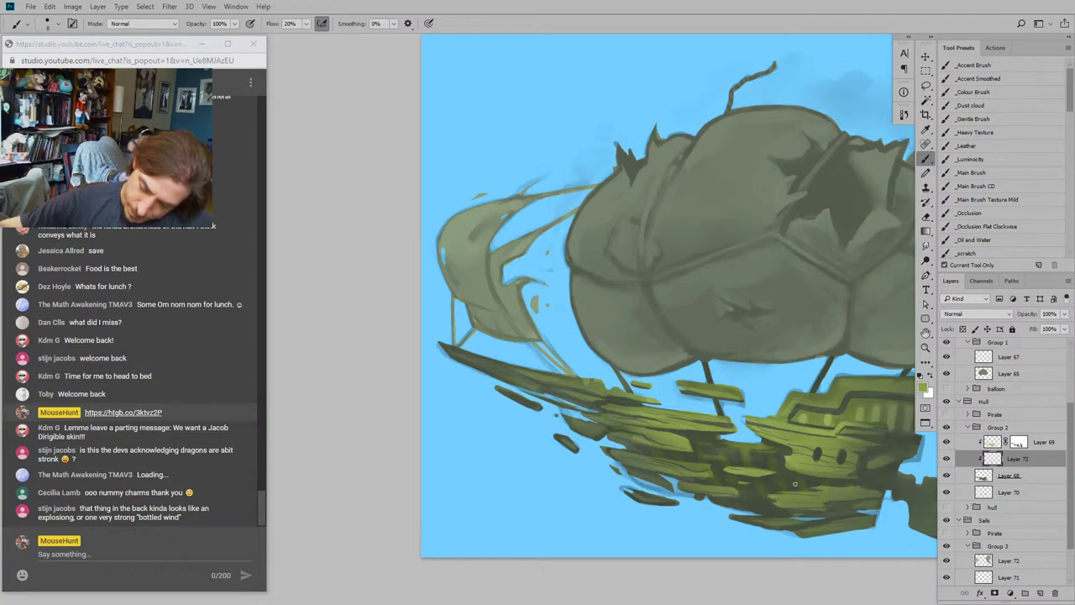
{"action": "left_click_drag", "start_coordinate": [776, 482], "coordinate": [751, 476]}
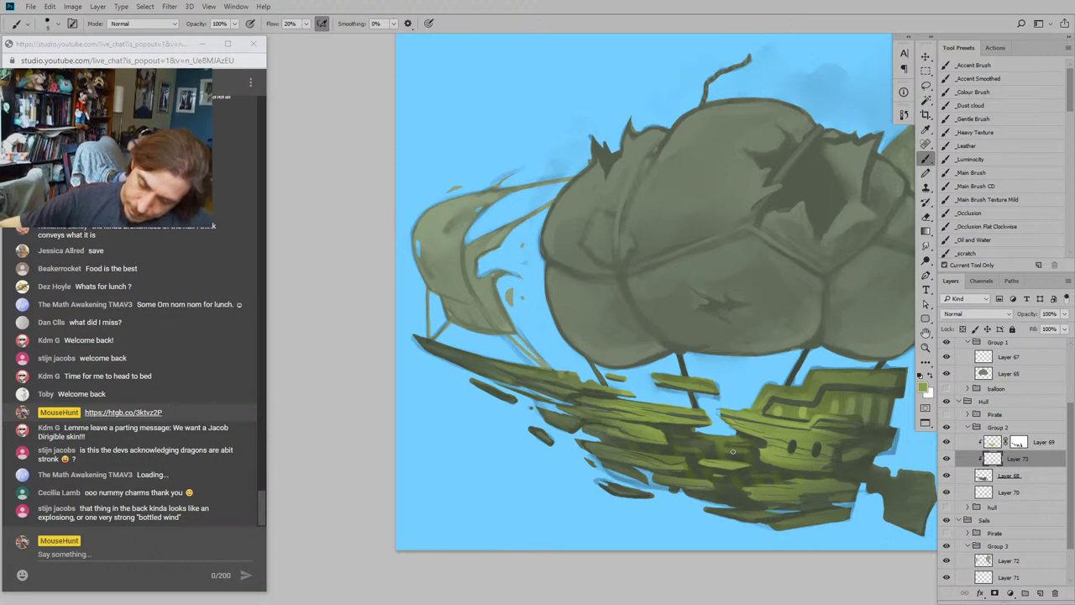
{"action": "left_click_drag", "start_coordinate": [508, 408], "coordinate": [478, 395]}
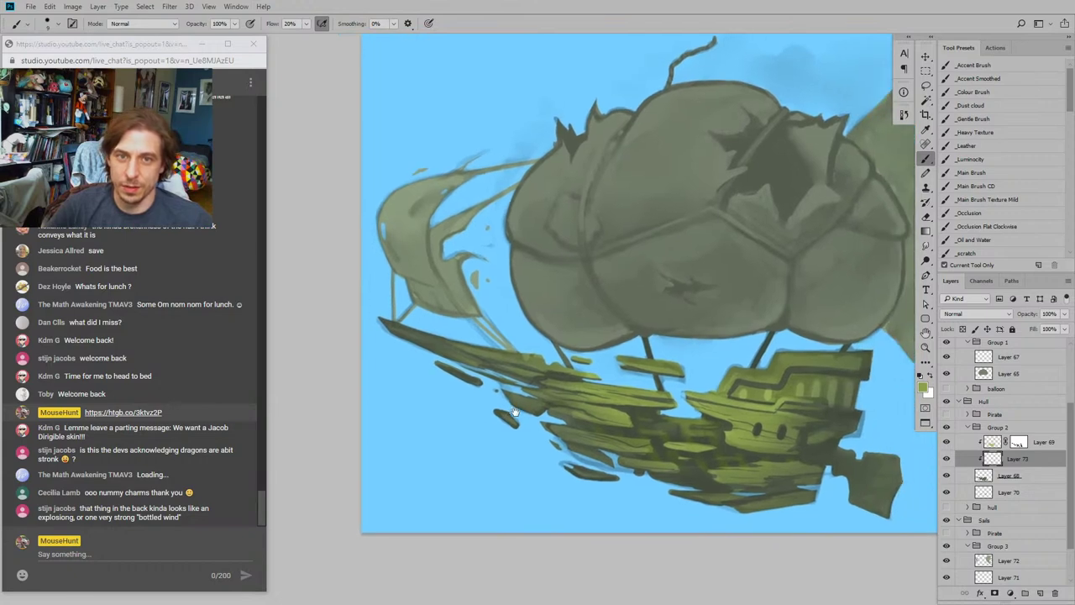
{"action": "left_click_drag", "start_coordinate": [486, 347], "coordinate": [638, 353]}
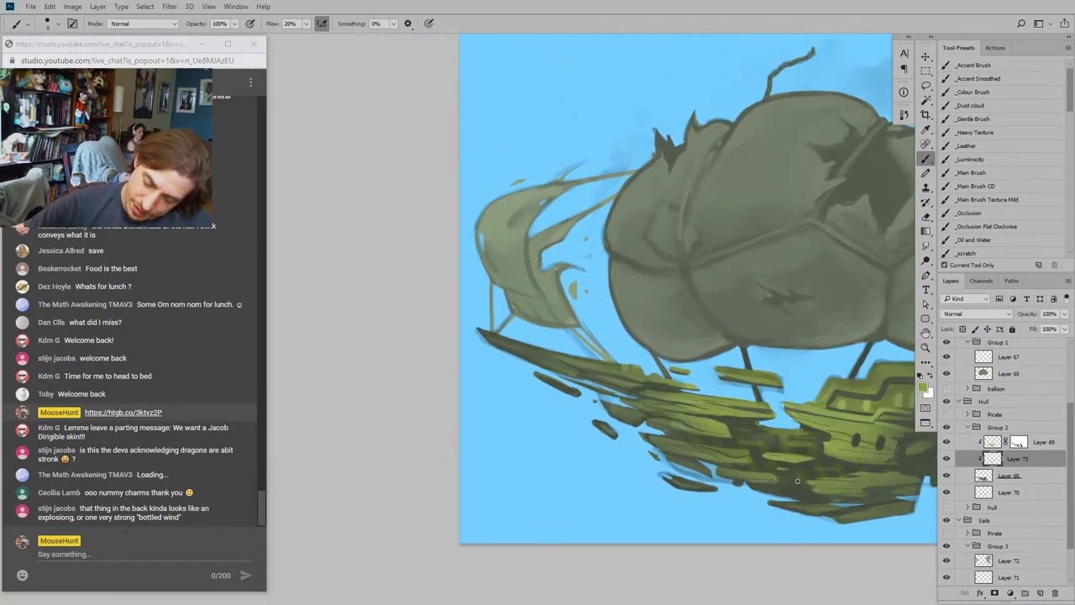
{"action": "left_click_drag", "start_coordinate": [705, 389], "coordinate": [522, 344]}
{"action": "mouse_move", "coordinate": [403, 419]}
{"action": "left_mouse_down"}
{"action": "mouse_move", "coordinate": [391, 384]}
{"action": "mouse_move", "coordinate": [353, 384]}
{"action": "mouse_move", "coordinate": [371, 377]}
{"action": "mouse_move", "coordinate": [454, 435]}
{"action": "mouse_move", "coordinate": [631, 391]}
{"action": "left_mouse_up"}
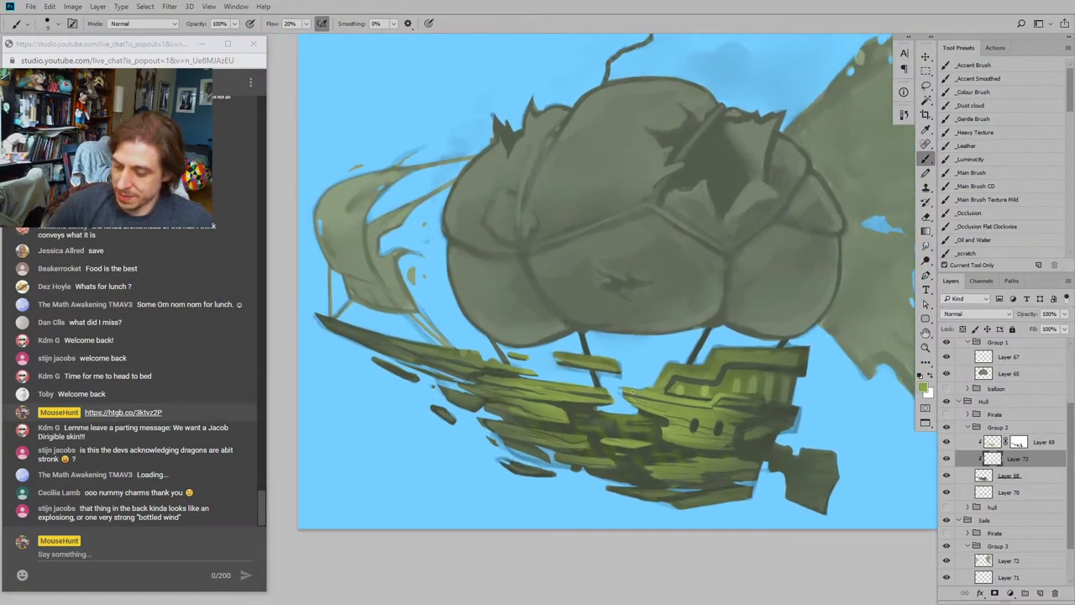
{"action": "left_click_drag", "start_coordinate": [665, 216], "coordinate": [605, 356]}
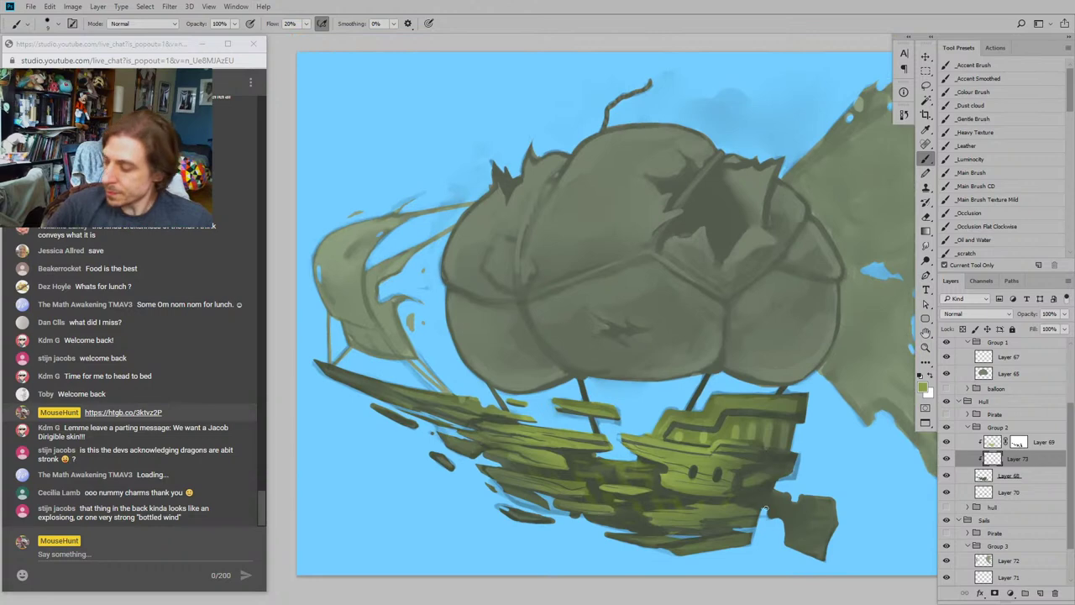
{"action": "left_click_drag", "start_coordinate": [699, 460], "coordinate": [716, 417]}
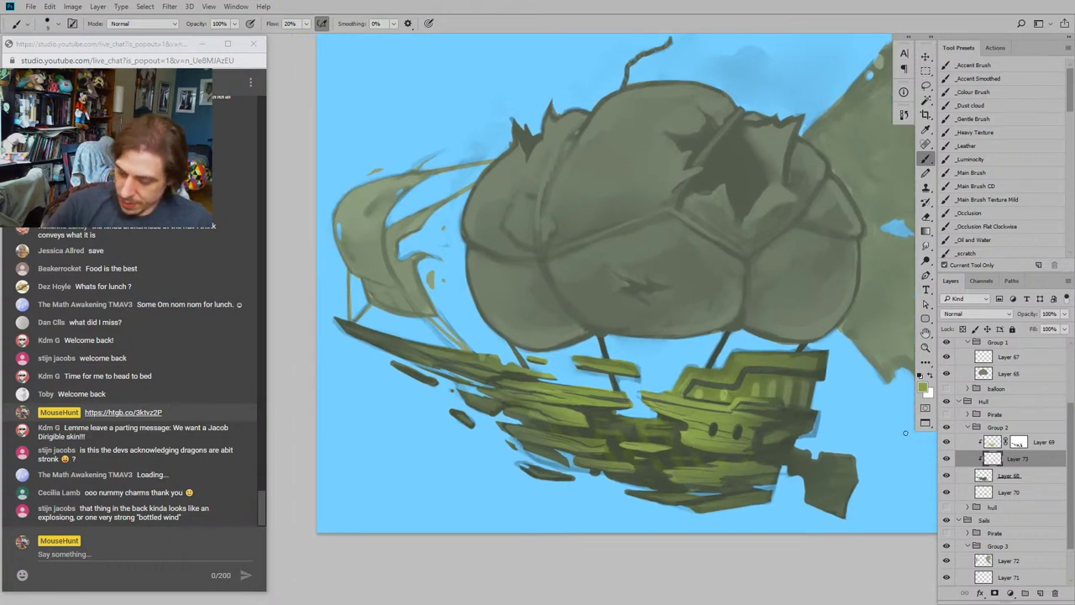
Step: Add a clipped layer above Layer 69 in the hull group and set the foreground colour to light green #9bb25c
{"action": "left_click", "coordinate": [1039, 593]}
{"action": "left_click_drag", "start_coordinate": [445, 313], "coordinate": [480, 373]}
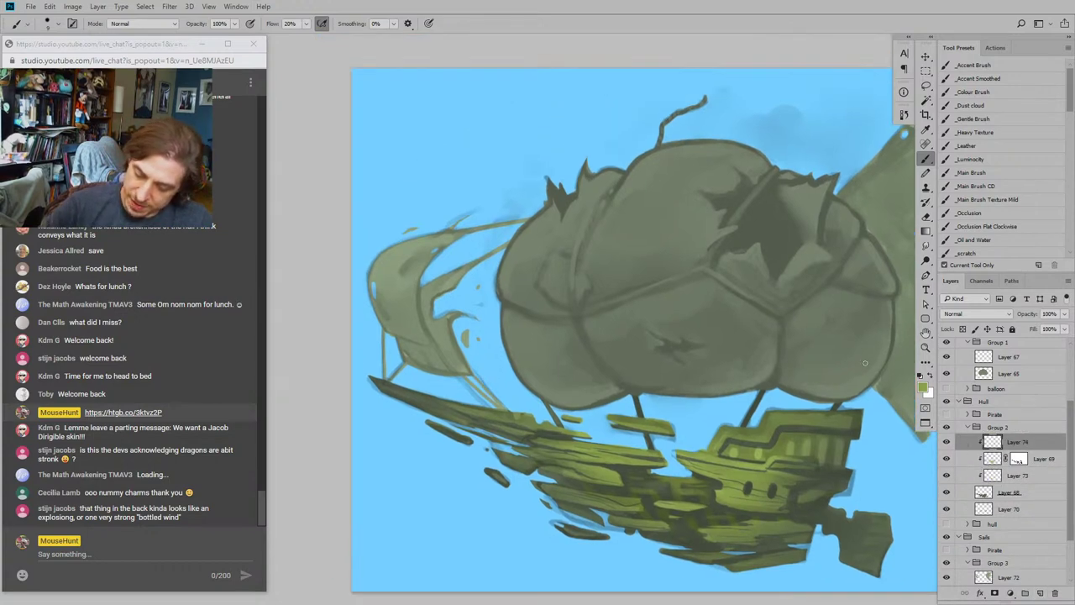
{"action": "left_click", "coordinate": [923, 388]}
{"action": "left_click", "coordinate": [737, 211]}
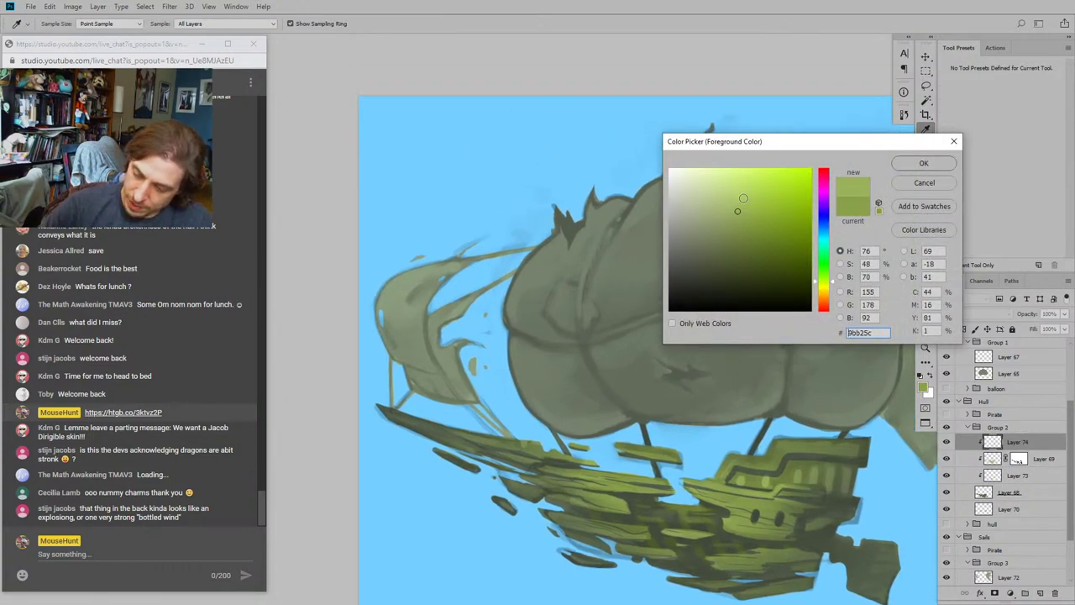
{"action": "left_click", "coordinate": [916, 165]}
{"action": "left_click_drag", "start_coordinate": [578, 320], "coordinate": [539, 326]}
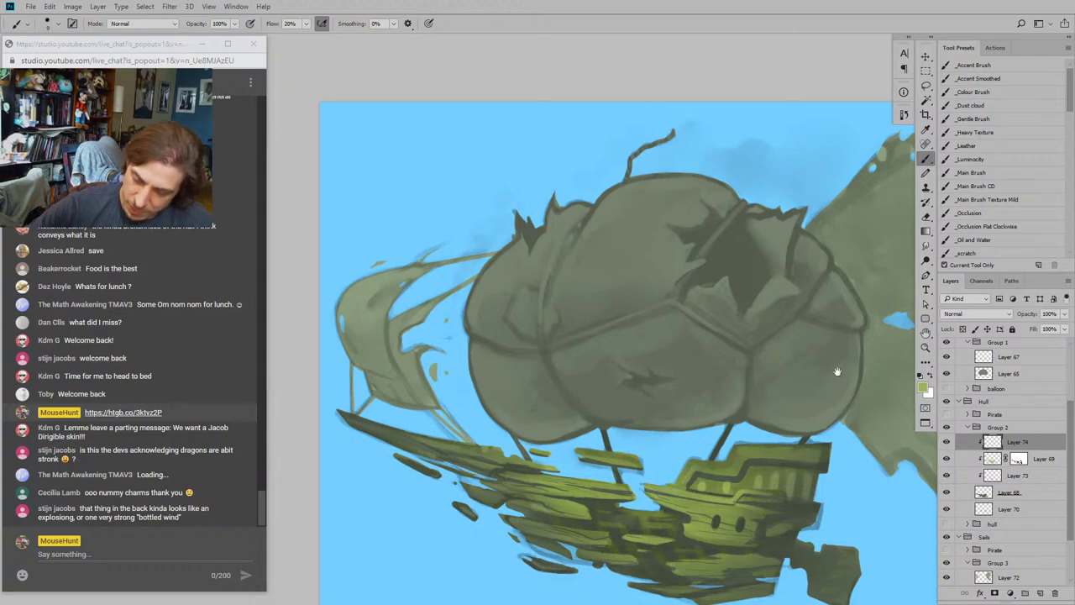
Step: Compare the artwork without the Layer 66 copy sketch, restore the sketch's visibility, and set its opacity to 10%
{"action": "left_click_drag", "start_coordinate": [837, 370], "coordinate": [819, 348]}
{"action": "scroll", "coordinate": [1050, 361], "scroll_direction": "up", "scroll_amount": 3}
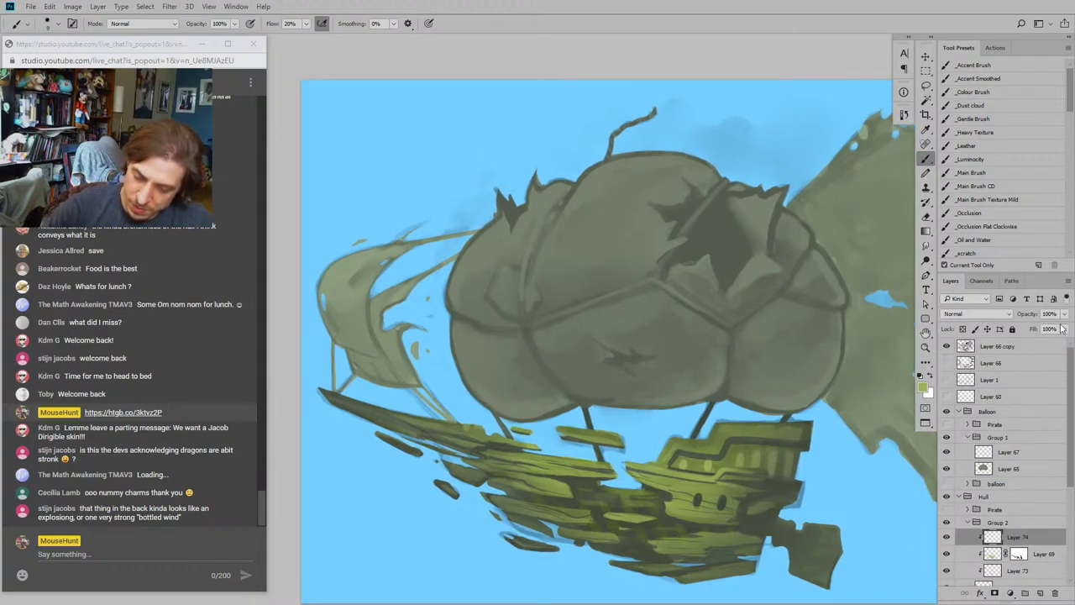
{"action": "left_click", "coordinate": [947, 347]}
{"action": "left_click_drag", "start_coordinate": [427, 278], "coordinate": [490, 261]}
{"action": "left_click_drag", "start_coordinate": [509, 343], "coordinate": [498, 318]}
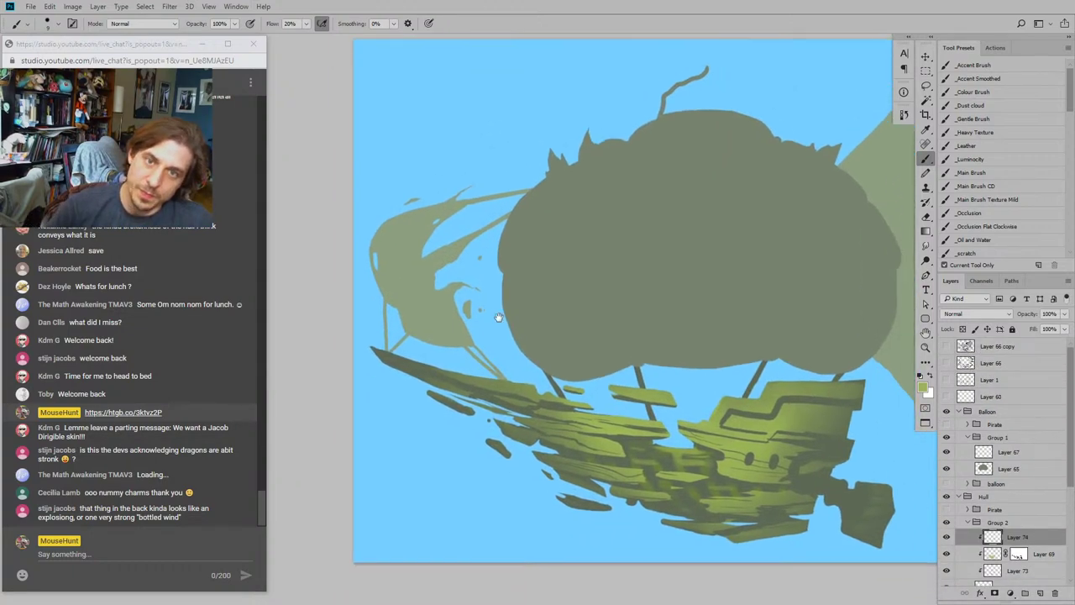
{"action": "left_click", "coordinate": [947, 346]}
{"action": "left_click", "coordinate": [993, 347]}
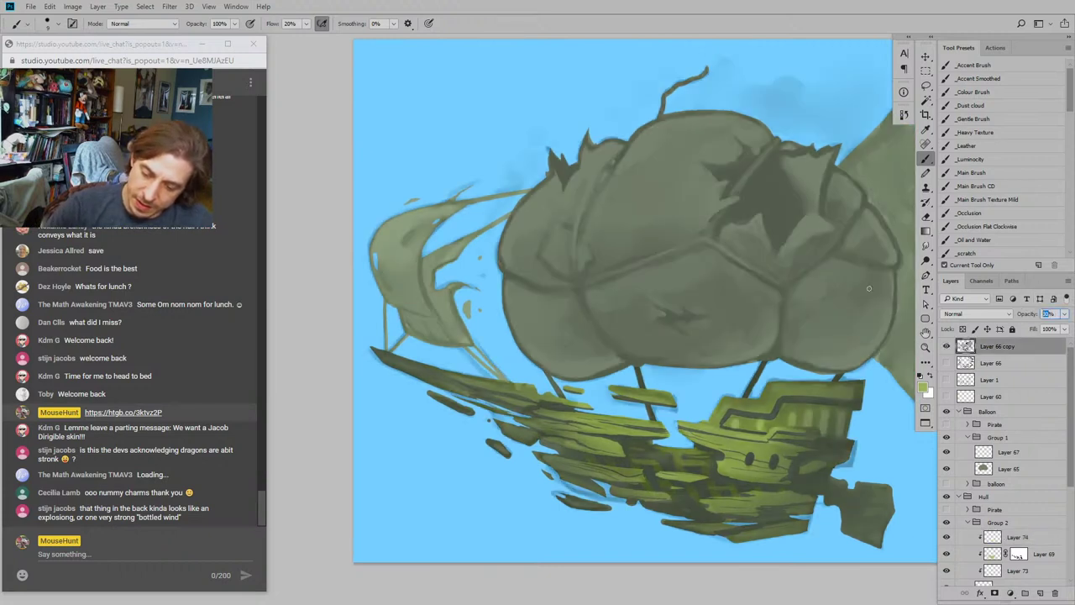
{"action": "key", "text": "Return"}
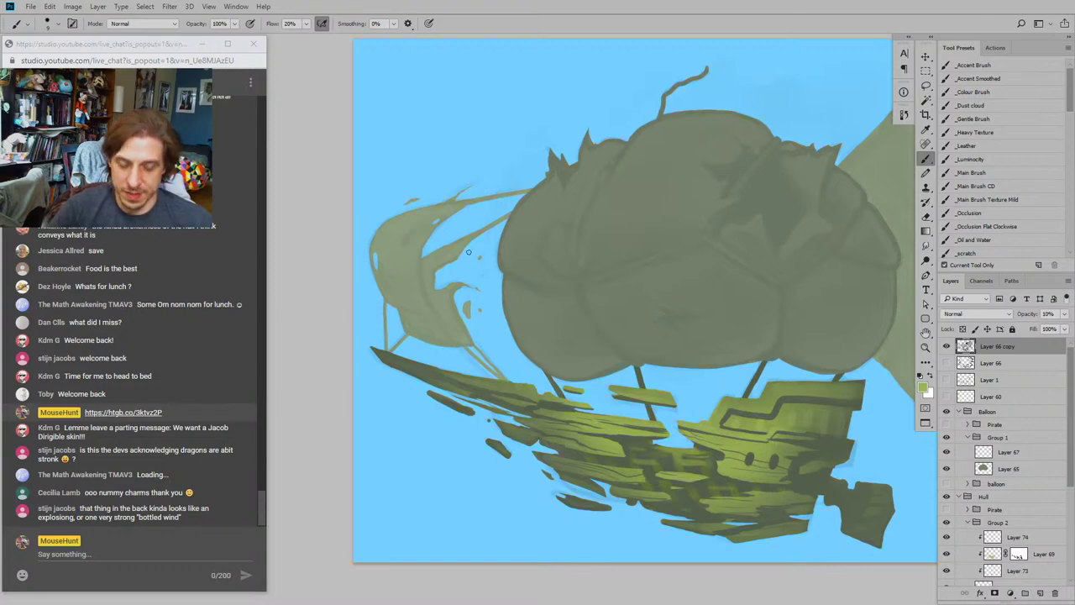
Step: Toggle Layer 69 off and on to check its plank painting, and make Layer 74 the active layer
{"action": "left_click_drag", "start_coordinate": [354, 356], "coordinate": [353, 326]}
{"action": "scroll", "coordinate": [1072, 386], "scroll_direction": "down", "scroll_amount": 5}
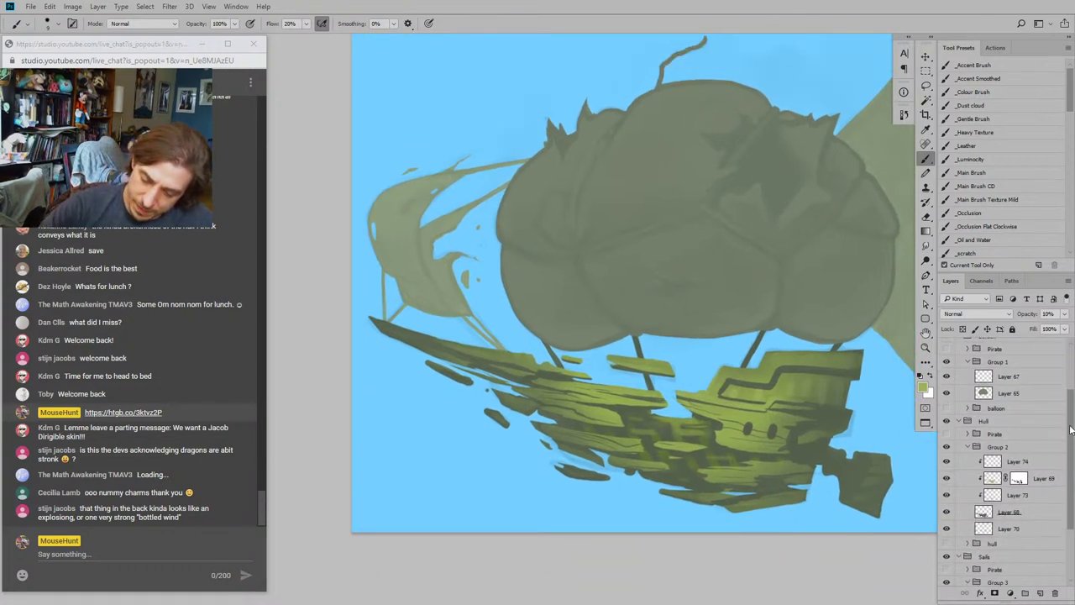
{"action": "left_click", "coordinate": [947, 469]}
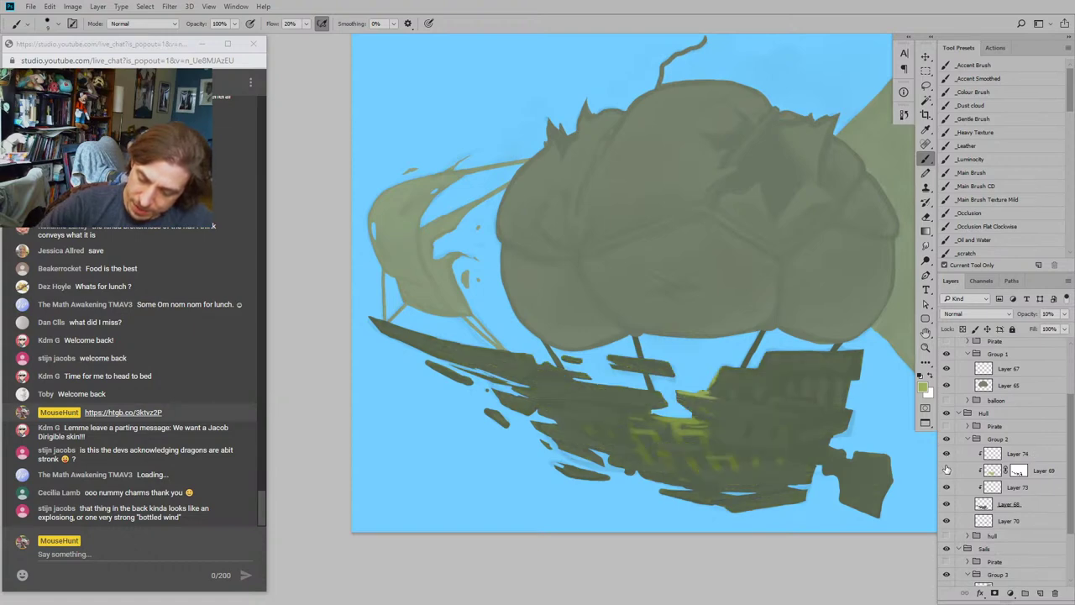
{"action": "left_click", "coordinate": [947, 468]}
{"action": "left_click", "coordinate": [962, 455]}
{"action": "left_click_drag", "start_coordinate": [705, 216], "coordinate": [719, 256]}
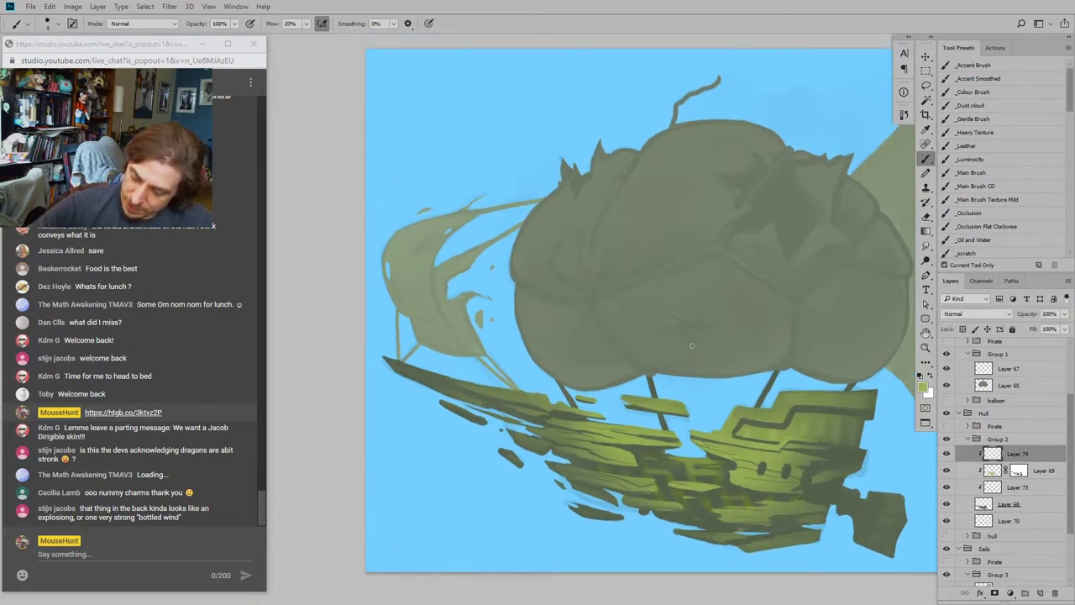
Step: Paint fine light green highlights along the plank edges and trim of the stern cabin on Layer 74 at 20% flow
{"action": "key", "text": "bracketright"}
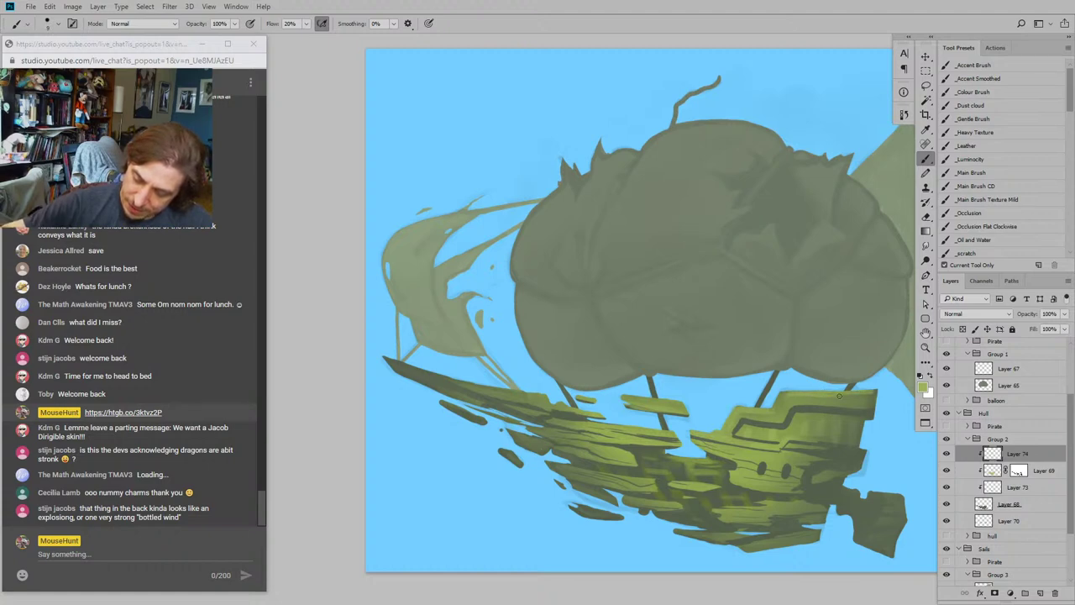
{"action": "mouse_move", "coordinate": [536, 328]}
{"action": "left_mouse_down"}
{"action": "mouse_move", "coordinate": [459, 288]}
{"action": "mouse_move", "coordinate": [489, 321]}
{"action": "left_mouse_up"}
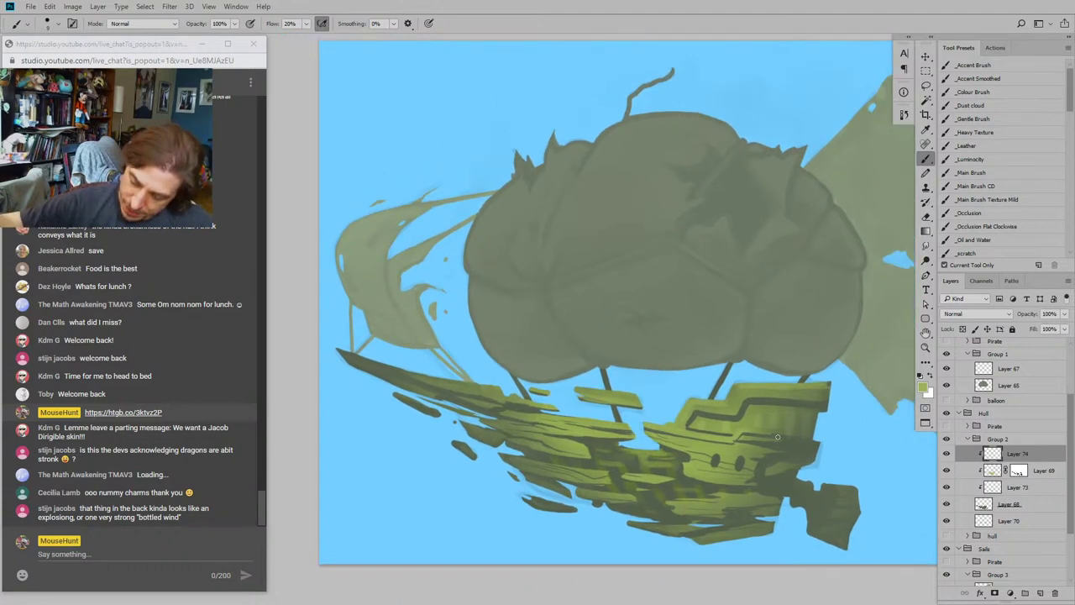
{"action": "left_click_drag", "start_coordinate": [805, 438], "coordinate": [793, 430]}
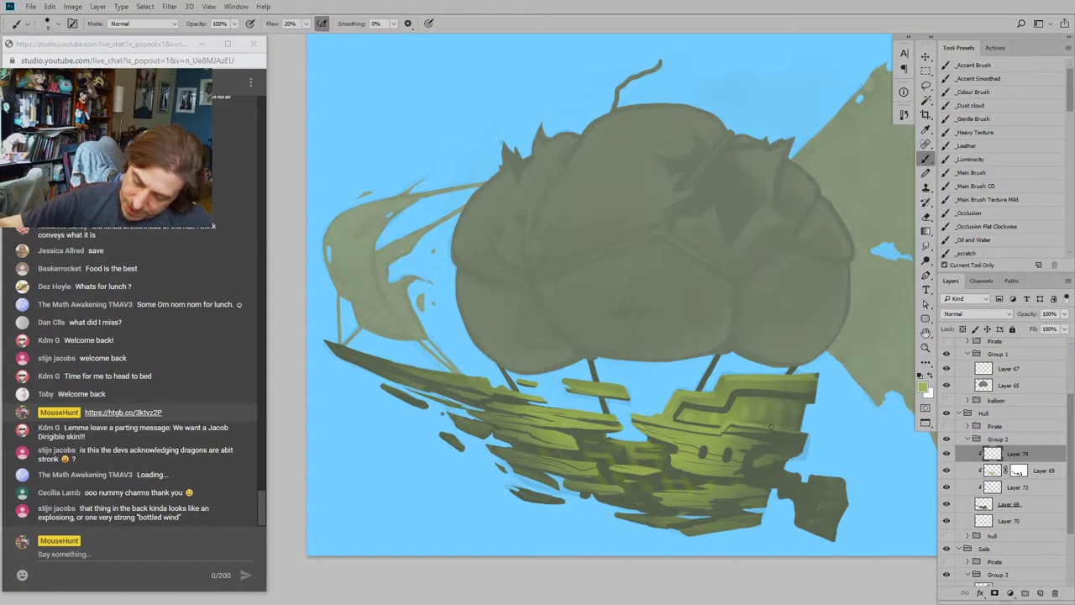
{"action": "left_click_drag", "start_coordinate": [670, 384], "coordinate": [680, 377]}
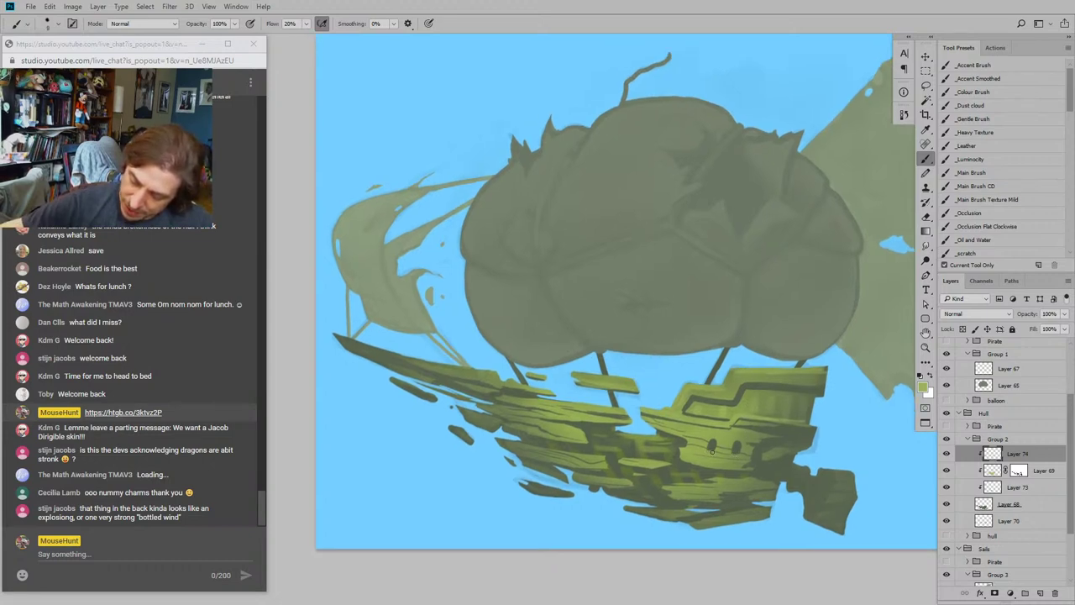
{"action": "left_click_drag", "start_coordinate": [591, 382], "coordinate": [569, 372]}
Step: Paint fine light green highlights along the bow and midship plank edges of the broken hull on Layer 74 with a smaller brush
{"action": "mouse_move", "coordinate": [443, 374]}
{"action": "left_mouse_down"}
{"action": "mouse_move", "coordinate": [487, 353]}
{"action": "mouse_move", "coordinate": [661, 400]}
{"action": "left_mouse_up"}
{"action": "key", "text": "bracketleft"}
{"action": "key", "text": "bracketleft"}
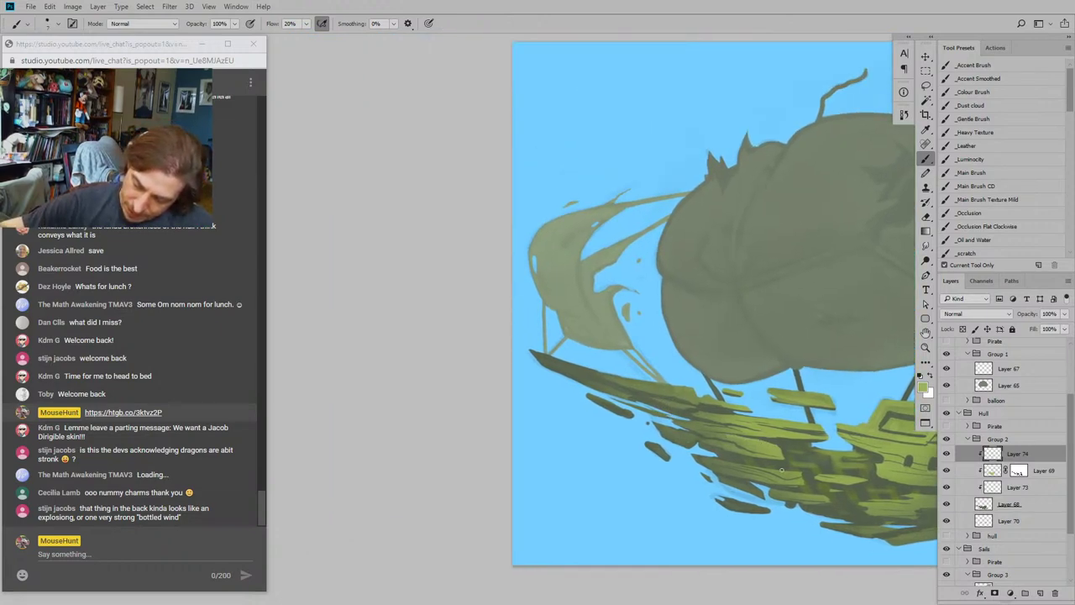
{"action": "mouse_move", "coordinate": [608, 390]}
{"action": "left_mouse_down"}
{"action": "mouse_move", "coordinate": [343, 350]}
{"action": "mouse_move", "coordinate": [372, 314]}
{"action": "mouse_move", "coordinate": [629, 472]}
{"action": "left_mouse_up"}
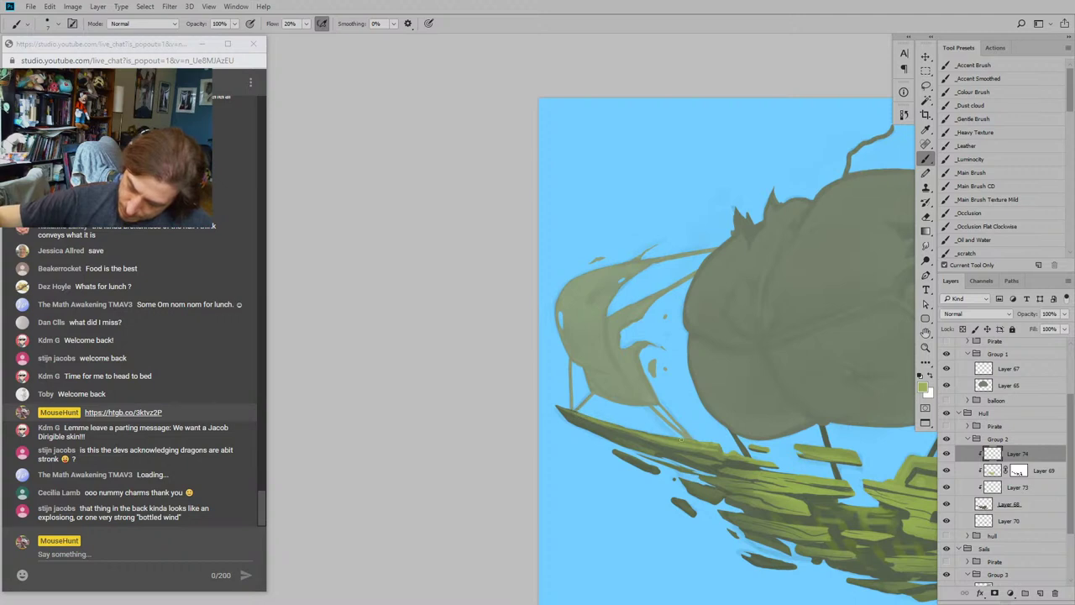
{"action": "left_click_drag", "start_coordinate": [531, 375], "coordinate": [360, 342]}
{"action": "left_click_drag", "start_coordinate": [436, 383], "coordinate": [511, 435]}
{"action": "left_click_drag", "start_coordinate": [575, 373], "coordinate": [634, 399]}
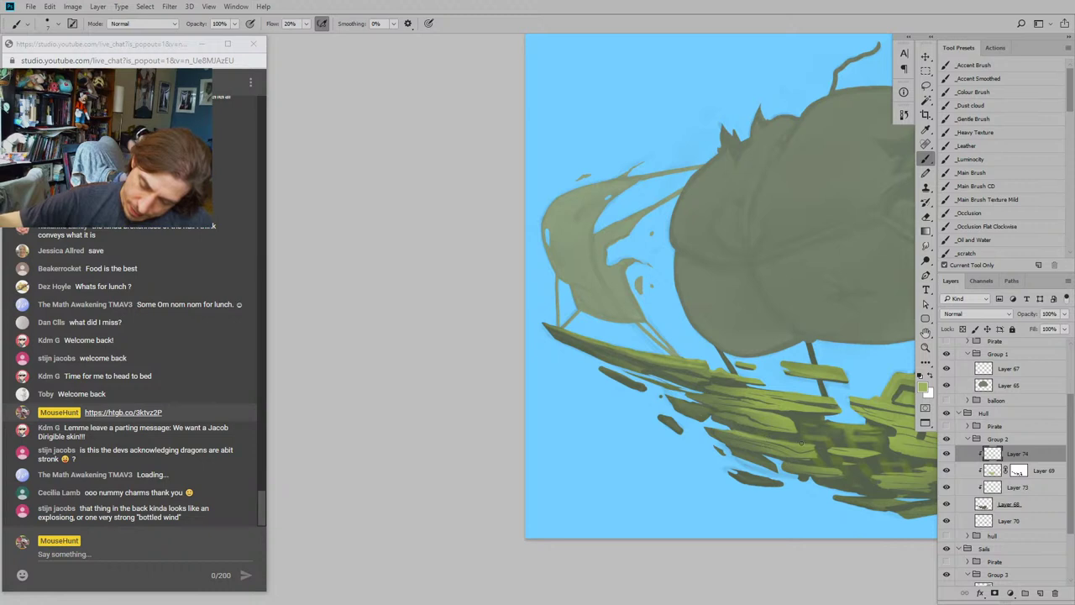
Step: Continue the thin light green plank highlights across the lower hull and keel planks beneath the stern cabin on Layer 74
{"action": "left_click_drag", "start_coordinate": [802, 442], "coordinate": [715, 399]}
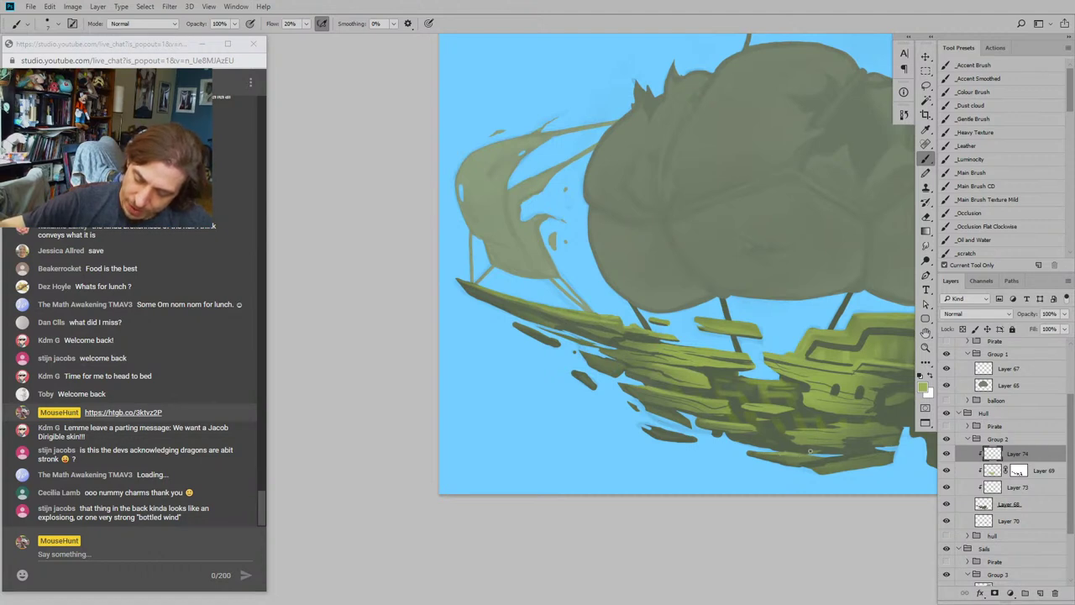
{"action": "left_click_drag", "start_coordinate": [892, 447], "coordinate": [803, 433]}
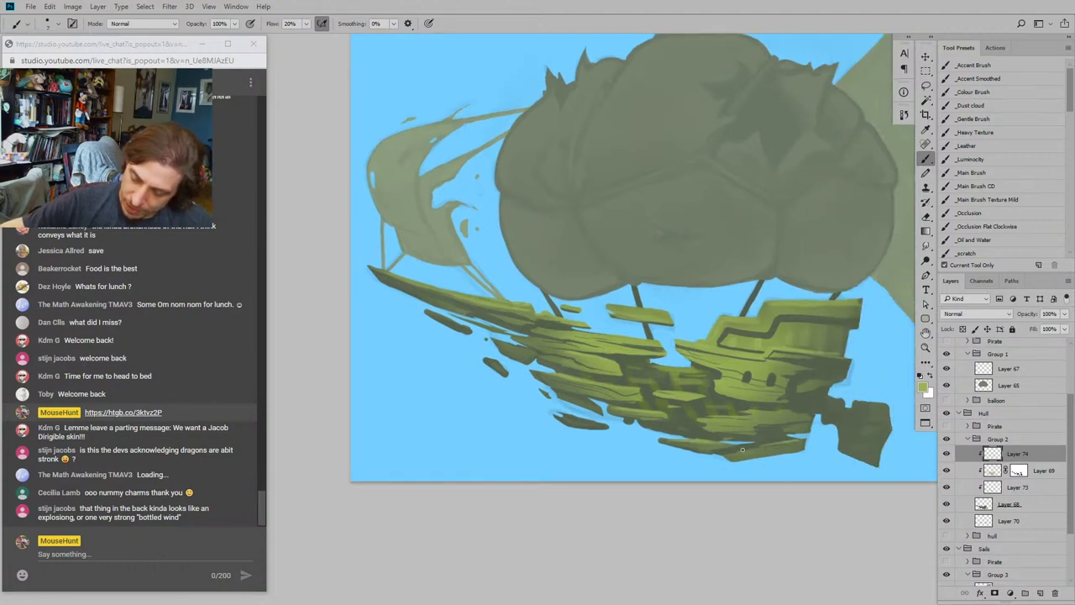
{"action": "mouse_move", "coordinate": [743, 450]}
{"action": "left_mouse_down"}
{"action": "mouse_move", "coordinate": [766, 446]}
{"action": "mouse_move", "coordinate": [715, 431]}
{"action": "mouse_move", "coordinate": [744, 441]}
{"action": "left_mouse_up"}
{"action": "key", "text": "bracketleft"}
{"action": "key", "text": "bracketleft"}
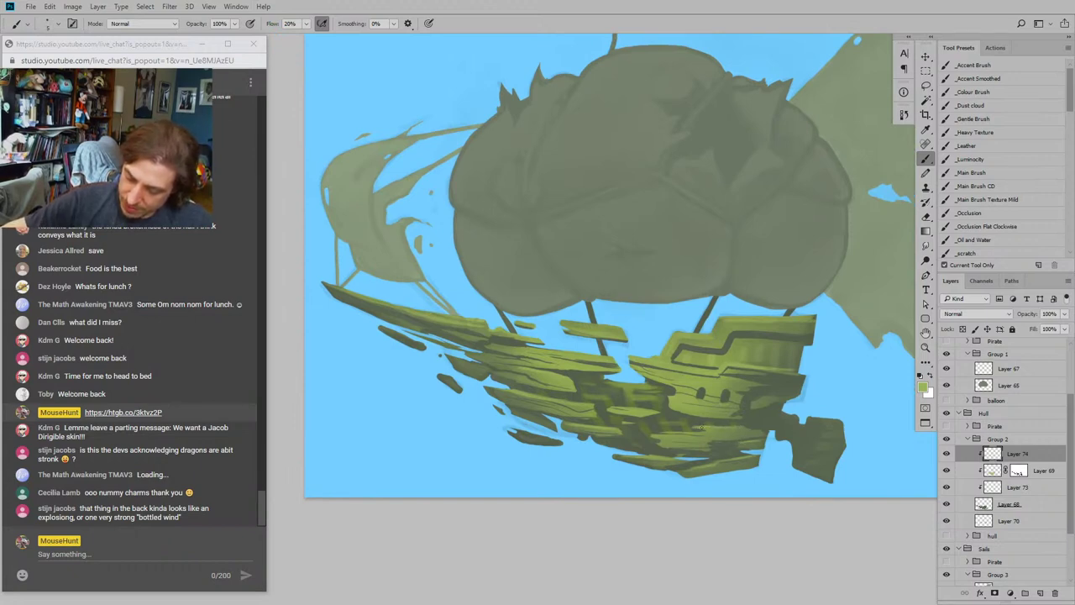
{"action": "left_click_drag", "start_coordinate": [492, 351], "coordinate": [511, 332]}
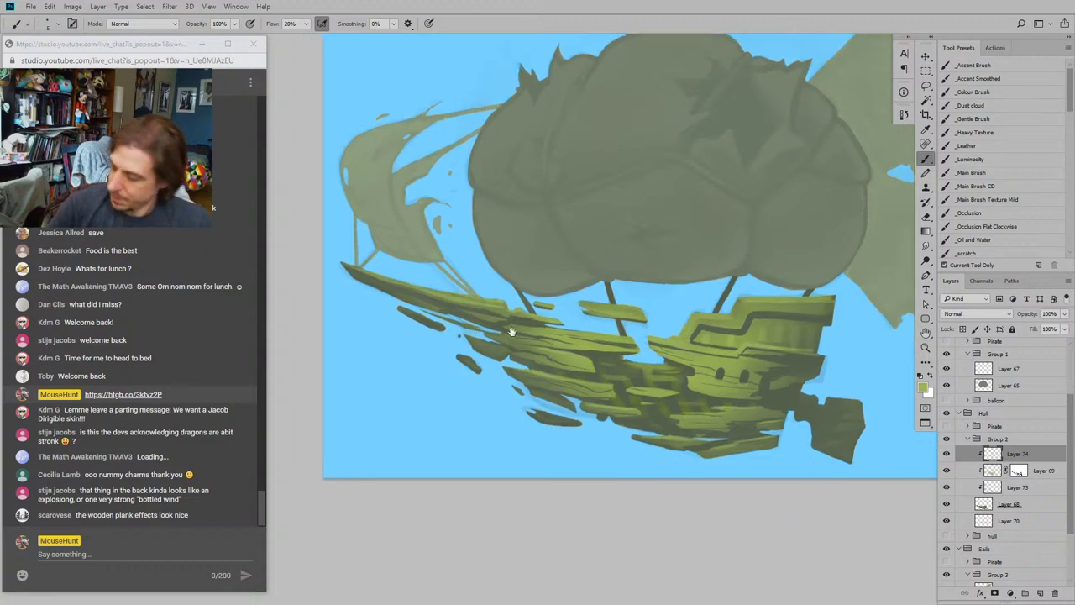
{"action": "left_click_drag", "start_coordinate": [546, 412], "coordinate": [561, 396]}
{"action": "left_click_drag", "start_coordinate": [431, 360], "coordinate": [396, 391]}
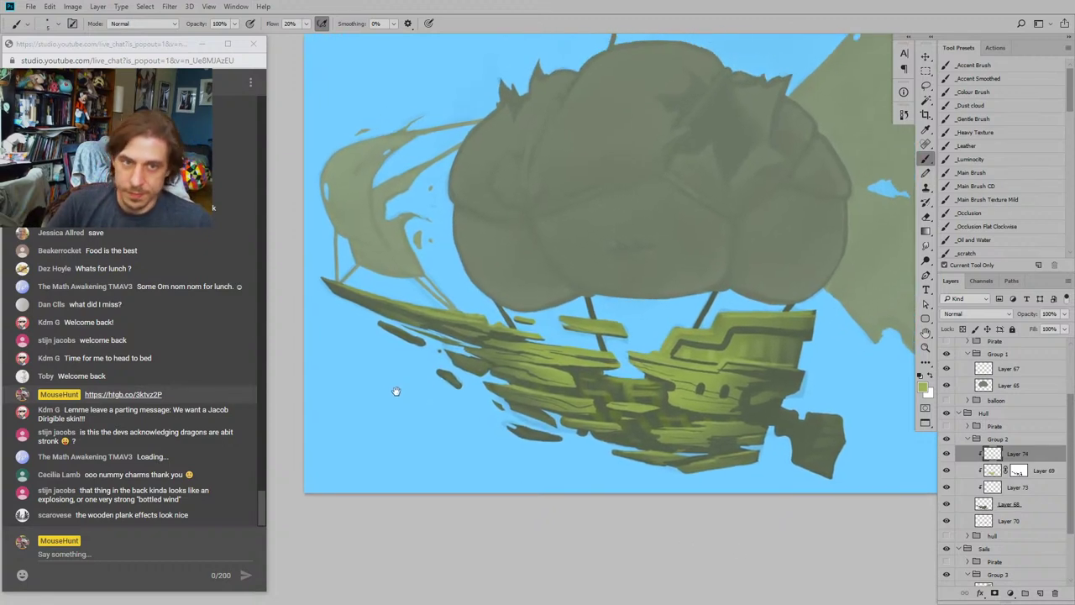
{"action": "left_click_drag", "start_coordinate": [509, 353], "coordinate": [557, 370]}
{"action": "left_click_drag", "start_coordinate": [606, 295], "coordinate": [599, 302]}
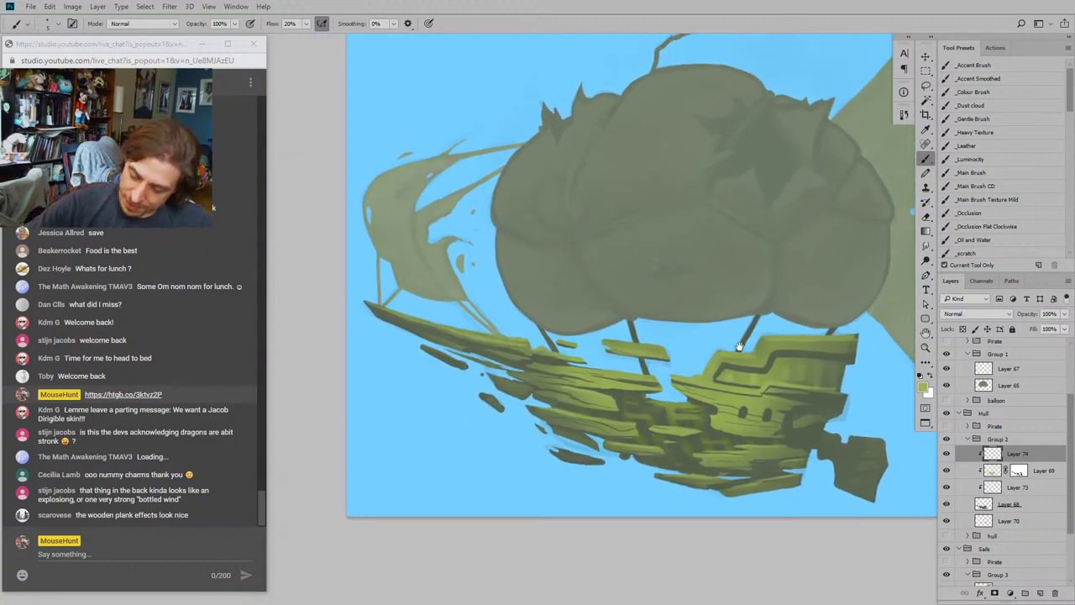
{"action": "left_click_drag", "start_coordinate": [739, 348], "coordinate": [666, 323]}
{"action": "left_click_drag", "start_coordinate": [489, 298], "coordinate": [514, 311]}
{"action": "left_click_drag", "start_coordinate": [657, 262], "coordinate": [690, 251]}
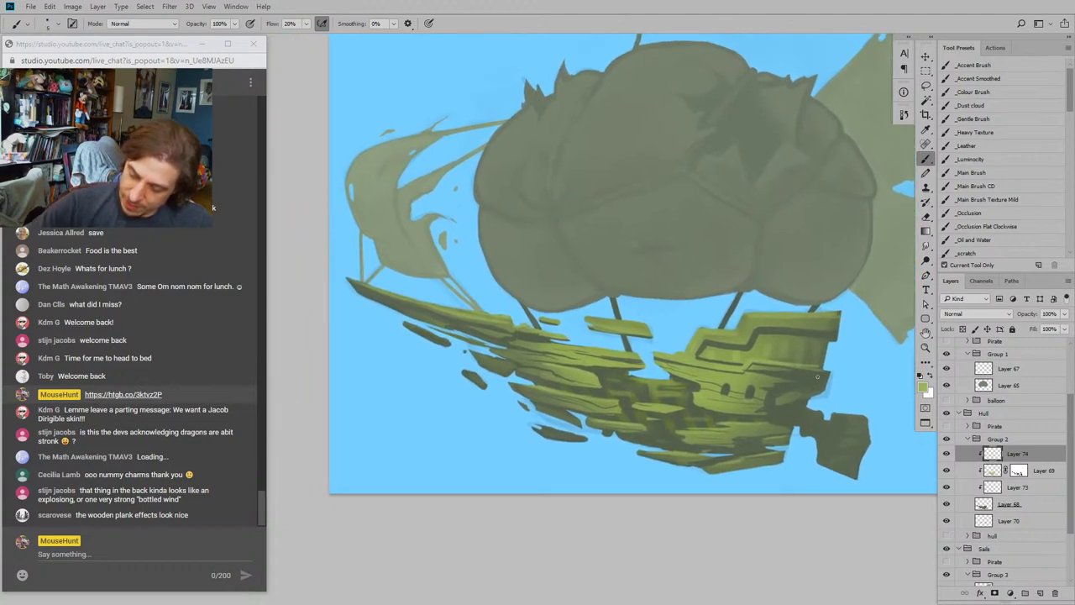
Step: Sample a darker green from the stern cabin's planks and enlarge the brush for the stern area
{"action": "key", "text": "bracketright"}
{"action": "key", "text": "bracketright"}
{"action": "key", "text": "bracketright"}
{"action": "left_click", "coordinate": [767, 377], "text": "alt"}
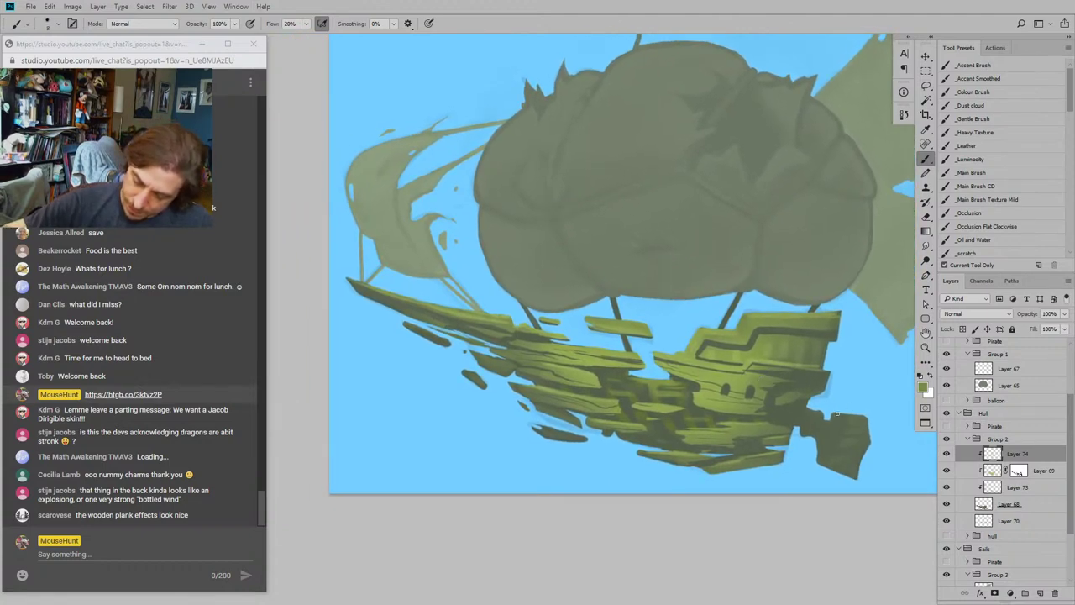
{"action": "left_click_drag", "start_coordinate": [773, 362], "coordinate": [697, 338]}
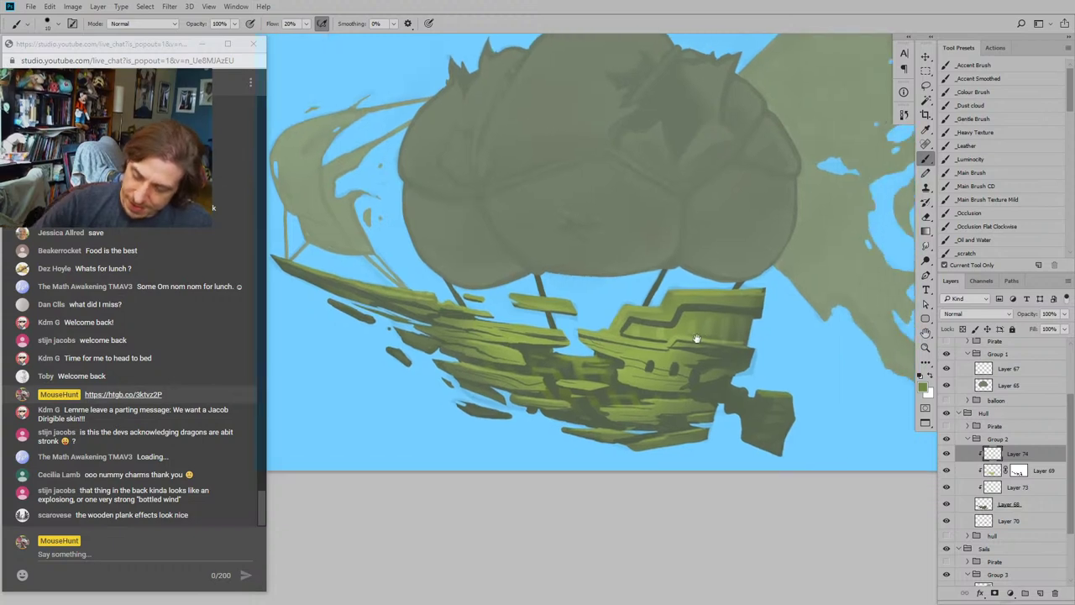
{"action": "key", "text": "bracketright"}
{"action": "key", "text": "bracketright"}
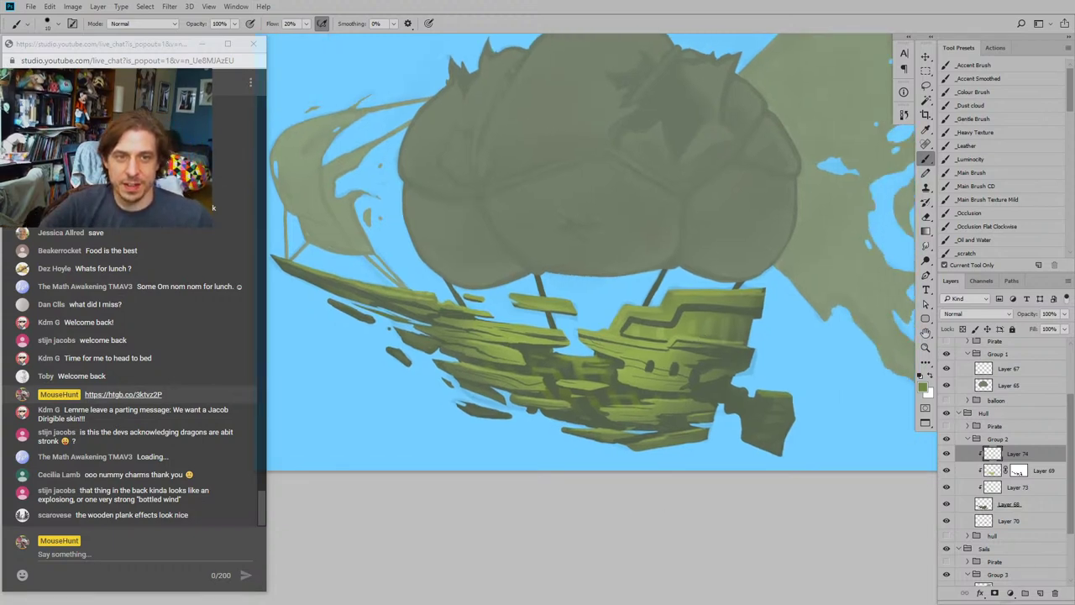
{"action": "mouse_move", "coordinate": [1074, 168]}
{"action": "left_mouse_down"}
{"action": "mouse_move", "coordinate": [752, 154]}
{"action": "mouse_move", "coordinate": [585, 188]}
{"action": "mouse_move", "coordinate": [1074, 185]}
{"action": "left_mouse_up"}
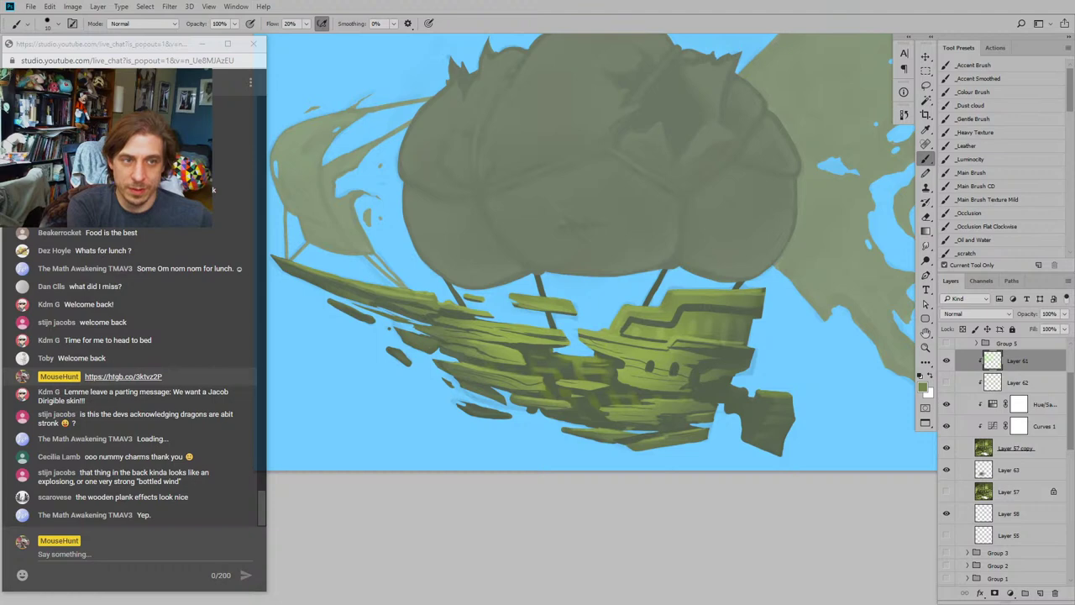
{"action": "mouse_move", "coordinate": [1074, 74]}
{"action": "left_mouse_down"}
{"action": "mouse_move", "coordinate": [534, 90]}
{"action": "mouse_move", "coordinate": [515, 69]}
{"action": "mouse_move", "coordinate": [511, 33]}
{"action": "mouse_move", "coordinate": [537, 60]}
{"action": "mouse_move", "coordinate": [1074, 64]}
{"action": "left_mouse_up"}
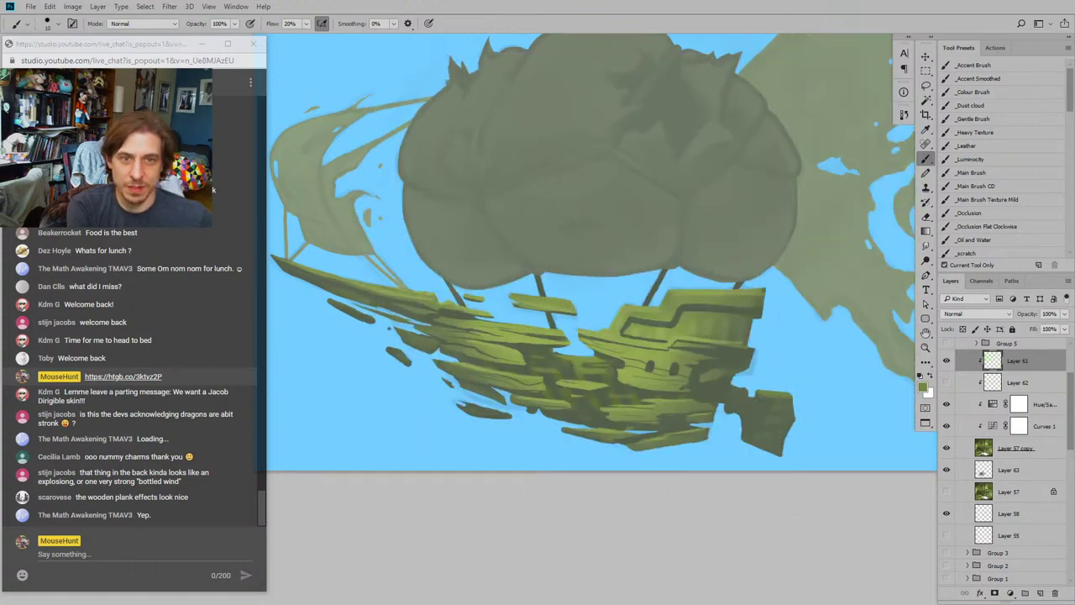
{"action": "left_click", "coordinate": [521, 523]}
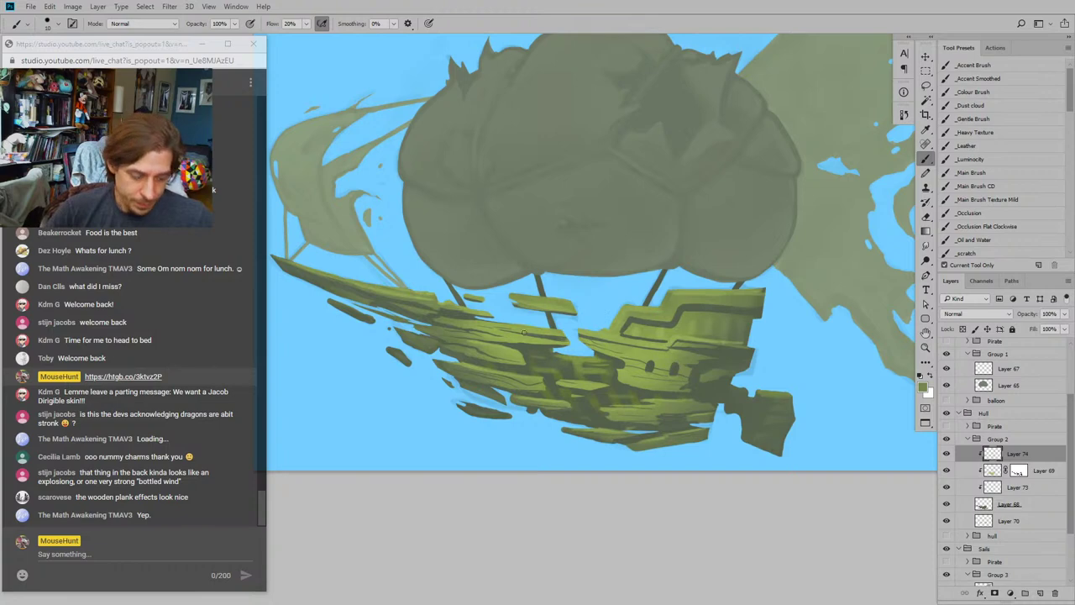
Step: Toggle Layers 69, 68 and 73 off and on to compare the hull painting, and make Layer 68 the active layer
{"action": "left_click_drag", "start_coordinate": [454, 367], "coordinate": [504, 418]}
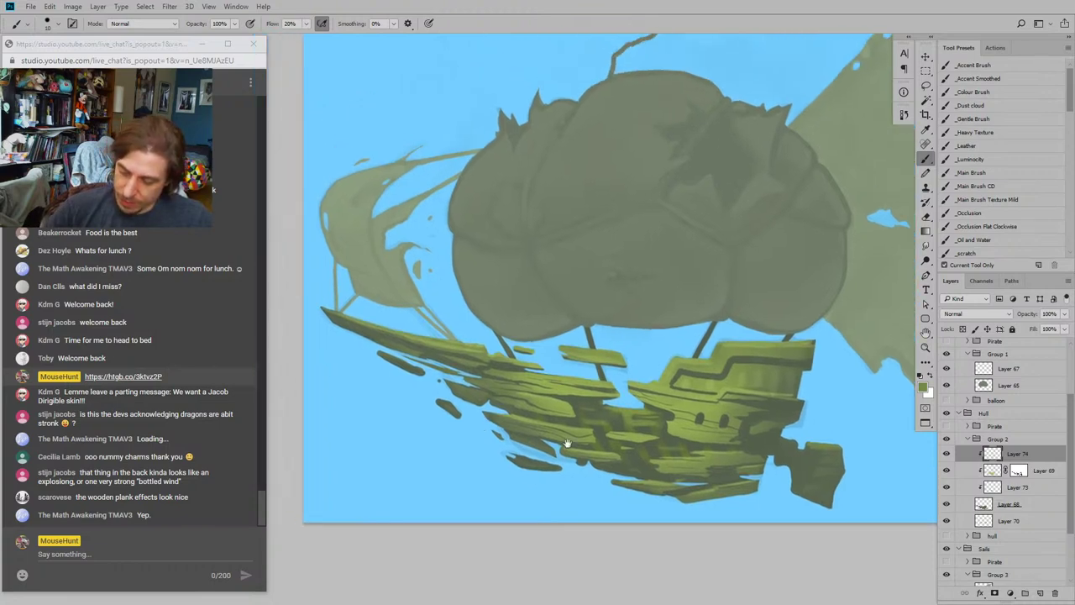
{"action": "left_click", "coordinate": [946, 471]}
{"action": "left_click", "coordinate": [947, 471]}
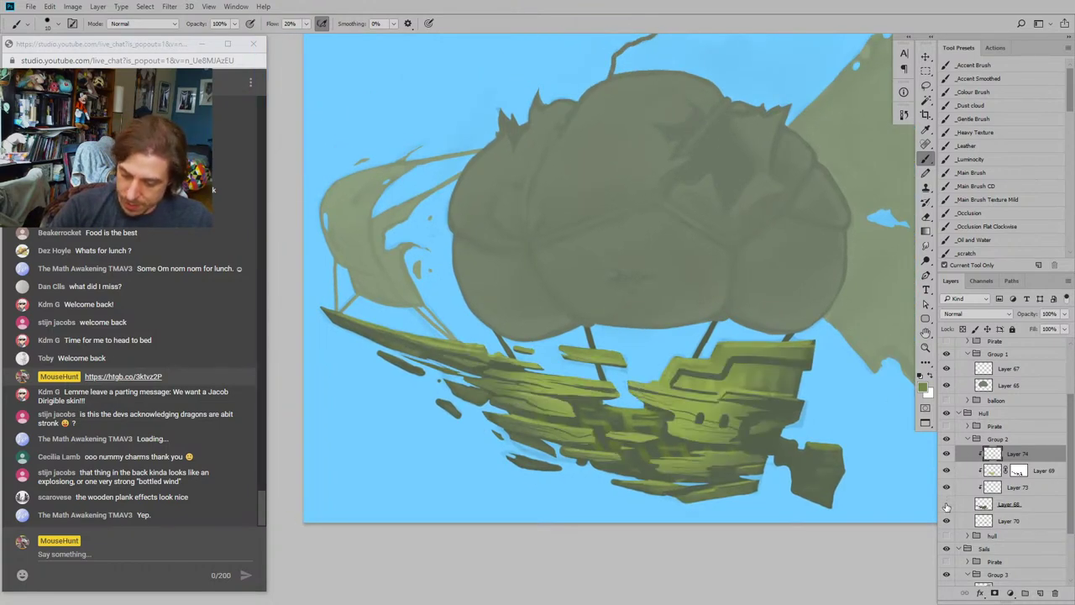
{"action": "left_click", "coordinate": [960, 507]}
{"action": "left_click", "coordinate": [947, 506]}
{"action": "left_click", "coordinate": [947, 506]}
{"action": "left_click", "coordinate": [947, 489]}
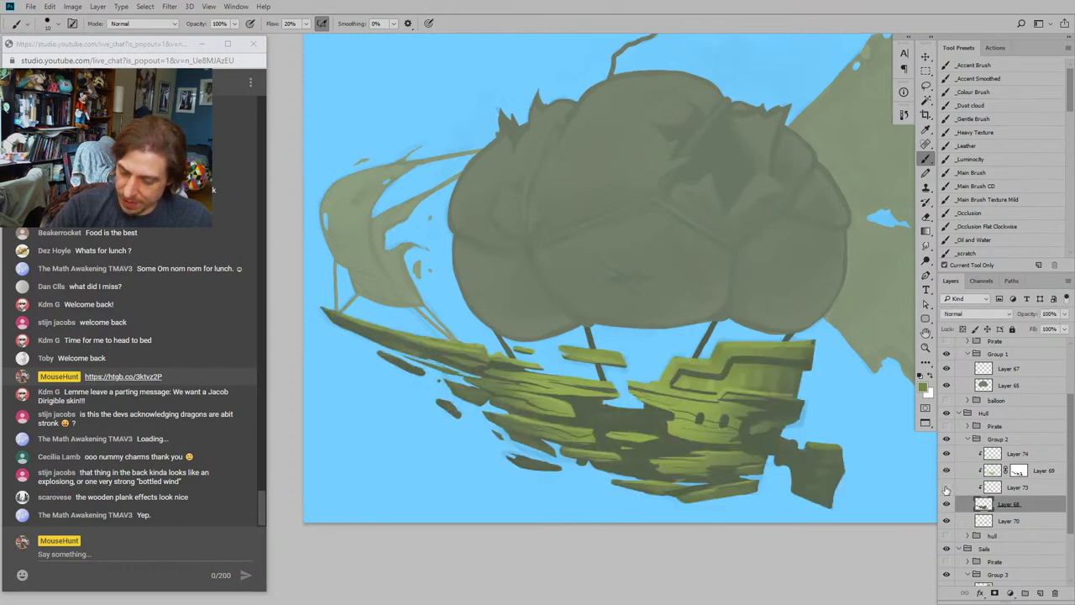
{"action": "left_click", "coordinate": [947, 489]}
{"action": "left_click_drag", "start_coordinate": [509, 317], "coordinate": [491, 306]}
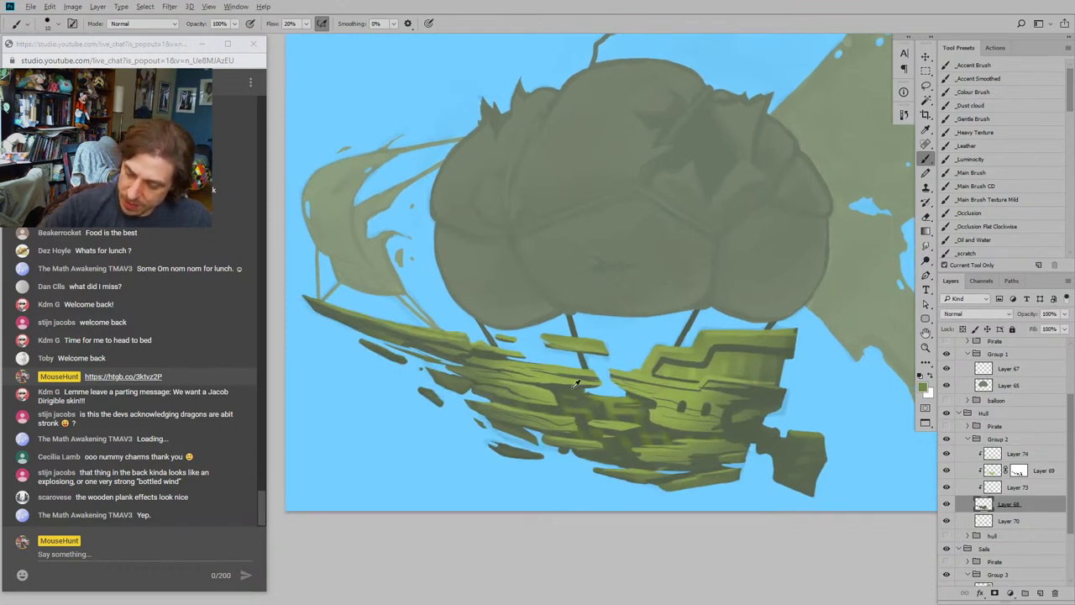
Step: Set the foreground colour to very dark green #1b2416, checking the airship's values in the greyscale proof view while choosing it
{"action": "left_click", "coordinate": [923, 384]}
{"action": "left_click", "coordinate": [703, 281]}
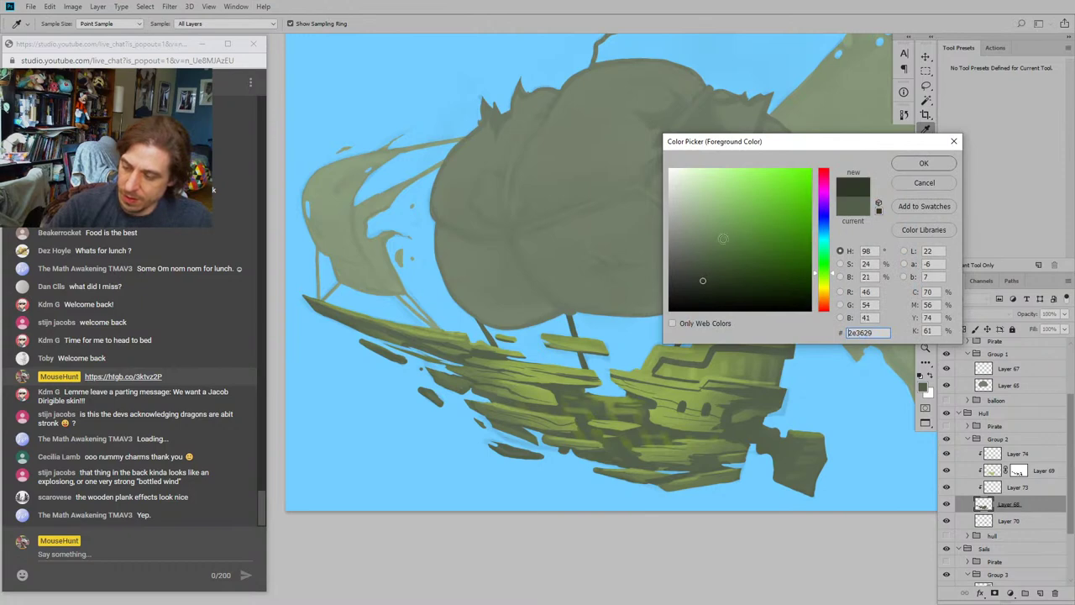
{"action": "left_click", "coordinate": [907, 170]}
{"action": "key", "text": "ctrl+y"}
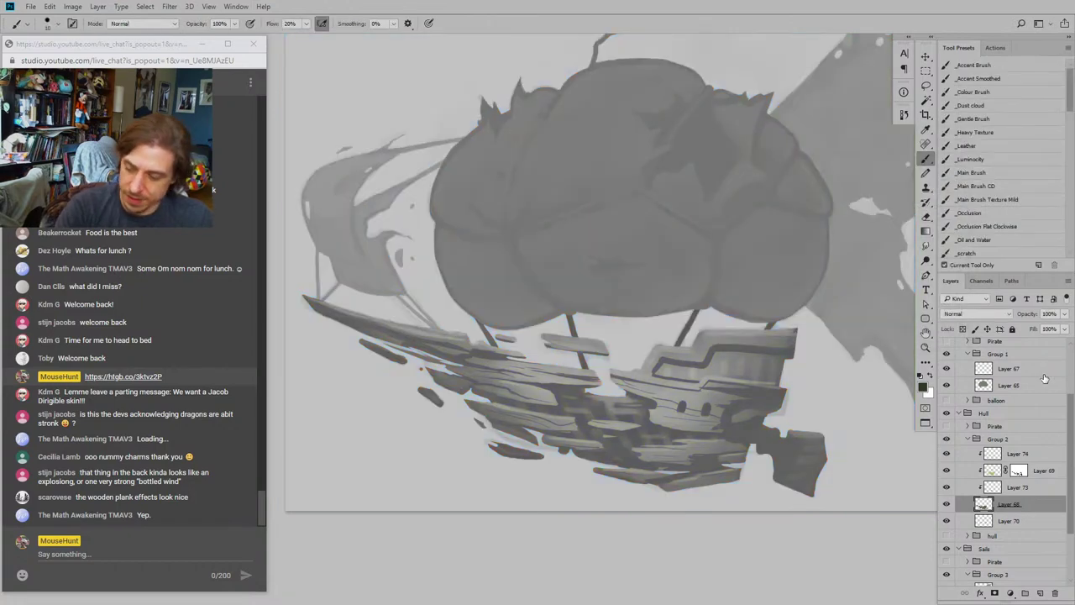
{"action": "left_click_drag", "start_coordinate": [426, 254], "coordinate": [374, 272]}
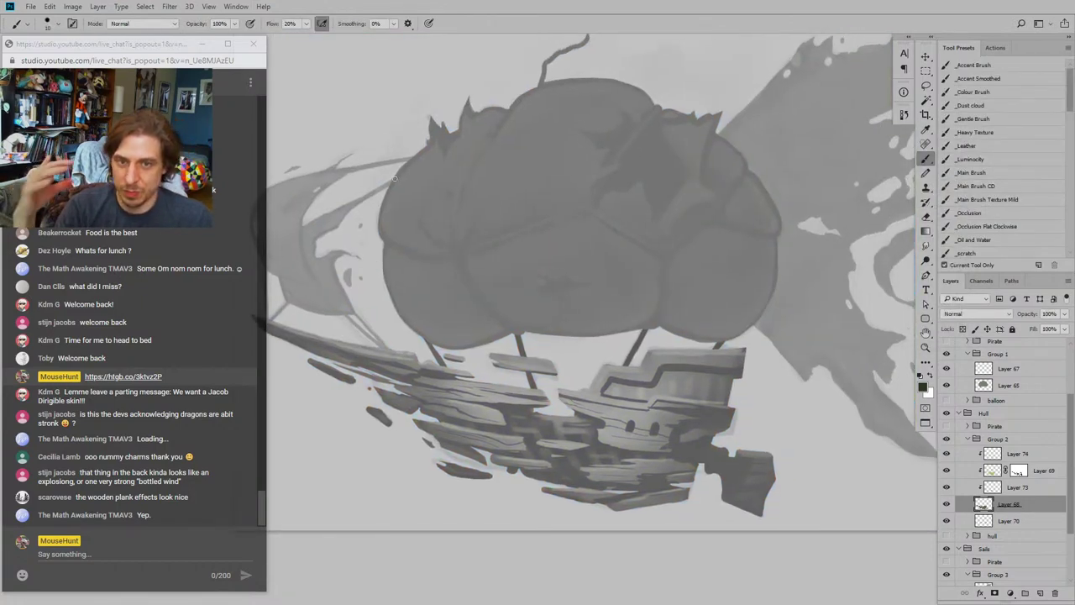
{"action": "left_click_drag", "start_coordinate": [624, 308], "coordinate": [729, 271]}
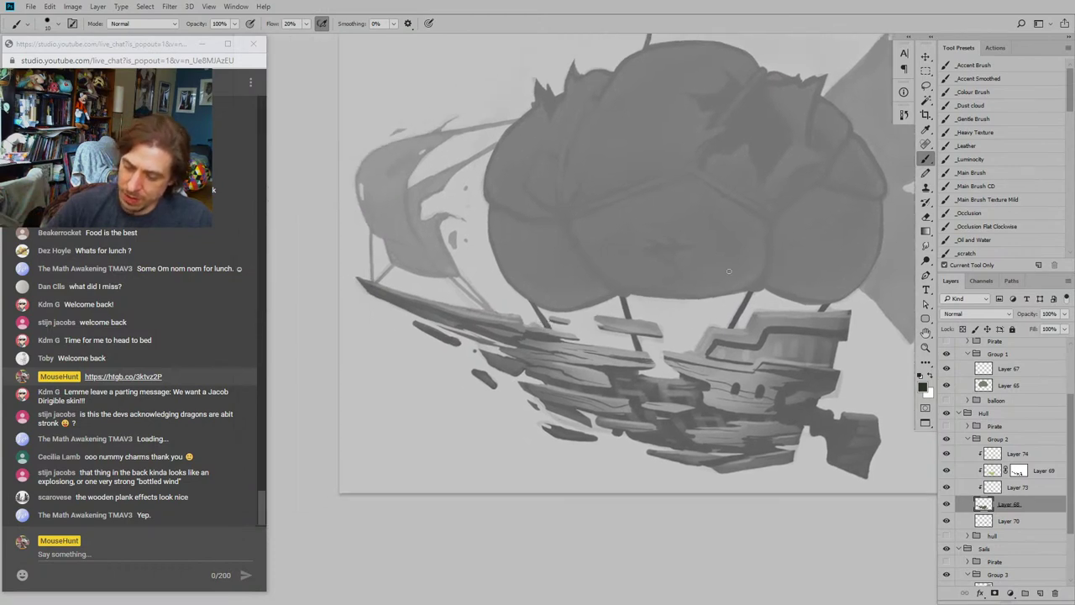
{"action": "left_click", "coordinate": [923, 389]}
{"action": "left_click", "coordinate": [726, 290]}
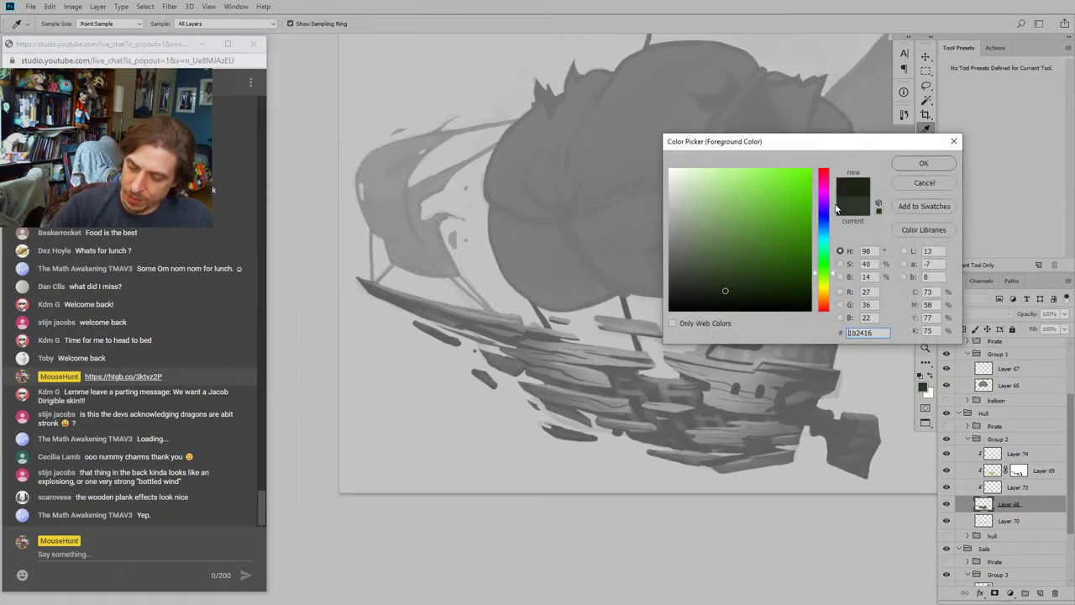
{"action": "left_click", "coordinate": [923, 163]}
{"action": "key", "text": "ctrl+y"}
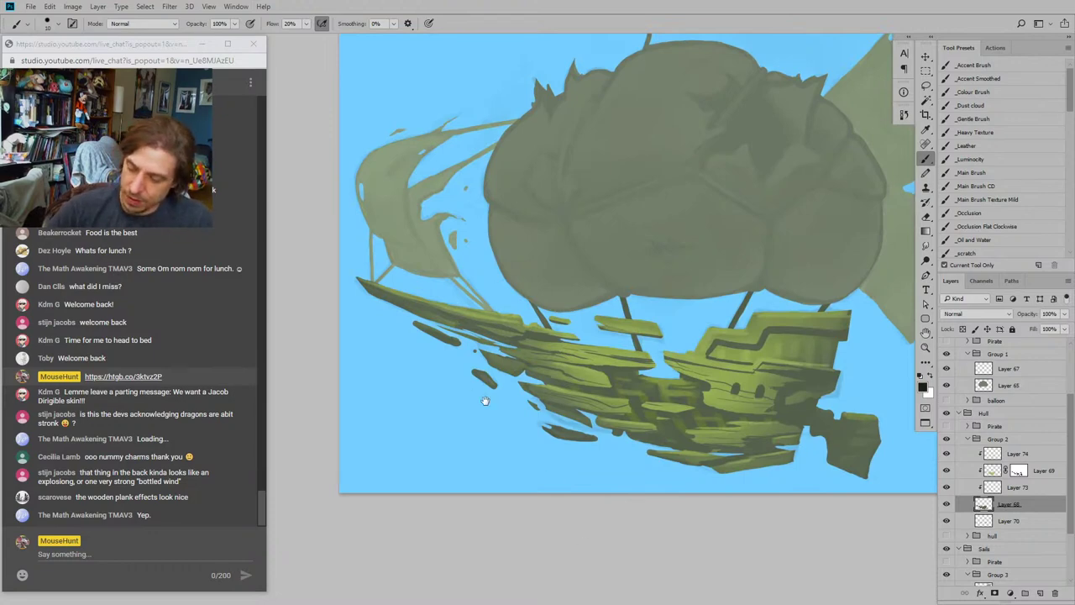
Step: Try painting dark shadow strokes beside the stern cabin's portholes directly on Layer 68
{"action": "left_click_drag", "start_coordinate": [485, 400], "coordinate": [433, 439]}
{"action": "left_click_drag", "start_coordinate": [406, 293], "coordinate": [474, 361]}
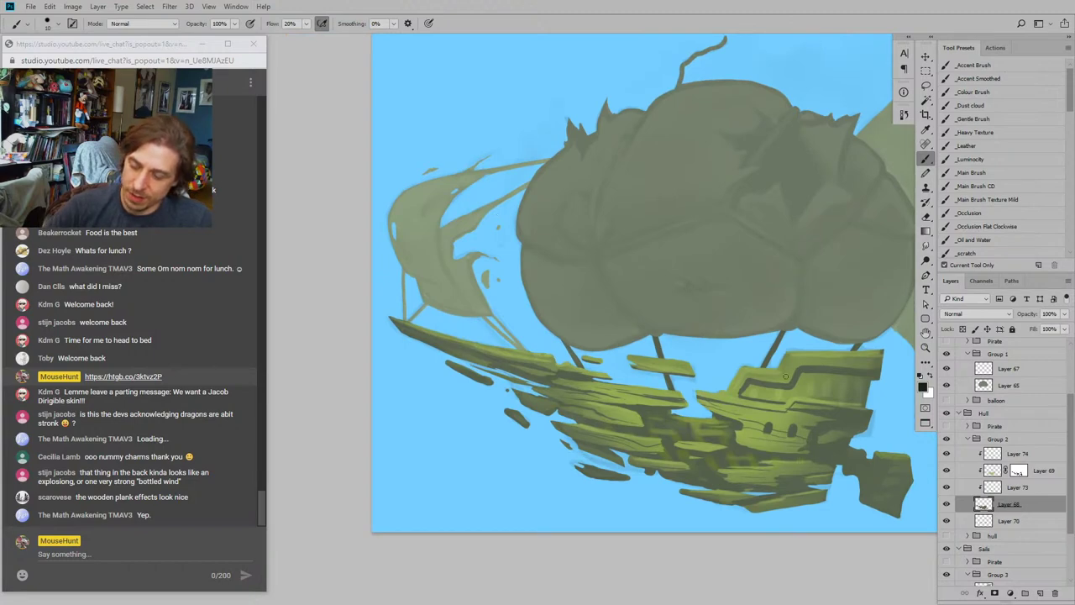
{"action": "left_click_drag", "start_coordinate": [851, 366], "coordinate": [776, 342]}
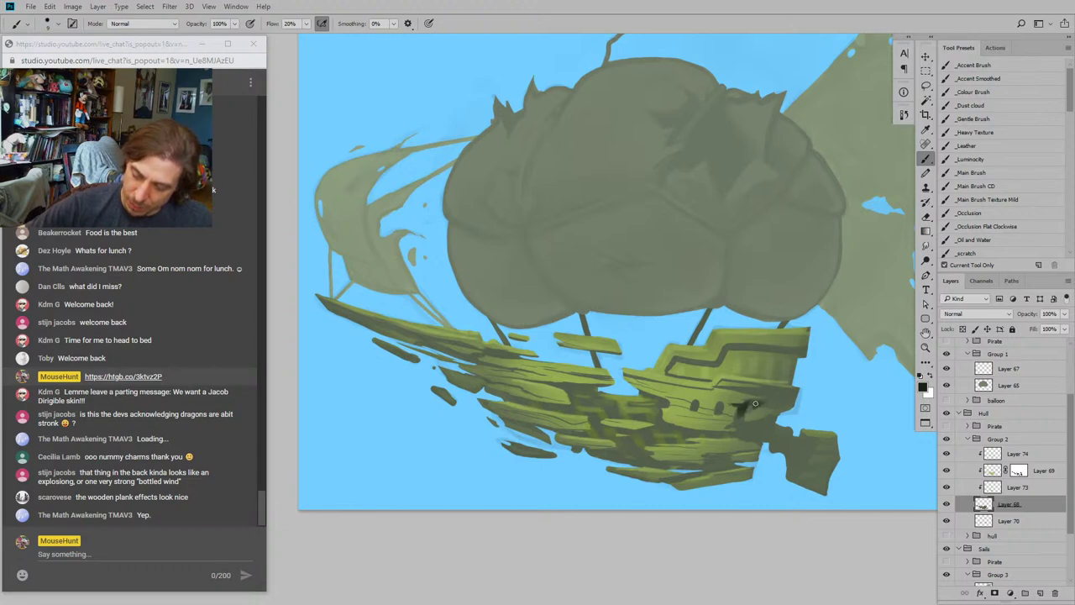
{"action": "left_click_drag", "start_coordinate": [759, 334], "coordinate": [778, 291]}
{"action": "left_click_drag", "start_coordinate": [584, 237], "coordinate": [606, 286]}
{"action": "left_click_drag", "start_coordinate": [519, 399], "coordinate": [483, 371]}
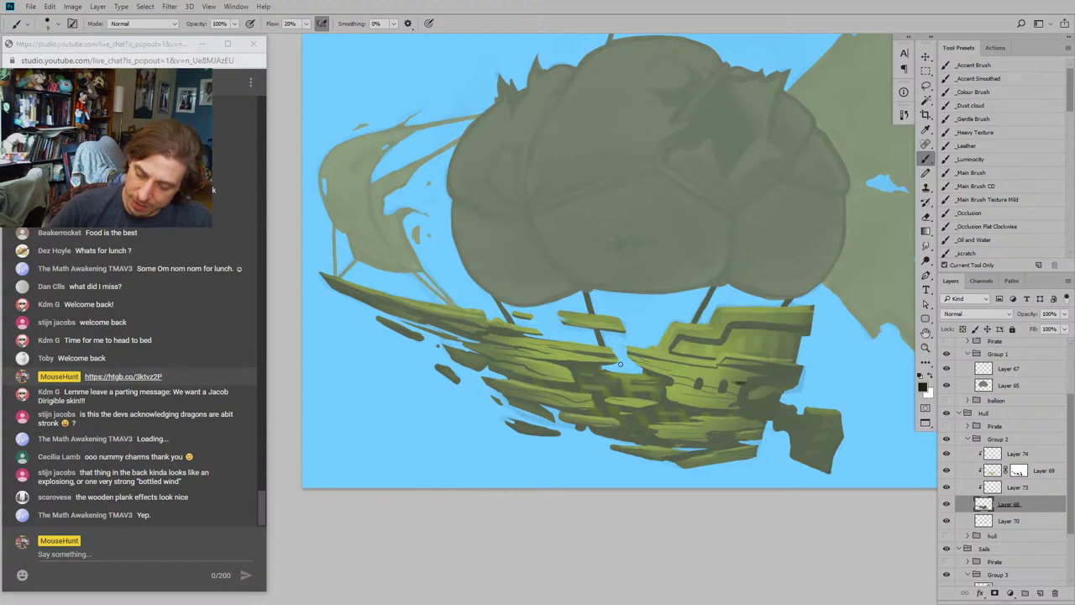
Step: Add a clipped layer above Layer 68 and paint very dark green shadows over the hull's planks, ribs and rudder with a large brush
{"action": "left_click", "coordinate": [1040, 594]}
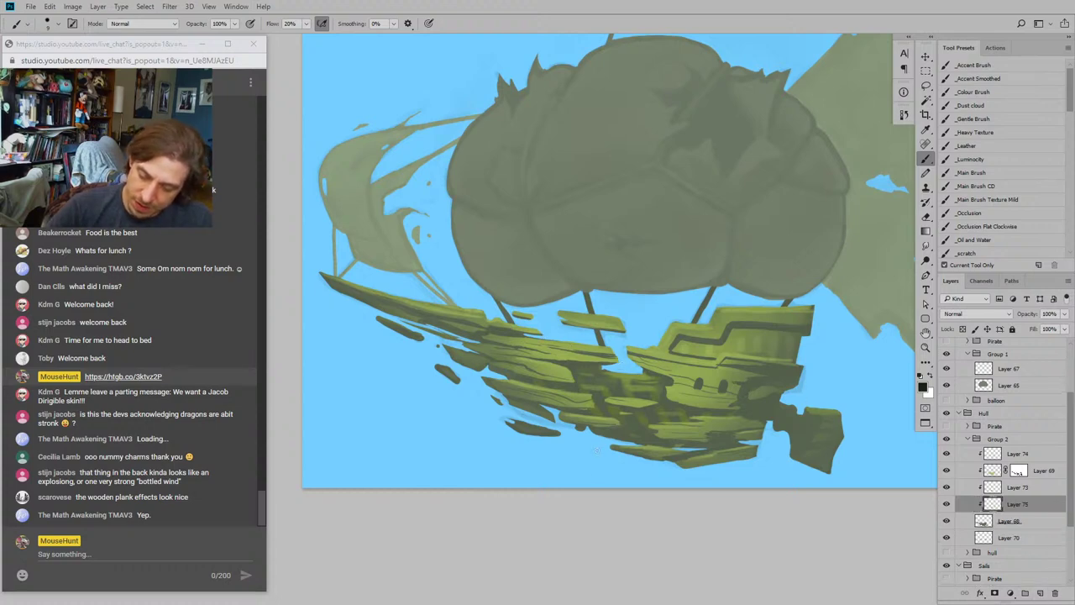
{"action": "left_click_drag", "start_coordinate": [365, 396], "coordinate": [455, 443]}
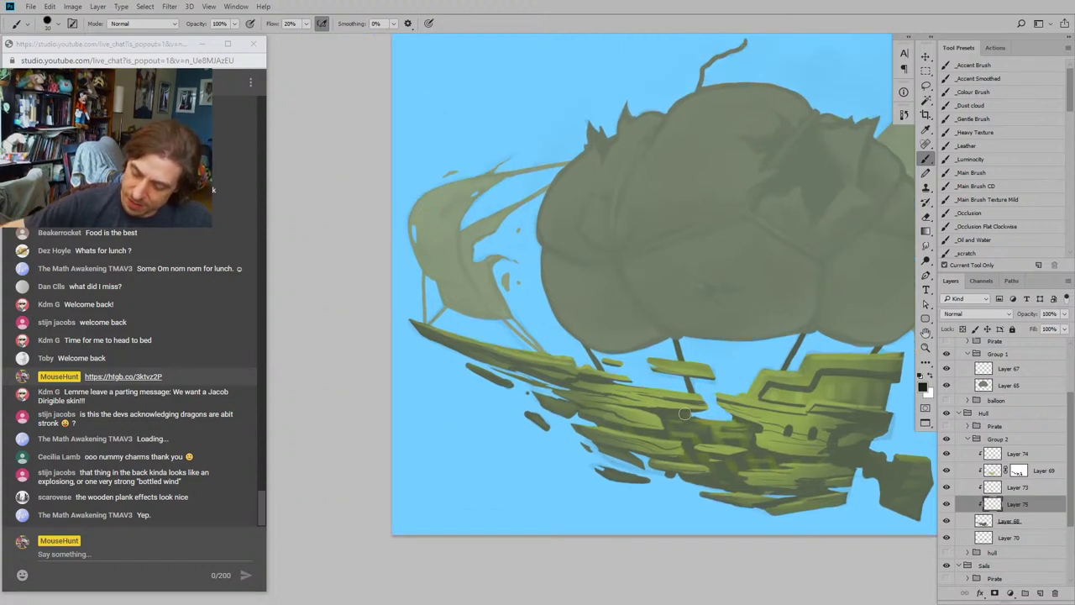
{"action": "mouse_move", "coordinate": [627, 404]}
{"action": "left_mouse_down"}
{"action": "mouse_move", "coordinate": [756, 441]}
{"action": "mouse_move", "coordinate": [724, 490]}
{"action": "mouse_move", "coordinate": [840, 475]}
{"action": "mouse_move", "coordinate": [849, 399]}
{"action": "mouse_move", "coordinate": [756, 383]}
{"action": "mouse_move", "coordinate": [880, 395]}
{"action": "mouse_move", "coordinate": [878, 471]}
{"action": "mouse_move", "coordinate": [845, 499]}
{"action": "mouse_move", "coordinate": [697, 480]}
{"action": "left_mouse_up"}
{"action": "mouse_move", "coordinate": [639, 441]}
{"action": "left_mouse_down"}
{"action": "mouse_move", "coordinate": [609, 434]}
{"action": "mouse_move", "coordinate": [592, 398]}
{"action": "mouse_move", "coordinate": [530, 374]}
{"action": "mouse_move", "coordinate": [505, 348]}
{"action": "mouse_move", "coordinate": [601, 374]}
{"action": "mouse_move", "coordinate": [426, 333]}
{"action": "mouse_move", "coordinate": [610, 410]}
{"action": "mouse_move", "coordinate": [542, 404]}
{"action": "mouse_move", "coordinate": [622, 477]}
{"action": "left_mouse_up"}
{"action": "left_click_drag", "start_coordinate": [586, 249], "coordinate": [471, 235]}
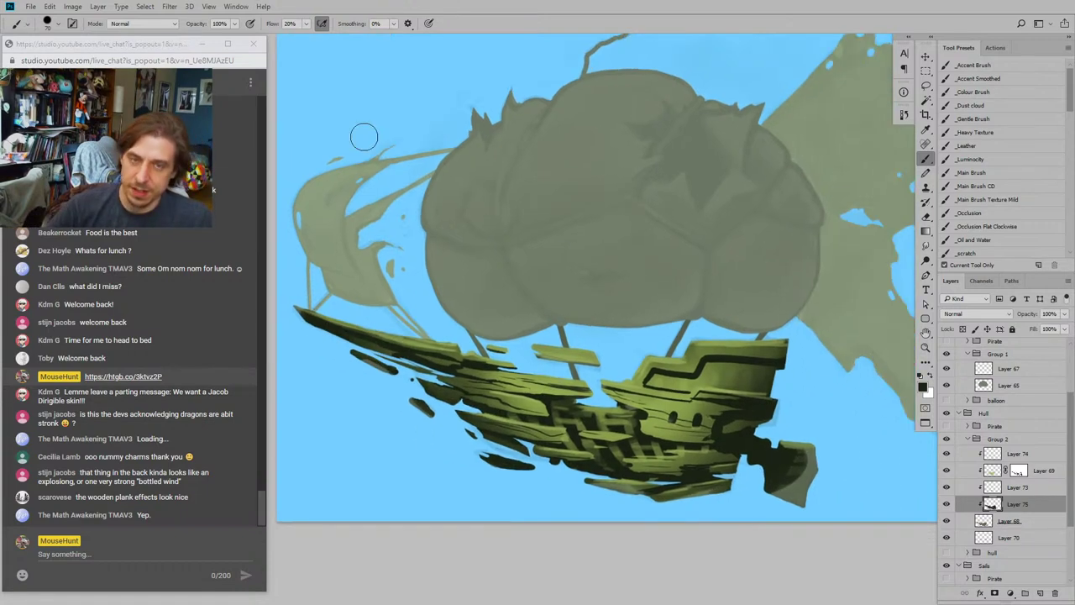
{"action": "mouse_move", "coordinate": [420, 319]}
{"action": "left_mouse_down"}
{"action": "mouse_move", "coordinate": [504, 359]}
{"action": "mouse_move", "coordinate": [374, 257]}
{"action": "mouse_move", "coordinate": [411, 291]}
{"action": "left_mouse_up"}
Step: Lower Layer 75's opacity to 62% and erase some of its shadow over the rudder and hull with the Super Soft eraser
{"action": "key", "text": "e"}
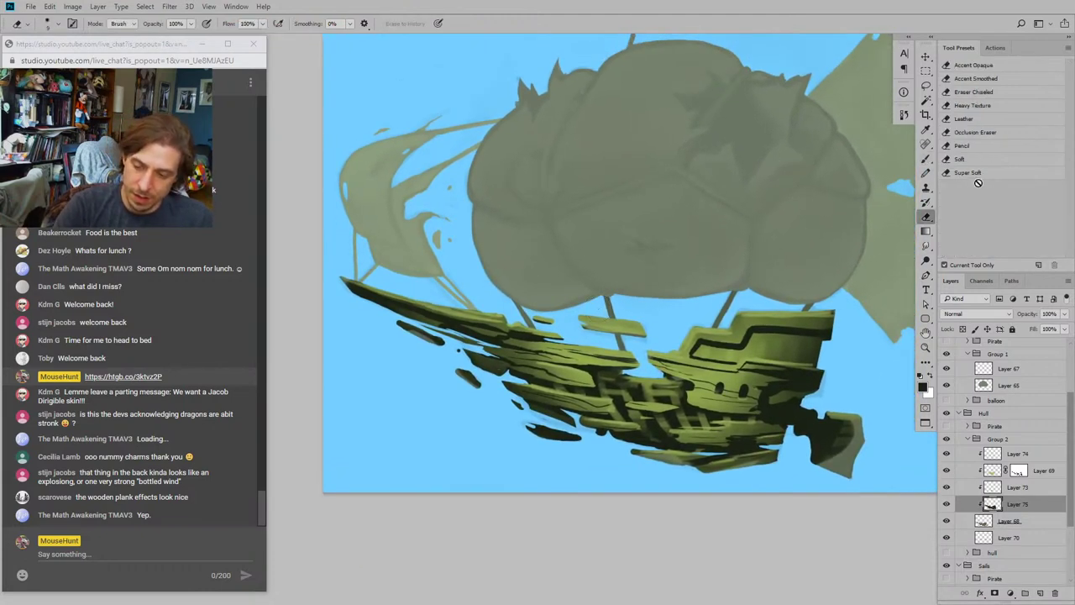
{"action": "left_click", "coordinate": [955, 171]}
{"action": "mouse_move", "coordinate": [1041, 315]}
{"action": "left_mouse_down"}
{"action": "mouse_move", "coordinate": [1020, 325]}
{"action": "mouse_move", "coordinate": [1043, 314]}
{"action": "left_mouse_up"}
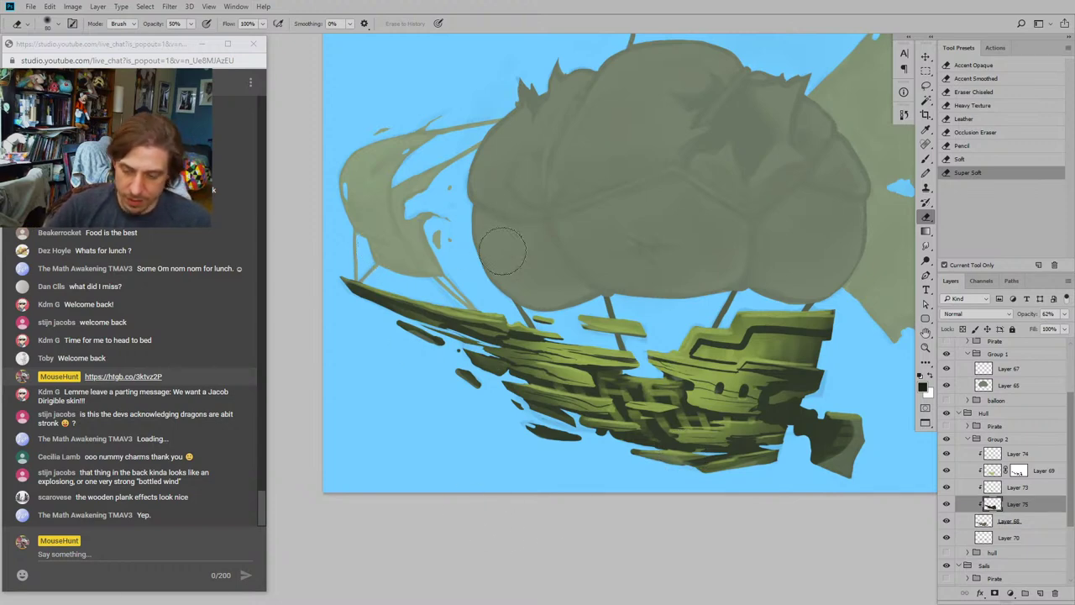
{"action": "left_click", "coordinate": [963, 176]}
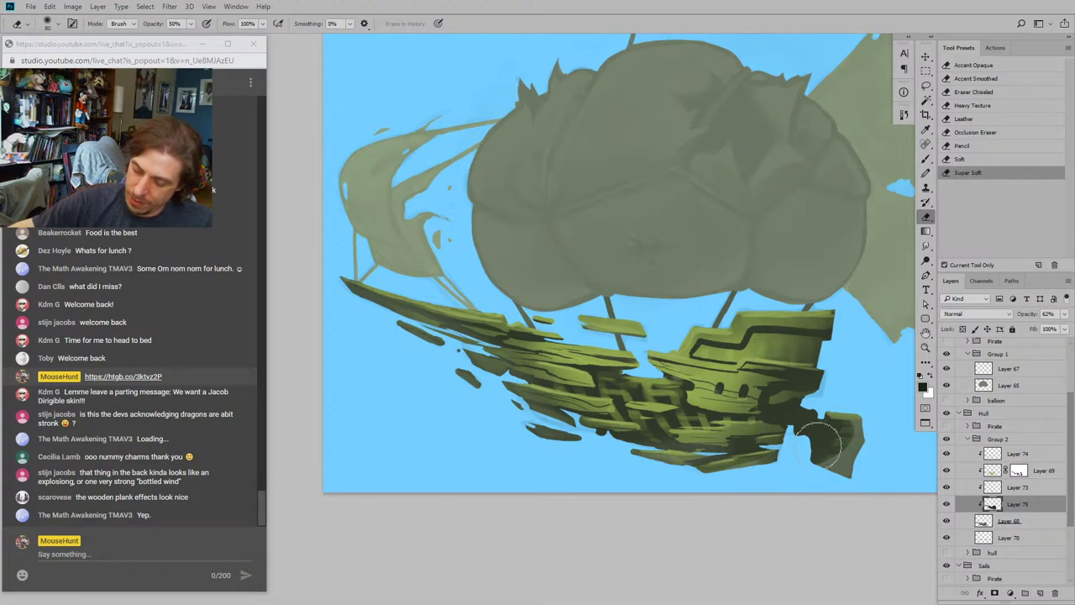
{"action": "mouse_move", "coordinate": [874, 415]}
{"action": "left_mouse_down"}
{"action": "mouse_move", "coordinate": [852, 395]}
{"action": "mouse_move", "coordinate": [840, 336]}
{"action": "mouse_move", "coordinate": [823, 321]}
{"action": "left_mouse_up"}
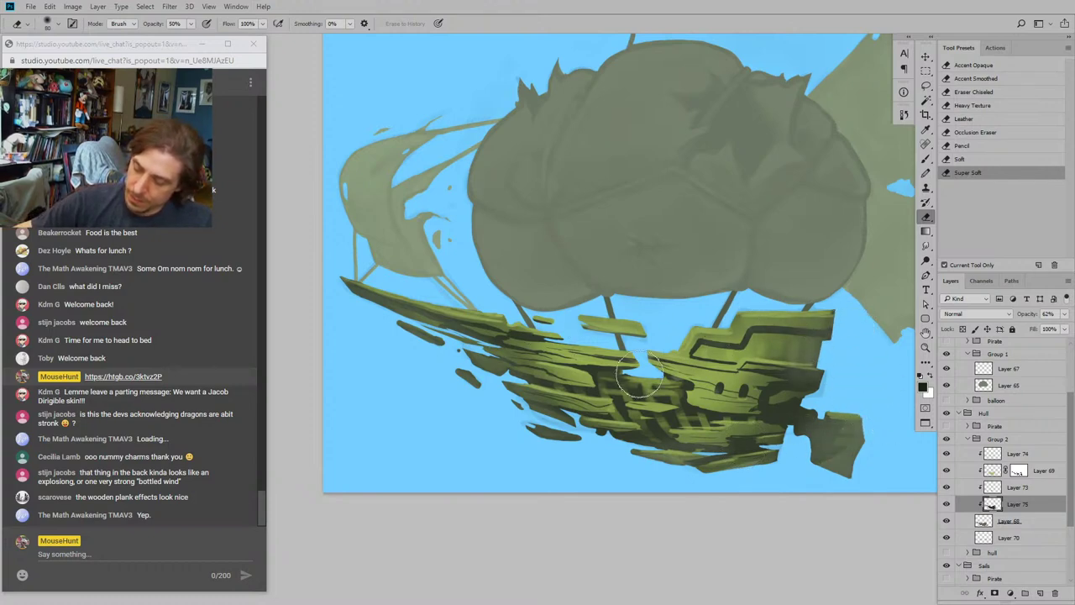
{"action": "left_click_drag", "start_coordinate": [393, 410], "coordinate": [420, 408]}
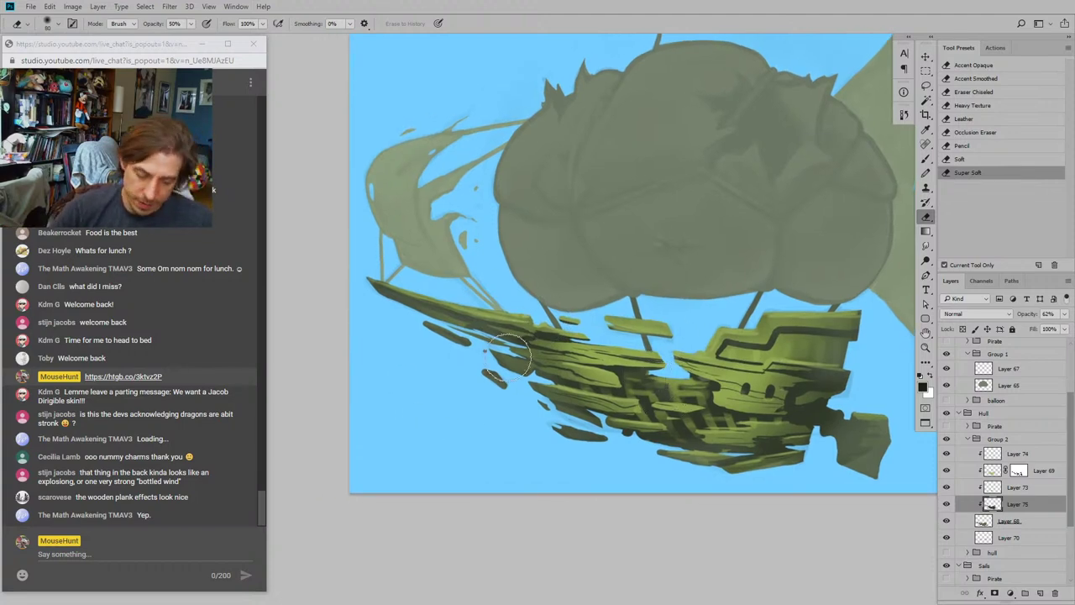
Step: With a much smaller Soft eraser, trim Layer 75's shadow along the lower planks, the rudder post and the cabin's stern edge
{"action": "left_click", "coordinate": [958, 159]}
{"action": "left_click_drag", "start_coordinate": [480, 394], "coordinate": [475, 397]}
{"action": "key", "text": "bracketleft"}
{"action": "key", "text": "bracketleft"}
{"action": "key", "text": "bracketleft"}
{"action": "key", "text": "bracketleft"}
{"action": "key", "text": "bracketleft"}
{"action": "key", "text": "bracketleft"}
{"action": "key", "text": "bracketleft"}
{"action": "key", "text": "bracketleft"}
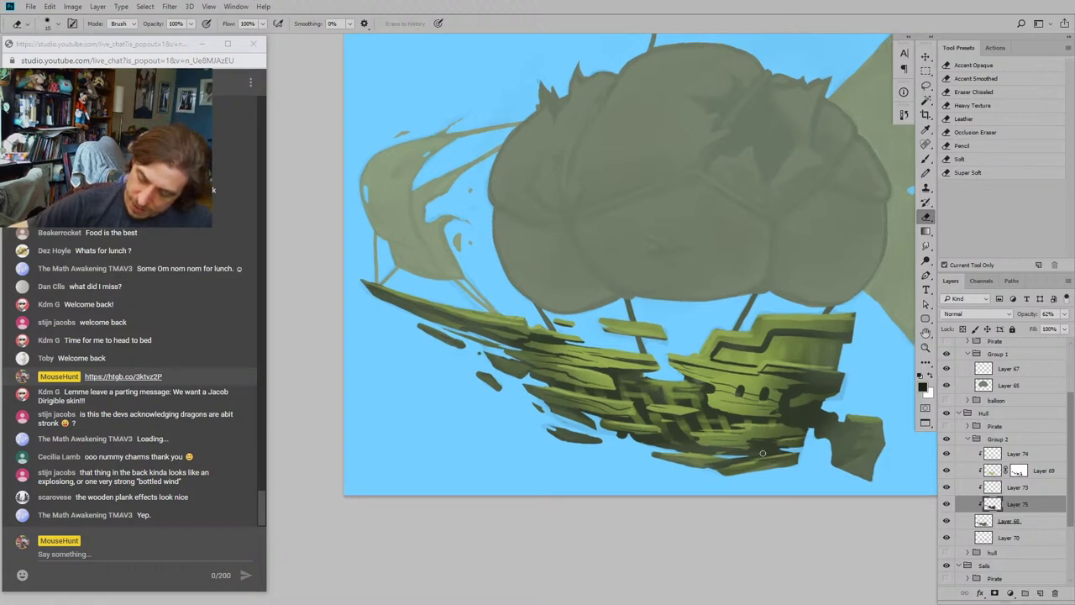
{"action": "left_click_drag", "start_coordinate": [516, 343], "coordinate": [432, 331]}
{"action": "key", "text": "]"}
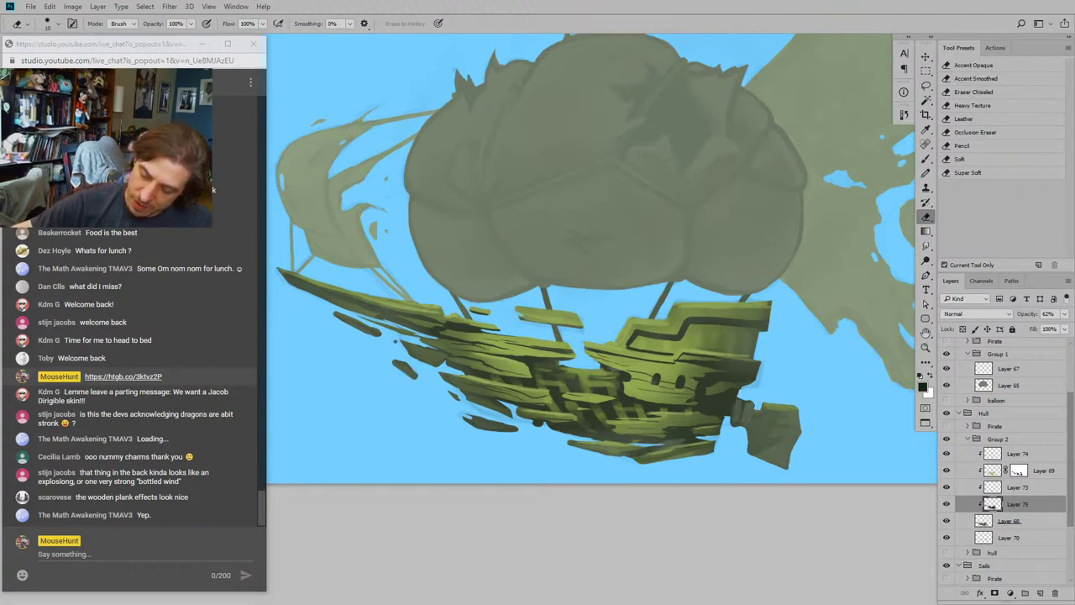
{"action": "left_click_drag", "start_coordinate": [641, 332], "coordinate": [656, 334]}
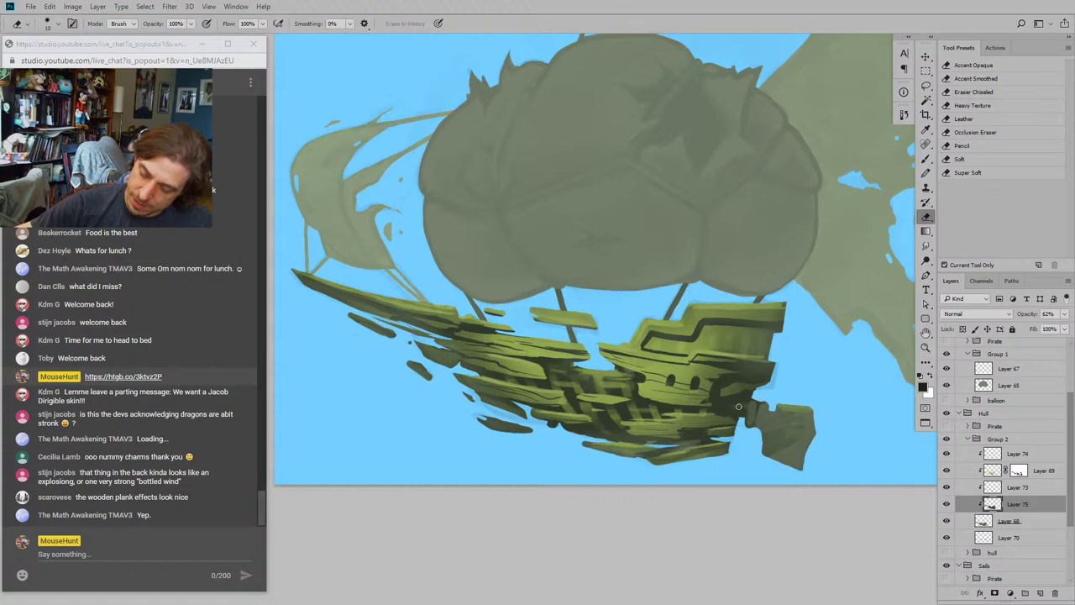
{"action": "left_click_drag", "start_coordinate": [729, 401], "coordinate": [413, 279]}
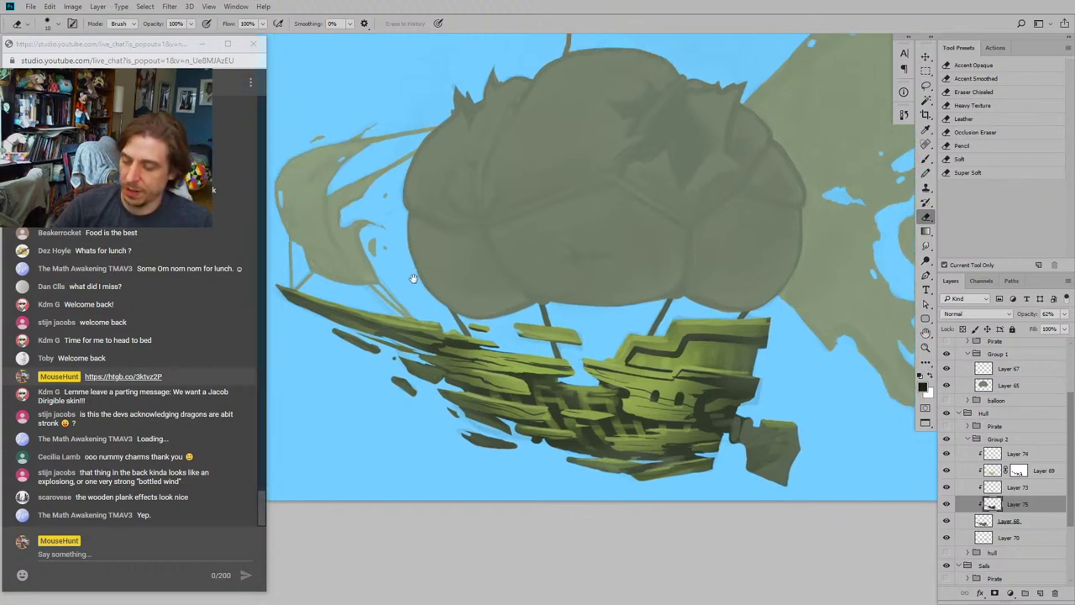
{"action": "left_click_drag", "start_coordinate": [531, 375], "coordinate": [506, 361]}
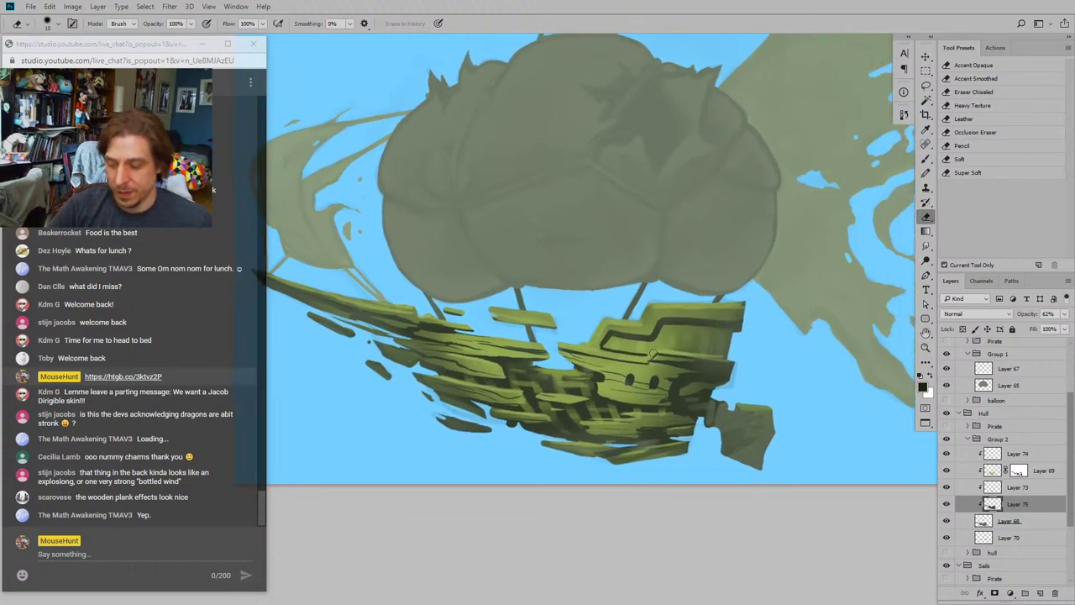
Step: Erase fine parts of the Layer 75 shadow around the stern cabin and between the exposed ribs amidships with a smaller eraser
{"action": "mouse_move", "coordinate": [650, 229]}
{"action": "left_mouse_down"}
{"action": "mouse_move", "coordinate": [692, 211]}
{"action": "mouse_move", "coordinate": [693, 237]}
{"action": "left_mouse_up"}
{"action": "key", "text": "bracketleft"}
{"action": "key", "text": "bracketleft"}
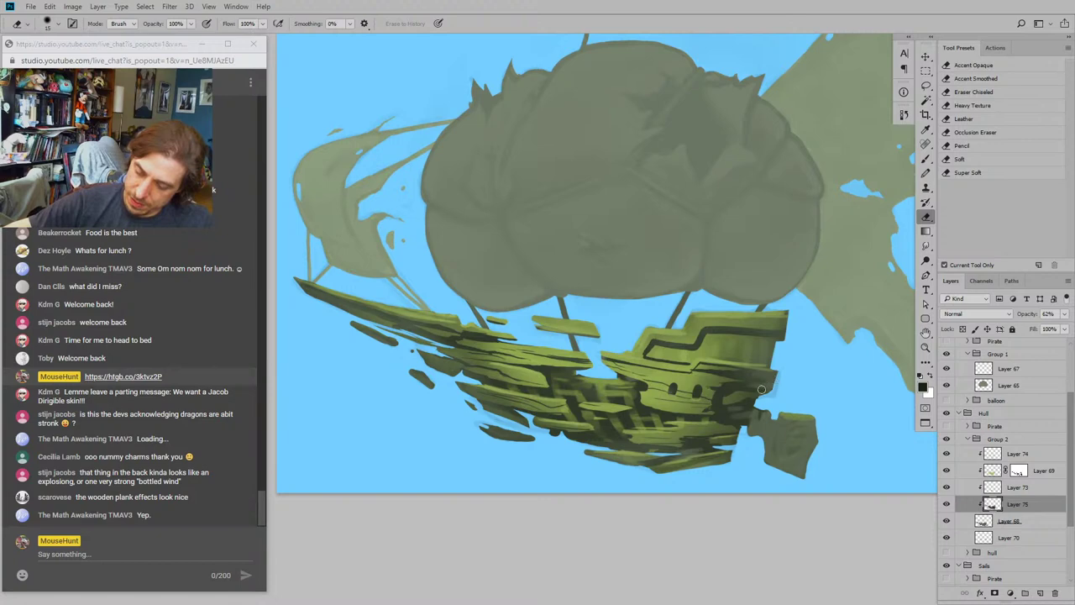
{"action": "mouse_move", "coordinate": [566, 275]}
{"action": "left_mouse_down"}
{"action": "mouse_move", "coordinate": [682, 260]}
{"action": "mouse_move", "coordinate": [603, 262]}
{"action": "left_mouse_up"}
{"action": "key", "text": "bracketleft"}
{"action": "key", "text": "bracketleft"}
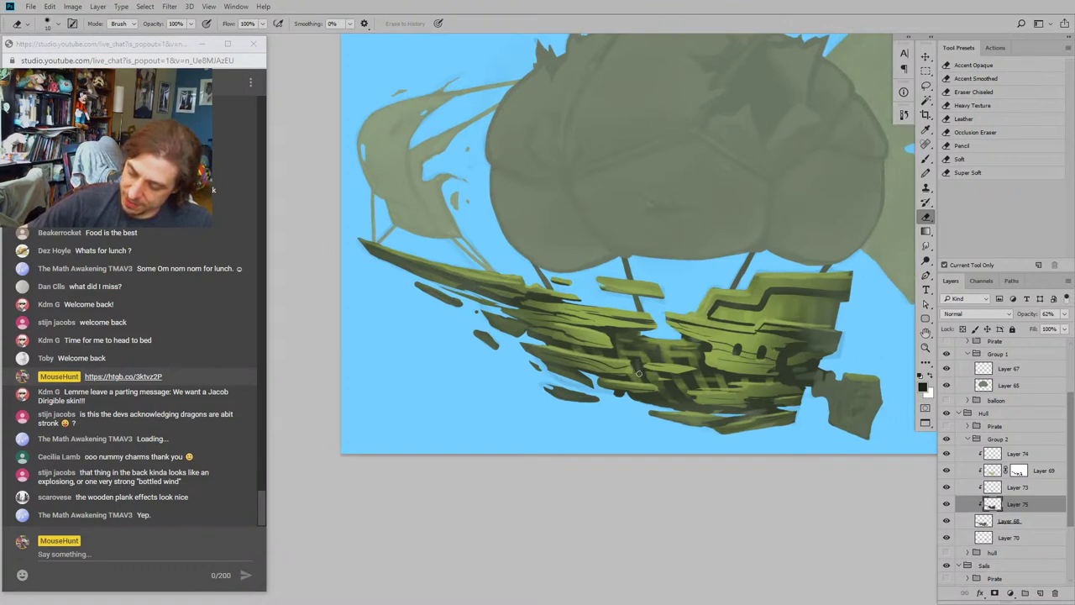
{"action": "scroll", "coordinate": [664, 382], "scroll_direction": "up", "scroll_amount": 1}
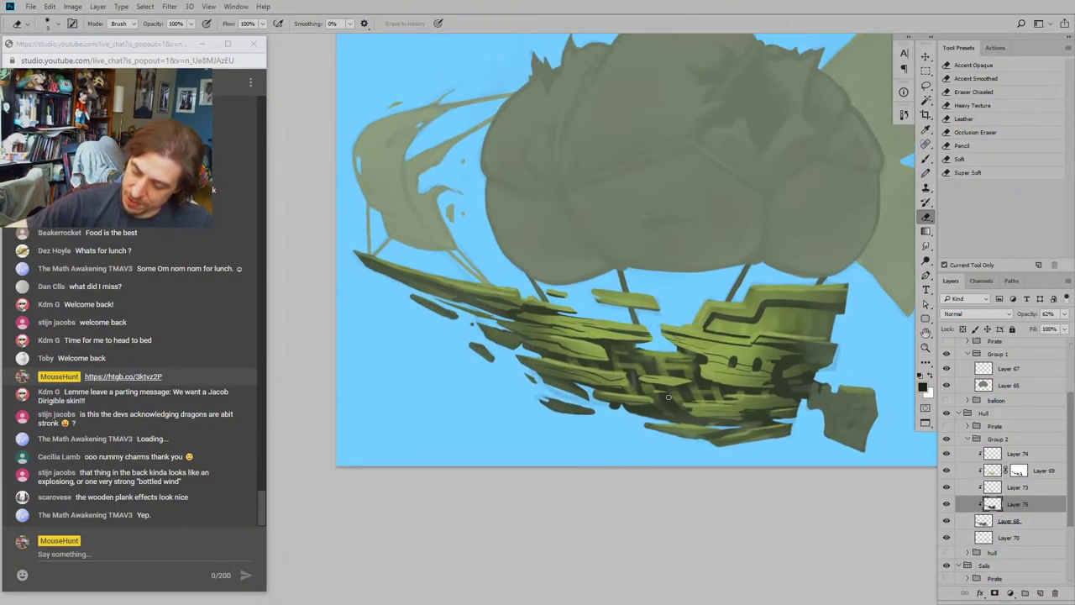
{"action": "scroll", "coordinate": [700, 383], "scroll_direction": "right", "scroll_amount": 3}
{"action": "scroll", "coordinate": [700, 383], "scroll_direction": "down", "scroll_amount": 1}
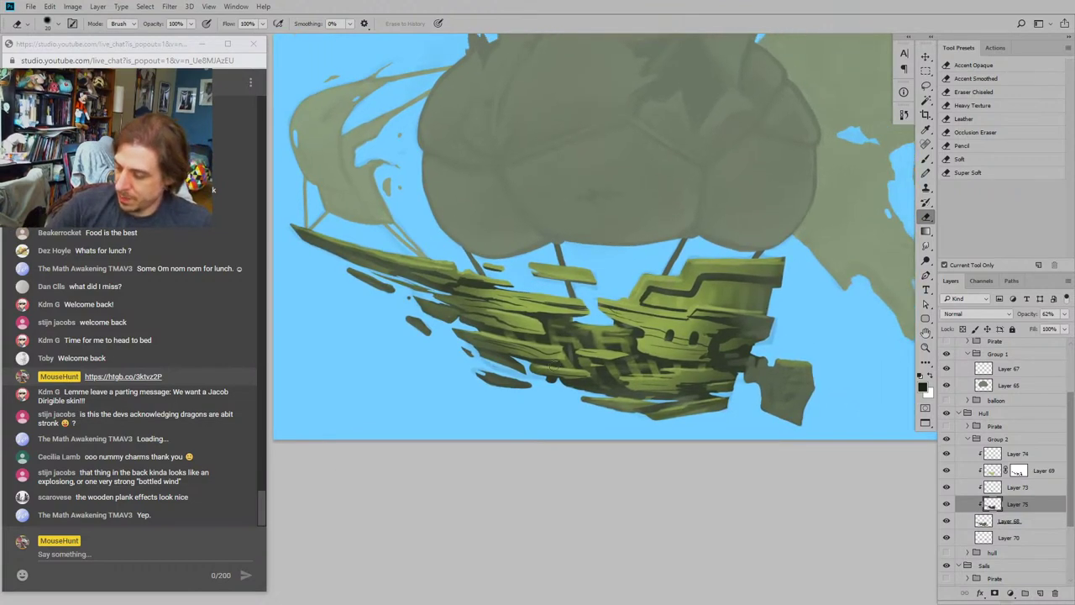
Step: Erase the Layer 75 shadow from the keel planks, the bow planks and the cabin's front, enlarging the eraser to 25
{"action": "mouse_move", "coordinate": [548, 385]}
{"action": "left_mouse_down"}
{"action": "mouse_move", "coordinate": [533, 356]}
{"action": "mouse_move", "coordinate": [582, 389]}
{"action": "left_mouse_up"}
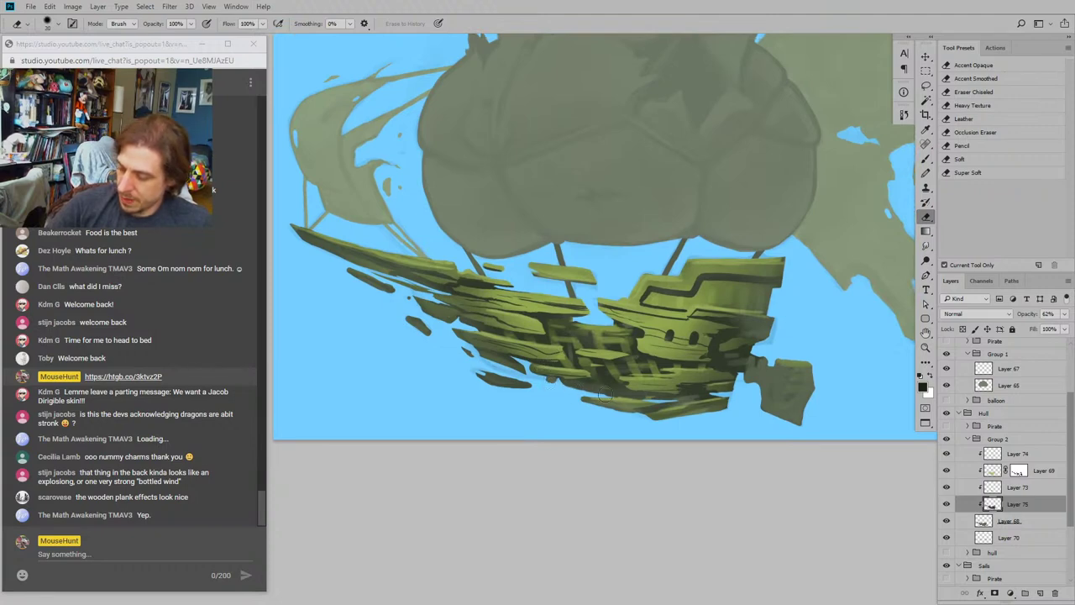
{"action": "left_click_drag", "start_coordinate": [503, 251], "coordinate": [549, 296]}
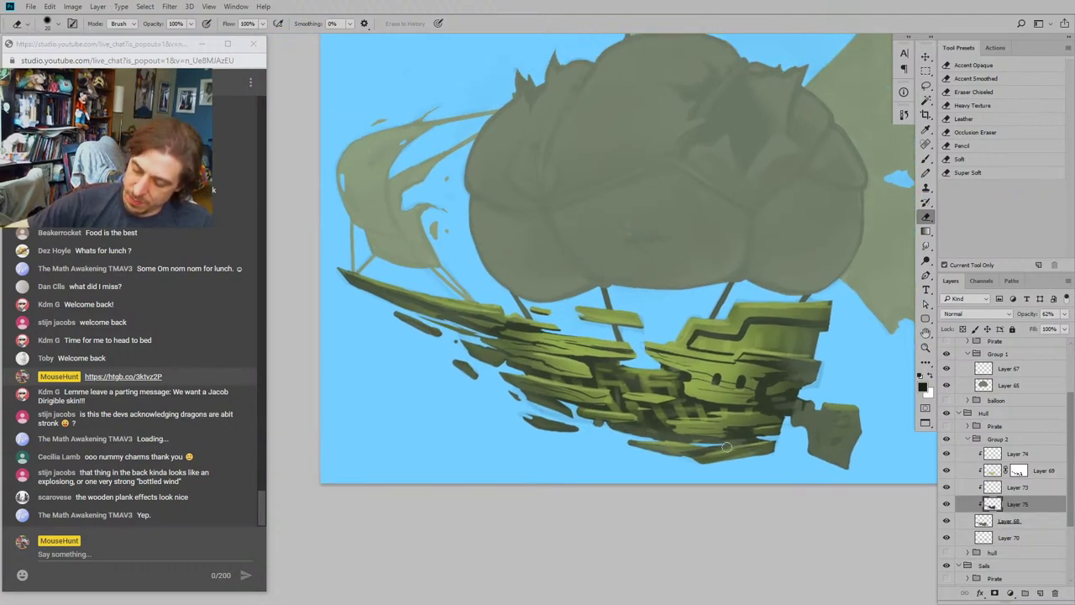
{"action": "left_click_drag", "start_coordinate": [739, 435], "coordinate": [759, 432]}
{"action": "mouse_move", "coordinate": [586, 251]}
{"action": "left_mouse_down"}
{"action": "mouse_move", "coordinate": [630, 219]}
{"action": "mouse_move", "coordinate": [555, 232]}
{"action": "left_mouse_up"}
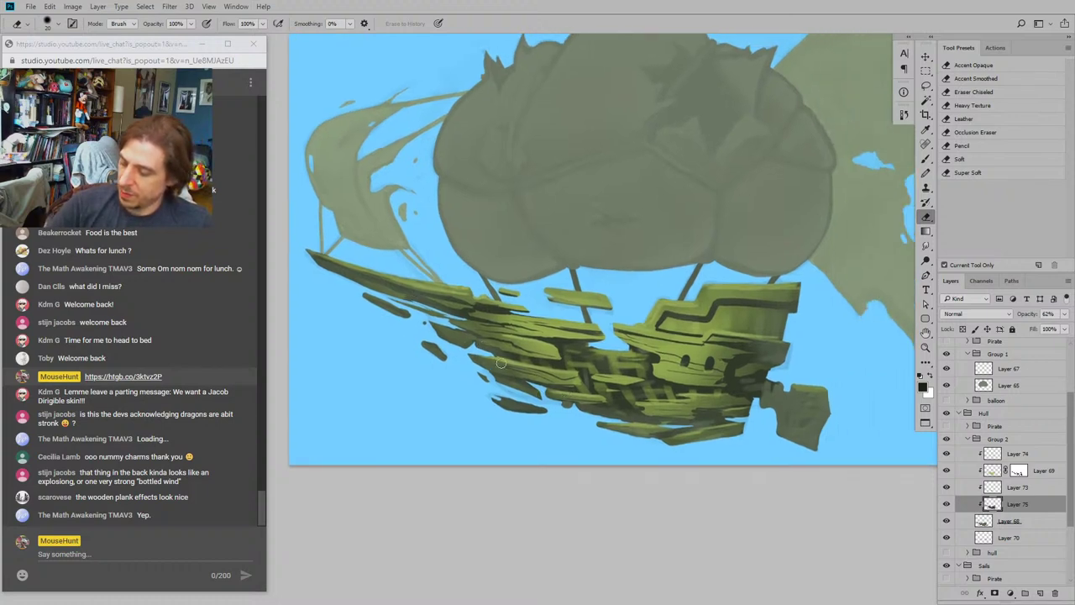
{"action": "left_click_drag", "start_coordinate": [363, 273], "coordinate": [422, 321]}
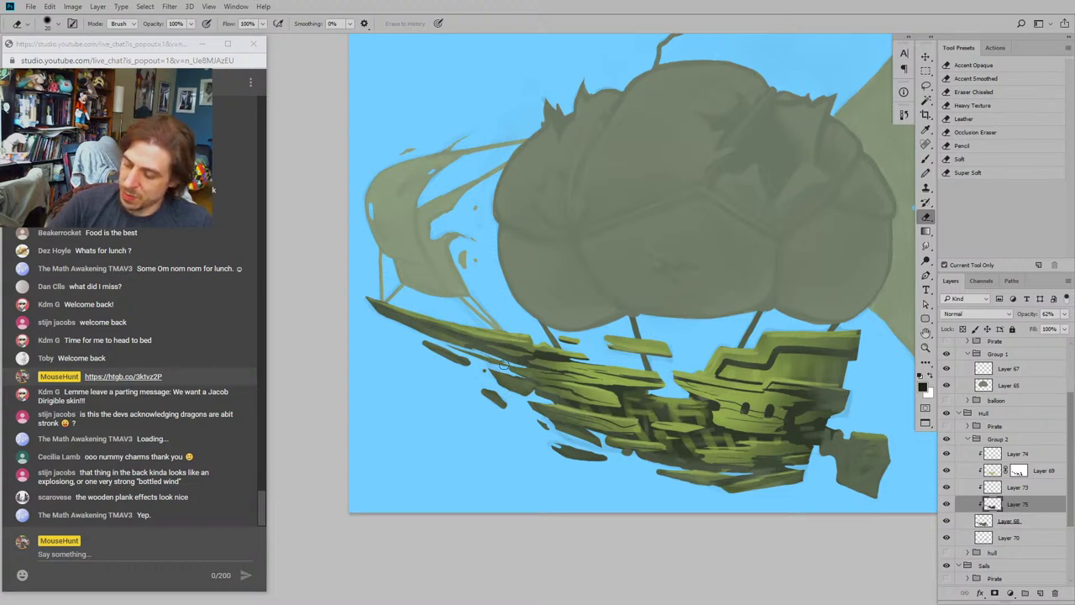
{"action": "left_click_drag", "start_coordinate": [526, 250], "coordinate": [566, 336]}
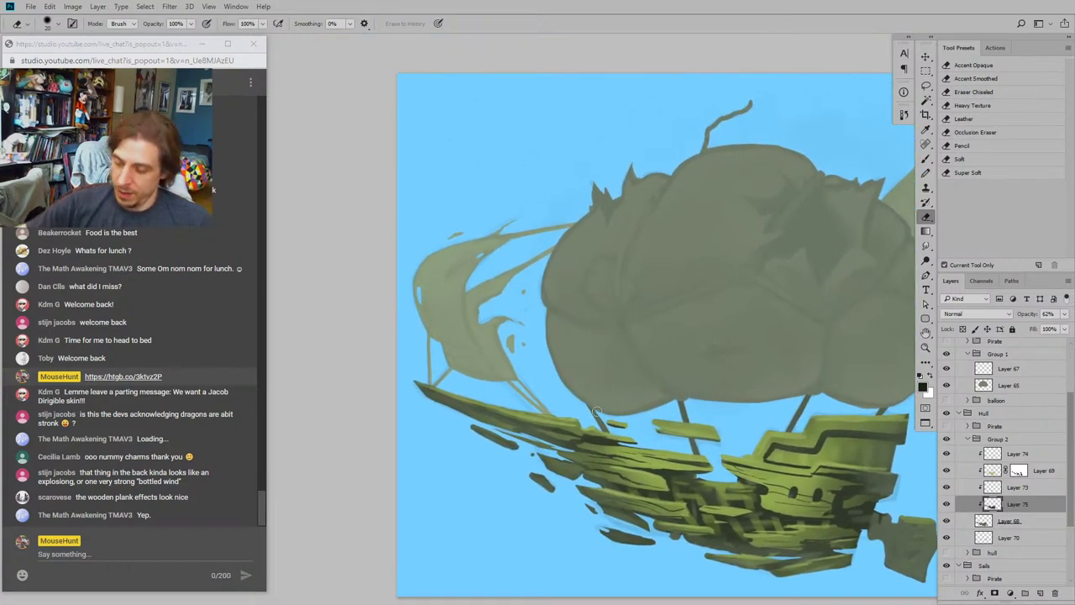
{"action": "key", "text": "bracketright"}
{"action": "left_click_drag", "start_coordinate": [613, 444], "coordinate": [547, 427]}
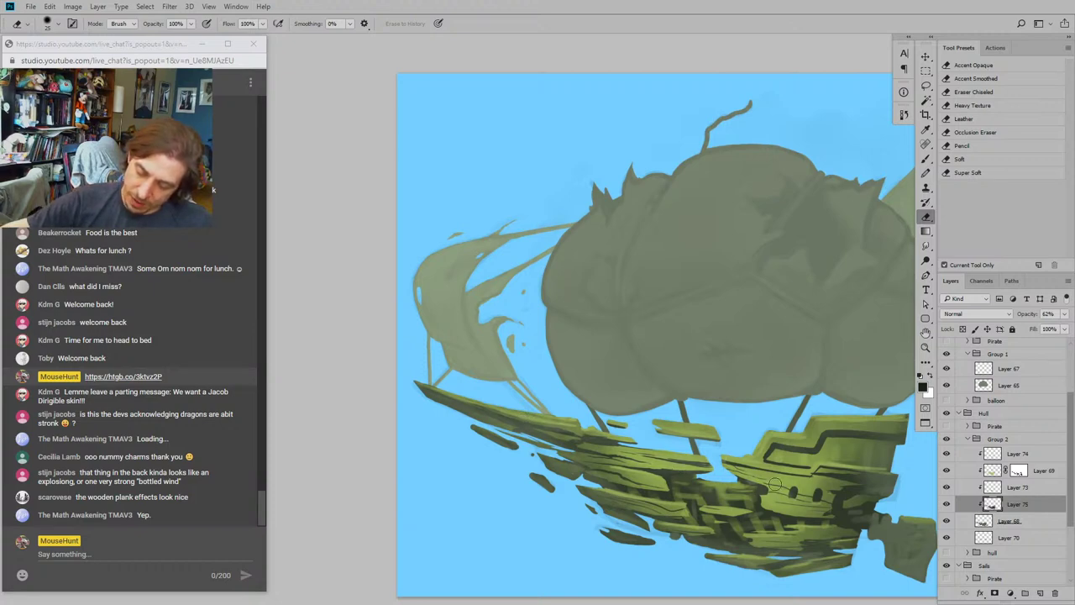
{"action": "left_click_drag", "start_coordinate": [726, 314], "coordinate": [641, 269]}
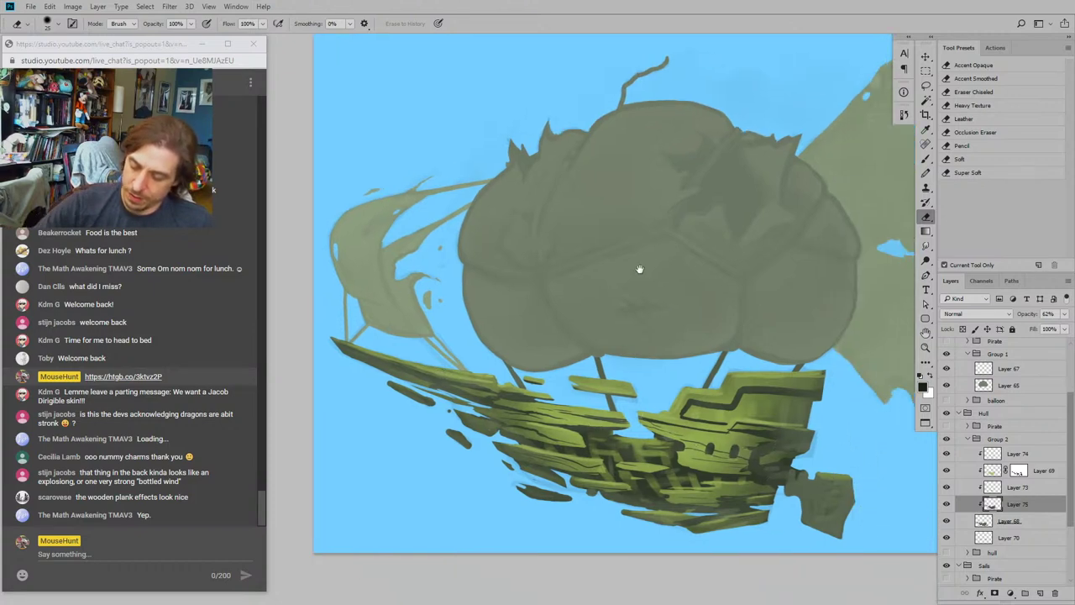
Step: Switch to the greyscale proof view of the whole airship and erase shadow around the stern cabin to adjust its values
{"action": "key", "text": "ctrl+minus"}
{"action": "key", "text": "ctrl+minus"}
{"action": "key", "text": "ctrl+y"}
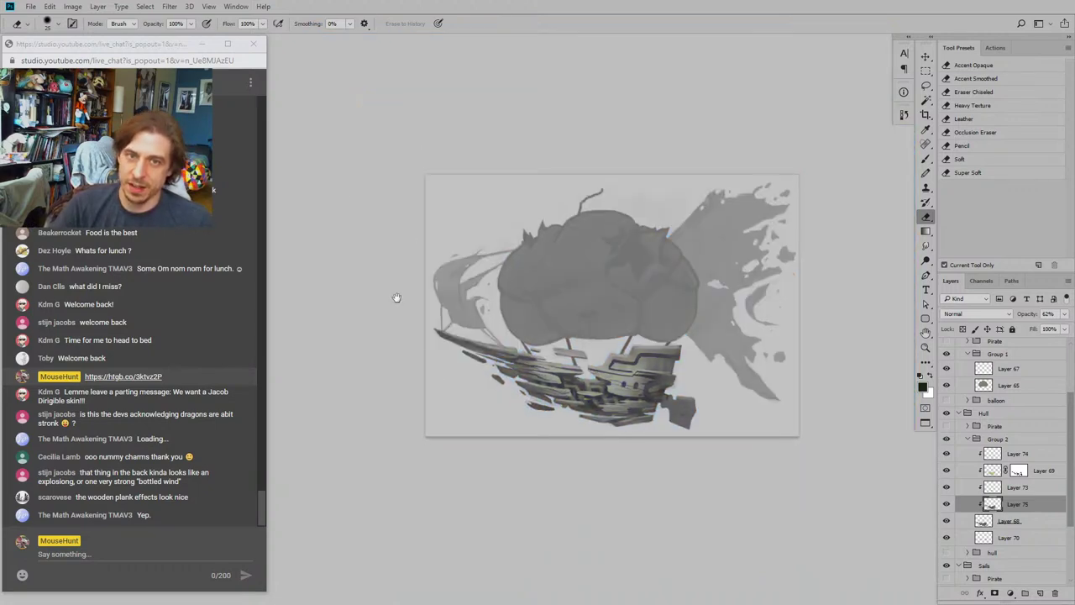
{"action": "left_click_drag", "start_coordinate": [397, 297], "coordinate": [412, 384]}
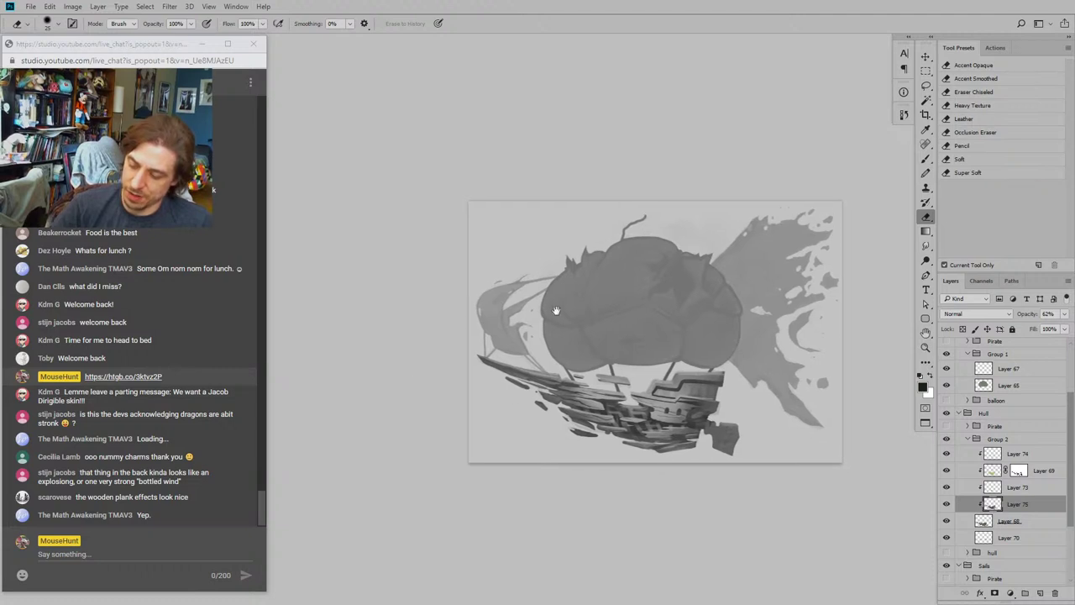
{"action": "left_click_drag", "start_coordinate": [557, 311], "coordinate": [581, 320]}
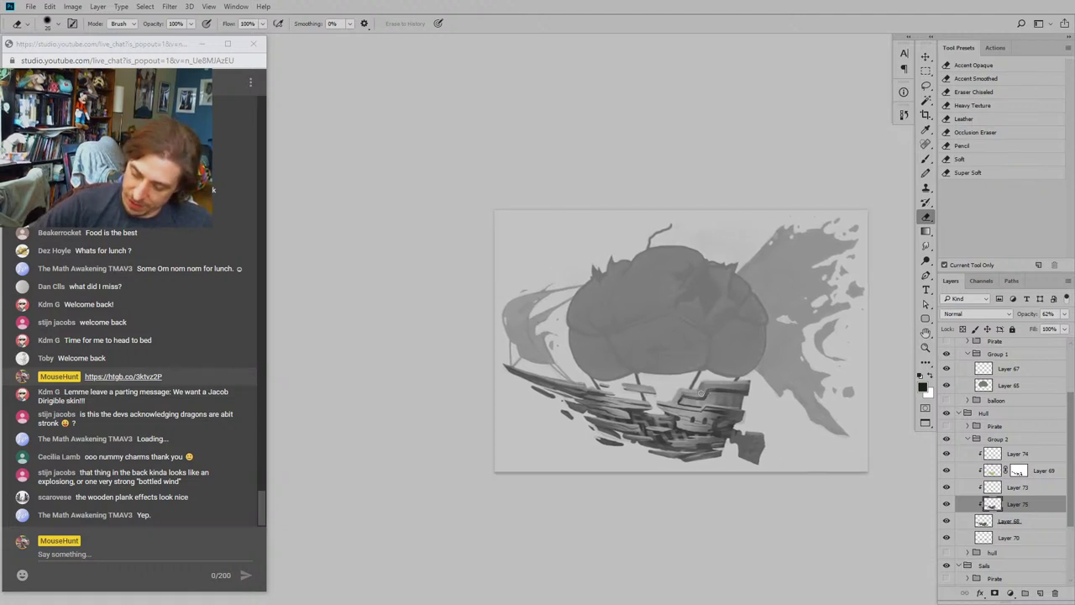
{"action": "left_click_drag", "start_coordinate": [715, 393], "coordinate": [731, 401]}
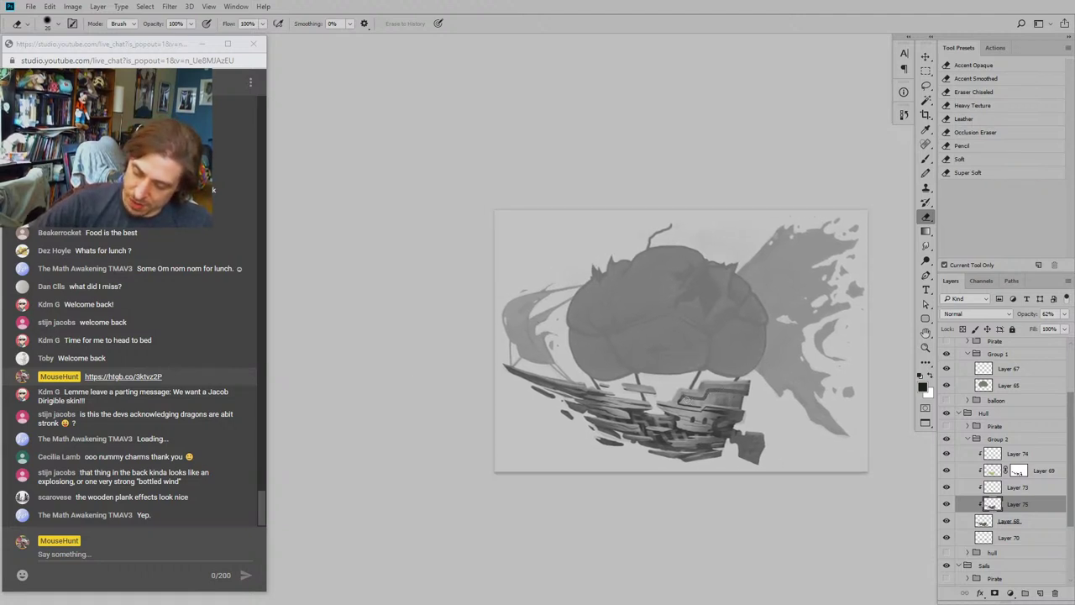
{"action": "left_click_drag", "start_coordinate": [711, 399], "coordinate": [732, 407]}
{"action": "left_click_drag", "start_coordinate": [732, 352], "coordinate": [665, 319]}
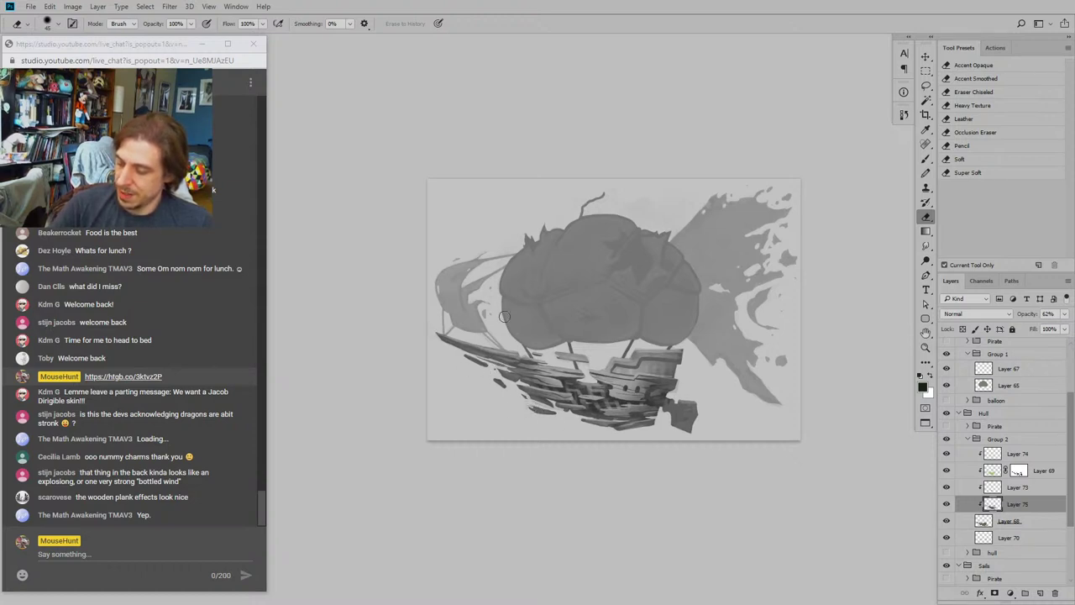
Step: Lighten the Layer 75 shadow across the lower hull and below the portholes with the eraser at size 70, judging the greyscale values
{"action": "left_click_drag", "start_coordinate": [505, 315], "coordinate": [557, 353]}
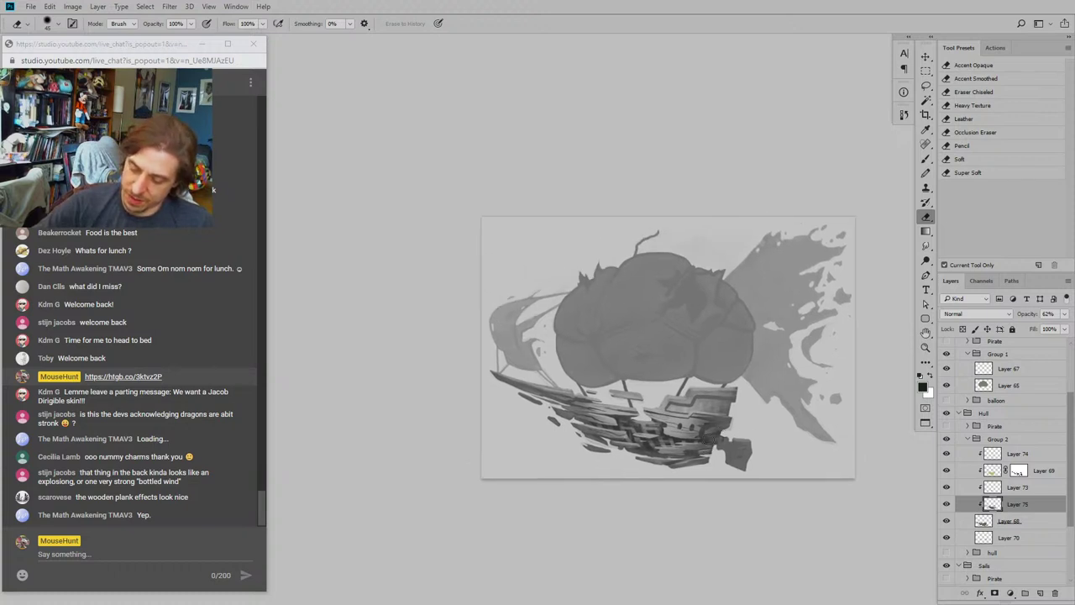
{"action": "left_click_drag", "start_coordinate": [515, 402], "coordinate": [474, 378]}
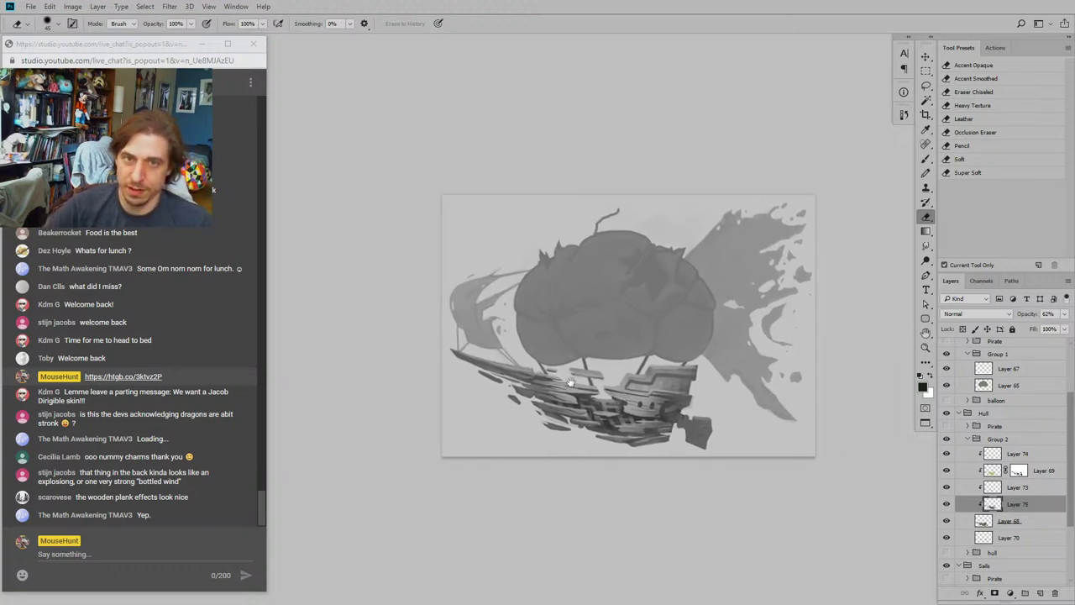
{"action": "left_click_drag", "start_coordinate": [571, 382], "coordinate": [600, 388]}
{"action": "key", "text": "bracketright"}
{"action": "key", "text": "bracketright"}
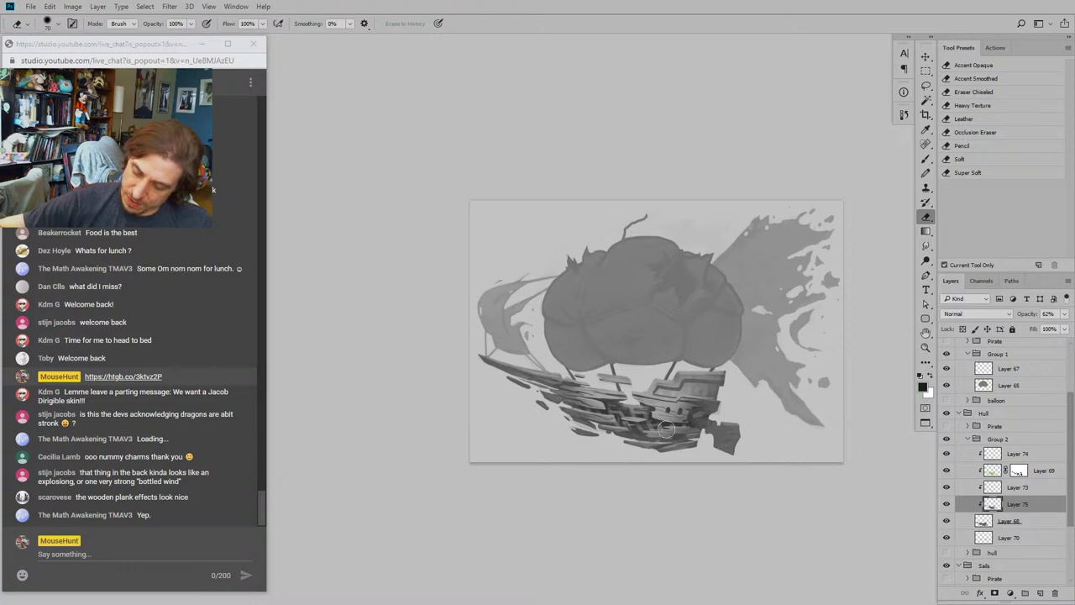
{"action": "left_click_drag", "start_coordinate": [554, 329], "coordinate": [520, 333]}
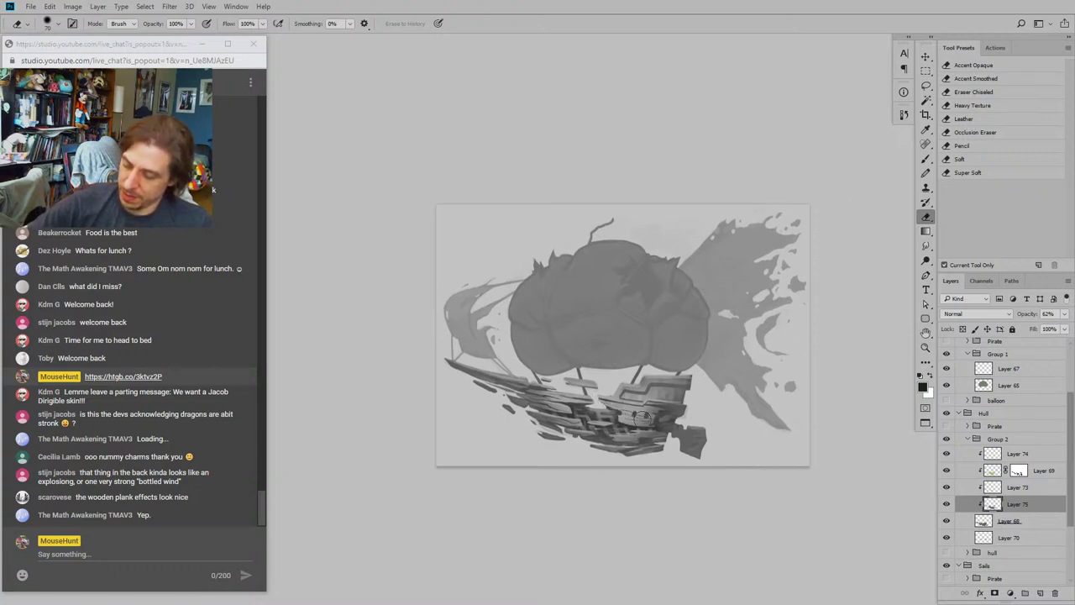
{"action": "left_click_drag", "start_coordinate": [634, 423], "coordinate": [627, 379]}
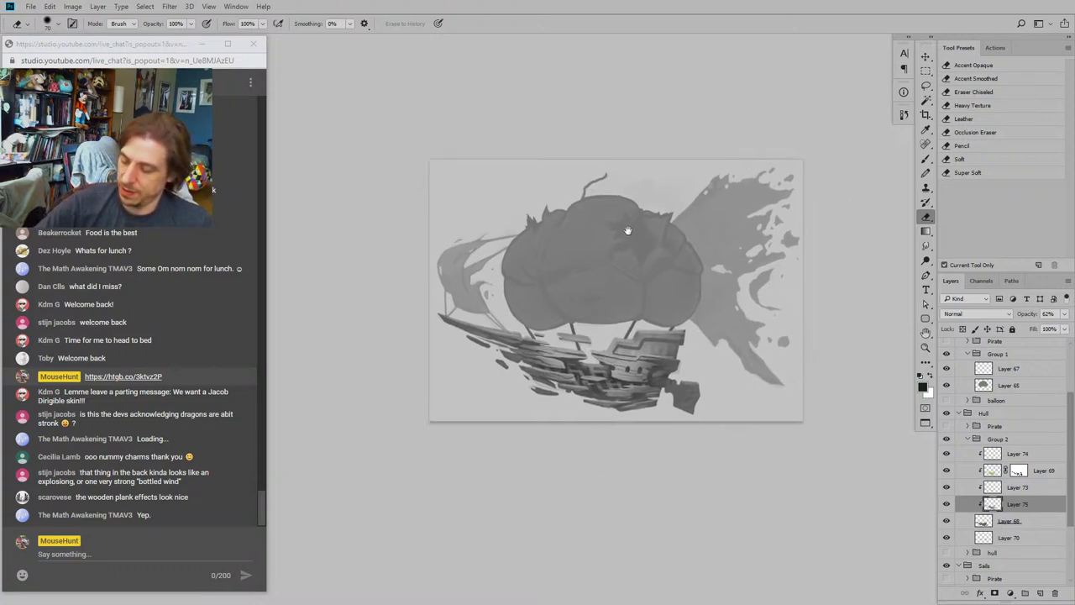
{"action": "mouse_move", "coordinate": [375, 297]}
{"action": "left_mouse_down"}
{"action": "mouse_move", "coordinate": [395, 323]}
{"action": "mouse_move", "coordinate": [401, 290]}
{"action": "mouse_move", "coordinate": [465, 259]}
{"action": "mouse_move", "coordinate": [495, 293]}
{"action": "mouse_move", "coordinate": [433, 242]}
{"action": "mouse_move", "coordinate": [463, 377]}
{"action": "mouse_move", "coordinate": [338, 311]}
{"action": "mouse_move", "coordinate": [395, 346]}
{"action": "left_mouse_up"}
Step: Return to the full-colour view and examine the whole airship and the upper layers of the layer stack
{"action": "key", "text": "ctrl+y"}
{"action": "key", "text": "ctrl+plus"}
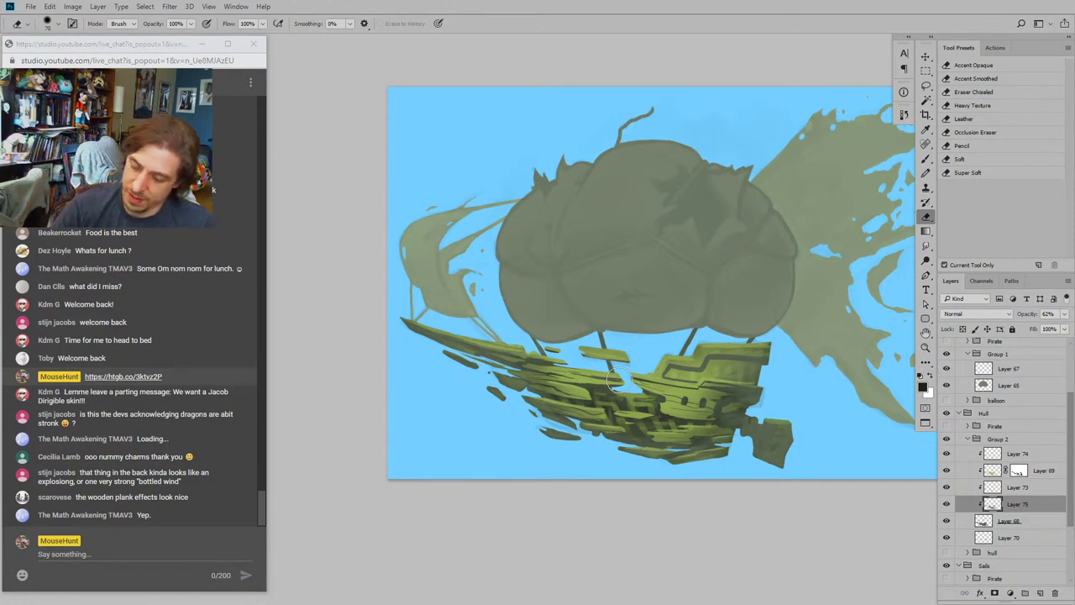
{"action": "left_click_drag", "start_coordinate": [455, 312], "coordinate": [489, 337]}
{"action": "scroll", "coordinate": [1040, 397], "scroll_direction": "up", "scroll_amount": 3}
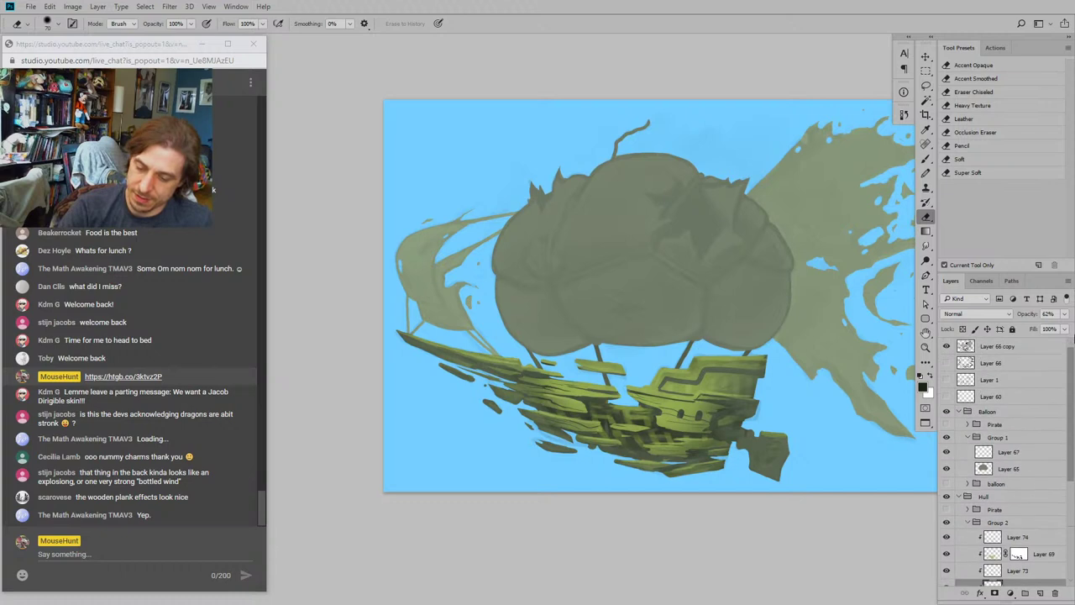
{"action": "left_click_drag", "start_coordinate": [416, 274], "coordinate": [307, 284]}
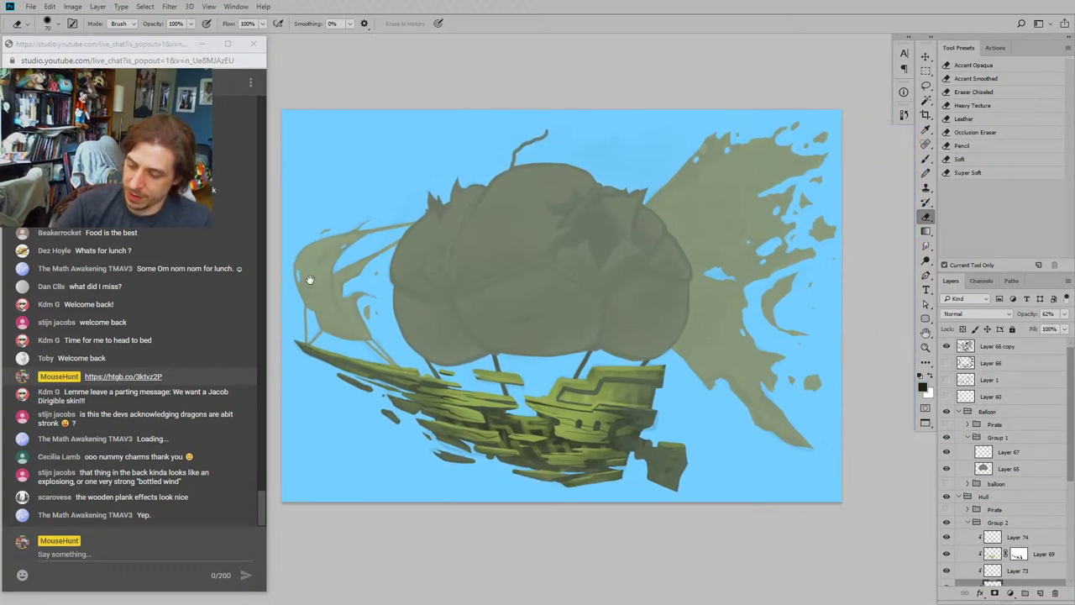
{"action": "left_click_drag", "start_coordinate": [457, 308], "coordinate": [523, 319]}
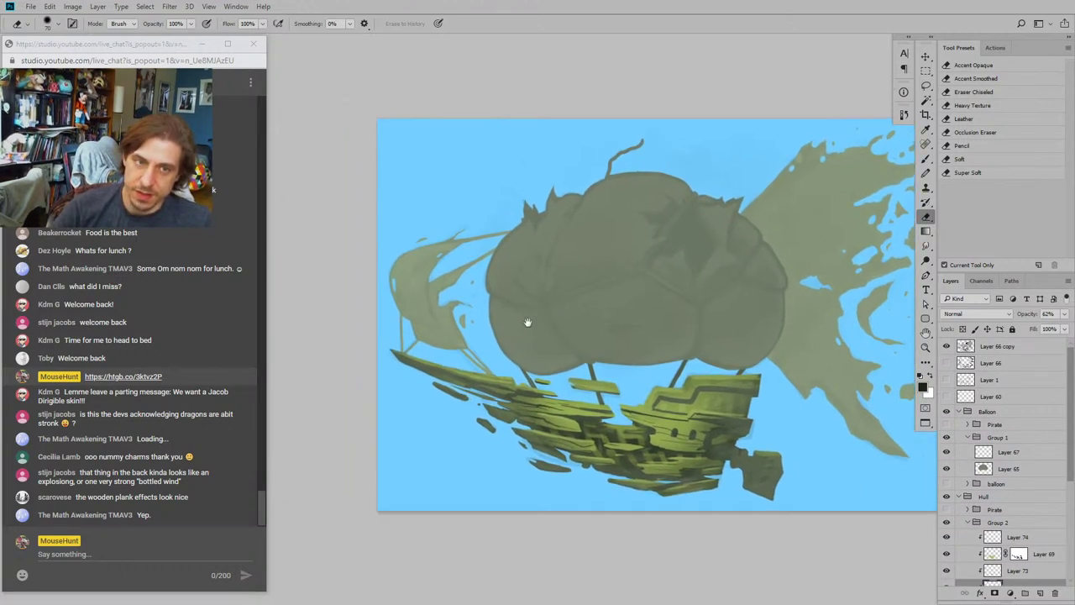
Step: Switch to the brush and set a light yellow-green foreground colour based on a sample from the ship's cabin
{"action": "left_click_drag", "start_coordinate": [537, 257], "coordinate": [518, 289]}
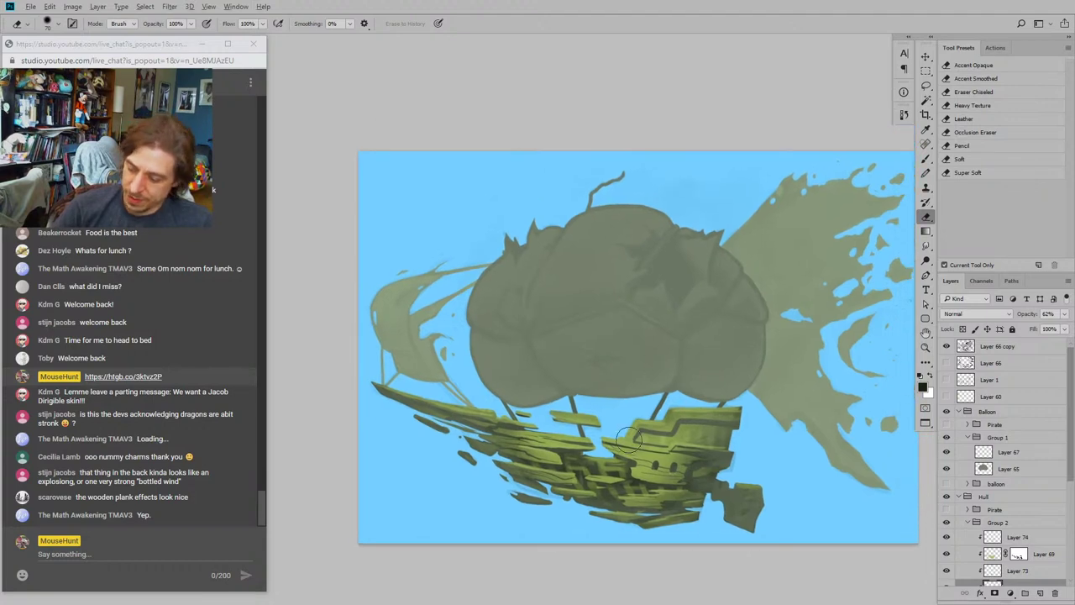
{"action": "key", "text": "b"}
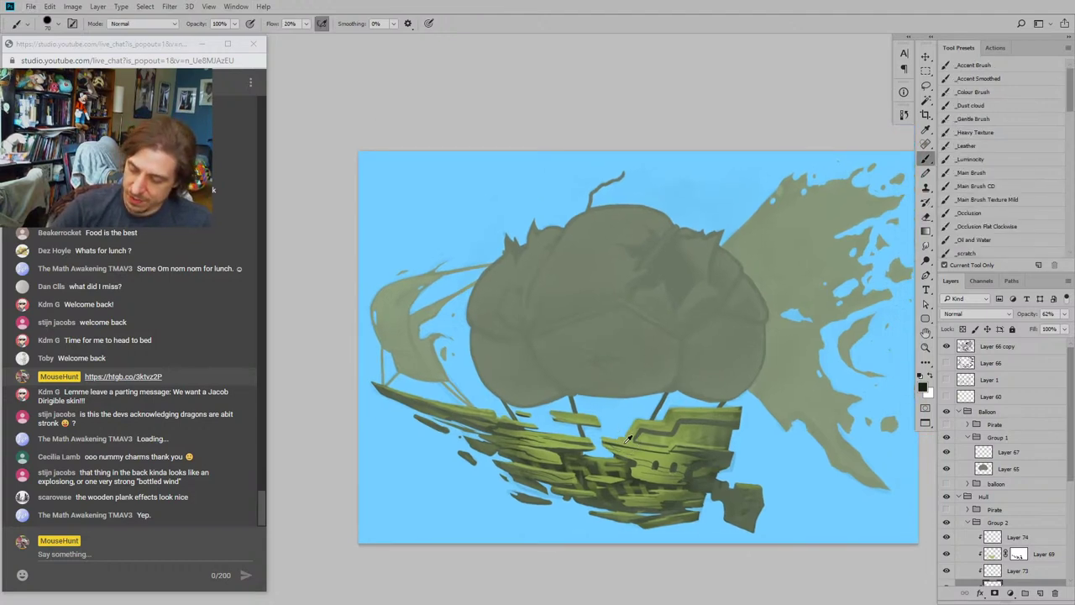
{"action": "left_click", "coordinate": [628, 439], "text": "alt"}
{"action": "left_click", "coordinate": [923, 388]}
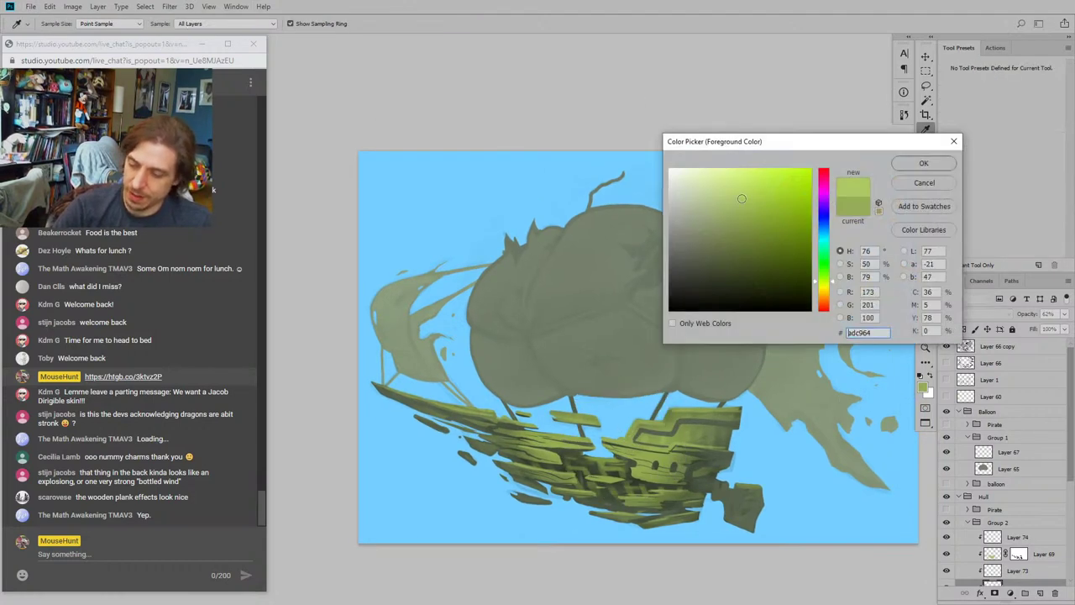
{"action": "left_click", "coordinate": [923, 163]}
{"action": "mouse_move", "coordinate": [480, 260]}
{"action": "left_mouse_down"}
{"action": "mouse_move", "coordinate": [493, 345]}
{"action": "mouse_move", "coordinate": [471, 306]}
{"action": "mouse_move", "coordinate": [471, 321]}
{"action": "left_mouse_up"}
{"action": "left_click_drag", "start_coordinate": [580, 329], "coordinate": [558, 309]}
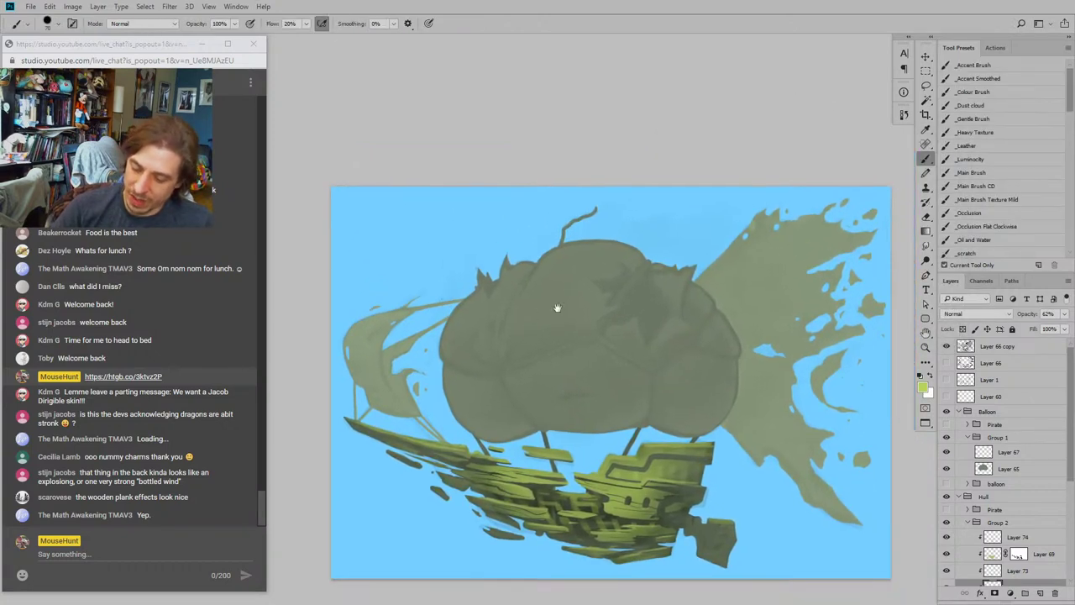
Step: Add a new layer clipped to Layer 65 and paint the whole balloon light green with a very large brush
{"action": "left_click", "coordinate": [965, 468]}
{"action": "key", "text": "bracketright"}
{"action": "key", "text": "bracketright"}
{"action": "key", "text": "bracketright"}
{"action": "key", "text": "bracketright"}
{"action": "key", "text": "bracketright"}
{"action": "key", "text": "bracketright"}
{"action": "key", "text": "bracketright"}
{"action": "key", "text": "bracketright"}
{"action": "key", "text": "bracketright"}
{"action": "key", "text": "bracketright"}
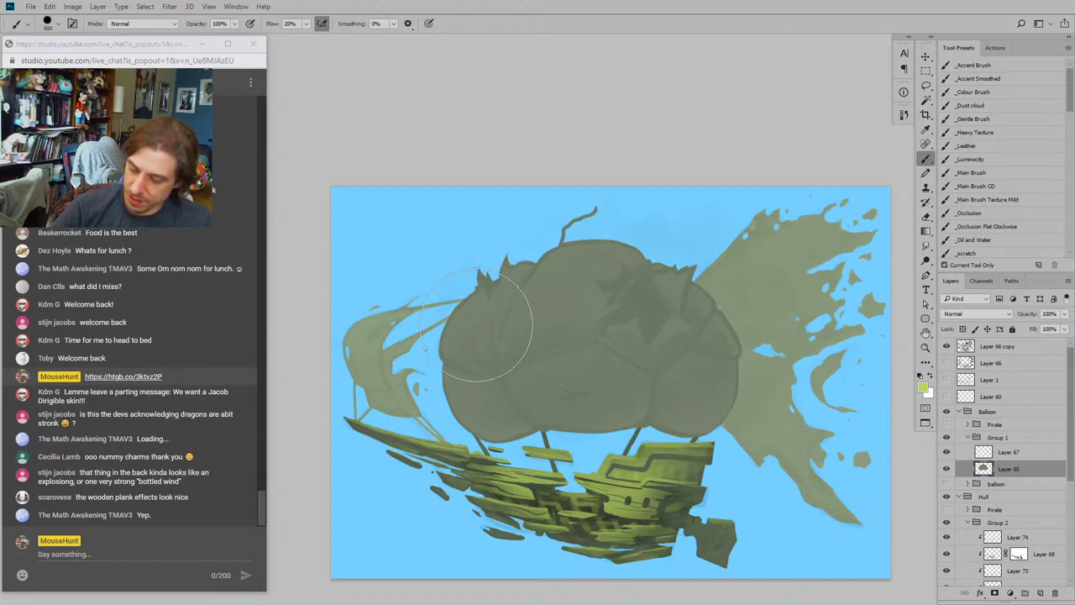
{"action": "left_click", "coordinate": [1040, 593]}
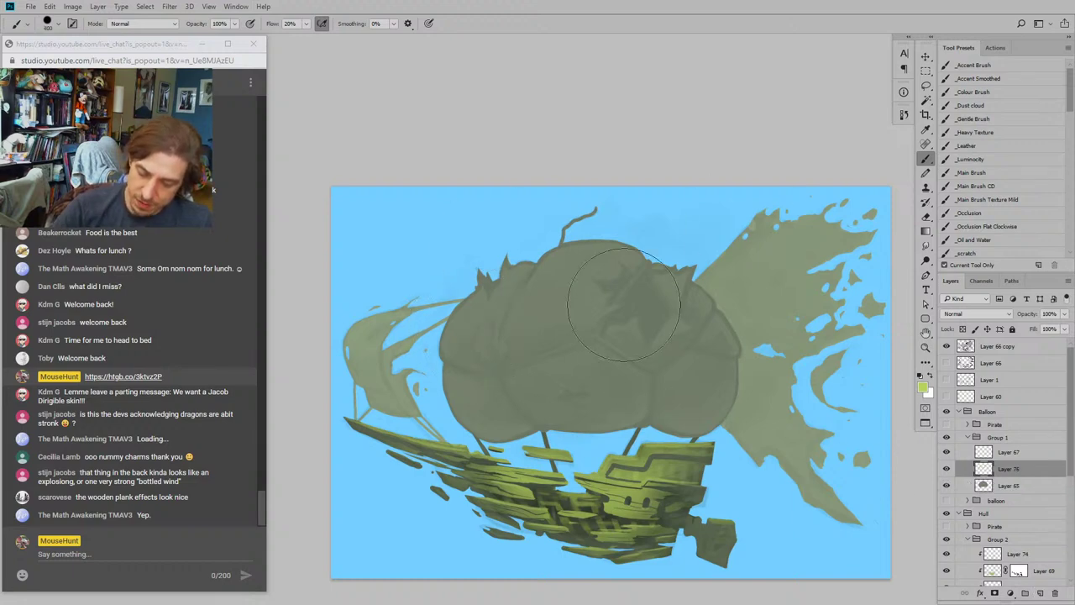
{"action": "left_click", "coordinate": [962, 477], "text": "alt"}
{"action": "mouse_move", "coordinate": [504, 336]}
{"action": "left_mouse_down"}
{"action": "mouse_move", "coordinate": [570, 266]}
{"action": "mouse_move", "coordinate": [579, 347]}
{"action": "mouse_move", "coordinate": [717, 357]}
{"action": "mouse_move", "coordinate": [597, 363]}
{"action": "mouse_move", "coordinate": [455, 398]}
{"action": "mouse_move", "coordinate": [590, 396]}
{"action": "left_mouse_up"}
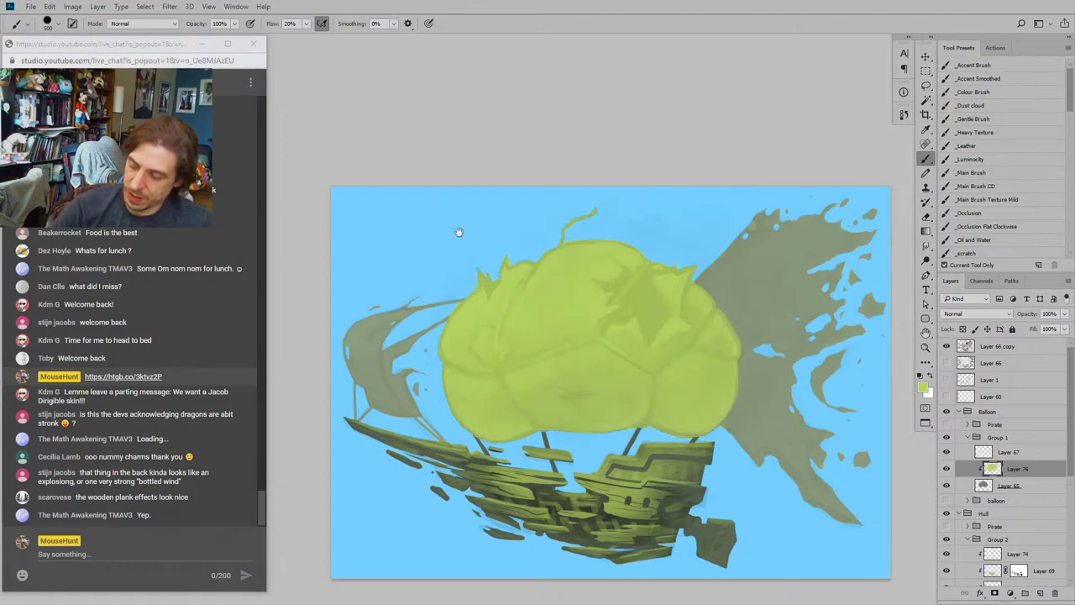
Step: Fade the green across the balloon's underside and sides with the Super Soft eraser at size 400 and 50% opacity
{"action": "left_click_drag", "start_coordinate": [671, 214], "coordinate": [703, 184]}
{"action": "key", "text": "e"}
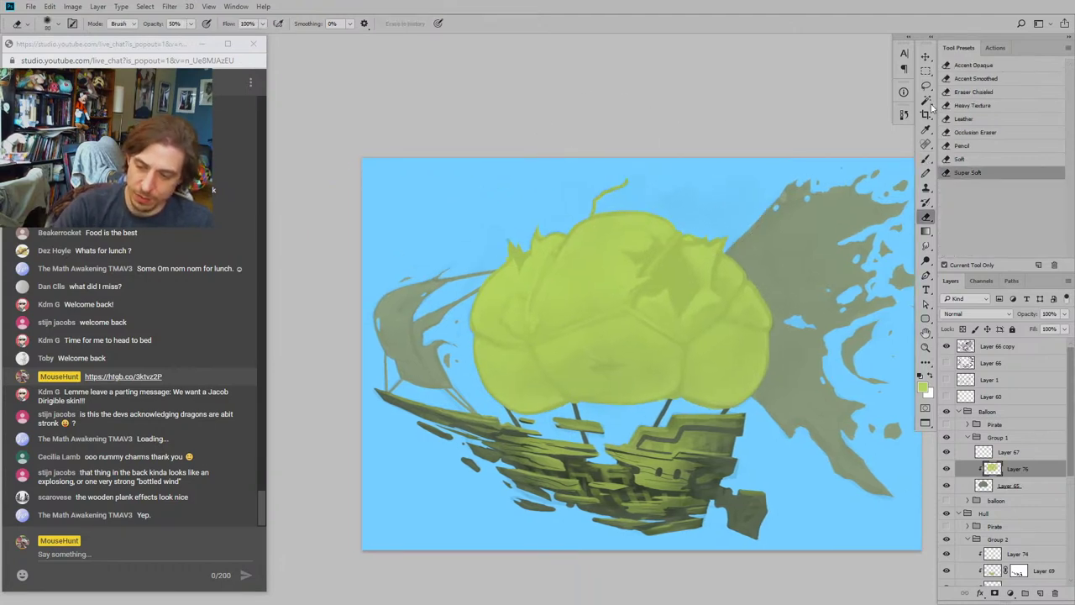
{"action": "key", "text": "bracketright"}
{"action": "key", "text": "bracketright"}
{"action": "key", "text": "bracketright"}
{"action": "key", "text": "bracketright"}
{"action": "key", "text": "bracketright"}
{"action": "key", "text": "bracketright"}
{"action": "key", "text": "bracketright"}
{"action": "key", "text": "bracketright"}
{"action": "key", "text": "bracketright"}
{"action": "key", "text": "bracketright"}
{"action": "key", "text": "bracketright"}
{"action": "key", "text": "bracketright"}
{"action": "key", "text": "bracketleft"}
{"action": "key", "text": "bracketleft"}
{"action": "mouse_move", "coordinate": [454, 298]}
{"action": "left_mouse_down"}
{"action": "mouse_move", "coordinate": [474, 410]}
{"action": "mouse_move", "coordinate": [491, 383]}
{"action": "left_mouse_up"}
{"action": "mouse_move", "coordinate": [605, 409]}
{"action": "left_mouse_down"}
{"action": "mouse_move", "coordinate": [565, 386]}
{"action": "mouse_move", "coordinate": [710, 396]}
{"action": "mouse_move", "coordinate": [708, 410]}
{"action": "mouse_move", "coordinate": [771, 326]}
{"action": "mouse_move", "coordinate": [715, 229]}
{"action": "mouse_move", "coordinate": [650, 197]}
{"action": "mouse_move", "coordinate": [546, 220]}
{"action": "mouse_move", "coordinate": [480, 273]}
{"action": "mouse_move", "coordinate": [463, 338]}
{"action": "mouse_move", "coordinate": [494, 419]}
{"action": "mouse_move", "coordinate": [555, 382]}
{"action": "mouse_move", "coordinate": [597, 312]}
{"action": "mouse_move", "coordinate": [702, 331]}
{"action": "mouse_move", "coordinate": [587, 330]}
{"action": "mouse_move", "coordinate": [520, 369]}
{"action": "mouse_move", "coordinate": [494, 363]}
{"action": "left_mouse_up"}
{"action": "left_click_drag", "start_coordinate": [523, 245], "coordinate": [529, 242]}
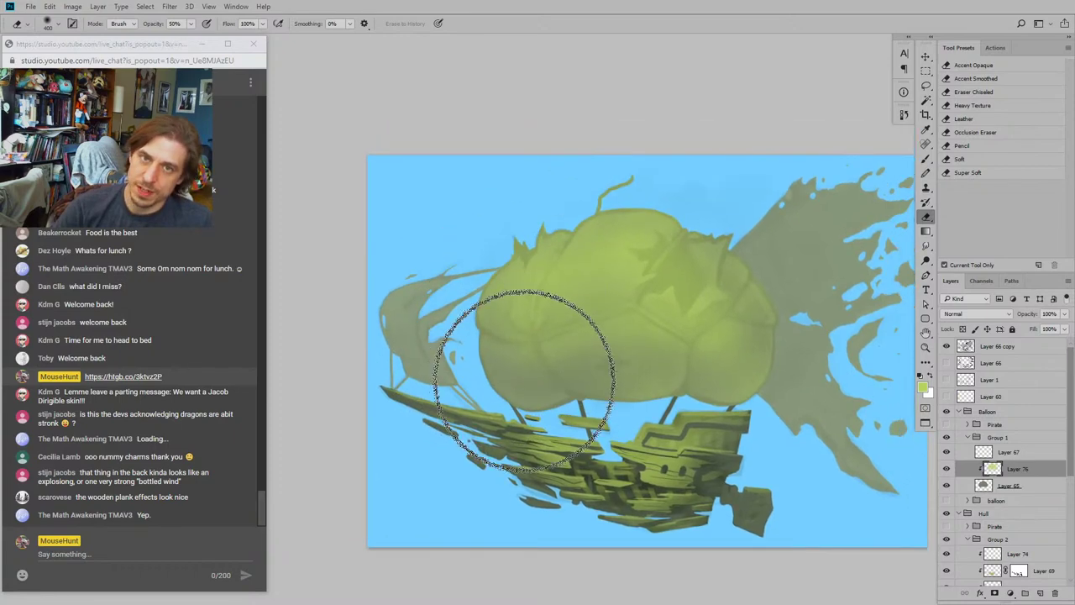
{"action": "mouse_move", "coordinate": [558, 377]}
{"action": "left_mouse_down"}
{"action": "mouse_move", "coordinate": [583, 395]}
{"action": "mouse_move", "coordinate": [768, 360]}
{"action": "mouse_move", "coordinate": [648, 421]}
{"action": "mouse_move", "coordinate": [481, 403]}
{"action": "left_mouse_up"}
{"action": "mouse_move", "coordinate": [408, 289]}
{"action": "left_mouse_down"}
{"action": "mouse_move", "coordinate": [447, 199]}
{"action": "mouse_move", "coordinate": [401, 192]}
{"action": "left_mouse_up"}
{"action": "mouse_move", "coordinate": [420, 248]}
{"action": "left_mouse_down"}
{"action": "mouse_move", "coordinate": [401, 247]}
{"action": "mouse_move", "coordinate": [402, 294]}
{"action": "left_mouse_up"}
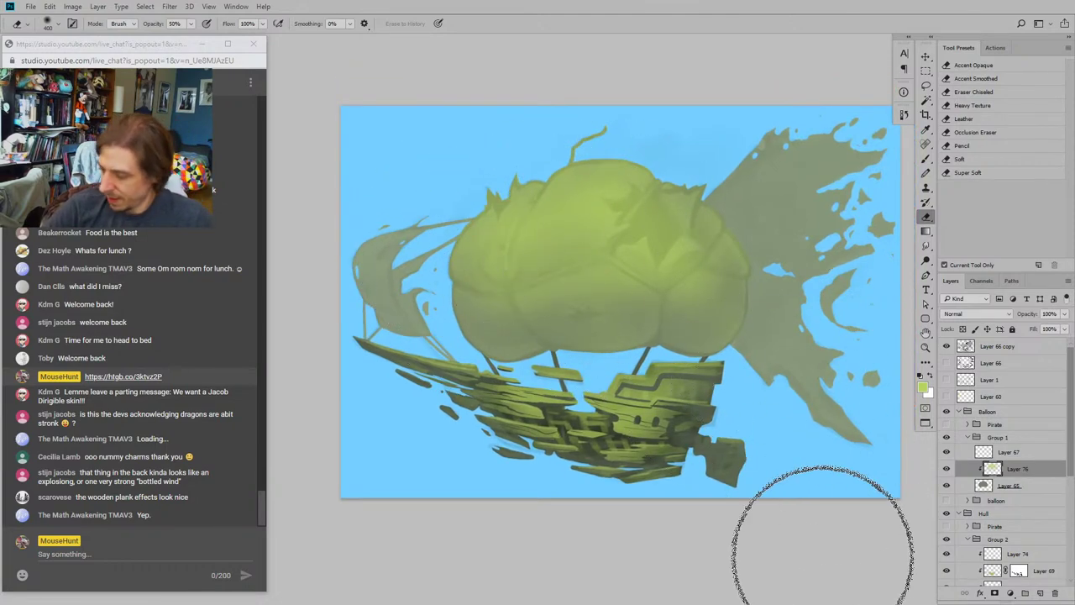
{"action": "left_click_drag", "start_coordinate": [420, 200], "coordinate": [434, 304]}
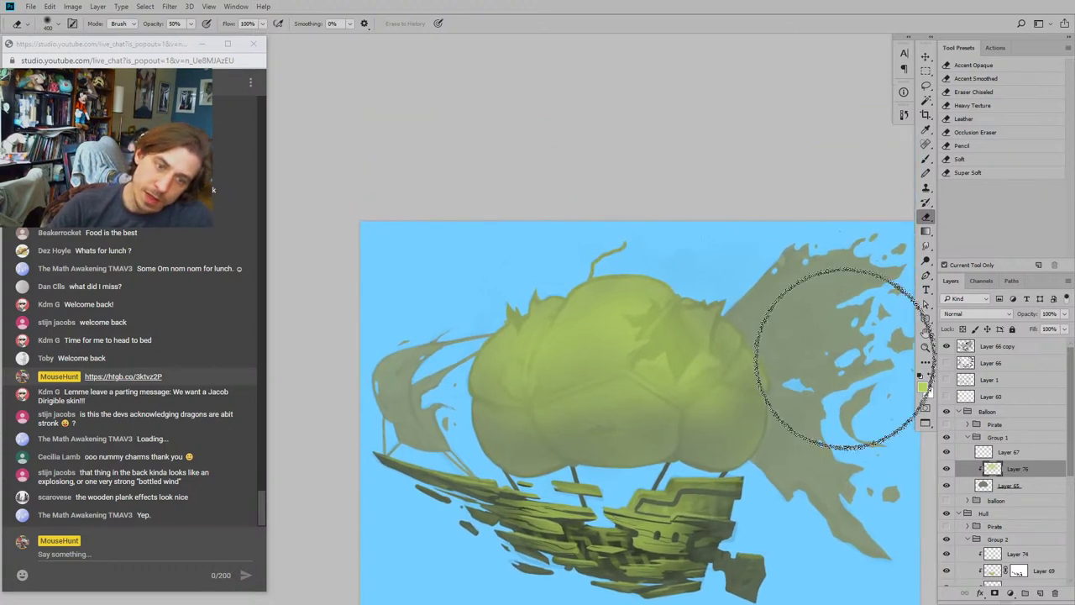
Step: Select Layer 67 and clip it to the balloon above the green Layer 76
{"action": "key", "text": "b"}
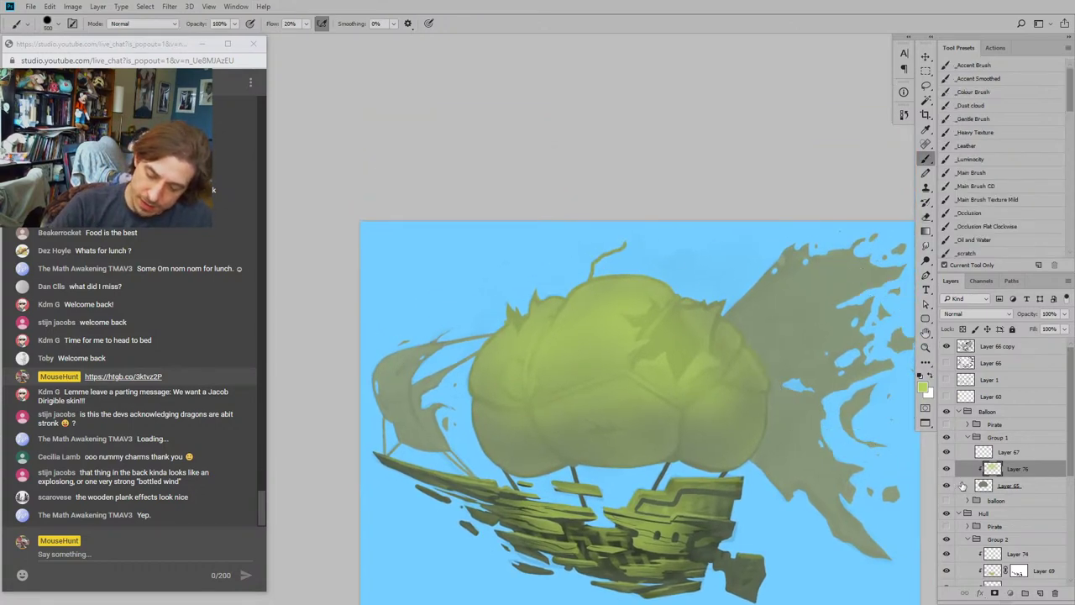
{"action": "left_click", "coordinate": [963, 486]}
{"action": "left_click", "coordinate": [964, 456]}
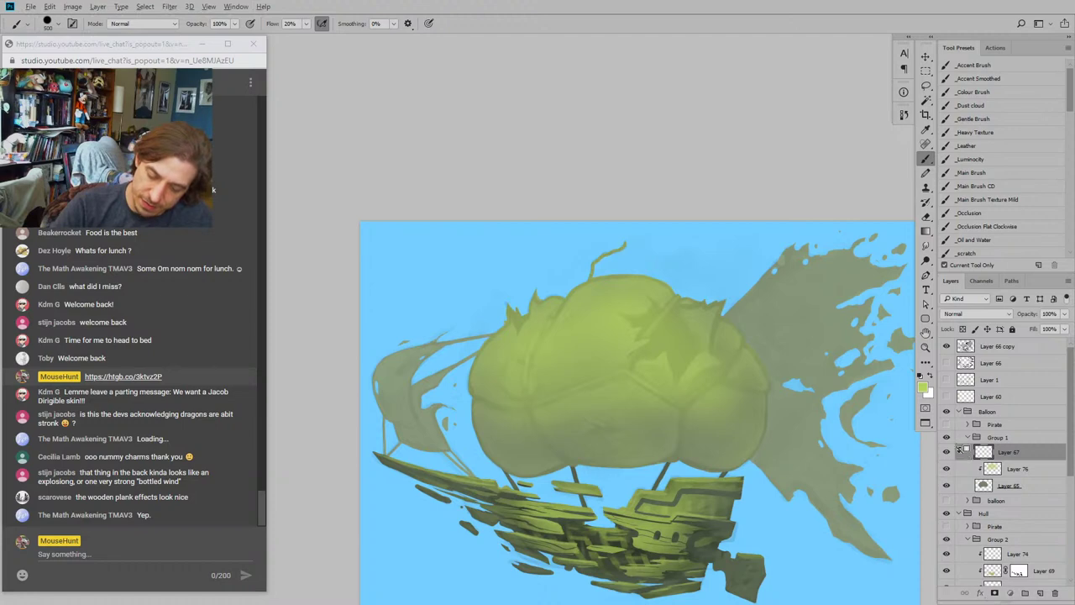
{"action": "left_click", "coordinate": [963, 459], "text": "alt"}
{"action": "left_click_drag", "start_coordinate": [642, 240], "coordinate": [630, 260]}
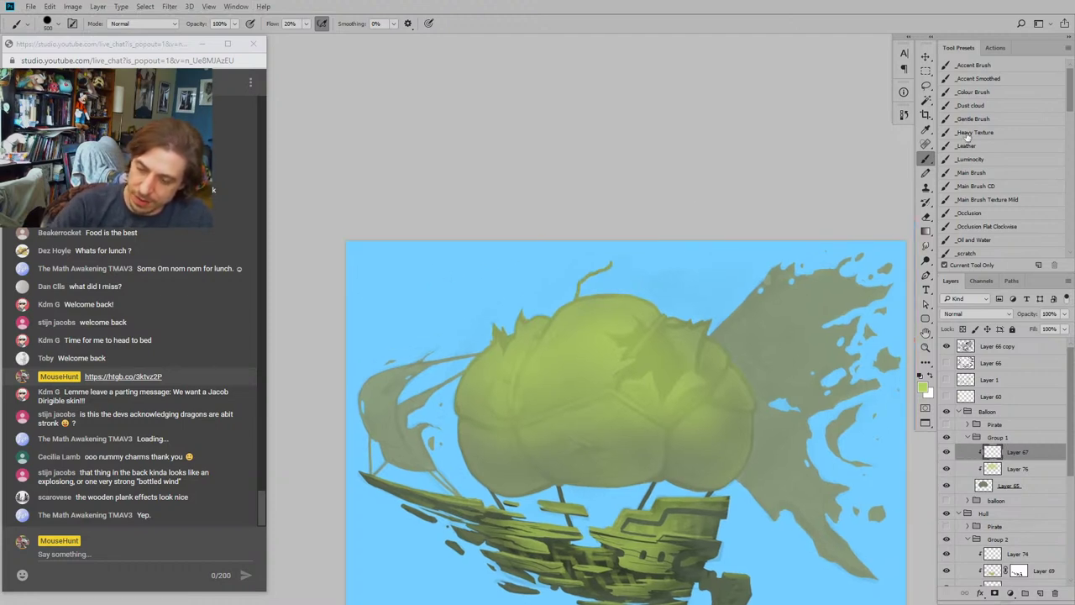
Step: Choose the Accent Brush preset, sample a dark hull colour and draw jagged starting lines for the balloon's large tear
{"action": "left_click", "coordinate": [966, 66]}
{"action": "left_click_drag", "start_coordinate": [529, 218], "coordinate": [511, 163]}
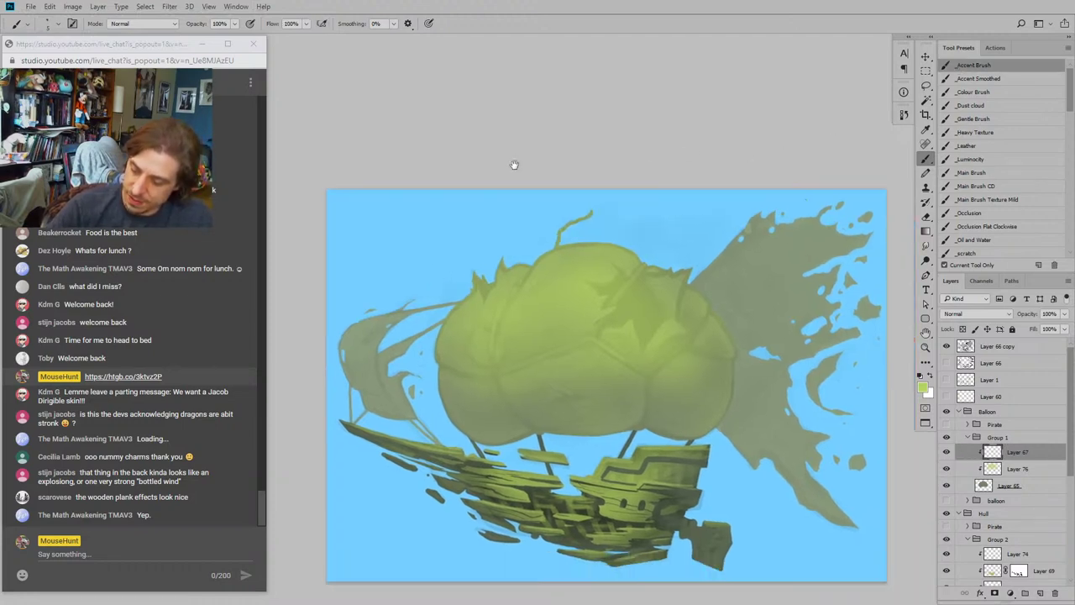
{"action": "left_click", "coordinate": [661, 497], "text": "alt"}
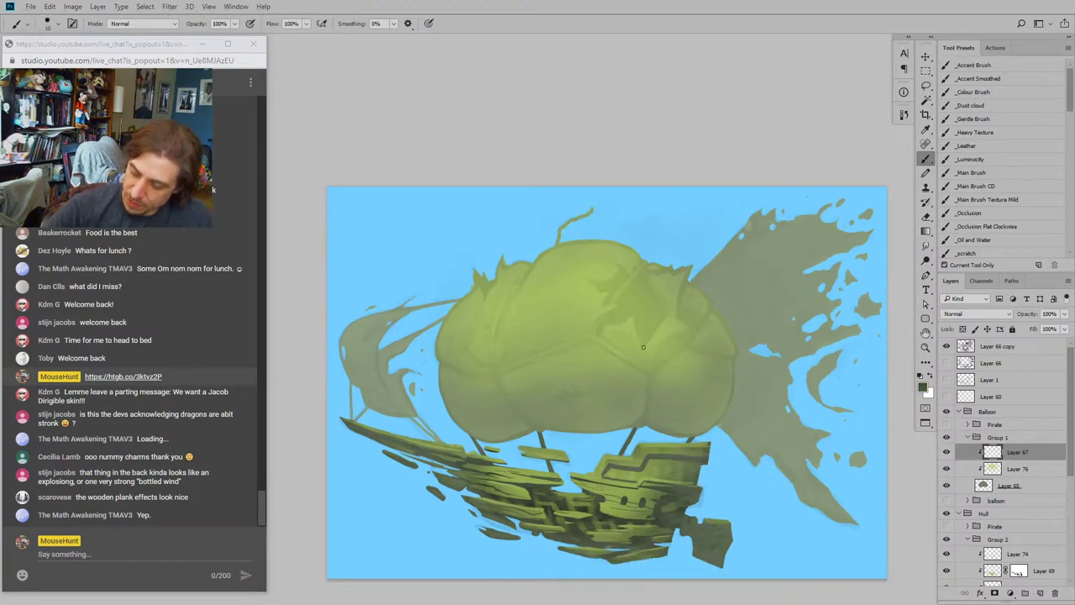
{"action": "left_click_drag", "start_coordinate": [658, 323], "coordinate": [665, 317]}
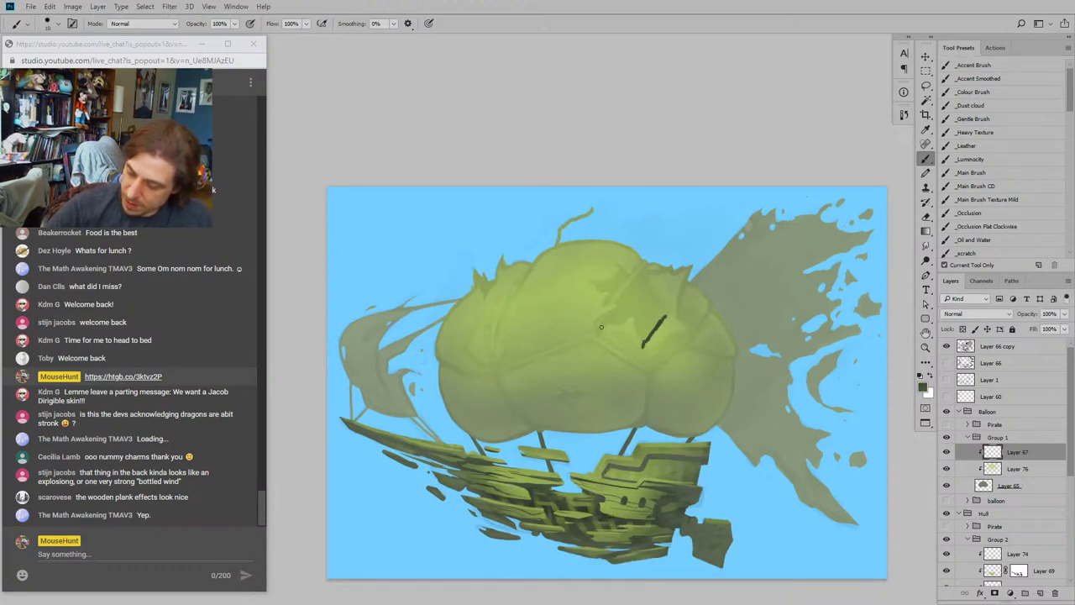
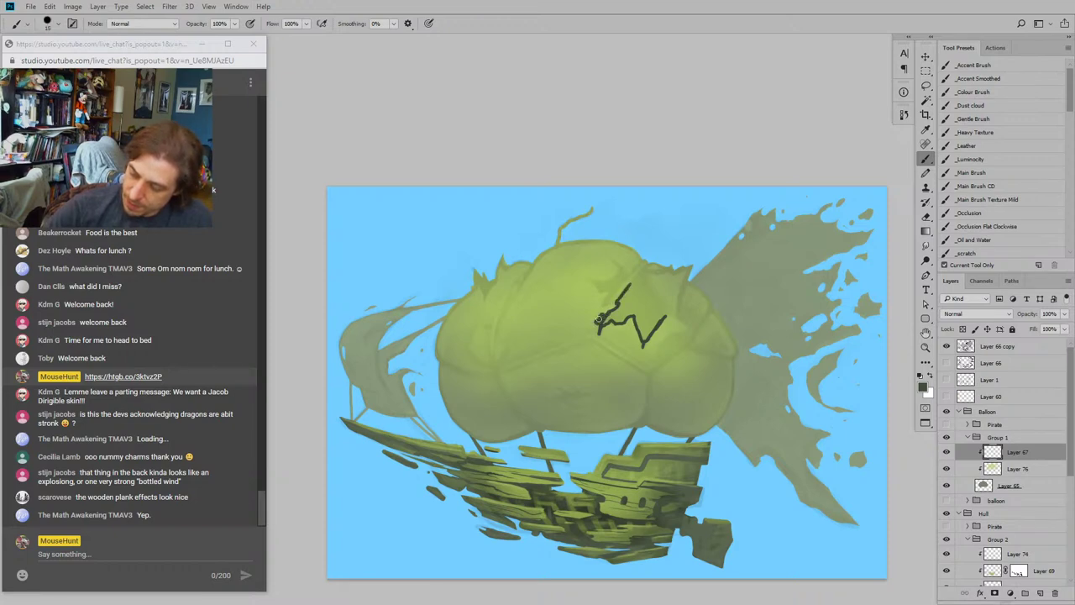
Step: Erase the joint between the tear's upper diagonal and left prong with the eraser at size 25 and 100% opacity
{"action": "key", "text": "e"}
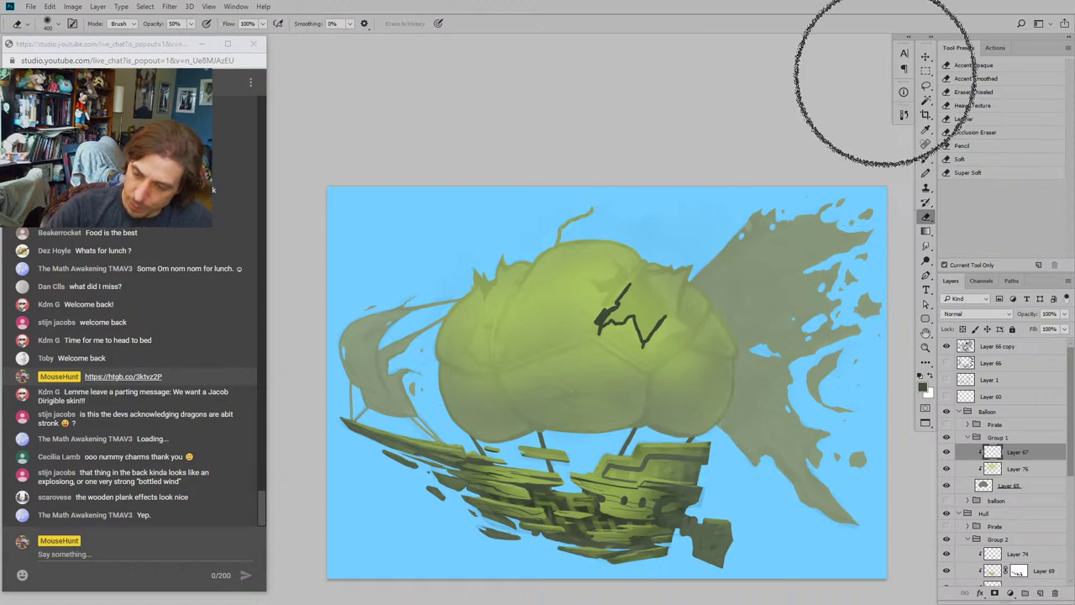
{"action": "key", "text": "bracketleft"}
{"action": "key", "text": "bracketleft"}
{"action": "key", "text": "bracketleft"}
{"action": "key", "text": "bracketleft"}
{"action": "key", "text": "bracketleft"}
{"action": "key", "text": "bracketleft"}
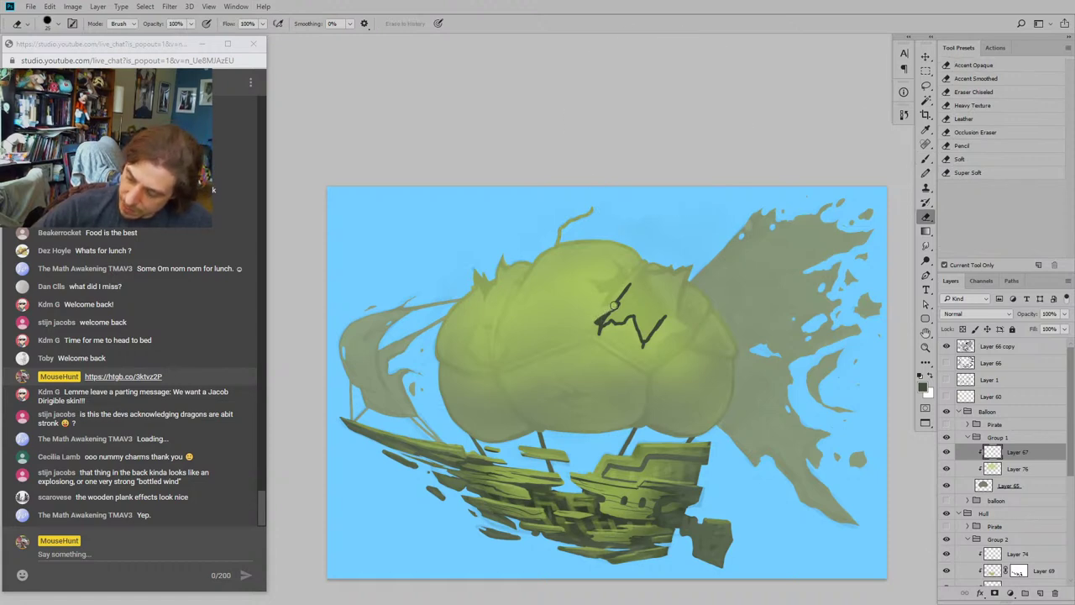
{"action": "left_click_drag", "start_coordinate": [515, 281], "coordinate": [499, 340]}
{"action": "key", "text": "ctrl+plus"}
{"action": "key", "text": "ctrl+plus"}
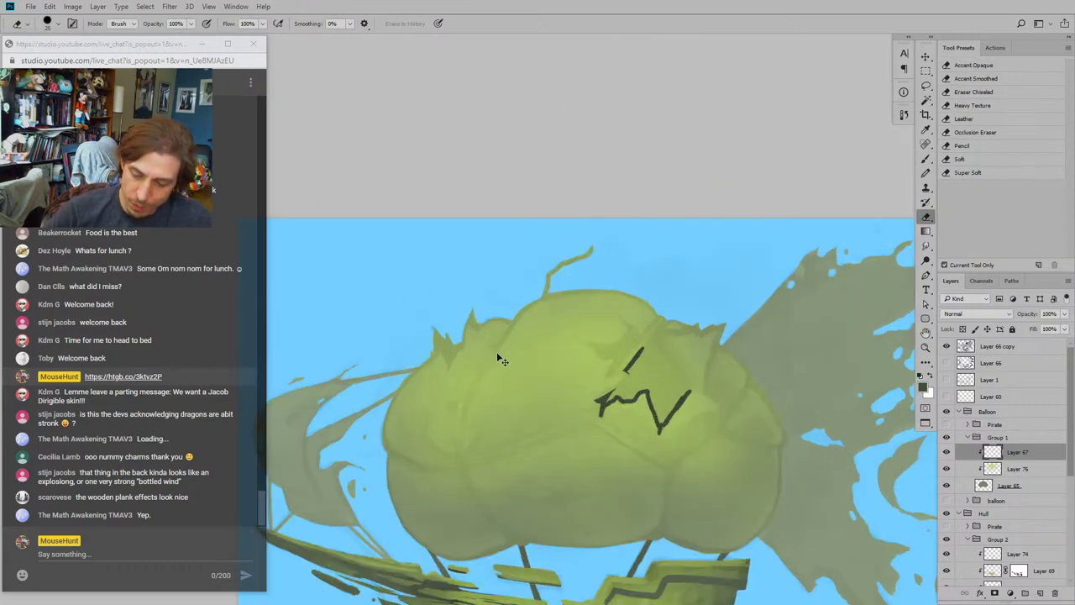
{"action": "left_click_drag", "start_coordinate": [595, 376], "coordinate": [545, 355]}
Step: Draw the rest of the large tear's jagged outline with the brush, closing and thickening its straight edge facing the tail
{"action": "key", "text": "b"}
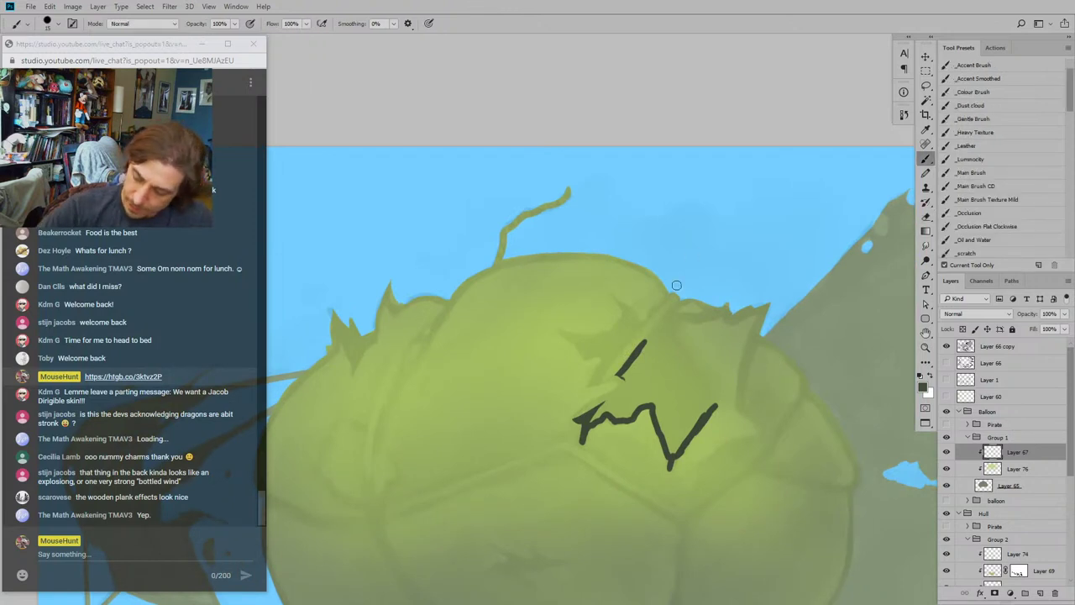
{"action": "mouse_move", "coordinate": [618, 390]}
{"action": "left_mouse_down"}
{"action": "mouse_move", "coordinate": [583, 411]}
{"action": "mouse_move", "coordinate": [619, 380]}
{"action": "mouse_move", "coordinate": [611, 346]}
{"action": "mouse_move", "coordinate": [585, 353]}
{"action": "mouse_move", "coordinate": [581, 335]}
{"action": "mouse_move", "coordinate": [601, 333]}
{"action": "left_mouse_up"}
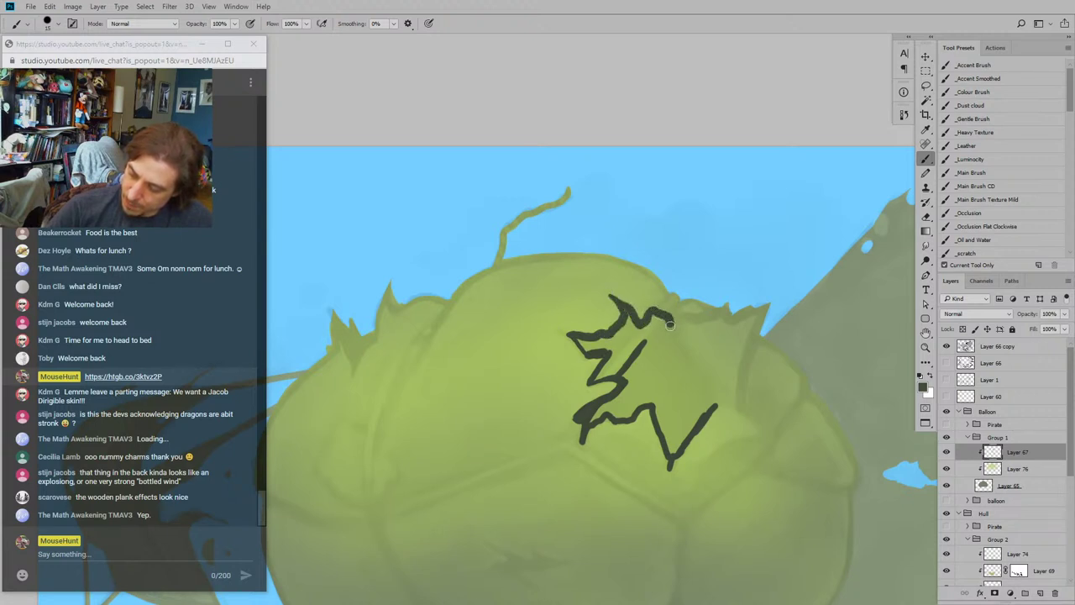
{"action": "left_click_drag", "start_coordinate": [671, 325], "coordinate": [696, 383]}
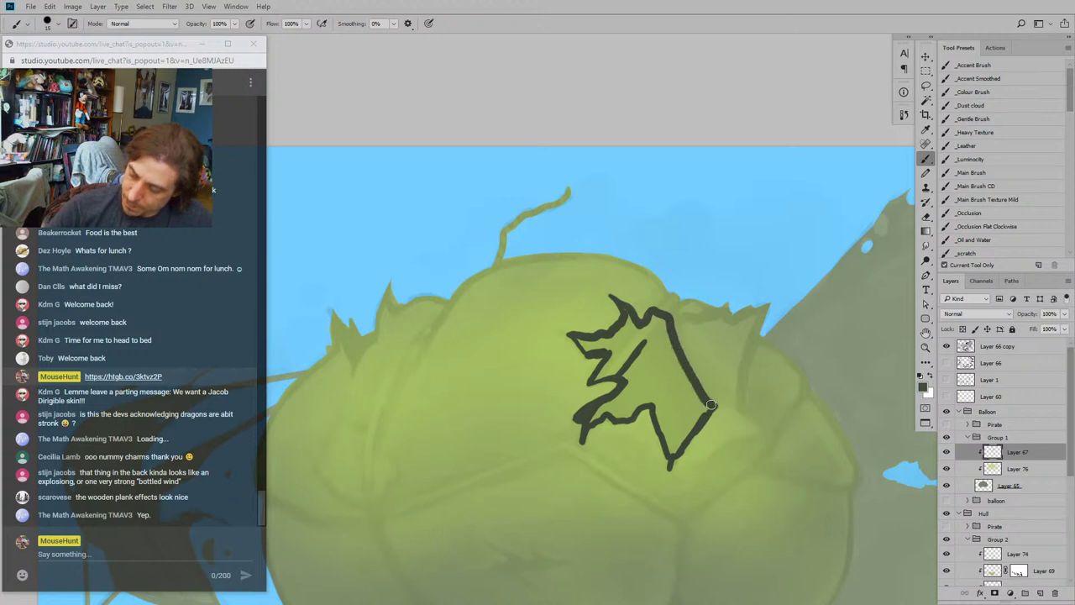
{"action": "mouse_move", "coordinate": [709, 407]}
{"action": "left_mouse_down"}
{"action": "mouse_move", "coordinate": [669, 324]}
{"action": "mouse_move", "coordinate": [704, 390]}
{"action": "left_mouse_up"}
{"action": "left_click_drag", "start_coordinate": [670, 325], "coordinate": [697, 370]}
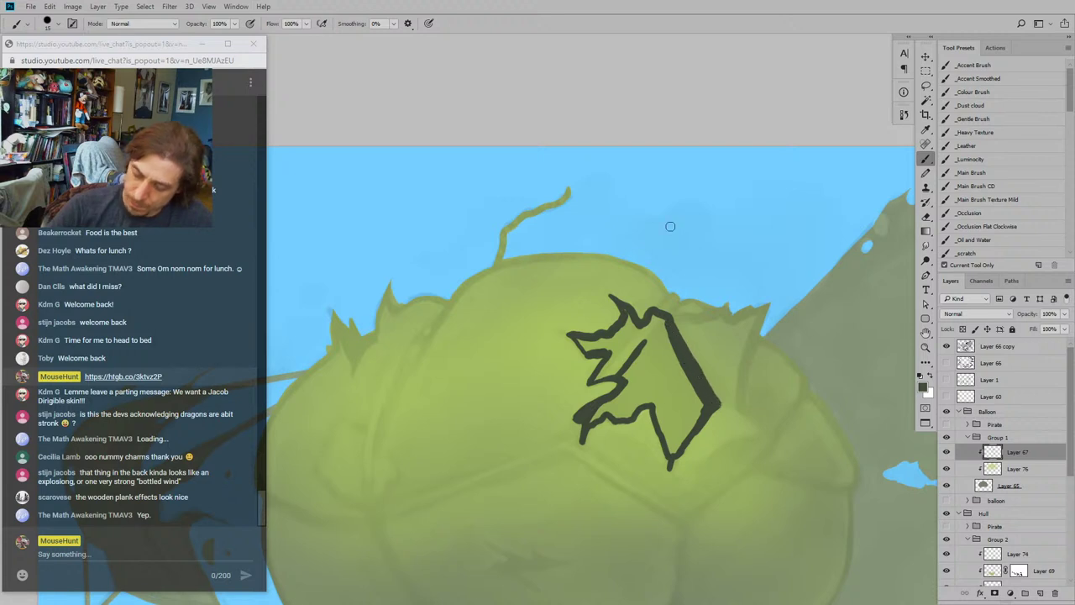
Step: Trim the outer edge of the large tear's lowest point with the eraser at size 20
{"action": "key", "text": "e"}
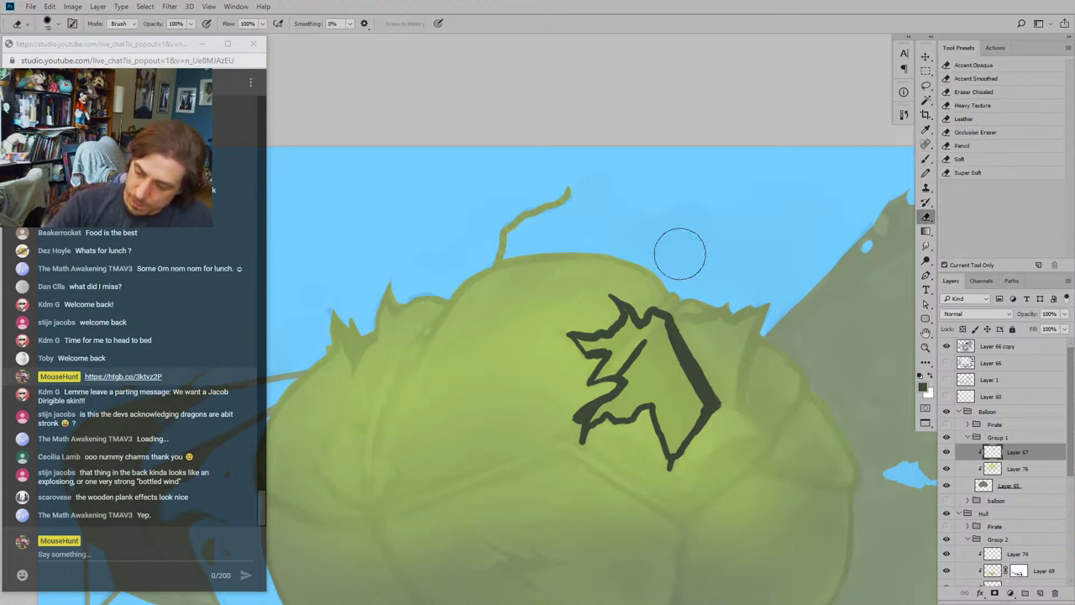
{"action": "mouse_move", "coordinate": [689, 340]}
{"action": "left_mouse_down"}
{"action": "mouse_move", "coordinate": [728, 398]}
{"action": "mouse_move", "coordinate": [679, 463]}
{"action": "left_mouse_up"}
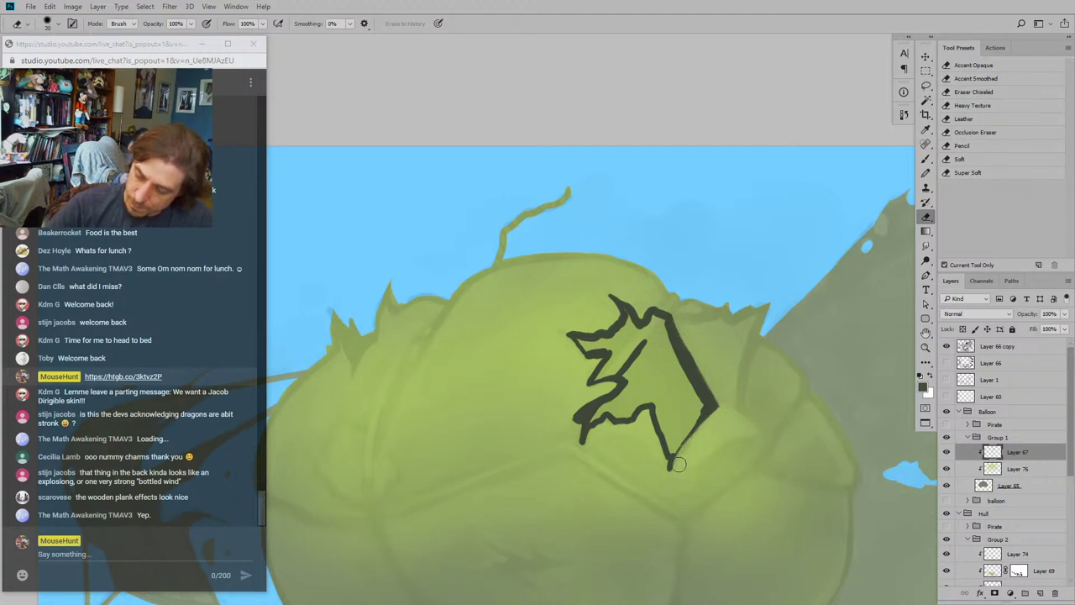
{"action": "left_click_drag", "start_coordinate": [505, 280], "coordinate": [471, 253]}
Step: Fill the inside of the large tear's outline with the dark green brush colour
{"action": "key", "text": "b"}
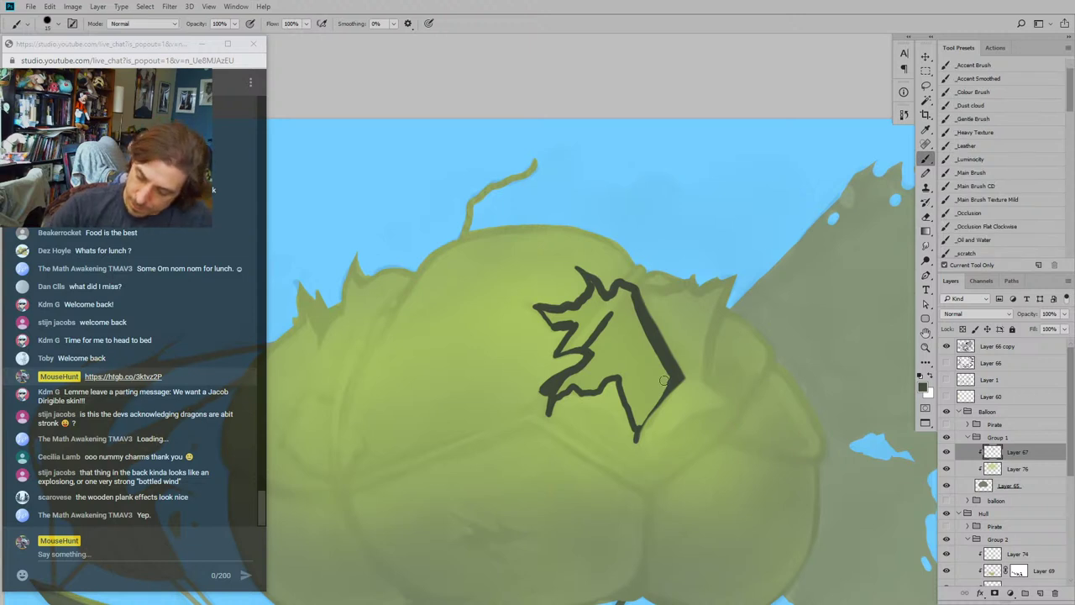
{"action": "mouse_move", "coordinate": [669, 373]}
{"action": "left_mouse_down"}
{"action": "mouse_move", "coordinate": [637, 427]}
{"action": "mouse_move", "coordinate": [628, 388]}
{"action": "mouse_move", "coordinate": [636, 394]}
{"action": "left_mouse_up"}
{"action": "mouse_move", "coordinate": [660, 378]}
{"action": "left_mouse_down"}
{"action": "mouse_move", "coordinate": [649, 340]}
{"action": "mouse_move", "coordinate": [637, 350]}
{"action": "mouse_move", "coordinate": [623, 299]}
{"action": "mouse_move", "coordinate": [620, 320]}
{"action": "mouse_move", "coordinate": [606, 318]}
{"action": "mouse_move", "coordinate": [591, 282]}
{"action": "mouse_move", "coordinate": [543, 317]}
{"action": "mouse_move", "coordinate": [579, 309]}
{"action": "mouse_move", "coordinate": [583, 326]}
{"action": "mouse_move", "coordinate": [562, 351]}
{"action": "mouse_move", "coordinate": [585, 334]}
{"action": "mouse_move", "coordinate": [617, 365]}
{"action": "mouse_move", "coordinate": [592, 383]}
{"action": "mouse_move", "coordinate": [574, 382]}
{"action": "mouse_move", "coordinate": [584, 368]}
{"action": "mouse_move", "coordinate": [565, 389]}
{"action": "left_mouse_up"}
{"action": "left_click_drag", "start_coordinate": [412, 252], "coordinate": [497, 381]}
{"action": "left_click_drag", "start_coordinate": [632, 353], "coordinate": [627, 331]}
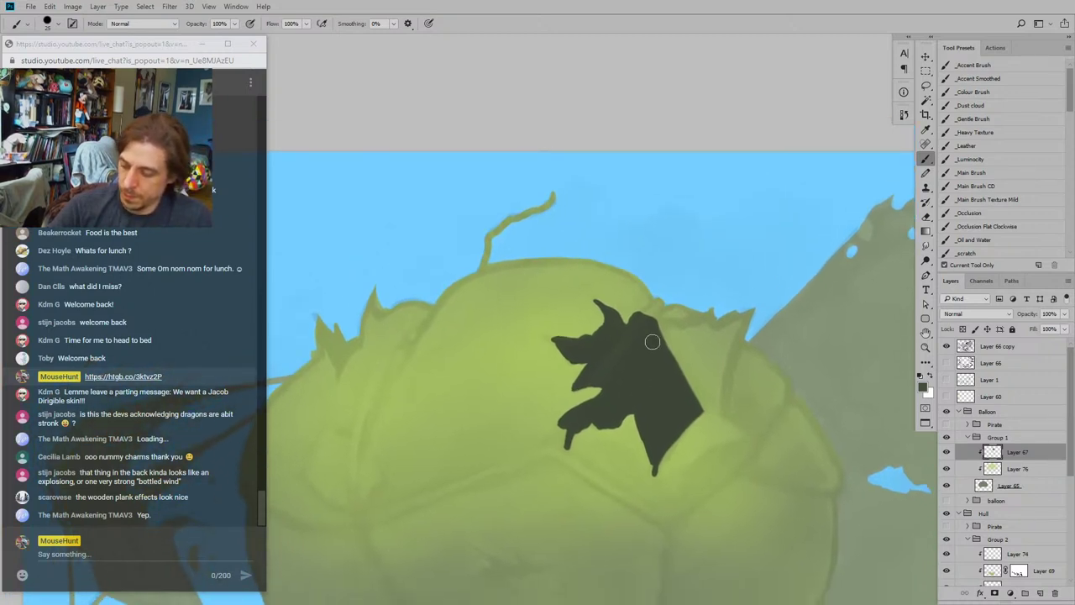
Step: Paint a small dark jagged tear between the fabric spikes on the balloon's upper front with a smaller brush
{"action": "left_click_drag", "start_coordinate": [579, 228], "coordinate": [566, 190]}
{"action": "left_click_drag", "start_coordinate": [603, 309], "coordinate": [553, 289]}
{"action": "left_click_drag", "start_coordinate": [441, 290], "coordinate": [580, 317]}
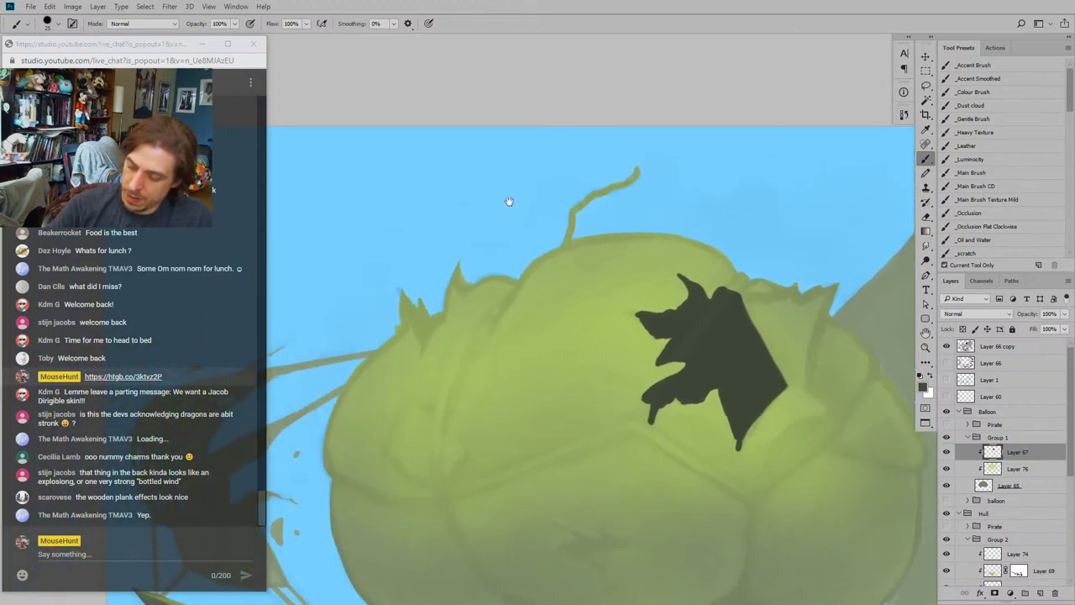
{"action": "mouse_move", "coordinate": [440, 311]}
{"action": "left_mouse_down"}
{"action": "mouse_move", "coordinate": [571, 357]}
{"action": "mouse_move", "coordinate": [554, 398]}
{"action": "mouse_move", "coordinate": [502, 375]}
{"action": "mouse_move", "coordinate": [545, 369]}
{"action": "left_mouse_up"}
{"action": "key", "text": "bracketleft"}
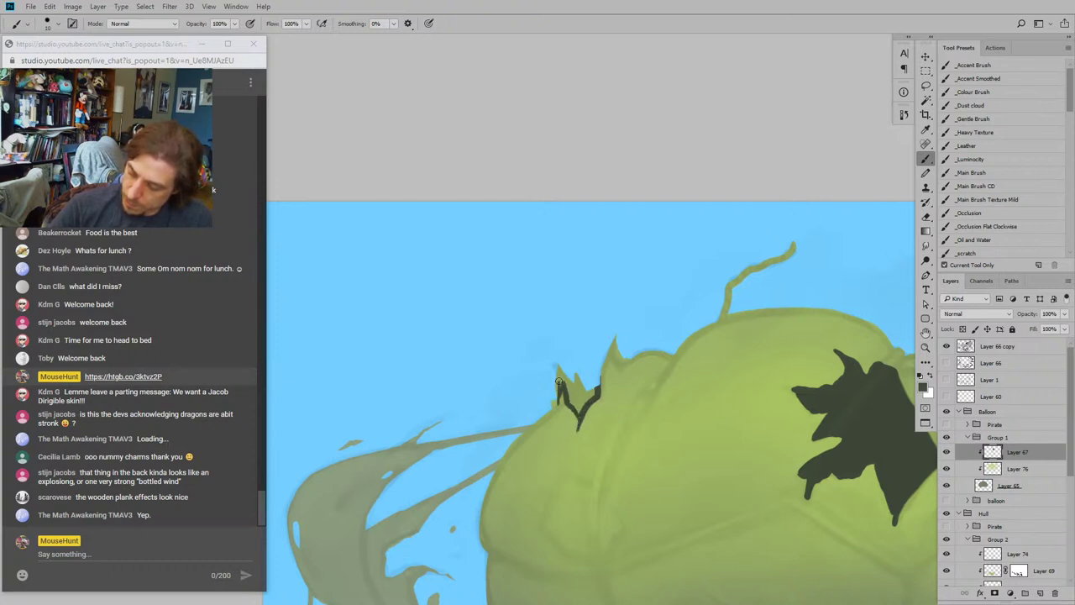
{"action": "mouse_move", "coordinate": [569, 387]}
{"action": "left_mouse_down"}
{"action": "mouse_move", "coordinate": [572, 376]}
{"action": "mouse_move", "coordinate": [585, 400]}
{"action": "mouse_move", "coordinate": [596, 377]}
{"action": "left_mouse_up"}
{"action": "left_click_drag", "start_coordinate": [558, 276], "coordinate": [561, 227]}
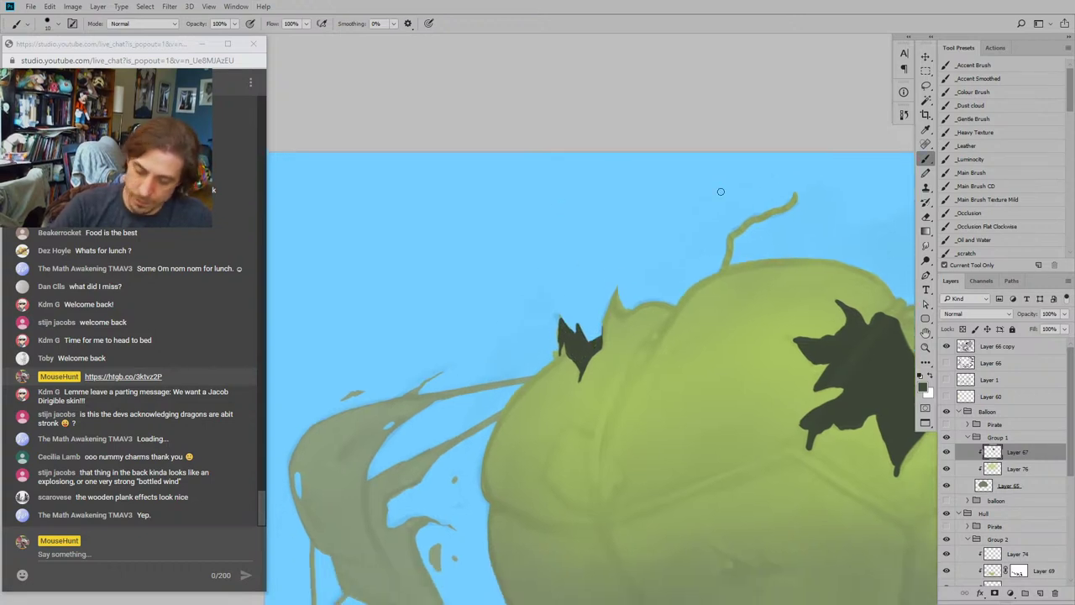
Step: Sharpen the edges of the small front tear and the large tear's prongs with a small eraser
{"action": "key", "text": "e"}
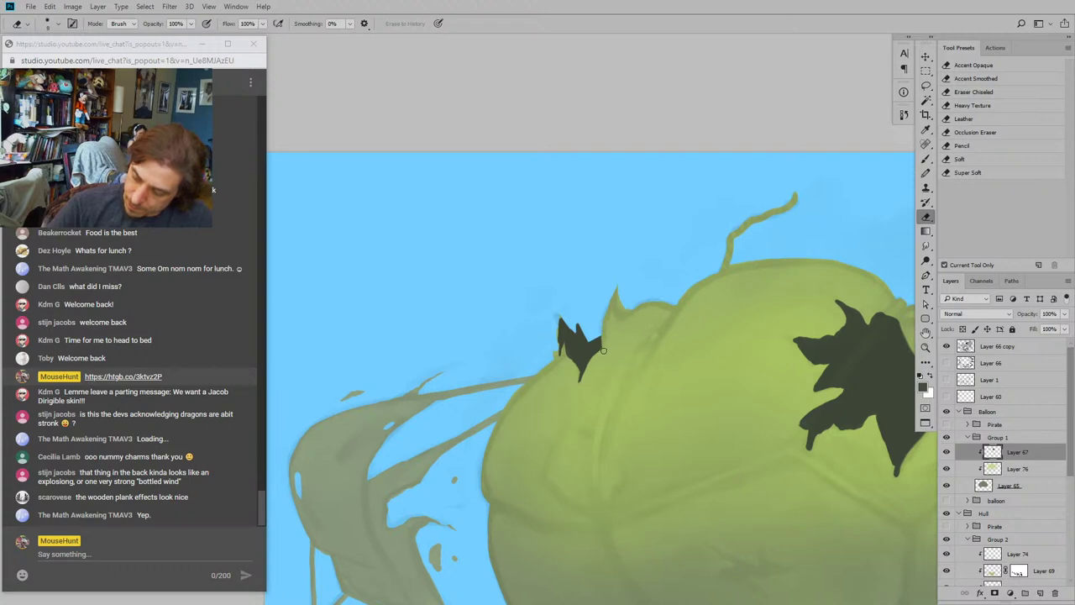
{"action": "mouse_move", "coordinate": [557, 347]}
{"action": "left_mouse_down"}
{"action": "mouse_move", "coordinate": [559, 312]}
{"action": "mouse_move", "coordinate": [575, 322]}
{"action": "left_mouse_up"}
{"action": "mouse_move", "coordinate": [501, 235]}
{"action": "left_mouse_down"}
{"action": "mouse_move", "coordinate": [442, 179]}
{"action": "mouse_move", "coordinate": [407, 196]}
{"action": "left_mouse_up"}
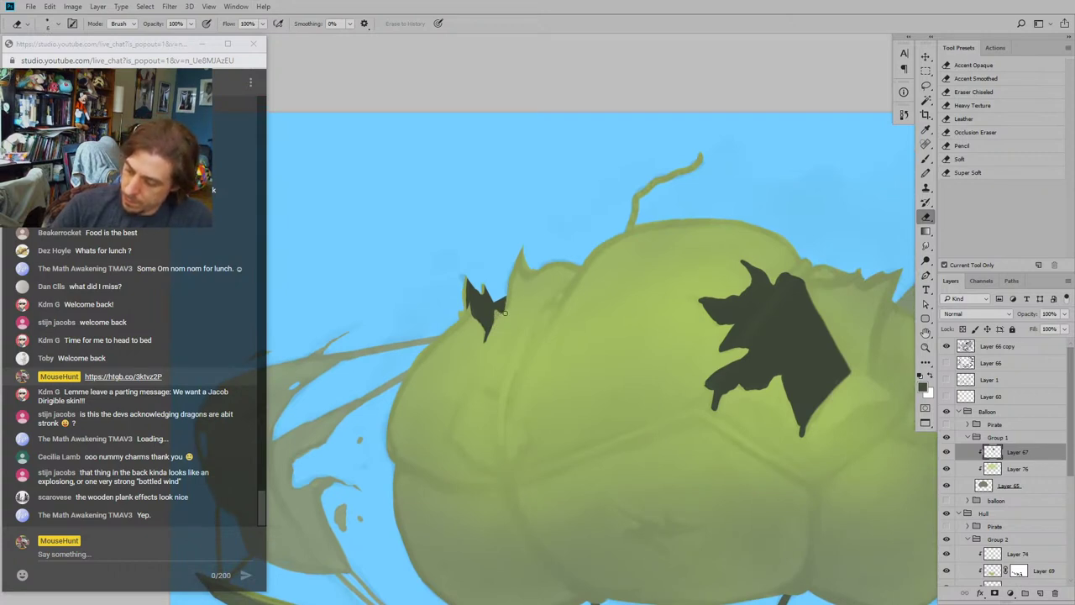
{"action": "left_click_drag", "start_coordinate": [451, 222], "coordinate": [381, 305]}
{"action": "left_click_drag", "start_coordinate": [509, 375], "coordinate": [417, 312]}
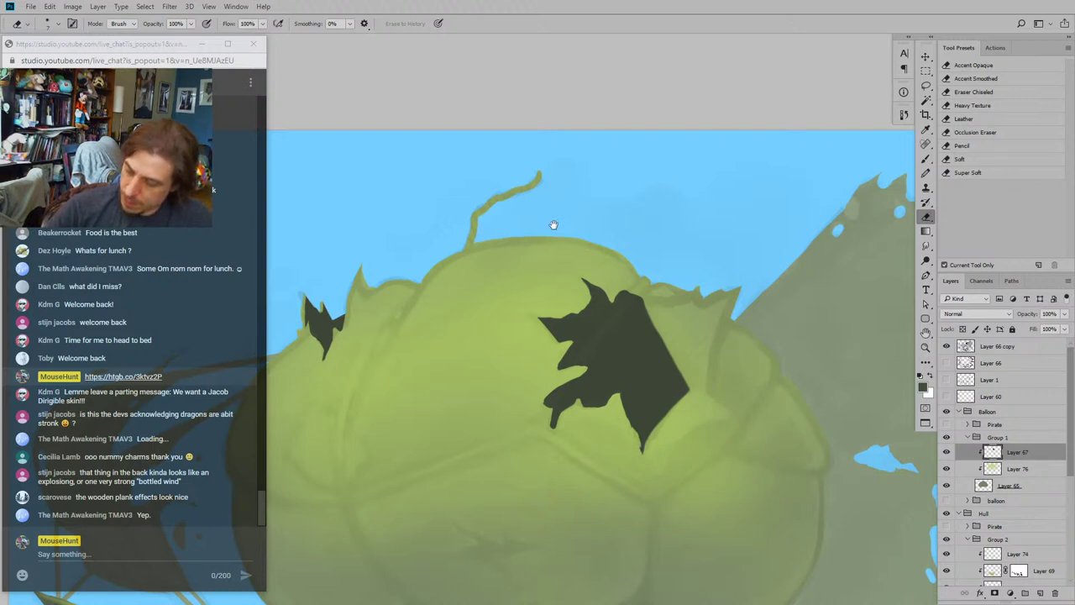
Step: Sharpen the ragged prongs on the large tear's lower front edge with a small eraser
{"action": "left_click_drag", "start_coordinate": [552, 224], "coordinate": [542, 206]}
{"action": "mouse_move", "coordinate": [542, 393]}
{"action": "left_mouse_down"}
{"action": "mouse_move", "coordinate": [542, 406]}
{"action": "mouse_move", "coordinate": [534, 392]}
{"action": "mouse_move", "coordinate": [555, 366]}
{"action": "left_mouse_up"}
{"action": "left_click_drag", "start_coordinate": [504, 269], "coordinate": [490, 281]}
{"action": "left_click_drag", "start_coordinate": [513, 347], "coordinate": [536, 345]}
{"action": "left_click_drag", "start_coordinate": [487, 312], "coordinate": [483, 336]}
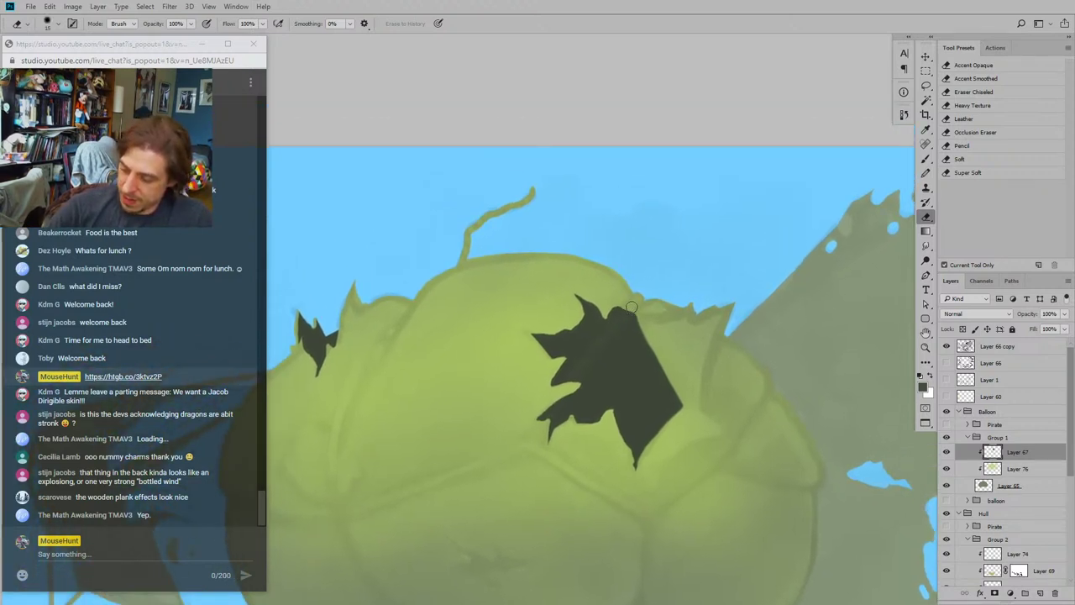
Step: Erase a thin diagonal strip through the large tear along the balloon's seam line
{"action": "left_click_drag", "start_coordinate": [634, 303], "coordinate": [523, 447]}
{"action": "left_click_drag", "start_coordinate": [418, 400], "coordinate": [425, 341]}
{"action": "key", "text": "ctrl+minus"}
{"action": "key", "text": "ctrl+minus"}
{"action": "key", "text": "ctrl+plus"}
{"action": "key", "text": "ctrl+plus"}
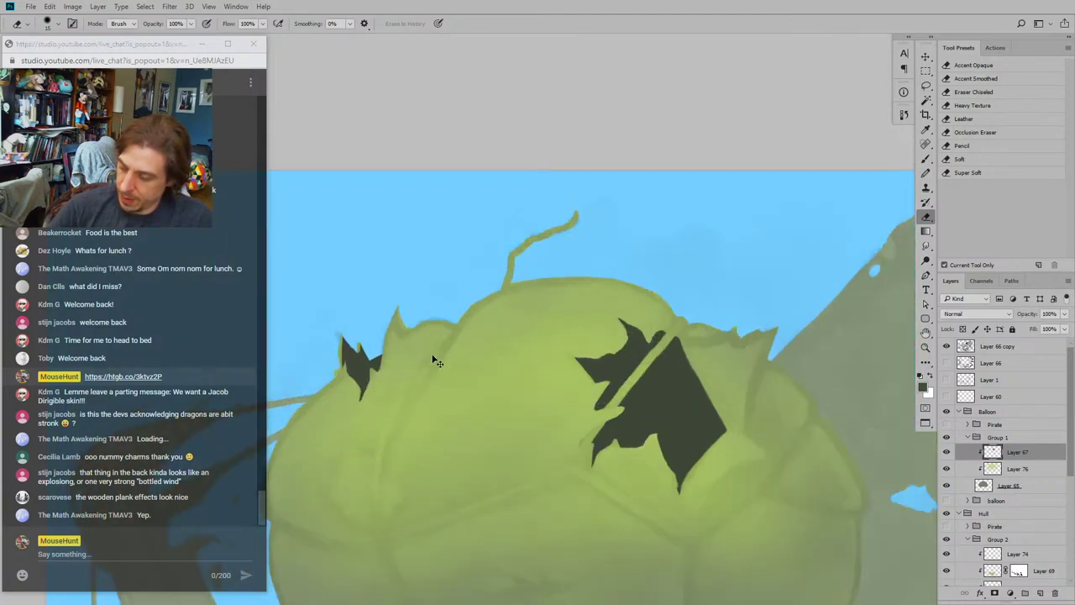
{"action": "left_click_drag", "start_coordinate": [549, 379], "coordinate": [473, 365]}
Step: Soften the rear edges of the large tear using the Smudge tool at 50% strength and size 30
{"action": "key", "text": "r"}
{"action": "key", "text": "bracketright"}
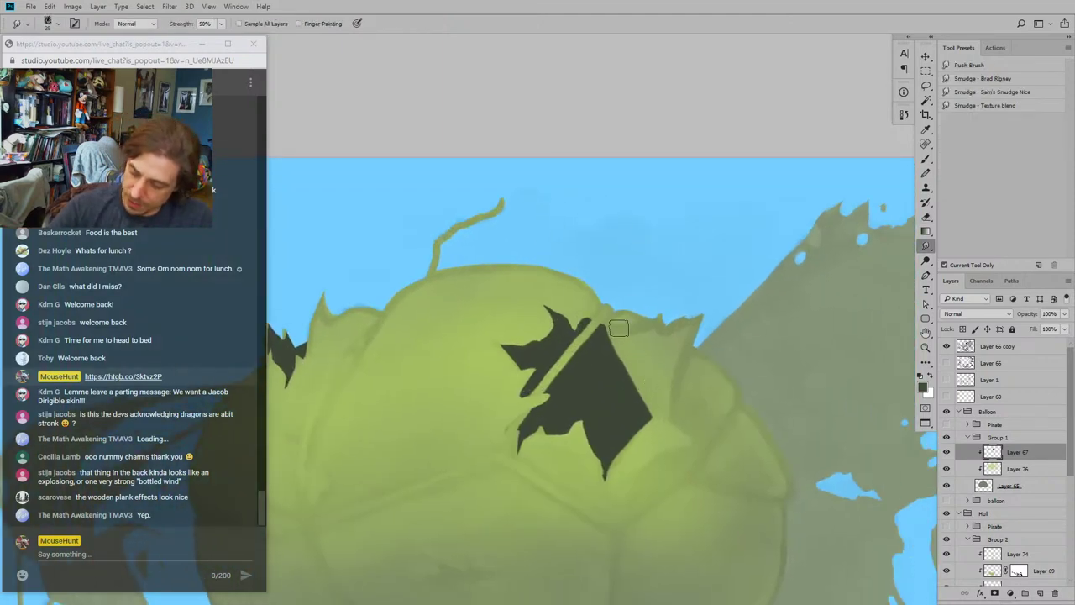
{"action": "mouse_move", "coordinate": [611, 352]}
{"action": "left_mouse_down"}
{"action": "mouse_move", "coordinate": [646, 393]}
{"action": "mouse_move", "coordinate": [646, 412]}
{"action": "mouse_move", "coordinate": [617, 338]}
{"action": "mouse_move", "coordinate": [656, 408]}
{"action": "left_mouse_up"}
{"action": "mouse_move", "coordinate": [606, 341]}
{"action": "left_mouse_down"}
{"action": "mouse_move", "coordinate": [627, 390]}
{"action": "mouse_move", "coordinate": [649, 402]}
{"action": "left_mouse_up"}
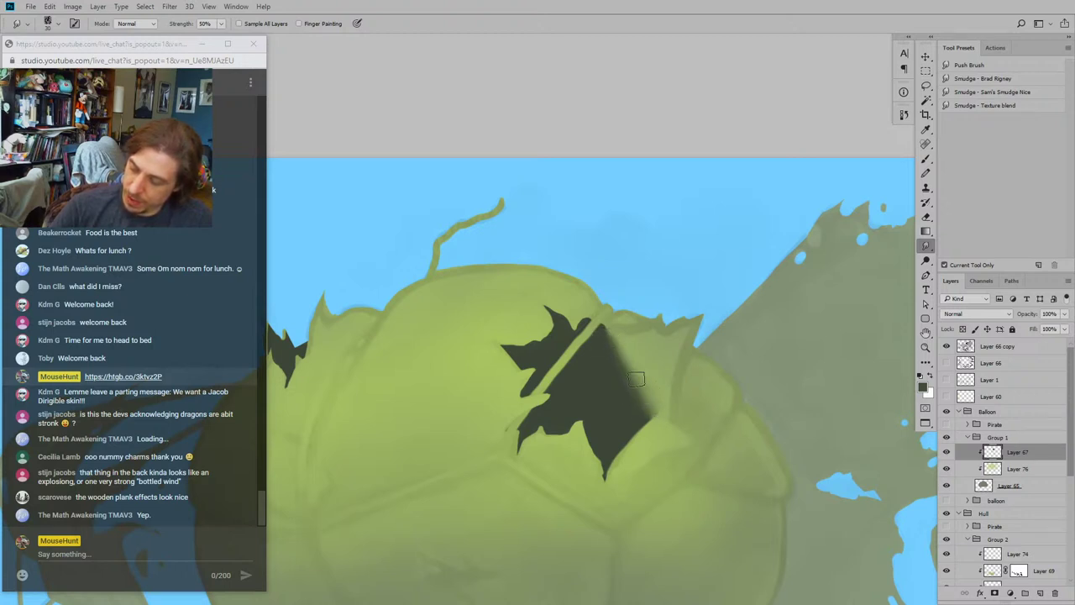
{"action": "left_click_drag", "start_coordinate": [602, 341], "coordinate": [644, 409]}
{"action": "left_click_drag", "start_coordinate": [604, 343], "coordinate": [645, 409]}
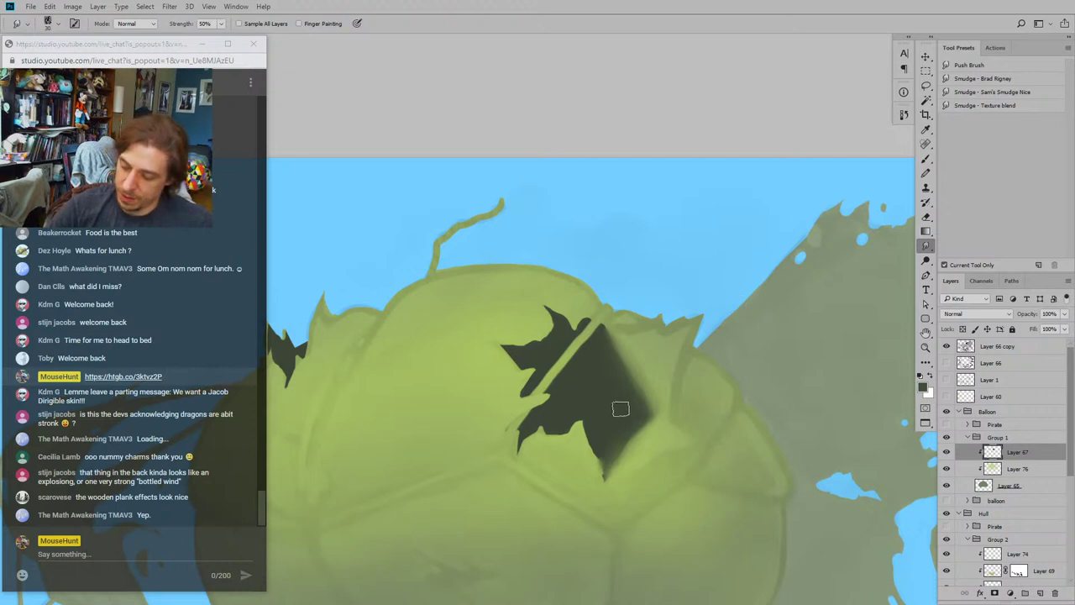
Step: Repaint the large tear's rear corner and lowest tip with the dark brush
{"action": "key", "text": "b"}
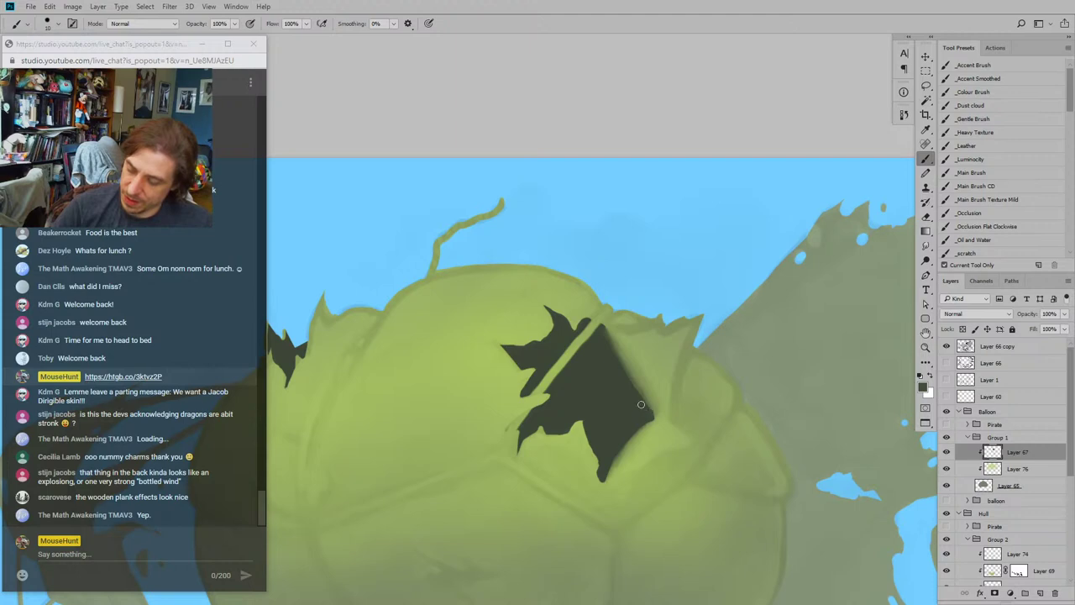
{"action": "key", "text": "ctrl+minus"}
{"action": "key", "text": "ctrl+minus"}
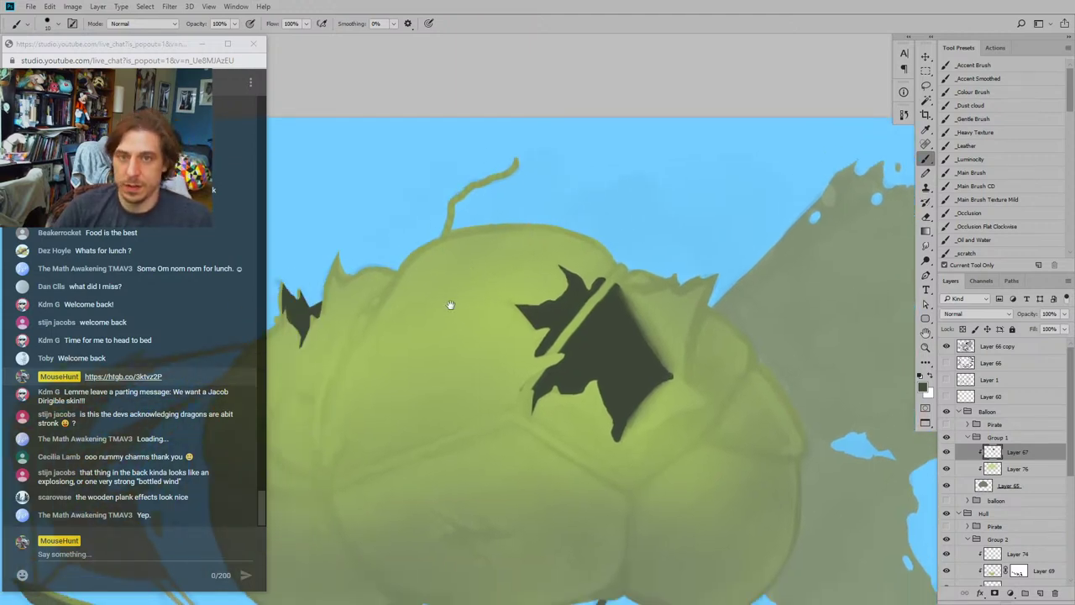
{"action": "key", "text": "ctrl+minus"}
{"action": "key", "text": "ctrl+plus"}
{"action": "key", "text": "ctrl+plus"}
{"action": "key", "text": "ctrl+plus"}
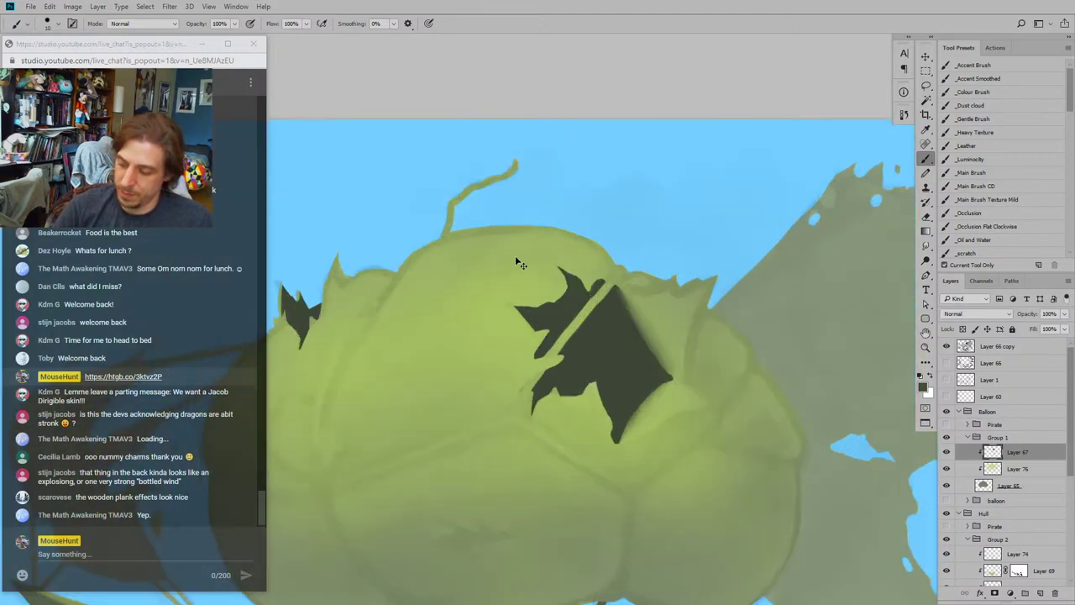
Step: Smudge the large tear's rear edges further and redefine its lower rear edge with the dark brush
{"action": "key", "text": "e"}
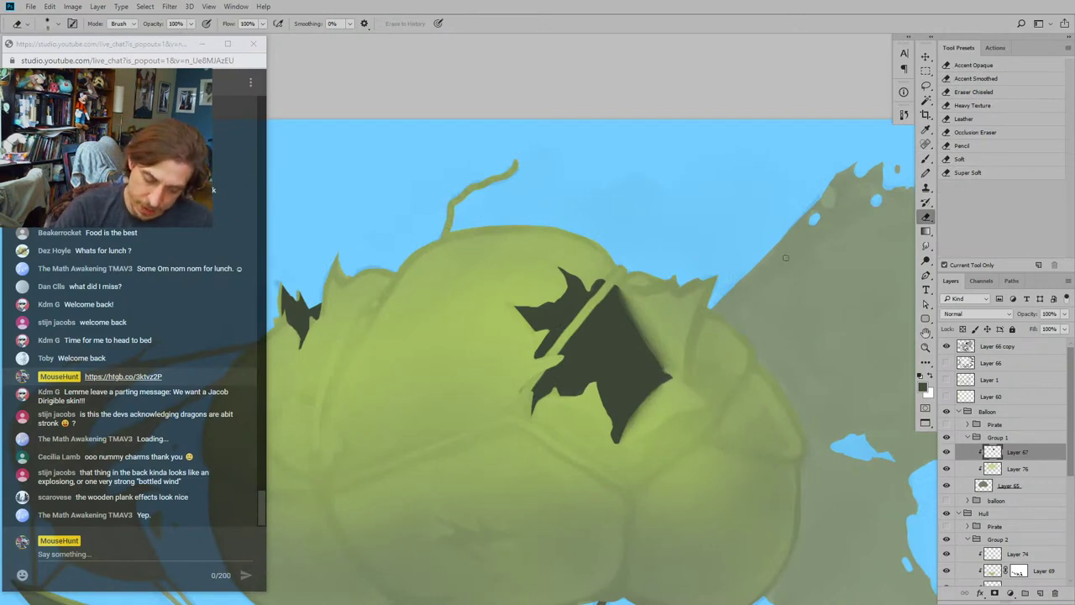
{"action": "key", "text": "r"}
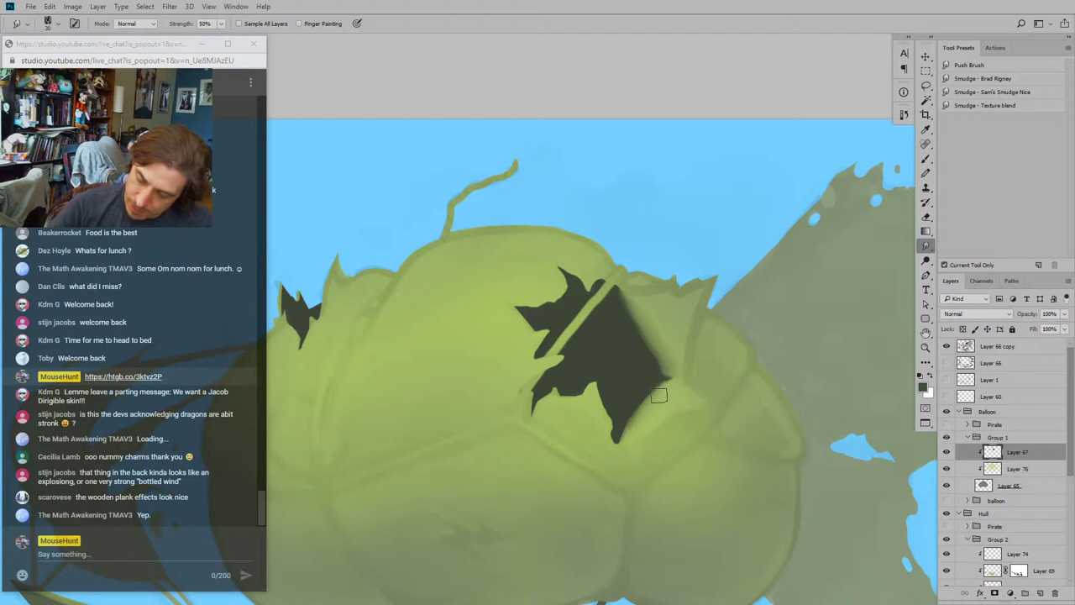
{"action": "left_click_drag", "start_coordinate": [454, 295], "coordinate": [511, 324]}
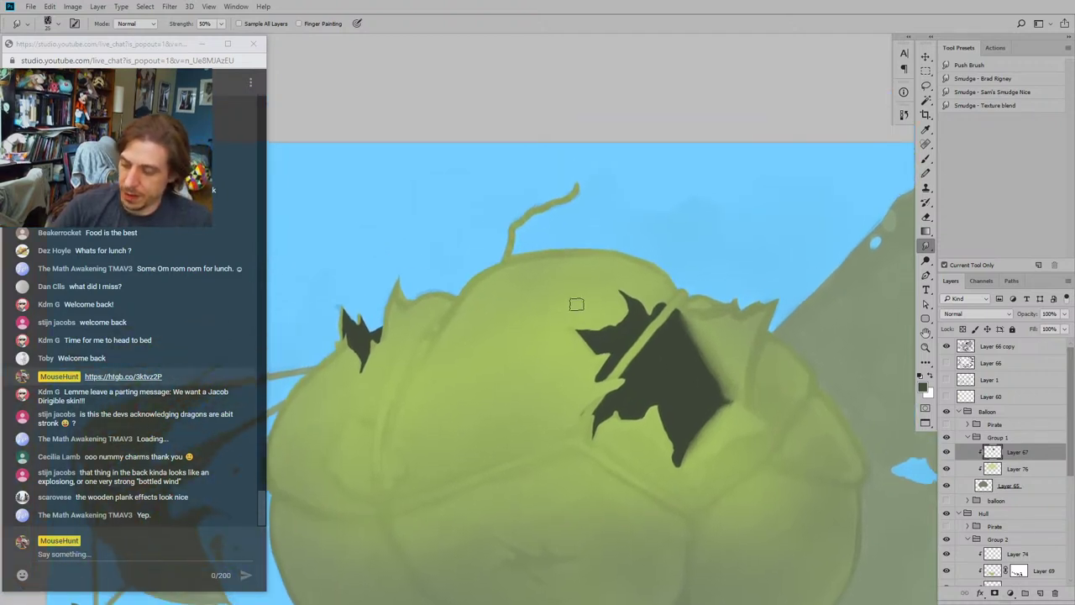
{"action": "key", "text": "b"}
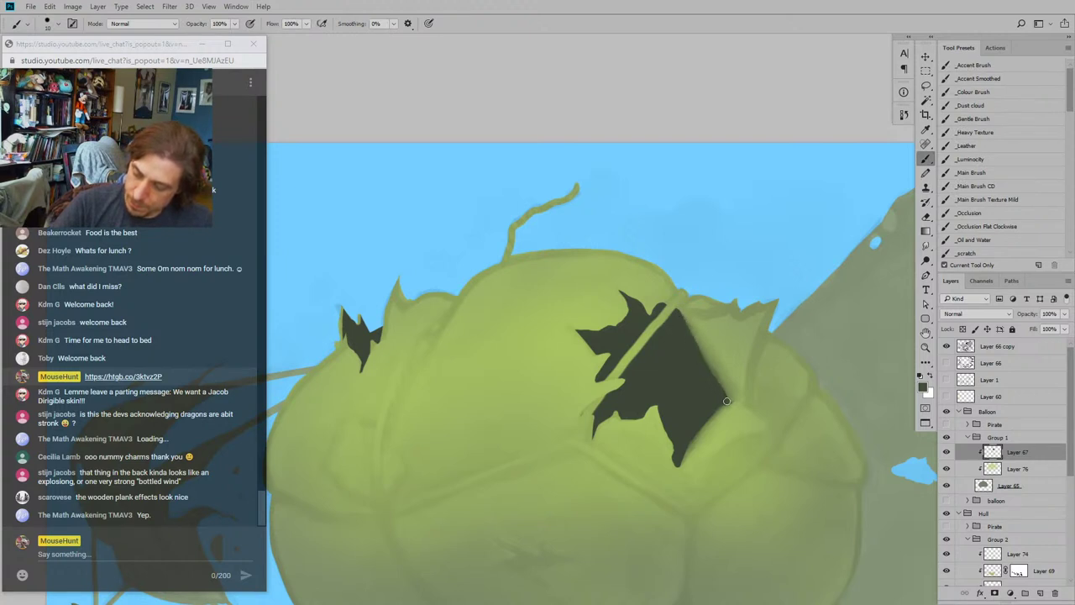
{"action": "left_click_drag", "start_coordinate": [724, 406], "coordinate": [680, 461]}
{"action": "mouse_move", "coordinate": [486, 336]}
{"action": "left_mouse_down"}
{"action": "mouse_move", "coordinate": [422, 392]}
{"action": "mouse_move", "coordinate": [432, 390]}
{"action": "left_mouse_up"}
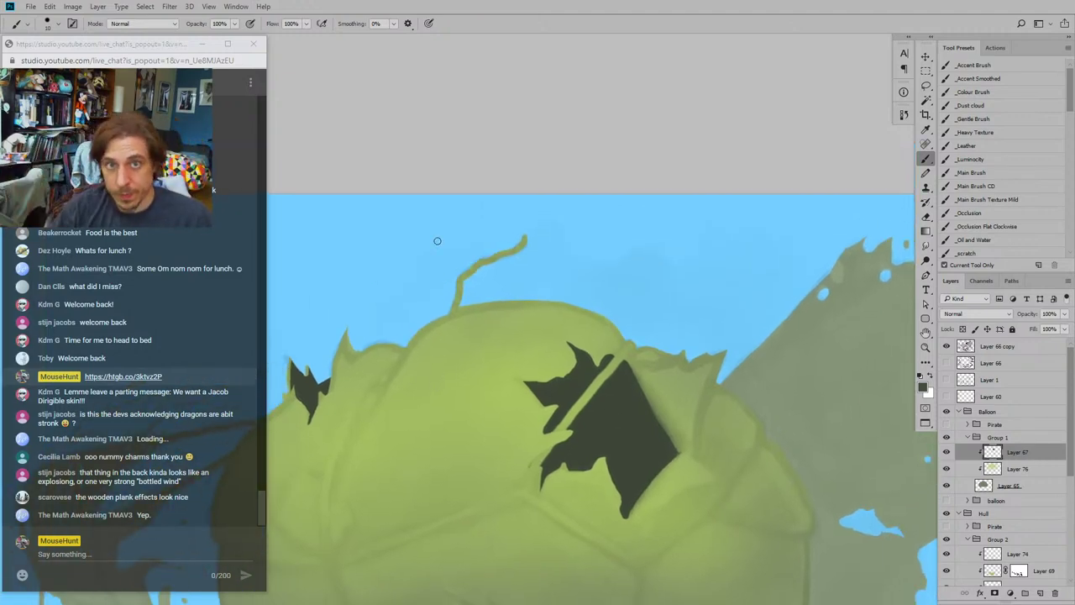
{"action": "left_click_drag", "start_coordinate": [450, 327], "coordinate": [502, 320]}
{"action": "key", "text": "ctrl+minus"}
{"action": "key", "text": "ctrl+minus"}
{"action": "left_click_drag", "start_coordinate": [447, 345], "coordinate": [426, 280]}
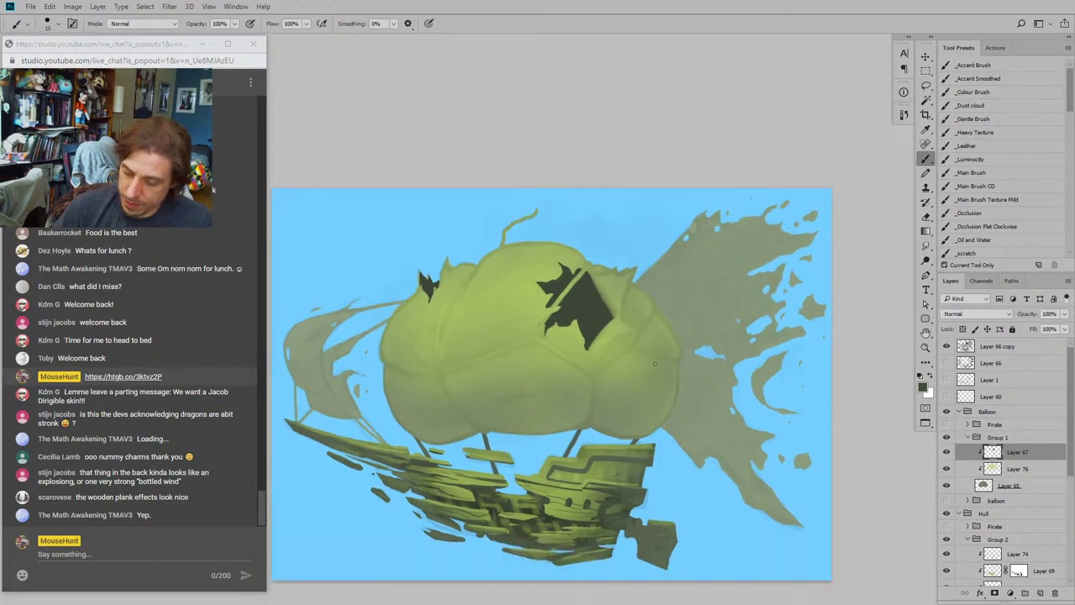
Step: Add a new clipped layer above the balloon's green light layer, Layer 76
{"action": "left_click", "coordinate": [976, 471]}
{"action": "left_click", "coordinate": [947, 471]}
{"action": "left_click", "coordinate": [947, 471]}
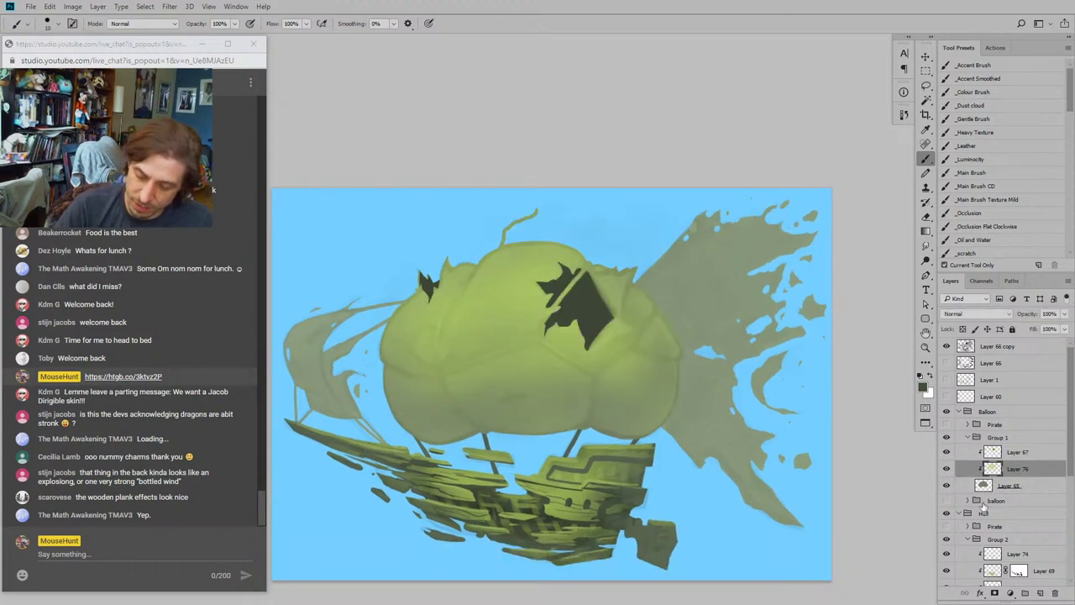
{"action": "left_click", "coordinate": [1041, 593]}
{"action": "left_click_drag", "start_coordinate": [478, 262], "coordinate": [476, 305]}
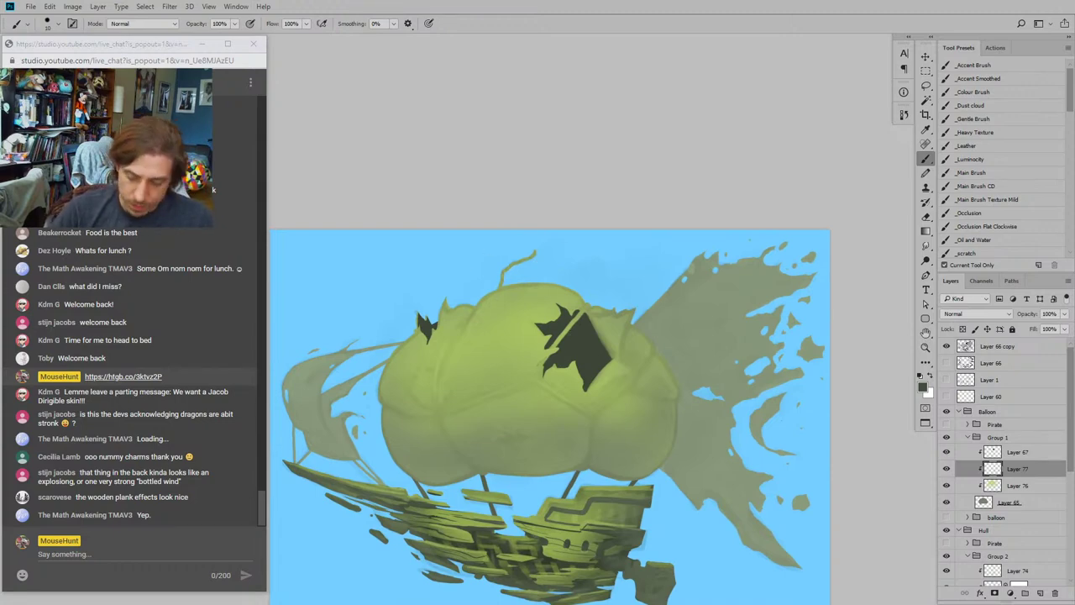
{"action": "left_click_drag", "start_coordinate": [626, 188], "coordinate": [644, 157]}
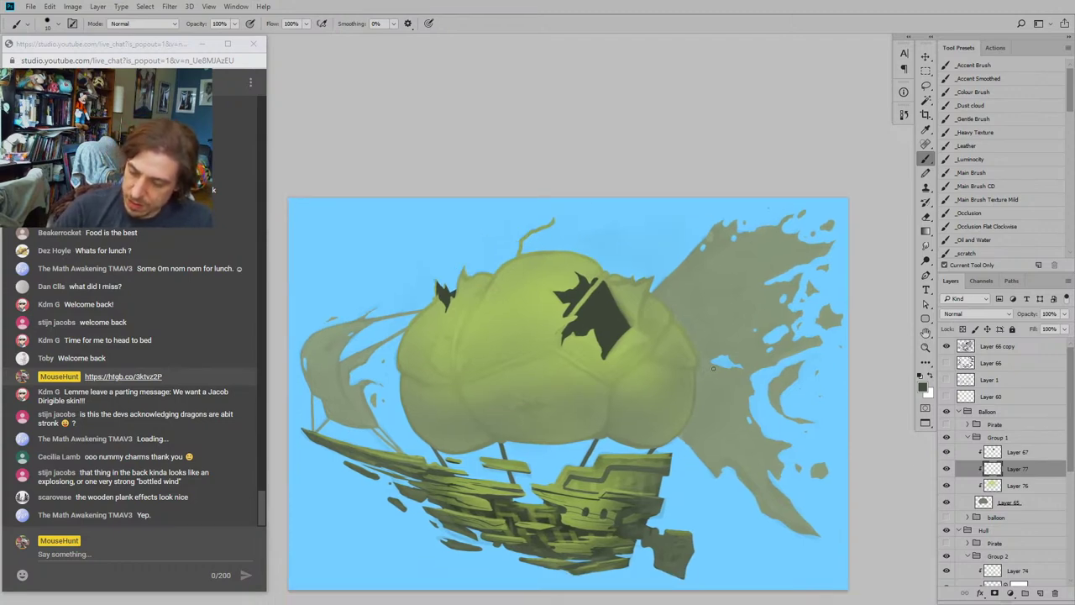
Step: Sample the dark strut colour and paint thick seam lines across the large tear and down the balloon's front
{"action": "left_click_drag", "start_coordinate": [589, 456], "coordinate": [595, 437]}
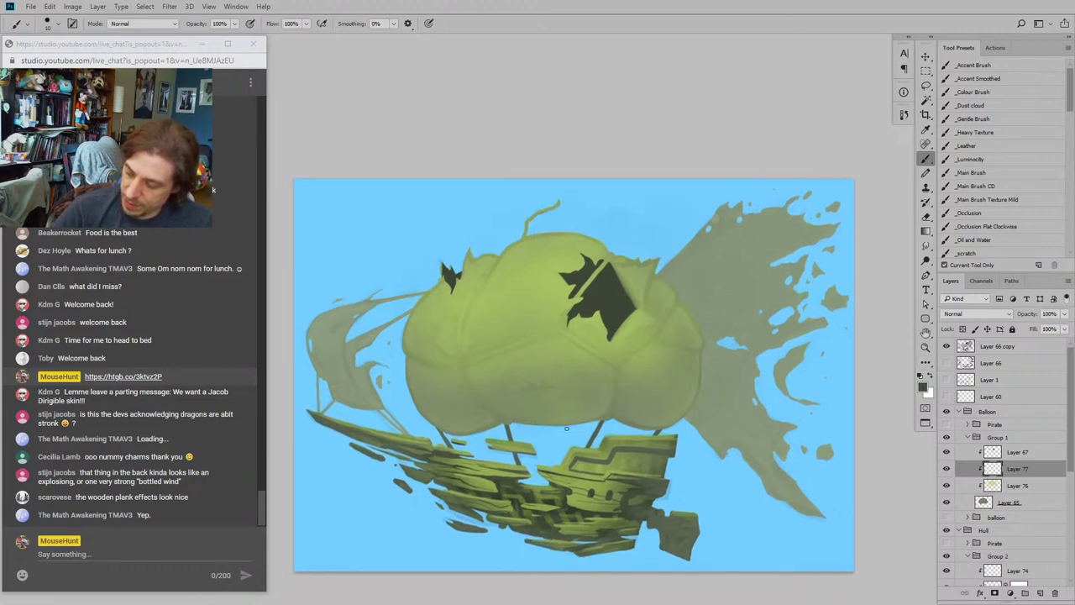
{"action": "left_click", "coordinate": [593, 439], "text": "alt"}
{"action": "key", "text": "]"}
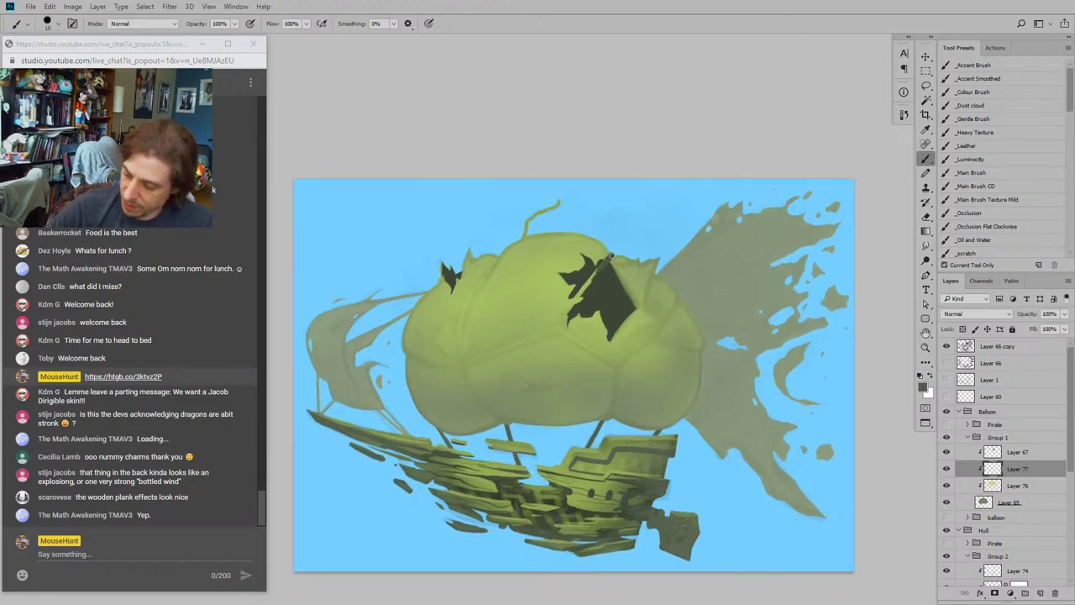
{"action": "left_click_drag", "start_coordinate": [611, 255], "coordinate": [552, 326]}
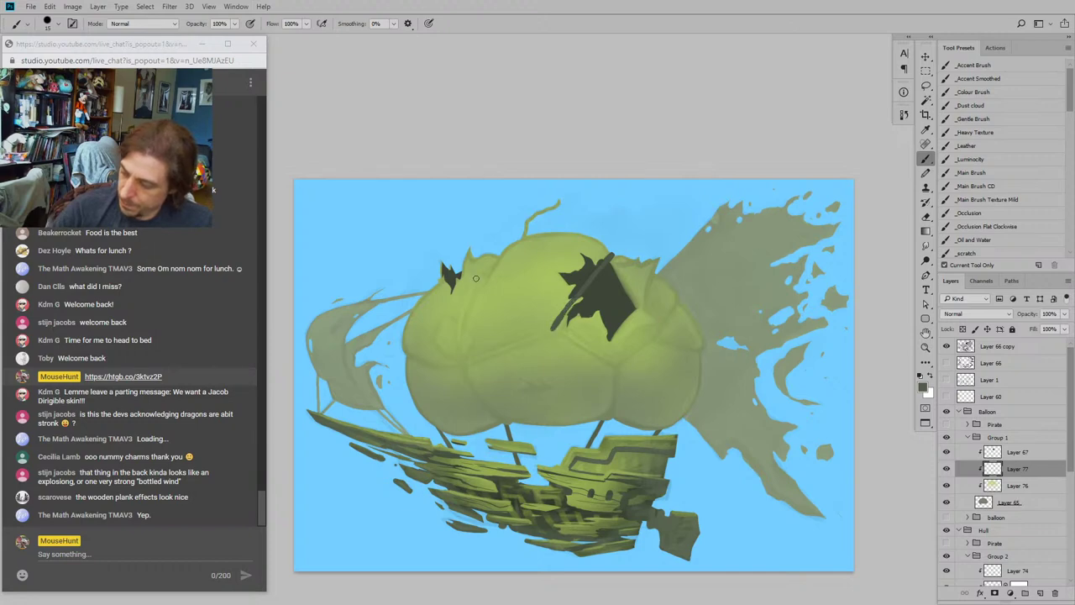
{"action": "left_click_drag", "start_coordinate": [493, 264], "coordinate": [472, 307]}
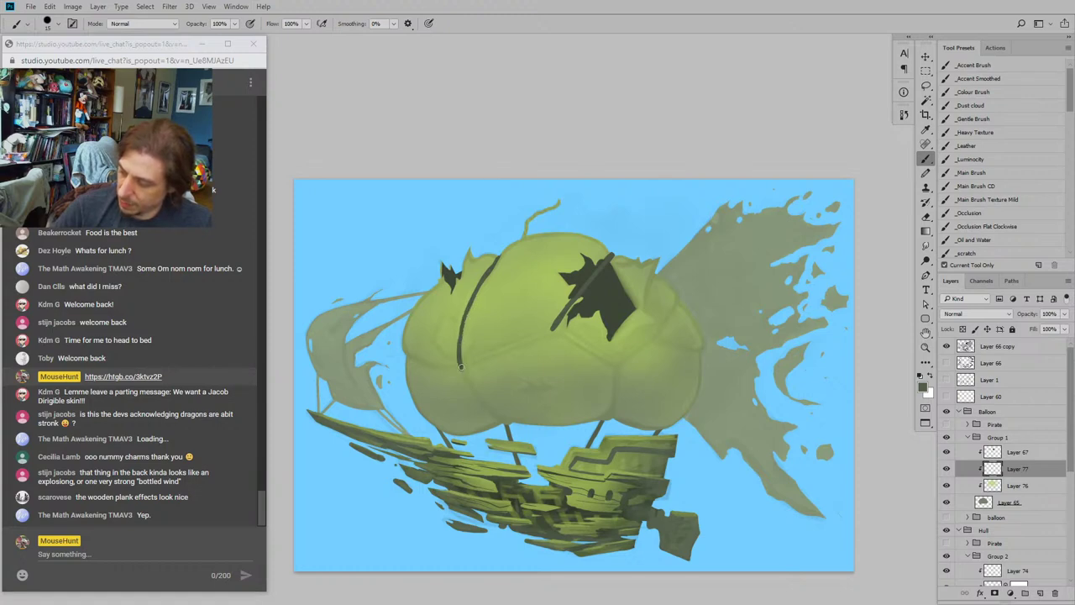
Step: Paint the angled dark seam across the balloon's middle, joining the two upper seams and continuing below the tear
{"action": "left_click_drag", "start_coordinate": [409, 264], "coordinate": [572, 306]}
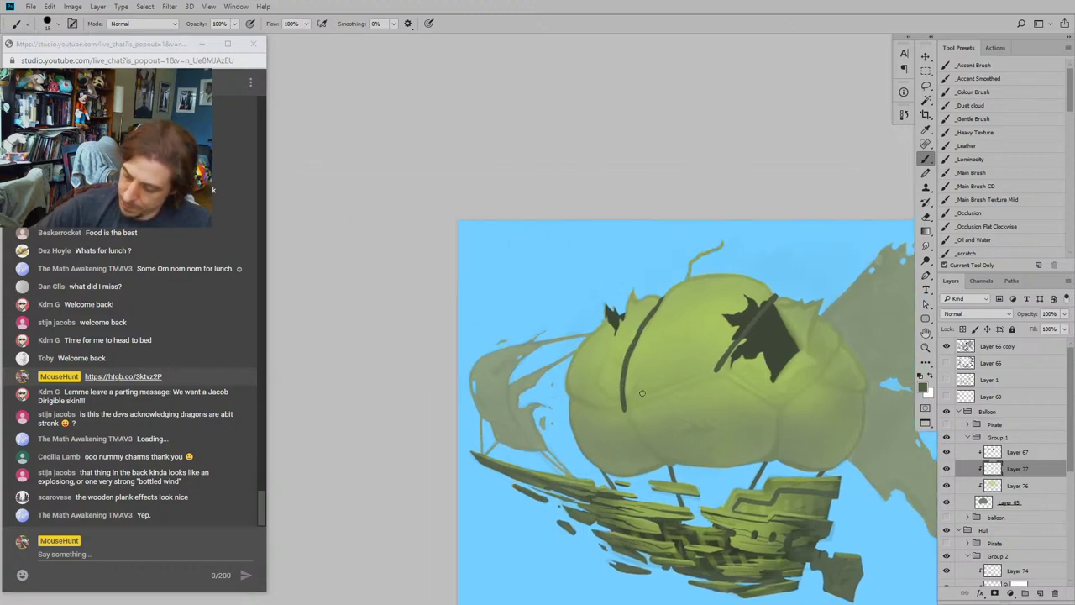
{"action": "left_click_drag", "start_coordinate": [649, 399], "coordinate": [685, 386]}
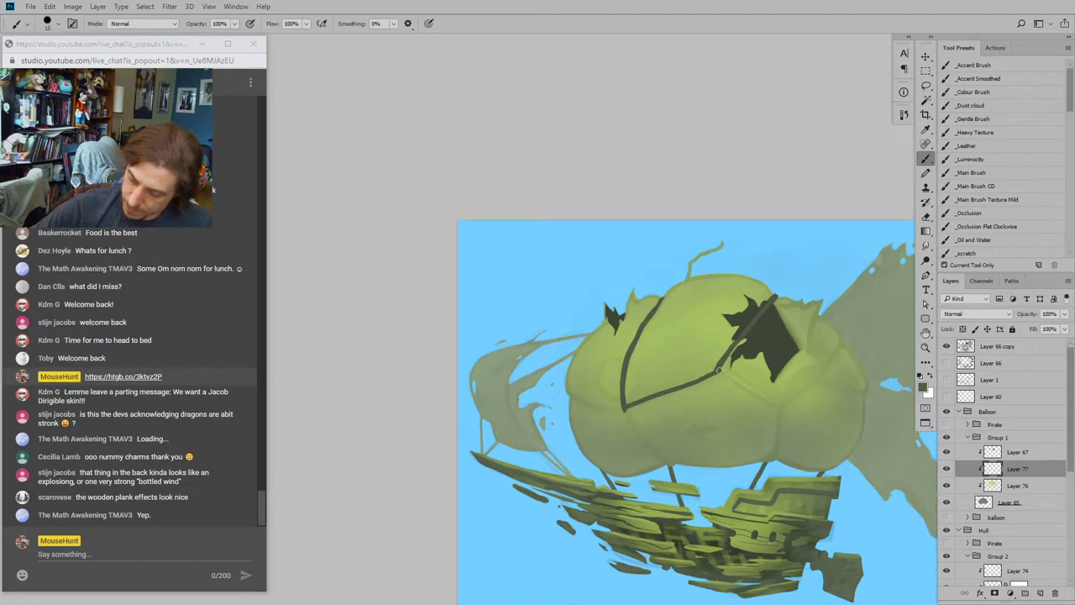
{"action": "left_click_drag", "start_coordinate": [518, 322], "coordinate": [372, 277]}
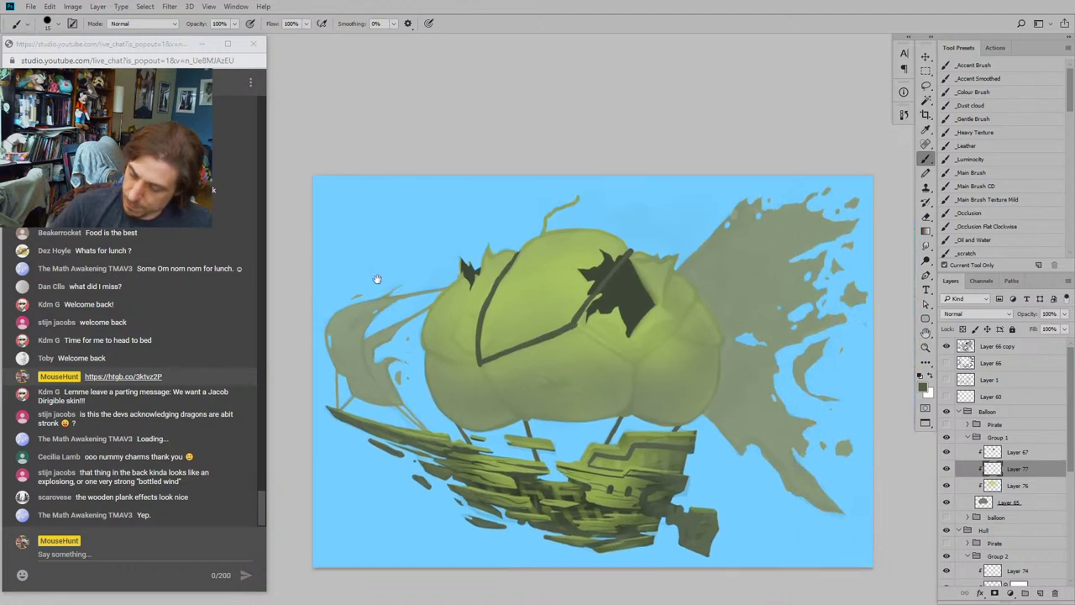
{"action": "left_click_drag", "start_coordinate": [580, 328], "coordinate": [624, 356]}
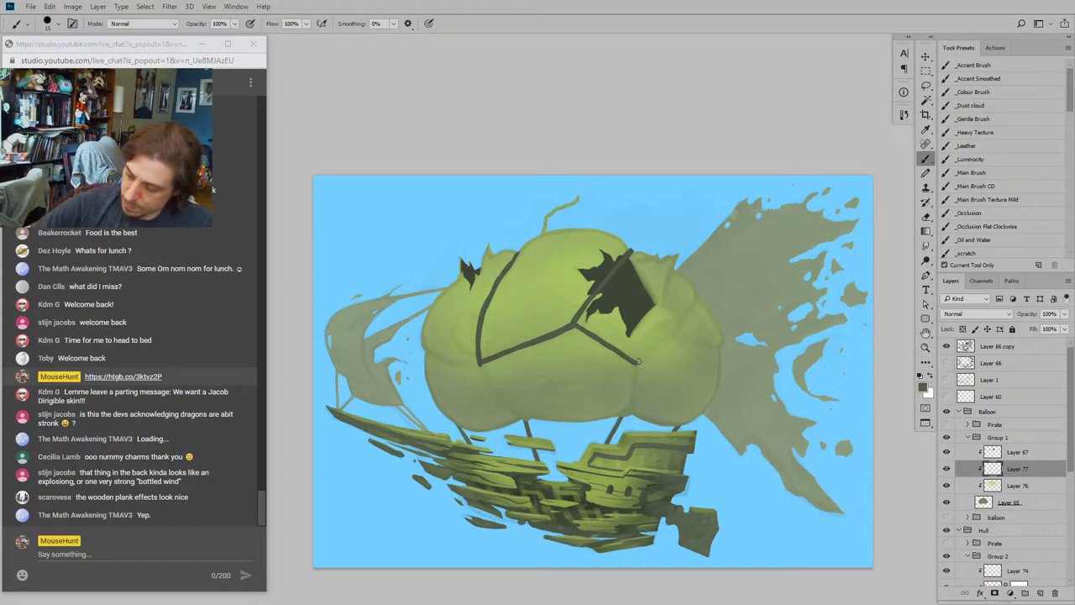
Step: Paint the forked dark seam on the balloon's rear and the vertical seam running down to its underside
{"action": "left_click_drag", "start_coordinate": [638, 363], "coordinate": [676, 334]}
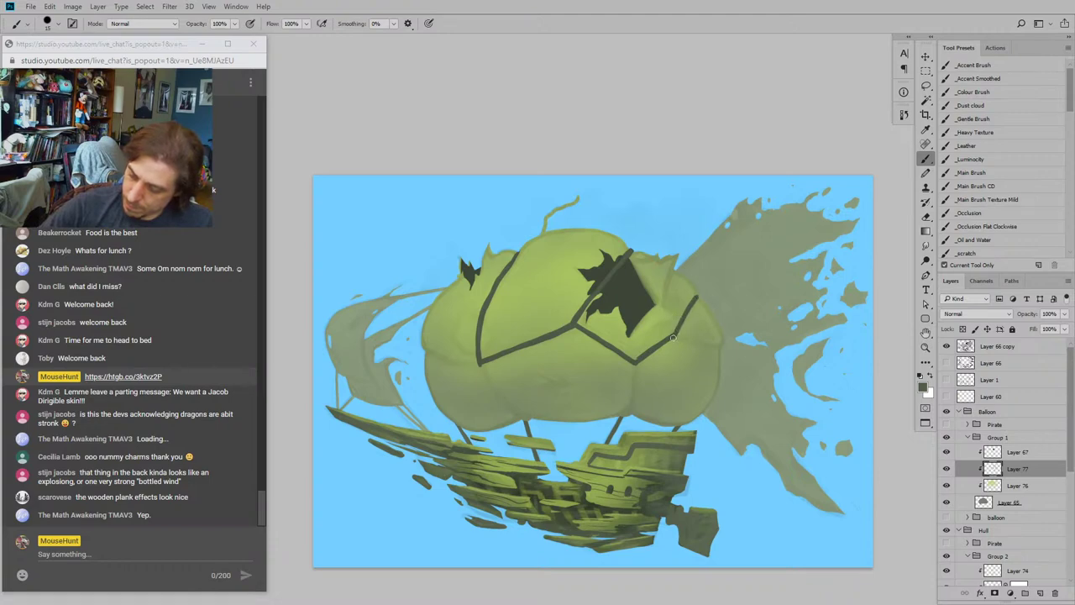
{"action": "left_click_drag", "start_coordinate": [710, 345], "coordinate": [724, 345]}
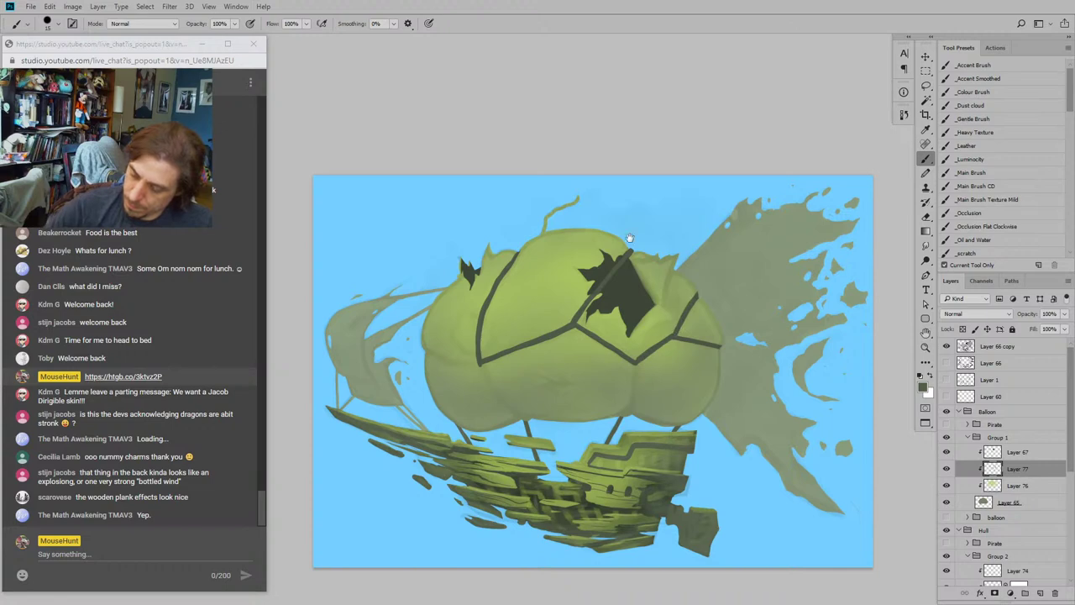
{"action": "scroll", "coordinate": [579, 315], "scroll_direction": "down", "scroll_amount": 1}
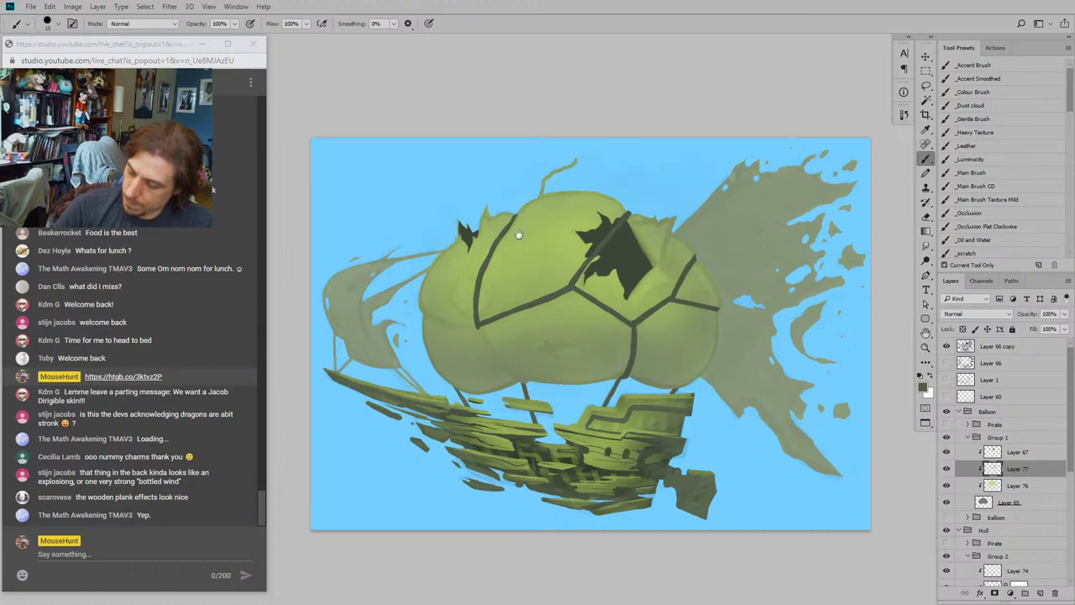
Step: Paint the dark seams from the front junction to the balloon's front edge and curving down to its underside
{"action": "mouse_move", "coordinate": [478, 328]}
{"action": "left_mouse_down"}
{"action": "mouse_move", "coordinate": [510, 310]}
{"action": "mouse_move", "coordinate": [512, 319]}
{"action": "mouse_move", "coordinate": [474, 316]}
{"action": "left_mouse_up"}
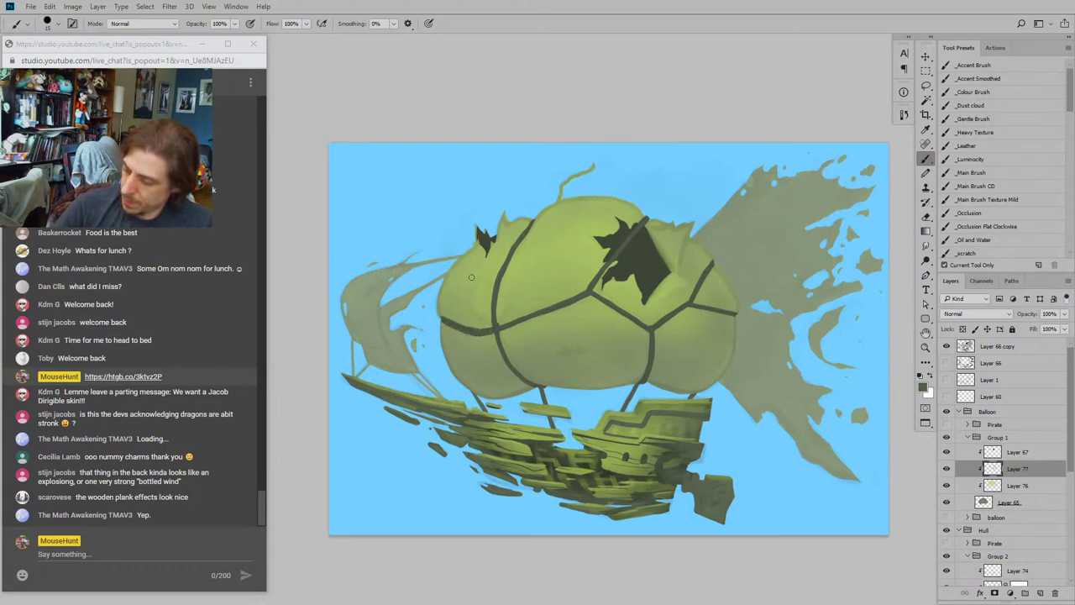
{"action": "left_click_drag", "start_coordinate": [403, 171], "coordinate": [439, 226]}
{"action": "key", "text": "ctrl+plus"}
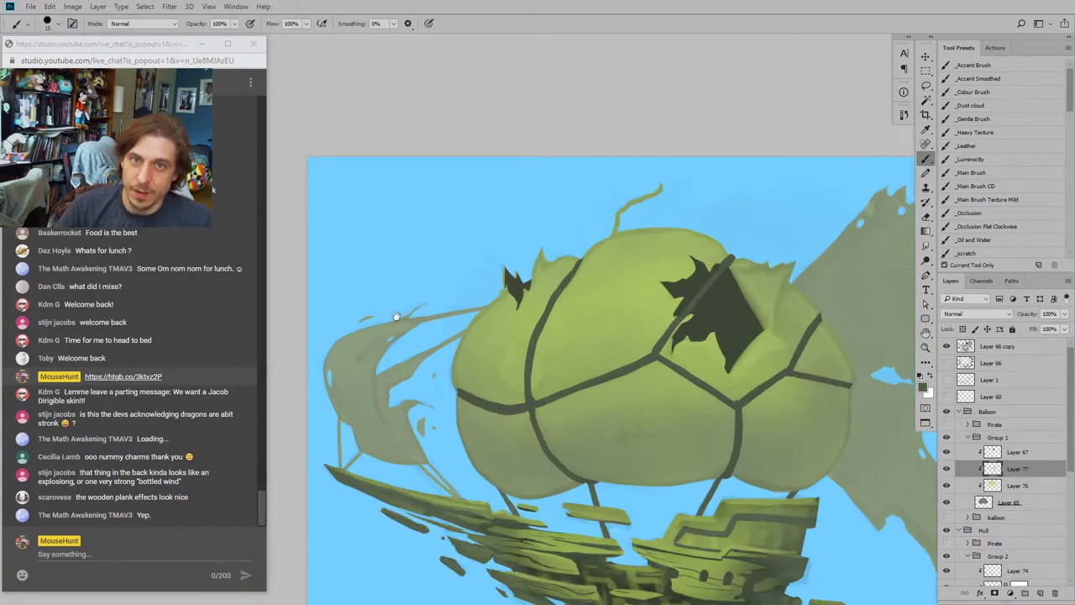
{"action": "left_click_drag", "start_coordinate": [415, 330], "coordinate": [495, 296]}
Step: Thin and taper the balloon's front seam lines using the Accent Opaque eraser at size 20
{"action": "key", "text": "e"}
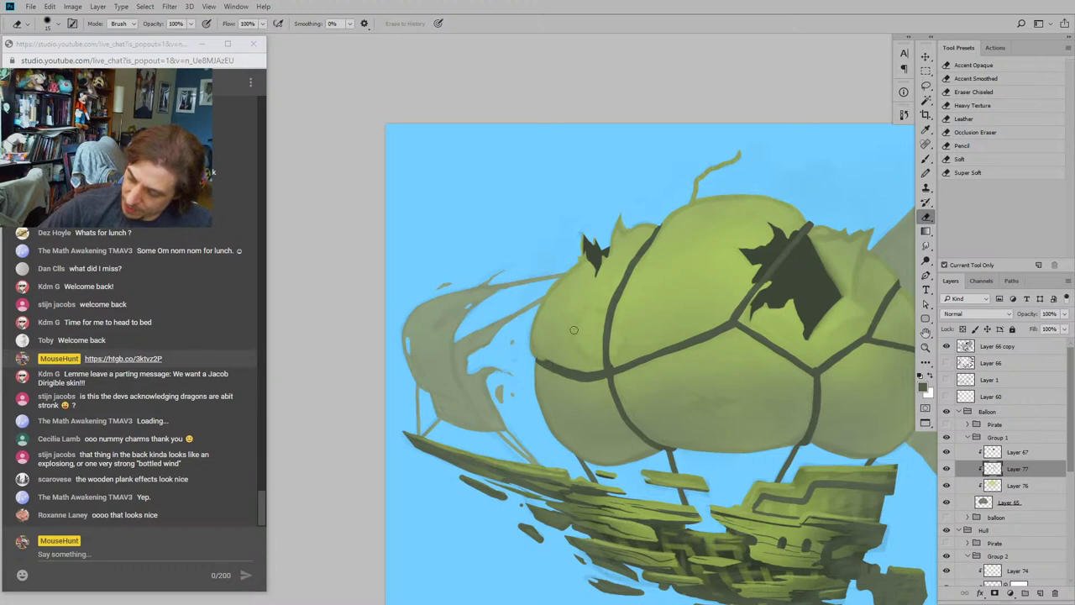
{"action": "left_click", "coordinate": [973, 66]}
{"action": "key", "text": "bracketleft"}
{"action": "key", "text": "bracketleft"}
{"action": "key", "text": "bracketleft"}
{"action": "key", "text": "bracketleft"}
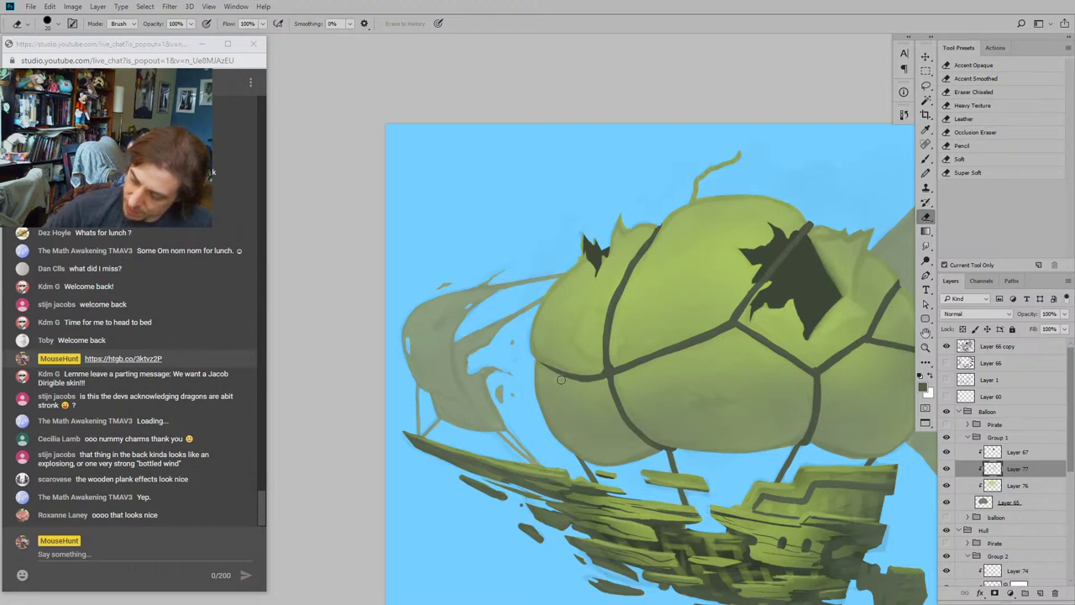
{"action": "left_click_drag", "start_coordinate": [474, 258], "coordinate": [377, 271]}
{"action": "left_click_drag", "start_coordinate": [446, 332], "coordinate": [435, 315]}
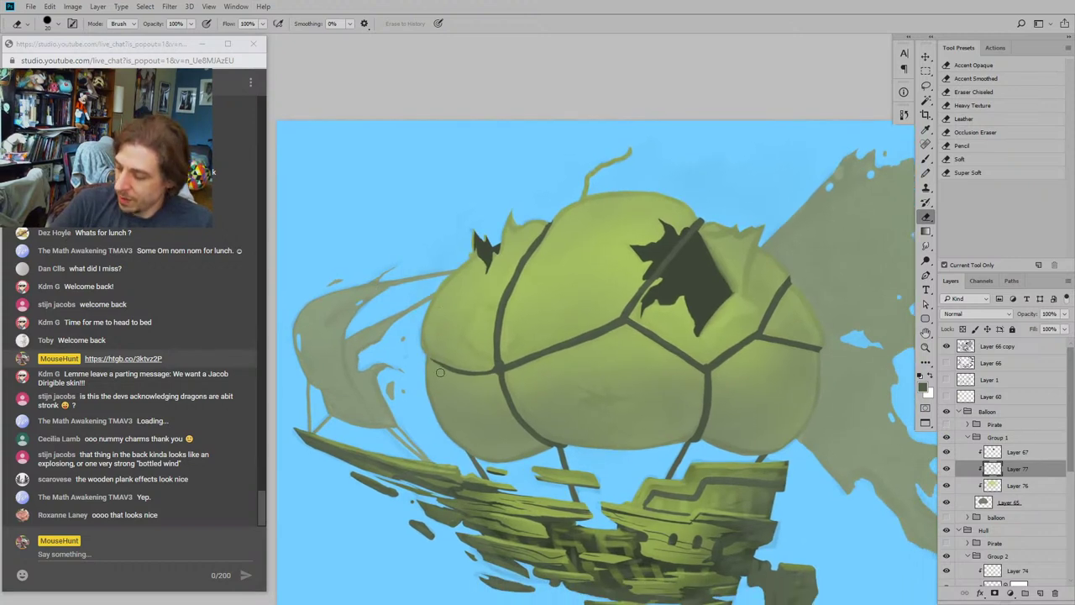
{"action": "left_click_drag", "start_coordinate": [426, 359], "coordinate": [463, 380]}
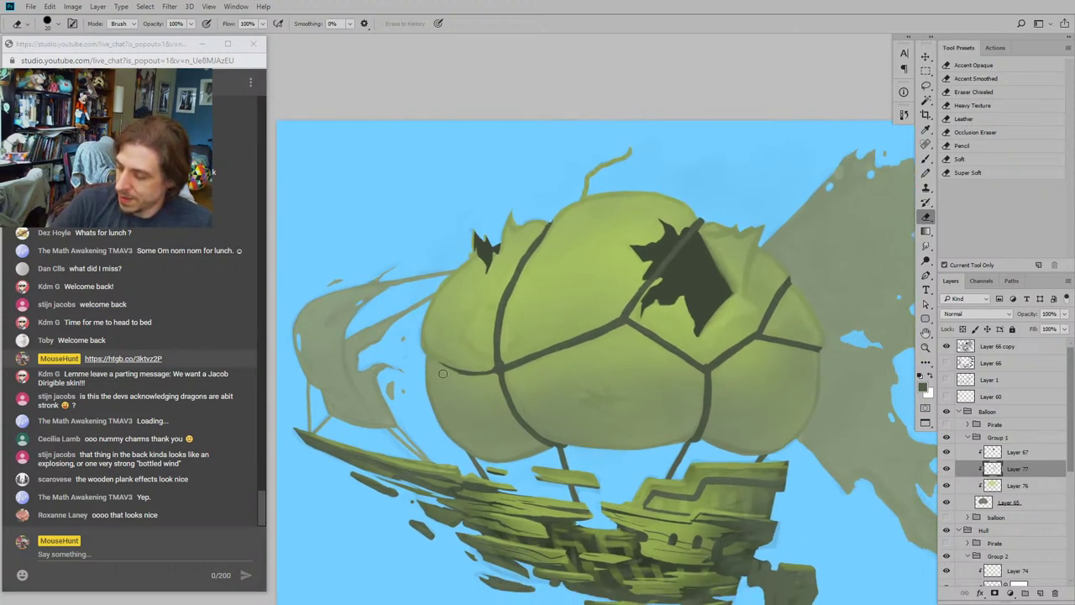
{"action": "left_click_drag", "start_coordinate": [426, 253], "coordinate": [463, 255]}
{"action": "left_click_drag", "start_coordinate": [528, 301], "coordinate": [551, 296]}
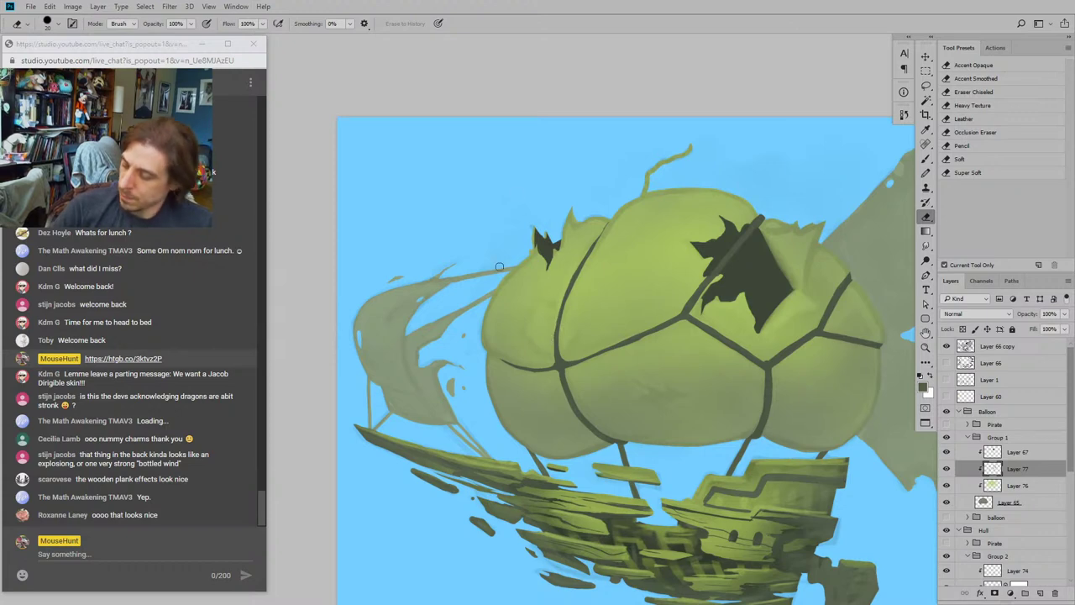
Step: Thin the balloon's angled middle seam along and just below the large tear using the Accent Opaque eraser at a smaller size
{"action": "mouse_move", "coordinate": [618, 473]}
{"action": "left_mouse_down"}
{"action": "mouse_move", "coordinate": [607, 442]}
{"action": "mouse_move", "coordinate": [558, 406]}
{"action": "left_mouse_up"}
{"action": "left_click_drag", "start_coordinate": [412, 328], "coordinate": [353, 349]}
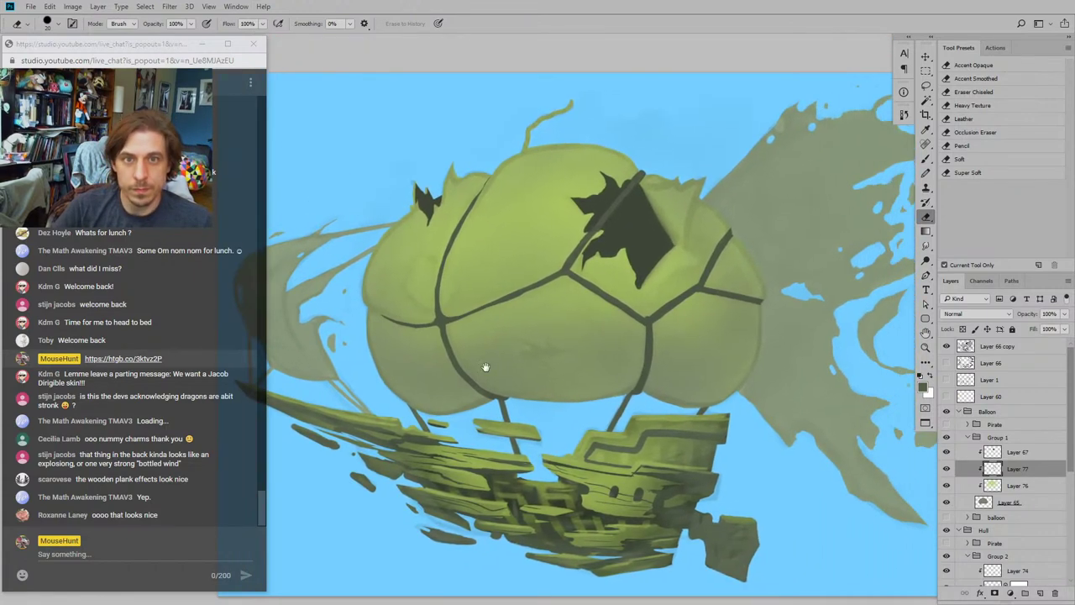
{"action": "left_click_drag", "start_coordinate": [577, 379], "coordinate": [461, 391]}
{"action": "left_click_drag", "start_coordinate": [466, 240], "coordinate": [498, 234]}
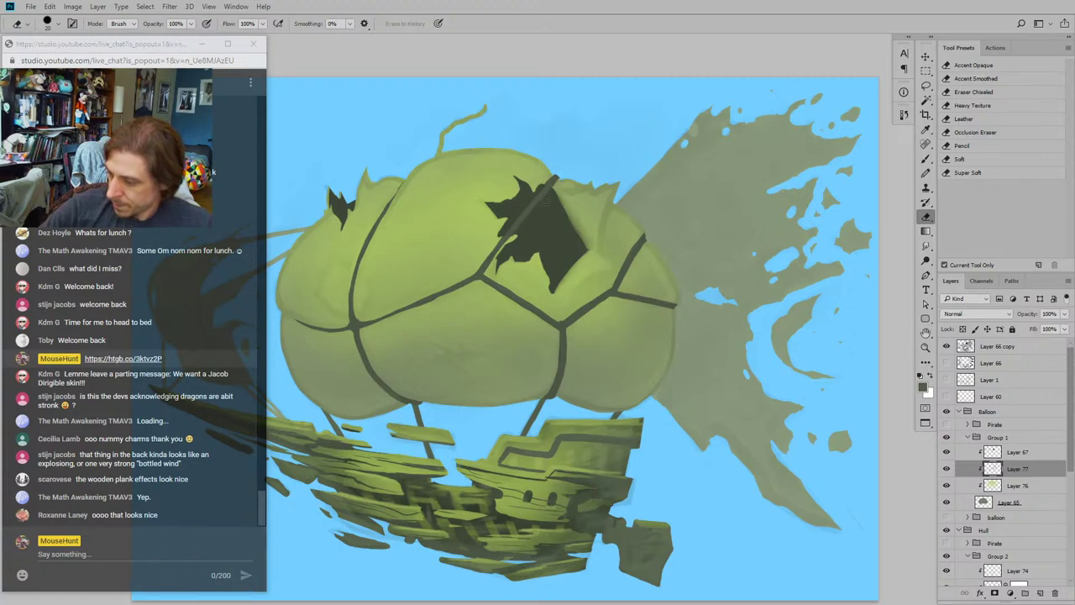
{"action": "left_click_drag", "start_coordinate": [509, 234], "coordinate": [504, 237]}
{"action": "key", "text": "bracketleft"}
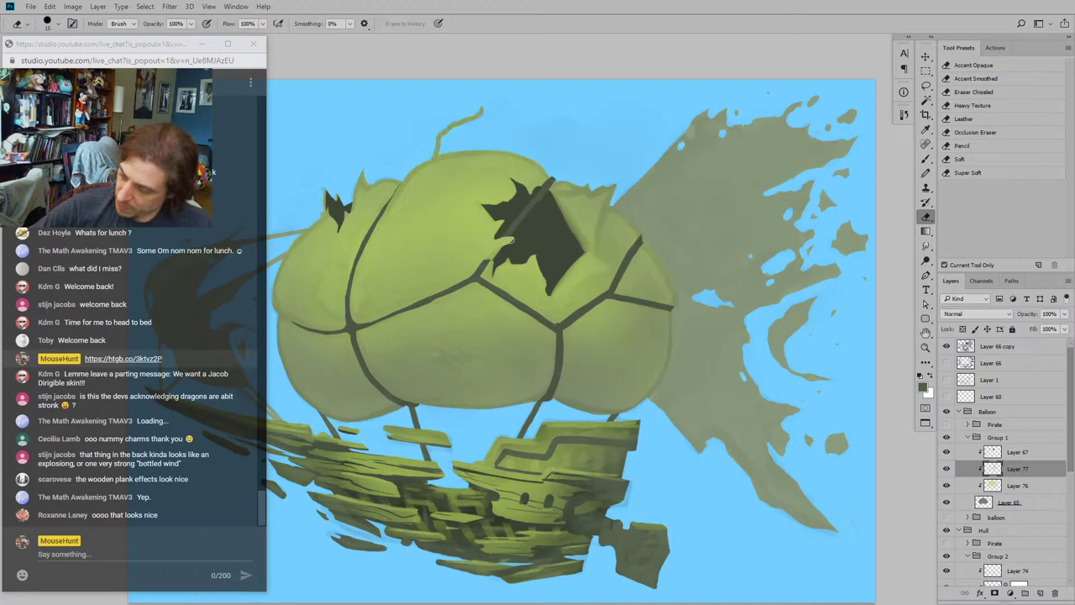
{"action": "left_click_drag", "start_coordinate": [414, 219], "coordinate": [395, 248]}
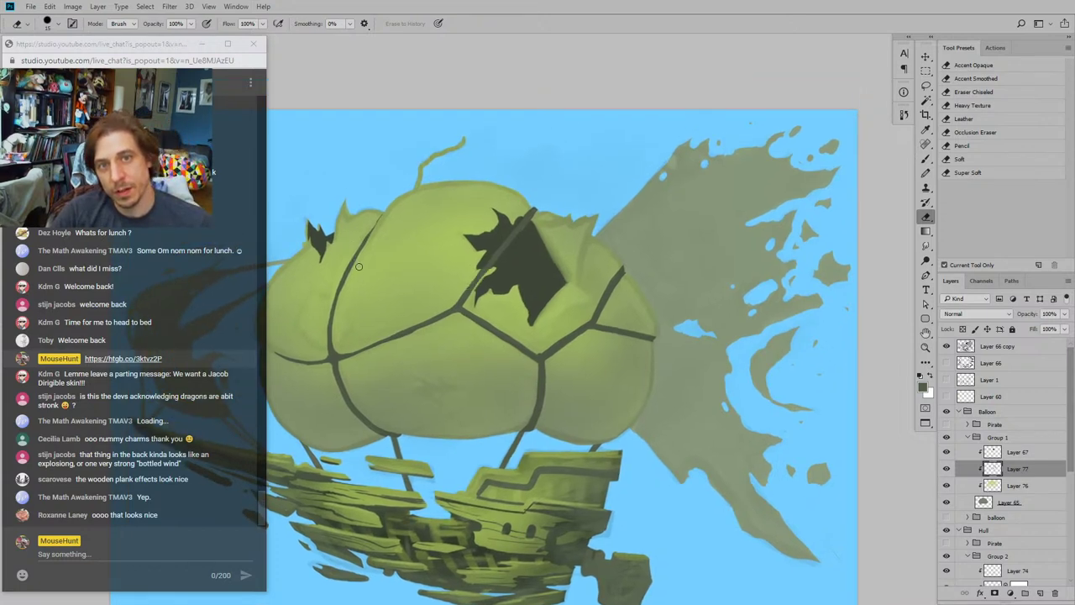
{"action": "left_click_drag", "start_coordinate": [545, 291], "coordinate": [487, 248]}
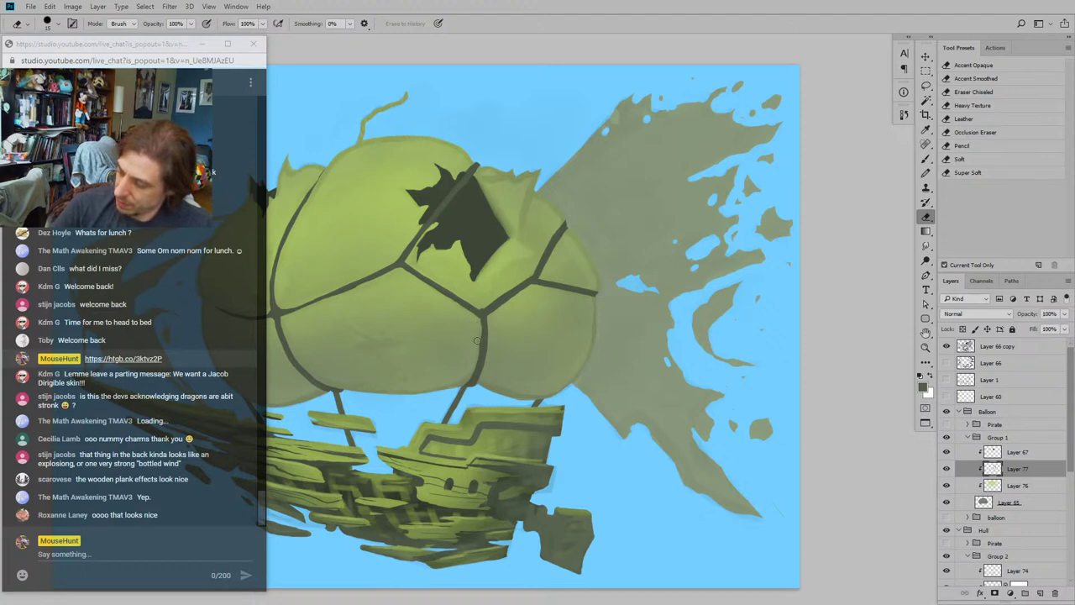
Step: Thin and taper the balloon's rear seams and the seam joining the middle and rear junctions with the eraser
{"action": "left_click_drag", "start_coordinate": [399, 284], "coordinate": [472, 267]}
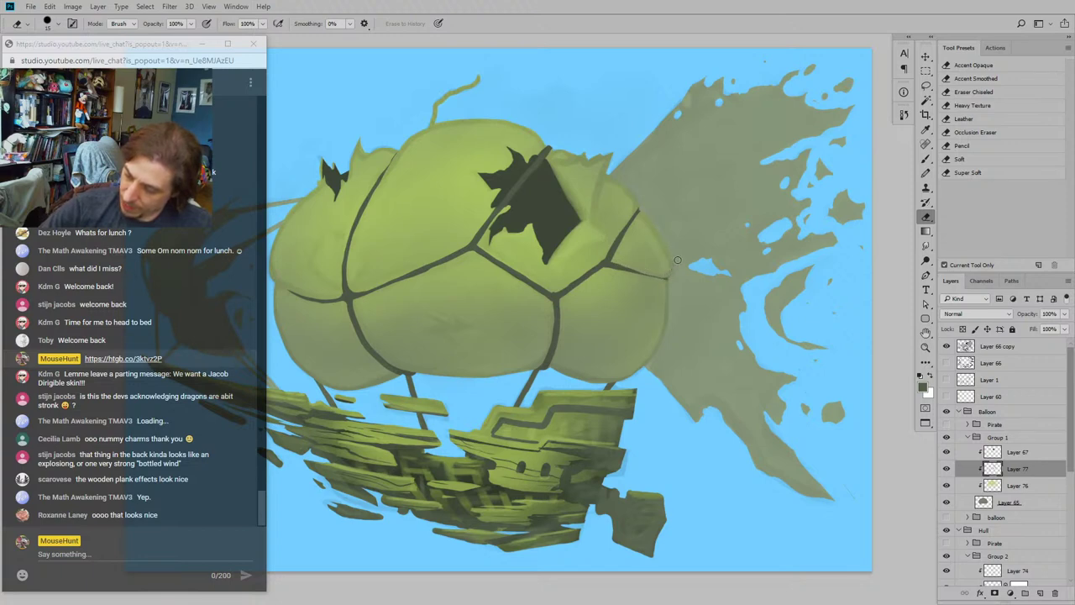
{"action": "left_click_drag", "start_coordinate": [523, 224], "coordinate": [454, 305]}
{"action": "left_click_drag", "start_coordinate": [415, 267], "coordinate": [540, 294]}
{"action": "left_click_drag", "start_coordinate": [430, 304], "coordinate": [562, 341]}
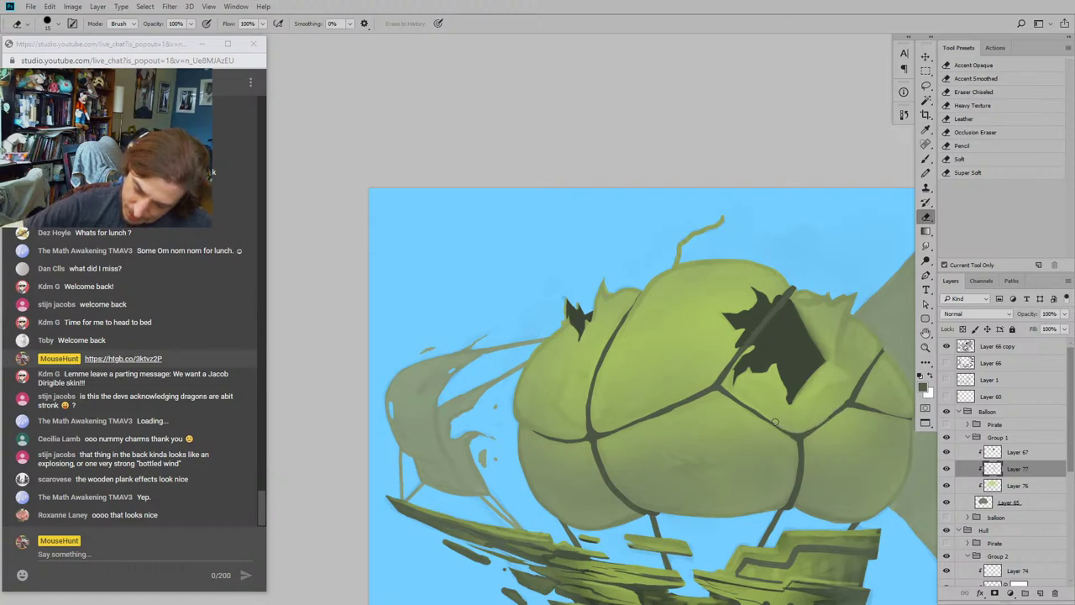
{"action": "left_click_drag", "start_coordinate": [564, 354], "coordinate": [437, 258]}
{"action": "key", "text": "ctrl+minus"}
{"action": "key", "text": "ctrl+minus"}
{"action": "key", "text": "ctrl+minus"}
{"action": "key", "text": "ctrl+plus"}
{"action": "key", "text": "ctrl+plus"}
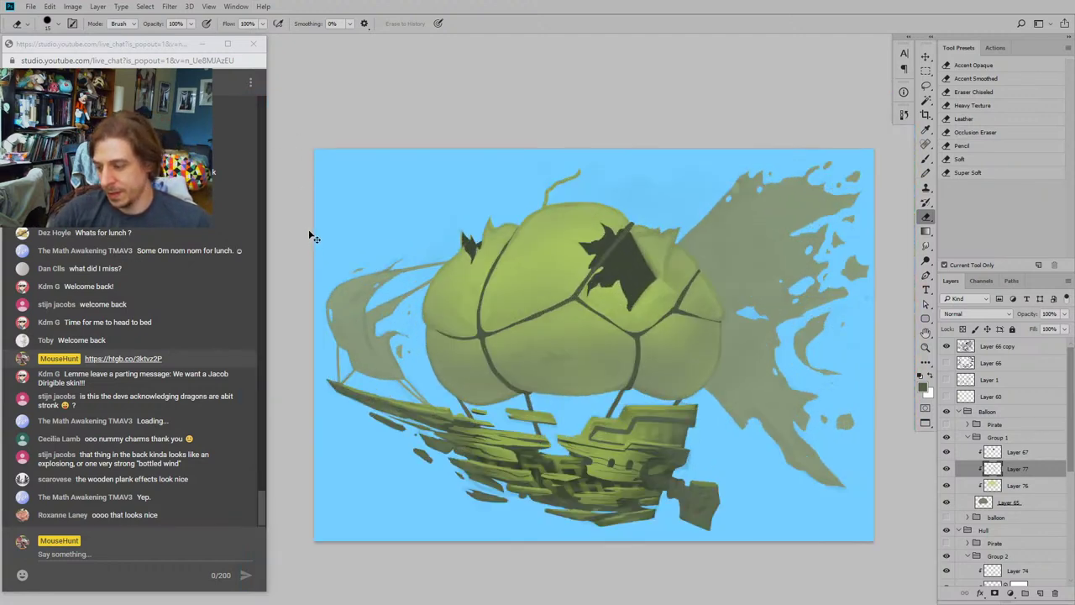
{"action": "left_click_drag", "start_coordinate": [447, 188], "coordinate": [461, 286]}
{"action": "key", "text": "ctrl+plus"}
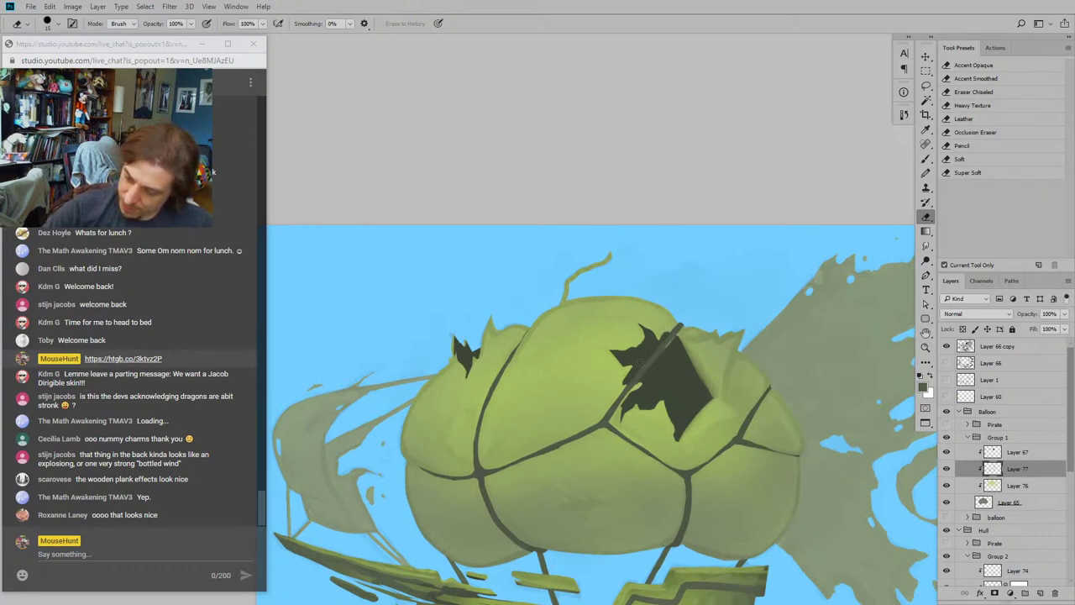
Step: Select Layer 67 and toggle its visibility to examine which dark shapes it holds
{"action": "left_click_drag", "start_coordinate": [632, 367], "coordinate": [589, 352]}
{"action": "left_click", "coordinate": [959, 454]}
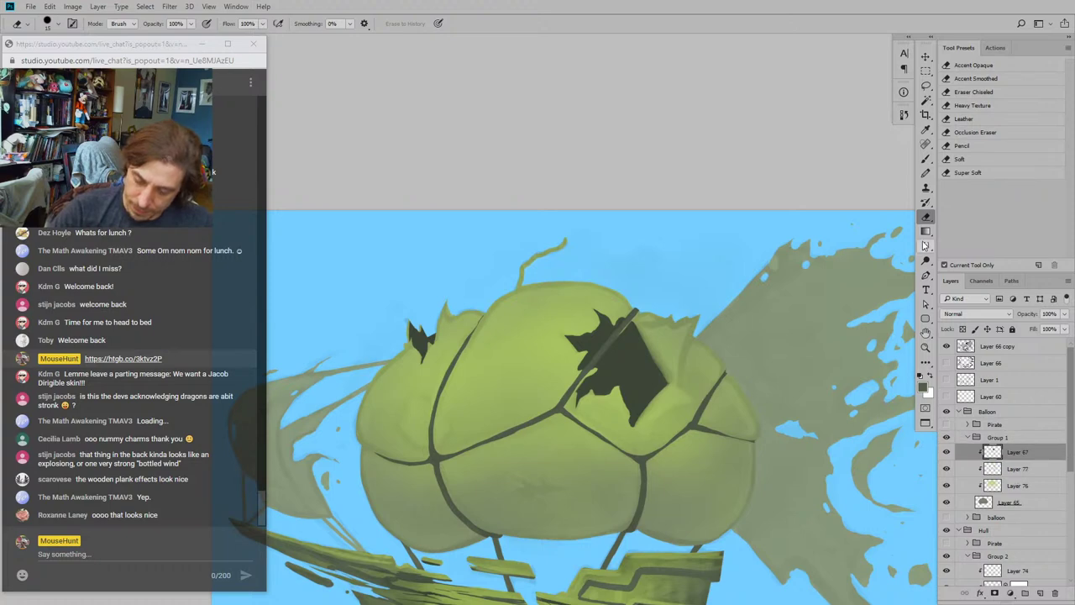
{"action": "left_click", "coordinate": [947, 454]}
{"action": "left_click", "coordinate": [947, 453]}
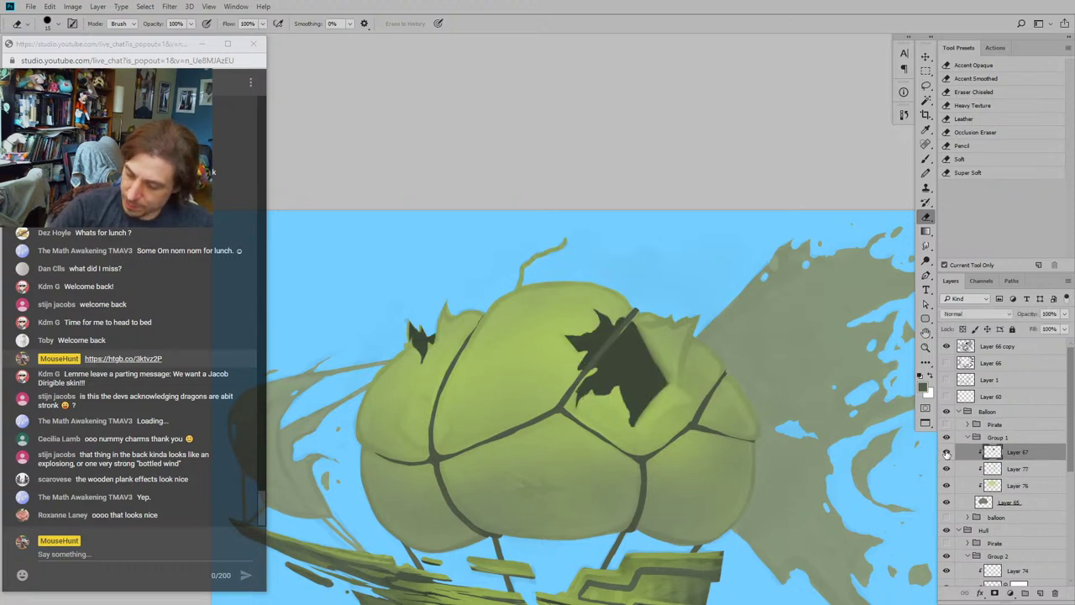
{"action": "left_click", "coordinate": [947, 453]}
{"action": "left_click", "coordinate": [947, 453]}
{"action": "left_click", "coordinate": [947, 454]}
{"action": "left_click", "coordinate": [947, 454]}
{"action": "left_click", "coordinate": [947, 453]}
{"action": "left_click", "coordinate": [947, 454]}
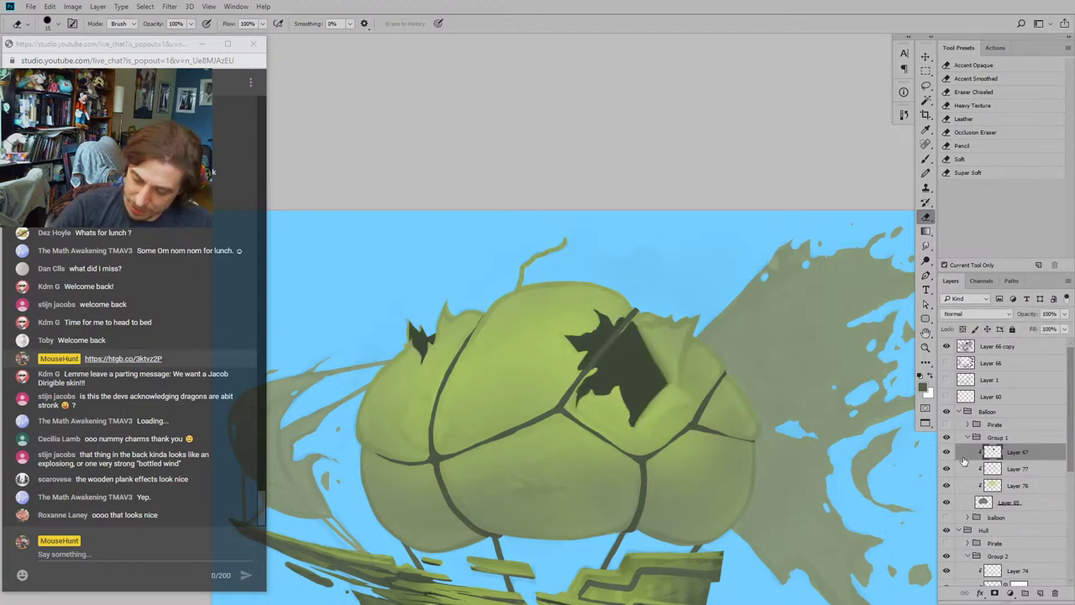
Step: Move Layer 67 below Layer 77, then toggle Layer 77's visibility to check the seam lines
{"action": "left_click_drag", "start_coordinate": [963, 460], "coordinate": [964, 477]}
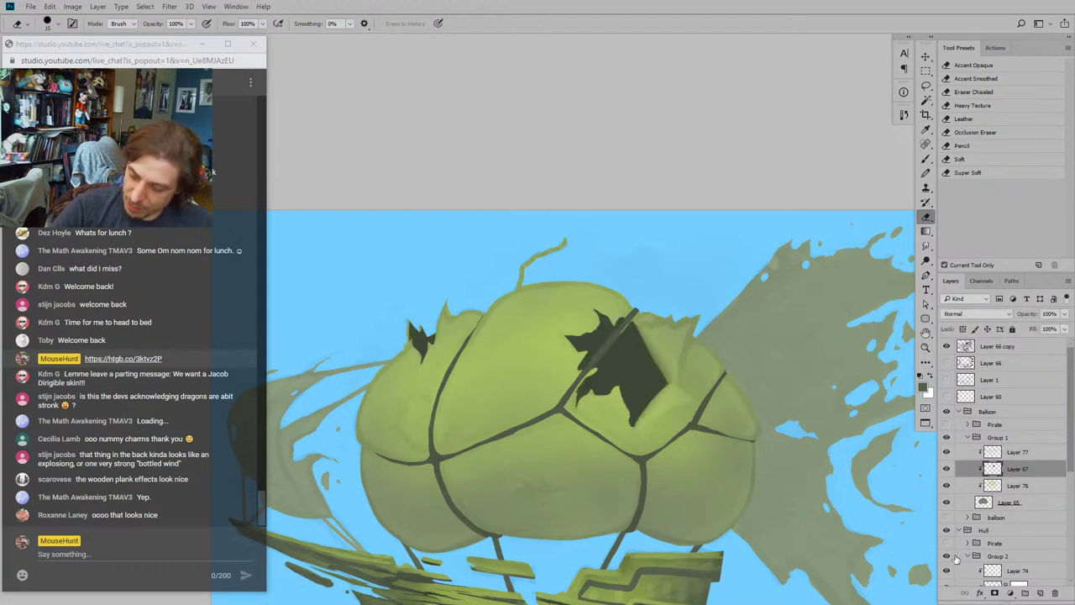
{"action": "left_click", "coordinate": [962, 453]}
{"action": "left_click", "coordinate": [947, 452]}
{"action": "left_click", "coordinate": [947, 452]}
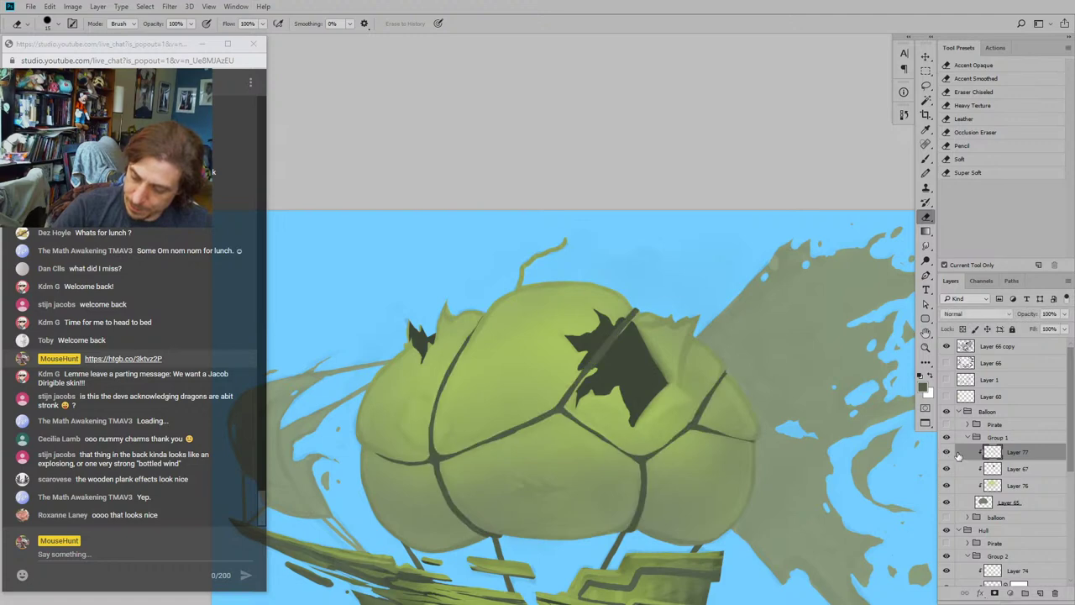
Step: Hide the seam layer, fill the green gap across the large tear with dark brush strokes on Layer 67, and show the seams again
{"action": "left_click", "coordinate": [947, 452]}
{"action": "left_click", "coordinate": [962, 469]}
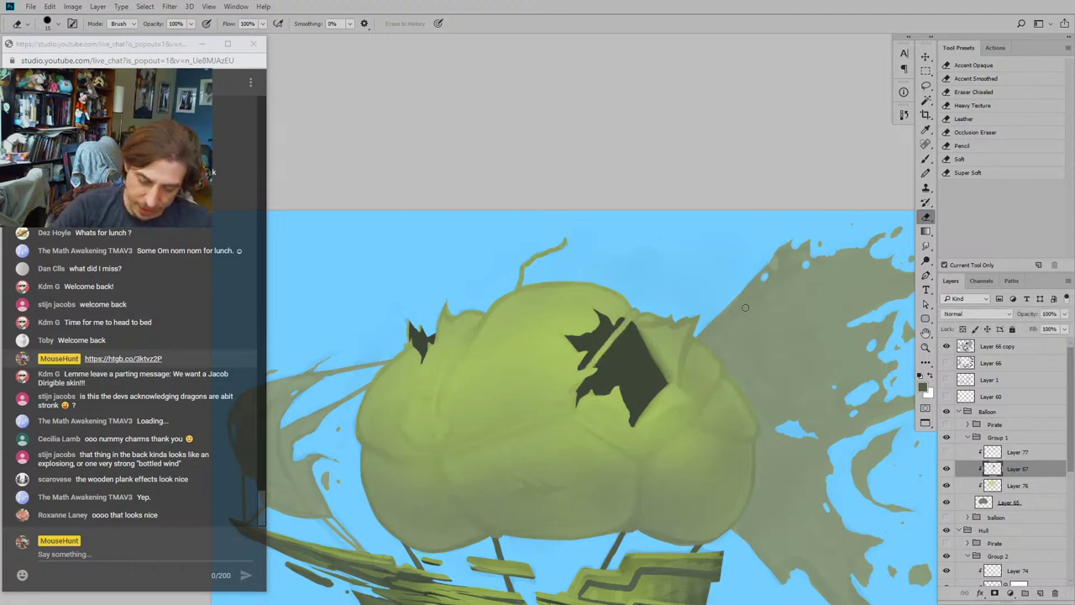
{"action": "key", "text": "v"}
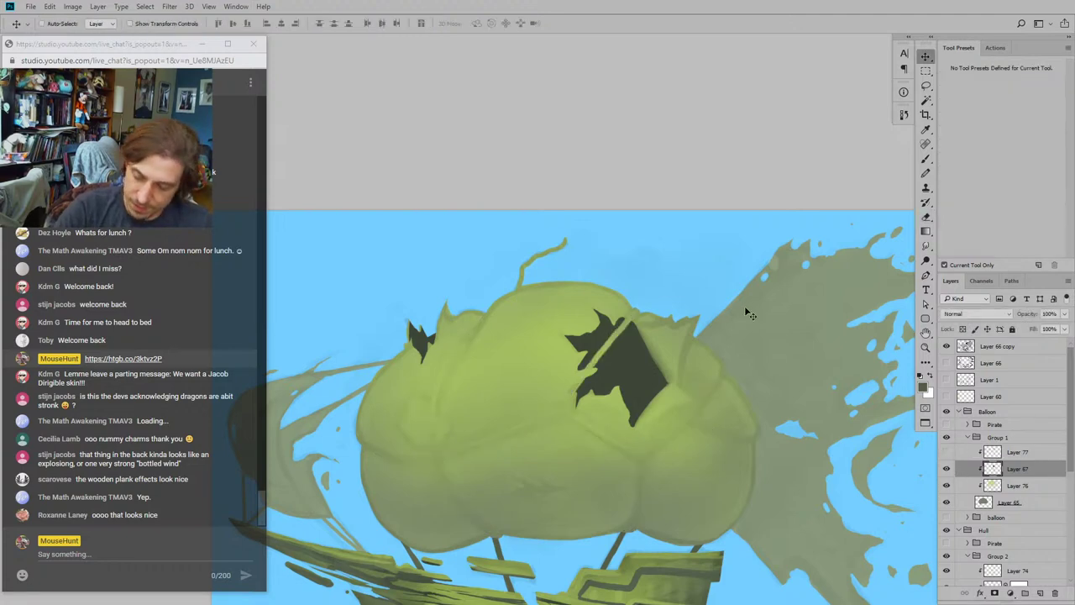
{"action": "left_click", "coordinate": [926, 158]}
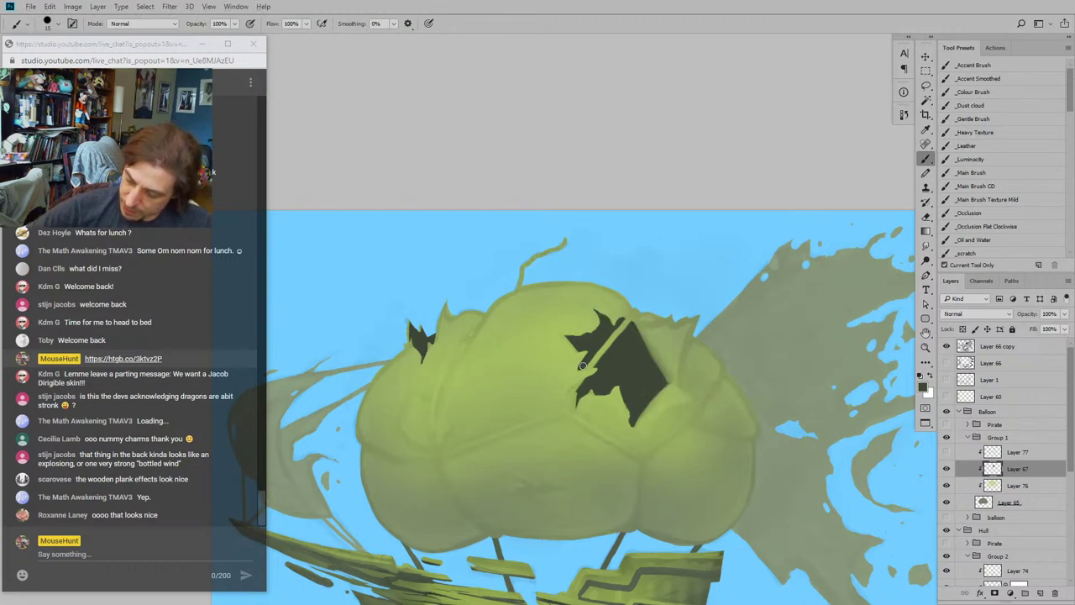
{"action": "mouse_move", "coordinate": [582, 366]}
{"action": "left_mouse_down"}
{"action": "mouse_move", "coordinate": [599, 365]}
{"action": "mouse_move", "coordinate": [624, 324]}
{"action": "left_mouse_up"}
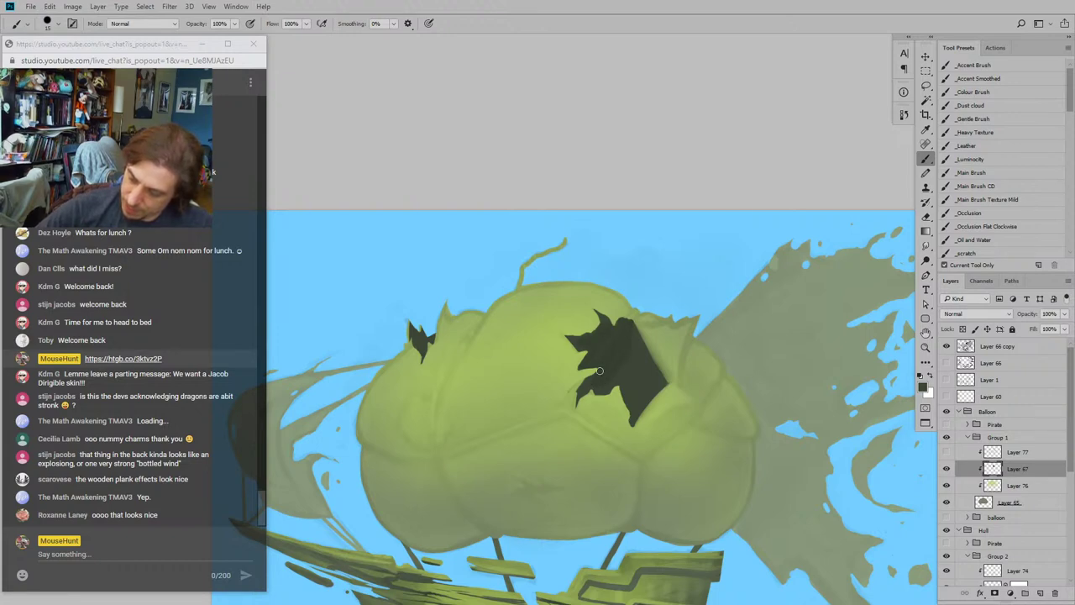
{"action": "left_click_drag", "start_coordinate": [575, 387], "coordinate": [569, 394]}
{"action": "left_click", "coordinate": [947, 452]}
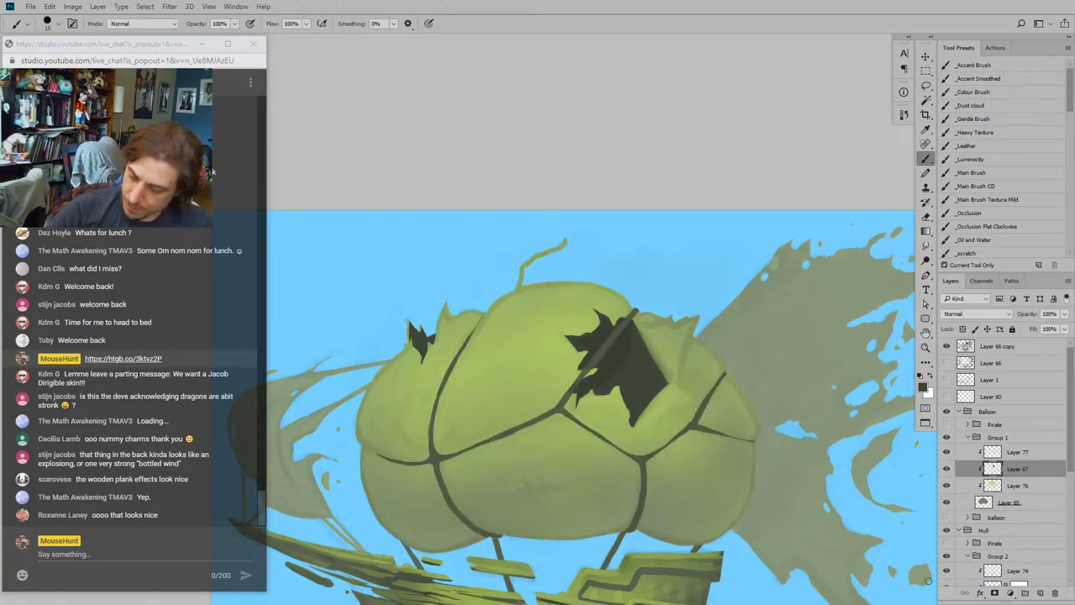
Step: Trim the seam where it crosses the large tear on Layer 77 with the eraser
{"action": "left_click_drag", "start_coordinate": [518, 255], "coordinate": [499, 283]}
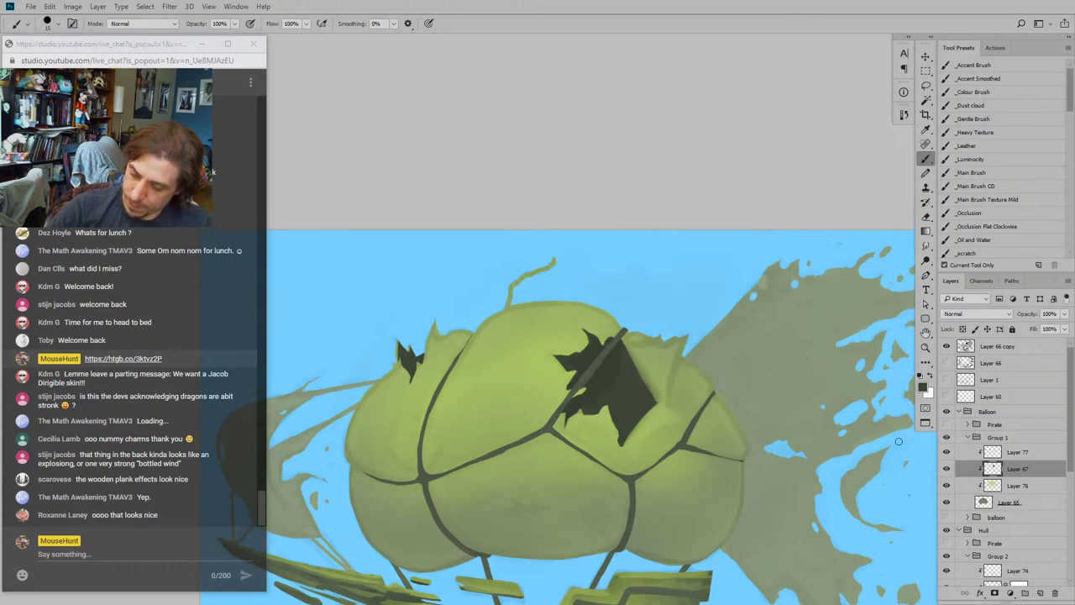
{"action": "left_click", "coordinate": [979, 454]}
{"action": "key", "text": "e"}
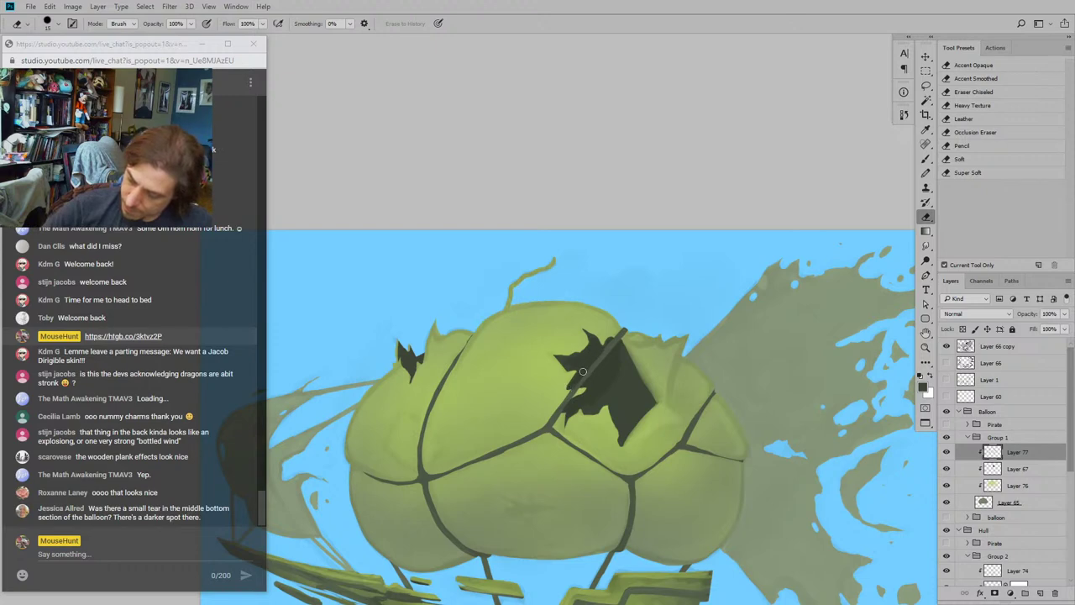
{"action": "left_click_drag", "start_coordinate": [489, 294], "coordinate": [546, 231]}
Step: Paint the loose curled strand on top of the balloon dark on Layer 77
{"action": "key", "text": "ctrl+minus"}
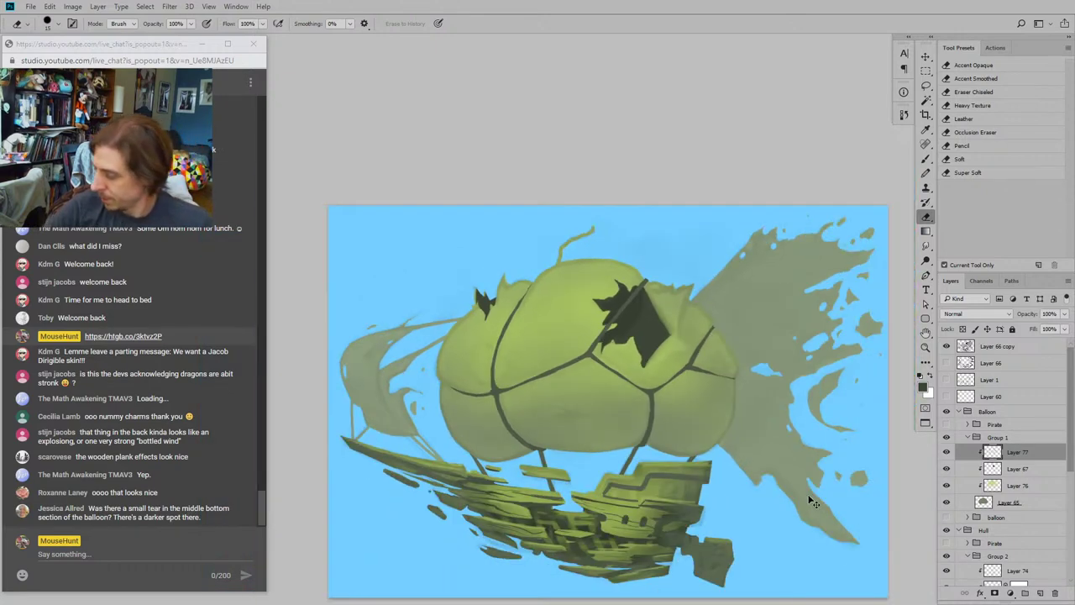
{"action": "key", "text": "ctrl+plus"}
{"action": "key", "text": "b"}
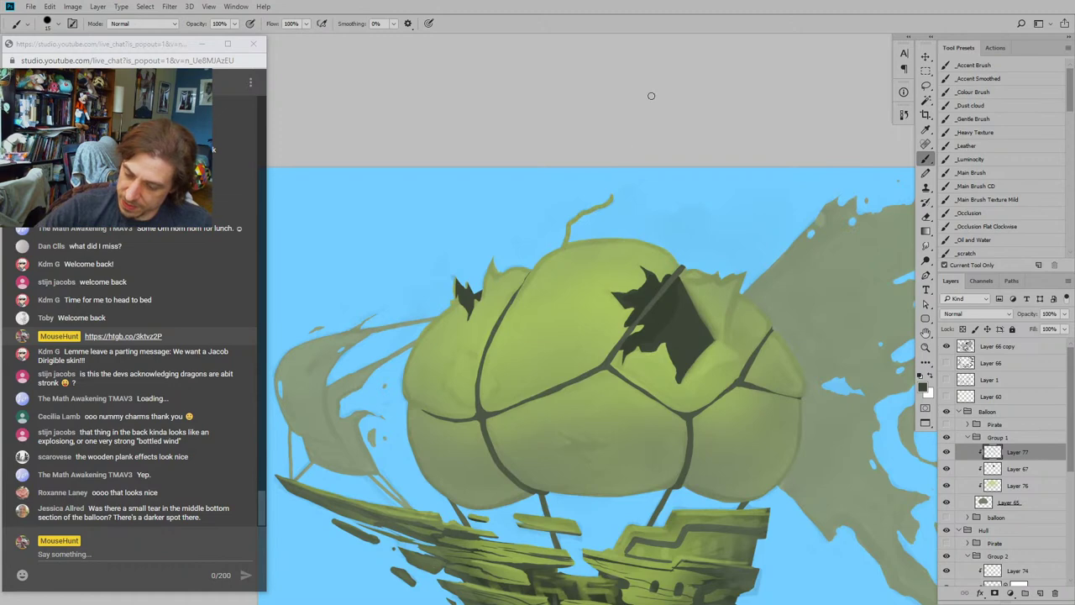
{"action": "left_click_drag", "start_coordinate": [617, 194], "coordinate": [561, 239]}
{"action": "left_click_drag", "start_coordinate": [436, 135], "coordinate": [417, 130]}
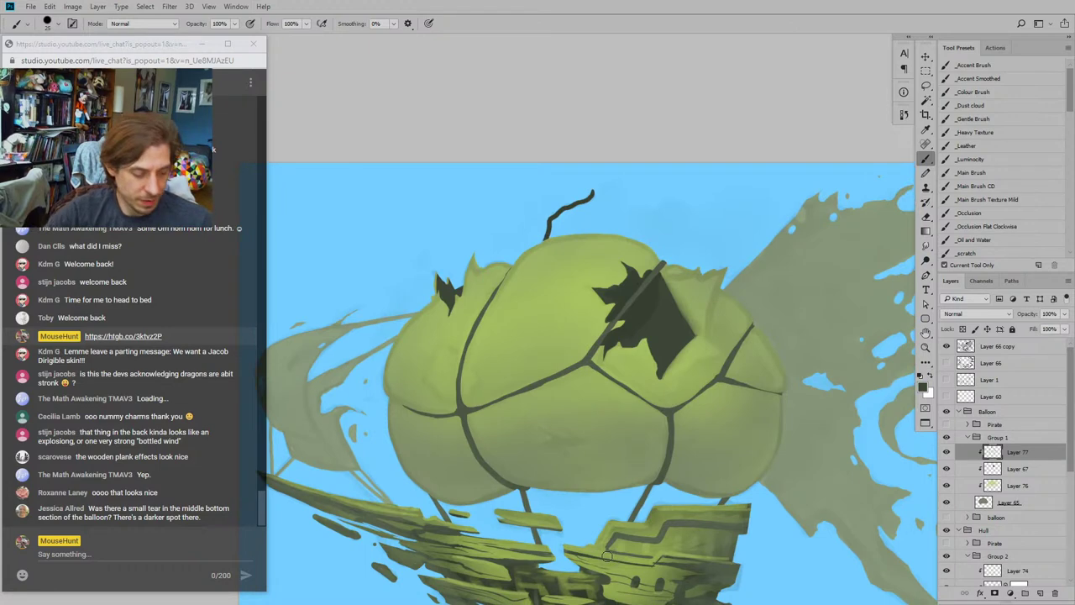
{"action": "key", "text": "ctrl+minus"}
{"action": "key", "text": "ctrl+minus"}
{"action": "key", "text": "ctrl+minus"}
{"action": "left_click_drag", "start_coordinate": [364, 264], "coordinate": [380, 217]}
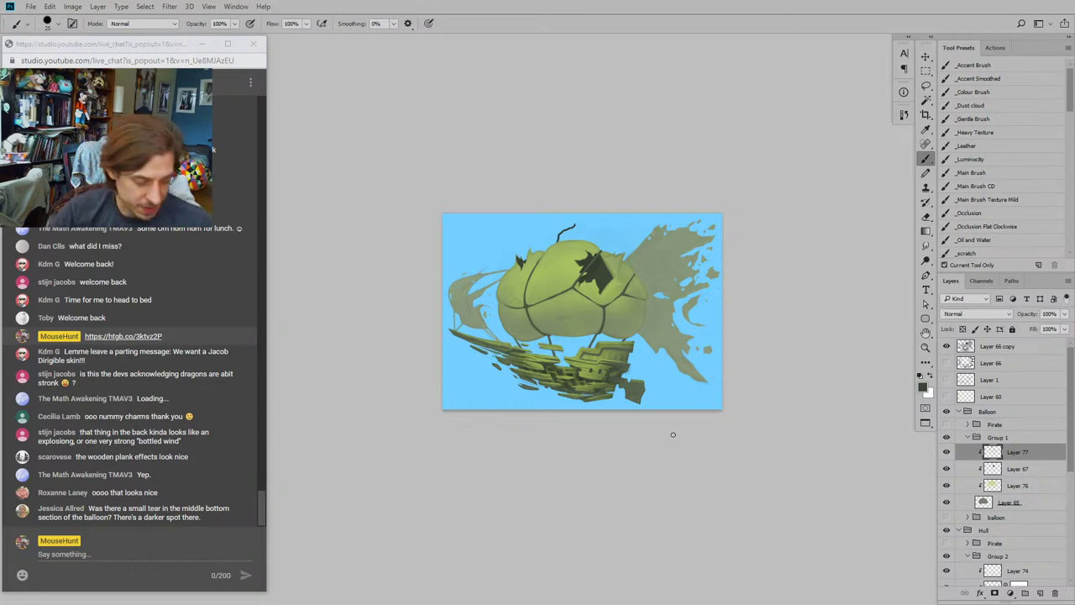
Step: Paint a small jagged dark crack in the balloon's lower middle section on Layer 67
{"action": "key", "text": "ctrl+plus"}
{"action": "key", "text": "ctrl+plus"}
{"action": "key", "text": "ctrl+plus"}
{"action": "key", "text": "ctrl+plus"}
{"action": "left_click_drag", "start_coordinate": [576, 350], "coordinate": [494, 377]}
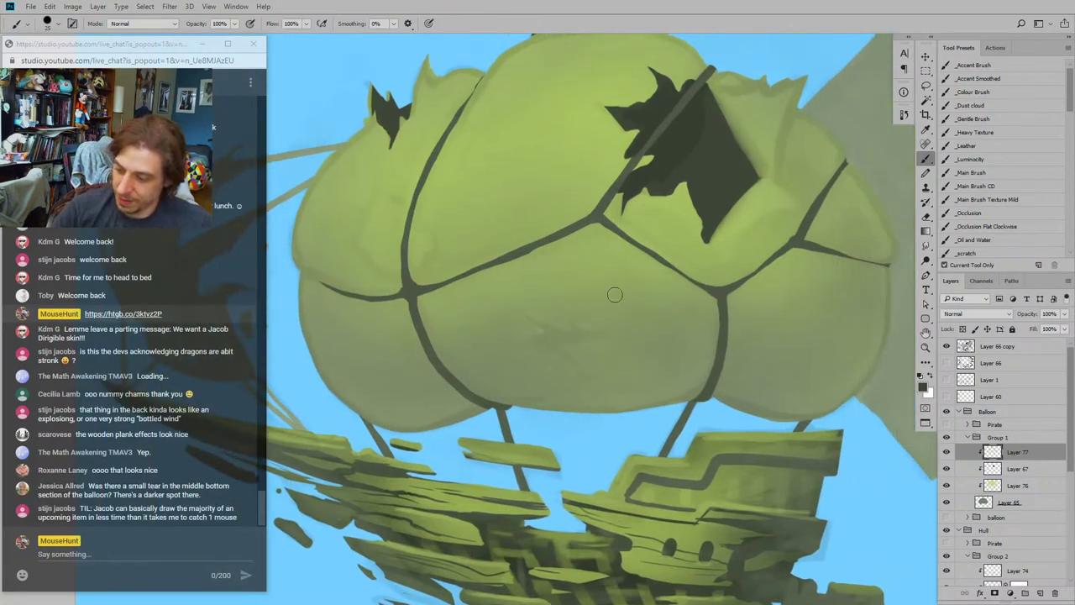
{"action": "left_click", "coordinate": [963, 469]}
{"action": "left_click_drag", "start_coordinate": [692, 273], "coordinate": [679, 280]}
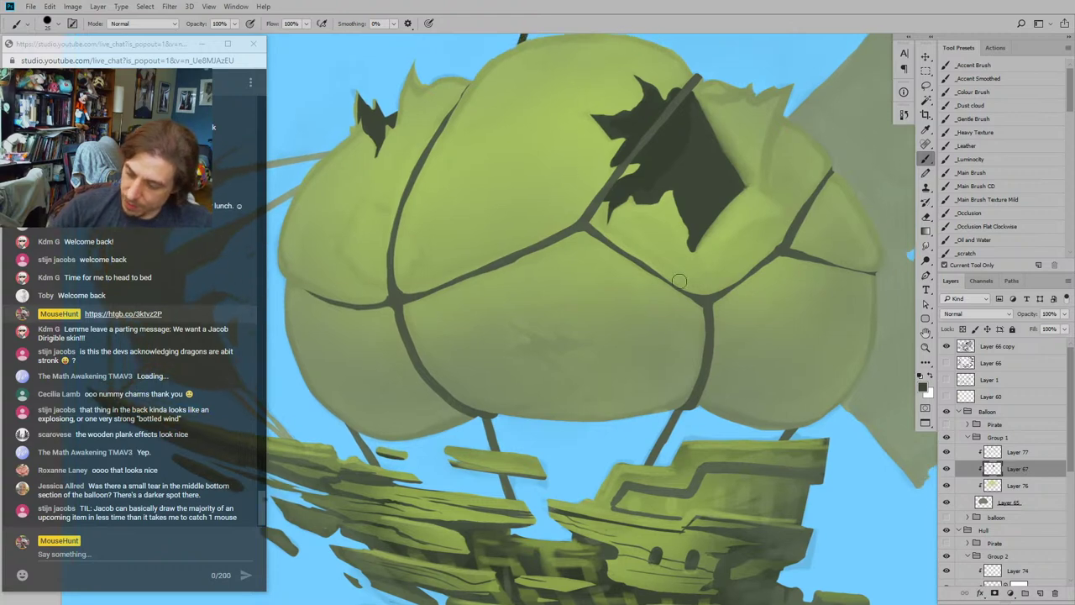
{"action": "left_click_drag", "start_coordinate": [353, 326], "coordinate": [387, 337]}
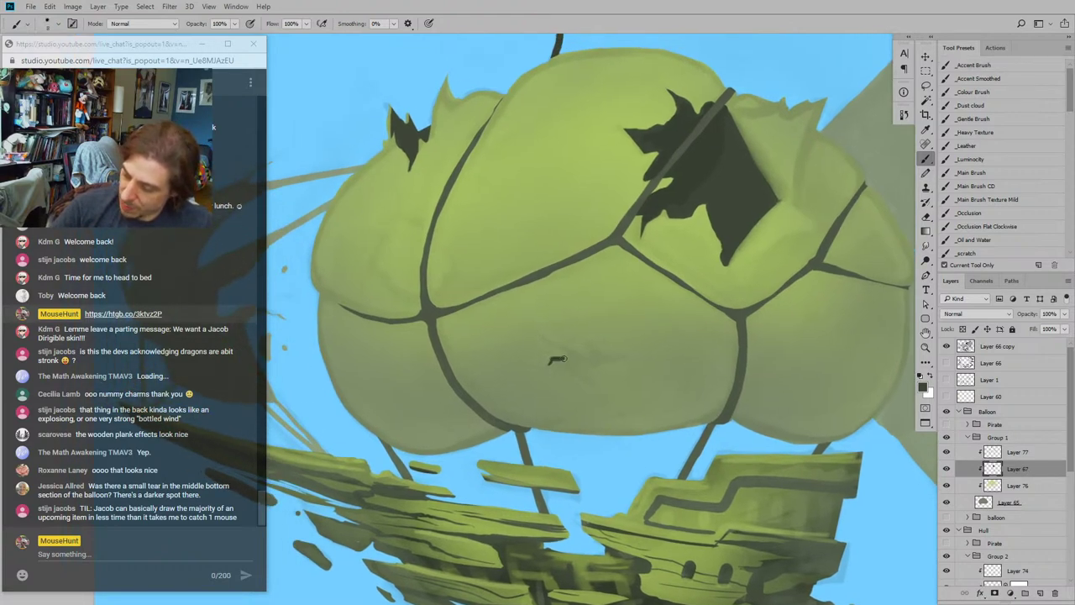
{"action": "mouse_move", "coordinate": [564, 353]}
{"action": "left_mouse_down"}
{"action": "mouse_move", "coordinate": [532, 329]}
{"action": "mouse_move", "coordinate": [580, 354]}
{"action": "mouse_move", "coordinate": [538, 334]}
{"action": "mouse_move", "coordinate": [627, 355]}
{"action": "left_mouse_up"}
Step: Sharpen the small crack's edges and fill it out into a spiky dark tear extending downward
{"action": "key", "text": "e"}
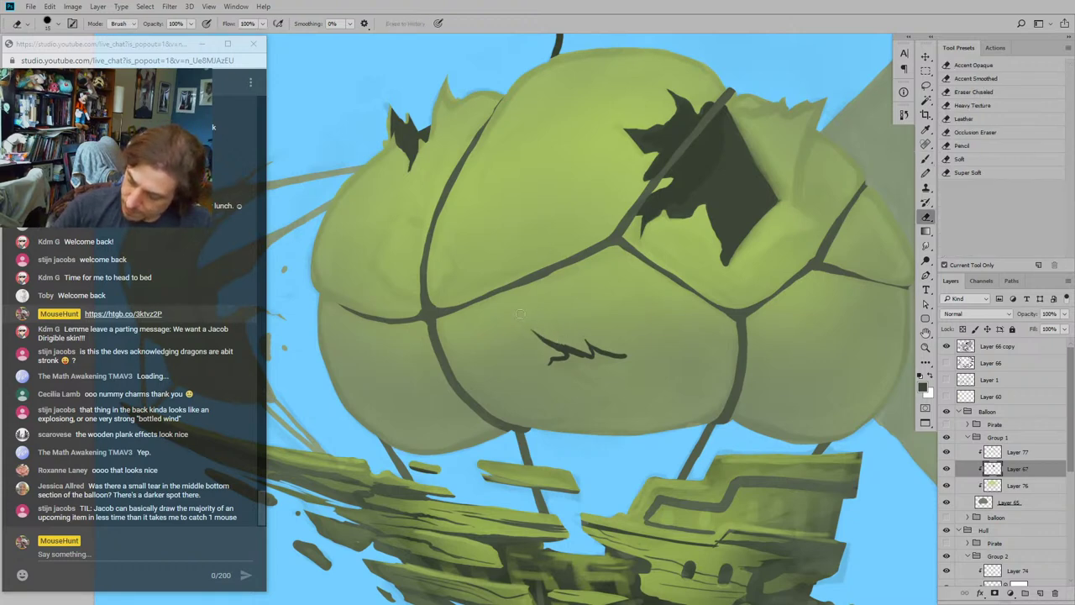
{"action": "mouse_move", "coordinate": [557, 348]}
{"action": "left_mouse_down"}
{"action": "mouse_move", "coordinate": [662, 238]}
{"action": "mouse_move", "coordinate": [582, 373]}
{"action": "mouse_move", "coordinate": [617, 389]}
{"action": "mouse_move", "coordinate": [603, 369]}
{"action": "mouse_move", "coordinate": [643, 364]}
{"action": "mouse_move", "coordinate": [618, 358]}
{"action": "mouse_move", "coordinate": [628, 365]}
{"action": "mouse_move", "coordinate": [601, 367]}
{"action": "left_mouse_up"}
{"action": "key", "text": "b"}
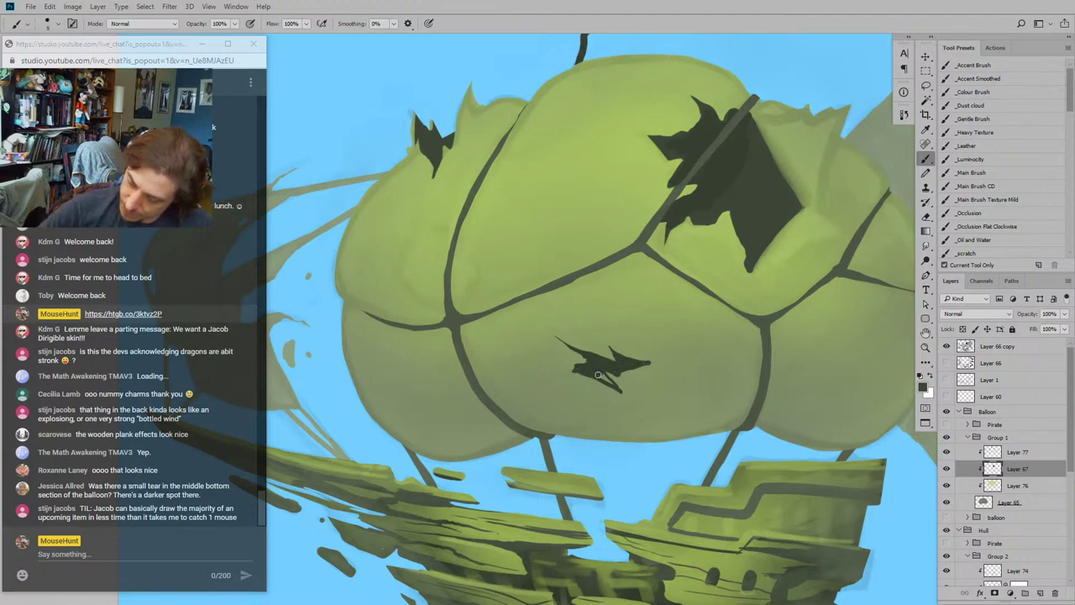
{"action": "left_click_drag", "start_coordinate": [518, 259], "coordinate": [460, 246]}
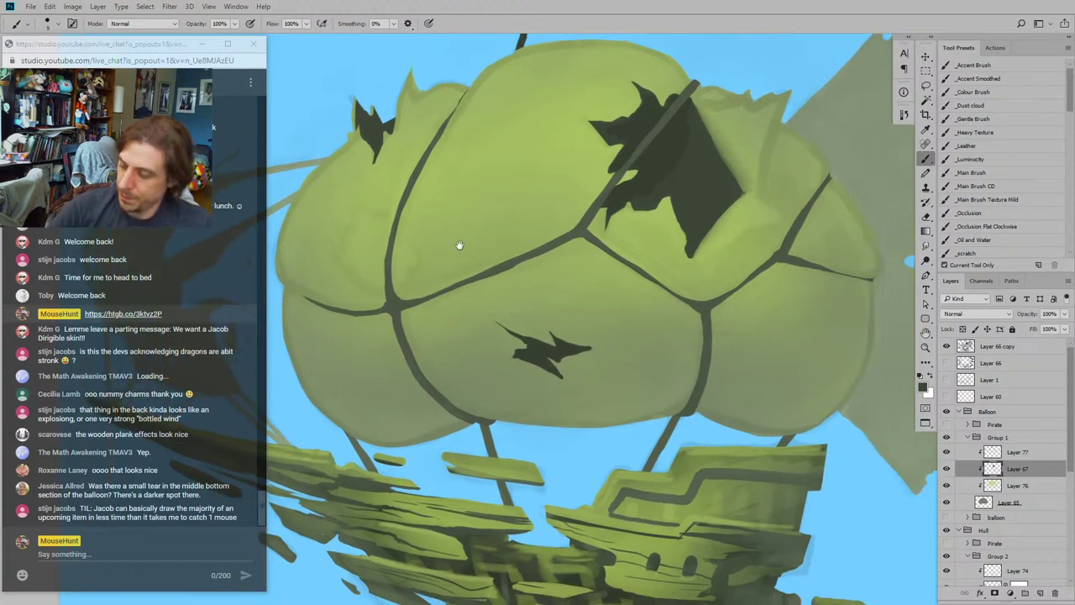
Step: Refine the small tear's pointed tips and jagged edges using a much smaller eraser
{"action": "key", "text": "e"}
{"action": "left_click_drag", "start_coordinate": [394, 296], "coordinate": [377, 278]}
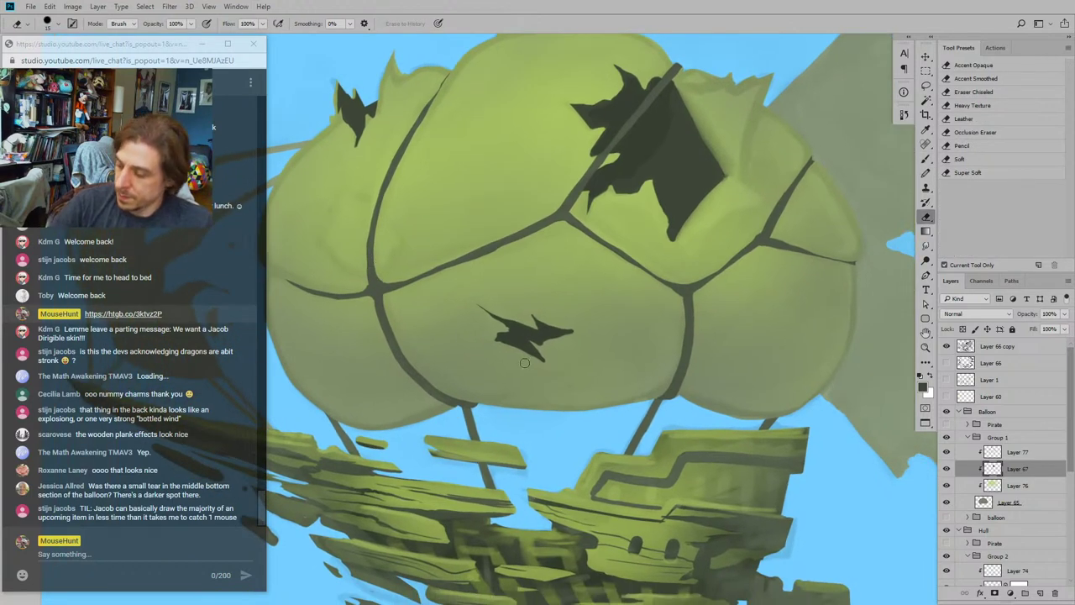
{"action": "key", "text": "bracketleft"}
{"action": "key", "text": "bracketleft"}
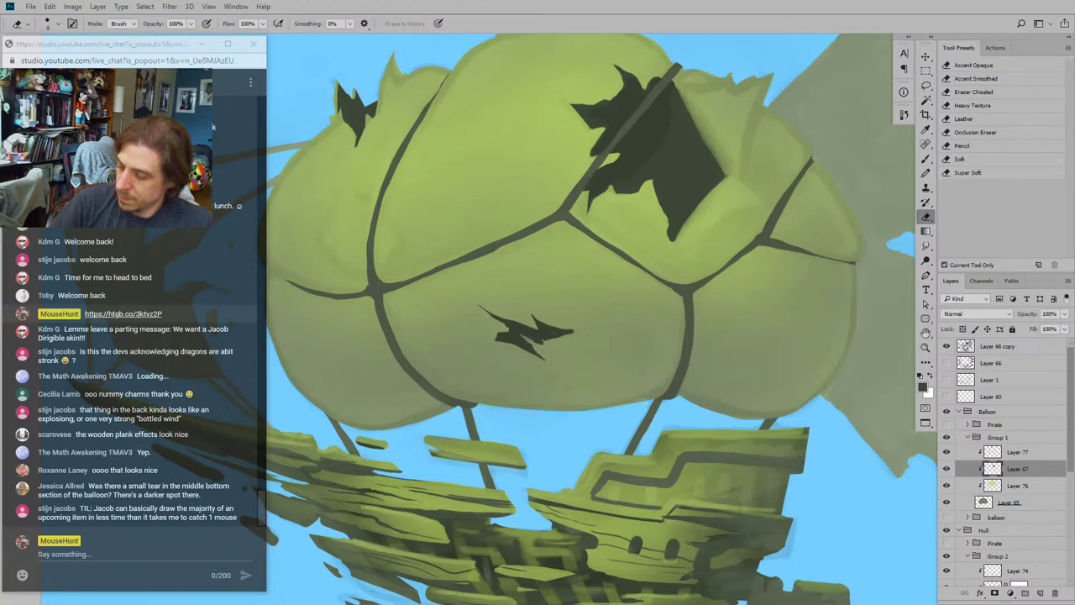
{"action": "key", "text": "bracketleft"}
{"action": "left_click_drag", "start_coordinate": [549, 342], "coordinate": [572, 335]}
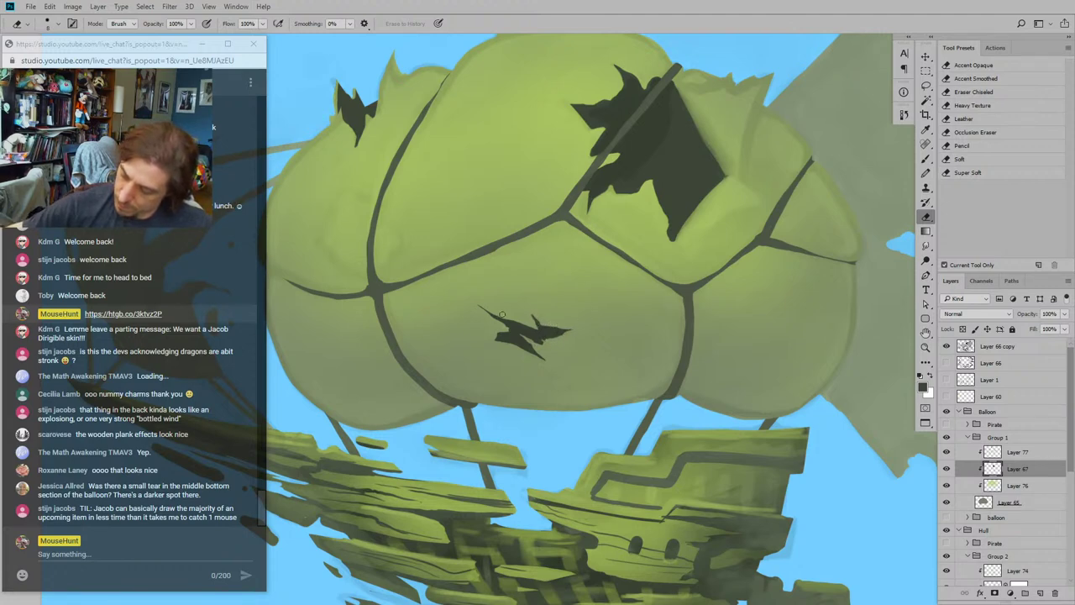
{"action": "left_click_drag", "start_coordinate": [472, 323], "coordinate": [424, 304]}
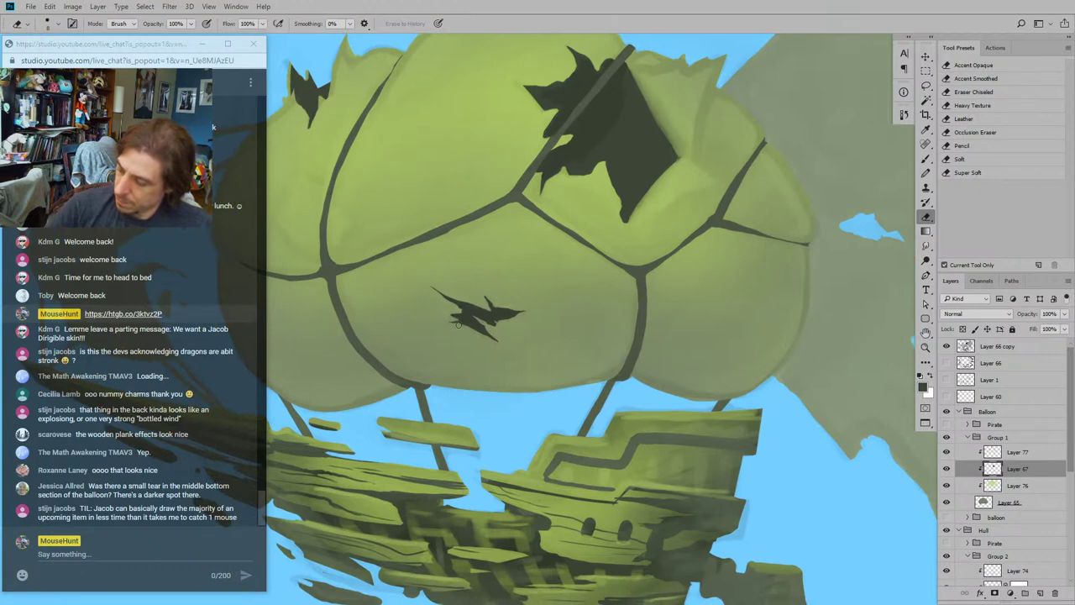
Step: Paint a flat, squarish patch in muted grey-green across the balloon's left seam on Layer 67, just above the seam junction
{"action": "left_click_drag", "start_coordinate": [373, 269], "coordinate": [396, 302]}
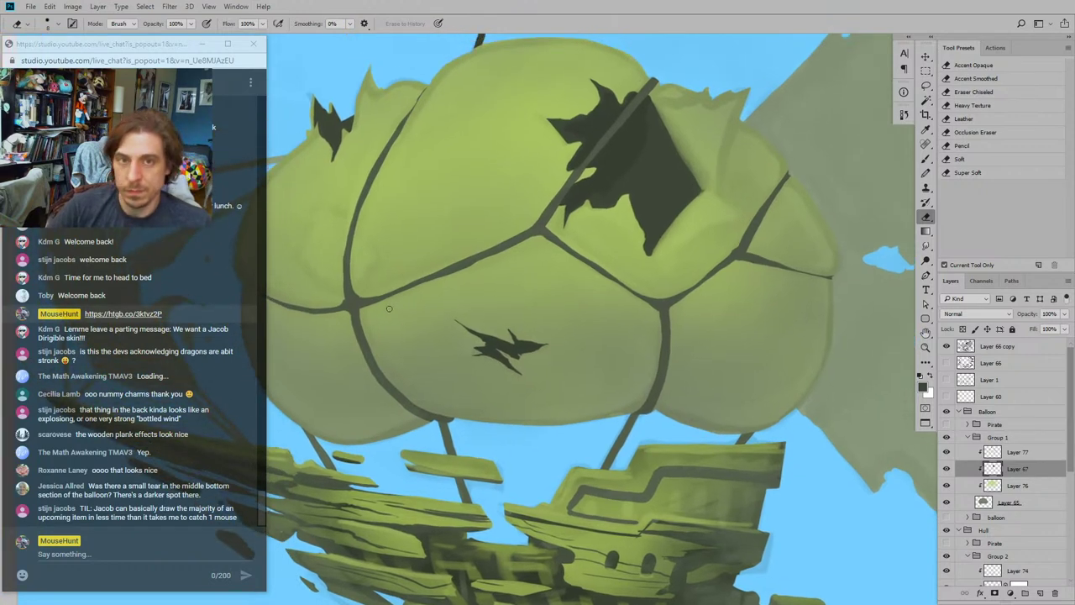
{"action": "scroll", "coordinate": [389, 309], "scroll_direction": "down", "scroll_amount": 5}
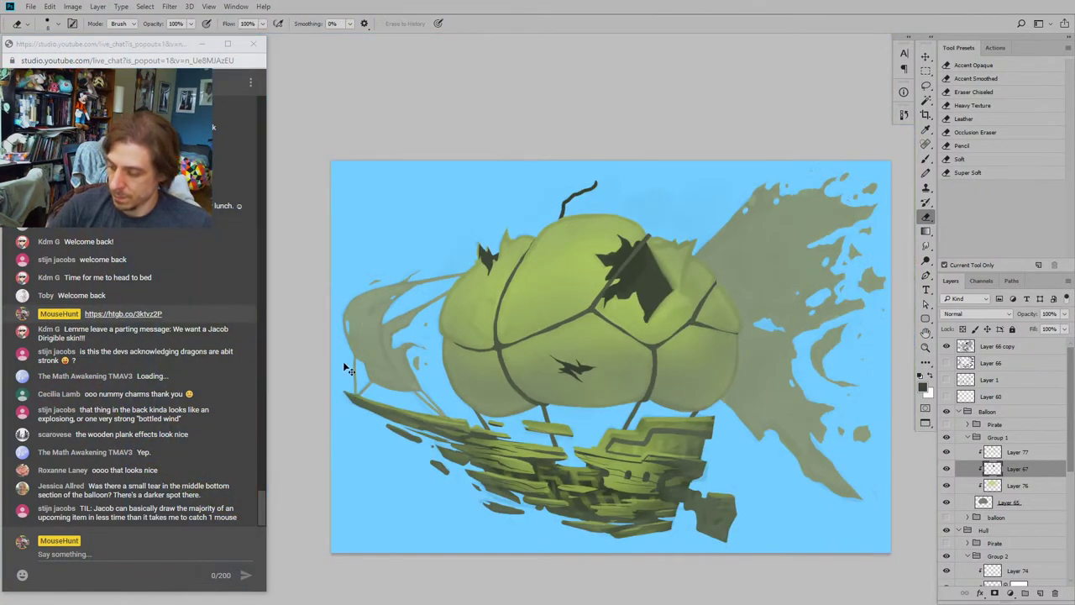
{"action": "key", "text": "ctrl+plus"}
{"action": "key", "text": "ctrl+plus"}
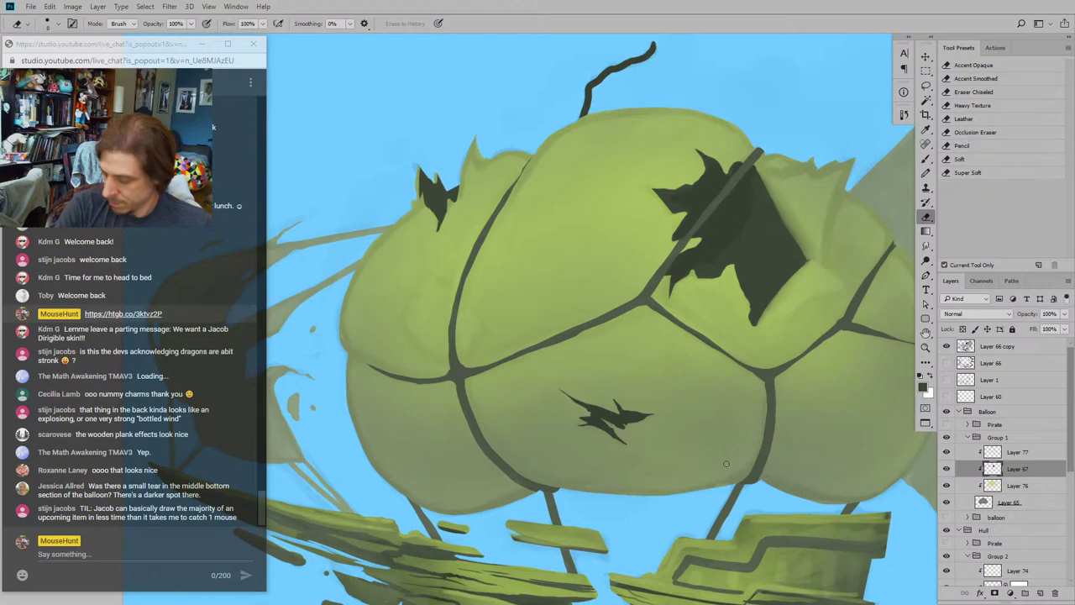
{"action": "key", "text": "b"}
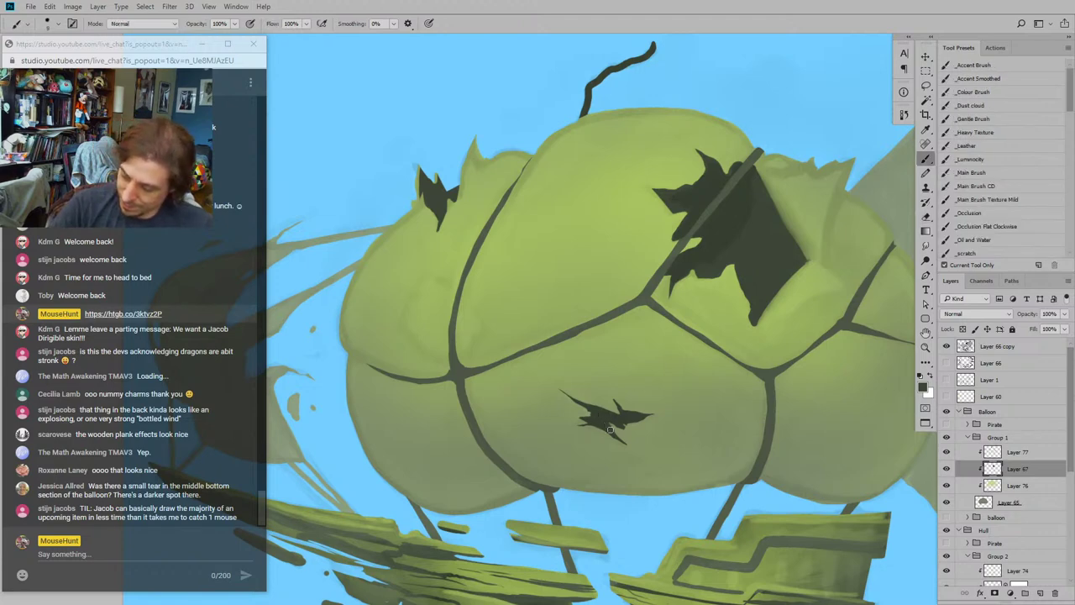
{"action": "left_click_drag", "start_coordinate": [614, 431], "coordinate": [695, 416]}
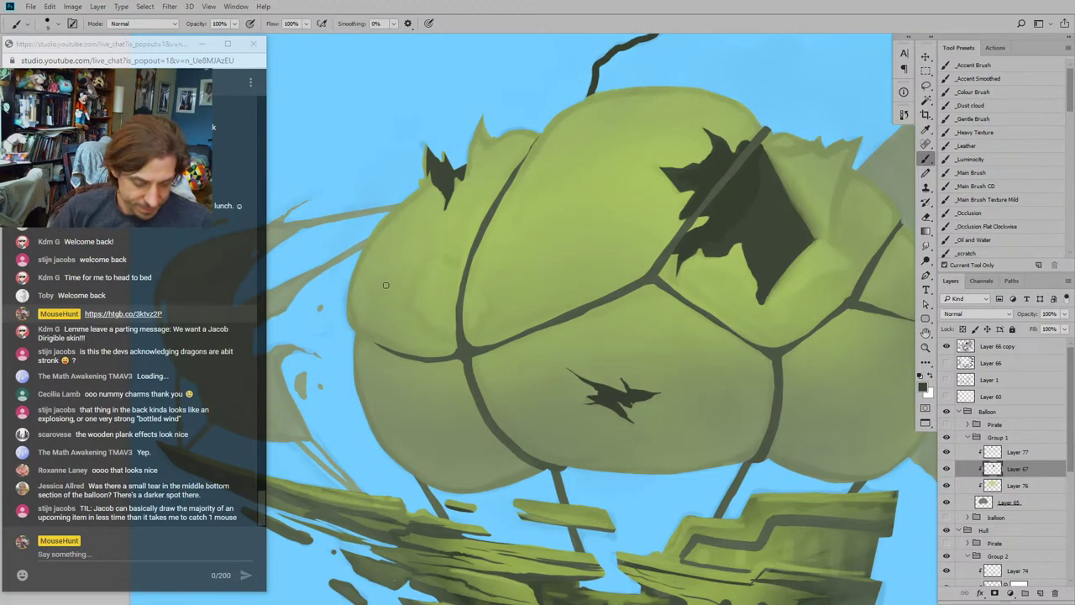
{"action": "left_click_drag", "start_coordinate": [388, 288], "coordinate": [485, 324]}
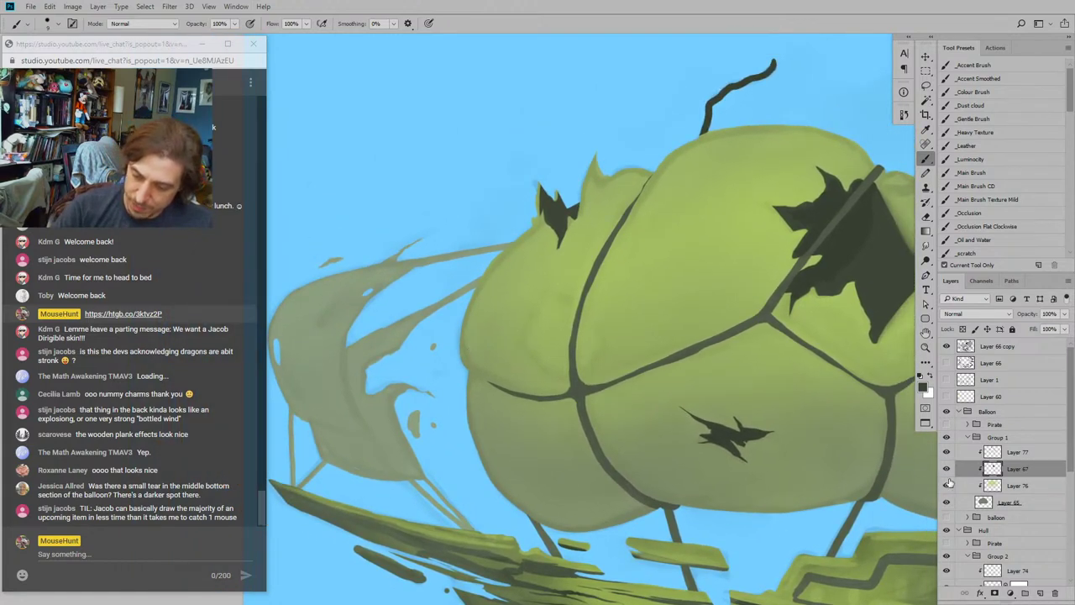
{"action": "left_click", "coordinate": [922, 387]}
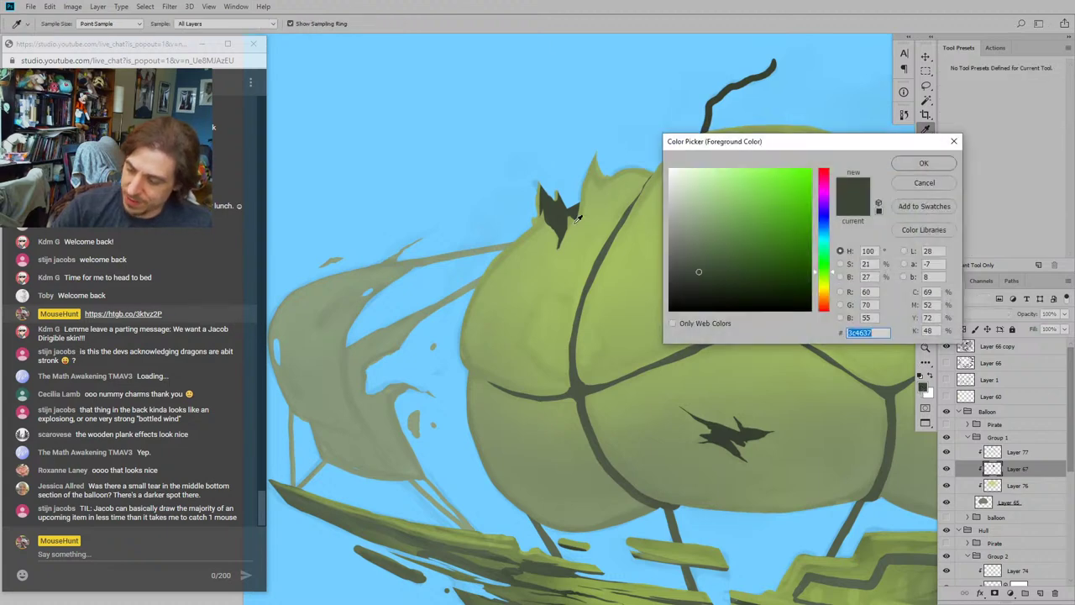
{"action": "left_click", "coordinate": [924, 163]}
{"action": "mouse_move", "coordinate": [589, 336]}
{"action": "left_mouse_down"}
{"action": "mouse_move", "coordinate": [576, 377]}
{"action": "mouse_move", "coordinate": [591, 333]}
{"action": "mouse_move", "coordinate": [579, 311]}
{"action": "mouse_move", "coordinate": [585, 335]}
{"action": "mouse_move", "coordinate": [576, 311]}
{"action": "mouse_move", "coordinate": [548, 294]}
{"action": "mouse_move", "coordinate": [538, 303]}
{"action": "mouse_move", "coordinate": [546, 293]}
{"action": "mouse_move", "coordinate": [527, 343]}
{"action": "mouse_move", "coordinate": [567, 374]}
{"action": "mouse_move", "coordinate": [571, 352]}
{"action": "mouse_move", "coordinate": [555, 361]}
{"action": "mouse_move", "coordinate": [543, 310]}
{"action": "mouse_move", "coordinate": [534, 352]}
{"action": "left_mouse_up"}
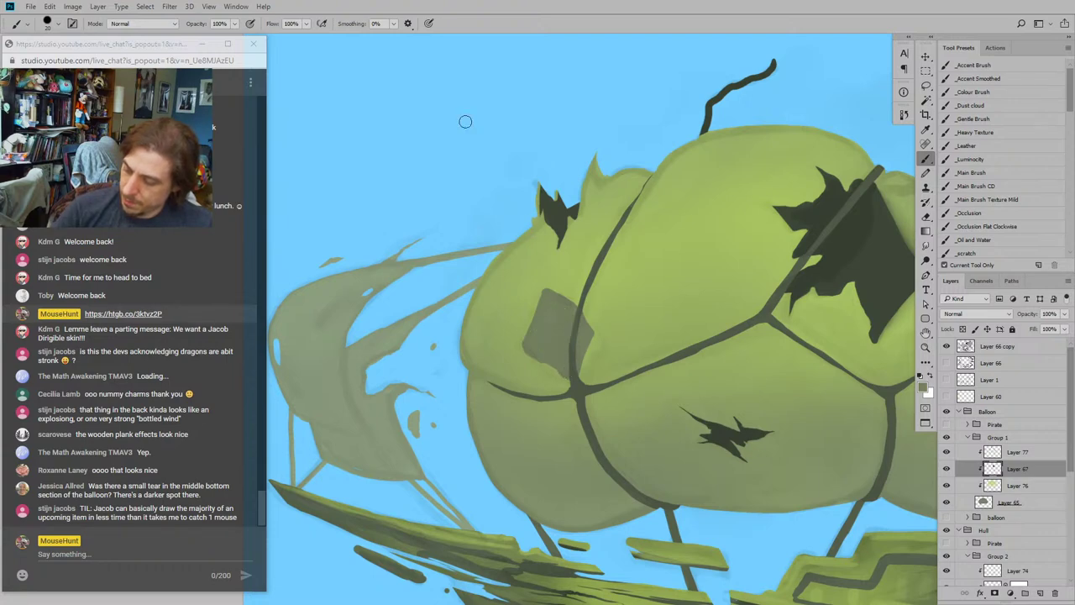
Step: Trim the squarish patch's outer edges with the eraser to give it straight sides and crisp corners
{"action": "key", "text": "e"}
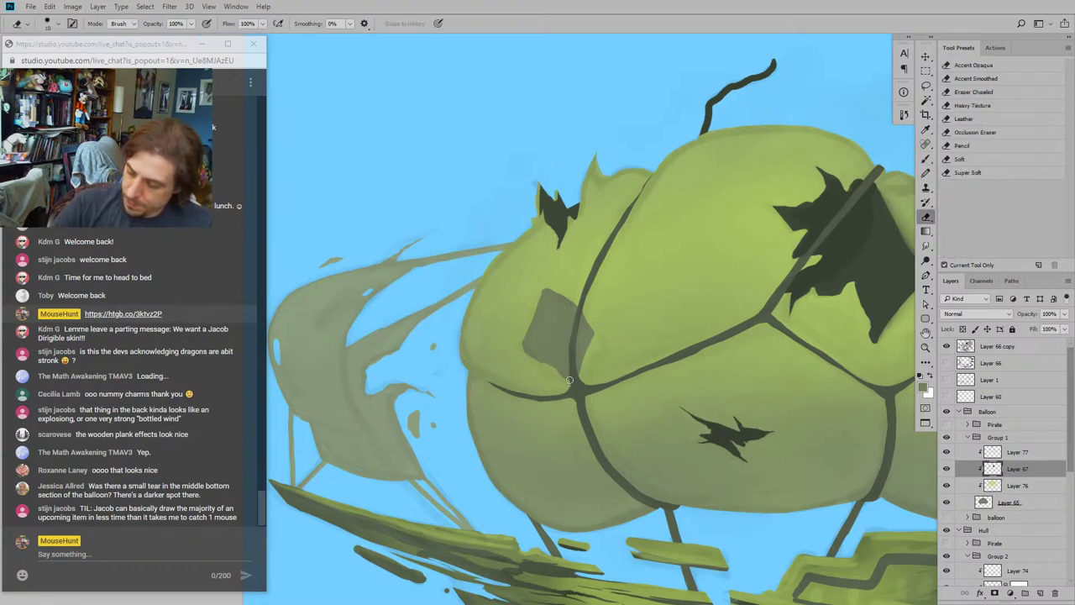
{"action": "left_click_drag", "start_coordinate": [559, 370], "coordinate": [524, 346]}
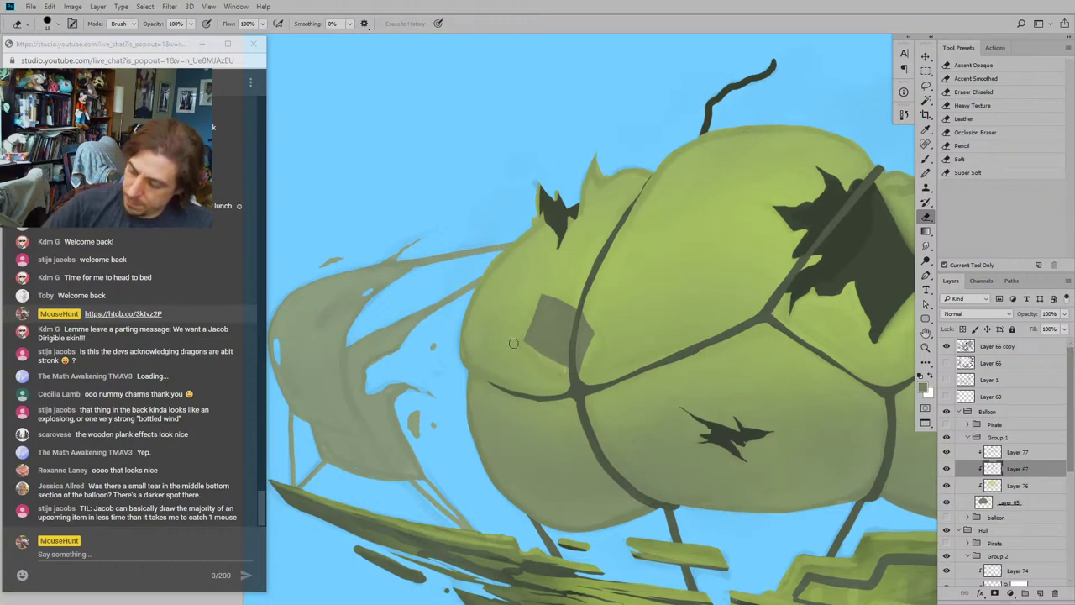
{"action": "left_click_drag", "start_coordinate": [542, 288], "coordinate": [524, 338]}
{"action": "left_click_drag", "start_coordinate": [598, 333], "coordinate": [577, 378]}
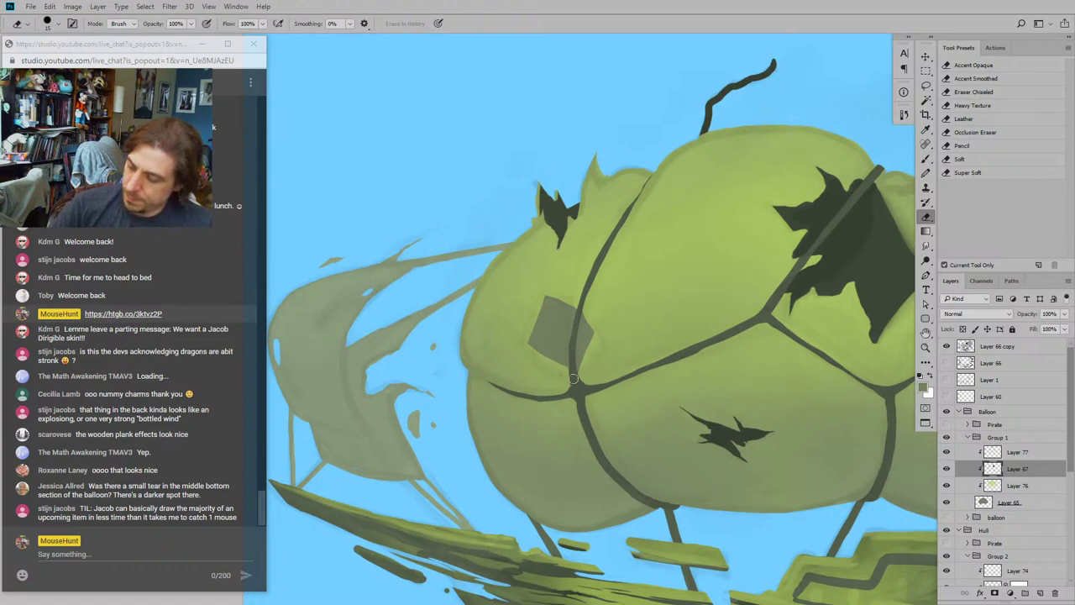
{"action": "left_click_drag", "start_coordinate": [450, 315], "coordinate": [379, 247]}
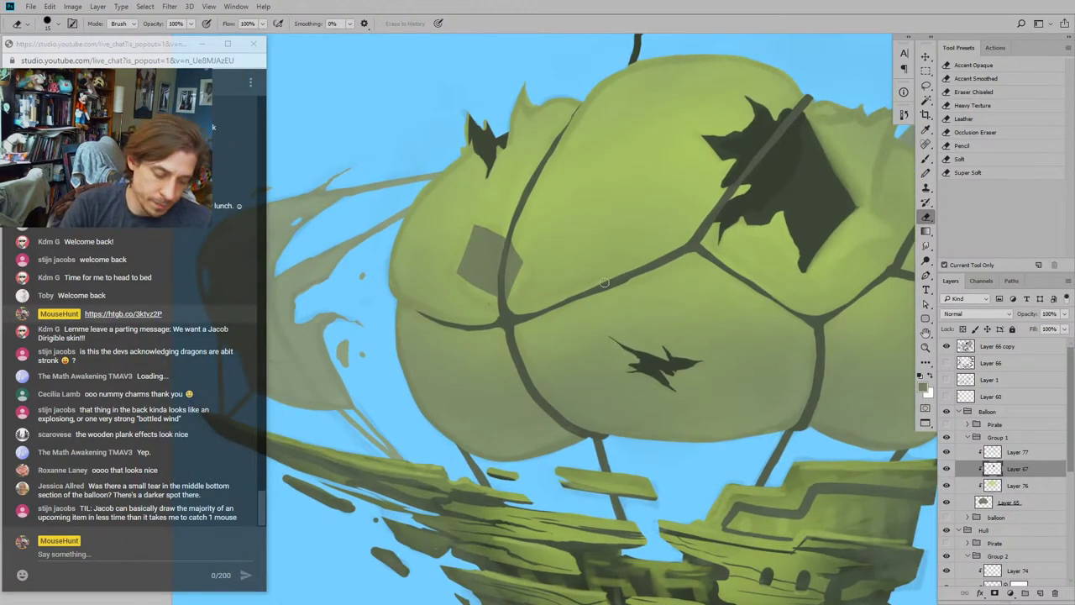
Step: Paint a small matching grey-green patch against the outer edge of the balloon's lower-left section on Layer 67
{"action": "key", "text": "b"}
{"action": "scroll", "coordinate": [408, 271], "scroll_direction": "down", "scroll_amount": 2}
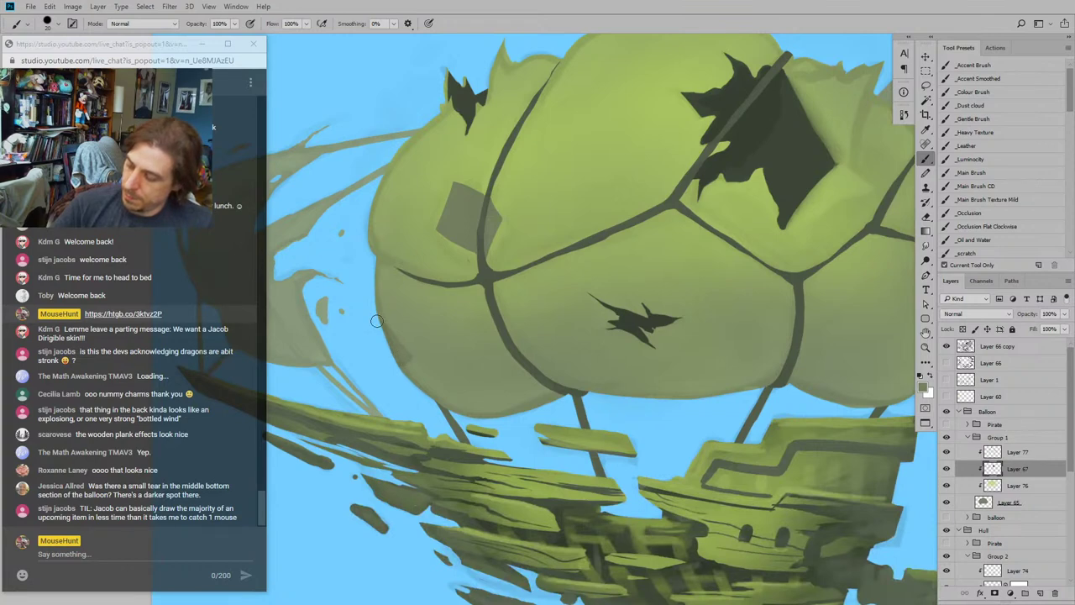
{"action": "left_click_drag", "start_coordinate": [377, 321], "coordinate": [407, 362]}
{"action": "left_click_drag", "start_coordinate": [372, 229], "coordinate": [326, 327]}
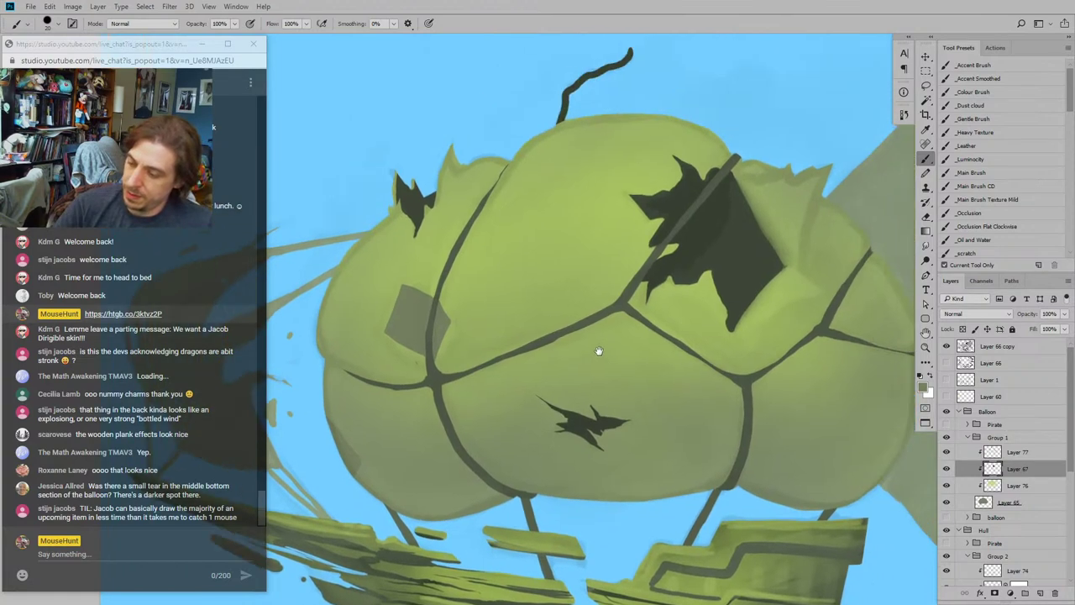
{"action": "key", "text": "e"}
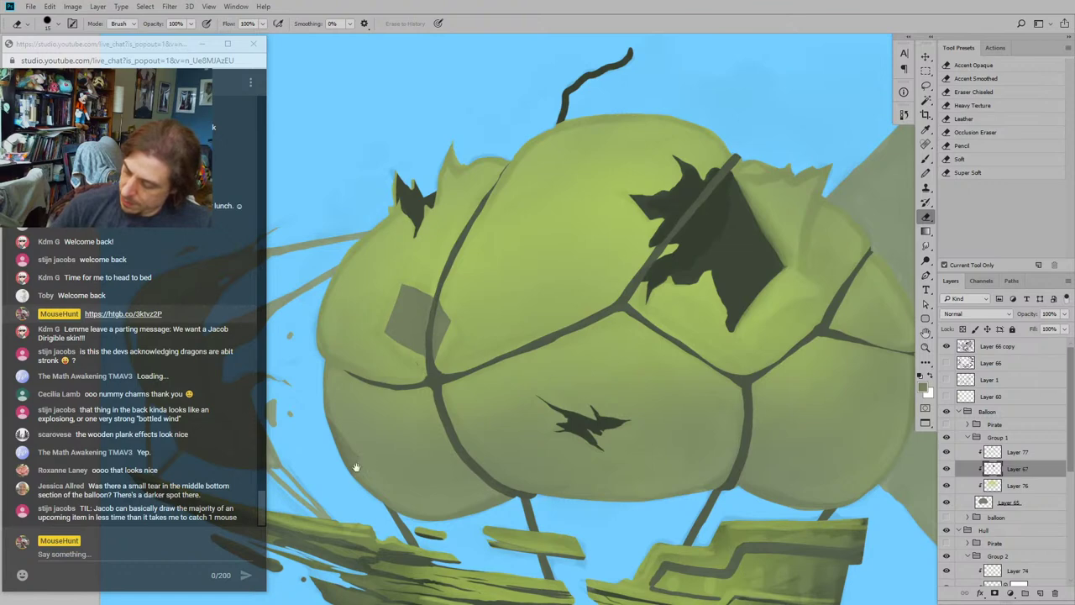
{"action": "left_click_drag", "start_coordinate": [356, 468], "coordinate": [361, 389]}
Step: Examine how the patches and tears read on the whole airship and close up on the balloon
{"action": "left_click_drag", "start_coordinate": [641, 245], "coordinate": [599, 323]}
{"action": "left_click_drag", "start_coordinate": [484, 261], "coordinate": [477, 298]}
{"action": "left_click_drag", "start_coordinate": [619, 371], "coordinate": [583, 300]}
{"action": "left_click_drag", "start_coordinate": [494, 254], "coordinate": [493, 290]}
{"action": "mouse_move", "coordinate": [588, 398]}
{"action": "left_mouse_down"}
{"action": "mouse_move", "coordinate": [588, 339]}
{"action": "mouse_move", "coordinate": [565, 303]}
{"action": "left_mouse_up"}
{"action": "key", "text": "ctrl+minus"}
{"action": "key", "text": "ctrl+minus"}
{"action": "key", "text": "ctrl+minus"}
{"action": "key", "text": "ctrl+minus"}
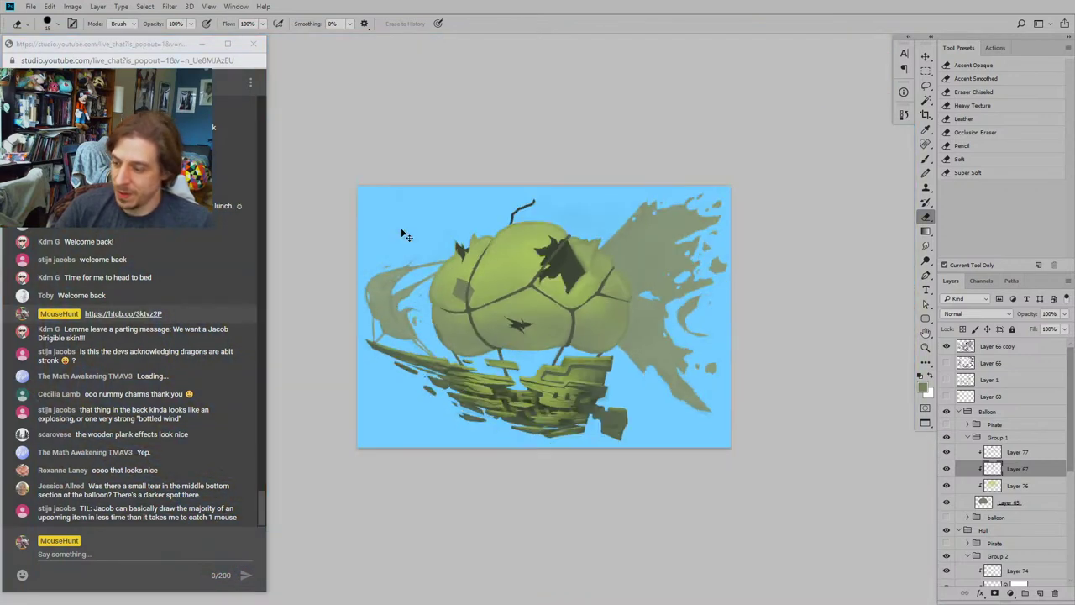
{"action": "key", "text": "ctrl+plus"}
{"action": "key", "text": "ctrl+plus"}
{"action": "key", "text": "ctrl+plus"}
{"action": "key", "text": "ctrl+plus"}
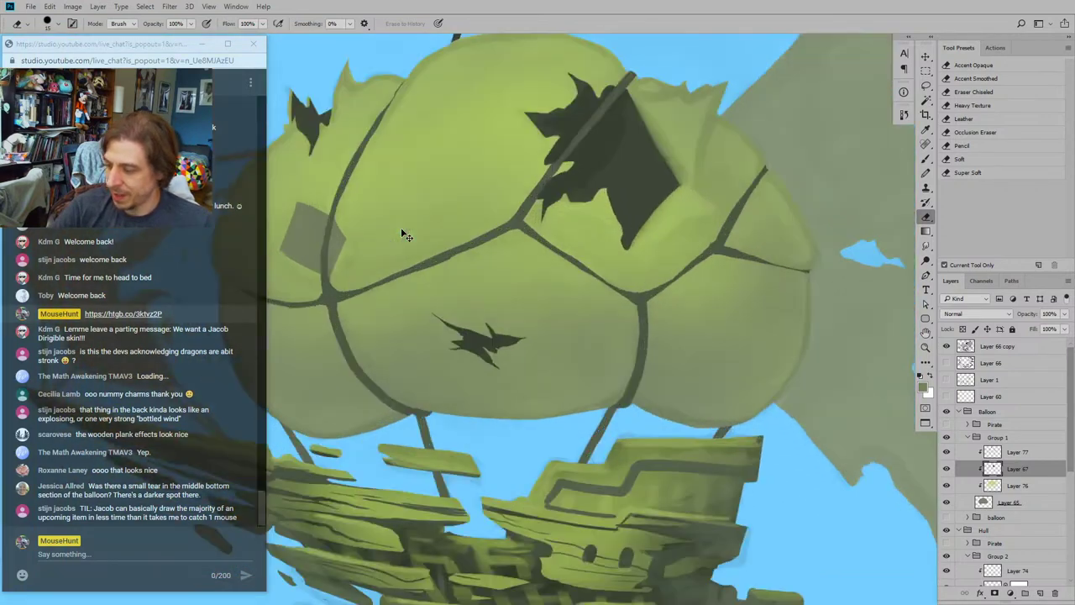
{"action": "left_click_drag", "start_coordinate": [462, 223], "coordinate": [653, 250]}
{"action": "left_click_drag", "start_coordinate": [500, 337], "coordinate": [508, 399]}
{"action": "left_click_drag", "start_coordinate": [415, 333], "coordinate": [477, 339]}
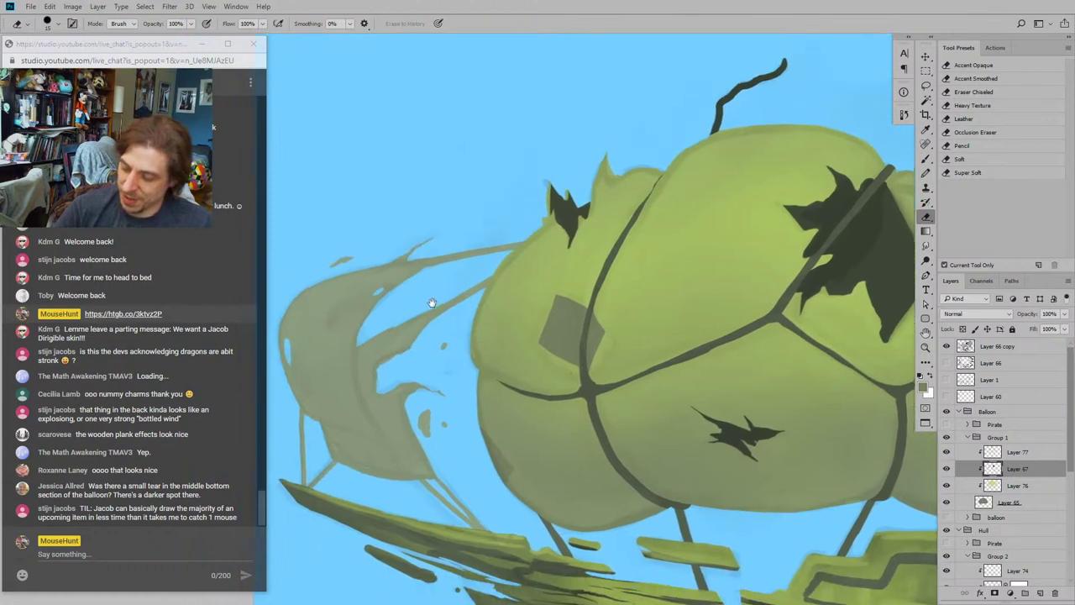
Step: Add a new clipped layer directly above Layer 76 in Group 1 and choose the _Main Brush preset
{"action": "left_click_drag", "start_coordinate": [492, 282], "coordinate": [463, 248]}
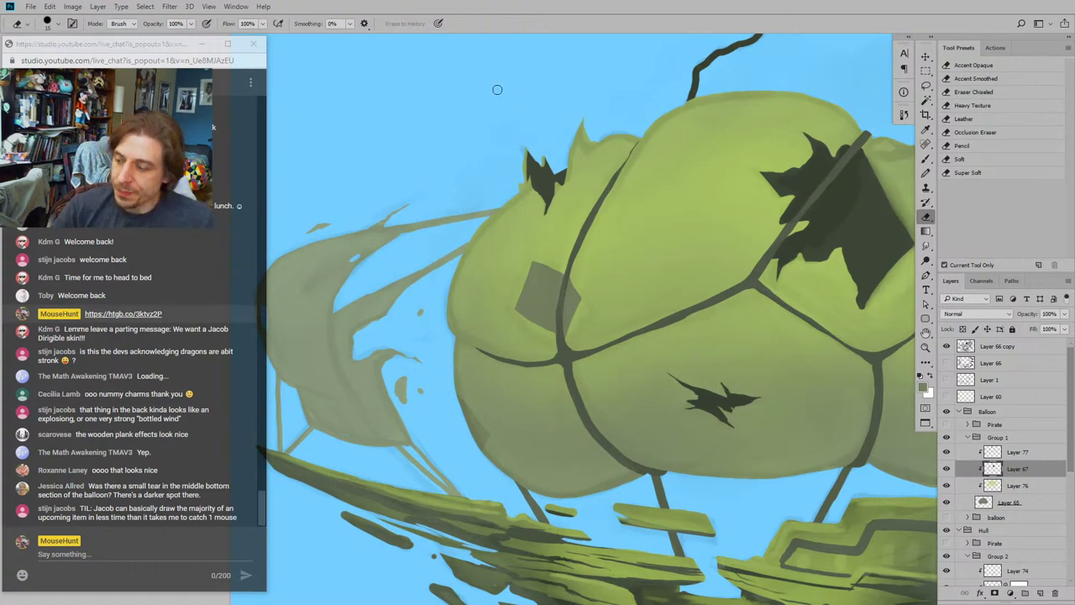
{"action": "mouse_move", "coordinate": [651, 312]}
{"action": "left_mouse_down"}
{"action": "mouse_move", "coordinate": [410, 286]}
{"action": "mouse_move", "coordinate": [413, 328]}
{"action": "left_mouse_up"}
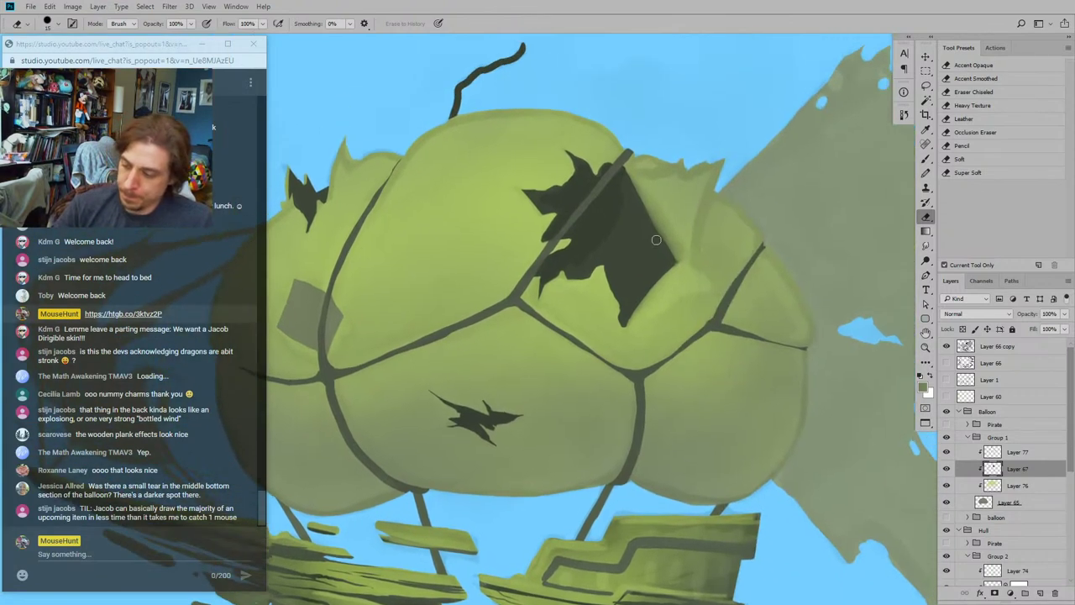
{"action": "left_click", "coordinate": [968, 489]}
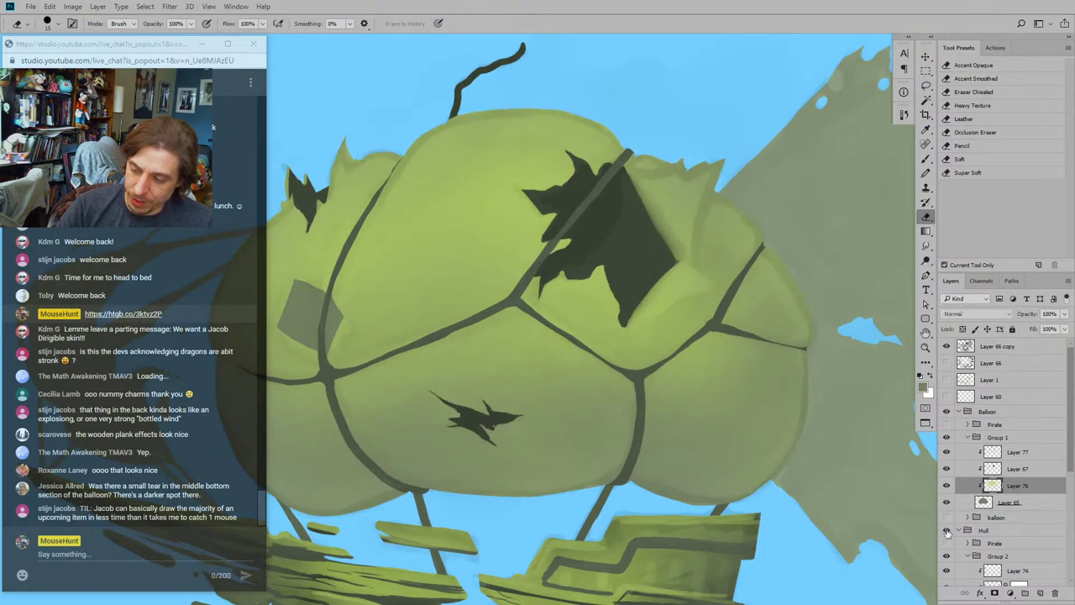
{"action": "left_click", "coordinate": [1040, 593]}
{"action": "mouse_move", "coordinate": [522, 271]}
{"action": "left_mouse_down"}
{"action": "mouse_move", "coordinate": [560, 313]}
{"action": "mouse_move", "coordinate": [508, 226]}
{"action": "left_mouse_up"}
{"action": "key", "text": "b"}
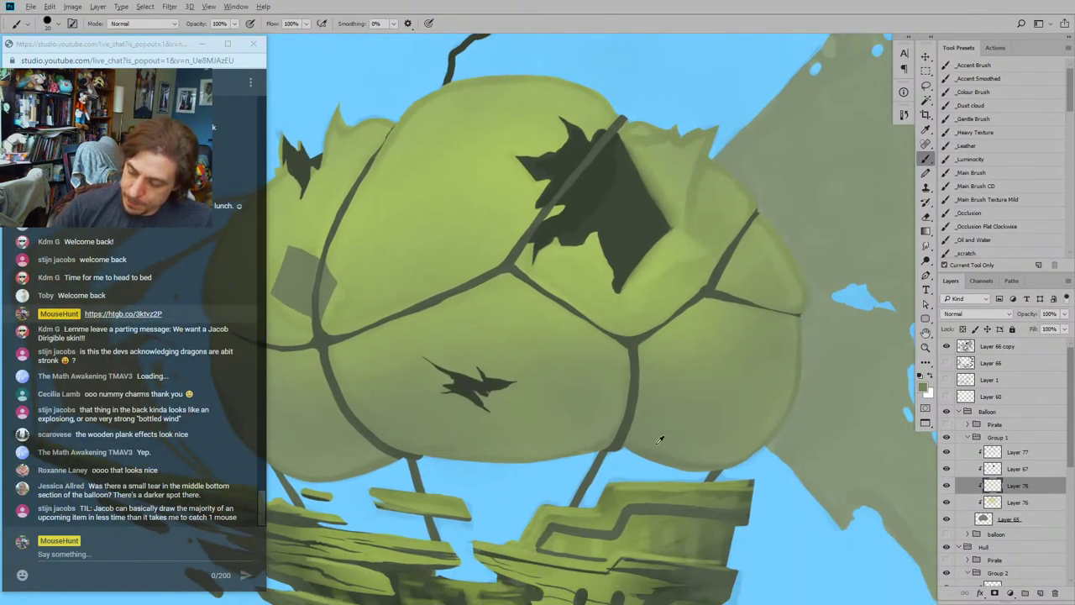
{"action": "left_click", "coordinate": [960, 174]}
Step: Paint thin dark crease lines with a small brush along the two folded flaps on the right side of the balloon's large tear
{"action": "left_click_drag", "start_coordinate": [621, 259], "coordinate": [595, 292]}
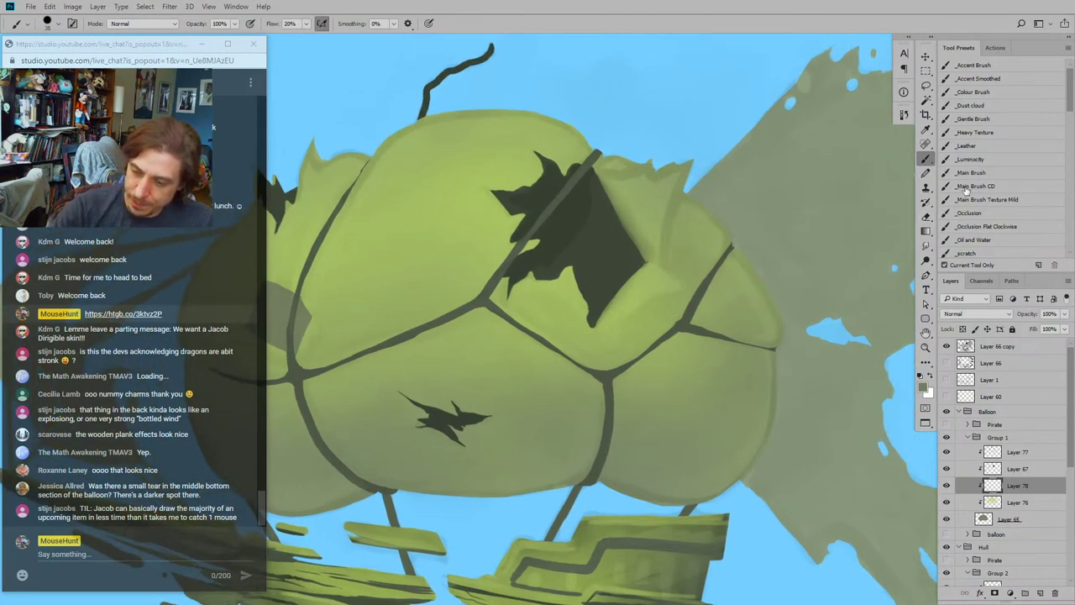
{"action": "left_click_drag", "start_coordinate": [495, 130], "coordinate": [489, 152]}
{"action": "key", "text": "bracketleft"}
{"action": "key", "text": "bracketleft"}
{"action": "key", "text": "bracketleft"}
{"action": "key", "text": "bracketleft"}
{"action": "key", "text": "bracketleft"}
{"action": "key", "text": "bracketleft"}
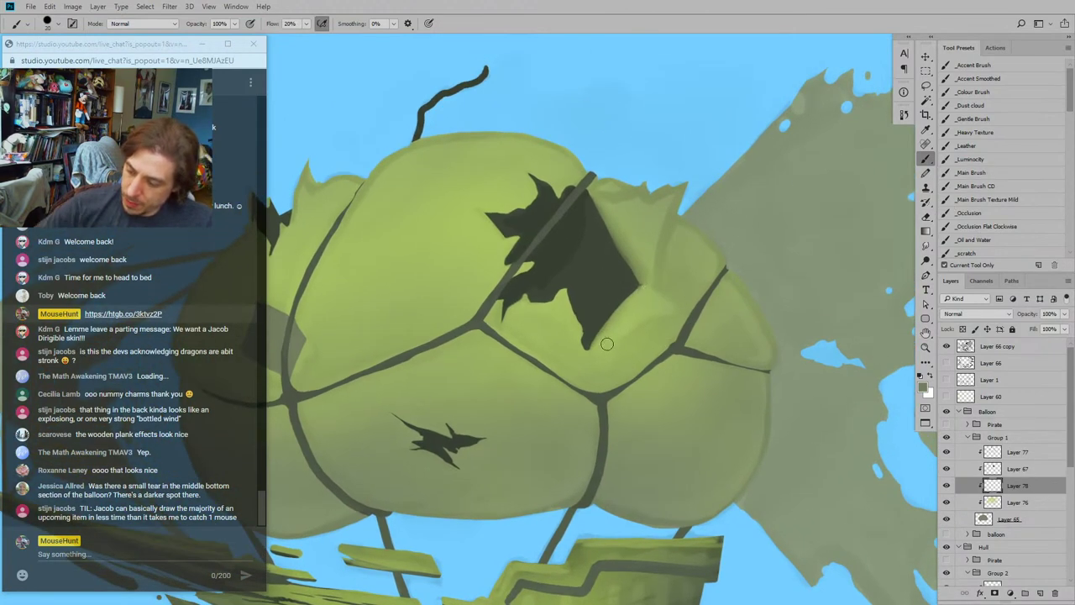
{"action": "left_click_drag", "start_coordinate": [673, 313], "coordinate": [589, 350]}
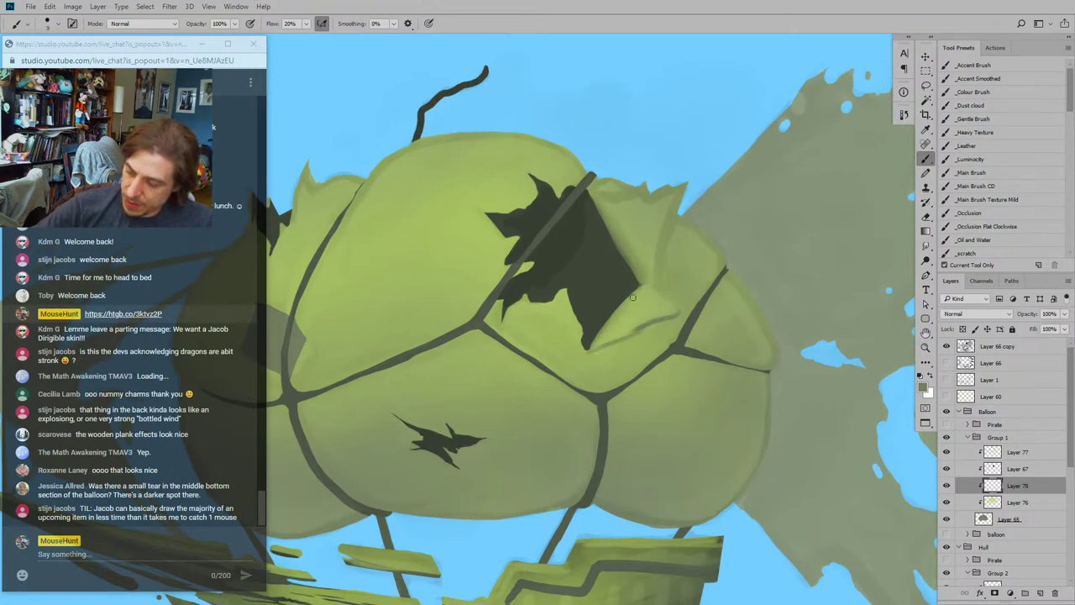
{"action": "left_click_drag", "start_coordinate": [645, 283], "coordinate": [685, 188]}
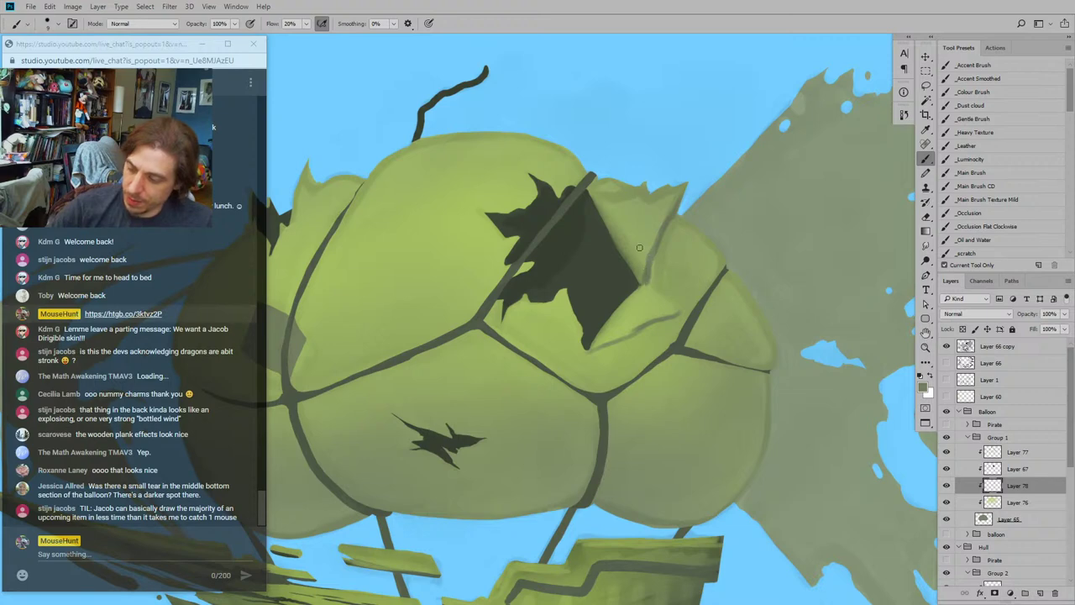
Step: Shade the jagged flap below the large tear with a bigger brush and touch up the tear's left edge with a fine one
{"action": "left_click_drag", "start_coordinate": [450, 236], "coordinate": [495, 395]}
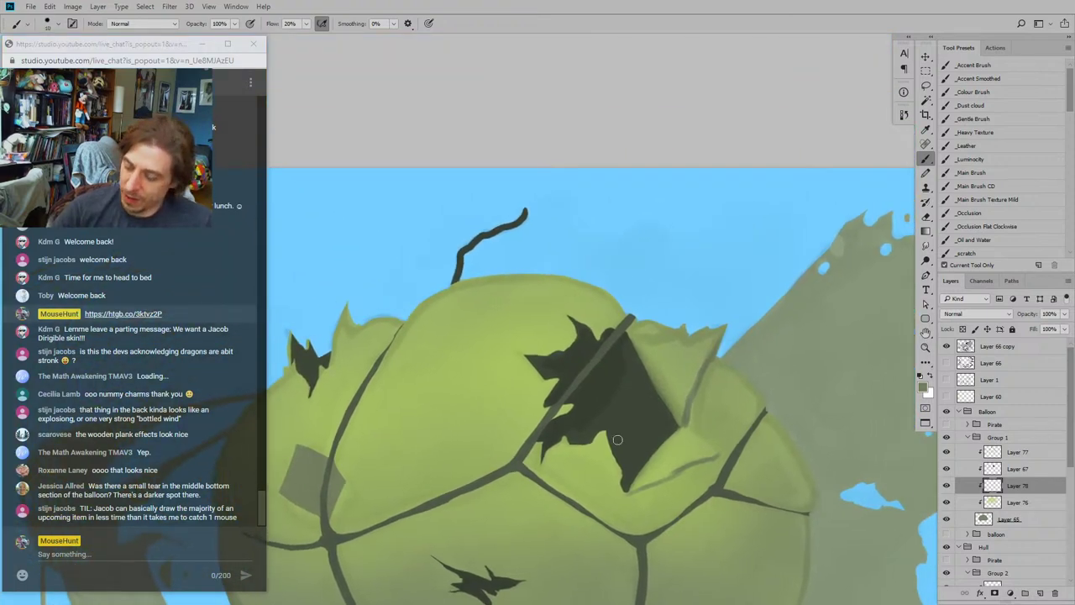
{"action": "key", "text": "bracketright"}
{"action": "key", "text": "bracketright"}
{"action": "mouse_move", "coordinate": [617, 440]}
{"action": "left_mouse_down"}
{"action": "mouse_move", "coordinate": [614, 476]}
{"action": "mouse_move", "coordinate": [599, 443]}
{"action": "mouse_move", "coordinate": [594, 458]}
{"action": "mouse_move", "coordinate": [605, 466]}
{"action": "mouse_move", "coordinate": [558, 451]}
{"action": "mouse_move", "coordinate": [620, 493]}
{"action": "left_mouse_up"}
{"action": "left_click_drag", "start_coordinate": [513, 308], "coordinate": [544, 272]}
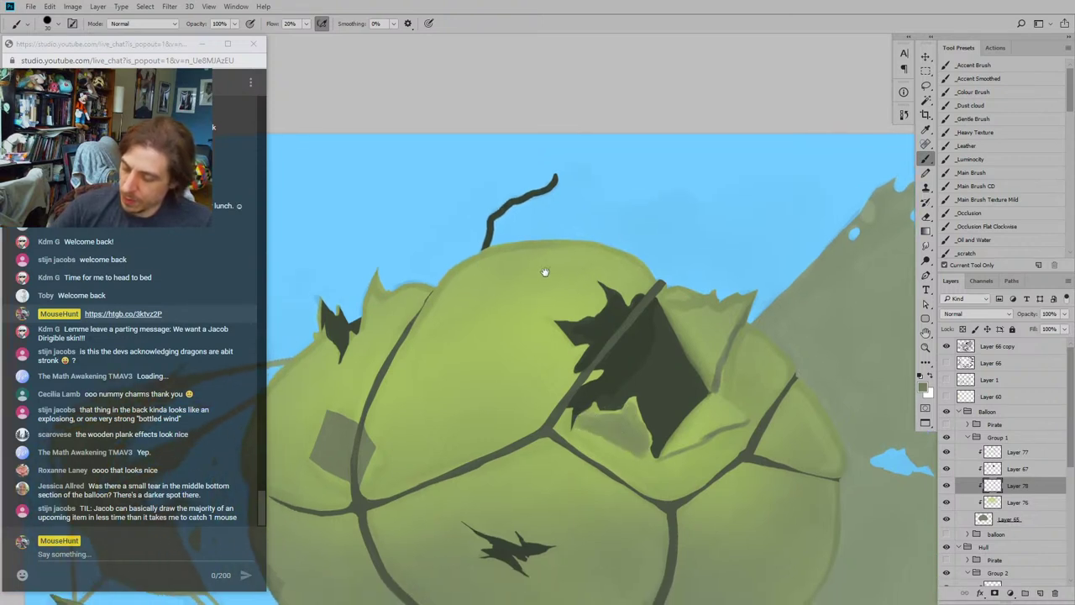
{"action": "key", "text": "bracketleft"}
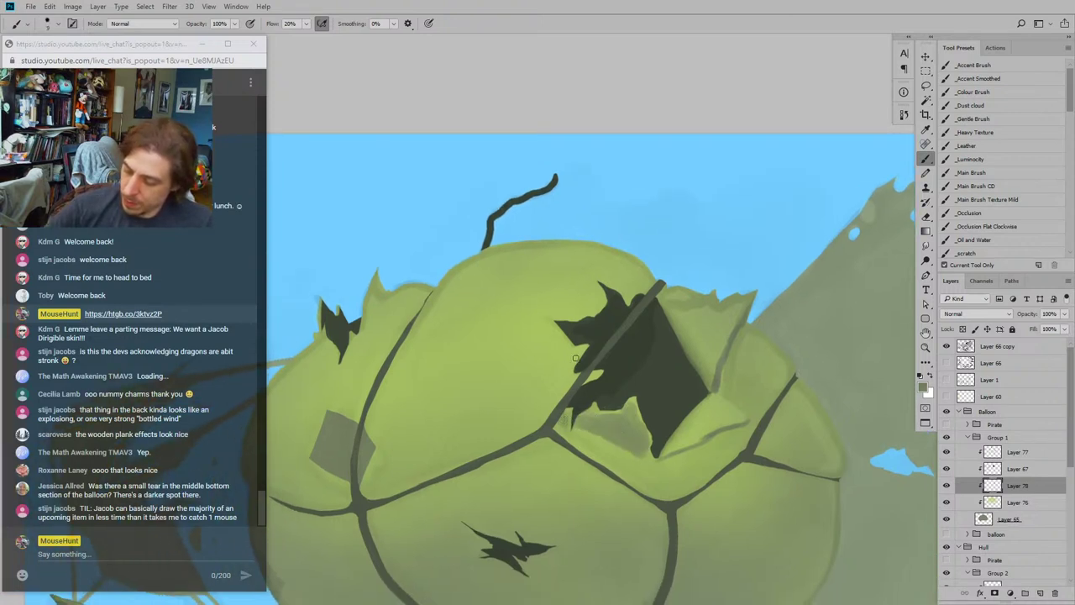
{"action": "left_click_drag", "start_coordinate": [580, 357], "coordinate": [575, 373]}
{"action": "key", "text": "bracketright"}
{"action": "mouse_move", "coordinate": [554, 334]}
{"action": "left_mouse_down"}
{"action": "mouse_move", "coordinate": [548, 323]}
{"action": "mouse_move", "coordinate": [615, 278]}
{"action": "mouse_move", "coordinate": [630, 287]}
{"action": "left_mouse_up"}
Step: Enlarge the brush and paint soft shadows beside the upper right flap and beneath the lower flaps of the large tear
{"action": "key", "text": "bracketright"}
{"action": "key", "text": "bracketright"}
{"action": "key", "text": "bracketright"}
{"action": "left_click_drag", "start_coordinate": [716, 334], "coordinate": [706, 362]}
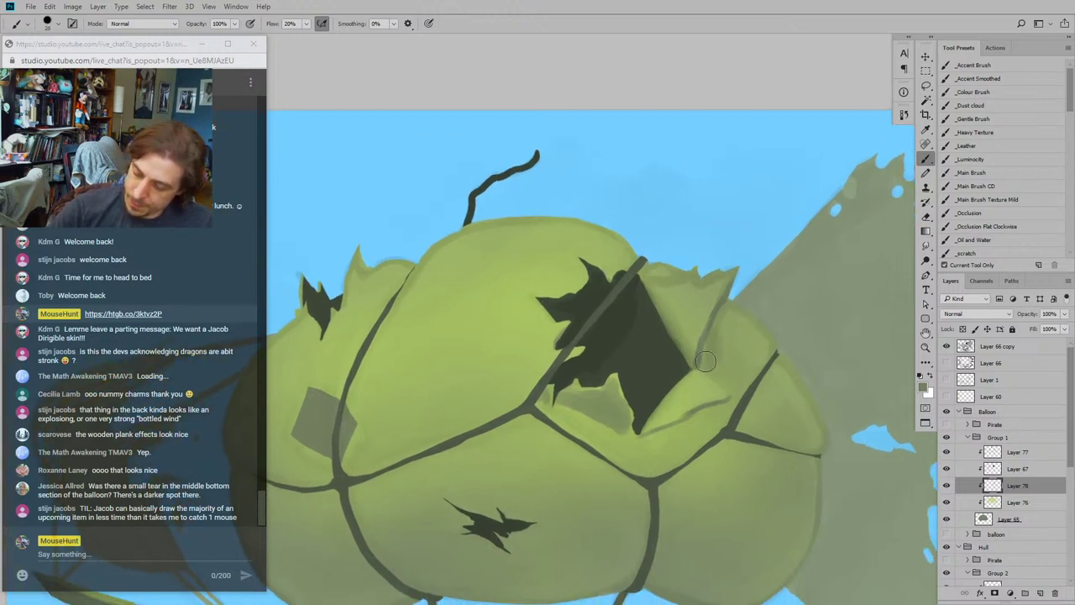
{"action": "left_click_drag", "start_coordinate": [720, 325], "coordinate": [707, 359]}
{"action": "mouse_move", "coordinate": [653, 433]}
{"action": "left_mouse_down"}
{"action": "mouse_move", "coordinate": [710, 411]}
{"action": "mouse_move", "coordinate": [658, 439]}
{"action": "mouse_move", "coordinate": [620, 430]}
{"action": "mouse_move", "coordinate": [630, 450]}
{"action": "mouse_move", "coordinate": [714, 418]}
{"action": "mouse_move", "coordinate": [676, 446]}
{"action": "mouse_move", "coordinate": [620, 452]}
{"action": "mouse_move", "coordinate": [715, 429]}
{"action": "left_mouse_up"}
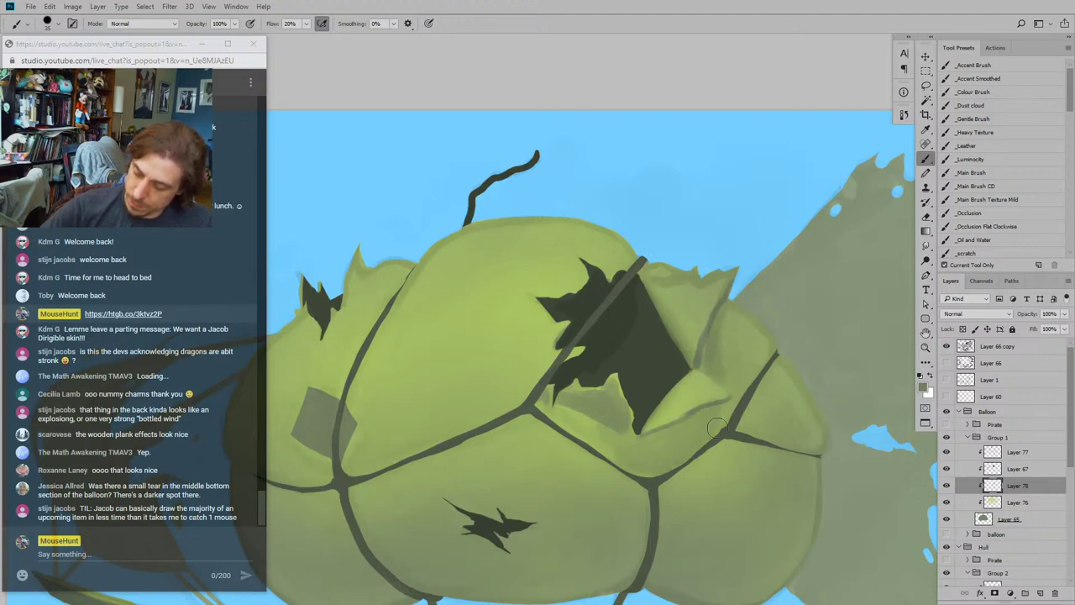
{"action": "left_click_drag", "start_coordinate": [549, 348], "coordinate": [499, 334]}
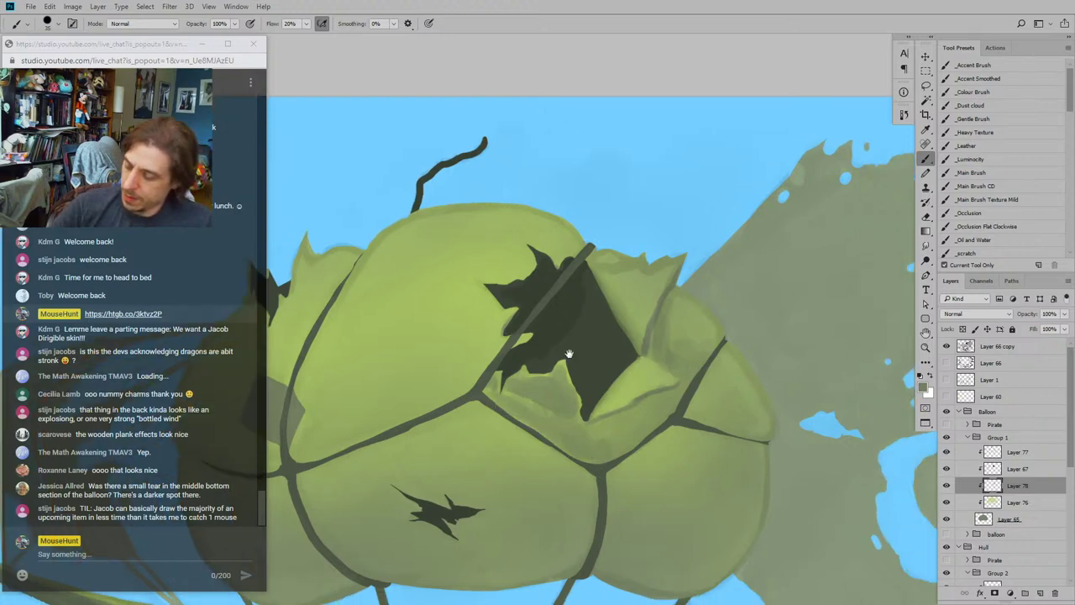
{"action": "left_click_drag", "start_coordinate": [569, 354], "coordinate": [655, 339]}
{"action": "mouse_move", "coordinate": [514, 310]}
{"action": "left_mouse_down"}
{"action": "mouse_move", "coordinate": [440, 330]}
{"action": "mouse_move", "coordinate": [470, 367]}
{"action": "left_mouse_up"}
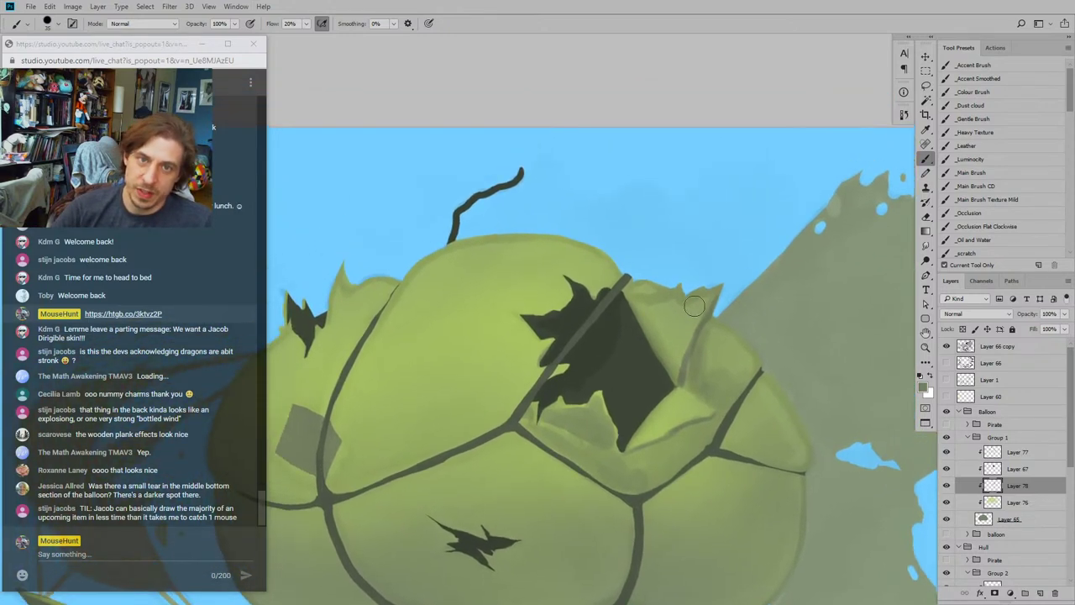
Step: Sample the green beside the upper right flap and blend its shadow into the balloon with a larger brush
{"action": "left_click_drag", "start_coordinate": [663, 305], "coordinate": [646, 226]}
{"action": "left_click_drag", "start_coordinate": [684, 185], "coordinate": [659, 264]}
{"action": "left_click_drag", "start_coordinate": [717, 241], "coordinate": [679, 273]}
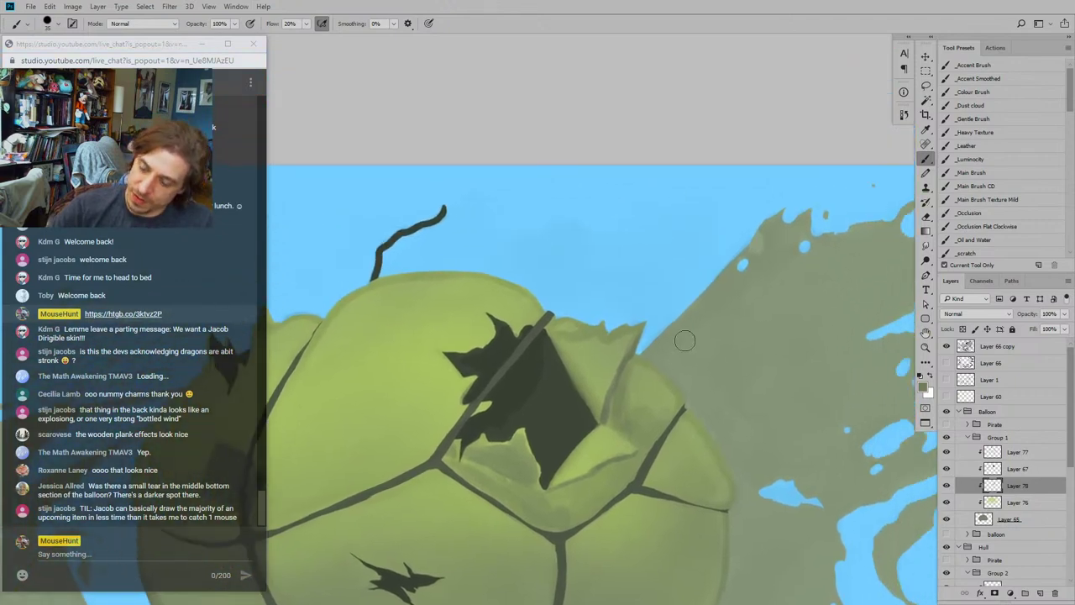
{"action": "left_click", "coordinate": [643, 383], "text": "alt"}
{"action": "key", "text": "bracketright"}
{"action": "left_click_drag", "start_coordinate": [631, 388], "coordinate": [634, 365]}
{"action": "left_click_drag", "start_coordinate": [610, 320], "coordinate": [586, 288]}
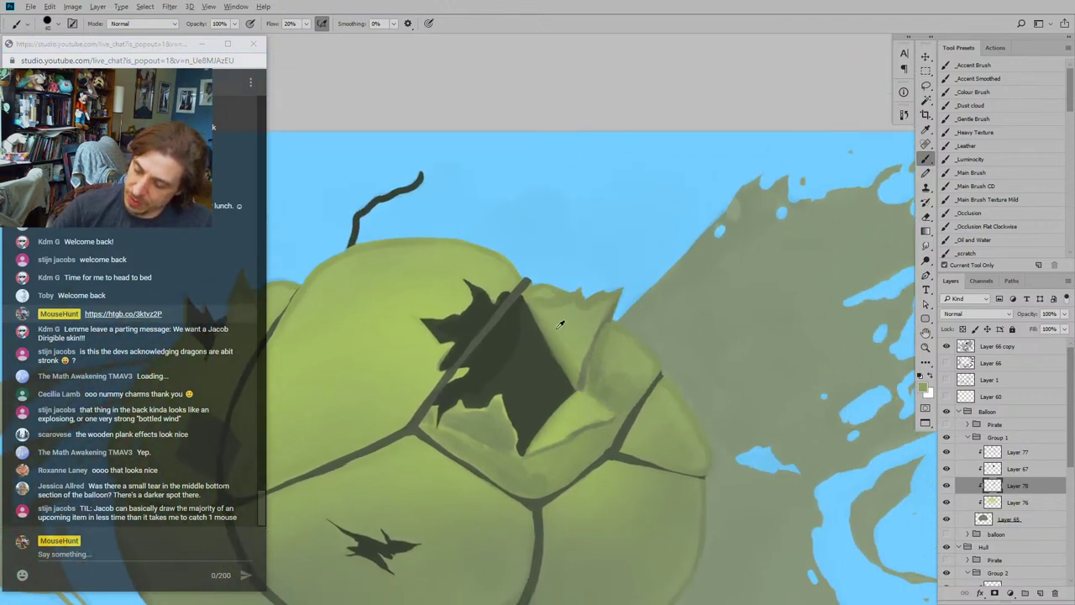
Step: Set the foreground color to a light green around #b0c781 and highlight the folded flap at the tear's lower right
{"action": "left_click", "coordinate": [922, 387]}
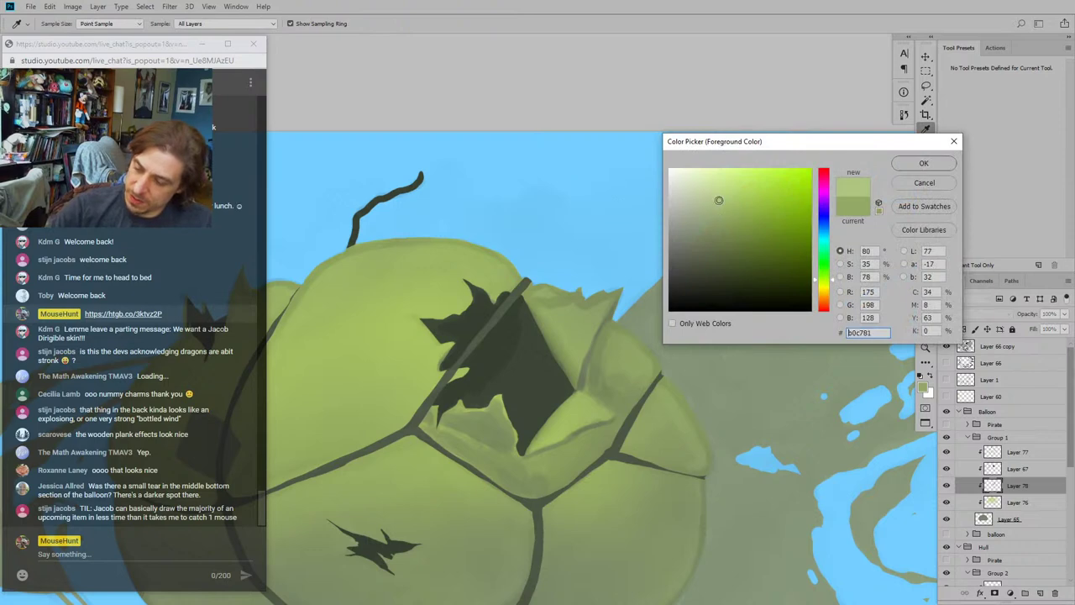
{"action": "left_click", "coordinate": [913, 165]}
{"action": "left_click_drag", "start_coordinate": [567, 227], "coordinate": [597, 219]}
{"action": "mouse_move", "coordinate": [596, 414]}
{"action": "left_mouse_down"}
{"action": "mouse_move", "coordinate": [609, 403]}
{"action": "mouse_move", "coordinate": [584, 421]}
{"action": "mouse_move", "coordinate": [639, 405]}
{"action": "left_mouse_up"}
Step: Paint thin light green highlights along the edges of the lower left flap and the left side of the large tear
{"action": "key", "text": "bracketleft"}
{"action": "key", "text": "bracketleft"}
{"action": "key", "text": "bracketleft"}
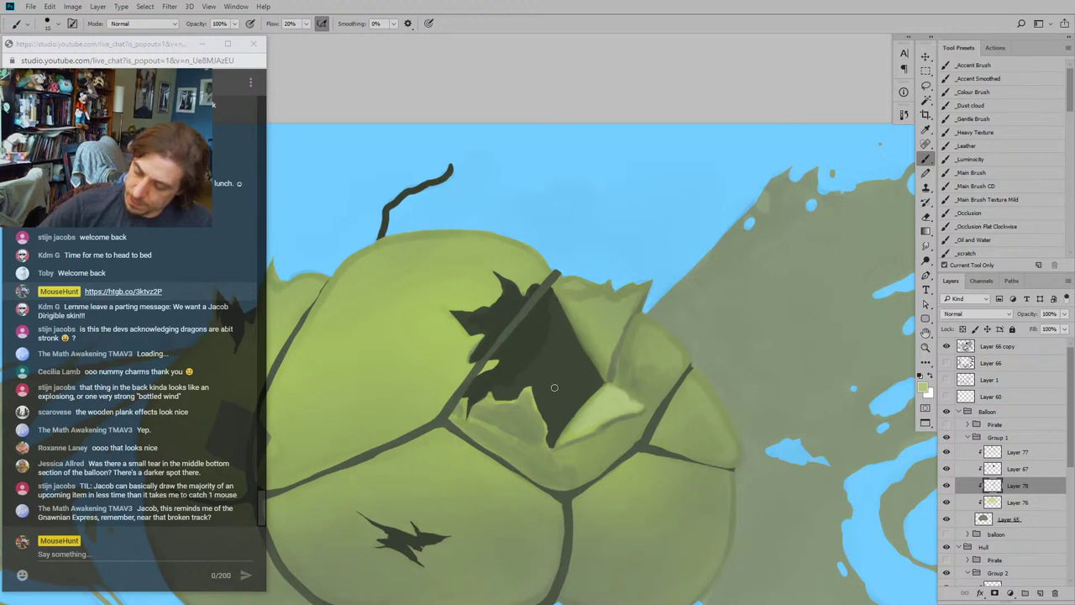
{"action": "mouse_move", "coordinate": [457, 344]}
{"action": "left_mouse_down"}
{"action": "mouse_move", "coordinate": [559, 257]}
{"action": "mouse_move", "coordinate": [562, 334]}
{"action": "left_mouse_up"}
{"action": "key", "text": "bracketright"}
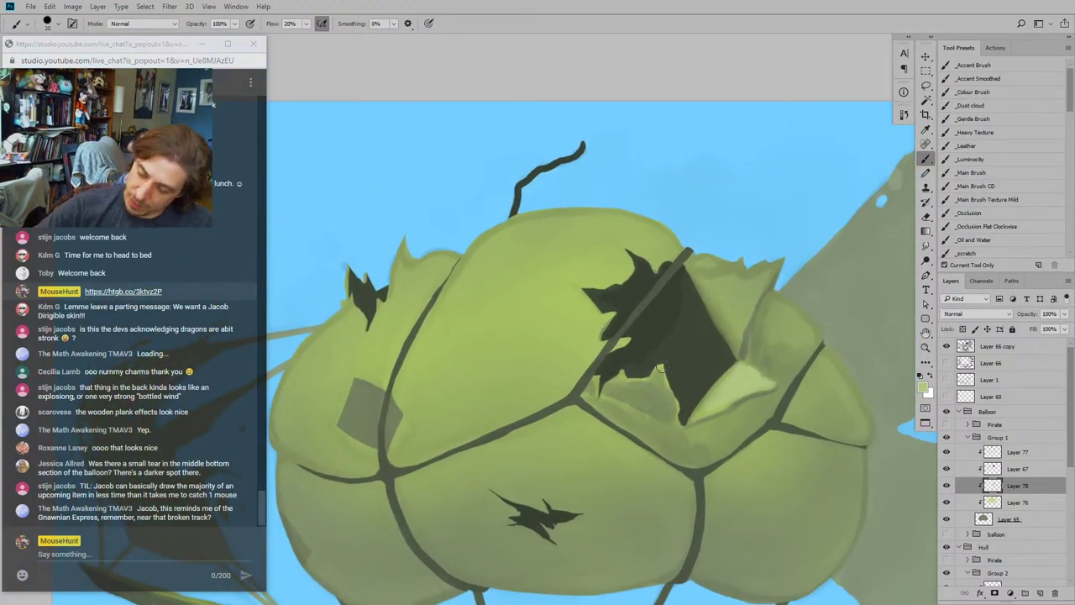
{"action": "key", "text": "bracketleft"}
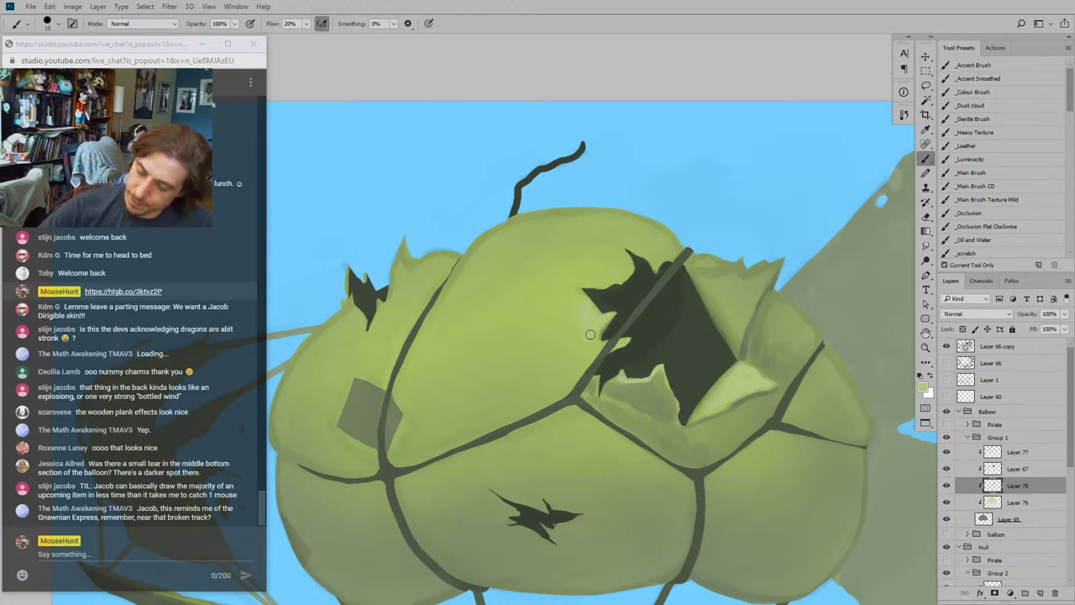
Step: Enlarge the brush and paint broad light green highlights over the balloon's large central panel
{"action": "mouse_move", "coordinate": [482, 173]}
{"action": "left_mouse_down"}
{"action": "mouse_move", "coordinate": [478, 209]}
{"action": "mouse_move", "coordinate": [513, 239]}
{"action": "left_mouse_up"}
{"action": "key", "text": "bracketright"}
{"action": "key", "text": "bracketright"}
{"action": "key", "text": "bracketright"}
{"action": "key", "text": "bracketright"}
{"action": "mouse_move", "coordinate": [618, 289]}
{"action": "left_mouse_down"}
{"action": "mouse_move", "coordinate": [532, 305]}
{"action": "mouse_move", "coordinate": [504, 337]}
{"action": "mouse_move", "coordinate": [560, 319]}
{"action": "mouse_move", "coordinate": [465, 391]}
{"action": "mouse_move", "coordinate": [447, 421]}
{"action": "mouse_move", "coordinate": [525, 406]}
{"action": "left_mouse_up"}
Step: Paint a thin light green highlight along the jagged top edge of the flap at the tear's upper right
{"action": "mouse_move", "coordinate": [460, 473]}
{"action": "left_mouse_down"}
{"action": "mouse_move", "coordinate": [553, 390]}
{"action": "mouse_move", "coordinate": [618, 300]}
{"action": "mouse_move", "coordinate": [632, 303]}
{"action": "mouse_move", "coordinate": [637, 342]}
{"action": "left_mouse_up"}
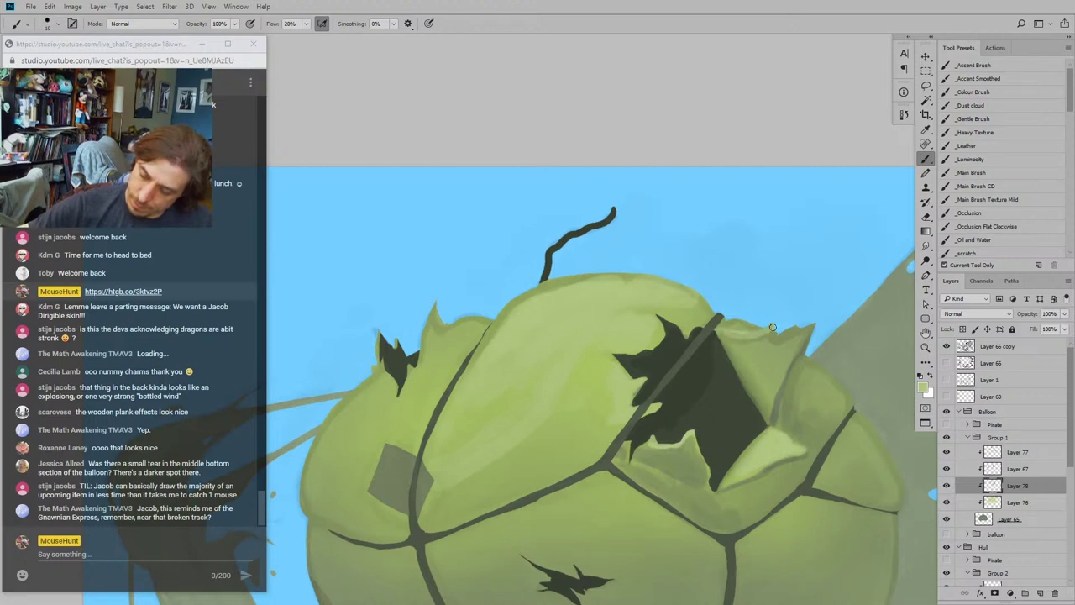
{"action": "left_click_drag", "start_coordinate": [773, 327], "coordinate": [813, 327]}
{"action": "left_click_drag", "start_coordinate": [880, 283], "coordinate": [814, 257]}
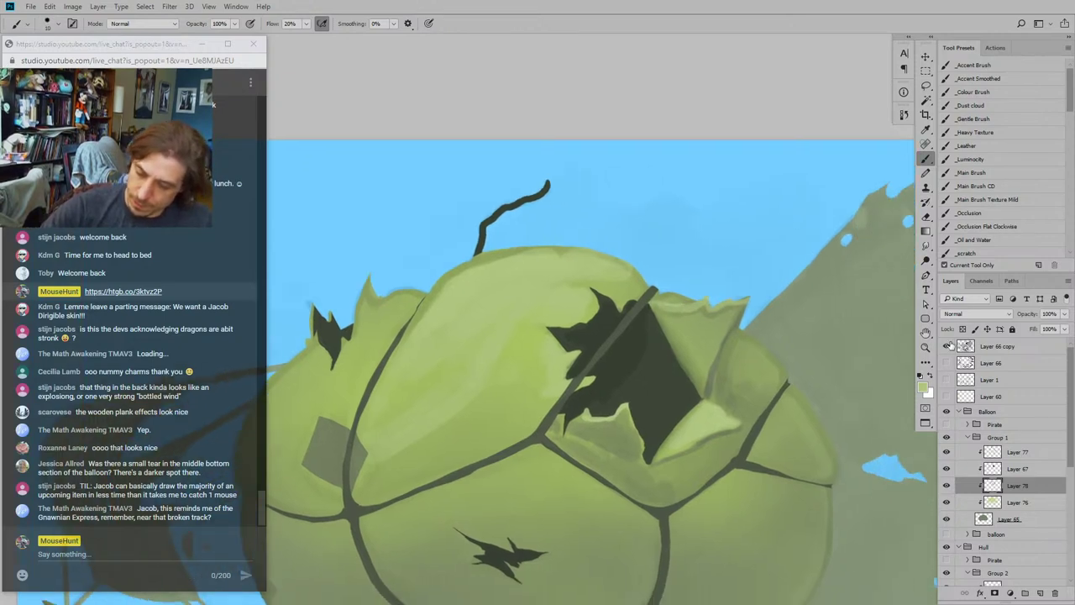
Step: Hide Layer 66 copy and paint light green highlights across the upper parts of the balloon's lower middle and right panels
{"action": "left_click", "coordinate": [948, 346]}
{"action": "left_click_drag", "start_coordinate": [465, 280], "coordinate": [537, 236]}
{"action": "key", "text": "ctrl+minus"}
{"action": "key", "text": "ctrl+minus"}
{"action": "left_click_drag", "start_coordinate": [439, 357], "coordinate": [464, 362]}
{"action": "key", "text": "bracketright"}
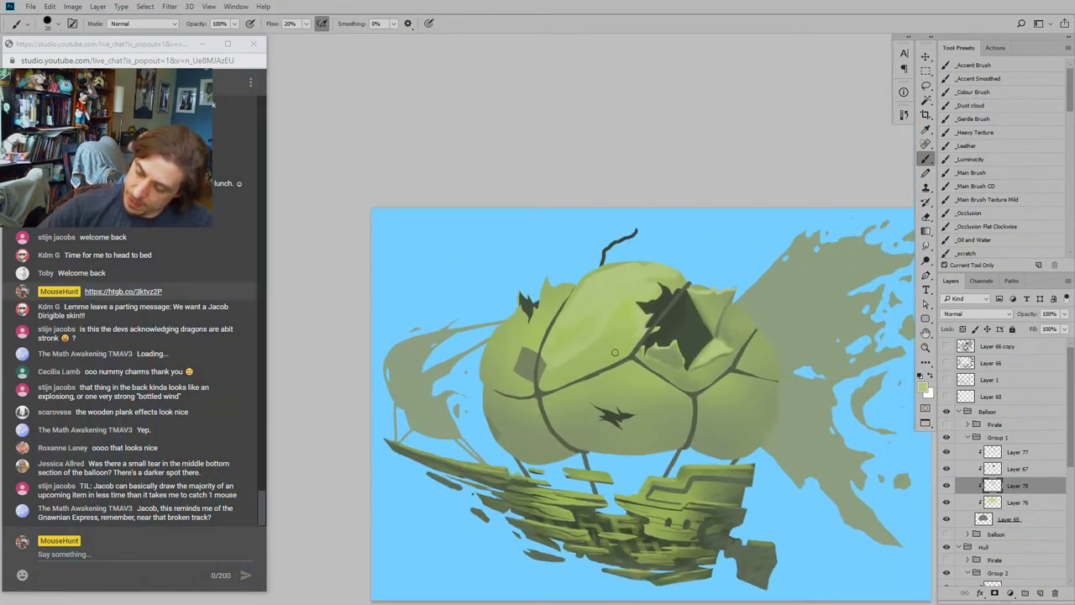
{"action": "key", "text": "bracketright"}
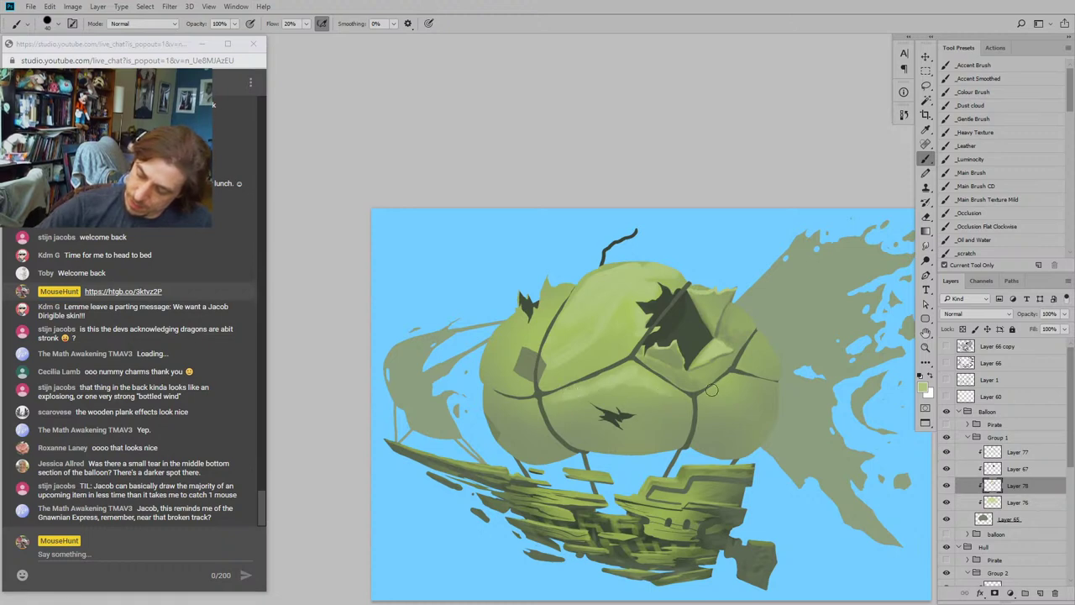
{"action": "left_click_drag", "start_coordinate": [645, 211], "coordinate": [648, 194]}
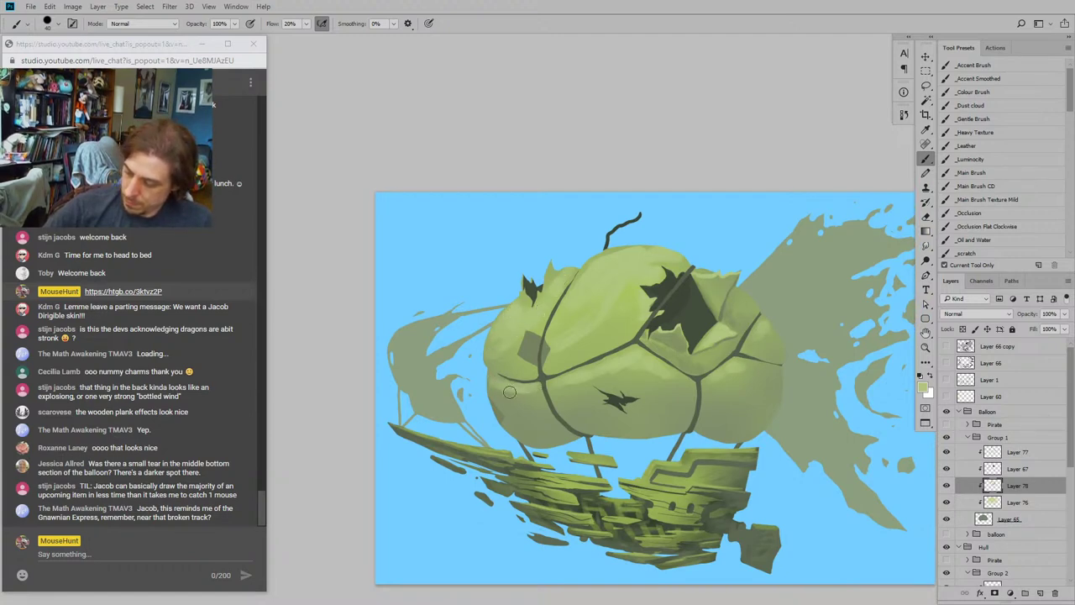
Step: Sample a green from the balloon and paint highlights on its lower left panel
{"action": "left_click", "coordinate": [559, 359], "text": "alt"}
{"action": "left_click_drag", "start_coordinate": [502, 395], "coordinate": [531, 395]}
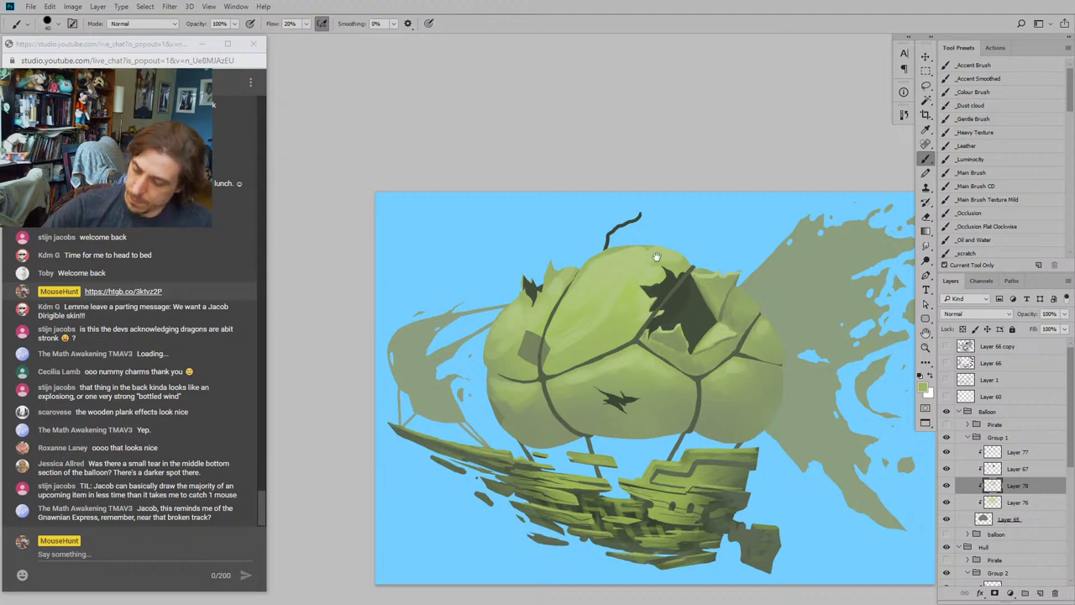
{"action": "left_click_drag", "start_coordinate": [657, 257], "coordinate": [647, 278]}
Step: Smudge the painted highlights on the balloon's central panel at 50% strength to blend them smoothly
{"action": "left_click_drag", "start_coordinate": [449, 324], "coordinate": [517, 365]}
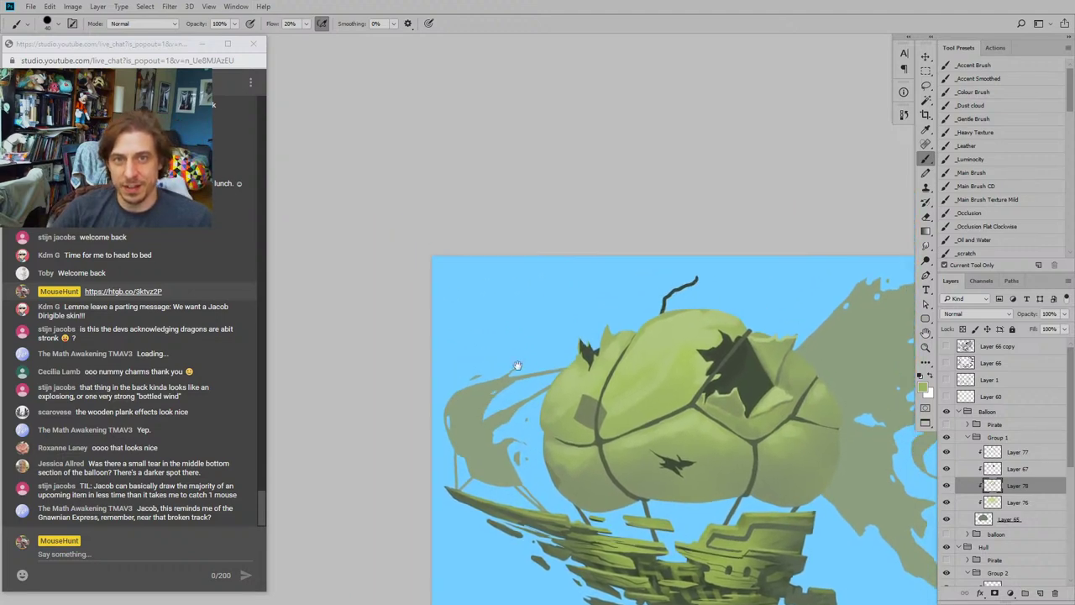
{"action": "key", "text": "r"}
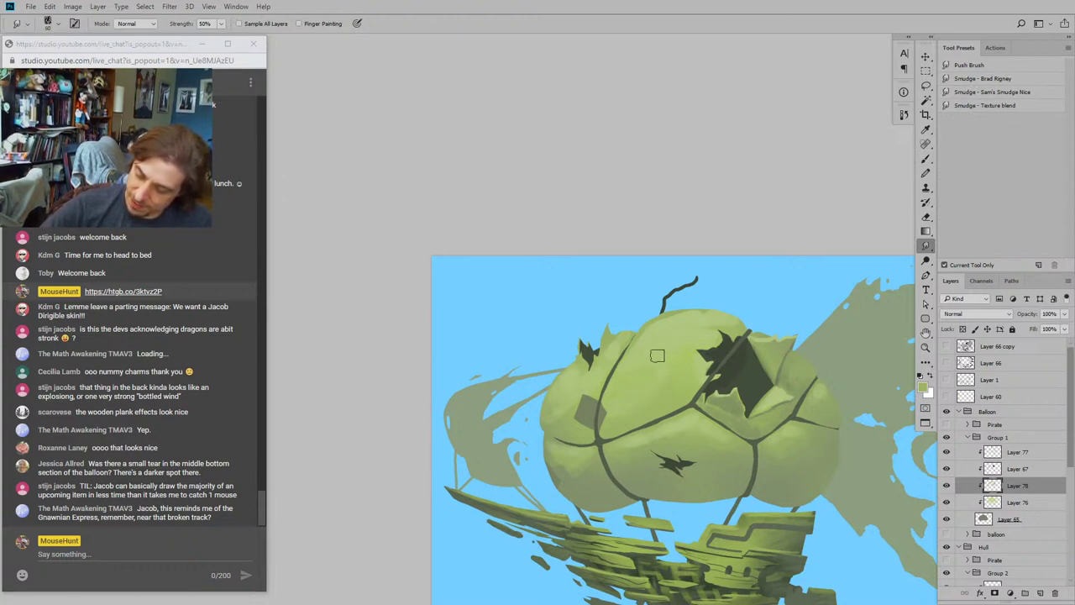
{"action": "left_click_drag", "start_coordinate": [591, 389], "coordinate": [543, 284]}
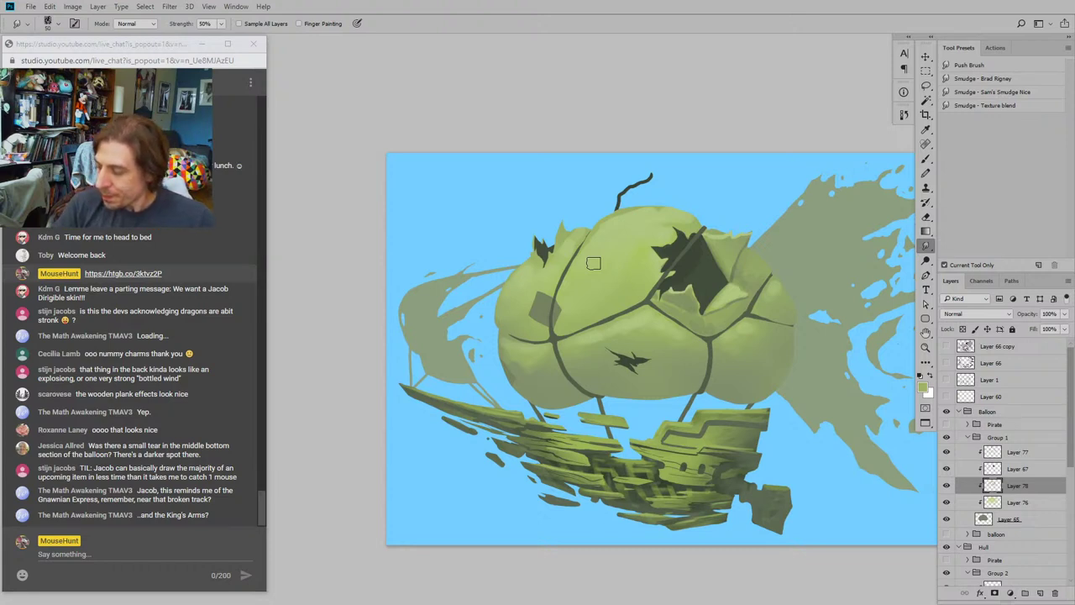
Step: Return to the Brush tool and shade the folded flaps below the large tear with a darker green at brush size 25
{"action": "key", "text": "b"}
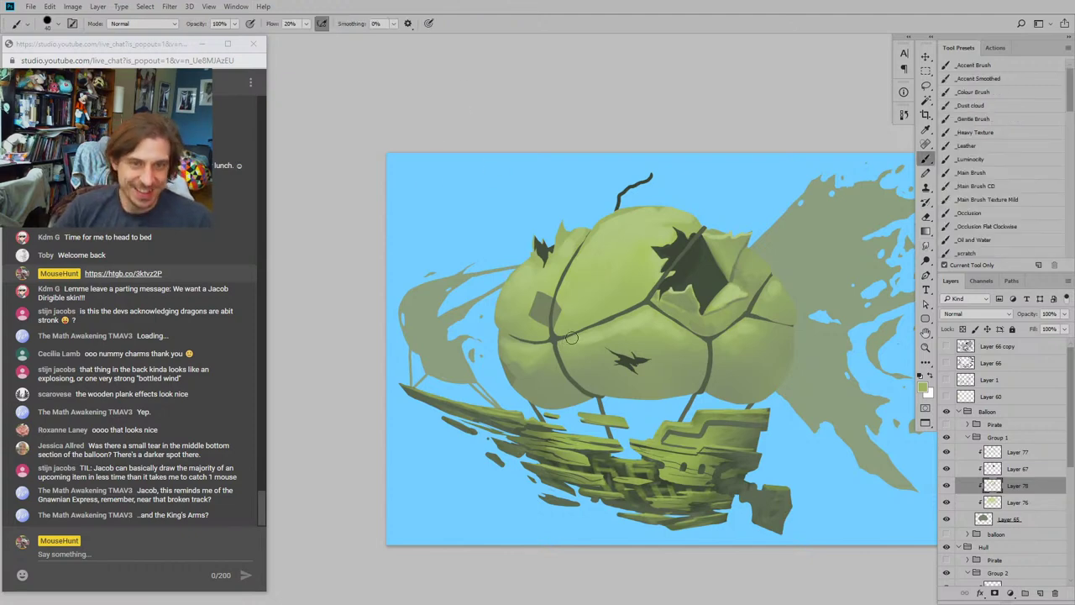
{"action": "left_click_drag", "start_coordinate": [474, 343], "coordinate": [456, 331]}
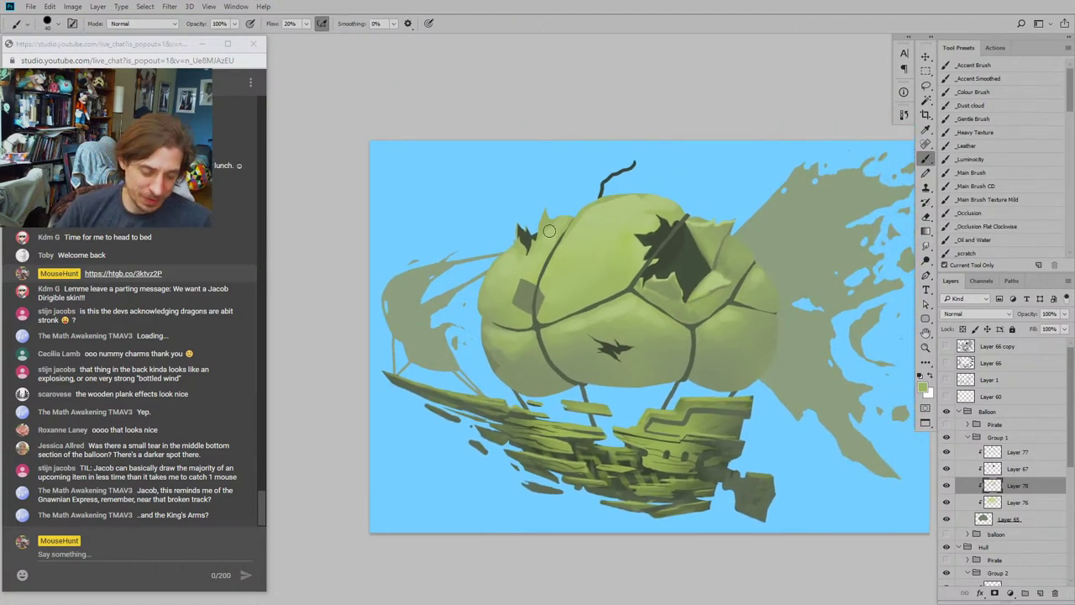
{"action": "scroll", "coordinate": [557, 244], "scroll_direction": "up", "scroll_amount": 3}
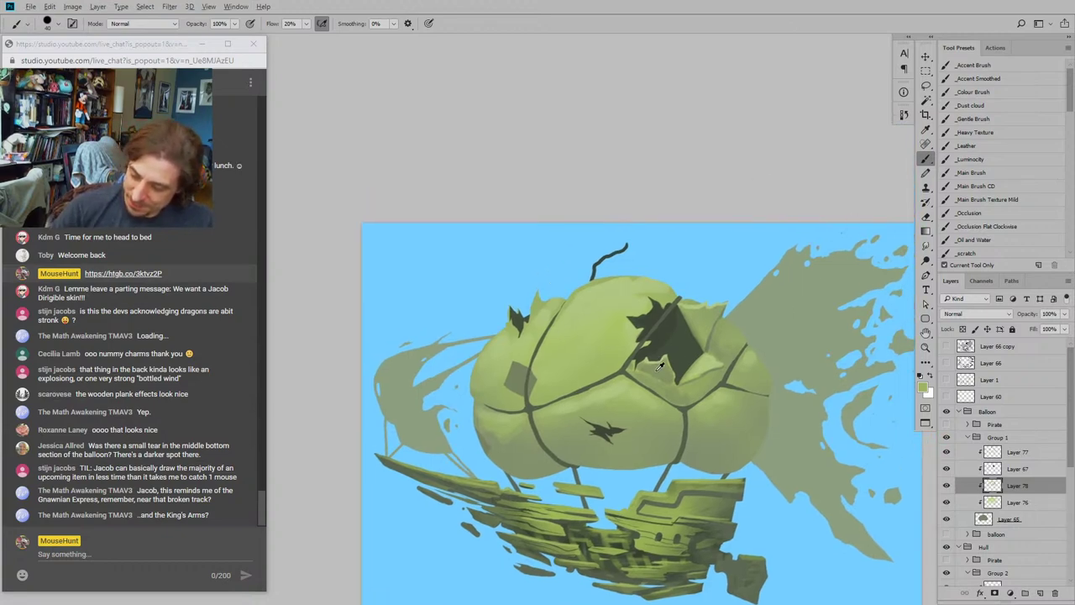
{"action": "left_click", "coordinate": [966, 174]}
{"action": "left_click_drag", "start_coordinate": [540, 265], "coordinate": [570, 257]}
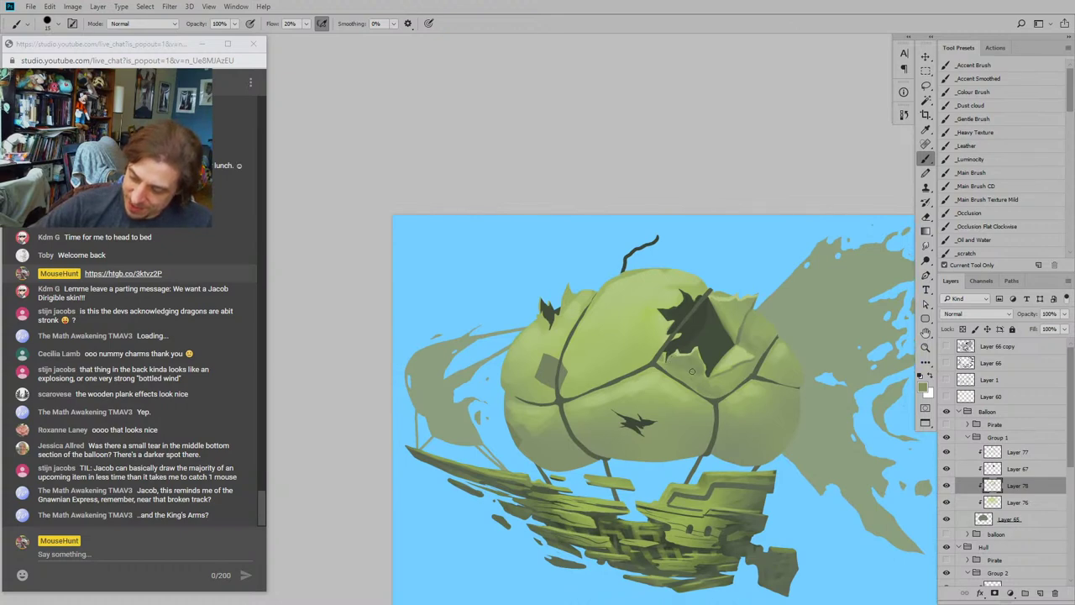
{"action": "left_click_drag", "start_coordinate": [666, 324], "coordinate": [721, 304]}
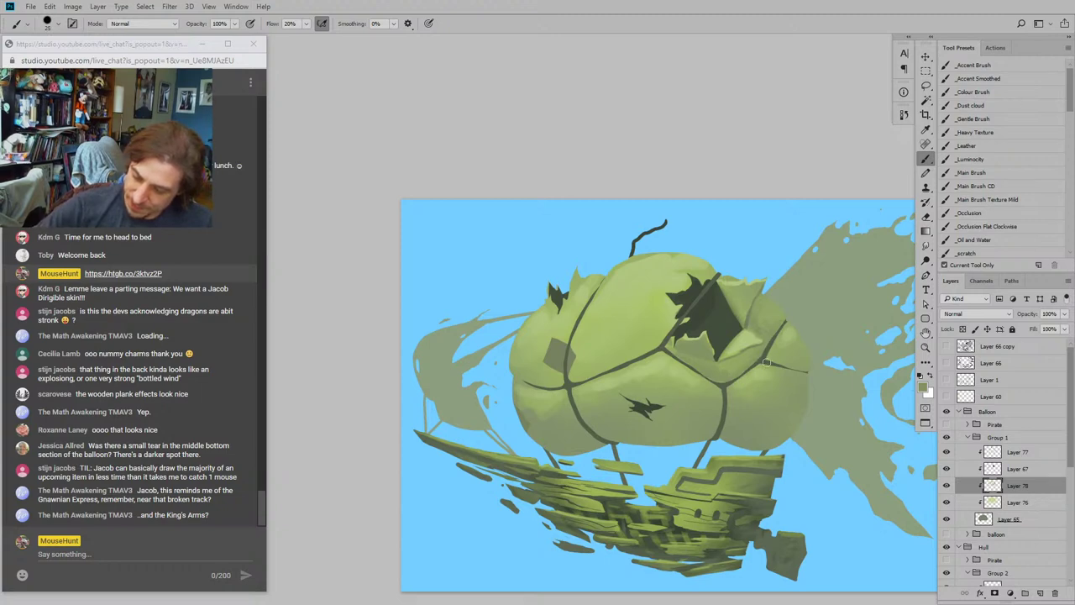
Step: Shade along the seams of the balloon's lower middle and right panels with the darker green at brush sizes 15 to 25
{"action": "left_click_drag", "start_coordinate": [787, 365], "coordinate": [805, 369]}
{"action": "left_click_drag", "start_coordinate": [751, 340], "coordinate": [725, 332]}
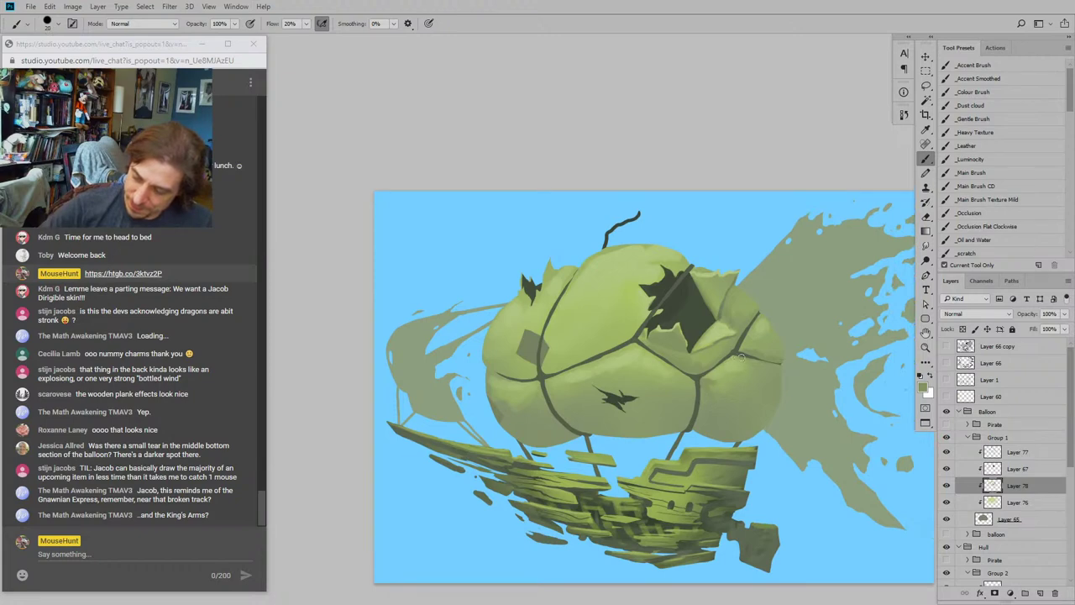
{"action": "left_click_drag", "start_coordinate": [741, 349], "coordinate": [727, 326]}
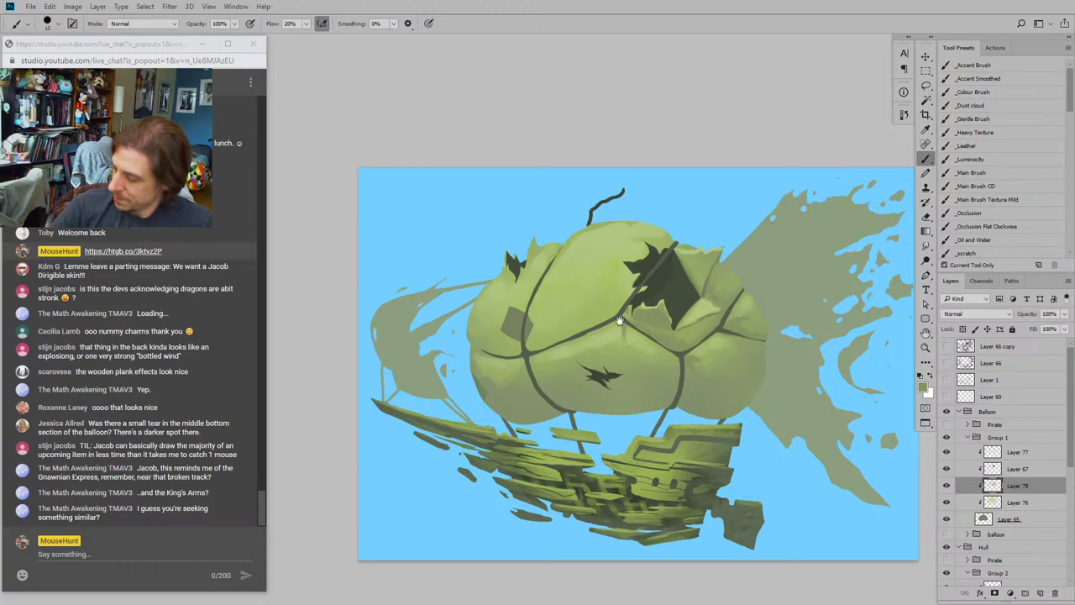
{"action": "scroll", "coordinate": [619, 320], "scroll_direction": "left", "scroll_amount": 2}
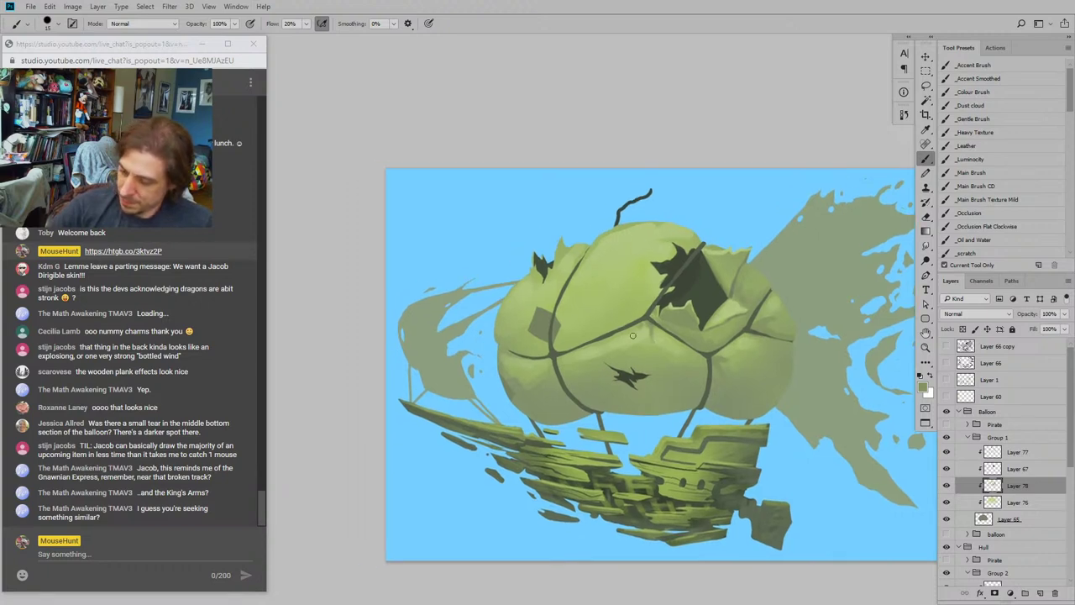
{"action": "scroll", "coordinate": [545, 334], "scroll_direction": "down", "scroll_amount": 2}
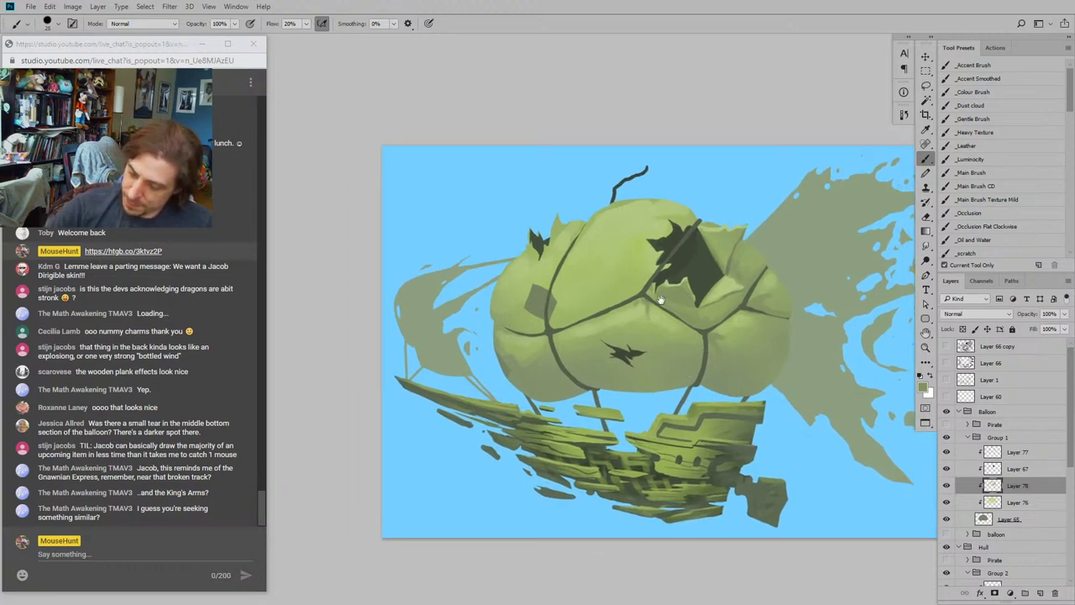
{"action": "left_click_drag", "start_coordinate": [662, 300], "coordinate": [650, 297]}
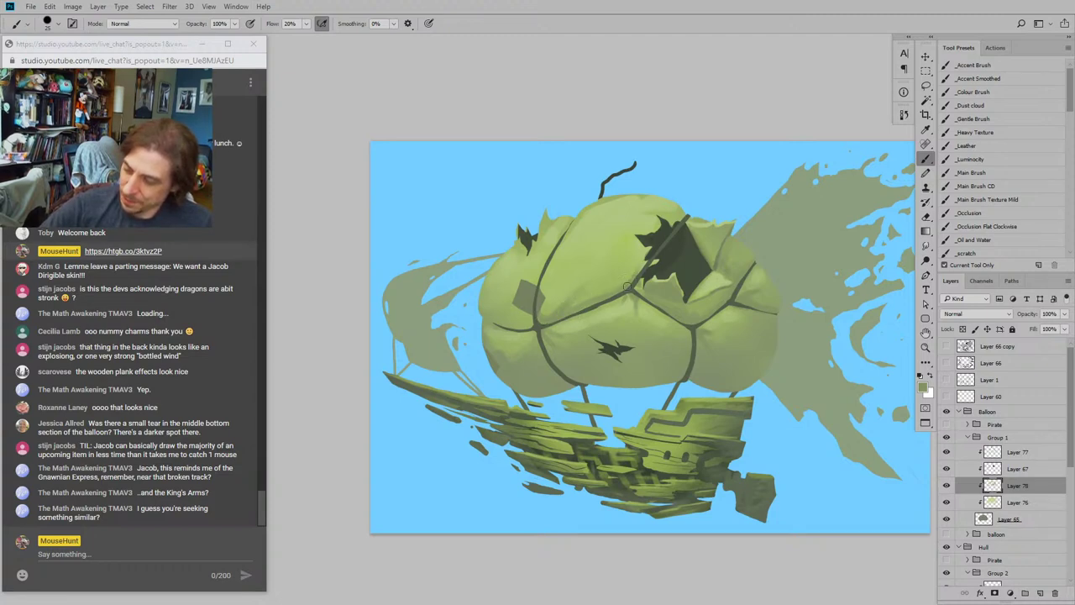
{"action": "left_click_drag", "start_coordinate": [471, 273], "coordinate": [593, 370]}
{"action": "scroll", "coordinate": [593, 370], "scroll_direction": "up", "scroll_amount": 1}
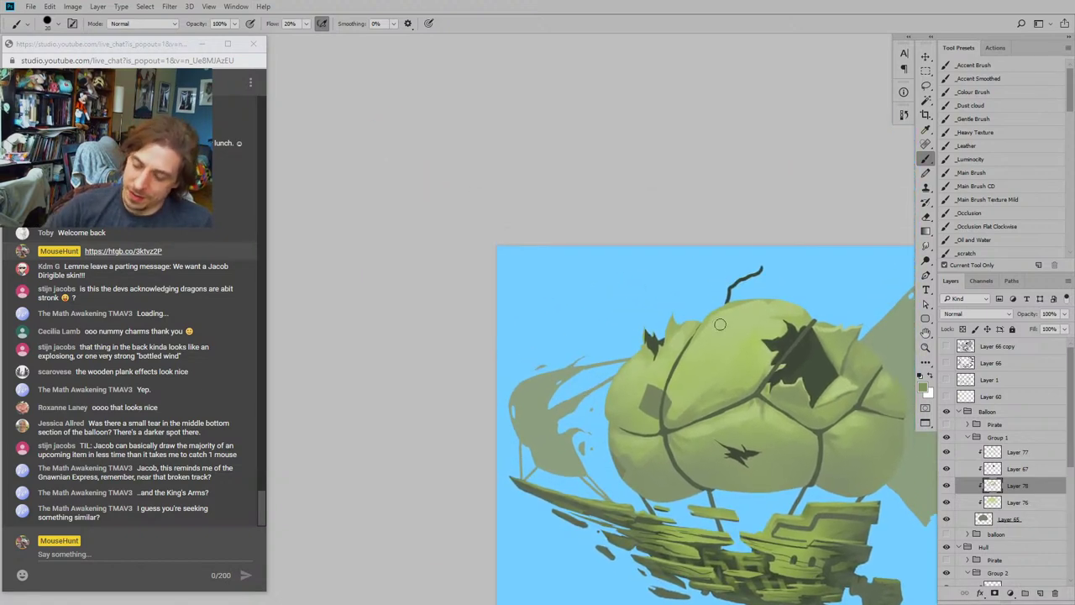
Step: Paint a darker shadow on the balloon's central upper panel beside the large tear, then rework its edge with a sampled light green
{"action": "mouse_move", "coordinate": [734, 369]}
{"action": "left_mouse_down"}
{"action": "mouse_move", "coordinate": [730, 387]}
{"action": "mouse_move", "coordinate": [746, 381]}
{"action": "mouse_move", "coordinate": [736, 380]}
{"action": "left_mouse_up"}
{"action": "key", "text": "["}
{"action": "left_click_drag", "start_coordinate": [713, 336], "coordinate": [672, 348]}
{"action": "left_click", "coordinate": [713, 369], "text": "alt"}
{"action": "left_click_drag", "start_coordinate": [706, 391], "coordinate": [650, 427]}
{"action": "scroll", "coordinate": [710, 383], "scroll_direction": "down", "scroll_amount": 1}
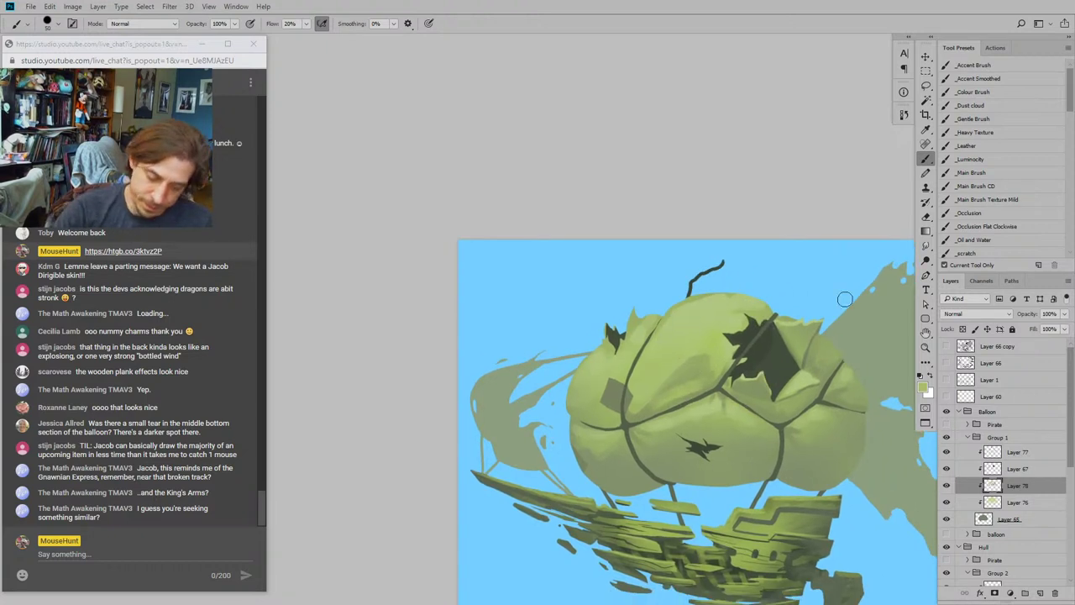
Step: Smudge the new shadow on the central upper panel at 50% strength to soften its edges
{"action": "key", "text": "r"}
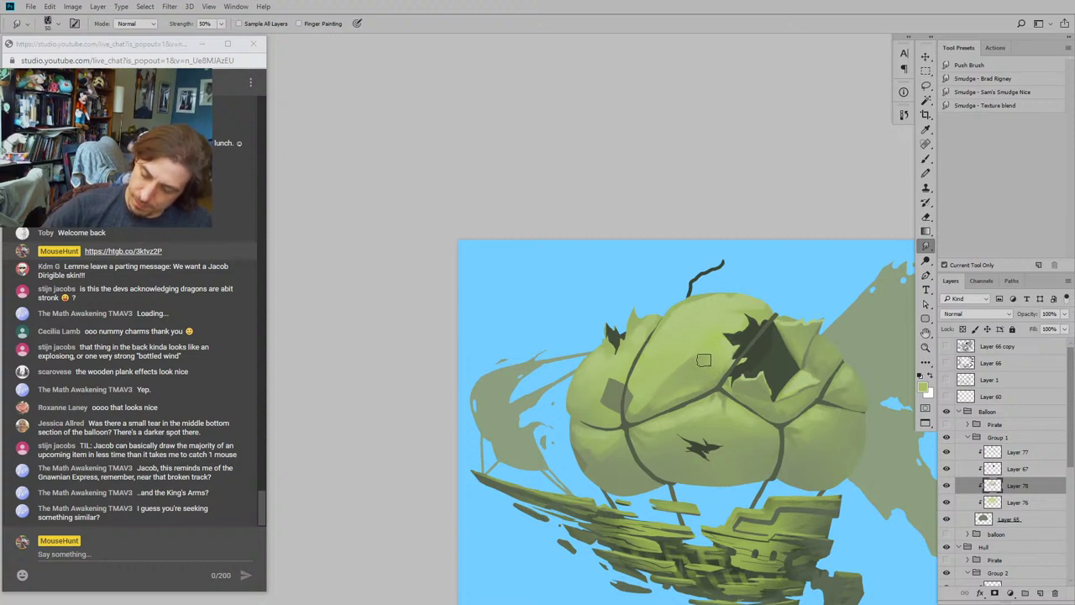
{"action": "left_click_drag", "start_coordinate": [581, 387], "coordinate": [548, 370]}
{"action": "scroll", "coordinate": [537, 369], "scroll_direction": "down", "scroll_amount": 1}
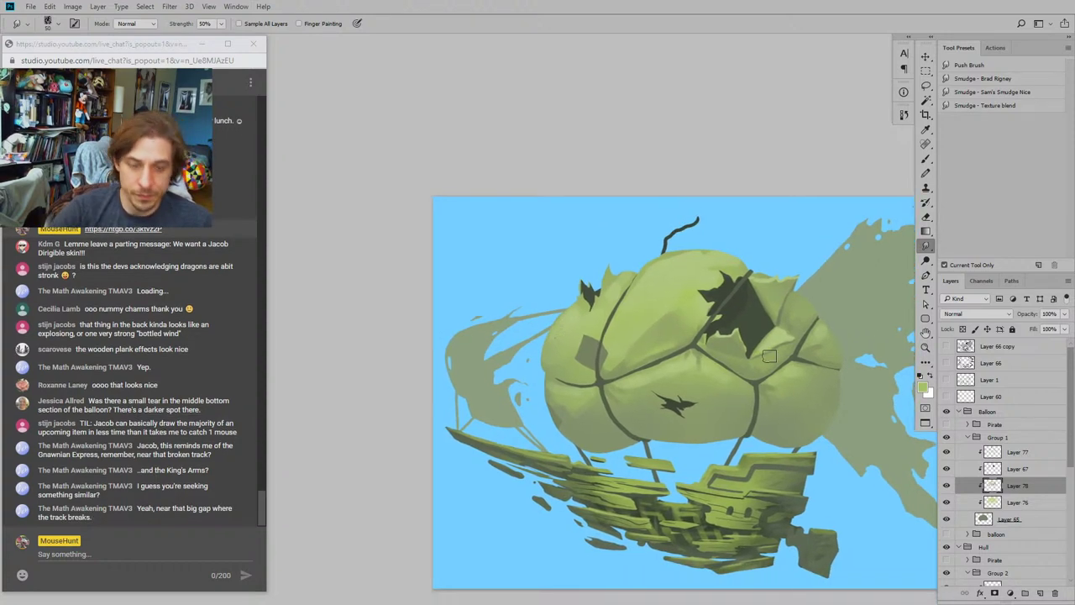
Step: Return to the Brush tool and paint darker creases on the central upper panel near its lower left seam junction
{"action": "key", "text": "b"}
{"action": "key", "text": "bracketleft"}
{"action": "key", "text": "bracketleft"}
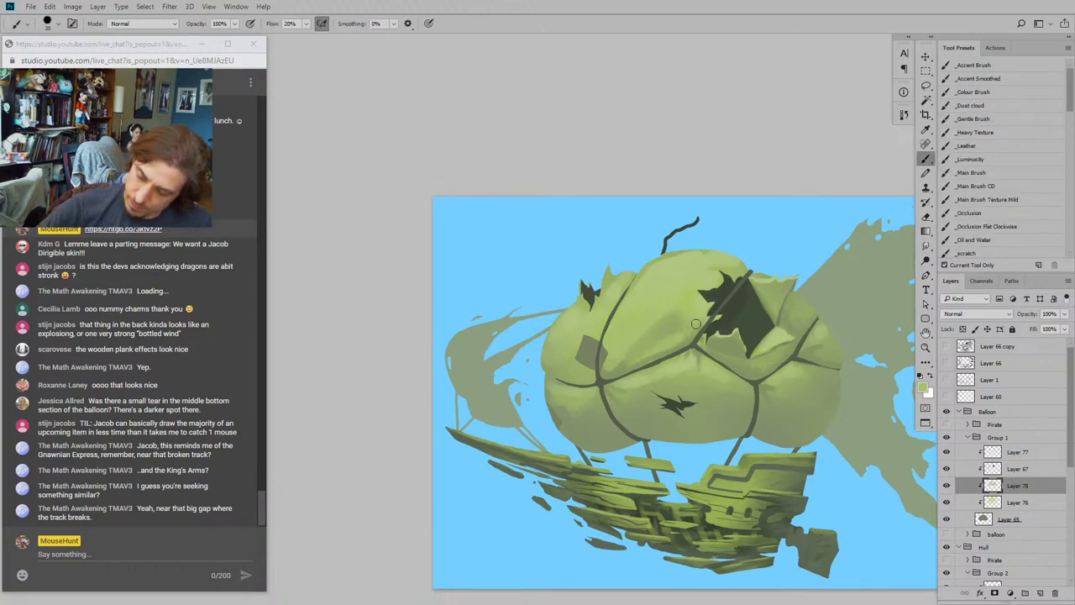
{"action": "mouse_move", "coordinate": [573, 311]}
{"action": "left_mouse_down"}
{"action": "mouse_move", "coordinate": [563, 312]}
{"action": "mouse_move", "coordinate": [601, 312]}
{"action": "left_mouse_up"}
{"action": "key", "text": "bracketleft"}
{"action": "key", "text": "bracketleft"}
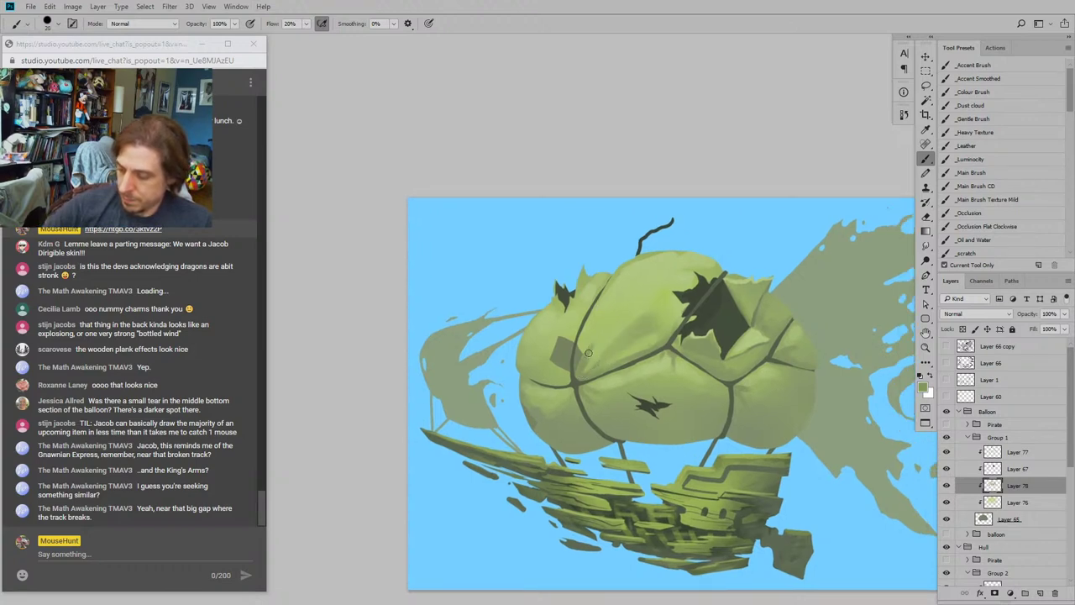
Step: Sample a light green from the central upper panel and paint thin highlights between its creases at brush size 10
{"action": "left_click", "coordinate": [596, 326], "text": "alt"}
{"action": "key", "text": "bracketleft"}
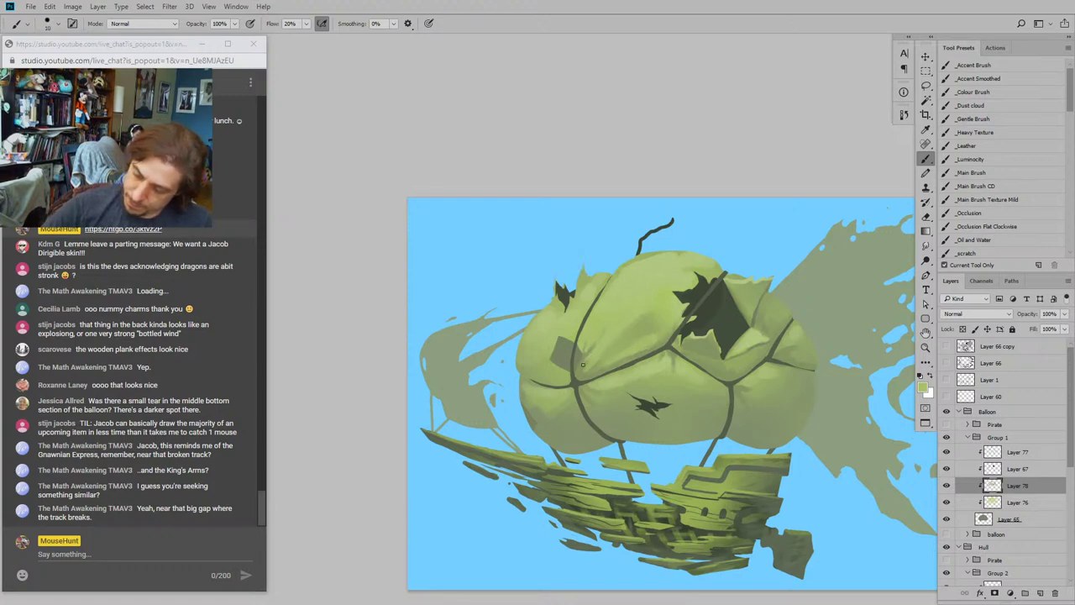
{"action": "left_click_drag", "start_coordinate": [639, 269], "coordinate": [653, 255]}
{"action": "mouse_move", "coordinate": [496, 303]}
{"action": "left_mouse_down"}
{"action": "mouse_move", "coordinate": [476, 352]}
{"action": "mouse_move", "coordinate": [491, 380]}
{"action": "mouse_move", "coordinate": [444, 330]}
{"action": "left_mouse_up"}
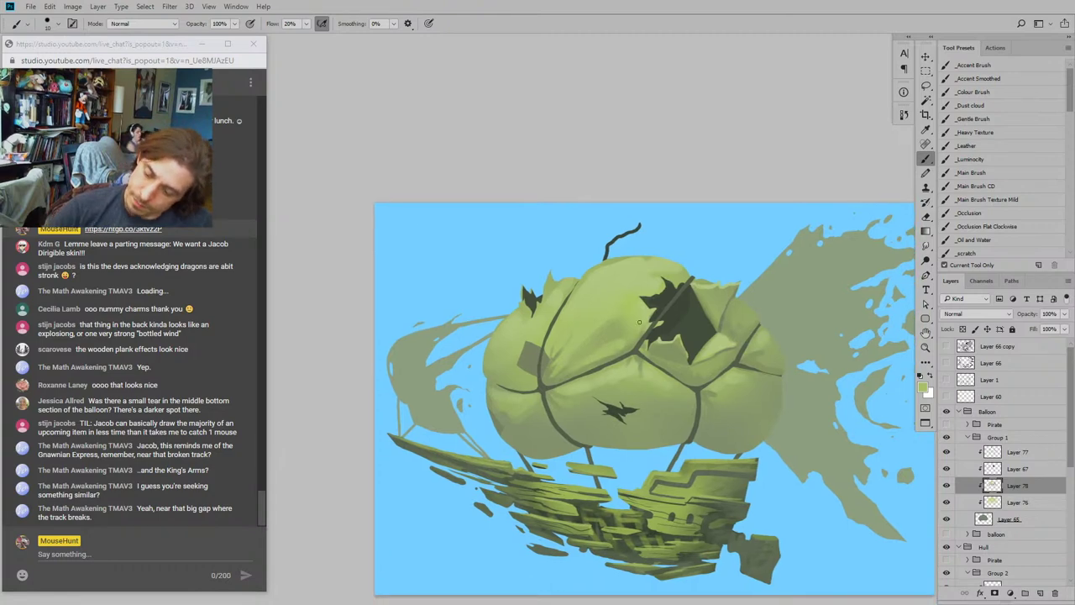
Step: Paint light green highlights on the lower middle panel around the small tear at brush sizes 25 to 30
{"action": "key", "text": "bracketright"}
{"action": "key", "text": "bracketleft"}
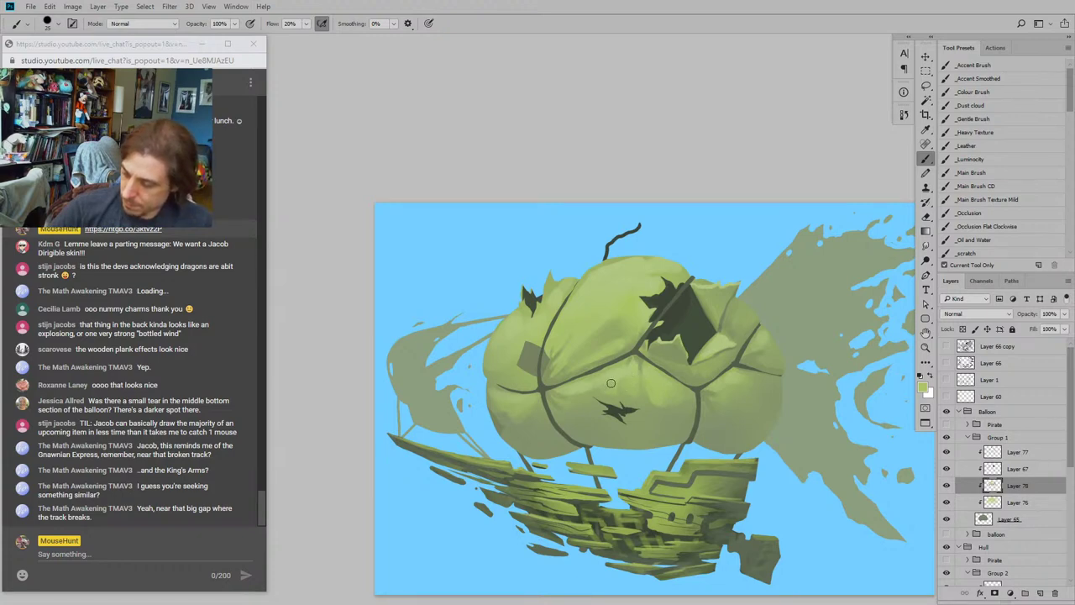
{"action": "left_click_drag", "start_coordinate": [565, 387], "coordinate": [560, 387]}
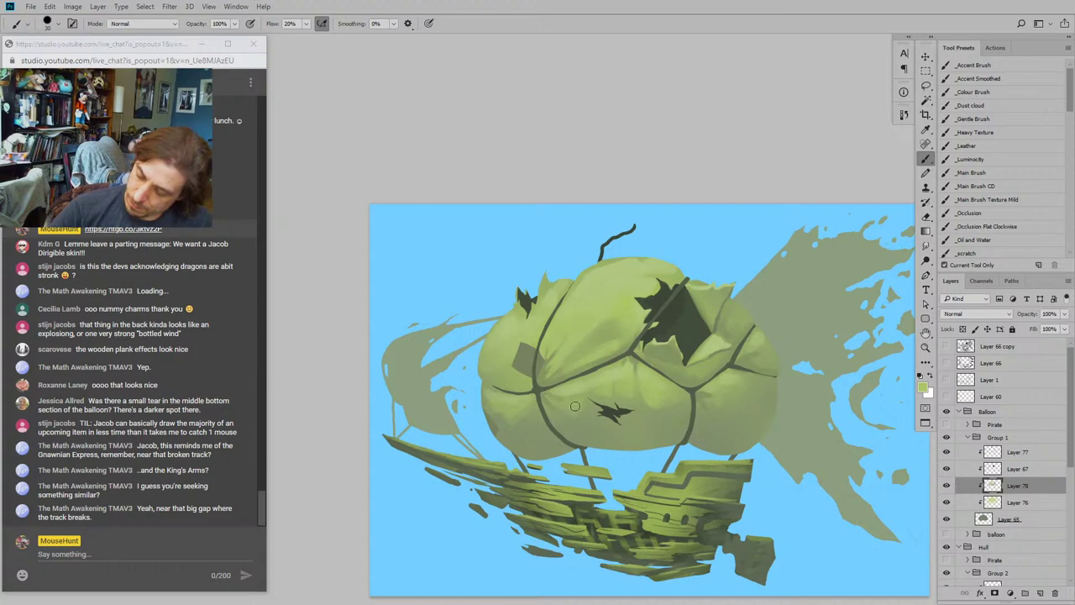
{"action": "mouse_move", "coordinate": [531, 352]}
{"action": "left_mouse_down"}
{"action": "mouse_move", "coordinate": [429, 316]}
{"action": "mouse_move", "coordinate": [430, 330]}
{"action": "left_mouse_up"}
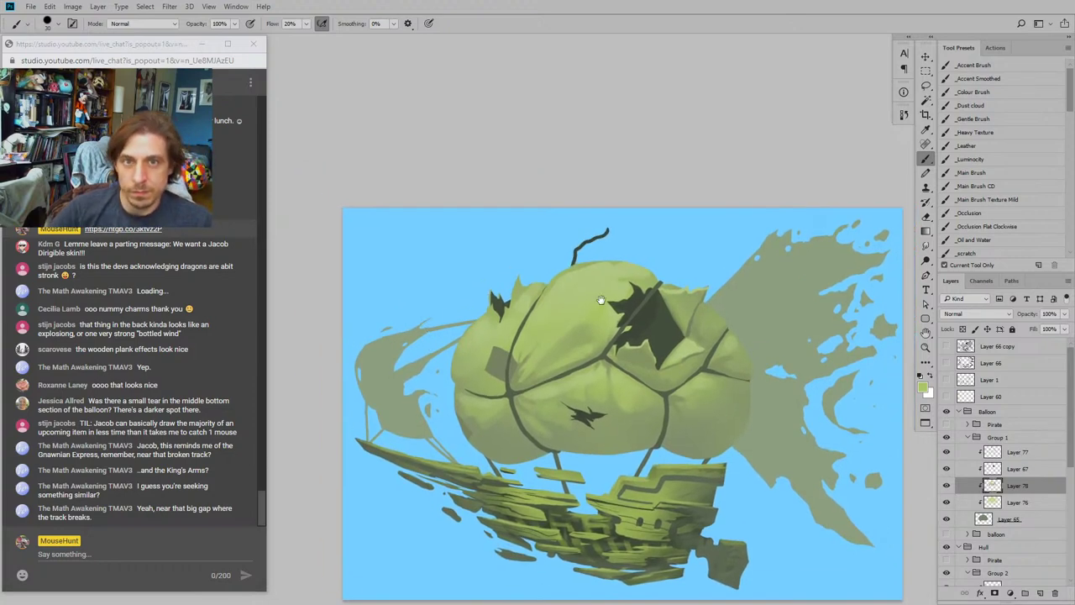
Step: Shade the folds of the lower middle panel with a darker green at brush size 40 and smudge them at 50% strength
{"action": "left_click_drag", "start_coordinate": [593, 356], "coordinate": [617, 338]}
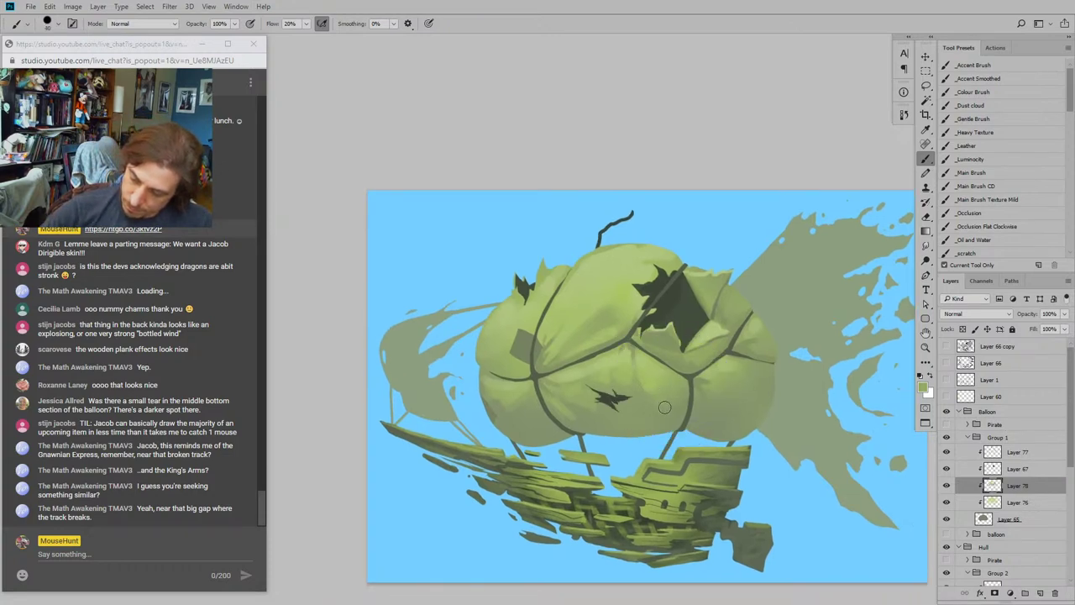
{"action": "left_click_drag", "start_coordinate": [572, 325], "coordinate": [500, 290]}
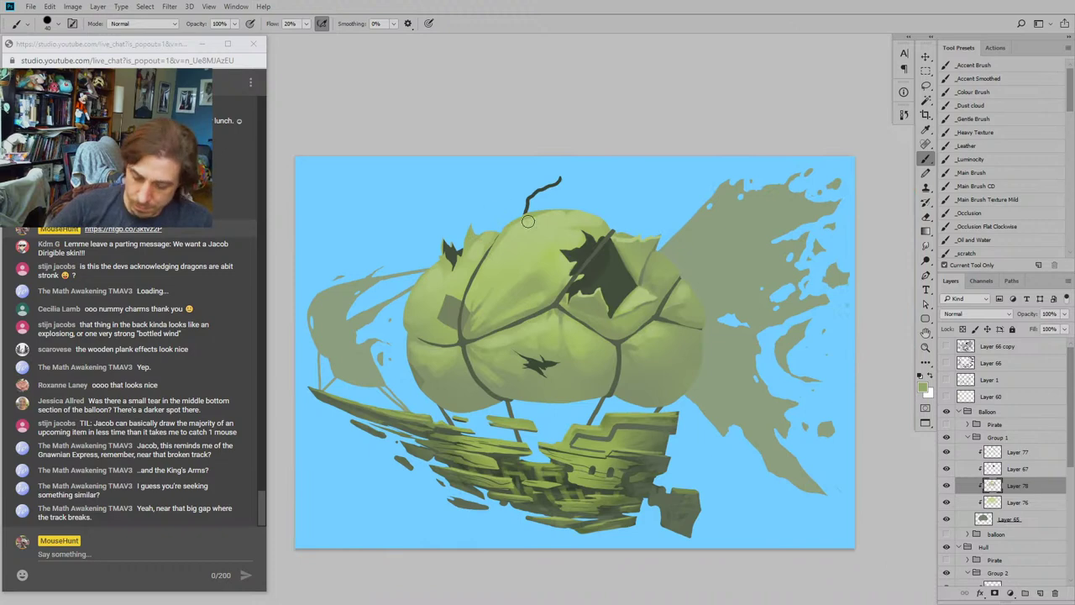
{"action": "key", "text": "r"}
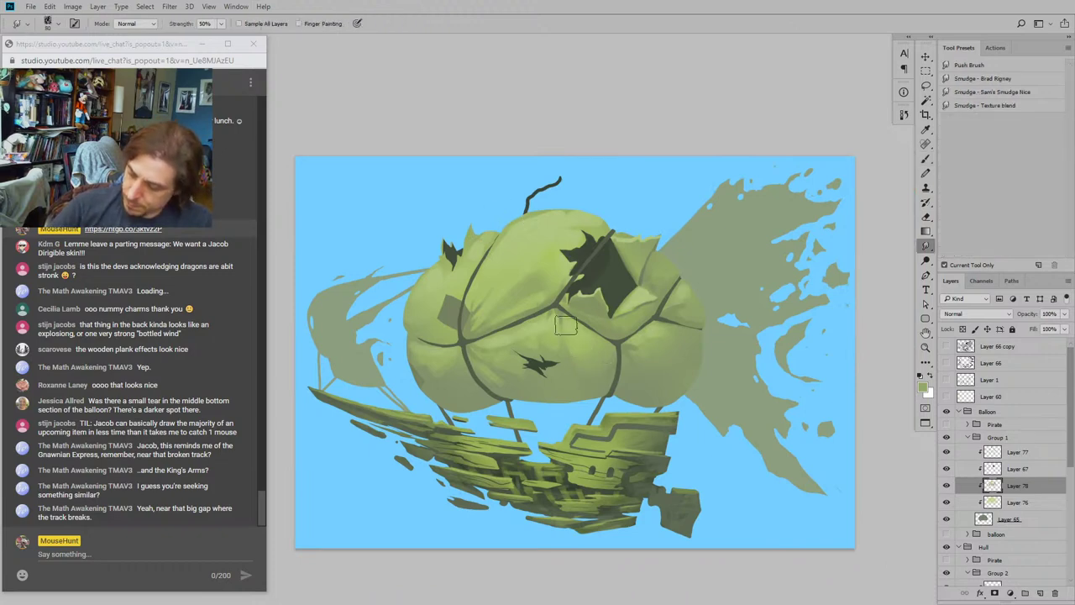
Step: Refine the creases on the central, lower middle and left panels with the Eraser at 100% opacity
{"action": "key", "text": "e"}
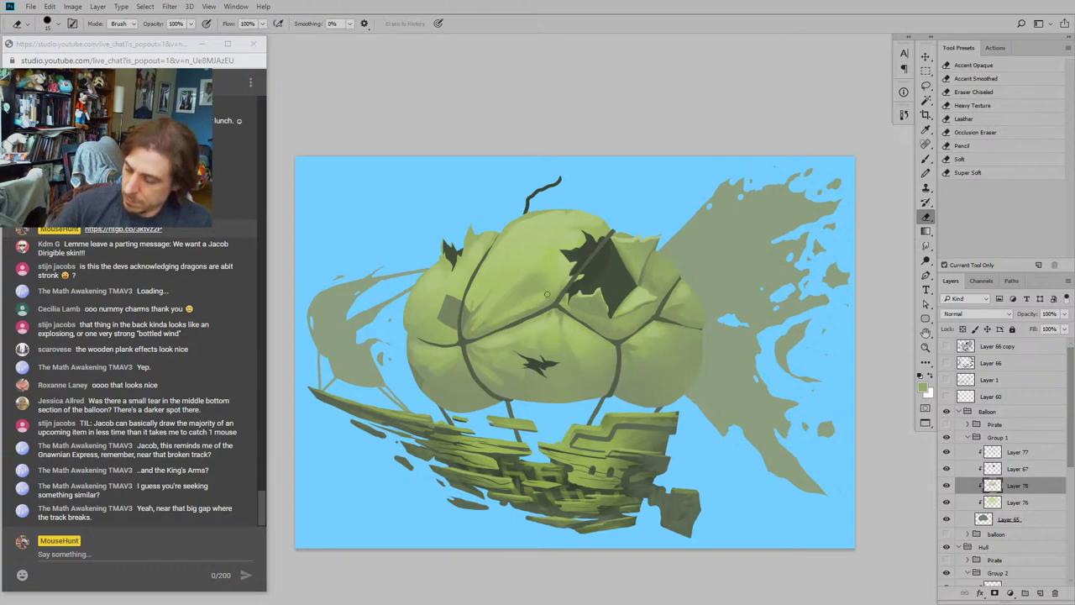
{"action": "left_click_drag", "start_coordinate": [547, 294], "coordinate": [530, 272]}
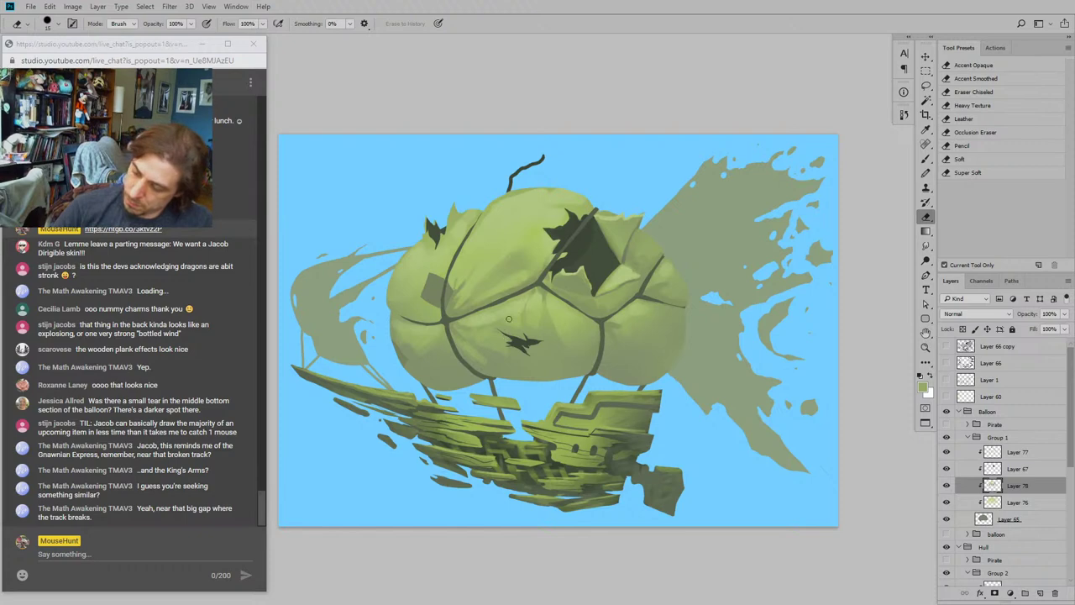
{"action": "left_click_drag", "start_coordinate": [450, 308], "coordinate": [475, 367]}
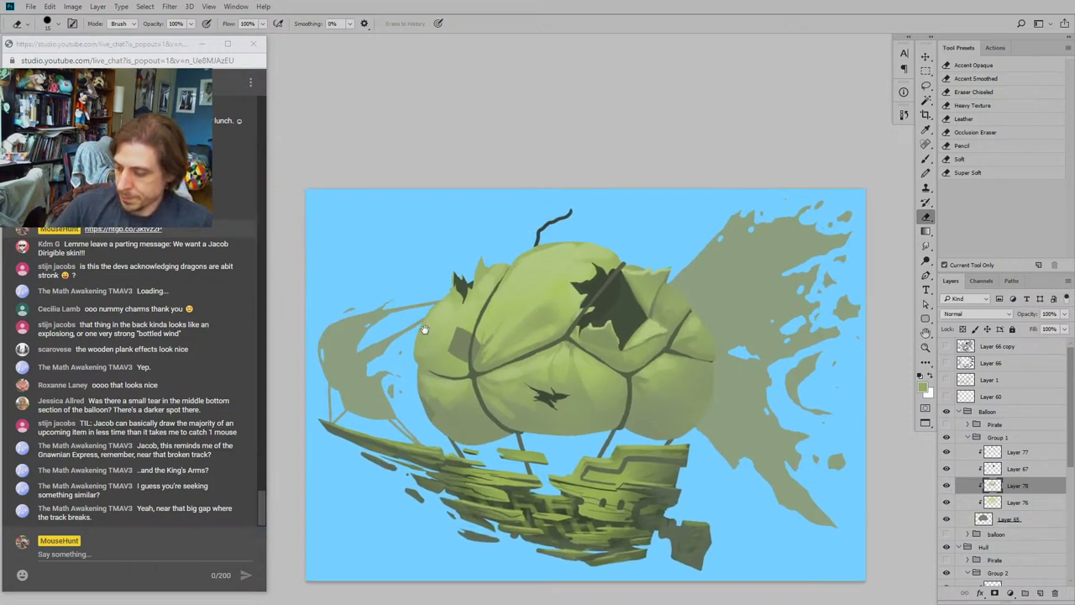
{"action": "mouse_move", "coordinate": [341, 350]}
{"action": "left_mouse_down"}
{"action": "mouse_move", "coordinate": [397, 322]}
{"action": "mouse_move", "coordinate": [576, 351]}
{"action": "left_mouse_up"}
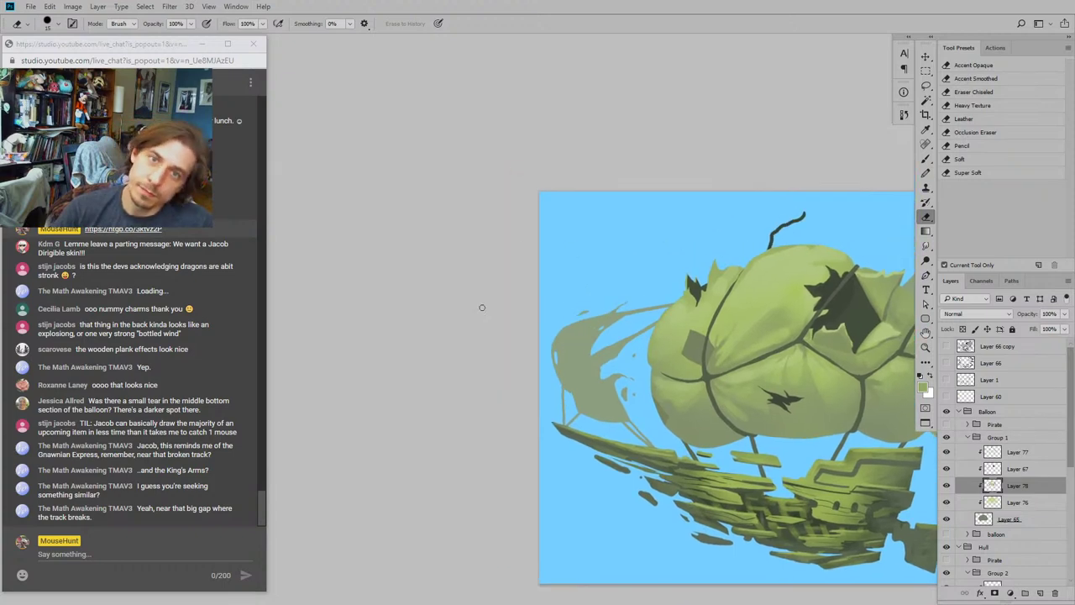
{"action": "left_click_drag", "start_coordinate": [482, 307], "coordinate": [506, 289]}
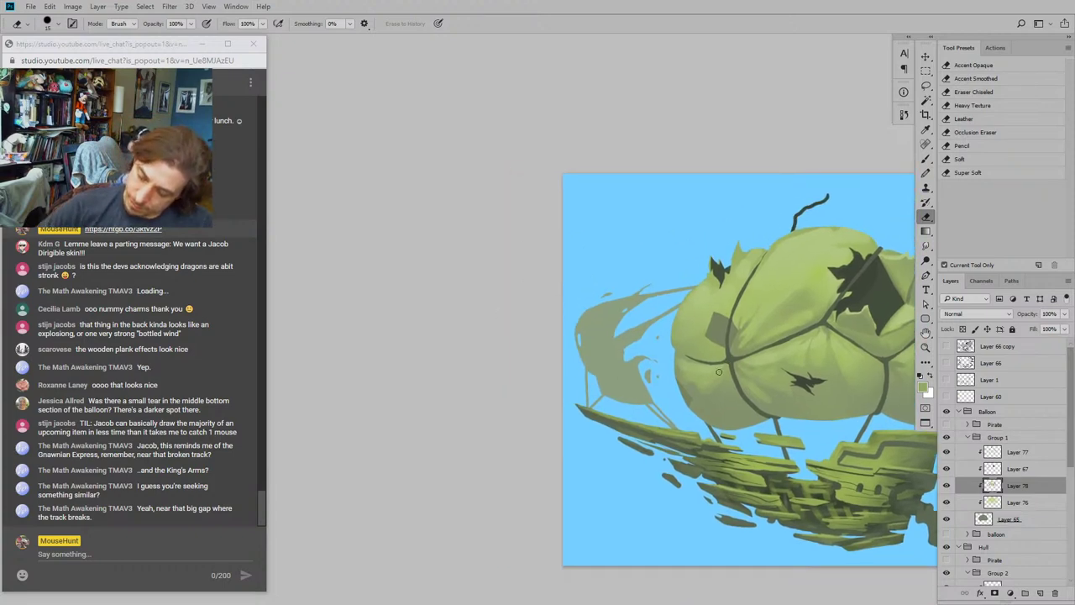
{"action": "left_click_drag", "start_coordinate": [657, 418], "coordinate": [550, 430]}
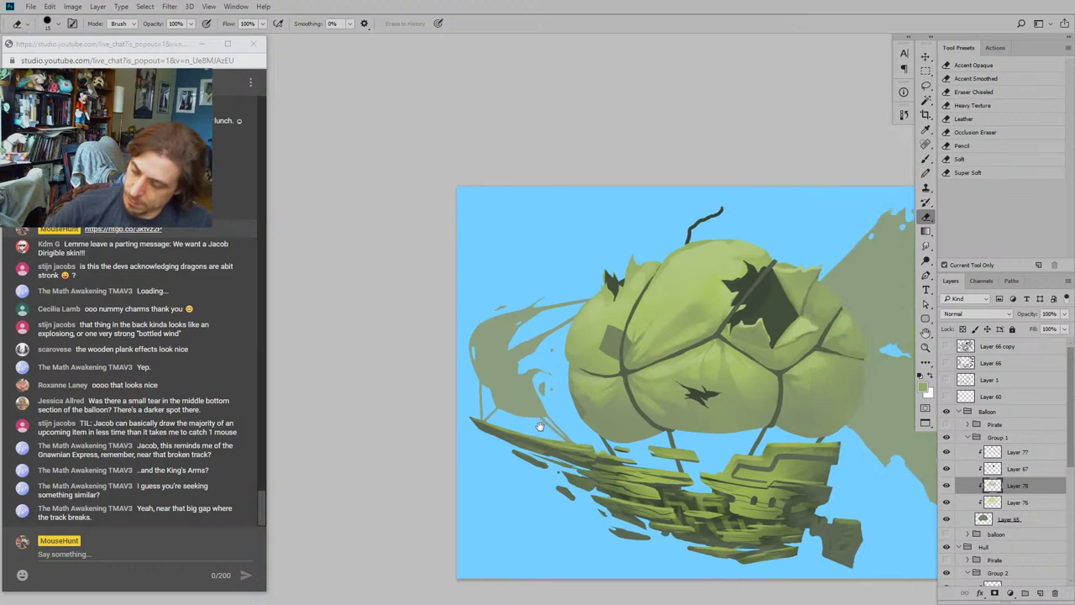
{"action": "left_click_drag", "start_coordinate": [483, 298], "coordinate": [422, 233]}
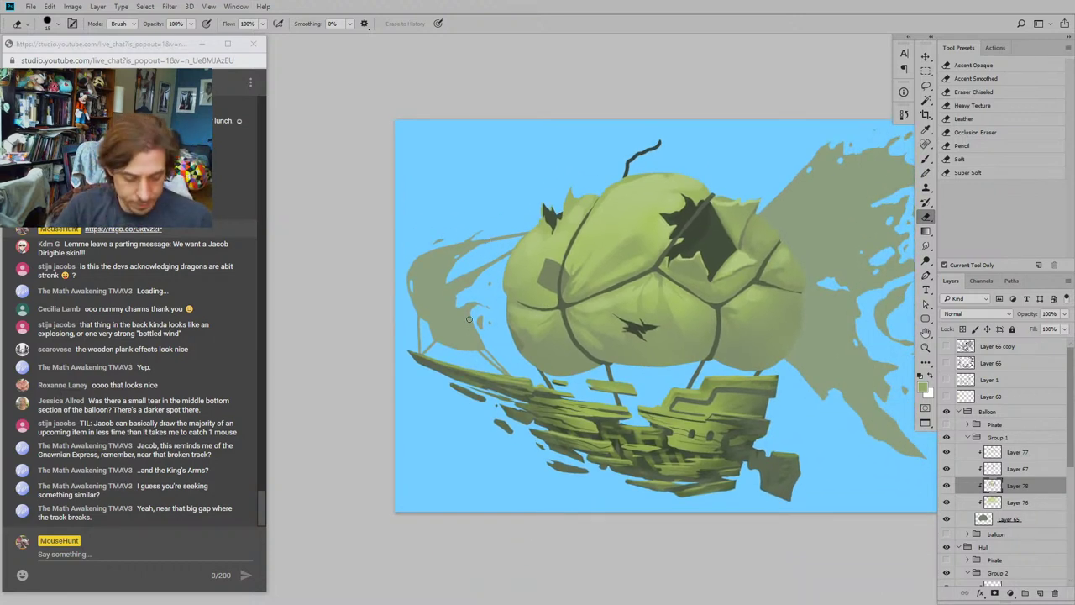
Step: Return to the Brush tool and shade along the balloon's seams with a darker grey-green at brush size 20
{"action": "key", "text": "b"}
{"action": "left_click_drag", "start_coordinate": [443, 281], "coordinate": [407, 293]}
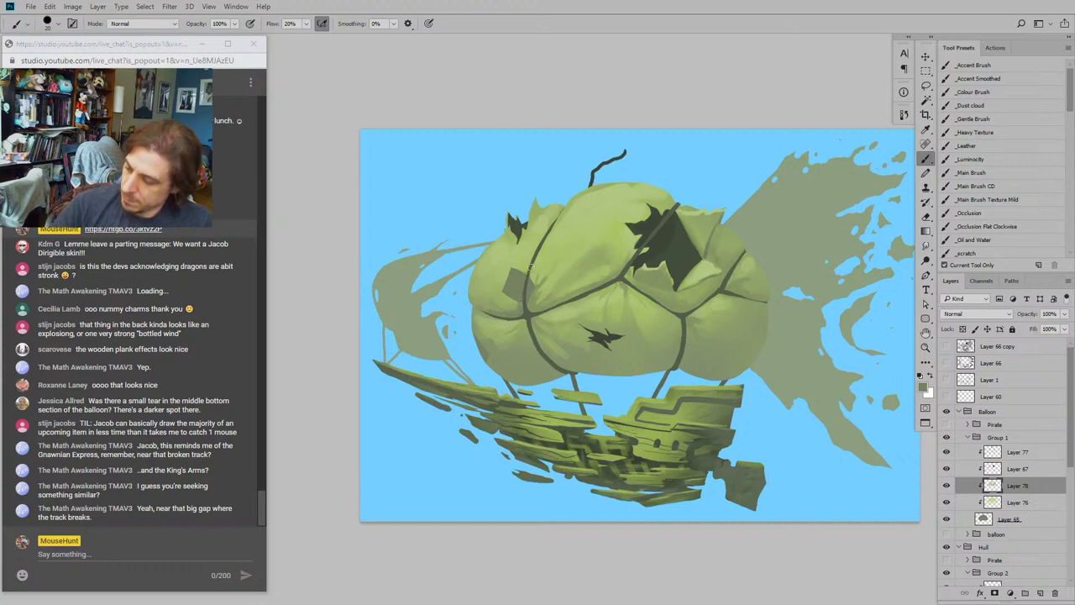
{"action": "left_click_drag", "start_coordinate": [580, 178], "coordinate": [582, 187]}
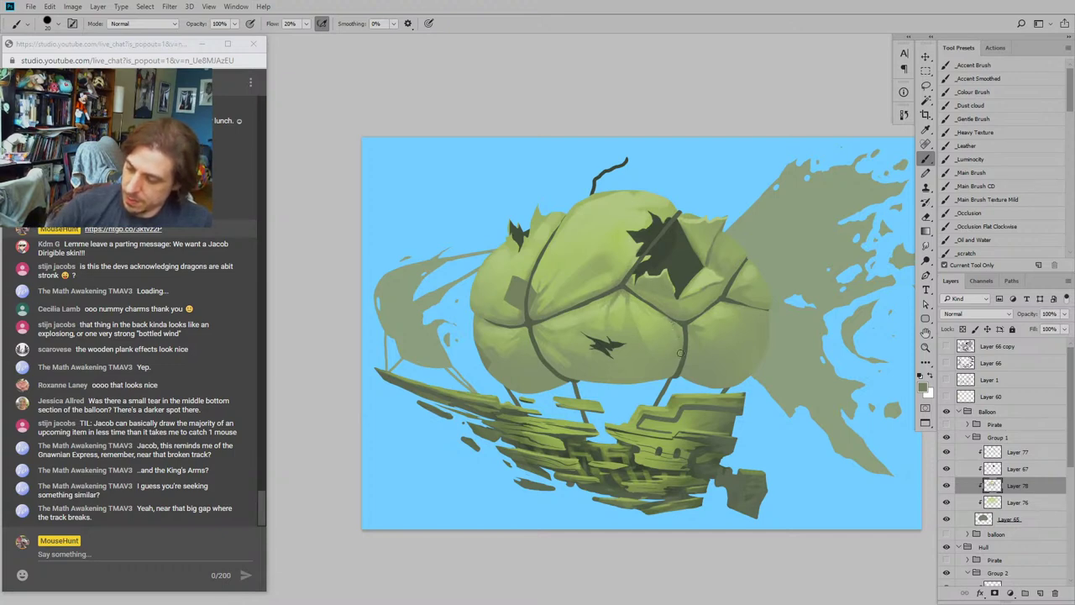
{"action": "mouse_move", "coordinate": [534, 270]}
{"action": "left_mouse_down"}
{"action": "mouse_move", "coordinate": [507, 260]}
{"action": "mouse_move", "coordinate": [388, 269]}
{"action": "mouse_move", "coordinate": [429, 294]}
{"action": "mouse_move", "coordinate": [418, 363]}
{"action": "left_mouse_up"}
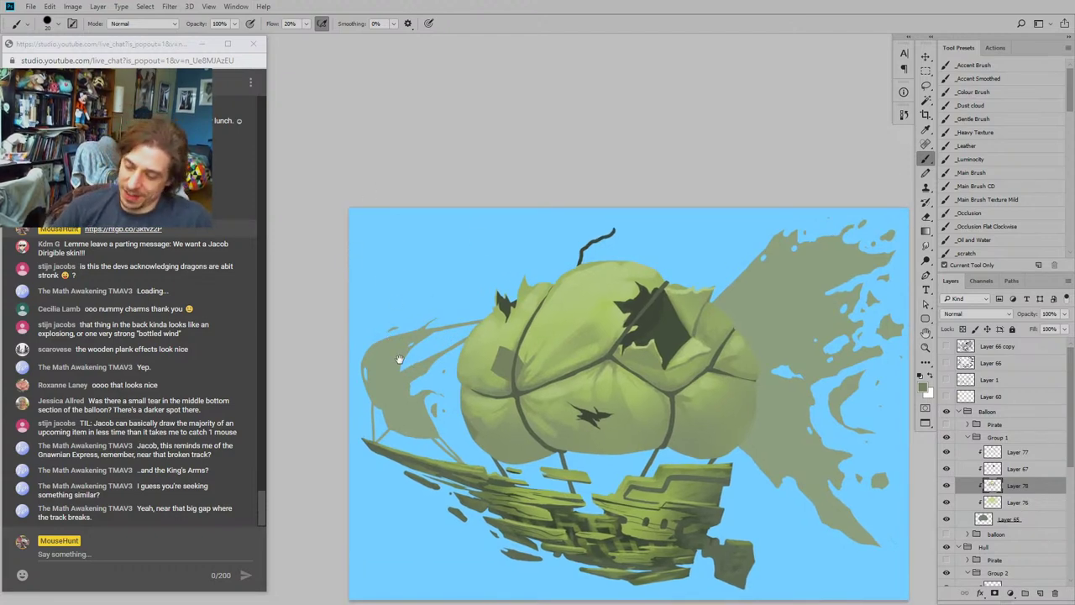
{"action": "left_click_drag", "start_coordinate": [390, 343], "coordinate": [377, 323]}
{"action": "mouse_move", "coordinate": [492, 423]}
{"action": "left_mouse_down"}
{"action": "mouse_move", "coordinate": [389, 384]}
{"action": "mouse_move", "coordinate": [473, 341]}
{"action": "mouse_move", "coordinate": [404, 262]}
{"action": "mouse_move", "coordinate": [419, 344]}
{"action": "mouse_move", "coordinate": [405, 432]}
{"action": "left_mouse_up"}
{"action": "left_click_drag", "start_coordinate": [545, 286], "coordinate": [576, 357]}
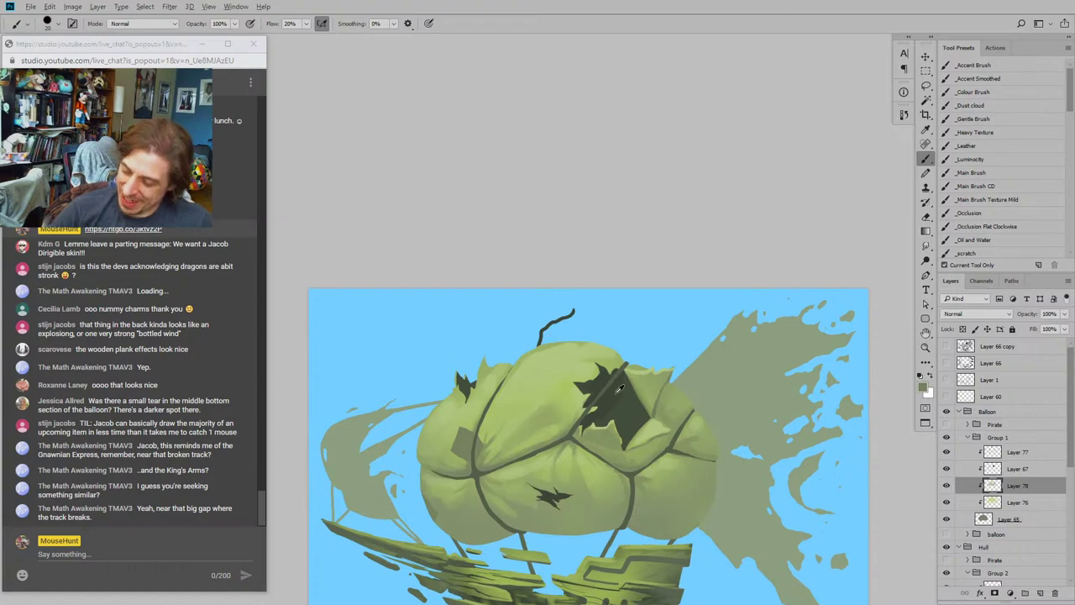
Step: Sample the dark green inside the large tear, then hide and show Layer 78 to compare the balloon's shading
{"action": "left_click", "coordinate": [618, 391], "text": "alt"}
{"action": "key", "text": "]"}
{"action": "left_click", "coordinate": [946, 486]}
{"action": "left_click", "coordinate": [947, 486]}
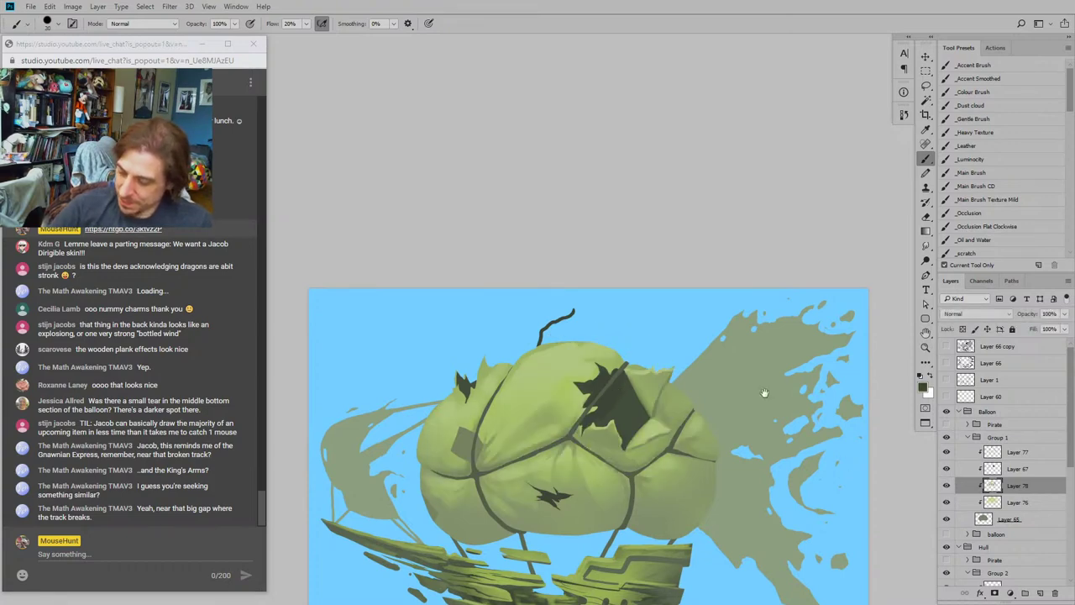
Step: Sample a grey-green from the balloon, set the brush size to 25 and darken the foreground colour
{"action": "left_click_drag", "start_coordinate": [449, 321], "coordinate": [526, 195]}
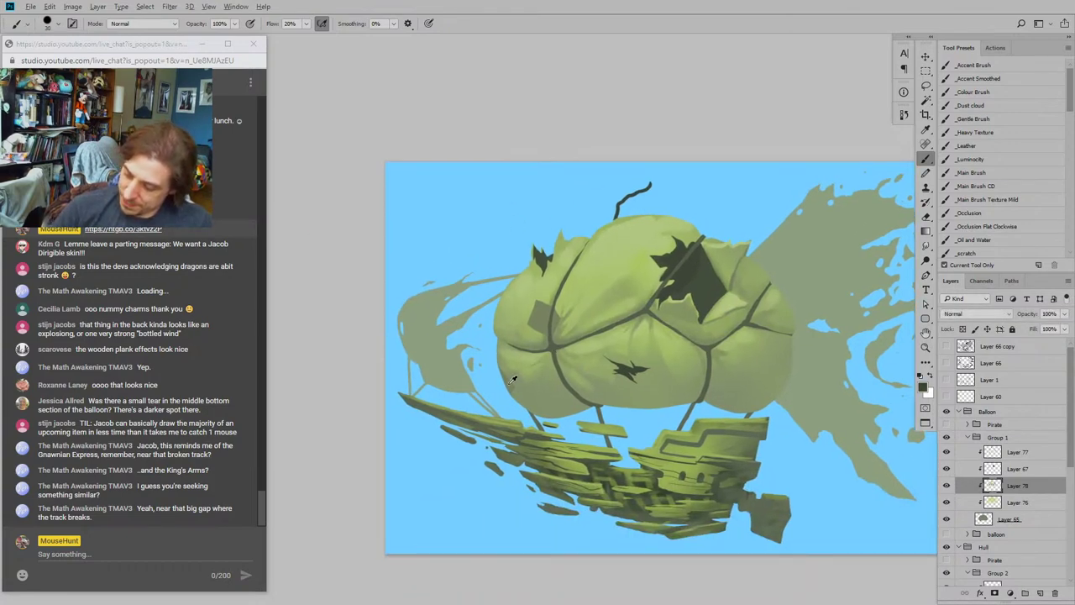
{"action": "left_click", "coordinate": [644, 316], "text": "alt"}
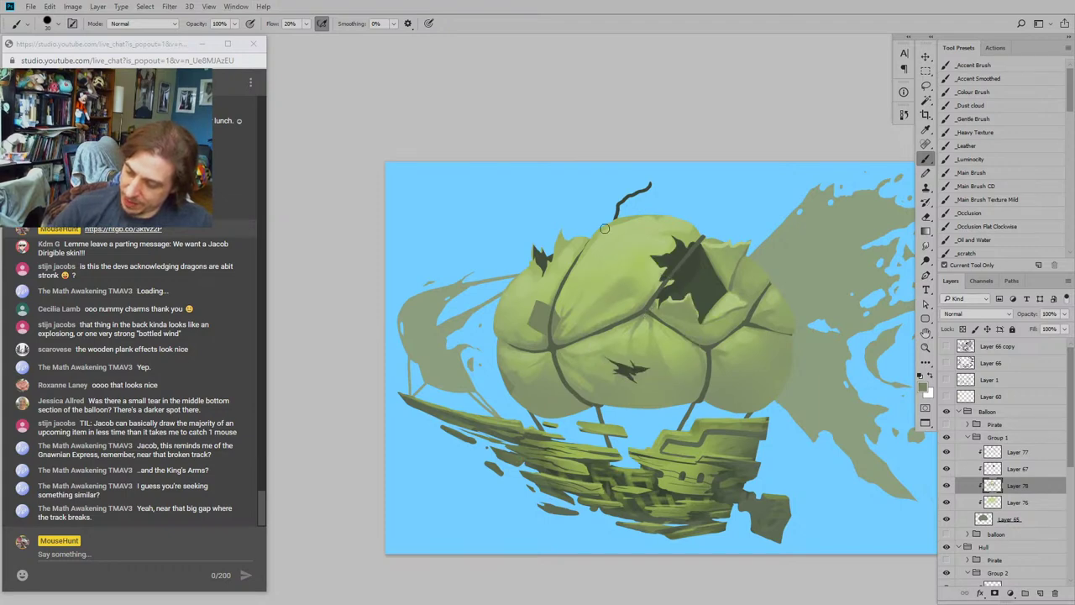
{"action": "key", "text": "["}
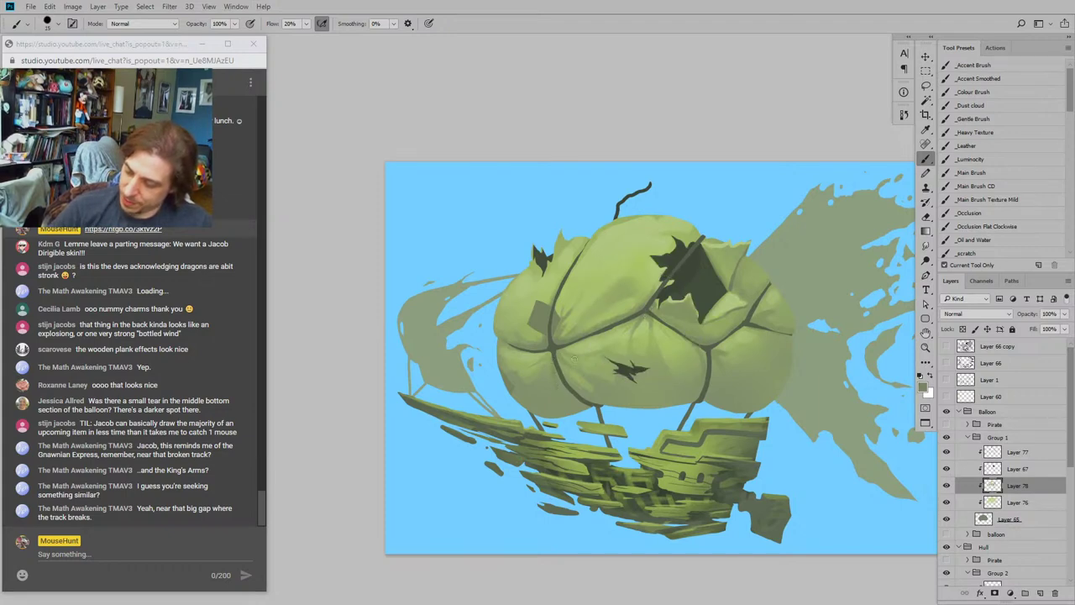
{"action": "left_click", "coordinate": [924, 388]}
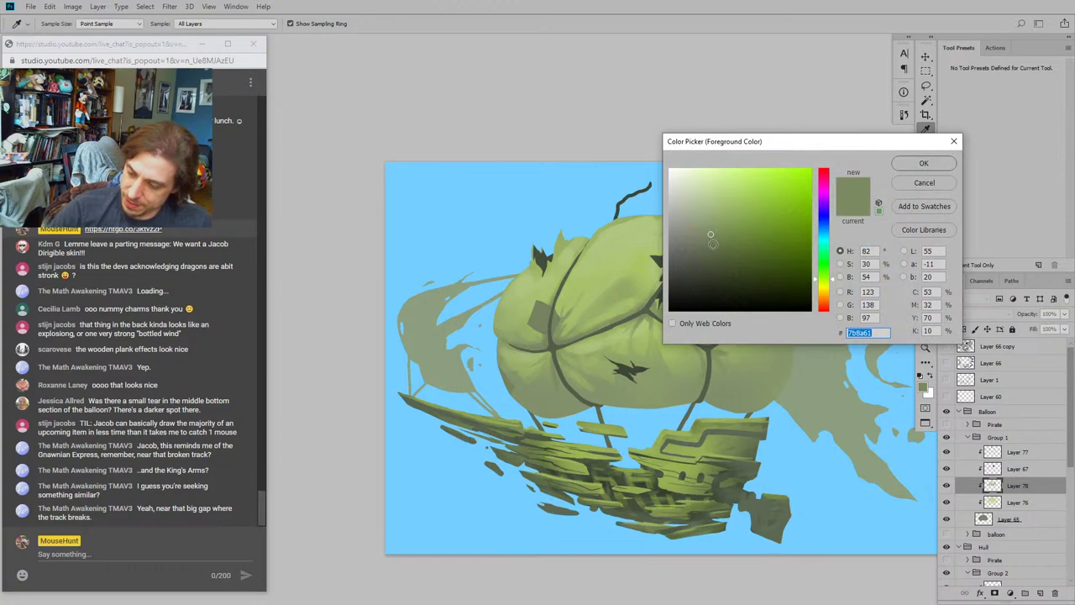
{"action": "left_click", "coordinate": [712, 244]}
{"action": "left_click", "coordinate": [923, 163]}
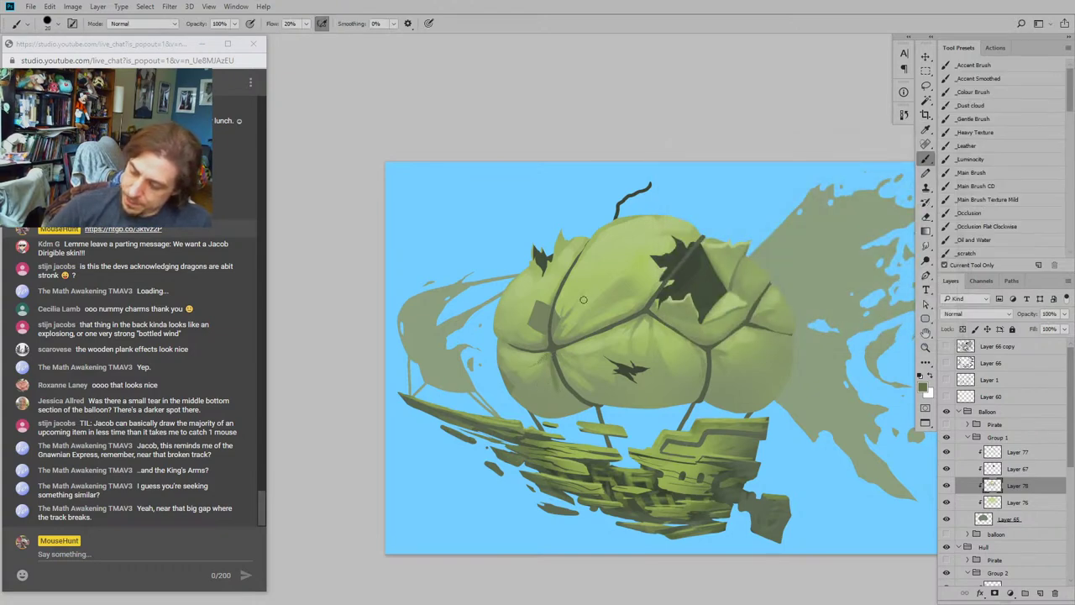
Step: Set the foreground to olive brown 706b4b and shade the undersides of the balloon's lower panels at brush size 60
{"action": "left_click", "coordinate": [923, 389]}
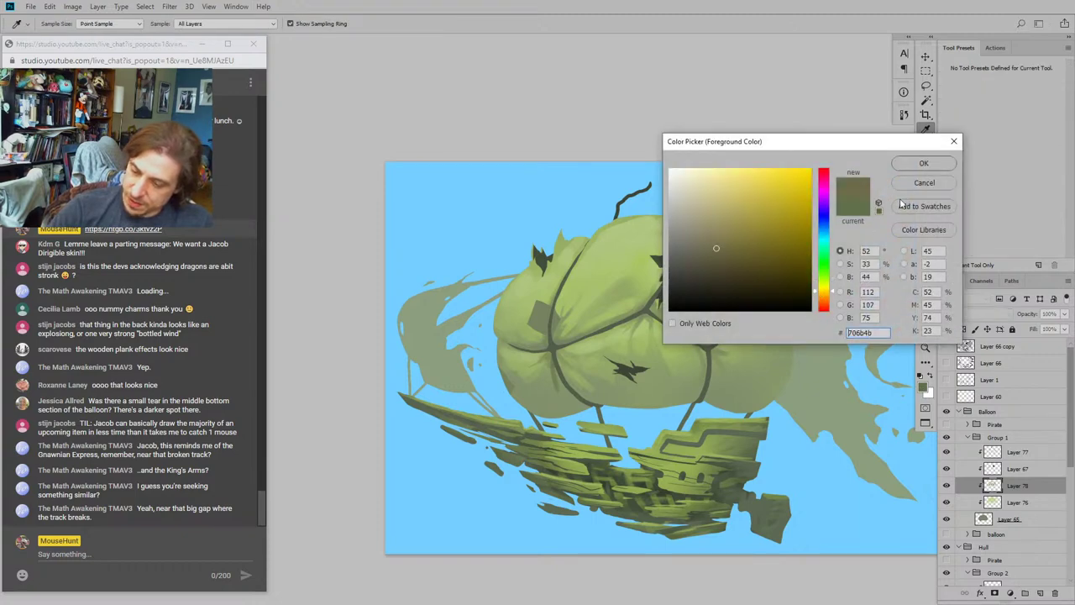
{"action": "key", "text": "Return"}
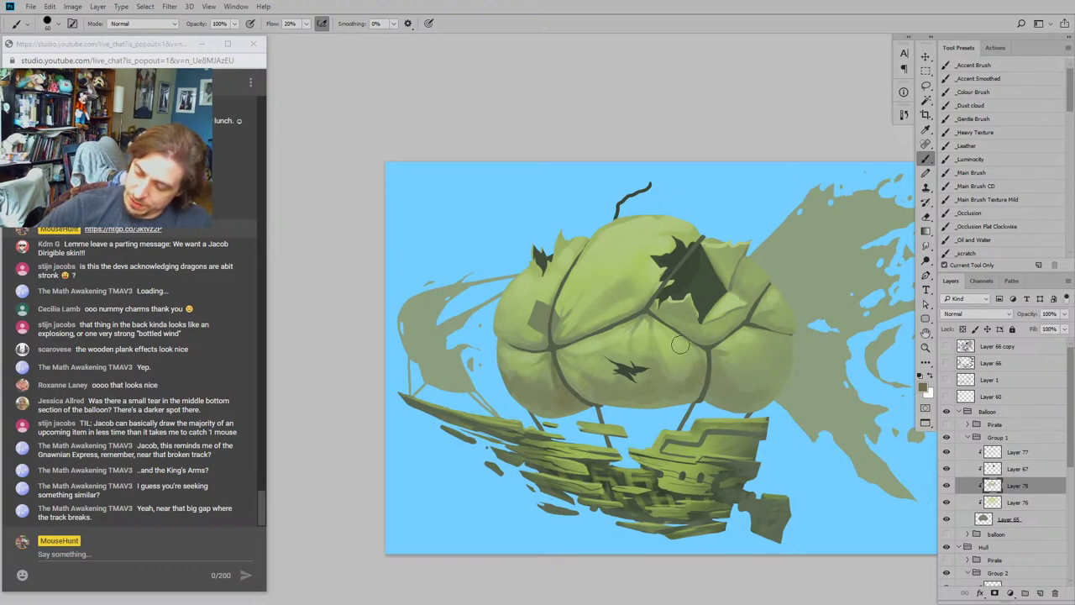
{"action": "left_click_drag", "start_coordinate": [519, 269], "coordinate": [483, 276]}
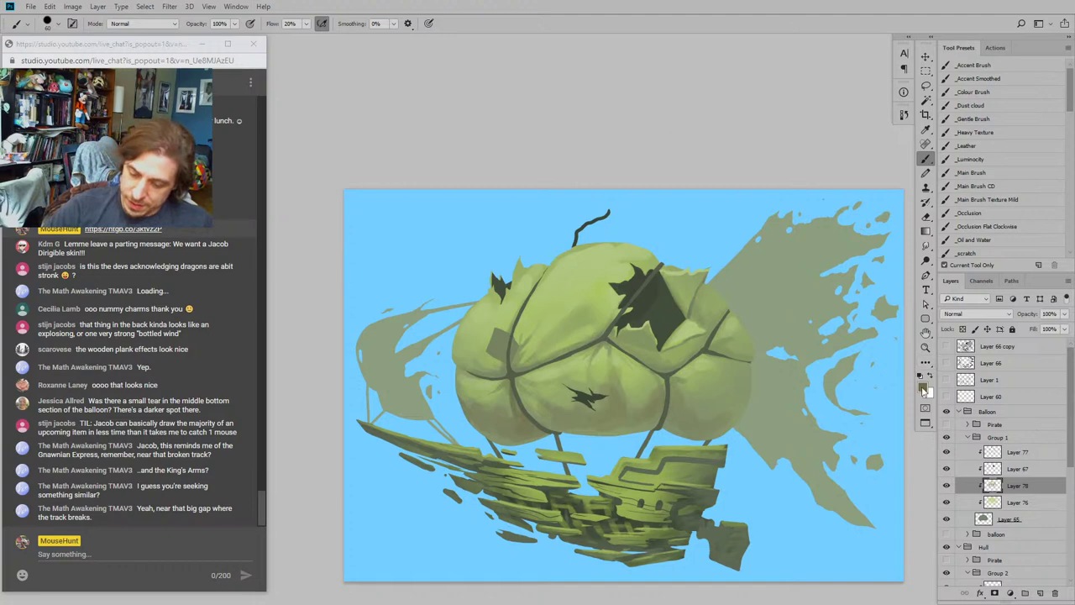
Step: Set the foreground to warm brown 7b6642 and tint the balloon's lower panels at brush size 80
{"action": "left_click", "coordinate": [924, 388]}
{"action": "left_click_drag", "start_coordinate": [715, 246], "coordinate": [727, 249]}
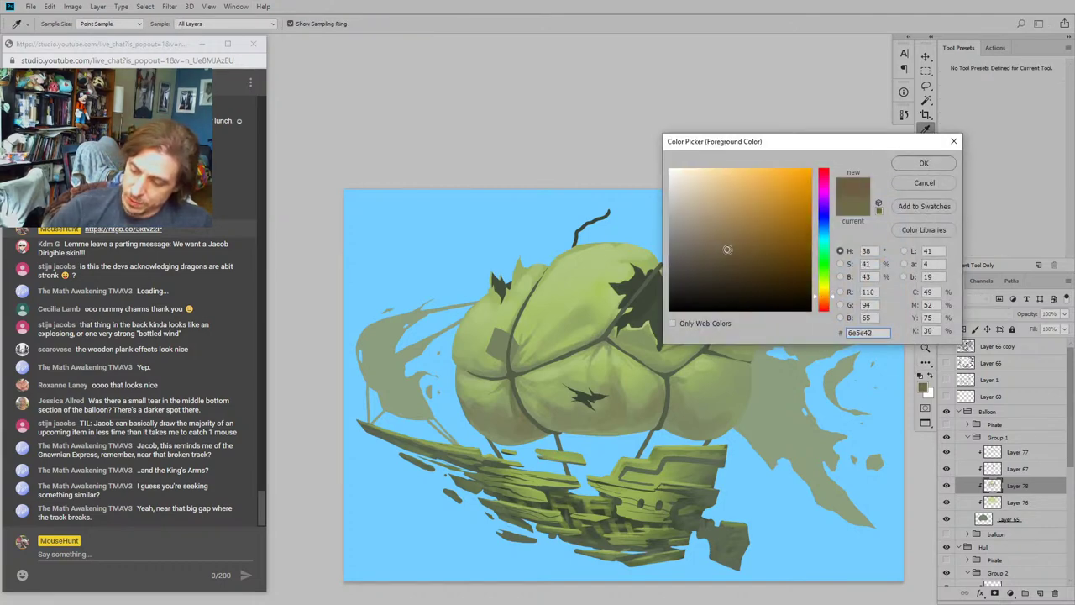
{"action": "left_click", "coordinate": [925, 164]}
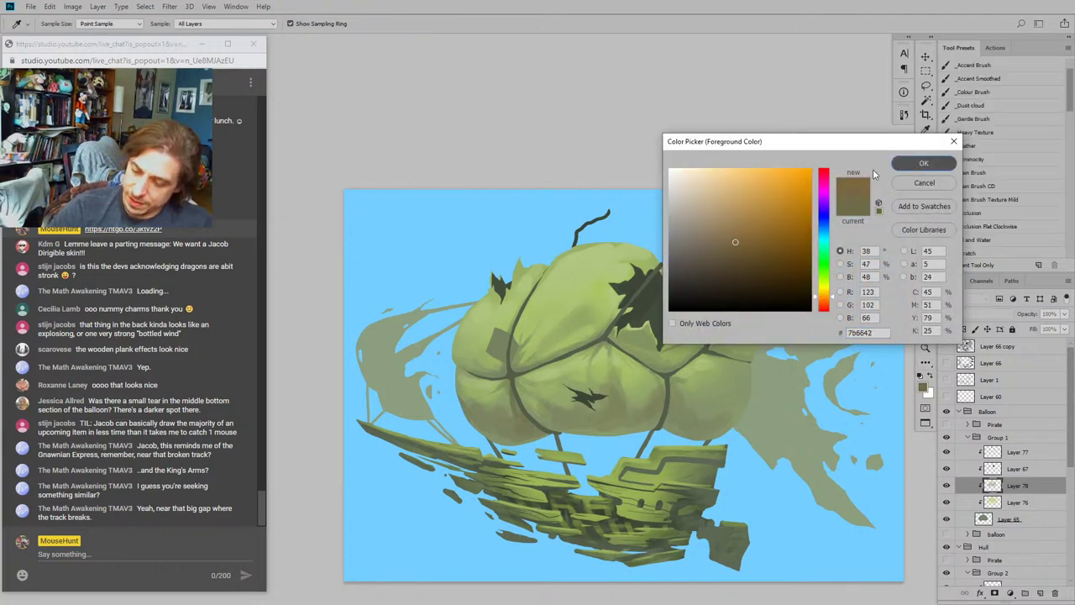
{"action": "mouse_move", "coordinate": [728, 416]}
{"action": "left_mouse_down"}
{"action": "mouse_move", "coordinate": [678, 407]}
{"action": "mouse_move", "coordinate": [664, 386]}
{"action": "mouse_move", "coordinate": [649, 412]}
{"action": "mouse_move", "coordinate": [633, 414]}
{"action": "mouse_move", "coordinate": [617, 388]}
{"action": "mouse_move", "coordinate": [588, 423]}
{"action": "left_mouse_up"}
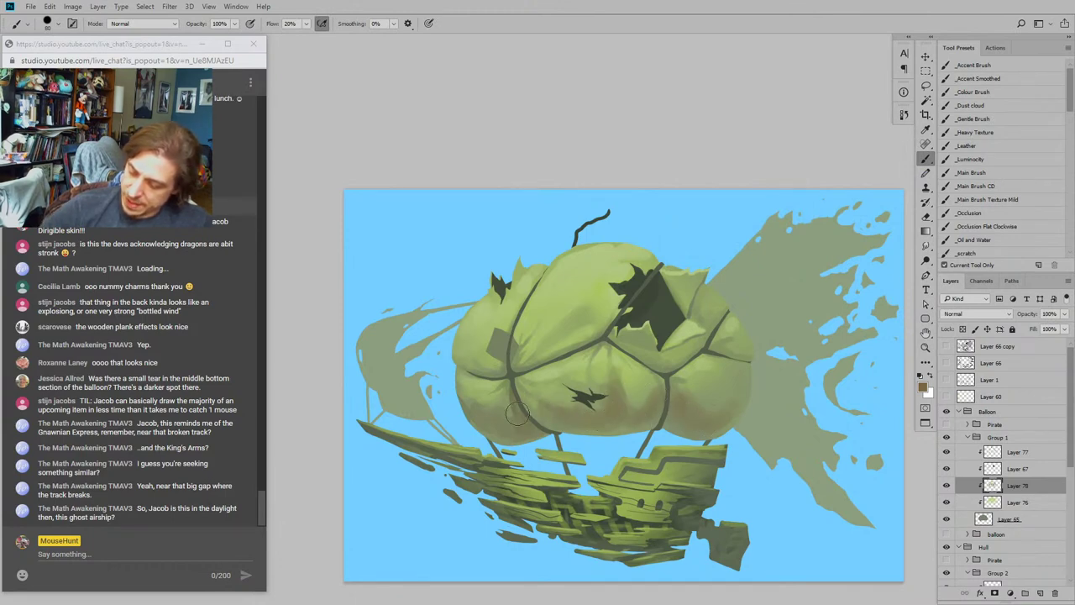
{"action": "left_click_drag", "start_coordinate": [458, 335], "coordinate": [463, 318]}
Step: Reduce the brush size to 40 and work the brown shading into the lower panels beside the seams
{"action": "key", "text": "bracketleft"}
{"action": "key", "text": "bracketleft"}
{"action": "key", "text": "bracketleft"}
{"action": "key", "text": "bracketleft"}
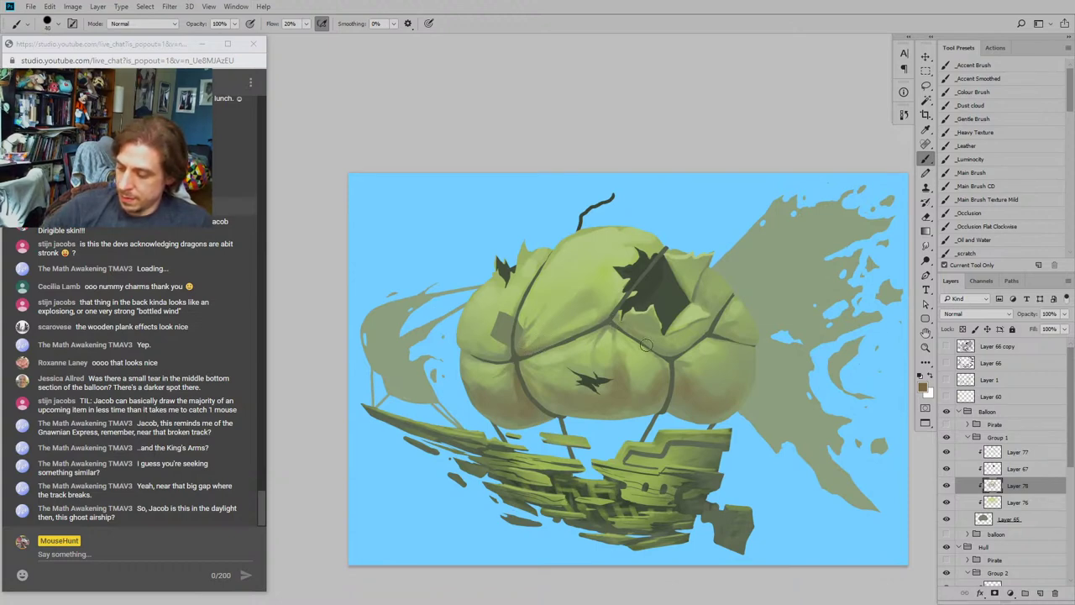
{"action": "left_click_drag", "start_coordinate": [678, 234], "coordinate": [671, 218]}
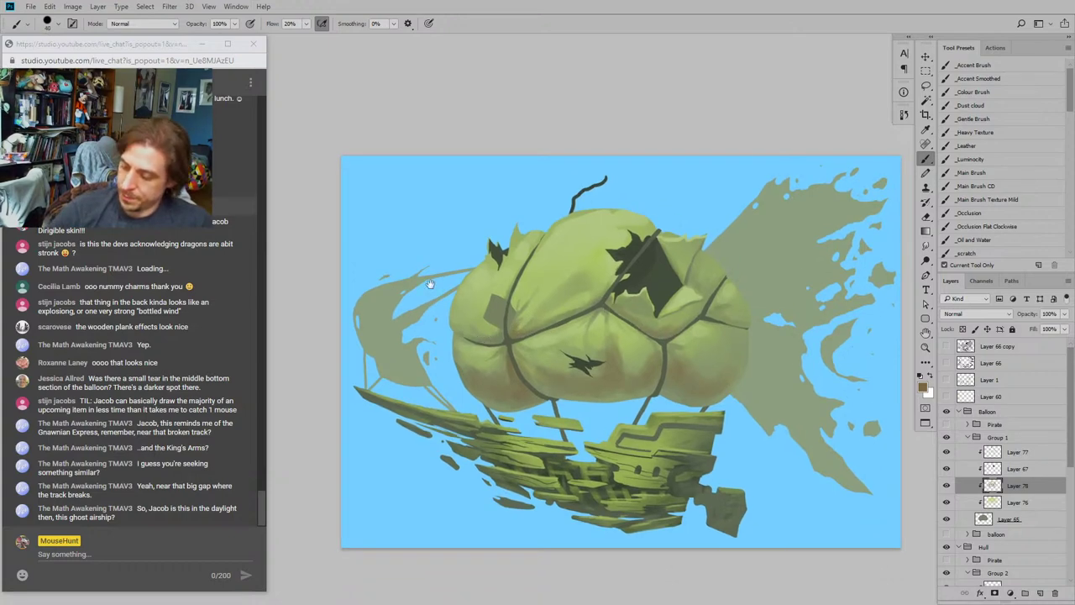
{"action": "mouse_move", "coordinate": [430, 284]}
{"action": "left_mouse_down"}
{"action": "mouse_move", "coordinate": [422, 225]}
{"action": "mouse_move", "coordinate": [427, 270]}
{"action": "left_mouse_up"}
Step: Blend the brown shading on the lower panels with the Smudge tool at 50% strength
{"action": "key", "text": "r"}
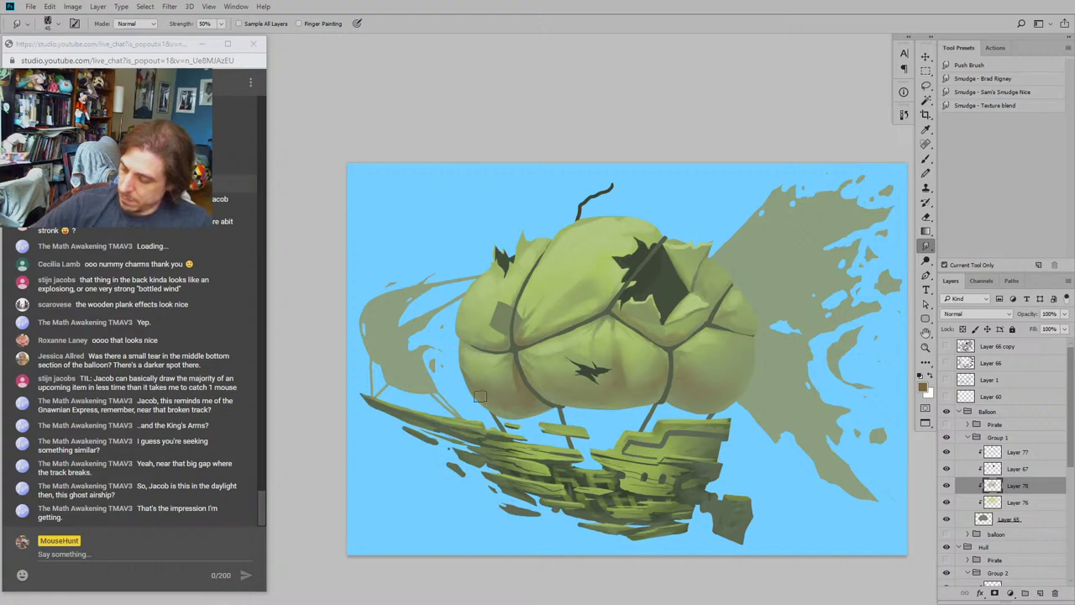
{"action": "left_click_drag", "start_coordinate": [478, 248], "coordinate": [483, 220]}
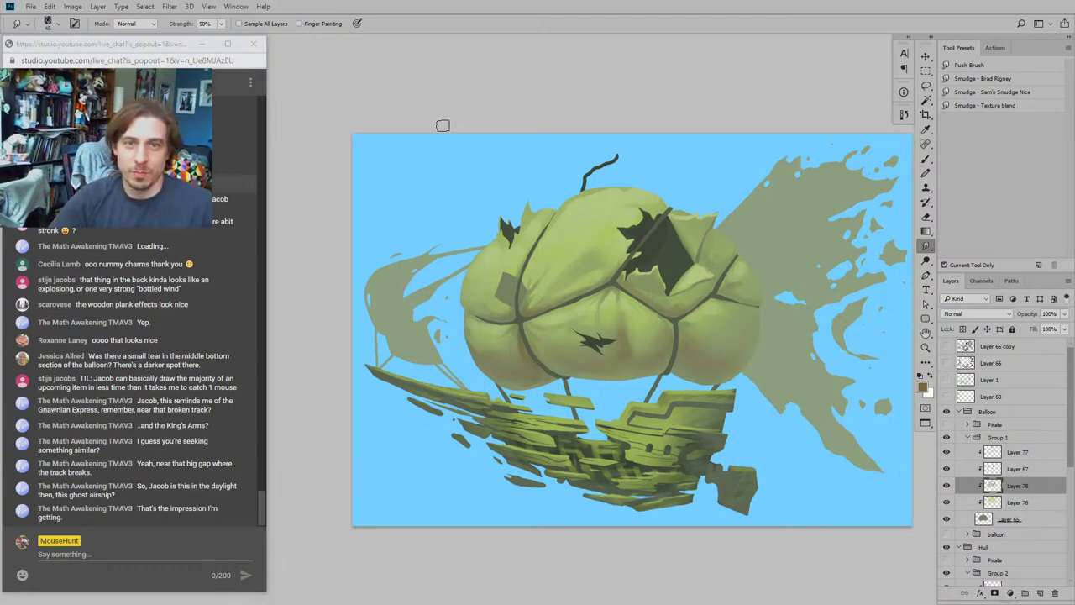
{"action": "left_click_drag", "start_coordinate": [402, 310], "coordinate": [440, 372]}
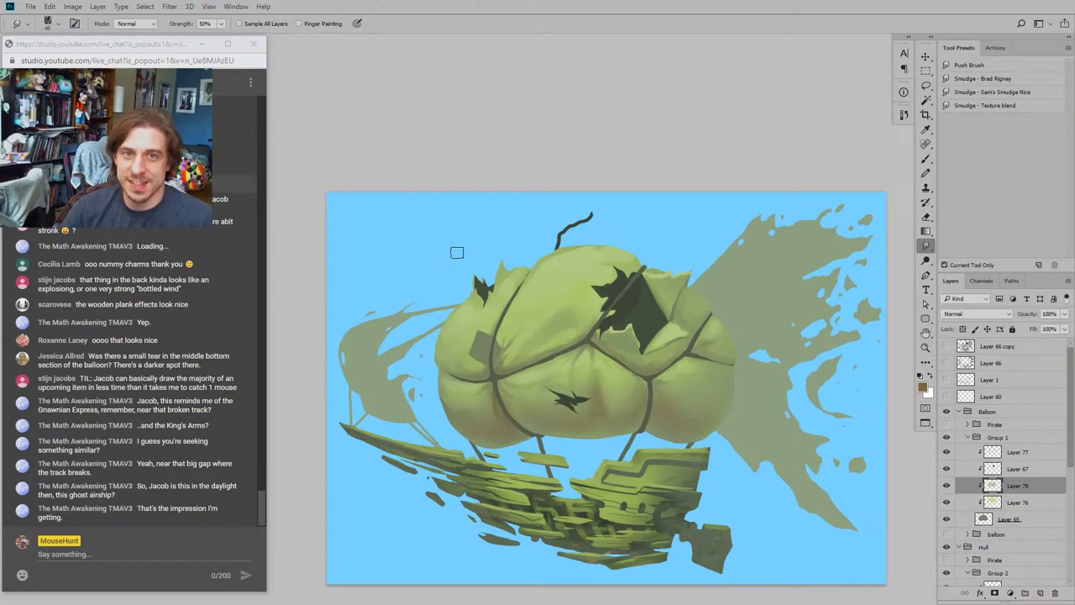
{"action": "mouse_move", "coordinate": [458, 252]}
{"action": "left_mouse_down"}
{"action": "mouse_move", "coordinate": [511, 300]}
{"action": "mouse_move", "coordinate": [456, 324]}
{"action": "mouse_move", "coordinate": [434, 310]}
{"action": "left_mouse_up"}
Step: Refine the folds of the lower middle panel with the Eraser at size 20 and smudge them smooth
{"action": "key", "text": "e"}
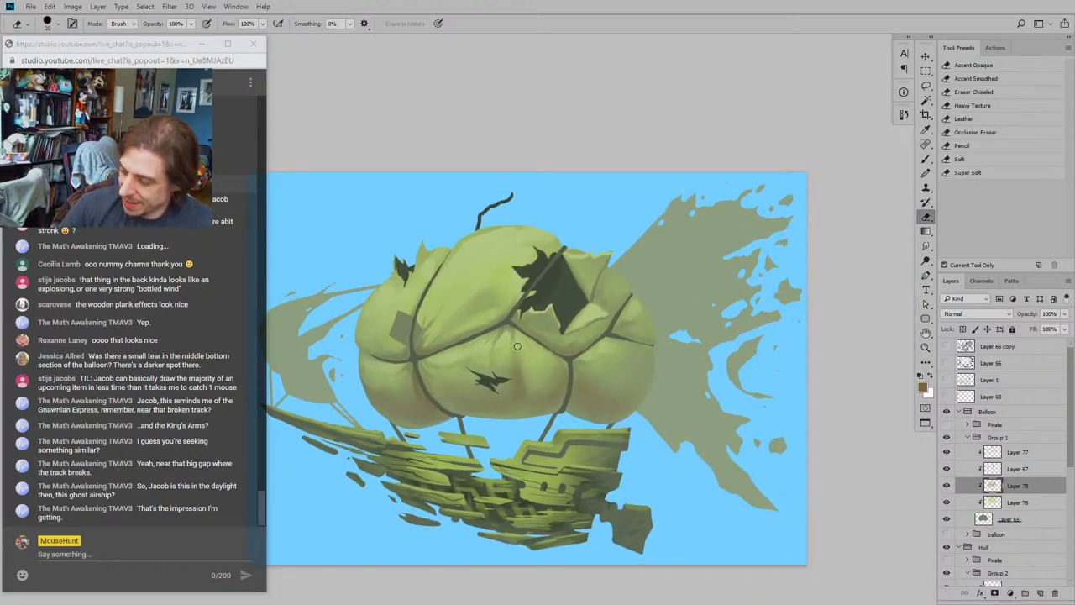
{"action": "key", "text": "r"}
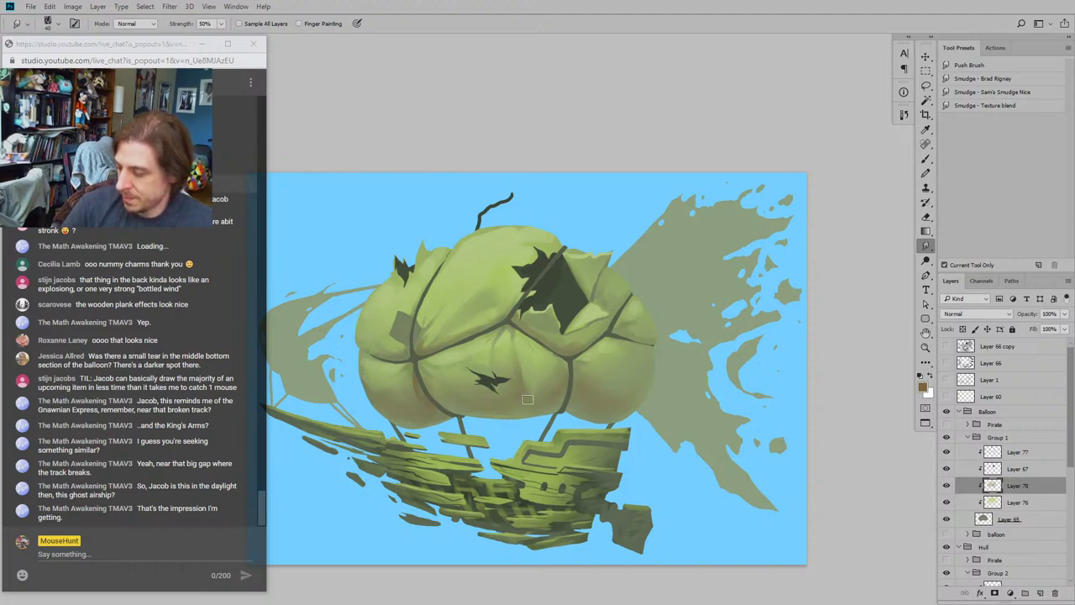
{"action": "left_click_drag", "start_coordinate": [404, 235], "coordinate": [477, 202]}
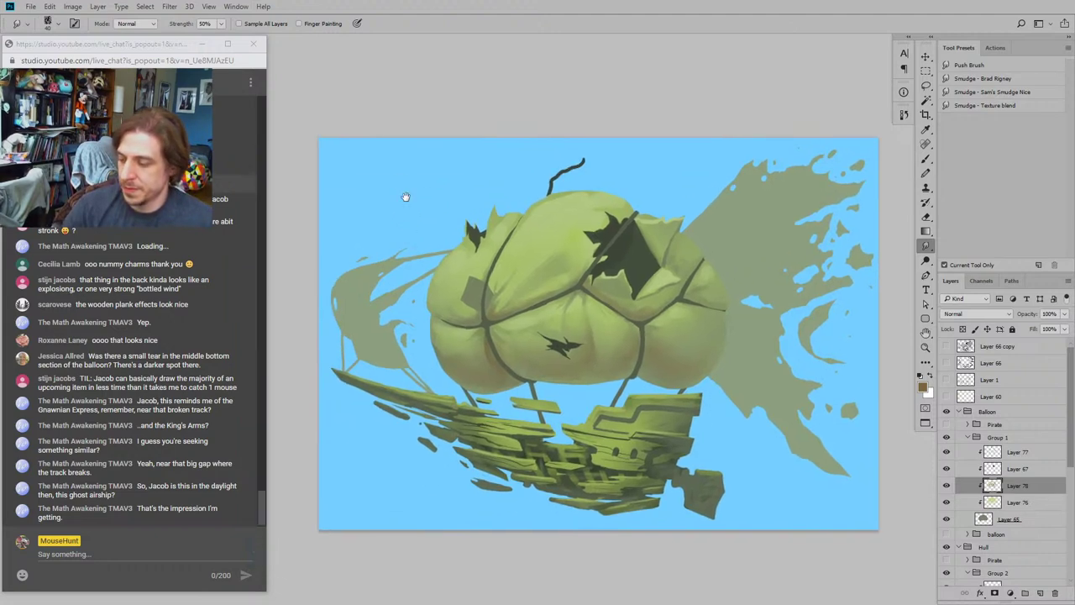
{"action": "mouse_move", "coordinate": [423, 332]}
{"action": "left_mouse_down"}
{"action": "mouse_move", "coordinate": [433, 326]}
{"action": "mouse_move", "coordinate": [441, 341]}
{"action": "left_mouse_up"}
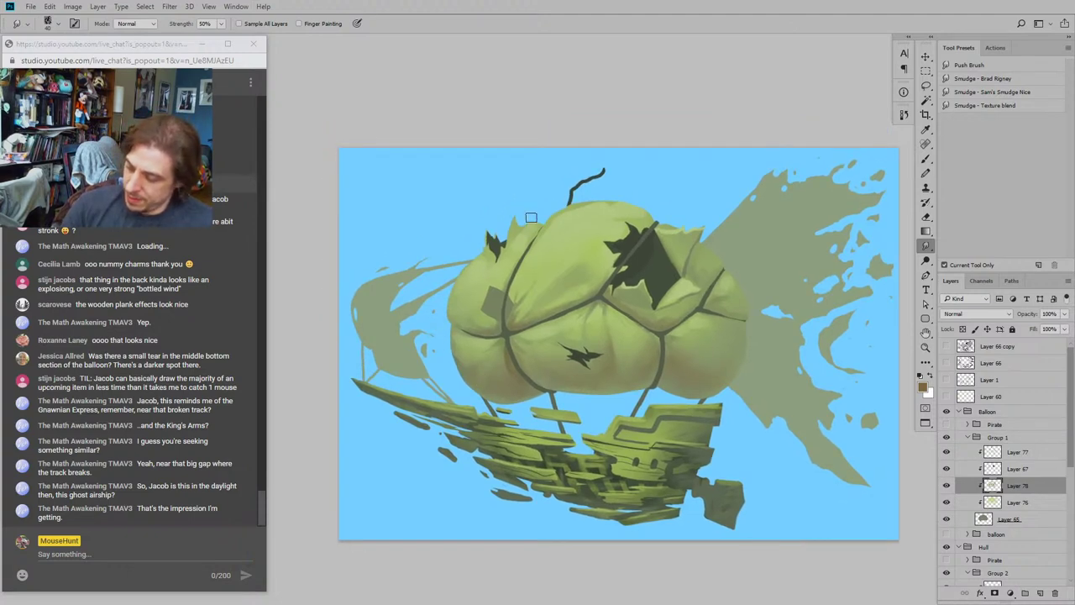
Step: Erase excess shading on the lower left panel at size 20 and smudge the remaining edges
{"action": "key", "text": "e"}
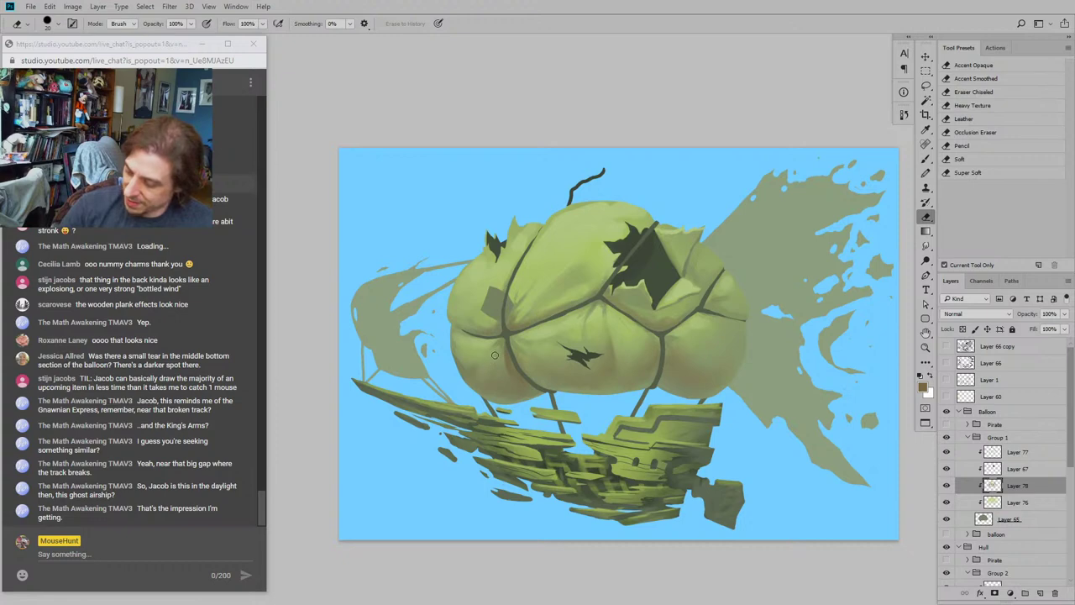
{"action": "left_click_drag", "start_coordinate": [491, 379], "coordinate": [472, 356]}
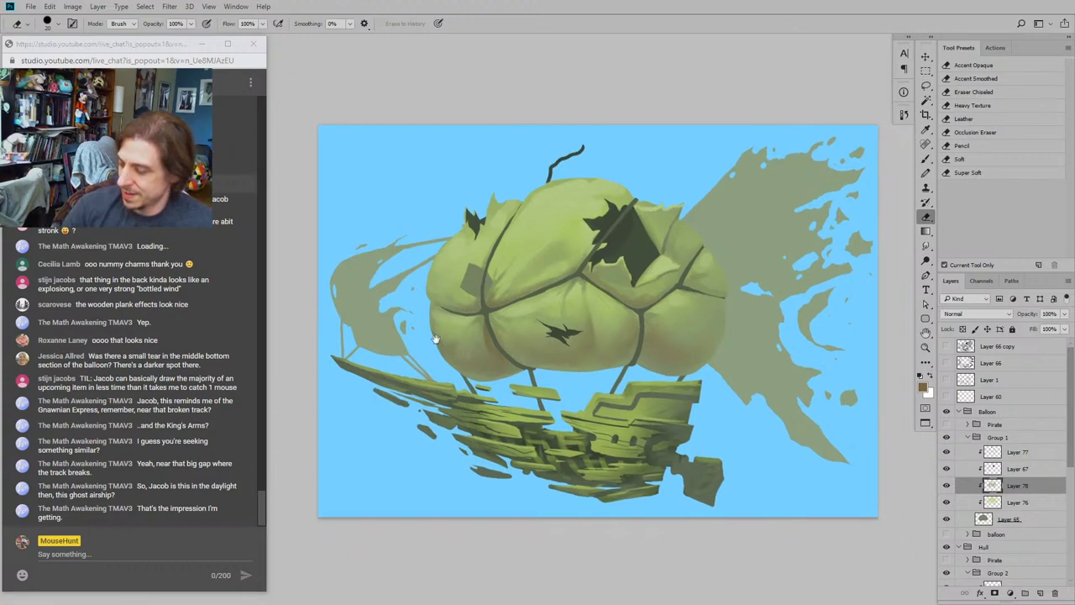
{"action": "left_click_drag", "start_coordinate": [466, 400], "coordinate": [504, 416]}
{"action": "key", "text": "r"}
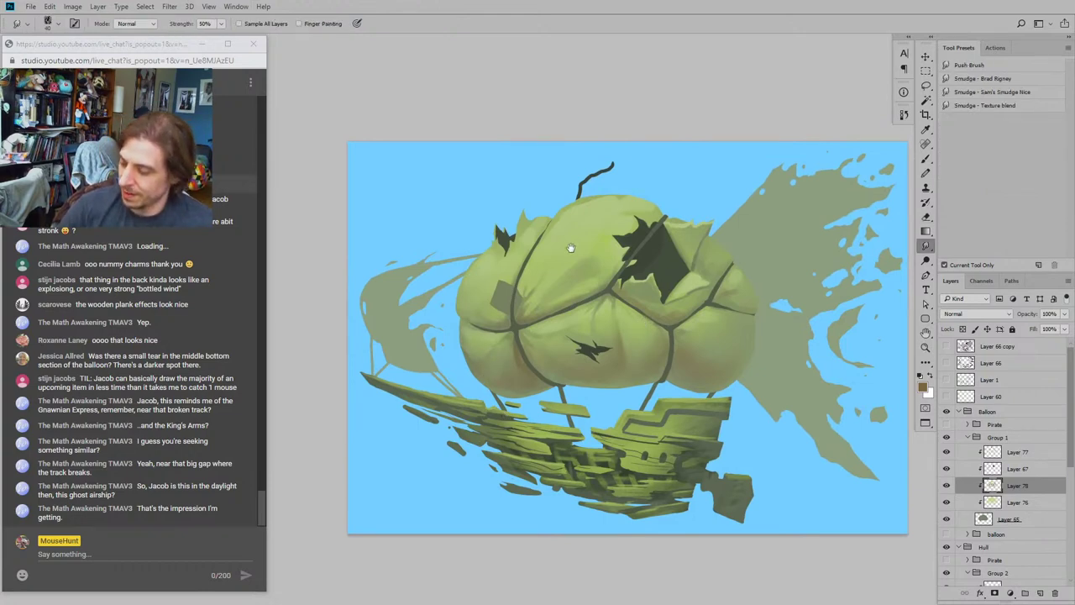
{"action": "left_click_drag", "start_coordinate": [573, 232], "coordinate": [534, 213]}
{"action": "scroll", "coordinate": [676, 359], "scroll_direction": "right", "scroll_amount": 1}
{"action": "scroll", "coordinate": [676, 358], "scroll_direction": "down", "scroll_amount": 1}
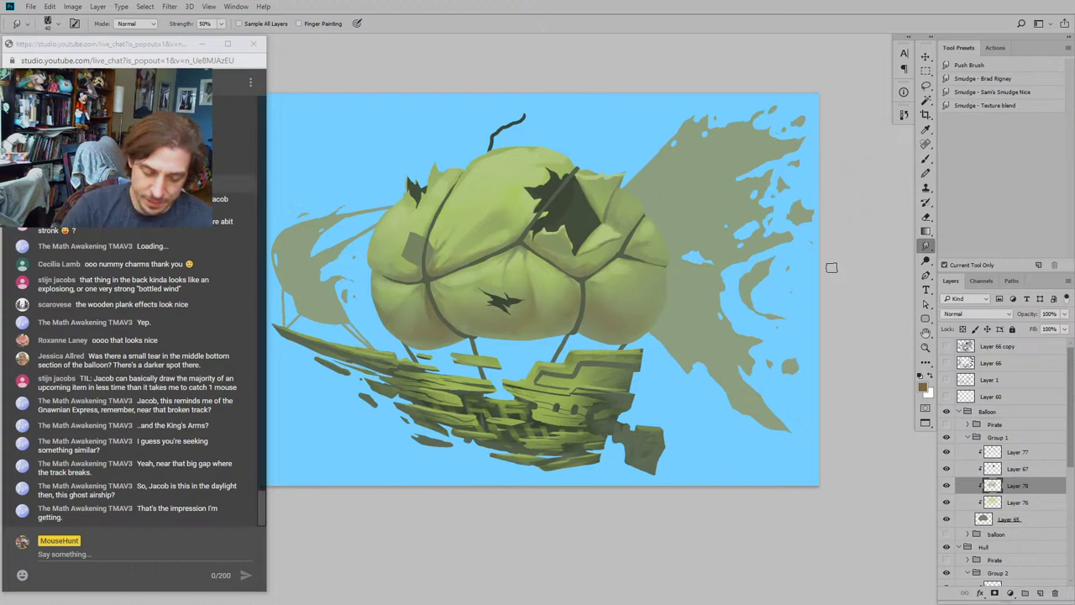
{"action": "key", "text": "e"}
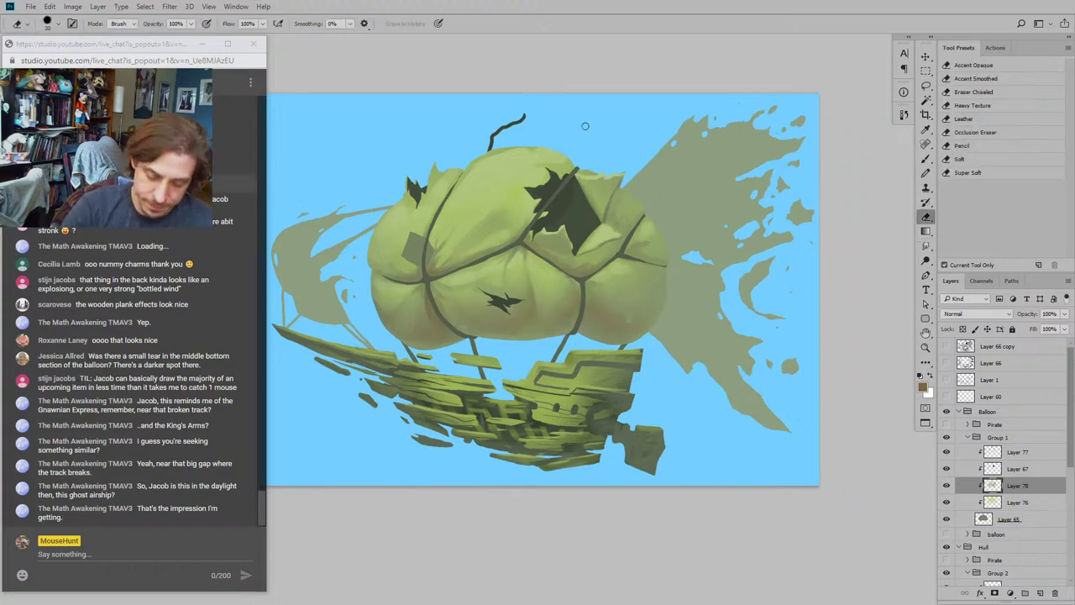
{"action": "key", "text": "r"}
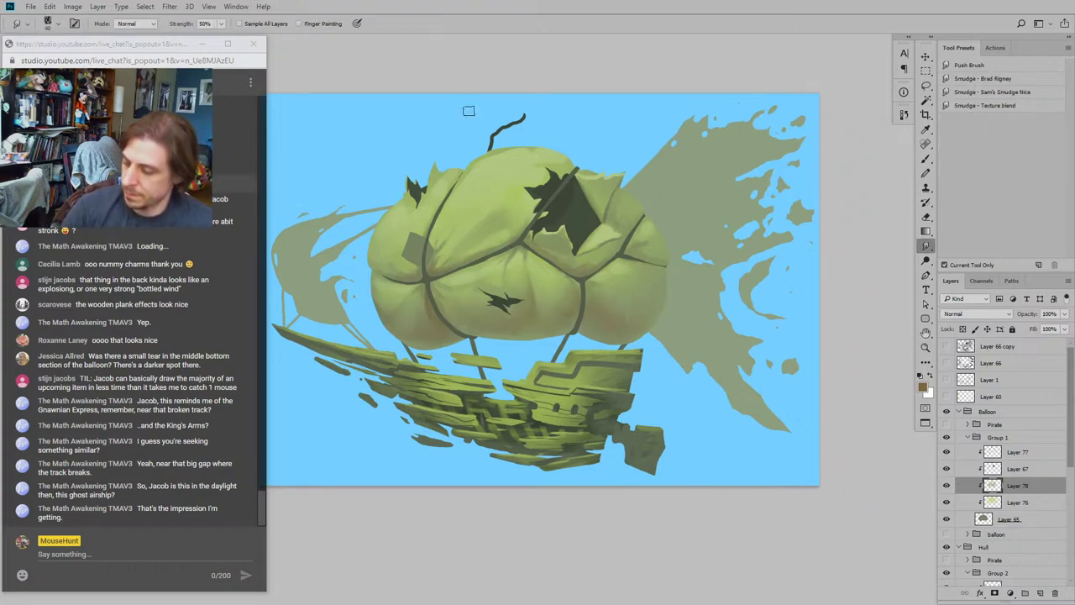
{"action": "scroll", "coordinate": [469, 111], "scroll_direction": "left", "scroll_amount": 1}
{"action": "scroll", "coordinate": [469, 111], "scroll_direction": "up", "scroll_amount": 1}
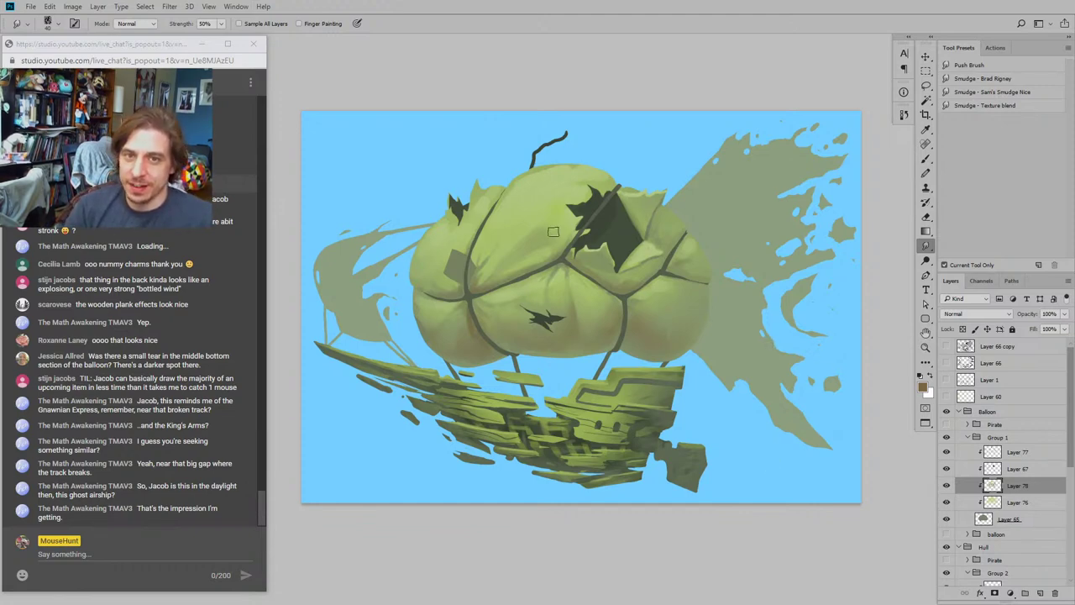
{"action": "left_click_drag", "start_coordinate": [393, 128], "coordinate": [397, 211]}
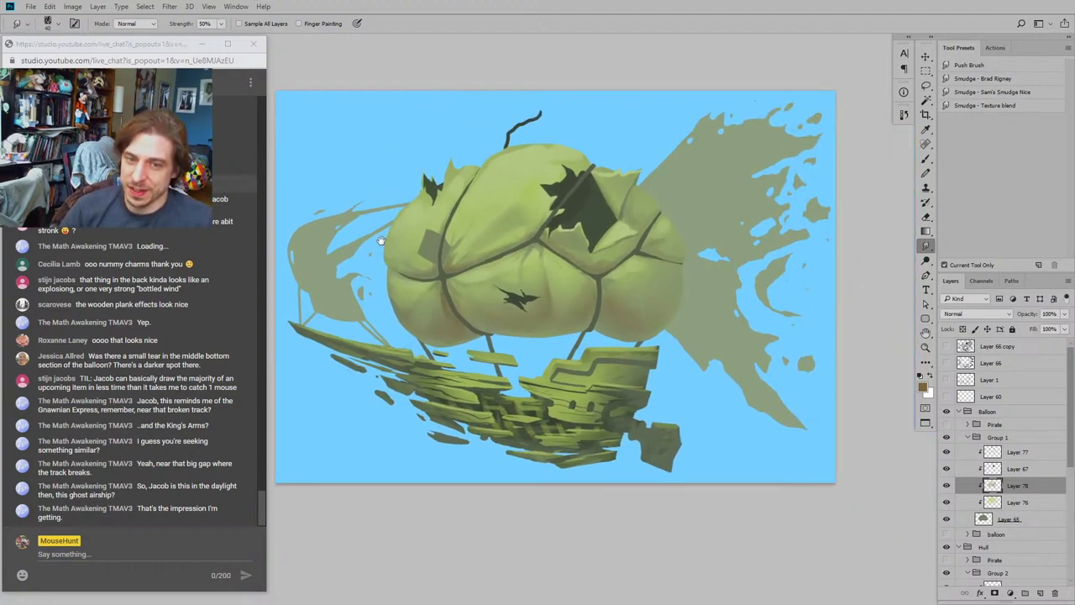
{"action": "left_click_drag", "start_coordinate": [357, 269], "coordinate": [356, 244]}
{"action": "left_click_drag", "start_coordinate": [458, 241], "coordinate": [485, 338]}
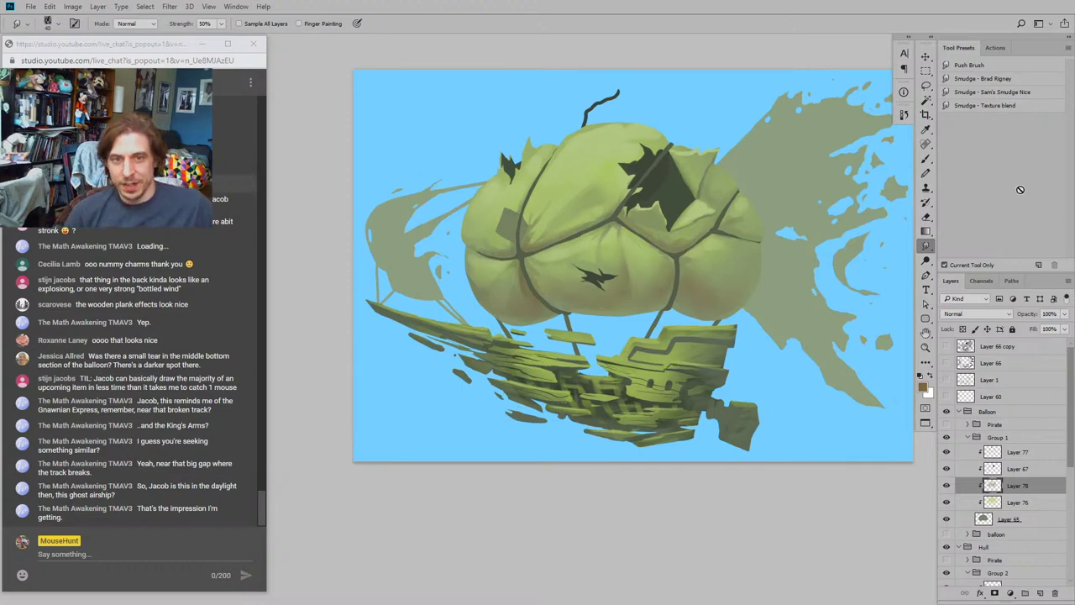
Step: Bring the megaship.psd window over the canvas to examine the green ghost ship, and move it away again
{"action": "left_click_drag", "start_coordinate": [1074, 334], "coordinate": [838, 64]}
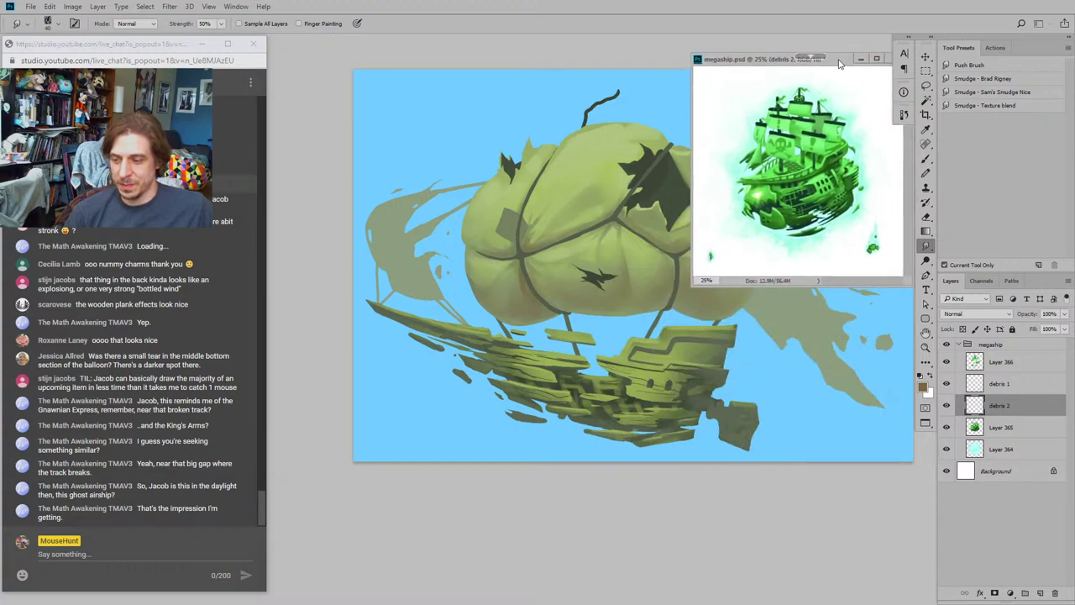
{"action": "left_click_drag", "start_coordinate": [840, 64], "coordinate": [841, 64]}
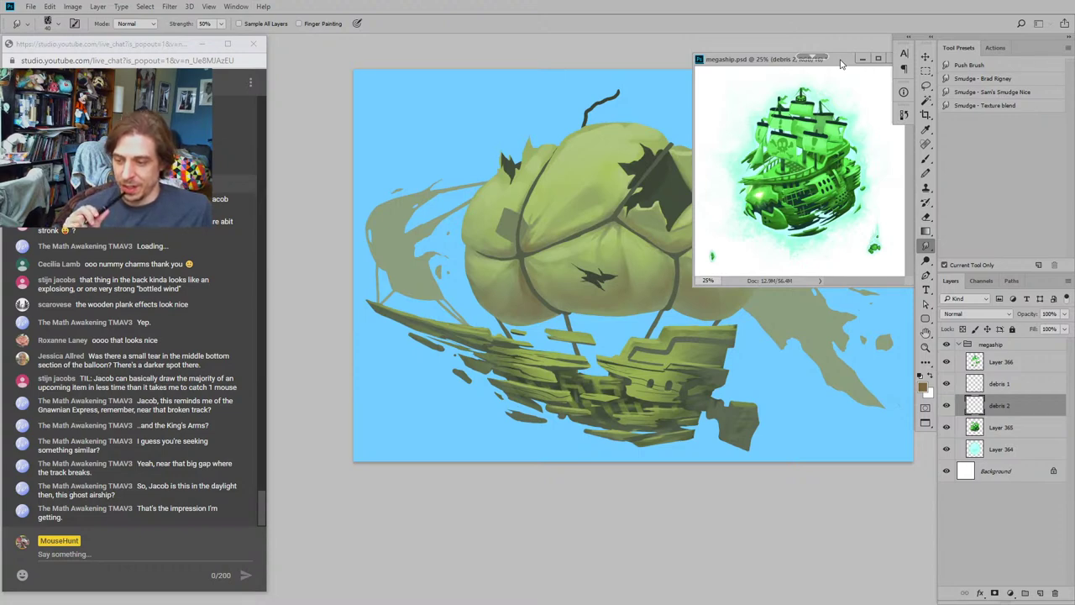
{"action": "left_click_drag", "start_coordinate": [841, 64], "coordinate": [1074, 160]}
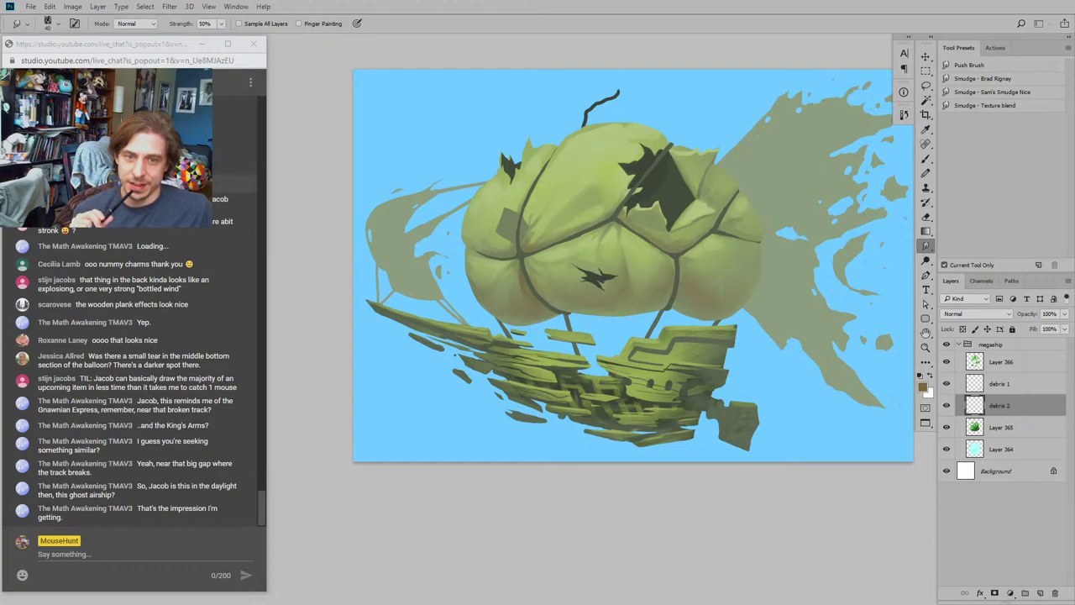
Step: Check the reference document containing the Galleon group and return to the airship illustration
{"action": "mouse_move", "coordinate": [1074, 71]}
{"action": "left_mouse_down"}
{"action": "mouse_move", "coordinate": [824, 104]}
{"action": "mouse_move", "coordinate": [776, 83]}
{"action": "mouse_move", "coordinate": [800, 49]}
{"action": "mouse_move", "coordinate": [836, 32]}
{"action": "mouse_move", "coordinate": [786, 45]}
{"action": "mouse_move", "coordinate": [775, 91]}
{"action": "mouse_move", "coordinate": [756, 94]}
{"action": "mouse_move", "coordinate": [860, 92]}
{"action": "mouse_move", "coordinate": [819, 108]}
{"action": "mouse_move", "coordinate": [1074, 58]}
{"action": "left_mouse_up"}
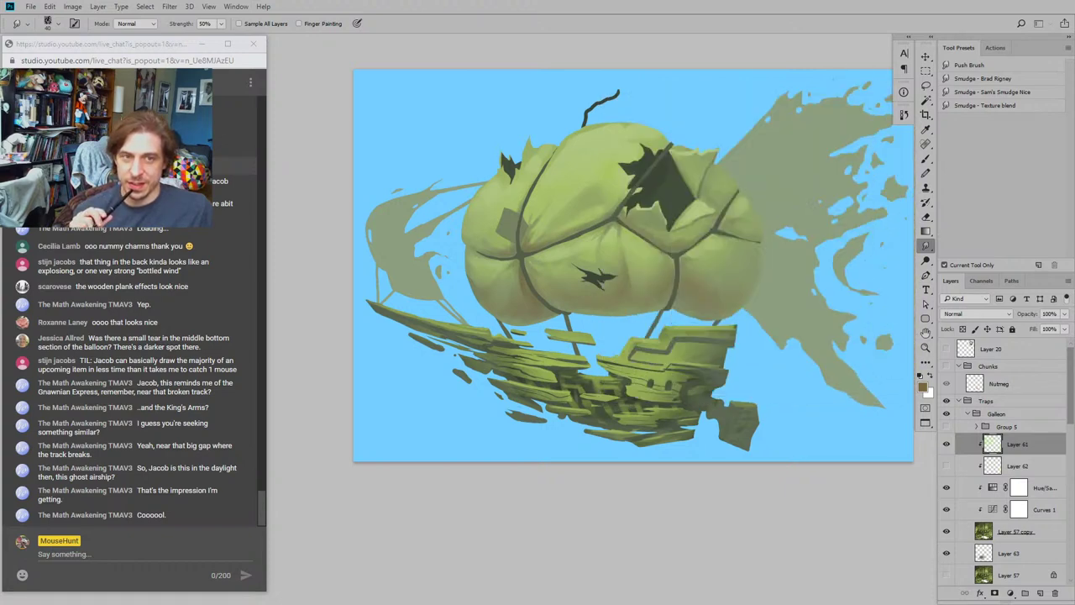
{"action": "left_click", "coordinate": [460, 528]}
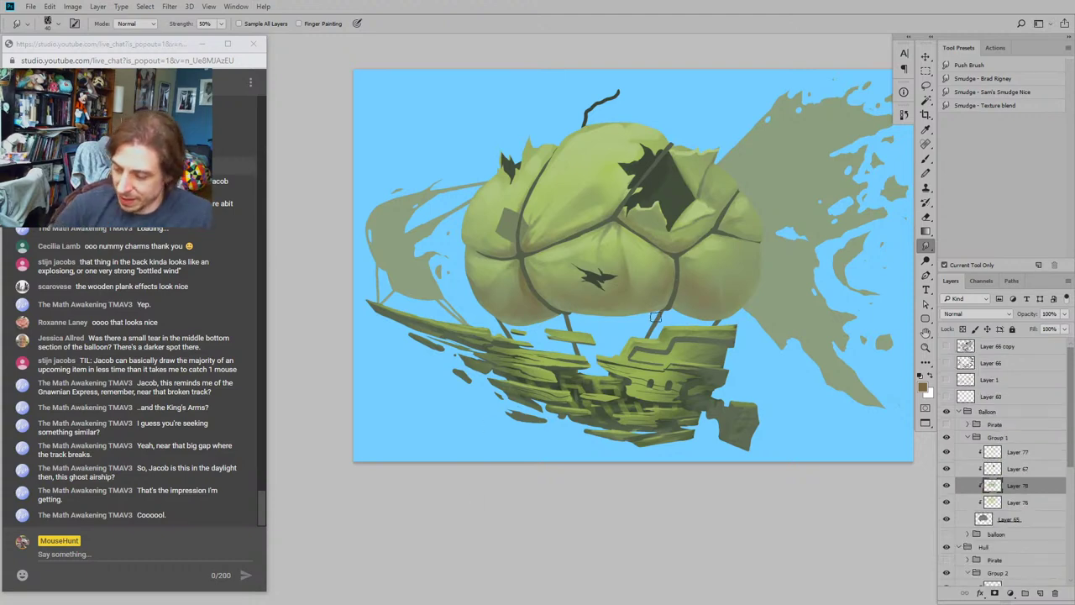
{"action": "left_click_drag", "start_coordinate": [471, 297], "coordinate": [425, 282]}
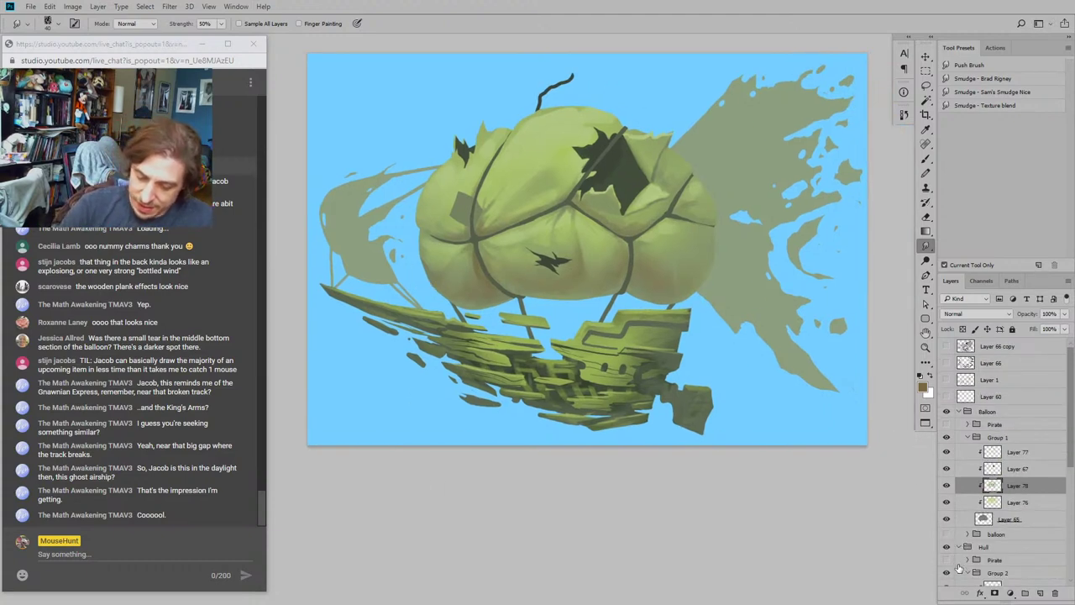
Step: Select the hull's Layer 74 for brush painting and set the foreground colour to bright green 8ce23f
{"action": "scroll", "coordinate": [1061, 397], "scroll_direction": "down", "scroll_amount": 4}
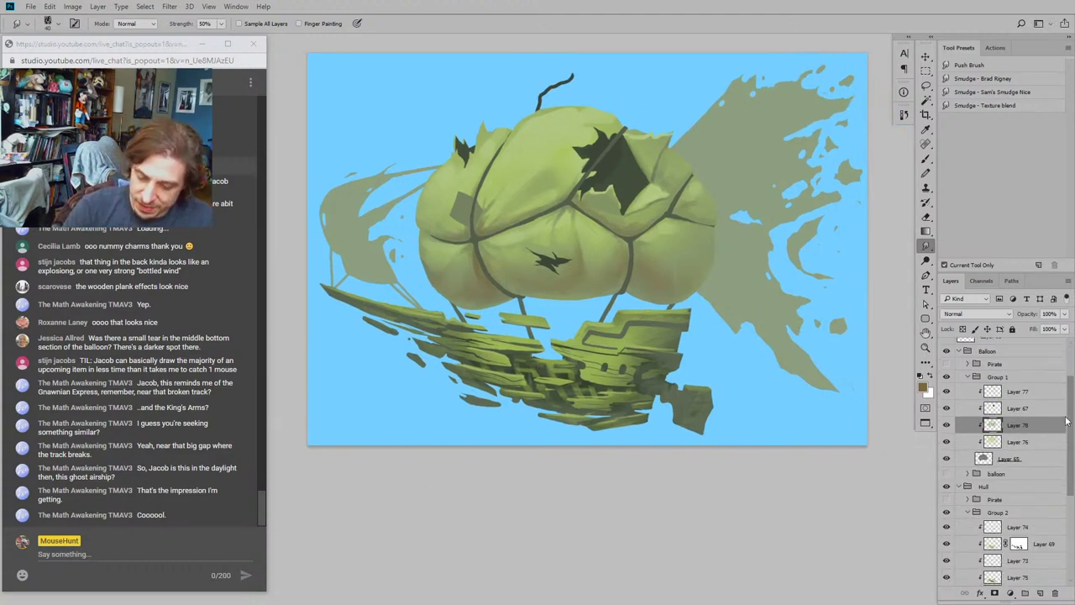
{"action": "left_click", "coordinate": [960, 522]}
{"action": "key", "text": "b"}
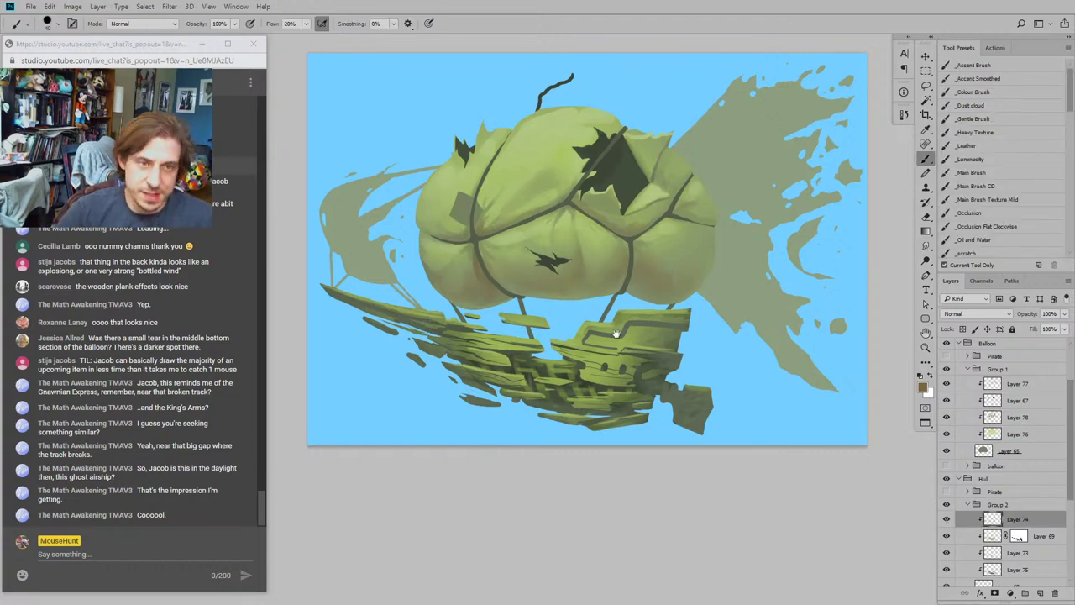
{"action": "left_click_drag", "start_coordinate": [577, 295], "coordinate": [469, 327]}
{"action": "left_click", "coordinate": [923, 384]}
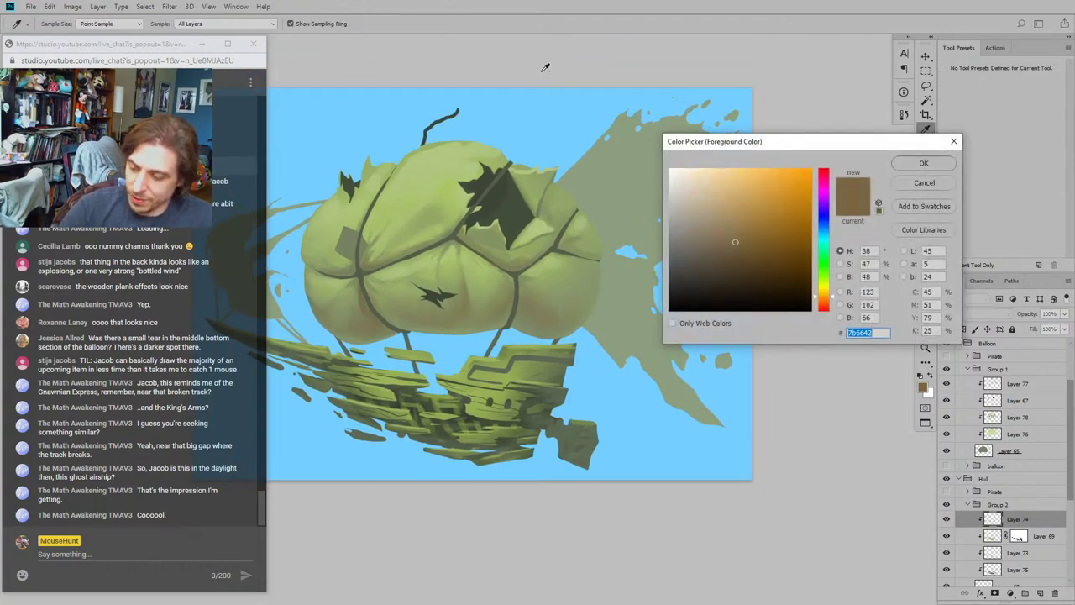
{"action": "left_click", "coordinate": [824, 276]}
{"action": "left_click", "coordinate": [750, 195]}
{"action": "left_click", "coordinate": [773, 185]}
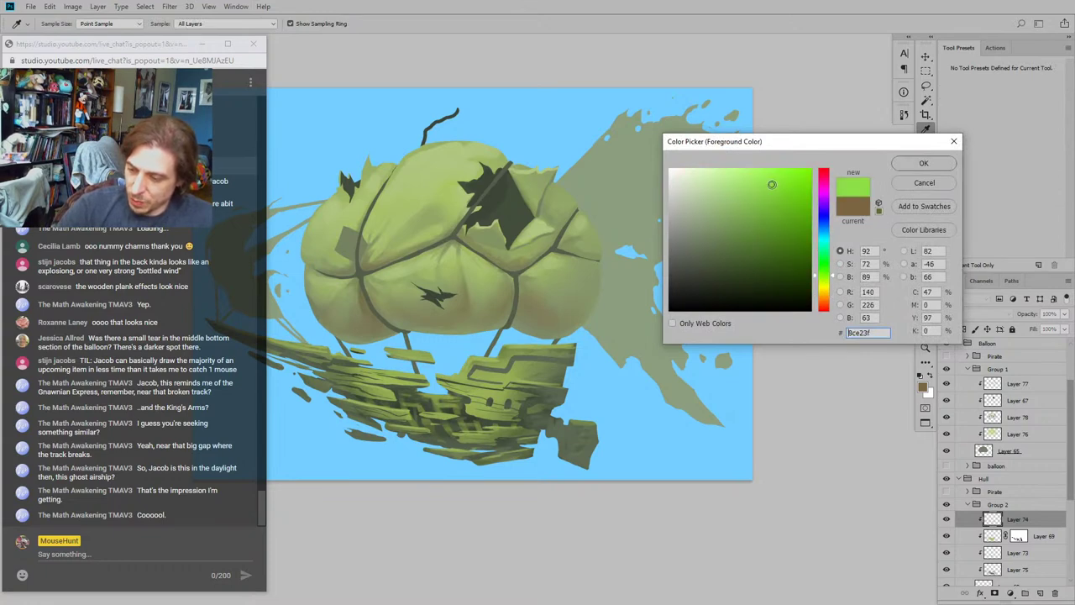
{"action": "left_click", "coordinate": [923, 163]}
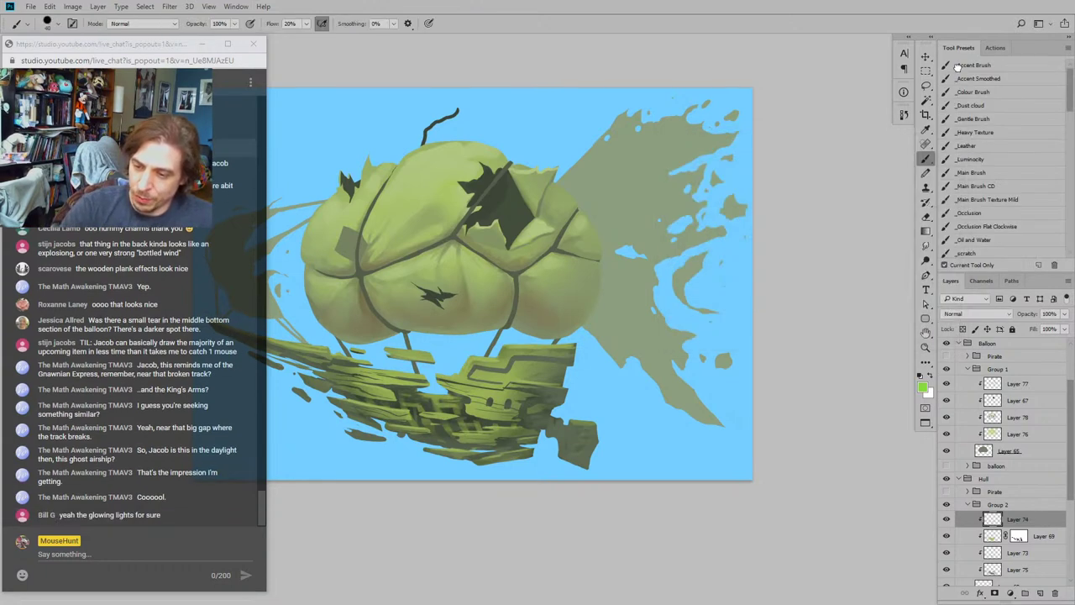
Step: Paint a row of four bright green windows on the raised stern using the Main Brush at size 30
{"action": "left_click", "coordinate": [973, 66]}
{"action": "left_click", "coordinate": [972, 172]}
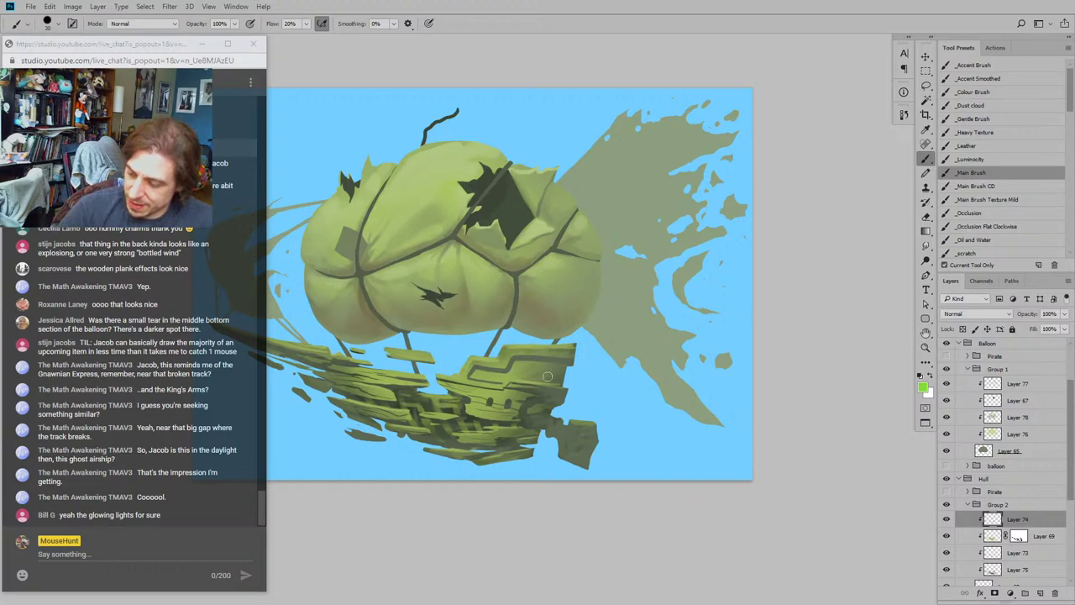
{"action": "left_click_drag", "start_coordinate": [618, 356], "coordinate": [627, 337]}
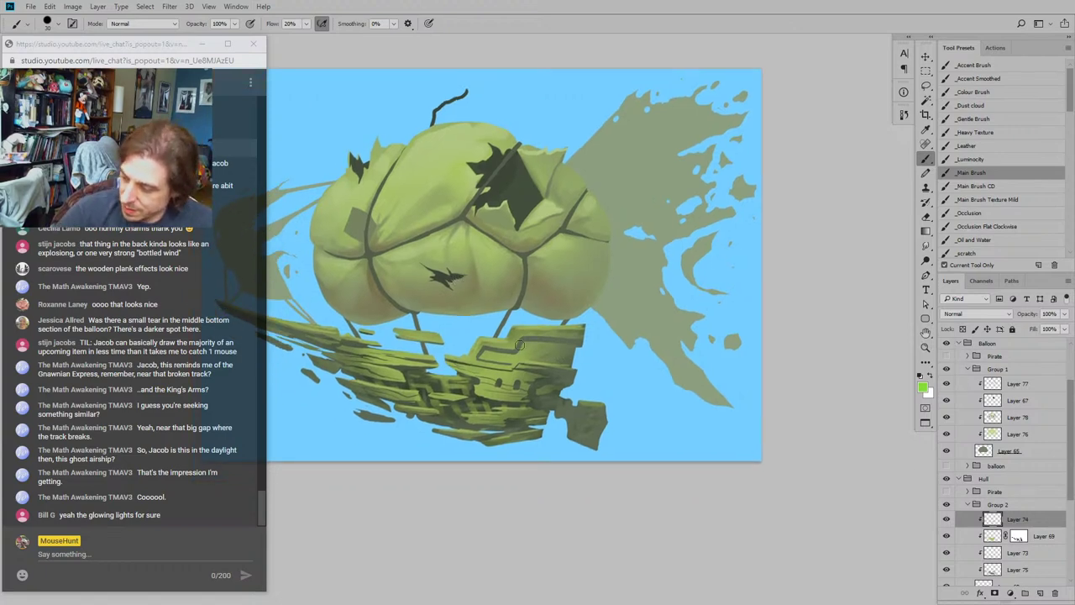
{"action": "mouse_move", "coordinate": [529, 342]}
{"action": "left_mouse_down"}
{"action": "mouse_move", "coordinate": [559, 314]}
{"action": "mouse_move", "coordinate": [596, 328]}
{"action": "left_mouse_up"}
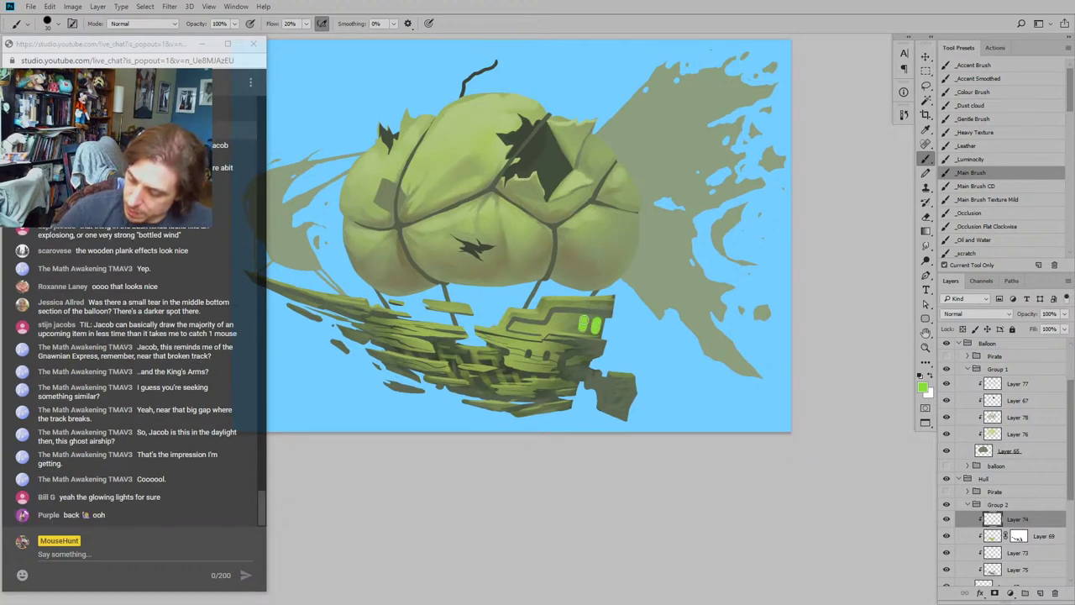
{"action": "left_click_drag", "start_coordinate": [570, 318], "coordinate": [570, 328]}
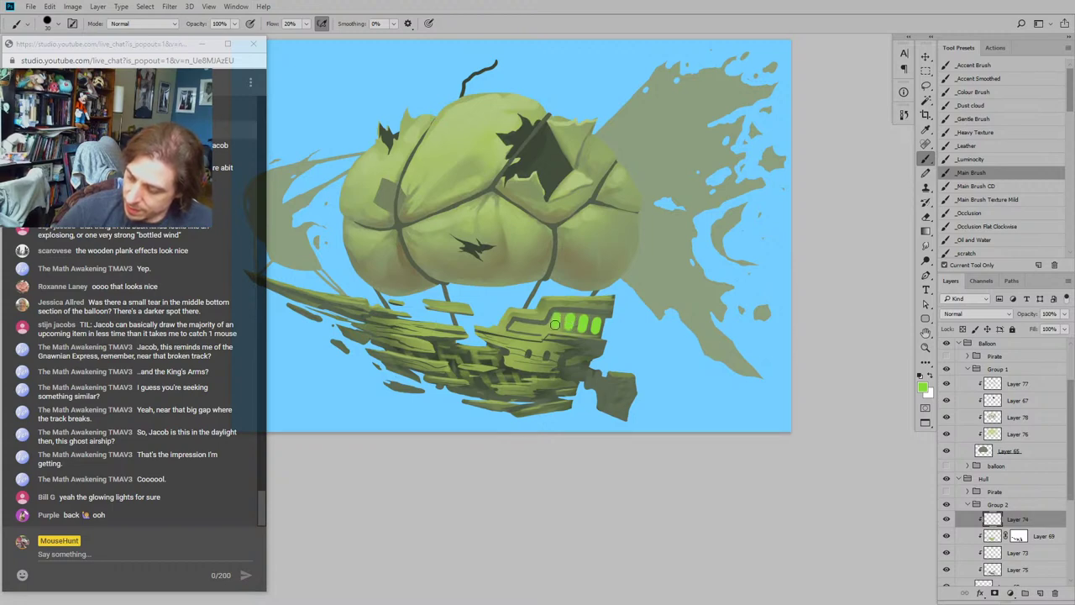
Step: Try to paint a porthole on the side of the hull bright green at brush size 10
{"action": "left_click_drag", "start_coordinate": [408, 172], "coordinate": [556, 171]}
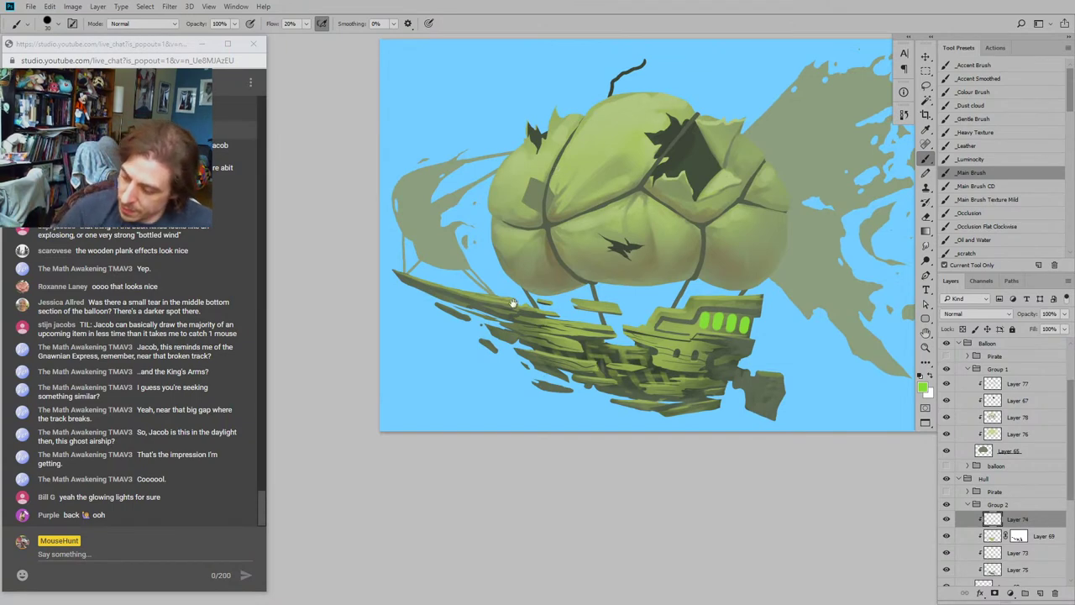
{"action": "left_click_drag", "start_coordinate": [516, 303], "coordinate": [439, 281]}
{"action": "left_click_drag", "start_coordinate": [565, 285], "coordinate": [652, 335]}
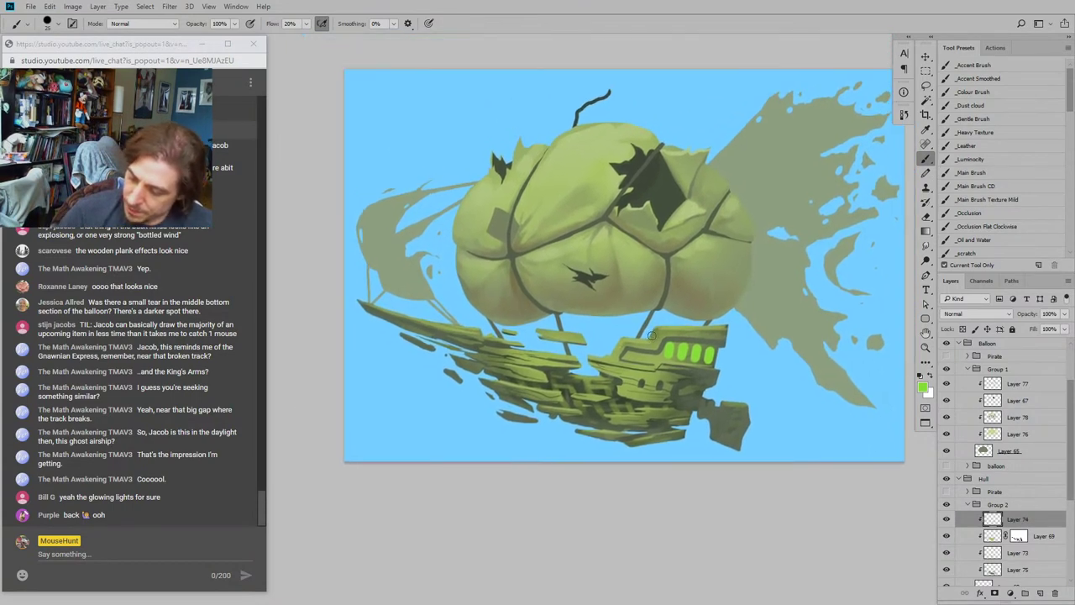
{"action": "left_click_drag", "start_coordinate": [555, 318], "coordinate": [543, 296]}
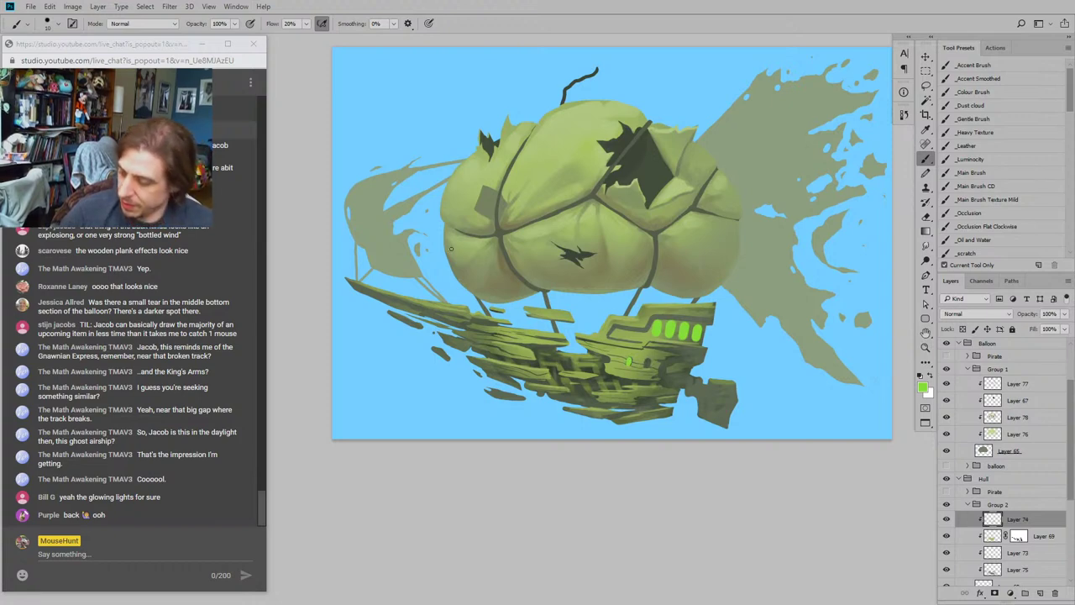
{"action": "left_click_drag", "start_coordinate": [629, 361], "coordinate": [532, 435]}
{"action": "mouse_move", "coordinate": [537, 344]}
{"action": "left_mouse_down"}
{"action": "mouse_move", "coordinate": [560, 370]}
{"action": "mouse_move", "coordinate": [538, 351]}
{"action": "mouse_move", "coordinate": [507, 359]}
{"action": "left_mouse_up"}
Step: Set the foreground colour to lighter green a3fc54 and brighten the stern windows using the Accent Brush at size 20
{"action": "left_click", "coordinate": [923, 385]}
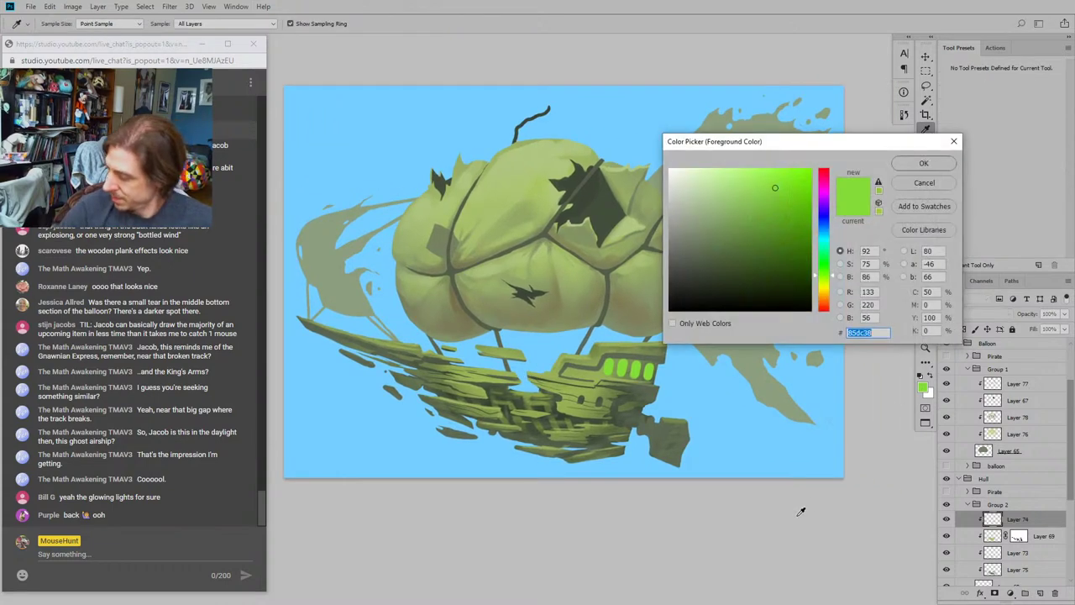
{"action": "left_click", "coordinate": [764, 173]}
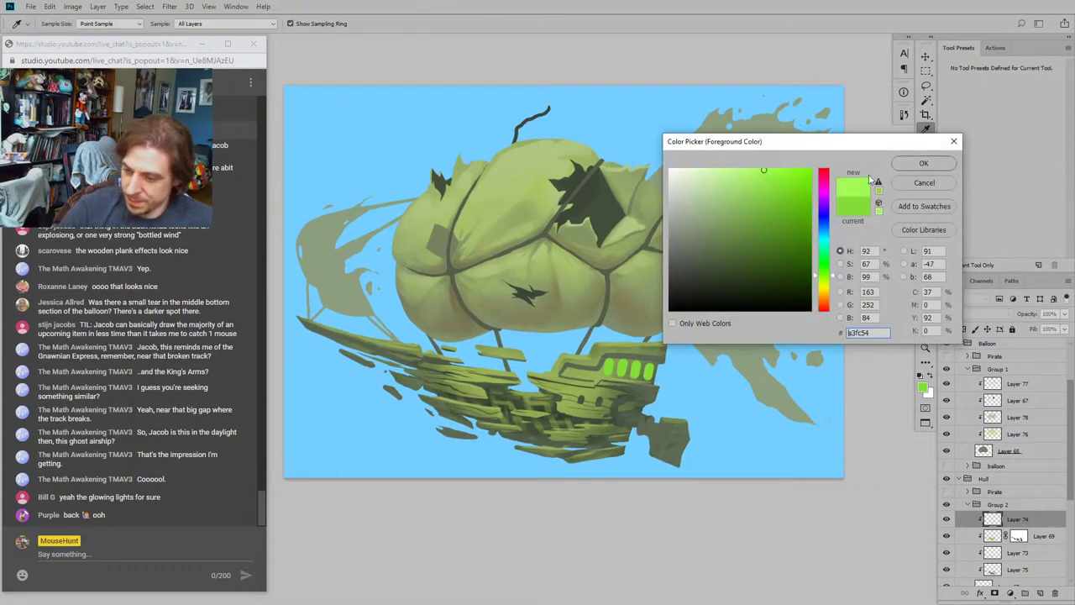
{"action": "left_click", "coordinate": [923, 164]}
{"action": "left_click", "coordinate": [973, 65]}
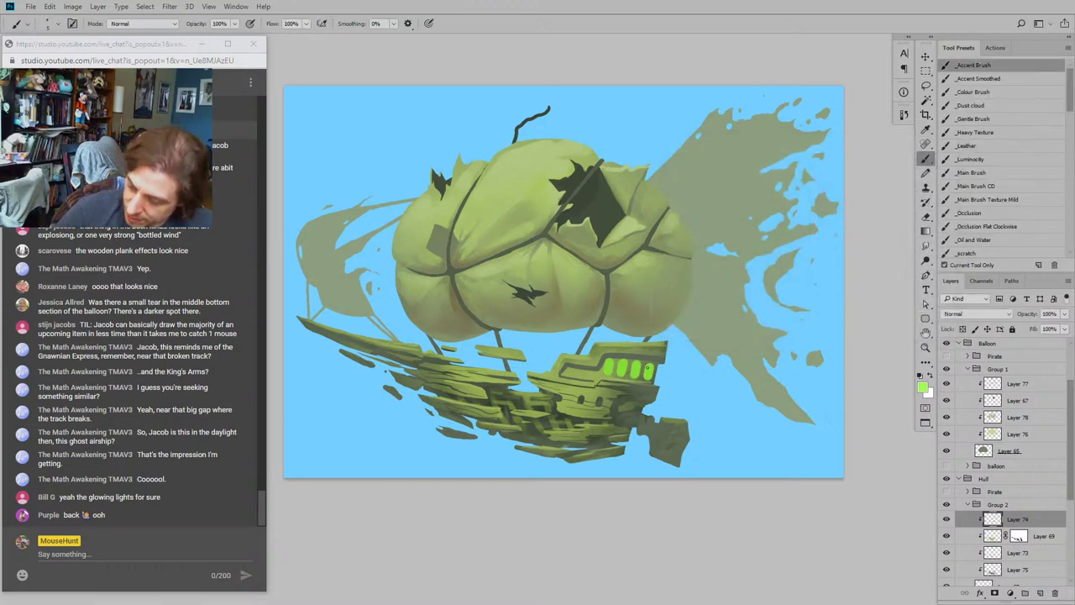
{"action": "key", "text": "bracketright"}
{"action": "key", "text": "bracketright"}
{"action": "key", "text": "bracketright"}
{"action": "key", "text": "bracketright"}
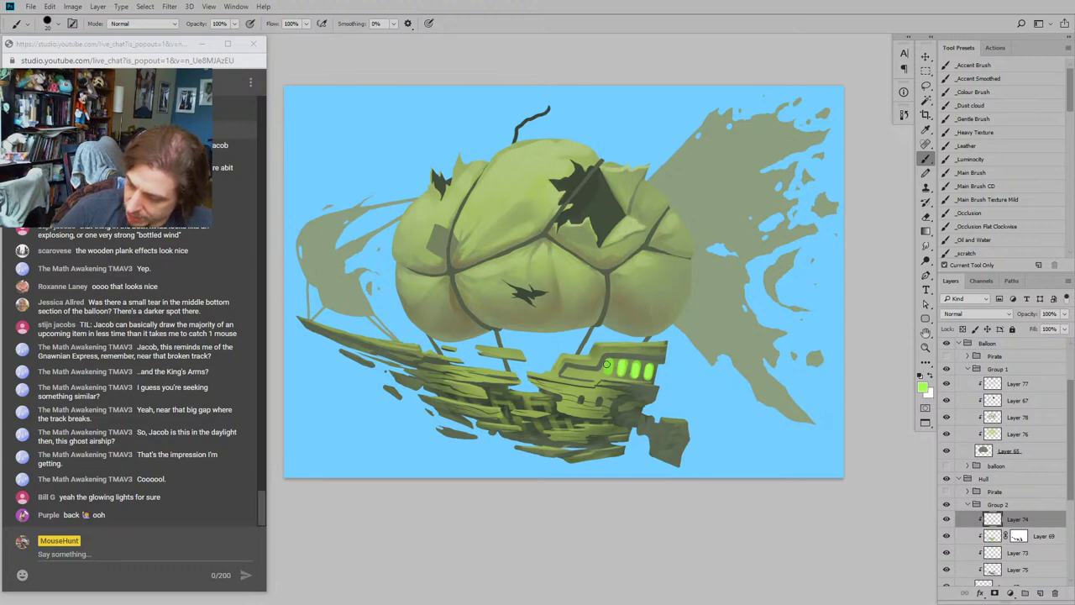
Step: Release Layer 74 from the clipping stack in Group 2 and paint a soft green glow around the stern windows with the Main Brush
{"action": "left_click", "coordinate": [958, 173]}
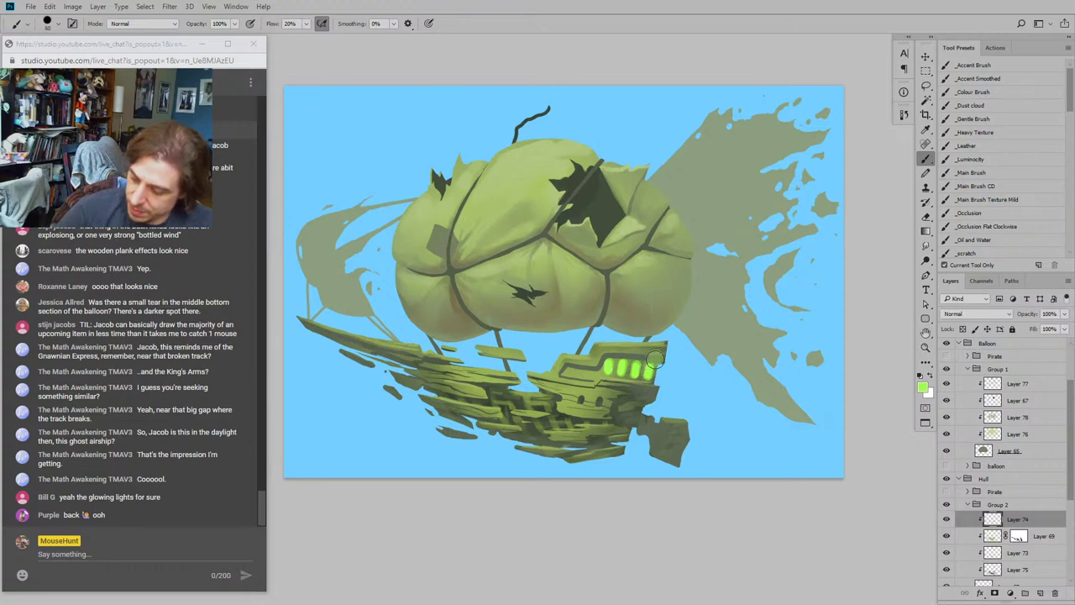
{"action": "left_click_drag", "start_coordinate": [966, 521], "coordinate": [966, 502]}
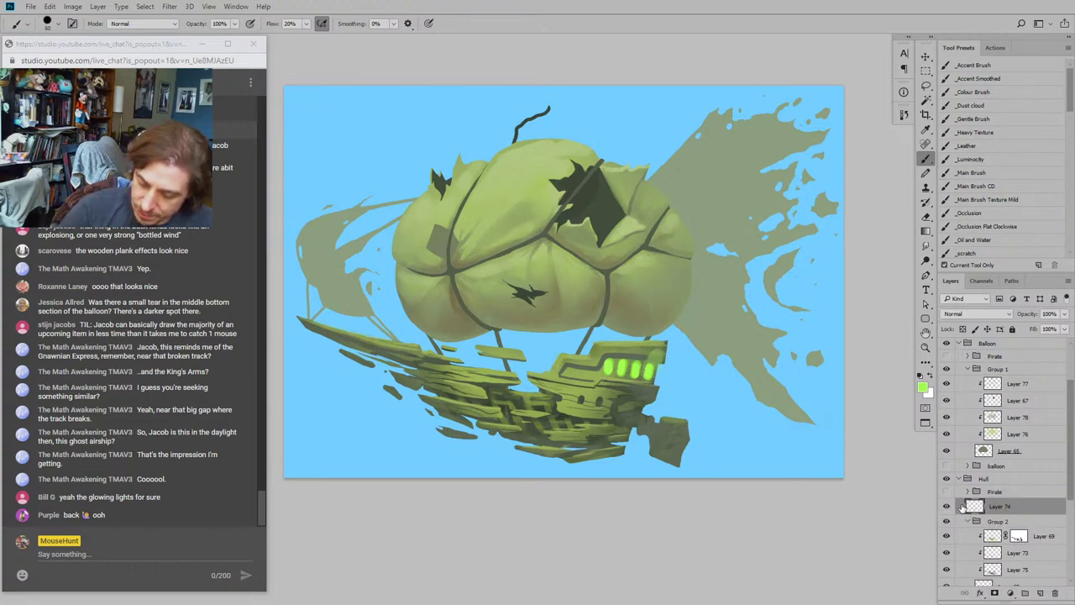
{"action": "mouse_move", "coordinate": [655, 350]}
{"action": "left_mouse_down"}
{"action": "mouse_move", "coordinate": [650, 376]}
{"action": "mouse_move", "coordinate": [669, 346]}
{"action": "mouse_move", "coordinate": [674, 354]}
{"action": "mouse_move", "coordinate": [658, 375]}
{"action": "mouse_move", "coordinate": [643, 360]}
{"action": "mouse_move", "coordinate": [633, 370]}
{"action": "mouse_move", "coordinate": [654, 349]}
{"action": "mouse_move", "coordinate": [624, 368]}
{"action": "mouse_move", "coordinate": [594, 363]}
{"action": "mouse_move", "coordinate": [646, 360]}
{"action": "mouse_move", "coordinate": [660, 383]}
{"action": "left_mouse_up"}
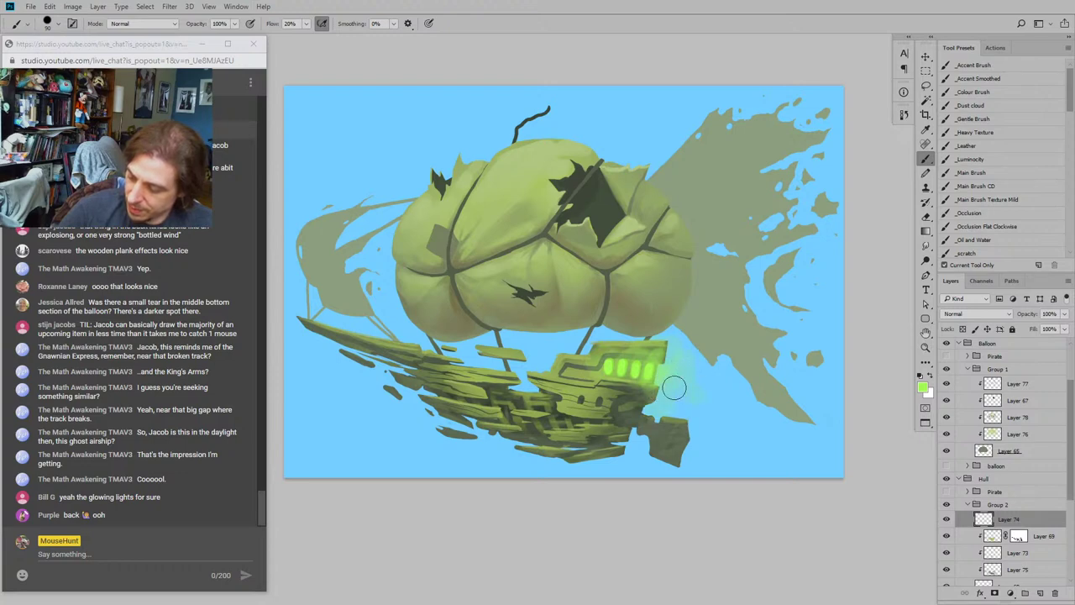
Step: Build up the green glow just behind and below the stern using a smaller brush at size 45
{"action": "key", "text": "bracketleft"}
{"action": "key", "text": "bracketleft"}
{"action": "key", "text": "bracketleft"}
{"action": "key", "text": "bracketleft"}
{"action": "key", "text": "bracketleft"}
{"action": "mouse_move", "coordinate": [666, 387]}
{"action": "left_mouse_down"}
{"action": "mouse_move", "coordinate": [686, 364]}
{"action": "mouse_move", "coordinate": [659, 360]}
{"action": "mouse_move", "coordinate": [677, 345]}
{"action": "mouse_move", "coordinate": [688, 355]}
{"action": "mouse_move", "coordinate": [658, 396]}
{"action": "left_mouse_up"}
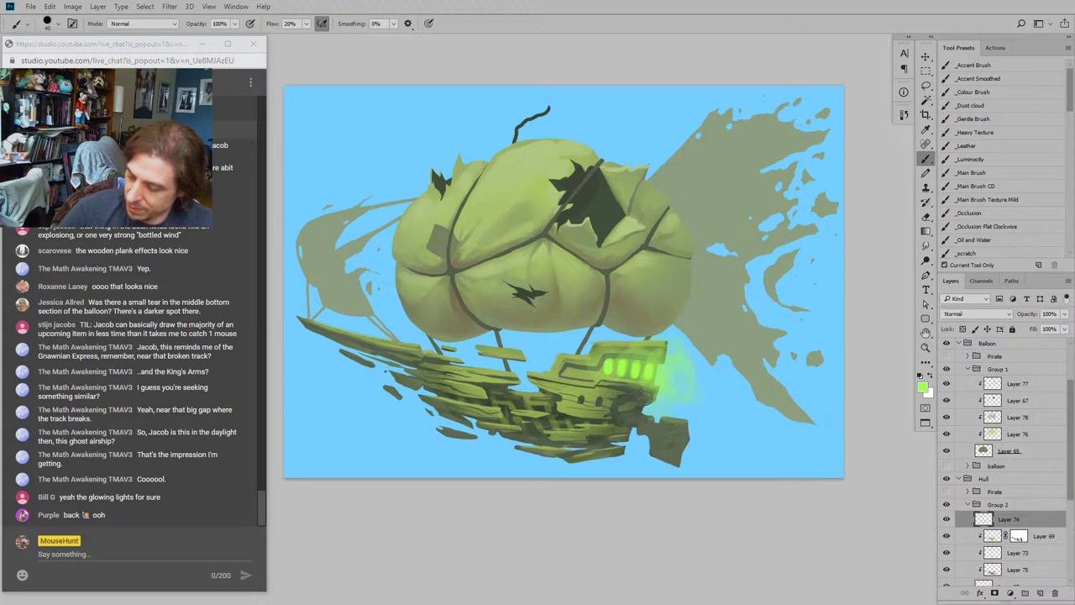
Step: Paint green glow inside the broken deck gap amidships, starting at brush size 30 and using a smaller brush toward the bow
{"action": "mouse_move", "coordinate": [411, 302]}
{"action": "left_mouse_down"}
{"action": "mouse_move", "coordinate": [403, 283]}
{"action": "mouse_move", "coordinate": [512, 288]}
{"action": "mouse_move", "coordinate": [558, 328]}
{"action": "left_mouse_up"}
{"action": "key", "text": "bracketleft"}
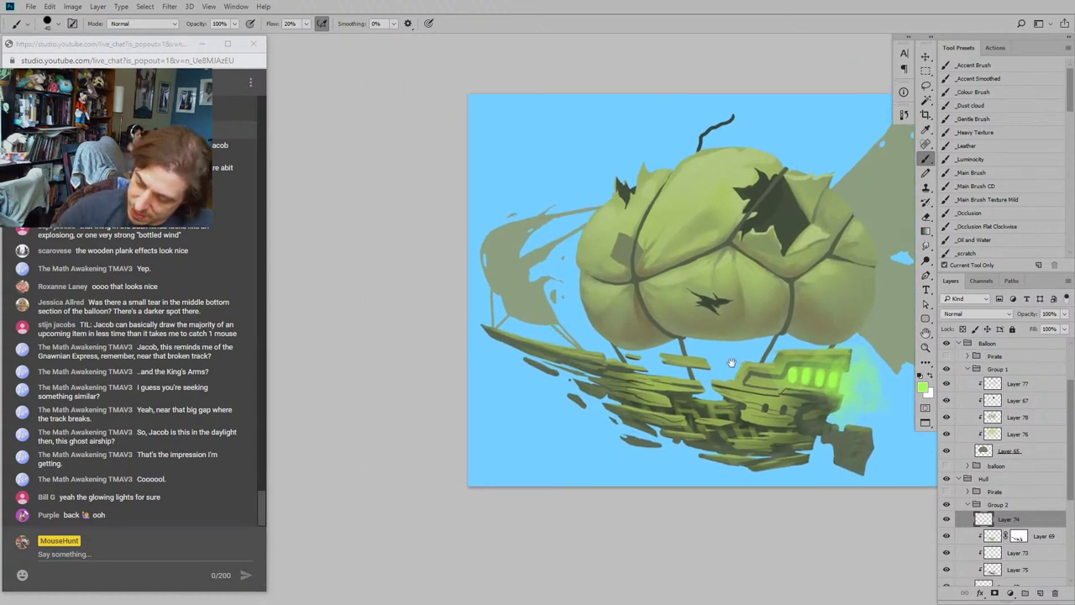
{"action": "left_click_drag", "start_coordinate": [783, 368], "coordinate": [722, 336]}
{"action": "key", "text": "bracketleft"}
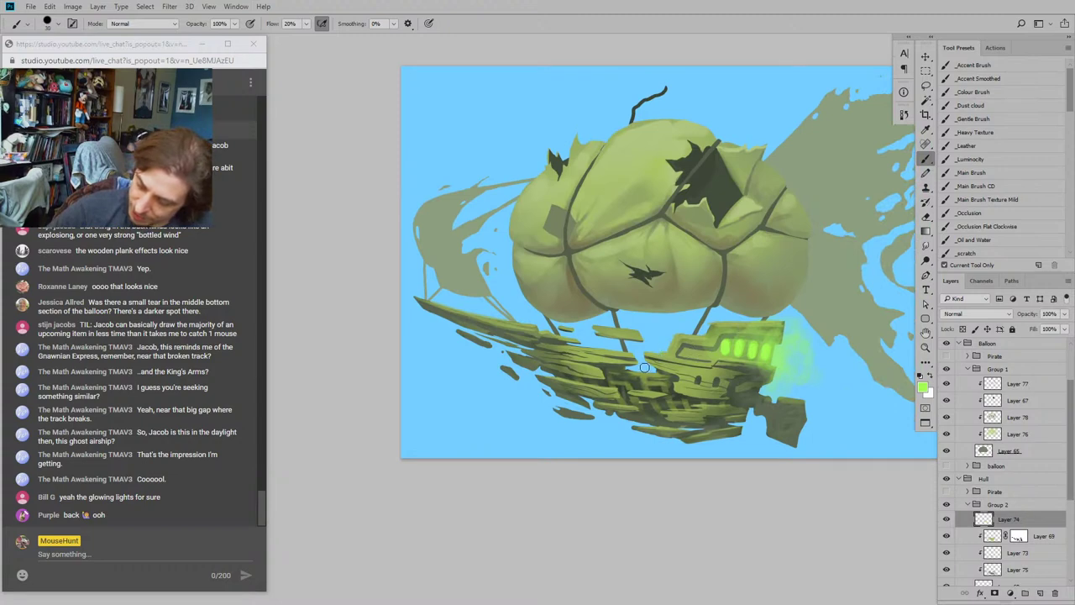
{"action": "left_click_drag", "start_coordinate": [645, 367], "coordinate": [662, 375]}
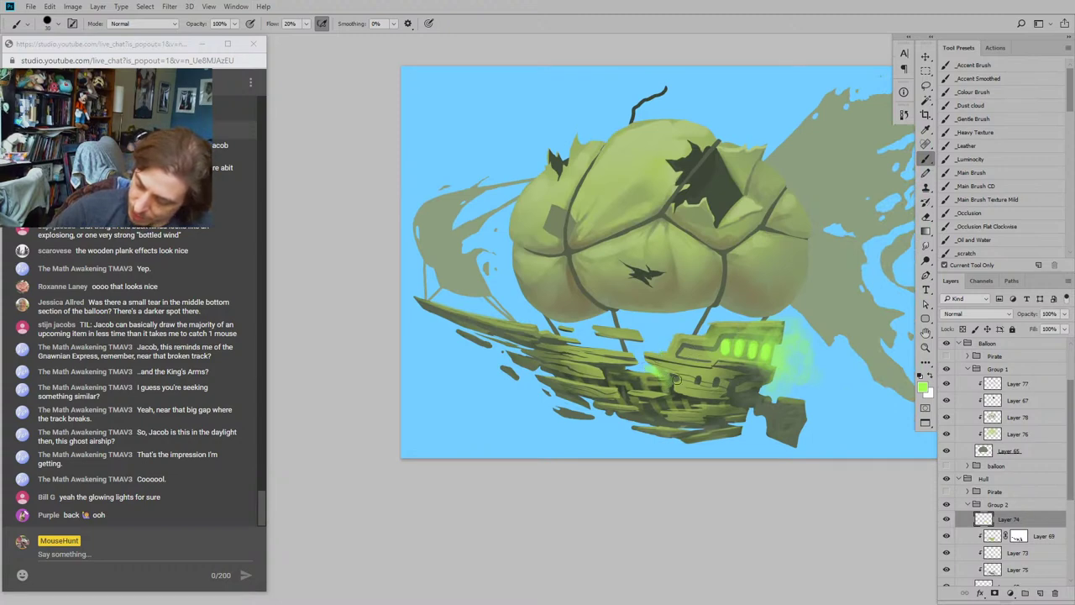
{"action": "mouse_move", "coordinate": [652, 371]}
{"action": "left_mouse_down"}
{"action": "mouse_move", "coordinate": [607, 367]}
{"action": "mouse_move", "coordinate": [591, 381]}
{"action": "left_mouse_up"}
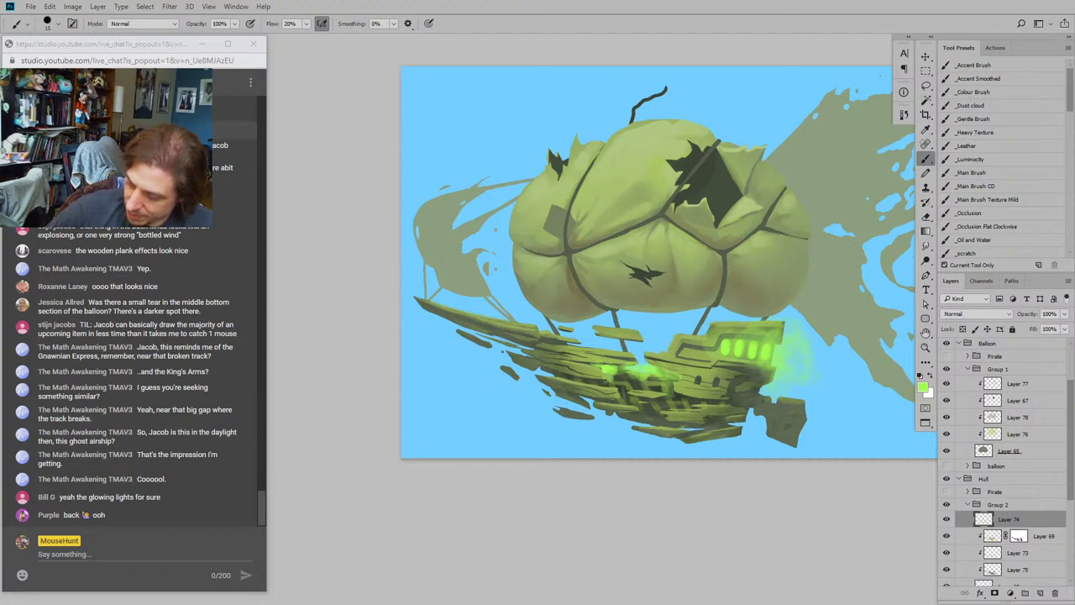
{"action": "left_click_drag", "start_coordinate": [604, 385], "coordinate": [646, 383]}
Step: Paint green glow spilling through the lower front hull planks with a larger brush and smudge its trailing wisp softer
{"action": "key", "text": "bracketright"}
{"action": "key", "text": "bracketright"}
{"action": "key", "text": "bracketright"}
{"action": "key", "text": "bracketright"}
{"action": "left_click_drag", "start_coordinate": [517, 344], "coordinate": [483, 333]}
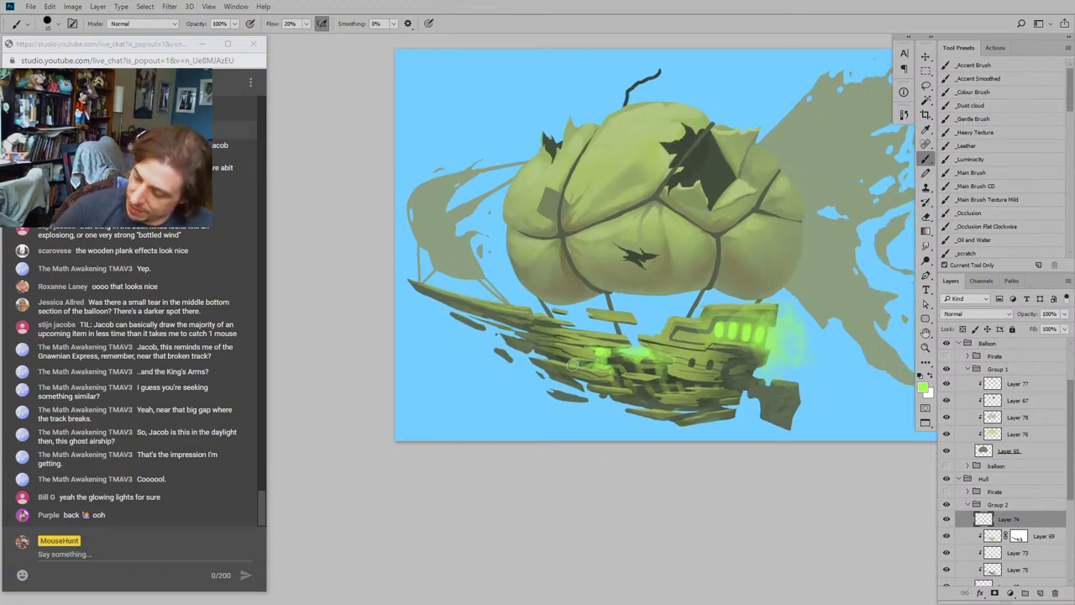
{"action": "mouse_move", "coordinate": [574, 383]}
{"action": "left_mouse_down"}
{"action": "mouse_move", "coordinate": [568, 369]}
{"action": "mouse_move", "coordinate": [578, 405]}
{"action": "mouse_move", "coordinate": [558, 357]}
{"action": "mouse_move", "coordinate": [575, 387]}
{"action": "mouse_move", "coordinate": [558, 367]}
{"action": "mouse_move", "coordinate": [548, 376]}
{"action": "left_mouse_up"}
{"action": "left_click_drag", "start_coordinate": [669, 303], "coordinate": [665, 310]}
{"action": "key", "text": "r"}
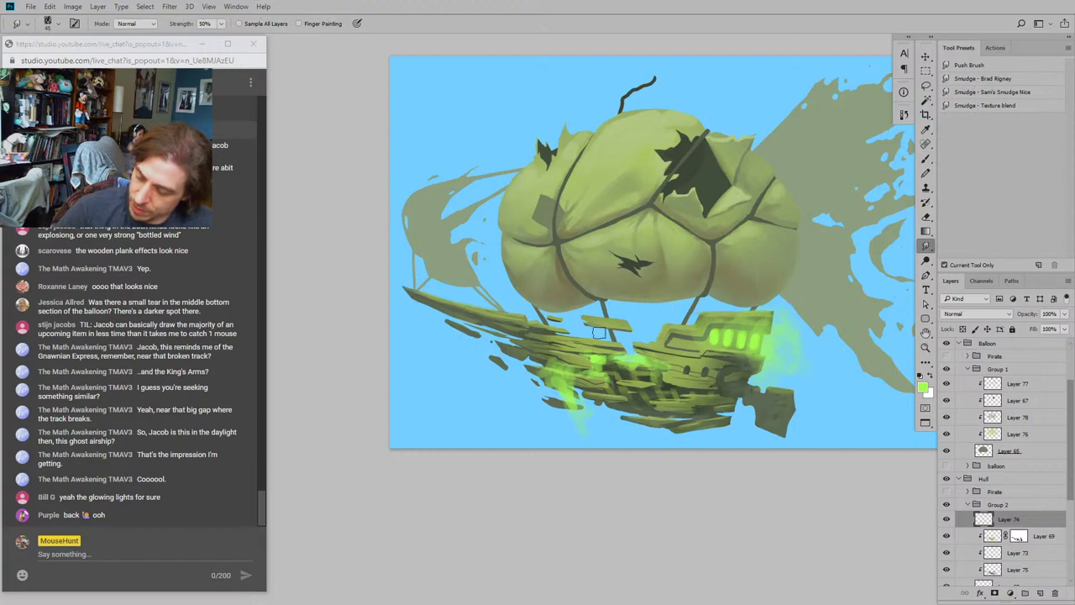
{"action": "mouse_move", "coordinate": [580, 414]}
{"action": "left_mouse_down"}
{"action": "mouse_move", "coordinate": [579, 432]}
{"action": "mouse_move", "coordinate": [563, 399]}
{"action": "mouse_move", "coordinate": [565, 409]}
{"action": "mouse_move", "coordinate": [578, 392]}
{"action": "mouse_move", "coordinate": [533, 359]}
{"action": "mouse_move", "coordinate": [556, 355]}
{"action": "mouse_move", "coordinate": [558, 380]}
{"action": "mouse_move", "coordinate": [567, 375]}
{"action": "left_mouse_up"}
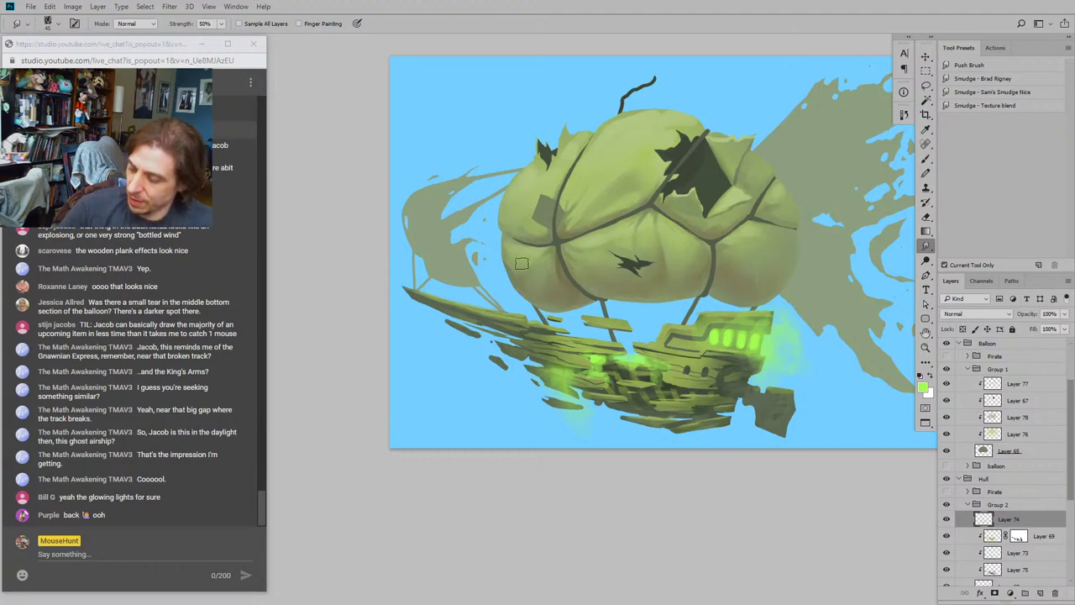
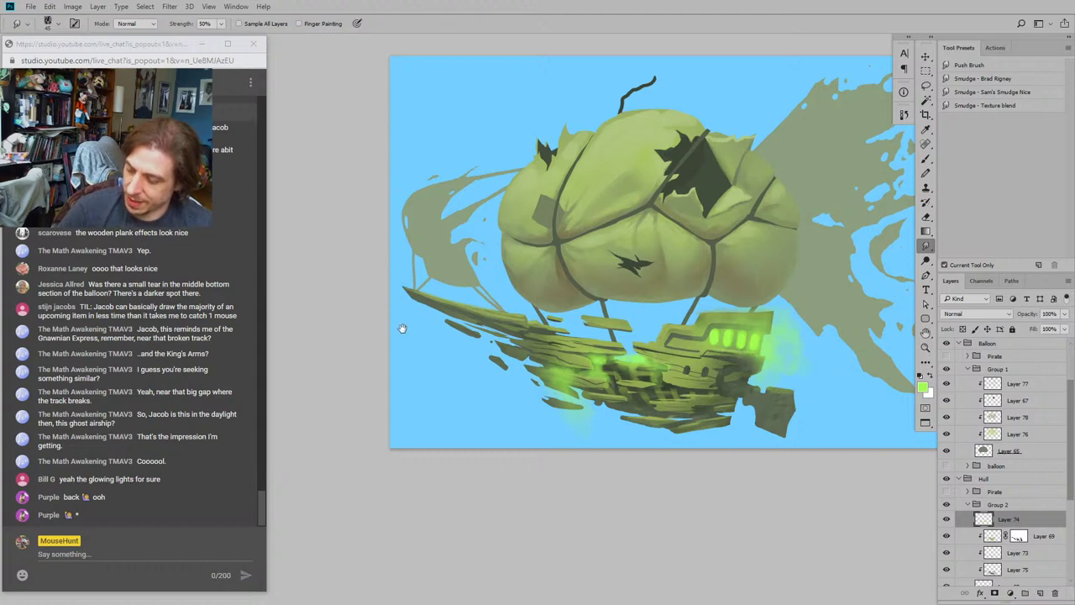
Step: Erase excess green glow from the plank edges amidships with the Eraser at size 10
{"action": "left_click_drag", "start_coordinate": [403, 329], "coordinate": [438, 358]}
{"action": "key", "text": "e"}
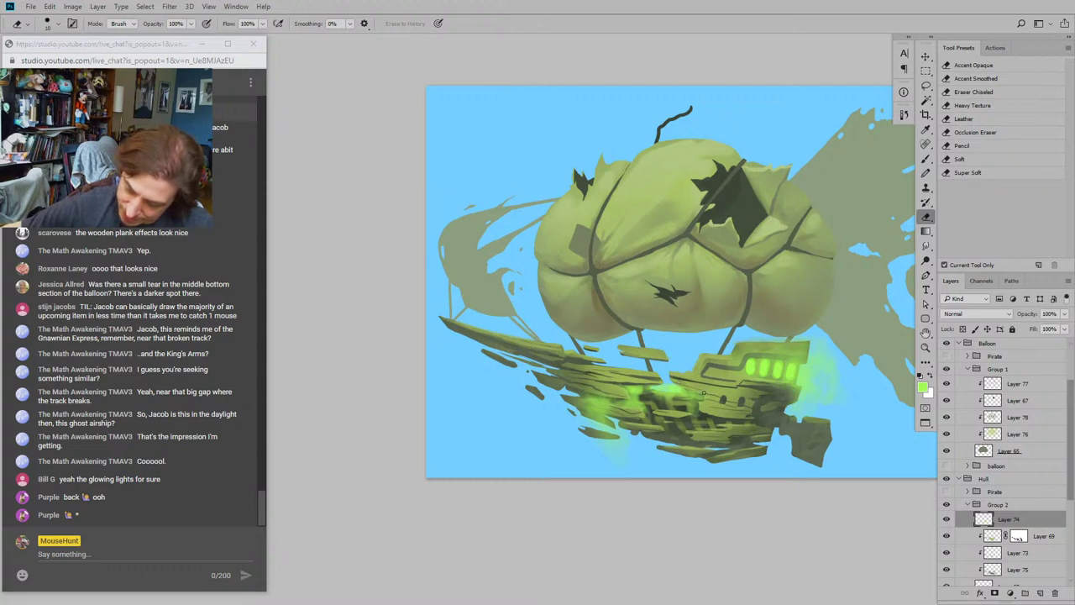
{"action": "left_click_drag", "start_coordinate": [497, 354], "coordinate": [425, 330]}
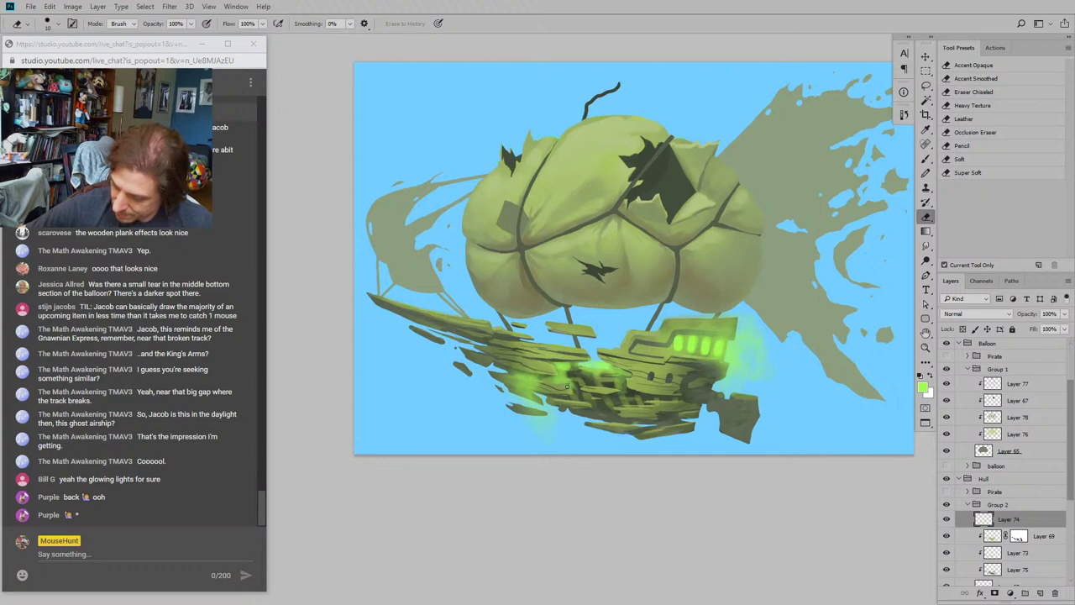
{"action": "mouse_move", "coordinate": [422, 384]}
{"action": "left_mouse_down"}
{"action": "mouse_move", "coordinate": [374, 374]}
{"action": "mouse_move", "coordinate": [388, 347]}
{"action": "mouse_move", "coordinate": [449, 404]}
{"action": "left_mouse_up"}
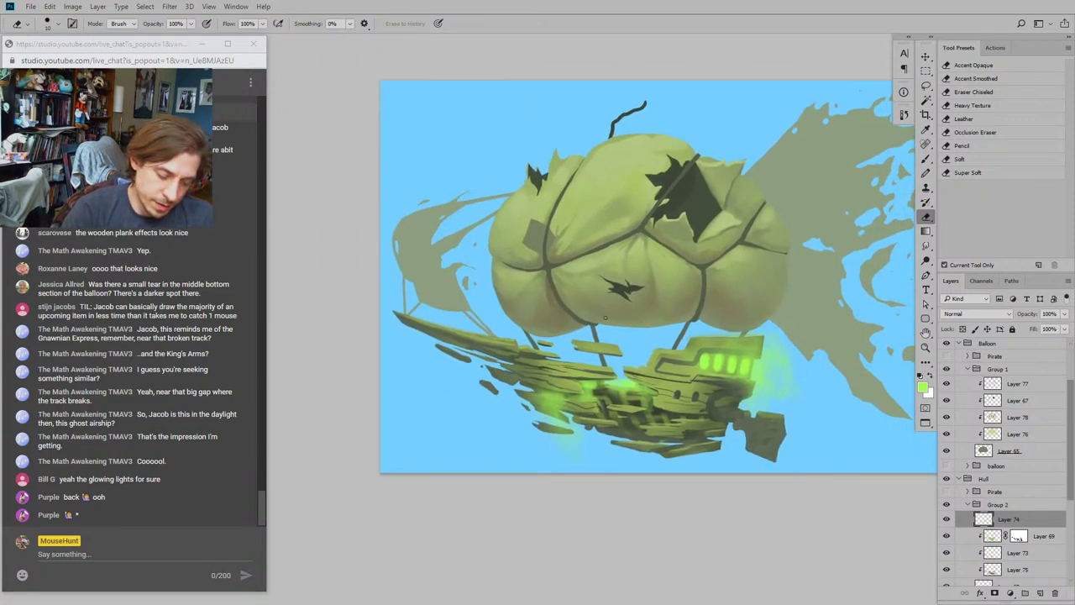
Step: Paint finer green glow between the midship planks at brush size 10 and a larger glow at size 20 beneath the hull
{"action": "key", "text": "b"}
{"action": "left_click_drag", "start_coordinate": [625, 347], "coordinate": [717, 356]}
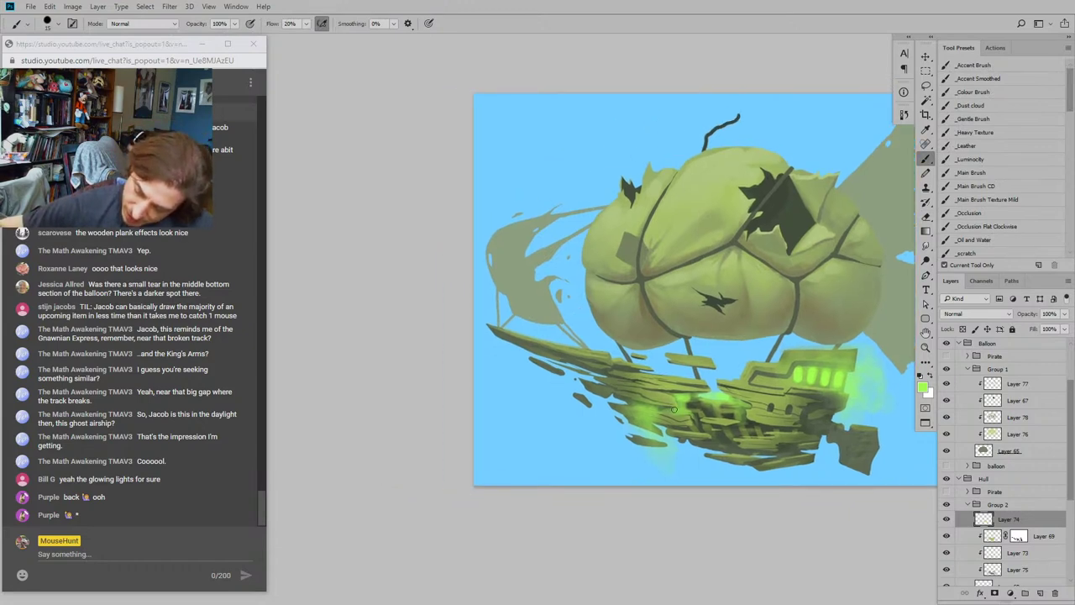
{"action": "key", "text": "bracketleft"}
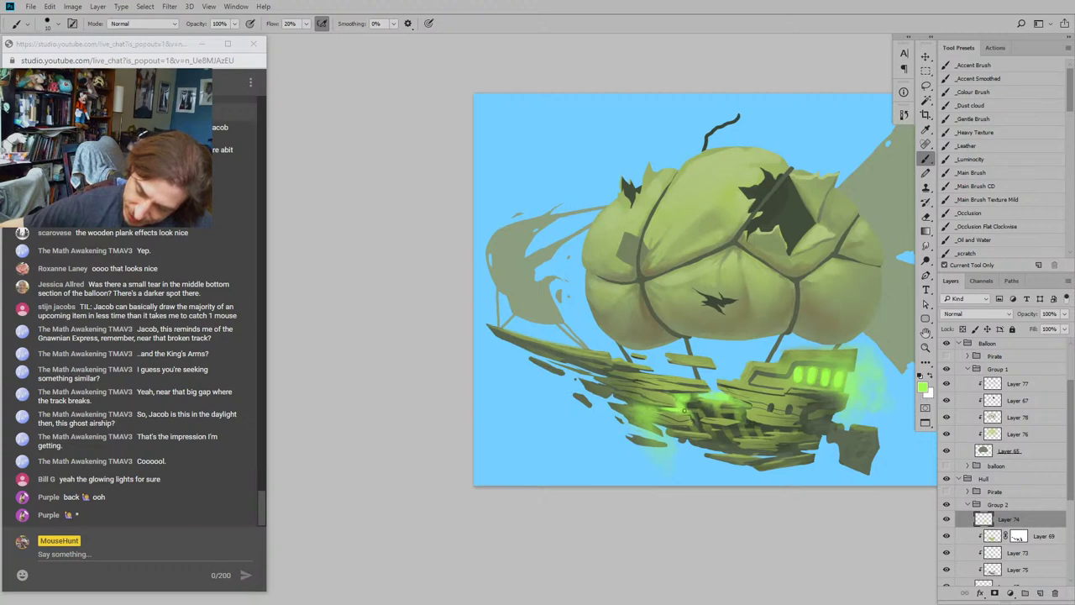
{"action": "key", "text": "bracketright"}
{"action": "key", "text": "bracketright"}
{"action": "key", "text": "bracketright"}
{"action": "key", "text": "bracketright"}
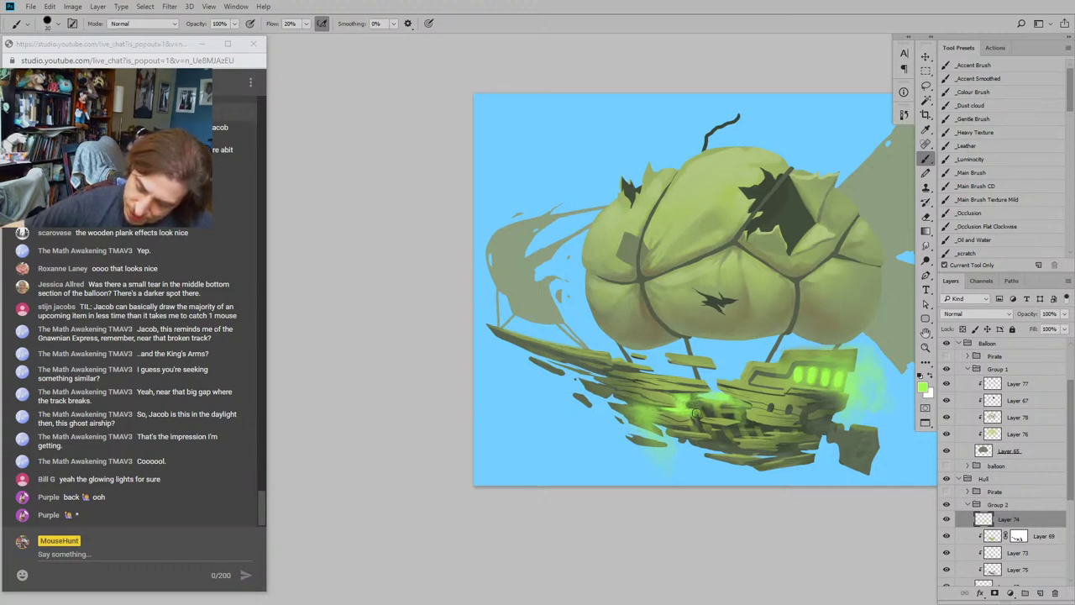
{"action": "mouse_move", "coordinate": [572, 473]}
{"action": "left_mouse_down"}
{"action": "mouse_move", "coordinate": [477, 437]}
{"action": "mouse_move", "coordinate": [346, 320]}
{"action": "left_mouse_up"}
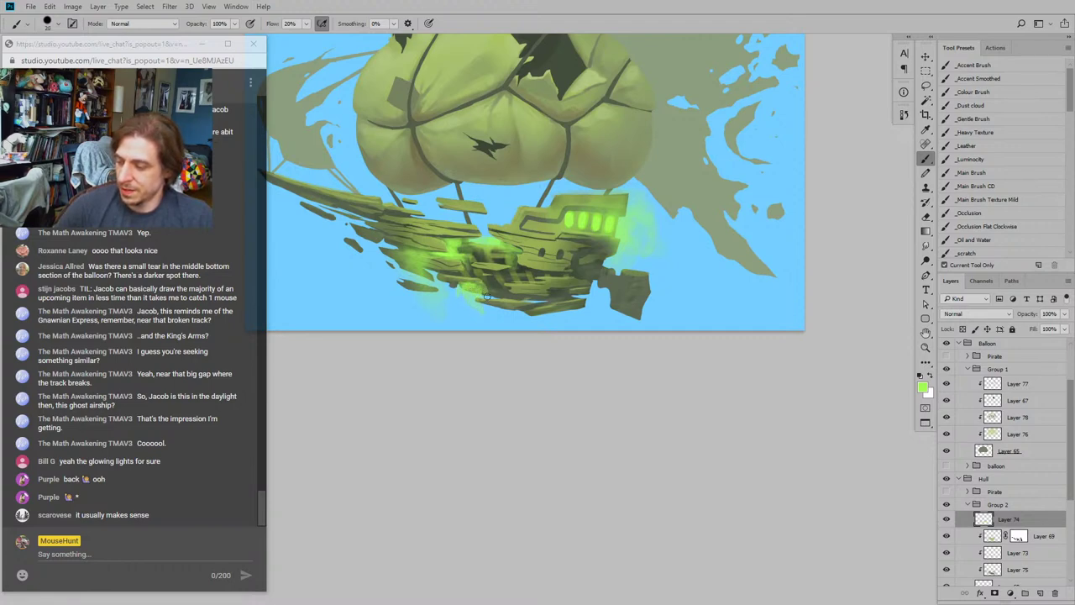
Step: Smudge the green glow beneath the hull softer and erase its excess from the lower plank edges
{"action": "key", "text": "r"}
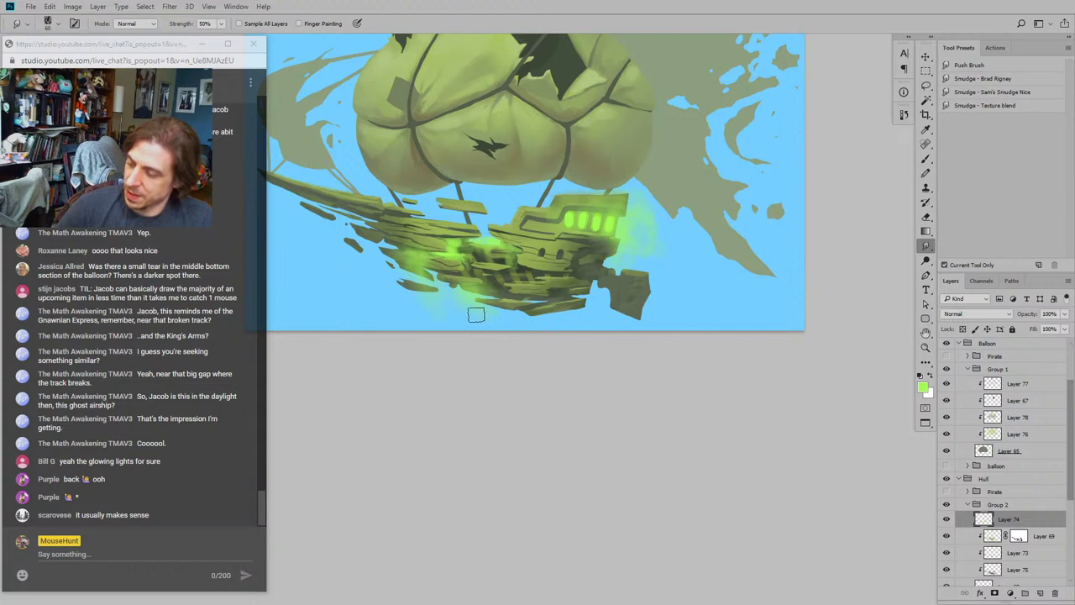
{"action": "key", "text": "e"}
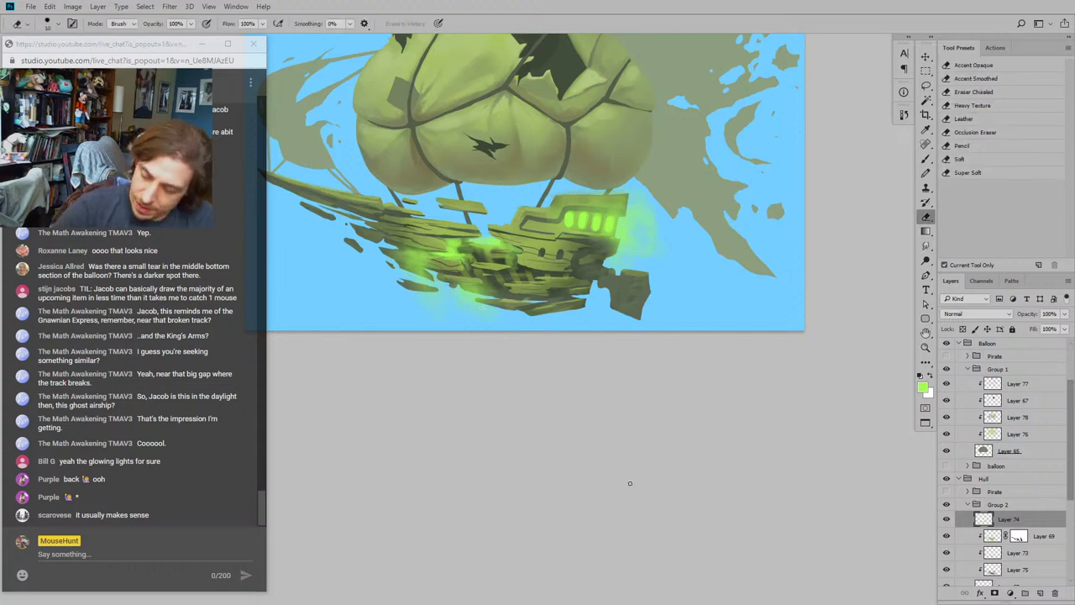
{"action": "left_click_drag", "start_coordinate": [417, 311], "coordinate": [677, 421]}
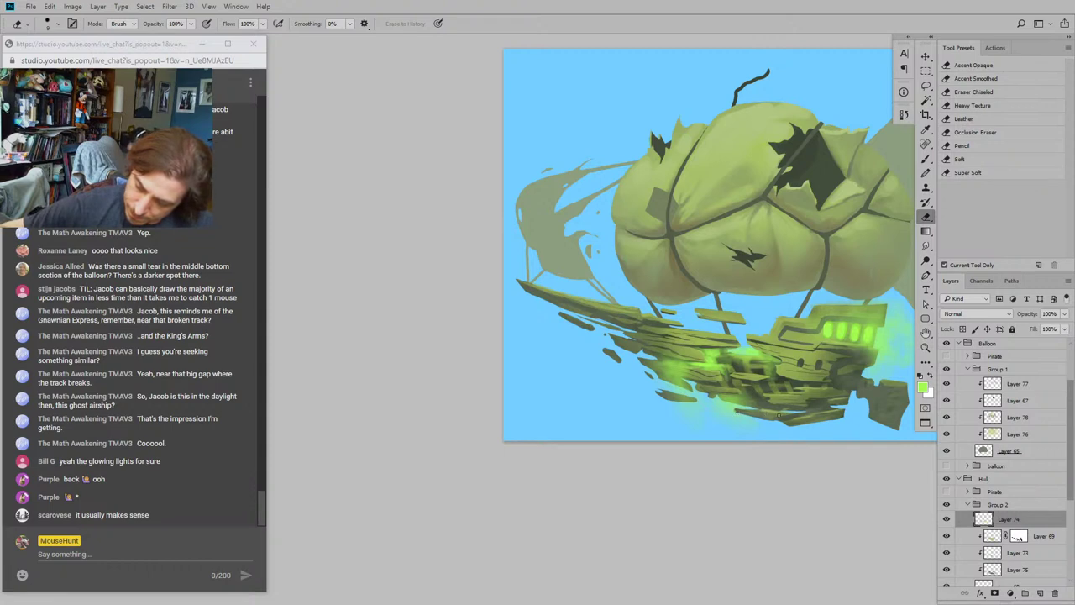
{"action": "left_click_drag", "start_coordinate": [537, 353], "coordinate": [445, 398]}
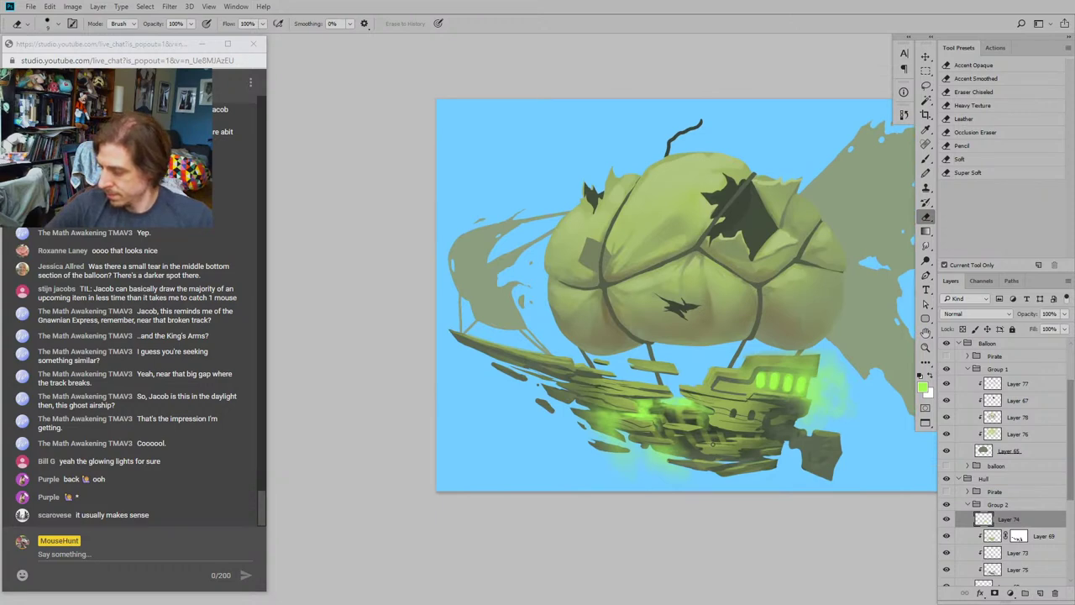
{"action": "left_click_drag", "start_coordinate": [519, 403], "coordinate": [415, 400]}
Step: Change the foreground colour from glow green to a pale, bright yellow-green
{"action": "left_click", "coordinate": [922, 386]}
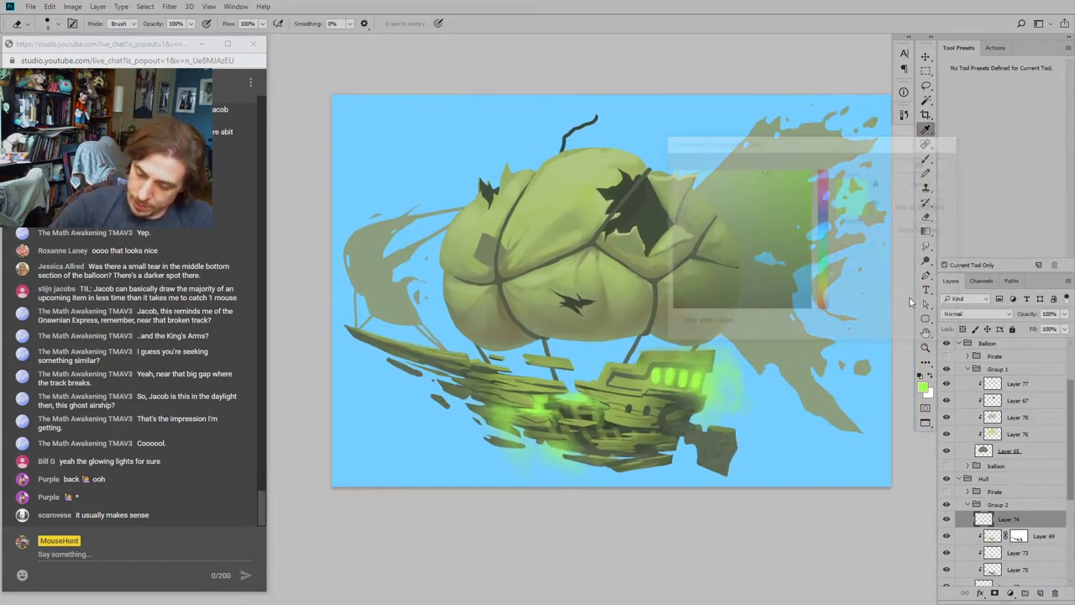
{"action": "left_click_drag", "start_coordinate": [813, 287], "coordinate": [824, 288]}
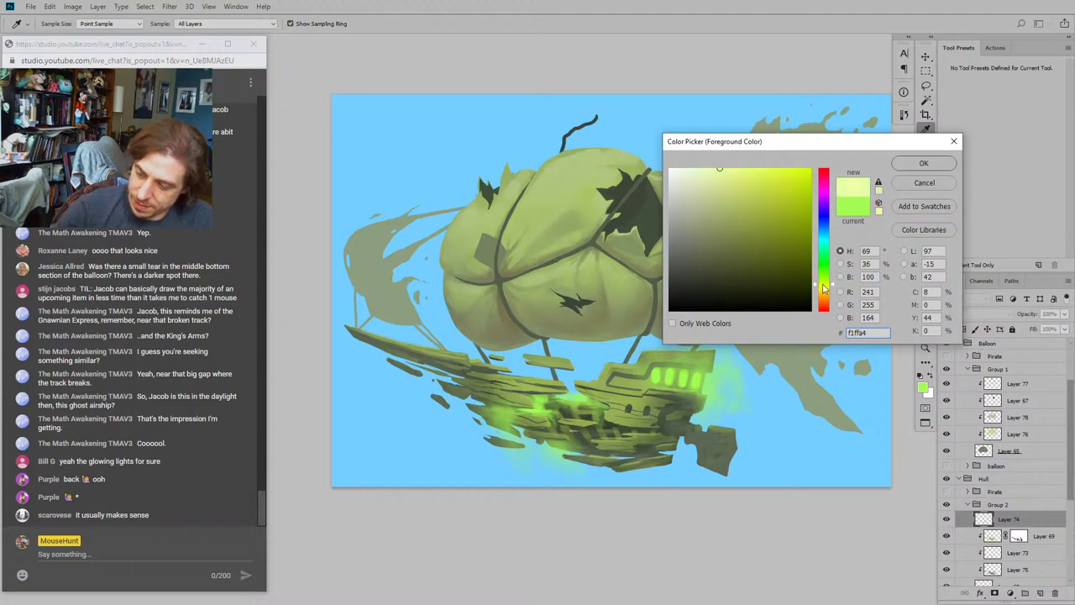
{"action": "left_click", "coordinate": [920, 163]}
{"action": "key", "text": "e"}
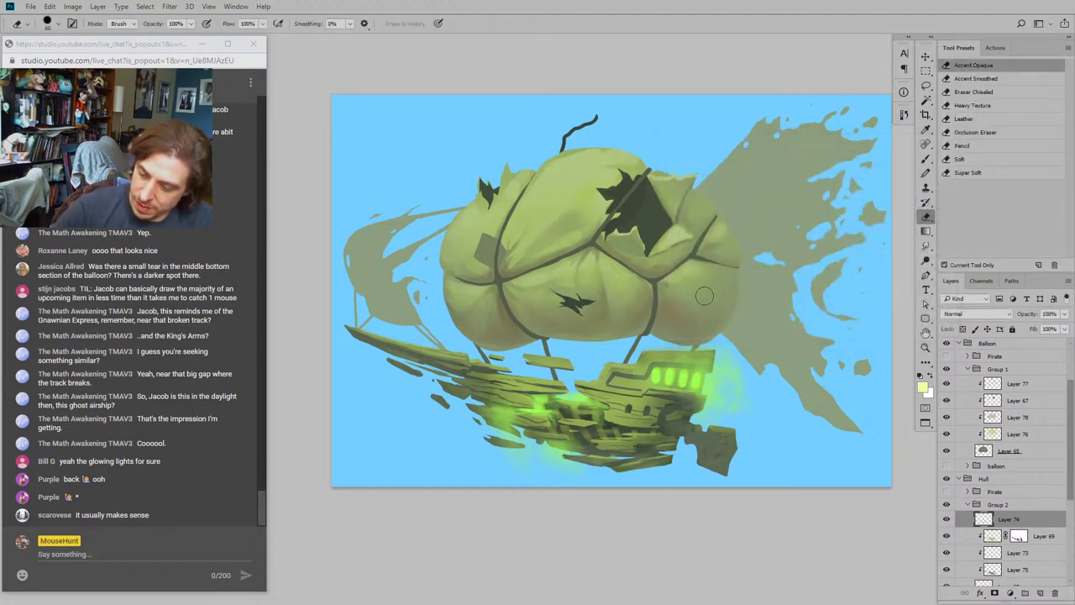
{"action": "key", "text": "bracketleft"}
{"action": "key", "text": "bracketleft"}
{"action": "key", "text": "bracketleft"}
{"action": "key", "text": "bracketleft"}
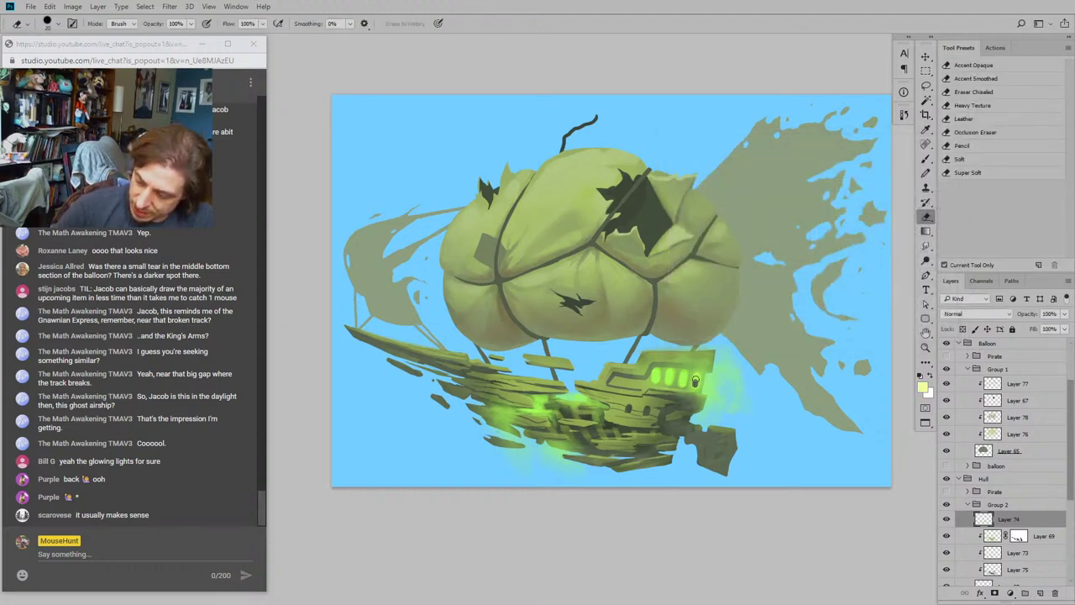
Step: Paint pale yellow-green hot centres inside the glowing stern windows with the Accent Brush at 100% flow
{"action": "left_click", "coordinate": [926, 159]}
{"action": "left_click", "coordinate": [960, 65]}
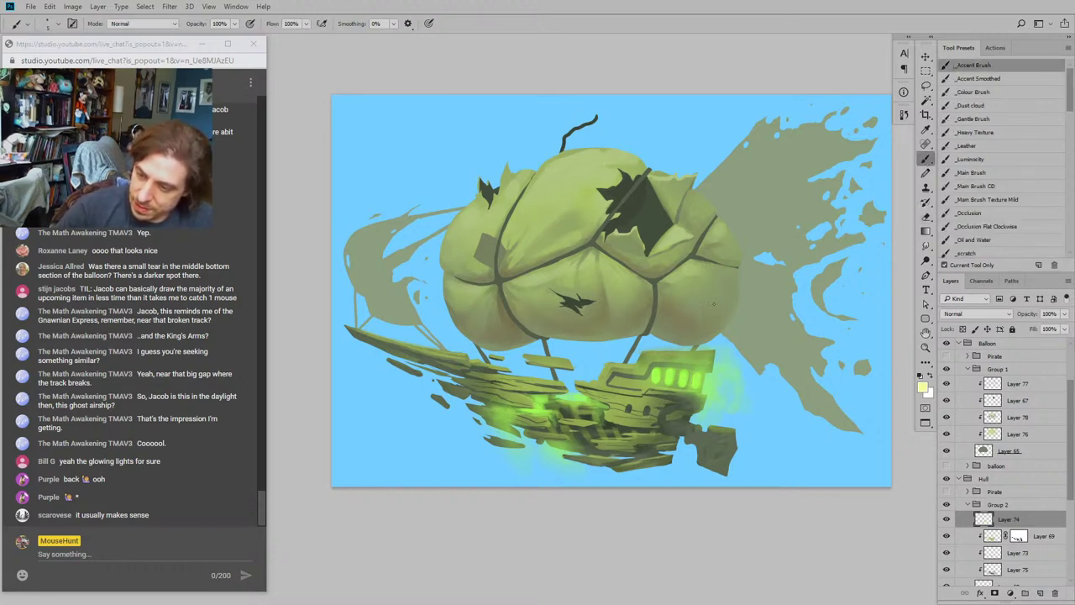
{"action": "key", "text": "bracketright"}
{"action": "key", "text": "bracketright"}
{"action": "key", "text": "bracketright"}
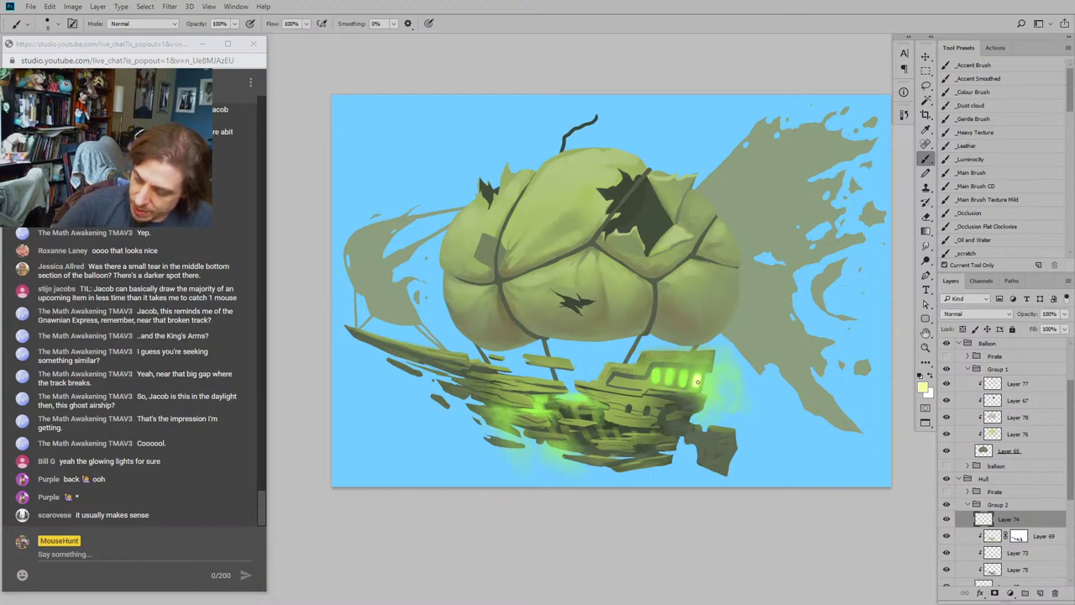
{"action": "left_click_drag", "start_coordinate": [594, 270], "coordinate": [554, 288]}
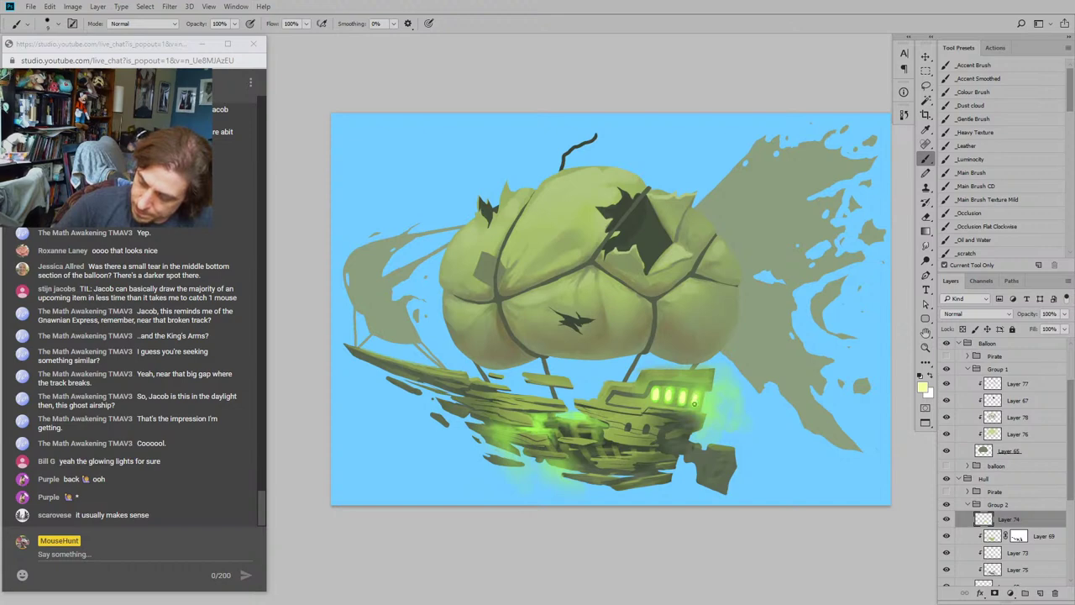
Step: Paint small pale yellow-green hot spots in the glow of the broken deck gap amidships
{"action": "left_click_drag", "start_coordinate": [411, 278], "coordinate": [527, 263]}
{"action": "left_click_drag", "start_coordinate": [587, 365], "coordinate": [635, 378]}
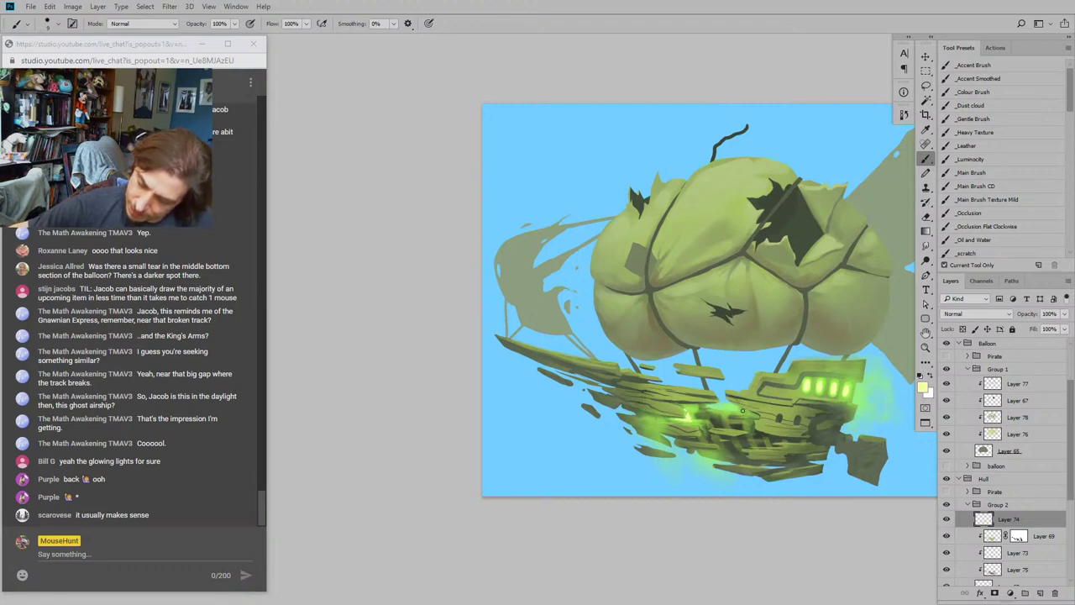
{"action": "left_click_drag", "start_coordinate": [745, 411], "coordinate": [718, 394]}
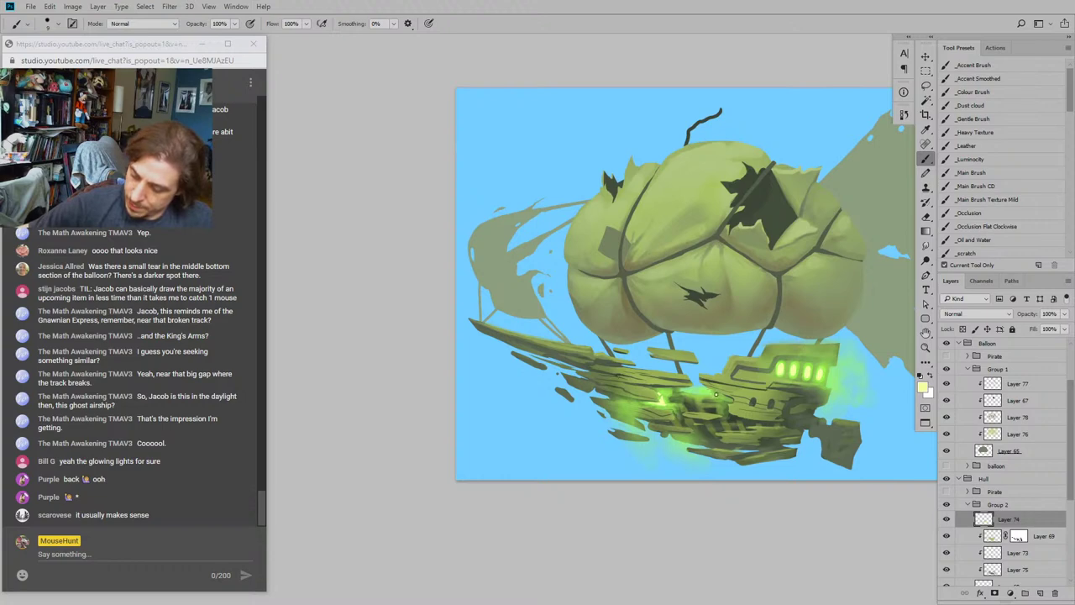
{"action": "left_click_drag", "start_coordinate": [520, 361], "coordinate": [460, 368]}
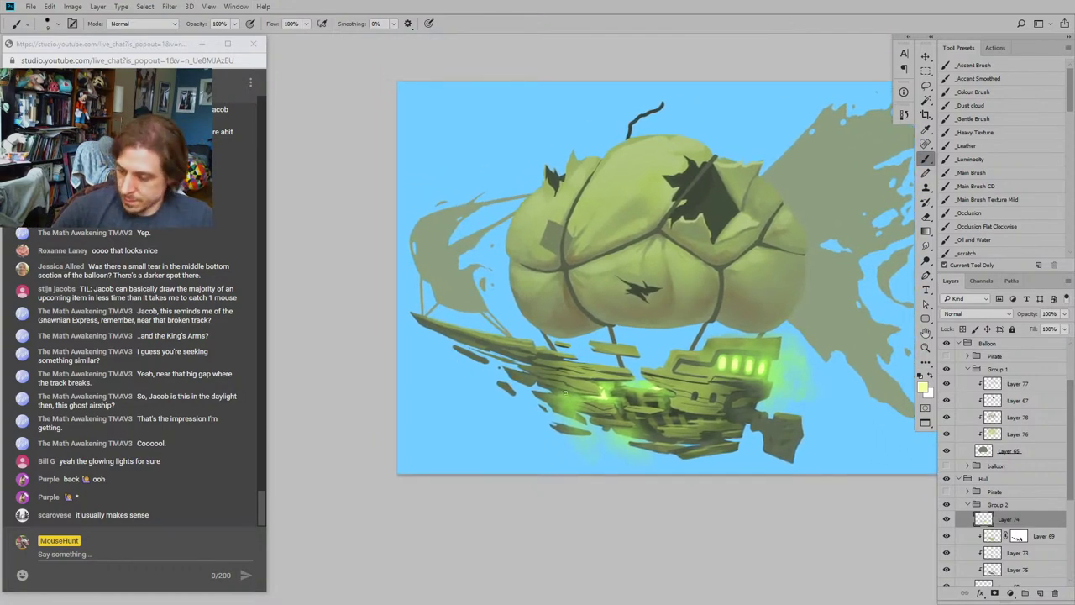
Step: Add a few pale highlight dabs in the glow between the hull planks toward the bow
{"action": "left_click_drag", "start_coordinate": [454, 280], "coordinate": [401, 226]}
{"action": "left_click_drag", "start_coordinate": [416, 310], "coordinate": [436, 353]}
{"action": "key", "text": "ctrl+minus"}
{"action": "key", "text": "ctrl+minus"}
{"action": "key", "text": "ctrl+minus"}
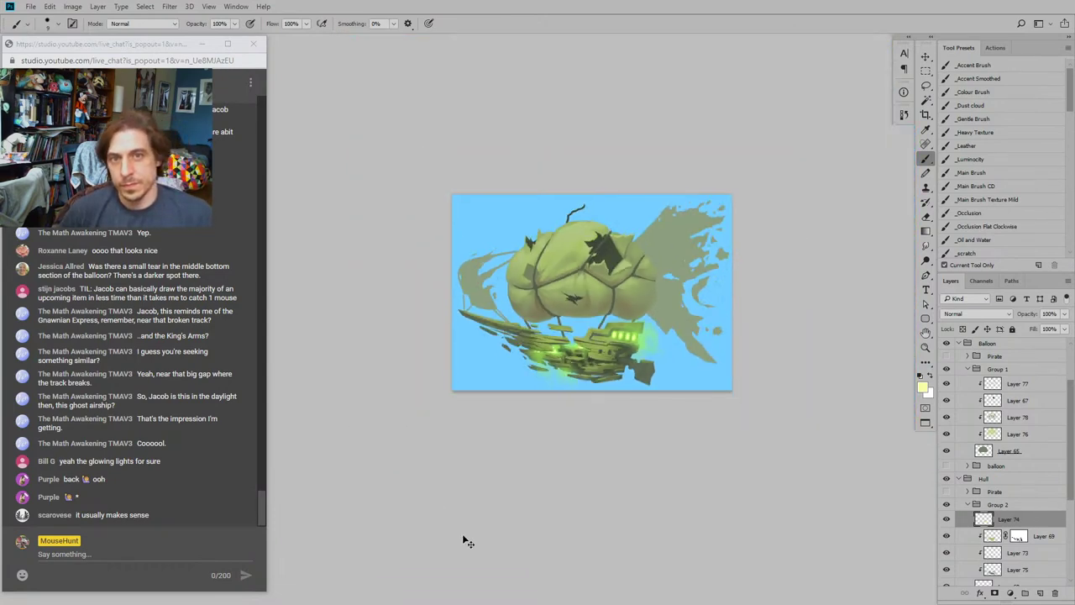
{"action": "key", "text": "ctrl+plus"}
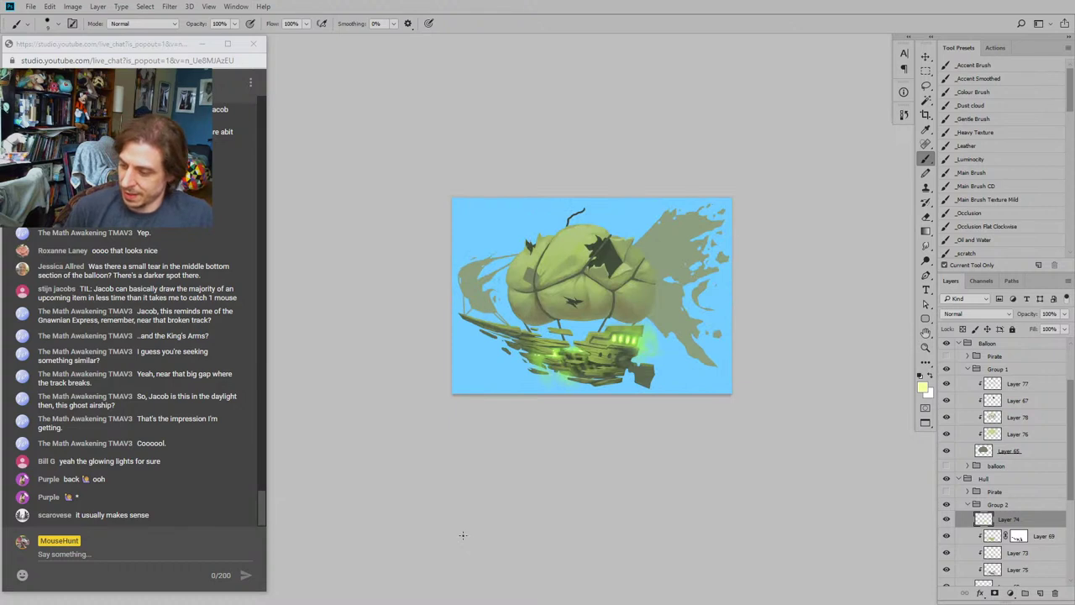
{"action": "mouse_move", "coordinate": [391, 333]}
{"action": "left_mouse_down"}
{"action": "mouse_move", "coordinate": [369, 359]}
{"action": "mouse_move", "coordinate": [402, 327]}
{"action": "left_mouse_up"}
{"action": "key", "text": "ctrl+plus"}
{"action": "key", "text": "ctrl+plus"}
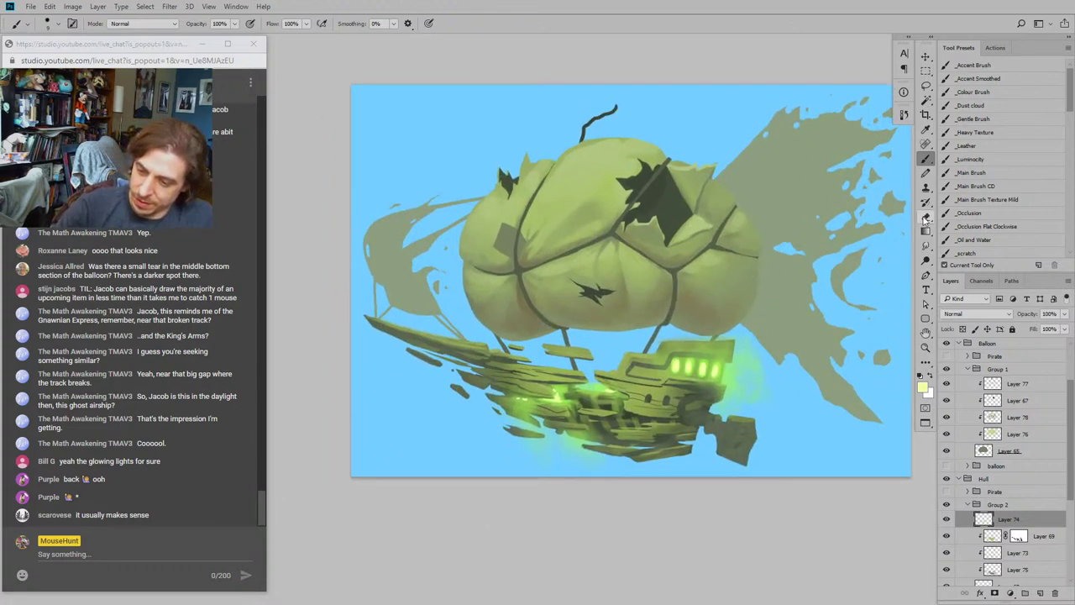
Step: Soften the midship highlights with bright green sampled from the glow, using a soft brush at 20% flow and then a smaller size
{"action": "key", "text": "e"}
{"action": "left_click_drag", "start_coordinate": [479, 342], "coordinate": [517, 332]}
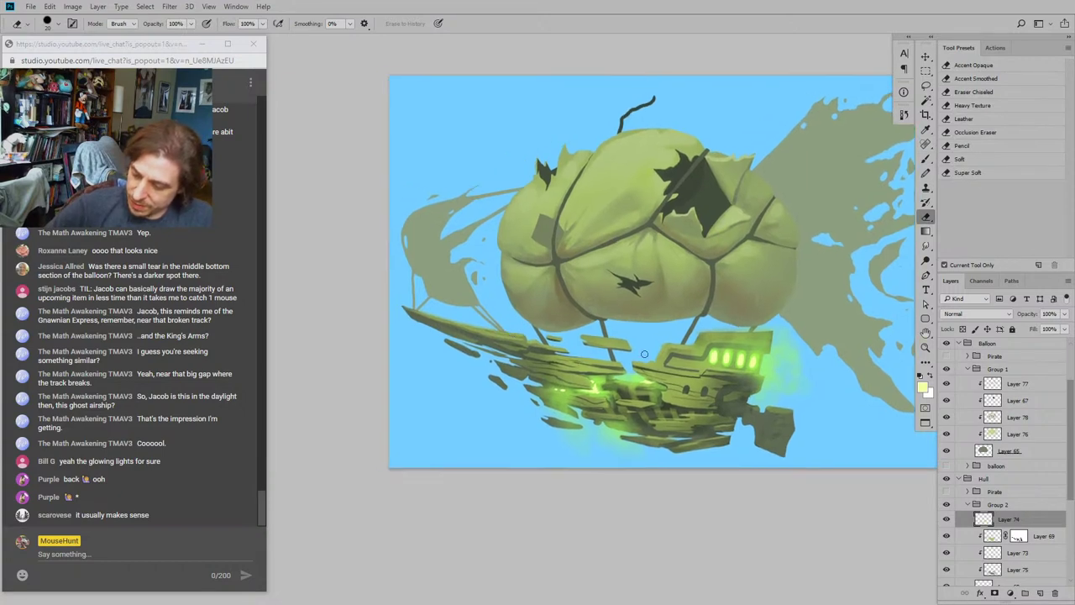
{"action": "left_click", "coordinate": [926, 161]}
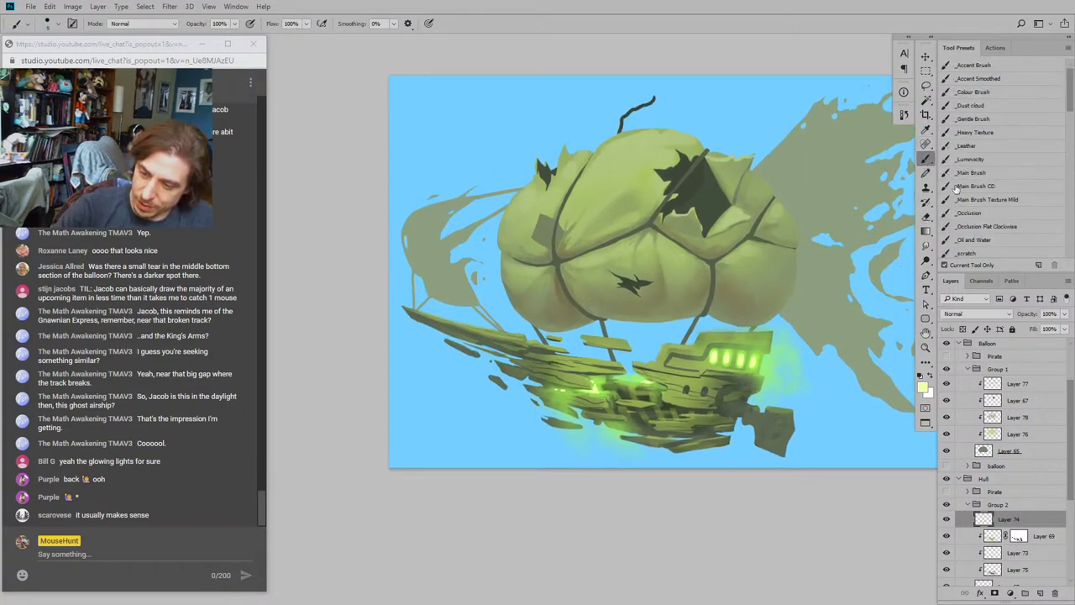
{"action": "left_click", "coordinate": [595, 384], "text": "alt"}
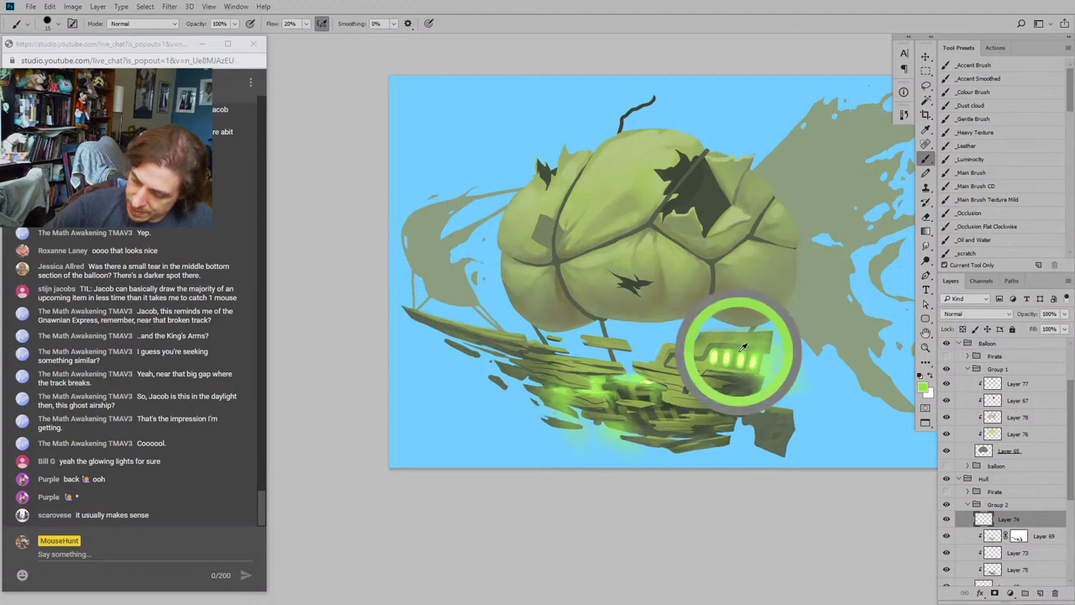
{"action": "left_click_drag", "start_coordinate": [563, 340], "coordinate": [646, 346]}
{"action": "key", "text": "bracketleft"}
{"action": "key", "text": "bracketleft"}
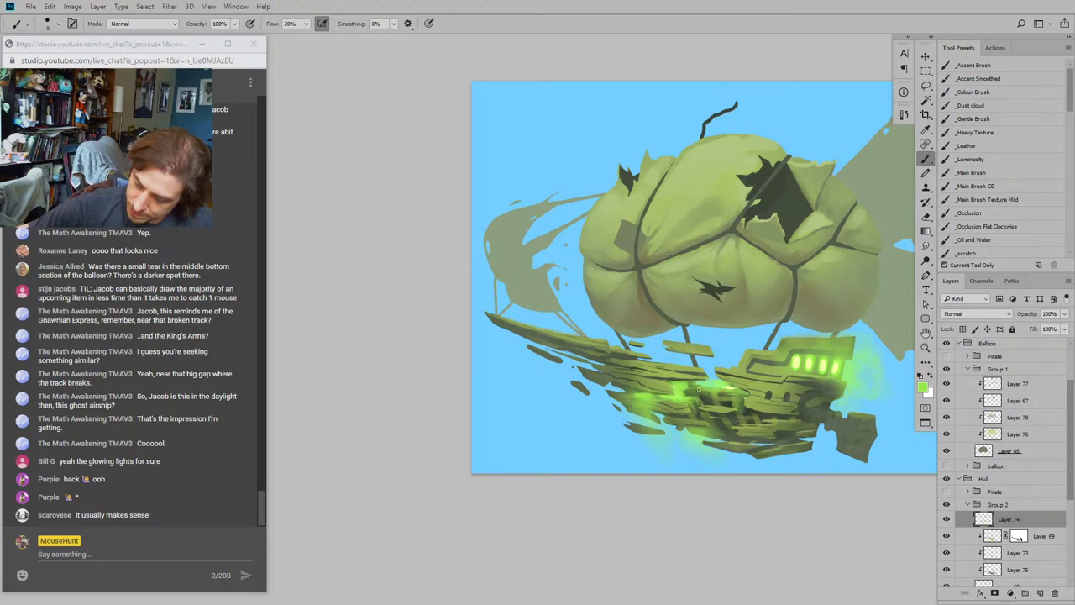
{"action": "left_click_drag", "start_coordinate": [734, 331], "coordinate": [717, 324]}
Step: Sample the pale window colour and repaint the hot spot in the midship crack with a small brush
{"action": "left_click", "coordinate": [781, 354], "text": "alt"}
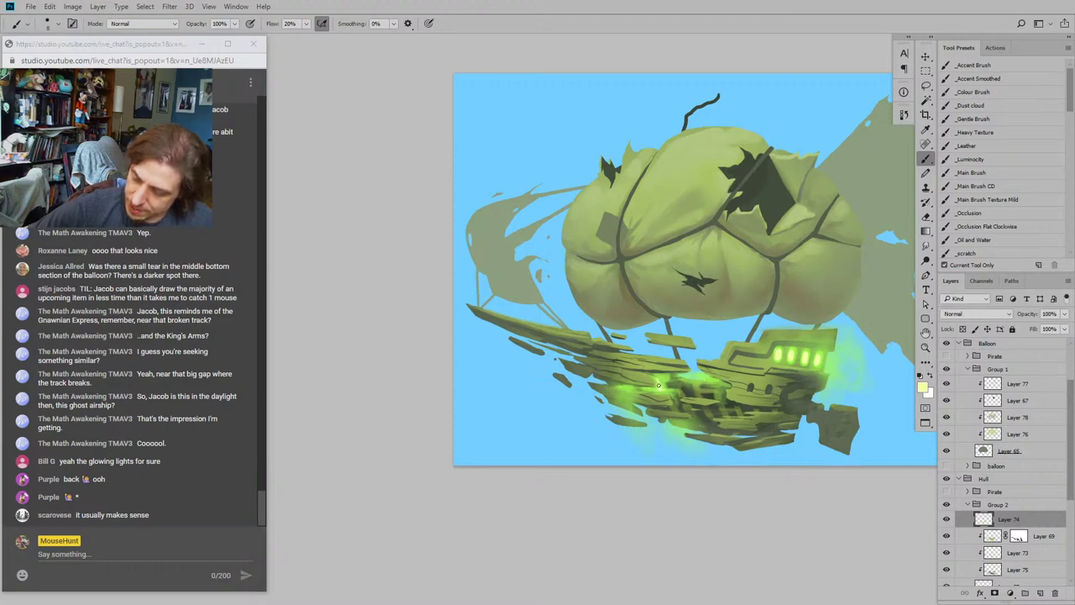
{"action": "left_click_drag", "start_coordinate": [539, 298], "coordinate": [492, 281]}
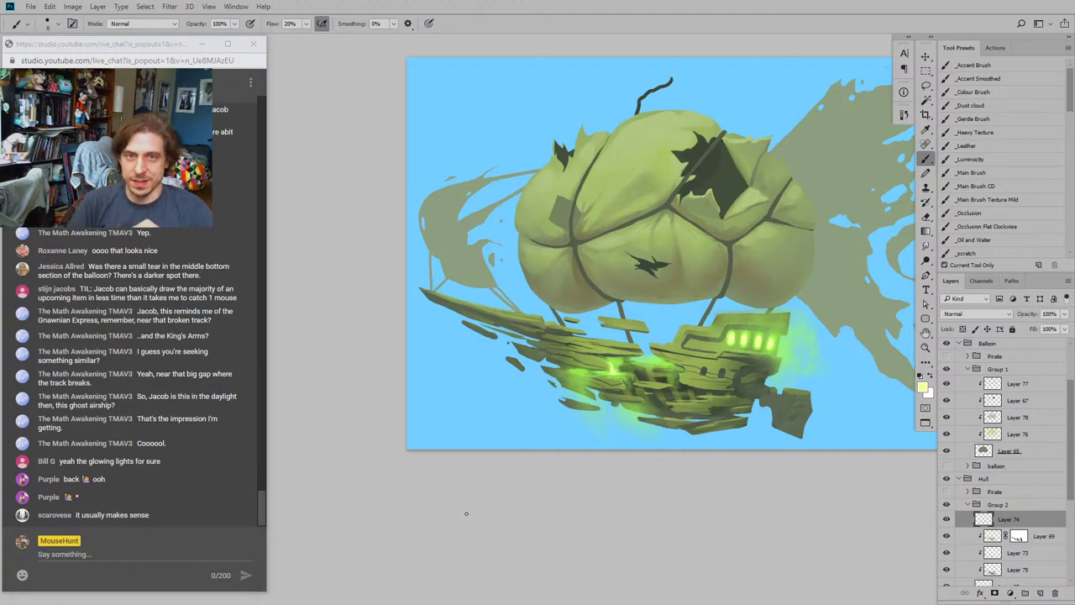
{"action": "key", "text": "ctrl+minus"}
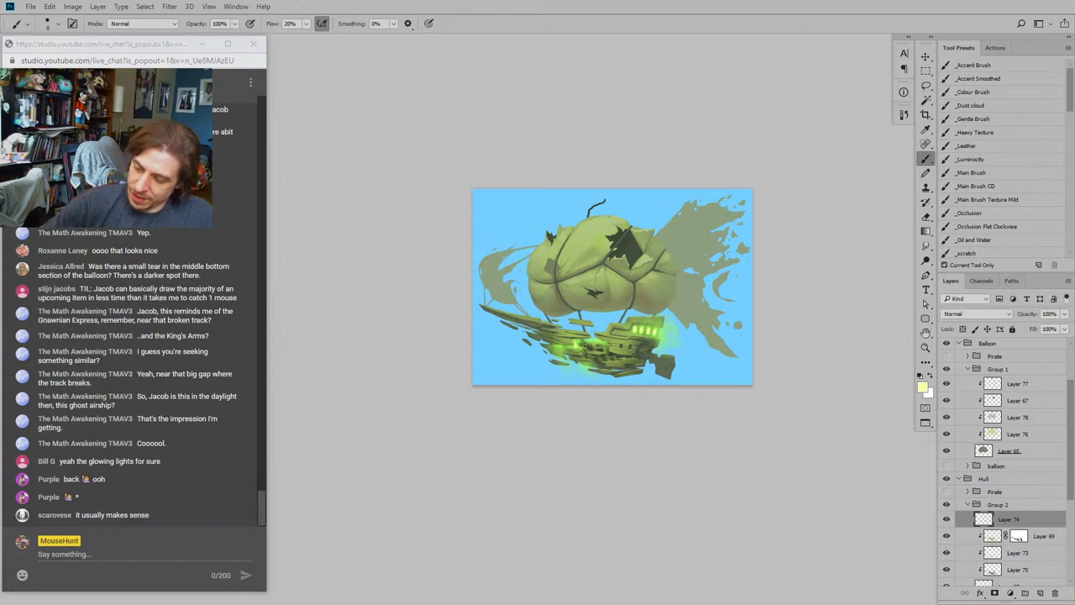
{"action": "left_click_drag", "start_coordinate": [420, 306], "coordinate": [395, 378]}
{"action": "key", "text": "ctrl+plus"}
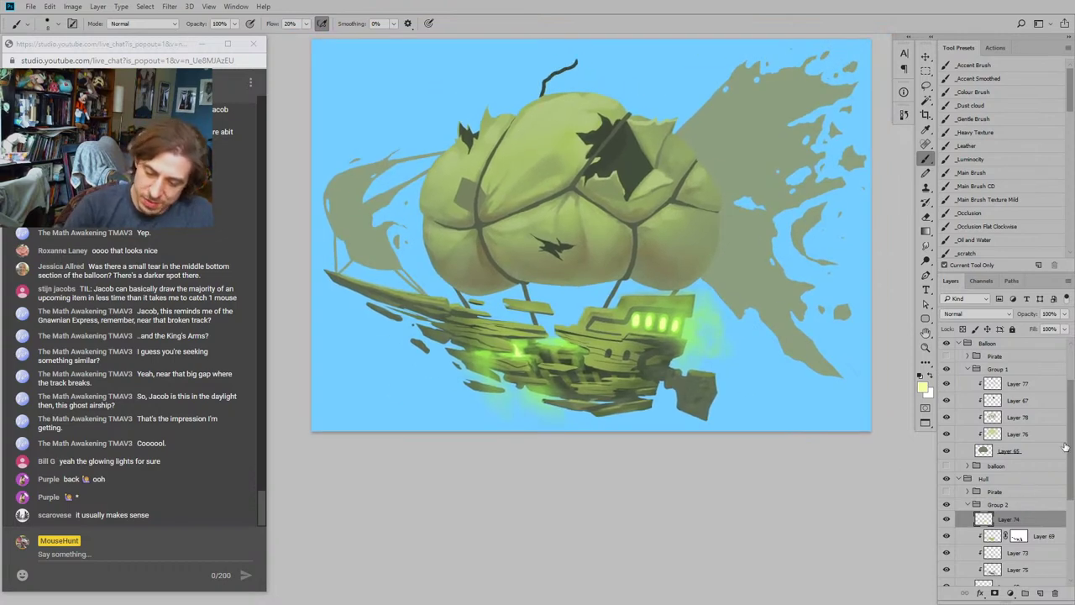
Step: Add a new layer directly beneath Layer 70 in the hull's Group 2
{"action": "left_click_drag", "start_coordinate": [1068, 446], "coordinate": [1065, 477]}
{"action": "scroll", "coordinate": [1065, 477], "scroll_direction": "down", "scroll_amount": 2}
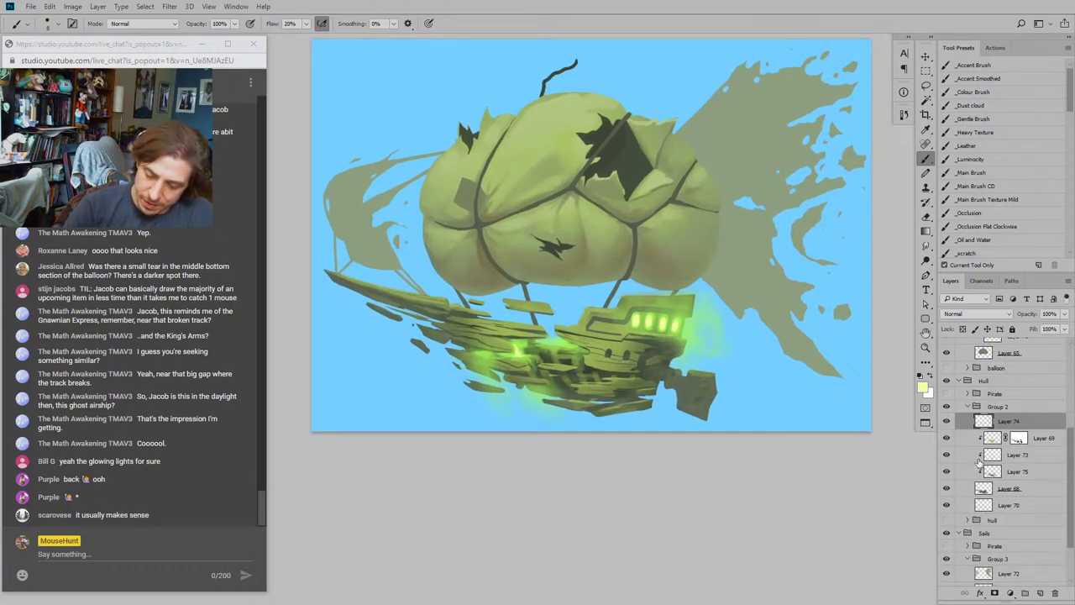
{"action": "left_click", "coordinate": [960, 506]}
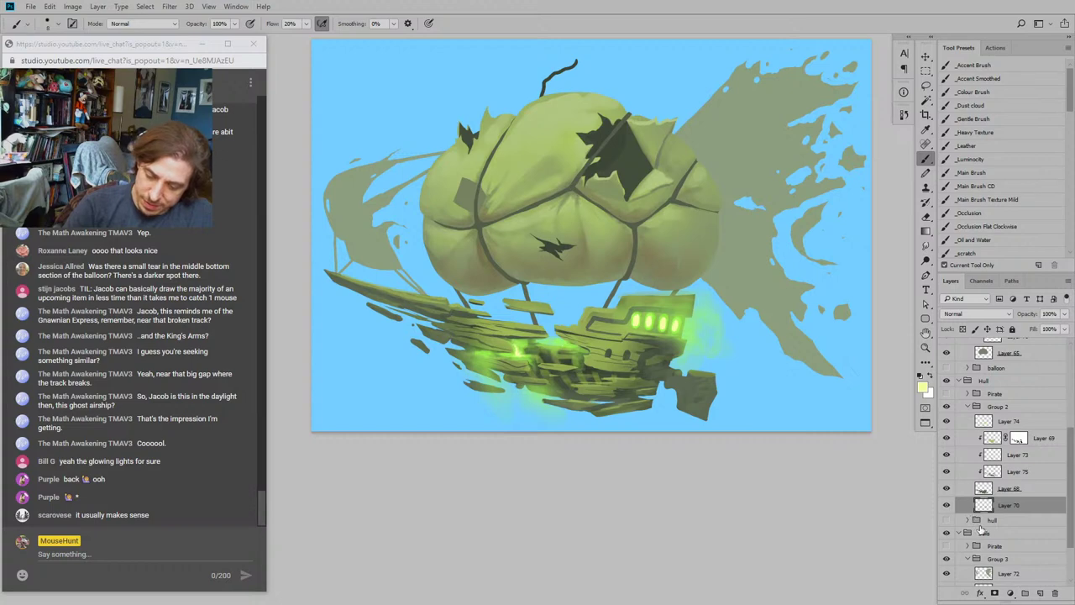
{"action": "left_click", "coordinate": [1040, 594]}
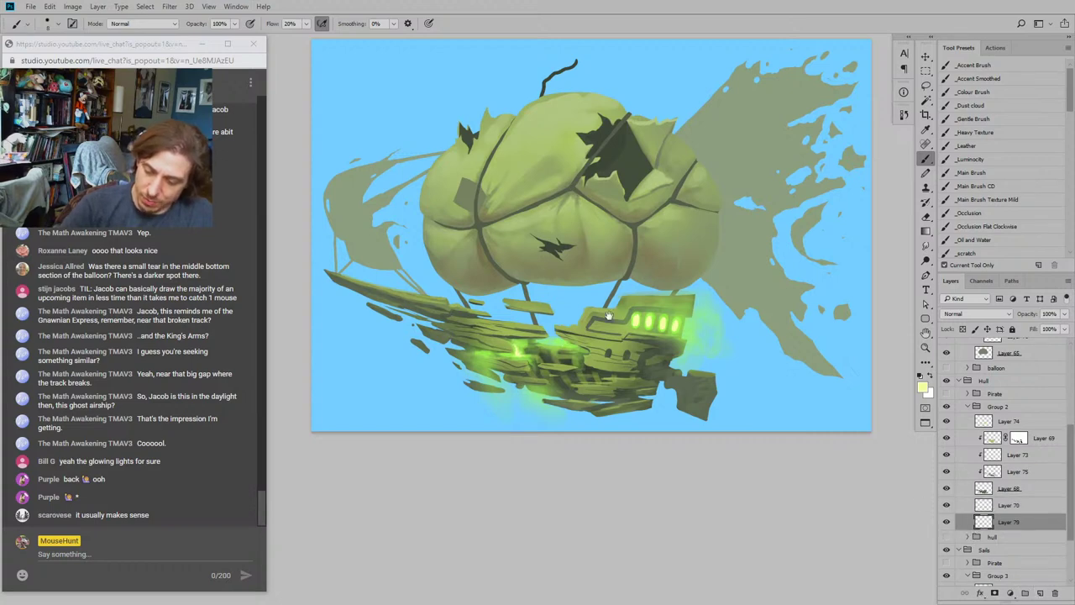
Step: Pick the bright glow green as paint colour and load a cloud-shaped brush preset at size 250
{"action": "left_click_drag", "start_coordinate": [610, 316], "coordinate": [575, 354]}
{"action": "left_click_drag", "start_coordinate": [394, 382], "coordinate": [447, 388]}
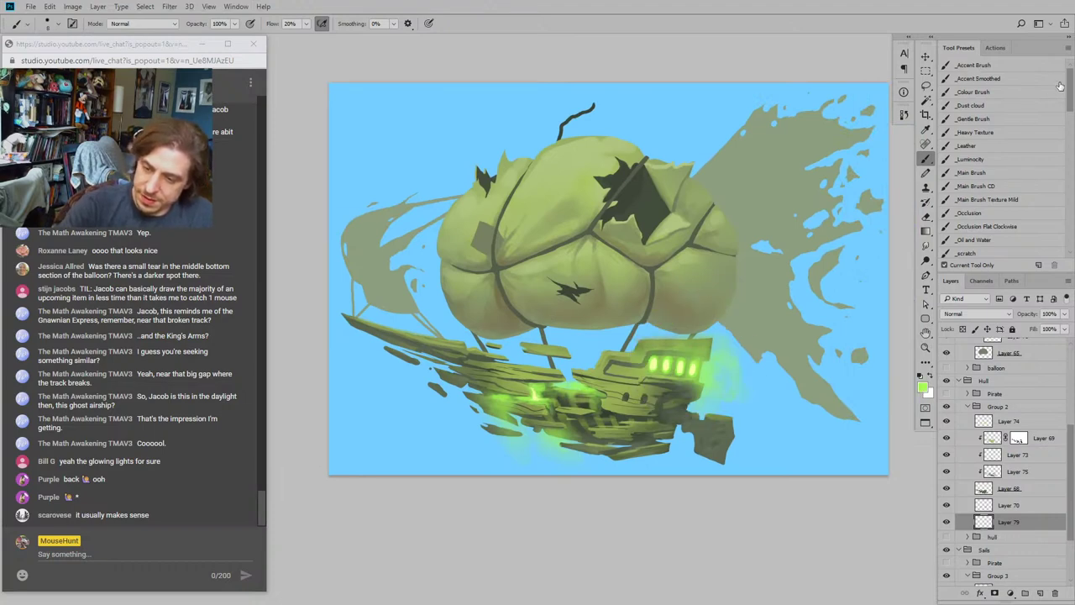
{"action": "mouse_move", "coordinate": [1061, 87]}
{"action": "left_mouse_down"}
{"action": "mouse_move", "coordinate": [1048, 177]}
{"action": "mouse_move", "coordinate": [1048, 168]}
{"action": "left_mouse_up"}
{"action": "left_click", "coordinate": [960, 182]}
{"action": "key", "text": "bracketleft"}
{"action": "key", "text": "bracketleft"}
{"action": "key", "text": "bracketleft"}
{"action": "key", "text": "bracketleft"}
{"action": "key", "text": "bracketleft"}
{"action": "key", "text": "bracketleft"}
{"action": "key", "text": "bracketleft"}
{"action": "key", "text": "bracketleft"}
{"action": "key", "text": "bracketleft"}
{"action": "key", "text": "bracketleft"}
{"action": "key", "text": "bracketleft"}
{"action": "key", "text": "bracketleft"}
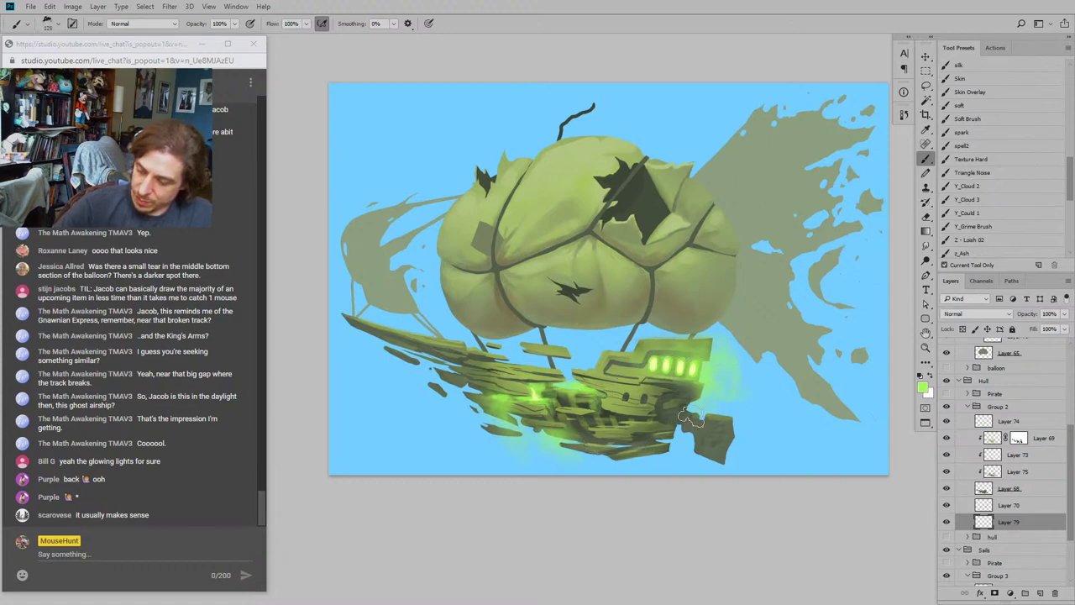
{"action": "key", "text": "bracketright"}
{"action": "key", "text": "bracketright"}
{"action": "key", "text": "bracketright"}
{"action": "key", "text": "bracketright"}
Step: Paint a cloudy green aura behind the whole hull, from the stern and rudder around to the bow tip
{"action": "mouse_move", "coordinate": [691, 416]}
{"action": "left_mouse_down"}
{"action": "mouse_move", "coordinate": [723, 430]}
{"action": "mouse_move", "coordinate": [722, 453]}
{"action": "mouse_move", "coordinate": [710, 458]}
{"action": "mouse_move", "coordinate": [551, 439]}
{"action": "mouse_move", "coordinate": [428, 389]}
{"action": "mouse_move", "coordinate": [364, 329]}
{"action": "mouse_move", "coordinate": [559, 374]}
{"action": "mouse_move", "coordinate": [653, 344]}
{"action": "left_mouse_up"}
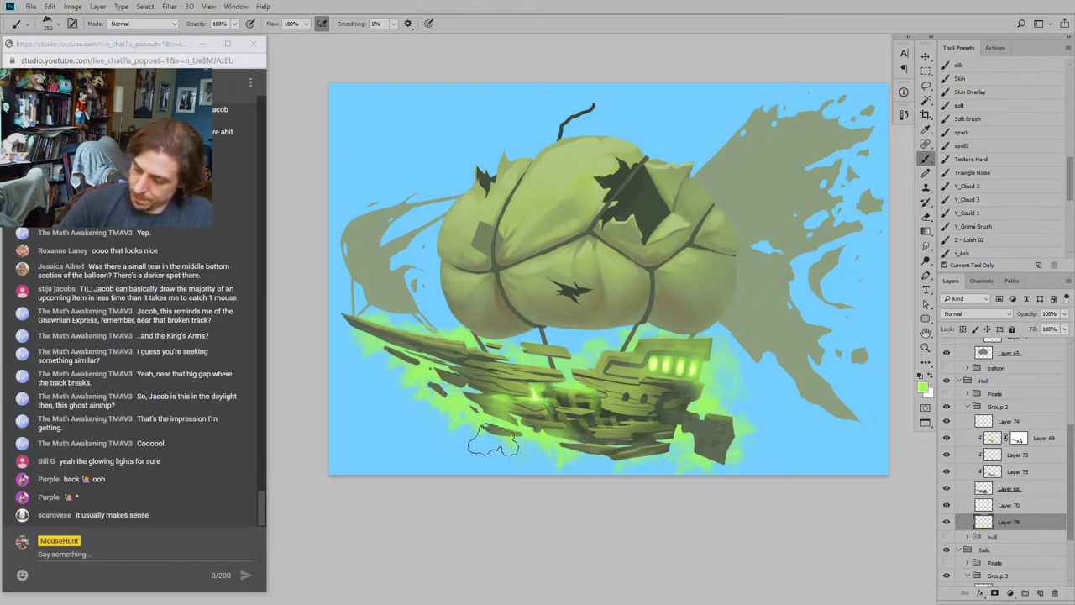
{"action": "left_click_drag", "start_coordinate": [493, 441], "coordinate": [660, 456]}
{"action": "left_click_drag", "start_coordinate": [469, 273], "coordinate": [521, 256]}
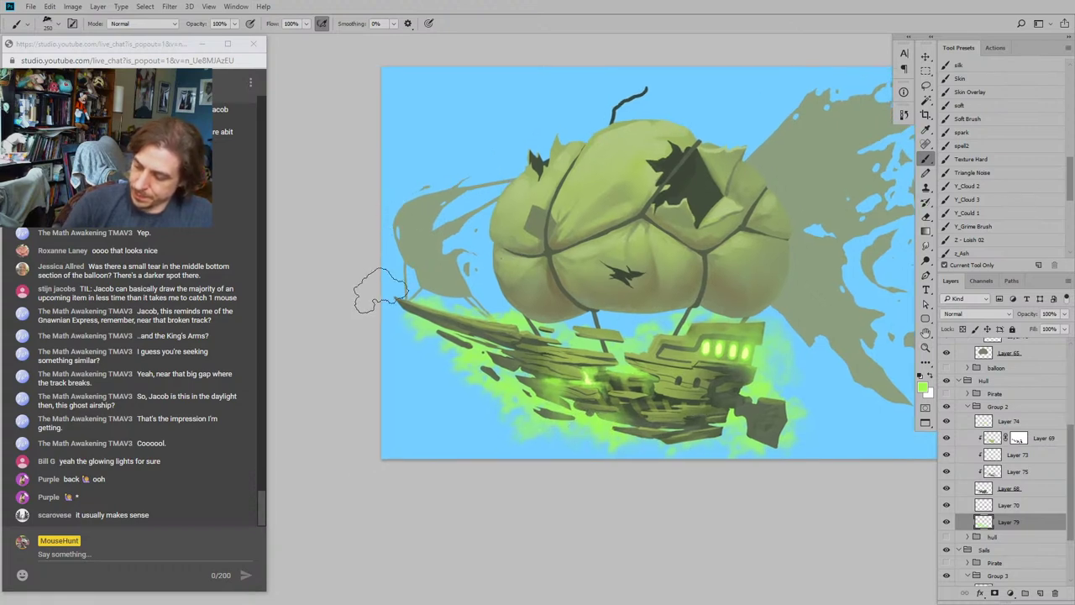
{"action": "left_click_drag", "start_coordinate": [357, 317], "coordinate": [383, 350]}
{"action": "left_click_drag", "start_coordinate": [674, 329], "coordinate": [586, 290]}
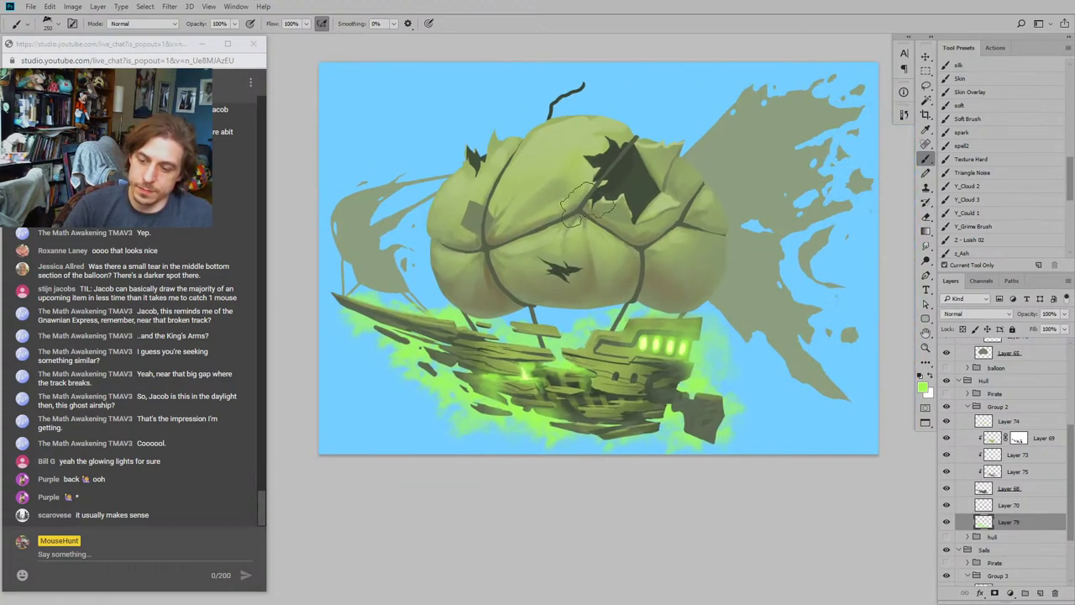
Step: Set the opacity of the cloudy aura layer to 38%
{"action": "left_click_drag", "start_coordinate": [1029, 316], "coordinate": [1005, 317]}
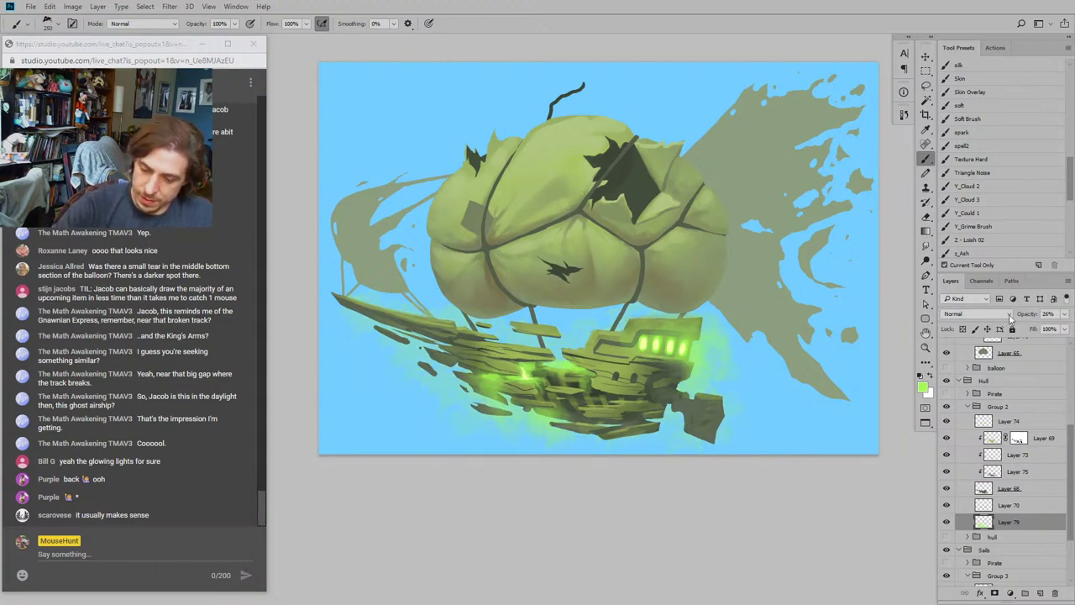
{"action": "left_click_drag", "start_coordinate": [1056, 313], "coordinate": [995, 324]}
{"action": "type", "text": "38"}
{"action": "key", "text": "Return"}
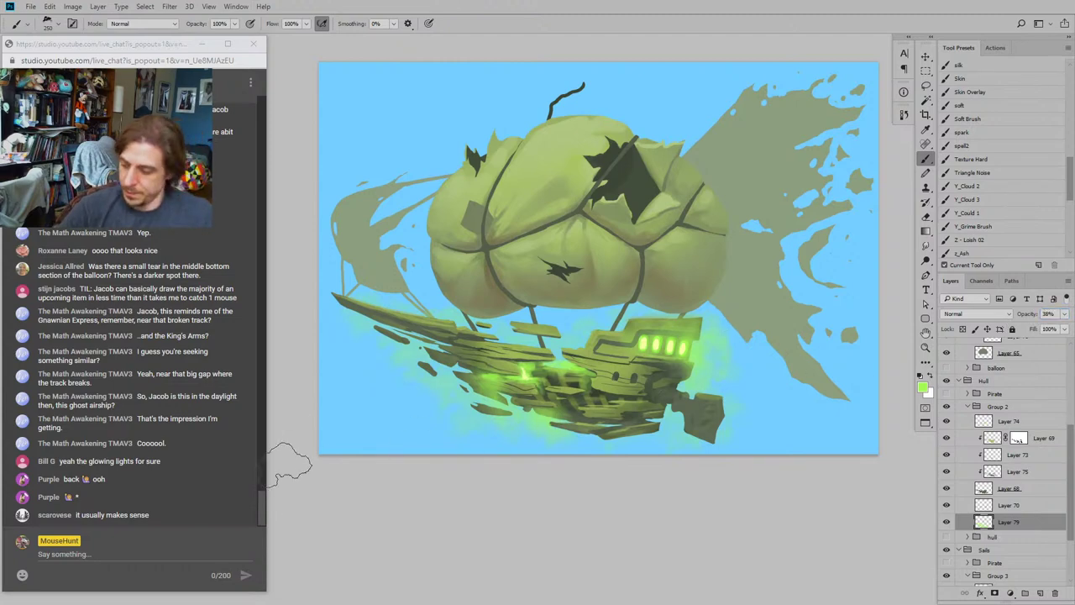
Step: Smudge the cloudy green aura around the hull into softer mist with the Smudge tool at size 150
{"action": "key", "text": "r"}
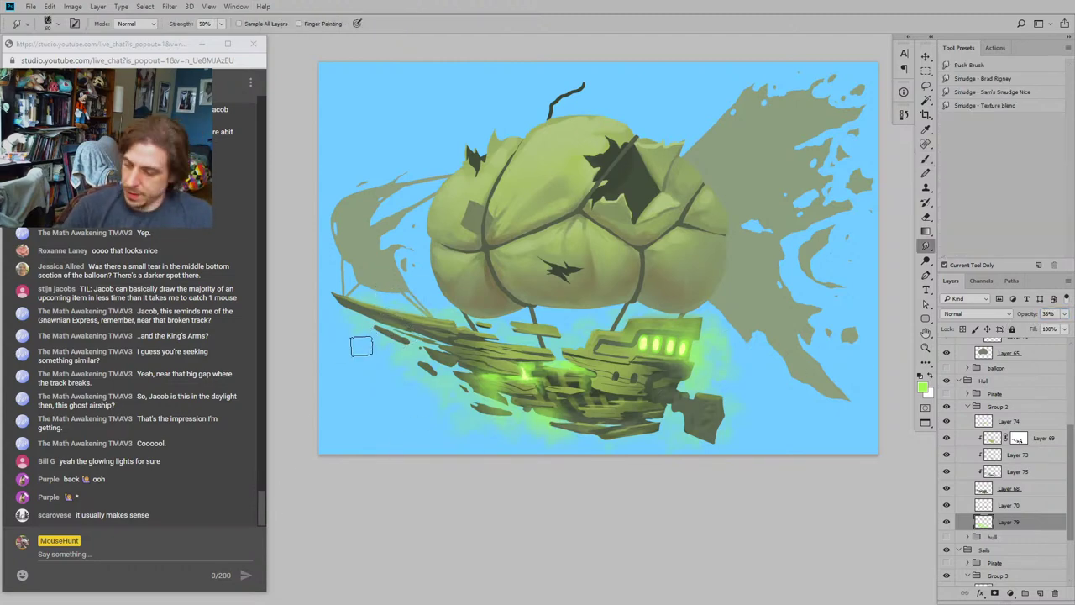
{"action": "key", "text": "bracketright"}
{"action": "mouse_move", "coordinate": [337, 329]}
{"action": "left_mouse_down"}
{"action": "mouse_move", "coordinate": [490, 437]}
{"action": "mouse_move", "coordinate": [625, 441]}
{"action": "left_mouse_up"}
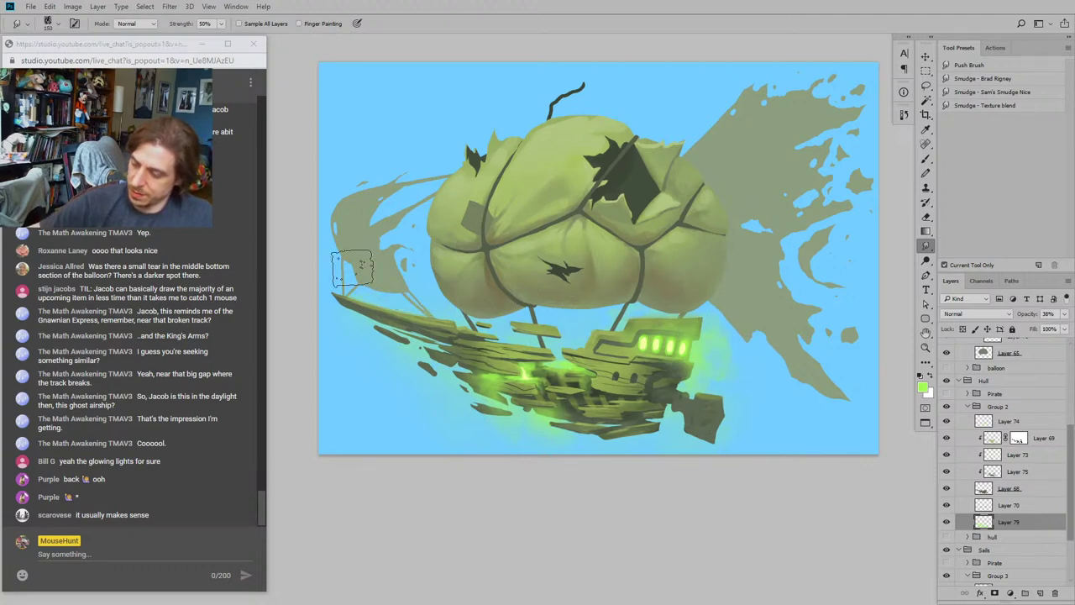
{"action": "left_click_drag", "start_coordinate": [380, 380], "coordinate": [457, 375]}
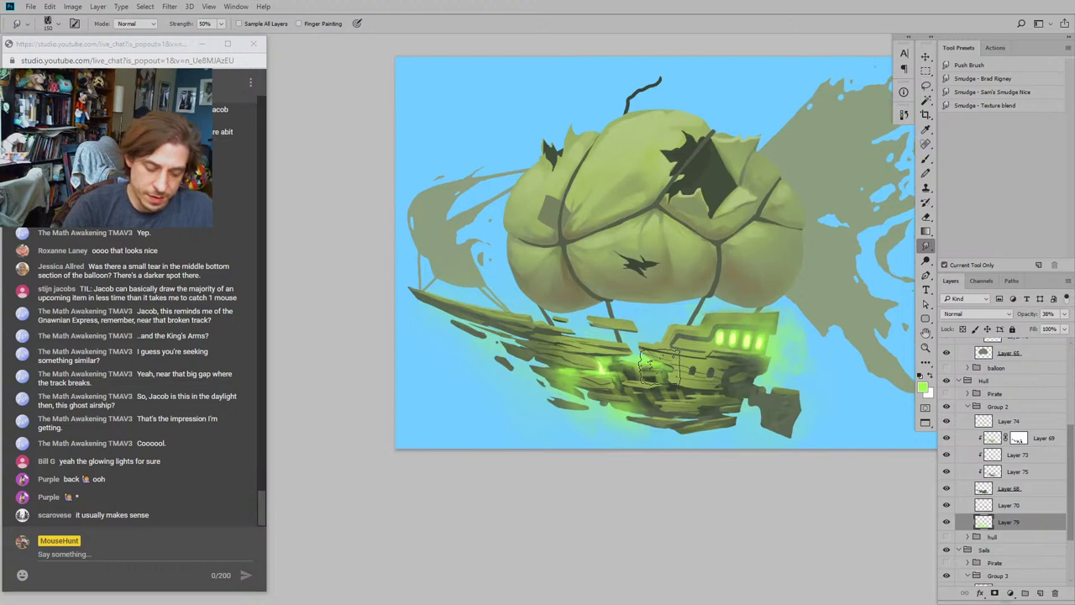
Step: Soften the outer edges of the green aura around the rudder and bow with the Super Soft eraser
{"action": "key", "text": "b"}
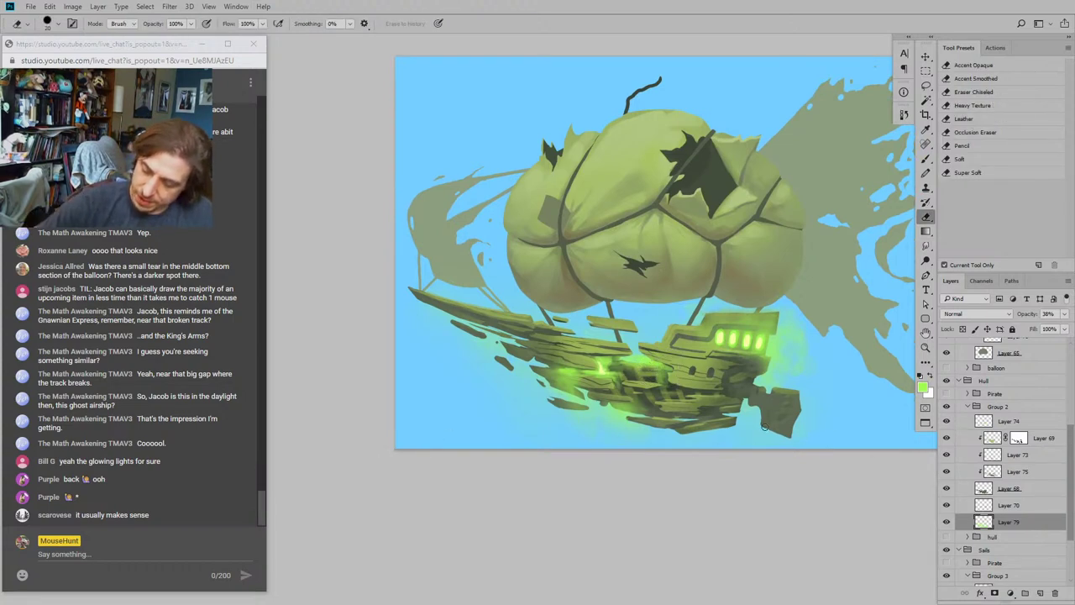
{"action": "left_click_drag", "start_coordinate": [613, 322], "coordinate": [537, 276]}
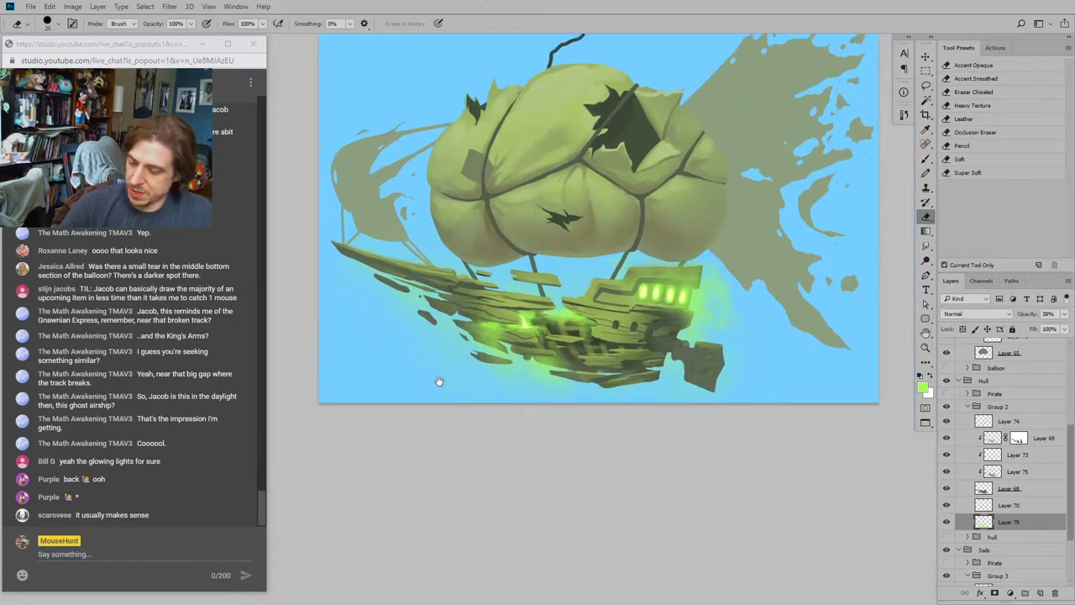
{"action": "left_click_drag", "start_coordinate": [438, 381], "coordinate": [429, 400]}
{"action": "left_click", "coordinate": [968, 172]}
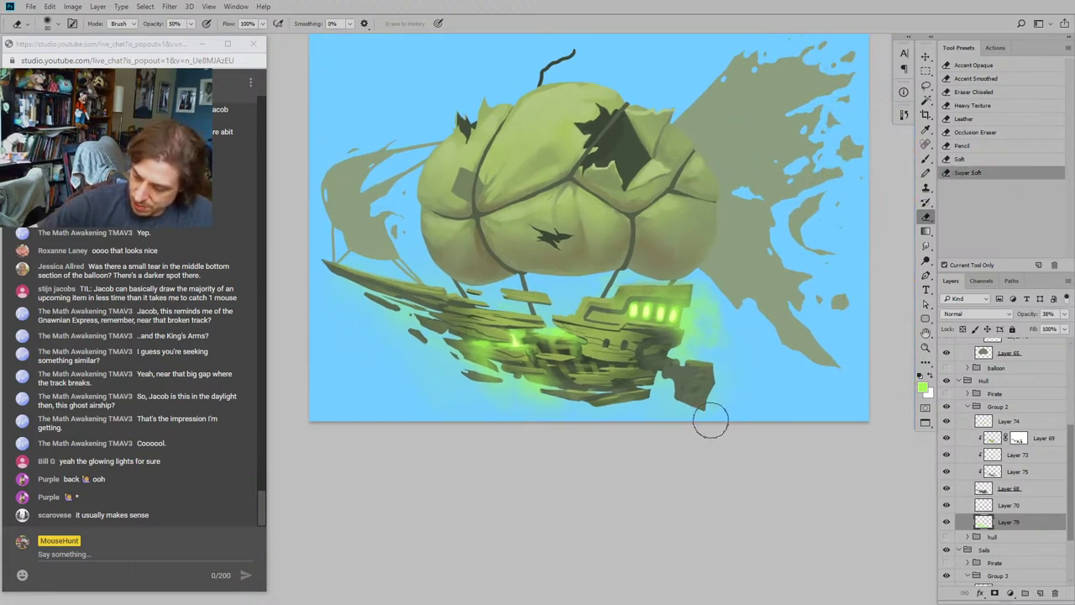
{"action": "left_click_drag", "start_coordinate": [393, 310], "coordinate": [405, 283]}
{"action": "left_click_drag", "start_coordinate": [370, 331], "coordinate": [390, 403]}
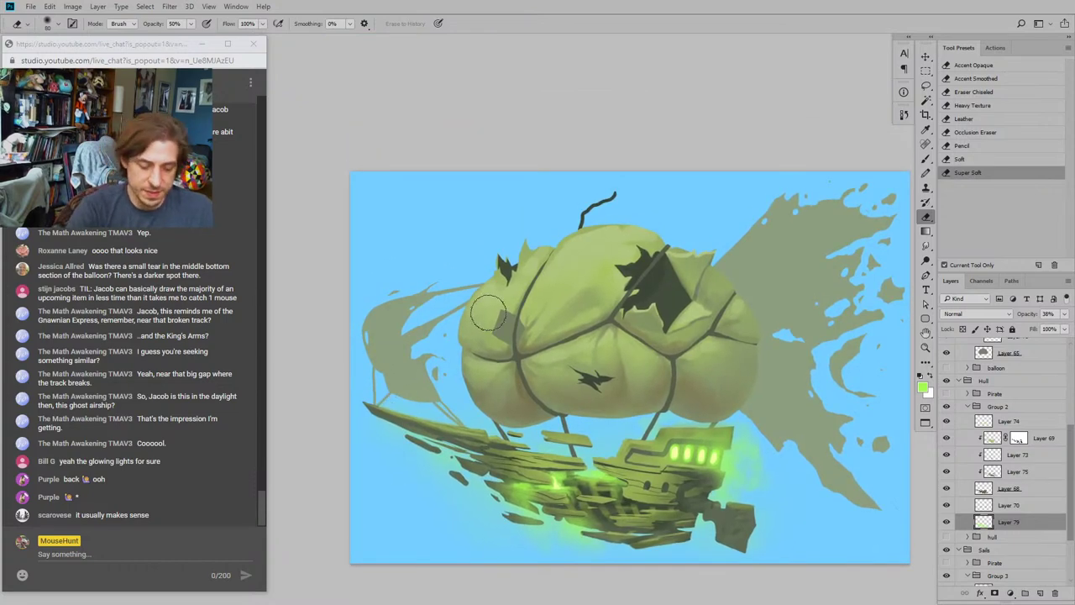
Step: Add a new layer above Layer 79 and paint green wisps around the hull with the Occlusion brush at size 125
{"action": "key", "text": "b"}
{"action": "left_click", "coordinate": [1039, 592]}
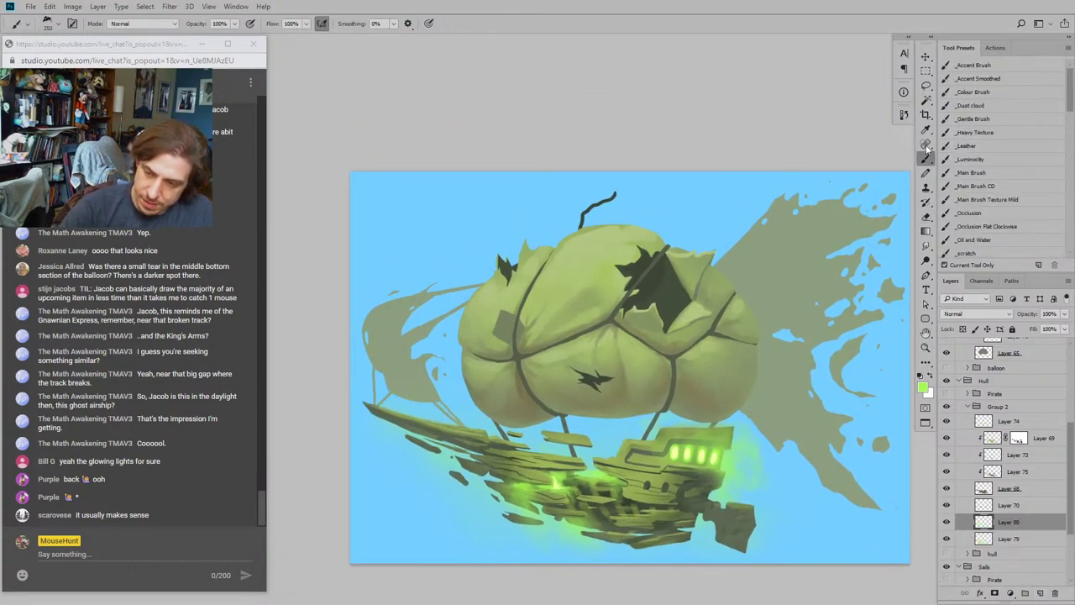
{"action": "left_click", "coordinate": [963, 213]}
{"action": "left_click_drag", "start_coordinate": [736, 414], "coordinate": [702, 363]}
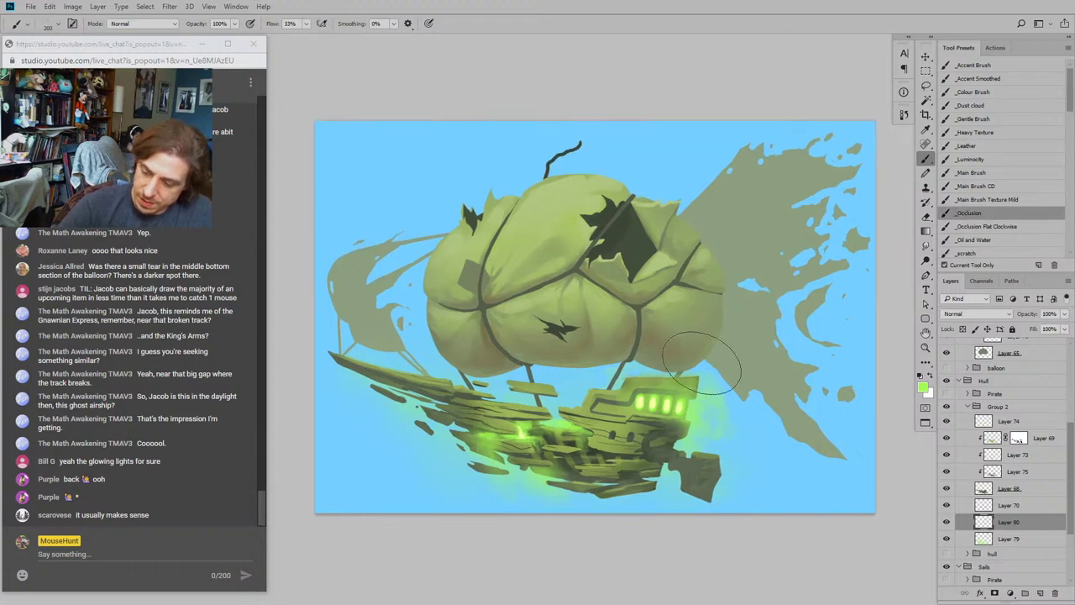
{"action": "key", "text": "bracketleft"}
{"action": "key", "text": "bracketleft"}
{"action": "key", "text": "bracketleft"}
{"action": "key", "text": "bracketleft"}
{"action": "key", "text": "bracketleft"}
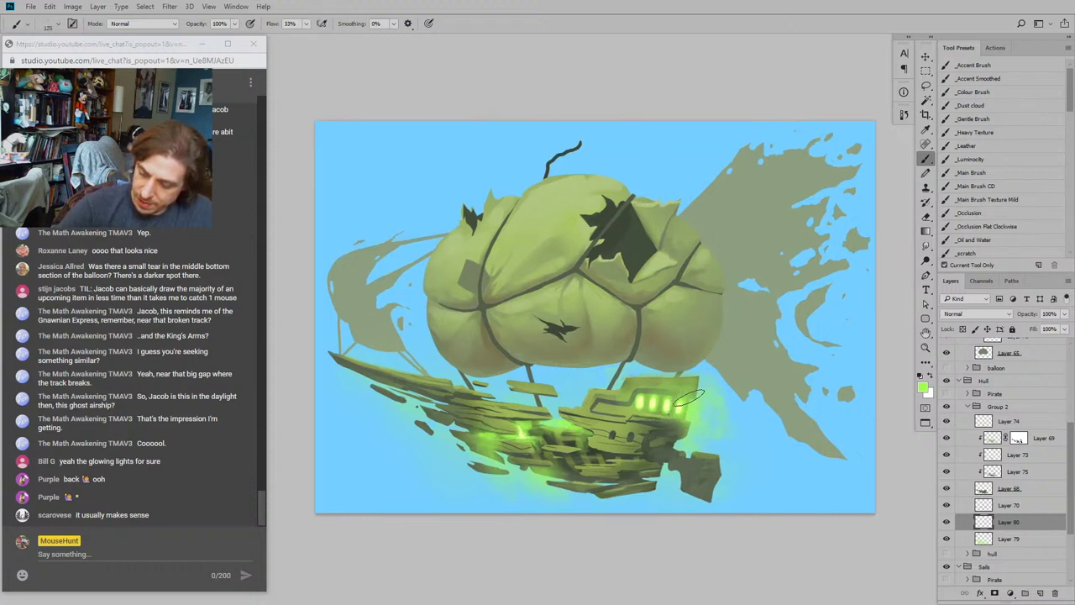
{"action": "left_click_drag", "start_coordinate": [447, 348], "coordinate": [500, 255]}
{"action": "left_click_drag", "start_coordinate": [395, 295], "coordinate": [415, 315]}
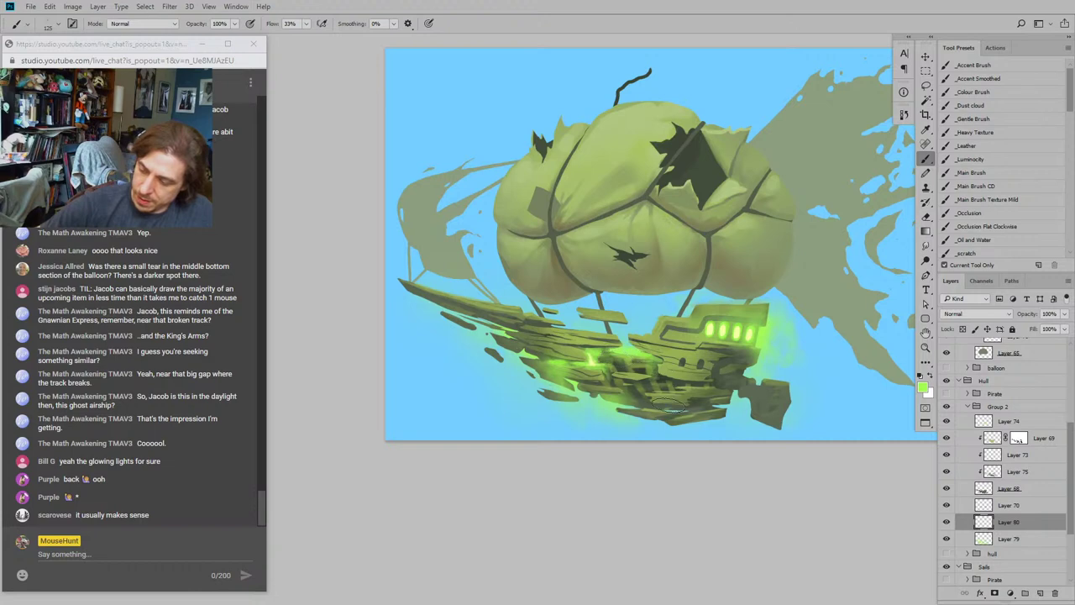
{"action": "left_click_drag", "start_coordinate": [729, 401], "coordinate": [663, 388]}
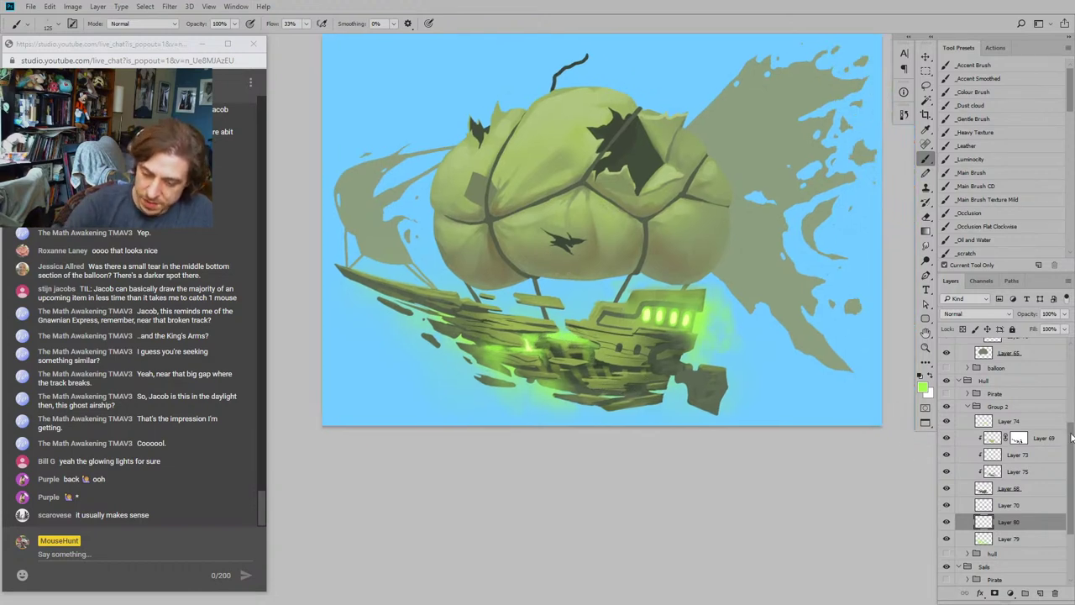
Step: Toggle the visibility of the sails sketch group and the blue background Layer 42, and review the whole airship at reduced size
{"action": "scroll", "coordinate": [966, 370], "scroll_direction": "down", "scroll_amount": 3}
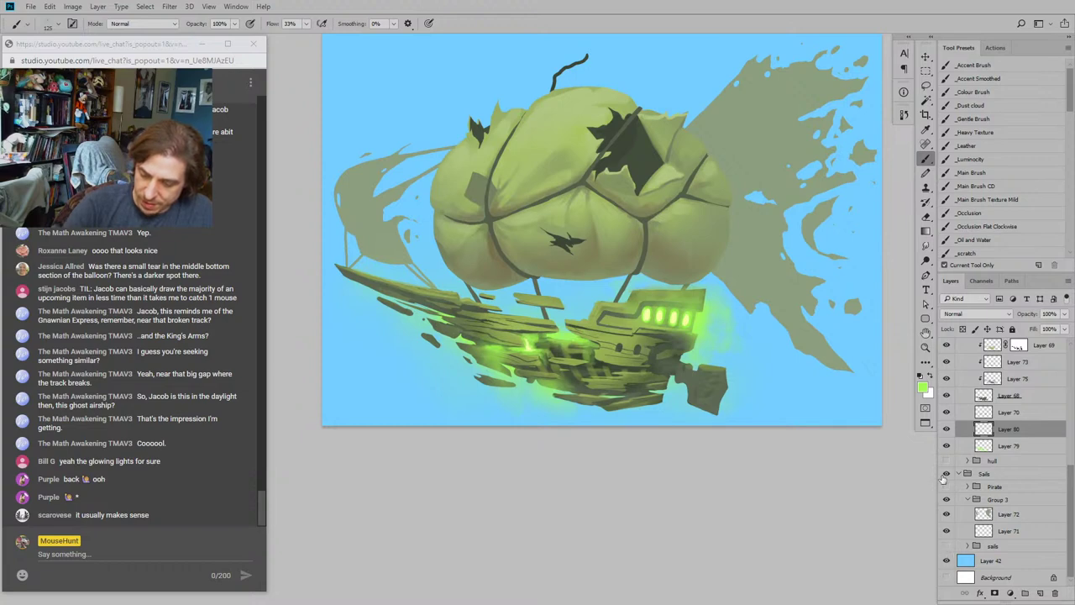
{"action": "left_click", "coordinate": [947, 546]}
{"action": "left_click", "coordinate": [947, 546]}
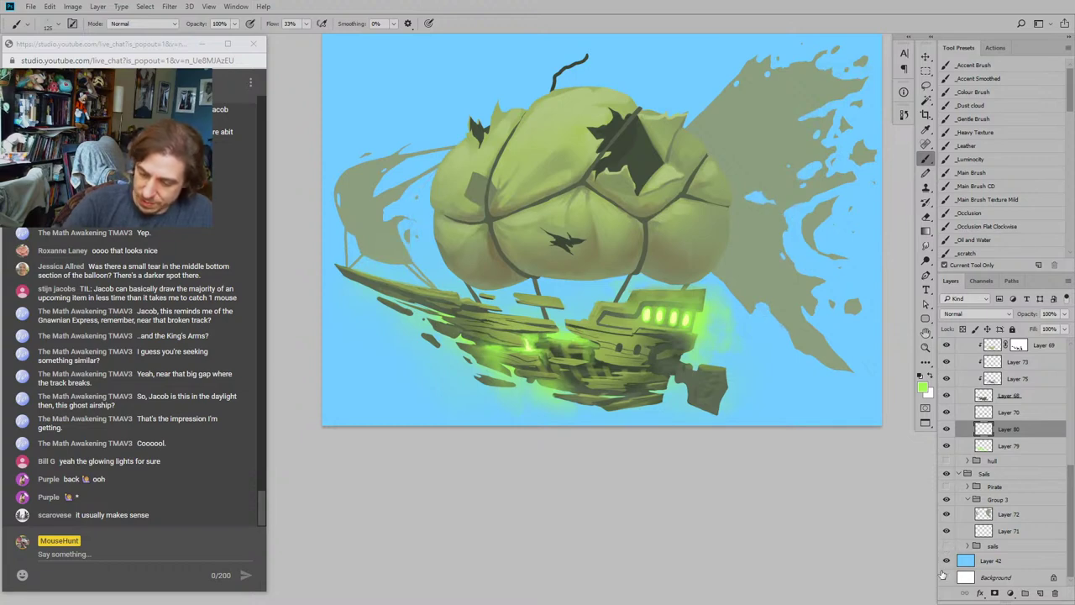
{"action": "left_click", "coordinate": [947, 562]}
{"action": "left_click", "coordinate": [947, 561]}
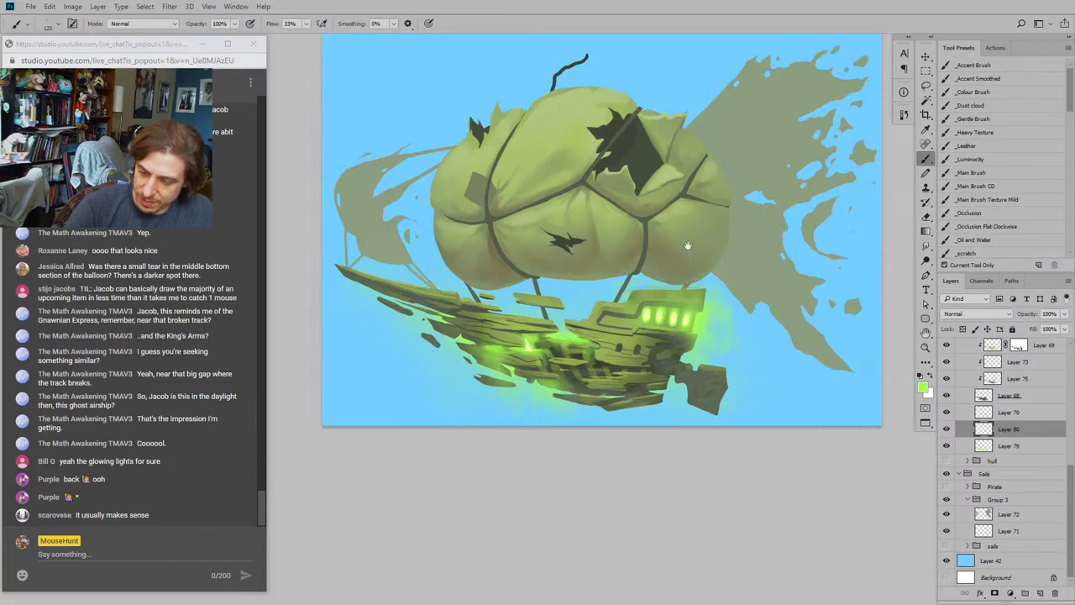
{"action": "left_click_drag", "start_coordinate": [687, 246], "coordinate": [668, 365]}
{"action": "scroll", "coordinate": [1060, 350], "scroll_direction": "up", "scroll_amount": 5}
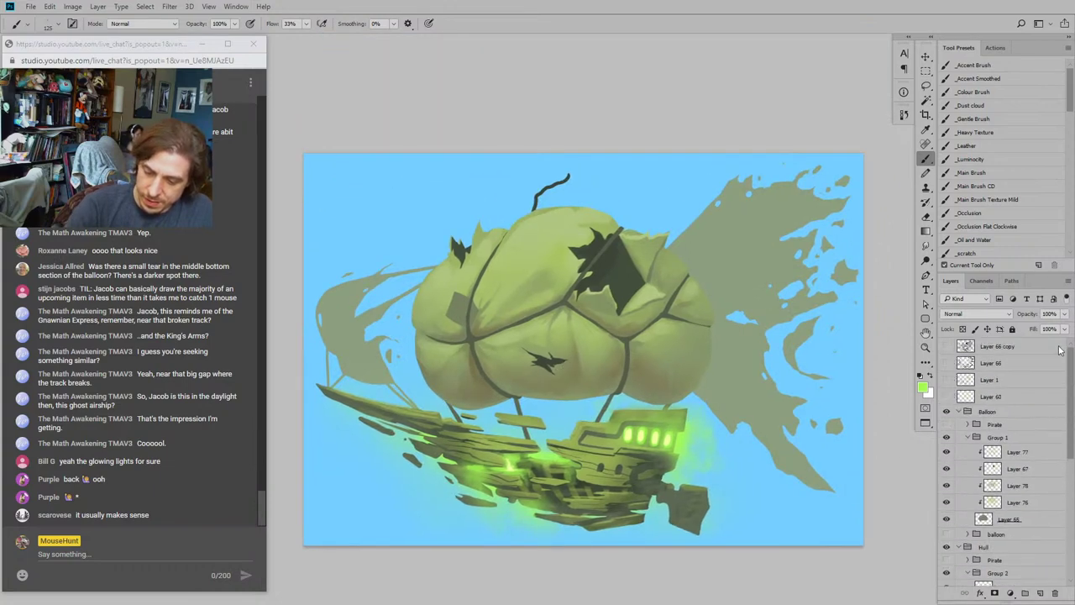
{"action": "scroll", "coordinate": [1060, 501], "scroll_direction": "down", "scroll_amount": 5}
{"action": "left_click_drag", "start_coordinate": [544, 290], "coordinate": [331, 499]}
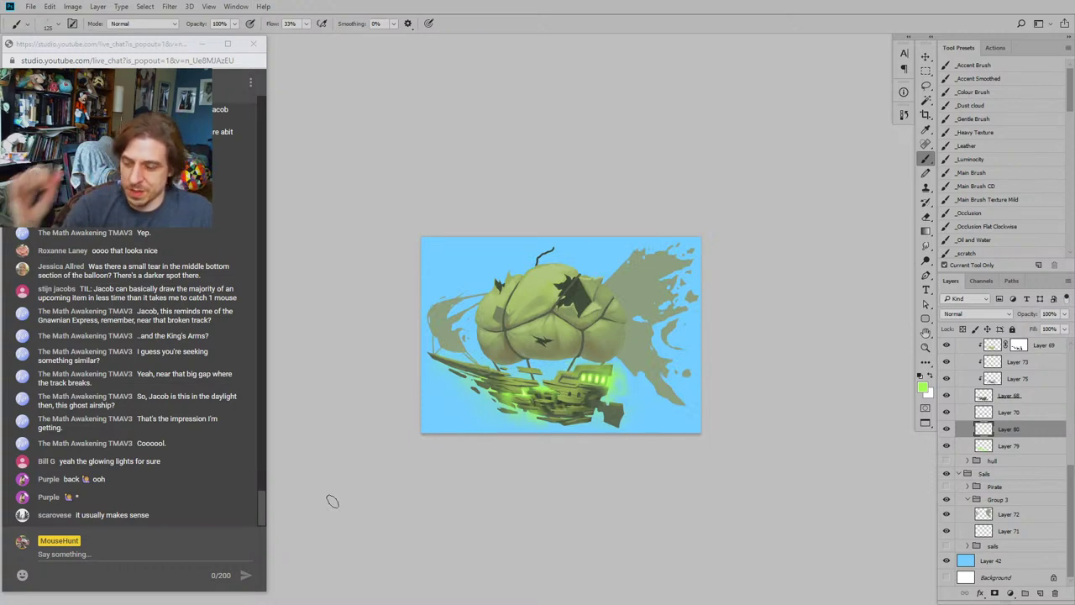
{"action": "mouse_move", "coordinate": [390, 348]}
{"action": "left_mouse_down"}
{"action": "mouse_move", "coordinate": [425, 302]}
{"action": "mouse_move", "coordinate": [425, 389]}
{"action": "left_mouse_up"}
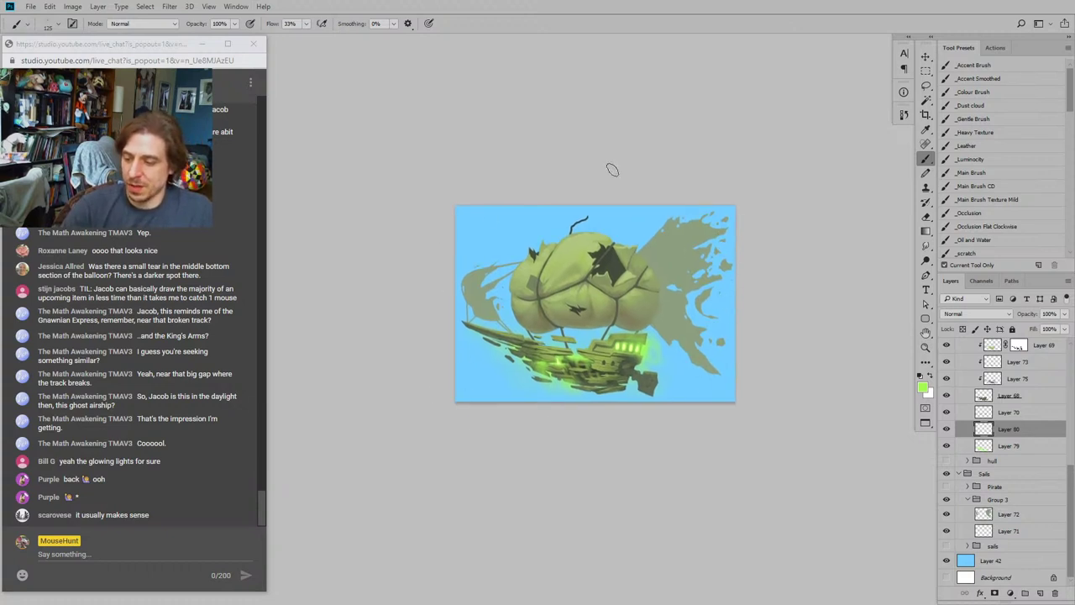
{"action": "left_click_drag", "start_coordinate": [507, 351], "coordinate": [487, 347]}
Step: Select the blue background Layer 42 and flip the whole canvas horizontally
{"action": "left_click", "coordinate": [992, 562]}
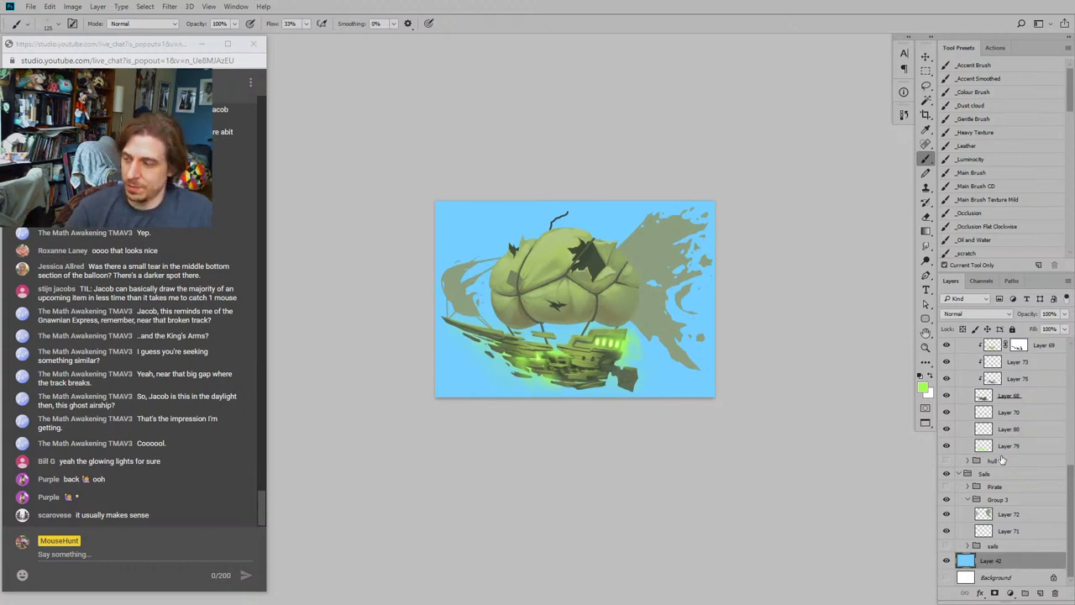
{"action": "left_click", "coordinate": [72, 6]}
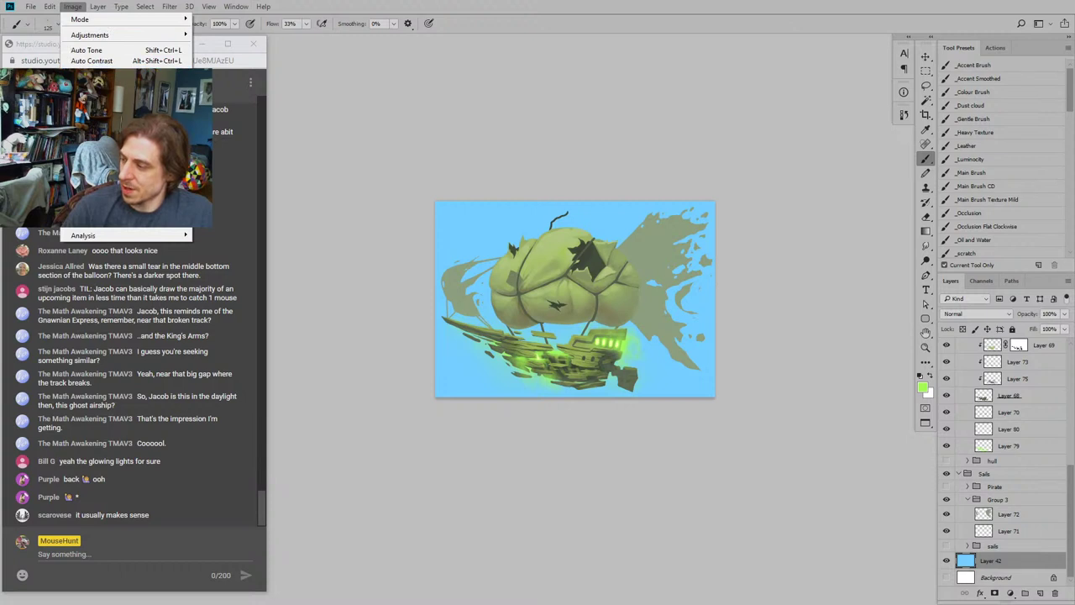
{"action": "mouse_move", "coordinate": [126, 107]}
{"action": "left_click", "coordinate": [239, 156]}
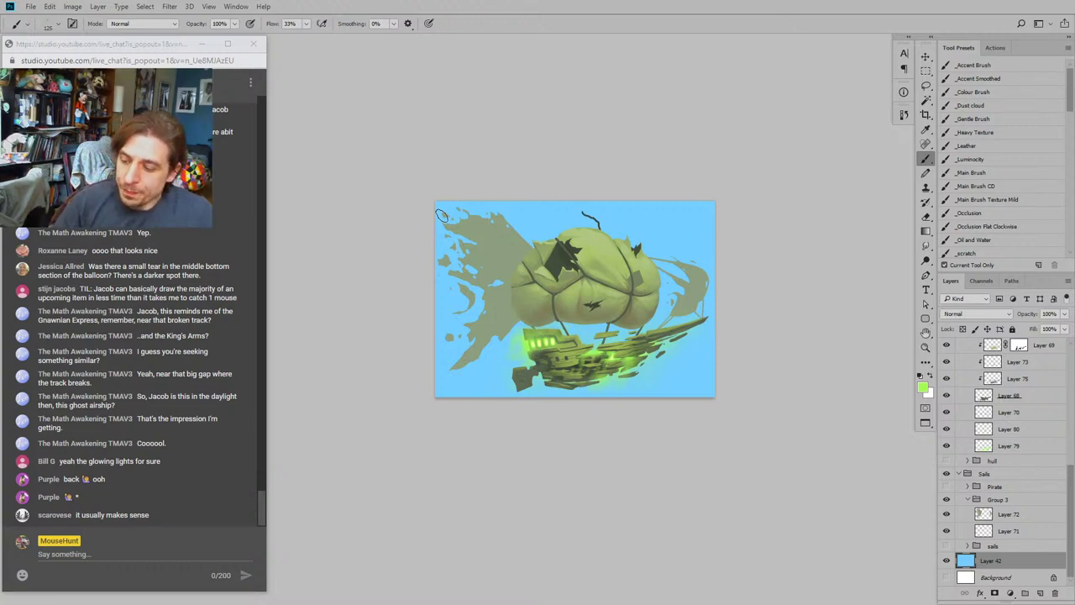
Step: Load the Main Brush preset and check the flipped painting's values in a greyscale proof, returning to colour
{"action": "left_click", "coordinate": [961, 173]}
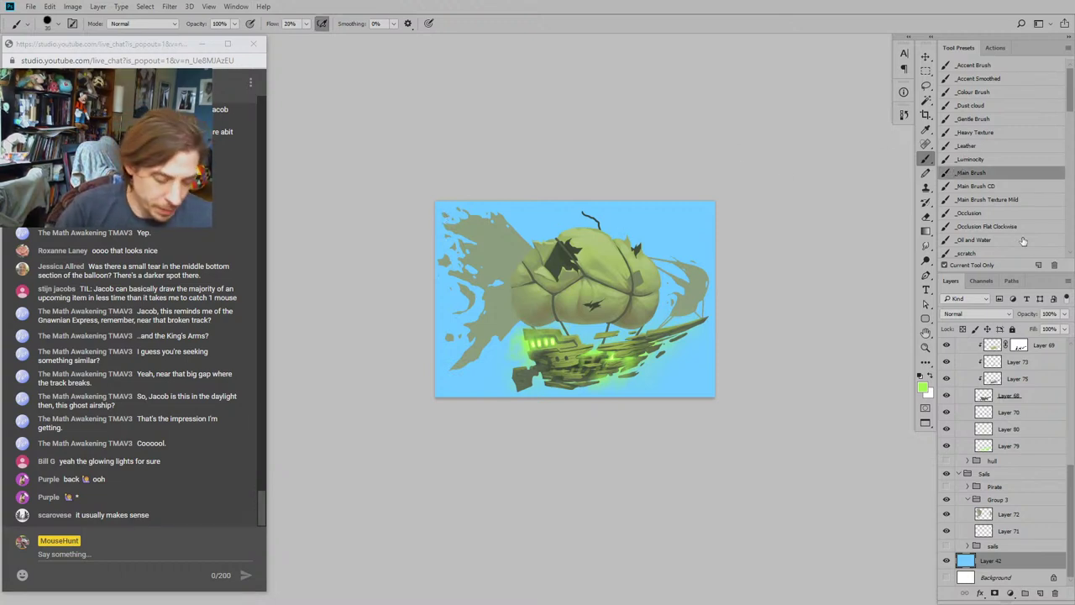
{"action": "key", "text": "ctrl+y"}
{"action": "key", "text": "2"}
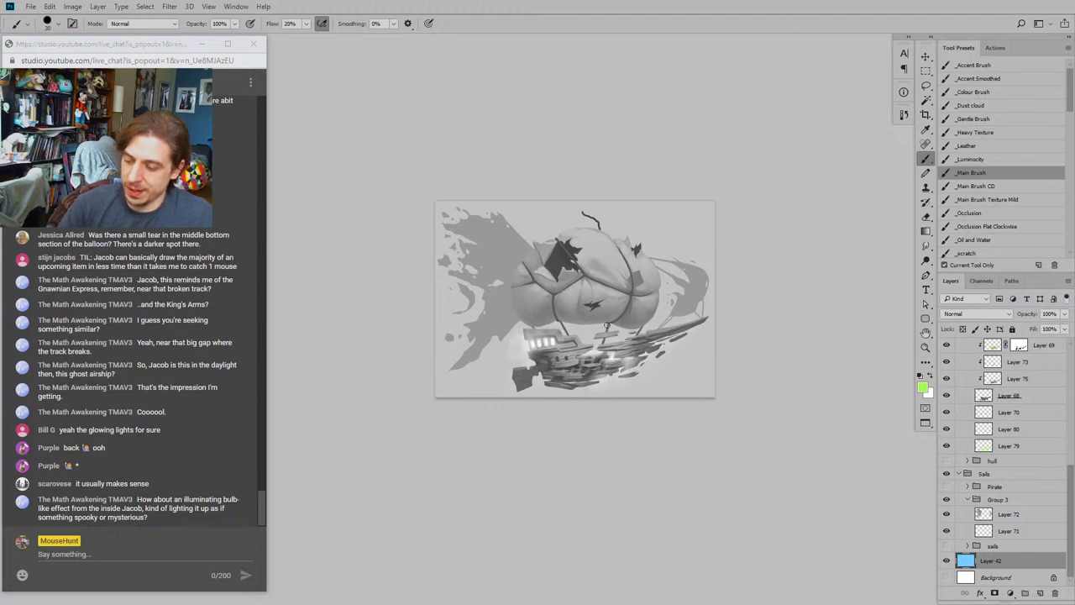
{"action": "mouse_move", "coordinate": [364, 345]}
{"action": "left_mouse_down"}
{"action": "mouse_move", "coordinate": [435, 413]}
{"action": "mouse_move", "coordinate": [360, 353]}
{"action": "left_mouse_up"}
{"action": "key", "text": "ctrl+y"}
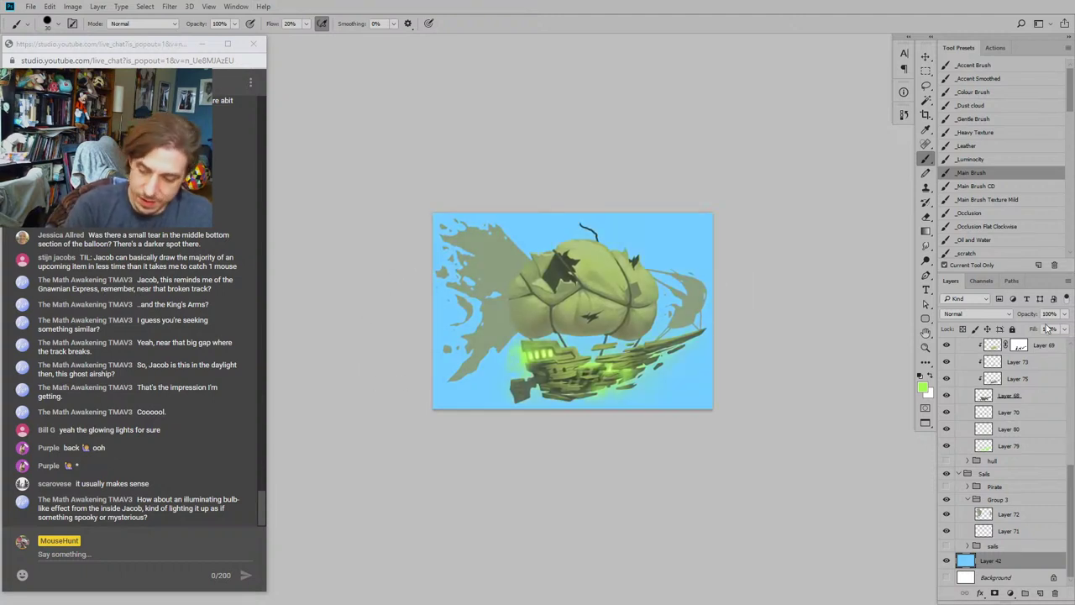
{"action": "left_click_drag", "start_coordinate": [444, 275], "coordinate": [430, 258]}
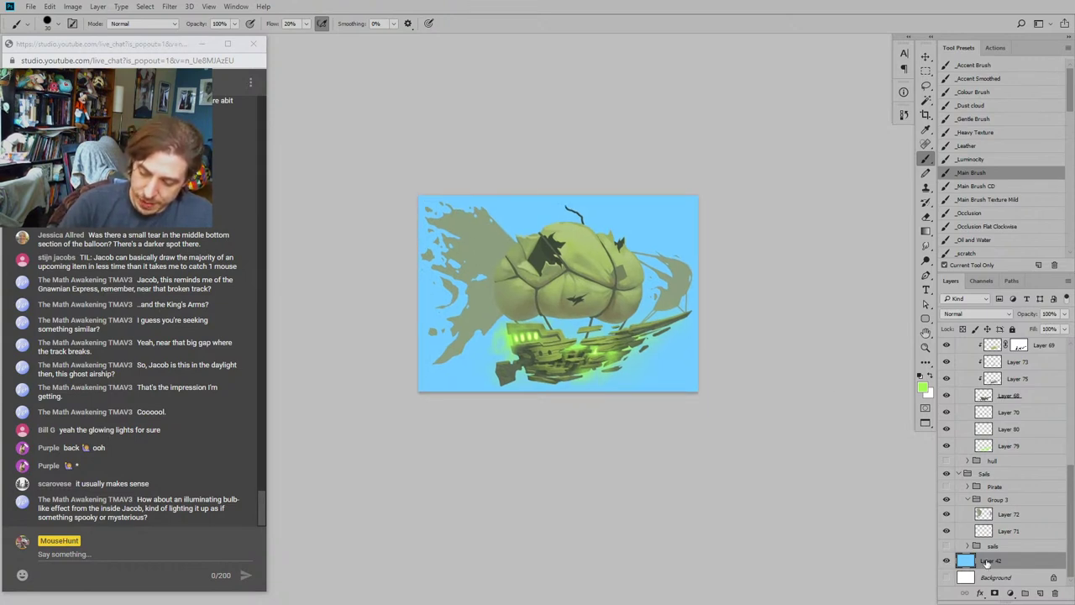
Step: Duplicate the blue background Layer 42 and fill the copy with a dark purple
{"action": "left_click_drag", "start_coordinate": [986, 563], "coordinate": [1040, 593]}
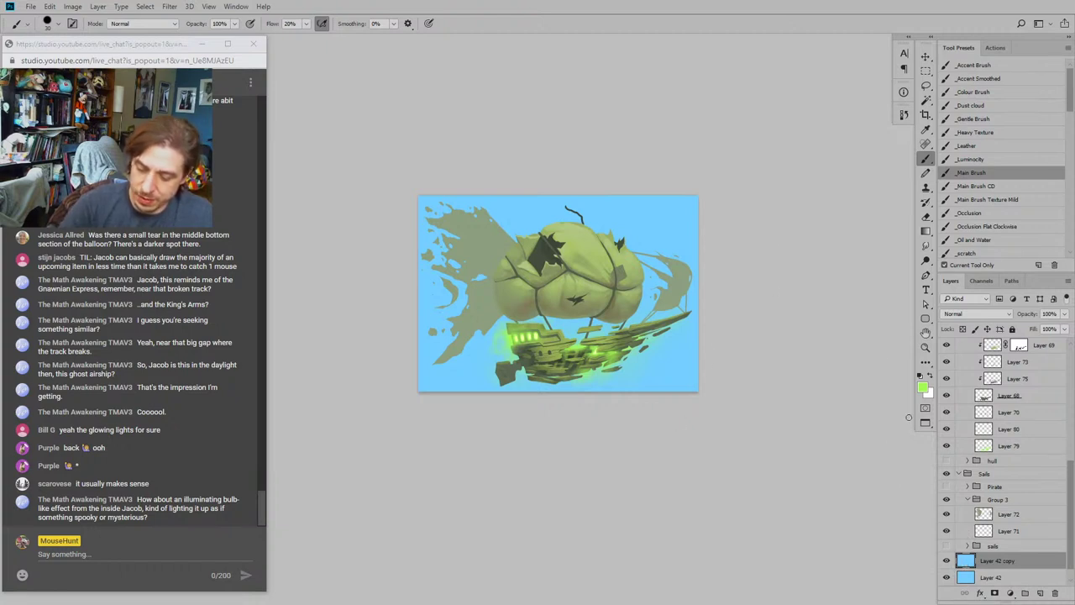
{"action": "key", "text": "i"}
{"action": "left_click", "coordinate": [923, 388]}
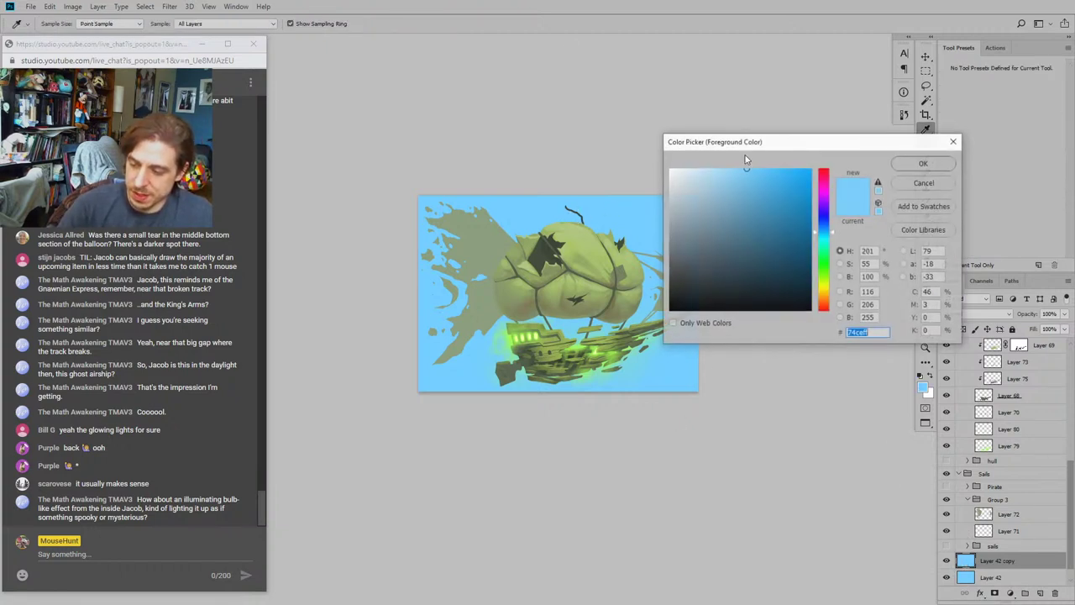
{"action": "left_click_drag", "start_coordinate": [821, 224], "coordinate": [821, 208]}
{"action": "left_click_drag", "start_coordinate": [776, 241], "coordinate": [743, 258]}
{"action": "left_click", "coordinate": [901, 168]}
{"action": "key", "text": "alt+BackSpace"}
{"action": "left_click_drag", "start_coordinate": [426, 442], "coordinate": [407, 408]}
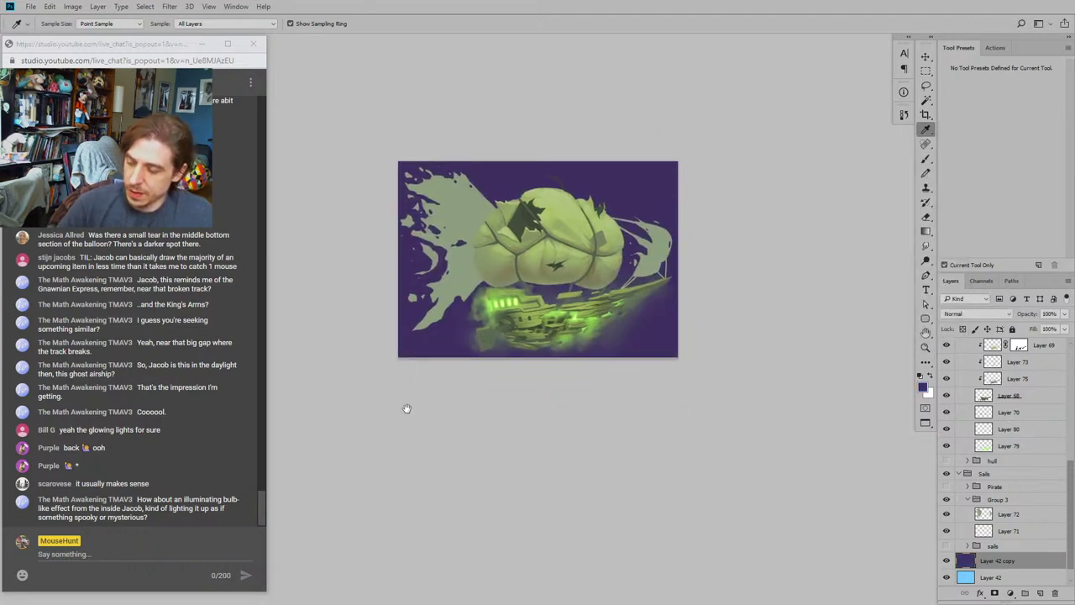
Step: Fill the background copy with the greyer purple #5b5072
{"action": "left_click", "coordinate": [923, 388]}
{"action": "left_click", "coordinate": [725, 249]}
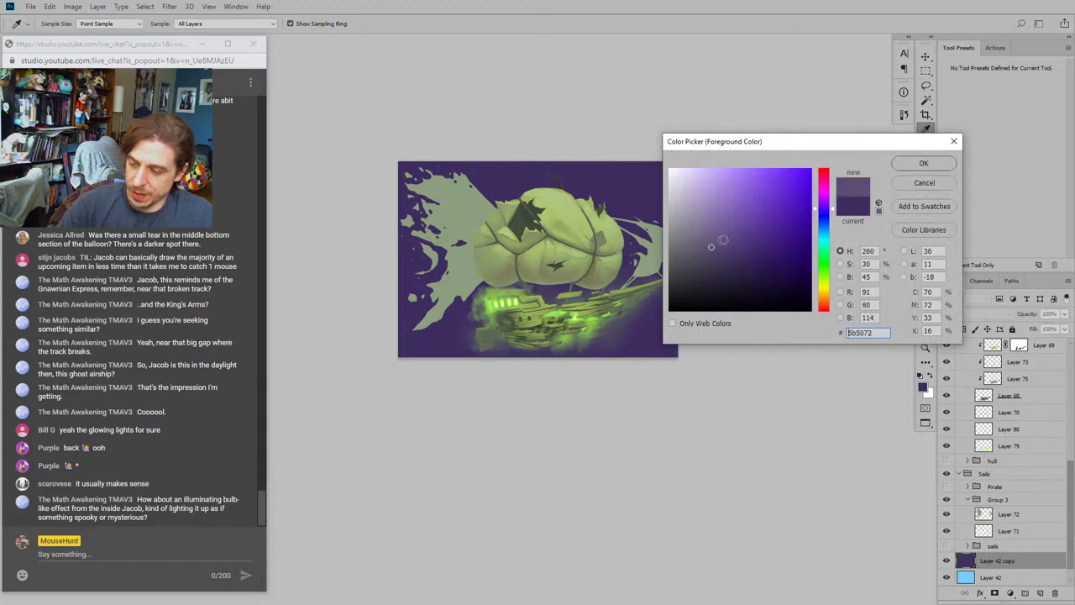
{"action": "left_click", "coordinate": [723, 240]}
{"action": "left_click", "coordinate": [919, 163]}
{"action": "key", "text": "alt+BackSpace"}
{"action": "left_click_drag", "start_coordinate": [439, 466], "coordinate": [455, 493]}
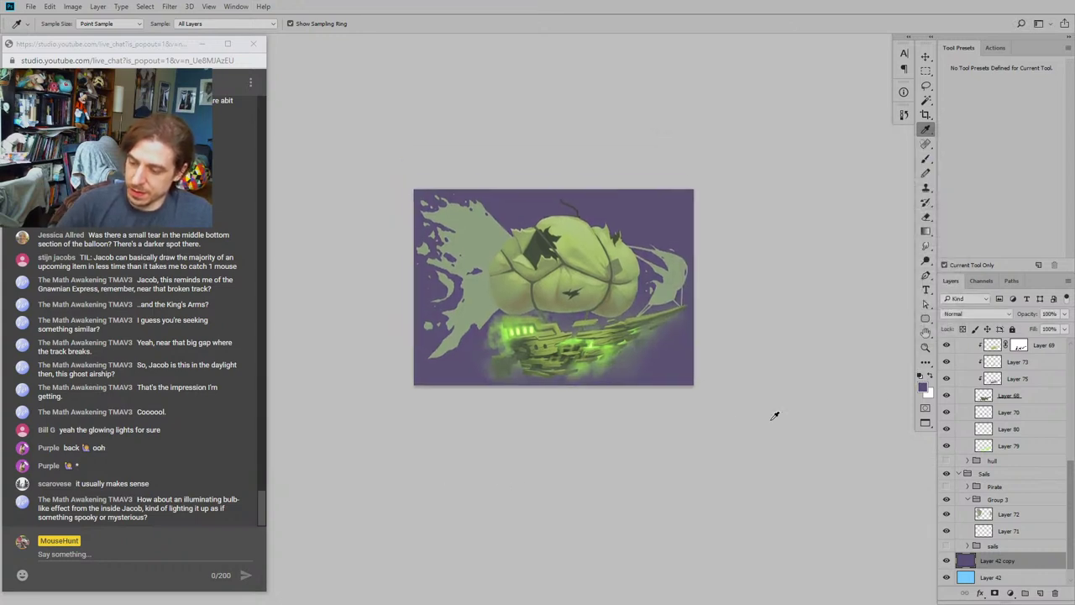
Step: Fill the background copy with the muted blue-violet #484975
{"action": "left_click", "coordinate": [924, 388]}
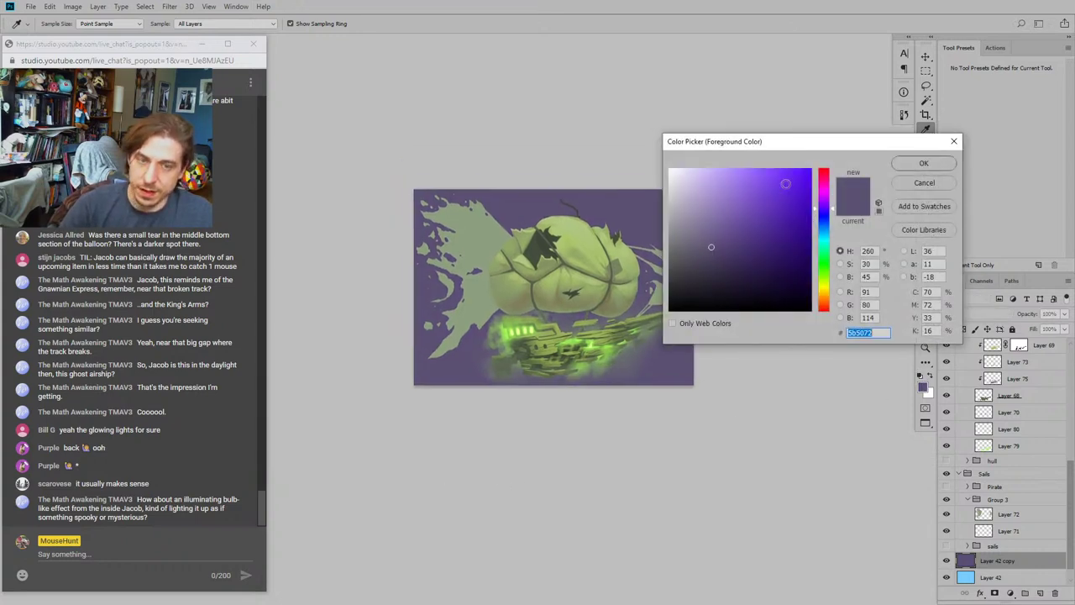
{"action": "left_click", "coordinate": [724, 245]}
{"action": "left_click_drag", "start_coordinate": [820, 214], "coordinate": [819, 221]}
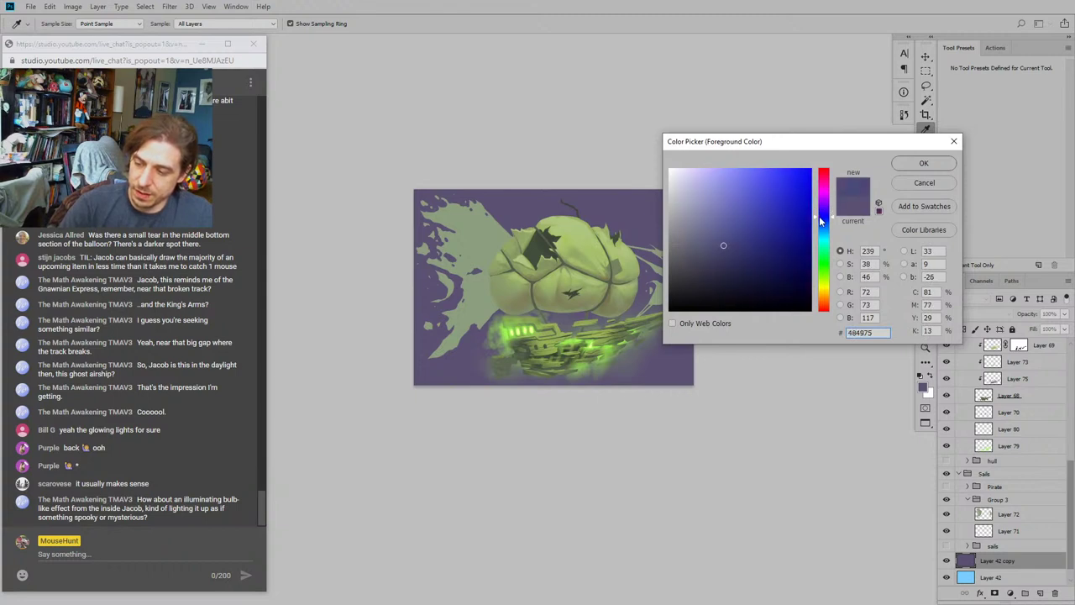
{"action": "left_click", "coordinate": [923, 163]}
{"action": "left_click_drag", "start_coordinate": [412, 402], "coordinate": [410, 428]}
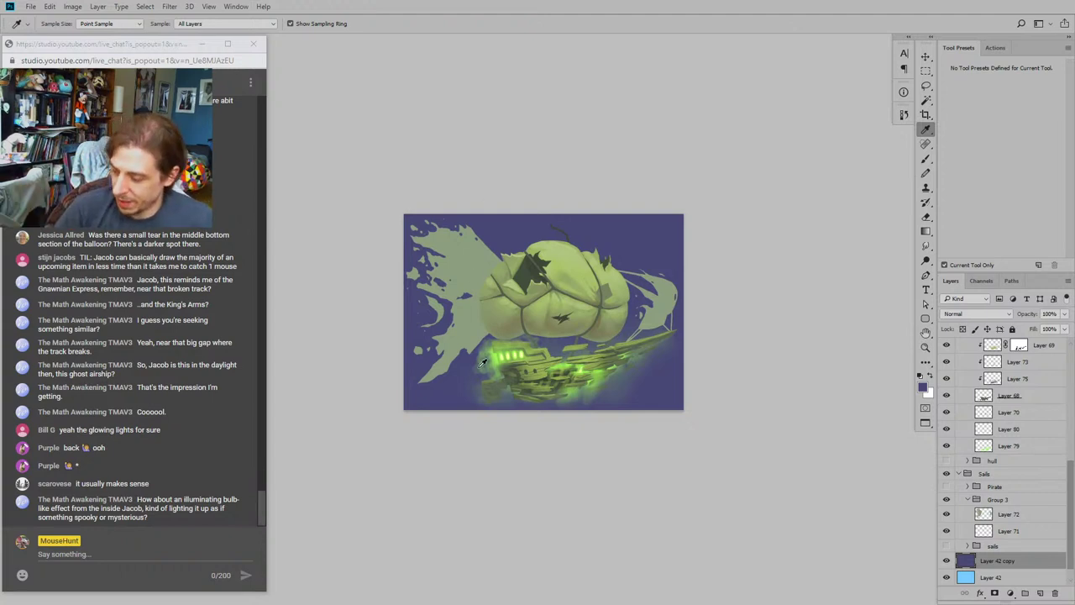
Step: Examine the hull glow and balloon against the dark background in close-up, using the greyscale proof
{"action": "key", "text": "ctrl+plus"}
{"action": "key", "text": "ctrl+plus"}
{"action": "left_click_drag", "start_coordinate": [381, 409], "coordinate": [373, 313]}
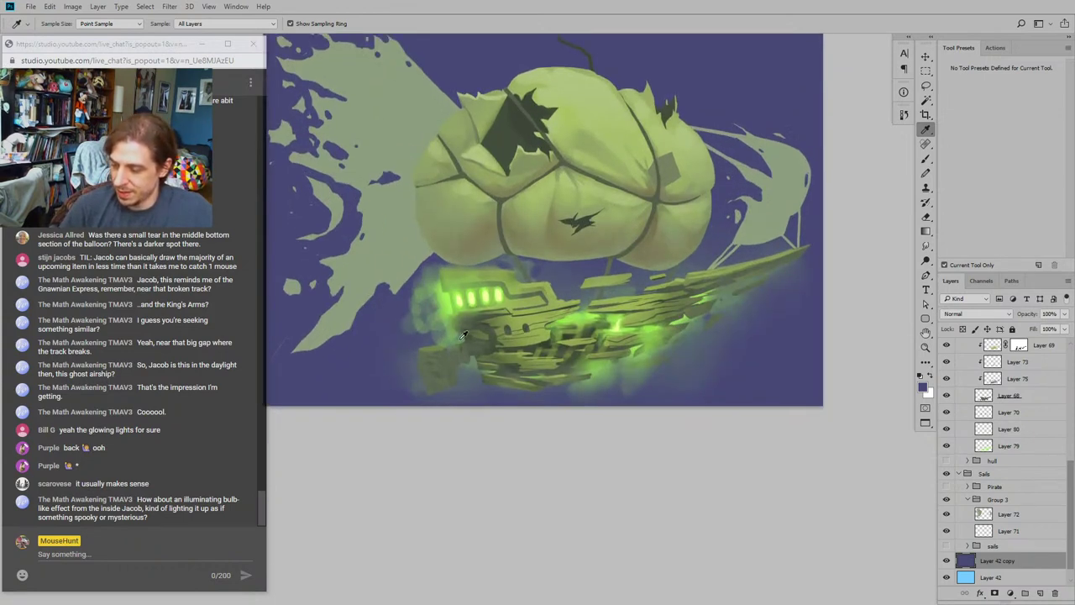
{"action": "key", "text": "ctrl+y"}
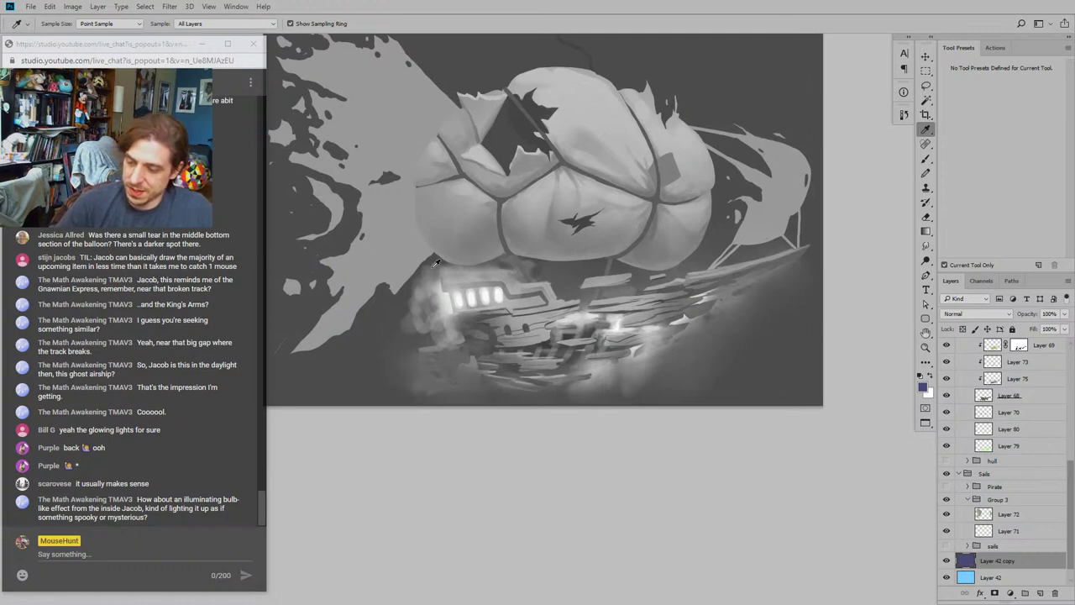
Step: Return the view to full colour and compare the hull with and without the green aura on Layer 79
{"action": "key", "text": "ctrl+y"}
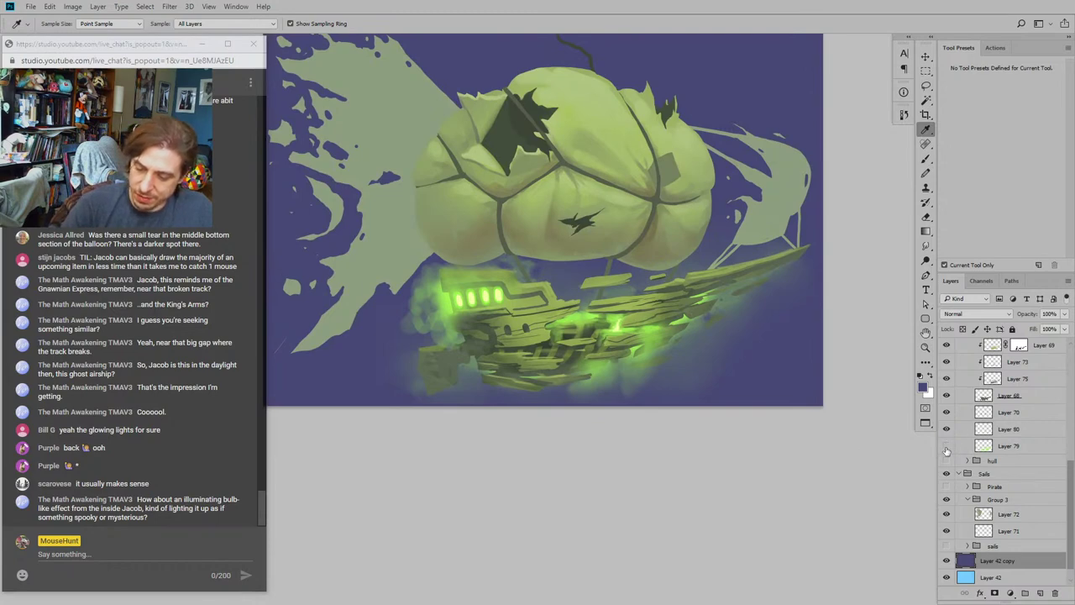
{"action": "left_click", "coordinate": [947, 447]}
{"action": "left_click", "coordinate": [948, 446]}
{"action": "left_click", "coordinate": [947, 446]}
{"action": "left_click", "coordinate": [947, 446]}
{"action": "left_click", "coordinate": [958, 447]}
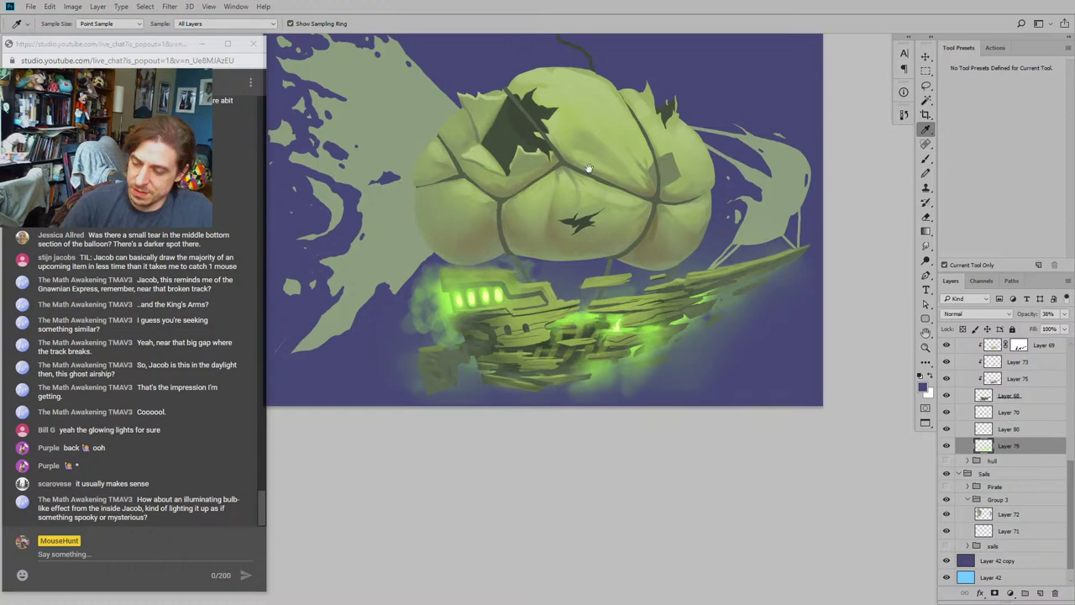
{"action": "left_click_drag", "start_coordinate": [403, 259], "coordinate": [413, 317]}
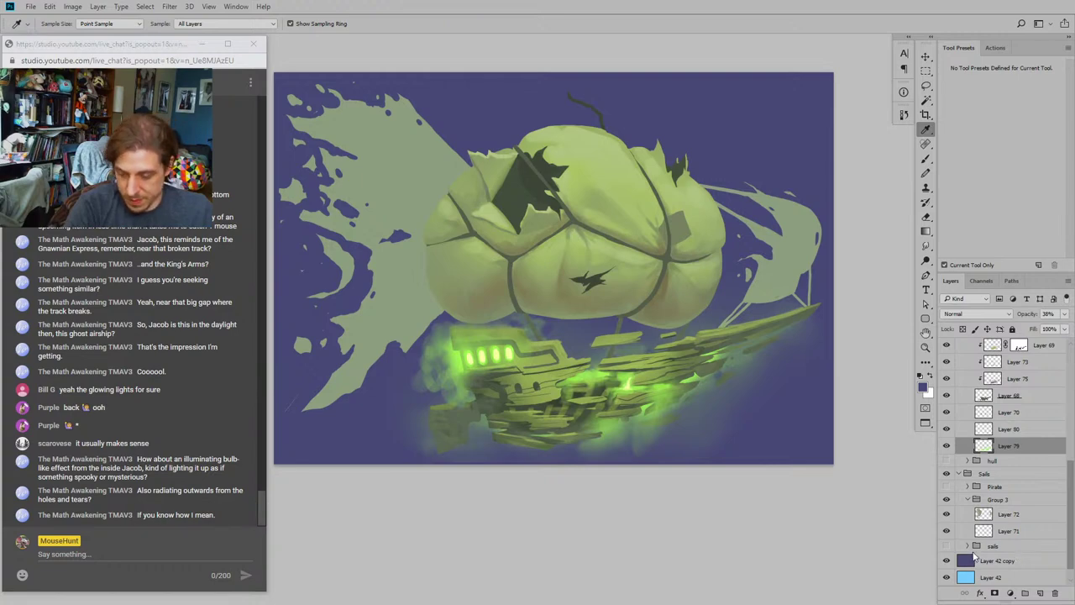
Step: Place the browser_backdrop image directly above Layer 42 copy and enlarge it to cover the whole canvas
{"action": "left_click", "coordinate": [998, 560]}
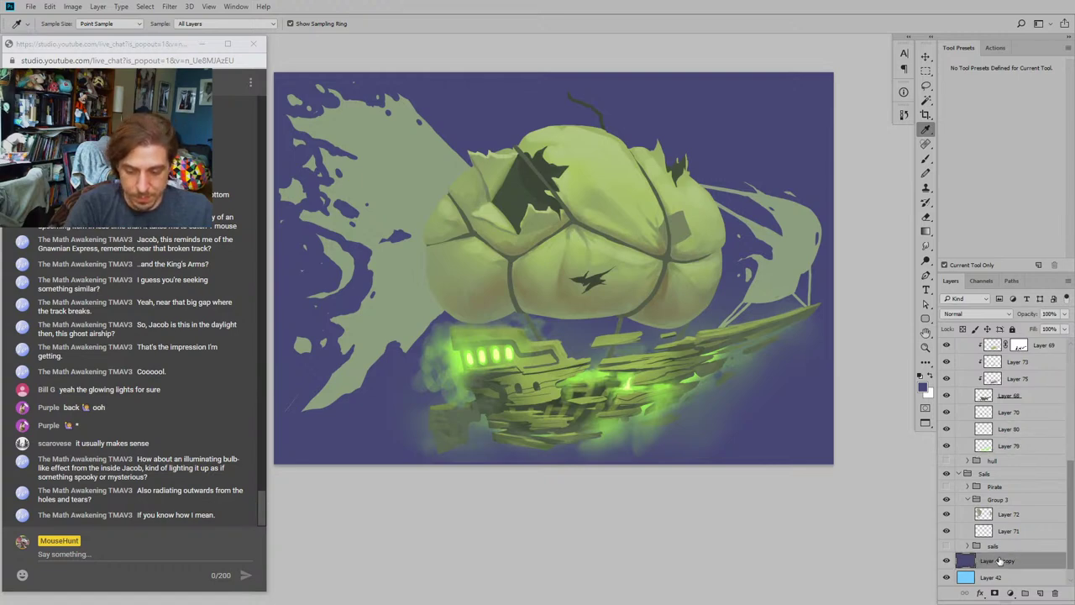
{"action": "left_click_drag", "start_coordinate": [1074, 256], "coordinate": [671, 272]}
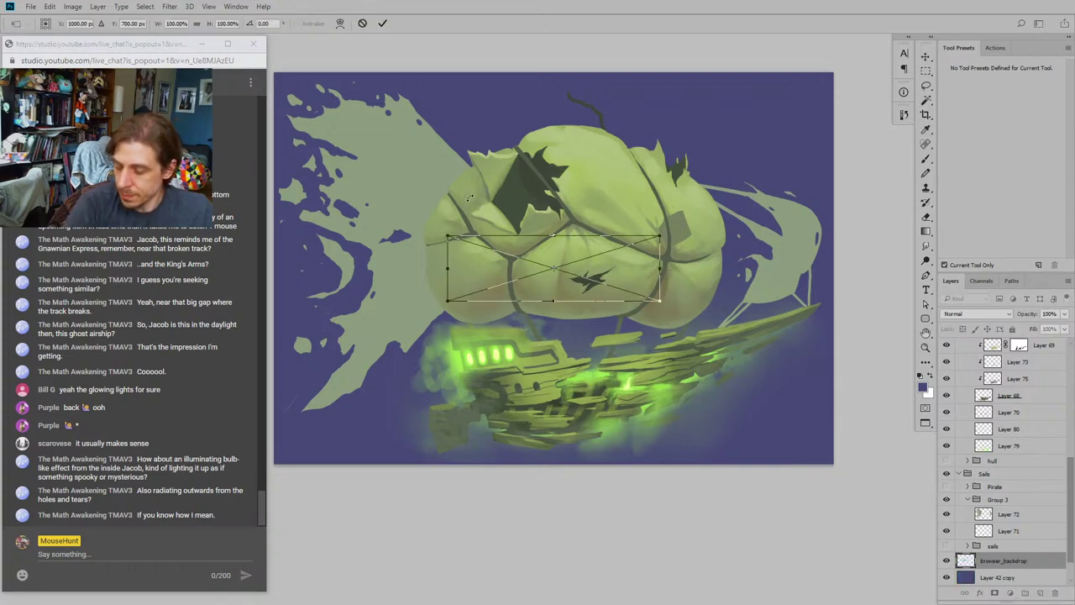
{"action": "key", "text": "ctrl+minus"}
{"action": "key", "text": "ctrl+minus"}
{"action": "key", "text": "ctrl+minus"}
{"action": "key", "text": "ctrl+minus"}
{"action": "key", "text": "ctrl+minus"}
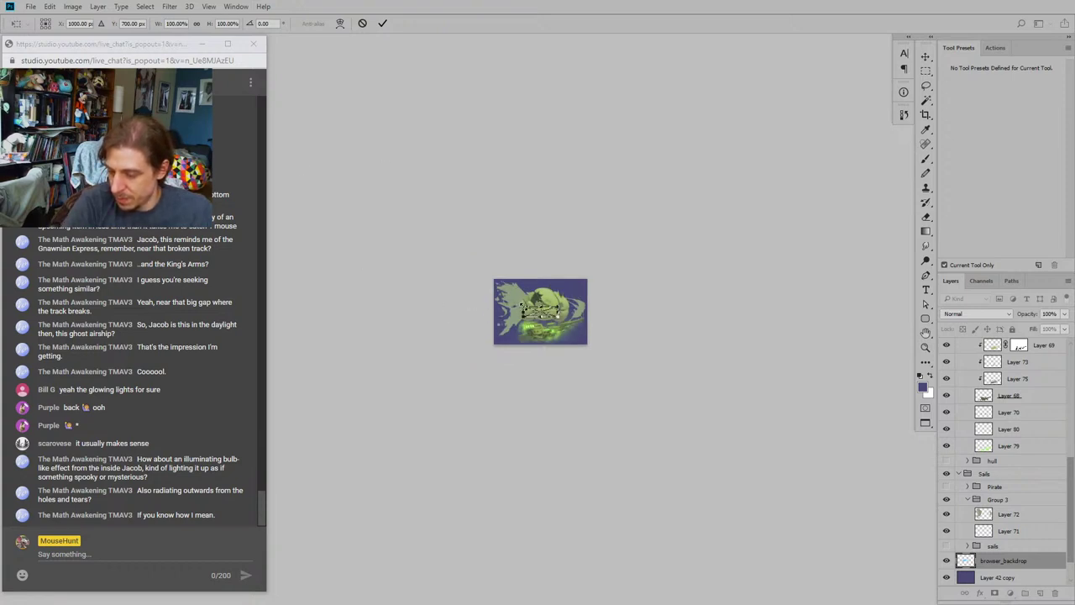
{"action": "left_click_drag", "start_coordinate": [521, 304], "coordinate": [165, 186]}
{"action": "left_click_drag", "start_coordinate": [773, 319], "coordinate": [621, 306]}
{"action": "key", "text": "i"}
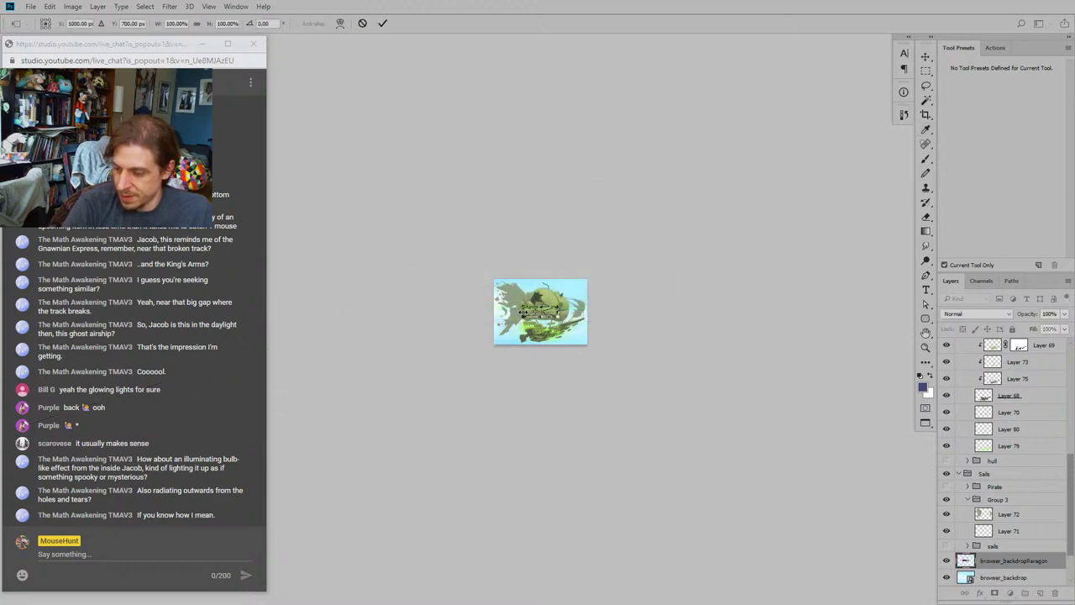
Step: Place the browser_backdropParagon image above browser_backdrop, then enlarge and position it so its clouds fill the canvas behind the airship
{"action": "left_click_drag", "start_coordinate": [494, 279], "coordinate": [225, 247]}
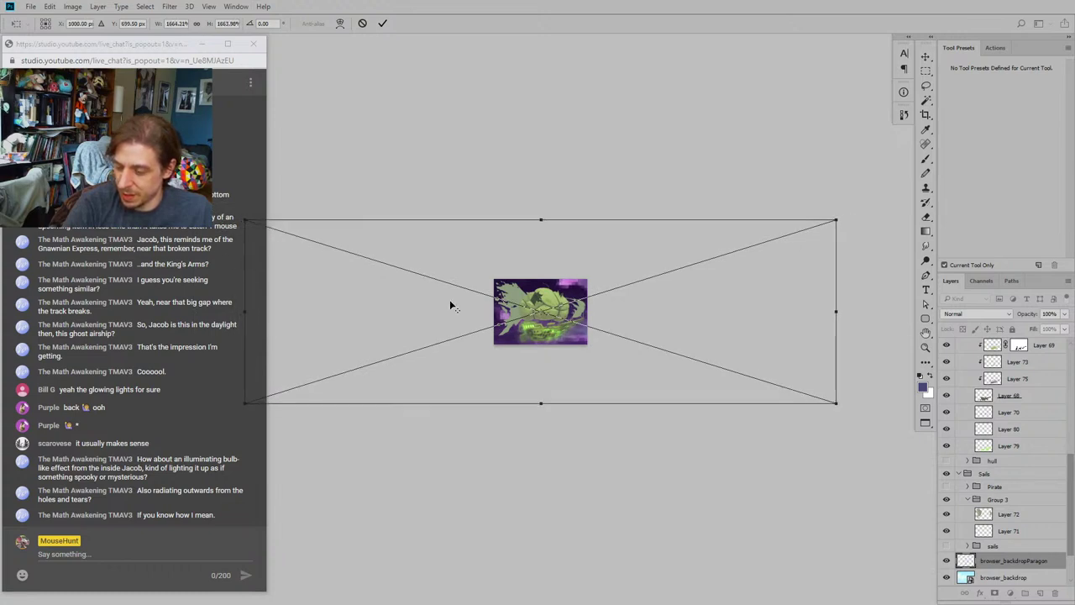
{"action": "left_click_drag", "start_coordinate": [724, 312], "coordinate": [597, 320]}
{"action": "left_click_drag", "start_coordinate": [688, 404], "coordinate": [810, 441]}
{"action": "key", "text": "i"}
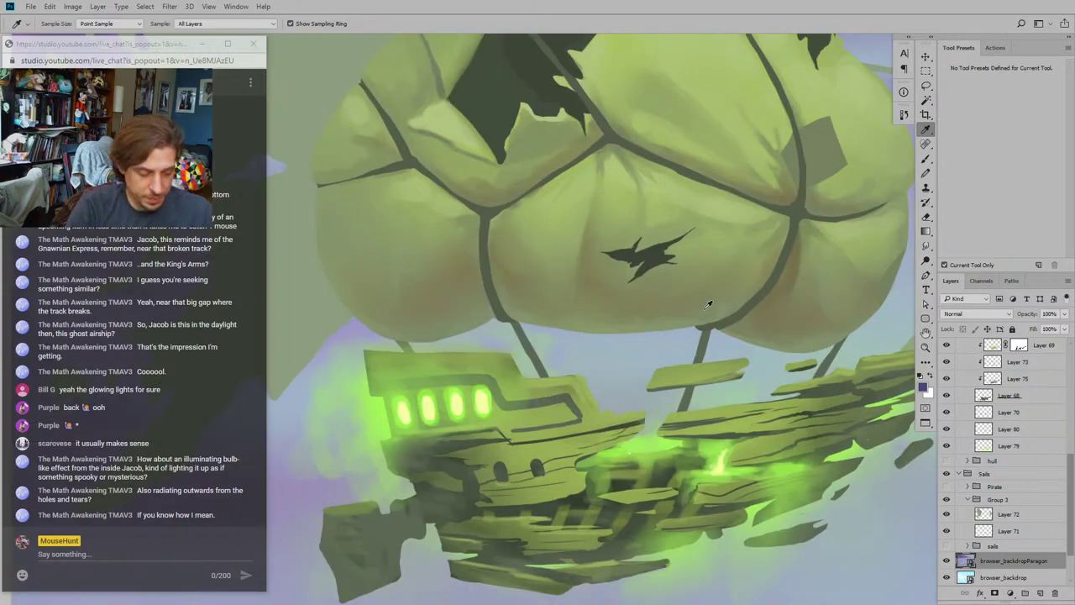
Step: Compare the whole airship against the Paragon, light and dark purple backdrops using the greyscale proof
{"action": "key", "text": "ctrl+minus"}
{"action": "key", "text": "ctrl+minus"}
{"action": "key", "text": "ctrl+minus"}
{"action": "key", "text": "ctrl+y"}
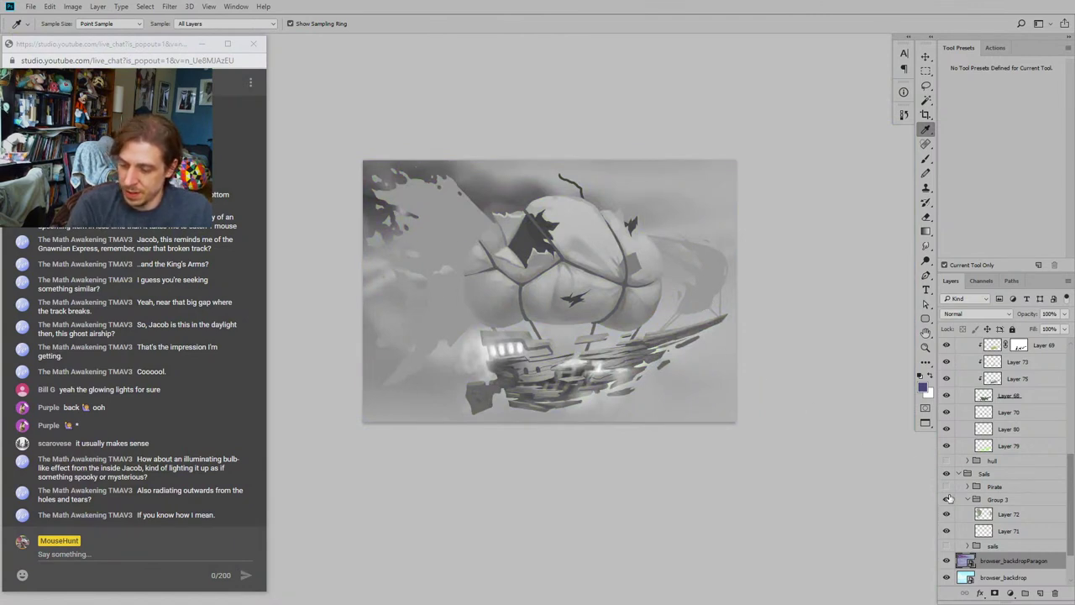
{"action": "scroll", "coordinate": [948, 550], "scroll_direction": "down", "scroll_amount": 1}
{"action": "left_click", "coordinate": [947, 544]}
{"action": "left_click", "coordinate": [948, 545]}
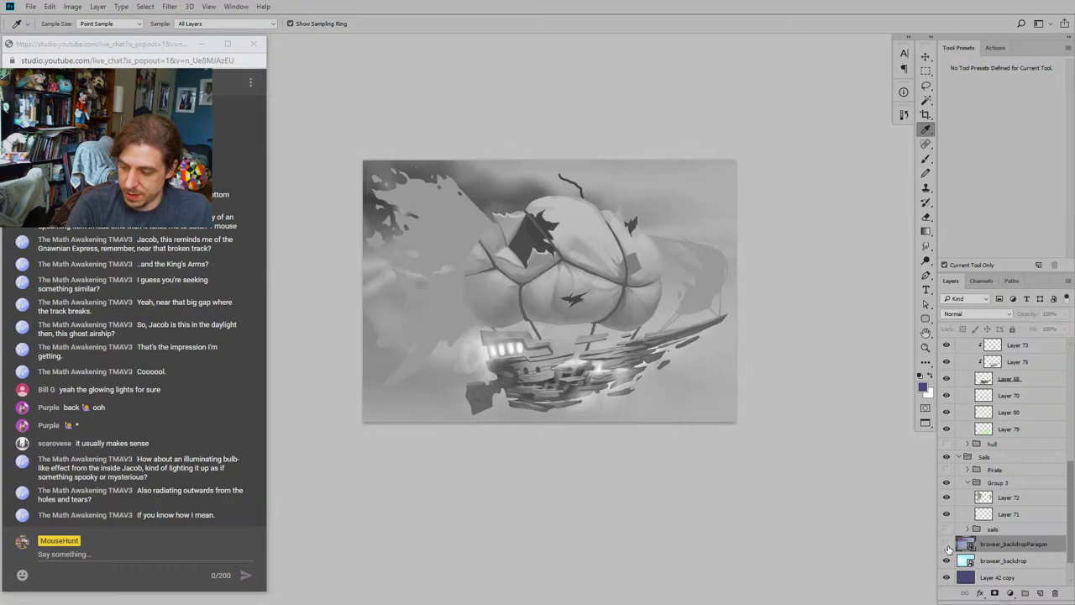
{"action": "left_click", "coordinate": [948, 545]}
{"action": "left_click", "coordinate": [948, 544]}
{"action": "left_click", "coordinate": [948, 544]}
{"action": "left_click", "coordinate": [948, 544]}
{"action": "left_click", "coordinate": [948, 544]}
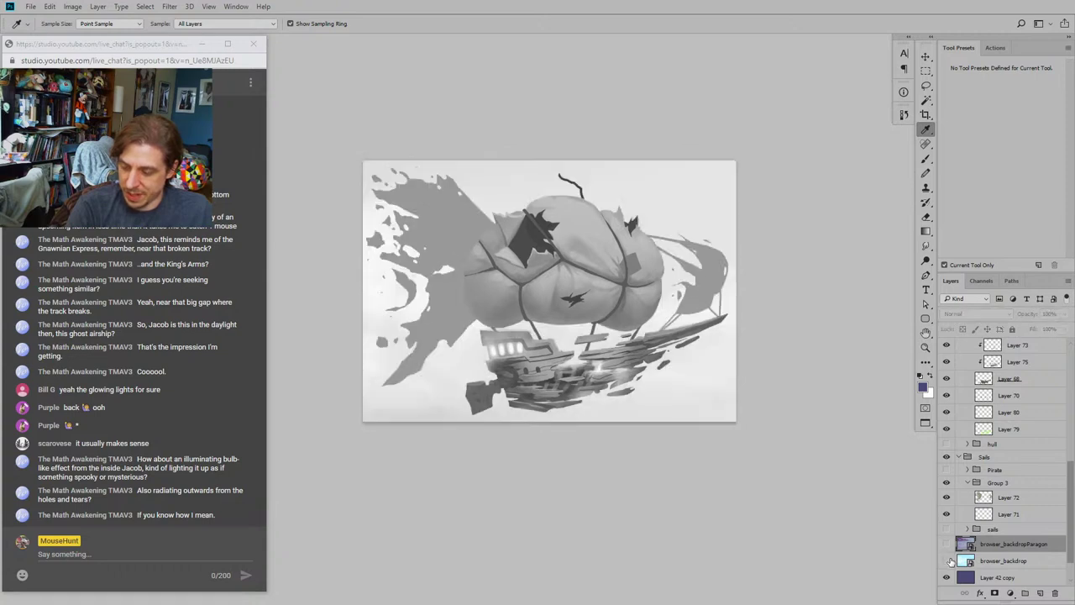
{"action": "left_click", "coordinate": [948, 560]}
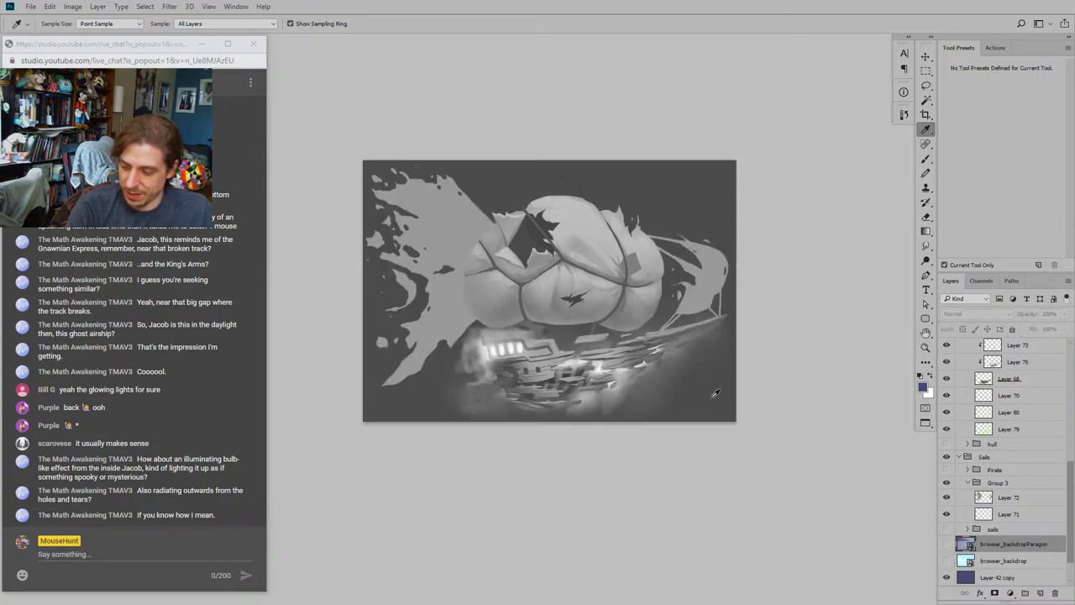
{"action": "left_click", "coordinate": [947, 561]}
{"action": "left_click", "coordinate": [948, 544]}
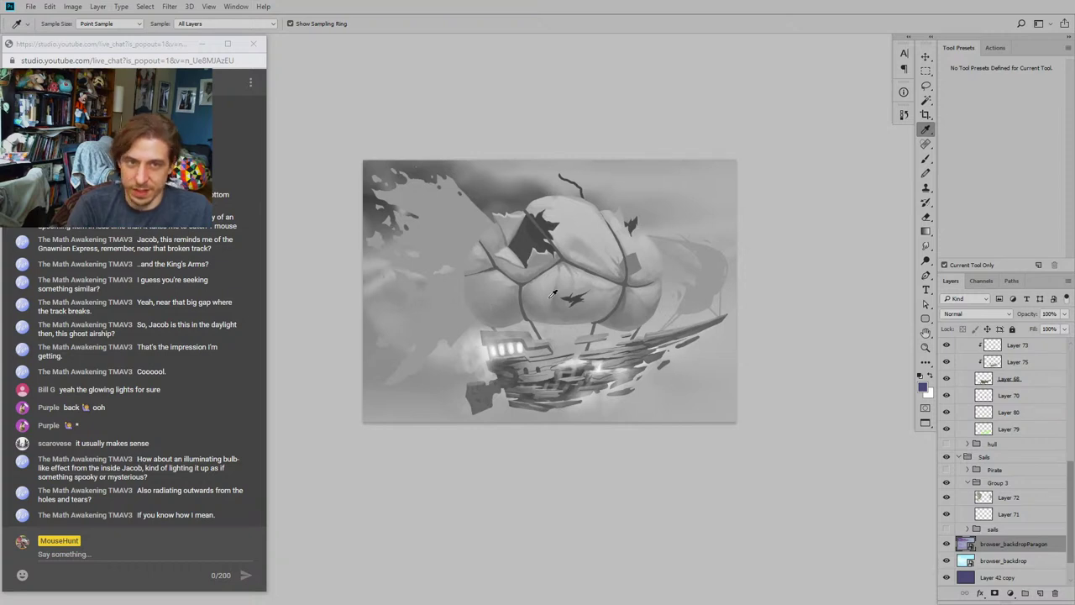
{"action": "left_click_drag", "start_coordinate": [556, 281], "coordinate": [595, 297]}
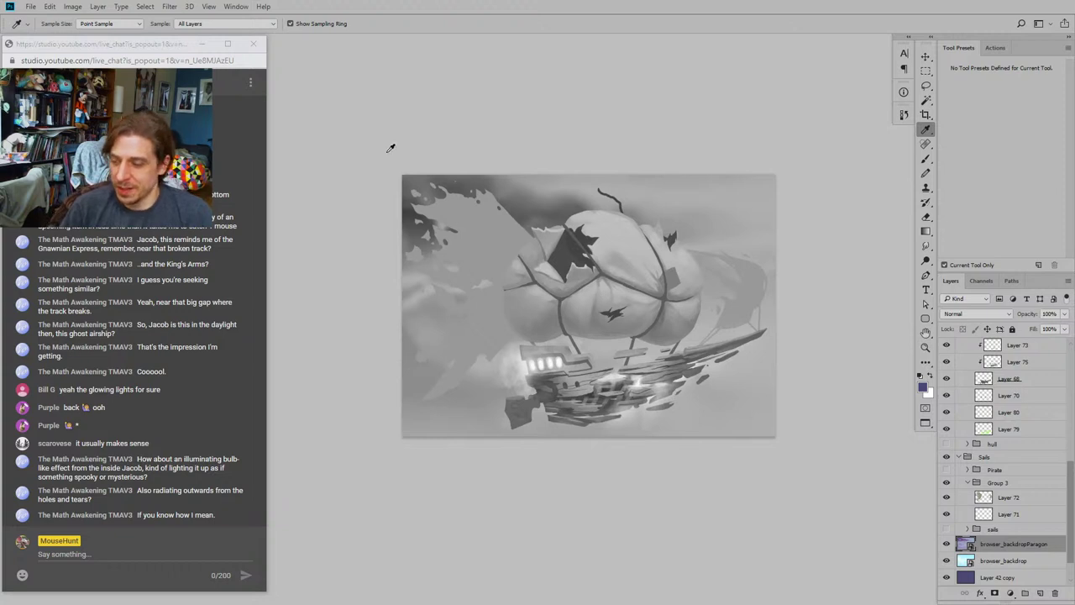
Step: Examine what Layers 68 and 75 contribute to the hull's values by hiding and reshowing them
{"action": "left_click", "coordinate": [926, 159]}
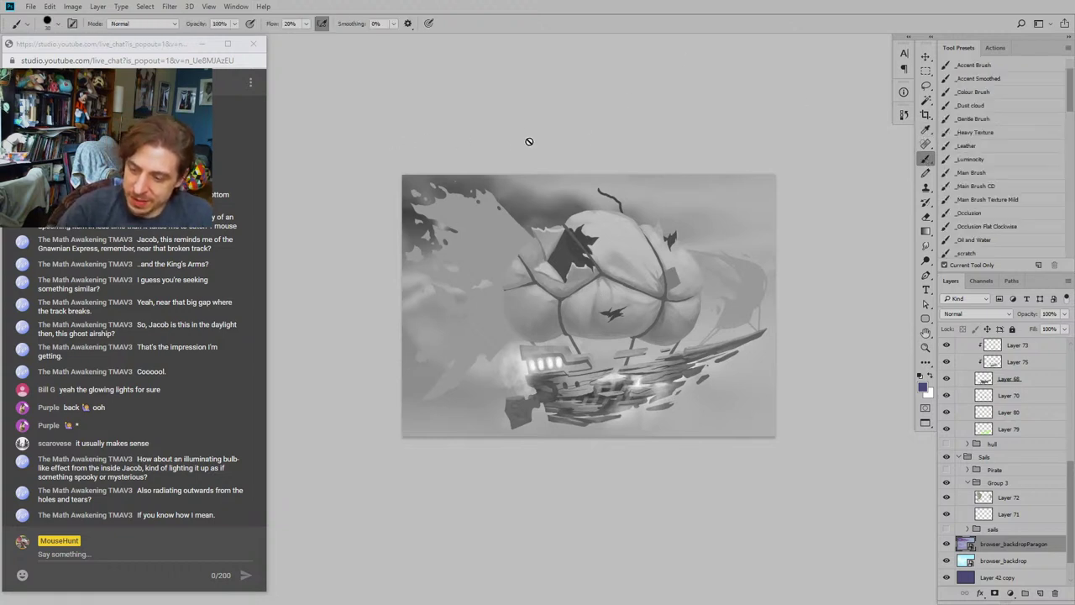
{"action": "left_click_drag", "start_coordinate": [424, 278], "coordinate": [409, 301]}
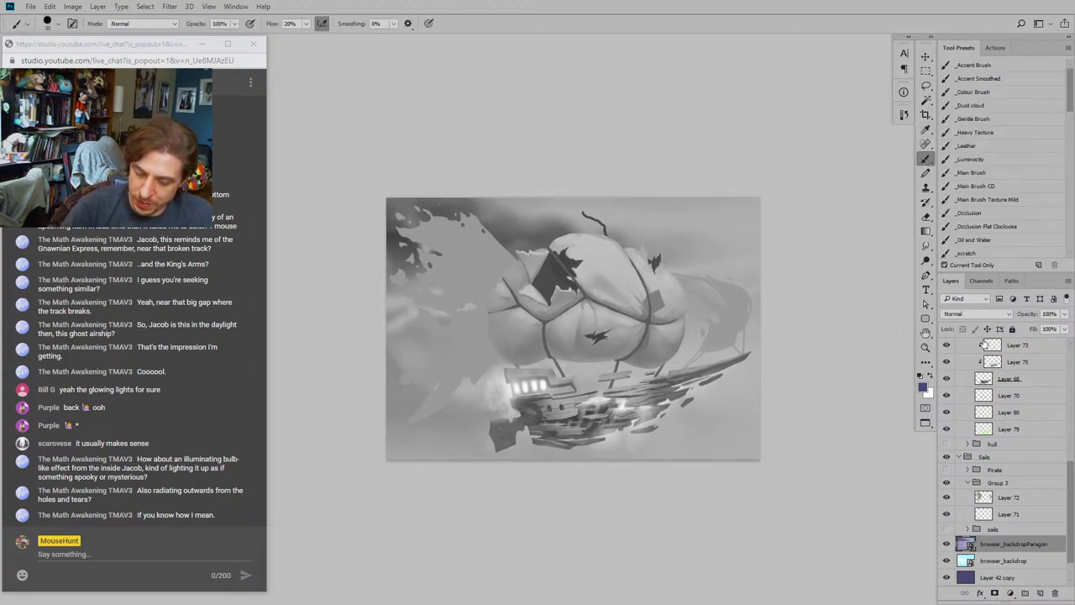
{"action": "left_click", "coordinate": [946, 378]}
{"action": "left_click", "coordinate": [947, 378]}
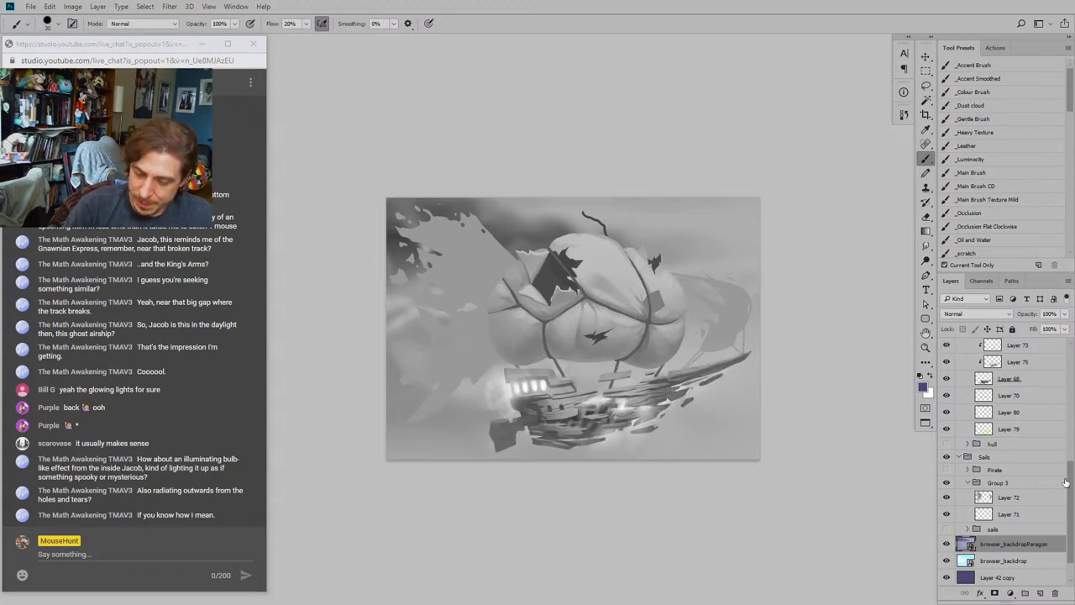
{"action": "scroll", "coordinate": [1065, 482], "scroll_direction": "up", "scroll_amount": 3}
{"action": "left_click", "coordinate": [947, 487]}
{"action": "left_click", "coordinate": [946, 487]}
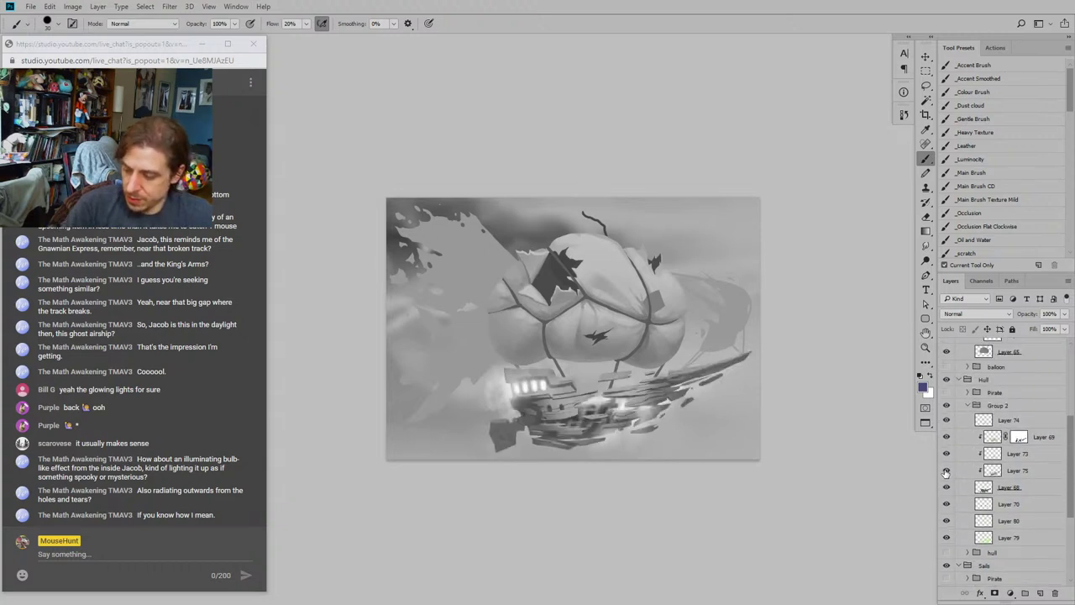
{"action": "left_click", "coordinate": [946, 471]}
{"action": "left_click", "coordinate": [946, 471]}
{"action": "left_click", "coordinate": [946, 455]}
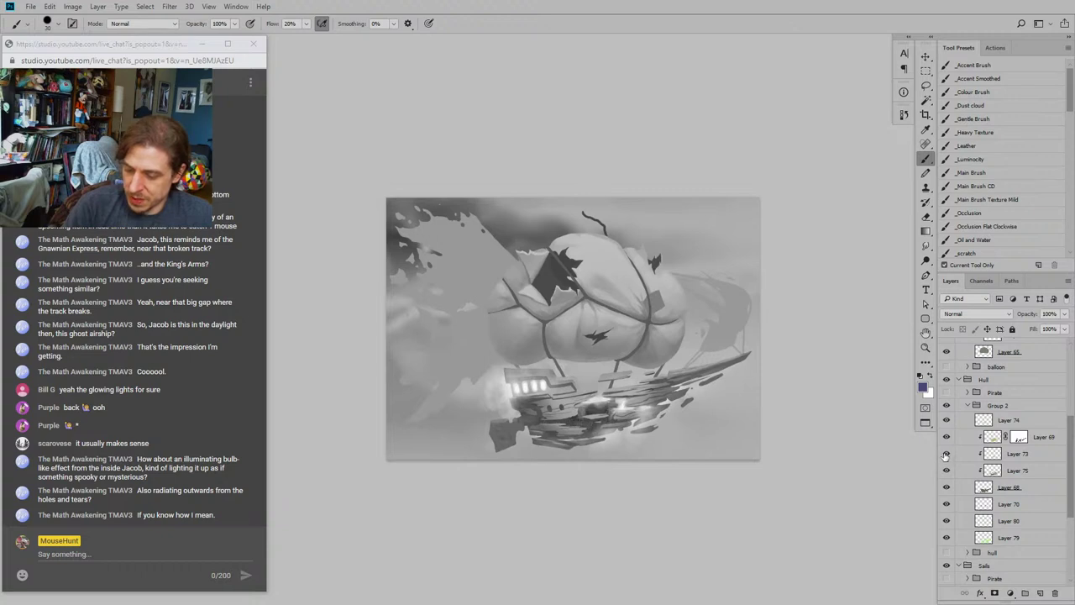
{"action": "left_click", "coordinate": [946, 470]}
{"action": "left_click", "coordinate": [947, 470]}
Step: Try Layer 75 at 100% opacity and check the hull against the light and Paragon backdrops
{"action": "left_click", "coordinate": [960, 470]}
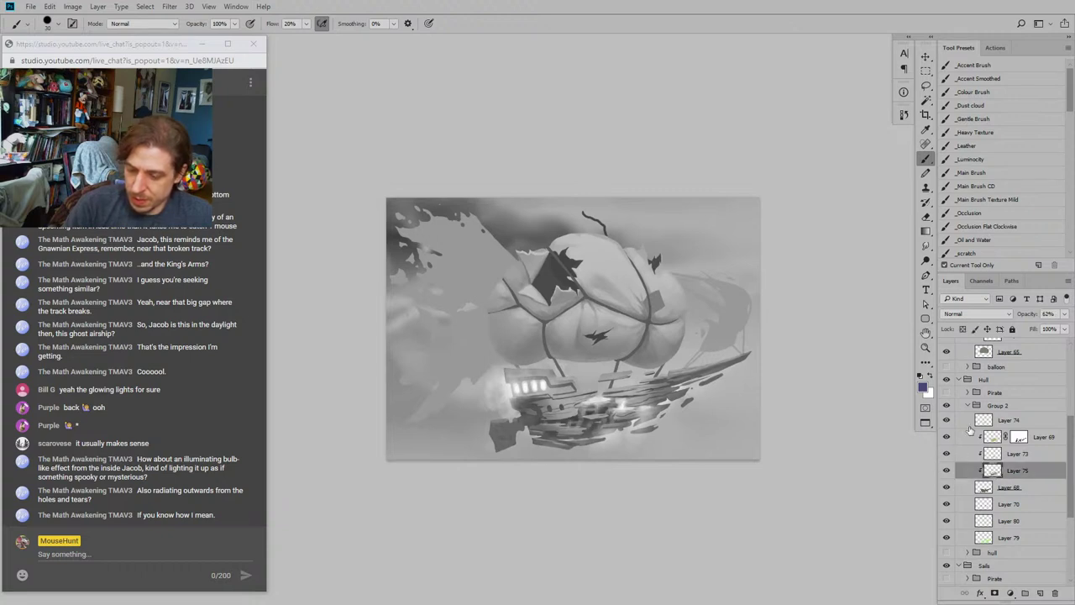
{"action": "left_click_drag", "start_coordinate": [1024, 314], "coordinate": [1035, 318]}
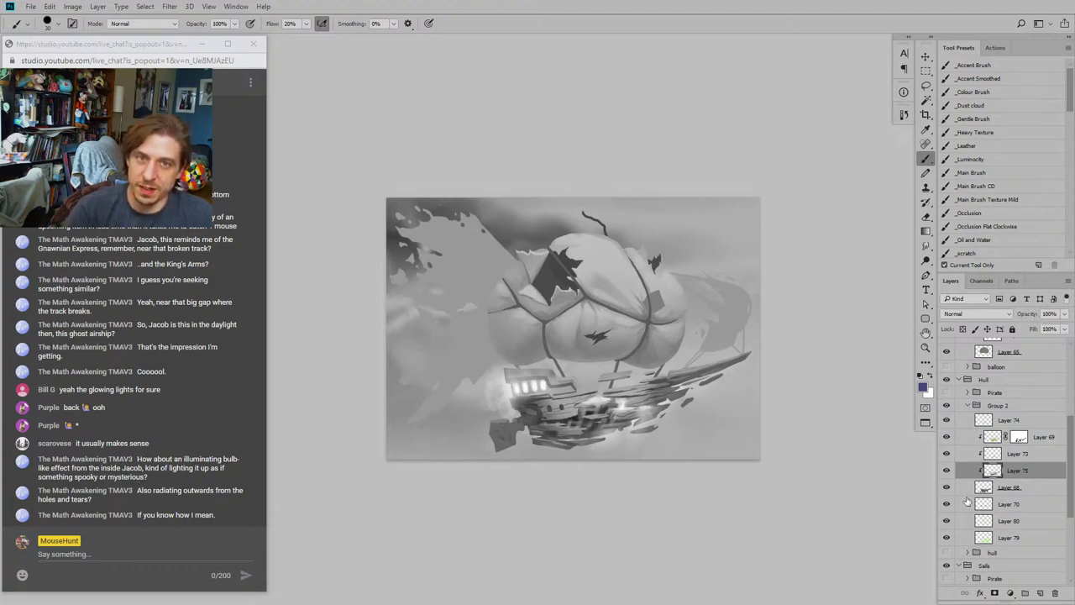
{"action": "scroll", "coordinate": [958, 521], "scroll_direction": "down", "scroll_amount": 5}
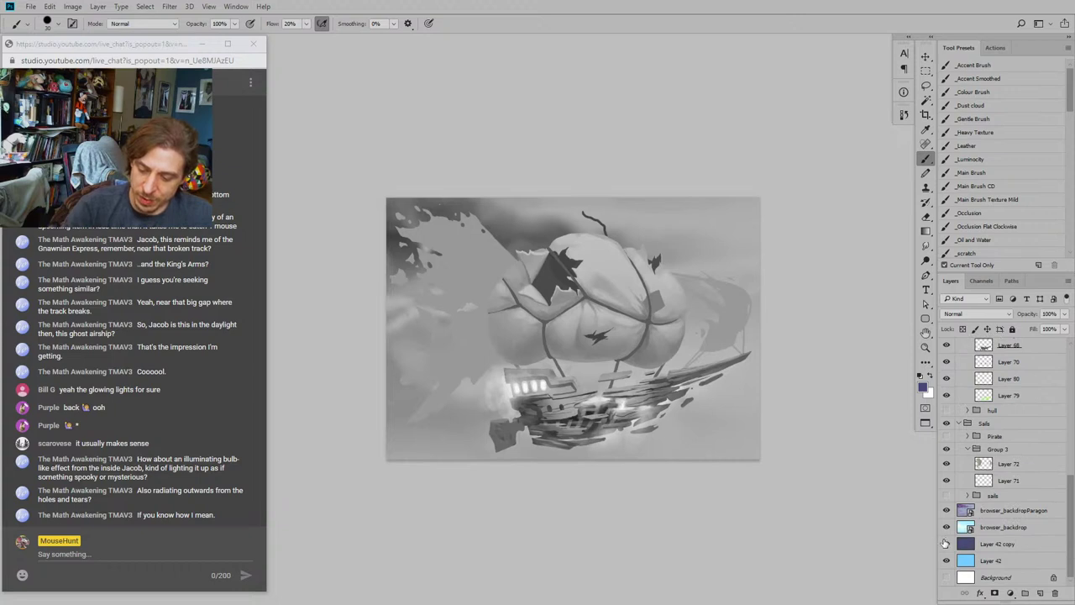
{"action": "left_click", "coordinate": [947, 509]}
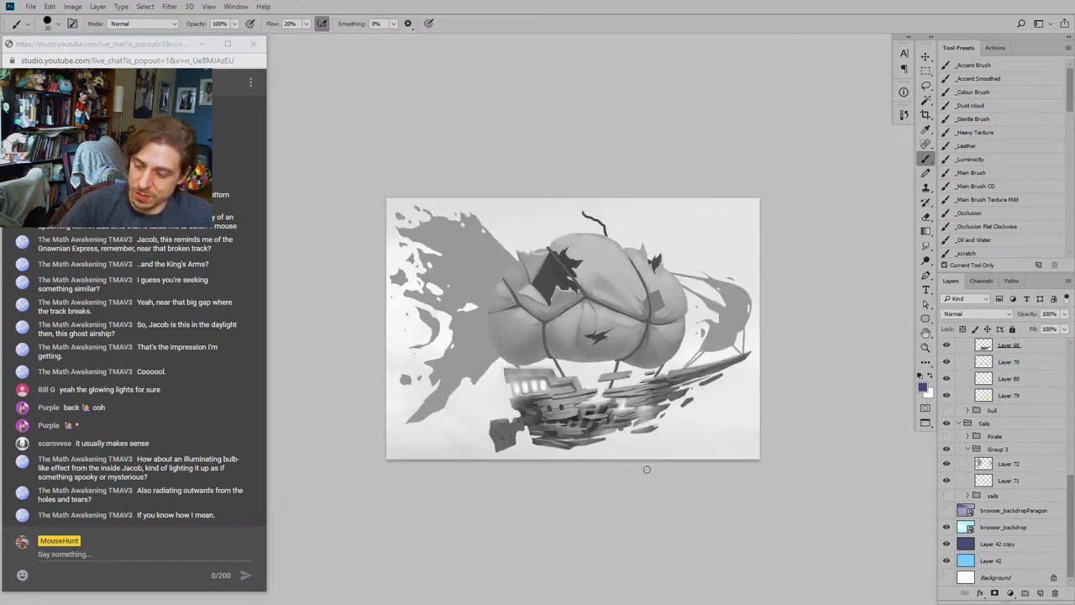
{"action": "left_click", "coordinate": [946, 510]}
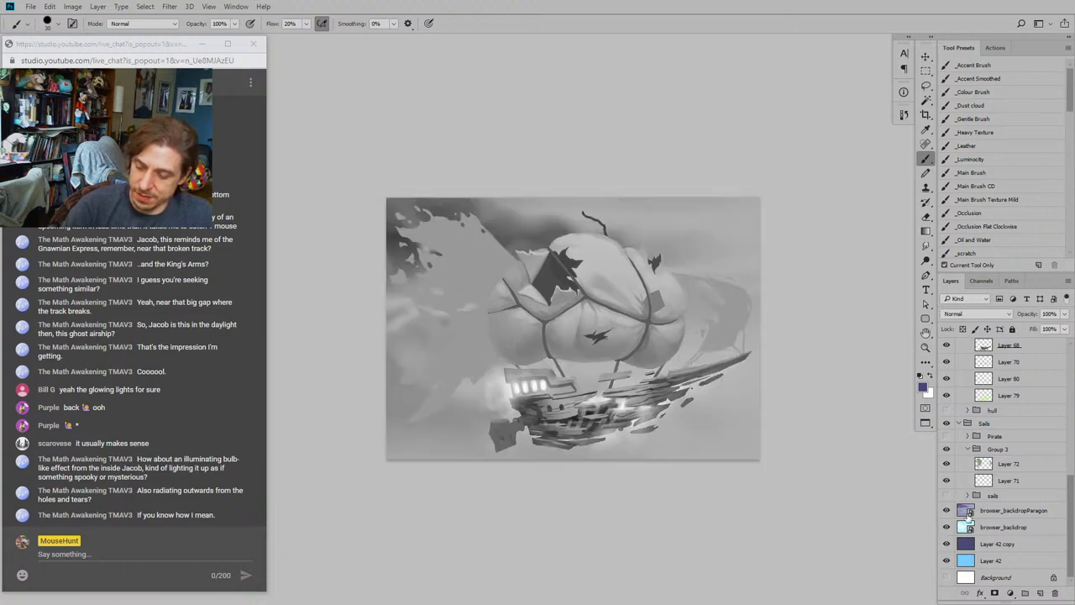
Step: Return Layer 75's opacity to 62% and compare the hull with and without that layer
{"action": "scroll", "coordinate": [1071, 492], "scroll_direction": "up", "scroll_amount": 5}
{"action": "left_click_drag", "start_coordinate": [1035, 315], "coordinate": [1022, 316]}
{"action": "left_click", "coordinate": [947, 498]}
{"action": "left_click", "coordinate": [947, 498]}
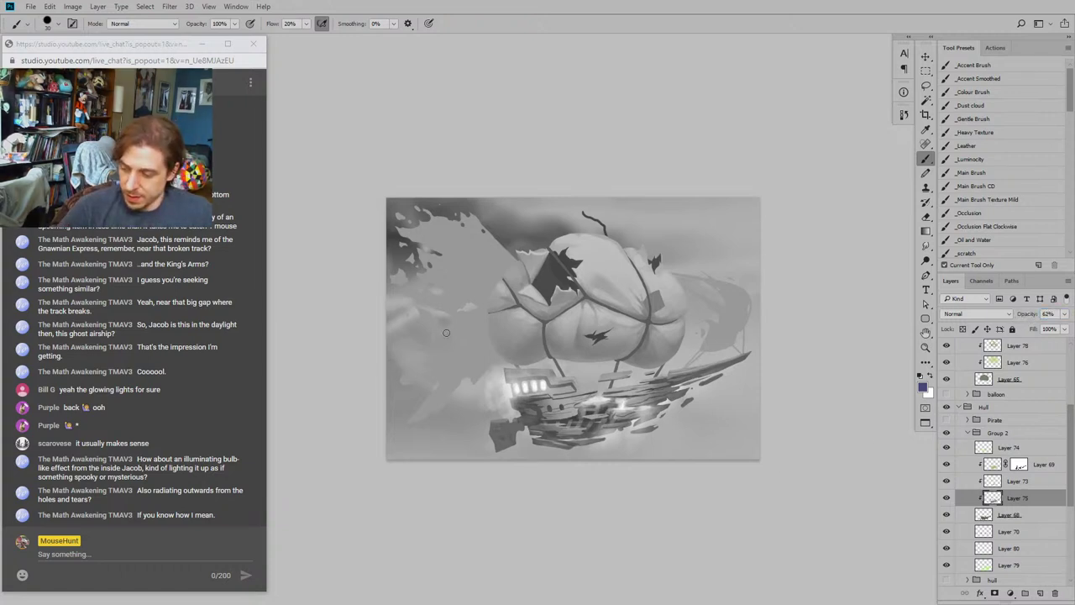
{"action": "left_click_drag", "start_coordinate": [874, 444], "coordinate": [908, 370]}
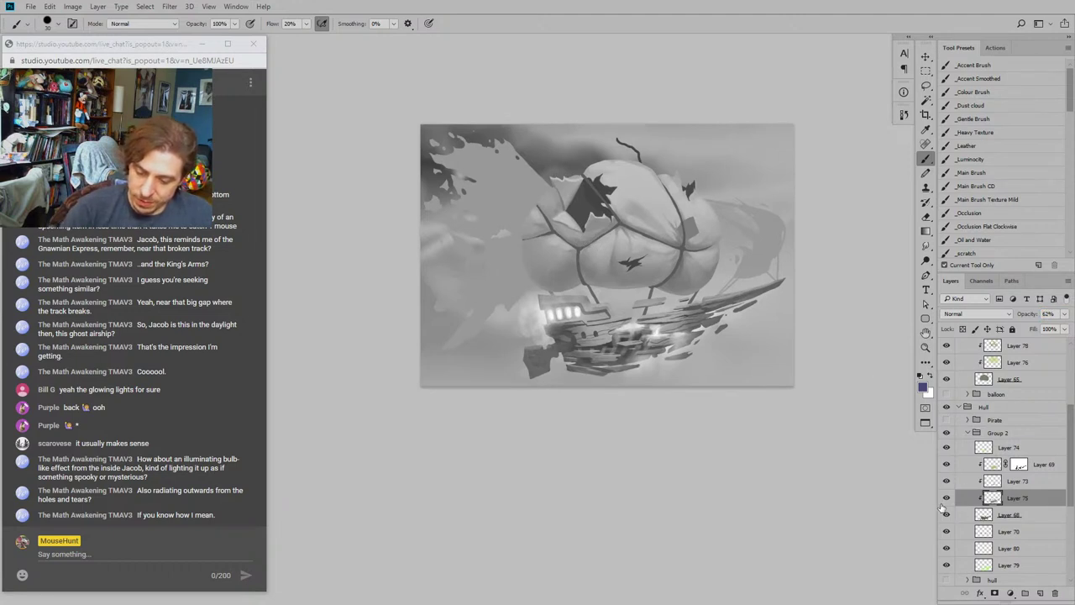
Step: Check the base hull by hiding and reshowing Layer 68, and make it the active layer
{"action": "left_click", "coordinate": [947, 514]}
{"action": "left_click", "coordinate": [947, 515]}
{"action": "left_click", "coordinate": [947, 516]}
{"action": "left_click", "coordinate": [947, 516]}
{"action": "left_click", "coordinate": [957, 513]}
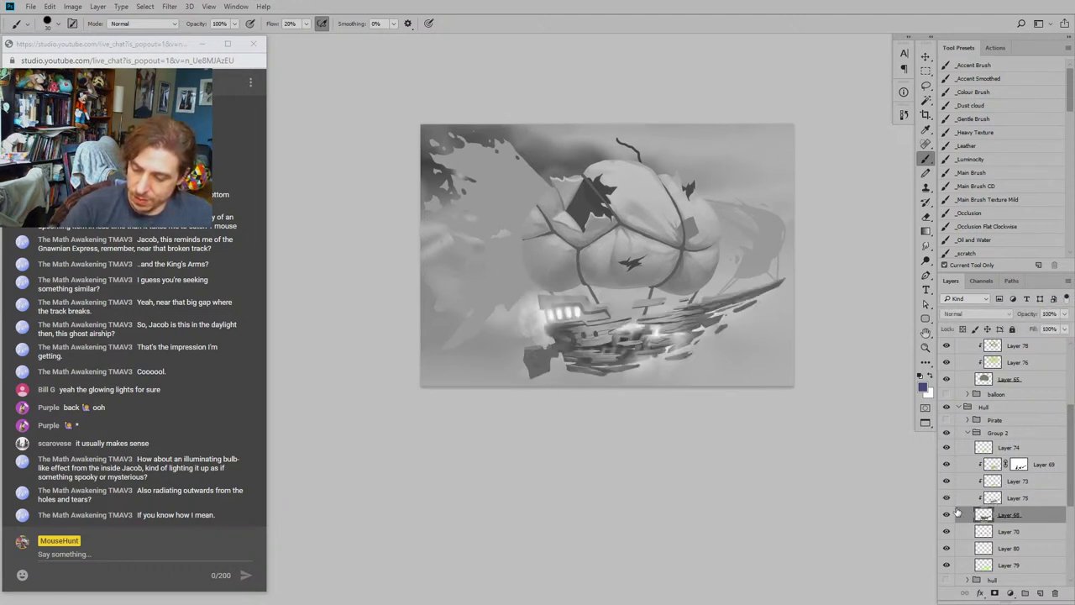
{"action": "left_click_drag", "start_coordinate": [464, 324], "coordinate": [442, 353]}
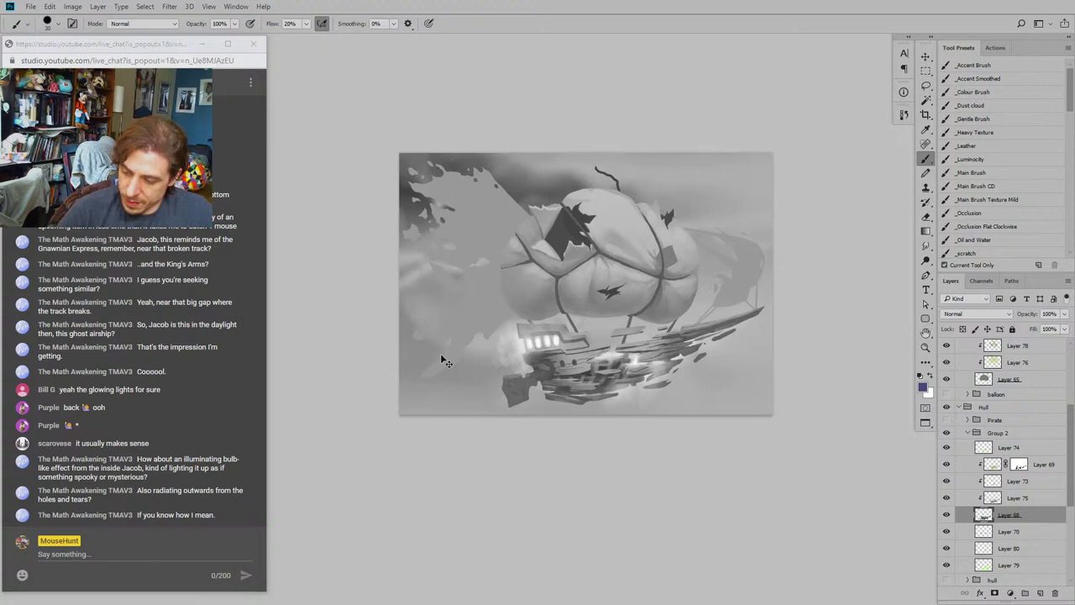
Step: Compare the enlarged airship's contrast with the Paragon backdrop shown and hidden
{"action": "key", "text": "ctrl+plus"}
{"action": "left_click_drag", "start_coordinate": [1069, 467], "coordinate": [1044, 569]}
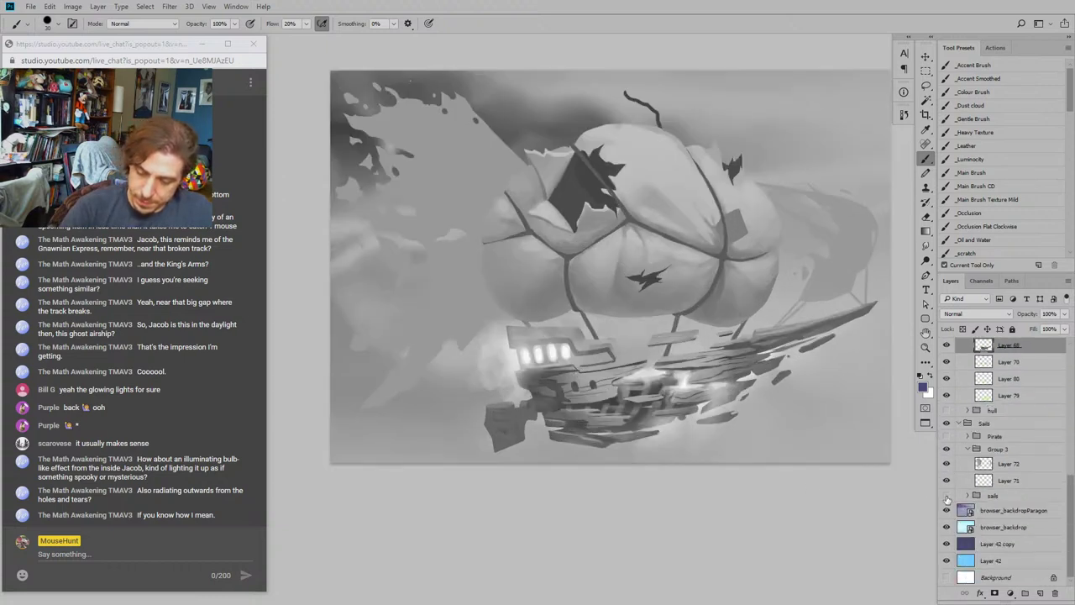
{"action": "left_click", "coordinate": [947, 511]}
{"action": "left_click", "coordinate": [947, 510]}
{"action": "left_click", "coordinate": [947, 511]}
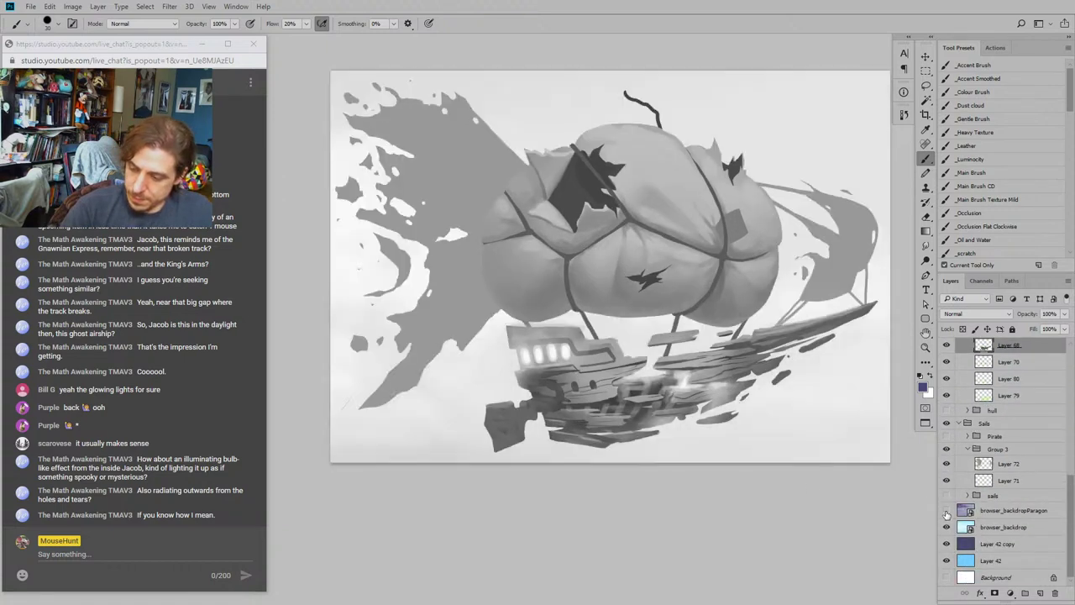
{"action": "left_click", "coordinate": [947, 511]}
{"action": "mouse_move", "coordinate": [427, 314]}
{"action": "left_mouse_down"}
{"action": "mouse_move", "coordinate": [427, 428]}
{"action": "mouse_move", "coordinate": [468, 392]}
{"action": "mouse_move", "coordinate": [439, 417]}
{"action": "mouse_move", "coordinate": [473, 345]}
{"action": "mouse_move", "coordinate": [455, 363]}
{"action": "left_mouse_up"}
Step: Sample a dark colour from the hull and check the balloon with and without Layer 76
{"action": "left_click", "coordinate": [637, 408], "text": "alt"}
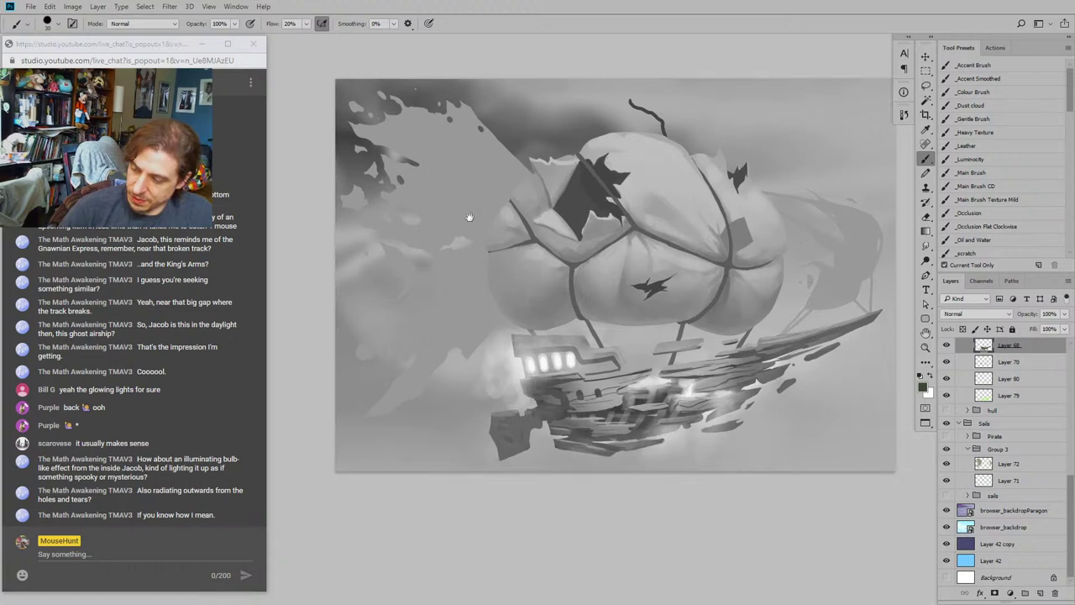
{"action": "left_click_drag", "start_coordinate": [567, 149], "coordinate": [547, 210]}
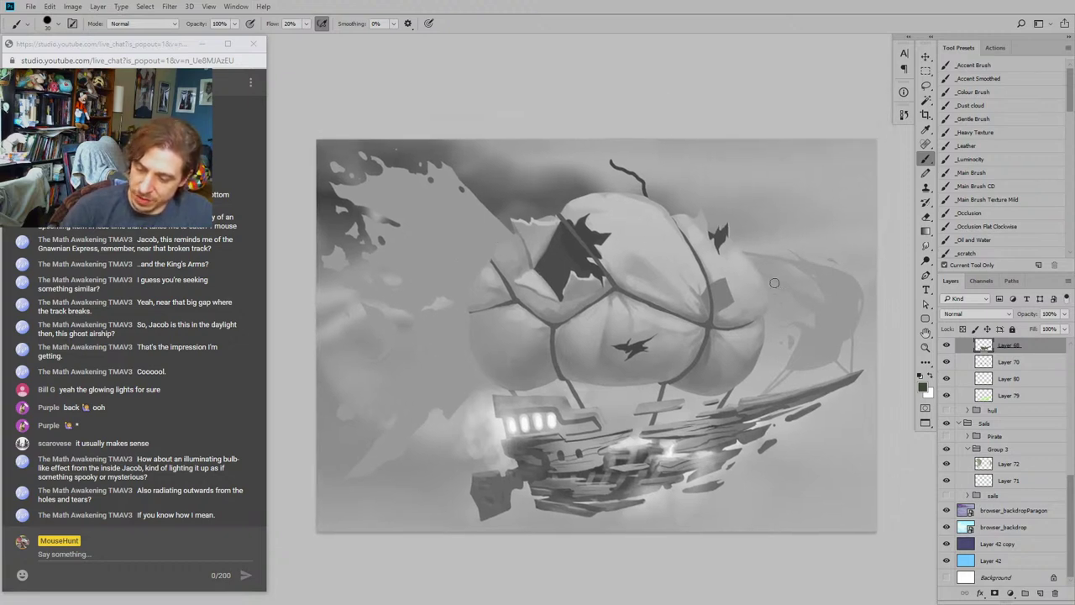
{"action": "scroll", "coordinate": [1071, 482], "scroll_direction": "up", "scroll_amount": 5}
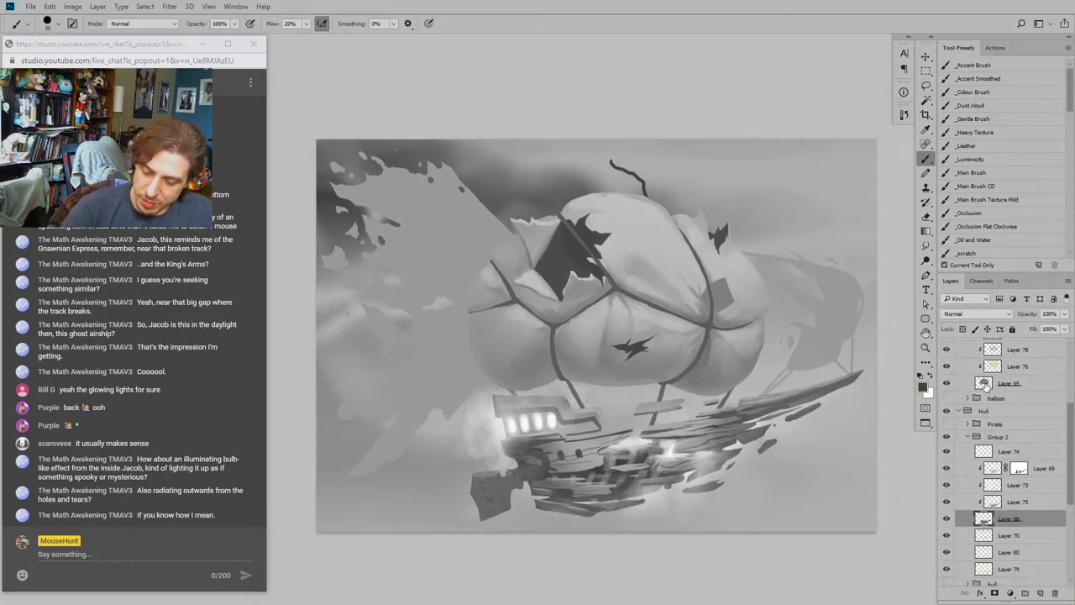
{"action": "left_click", "coordinate": [948, 368]}
{"action": "left_click", "coordinate": [948, 368]}
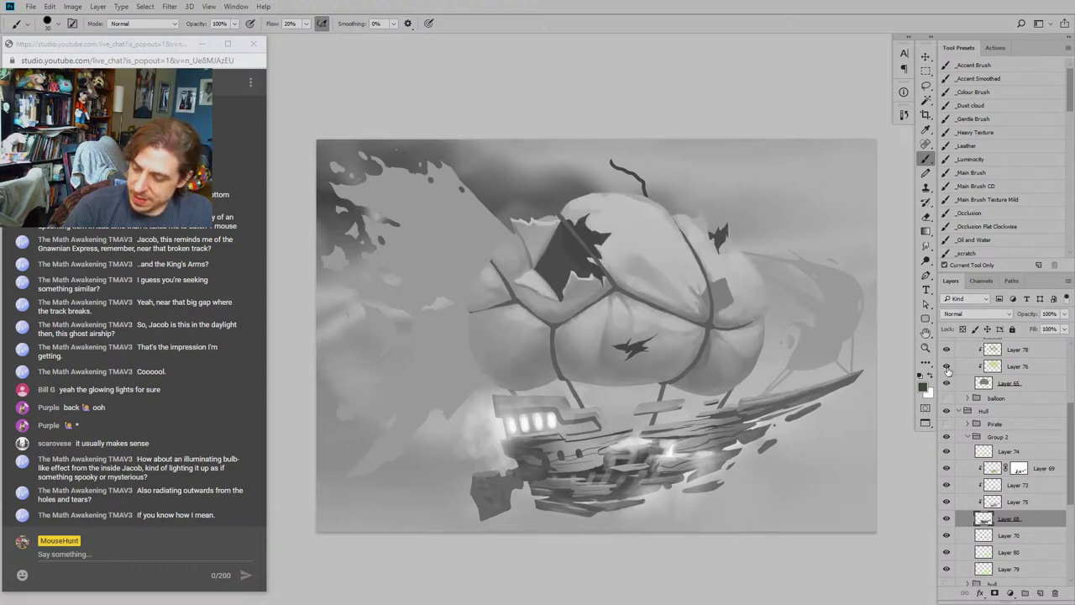
Step: Check the balloon with and without Layers 76 and 78, and make Layer 78 the active layer
{"action": "left_click", "coordinate": [948, 370]}
{"action": "left_click", "coordinate": [947, 369]}
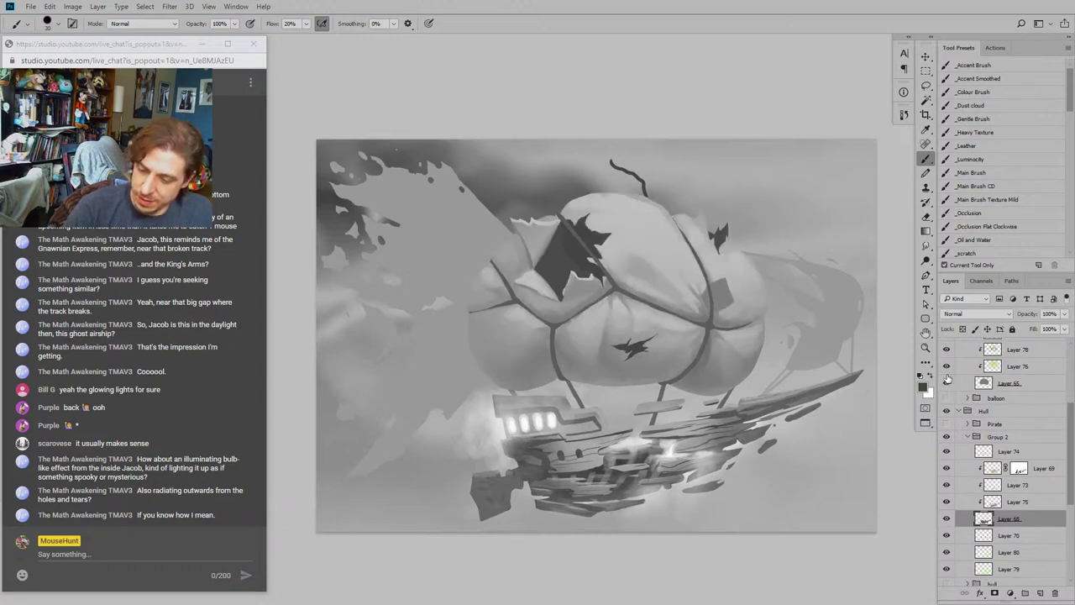
{"action": "left_click", "coordinate": [947, 351]}
{"action": "left_click", "coordinate": [947, 351]}
{"action": "left_click", "coordinate": [1012, 349]}
{"action": "left_click_drag", "start_coordinate": [615, 257], "coordinate": [632, 326]}
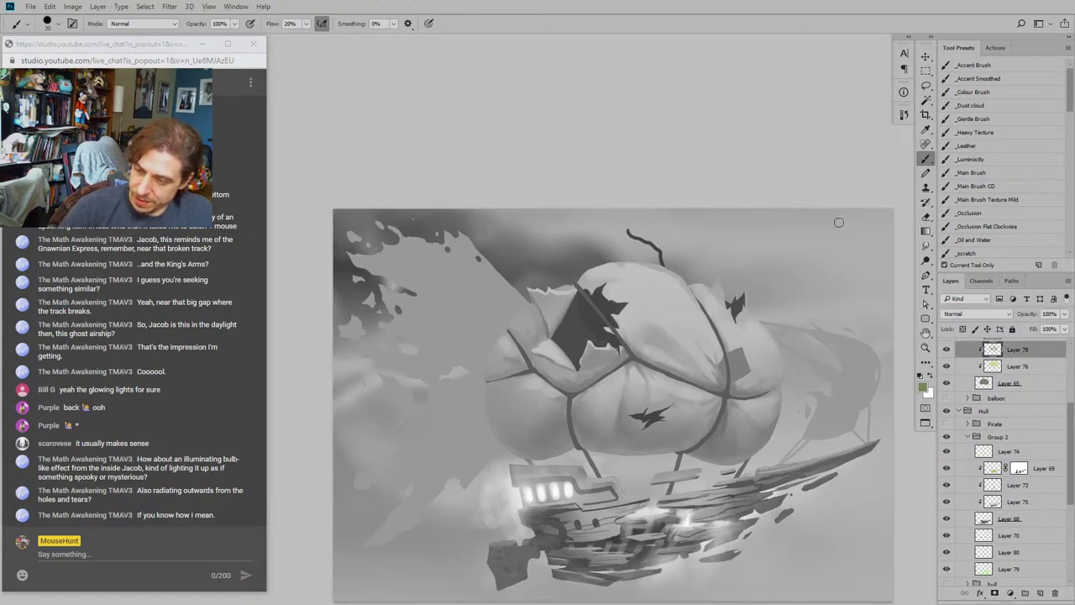
Step: Return the canvas to full colour and sample a dark tone from the balloon's torn opening for an enlarged Main Brush
{"action": "left_click", "coordinate": [971, 159]}
{"action": "scroll", "coordinate": [508, 321], "scroll_direction": "down", "scroll_amount": 1}
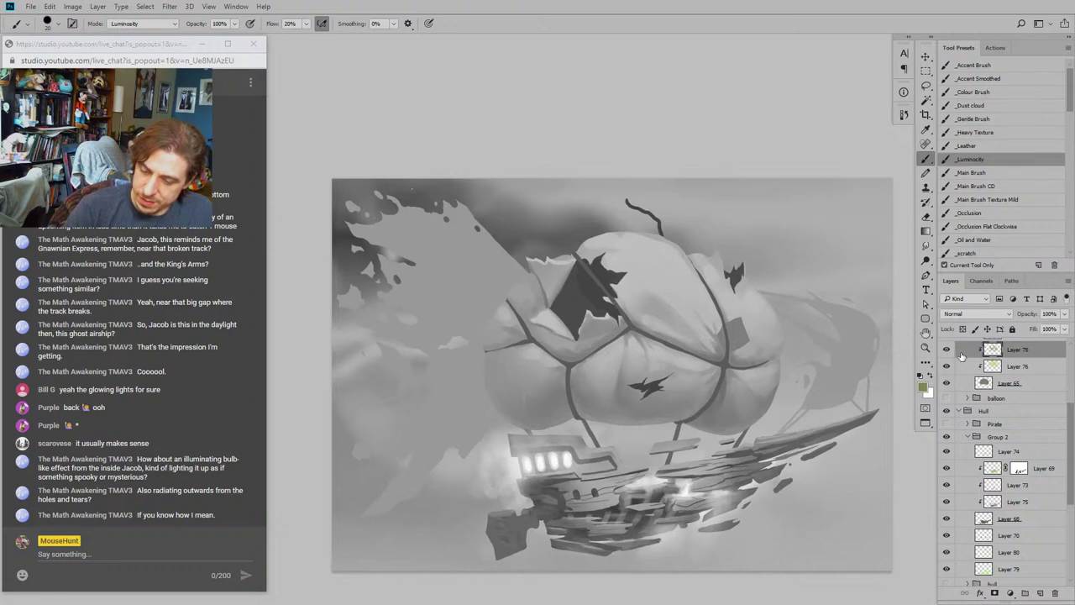
{"action": "scroll", "coordinate": [1072, 427], "scroll_direction": "up", "scroll_amount": 3}
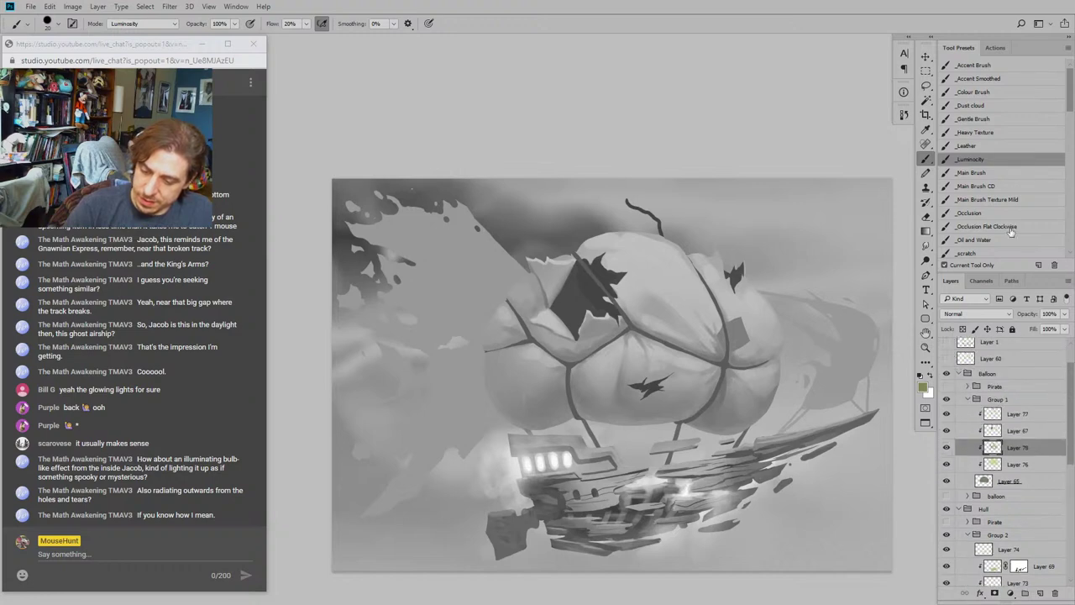
{"action": "left_click", "coordinate": [970, 172]}
{"action": "key", "text": "ctrl+y"}
{"action": "key", "text": "bracketright"}
{"action": "key", "text": "bracketright"}
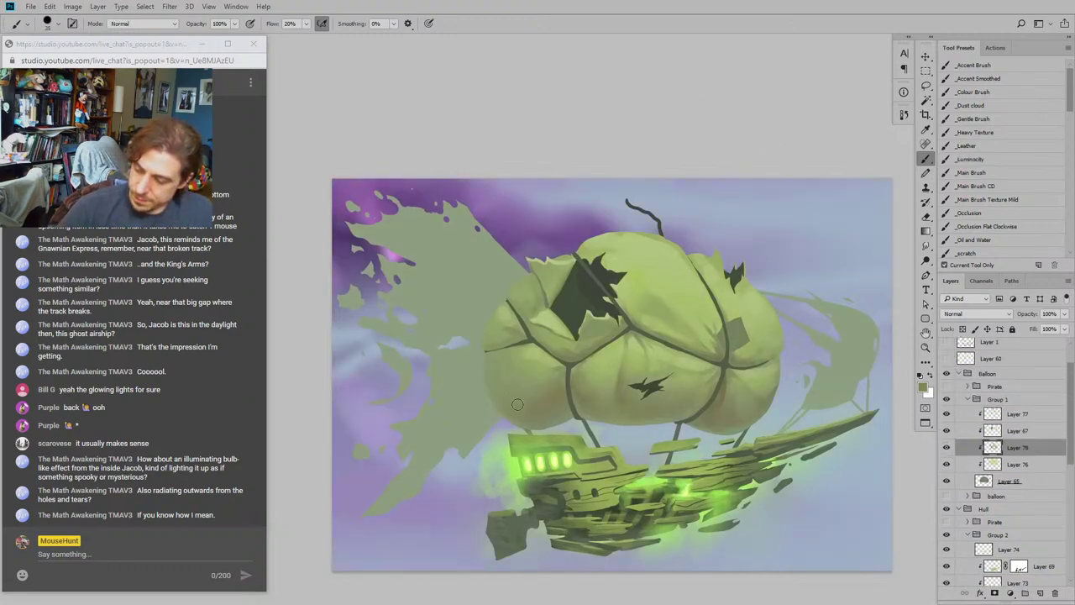
{"action": "left_click", "coordinate": [575, 296], "text": "alt"}
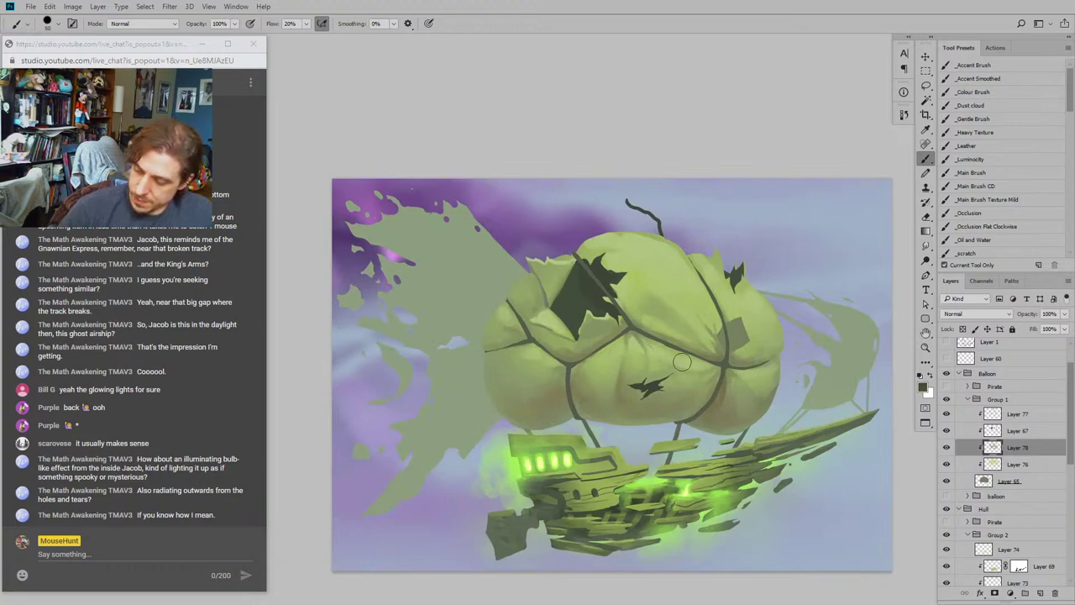
Step: Add a new layer above Layer 78 with the Luminosity blend mode and choose the Main Brush preset for it
{"action": "left_click", "coordinate": [1040, 593]}
{"action": "left_click", "coordinate": [949, 313]}
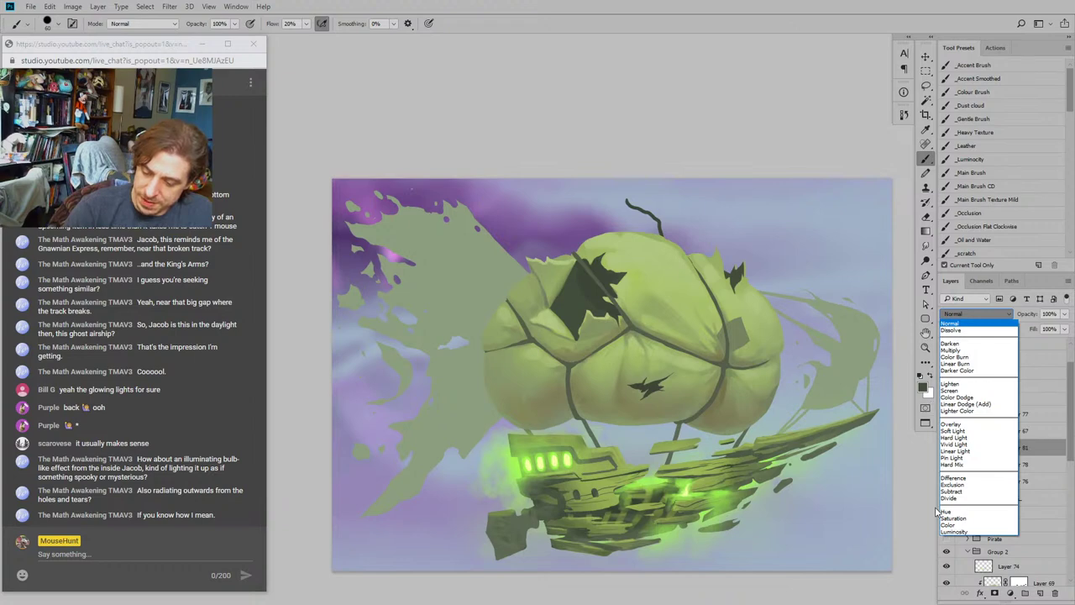
{"action": "left_click", "coordinate": [944, 532]}
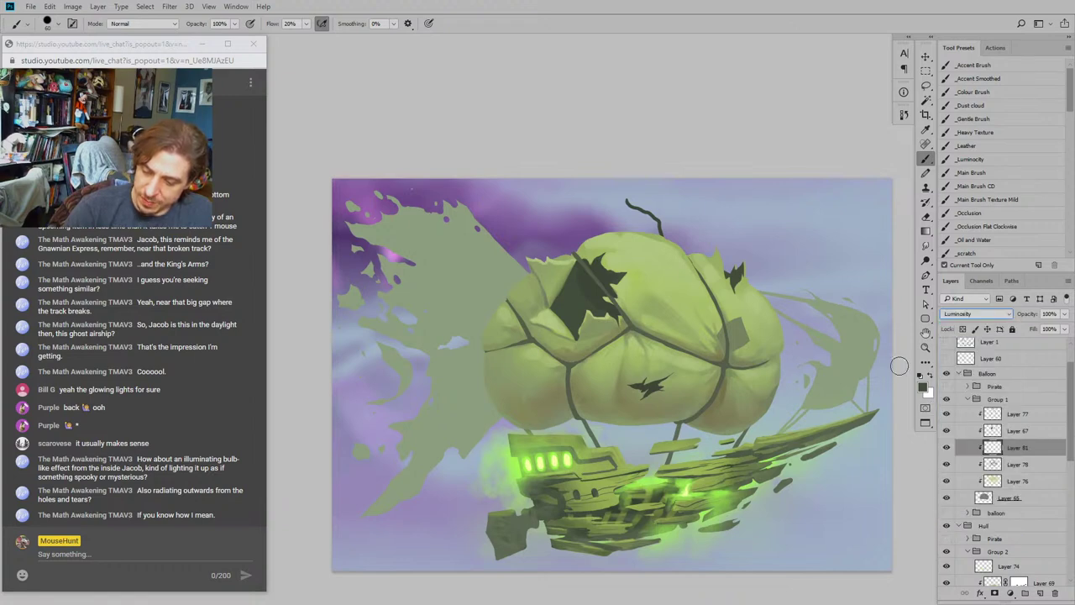
{"action": "left_click", "coordinate": [958, 171]}
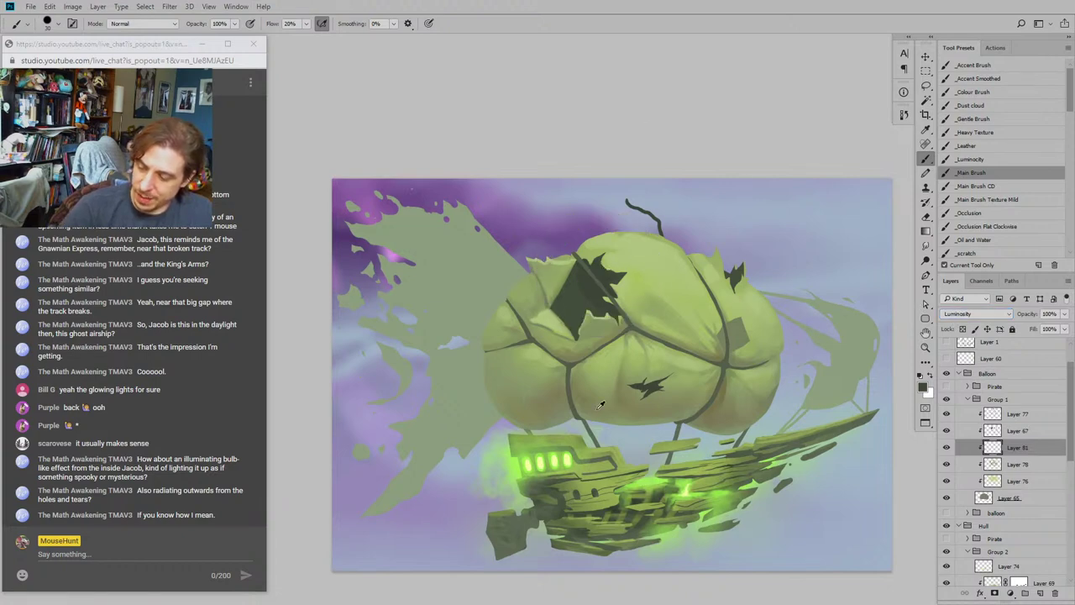
Step: Paint darker shading along the balloon's outer lobes, lower edges and the upper panel beside the tear with a large brush
{"action": "left_click_drag", "start_coordinate": [599, 440], "coordinate": [577, 428]}
{"action": "key", "text": "]"}
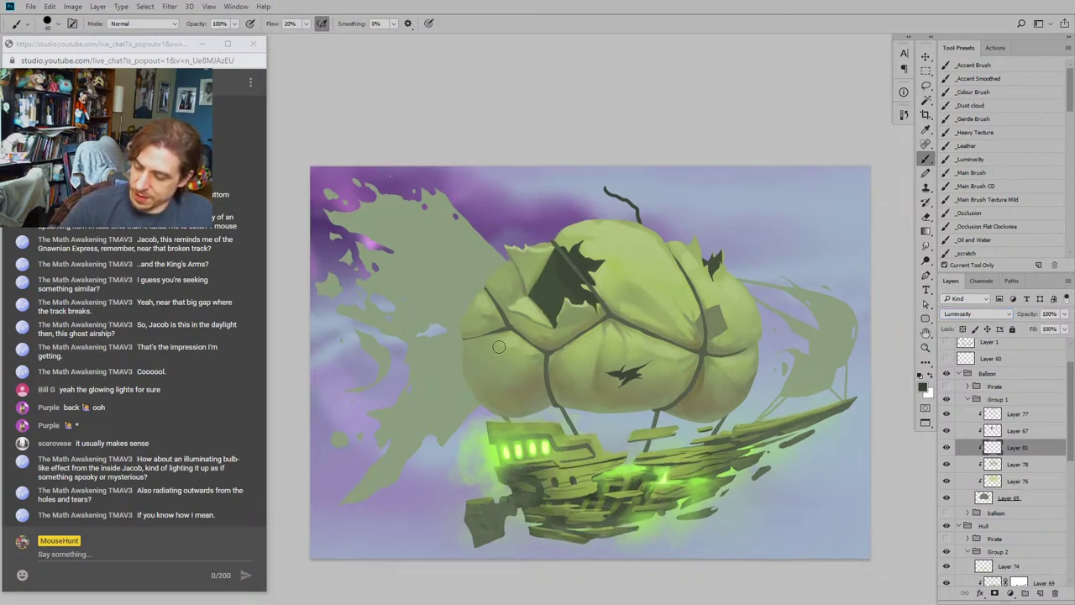
{"action": "key", "text": "bracketright"}
{"action": "mouse_move", "coordinate": [535, 377]}
{"action": "left_mouse_down"}
{"action": "mouse_move", "coordinate": [487, 389]}
{"action": "mouse_move", "coordinate": [470, 353]}
{"action": "mouse_move", "coordinate": [498, 396]}
{"action": "mouse_move", "coordinate": [523, 406]}
{"action": "mouse_move", "coordinate": [476, 345]}
{"action": "mouse_move", "coordinate": [475, 330]}
{"action": "mouse_move", "coordinate": [514, 324]}
{"action": "left_mouse_up"}
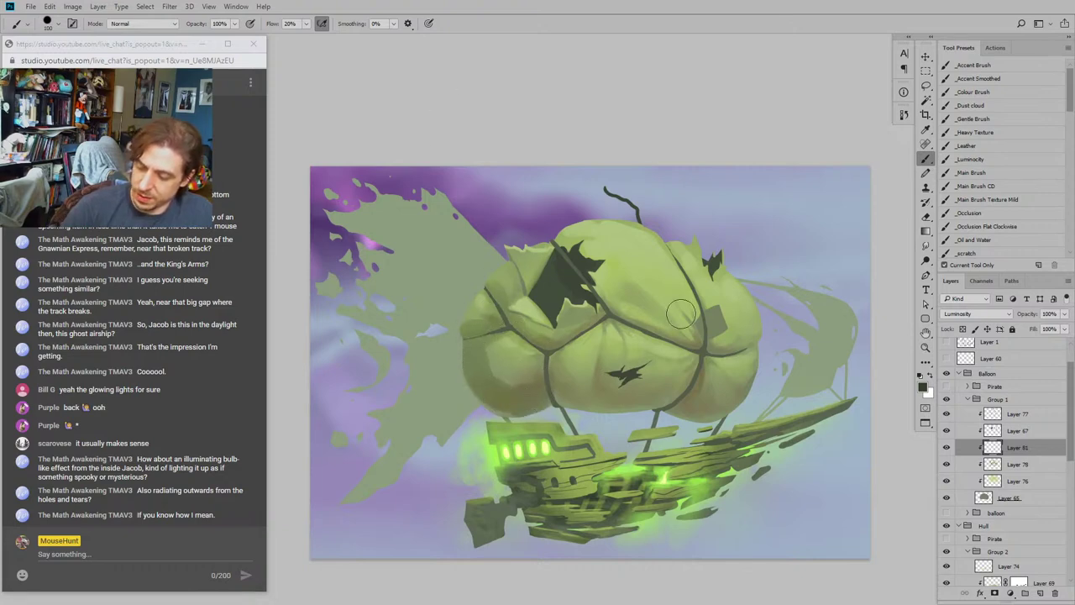
{"action": "mouse_move", "coordinate": [677, 386]}
{"action": "left_mouse_down"}
{"action": "mouse_move", "coordinate": [541, 381]}
{"action": "mouse_move", "coordinate": [586, 413]}
{"action": "mouse_move", "coordinate": [602, 387]}
{"action": "mouse_move", "coordinate": [600, 362]}
{"action": "mouse_move", "coordinate": [586, 389]}
{"action": "mouse_move", "coordinate": [670, 389]}
{"action": "mouse_move", "coordinate": [694, 409]}
{"action": "mouse_move", "coordinate": [748, 394]}
{"action": "mouse_move", "coordinate": [715, 387]}
{"action": "mouse_move", "coordinate": [760, 321]}
{"action": "mouse_move", "coordinate": [684, 326]}
{"action": "mouse_move", "coordinate": [584, 257]}
{"action": "mouse_move", "coordinate": [637, 325]}
{"action": "mouse_move", "coordinate": [657, 320]}
{"action": "mouse_move", "coordinate": [604, 290]}
{"action": "mouse_move", "coordinate": [610, 300]}
{"action": "mouse_move", "coordinate": [590, 267]}
{"action": "mouse_move", "coordinate": [643, 312]}
{"action": "mouse_move", "coordinate": [698, 319]}
{"action": "mouse_move", "coordinate": [700, 305]}
{"action": "mouse_move", "coordinate": [731, 337]}
{"action": "left_mouse_up"}
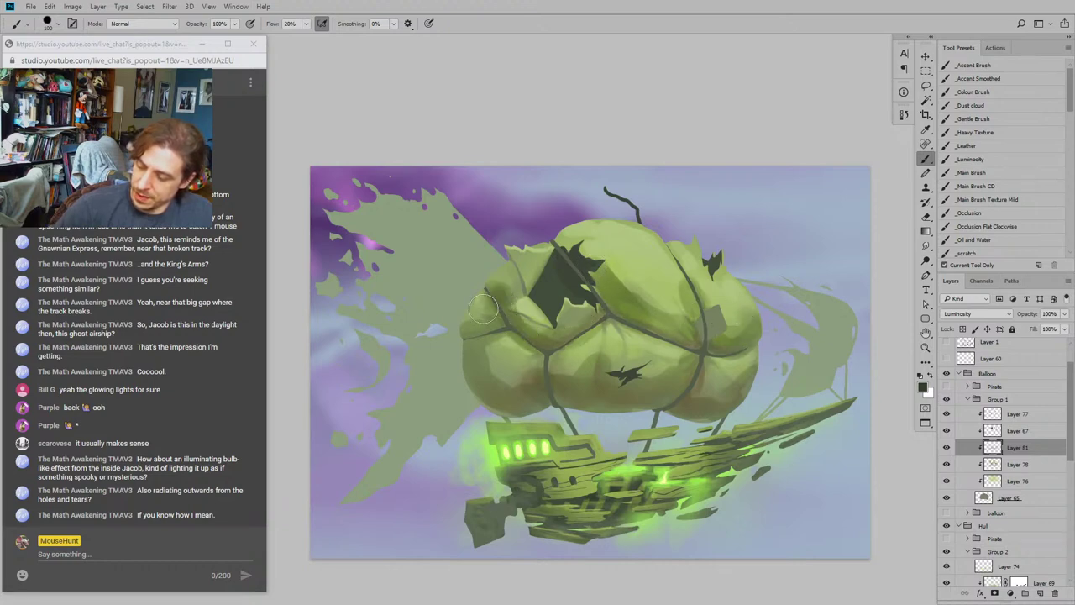
{"action": "left_click_drag", "start_coordinate": [416, 344], "coordinate": [402, 380]}
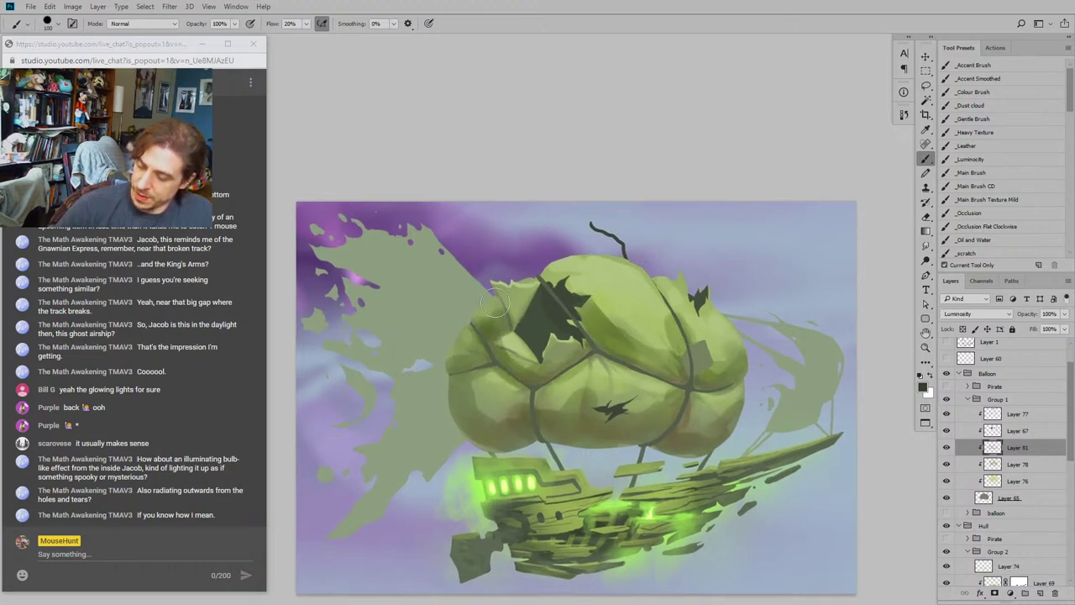
{"action": "left_click_drag", "start_coordinate": [567, 273], "coordinate": [533, 316]}
{"action": "left_click_drag", "start_coordinate": [602, 329], "coordinate": [609, 249]}
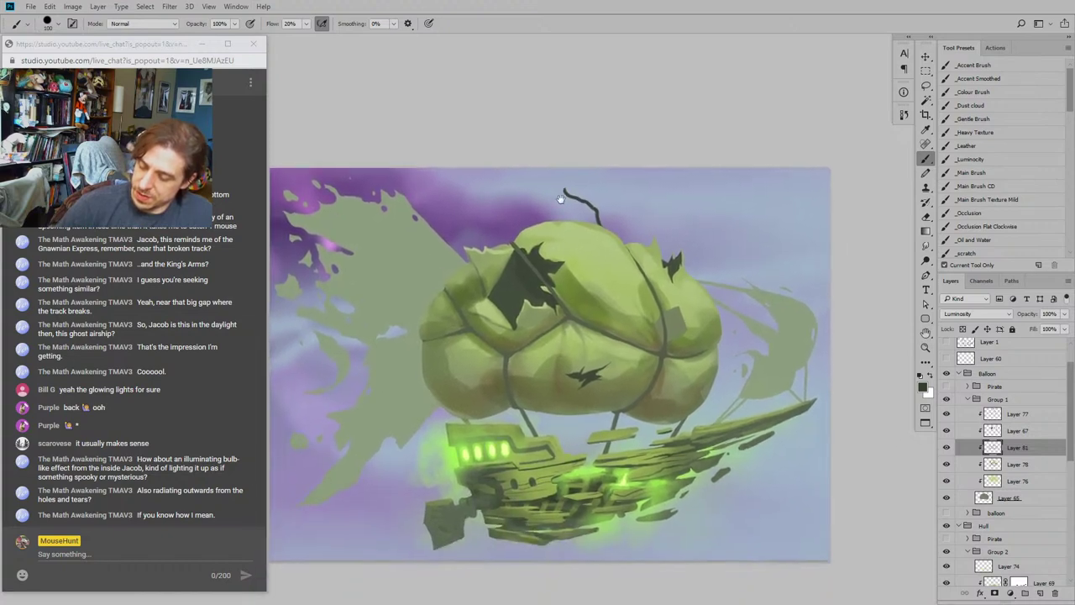
{"action": "left_click_drag", "start_coordinate": [453, 250], "coordinate": [452, 270]}
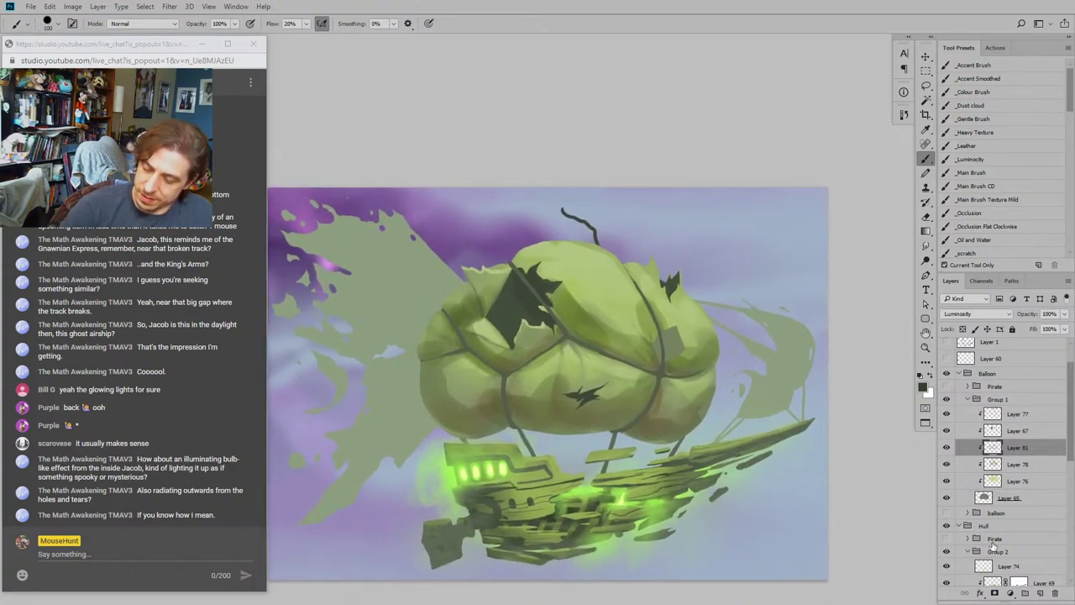
Step: Blend the new balloon shading into the lit panels with progressively smaller Smudge tool strokes
{"action": "left_click", "coordinate": [926, 246]}
{"action": "key", "text": "bracketleft"}
{"action": "key", "text": "bracketleft"}
{"action": "key", "text": "bracketleft"}
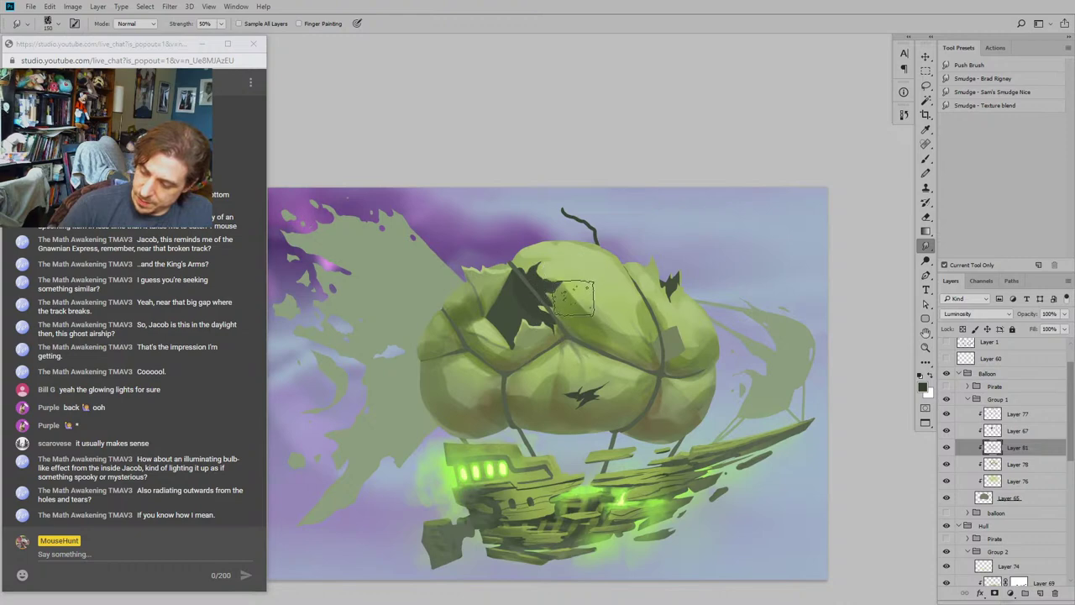
{"action": "key", "text": "bracketleft"}
{"action": "key", "text": "bracketleft"}
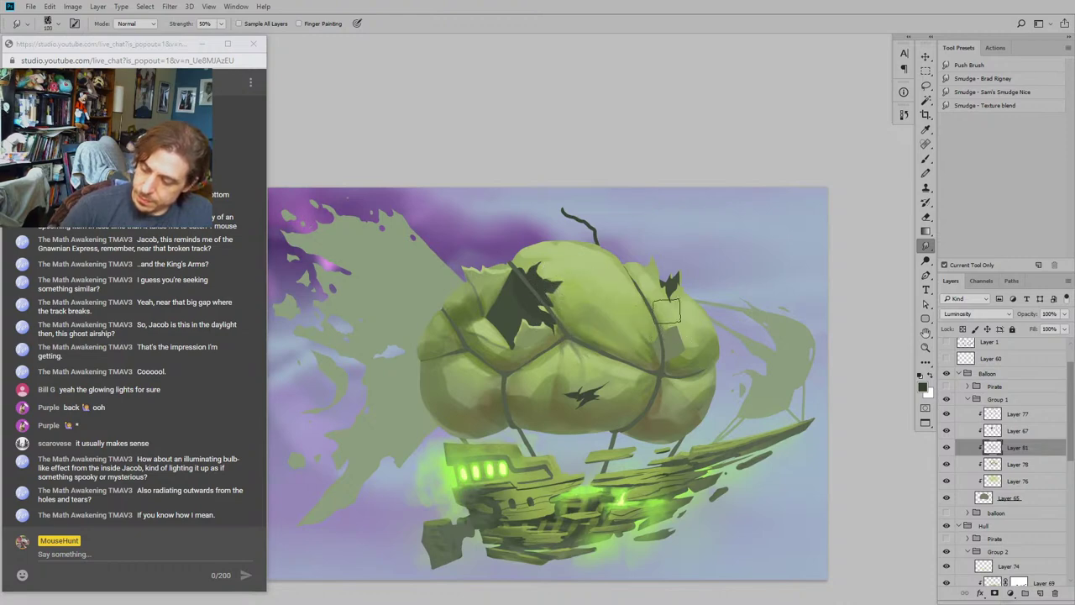
{"action": "key", "text": "bracketleft"}
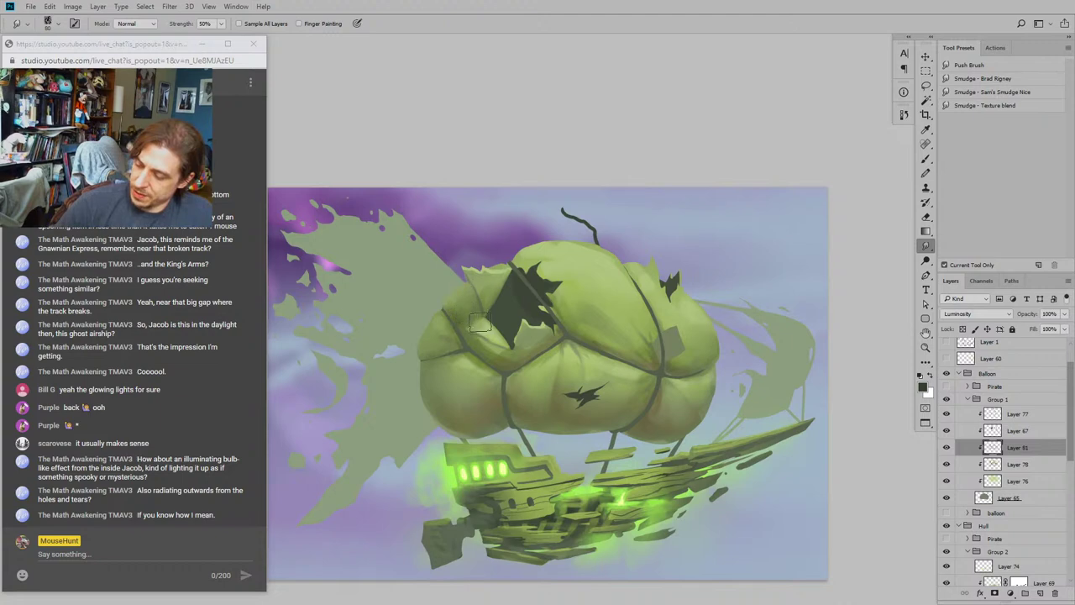
{"action": "left_click_drag", "start_coordinate": [498, 220], "coordinate": [495, 238]}
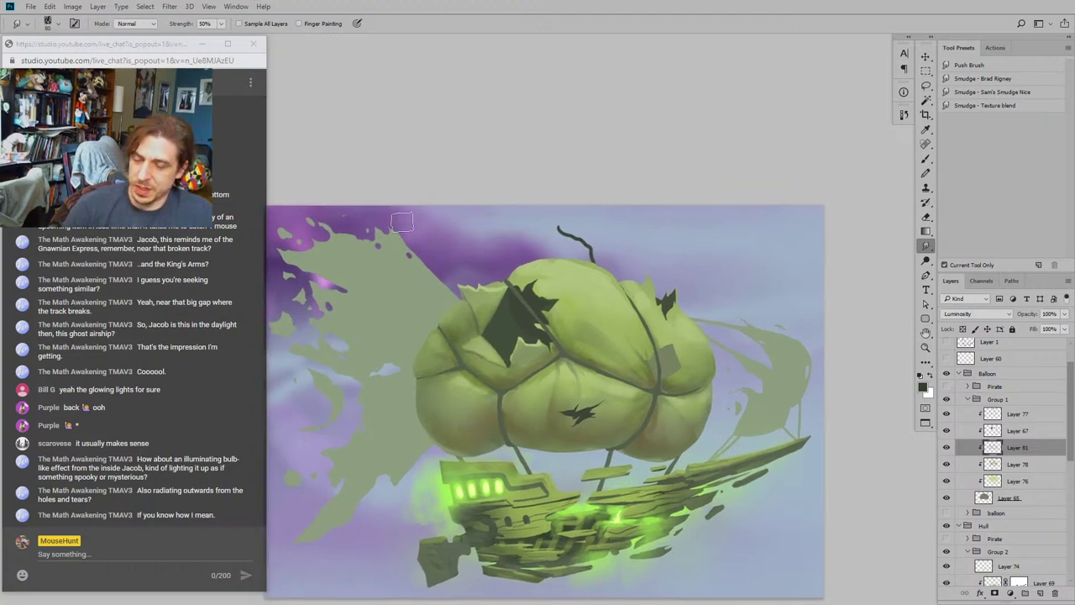
Step: Lighten the shading near the balloon's rear edge with a small eraser at 50% opacity
{"action": "key", "text": "e"}
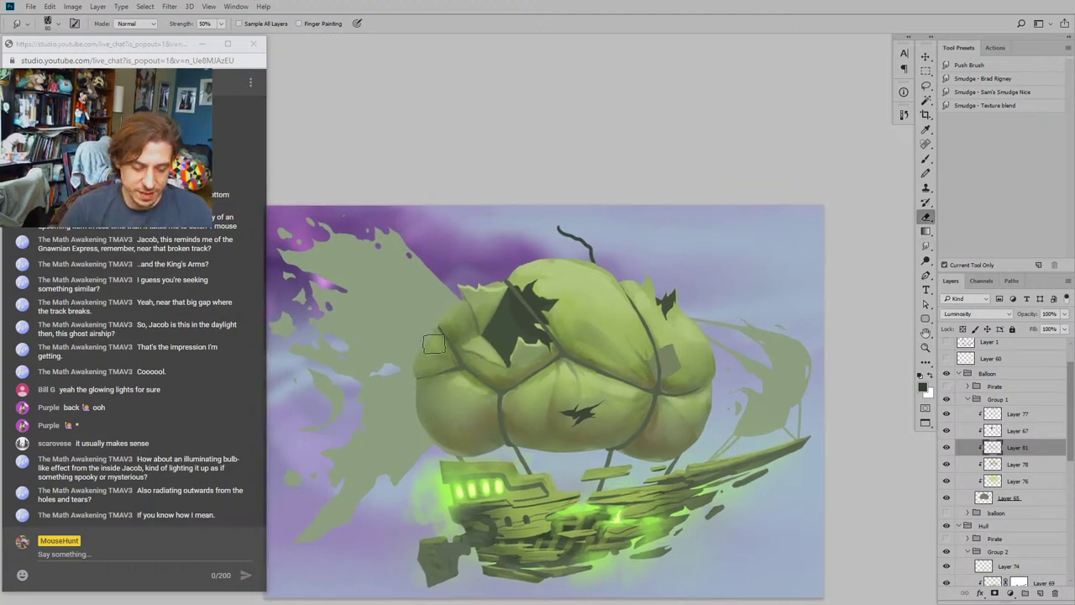
{"action": "key", "text": "bracketleft"}
{"action": "key", "text": "bracketleft"}
{"action": "key", "text": "bracketleft"}
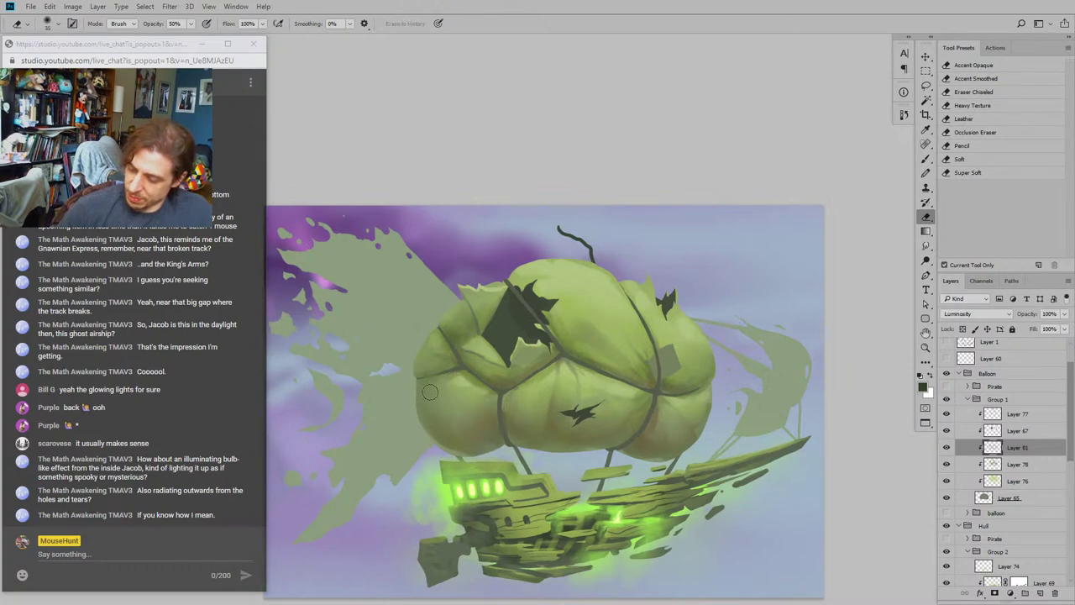
{"action": "left_click_drag", "start_coordinate": [399, 379], "coordinate": [406, 382]}
{"action": "key", "text": "bracketleft"}
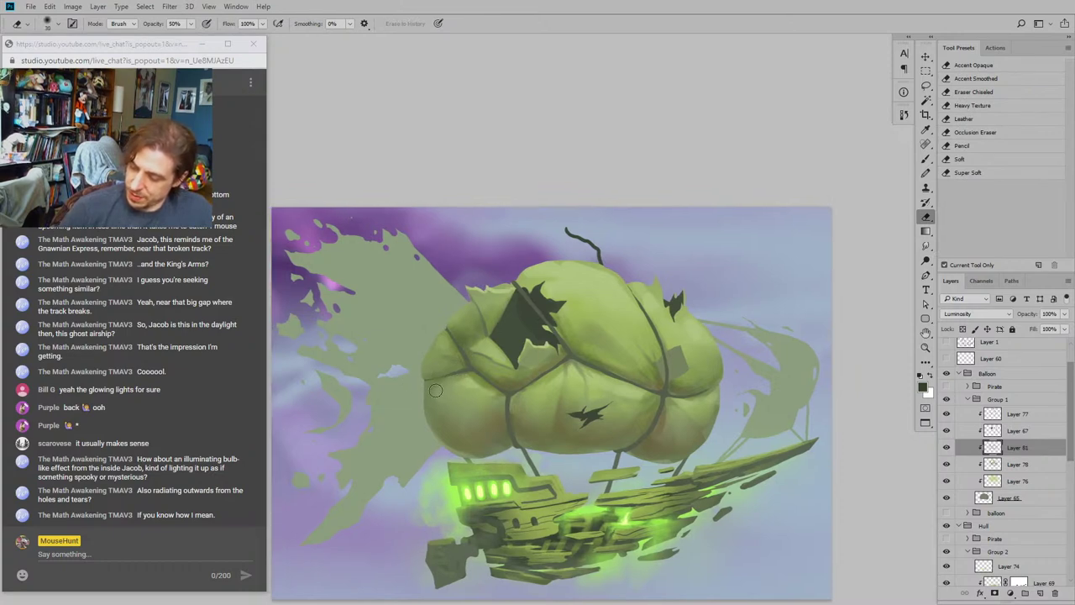
{"action": "left_click_drag", "start_coordinate": [450, 292], "coordinate": [478, 294]}
Step: Preview the painting in greyscale and darken the underside of the balloon's lower lobes with a 150-pixel brush
{"action": "key", "text": "ctrl+y"}
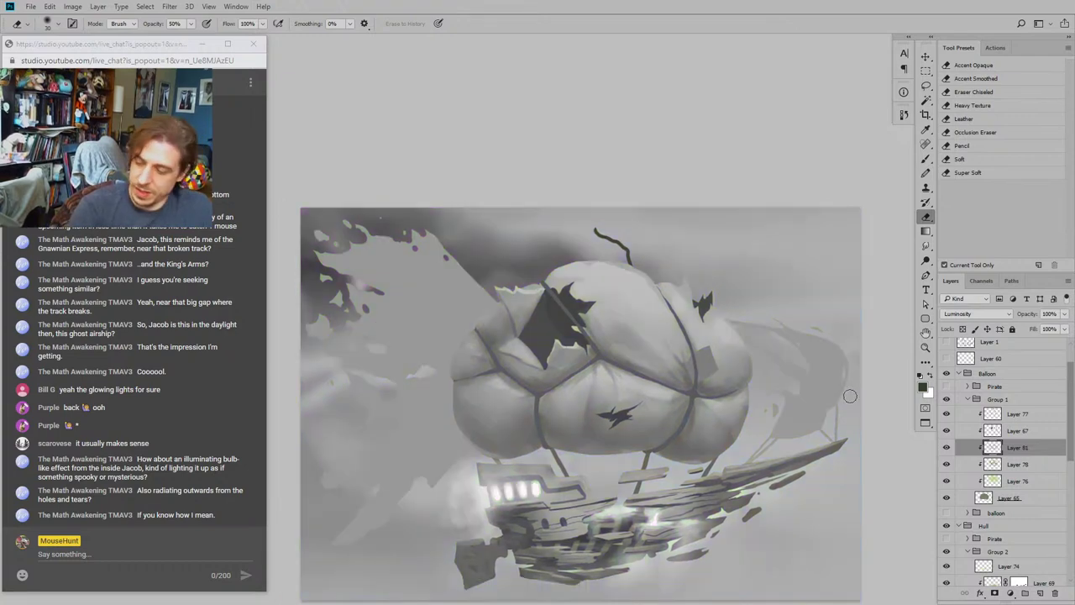
{"action": "left_click_drag", "start_coordinate": [397, 374], "coordinate": [339, 319]}
{"action": "key", "text": "b"}
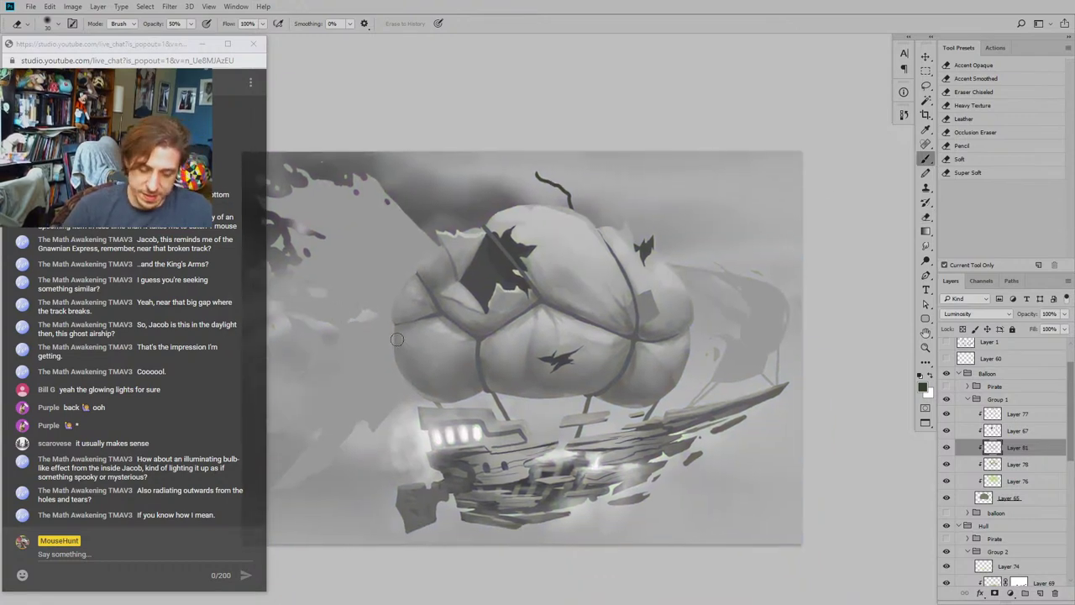
{"action": "mouse_move", "coordinate": [400, 370]}
{"action": "left_mouse_down"}
{"action": "mouse_move", "coordinate": [472, 391]}
{"action": "mouse_move", "coordinate": [605, 395]}
{"action": "mouse_move", "coordinate": [671, 384]}
{"action": "mouse_move", "coordinate": [499, 370]}
{"action": "mouse_move", "coordinate": [566, 357]}
{"action": "mouse_move", "coordinate": [491, 373]}
{"action": "mouse_move", "coordinate": [432, 368]}
{"action": "mouse_move", "coordinate": [394, 338]}
{"action": "mouse_move", "coordinate": [418, 331]}
{"action": "mouse_move", "coordinate": [425, 354]}
{"action": "mouse_move", "coordinate": [461, 365]}
{"action": "mouse_move", "coordinate": [540, 351]}
{"action": "mouse_move", "coordinate": [596, 362]}
{"action": "mouse_move", "coordinate": [661, 392]}
{"action": "left_mouse_up"}
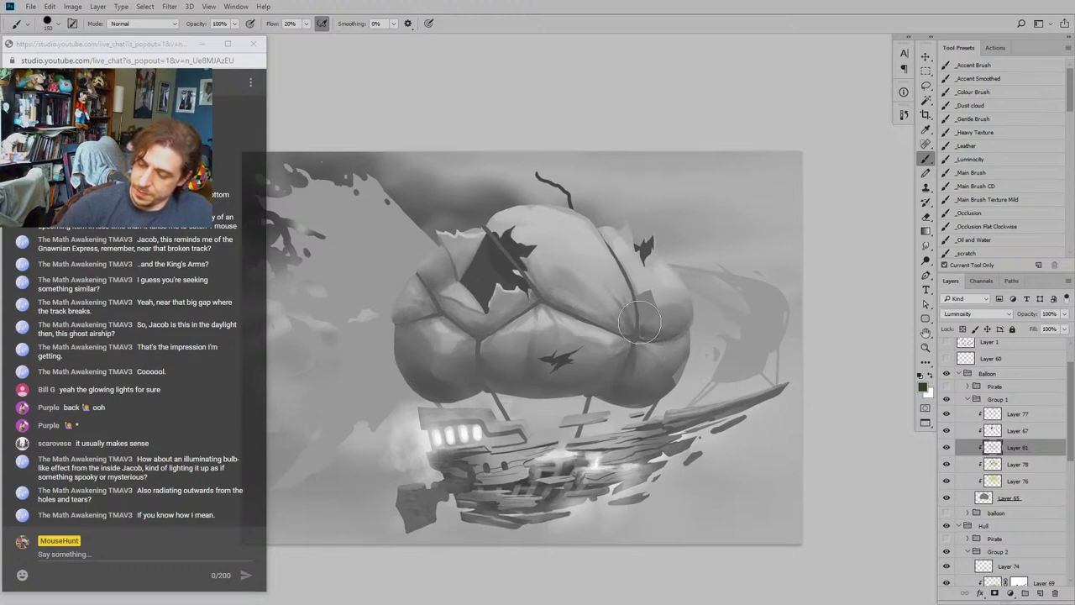
{"action": "mouse_move", "coordinate": [304, 357]}
{"action": "left_mouse_down"}
{"action": "mouse_move", "coordinate": [395, 374]}
{"action": "mouse_move", "coordinate": [302, 378]}
{"action": "left_mouse_up"}
{"action": "key", "text": "ctrl+minus"}
{"action": "key", "text": "ctrl+minus"}
{"action": "key", "text": "ctrl+minus"}
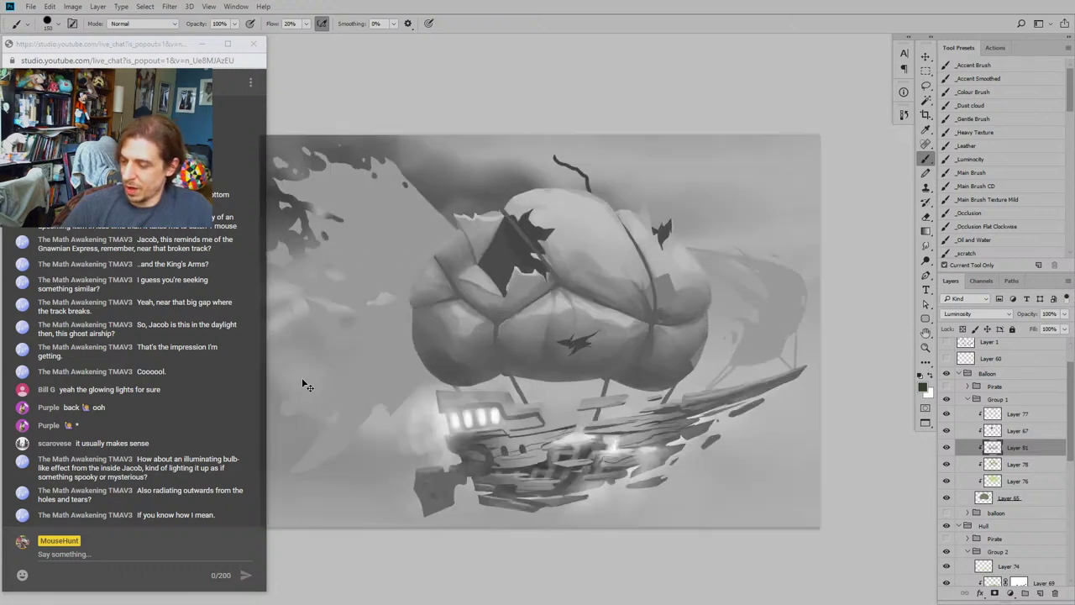
Step: Smudge the dark underside shading so it follows the rounded folds of the balloon's lobes
{"action": "key", "text": "r"}
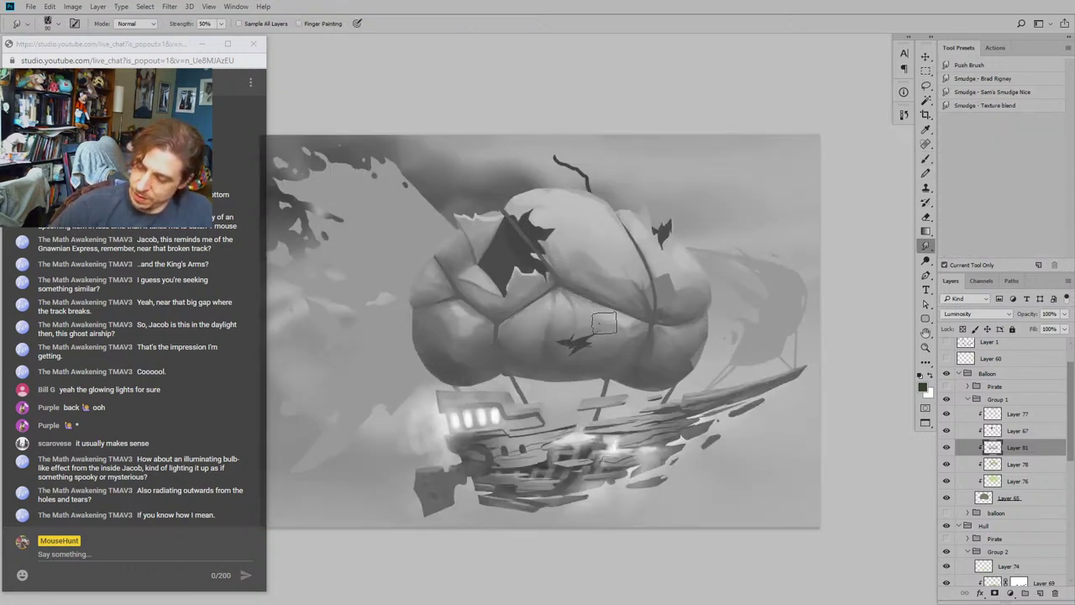
{"action": "left_click_drag", "start_coordinate": [459, 254], "coordinate": [455, 278]}
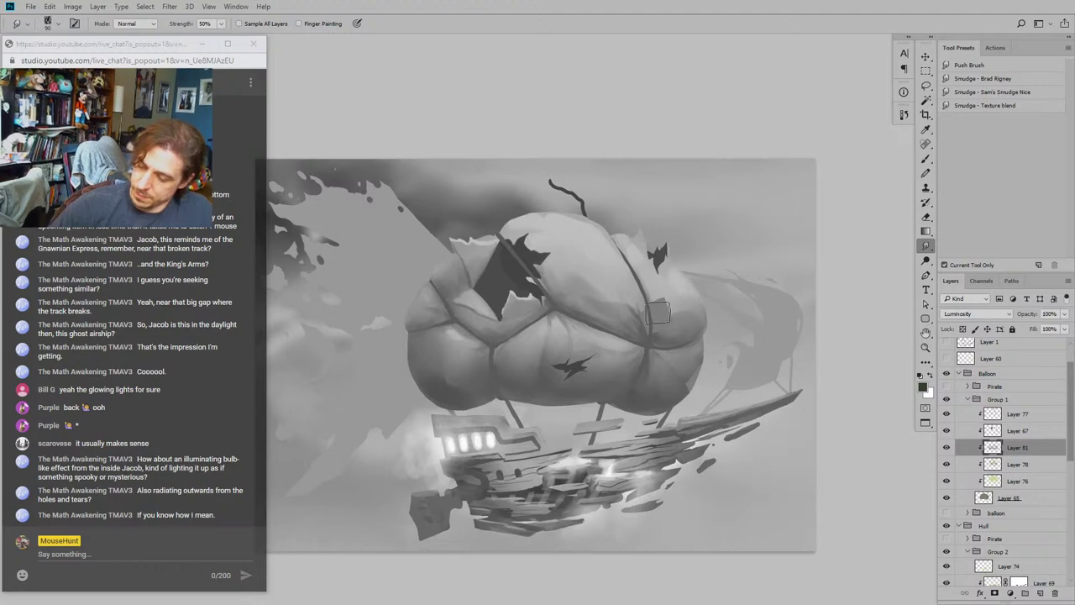
{"action": "mouse_move", "coordinate": [705, 334]}
{"action": "left_mouse_down"}
{"action": "mouse_move", "coordinate": [592, 283]}
{"action": "mouse_move", "coordinate": [633, 318]}
{"action": "mouse_move", "coordinate": [660, 305]}
{"action": "left_mouse_up"}
{"action": "key", "text": "bracketleft"}
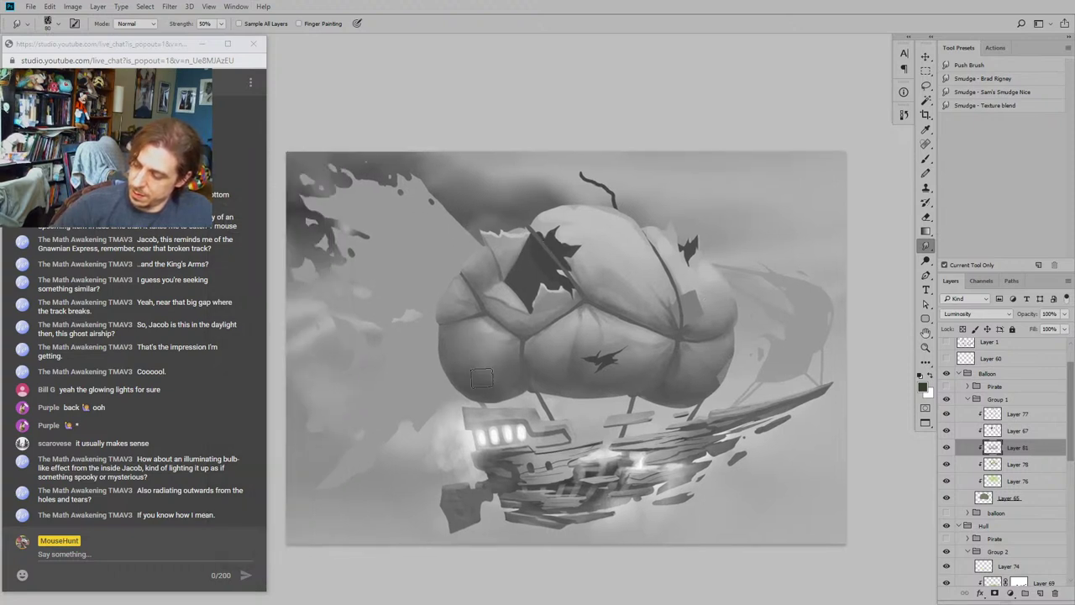
{"action": "mouse_move", "coordinate": [451, 285]}
{"action": "left_mouse_down"}
{"action": "mouse_move", "coordinate": [439, 274]}
{"action": "mouse_move", "coordinate": [457, 299]}
{"action": "left_mouse_up"}
{"action": "left_click_drag", "start_coordinate": [436, 247], "coordinate": [449, 287]}
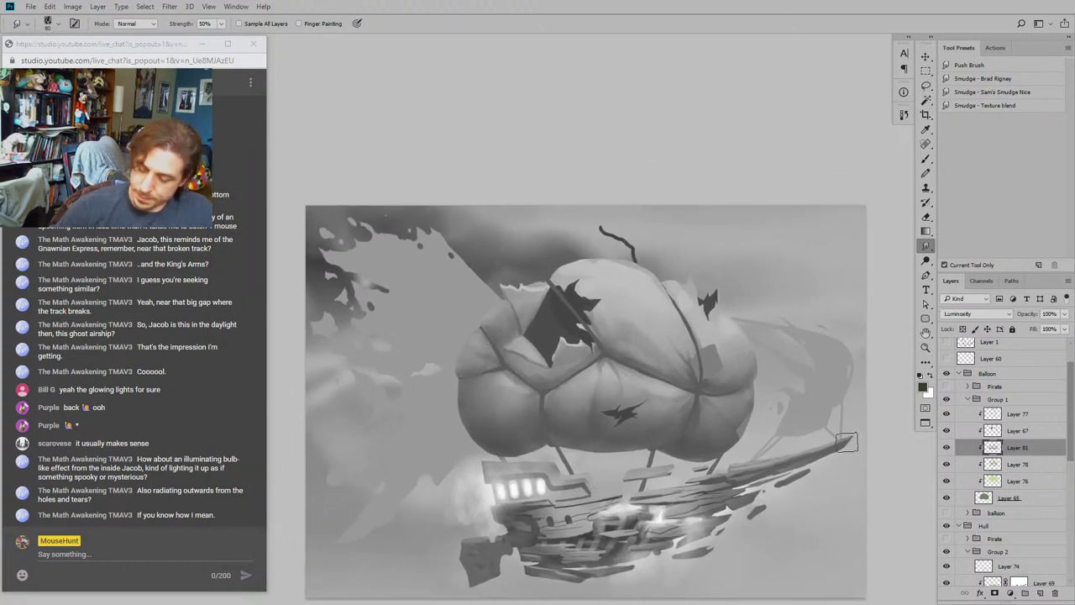
Step: Darken the fabric beside the torn flap below the balloon's front hole and blend the shading with the Smudge tool
{"action": "key", "text": "b"}
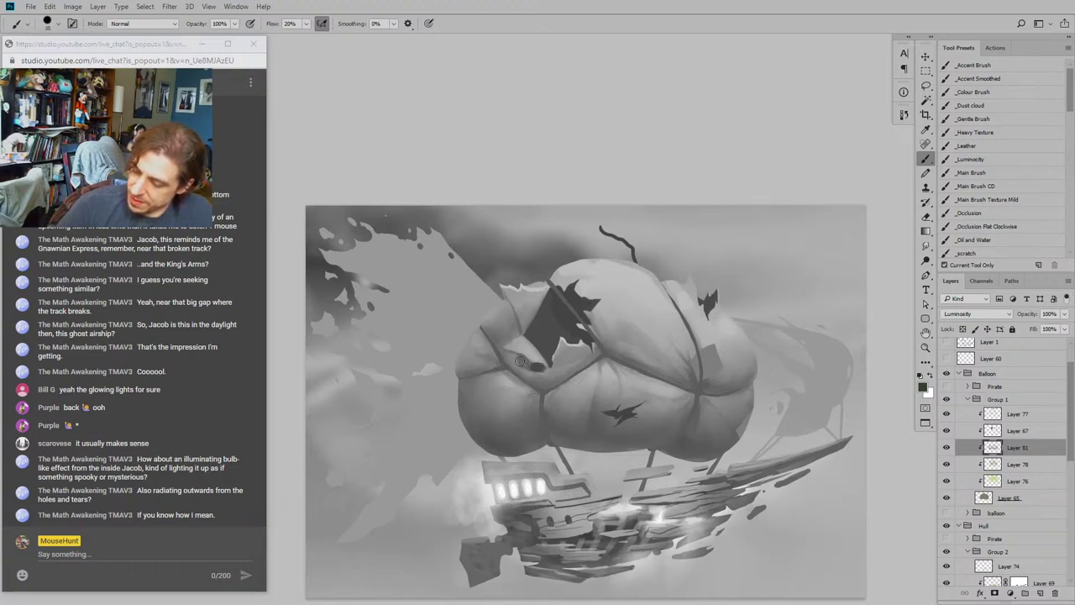
{"action": "left_click_drag", "start_coordinate": [511, 359], "coordinate": [518, 389]}
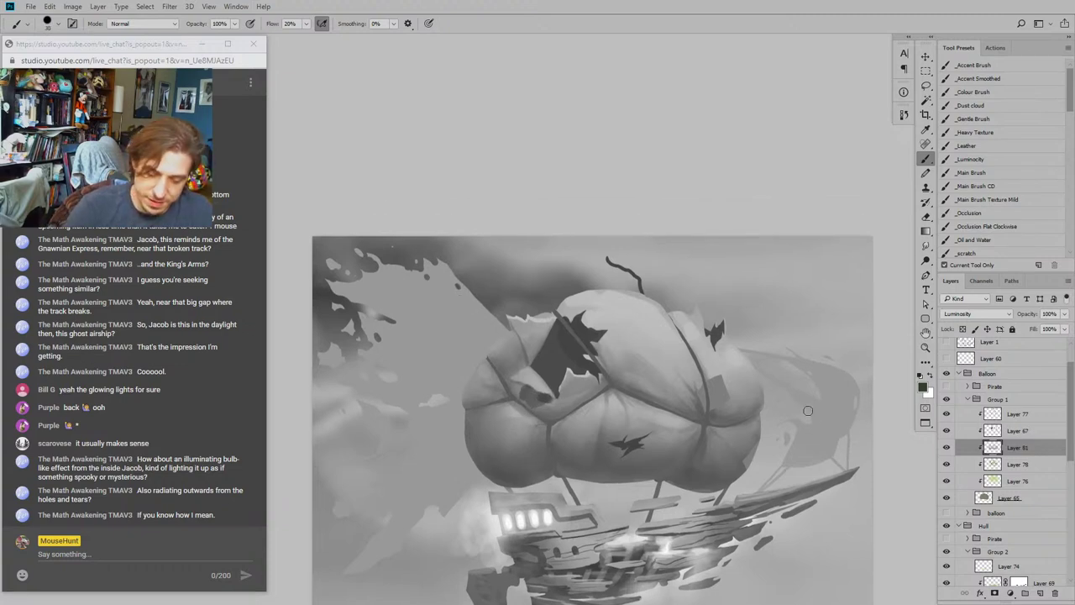
{"action": "key", "text": "r"}
{"action": "key", "text": "bracketleft"}
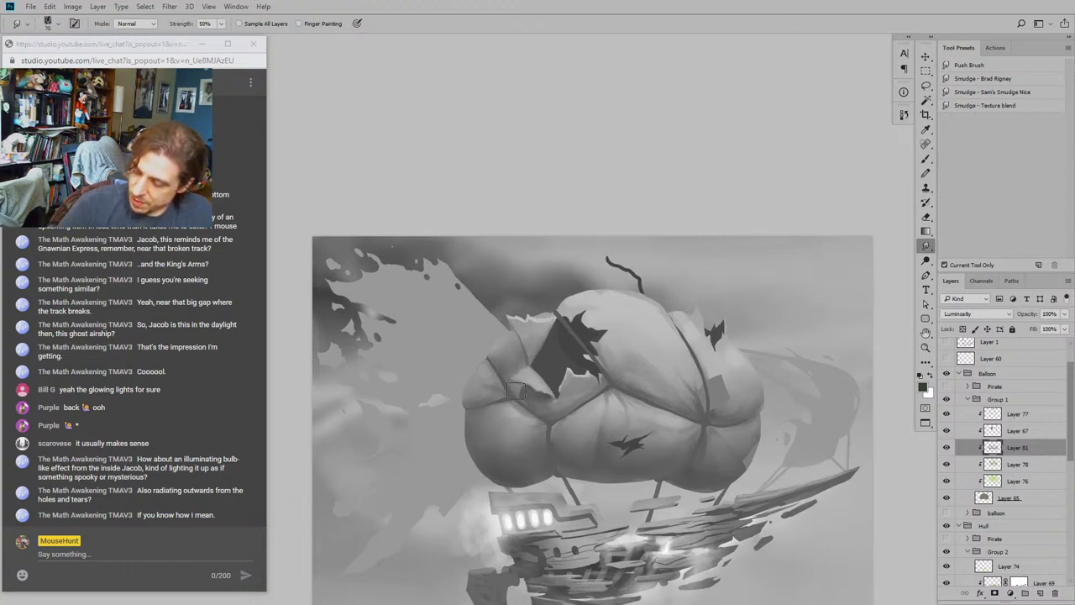
{"action": "left_click_drag", "start_coordinate": [486, 294], "coordinate": [484, 301]}
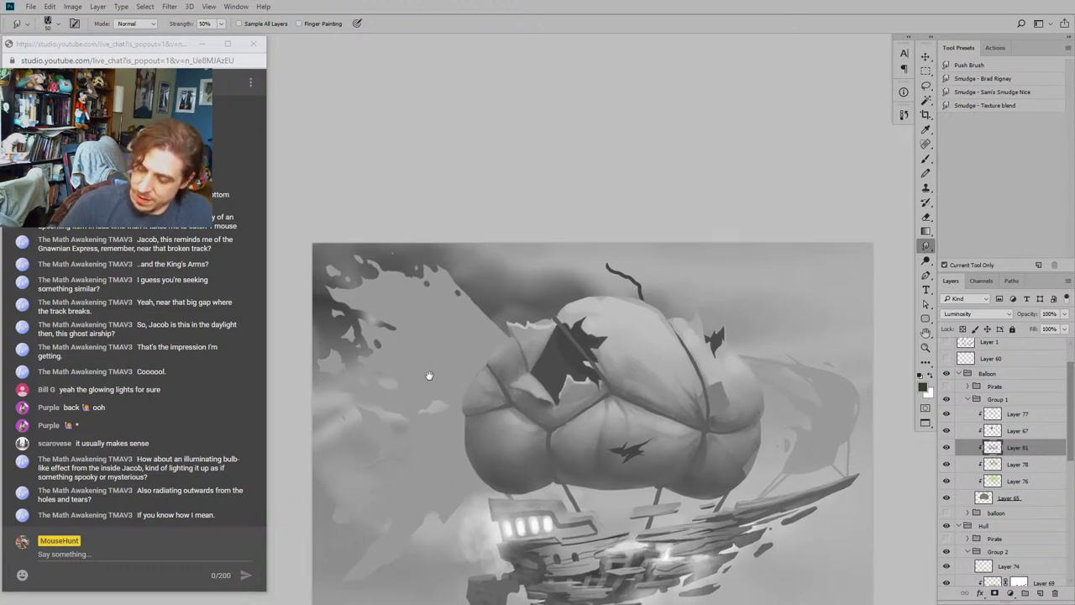
{"action": "left_click_drag", "start_coordinate": [429, 375], "coordinate": [452, 372]}
Step: Shade the fabric under the lower lip of the front tear with a 25-pixel brush and smudge it into the panel
{"action": "key", "text": "b"}
{"action": "key", "text": "bracketright"}
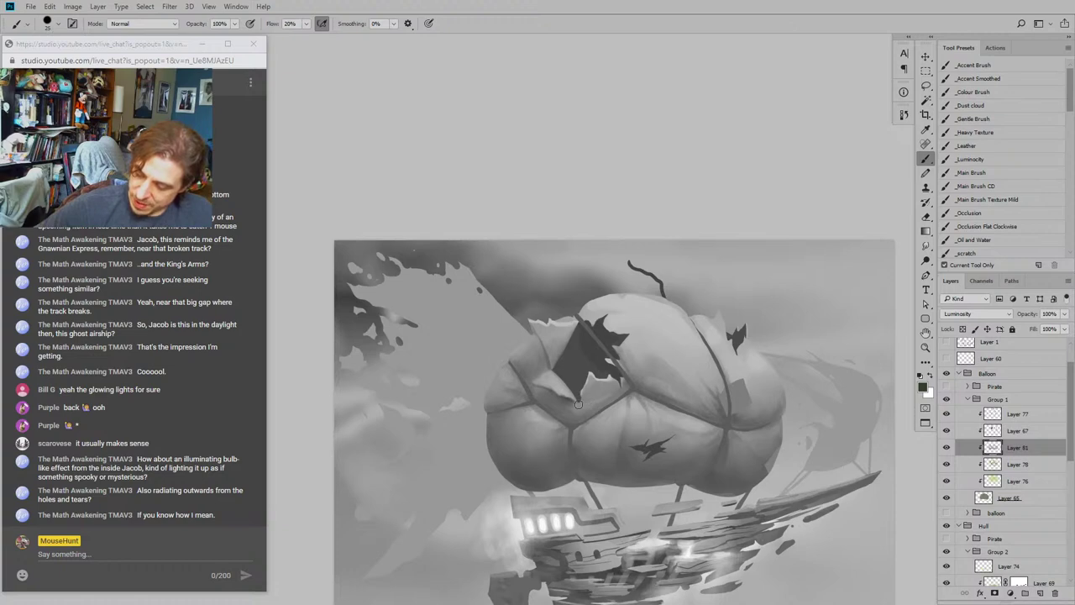
{"action": "left_click_drag", "start_coordinate": [578, 405], "coordinate": [611, 391]}
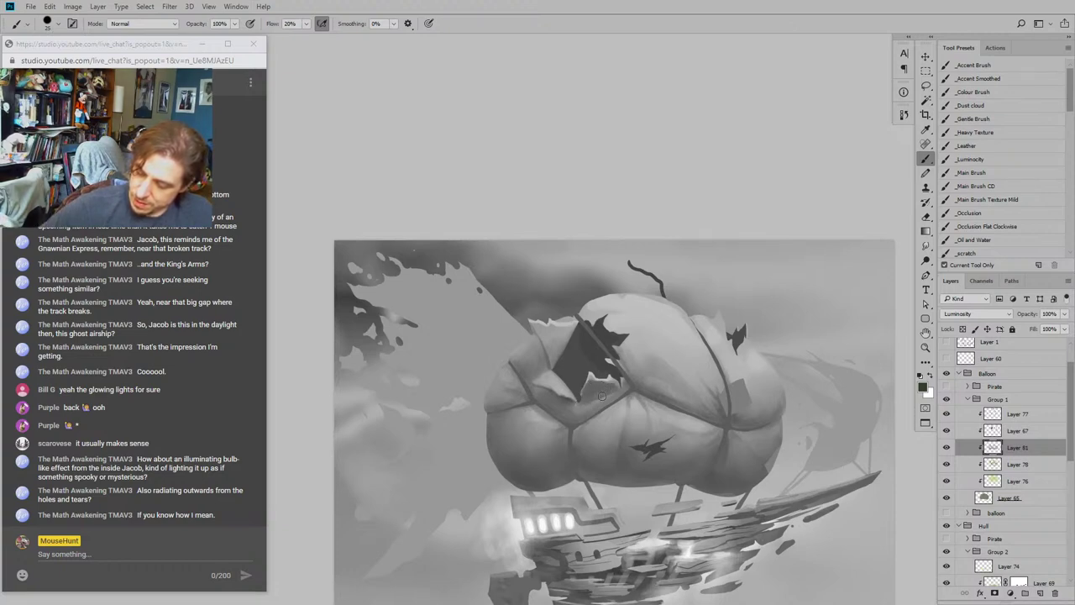
{"action": "key", "text": "r"}
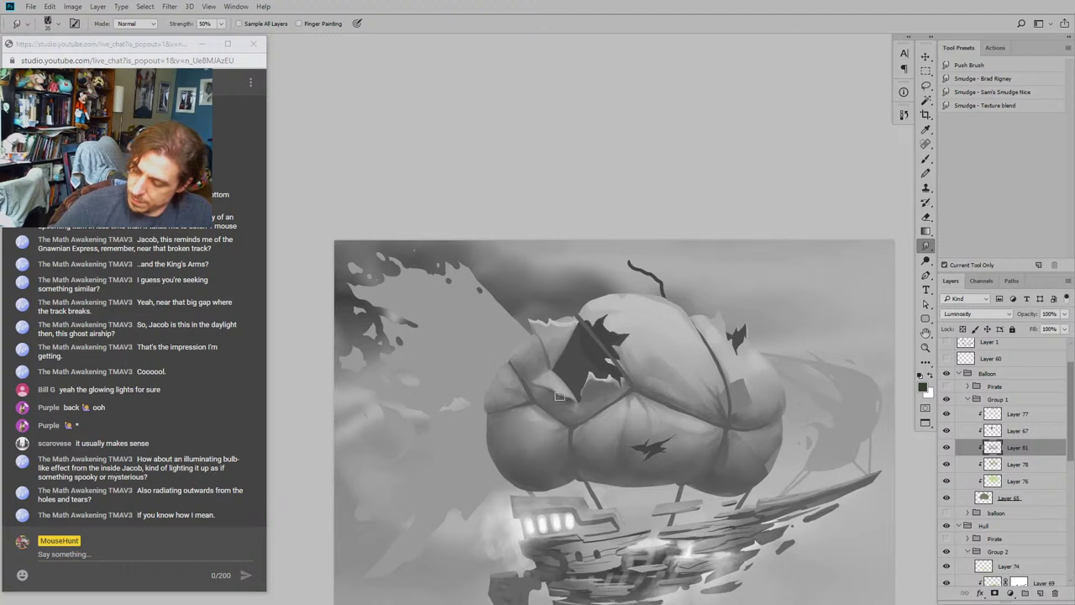
{"action": "mouse_move", "coordinate": [498, 328]}
{"action": "left_mouse_down"}
{"action": "mouse_move", "coordinate": [398, 356]}
{"action": "mouse_move", "coordinate": [401, 370]}
{"action": "mouse_move", "coordinate": [454, 385]}
{"action": "mouse_move", "coordinate": [468, 413]}
{"action": "left_mouse_up"}
{"action": "left_click_drag", "start_coordinate": [494, 374], "coordinate": [507, 359]}
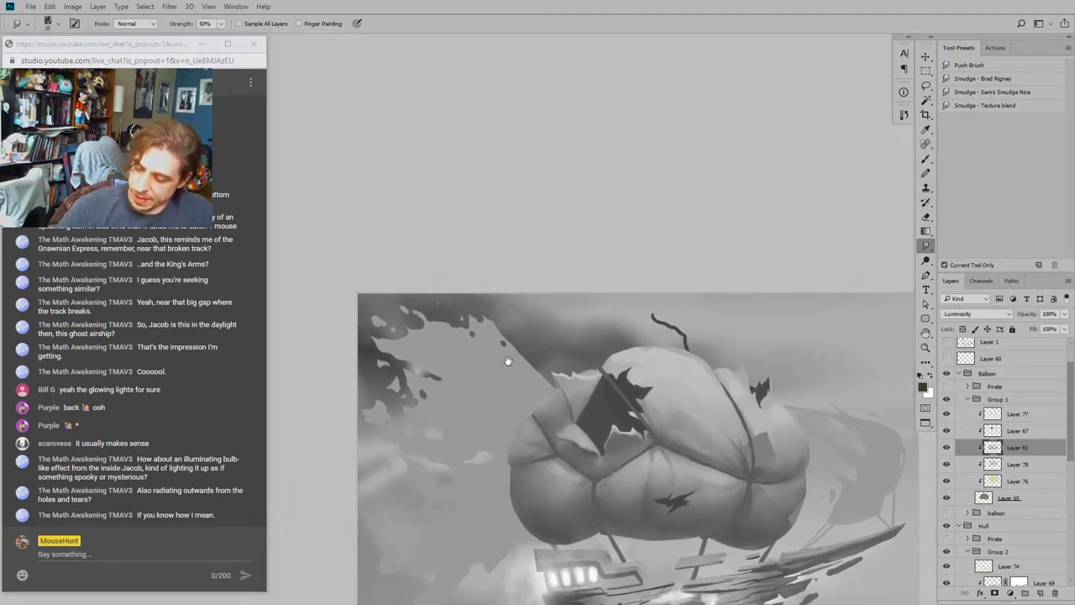
Step: Lighten the small upper-front panels beside the tear with a 50% opacity eraser and light green strokes sampled from the balloon's lit top
{"action": "key", "text": "e"}
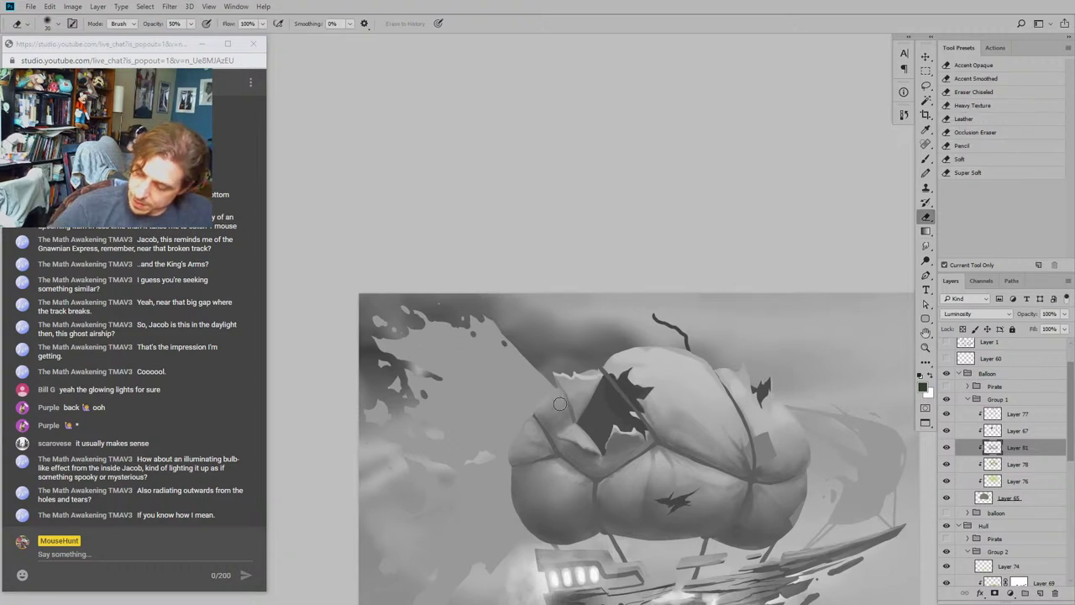
{"action": "mouse_move", "coordinate": [520, 350]}
{"action": "left_mouse_down"}
{"action": "mouse_move", "coordinate": [495, 321]}
{"action": "mouse_move", "coordinate": [548, 353]}
{"action": "left_mouse_up"}
{"action": "key", "text": "b"}
{"action": "left_click", "coordinate": [642, 353], "text": "alt"}
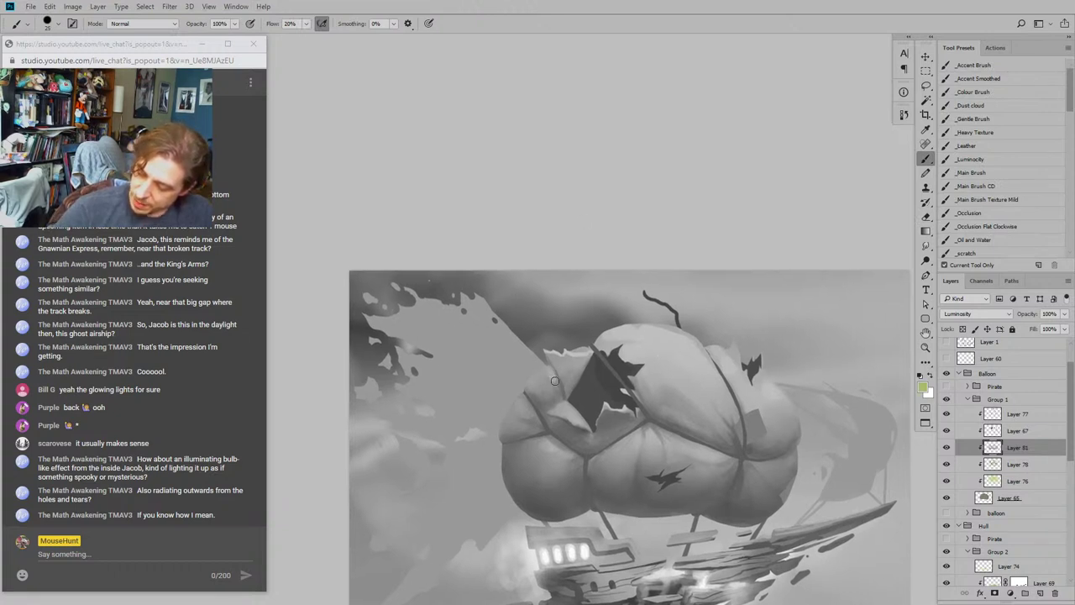
{"action": "left_click_drag", "start_coordinate": [532, 385], "coordinate": [550, 380]}
{"action": "mouse_move", "coordinate": [508, 314]}
{"action": "left_mouse_down"}
{"action": "mouse_move", "coordinate": [473, 264]}
{"action": "mouse_move", "coordinate": [474, 286]}
{"action": "left_mouse_up"}
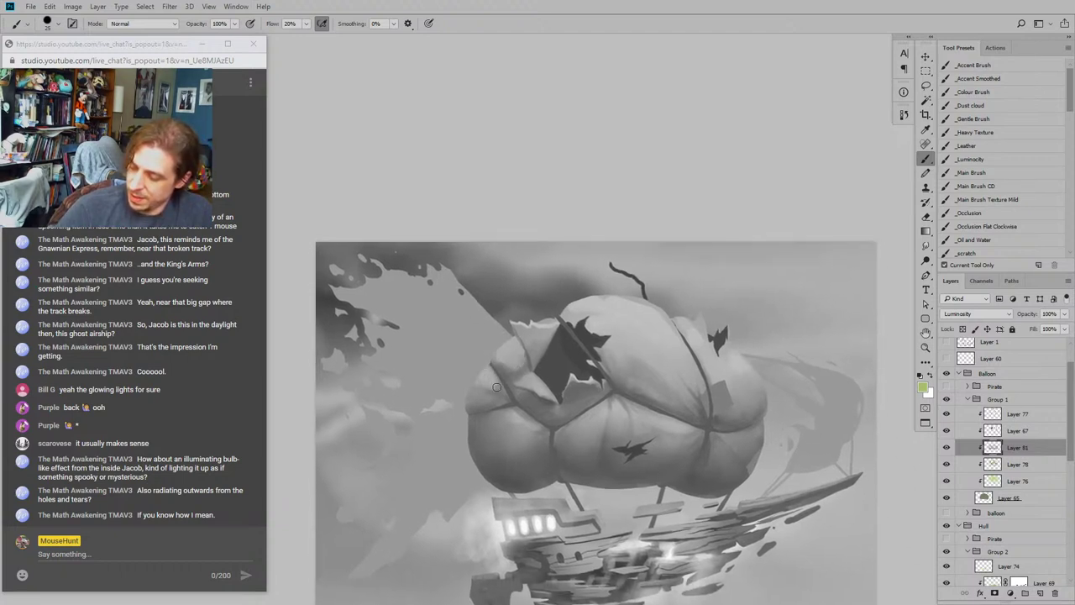
{"action": "left_click_drag", "start_coordinate": [493, 345], "coordinate": [468, 319]}
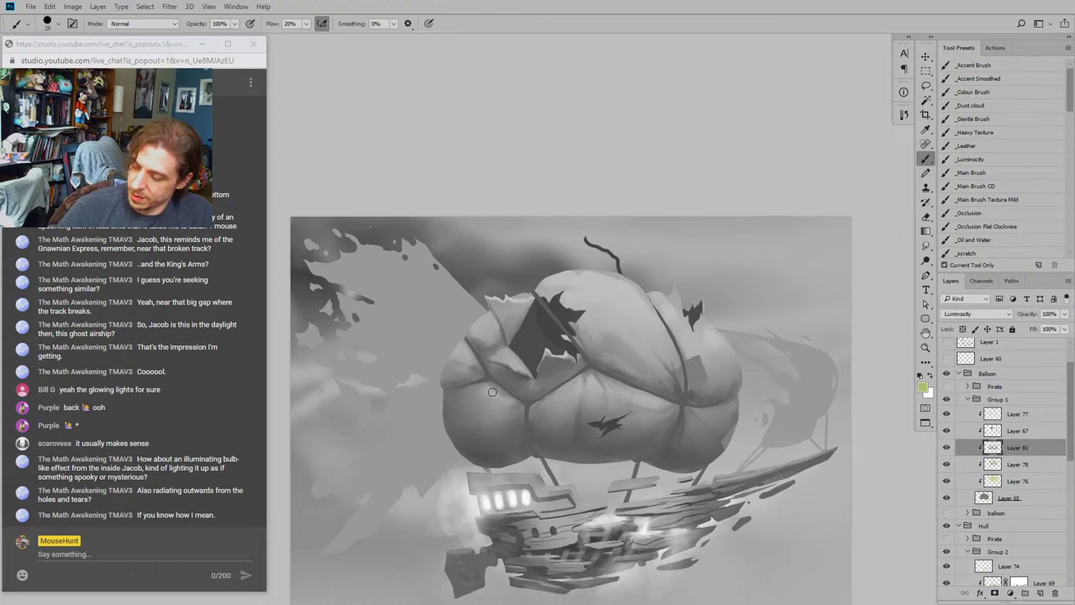
Step: Paint light green highlights on the balloon's lower front lobe with a 40-pixel brush and smudge the front panels' highlights smooth
{"action": "mouse_move", "coordinate": [492, 391]}
{"action": "left_mouse_down"}
{"action": "mouse_move", "coordinate": [484, 398]}
{"action": "mouse_move", "coordinate": [502, 431]}
{"action": "left_mouse_up"}
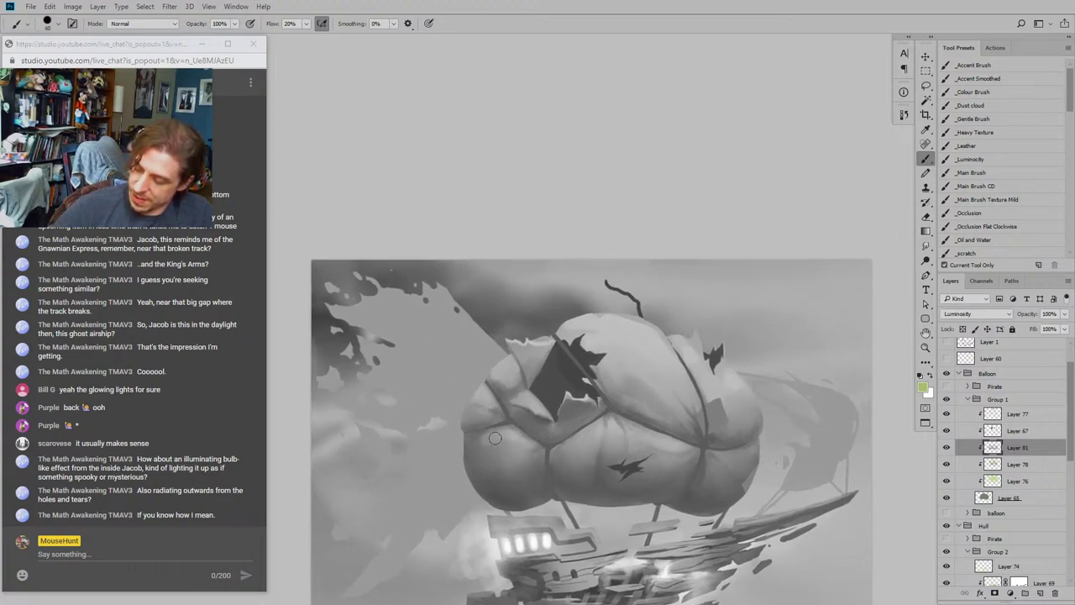
{"action": "left_click_drag", "start_coordinate": [515, 302], "coordinate": [531, 269]}
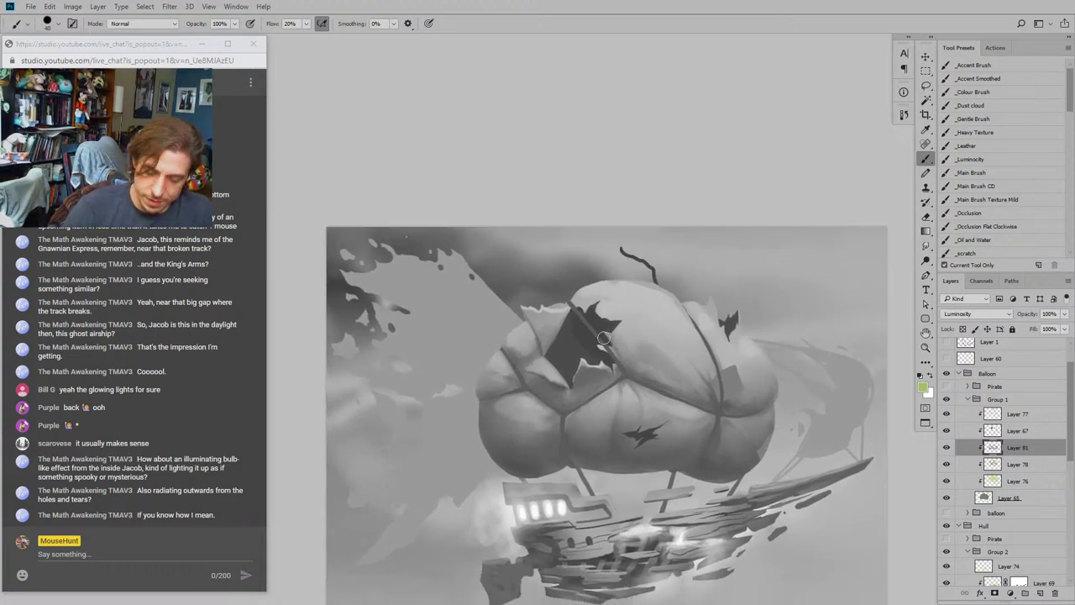
{"action": "key", "text": "r"}
{"action": "key", "text": "bracketright"}
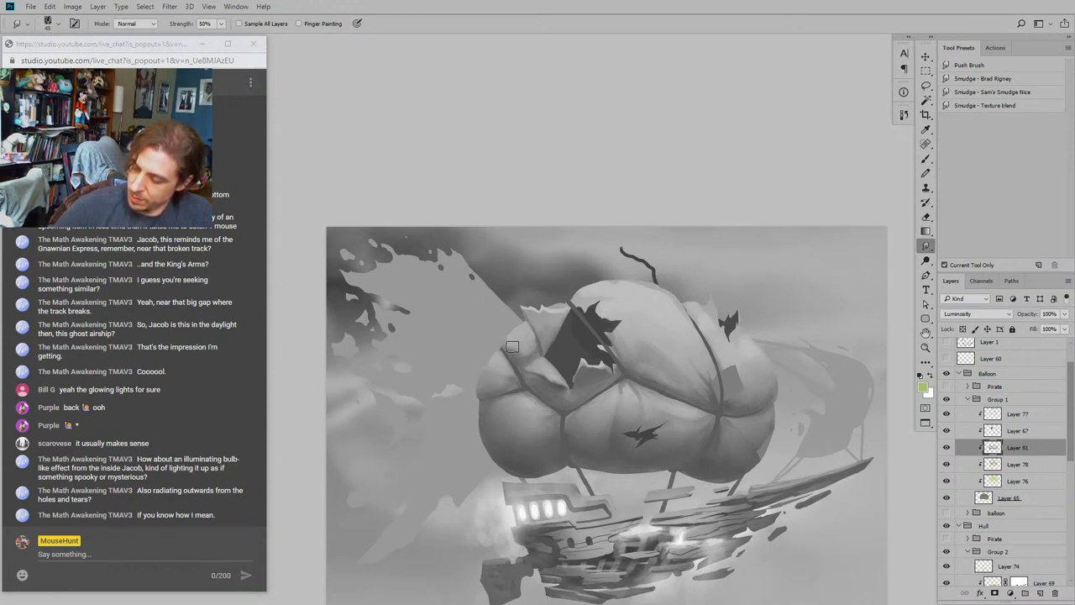
{"action": "mouse_move", "coordinate": [525, 343]}
{"action": "left_mouse_down"}
{"action": "mouse_move", "coordinate": [482, 233]}
{"action": "mouse_move", "coordinate": [466, 370]}
{"action": "left_mouse_up"}
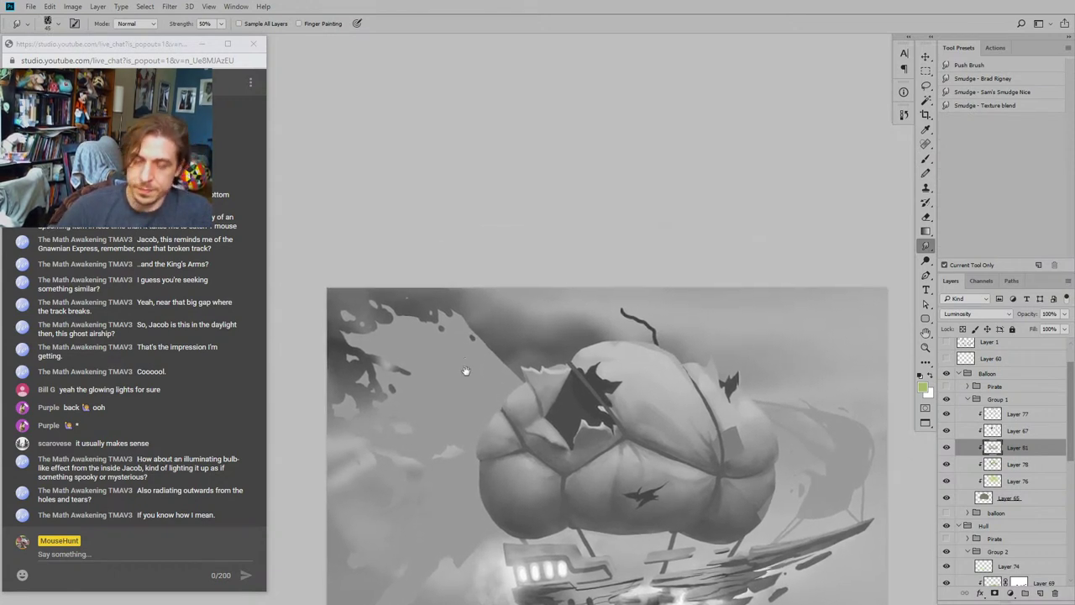
{"action": "left_click_drag", "start_coordinate": [464, 311], "coordinate": [428, 338]}
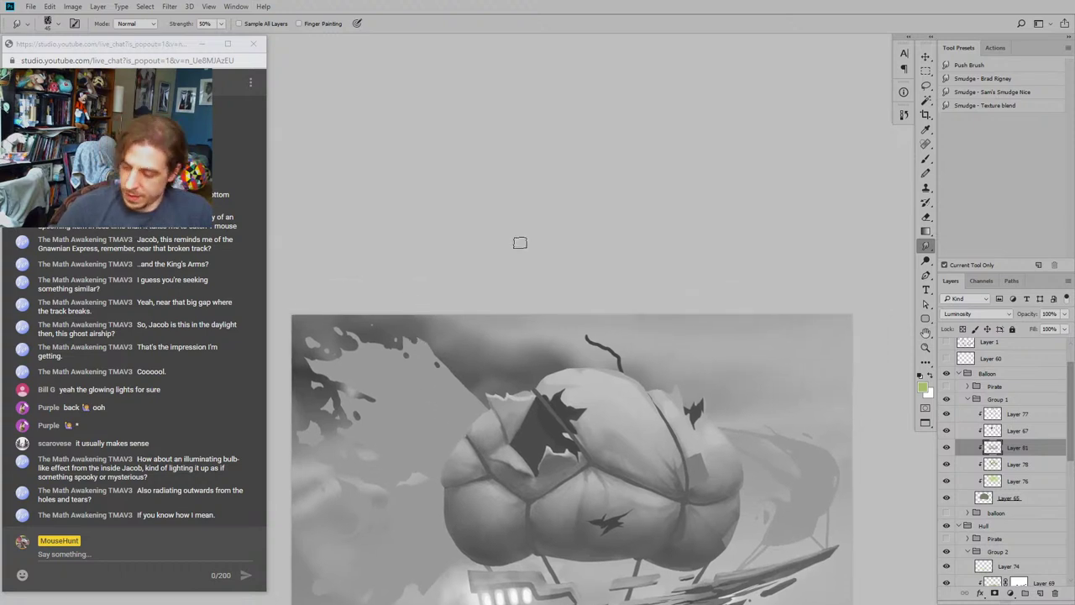
Step: Brighten the crown of the balloon's large central panel with the 40-pixel brush and blend it using the Smudge tool
{"action": "key", "text": "b"}
{"action": "left_click_drag", "start_coordinate": [510, 329], "coordinate": [484, 301]}
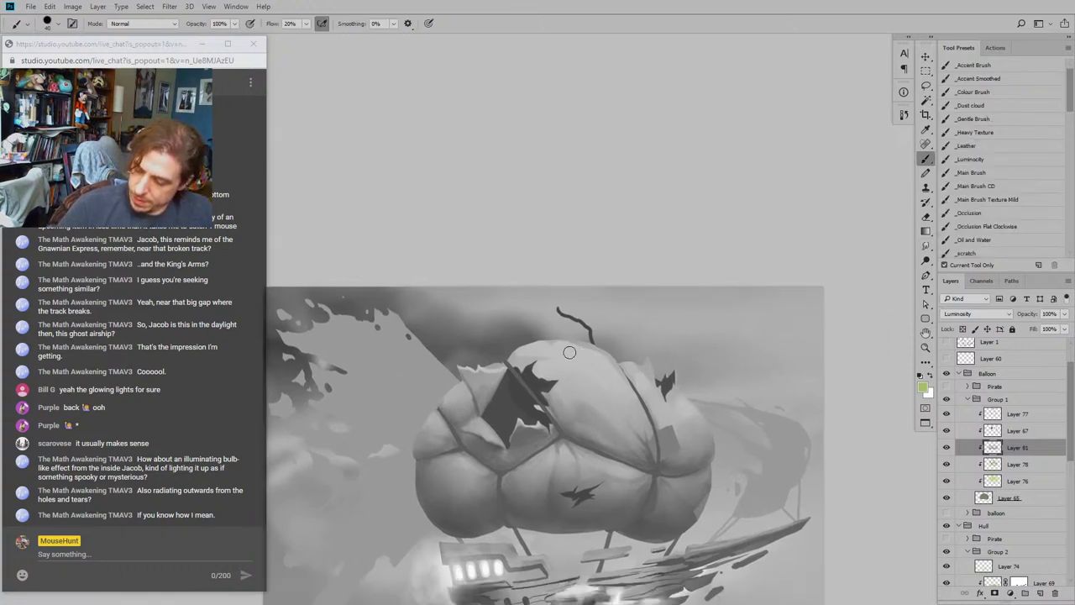
{"action": "key", "text": "r"}
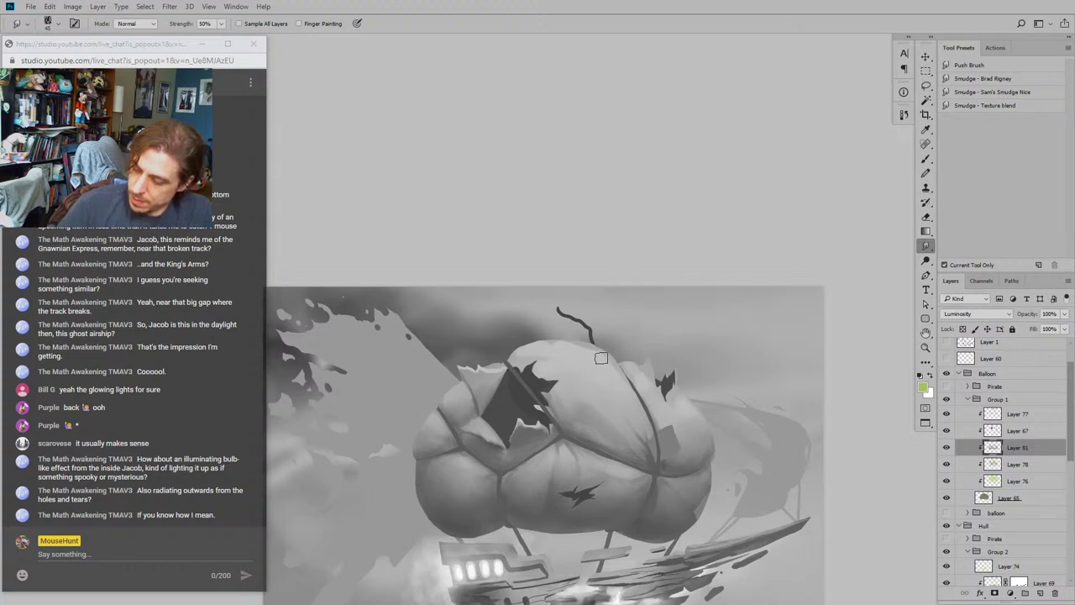
Step: Add small light green accents along the front panels' edges and beside the seam junction of the lower lobes with a smaller brush
{"action": "key", "text": "b"}
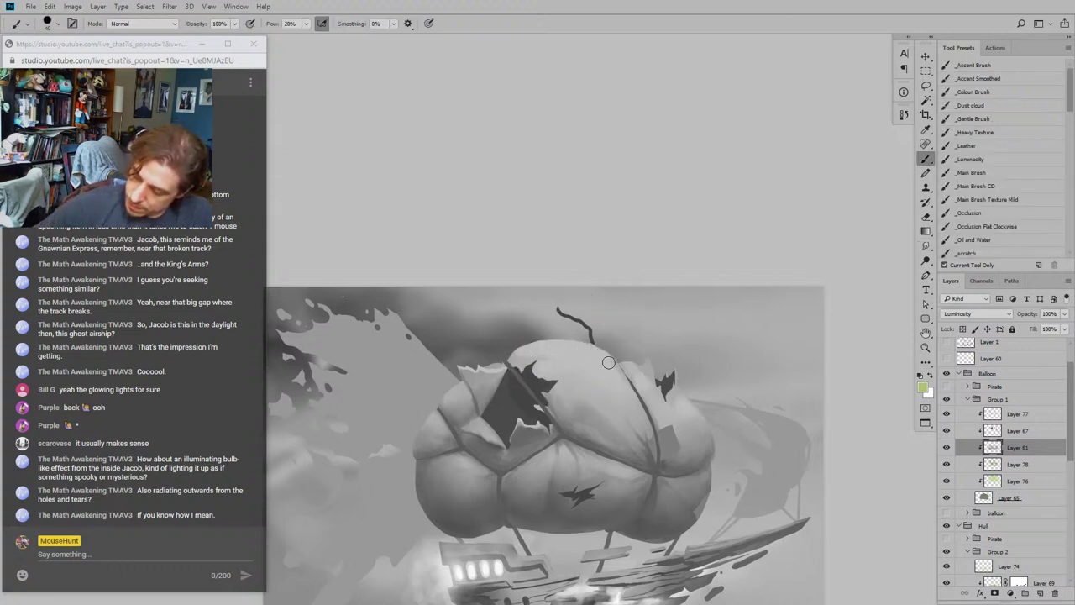
{"action": "left_click_drag", "start_coordinate": [458, 334], "coordinate": [441, 309]}
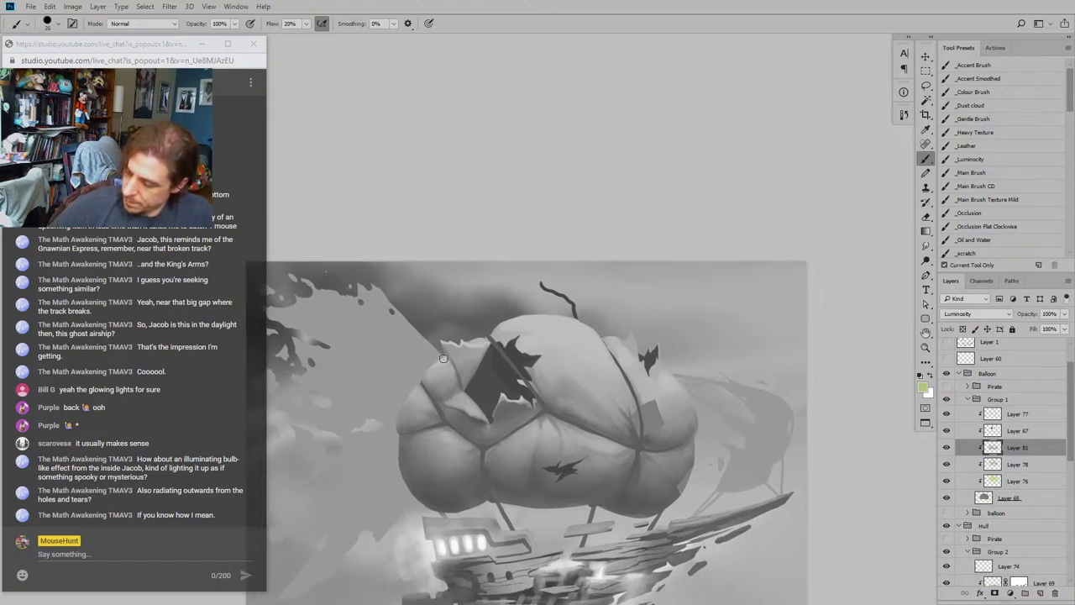
{"action": "left_click_drag", "start_coordinate": [391, 280], "coordinate": [441, 247]}
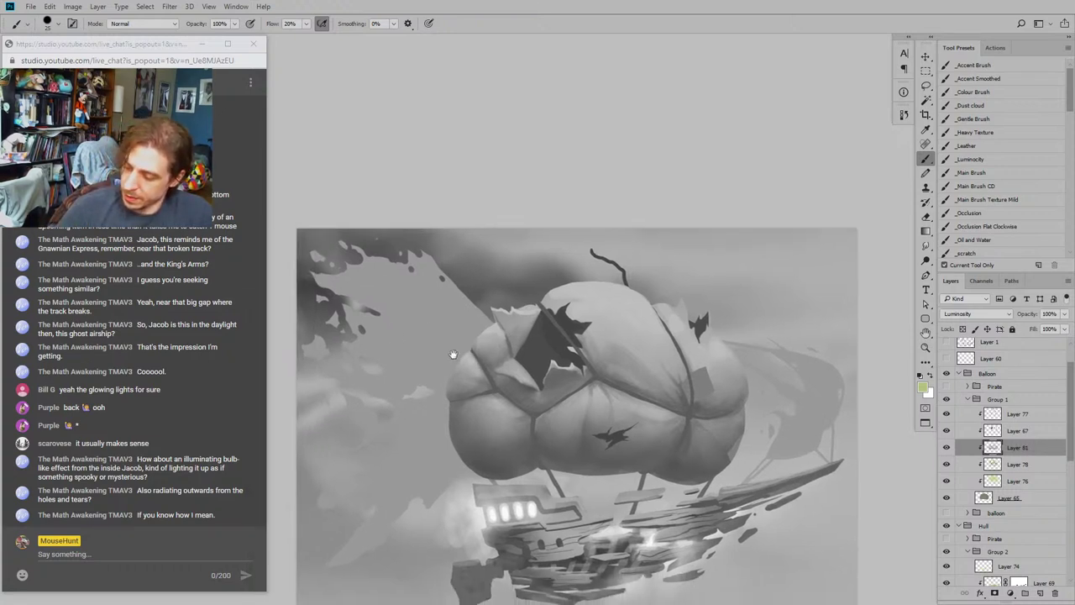
{"action": "left_click_drag", "start_coordinate": [453, 354], "coordinate": [439, 351]}
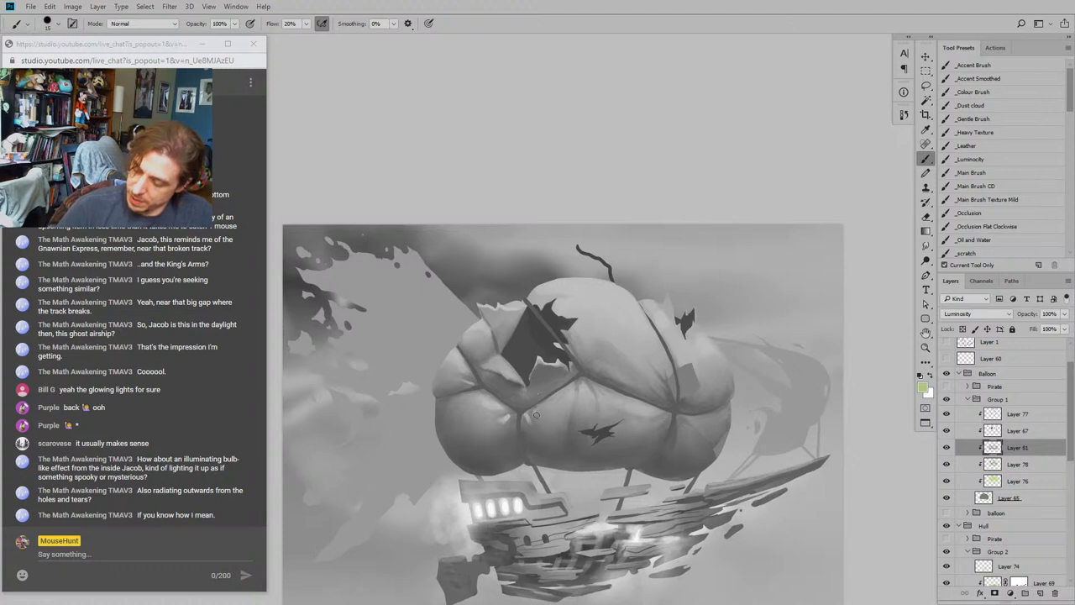
{"action": "left_click_drag", "start_coordinate": [573, 252], "coordinate": [604, 213]}
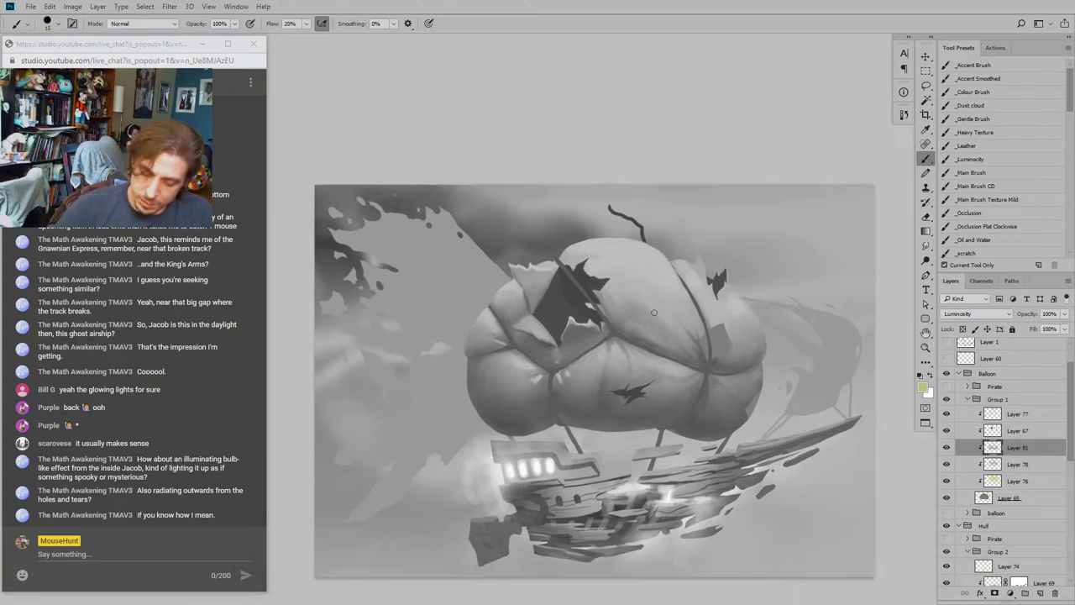
Step: Soften the new highlights around the lower lobes' front seam with a small Smudge tool at 50% strength
{"action": "left_click", "coordinate": [926, 246]}
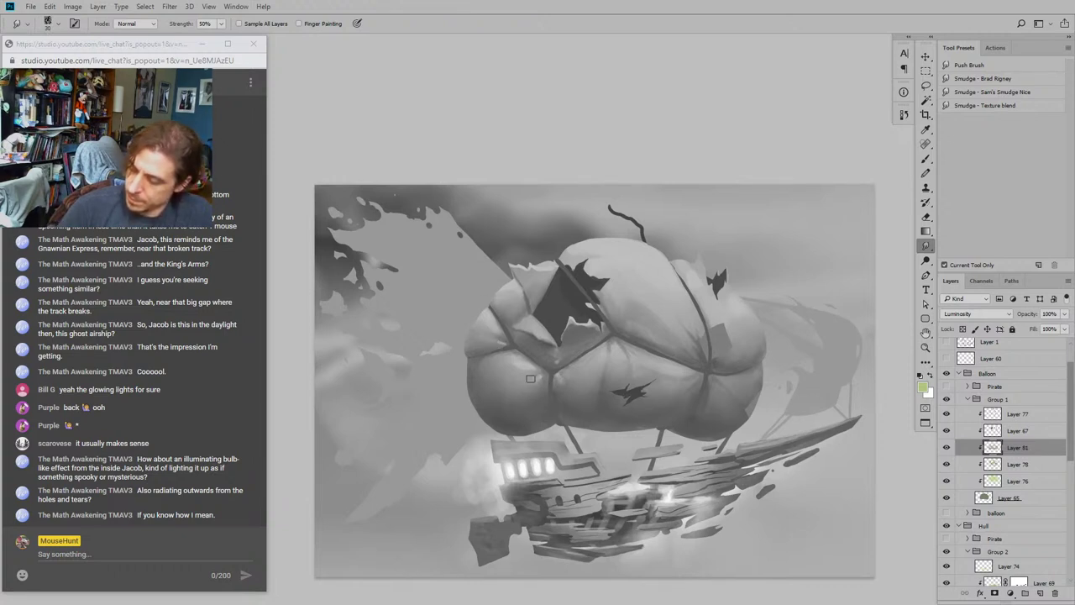
{"action": "mouse_move", "coordinate": [431, 261]}
{"action": "left_mouse_down"}
{"action": "mouse_move", "coordinate": [424, 245]}
{"action": "mouse_move", "coordinate": [410, 265]}
{"action": "left_mouse_up"}
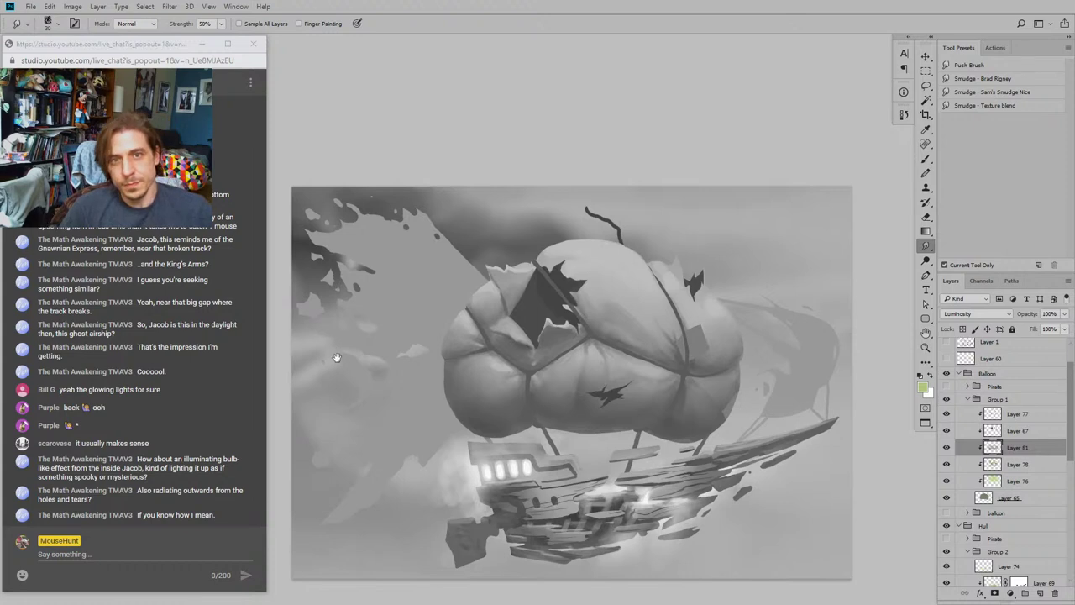
{"action": "left_click_drag", "start_coordinate": [341, 349], "coordinate": [345, 370]}
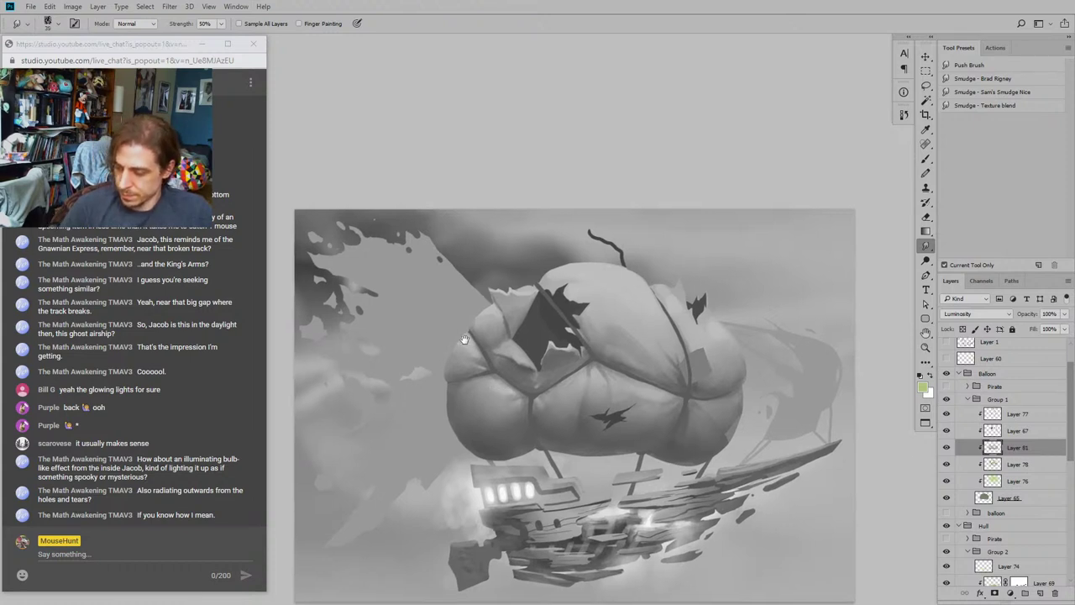
{"action": "mouse_move", "coordinate": [410, 279]}
{"action": "left_mouse_down"}
{"action": "mouse_move", "coordinate": [395, 250]}
{"action": "mouse_move", "coordinate": [370, 264]}
{"action": "mouse_move", "coordinate": [348, 250]}
{"action": "left_mouse_up"}
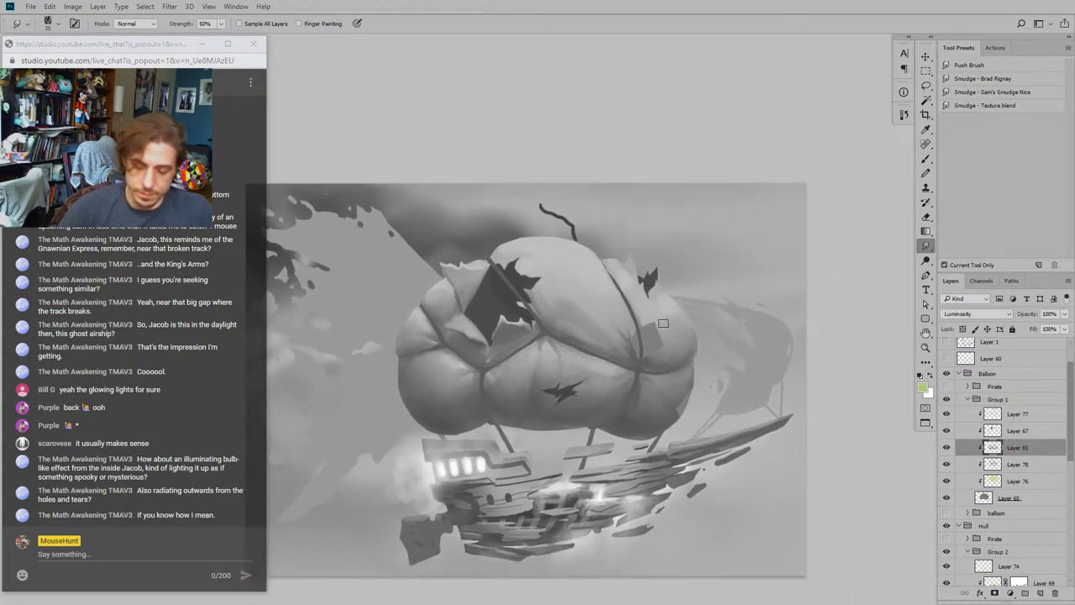
Step: Paint light green accents around the rear panel's square patch with a 20-pixel brush and smudge them into the rear lobes
{"action": "key", "text": "b"}
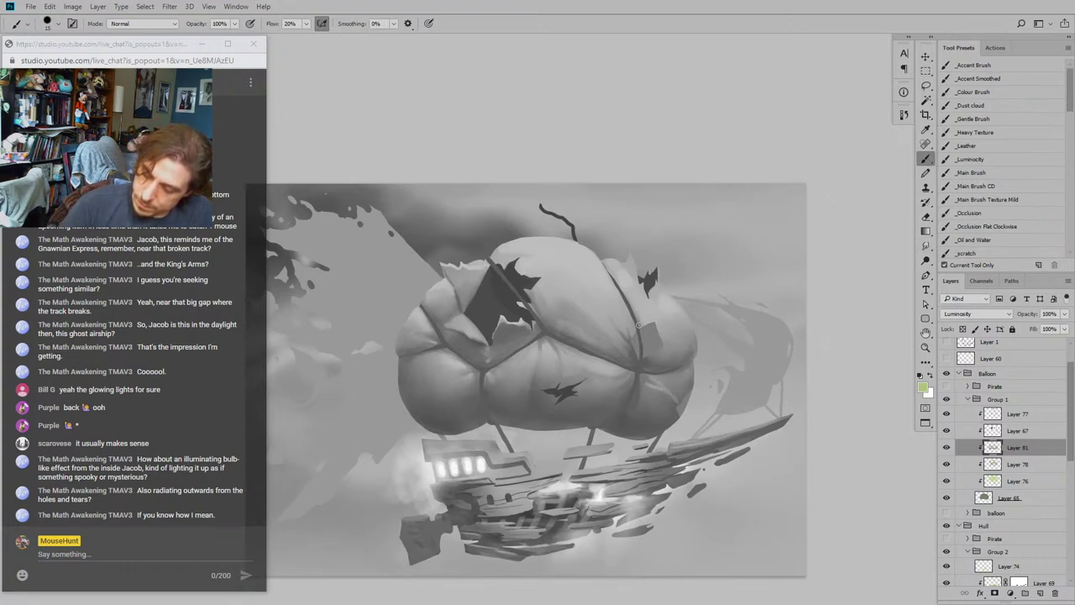
{"action": "key", "text": "]"}
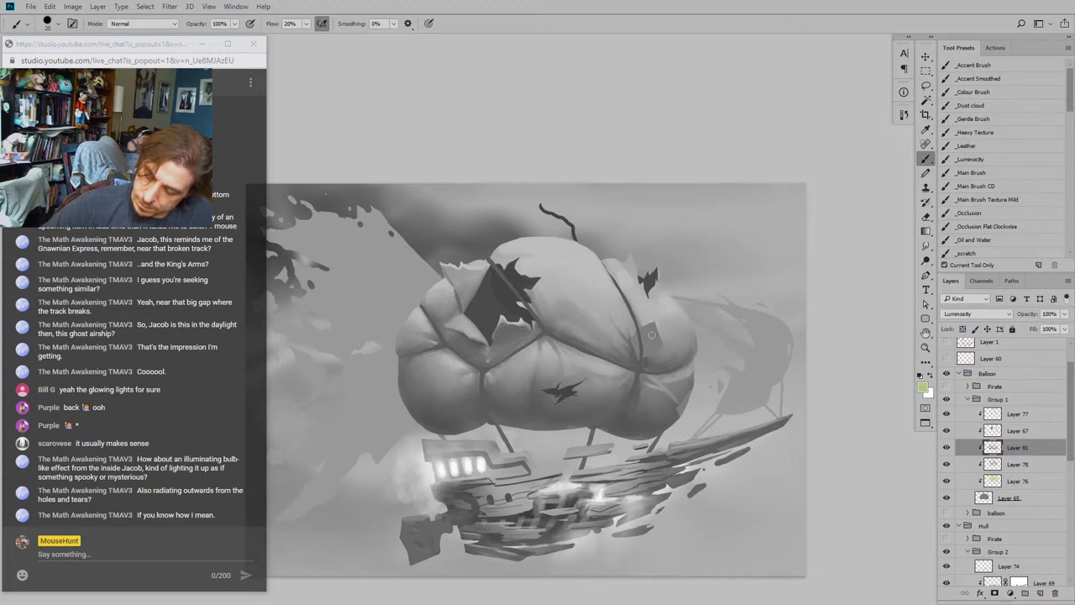
{"action": "mouse_move", "coordinate": [652, 335]}
{"action": "left_mouse_down"}
{"action": "mouse_move", "coordinate": [644, 329]}
{"action": "mouse_move", "coordinate": [669, 318]}
{"action": "left_mouse_up"}
{"action": "key", "text": "r"}
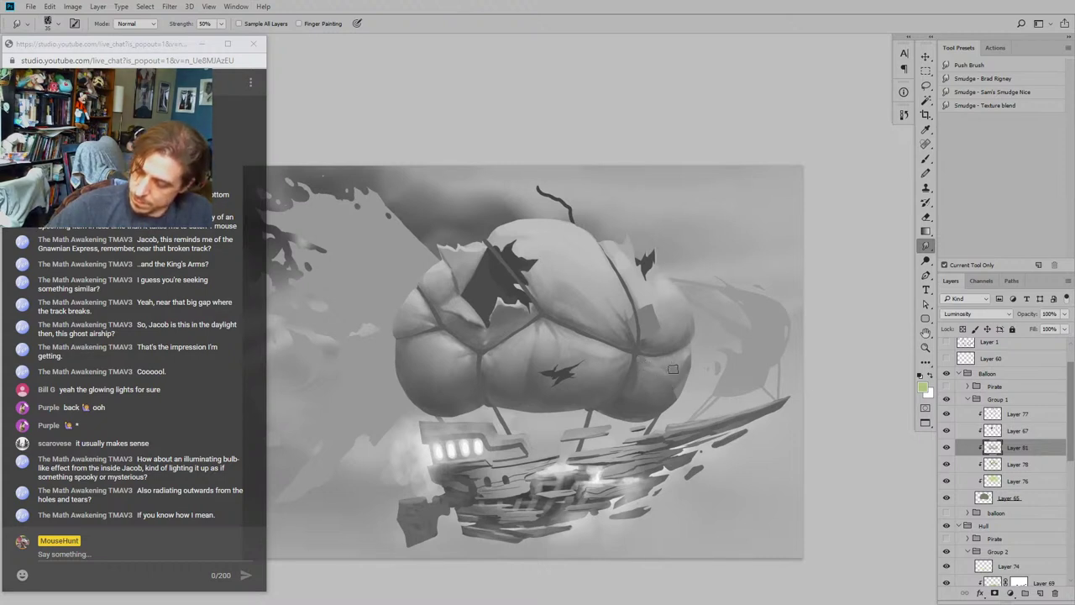
{"action": "left_click_drag", "start_coordinate": [413, 372], "coordinate": [379, 409]}
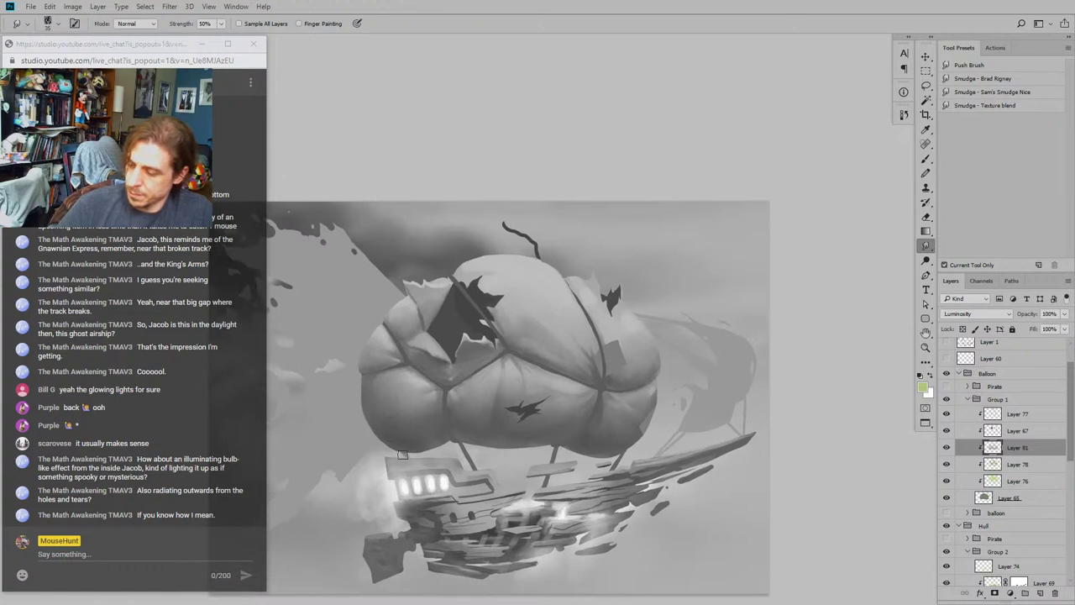
Step: Touch up the seam junction of the balloon's rear lower lobes with sampled dark green, blending with a 15-pixel Smudge tool at 50% strength
{"action": "key", "text": "b"}
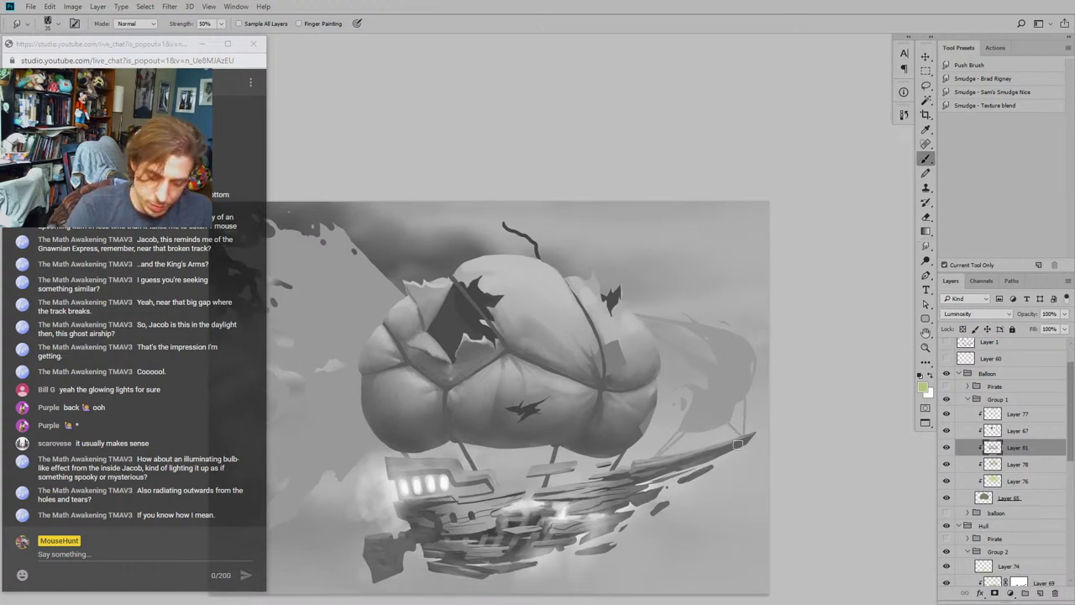
{"action": "left_click", "coordinate": [429, 400], "text": "alt"}
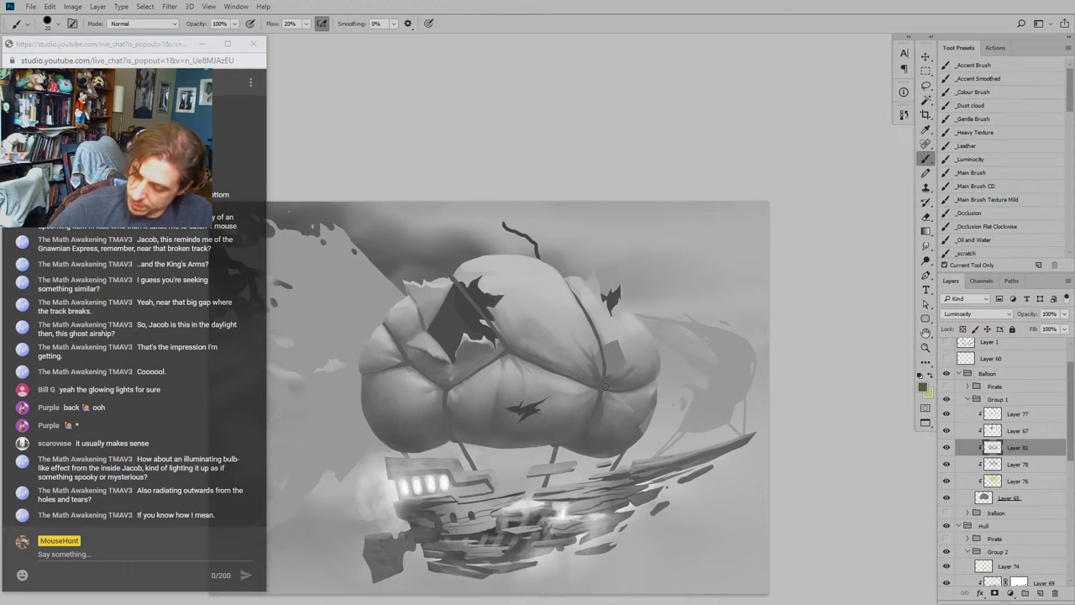
{"action": "key", "text": "r"}
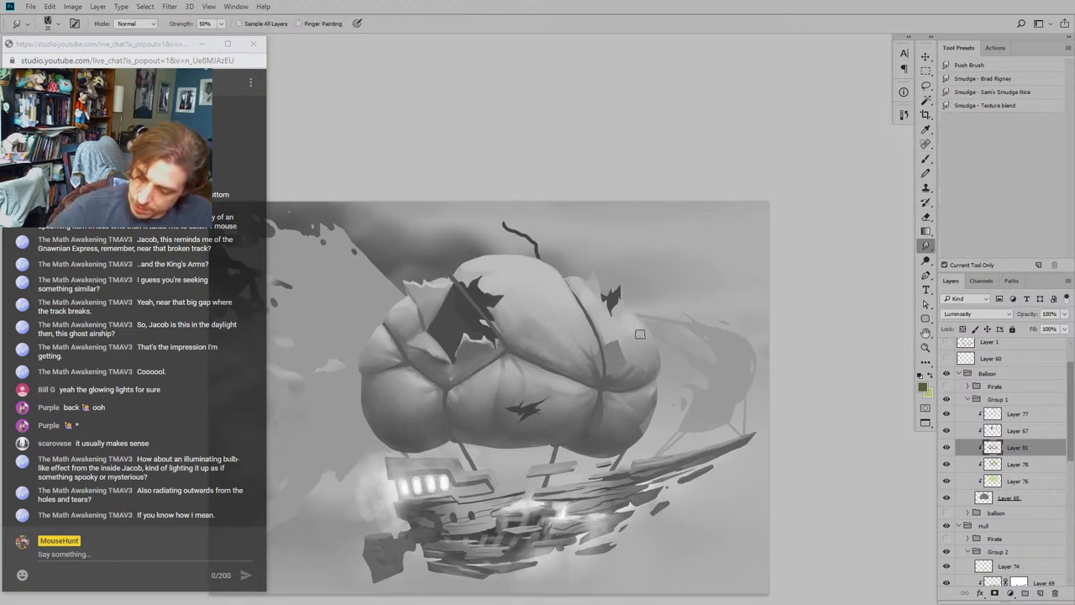
{"action": "left_click_drag", "start_coordinate": [514, 259], "coordinate": [484, 231]}
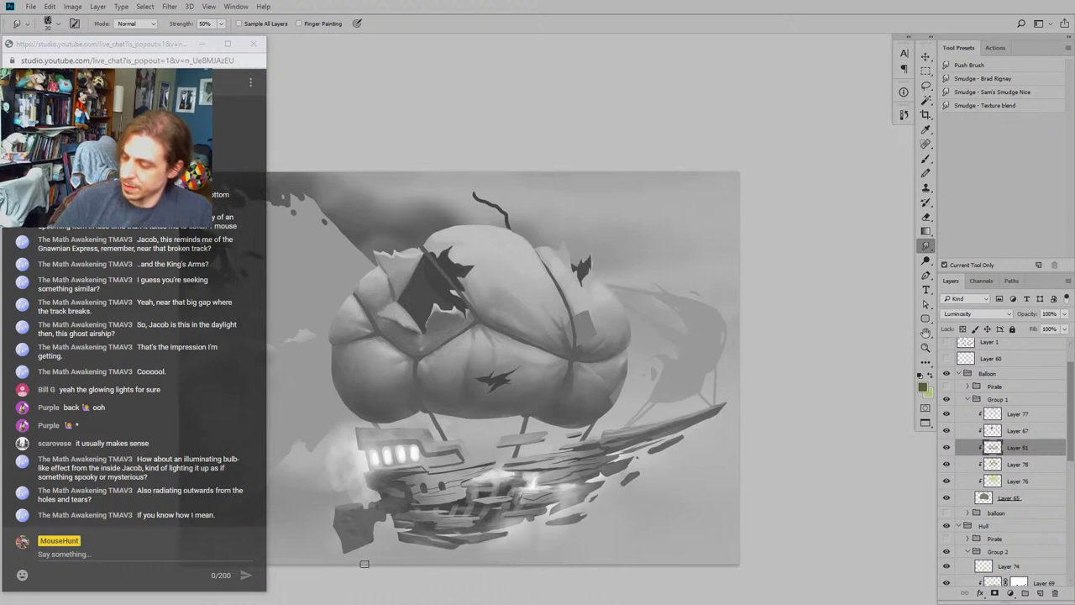
{"action": "key", "text": "b"}
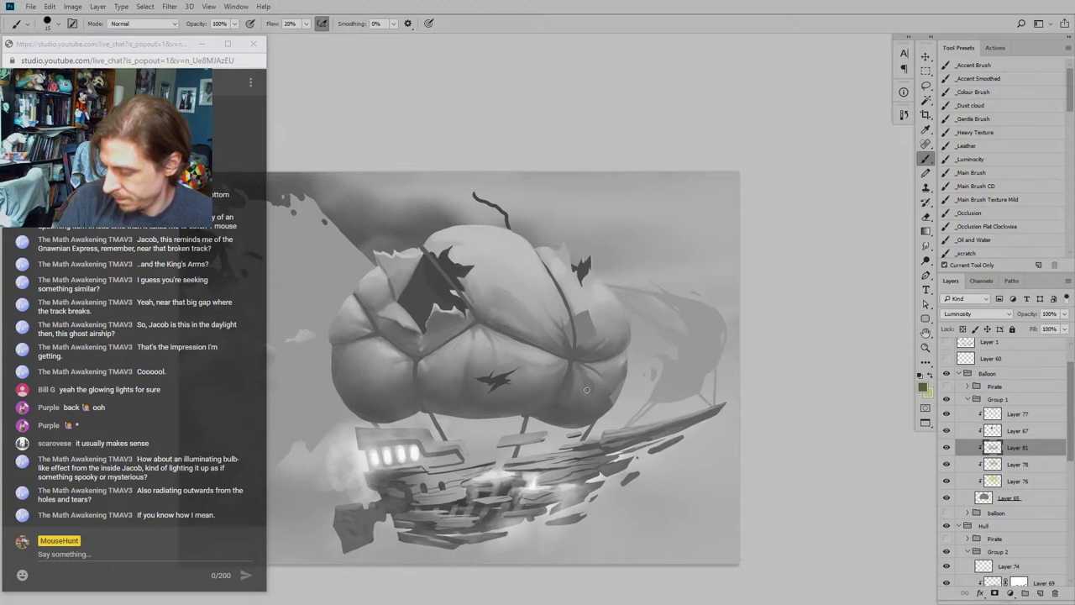
{"action": "key", "text": "r"}
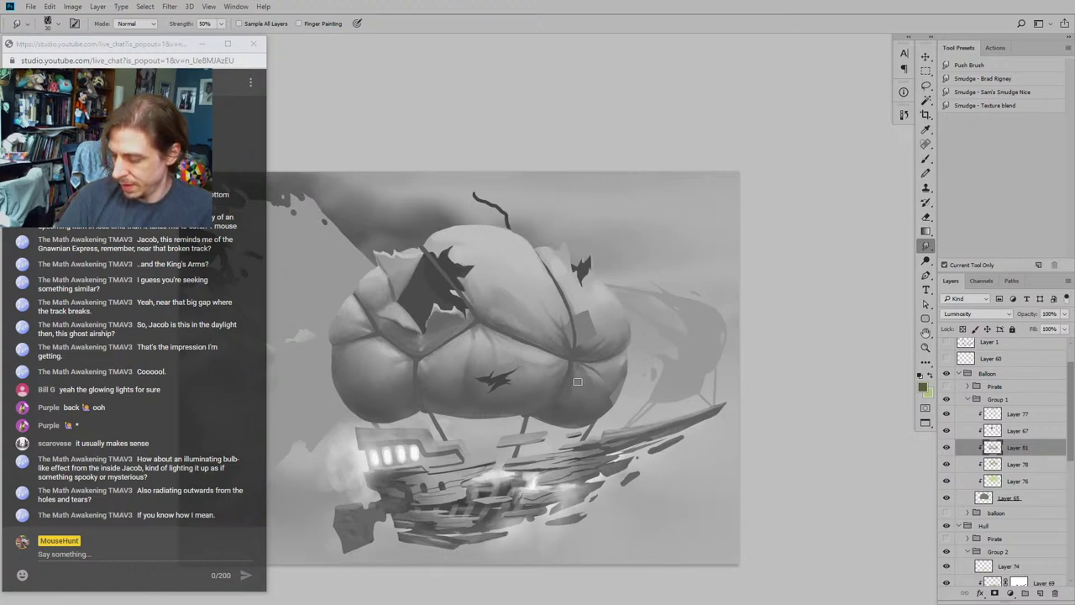
{"action": "key", "text": "bracketleft"}
{"action": "key", "text": "bracketleft"}
{"action": "key", "text": "bracketleft"}
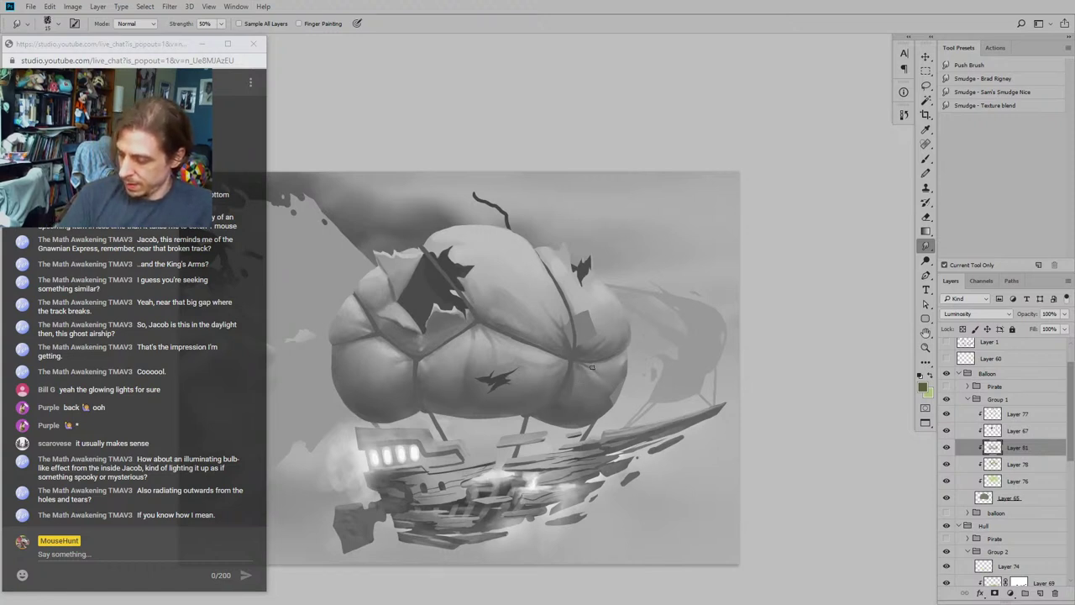
{"action": "key", "text": "ctrl+t"}
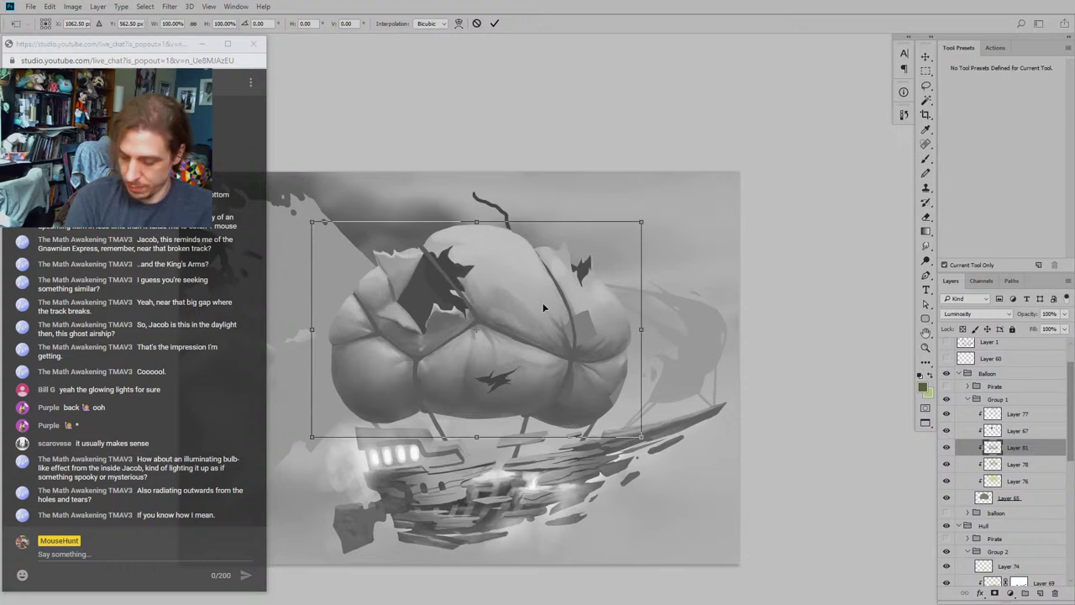
{"action": "key", "text": "Escape"}
Step: Turn off the greyscale proof and review the airship's shading in full colour
{"action": "key", "text": "ctrl+y"}
{"action": "left_click_drag", "start_coordinate": [401, 332], "coordinate": [468, 260]}
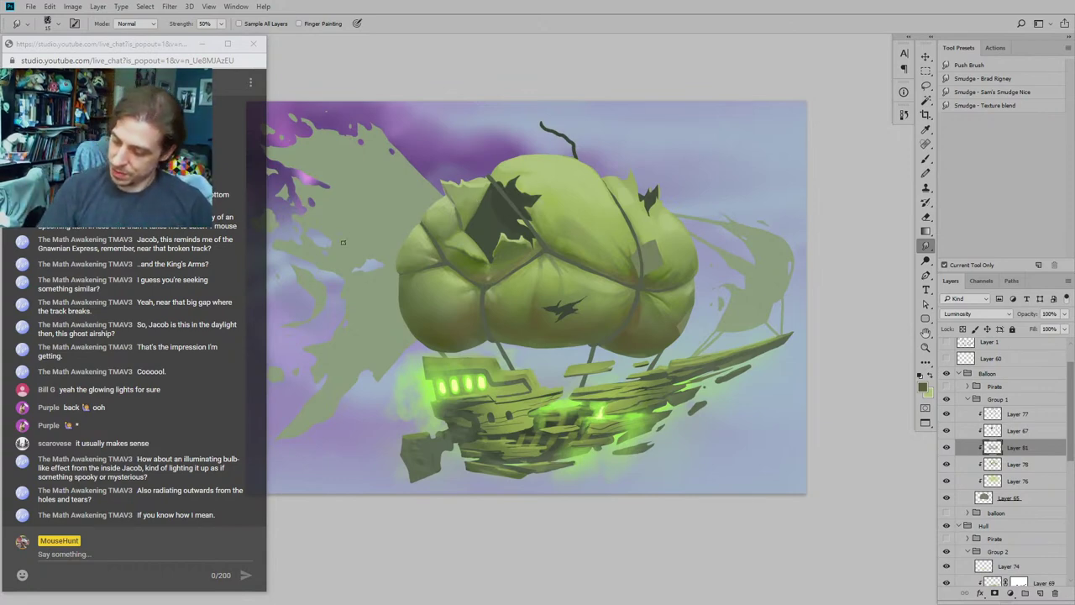
{"action": "left_click_drag", "start_coordinate": [353, 213], "coordinate": [447, 218]}
{"action": "left_click_drag", "start_coordinate": [490, 443], "coordinate": [415, 453]}
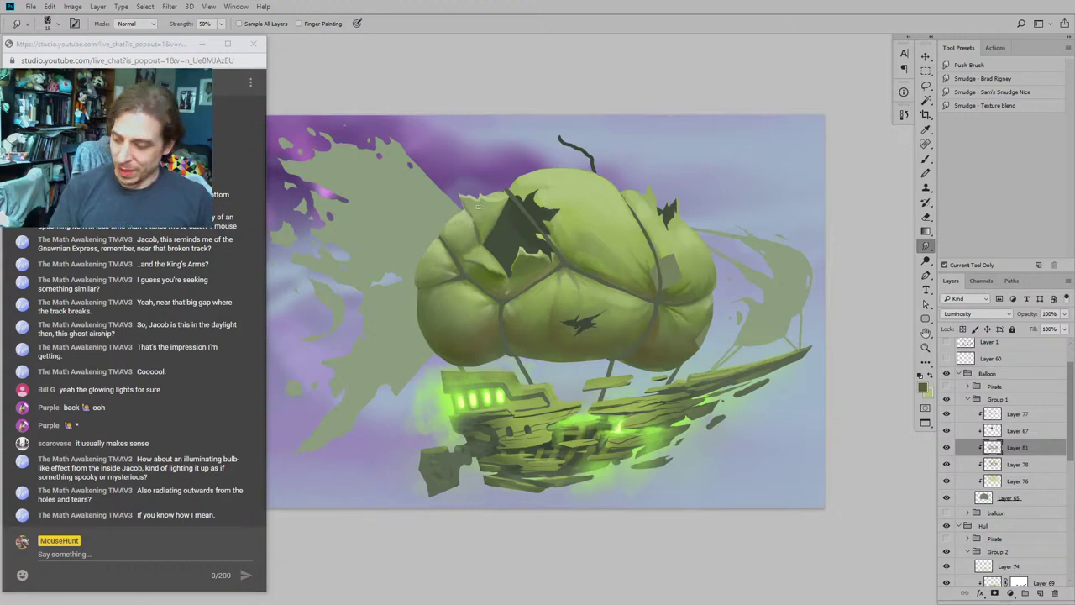
{"action": "key", "text": "b"}
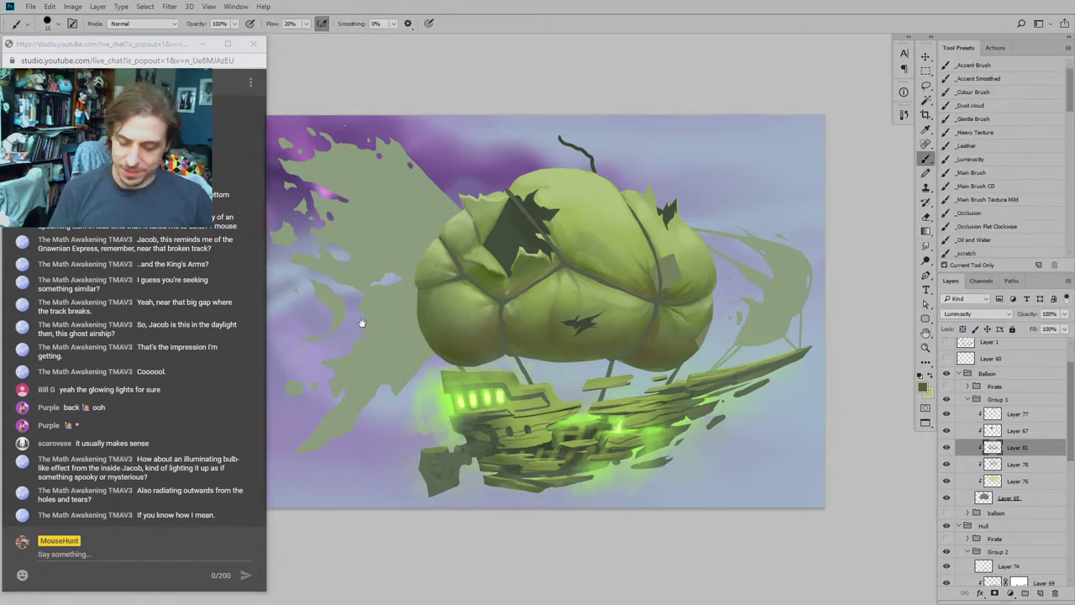
{"action": "left_click_drag", "start_coordinate": [362, 323], "coordinate": [448, 411]}
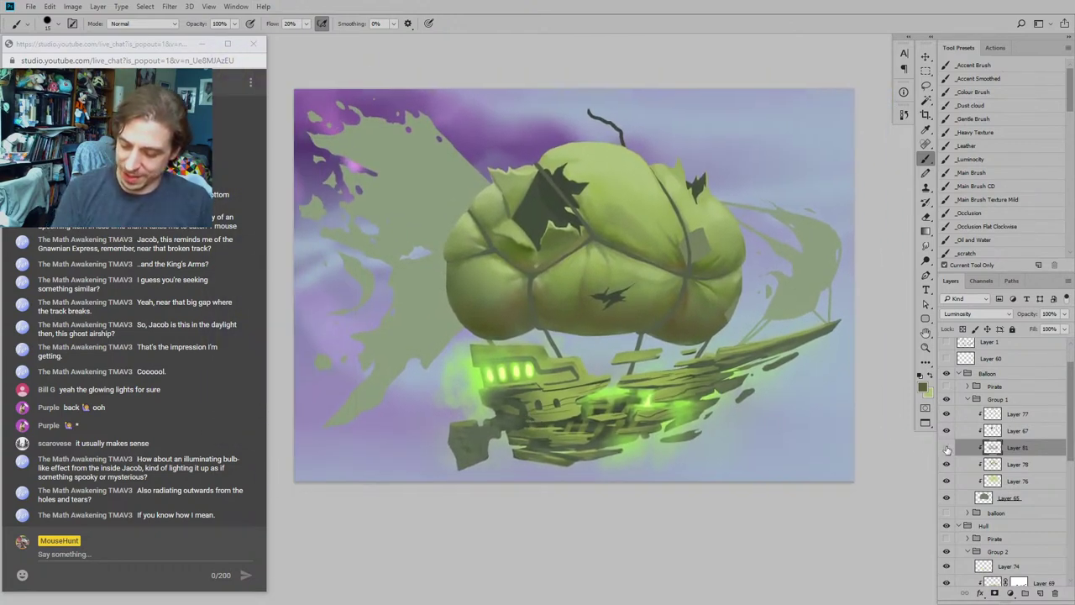
Step: Hide and show Layers 81, 67 and 77 in turn to examine what each contributes to the balloon
{"action": "left_click", "coordinate": [947, 447]}
{"action": "left_click", "coordinate": [947, 447]}
{"action": "left_click", "coordinate": [947, 447]}
{"action": "left_click", "coordinate": [947, 447]}
{"action": "left_click", "coordinate": [946, 430]}
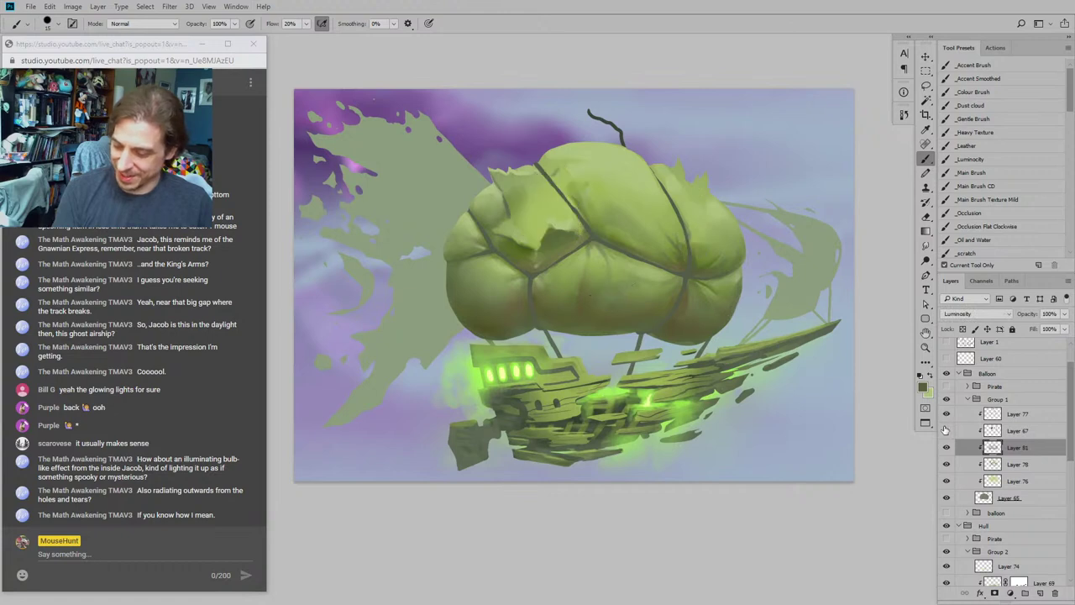
{"action": "left_click", "coordinate": [946, 430]}
{"action": "left_click", "coordinate": [946, 430]}
{"action": "left_click", "coordinate": [946, 430]}
{"action": "left_click", "coordinate": [946, 415]}
{"action": "left_click", "coordinate": [946, 415]}
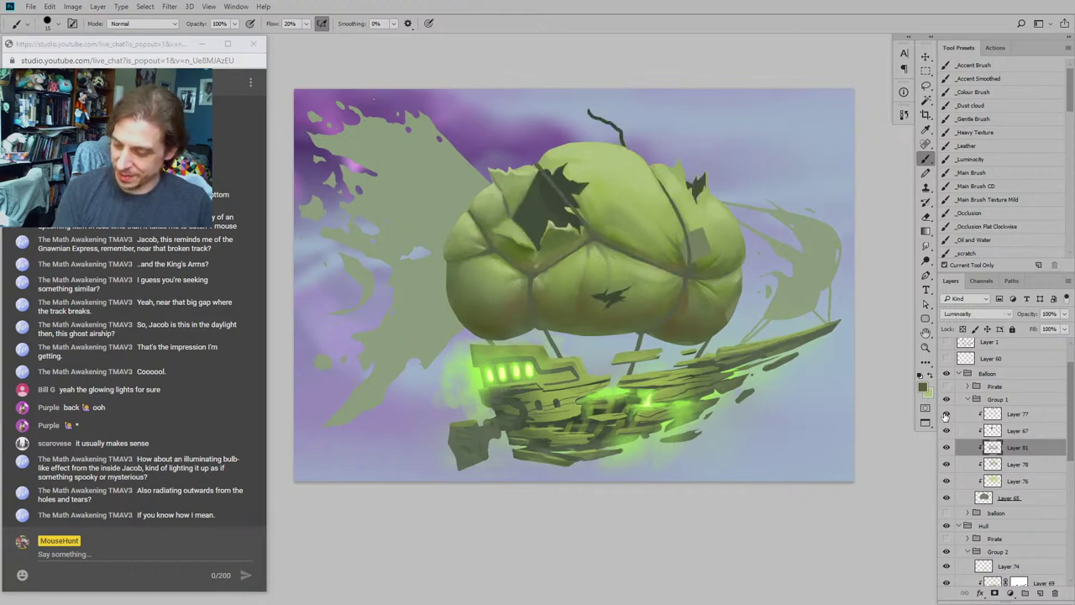
{"action": "left_click", "coordinate": [946, 415]}
{"action": "left_click", "coordinate": [946, 415]}
{"action": "left_click", "coordinate": [946, 431]}
{"action": "left_click", "coordinate": [946, 431]}
Step: Select Layer 67, which holds the balloon's tears, and choose a darker, slightly cooler green foreground colour
{"action": "left_click", "coordinate": [955, 431]}
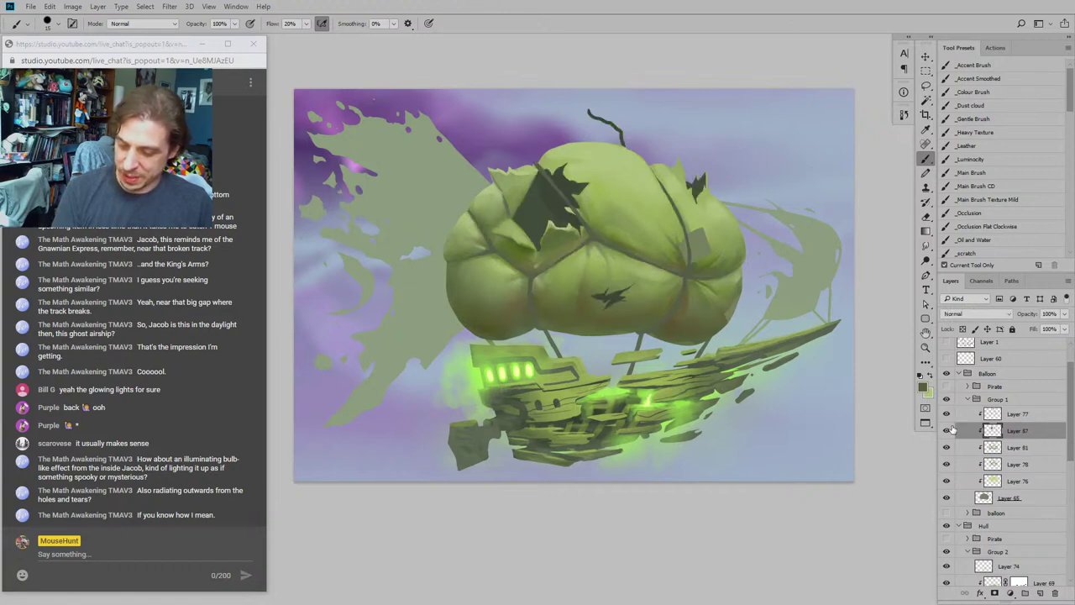
{"action": "left_click_drag", "start_coordinate": [502, 301], "coordinate": [400, 307]}
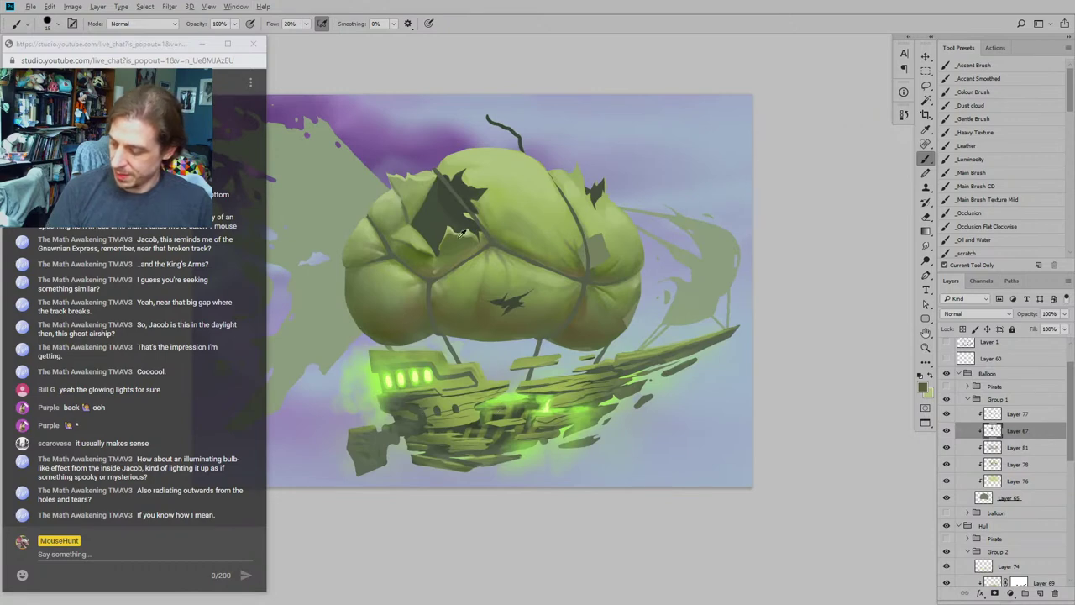
{"action": "left_click", "coordinate": [923, 386]}
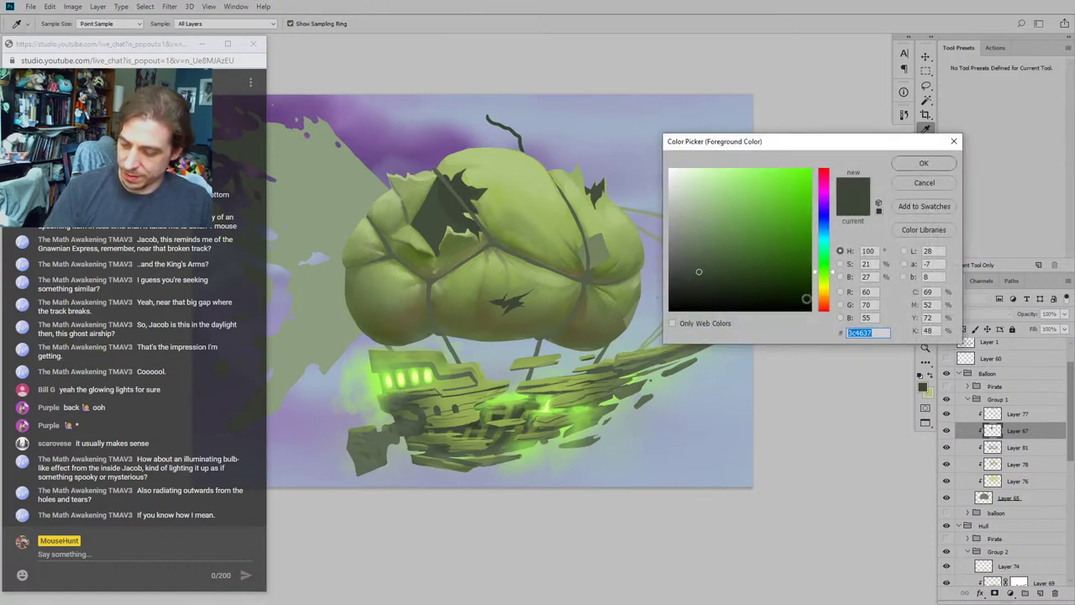
{"action": "left_click_drag", "start_coordinate": [820, 273], "coordinate": [821, 259]}
{"action": "left_click_drag", "start_coordinate": [706, 283], "coordinate": [721, 288]}
{"action": "left_click", "coordinate": [924, 163]}
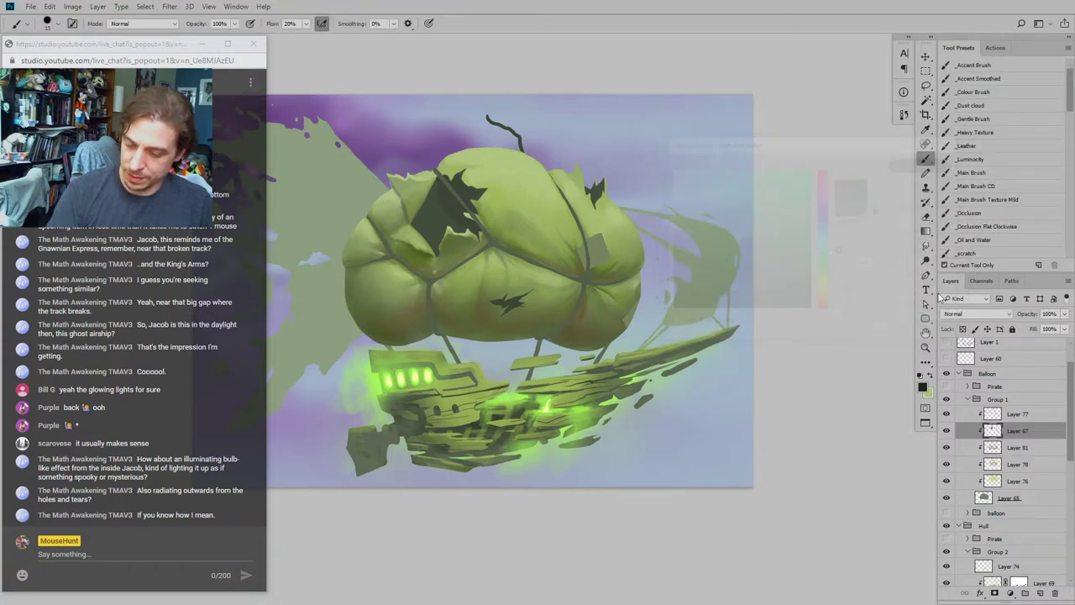
Step: Lock Layer 67's transparent pixels and darken the inside of the balloon's tears with a 70-pixel Main Brush
{"action": "key", "text": "slash"}
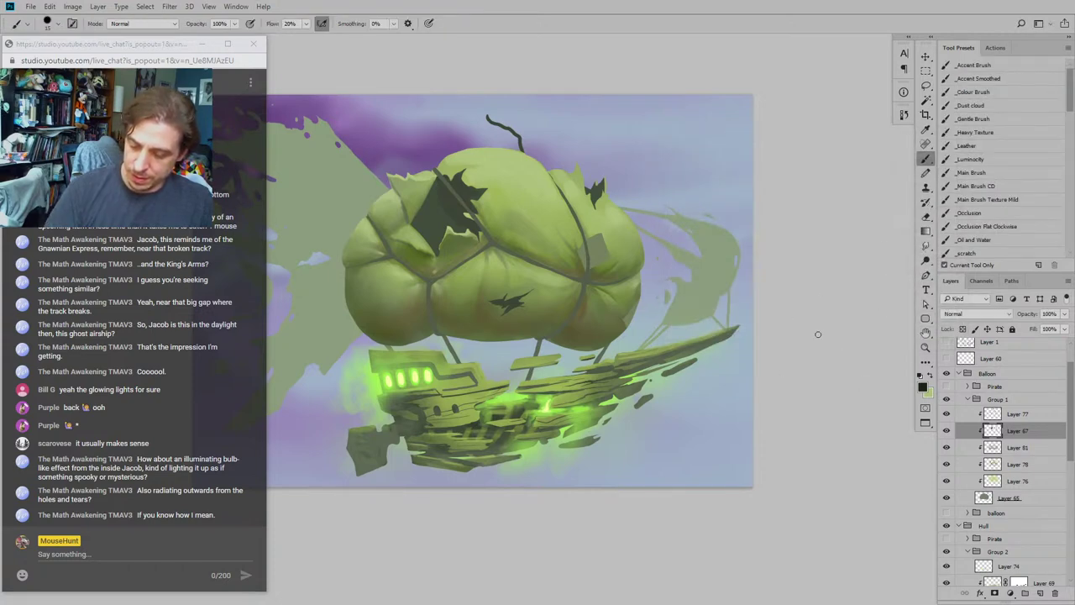
{"action": "left_click", "coordinate": [966, 76]}
{"action": "key", "text": "slash"}
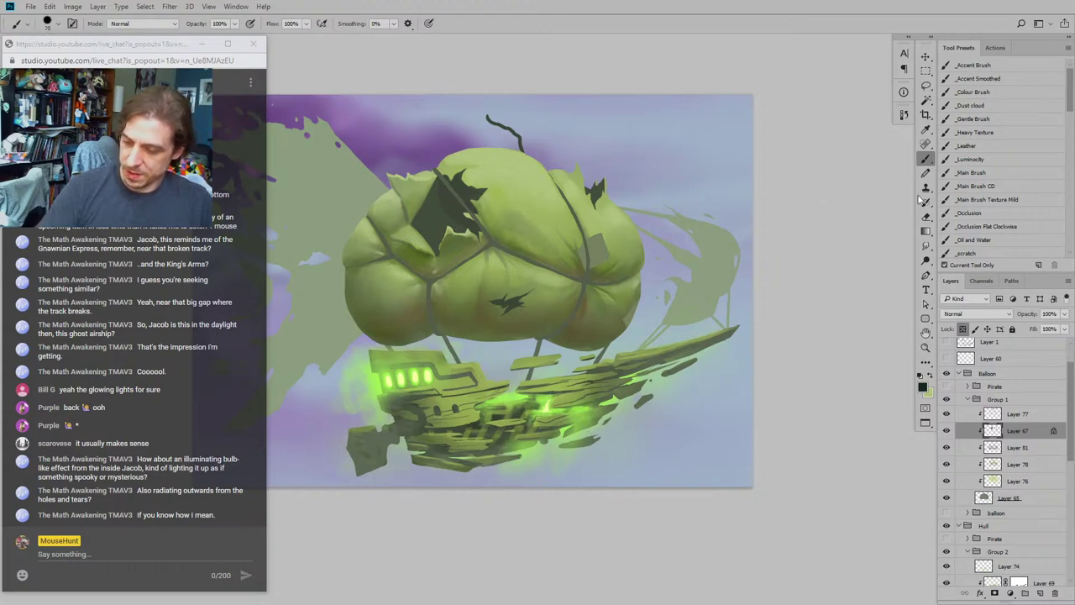
{"action": "left_click", "coordinate": [971, 172]}
{"action": "mouse_move", "coordinate": [478, 231]}
{"action": "left_mouse_down"}
{"action": "mouse_move", "coordinate": [429, 250]}
{"action": "mouse_move", "coordinate": [422, 240]}
{"action": "mouse_move", "coordinate": [470, 199]}
{"action": "mouse_move", "coordinate": [442, 202]}
{"action": "mouse_move", "coordinate": [461, 188]}
{"action": "mouse_move", "coordinate": [442, 182]}
{"action": "mouse_move", "coordinate": [425, 203]}
{"action": "left_mouse_up"}
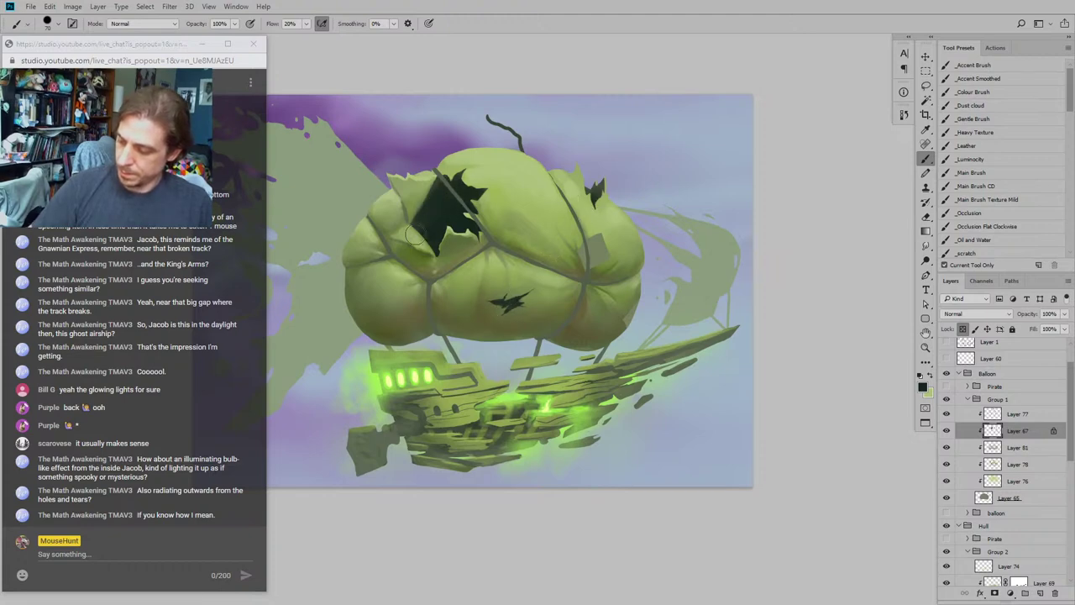
Step: Examine the airship's values in the greyscale proof, both as a small thumbnail and close up
{"action": "left_click_drag", "start_coordinate": [320, 272], "coordinate": [395, 269]}
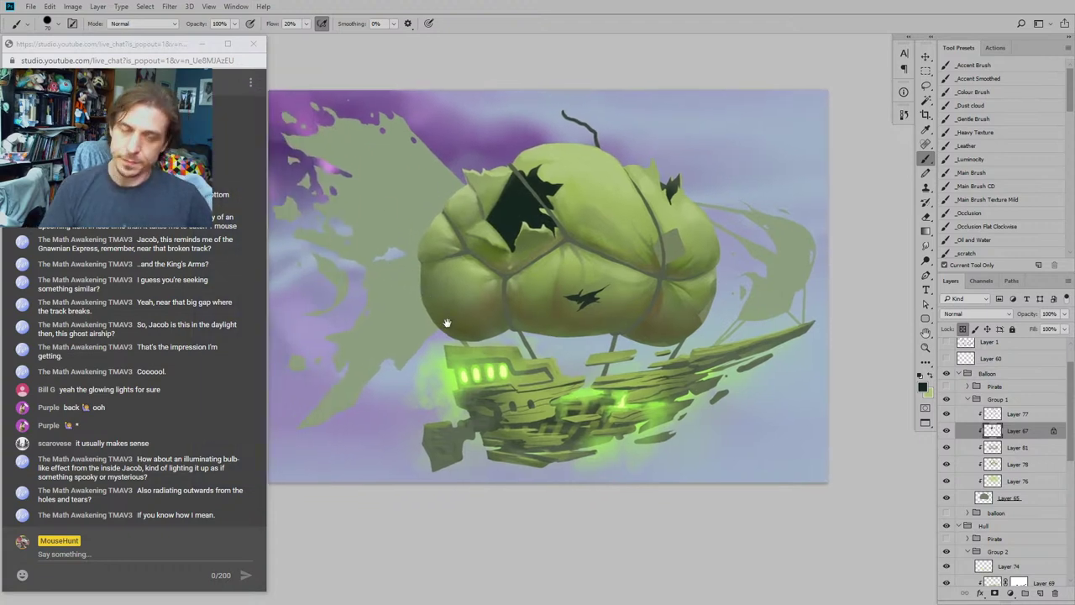
{"action": "left_click_drag", "start_coordinate": [420, 370], "coordinate": [479, 348]}
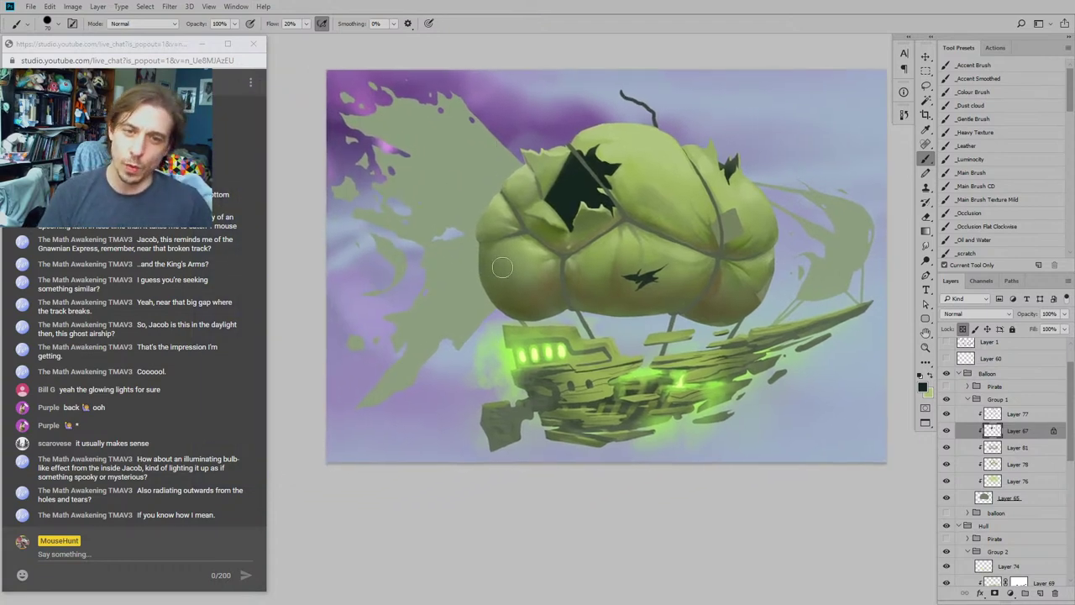
{"action": "key", "text": "ctrl+minus"}
{"action": "key", "text": "ctrl+minus"}
{"action": "key", "text": "ctrl+minus"}
{"action": "key", "text": "ctrl+minus"}
{"action": "key", "text": "ctrl+y"}
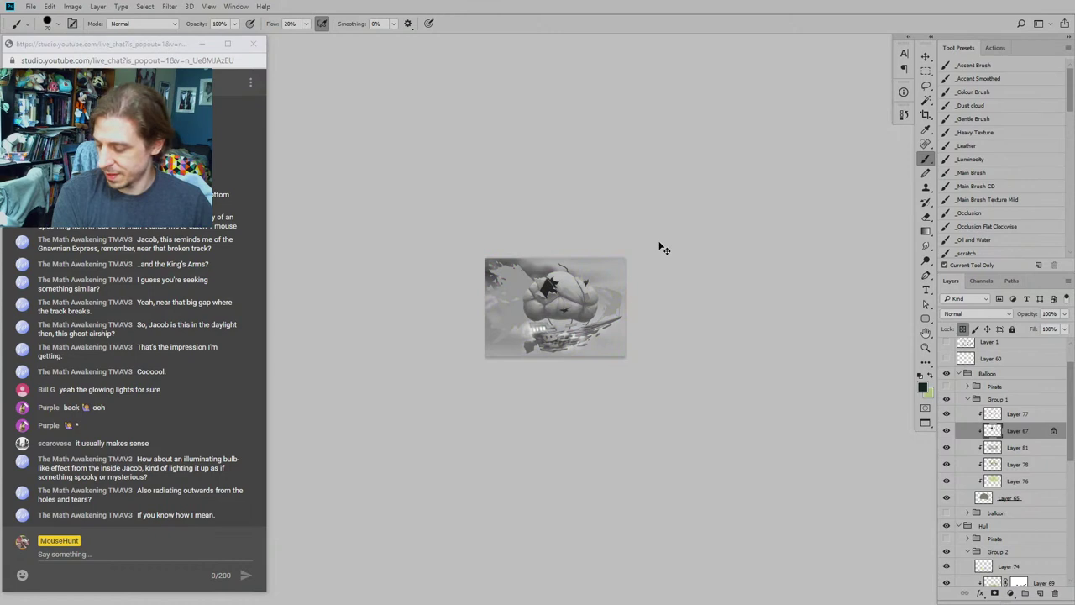
{"action": "key", "text": "ctrl+plus"}
{"action": "key", "text": "ctrl+plus"}
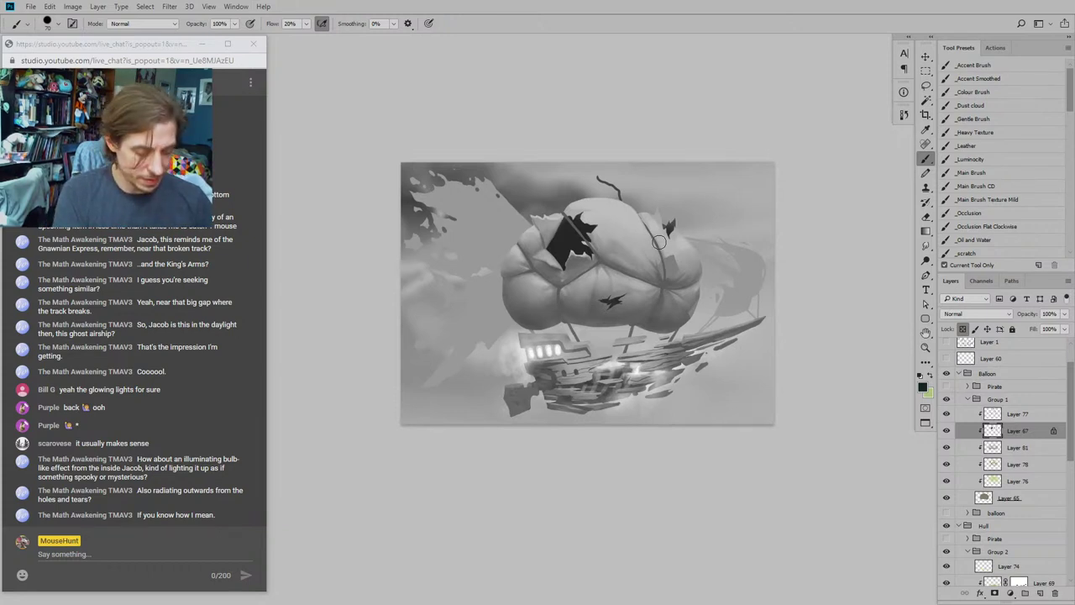
{"action": "key", "text": "ctrl+plus"}
{"action": "key", "text": "ctrl+minus"}
{"action": "key", "text": "ctrl+minus"}
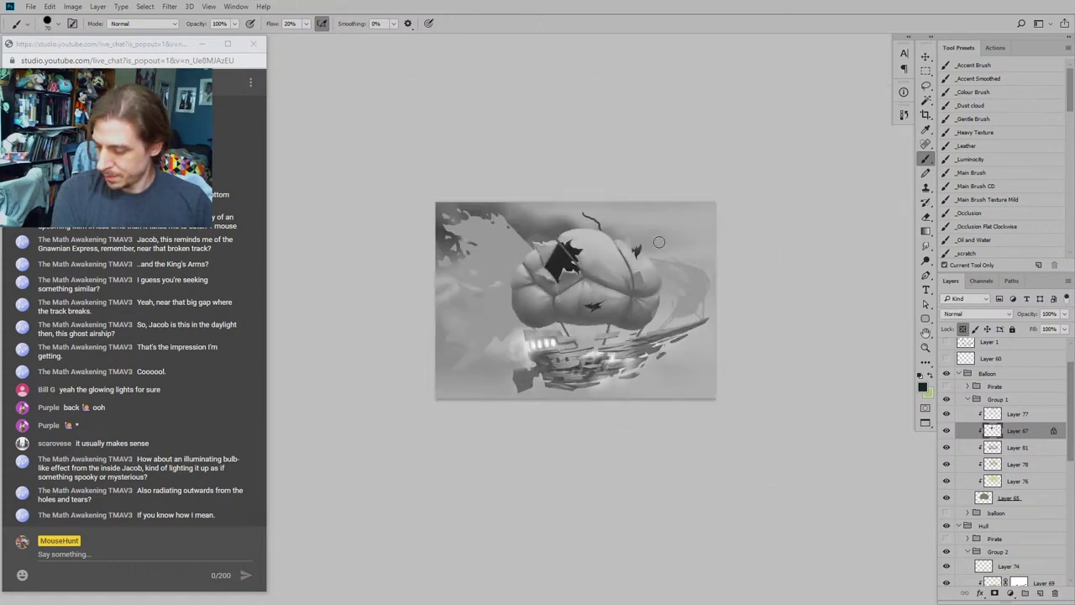
{"action": "key", "text": "ctrl+plus"}
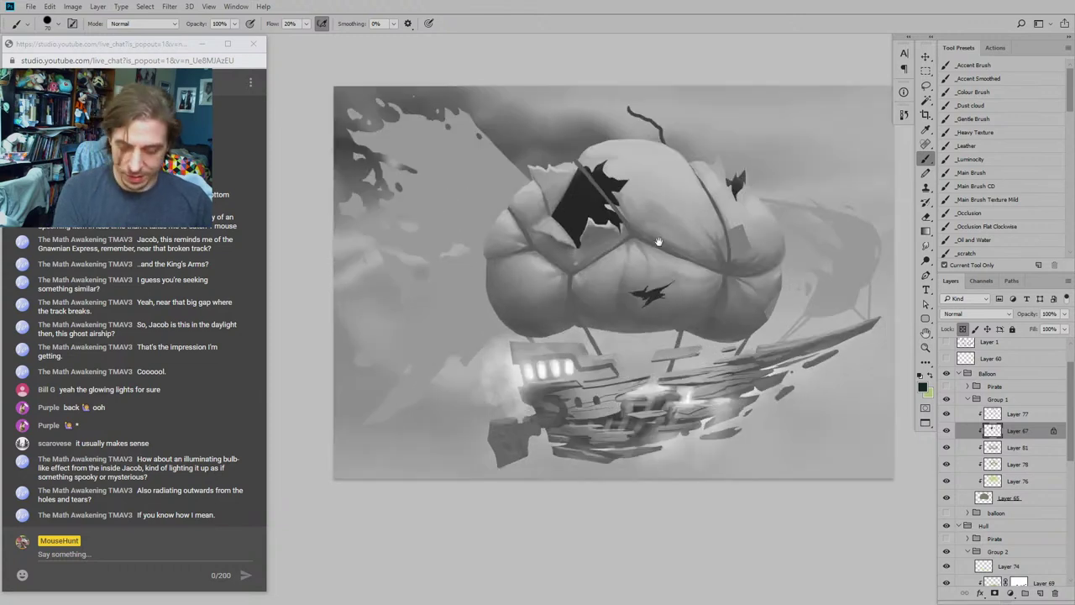
{"action": "left_click_drag", "start_coordinate": [461, 288], "coordinate": [370, 291]}
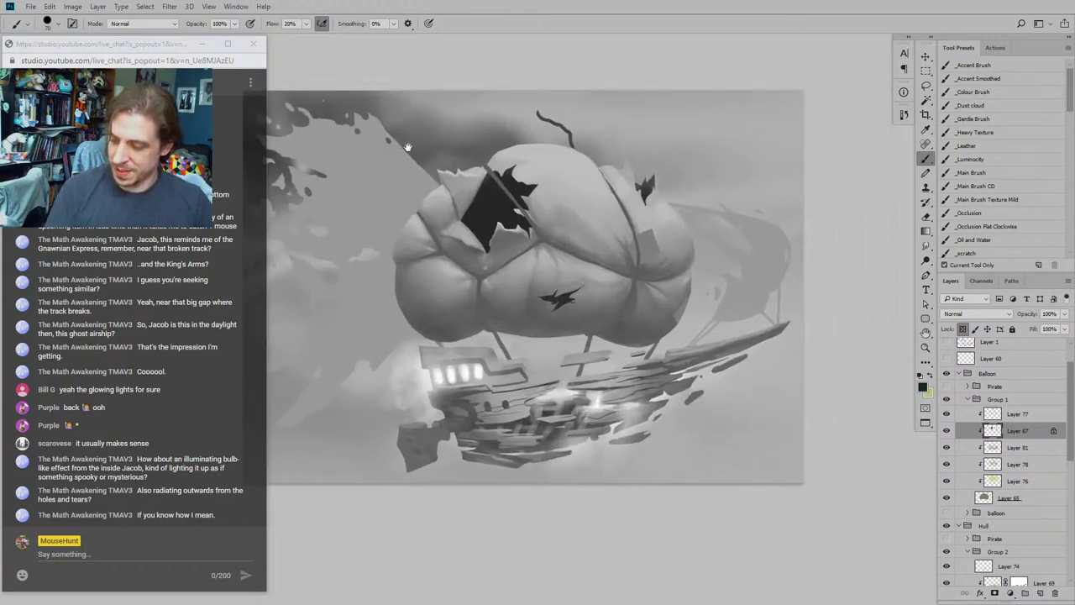
{"action": "left_click_drag", "start_coordinate": [408, 148], "coordinate": [384, 183]}
{"action": "left_click_drag", "start_coordinate": [496, 231], "coordinate": [510, 317]}
{"action": "left_click_drag", "start_coordinate": [760, 304], "coordinate": [754, 238]}
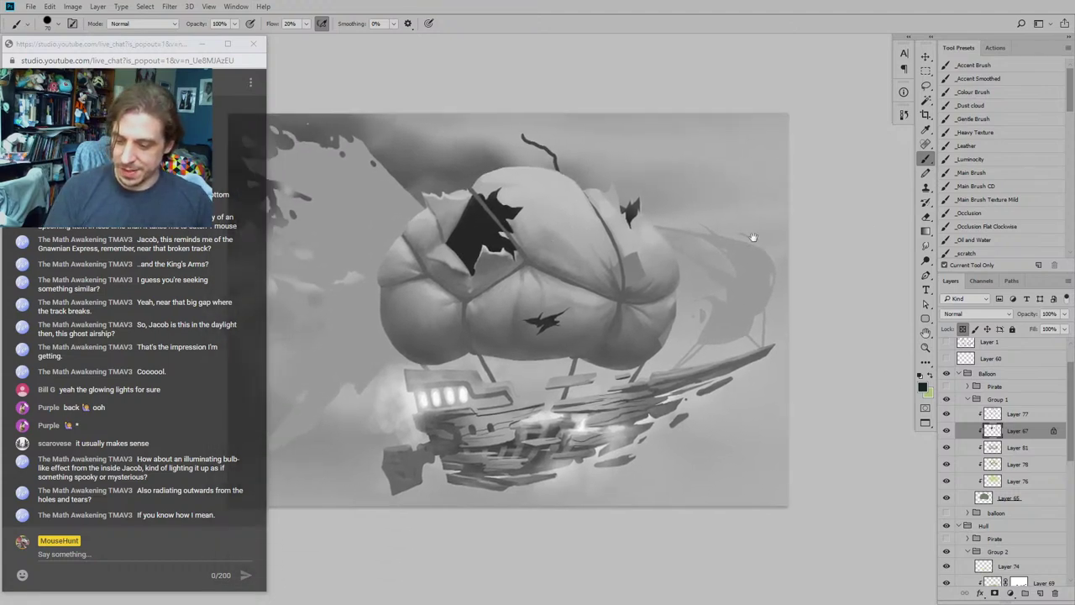
{"action": "left_click", "coordinate": [968, 174]}
{"action": "left_click_drag", "start_coordinate": [421, 210], "coordinate": [476, 166]}
{"action": "key", "text": "ctrl+minus"}
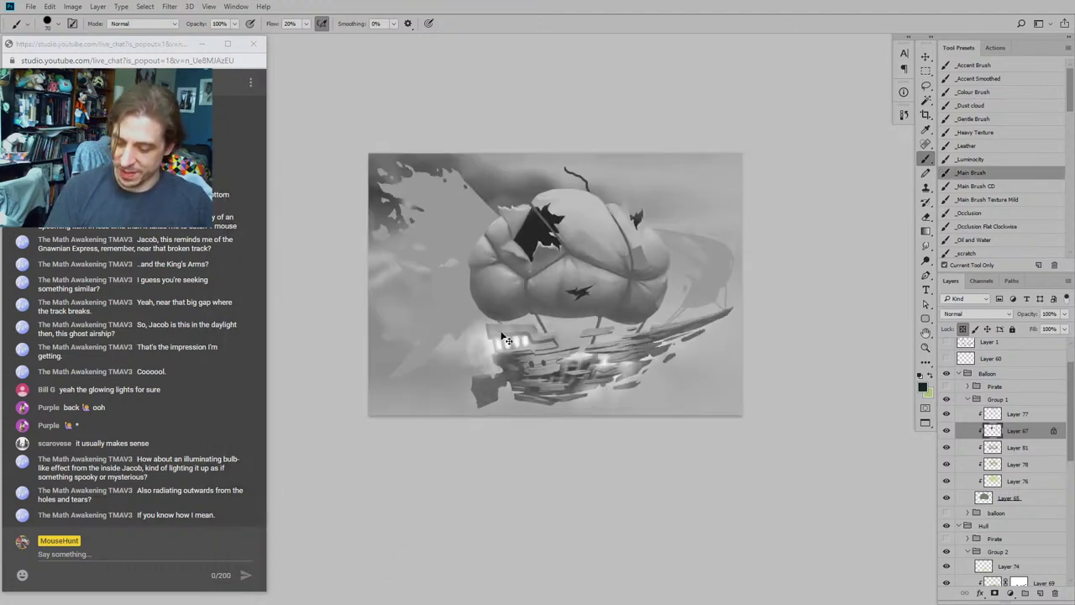
{"action": "left_click_drag", "start_coordinate": [442, 283], "coordinate": [425, 318]}
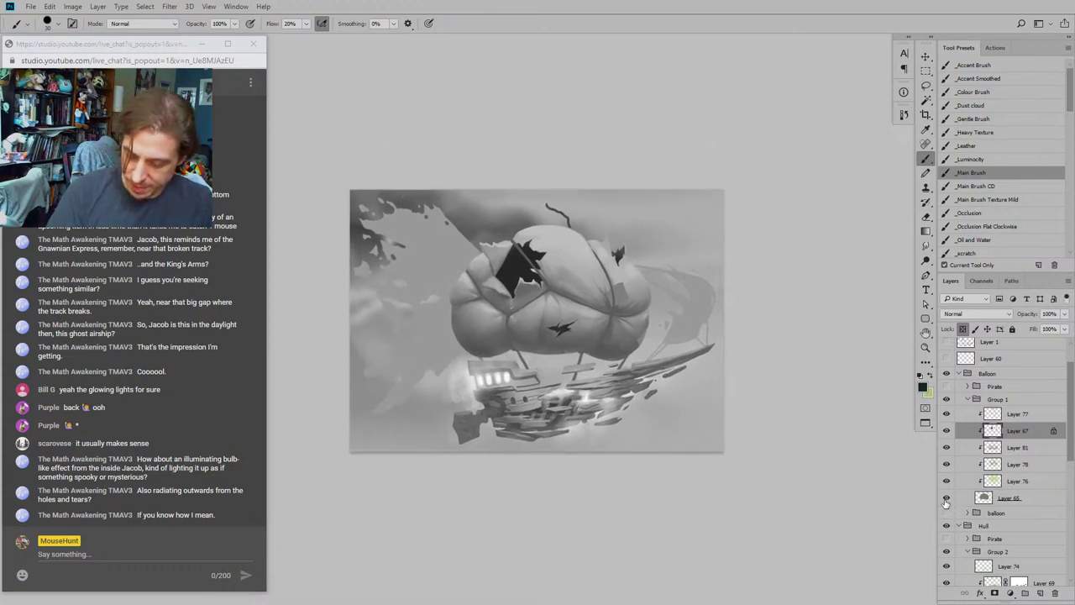
Step: Create a new empty layer and place it directly beneath the balloon's base layer, Layer 65
{"action": "left_click", "coordinate": [946, 500]}
{"action": "left_click", "coordinate": [946, 500]}
{"action": "left_click", "coordinate": [985, 500]}
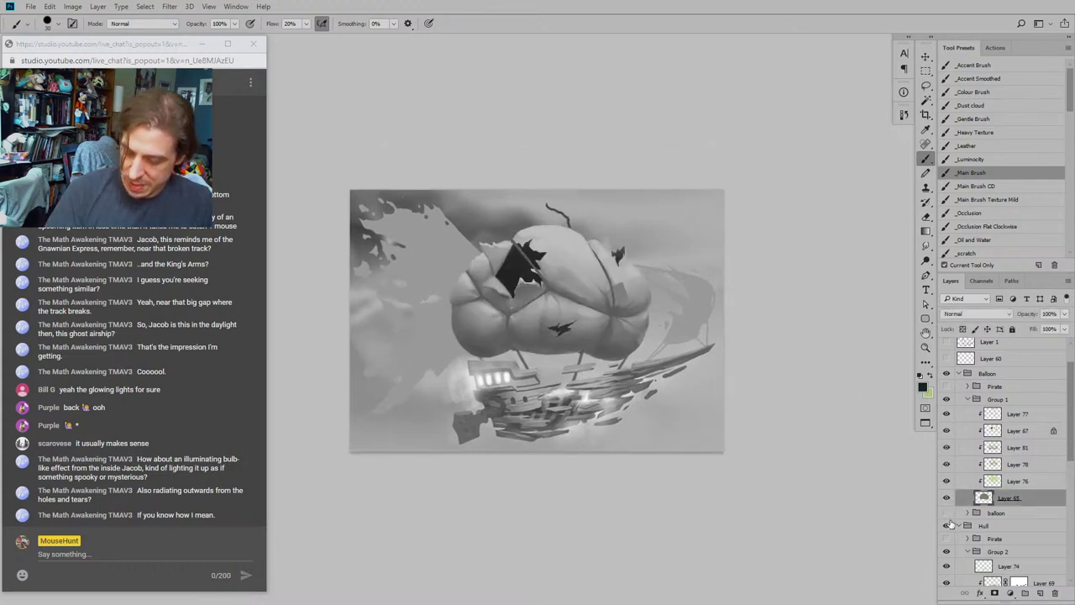
{"action": "left_click", "coordinate": [1040, 594]}
{"action": "left_click_drag", "start_coordinate": [966, 498], "coordinate": [964, 522]}
{"action": "left_click_drag", "start_coordinate": [695, 349], "coordinate": [659, 334]}
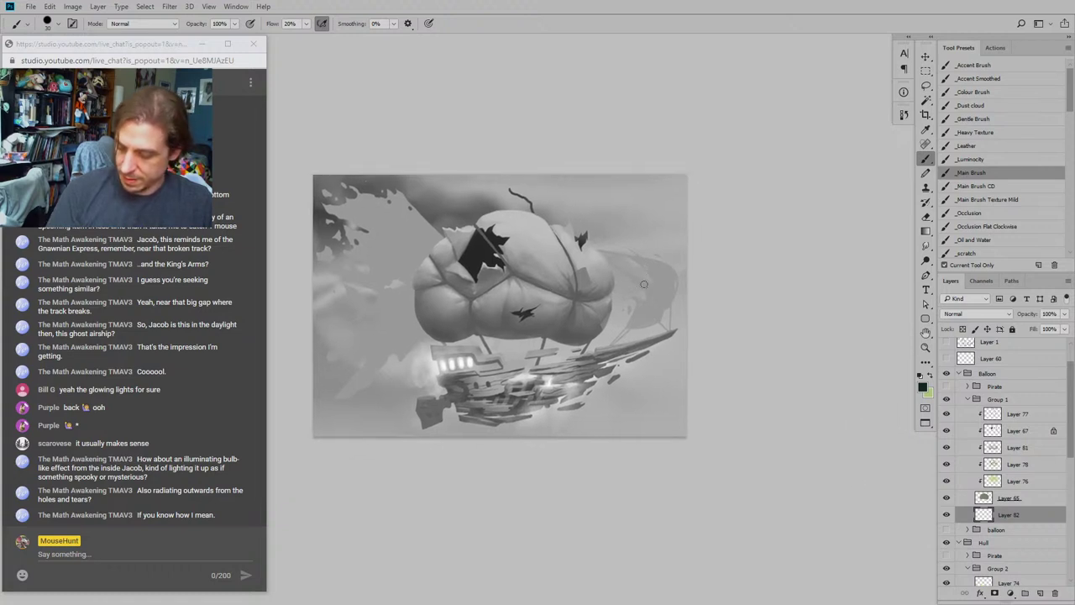
Step: Turn off the greyscale proof and sample the bright green glow beside the hull as the foreground colour
{"action": "key", "text": "ctrl+y"}
{"action": "left_click_drag", "start_coordinate": [434, 359], "coordinate": [450, 323]}
{"action": "left_click", "coordinate": [402, 334], "text": "alt"}
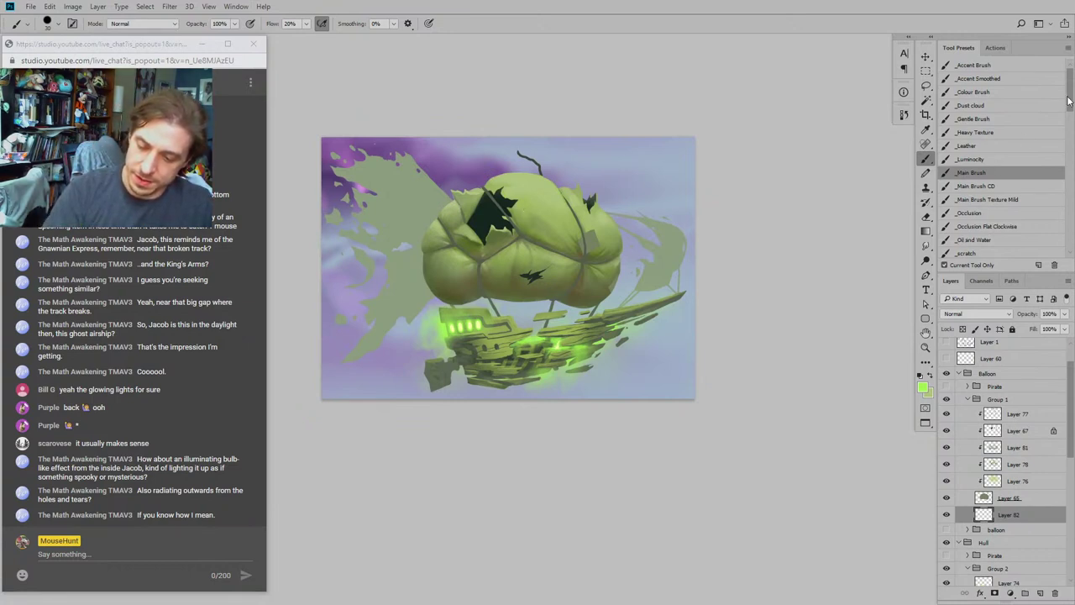
Step: Paint cloudy green mist behind the balloon's edges and tears on Layer 82 with the Y_Cloud 2 brush at 200 to 300 pixels
{"action": "left_click_drag", "start_coordinate": [1069, 101], "coordinate": [1046, 190]}
{"action": "left_click", "coordinate": [1046, 189]}
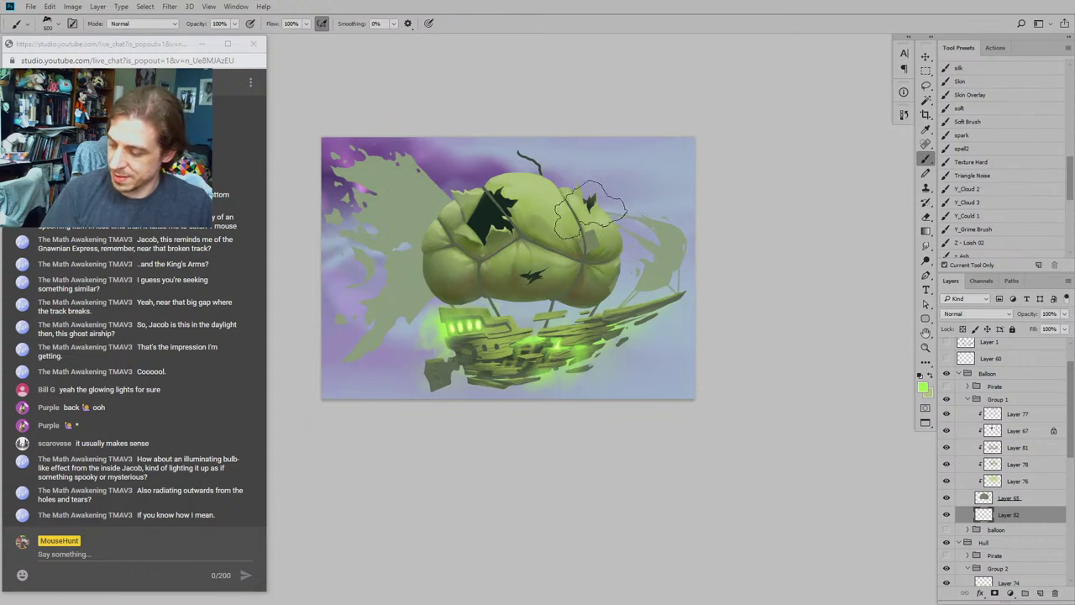
{"action": "key", "text": "bracketleft"}
{"action": "key", "text": "bracketleft"}
{"action": "key", "text": "bracketleft"}
{"action": "key", "text": "bracketleft"}
{"action": "mouse_move", "coordinate": [586, 195]}
{"action": "left_mouse_down"}
{"action": "mouse_move", "coordinate": [562, 187]}
{"action": "mouse_move", "coordinate": [562, 162]}
{"action": "mouse_move", "coordinate": [603, 216]}
{"action": "left_mouse_up"}
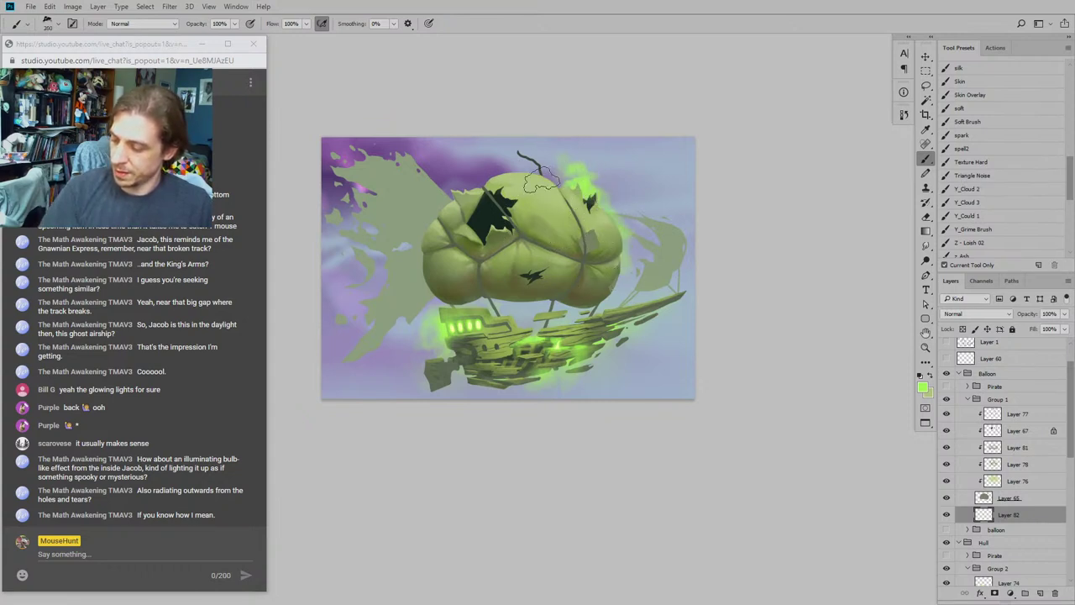
{"action": "mouse_move", "coordinate": [542, 178]}
{"action": "left_mouse_down"}
{"action": "mouse_move", "coordinate": [470, 174]}
{"action": "mouse_move", "coordinate": [468, 196]}
{"action": "mouse_move", "coordinate": [442, 192]}
{"action": "mouse_move", "coordinate": [425, 237]}
{"action": "left_mouse_up"}
{"action": "mouse_move", "coordinate": [498, 291]}
{"action": "left_mouse_down"}
{"action": "mouse_move", "coordinate": [512, 310]}
{"action": "mouse_move", "coordinate": [546, 293]}
{"action": "mouse_move", "coordinate": [617, 292]}
{"action": "mouse_move", "coordinate": [442, 304]}
{"action": "mouse_move", "coordinate": [424, 277]}
{"action": "mouse_move", "coordinate": [437, 153]}
{"action": "left_mouse_up"}
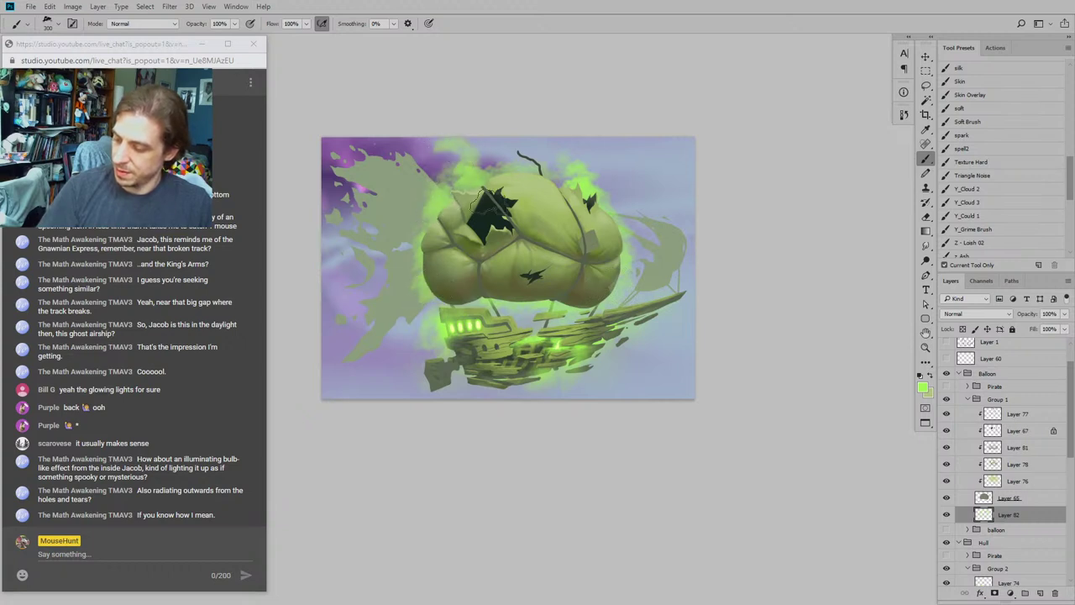
Step: Smudge the mist rising above the balloon's large left tear using the Smudge tool at 50% strength
{"action": "key", "text": "ctrl+plus"}
{"action": "left_click_drag", "start_coordinate": [506, 292], "coordinate": [509, 315]}
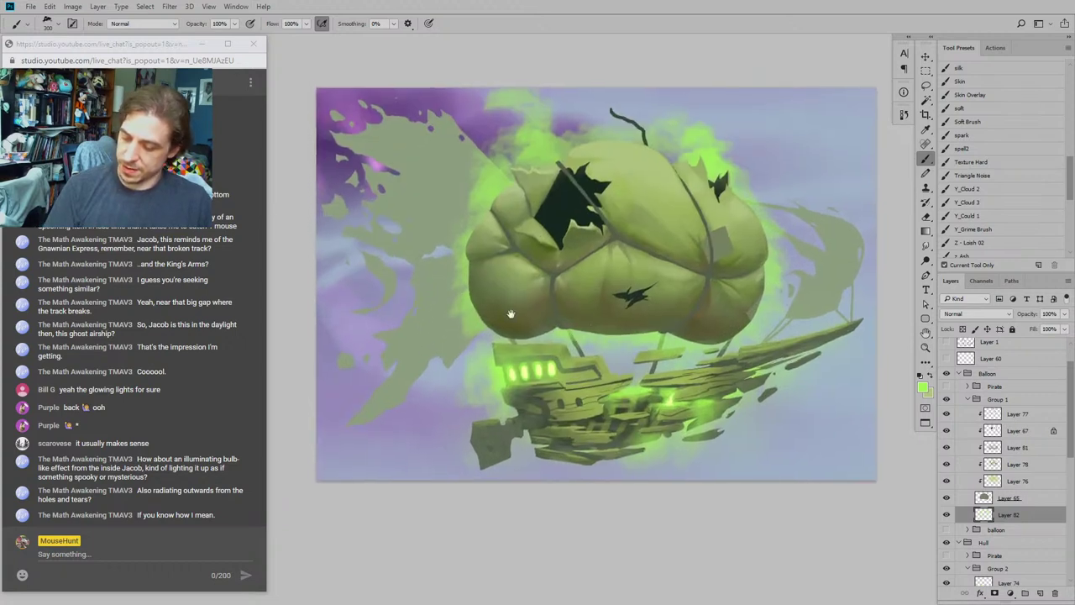
{"action": "left_click", "coordinate": [926, 246]}
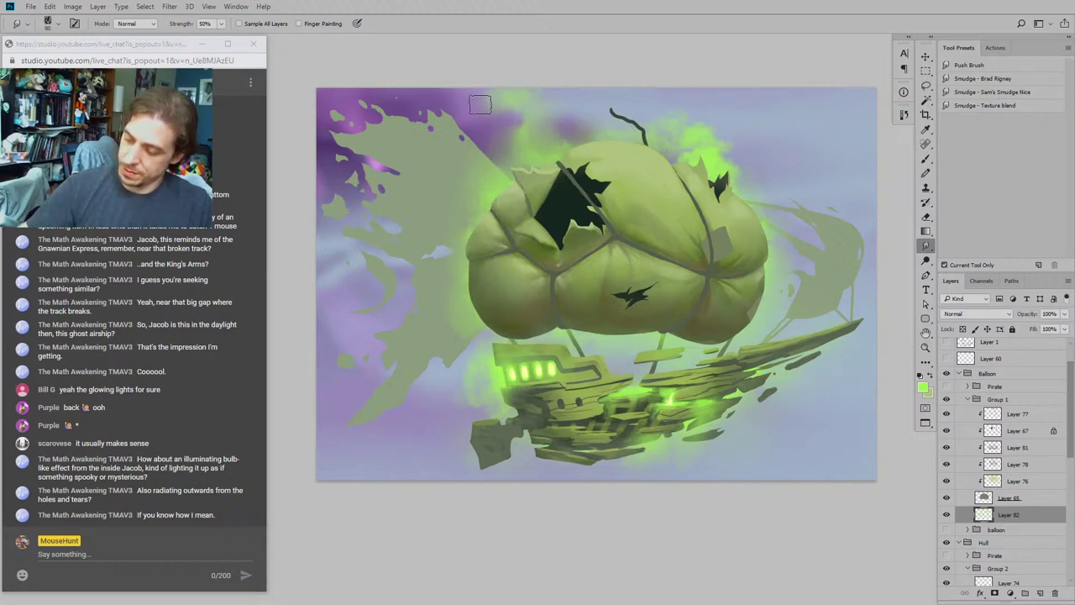
Step: Fade the mist above the balloon's top and small right tear with a 70-pixel Eraser at 50% opacity
{"action": "key", "text": "e"}
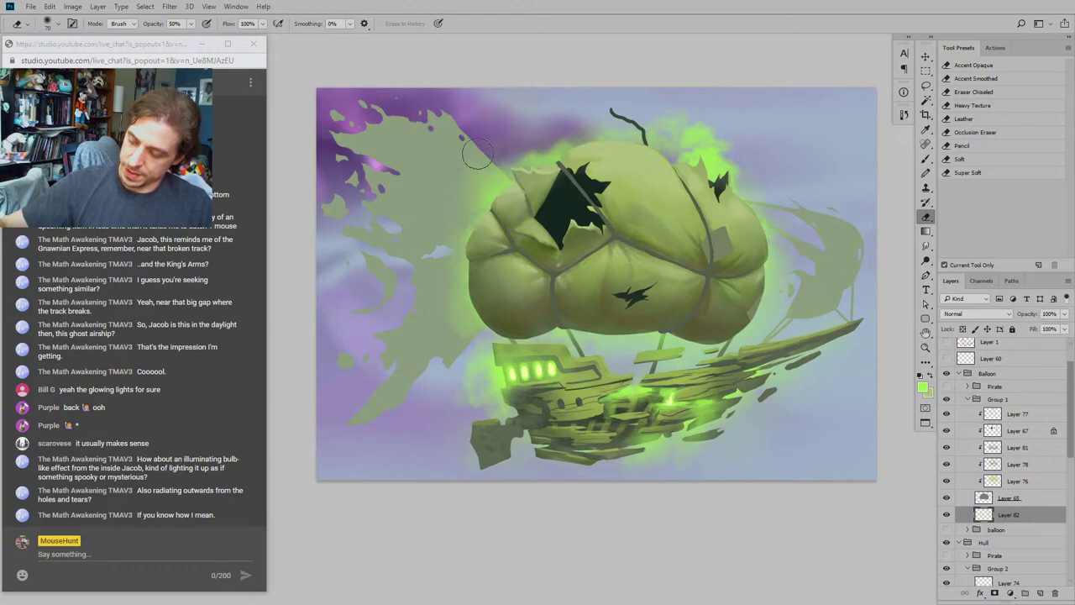
{"action": "left_click_drag", "start_coordinate": [695, 120], "coordinate": [731, 167]}
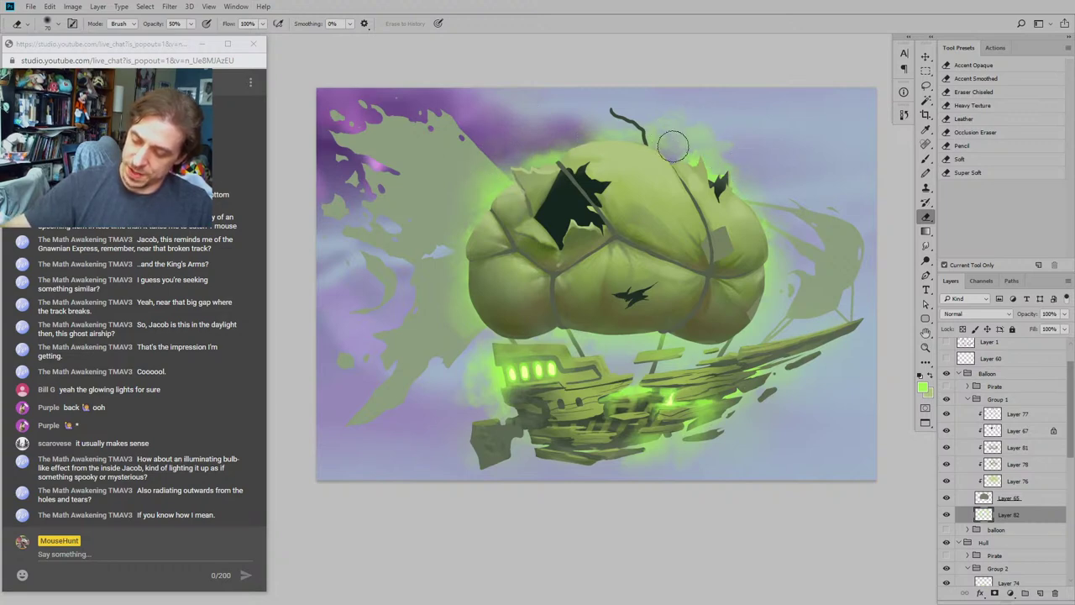
{"action": "left_click_drag", "start_coordinate": [635, 86], "coordinate": [553, 97]}
Step: Smudge the remaining mist around the balloon into a softer glow, enlarging the Smudge brush to 125 pixels
{"action": "key", "text": "b"}
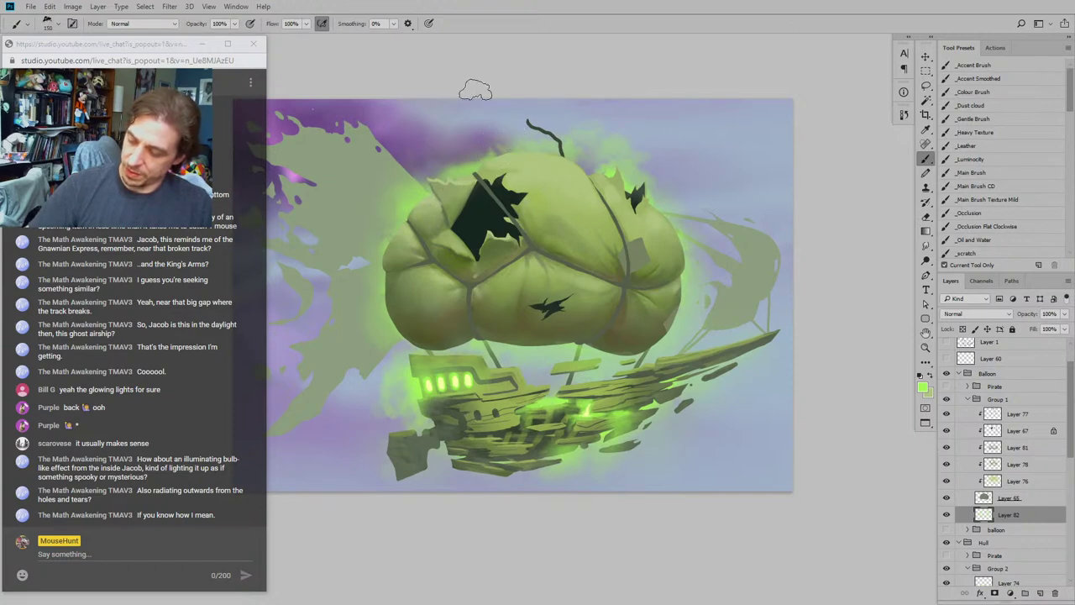
{"action": "key", "text": "r"}
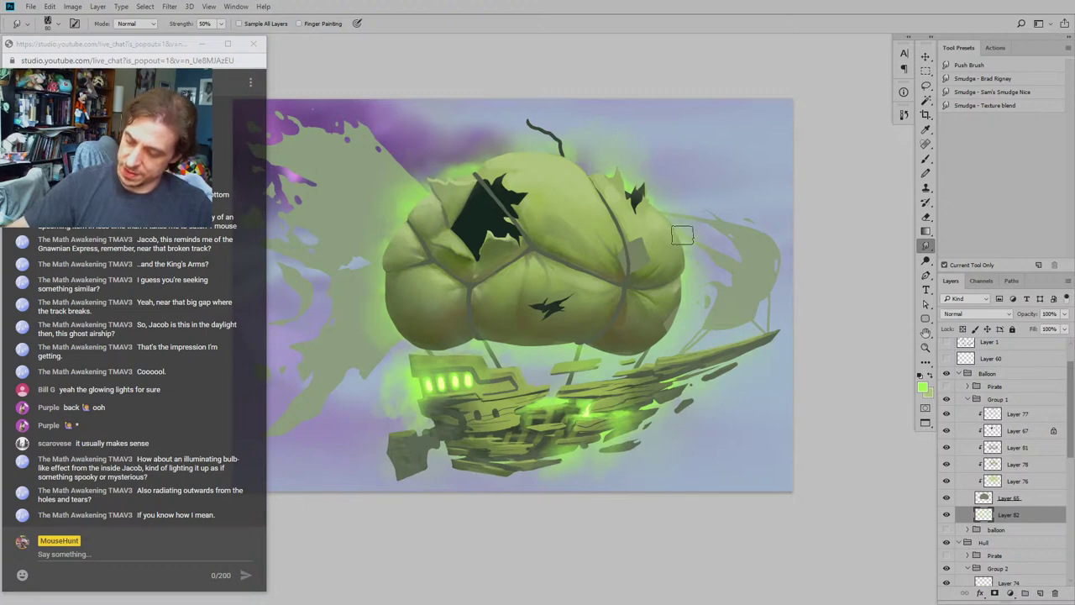
{"action": "left_click_drag", "start_coordinate": [417, 221], "coordinate": [479, 188]}
{"action": "left_click_drag", "start_coordinate": [424, 263], "coordinate": [449, 260]}
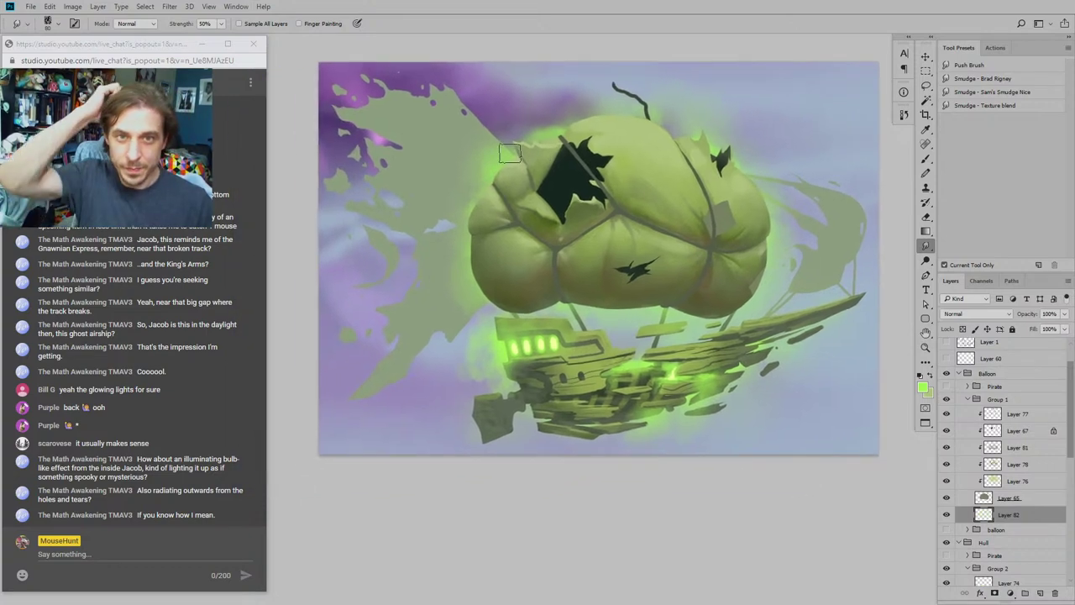
{"action": "key", "text": "bracketright"}
{"action": "key", "text": "bracketright"}
{"action": "key", "text": "bracketright"}
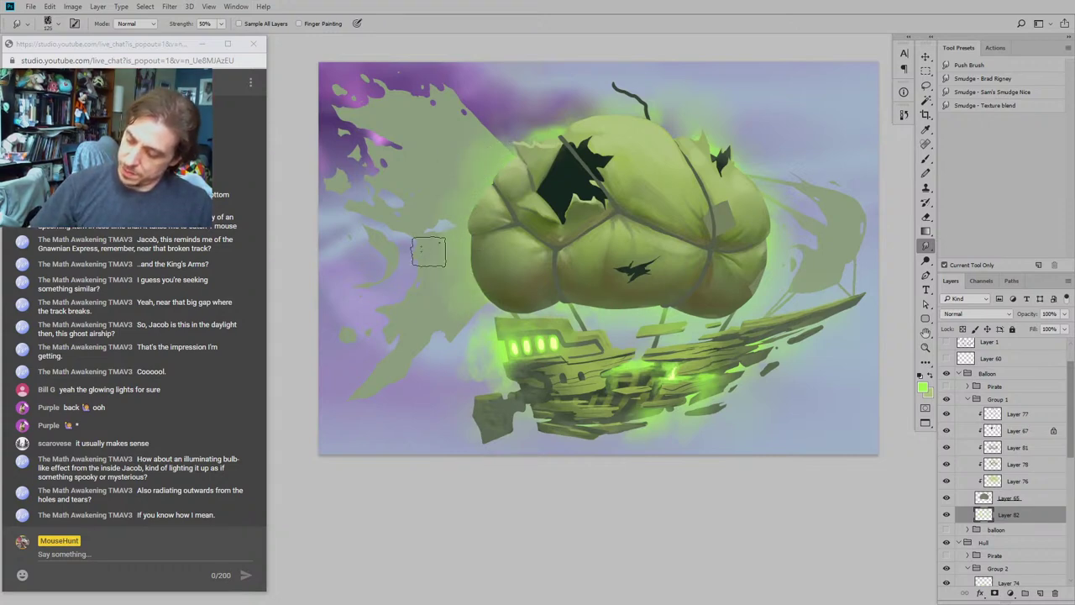
Step: Thin the mist above the balloon with a larger Eraser at 50% opacity, then blend its edges with a 100-pixel Smudge brush
{"action": "key", "text": "e"}
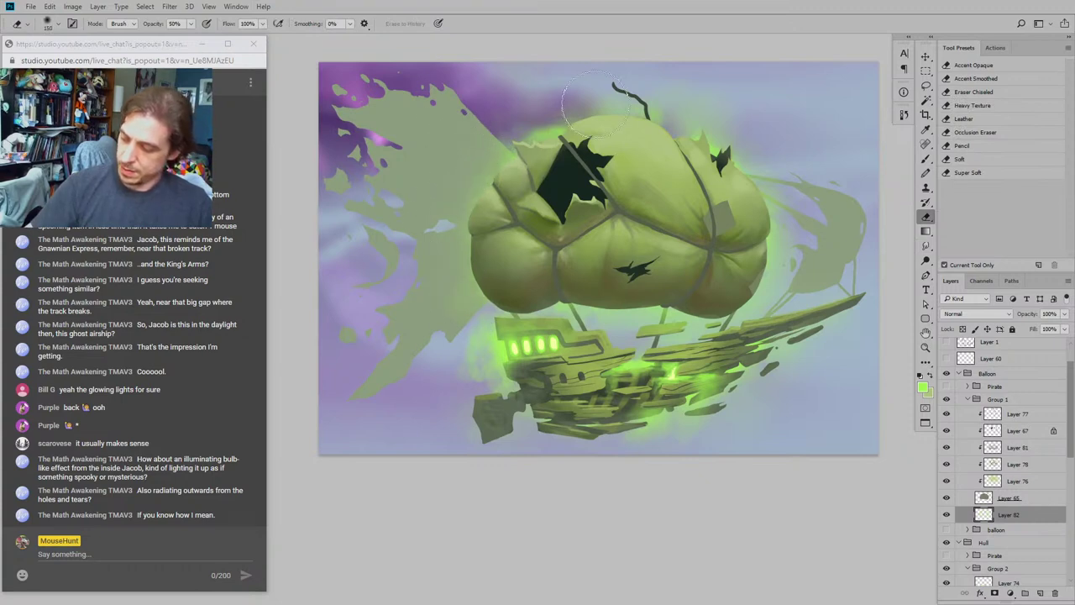
{"action": "left_click_drag", "start_coordinate": [558, 77], "coordinate": [548, 85]}
{"action": "key", "text": "r"}
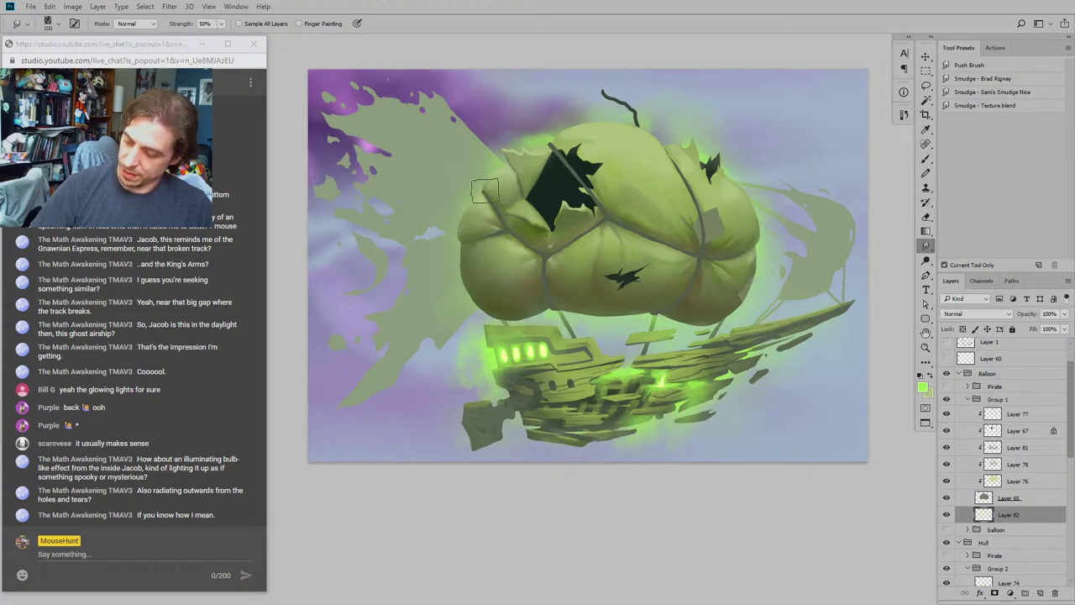
{"action": "left_click_drag", "start_coordinate": [481, 307], "coordinate": [509, 271]}
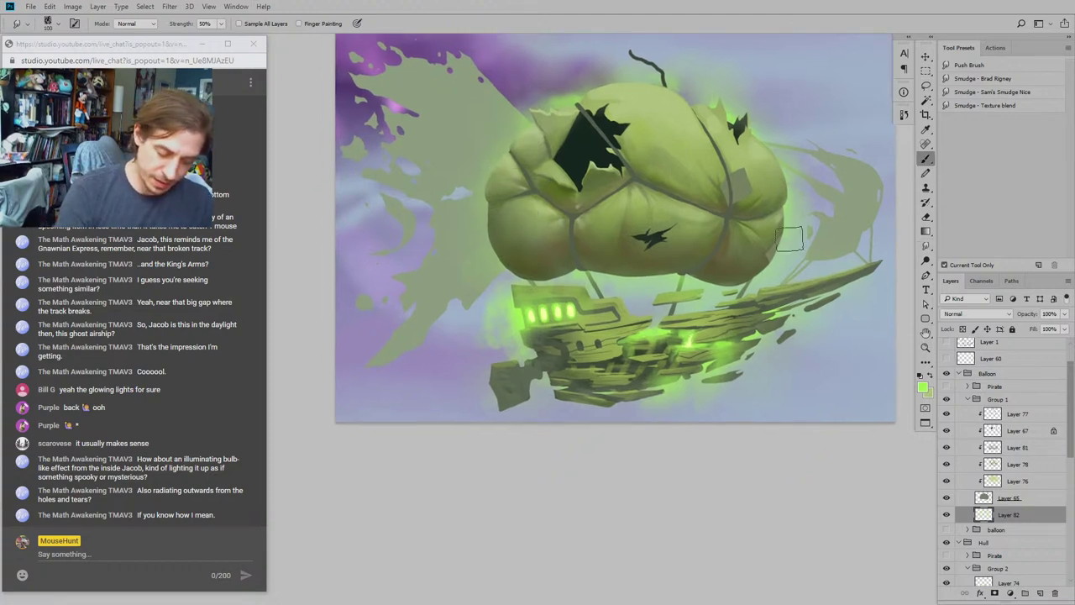
Step: Paint a bright green glow along the balloon's upper edge with the _Occlusion brush at 90 to 100 pixels
{"action": "key", "text": "b"}
{"action": "left_click_drag", "start_coordinate": [530, 182], "coordinate": [462, 210]}
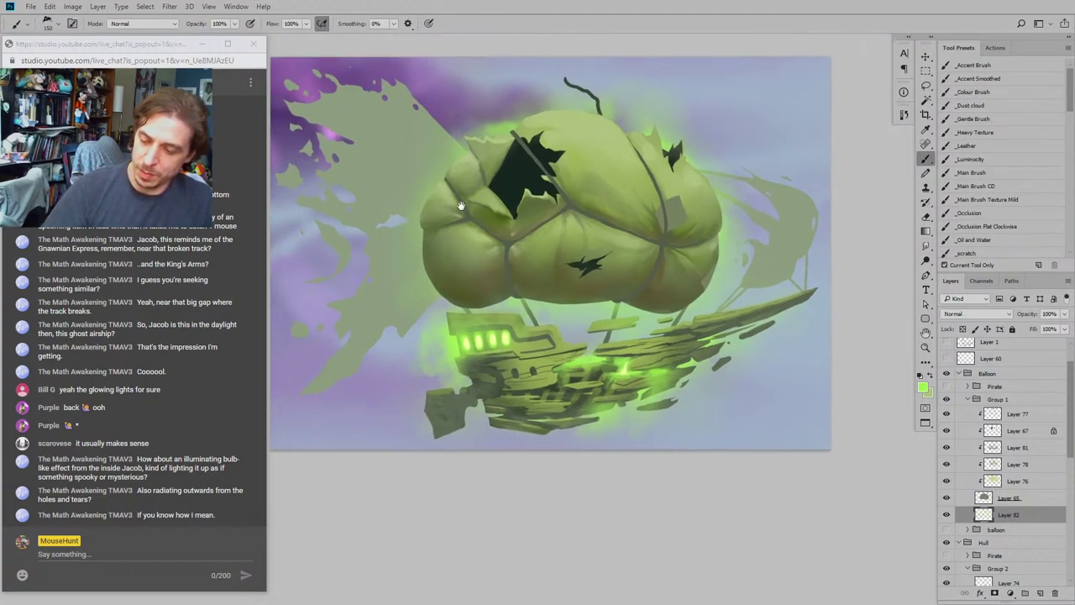
{"action": "left_click_drag", "start_coordinate": [1069, 98], "coordinate": [1068, 126]}
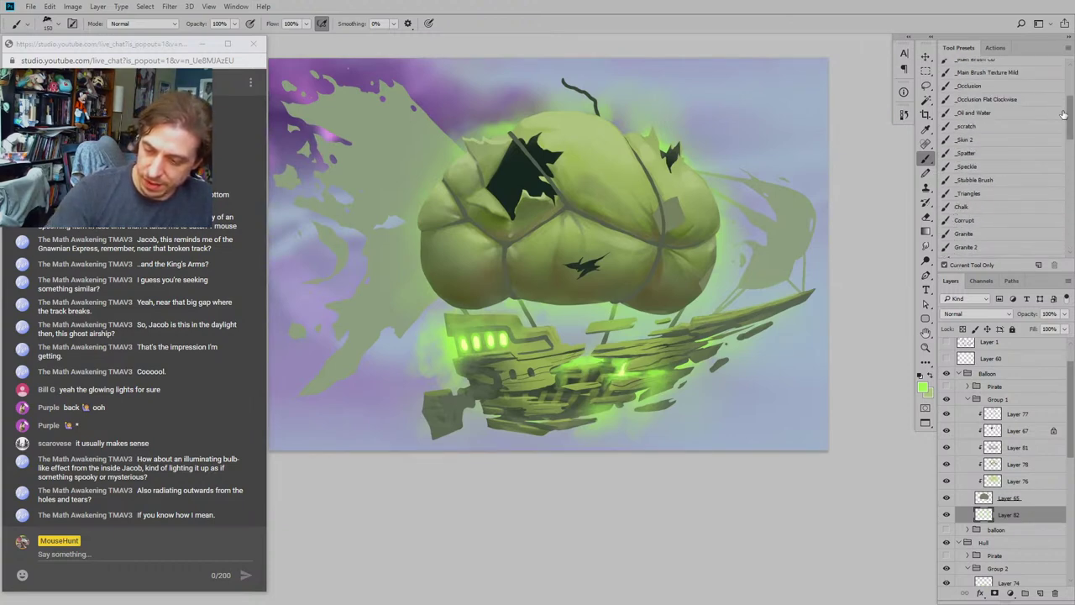
{"action": "mouse_move", "coordinate": [1064, 113]}
{"action": "left_mouse_down"}
{"action": "mouse_move", "coordinate": [1068, 158]}
{"action": "mouse_move", "coordinate": [1067, 88]}
{"action": "left_mouse_up"}
{"action": "left_click", "coordinate": [959, 197]}
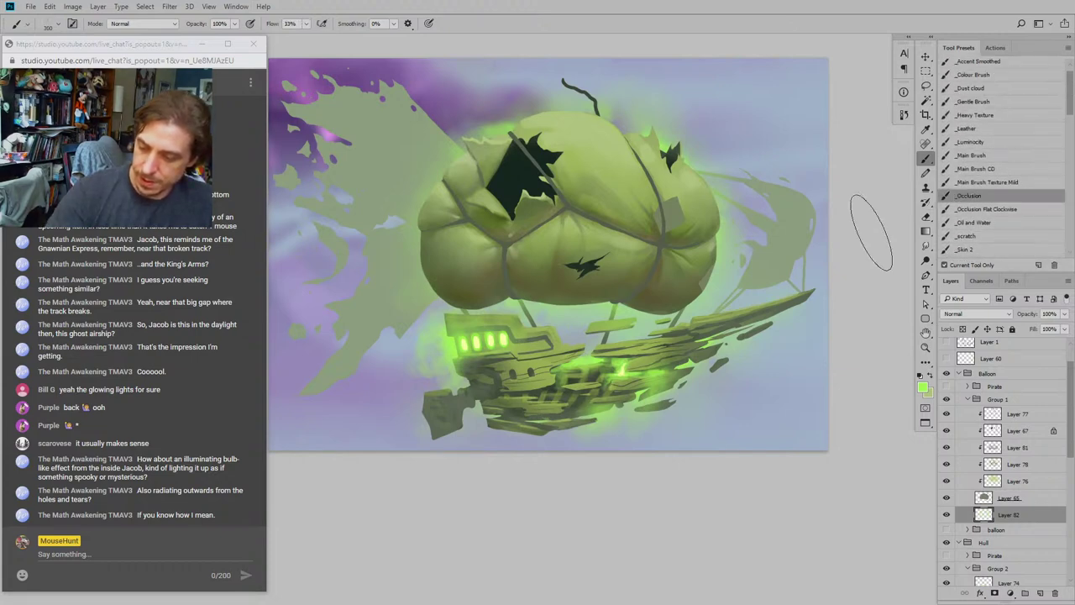
{"action": "key", "text": "bracketleft"}
{"action": "key", "text": "bracketleft"}
{"action": "key", "text": "bracketleft"}
{"action": "key", "text": "bracketleft"}
{"action": "key", "text": "bracketleft"}
{"action": "key", "text": "bracketleft"}
{"action": "key", "text": "bracketleft"}
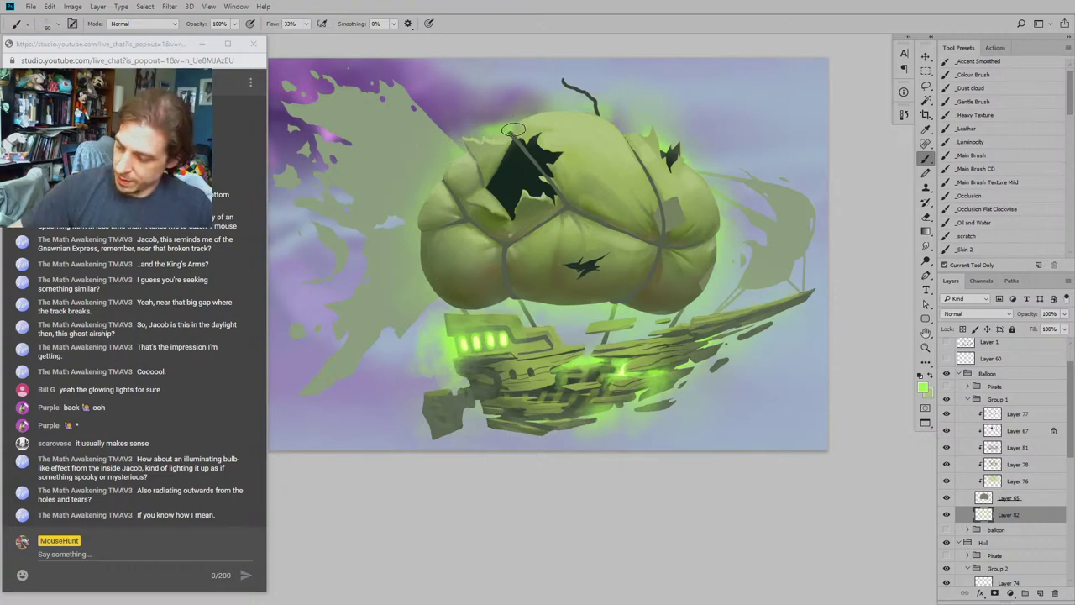
{"action": "mouse_move", "coordinate": [513, 130]}
{"action": "left_mouse_down"}
{"action": "mouse_move", "coordinate": [531, 110]}
{"action": "mouse_move", "coordinate": [560, 110]}
{"action": "mouse_move", "coordinate": [613, 123]}
{"action": "mouse_move", "coordinate": [625, 138]}
{"action": "mouse_move", "coordinate": [535, 114]}
{"action": "left_mouse_up"}
{"action": "key", "text": "bracketright"}
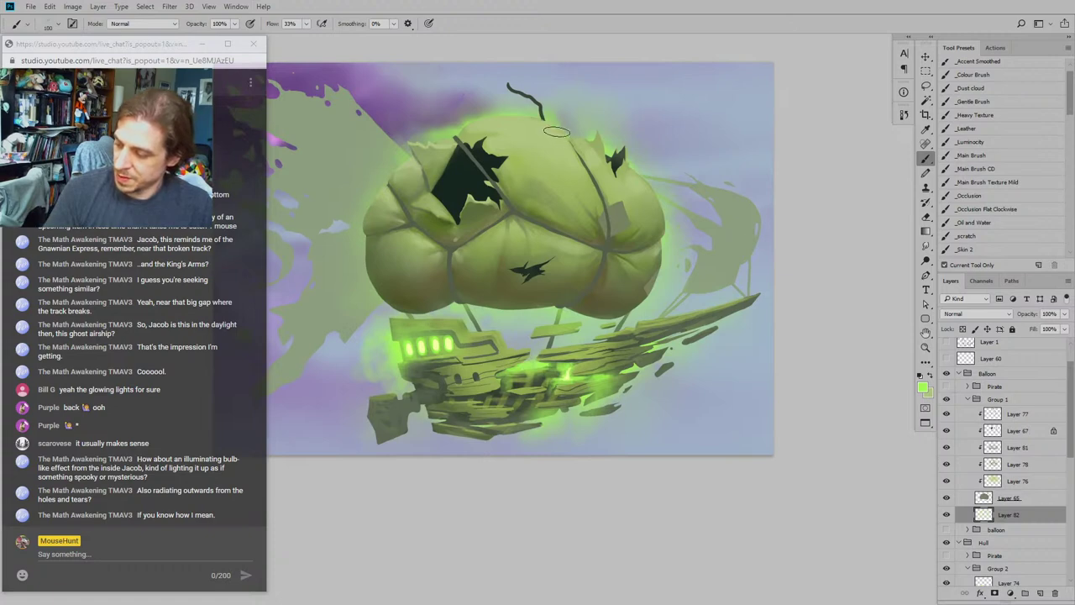
{"action": "left_click_drag", "start_coordinate": [386, 102], "coordinate": [434, 176]}
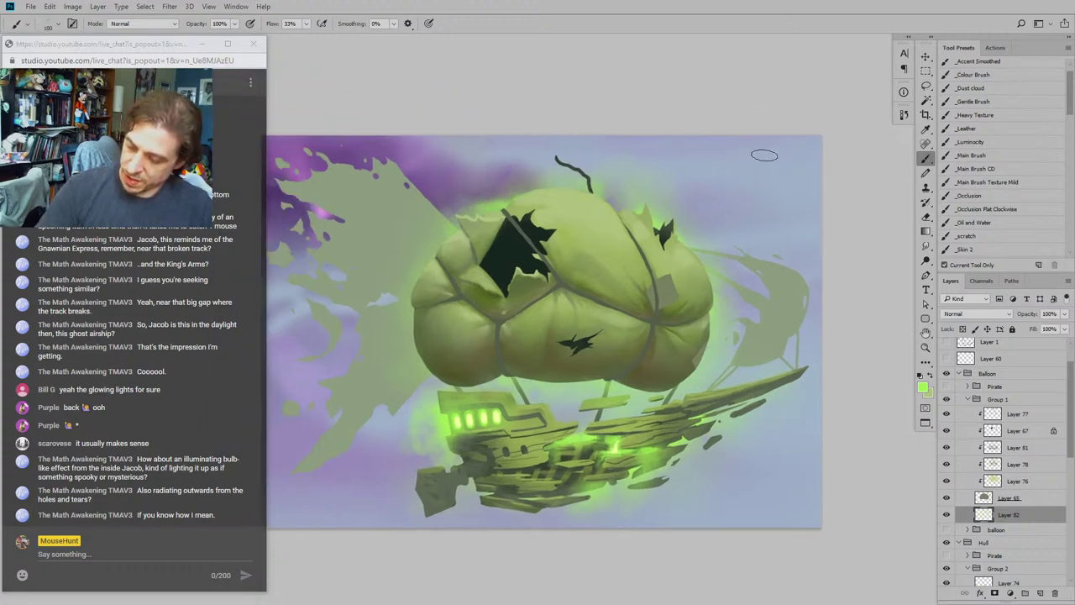
{"action": "left_click_drag", "start_coordinate": [763, 159], "coordinate": [765, 320]}
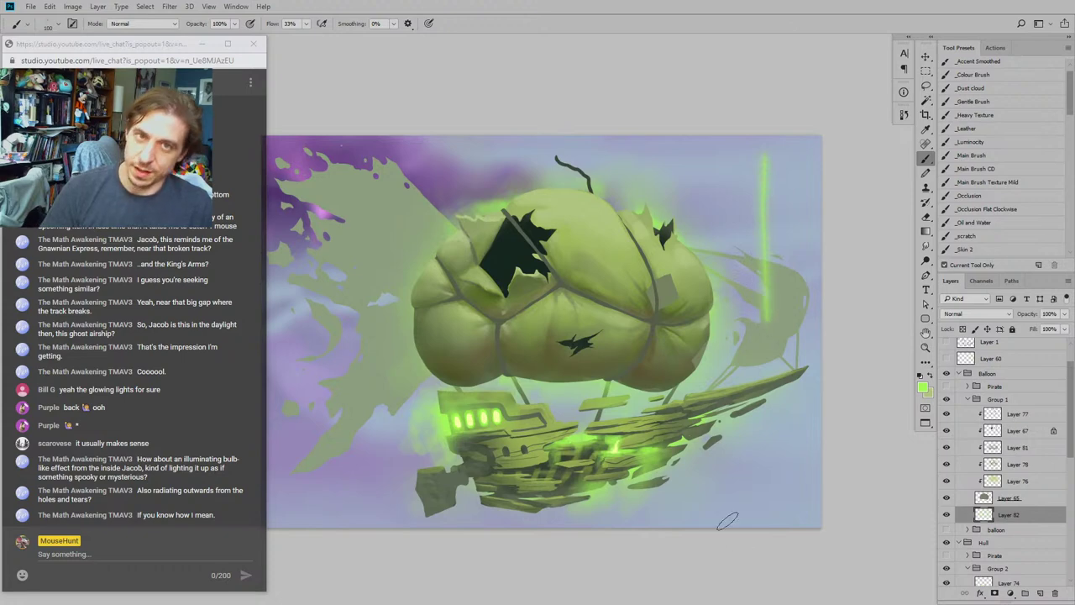
{"action": "key", "text": "ctrl+z"}
{"action": "key", "text": "bracketright"}
{"action": "key", "text": "bracketright"}
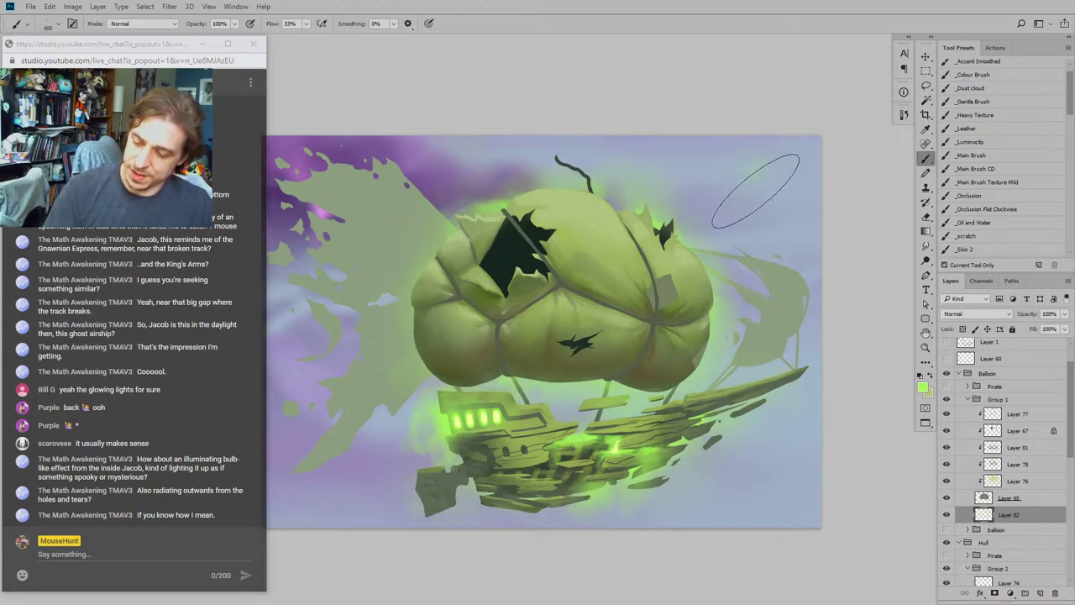
{"action": "left_click_drag", "start_coordinate": [758, 173], "coordinate": [755, 376]}
{"action": "key", "text": "bracketright"}
{"action": "key", "text": "bracketright"}
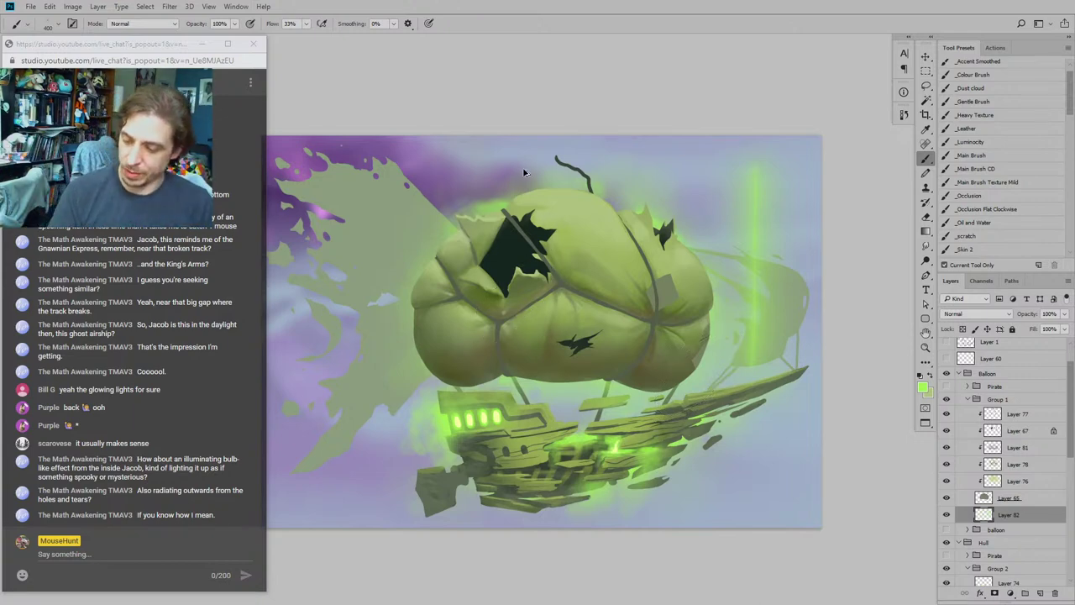
{"action": "key", "text": "ctrl+z"}
Step: Build up the green glow along the balloon's top and right edge with the _Occlusion brush at 175 pixels
{"action": "key", "text": "bracketleft"}
{"action": "key", "text": "bracketleft"}
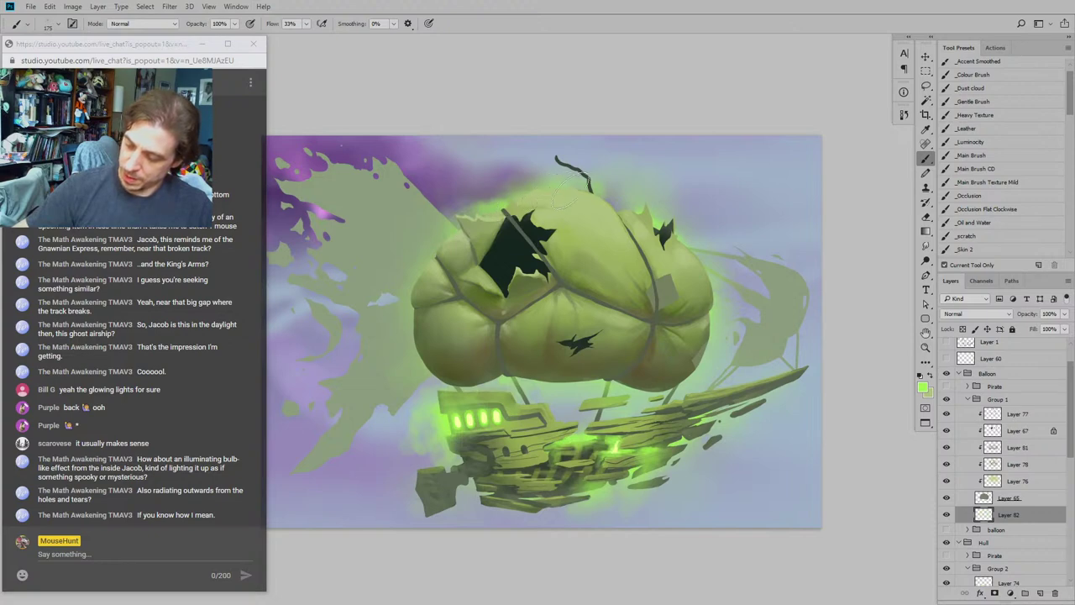
{"action": "left_click_drag", "start_coordinate": [464, 139], "coordinate": [389, 166]}
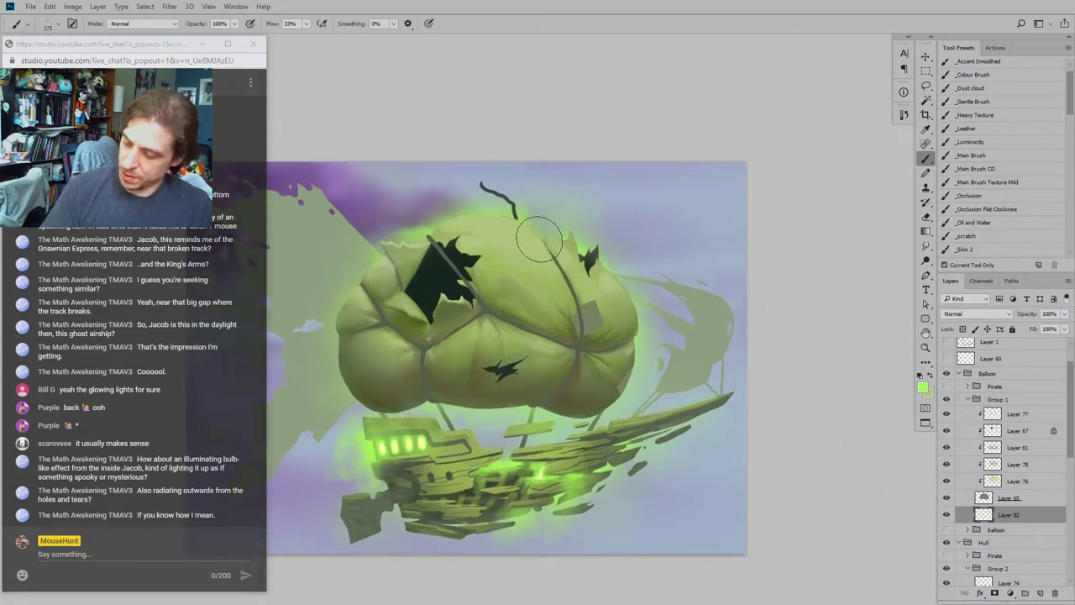
{"action": "left_click_drag", "start_coordinate": [560, 246], "coordinate": [542, 243]}
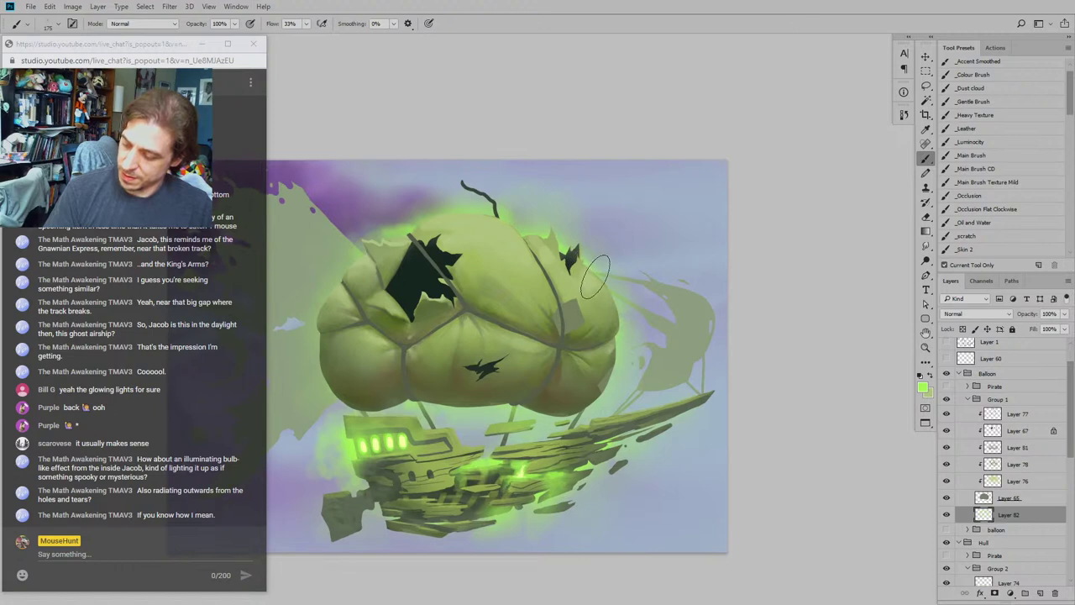
{"action": "scroll", "coordinate": [613, 323], "scroll_direction": "down", "scroll_amount": 1}
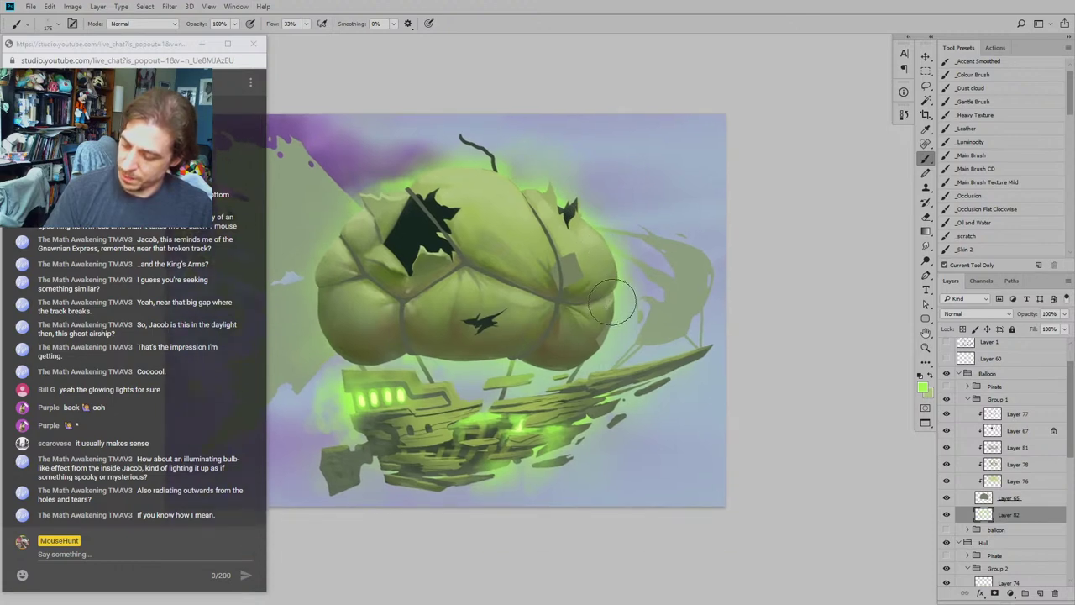
Step: Extend the bright green glow along the balloon's underside and up its left edge
{"action": "left_click_drag", "start_coordinate": [553, 352], "coordinate": [681, 230]}
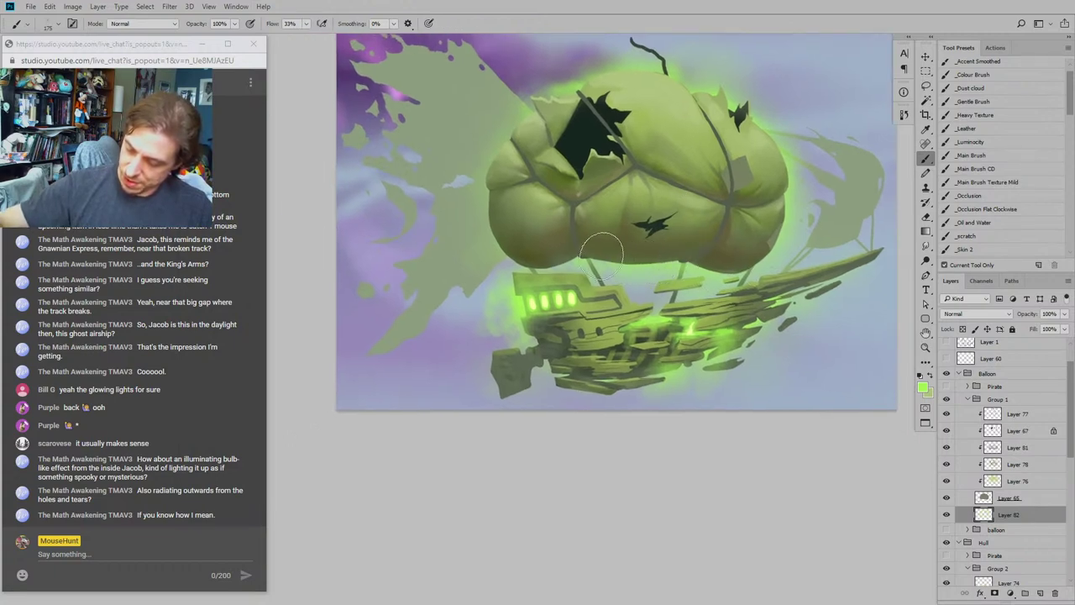
{"action": "left_click_drag", "start_coordinate": [578, 208], "coordinate": [602, 188]}
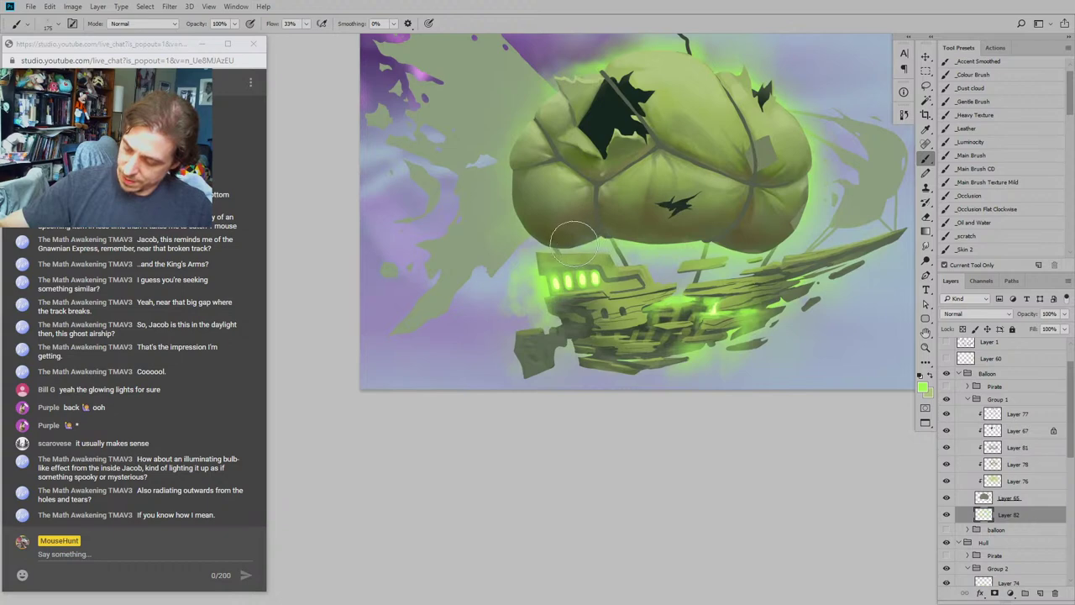
{"action": "left_click_drag", "start_coordinate": [475, 189], "coordinate": [404, 167]}
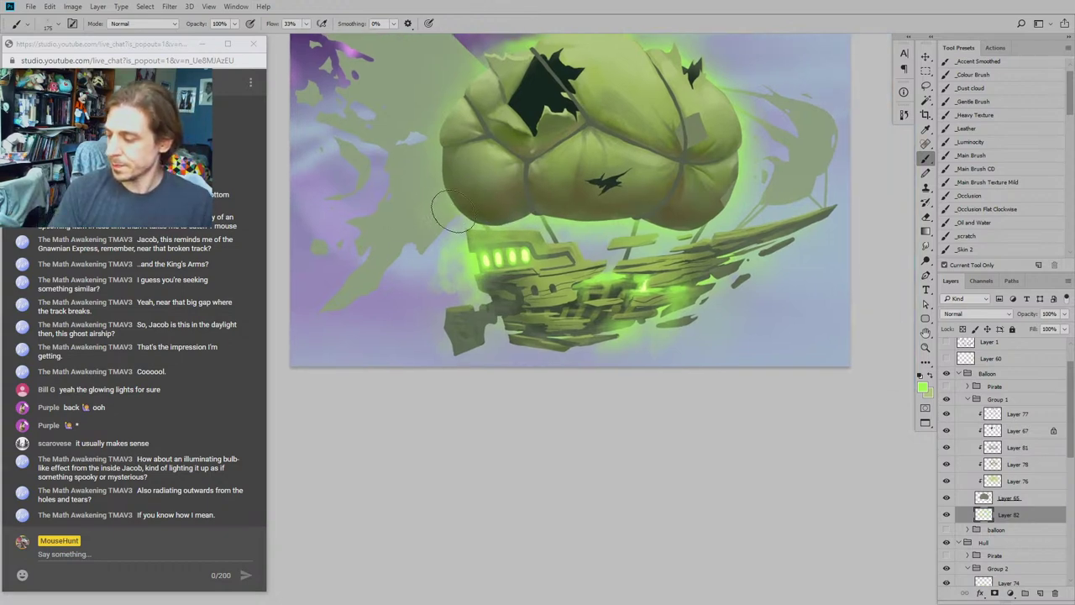
{"action": "left_click_drag", "start_coordinate": [416, 100], "coordinate": [359, 245]}
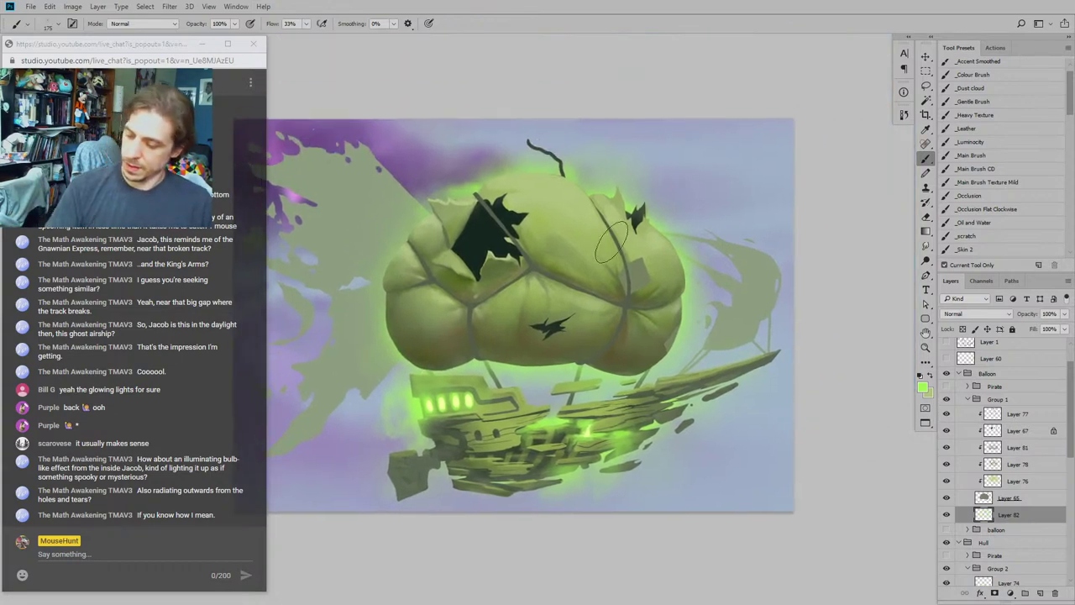
Step: Strengthen the green glow behind the balloon's upper outline, around the small right tear and the crown
{"action": "left_click_drag", "start_coordinate": [656, 236], "coordinate": [643, 186]}
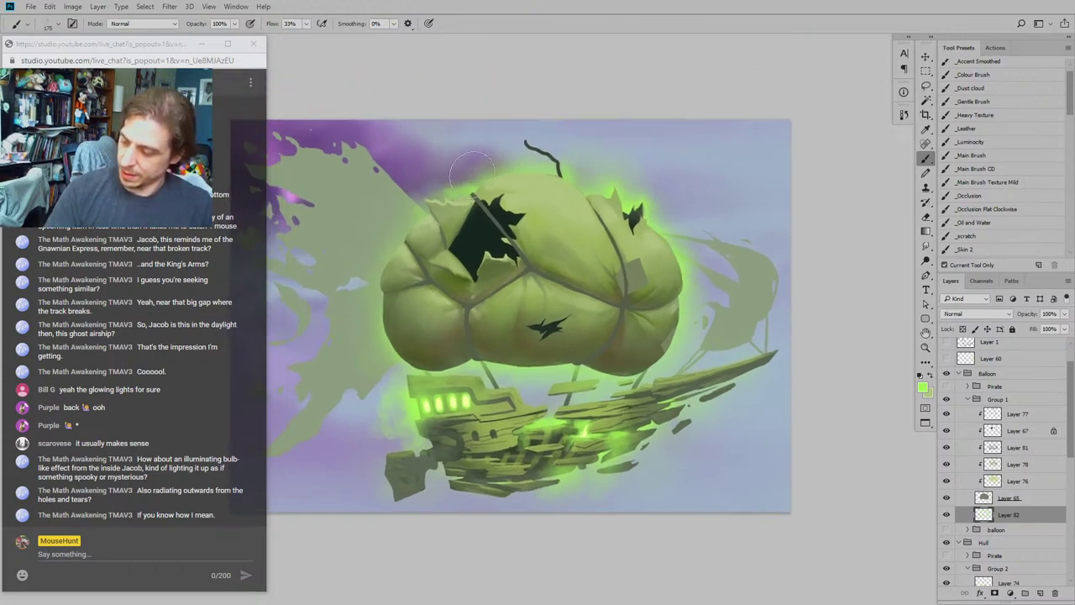
{"action": "left_click_drag", "start_coordinate": [605, 144], "coordinate": [613, 195]}
{"action": "left_click_drag", "start_coordinate": [525, 172], "coordinate": [531, 193]}
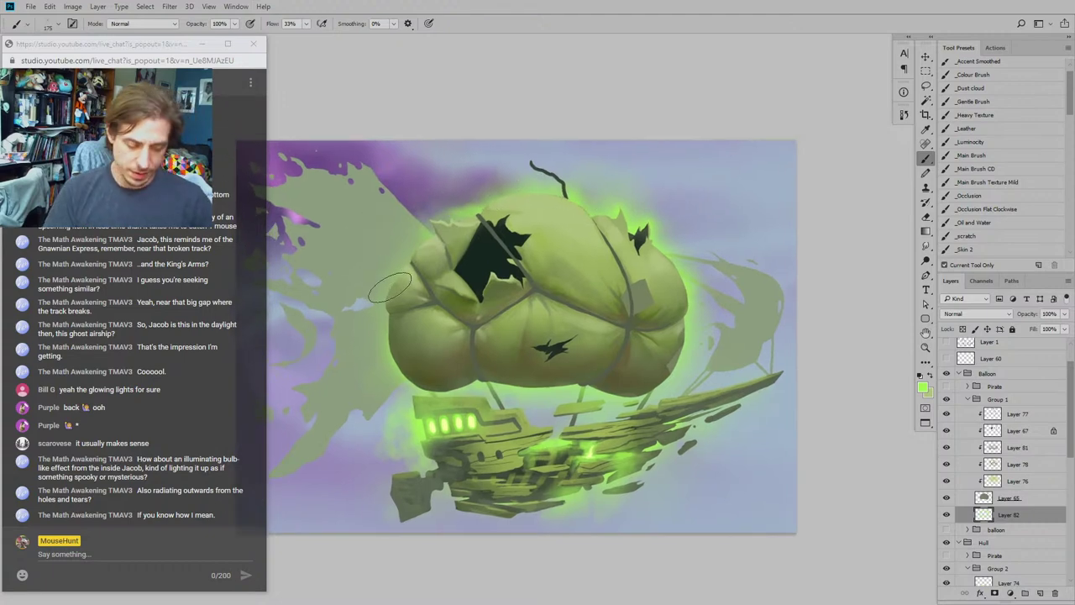
Step: Add a new layer directly above Layer 79 in the Hull group's Group 2
{"action": "key", "text": "r"}
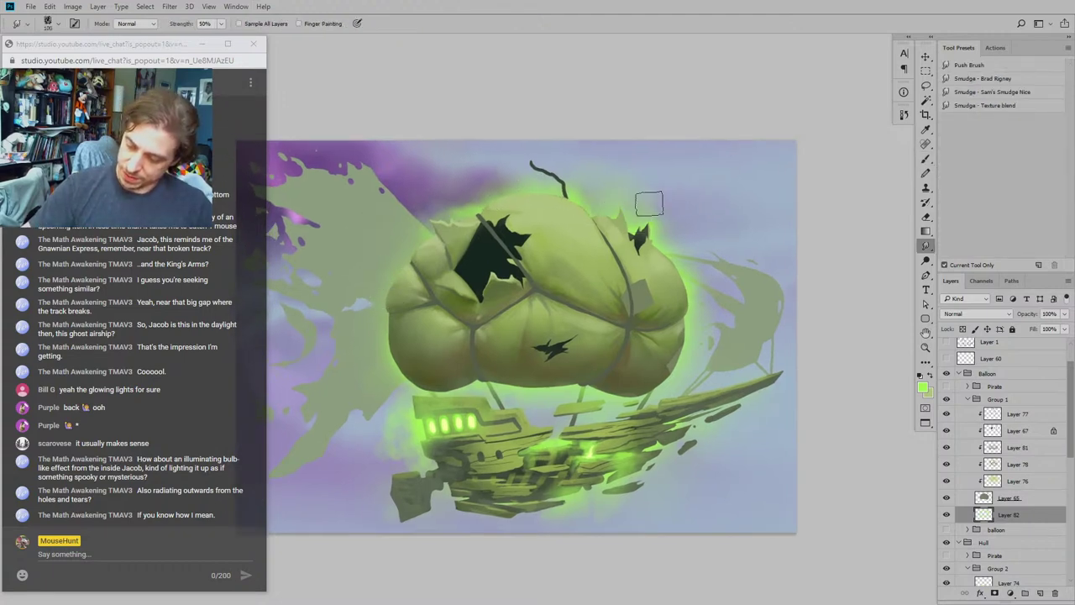
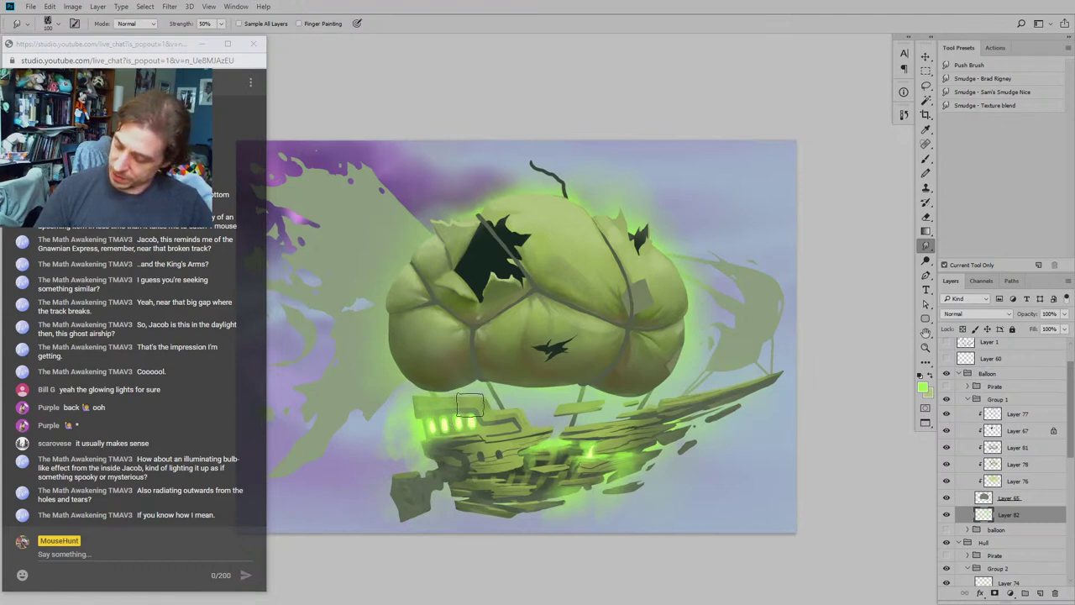
{"action": "left_click_drag", "start_coordinate": [403, 414], "coordinate": [411, 303]}
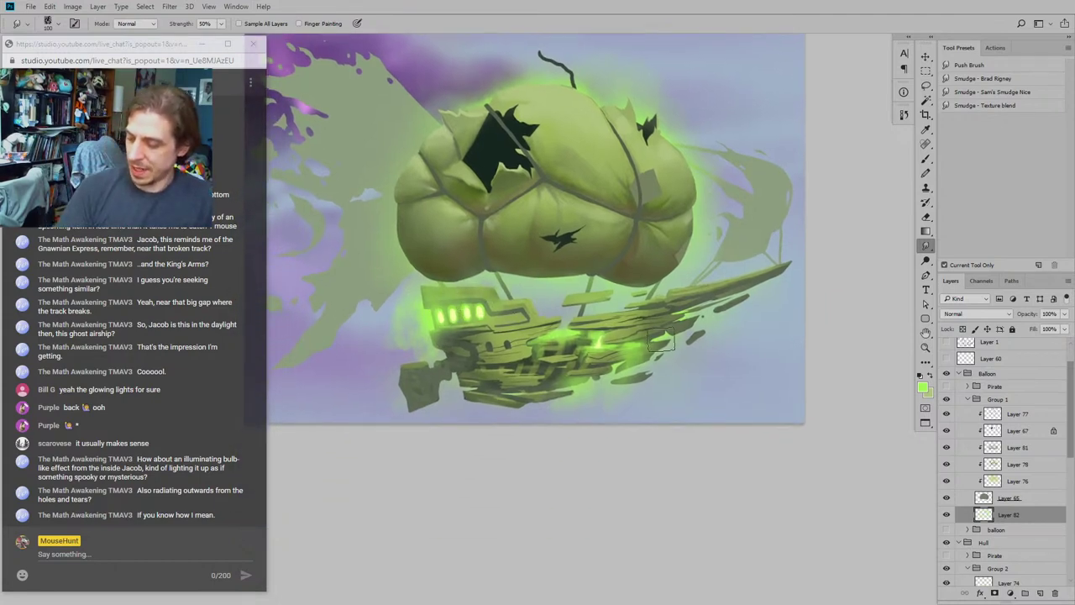
{"action": "scroll", "coordinate": [1051, 416], "scroll_direction": "down", "scroll_amount": 5}
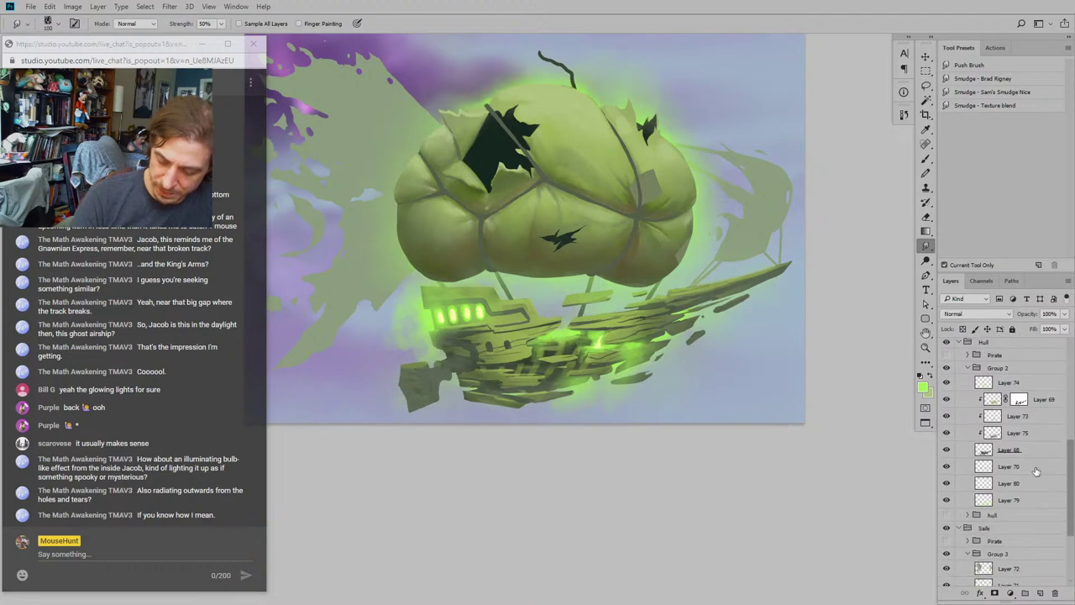
{"action": "scroll", "coordinate": [1066, 472], "scroll_direction": "down", "scroll_amount": 3}
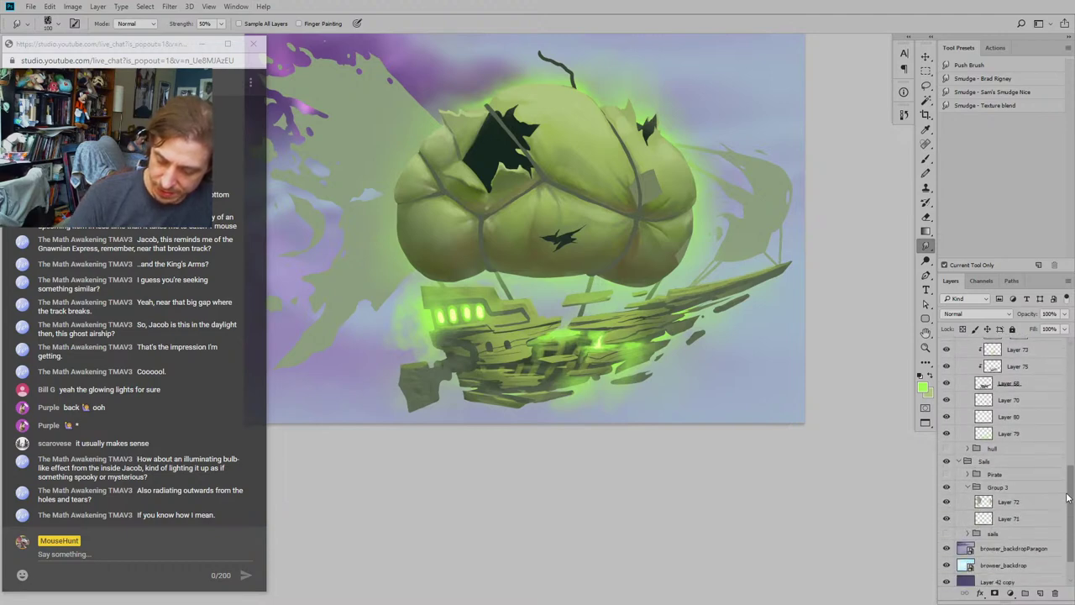
{"action": "left_click", "coordinate": [954, 504]}
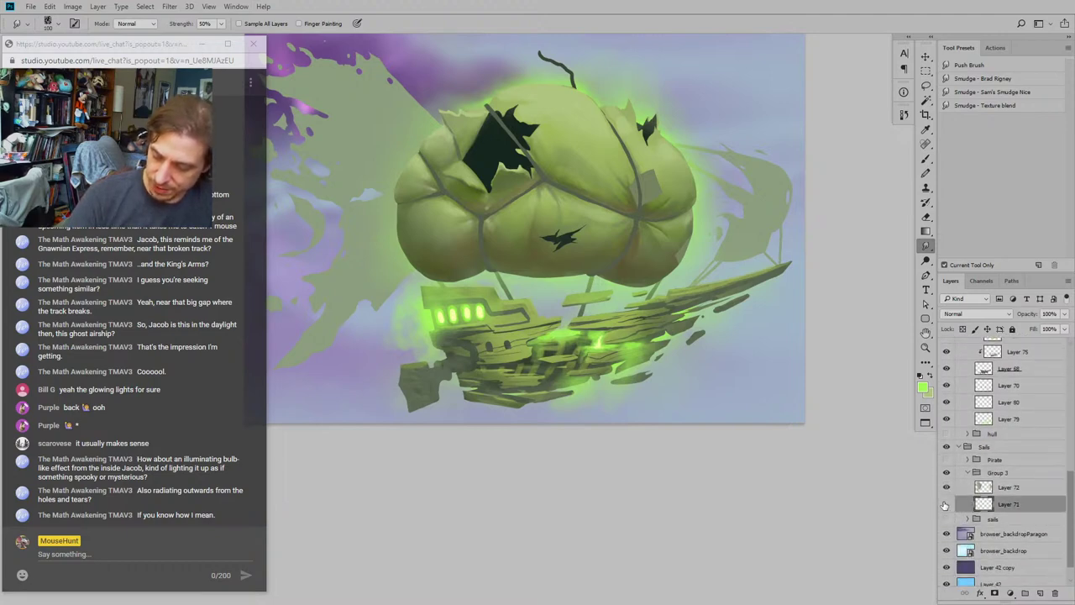
{"action": "left_click", "coordinate": [953, 420]}
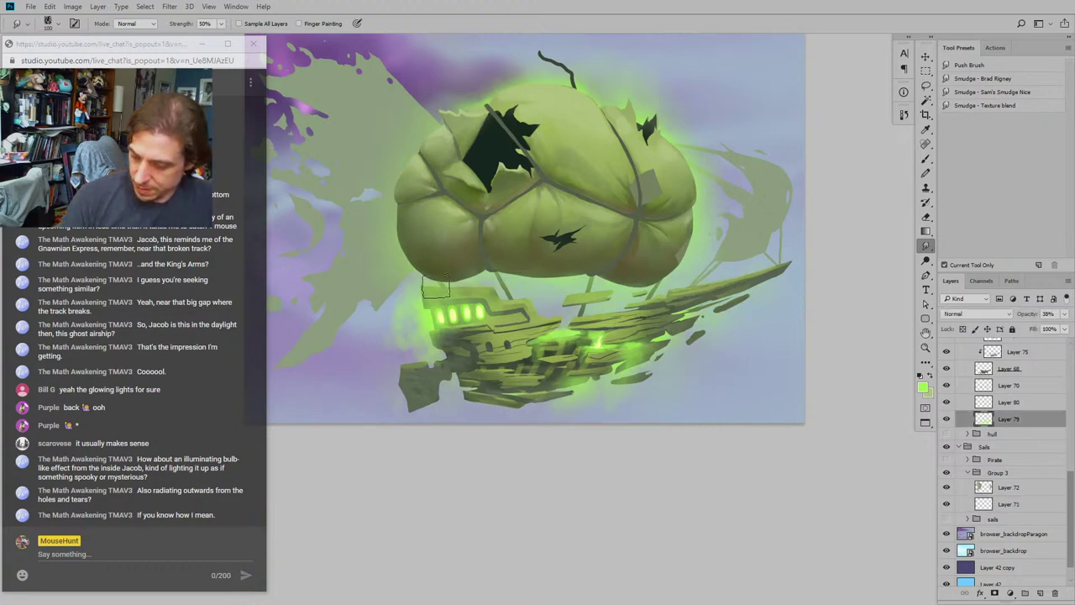
{"action": "left_click", "coordinate": [1040, 593]}
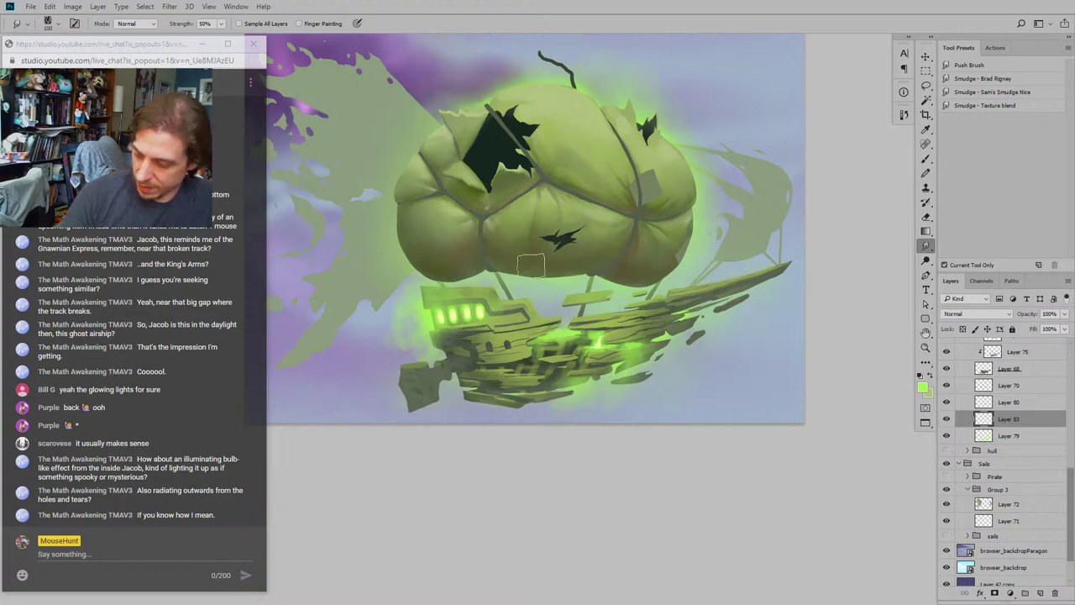
Step: Paint a soft green glow behind the ship's hull, around the stern and along the underside, with the brush at 100 pixels
{"action": "key", "text": "b"}
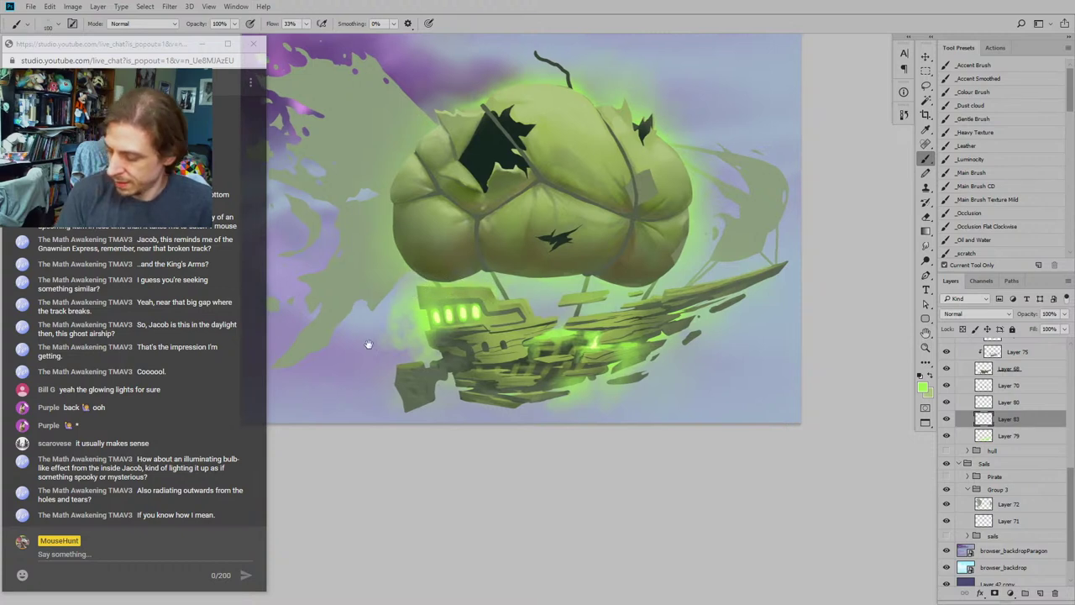
{"action": "left_click_drag", "start_coordinate": [367, 345], "coordinate": [382, 353]}
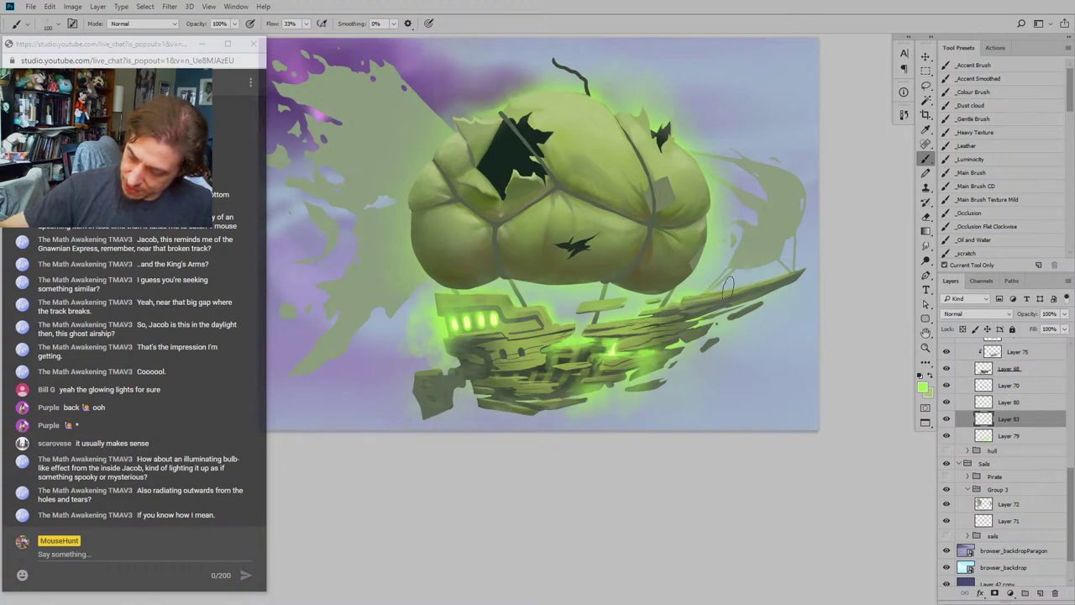
{"action": "left_click_drag", "start_coordinate": [402, 328], "coordinate": [358, 286]}
{"action": "left_click_drag", "start_coordinate": [349, 338], "coordinate": [436, 324]}
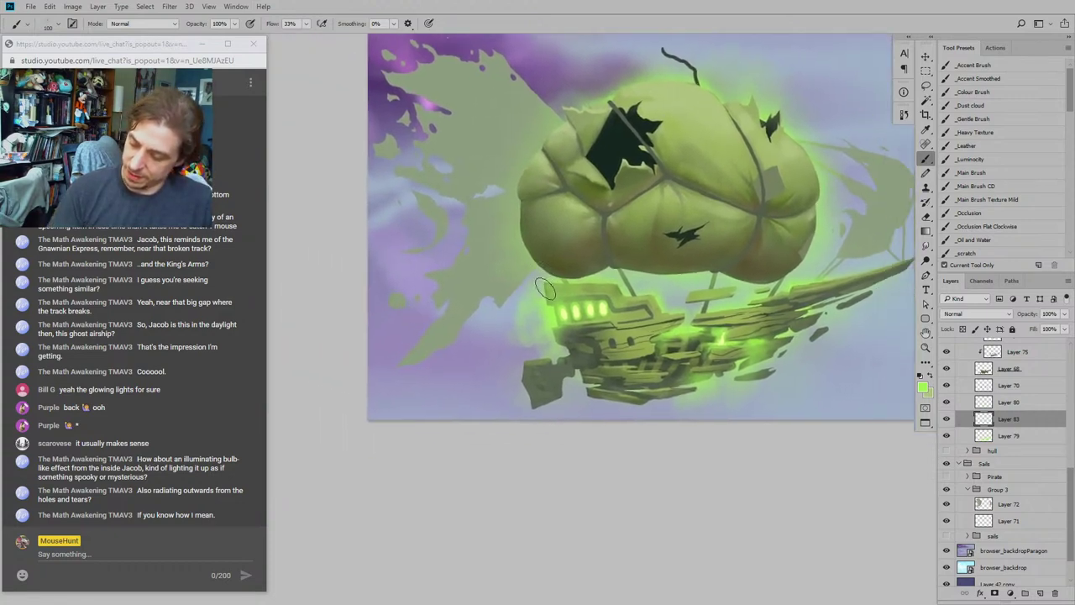
{"action": "mouse_move", "coordinate": [515, 347]}
{"action": "left_mouse_down"}
{"action": "mouse_move", "coordinate": [502, 308]}
{"action": "mouse_move", "coordinate": [547, 306]}
{"action": "left_mouse_up"}
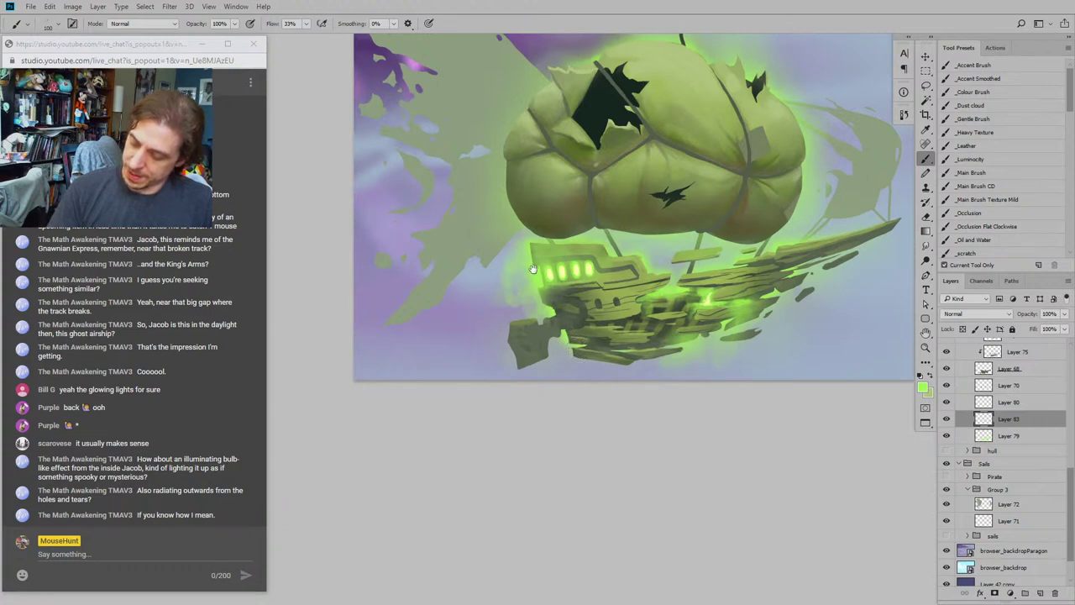
{"action": "left_click_drag", "start_coordinate": [532, 269], "coordinate": [513, 249]}
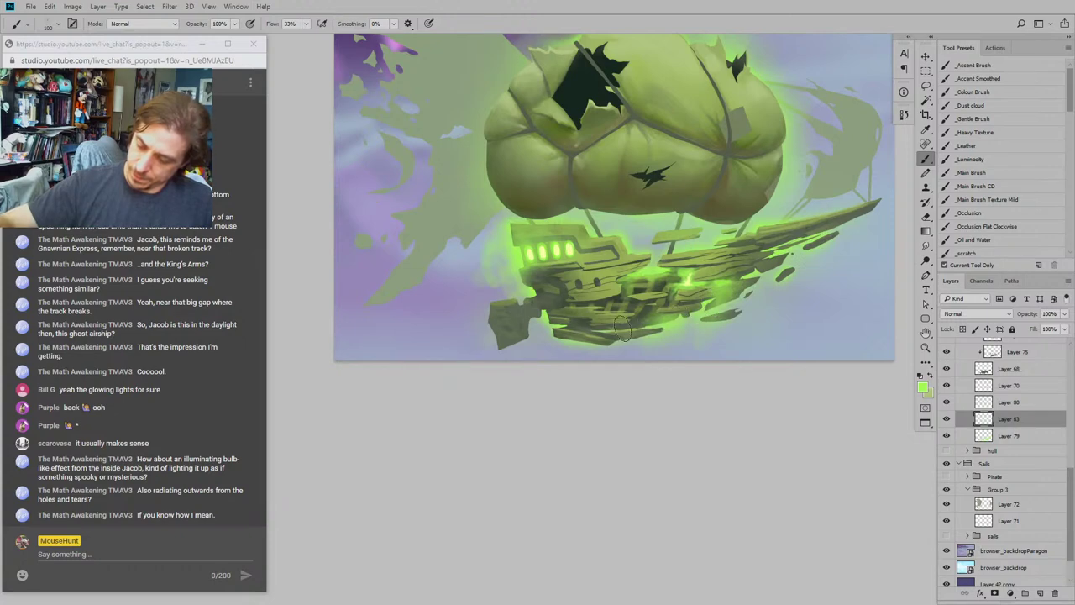
{"action": "mouse_move", "coordinate": [622, 329]}
{"action": "left_mouse_down"}
{"action": "mouse_move", "coordinate": [573, 329]}
{"action": "mouse_move", "coordinate": [538, 372]}
{"action": "left_mouse_up"}
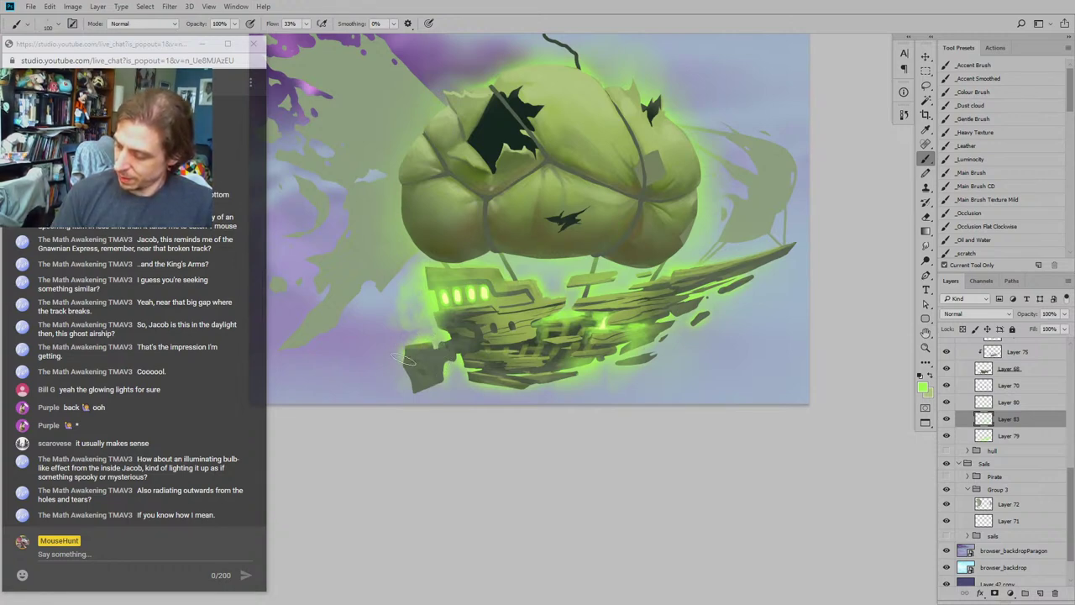
{"action": "left_click_drag", "start_coordinate": [358, 224], "coordinate": [497, 245]}
{"action": "left_click_drag", "start_coordinate": [745, 182], "coordinate": [695, 152]}
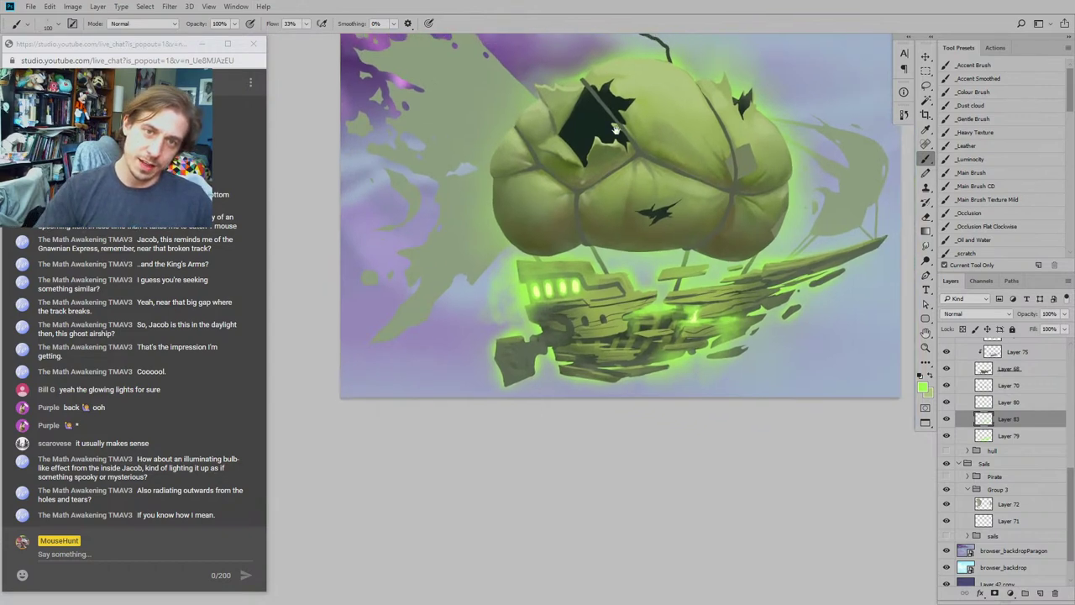
Step: Set the eraser to the Super Soft preset at 125 pixels and return to the 100-pixel brush
{"action": "key", "text": "e"}
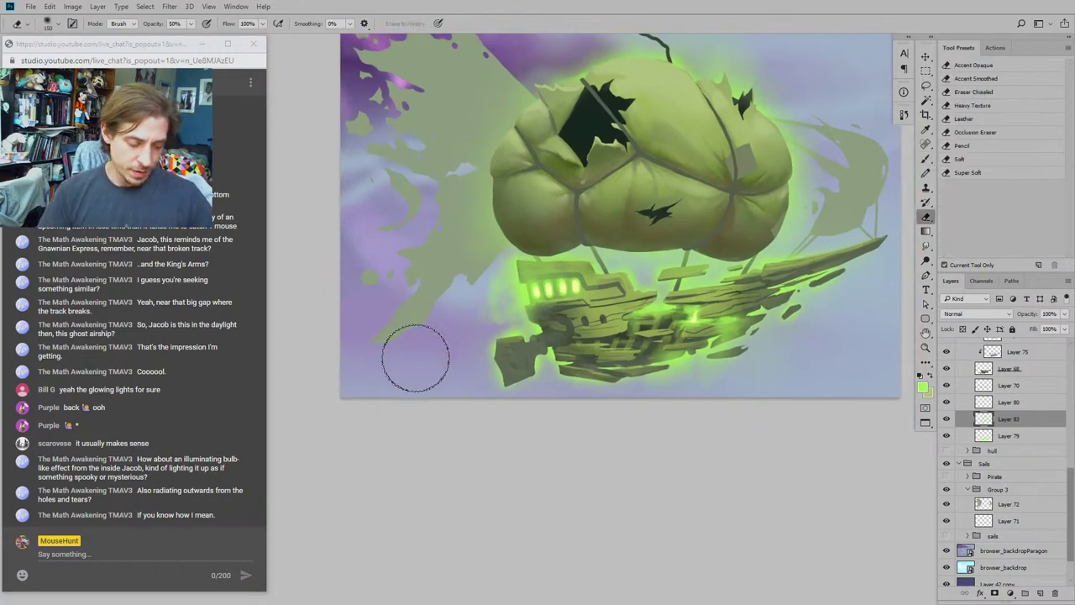
{"action": "left_click", "coordinate": [966, 172]}
{"action": "key", "text": "bracketright"}
{"action": "key", "text": "bracketright"}
{"action": "key", "text": "bracketright"}
{"action": "key", "text": "bracketright"}
{"action": "key", "text": "bracketright"}
{"action": "key", "text": "bracketright"}
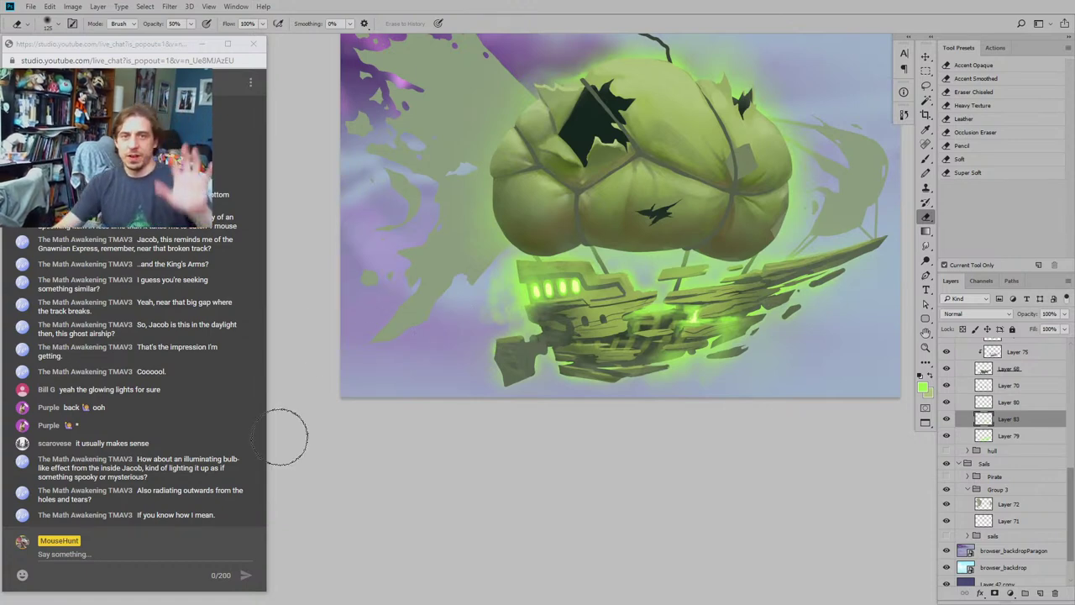
{"action": "key", "text": "b"}
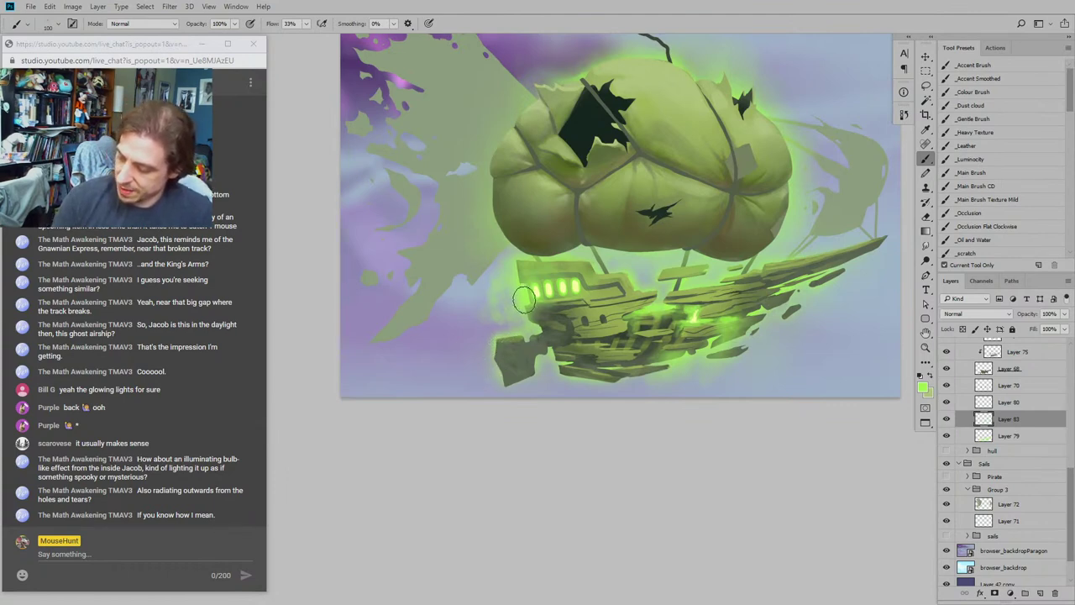
Step: Soften the green glow around the airship on Layer 83 with the Eraser at 50% opacity
{"action": "left_click_drag", "start_coordinate": [498, 249], "coordinate": [456, 212]}
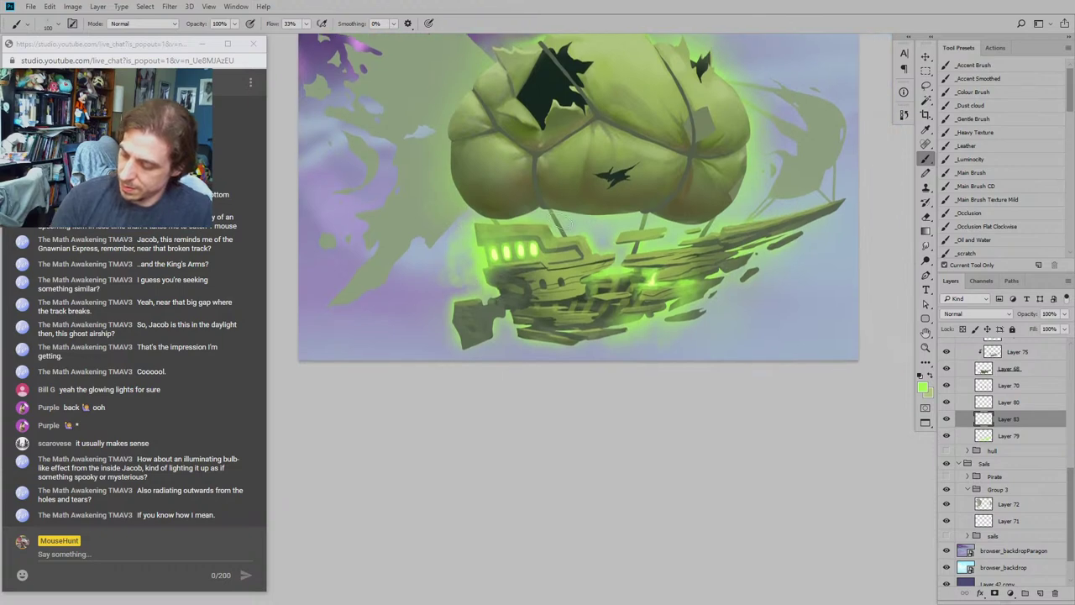
{"action": "left_click_drag", "start_coordinate": [508, 141], "coordinate": [515, 173]}
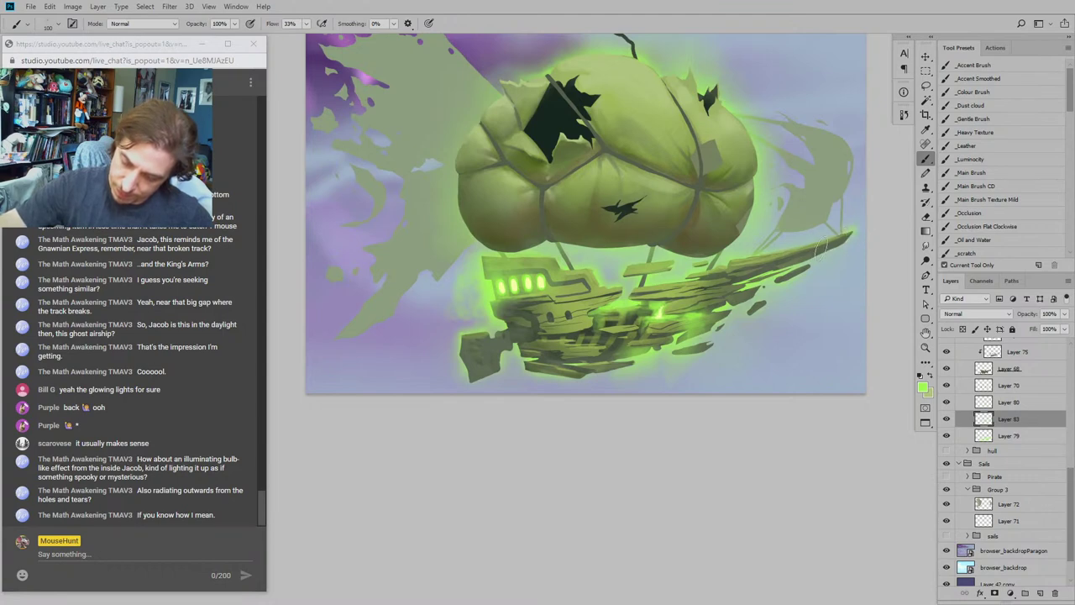
{"action": "left_click_drag", "start_coordinate": [645, 302], "coordinate": [483, 330]}
{"action": "key", "text": "e"}
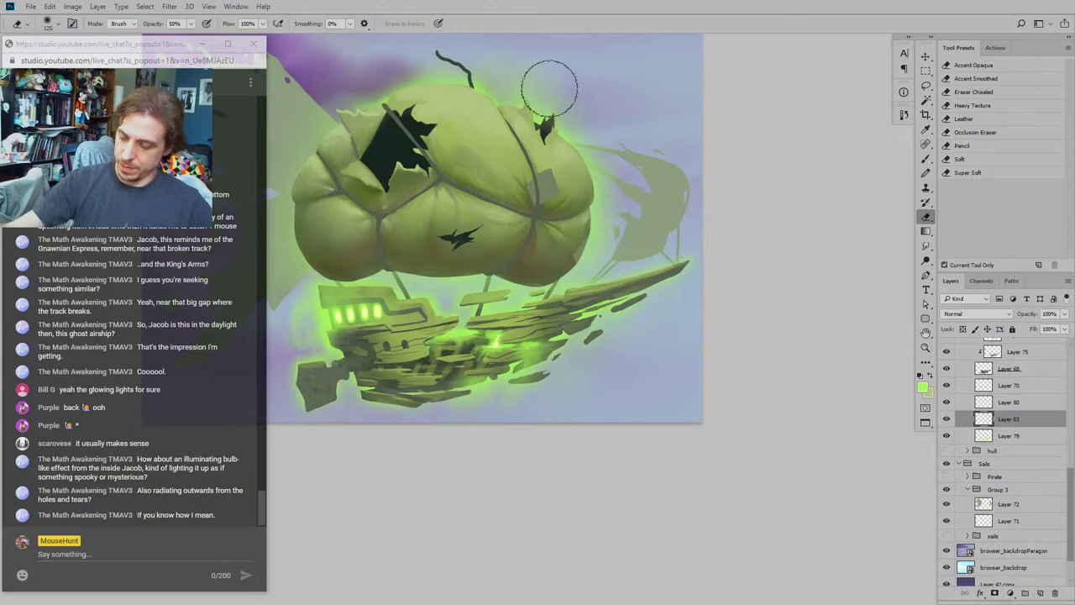
{"action": "left_click_drag", "start_coordinate": [536, 91], "coordinate": [566, 93]}
{"action": "left_click_drag", "start_coordinate": [508, 200], "coordinate": [596, 155]}
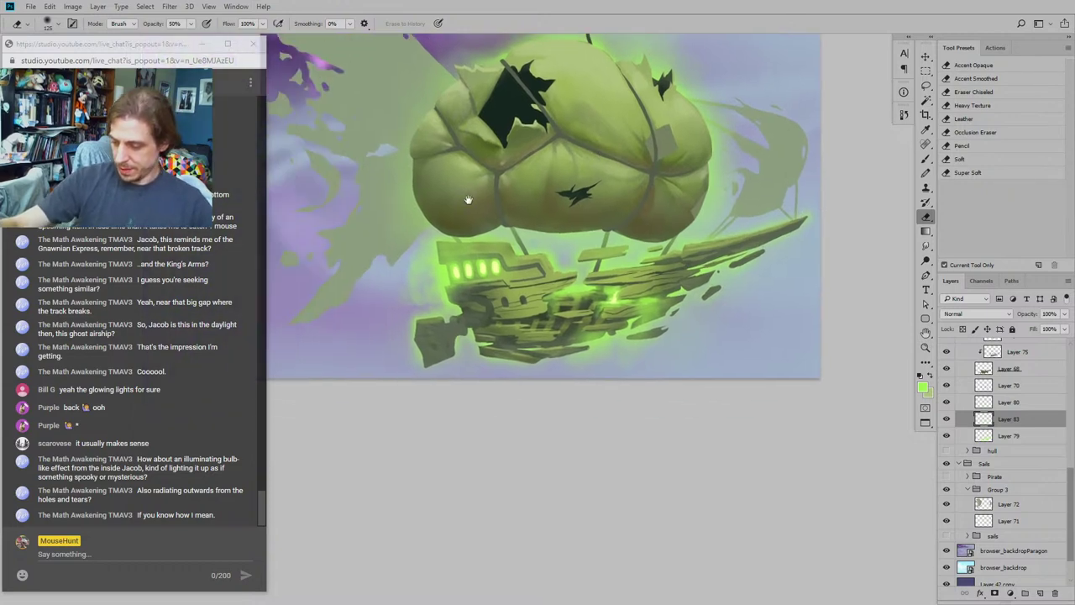
{"action": "left_click_drag", "start_coordinate": [394, 240], "coordinate": [420, 300]}
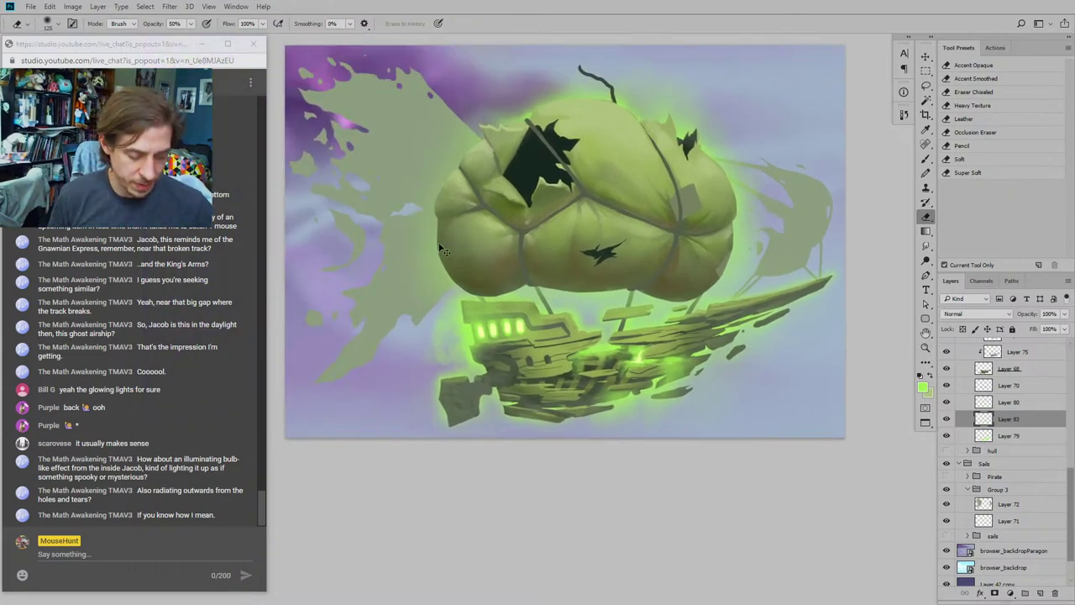
Step: Examine the whole airship painting at thumbnail size to judge how it reads from a distance
{"action": "key", "text": "ctrl+minus"}
{"action": "key", "text": "ctrl+minus"}
{"action": "key", "text": "ctrl+minus"}
{"action": "key", "text": "ctrl+minus"}
{"action": "key", "text": "ctrl+minus"}
{"action": "key", "text": "ctrl+minus"}
{"action": "key", "text": "ctrl+minus"}
{"action": "key", "text": "ctrl+minus"}
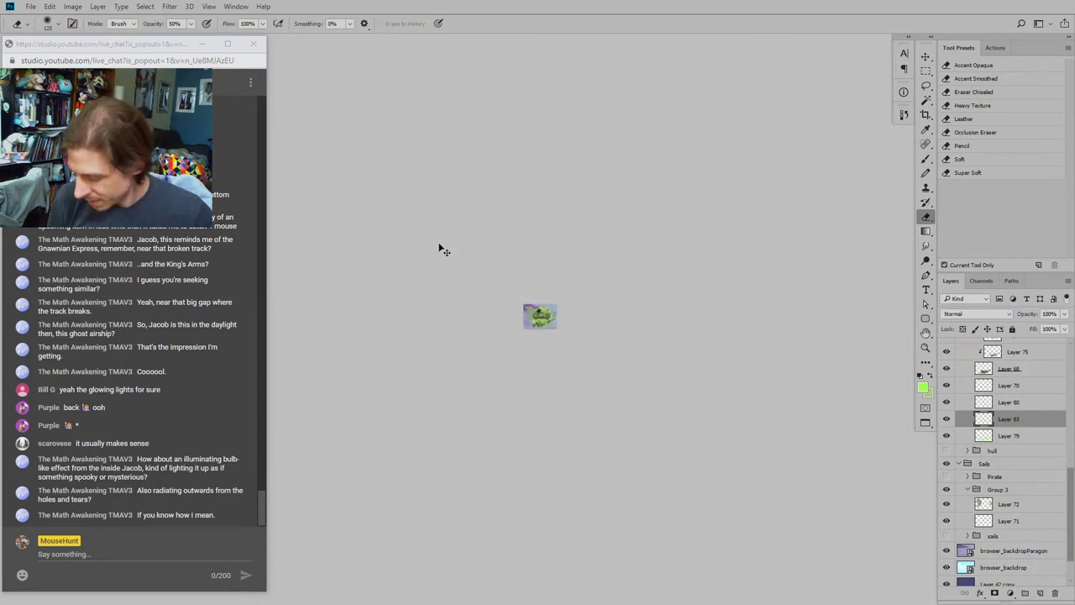
{"action": "key", "text": "ctrl+plus"}
{"action": "key", "text": "ctrl+plus"}
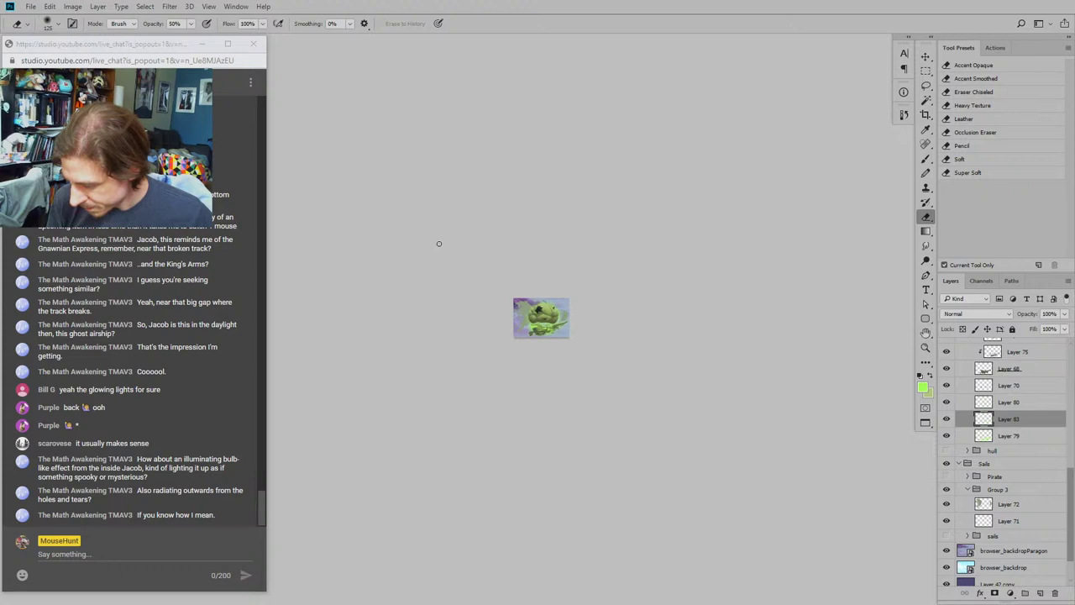
{"action": "key", "text": "ctrl+plus"}
{"action": "key", "text": "ctrl+plus"}
{"action": "key", "text": "ctrl+plus"}
{"action": "key", "text": "ctrl+plus"}
{"action": "key", "text": "ctrl+plus"}
{"action": "key", "text": "ctrl+plus"}
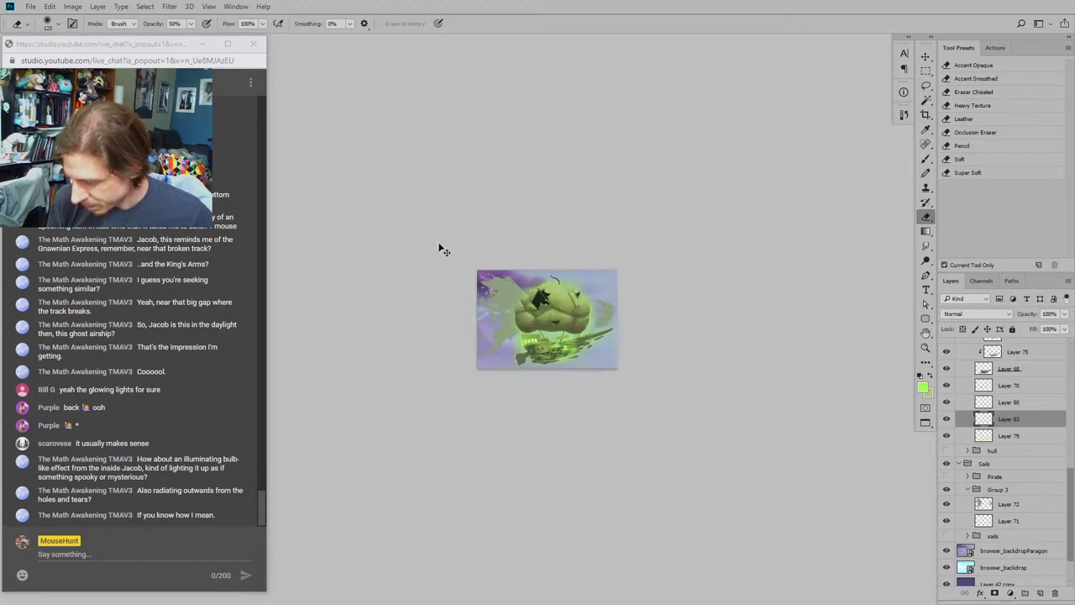
{"action": "key", "text": "ctrl+plus"}
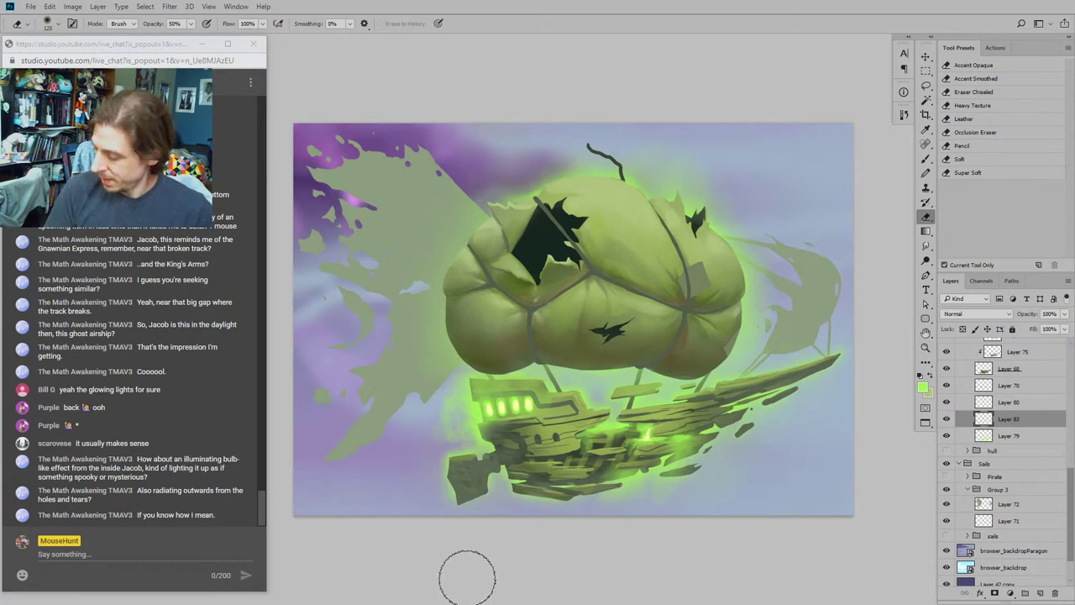
Step: Proof the painting in grayscale and examine the values of the balloon, hull and sails
{"action": "key", "text": "ctrl+y"}
{"action": "left_click_drag", "start_coordinate": [521, 440], "coordinate": [512, 323]}
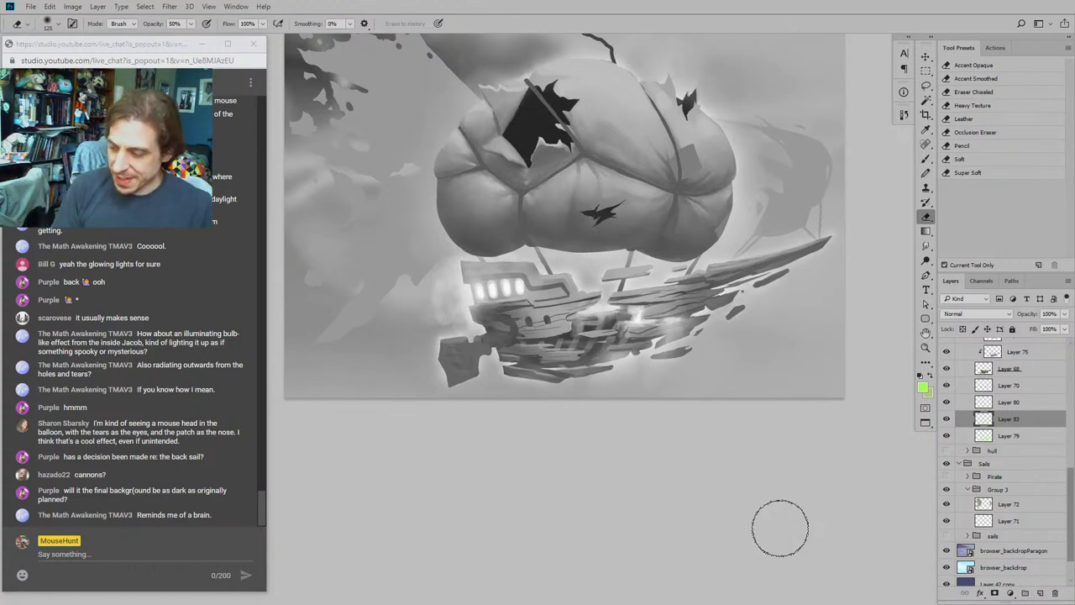
{"action": "mouse_move", "coordinate": [398, 256]}
{"action": "left_mouse_down"}
{"action": "mouse_move", "coordinate": [557, 360]}
{"action": "mouse_move", "coordinate": [423, 326]}
{"action": "left_mouse_up"}
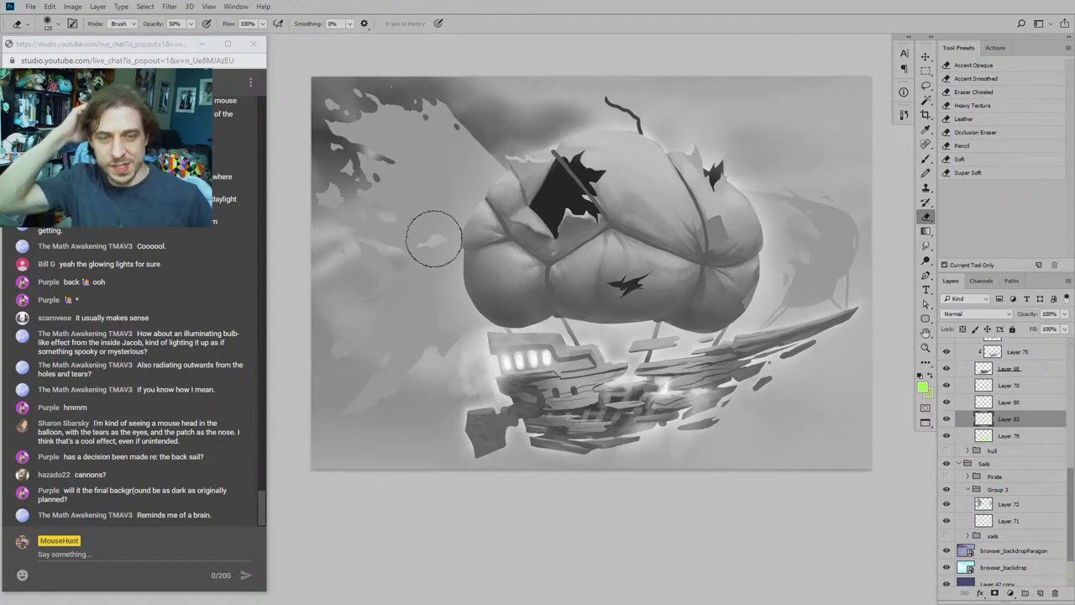
{"action": "left_click_drag", "start_coordinate": [389, 173], "coordinate": [436, 226]}
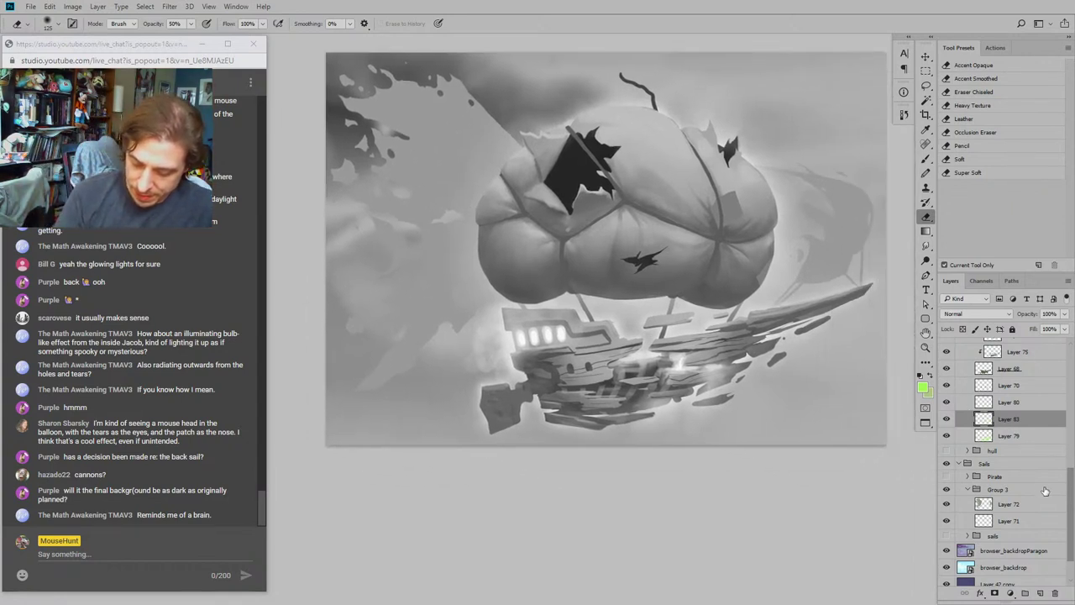
Step: Add a new layer above Layer 72 in Group 3 and turn off the grayscale proof
{"action": "left_click_drag", "start_coordinate": [1069, 496], "coordinate": [1068, 436]}
{"action": "scroll", "coordinate": [1068, 486], "scroll_direction": "down", "scroll_amount": 2}
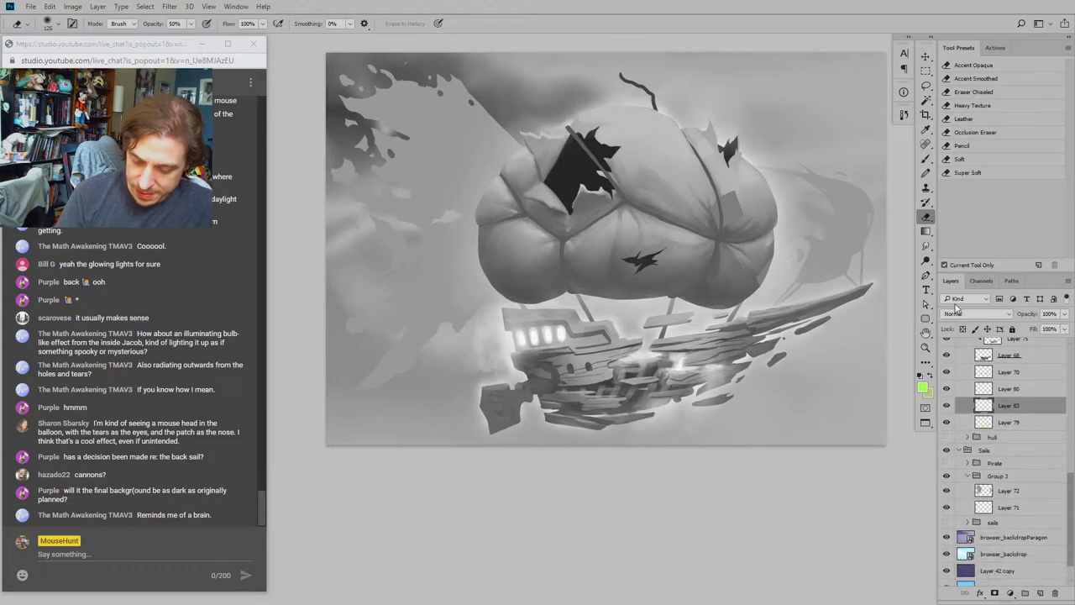
{"action": "left_click_drag", "start_coordinate": [948, 510], "coordinate": [945, 502]}
{"action": "left_click", "coordinate": [947, 508]}
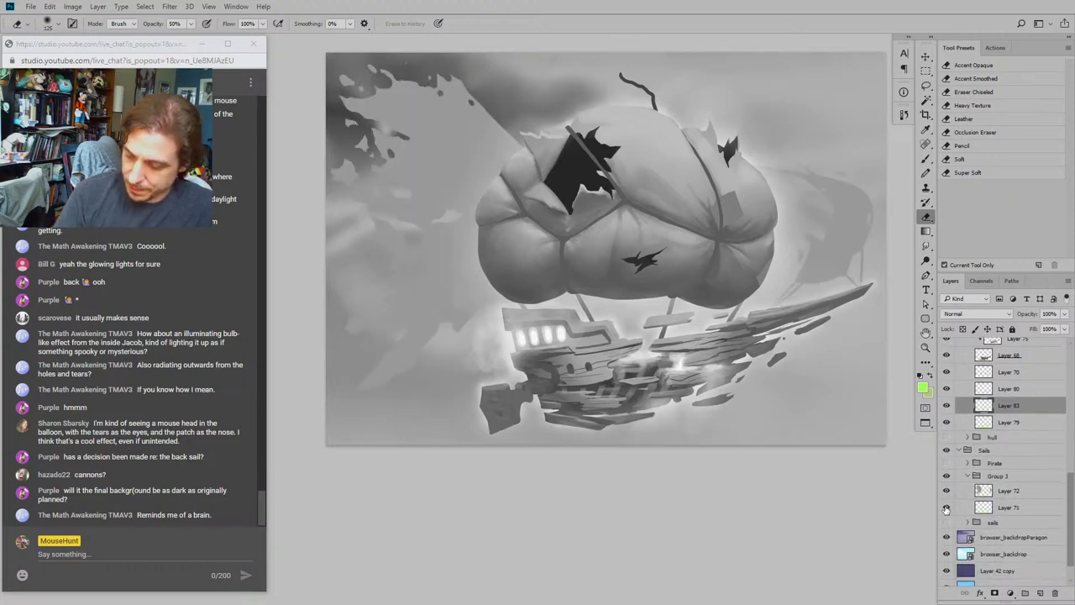
{"action": "left_click", "coordinate": [1008, 491]}
{"action": "left_click", "coordinate": [1025, 593]}
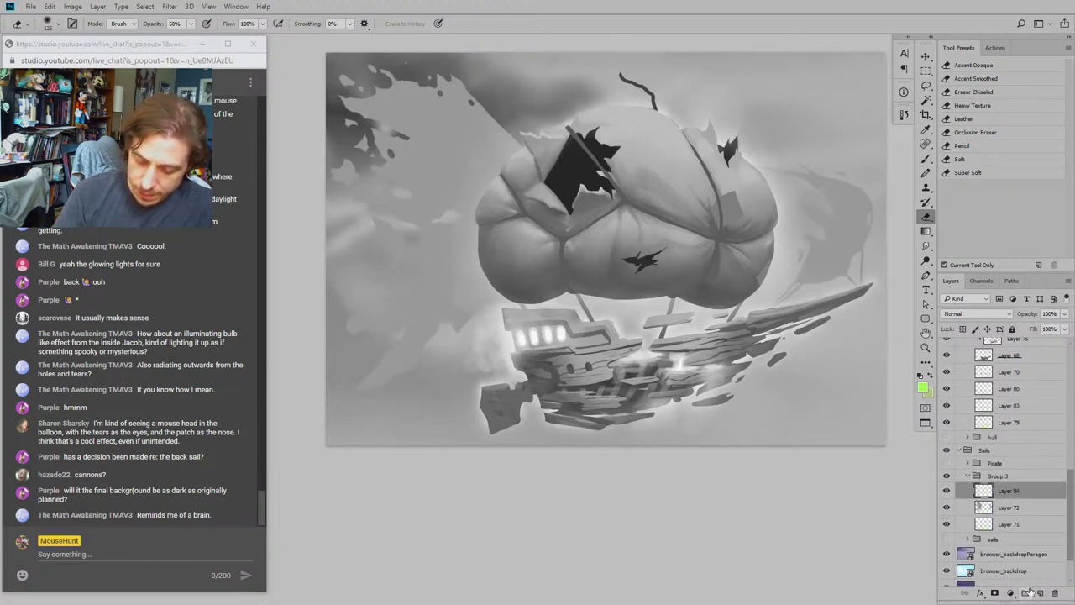
{"action": "key", "text": "ctrl+y"}
{"action": "left_click_drag", "start_coordinate": [376, 211], "coordinate": [425, 243]}
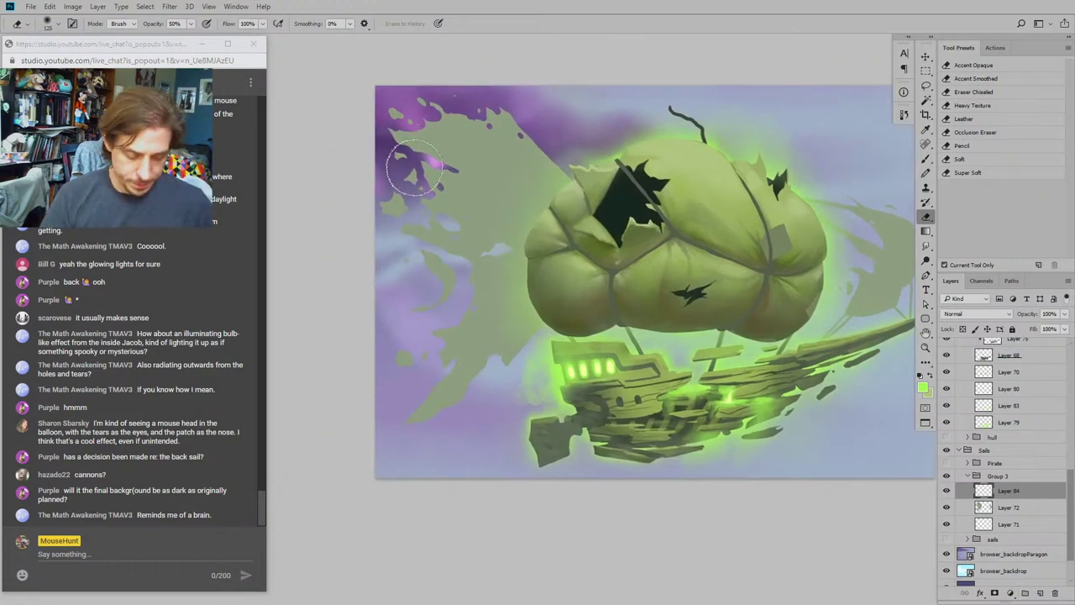
Step: Choose the _Main Brush preset and clip the new layer to the sail shapes on Layer 72
{"action": "key", "text": "b"}
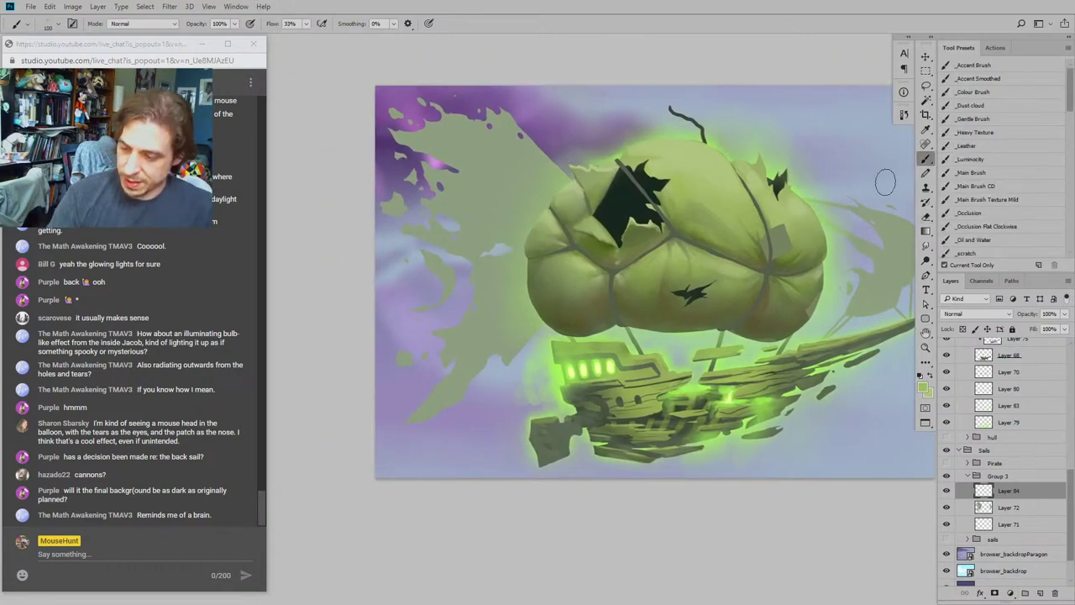
{"action": "left_click", "coordinate": [971, 67]}
{"action": "left_click", "coordinate": [967, 172]}
{"action": "left_click_drag", "start_coordinate": [515, 156], "coordinate": [487, 175]}
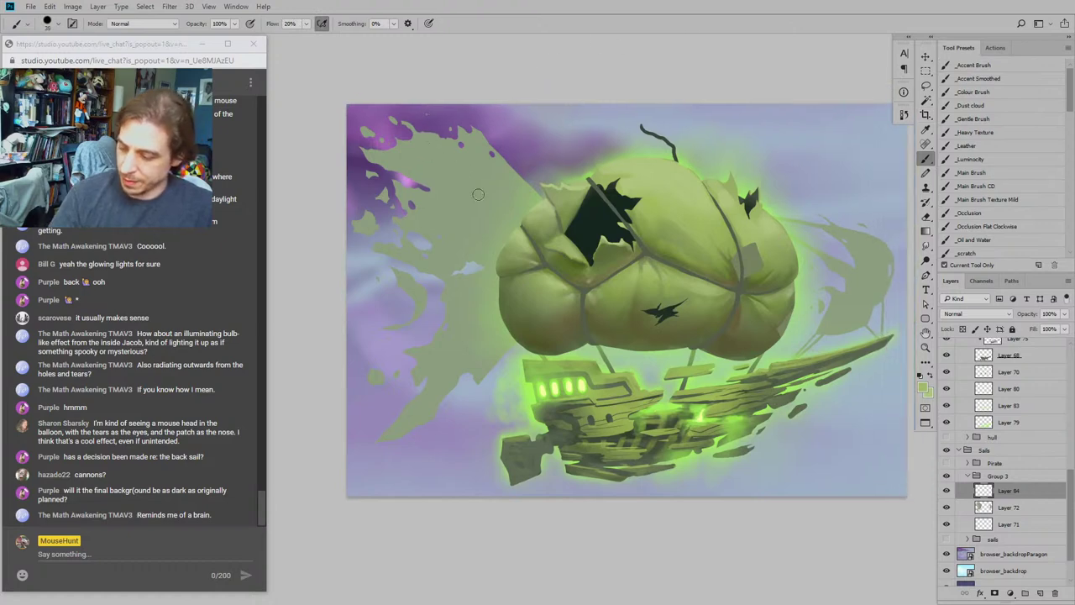
{"action": "mouse_move", "coordinate": [460, 139]}
{"action": "left_mouse_down"}
{"action": "mouse_move", "coordinate": [427, 152]}
{"action": "mouse_move", "coordinate": [471, 240]}
{"action": "left_mouse_up"}
{"action": "key", "text": "ctrl+z"}
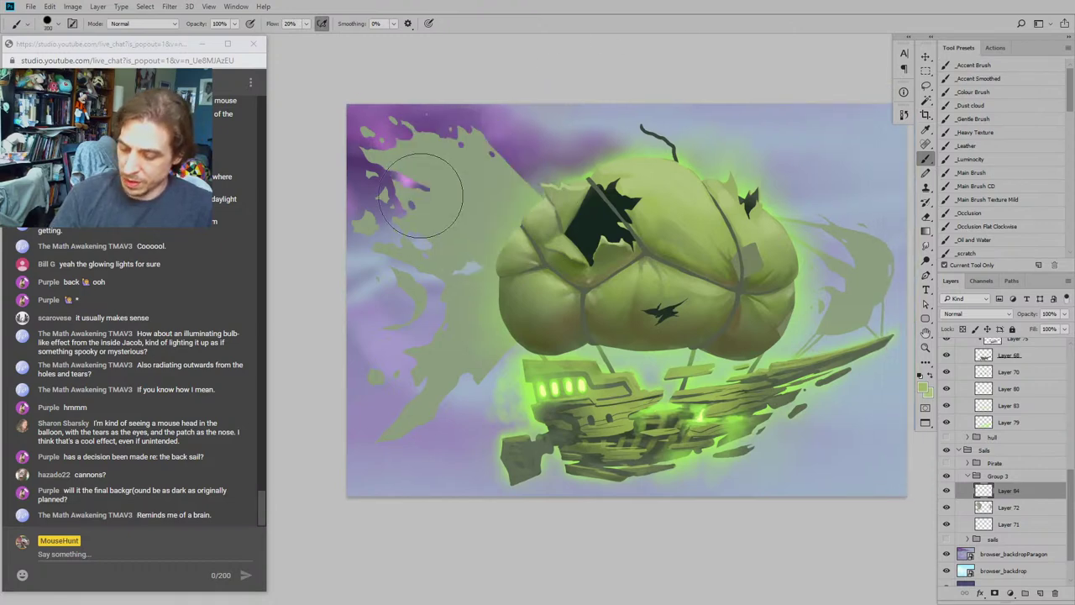
{"action": "left_click", "coordinate": [966, 495], "text": "alt"}
Step: Paint the large tattered back sail in olive and lighter greens, sampling colours from the artwork
{"action": "mouse_move", "coordinate": [472, 180]}
{"action": "left_mouse_down"}
{"action": "mouse_move", "coordinate": [499, 203]}
{"action": "mouse_move", "coordinate": [432, 225]}
{"action": "mouse_move", "coordinate": [471, 304]}
{"action": "mouse_move", "coordinate": [407, 422]}
{"action": "mouse_move", "coordinate": [402, 300]}
{"action": "mouse_move", "coordinate": [458, 231]}
{"action": "mouse_move", "coordinate": [513, 231]}
{"action": "left_mouse_up"}
{"action": "left_click", "coordinate": [555, 339], "text": "alt"}
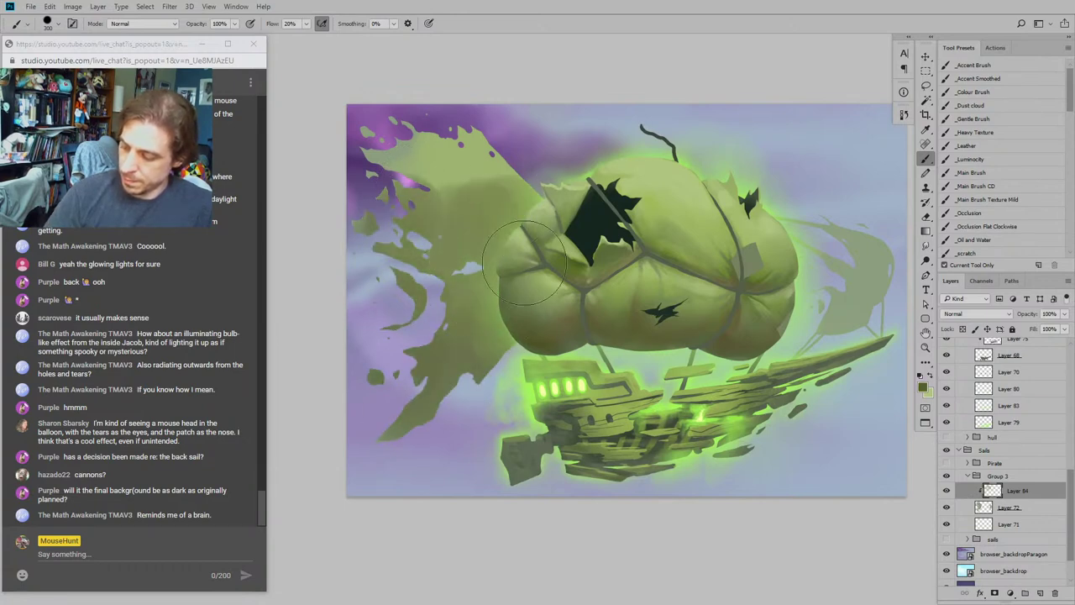
{"action": "left_click_drag", "start_coordinate": [531, 194], "coordinate": [592, 205]}
{"action": "left_click", "coordinate": [720, 179], "text": "alt"}
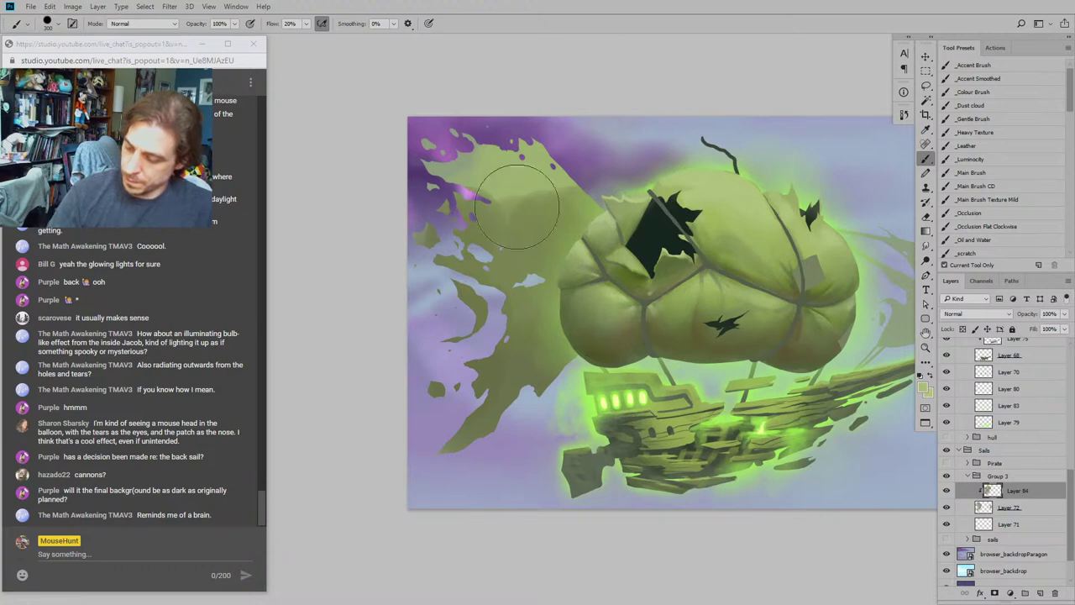
{"action": "mouse_move", "coordinate": [558, 141]}
{"action": "left_mouse_down"}
{"action": "mouse_move", "coordinate": [529, 163]}
{"action": "mouse_move", "coordinate": [545, 186]}
{"action": "mouse_move", "coordinate": [517, 235]}
{"action": "mouse_move", "coordinate": [479, 246]}
{"action": "mouse_move", "coordinate": [455, 343]}
{"action": "left_mouse_up"}
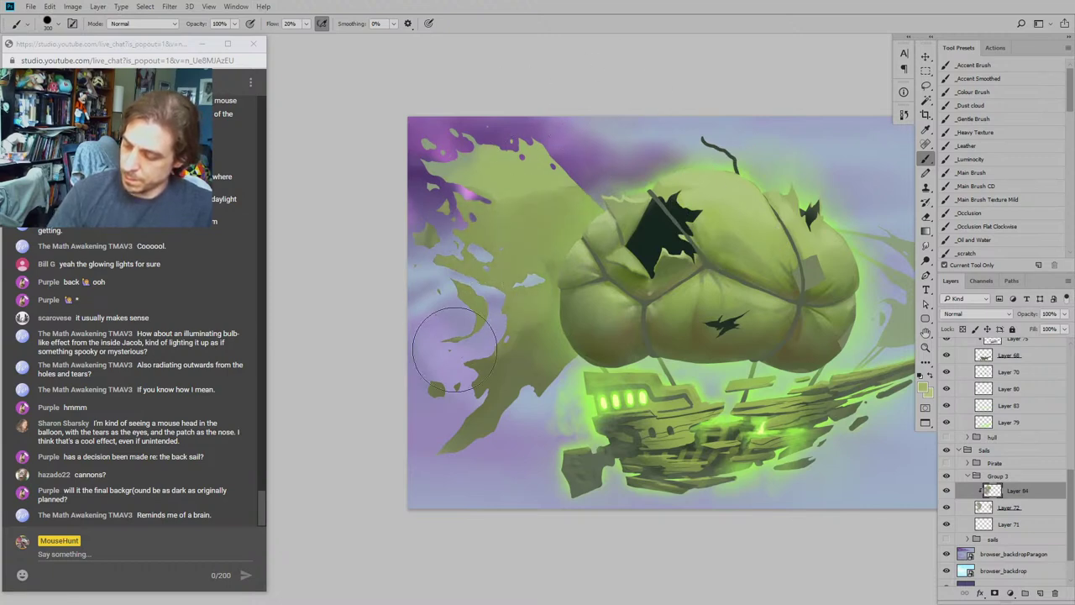
{"action": "mouse_move", "coordinate": [404, 241]}
{"action": "left_mouse_down"}
{"action": "mouse_move", "coordinate": [412, 178]}
{"action": "mouse_move", "coordinate": [398, 216]}
{"action": "left_mouse_up"}
{"action": "left_click_drag", "start_coordinate": [443, 304], "coordinate": [461, 398]}
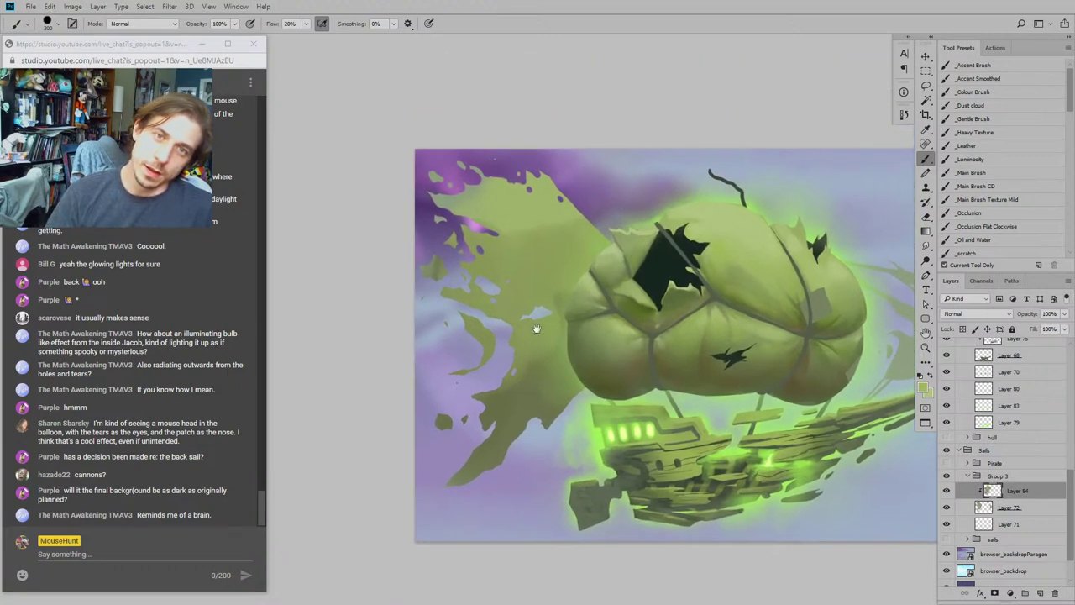
Step: Paint the small front sail light green with a reduced brush, using a green sampled from the artwork
{"action": "mouse_move", "coordinate": [602, 256]}
{"action": "left_mouse_down"}
{"action": "mouse_move", "coordinate": [415, 257]}
{"action": "mouse_move", "coordinate": [390, 287]}
{"action": "left_mouse_up"}
{"action": "left_click", "coordinate": [627, 301], "text": "alt"}
{"action": "key", "text": "bracketleft"}
{"action": "key", "text": "bracketleft"}
{"action": "key", "text": "bracketleft"}
{"action": "key", "text": "bracketleft"}
{"action": "key", "text": "bracketleft"}
{"action": "key", "text": "bracketleft"}
{"action": "key", "text": "bracketleft"}
{"action": "key", "text": "bracketleft"}
{"action": "key", "text": "bracketleft"}
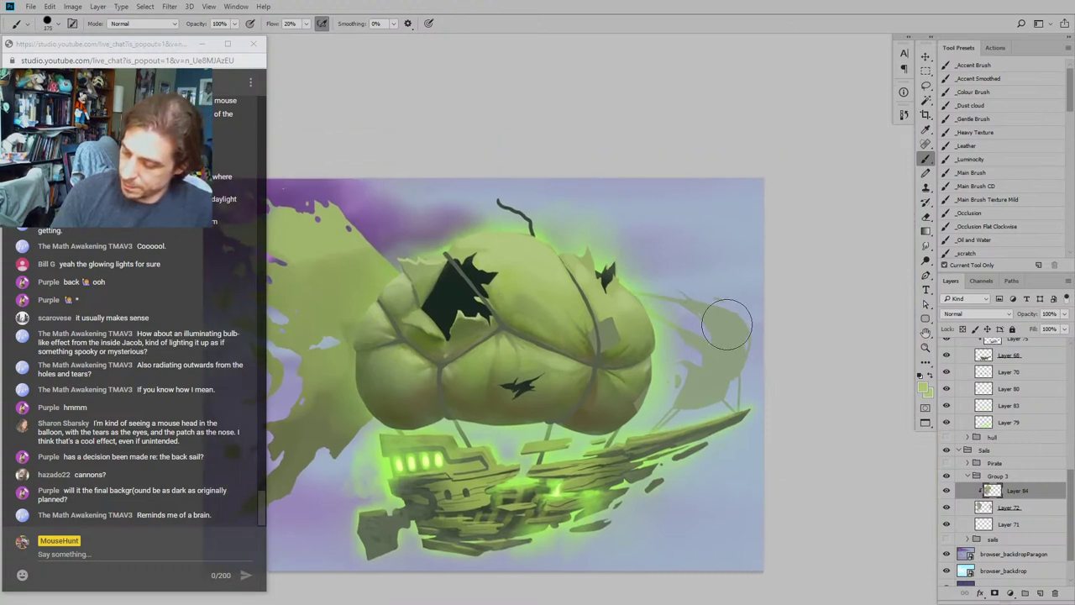
{"action": "mouse_move", "coordinate": [707, 311]}
{"action": "left_mouse_down"}
{"action": "mouse_move", "coordinate": [733, 330]}
{"action": "mouse_move", "coordinate": [672, 298]}
{"action": "mouse_move", "coordinate": [731, 312]}
{"action": "mouse_move", "coordinate": [708, 314]}
{"action": "mouse_move", "coordinate": [712, 324]}
{"action": "left_mouse_up"}
Step: Toggle the visibility of layers higher in the stack to compare the artwork with and without them
{"action": "left_click_drag", "start_coordinate": [1070, 473], "coordinate": [1021, 259]}
{"action": "left_click", "coordinate": [947, 350]}
{"action": "left_click", "coordinate": [947, 362]}
{"action": "scroll", "coordinate": [1042, 454], "scroll_direction": "down", "scroll_amount": 5}
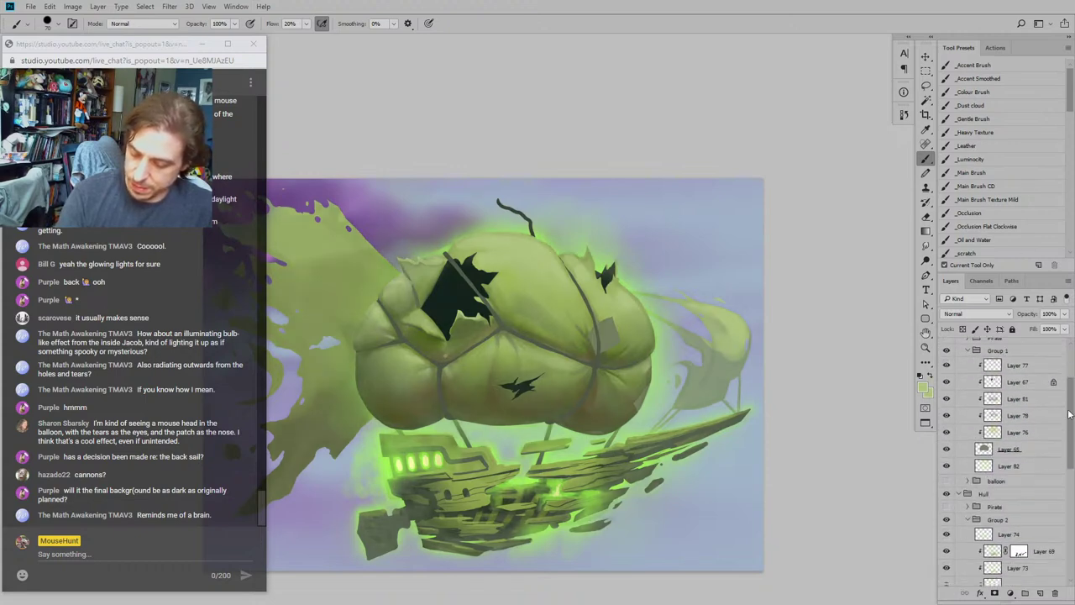
{"action": "scroll", "coordinate": [1042, 486], "scroll_direction": "down", "scroll_amount": 3}
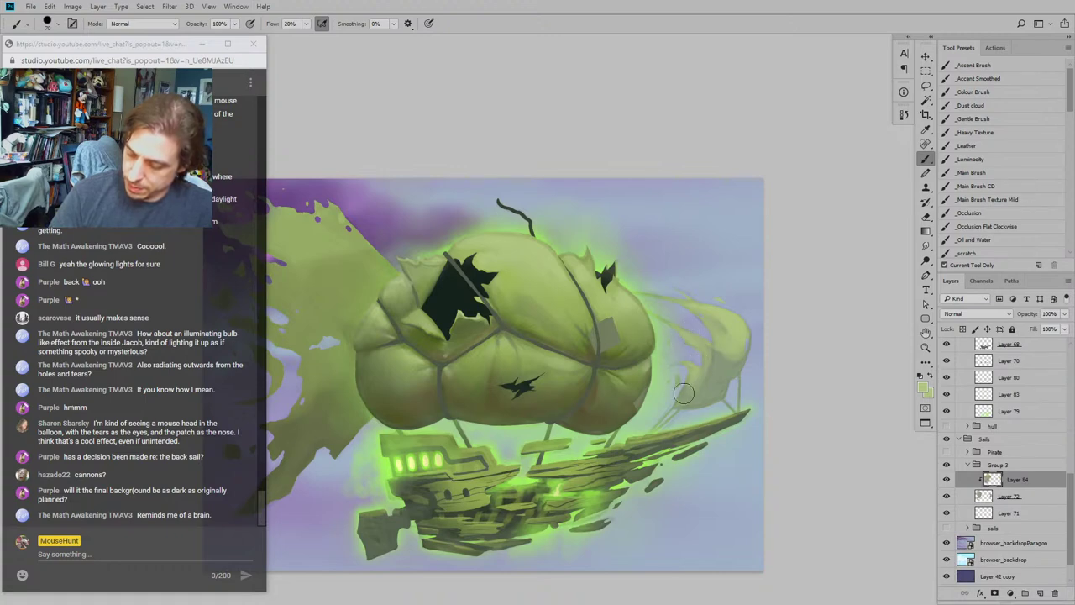
Step: Shade the lower part of the front sail with a dark olive green
{"action": "left_click_drag", "start_coordinate": [415, 367], "coordinate": [459, 337]}
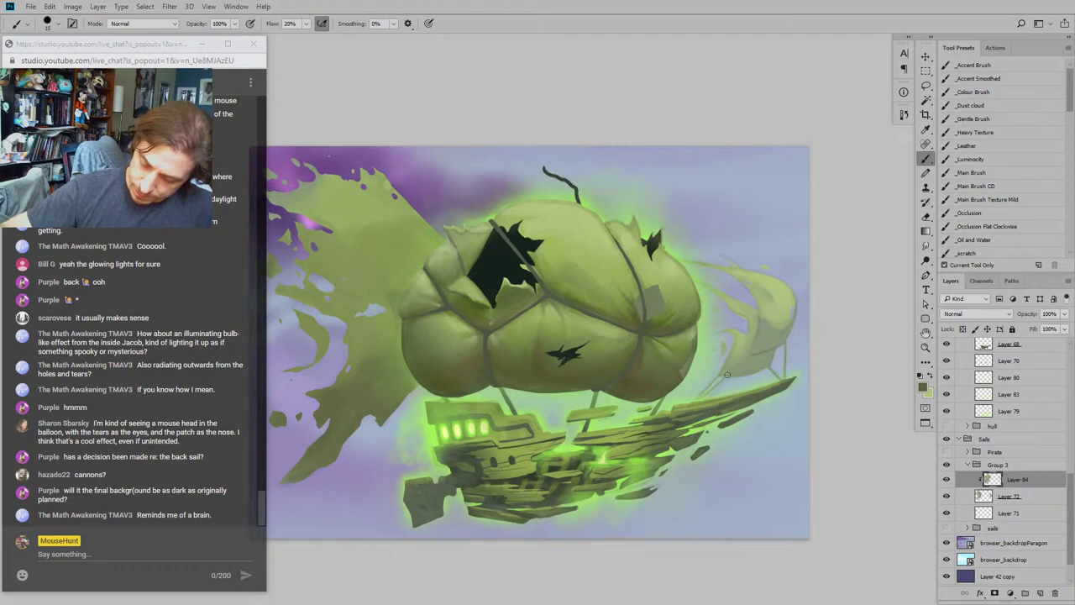
{"action": "mouse_move", "coordinate": [759, 369]}
{"action": "left_mouse_down"}
{"action": "mouse_move", "coordinate": [767, 363]}
{"action": "mouse_move", "coordinate": [736, 356]}
{"action": "mouse_move", "coordinate": [746, 338]}
{"action": "left_mouse_up"}
{"action": "key", "text": "bracketright"}
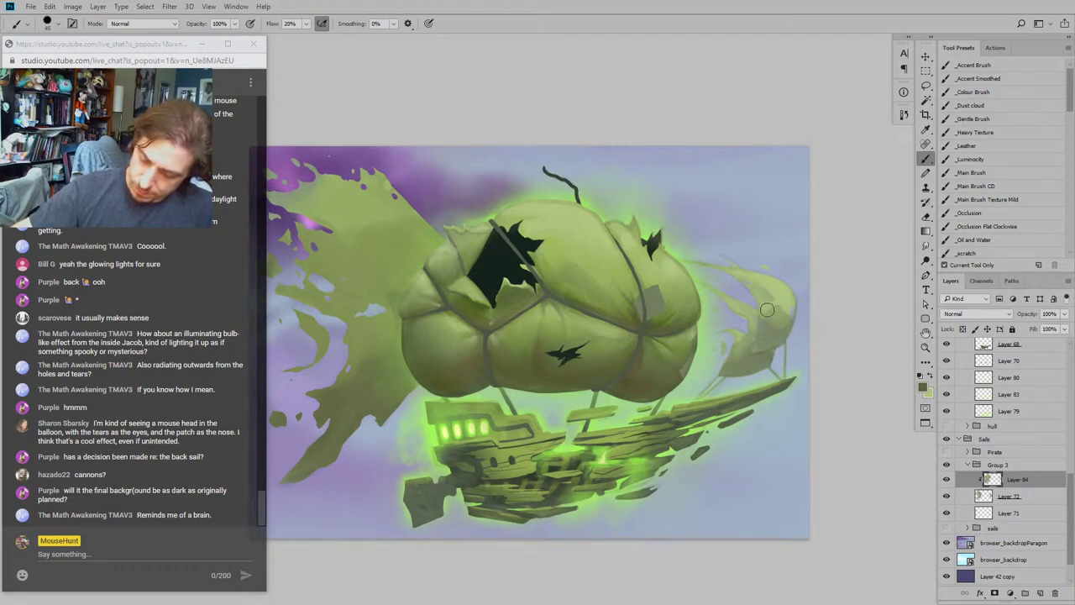
Step: Paint darker olive folds fanning out across the back sail and work mid-green tones into its tattered areas
{"action": "mouse_move", "coordinate": [486, 326]}
{"action": "left_mouse_down"}
{"action": "mouse_move", "coordinate": [442, 347]}
{"action": "mouse_move", "coordinate": [576, 312]}
{"action": "mouse_move", "coordinate": [683, 305]}
{"action": "left_mouse_up"}
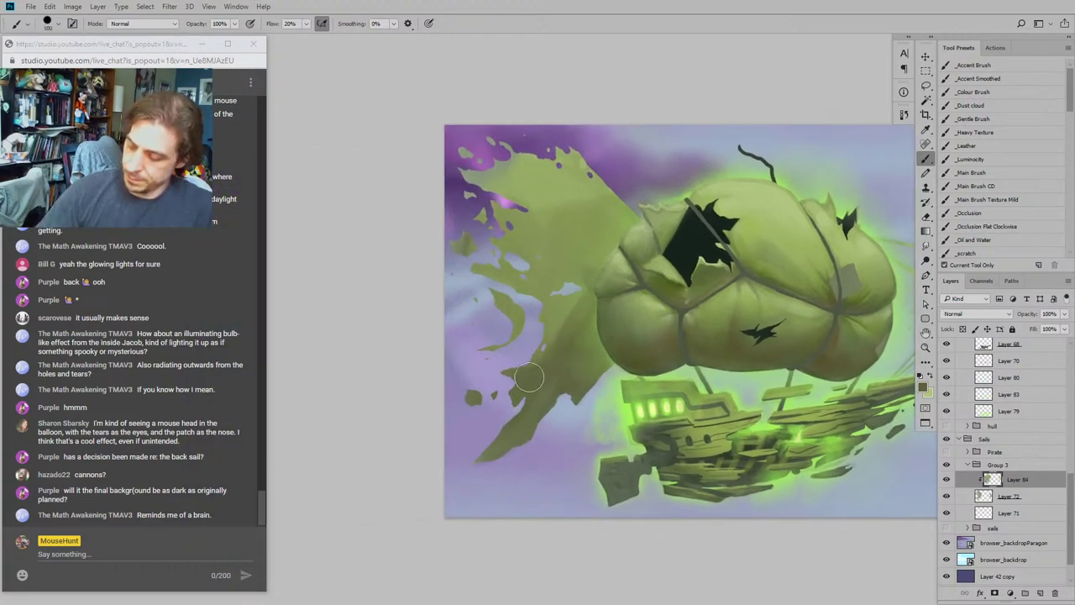
{"action": "left_click_drag", "start_coordinate": [598, 267], "coordinate": [549, 262]}
{"action": "left_click_drag", "start_coordinate": [589, 262], "coordinate": [529, 225]}
{"action": "left_click_drag", "start_coordinate": [620, 249], "coordinate": [571, 203]}
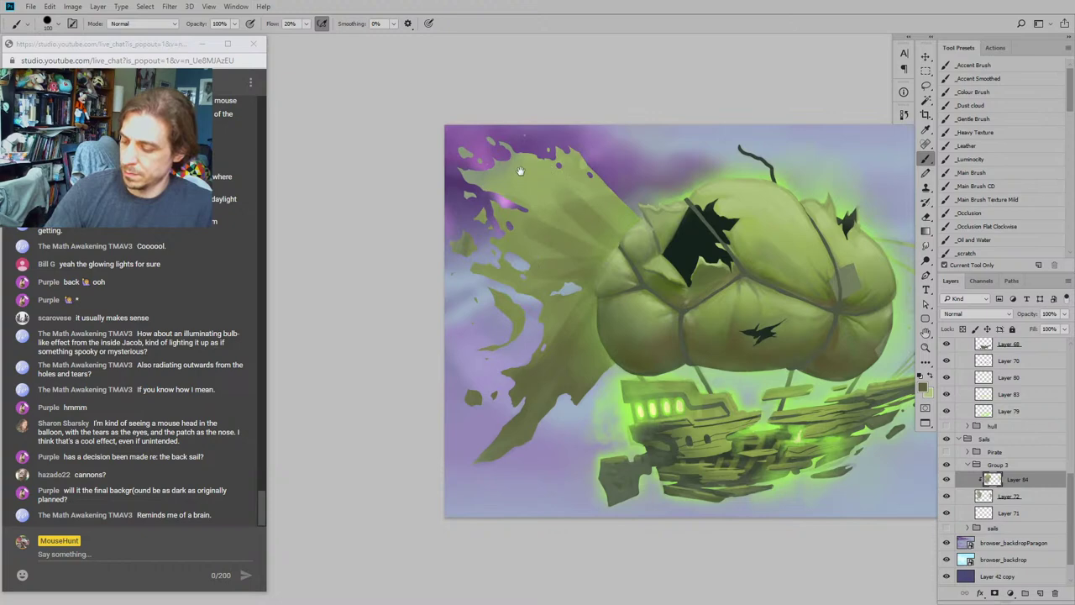
{"action": "mouse_move", "coordinate": [473, 258]}
{"action": "left_mouse_down"}
{"action": "mouse_move", "coordinate": [432, 276]}
{"action": "mouse_move", "coordinate": [424, 295]}
{"action": "left_mouse_up"}
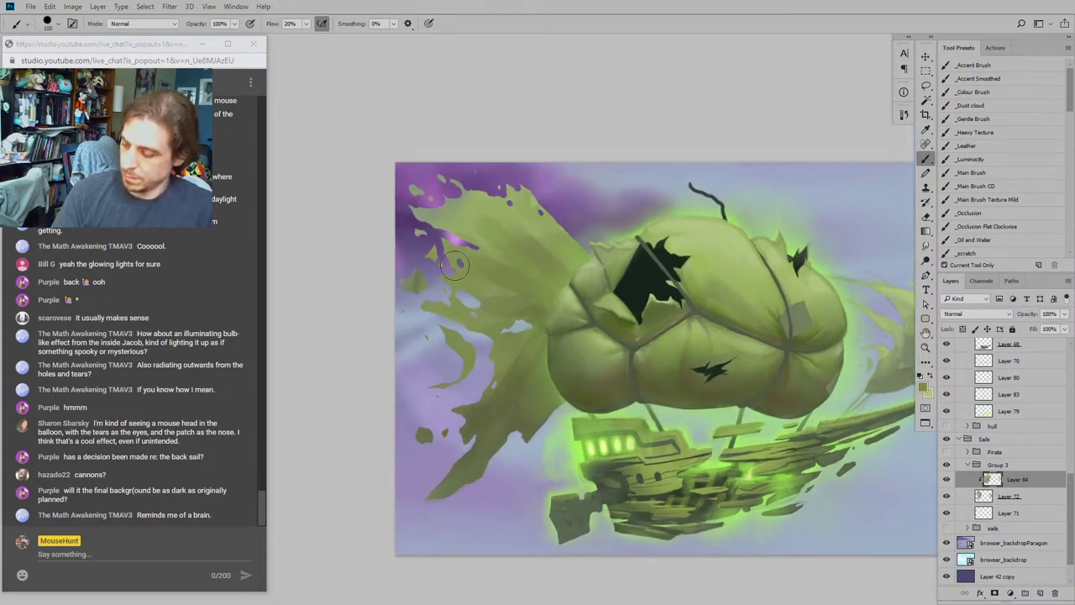
{"action": "left_click_drag", "start_coordinate": [532, 366], "coordinate": [455, 435]}
{"action": "left_click_drag", "start_coordinate": [469, 304], "coordinate": [493, 302]}
Step: Blend the painted greens on the back and front sails with the Smudge tool at 50% strength
{"action": "key", "text": "r"}
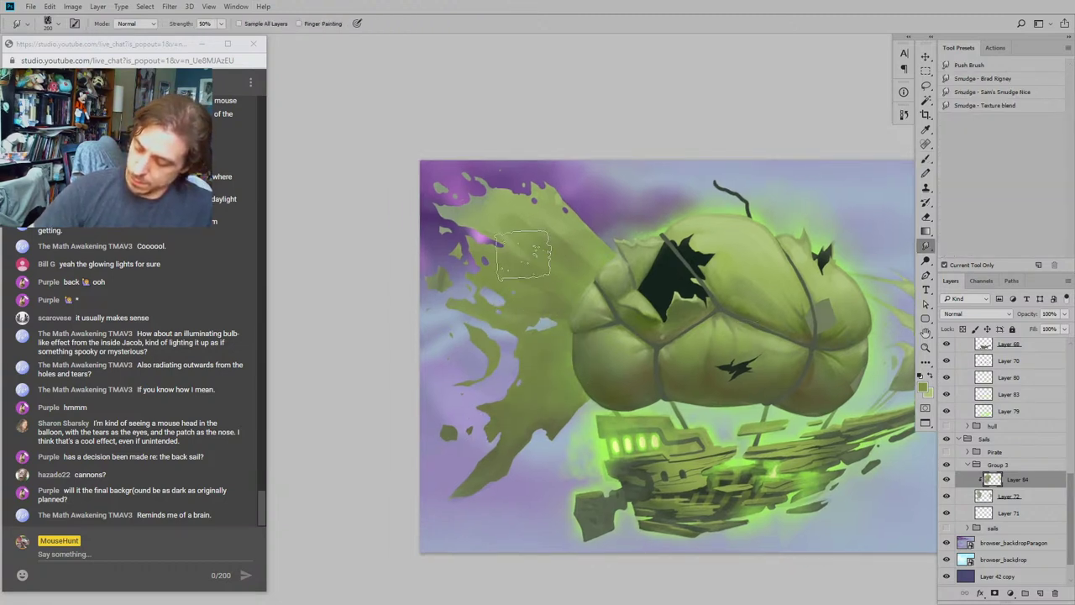
{"action": "mouse_move", "coordinate": [460, 418]}
{"action": "left_mouse_down"}
{"action": "mouse_move", "coordinate": [393, 383]}
{"action": "mouse_move", "coordinate": [541, 289]}
{"action": "mouse_move", "coordinate": [498, 252]}
{"action": "mouse_move", "coordinate": [361, 277]}
{"action": "left_mouse_up"}
{"action": "key", "text": "["}
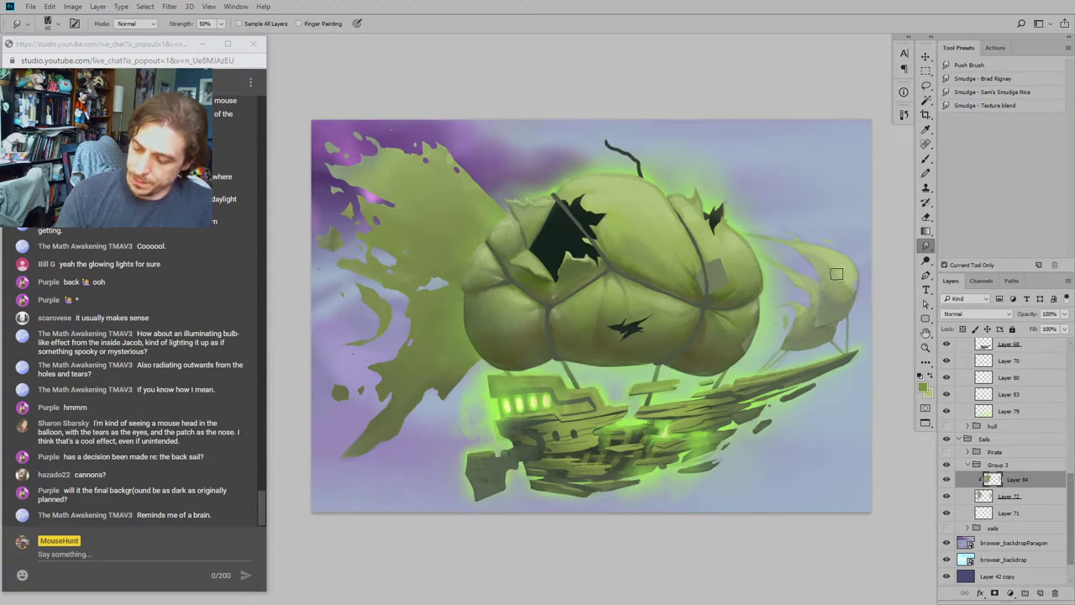
{"action": "left_click_drag", "start_coordinate": [835, 274], "coordinate": [843, 267]}
{"action": "left_click_drag", "start_coordinate": [842, 305], "coordinate": [846, 272]}
{"action": "left_click_drag", "start_coordinate": [720, 260], "coordinate": [615, 271]}
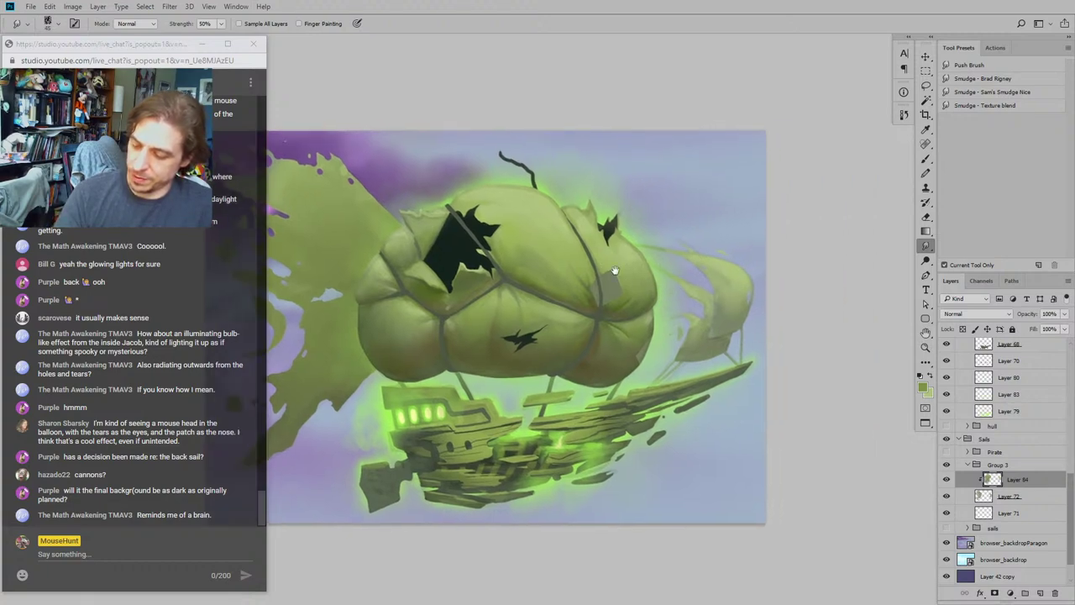
{"action": "left_click_drag", "start_coordinate": [757, 468], "coordinate": [712, 443]}
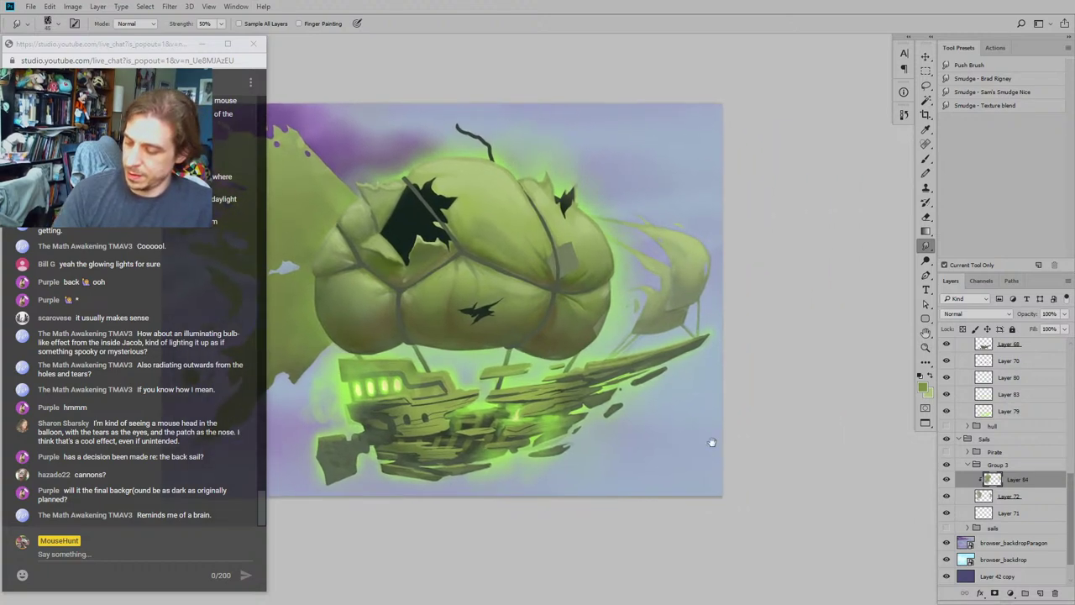
Step: Shade the lower part of the front sail with sampled dark olive using the _Main Brush preset, and soften it with the Smudge tool
{"action": "key", "text": "b"}
{"action": "mouse_move", "coordinate": [509, 256]}
{"action": "left_mouse_down"}
{"action": "mouse_move", "coordinate": [515, 276]}
{"action": "mouse_move", "coordinate": [567, 285]}
{"action": "left_mouse_up"}
{"action": "left_click", "coordinate": [552, 300], "text": "alt"}
{"action": "left_click", "coordinate": [964, 175]}
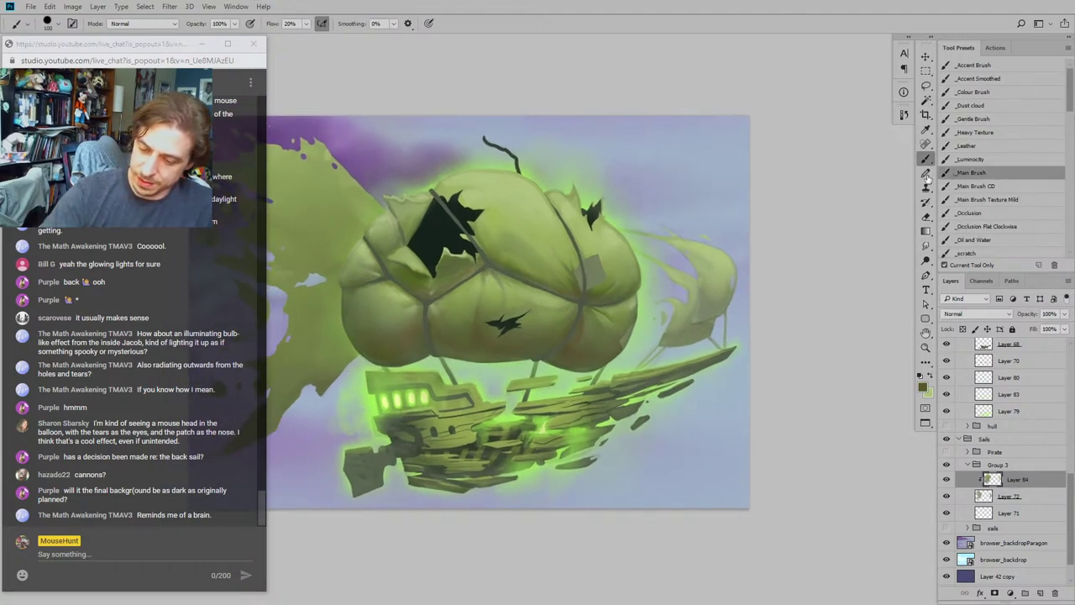
{"action": "mouse_move", "coordinate": [711, 251]}
{"action": "left_mouse_down"}
{"action": "mouse_move", "coordinate": [703, 262]}
{"action": "mouse_move", "coordinate": [836, 224]}
{"action": "left_mouse_up"}
{"action": "key", "text": "bracketleft"}
{"action": "key", "text": "bracketleft"}
{"action": "key", "text": "bracketleft"}
{"action": "key", "text": "bracketleft"}
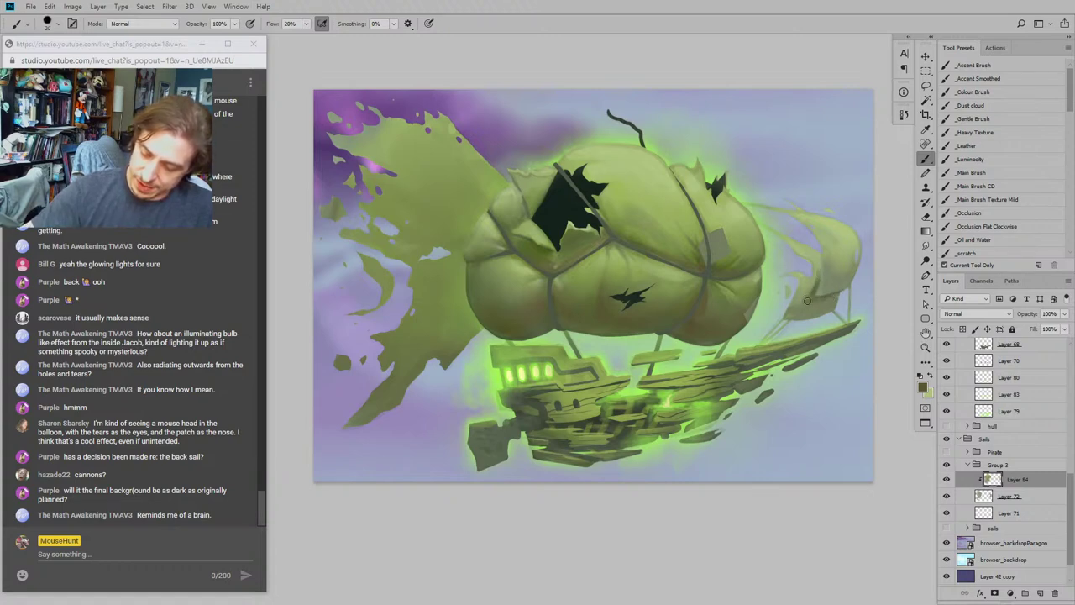
{"action": "mouse_move", "coordinate": [835, 302]}
{"action": "left_mouse_down"}
{"action": "mouse_move", "coordinate": [810, 314]}
{"action": "mouse_move", "coordinate": [803, 296]}
{"action": "left_mouse_up"}
{"action": "left_click_drag", "start_coordinate": [846, 225], "coordinate": [819, 251]}
{"action": "mouse_move", "coordinate": [804, 314]}
{"action": "left_mouse_down"}
{"action": "mouse_move", "coordinate": [795, 315]}
{"action": "mouse_move", "coordinate": [817, 301]}
{"action": "mouse_move", "coordinate": [812, 284]}
{"action": "left_mouse_up"}
{"action": "left_click_drag", "start_coordinate": [741, 194], "coordinate": [668, 169]}
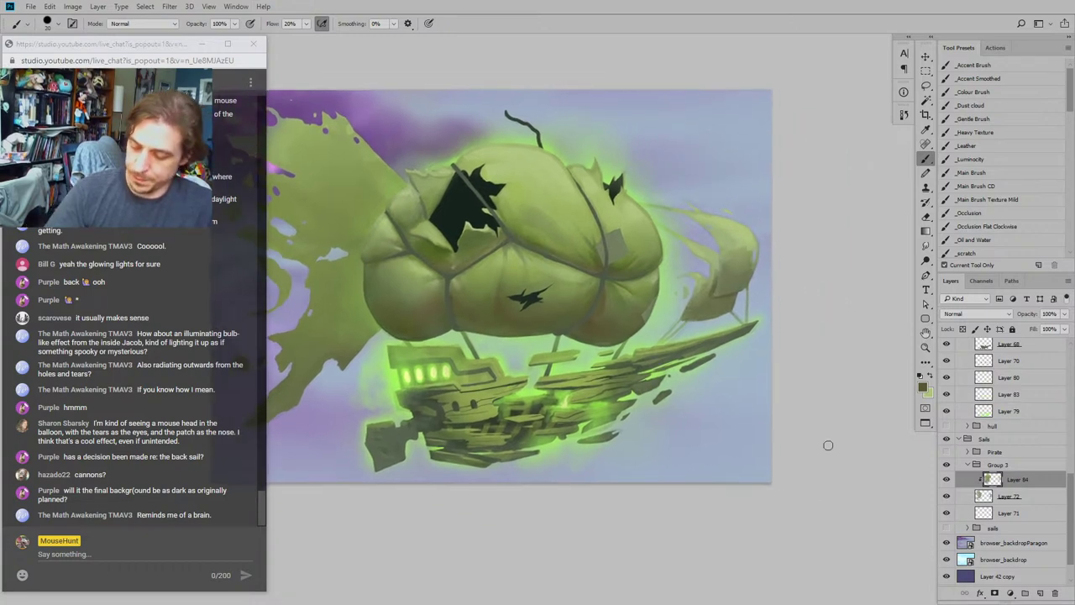
{"action": "key", "text": "r"}
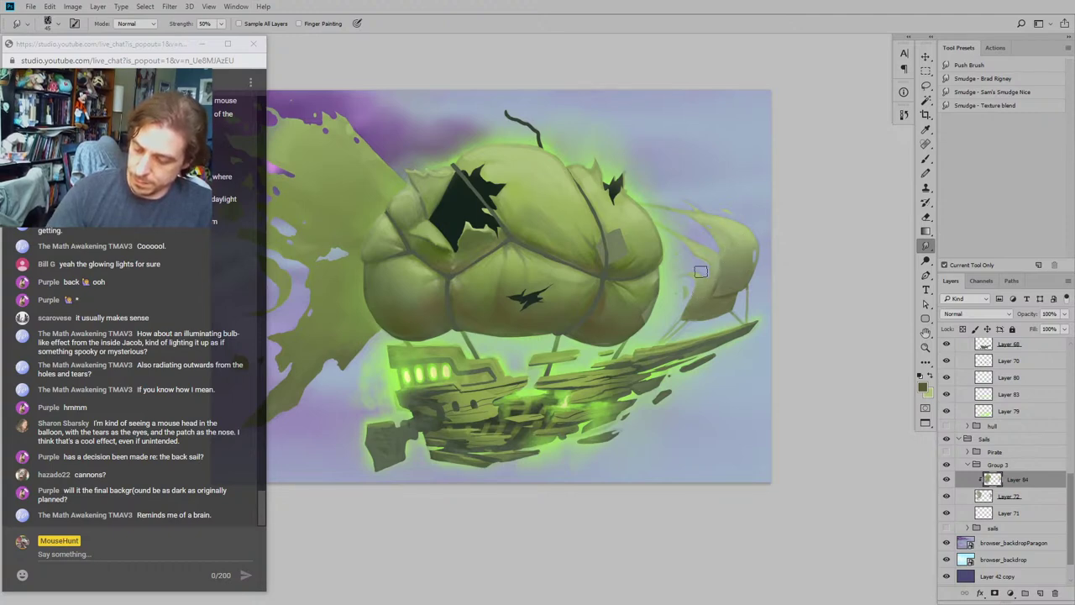
{"action": "mouse_move", "coordinate": [541, 296]}
{"action": "left_mouse_down"}
{"action": "mouse_move", "coordinate": [458, 334]}
{"action": "mouse_move", "coordinate": [486, 338]}
{"action": "mouse_move", "coordinate": [484, 326]}
{"action": "left_mouse_up"}
Step: Paint thin light green highlights along the outer edge of the front sail and blend them with the Smudge tool
{"action": "key", "text": "b"}
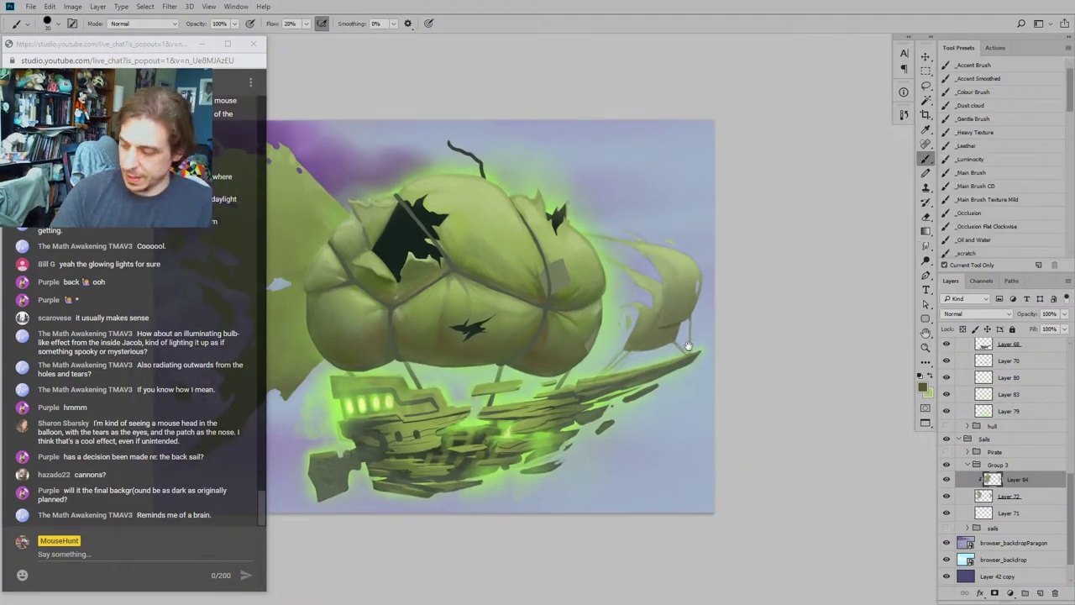
{"action": "left_click_drag", "start_coordinate": [689, 346], "coordinate": [698, 360]}
{"action": "left_click", "coordinate": [586, 253], "text": "alt"}
{"action": "key", "text": "bracketleft"}
{"action": "key", "text": "bracketleft"}
{"action": "key", "text": "bracketleft"}
{"action": "left_click_drag", "start_coordinate": [680, 266], "coordinate": [676, 275]}
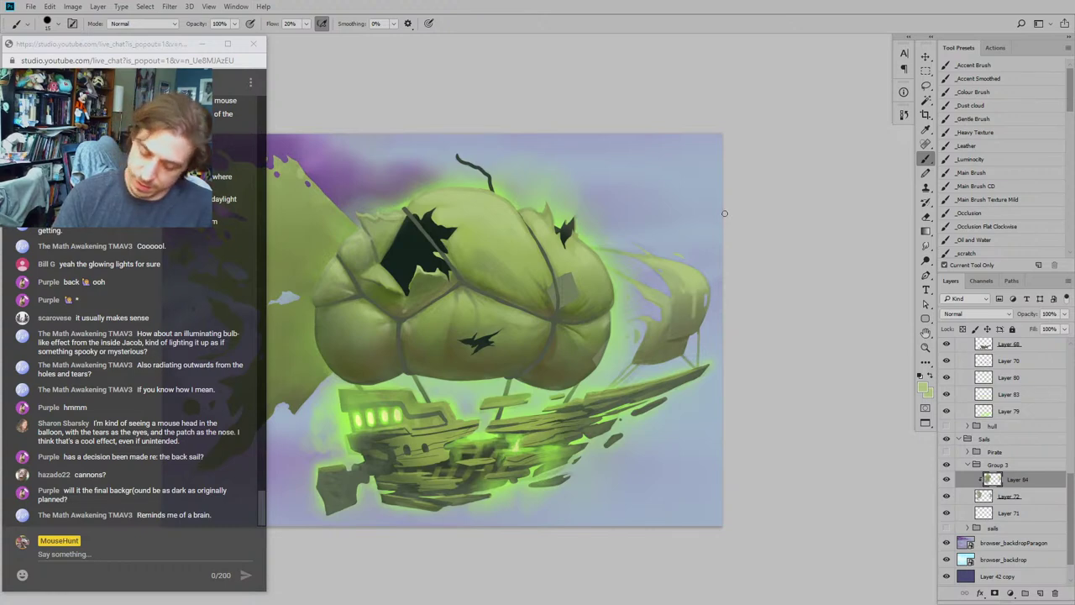
{"action": "key", "text": "r"}
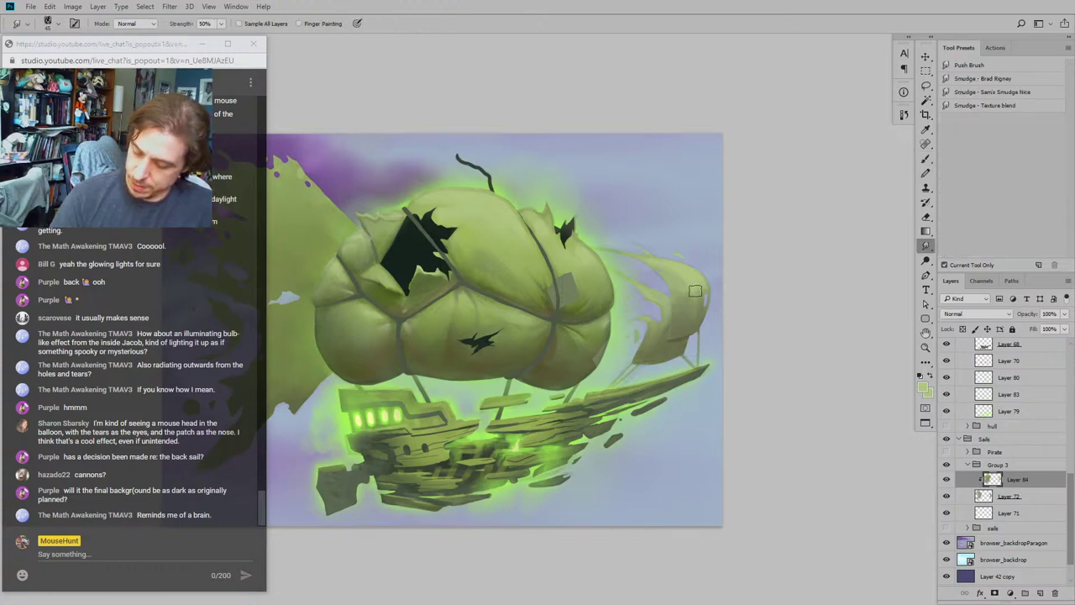
{"action": "left_click_drag", "start_coordinate": [567, 257], "coordinate": [543, 224]}
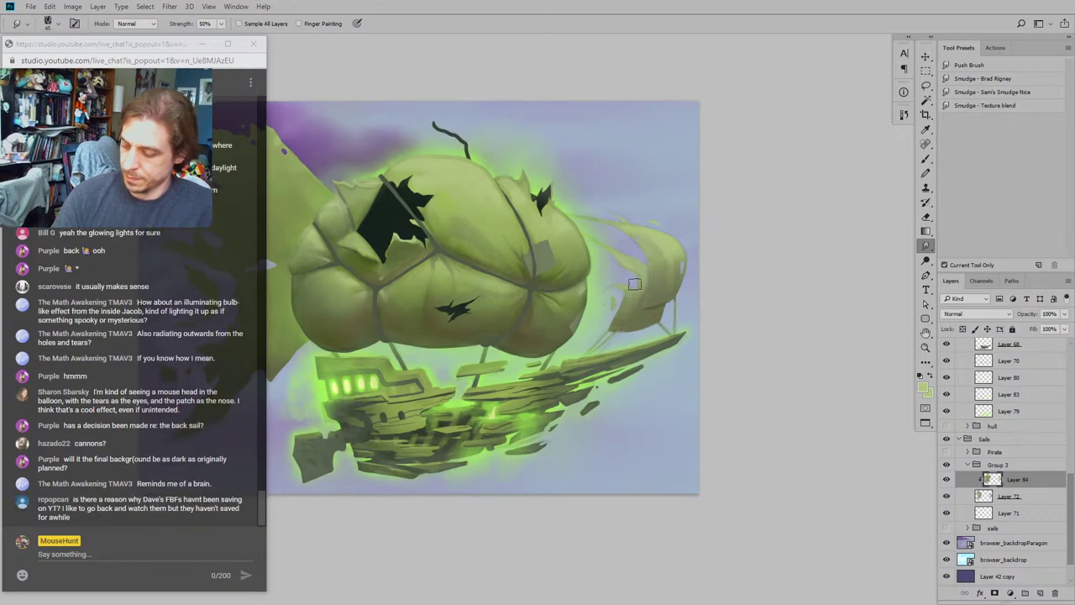
Step: Work sampled light green into the middle and torn inner edge of the front sail, and smudge the strokes smooth
{"action": "key", "text": "b"}
{"action": "left_click_drag", "start_coordinate": [485, 300], "coordinate": [610, 243]}
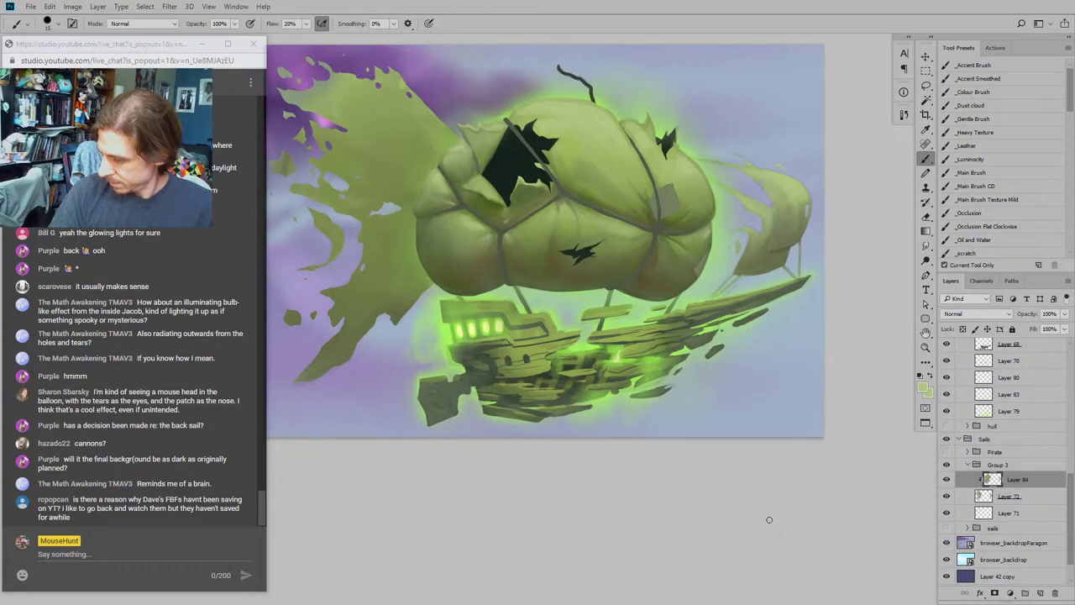
{"action": "left_click_drag", "start_coordinate": [604, 247], "coordinate": [476, 379]}
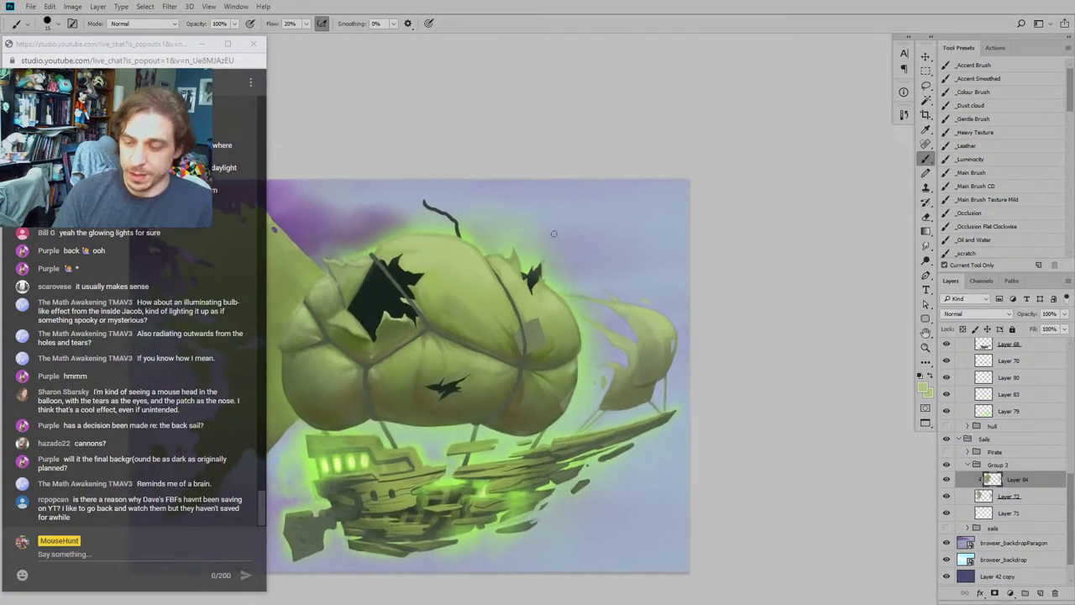
{"action": "left_click", "coordinate": [550, 300], "text": "alt"}
{"action": "key", "text": "]"}
{"action": "key", "text": "]"}
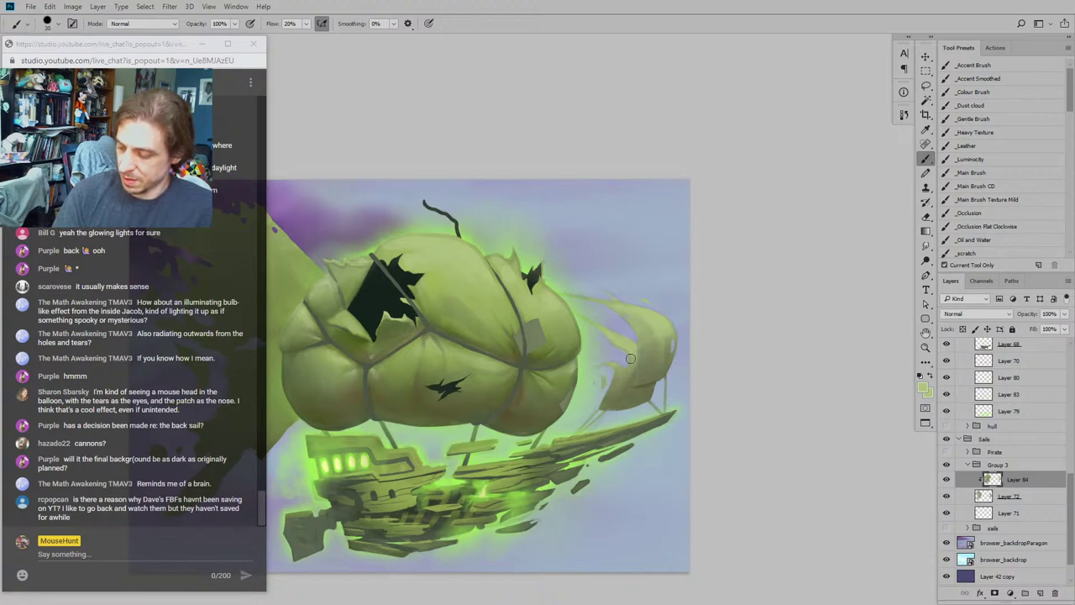
{"action": "left_click_drag", "start_coordinate": [575, 295], "coordinate": [545, 265]}
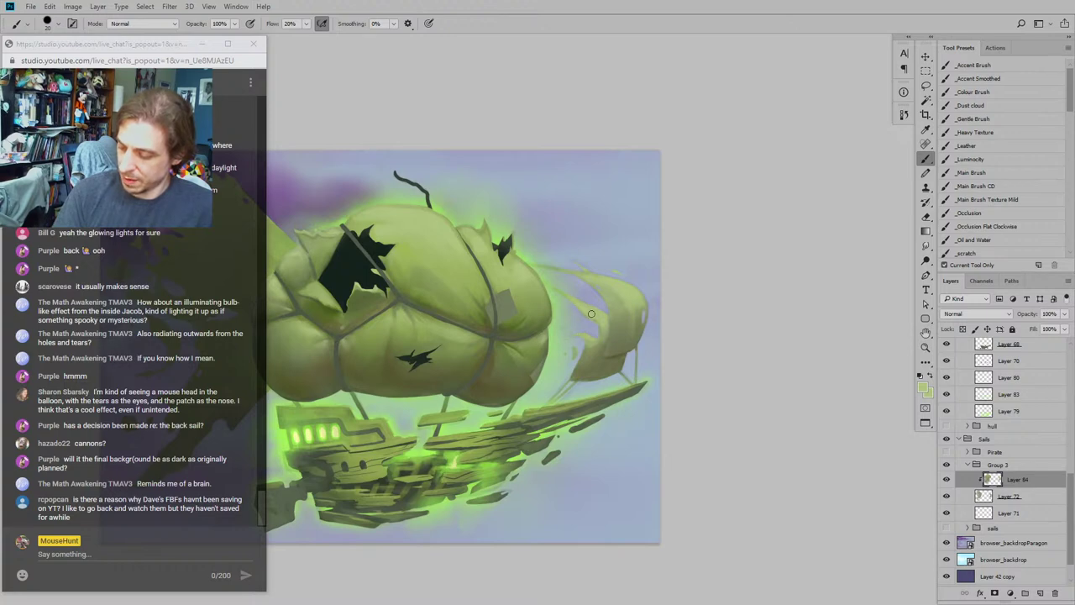
{"action": "left_click_drag", "start_coordinate": [543, 280], "coordinate": [530, 274]}
{"action": "key", "text": "r"}
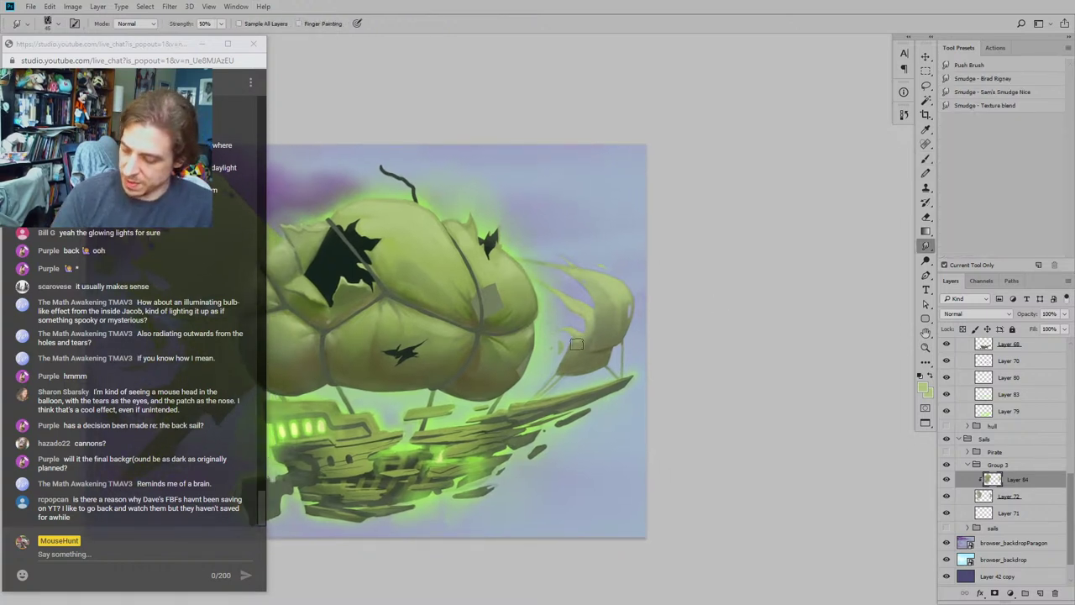
{"action": "mouse_move", "coordinate": [509, 276]}
{"action": "left_mouse_down"}
{"action": "mouse_move", "coordinate": [498, 266]}
{"action": "mouse_move", "coordinate": [541, 237]}
{"action": "mouse_move", "coordinate": [628, 245]}
{"action": "mouse_move", "coordinate": [528, 298]}
{"action": "mouse_move", "coordinate": [532, 323]}
{"action": "left_mouse_up"}
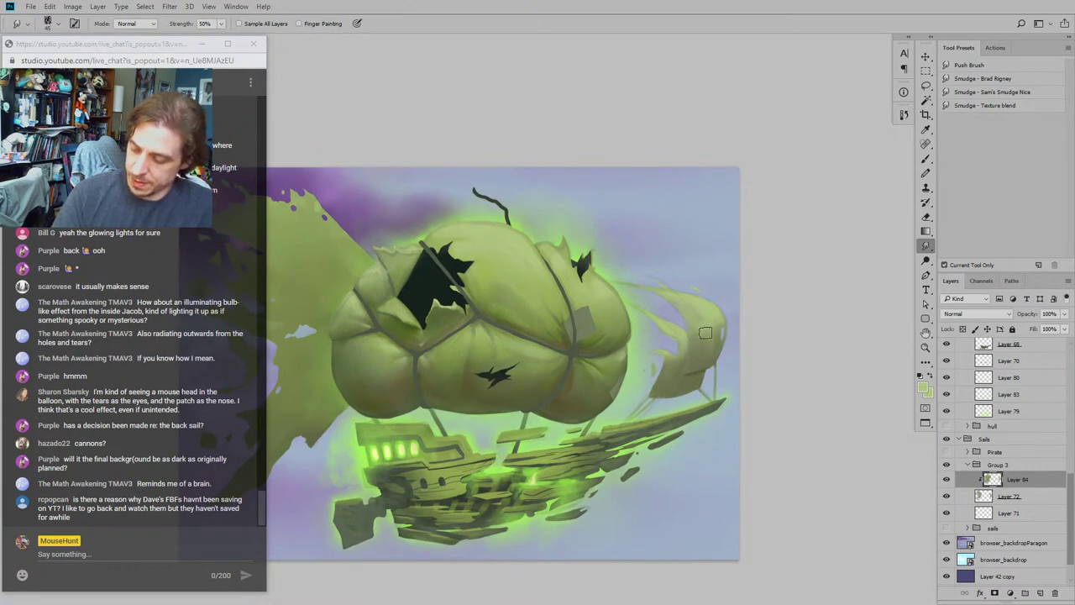
{"action": "left_click_drag", "start_coordinate": [612, 249], "coordinate": [580, 217]}
{"action": "left_click_drag", "start_coordinate": [611, 268], "coordinate": [636, 253]}
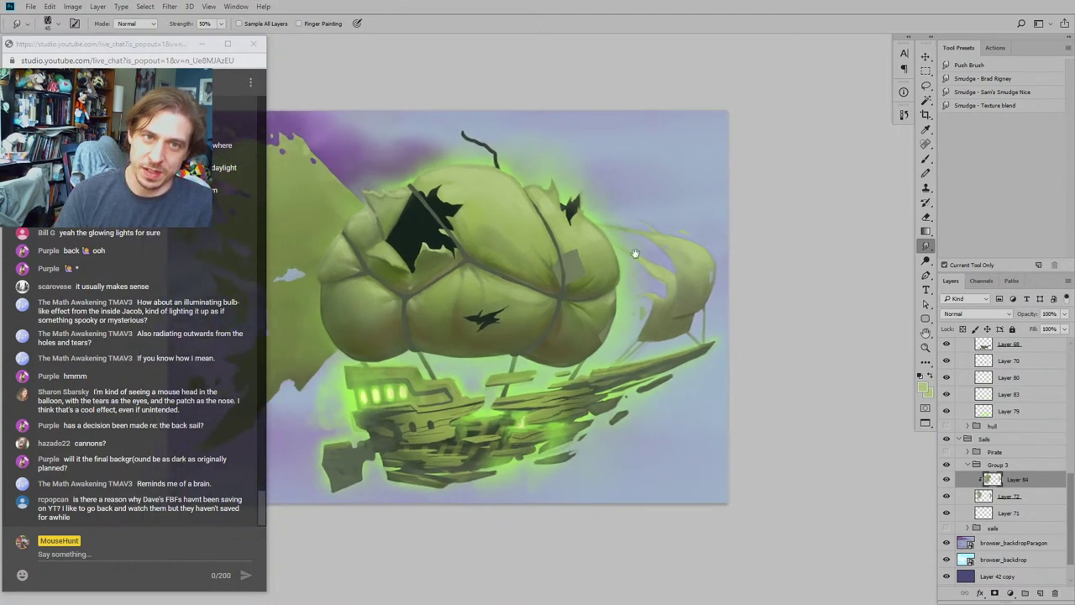
Step: Define a dark olive fold across the lower front sail with a small brush and deepen the shadow around it
{"action": "key", "text": "b"}
{"action": "left_click_drag", "start_coordinate": [379, 305], "coordinate": [484, 330]}
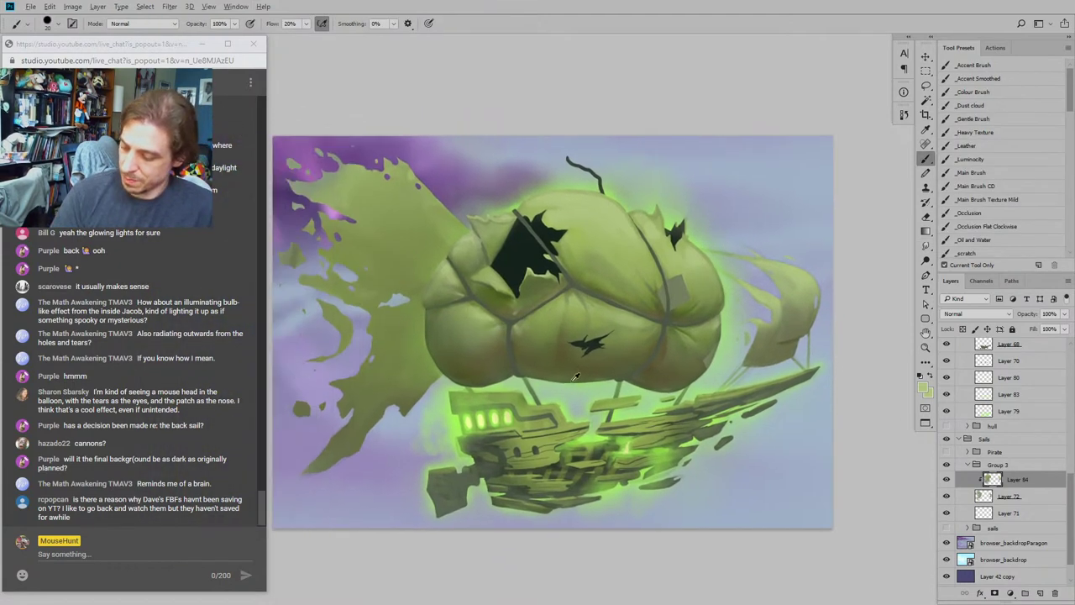
{"action": "left_click", "coordinate": [662, 353], "text": "alt"}
{"action": "left_click_drag", "start_coordinate": [641, 325], "coordinate": [653, 325]}
{"action": "key", "text": "["}
{"action": "key", "text": "["}
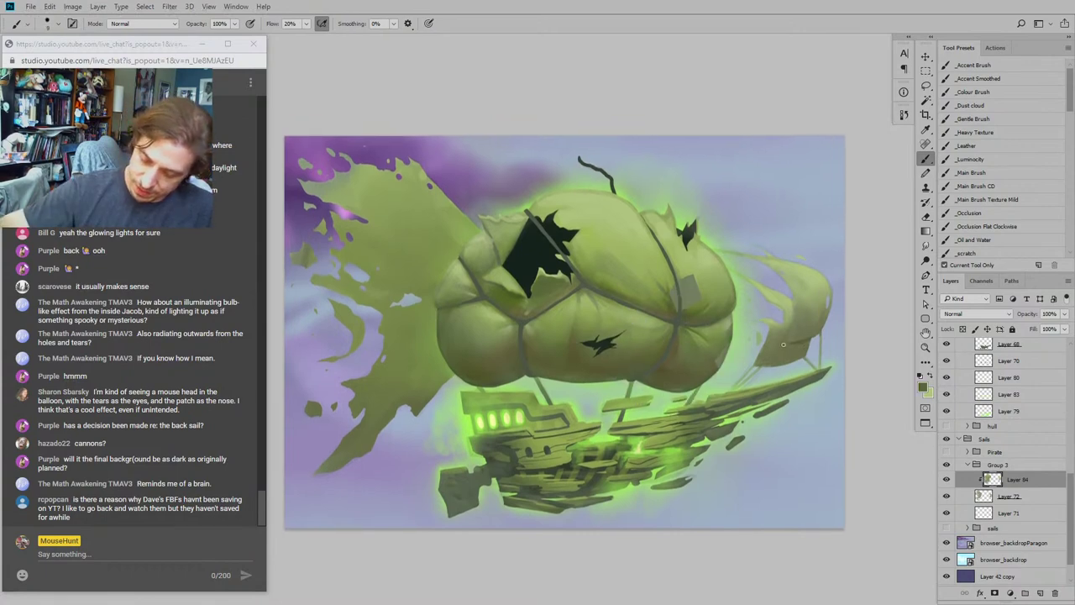
{"action": "key", "text": "bracketright"}
{"action": "key", "text": "bracketright"}
{"action": "key", "text": "bracketright"}
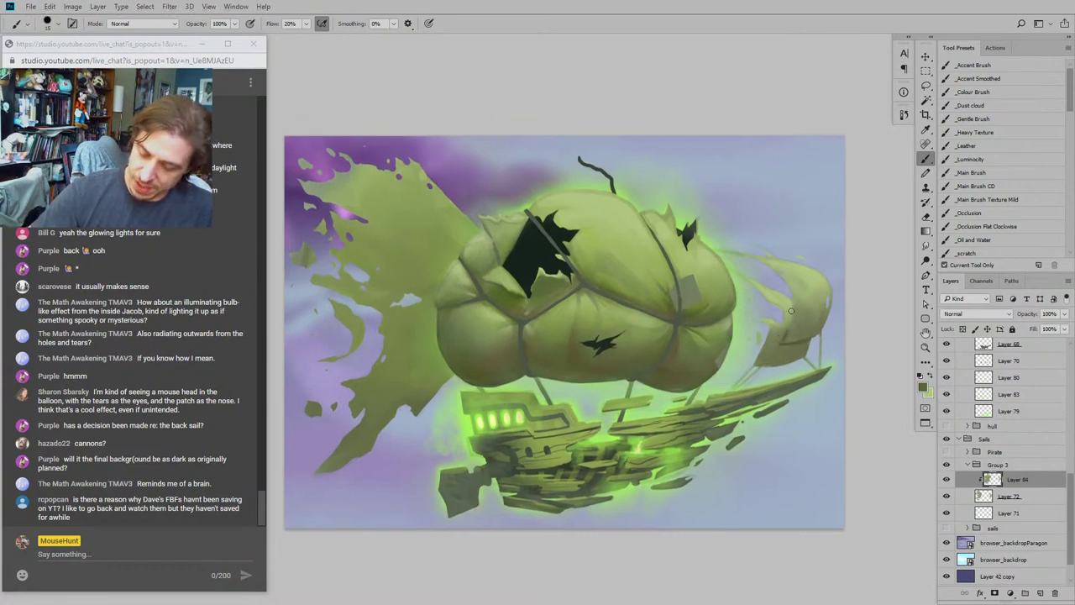
{"action": "key", "text": "bracketright"}
{"action": "key", "text": "bracketright"}
{"action": "key", "text": "bracketright"}
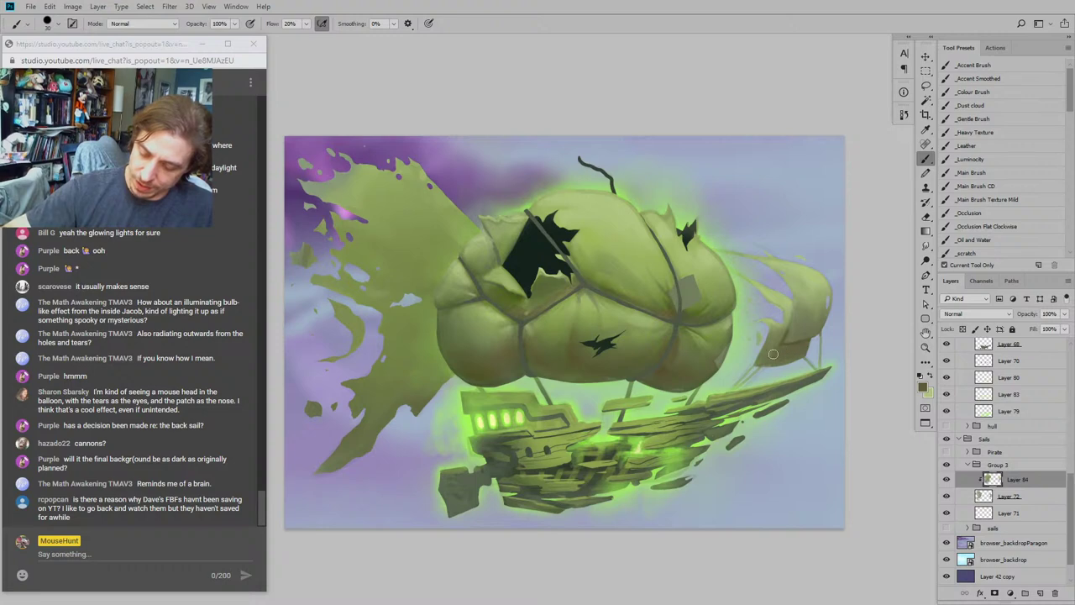
Step: Add dark olive shadow beside the torn inner edge of the front sail and blend it with the Smudge tool
{"action": "left_click_drag", "start_coordinate": [783, 273], "coordinate": [628, 252]}
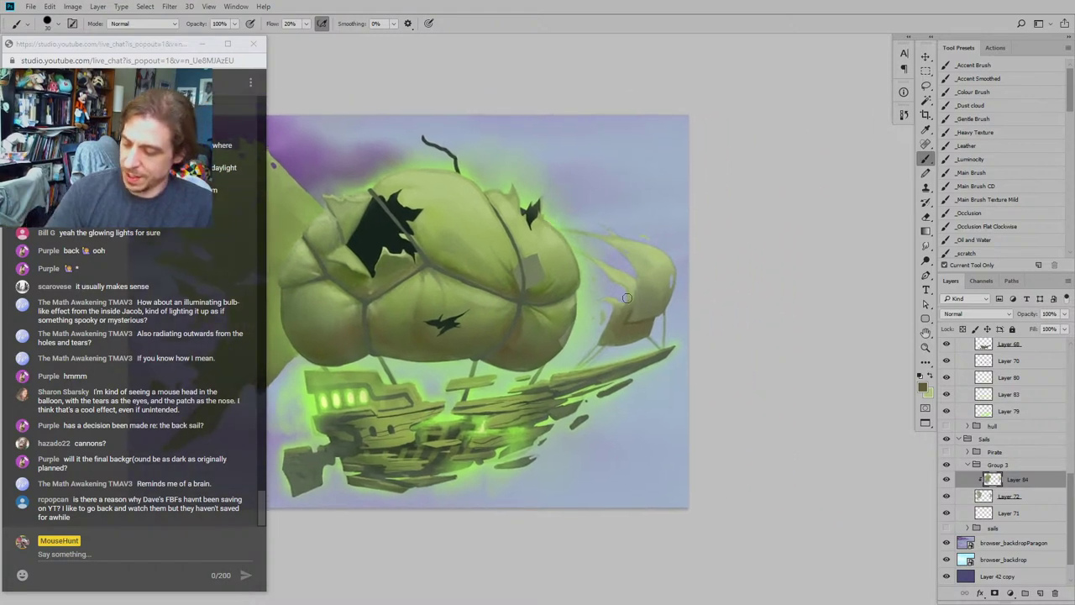
{"action": "mouse_move", "coordinate": [628, 298]}
{"action": "left_mouse_down"}
{"action": "mouse_move", "coordinate": [634, 287]}
{"action": "mouse_move", "coordinate": [608, 265]}
{"action": "mouse_move", "coordinate": [632, 282]}
{"action": "left_mouse_up"}
{"action": "key", "text": "bracketleft"}
{"action": "key", "text": "bracketleft"}
{"action": "key", "text": "bracketleft"}
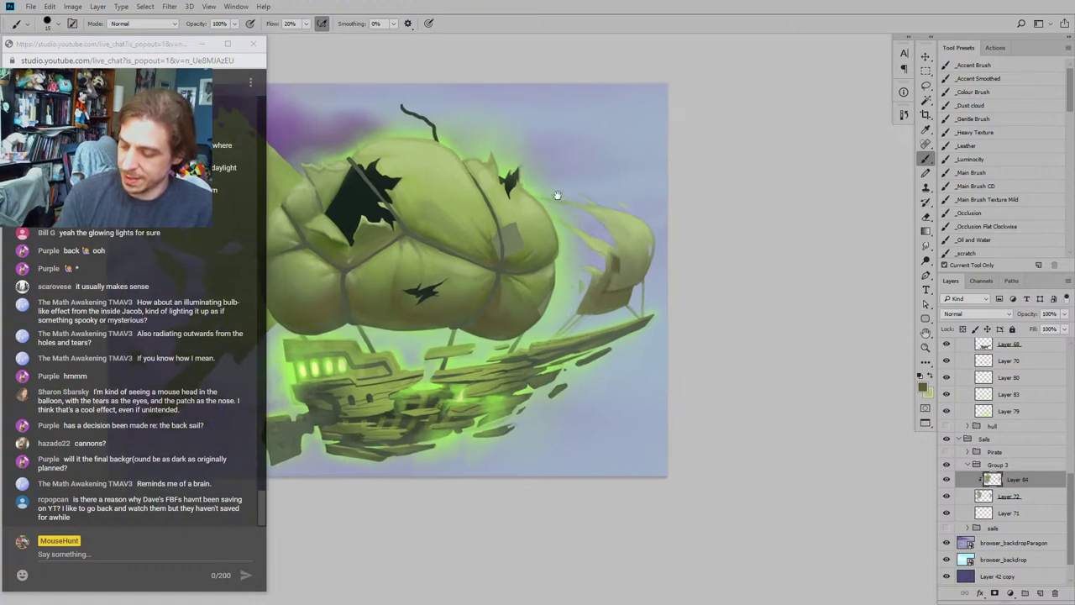
{"action": "left_click_drag", "start_coordinate": [633, 287], "coordinate": [614, 263]}
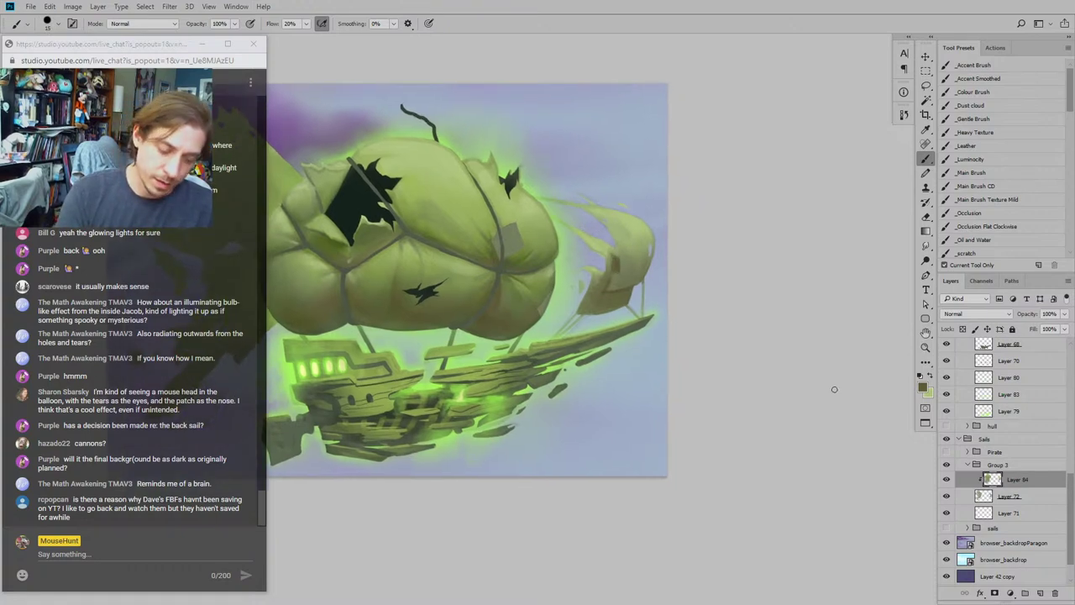
{"action": "key", "text": "r"}
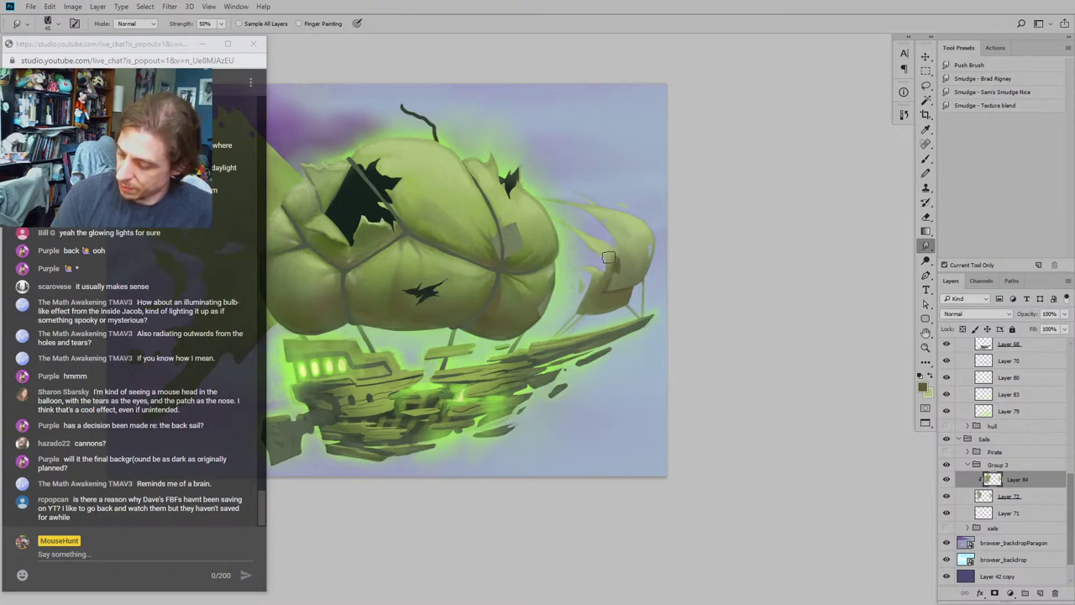
{"action": "scroll", "coordinate": [557, 210], "scroll_direction": "down", "scroll_amount": 1}
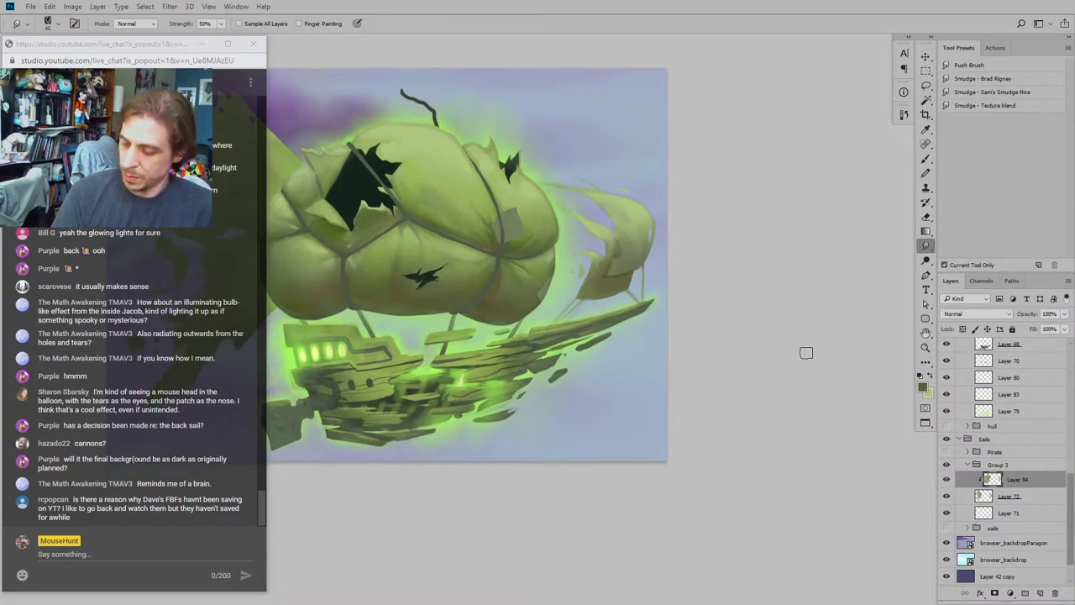
Step: Accent the tattered inner edges and folds of the front sail with fine light green strokes
{"action": "key", "text": "b"}
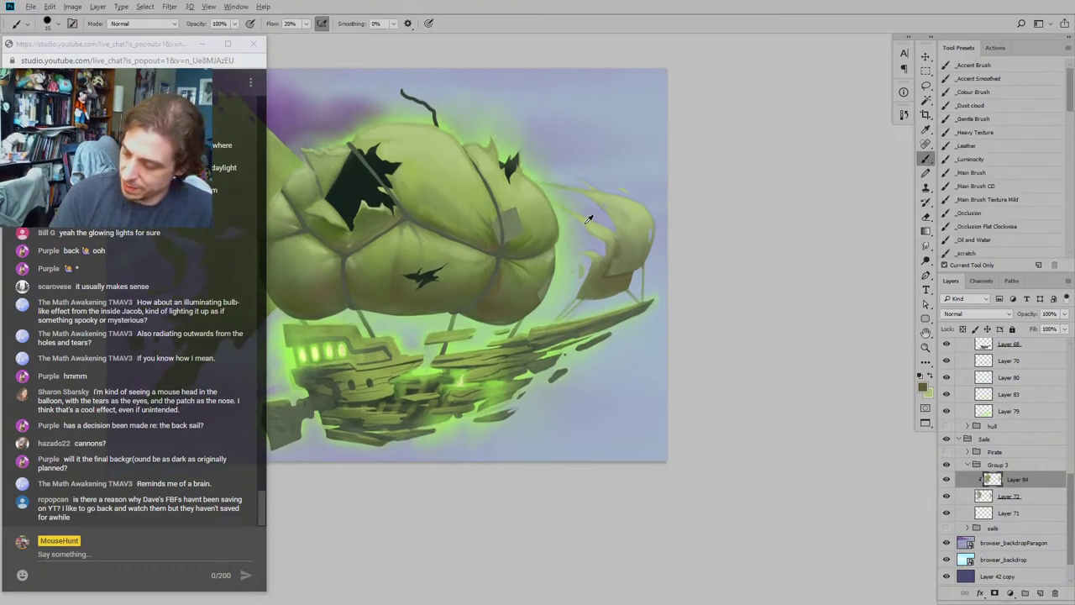
{"action": "left_click_drag", "start_coordinate": [610, 259], "coordinate": [622, 263]}
{"action": "key", "text": "["}
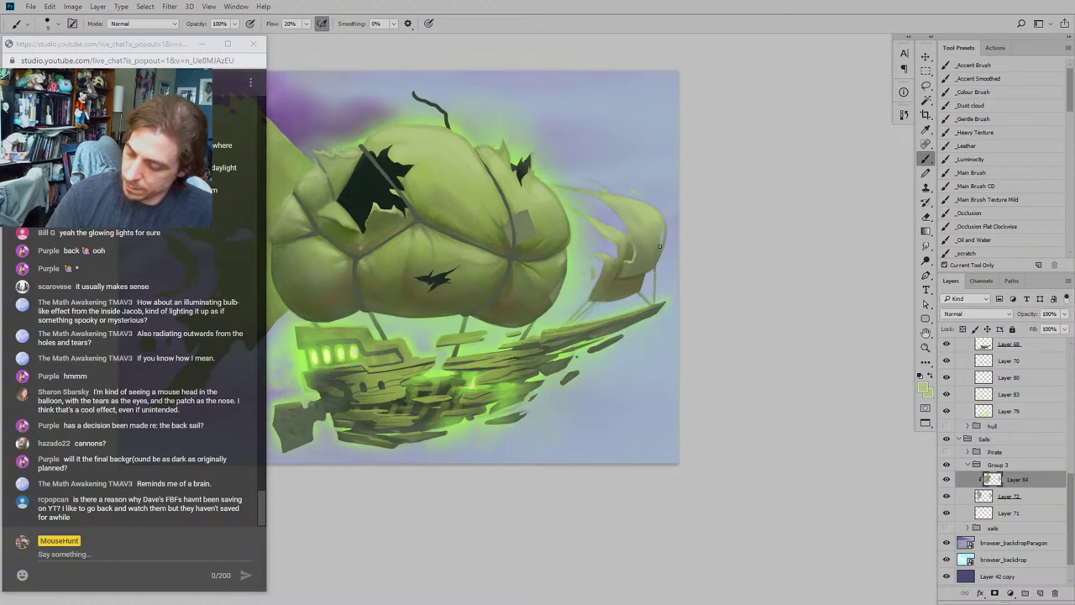
{"action": "left_click_drag", "start_coordinate": [583, 236], "coordinate": [566, 247]}
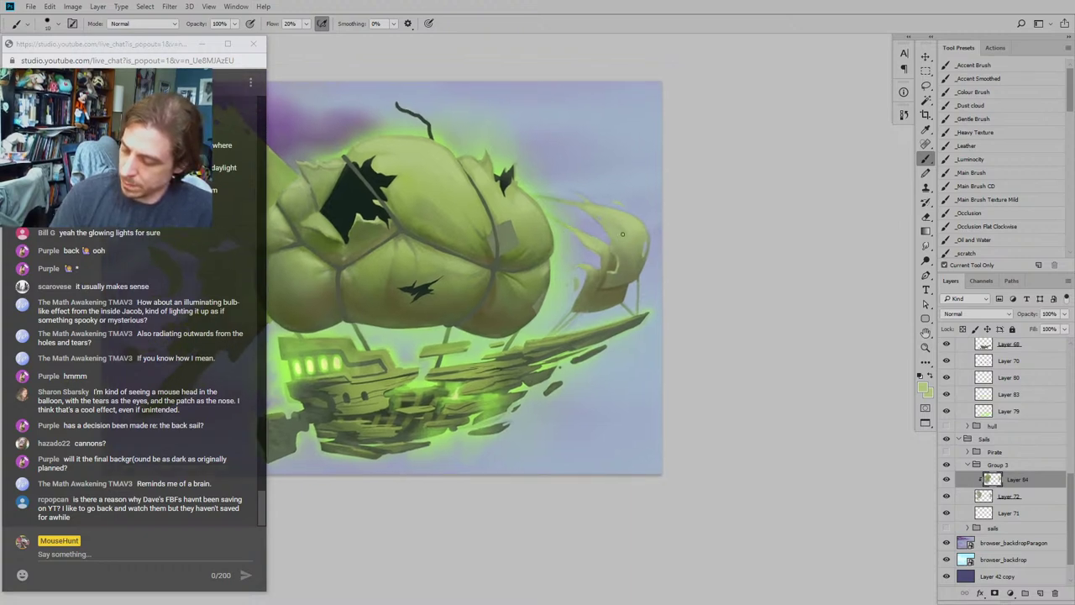
Step: Paint the ropes joining the front sail to the balloon and the bow in dark grey-green
{"action": "left_click_drag", "start_coordinate": [452, 185], "coordinate": [576, 192]}
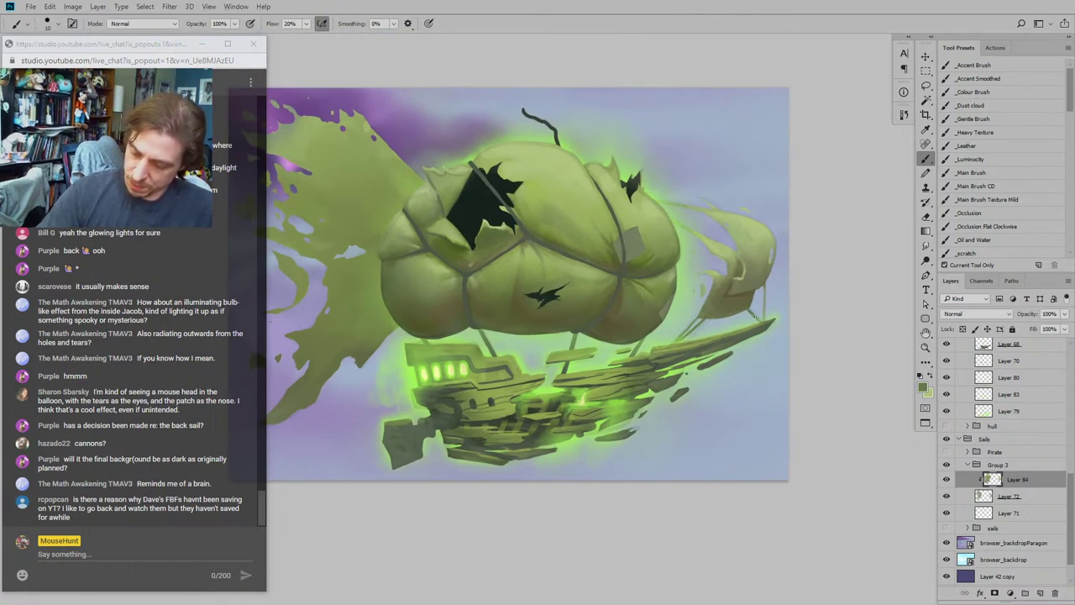
{"action": "left_click_drag", "start_coordinate": [558, 210], "coordinate": [530, 226]}
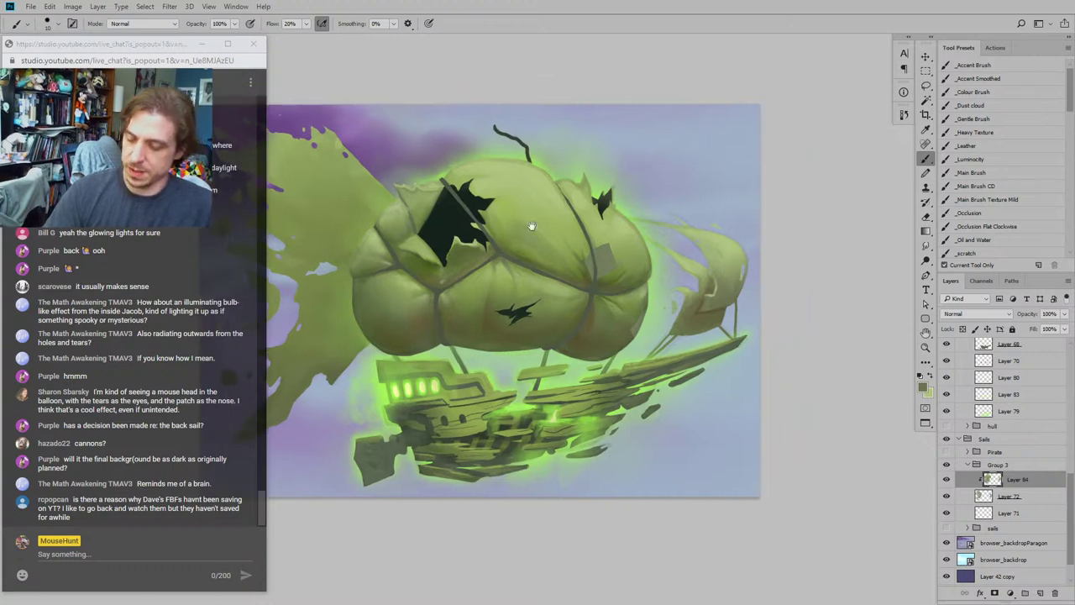
{"action": "left_click_drag", "start_coordinate": [465, 321], "coordinate": [470, 212]}
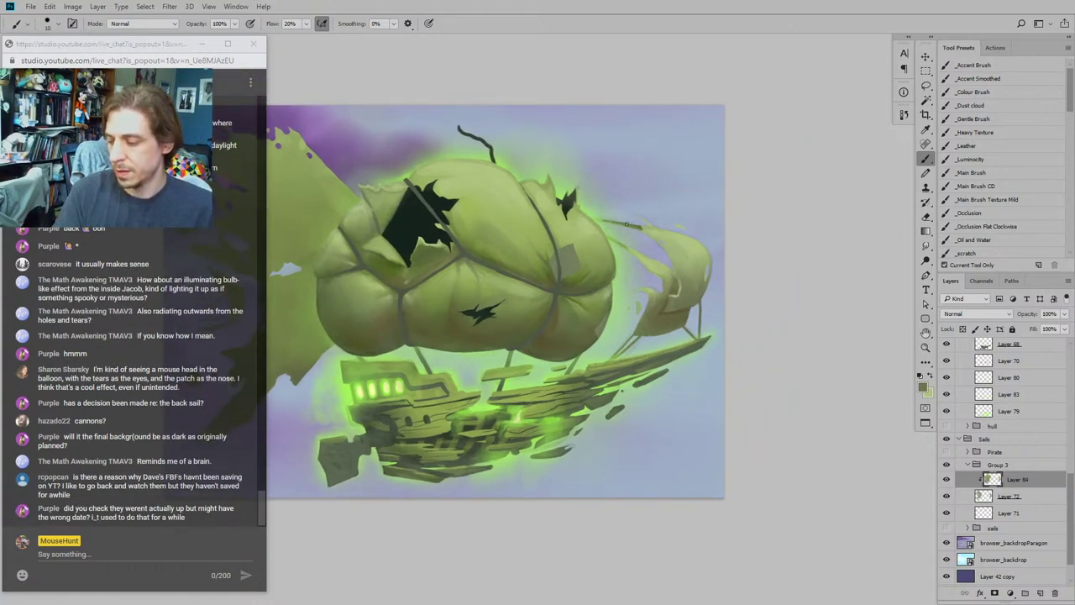
{"action": "left_click_drag", "start_coordinate": [626, 225], "coordinate": [575, 229]}
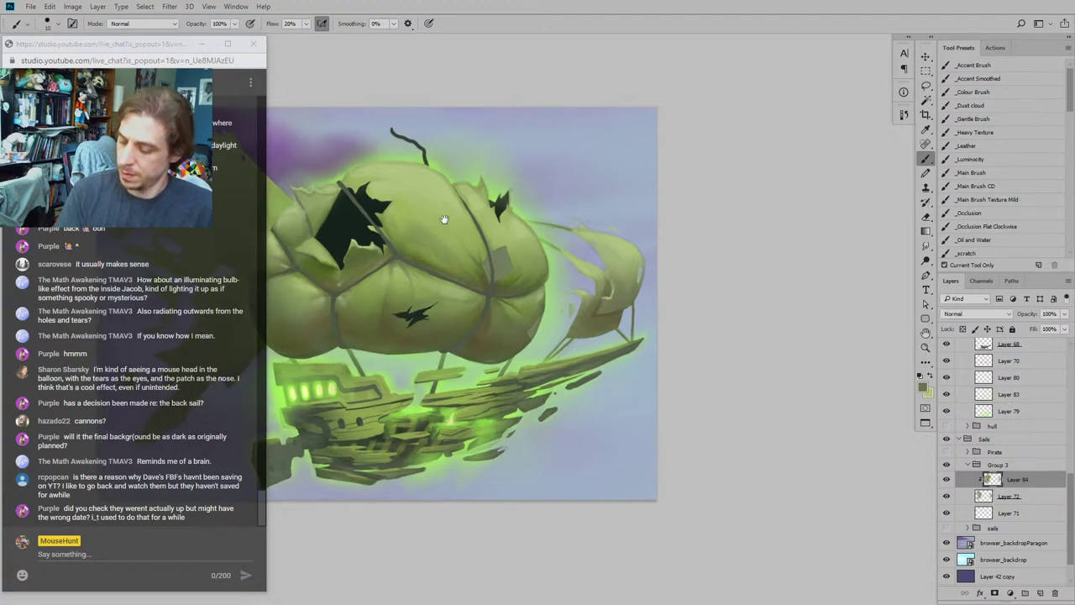
{"action": "left_click_drag", "start_coordinate": [444, 218], "coordinate": [520, 174]}
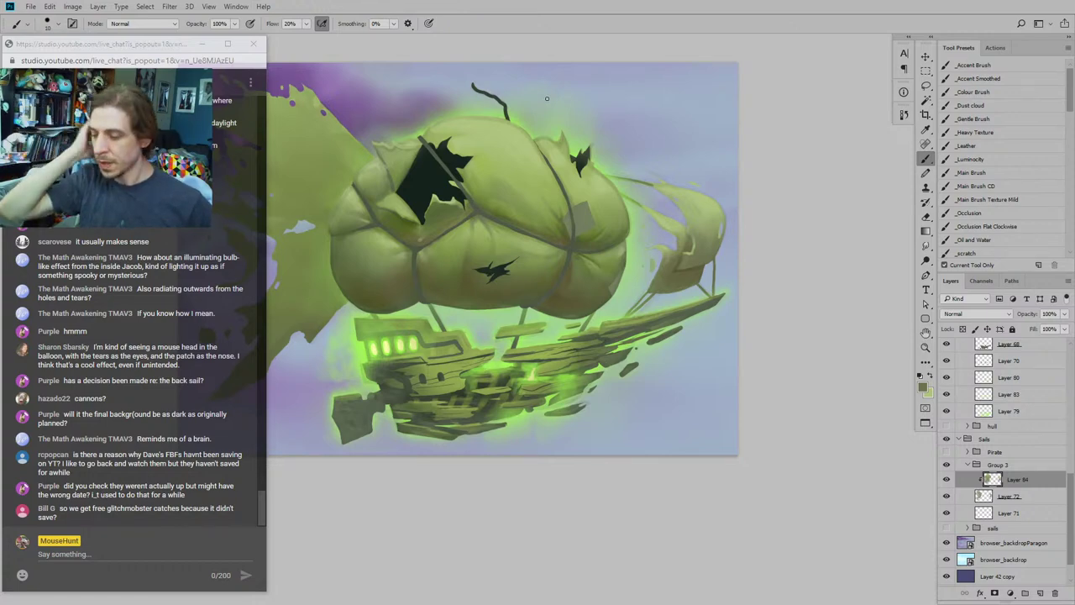
Step: Touch up the shading of the front sail with small brushes, using greens sampled from the sail
{"action": "left_click_drag", "start_coordinate": [456, 256], "coordinate": [477, 357]}
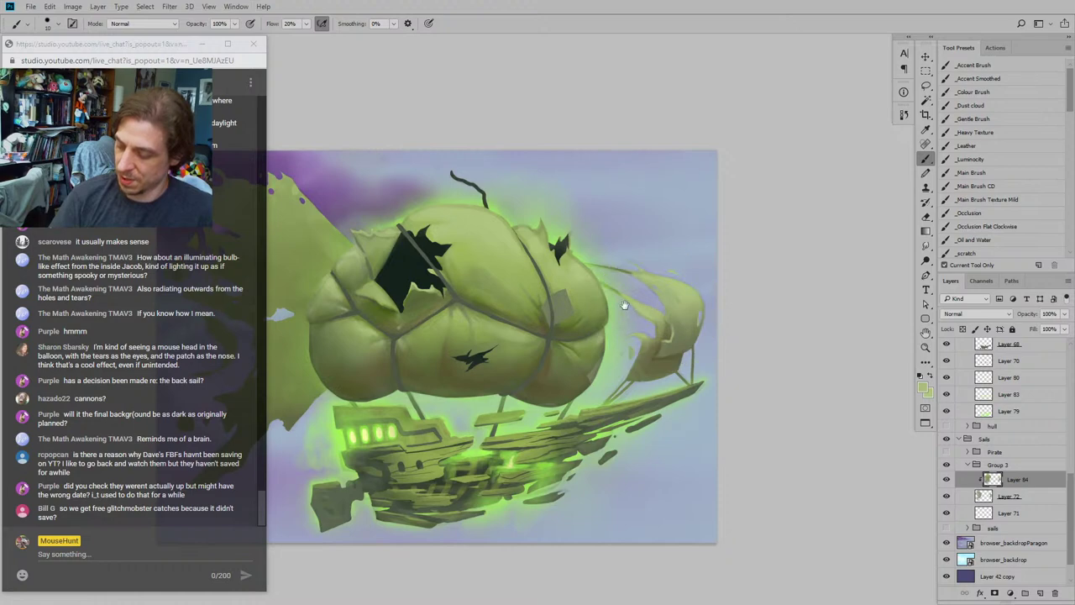
{"action": "left_click_drag", "start_coordinate": [660, 306], "coordinate": [554, 271]}
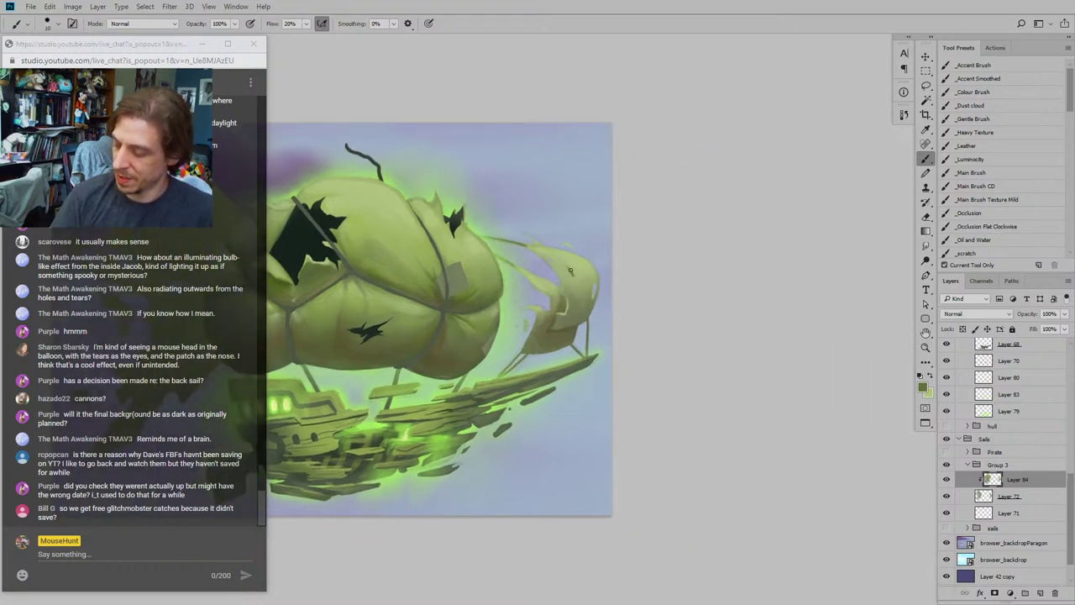
{"action": "left_click", "coordinate": [565, 266], "text": "alt"}
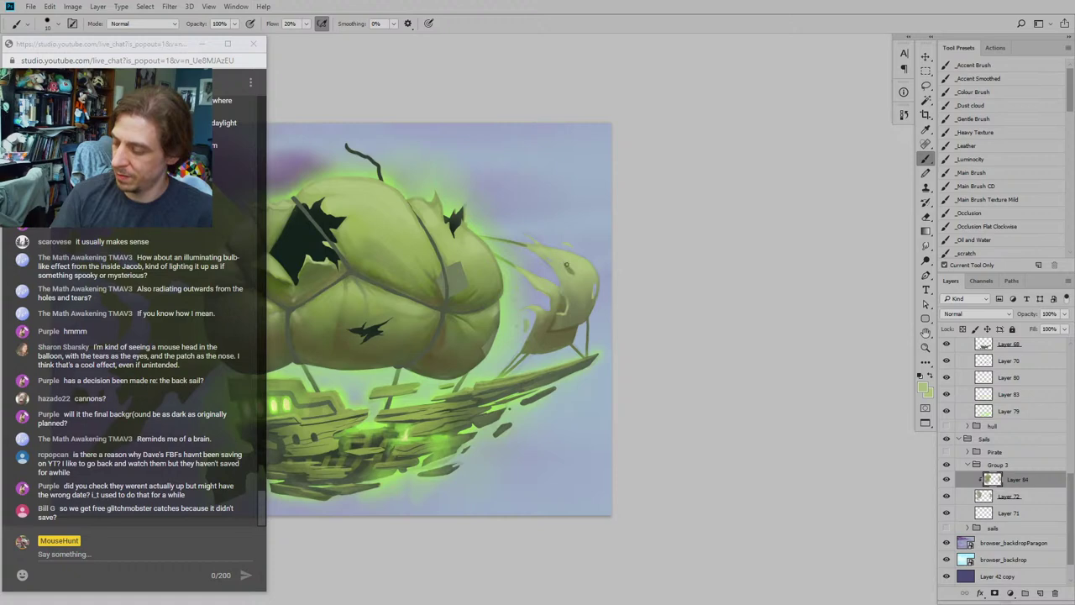
{"action": "key", "text": "bracketright"}
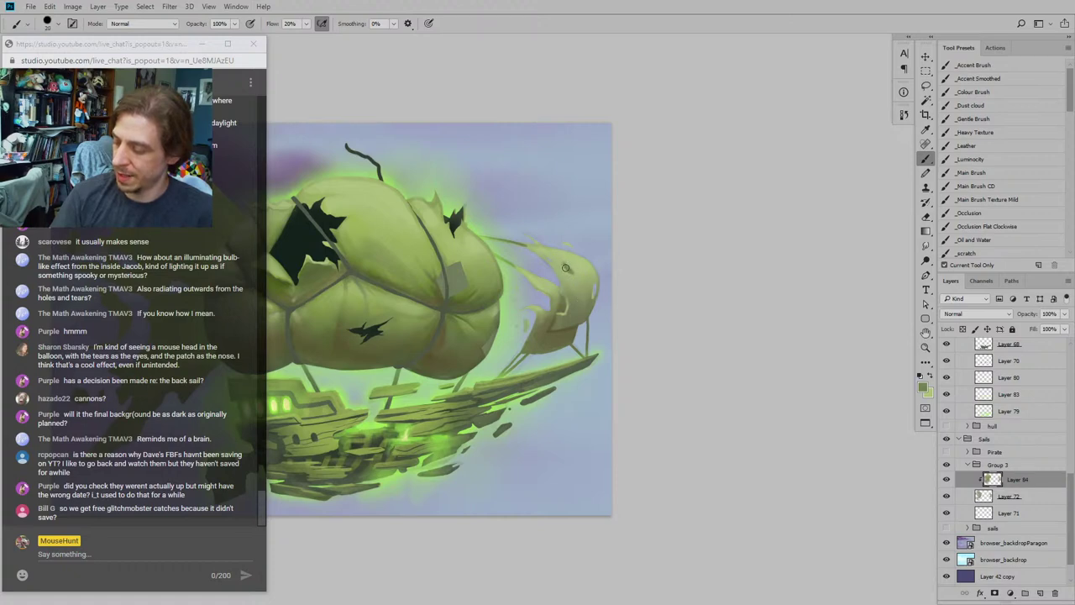
{"action": "key", "text": "bracketleft"}
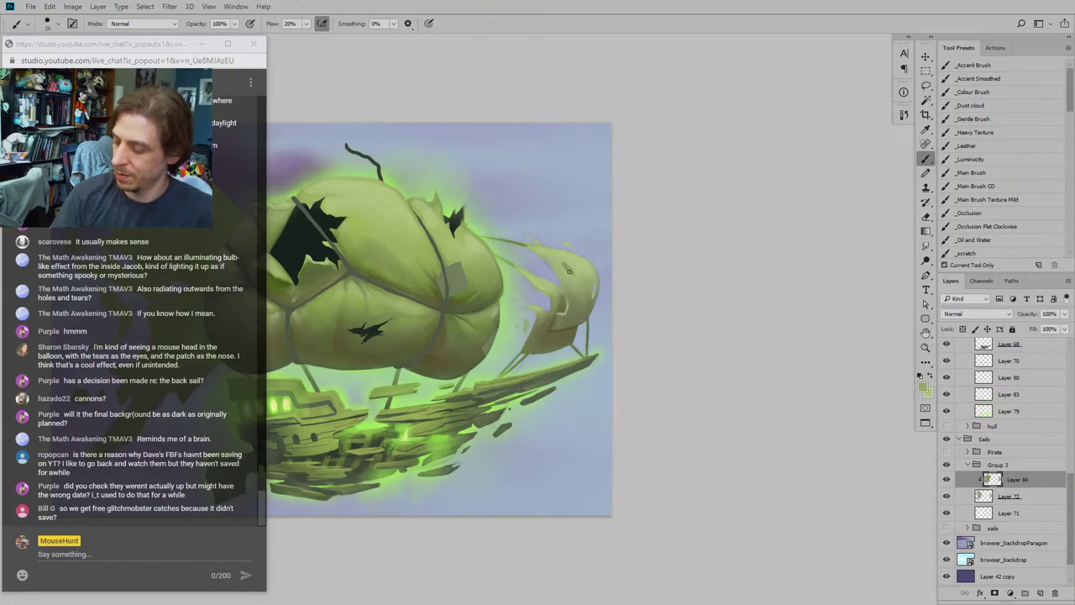
{"action": "left_click_drag", "start_coordinate": [569, 271], "coordinate": [549, 248]}
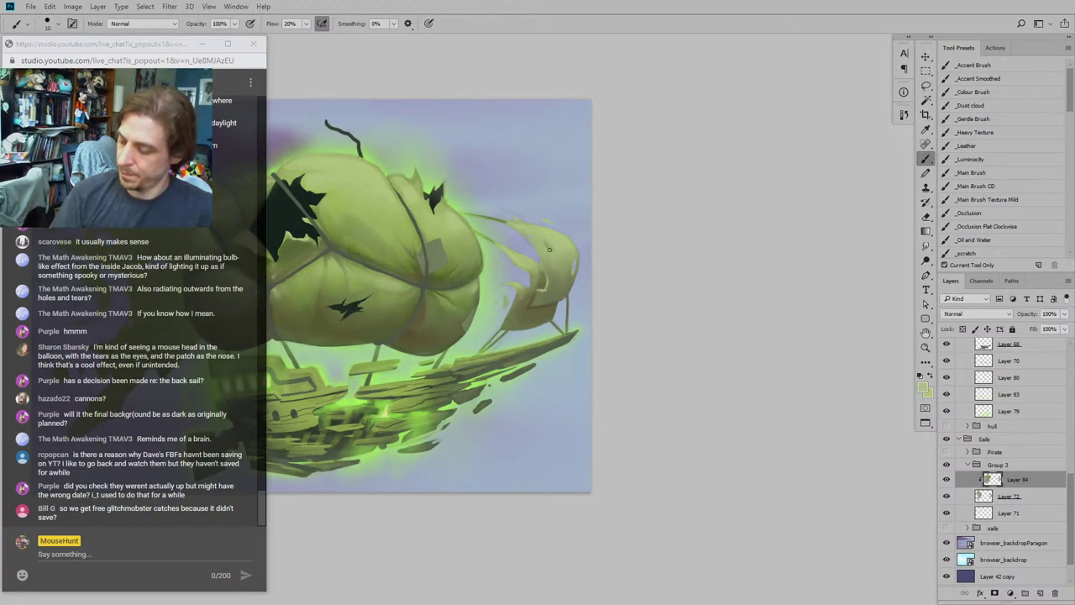
{"action": "left_click_drag", "start_coordinate": [410, 215], "coordinate": [584, 208]}
{"action": "left_click_drag", "start_coordinate": [418, 314], "coordinate": [488, 317]}
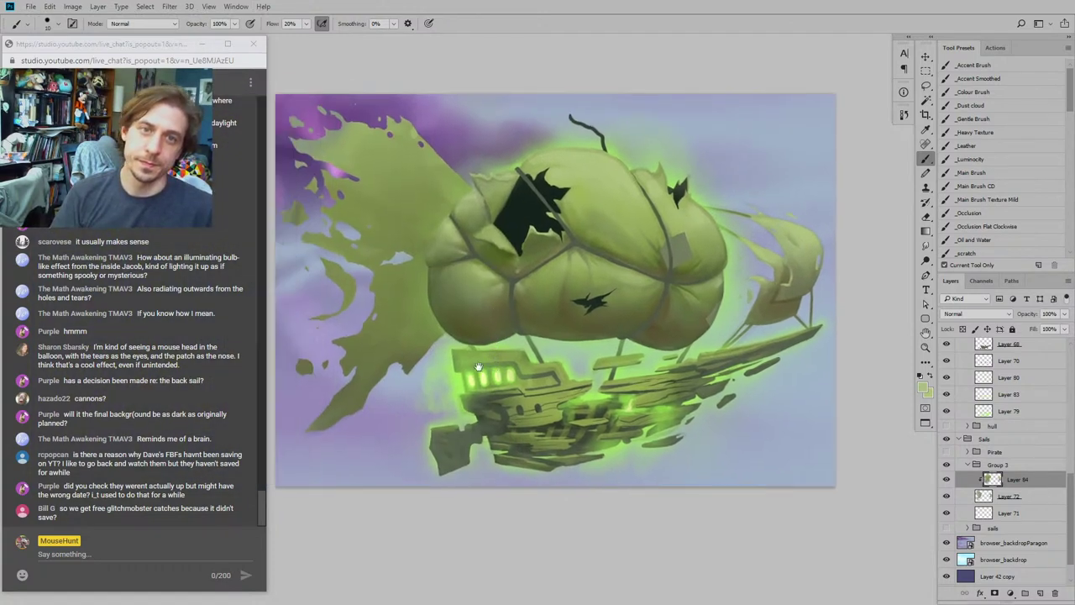
{"action": "left_click_drag", "start_coordinate": [479, 367], "coordinate": [559, 298]}
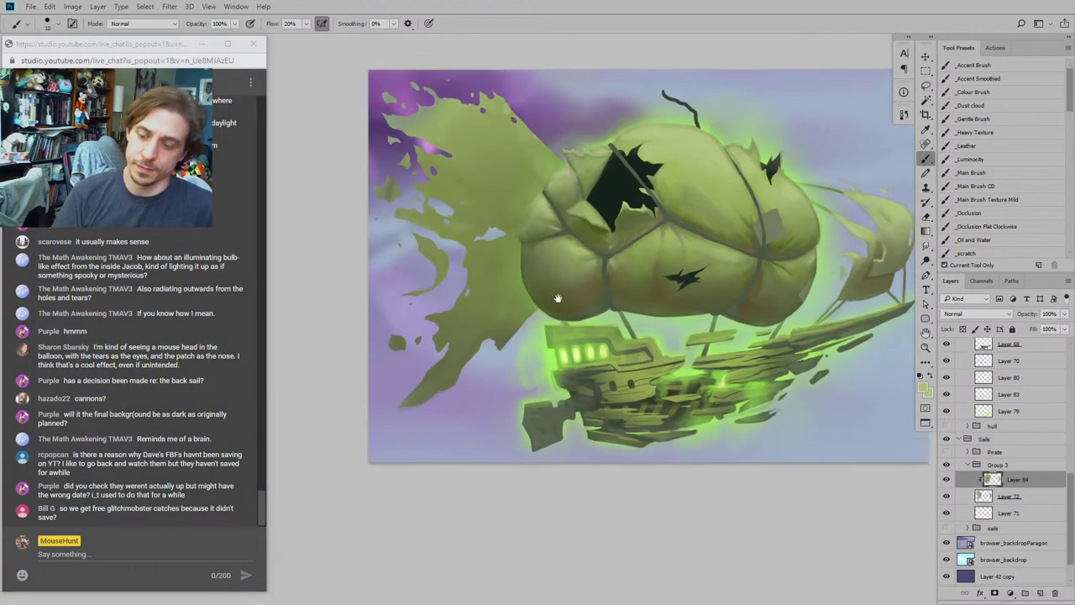
{"action": "left_click", "coordinate": [856, 256], "text": "alt"}
{"action": "key", "text": "bracketright"}
{"action": "key", "text": "bracketright"}
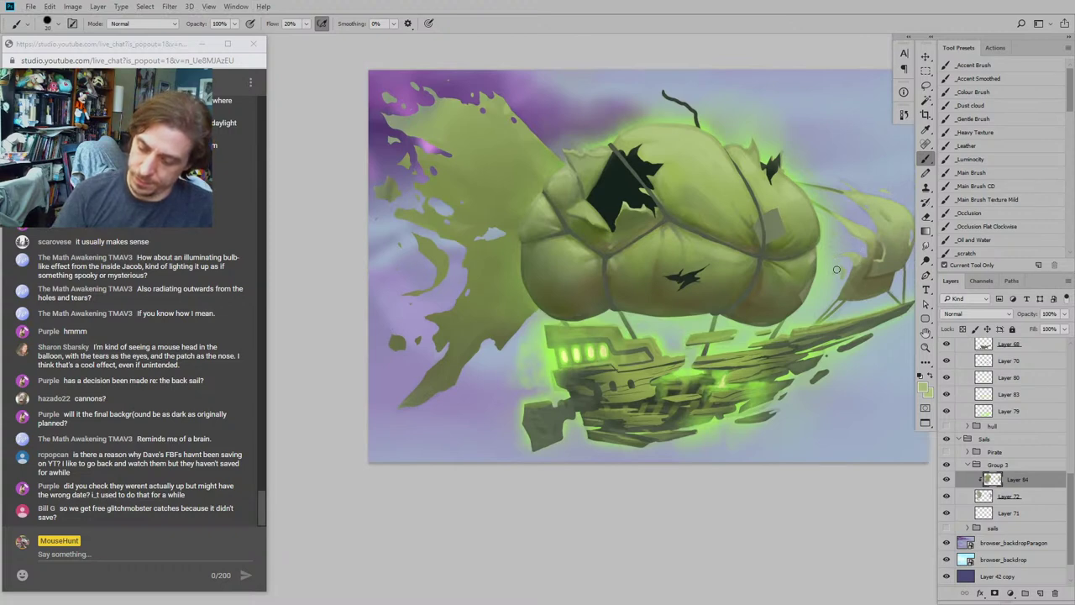
Step: Hide the browser_backdropParagon layer to put the airship against the light blue sky, and choose the Main Brush preset
{"action": "scroll", "coordinate": [1016, 446], "scroll_direction": "up", "scroll_amount": 5}
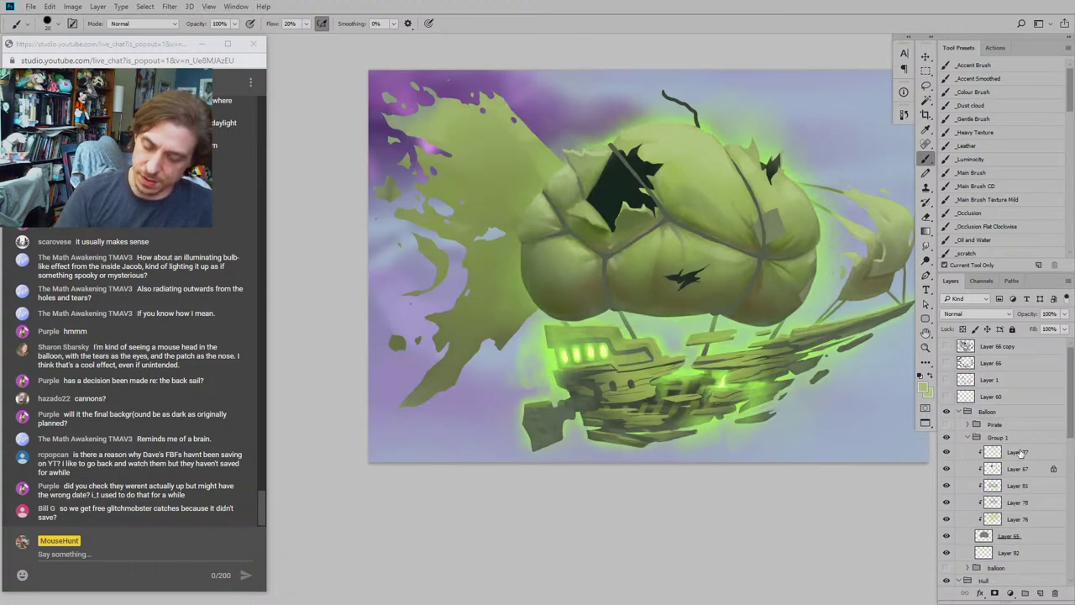
{"action": "scroll", "coordinate": [1017, 452], "scroll_direction": "down", "scroll_amount": 5}
{"action": "left_click_drag", "start_coordinate": [857, 217], "coordinate": [669, 214]}
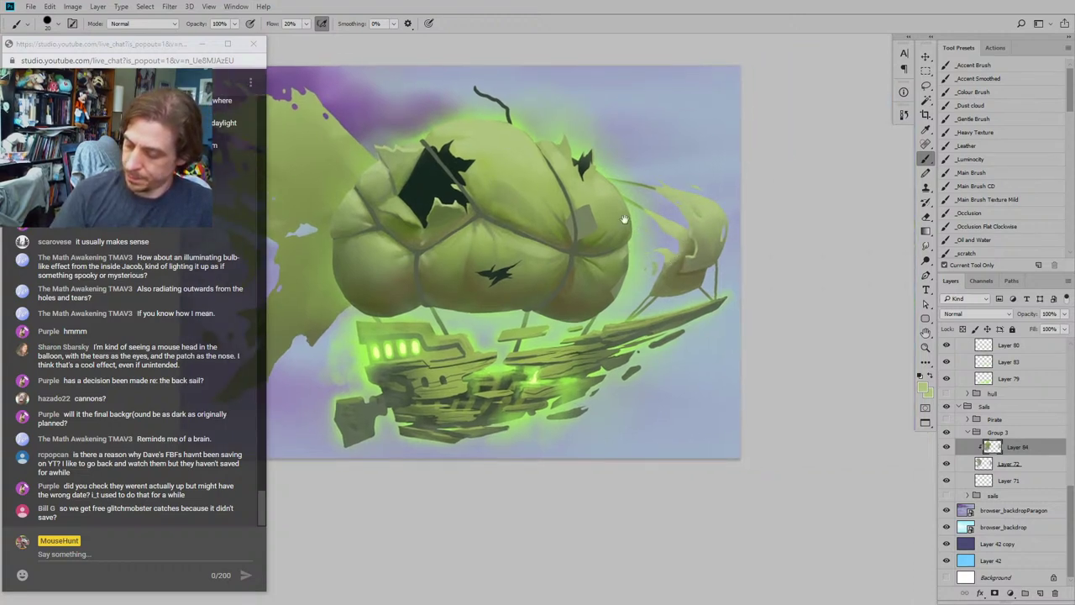
{"action": "left_click_drag", "start_coordinate": [497, 255], "coordinate": [577, 241]}
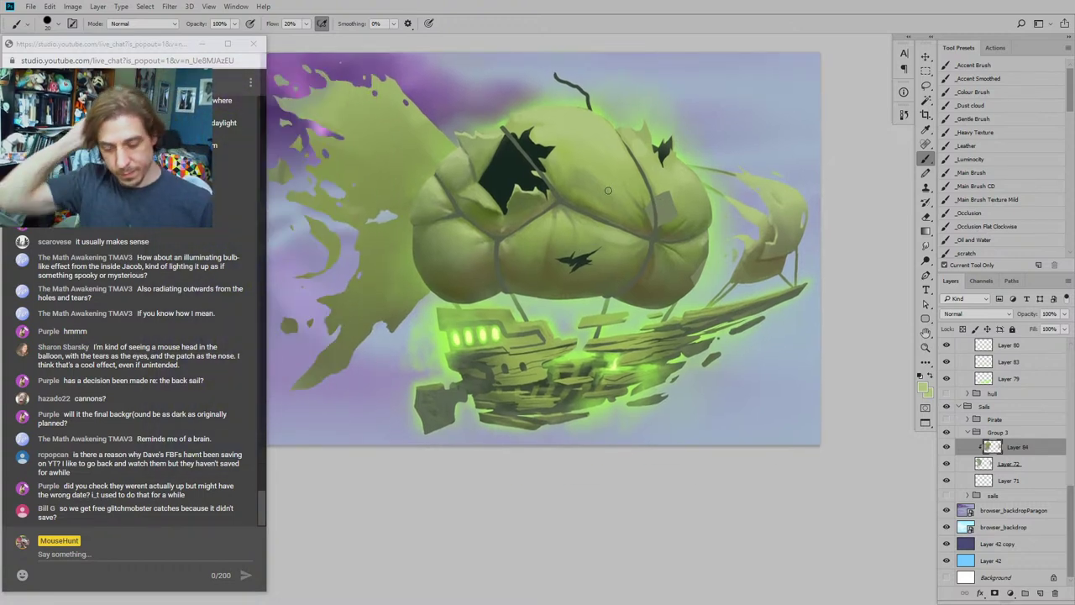
{"action": "left_click", "coordinate": [947, 510]}
{"action": "left_click_drag", "start_coordinate": [483, 374], "coordinate": [550, 361]}
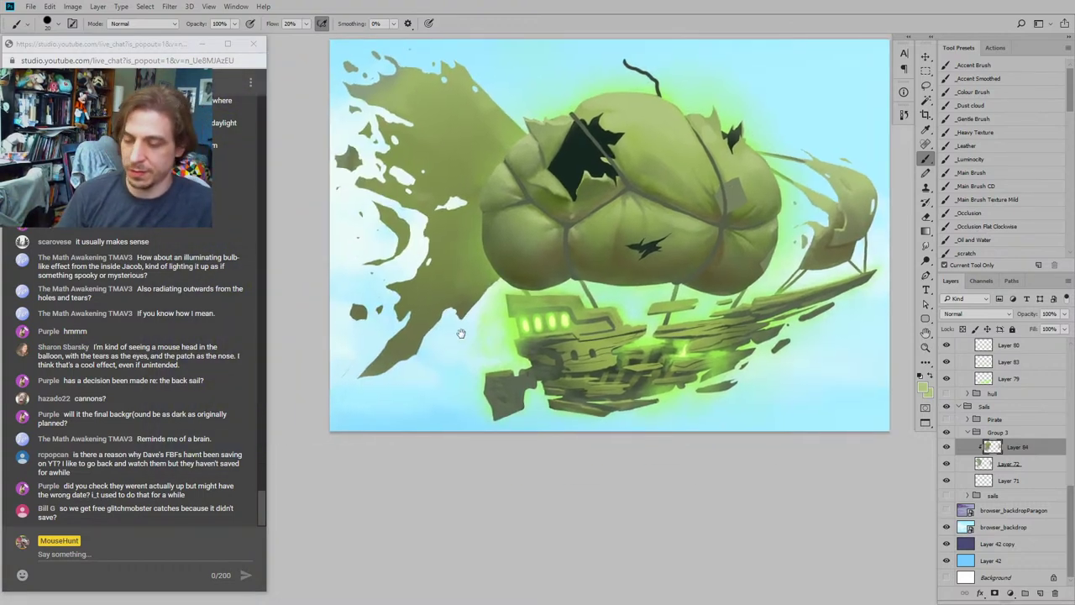
{"action": "mouse_move", "coordinate": [414, 370]}
{"action": "left_mouse_down"}
{"action": "mouse_move", "coordinate": [414, 340]}
{"action": "mouse_move", "coordinate": [447, 325]}
{"action": "left_mouse_up"}
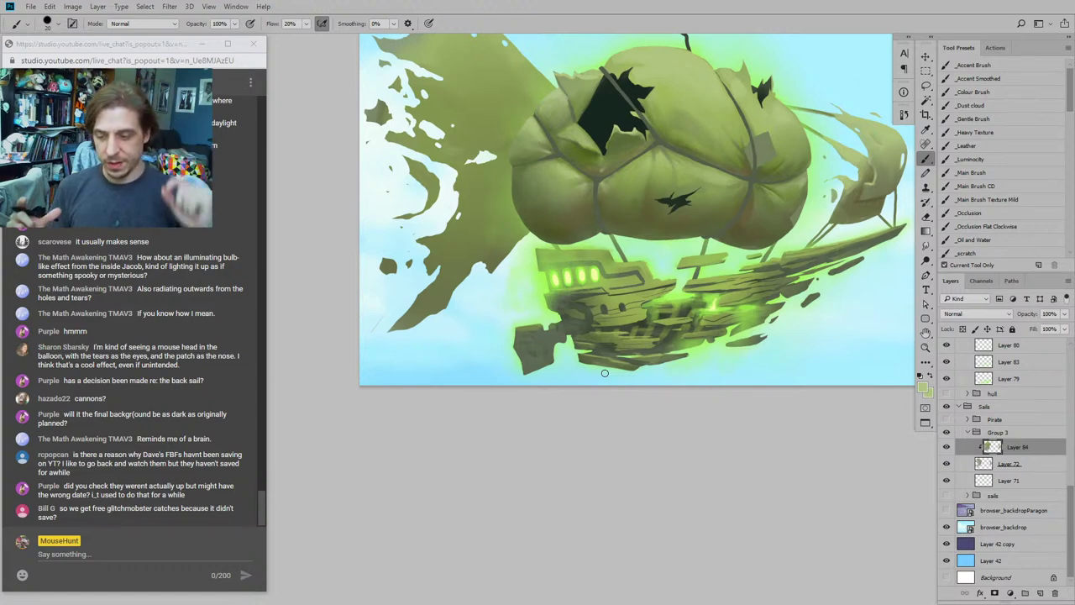
{"action": "key", "text": "ctrl+0"}
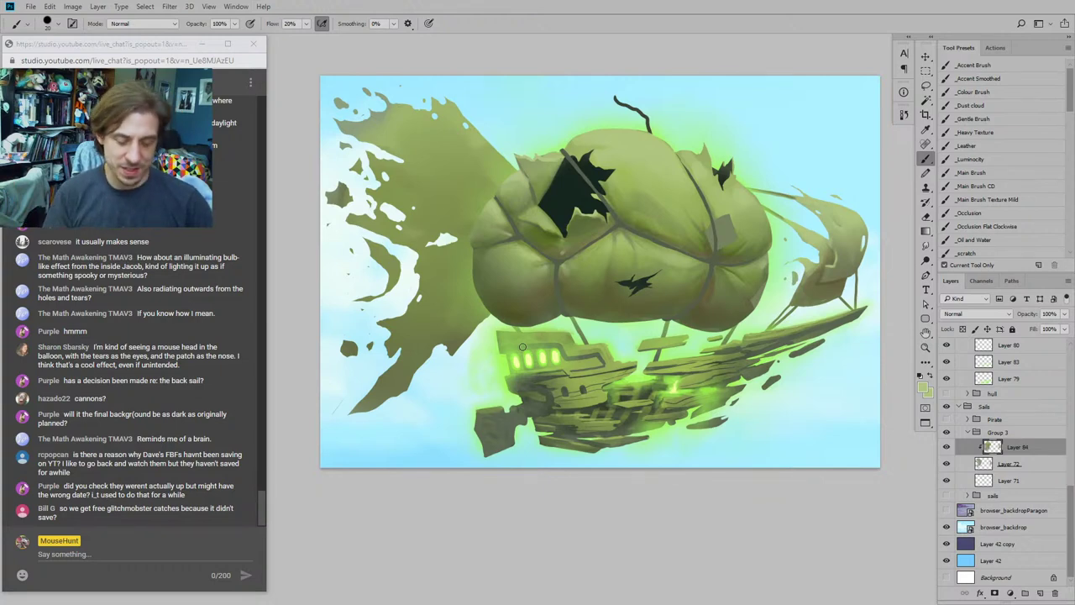
{"action": "mouse_move", "coordinate": [404, 203]}
{"action": "left_mouse_down"}
{"action": "mouse_move", "coordinate": [451, 224]}
{"action": "mouse_move", "coordinate": [409, 222]}
{"action": "left_mouse_up"}
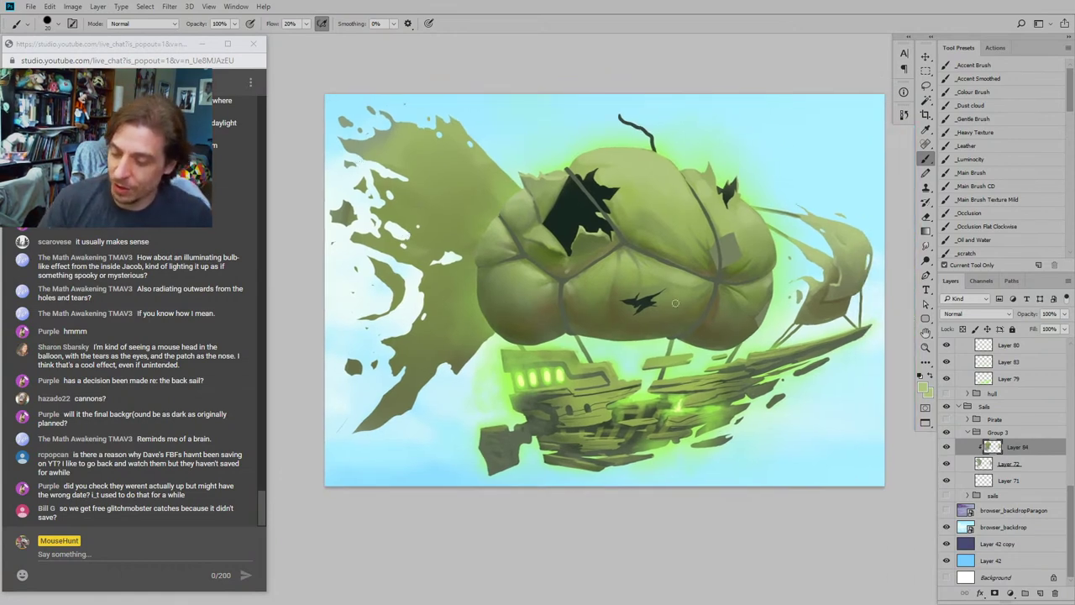
{"action": "left_click", "coordinate": [971, 172]}
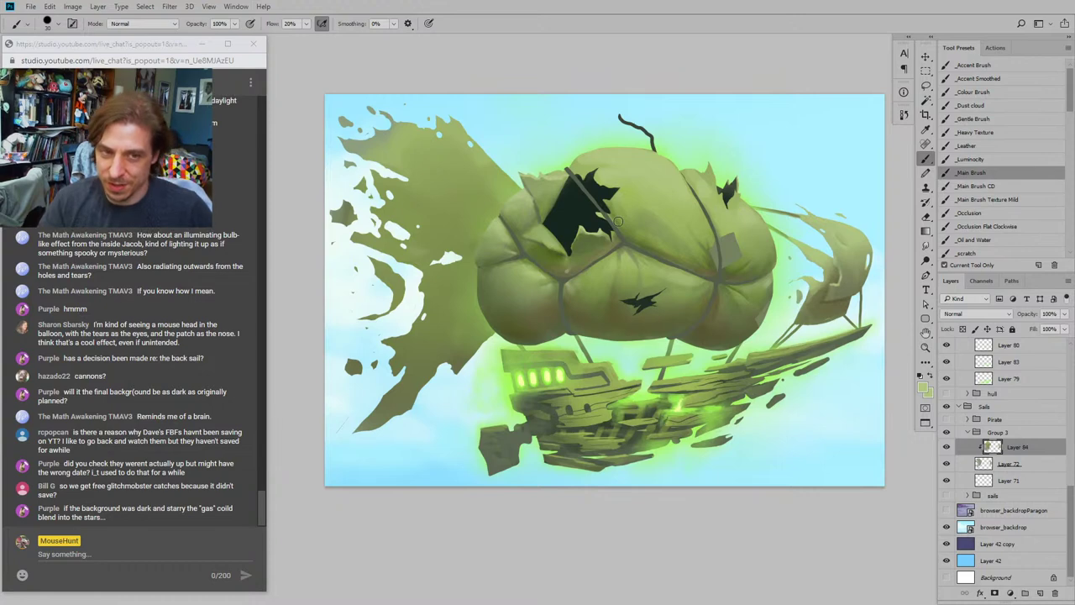
Step: Compare the sails with and without the shading on Layer 84
{"action": "left_click_drag", "start_coordinate": [461, 262], "coordinate": [352, 274]}
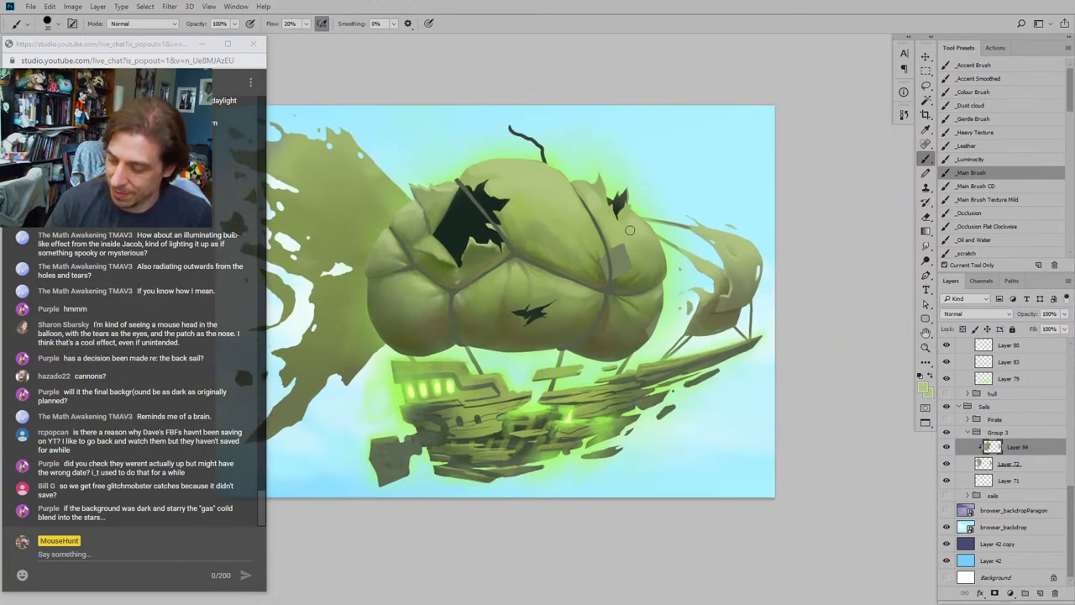
{"action": "mouse_move", "coordinate": [729, 446]}
{"action": "left_mouse_down"}
{"action": "mouse_move", "coordinate": [874, 409]}
{"action": "mouse_move", "coordinate": [826, 411]}
{"action": "left_mouse_up"}
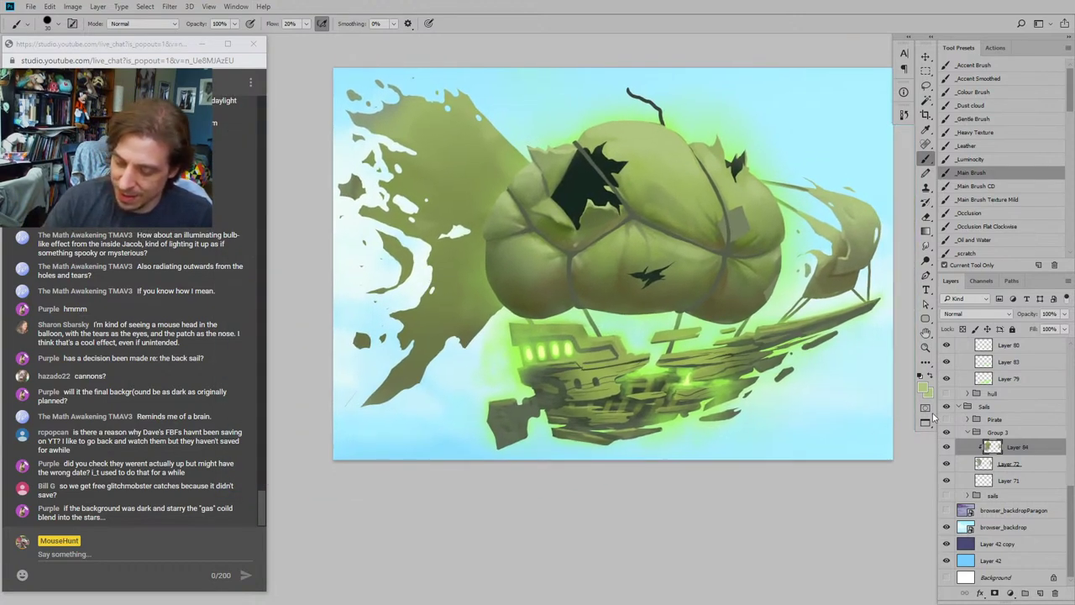
{"action": "left_click", "coordinate": [946, 450]}
{"action": "left_click", "coordinate": [945, 449]}
{"action": "left_click_drag", "start_coordinate": [453, 389], "coordinate": [422, 340]}
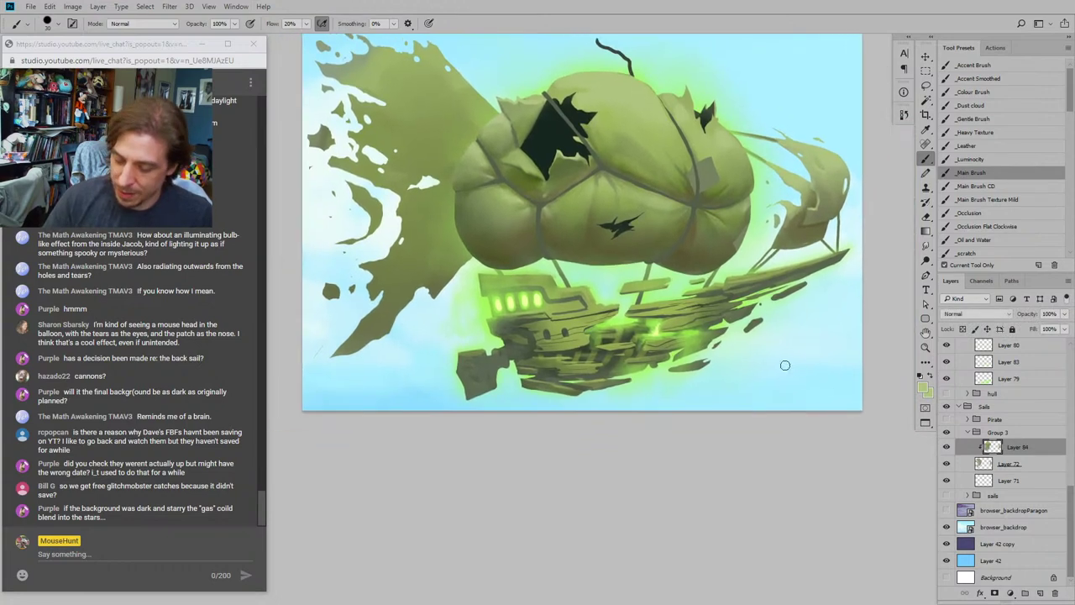
{"action": "left_click", "coordinate": [947, 447]}
{"action": "left_click", "coordinate": [947, 447]}
{"action": "left_click_drag", "start_coordinate": [542, 145], "coordinate": [600, 200]}
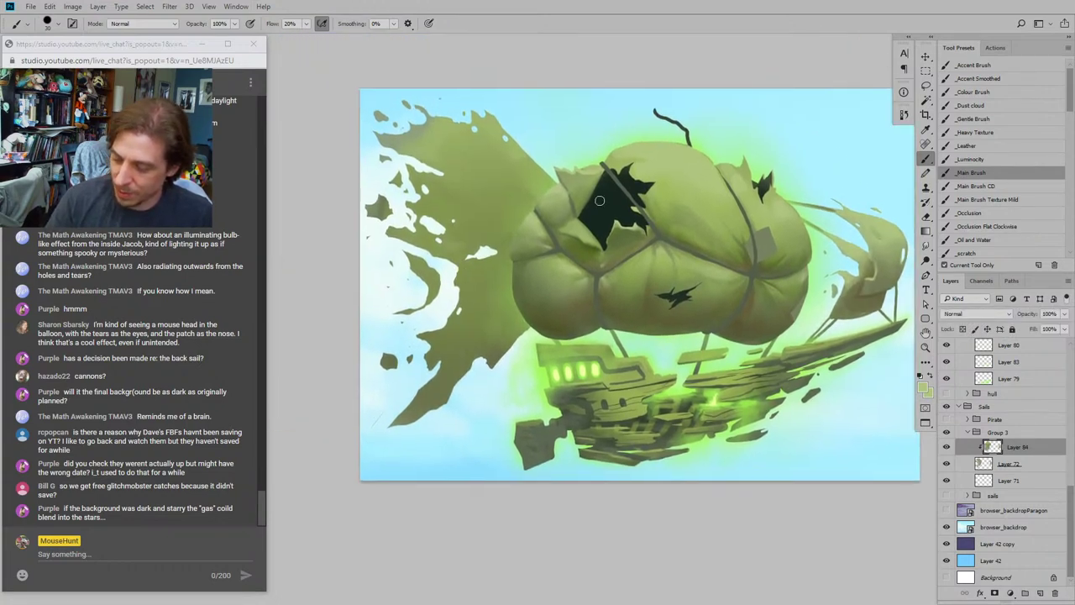
Step: Paint a dark olive fold across the upper back sail with a larger brush and soften it with the Smudge tool
{"action": "left_click", "coordinate": [856, 294], "text": "alt"}
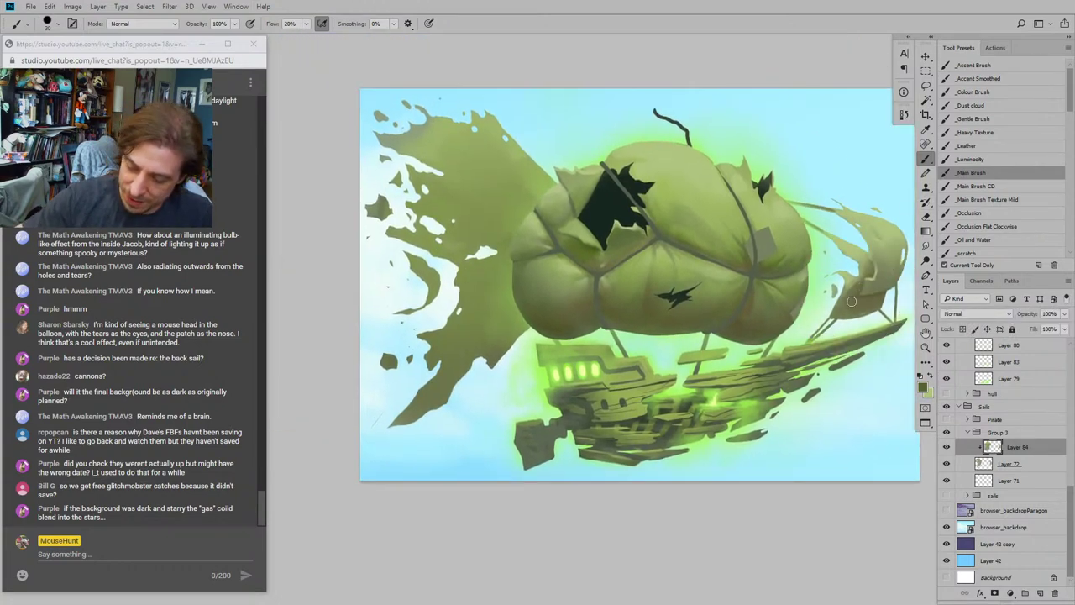
{"action": "mouse_move", "coordinate": [510, 187]}
{"action": "left_mouse_down"}
{"action": "mouse_move", "coordinate": [454, 204]}
{"action": "mouse_move", "coordinate": [394, 171]}
{"action": "mouse_move", "coordinate": [418, 233]}
{"action": "mouse_move", "coordinate": [431, 233]}
{"action": "left_mouse_up"}
{"action": "key", "text": "bracketright"}
{"action": "key", "text": "bracketright"}
{"action": "key", "text": "bracketright"}
{"action": "key", "text": "bracketright"}
{"action": "left_click_drag", "start_coordinate": [440, 218], "coordinate": [475, 235]}
{"action": "key", "text": "r"}
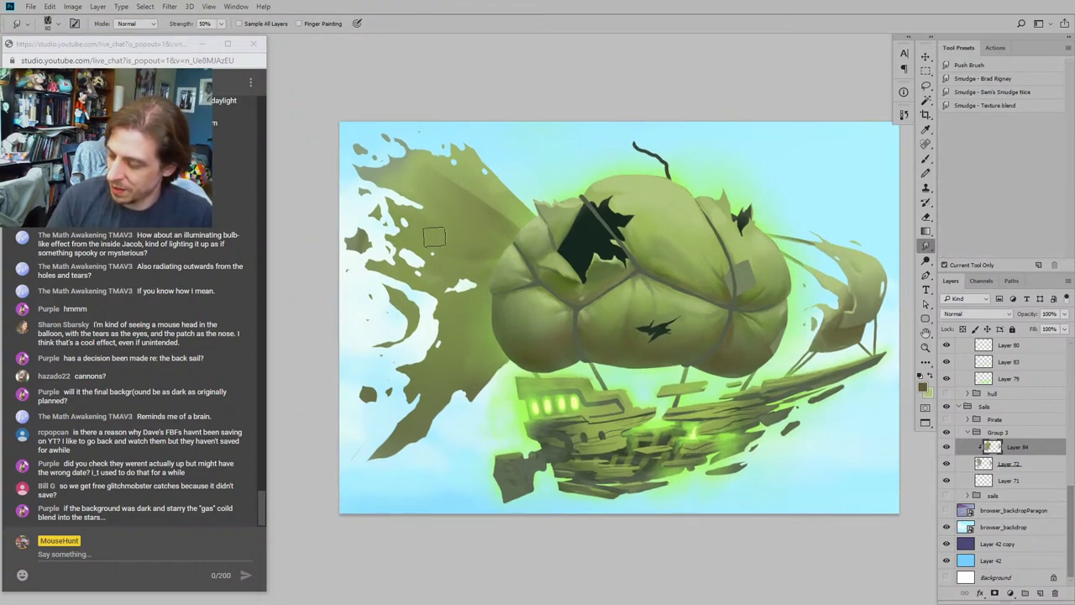
{"action": "left_click_drag", "start_coordinate": [791, 431], "coordinate": [824, 438]}
Step: Paint dark olive folds fanning out from the balloon across the middle and lower back sail
{"action": "key", "text": "b"}
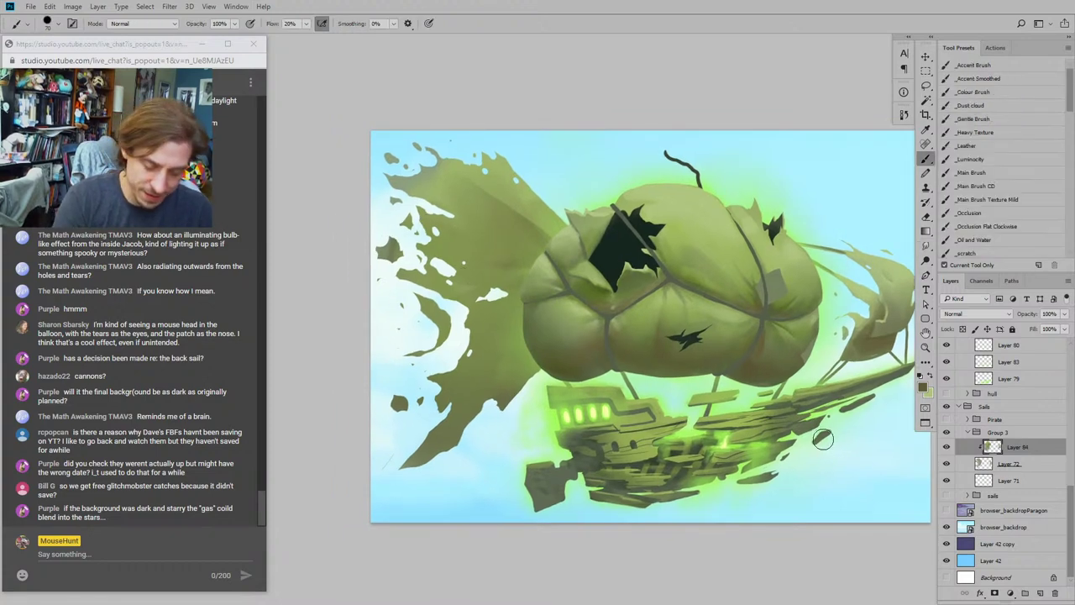
{"action": "left_click_drag", "start_coordinate": [516, 385], "coordinate": [637, 348]}
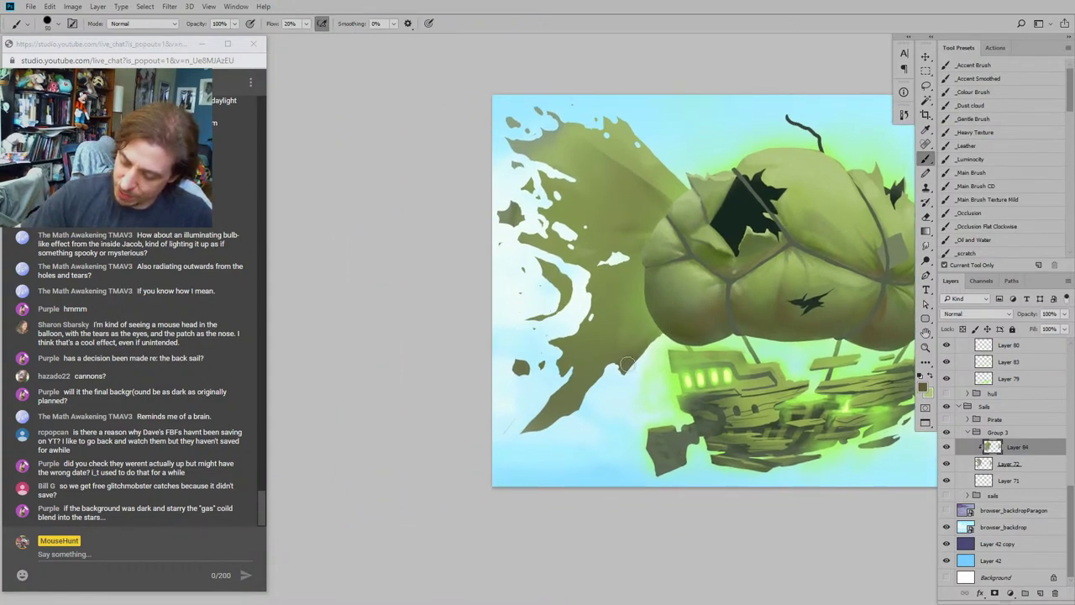
{"action": "left_click_drag", "start_coordinate": [641, 312], "coordinate": [629, 325]}
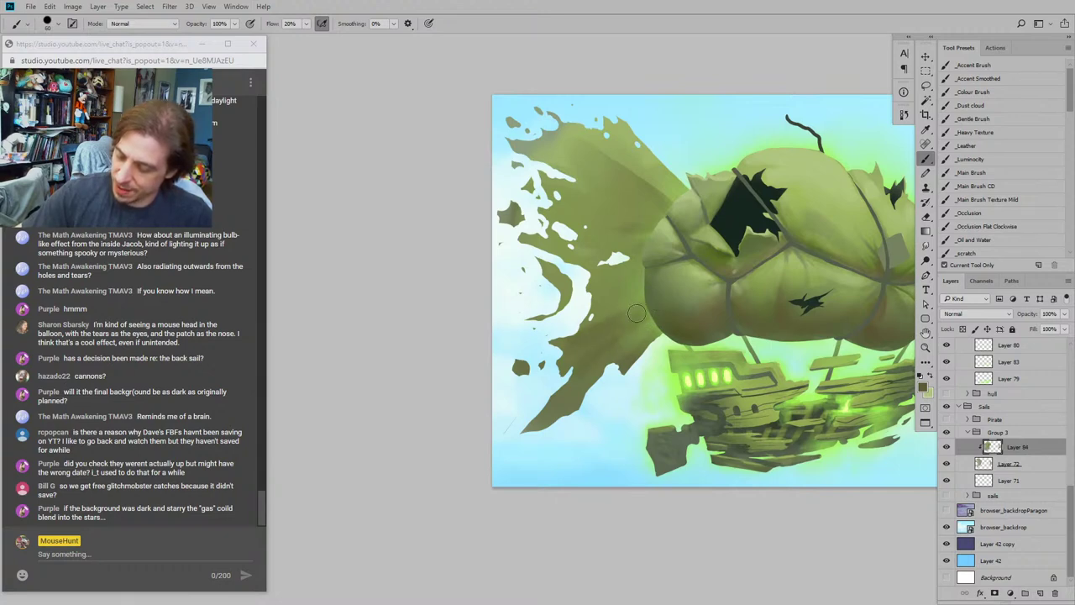
{"action": "left_click_drag", "start_coordinate": [643, 277], "coordinate": [609, 282]}
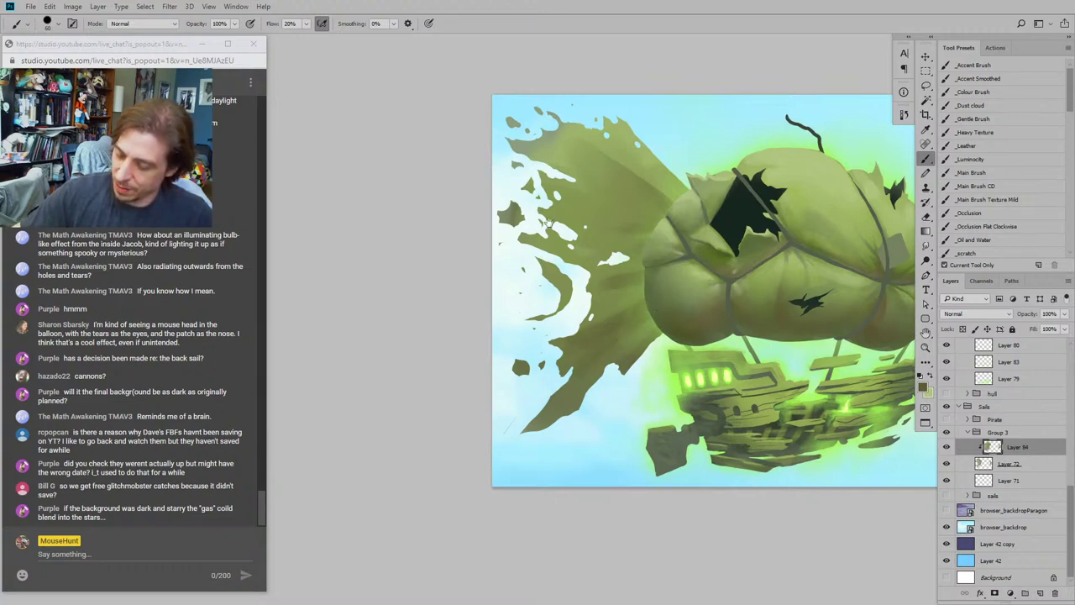
{"action": "mouse_move", "coordinate": [630, 231]}
{"action": "left_mouse_down"}
{"action": "mouse_move", "coordinate": [500, 237]}
{"action": "mouse_move", "coordinate": [446, 201]}
{"action": "mouse_move", "coordinate": [429, 155]}
{"action": "left_mouse_up"}
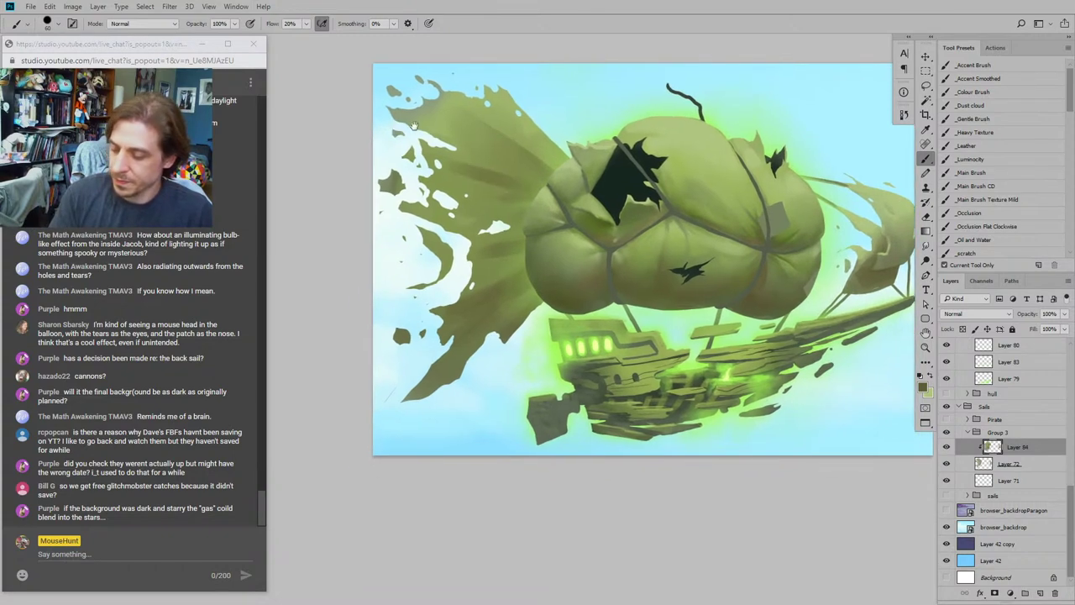
Step: Blend the dark folds of the back sail with the Smudge tool at 50% strength
{"action": "key", "text": "r"}
{"action": "key", "text": "bracketleft"}
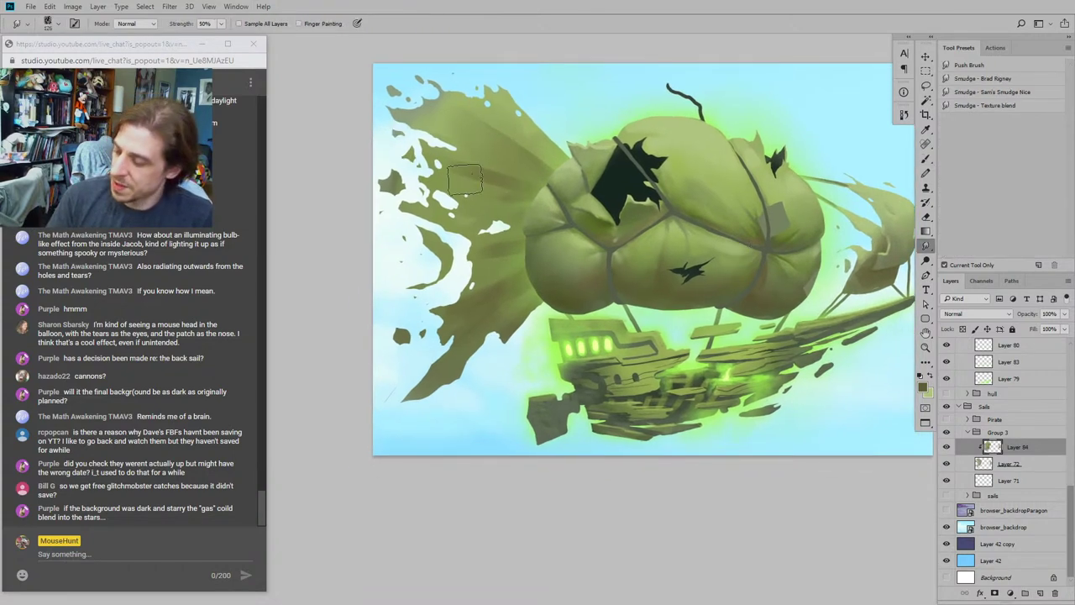
{"action": "key", "text": "bracketleft"}
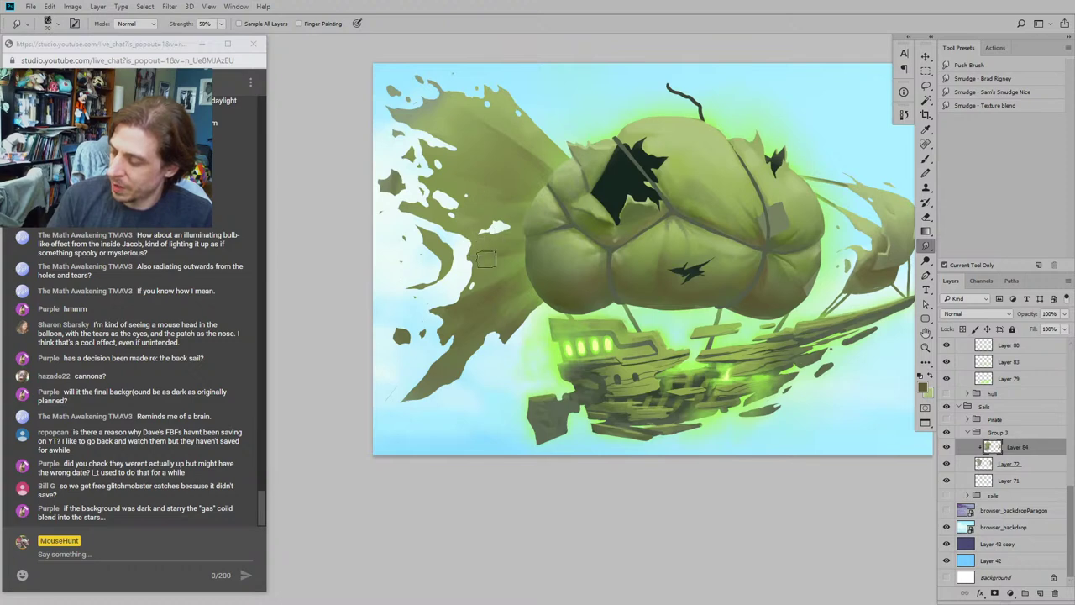
{"action": "left_click_drag", "start_coordinate": [472, 246], "coordinate": [530, 216]}
{"action": "key", "text": "bracketright"}
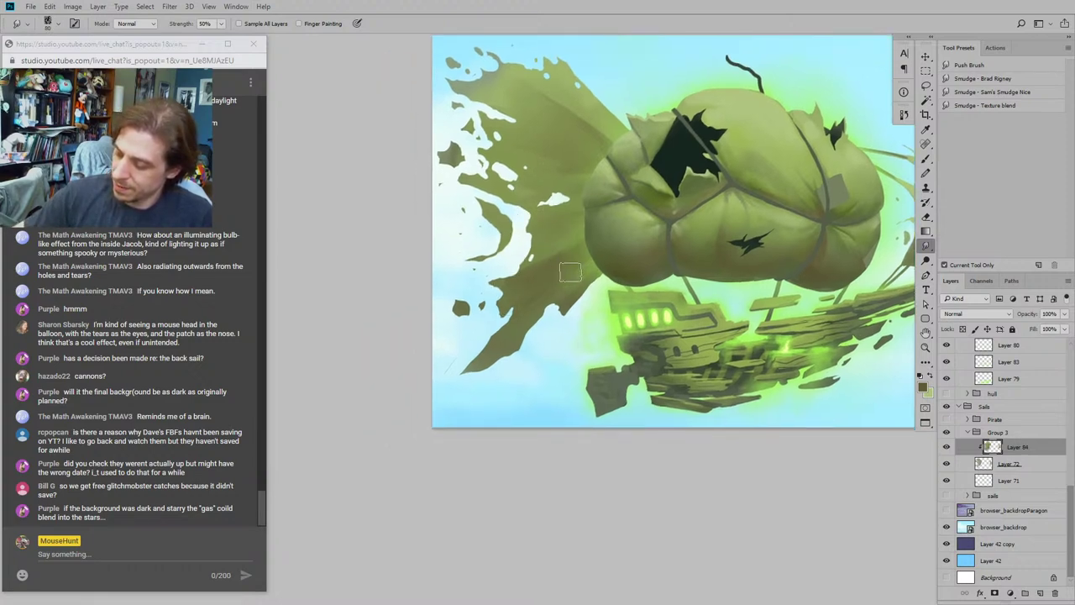
{"action": "mouse_move", "coordinate": [520, 264]}
{"action": "left_mouse_down"}
{"action": "mouse_move", "coordinate": [447, 308]}
{"action": "mouse_move", "coordinate": [547, 311]}
{"action": "mouse_move", "coordinate": [420, 312]}
{"action": "mouse_move", "coordinate": [523, 303]}
{"action": "left_mouse_up"}
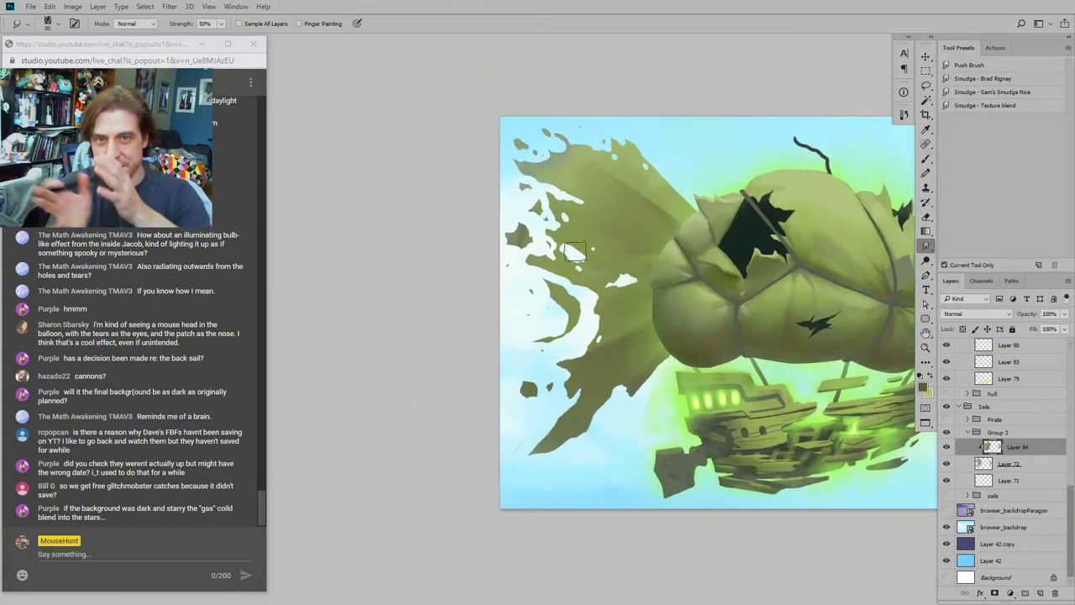
{"action": "left_click_drag", "start_coordinate": [512, 292], "coordinate": [331, 286]}
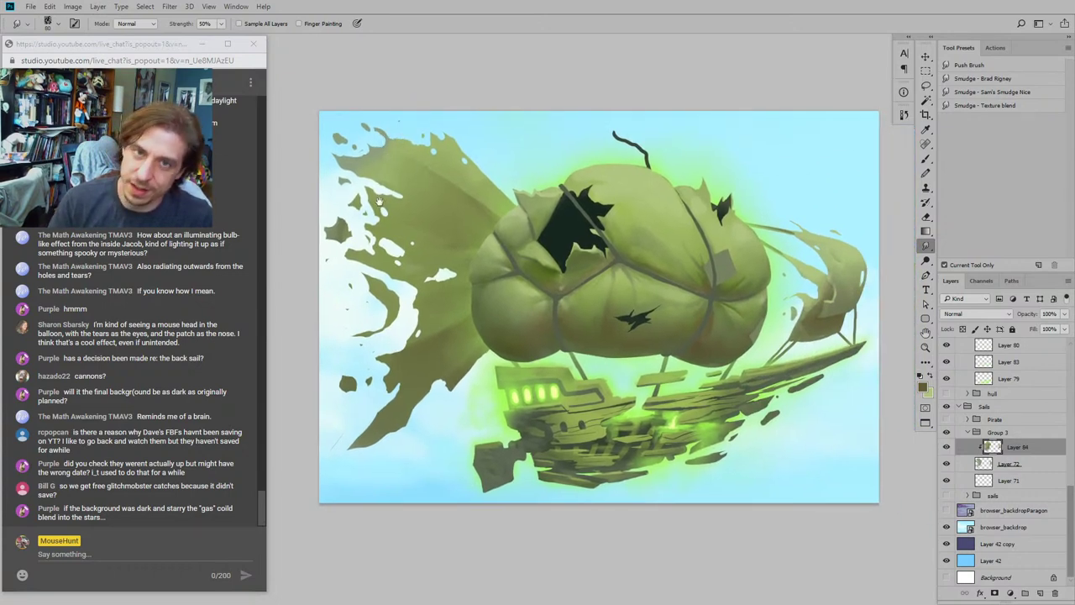
{"action": "left_click_drag", "start_coordinate": [380, 202], "coordinate": [509, 197]}
{"action": "mouse_move", "coordinate": [448, 253]}
{"action": "left_mouse_down"}
{"action": "mouse_move", "coordinate": [555, 256]}
{"action": "mouse_move", "coordinate": [409, 233]}
{"action": "left_mouse_up"}
Step: Look over the blended folds of the back sail and how they sit against the balloon and ship
{"action": "key", "text": "b"}
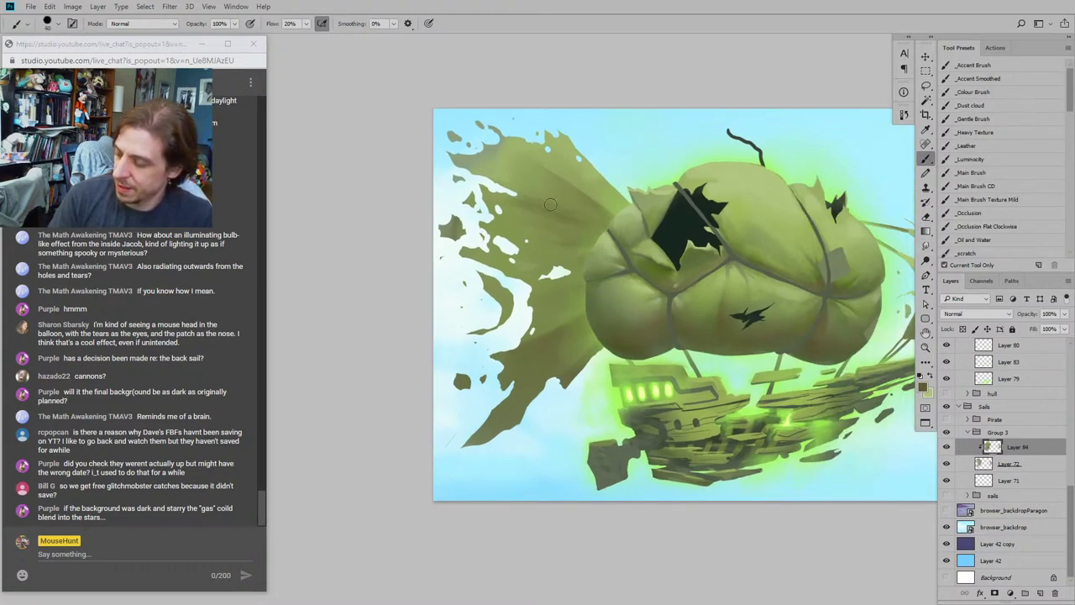
{"action": "left_click_drag", "start_coordinate": [598, 223], "coordinate": [575, 217]}
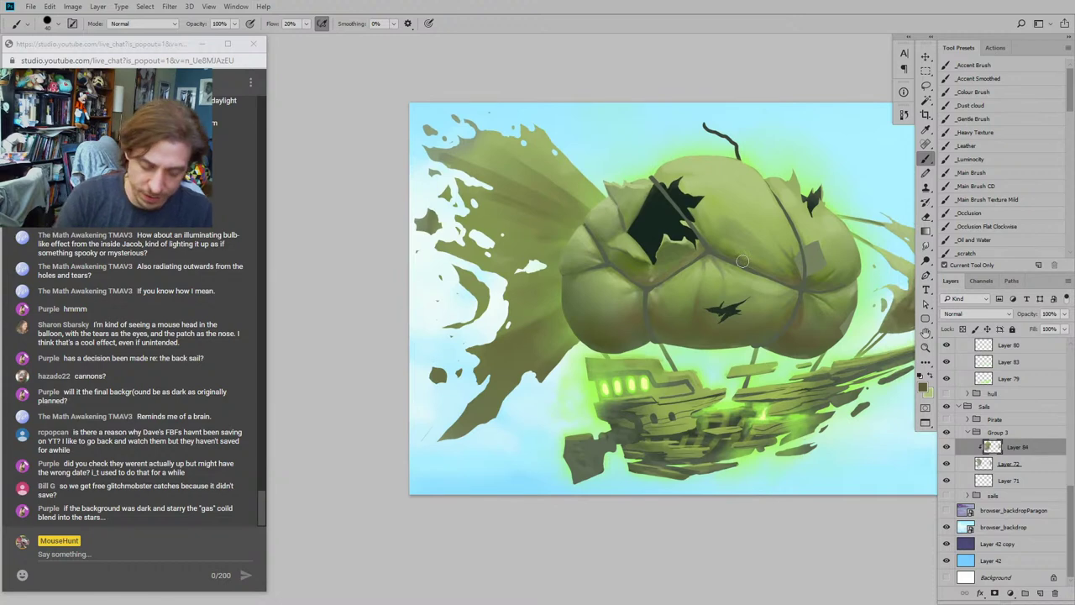
{"action": "key", "text": "r"}
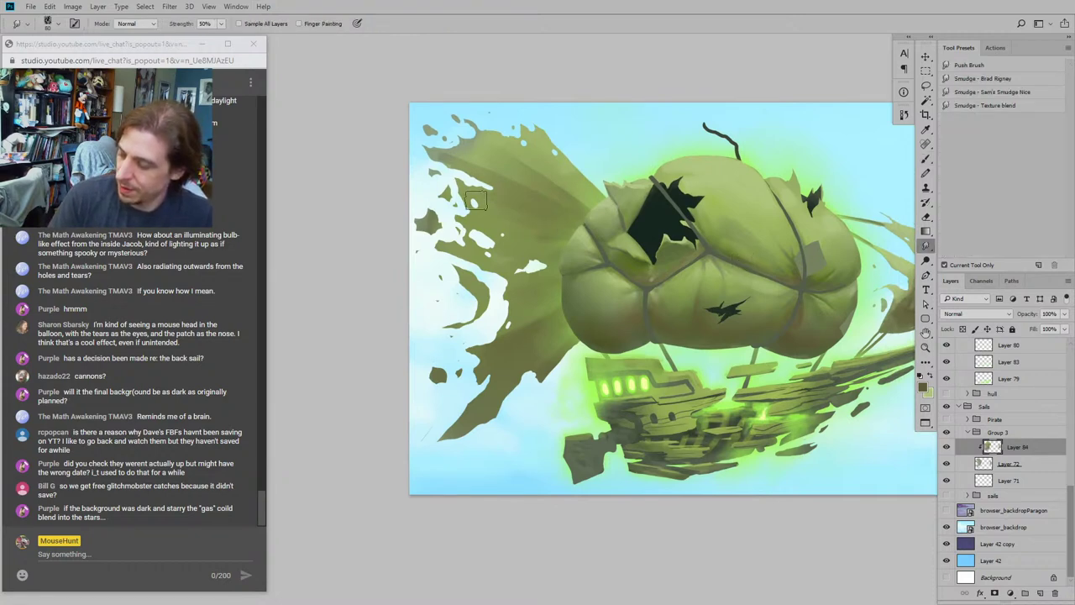
{"action": "left_click_drag", "start_coordinate": [373, 204], "coordinate": [490, 326]}
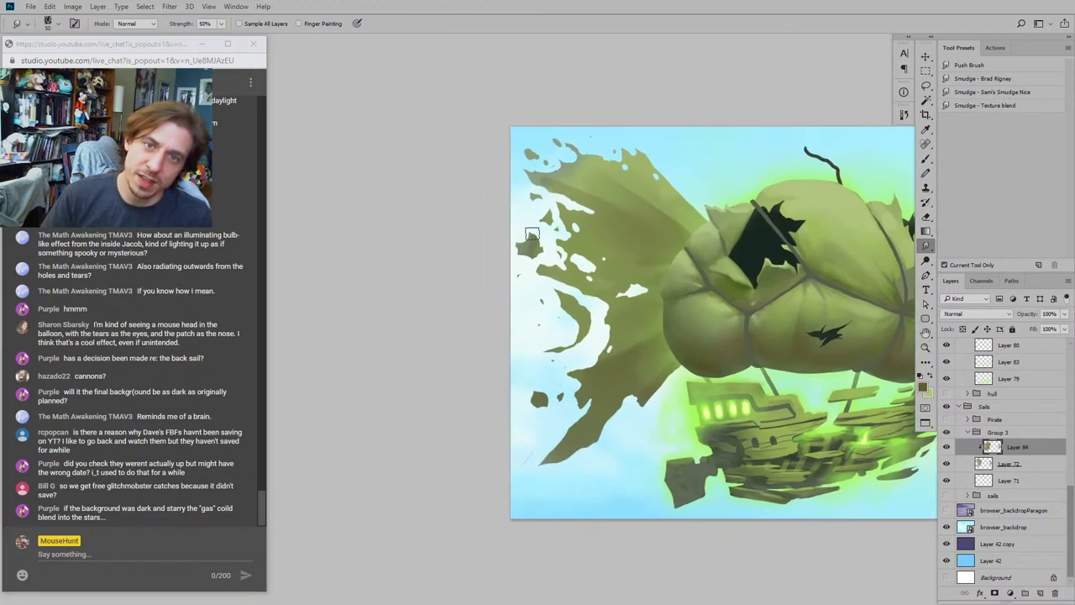
{"action": "left_click_drag", "start_coordinate": [552, 193], "coordinate": [459, 207]}
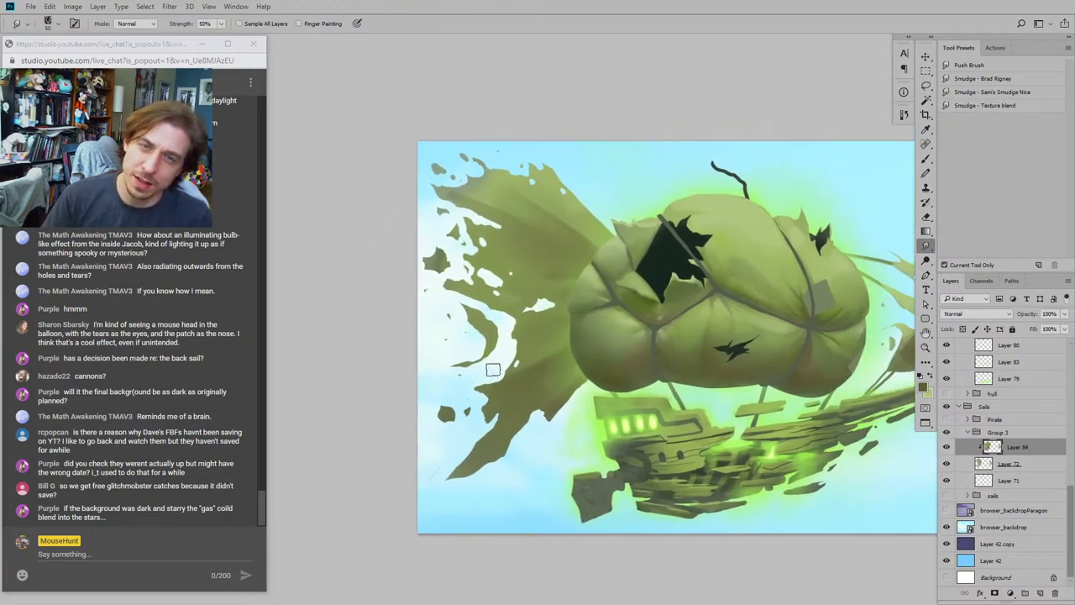
{"action": "scroll", "coordinate": [513, 367], "scroll_direction": "left", "scroll_amount": 3}
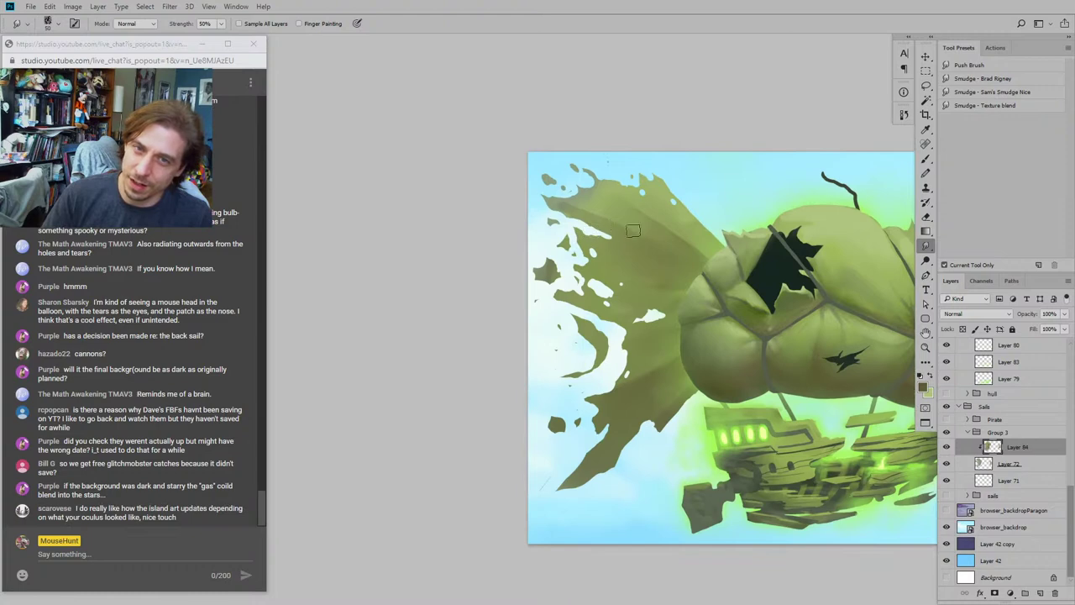
{"action": "scroll", "coordinate": [682, 276], "scroll_direction": "right", "scroll_amount": 4}
{"action": "scroll", "coordinate": [682, 277], "scroll_direction": "down", "scroll_amount": 2}
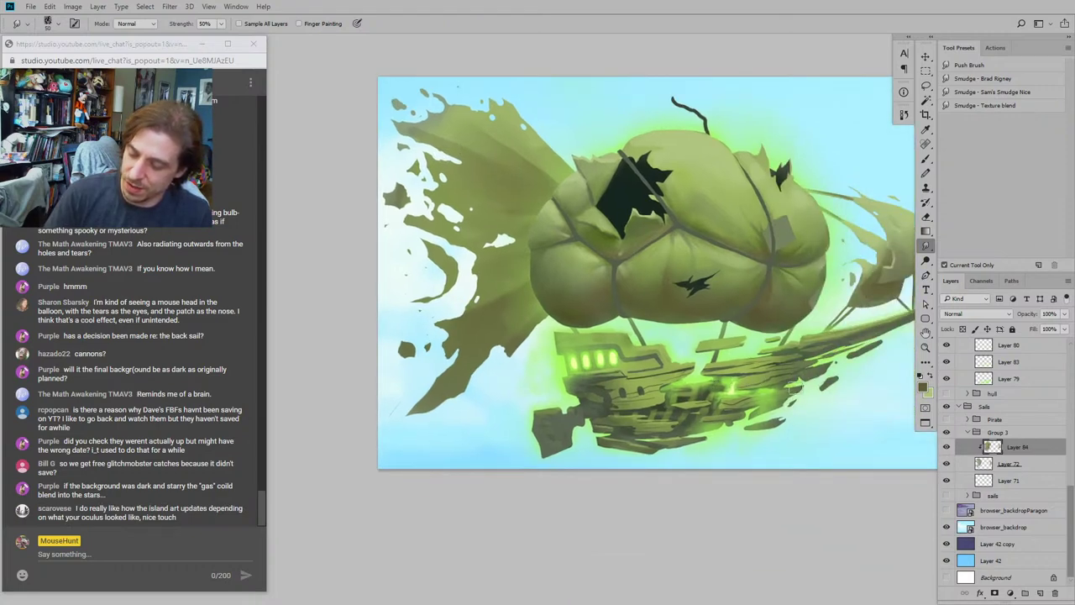
{"action": "mouse_move", "coordinate": [469, 281]}
{"action": "left_mouse_down"}
{"action": "mouse_move", "coordinate": [521, 293]}
{"action": "mouse_move", "coordinate": [398, 199]}
{"action": "mouse_move", "coordinate": [540, 212]}
{"action": "mouse_move", "coordinate": [363, 344]}
{"action": "mouse_move", "coordinate": [345, 330]}
{"action": "left_mouse_up"}
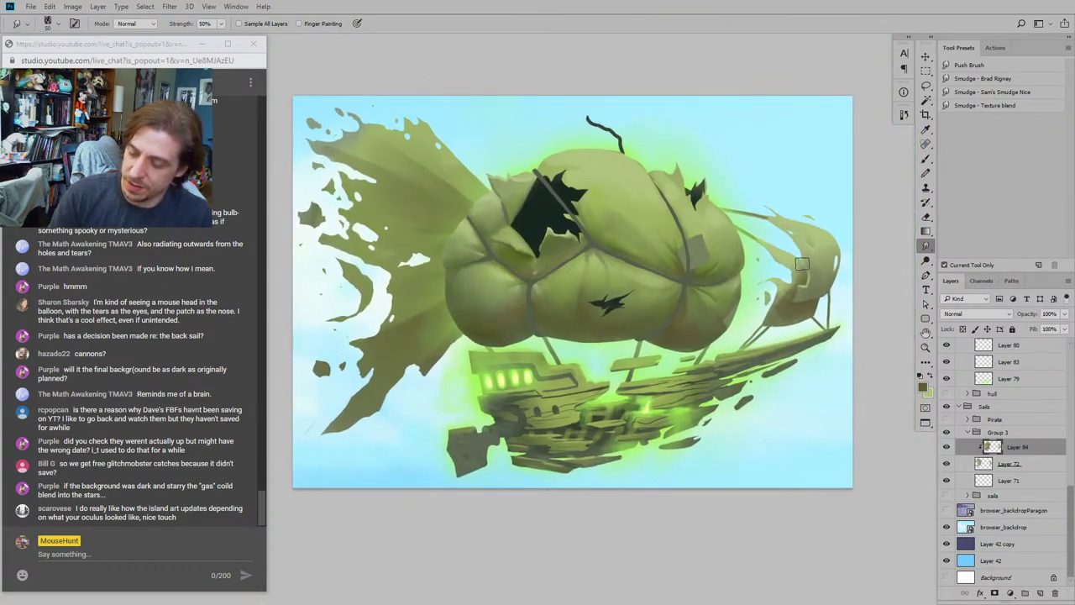
{"action": "left_click_drag", "start_coordinate": [361, 208], "coordinate": [503, 190]}
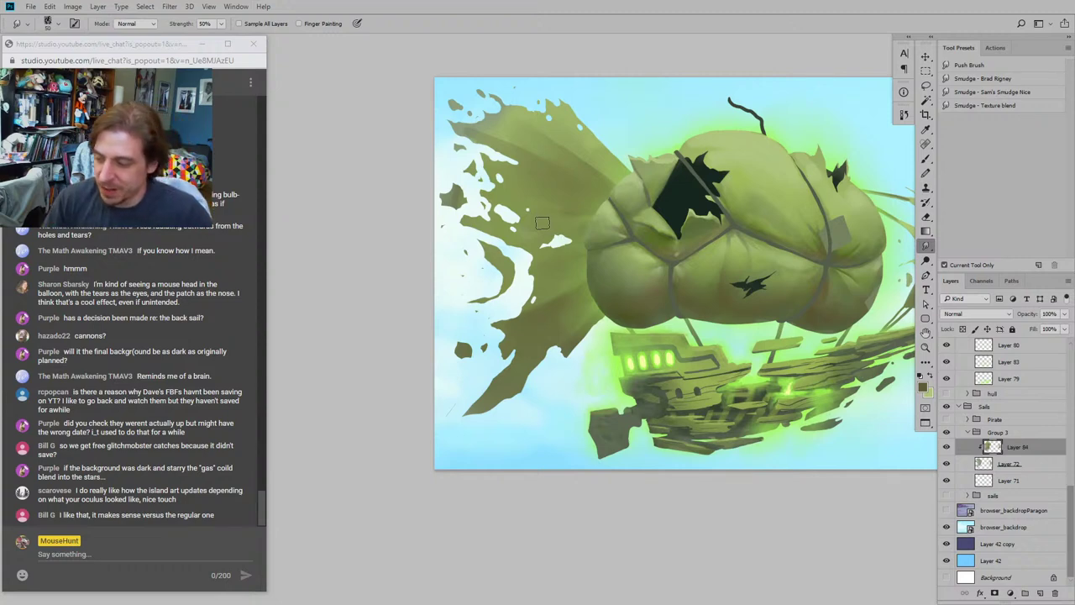
{"action": "left_click_drag", "start_coordinate": [613, 226], "coordinate": [444, 320]}
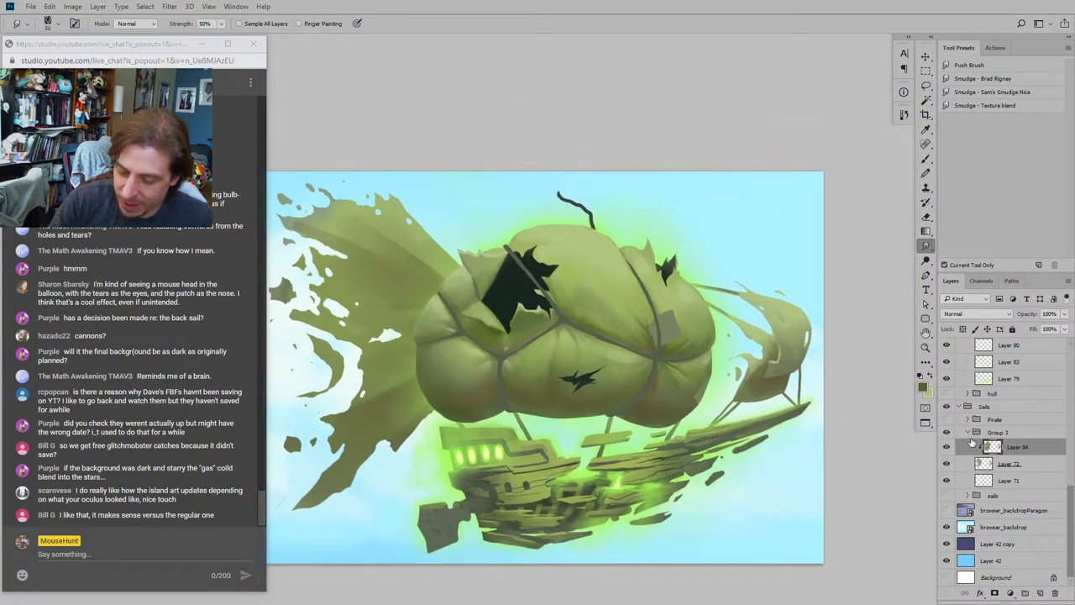
{"action": "scroll", "coordinate": [445, 256], "scroll_direction": "down", "scroll_amount": 3}
{"action": "scroll", "coordinate": [445, 256], "scroll_direction": "left", "scroll_amount": 5}
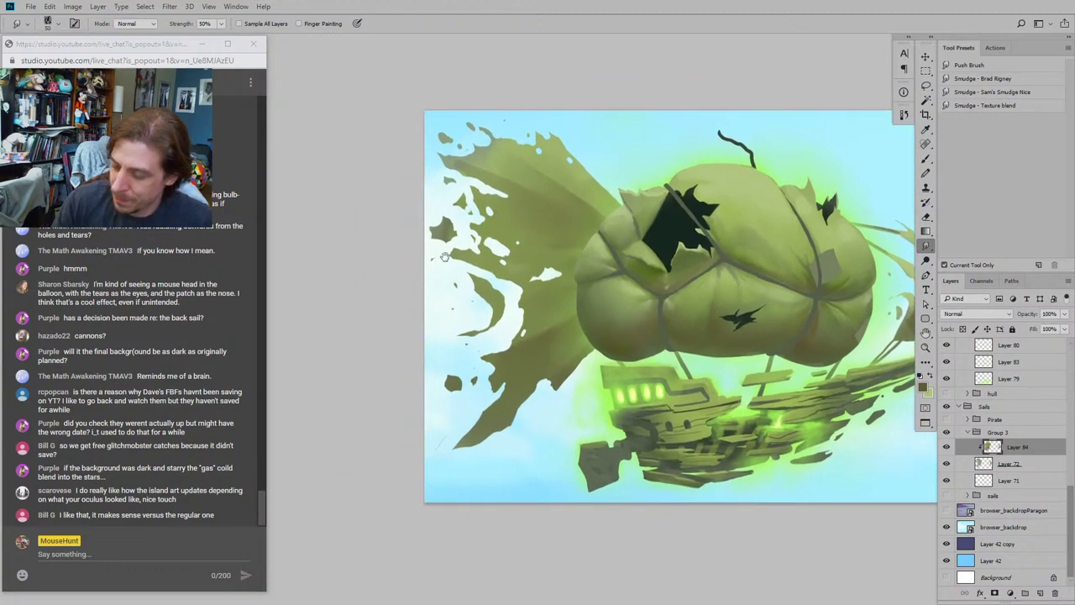
{"action": "left_click_drag", "start_coordinate": [444, 256], "coordinate": [368, 242]}
{"action": "key", "text": "b"}
{"action": "left_click_drag", "start_coordinate": [460, 264], "coordinate": [458, 295]}
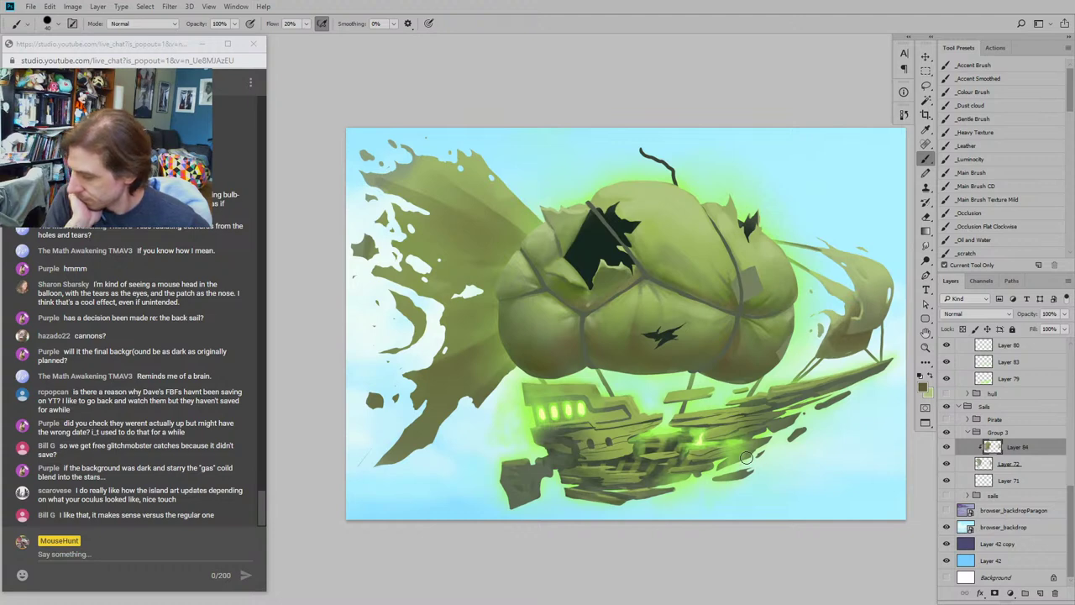
Step: Preview the browser_backdropParagon sky, and hide it and the browser_backdrop layer to leave the plain dark purple background
{"action": "left_click", "coordinate": [947, 512]}
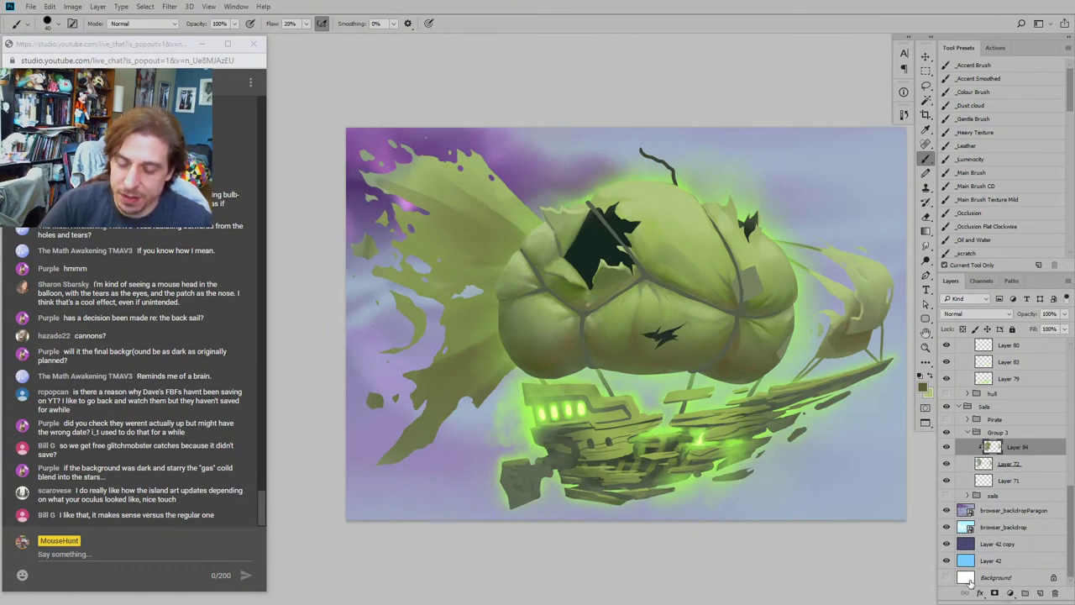
{"action": "left_click", "coordinate": [946, 527]}
{"action": "left_click", "coordinate": [947, 510]}
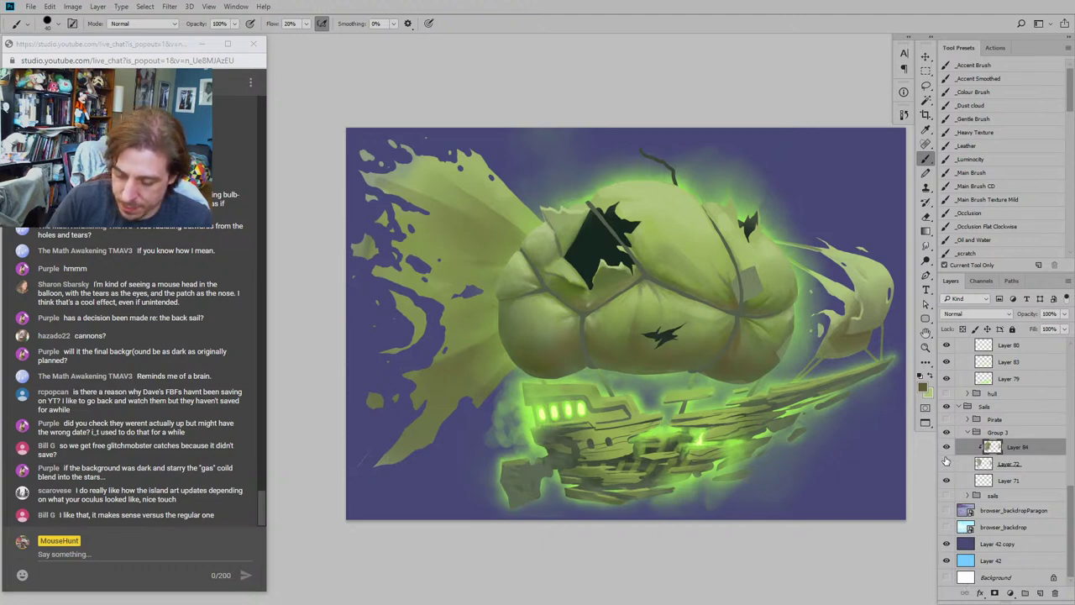
Step: Compare the ship with and without the bright window and deck glow on Layer 74
{"action": "left_click", "coordinate": [948, 378]}
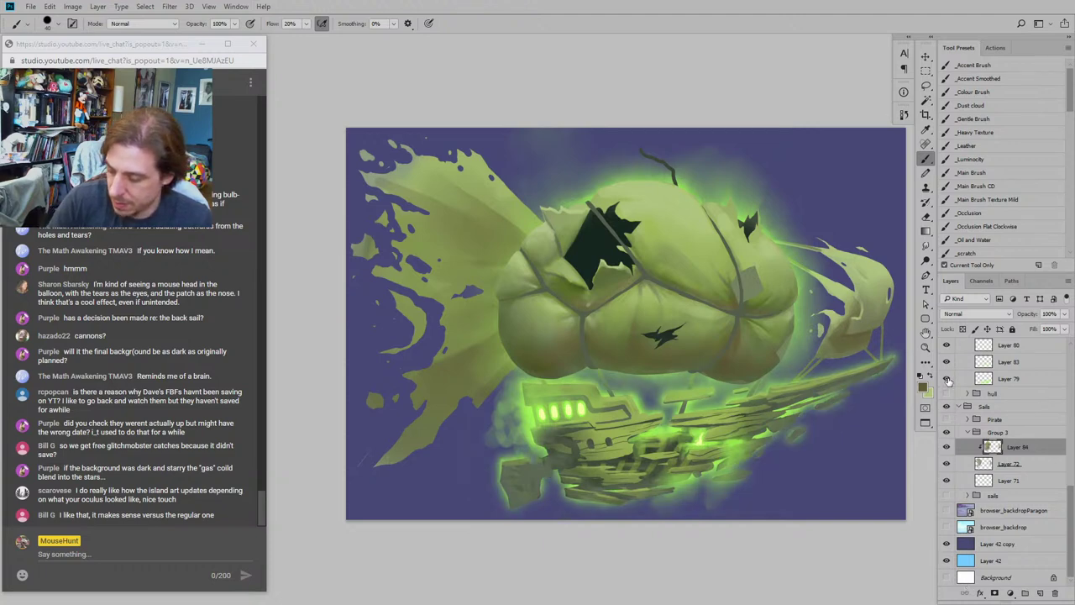
{"action": "left_click", "coordinate": [947, 362]}
{"action": "scroll", "coordinate": [1063, 449], "scroll_direction": "up", "scroll_amount": 3}
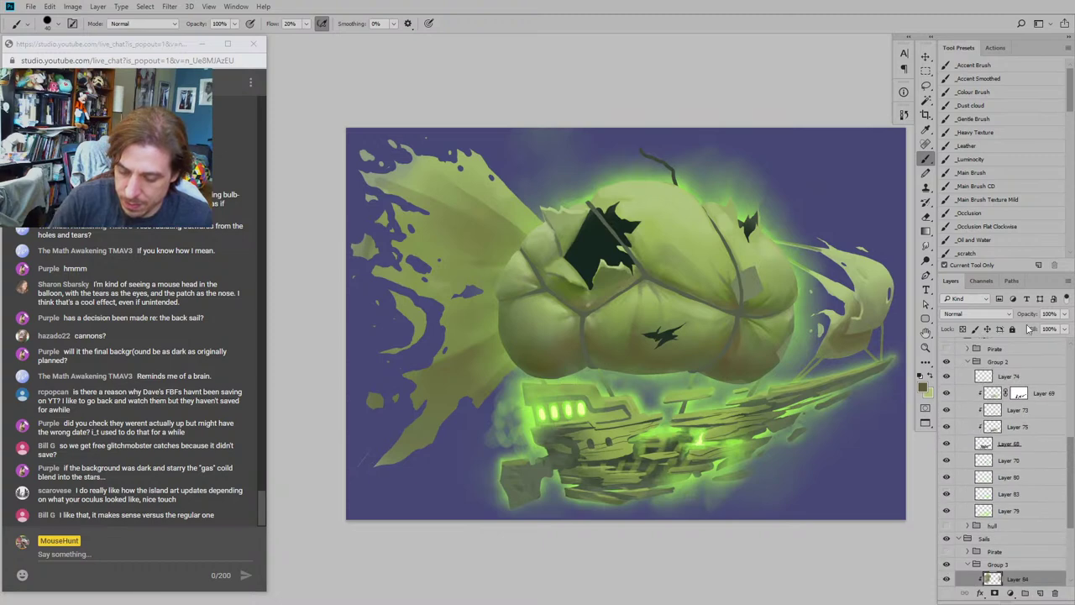
{"action": "left_click", "coordinate": [946, 377]}
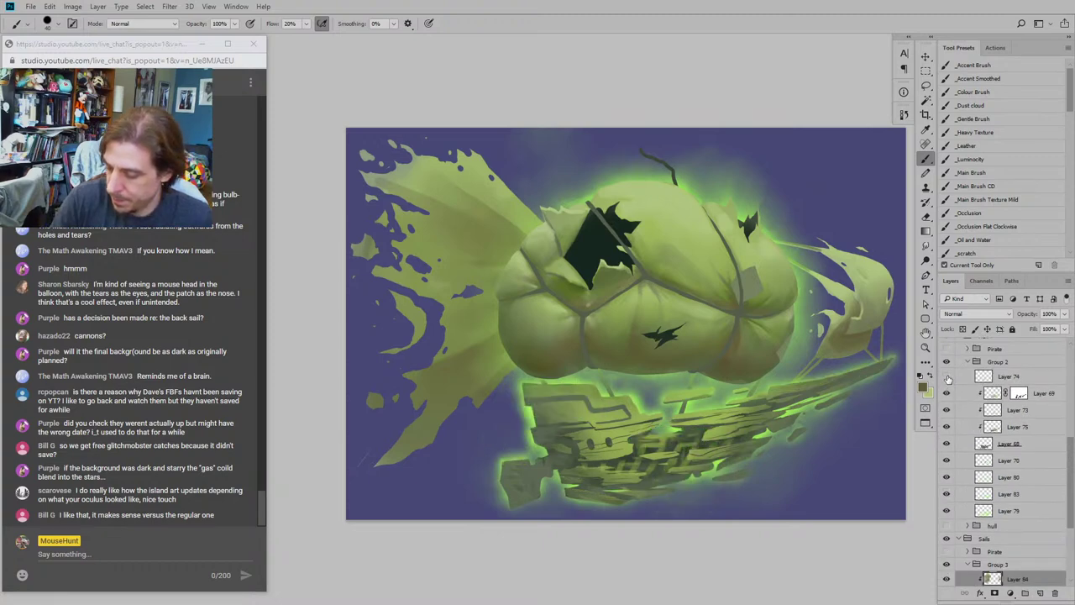
{"action": "left_click", "coordinate": [947, 378]}
{"action": "left_click", "coordinate": [947, 380]}
{"action": "left_click", "coordinate": [947, 377]}
Step: Compare the ship's hull with and without the plank painting on Layer 69 and the shading on Layer 75
{"action": "left_click", "coordinate": [947, 394]}
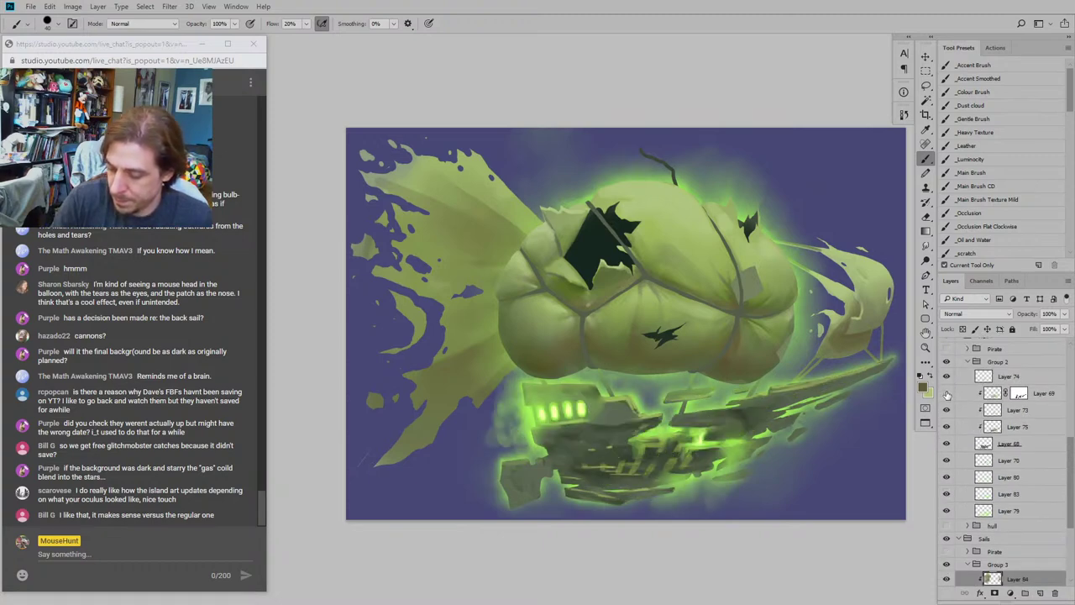
{"action": "left_click", "coordinate": [947, 394]}
{"action": "left_click", "coordinate": [946, 394]}
{"action": "left_click", "coordinate": [948, 394]}
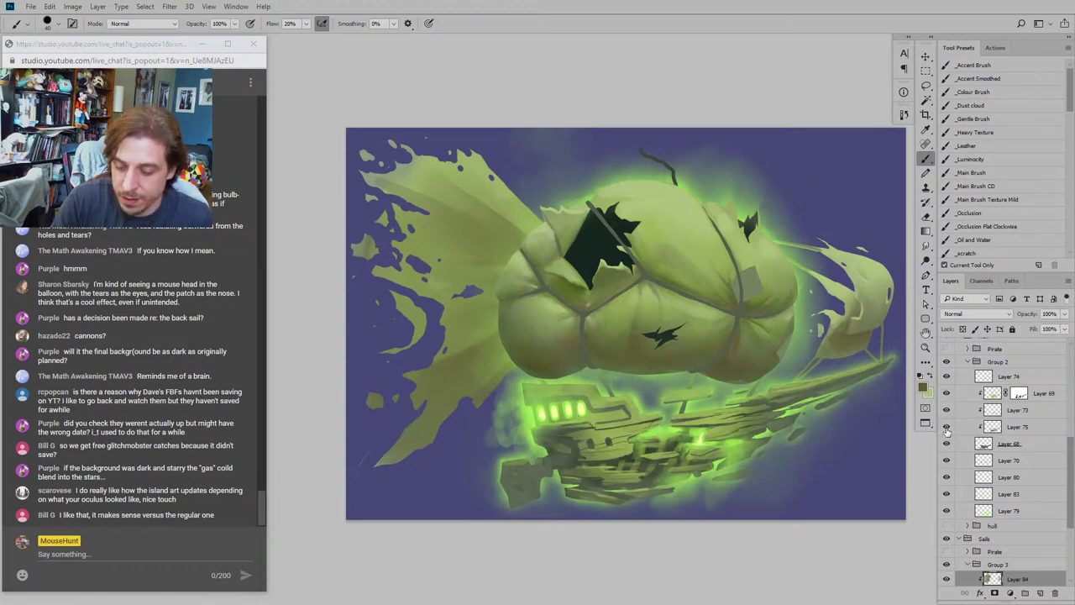
{"action": "left_click", "coordinate": [947, 428]}
{"action": "left_click", "coordinate": [947, 429]}
{"action": "left_click", "coordinate": [947, 428]}
{"action": "left_click", "coordinate": [947, 428]}
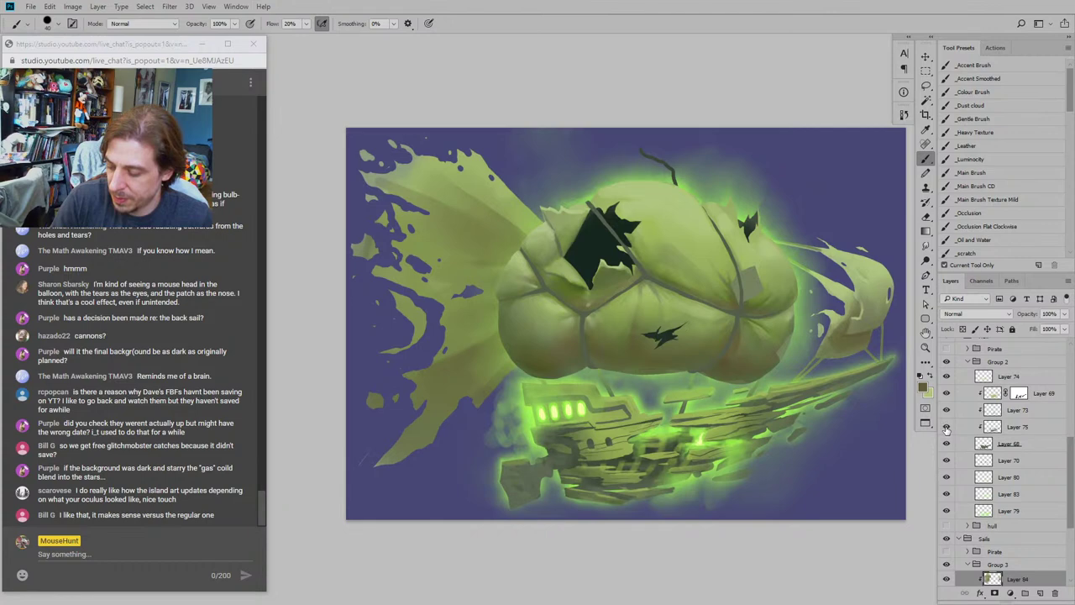
{"action": "left_click", "coordinate": [947, 428]}
{"action": "left_click", "coordinate": [947, 428]}
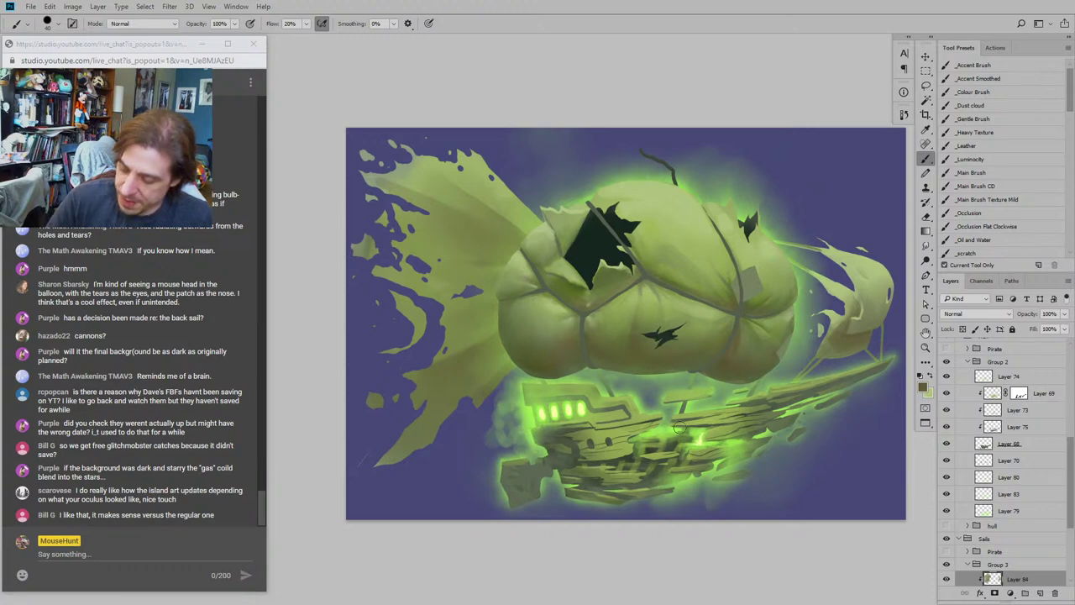
Step: Show the browser_backdropParagon layer and move it so its purple clouds run along the upper edge behind the airship
{"action": "left_click_drag", "start_coordinate": [608, 338], "coordinate": [524, 271]}
{"action": "scroll", "coordinate": [1066, 472], "scroll_direction": "down", "scroll_amount": 5}
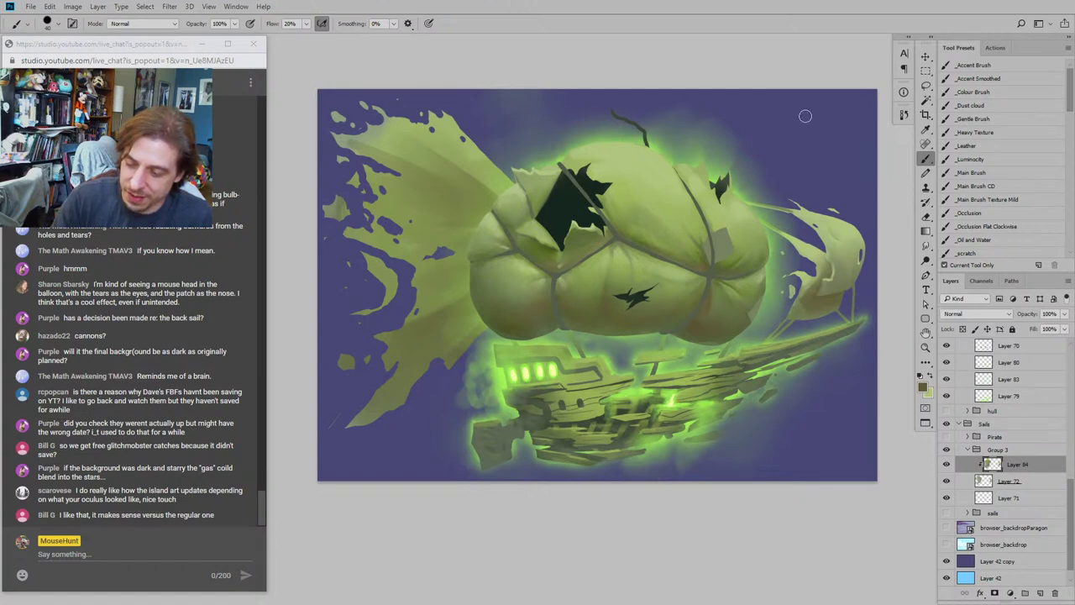
{"action": "left_click", "coordinate": [947, 528]}
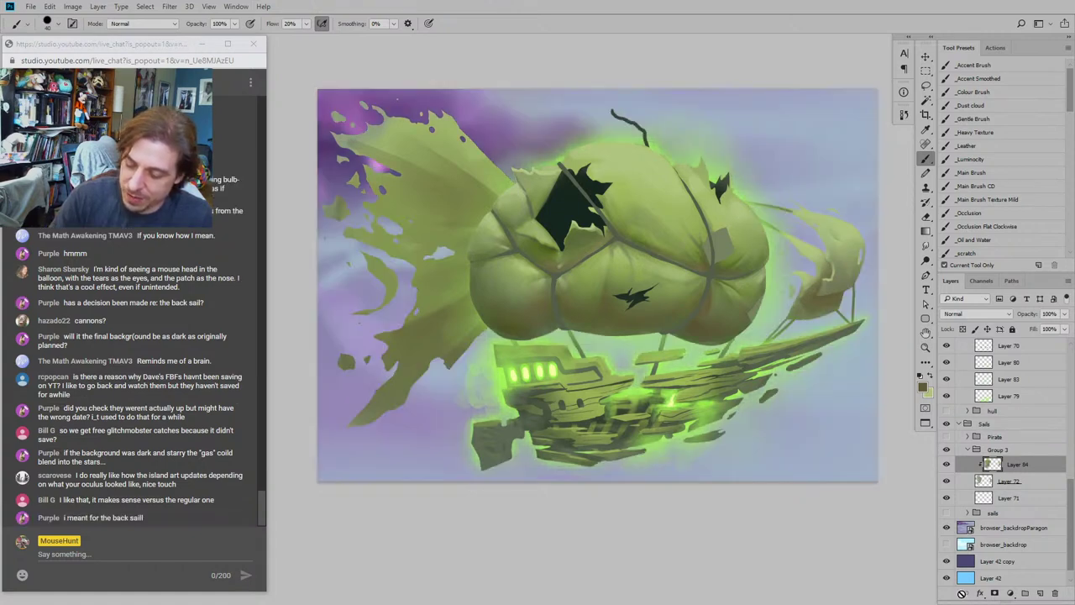
{"action": "key", "text": "v"}
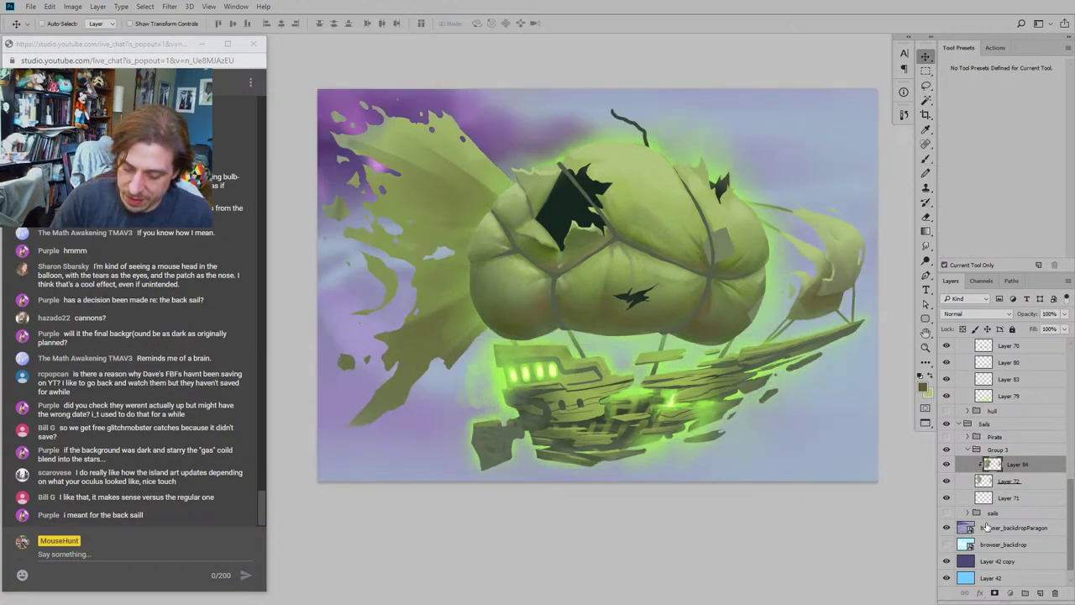
{"action": "left_click", "coordinate": [1000, 527]}
{"action": "left_click_drag", "start_coordinate": [344, 314], "coordinate": [387, 362]}
{"action": "left_click_drag", "start_coordinate": [442, 395], "coordinate": [423, 372]}
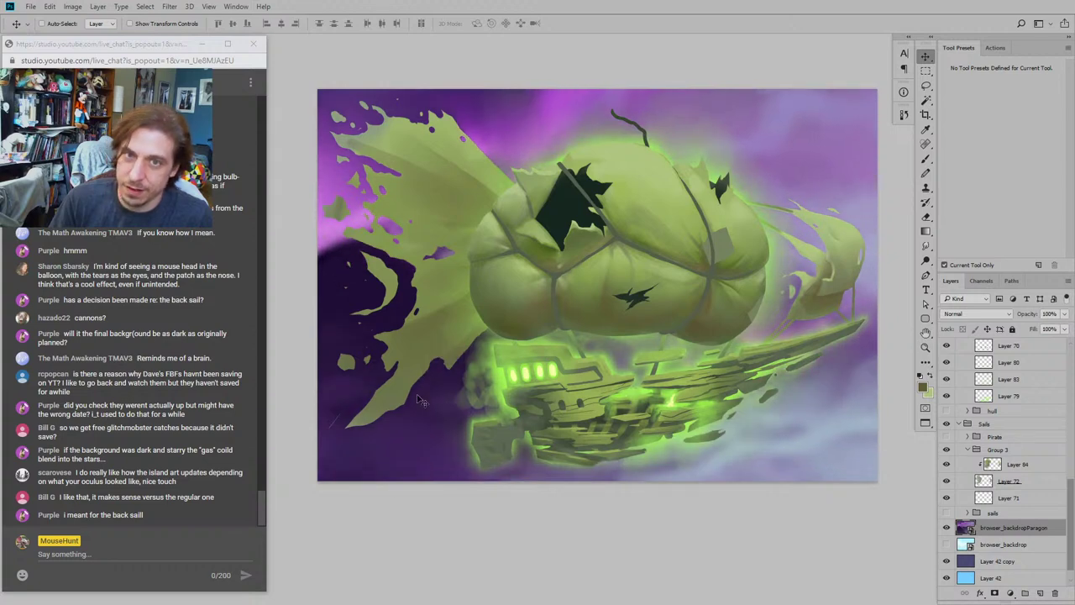
{"action": "left_click_drag", "start_coordinate": [441, 412], "coordinate": [336, 249]}
{"action": "mouse_move", "coordinate": [497, 394]}
{"action": "left_mouse_down"}
{"action": "mouse_move", "coordinate": [477, 373]}
{"action": "mouse_move", "coordinate": [389, 341]}
{"action": "left_mouse_up"}
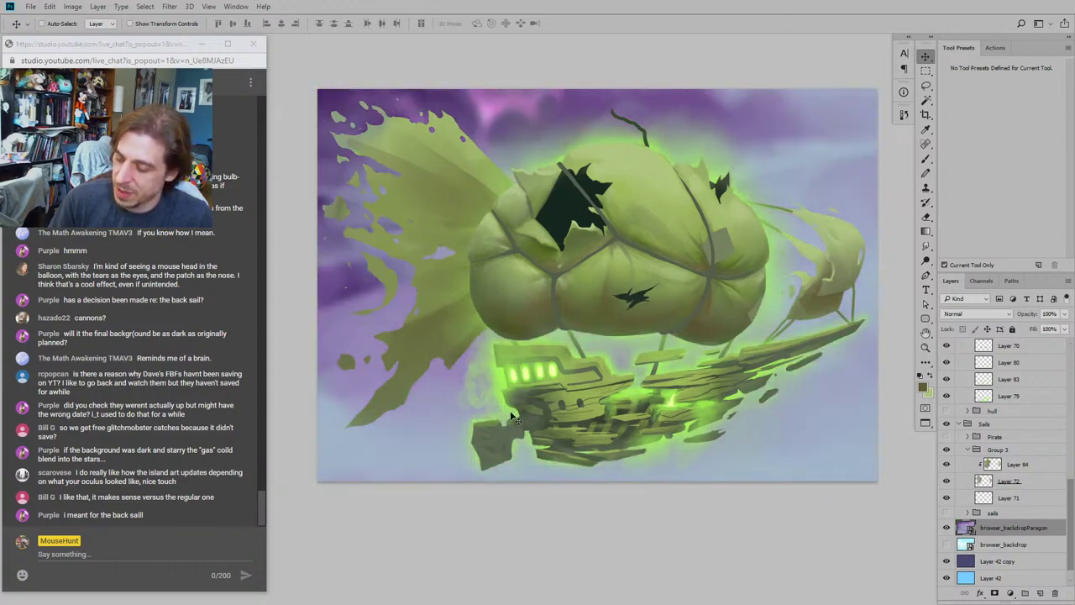
{"action": "mouse_move", "coordinate": [510, 412]}
{"action": "left_mouse_down"}
{"action": "mouse_move", "coordinate": [344, 301]}
{"action": "mouse_move", "coordinate": [470, 373]}
{"action": "mouse_move", "coordinate": [444, 344]}
{"action": "mouse_move", "coordinate": [438, 391]}
{"action": "mouse_move", "coordinate": [483, 365]}
{"action": "mouse_move", "coordinate": [397, 380]}
{"action": "mouse_move", "coordinate": [420, 363]}
{"action": "mouse_move", "coordinate": [425, 393]}
{"action": "left_mouse_up"}
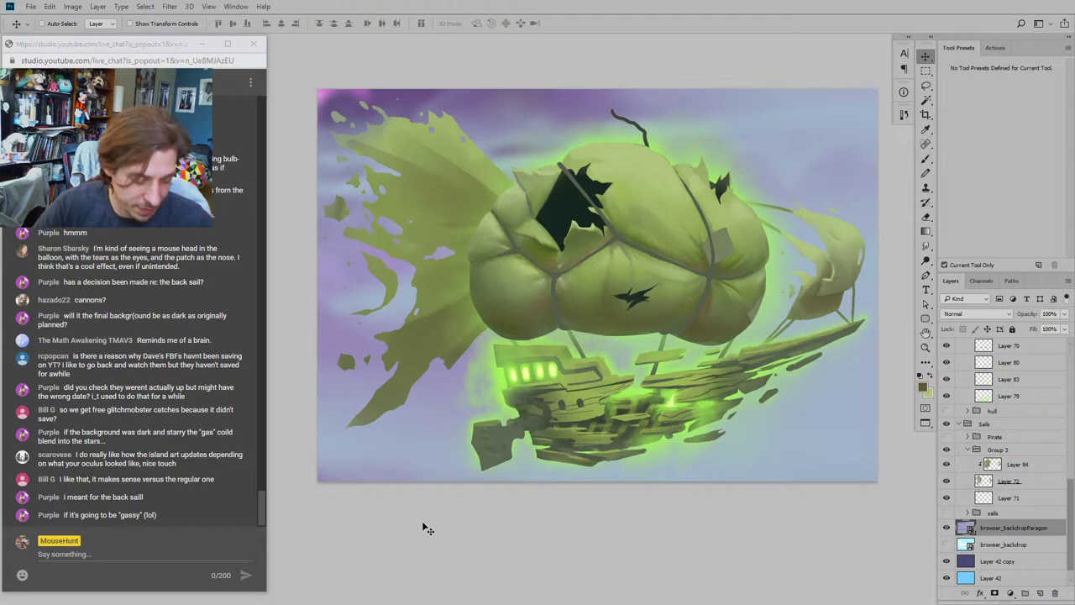
Step: Check the whole illustration at a reduced size and compare the sails with Layer 84's shading hidden and shown
{"action": "key", "text": "ctrl+minus"}
{"action": "key", "text": "ctrl+minus"}
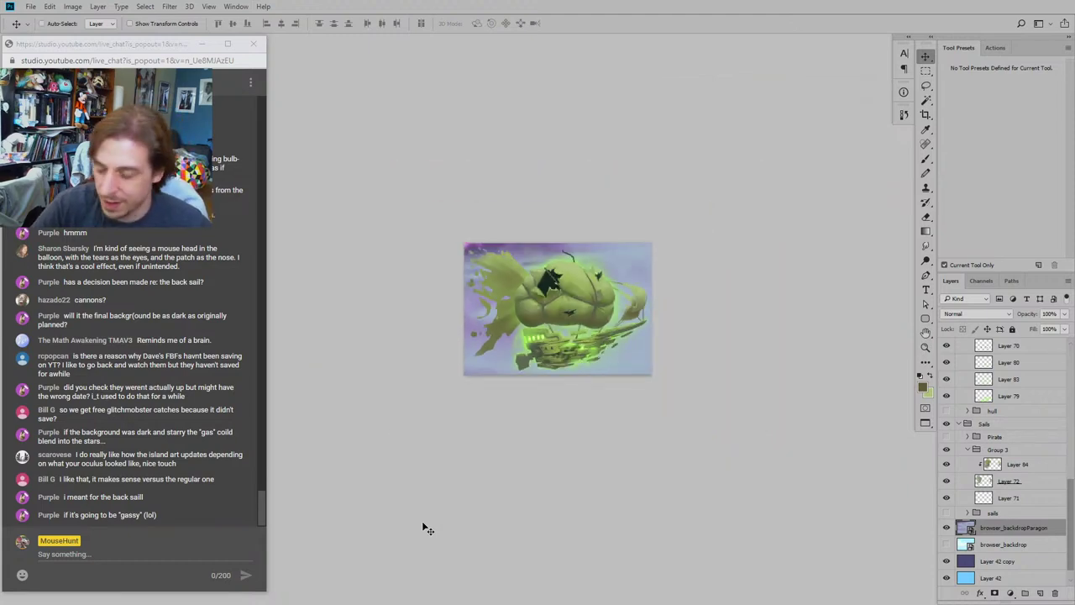
{"action": "key", "text": "ctrl+plus"}
{"action": "key", "text": "ctrl+plus"}
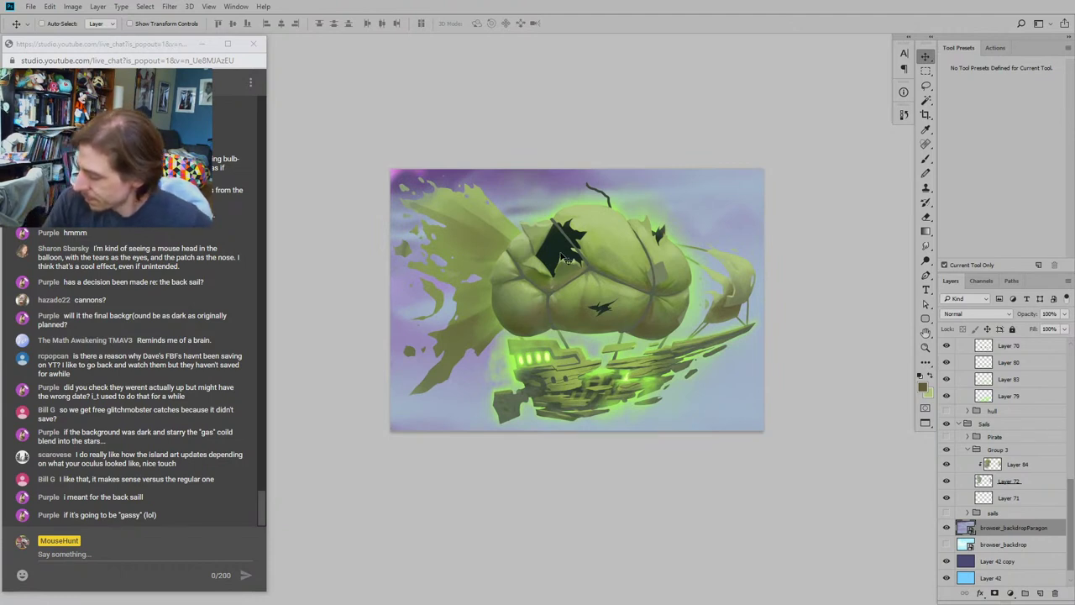
{"action": "left_click_drag", "start_coordinate": [436, 293], "coordinate": [442, 341]}
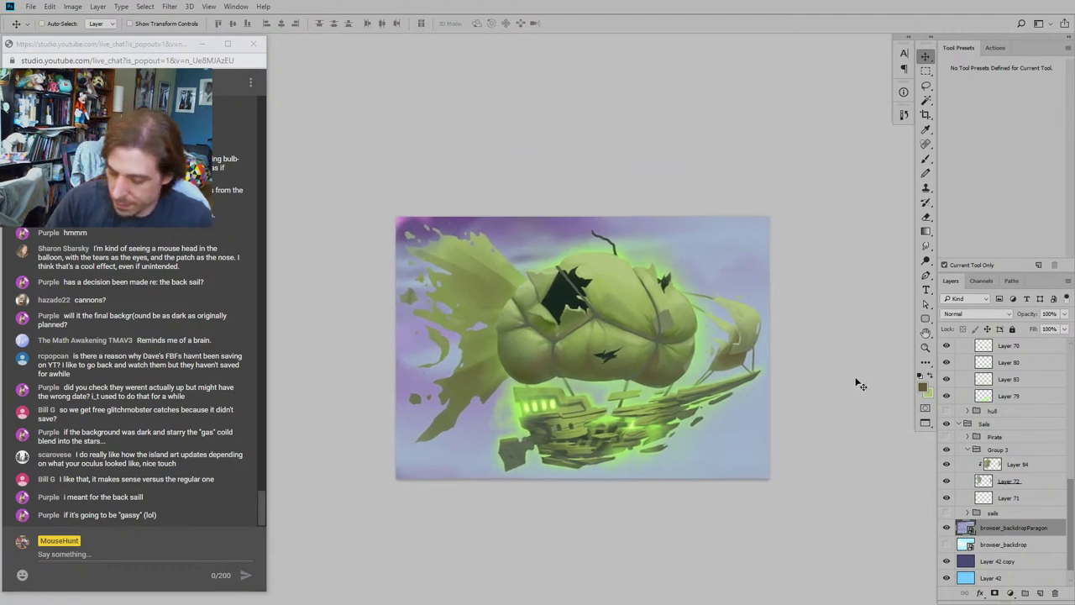
{"action": "left_click", "coordinate": [946, 465]}
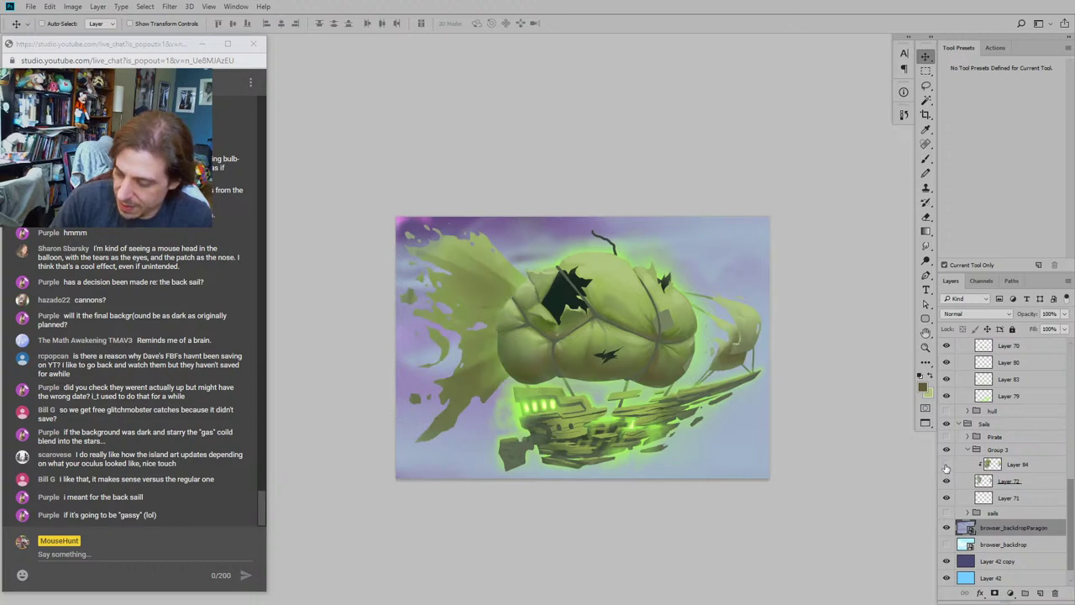
{"action": "left_click", "coordinate": [946, 466]}
{"action": "left_click", "coordinate": [947, 466]}
{"action": "left_click", "coordinate": [947, 466]}
{"action": "left_click", "coordinate": [947, 467]}
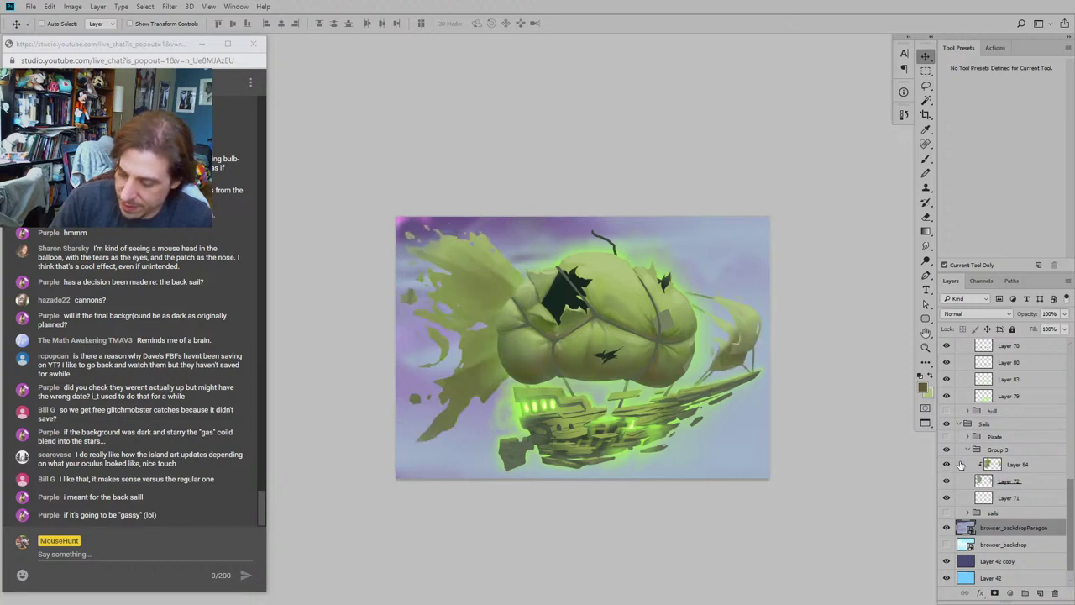
{"action": "left_click", "coordinate": [962, 466]}
{"action": "left_click", "coordinate": [946, 467]}
{"action": "left_click", "coordinate": [947, 467]}
Step: Add a new layer above Layer 84, clipped to the sails, and sample the ship's bright green glow as the brush colour
{"action": "left_click", "coordinate": [966, 482]}
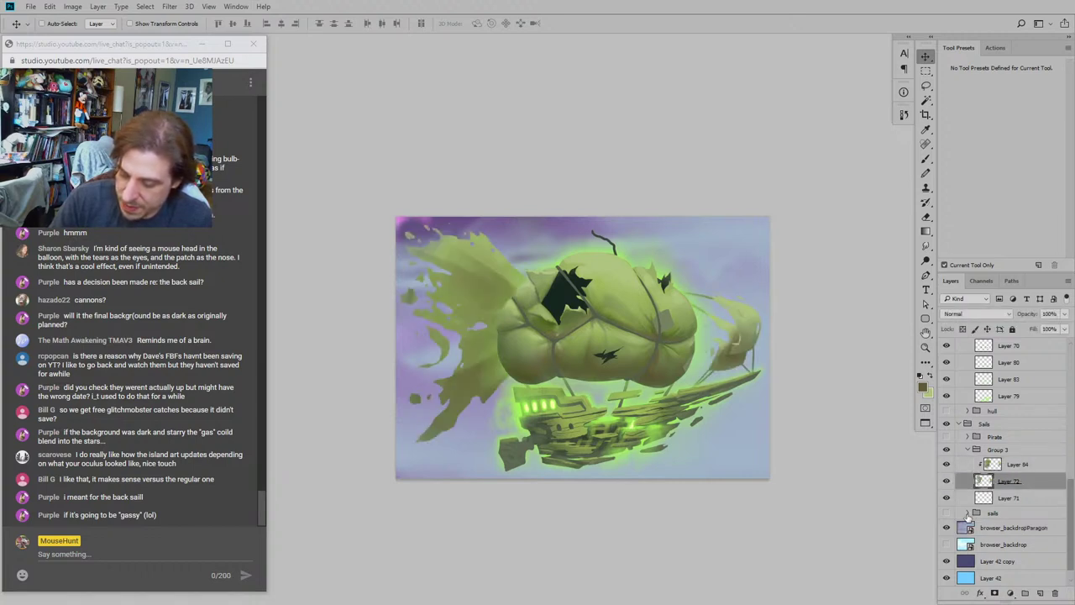
{"action": "left_click", "coordinate": [1039, 594]}
{"action": "key", "text": "ctrl+bracketright"}
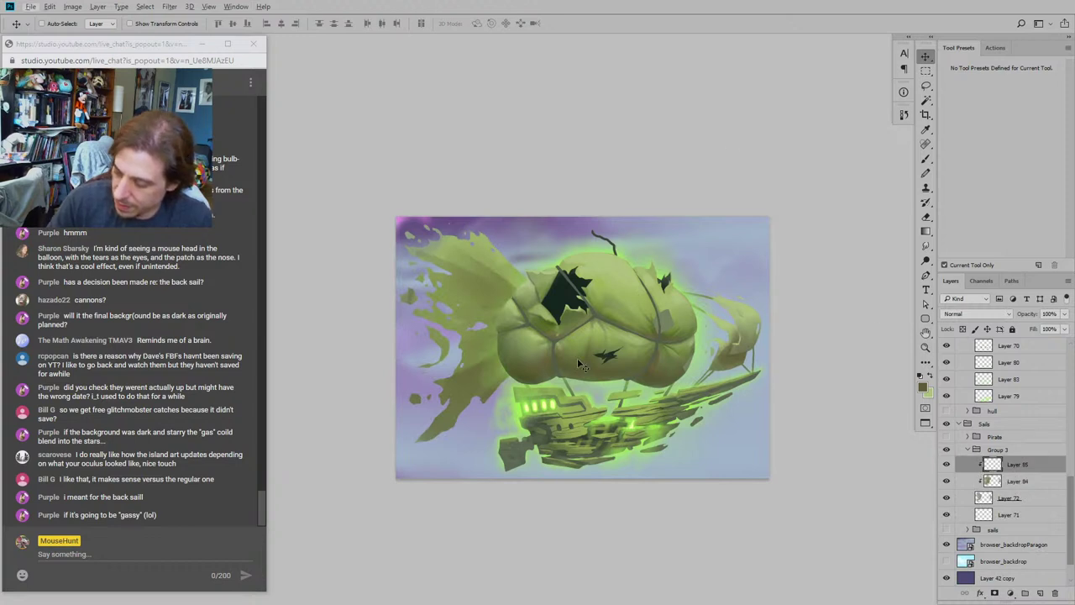
{"action": "key", "text": "b"}
{"action": "left_click", "coordinate": [519, 412], "text": "alt"}
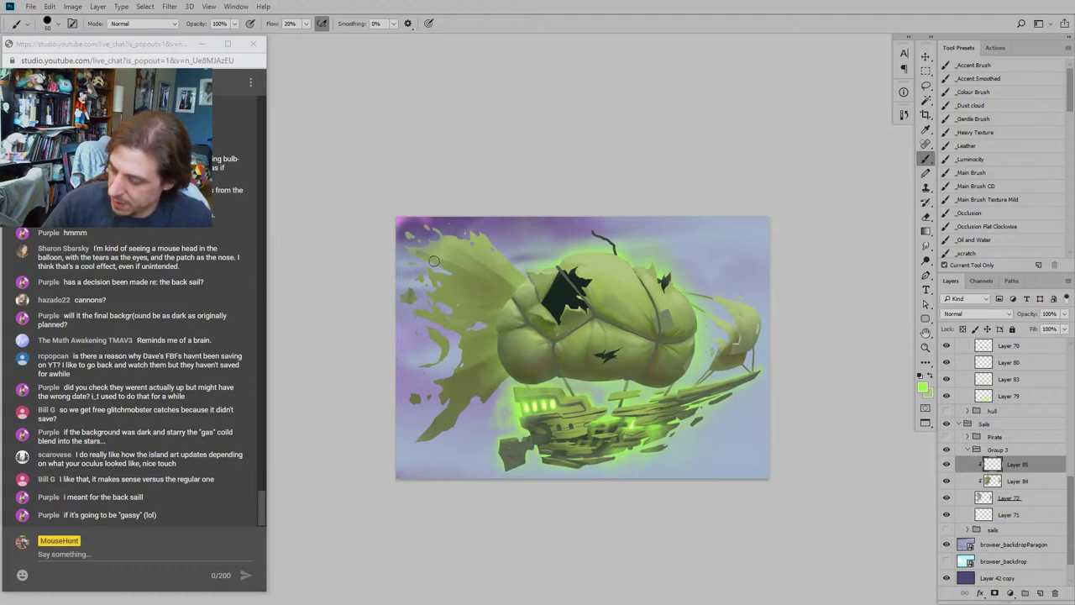
Step: Paint bright green glow over the rear sail's tattered outer edges and loose scraps on Layer 85 with a large 500 px brush
{"action": "key", "text": "bracketright"}
{"action": "key", "text": "bracketright"}
{"action": "key", "text": "bracketright"}
{"action": "key", "text": "bracketright"}
{"action": "key", "text": "bracketright"}
{"action": "key", "text": "bracketright"}
{"action": "key", "text": "bracketright"}
{"action": "key", "text": "bracketright"}
{"action": "key", "text": "bracketright"}
{"action": "key", "text": "bracketright"}
{"action": "key", "text": "bracketright"}
{"action": "key", "text": "bracketright"}
{"action": "mouse_move", "coordinate": [415, 246]}
{"action": "left_mouse_down"}
{"action": "mouse_move", "coordinate": [449, 243]}
{"action": "mouse_move", "coordinate": [460, 261]}
{"action": "left_mouse_up"}
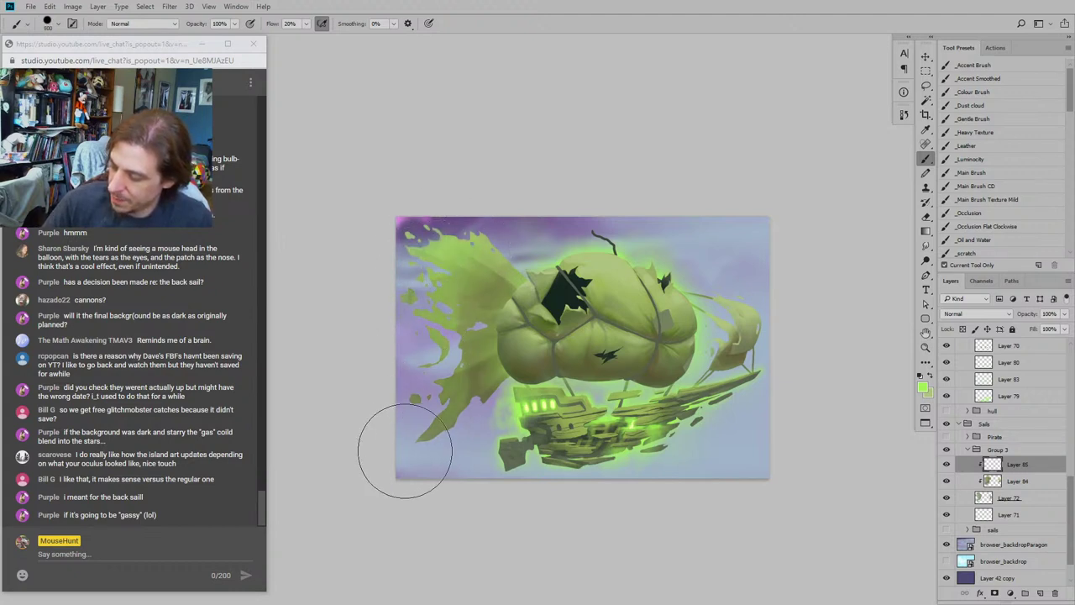
{"action": "mouse_move", "coordinate": [405, 451]}
{"action": "left_mouse_down"}
{"action": "mouse_move", "coordinate": [461, 365]}
{"action": "mouse_move", "coordinate": [419, 349]}
{"action": "mouse_move", "coordinate": [406, 301]}
{"action": "mouse_move", "coordinate": [392, 359]}
{"action": "mouse_move", "coordinate": [407, 408]}
{"action": "mouse_move", "coordinate": [384, 330]}
{"action": "mouse_move", "coordinate": [391, 275]}
{"action": "mouse_move", "coordinate": [413, 237]}
{"action": "left_mouse_up"}
{"action": "mouse_move", "coordinate": [415, 214]}
{"action": "left_mouse_down"}
{"action": "mouse_move", "coordinate": [435, 159]}
{"action": "mouse_move", "coordinate": [496, 111]}
{"action": "mouse_move", "coordinate": [390, 276]}
{"action": "left_mouse_up"}
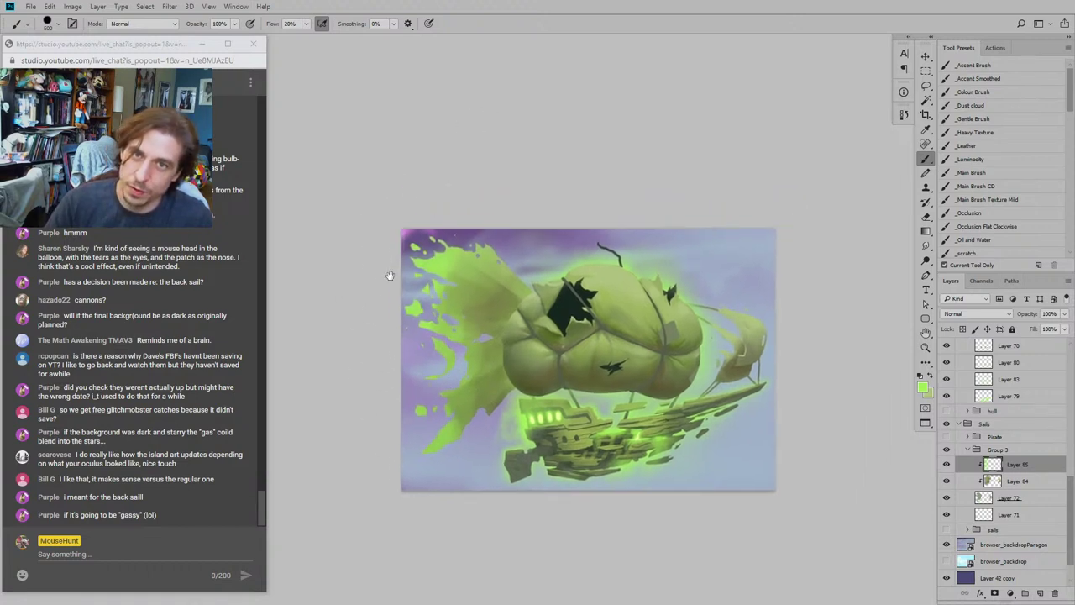
Step: Smudge the green glow on Layer 85 with a 175 px smudge brush so it blends into the rear sail
{"action": "key", "text": "r"}
{"action": "key", "text": "bracketright"}
{"action": "key", "text": "bracketright"}
{"action": "key", "text": "bracketright"}
{"action": "key", "text": "bracketright"}
{"action": "key", "text": "bracketright"}
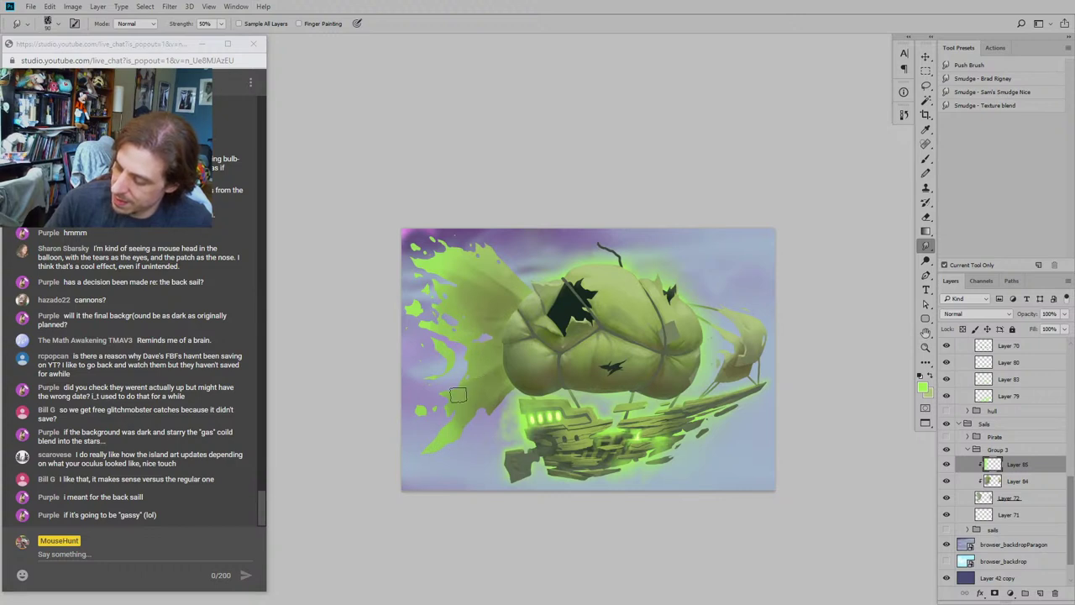
{"action": "left_click_drag", "start_coordinate": [378, 206], "coordinate": [438, 173]}
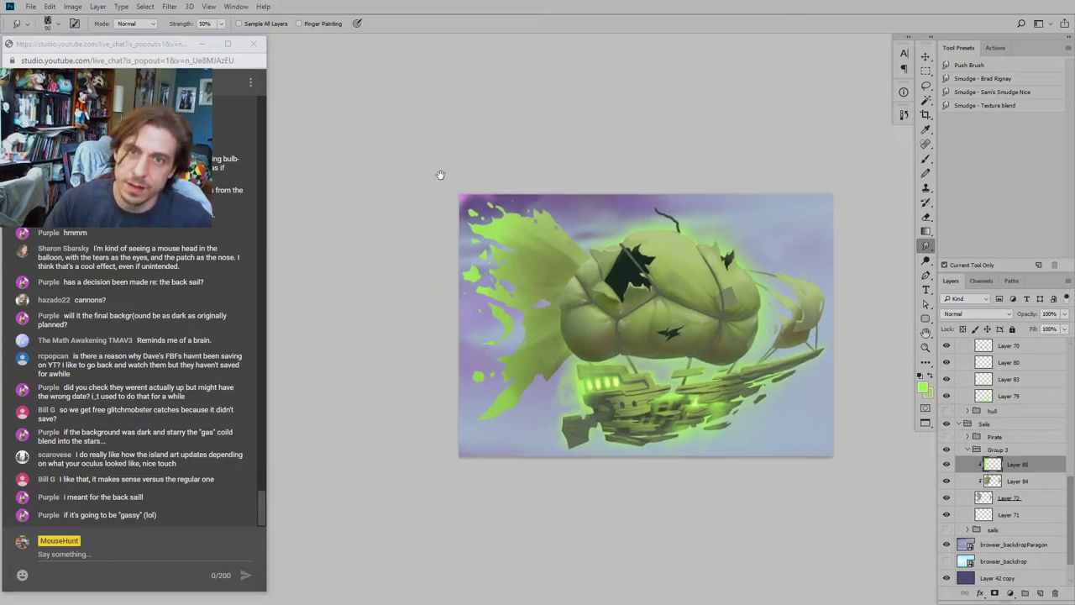
{"action": "left_click_drag", "start_coordinate": [426, 238], "coordinate": [433, 270]}
{"action": "left_click_drag", "start_coordinate": [470, 300], "coordinate": [420, 300]}
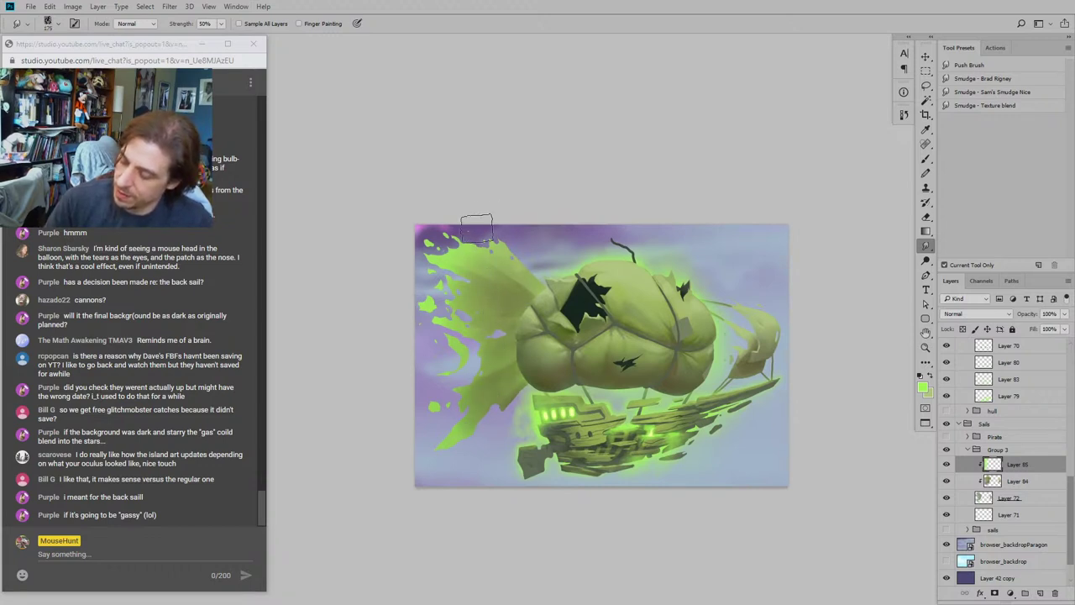
{"action": "mouse_move", "coordinate": [516, 222]}
{"action": "left_mouse_down"}
{"action": "mouse_move", "coordinate": [534, 192]}
{"action": "mouse_move", "coordinate": [515, 212]}
{"action": "mouse_move", "coordinate": [515, 258]}
{"action": "left_mouse_up"}
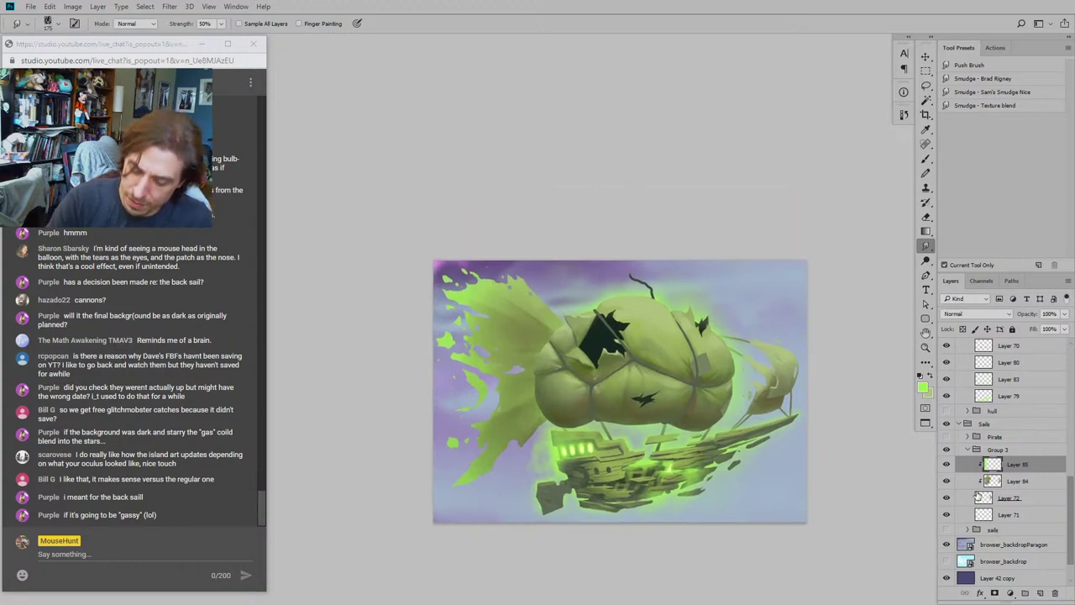
Step: Select Layer 84, sample a dark olive green from the balloon's lower shadow and choose the _Main Brush preset at a small size
{"action": "left_click", "coordinate": [966, 482]}
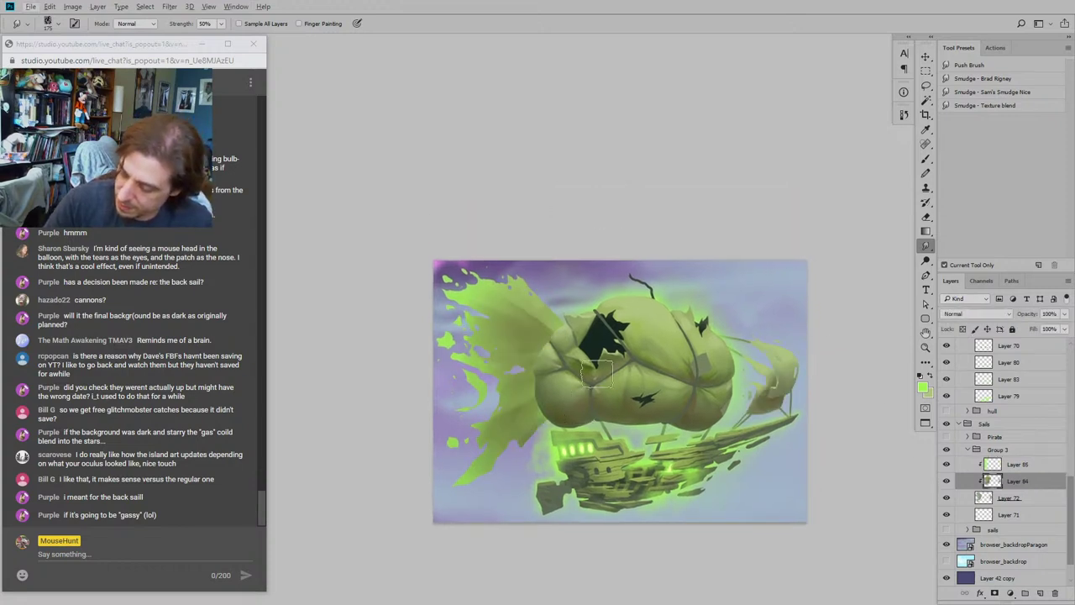
{"action": "key", "text": "b"}
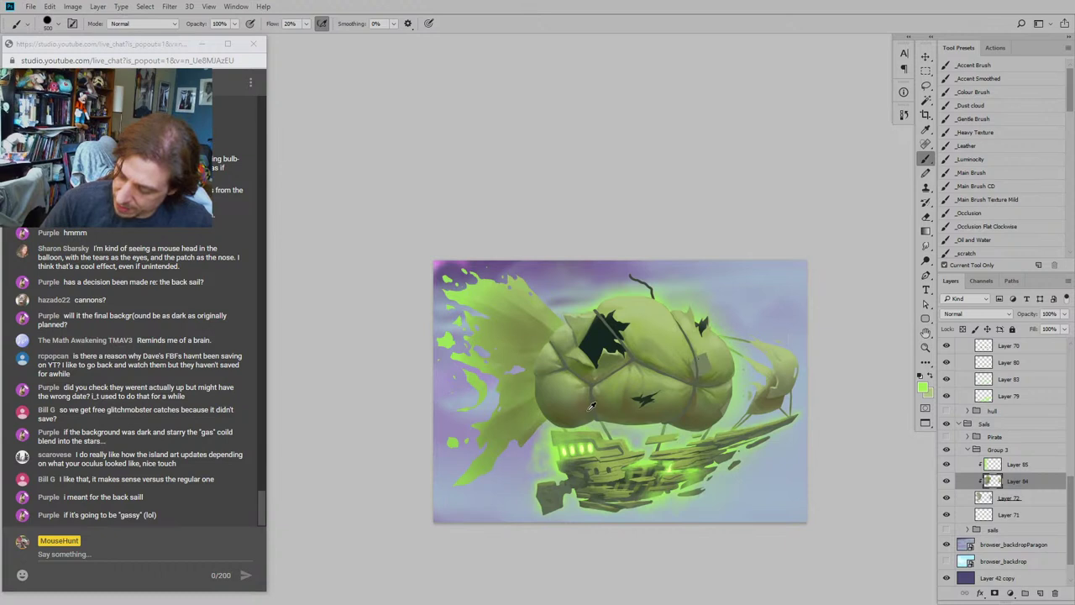
{"action": "left_click", "coordinate": [589, 410], "text": "alt"}
{"action": "left_click_drag", "start_coordinate": [499, 331], "coordinate": [545, 320]}
{"action": "key", "text": "bracketleft"}
{"action": "key", "text": "bracketleft"}
{"action": "key", "text": "bracketleft"}
{"action": "key", "text": "bracketleft"}
{"action": "key", "text": "bracketleft"}
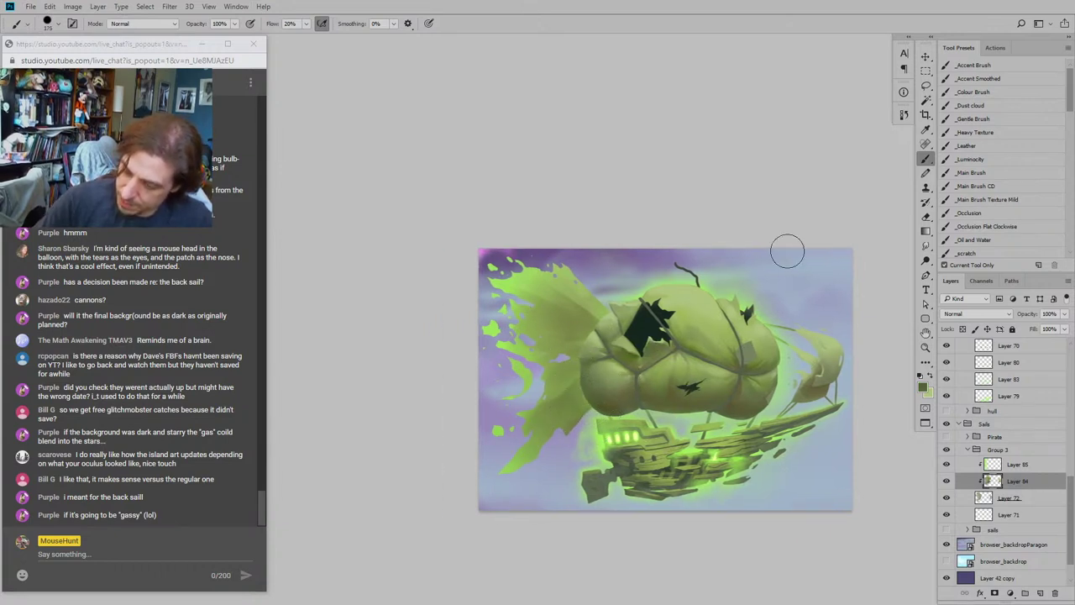
{"action": "left_click", "coordinate": [967, 173]}
{"action": "key", "text": "bracketright"}
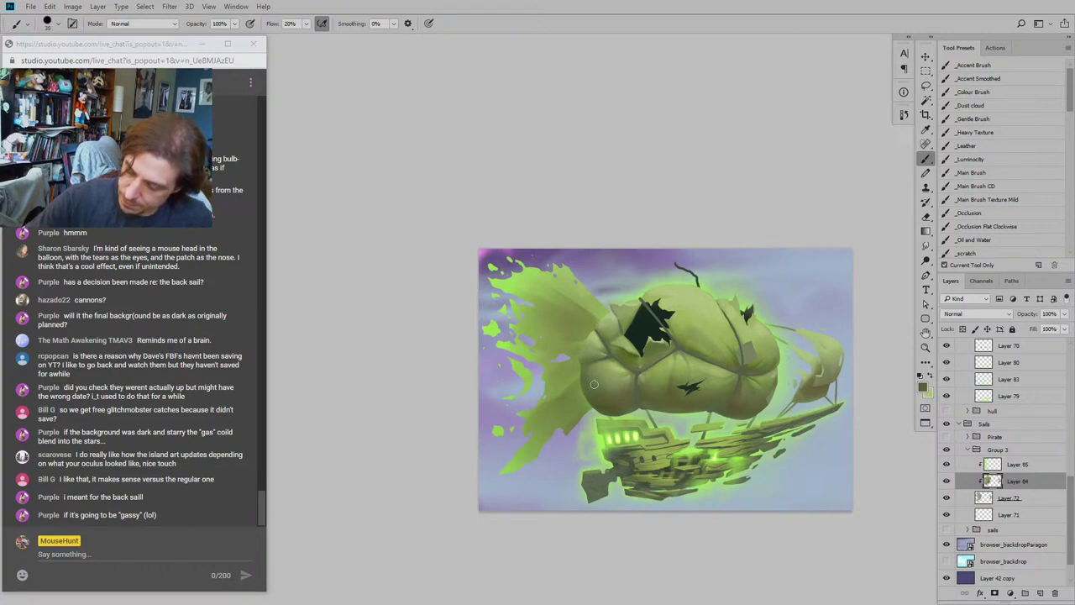
Step: Compare the rear sail with Layer 85's glow hidden and shown, and pick a darker olive green as the brush colour
{"action": "left_click", "coordinate": [946, 465]}
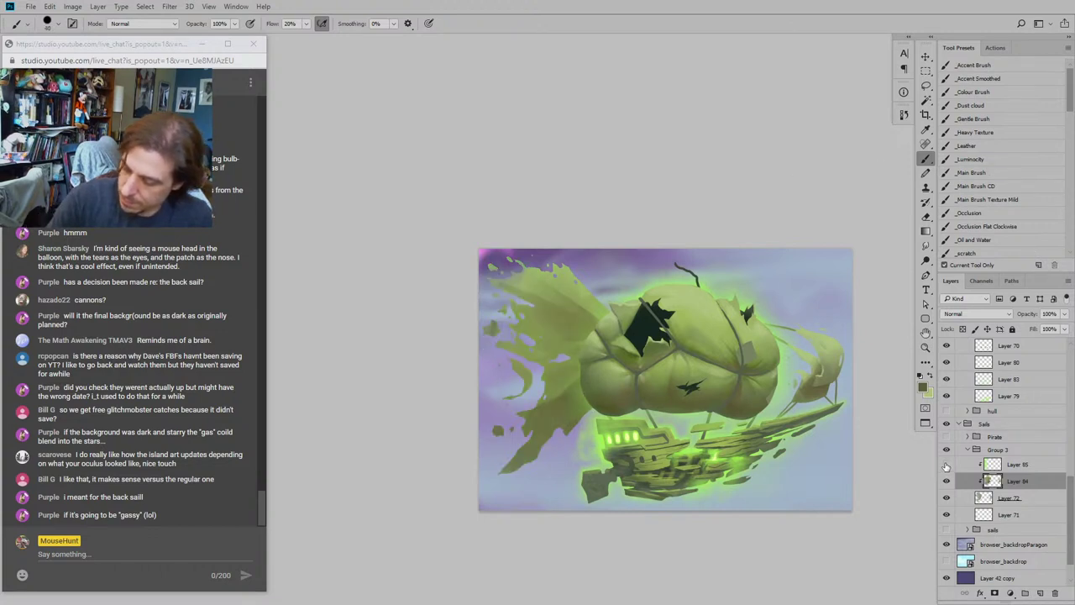
{"action": "left_click", "coordinate": [947, 464]}
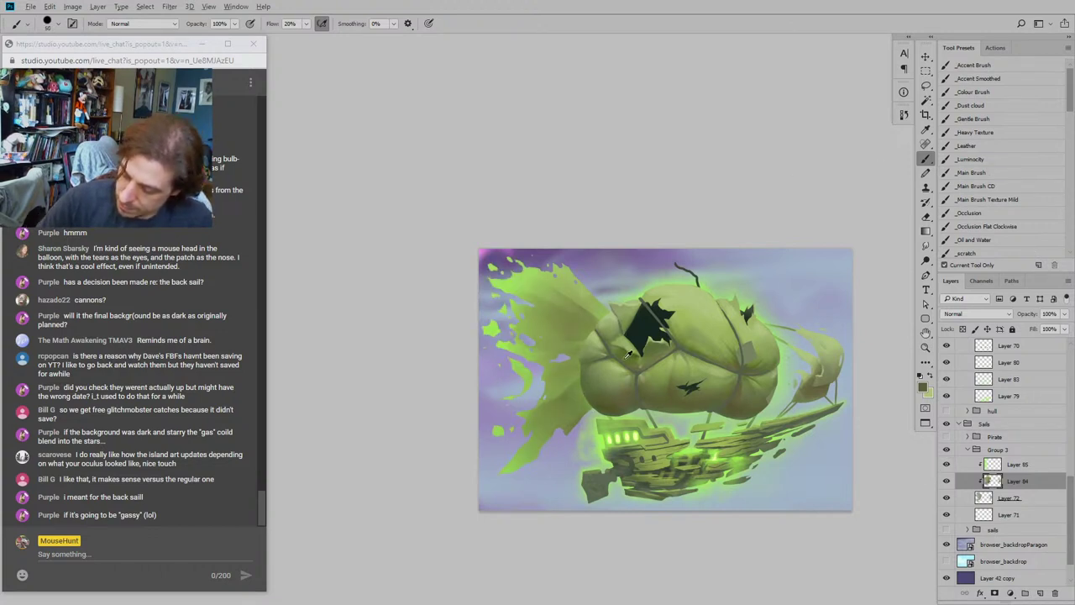
{"action": "left_click", "coordinate": [923, 387]}
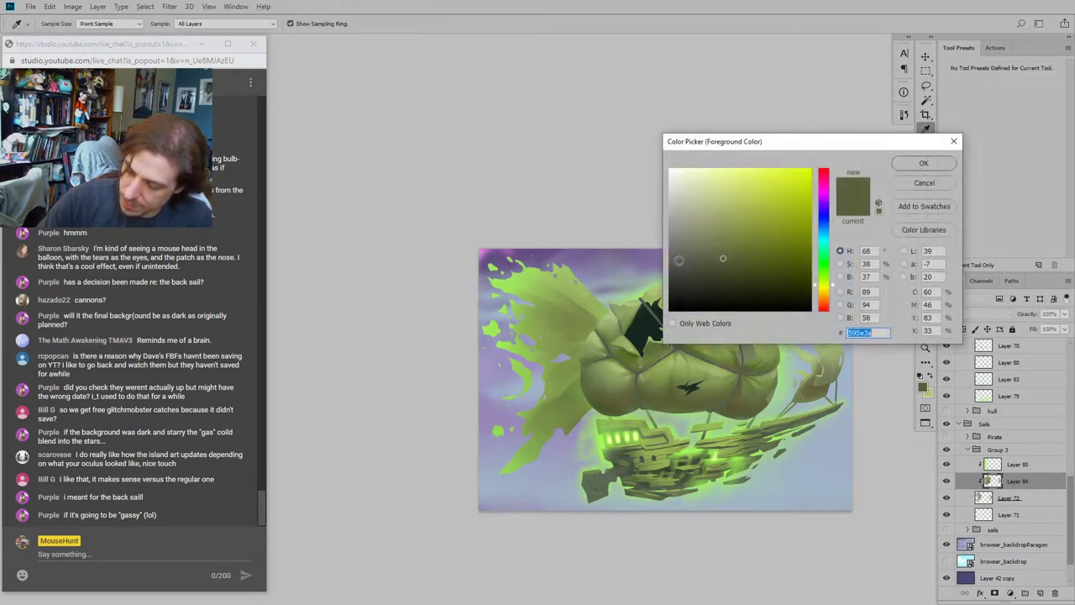
{"action": "left_click", "coordinate": [738, 278]}
{"action": "left_click", "coordinate": [923, 163]}
{"action": "key", "text": "b"}
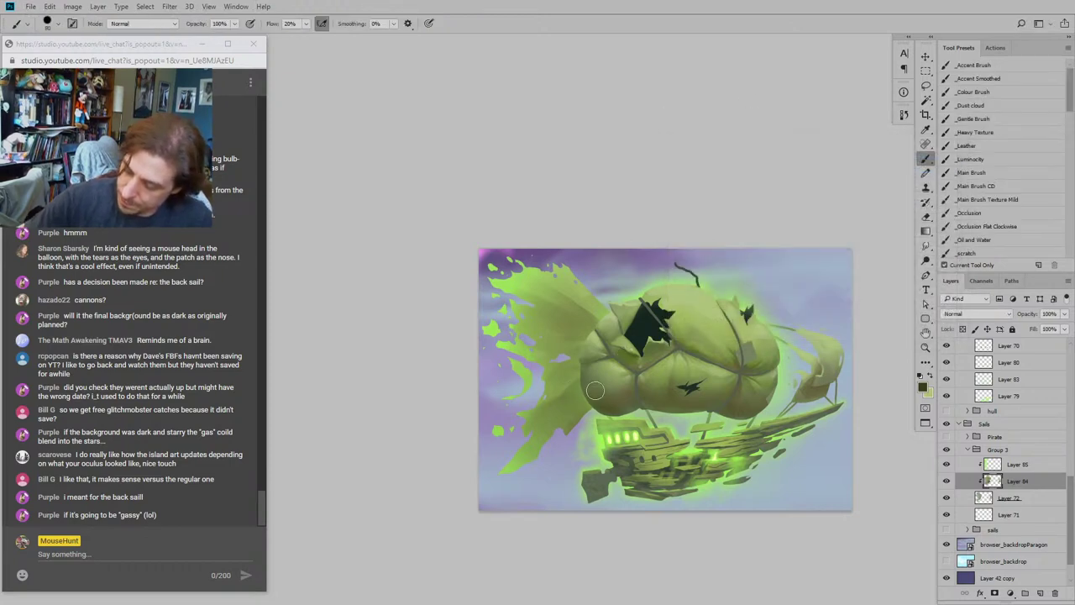
Step: Paint dark olive shading on Layer 84 where the rear sail meets the balloon, fanning streaks outward along the folds with progressively smaller brushes
{"action": "mouse_move", "coordinate": [618, 380]}
{"action": "left_mouse_down"}
{"action": "mouse_move", "coordinate": [555, 413]}
{"action": "mouse_move", "coordinate": [592, 368]}
{"action": "mouse_move", "coordinate": [592, 355]}
{"action": "mouse_move", "coordinate": [563, 336]}
{"action": "mouse_move", "coordinate": [613, 331]}
{"action": "mouse_move", "coordinate": [585, 302]}
{"action": "mouse_move", "coordinate": [595, 343]}
{"action": "mouse_move", "coordinate": [557, 331]}
{"action": "mouse_move", "coordinate": [592, 378]}
{"action": "mouse_move", "coordinate": [542, 424]}
{"action": "left_mouse_up"}
{"action": "mouse_move", "coordinate": [457, 350]}
{"action": "left_mouse_down"}
{"action": "mouse_move", "coordinate": [398, 295]}
{"action": "mouse_move", "coordinate": [412, 340]}
{"action": "mouse_move", "coordinate": [395, 373]}
{"action": "left_mouse_up"}
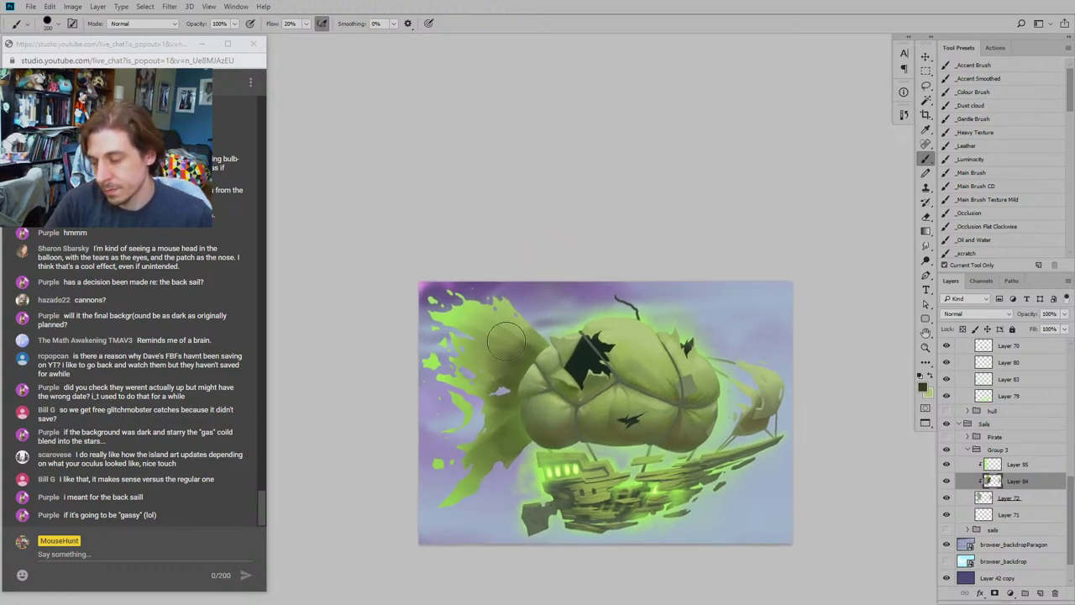
{"action": "left_click_drag", "start_coordinate": [521, 365], "coordinate": [455, 317]}
{"action": "left_click_drag", "start_coordinate": [417, 290], "coordinate": [428, 267]}
{"action": "key", "text": "["}
{"action": "key", "text": "["}
{"action": "key", "text": "["}
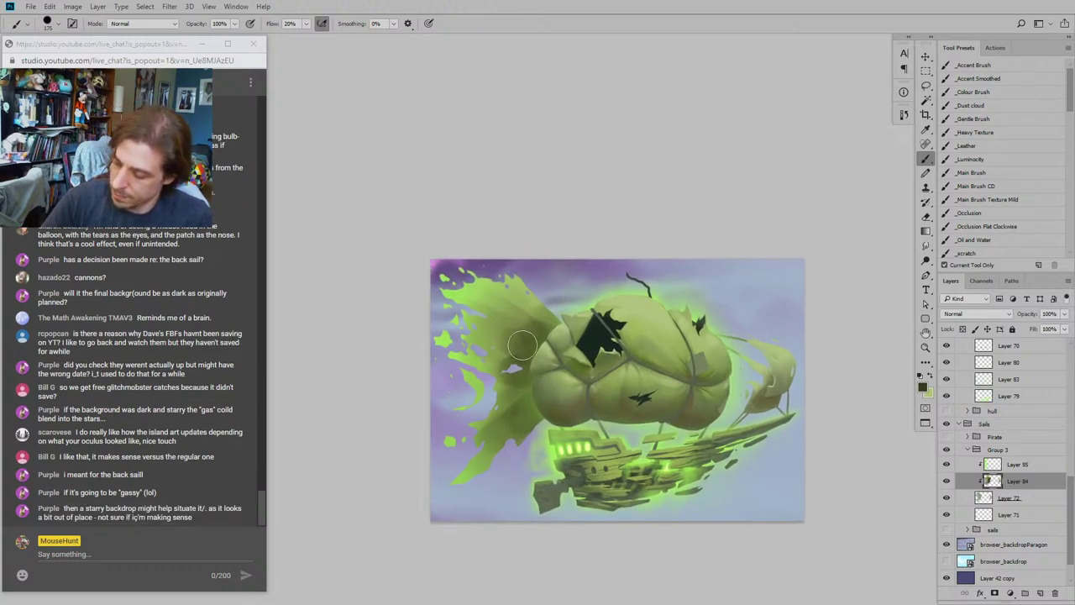
{"action": "mouse_move", "coordinate": [530, 348]}
{"action": "left_mouse_down"}
{"action": "mouse_move", "coordinate": [430, 283]}
{"action": "mouse_move", "coordinate": [451, 232]}
{"action": "left_mouse_up"}
{"action": "left_click_drag", "start_coordinate": [481, 295], "coordinate": [467, 284]}
{"action": "key", "text": "["}
{"action": "key", "text": "["}
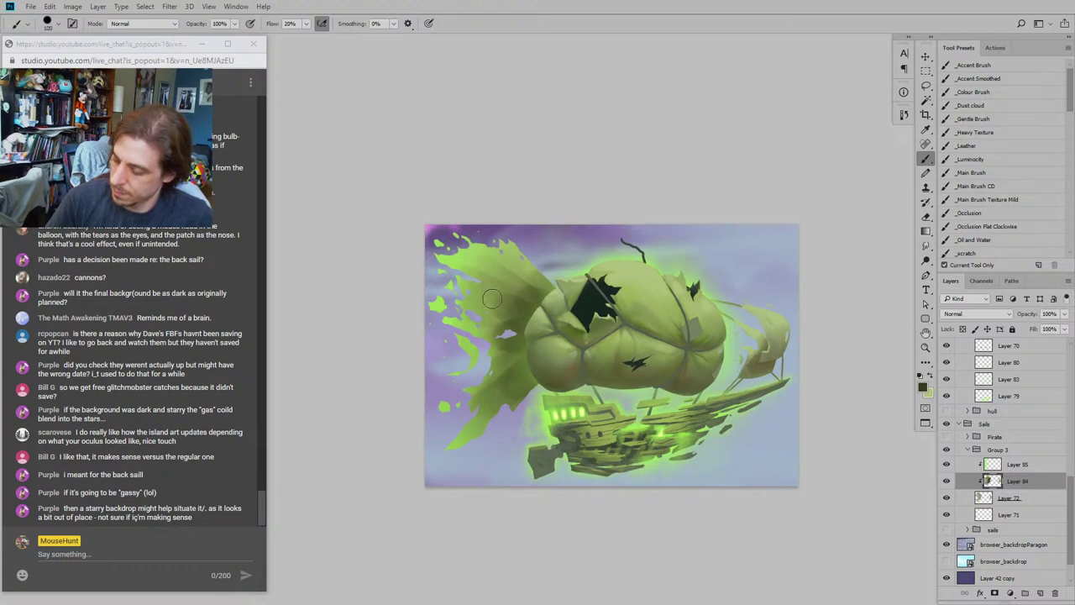
{"action": "mouse_move", "coordinate": [516, 309]}
{"action": "left_mouse_down"}
{"action": "mouse_move", "coordinate": [494, 289]}
{"action": "mouse_move", "coordinate": [515, 301]}
{"action": "left_mouse_up"}
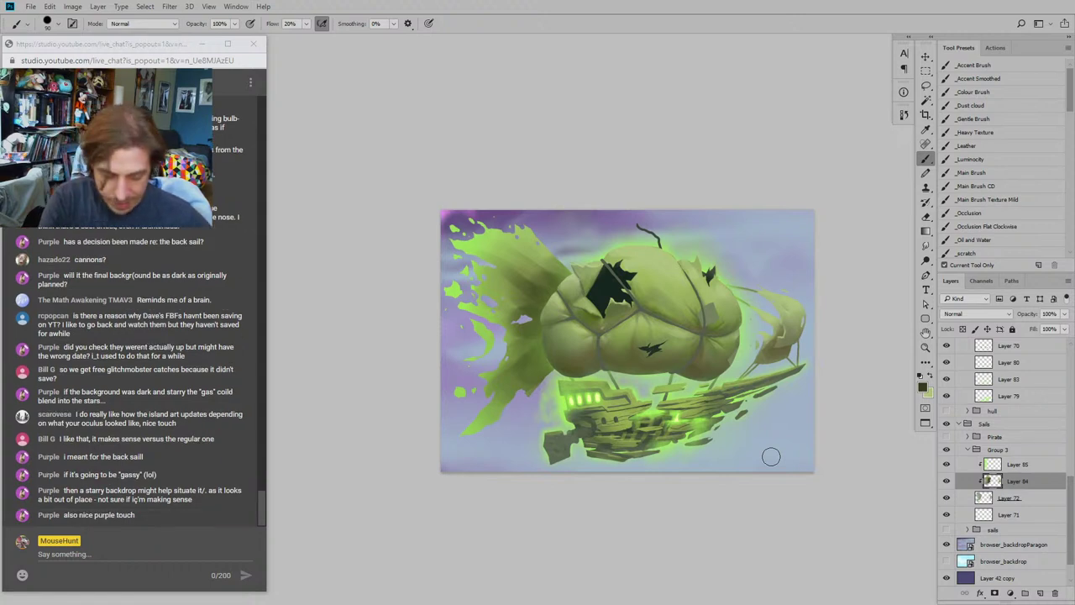
Step: Smudge the dark shading along the rear sail's folds on Layer 84 with a 90 px smudge brush
{"action": "key", "text": "r"}
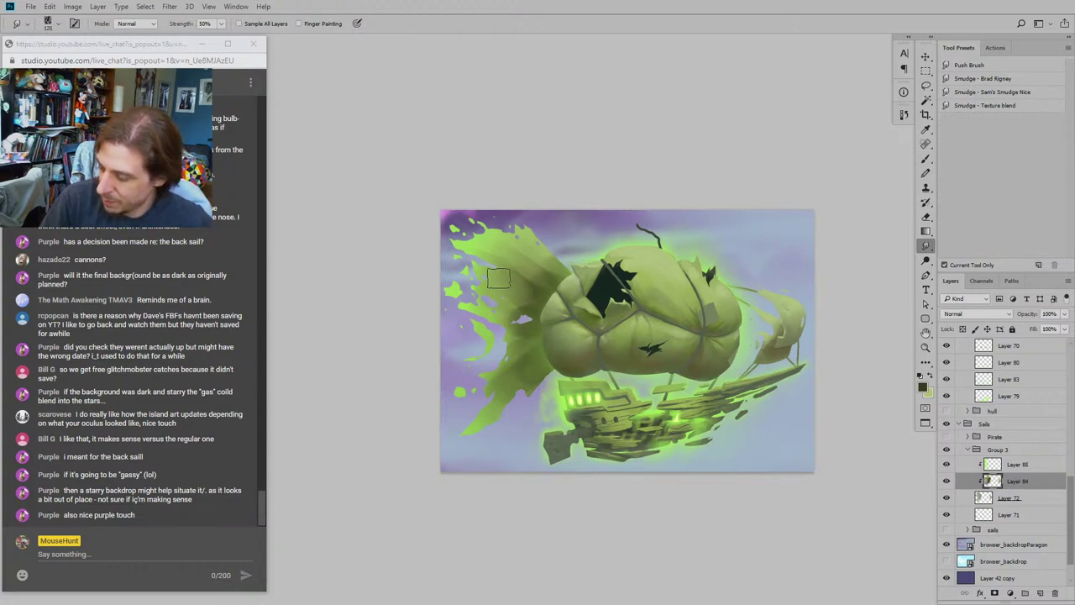
{"action": "key", "text": "bracketleft"}
{"action": "key", "text": "bracketleft"}
{"action": "key", "text": "bracketleft"}
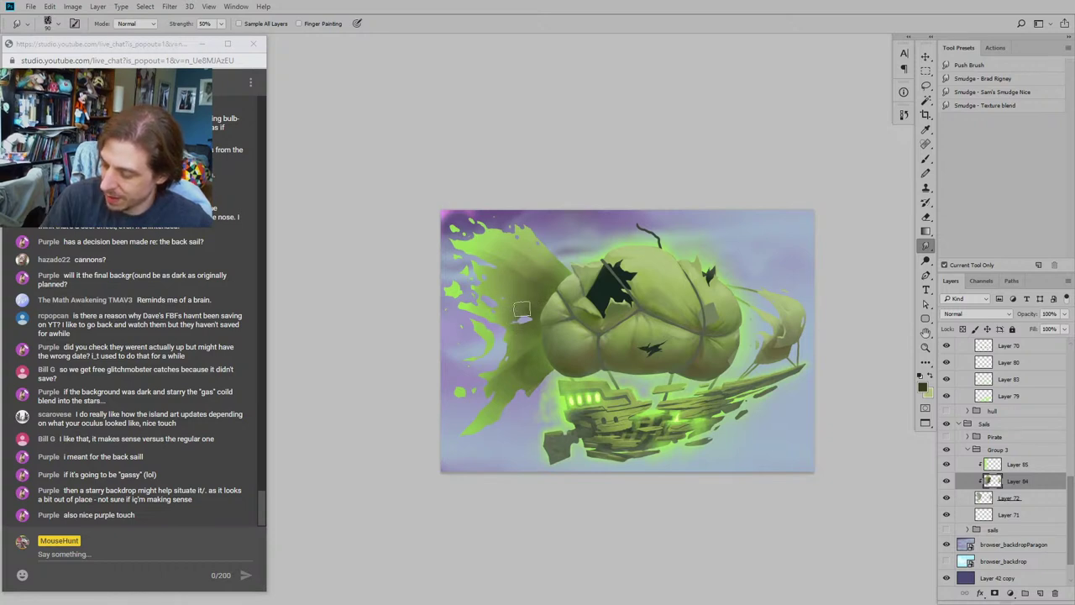
{"action": "left_click_drag", "start_coordinate": [657, 228], "coordinate": [703, 218]}
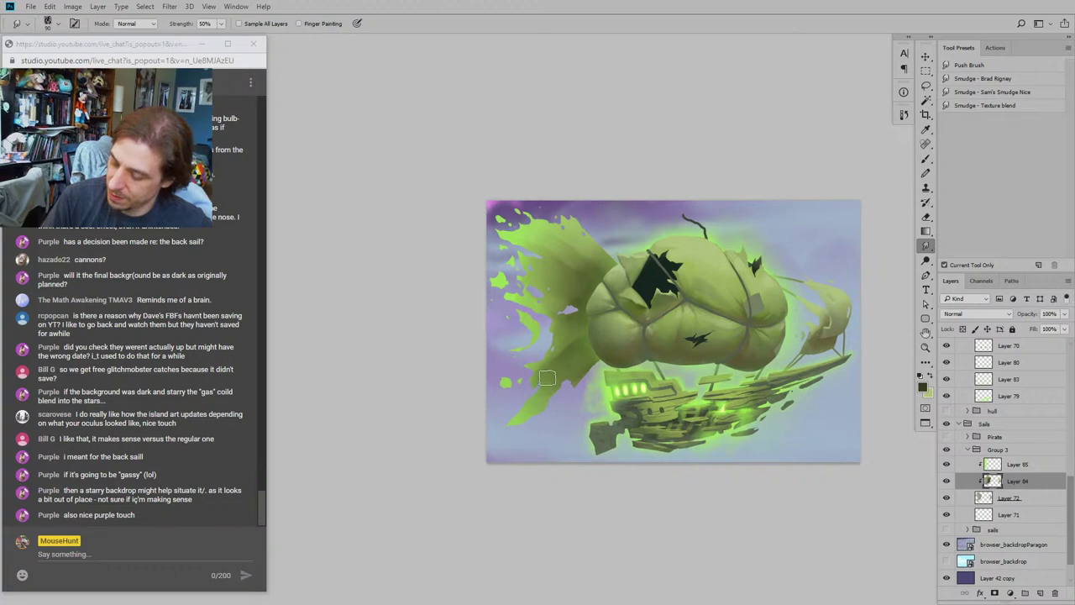
{"action": "mouse_move", "coordinate": [554, 311]}
{"action": "left_mouse_down"}
{"action": "mouse_move", "coordinate": [538, 281]}
{"action": "mouse_move", "coordinate": [504, 299]}
{"action": "left_mouse_up"}
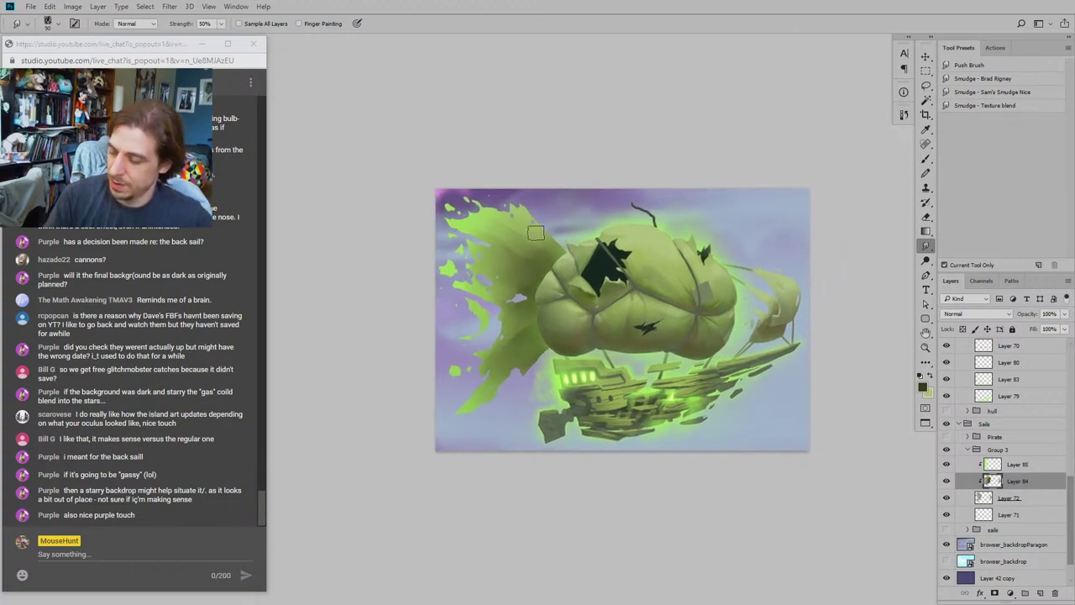
{"action": "left_click_drag", "start_coordinate": [416, 277], "coordinate": [471, 314]}
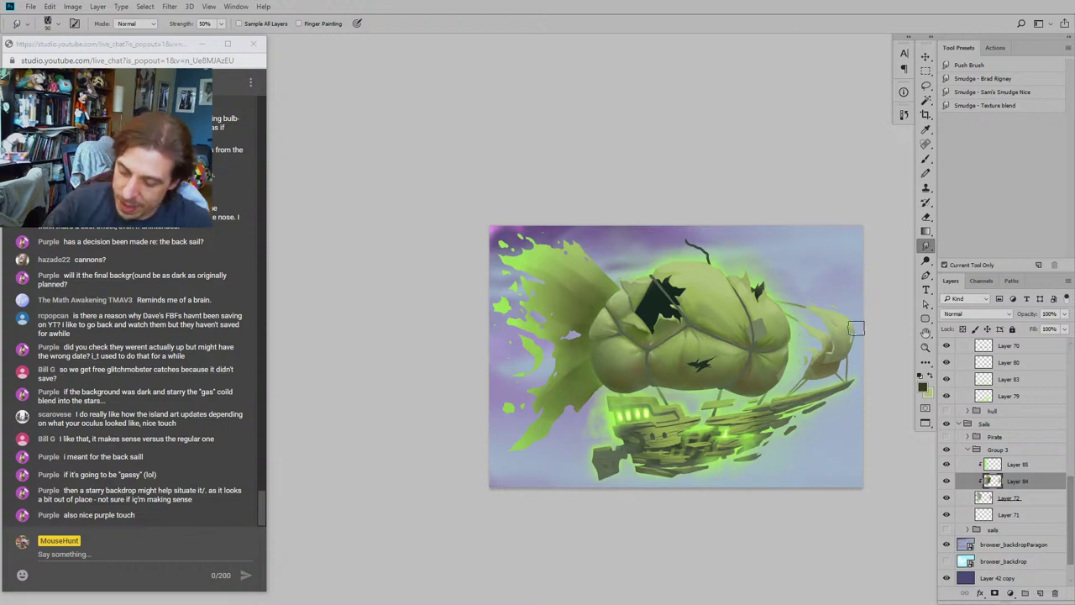
Step: Check the illustration's values in greyscale, and deepen the rear sail's dark folds on Layer 84 with the _Main Brush
{"action": "key", "text": "ctrl+y"}
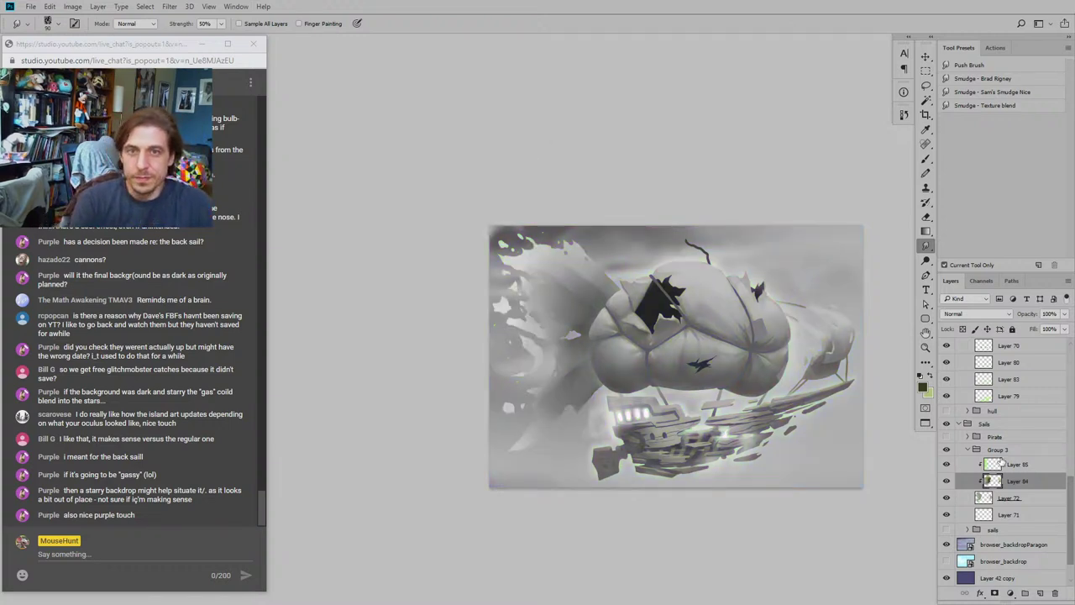
{"action": "key", "text": "ctrl+y"}
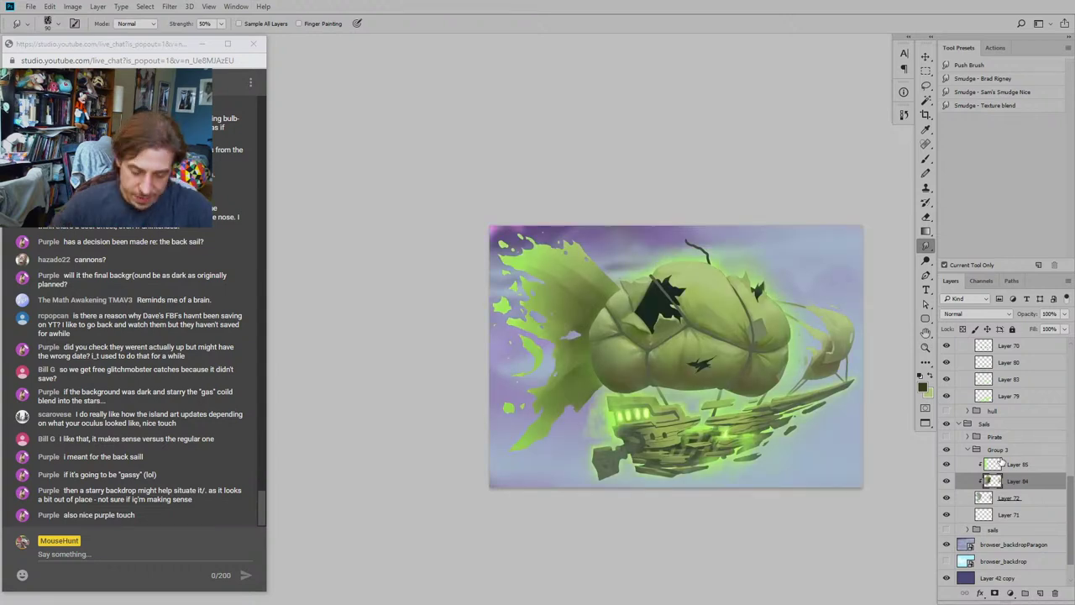
{"action": "key", "text": "b"}
{"action": "left_click_drag", "start_coordinate": [602, 367], "coordinate": [629, 336]}
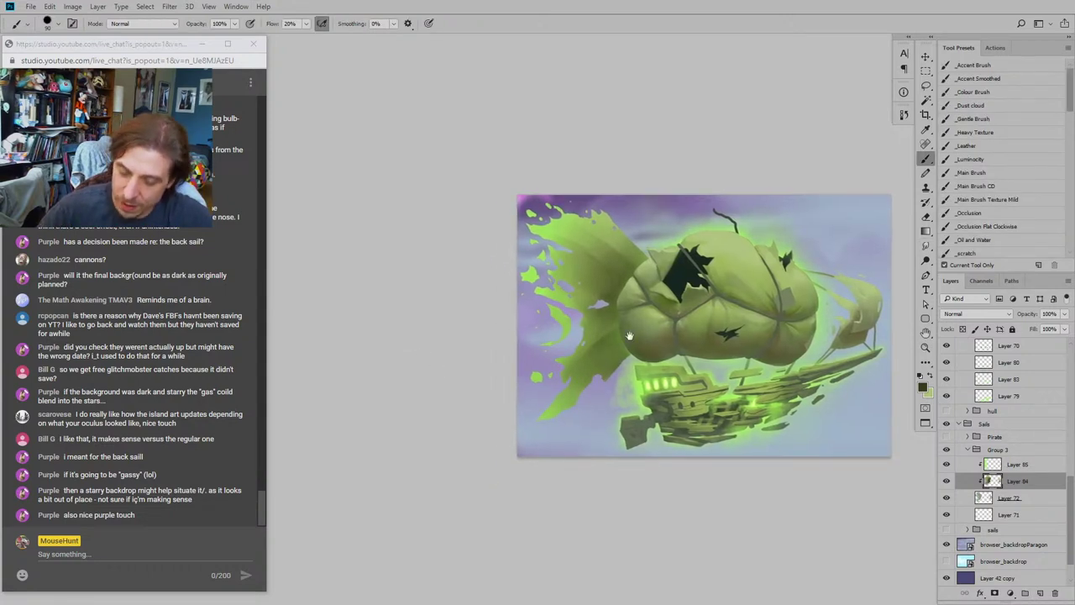
{"action": "left_click_drag", "start_coordinate": [473, 294], "coordinate": [462, 299]}
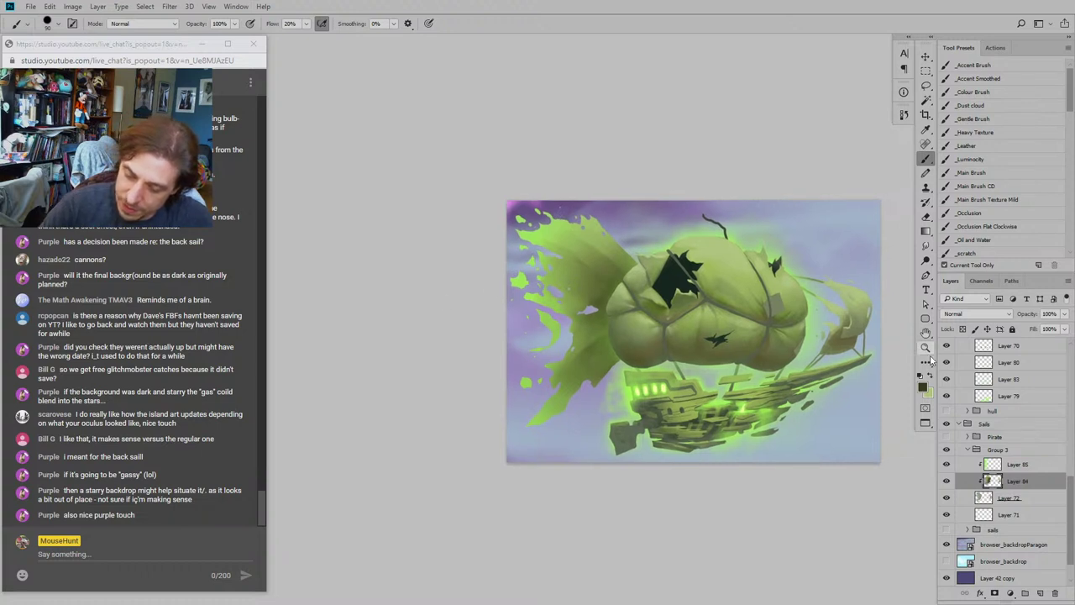
{"action": "left_click", "coordinate": [957, 176]}
{"action": "left_click_drag", "start_coordinate": [603, 366], "coordinate": [597, 355]}
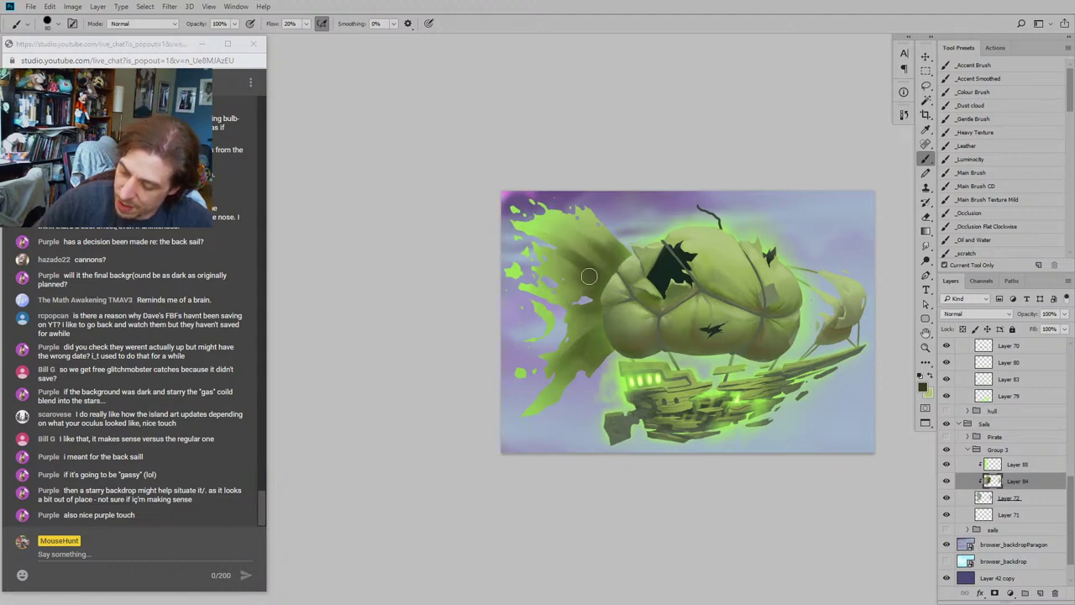
{"action": "left_click_drag", "start_coordinate": [547, 309], "coordinate": [526, 320]}
{"action": "key", "text": "bracketright"}
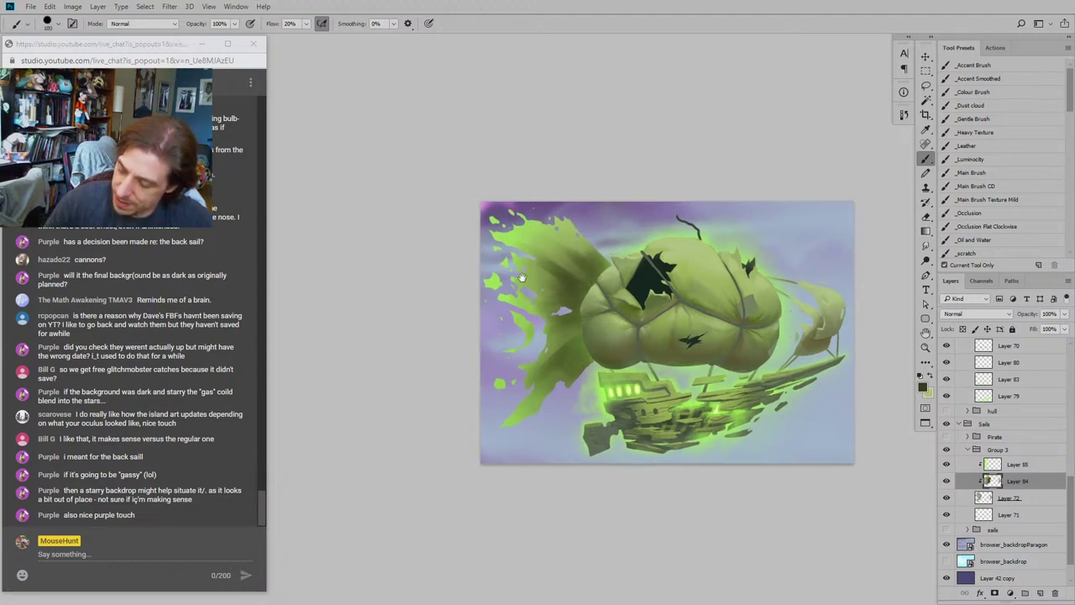
{"action": "left_click_drag", "start_coordinate": [522, 277], "coordinate": [513, 231]}
{"action": "mouse_move", "coordinate": [785, 310]}
{"action": "left_mouse_down"}
{"action": "mouse_move", "coordinate": [813, 295]}
{"action": "mouse_move", "coordinate": [803, 299]}
{"action": "mouse_move", "coordinate": [817, 275]}
{"action": "mouse_move", "coordinate": [798, 290]}
{"action": "mouse_move", "coordinate": [803, 263]}
{"action": "mouse_move", "coordinate": [814, 288]}
{"action": "mouse_move", "coordinate": [804, 296]}
{"action": "mouse_move", "coordinate": [823, 279]}
{"action": "mouse_move", "coordinate": [810, 281]}
{"action": "mouse_move", "coordinate": [816, 252]}
{"action": "left_mouse_up"}
{"action": "left_click_drag", "start_coordinate": [588, 161], "coordinate": [454, 208]}
{"action": "left_click_drag", "start_coordinate": [372, 314], "coordinate": [429, 358]}
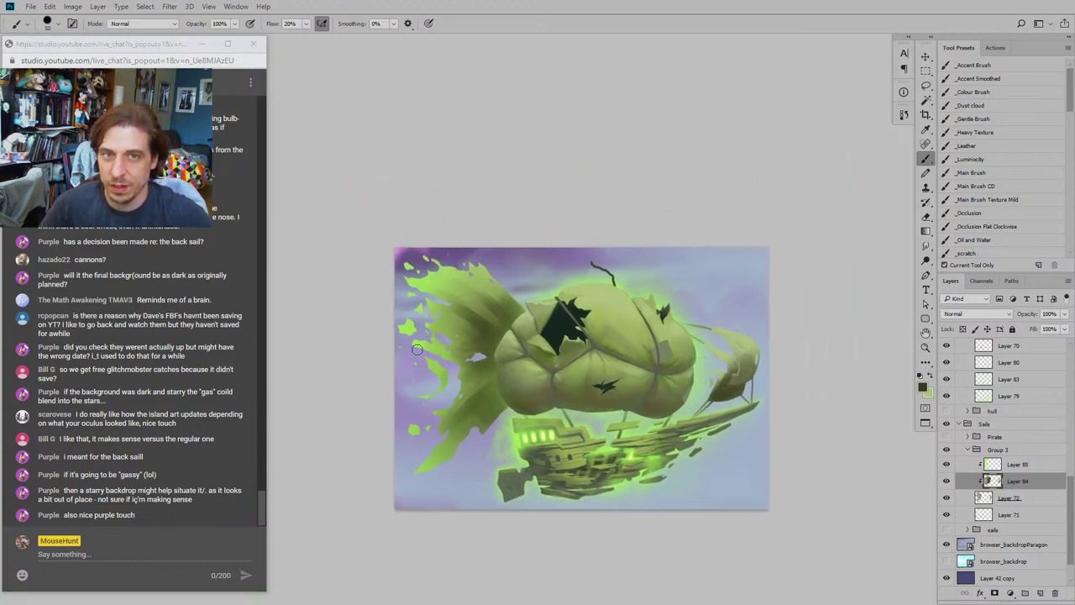
Step: Paint dark olive shading over the small front sail near the bow on Layer 84
{"action": "left_click_drag", "start_coordinate": [444, 305], "coordinate": [532, 282]}
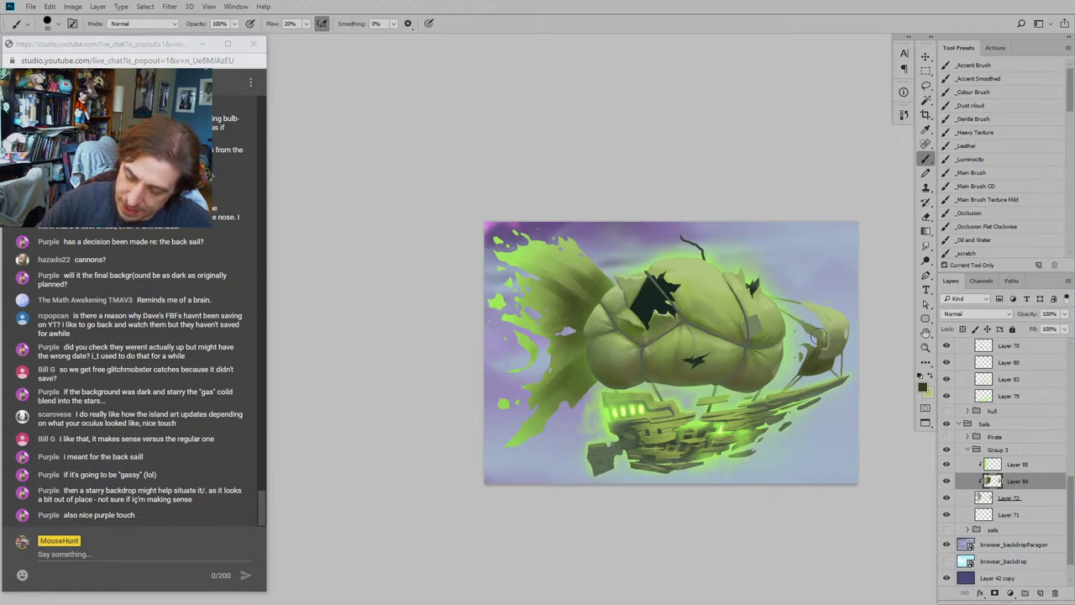
{"action": "mouse_move", "coordinate": [820, 352]}
{"action": "left_mouse_down"}
{"action": "mouse_move", "coordinate": [846, 325]}
{"action": "mouse_move", "coordinate": [837, 313]}
{"action": "mouse_move", "coordinate": [820, 325]}
{"action": "mouse_move", "coordinate": [817, 308]}
{"action": "mouse_move", "coordinate": [799, 304]}
{"action": "mouse_move", "coordinate": [826, 304]}
{"action": "left_mouse_up"}
{"action": "left_click_drag", "start_coordinate": [492, 270], "coordinate": [413, 283]}
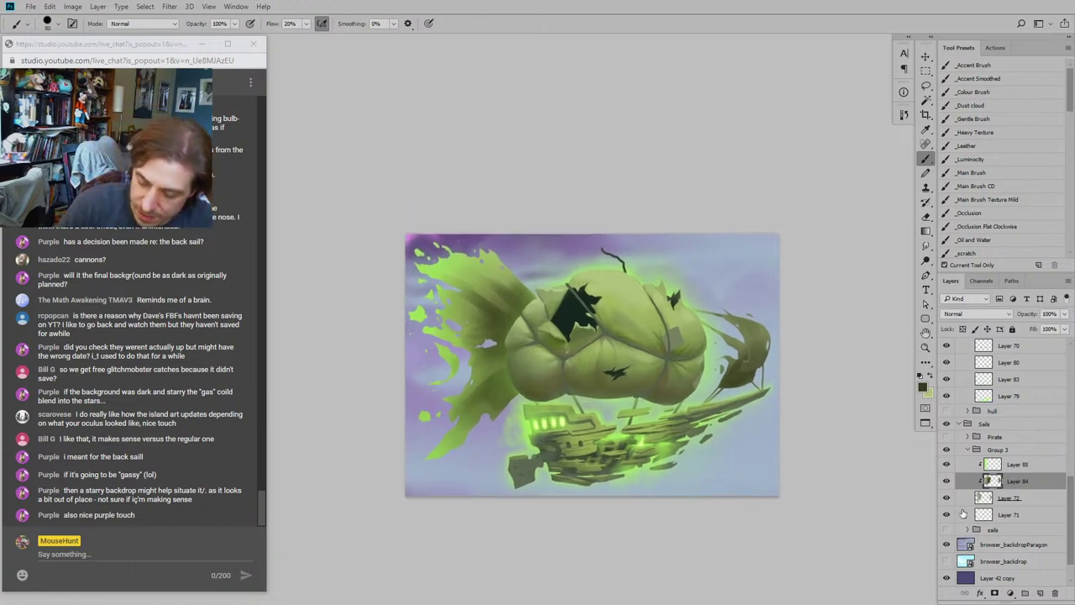
Step: Show the blue browser_backdrop layer and compare it with the purple browser_backdropParagon behind the airship, leaving the purple backdrop hidden
{"action": "left_click", "coordinate": [946, 544]}
{"action": "left_click", "coordinate": [946, 561]}
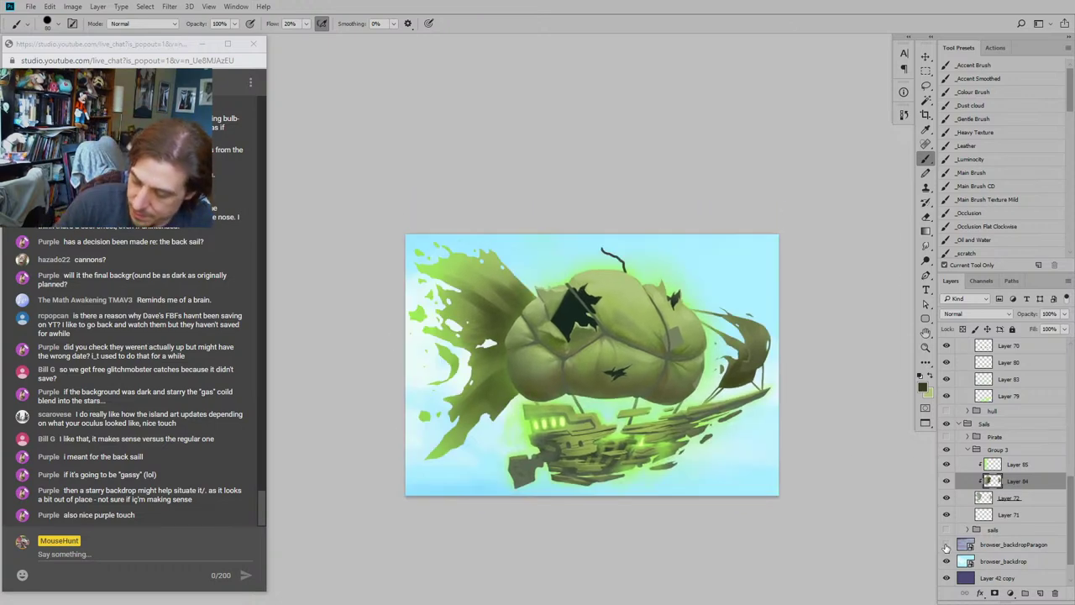
{"action": "left_click", "coordinate": [946, 545]}
{"action": "left_click", "coordinate": [946, 546]}
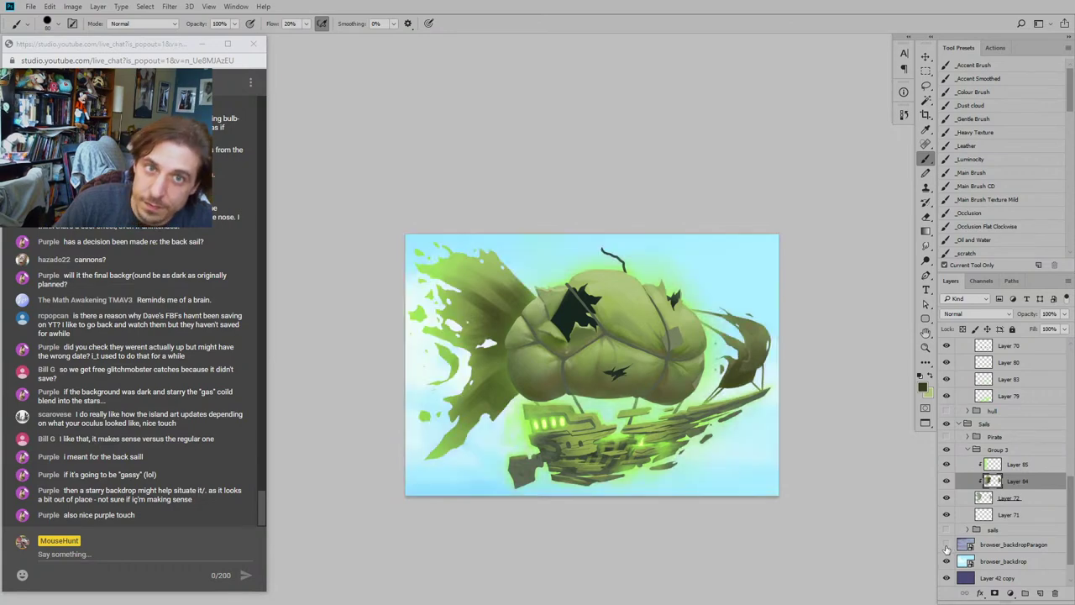
{"action": "left_click", "coordinate": [946, 546]}
{"action": "left_click", "coordinate": [947, 546]}
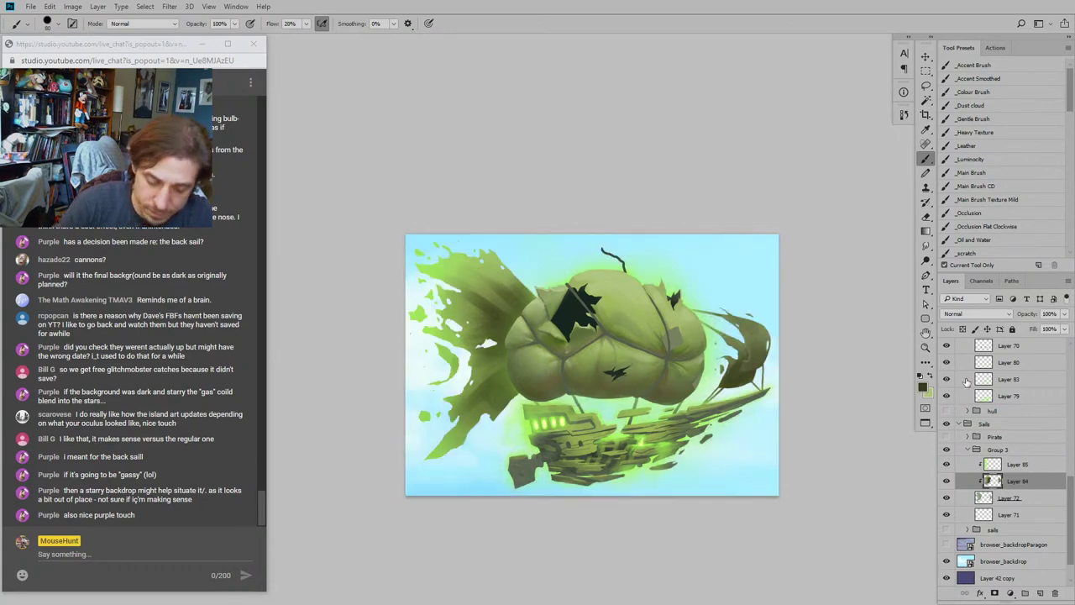
Step: Darken the rear sail's folds and its base behind the balloon on Layer 84 with a large brush, up to 250 px
{"action": "key", "text": "r"}
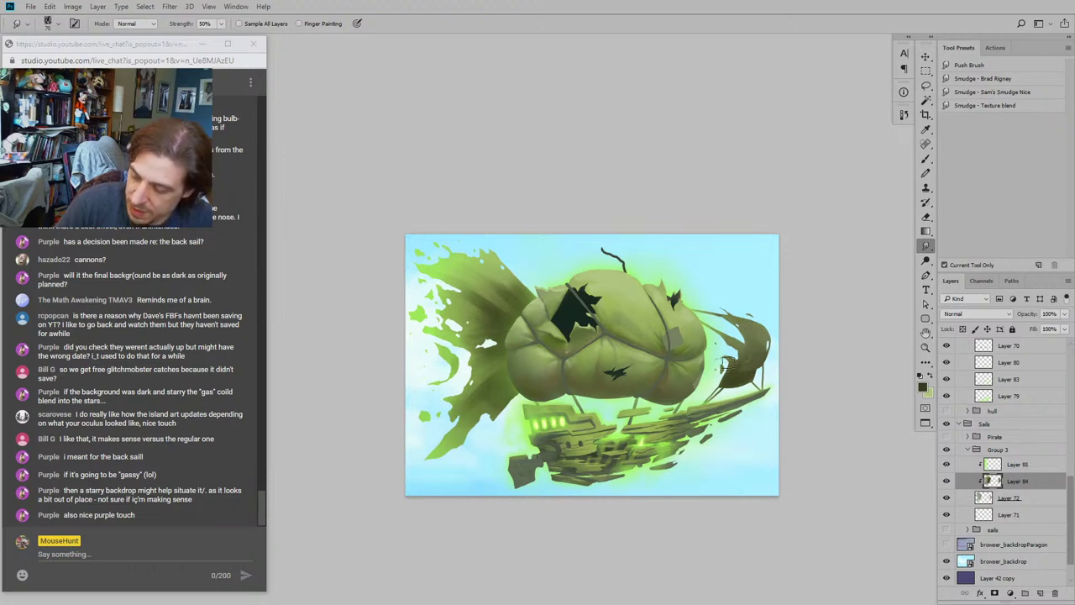
{"action": "mouse_move", "coordinate": [406, 277]}
{"action": "left_mouse_down"}
{"action": "mouse_move", "coordinate": [485, 238]}
{"action": "mouse_move", "coordinate": [463, 244]}
{"action": "left_mouse_up"}
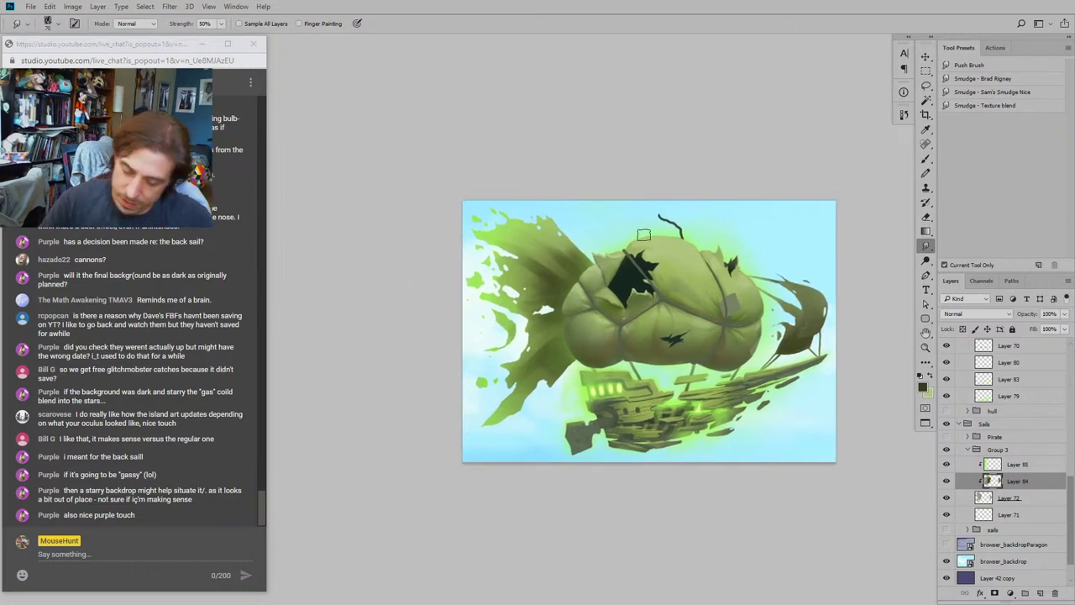
{"action": "key", "text": "b"}
{"action": "left_click_drag", "start_coordinate": [477, 193], "coordinate": [542, 234]}
{"action": "key", "text": "]"}
{"action": "key", "text": "]"}
{"action": "key", "text": "]"}
{"action": "key", "text": "]"}
{"action": "key", "text": "]"}
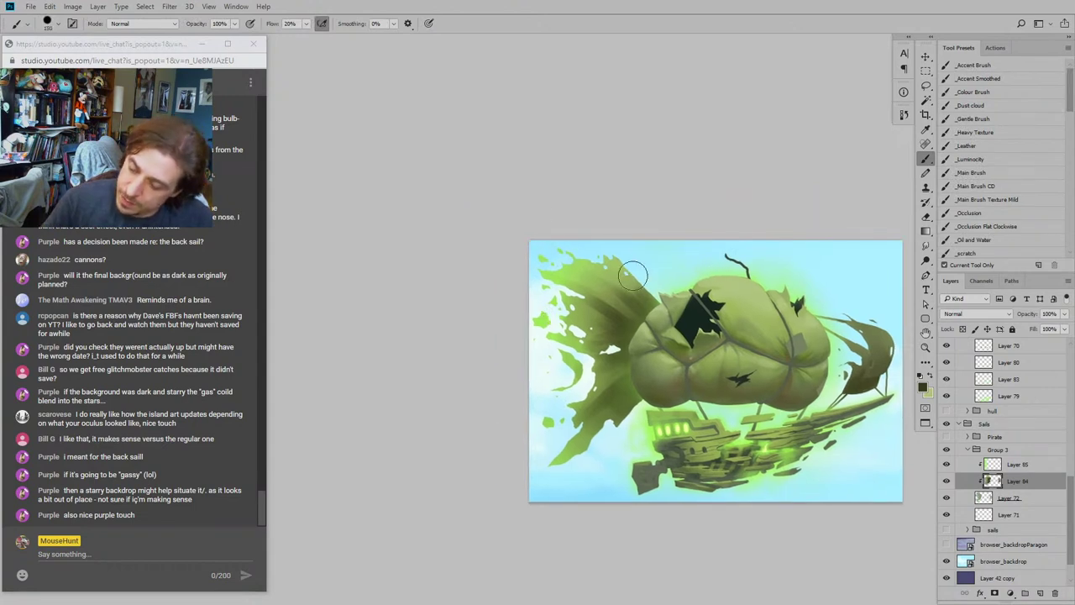
{"action": "mouse_move", "coordinate": [631, 293]}
{"action": "left_mouse_down"}
{"action": "mouse_move", "coordinate": [608, 269]}
{"action": "mouse_move", "coordinate": [594, 278]}
{"action": "left_mouse_up"}
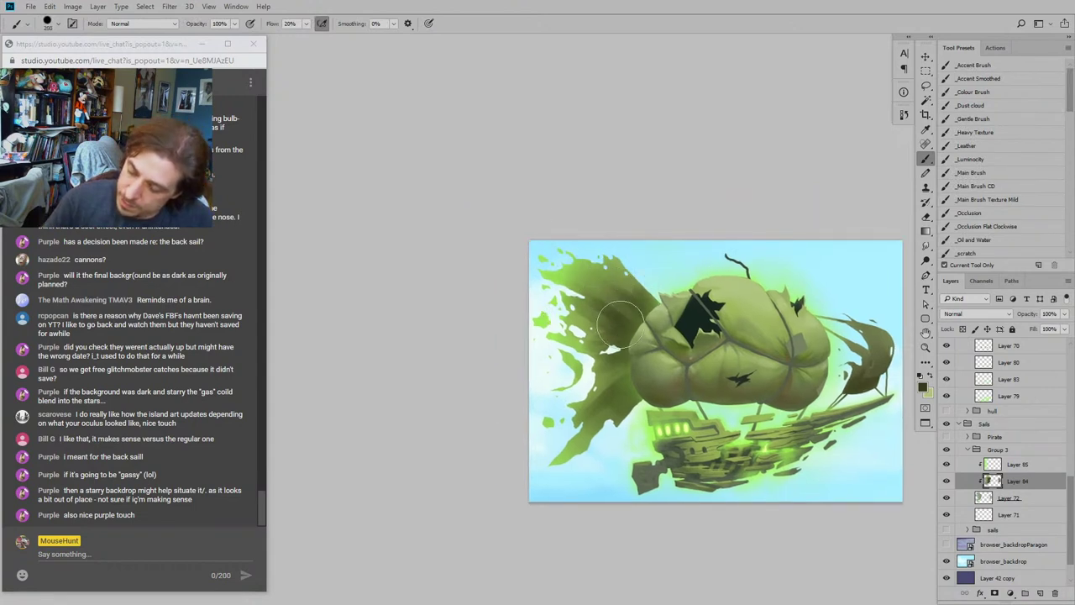
{"action": "mouse_move", "coordinate": [622, 326]}
{"action": "left_mouse_down"}
{"action": "mouse_move", "coordinate": [556, 307]}
{"action": "mouse_move", "coordinate": [565, 328]}
{"action": "mouse_move", "coordinate": [611, 344]}
{"action": "mouse_move", "coordinate": [614, 361]}
{"action": "mouse_move", "coordinate": [558, 439]}
{"action": "mouse_move", "coordinate": [605, 429]}
{"action": "mouse_move", "coordinate": [556, 462]}
{"action": "left_mouse_up"}
{"action": "left_click_drag", "start_coordinate": [500, 217], "coordinate": [453, 186]}
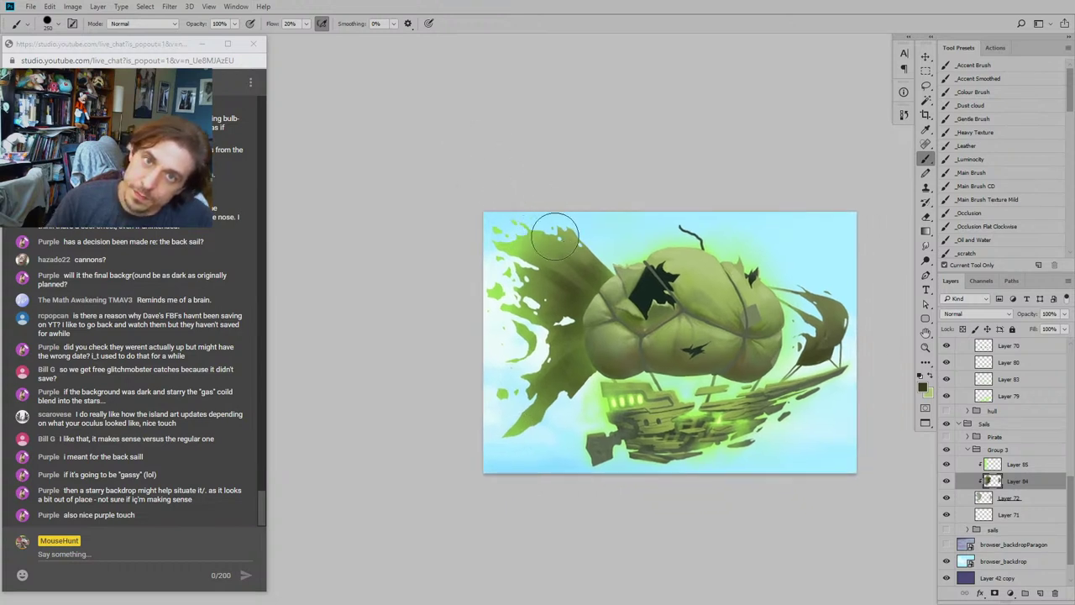
{"action": "mouse_move", "coordinate": [560, 233]}
{"action": "left_mouse_down"}
{"action": "mouse_move", "coordinate": [592, 266]}
{"action": "mouse_move", "coordinate": [542, 228]}
{"action": "mouse_move", "coordinate": [530, 240]}
{"action": "mouse_move", "coordinate": [561, 268]}
{"action": "mouse_move", "coordinate": [538, 275]}
{"action": "mouse_move", "coordinate": [520, 314]}
{"action": "mouse_move", "coordinate": [532, 362]}
{"action": "left_mouse_up"}
{"action": "left_click_drag", "start_coordinate": [510, 292], "coordinate": [502, 292]}
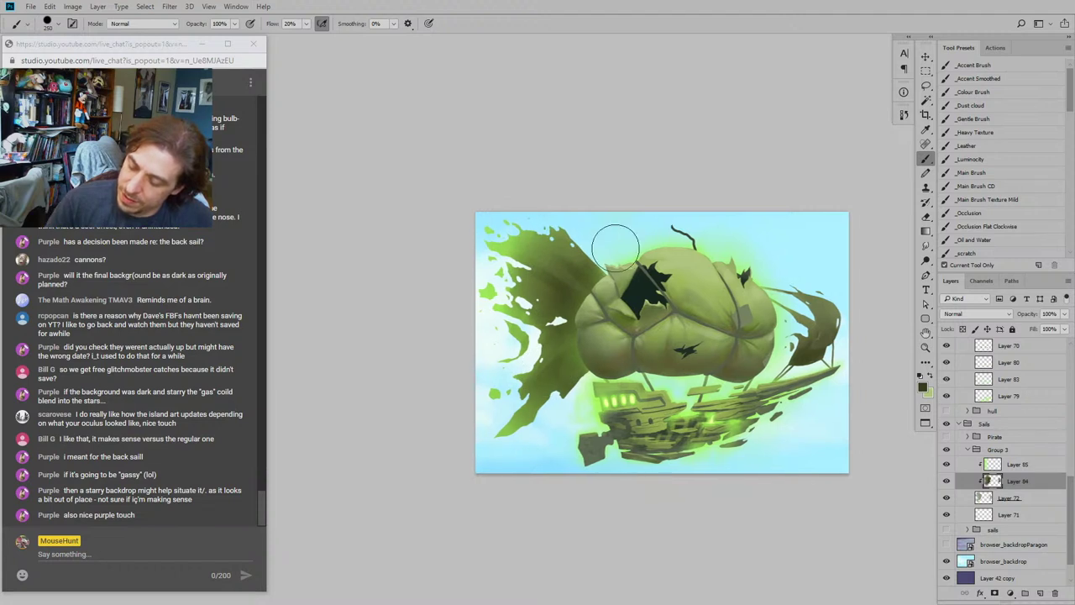
Step: Sample the dark green of the balloon's torn hole and shade the lower rear sail with a 175 px brush
{"action": "left_click", "coordinate": [640, 291], "text": "alt"}
{"action": "key", "text": "bracketleft"}
{"action": "key", "text": "bracketleft"}
{"action": "left_click_drag", "start_coordinate": [594, 351], "coordinate": [539, 401]}
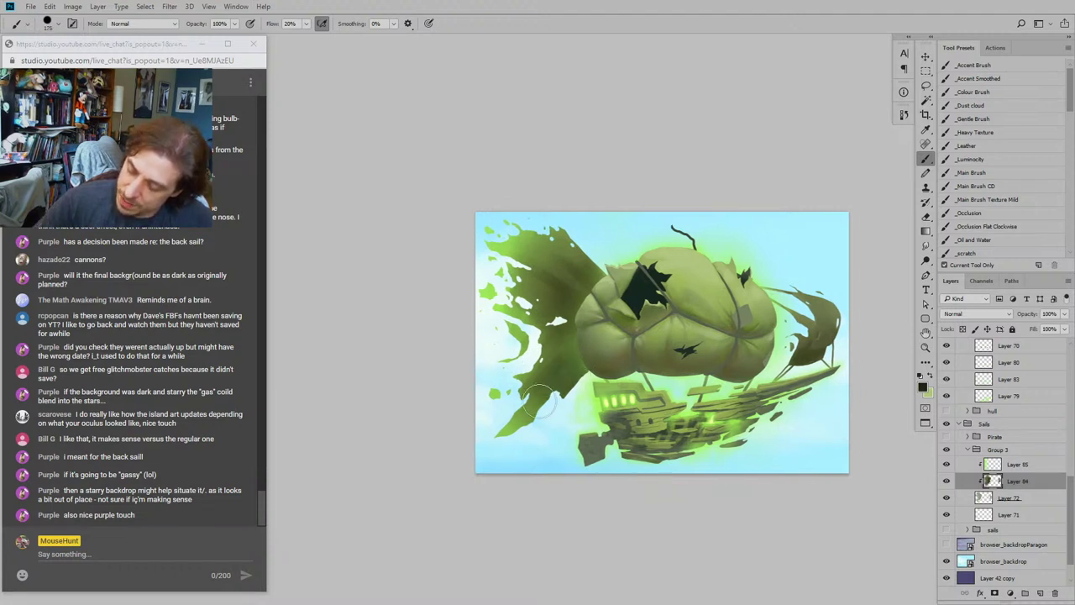
{"action": "left_click_drag", "start_coordinate": [550, 318], "coordinate": [558, 324]}
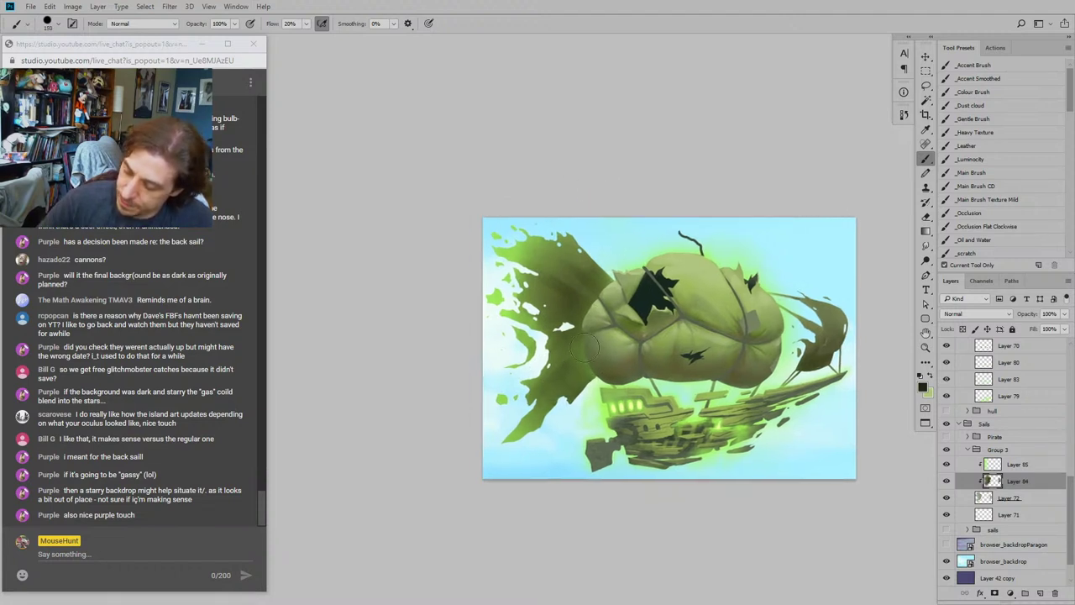
Step: Set the foreground colour to near-black green 08140e and deepen the shadows on the rear sail and small front sail
{"action": "left_click", "coordinate": [669, 310], "text": "alt"}
{"action": "key", "text": "bracketleft"}
{"action": "key", "text": "n"}
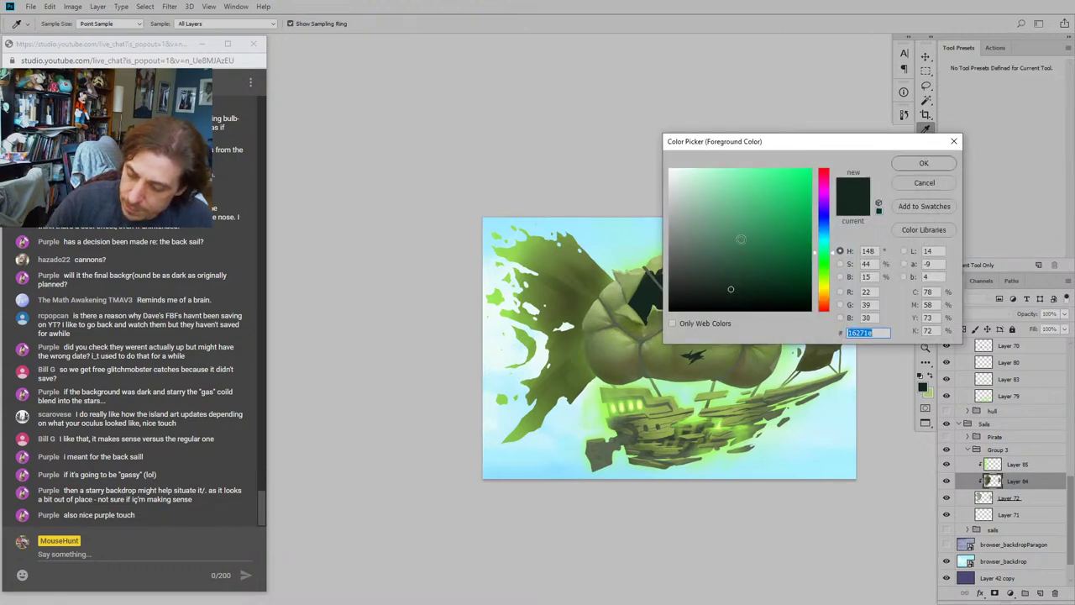
{"action": "left_click", "coordinate": [758, 293]}
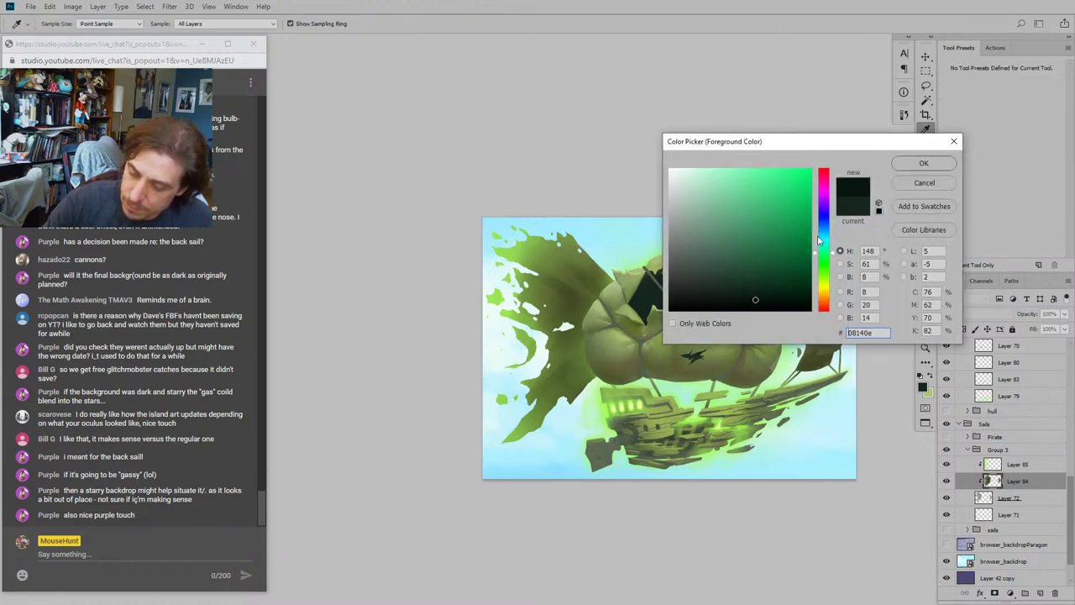
{"action": "left_click", "coordinate": [922, 164]}
{"action": "key", "text": "b"}
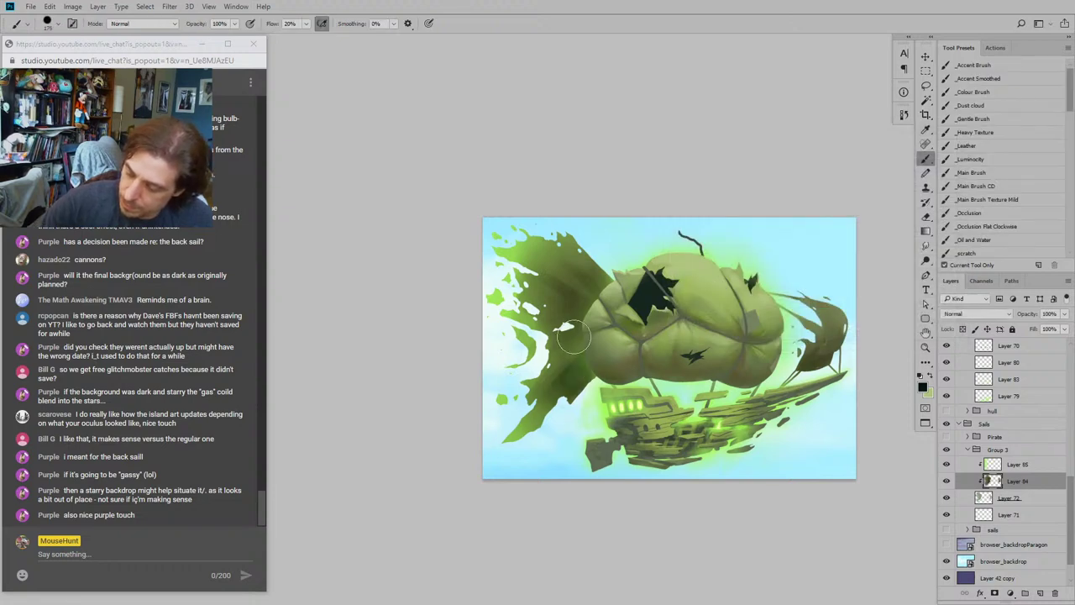
{"action": "left_click_drag", "start_coordinate": [497, 185], "coordinate": [503, 160]}
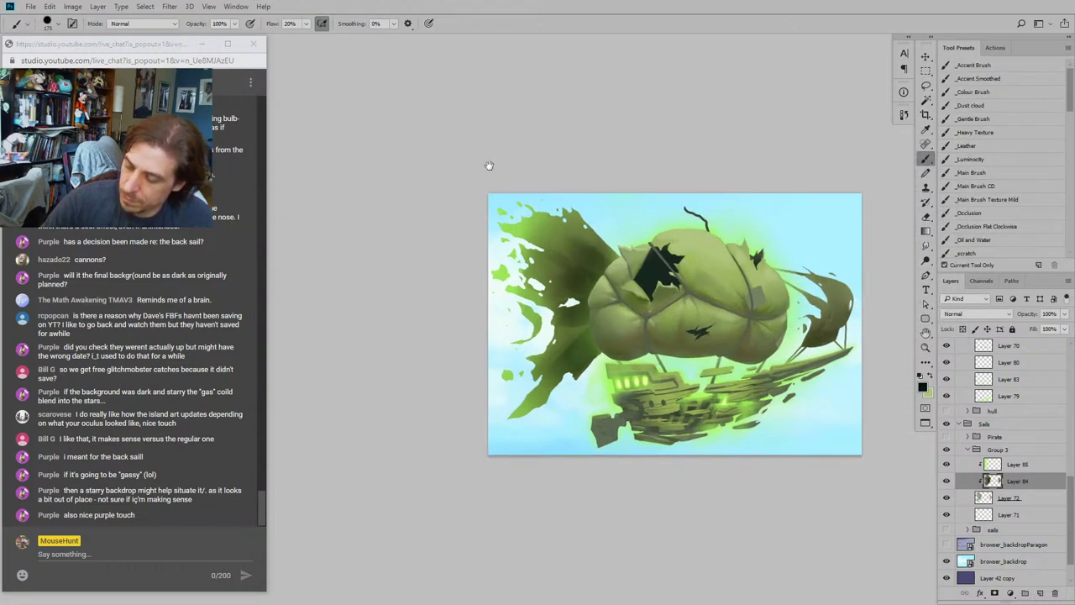
{"action": "mouse_move", "coordinate": [453, 324]}
{"action": "left_mouse_down"}
{"action": "mouse_move", "coordinate": [475, 299]}
{"action": "mouse_move", "coordinate": [492, 343]}
{"action": "mouse_move", "coordinate": [480, 305]}
{"action": "mouse_move", "coordinate": [480, 356]}
{"action": "mouse_move", "coordinate": [380, 369]}
{"action": "left_mouse_up"}
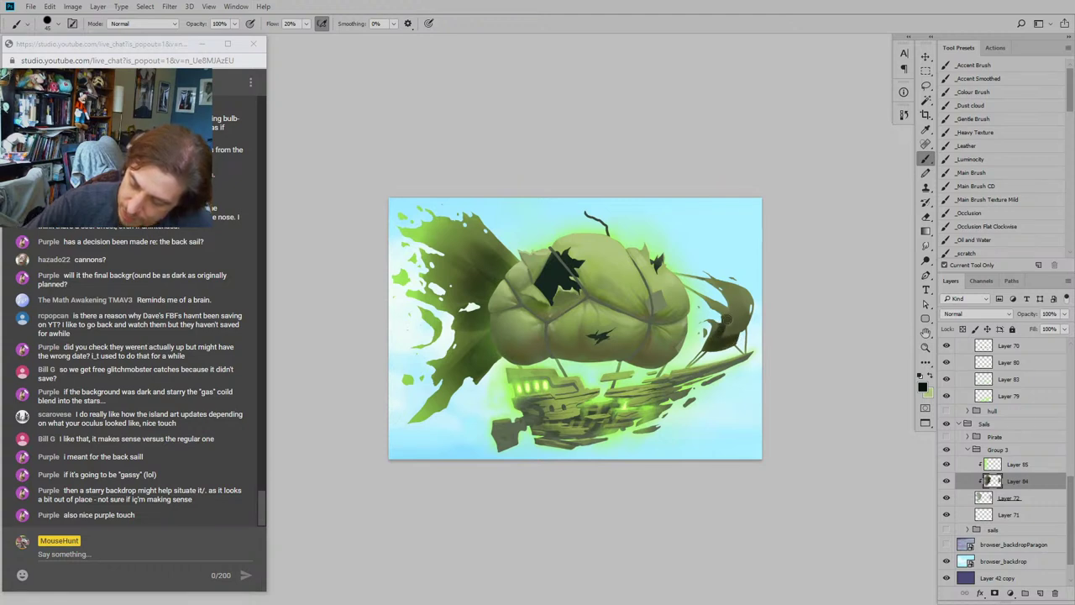
{"action": "left_click_drag", "start_coordinate": [850, 422], "coordinate": [784, 409]}
Step: Blend the dark shading on the small front sail on Layer 84 with an 80 px smudge brush
{"action": "key", "text": "r"}
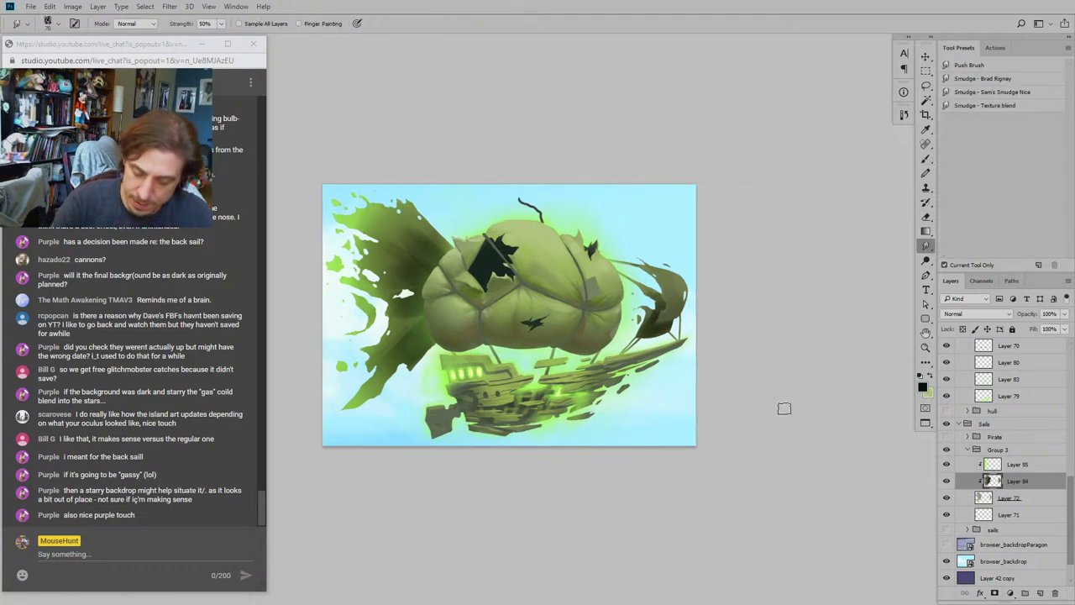
{"action": "key", "text": "bracketright"}
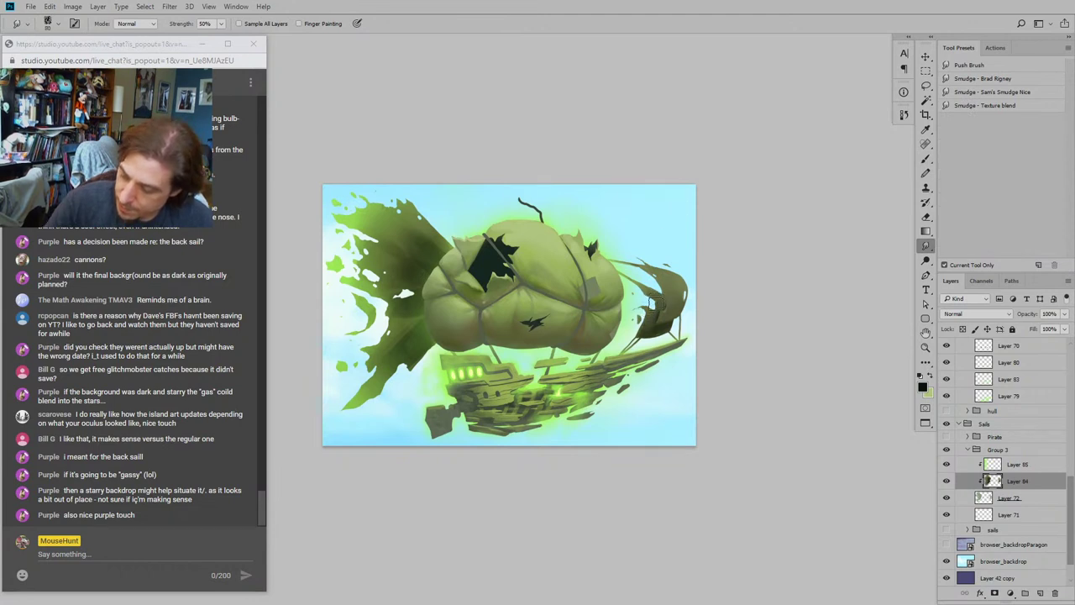
{"action": "left_click_drag", "start_coordinate": [536, 166], "coordinate": [528, 169]}
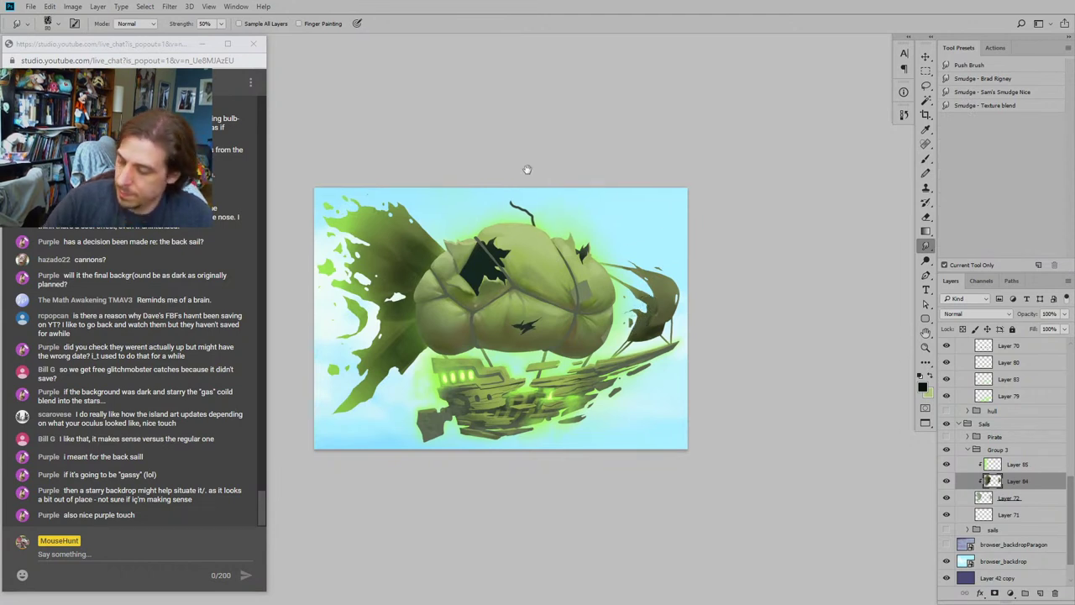
{"action": "left_click_drag", "start_coordinate": [402, 313], "coordinate": [577, 321]}
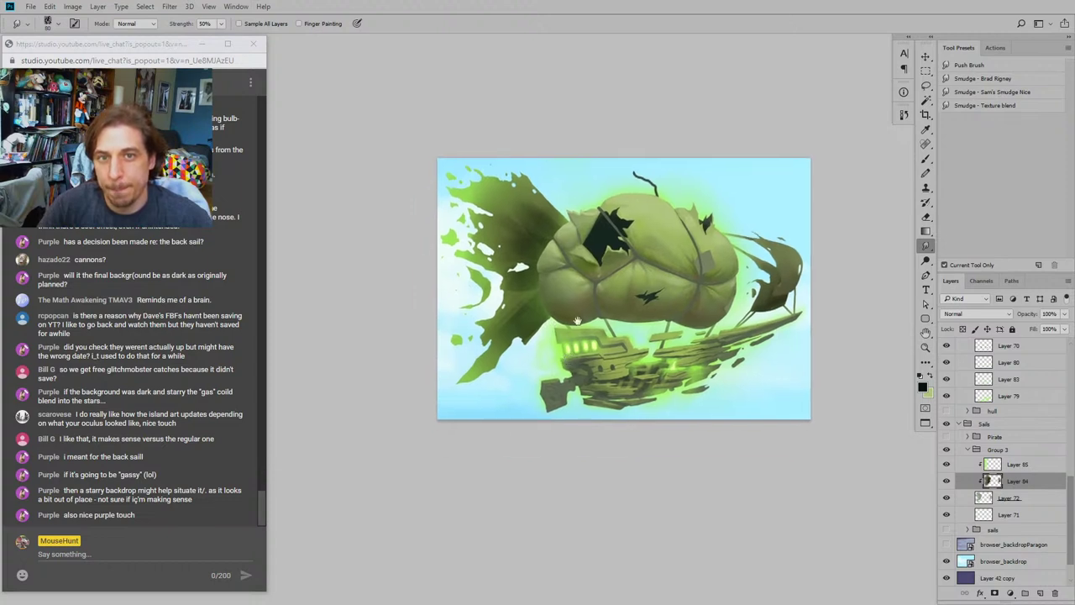
{"action": "mouse_move", "coordinate": [509, 328]}
{"action": "left_mouse_down"}
{"action": "mouse_move", "coordinate": [533, 302]}
{"action": "mouse_move", "coordinate": [516, 314]}
{"action": "mouse_move", "coordinate": [516, 392]}
{"action": "left_mouse_up"}
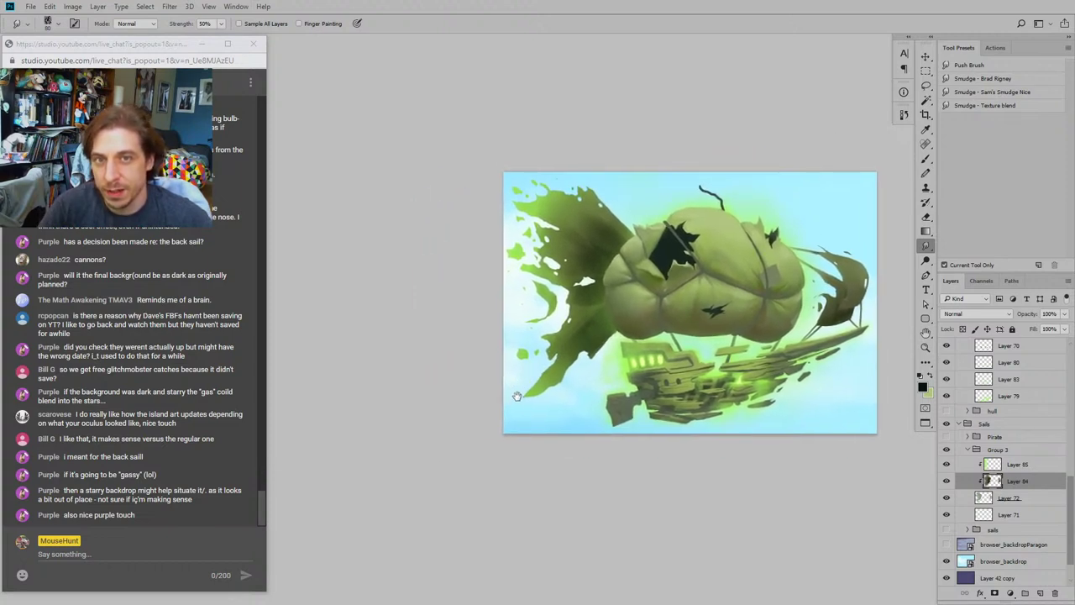
{"action": "left_click_drag", "start_coordinate": [518, 218], "coordinate": [502, 245]}
{"action": "left_click_drag", "start_coordinate": [798, 330], "coordinate": [623, 321]}
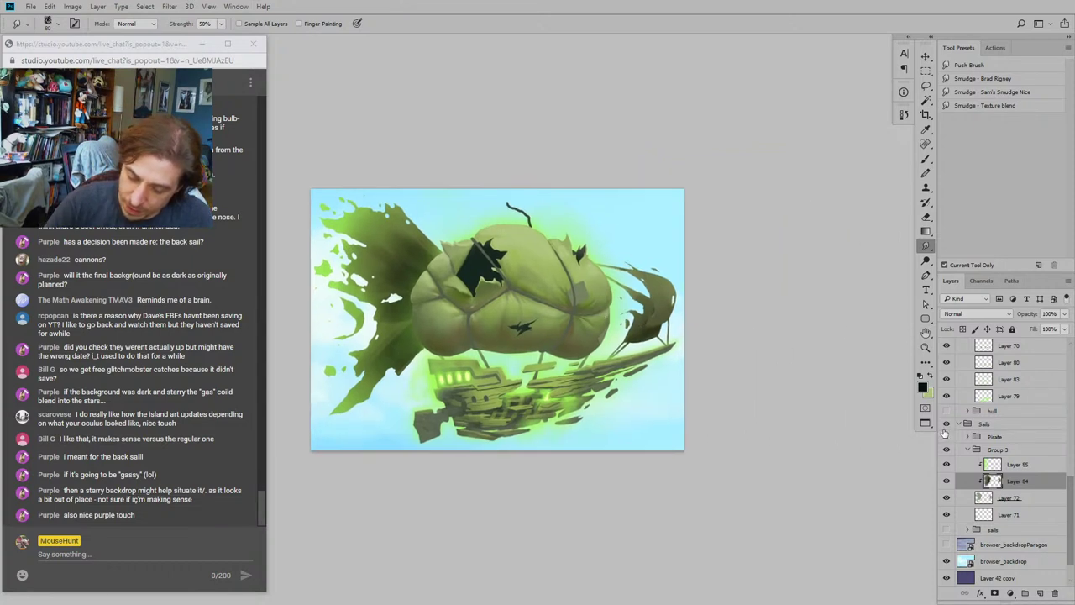
Step: Paint a bright green glow along the front sail's inner fold on Layer 85, sampling the green from the rear sail's tattered edge
{"action": "left_click", "coordinate": [958, 469]}
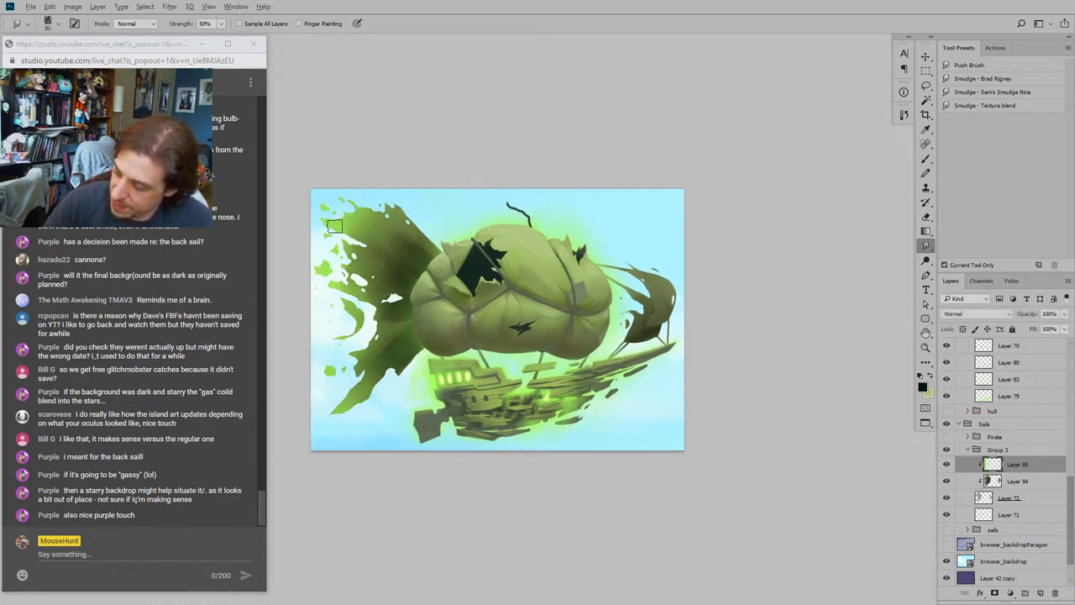
{"action": "key", "text": "b"}
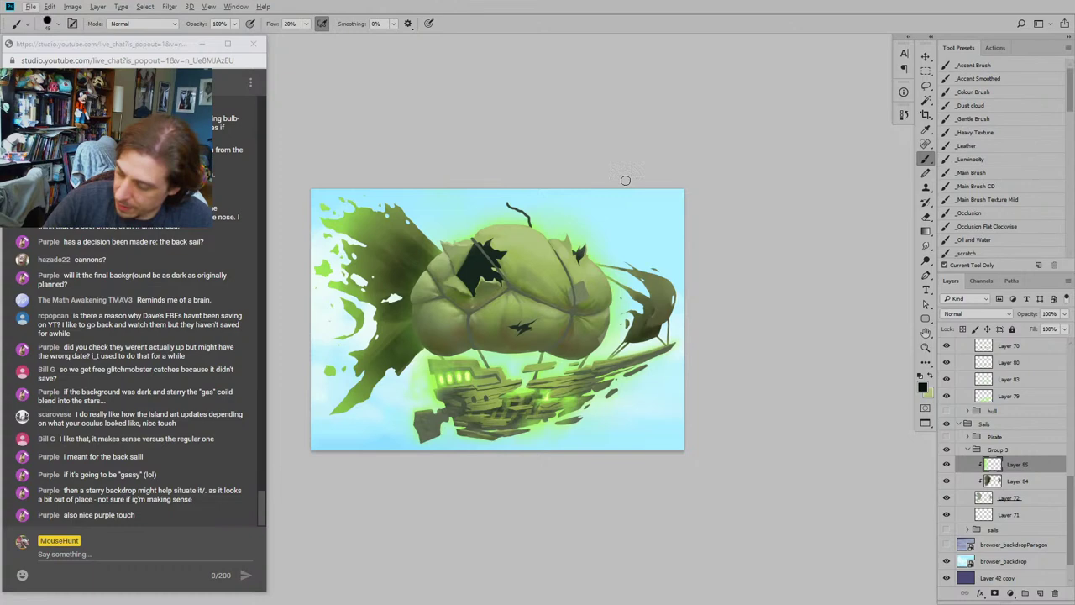
{"action": "left_click", "coordinate": [334, 215], "text": "alt"}
{"action": "scroll", "coordinate": [665, 318], "scroll_direction": "up", "scroll_amount": 3}
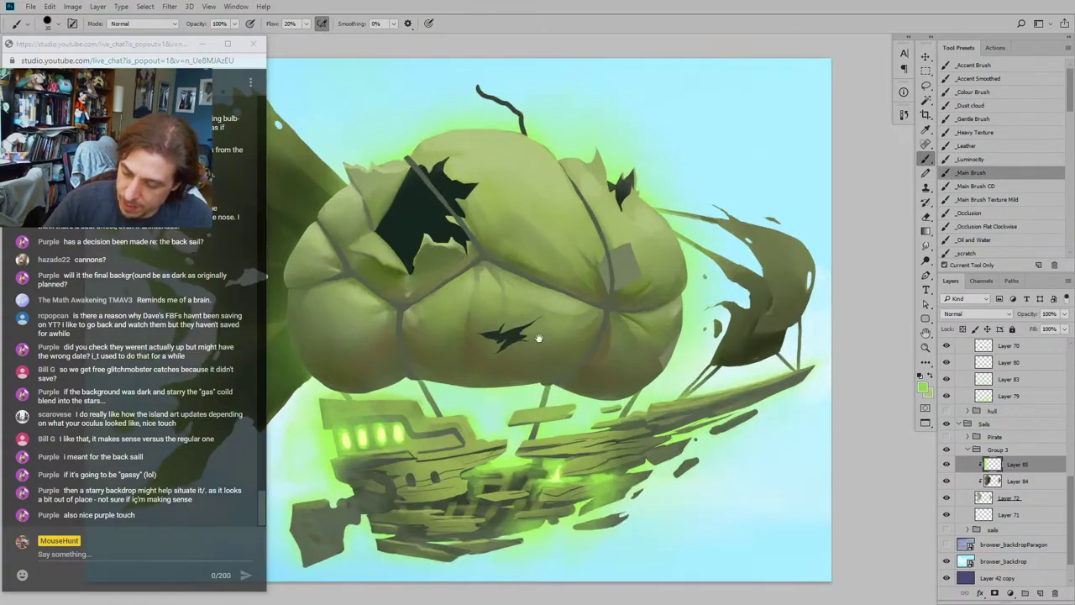
{"action": "key", "text": "bracketleft"}
{"action": "key", "text": "bracketleft"}
{"action": "key", "text": "bracketleft"}
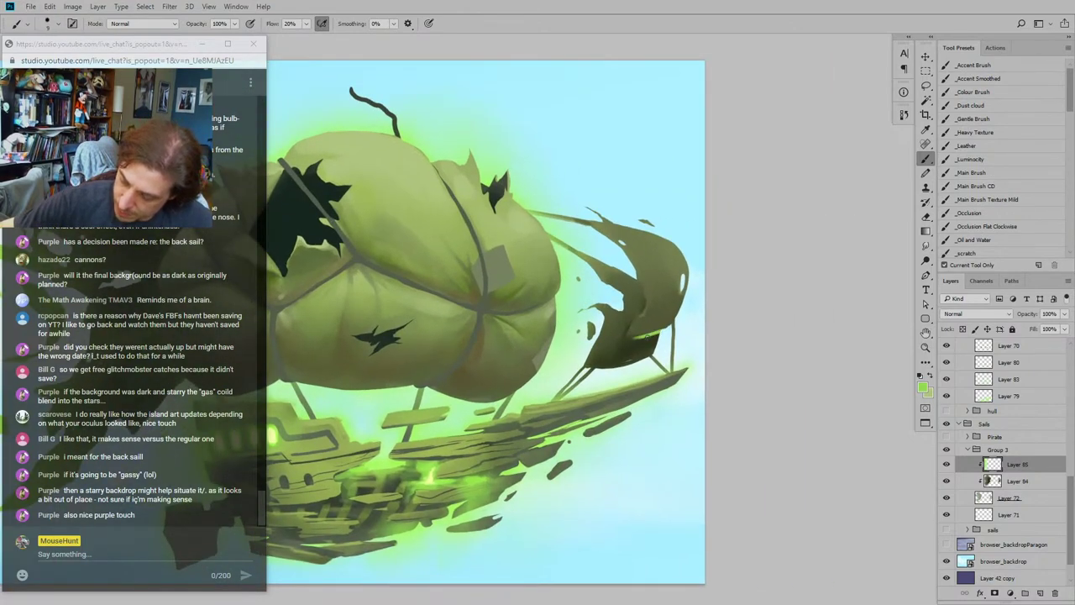
{"action": "mouse_move", "coordinate": [627, 340]}
{"action": "left_mouse_down"}
{"action": "mouse_move", "coordinate": [641, 306]}
{"action": "mouse_move", "coordinate": [552, 264]}
{"action": "left_mouse_up"}
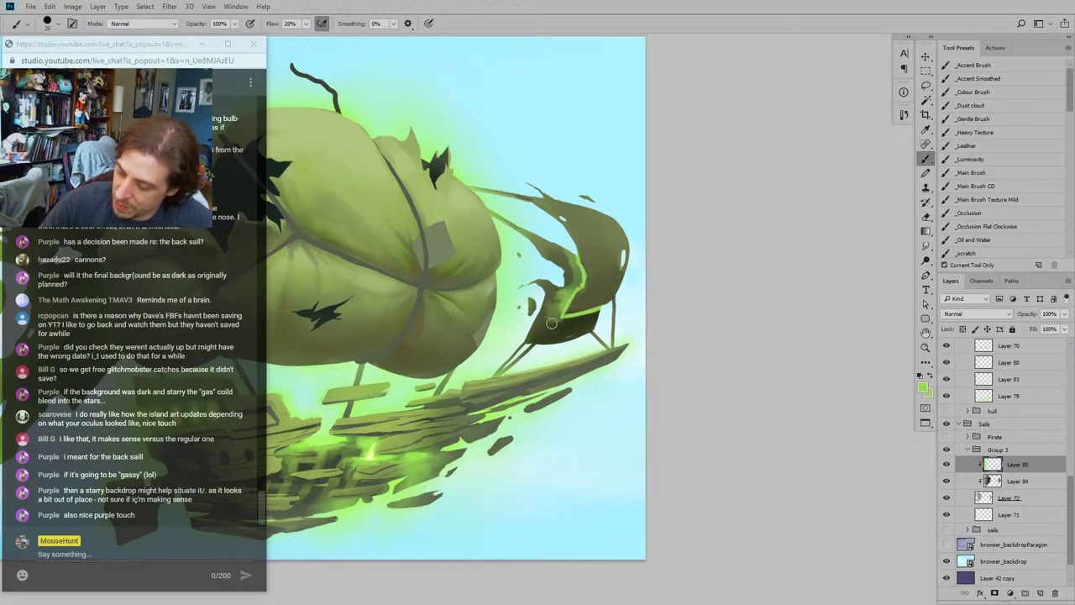
{"action": "left_click_drag", "start_coordinate": [551, 322], "coordinate": [580, 316]}
{"action": "scroll", "coordinate": [584, 238], "scroll_direction": "up", "scroll_amount": 4}
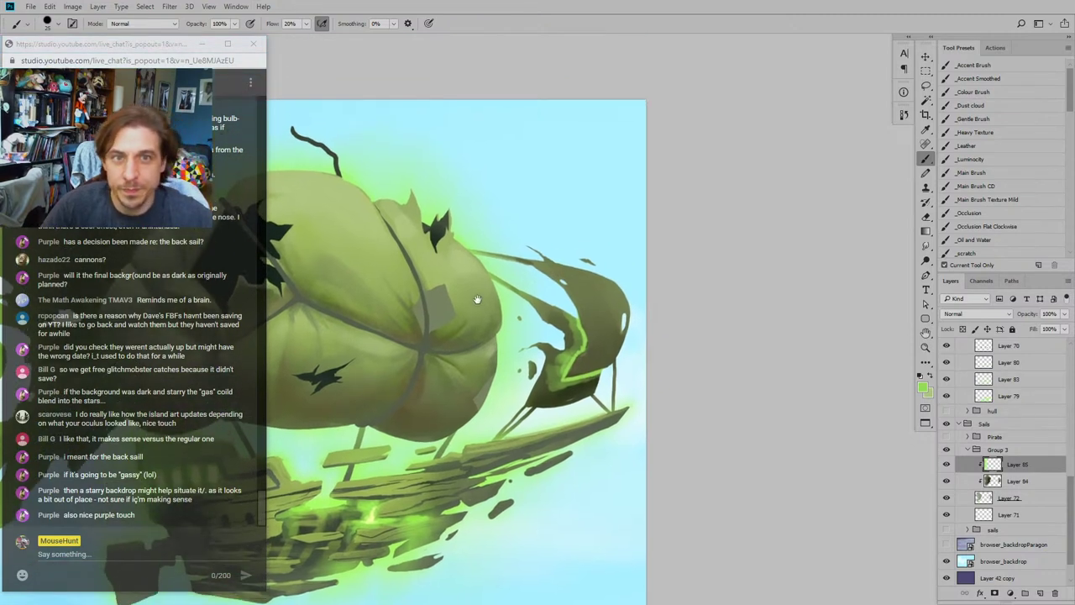
Step: Smudge the bright green glow on the front sail's inner fold into the surrounding dark shading on Layer 85
{"action": "key", "text": "r"}
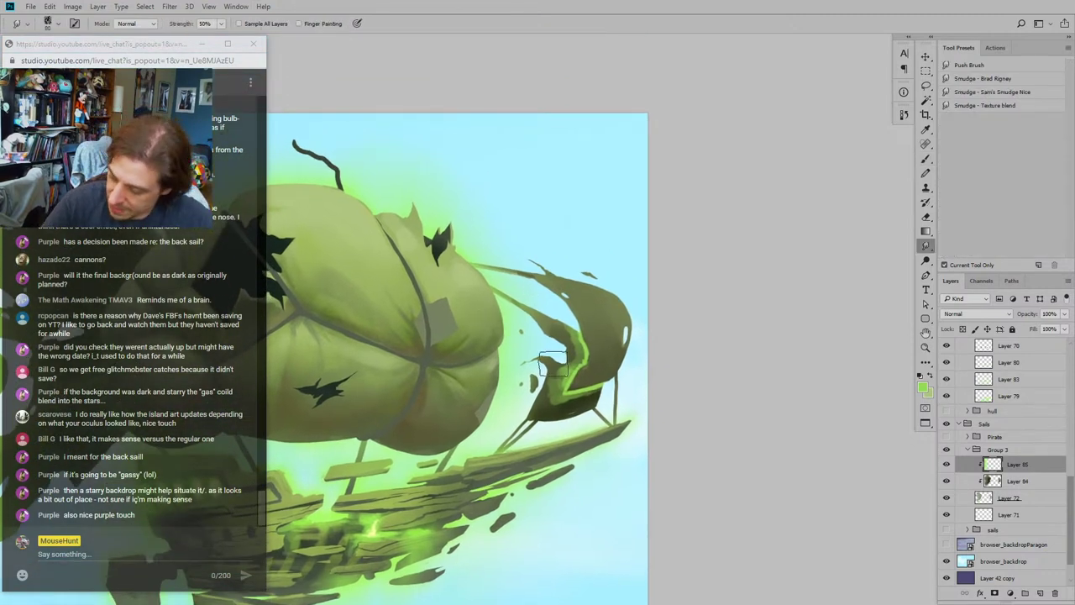
{"action": "mouse_move", "coordinate": [559, 376]}
{"action": "left_mouse_down"}
{"action": "mouse_move", "coordinate": [578, 403]}
{"action": "mouse_move", "coordinate": [598, 375]}
{"action": "mouse_move", "coordinate": [575, 359]}
{"action": "mouse_move", "coordinate": [574, 336]}
{"action": "mouse_move", "coordinate": [555, 318]}
{"action": "mouse_move", "coordinate": [578, 356]}
{"action": "mouse_move", "coordinate": [552, 355]}
{"action": "left_mouse_up"}
{"action": "mouse_move", "coordinate": [475, 291]}
{"action": "left_mouse_down"}
{"action": "mouse_move", "coordinate": [466, 283]}
{"action": "mouse_move", "coordinate": [461, 317]}
{"action": "mouse_move", "coordinate": [530, 315]}
{"action": "left_mouse_up"}
{"action": "key", "text": "ctrl+minus"}
{"action": "key", "text": "ctrl+minus"}
{"action": "key", "text": "ctrl+minus"}
{"action": "key", "text": "ctrl+minus"}
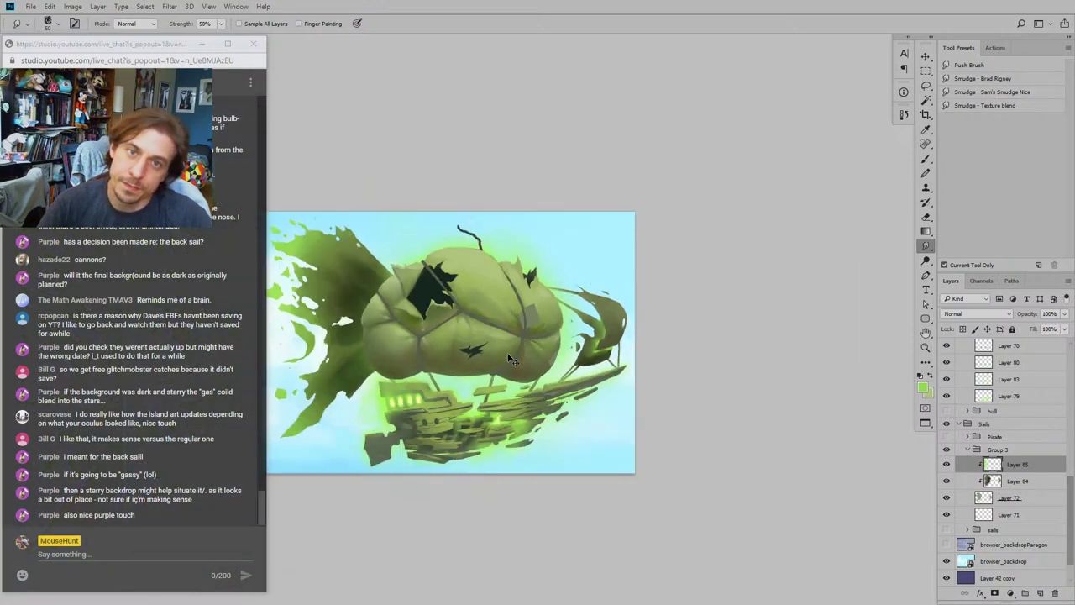
Step: Show the purple browser_backdropParagon backdrop and touch up the front sail's green glow on Layer 85 with a 60 px brush
{"action": "left_click", "coordinate": [947, 546]}
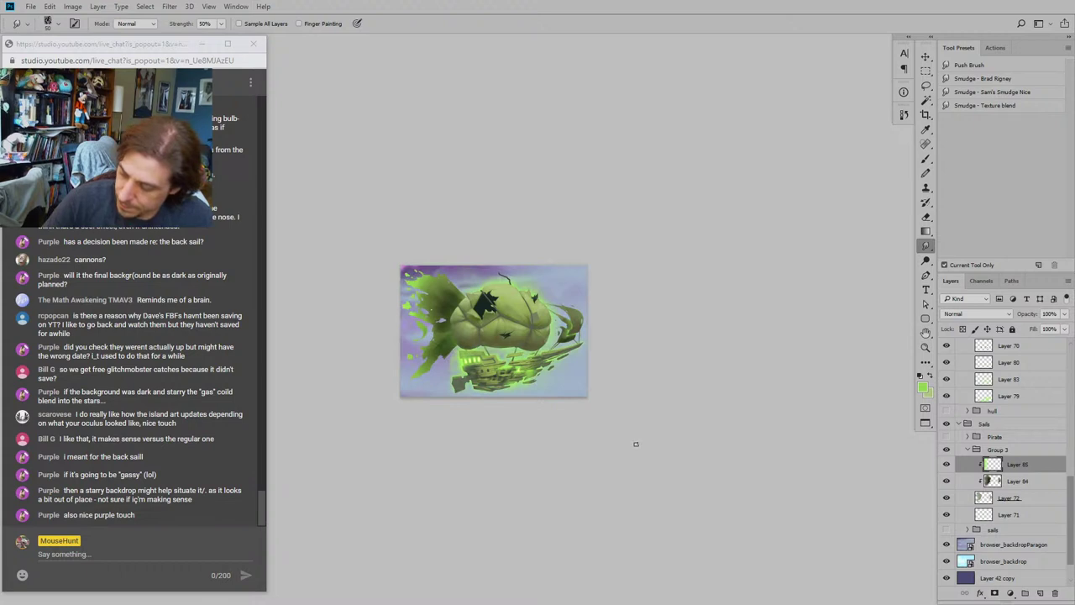
{"action": "key", "text": "ctrl+plus"}
{"action": "key", "text": "ctrl+plus"}
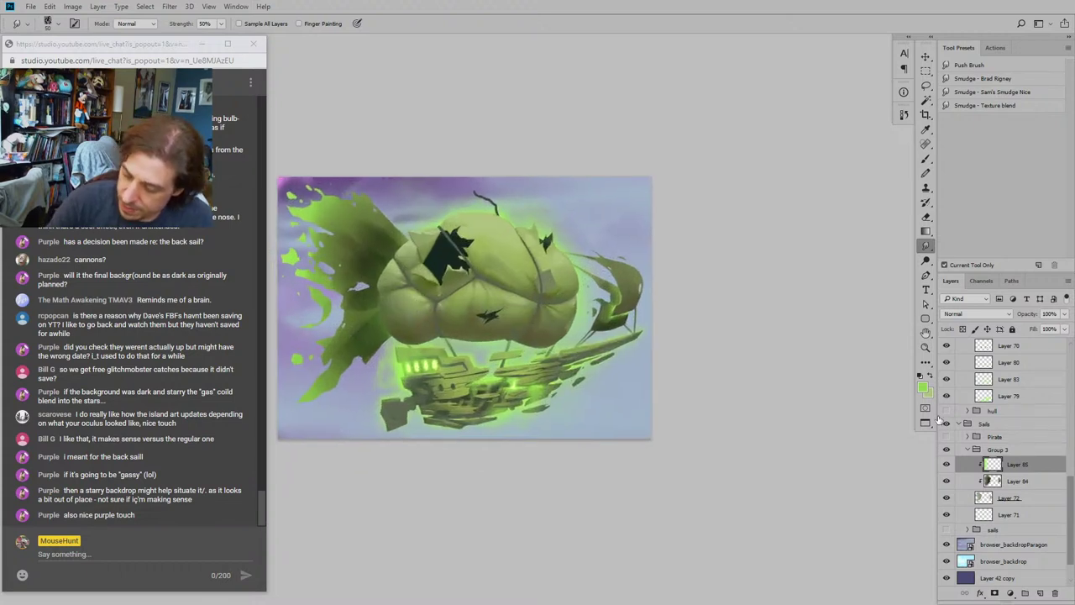
{"action": "left_click_drag", "start_coordinate": [450, 284], "coordinate": [506, 294]}
{"action": "key", "text": "b"}
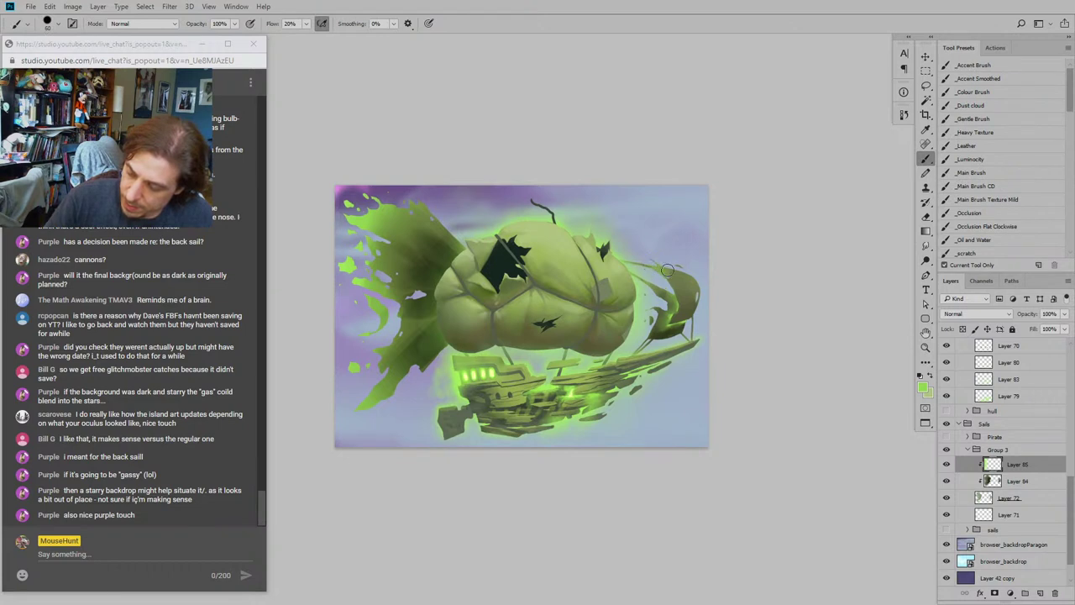
{"action": "mouse_move", "coordinate": [381, 337]}
{"action": "left_mouse_down"}
{"action": "mouse_move", "coordinate": [527, 374]}
{"action": "mouse_move", "coordinate": [461, 425]}
{"action": "mouse_move", "coordinate": [482, 407]}
{"action": "left_mouse_up"}
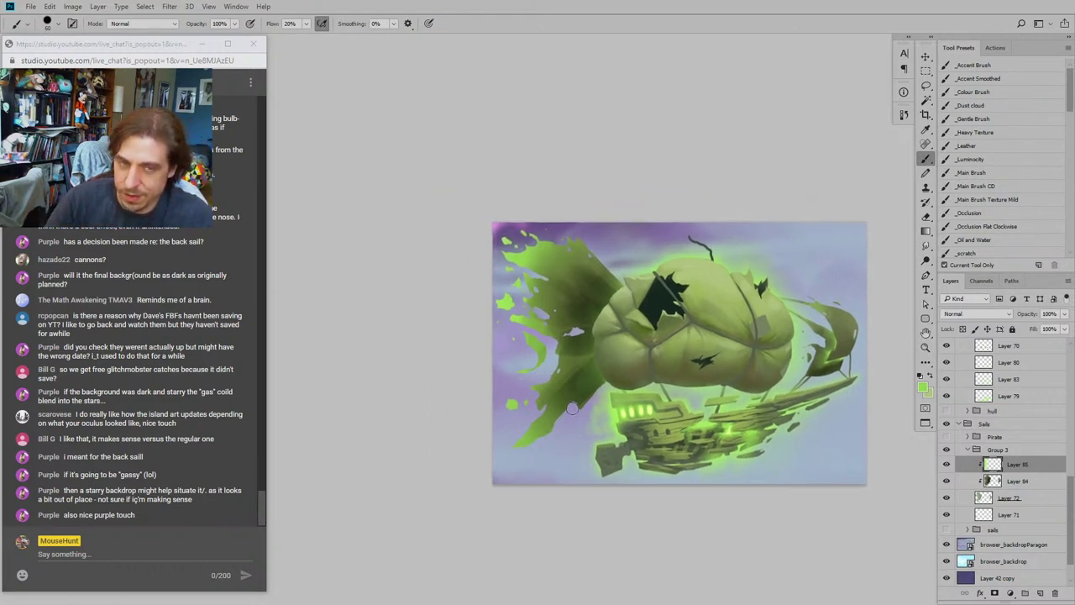
{"action": "left_click_drag", "start_coordinate": [608, 276], "coordinate": [558, 280]}
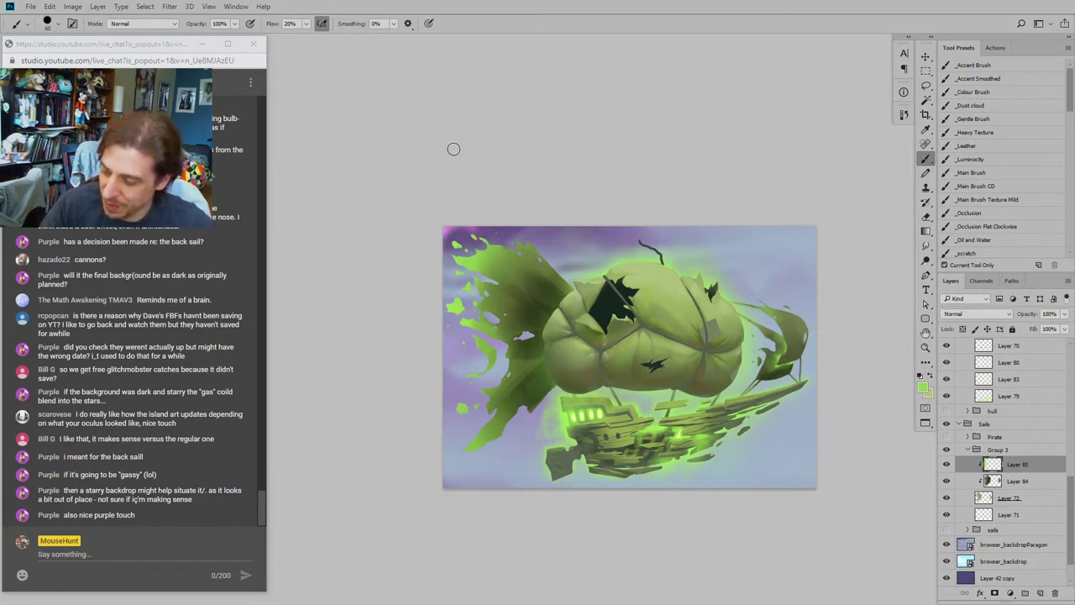
{"action": "mouse_move", "coordinate": [573, 362]}
{"action": "left_mouse_down"}
{"action": "mouse_move", "coordinate": [487, 317]}
{"action": "mouse_move", "coordinate": [504, 332]}
{"action": "mouse_move", "coordinate": [499, 292]}
{"action": "left_mouse_up"}
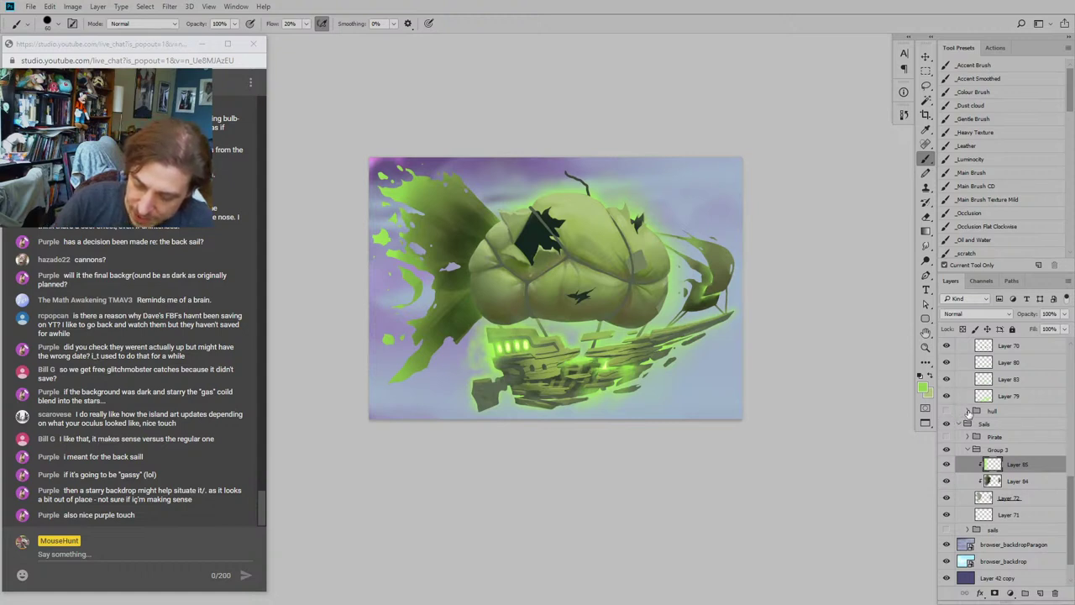
{"action": "left_click", "coordinate": [969, 411]}
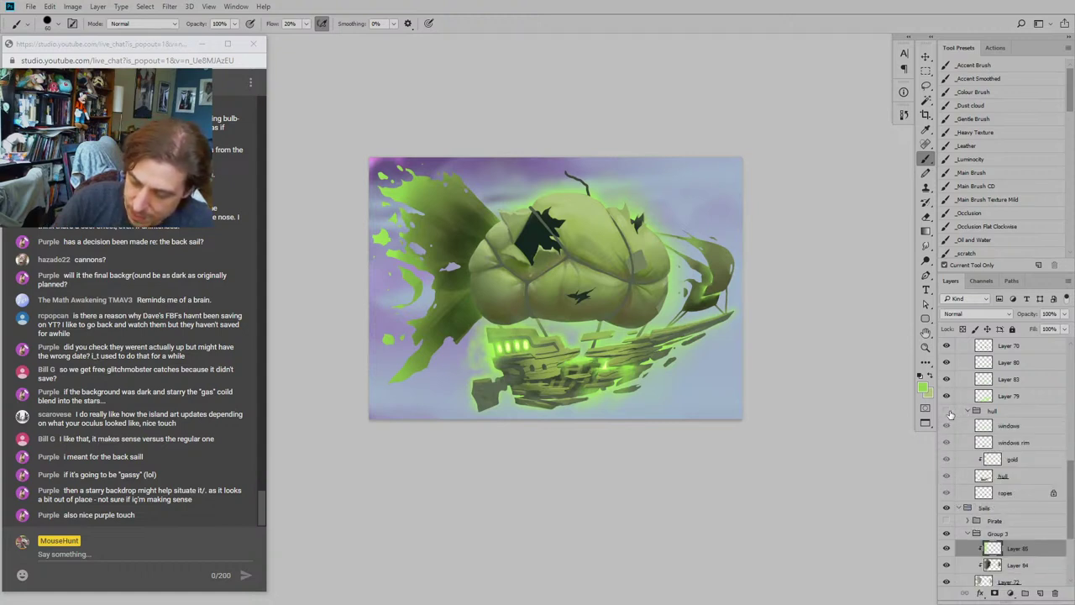
{"action": "left_click", "coordinate": [969, 411]}
{"action": "scroll", "coordinate": [1038, 381], "scroll_direction": "up", "scroll_amount": 3}
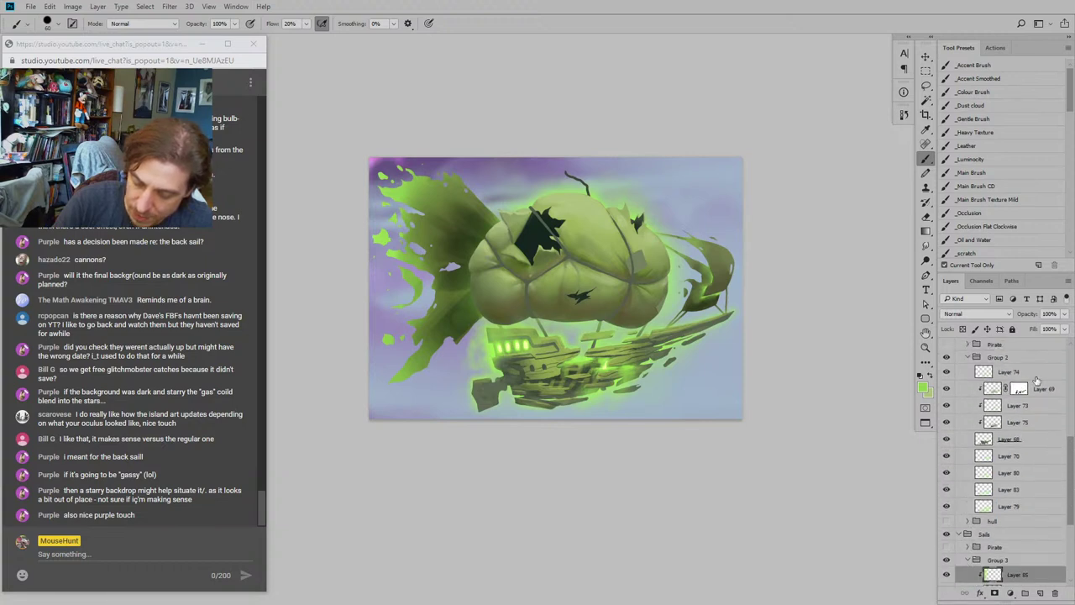
Step: Toggle Layers 69, 74, 73, 75 and 68 off and on one by one to check what each adds to the hull
{"action": "left_click", "coordinate": [946, 388]}
{"action": "left_click", "coordinate": [946, 388]}
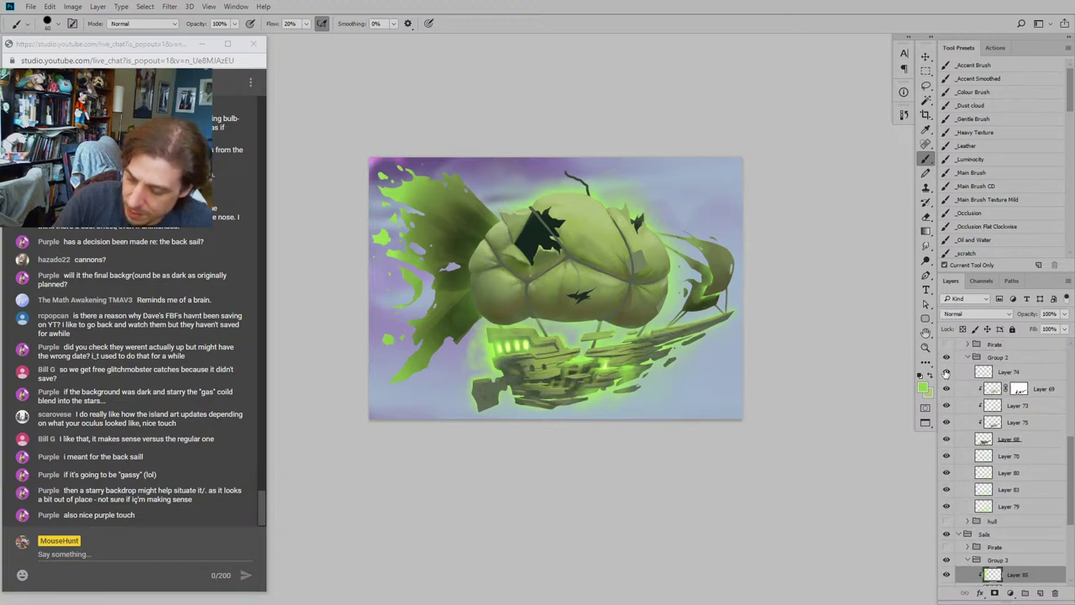
{"action": "left_click", "coordinate": [946, 372]}
{"action": "left_click", "coordinate": [946, 372]}
{"action": "left_click", "coordinate": [947, 405]}
{"action": "left_click", "coordinate": [947, 405]}
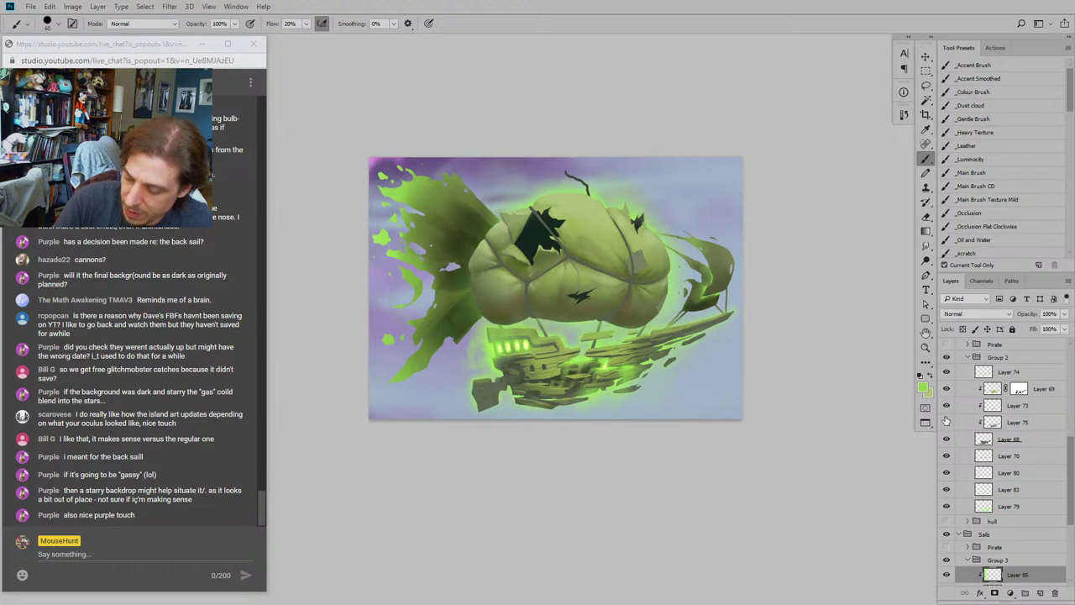
{"action": "left_click", "coordinate": [947, 422]}
{"action": "left_click", "coordinate": [947, 422]}
{"action": "left_click", "coordinate": [946, 440]}
{"action": "left_click", "coordinate": [946, 440]}
Step: Add a layer clipped to Layer 68 and paint the hull dark with a 300 px brush, sampling the balloon hole's dark green
{"action": "left_click", "coordinate": [963, 443]}
{"action": "left_click", "coordinate": [1040, 593]}
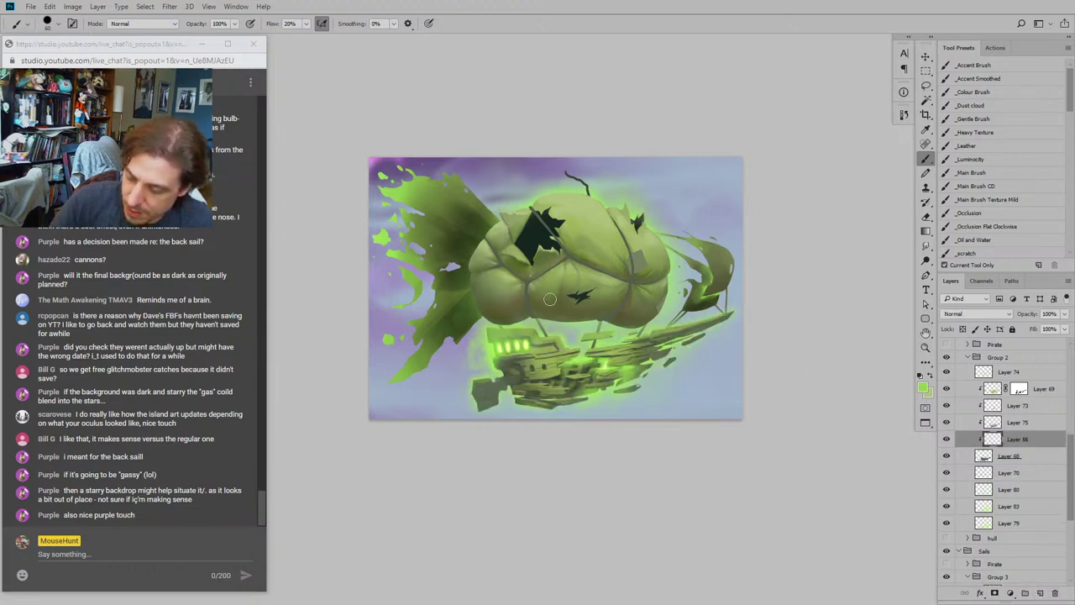
{"action": "left_click_drag", "start_coordinate": [627, 358], "coordinate": [639, 357]}
{"action": "left_click", "coordinate": [561, 229], "text": "alt"}
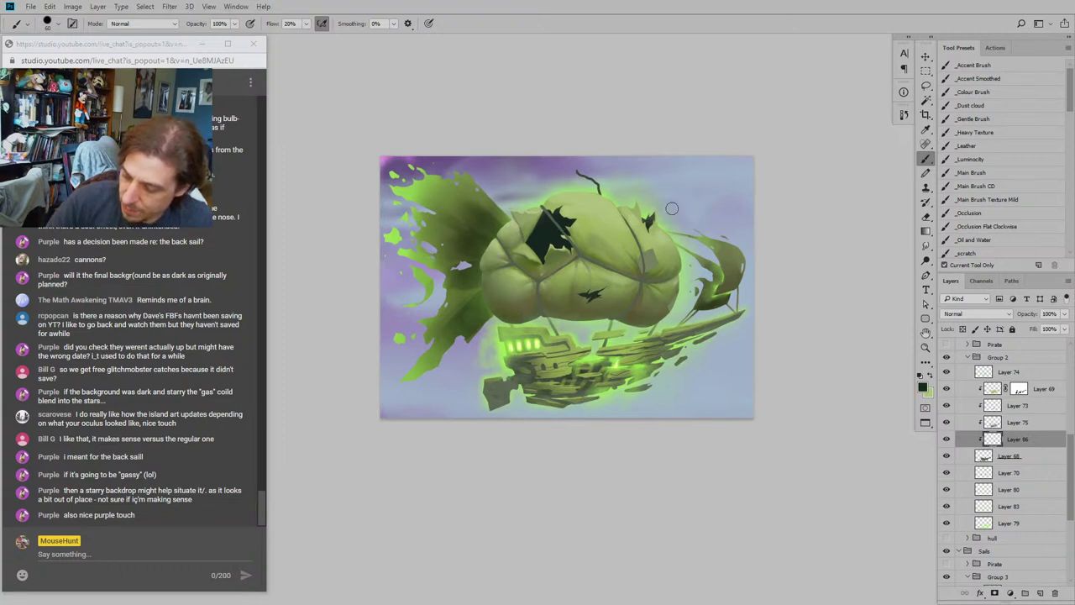
{"action": "key", "text": "bracketleft"}
{"action": "key", "text": "bracketleft"}
{"action": "key", "text": "bracketright"}
{"action": "key", "text": "bracketright"}
{"action": "key", "text": "bracketright"}
{"action": "key", "text": "bracketright"}
{"action": "key", "text": "bracketright"}
{"action": "key", "text": "bracketright"}
{"action": "key", "text": "bracketright"}
{"action": "key", "text": "bracketright"}
{"action": "key", "text": "bracketright"}
{"action": "key", "text": "bracketright"}
{"action": "key", "text": "bracketright"}
{"action": "key", "text": "bracketright"}
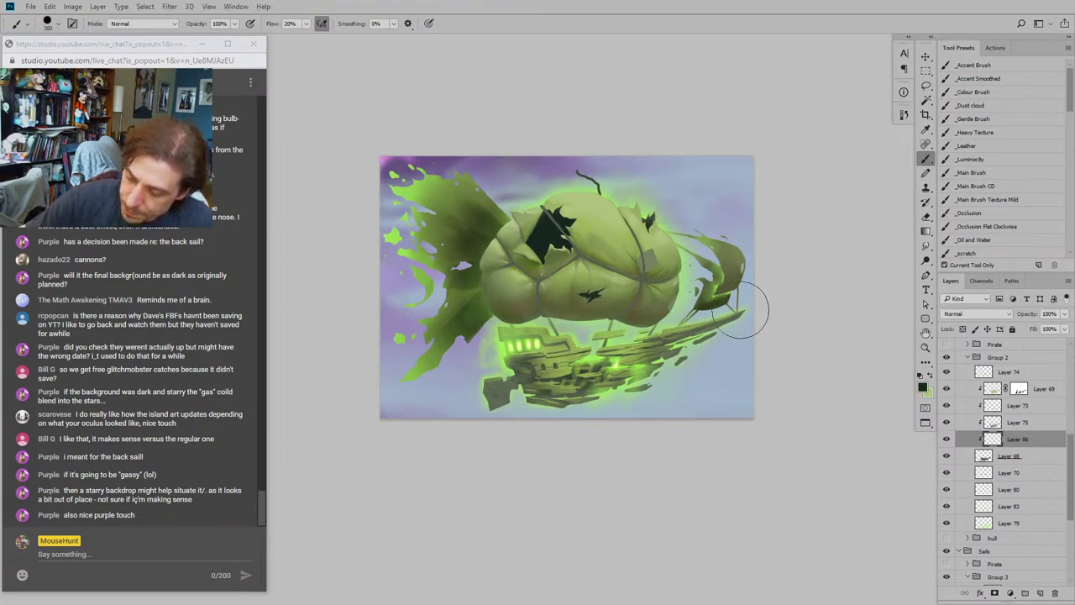
{"action": "mouse_move", "coordinate": [743, 311]}
{"action": "left_mouse_down"}
{"action": "mouse_move", "coordinate": [571, 408]}
{"action": "mouse_move", "coordinate": [613, 366]}
{"action": "mouse_move", "coordinate": [614, 340]}
{"action": "mouse_move", "coordinate": [504, 383]}
{"action": "left_mouse_up"}
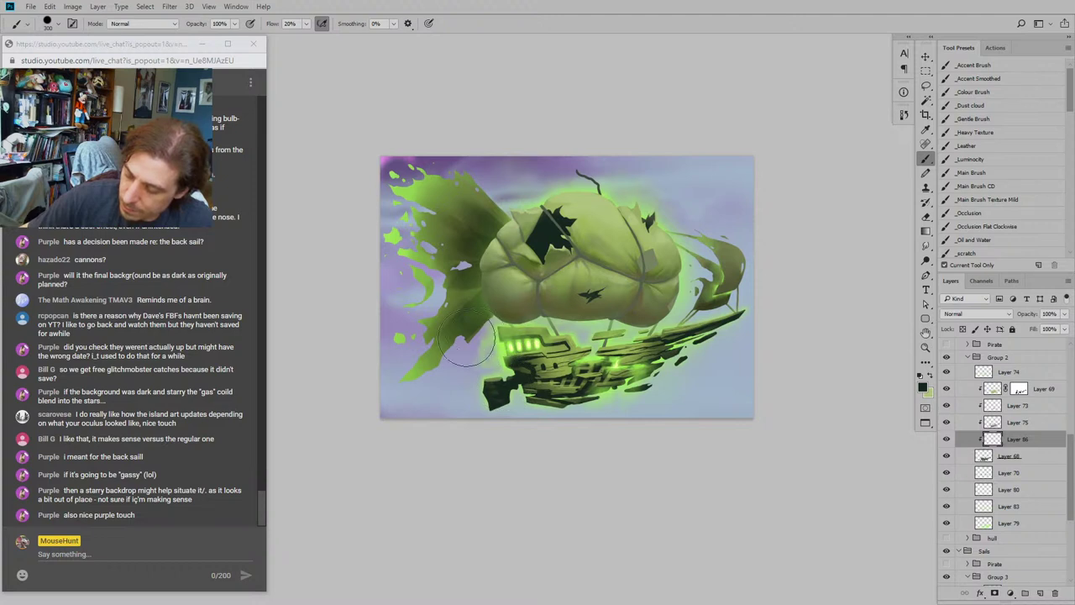
{"action": "left_click_drag", "start_coordinate": [520, 293], "coordinate": [530, 322]}
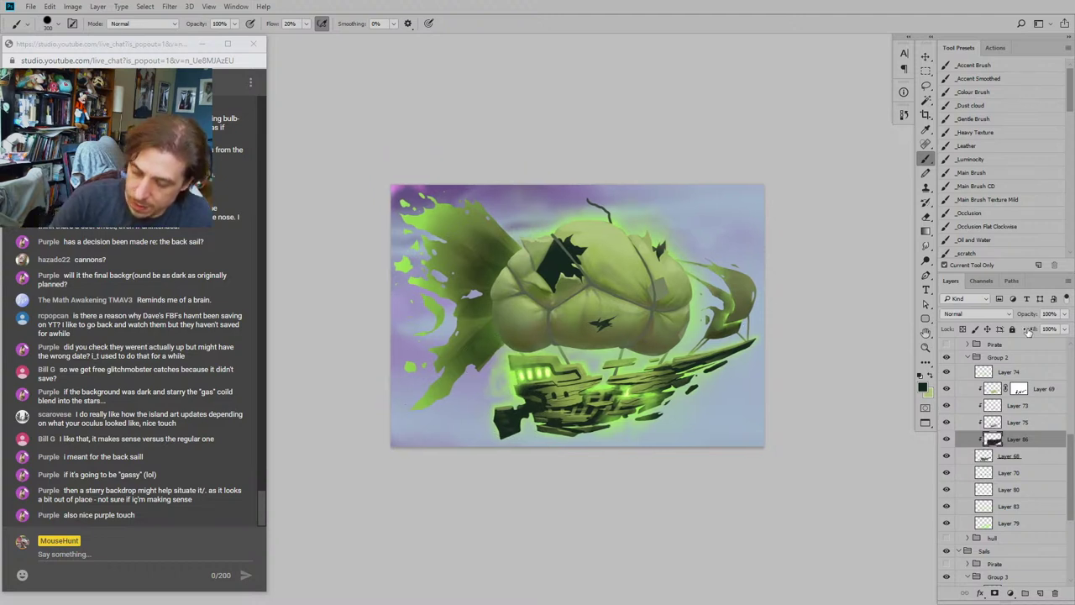
Step: Reduce the opacity of the dark hull shading on Layer 86 to 28%
{"action": "mouse_move", "coordinate": [1033, 314]}
{"action": "left_mouse_down"}
{"action": "mouse_move", "coordinate": [1016, 322]}
{"action": "mouse_move", "coordinate": [1025, 317]}
{"action": "left_mouse_up"}
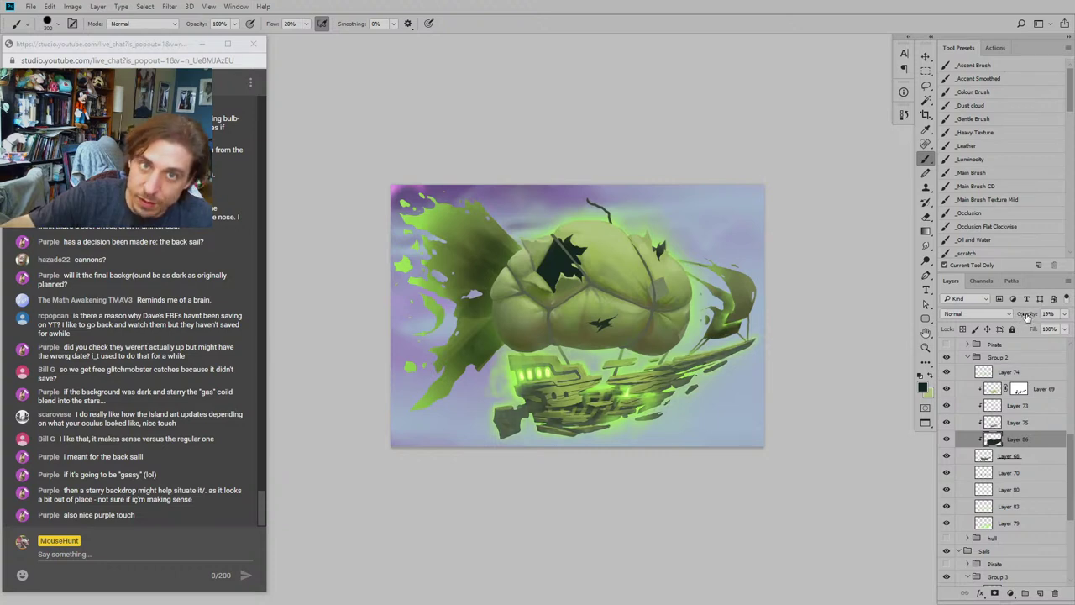
{"action": "left_click_drag", "start_coordinate": [1026, 316], "coordinate": [1034, 317]}
{"action": "left_click_drag", "start_coordinate": [553, 348], "coordinate": [522, 369]}
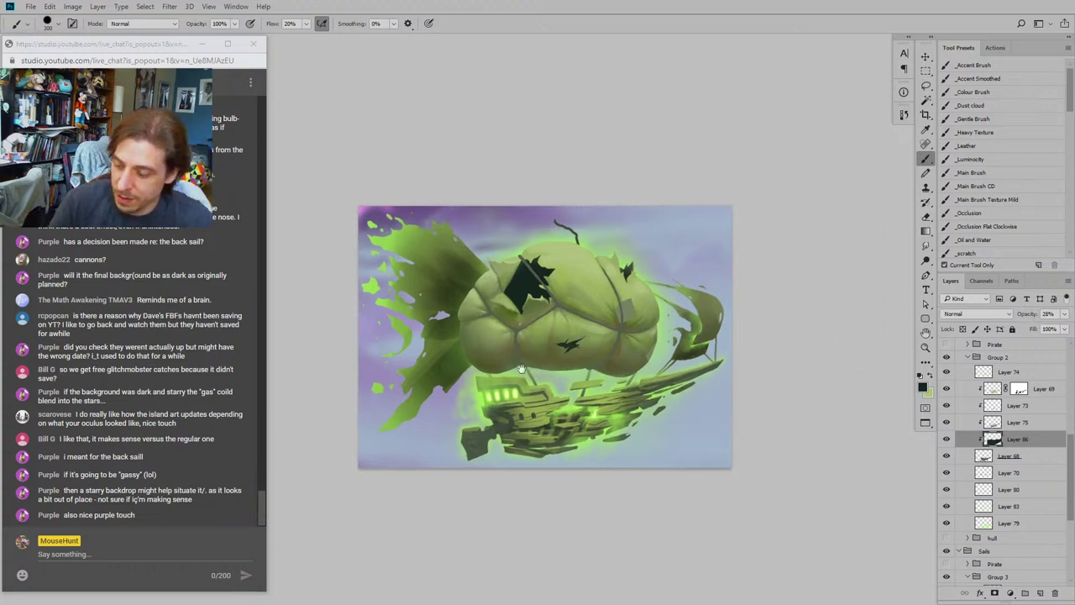
Step: Preview the illustration's values in grayscale and compare it without the browser_backdropParagon backdrop
{"action": "key", "text": "ctrl+y"}
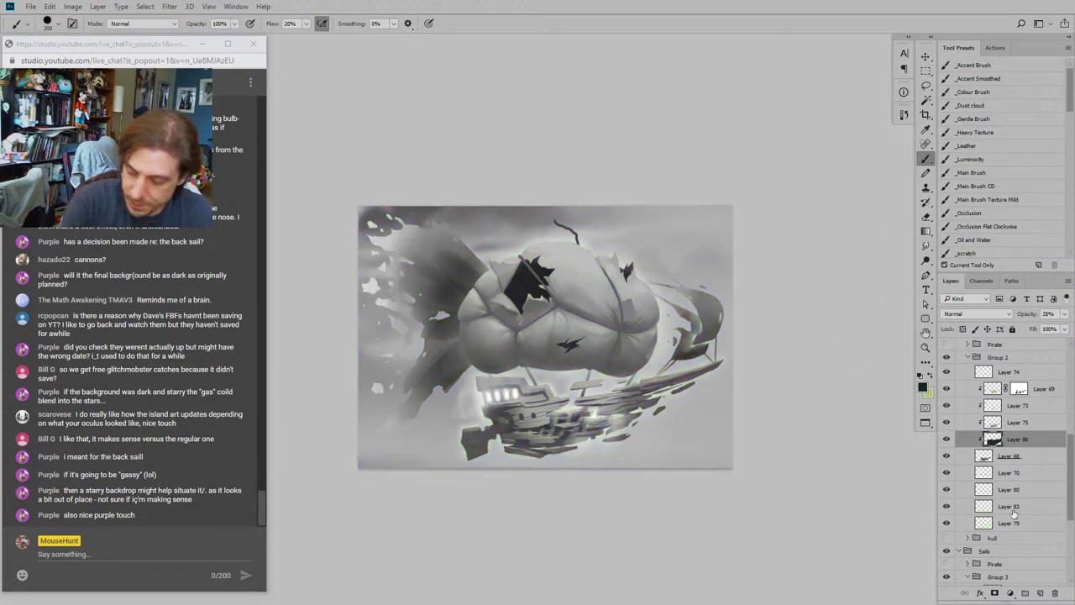
{"action": "left_click_drag", "start_coordinate": [490, 335], "coordinate": [432, 289]}
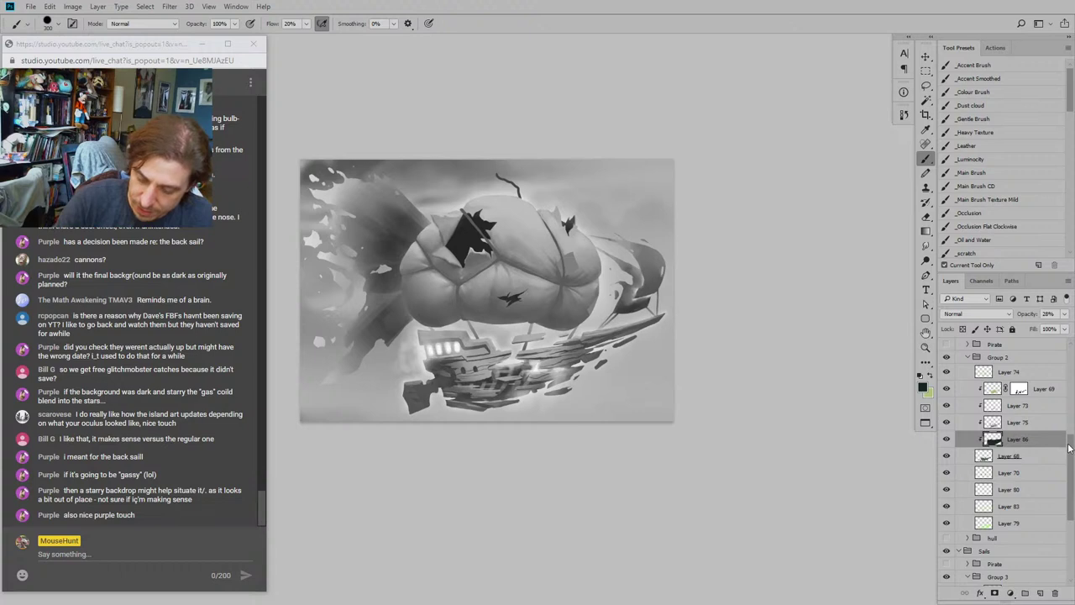
{"action": "scroll", "coordinate": [993, 496], "scroll_direction": "down", "scroll_amount": 5}
{"action": "left_click", "coordinate": [947, 510]}
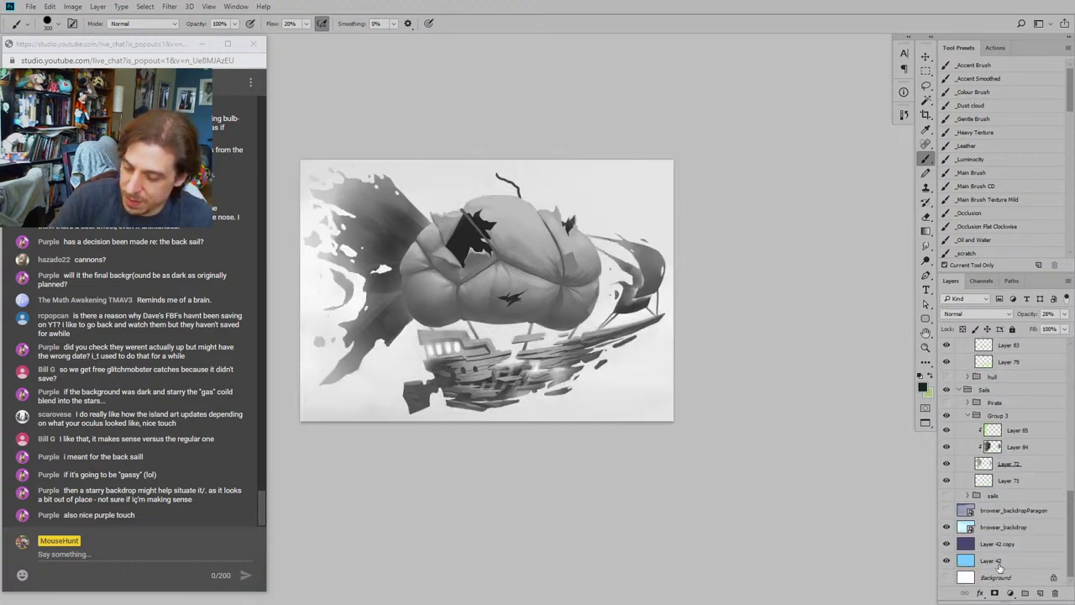
Step: Set Layer 86's opacity to 16% and check the grayscale illustration at thumbnail size
{"action": "mouse_move", "coordinate": [1030, 319]}
{"action": "left_mouse_down"}
{"action": "mouse_move", "coordinate": [1014, 314]}
{"action": "mouse_move", "coordinate": [1028, 317]}
{"action": "left_mouse_up"}
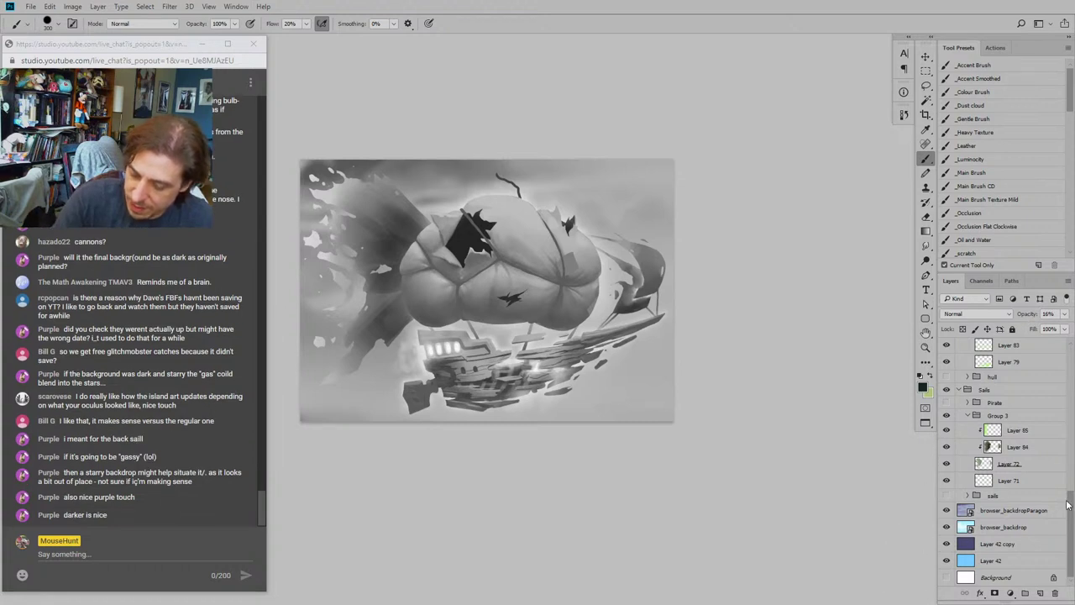
{"action": "left_click_drag", "start_coordinate": [1070, 504], "coordinate": [1071, 425]}
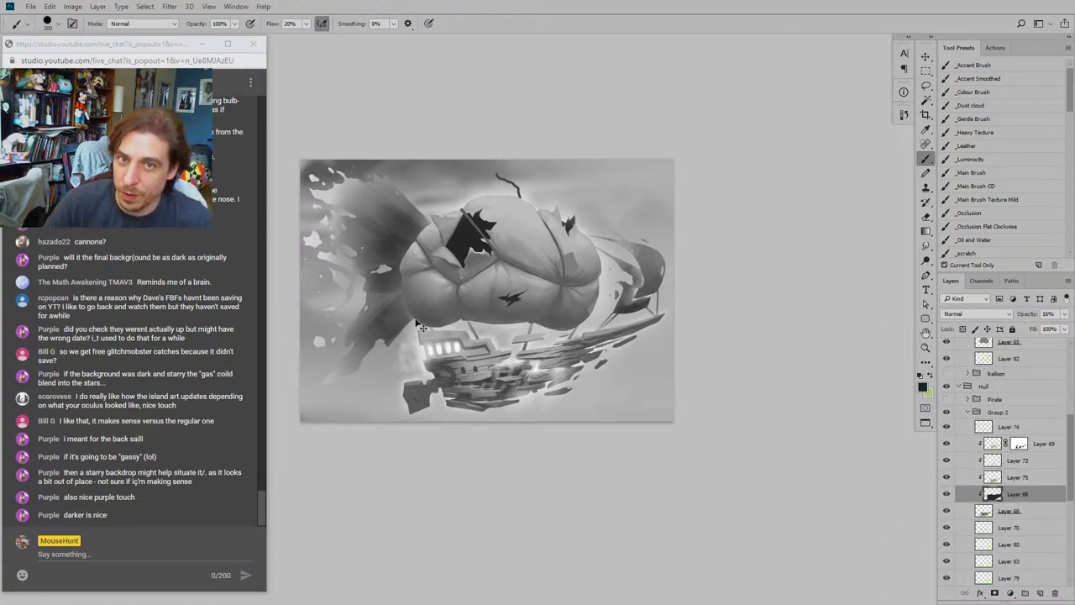
{"action": "key", "text": "ctrl+minus"}
{"action": "key", "text": "ctrl+minus"}
{"action": "key", "text": "ctrl+minus"}
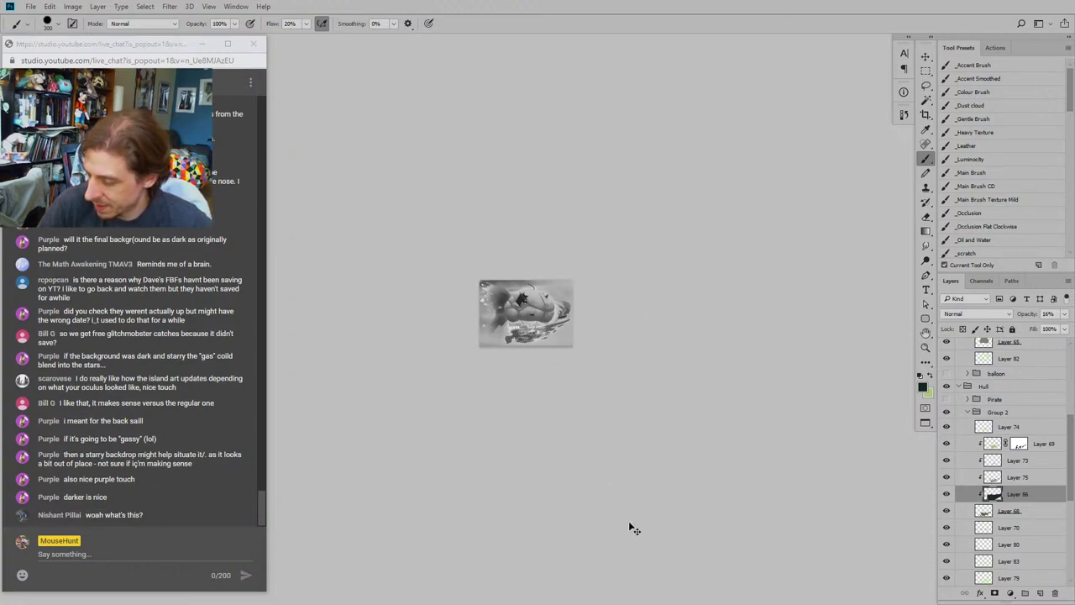
{"action": "key", "text": "ctrl+plus"}
{"action": "key", "text": "ctrl+plus"}
{"action": "key", "text": "ctrl+plus"}
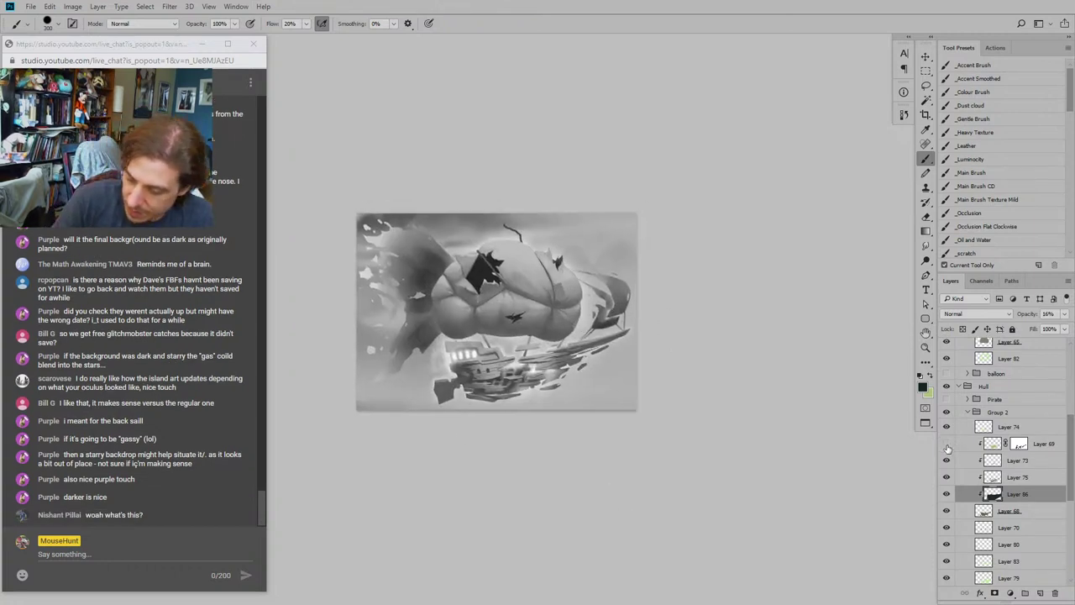
Step: Compare the grayscale airship with Layer 74 hidden and shown, and return the preview to full colour
{"action": "left_click", "coordinate": [962, 429]}
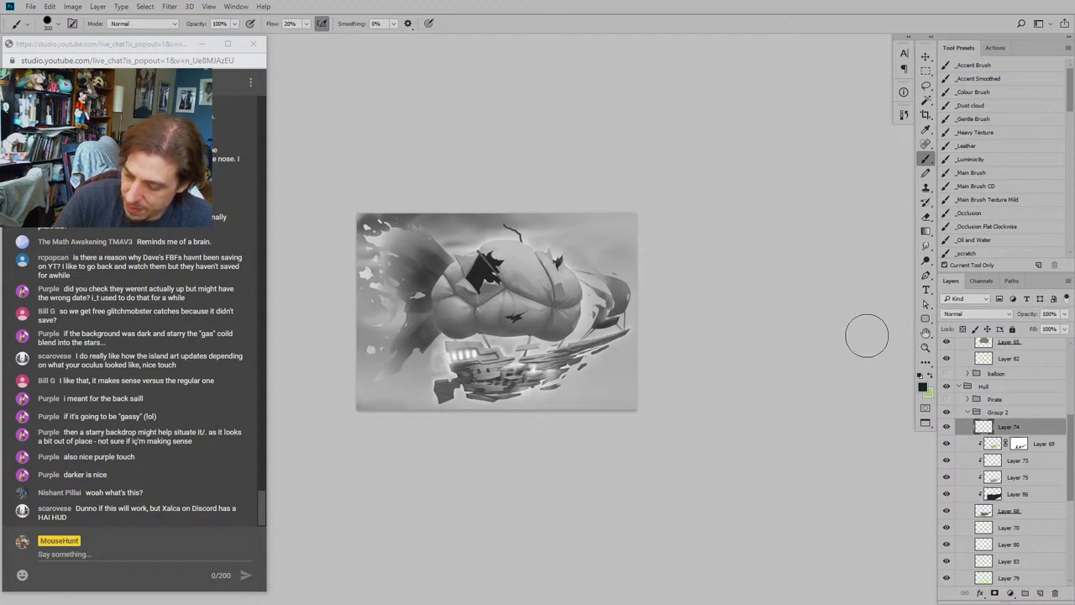
{"action": "left_click_drag", "start_coordinate": [500, 264], "coordinate": [520, 256]}
{"action": "key", "text": "r"}
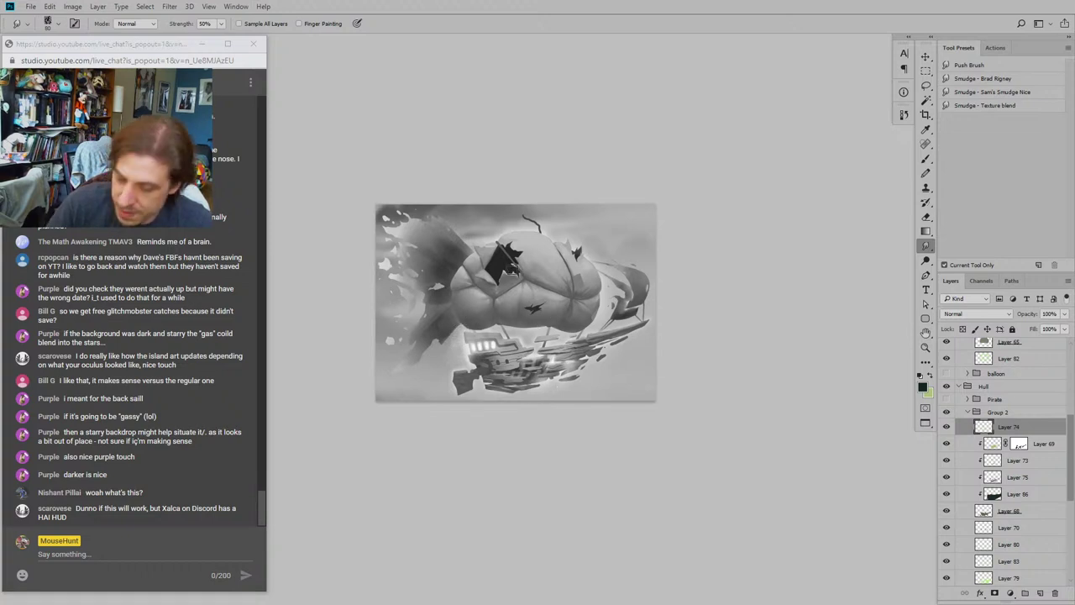
{"action": "key", "text": "ctrl+plus"}
{"action": "left_click_drag", "start_coordinate": [410, 405], "coordinate": [414, 384]}
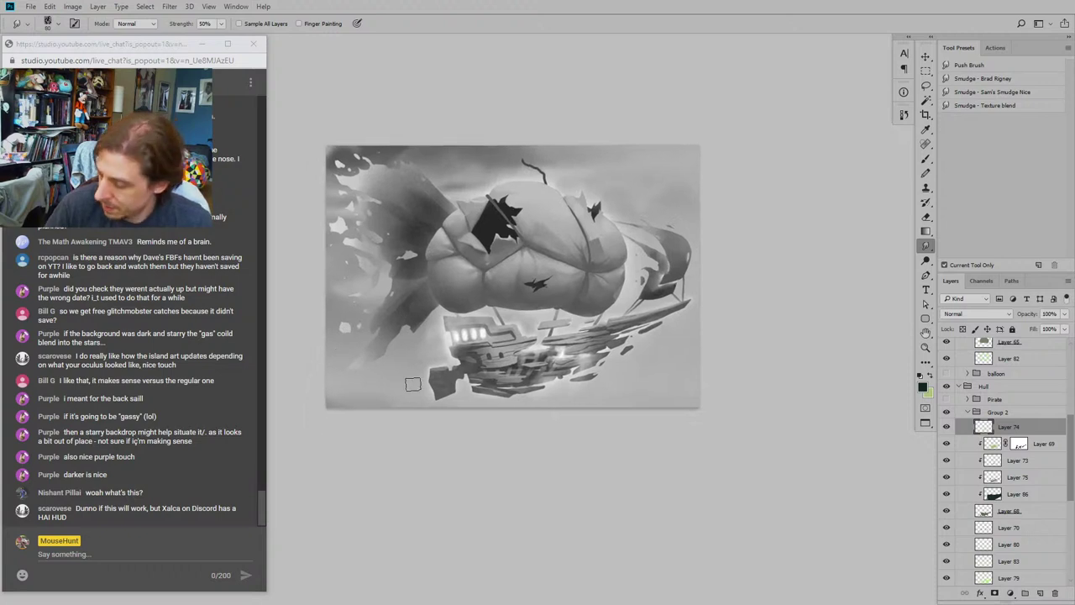
{"action": "left_click_drag", "start_coordinate": [479, 260], "coordinate": [488, 254]}
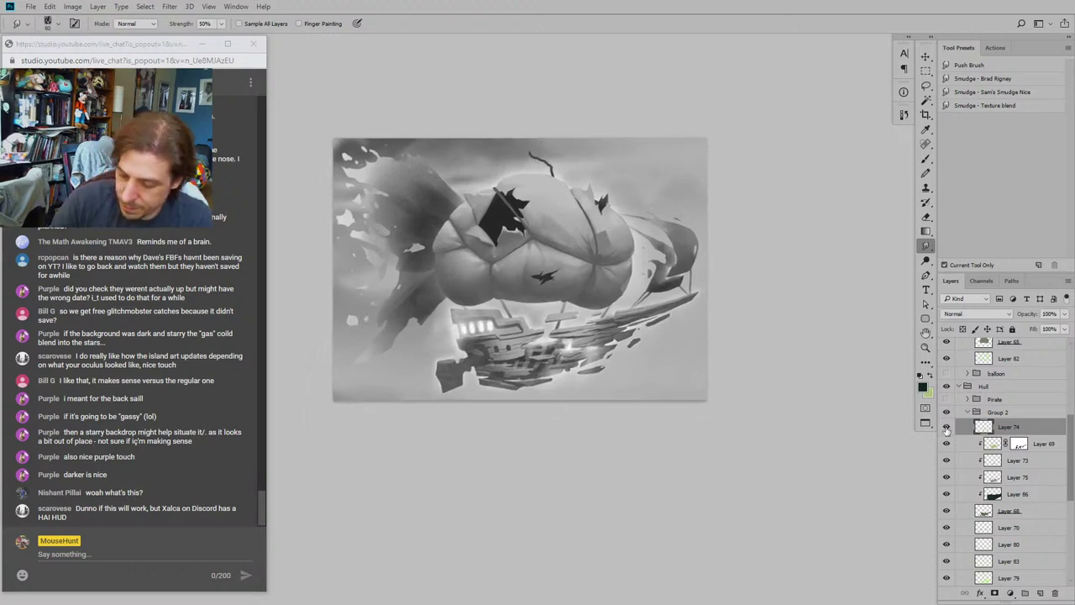
{"action": "left_click", "coordinate": [947, 429]}
{"action": "left_click", "coordinate": [947, 429]}
{"action": "left_click", "coordinate": [947, 426]}
{"action": "left_click", "coordinate": [947, 426]}
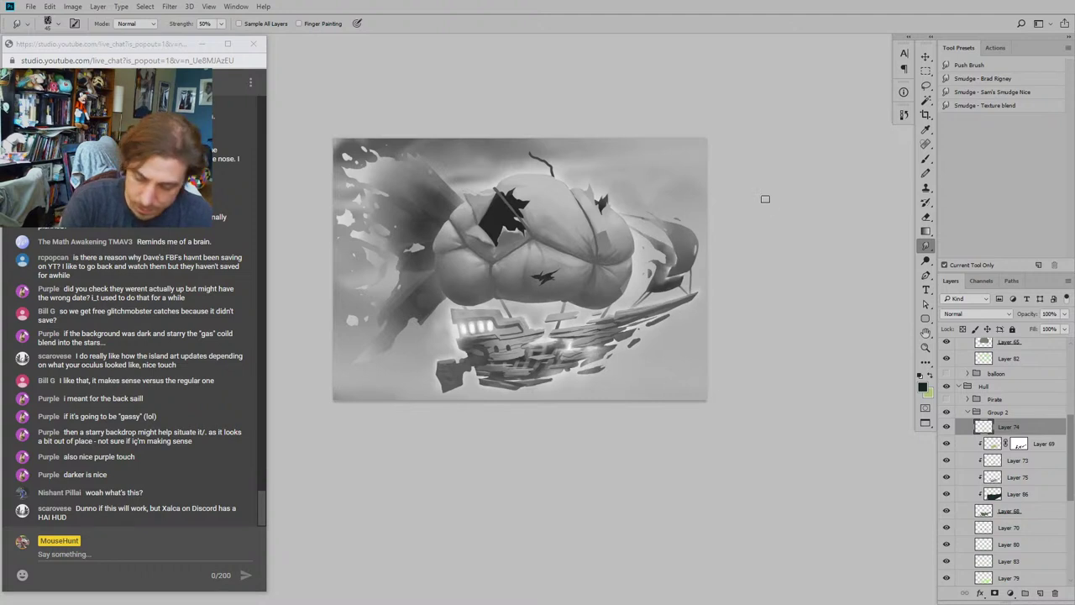
{"action": "key", "text": "ctrl+y"}
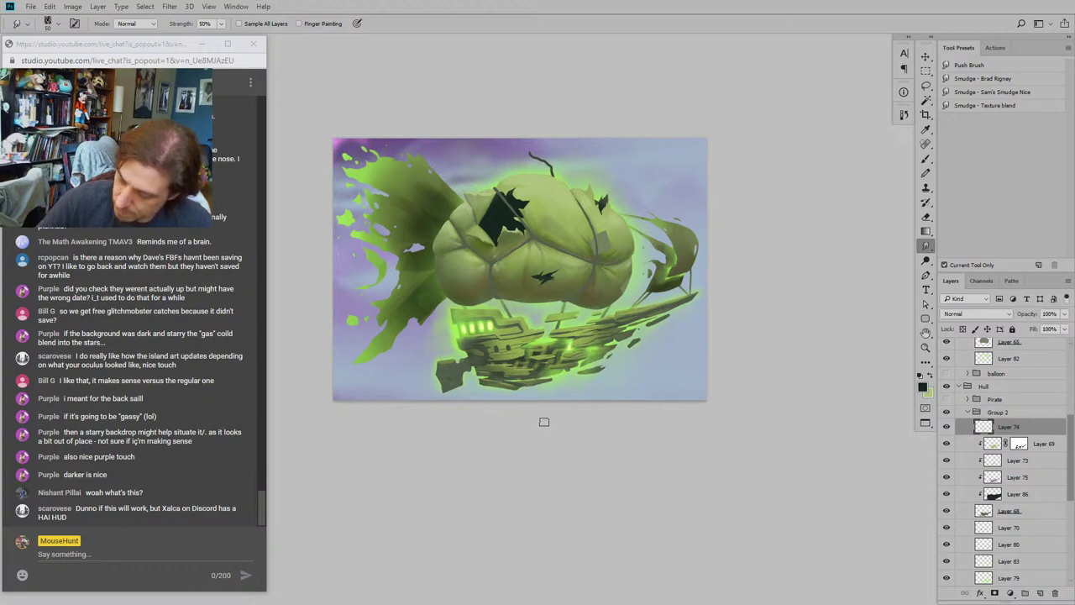
{"action": "left_click_drag", "start_coordinate": [374, 374], "coordinate": [401, 412]}
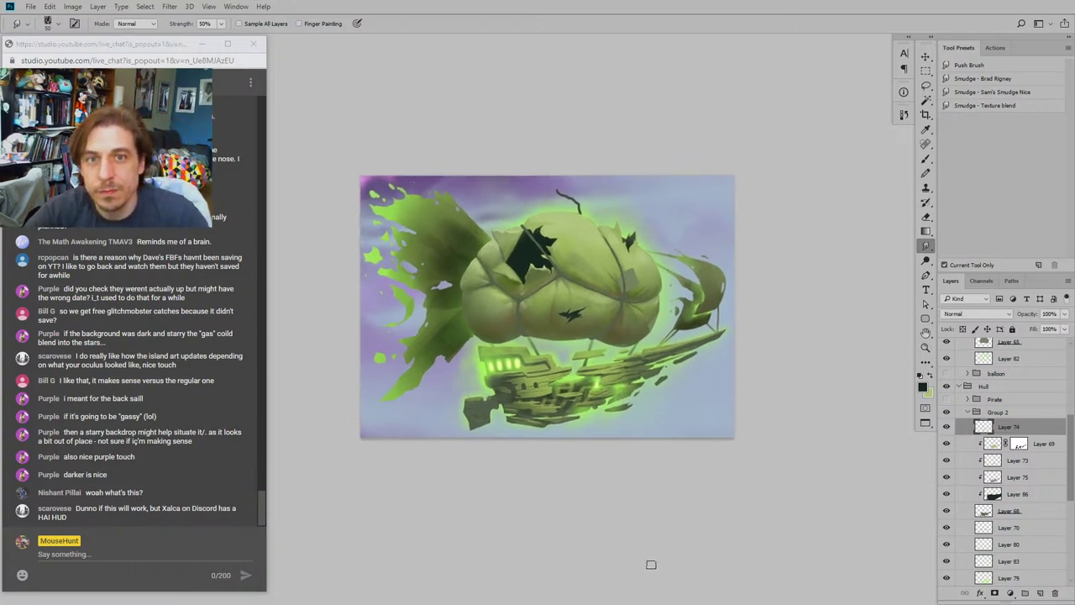
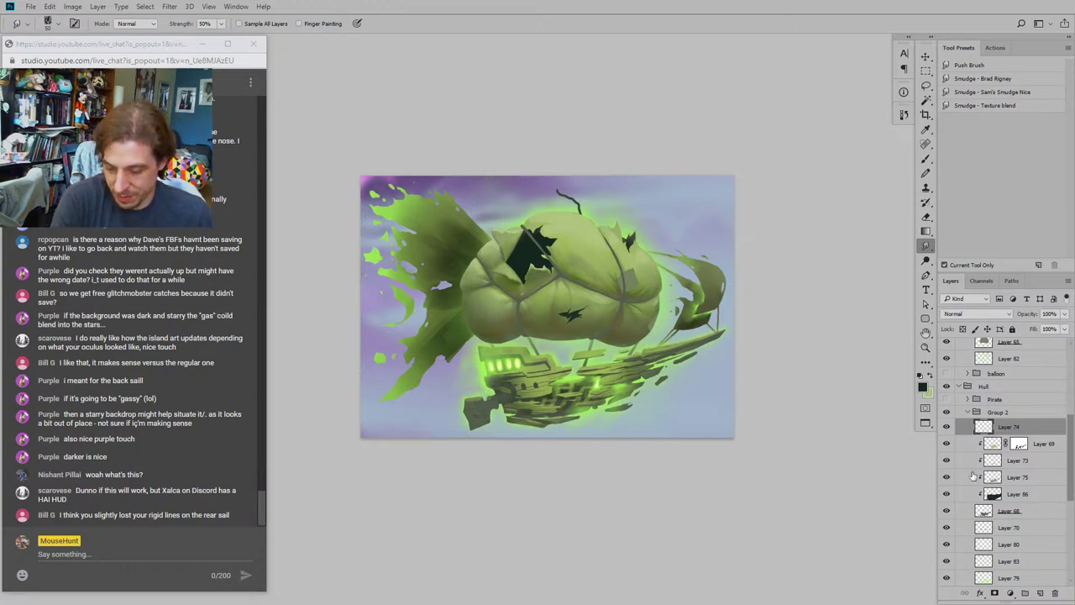
Step: Reposition the browser_backdropParagon image so its darker purple clouds fill most of the sky behind the airship
{"action": "scroll", "coordinate": [1000, 504], "scroll_direction": "down", "scroll_amount": 5}
{"action": "left_click", "coordinate": [977, 512]}
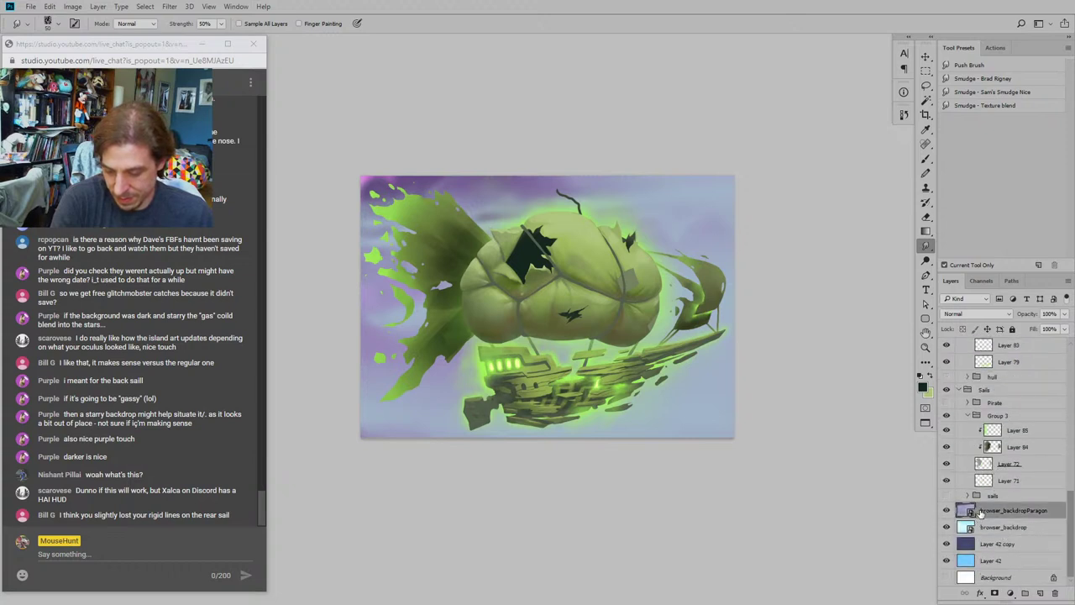
{"action": "key", "text": "v"}
{"action": "left_click_drag", "start_coordinate": [791, 423], "coordinate": [694, 508]}
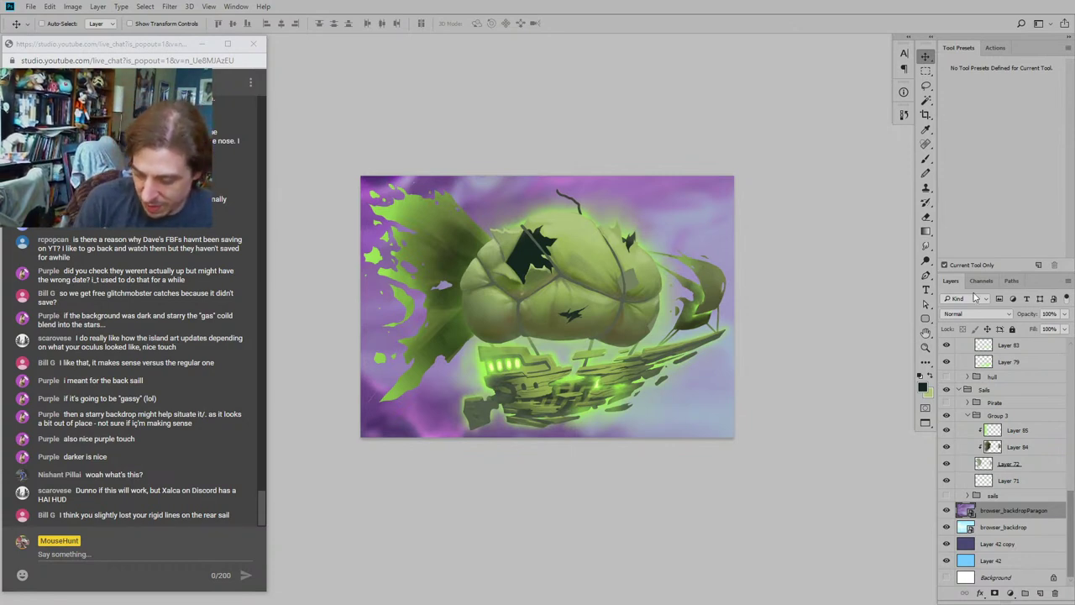
Step: Set the opacity of the dark hull shading on Layer 86 to 50%
{"action": "left_click_drag", "start_coordinate": [1072, 504], "coordinate": [1071, 426]}
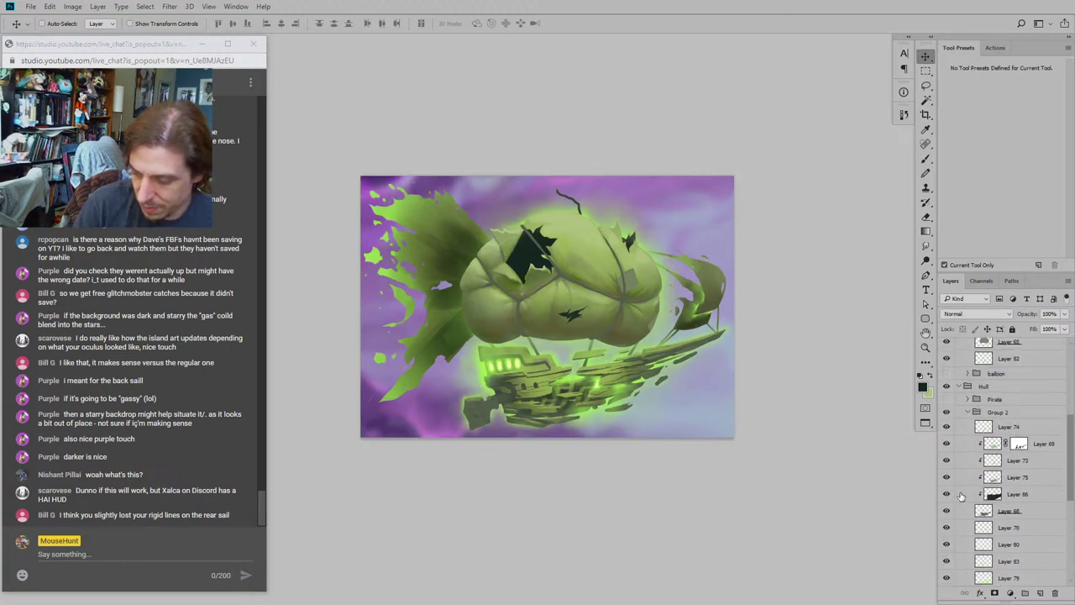
{"action": "left_click", "coordinate": [959, 495]}
{"action": "left_click", "coordinate": [1031, 315]}
{"action": "type", "text": "50"}
{"action": "key", "text": "Return"}
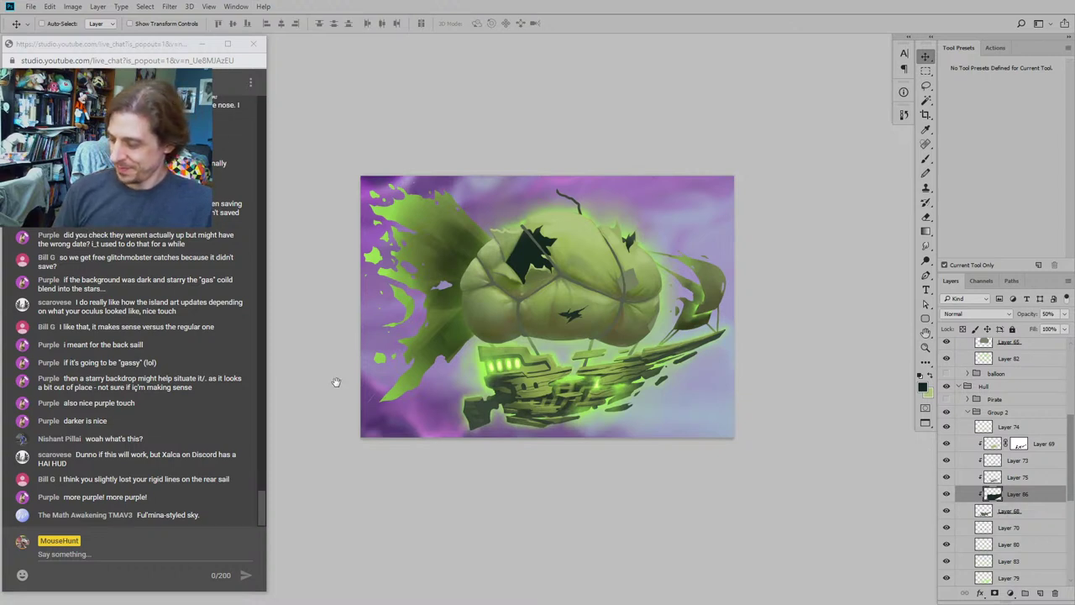
Step: Compare the airship with the hull's Group 2 hidden and shown, and review the group's layers
{"action": "left_click_drag", "start_coordinate": [336, 379], "coordinate": [358, 343]}
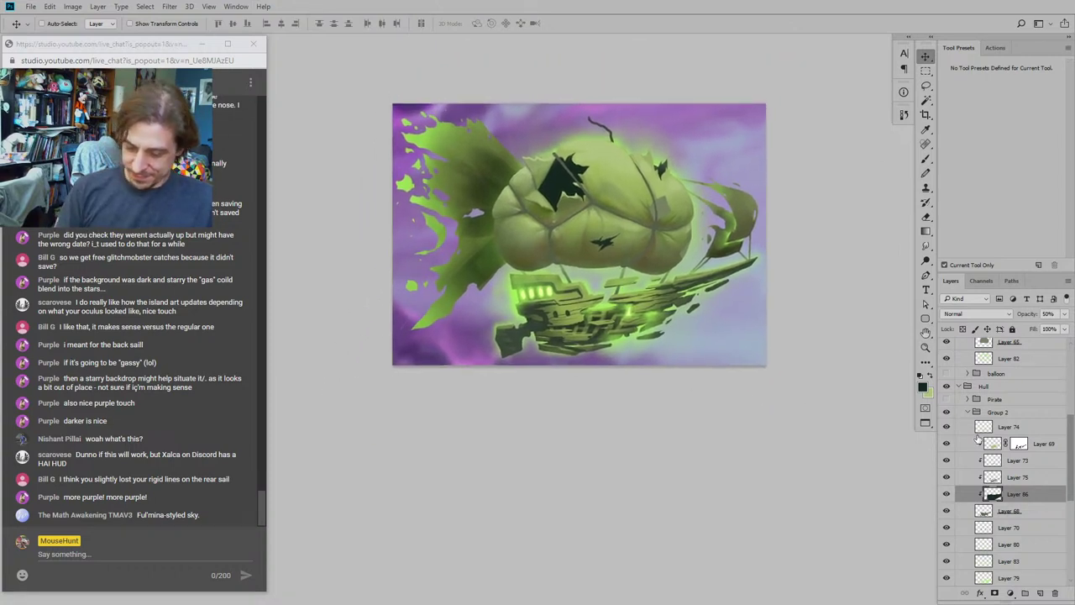
{"action": "left_click", "coordinate": [947, 413]}
{"action": "left_click", "coordinate": [946, 412]}
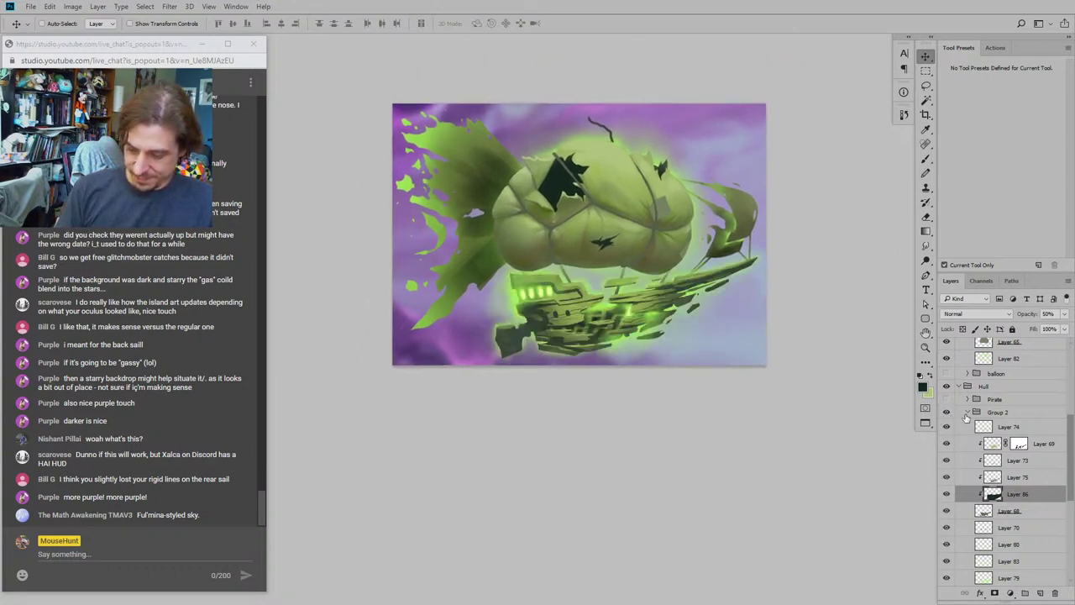
{"action": "left_click", "coordinate": [967, 413]}
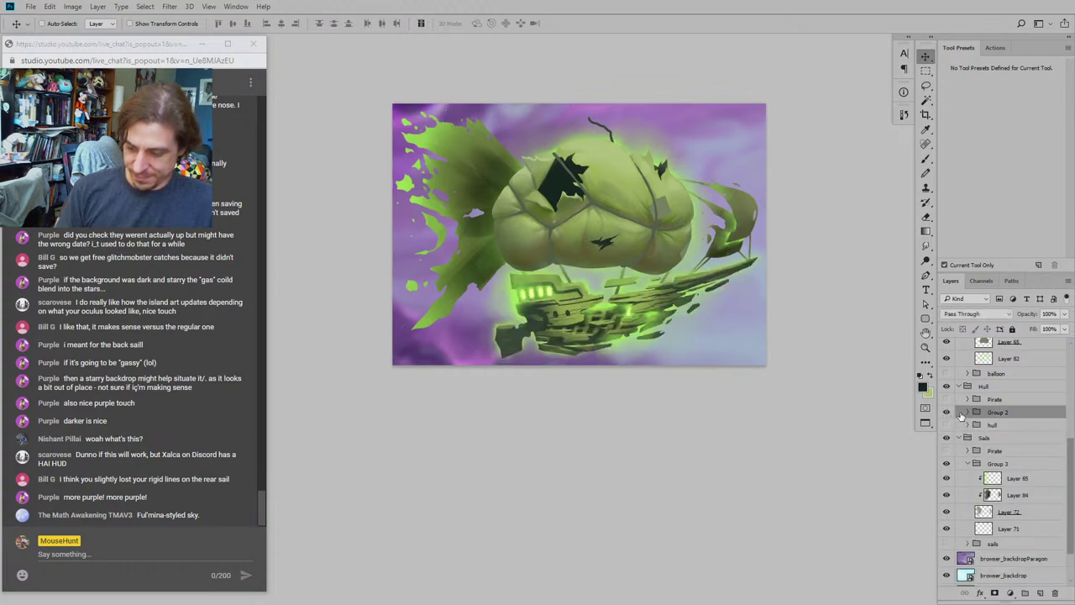
{"action": "left_click", "coordinate": [967, 413]}
{"action": "left_click", "coordinate": [947, 389]}
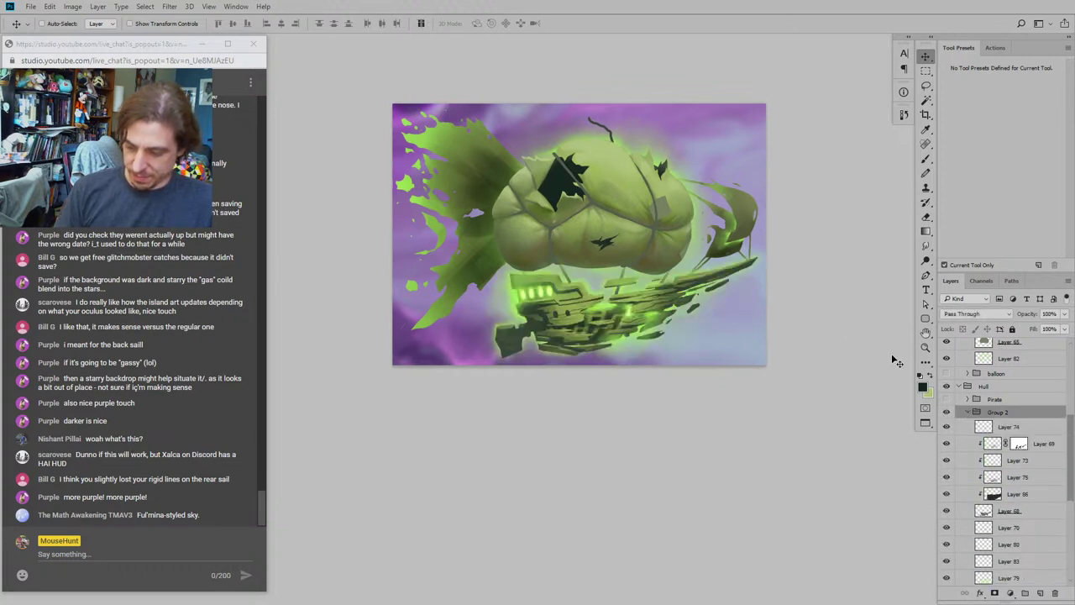
{"action": "left_click_drag", "start_coordinate": [367, 265], "coordinate": [383, 370]}
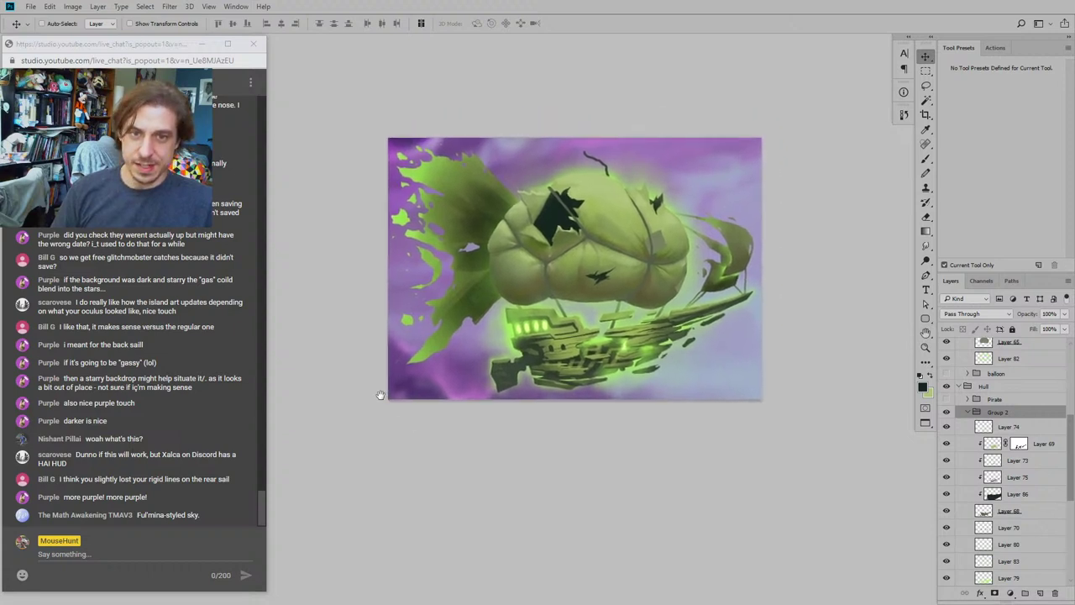
Step: Compare the airship against the light blue sky and the purple browser_backdropParagon backdrop, leaving the purple one visible
{"action": "scroll", "coordinate": [1067, 433], "scroll_direction": "down", "scroll_amount": 5}
{"action": "left_click", "coordinate": [947, 510]}
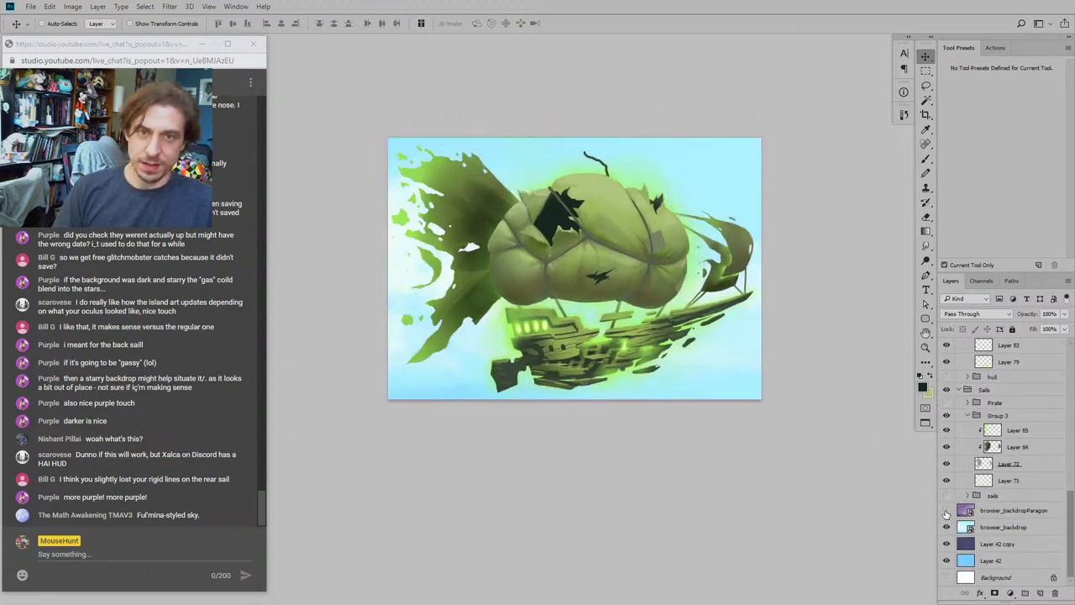
{"action": "left_click", "coordinate": [947, 511]}
{"action": "left_click", "coordinate": [946, 511]}
{"action": "left_click", "coordinate": [947, 511]}
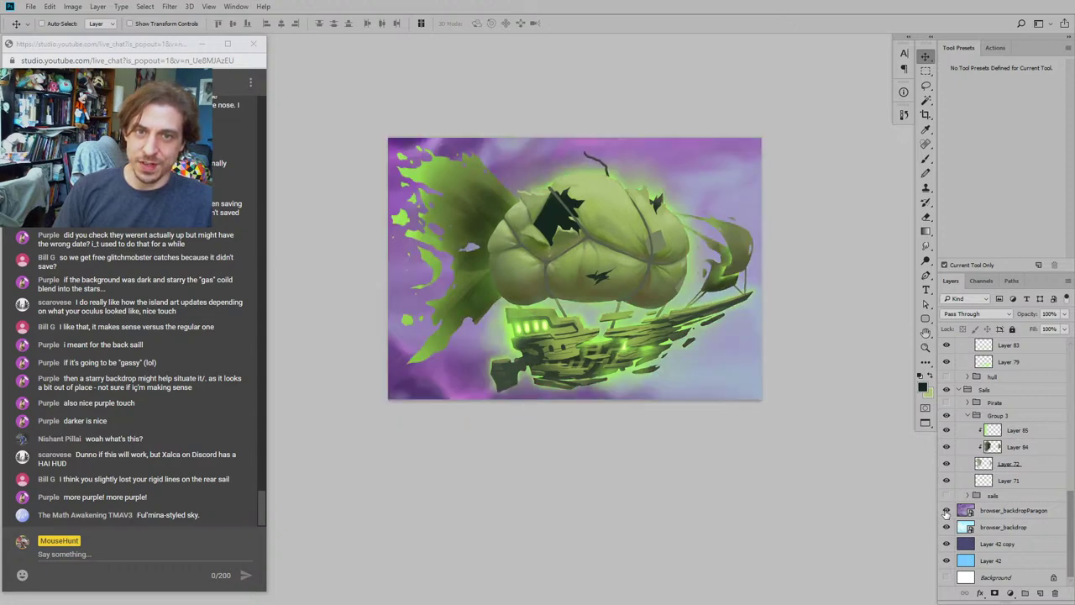
Step: Compare the airship with the purple browser_backdropParagon backdrop hidden and shown, leaving it visible
{"action": "left_click", "coordinate": [947, 511]}
{"action": "left_click", "coordinate": [947, 510]}
{"action": "left_click", "coordinate": [947, 511]}
{"action": "left_click", "coordinate": [947, 510]}
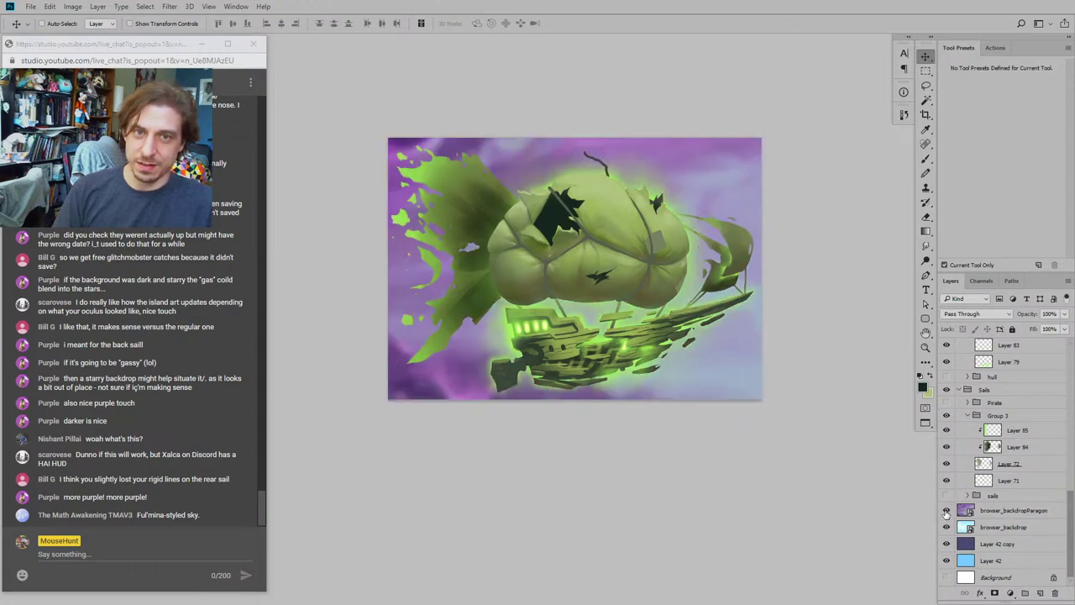
{"action": "left_click", "coordinate": [947, 511]}
{"action": "left_click", "coordinate": [947, 510]}
{"action": "left_click", "coordinate": [947, 510]}
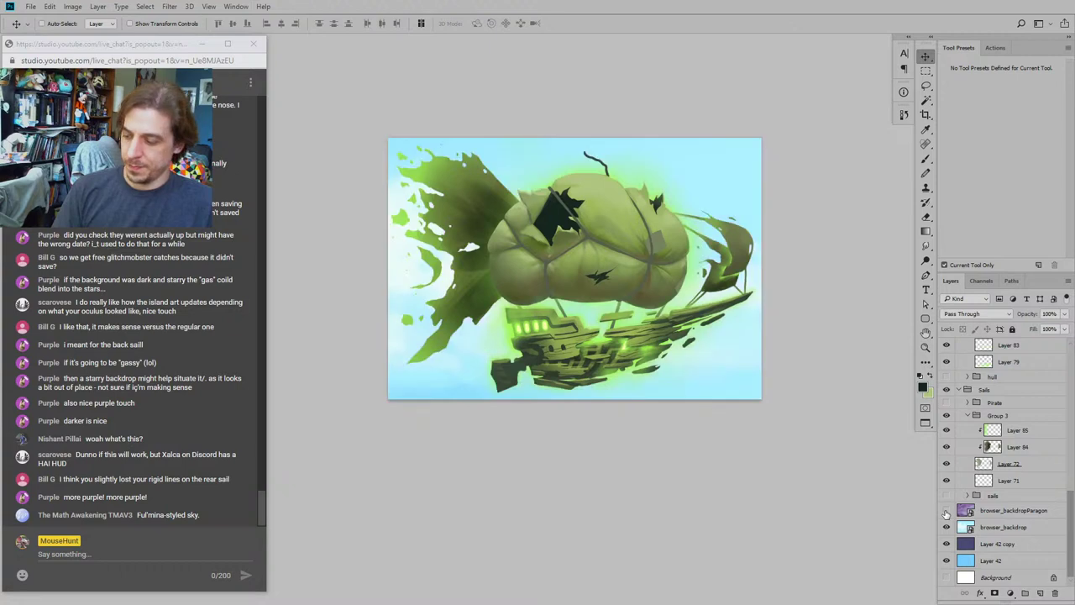
{"action": "scroll", "coordinate": [752, 389], "scroll_direction": "up", "scroll_amount": 1}
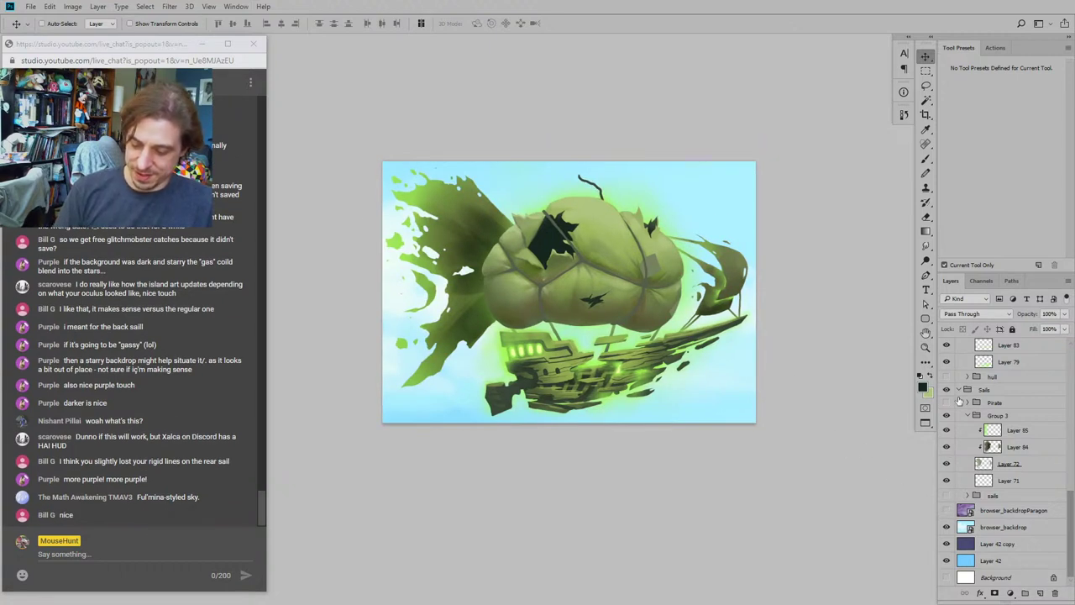
{"action": "left_click_drag", "start_coordinate": [695, 243], "coordinate": [671, 273]}
{"action": "left_click", "coordinate": [947, 511]}
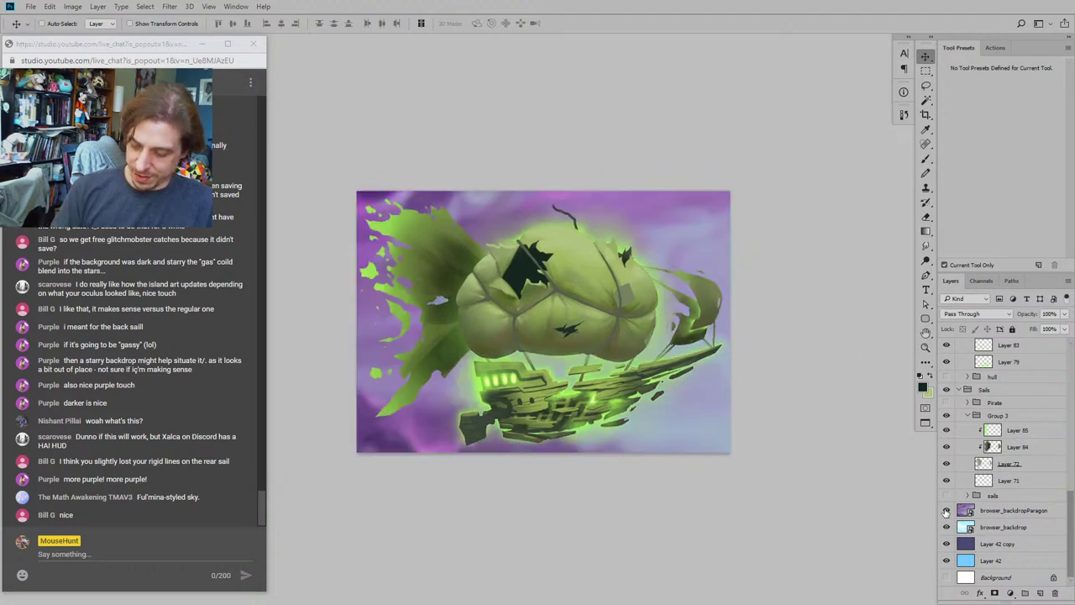
{"action": "scroll", "coordinate": [1013, 446], "scroll_direction": "right", "scroll_amount": 1}
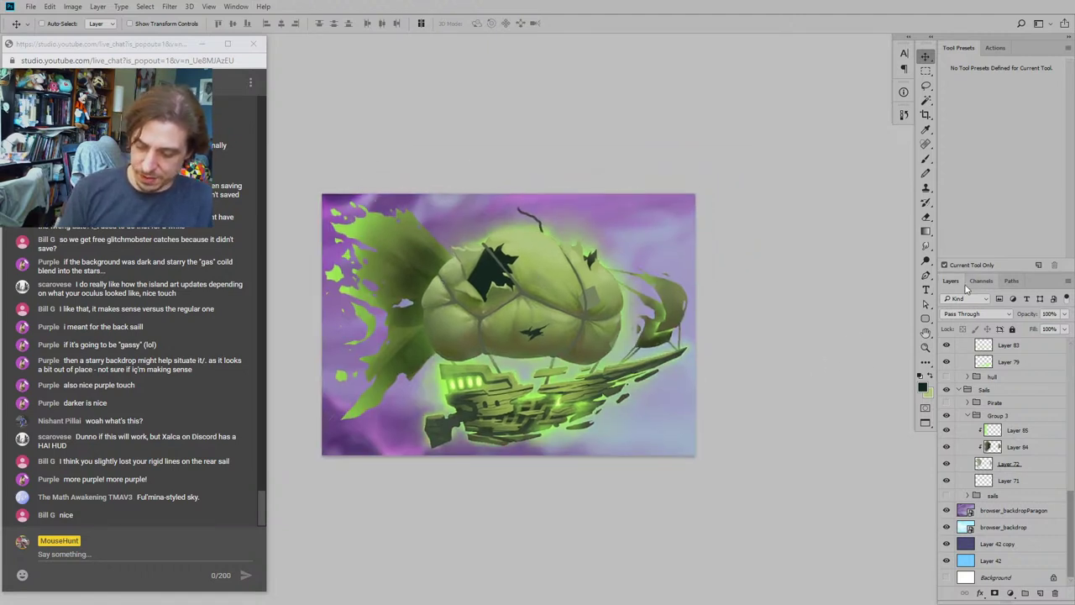
Step: Check the contribution of Layer 74 and Layer 69 to the ghost hull by toggling their visibility
{"action": "left_click_drag", "start_coordinate": [1071, 510], "coordinate": [1071, 431]}
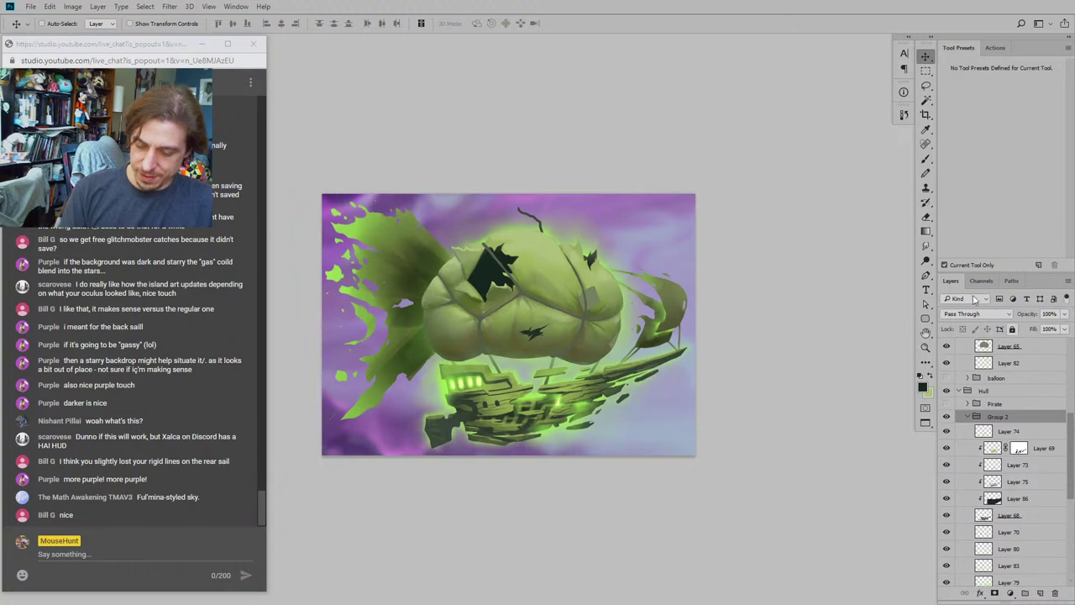
{"action": "left_click", "coordinate": [947, 432]}
{"action": "left_click", "coordinate": [946, 432]}
{"action": "left_click", "coordinate": [947, 448]}
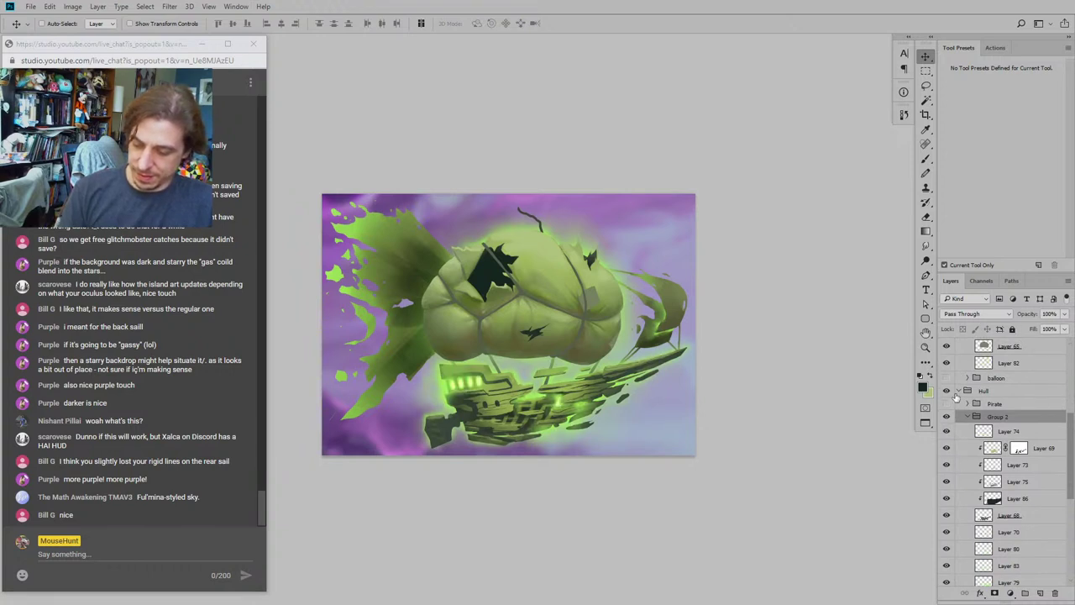
Step: Lighten the dark rope on top of the balloon on Layer 77, using green tones sampled from the balloon
{"action": "scroll", "coordinate": [1071, 414], "scroll_direction": "up", "scroll_amount": 3}
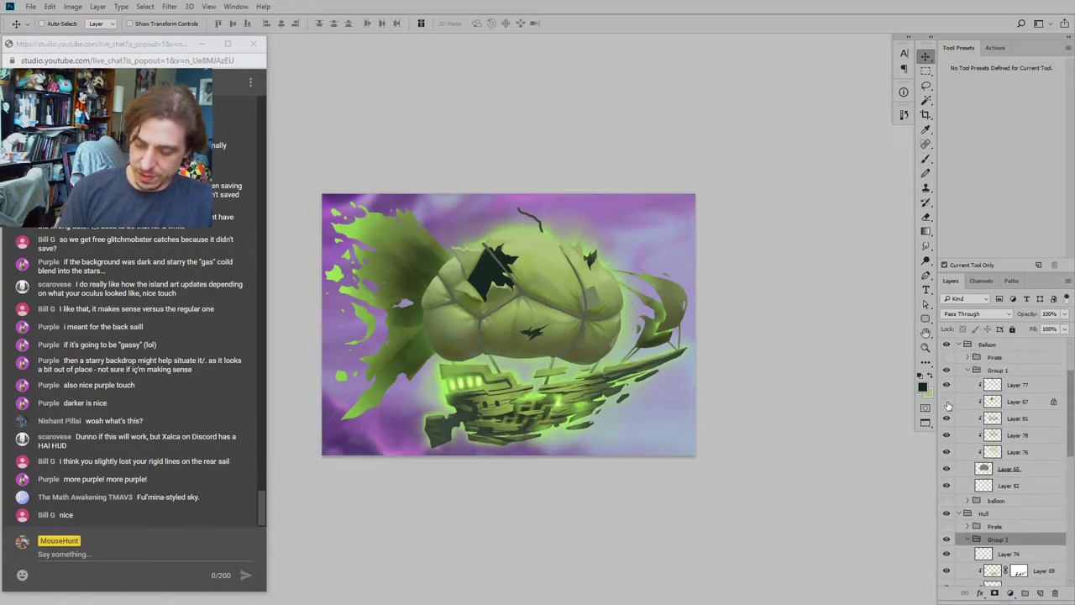
{"action": "left_click", "coordinate": [957, 389]}
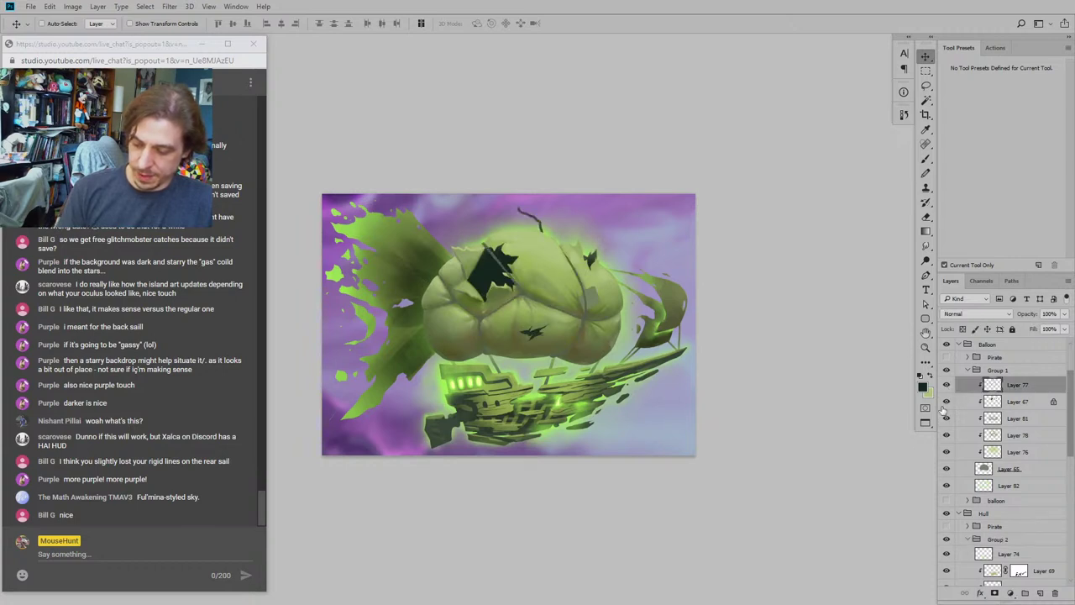
{"action": "key", "text": "b"}
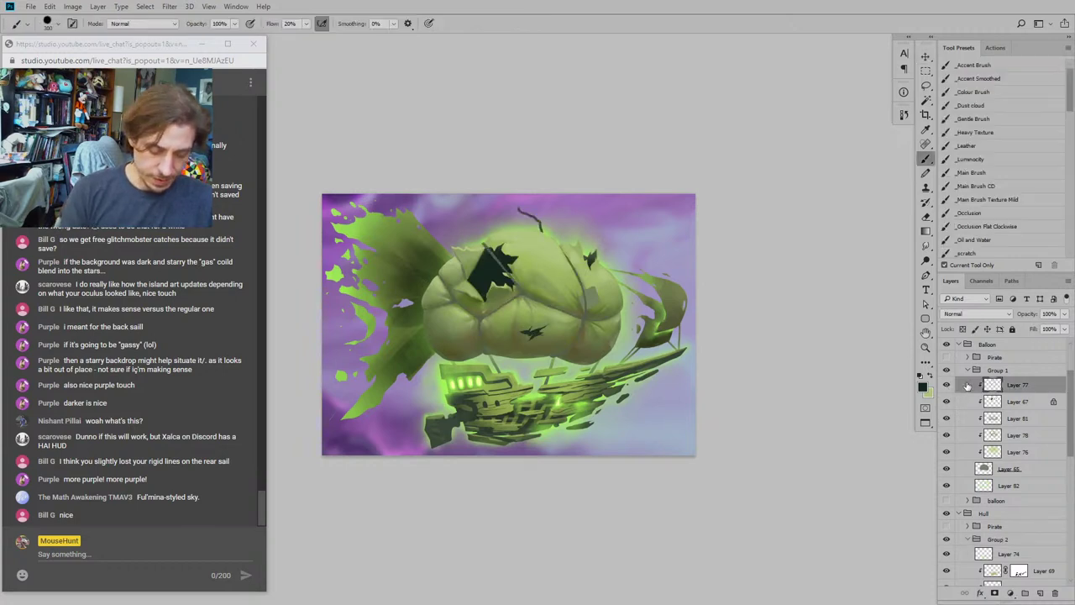
{"action": "left_click", "coordinate": [579, 314], "text": "alt"}
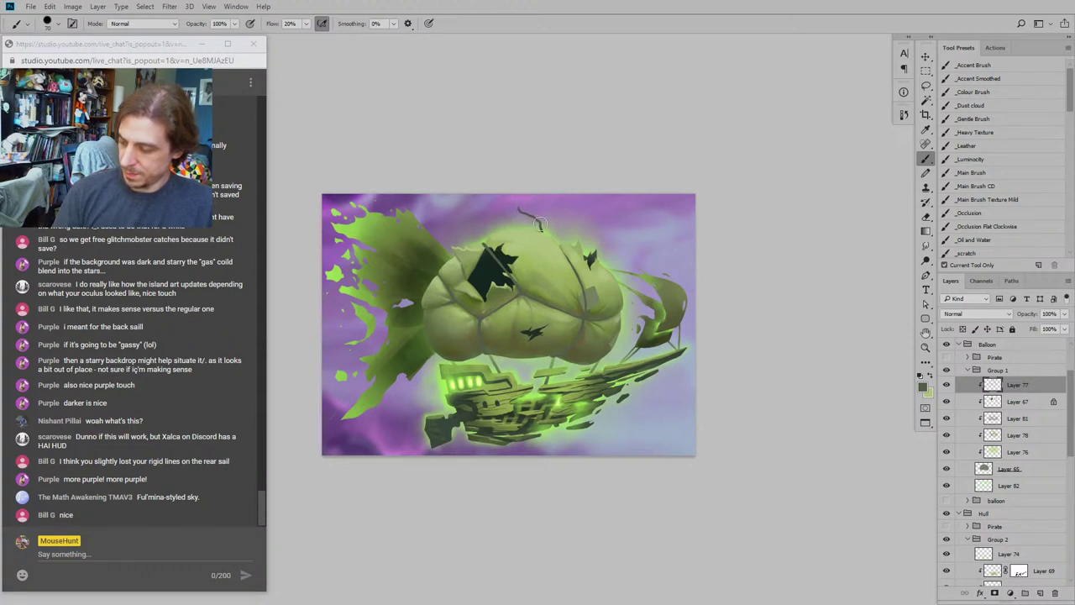
{"action": "left_click_drag", "start_coordinate": [533, 222], "coordinate": [544, 230]}
{"action": "left_click_drag", "start_coordinate": [452, 192], "coordinate": [454, 199]}
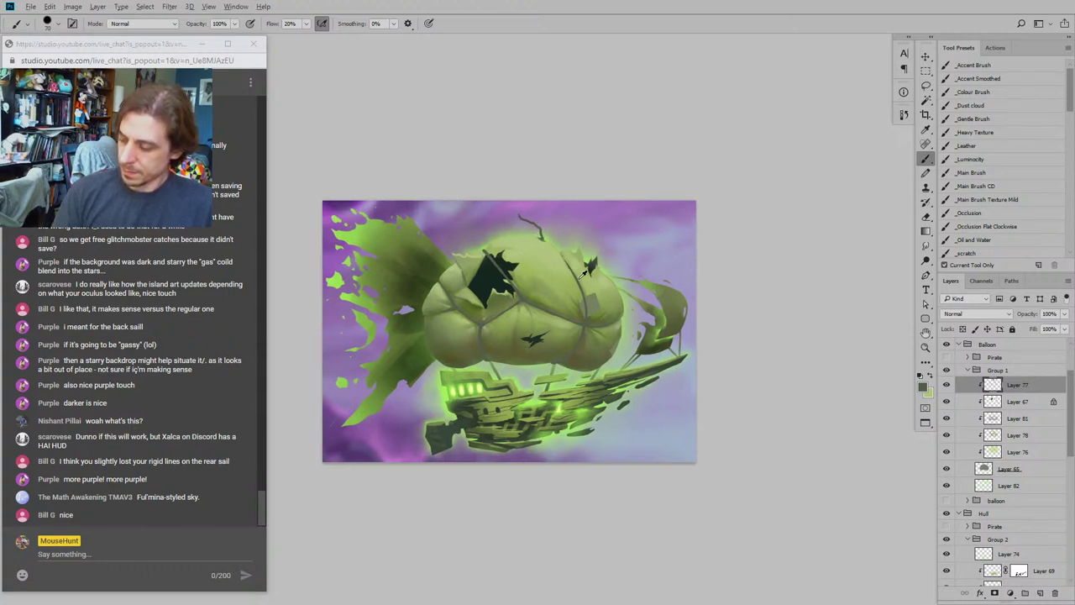
{"action": "left_click", "coordinate": [584, 283], "text": "alt"}
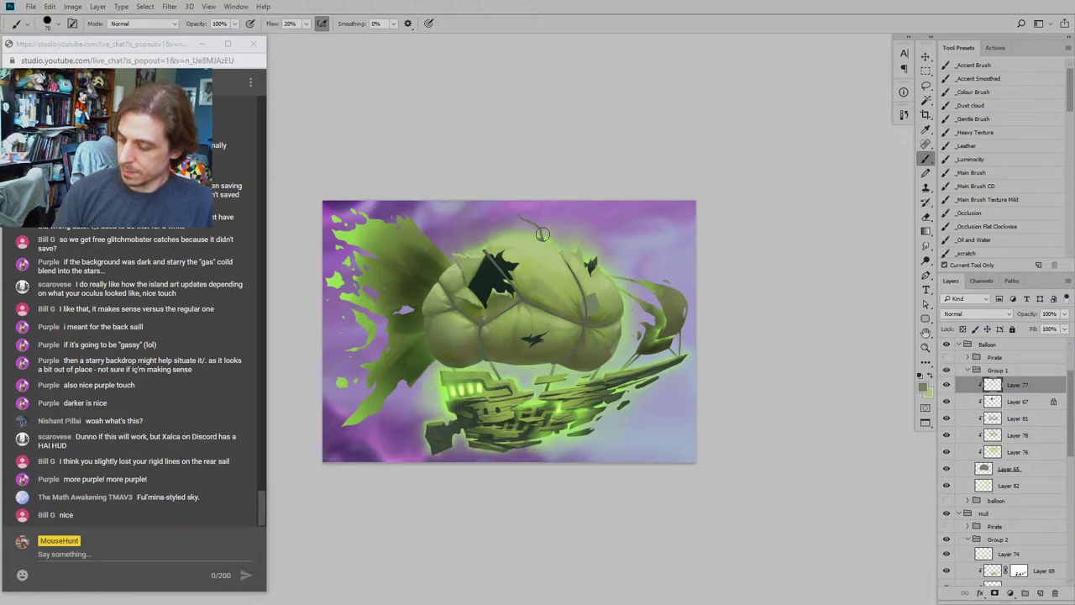
{"action": "left_click", "coordinate": [543, 244], "text": "alt"}
{"action": "left_click_drag", "start_coordinate": [444, 203], "coordinate": [493, 210]}
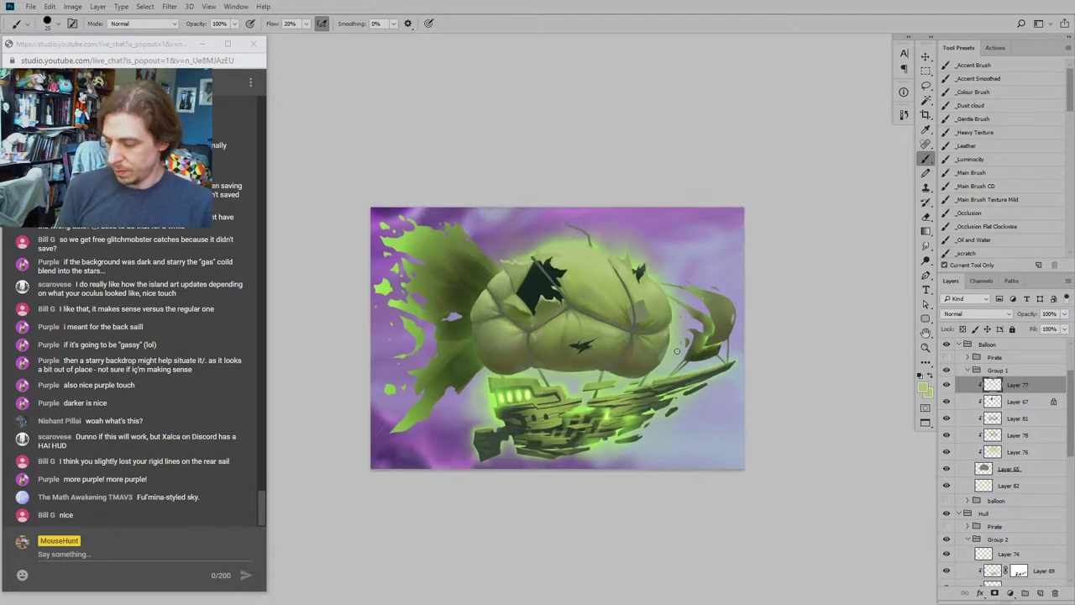
{"action": "left_click_drag", "start_coordinate": [417, 348], "coordinate": [427, 304]}
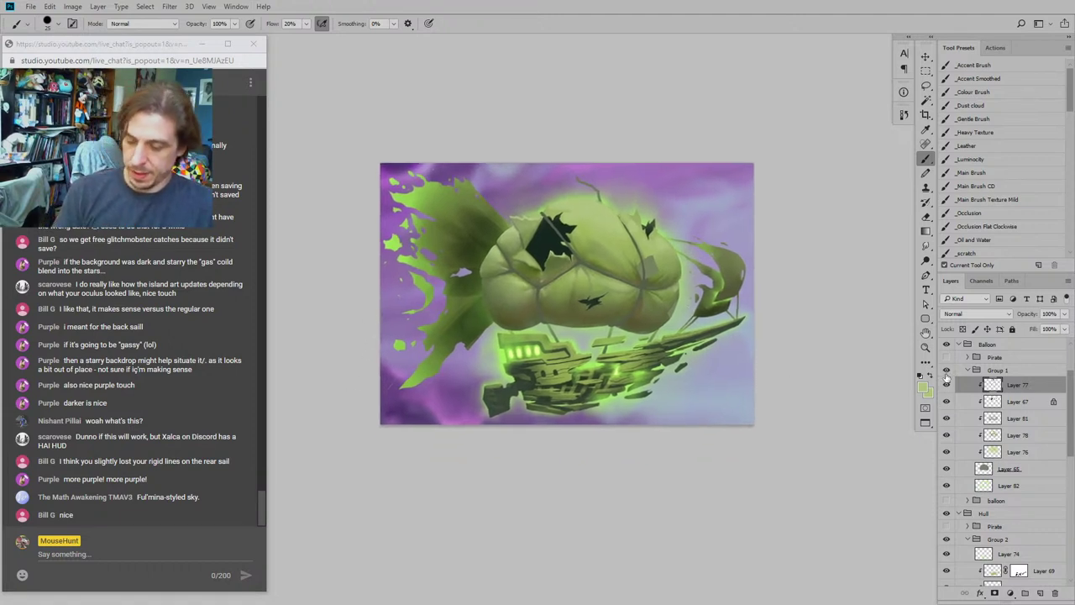
{"action": "left_click_drag", "start_coordinate": [430, 268], "coordinate": [453, 306]}
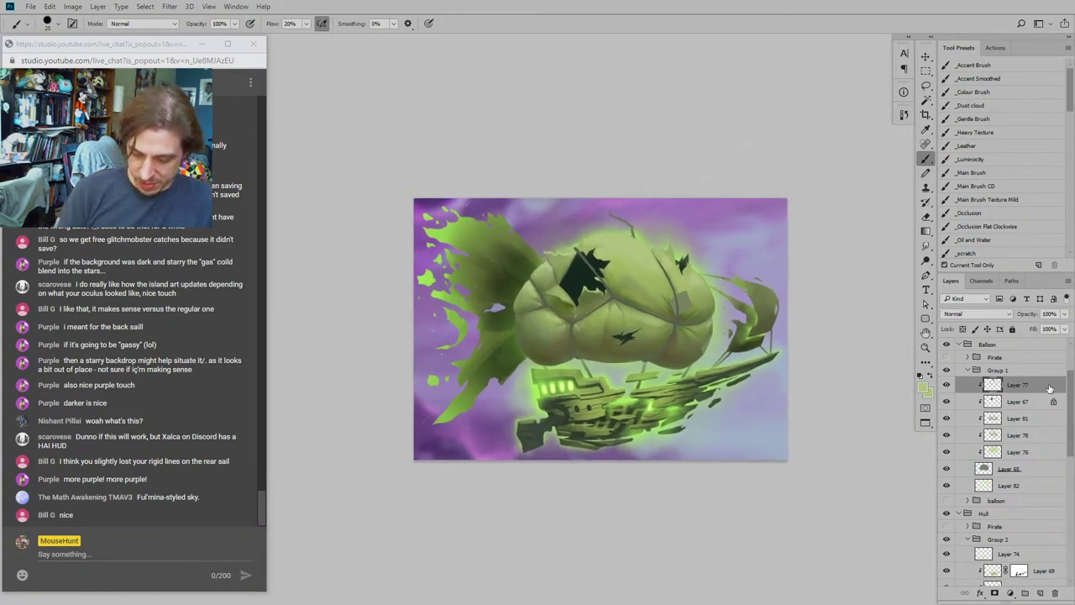
Step: Replace the ghostly green sails of Group 3 with the Pirate sails, and collapse Group 3
{"action": "left_click_drag", "start_coordinate": [1070, 387], "coordinate": [1061, 445]}
{"action": "scroll", "coordinate": [1060, 446], "scroll_direction": "down", "scroll_amount": 3}
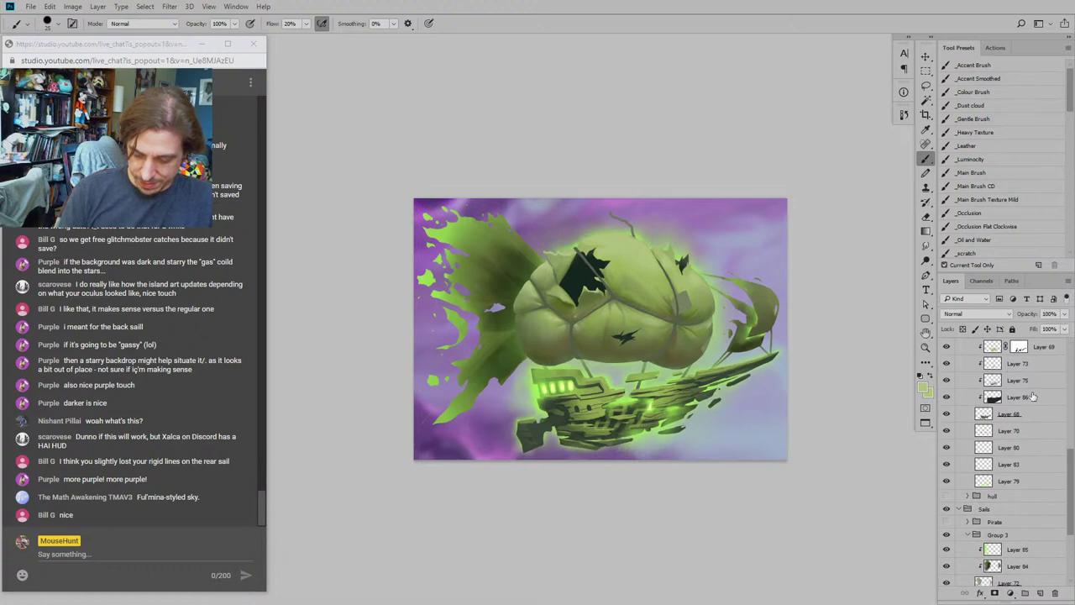
{"action": "left_click", "coordinate": [947, 510]}
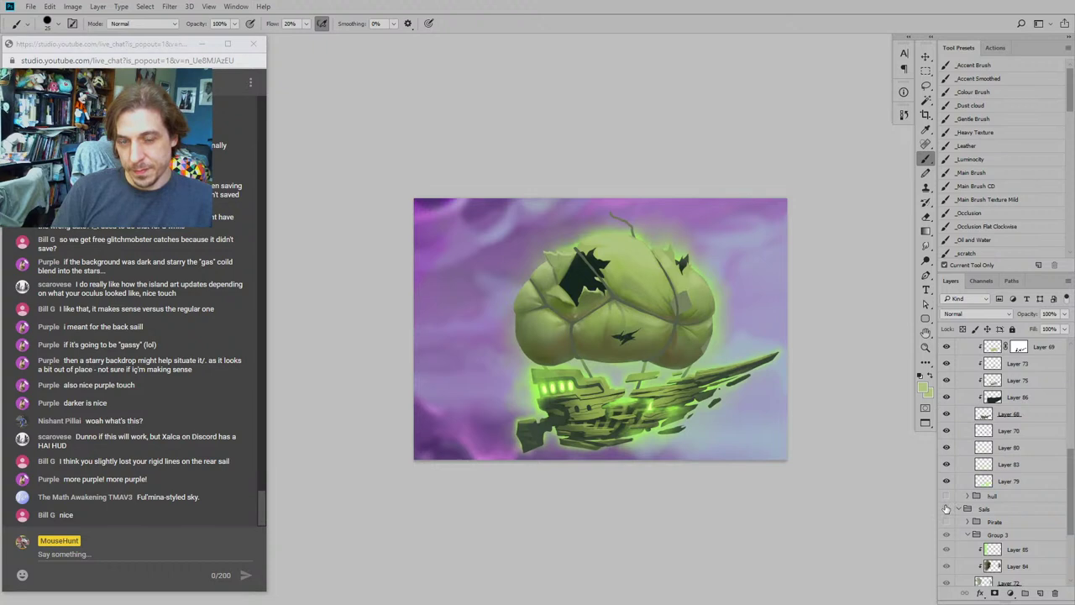
{"action": "left_click_drag", "start_coordinate": [496, 287], "coordinate": [403, 258]}
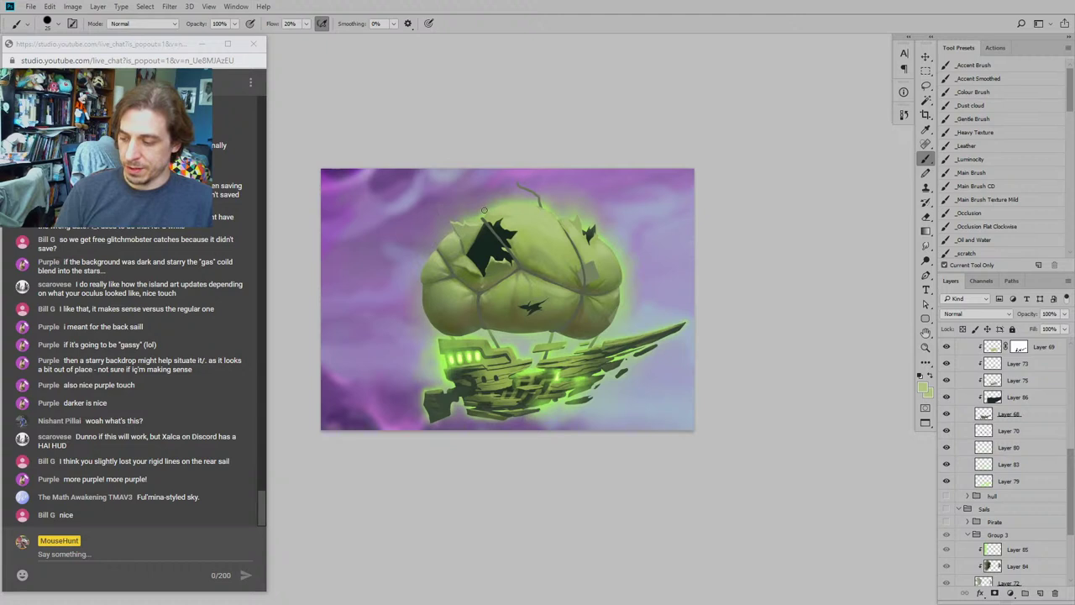
{"action": "scroll", "coordinate": [1066, 454], "scroll_direction": "up", "scroll_amount": 3}
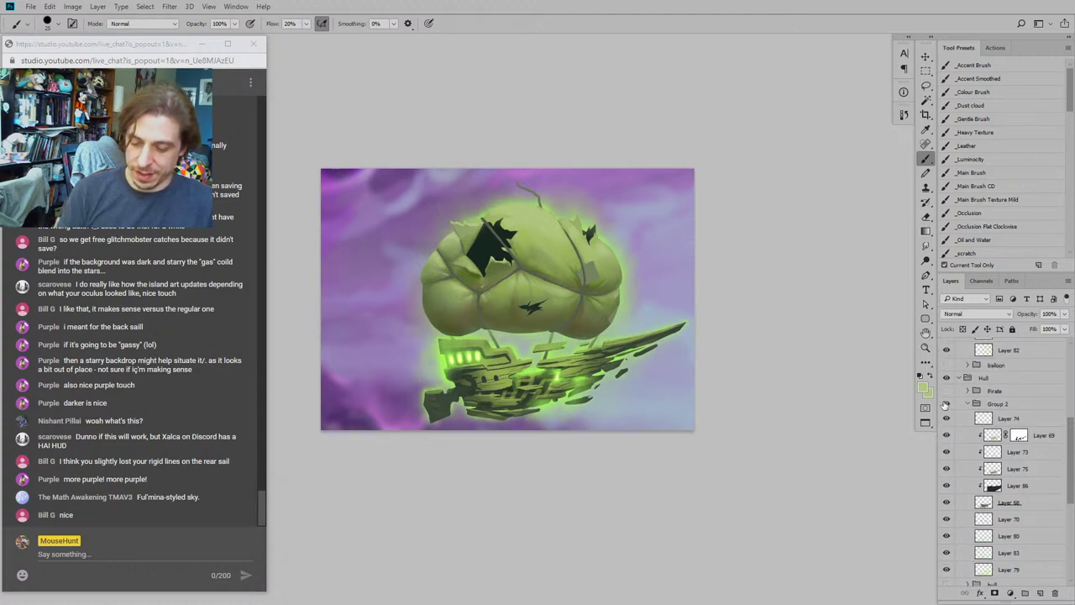
{"action": "scroll", "coordinate": [1067, 463], "scroll_direction": "down", "scroll_amount": 4}
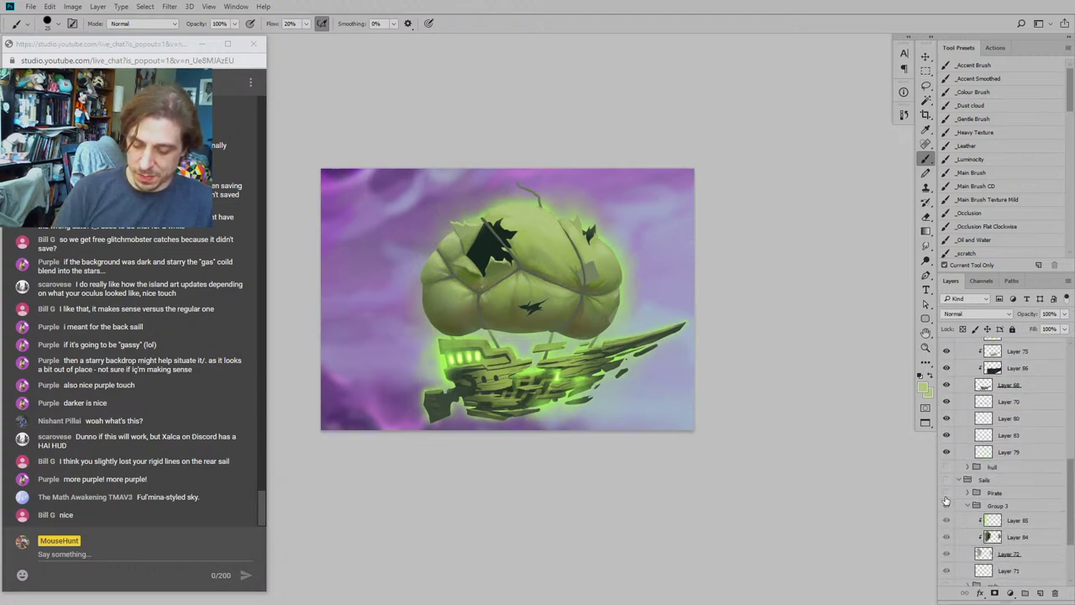
{"action": "left_click", "coordinate": [946, 535]}
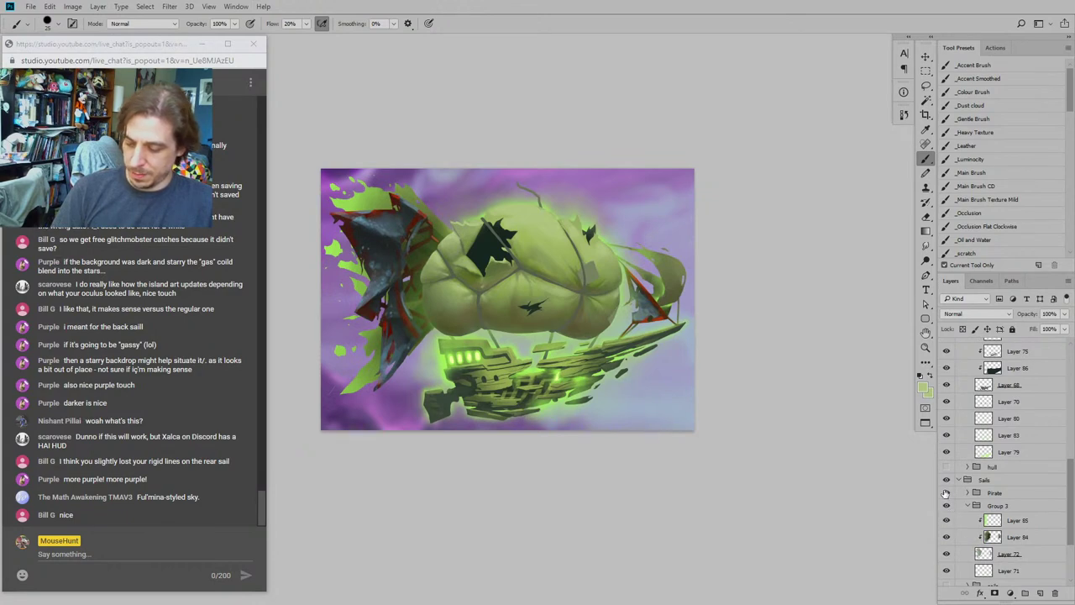
{"action": "left_click", "coordinate": [946, 505]}
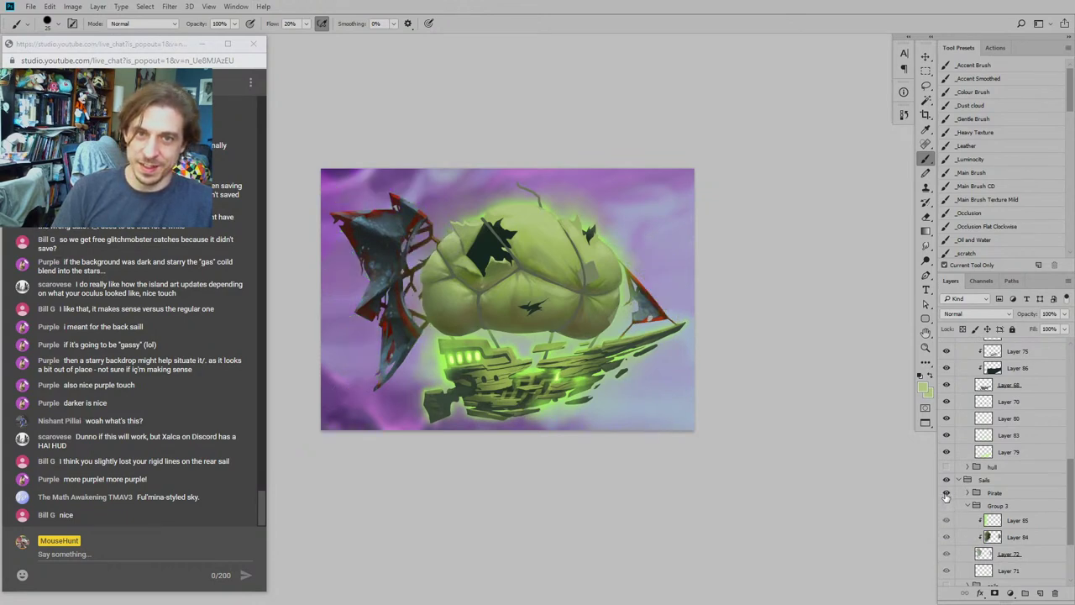
{"action": "left_click", "coordinate": [966, 506]}
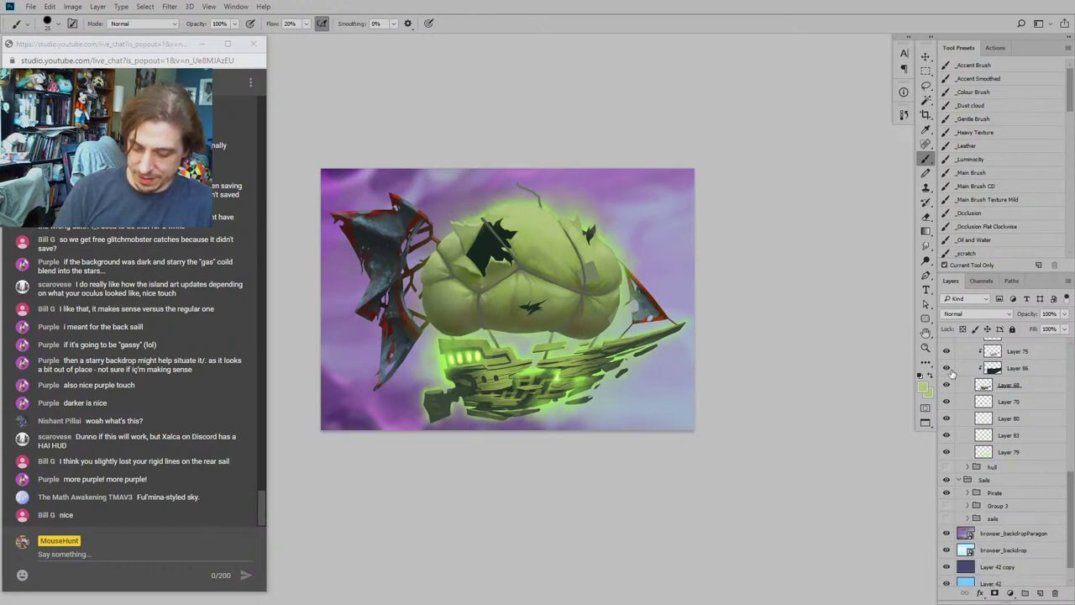
Step: Collapse the hull's Group 2 and compare the original, Pirate and ghost hulls, leaving only the ghost hull visible
{"action": "scroll", "coordinate": [969, 407], "scroll_direction": "up", "scroll_amount": 5}
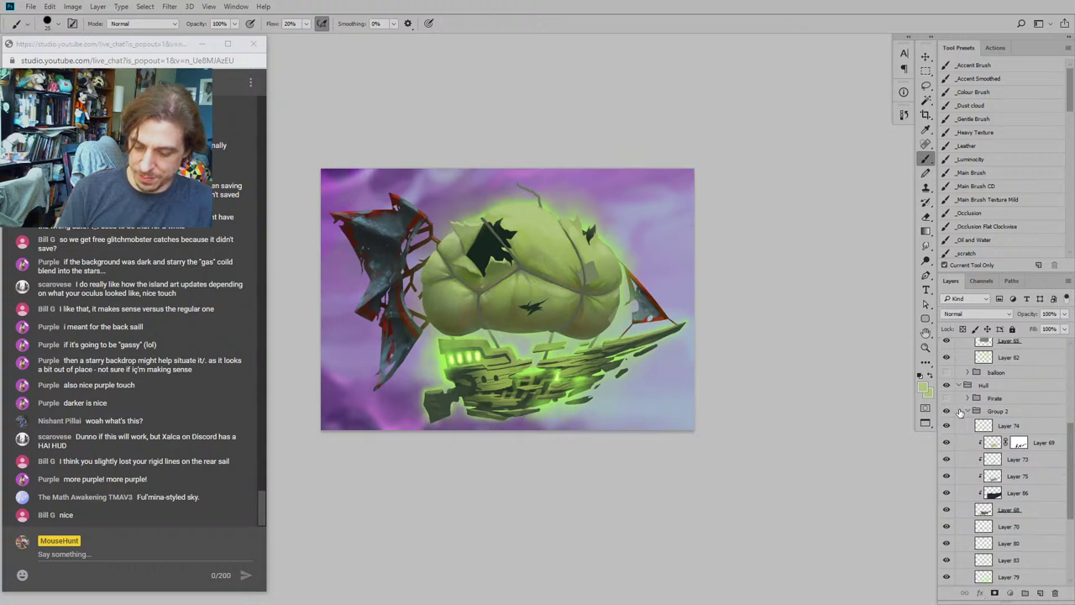
{"action": "left_click", "coordinate": [967, 411]}
{"action": "left_click", "coordinate": [946, 431]}
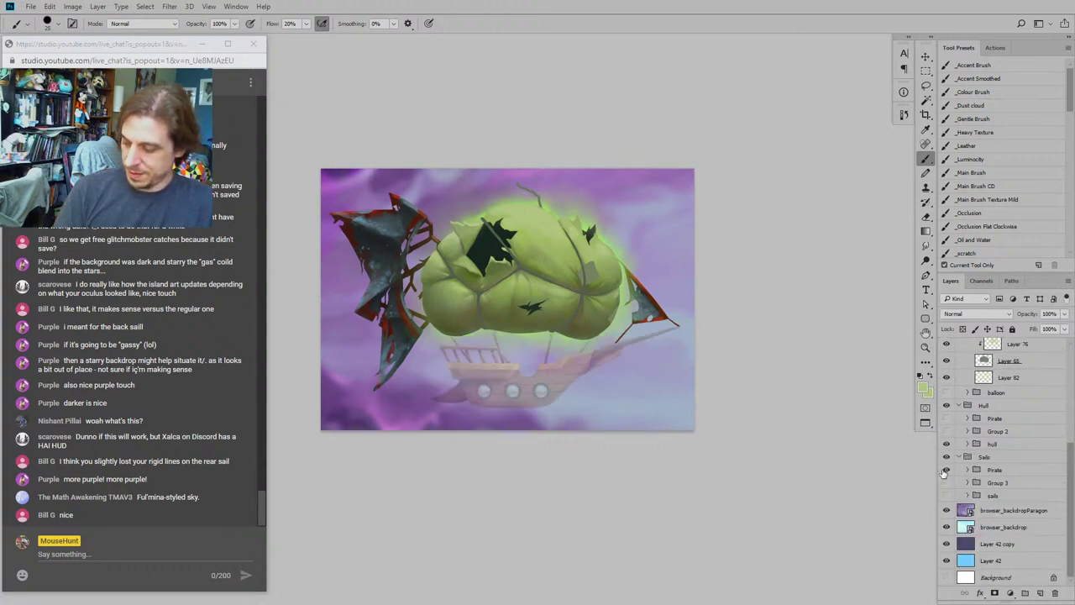
{"action": "left_click", "coordinate": [975, 444]}
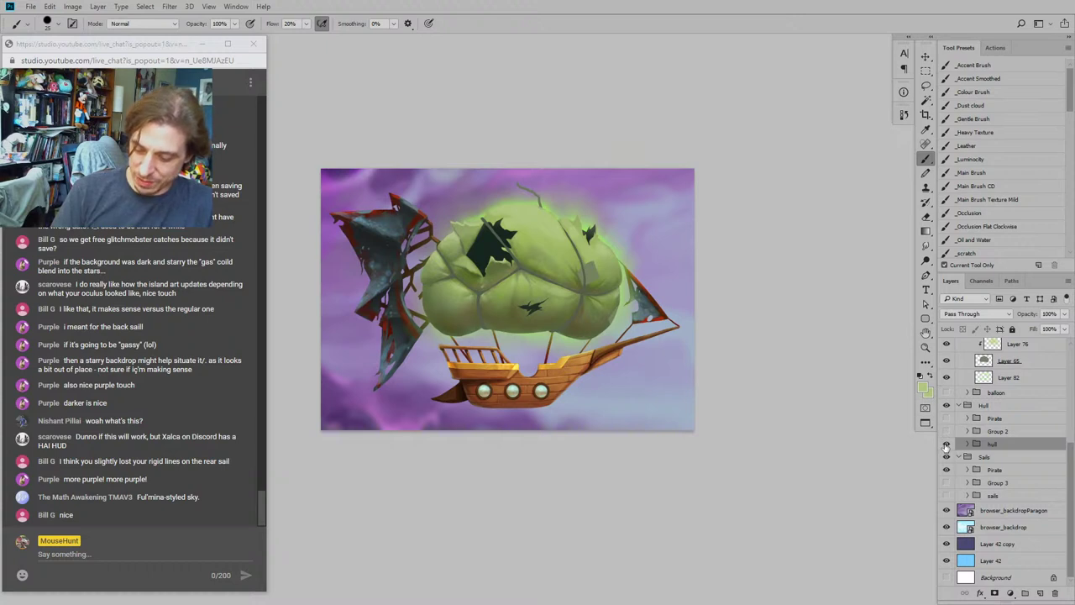
{"action": "left_click", "coordinate": [947, 445]}
{"action": "left_click", "coordinate": [947, 419]}
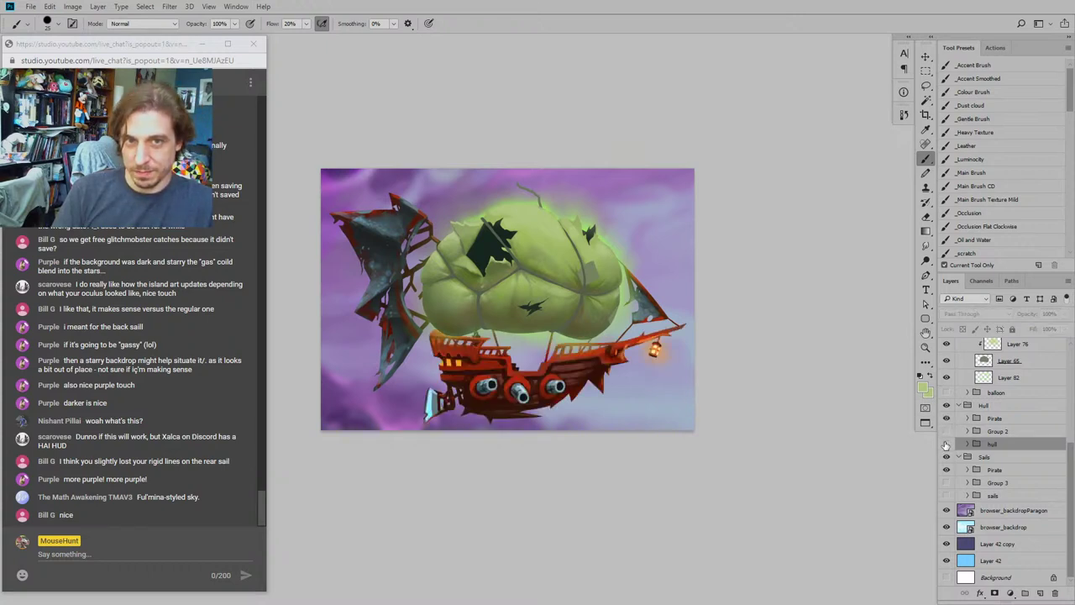
{"action": "left_click_drag", "start_coordinate": [947, 427], "coordinate": [947, 457]}
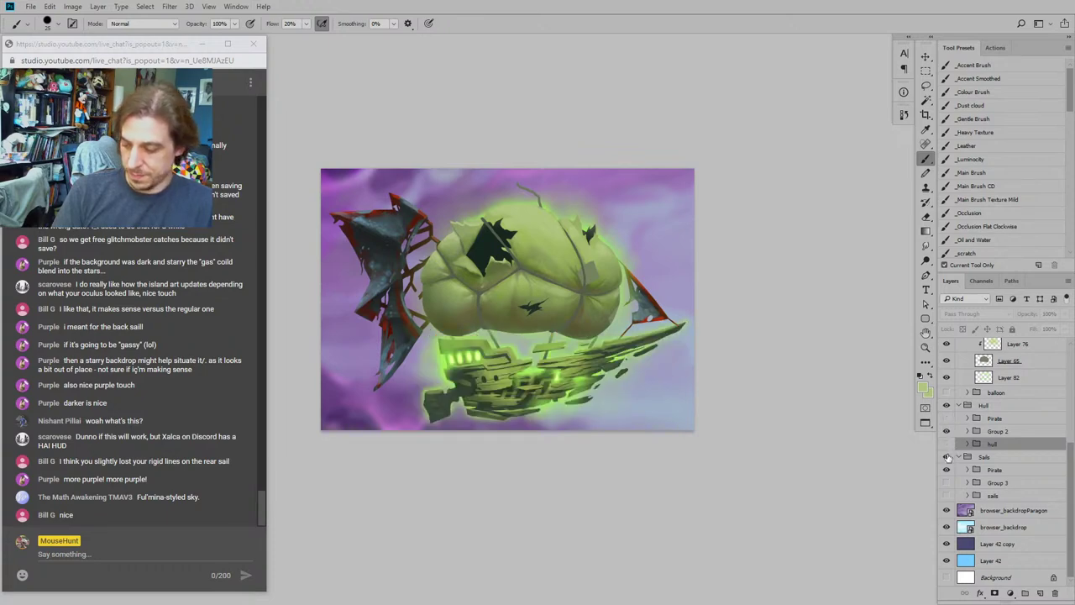
Step: Rename the hull's Group 2 as Ghostship
{"action": "double_click", "coordinate": [996, 431]}
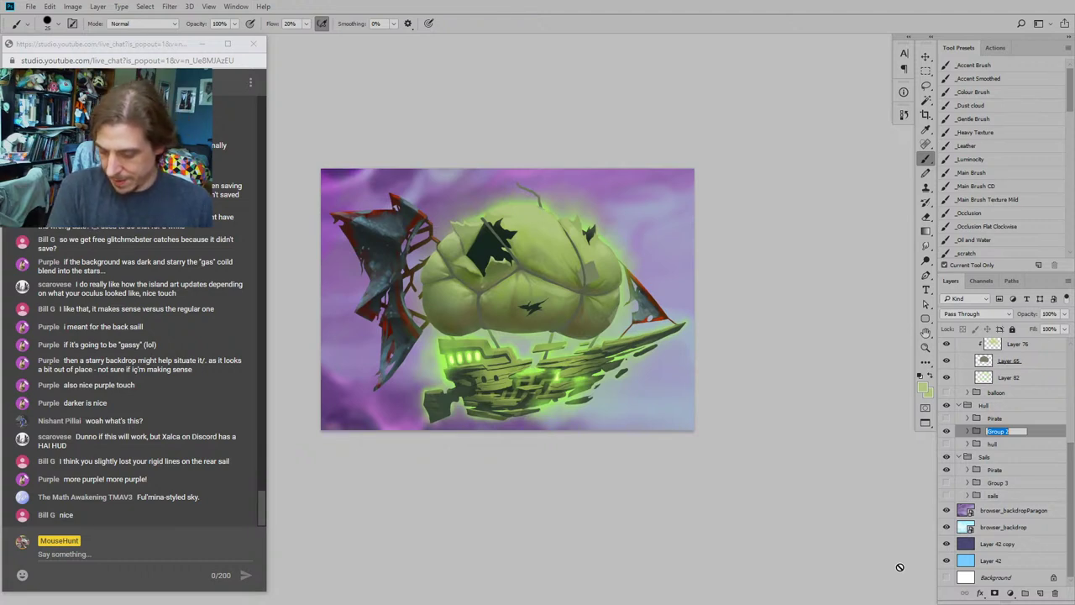
{"action": "type", "text": "Gho"}
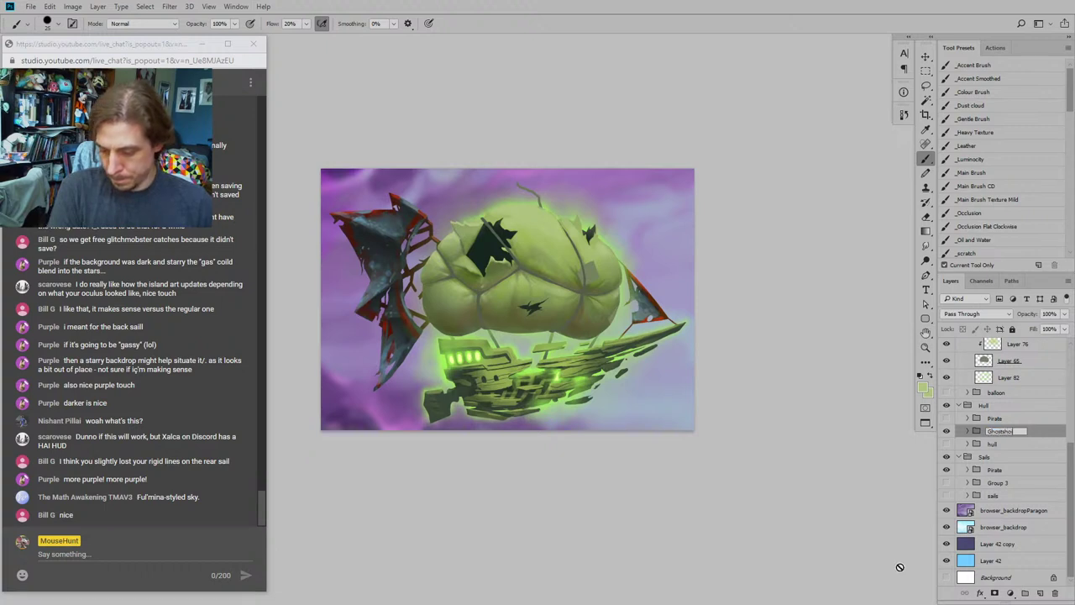
{"action": "type", "text": "stship"}
{"action": "key", "text": "Return"}
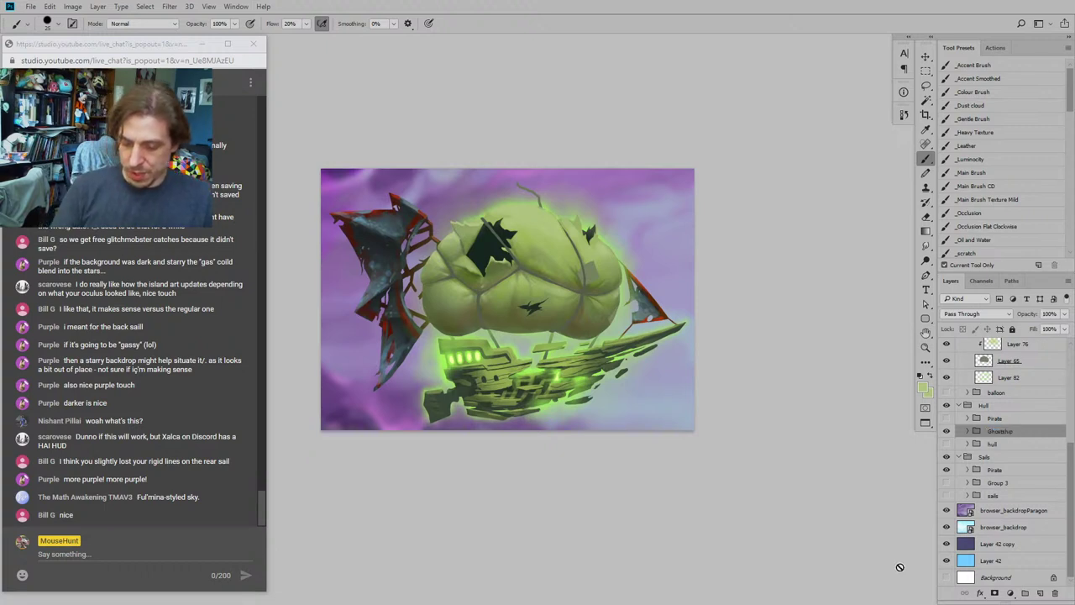
Step: Compare the airship with the Ghostship hull group hidden and shown, leaving it visible
{"action": "left_click", "coordinate": [947, 431]}
{"action": "left_click", "coordinate": [947, 431]}
{"action": "left_click", "coordinate": [947, 431]}
{"action": "left_click", "coordinate": [947, 431]}
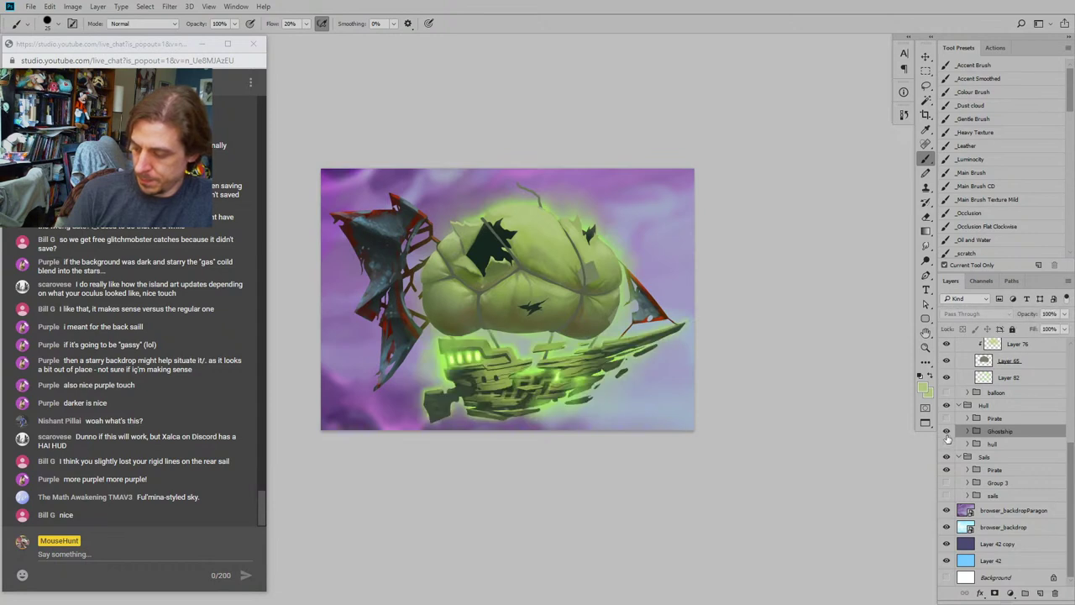
Step: Expand the Ghostship group, check Layer 86's dark shading hidden and shown, and set its opacity to 85%
{"action": "left_click", "coordinate": [968, 431]}
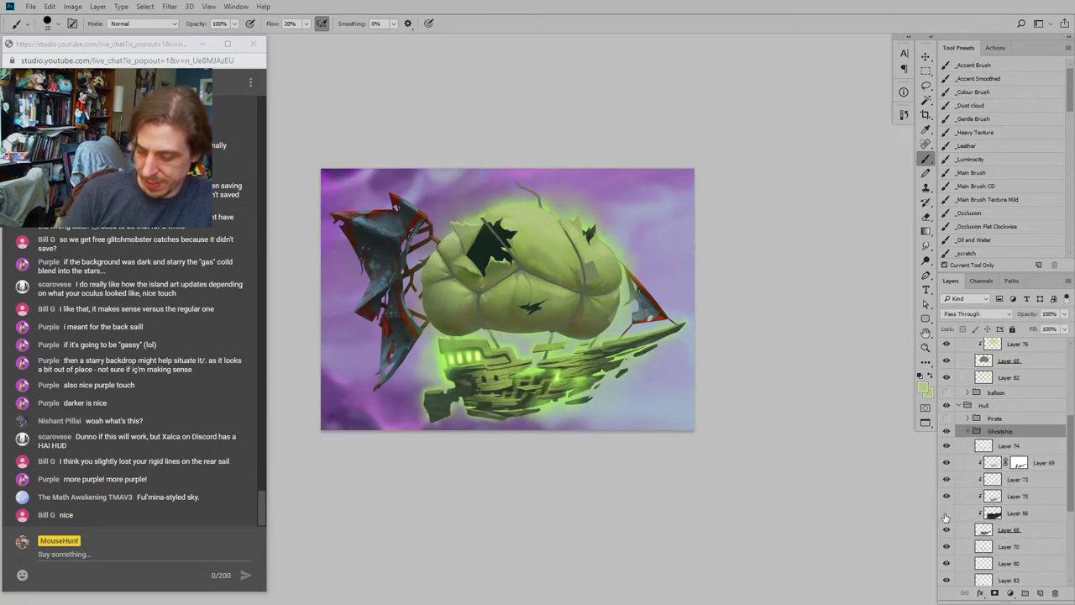
{"action": "left_click", "coordinate": [946, 514]}
{"action": "left_click", "coordinate": [946, 514]}
{"action": "left_click", "coordinate": [958, 515]}
{"action": "left_click_drag", "start_coordinate": [1025, 320], "coordinate": [1039, 324]}
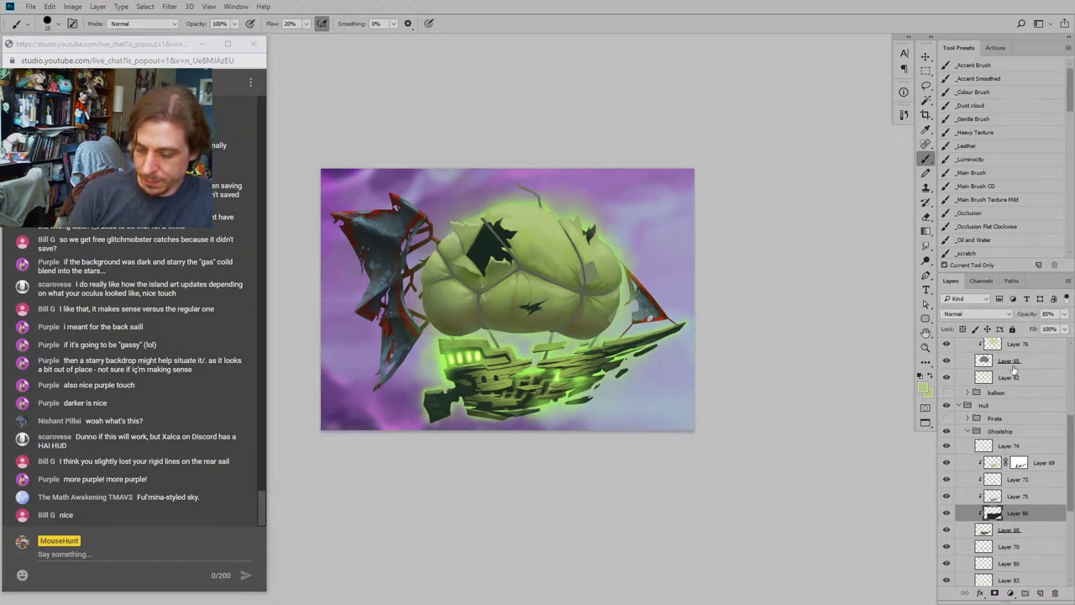
Step: Hide the purple browser_backdropParagon sky and lower Layer 86's opacity to 69%
{"action": "left_click", "coordinate": [1049, 314]}
{"action": "type", "text": "80"}
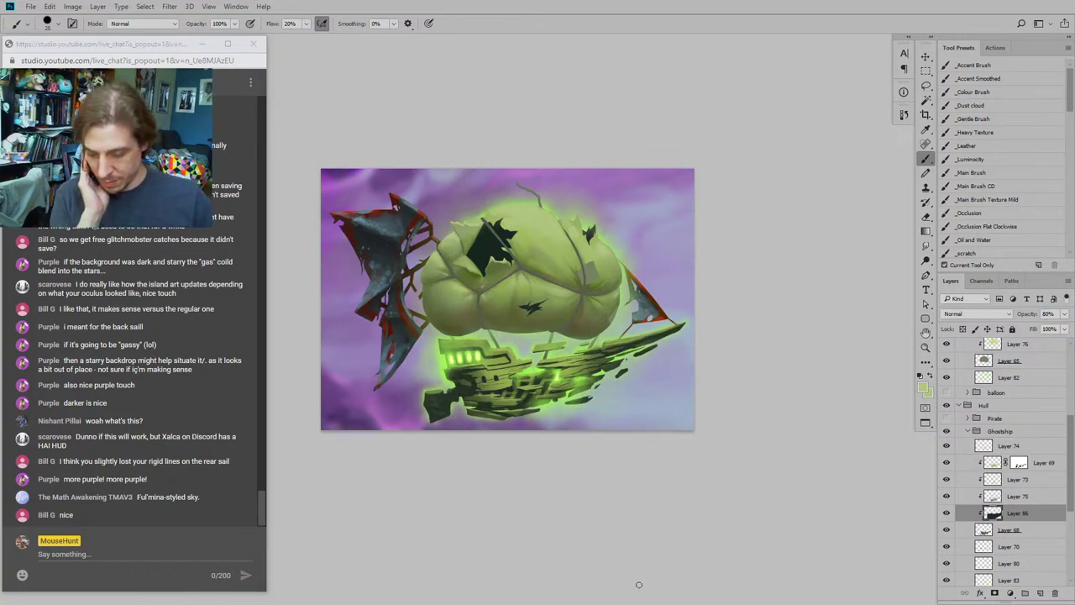
{"action": "scroll", "coordinate": [990, 496], "scroll_direction": "down", "scroll_amount": 5}
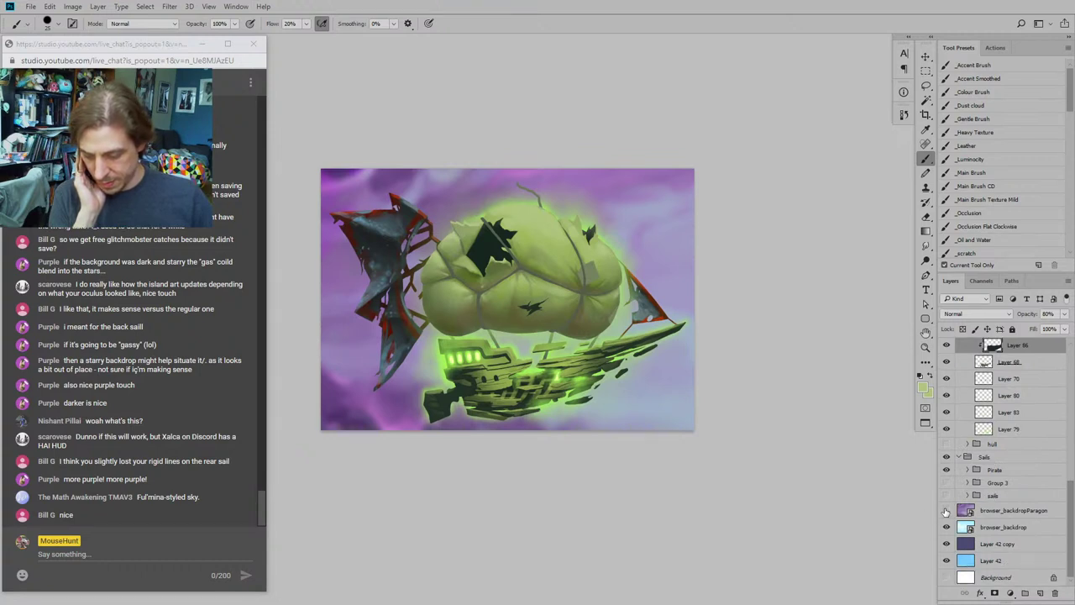
{"action": "left_click", "coordinate": [946, 511]}
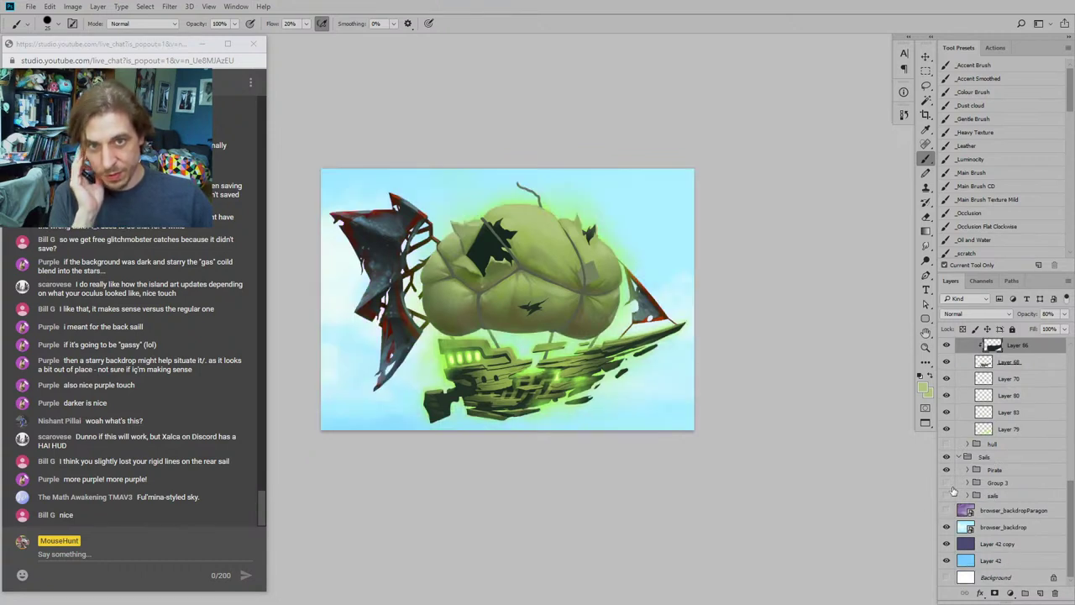
{"action": "scroll", "coordinate": [998, 348], "scroll_direction": "up", "scroll_amount": 2}
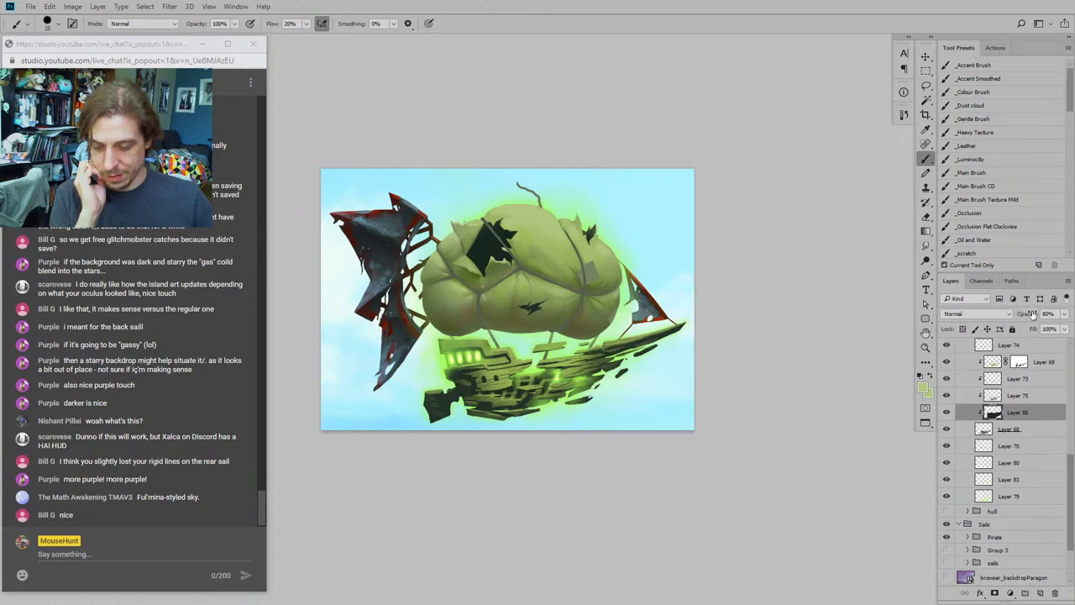
{"action": "left_click_drag", "start_coordinate": [1033, 313], "coordinate": [1023, 315]}
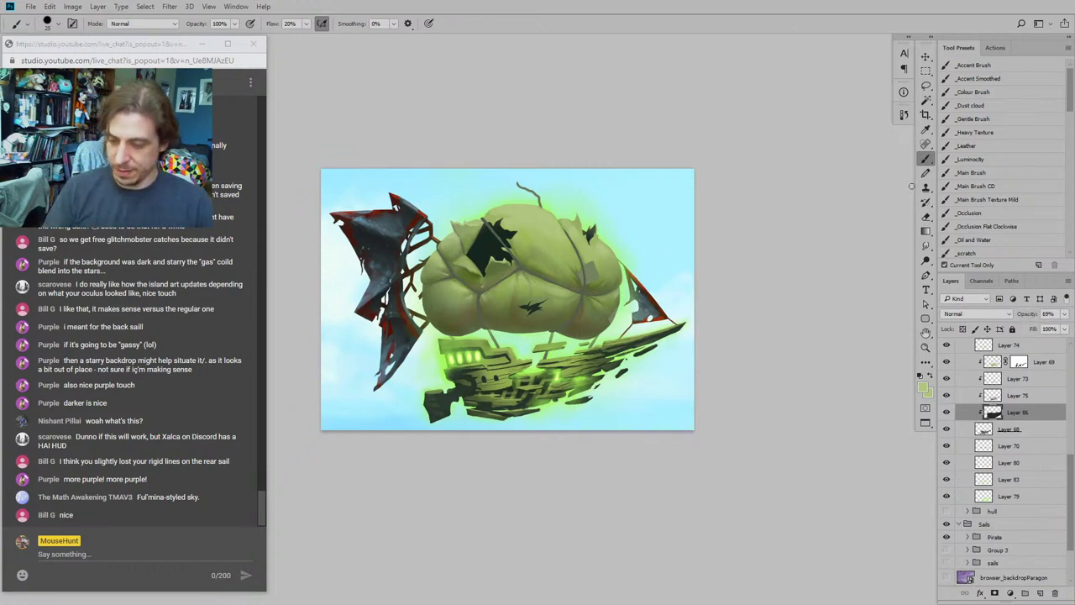
Step: Soften Layer 86's dark shading over the rudder at the stern with the Super Soft eraser at size 200
{"action": "left_click", "coordinate": [926, 217]}
{"action": "left_click", "coordinate": [966, 172]}
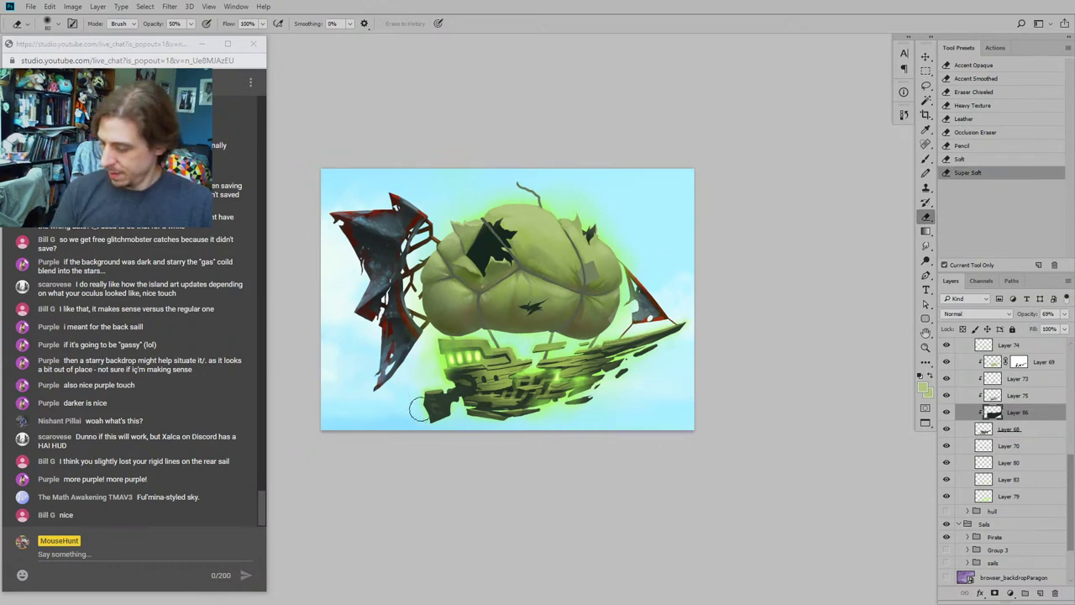
{"action": "key", "text": "bracketright"}
{"action": "key", "text": "bracketright"}
{"action": "key", "text": "bracketright"}
{"action": "key", "text": "bracketright"}
{"action": "key", "text": "bracketright"}
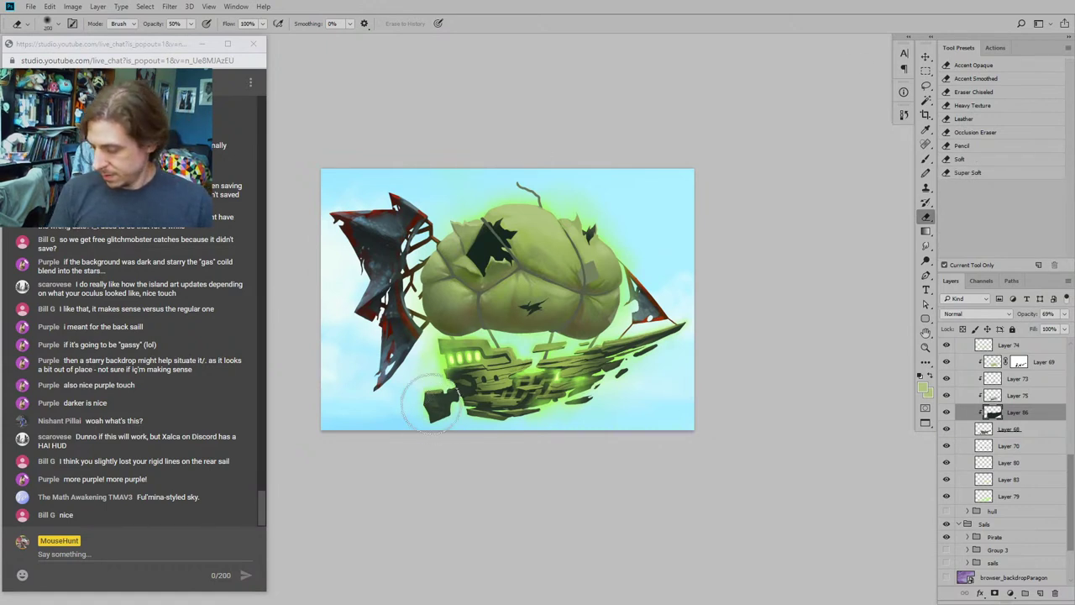
{"action": "mouse_move", "coordinate": [437, 412]}
{"action": "left_mouse_down"}
{"action": "mouse_move", "coordinate": [423, 379]}
{"action": "mouse_move", "coordinate": [458, 421]}
{"action": "mouse_move", "coordinate": [405, 374]}
{"action": "mouse_move", "coordinate": [461, 404]}
{"action": "mouse_move", "coordinate": [439, 370]}
{"action": "mouse_move", "coordinate": [471, 418]}
{"action": "mouse_move", "coordinate": [443, 370]}
{"action": "left_mouse_up"}
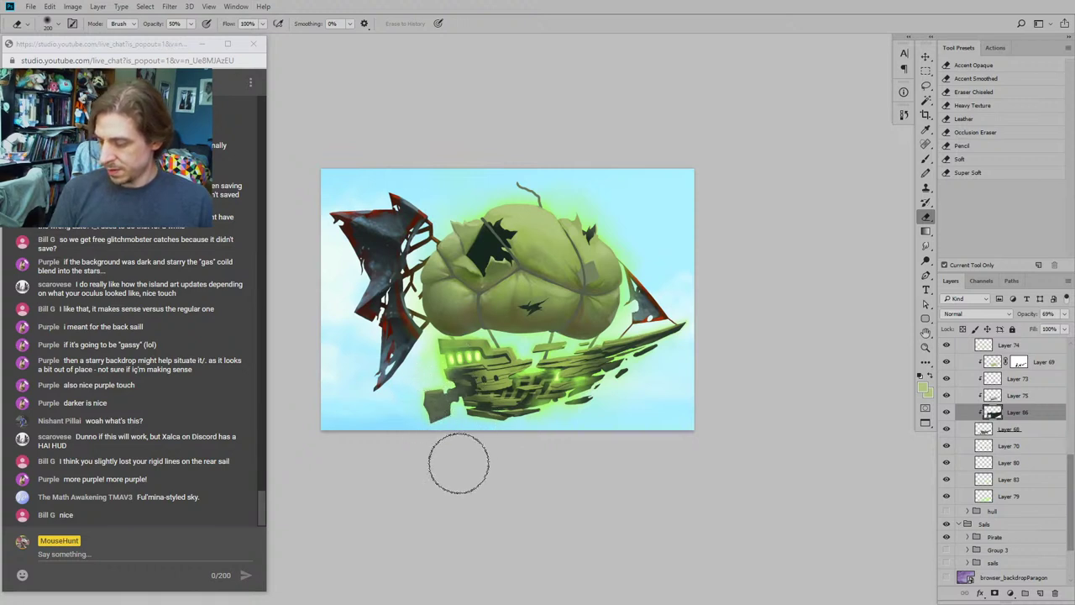
Step: Erase Layer 86's shading near the bow with a smaller eraser and compare the hull with the layer hidden and shown
{"action": "key", "text": "bracketleft"}
{"action": "key", "text": "bracketleft"}
{"action": "key", "text": "bracketleft"}
{"action": "key", "text": "bracketleft"}
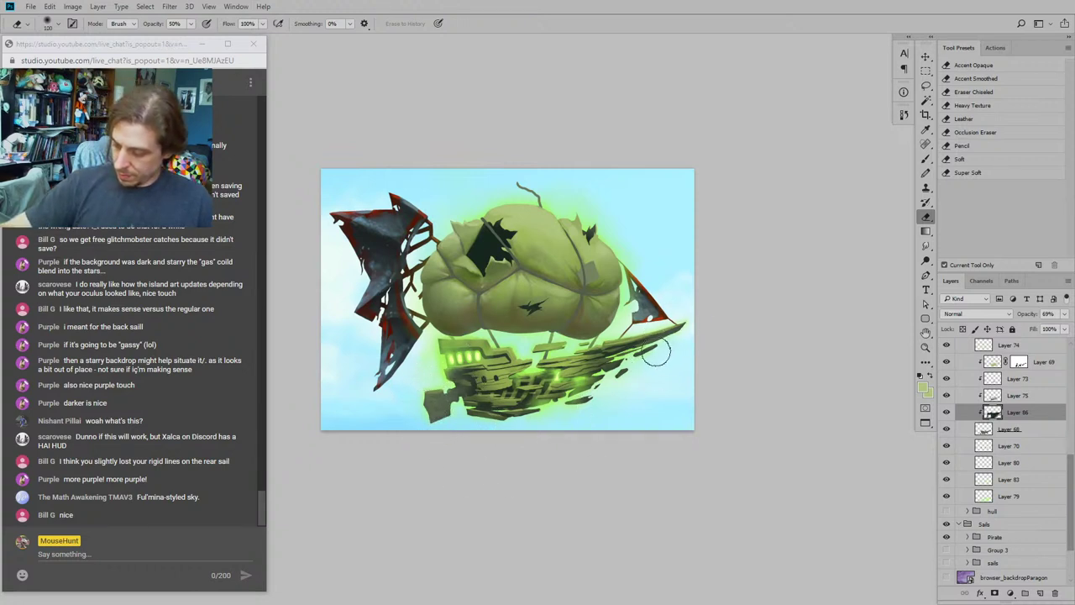
{"action": "mouse_move", "coordinate": [638, 356]}
{"action": "left_mouse_down"}
{"action": "mouse_move", "coordinate": [594, 388]}
{"action": "mouse_move", "coordinate": [615, 374]}
{"action": "mouse_move", "coordinate": [621, 341]}
{"action": "mouse_move", "coordinate": [595, 364]}
{"action": "mouse_move", "coordinate": [615, 344]}
{"action": "mouse_move", "coordinate": [590, 368]}
{"action": "mouse_move", "coordinate": [644, 343]}
{"action": "left_mouse_up"}
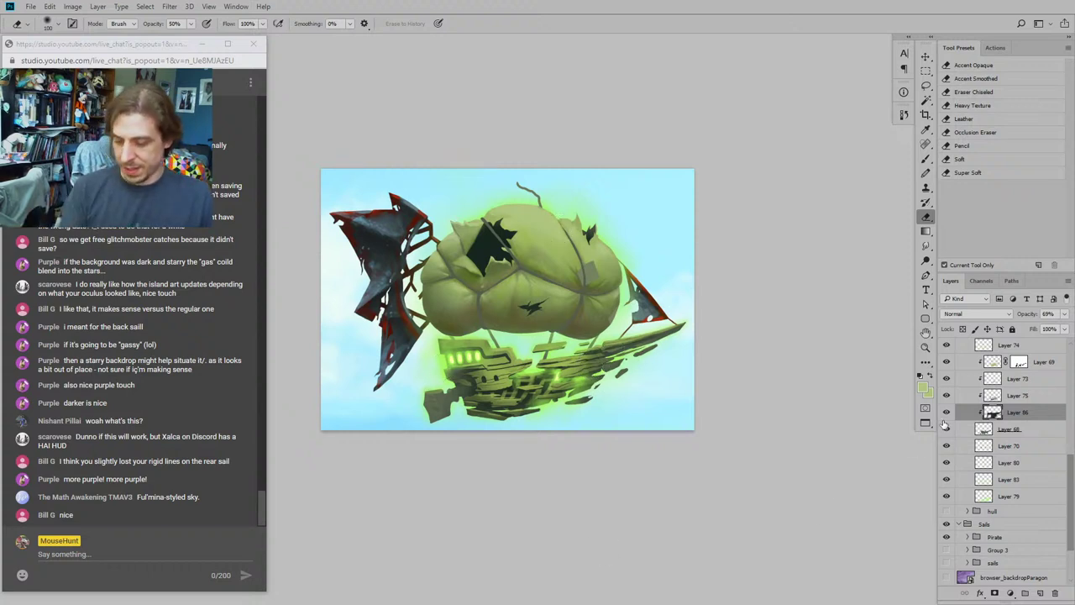
{"action": "left_click", "coordinate": [947, 412]}
{"action": "left_click", "coordinate": [947, 412]}
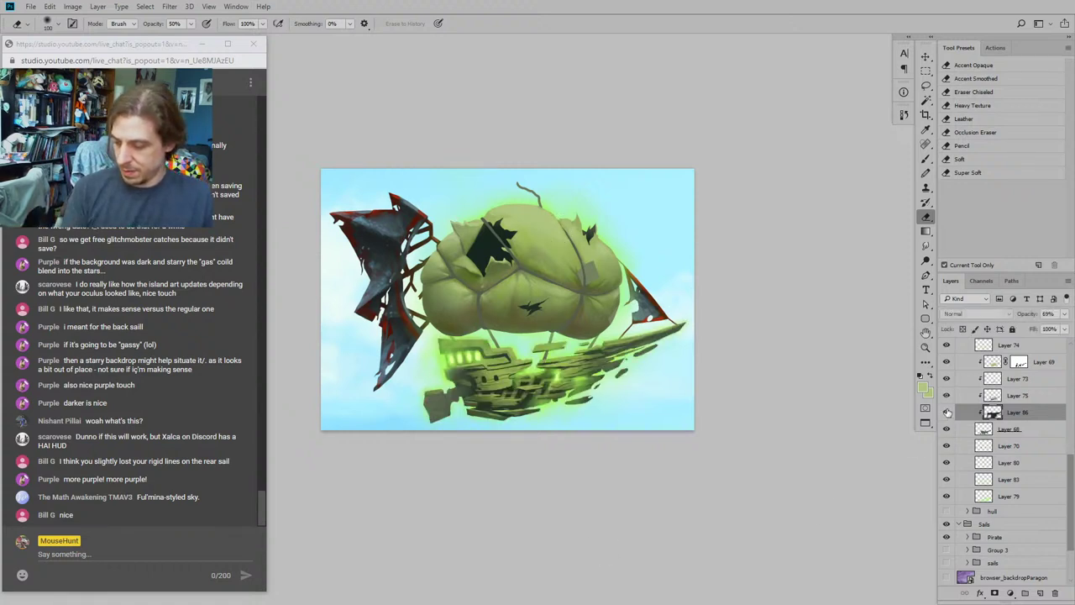
Step: Set Layer 75's blend mode to Darken and compare the hull with the layer hidden and shown
{"action": "left_click", "coordinate": [962, 397]}
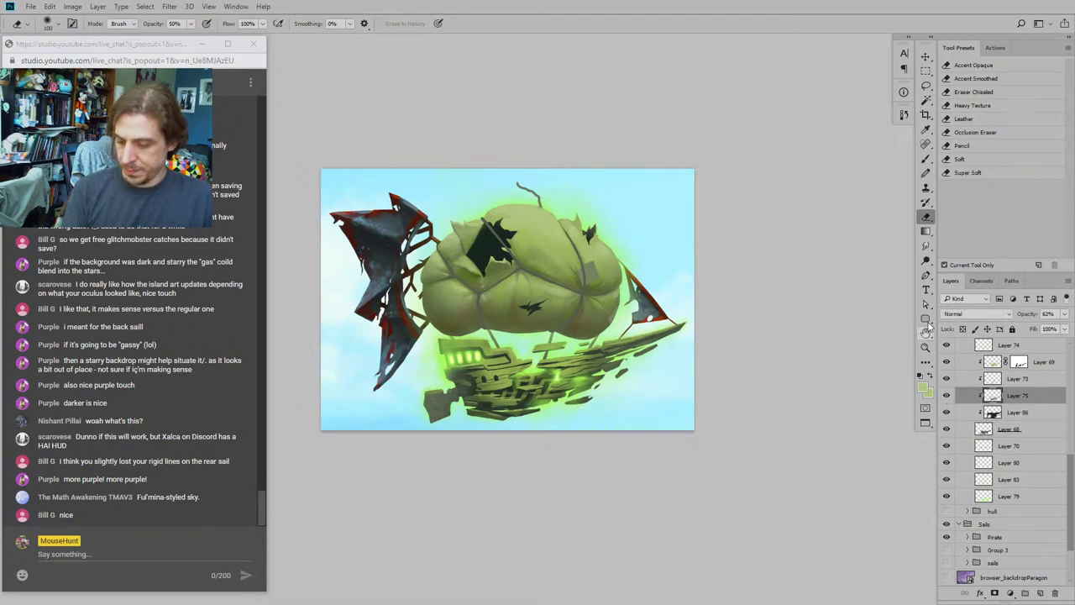
{"action": "left_click", "coordinate": [959, 314]}
{"action": "left_click", "coordinate": [959, 349]}
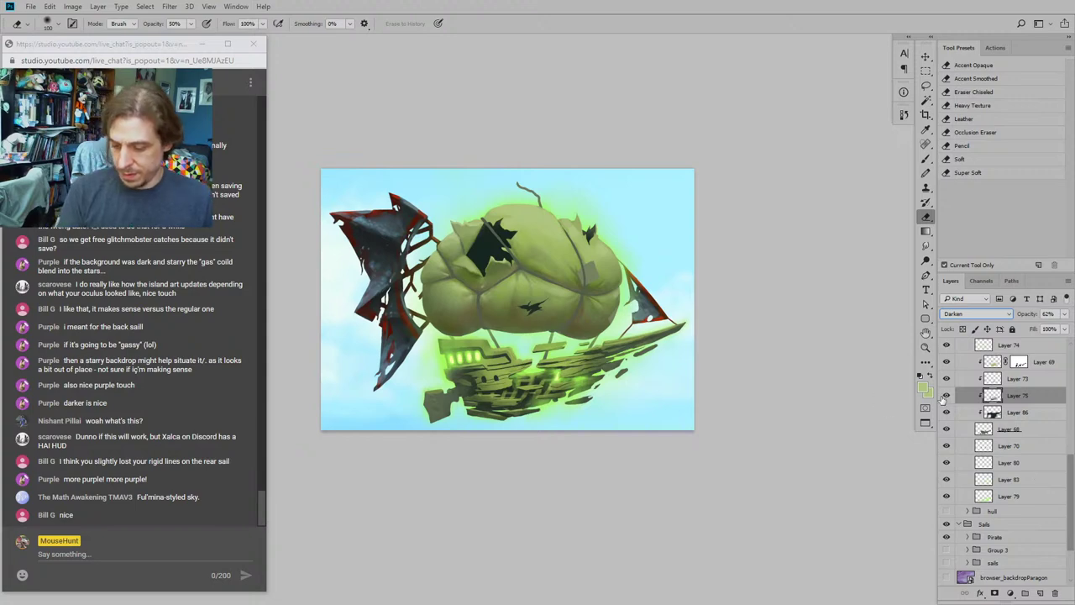
{"action": "left_click", "coordinate": [946, 396]}
{"action": "left_click", "coordinate": [946, 396]}
Step: Check the hull with Layer 86 hidden and shown, leaving the layer visible and selected
{"action": "left_click", "coordinate": [947, 415]}
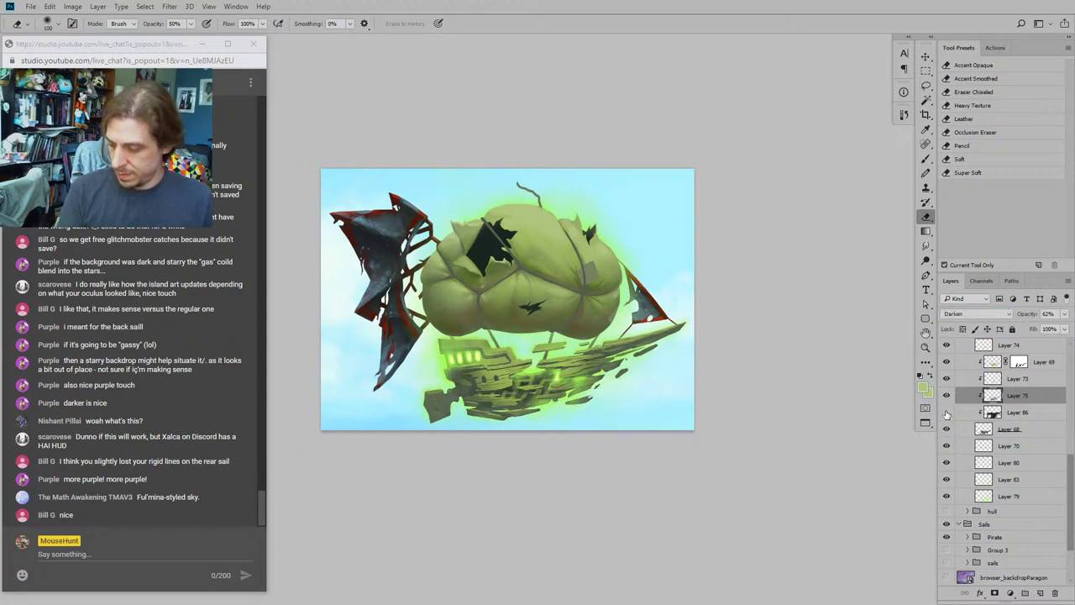
{"action": "left_click", "coordinate": [947, 413]}
{"action": "left_click", "coordinate": [992, 411]}
{"action": "key", "text": "alt+e"}
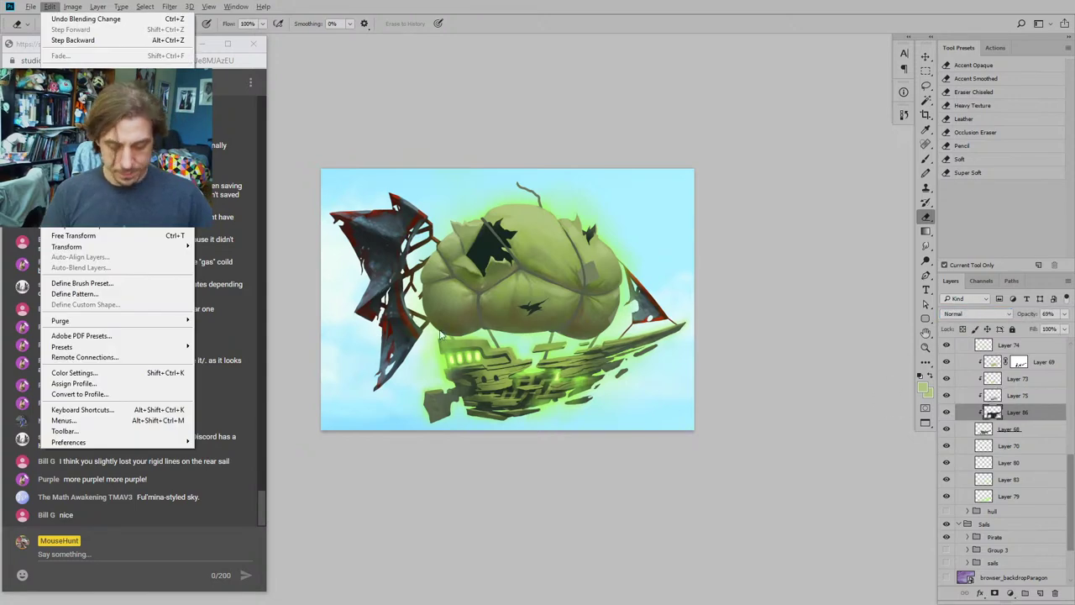
{"action": "key", "text": "Escape"}
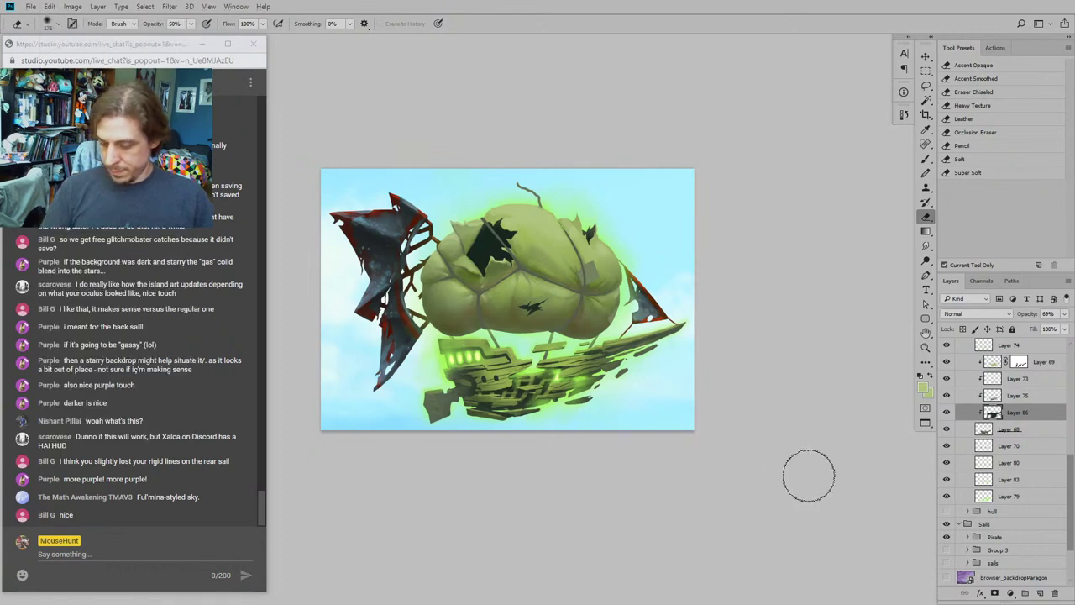
Step: Show the purple browser_backdropParagon sky behind the airship again
{"action": "left_click", "coordinate": [947, 578]}
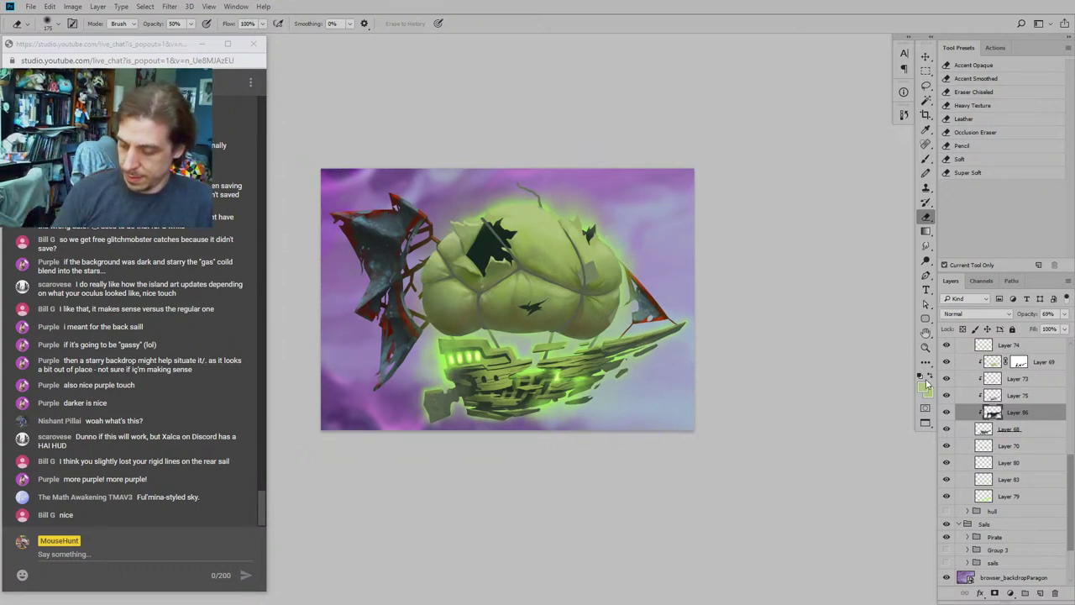
{"action": "scroll", "coordinate": [1061, 470], "scroll_direction": "up", "scroll_amount": 4}
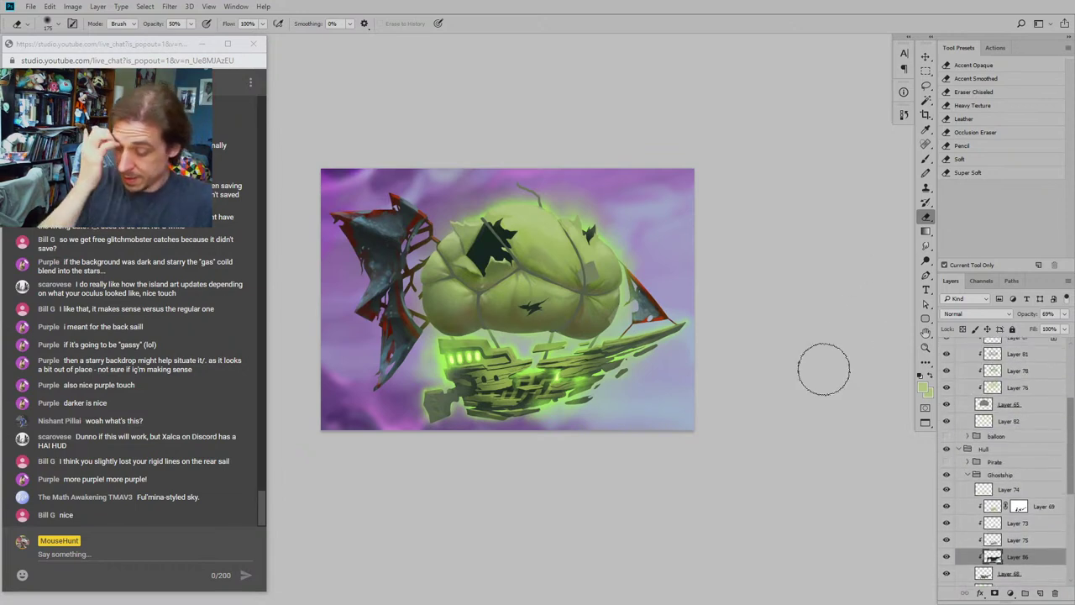
{"action": "left_click_drag", "start_coordinate": [1071, 425], "coordinate": [1067, 534]}
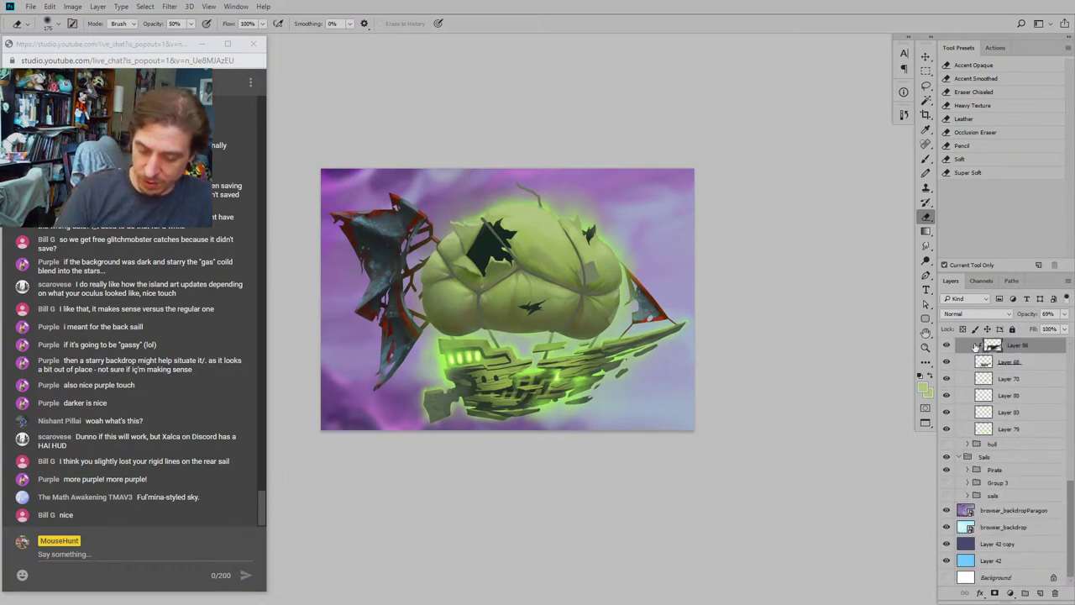
Step: Compare the sail variants, leave only the green ghost sails of Group 3 visible, and expand that group
{"action": "left_click", "coordinate": [946, 482]}
{"action": "left_click", "coordinate": [946, 494]}
{"action": "left_click_drag", "start_coordinate": [378, 359], "coordinate": [419, 384]}
{"action": "left_click", "coordinate": [946, 497]}
{"action": "left_click", "coordinate": [946, 484]}
{"action": "left_click", "coordinate": [973, 483]}
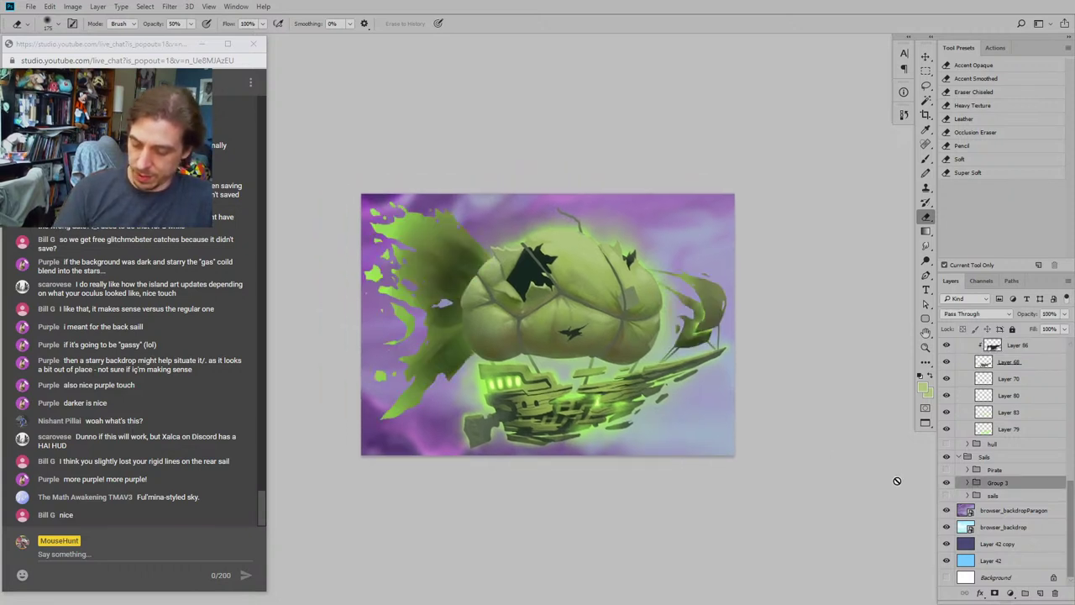
{"action": "left_click", "coordinate": [967, 483]}
{"action": "left_click_drag", "start_coordinate": [610, 464], "coordinate": [672, 451]}
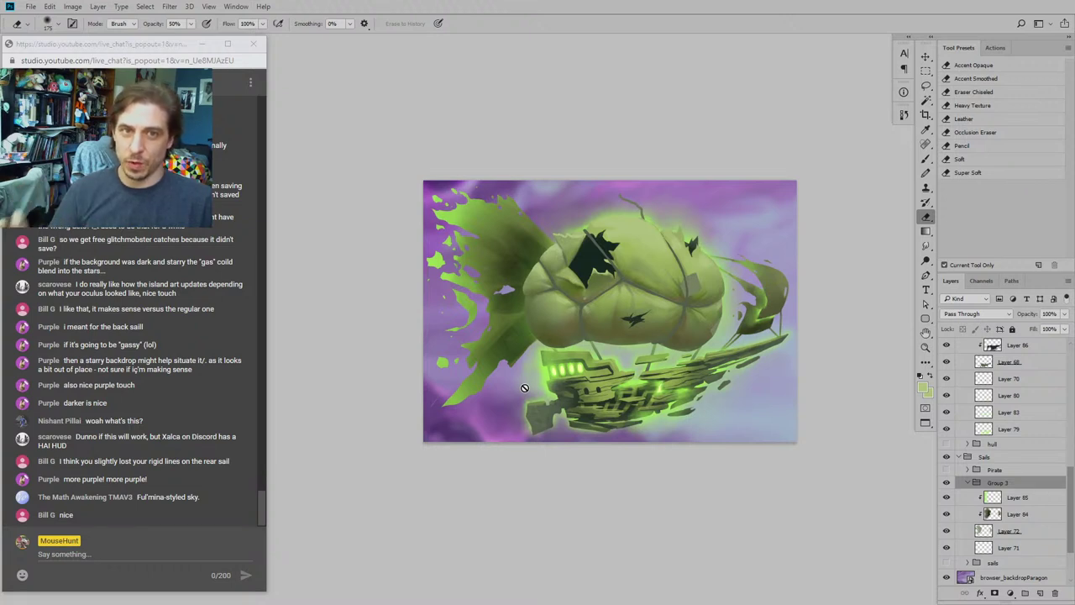
{"action": "left_click_drag", "start_coordinate": [525, 389], "coordinate": [546, 407]}
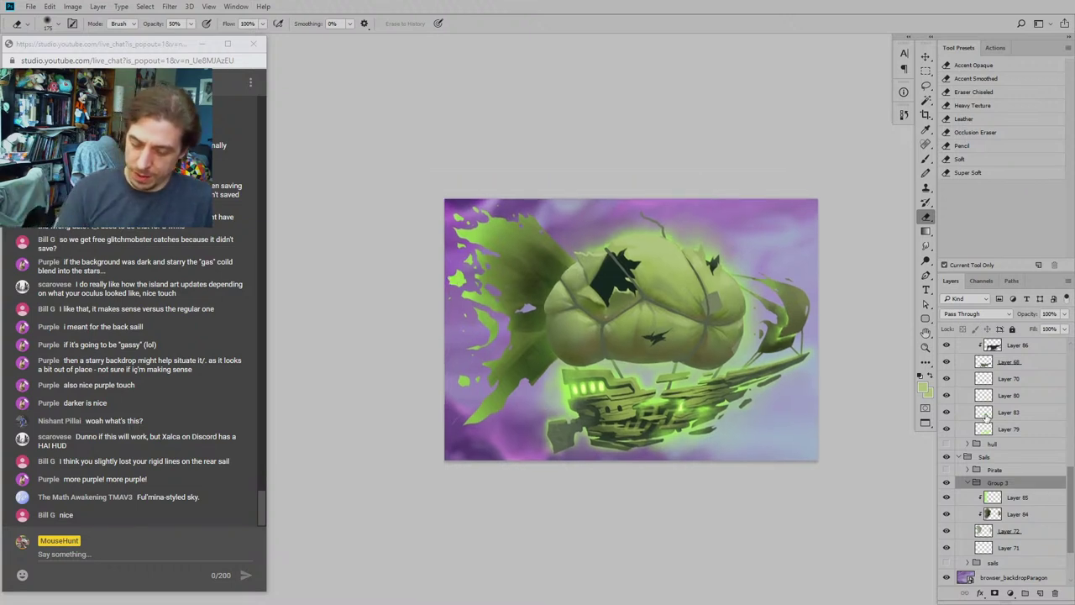
Step: Compare the ghost hull with Layer 79 hidden and shown, leaving the layer visible
{"action": "left_click", "coordinate": [947, 429]}
{"action": "left_click", "coordinate": [947, 429]}
{"action": "left_click", "coordinate": [947, 429]}
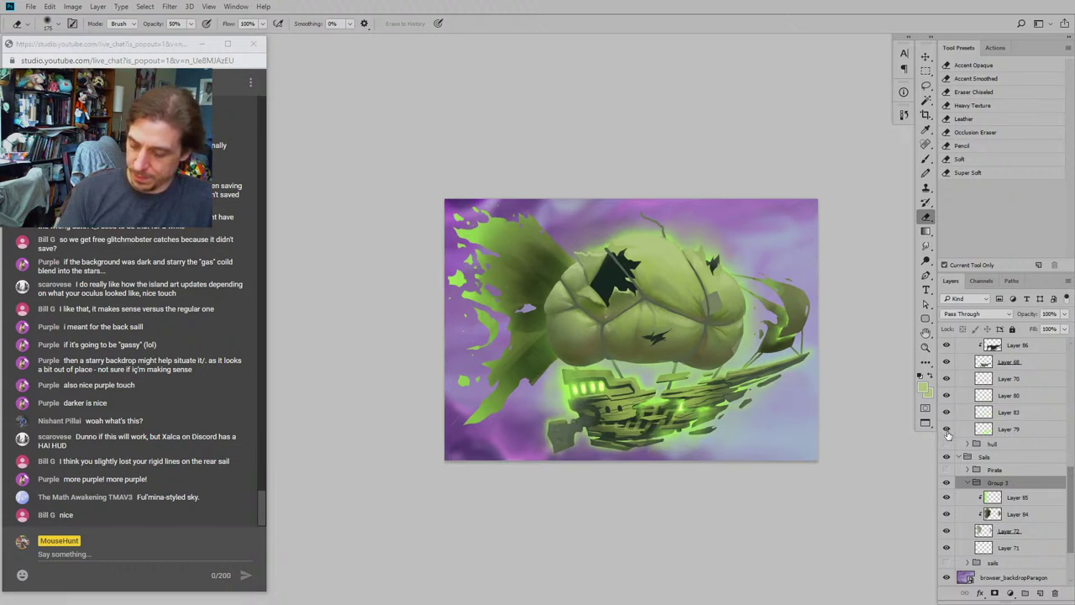
{"action": "scroll", "coordinate": [1060, 472], "scroll_direction": "up", "scroll_amount": 3}
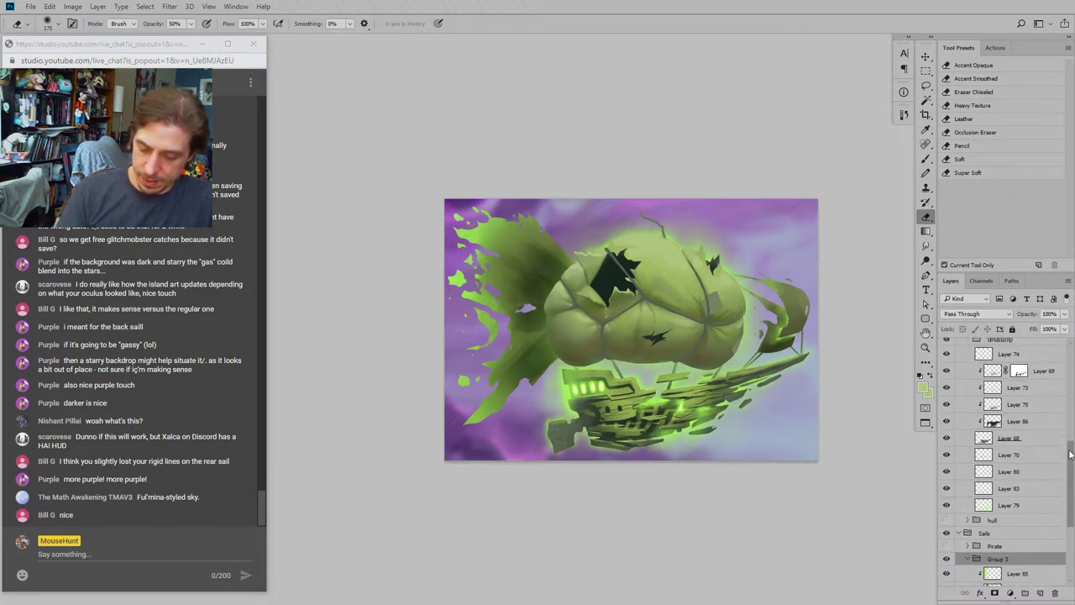
{"action": "left_click", "coordinate": [946, 540]}
{"action": "left_click", "coordinate": [947, 541]}
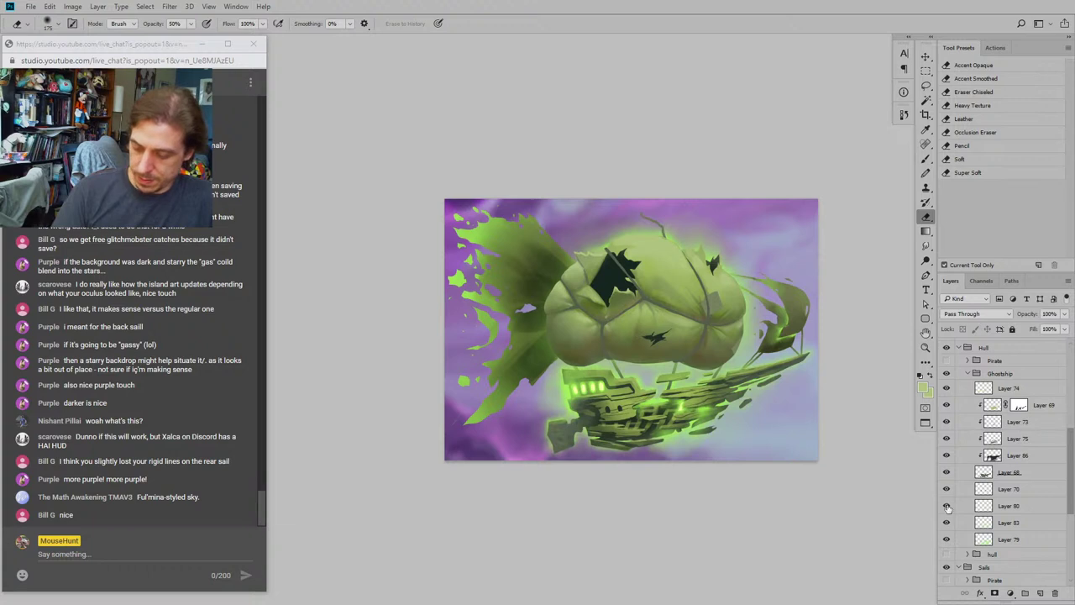
Step: Collapse the Ghostship group and compare the ghost sails with Layer 85's bright green edges hidden and shown, leaving them visible
{"action": "left_click", "coordinate": [968, 373]}
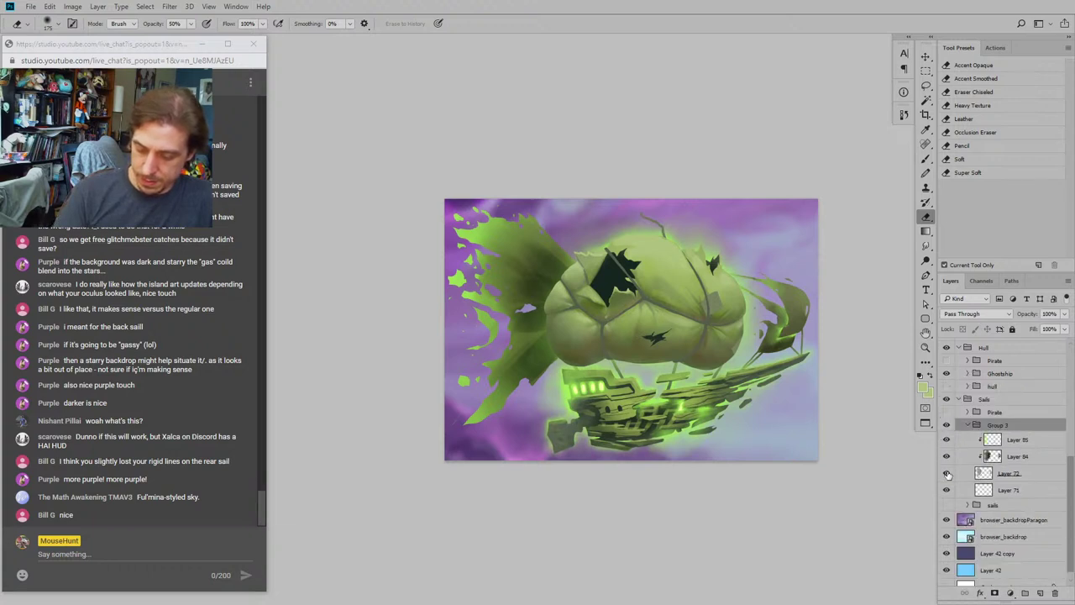
{"action": "left_click", "coordinate": [947, 442]}
{"action": "left_click", "coordinate": [947, 444]}
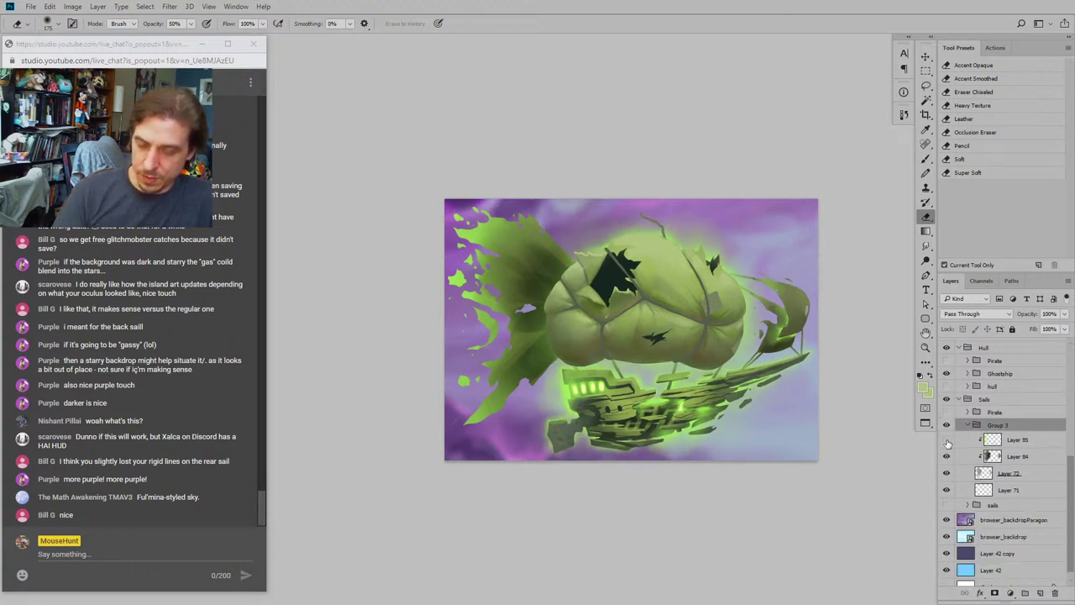
{"action": "left_click", "coordinate": [947, 442]}
{"action": "left_click", "coordinate": [947, 442]}
{"action": "left_click", "coordinate": [947, 442]}
{"action": "left_click", "coordinate": [947, 442]}
{"action": "left_click", "coordinate": [947, 443]}
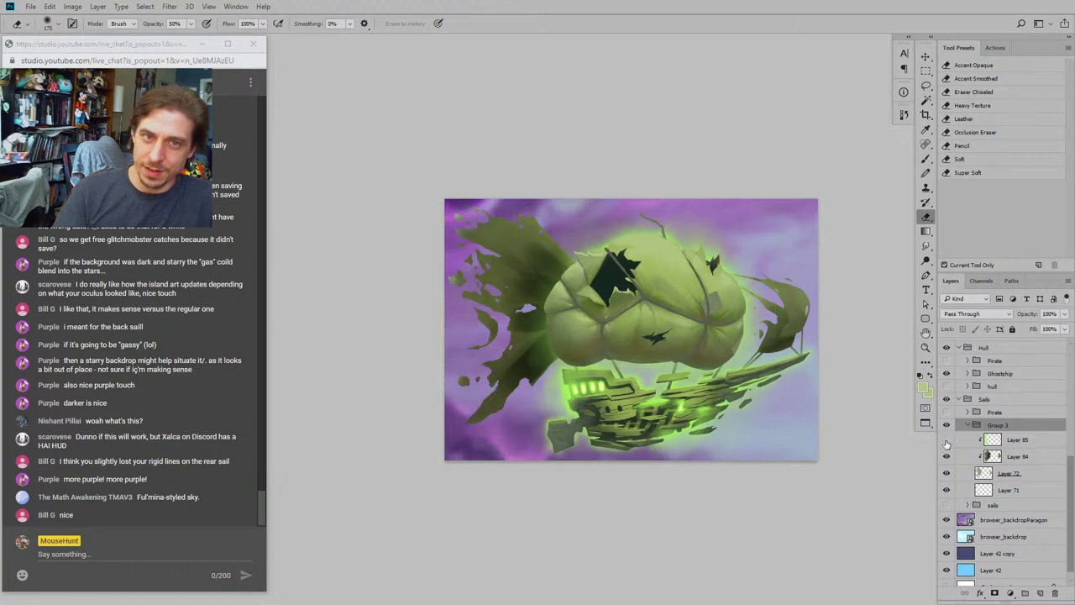
{"action": "left_click", "coordinate": [946, 442]}
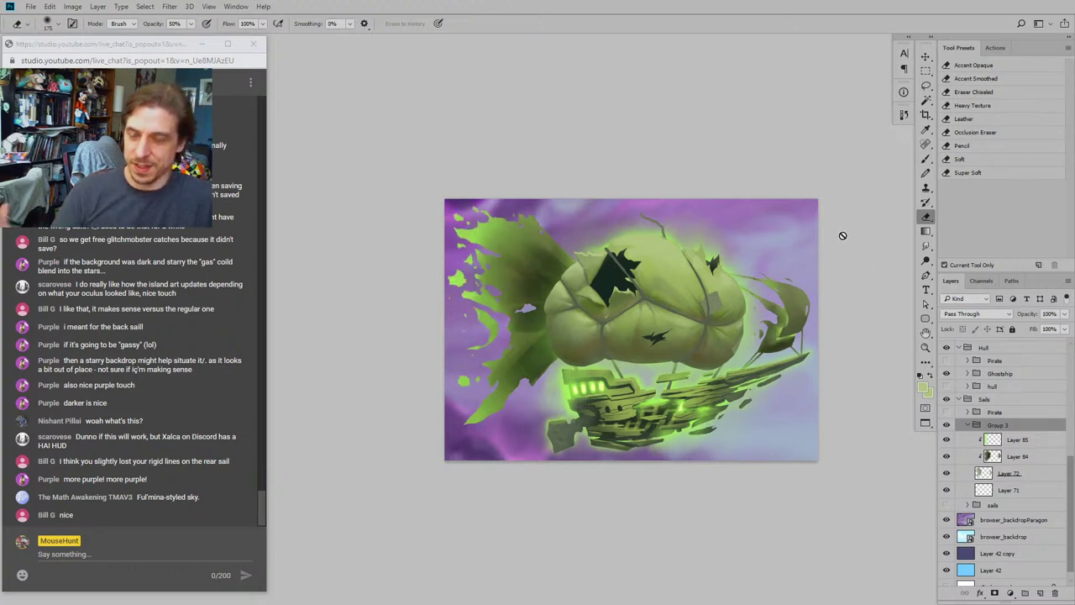
{"action": "left_click", "coordinate": [963, 447]}
{"action": "left_click", "coordinate": [947, 442]}
{"action": "left_click", "coordinate": [947, 442]}
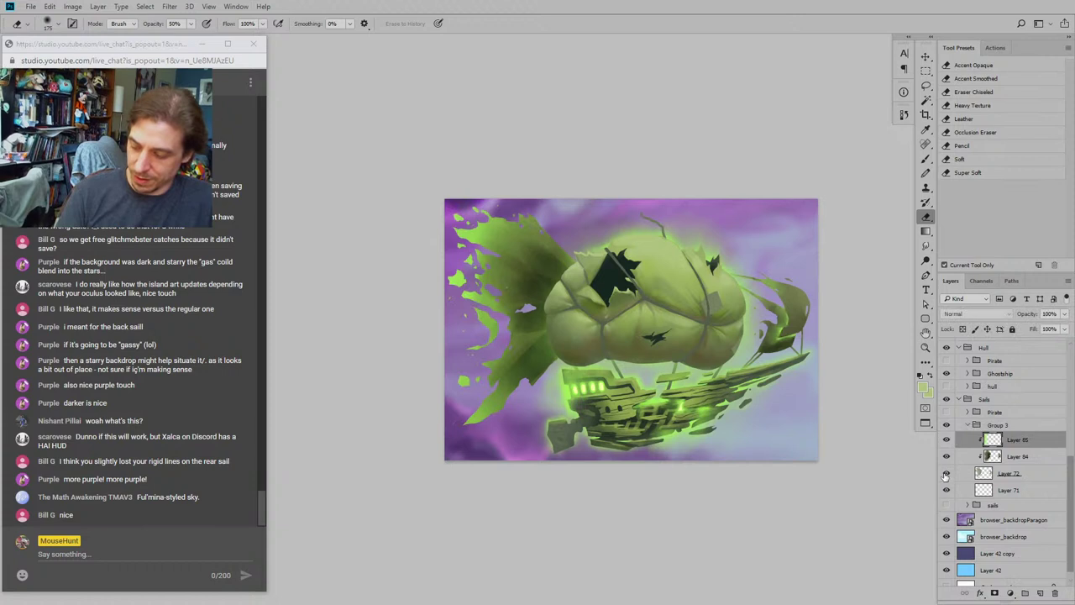
Step: Select Layer 84 and compare the ghost sails with its dark shading hidden and shown
{"action": "left_click", "coordinate": [962, 460]}
{"action": "left_click", "coordinate": [947, 458]}
{"action": "left_click", "coordinate": [947, 458]}
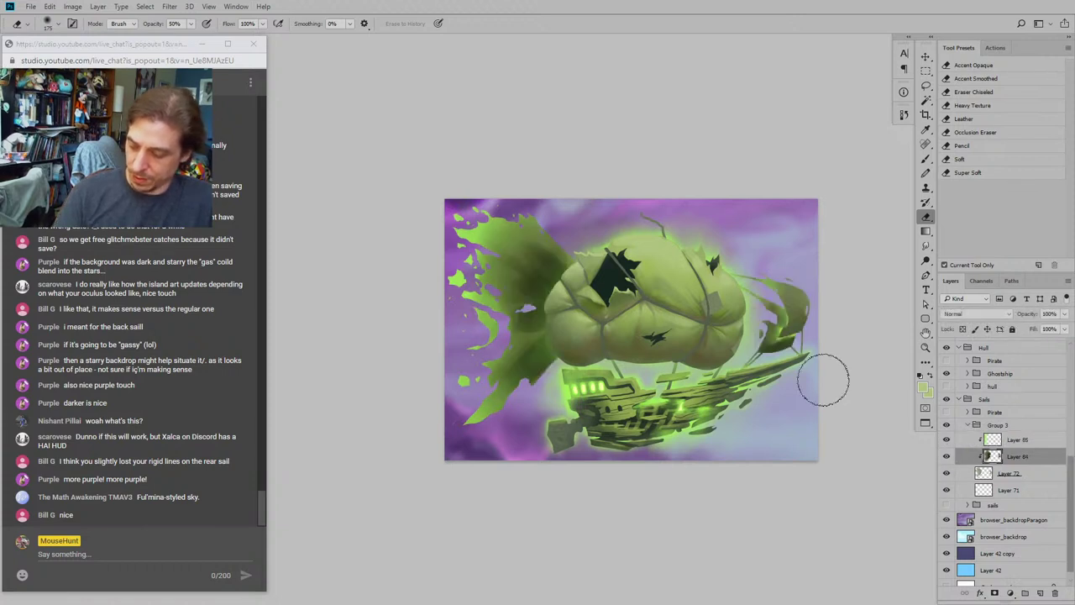
Step: Add a clipped Luminosity layer above Layer 84 and ready the _Main Brush with a dark colour sampled from the hull
{"action": "key", "text": "b"}
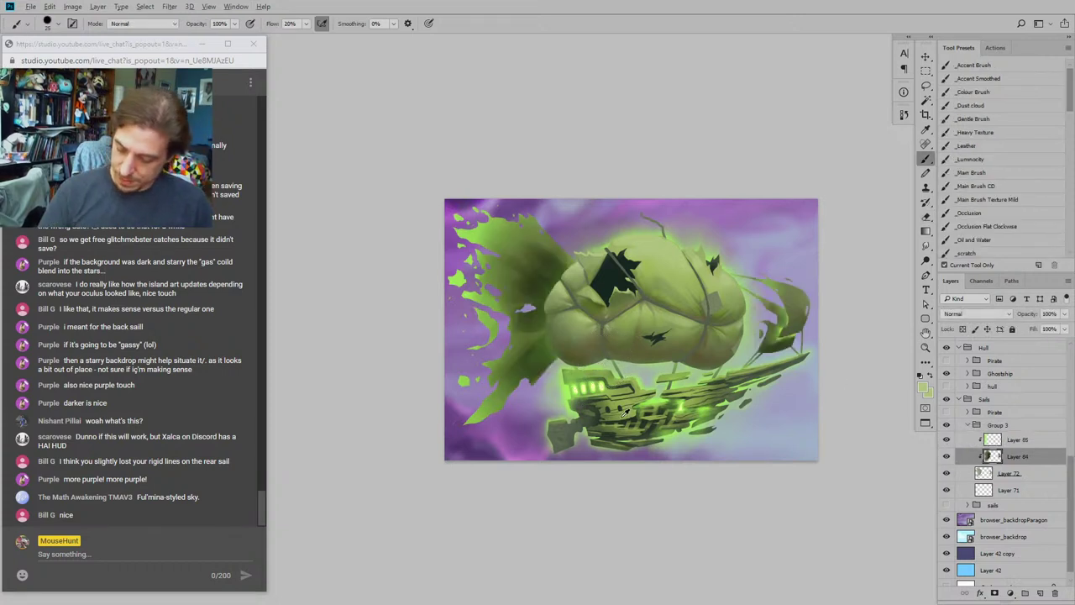
{"action": "left_click", "coordinate": [627, 417], "text": "alt"}
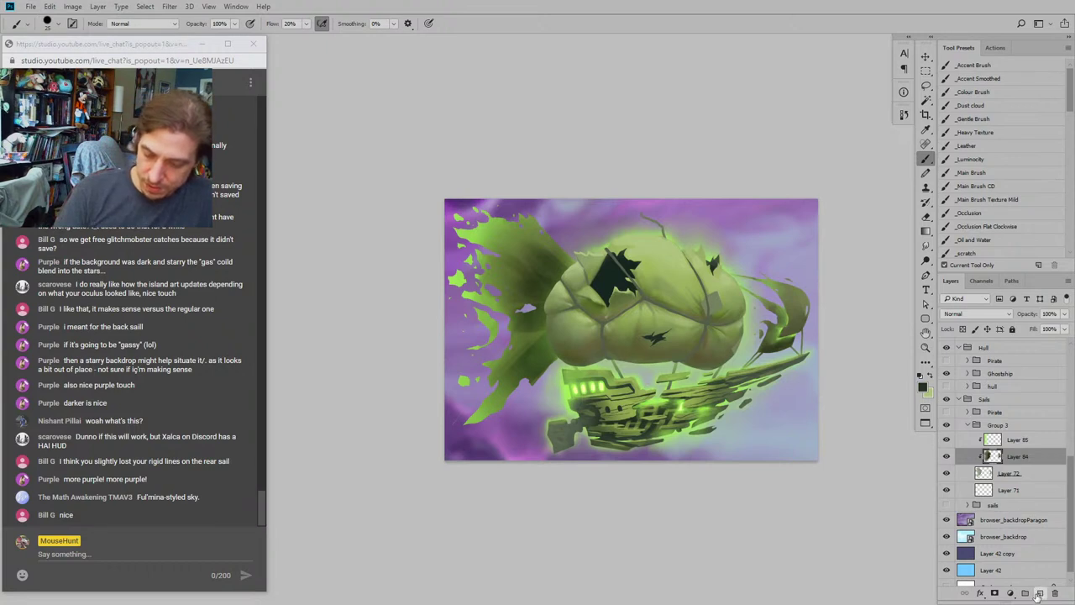
{"action": "left_click", "coordinate": [1040, 593]}
{"action": "left_click", "coordinate": [953, 299]}
{"action": "left_click", "coordinate": [975, 313]}
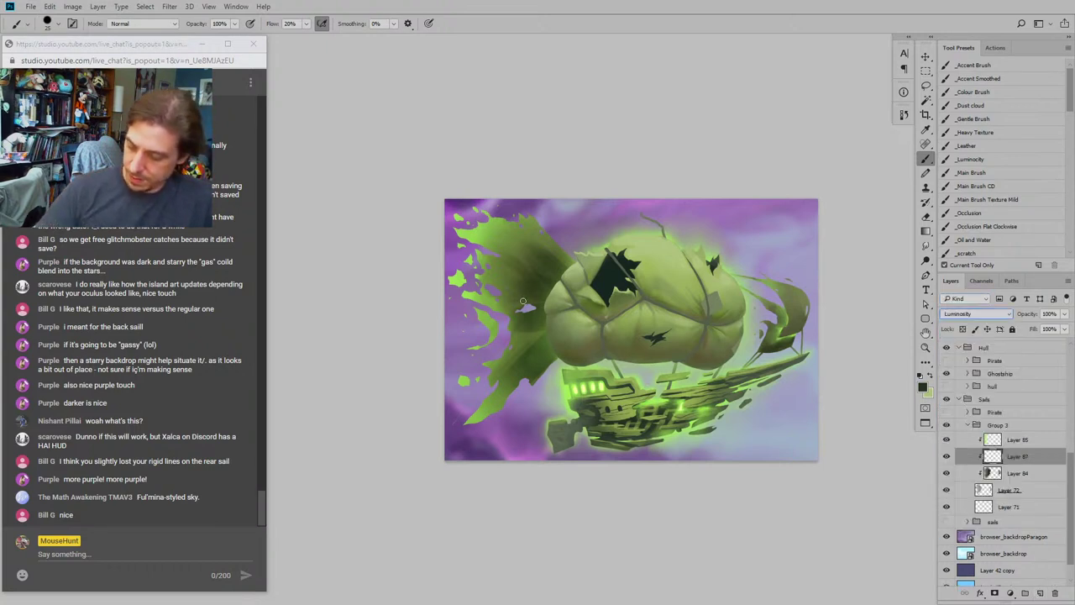
{"action": "left_click", "coordinate": [963, 172]}
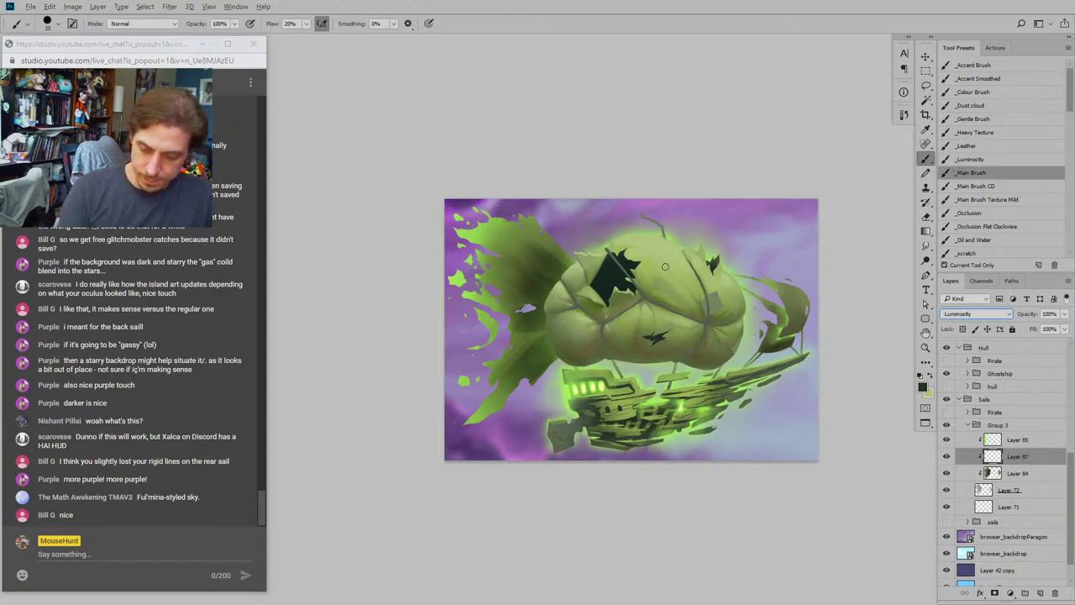
Step: Enlarge the brush to size 500 and paint dark Luminosity shading across the rear sail on Layer 87
{"action": "key", "text": "]"}
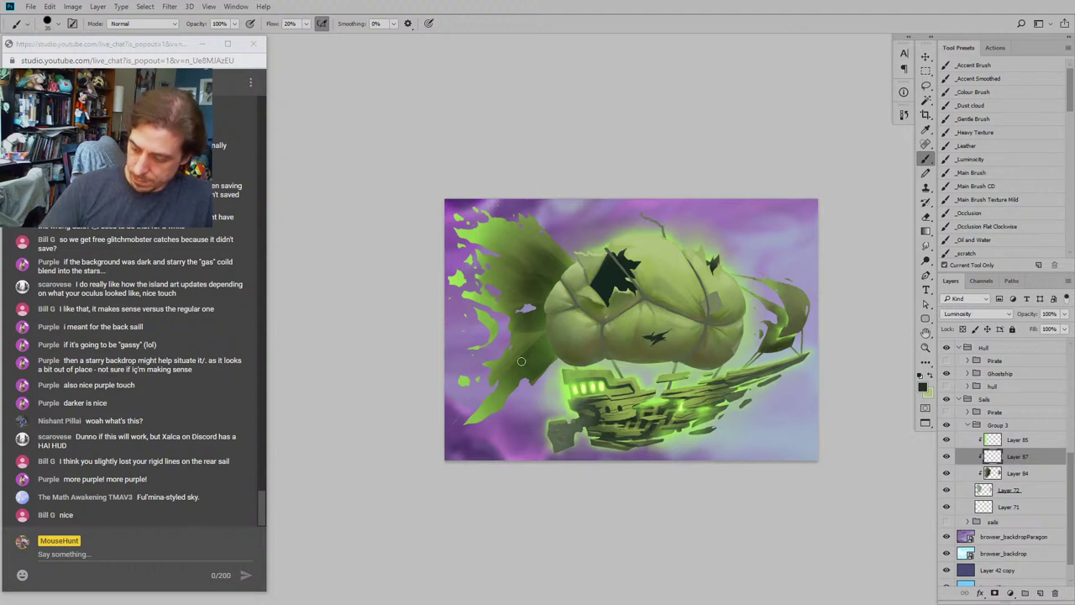
{"action": "mouse_move", "coordinate": [521, 366]}
{"action": "left_mouse_down"}
{"action": "mouse_move", "coordinate": [562, 323]}
{"action": "mouse_move", "coordinate": [484, 412]}
{"action": "mouse_move", "coordinate": [552, 269]}
{"action": "mouse_move", "coordinate": [480, 338]}
{"action": "mouse_move", "coordinate": [476, 285]}
{"action": "mouse_move", "coordinate": [465, 285]}
{"action": "mouse_move", "coordinate": [554, 227]}
{"action": "mouse_move", "coordinate": [545, 306]}
{"action": "mouse_move", "coordinate": [462, 397]}
{"action": "mouse_move", "coordinate": [533, 375]}
{"action": "left_mouse_up"}
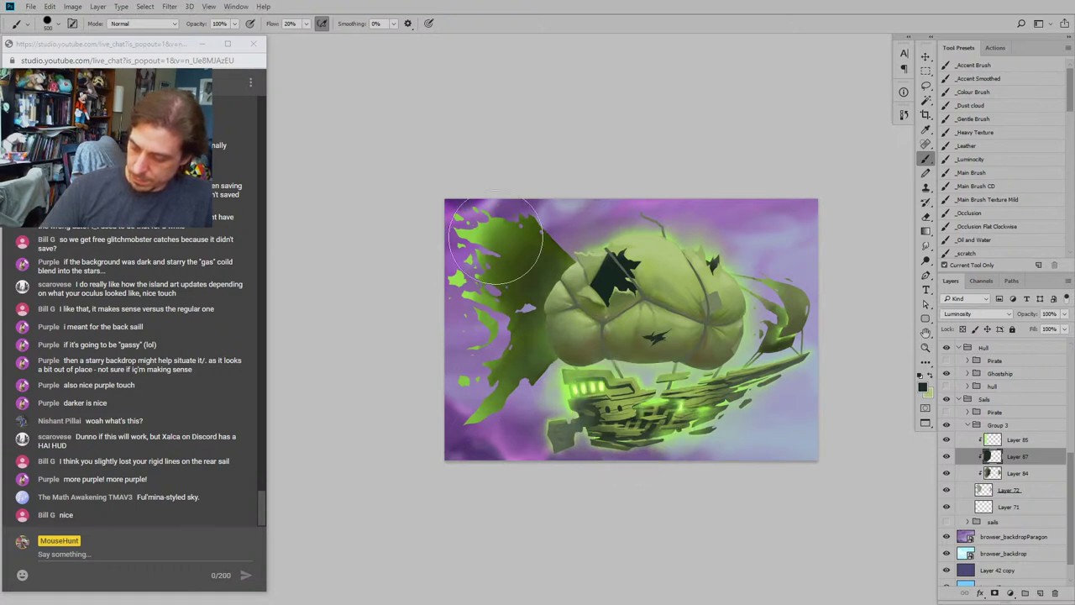
Step: Compare the ghost sails with Layers 85, 87 and 84 each hidden and shown, leaving all three visible
{"action": "left_click", "coordinate": [947, 440]}
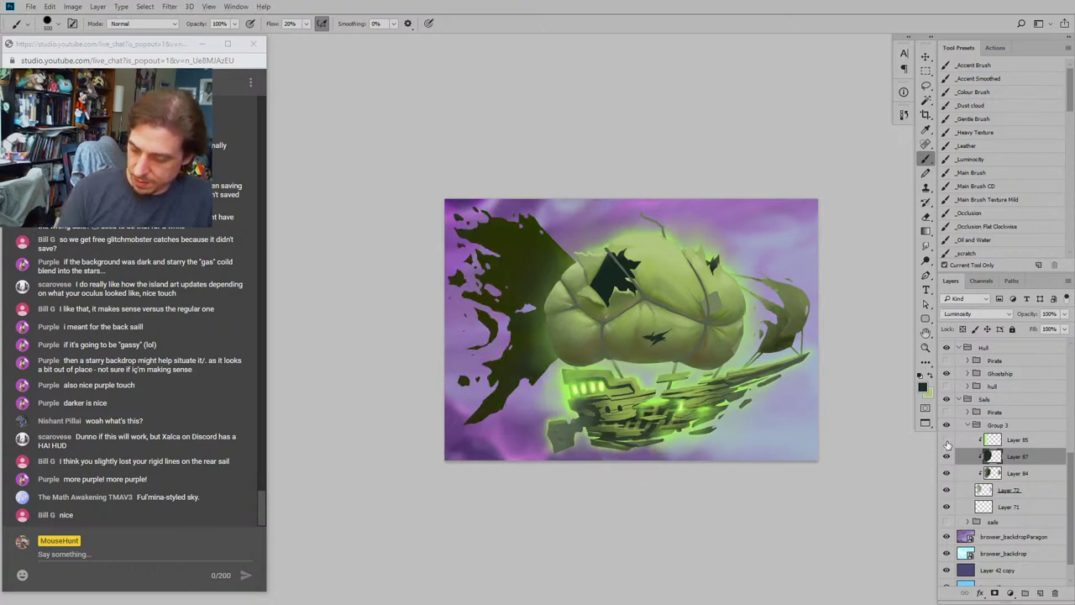
{"action": "left_click", "coordinate": [947, 440]}
{"action": "left_click", "coordinate": [947, 456]}
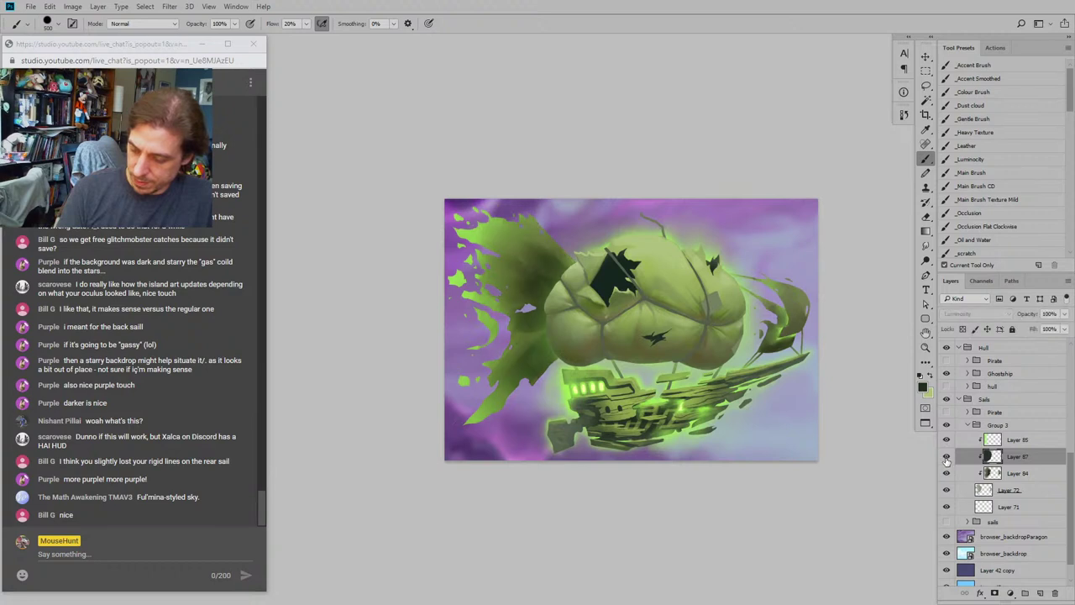
{"action": "left_click", "coordinate": [947, 456]}
{"action": "left_click", "coordinate": [947, 474]}
{"action": "left_click", "coordinate": [947, 474]}
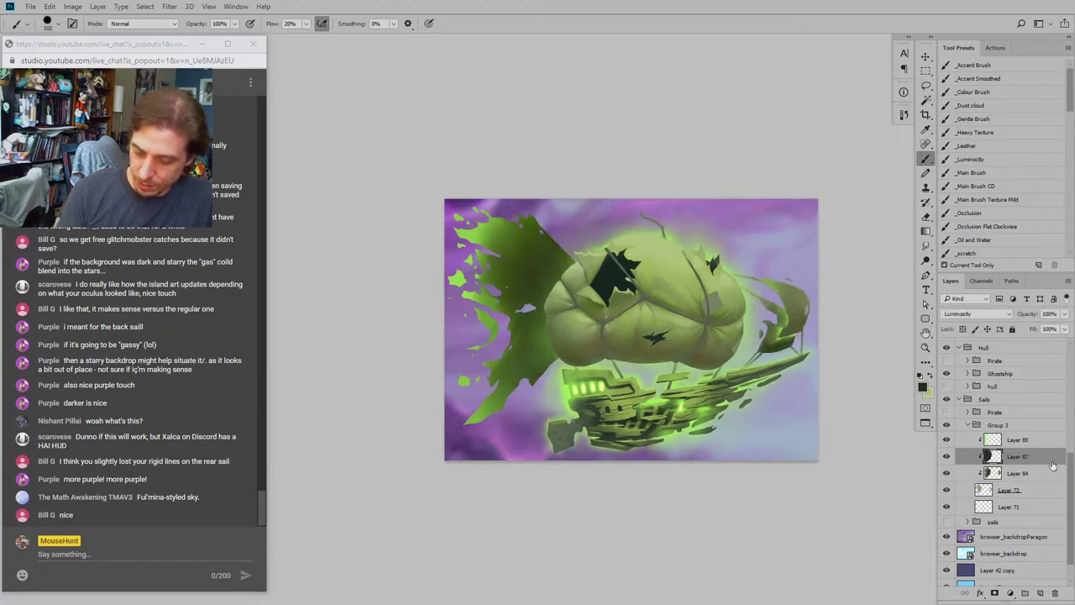
Step: Select Group 1 and compare the airship with the whole ghost balloon hidden and shown, leaving the balloon visible
{"action": "scroll", "coordinate": [1054, 467], "scroll_direction": "up", "scroll_amount": 2}
{"action": "scroll", "coordinate": [1073, 443], "scroll_direction": "up", "scroll_amount": 3}
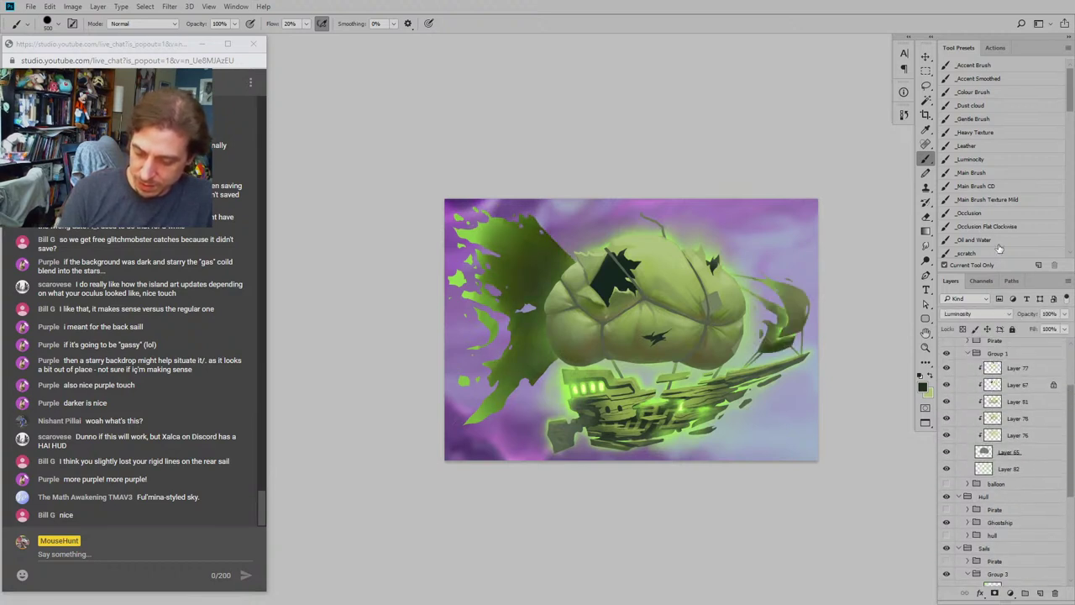
{"action": "left_click", "coordinate": [947, 354]}
{"action": "left_click", "coordinate": [947, 353]}
{"action": "left_click", "coordinate": [947, 354]}
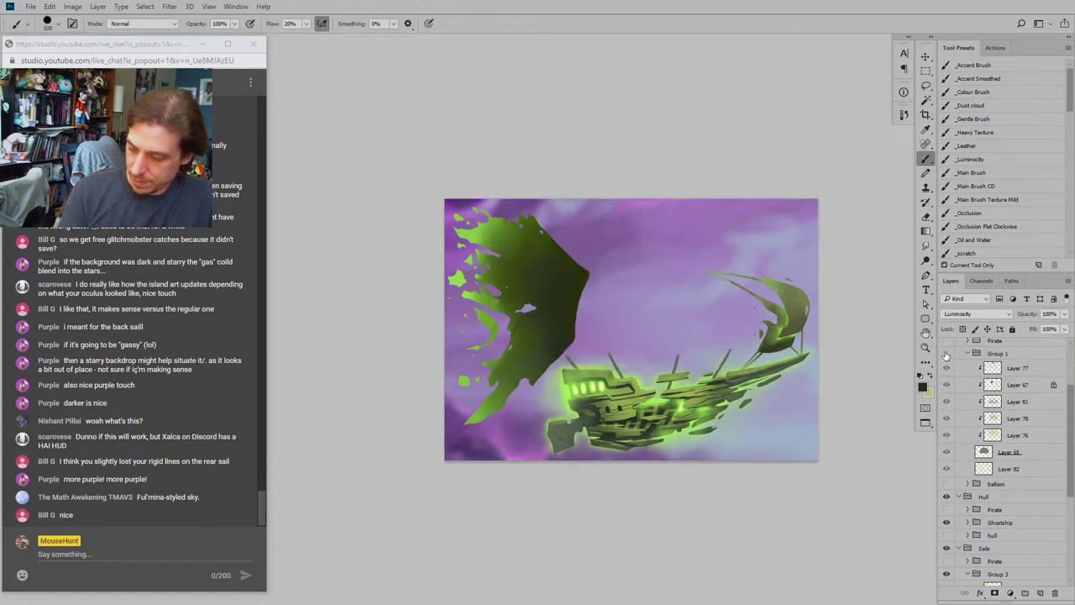
{"action": "left_click", "coordinate": [947, 354]}
{"action": "left_click", "coordinate": [946, 354]}
{"action": "left_click", "coordinate": [947, 354]}
{"action": "left_click", "coordinate": [947, 353]}
{"action": "left_click", "coordinate": [947, 354]}
{"action": "left_click", "coordinate": [955, 354]}
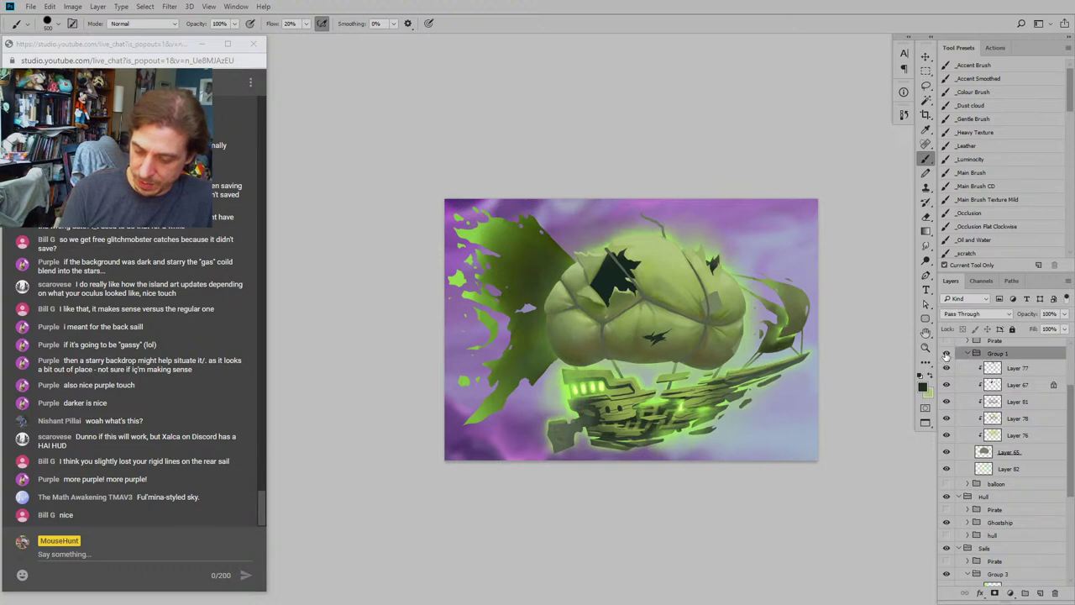
{"action": "left_click", "coordinate": [947, 354]}
{"action": "left_click", "coordinate": [947, 354]}
Step: Check what Layers 67 and 82 contribute to the ghost balloon by hiding and showing each, leaving them visible
{"action": "left_click", "coordinate": [947, 368]}
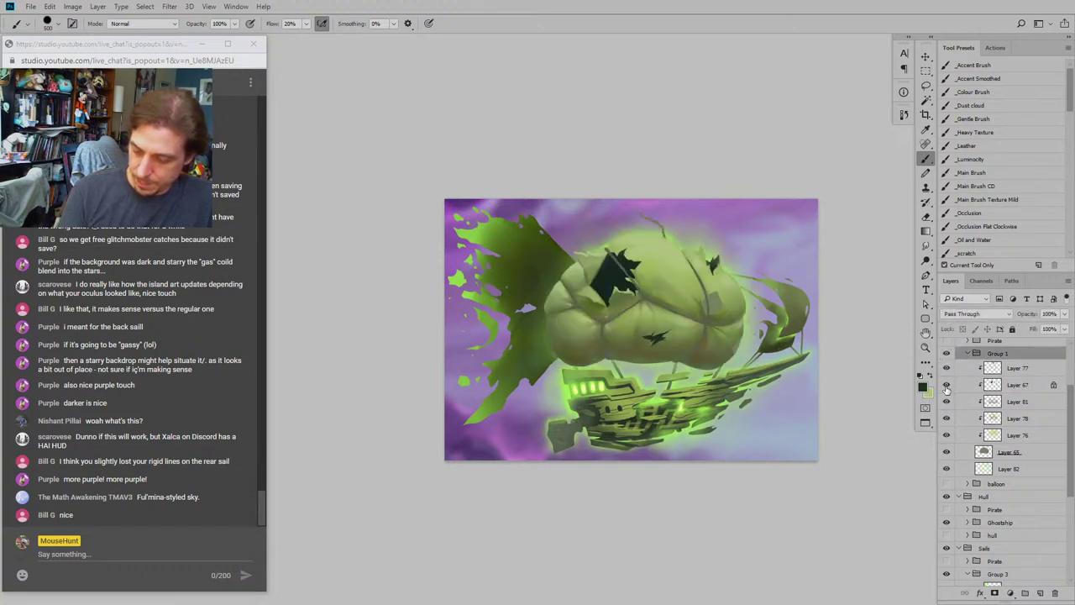
{"action": "left_click", "coordinate": [947, 385]}
{"action": "left_click", "coordinate": [947, 385]}
{"action": "left_click", "coordinate": [946, 469]}
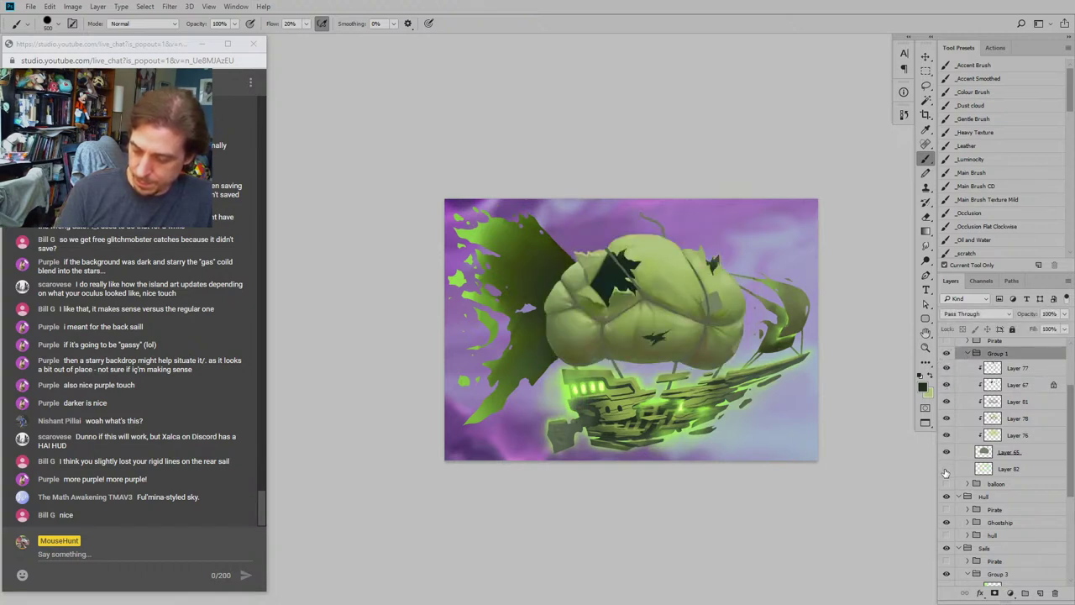
{"action": "left_click", "coordinate": [947, 469]}
Step: Select the balloon's glow on Layer 82 and ready the Eraser at size 125 and 50% opacity
{"action": "left_click", "coordinate": [962, 469]}
{"action": "key", "text": "e"}
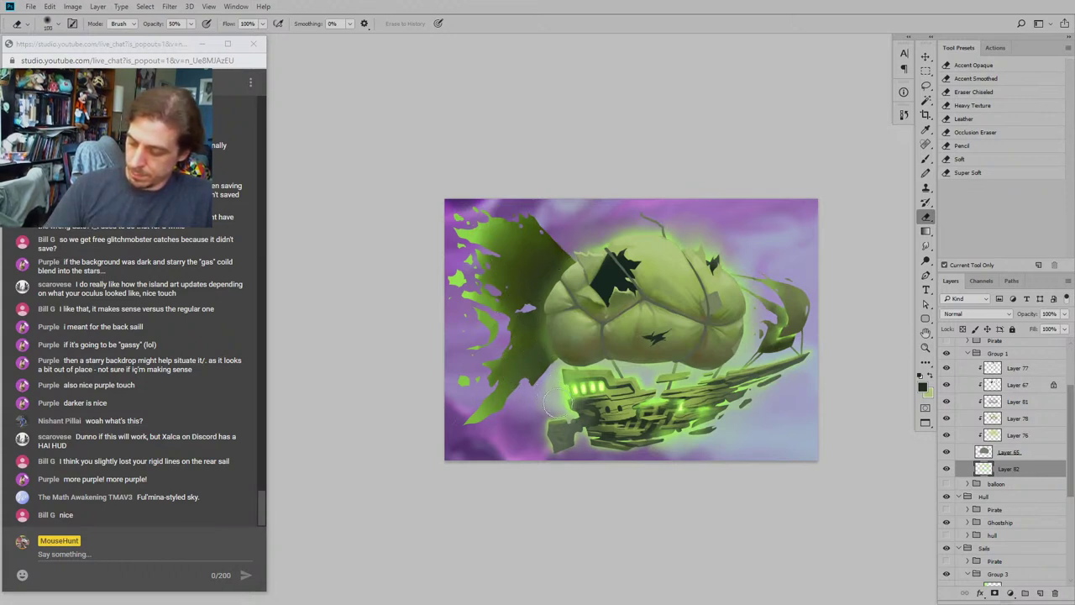
{"action": "scroll", "coordinate": [466, 378], "scroll_direction": "down", "scroll_amount": 2}
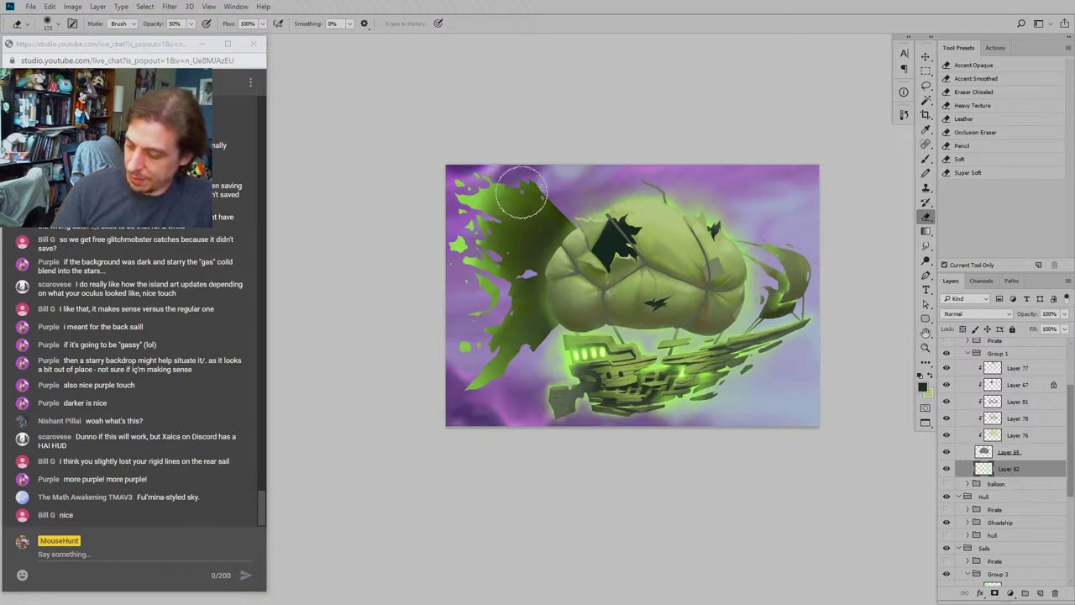
{"action": "scroll", "coordinate": [610, 497], "scroll_direction": "up", "scroll_amount": 3}
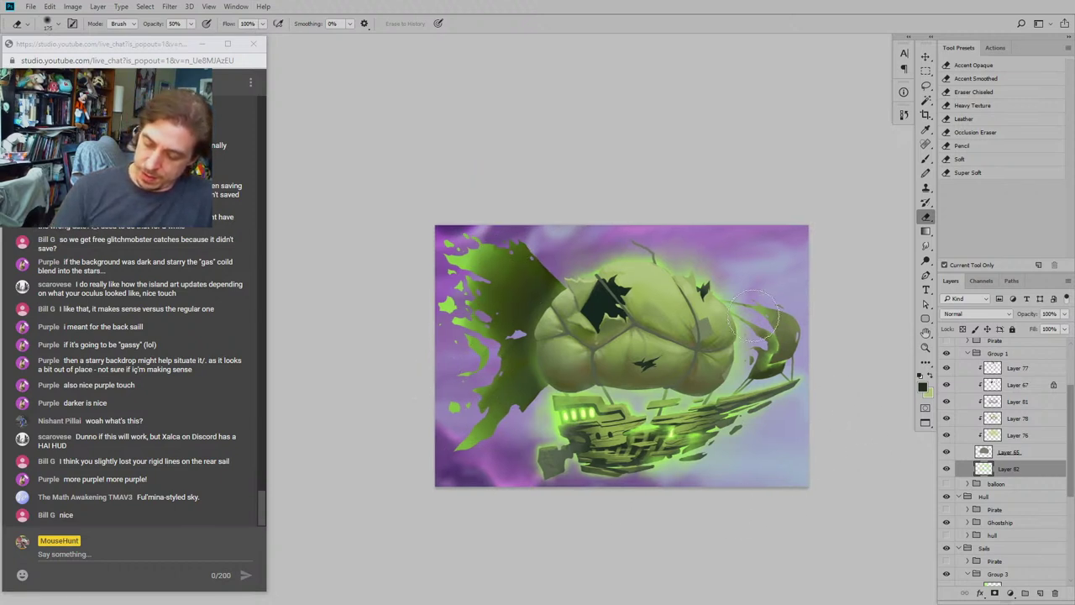
{"action": "key", "text": "bracketleft"}
{"action": "key", "text": "bracketleft"}
{"action": "left_click_drag", "start_coordinate": [593, 365], "coordinate": [508, 326]}
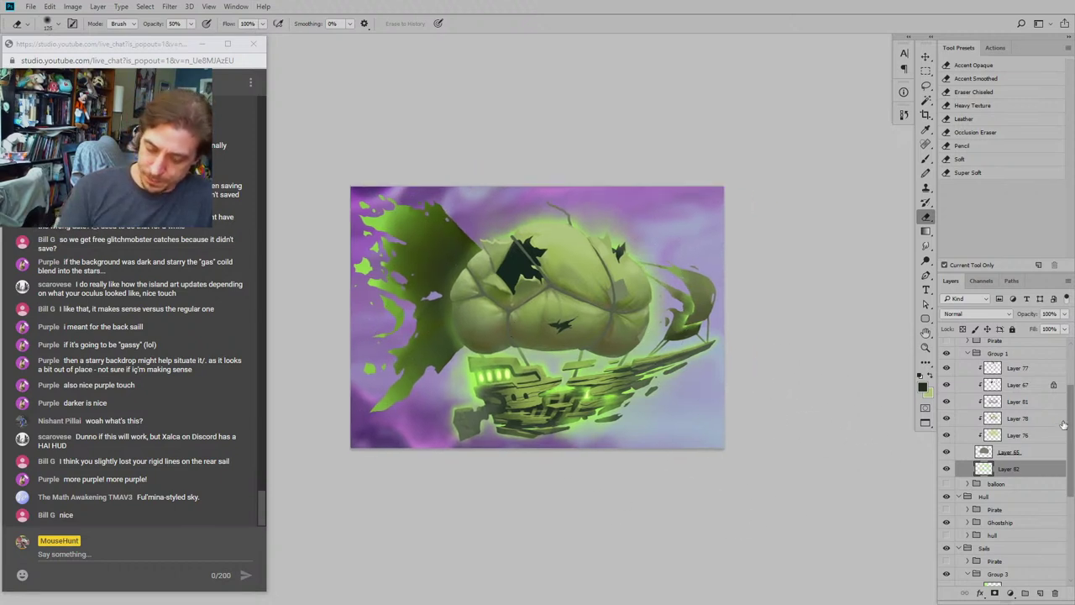
Step: Hide and restore Group 1 to examine the sails and hull without the balloon
{"action": "scroll", "coordinate": [946, 426], "scroll_direction": "up", "scroll_amount": 3}
{"action": "left_click", "coordinate": [947, 392]}
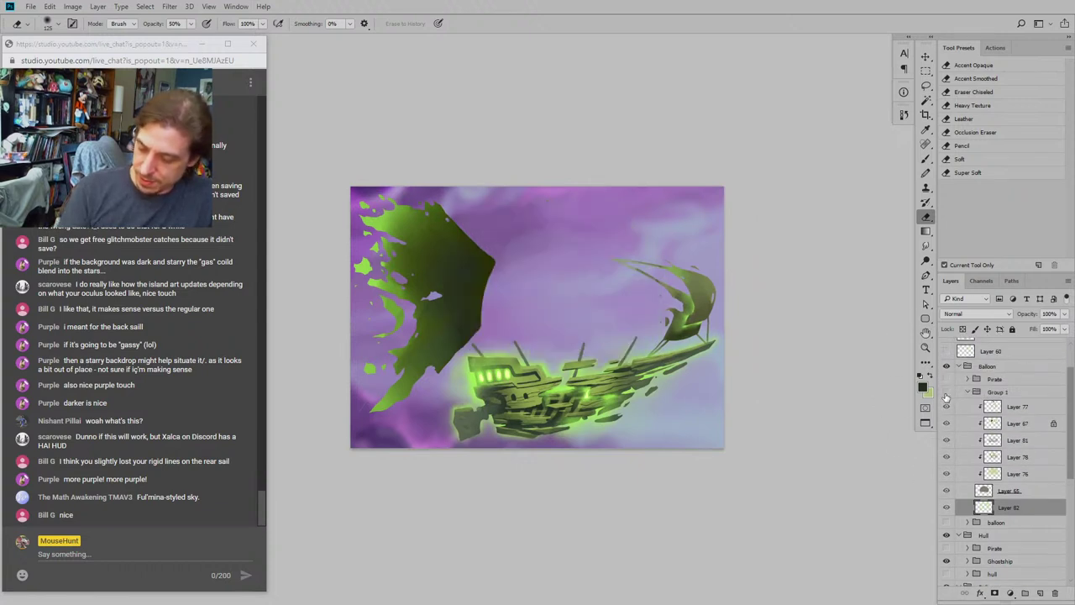
{"action": "left_click", "coordinate": [947, 393]}
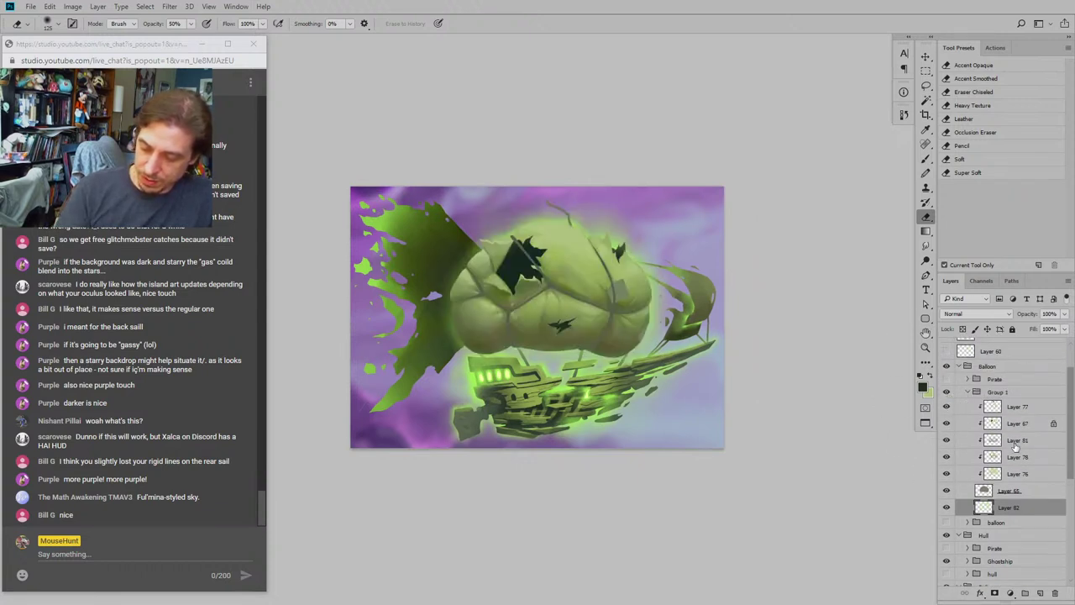
Step: Select Layer 87 and compare the sails with its dark shading and Layer 85's bright edges each hidden and shown
{"action": "left_click_drag", "start_coordinate": [1071, 436], "coordinate": [1072, 501]}
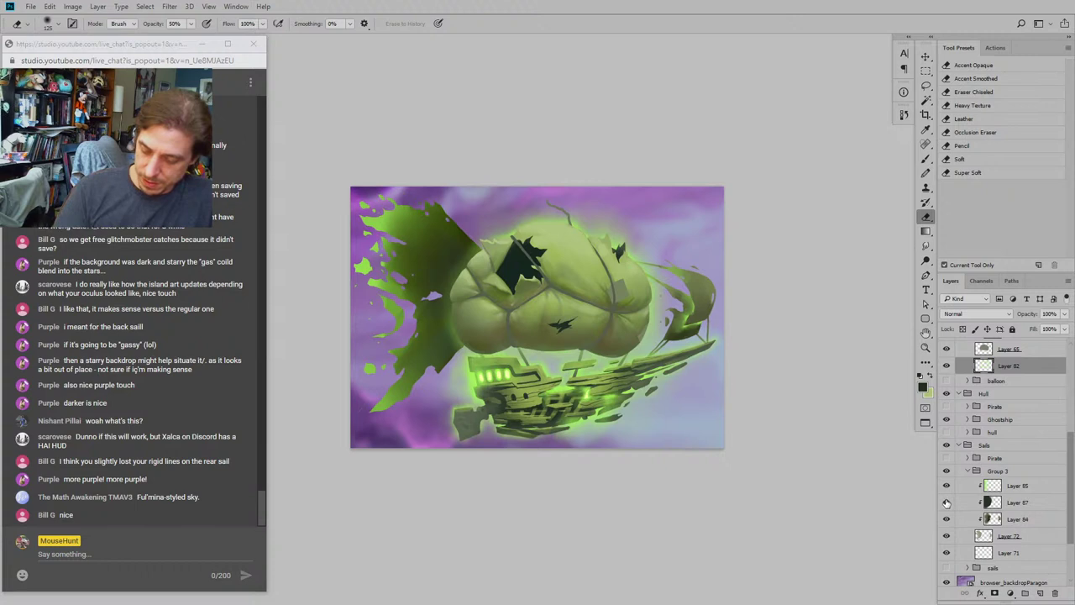
{"action": "left_click", "coordinate": [946, 505]}
{"action": "left_click", "coordinate": [946, 505]}
{"action": "left_click", "coordinate": [963, 506]}
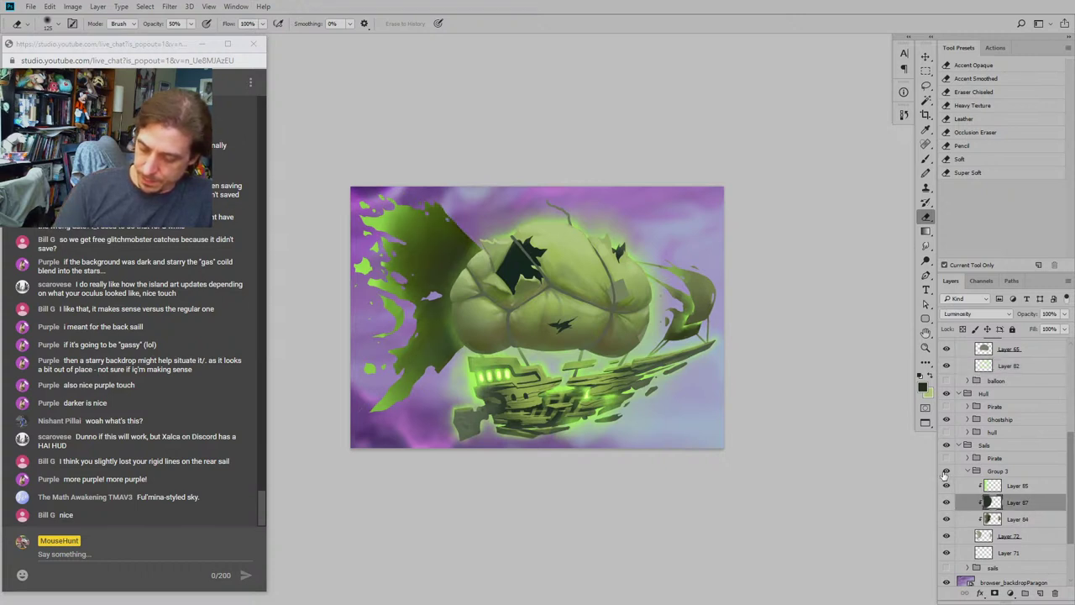
{"action": "left_click", "coordinate": [946, 486]}
{"action": "left_click", "coordinate": [946, 486]}
{"action": "left_click", "coordinate": [946, 486]}
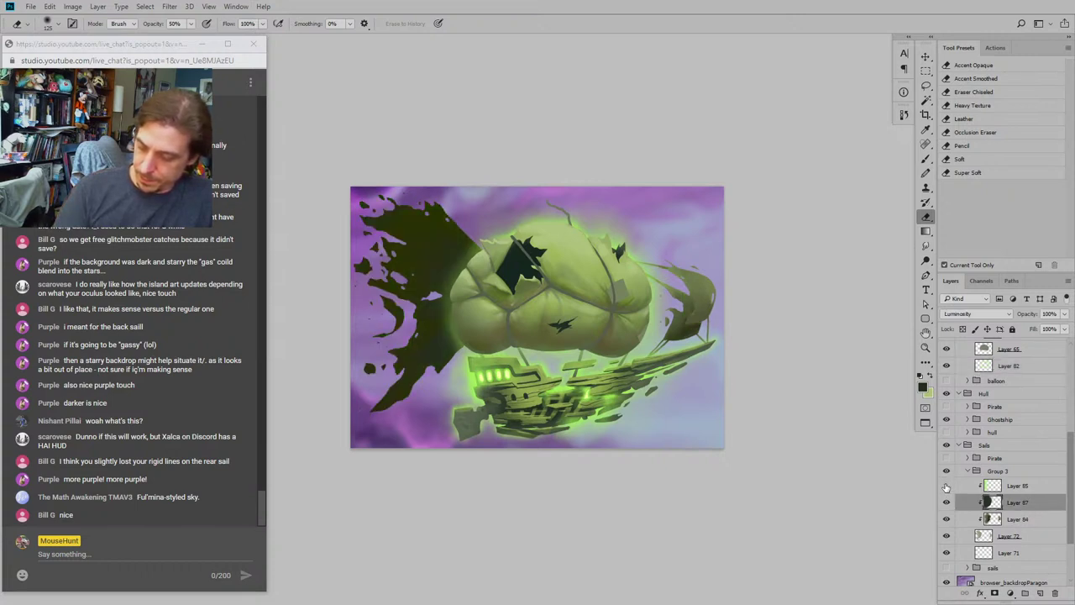
{"action": "left_click", "coordinate": [946, 485]}
{"action": "left_click", "coordinate": [946, 486]}
{"action": "left_click", "coordinate": [946, 486]}
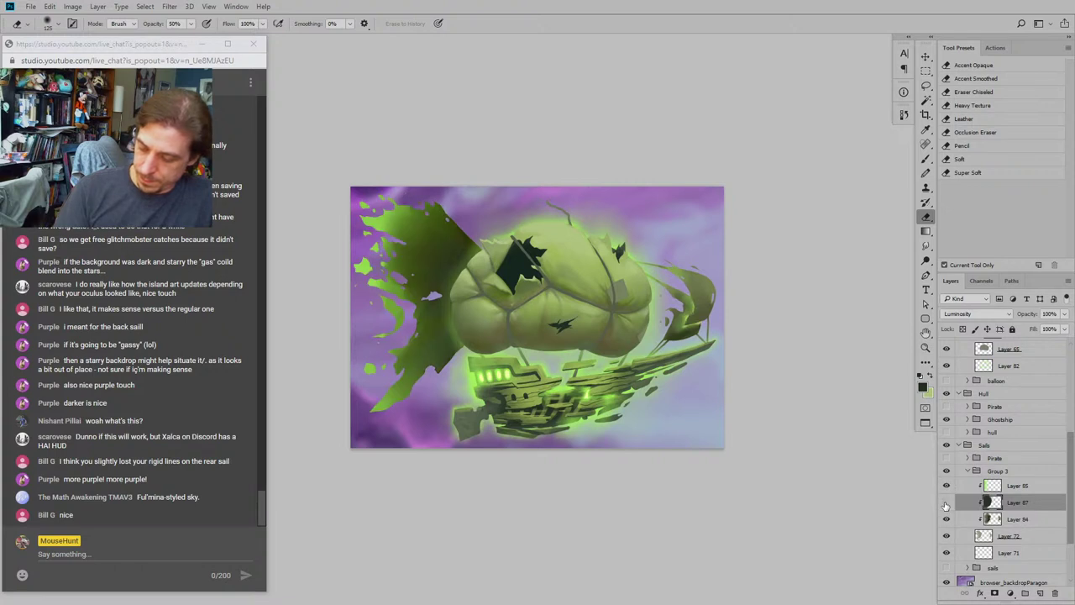
Step: Hide Layer 87 and examine the sails with Layer 84's shading and the base Layer 72 each hidden and shown
{"action": "left_click", "coordinate": [946, 503]}
{"action": "left_click", "coordinate": [946, 504]}
{"action": "left_click", "coordinate": [946, 503]}
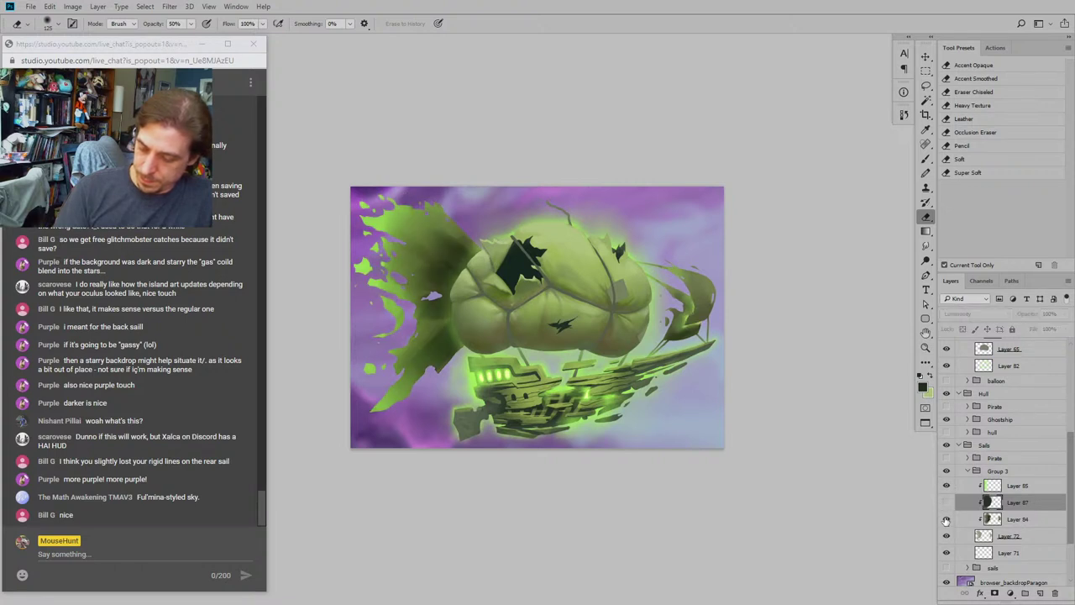
{"action": "left_click", "coordinate": [946, 521]}
{"action": "left_click", "coordinate": [946, 521]}
{"action": "left_click", "coordinate": [946, 536]}
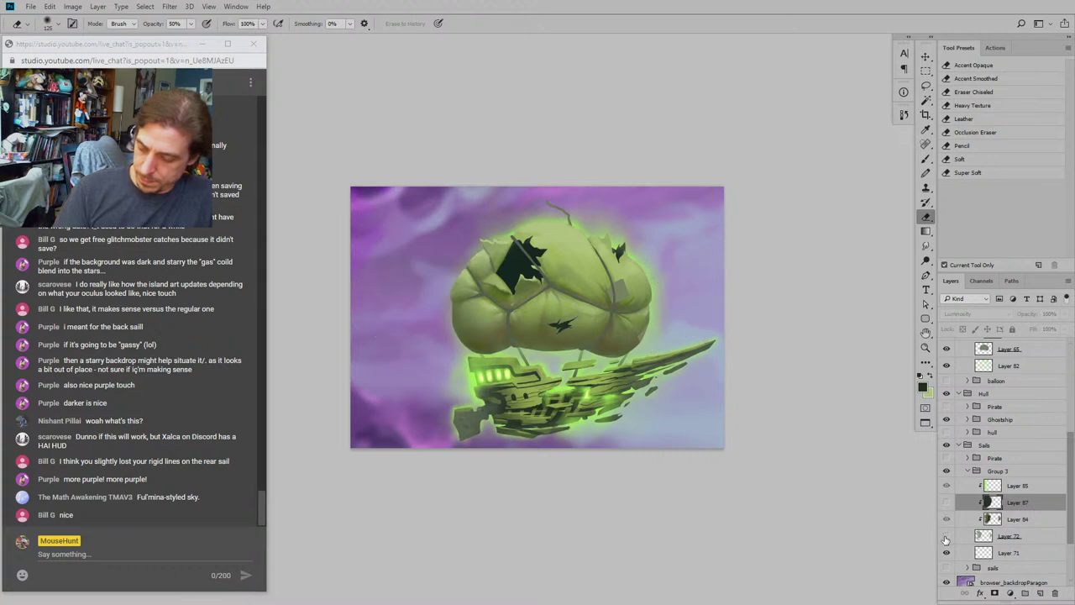
{"action": "left_click", "coordinate": [946, 536]}
Step: Compare Layer 84's shading with Layer 87's Luminosity shading on the rear sail, leaving both layers visible
{"action": "left_click", "coordinate": [946, 519]}
{"action": "left_click", "coordinate": [946, 519]}
{"action": "left_click", "coordinate": [946, 504]}
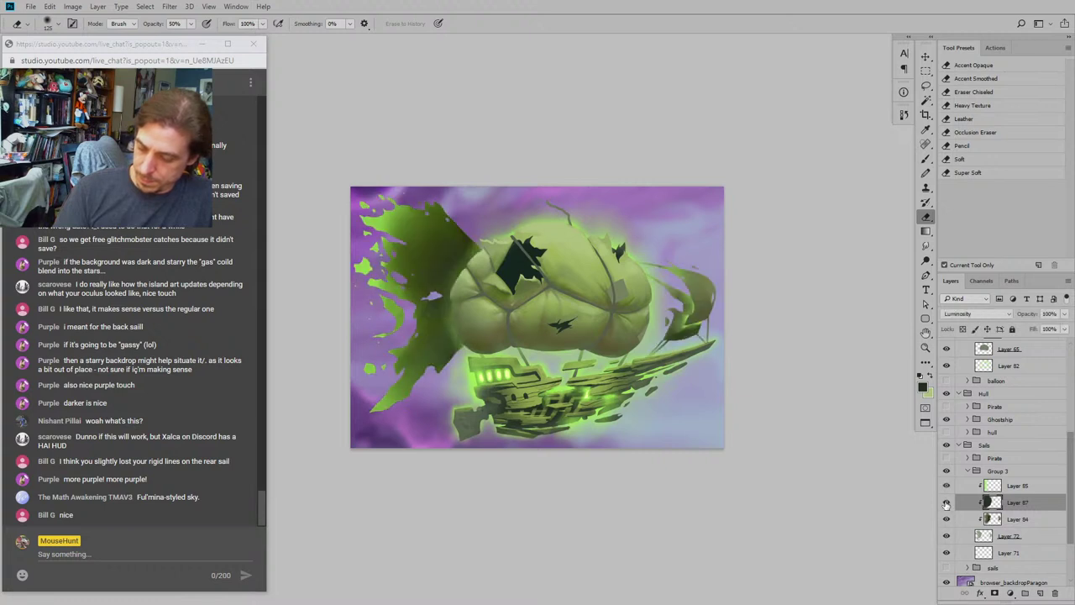
{"action": "left_click", "coordinate": [946, 519]}
{"action": "left_click", "coordinate": [946, 519]}
{"action": "left_click", "coordinate": [946, 504]}
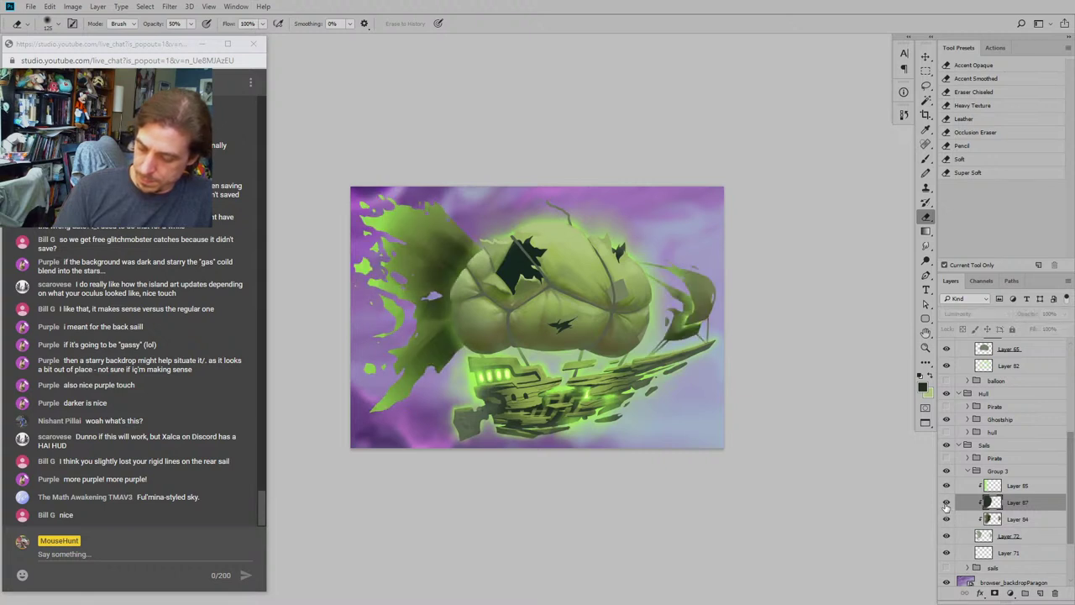
{"action": "left_click", "coordinate": [946, 503]}
{"action": "left_click", "coordinate": [946, 503]}
{"action": "left_click", "coordinate": [946, 503]}
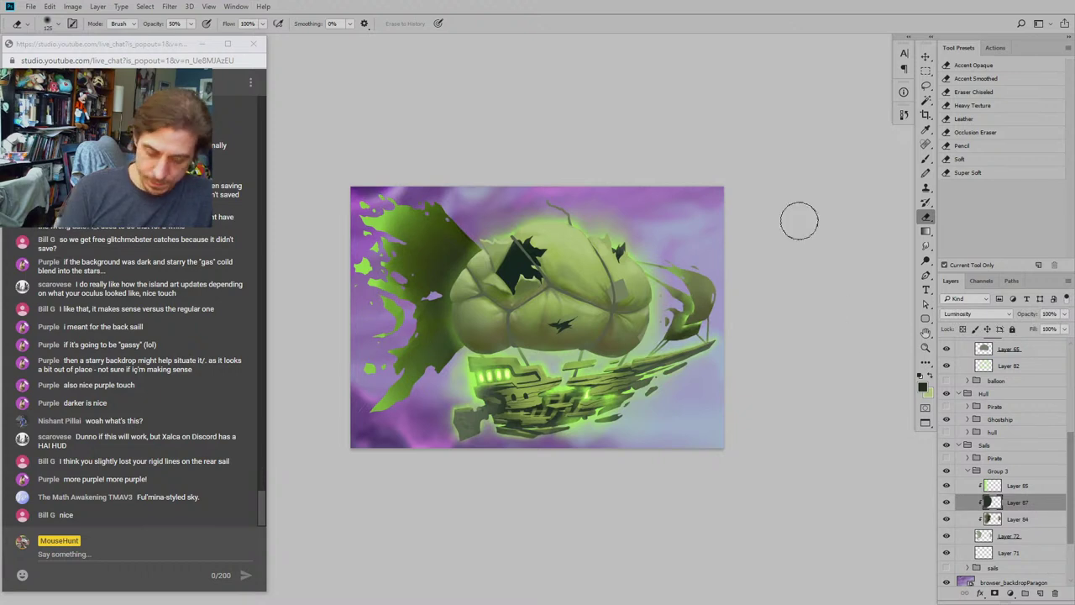
Step: Set the Eraser to size 300 and erase part of Layer 87's dark shading from the upper rear sail
{"action": "key", "text": "bracketleft"}
{"action": "key", "text": "bracketleft"}
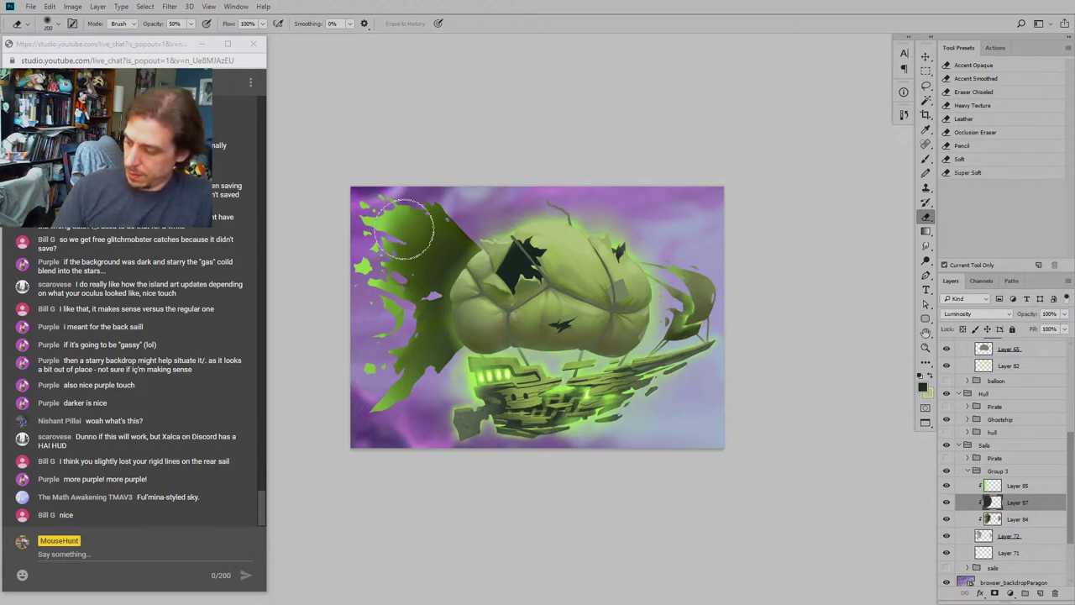
{"action": "key", "text": "bracketright"}
{"action": "key", "text": "bracketright"}
{"action": "key", "text": "bracketright"}
{"action": "key", "text": "bracketright"}
{"action": "key", "text": "bracketright"}
{"action": "key", "text": "bracketleft"}
{"action": "key", "text": "bracketleft"}
{"action": "key", "text": "bracketleft"}
{"action": "mouse_move", "coordinate": [427, 218]}
{"action": "left_mouse_down"}
{"action": "mouse_move", "coordinate": [409, 237]}
{"action": "mouse_move", "coordinate": [429, 279]}
{"action": "left_mouse_up"}
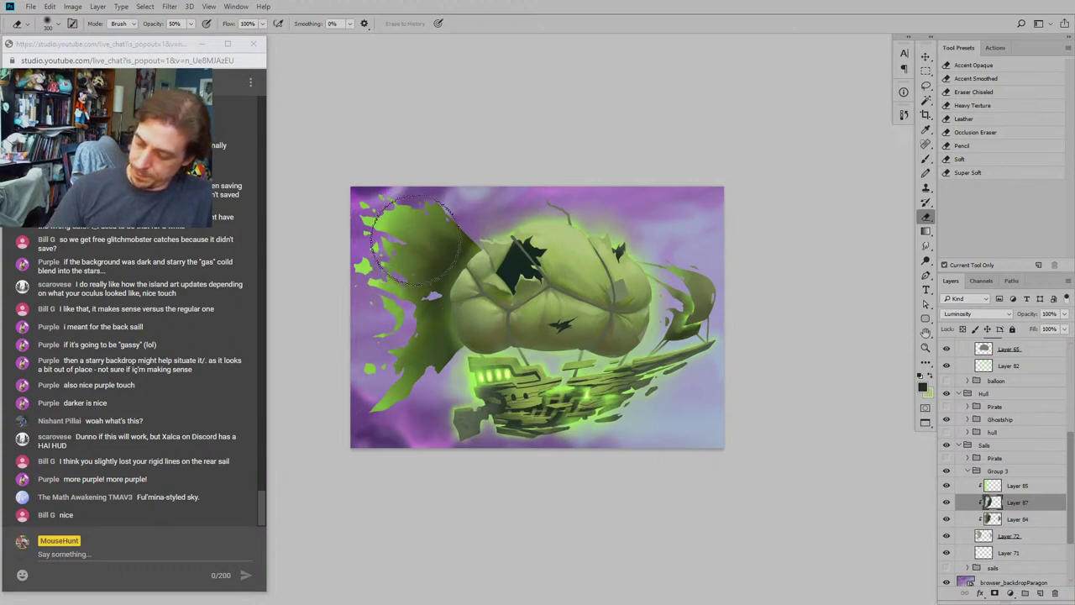
Step: Repaint dark shading on the rear sail on Layer 87 with the brush at size 400
{"action": "left_click_drag", "start_coordinate": [391, 166], "coordinate": [583, 125]}
{"action": "key", "text": "b"}
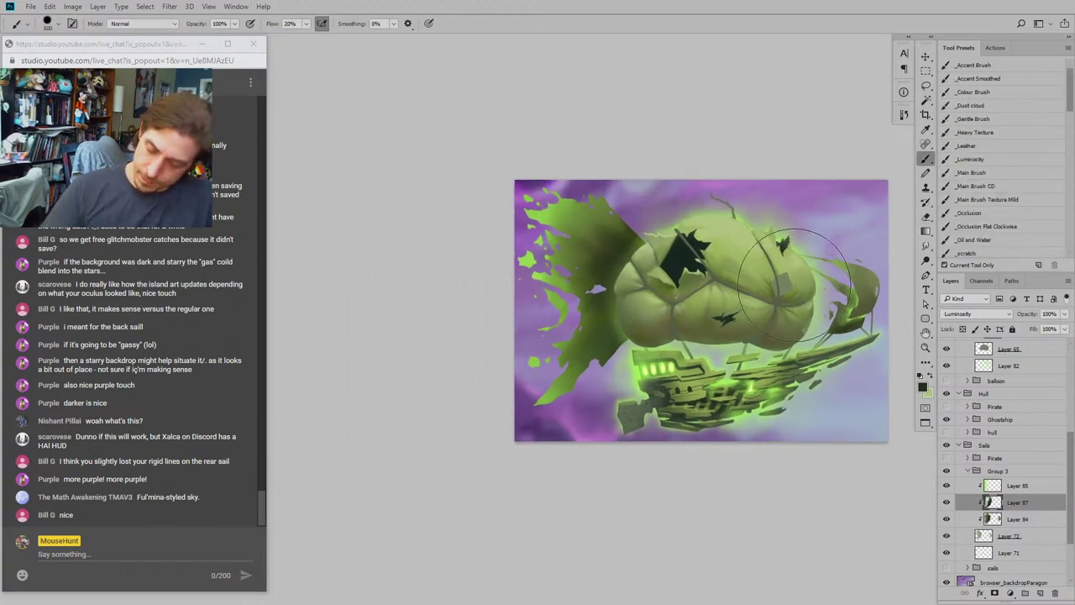
{"action": "key", "text": "bracketleft"}
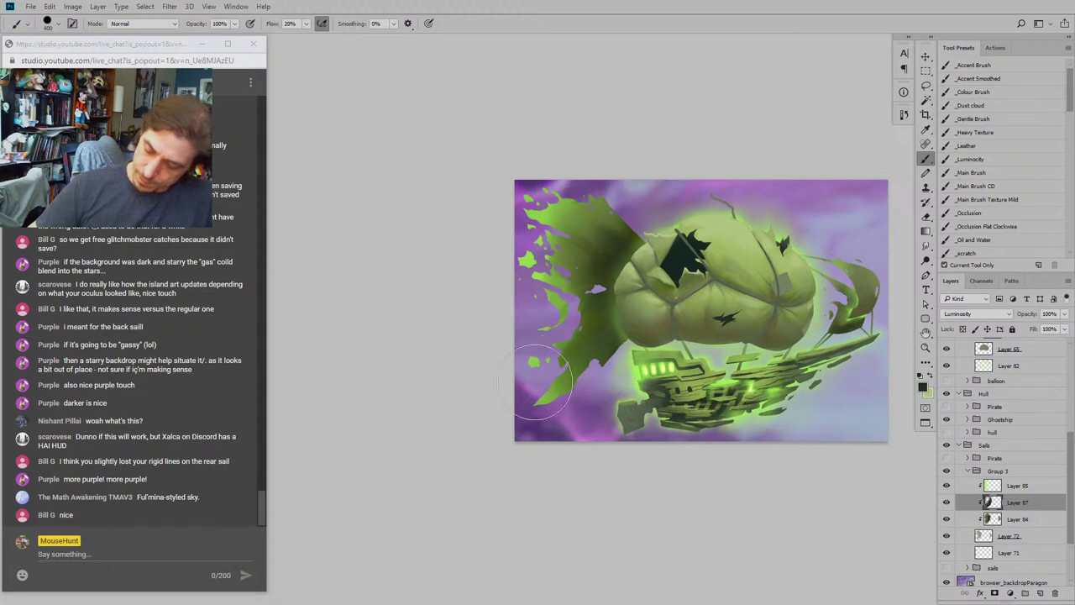
{"action": "mouse_move", "coordinate": [520, 388]}
{"action": "left_mouse_down"}
{"action": "mouse_move", "coordinate": [478, 399]}
{"action": "mouse_move", "coordinate": [418, 441]}
{"action": "left_mouse_up"}
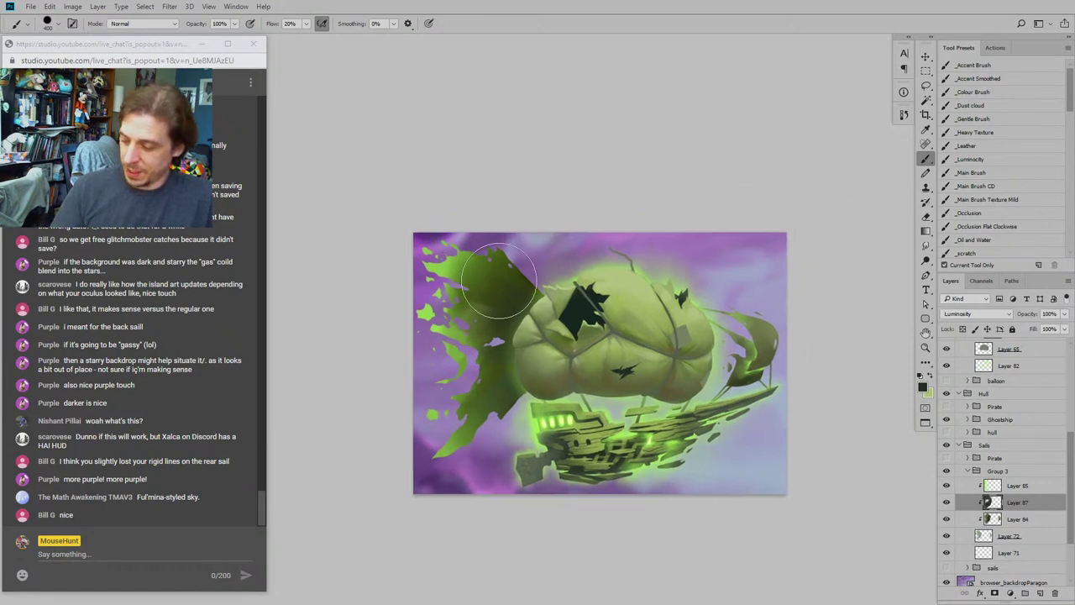
{"action": "left_click_drag", "start_coordinate": [503, 232], "coordinate": [484, 206]}
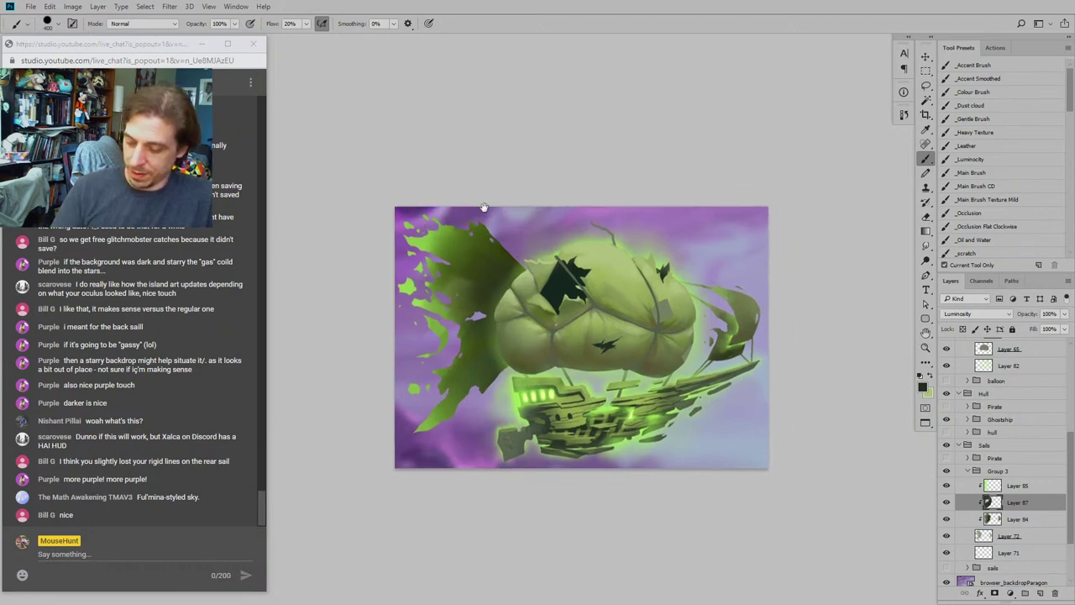
Step: Add a new layer between Layers 71 and 72 and sample bright green from the hull's glow
{"action": "left_click", "coordinate": [946, 538]}
{"action": "left_click", "coordinate": [946, 538]}
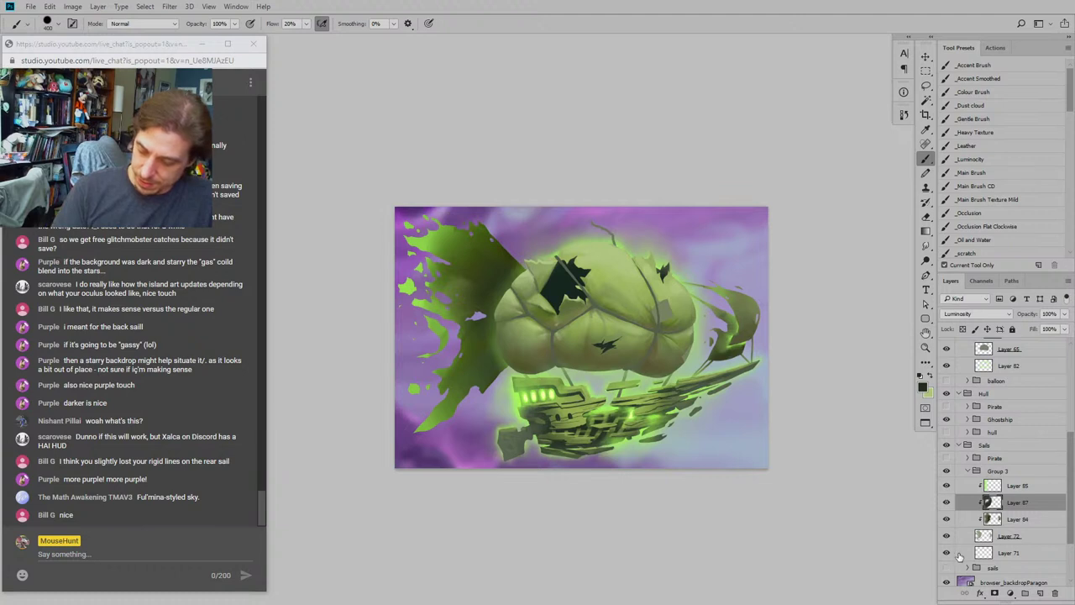
{"action": "left_click", "coordinate": [960, 555]}
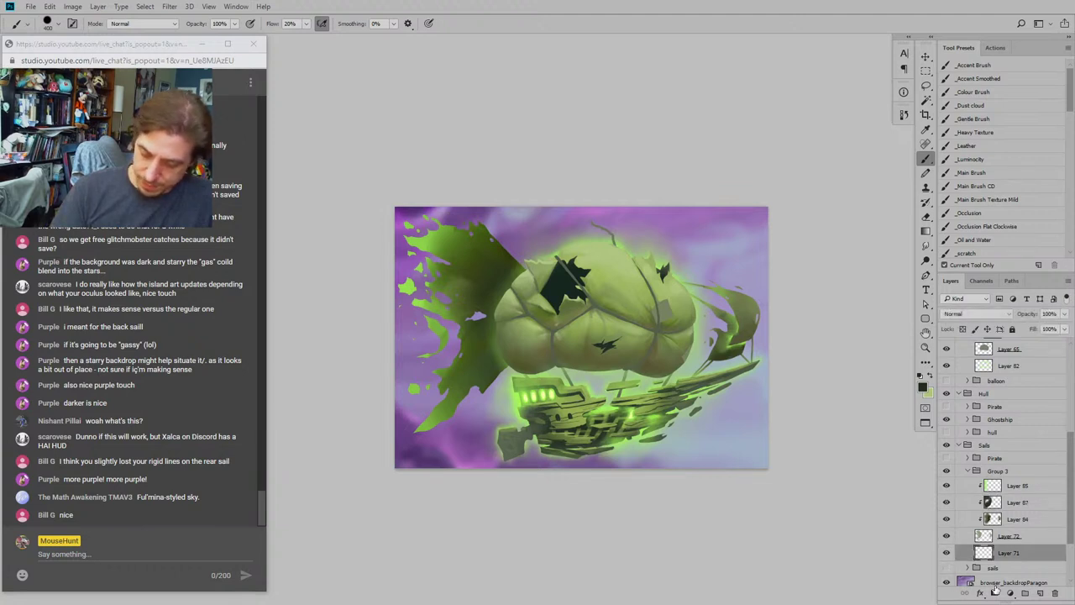
{"action": "left_click", "coordinate": [1040, 594]}
{"action": "scroll", "coordinate": [607, 196], "scroll_direction": "down", "scroll_amount": 1}
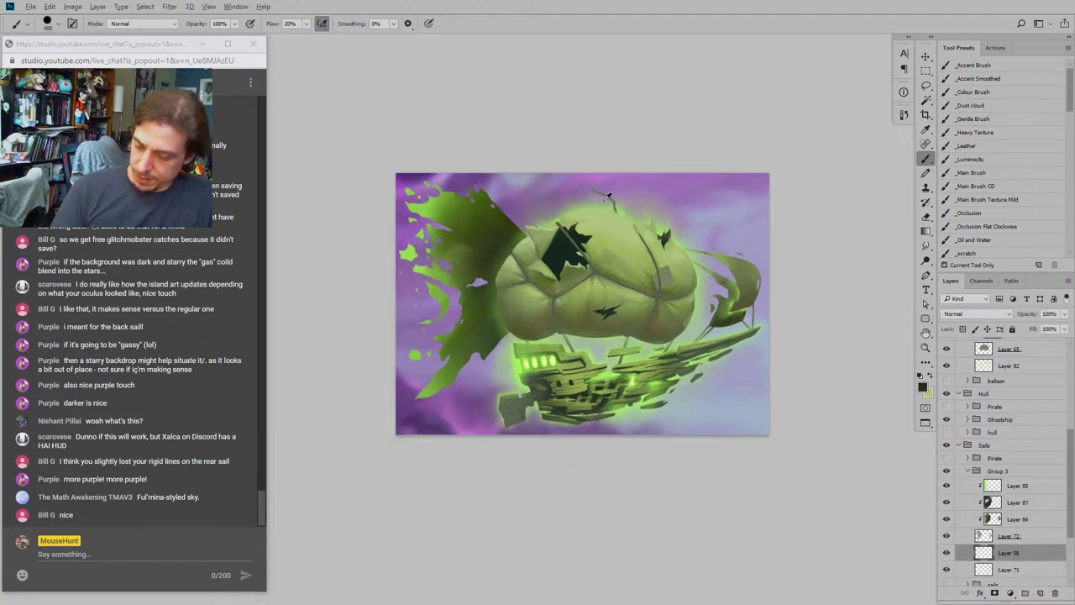
{"action": "left_click", "coordinate": [521, 359], "text": "alt"}
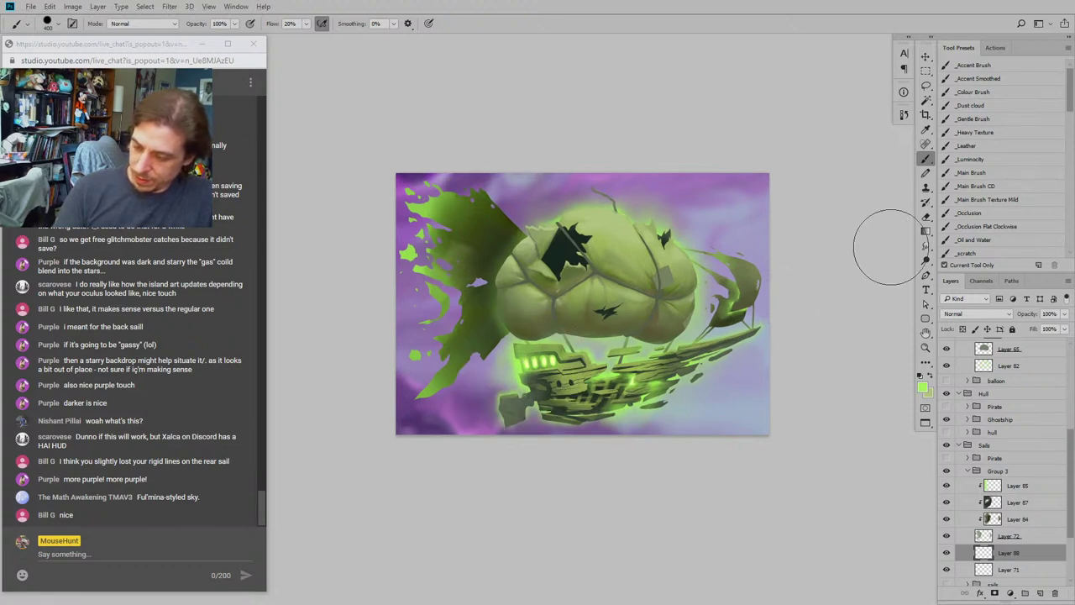
Step: Paint a bright green glow around the rear sail's edges on Layer 88 with the _Occlusion brush at size 400
{"action": "left_click", "coordinate": [965, 214]}
{"action": "key", "text": "bracketleft"}
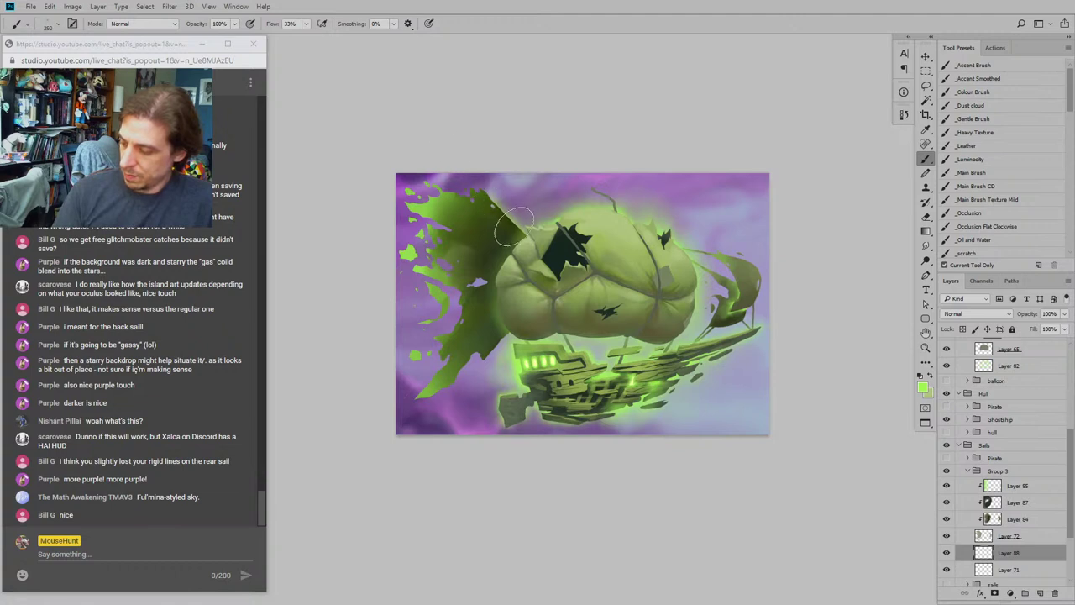
{"action": "key", "text": "bracketright"}
{"action": "key", "text": "bracketright"}
{"action": "mouse_move", "coordinate": [521, 234]}
{"action": "left_mouse_down"}
{"action": "mouse_move", "coordinate": [477, 193]}
{"action": "mouse_move", "coordinate": [440, 202]}
{"action": "left_mouse_up"}
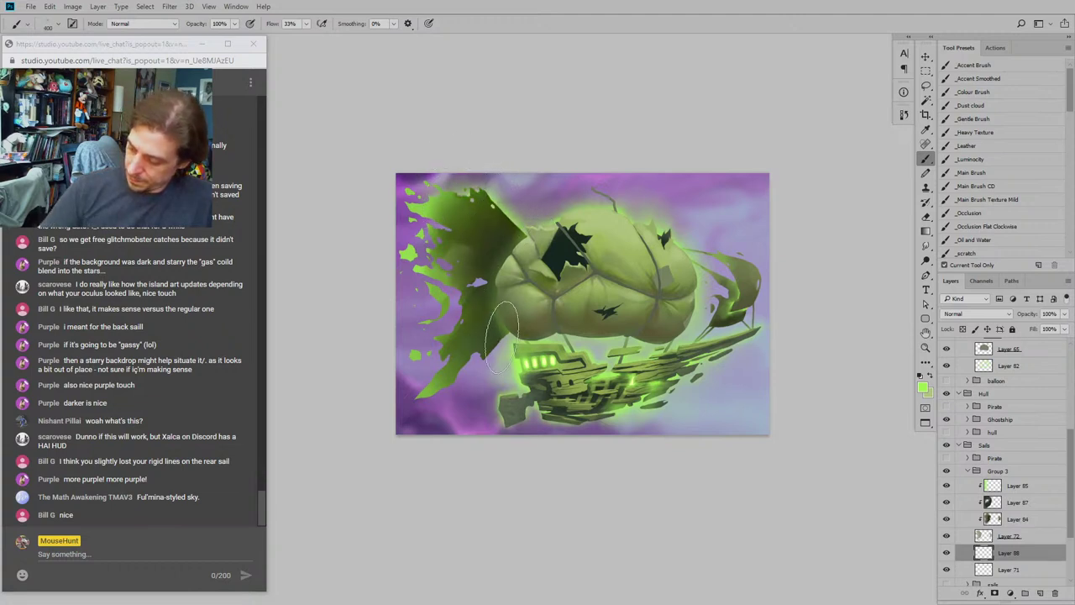
{"action": "mouse_move", "coordinate": [502, 338]}
{"action": "left_mouse_down"}
{"action": "mouse_move", "coordinate": [512, 333]}
{"action": "mouse_move", "coordinate": [511, 318]}
{"action": "mouse_move", "coordinate": [425, 391]}
{"action": "mouse_move", "coordinate": [485, 285]}
{"action": "mouse_move", "coordinate": [464, 282]}
{"action": "mouse_move", "coordinate": [466, 271]}
{"action": "mouse_move", "coordinate": [451, 278]}
{"action": "mouse_move", "coordinate": [436, 236]}
{"action": "mouse_move", "coordinate": [454, 275]}
{"action": "left_mouse_up"}
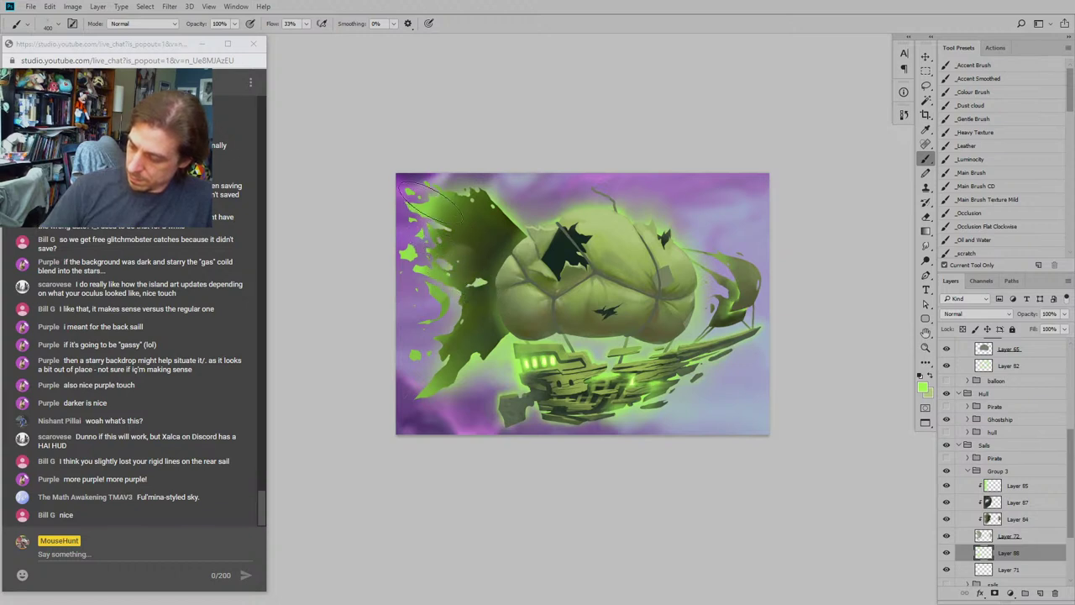
{"action": "mouse_move", "coordinate": [455, 329]}
{"action": "left_mouse_down"}
{"action": "mouse_move", "coordinate": [461, 288]}
{"action": "mouse_move", "coordinate": [444, 300]}
{"action": "mouse_move", "coordinate": [432, 271]}
{"action": "mouse_move", "coordinate": [441, 246]}
{"action": "mouse_move", "coordinate": [447, 363]}
{"action": "mouse_move", "coordinate": [432, 384]}
{"action": "mouse_move", "coordinate": [440, 241]}
{"action": "mouse_move", "coordinate": [432, 228]}
{"action": "mouse_move", "coordinate": [419, 237]}
{"action": "mouse_move", "coordinate": [425, 199]}
{"action": "mouse_move", "coordinate": [417, 219]}
{"action": "mouse_move", "coordinate": [438, 291]}
{"action": "mouse_move", "coordinate": [426, 326]}
{"action": "mouse_move", "coordinate": [433, 305]}
{"action": "mouse_move", "coordinate": [429, 351]}
{"action": "left_mouse_up"}
{"action": "left_click_drag", "start_coordinate": [432, 149], "coordinate": [441, 182]}
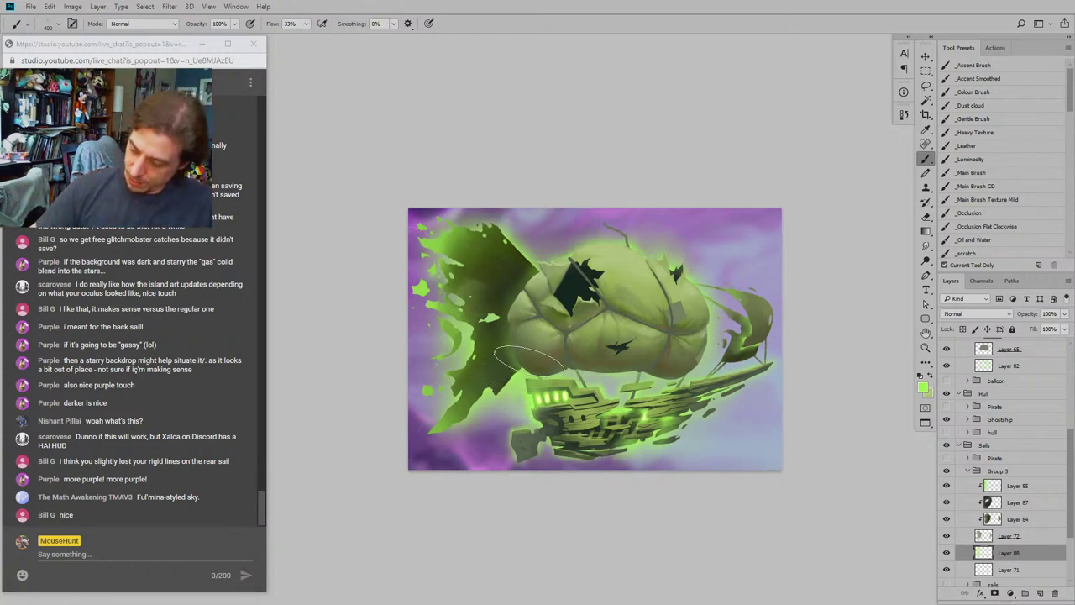
{"action": "mouse_move", "coordinate": [510, 134]}
{"action": "left_mouse_down"}
{"action": "mouse_move", "coordinate": [562, 120]}
{"action": "mouse_move", "coordinate": [546, 131]}
{"action": "left_mouse_up"}
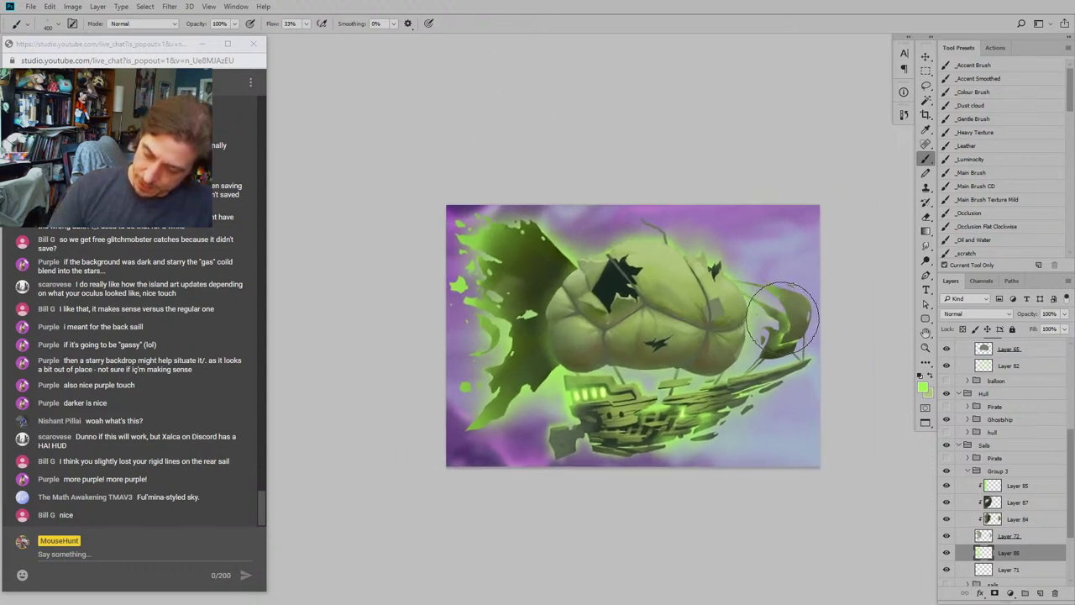
Step: Reduce the brush to size 175 and paint green glow around the small front sail on Layer 88
{"action": "key", "text": "bracketleft"}
{"action": "key", "text": "bracketleft"}
{"action": "key", "text": "bracketleft"}
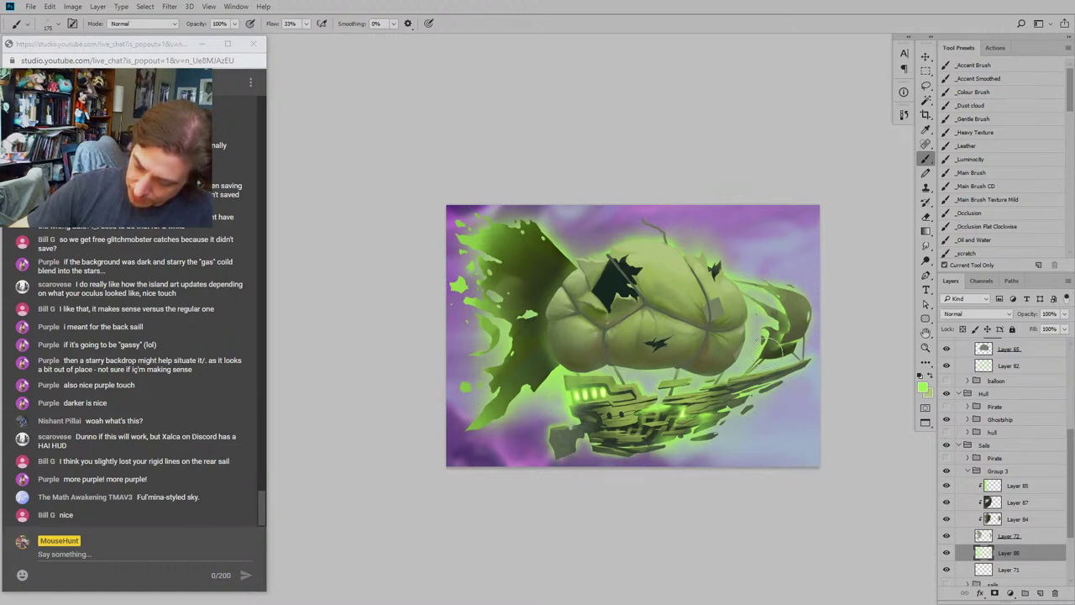
{"action": "left_click_drag", "start_coordinate": [581, 273], "coordinate": [499, 250]}
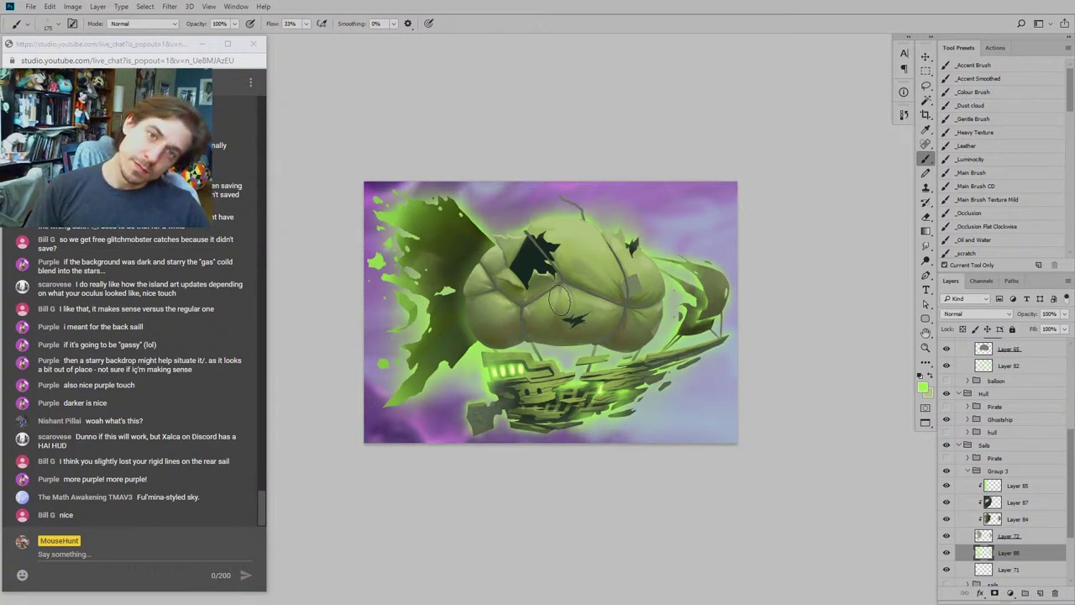
{"action": "left_click_drag", "start_coordinate": [534, 199], "coordinate": [594, 143]}
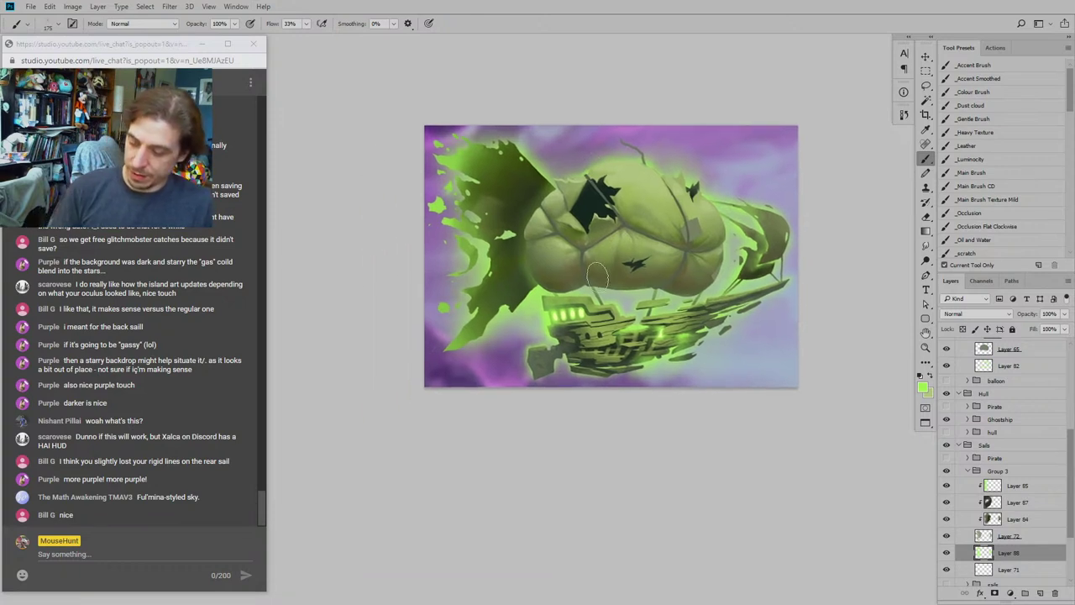
Step: Toggle Layers 76 and 82 in the Balloon group to identify the balloon's glow, and select Layer 82
{"action": "left_click_drag", "start_coordinate": [1069, 461], "coordinate": [1067, 499]}
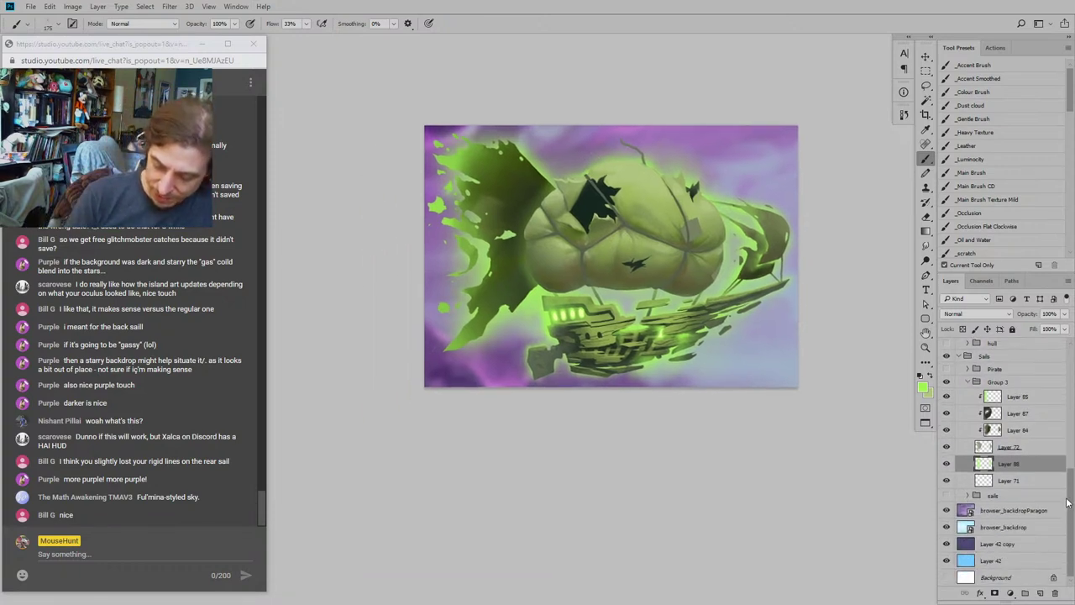
{"action": "scroll", "coordinate": [1067, 501], "scroll_direction": "up", "scroll_amount": 8}
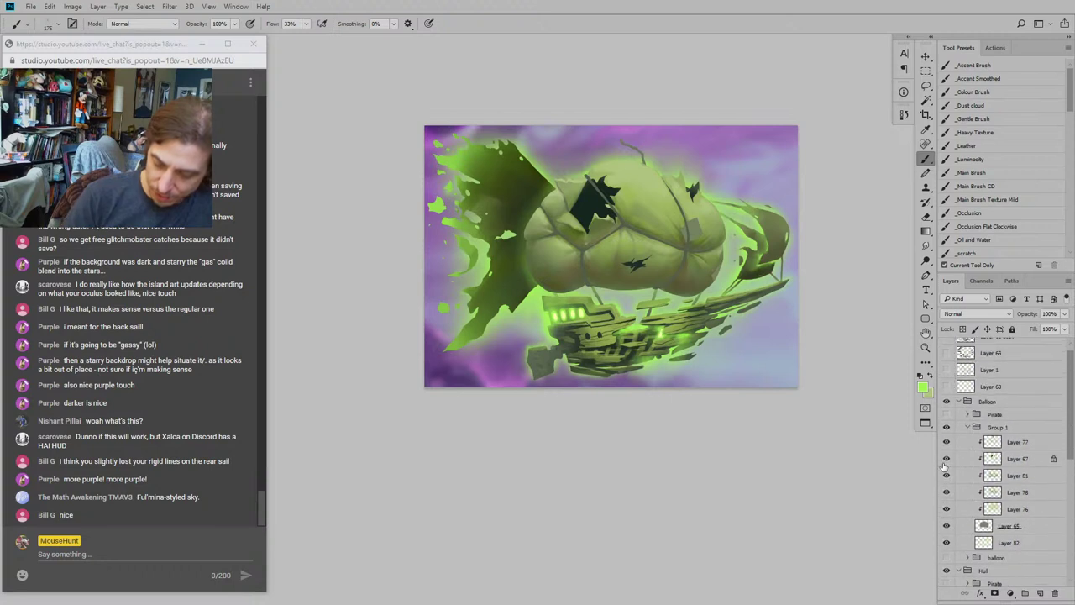
{"action": "left_click", "coordinate": [946, 510]}
{"action": "left_click", "coordinate": [947, 510]}
{"action": "left_click", "coordinate": [947, 545]}
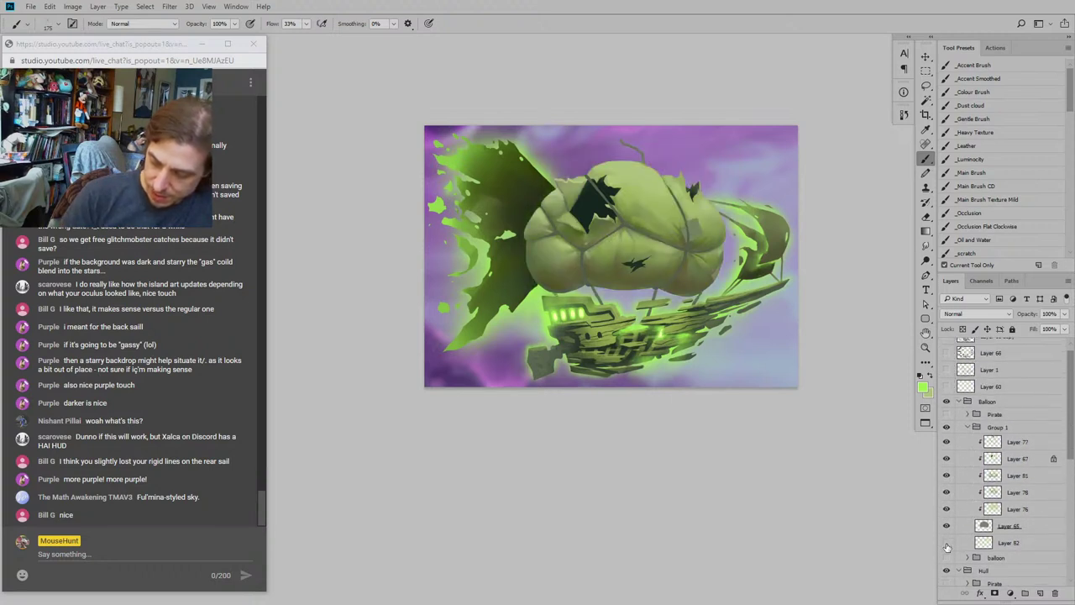
{"action": "left_click", "coordinate": [946, 544]}
{"action": "left_click", "coordinate": [960, 546]}
Step: Paint green glow around the balloon's edge on Layer 82 at brush size 125 and soften it with the Eraser at size 250
{"action": "left_click_drag", "start_coordinate": [551, 193], "coordinate": [618, 222]}
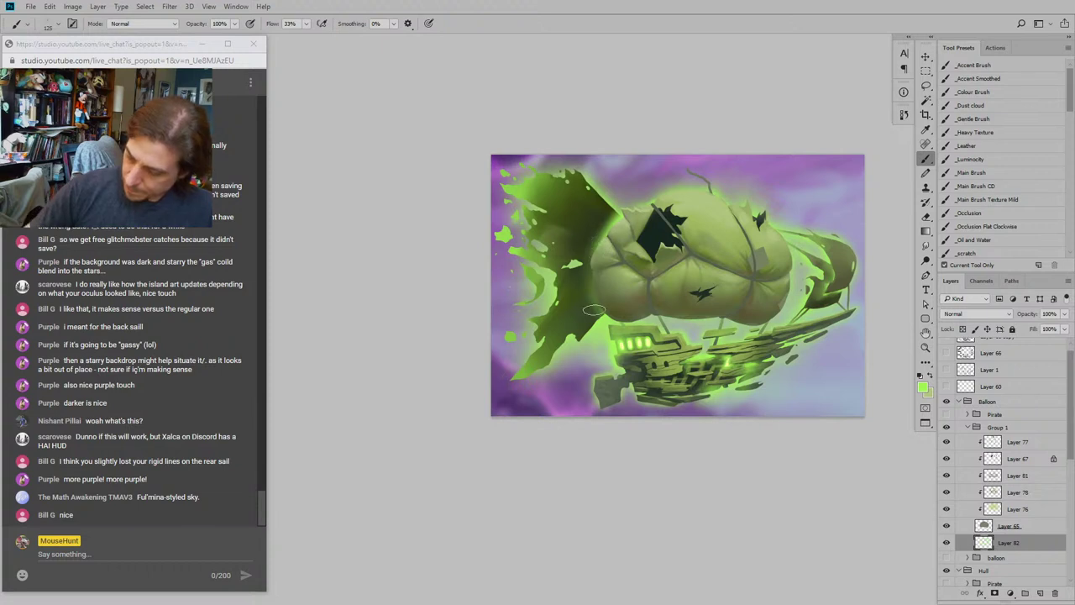
{"action": "left_click_drag", "start_coordinate": [565, 252], "coordinate": [493, 233]}
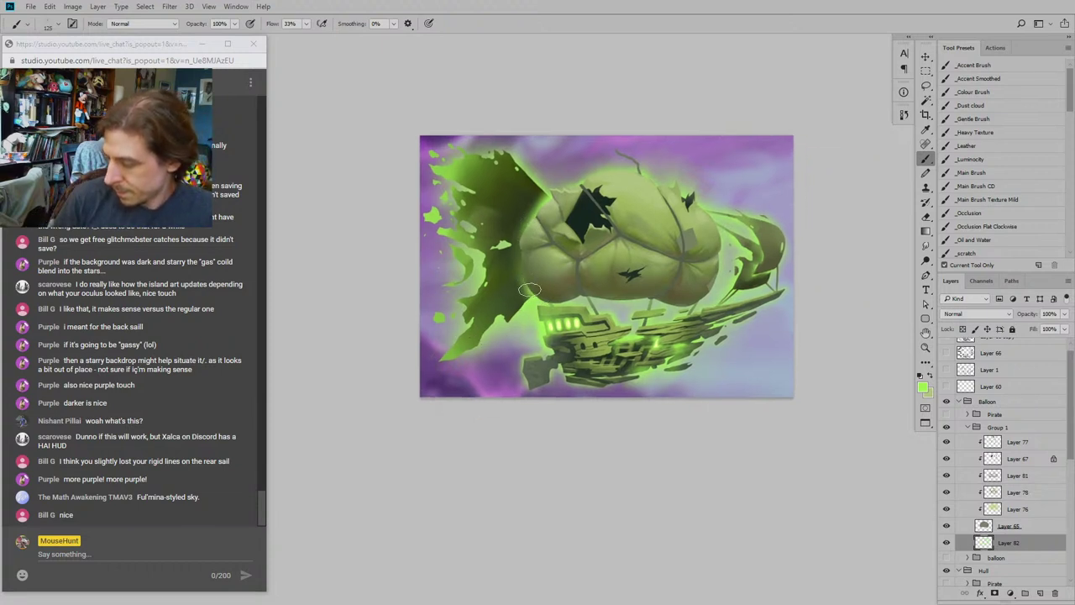
{"action": "left_click_drag", "start_coordinate": [534, 297], "coordinate": [571, 289]}
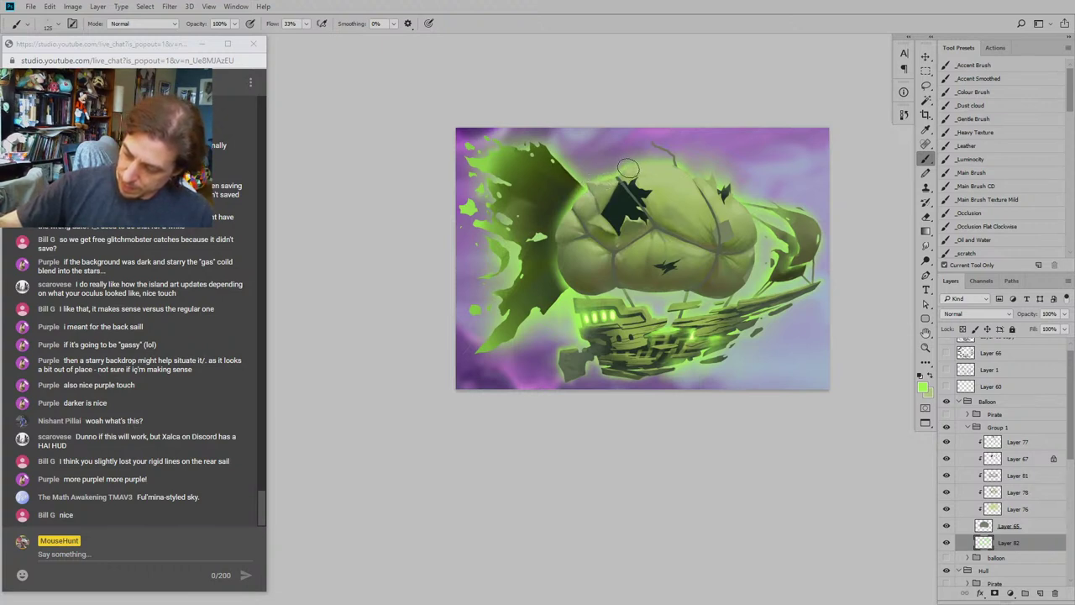
{"action": "left_click_drag", "start_coordinate": [702, 144], "coordinate": [670, 129]}
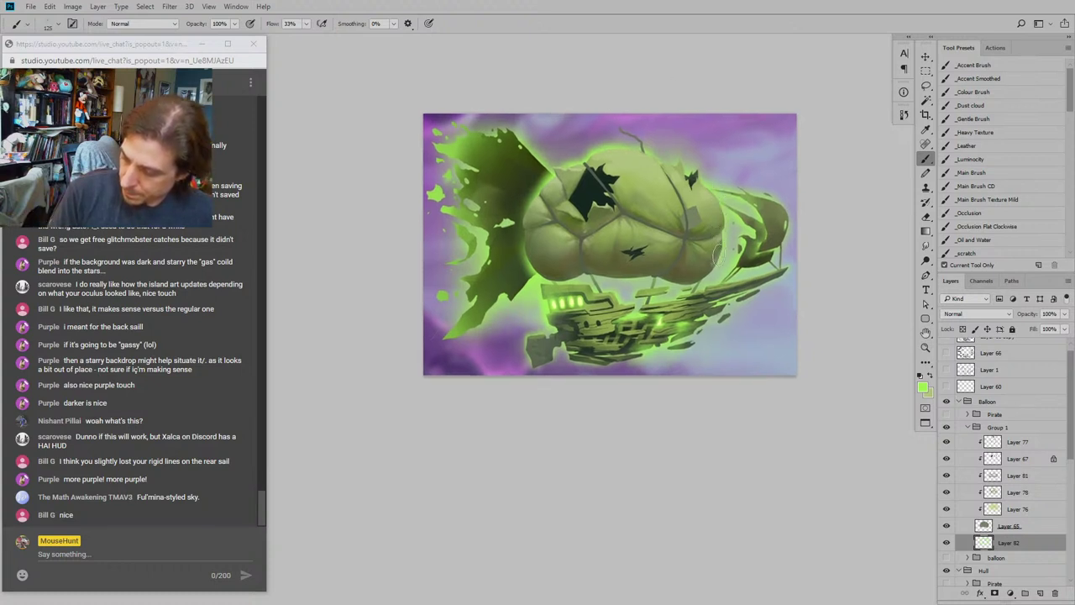
{"action": "key", "text": "bracketright"}
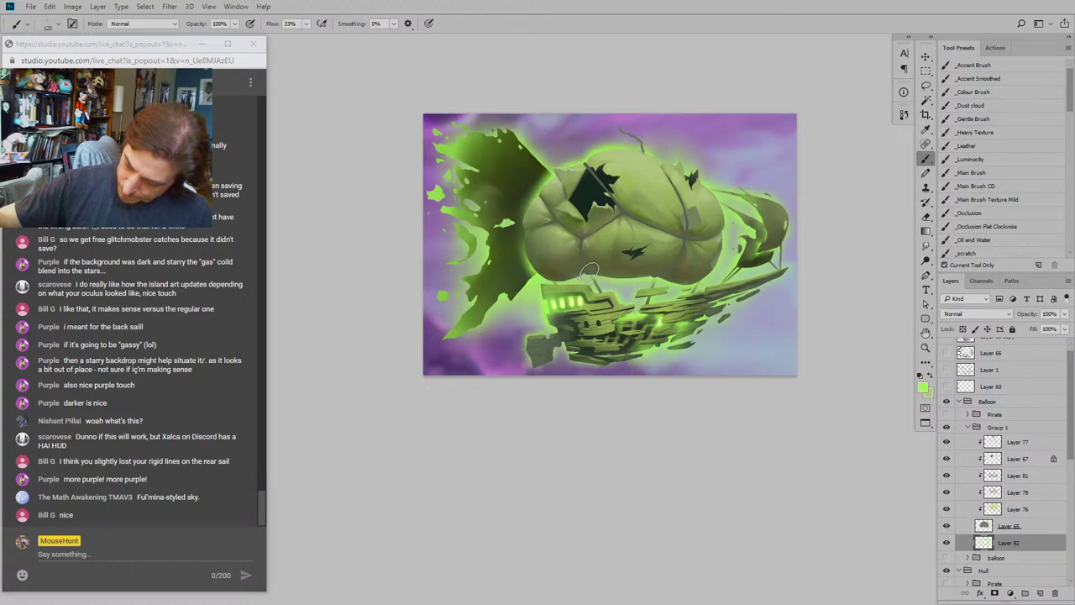
{"action": "left_click_drag", "start_coordinate": [384, 323], "coordinate": [382, 326]}
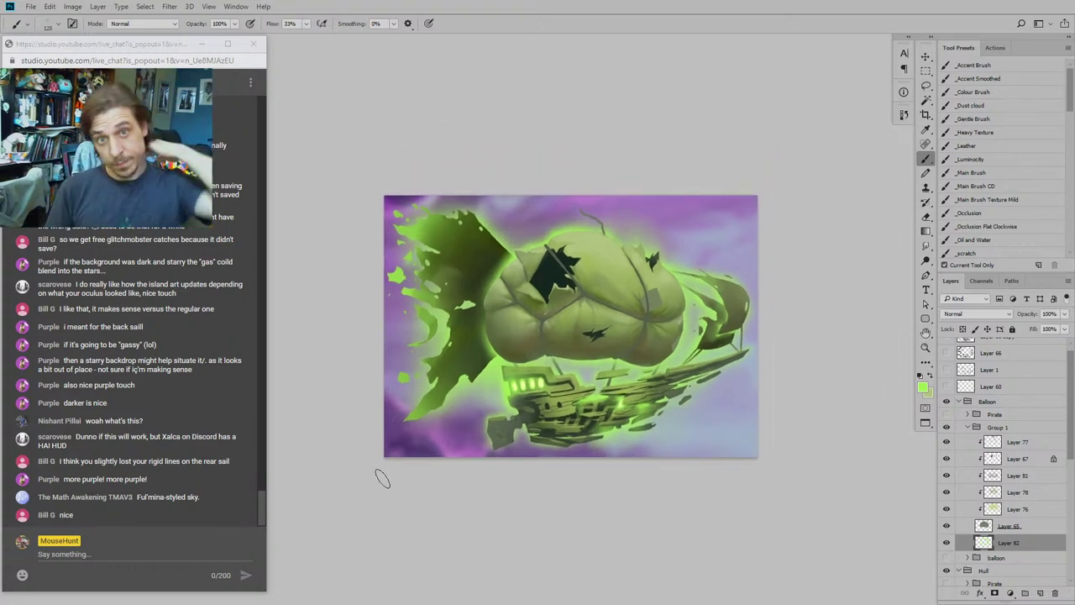
{"action": "key", "text": "e"}
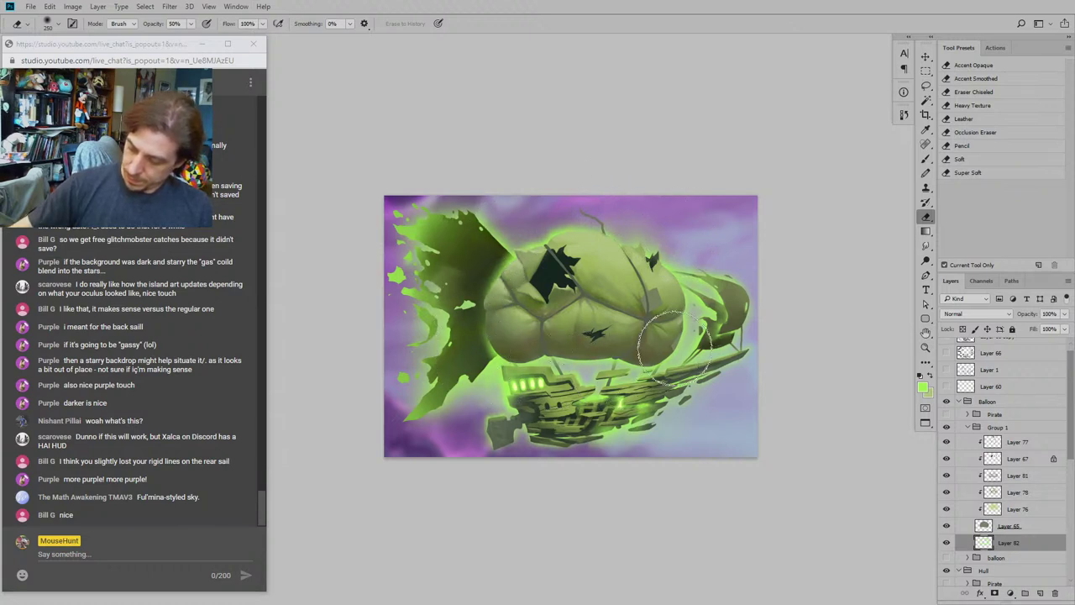
{"action": "left_click_drag", "start_coordinate": [396, 236], "coordinate": [432, 285]}
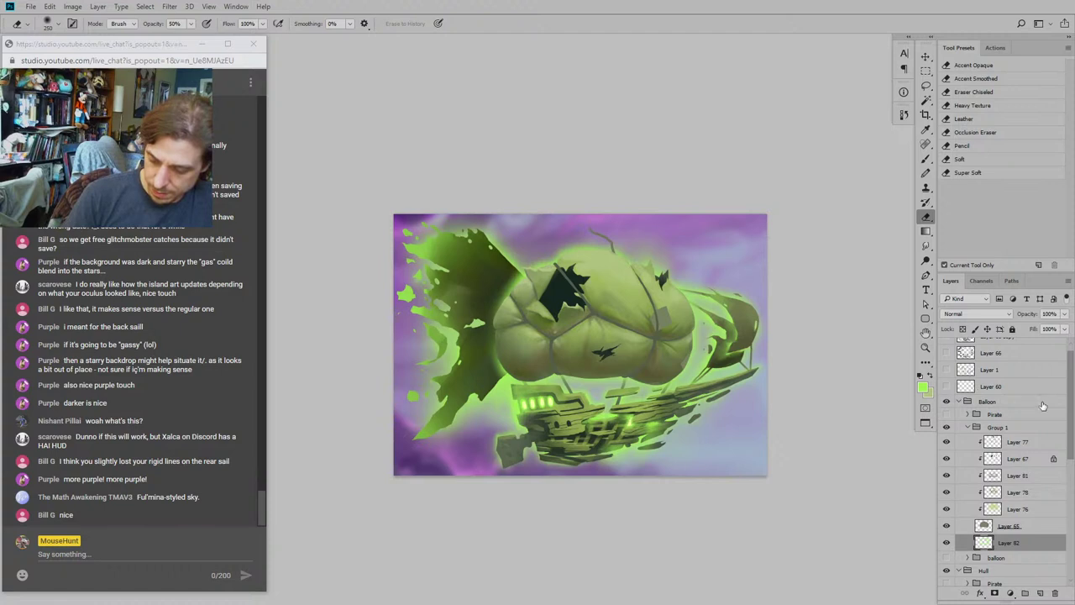
Step: Check the sail glow by toggling Layer 88, select it, and erase parts of the glow with the Eraser at size 150
{"action": "scroll", "coordinate": [1042, 470], "scroll_direction": "down", "scroll_amount": 5}
{"action": "left_click", "coordinate": [946, 563]}
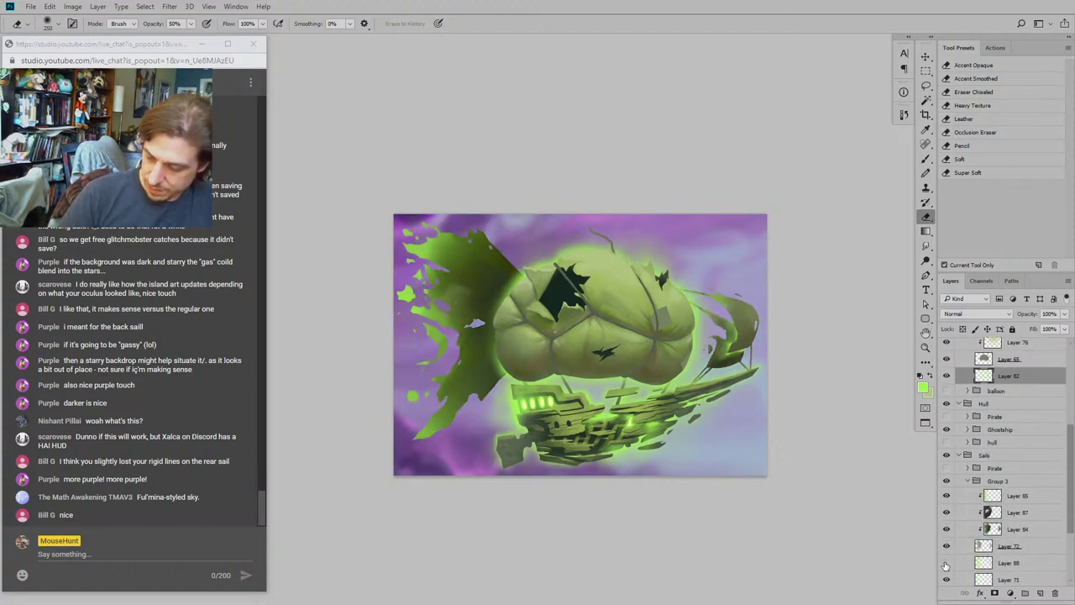
{"action": "left_click", "coordinate": [946, 563]}
{"action": "left_click", "coordinate": [962, 562]}
{"action": "key", "text": "bracketleft"}
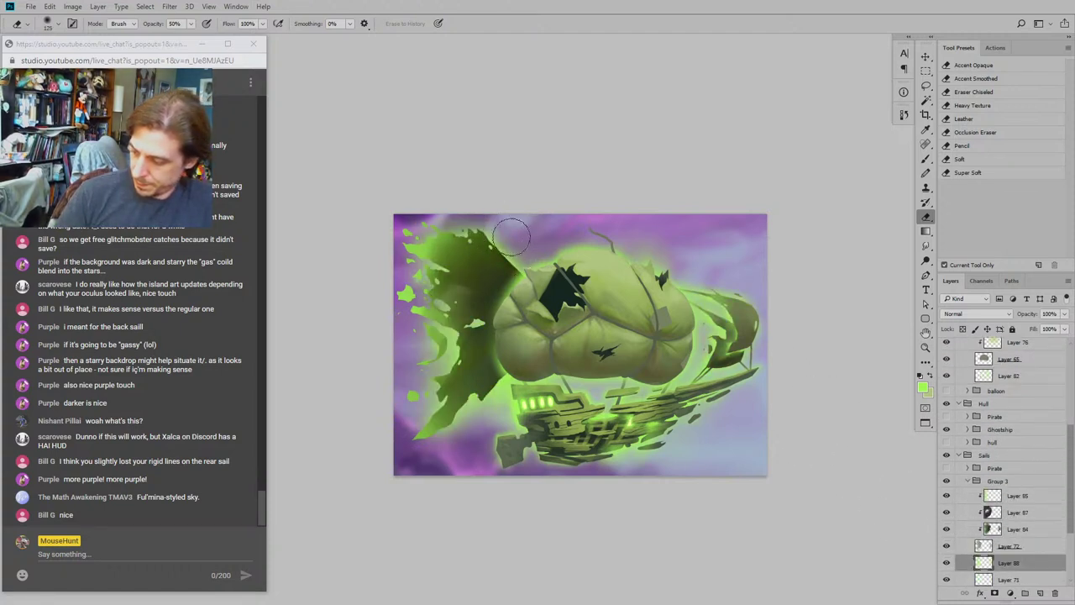
{"action": "key", "text": "shift+0"}
{"action": "left_click_drag", "start_coordinate": [437, 378], "coordinate": [470, 344]}
{"action": "mouse_move", "coordinate": [559, 358]}
{"action": "left_mouse_down"}
{"action": "mouse_move", "coordinate": [513, 400]}
{"action": "mouse_move", "coordinate": [464, 386]}
{"action": "left_mouse_up"}
{"action": "left_click_drag", "start_coordinate": [600, 275], "coordinate": [587, 285]}
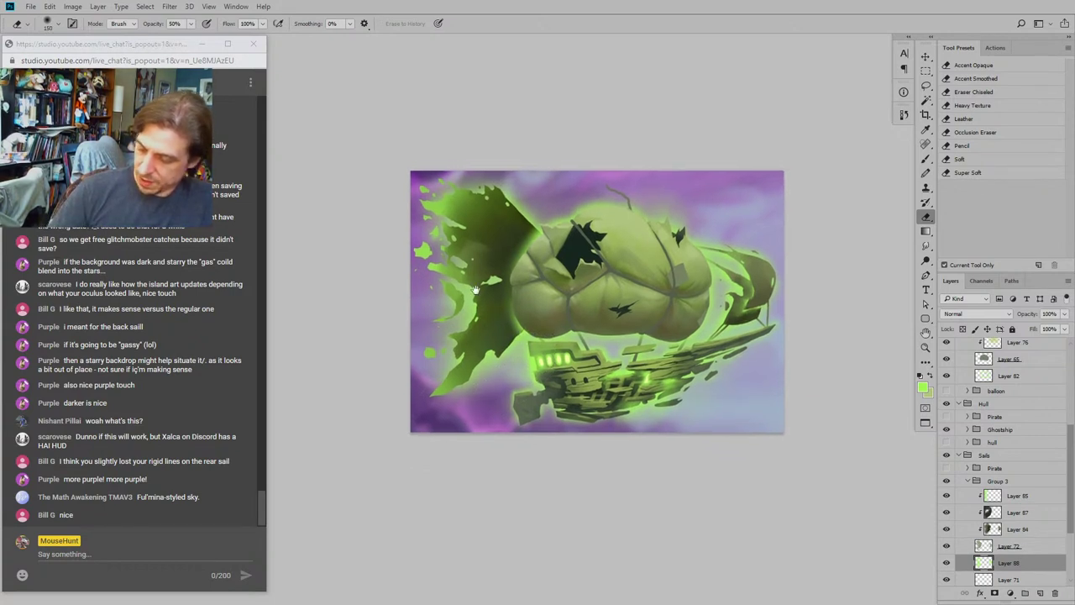
Step: Compare the airship with the Hull and Sails groups hidden and shown to judge the glow around each part
{"action": "left_click", "coordinate": [947, 403]}
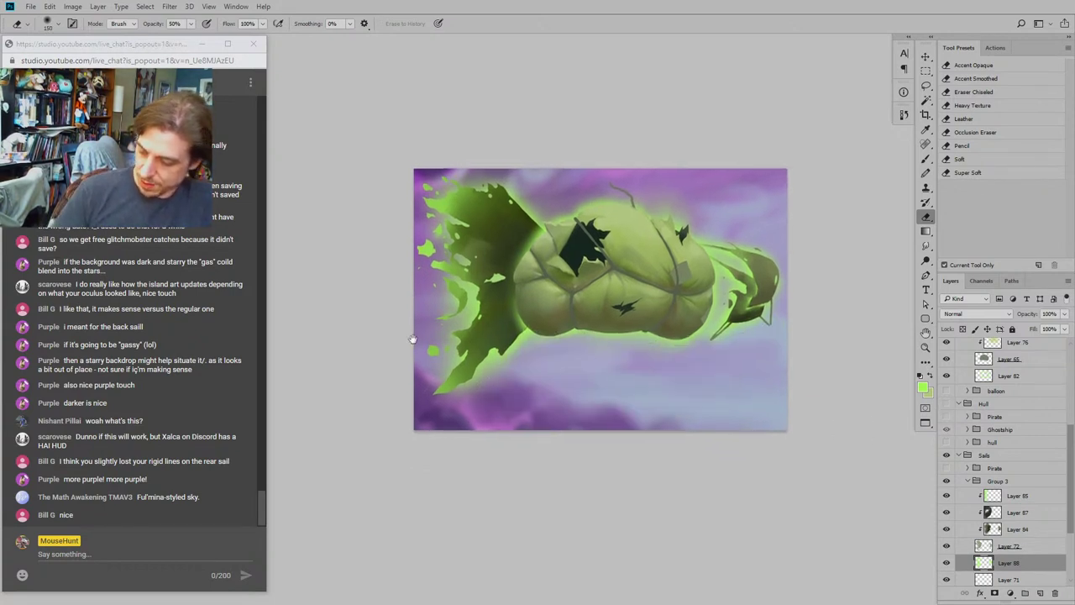
{"action": "left_click_drag", "start_coordinate": [484, 386], "coordinate": [525, 388]}
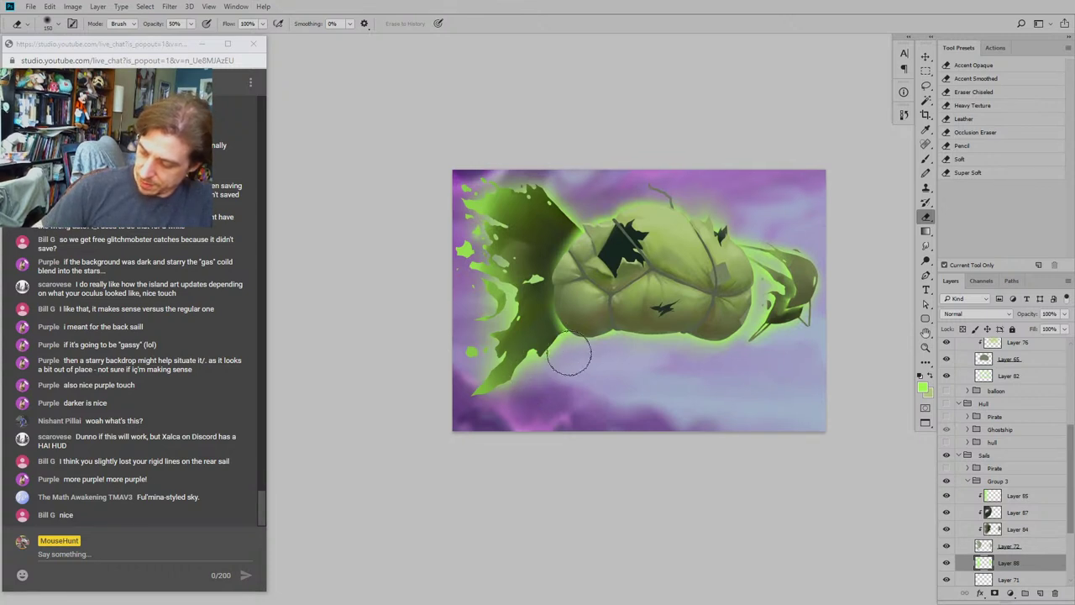
{"action": "left_click_drag", "start_coordinate": [753, 275], "coordinate": [724, 270]}
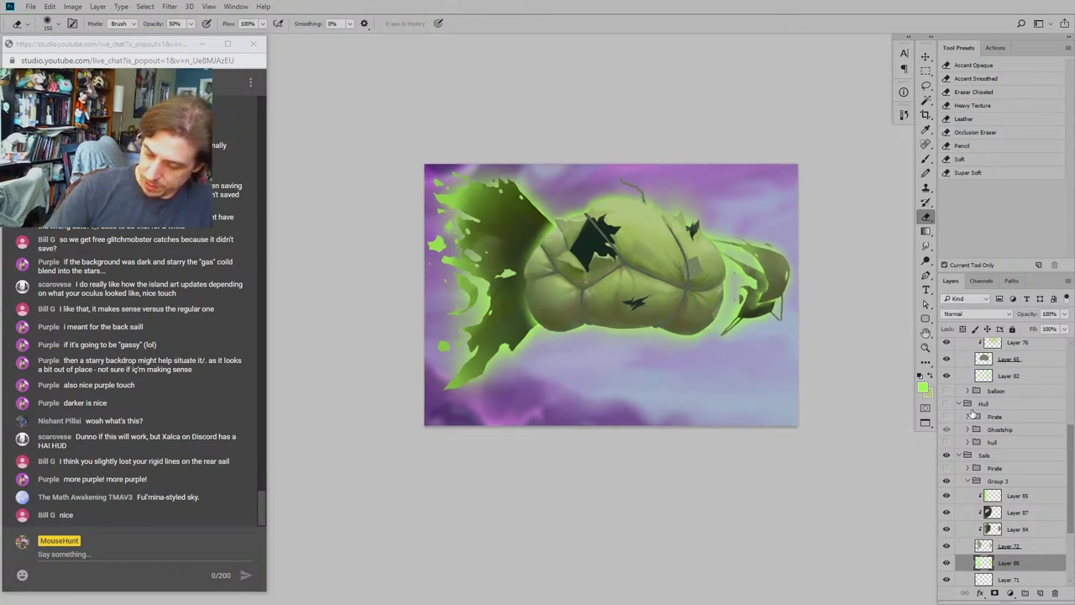
{"action": "left_click_drag", "start_coordinate": [404, 148], "coordinate": [427, 192]}
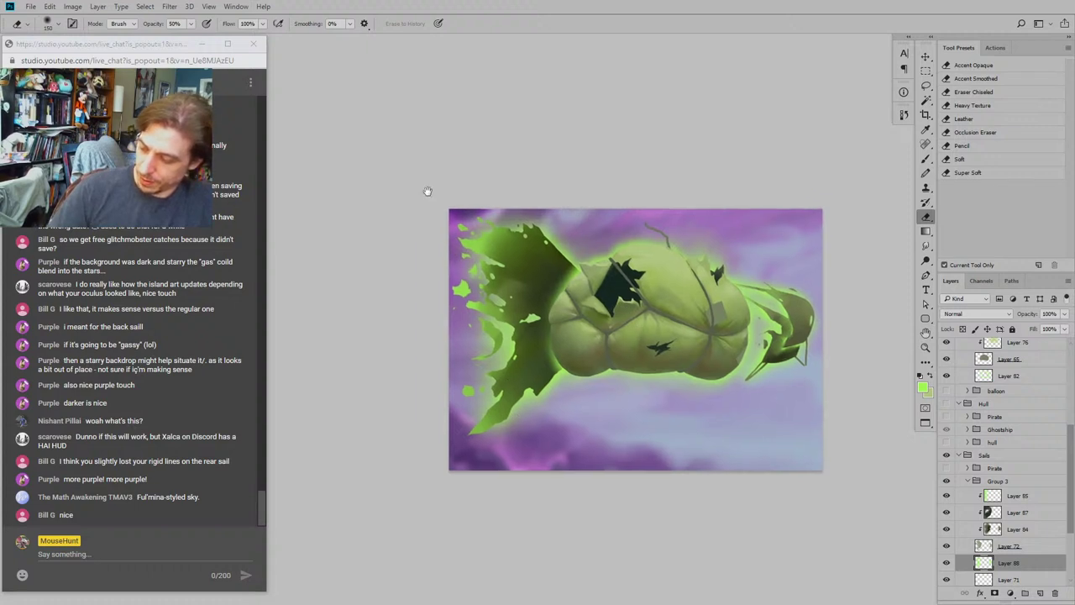
{"action": "mouse_move", "coordinate": [390, 308]}
{"action": "left_mouse_down"}
{"action": "mouse_move", "coordinate": [427, 240]}
{"action": "mouse_move", "coordinate": [444, 238]}
{"action": "mouse_move", "coordinate": [440, 292]}
{"action": "mouse_move", "coordinate": [406, 275]}
{"action": "left_mouse_up"}
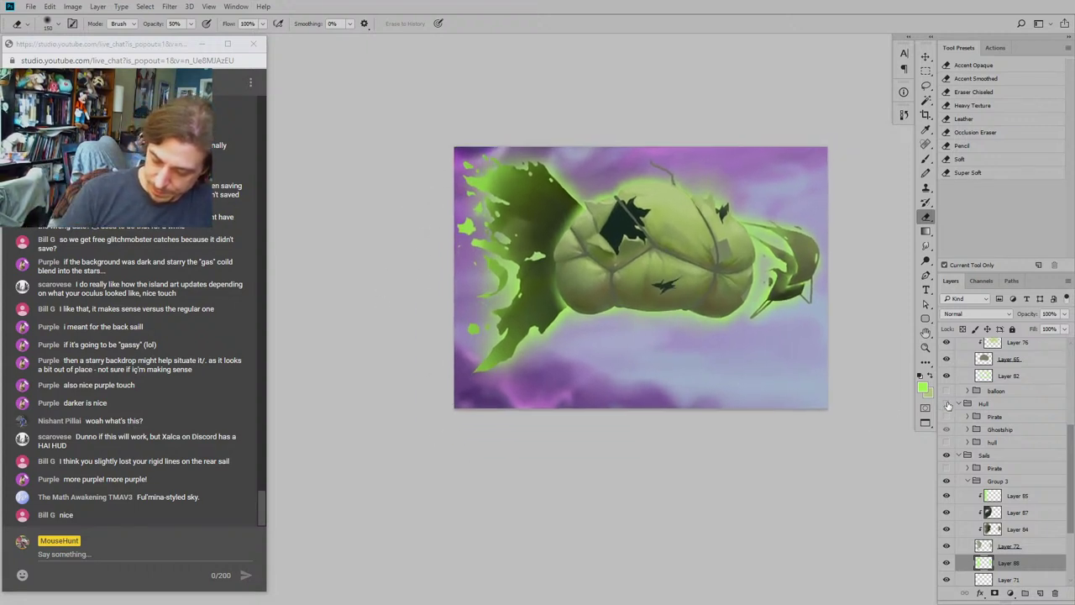
{"action": "left_click", "coordinate": [948, 404]}
{"action": "left_click", "coordinate": [946, 430]}
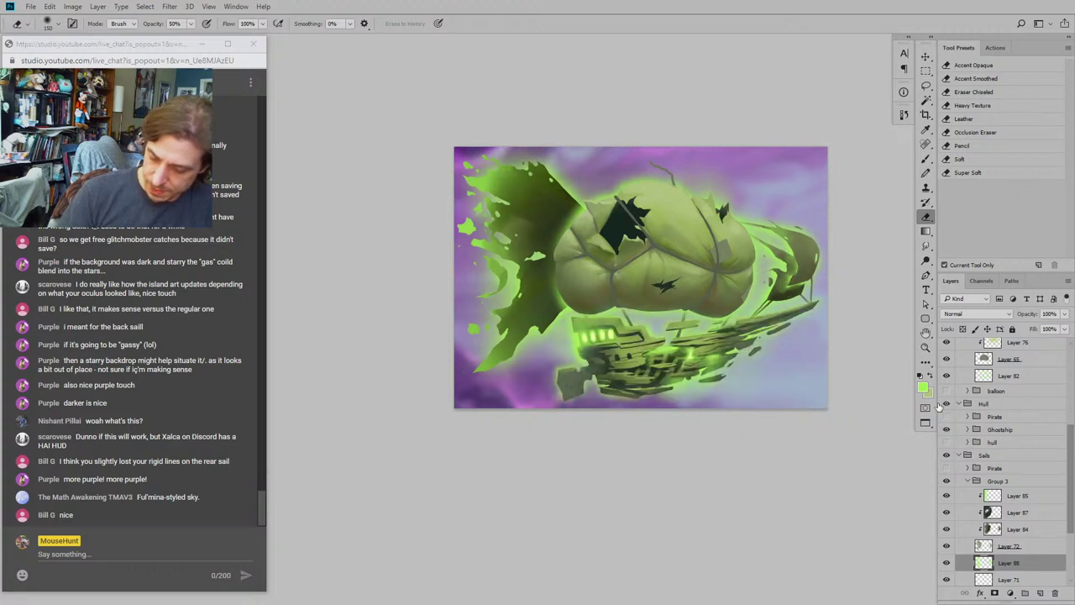
{"action": "key", "text": "["}
{"action": "left_click_drag", "start_coordinate": [857, 368], "coordinate": [776, 370]}
{"action": "left_click", "coordinate": [947, 456]}
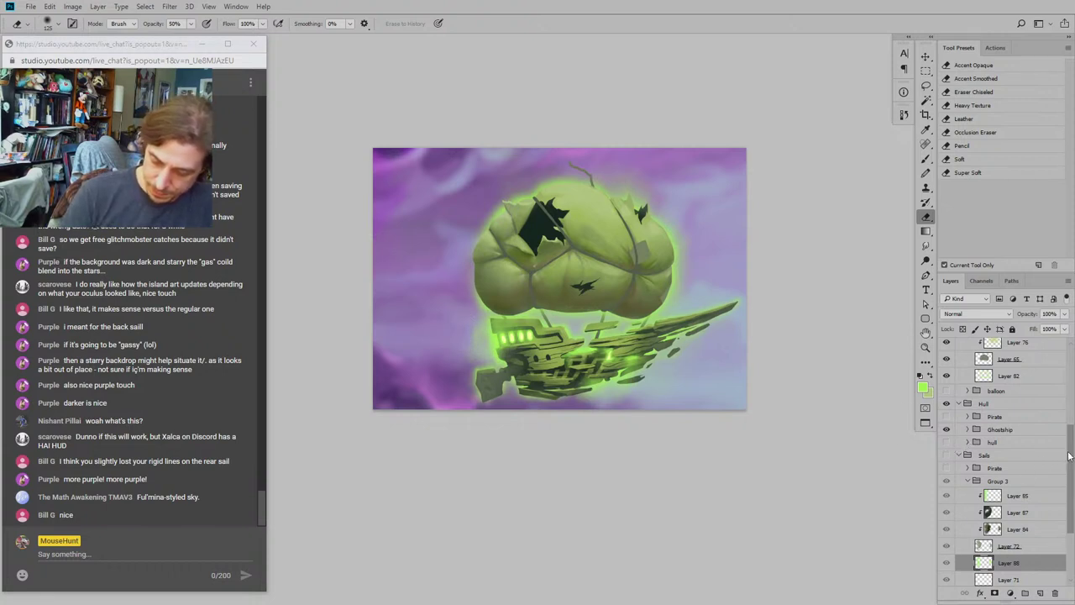
Step: Compare the rear sail with and without Layer 85's green edge colouring, leaving Layer 85 visible and selected
{"action": "scroll", "coordinate": [988, 436], "scroll_direction": "down", "scroll_amount": 3}
{"action": "left_click", "coordinate": [946, 427]}
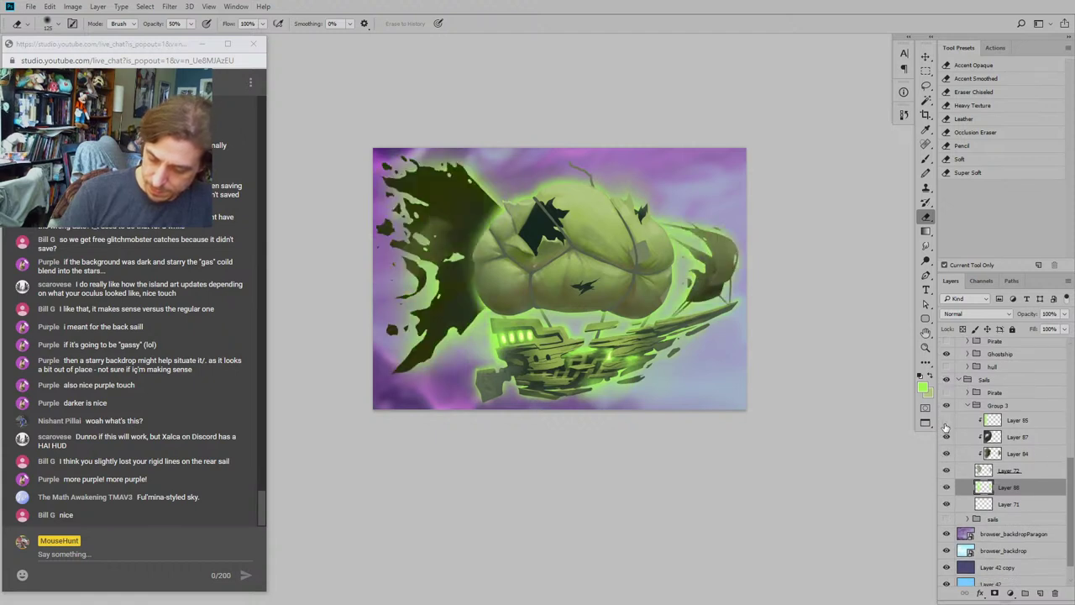
{"action": "left_click", "coordinate": [946, 421]}
{"action": "left_click", "coordinate": [946, 421]}
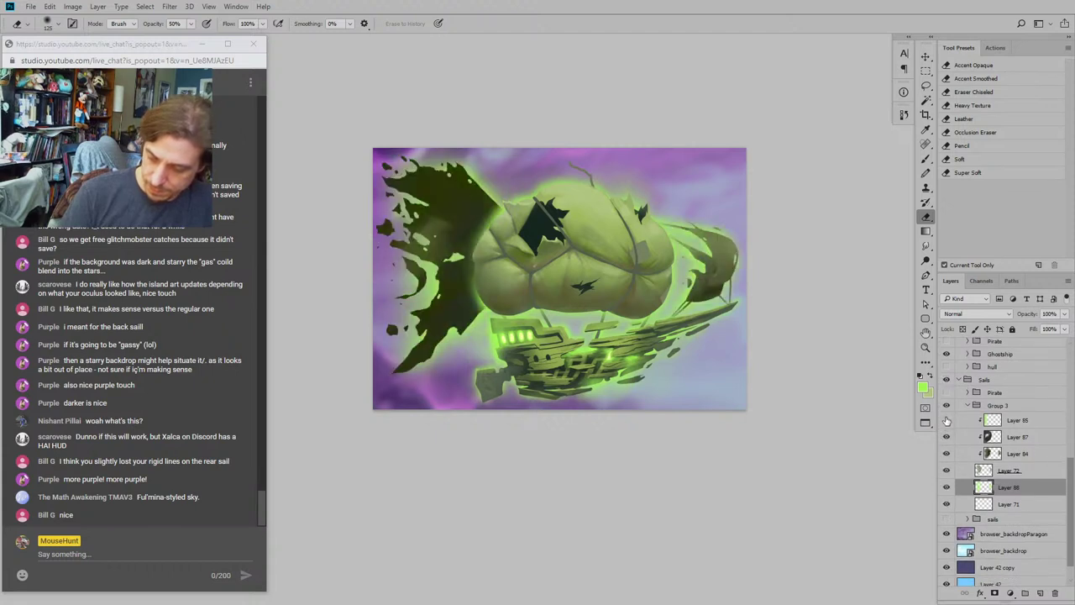
{"action": "left_click", "coordinate": [946, 421]}
{"action": "left_click", "coordinate": [953, 421]}
{"action": "left_click", "coordinate": [946, 421]}
{"action": "left_click", "coordinate": [946, 421]}
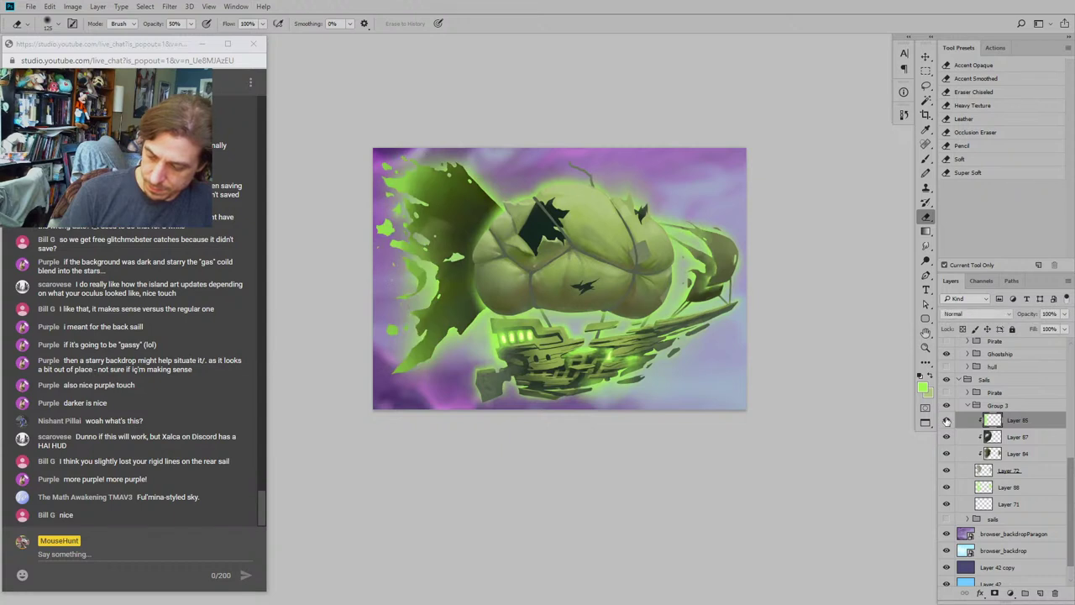
{"action": "left_click", "coordinate": [946, 421]}
{"action": "left_click", "coordinate": [946, 421]}
{"action": "left_click", "coordinate": [946, 421]}
{"action": "left_click", "coordinate": [946, 421]}
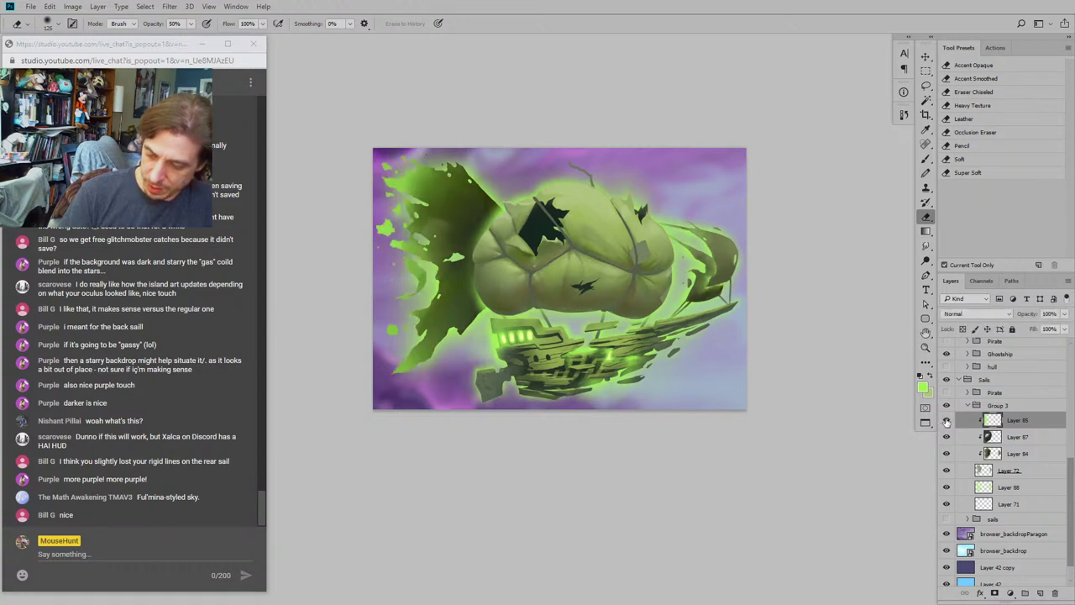
{"action": "left_click", "coordinate": [946, 421]}
{"action": "left_click", "coordinate": [946, 421]}
{"action": "left_click", "coordinate": [946, 421]}
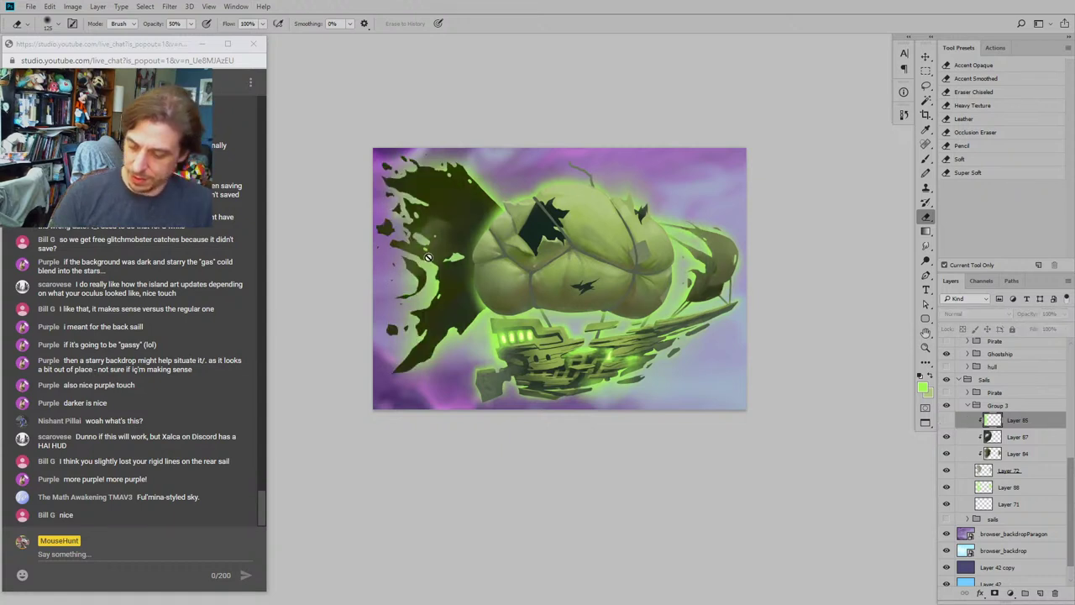
{"action": "left_click", "coordinate": [946, 421]}
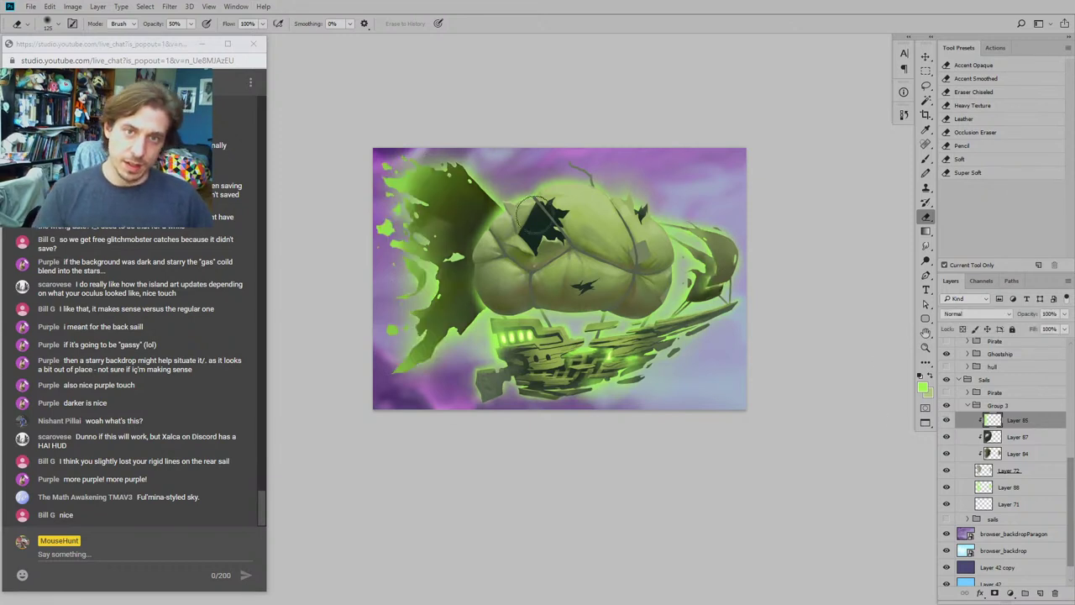
Step: Erase parts of Layer 85's green edge colouring along the rear sail with the Super Soft eraser at size 175 and 50% opacity
{"action": "left_click", "coordinate": [968, 173]}
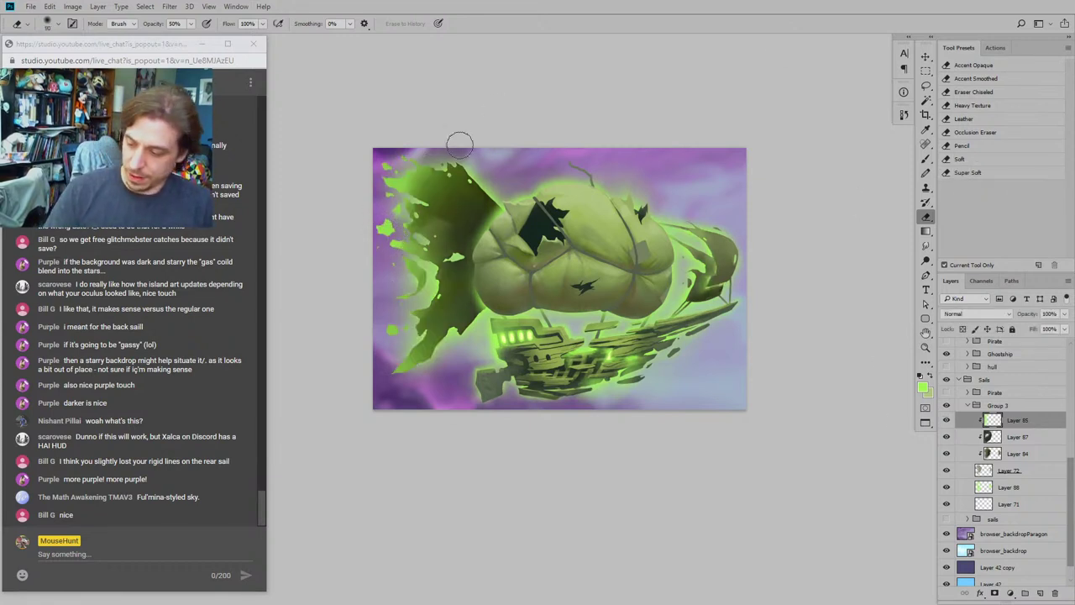
{"action": "key", "text": "bracketright"}
{"action": "key", "text": "bracketright"}
{"action": "key", "text": "bracketright"}
{"action": "key", "text": "bracketright"}
{"action": "left_click_drag", "start_coordinate": [452, 193], "coordinate": [396, 186]}
{"action": "key", "text": "bracketleft"}
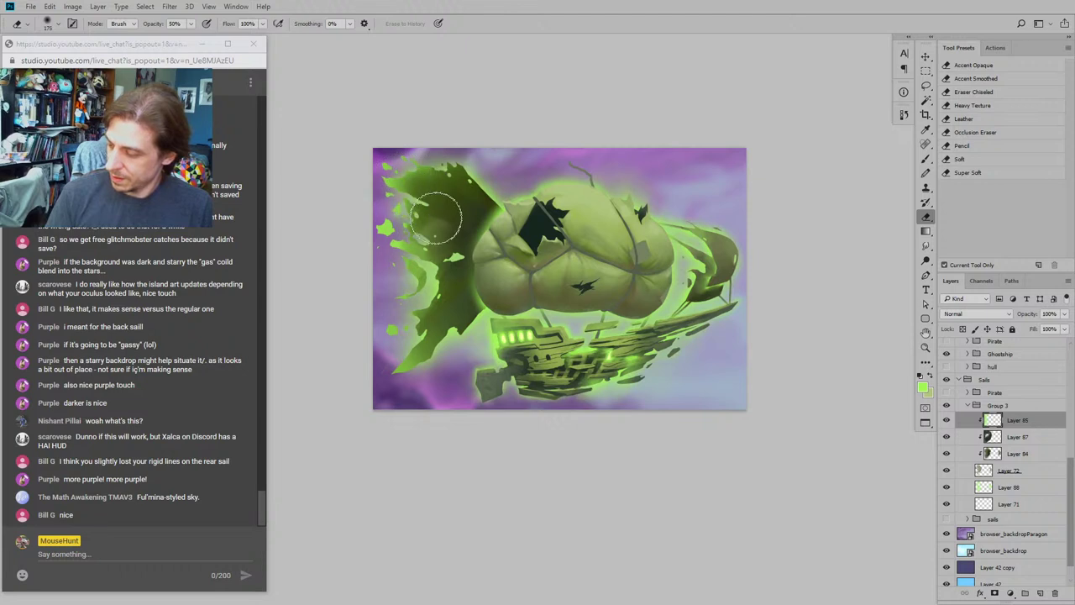
{"action": "mouse_move", "coordinate": [439, 235]}
{"action": "left_mouse_down"}
{"action": "mouse_move", "coordinate": [402, 210]}
{"action": "mouse_move", "coordinate": [437, 264]}
{"action": "mouse_move", "coordinate": [390, 219]}
{"action": "mouse_move", "coordinate": [388, 231]}
{"action": "mouse_move", "coordinate": [392, 206]}
{"action": "mouse_move", "coordinate": [391, 230]}
{"action": "mouse_move", "coordinate": [428, 274]}
{"action": "mouse_move", "coordinate": [413, 358]}
{"action": "left_mouse_up"}
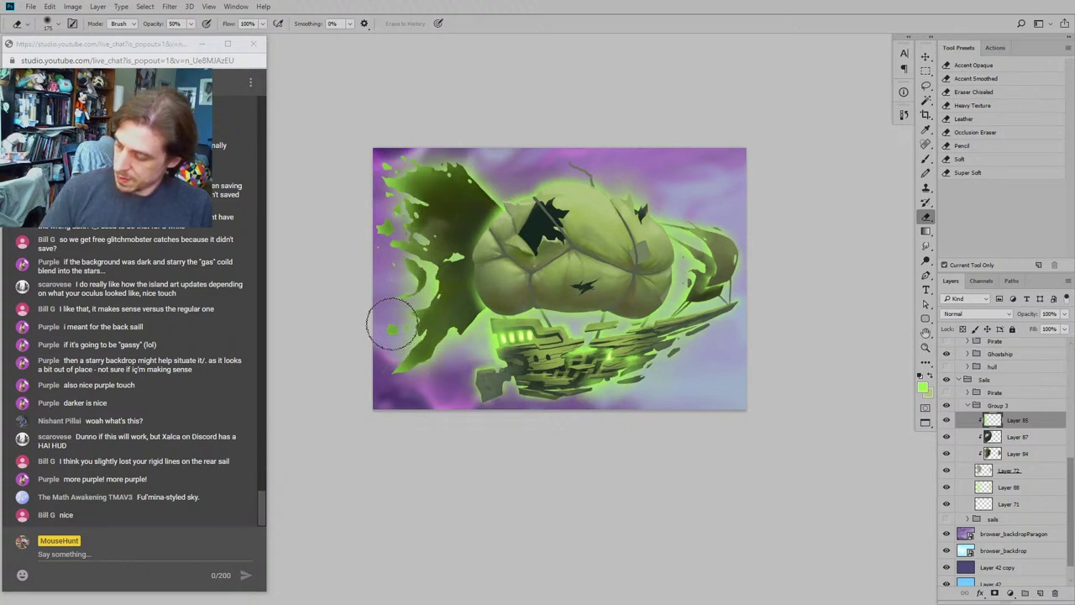
Step: Soften Layer 85's green colouring on the small front sail with a smaller Eraser
{"action": "left_click_drag", "start_coordinate": [371, 174], "coordinate": [378, 222]}
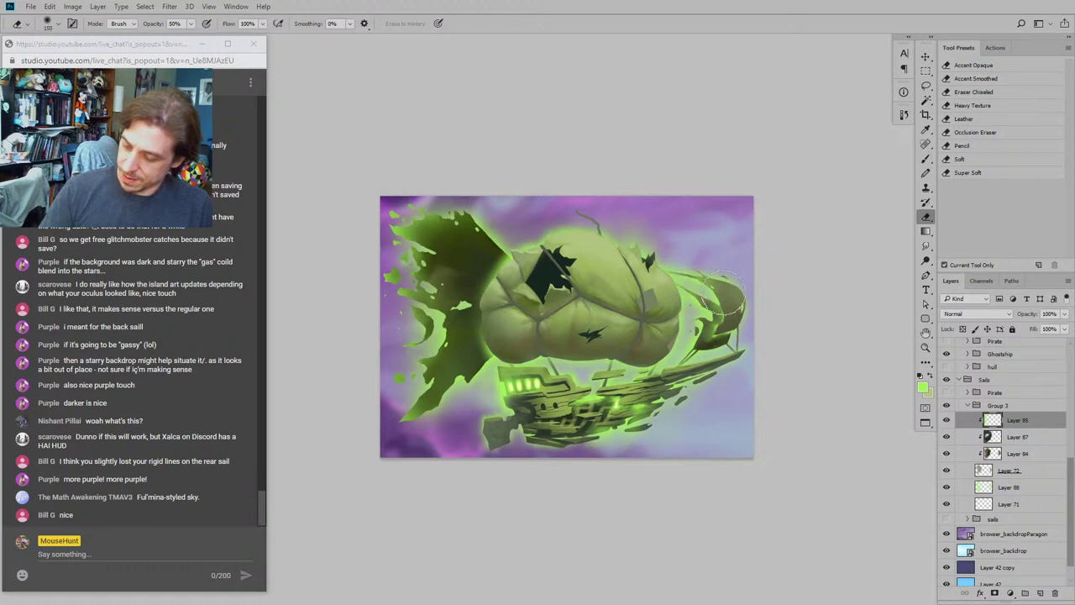
{"action": "key", "text": "bracketleft"}
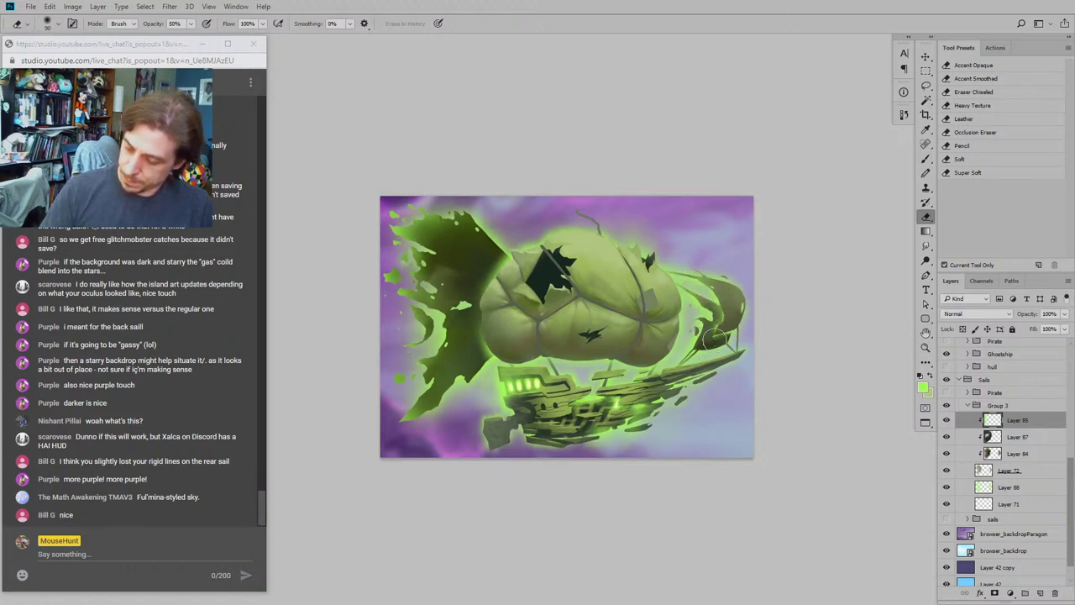
{"action": "left_click_drag", "start_coordinate": [678, 264], "coordinate": [664, 270]}
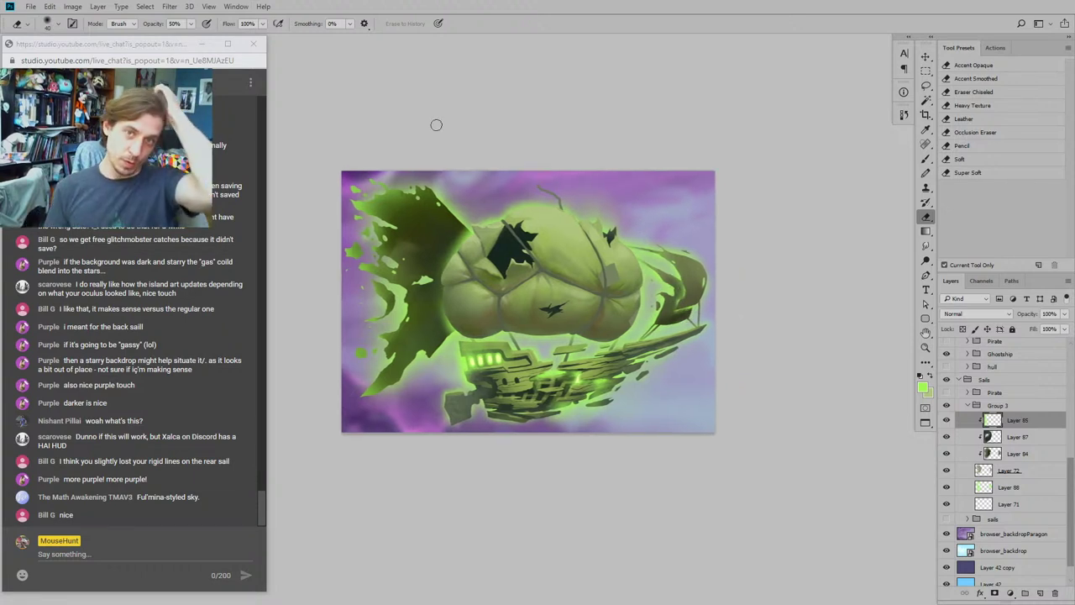
Step: Hide the browser_backdropParagon layer to reveal the light blue sky, then compare the airship with Group 3 and balloon Layer 68 hidden and shown
{"action": "left_click", "coordinate": [946, 534]}
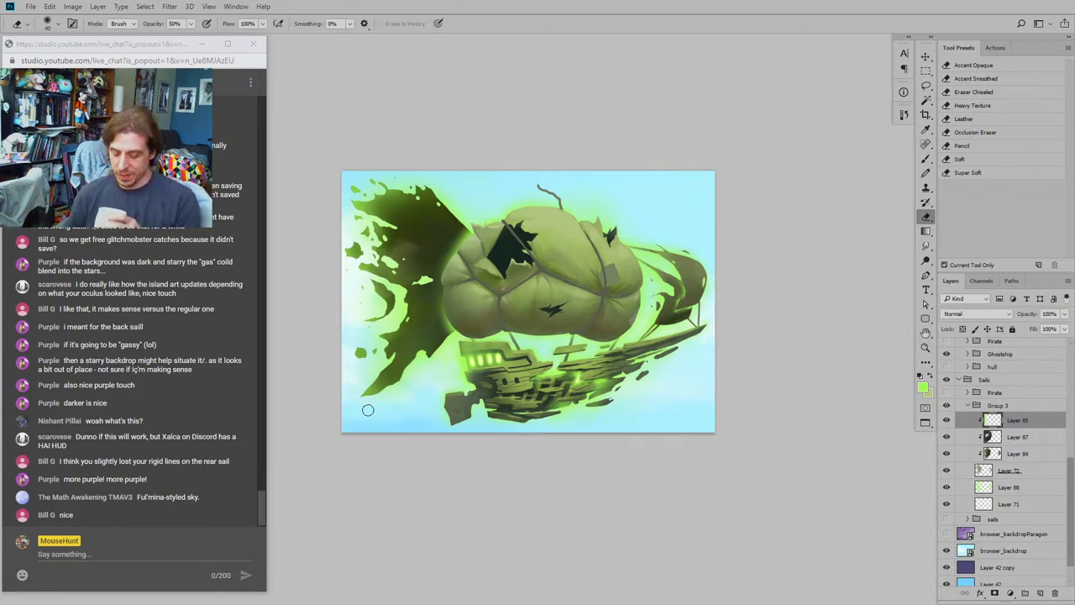
{"action": "left_click", "coordinate": [947, 407]}
{"action": "left_click", "coordinate": [947, 406]}
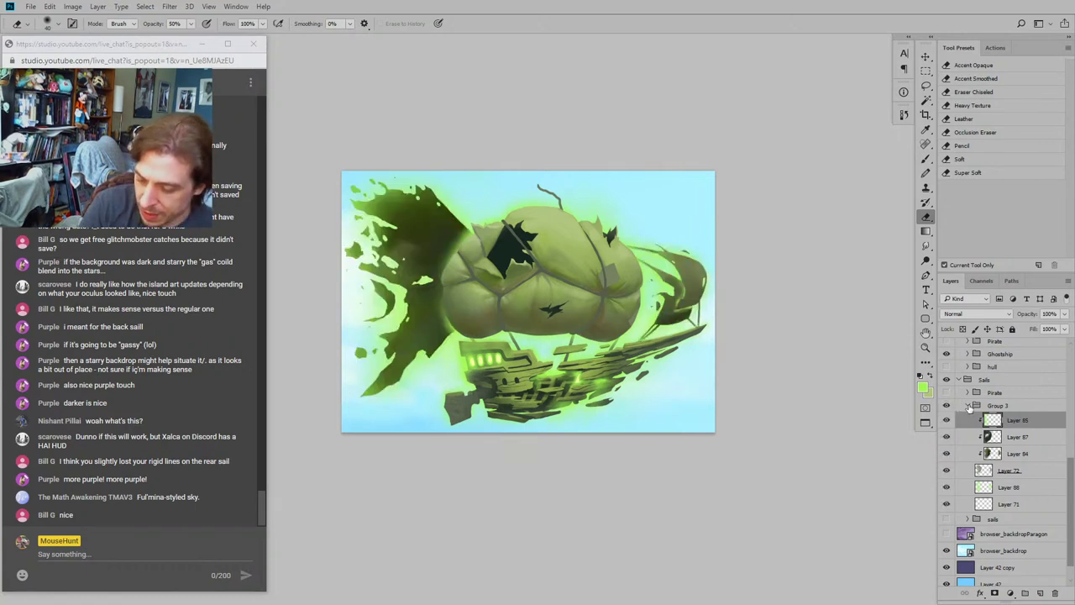
{"action": "left_click", "coordinate": [969, 406]}
{"action": "left_click", "coordinate": [947, 361]}
{"action": "left_click", "coordinate": [947, 361]}
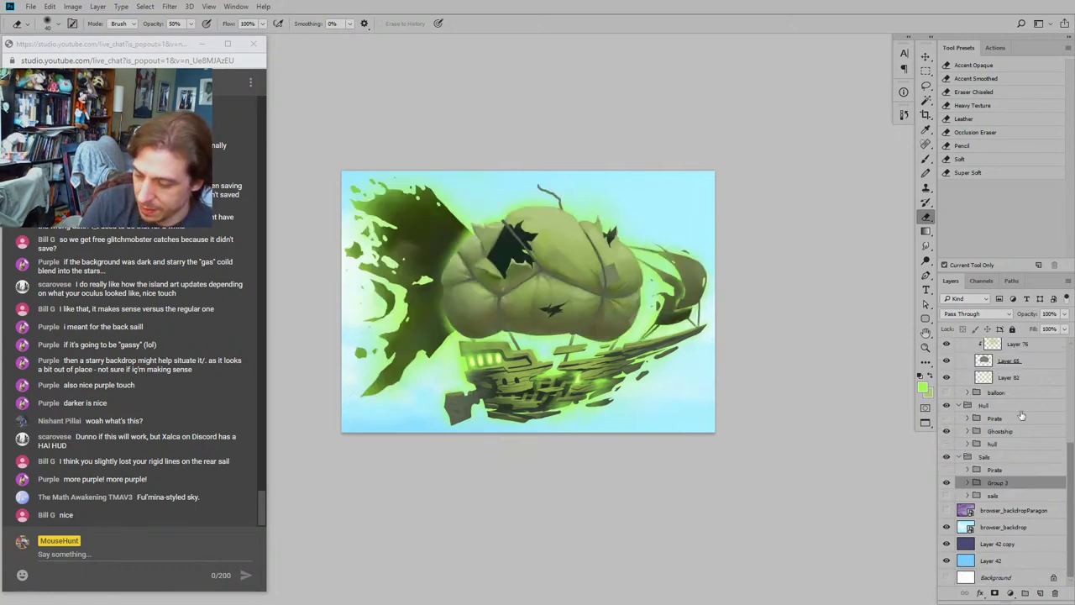
Step: Check which balloon layer holds which detail, and add a new clipped layer directly below Layer 67
{"action": "scroll", "coordinate": [1048, 344], "scroll_direction": "up", "scroll_amount": 3}
{"action": "left_click", "coordinate": [947, 404]}
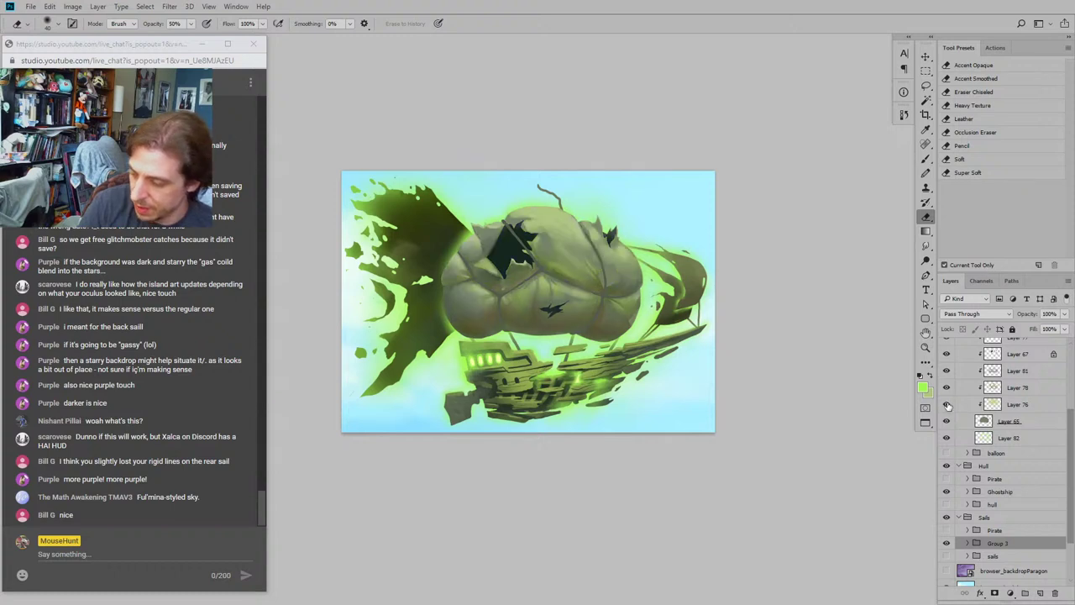
{"action": "left_click", "coordinate": [947, 404]}
{"action": "left_click", "coordinate": [947, 371]}
{"action": "left_click", "coordinate": [947, 371]}
{"action": "left_click", "coordinate": [947, 357]}
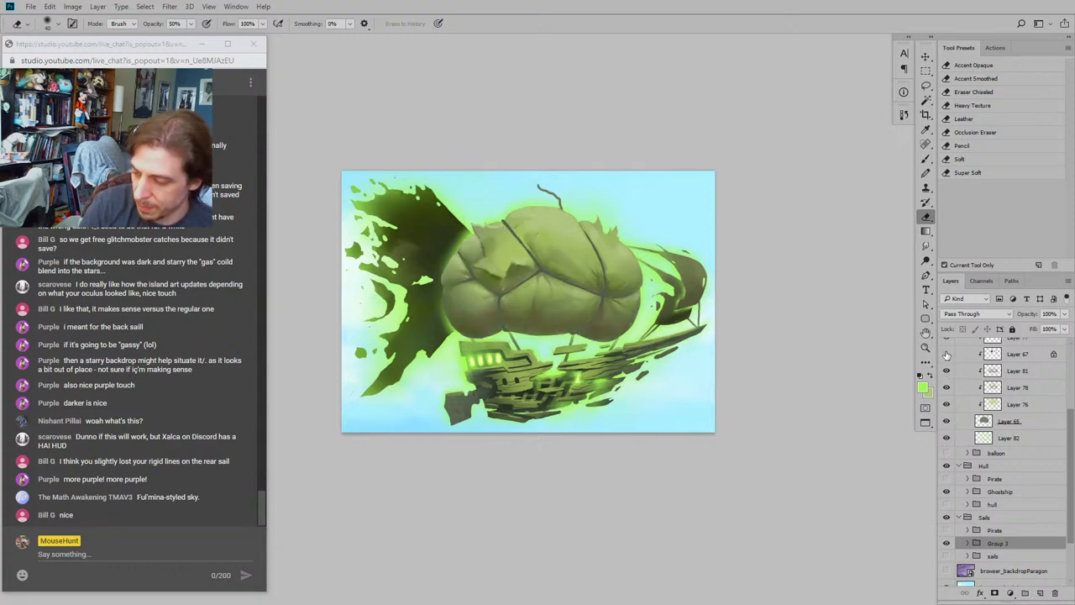
{"action": "left_click", "coordinate": [947, 357]}
{"action": "left_click", "coordinate": [959, 356]}
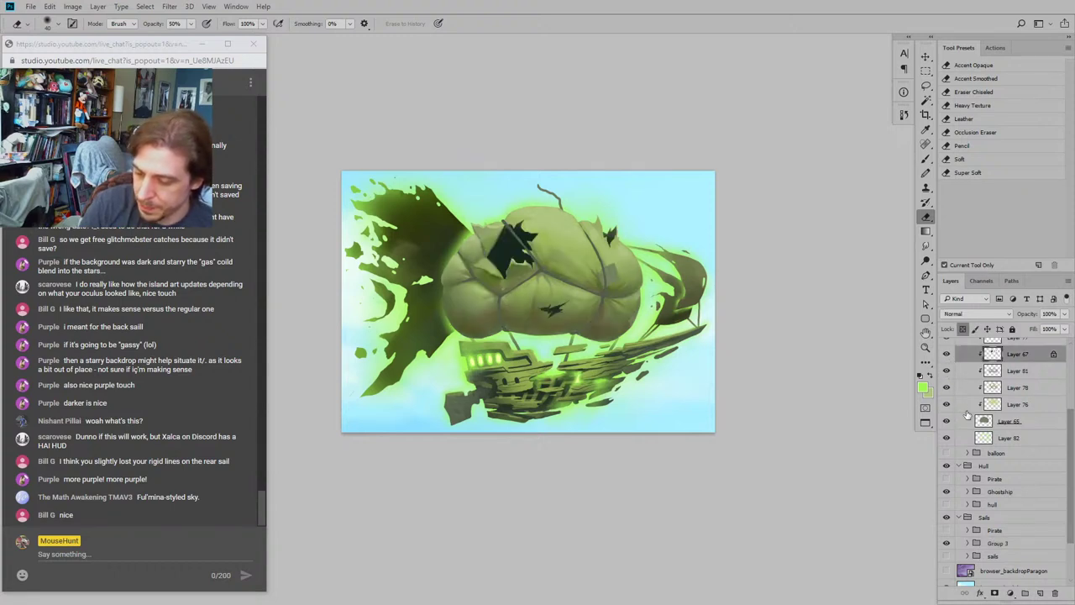
{"action": "left_click", "coordinate": [1040, 592], "text": "ctrl"}
Step: Paint over the whole balloon with dark green sampled from the rear sail, using _Main Brush at size 600
{"action": "key", "text": "b"}
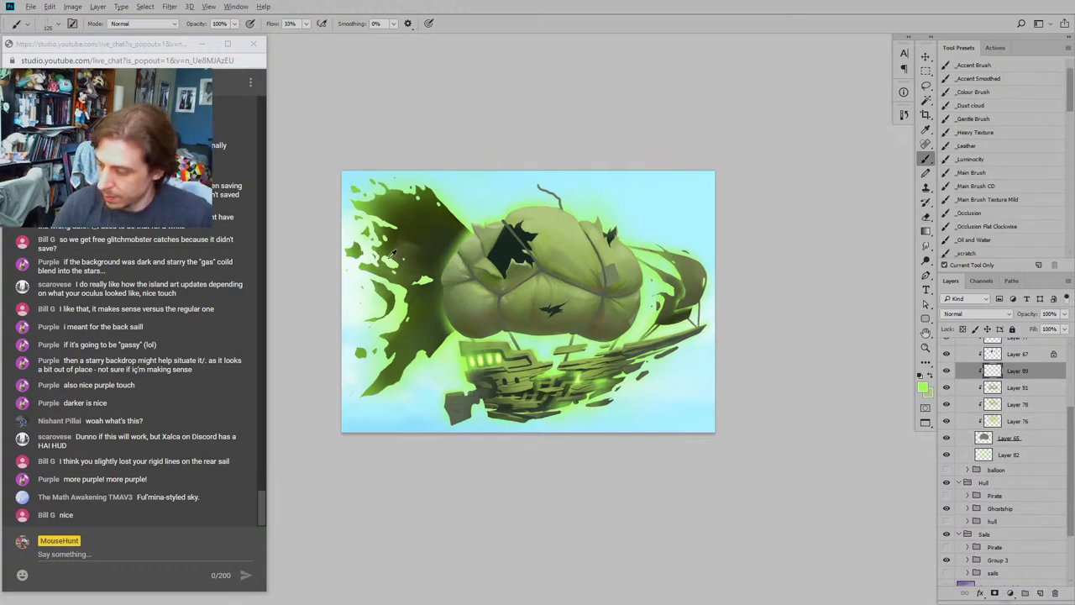
{"action": "left_click", "coordinate": [442, 230], "text": "alt"}
{"action": "left_click", "coordinate": [962, 173]}
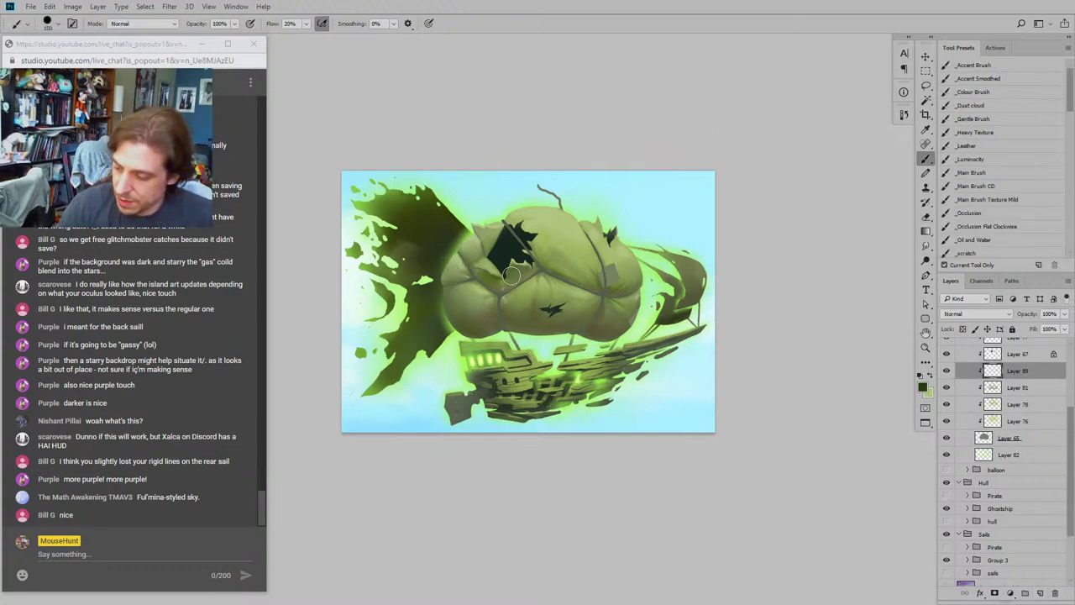
{"action": "key", "text": "]"}
{"action": "key", "text": "]"}
{"action": "key", "text": "]"}
{"action": "key", "text": "]"}
{"action": "key", "text": "]"}
{"action": "key", "text": "]"}
{"action": "key", "text": "]"}
{"action": "key", "text": "]"}
{"action": "key", "text": "]"}
{"action": "mouse_move", "coordinate": [481, 232]}
{"action": "left_mouse_down"}
{"action": "mouse_move", "coordinate": [608, 236]}
{"action": "mouse_move", "coordinate": [626, 328]}
{"action": "left_mouse_up"}
{"action": "left_click_drag", "start_coordinate": [778, 497], "coordinate": [746, 523]}
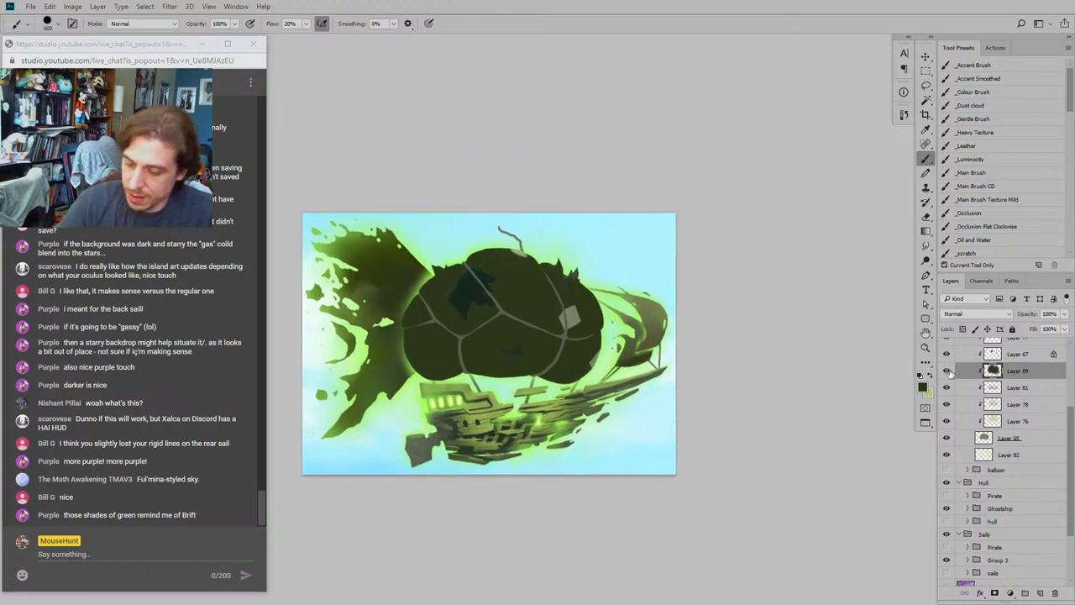
Step: Set the dark green layer's blend mode to Multiply and its opacity to 29%
{"action": "left_click", "coordinate": [974, 314]}
{"action": "left_click", "coordinate": [949, 529]}
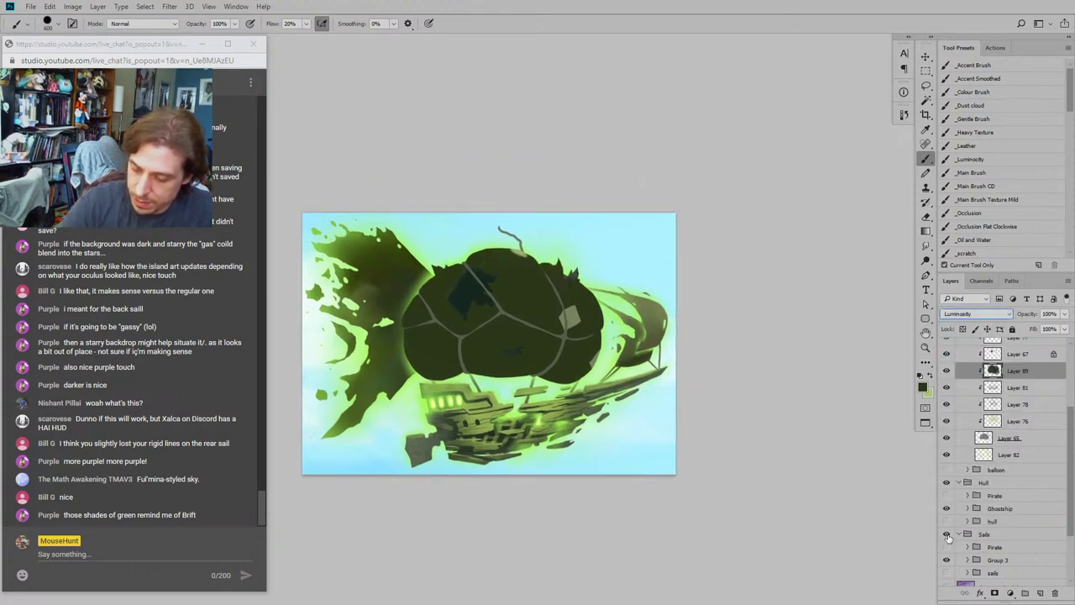
{"action": "left_click", "coordinate": [979, 315]}
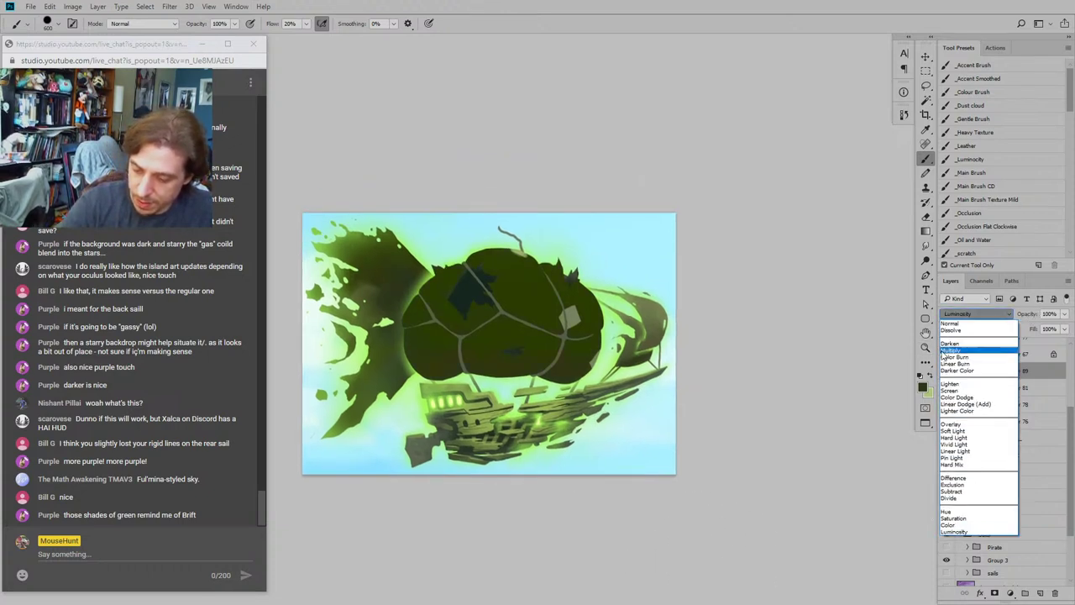
{"action": "left_click", "coordinate": [947, 350]}
{"action": "left_click_drag", "start_coordinate": [1032, 309], "coordinate": [1024, 320]}
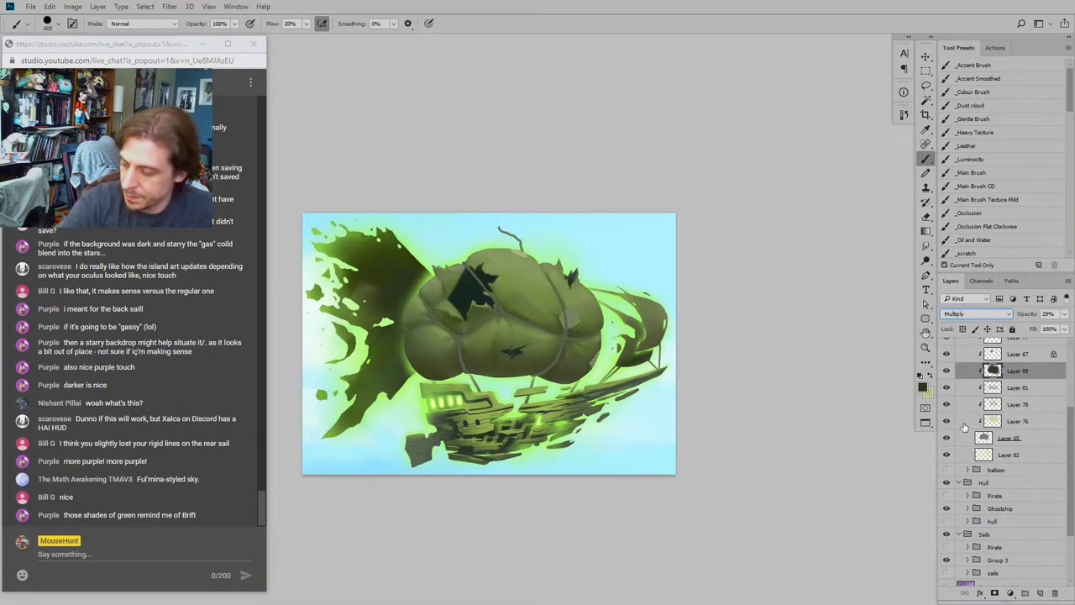
Step: Compare the balloon with the dark green shading and the rope layer alternately hidden and shown
{"action": "scroll", "coordinate": [1061, 420], "scroll_direction": "up", "scroll_amount": 3}
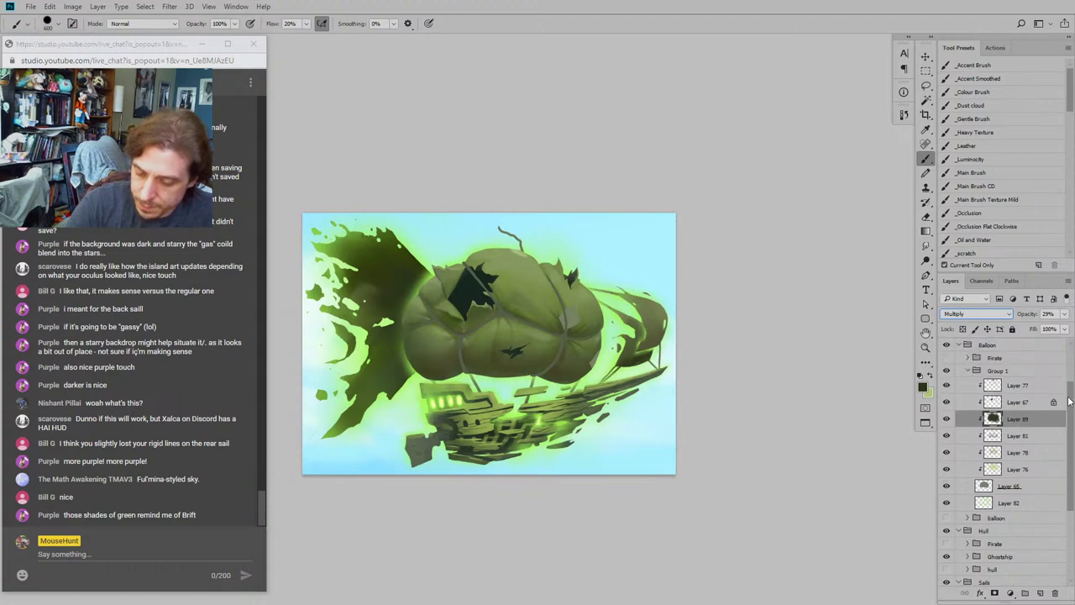
{"action": "left_click", "coordinate": [947, 420]}
{"action": "left_click", "coordinate": [947, 420]}
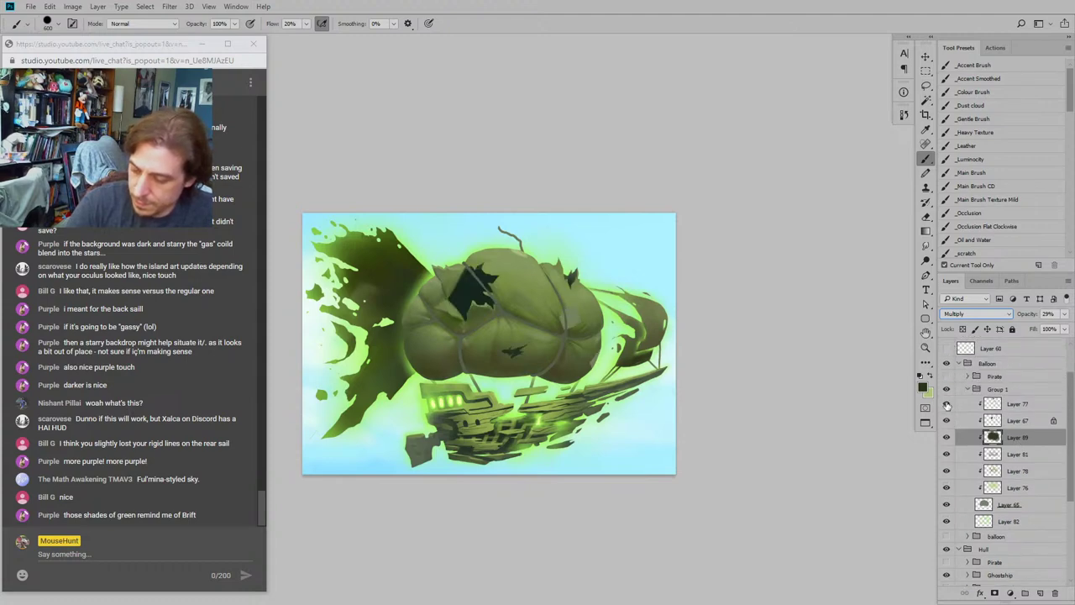
{"action": "left_click", "coordinate": [947, 404]}
{"action": "left_click", "coordinate": [947, 404]}
{"action": "left_click", "coordinate": [967, 404]}
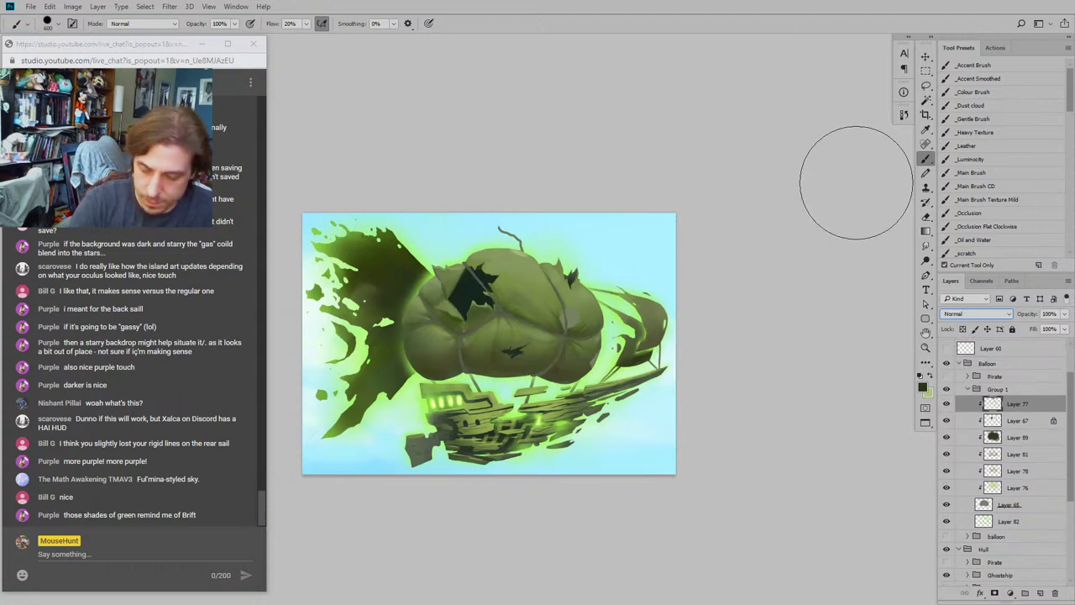
{"action": "left_click", "coordinate": [926, 216]}
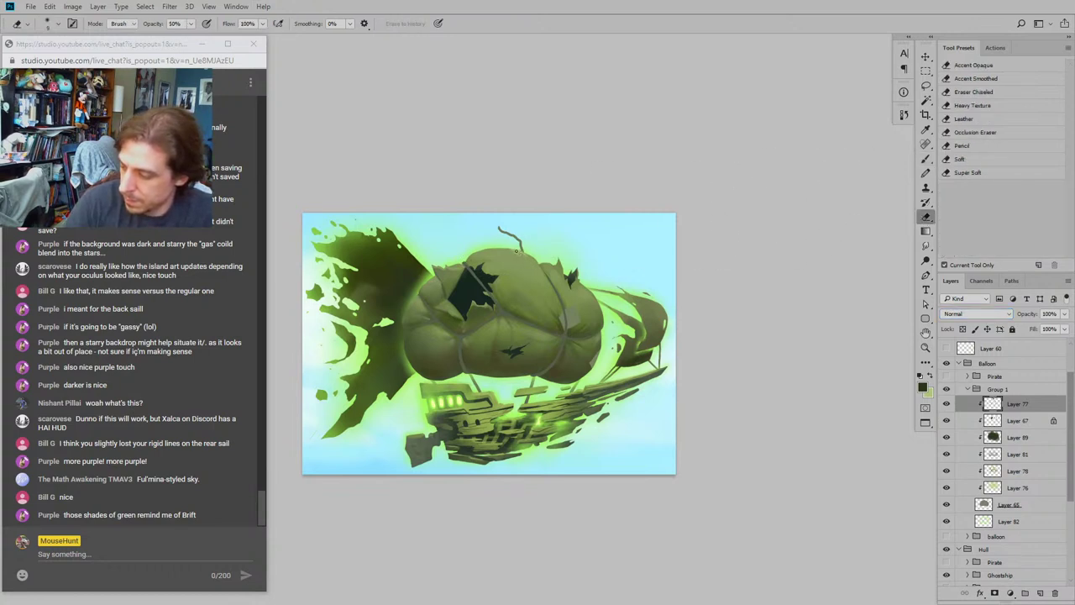
{"action": "left_click_drag", "start_coordinate": [389, 222], "coordinate": [440, 218]}
{"action": "key", "text": "bracketright"}
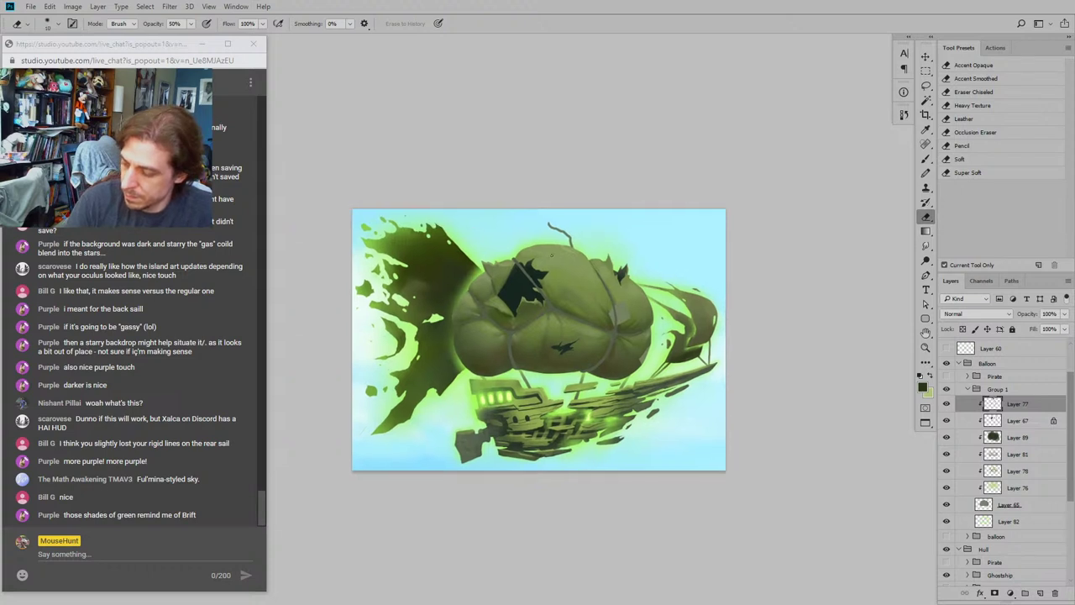
{"action": "left_click_drag", "start_coordinate": [453, 178], "coordinate": [477, 162]}
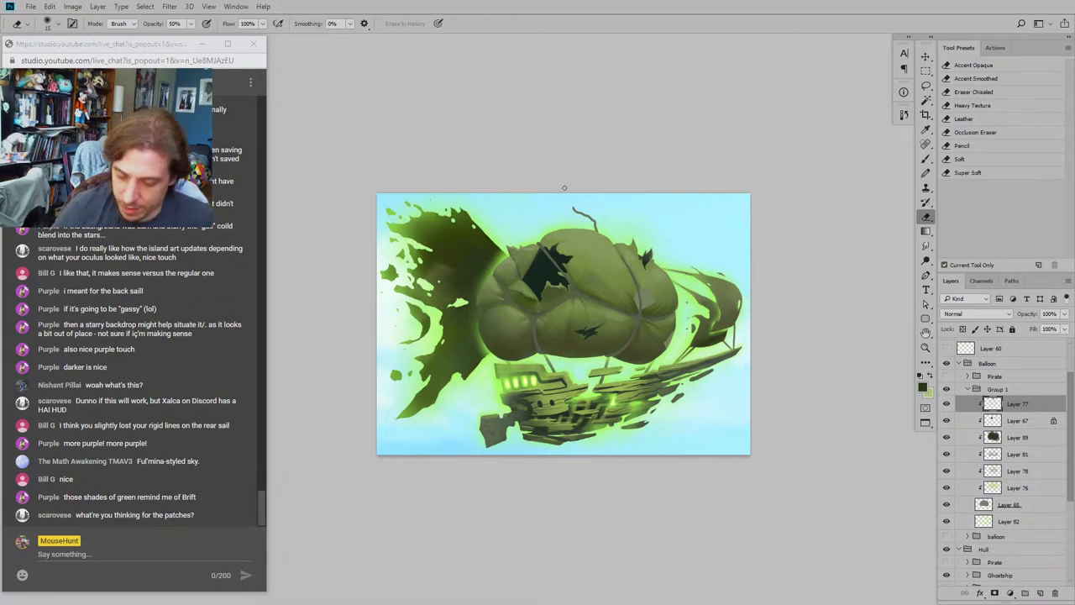
{"action": "left_click", "coordinate": [947, 438]}
{"action": "left_click", "coordinate": [947, 438]}
{"action": "left_click", "coordinate": [947, 438]}
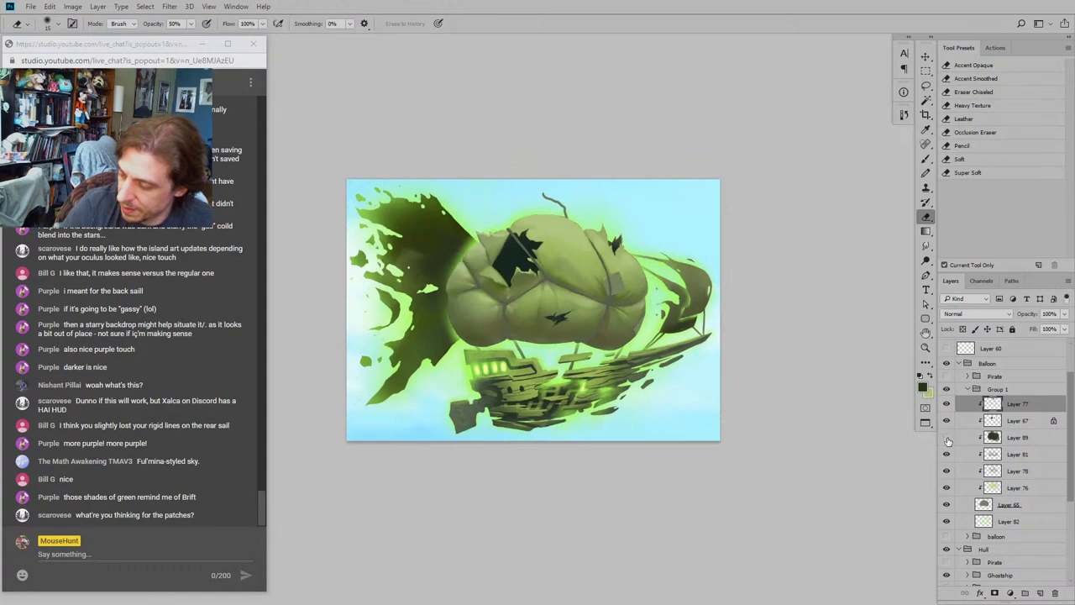
{"action": "left_click", "coordinate": [947, 437]}
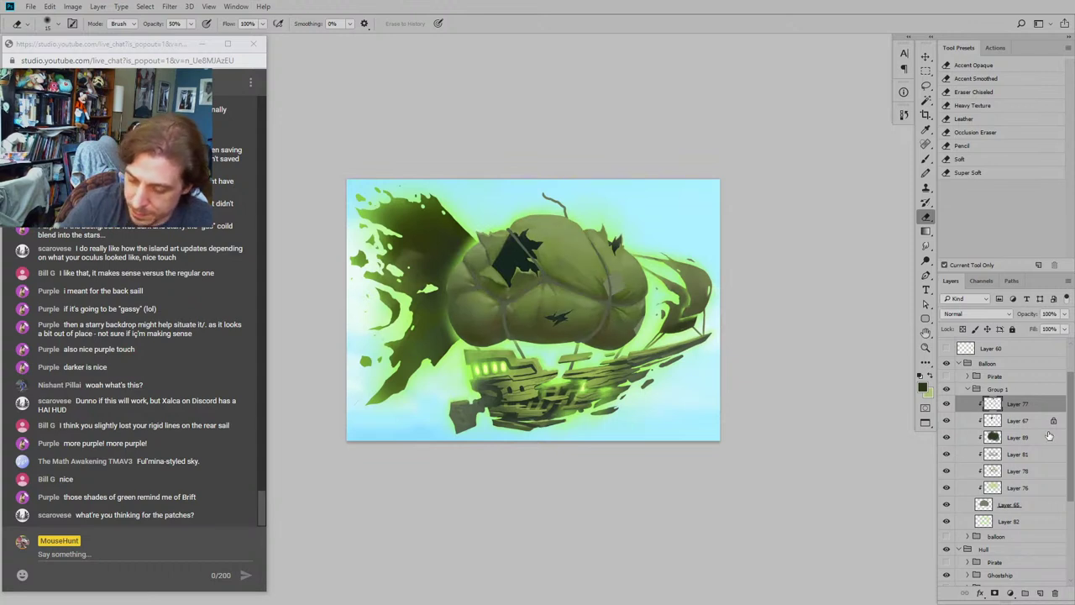
Step: Show the purple browser_backdropParagon layer behind the ship
{"action": "scroll", "coordinate": [1049, 571], "scroll_direction": "down", "scroll_amount": 3}
{"action": "left_click", "coordinate": [947, 510]}
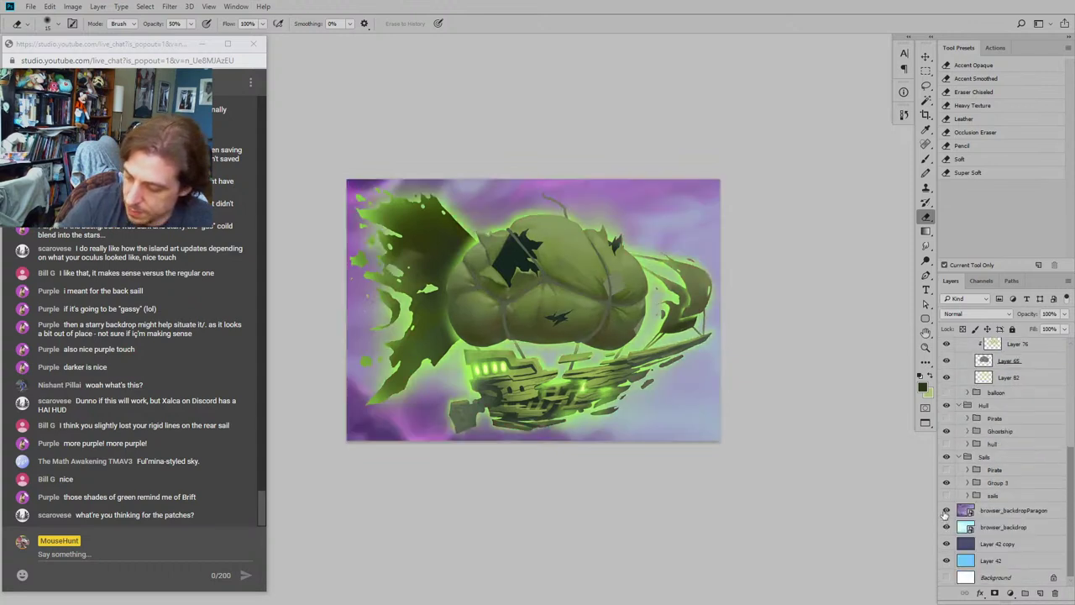
{"action": "scroll", "coordinate": [1026, 496], "scroll_direction": "up", "scroll_amount": 5}
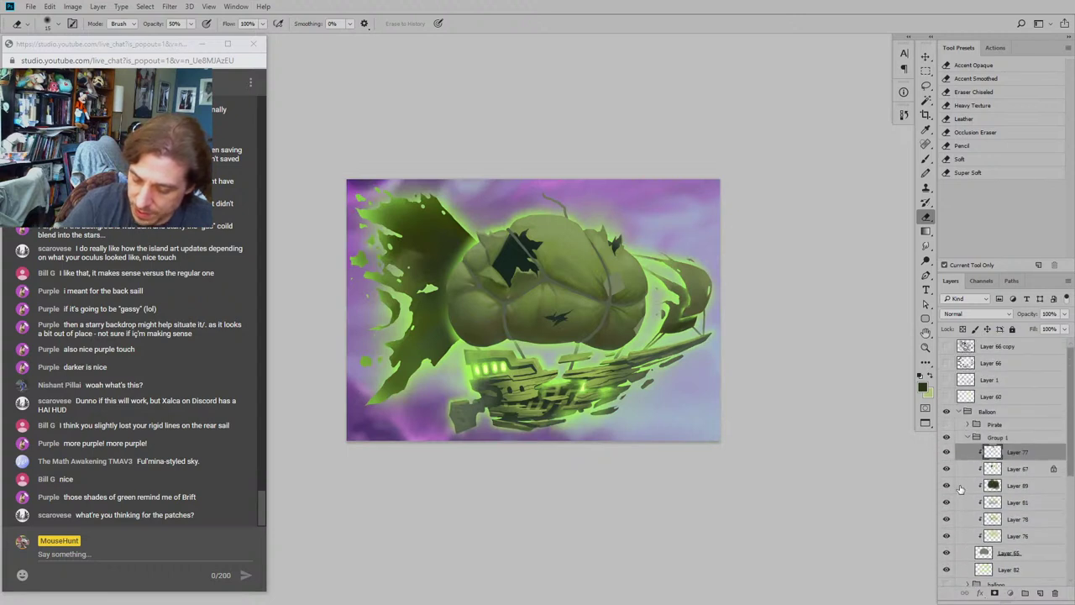
{"action": "left_click", "coordinate": [961, 487]}
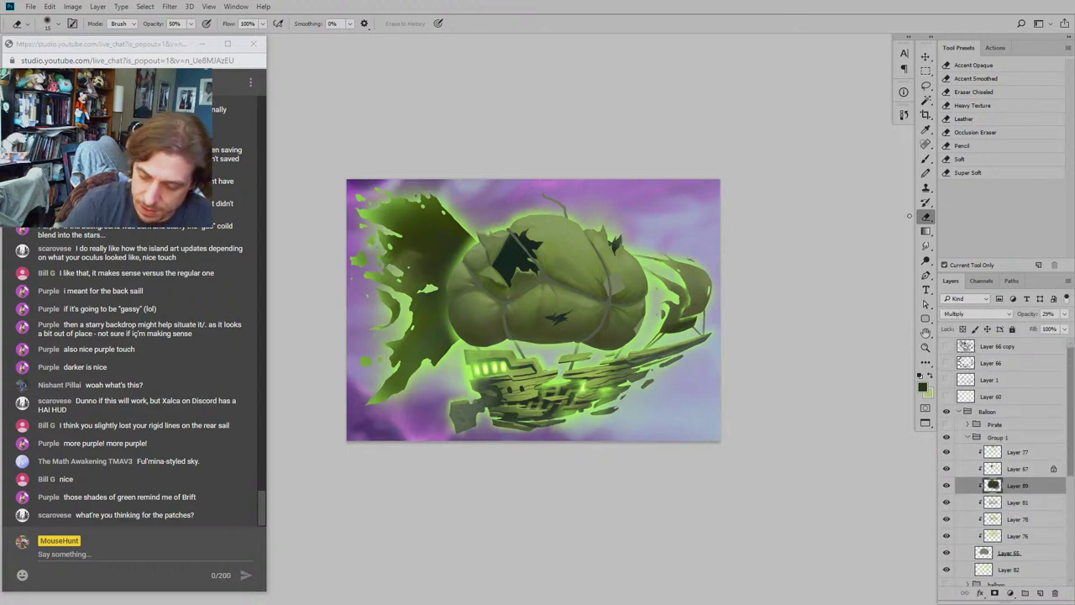
{"action": "left_click_drag", "start_coordinate": [446, 237], "coordinate": [521, 240]}
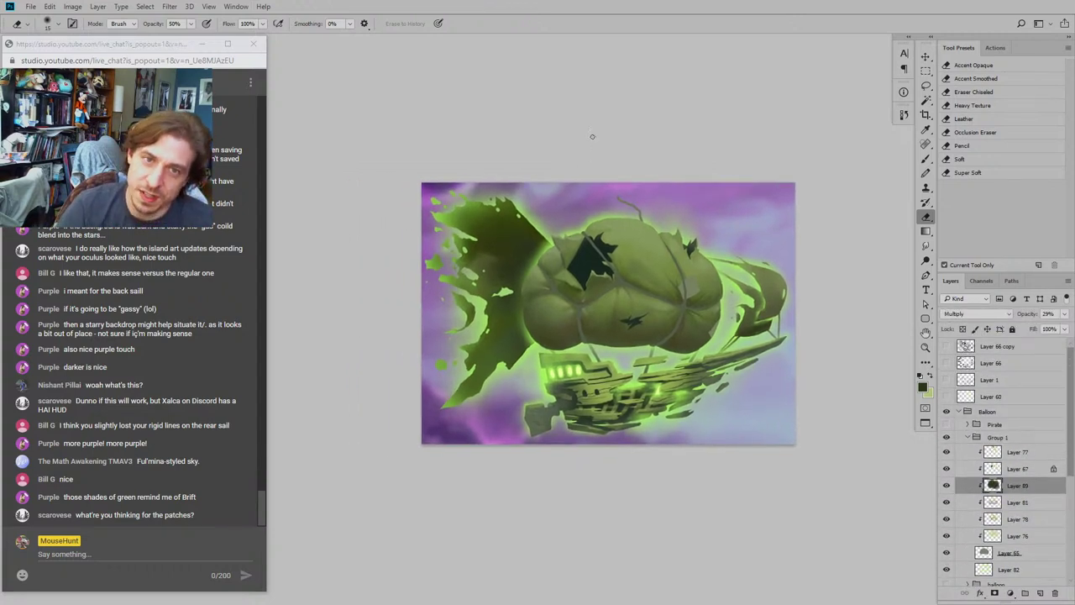
{"action": "left_click_drag", "start_coordinate": [580, 220], "coordinate": [595, 313]}
{"action": "left_click_drag", "start_coordinate": [587, 265], "coordinate": [556, 215]}
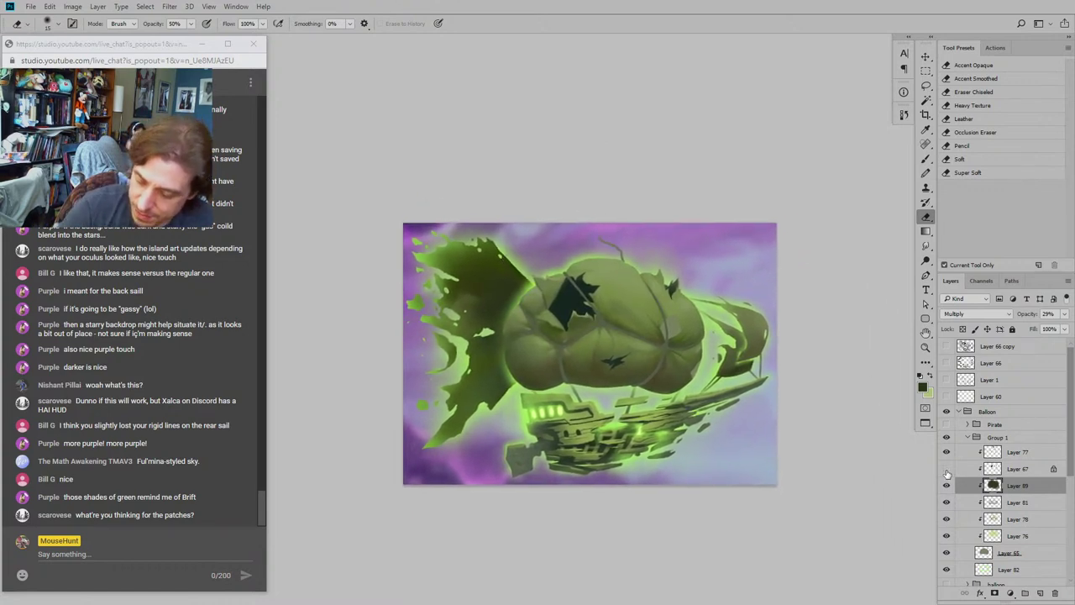
Step: Select Layer 77 with the balloon's ropes, lock its transparent pixels, and set the foreground color to near-black #080a06
{"action": "left_click", "coordinate": [949, 467]}
{"action": "left_click", "coordinate": [949, 453]}
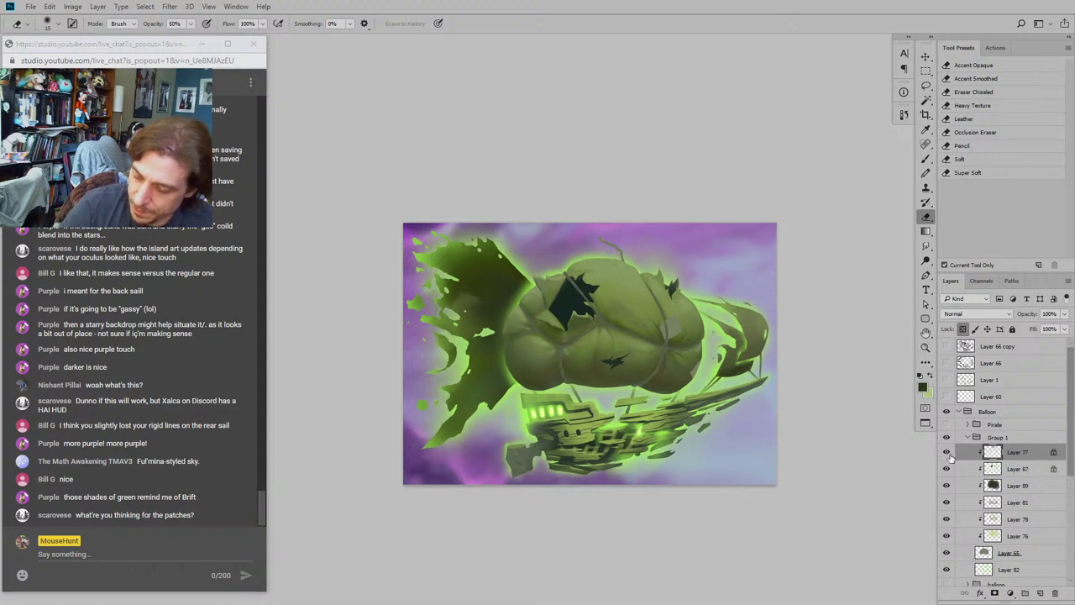
{"action": "left_click", "coordinate": [922, 388]}
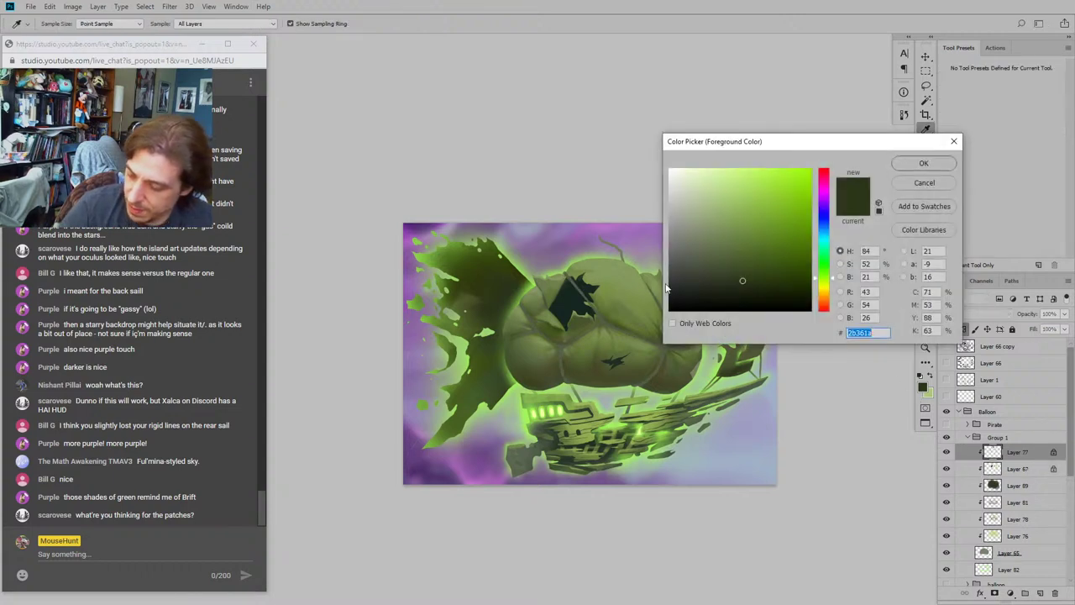
{"action": "left_click_drag", "start_coordinate": [743, 302], "coordinate": [727, 305]}
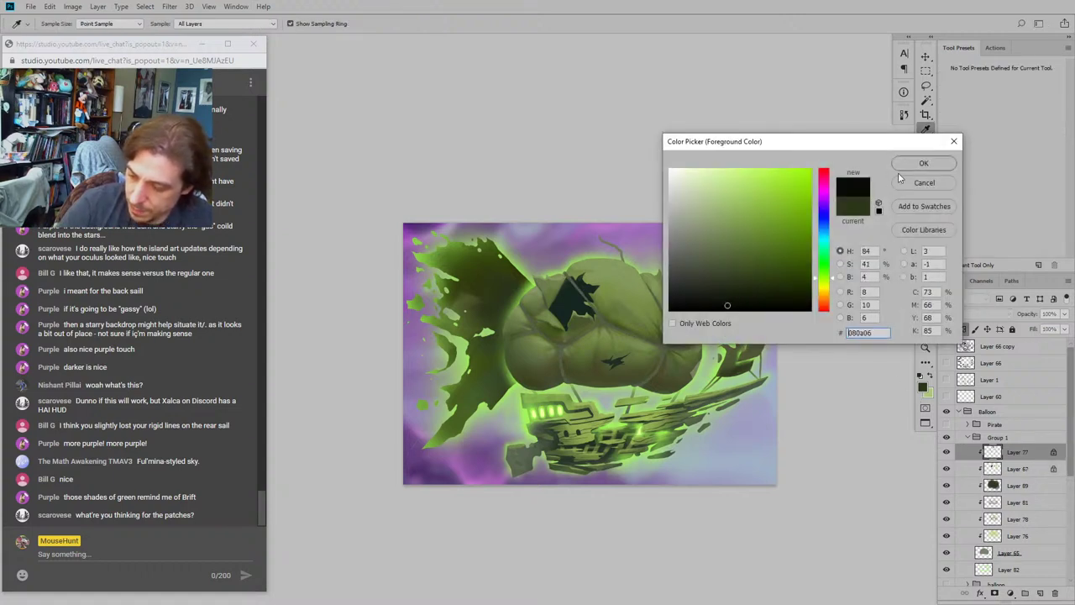
{"action": "left_click", "coordinate": [924, 163]}
{"action": "key", "text": "bracketright"}
{"action": "key", "text": "bracketright"}
{"action": "key", "text": "bracketright"}
{"action": "key", "text": "bracketright"}
{"action": "key", "text": "bracketright"}
{"action": "key", "text": "bracketright"}
{"action": "key", "text": "bracketright"}
{"action": "key", "text": "bracketright"}
{"action": "key", "text": "bracketright"}
{"action": "key", "text": "bracketright"}
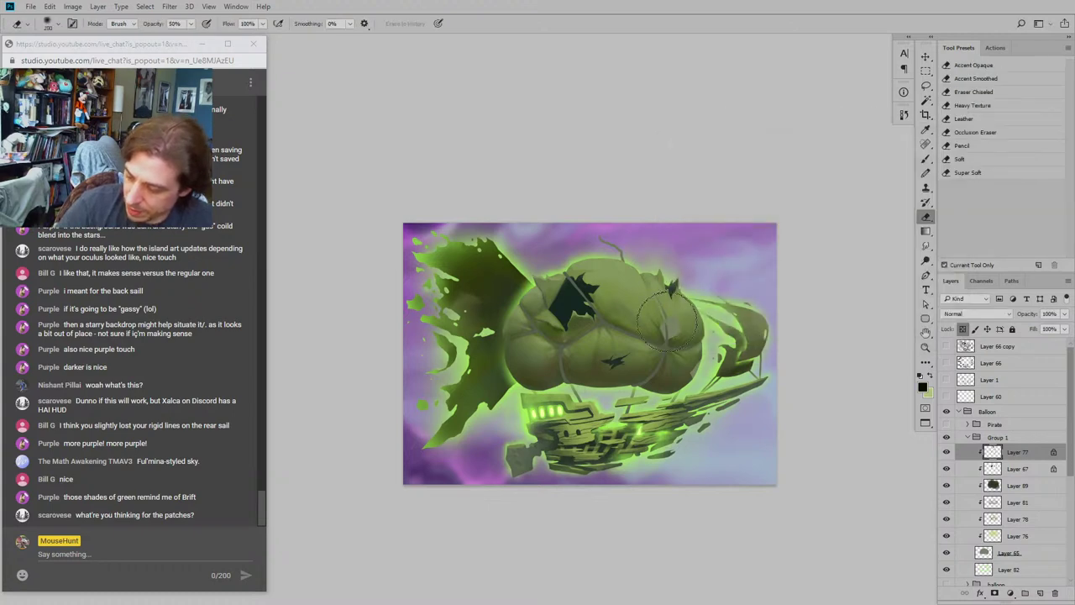
{"action": "mouse_move", "coordinate": [685, 311]}
{"action": "left_mouse_down"}
{"action": "mouse_move", "coordinate": [644, 383]}
{"action": "mouse_move", "coordinate": [678, 347]}
{"action": "mouse_move", "coordinate": [653, 279]}
{"action": "mouse_move", "coordinate": [557, 297]}
{"action": "mouse_move", "coordinate": [516, 284]}
{"action": "left_mouse_up"}
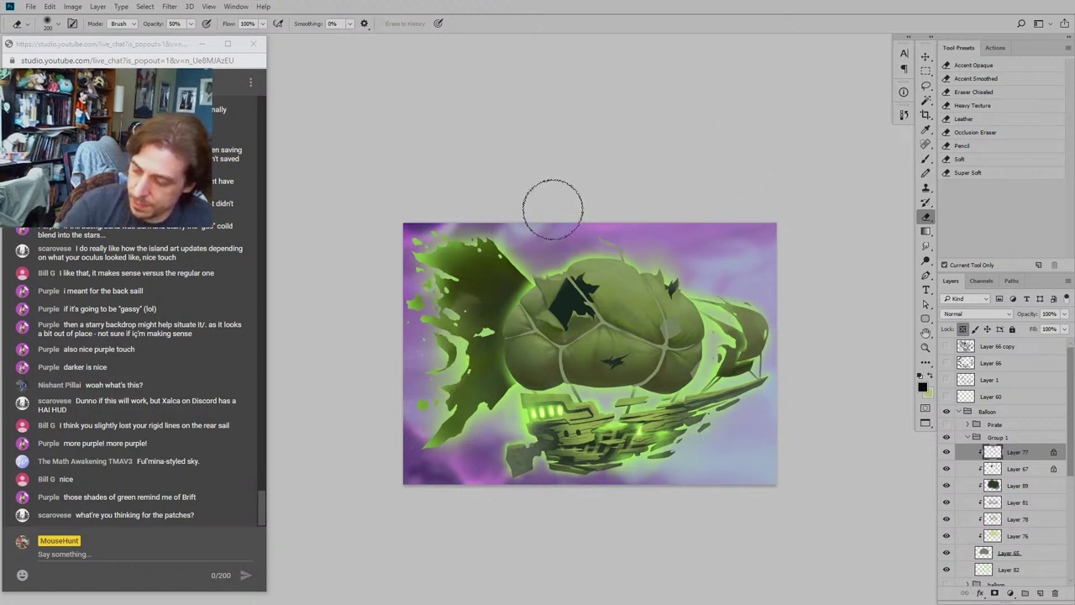
Step: Try painting the balloon's ropes near-black with the size 600 brush, and undo the rope strokes
{"action": "left_click", "coordinate": [926, 159]}
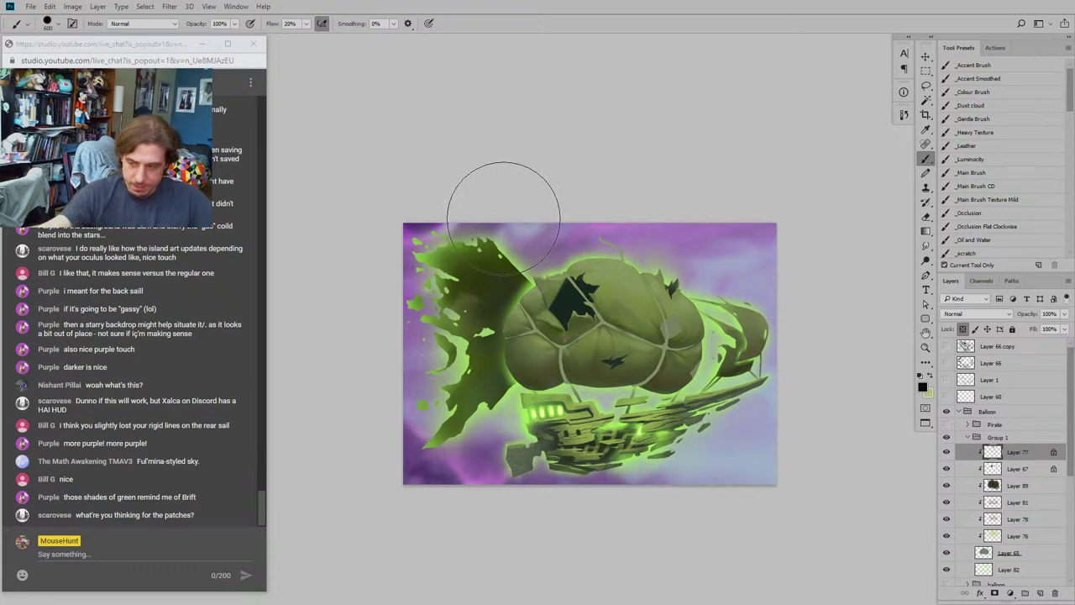
{"action": "mouse_move", "coordinate": [618, 237]}
{"action": "left_mouse_down"}
{"action": "mouse_move", "coordinate": [645, 324]}
{"action": "mouse_move", "coordinate": [663, 326]}
{"action": "mouse_move", "coordinate": [600, 261]}
{"action": "mouse_move", "coordinate": [485, 305]}
{"action": "left_mouse_up"}
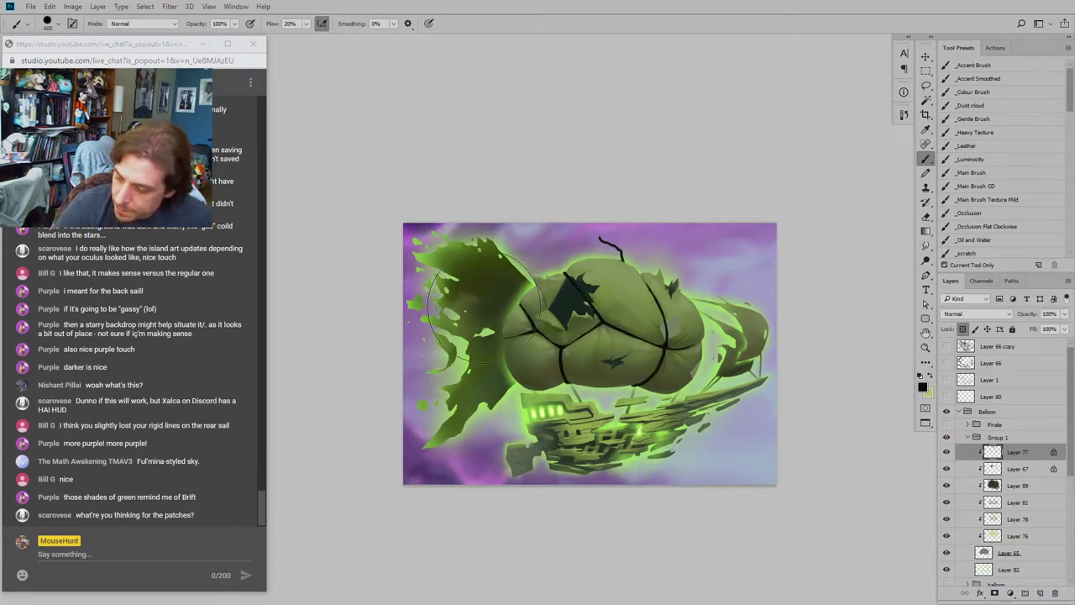
{"action": "left_click_drag", "start_coordinate": [525, 258], "coordinate": [469, 183]}
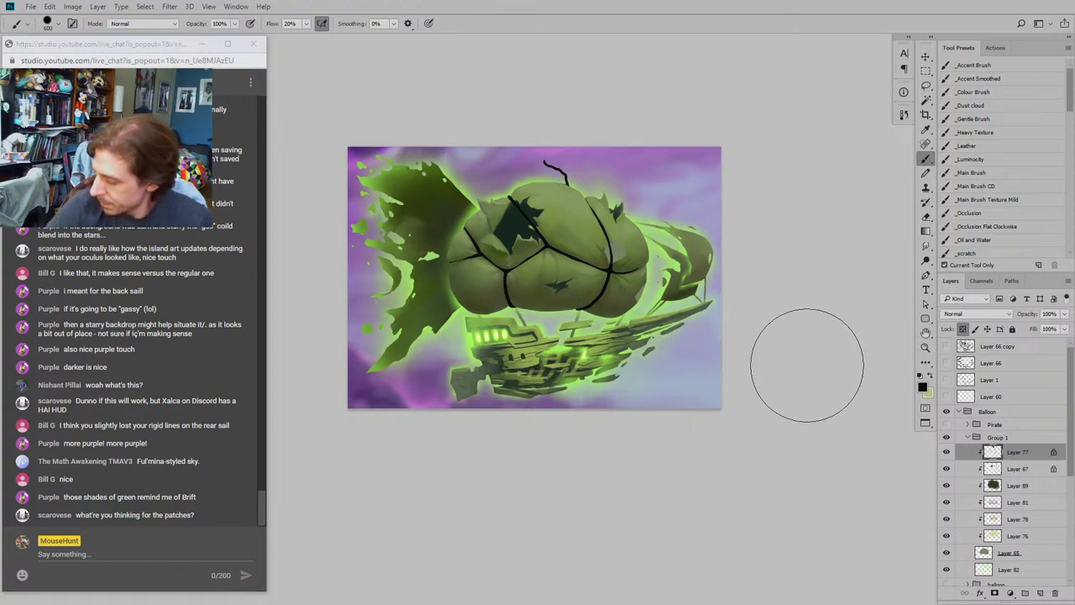
{"action": "mouse_move", "coordinate": [390, 224]}
{"action": "left_mouse_down"}
{"action": "mouse_move", "coordinate": [455, 251]}
{"action": "mouse_move", "coordinate": [483, 281]}
{"action": "left_mouse_up"}
{"action": "key", "text": "ctrl+z"}
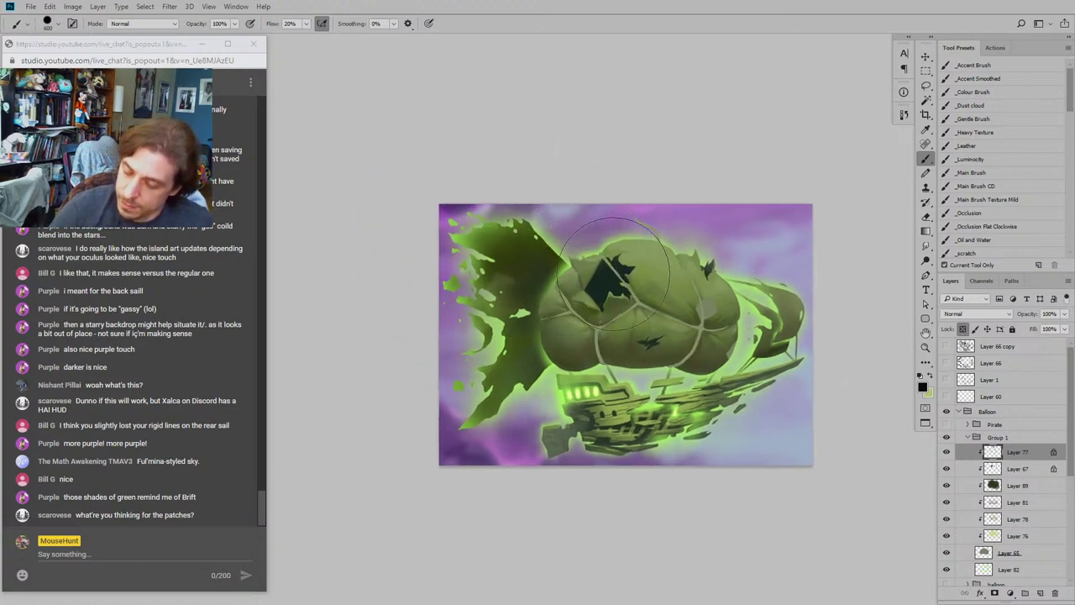
{"action": "key", "text": "ctrl+z"}
{"action": "key", "text": "ctrl+z"}
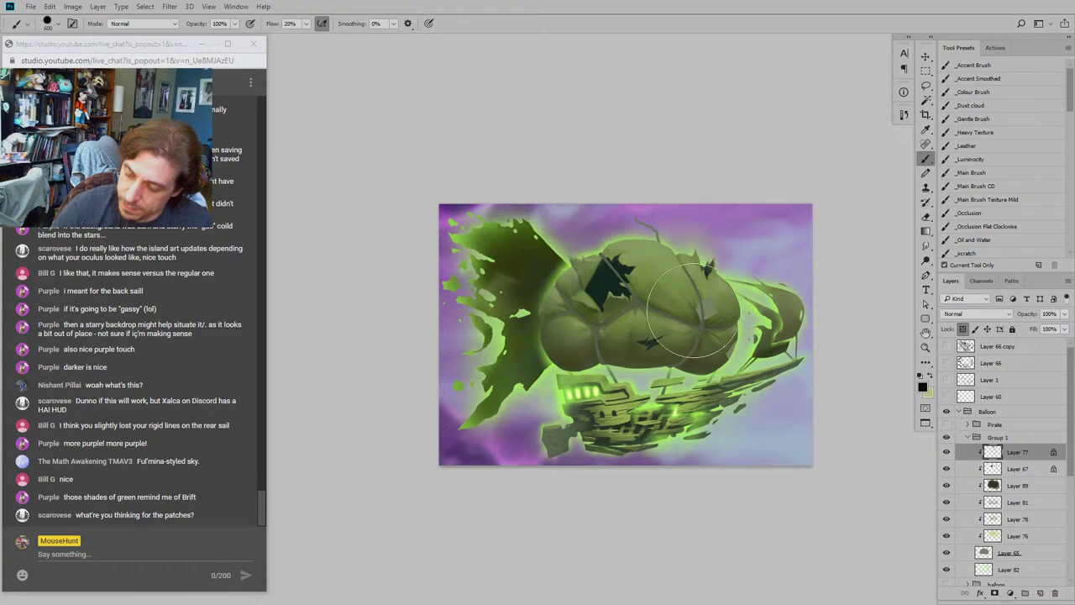
Step: Darken the balloon's ropes on Layer 77 with near-black _Main Brush strokes, enlarging the brush to 150
{"action": "left_click", "coordinate": [971, 172]}
{"action": "key", "text": "bracketright"}
{"action": "key", "text": "bracketright"}
{"action": "key", "text": "bracketright"}
{"action": "key", "text": "bracketright"}
{"action": "key", "text": "bracketright"}
{"action": "key", "text": "bracketright"}
{"action": "key", "text": "bracketright"}
{"action": "key", "text": "bracketright"}
{"action": "key", "text": "bracketright"}
{"action": "key", "text": "bracketright"}
{"action": "key", "text": "bracketright"}
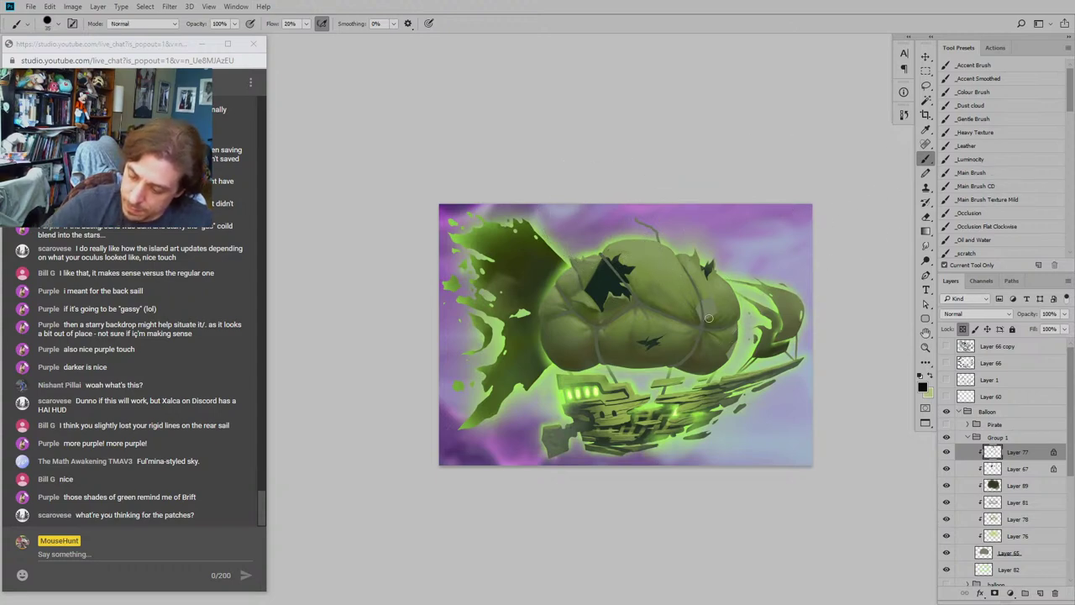
{"action": "mouse_move", "coordinate": [705, 329]}
{"action": "left_mouse_down"}
{"action": "mouse_move", "coordinate": [625, 317]}
{"action": "mouse_move", "coordinate": [598, 334]}
{"action": "mouse_move", "coordinate": [587, 320]}
{"action": "mouse_move", "coordinate": [557, 331]}
{"action": "mouse_move", "coordinate": [554, 316]}
{"action": "mouse_move", "coordinate": [573, 303]}
{"action": "mouse_move", "coordinate": [578, 339]}
{"action": "mouse_move", "coordinate": [601, 339]}
{"action": "mouse_move", "coordinate": [597, 357]}
{"action": "mouse_move", "coordinate": [675, 358]}
{"action": "mouse_move", "coordinate": [715, 346]}
{"action": "mouse_move", "coordinate": [652, 239]}
{"action": "mouse_move", "coordinate": [608, 287]}
{"action": "mouse_move", "coordinate": [629, 294]}
{"action": "mouse_move", "coordinate": [593, 252]}
{"action": "left_mouse_up"}
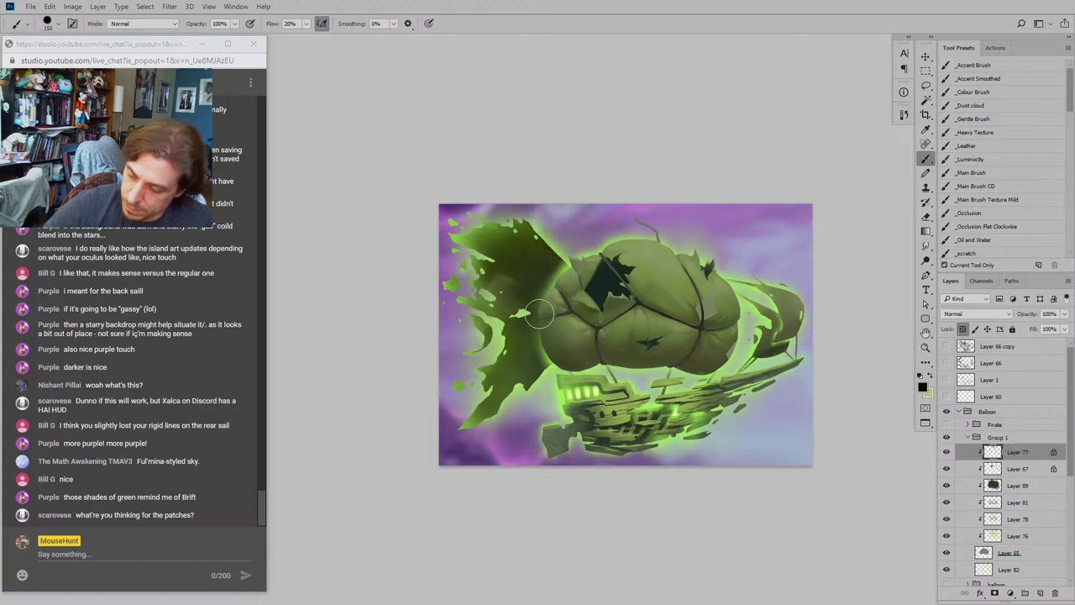
{"action": "left_click_drag", "start_coordinate": [458, 314], "coordinate": [402, 333]}
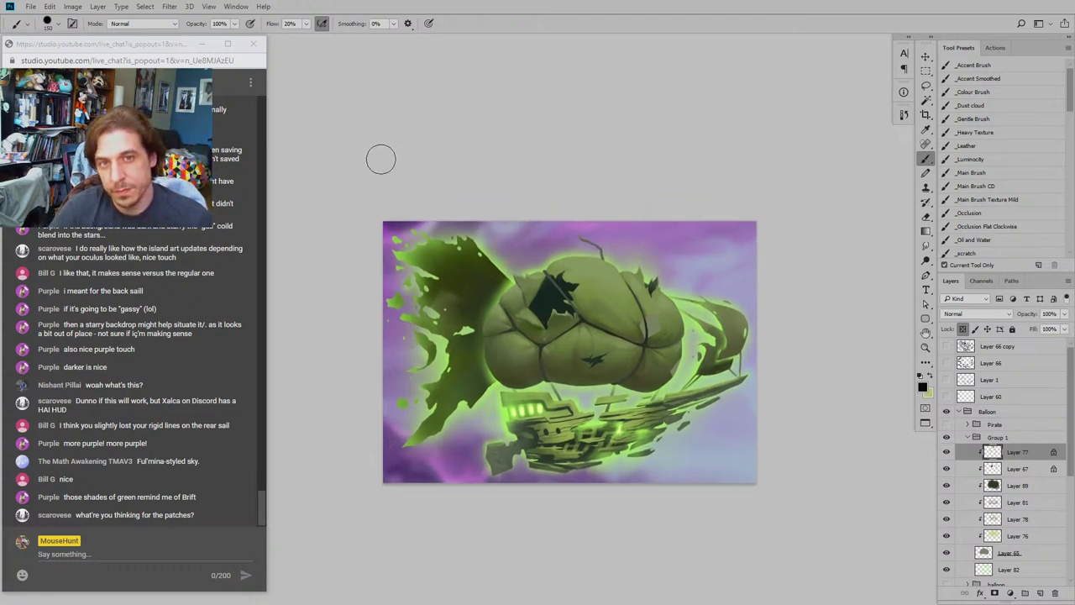
Step: Examine the balloon's darkened ropes against the purple backdrop at thumbnail size and closer up
{"action": "key", "text": "ctrl+minus"}
{"action": "key", "text": "ctrl+minus"}
{"action": "key", "text": "ctrl+minus"}
{"action": "key", "text": "ctrl+minus"}
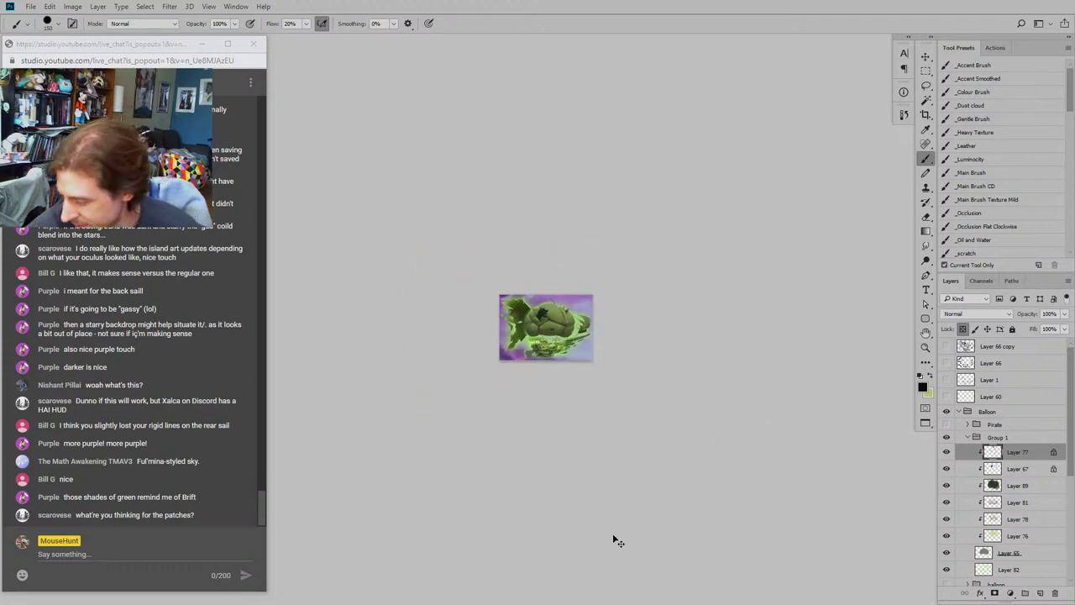
{"action": "key", "text": "ctrl+plus"}
{"action": "key", "text": "ctrl+plus"}
{"action": "key", "text": "ctrl+plus"}
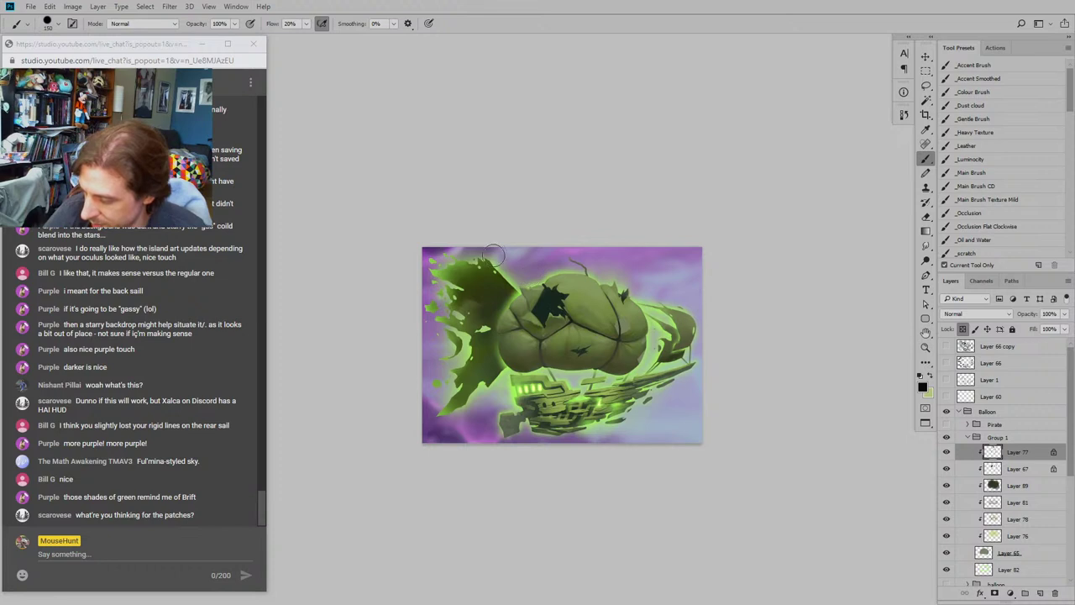
{"action": "scroll", "coordinate": [498, 259], "scroll_direction": "up", "scroll_amount": 1}
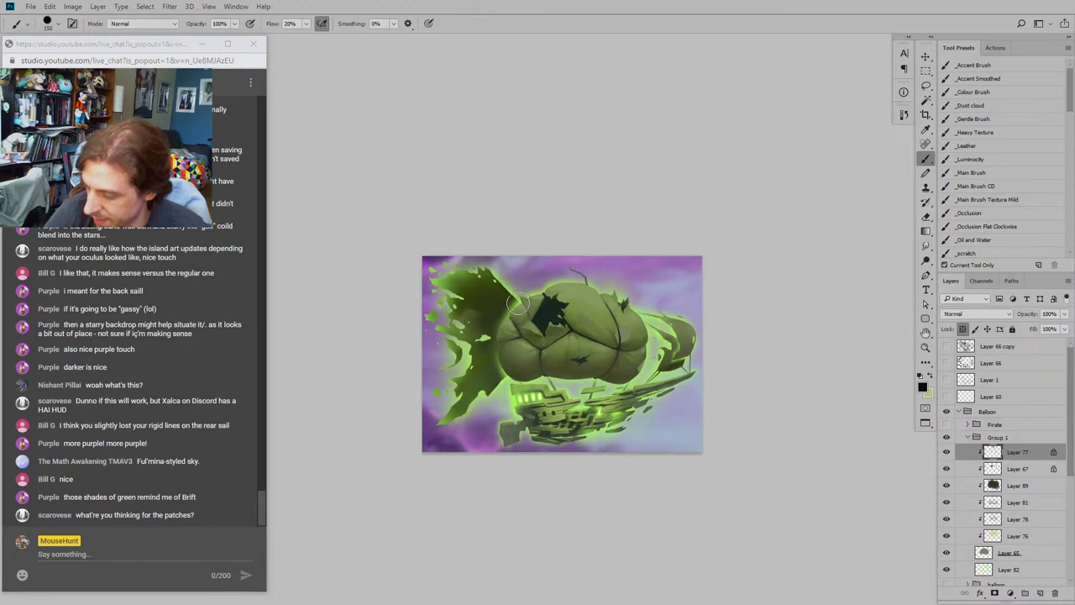
Step: Sample dark and olive-green tones from the balloon and touch up the ropes on Layer 77 with a smaller brush, size 70
{"action": "left_click", "coordinate": [572, 325], "text": "alt"}
{"action": "key", "text": "bracketleft"}
{"action": "key", "text": "bracketleft"}
{"action": "key", "text": "bracketleft"}
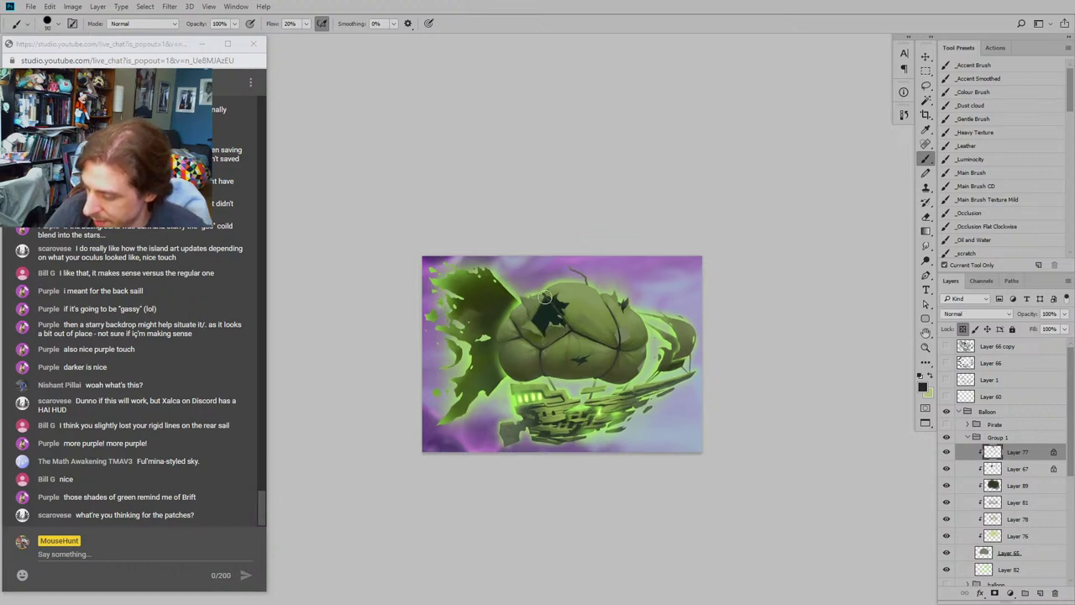
{"action": "left_click_drag", "start_coordinate": [464, 224], "coordinate": [468, 204]}
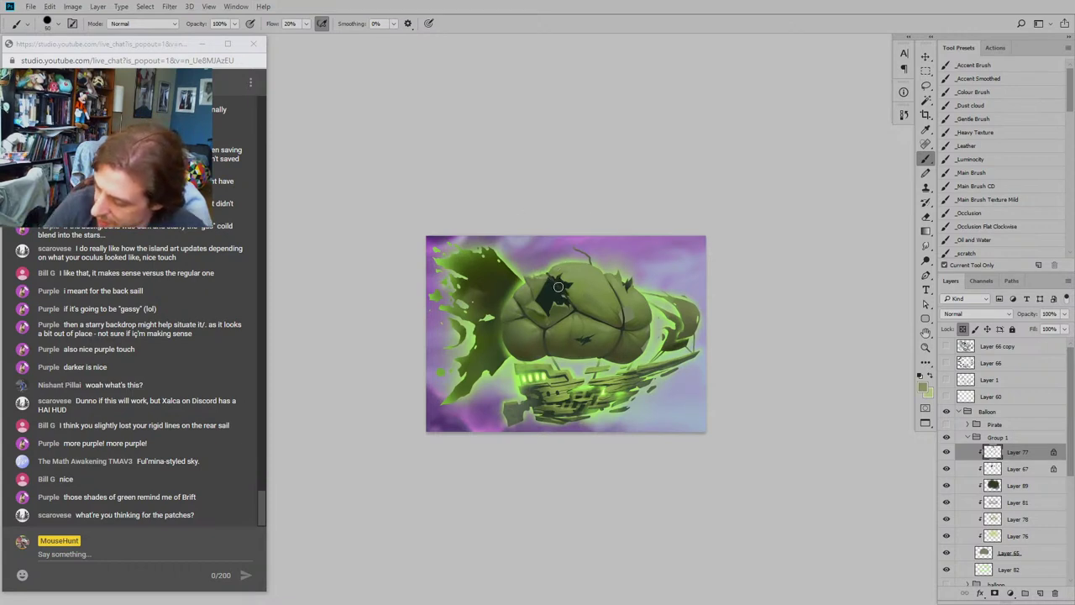
{"action": "left_click_drag", "start_coordinate": [572, 307], "coordinate": [527, 278]}
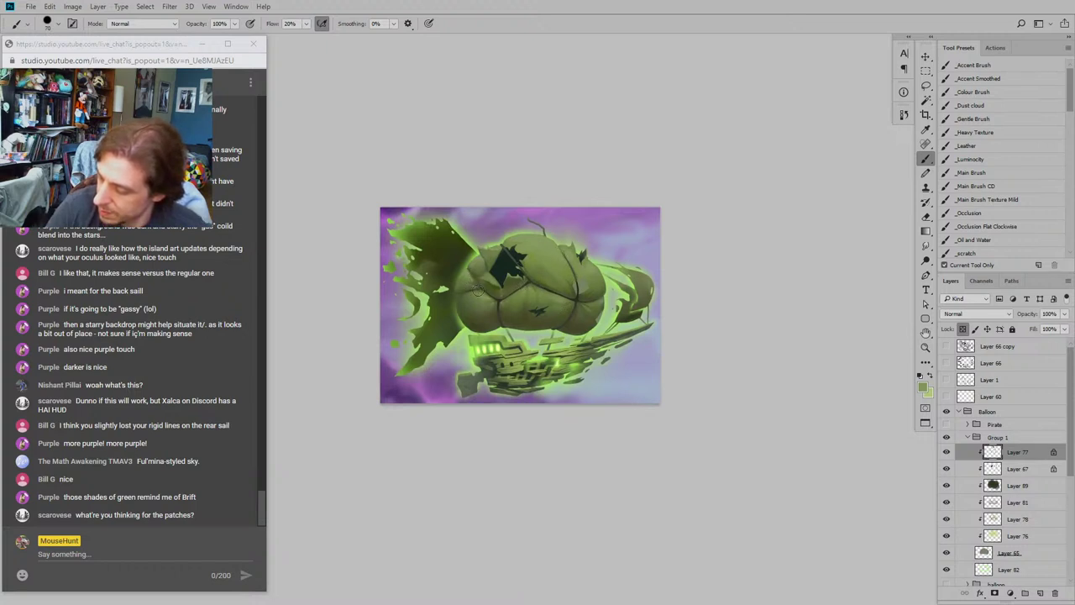
{"action": "left_click_drag", "start_coordinate": [417, 249], "coordinate": [419, 254]}
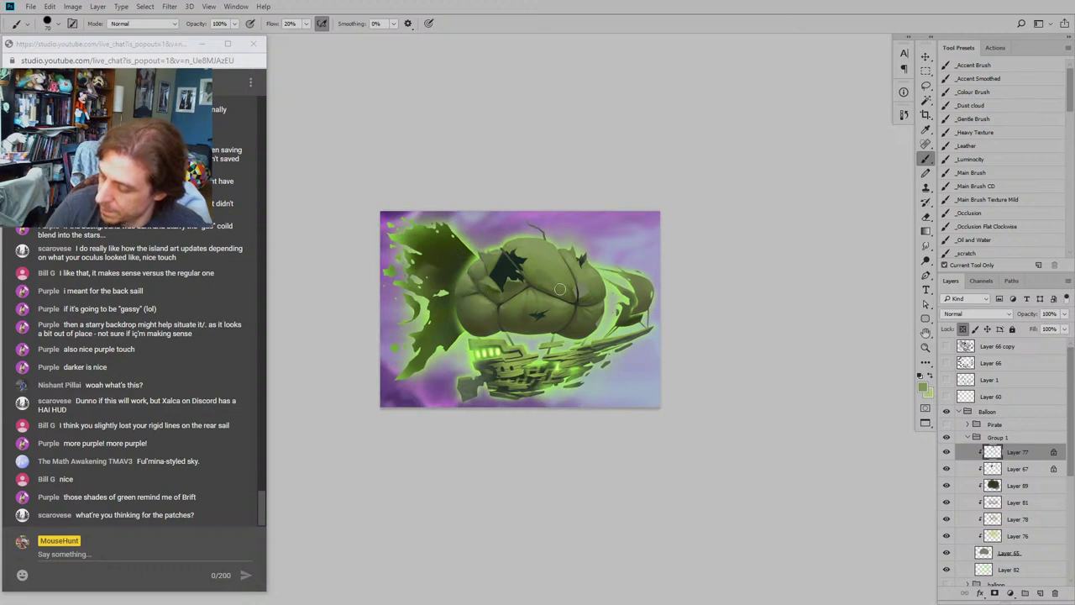
{"action": "left_click_drag", "start_coordinate": [469, 186], "coordinate": [473, 189]}
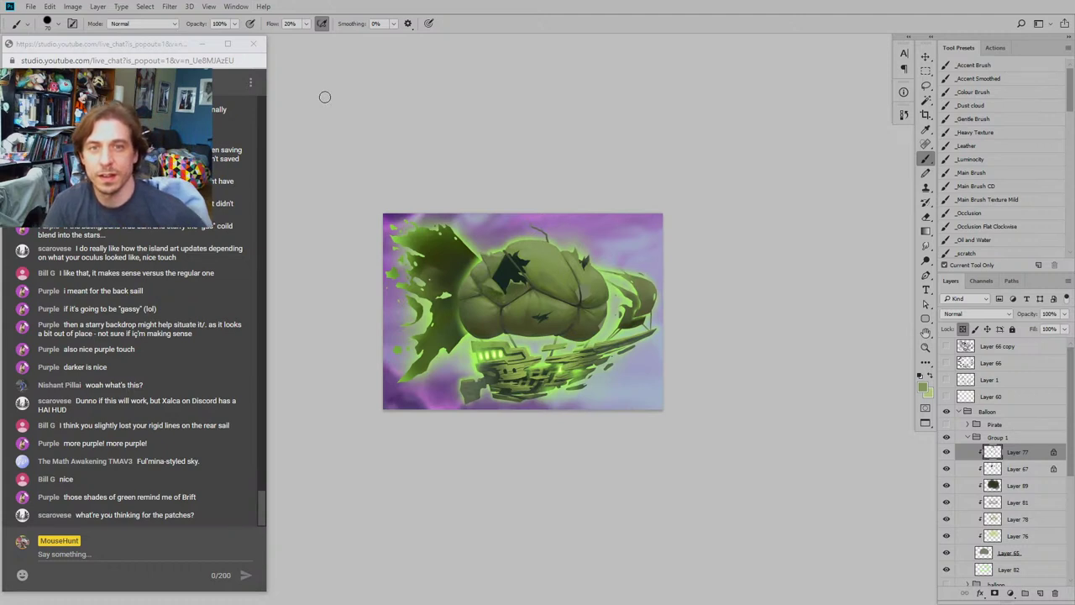
Step: Erase the Multiply shading on Layer 89 along the torn flaps around the balloon's large hole, using the Accent Opaque eraser
{"action": "left_click_drag", "start_coordinate": [379, 202], "coordinate": [502, 263]}
{"action": "key", "text": "ctrl+plus"}
{"action": "key", "text": "ctrl+plus"}
{"action": "left_click_drag", "start_coordinate": [543, 326], "coordinate": [462, 311]}
{"action": "left_click_drag", "start_coordinate": [477, 268], "coordinate": [456, 260]}
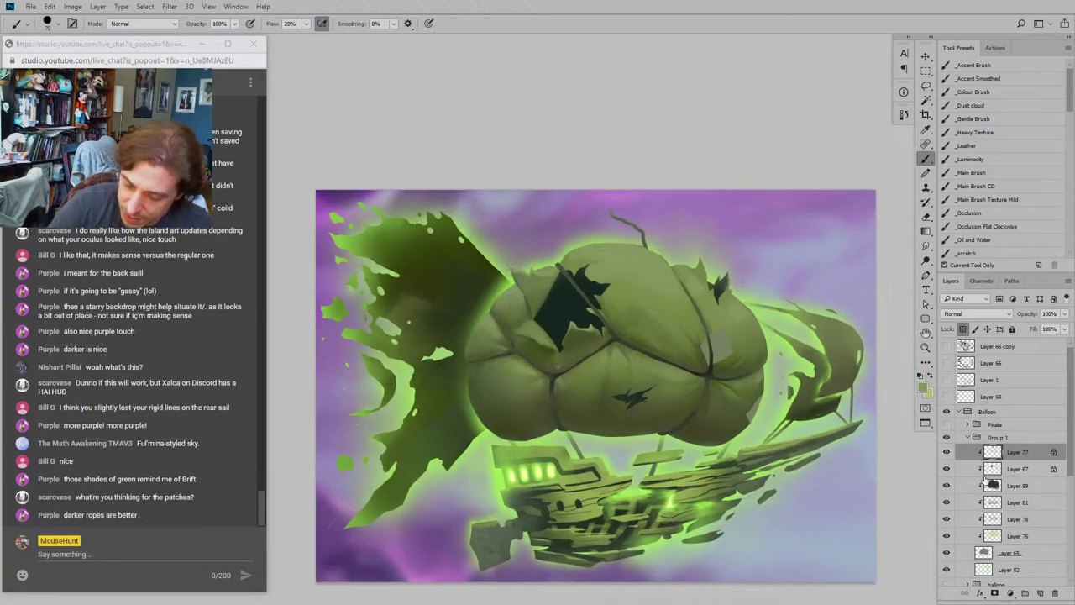
{"action": "left_click", "coordinate": [962, 486]}
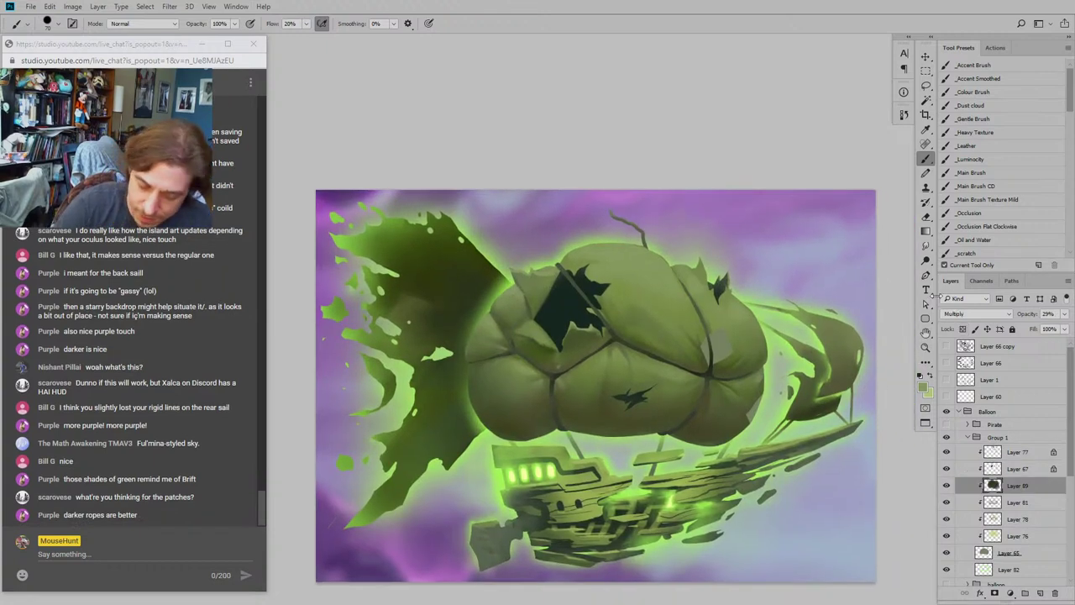
{"action": "key", "text": "e"}
{"action": "left_click", "coordinate": [972, 66]}
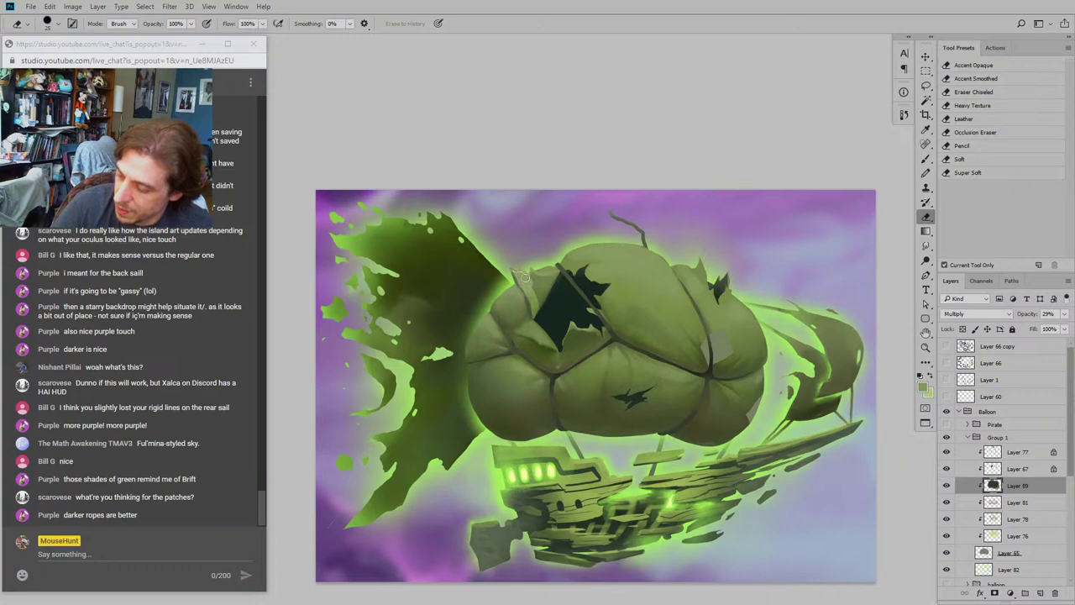
{"action": "left_click_drag", "start_coordinate": [554, 275], "coordinate": [535, 306]}
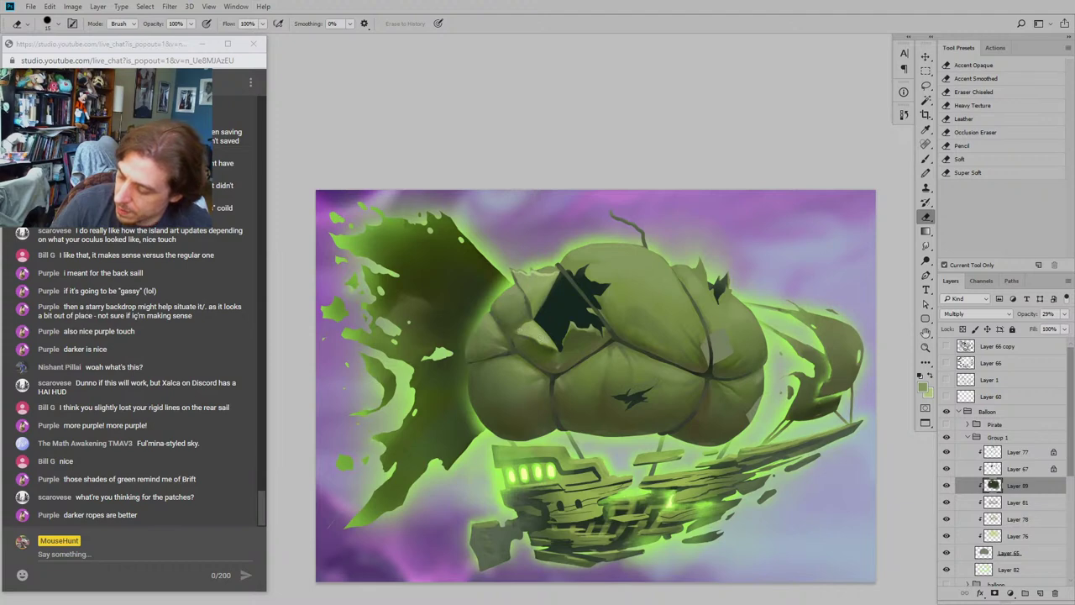
{"action": "mouse_move", "coordinate": [458, 235]}
{"action": "left_mouse_down"}
{"action": "mouse_move", "coordinate": [502, 302]}
{"action": "mouse_move", "coordinate": [500, 330]}
{"action": "left_mouse_up"}
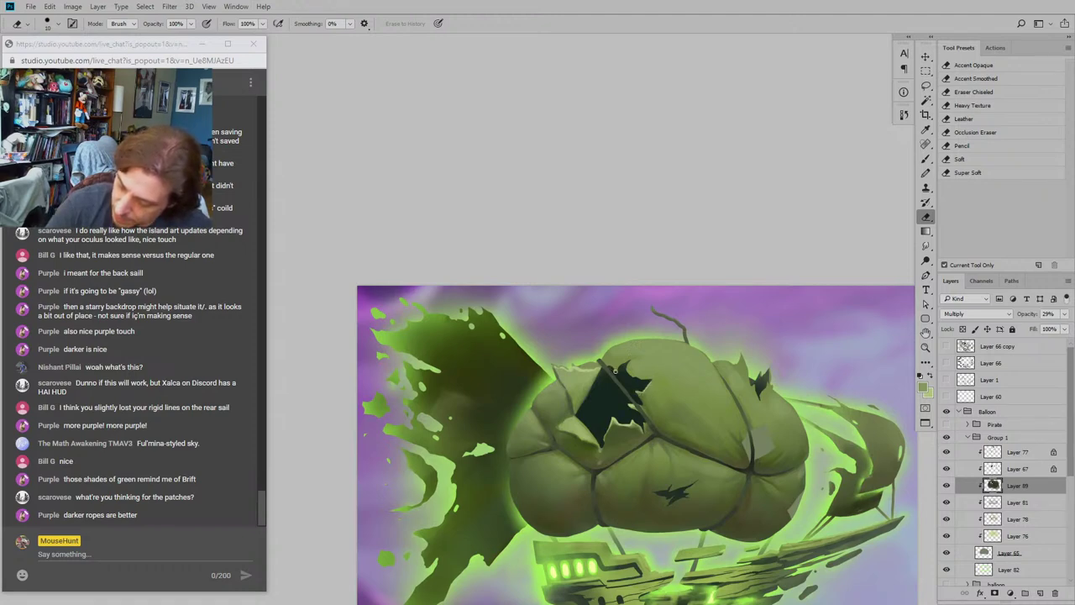
{"action": "left_click_drag", "start_coordinate": [567, 263], "coordinate": [406, 231]}
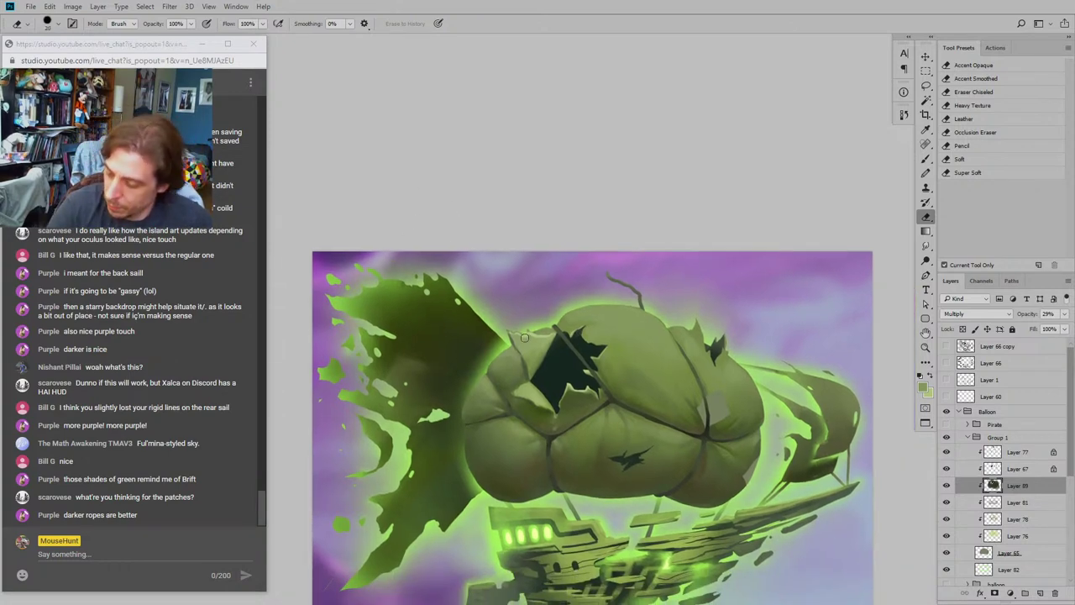
{"action": "left_click_drag", "start_coordinate": [527, 262], "coordinate": [568, 174]}
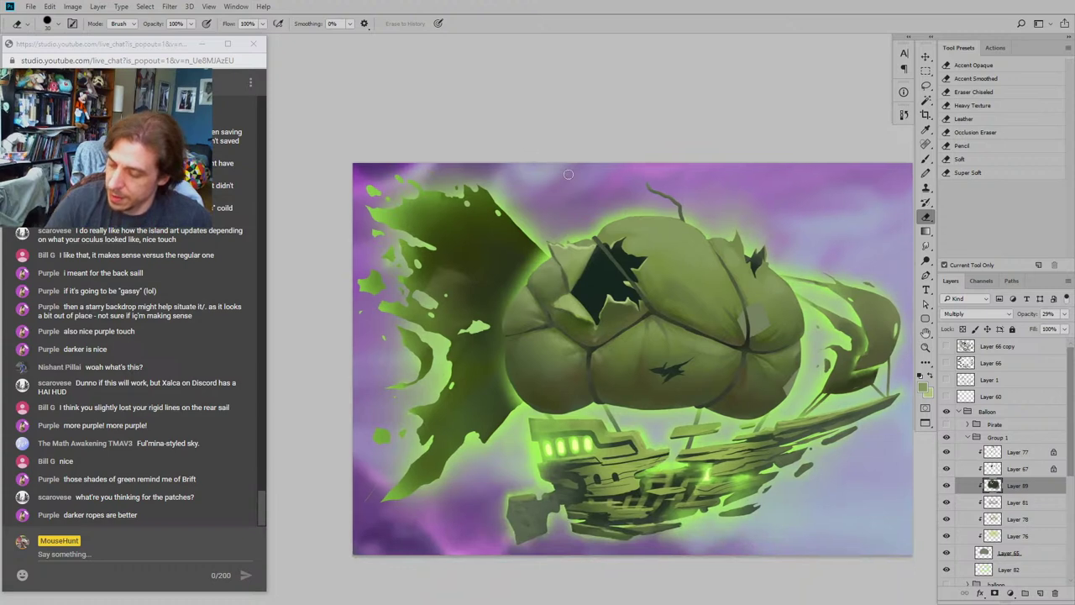
Step: Examine the whole airship at several zoom levels and compare the balloon with Layer 77 hidden and shown
{"action": "mouse_move", "coordinate": [492, 251]}
{"action": "left_mouse_down"}
{"action": "mouse_move", "coordinate": [486, 280]}
{"action": "mouse_move", "coordinate": [505, 376]}
{"action": "mouse_move", "coordinate": [449, 331]}
{"action": "mouse_move", "coordinate": [490, 291]}
{"action": "left_mouse_up"}
{"action": "key", "text": "ctrl+minus"}
{"action": "key", "text": "ctrl+minus"}
{"action": "key", "text": "ctrl+minus"}
{"action": "key", "text": "ctrl+minus"}
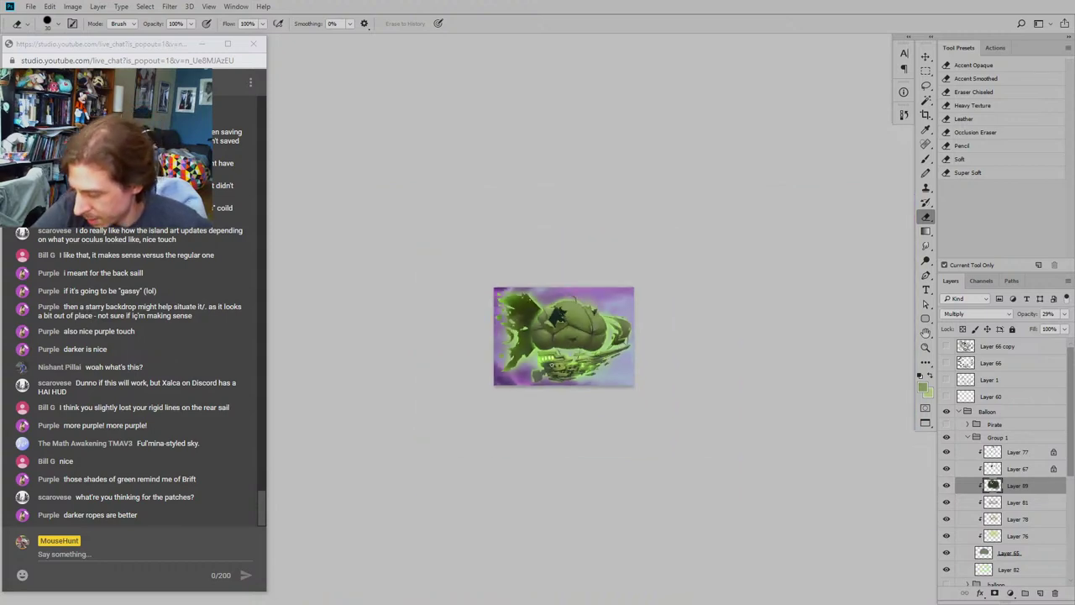
{"action": "scroll", "coordinate": [534, 482], "scroll_direction": "up", "scroll_amount": 6}
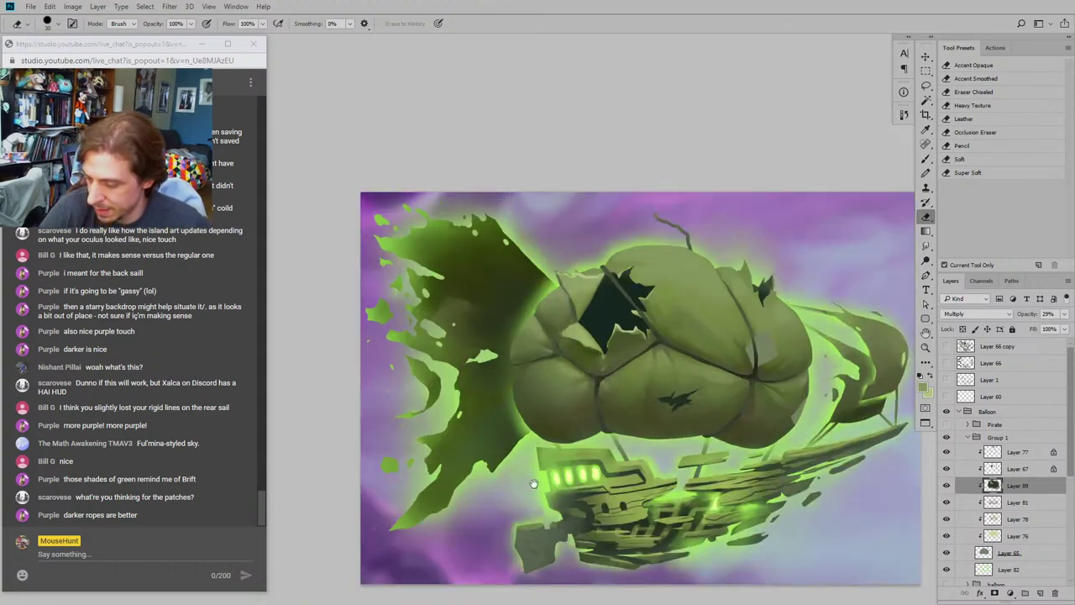
{"action": "scroll", "coordinate": [418, 308], "scroll_direction": "down", "scroll_amount": 2}
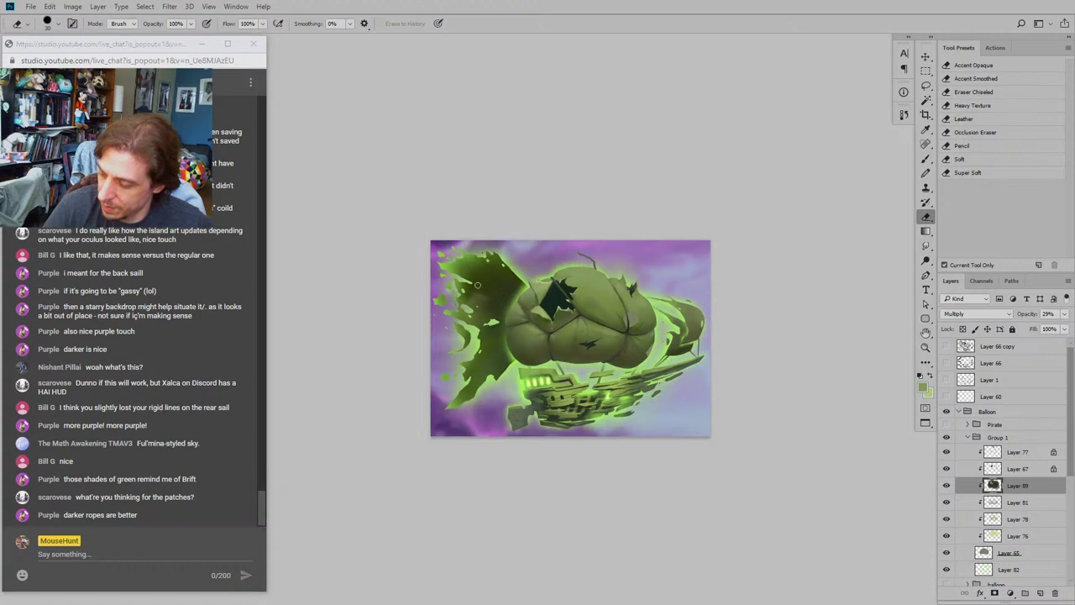
{"action": "scroll", "coordinate": [460, 324], "scroll_direction": "up", "scroll_amount": 3}
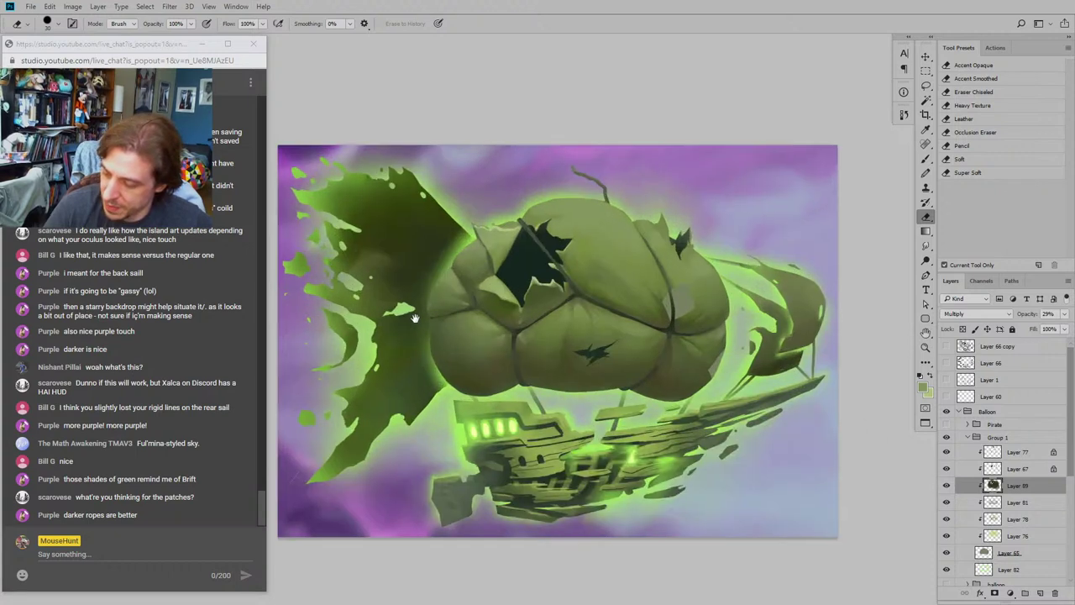
{"action": "scroll", "coordinate": [437, 284], "scroll_direction": "down", "scroll_amount": 3}
{"action": "left_click_drag", "start_coordinate": [437, 286], "coordinate": [445, 318]}
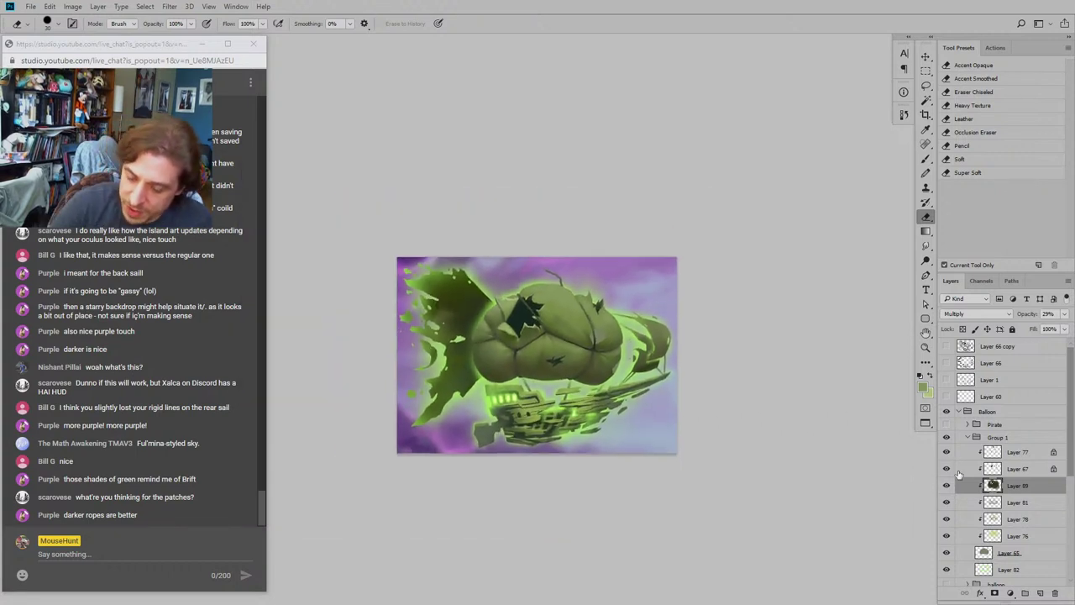
{"action": "left_click", "coordinate": [948, 456]}
{"action": "left_click", "coordinate": [947, 455]}
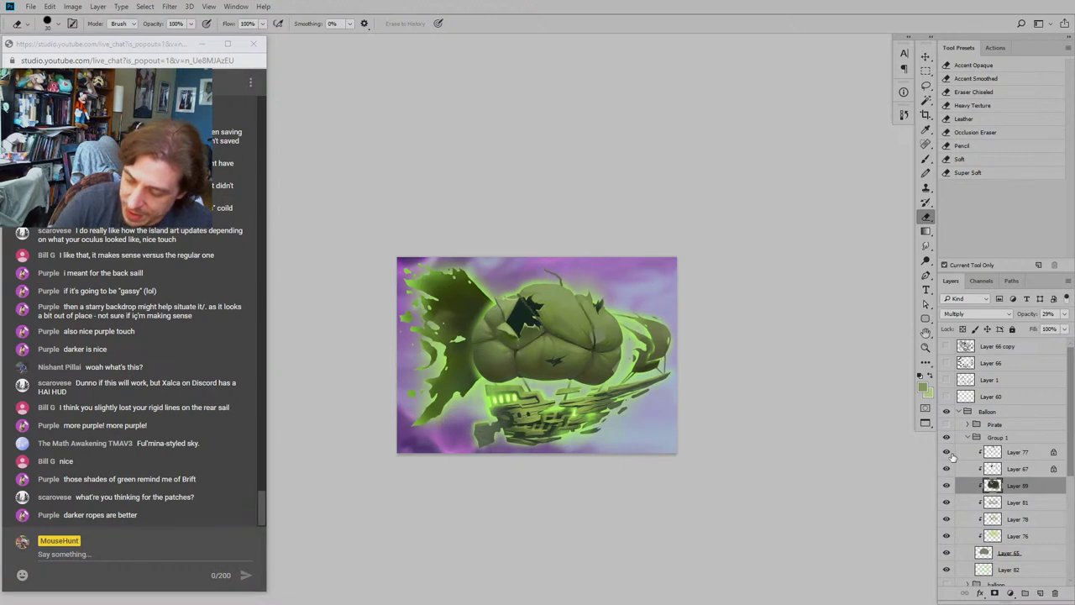
Step: Add a new layer above Layer 77 and ready the _Main Brush with bright green sampled from the ship's glow
{"action": "left_click", "coordinate": [968, 459]}
{"action": "left_click", "coordinate": [1038, 592]}
{"action": "scroll", "coordinate": [685, 355], "scroll_direction": "up", "scroll_amount": 1}
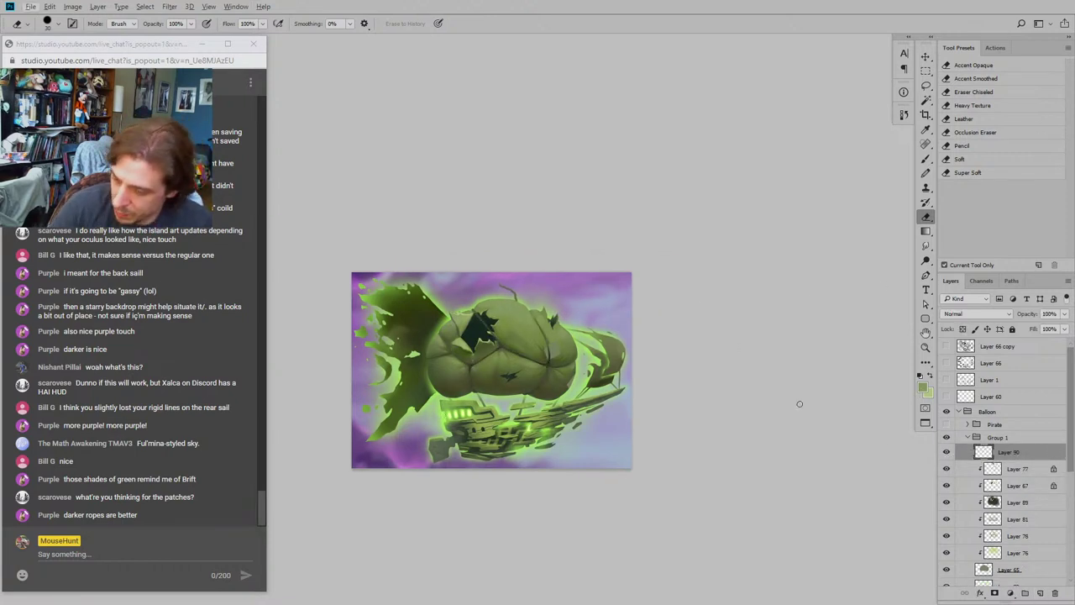
{"action": "key", "text": "b"}
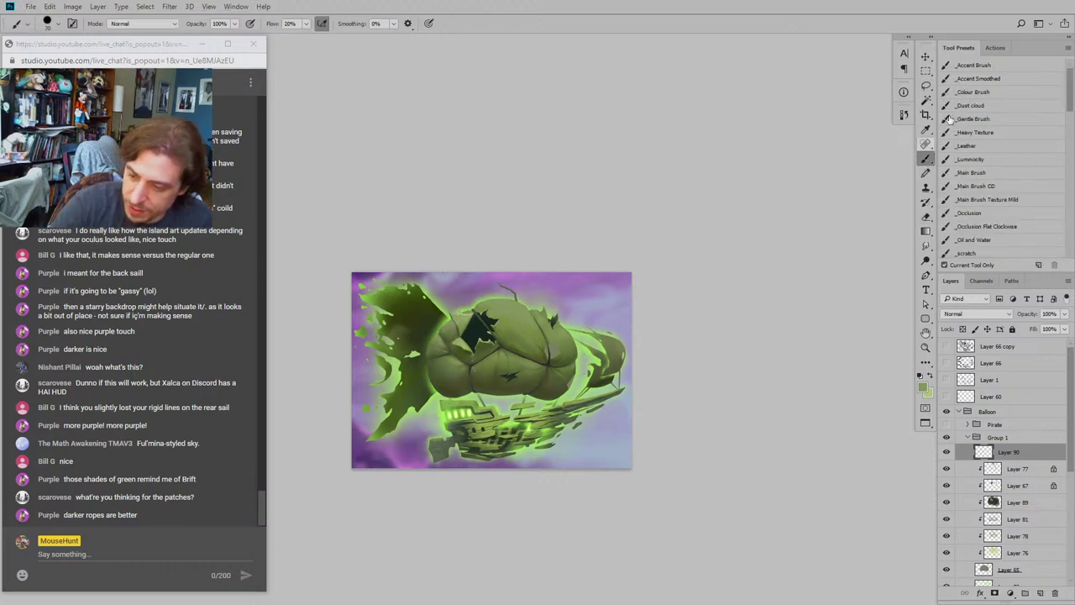
{"action": "left_click", "coordinate": [444, 416], "text": "alt"}
{"action": "left_click_drag", "start_coordinate": [352, 303], "coordinate": [382, 290]}
{"action": "left_click", "coordinate": [965, 174]}
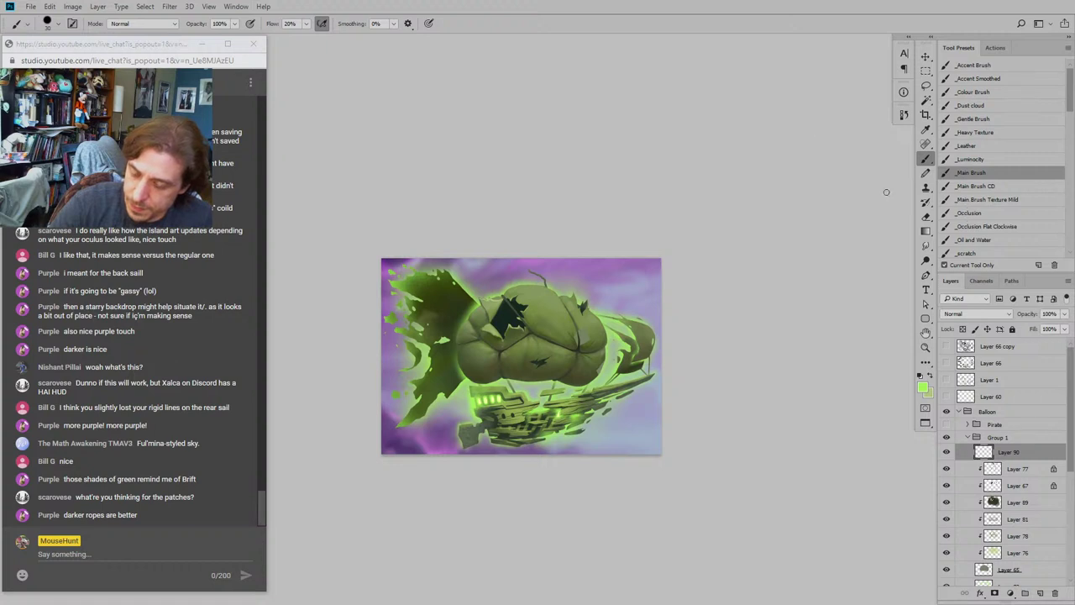
Step: Paint wisps of bright green gas escaping from the torn holes along the balloon's top, adjusting the brush to size 70
{"action": "key", "text": "bracketright"}
{"action": "key", "text": "bracketright"}
{"action": "key", "text": "bracketright"}
{"action": "mouse_move", "coordinate": [509, 298]}
{"action": "left_mouse_down"}
{"action": "mouse_move", "coordinate": [506, 310]}
{"action": "mouse_move", "coordinate": [501, 287]}
{"action": "mouse_move", "coordinate": [501, 308]}
{"action": "mouse_move", "coordinate": [468, 291]}
{"action": "mouse_move", "coordinate": [492, 311]}
{"action": "mouse_move", "coordinate": [483, 323]}
{"action": "mouse_move", "coordinate": [433, 302]}
{"action": "mouse_move", "coordinate": [445, 300]}
{"action": "mouse_move", "coordinate": [465, 325]}
{"action": "mouse_move", "coordinate": [478, 316]}
{"action": "mouse_move", "coordinate": [504, 327]}
{"action": "mouse_move", "coordinate": [519, 307]}
{"action": "left_mouse_up"}
{"action": "key", "text": "bracketright"}
{"action": "key", "text": "bracketright"}
{"action": "key", "text": "bracketright"}
{"action": "key", "text": "bracketright"}
{"action": "key", "text": "bracketright"}
{"action": "key", "text": "bracketleft"}
{"action": "key", "text": "bracketleft"}
{"action": "key", "text": "bracketleft"}
{"action": "left_click_drag", "start_coordinate": [435, 234], "coordinate": [425, 244]}
{"action": "mouse_move", "coordinate": [571, 309]}
{"action": "left_mouse_down"}
{"action": "mouse_move", "coordinate": [538, 279]}
{"action": "mouse_move", "coordinate": [549, 279]}
{"action": "mouse_move", "coordinate": [572, 297]}
{"action": "mouse_move", "coordinate": [542, 299]}
{"action": "mouse_move", "coordinate": [559, 297]}
{"action": "mouse_move", "coordinate": [473, 271]}
{"action": "mouse_move", "coordinate": [516, 284]}
{"action": "left_mouse_up"}
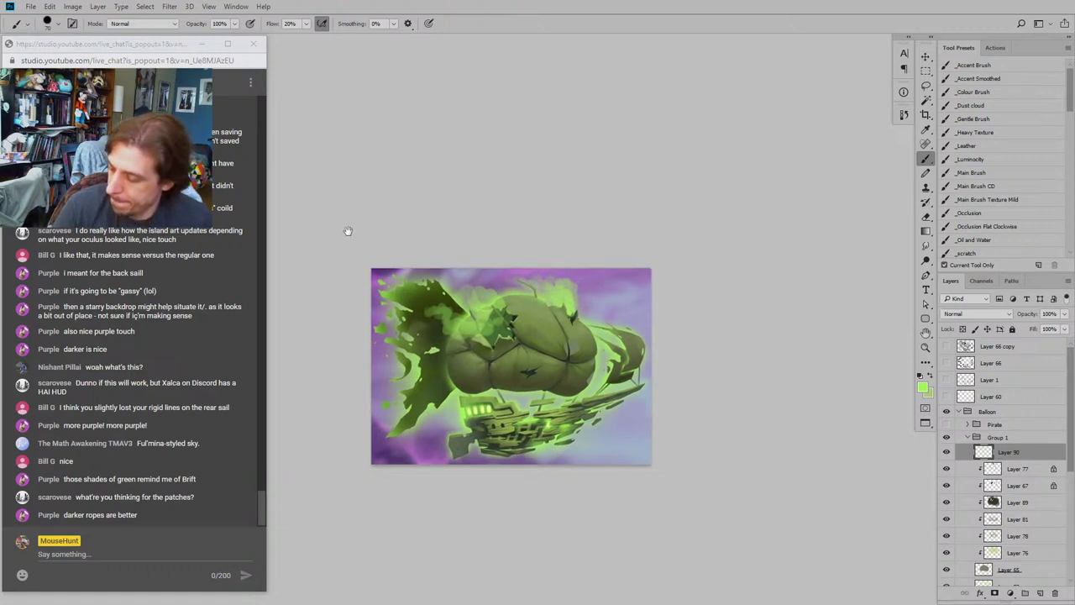
{"action": "left_click_drag", "start_coordinate": [348, 231], "coordinate": [362, 225]}
{"action": "left_click_drag", "start_coordinate": [492, 226], "coordinate": [505, 243]}
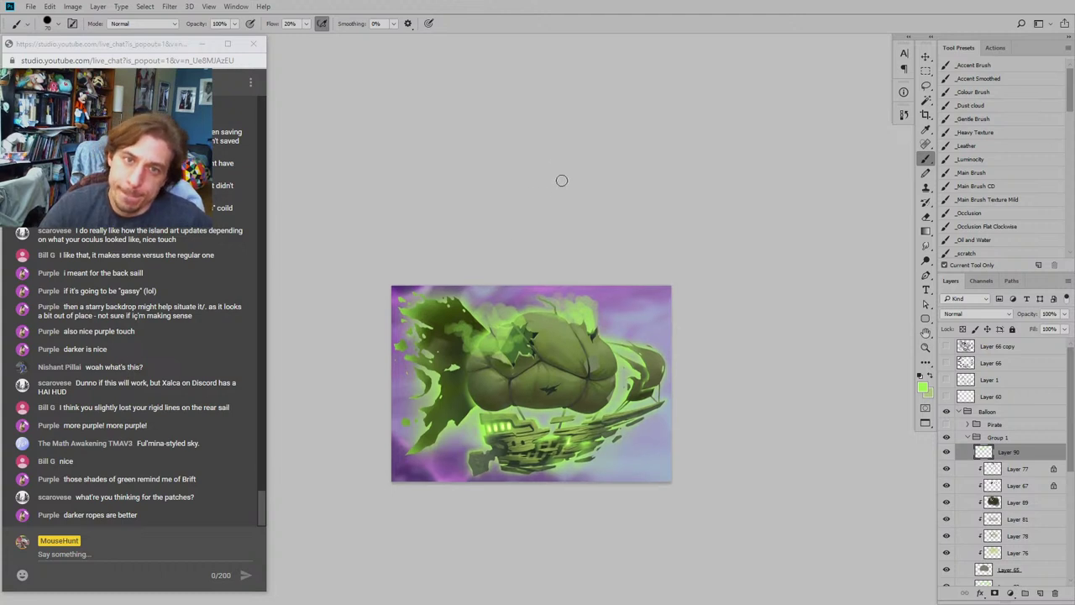
Step: Try filling the balloon's large torn hole with solid bright green on the gas layer, and undo the fill strokes
{"action": "left_click_drag", "start_coordinate": [531, 287], "coordinate": [546, 275]}
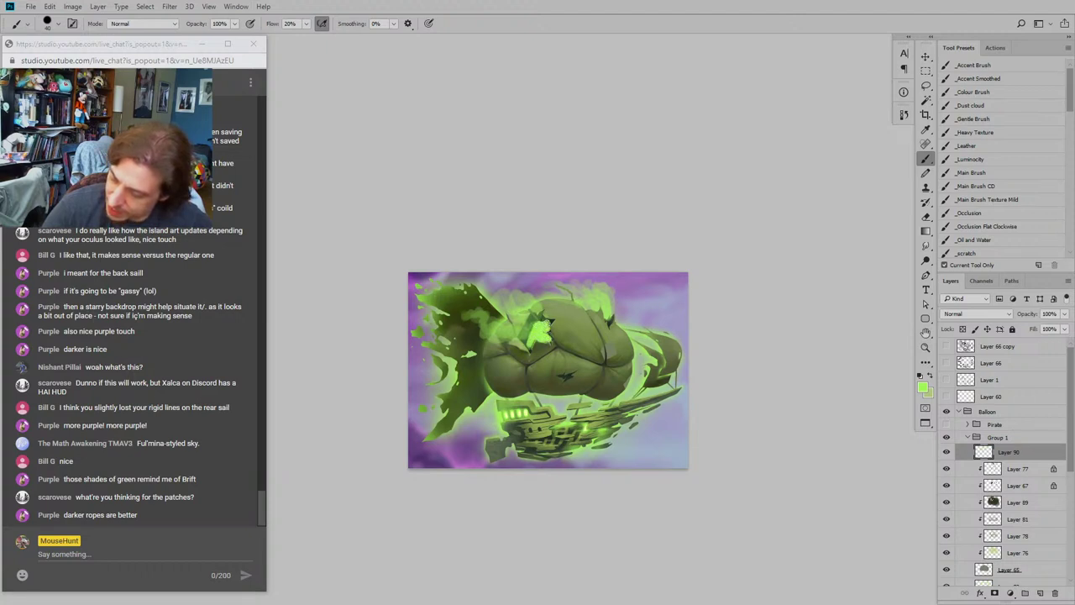
{"action": "left_click_drag", "start_coordinate": [530, 317], "coordinate": [525, 331]}
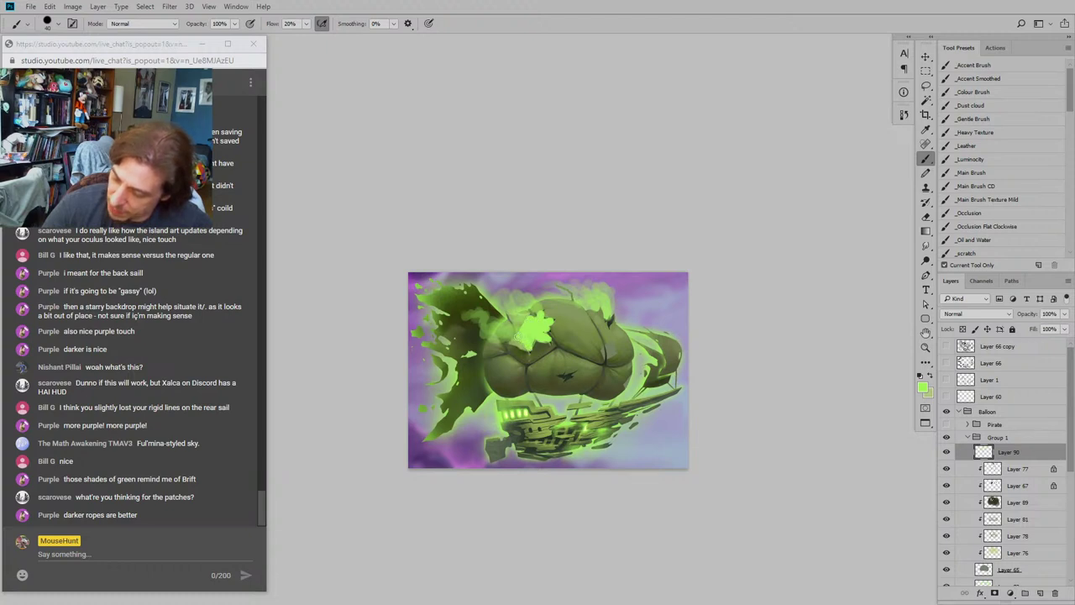
{"action": "scroll", "coordinate": [489, 242], "scroll_direction": "down", "scroll_amount": 1}
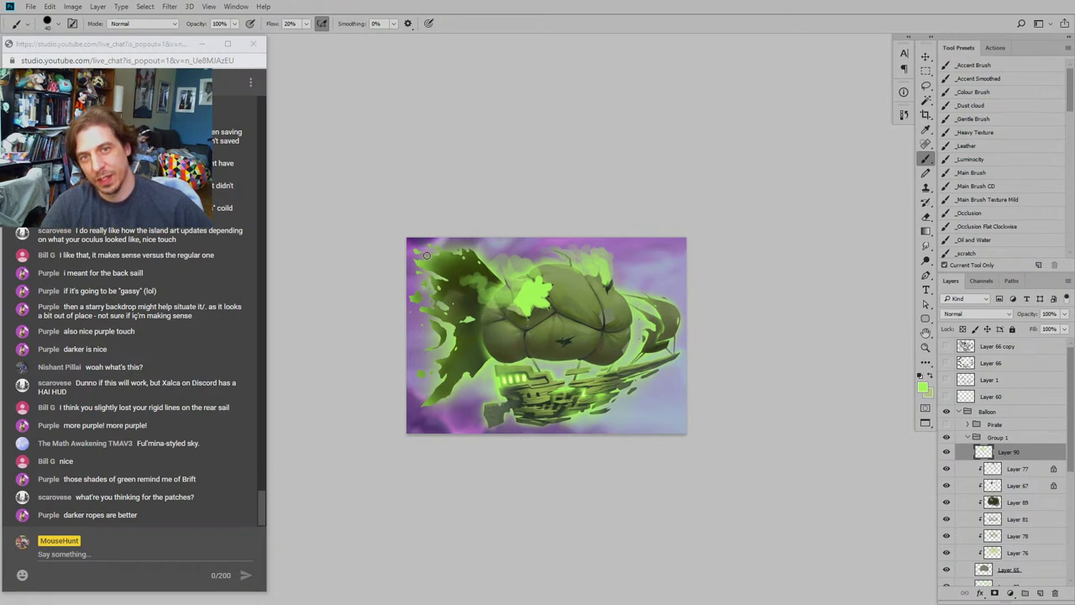
{"action": "key", "text": "ctrl+z"}
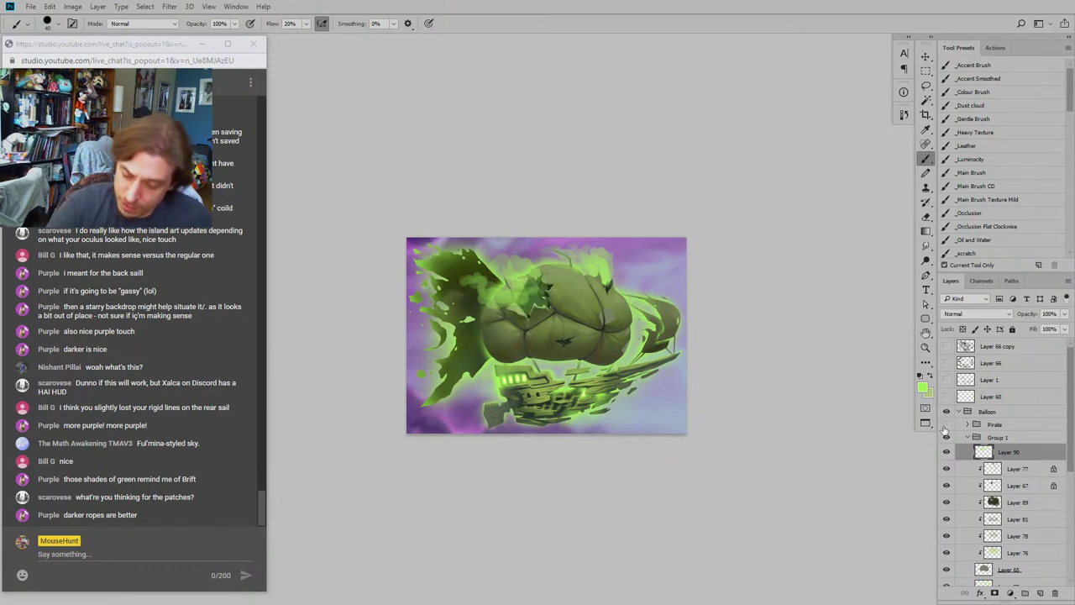
Step: Select Layer 67 with the balloon's tears, keep its transparent pixels locked, and enlarge the brush to 70
{"action": "left_click", "coordinate": [962, 488]}
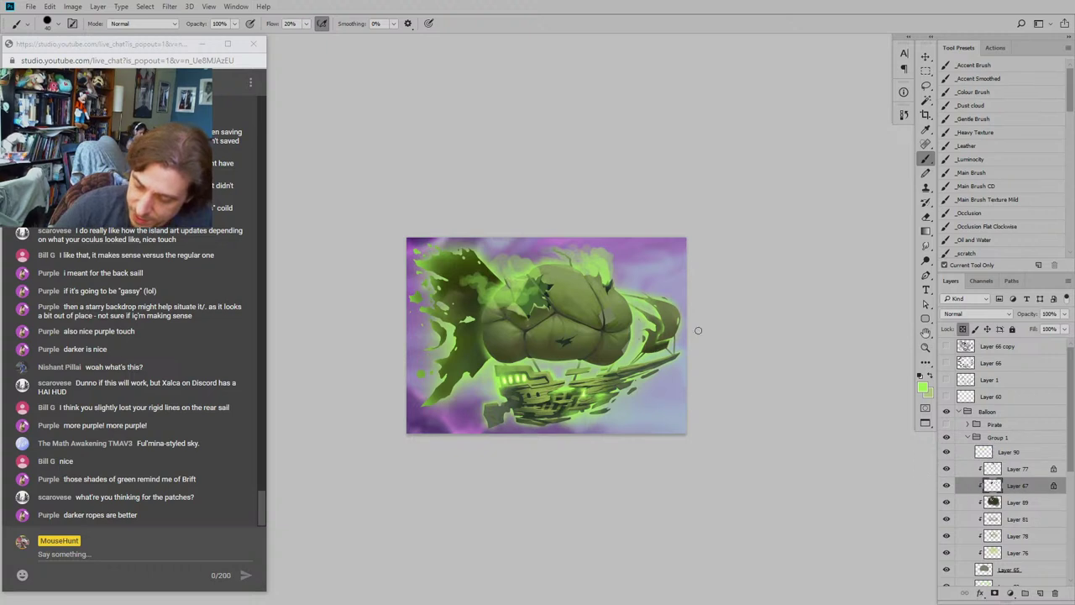
{"action": "key", "text": "/"}
{"action": "key", "text": "/"}
{"action": "key", "text": "]"}
{"action": "key", "text": "]"}
{"action": "key", "text": "]"}
Step: Try recoloring the large hole, the small lower tear and the patch bright green on Layer 67, and undo the strokes
{"action": "mouse_move", "coordinate": [547, 291]}
{"action": "left_mouse_down"}
{"action": "mouse_move", "coordinate": [546, 305]}
{"action": "mouse_move", "coordinate": [528, 288]}
{"action": "mouse_move", "coordinate": [515, 316]}
{"action": "left_mouse_up"}
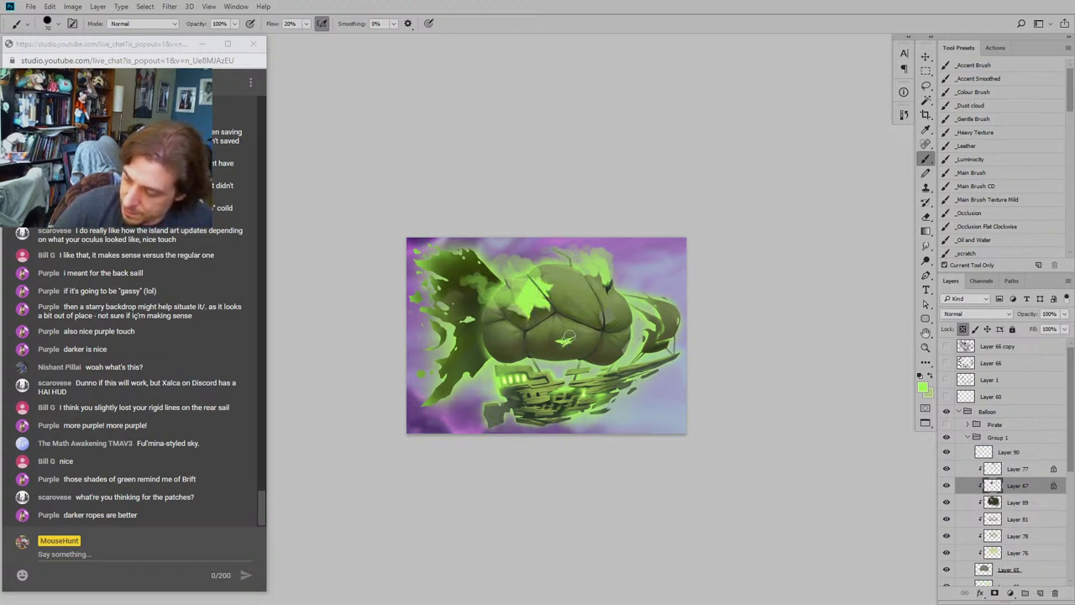
{"action": "key", "text": "bracketright"}
{"action": "key", "text": "bracketright"}
{"action": "key", "text": "bracketright"}
{"action": "key", "text": "bracketright"}
{"action": "key", "text": "bracketright"}
{"action": "key", "text": "bracketright"}
{"action": "mouse_move", "coordinate": [597, 316]}
{"action": "left_mouse_down"}
{"action": "mouse_move", "coordinate": [605, 292]}
{"action": "mouse_move", "coordinate": [605, 323]}
{"action": "mouse_move", "coordinate": [608, 313]}
{"action": "left_mouse_up"}
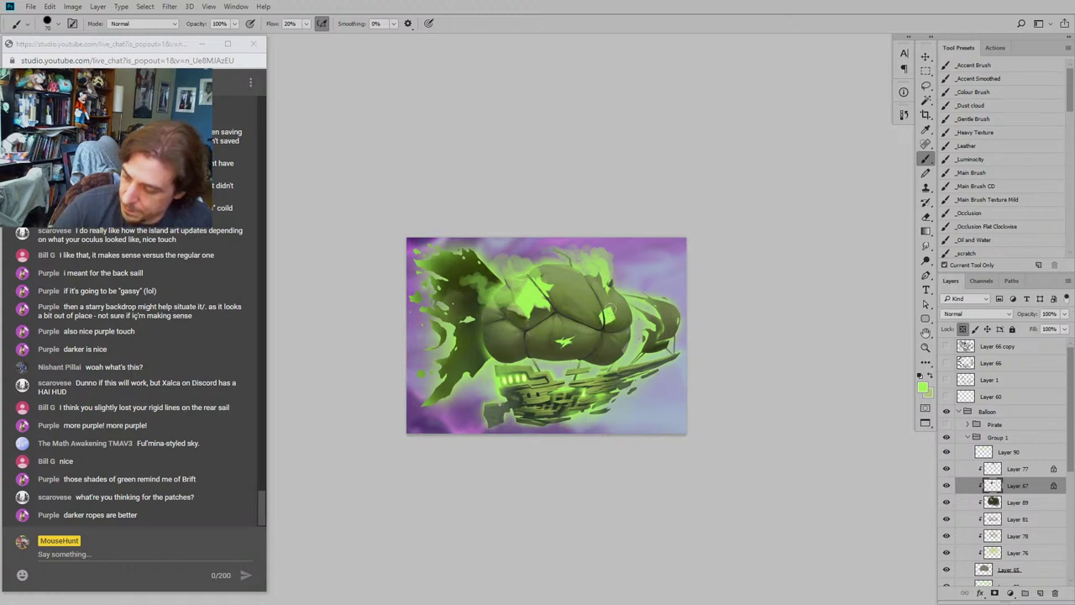
{"action": "key", "text": "ctrl+z"}
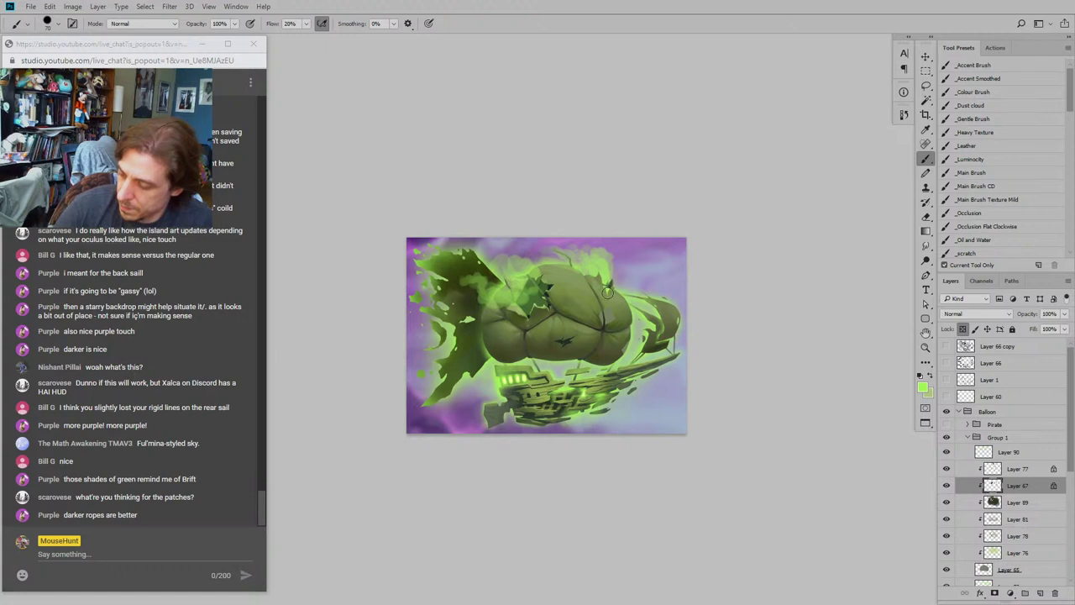
Step: Paint only the balloon's large torn hole bright green on Layer 67
{"action": "mouse_move", "coordinate": [541, 310]}
{"action": "left_mouse_down"}
{"action": "mouse_move", "coordinate": [546, 303]}
{"action": "mouse_move", "coordinate": [528, 309]}
{"action": "mouse_move", "coordinate": [548, 299]}
{"action": "left_mouse_up"}
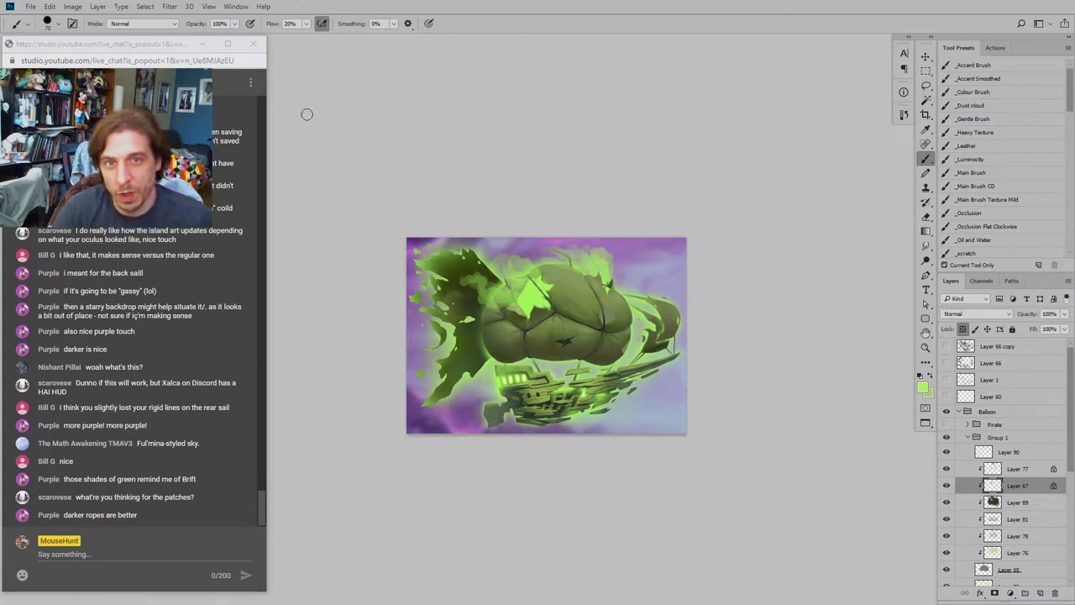
Step: Paint the balloon's small lower tear bright green on Layer 67
{"action": "left_click_drag", "start_coordinate": [392, 333], "coordinate": [417, 376]}
{"action": "left_click_drag", "start_coordinate": [583, 384], "coordinate": [599, 387]}
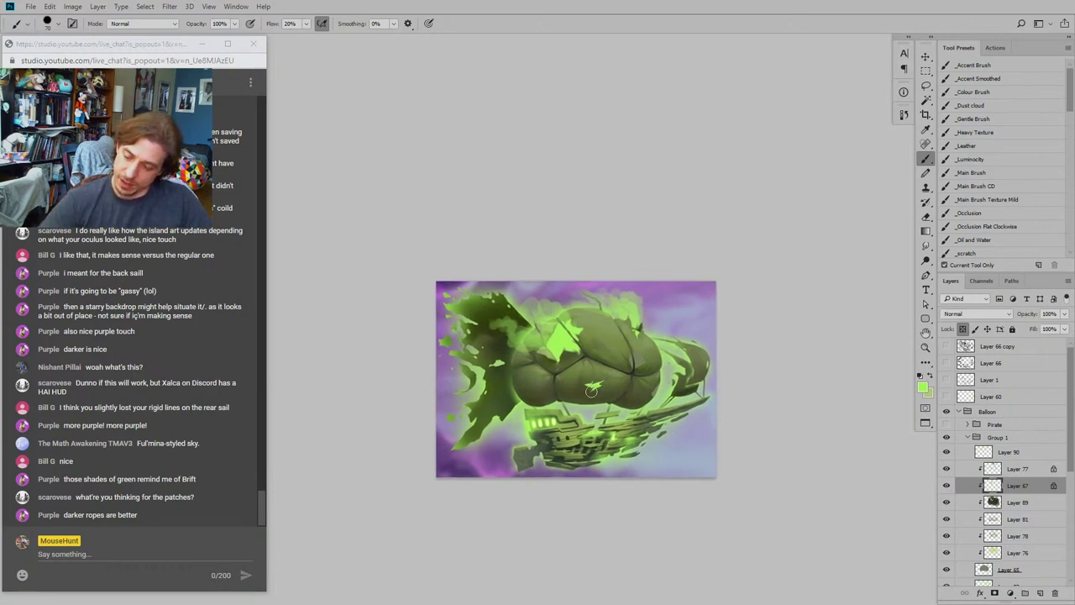
{"action": "left_click_drag", "start_coordinate": [564, 281], "coordinate": [547, 254]}
{"action": "left_click_drag", "start_coordinate": [368, 286], "coordinate": [385, 276]}
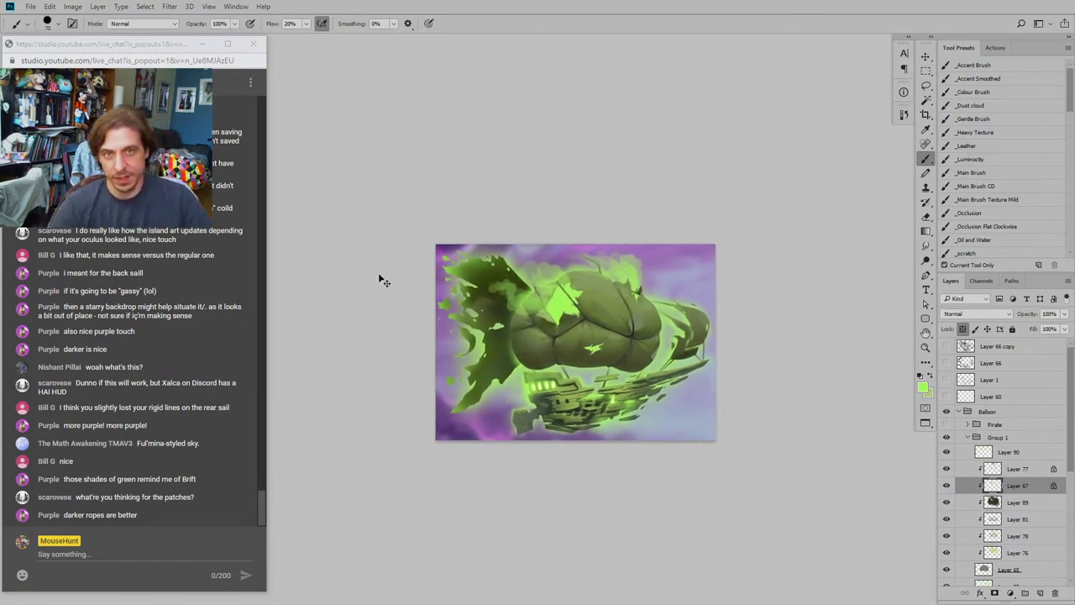
Step: Examine the whole painting at reduced size, comparing it with and without the bright green fills by undoing and redoing them
{"action": "key", "text": "ctrl+minus"}
{"action": "key", "text": "ctrl+minus"}
{"action": "key", "text": "ctrl+minus"}
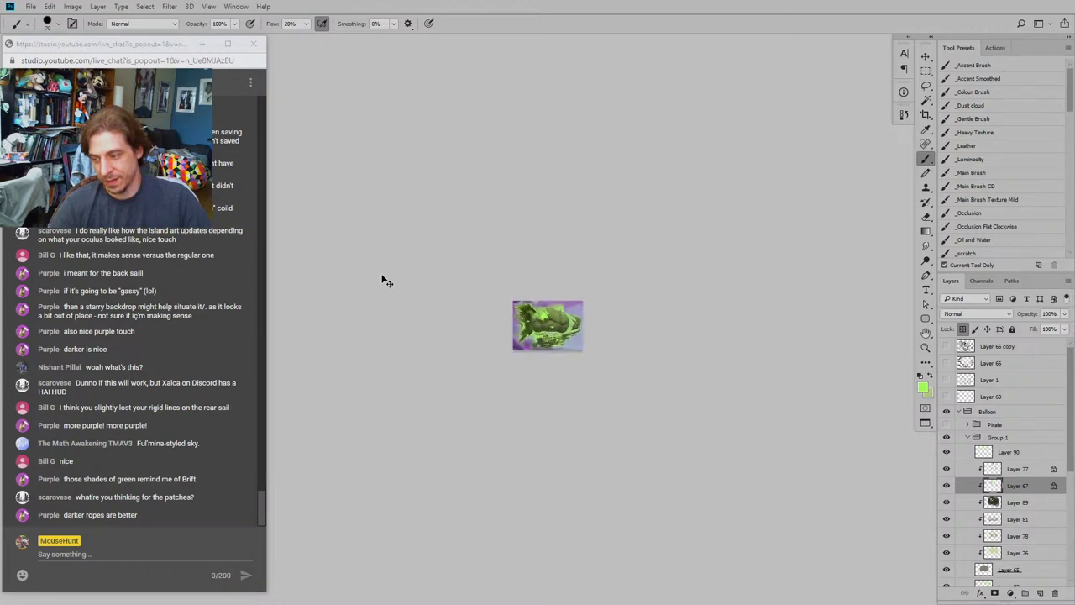
{"action": "key", "text": "ctrl+plus"}
{"action": "key", "text": "ctrl+plus"}
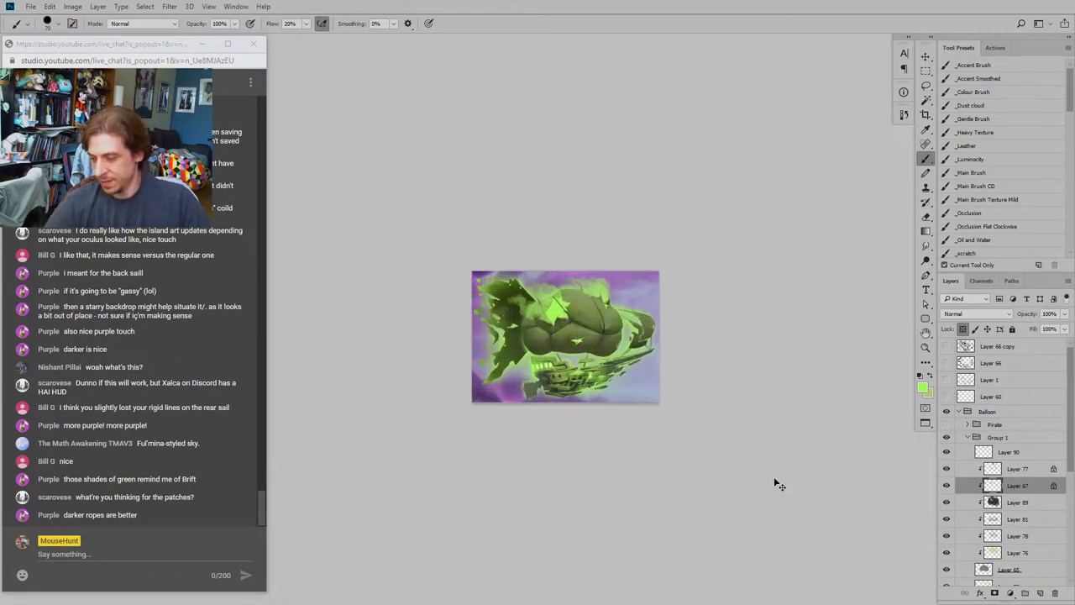
{"action": "key", "text": "ctrl+plus"}
{"action": "key", "text": "ctrl+z"}
{"action": "key", "text": "ctrl+z"}
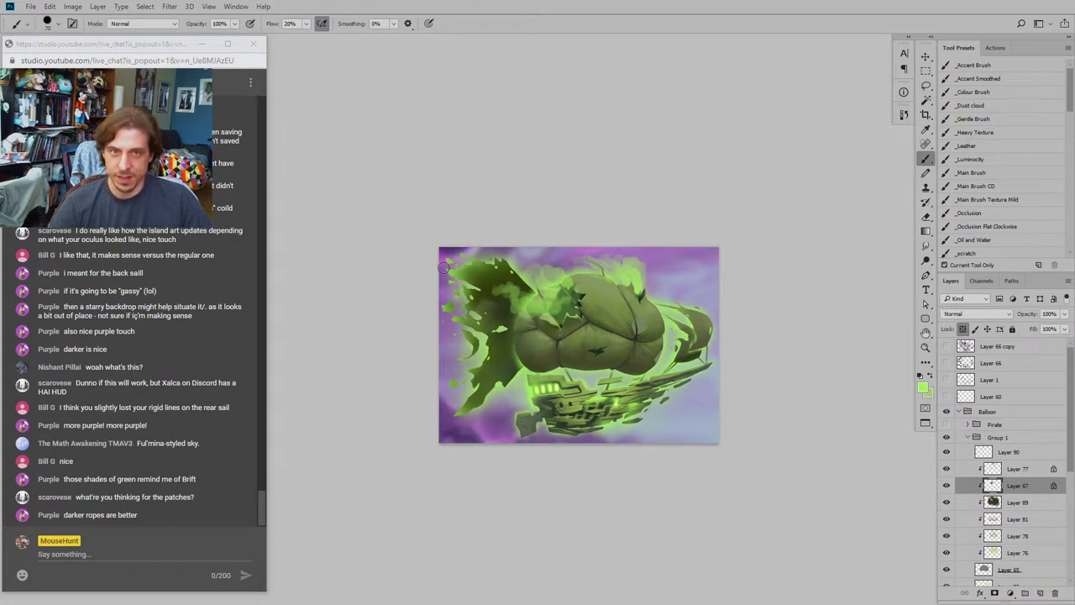
{"action": "key", "text": "ctrl+shift+z"}
{"action": "key", "text": "ctrl+shift+z"}
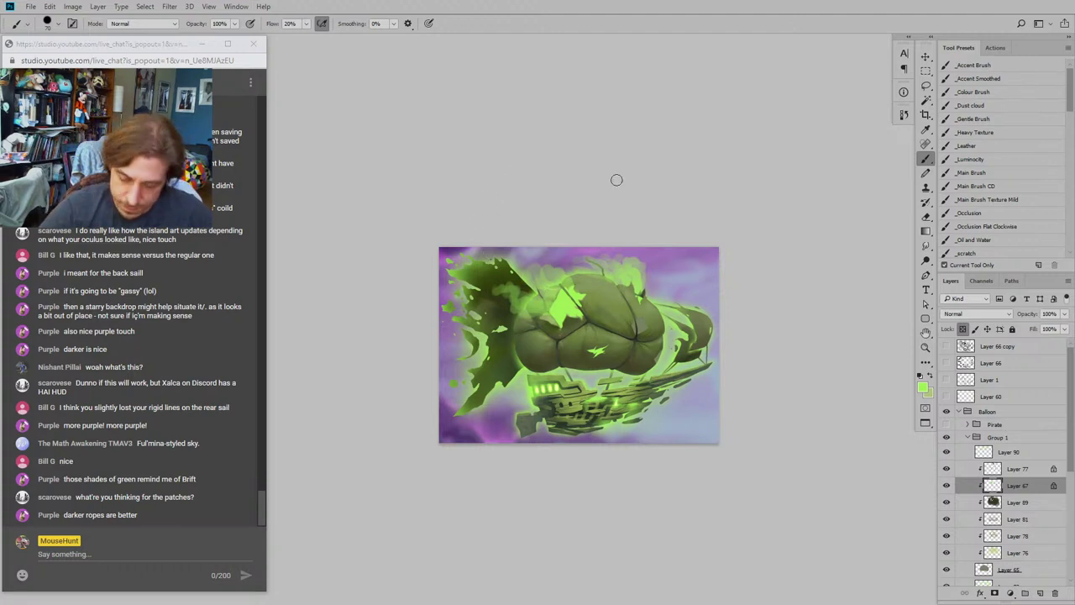
Step: Smudge the green gas on Layer 90 above the balloon into a softer, blurred glow
{"action": "key", "text": "r"}
{"action": "left_click", "coordinate": [947, 452]}
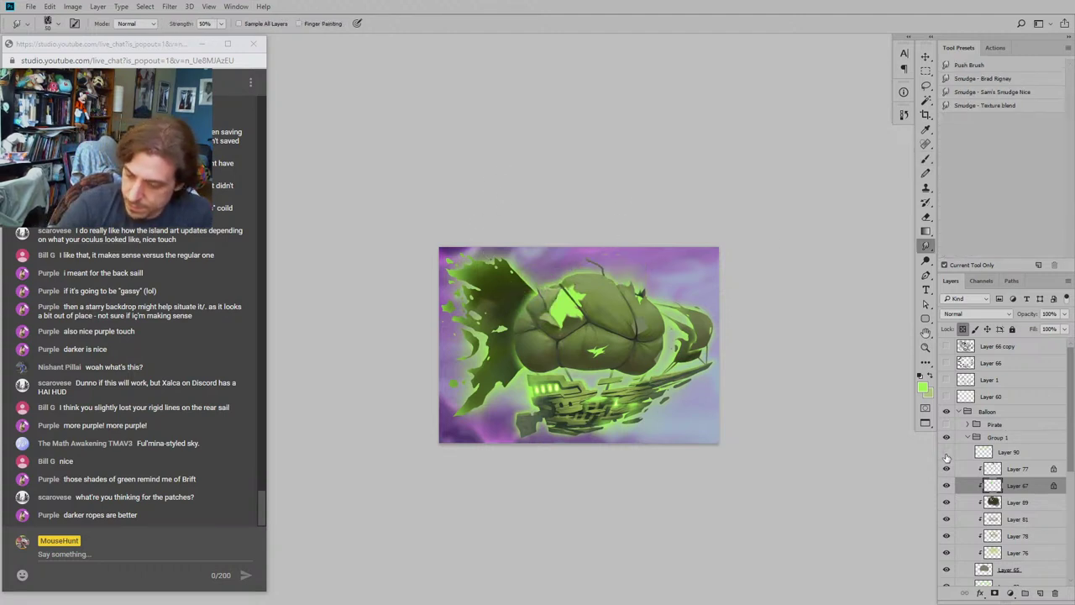
{"action": "left_click", "coordinate": [947, 452]}
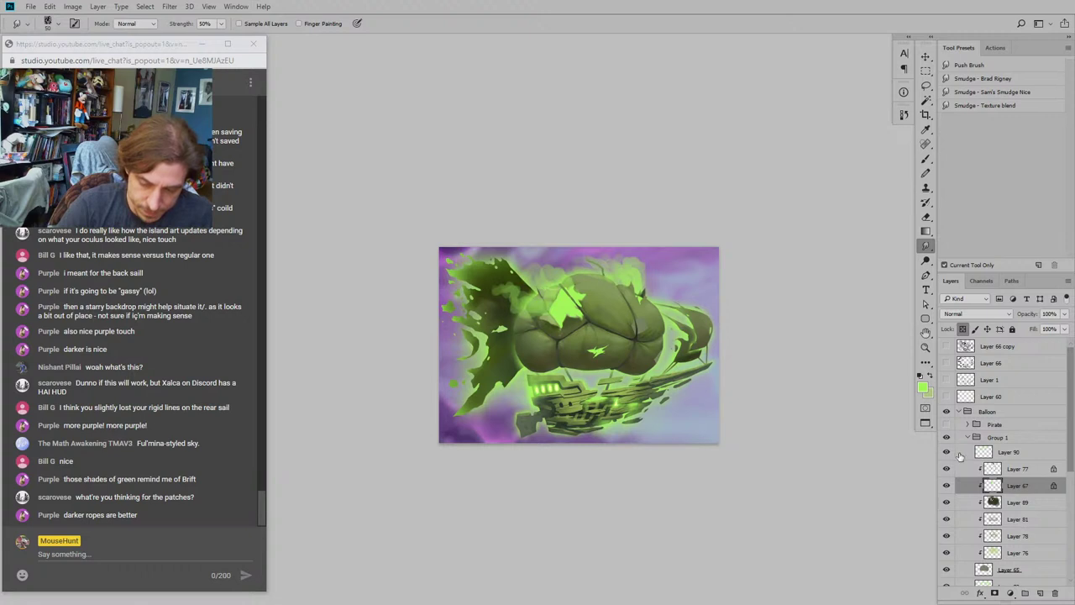
{"action": "left_click", "coordinate": [962, 454]}
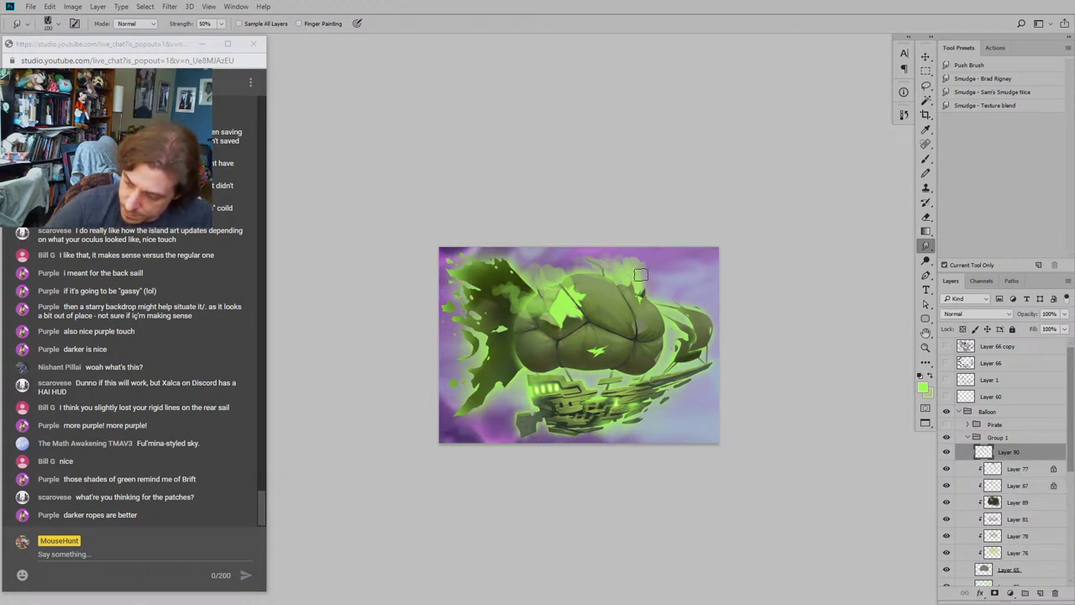
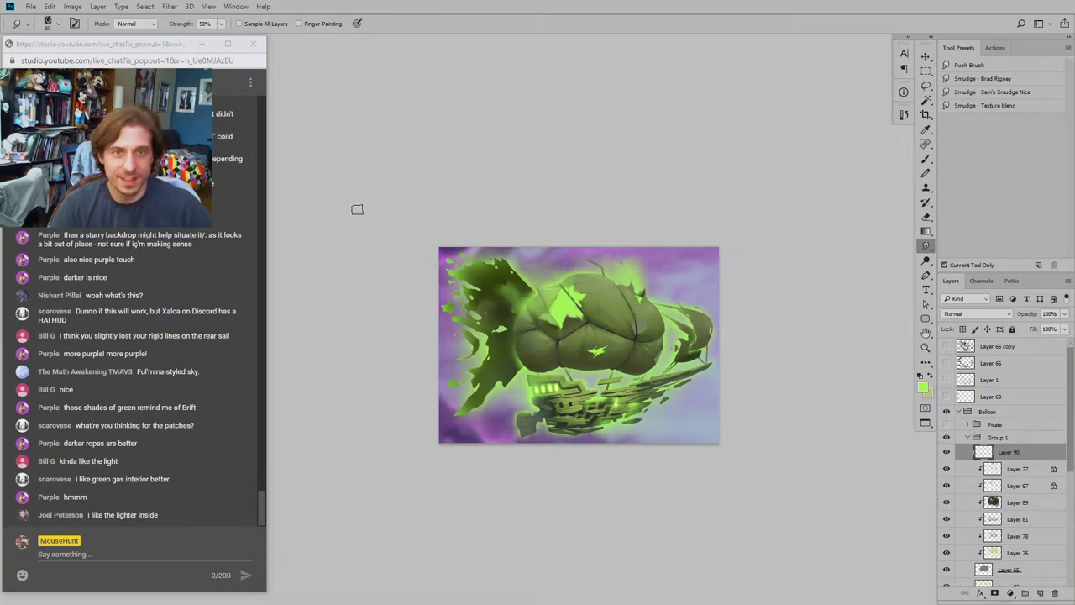
{"action": "left_click_drag", "start_coordinate": [399, 315], "coordinate": [431, 342]}
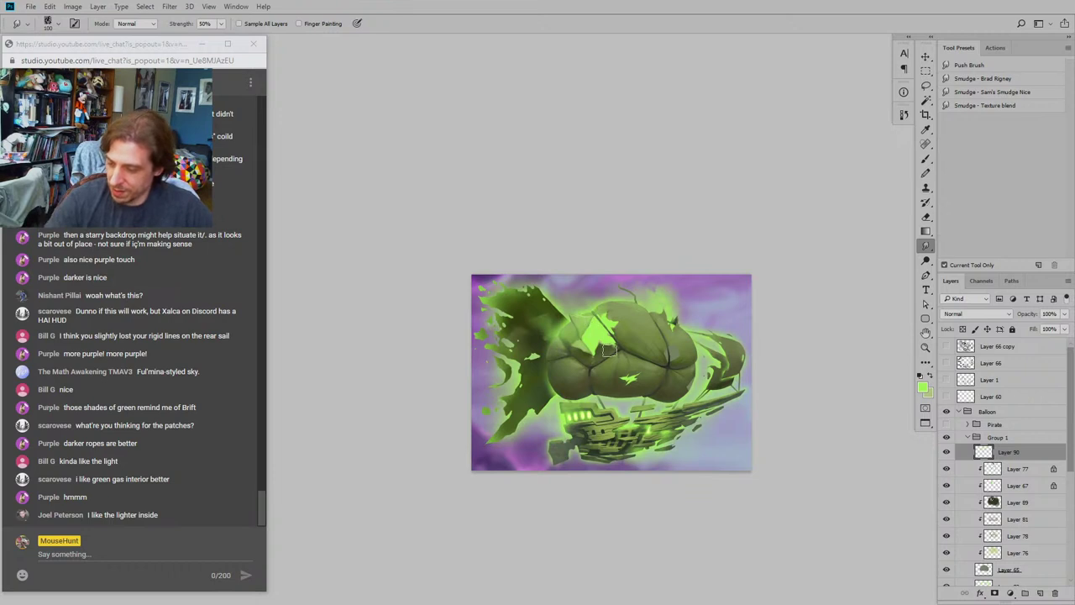
{"action": "mouse_move", "coordinate": [449, 406]}
{"action": "left_mouse_down"}
{"action": "mouse_move", "coordinate": [370, 345]}
{"action": "mouse_move", "coordinate": [399, 386]}
{"action": "left_mouse_up"}
{"action": "left_click_drag", "start_coordinate": [541, 274], "coordinate": [542, 258]}
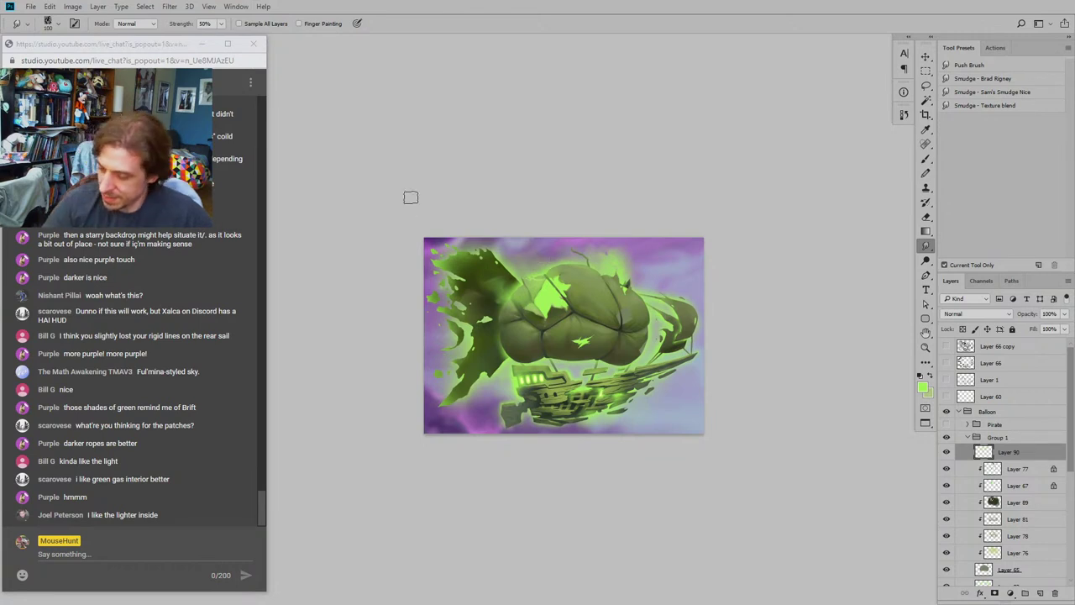
Step: Examine what Layers 90, 77, 81, 89 and 67 contribute to the balloon by toggling their visibility, leaving Layer 89 selected
{"action": "left_click_drag", "start_coordinate": [433, 251], "coordinate": [482, 245]}
{"action": "key", "text": "ctrl+plus"}
{"action": "key", "text": "ctrl+plus"}
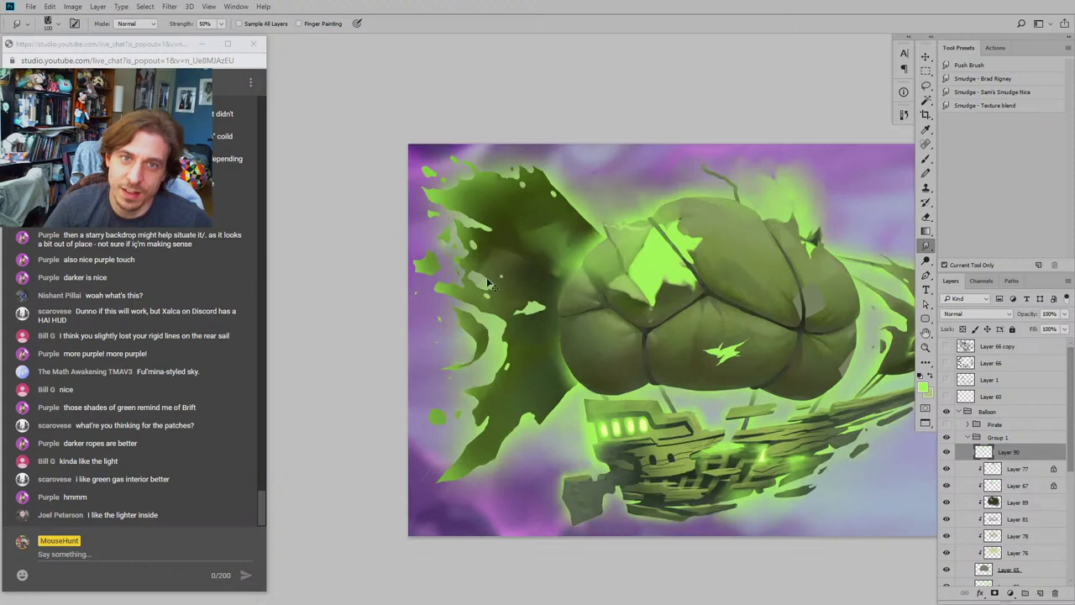
{"action": "mouse_move", "coordinate": [512, 292]}
{"action": "left_mouse_down"}
{"action": "mouse_move", "coordinate": [460, 345]}
{"action": "mouse_move", "coordinate": [471, 325]}
{"action": "mouse_move", "coordinate": [510, 372]}
{"action": "left_mouse_up"}
{"action": "mouse_move", "coordinate": [510, 335]}
{"action": "left_mouse_down"}
{"action": "mouse_move", "coordinate": [511, 296]}
{"action": "mouse_move", "coordinate": [536, 321]}
{"action": "left_mouse_up"}
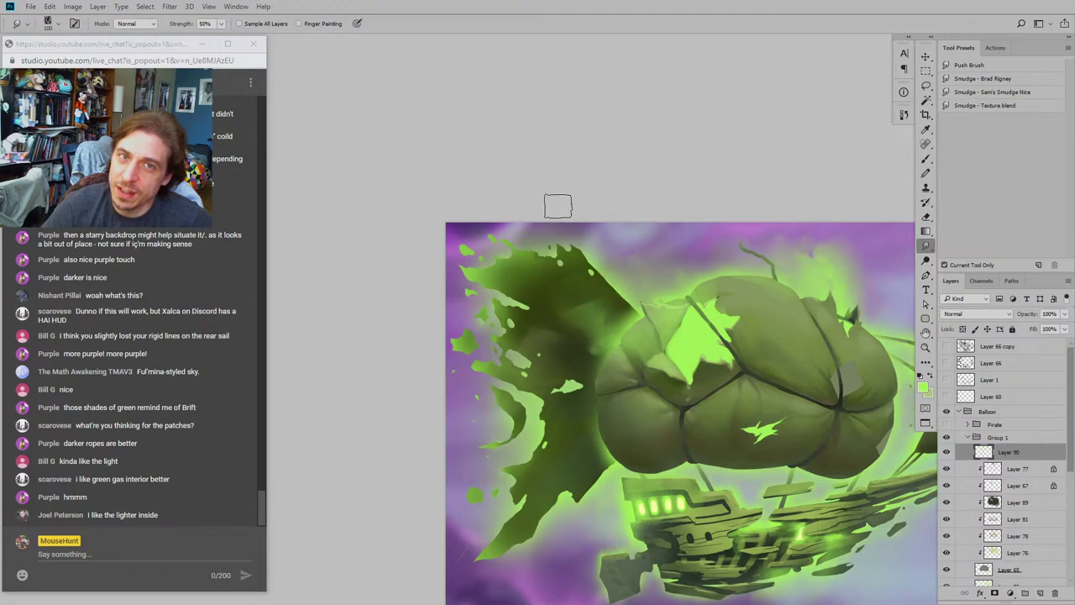
{"action": "left_click_drag", "start_coordinate": [435, 268], "coordinate": [440, 256]}
{"action": "left_click_drag", "start_coordinate": [779, 460], "coordinate": [700, 444]}
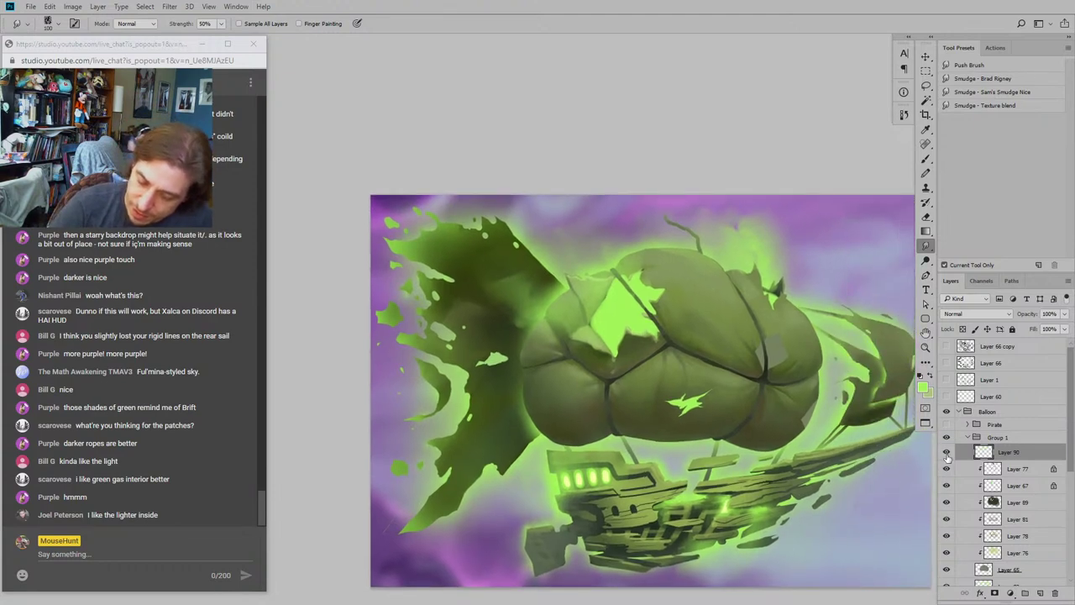
{"action": "left_click", "coordinate": [947, 453]}
{"action": "left_click", "coordinate": [947, 453]}
{"action": "left_click", "coordinate": [948, 471]}
{"action": "left_click", "coordinate": [948, 471]}
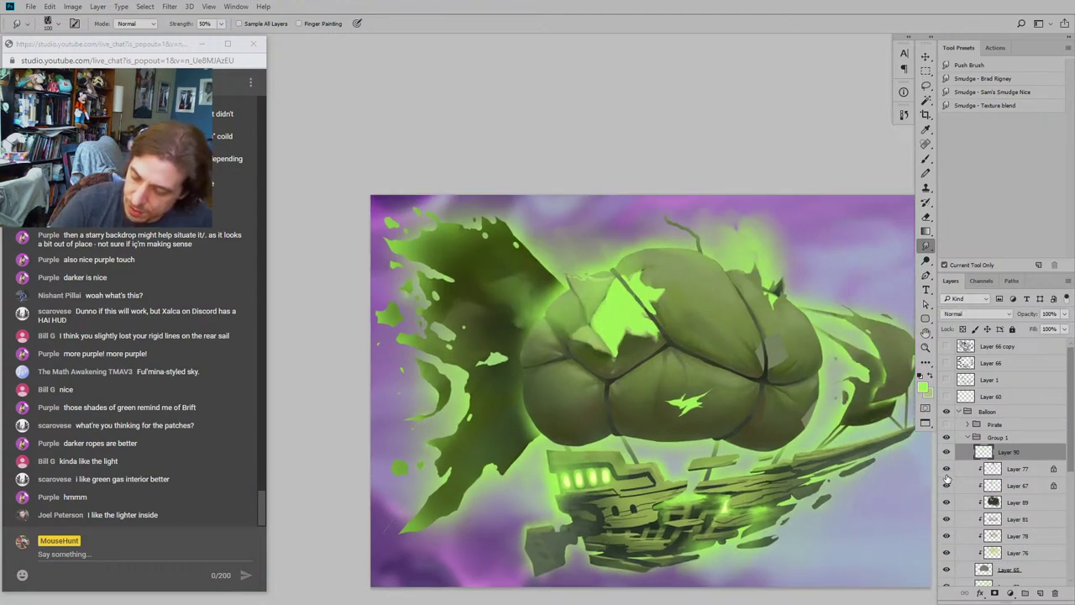
{"action": "left_click", "coordinate": [947, 520]}
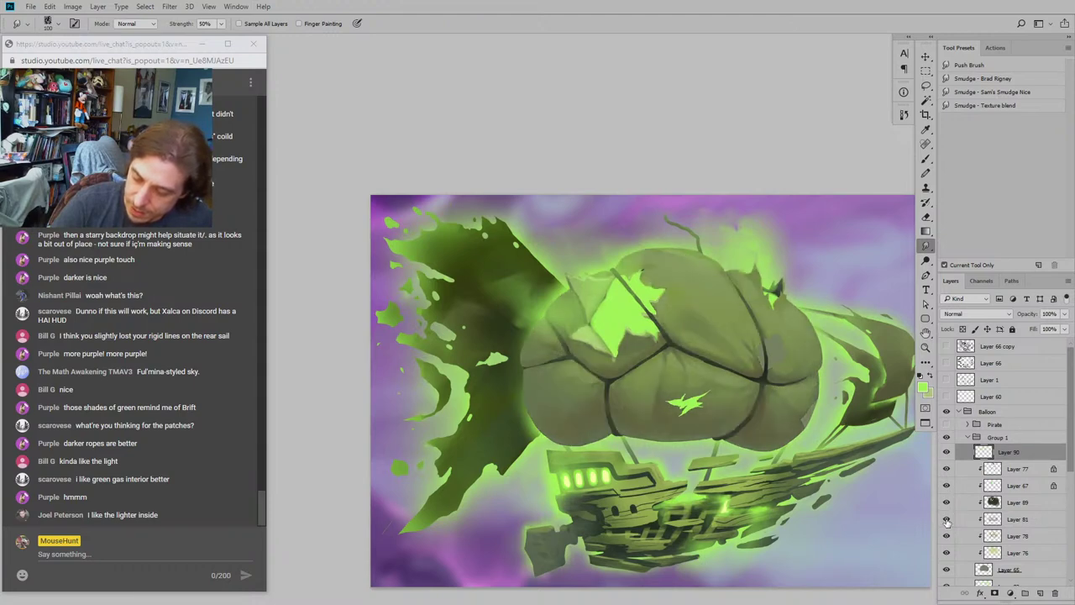
{"action": "left_click", "coordinate": [946, 520]}
{"action": "left_click", "coordinate": [956, 520]}
{"action": "left_click", "coordinate": [947, 501]}
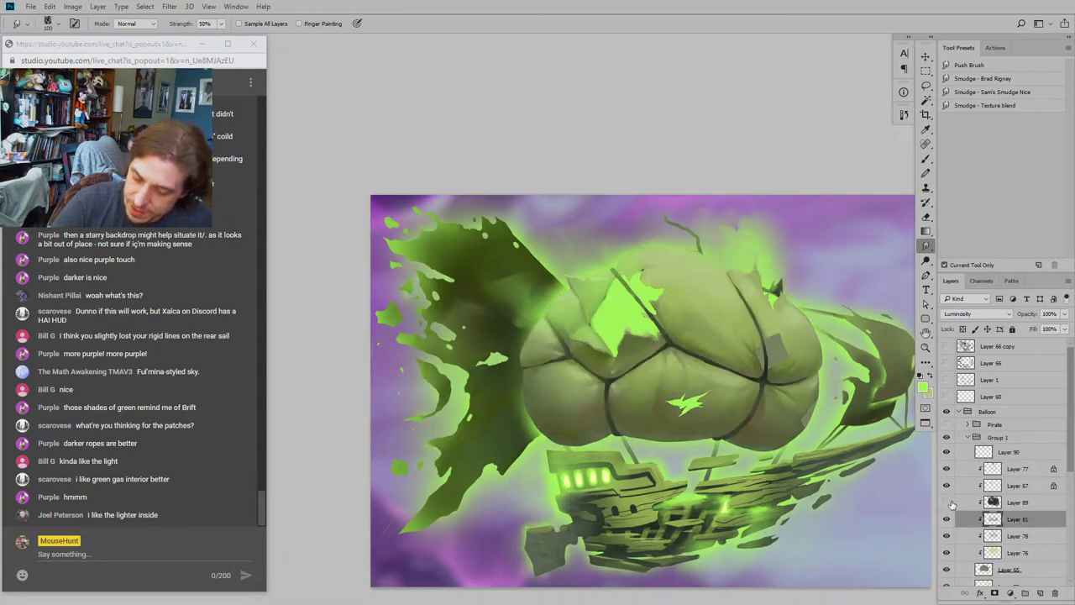
{"action": "left_click", "coordinate": [947, 502]}
{"action": "left_click", "coordinate": [956, 503]}
{"action": "left_click", "coordinate": [946, 520]}
{"action": "left_click", "coordinate": [946, 520]}
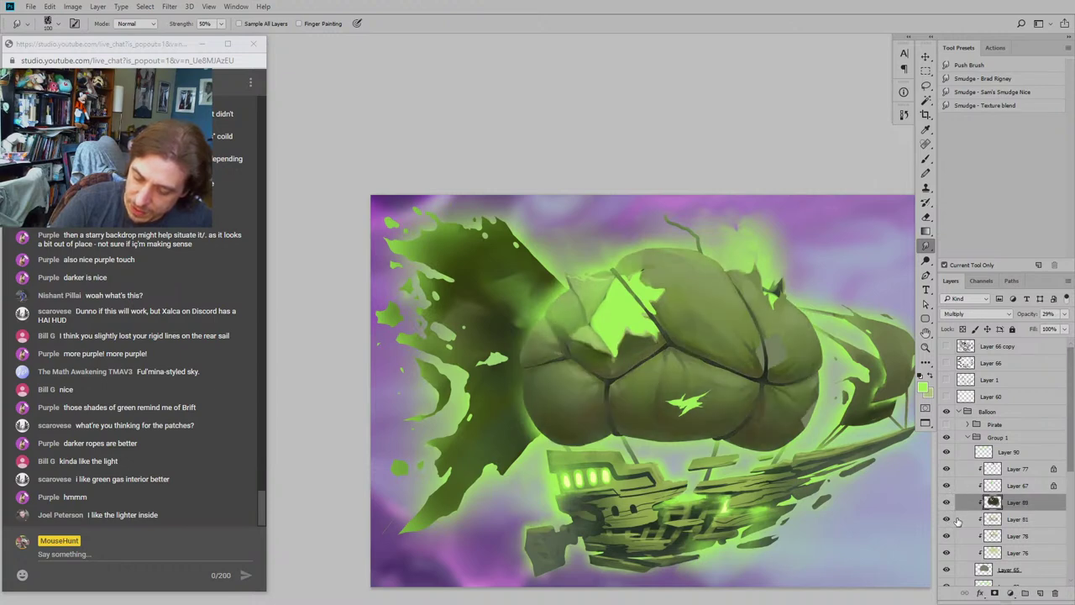
{"action": "left_click", "coordinate": [946, 485]}
{"action": "left_click", "coordinate": [946, 486]}
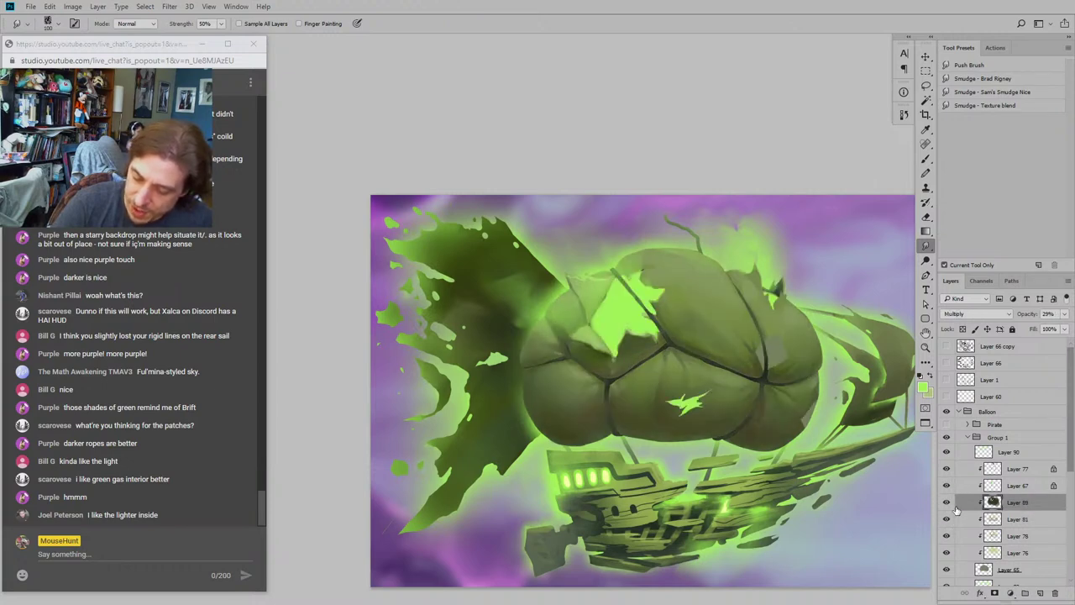
Step: Add a new clipped layer above Layer 89 and paint bright green light around the large hole's edges with the _Main Brush preset
{"action": "left_click", "coordinate": [1040, 593]}
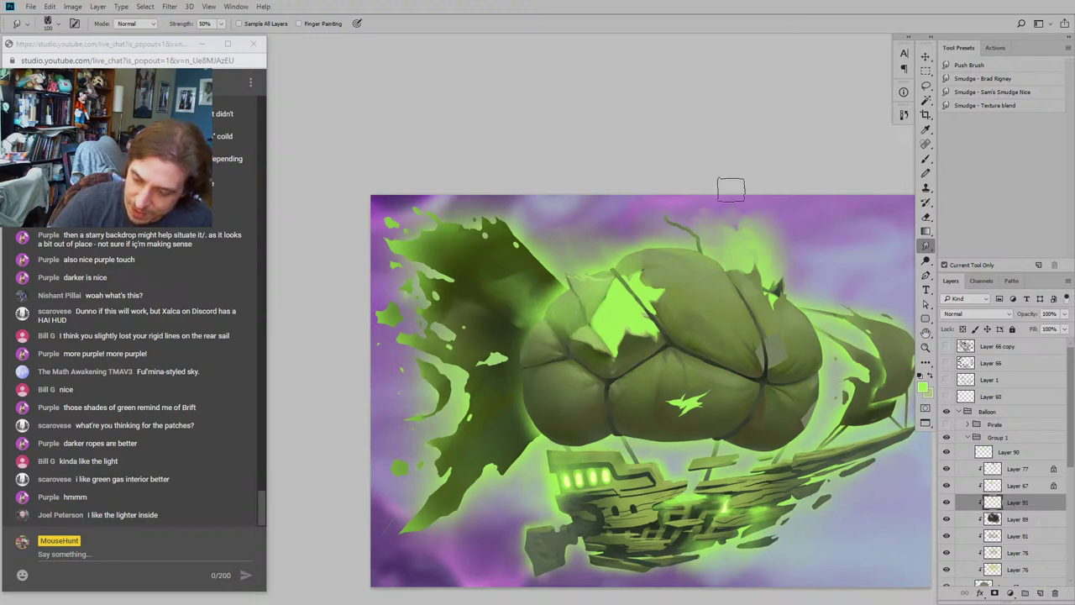
{"action": "left_click", "coordinate": [925, 158]}
{"action": "left_click", "coordinate": [966, 172]}
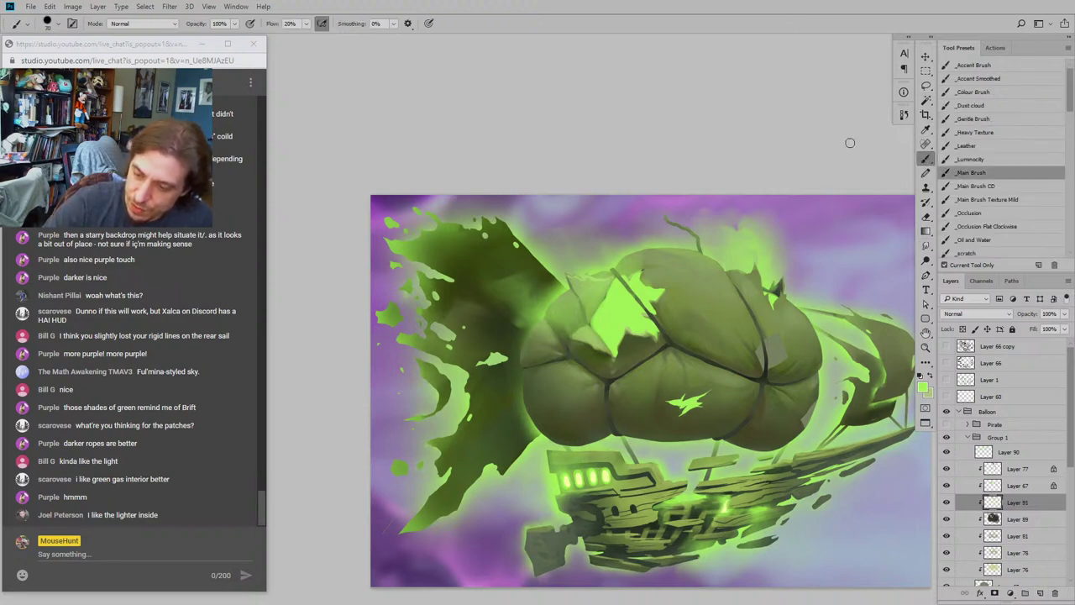
{"action": "left_click_drag", "start_coordinate": [518, 171], "coordinate": [536, 176]}
{"action": "key", "text": "bracketleft"}
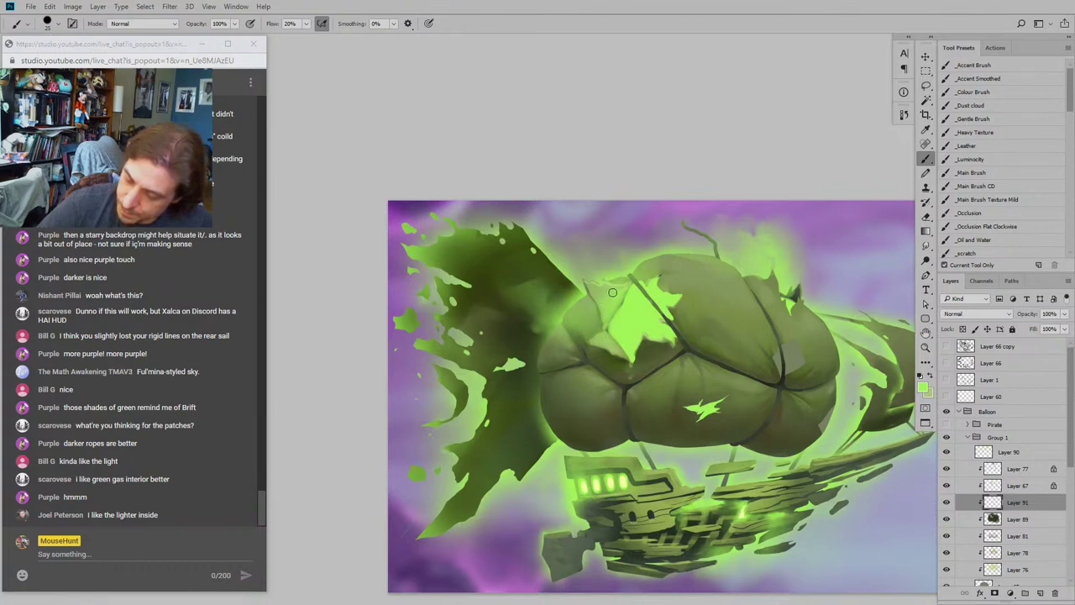
{"action": "left_click_drag", "start_coordinate": [607, 329], "coordinate": [558, 327]}
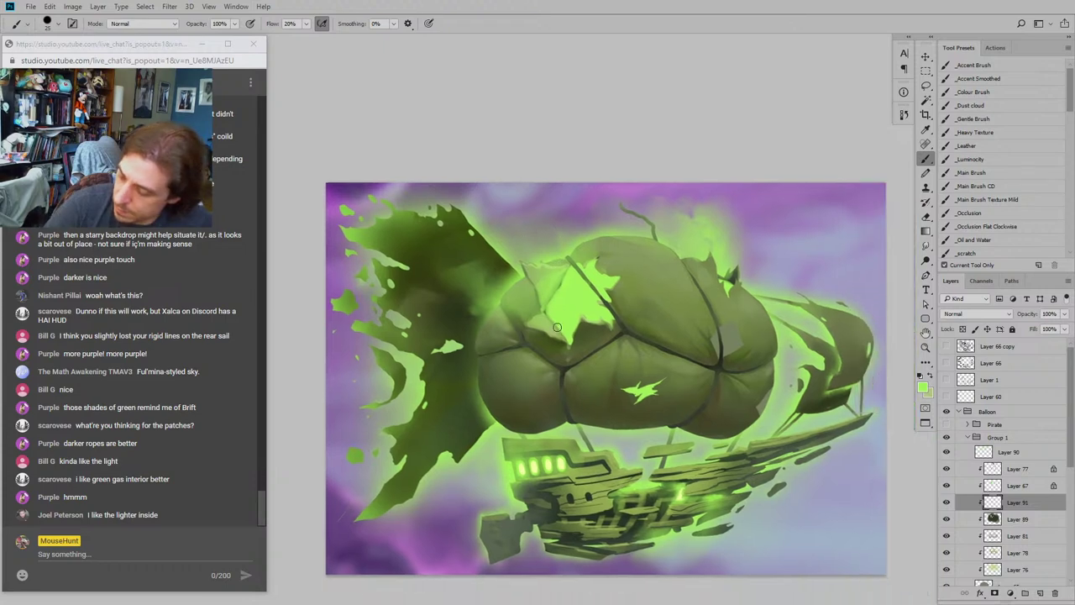
{"action": "mouse_move", "coordinate": [496, 303]}
{"action": "left_mouse_down"}
{"action": "mouse_move", "coordinate": [481, 295]}
{"action": "mouse_move", "coordinate": [446, 355]}
{"action": "mouse_move", "coordinate": [452, 365]}
{"action": "left_mouse_up"}
{"action": "key", "text": "bracketleft"}
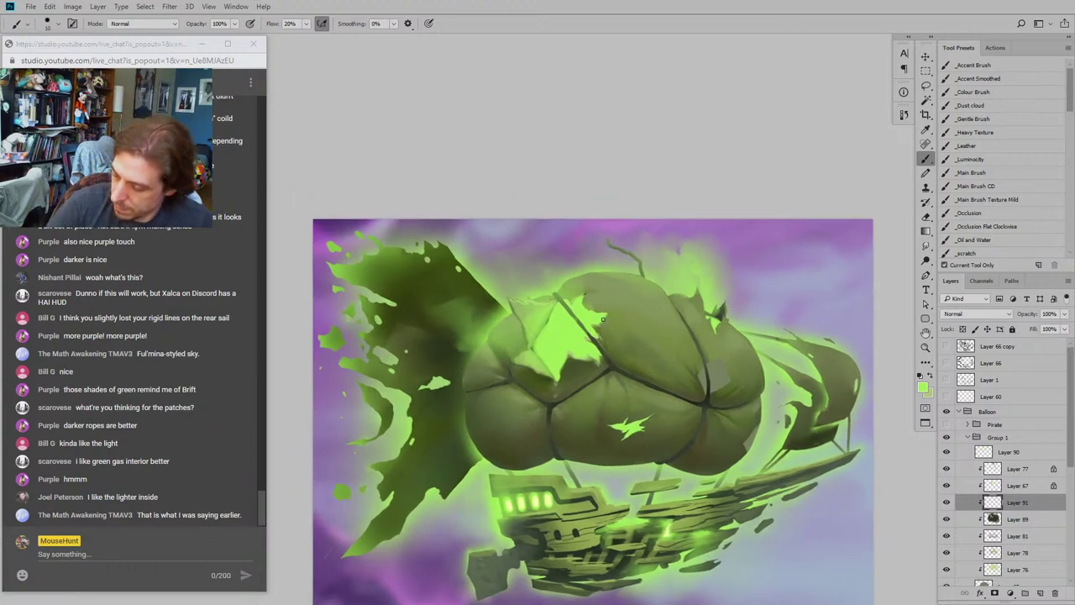
{"action": "mouse_move", "coordinate": [515, 272]}
{"action": "left_mouse_down"}
{"action": "mouse_move", "coordinate": [502, 269]}
{"action": "mouse_move", "coordinate": [496, 280]}
{"action": "left_mouse_up"}
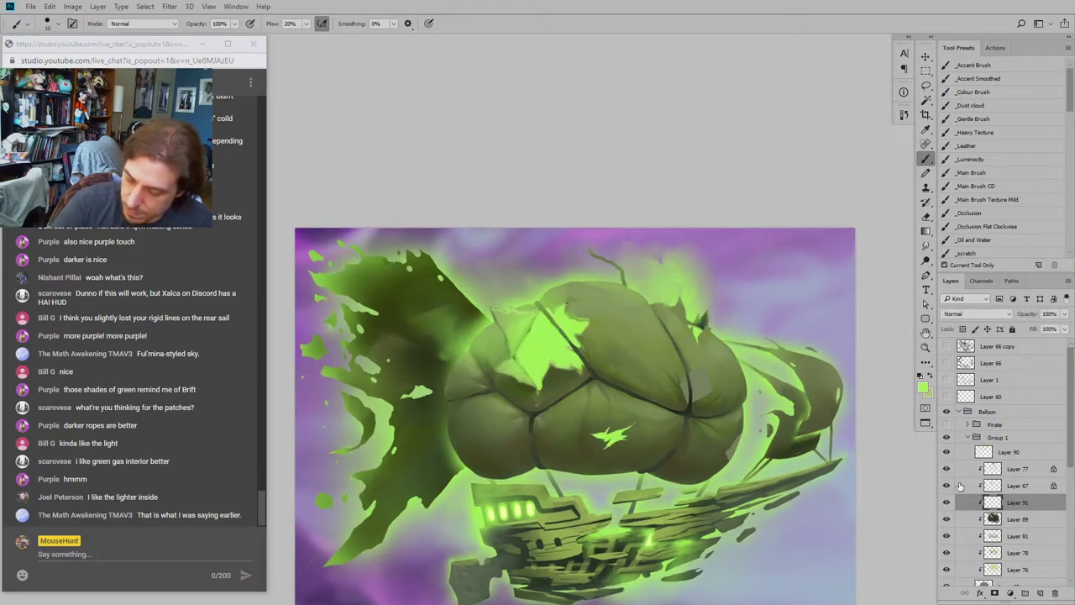
Step: Try stacking the new glow layer above Layer 67, and move it back beneath that layer
{"action": "left_click_drag", "start_coordinate": [963, 503], "coordinate": [963, 485]}
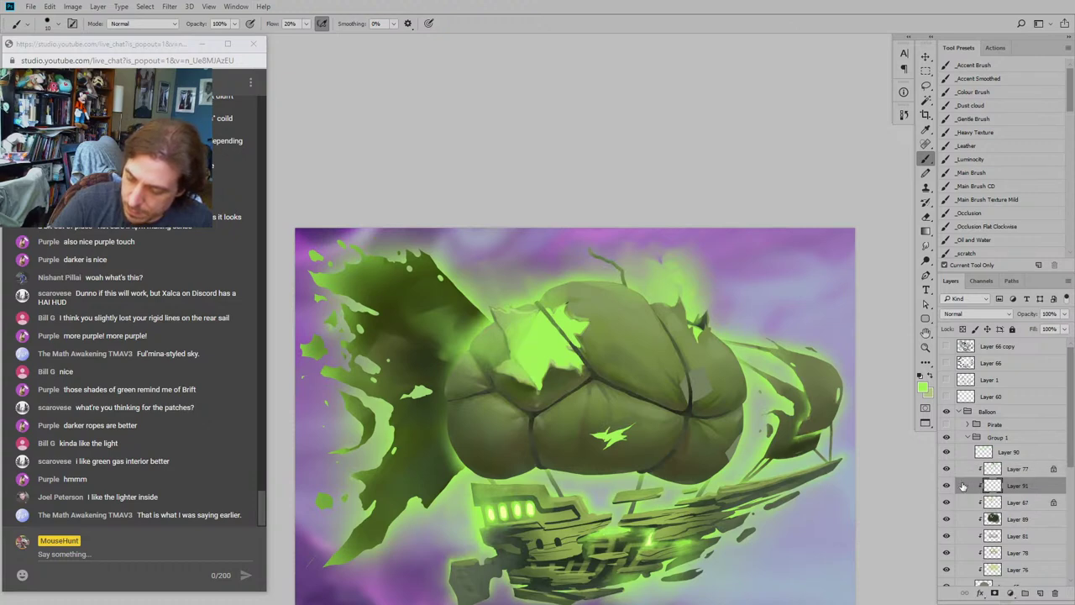
{"action": "left_click_drag", "start_coordinate": [407, 253], "coordinate": [438, 239]}
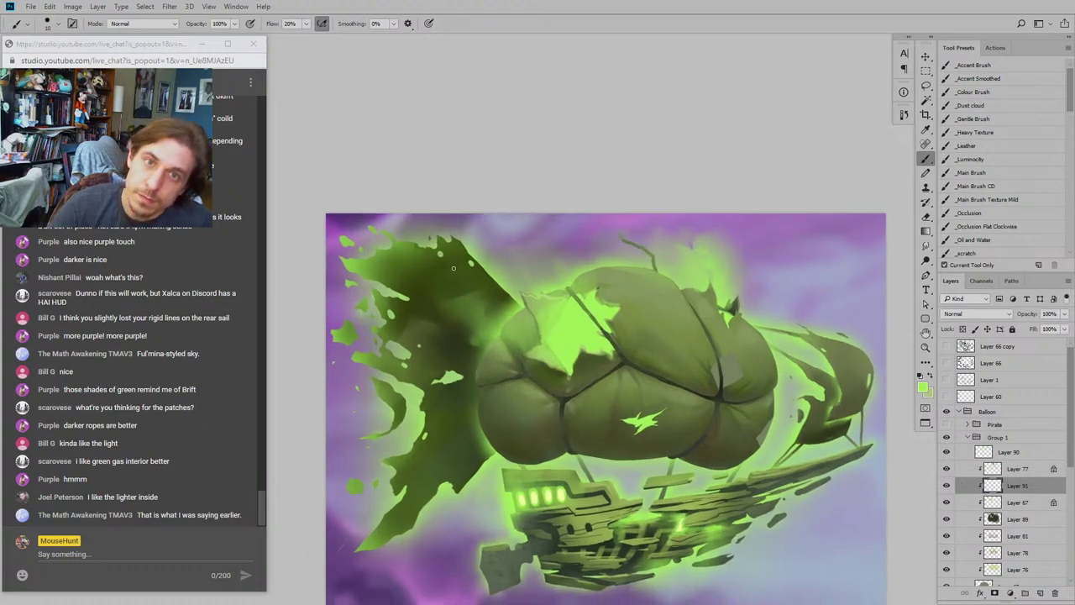
{"action": "key", "text": "ctrl+bracketleft"}
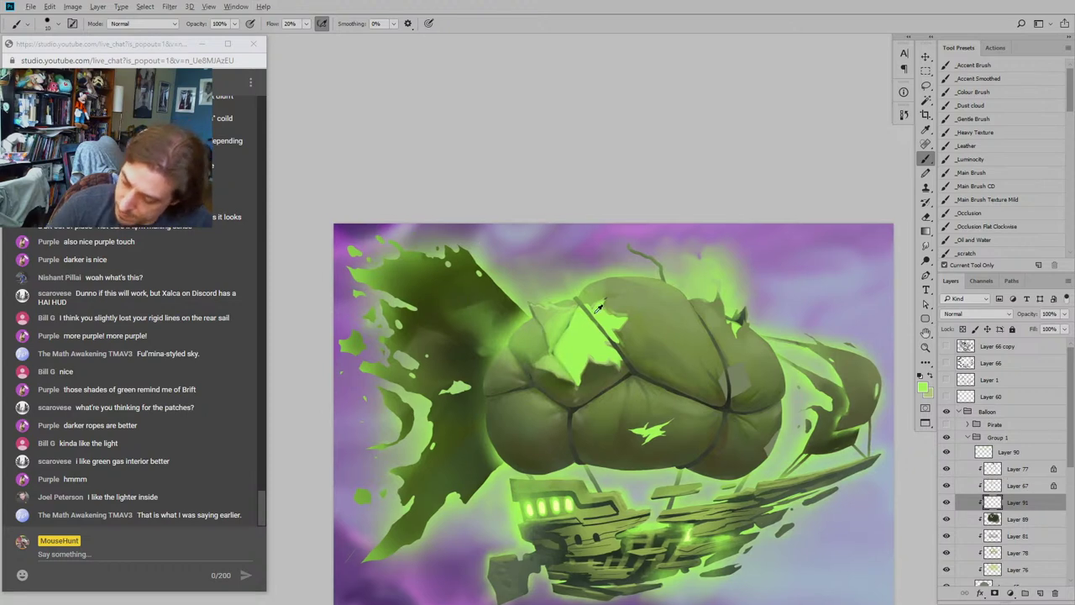
Step: Identify the gas layer by toggling layer visibility, and erase gas over the large hole's flaps on Layer 90 with a size 70 eraser
{"action": "left_click", "coordinate": [946, 486]}
{"action": "left_click", "coordinate": [946, 486]}
{"action": "left_click", "coordinate": [954, 487]}
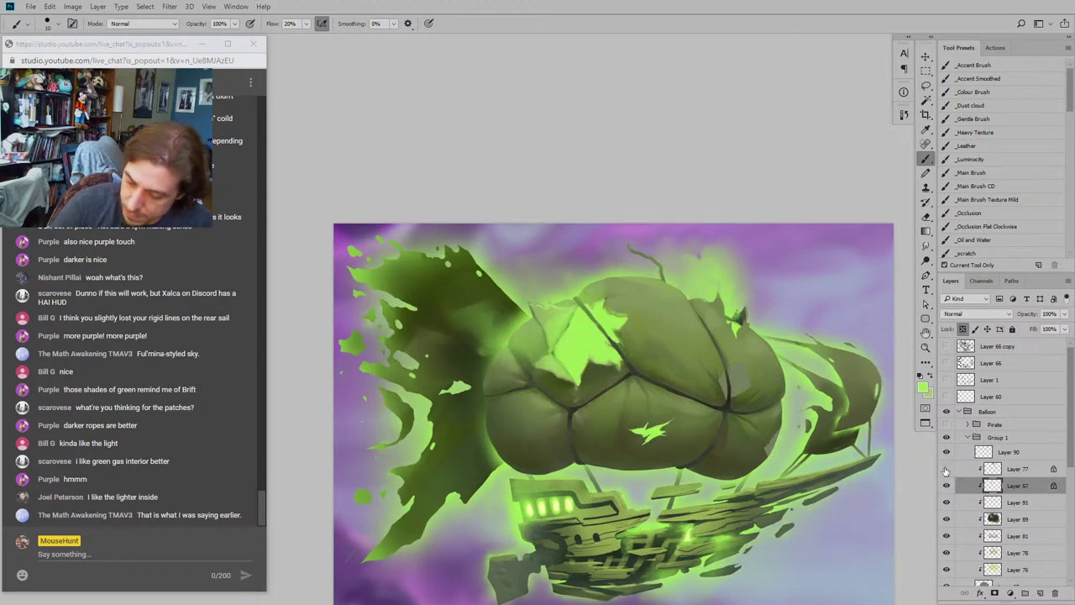
{"action": "left_click", "coordinate": [946, 470]}
{"action": "left_click", "coordinate": [946, 454]}
{"action": "left_click", "coordinate": [946, 453]}
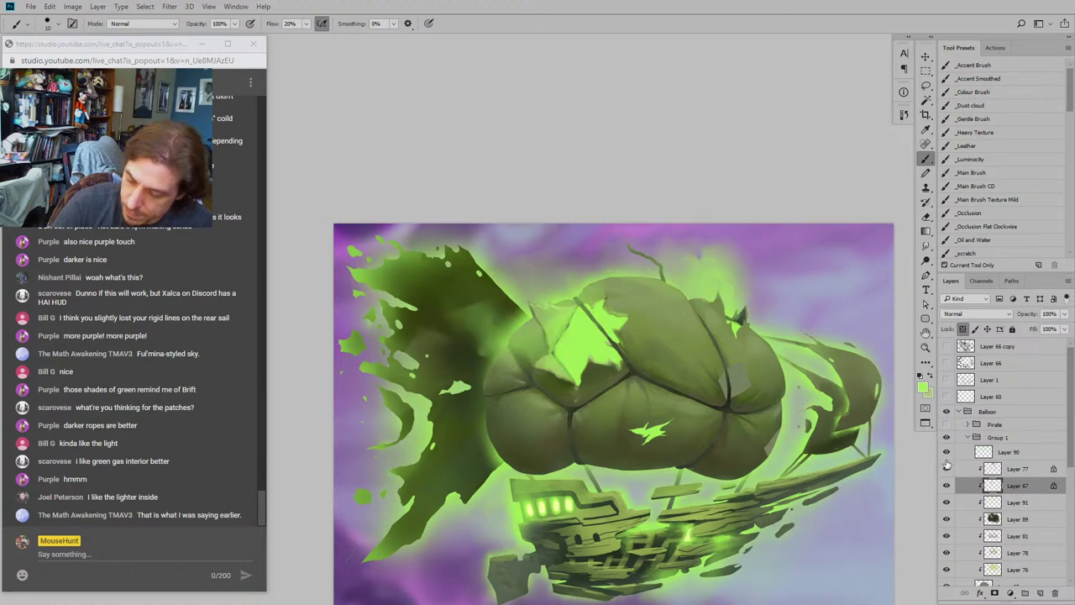
{"action": "left_click", "coordinate": [956, 455]}
{"action": "key", "text": "e"}
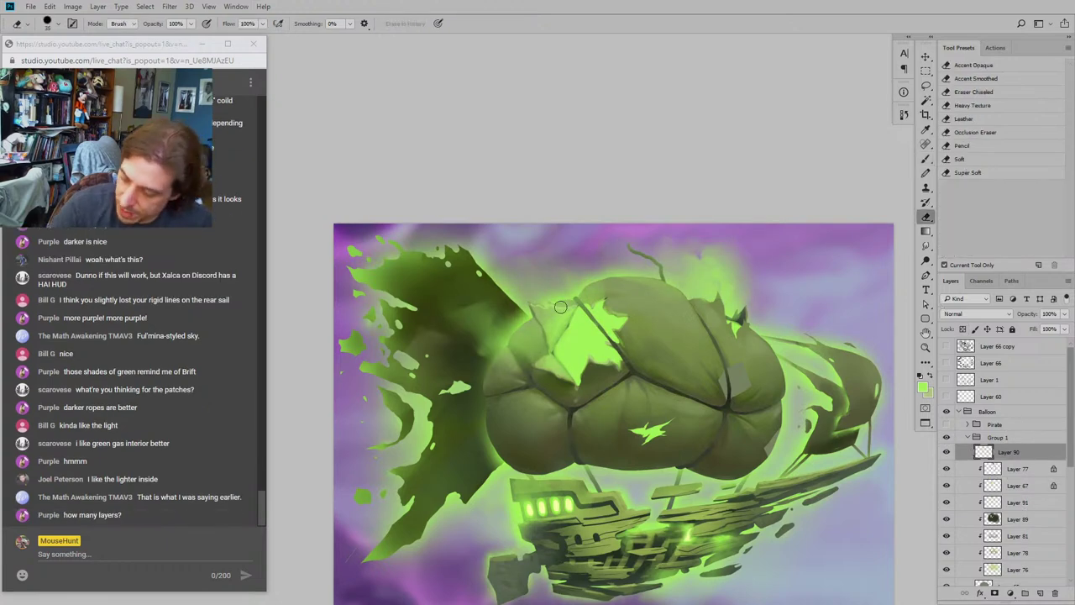
{"action": "key", "text": "bracketright"}
{"action": "key", "text": "bracketright"}
{"action": "mouse_move", "coordinate": [572, 312]}
{"action": "left_mouse_down"}
{"action": "mouse_move", "coordinate": [540, 336]}
{"action": "mouse_move", "coordinate": [536, 352]}
{"action": "mouse_move", "coordinate": [555, 339]}
{"action": "mouse_move", "coordinate": [554, 314]}
{"action": "mouse_move", "coordinate": [592, 315]}
{"action": "mouse_move", "coordinate": [602, 327]}
{"action": "mouse_move", "coordinate": [557, 338]}
{"action": "mouse_move", "coordinate": [562, 363]}
{"action": "mouse_move", "coordinate": [589, 345]}
{"action": "left_mouse_up"}
{"action": "left_click_drag", "start_coordinate": [447, 240], "coordinate": [421, 209]}
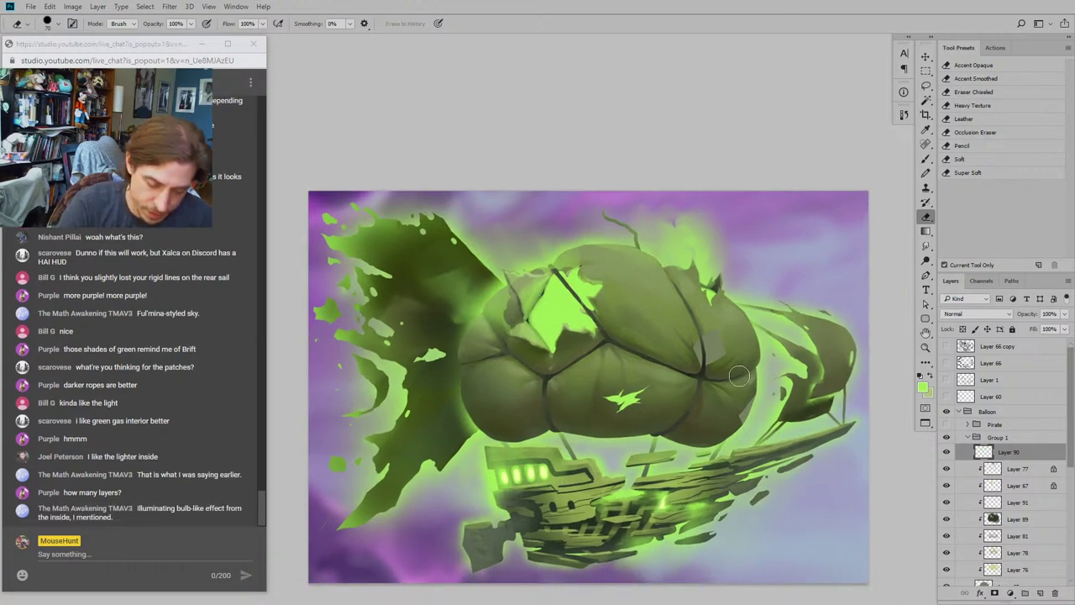
Step: Smudge the remaining green gas on Layer 90 beside the large hole, between the balloon and the rear sail
{"action": "left_click", "coordinate": [926, 247]}
{"action": "mouse_move", "coordinate": [503, 288]}
{"action": "left_mouse_down"}
{"action": "mouse_move", "coordinate": [497, 308]}
{"action": "mouse_move", "coordinate": [538, 270]}
{"action": "mouse_move", "coordinate": [571, 265]}
{"action": "mouse_move", "coordinate": [520, 293]}
{"action": "mouse_move", "coordinate": [508, 324]}
{"action": "mouse_move", "coordinate": [501, 304]}
{"action": "left_mouse_up"}
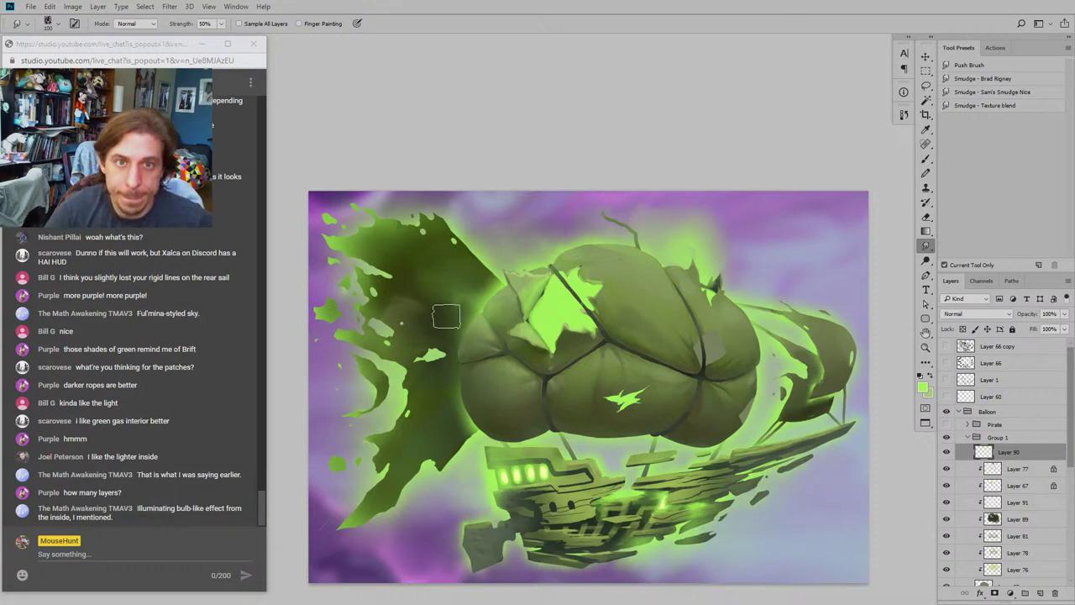
{"action": "key", "text": "b"}
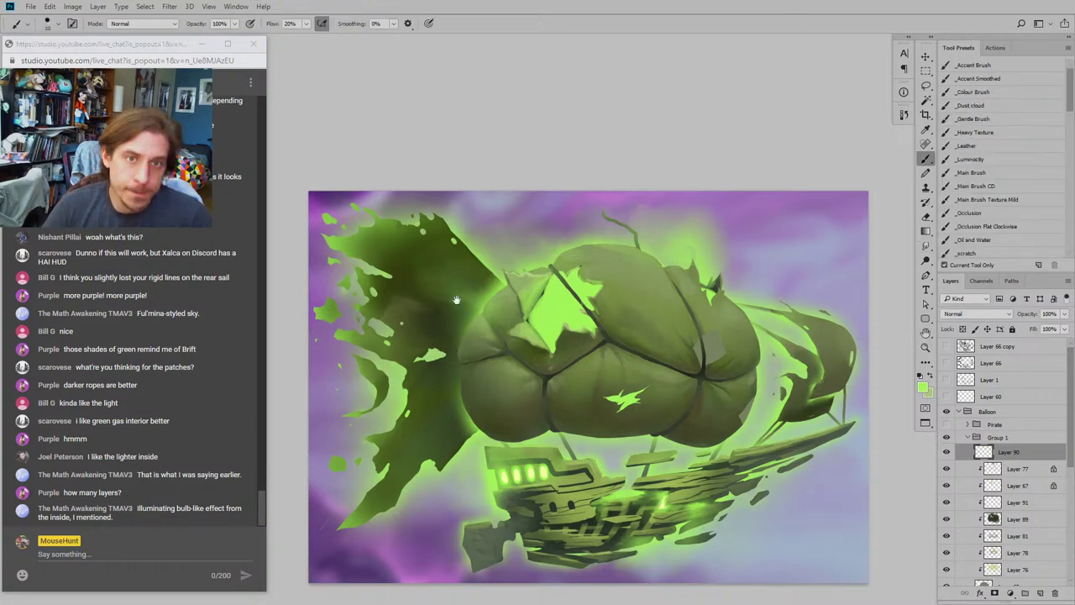
{"action": "mouse_move", "coordinate": [456, 300]}
{"action": "left_mouse_down"}
{"action": "mouse_move", "coordinate": [513, 358]}
{"action": "mouse_move", "coordinate": [479, 398]}
{"action": "mouse_move", "coordinate": [454, 372]}
{"action": "mouse_move", "coordinate": [506, 414]}
{"action": "left_mouse_up"}
{"action": "mouse_move", "coordinate": [592, 378]}
{"action": "left_mouse_down"}
{"action": "mouse_move", "coordinate": [525, 350]}
{"action": "mouse_move", "coordinate": [544, 330]}
{"action": "left_mouse_up"}
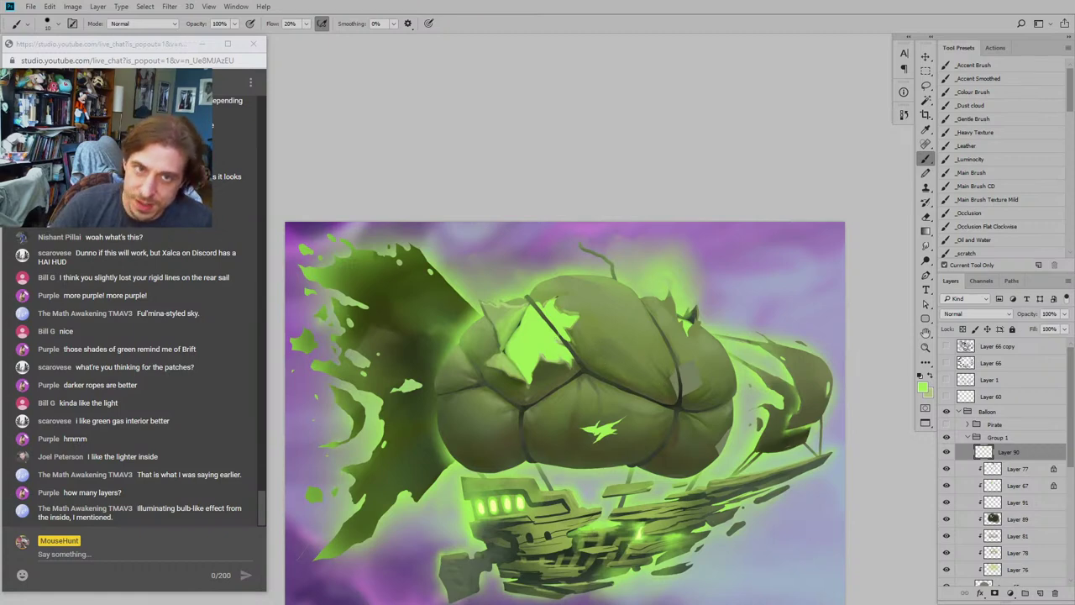
{"action": "mouse_move", "coordinate": [428, 353]}
{"action": "left_mouse_down"}
{"action": "mouse_move", "coordinate": [443, 313]}
{"action": "mouse_move", "coordinate": [462, 304]}
{"action": "mouse_move", "coordinate": [428, 302]}
{"action": "mouse_move", "coordinate": [473, 291]}
{"action": "left_mouse_up"}
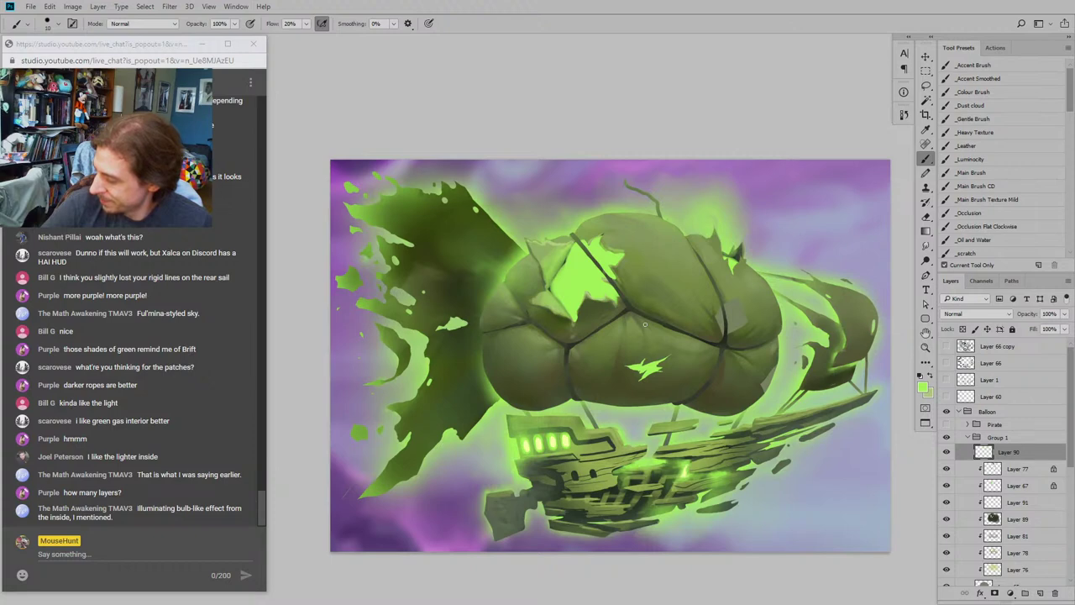
{"action": "left_click_drag", "start_coordinate": [453, 306], "coordinate": [474, 334]}
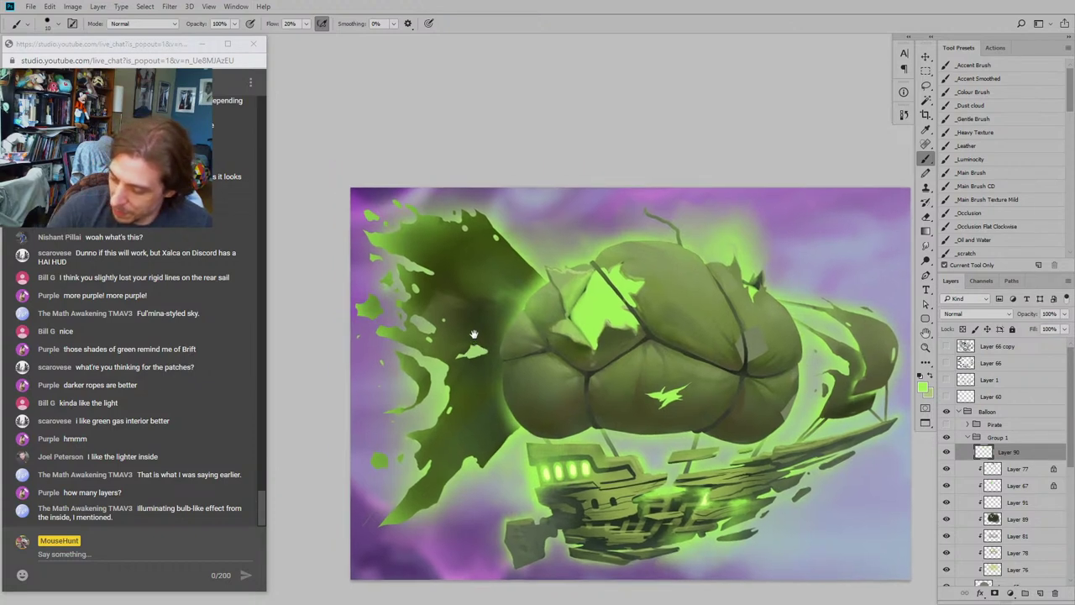
{"action": "left_click_drag", "start_coordinate": [833, 324], "coordinate": [826, 306]}
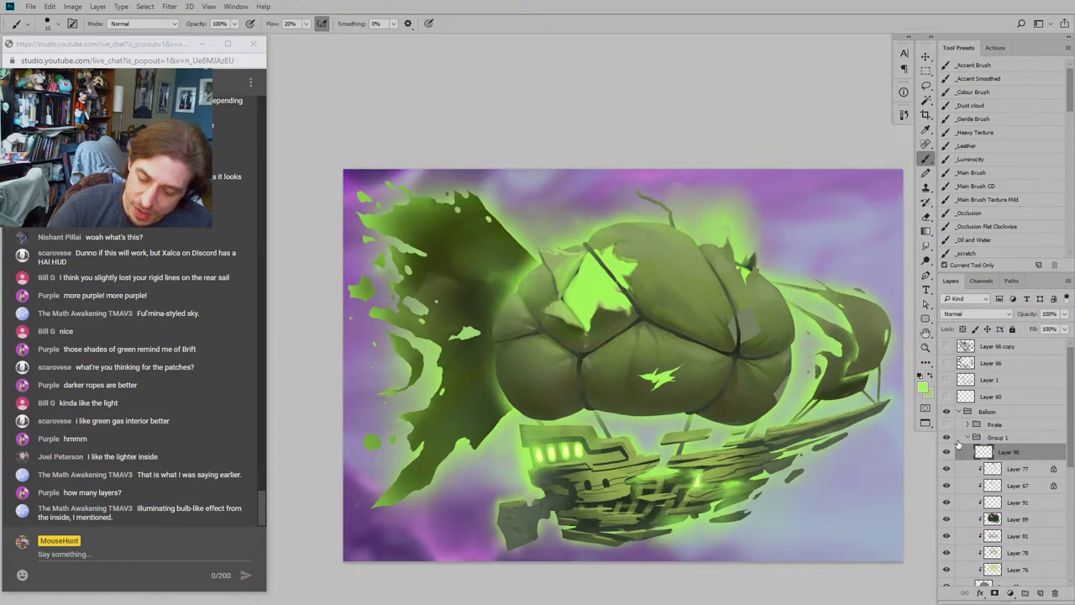
Step: Toggle the visibility of Layers 90, 77, 67 and 91 to examine what each one contributes to the balloon
{"action": "left_click", "coordinate": [946, 452]}
{"action": "left_click", "coordinate": [946, 453]}
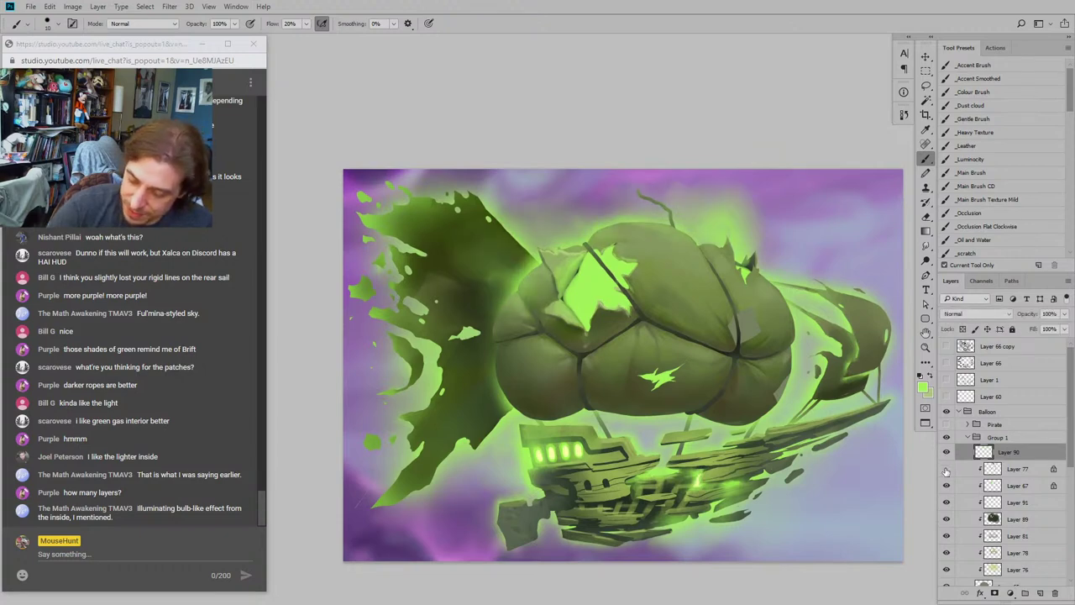
{"action": "left_click", "coordinate": [946, 469]}
{"action": "left_click", "coordinate": [946, 471]}
{"action": "left_click", "coordinate": [946, 487]}
{"action": "left_click", "coordinate": [946, 488]}
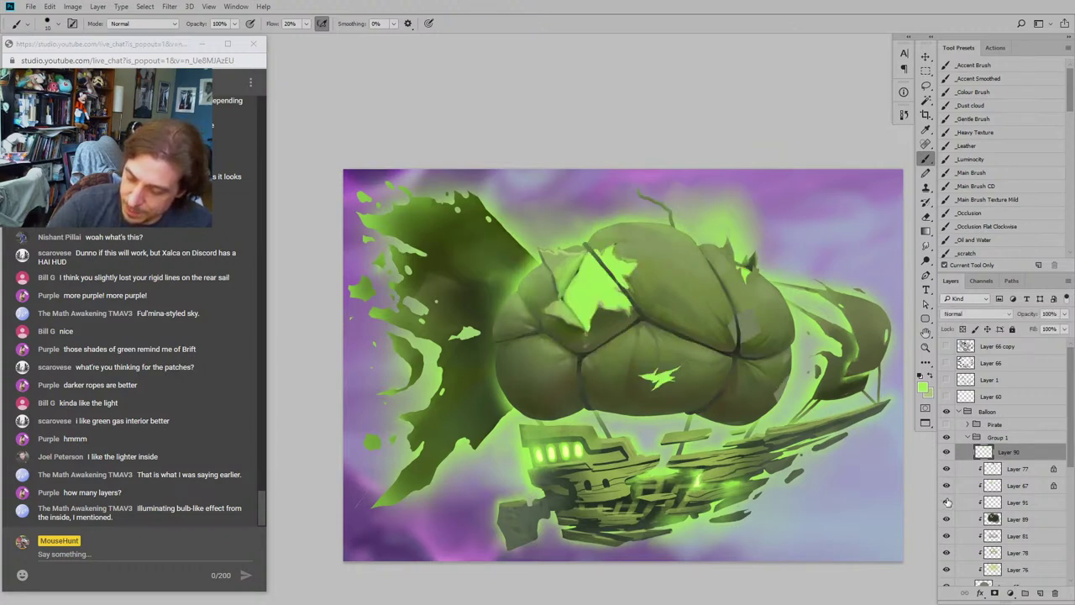
{"action": "left_click", "coordinate": [946, 475]}
{"action": "left_click", "coordinate": [946, 475]}
{"action": "left_click", "coordinate": [946, 475]}
{"action": "left_click", "coordinate": [946, 475]}
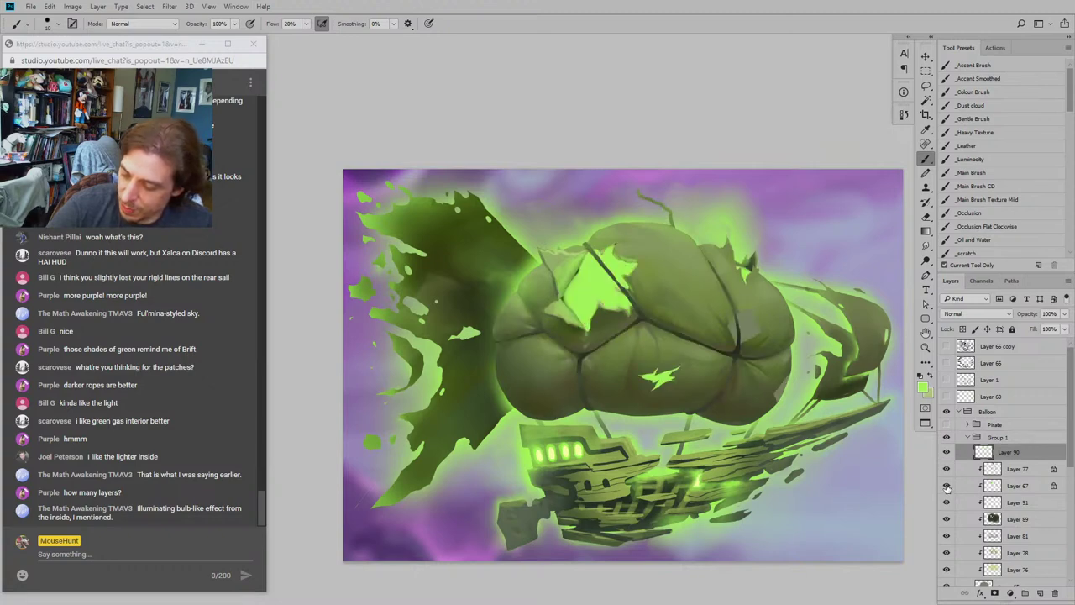
{"action": "left_click", "coordinate": [946, 475]}
{"action": "left_click", "coordinate": [947, 487]}
{"action": "left_click", "coordinate": [947, 487]}
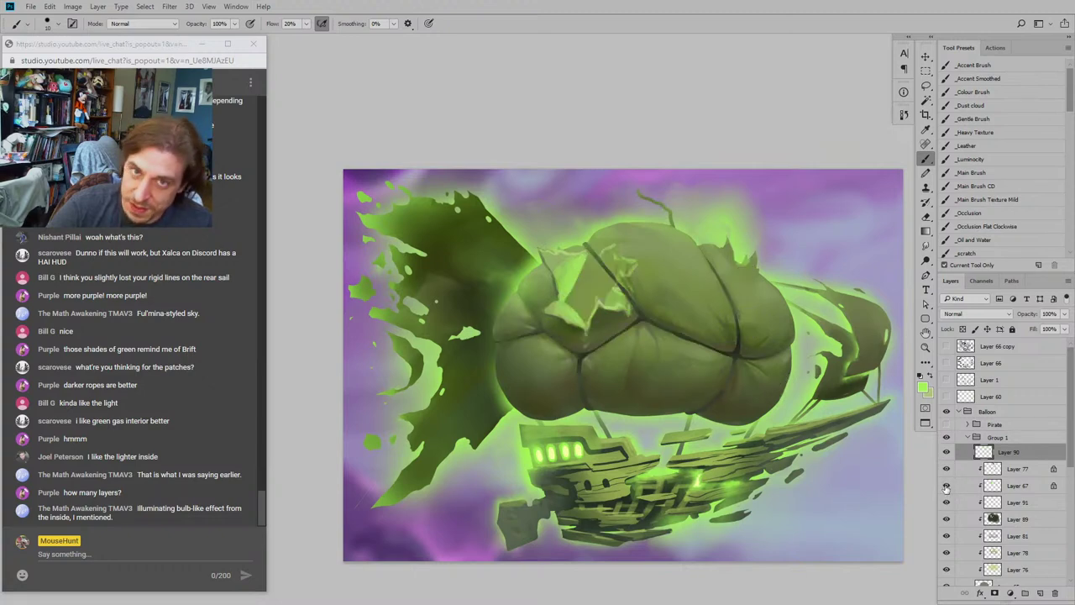
{"action": "left_click", "coordinate": [947, 487]}
{"action": "left_click", "coordinate": [946, 467]}
{"action": "left_click", "coordinate": [946, 467]}
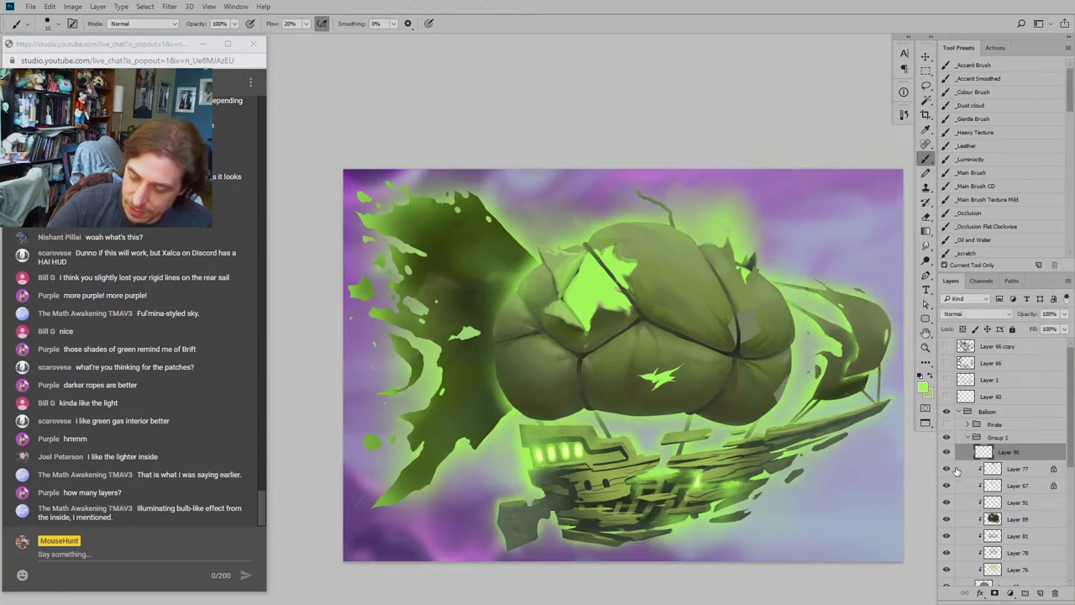
{"action": "left_click", "coordinate": [946, 476]}
{"action": "left_click", "coordinate": [946, 476]}
{"action": "left_click", "coordinate": [962, 474]}
{"action": "left_click", "coordinate": [964, 487]}
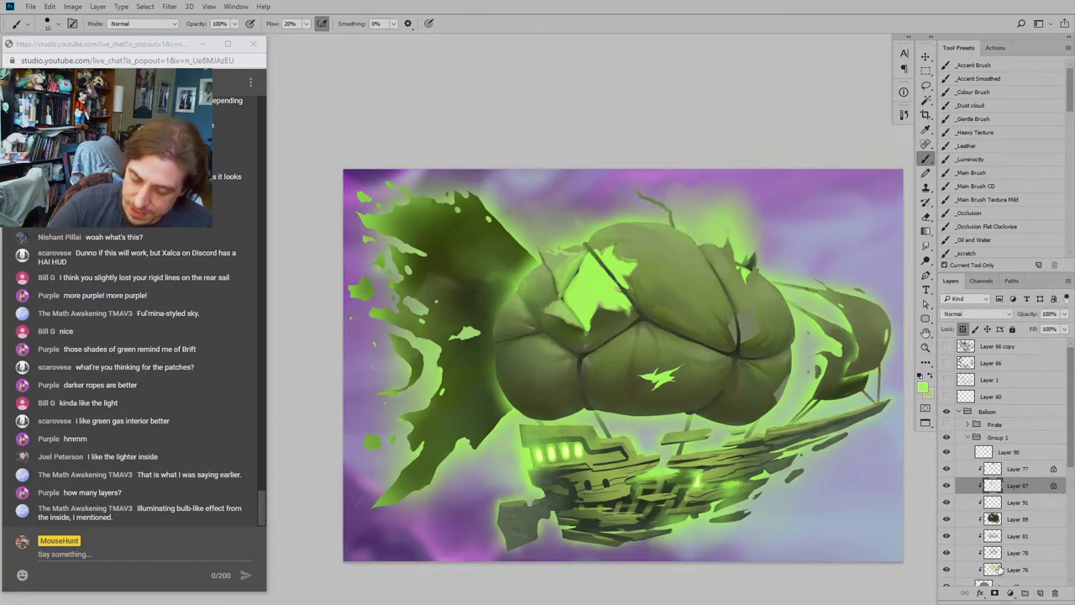
{"action": "left_click", "coordinate": [947, 486]}
{"action": "left_click", "coordinate": [947, 486]}
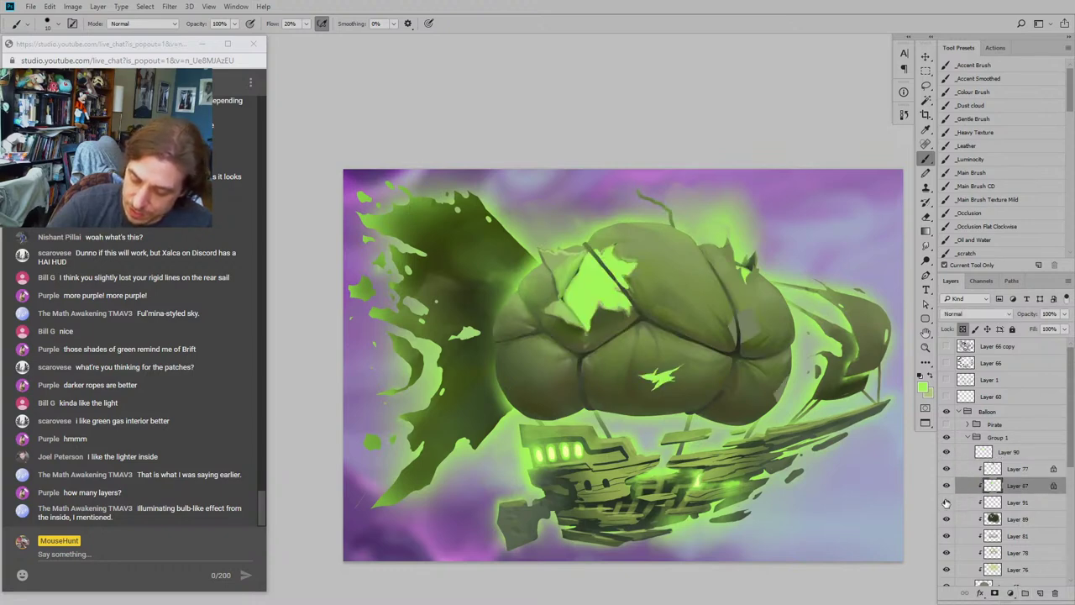
{"action": "left_click", "coordinate": [947, 503]}
{"action": "left_click", "coordinate": [947, 502]}
Step: Add a new clipped layer above Layer 91 and paint a bright green glow across the balloon with a size 1000 brush
{"action": "left_click", "coordinate": [962, 503]}
{"action": "left_click", "coordinate": [1040, 593]}
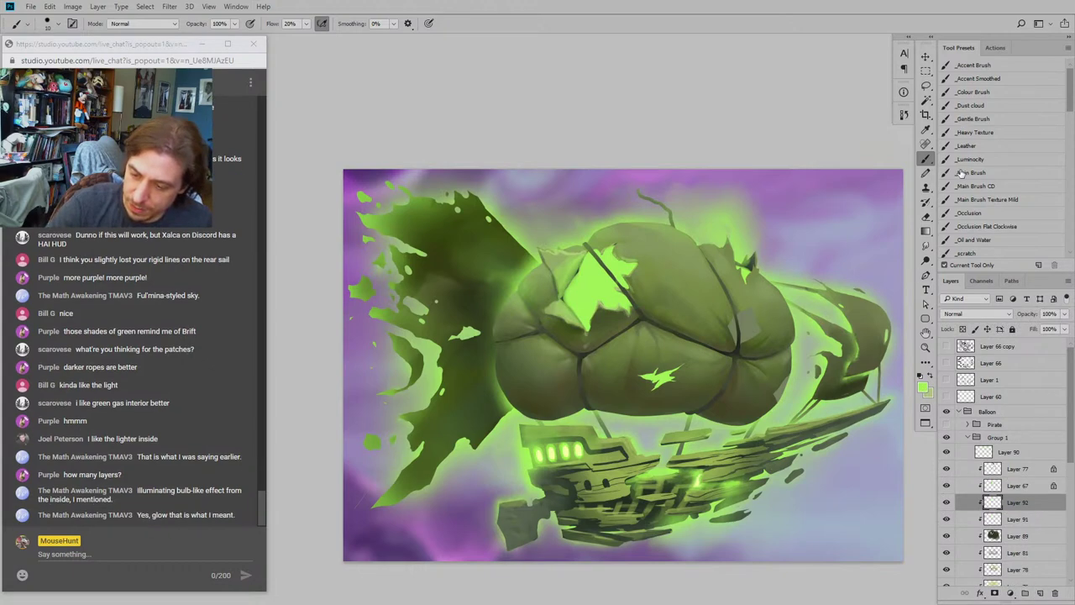
{"action": "left_click", "coordinate": [989, 200]}
{"action": "mouse_move", "coordinate": [1061, 106]}
{"action": "left_mouse_down"}
{"action": "mouse_move", "coordinate": [1064, 120]}
{"action": "mouse_move", "coordinate": [992, 140]}
{"action": "left_mouse_up"}
{"action": "key", "text": "]"}
{"action": "key", "text": "bracketright"}
{"action": "key", "text": "bracketright"}
{"action": "key", "text": "bracketright"}
{"action": "key", "text": "bracketright"}
{"action": "key", "text": "bracketright"}
{"action": "key", "text": "bracketright"}
{"action": "key", "text": "bracketright"}
{"action": "key", "text": "bracketright"}
{"action": "key", "text": "bracketright"}
{"action": "key", "text": "bracketright"}
{"action": "key", "text": "bracketright"}
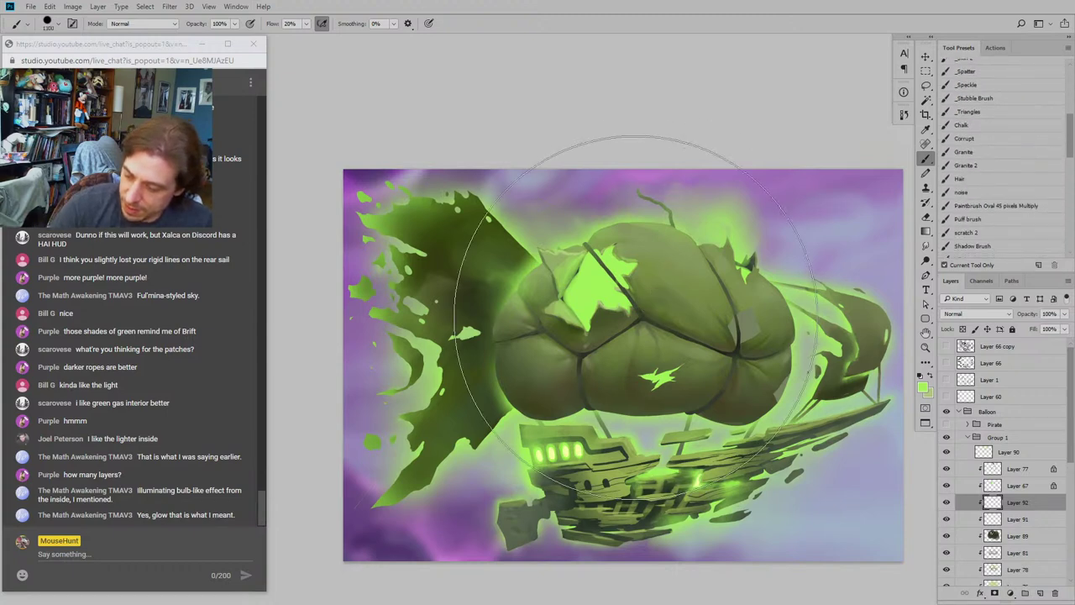
{"action": "key", "text": "bracketleft"}
{"action": "key", "text": "bracketleft"}
{"action": "key", "text": "bracketleft"}
{"action": "mouse_move", "coordinate": [639, 303]}
{"action": "left_mouse_down"}
{"action": "mouse_move", "coordinate": [584, 318]}
{"action": "mouse_move", "coordinate": [684, 329]}
{"action": "mouse_move", "coordinate": [695, 353]}
{"action": "mouse_move", "coordinate": [577, 348]}
{"action": "mouse_move", "coordinate": [625, 325]}
{"action": "mouse_move", "coordinate": [699, 337]}
{"action": "mouse_move", "coordinate": [701, 300]}
{"action": "left_mouse_up"}
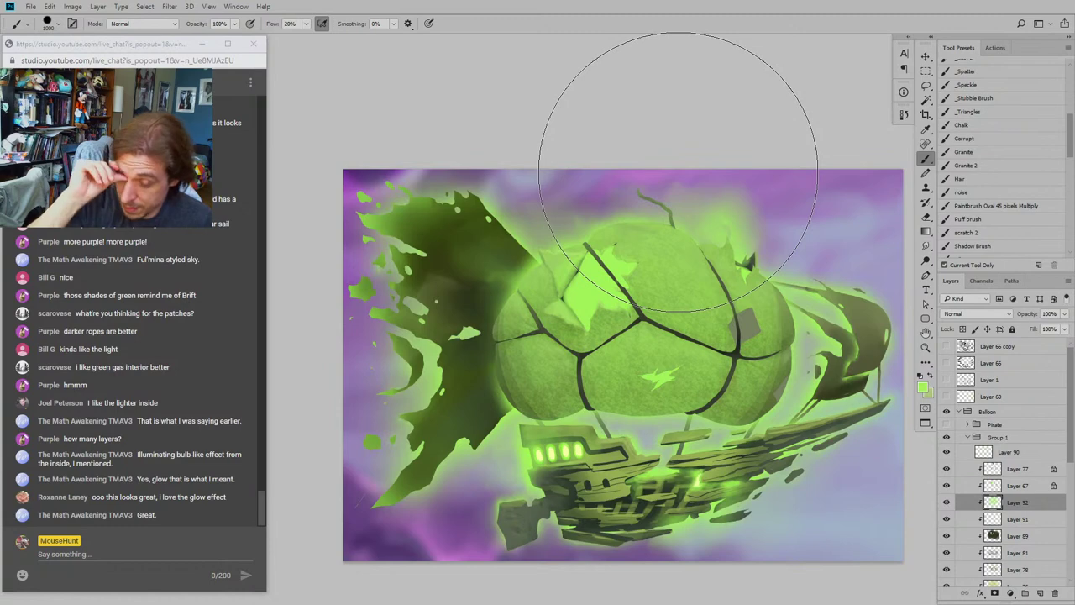
Step: Erase the new glow over the balloon's upper panels with the Super Soft eraser at 50% opacity
{"action": "key", "text": "e"}
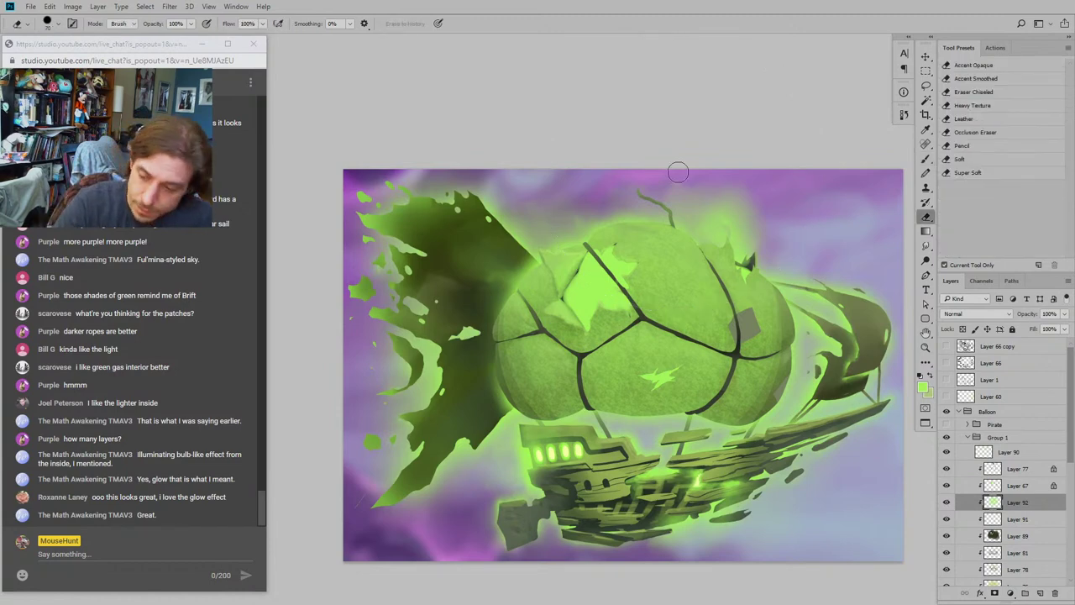
{"action": "left_click", "coordinate": [964, 172]}
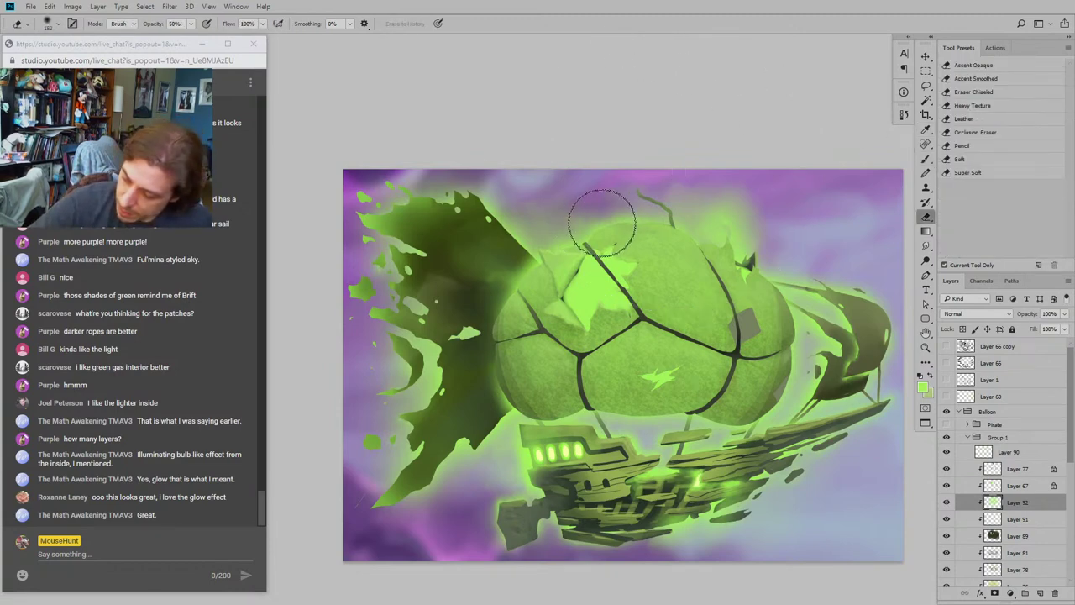
{"action": "mouse_move", "coordinate": [624, 220]}
{"action": "left_mouse_down"}
{"action": "mouse_move", "coordinate": [684, 245]}
{"action": "mouse_move", "coordinate": [656, 225]}
{"action": "mouse_move", "coordinate": [599, 227]}
{"action": "mouse_move", "coordinate": [663, 233]}
{"action": "mouse_move", "coordinate": [637, 224]}
{"action": "mouse_move", "coordinate": [692, 271]}
{"action": "mouse_move", "coordinate": [609, 251]}
{"action": "mouse_move", "coordinate": [607, 239]}
{"action": "mouse_move", "coordinate": [674, 248]}
{"action": "mouse_move", "coordinate": [661, 225]}
{"action": "mouse_move", "coordinate": [704, 261]}
{"action": "mouse_move", "coordinate": [704, 241]}
{"action": "mouse_move", "coordinate": [744, 261]}
{"action": "mouse_move", "coordinate": [732, 271]}
{"action": "mouse_move", "coordinate": [740, 278]}
{"action": "mouse_move", "coordinate": [768, 266]}
{"action": "mouse_move", "coordinate": [780, 335]}
{"action": "mouse_move", "coordinate": [788, 253]}
{"action": "mouse_move", "coordinate": [780, 372]}
{"action": "mouse_move", "coordinate": [718, 417]}
{"action": "mouse_move", "coordinate": [736, 422]}
{"action": "mouse_move", "coordinate": [660, 402]}
{"action": "mouse_move", "coordinate": [635, 422]}
{"action": "mouse_move", "coordinate": [695, 403]}
{"action": "mouse_move", "coordinate": [578, 392]}
{"action": "mouse_move", "coordinate": [631, 404]}
{"action": "mouse_move", "coordinate": [613, 399]}
{"action": "mouse_move", "coordinate": [558, 328]}
{"action": "mouse_move", "coordinate": [579, 387]}
{"action": "mouse_move", "coordinate": [574, 403]}
{"action": "mouse_move", "coordinate": [496, 379]}
{"action": "mouse_move", "coordinate": [481, 336]}
{"action": "mouse_move", "coordinate": [508, 388]}
{"action": "mouse_move", "coordinate": [501, 300]}
{"action": "mouse_move", "coordinate": [515, 303]}
{"action": "mouse_move", "coordinate": [542, 254]}
{"action": "mouse_move", "coordinate": [530, 274]}
{"action": "mouse_move", "coordinate": [593, 235]}
{"action": "mouse_move", "coordinate": [533, 295]}
{"action": "mouse_move", "coordinate": [537, 307]}
{"action": "mouse_move", "coordinate": [546, 298]}
{"action": "mouse_move", "coordinate": [569, 313]}
{"action": "mouse_move", "coordinate": [580, 345]}
{"action": "mouse_move", "coordinate": [642, 254]}
{"action": "mouse_move", "coordinate": [665, 275]}
{"action": "mouse_move", "coordinate": [704, 278]}
{"action": "mouse_move", "coordinate": [699, 300]}
{"action": "mouse_move", "coordinate": [731, 279]}
{"action": "mouse_move", "coordinate": [730, 317]}
{"action": "left_mouse_up"}
{"action": "key", "text": "bracketright"}
{"action": "key", "text": "bracketright"}
{"action": "key", "text": "bracketright"}
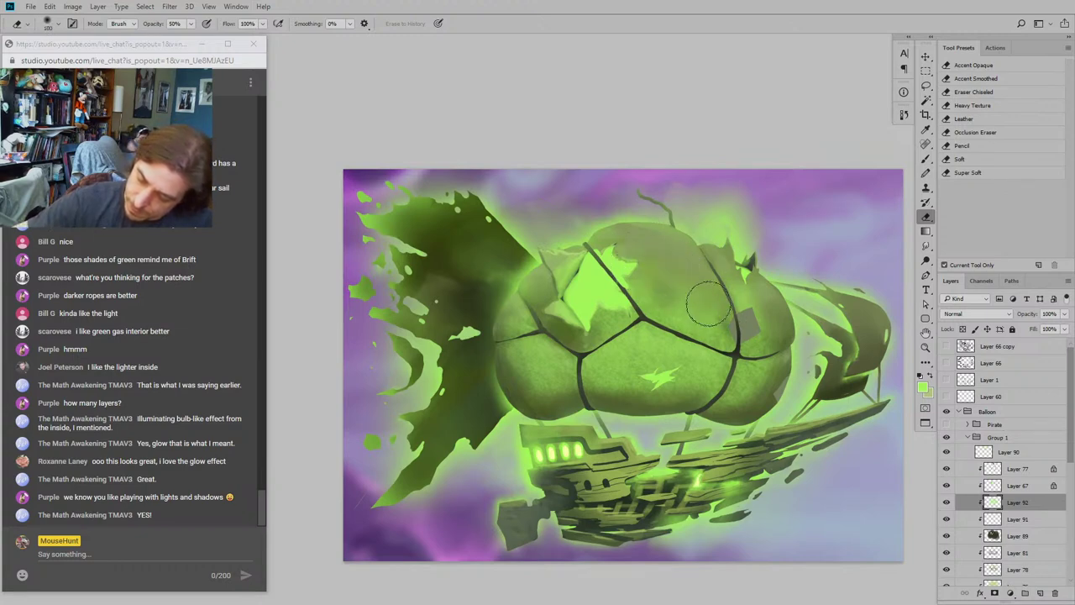
Step: Erase the glow on Layer 92 along the ropes between the balloon's panels with a soft eraser at sizes 70 and 40
{"action": "key", "text": "bracketright"}
{"action": "key", "text": "bracketright"}
{"action": "key", "text": "bracketleft"}
{"action": "key", "text": "bracketleft"}
{"action": "key", "text": "bracketleft"}
{"action": "key", "text": "bracketleft"}
{"action": "key", "text": "bracketleft"}
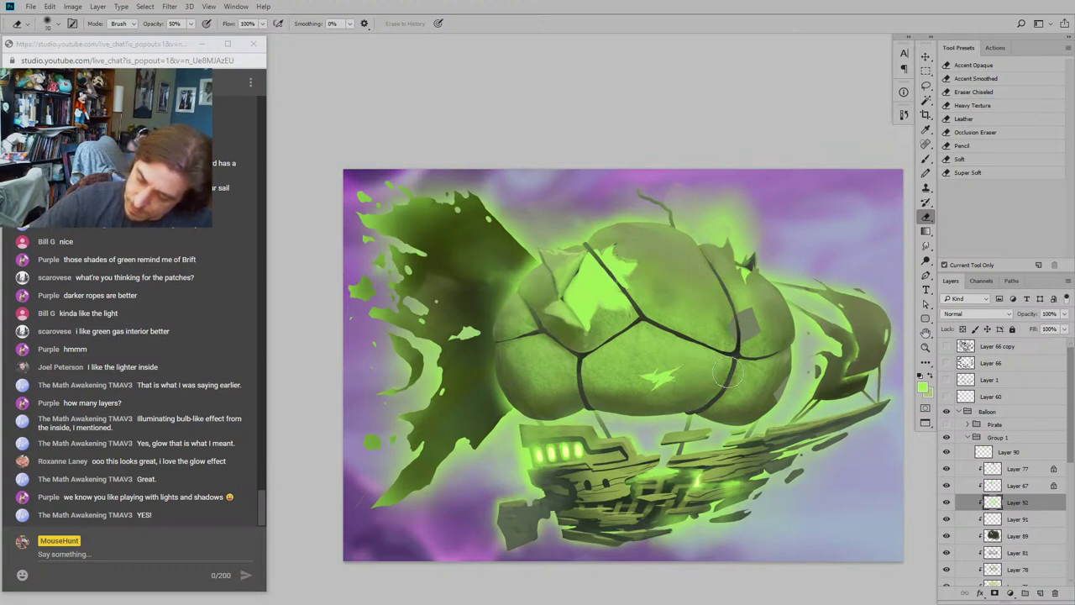
{"action": "left_click_drag", "start_coordinate": [739, 364], "coordinate": [729, 395]}
{"action": "key", "text": "bracketleft"}
{"action": "left_click_drag", "start_coordinate": [585, 363], "coordinate": [582, 363]}
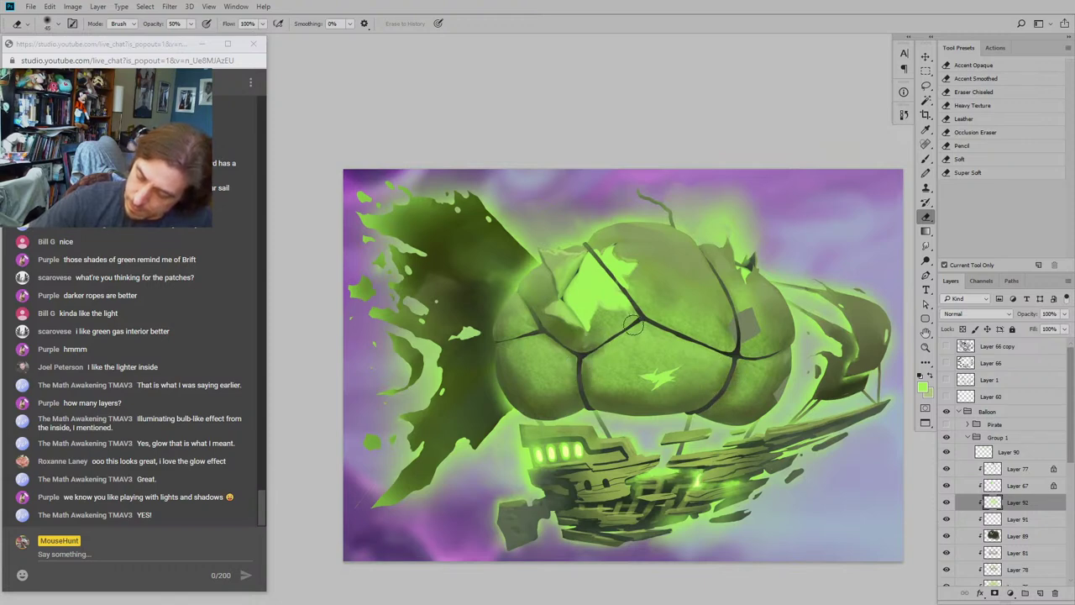
{"action": "mouse_move", "coordinate": [633, 325]}
{"action": "left_mouse_down"}
{"action": "mouse_move", "coordinate": [706, 349]}
{"action": "mouse_move", "coordinate": [737, 334]}
{"action": "mouse_move", "coordinate": [641, 316]}
{"action": "mouse_move", "coordinate": [724, 347]}
{"action": "mouse_move", "coordinate": [711, 347]}
{"action": "mouse_move", "coordinate": [642, 306]}
{"action": "left_mouse_up"}
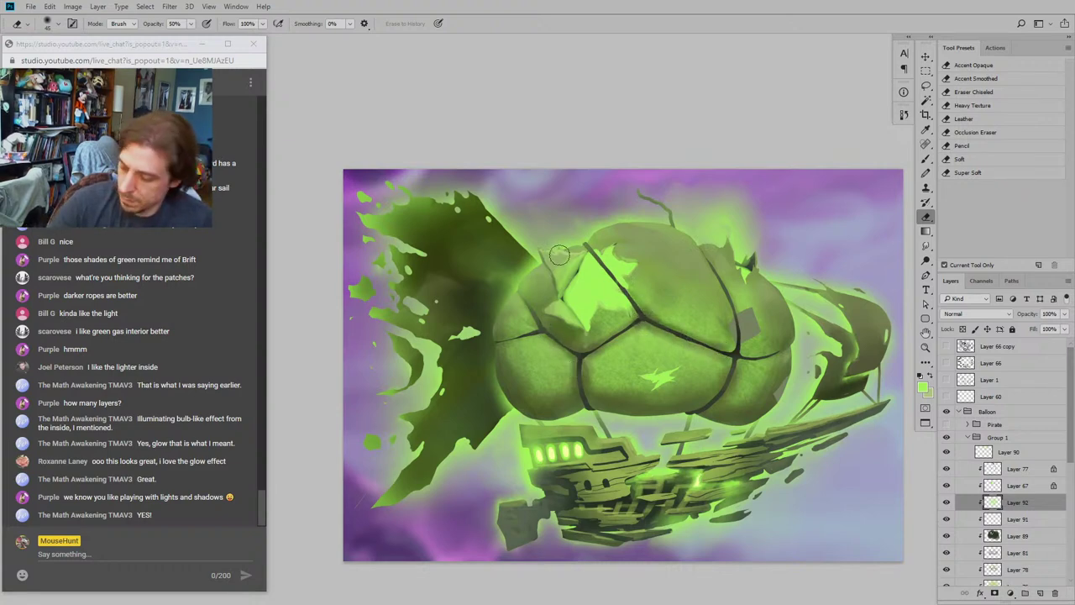
Step: Fade the glow on the balloon's rear panels and upper edge, enlarging the soft eraser to size 100
{"action": "key", "text": "bracketright"}
{"action": "key", "text": "bracketright"}
{"action": "mouse_move", "coordinate": [534, 402]}
{"action": "left_mouse_down"}
{"action": "mouse_move", "coordinate": [558, 365]}
{"action": "mouse_move", "coordinate": [535, 383]}
{"action": "left_mouse_up"}
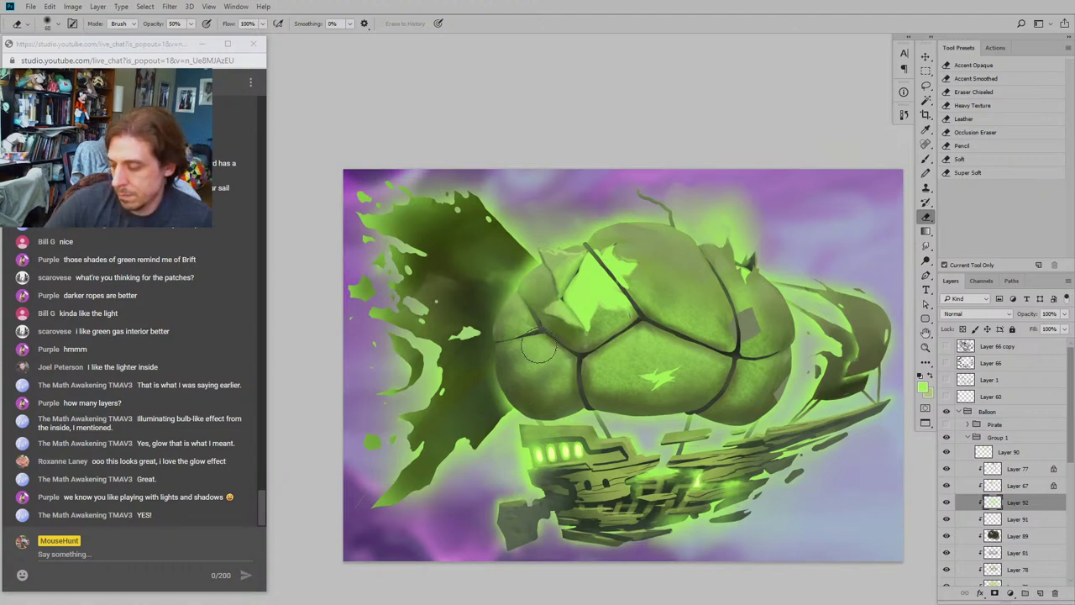
{"action": "key", "text": "bracketright"}
{"action": "key", "text": "bracketright"}
{"action": "mouse_move", "coordinate": [539, 345]}
{"action": "left_mouse_down"}
{"action": "mouse_move", "coordinate": [498, 365]}
{"action": "mouse_move", "coordinate": [503, 352]}
{"action": "mouse_move", "coordinate": [524, 376]}
{"action": "mouse_move", "coordinate": [539, 349]}
{"action": "left_mouse_up"}
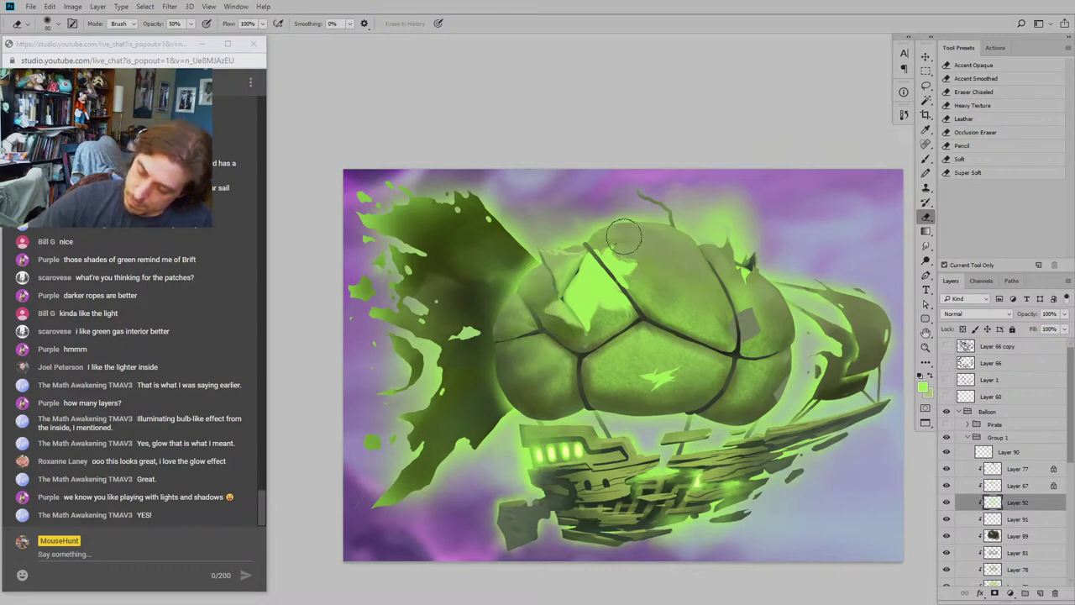
{"action": "key", "text": "bracketright"}
{"action": "key", "text": "bracketright"}
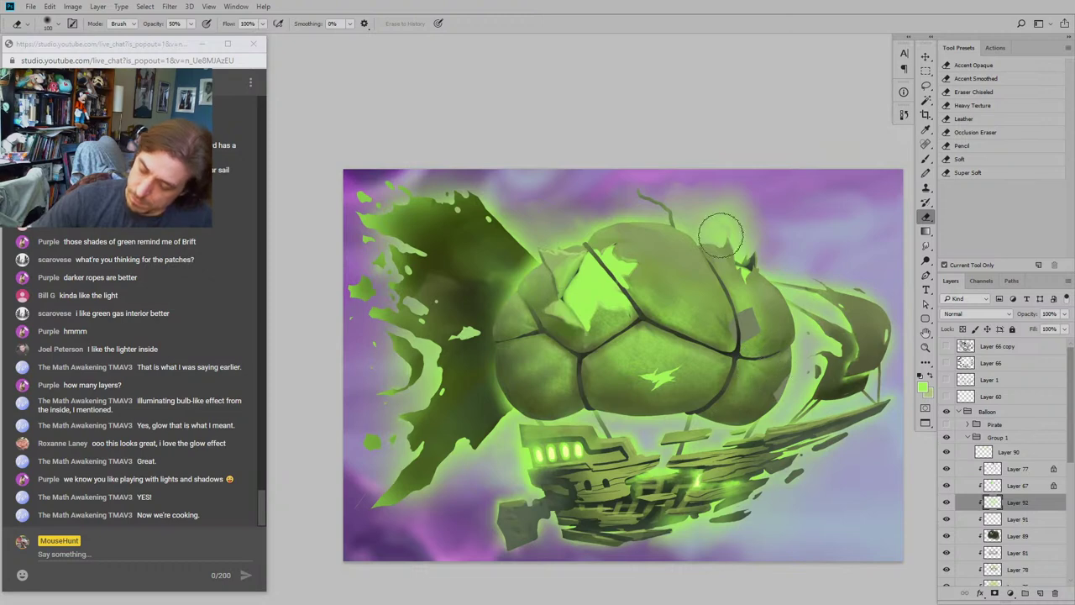
Step: Soften the glow around the small tear in the lower middle panel and on the outer panels, enlarging the eraser to 125
{"action": "left_click_drag", "start_coordinate": [446, 264], "coordinate": [427, 323]}
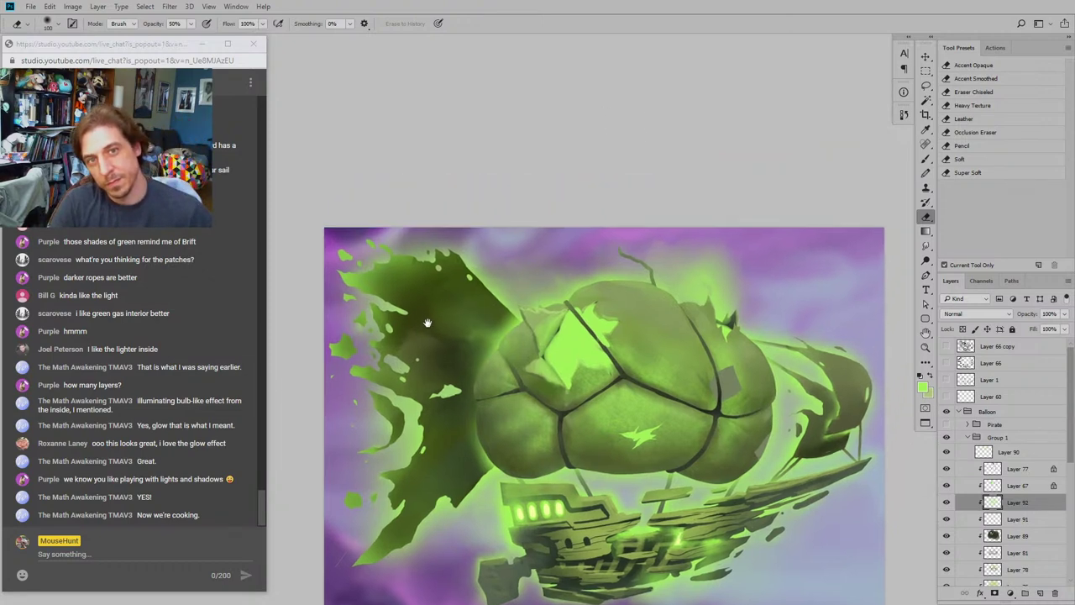
{"action": "key", "text": "bracketleft"}
{"action": "key", "text": "bracketleft"}
{"action": "key", "text": "bracketleft"}
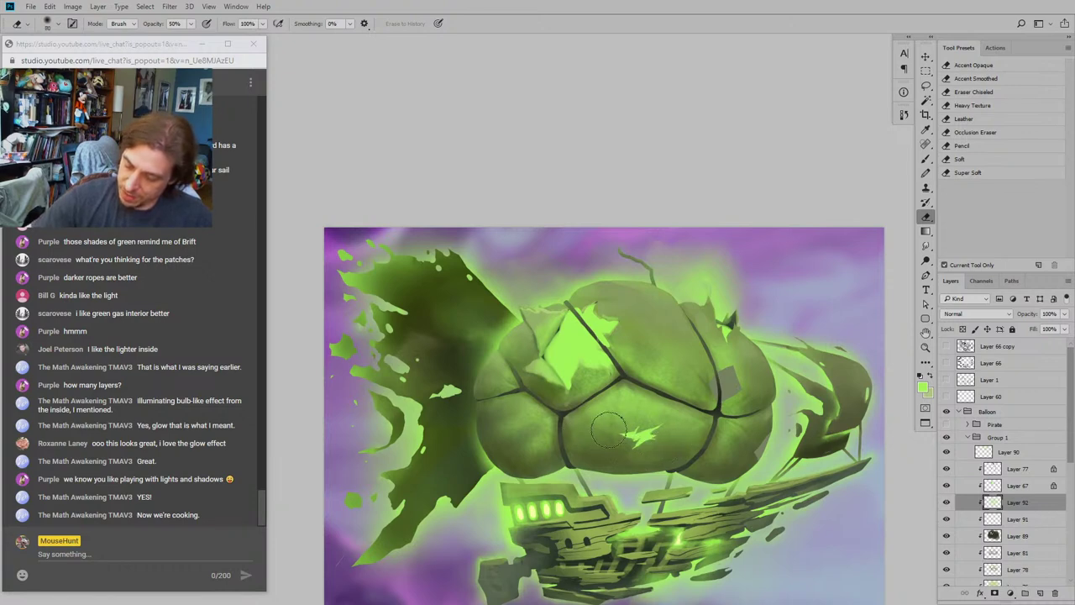
{"action": "key", "text": "bracketright"}
{"action": "left_click_drag", "start_coordinate": [436, 331], "coordinate": [397, 312]}
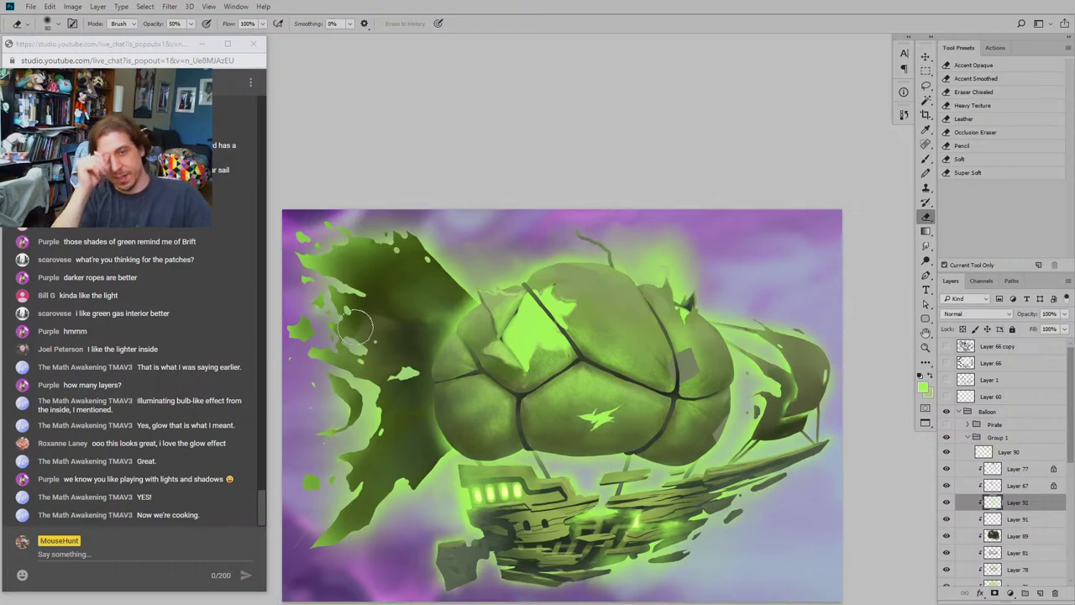
{"action": "key", "text": "bracketright"}
{"action": "key", "text": "bracketright"}
{"action": "key", "text": "bracketright"}
{"action": "key", "text": "bracketright"}
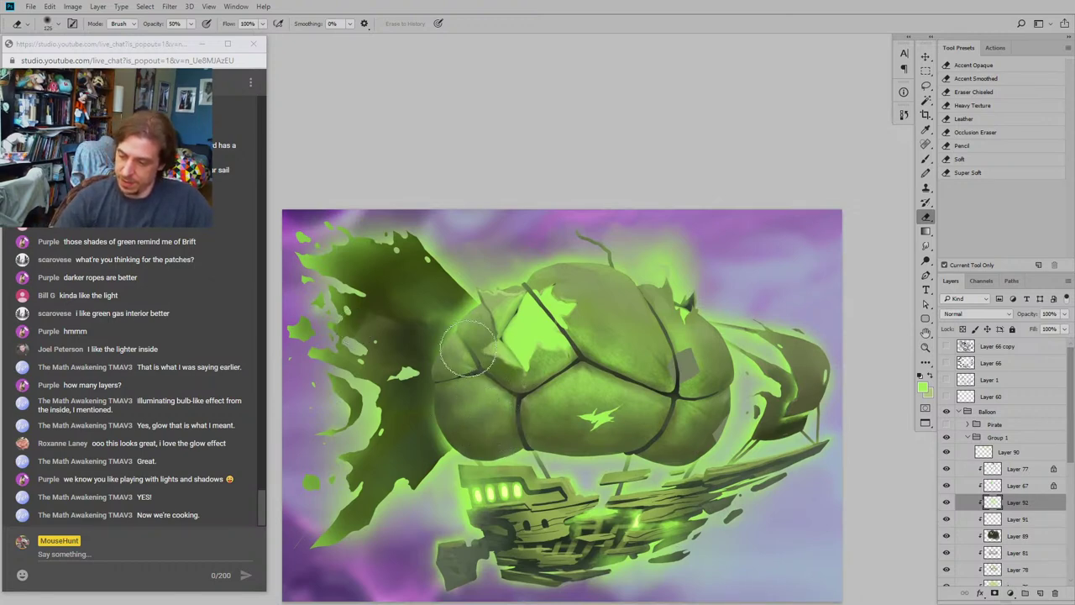
{"action": "left_click_drag", "start_coordinate": [473, 288], "coordinate": [460, 291]}
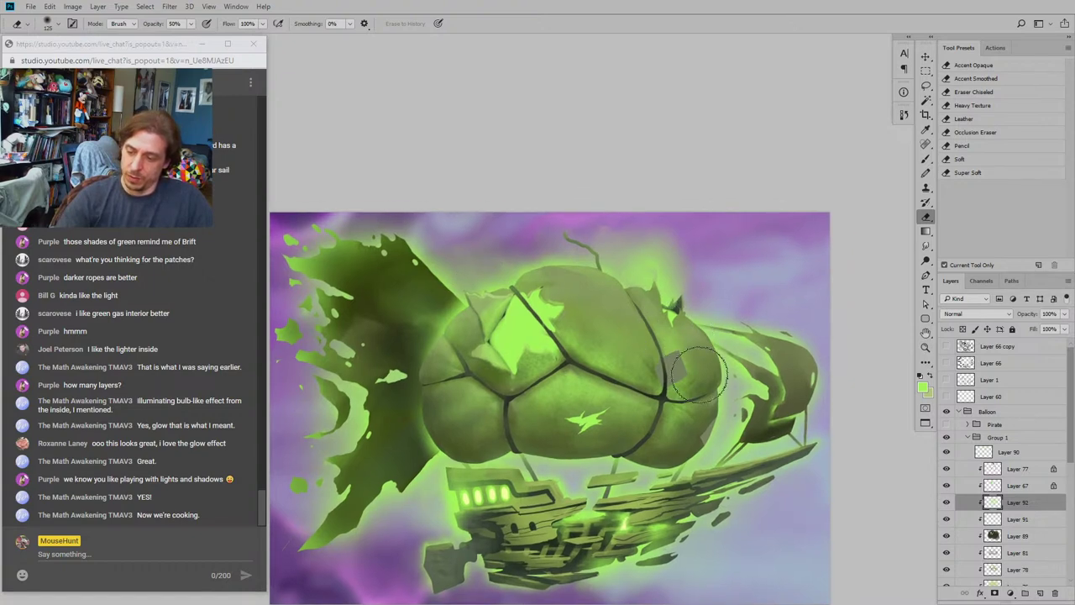
Step: Toggle Layer 92's visibility repeatedly to compare the balloon with and without its inner glow
{"action": "left_click", "coordinate": [947, 502]}
{"action": "left_click", "coordinate": [948, 502]}
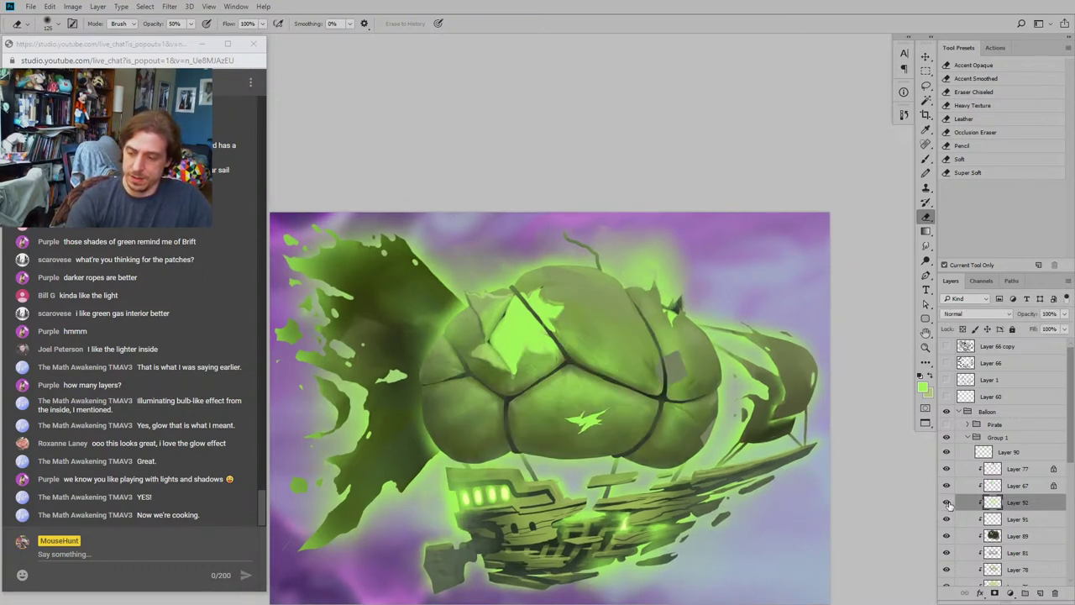
{"action": "left_click", "coordinate": [948, 503]}
{"action": "left_click", "coordinate": [948, 502]}
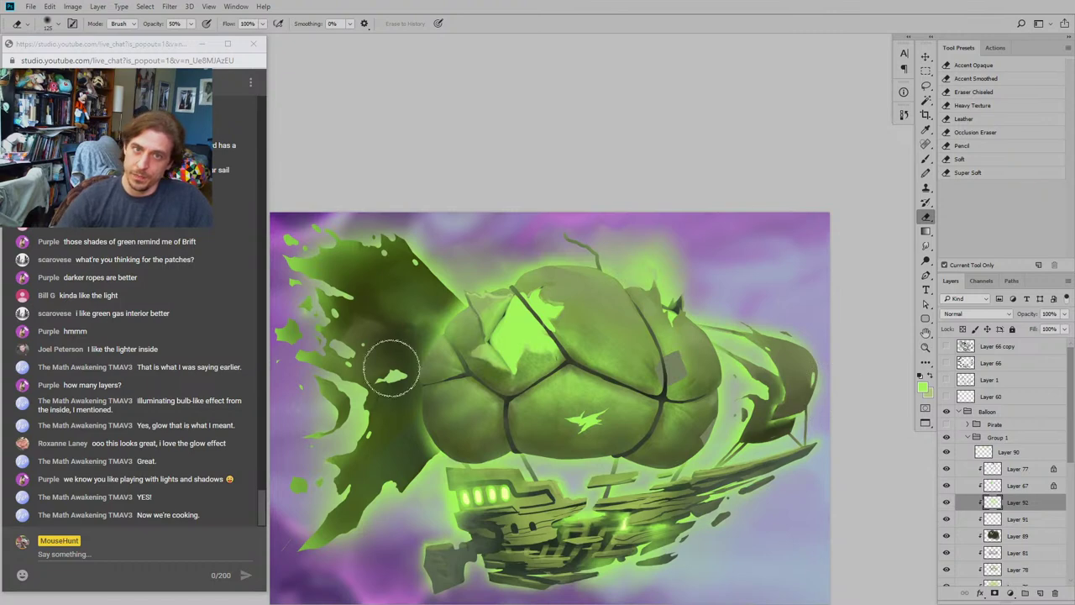
{"action": "key", "text": "bracketright"}
{"action": "key", "text": "bracketright"}
{"action": "key", "text": "bracketright"}
{"action": "key", "text": "bracketright"}
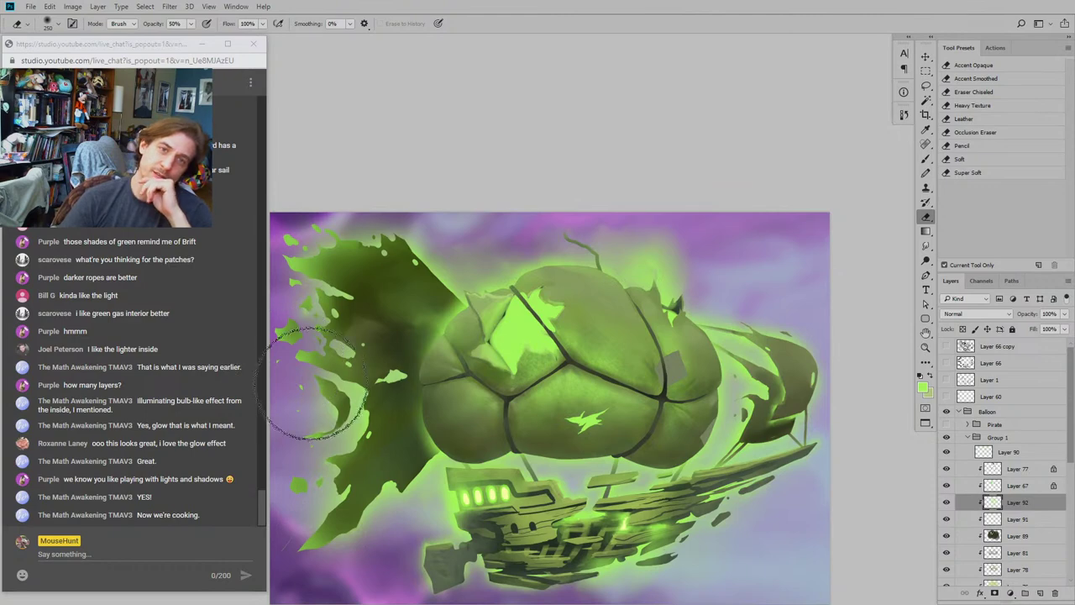
{"action": "key", "text": "b"}
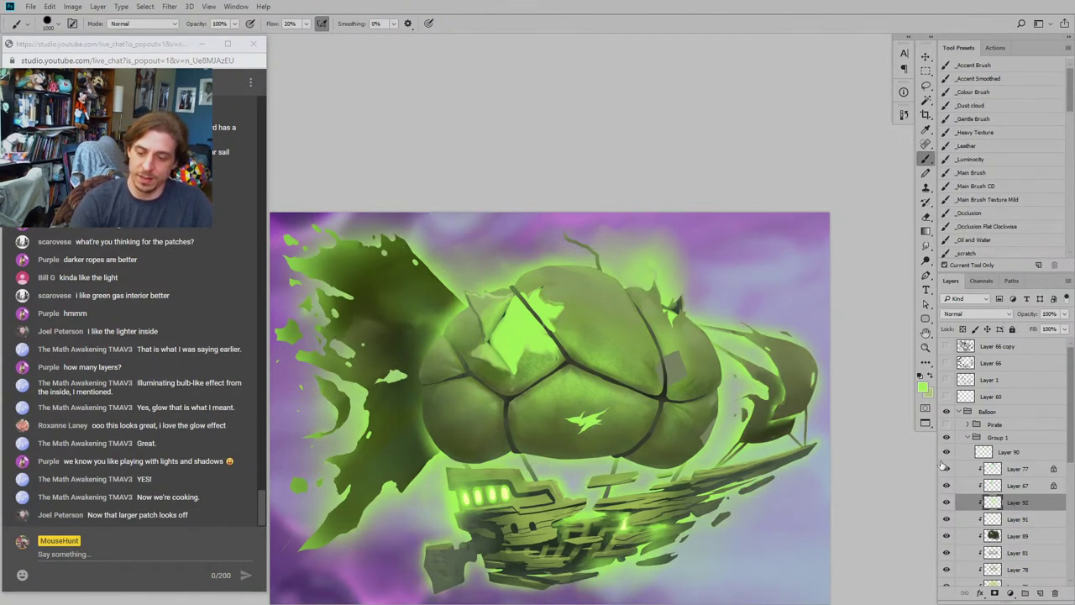
{"action": "left_click", "coordinate": [946, 502]}
{"action": "left_click", "coordinate": [946, 503]}
{"action": "left_click", "coordinate": [946, 502]}
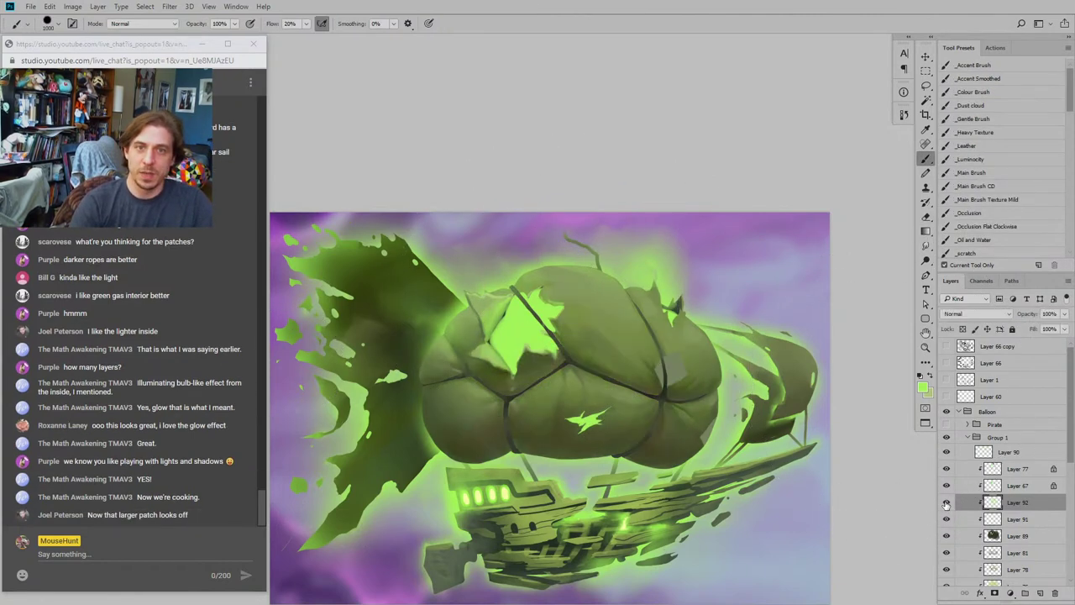
{"action": "left_click", "coordinate": [946, 502]}
{"action": "left_click", "coordinate": [946, 502]}
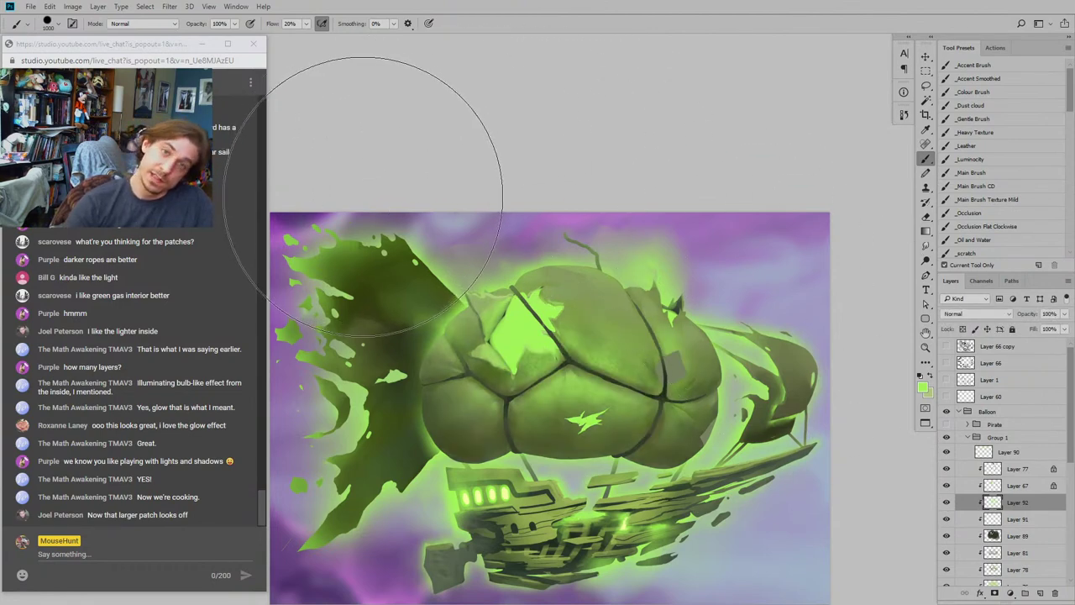
{"action": "key", "text": "e"}
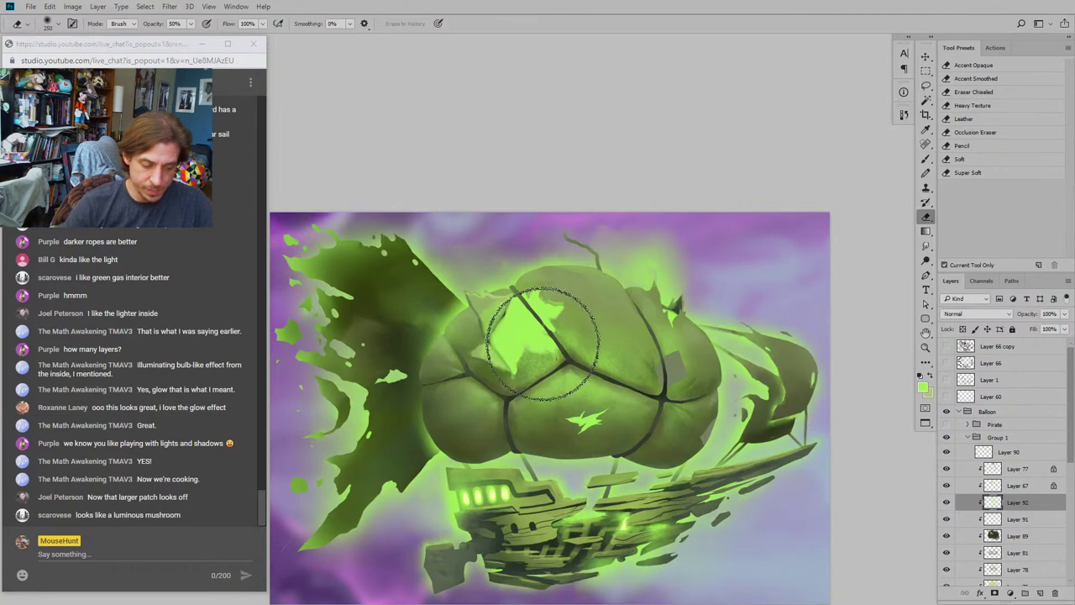
Step: Reduce the soft eraser to size 40 and carve folds into the glow around the balloon's large tear
{"action": "key", "text": "["}
{"action": "key", "text": "["}
{"action": "key", "text": "["}
{"action": "key", "text": "["}
{"action": "key", "text": "["}
{"action": "key", "text": "["}
{"action": "key", "text": "["}
{"action": "key", "text": "["}
{"action": "key", "text": "["}
{"action": "key", "text": "["}
{"action": "key", "text": "["}
{"action": "key", "text": "["}
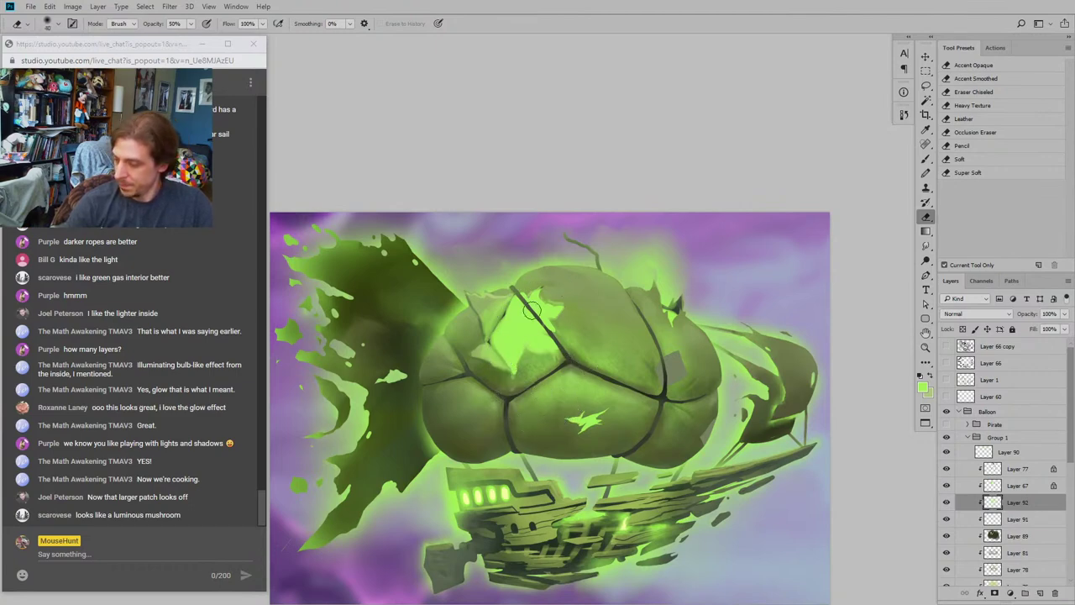
{"action": "key", "text": "bracketleft"}
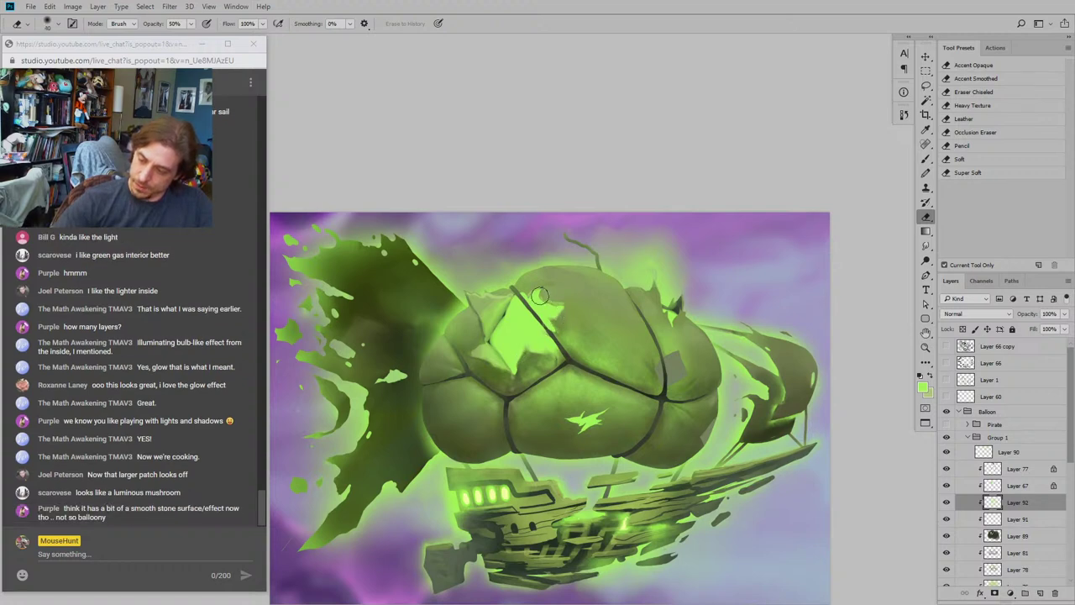
{"action": "scroll", "coordinate": [569, 463], "scroll_direction": "down", "scroll_amount": 1}
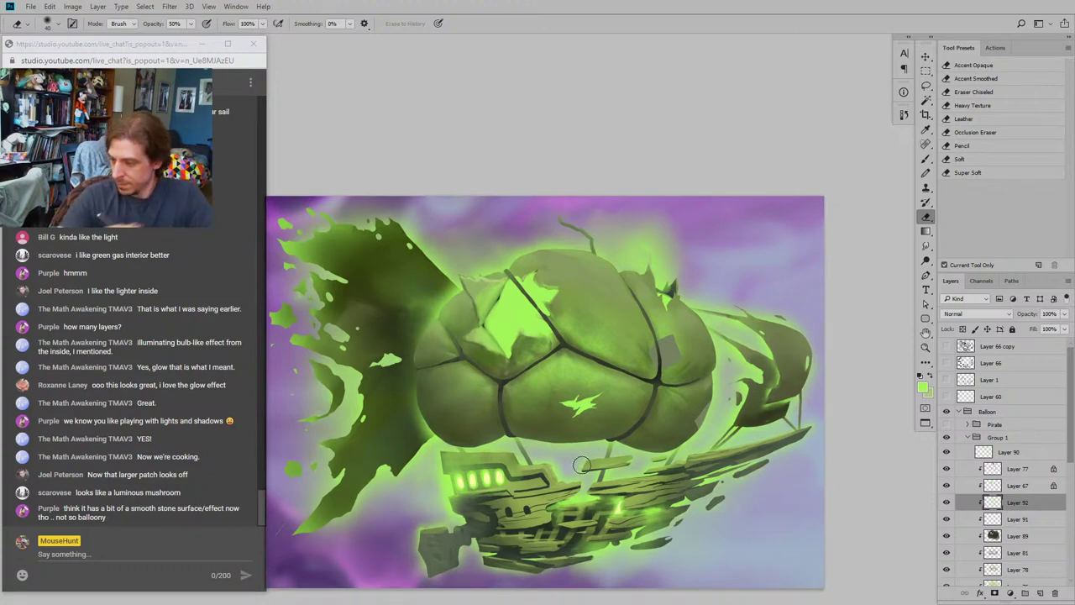
Step: Erase fine creases into the glow on the balloon's upper and lower middle panels with the eraser at sizes 20 and 25
{"action": "left_click_drag", "start_coordinate": [450, 313], "coordinate": [432, 395]}
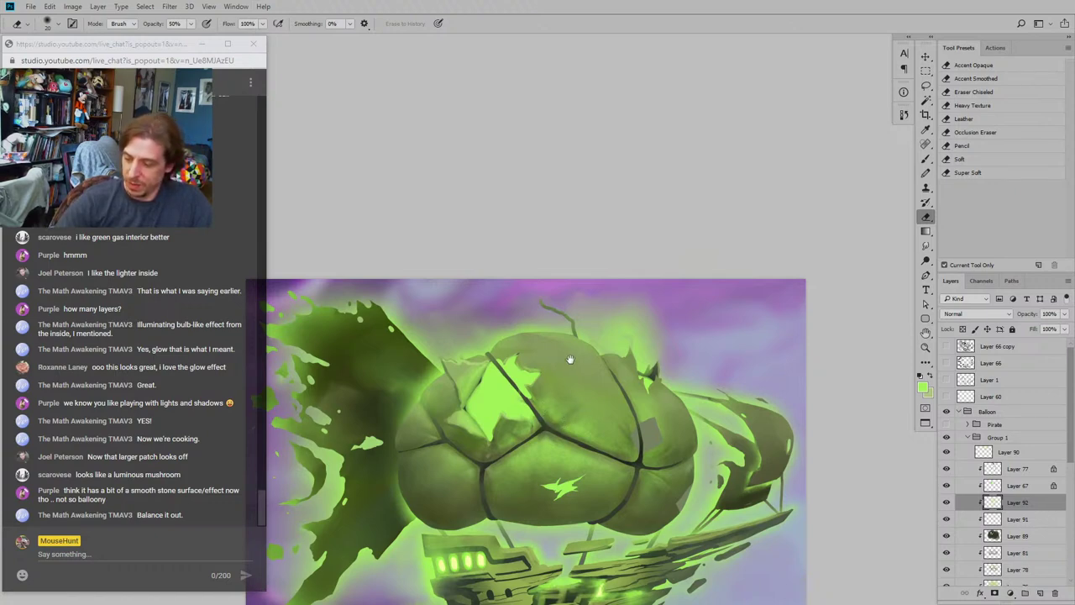
{"action": "left_click_drag", "start_coordinate": [569, 360], "coordinate": [561, 355]}
{"action": "left_click_drag", "start_coordinate": [615, 412], "coordinate": [568, 381]}
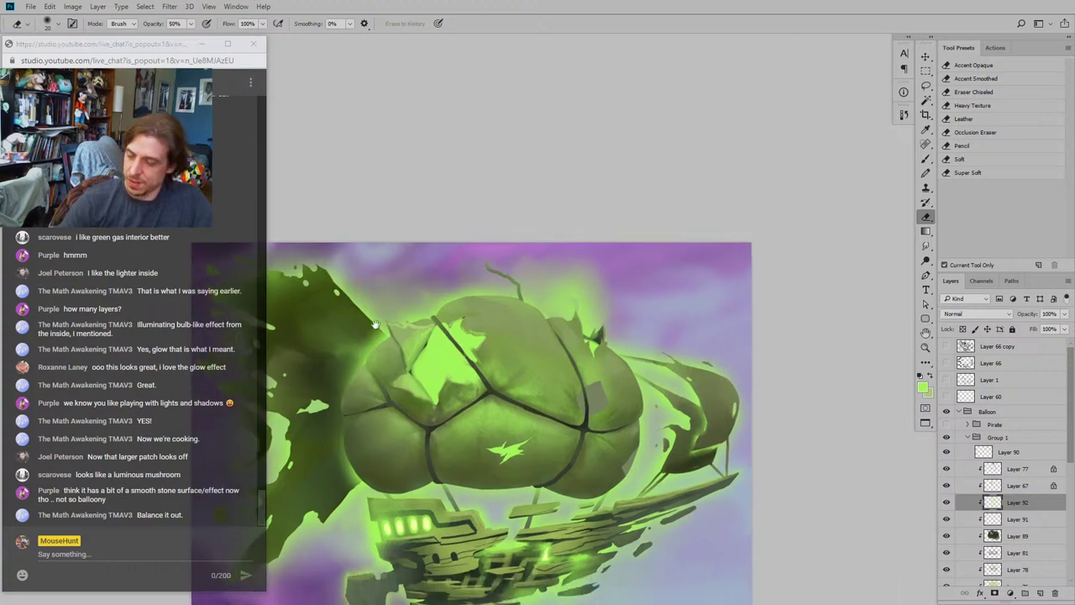
{"action": "left_click_drag", "start_coordinate": [417, 440], "coordinate": [454, 398]}
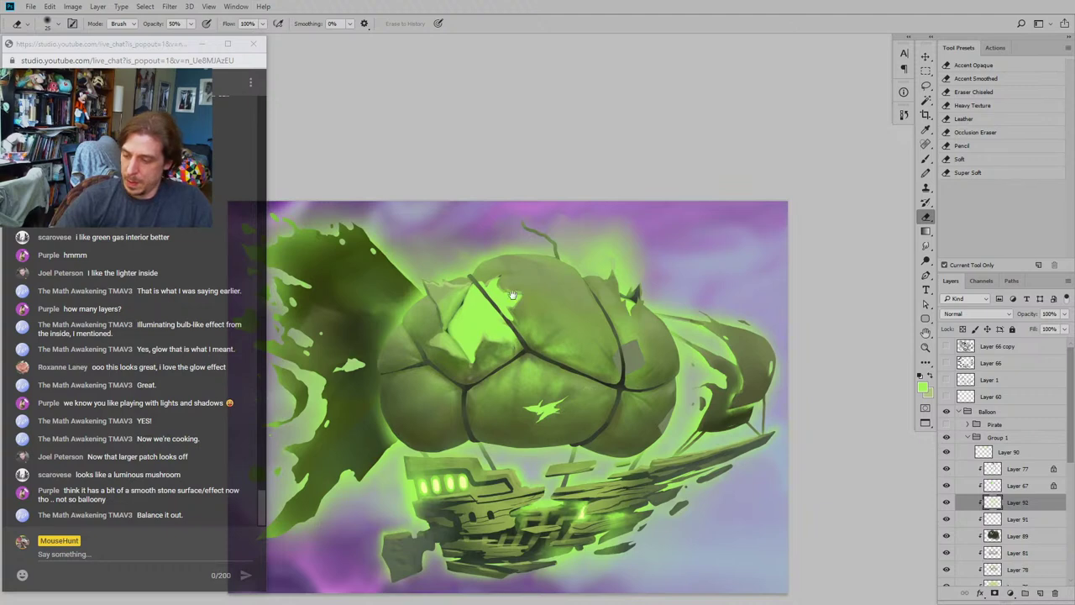
{"action": "left_click_drag", "start_coordinate": [513, 294], "coordinate": [511, 281]}
{"action": "left_click_drag", "start_coordinate": [376, 366], "coordinate": [398, 433]}
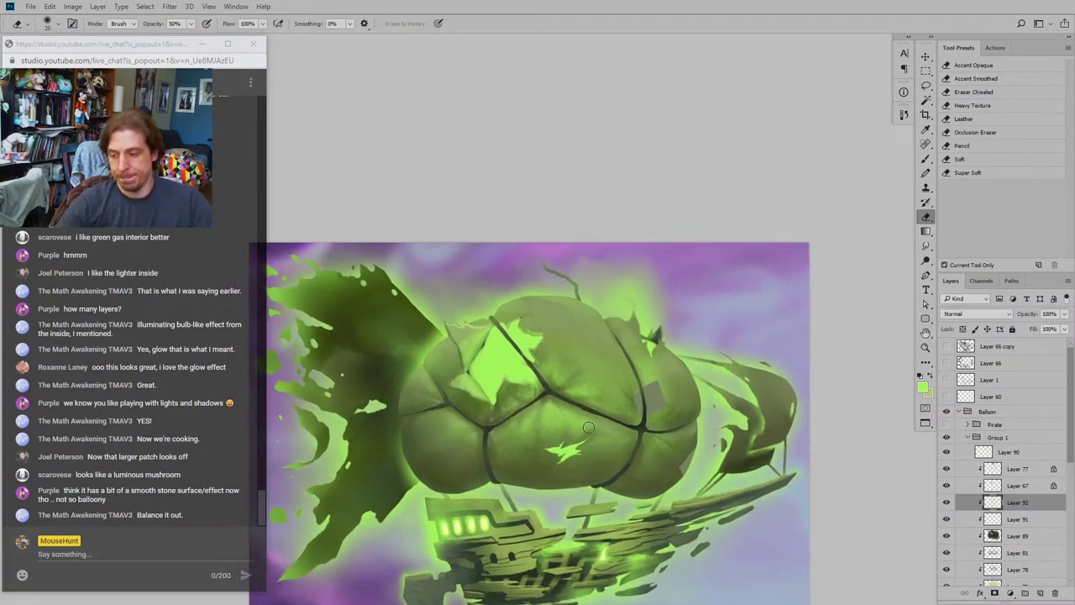
Step: Check the painting's light and dark values in a grayscale proof view
{"action": "key", "text": "ctrl+y"}
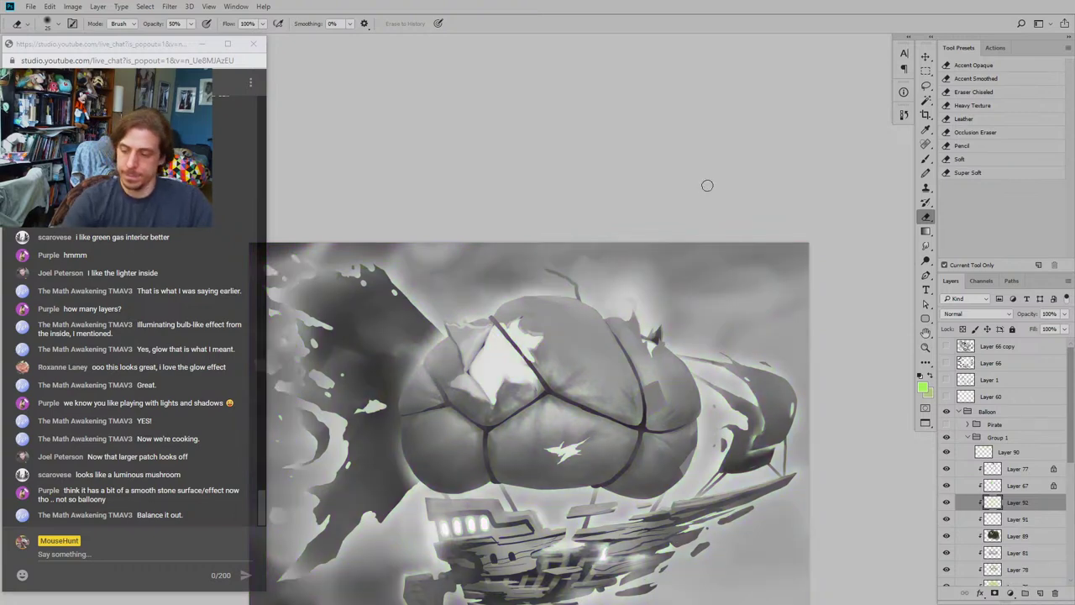
{"action": "mouse_move", "coordinate": [385, 343]}
{"action": "left_mouse_down"}
{"action": "mouse_move", "coordinate": [392, 240]}
{"action": "mouse_move", "coordinate": [380, 273]}
{"action": "left_mouse_up"}
{"action": "key", "text": "ctrl+y"}
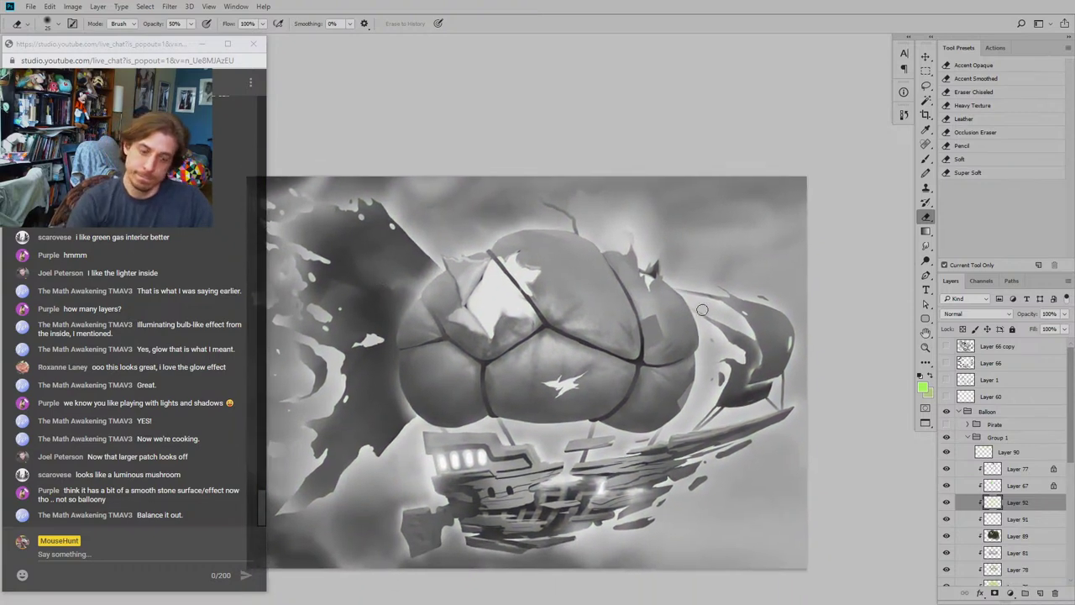
Step: Soften the glow on the balloon's middle panels with the eraser at size 40
{"action": "left_click_drag", "start_coordinate": [577, 280], "coordinate": [537, 333]}
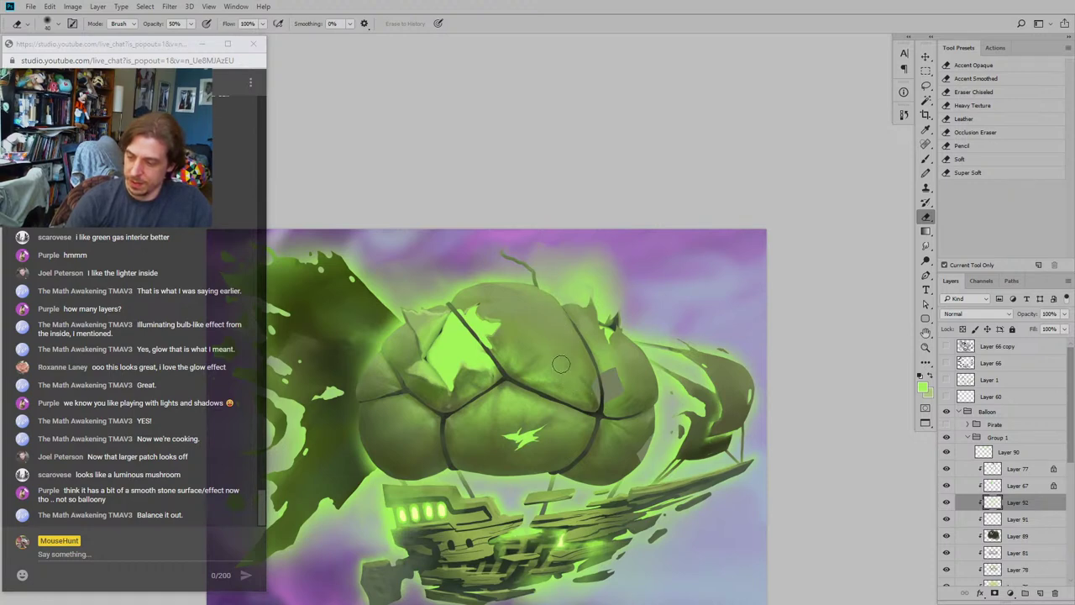
{"action": "mouse_move", "coordinate": [486, 253]}
{"action": "left_mouse_down"}
{"action": "mouse_move", "coordinate": [465, 223]}
{"action": "mouse_move", "coordinate": [474, 230]}
{"action": "left_mouse_up"}
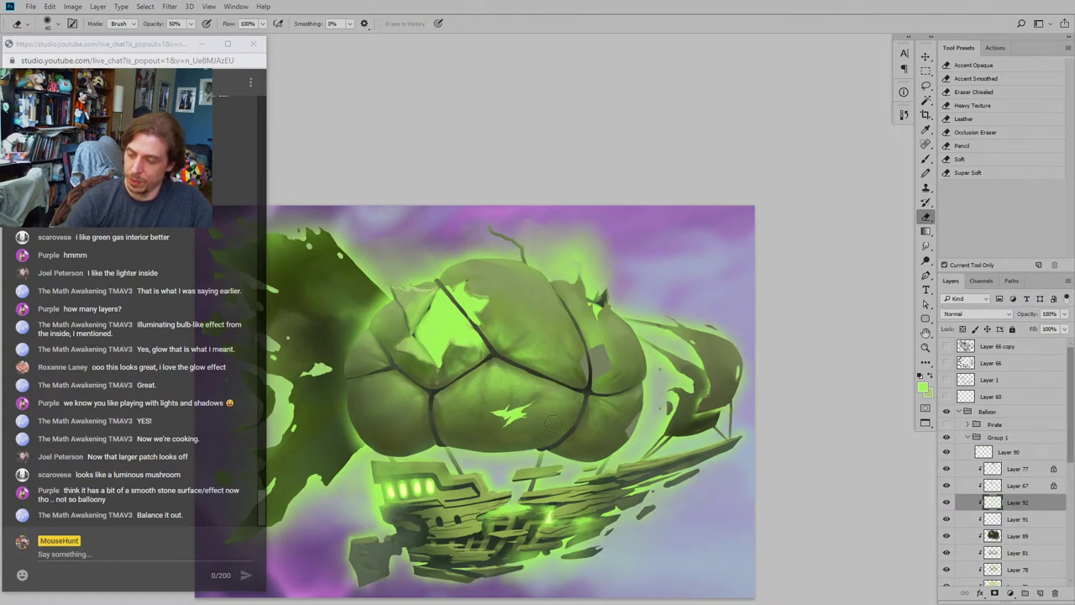
{"action": "left_click_drag", "start_coordinate": [395, 266], "coordinate": [446, 214]}
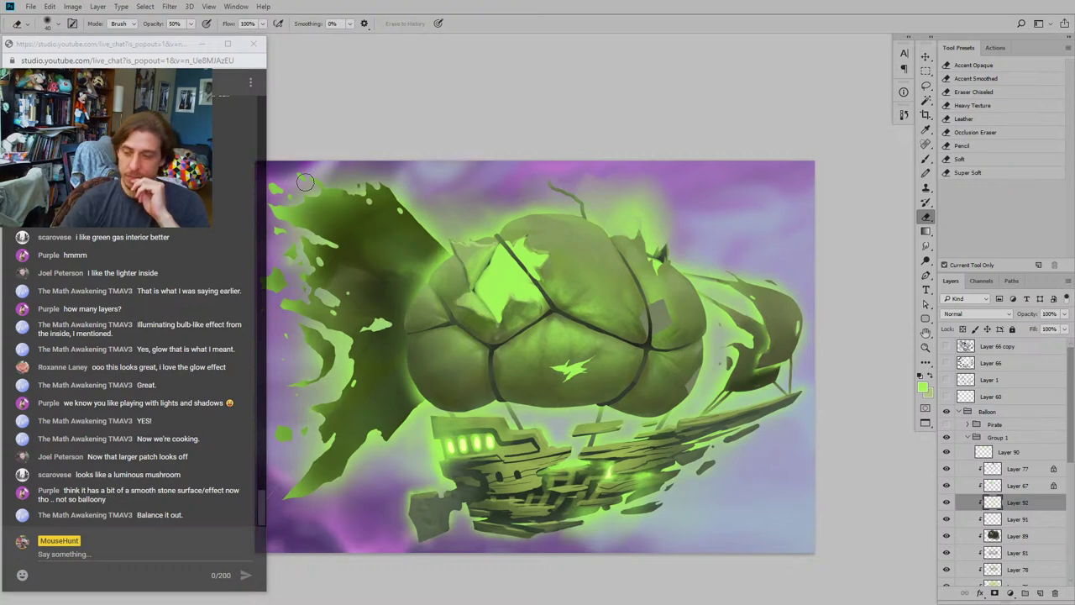
Step: View the whole airship at a reduced scale and compare it with Layer 92 shown and hidden
{"action": "key", "text": "ctrl+minus"}
{"action": "key", "text": "ctrl+minus"}
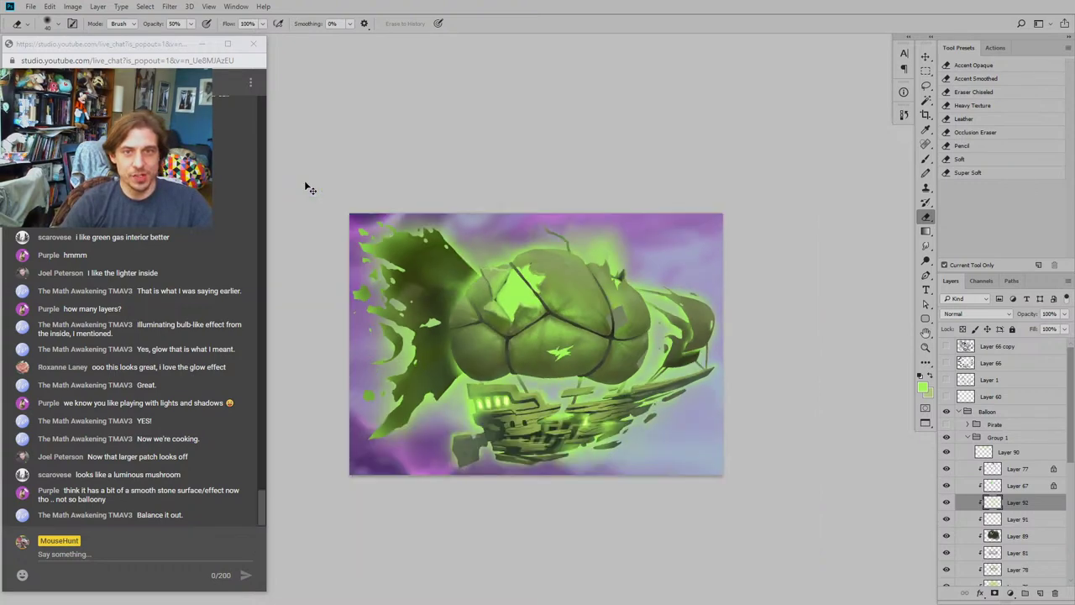
{"action": "mouse_move", "coordinate": [379, 320]}
{"action": "left_mouse_down"}
{"action": "mouse_move", "coordinate": [389, 382]}
{"action": "mouse_move", "coordinate": [377, 432]}
{"action": "mouse_move", "coordinate": [396, 422]}
{"action": "mouse_move", "coordinate": [365, 401]}
{"action": "mouse_move", "coordinate": [350, 418]}
{"action": "left_mouse_up"}
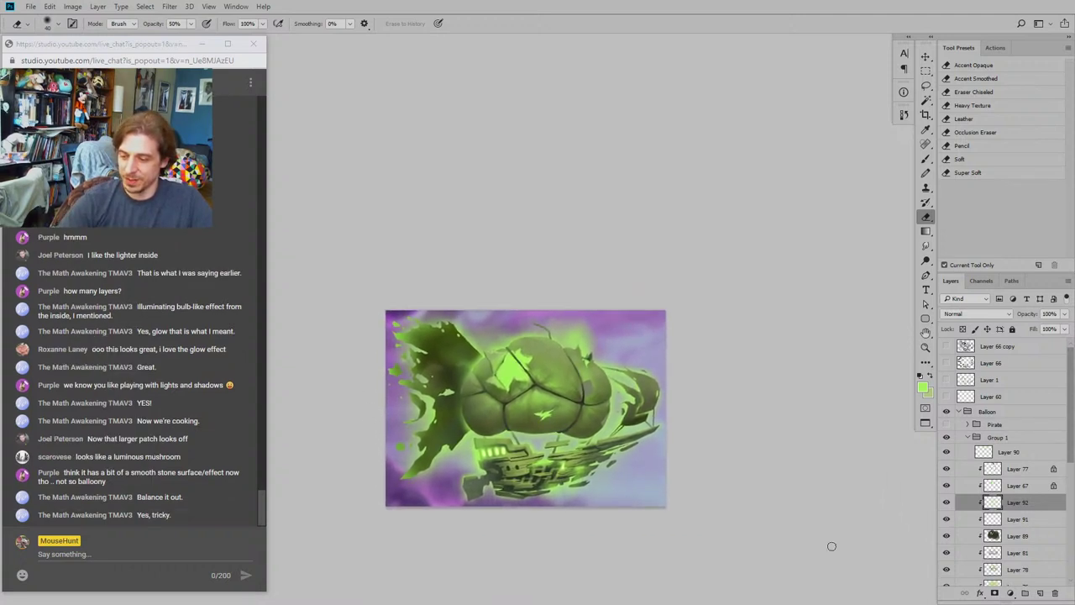
{"action": "left_click", "coordinate": [947, 502]}
{"action": "left_click", "coordinate": [947, 503]}
{"action": "left_click", "coordinate": [947, 503]}
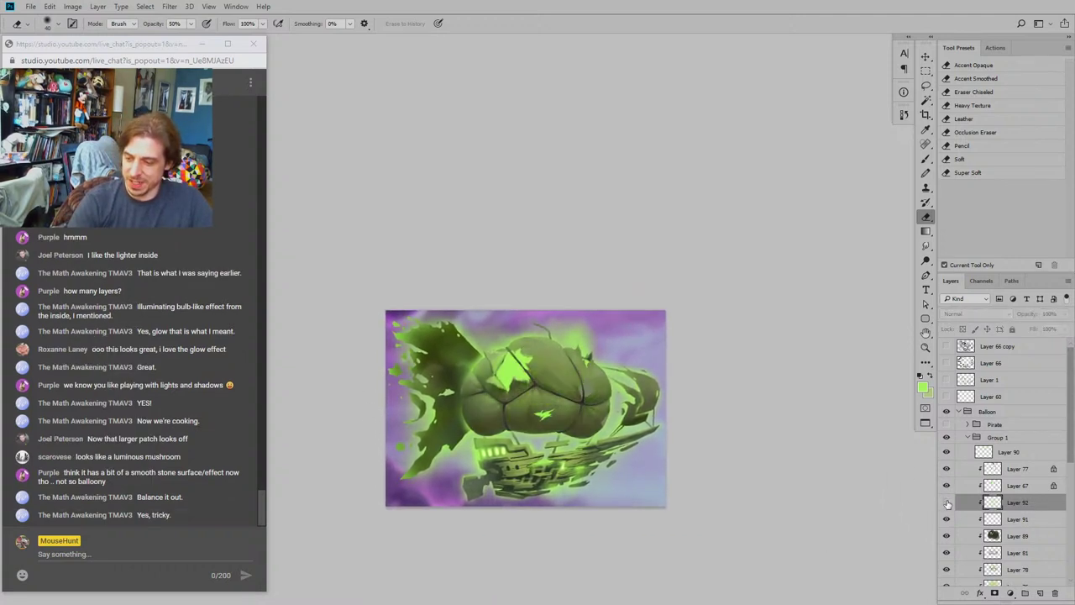
{"action": "left_click", "coordinate": [947, 502]}
{"action": "left_click", "coordinate": [946, 502]}
{"action": "key", "text": "ctrl+plus"}
{"action": "key", "text": "ctrl+plus"}
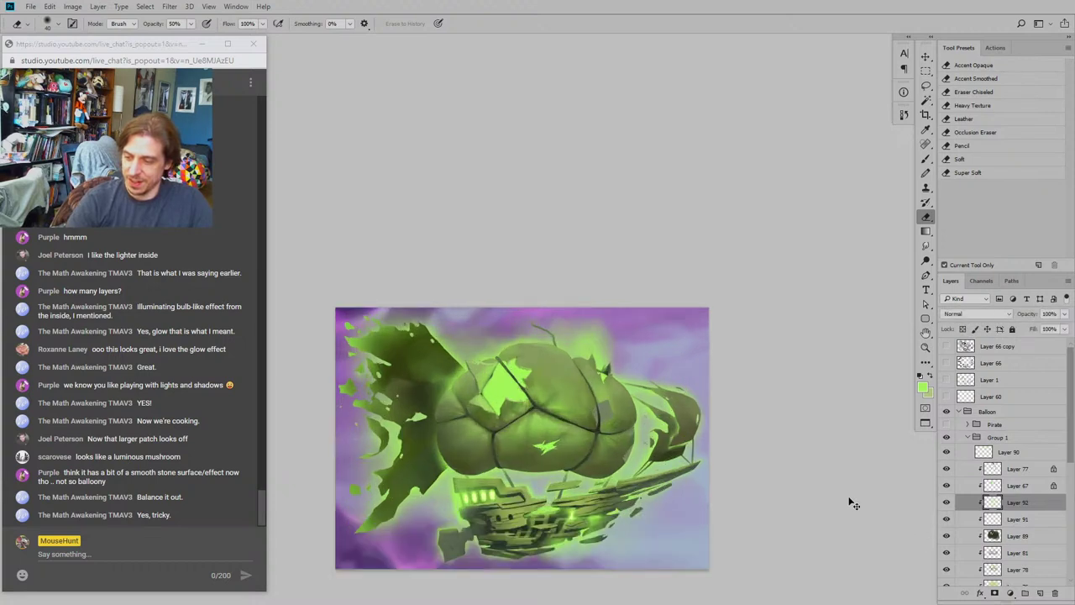
{"action": "left_click_drag", "start_coordinate": [533, 477], "coordinate": [450, 398]}
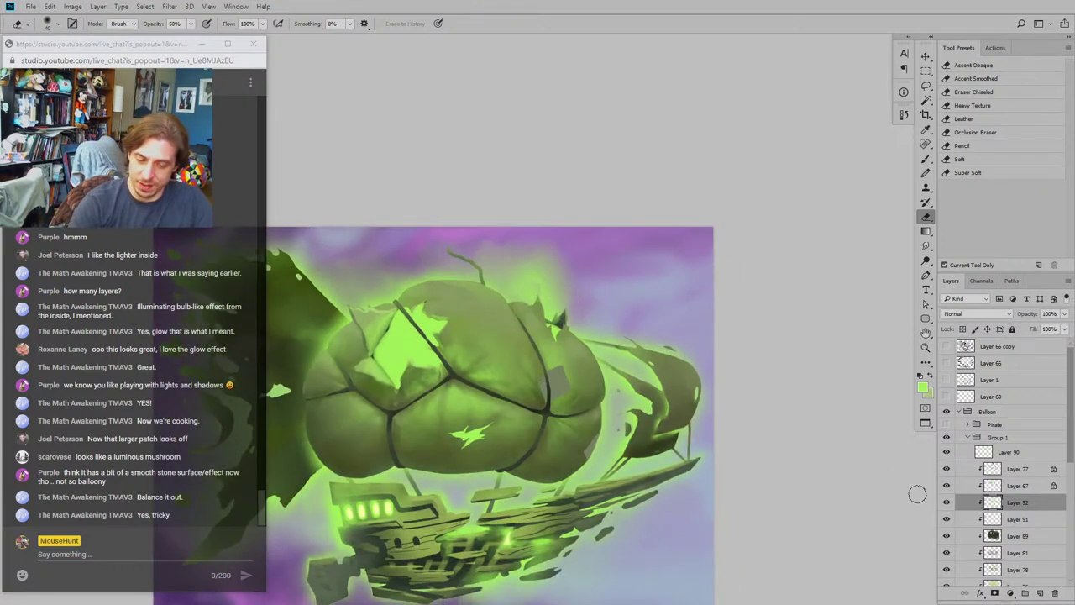
Step: Darken the square patch beside the balloon's right-hand rope on Layer 67, using the Main Brush in a dark green sampled from the balloon
{"action": "key", "text": "b"}
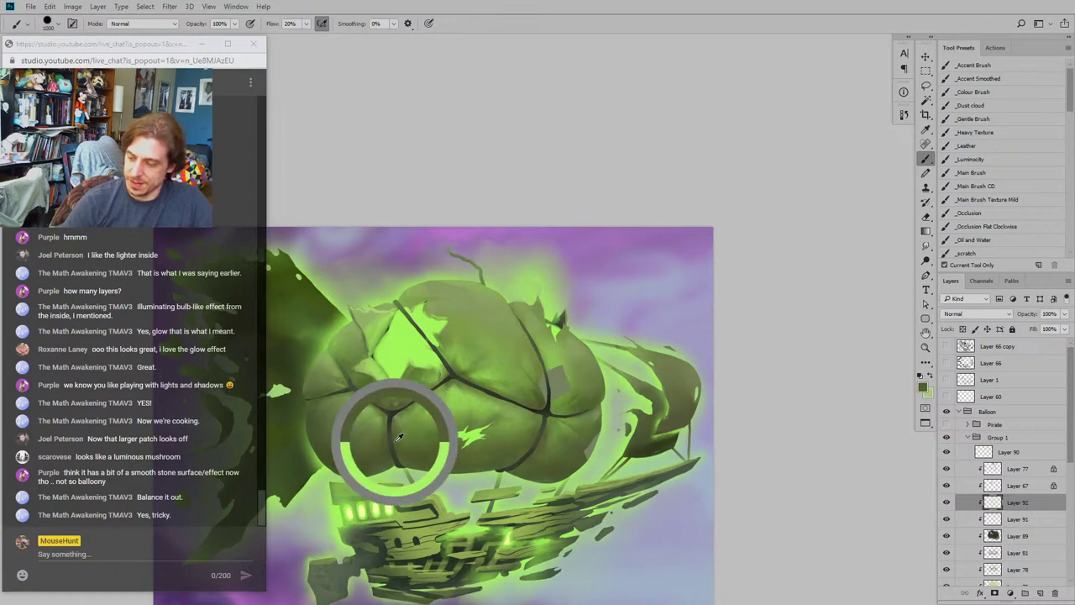
{"action": "left_click", "coordinate": [947, 501]}
{"action": "left_click", "coordinate": [947, 501]}
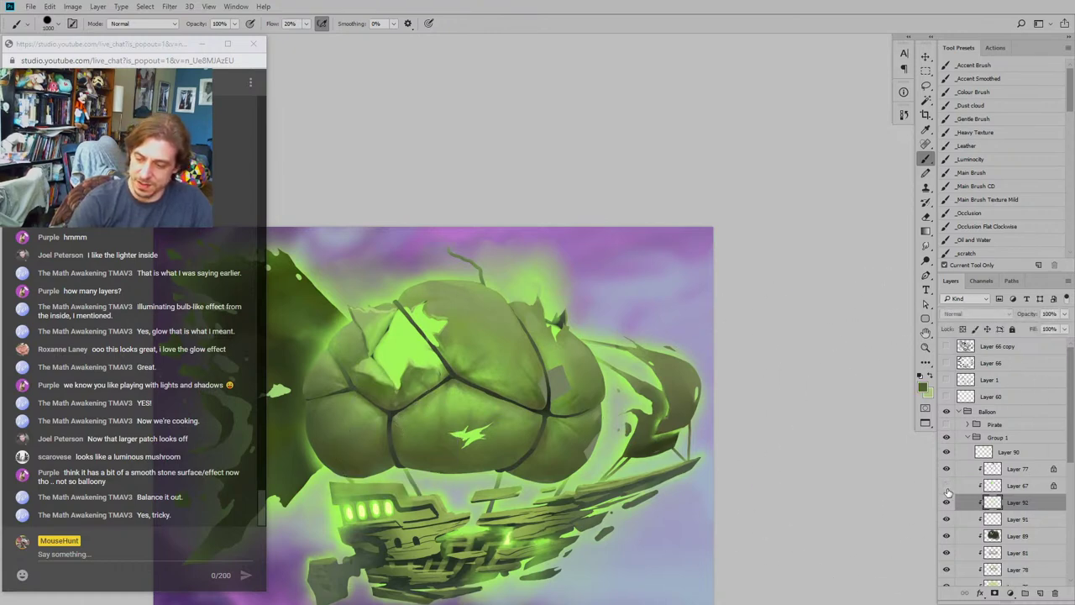
{"action": "left_click", "coordinate": [966, 486]}
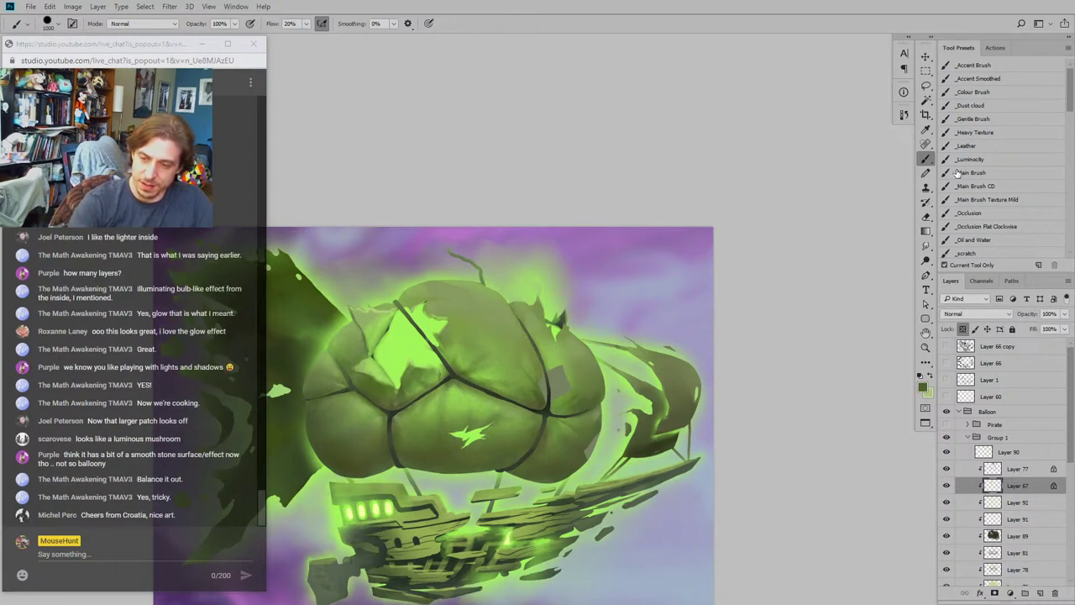
{"action": "left_click", "coordinate": [958, 173]}
{"action": "left_click_drag", "start_coordinate": [564, 393], "coordinate": [539, 398]}
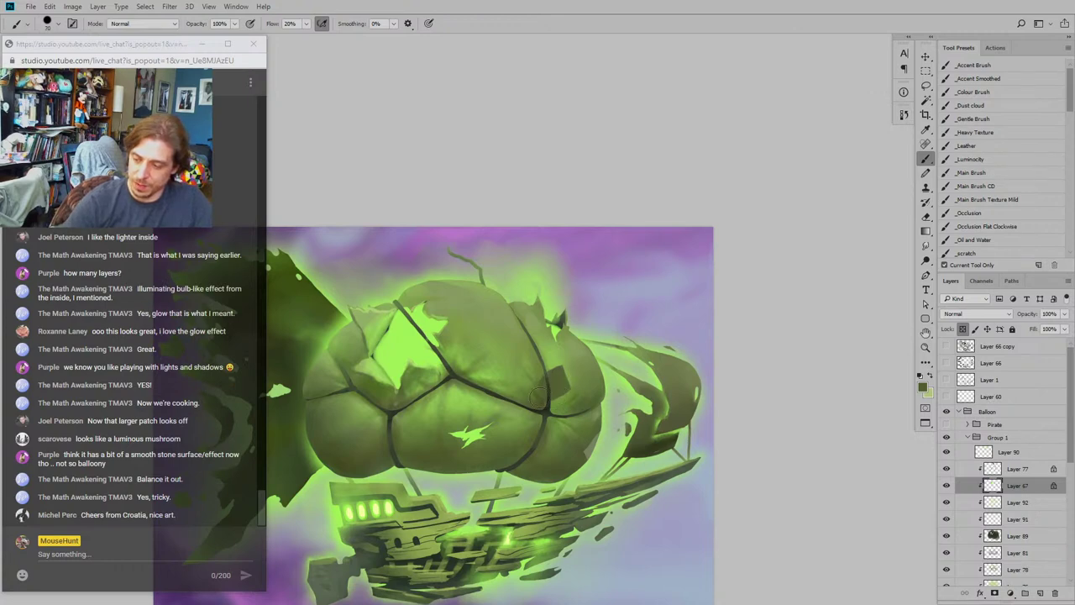
Step: Shade the square patch further with the dark colour sampled from the rope junction
{"action": "key", "text": "ctrl+plus"}
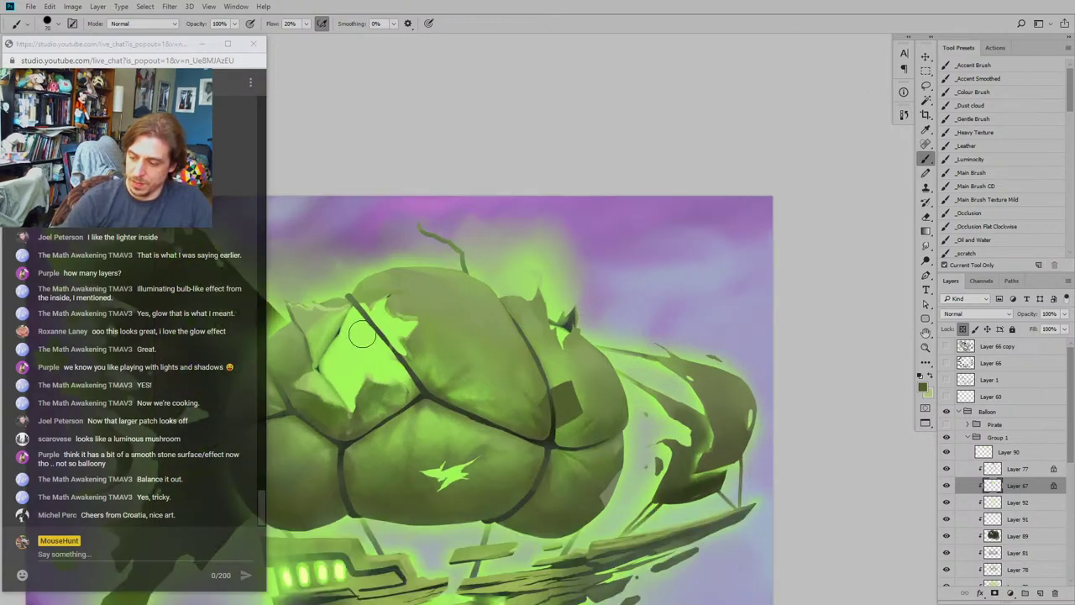
{"action": "left_click", "coordinate": [549, 444], "text": "alt"}
{"action": "mouse_move", "coordinate": [545, 401]}
{"action": "left_mouse_down"}
{"action": "mouse_move", "coordinate": [549, 411]}
{"action": "mouse_move", "coordinate": [554, 394]}
{"action": "left_mouse_up"}
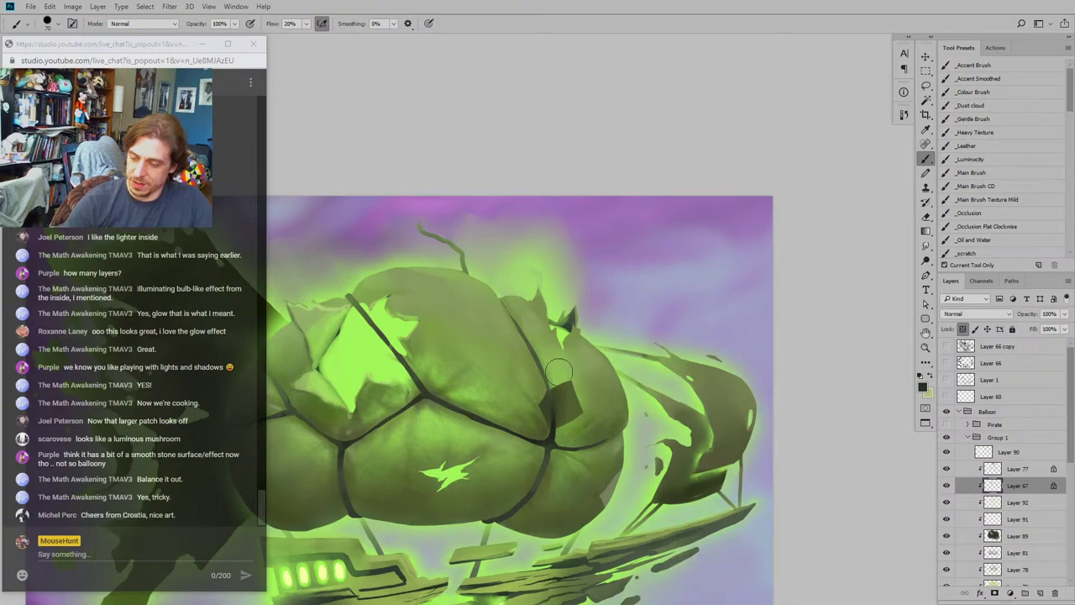
{"action": "mouse_move", "coordinate": [493, 263]}
{"action": "left_mouse_down"}
{"action": "mouse_move", "coordinate": [489, 225]}
{"action": "mouse_move", "coordinate": [505, 232]}
{"action": "left_mouse_up"}
{"action": "left_click_drag", "start_coordinate": [419, 332], "coordinate": [509, 351]}
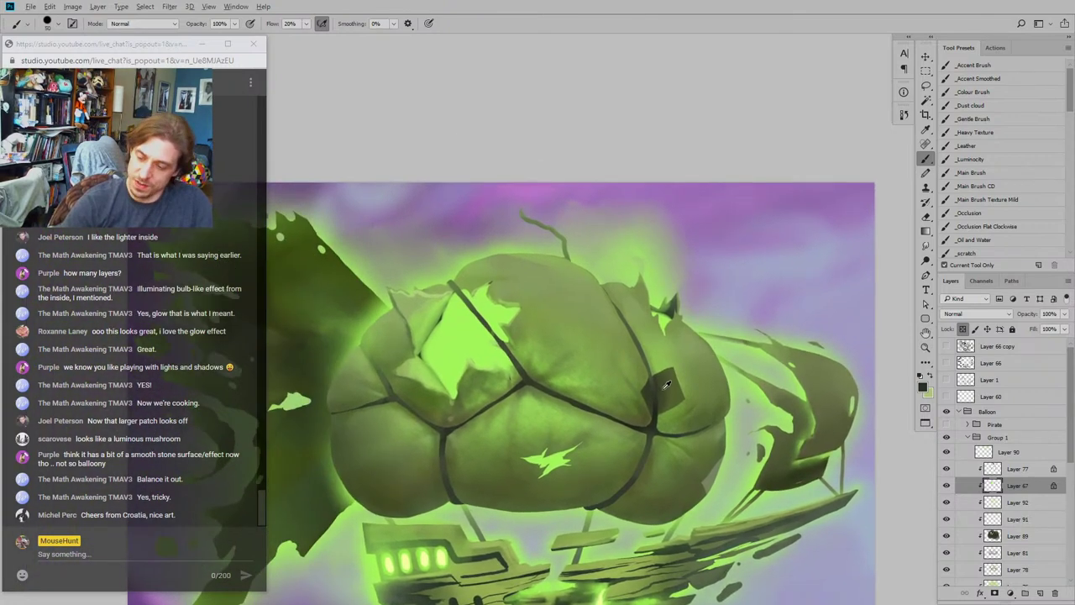
Step: Refine the square patch's tones beside the rope with sampled greens and the brush at size 30
{"action": "left_click", "coordinate": [660, 378], "text": "alt"}
{"action": "left_click", "coordinate": [656, 390], "text": "alt"}
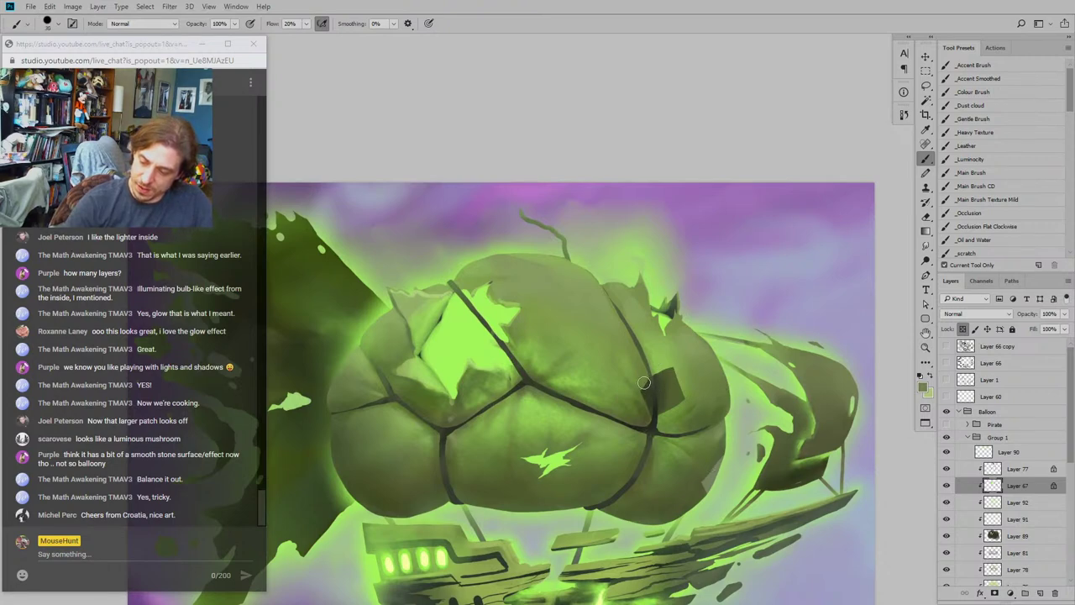
{"action": "left_click_drag", "start_coordinate": [645, 383], "coordinate": [649, 400]}
{"action": "left_click_drag", "start_coordinate": [579, 300], "coordinate": [560, 318]}
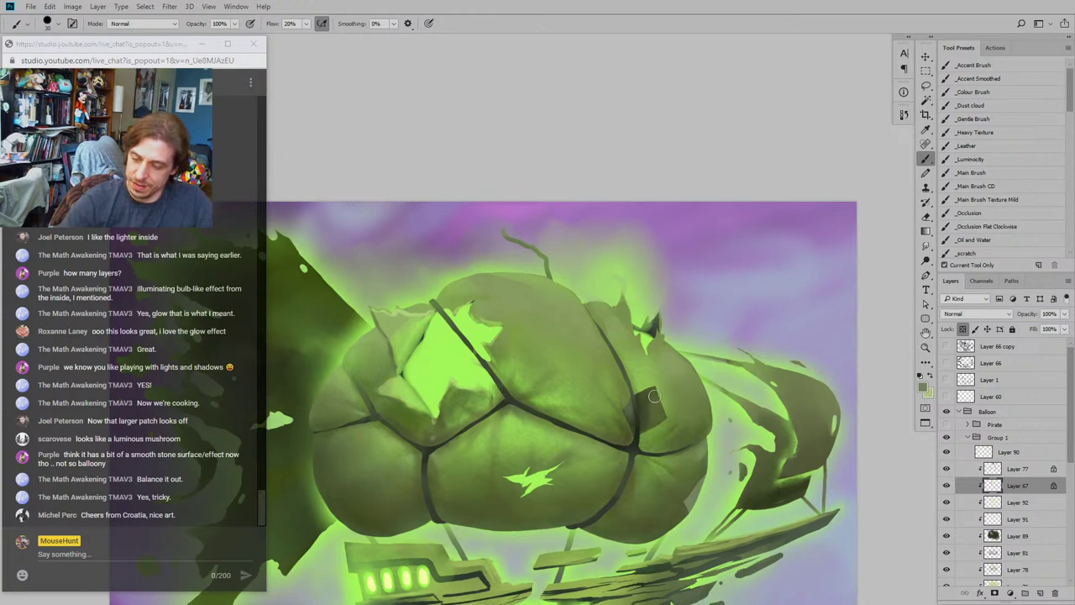
{"action": "left_click_drag", "start_coordinate": [627, 324], "coordinate": [624, 328]}
{"action": "scroll", "coordinate": [648, 400], "scroll_direction": "down", "scroll_amount": 2}
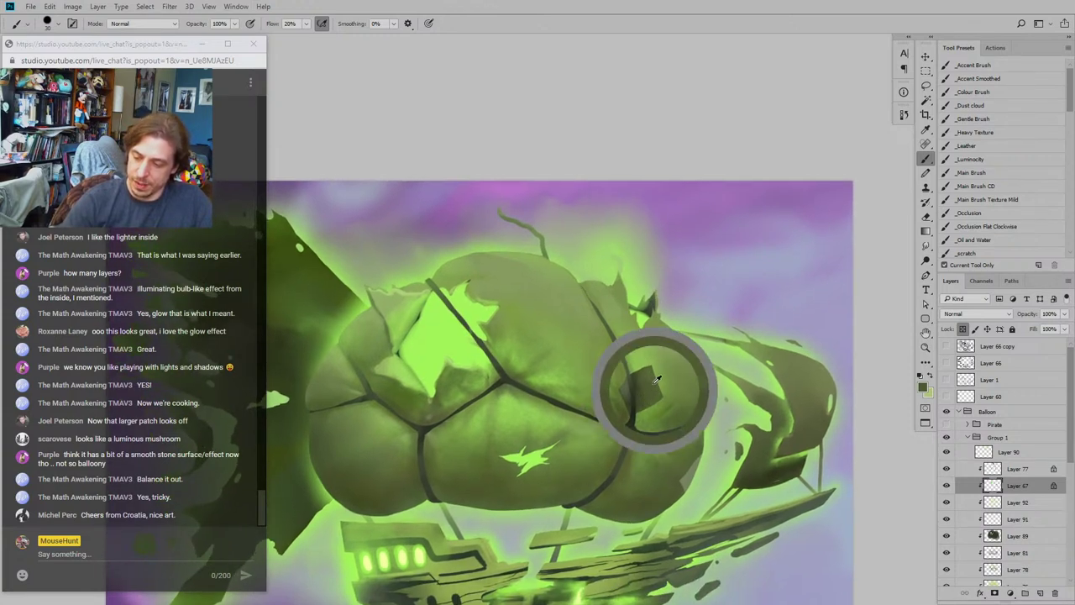
{"action": "mouse_move", "coordinate": [583, 324]}
{"action": "left_mouse_down"}
{"action": "mouse_move", "coordinate": [548, 288]}
{"action": "mouse_move", "coordinate": [552, 325]}
{"action": "mouse_move", "coordinate": [582, 372]}
{"action": "mouse_move", "coordinate": [558, 278]}
{"action": "left_mouse_up"}
{"action": "left_click_drag", "start_coordinate": [480, 334], "coordinate": [540, 377]}
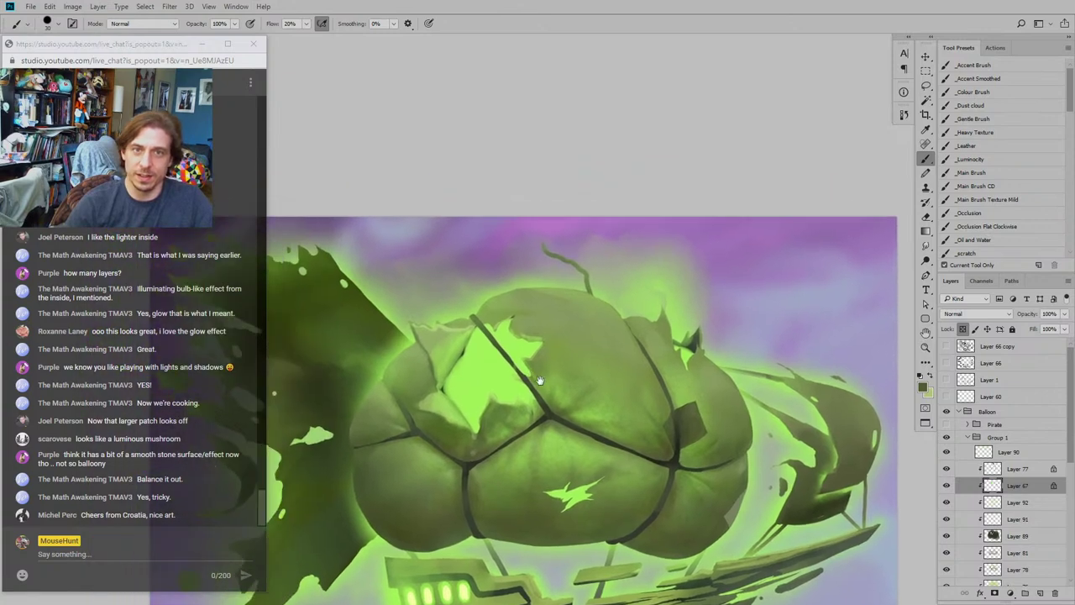
Step: Add a layer above Layer 67 and paint a small grey-green patch on the upper middle panel with the Accent Brush at size 25
{"action": "left_click_drag", "start_coordinate": [439, 369], "coordinate": [504, 425]}
{"action": "mouse_move", "coordinate": [468, 326]}
{"action": "left_mouse_down"}
{"action": "mouse_move", "coordinate": [443, 374]}
{"action": "mouse_move", "coordinate": [441, 333]}
{"action": "mouse_move", "coordinate": [488, 296]}
{"action": "left_mouse_up"}
{"action": "mouse_move", "coordinate": [423, 398]}
{"action": "left_mouse_down"}
{"action": "mouse_move", "coordinate": [423, 310]}
{"action": "mouse_move", "coordinate": [408, 297]}
{"action": "left_mouse_up"}
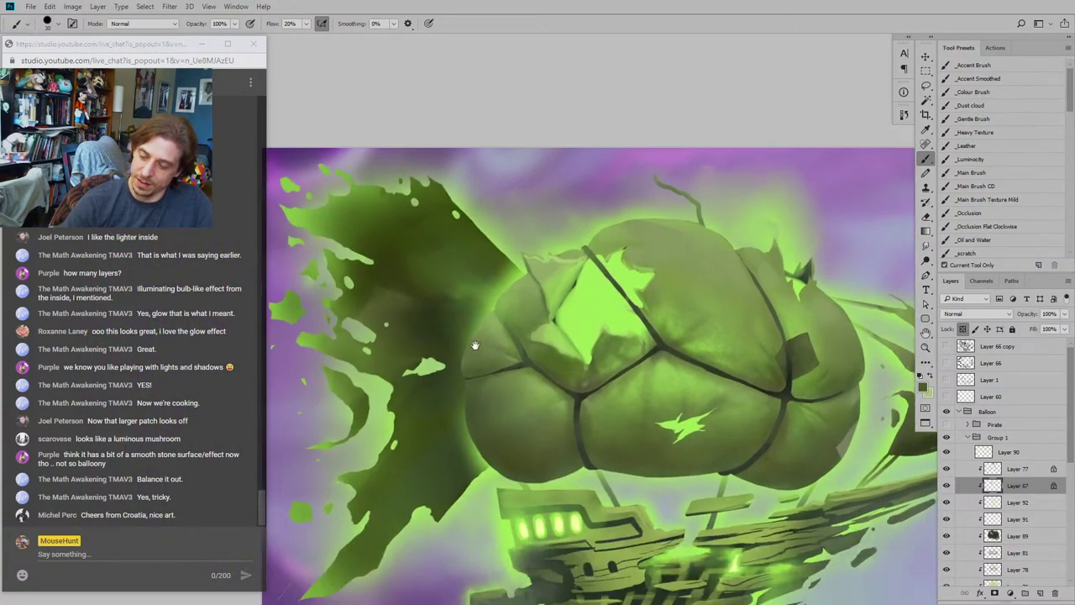
{"action": "left_click_drag", "start_coordinate": [476, 346], "coordinate": [446, 341]}
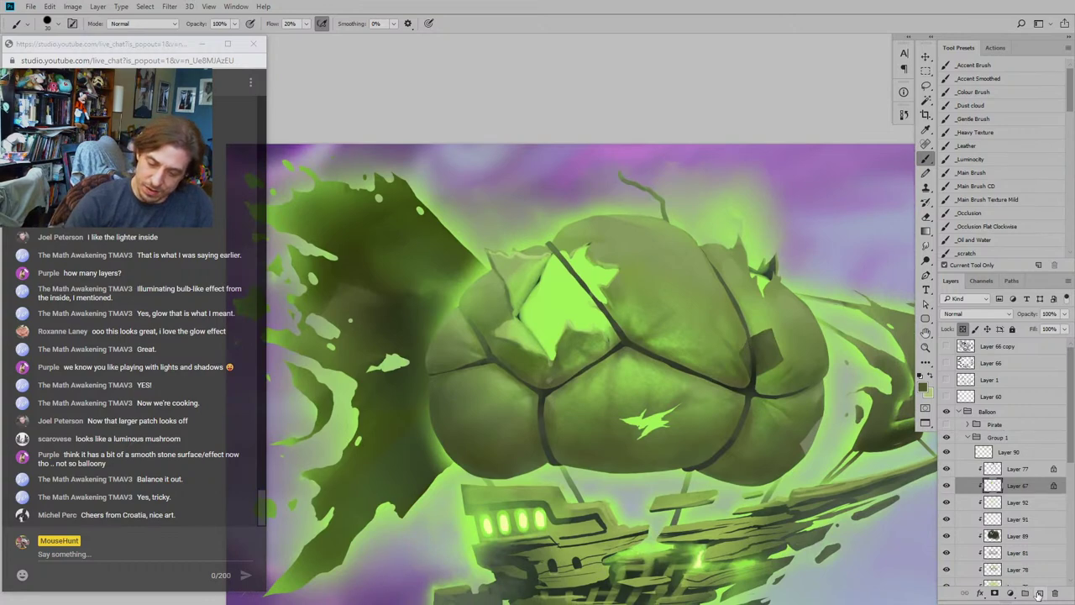
{"action": "left_click", "coordinate": [1039, 593]}
{"action": "left_click", "coordinate": [973, 64]}
{"action": "left_click_drag", "start_coordinate": [540, 296], "coordinate": [499, 325]}
{"action": "key", "text": "bracketright"}
{"action": "key", "text": "bracketright"}
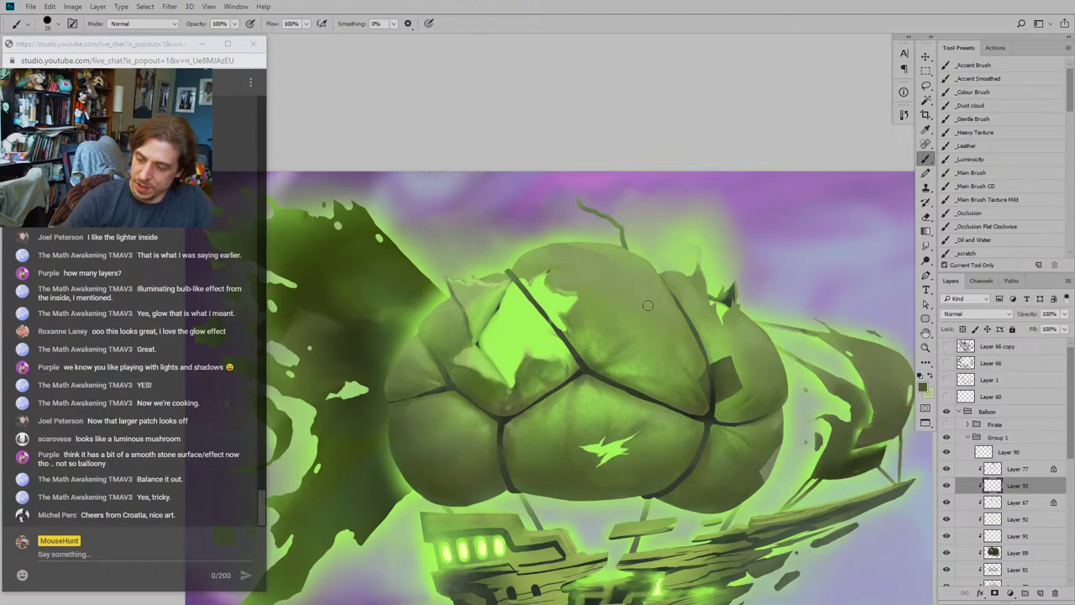
{"action": "left_click", "coordinate": [772, 465], "text": "alt"}
{"action": "mouse_move", "coordinate": [641, 305]}
{"action": "left_mouse_down"}
{"action": "mouse_move", "coordinate": [620, 292]}
{"action": "mouse_move", "coordinate": [643, 305]}
{"action": "left_mouse_up"}
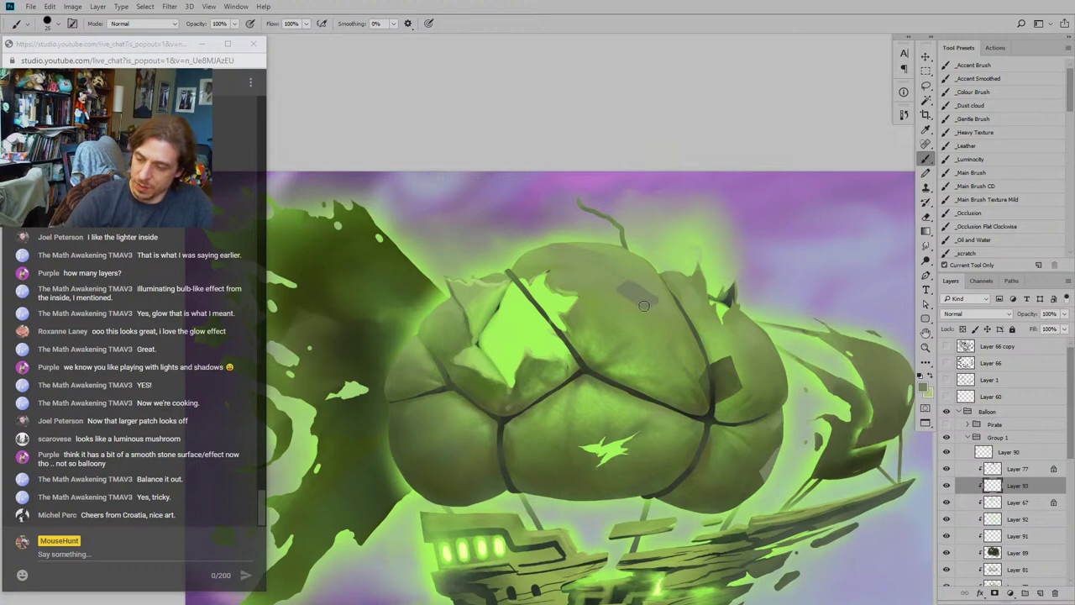
Step: Trim the edges of the small grey-green patch on the upper middle panel into a cleaner four-sided shape with the Eraser at 100% opacity
{"action": "left_click_drag", "start_coordinate": [541, 237], "coordinate": [505, 235]}
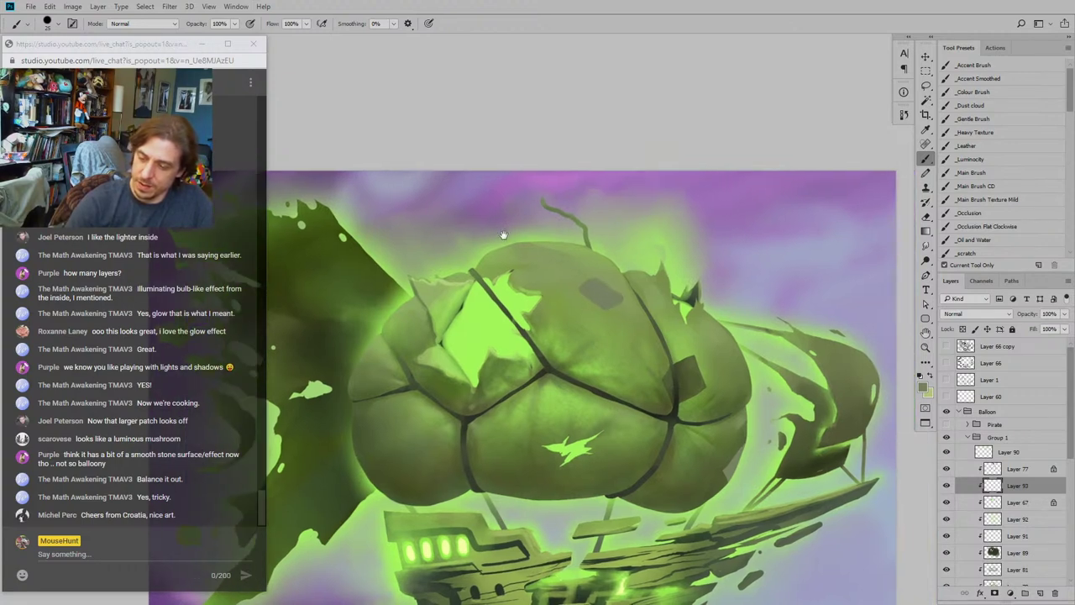
{"action": "key", "text": "e"}
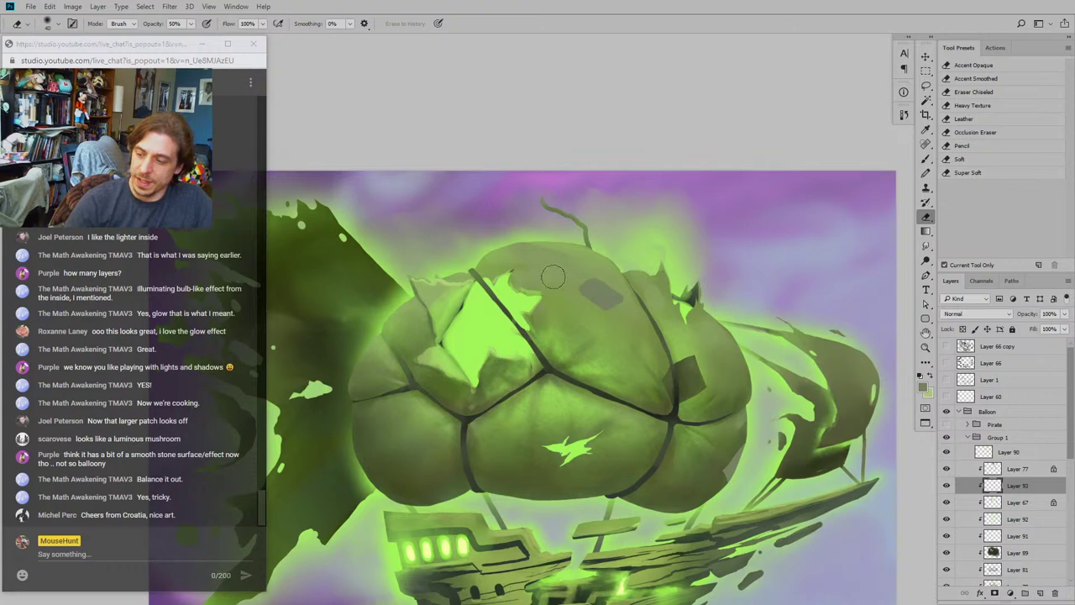
{"action": "left_click", "coordinate": [962, 159]}
{"action": "key", "text": "bracketleft"}
{"action": "key", "text": "bracketleft"}
{"action": "key", "text": "bracketleft"}
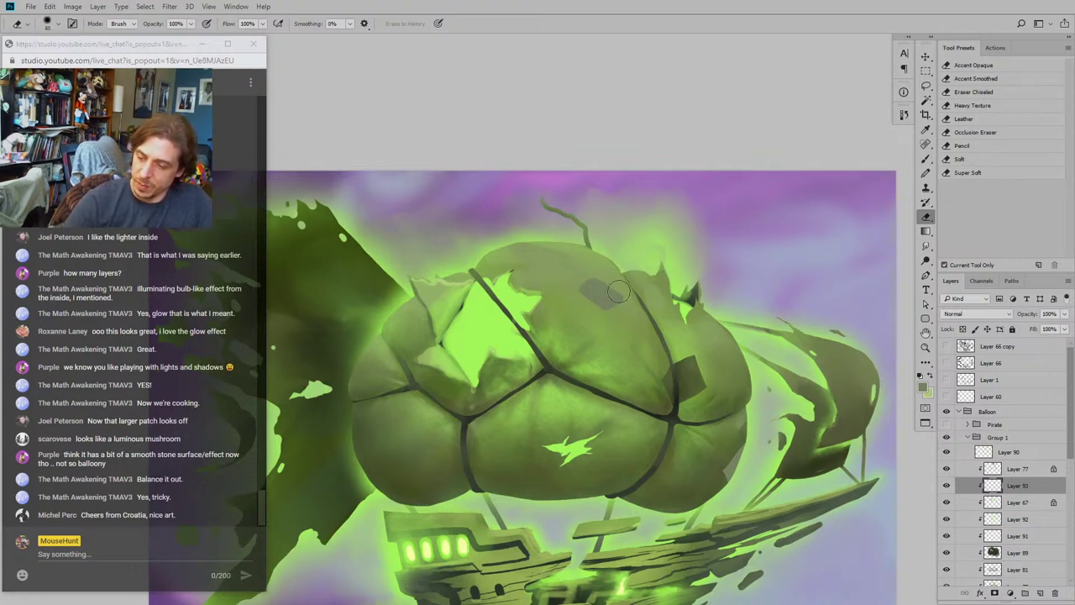
{"action": "left_click_drag", "start_coordinate": [507, 240], "coordinate": [533, 295]}
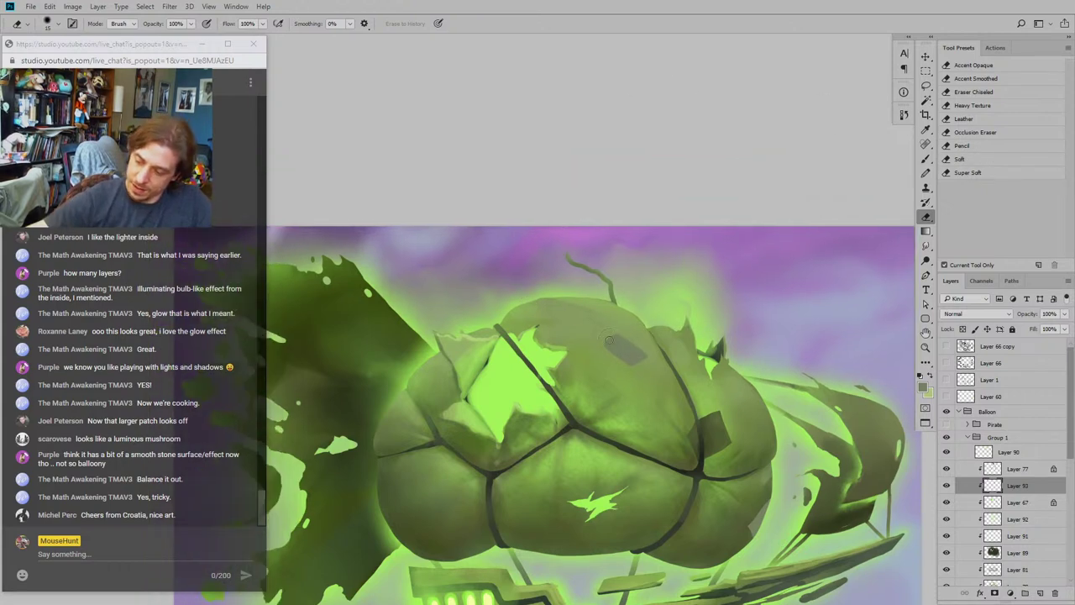
{"action": "left_click_drag", "start_coordinate": [646, 357], "coordinate": [634, 365]}
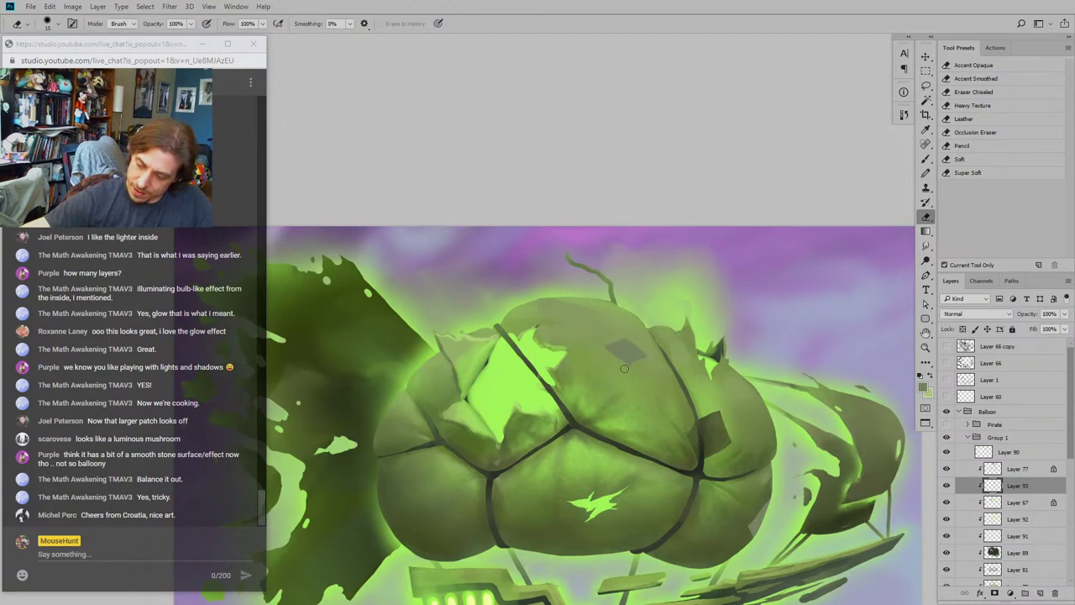
{"action": "left_click_drag", "start_coordinate": [663, 311], "coordinate": [640, 292]}
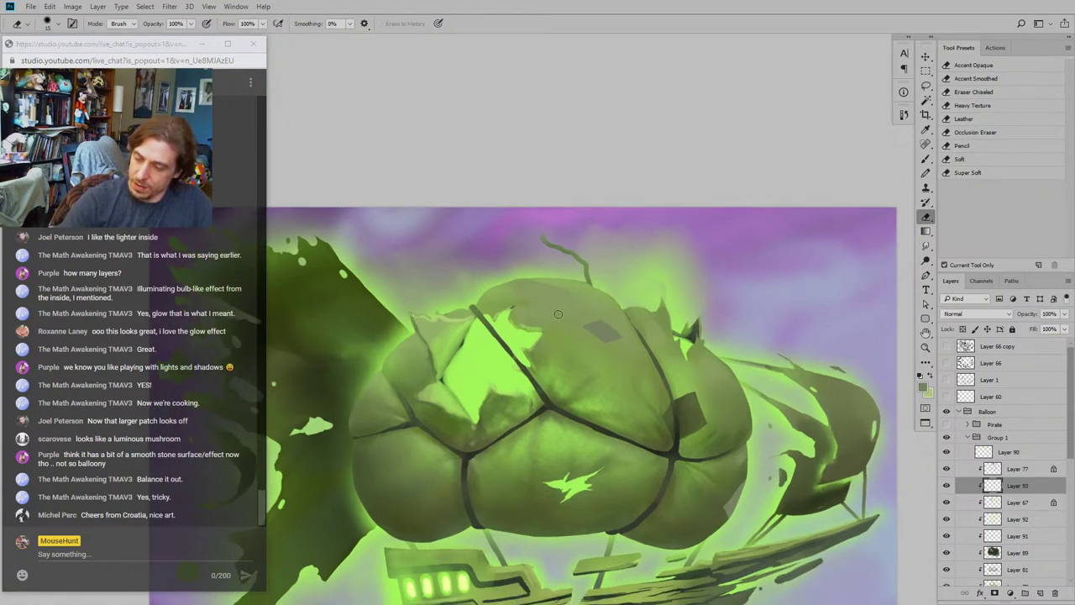
{"action": "left_click_drag", "start_coordinate": [458, 310], "coordinate": [507, 261]}
{"action": "left_click_drag", "start_coordinate": [449, 395], "coordinate": [426, 352]}
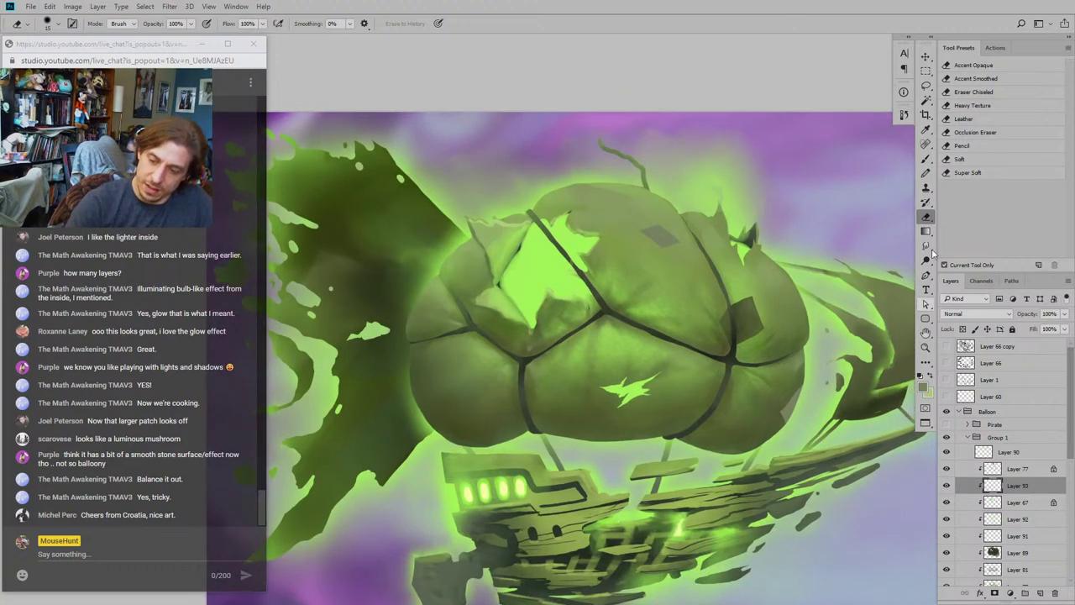
Step: Paint a small dark green, slanted rectangular patch on the balloon's lower left panel with the Accent Brush, outlining it and filling it at size 20
{"action": "key", "text": "b"}
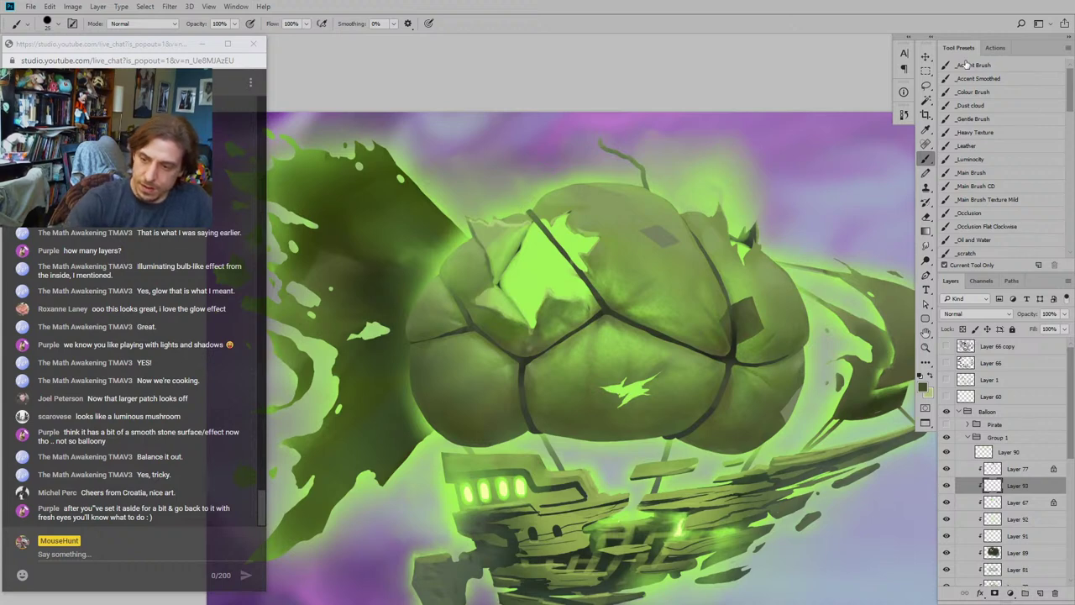
{"action": "left_click", "coordinate": [965, 65]}
{"action": "mouse_move", "coordinate": [542, 325]}
{"action": "left_mouse_down"}
{"action": "mouse_move", "coordinate": [532, 309]}
{"action": "mouse_move", "coordinate": [580, 298]}
{"action": "left_mouse_up"}
{"action": "key", "text": "bracketright"}
{"action": "key", "text": "bracketright"}
{"action": "key", "text": "bracketright"}
{"action": "key", "text": "bracketright"}
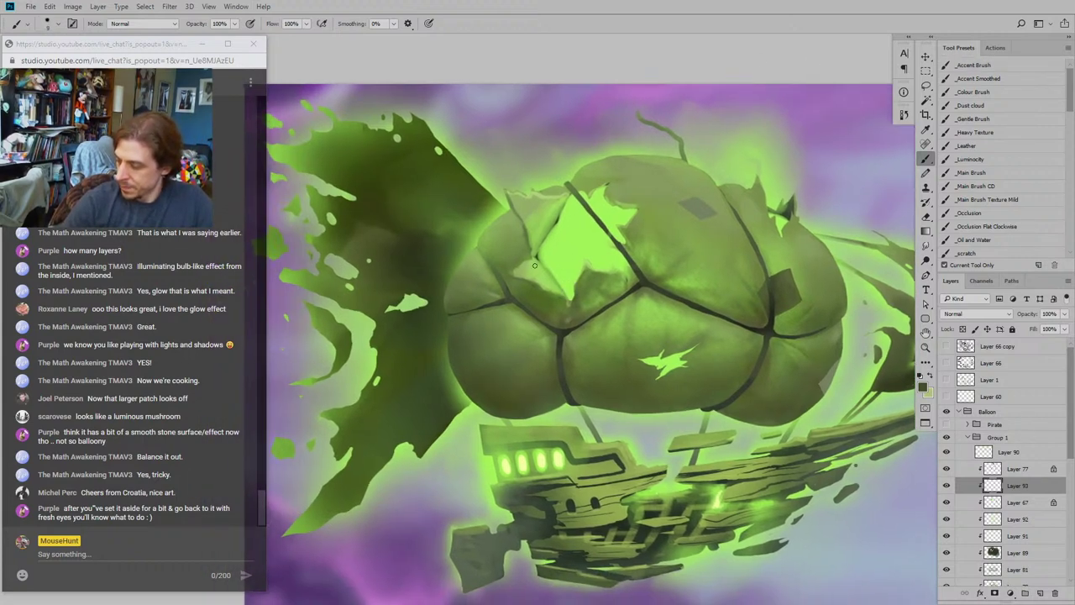
{"action": "mouse_move", "coordinate": [526, 324]}
{"action": "left_mouse_down"}
{"action": "mouse_move", "coordinate": [466, 345]}
{"action": "mouse_move", "coordinate": [473, 415]}
{"action": "left_mouse_up"}
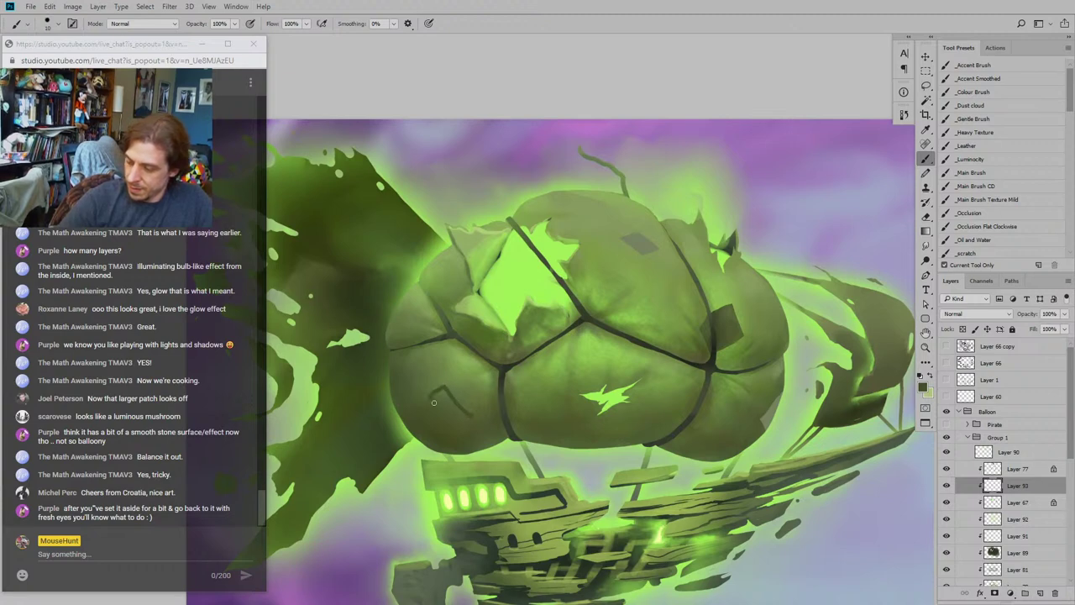
{"action": "key", "text": "bracketright"}
{"action": "key", "text": "bracketright"}
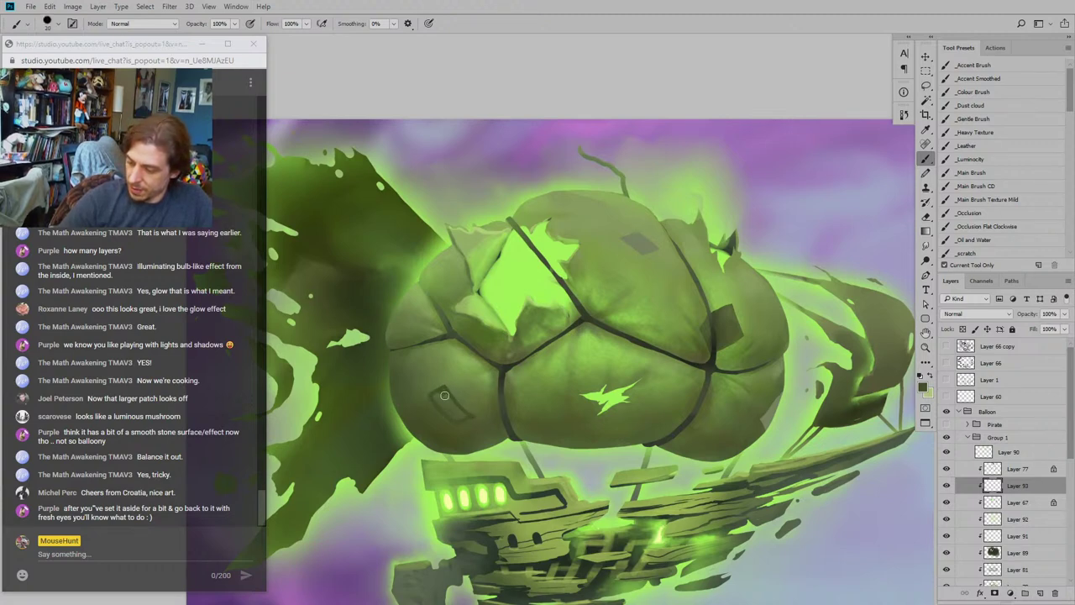
{"action": "left_click_drag", "start_coordinate": [445, 394], "coordinate": [466, 413]}
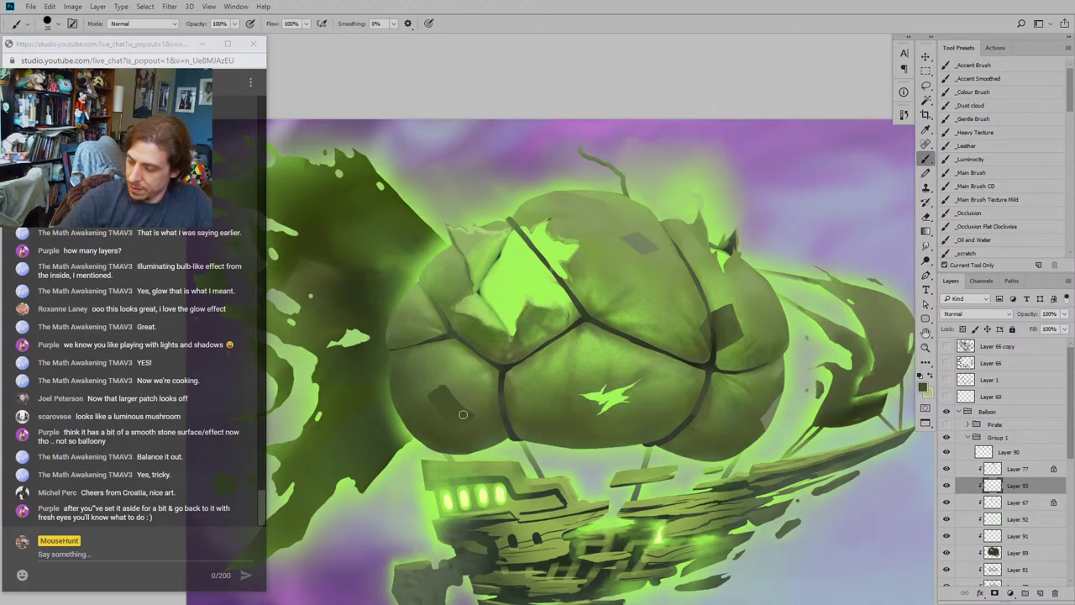
Step: Paint a small dark patch across the rope just right of the balloon's central junction, and erase the part below the rope
{"action": "left_click_drag", "start_coordinate": [388, 341], "coordinate": [483, 401]}
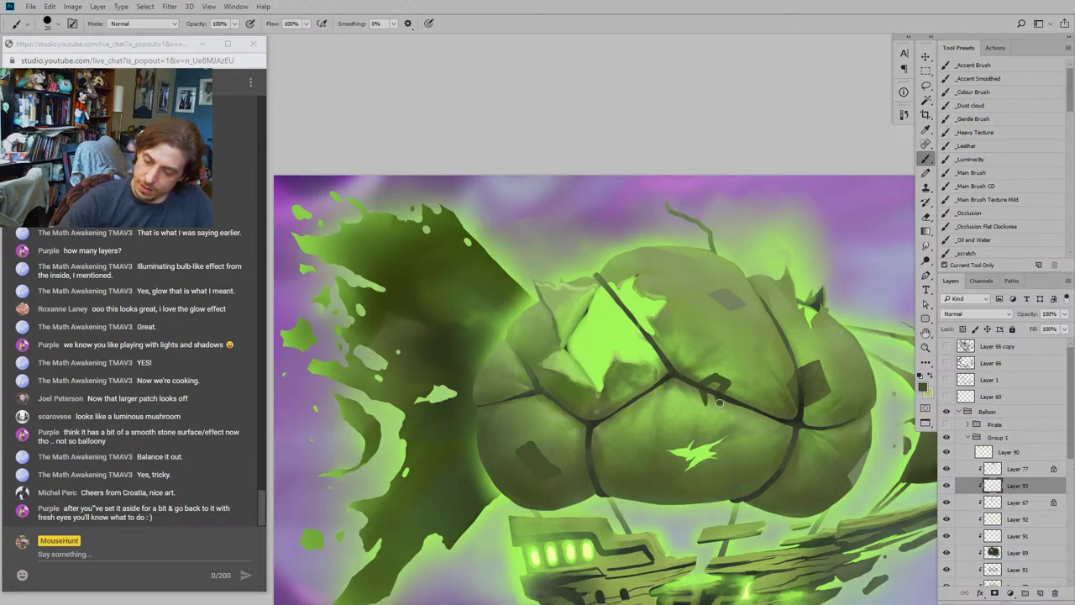
{"action": "mouse_move", "coordinate": [720, 403]}
{"action": "left_mouse_down"}
{"action": "mouse_move", "coordinate": [707, 405]}
{"action": "mouse_move", "coordinate": [717, 390]}
{"action": "left_mouse_up"}
{"action": "left_click_drag", "start_coordinate": [640, 278], "coordinate": [578, 270]}
{"action": "mouse_move", "coordinate": [560, 322]}
{"action": "left_mouse_down"}
{"action": "mouse_move", "coordinate": [548, 357]}
{"action": "mouse_move", "coordinate": [507, 377]}
{"action": "mouse_move", "coordinate": [521, 370]}
{"action": "left_mouse_up"}
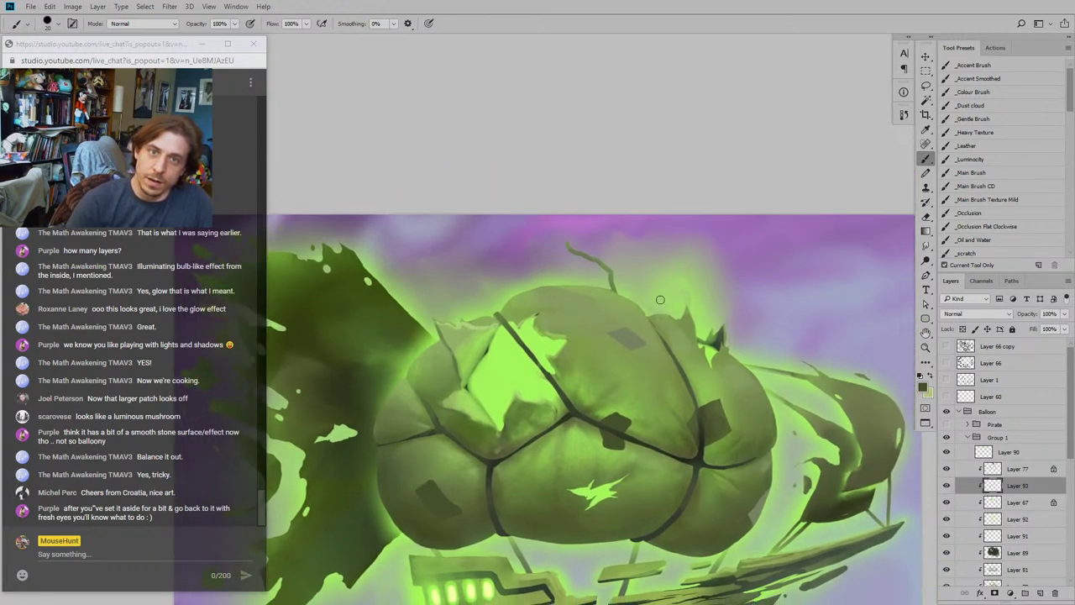
{"action": "key", "text": "e"}
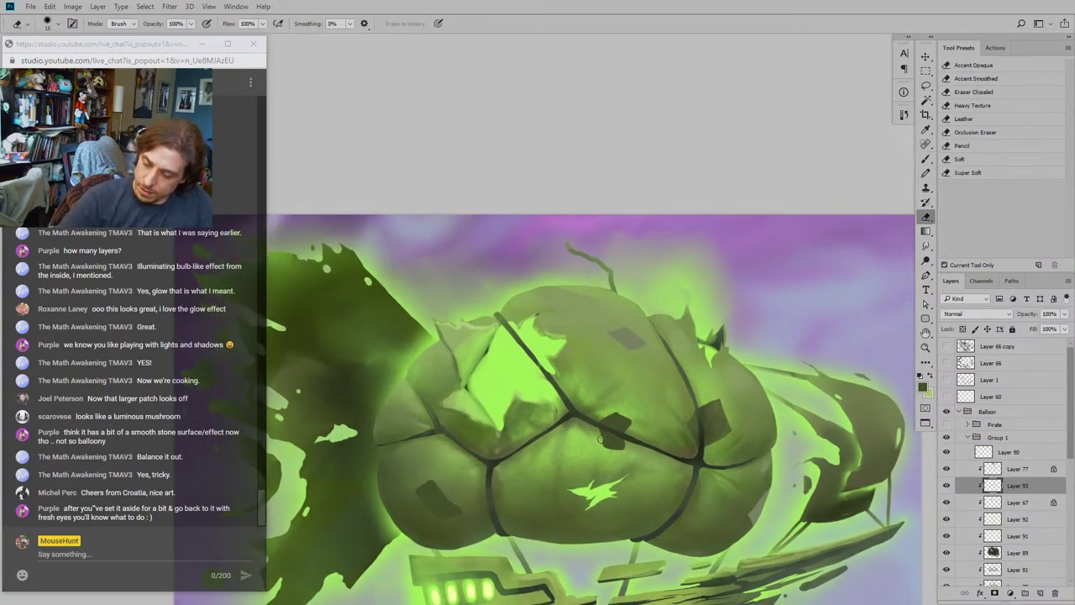
{"action": "left_click_drag", "start_coordinate": [600, 439], "coordinate": [623, 448]}
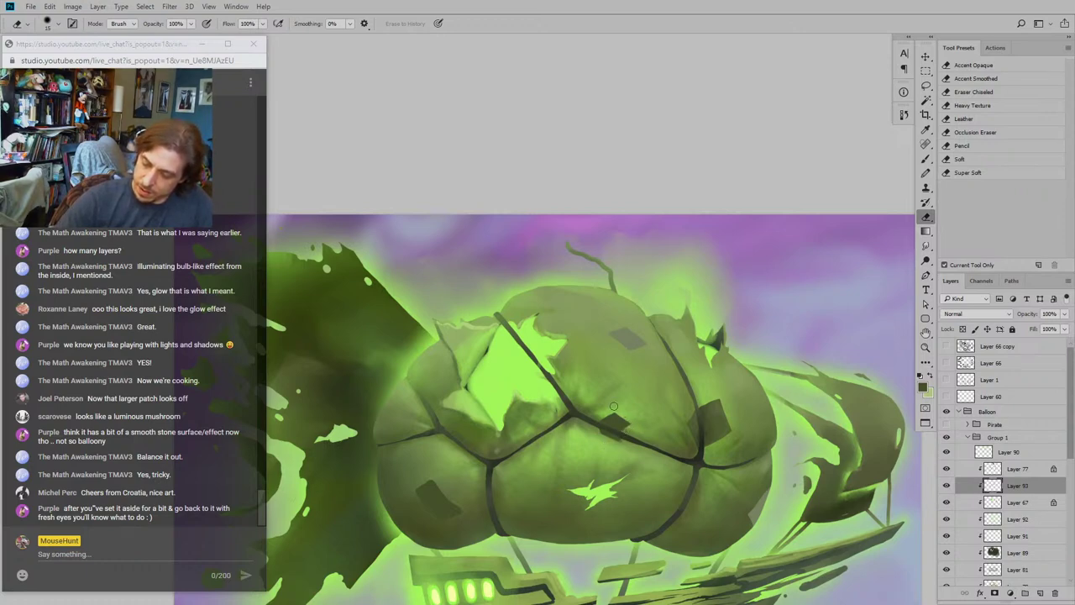
{"action": "left_click_drag", "start_coordinate": [564, 368], "coordinate": [544, 343]}
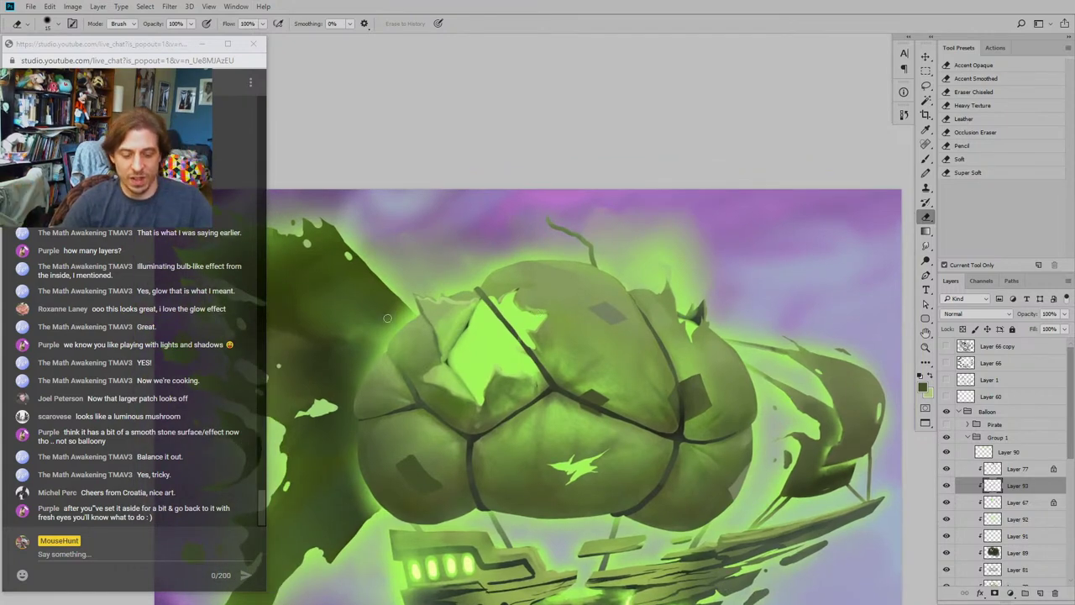
Step: Extend the dark patch beside the central junction into a small square above the rope, and trim its edges with the Eraser
{"action": "key", "text": "b"}
{"action": "left_click_drag", "start_coordinate": [355, 410], "coordinate": [435, 448]}
{"action": "left_click_drag", "start_coordinate": [506, 351], "coordinate": [588, 327]}
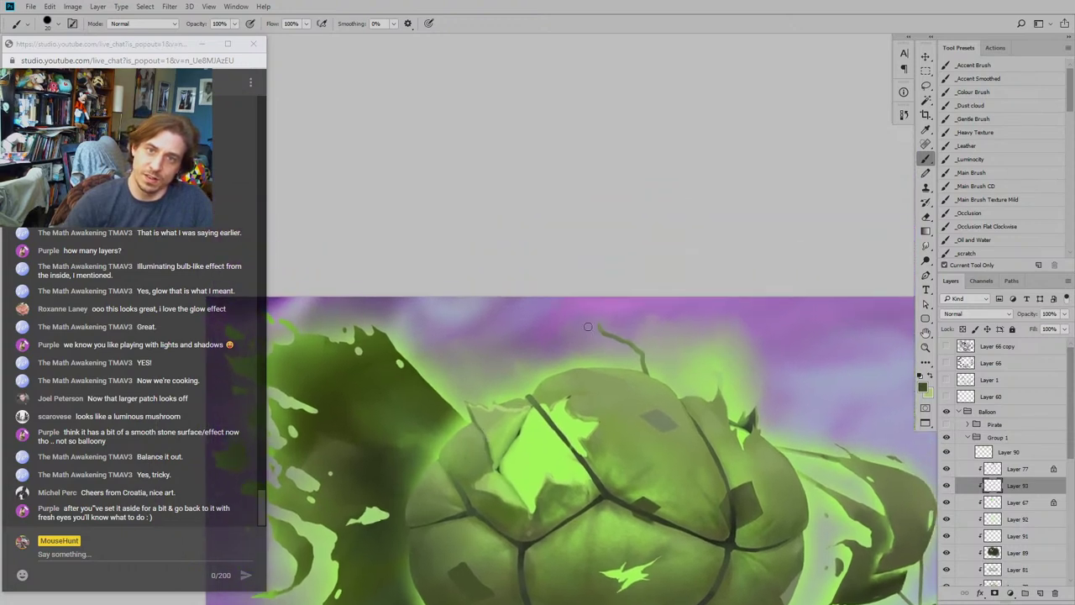
{"action": "scroll", "coordinate": [624, 413], "scroll_direction": "down", "scroll_amount": 1}
{"action": "key", "text": "shift+b"}
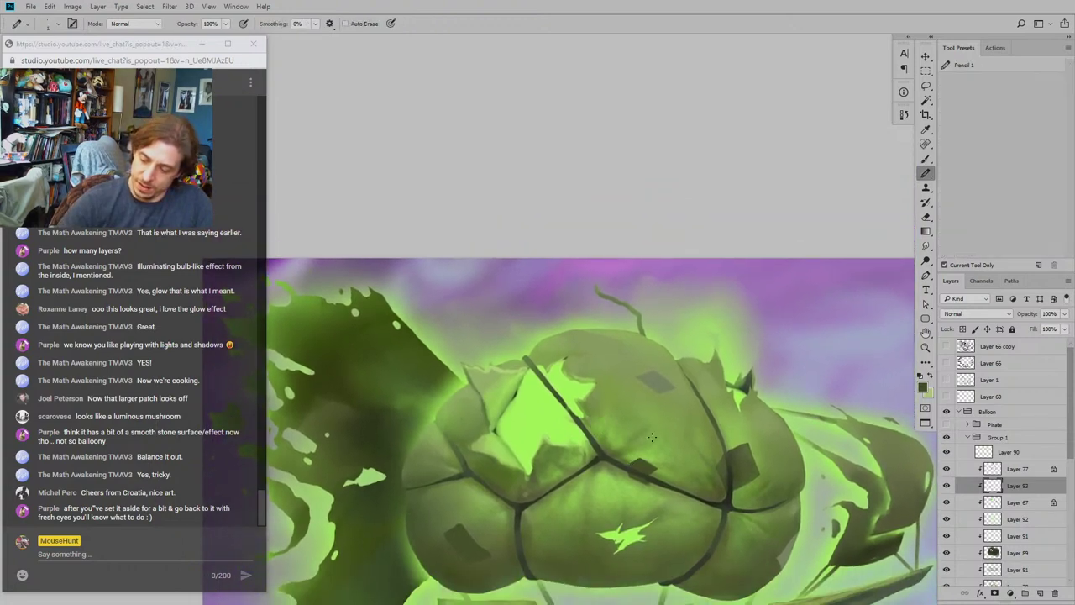
{"action": "key", "text": "shift+b"}
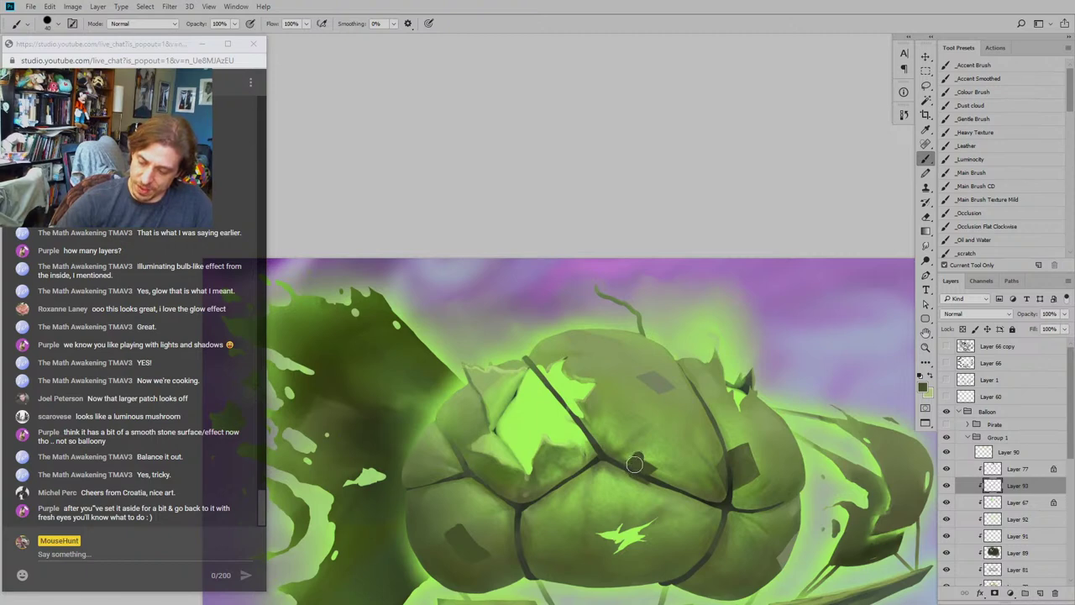
{"action": "left_click_drag", "start_coordinate": [644, 413], "coordinate": [633, 398]}
{"action": "mouse_move", "coordinate": [627, 435]}
{"action": "left_mouse_down"}
{"action": "mouse_move", "coordinate": [626, 426]}
{"action": "mouse_move", "coordinate": [642, 446]}
{"action": "left_mouse_up"}
{"action": "key", "text": "e"}
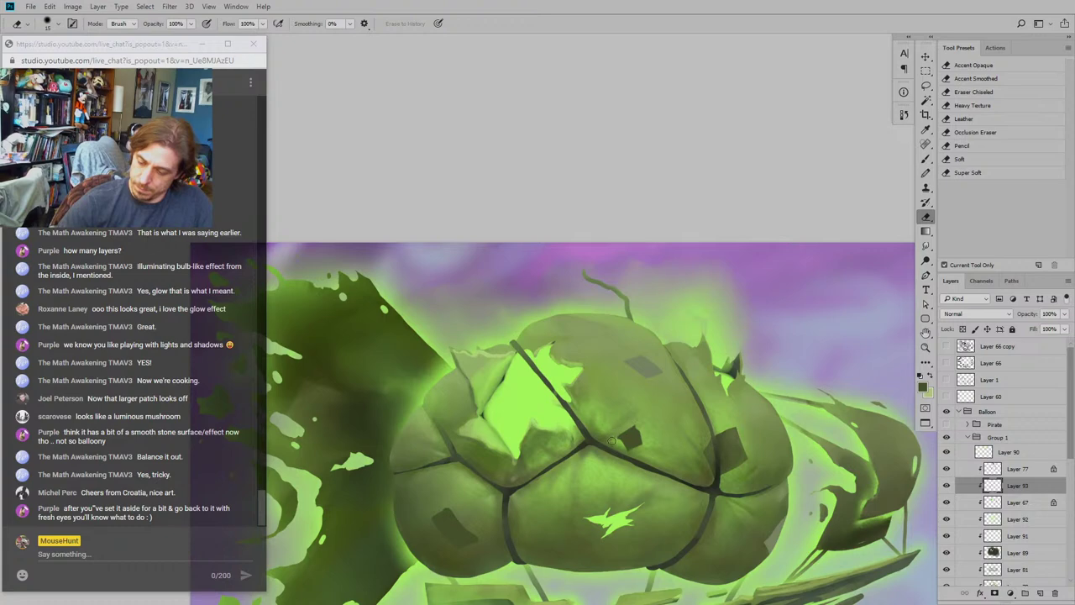
{"action": "left_click_drag", "start_coordinate": [479, 352], "coordinate": [483, 311]}
{"action": "mouse_move", "coordinate": [459, 403]}
{"action": "left_mouse_down"}
{"action": "mouse_move", "coordinate": [499, 381]}
{"action": "mouse_move", "coordinate": [542, 416]}
{"action": "mouse_move", "coordinate": [531, 476]}
{"action": "left_mouse_up"}
{"action": "mouse_move", "coordinate": [467, 457]}
{"action": "left_mouse_down"}
{"action": "mouse_move", "coordinate": [453, 359]}
{"action": "mouse_move", "coordinate": [377, 338]}
{"action": "left_mouse_up"}
Step: Sample the upper patch's grey-green for the Main Brush at size 40, and lock the transparent pixels of Layer 93
{"action": "key", "text": "ctrl+minus"}
{"action": "key", "text": "ctrl+minus"}
{"action": "left_click_drag", "start_coordinate": [651, 497], "coordinate": [588, 488]}
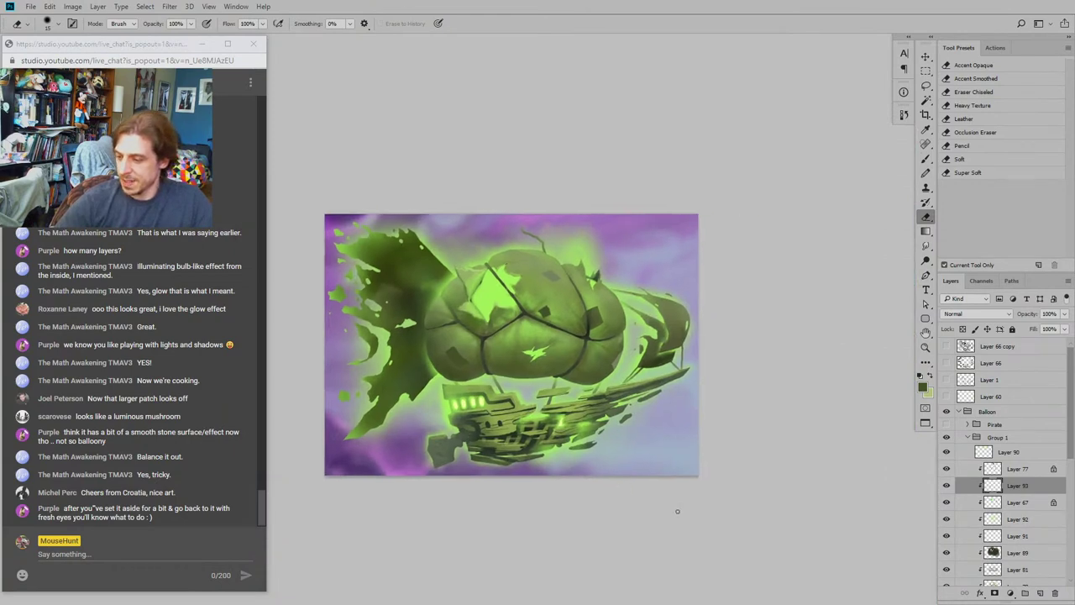
{"action": "left_click_drag", "start_coordinate": [435, 335], "coordinate": [444, 369]}
{"action": "key", "text": "ctrl+plus"}
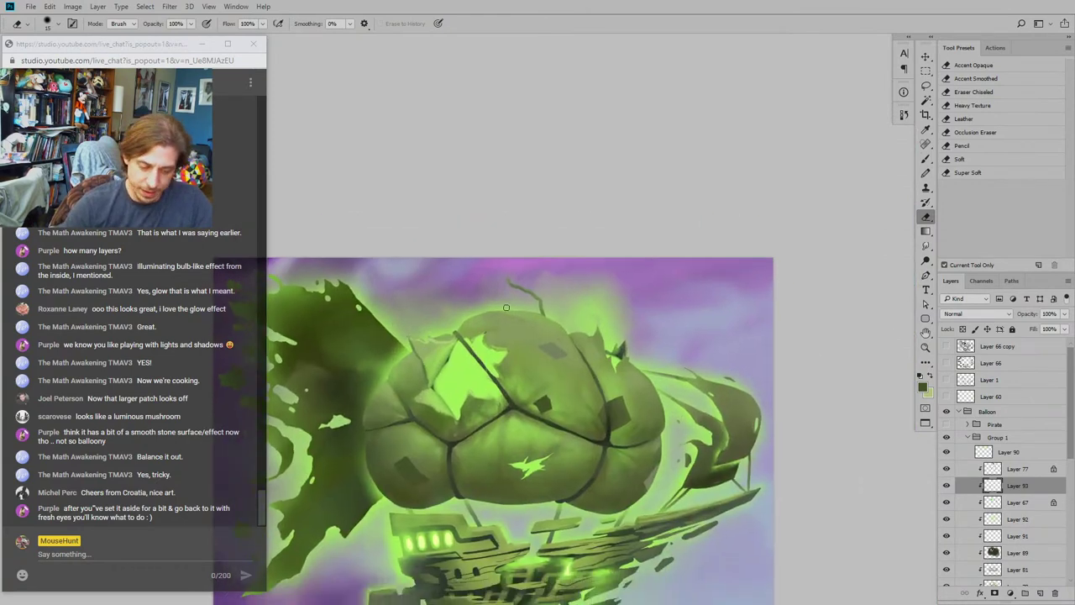
{"action": "key", "text": "b"}
{"action": "key", "text": "c"}
{"action": "key", "text": "b"}
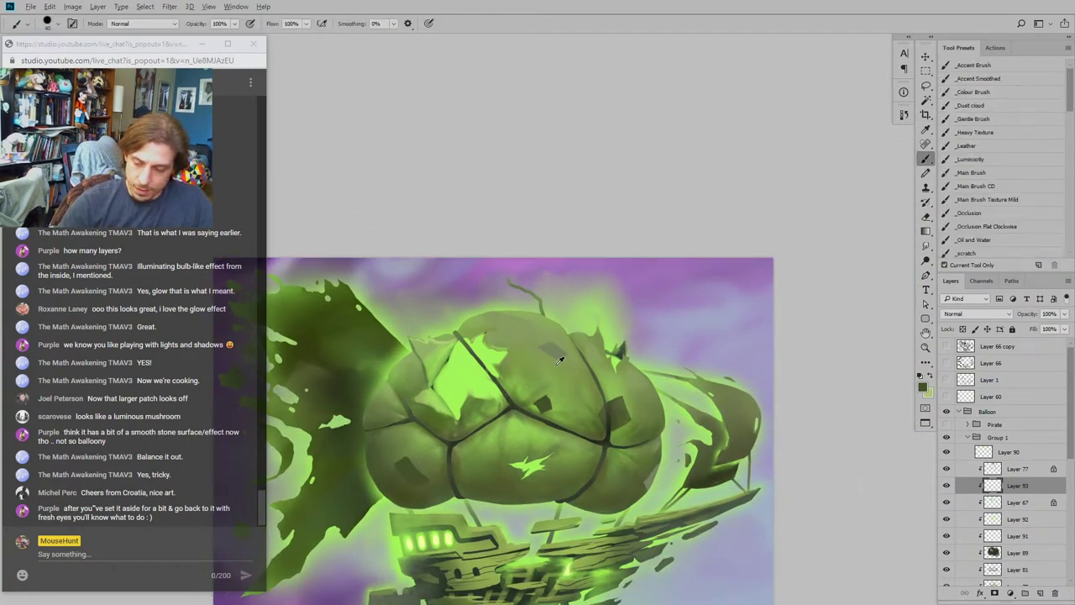
{"action": "left_click", "coordinate": [552, 348], "text": "alt"}
{"action": "left_click", "coordinate": [947, 174]}
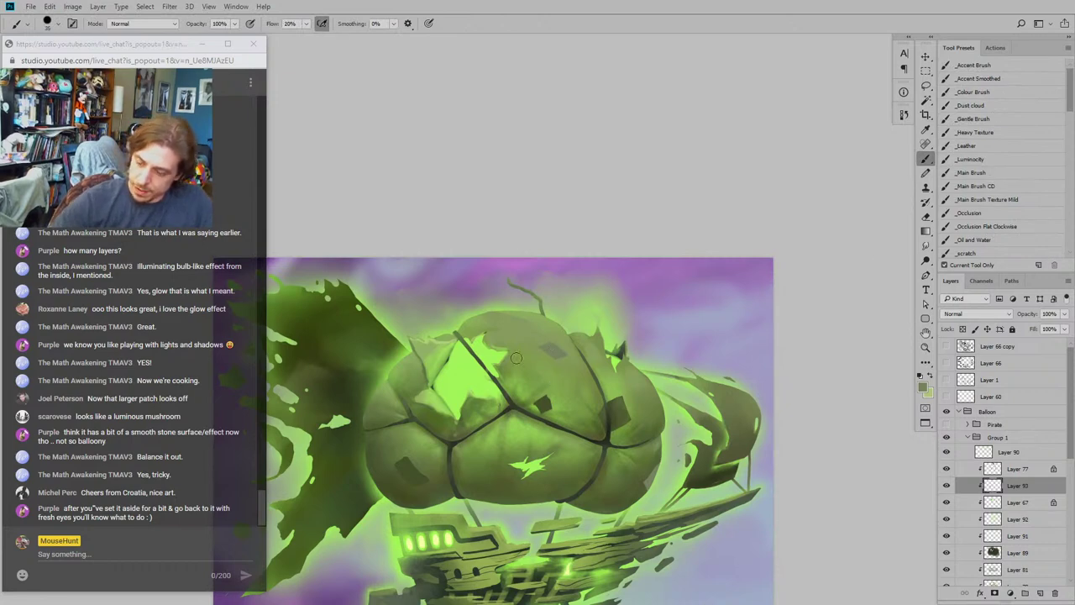
{"action": "key", "text": "bracketright"}
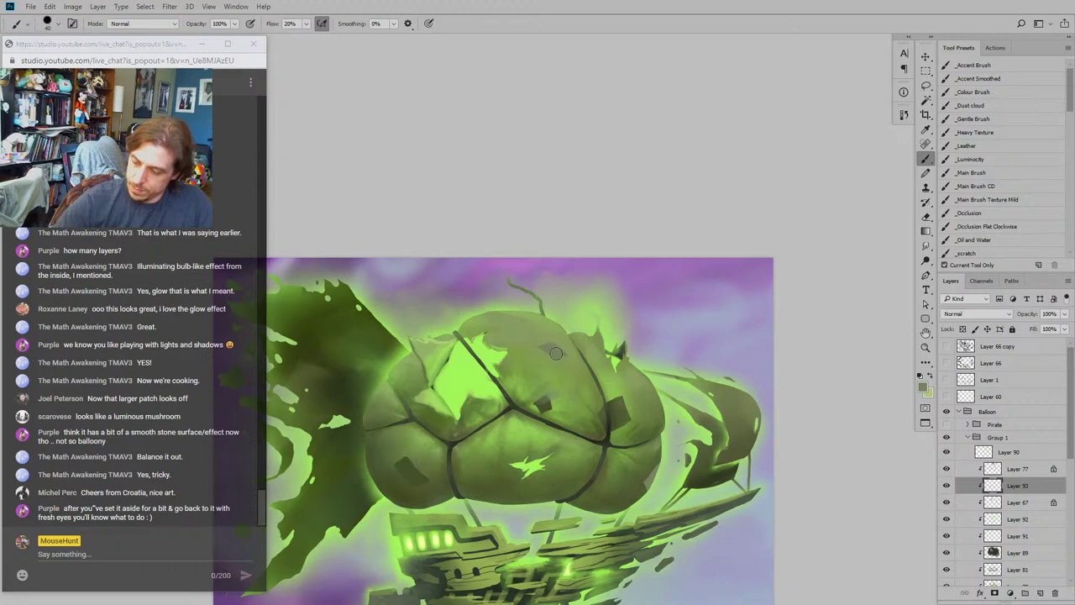
{"action": "key", "text": "slash"}
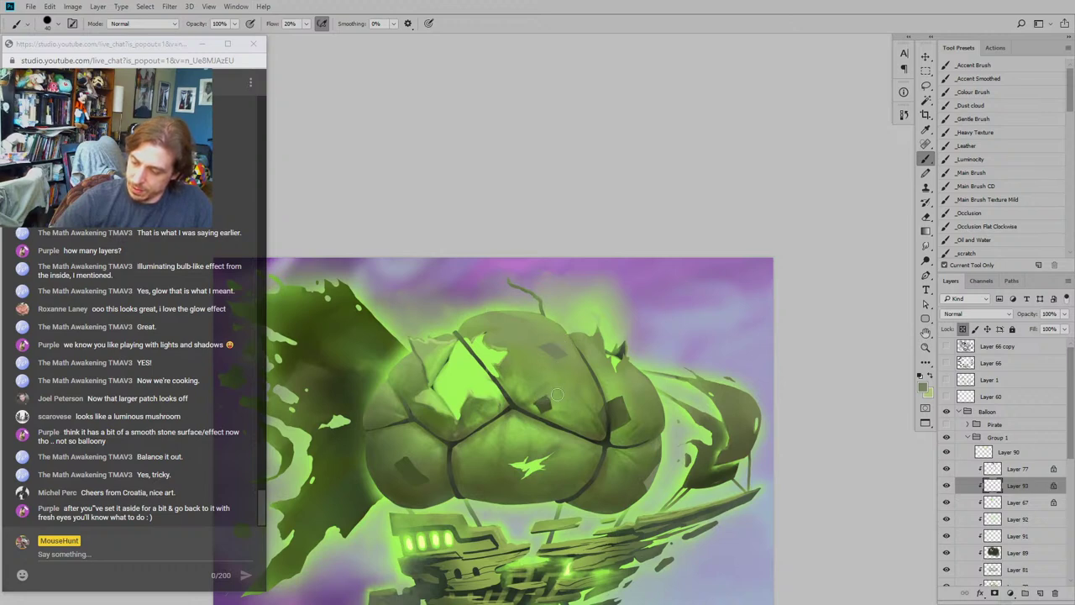
Step: Lighten the dark patch on the lower left panel with soft strokes of the sampled grey-green
{"action": "left_click_drag", "start_coordinate": [521, 301], "coordinate": [560, 213]}
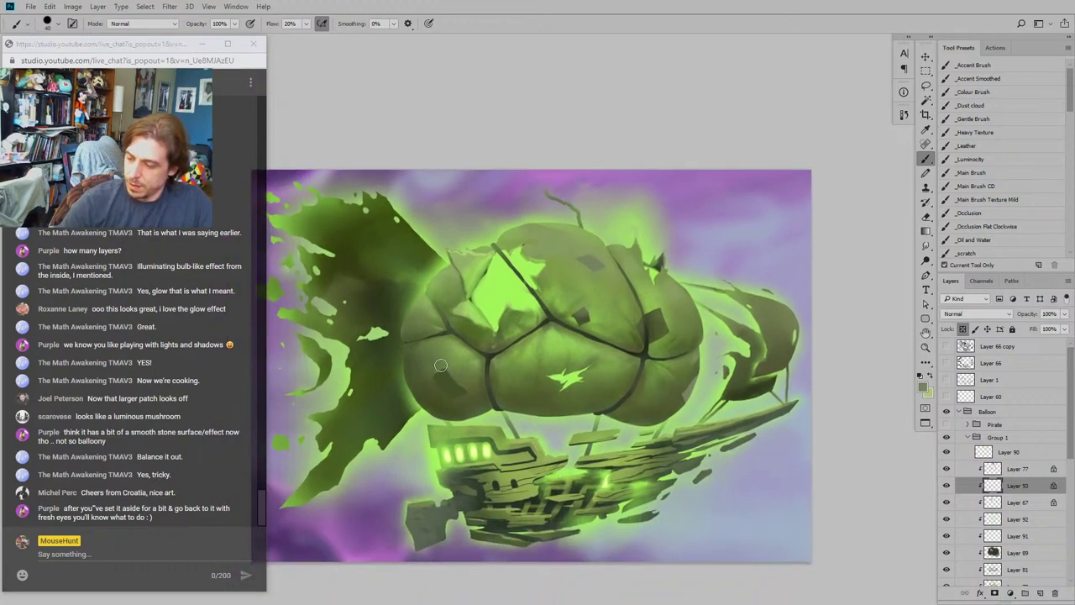
{"action": "scroll", "coordinate": [376, 322], "scroll_direction": "up", "scroll_amount": 1}
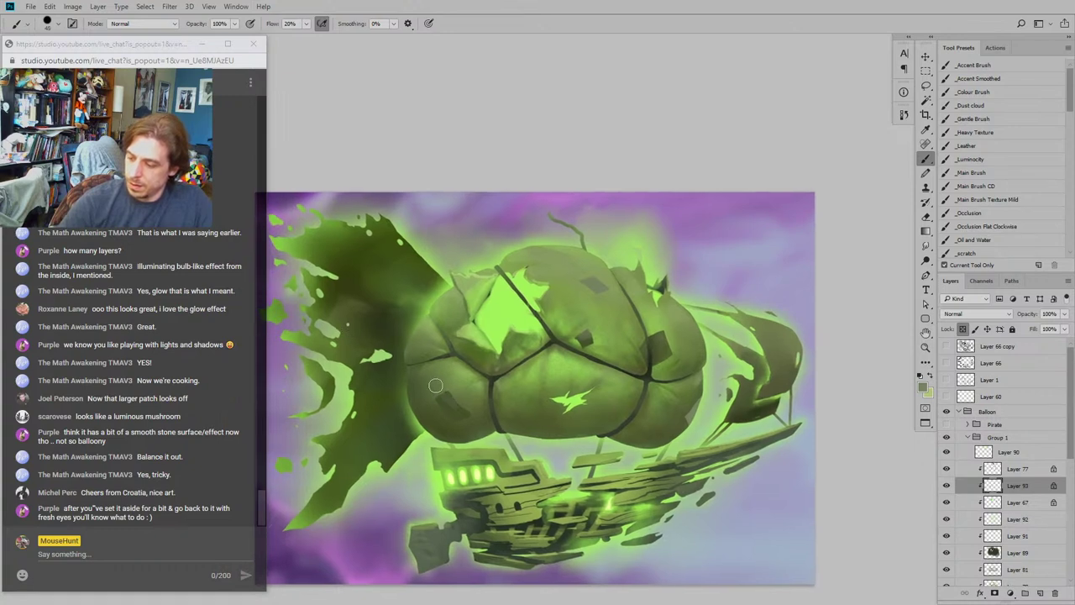
{"action": "left_click_drag", "start_coordinate": [402, 343], "coordinate": [399, 359]}
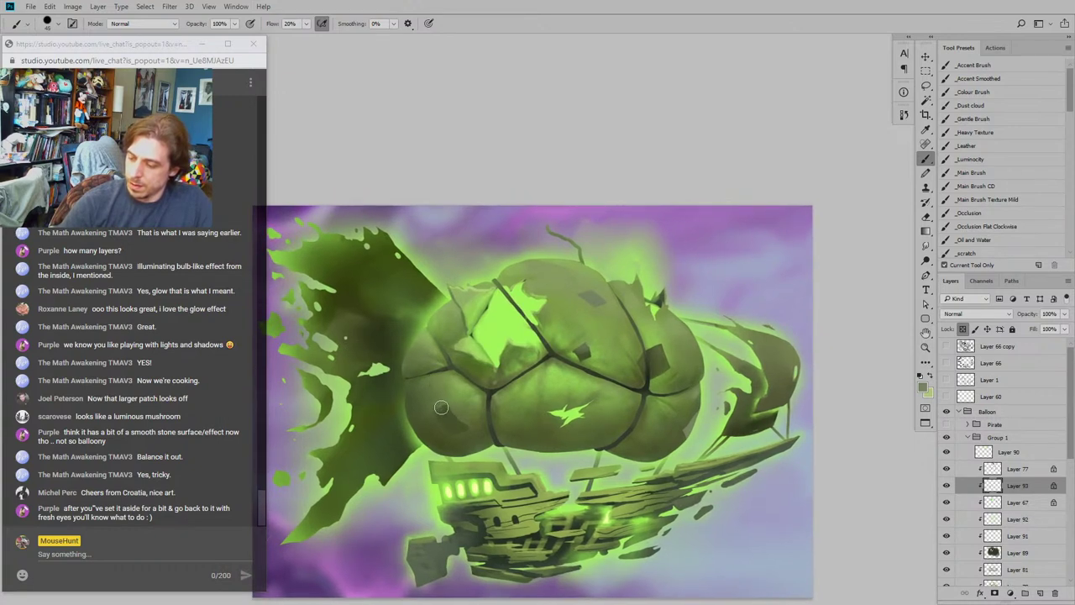
{"action": "left_click_drag", "start_coordinate": [430, 272], "coordinate": [443, 276]}
{"action": "left_click_drag", "start_coordinate": [668, 344], "coordinate": [654, 341]}
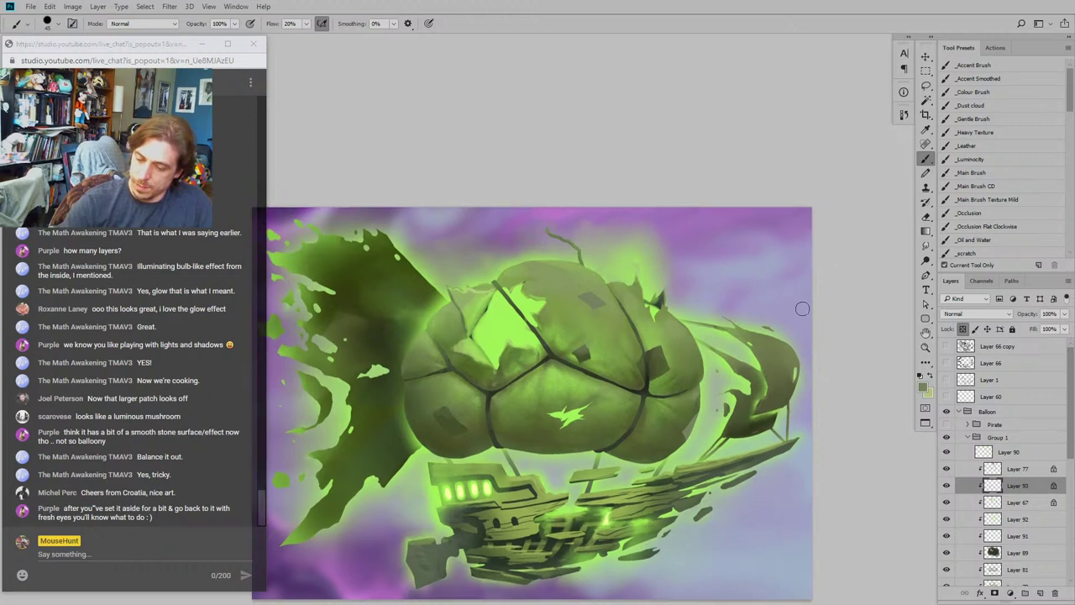
Step: Identify the square patch's layer by toggling layer visibility, lighten the patch on Layer 67 with the Main Brush, and reselect Layer 93
{"action": "left_click", "coordinate": [947, 471]}
{"action": "left_click", "coordinate": [947, 471]}
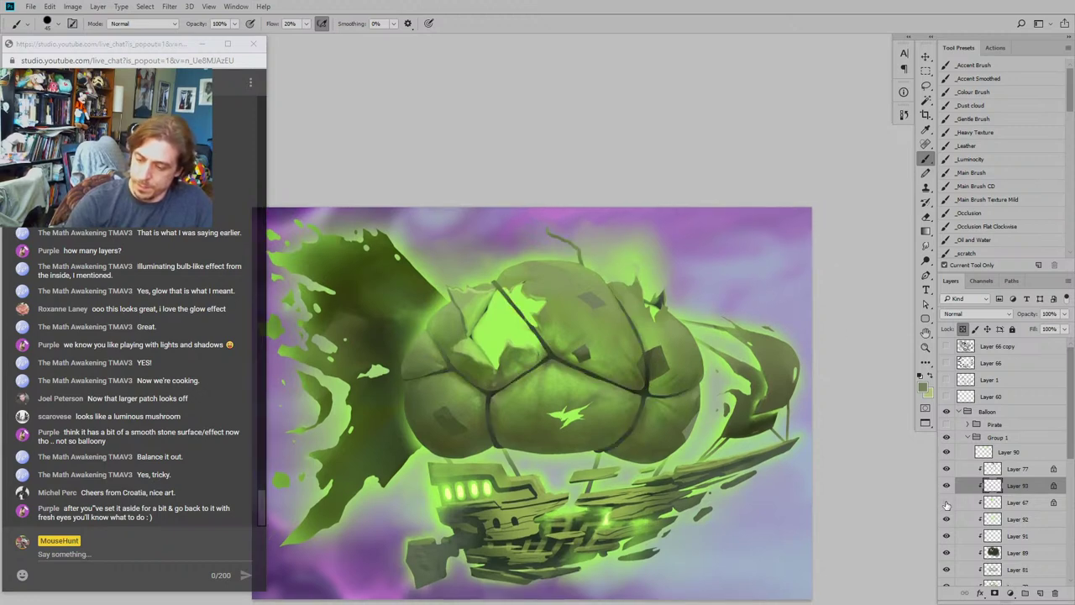
{"action": "left_click", "coordinate": [947, 521]}
{"action": "left_click", "coordinate": [947, 521]}
{"action": "left_click", "coordinate": [947, 537]}
{"action": "left_click", "coordinate": [946, 537]}
{"action": "left_click", "coordinate": [946, 505]}
{"action": "left_click", "coordinate": [947, 503]}
{"action": "left_click", "coordinate": [1012, 503]}
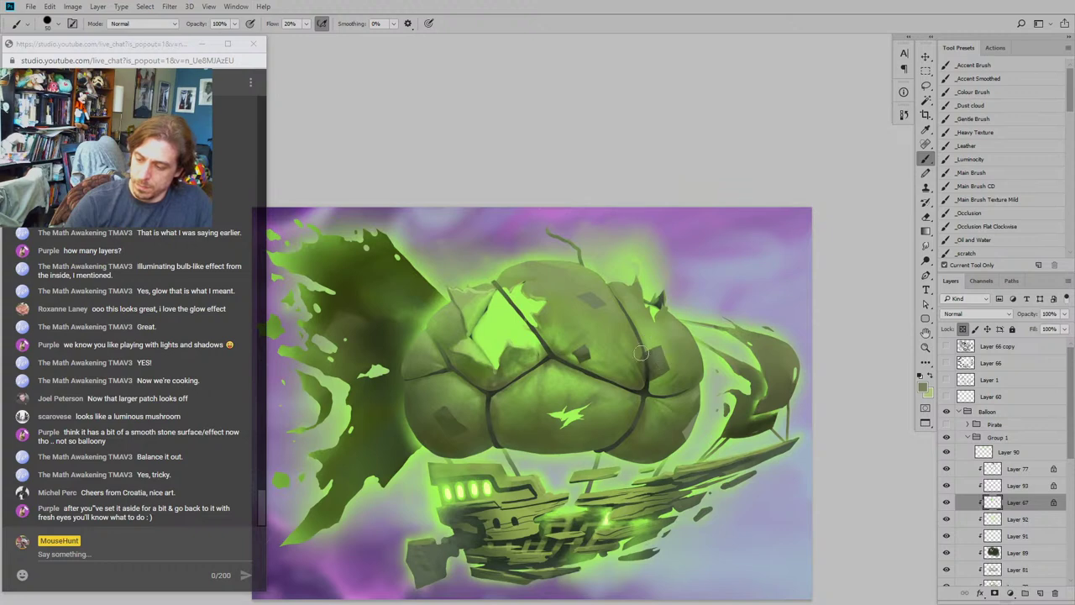
{"action": "mouse_move", "coordinate": [621, 324]}
{"action": "left_mouse_down"}
{"action": "mouse_move", "coordinate": [568, 337]}
{"action": "mouse_move", "coordinate": [573, 345]}
{"action": "left_mouse_up"}
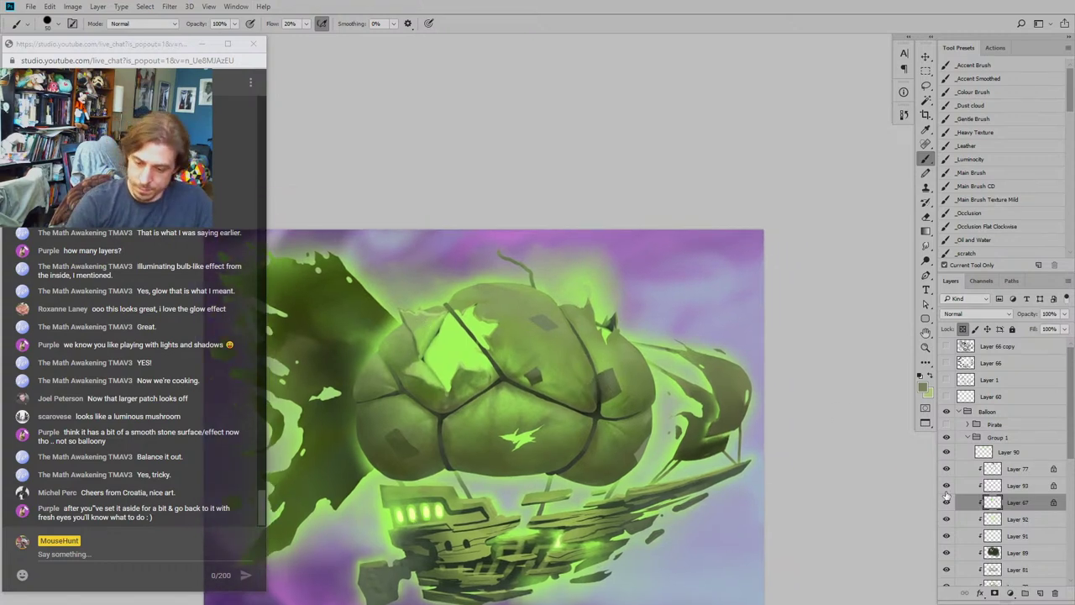
{"action": "left_click", "coordinate": [962, 485]}
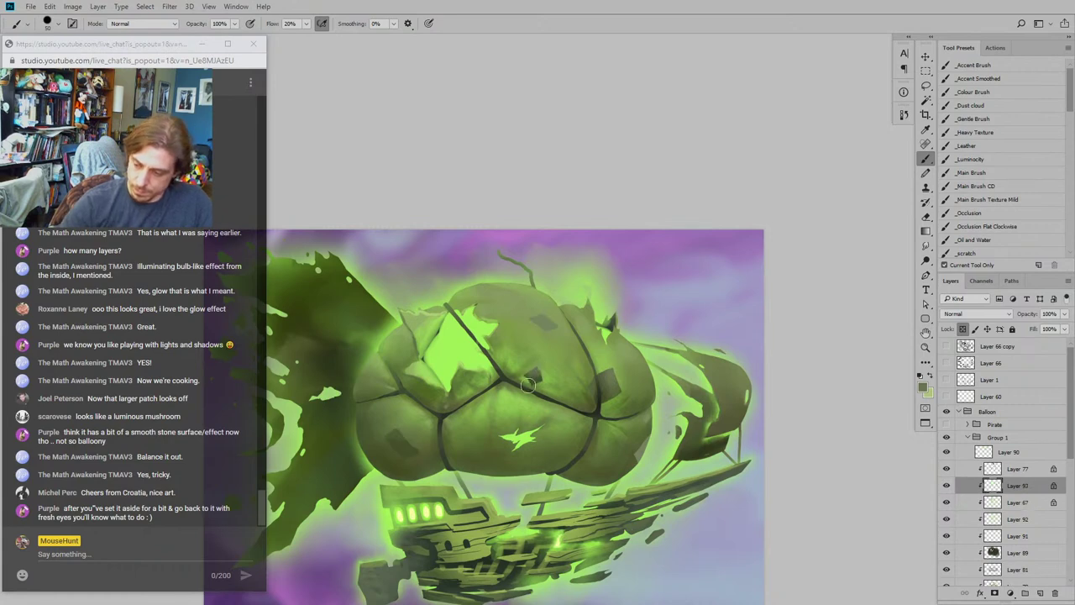
Step: Examine the patched balloon at normal and greatly reduced size to judge how the patches read in the whole painting
{"action": "mouse_move", "coordinate": [516, 347]}
{"action": "left_mouse_down"}
{"action": "mouse_move", "coordinate": [529, 343]}
{"action": "mouse_move", "coordinate": [519, 310]}
{"action": "mouse_move", "coordinate": [505, 343]}
{"action": "left_mouse_up"}
{"action": "left_click_drag", "start_coordinate": [394, 531], "coordinate": [430, 502]}
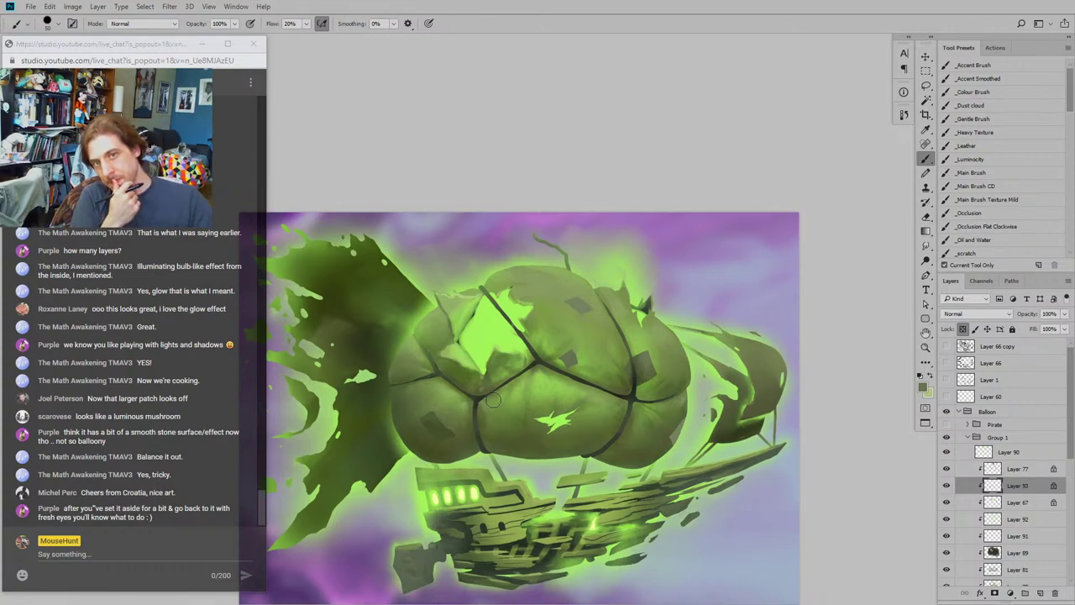
{"action": "left_click_drag", "start_coordinate": [752, 530], "coordinate": [769, 580]}
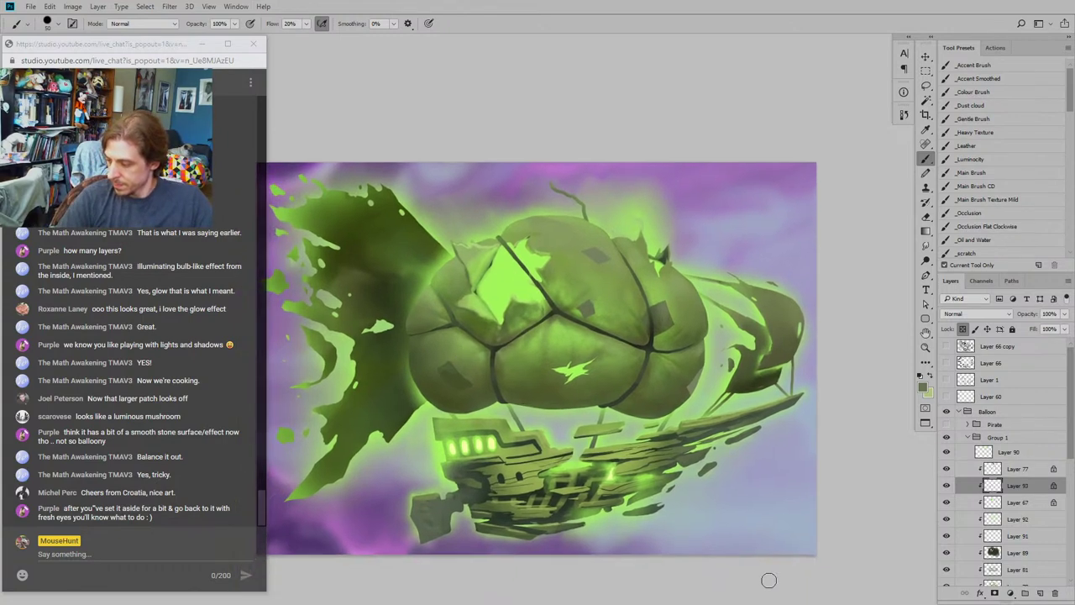
{"action": "key", "text": "ctrl+minus"}
{"action": "key", "text": "ctrl+minus"}
{"action": "key", "text": "ctrl+minus"}
{"action": "key", "text": "ctrl+minus"}
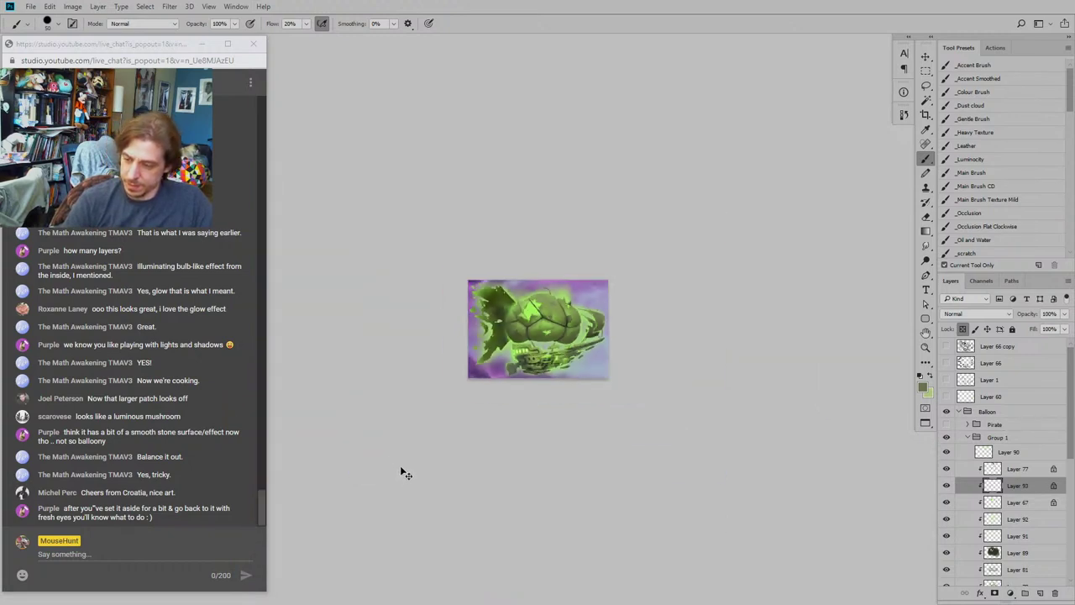
{"action": "key", "text": "ctrl+plus"}
{"action": "key", "text": "ctrl+plus"}
{"action": "key", "text": "ctrl+plus"}
{"action": "key", "text": "ctrl+plus"}
Step: Check what Layer 67 and Layer 93 contribute to the balloon by toggling their visibility, and select Layer 67
{"action": "left_click", "coordinate": [947, 505]}
{"action": "left_click", "coordinate": [947, 505]}
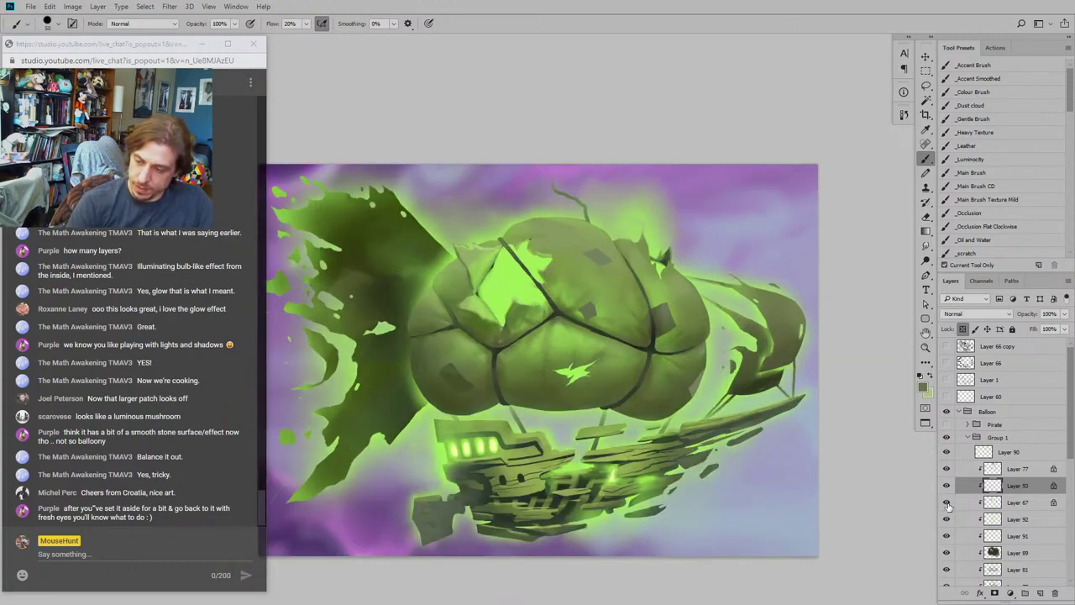
{"action": "left_click", "coordinate": [946, 488]}
{"action": "left_click", "coordinate": [947, 488]}
{"action": "left_click", "coordinate": [948, 504]}
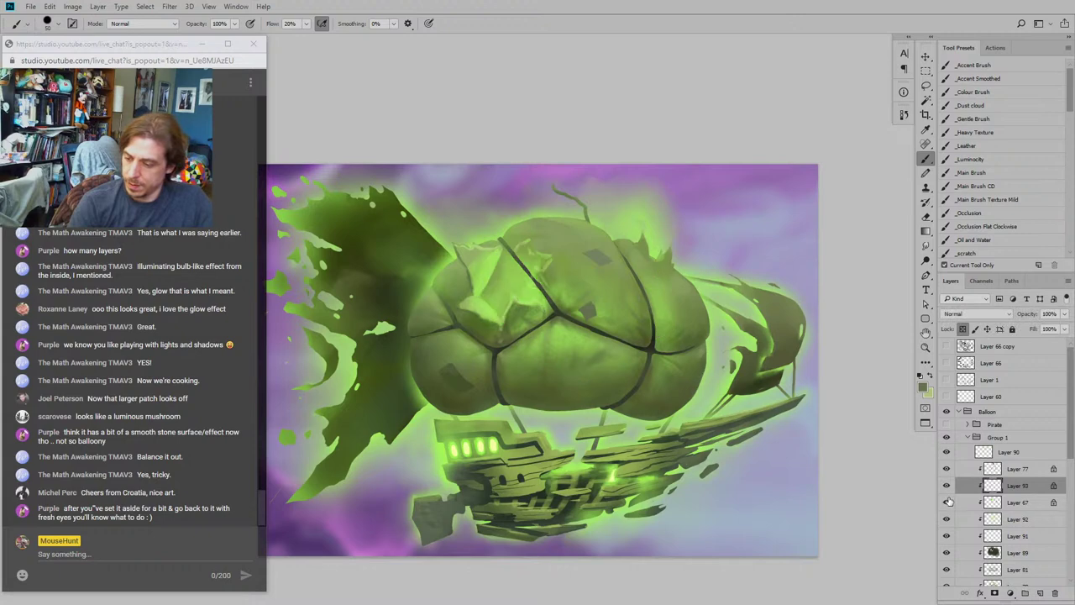
{"action": "left_click", "coordinate": [947, 503]}
{"action": "left_click", "coordinate": [958, 502]}
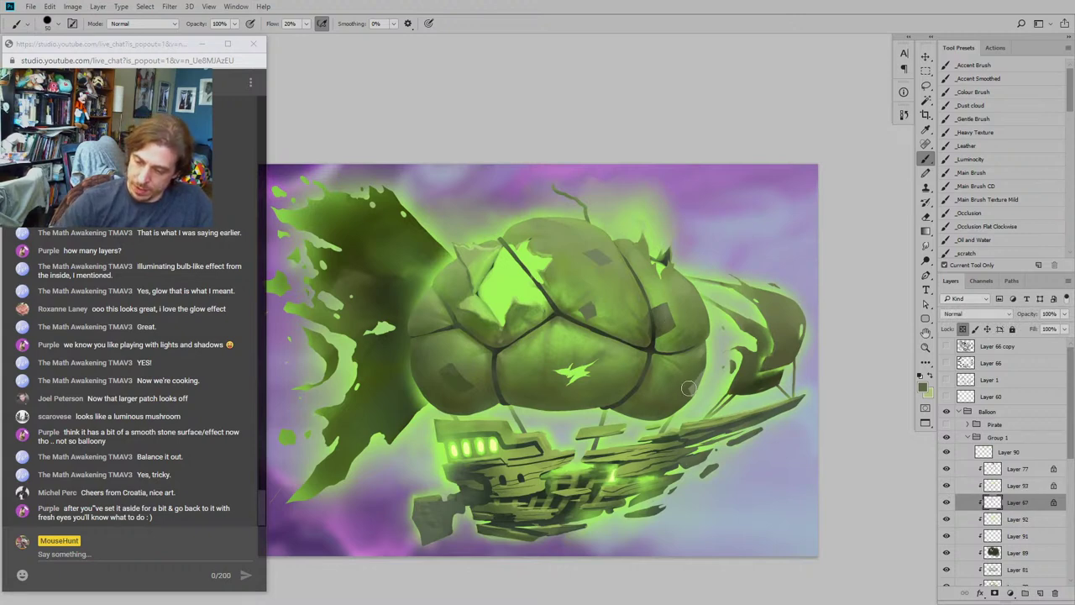
Step: Select Layer 93, unlock its transparent pixels, and switch to the Eraser
{"action": "left_click_drag", "start_coordinate": [571, 273], "coordinate": [535, 281]}
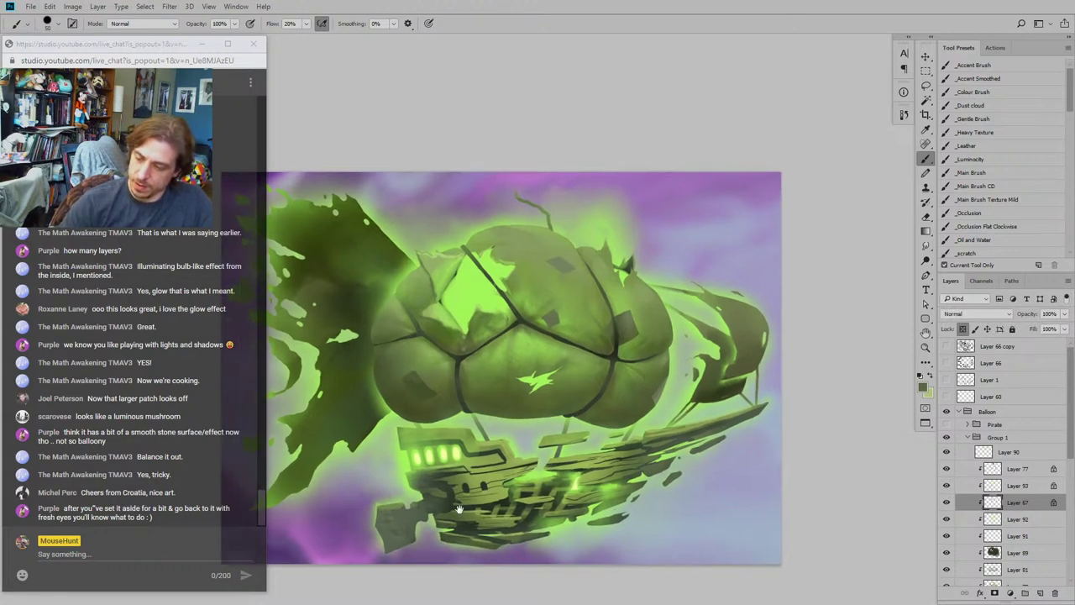
{"action": "left_click_drag", "start_coordinate": [380, 385], "coordinate": [410, 382]}
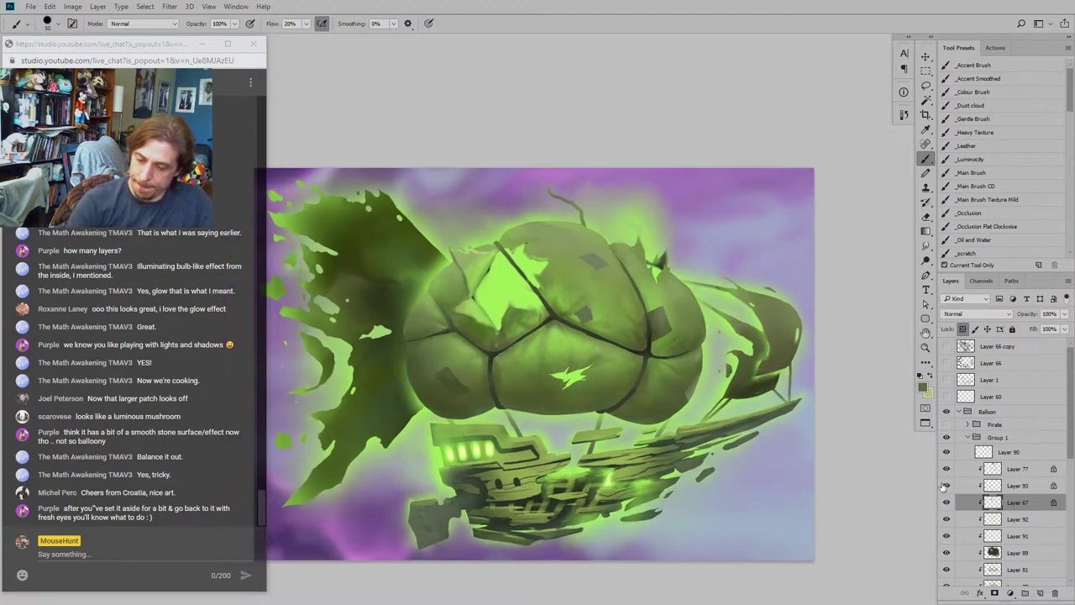
{"action": "left_click", "coordinate": [947, 485]}
{"action": "left_click", "coordinate": [1016, 485]}
{"action": "key", "text": "e"}
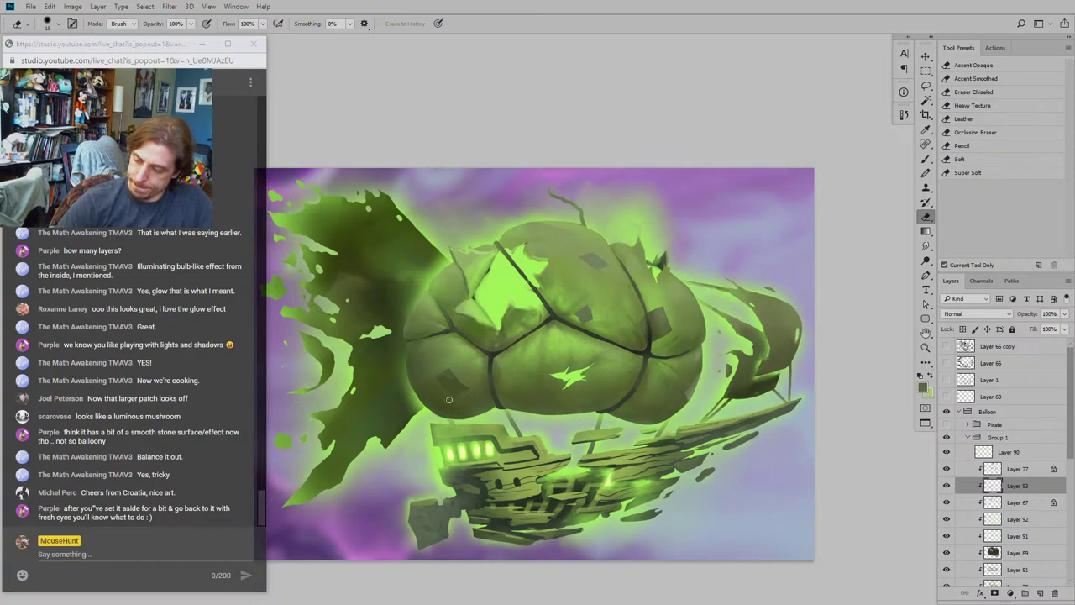
Step: Review the airship's overall balance and lighting at several magnifications, from a balloon close-up down to a thumbnail view
{"action": "mouse_move", "coordinate": [358, 355]}
{"action": "left_mouse_down"}
{"action": "mouse_move", "coordinate": [353, 377]}
{"action": "mouse_move", "coordinate": [377, 352]}
{"action": "left_mouse_up"}
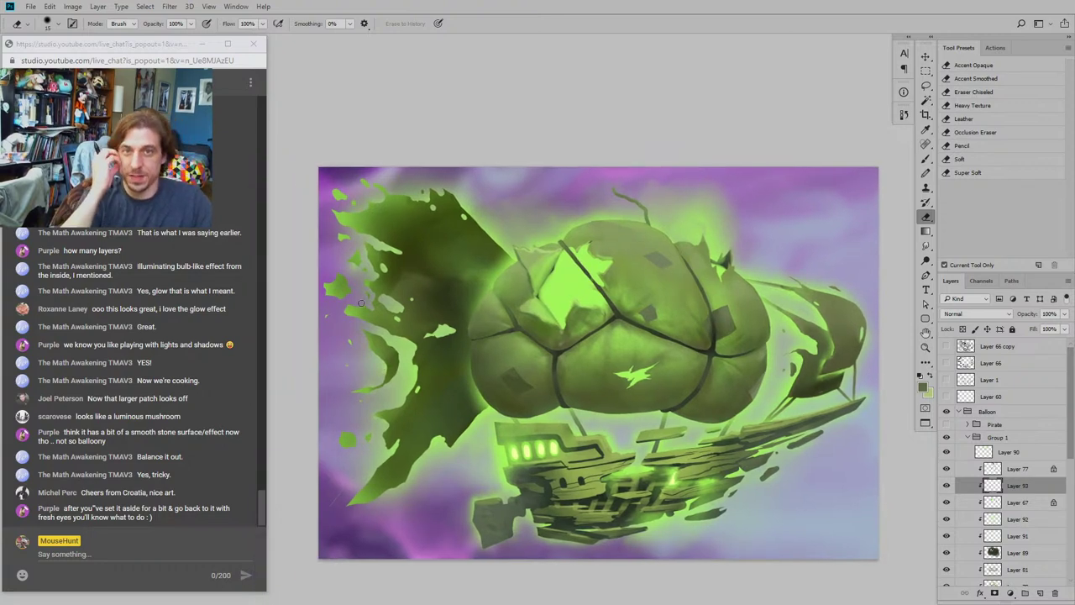
{"action": "key", "text": "ctrl+minus"}
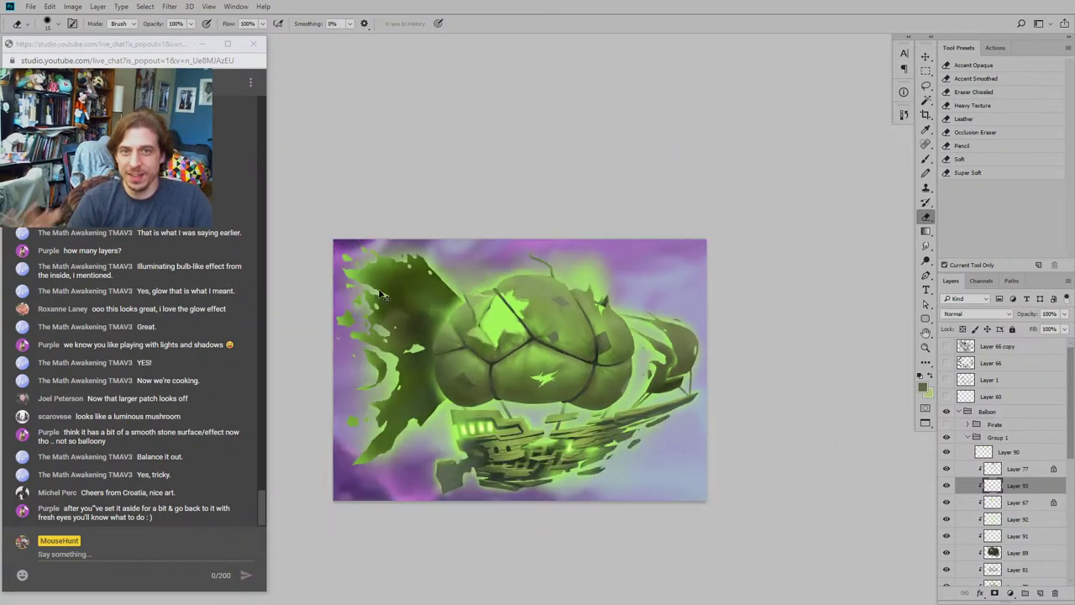
{"action": "key", "text": "ctrl+plus"}
{"action": "key", "text": "ctrl+plus"}
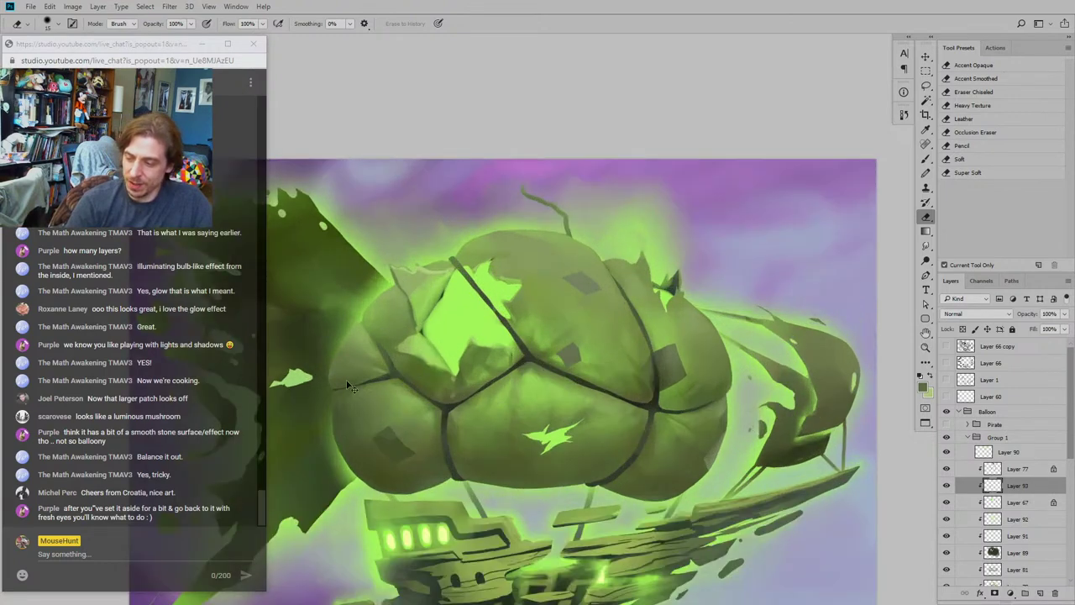
{"action": "key", "text": "ctrl+minus"}
{"action": "key", "text": "ctrl+minus"}
{"action": "key", "text": "ctrl+minus"}
{"action": "key", "text": "ctrl+minus"}
{"action": "scroll", "coordinate": [351, 445], "scroll_direction": "down", "scroll_amount": 2}
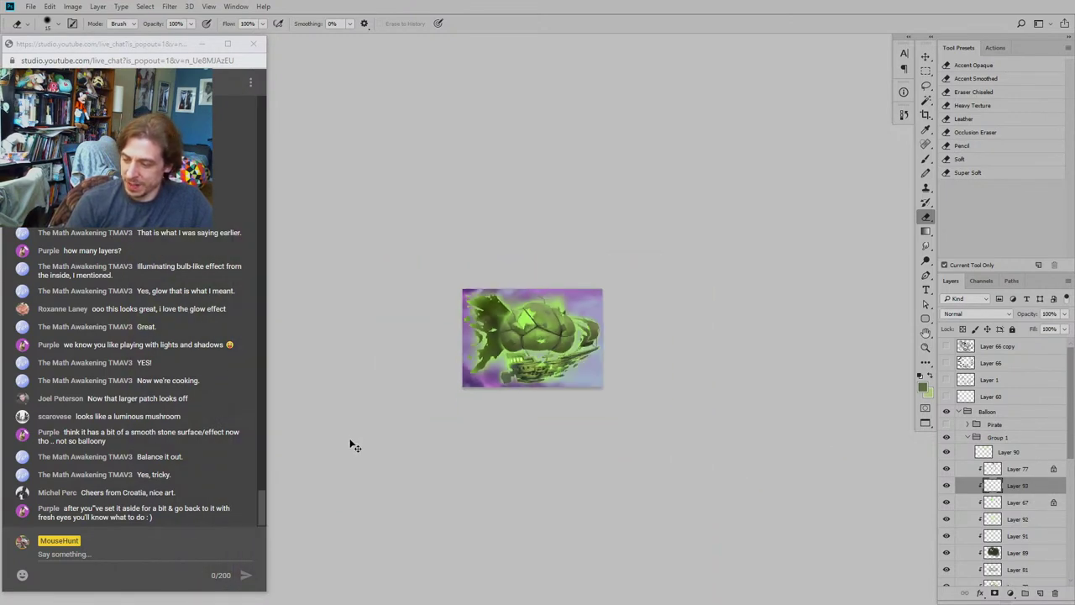
{"action": "scroll", "coordinate": [350, 445], "scroll_direction": "up", "scroll_amount": 2}
{"action": "scroll", "coordinate": [353, 443], "scroll_direction": "up", "scroll_amount": 1}
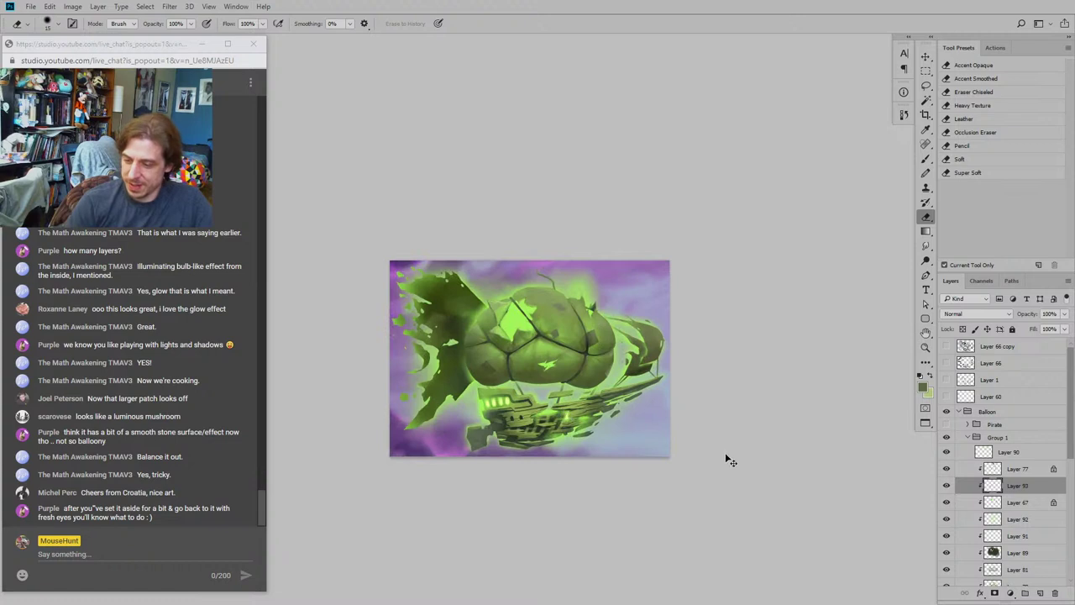
Step: On Layer 90, paint bright green glowing mist over and above the balloon's large tear with the Main Brush, up to size 70
{"action": "left_click", "coordinate": [958, 454]}
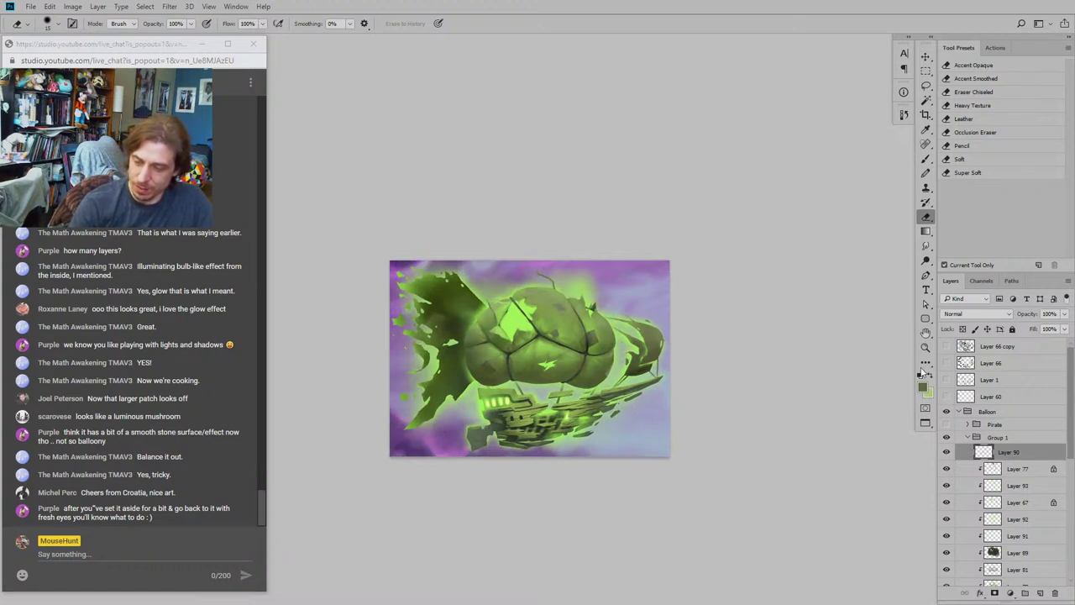
{"action": "left_click_drag", "start_coordinate": [473, 272], "coordinate": [505, 324]}
{"action": "key", "text": "ctrl+plus"}
{"action": "key", "text": "ctrl+plus"}
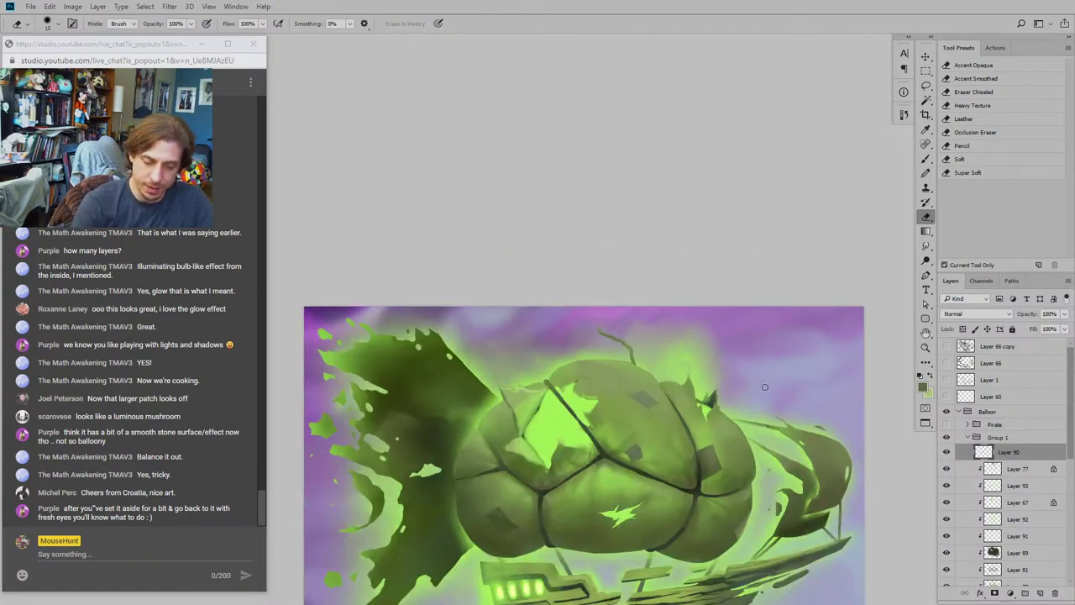
{"action": "key", "text": "b"}
{"action": "left_click_drag", "start_coordinate": [484, 373], "coordinate": [499, 322]}
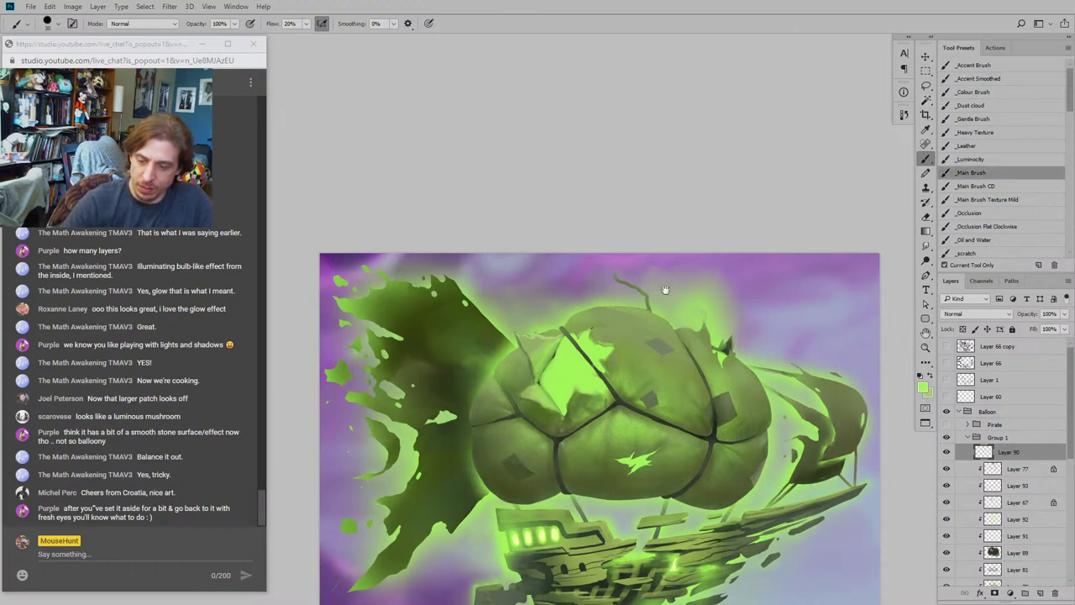
{"action": "left_click_drag", "start_coordinate": [517, 360], "coordinate": [471, 348]}
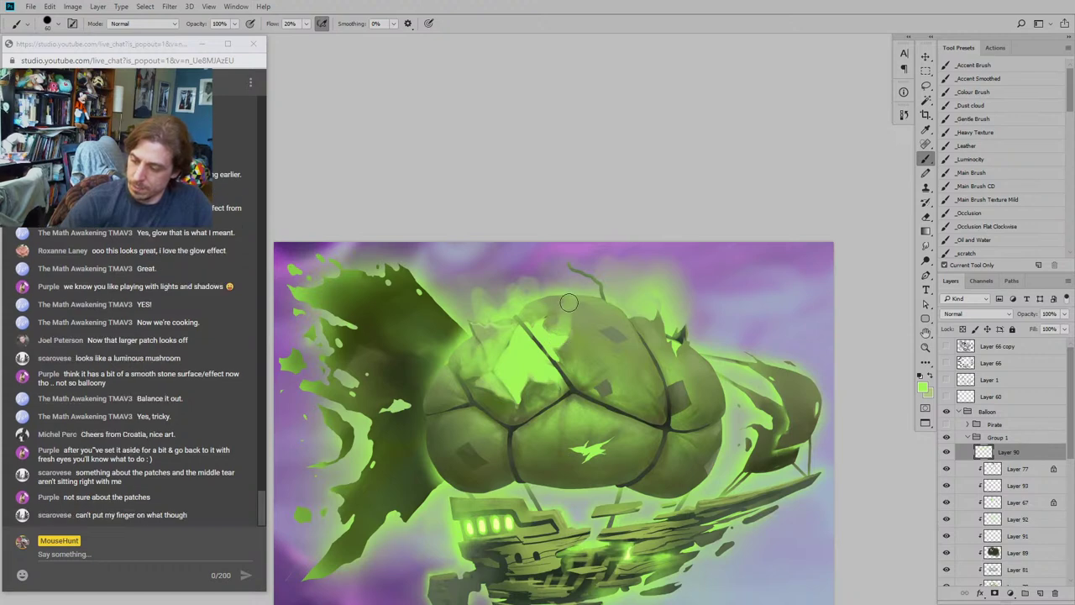
{"action": "left_click_drag", "start_coordinate": [526, 253], "coordinate": [516, 259]}
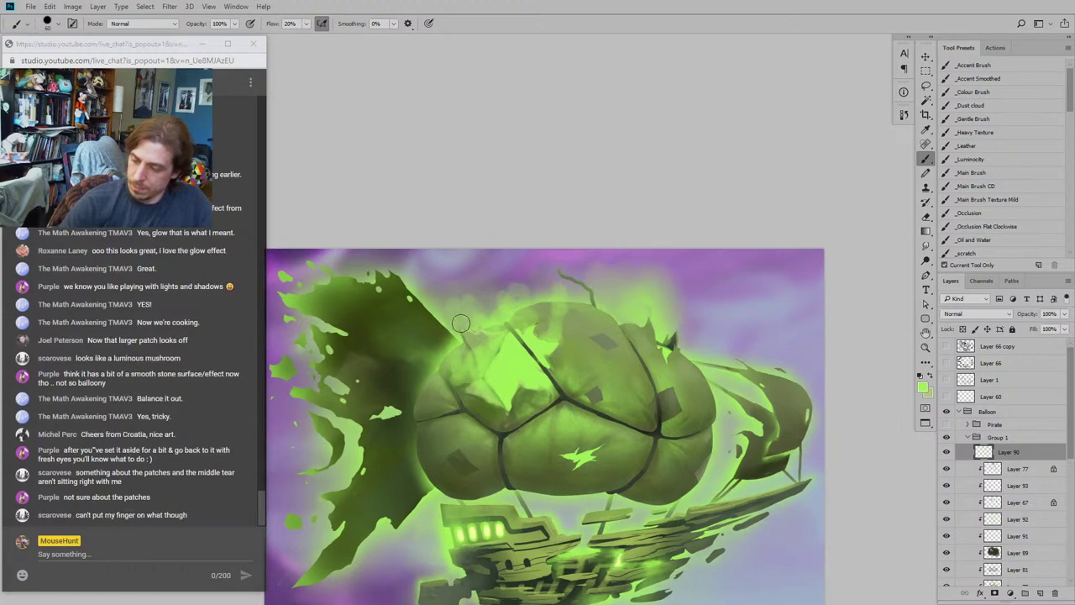
{"action": "key", "text": "bracketright"}
{"action": "mouse_move", "coordinate": [454, 322]}
{"action": "left_mouse_down"}
{"action": "mouse_move", "coordinate": [468, 368]}
{"action": "mouse_move", "coordinate": [492, 367]}
{"action": "mouse_move", "coordinate": [485, 372]}
{"action": "mouse_move", "coordinate": [440, 358]}
{"action": "mouse_move", "coordinate": [496, 340]}
{"action": "mouse_move", "coordinate": [473, 309]}
{"action": "left_mouse_up"}
{"action": "scroll", "coordinate": [472, 309], "scroll_direction": "up", "scroll_amount": 1}
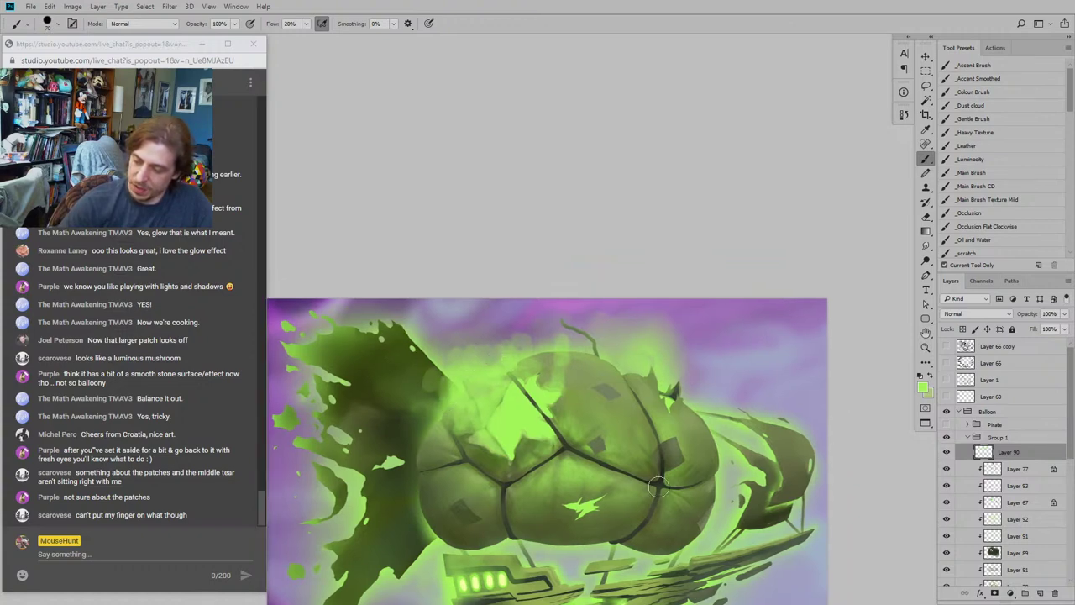
Step: Erase part of the green mist with the Soft eraser, using a smaller tip around the torn flap beside the tear
{"action": "key", "text": "e"}
{"action": "left_click", "coordinate": [959, 160]}
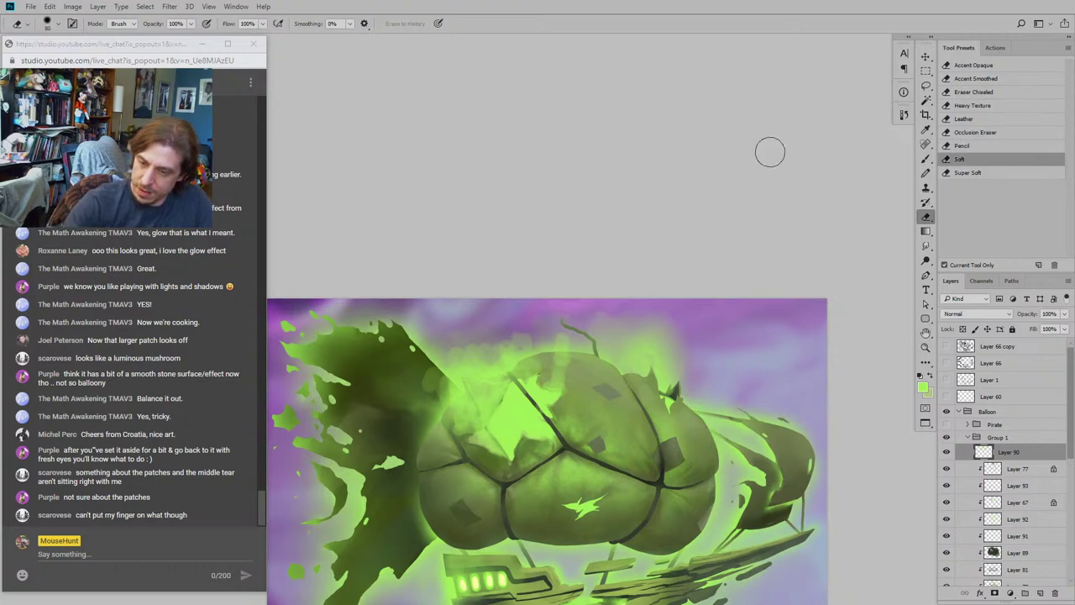
{"action": "left_click_drag", "start_coordinate": [377, 301], "coordinate": [341, 308]}
{"action": "key", "text": "ctrl+plus"}
{"action": "left_click_drag", "start_coordinate": [334, 416], "coordinate": [441, 314]}
{"action": "key", "text": "bracketleft"}
{"action": "key", "text": "bracketleft"}
{"action": "key", "text": "bracketleft"}
{"action": "key", "text": "bracketleft"}
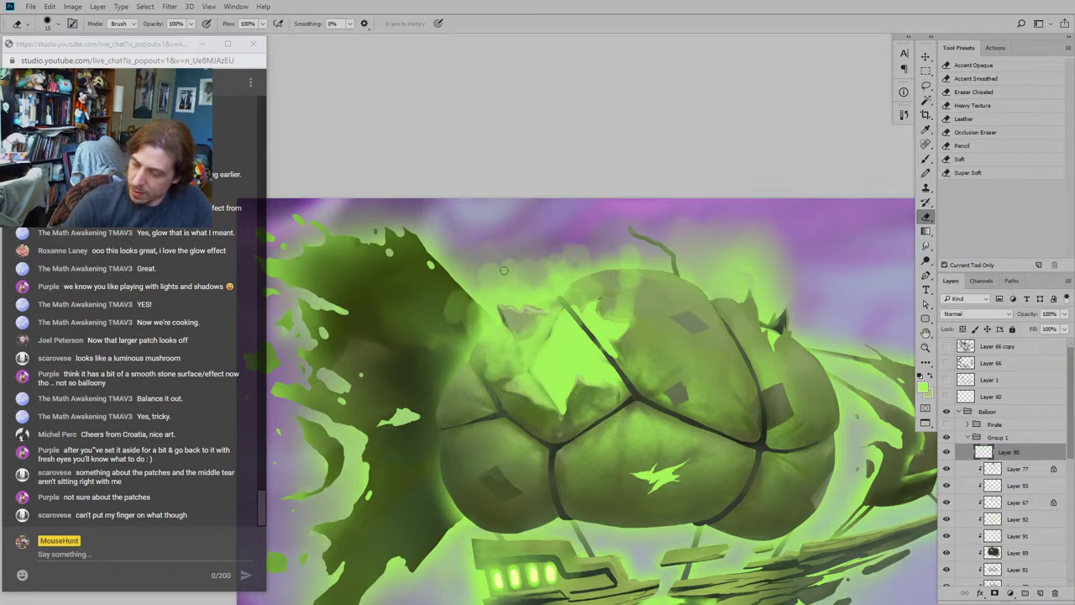
{"action": "left_click_drag", "start_coordinate": [764, 465], "coordinate": [751, 480]}
Step: Smudge the mist around the torn flap with the Smudge tool at size 50
{"action": "key", "text": "r"}
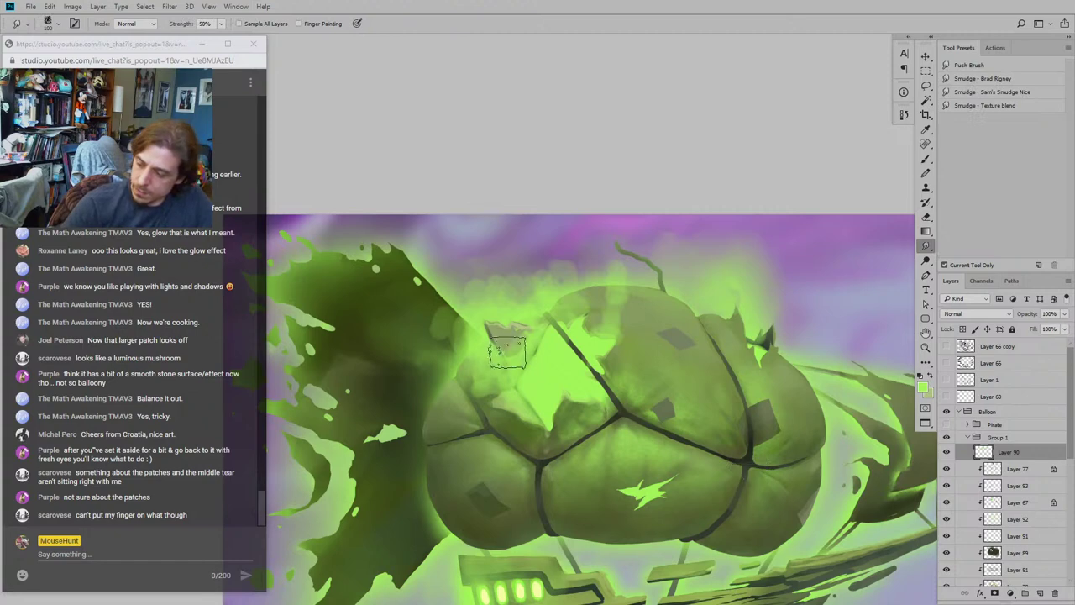
{"action": "key", "text": "bracketleft"}
{"action": "key", "text": "bracketleft"}
{"action": "key", "text": "bracketleft"}
{"action": "key", "text": "bracketleft"}
{"action": "key", "text": "bracketleft"}
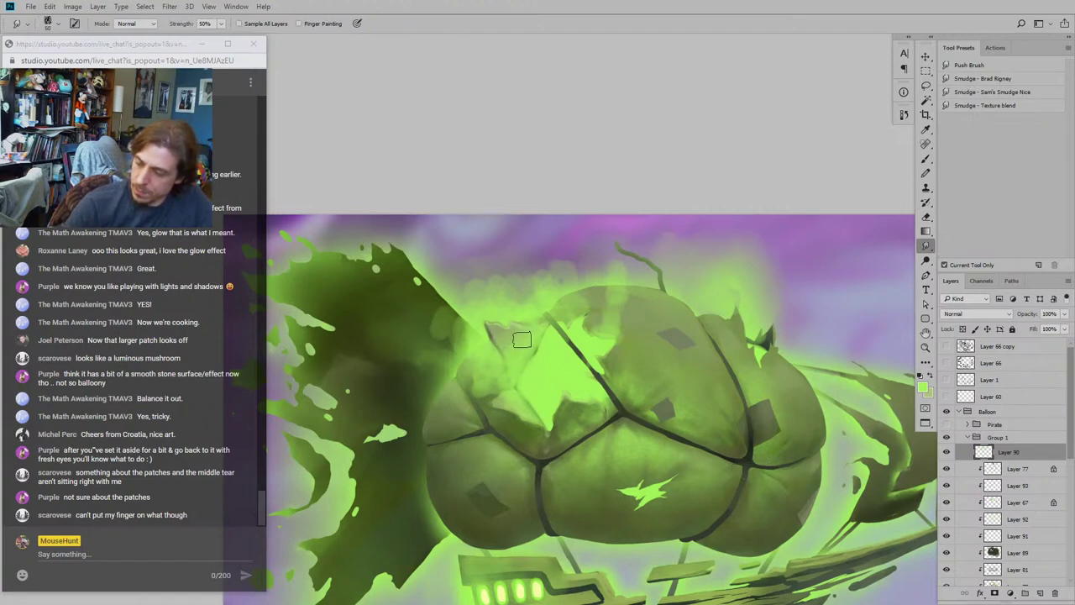
{"action": "mouse_move", "coordinate": [420, 227]}
{"action": "left_mouse_down"}
{"action": "mouse_move", "coordinate": [454, 351]}
{"action": "mouse_move", "coordinate": [478, 343]}
{"action": "left_mouse_up"}
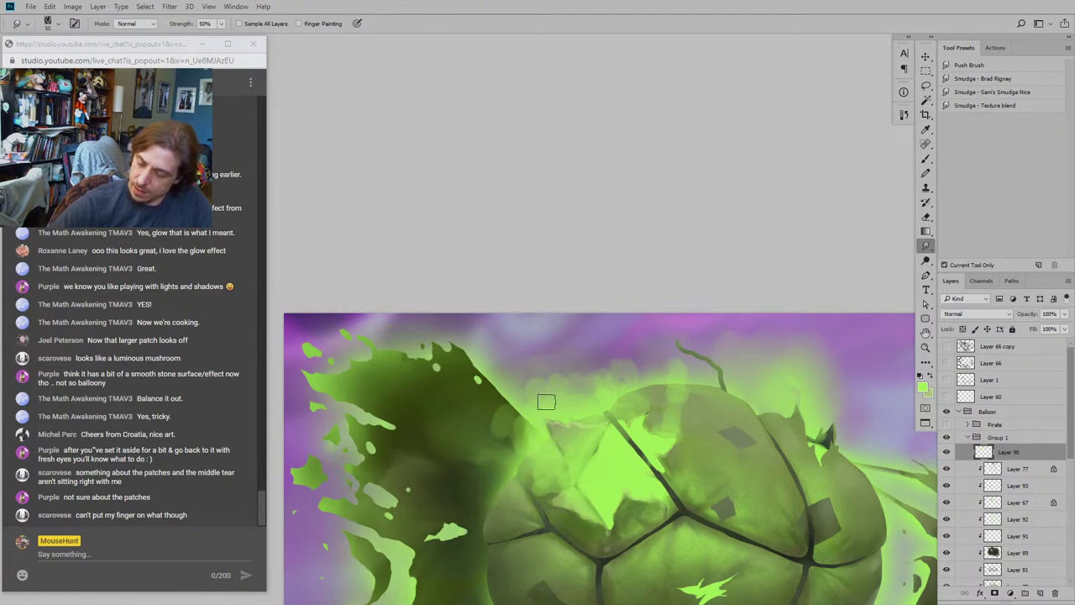
Step: Enlarge the Smudge tool to 80 and soften the mist rising above the tear and along the balloon's edge
{"action": "key", "text": "bracketright"}
{"action": "key", "text": "bracketright"}
{"action": "key", "text": "bracketright"}
{"action": "key", "text": "bracketright"}
{"action": "mouse_move", "coordinate": [504, 423]}
{"action": "left_mouse_down"}
{"action": "mouse_move", "coordinate": [513, 428]}
{"action": "mouse_move", "coordinate": [497, 404]}
{"action": "left_mouse_up"}
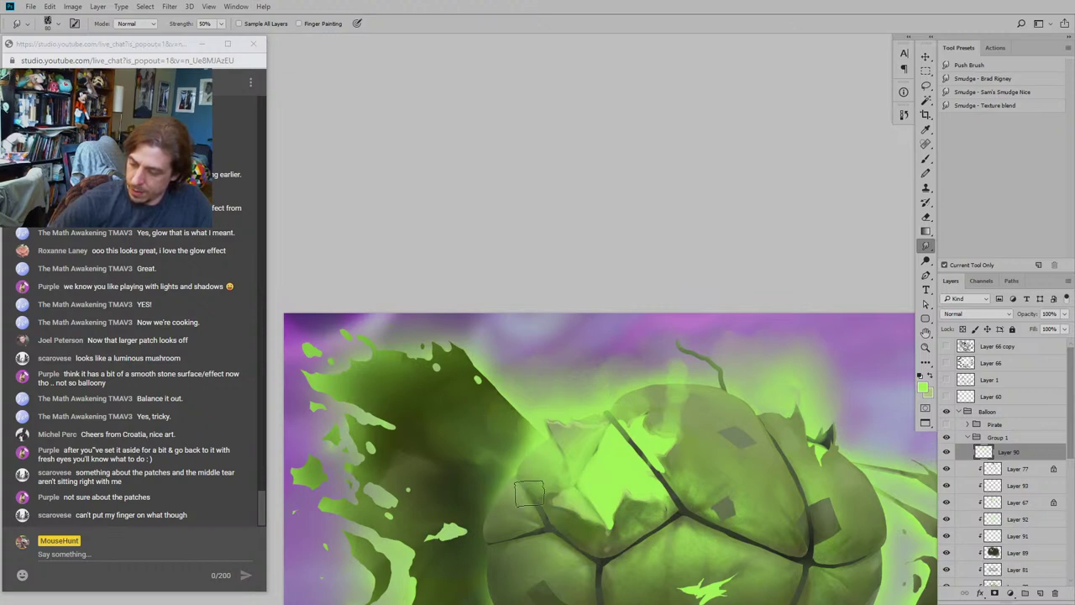
{"action": "left_click_drag", "start_coordinate": [530, 465], "coordinate": [531, 387]}
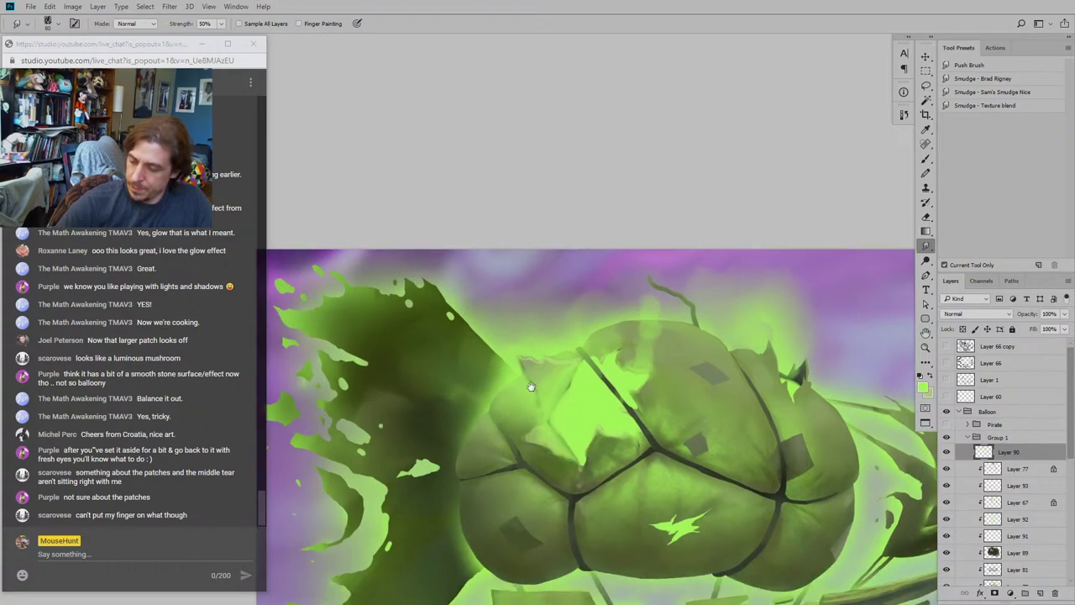
{"action": "left_click_drag", "start_coordinate": [529, 313], "coordinate": [525, 319]}
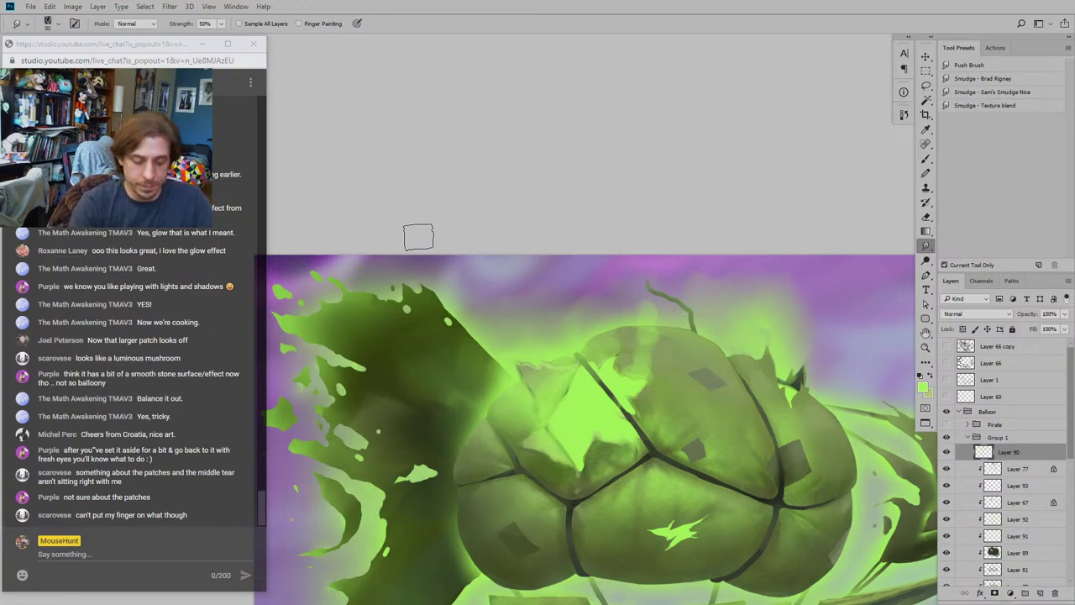
Step: Brush more bright green mist around the tear at size 100, and over the adjoining rope and panel at size 80
{"action": "key", "text": "b"}
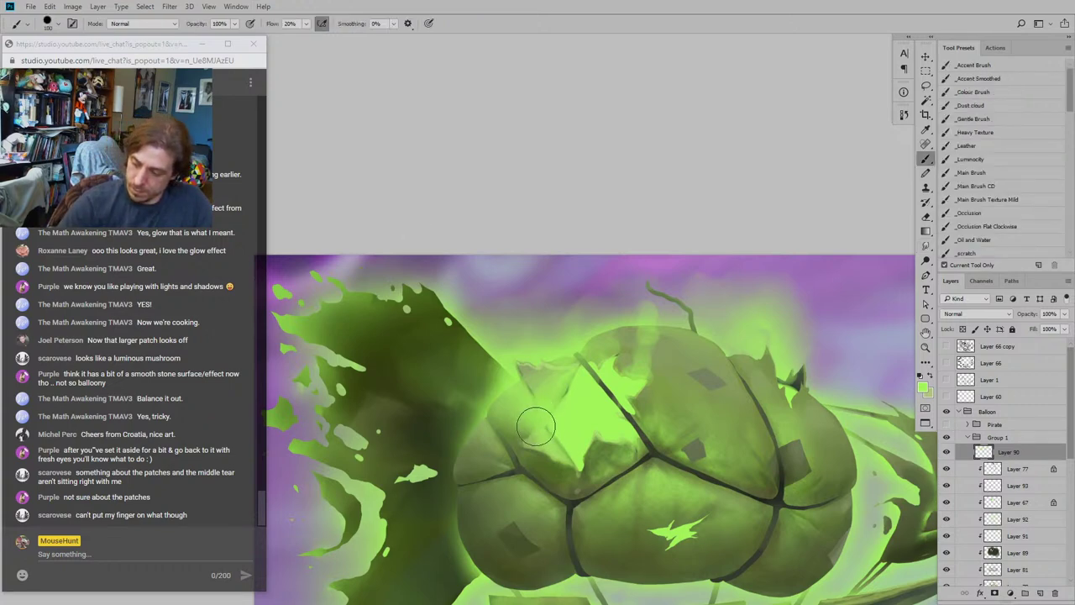
{"action": "mouse_move", "coordinate": [536, 426]}
{"action": "left_mouse_down"}
{"action": "mouse_move", "coordinate": [500, 406]}
{"action": "mouse_move", "coordinate": [497, 388]}
{"action": "mouse_move", "coordinate": [485, 407]}
{"action": "mouse_move", "coordinate": [501, 430]}
{"action": "mouse_move", "coordinate": [462, 387]}
{"action": "left_mouse_up"}
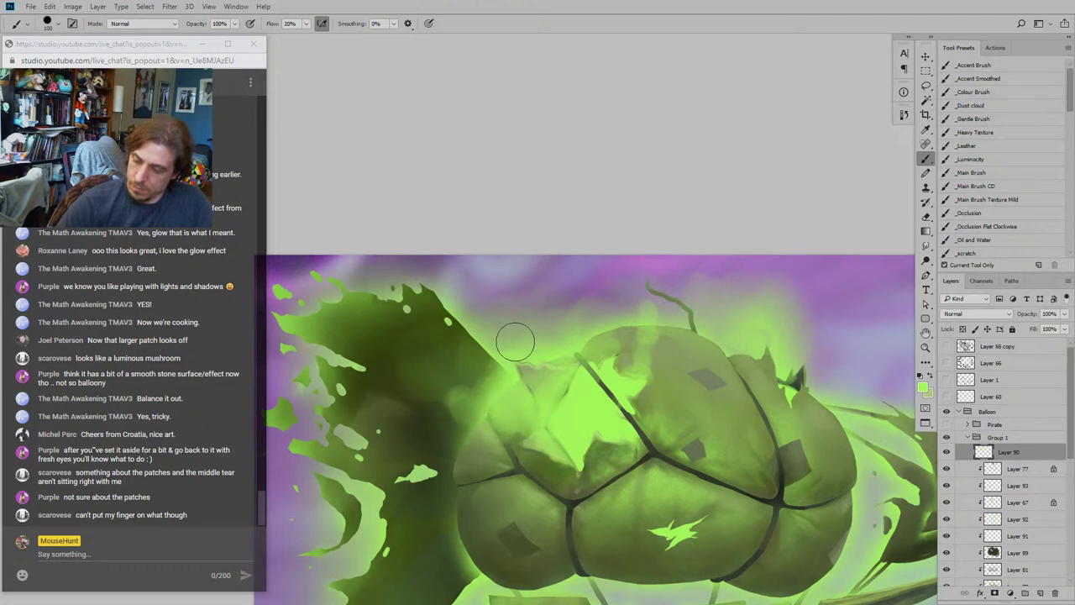
{"action": "mouse_move", "coordinate": [515, 340]}
{"action": "left_mouse_down"}
{"action": "mouse_move", "coordinate": [570, 354]}
{"action": "mouse_move", "coordinate": [628, 427]}
{"action": "left_mouse_up"}
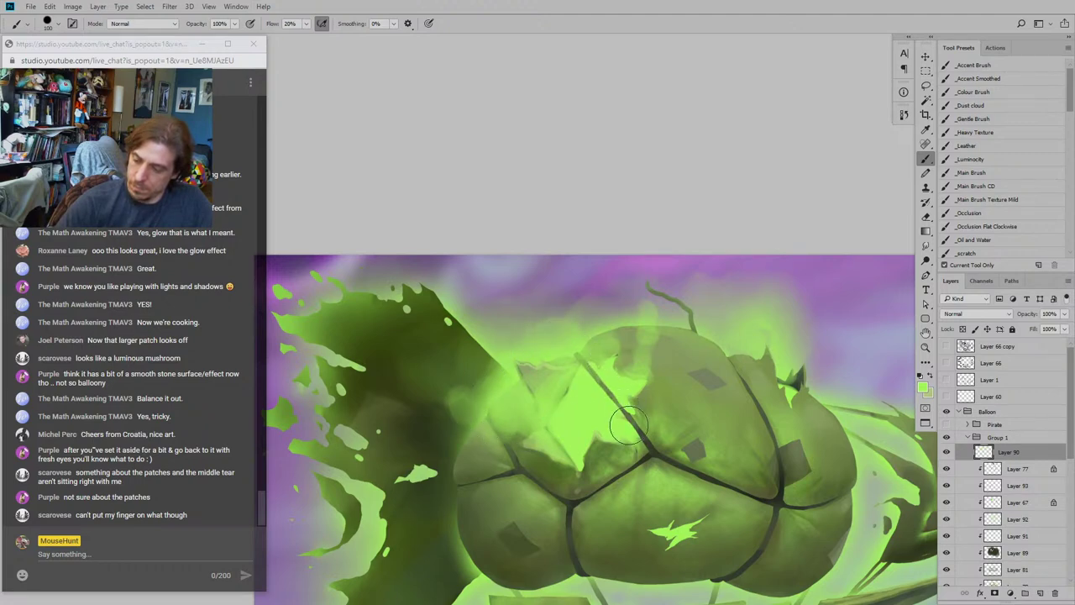
{"action": "key", "text": "bracketleft"}
{"action": "key", "text": "bracketleft"}
{"action": "left_click_drag", "start_coordinate": [662, 387], "coordinate": [635, 407]}
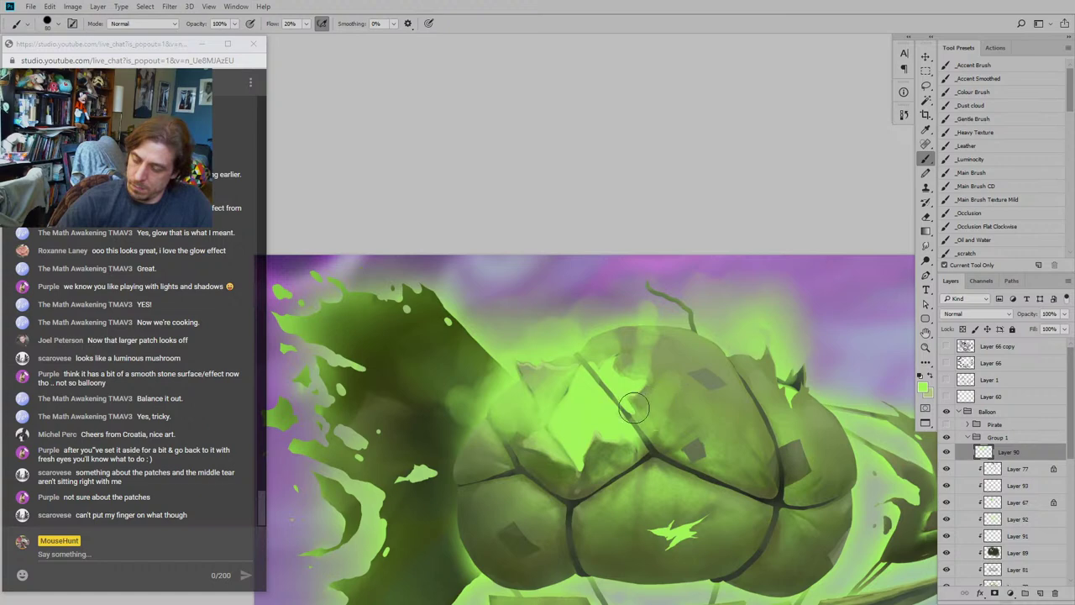
Step: Erase parts of the green mist around and above the large tear into wisps, using the Eraser at sizes 25 and 60
{"action": "key", "text": "e"}
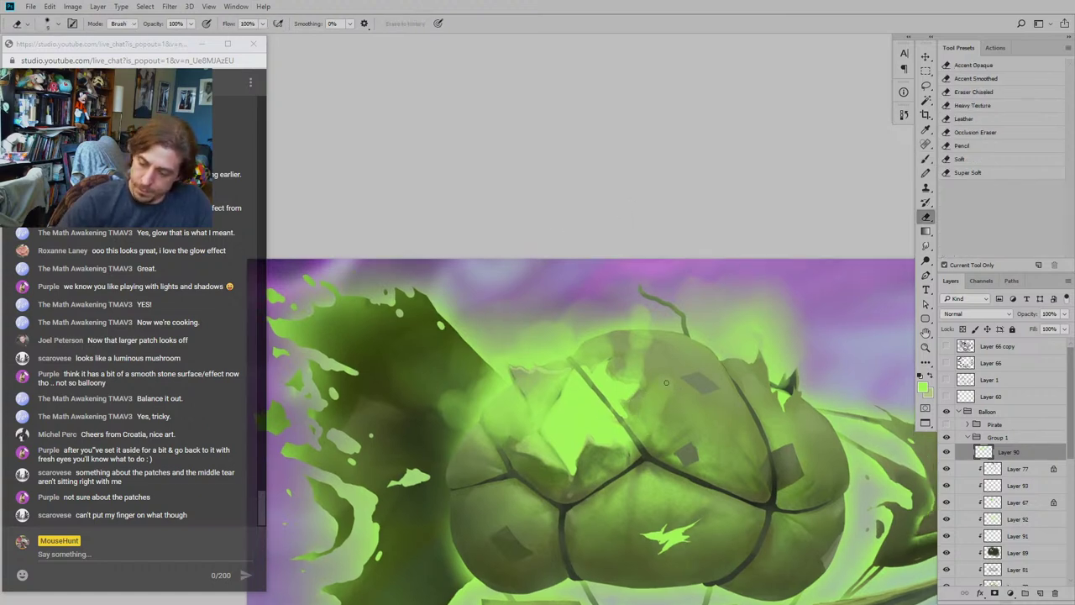
{"action": "key", "text": "bracketright"}
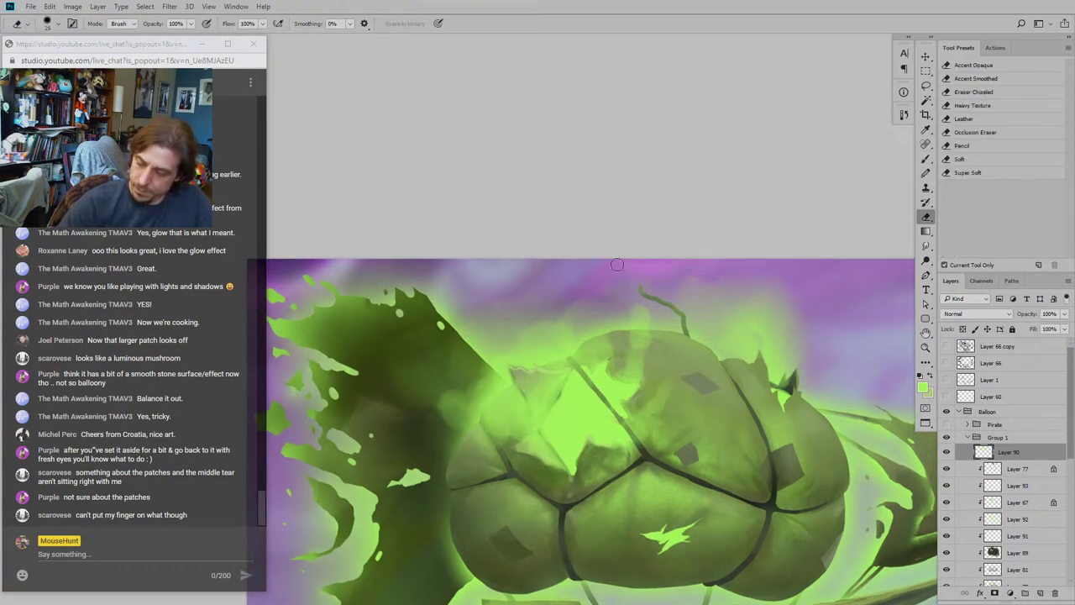
{"action": "mouse_move", "coordinate": [639, 361]}
{"action": "left_mouse_down"}
{"action": "mouse_move", "coordinate": [640, 373]}
{"action": "mouse_move", "coordinate": [621, 375]}
{"action": "left_mouse_up"}
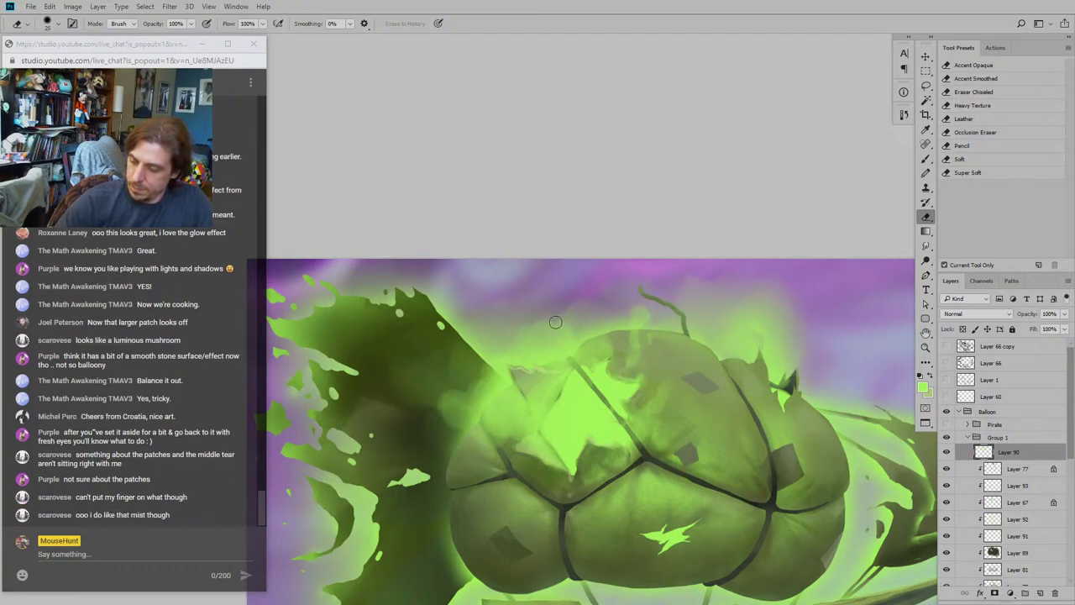
{"action": "left_click_drag", "start_coordinate": [535, 326], "coordinate": [542, 348]}
{"action": "mouse_move", "coordinate": [535, 356]}
{"action": "left_mouse_down"}
{"action": "mouse_move", "coordinate": [494, 332]}
{"action": "mouse_move", "coordinate": [504, 337]}
{"action": "mouse_move", "coordinate": [463, 367]}
{"action": "mouse_move", "coordinate": [484, 316]}
{"action": "mouse_move", "coordinate": [574, 302]}
{"action": "mouse_move", "coordinate": [558, 328]}
{"action": "mouse_move", "coordinate": [515, 326]}
{"action": "mouse_move", "coordinate": [521, 315]}
{"action": "mouse_move", "coordinate": [472, 357]}
{"action": "mouse_move", "coordinate": [478, 395]}
{"action": "mouse_move", "coordinate": [460, 387]}
{"action": "mouse_move", "coordinate": [484, 400]}
{"action": "mouse_move", "coordinate": [451, 413]}
{"action": "mouse_move", "coordinate": [478, 443]}
{"action": "mouse_move", "coordinate": [512, 416]}
{"action": "left_mouse_up"}
{"action": "key", "text": "ctrl+z"}
{"action": "key", "text": "ctrl+z"}
{"action": "mouse_move", "coordinate": [439, 406]}
{"action": "left_mouse_down"}
{"action": "mouse_move", "coordinate": [410, 368]}
{"action": "mouse_move", "coordinate": [424, 298]}
{"action": "mouse_move", "coordinate": [391, 355]}
{"action": "mouse_move", "coordinate": [394, 323]}
{"action": "mouse_move", "coordinate": [431, 374]}
{"action": "mouse_move", "coordinate": [433, 334]}
{"action": "mouse_move", "coordinate": [417, 376]}
{"action": "mouse_move", "coordinate": [371, 383]}
{"action": "mouse_move", "coordinate": [412, 342]}
{"action": "mouse_move", "coordinate": [388, 388]}
{"action": "mouse_move", "coordinate": [438, 374]}
{"action": "mouse_move", "coordinate": [478, 396]}
{"action": "mouse_move", "coordinate": [470, 324]}
{"action": "mouse_move", "coordinate": [491, 336]}
{"action": "mouse_move", "coordinate": [498, 326]}
{"action": "mouse_move", "coordinate": [472, 308]}
{"action": "left_mouse_up"}
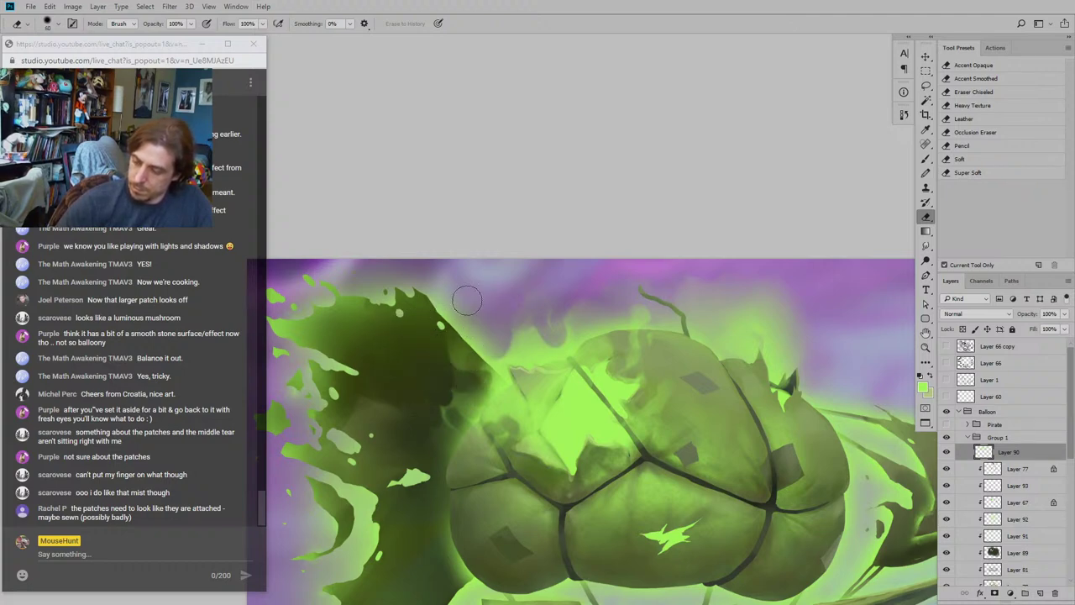
{"action": "mouse_move", "coordinate": [422, 411]}
{"action": "left_mouse_down"}
{"action": "mouse_move", "coordinate": [376, 377]}
{"action": "mouse_move", "coordinate": [474, 413]}
{"action": "mouse_move", "coordinate": [471, 433]}
{"action": "left_mouse_up"}
Step: Erase the mist along the balloon's upper edge into flame-like wisps around the loose rope with the Eraser at size 40
{"action": "key", "text": "bracketleft"}
{"action": "key", "text": "bracketleft"}
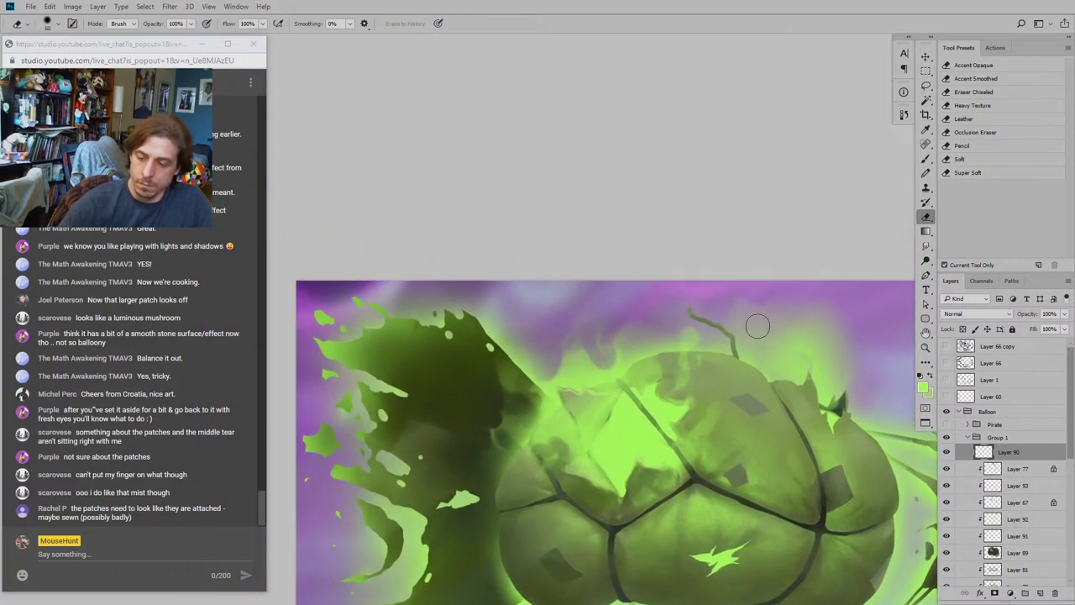
{"action": "mouse_move", "coordinate": [777, 333]}
{"action": "left_mouse_down"}
{"action": "mouse_move", "coordinate": [816, 317]}
{"action": "mouse_move", "coordinate": [834, 366]}
{"action": "mouse_move", "coordinate": [853, 352]}
{"action": "mouse_move", "coordinate": [806, 315]}
{"action": "mouse_move", "coordinate": [779, 353]}
{"action": "left_mouse_up"}
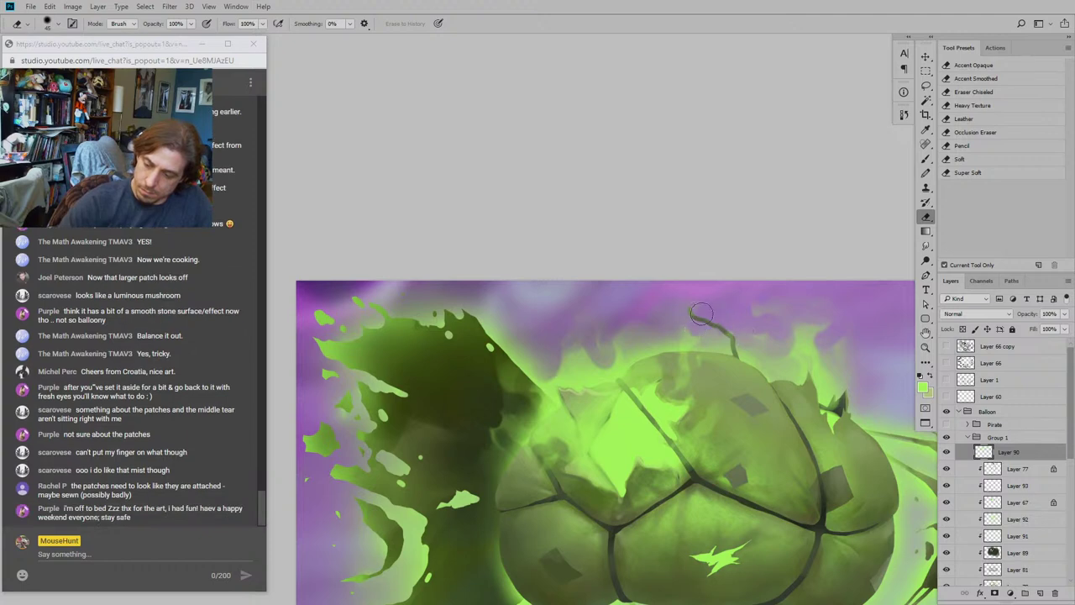
{"action": "left_click_drag", "start_coordinate": [760, 286], "coordinate": [651, 272]}
{"action": "mouse_move", "coordinate": [395, 320]}
{"action": "left_mouse_down"}
{"action": "mouse_move", "coordinate": [442, 261]}
{"action": "mouse_move", "coordinate": [477, 379]}
{"action": "mouse_move", "coordinate": [483, 358]}
{"action": "left_mouse_up"}
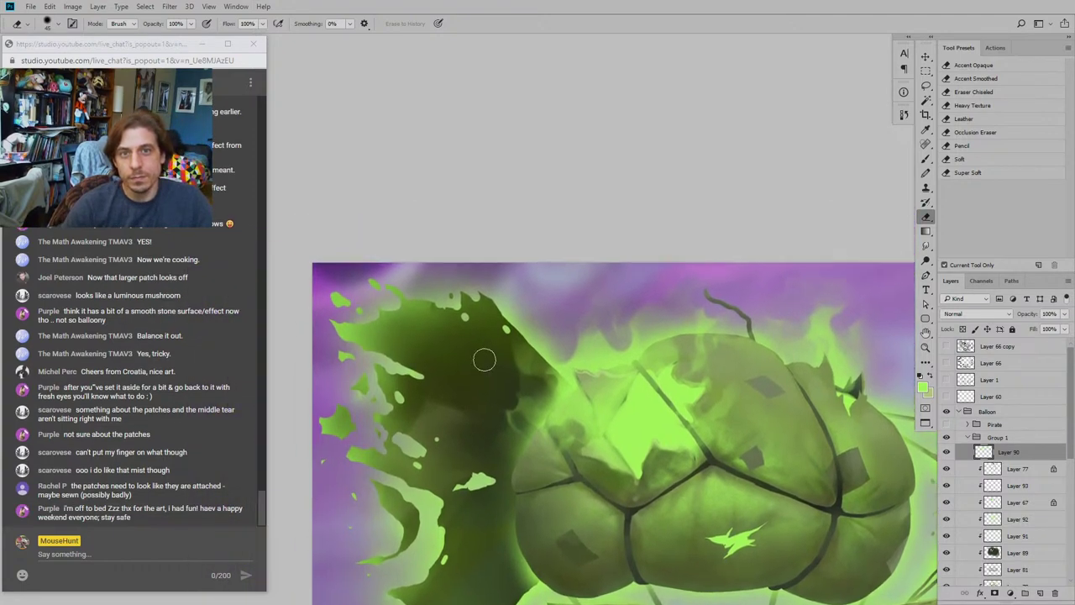
Step: Smudge the mist wisps along the balloon's upper edge with the Smudge tool at 50% strength
{"action": "key", "text": "r"}
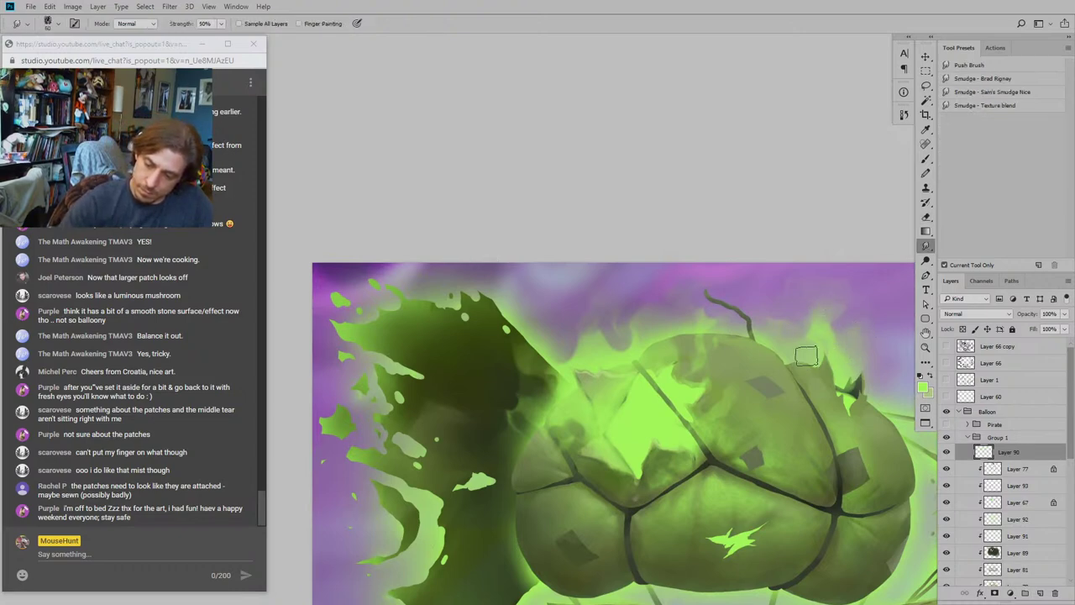
{"action": "left_click_drag", "start_coordinate": [716, 259], "coordinate": [675, 274]}
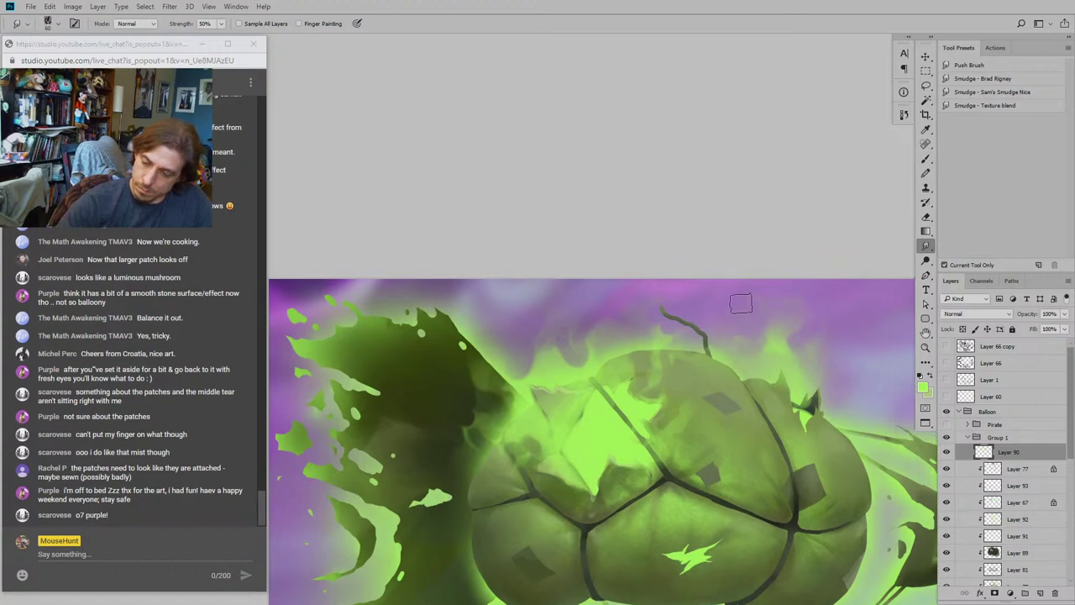
{"action": "left_click_drag", "start_coordinate": [823, 282], "coordinate": [784, 295]}
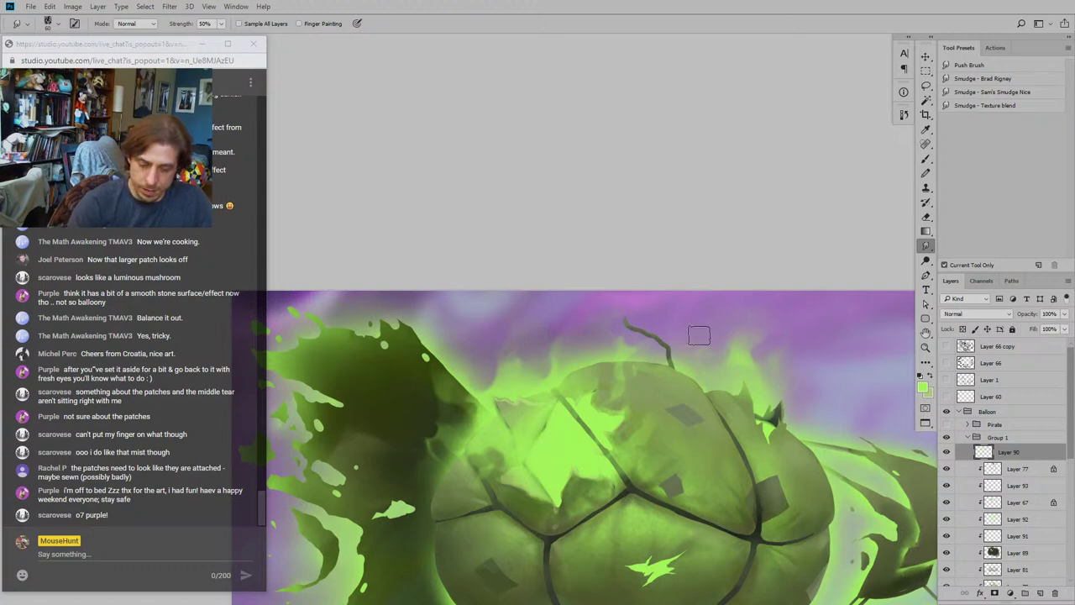
Step: Brush more bright green mist over the tear and the rope crossing it, reducing the brush size for finer strokes
{"action": "key", "text": "b"}
{"action": "left_click_drag", "start_coordinate": [517, 379], "coordinate": [524, 342]}
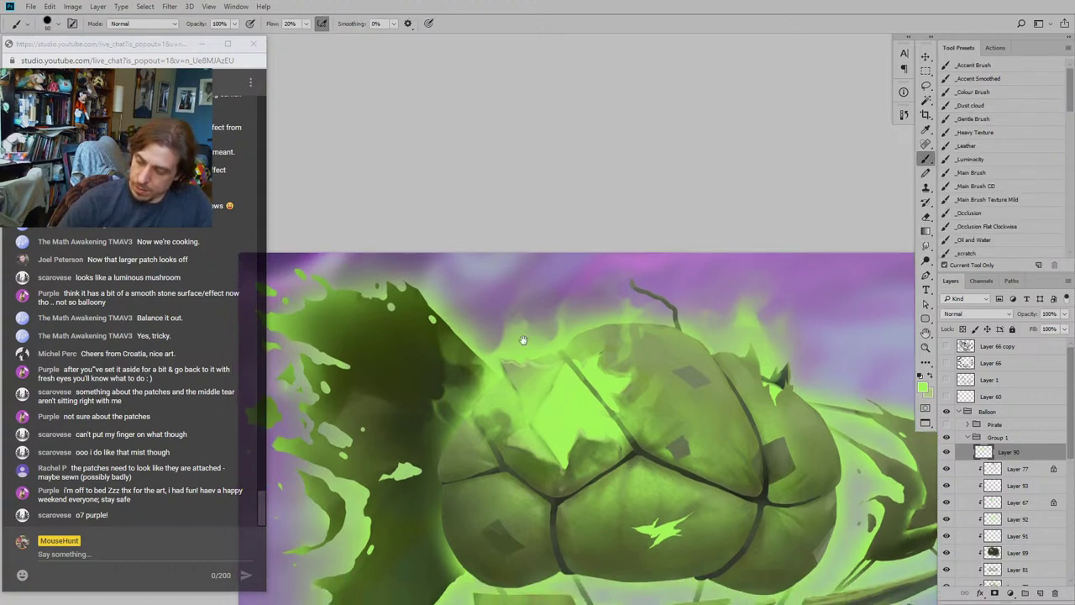
{"action": "key", "text": "bracketleft"}
{"action": "key", "text": "bracketleft"}
{"action": "left_click_drag", "start_coordinate": [530, 423], "coordinate": [535, 400]}
{"action": "left_click_drag", "start_coordinate": [484, 299], "coordinate": [533, 313]}
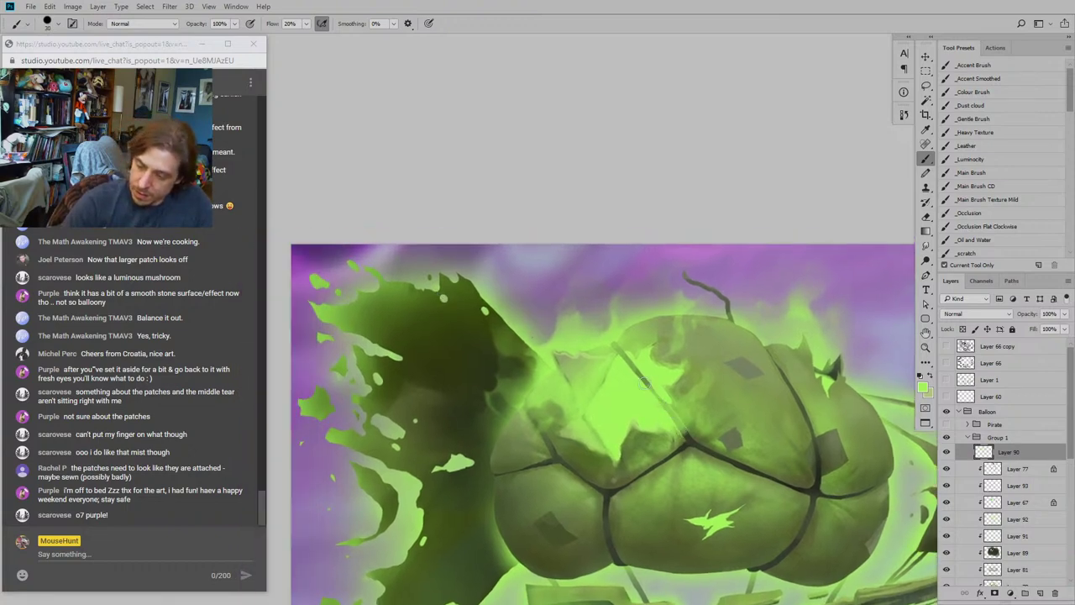
{"action": "left_click_drag", "start_coordinate": [574, 311], "coordinate": [537, 303]}
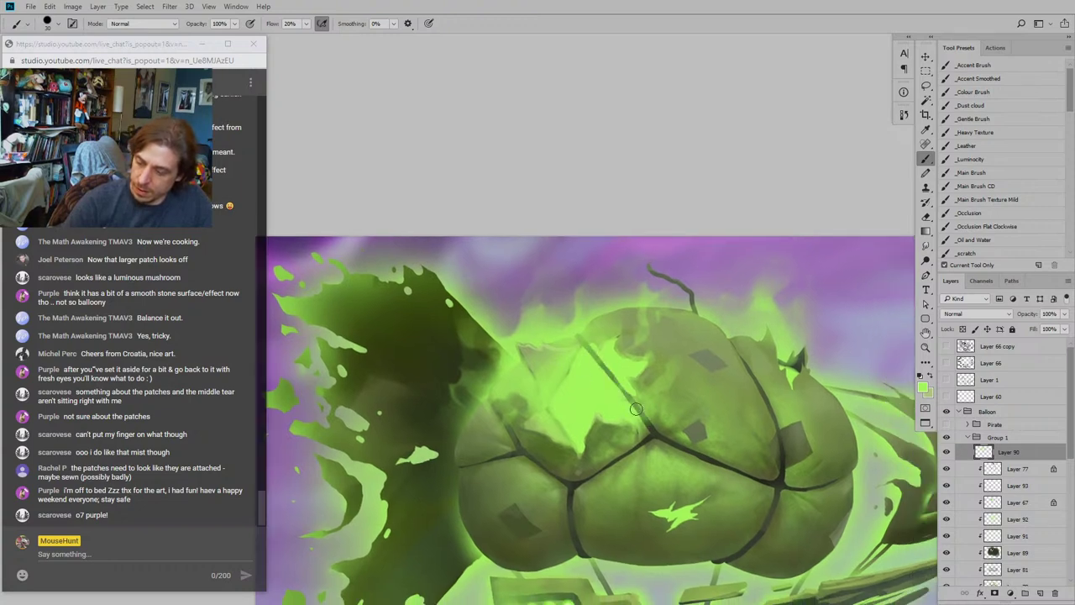
{"action": "scroll", "coordinate": [617, 374], "scroll_direction": "down", "scroll_amount": 2}
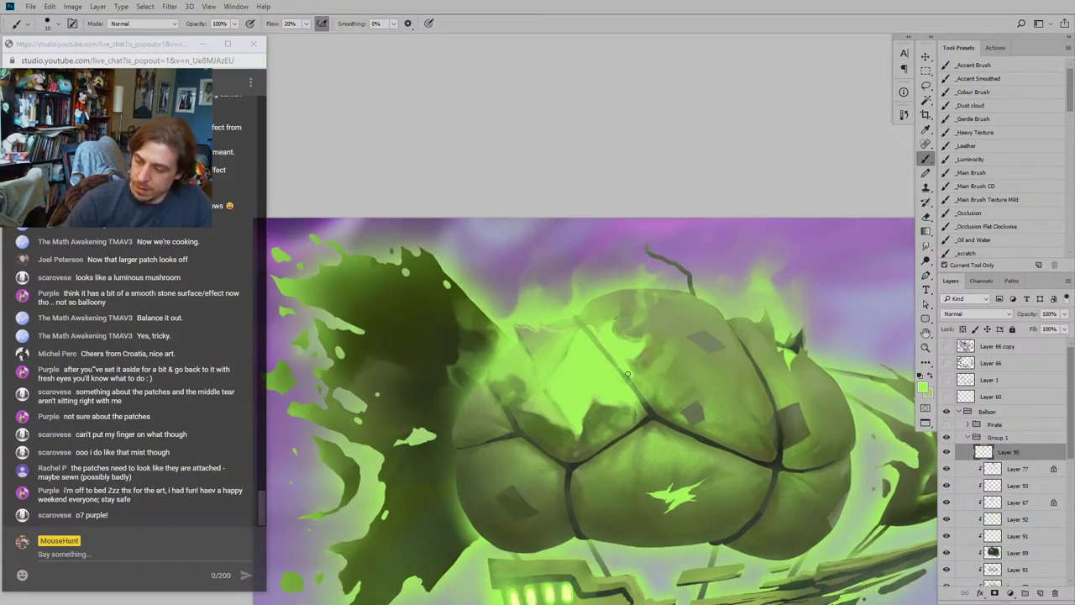
{"action": "left_click_drag", "start_coordinate": [552, 362], "coordinate": [501, 305]}
{"action": "left_click_drag", "start_coordinate": [415, 422], "coordinate": [395, 344]}
Step: Sample a pale yellow-green, add a new layer above the mist layer, and paint a bright glow inside the large tear
{"action": "left_click", "coordinate": [465, 453], "text": "alt"}
{"action": "left_click_drag", "start_coordinate": [466, 348], "coordinate": [465, 352]}
{"action": "left_click", "coordinate": [1040, 593]}
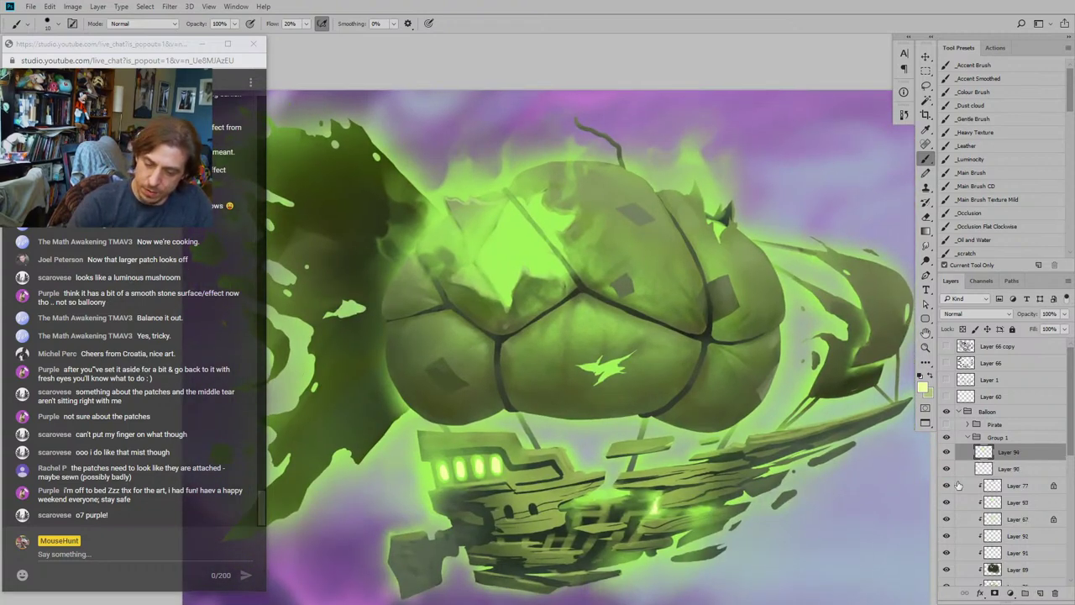
{"action": "left_click_drag", "start_coordinate": [519, 235], "coordinate": [486, 276]}
{"action": "key", "text": "]"}
{"action": "key", "text": "]"}
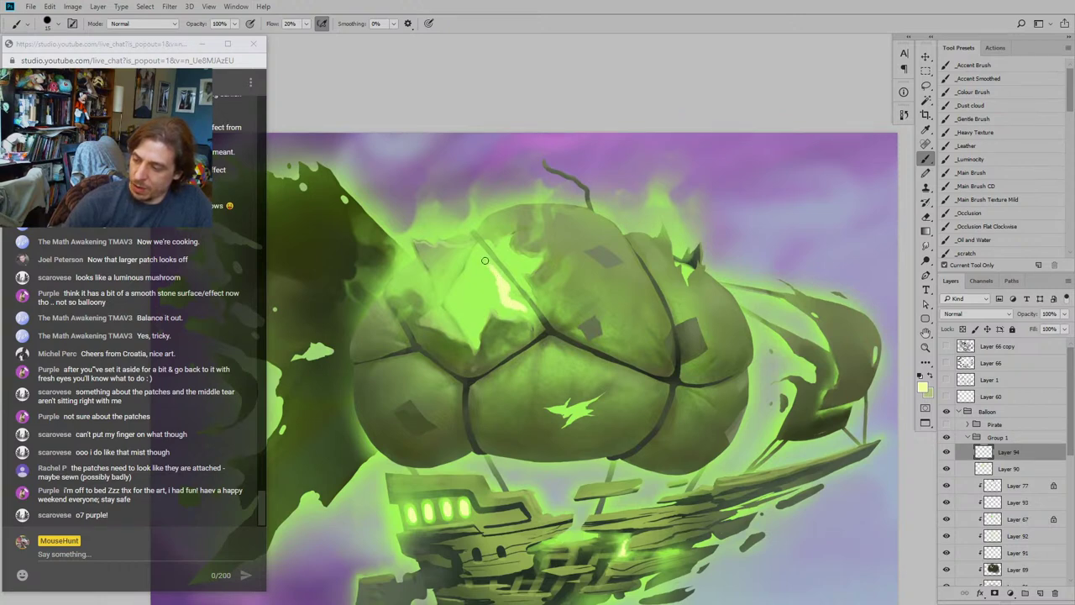
{"action": "mouse_move", "coordinate": [485, 261]}
{"action": "left_mouse_down"}
{"action": "mouse_move", "coordinate": [498, 307]}
{"action": "mouse_move", "coordinate": [513, 309]}
{"action": "mouse_move", "coordinate": [490, 296]}
{"action": "mouse_move", "coordinate": [473, 332]}
{"action": "mouse_move", "coordinate": [458, 319]}
{"action": "mouse_move", "coordinate": [472, 264]}
{"action": "mouse_move", "coordinate": [492, 276]}
{"action": "mouse_move", "coordinate": [485, 262]}
{"action": "mouse_move", "coordinate": [481, 292]}
{"action": "mouse_move", "coordinate": [475, 278]}
{"action": "mouse_move", "coordinate": [459, 295]}
{"action": "mouse_move", "coordinate": [478, 312]}
{"action": "mouse_move", "coordinate": [489, 290]}
{"action": "mouse_move", "coordinate": [476, 334]}
{"action": "left_mouse_up"}
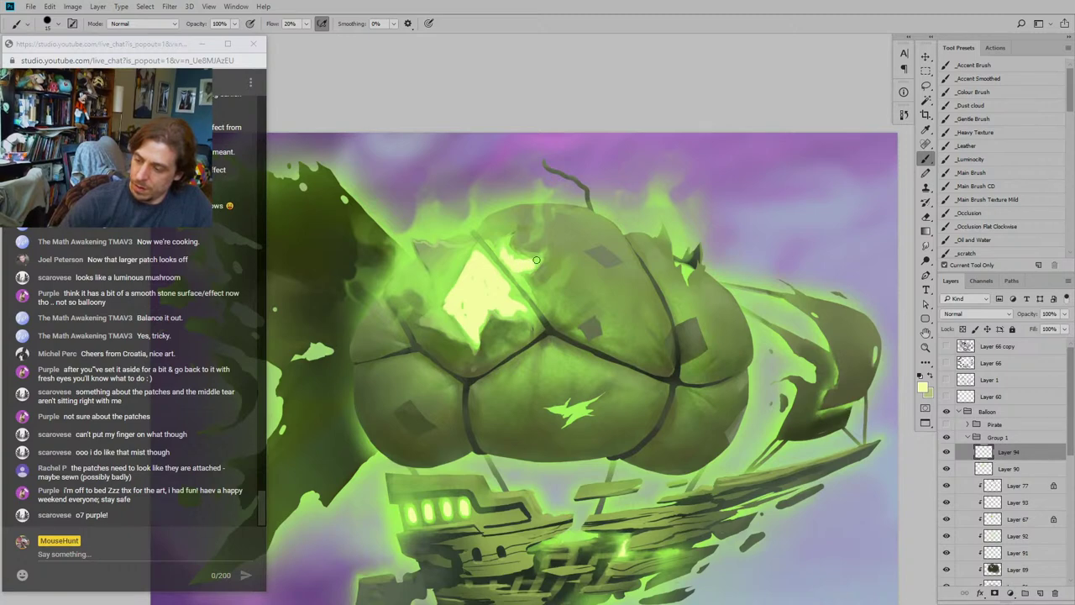
Step: Touch the smaller tears in the balloon with the same pale yellow-green highlight
{"action": "left_click_drag", "start_coordinate": [576, 202], "coordinate": [566, 236]}
{"action": "left_click_drag", "start_coordinate": [554, 197], "coordinate": [556, 197]}
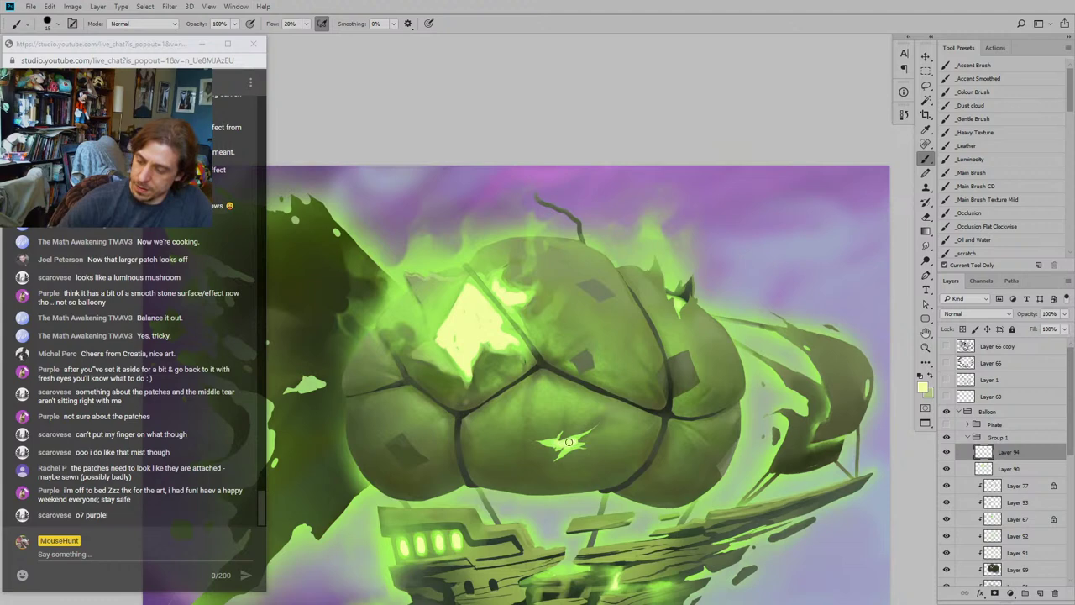
{"action": "left_click_drag", "start_coordinate": [420, 245], "coordinate": [456, 261]}
{"action": "left_click_drag", "start_coordinate": [394, 345], "coordinate": [433, 355]}
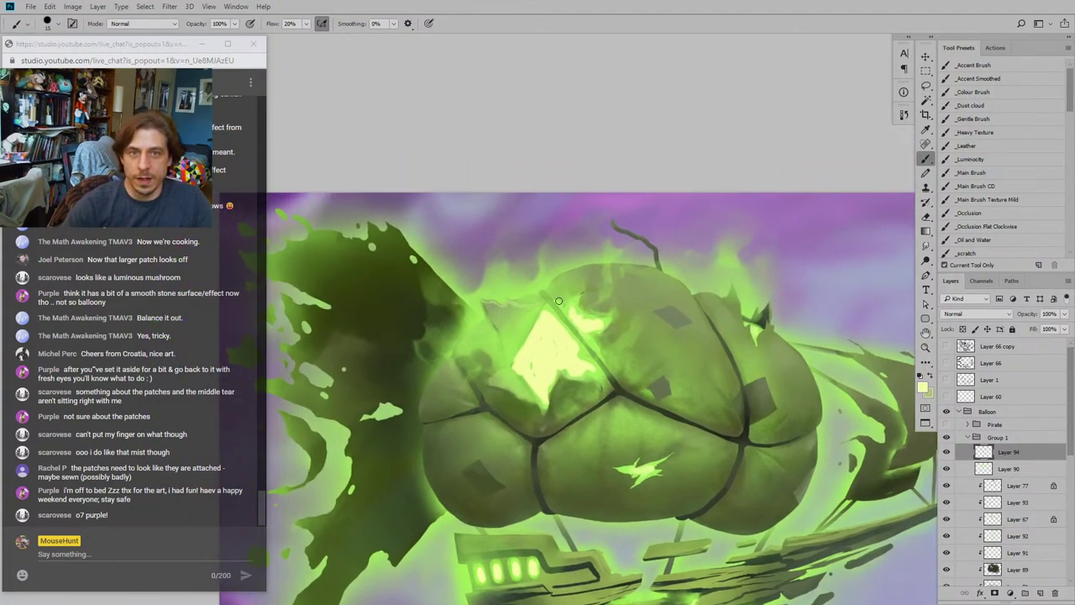
Step: Soften the pale highlight inside the large tear by erasing its edges with an enlarged Eraser tip
{"action": "key", "text": "r"}
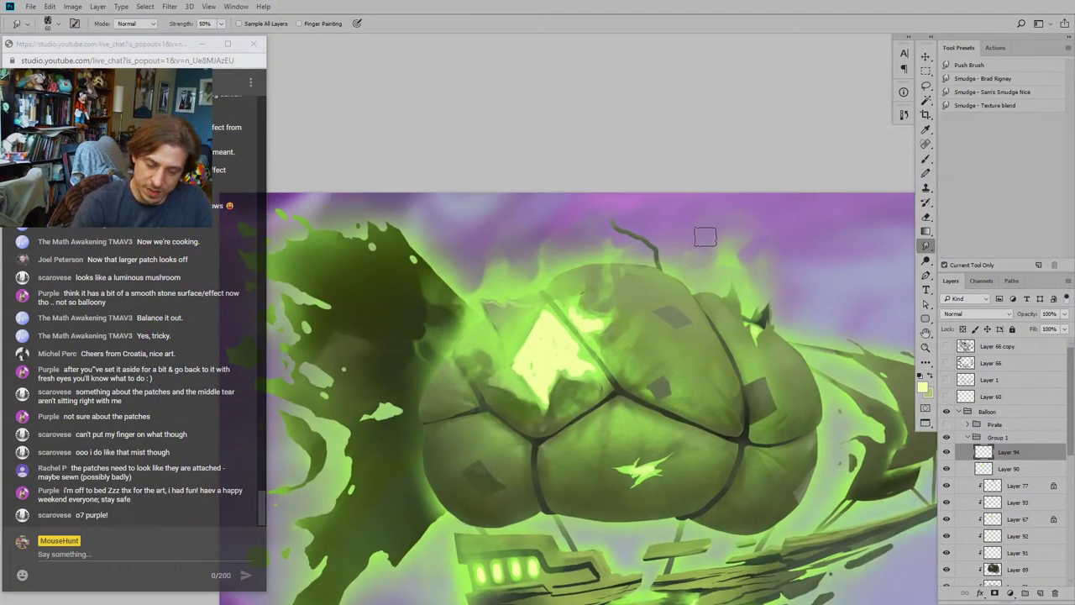
{"action": "key", "text": "e"}
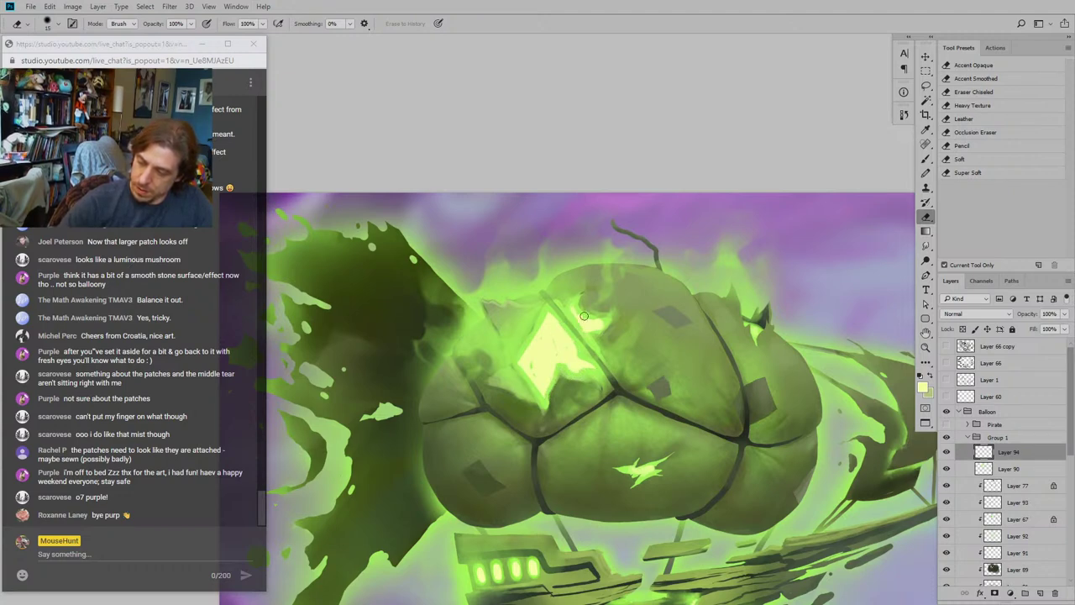
{"action": "key", "text": "bracketright"}
{"action": "key", "text": "bracketright"}
{"action": "key", "text": "bracketright"}
{"action": "mouse_move", "coordinate": [520, 368]}
{"action": "left_mouse_down"}
{"action": "mouse_move", "coordinate": [532, 341]}
{"action": "mouse_move", "coordinate": [562, 340]}
{"action": "left_mouse_up"}
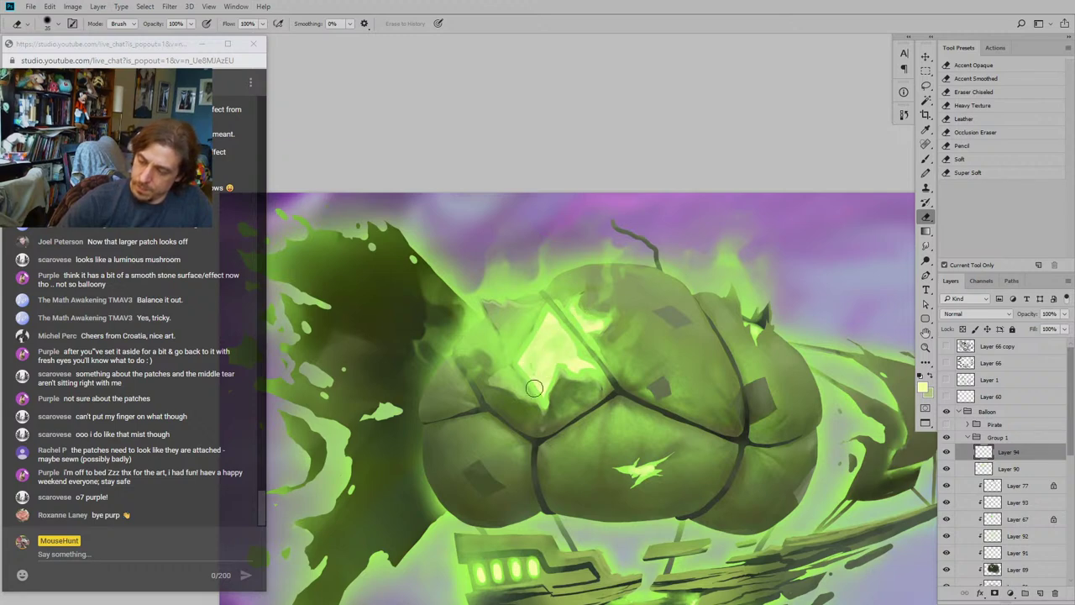
{"action": "left_click_drag", "start_coordinate": [472, 369], "coordinate": [446, 326]}
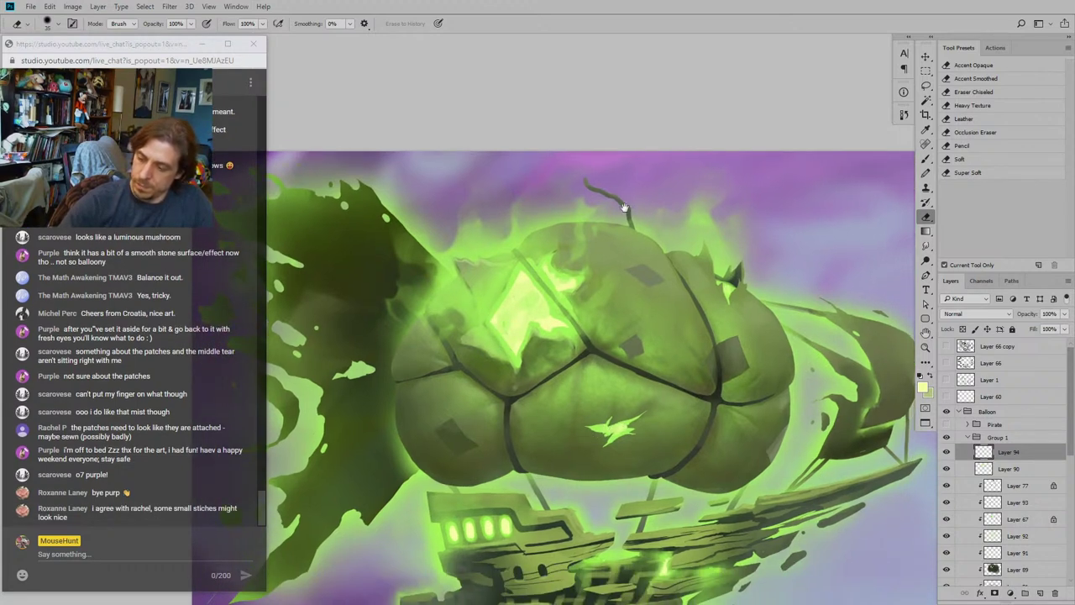
Step: Add a new layer above the highlight layer at the top of Group 1
{"action": "scroll", "coordinate": [417, 426], "scroll_direction": "down", "scroll_amount": 6}
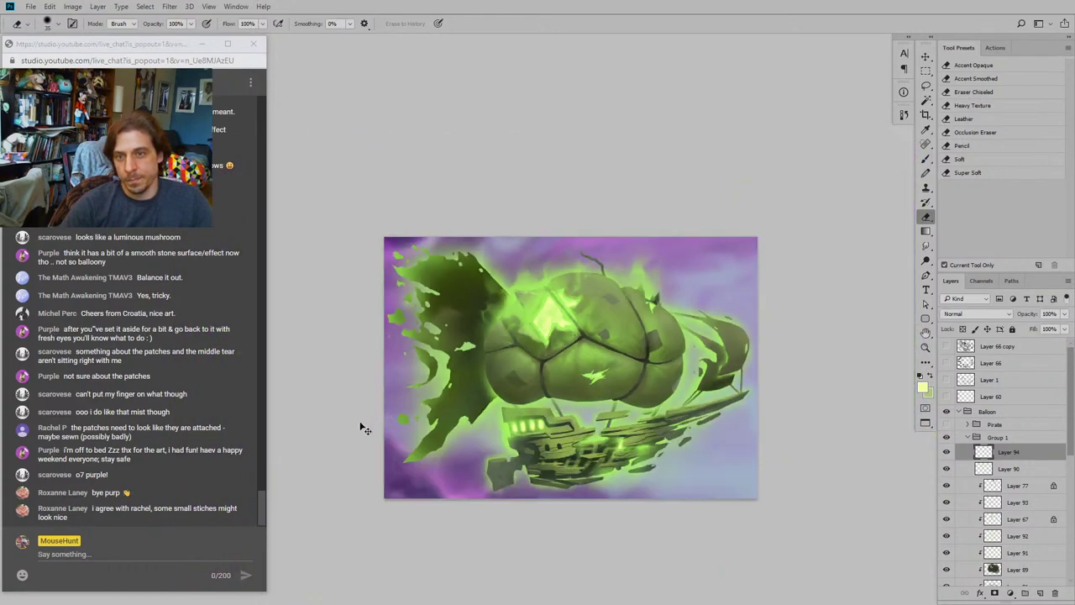
{"action": "scroll", "coordinate": [363, 437], "scroll_direction": "down", "scroll_amount": 2}
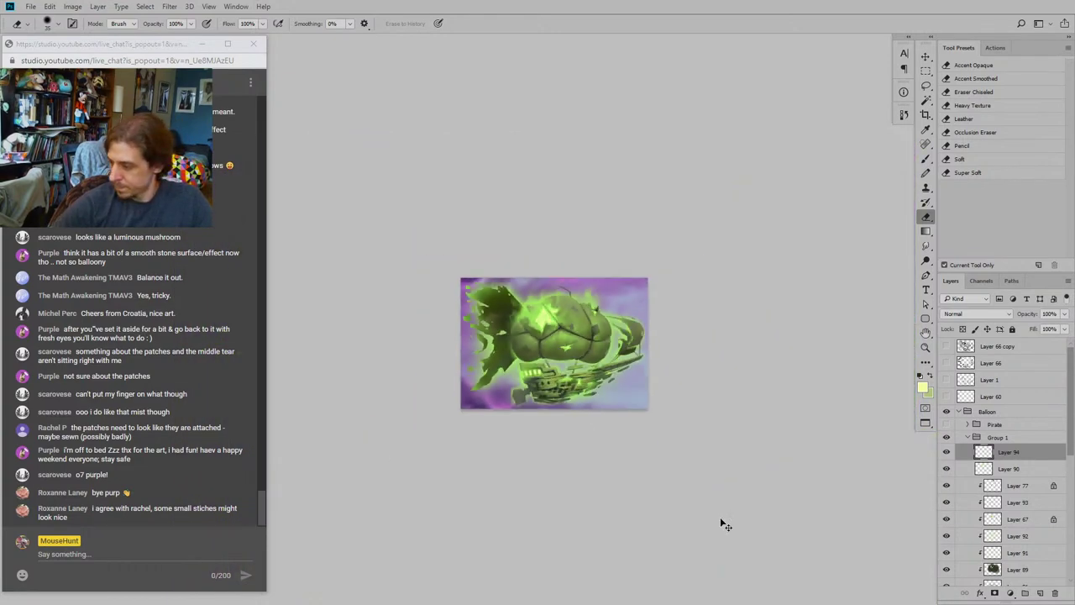
{"action": "scroll", "coordinate": [720, 523], "scroll_direction": "up", "scroll_amount": 2}
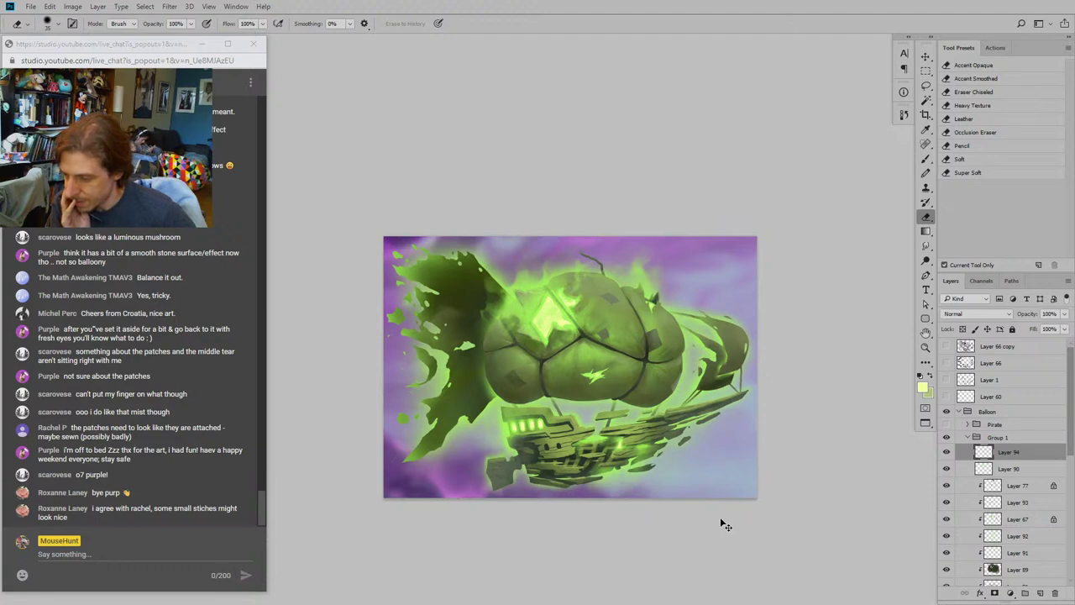
{"action": "key", "text": "ctrl+plus"}
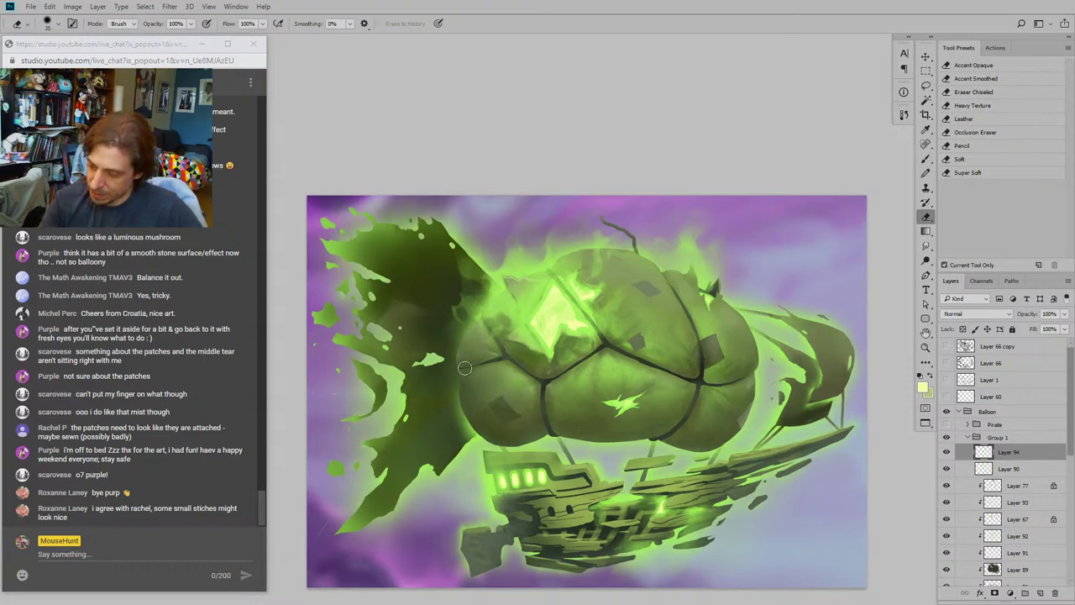
{"action": "left_click_drag", "start_coordinate": [481, 357], "coordinate": [417, 346]}
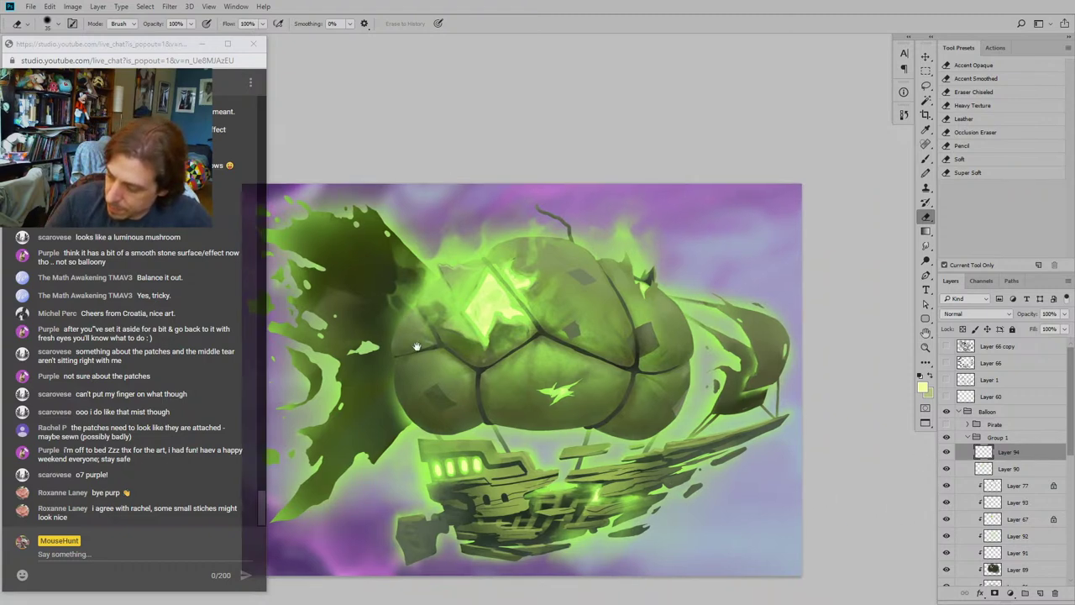
{"action": "left_click", "coordinate": [1040, 593]}
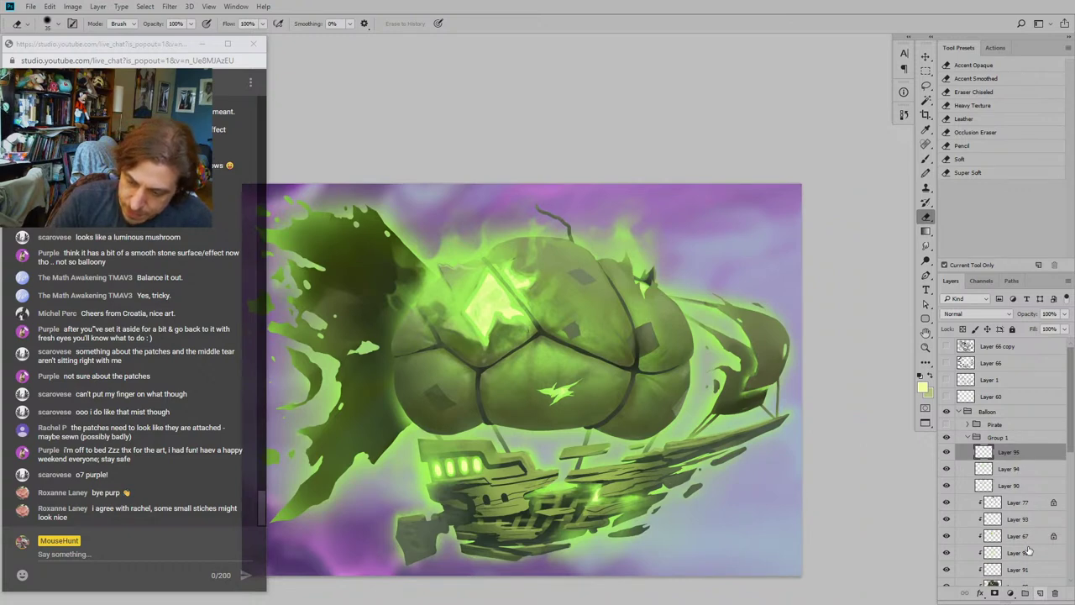
Step: Sketch pale arrows pointing at the balloon's rear seam and lower patch, and undo them
{"action": "left_click", "coordinate": [926, 158]}
{"action": "mouse_move", "coordinate": [357, 363]}
{"action": "left_mouse_down"}
{"action": "mouse_move", "coordinate": [468, 336]}
{"action": "mouse_move", "coordinate": [463, 351]}
{"action": "left_mouse_up"}
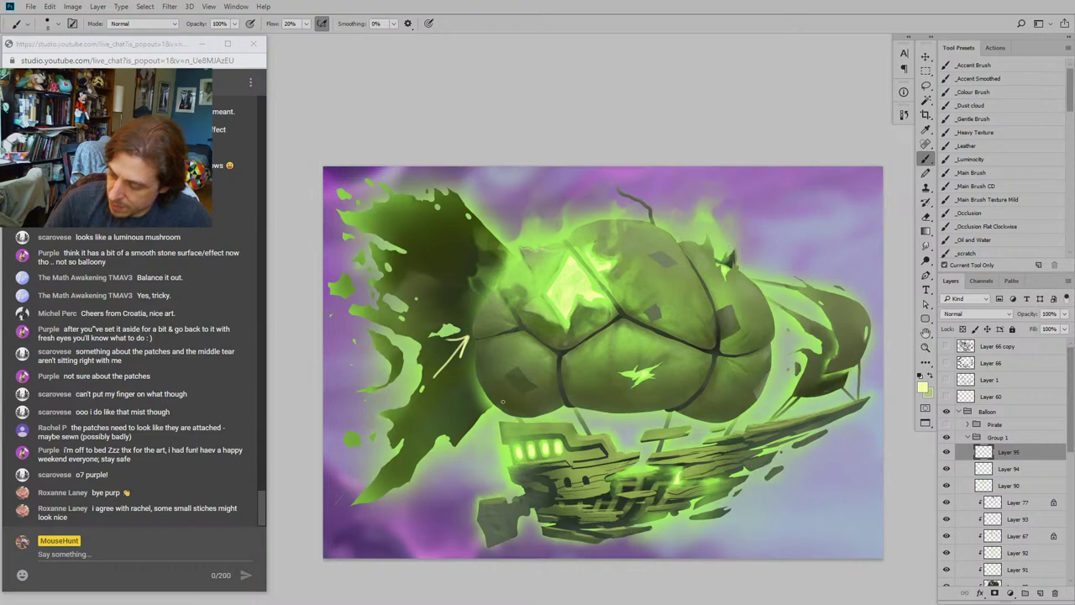
{"action": "left_click_drag", "start_coordinate": [510, 393], "coordinate": [521, 382]}
{"action": "left_click_drag", "start_coordinate": [509, 386], "coordinate": [523, 390]}
{"action": "left_click_drag", "start_coordinate": [430, 356], "coordinate": [369, 356]}
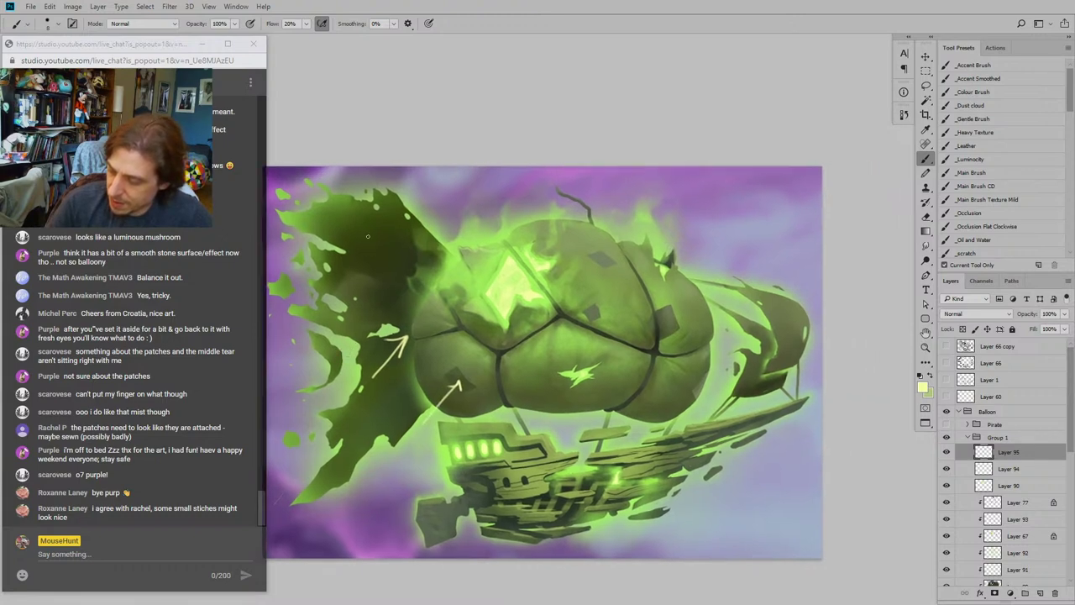
{"action": "key", "text": "ctrl+z"}
{"action": "key", "text": "ctrl+z"}
{"action": "key", "text": "ctrl+z"}
{"action": "key", "text": "ctrl+z"}
{"action": "left_click_drag", "start_coordinate": [391, 322], "coordinate": [430, 344]}
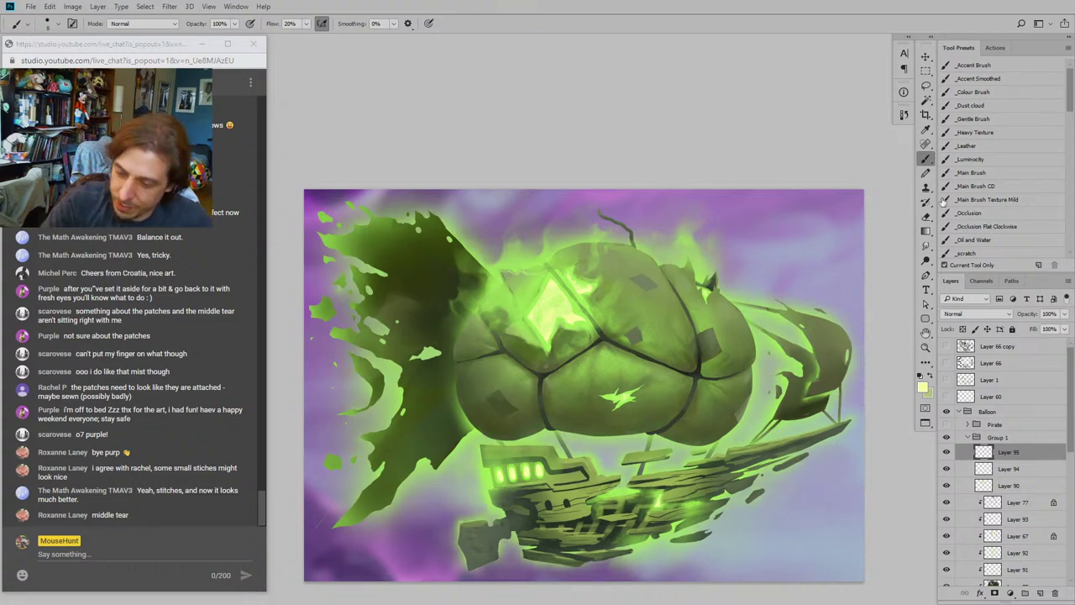
Step: Circle the balloon's small middle tear using the _Main Brush preset at size 30, and undo the circle
{"action": "left_click", "coordinate": [972, 173]}
{"action": "mouse_move", "coordinate": [492, 346]}
{"action": "left_mouse_down"}
{"action": "mouse_move", "coordinate": [498, 287]}
{"action": "mouse_move", "coordinate": [509, 295]}
{"action": "left_mouse_up"}
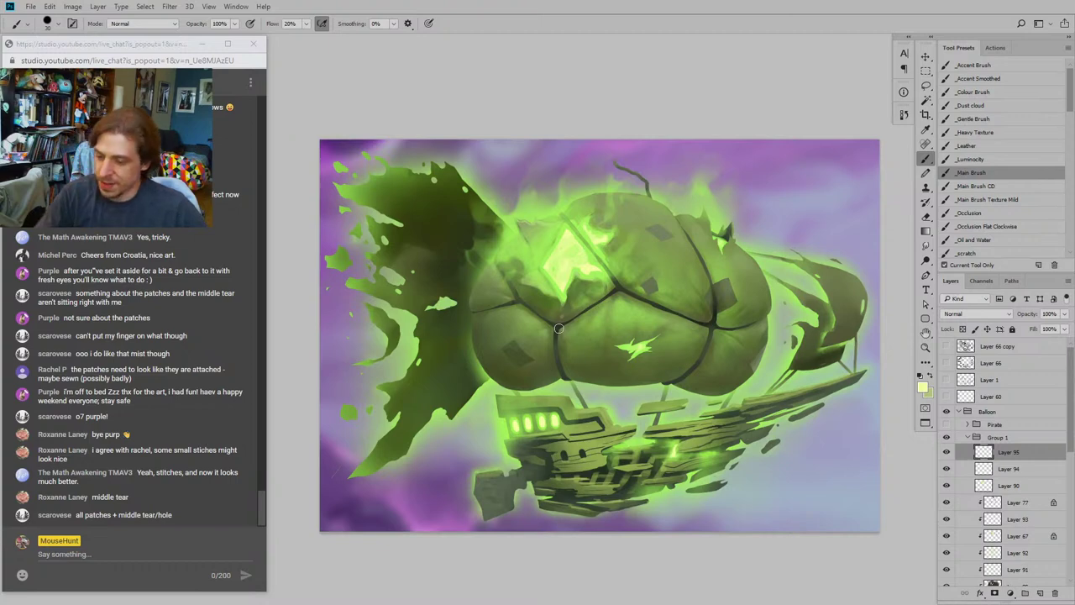
{"action": "left_click_drag", "start_coordinate": [647, 323], "coordinate": [661, 333]}
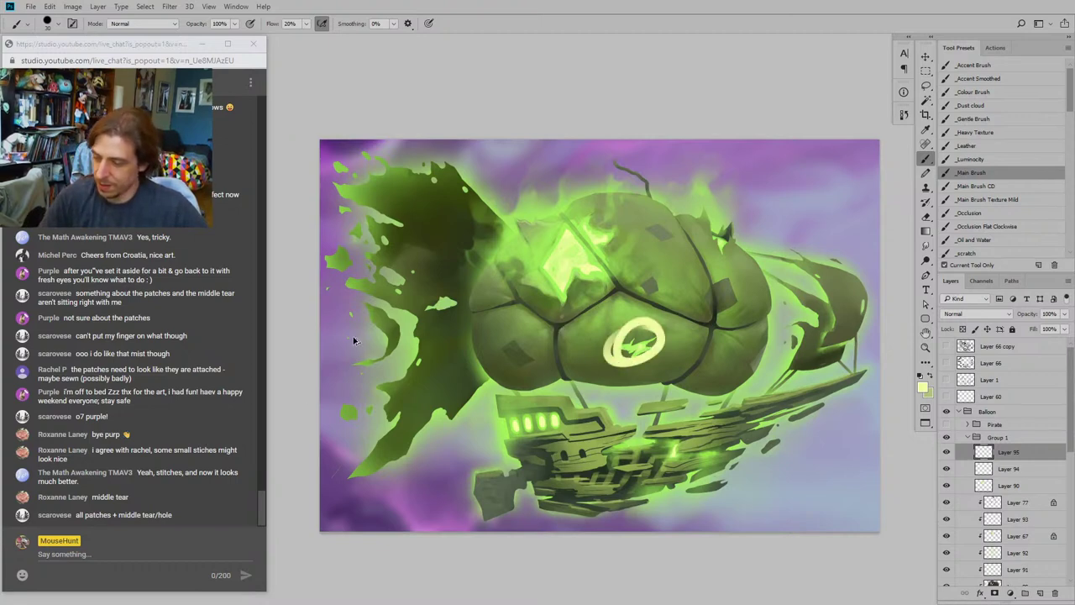
{"action": "key", "text": "ctrl+z"}
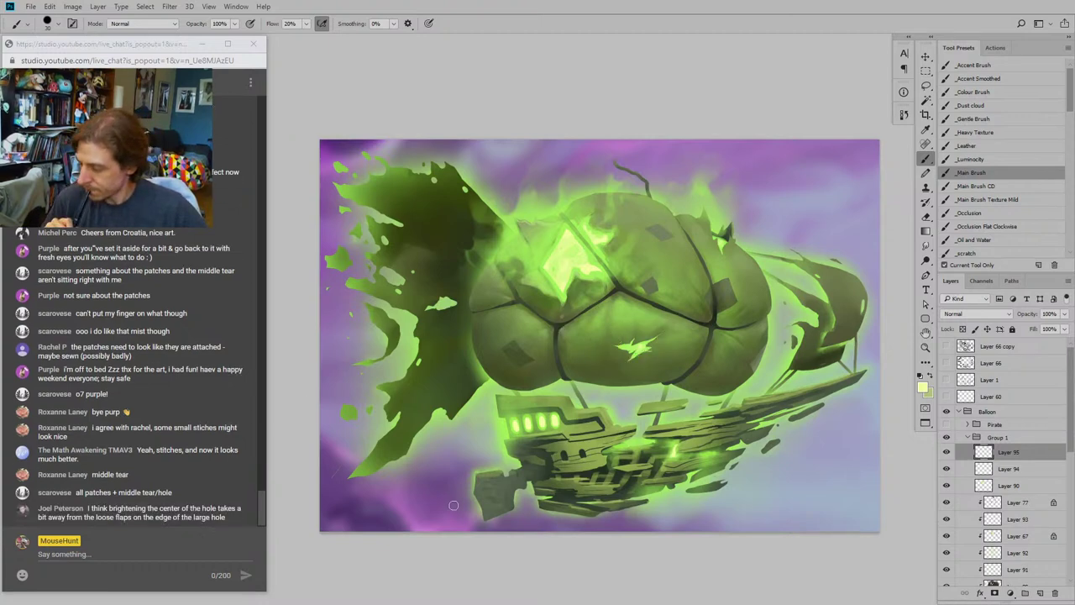
Step: Check what Layers 77, 93, 67, 92 and 91 each contribute to the balloon by toggling their visibility
{"action": "left_click", "coordinate": [946, 505]}
{"action": "left_click", "coordinate": [946, 505]}
{"action": "left_click", "coordinate": [946, 519]}
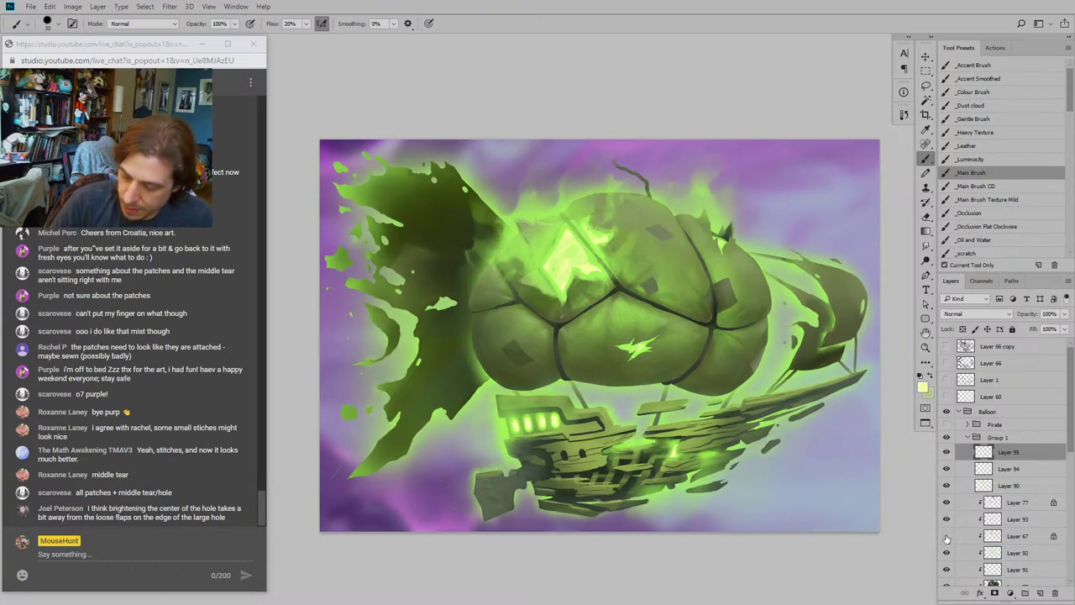
{"action": "left_click", "coordinate": [946, 536]}
{"action": "left_click", "coordinate": [947, 536]}
{"action": "left_click", "coordinate": [947, 552]}
{"action": "left_click", "coordinate": [947, 552]}
{"action": "left_click", "coordinate": [946, 570]}
{"action": "left_click", "coordinate": [947, 569]}
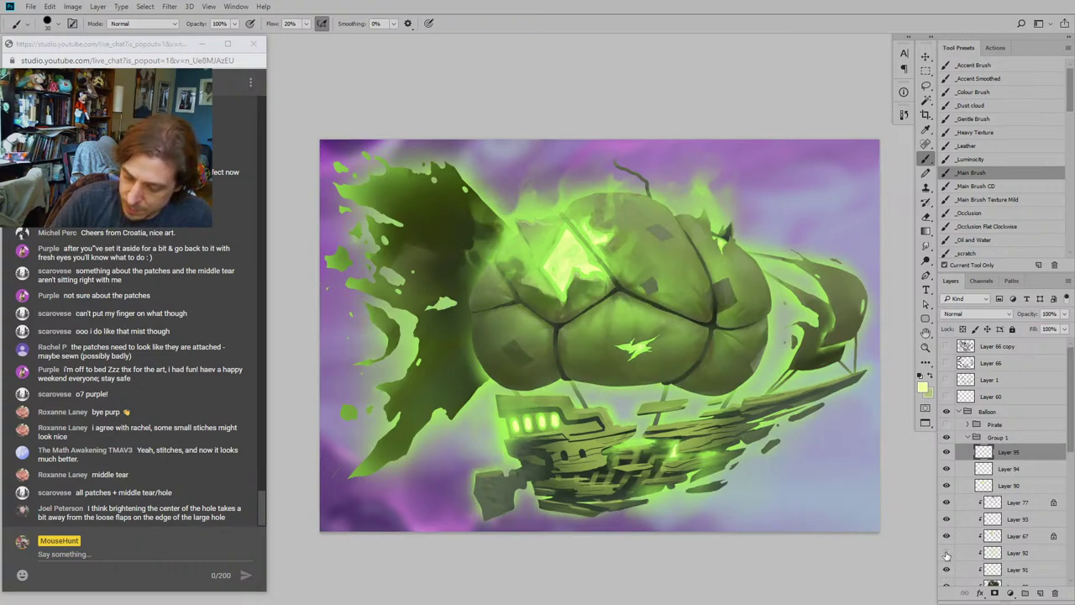
Step: Select Layer 92 and prepare the Eraser at 50% opacity for the glow around the balloon's small middle tear
{"action": "left_click", "coordinate": [999, 552]}
{"action": "key", "text": "e"}
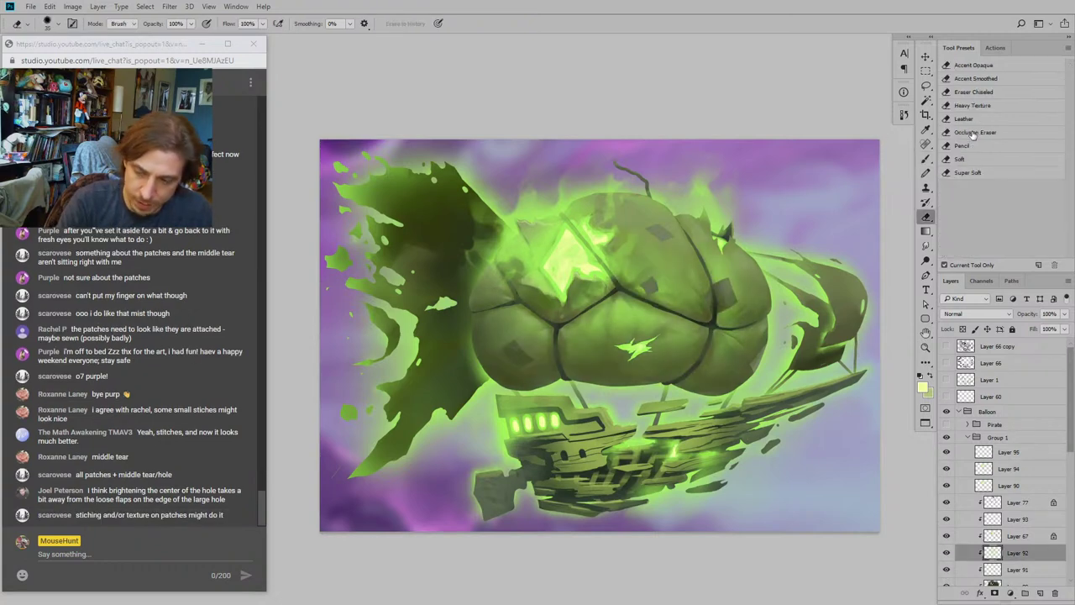
{"action": "key", "text": "bracketleft"}
{"action": "key", "text": "bracketleft"}
{"action": "key", "text": "bracketleft"}
{"action": "key", "text": "bracketleft"}
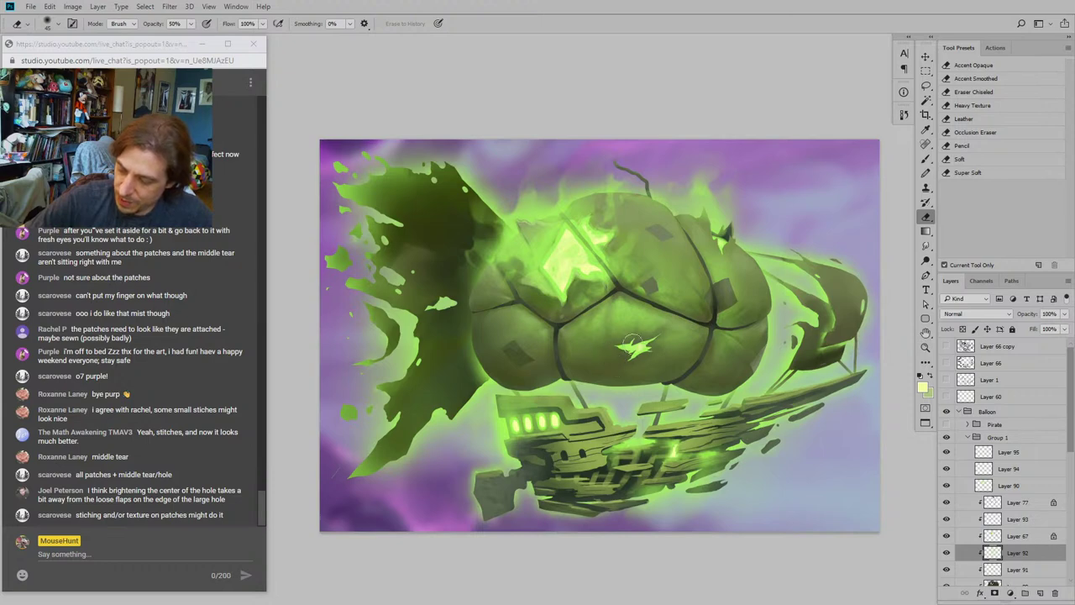
{"action": "left_click_drag", "start_coordinate": [419, 329], "coordinate": [417, 364]}
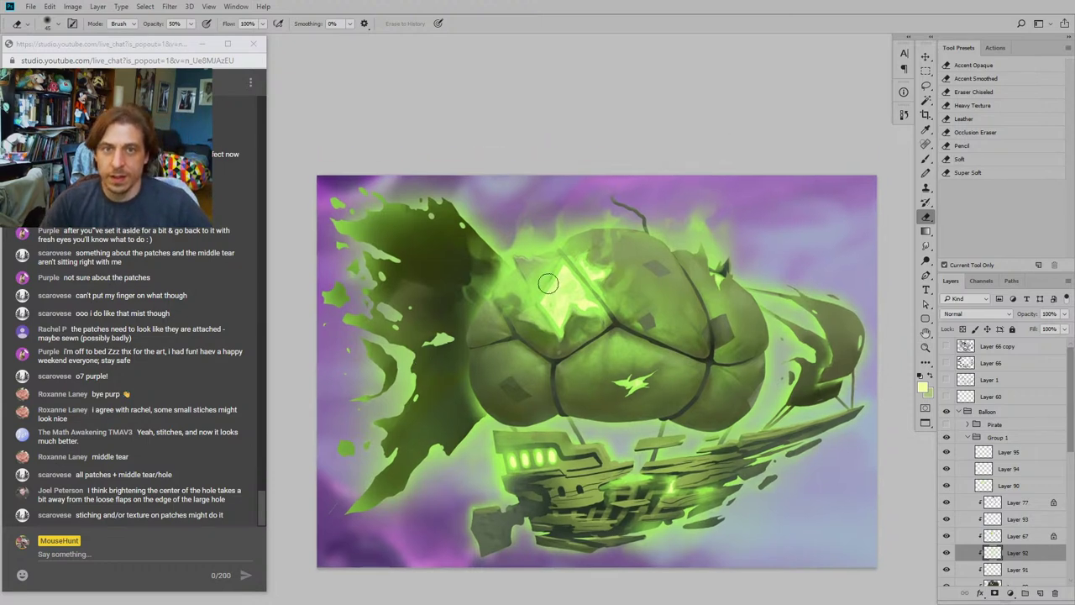
{"action": "left_click_drag", "start_coordinate": [600, 403], "coordinate": [590, 378]}
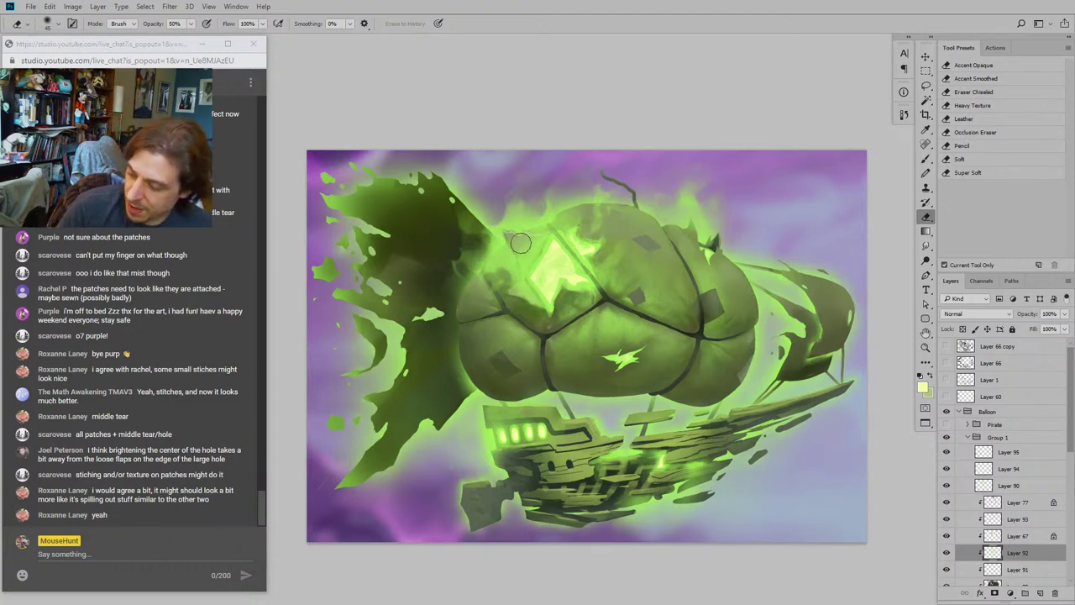
Step: Compare the painting with and without the mist on Layer 90 and the large tear's highlight on Layer 94
{"action": "left_click", "coordinate": [946, 485]}
{"action": "left_click", "coordinate": [947, 486]}
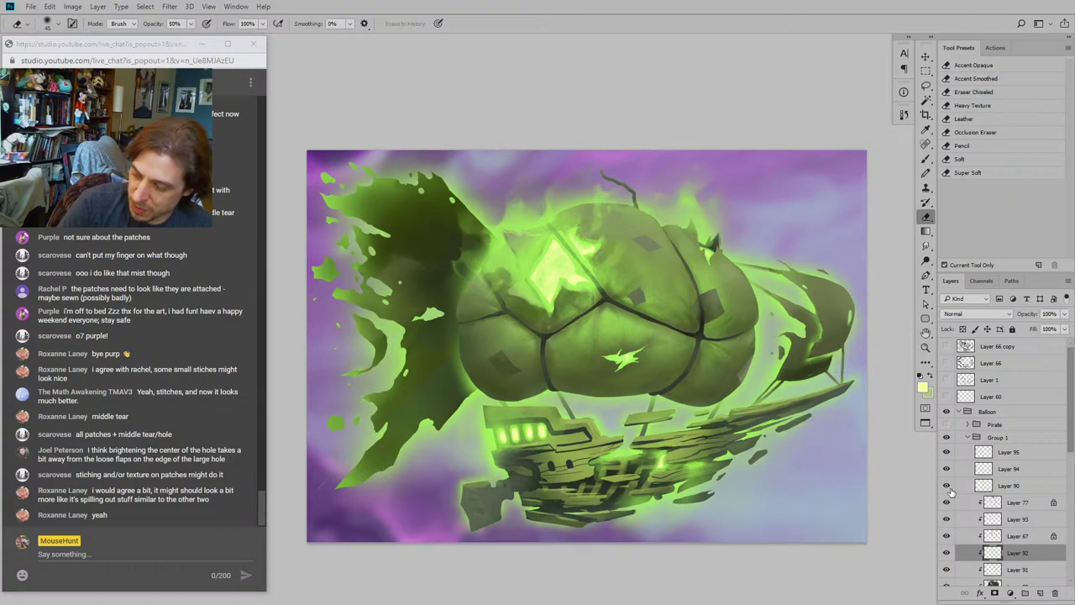
{"action": "left_click", "coordinate": [947, 486]}
{"action": "left_click", "coordinate": [947, 486]}
{"action": "left_click", "coordinate": [947, 471]}
{"action": "left_click", "coordinate": [947, 470]}
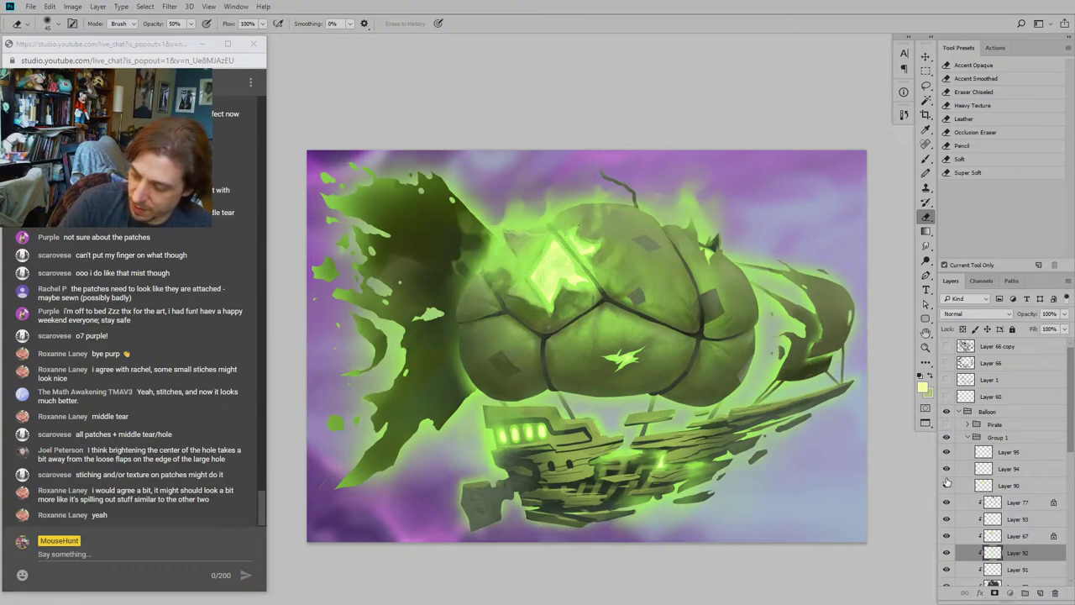
{"action": "left_click", "coordinate": [1008, 469]}
{"action": "left_click", "coordinate": [948, 483]}
{"action": "left_click", "coordinate": [947, 472]}
{"action": "left_click", "coordinate": [947, 485]}
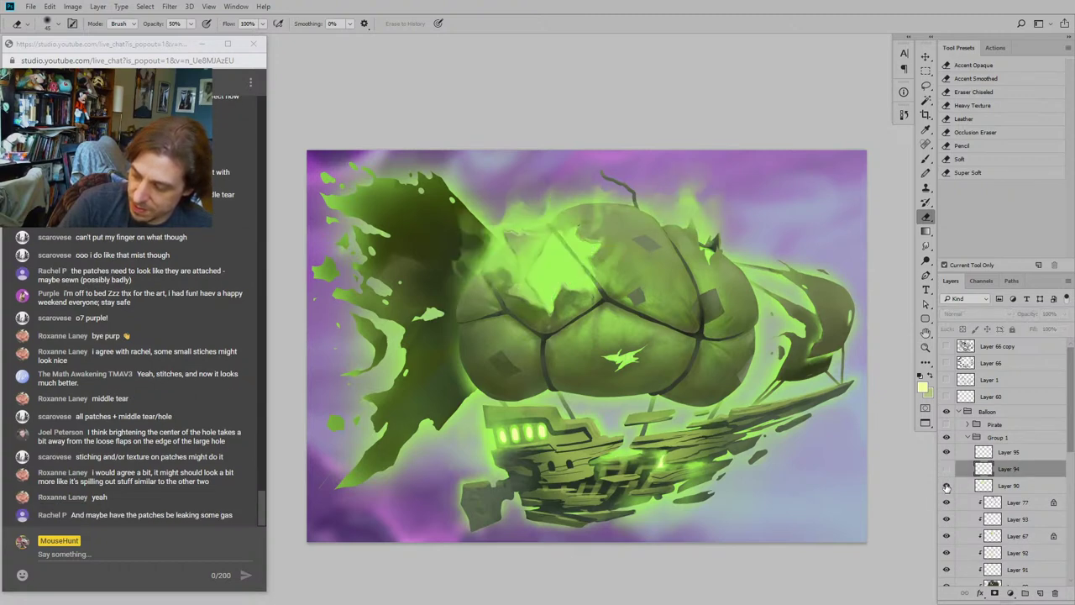
{"action": "left_click", "coordinate": [948, 484]}
{"action": "left_click", "coordinate": [947, 469]}
{"action": "left_click", "coordinate": [947, 469]}
{"action": "left_click", "coordinate": [947, 468]}
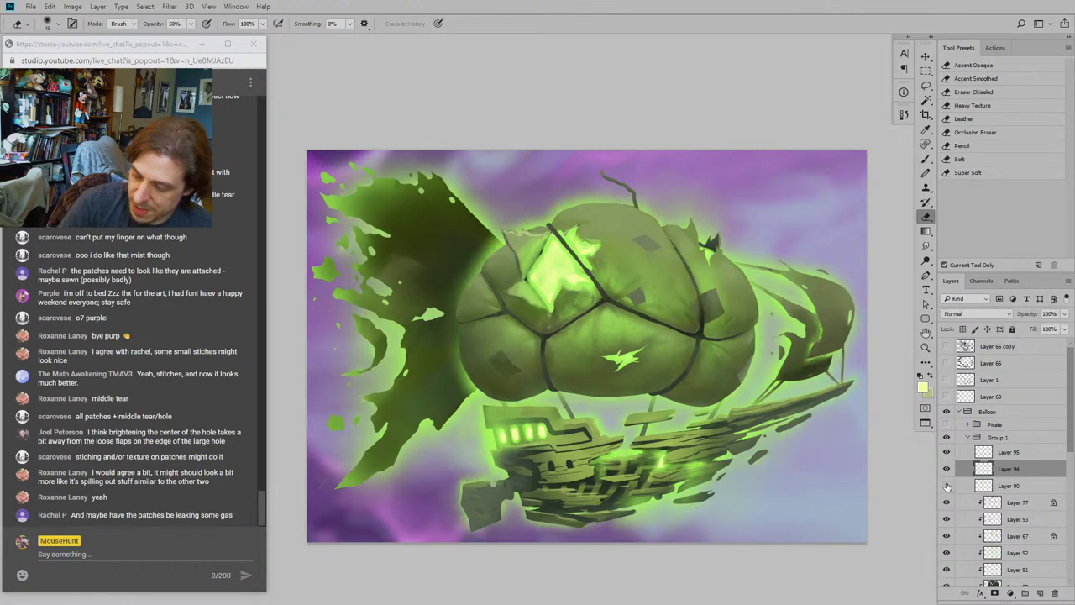
Step: Hide the mist on Layer 90 while keeping the tear highlight on Layer 94 visible
{"action": "left_click", "coordinate": [947, 486]}
{"action": "left_click", "coordinate": [947, 486]}
{"action": "left_click", "coordinate": [947, 485]}
{"action": "left_click", "coordinate": [947, 485]}
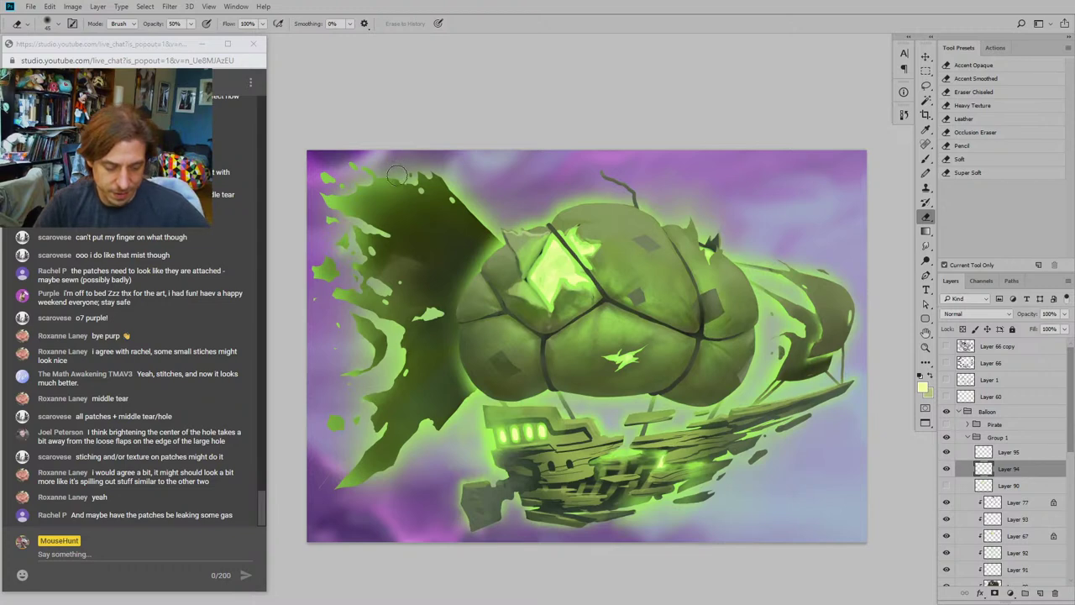
{"action": "key", "text": "b"}
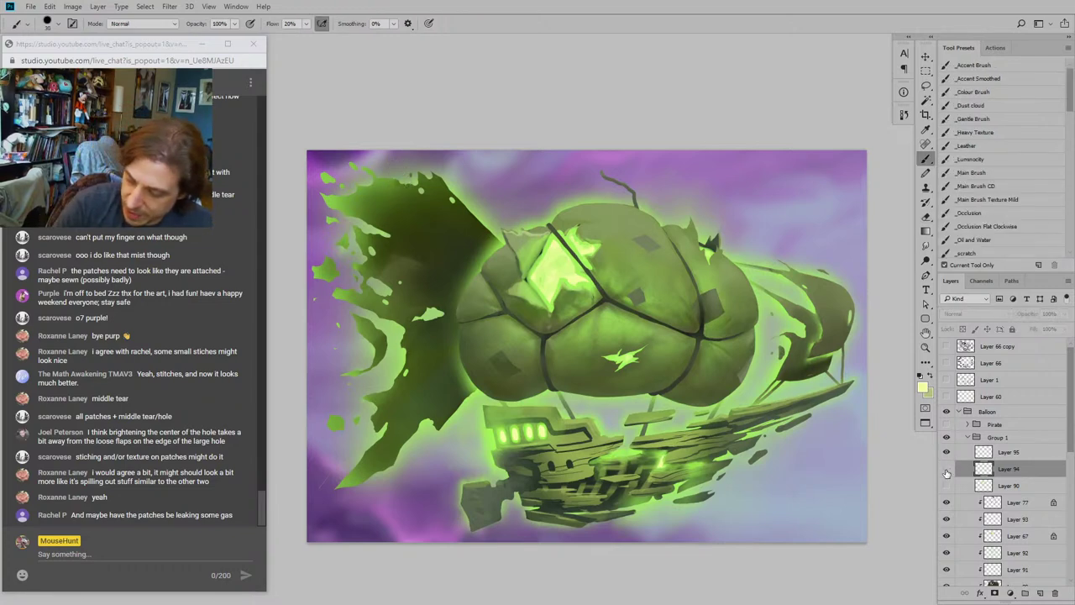
{"action": "left_click", "coordinate": [947, 486]}
{"action": "left_click", "coordinate": [947, 485]}
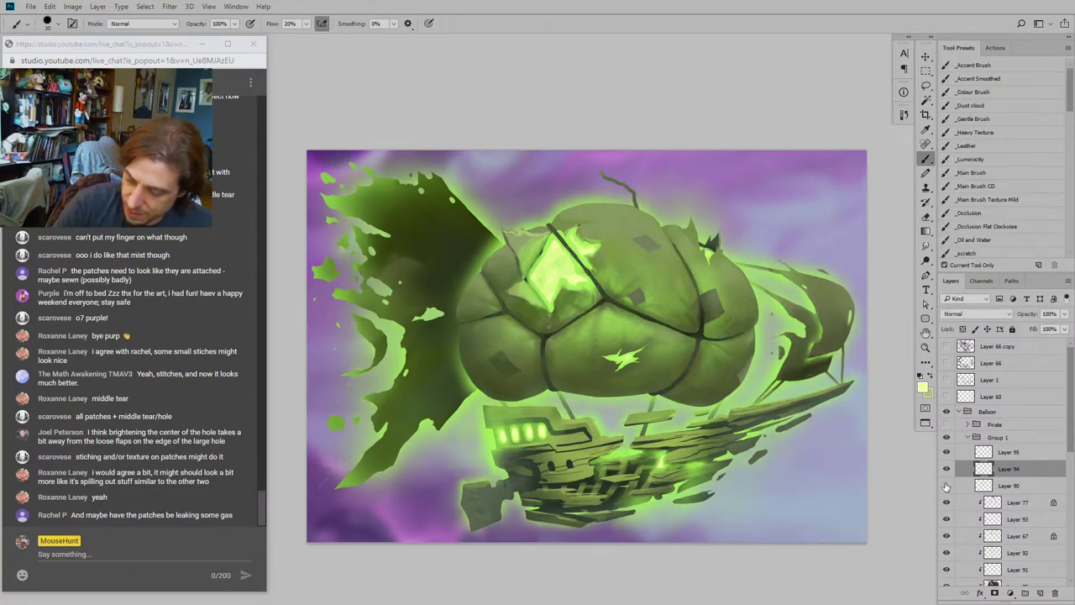
{"action": "left_click", "coordinate": [947, 488]}
{"action": "left_click", "coordinate": [946, 487]}
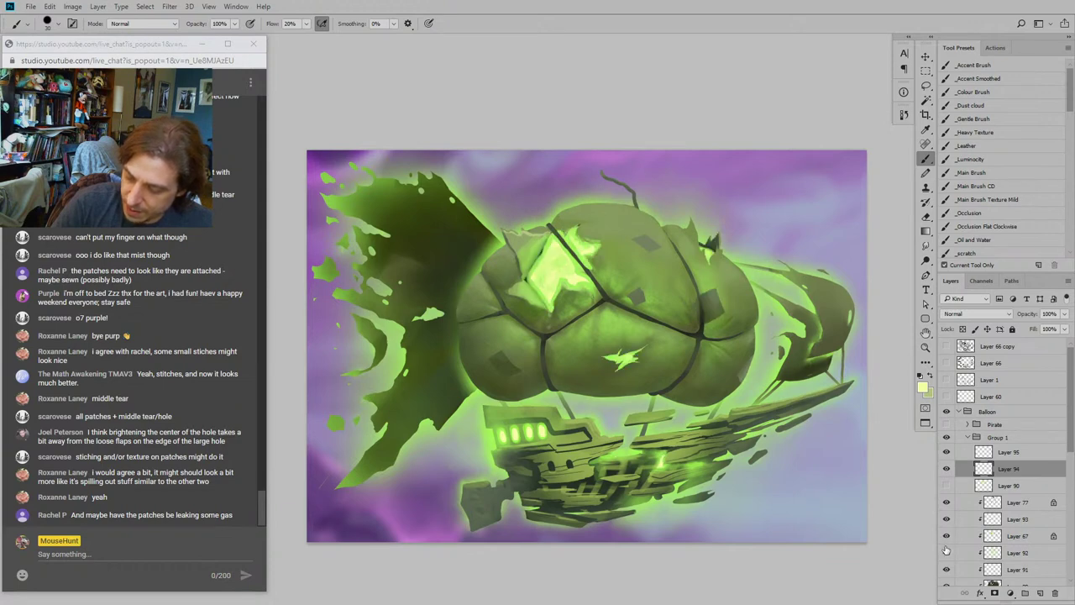
Step: Examine the balloon's shading and glow by toggling the visibility of Layers 67, 92 and 91
{"action": "left_click", "coordinate": [947, 538]}
{"action": "left_click", "coordinate": [947, 538]}
{"action": "left_click", "coordinate": [946, 554]}
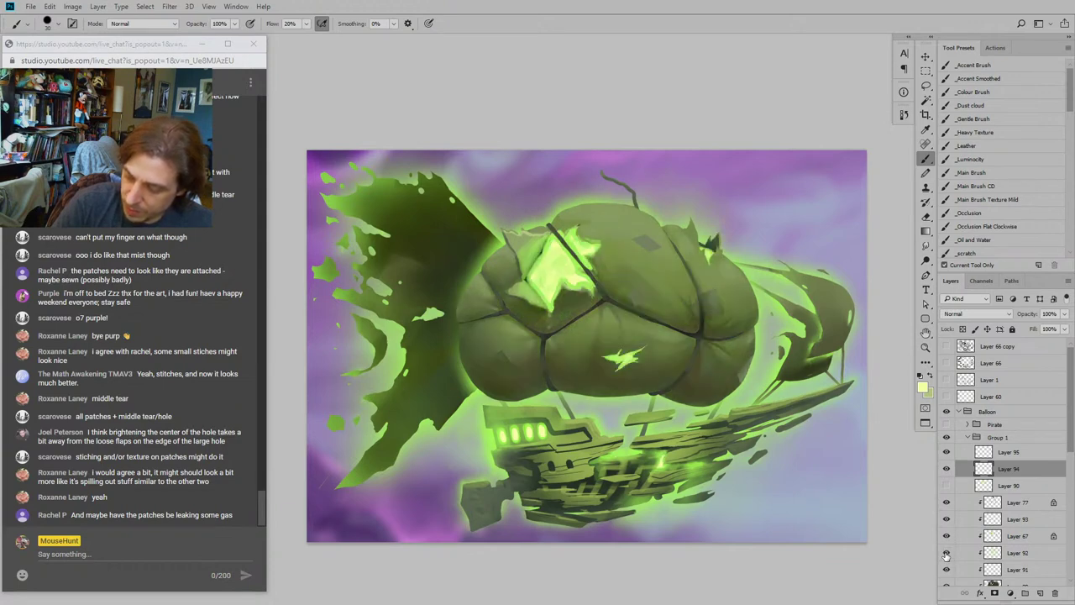
{"action": "left_click", "coordinate": [946, 554]}
{"action": "left_click", "coordinate": [947, 539]}
{"action": "left_click", "coordinate": [947, 539]}
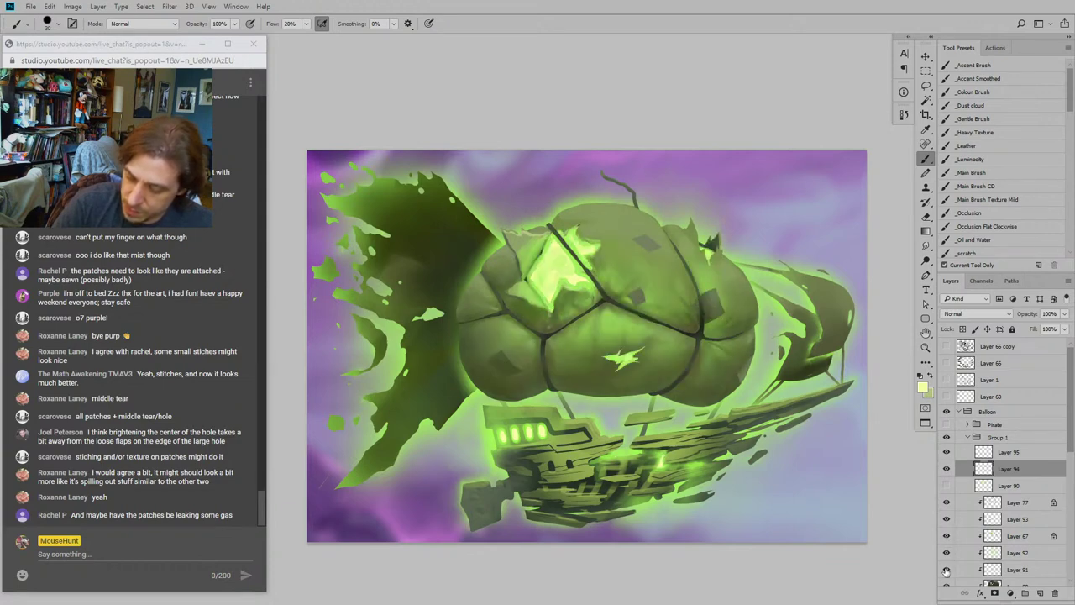
{"action": "left_click", "coordinate": [947, 571]}
{"action": "left_click", "coordinate": [947, 570]}
Step: Select Layer 91 and ready the Smudge tool at 50% strength with a smaller tip
{"action": "left_click", "coordinate": [995, 569]}
{"action": "key", "text": "r"}
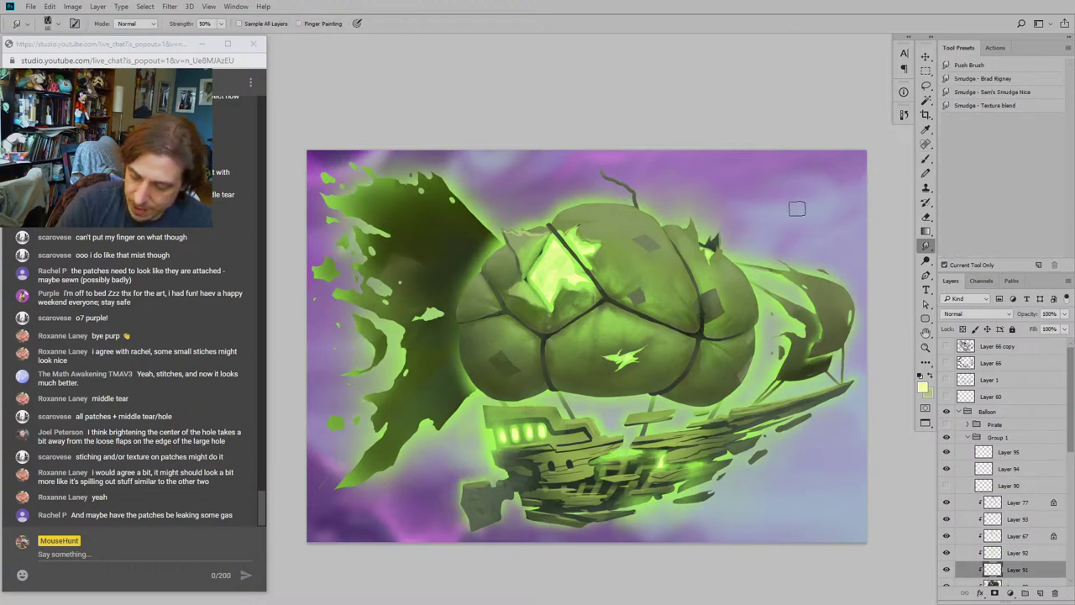
{"action": "key", "text": "bracketleft"}
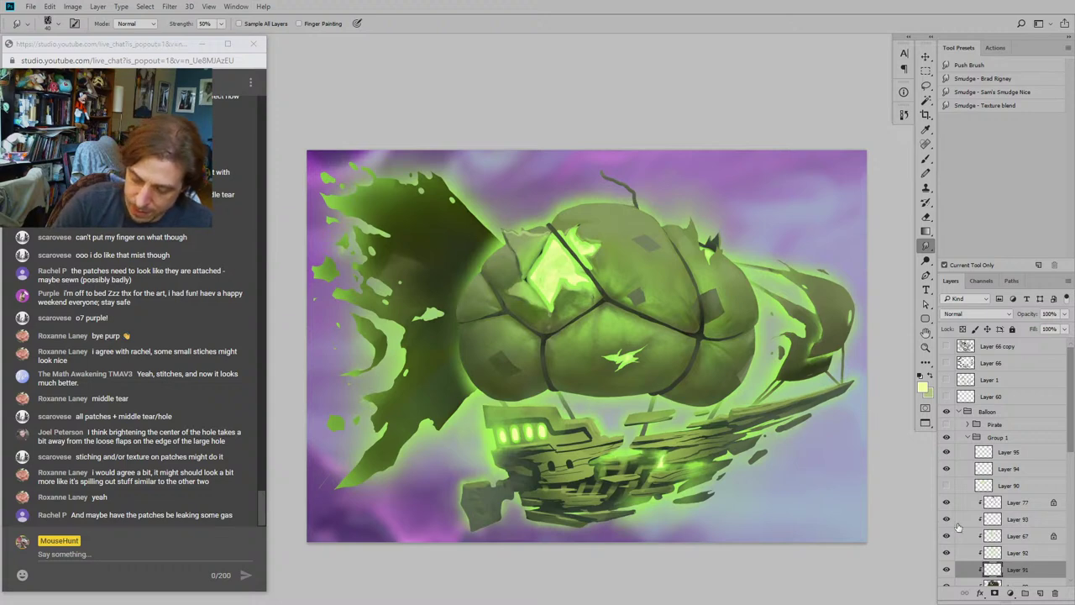
Step: Compare the balloon with and without the green glow on Layer 92
{"action": "left_click", "coordinate": [946, 553]}
{"action": "left_click", "coordinate": [946, 554]}
{"action": "left_click", "coordinate": [946, 554]}
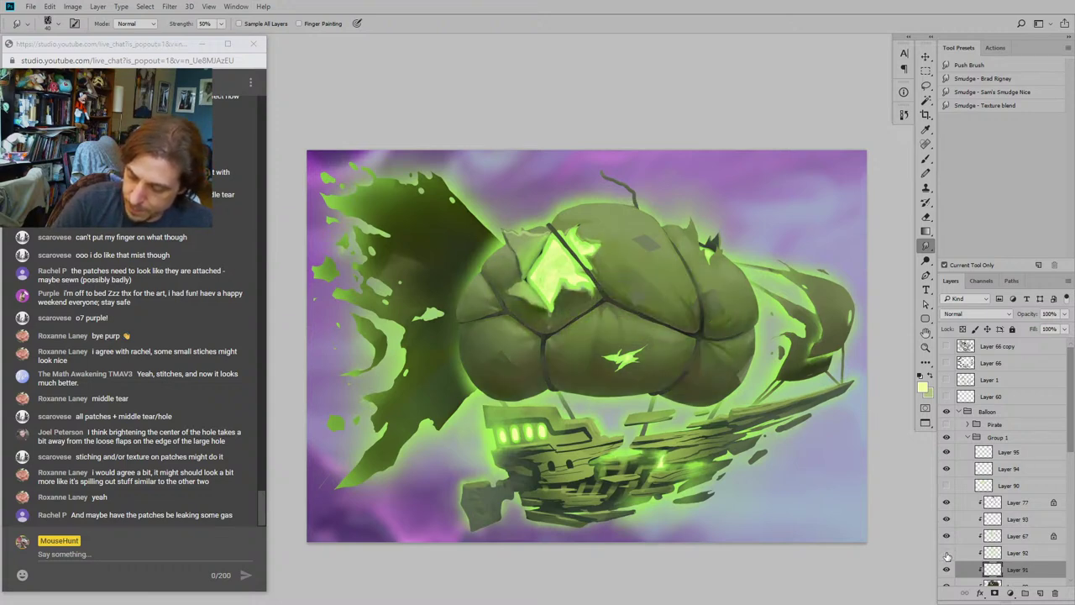
{"action": "left_click", "coordinate": [946, 554]}
{"action": "left_click", "coordinate": [946, 554]}
{"action": "left_click", "coordinate": [946, 553]}
{"action": "left_click", "coordinate": [946, 554]}
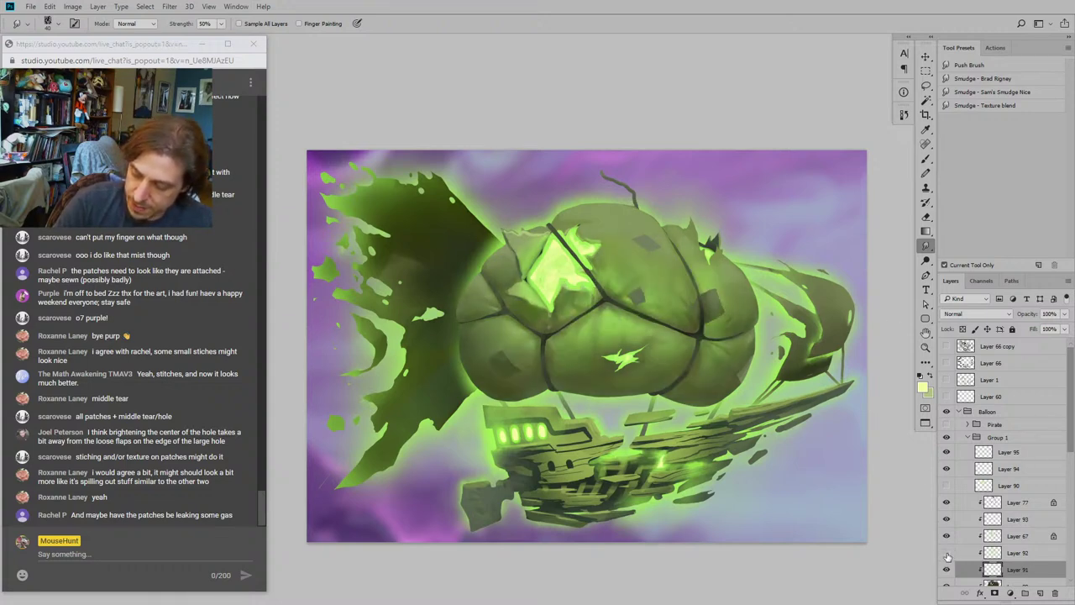
Step: Select Layer 92 with its glow visible and set the Eraser to size 30 at 50% opacity
{"action": "left_click", "coordinate": [948, 554]}
{"action": "left_click", "coordinate": [958, 554]}
{"action": "key", "text": "e"}
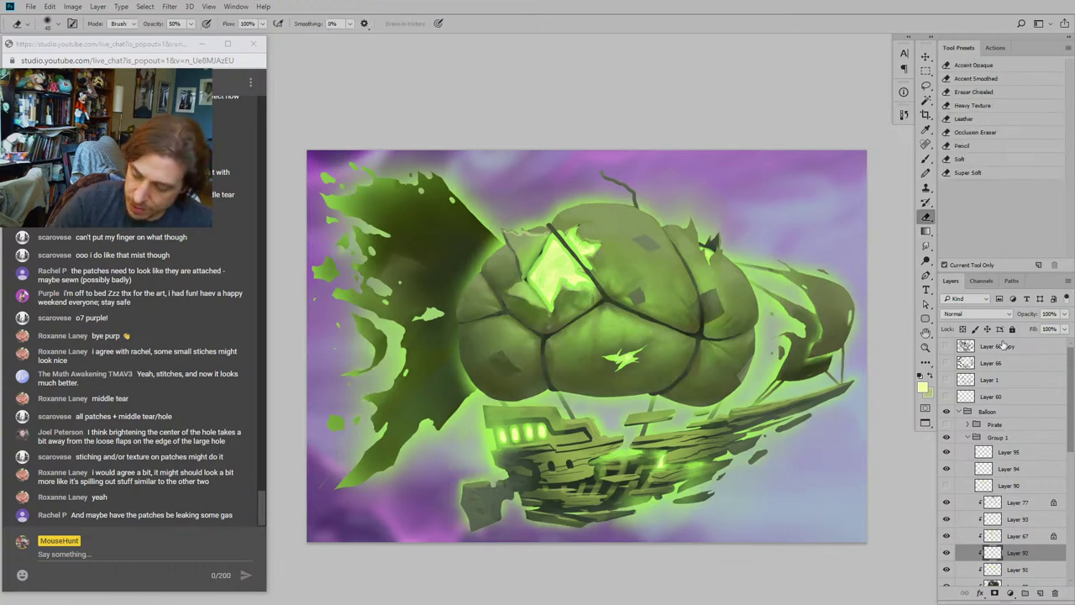
{"action": "key", "text": "bracketleft"}
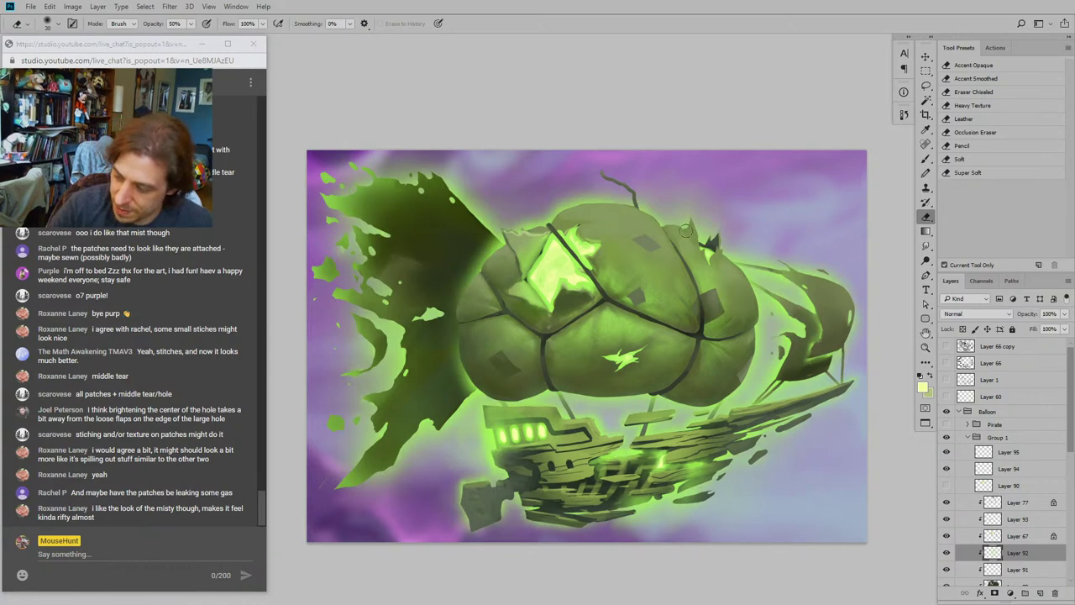
Step: Compare the painting with and without the mist, leave Layer 90 visible and make it the active layer
{"action": "left_click", "coordinate": [946, 487]}
{"action": "left_click", "coordinate": [947, 486]}
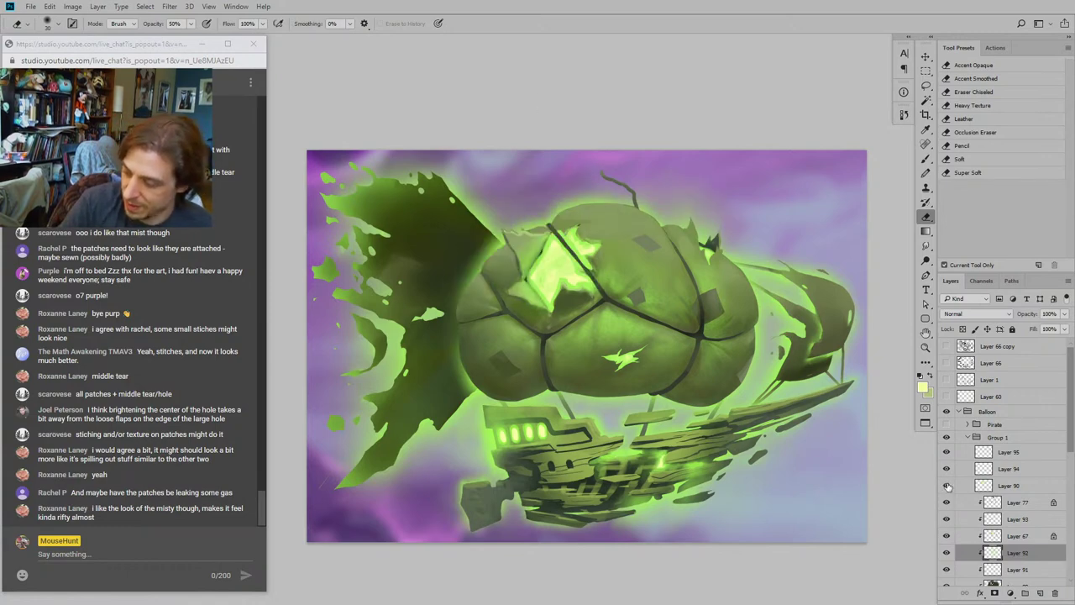
{"action": "left_click", "coordinate": [947, 485]}
{"action": "left_click", "coordinate": [946, 485]}
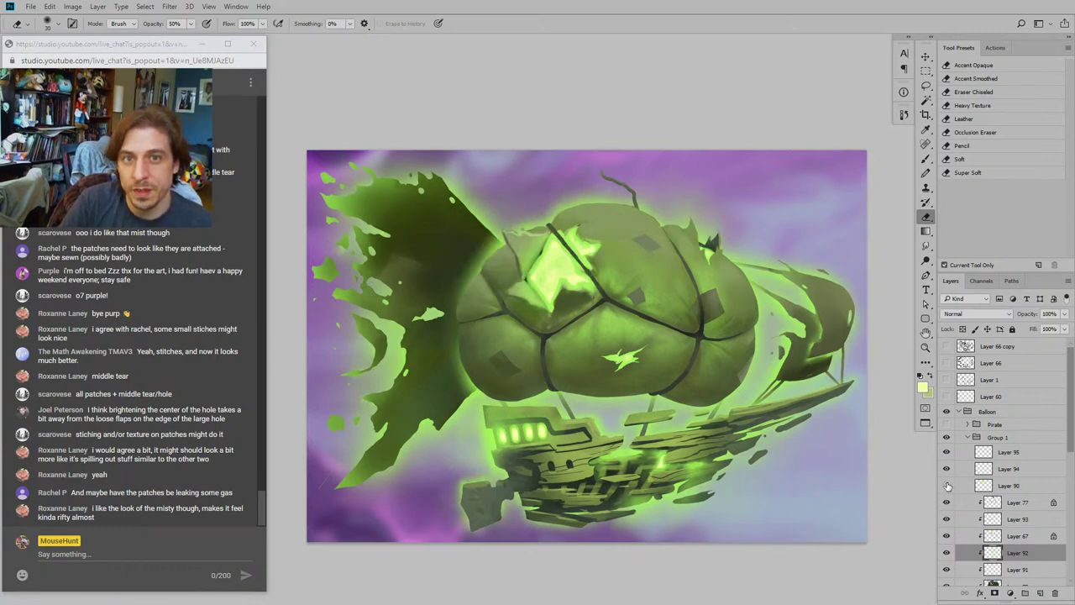
{"action": "left_click", "coordinate": [946, 486]}
{"action": "left_click", "coordinate": [947, 486]}
{"action": "left_click", "coordinate": [947, 485]}
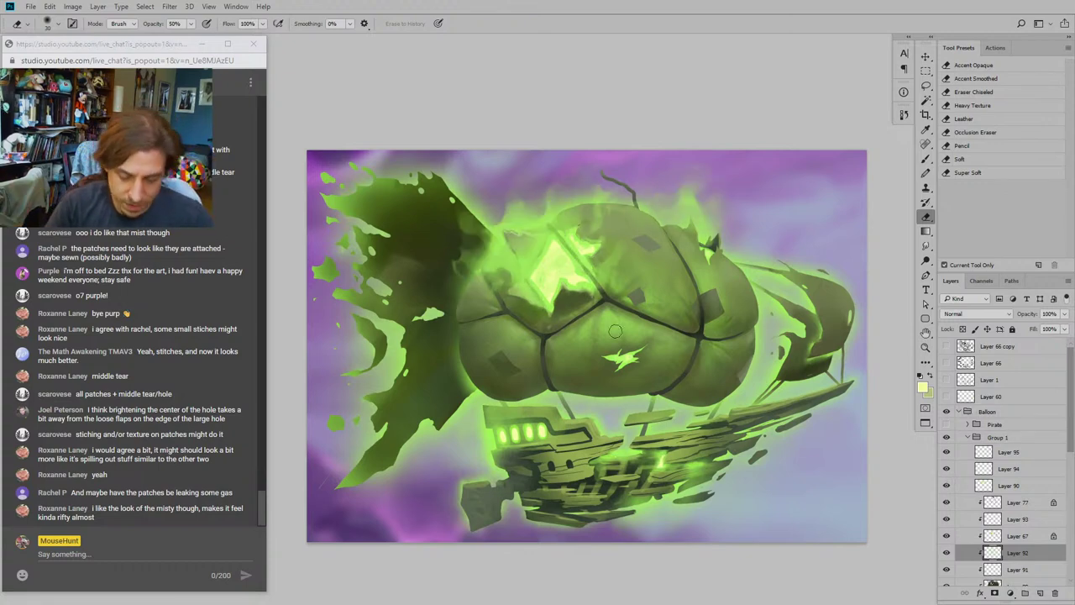
{"action": "left_click", "coordinate": [947, 485]}
{"action": "left_click", "coordinate": [947, 485]}
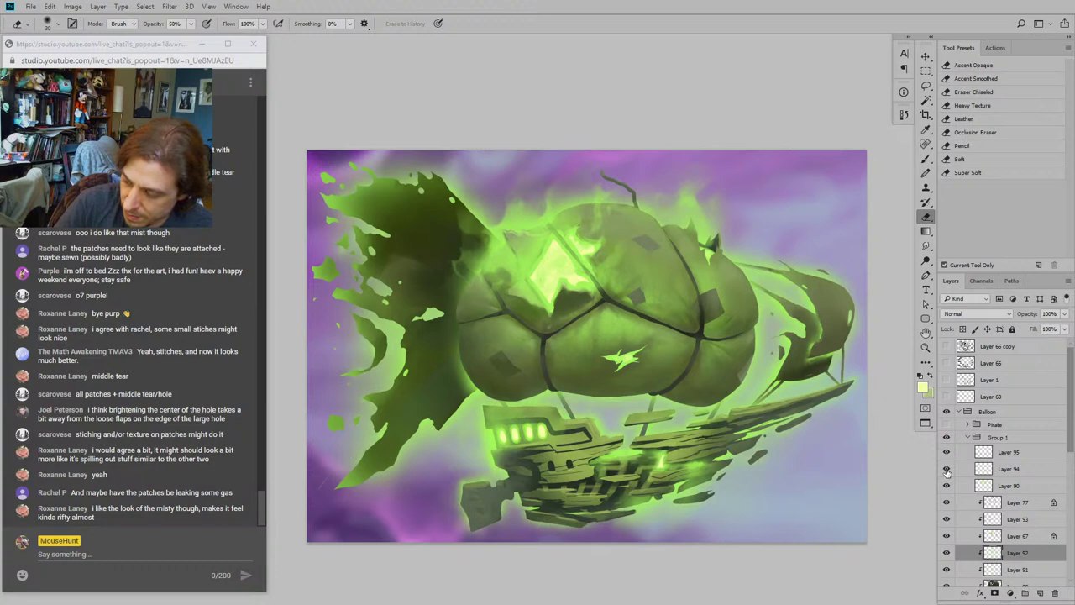
{"action": "left_click", "coordinate": [947, 485]}
{"action": "left_click", "coordinate": [947, 485]}
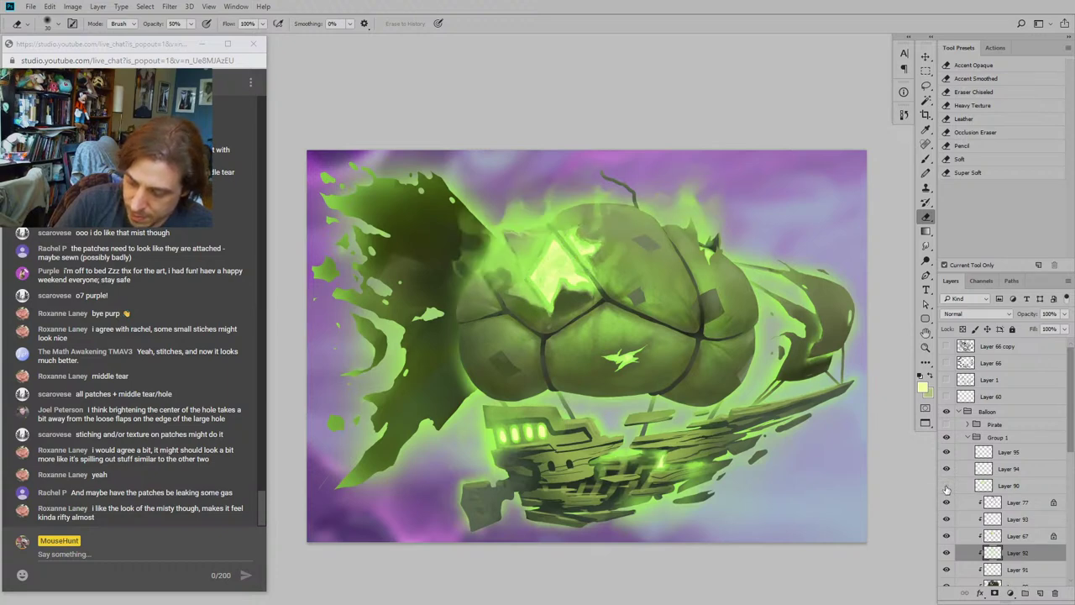
{"action": "left_click", "coordinate": [952, 485]}
{"action": "left_click", "coordinate": [953, 485]}
{"action": "left_click", "coordinate": [958, 485]}
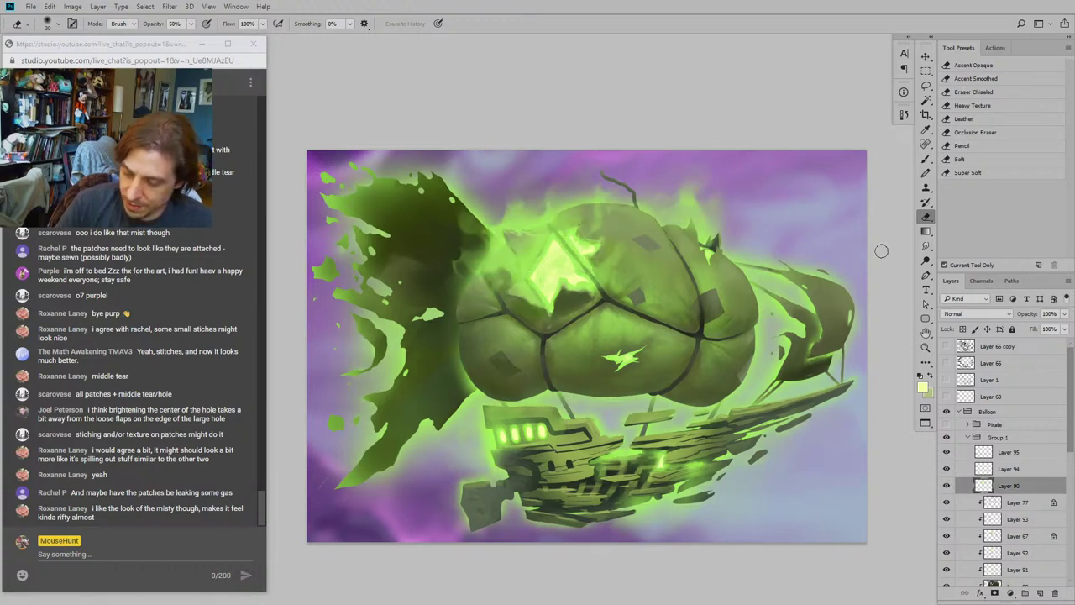
Step: Check the contribution of Layers 67 and 91 to the balloon with the mist shown
{"action": "left_click", "coordinate": [946, 538]}
{"action": "left_click", "coordinate": [946, 538]}
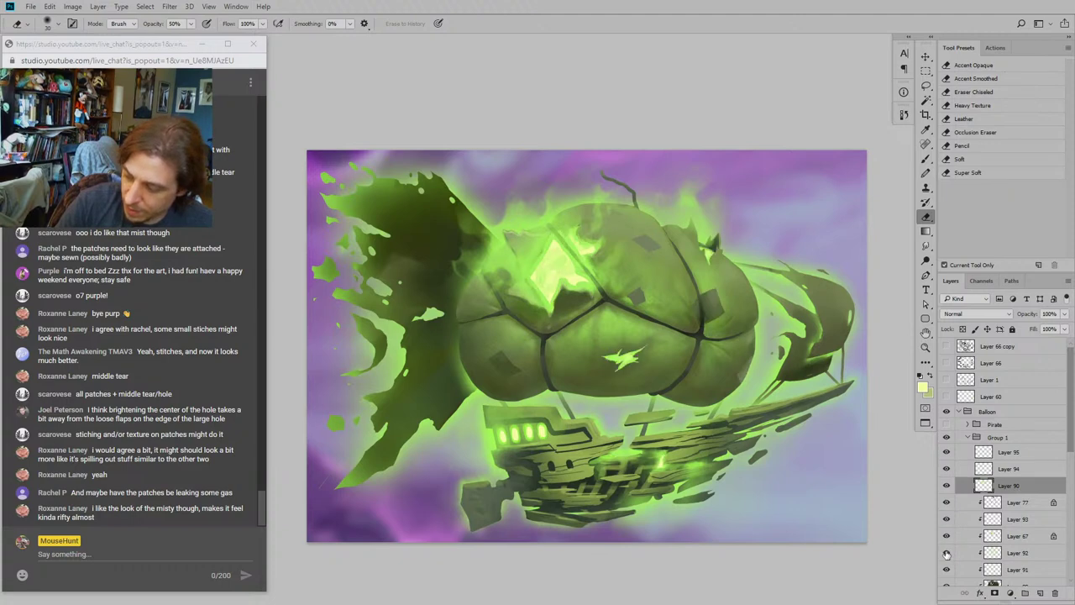
{"action": "left_click", "coordinate": [947, 571]}
{"action": "left_click", "coordinate": [946, 570]}
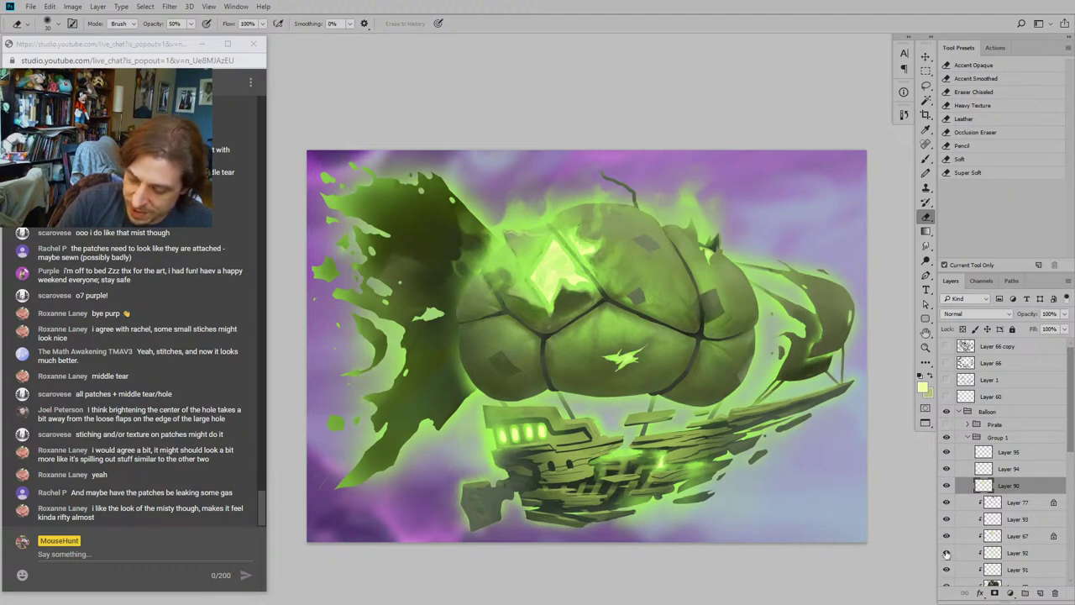
Step: Review how the mist on Layer 90 affects the large tear and its loose flaps, switching to the Brush tool
{"action": "left_click", "coordinate": [947, 485]}
{"action": "left_click", "coordinate": [947, 485]}
{"action": "left_click", "coordinate": [947, 486]}
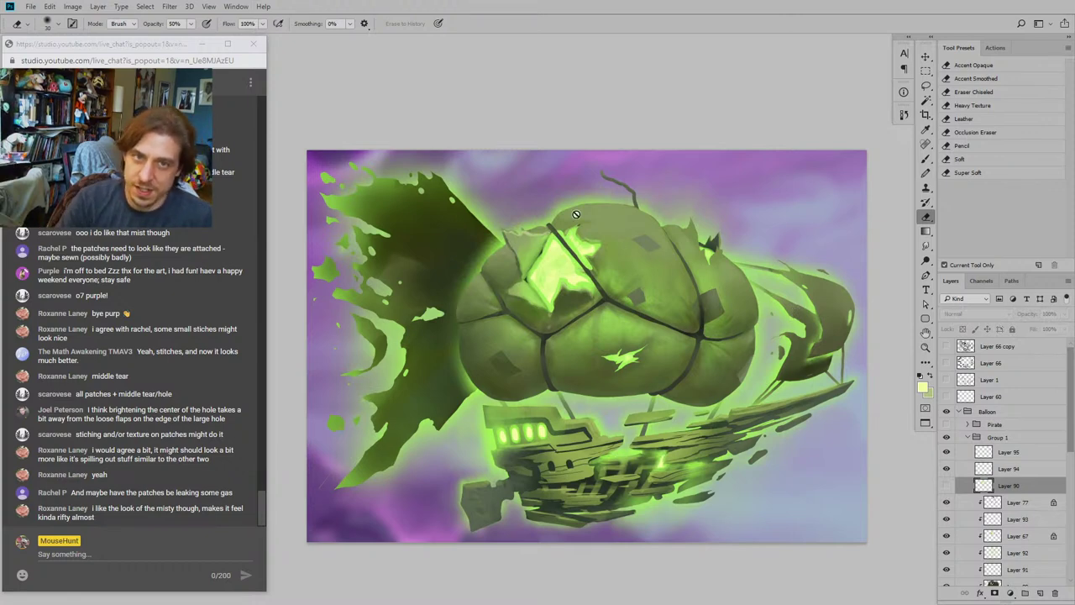
{"action": "key", "text": "b"}
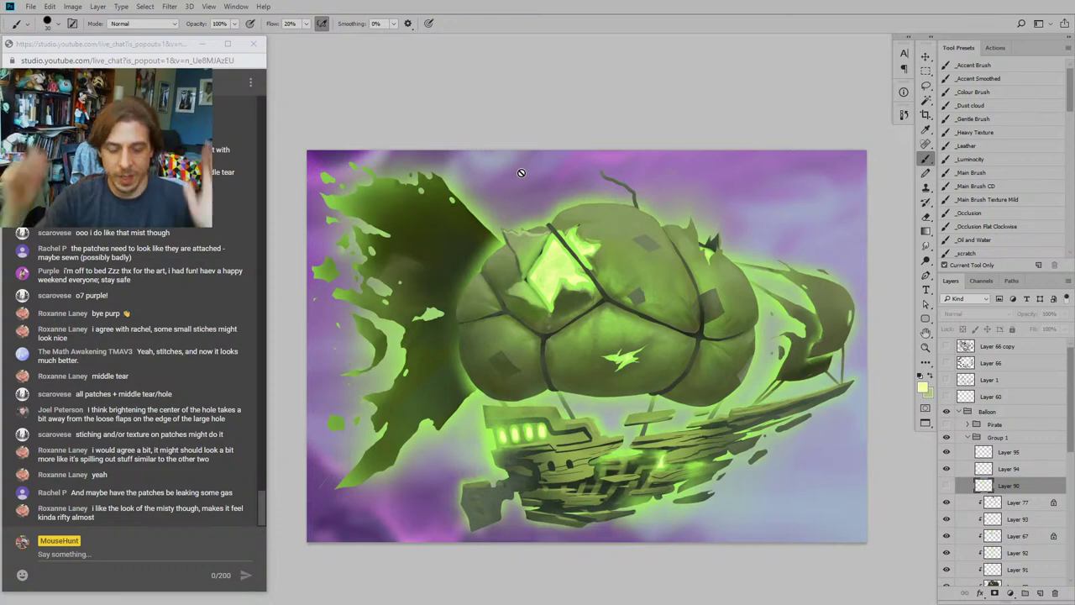
{"action": "left_click_drag", "start_coordinate": [417, 282], "coordinate": [413, 305]}
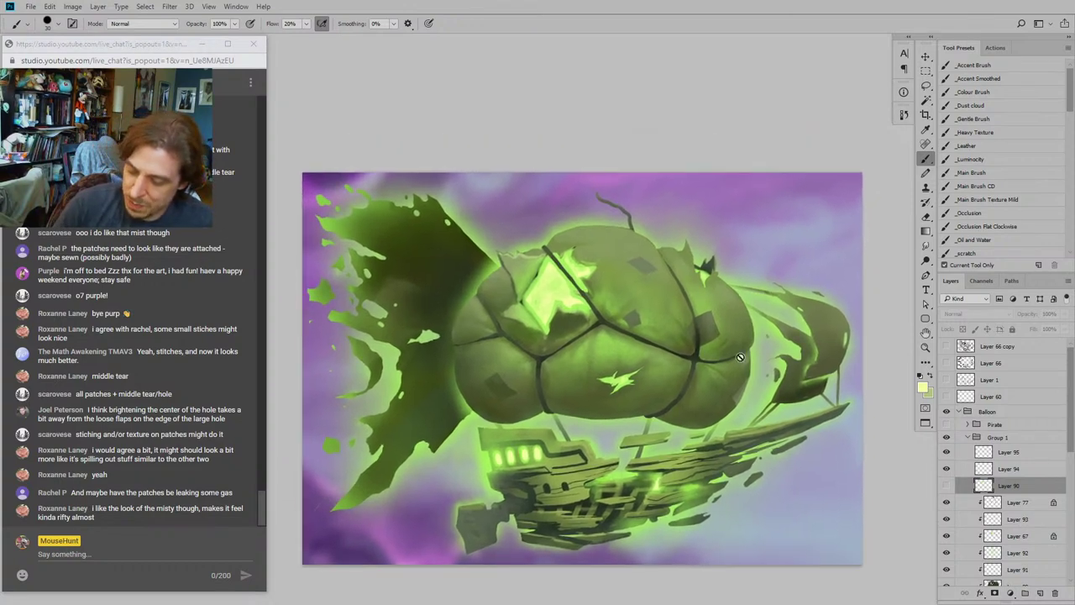
{"action": "left_click", "coordinate": [947, 487]}
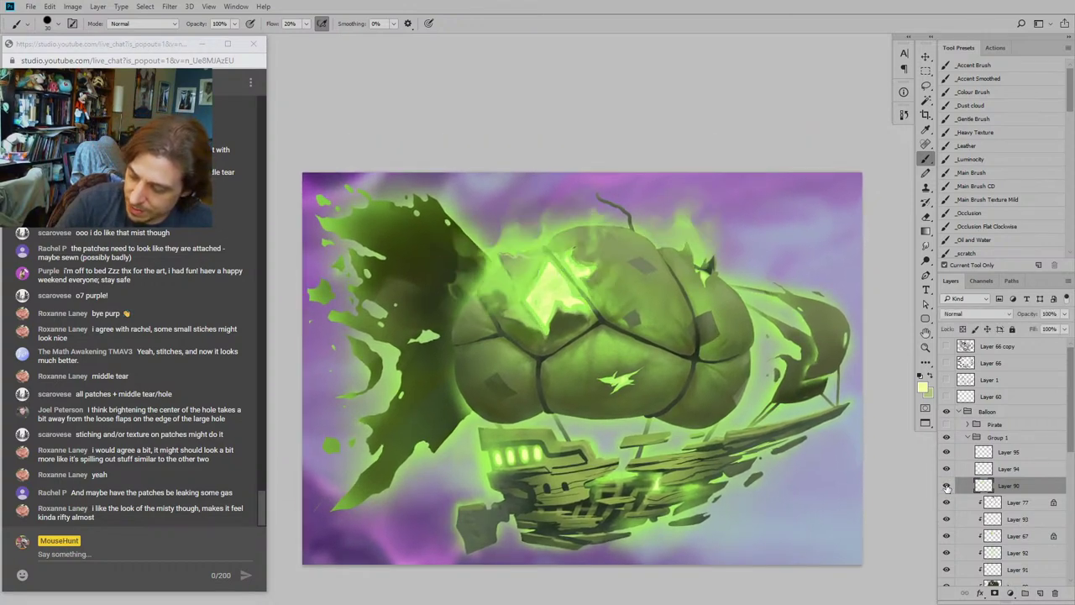
{"action": "left_click", "coordinate": [947, 487]}
{"action": "left_click", "coordinate": [947, 488]}
{"action": "left_click", "coordinate": [946, 488]}
{"action": "left_click", "coordinate": [947, 487]}
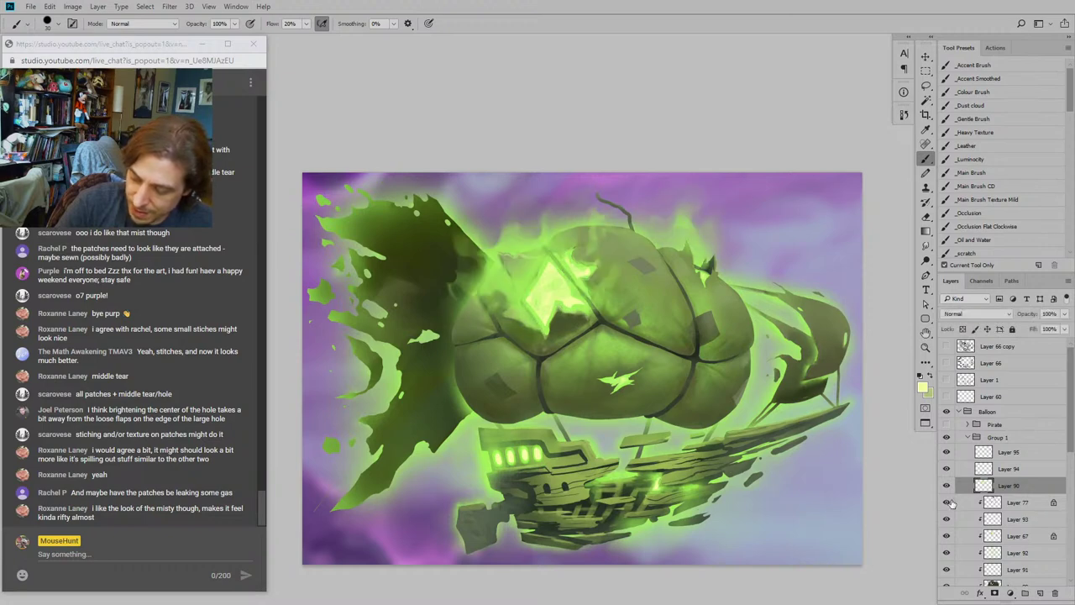
Step: Thin the mist on Layer 90 around the large tear using the Super Soft eraser at 50% opacity and size 100, then reduce it to 90
{"action": "left_click", "coordinate": [947, 487]}
{"action": "left_click", "coordinate": [947, 487]}
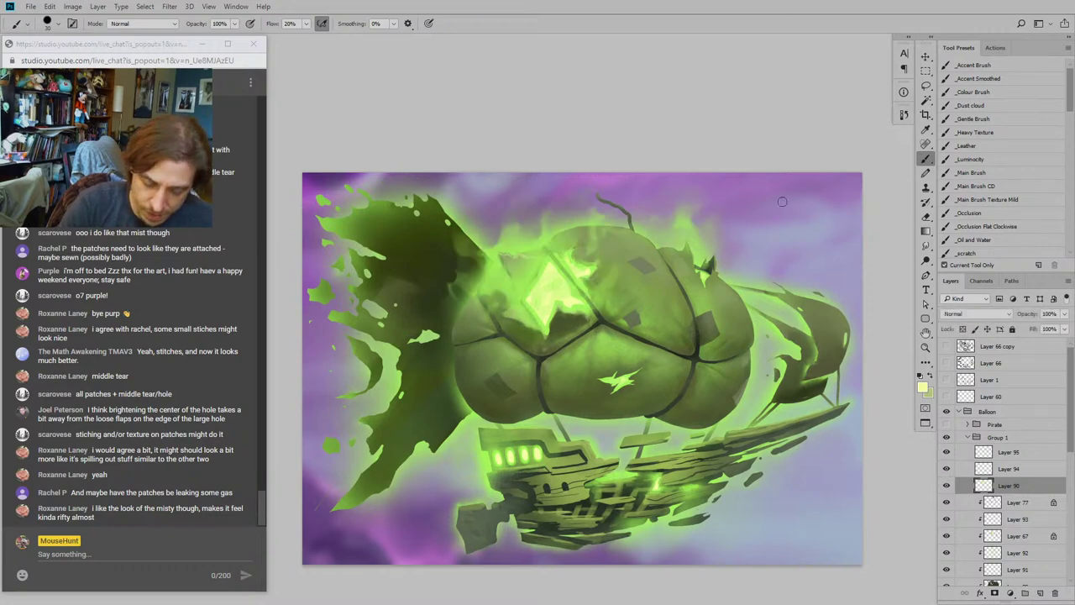
{"action": "key", "text": "e"}
{"action": "left_click", "coordinate": [966, 172]}
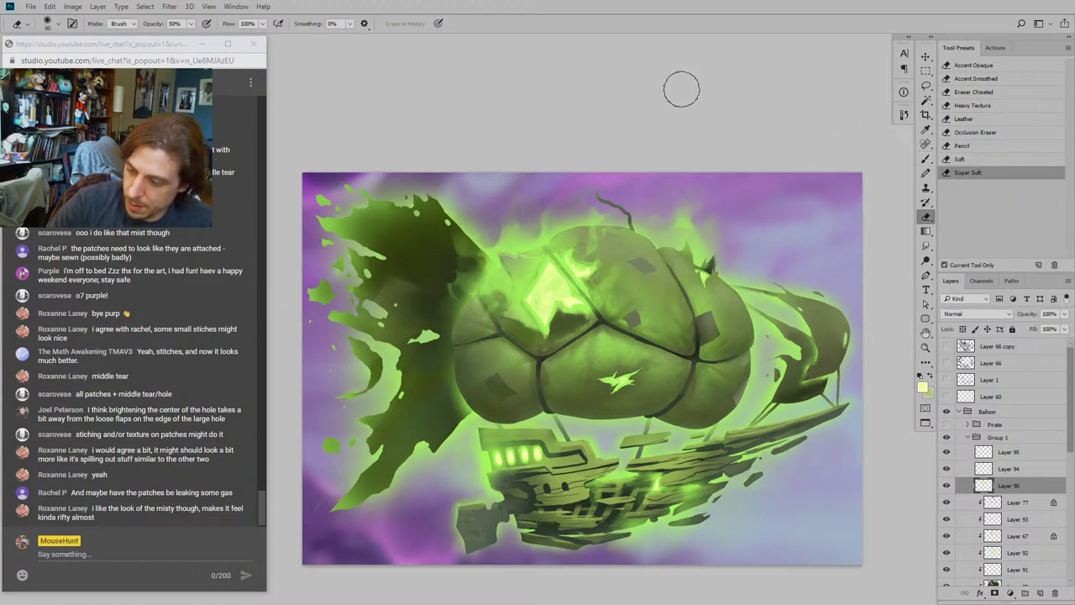
{"action": "key", "text": "bracketright"}
{"action": "key", "text": "bracketright"}
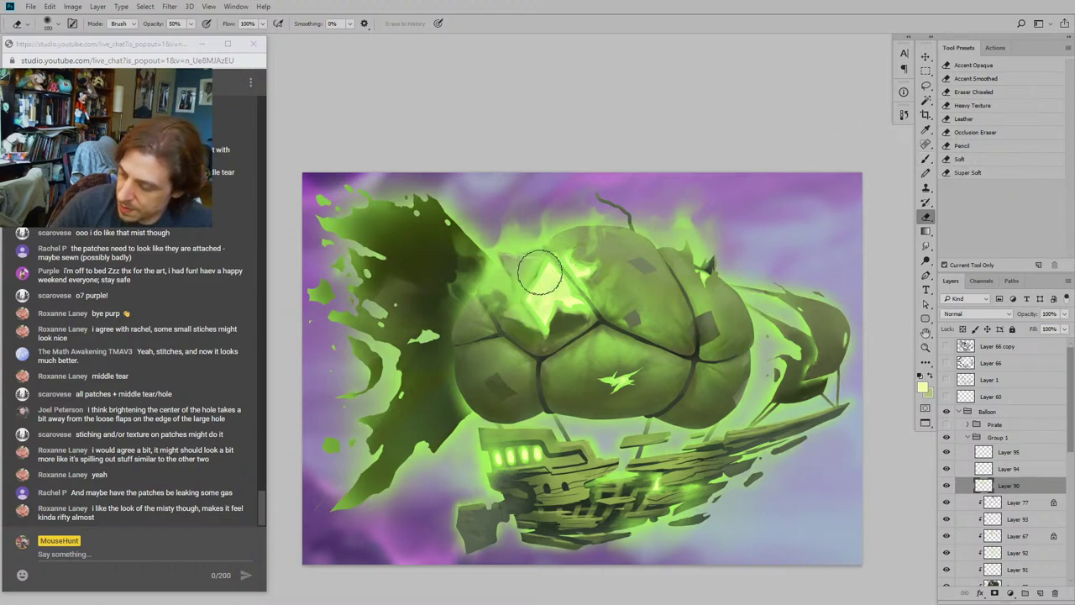
{"action": "mouse_move", "coordinate": [540, 272]}
{"action": "left_mouse_down"}
{"action": "mouse_move", "coordinate": [505, 267]}
{"action": "mouse_move", "coordinate": [534, 327]}
{"action": "mouse_move", "coordinate": [498, 287]}
{"action": "mouse_move", "coordinate": [494, 259]}
{"action": "mouse_move", "coordinate": [501, 236]}
{"action": "mouse_move", "coordinate": [517, 249]}
{"action": "mouse_move", "coordinate": [532, 233]}
{"action": "mouse_move", "coordinate": [520, 227]}
{"action": "mouse_move", "coordinate": [454, 282]}
{"action": "mouse_move", "coordinate": [436, 241]}
{"action": "mouse_move", "coordinate": [439, 257]}
{"action": "mouse_move", "coordinate": [454, 238]}
{"action": "mouse_move", "coordinate": [516, 270]}
{"action": "mouse_move", "coordinate": [585, 278]}
{"action": "mouse_move", "coordinate": [595, 319]}
{"action": "mouse_move", "coordinate": [628, 225]}
{"action": "mouse_move", "coordinate": [587, 214]}
{"action": "left_mouse_up"}
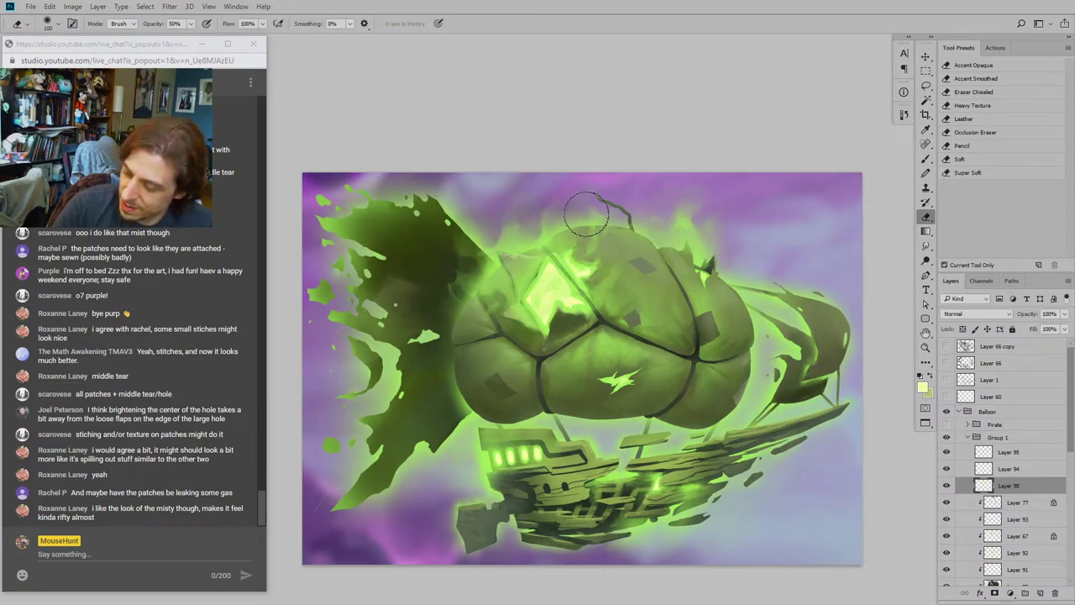
{"action": "left_click_drag", "start_coordinate": [659, 155], "coordinate": [635, 142]}
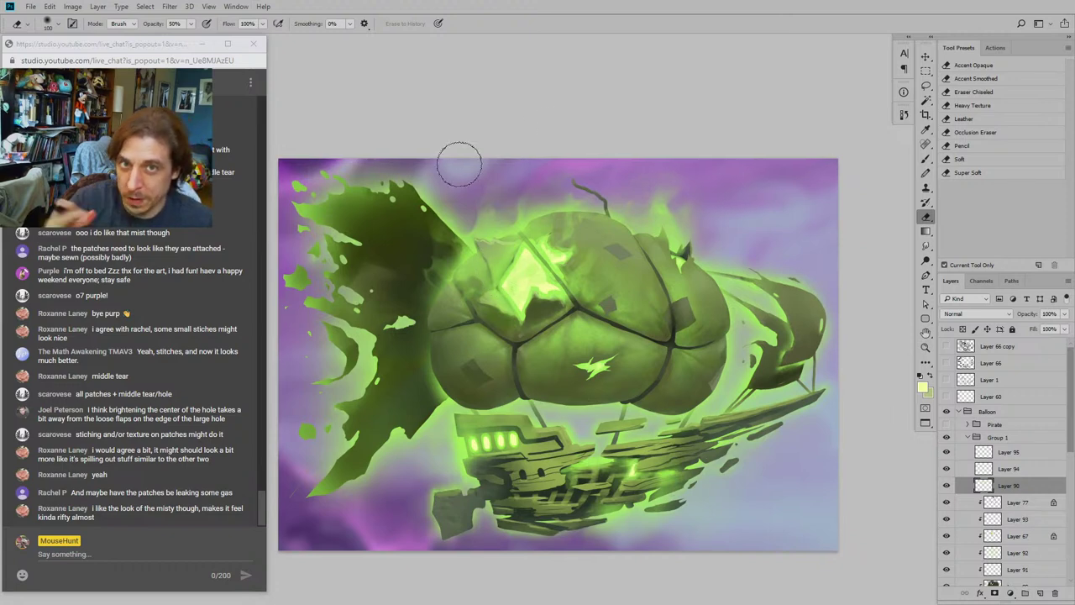
{"action": "mouse_move", "coordinate": [447, 273]}
{"action": "left_mouse_down"}
{"action": "mouse_move", "coordinate": [462, 291]}
{"action": "mouse_move", "coordinate": [477, 285]}
{"action": "mouse_move", "coordinate": [449, 287]}
{"action": "mouse_move", "coordinate": [470, 280]}
{"action": "mouse_move", "coordinate": [479, 294]}
{"action": "mouse_move", "coordinate": [433, 264]}
{"action": "mouse_move", "coordinate": [396, 302]}
{"action": "left_mouse_up"}
{"action": "key", "text": "bracketleft"}
{"action": "left_click_drag", "start_coordinate": [469, 279], "coordinate": [477, 318]}
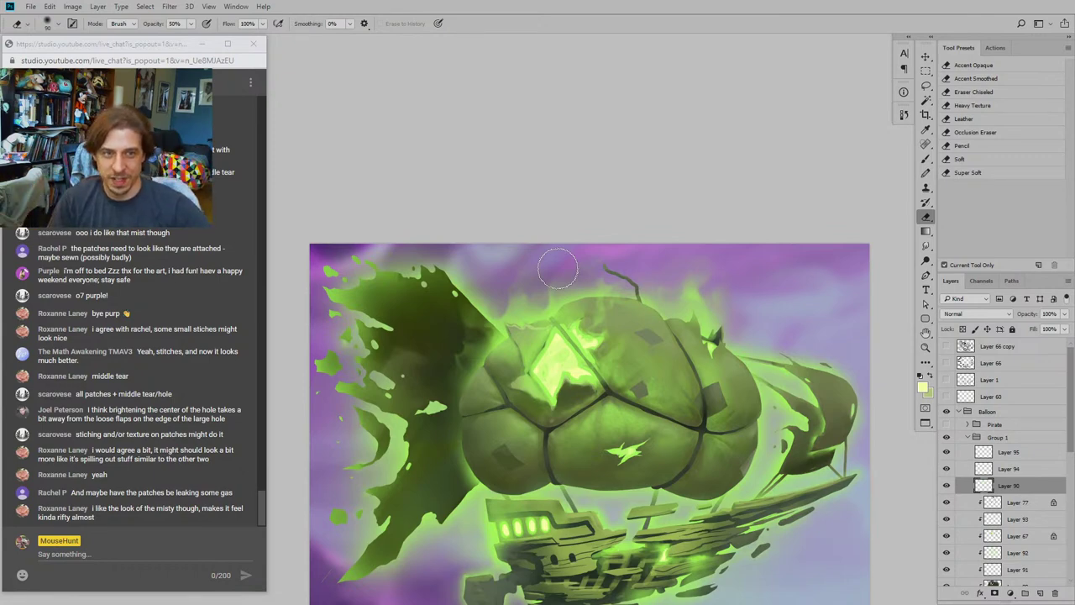
{"action": "mouse_move", "coordinate": [423, 472]}
{"action": "left_mouse_down"}
{"action": "mouse_move", "coordinate": [418, 324]}
{"action": "mouse_move", "coordinate": [477, 368]}
{"action": "mouse_move", "coordinate": [405, 339]}
{"action": "left_mouse_up"}
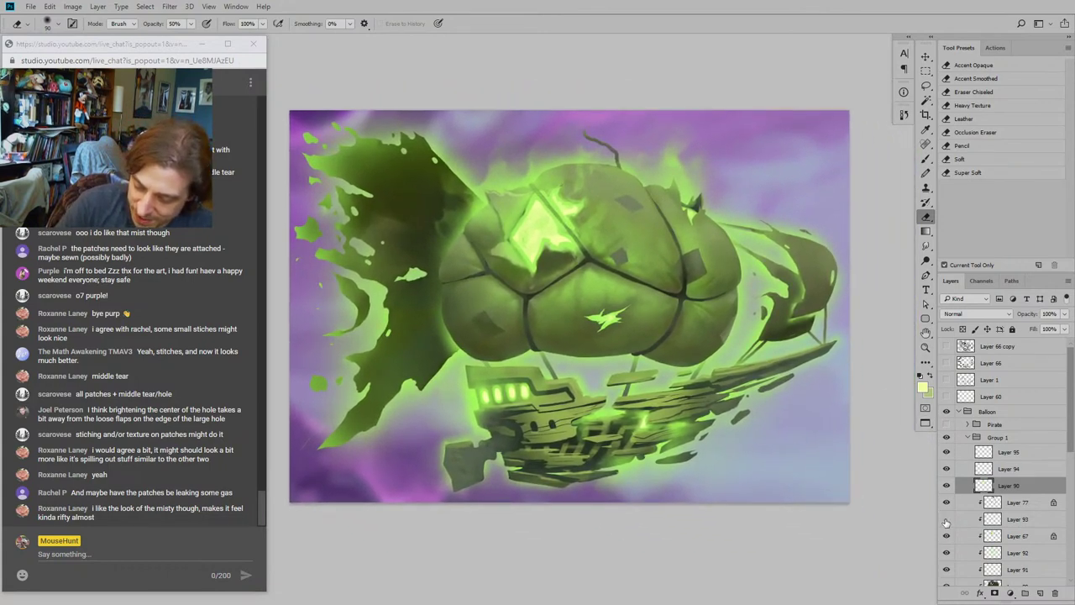
Step: Check what Layers 67 and 93 contribute to the balloon's tears and glow
{"action": "left_click", "coordinate": [947, 536]}
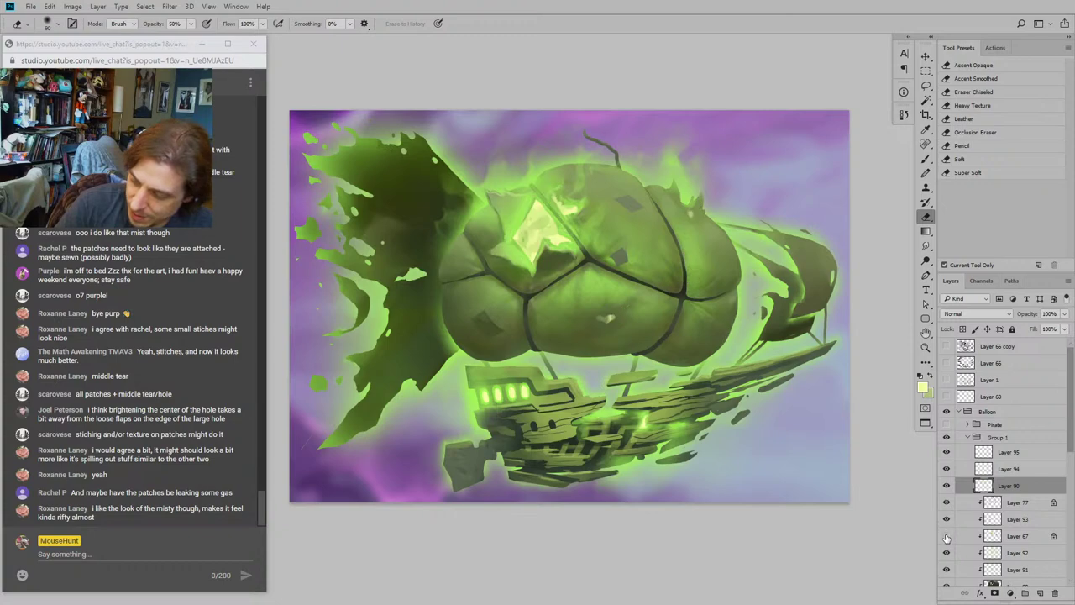
{"action": "left_click", "coordinate": [947, 537]}
{"action": "left_click", "coordinate": [947, 537]}
{"action": "left_click", "coordinate": [947, 536]}
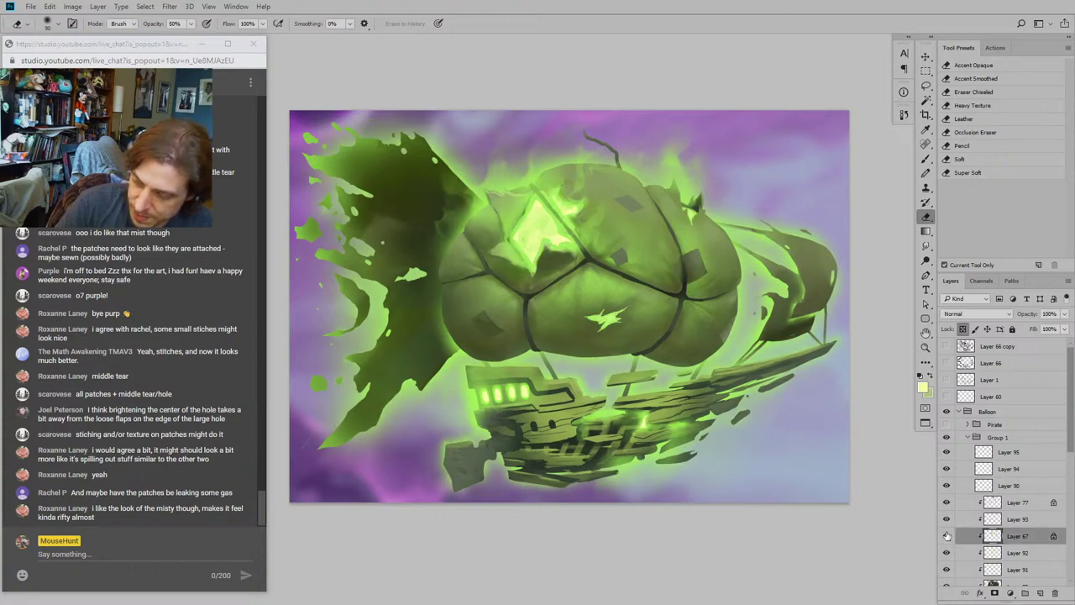
{"action": "left_click", "coordinate": [947, 522]}
{"action": "left_click", "coordinate": [947, 522]}
Step: Compare the balloon repeatedly with and without Layer 77
{"action": "left_click", "coordinate": [947, 503]}
{"action": "left_click", "coordinate": [947, 503]}
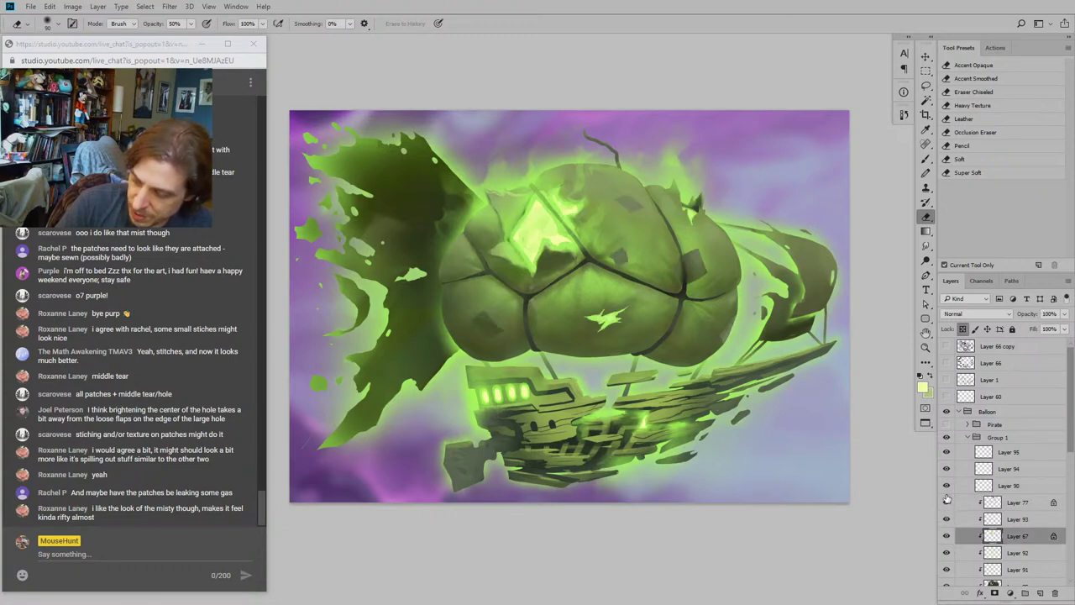
{"action": "left_click", "coordinate": [947, 493]}
{"action": "left_click", "coordinate": [948, 493]}
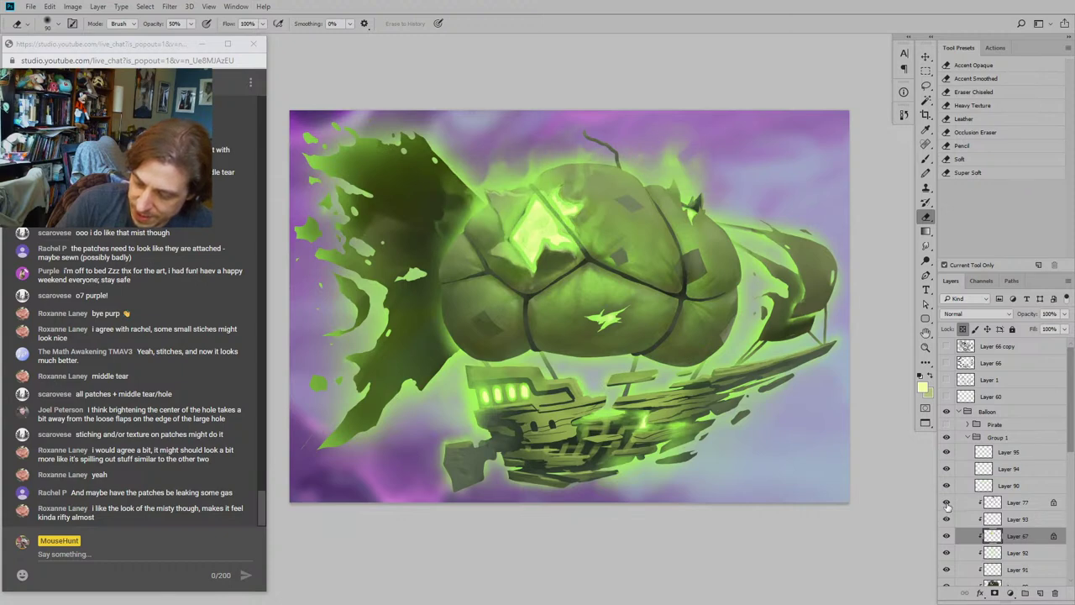
{"action": "left_click", "coordinate": [947, 503]}
{"action": "left_click", "coordinate": [947, 504]}
{"action": "left_click", "coordinate": [947, 503]}
{"action": "left_click", "coordinate": [947, 503]}
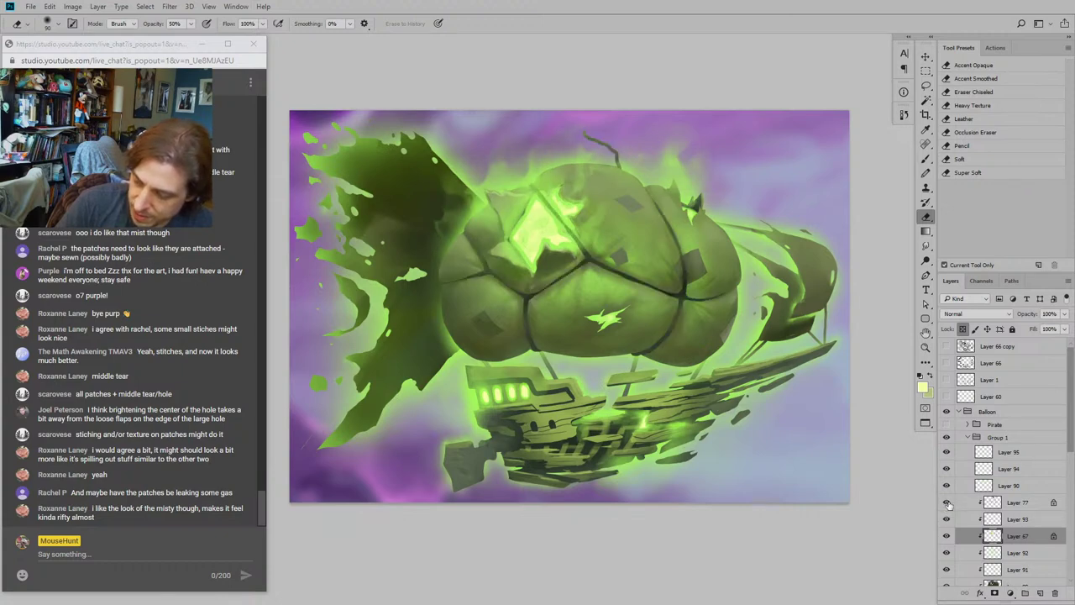
{"action": "left_click", "coordinate": [947, 503]}
{"action": "left_click", "coordinate": [947, 503]}
Step: Check Layer 77 against an inverted selection of Layer 65's balloon shape, leaving Layer 77 active and unlocked with the selection cleared
{"action": "left_click", "coordinate": [1021, 503]}
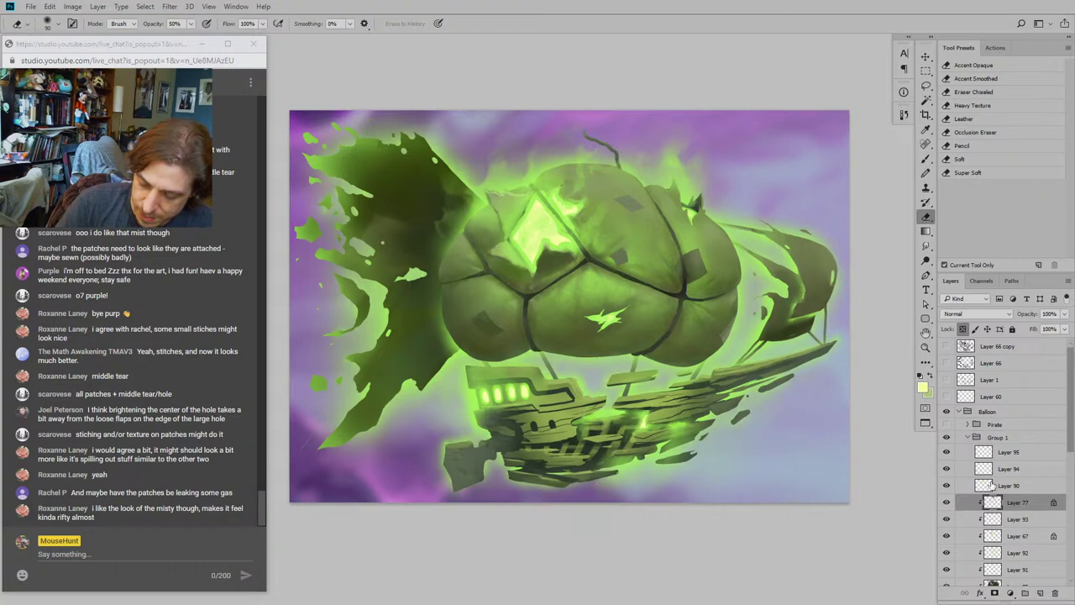
{"action": "scroll", "coordinate": [1044, 436], "scroll_direction": "down", "scroll_amount": 2}
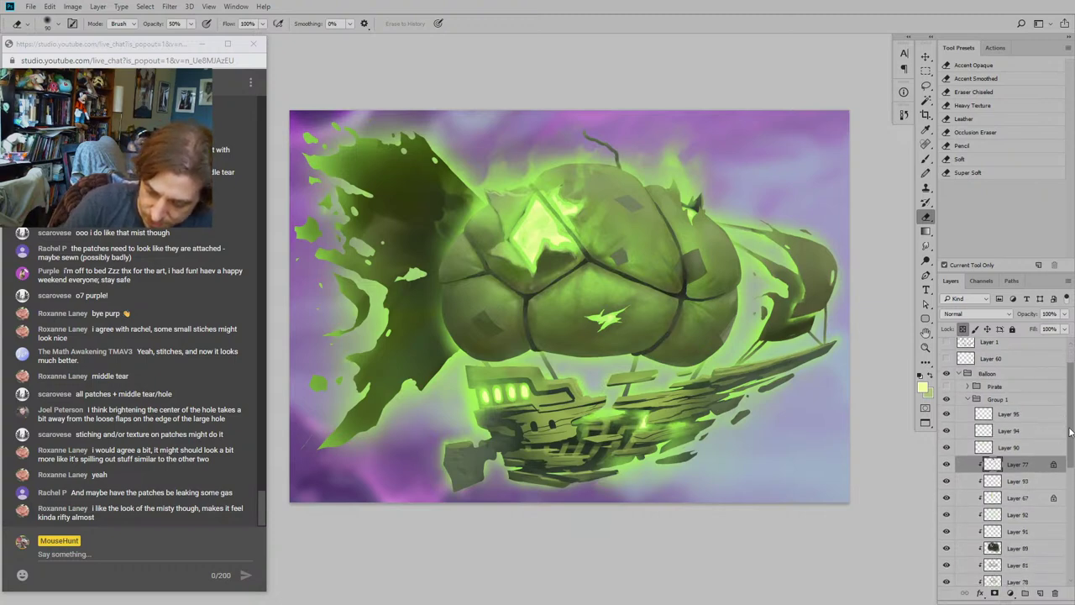
{"action": "scroll", "coordinate": [1070, 432], "scroll_direction": "down", "scroll_amount": 3}
{"action": "left_click", "coordinate": [982, 525], "text": "ctrl"}
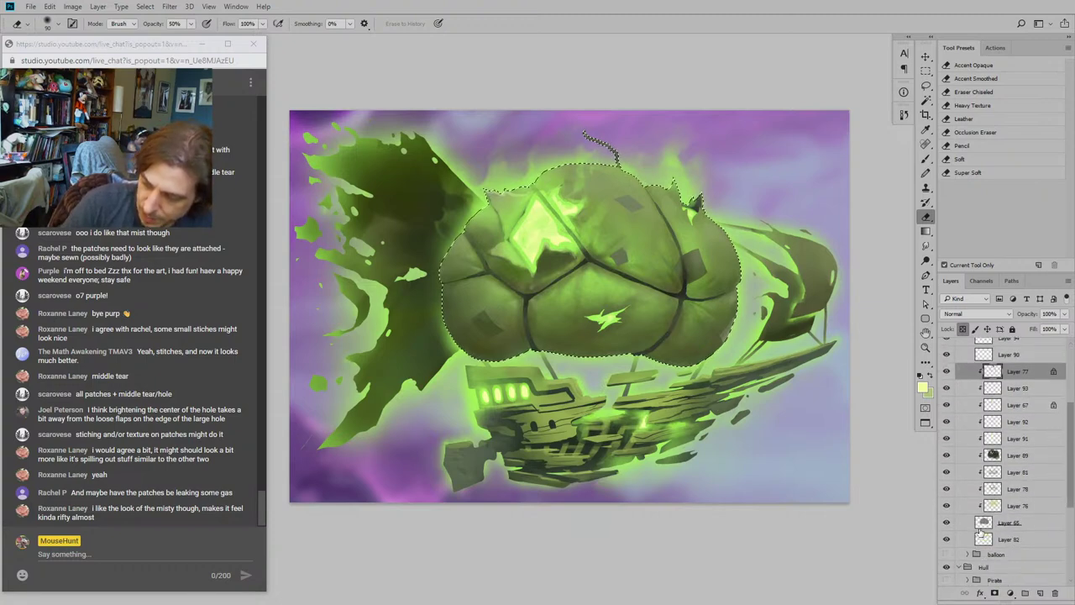
{"action": "scroll", "coordinate": [1070, 392], "scroll_direction": "up", "scroll_amount": 3}
{"action": "key", "text": "ctrl+shift+i"}
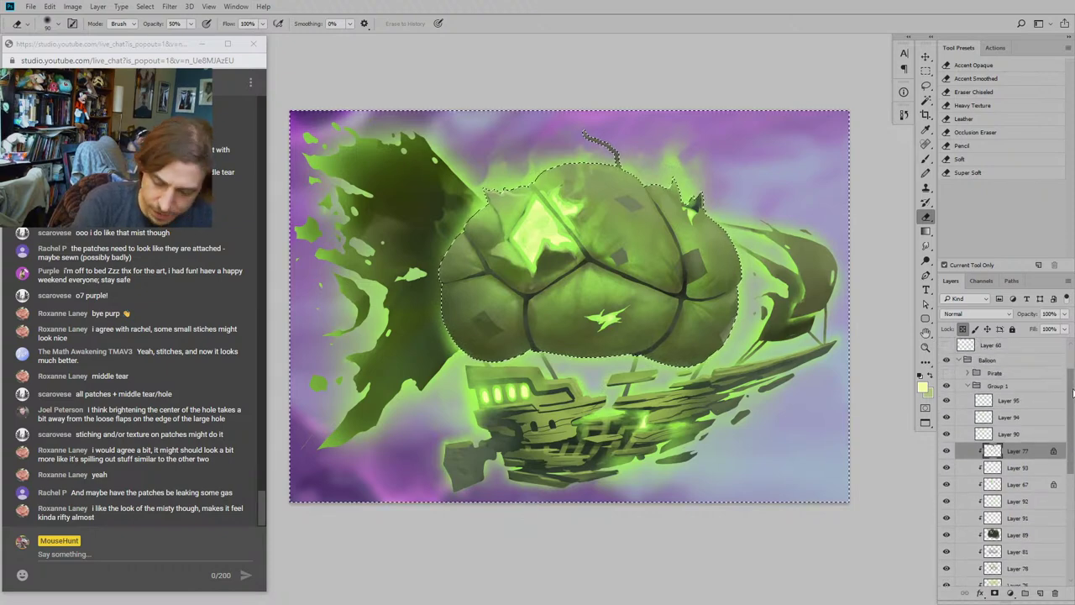
{"action": "left_click", "coordinate": [947, 451]}
{"action": "left_click", "coordinate": [947, 451]}
{"action": "left_click", "coordinate": [947, 452]}
{"action": "left_click", "coordinate": [947, 451]}
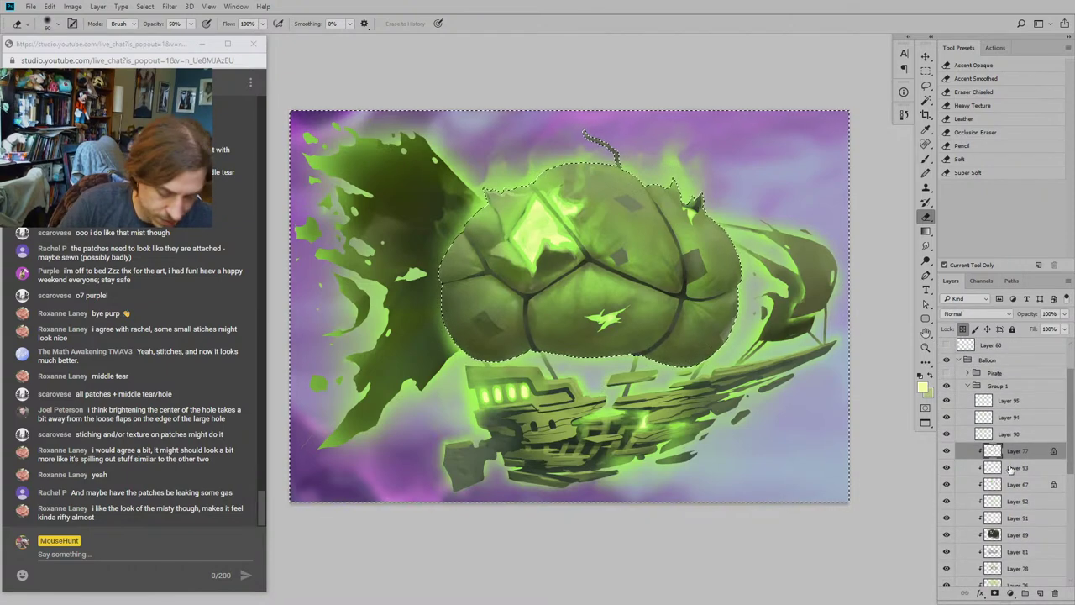
{"action": "key", "text": "ctrl+d"}
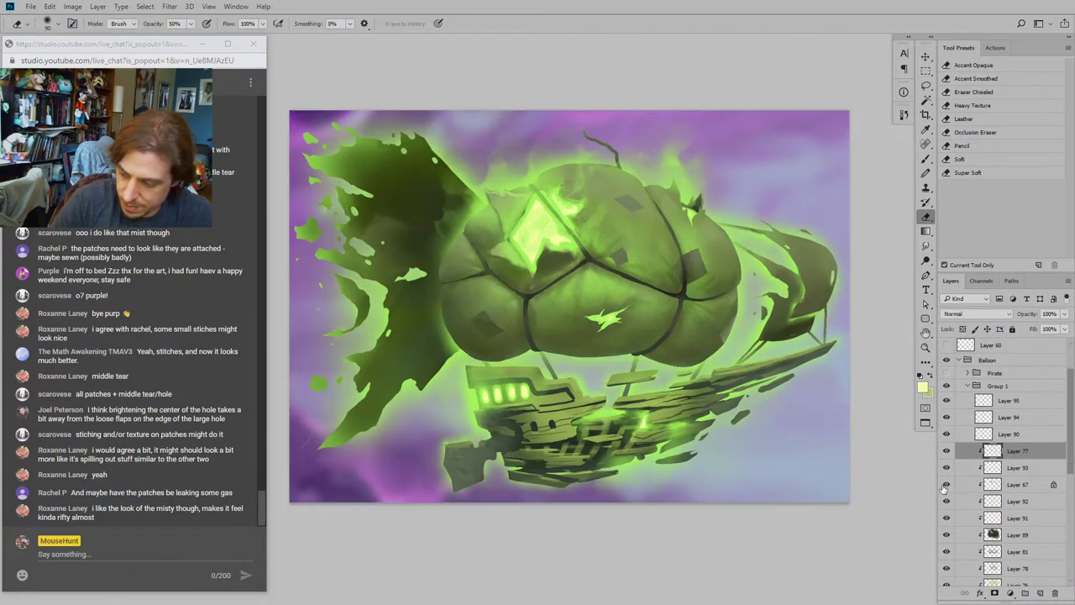
Step: Examine the balloon with Layer 93 shown and hidden, including a brief check of Layer 67
{"action": "left_click_drag", "start_coordinate": [765, 364], "coordinate": [704, 311]}
{"action": "left_click", "coordinate": [946, 473]}
{"action": "left_click", "coordinate": [947, 473]}
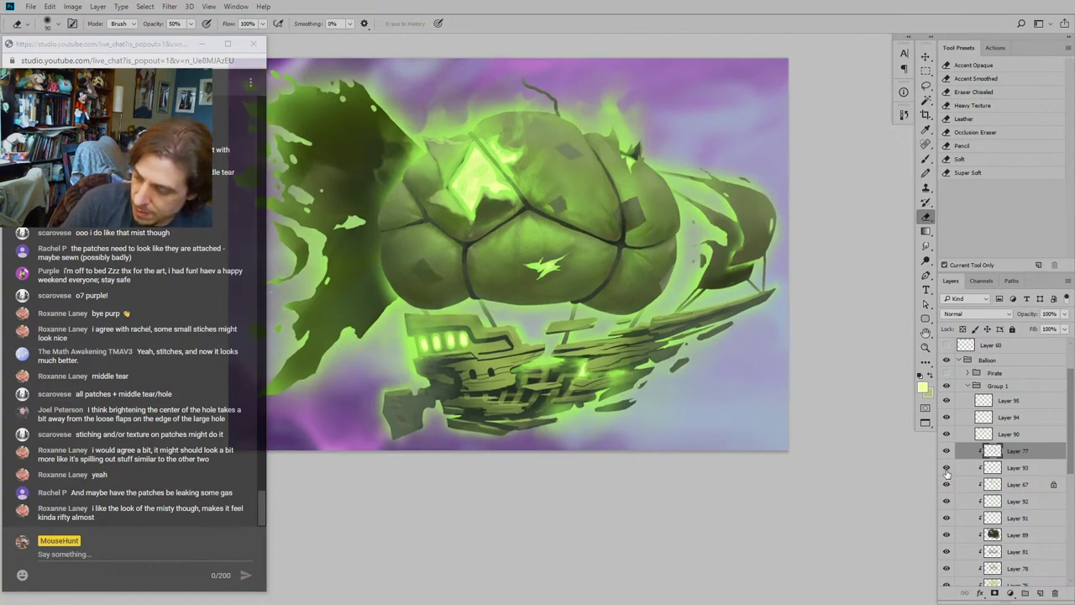
{"action": "left_click", "coordinate": [947, 468]}
{"action": "left_click", "coordinate": [948, 471]}
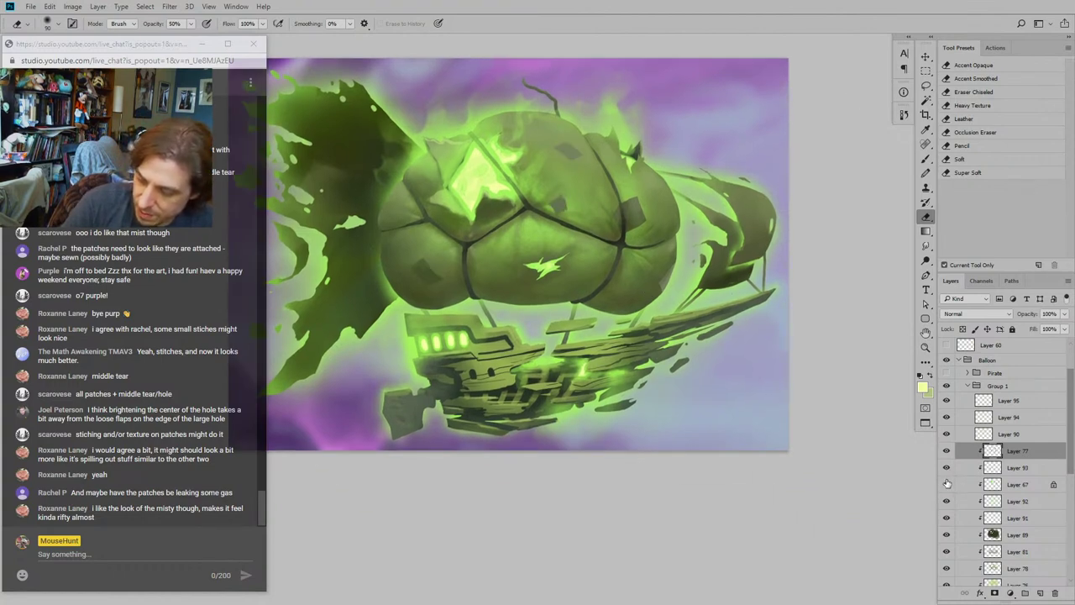
{"action": "left_click", "coordinate": [946, 487]}
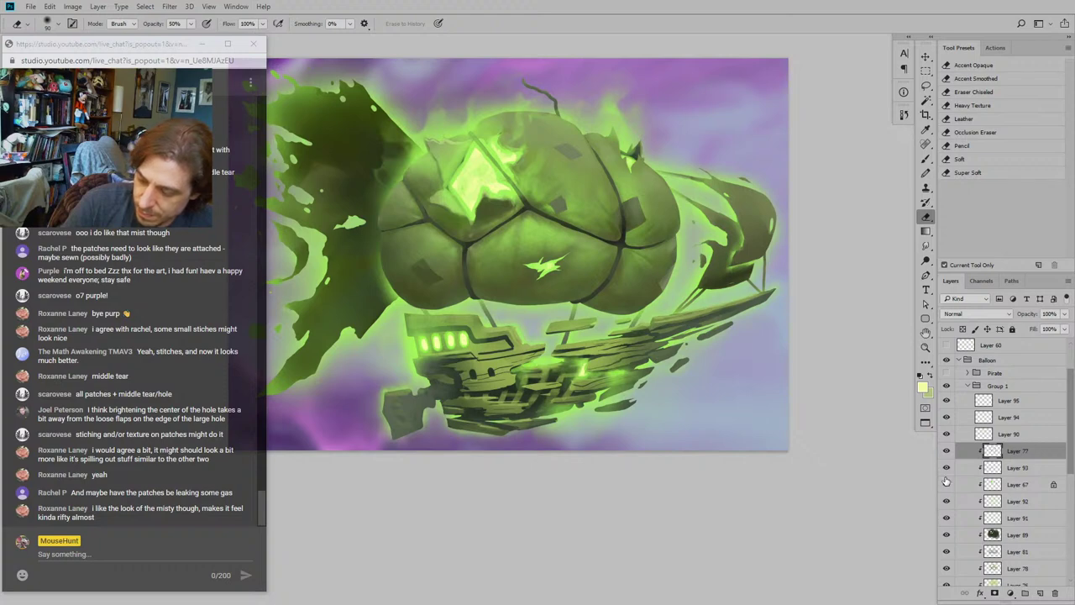
{"action": "left_click", "coordinate": [947, 470]}
{"action": "left_click", "coordinate": [947, 472]}
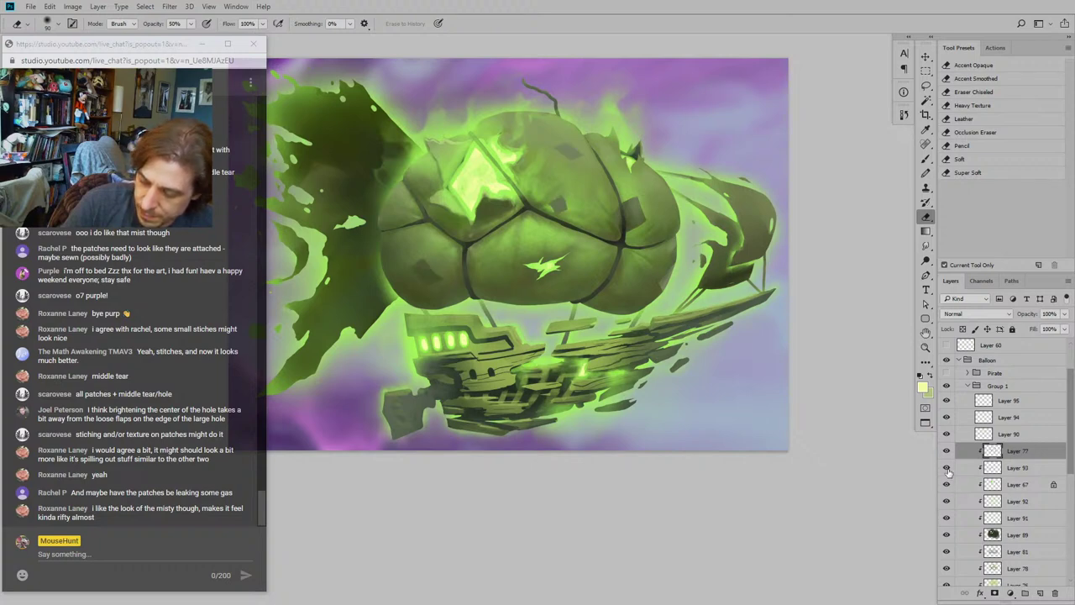
Step: Review how Layer 67 affects the bright tears by comparing it on and off
{"action": "left_click", "coordinate": [947, 485]}
{"action": "left_click", "coordinate": [948, 486]}
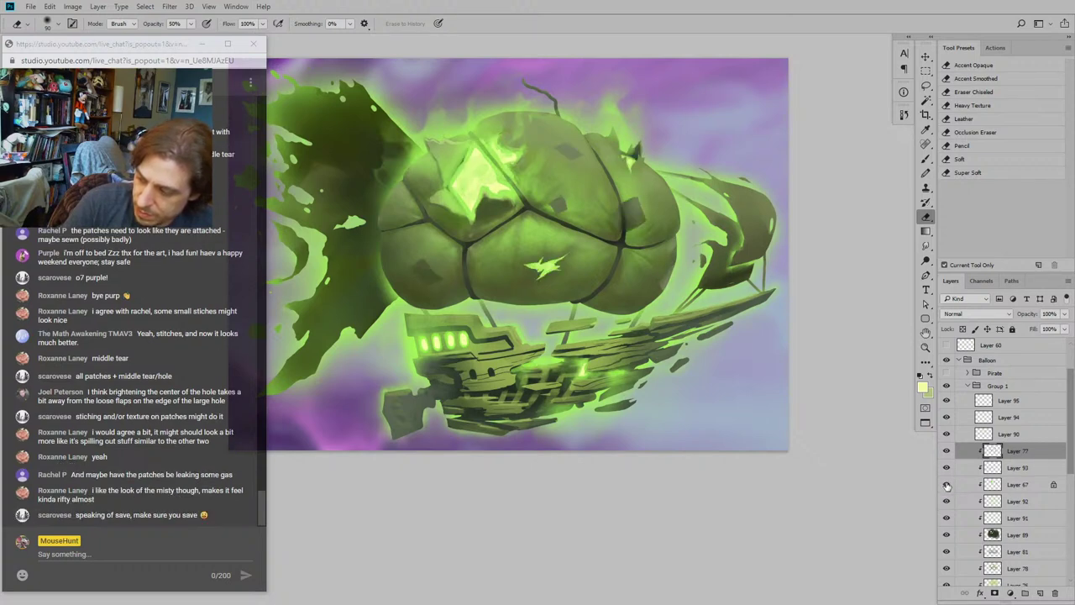
{"action": "left_click", "coordinate": [947, 487]}
{"action": "left_click", "coordinate": [947, 488]}
{"action": "left_click", "coordinate": [947, 487]}
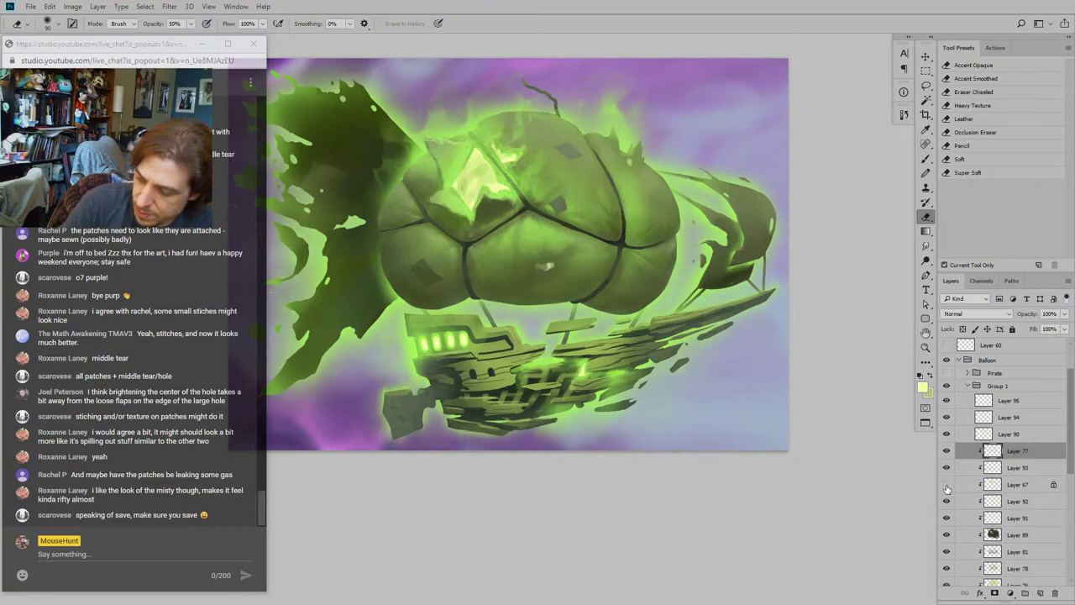
{"action": "left_click", "coordinate": [947, 487]}
{"action": "left_click", "coordinate": [947, 488]}
{"action": "left_click", "coordinate": [947, 488]}
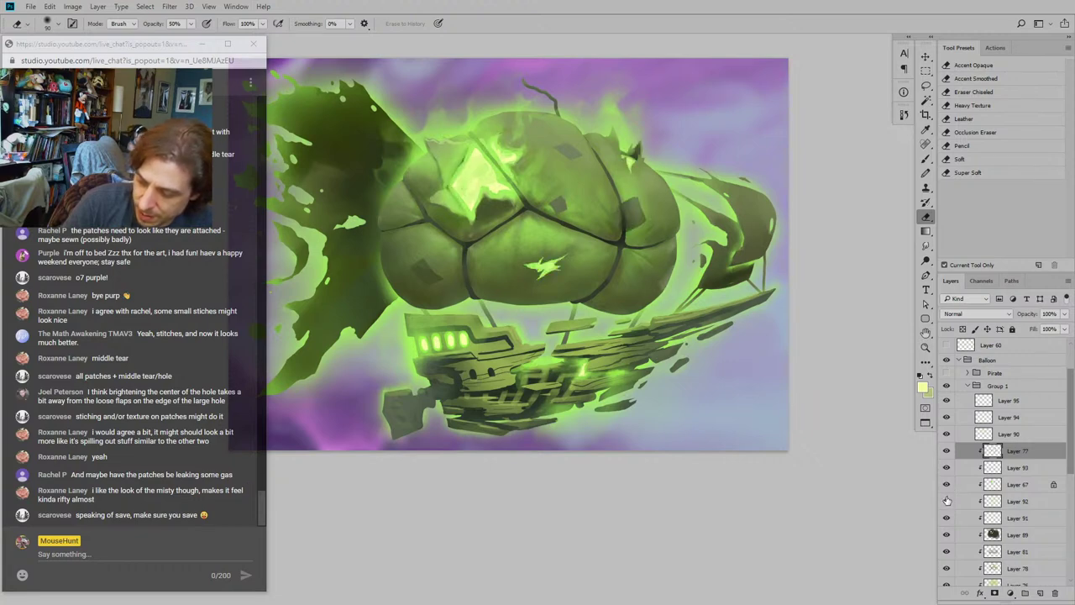
Step: Compare the balloon's green glow and seams with and without Layer 92
{"action": "left_click", "coordinate": [947, 501]}
{"action": "left_click", "coordinate": [947, 500]}
{"action": "left_click", "coordinate": [947, 502]}
{"action": "left_click", "coordinate": [947, 502]}
{"action": "left_click", "coordinate": [947, 502]}
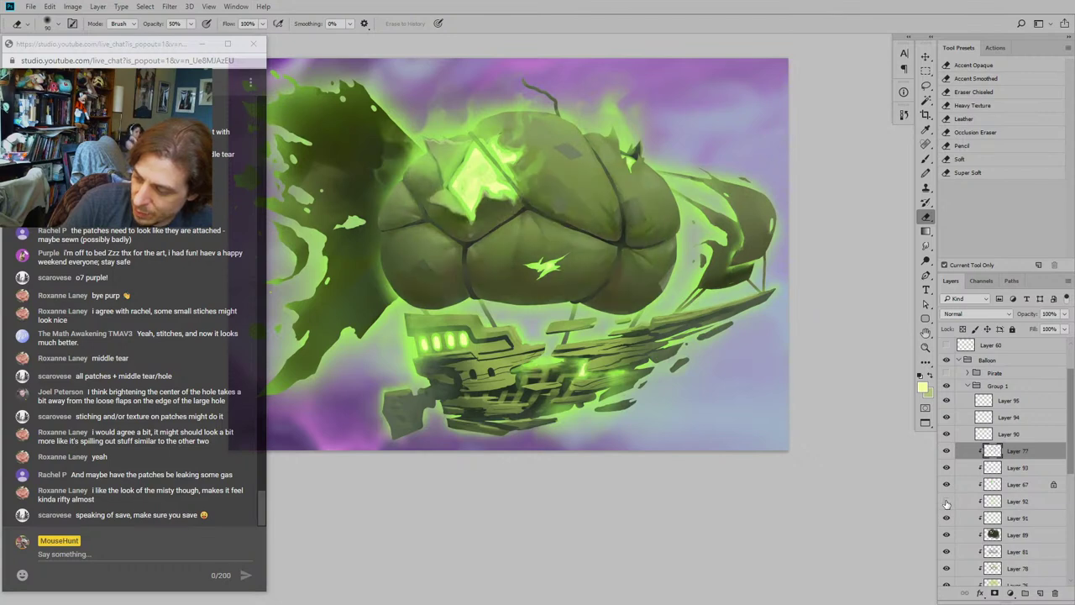
{"action": "left_click", "coordinate": [947, 503]}
{"action": "left_click", "coordinate": [947, 503]}
{"action": "left_click", "coordinate": [947, 503]}
{"action": "left_click", "coordinate": [947, 503]}
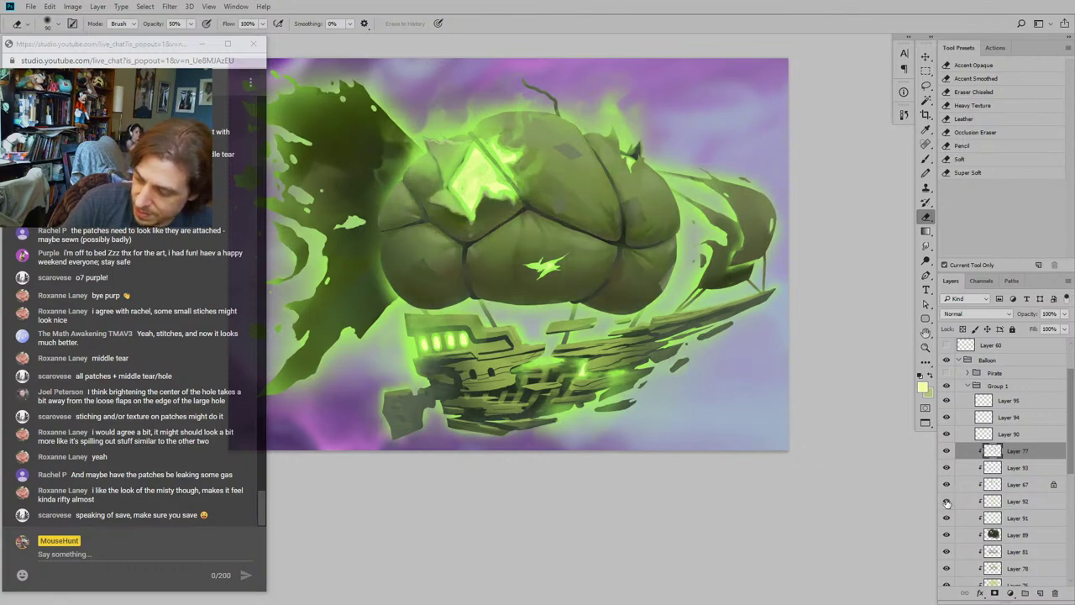
{"action": "left_click", "coordinate": [947, 502]}
{"action": "left_click", "coordinate": [946, 502]}
{"action": "left_click", "coordinate": [947, 503]}
Step: Make Layer 92 active and set the Eraser to the Soft preset at 100% opacity and size 25
{"action": "left_click", "coordinate": [1015, 501]}
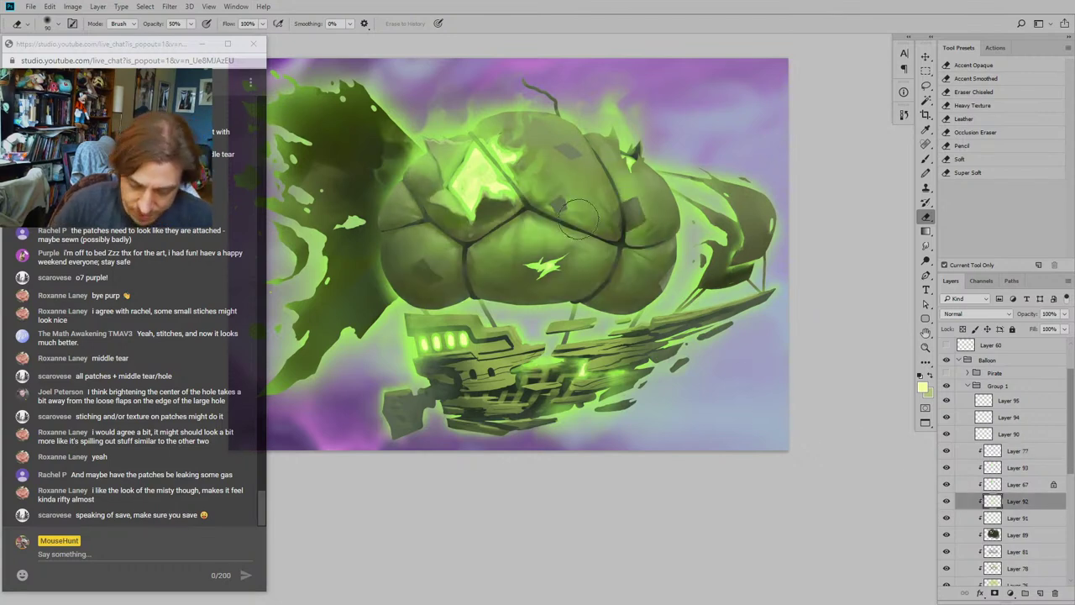
{"action": "left_click", "coordinate": [959, 159]}
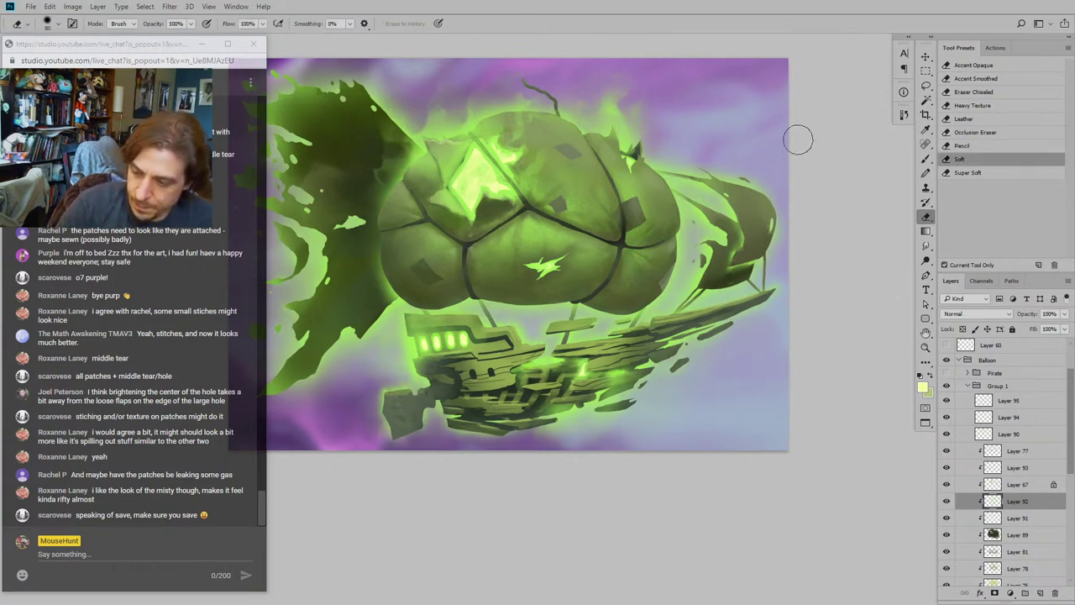
{"action": "key", "text": "["}
{"action": "key", "text": "["}
{"action": "key", "text": "["}
{"action": "key", "text": "["}
{"action": "key", "text": "["}
{"action": "key", "text": "["}
{"action": "key", "text": "["}
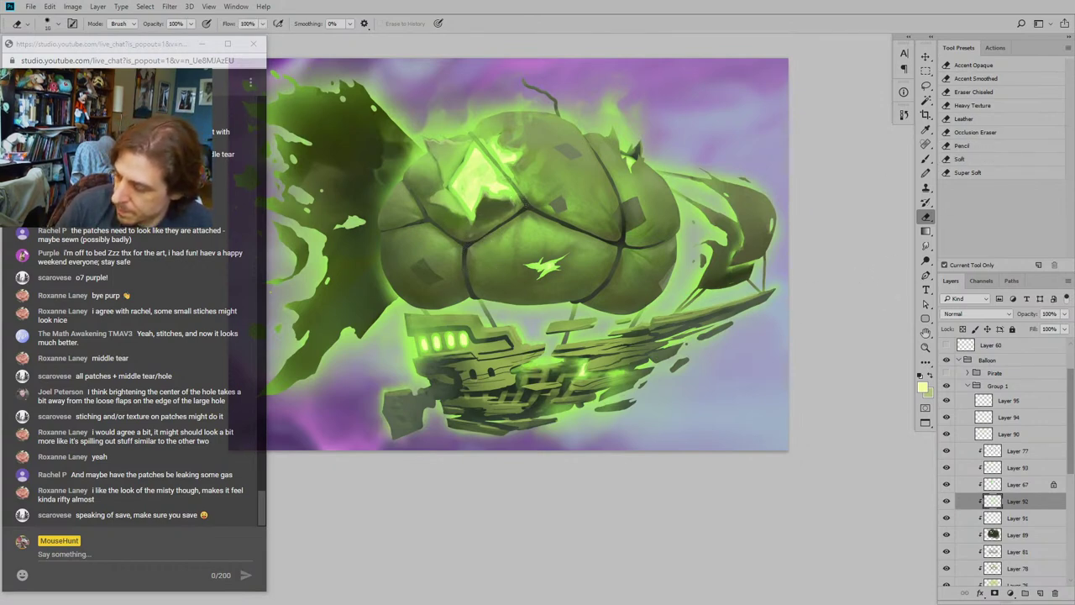
{"action": "key", "text": "bracketright"}
{"action": "key", "text": "bracketright"}
{"action": "key", "text": "bracketright"}
Step: Lighten Layer 92's glow beside the large tear with the Soft eraser at size 40, comparing the layer on and off
{"action": "left_click", "coordinate": [947, 502]}
{"action": "left_click", "coordinate": [947, 502]}
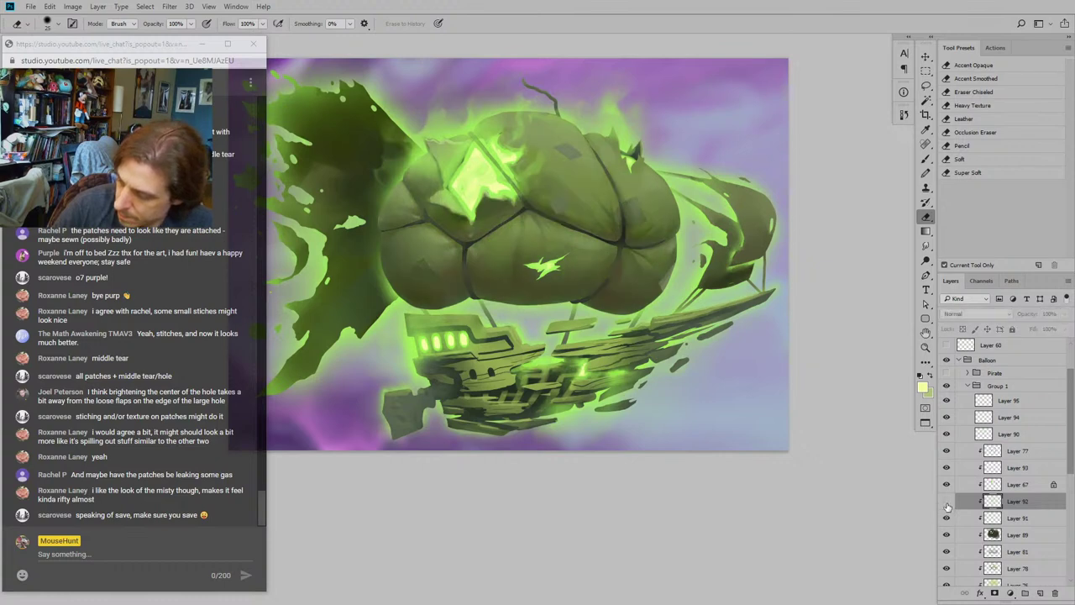
{"action": "left_click", "coordinate": [947, 502]}
{"action": "left_click", "coordinate": [947, 502]}
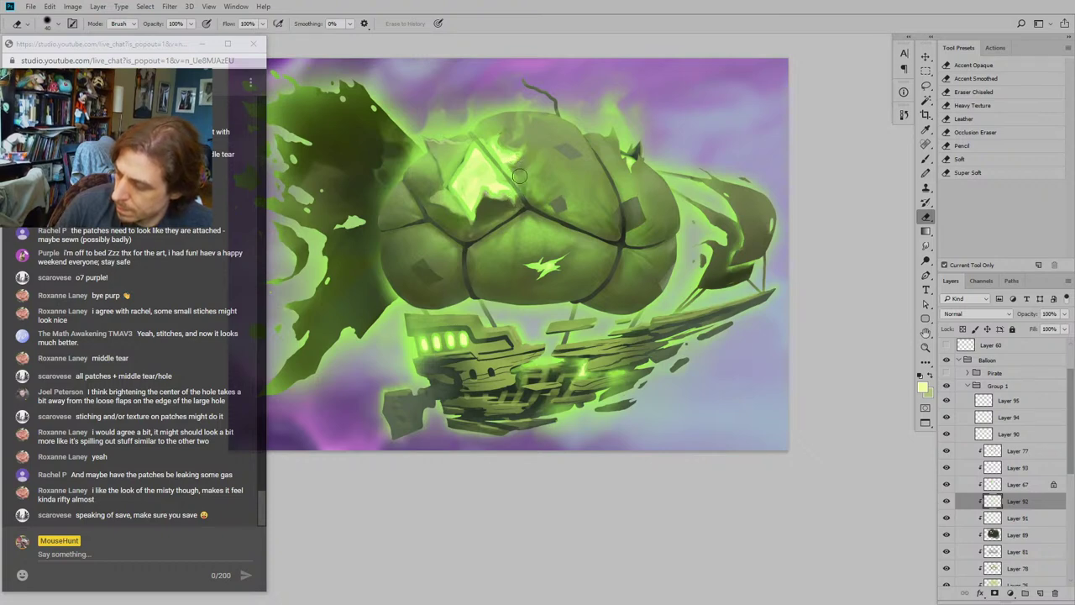
{"action": "left_click", "coordinate": [946, 502]}
{"action": "left_click", "coordinate": [946, 501]}
{"action": "left_click", "coordinate": [946, 502]}
{"action": "left_click", "coordinate": [946, 501]}
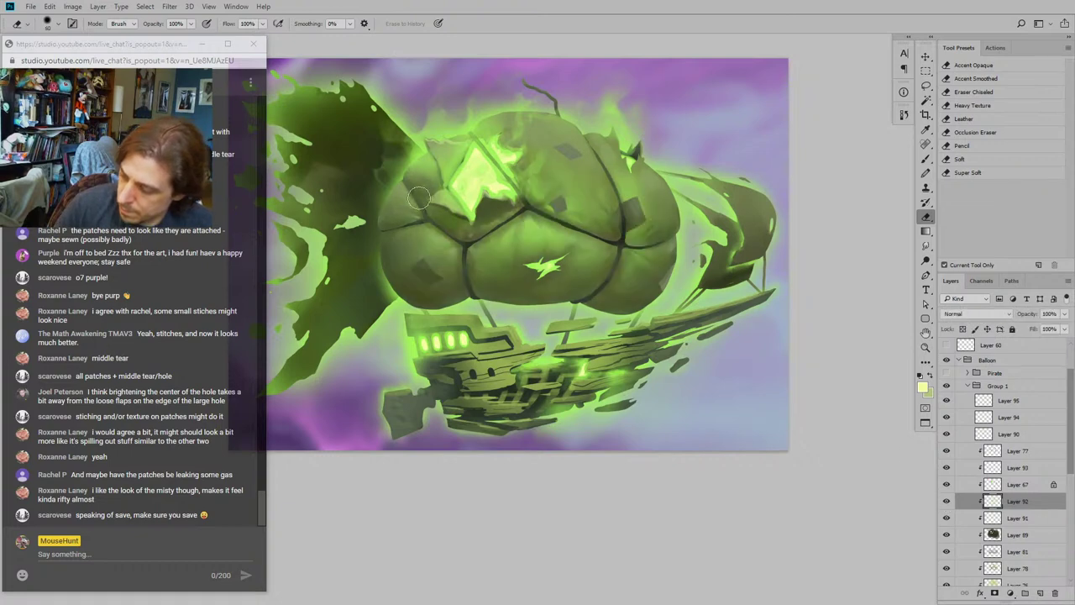
Step: Soften Layer 92's glow on the balloon panels around the tear's lower edge with the eraser at size 70, checking the layer's visibility
{"action": "key", "text": "bracketright"}
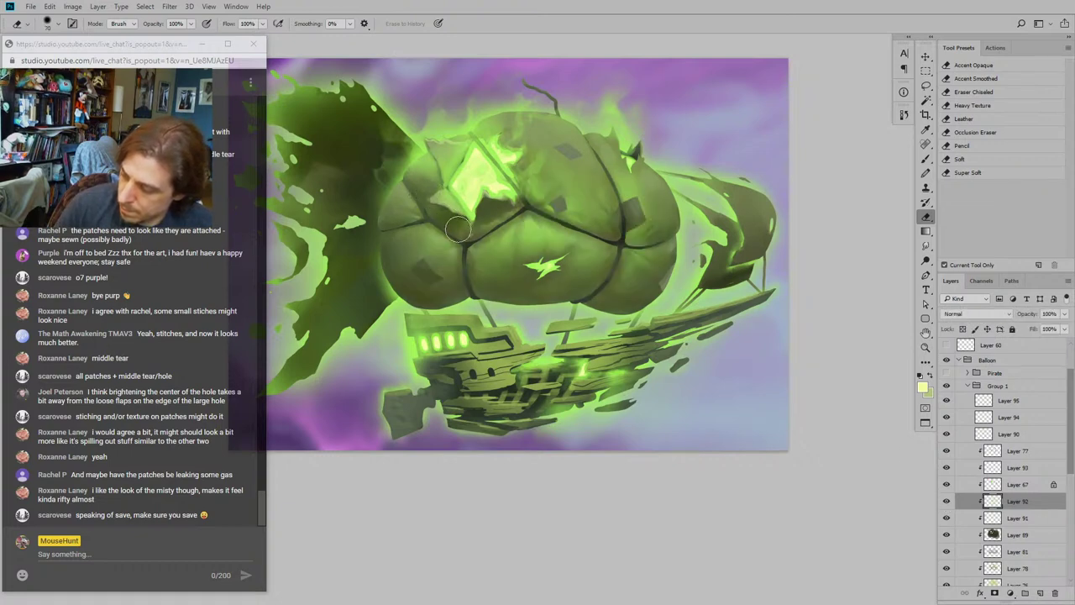
{"action": "left_click", "coordinate": [946, 502]}
{"action": "left_click", "coordinate": [946, 502]}
{"action": "left_click", "coordinate": [946, 503]}
{"action": "left_click", "coordinate": [946, 502]}
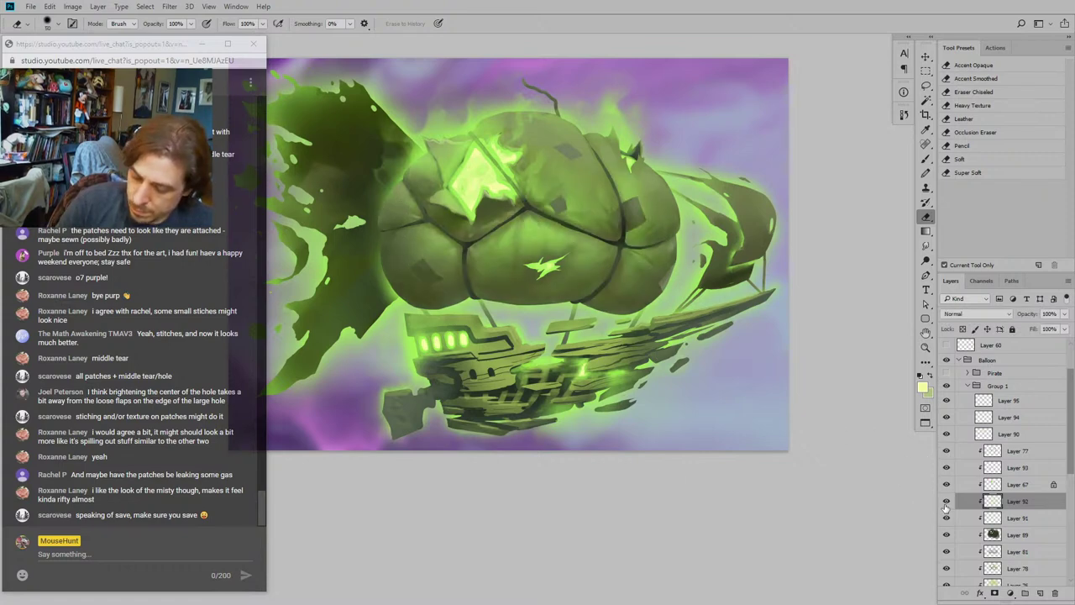
Step: Compare the balloon's glow with and without Layer 92 and enlarge the eraser to size 70
{"action": "left_click", "coordinate": [946, 502]}
{"action": "left_click", "coordinate": [946, 502]}
{"action": "left_click", "coordinate": [946, 502]}
{"action": "left_click", "coordinate": [946, 503]}
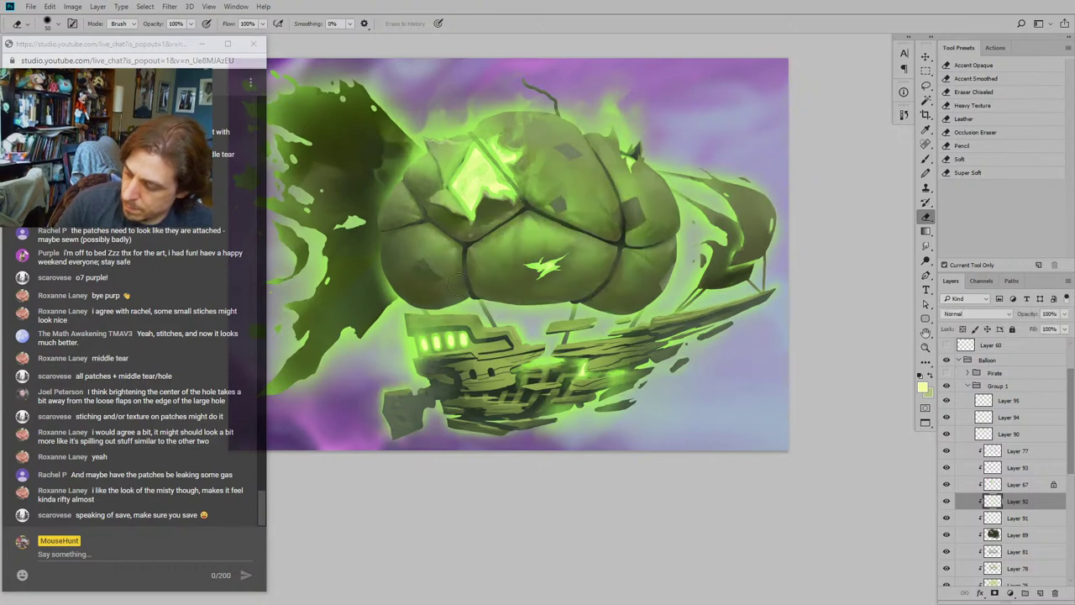
{"action": "key", "text": "bracketright"}
{"action": "key", "text": "bracketright"}
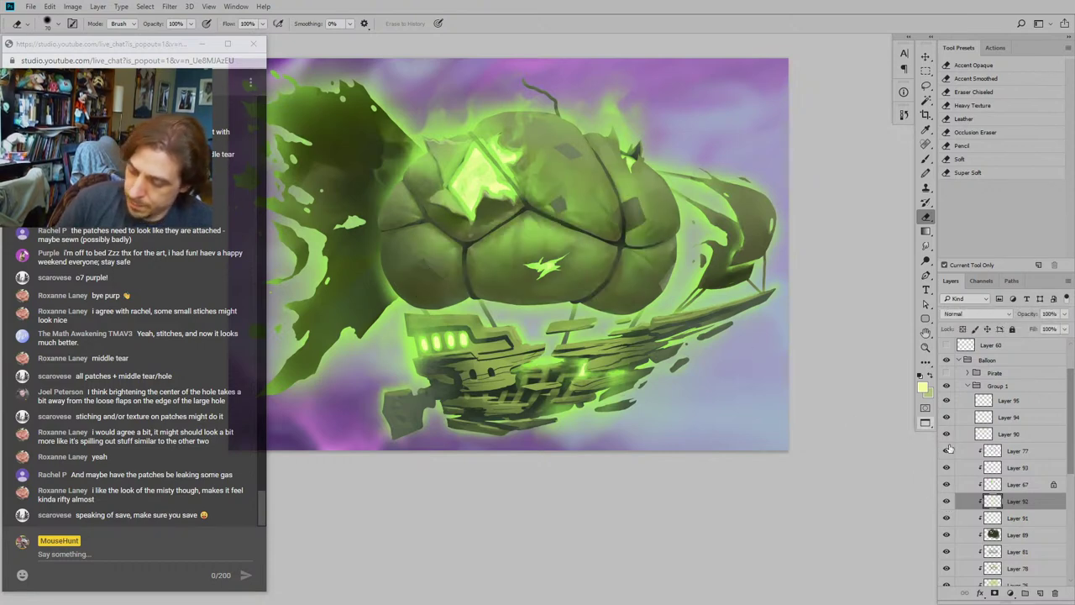
Step: Make Layer 91 active, compare the balloon with and without it, and leave the layer hidden
{"action": "left_click", "coordinate": [946, 517]}
{"action": "left_click", "coordinate": [946, 517]}
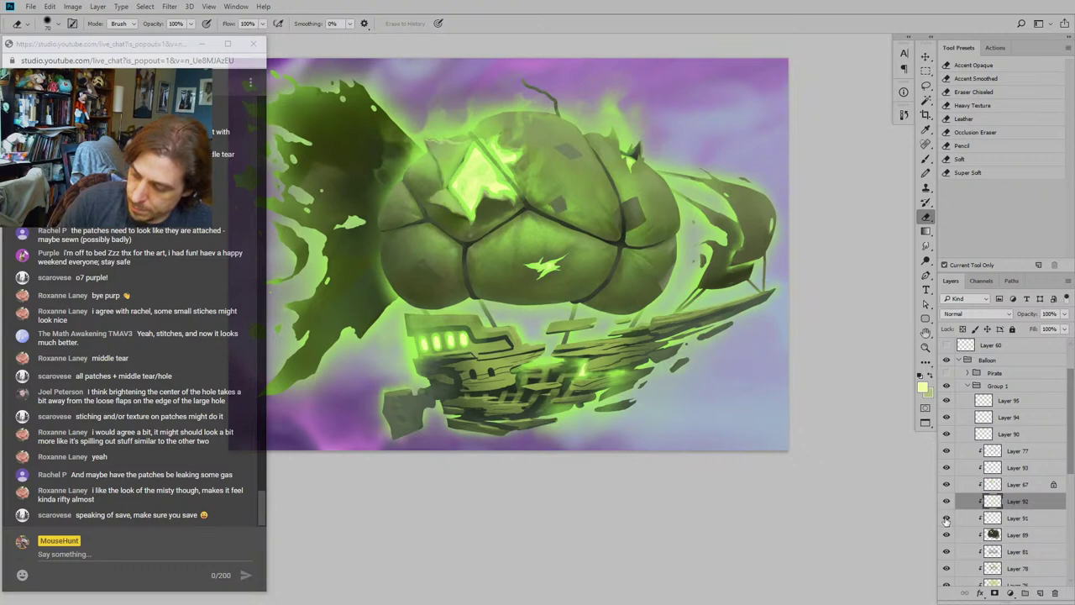
{"action": "left_click", "coordinate": [946, 519]}
{"action": "left_click", "coordinate": [946, 519]}
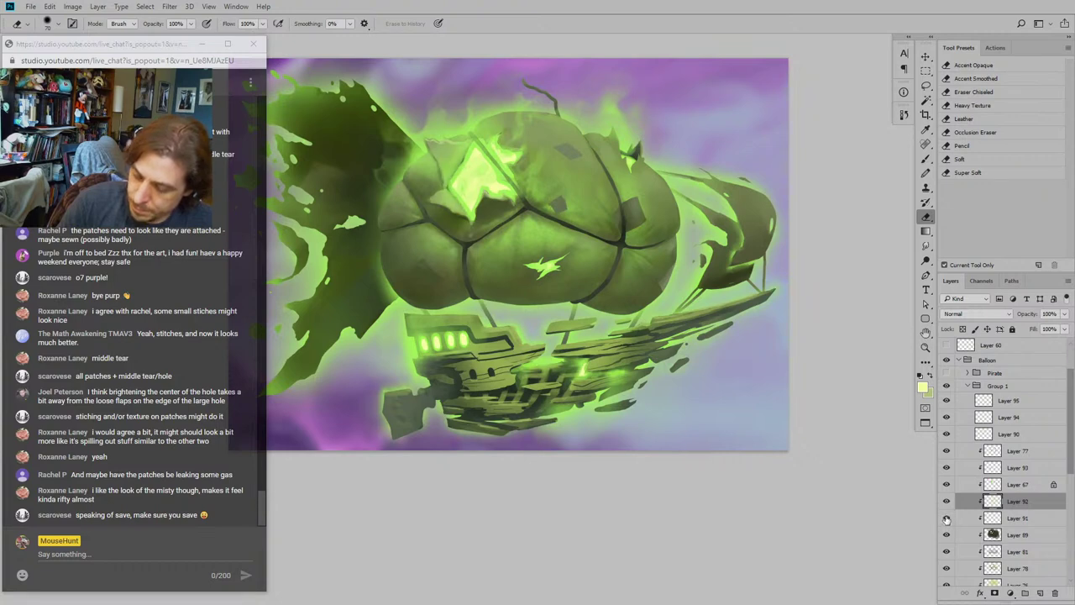
{"action": "left_click", "coordinate": [959, 523]}
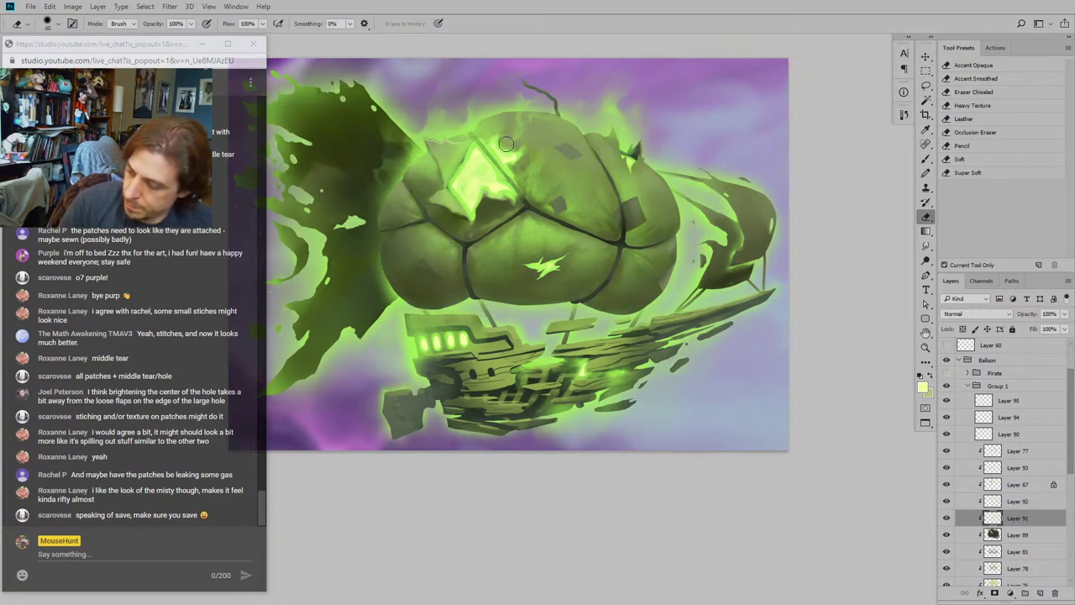
{"action": "left_click", "coordinate": [946, 518]}
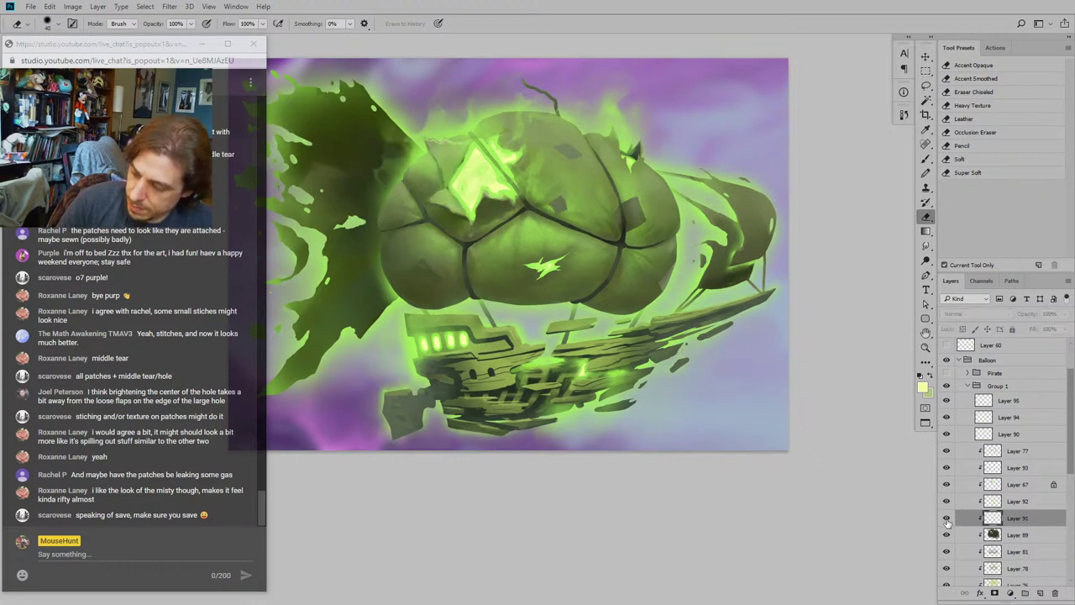
{"action": "left_click", "coordinate": [946, 519]}
{"action": "left_click", "coordinate": [946, 519]}
{"action": "left_click", "coordinate": [946, 519]}
{"action": "left_click", "coordinate": [946, 520]}
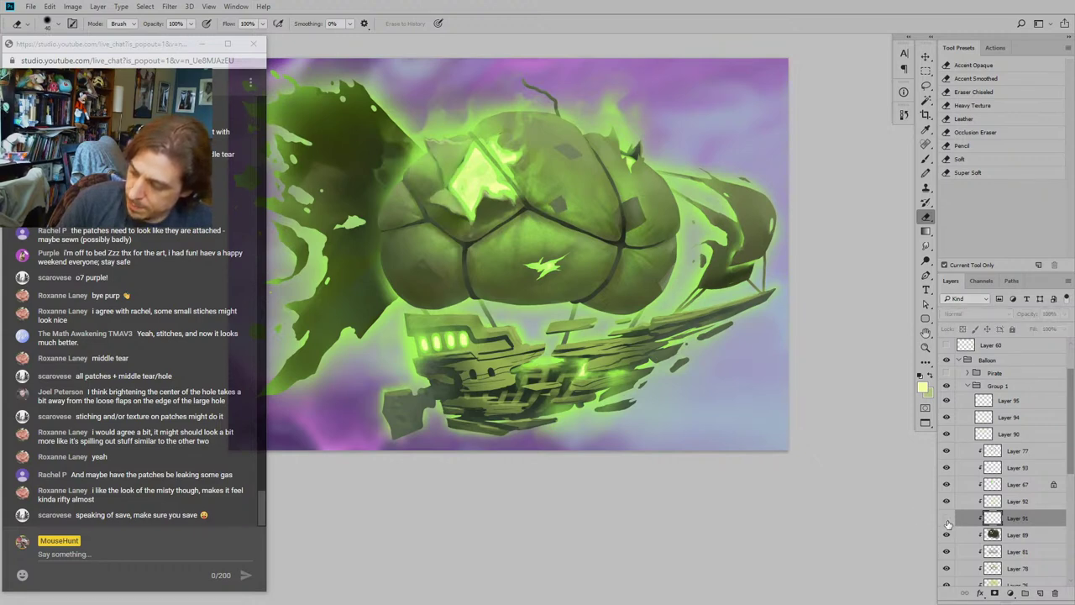
{"action": "left_click", "coordinate": [946, 519]}
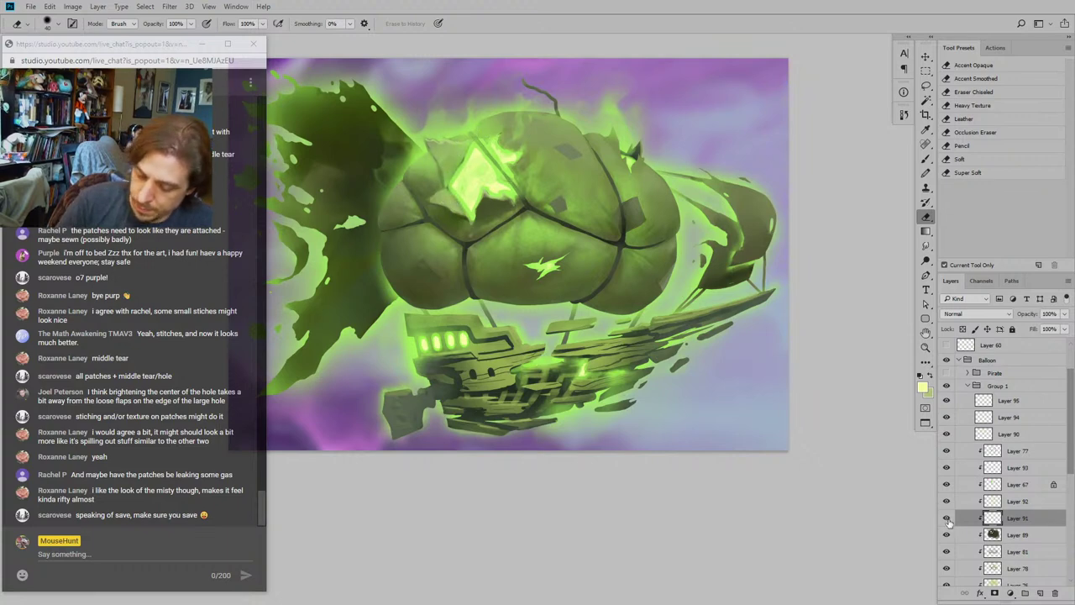
{"action": "left_click", "coordinate": [946, 518]}
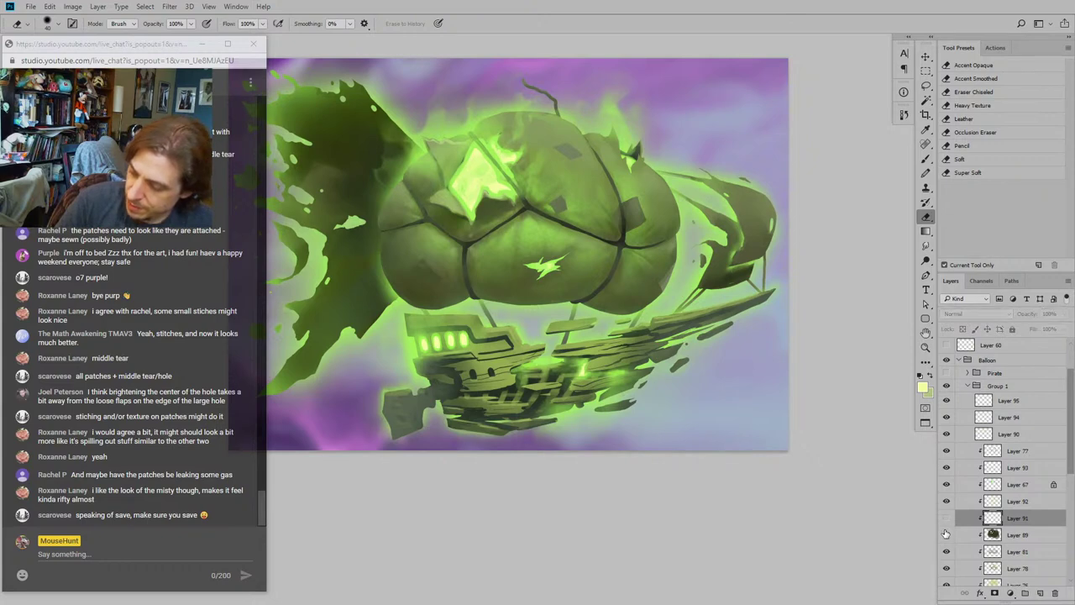
Step: Check Layer 89's Multiply shading on and off, and set the layer's opacity to 38%
{"action": "left_click", "coordinate": [946, 536]}
{"action": "left_click", "coordinate": [946, 536]}
{"action": "left_click", "coordinate": [946, 536]}
{"action": "left_click", "coordinate": [946, 537]}
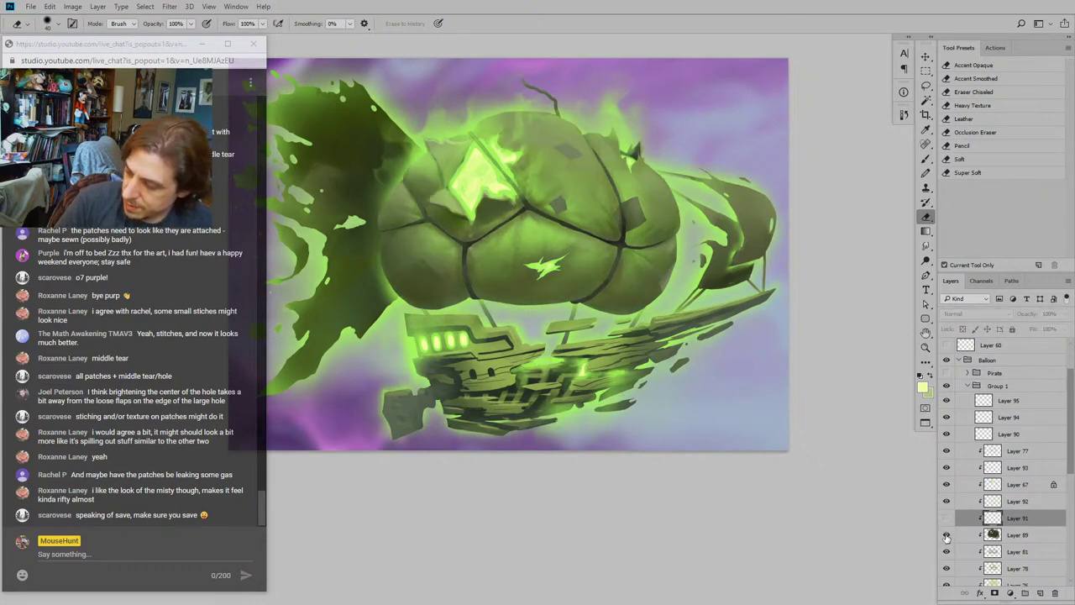
{"action": "left_click", "coordinate": [966, 537]}
{"action": "left_click_drag", "start_coordinate": [1029, 315], "coordinate": [1028, 318]}
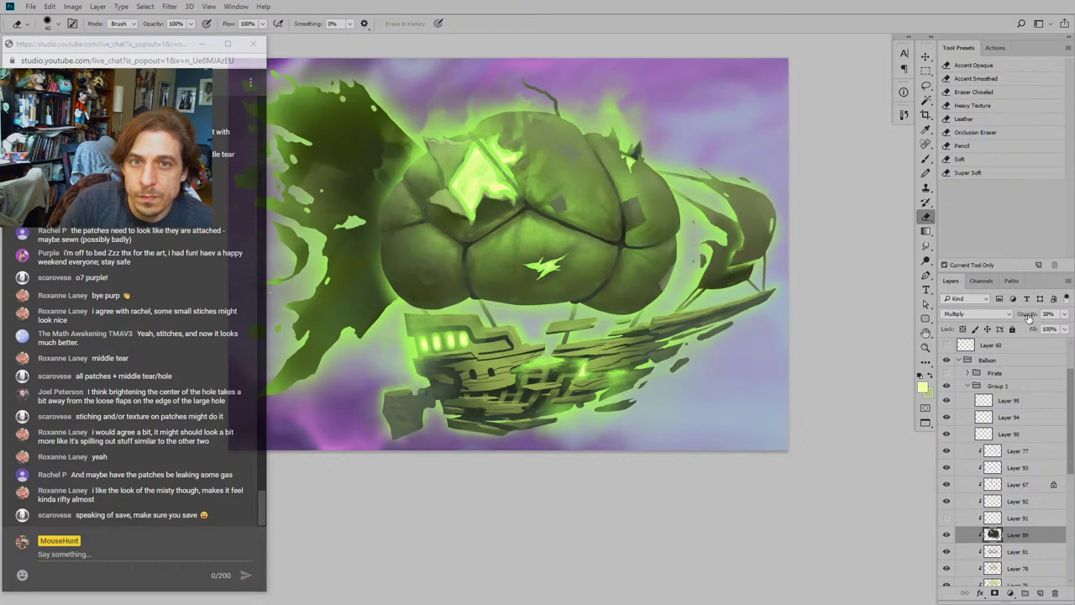
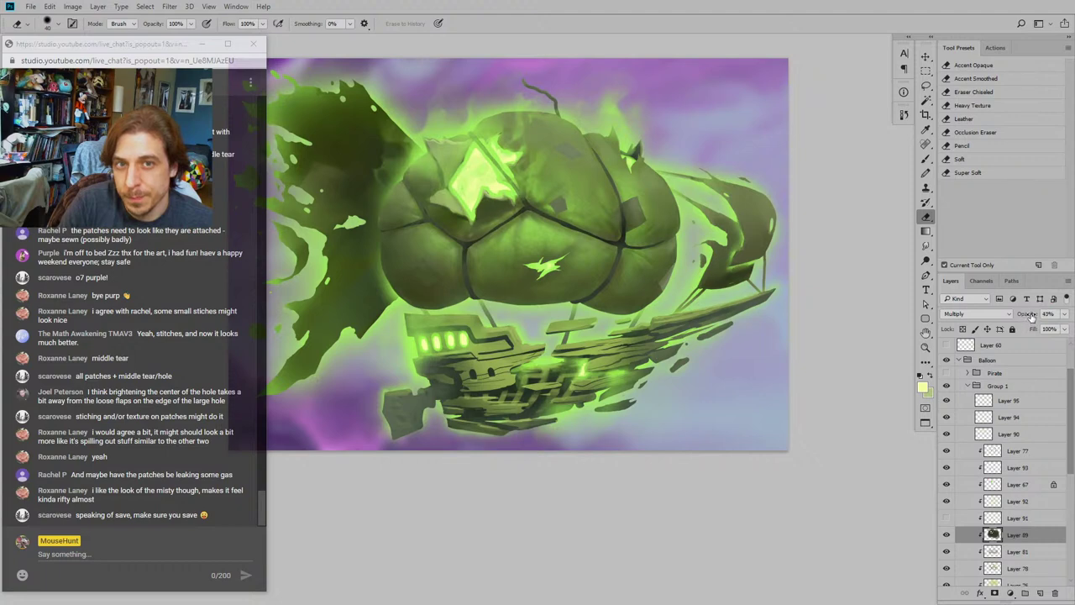
{"action": "left_click_drag", "start_coordinate": [1030, 317], "coordinate": [1031, 318]}
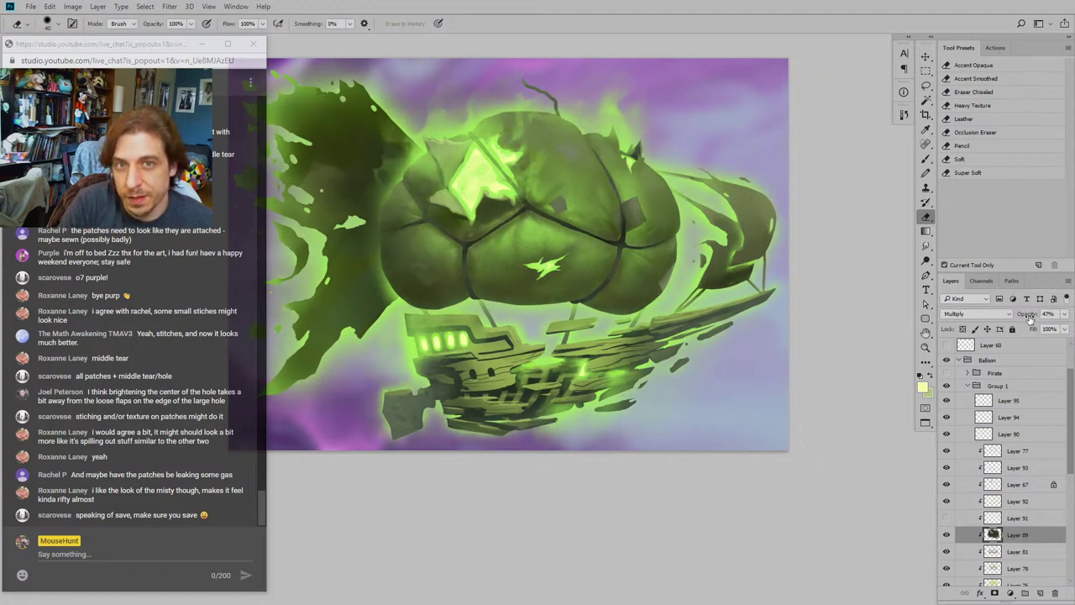
{"action": "left_click_drag", "start_coordinate": [1030, 317], "coordinate": [1030, 319]}
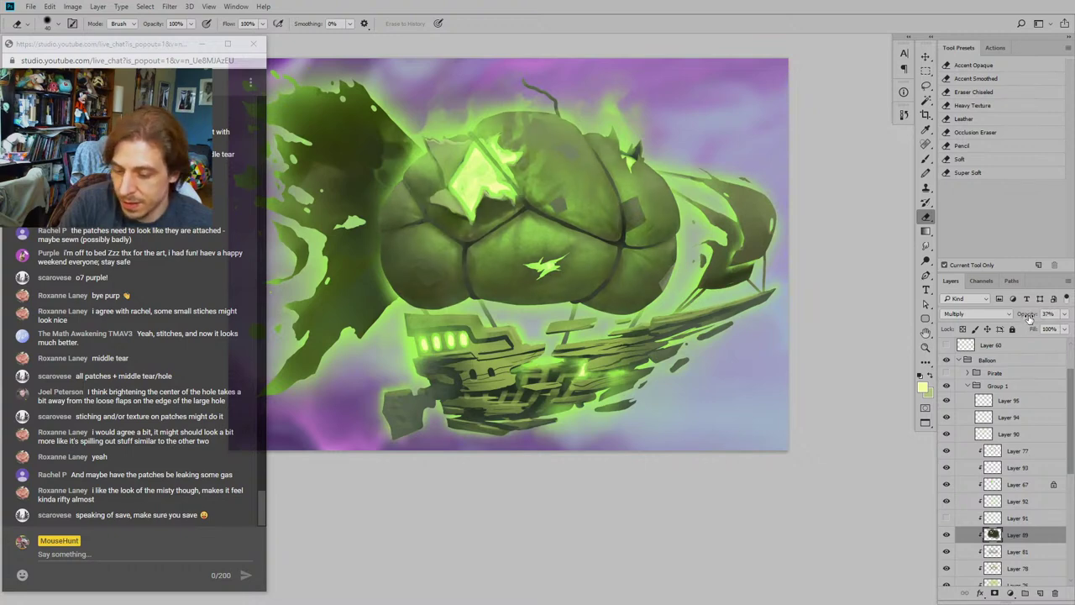
{"action": "left_click_drag", "start_coordinate": [1030, 317], "coordinate": [1031, 316]}
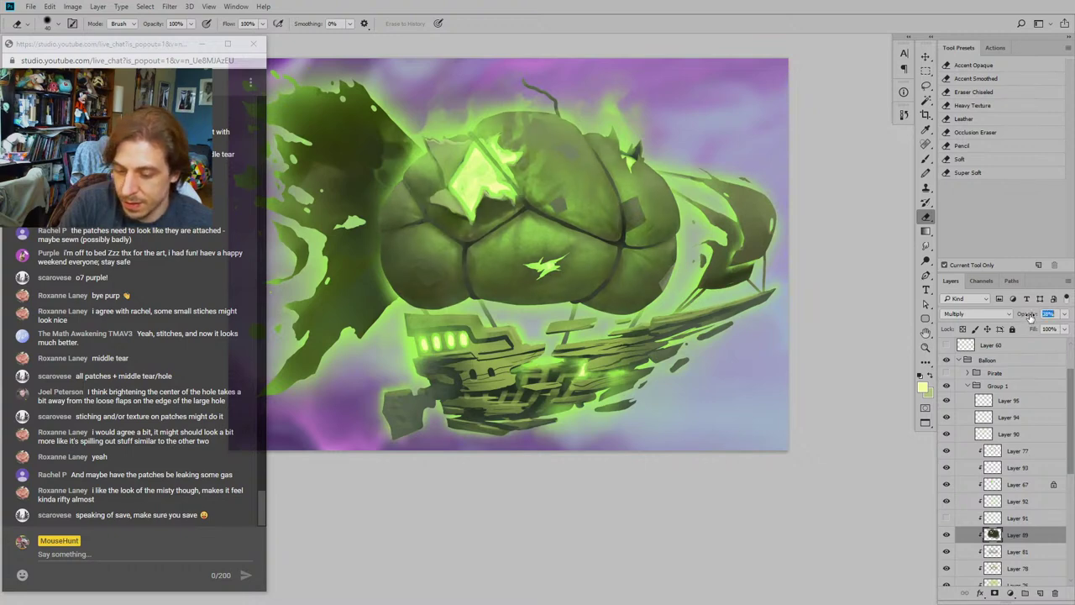
Step: Compare the balloon's patches and shading with and without Layer 81 and Layer 78
{"action": "left_click", "coordinate": [947, 552]}
{"action": "left_click", "coordinate": [946, 552]}
{"action": "left_click", "coordinate": [946, 552]}
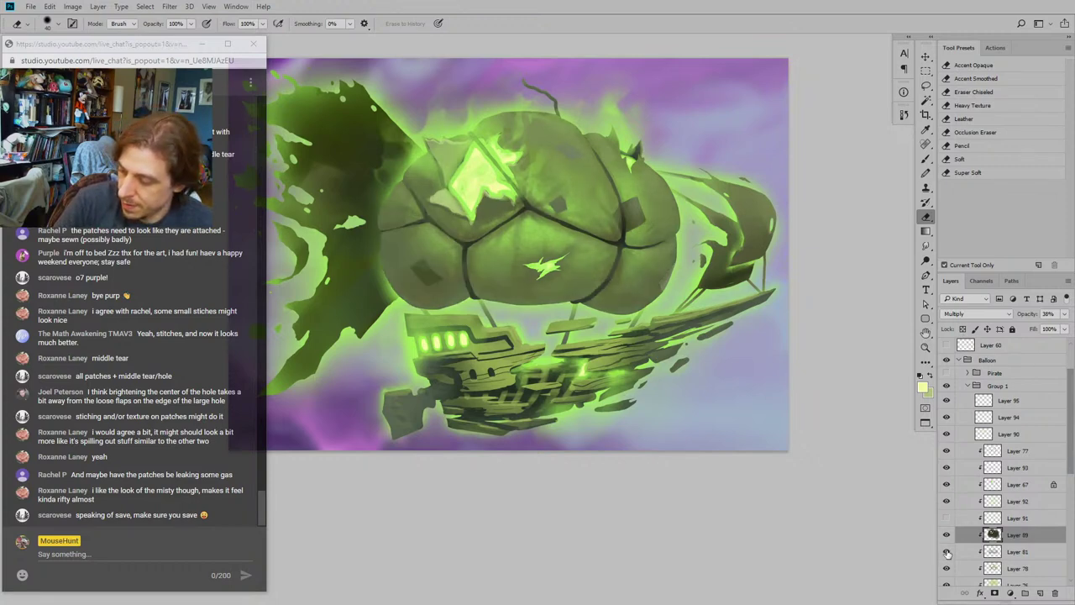
{"action": "left_click", "coordinate": [947, 552]}
{"action": "left_click", "coordinate": [947, 571]}
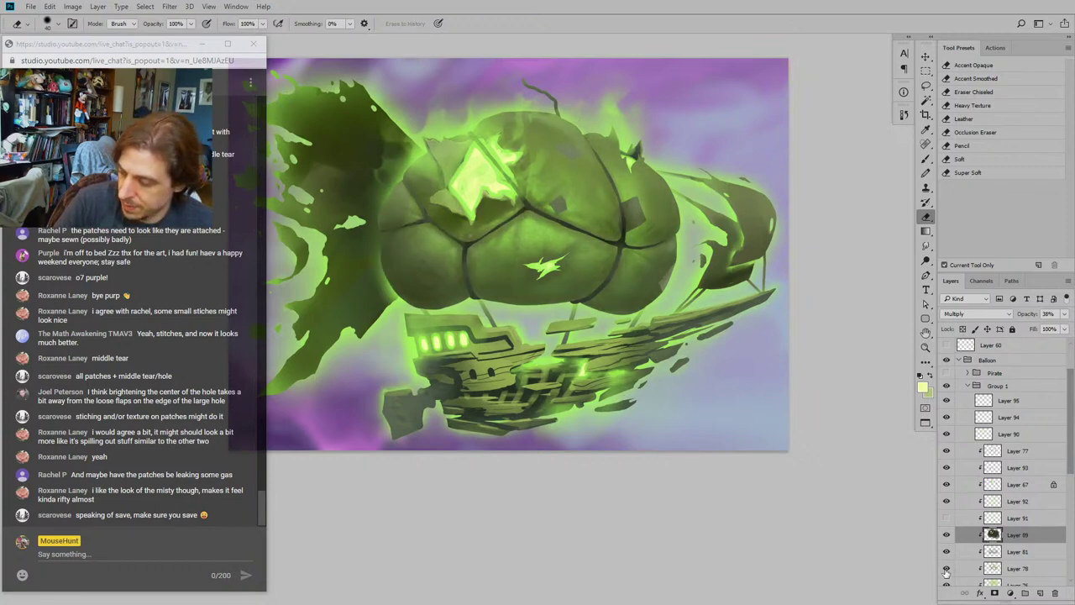
{"action": "left_click", "coordinate": [947, 570]}
{"action": "left_click", "coordinate": [947, 571]}
{"action": "left_click", "coordinate": [947, 570]}
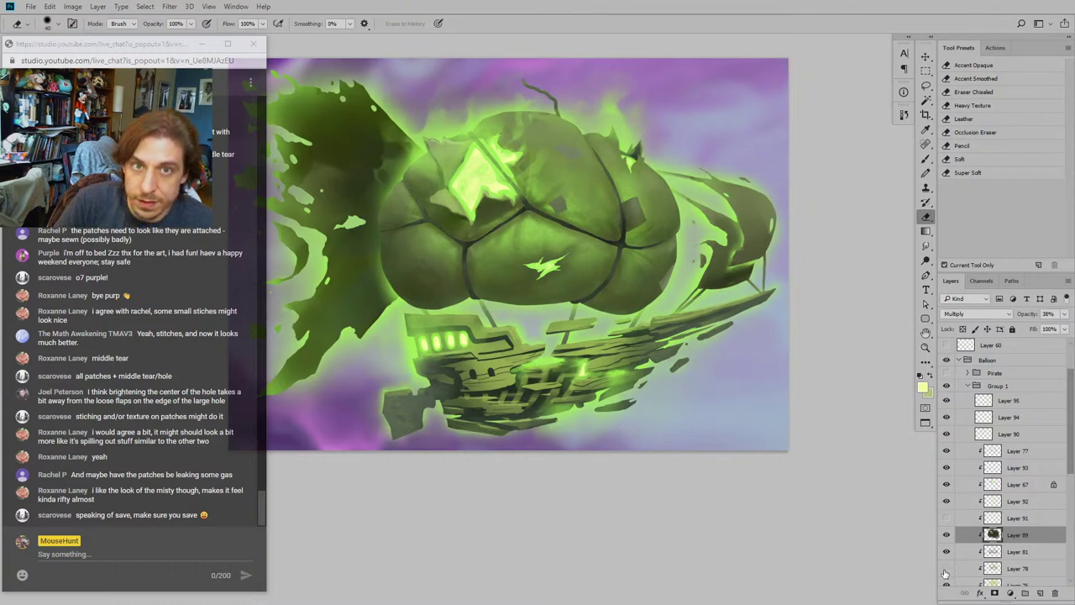
{"action": "left_click", "coordinate": [947, 570]}
{"action": "left_click", "coordinate": [947, 570]}
{"action": "left_click", "coordinate": [947, 570]}
{"action": "left_click", "coordinate": [947, 571]}
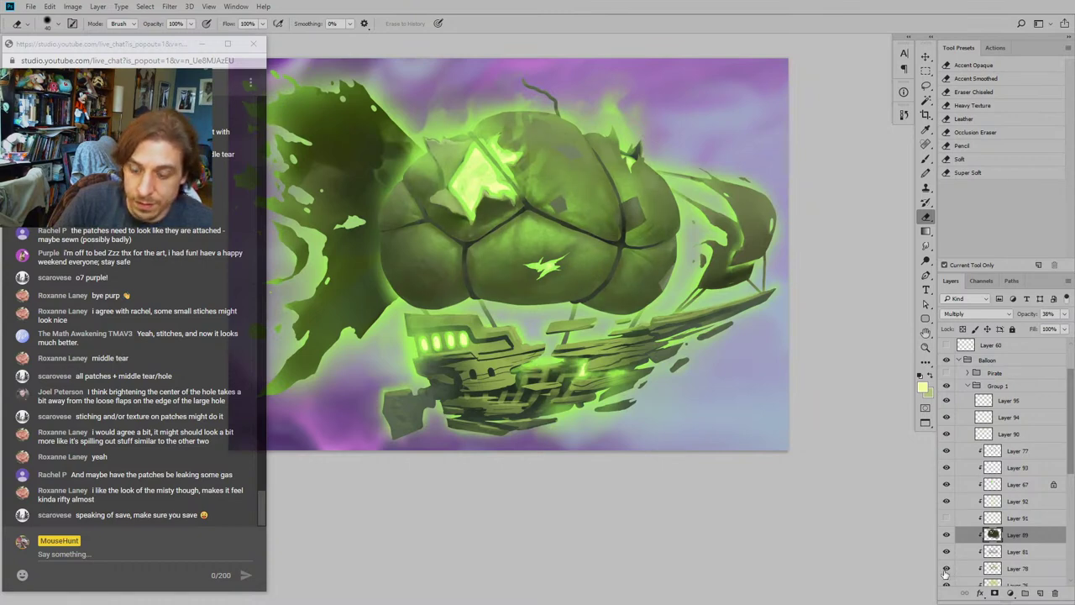
Step: Compare the balloon's glow, seams and patches with and without Layers 76, 77 and 93
{"action": "scroll", "coordinate": [947, 572], "scroll_direction": "down", "scroll_amount": 2}
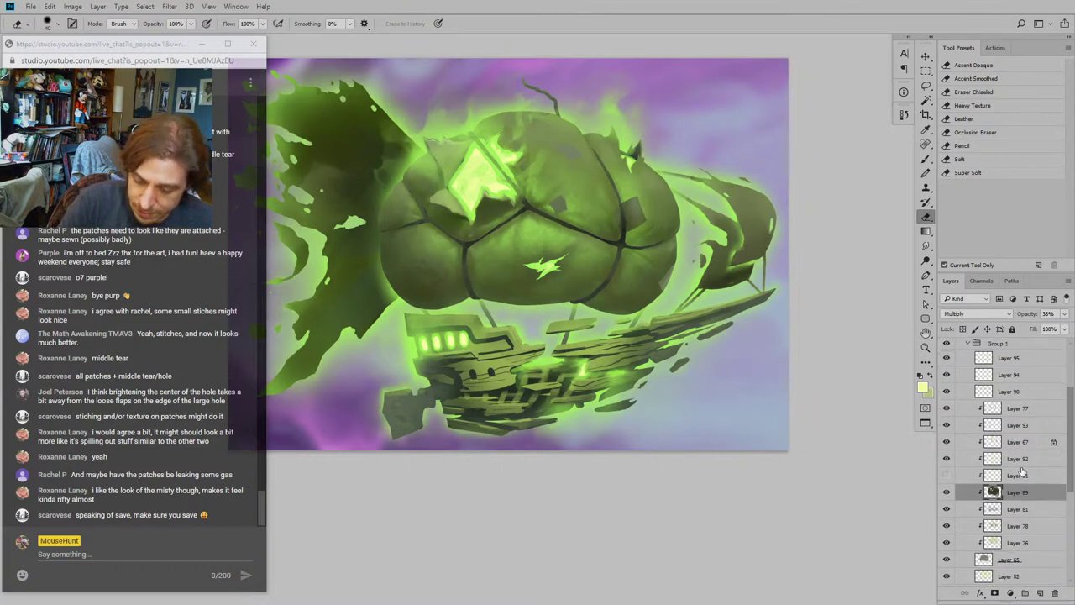
{"action": "left_click", "coordinate": [947, 545]}
{"action": "left_click", "coordinate": [947, 544]}
{"action": "left_click", "coordinate": [947, 544]}
{"action": "left_click", "coordinate": [947, 545]}
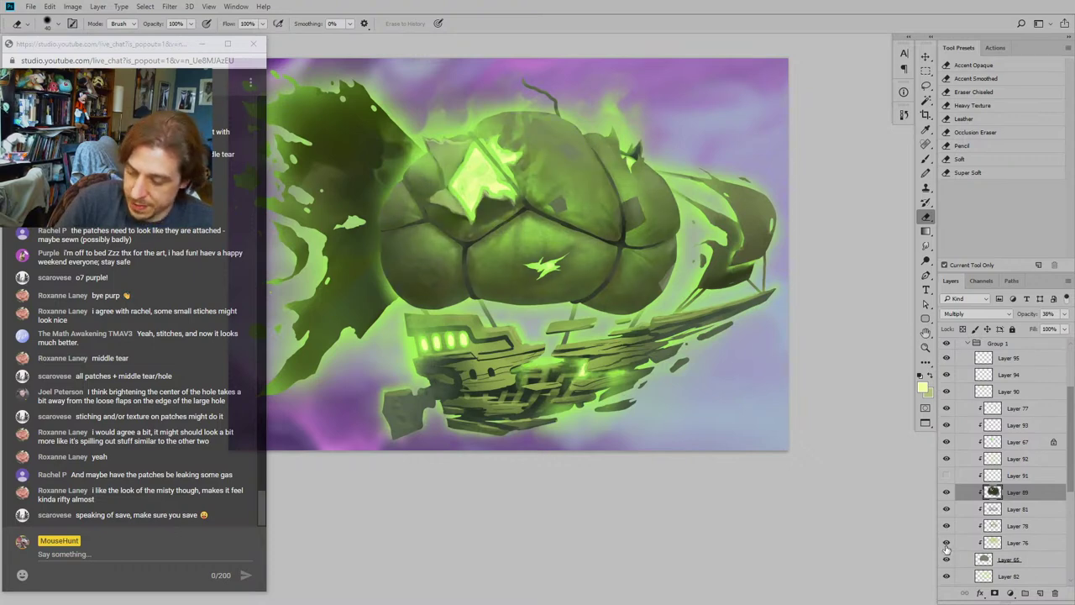
{"action": "left_click", "coordinate": [946, 425]}
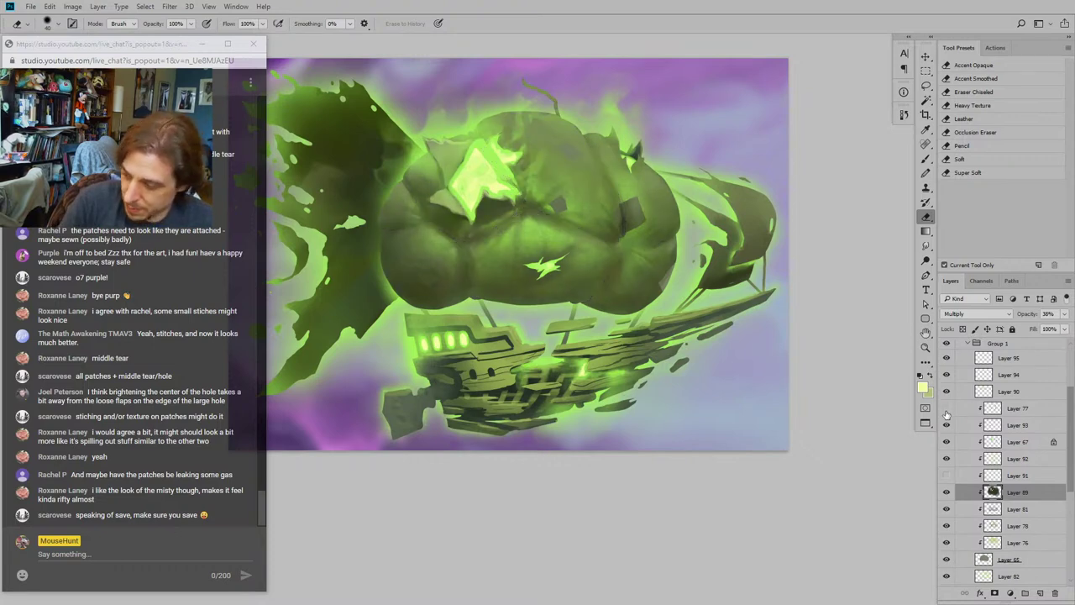
{"action": "left_click", "coordinate": [947, 425]}
{"action": "left_click", "coordinate": [947, 425]}
{"action": "left_click", "coordinate": [947, 426]}
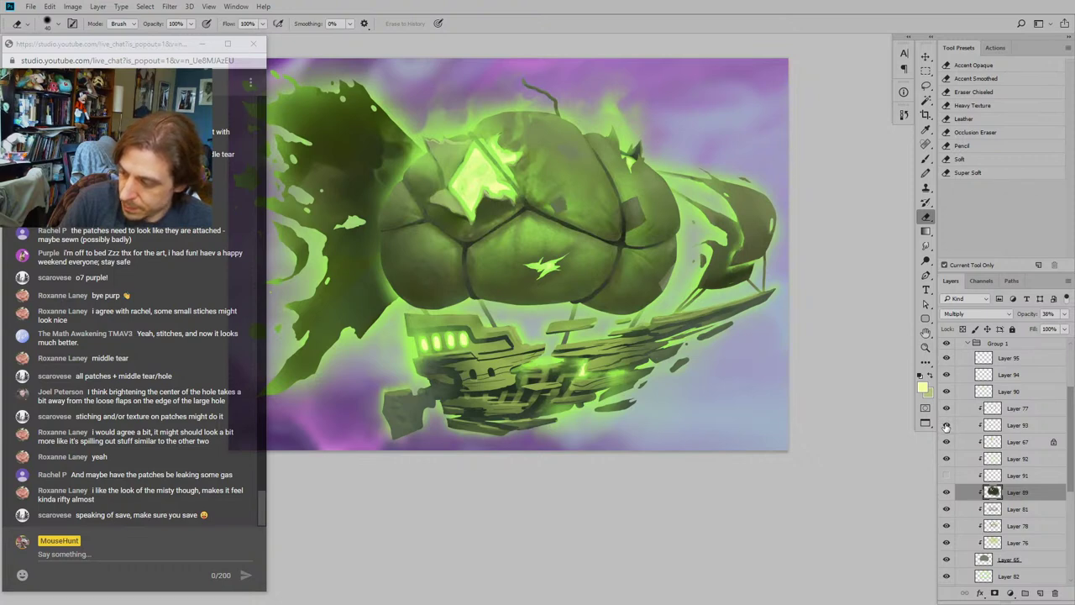
Step: Lock Layer 93's transparent pixels and darken the balloon's patches with the _Main Brush CD preset in a dark colour sampled from the seams
{"action": "left_click", "coordinate": [959, 427]}
{"action": "key", "text": "b"}
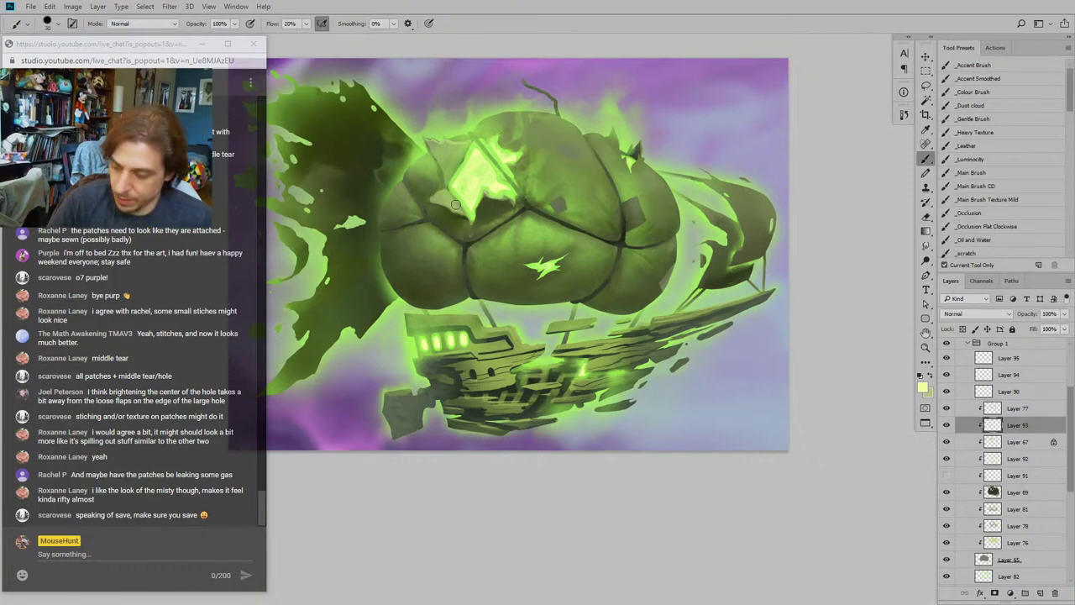
{"action": "left_click", "coordinate": [634, 214], "text": "alt"}
{"action": "left_click", "coordinate": [957, 185]}
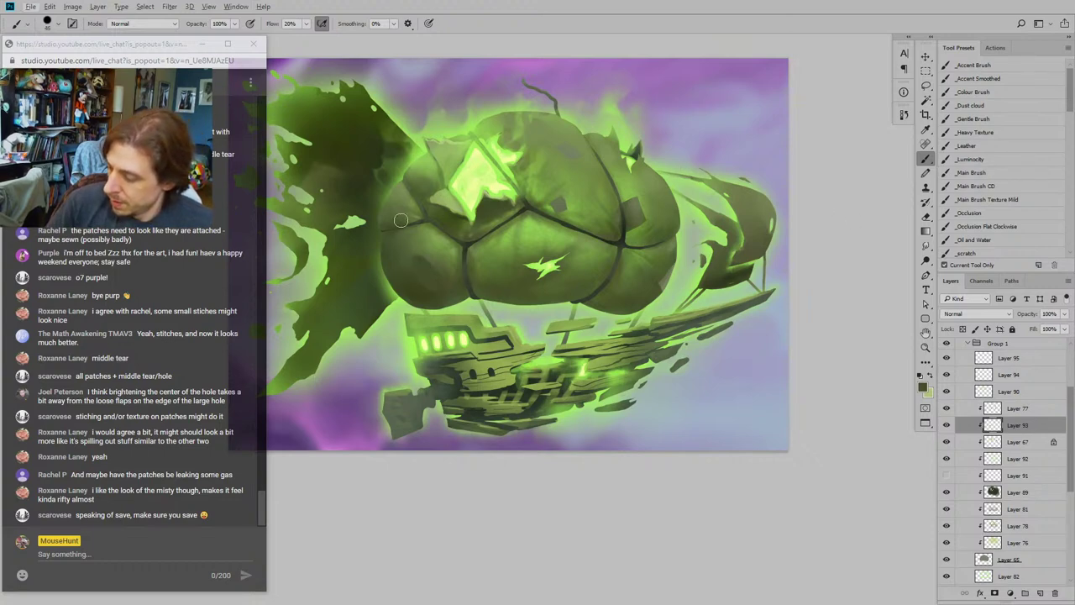
{"action": "key", "text": "slash"}
{"action": "left_click", "coordinate": [466, 243], "text": "alt"}
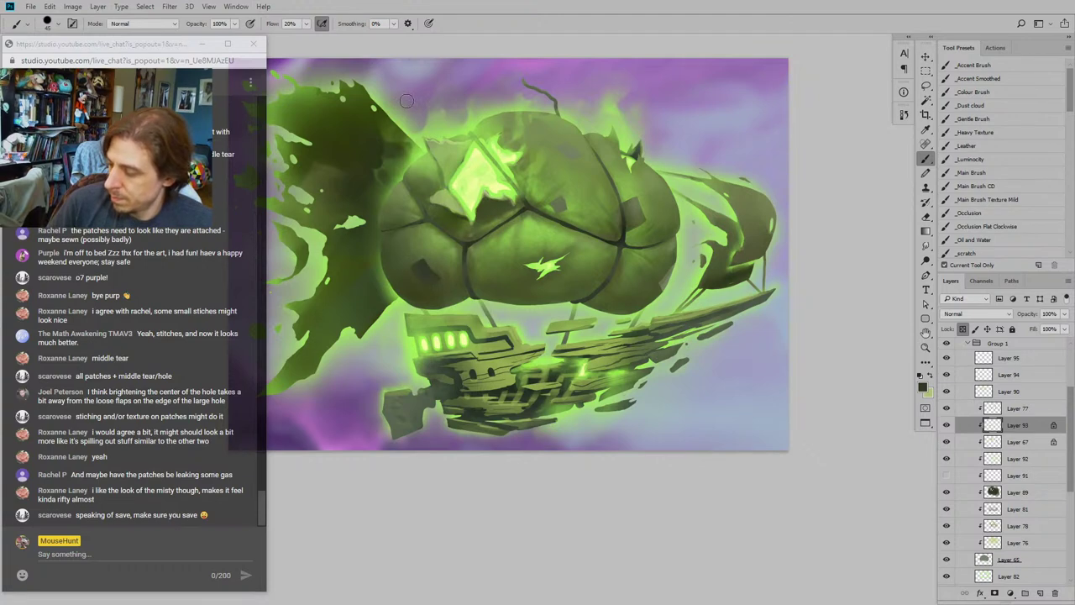
{"action": "left_click_drag", "start_coordinate": [556, 146], "coordinate": [572, 158]}
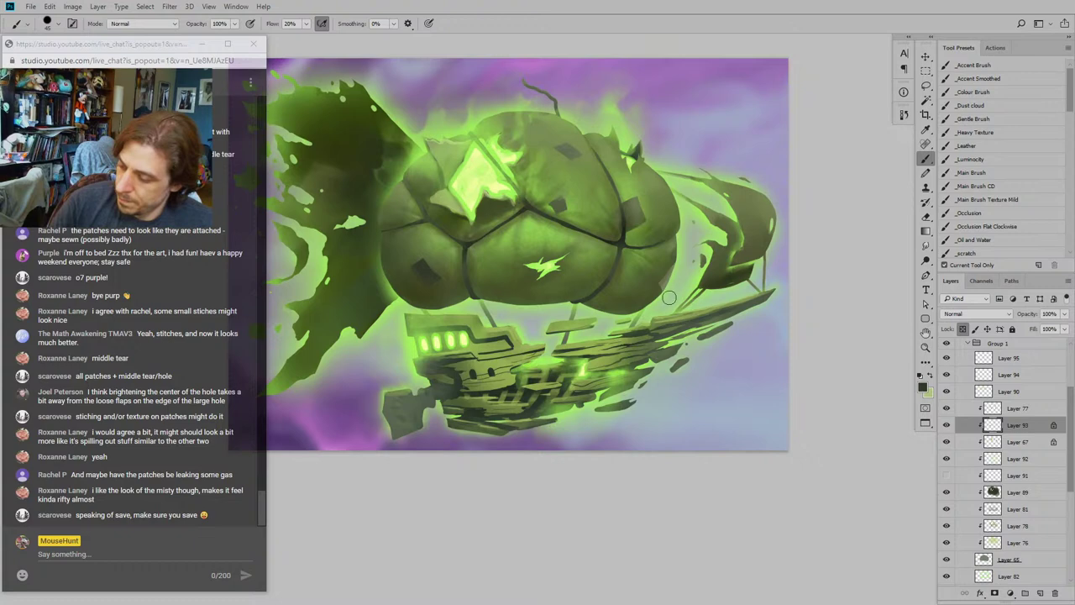
Step: Compare the darkened patches and the seams by switching Layers 93 and 77 off and on
{"action": "left_click", "coordinate": [946, 408]}
{"action": "left_click", "coordinate": [947, 408]}
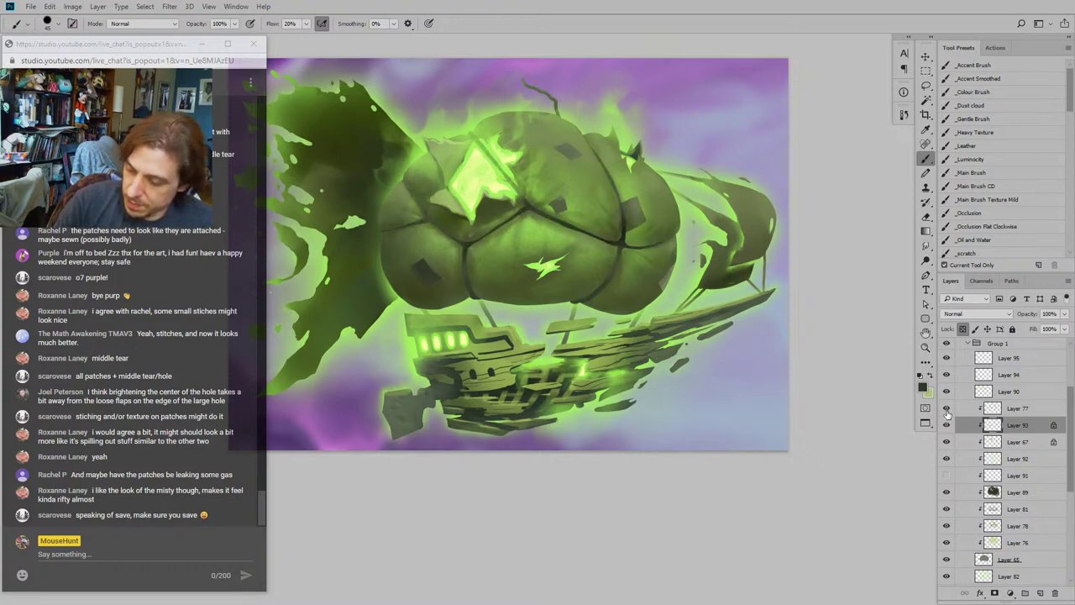
{"action": "left_click", "coordinate": [961, 443]}
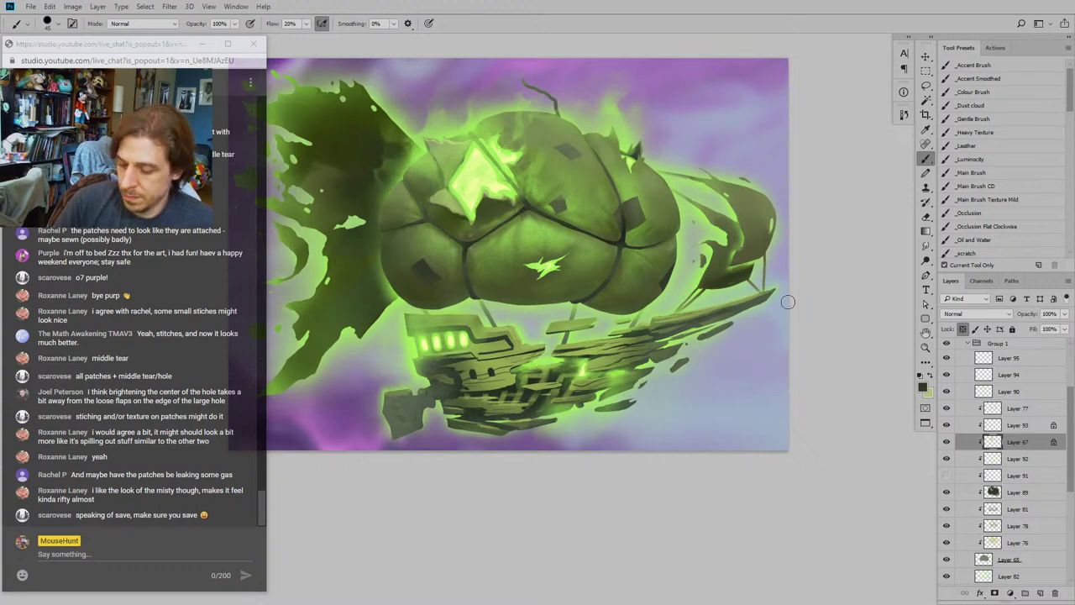
{"action": "left_click", "coordinate": [947, 425]}
{"action": "left_click", "coordinate": [947, 425]}
{"action": "left_click", "coordinate": [946, 408]}
{"action": "left_click", "coordinate": [947, 408]}
Step: Make Layer 77 active and lock its transparent pixels for painting on the balloon's seams
{"action": "left_click", "coordinate": [1016, 409]}
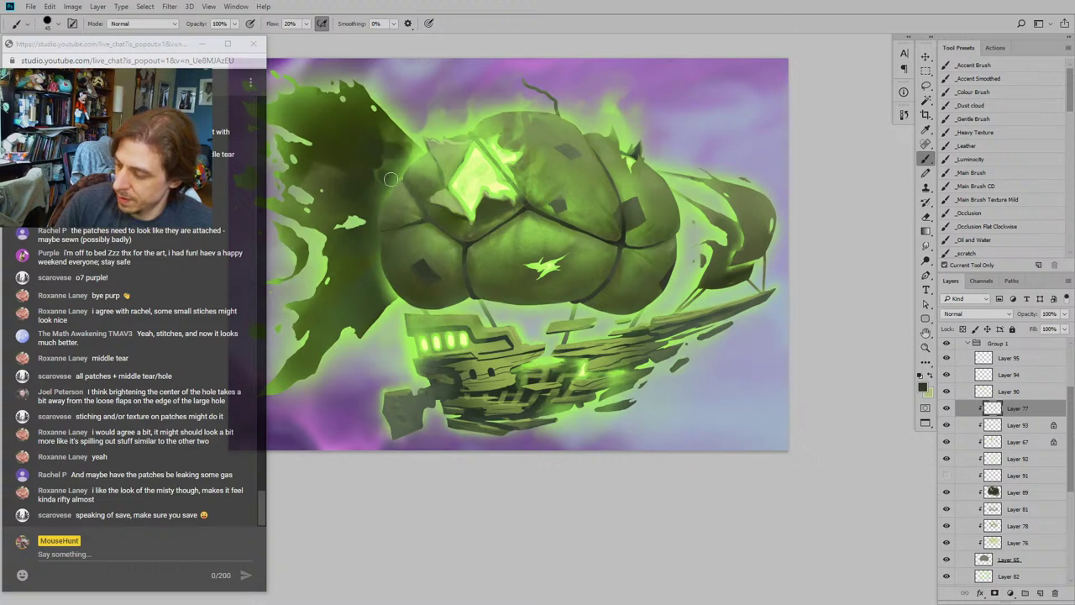
{"action": "key", "text": "slash"}
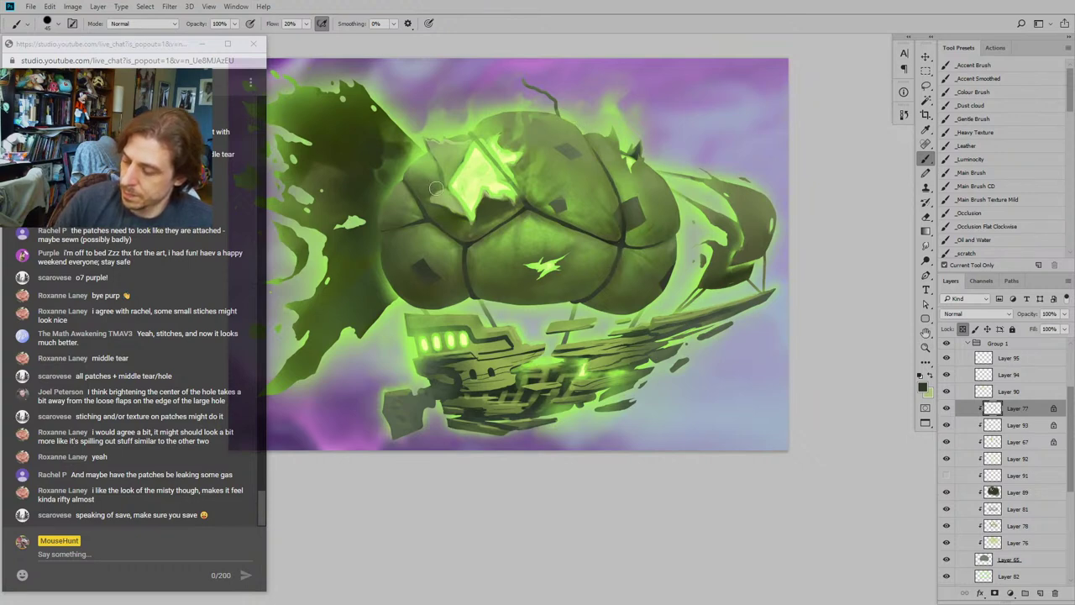
{"action": "left_click_drag", "start_coordinate": [346, 292], "coordinate": [380, 342]}
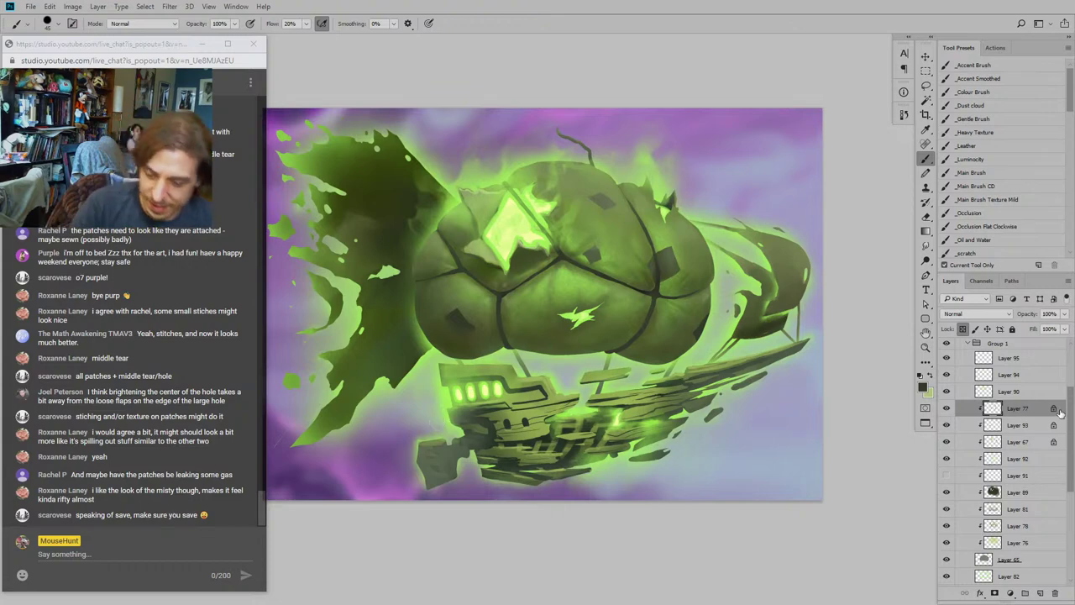
Step: Hide the browser_backdropParagon layer and view the airship at thumbnail size against the light blue backdrop
{"action": "scroll", "coordinate": [1061, 414], "scroll_direction": "down", "scroll_amount": 5}
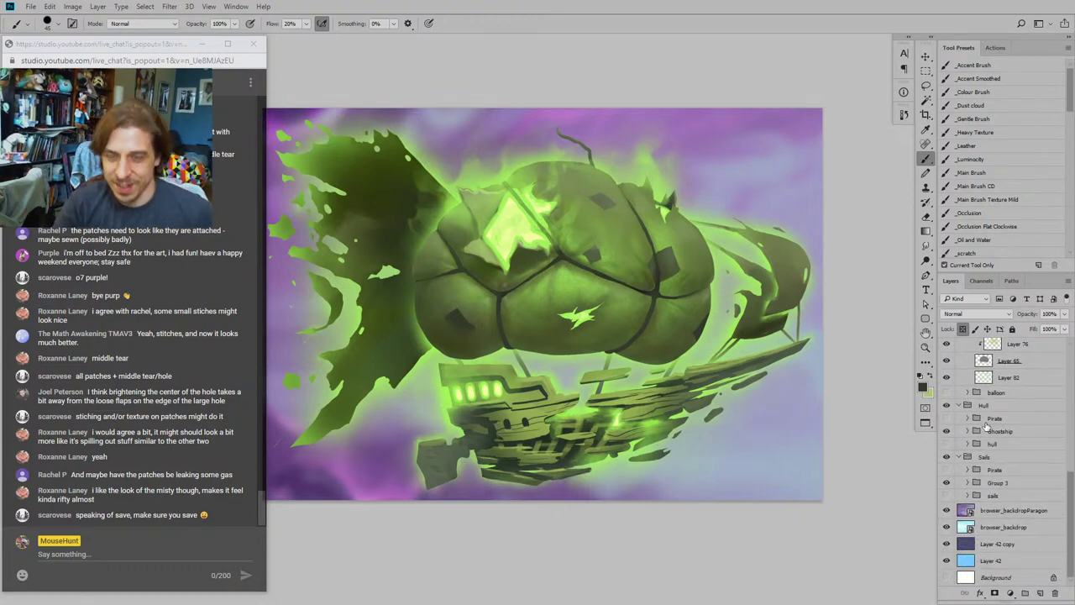
{"action": "left_click", "coordinate": [947, 511]}
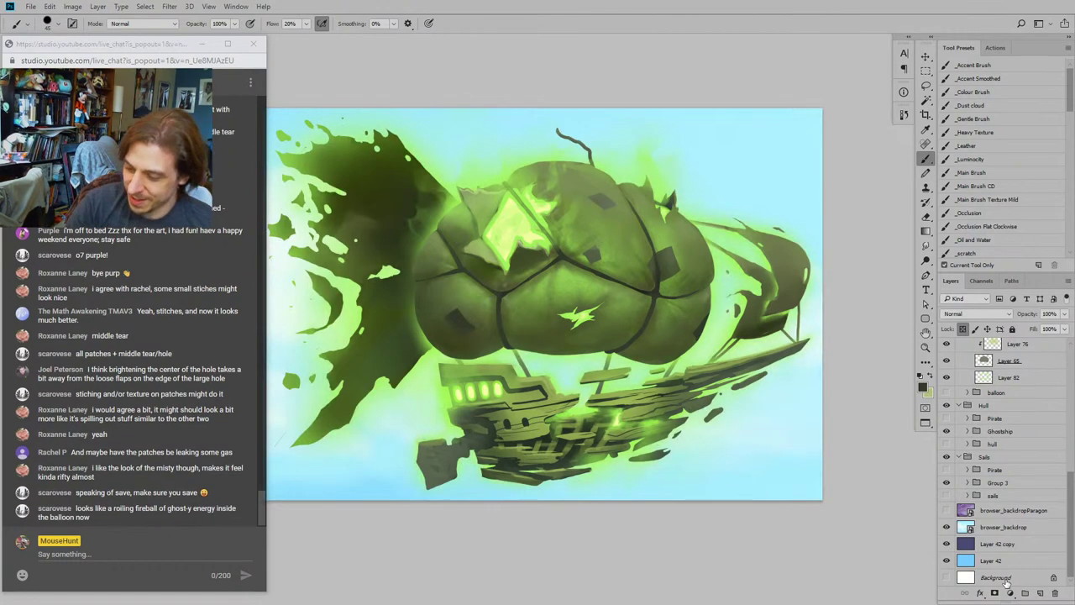
{"action": "key", "text": "ctrl+minus"}
{"action": "key", "text": "ctrl+minus"}
{"action": "key", "text": "ctrl+minus"}
{"action": "key", "text": "ctrl+minus"}
{"action": "key", "text": "ctrl+minus"}
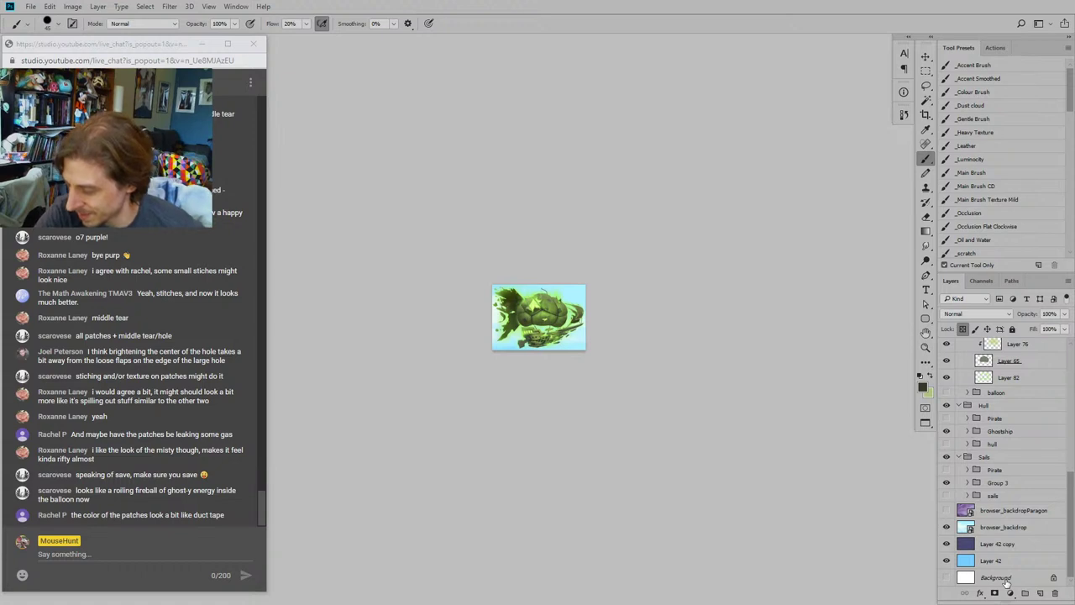
Step: Compare the airship at small size against the light blue and purple backdrops by switching the browser_backdropParagon layer on and off
{"action": "key", "text": "ctrl+plus"}
{"action": "key", "text": "ctrl+plus"}
{"action": "key", "text": "ctrl+plus"}
{"action": "key", "text": "ctrl+plus"}
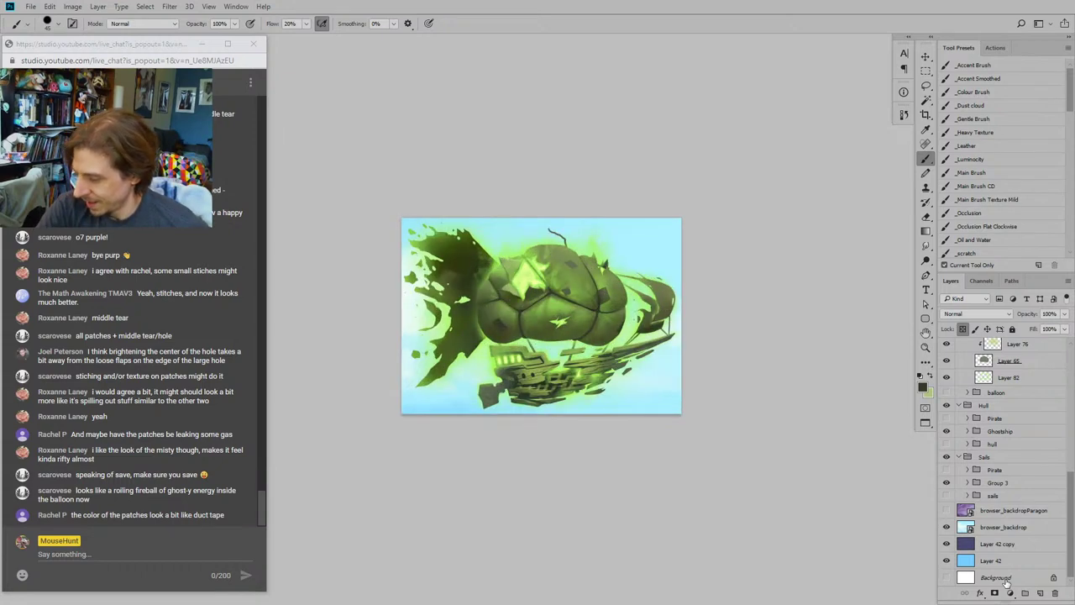
{"action": "key", "text": "ctrl+minus"}
{"action": "key", "text": "ctrl+minus"}
{"action": "key", "text": "ctrl+minus"}
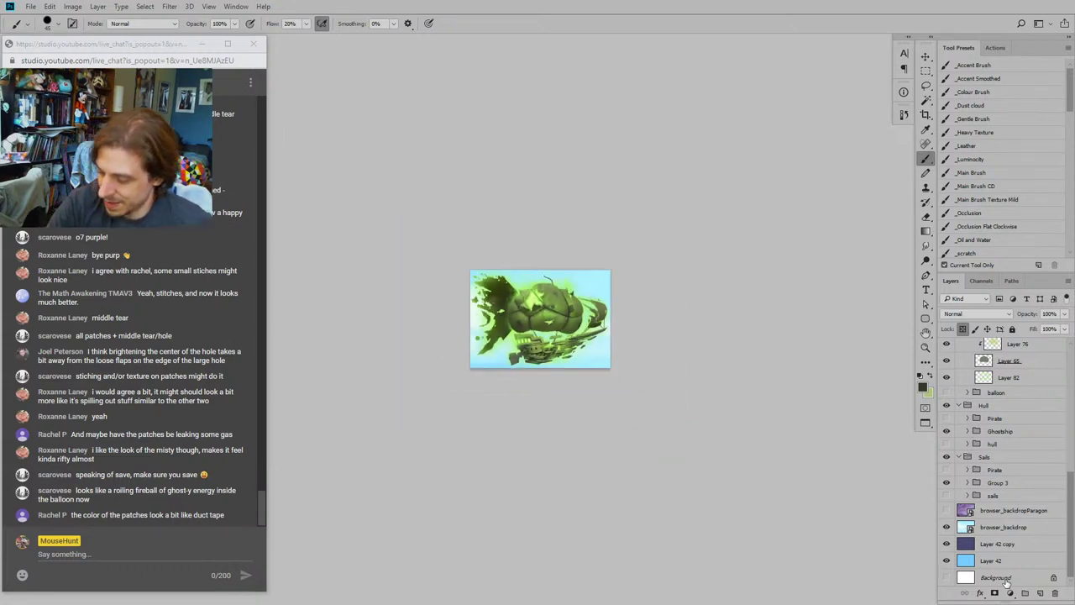
{"action": "left_click", "coordinate": [947, 510]}
{"action": "left_click", "coordinate": [947, 509]}
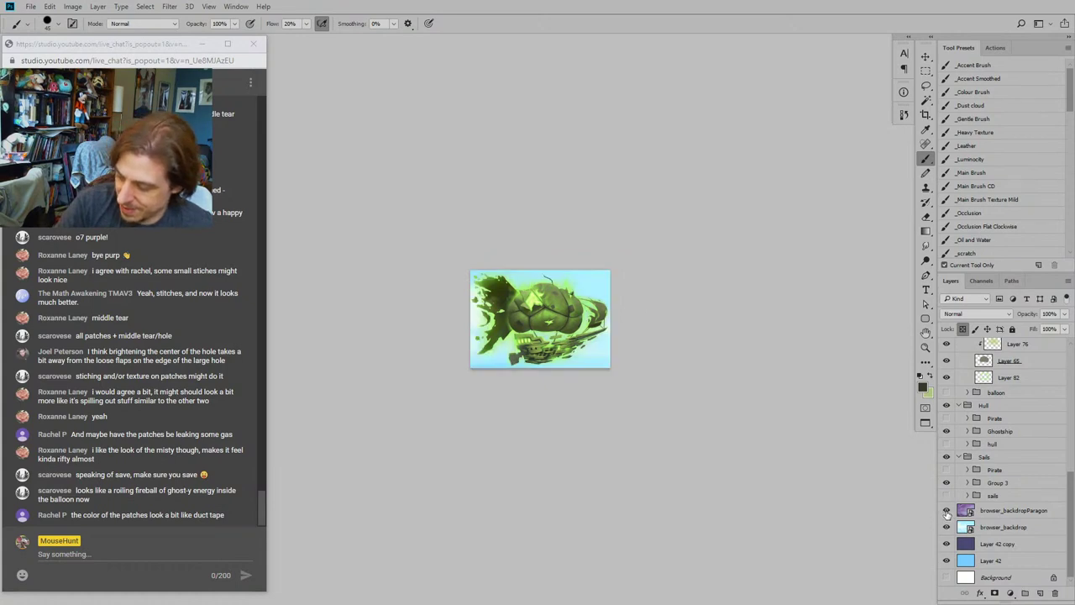
{"action": "left_click", "coordinate": [947, 510]}
{"action": "left_click", "coordinate": [947, 510]}
{"action": "left_click", "coordinate": [947, 510]}
{"action": "left_click", "coordinate": [947, 510]}
{"action": "left_click", "coordinate": [947, 510]}
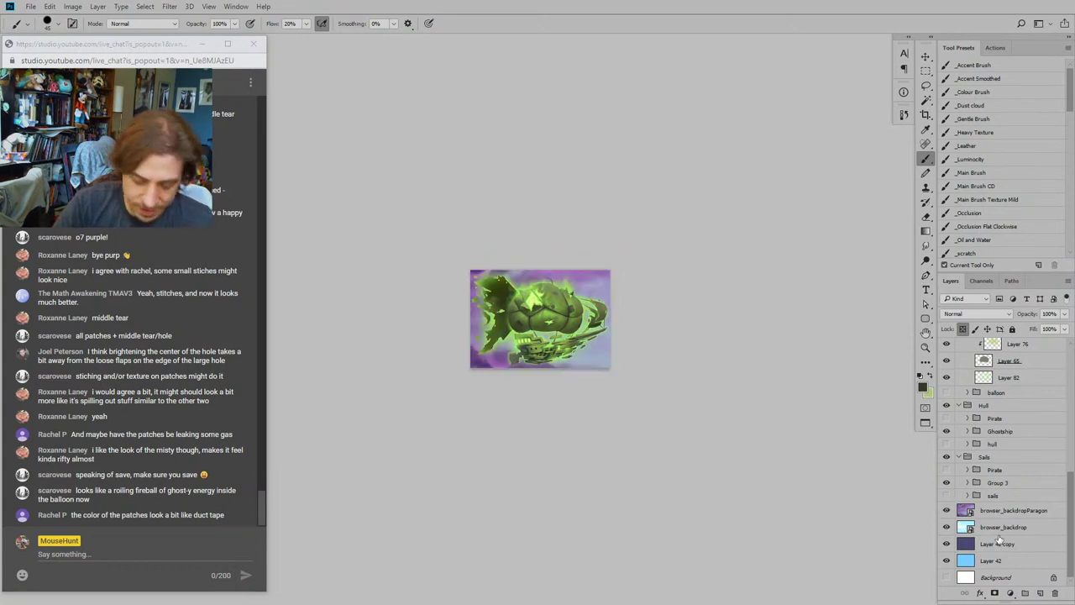
Step: Preview the painting in grayscale with proof colours and compare its values with the browser_backdropParagon layer on and off
{"action": "key", "text": "ctrl+y"}
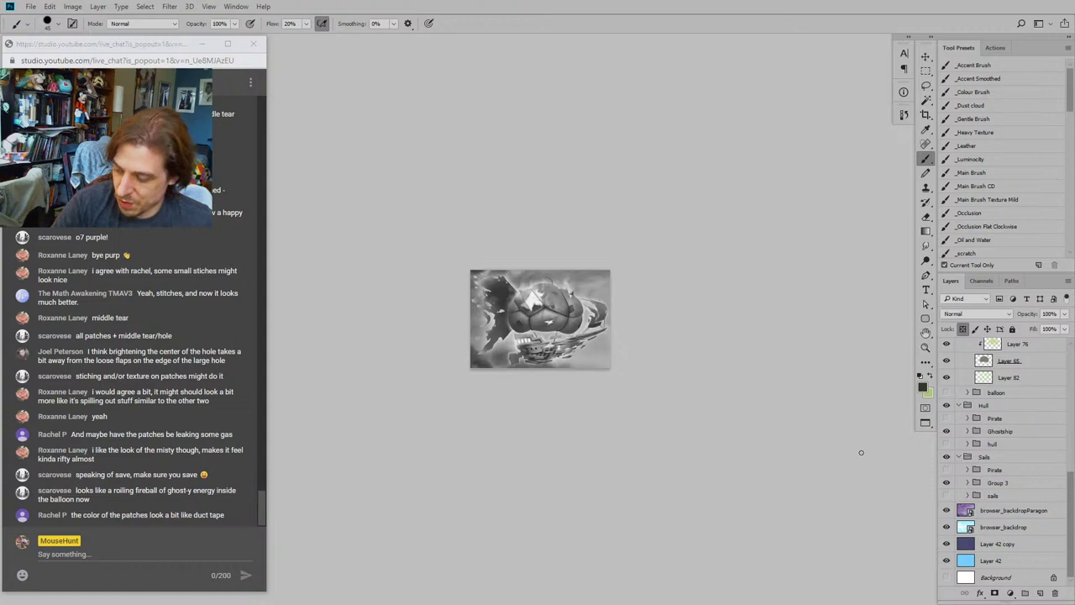
{"action": "left_click", "coordinate": [947, 510]}
{"action": "left_click", "coordinate": [947, 510]}
{"action": "left_click", "coordinate": [947, 510]}
{"action": "left_click", "coordinate": [947, 510]}
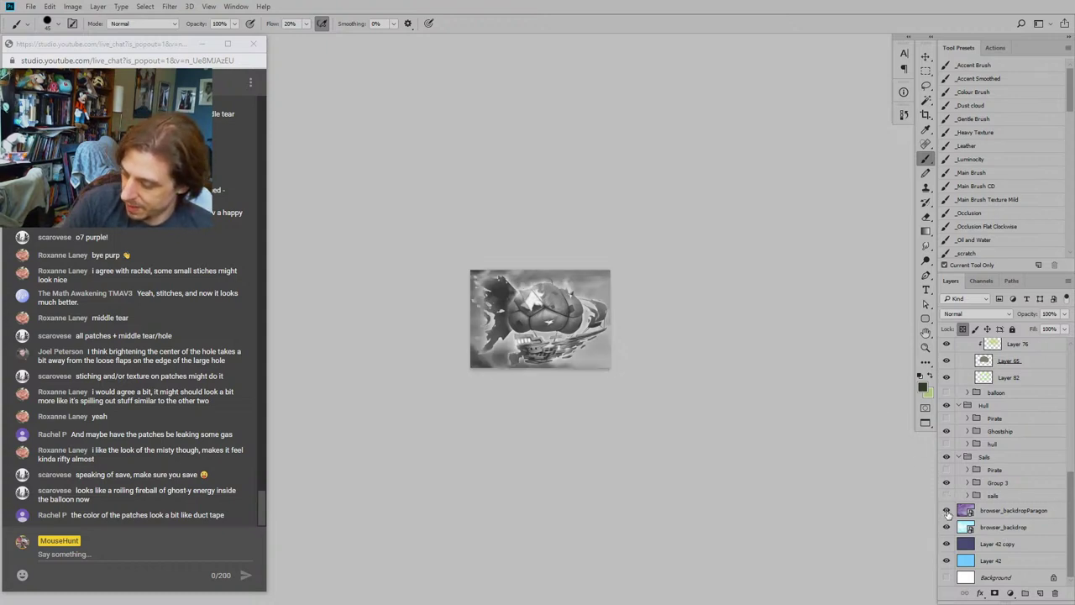
{"action": "left_click", "coordinate": [947, 510]}
{"action": "left_click", "coordinate": [947, 510]}
Step: Hide both browser_backdrop layers and compare the grayscale airship against the plain backgrounds by toggling Layer 42 copy
{"action": "left_click", "coordinate": [947, 510]}
{"action": "left_click", "coordinate": [947, 527]}
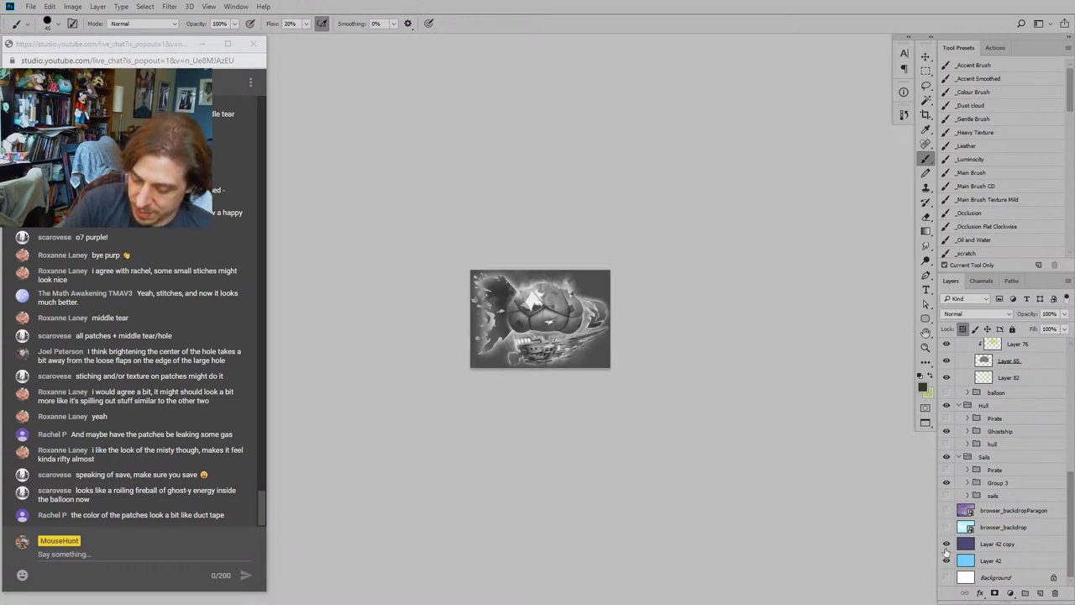
{"action": "left_click", "coordinate": [947, 544]}
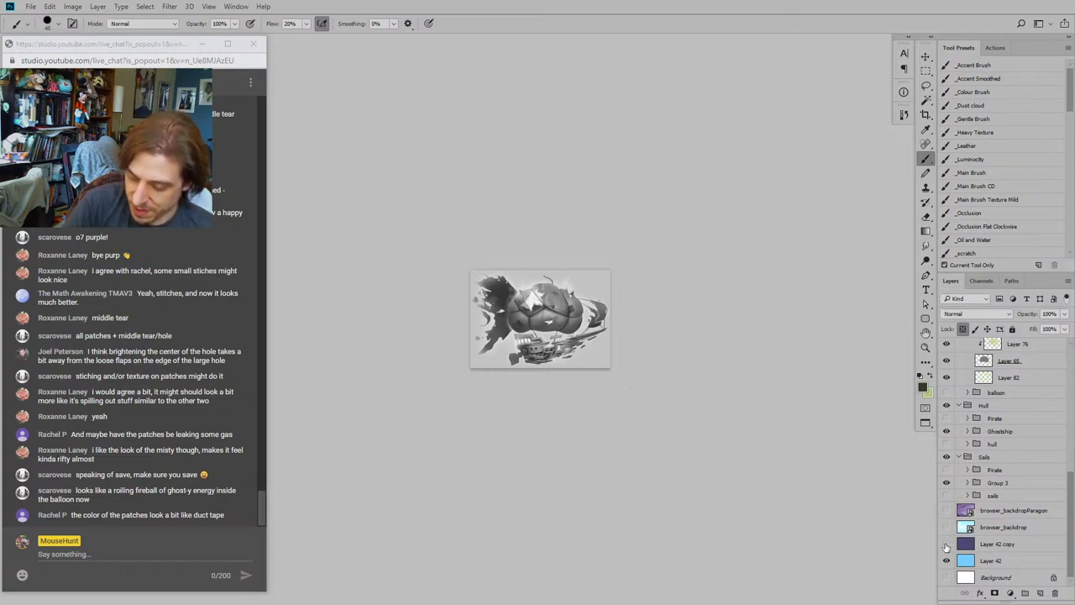
{"action": "left_click", "coordinate": [947, 544]}
{"action": "left_click", "coordinate": [947, 544]}
{"action": "left_click", "coordinate": [946, 544]}
{"action": "left_click", "coordinate": [947, 544]}
{"action": "left_click", "coordinate": [947, 545]}
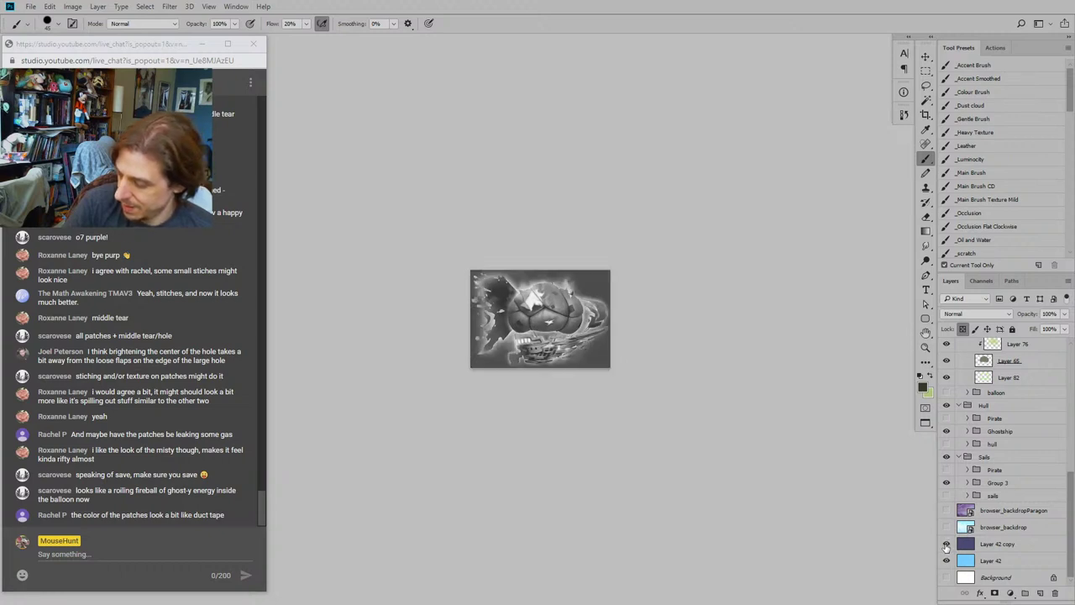
Step: Hide Layer 42 copy and compare the grayscale airship against the browser_backdrop and browser_backdropParagon backgrounds
{"action": "left_click", "coordinate": [947, 543]}
{"action": "left_click", "coordinate": [947, 527]}
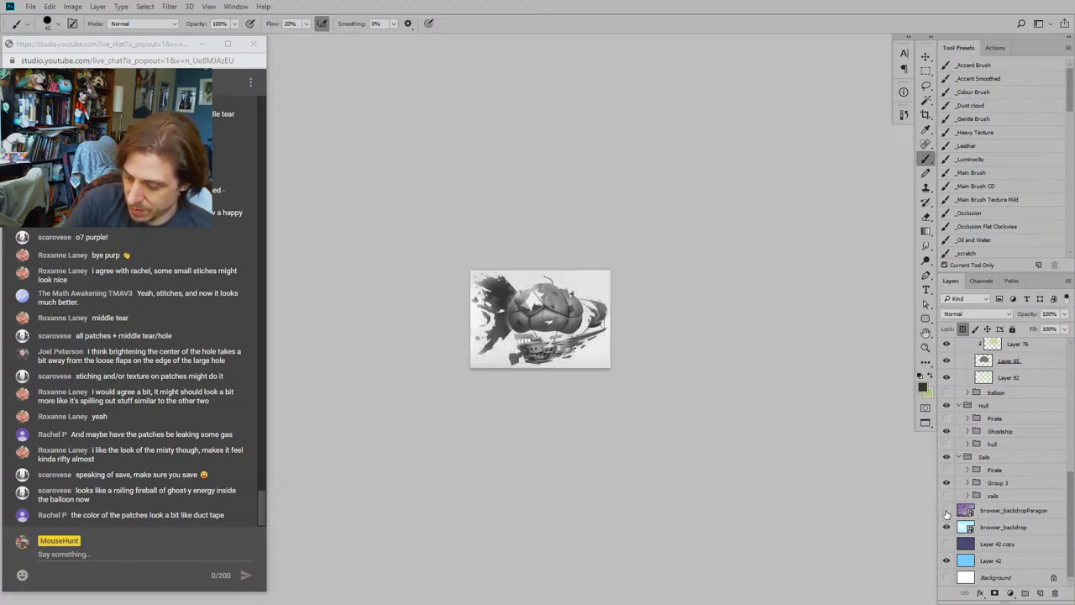
{"action": "left_click", "coordinate": [947, 510]}
{"action": "left_click", "coordinate": [947, 511]}
{"action": "left_click", "coordinate": [947, 511]}
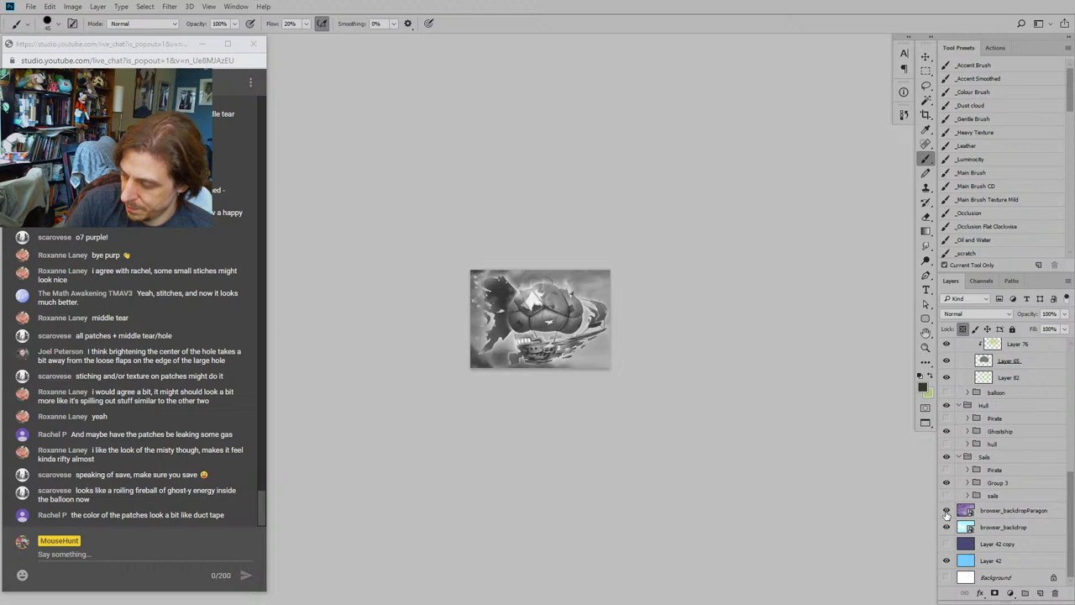
{"action": "left_click", "coordinate": [946, 511]}
{"action": "left_click", "coordinate": [947, 511]}
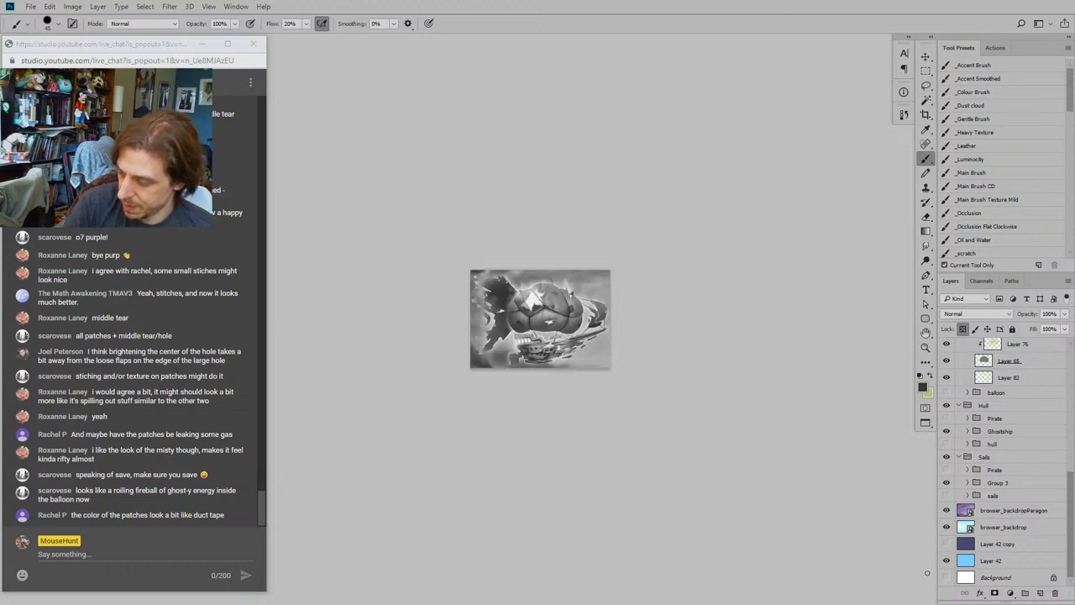
Step: Return the proof view to colour and compare the airship with browser_backdropParagon shown and hidden
{"action": "key", "text": "ctrl+y"}
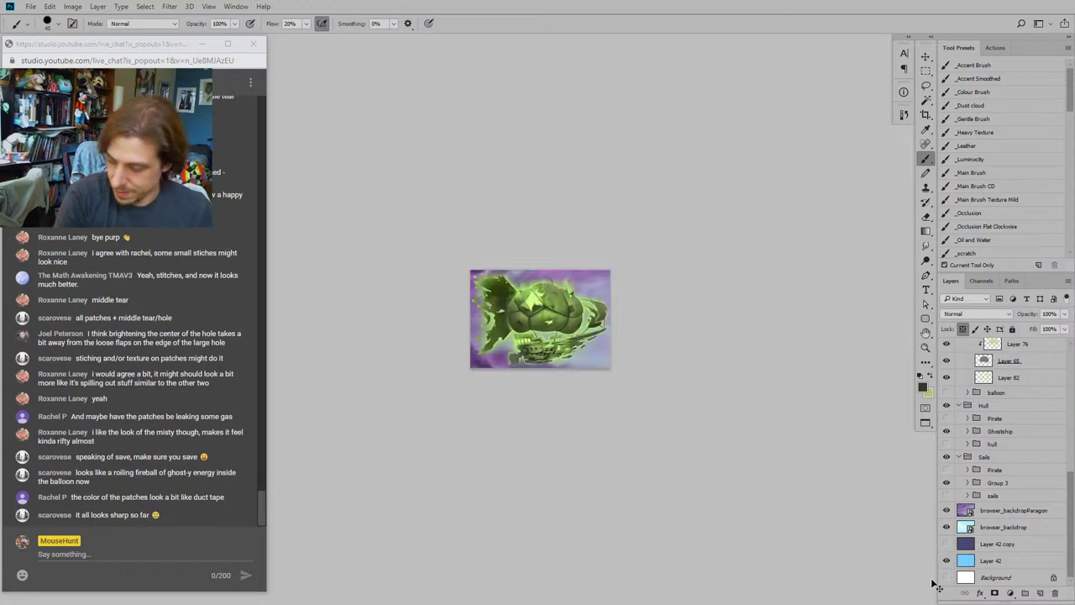
{"action": "left_click", "coordinate": [947, 510]}
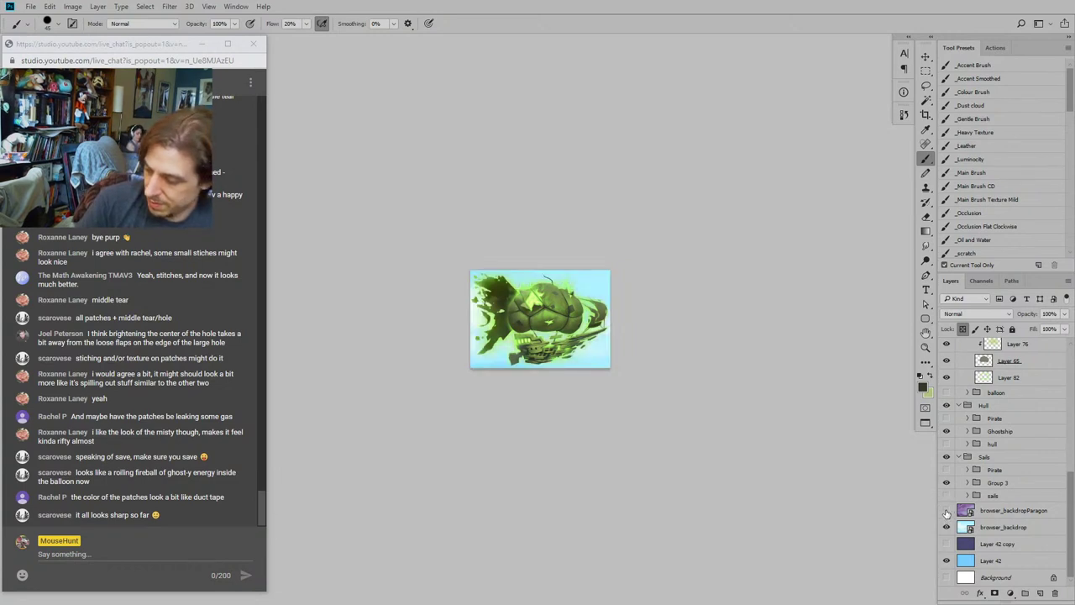
{"action": "left_click", "coordinate": [947, 511]}
{"action": "left_click", "coordinate": [947, 511]}
{"action": "left_click", "coordinate": [947, 511]}
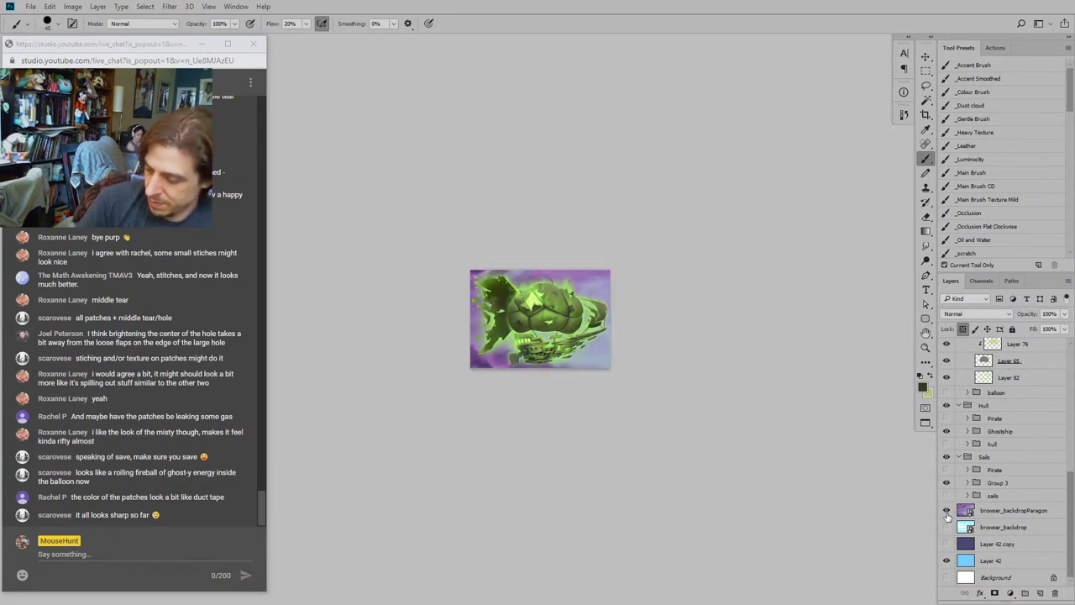
Step: Preview the coloured airship on plain Layer 42, on both browser backdrops and on the dark Layer 42 copy
{"action": "left_click_drag", "start_coordinate": [947, 511], "coordinate": [947, 530]}
{"action": "left_click", "coordinate": [947, 545]}
{"action": "left_click", "coordinate": [947, 544]}
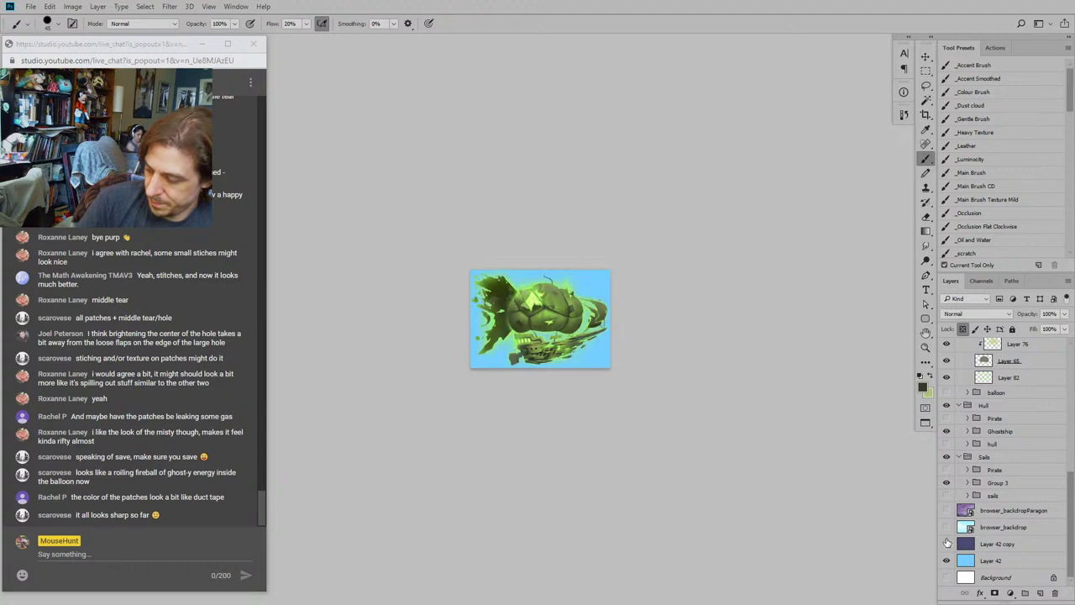
{"action": "left_click", "coordinate": [947, 527]}
{"action": "left_click", "coordinate": [946, 511]}
{"action": "left_click", "coordinate": [947, 527]}
{"action": "left_click", "coordinate": [946, 511]}
{"action": "left_click", "coordinate": [947, 544]}
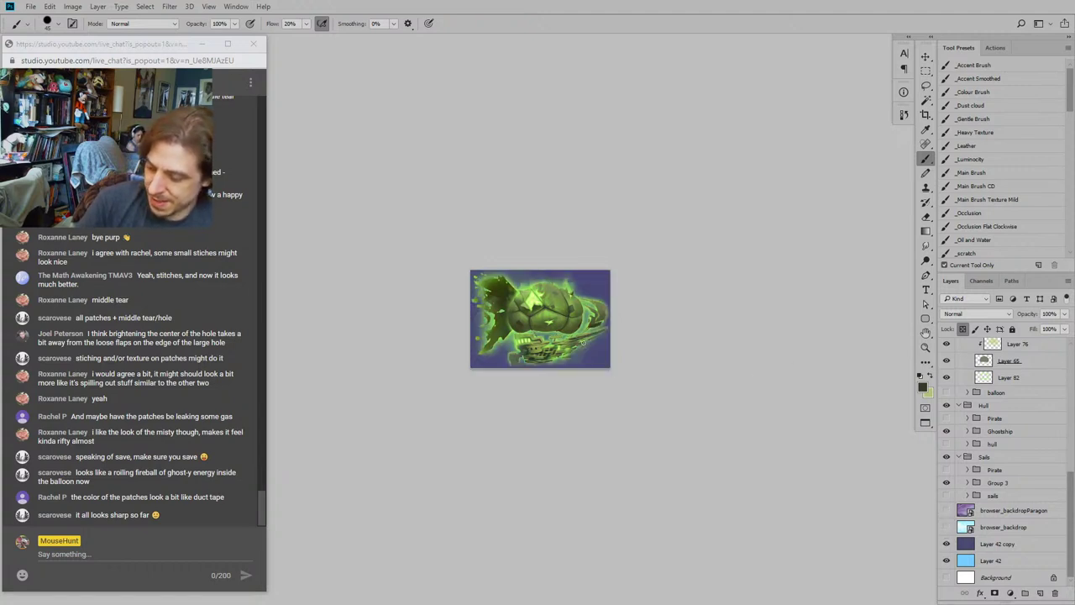
Step: Compare the airship with Layer 42 copy on and off, and switch the proof view to grayscale
{"action": "left_click", "coordinate": [947, 544]}
{"action": "left_click", "coordinate": [946, 544]}
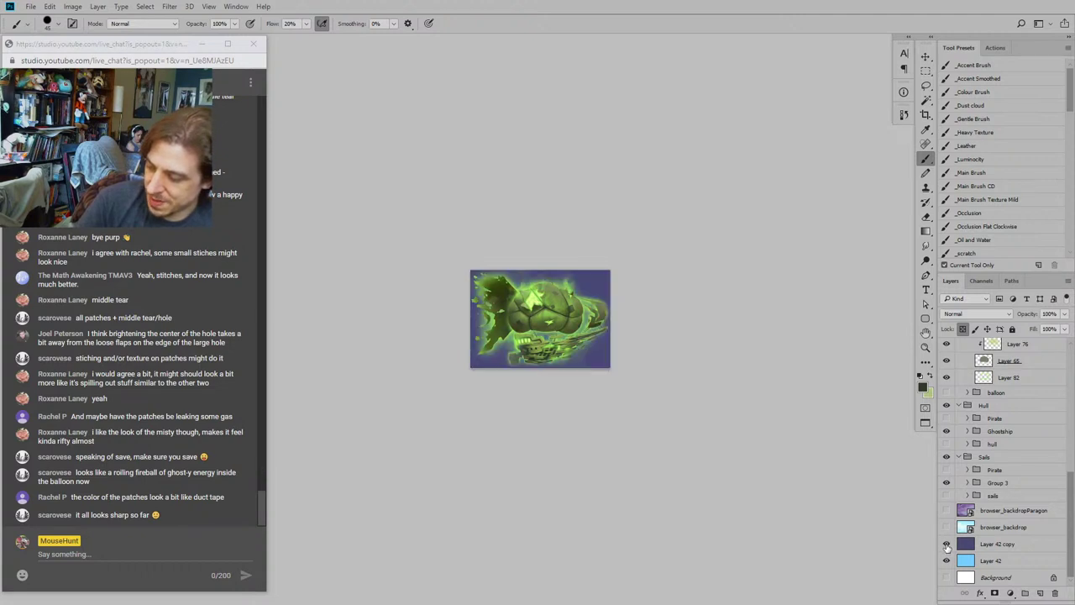
{"action": "left_click", "coordinate": [947, 546]}
{"action": "left_click", "coordinate": [947, 546]}
{"action": "key", "text": "ctrl+y"}
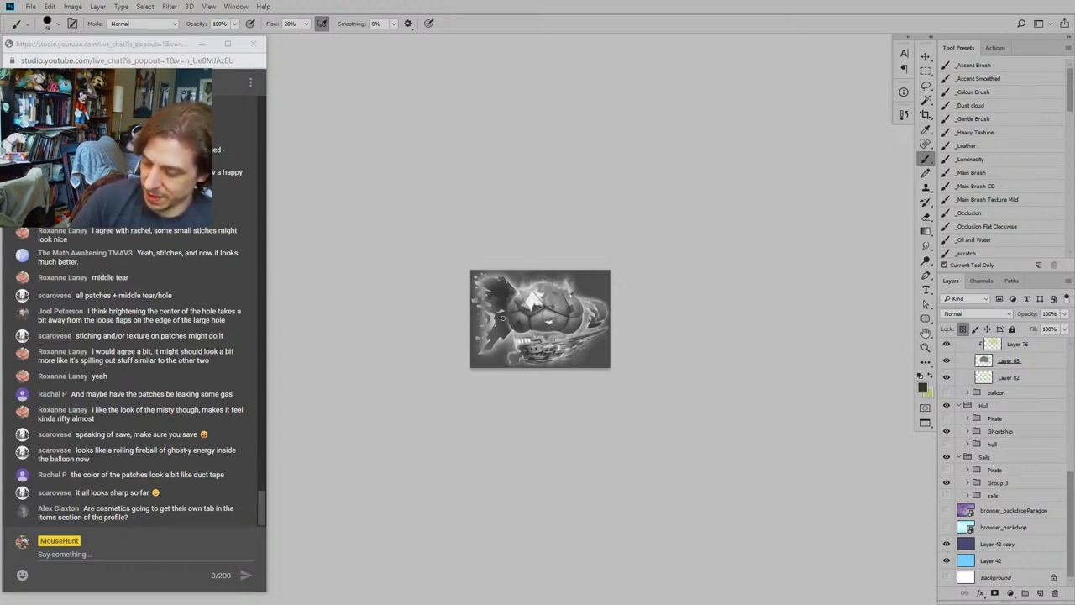
Step: Compare the grayscale airship on both browser backdrops, then show it in colour over browser_backdropParagon
{"action": "left_click", "coordinate": [945, 546]}
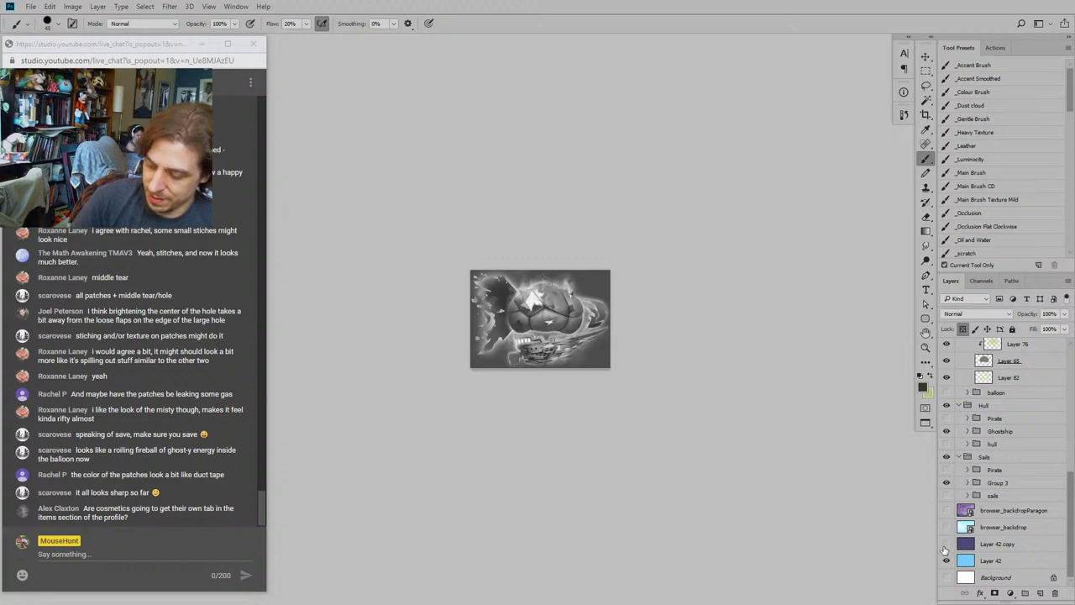
{"action": "left_click", "coordinate": [946, 545]}
{"action": "left_click", "coordinate": [946, 527]}
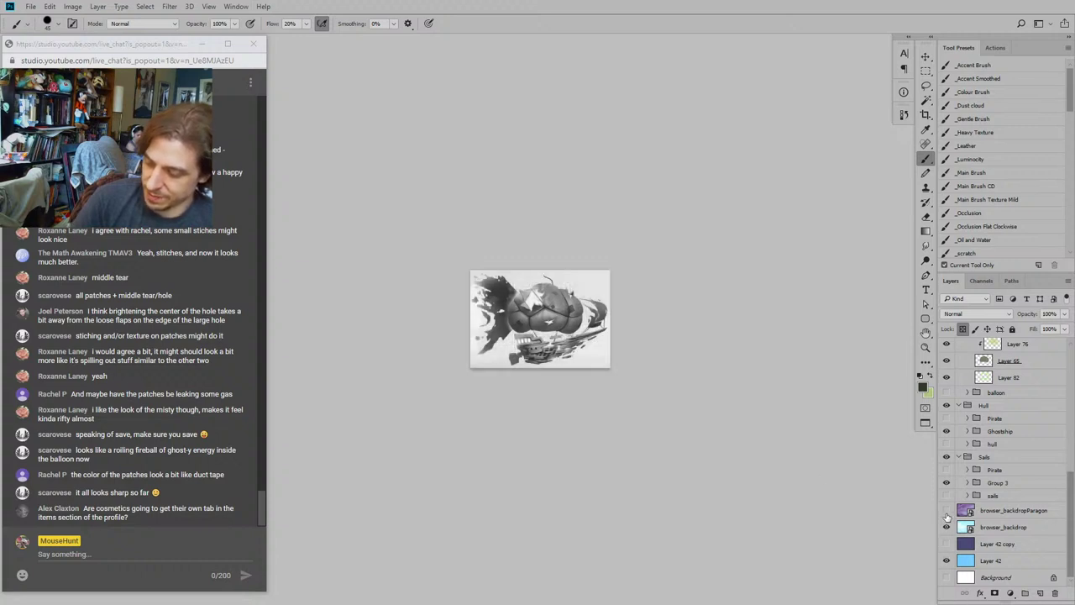
{"action": "left_click", "coordinate": [946, 511]}
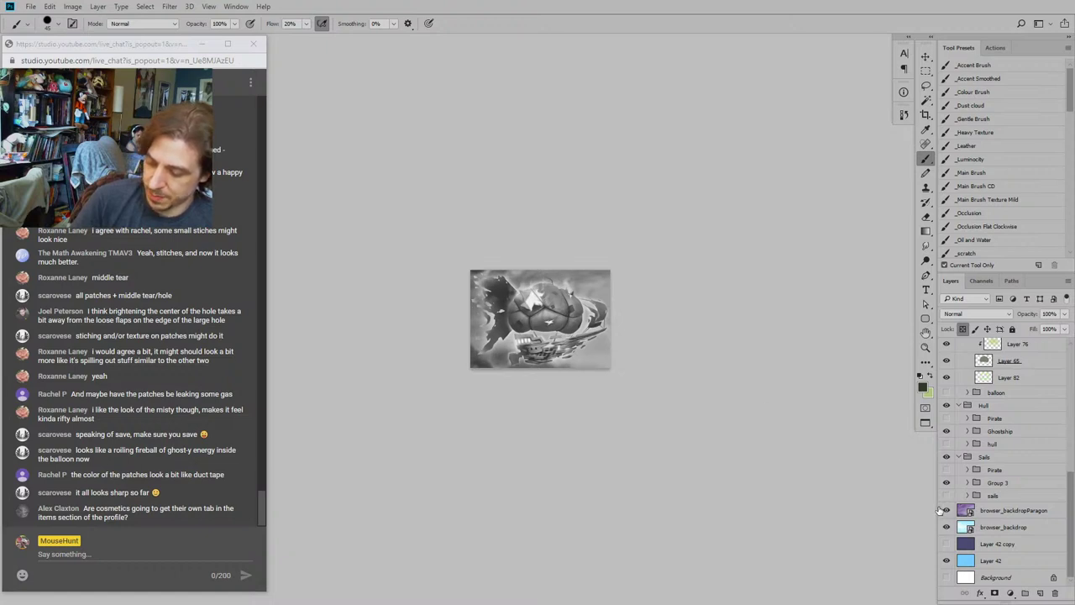
{"action": "left_click", "coordinate": [946, 511]}
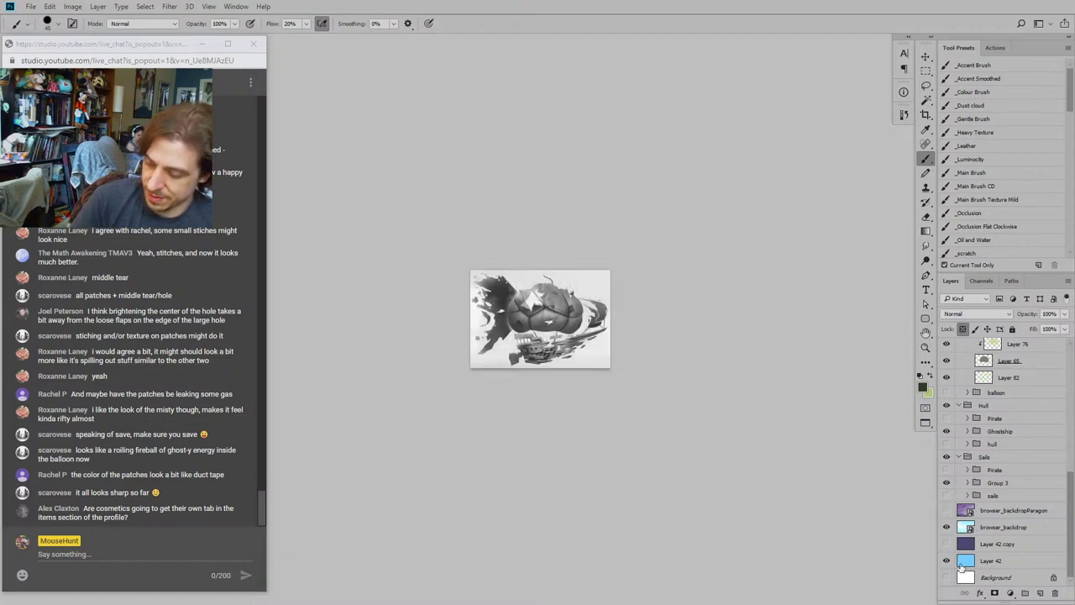
{"action": "left_click", "coordinate": [946, 511]}
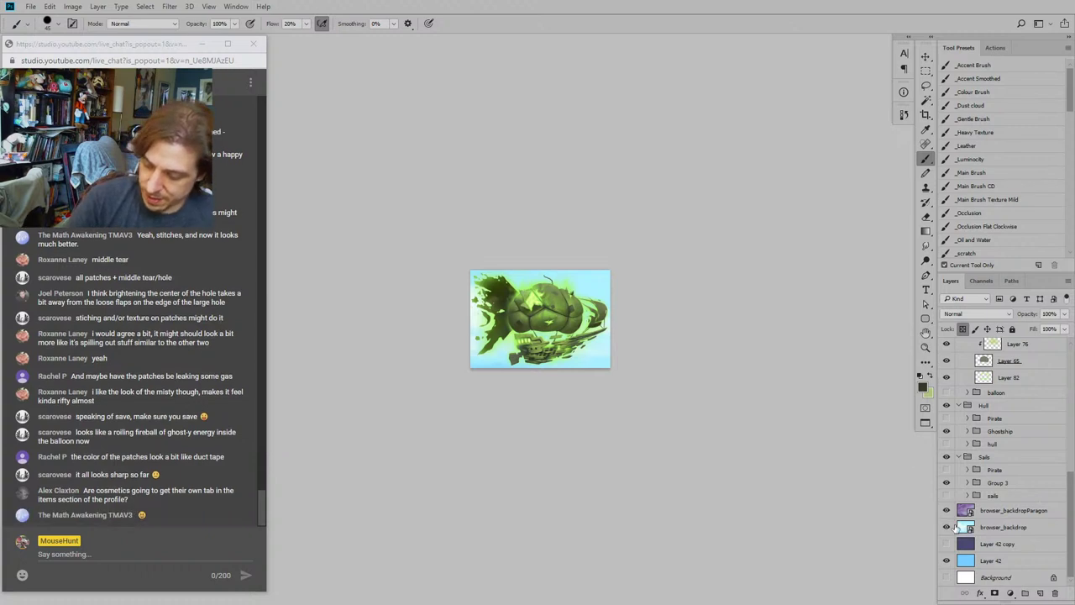
{"action": "left_click", "coordinate": [947, 527]}
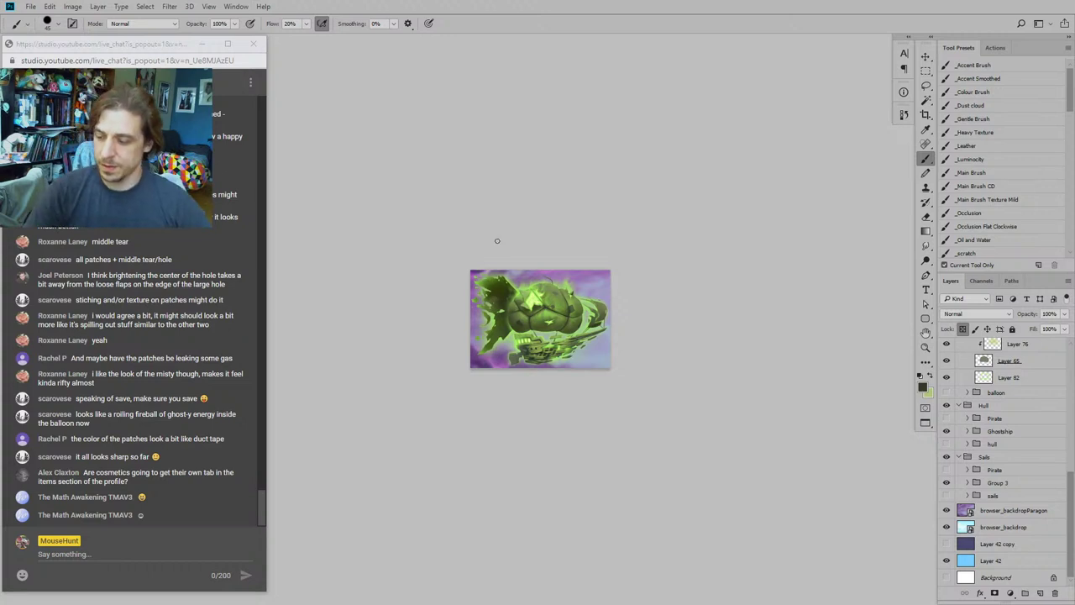
Step: Preview the Pirate hull in place of the Ghostship hull under the ghost balloon
{"action": "left_click_drag", "start_coordinate": [496, 240], "coordinate": [375, 280]}
{"action": "key", "text": "ctrl+plus"}
{"action": "key", "text": "ctrl+plus"}
{"action": "key", "text": "ctrl+plus"}
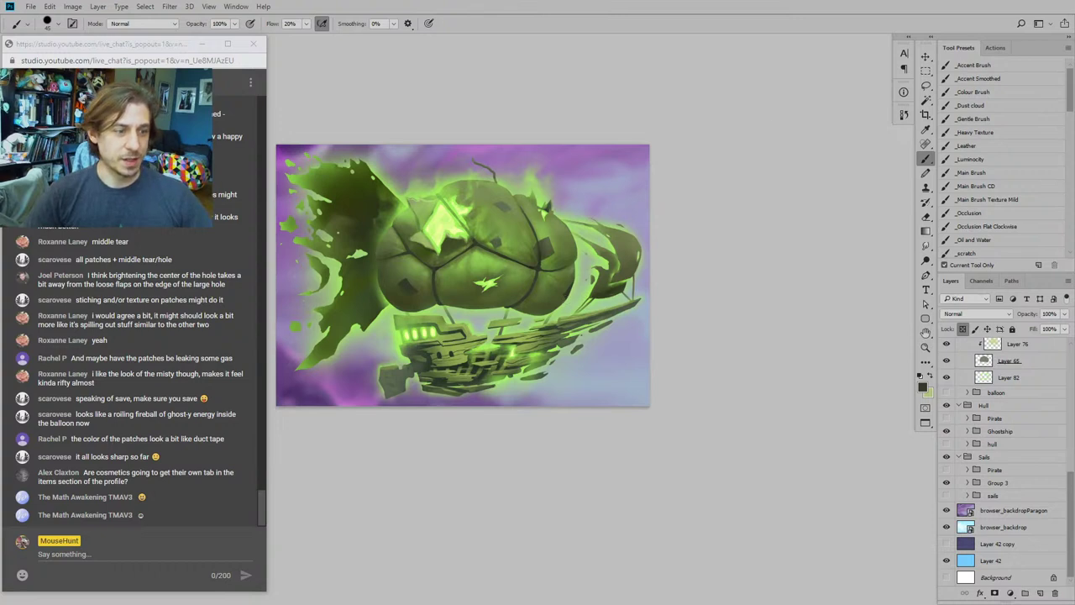
{"action": "left_click", "coordinate": [946, 431]}
{"action": "left_click", "coordinate": [947, 417]}
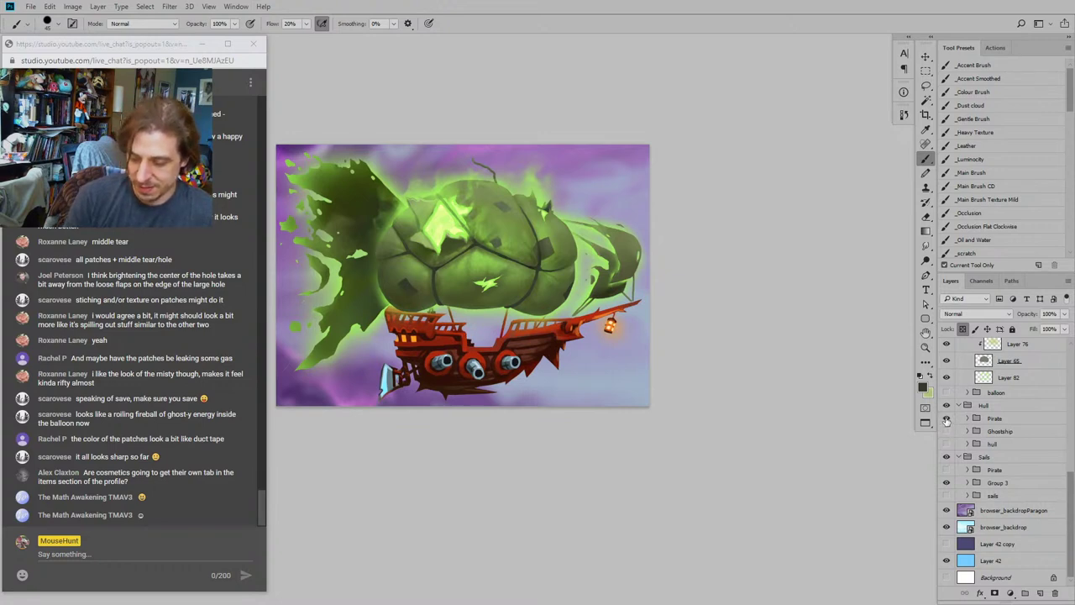
Step: Swap the Pirate hull for the standard hull group and hide browser_backdropParagon to preview against the blue sky
{"action": "scroll", "coordinate": [947, 420], "scroll_direction": "up", "scroll_amount": 3}
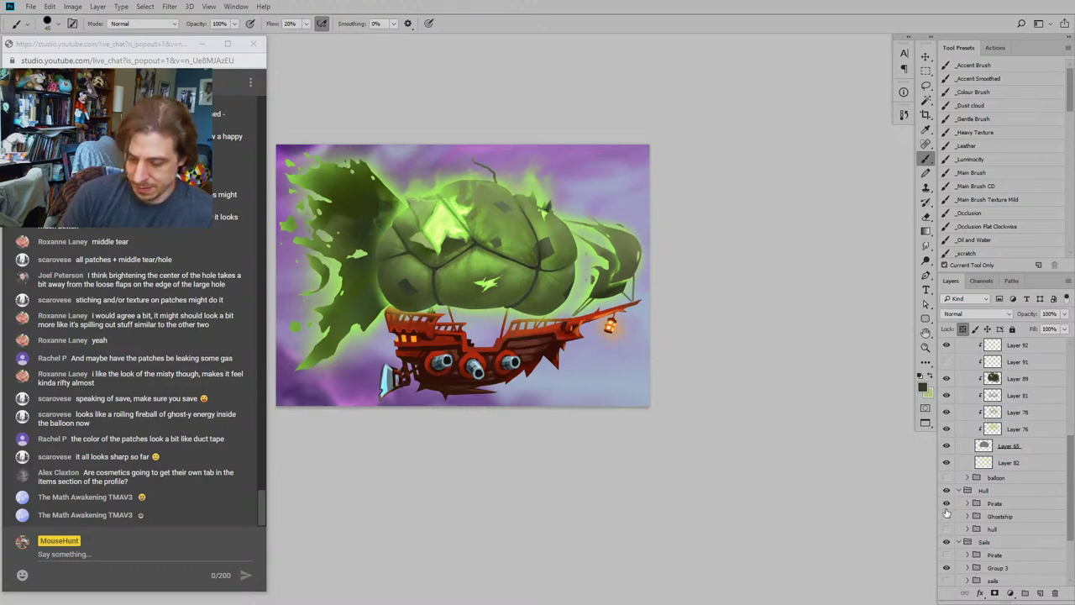
{"action": "left_click", "coordinate": [947, 503]}
{"action": "left_click", "coordinate": [947, 530]}
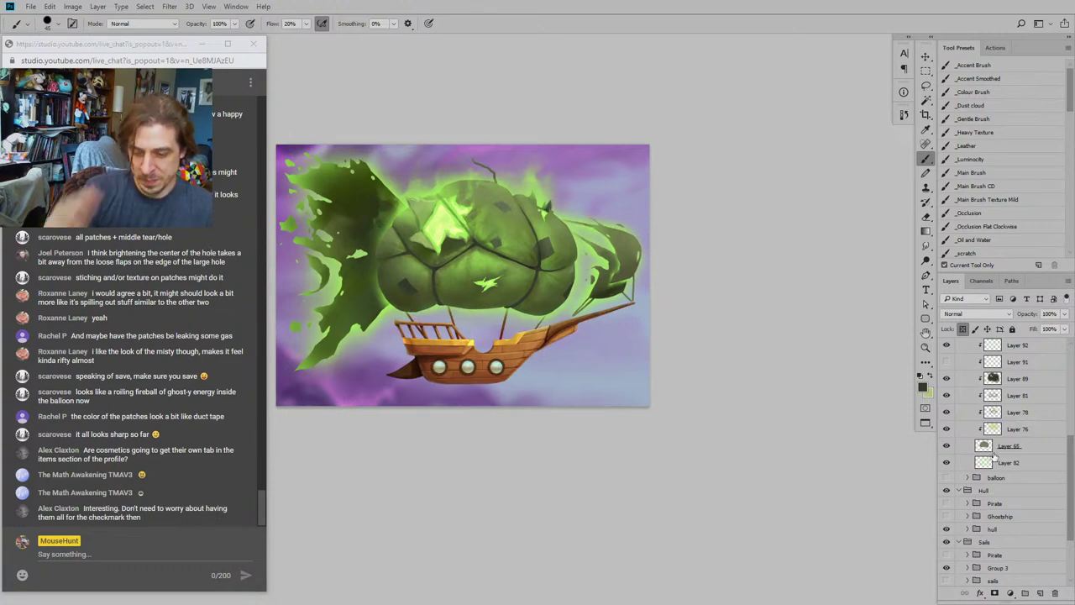
{"action": "scroll", "coordinate": [1008, 445], "scroll_direction": "down", "scroll_amount": 3}
{"action": "left_click", "coordinate": [947, 511]}
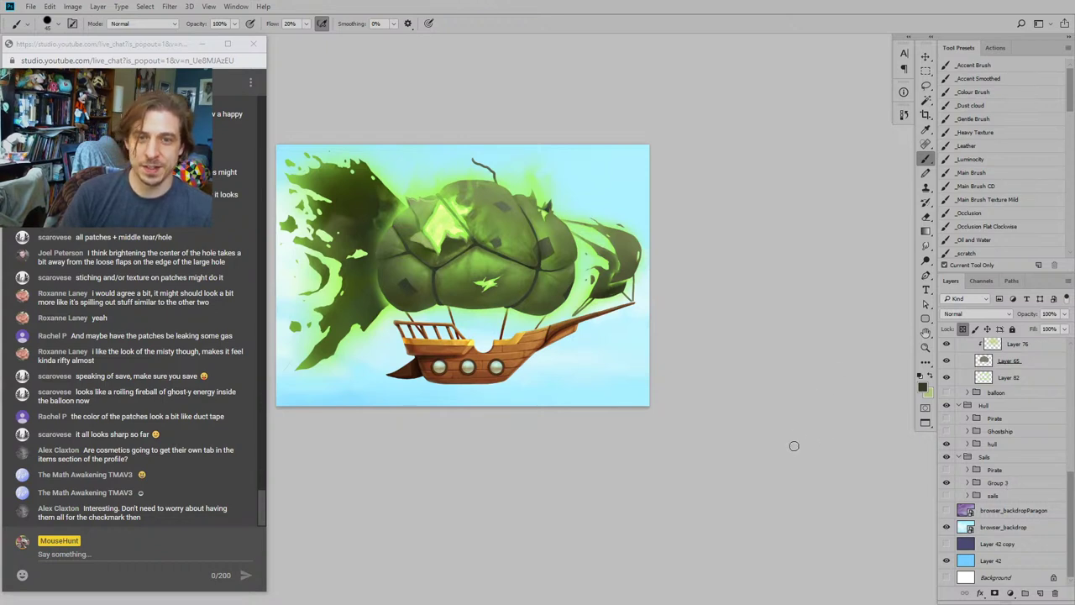
Step: Check how the airship with the standard hull reads at small size, and show browser_backdropParagon behind it again
{"action": "key", "text": "ctrl+minus"}
{"action": "key", "text": "ctrl+minus"}
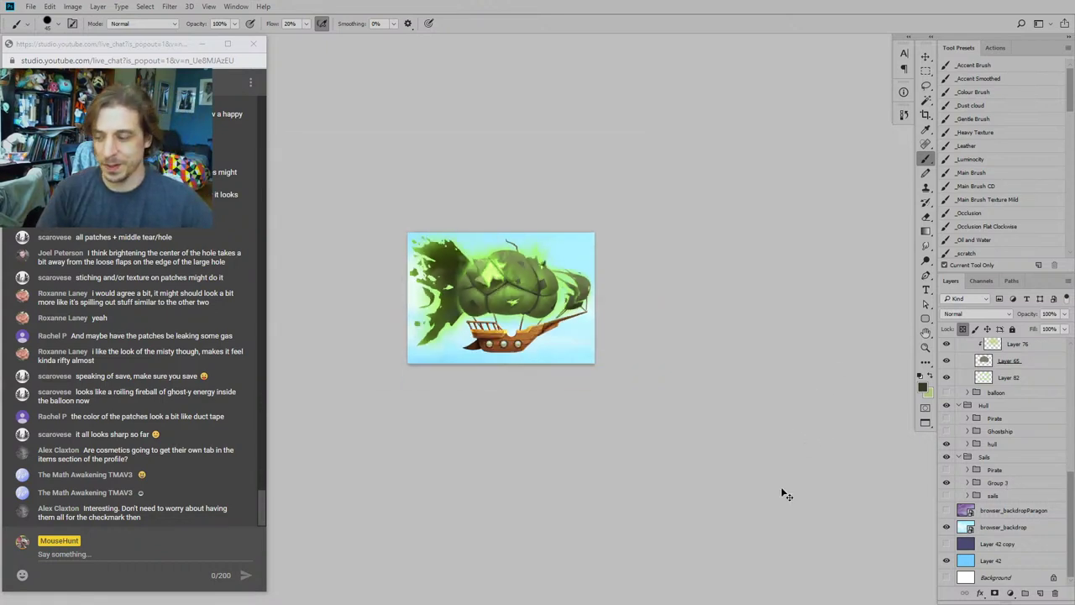
{"action": "key", "text": "ctrl+minus"}
{"action": "key", "text": "ctrl+minus"}
{"action": "key", "text": "ctrl+minus"}
{"action": "key", "text": "ctrl+plus"}
{"action": "key", "text": "ctrl+plus"}
{"action": "key", "text": "ctrl+plus"}
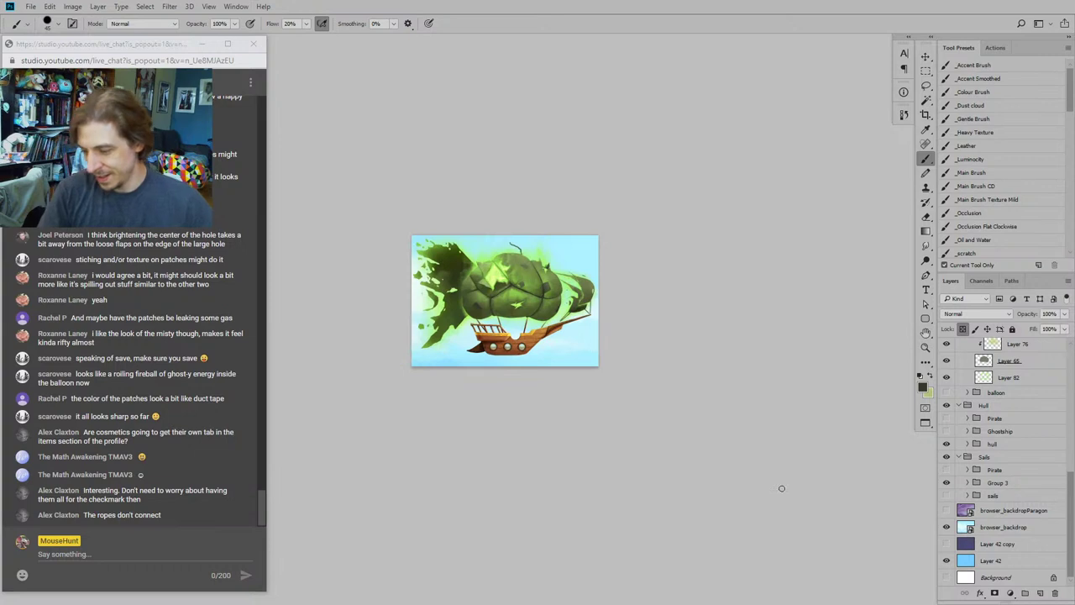
{"action": "left_click", "coordinate": [947, 509]}
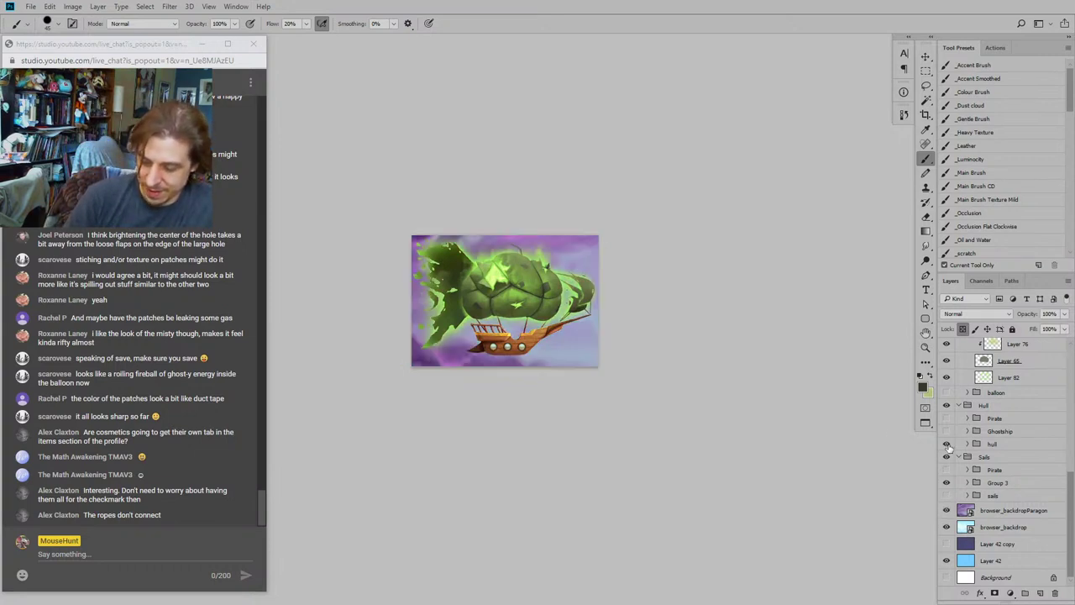
Step: Replace the Group 3 sails with the standard sails group, and swap the standard hull for the Ghostship hull
{"action": "left_click", "coordinate": [947, 495]}
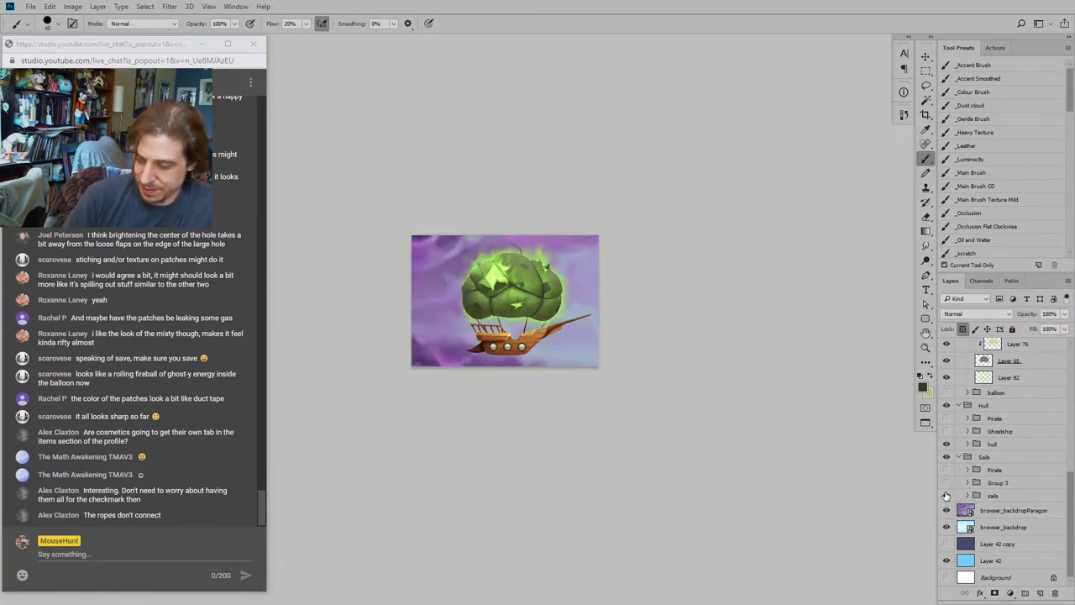
{"action": "left_click", "coordinate": [987, 495]}
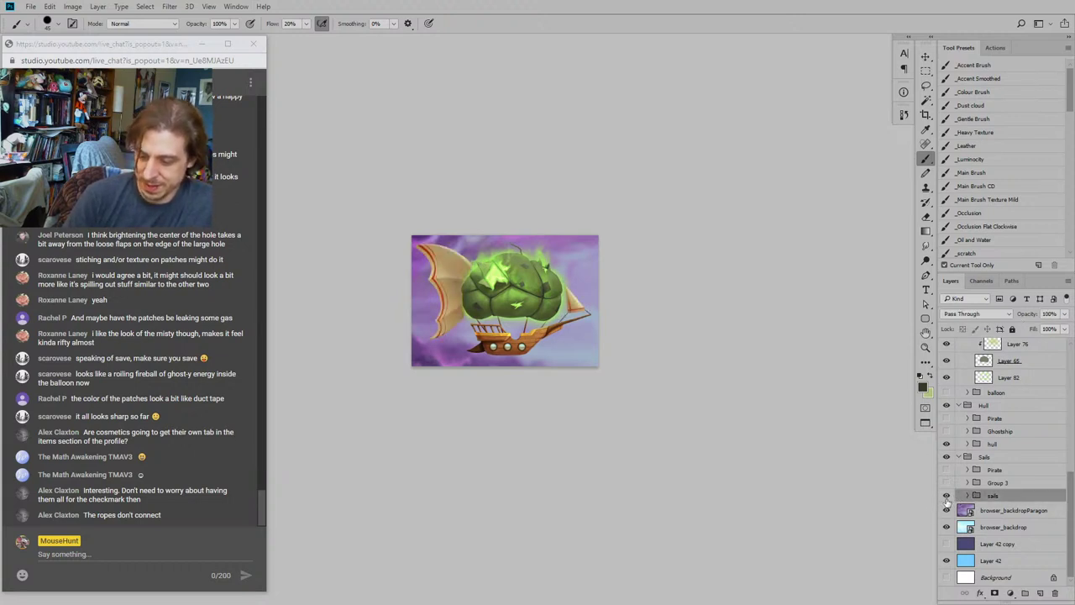
{"action": "left_click", "coordinate": [947, 431]}
{"action": "left_click", "coordinate": [947, 443]}
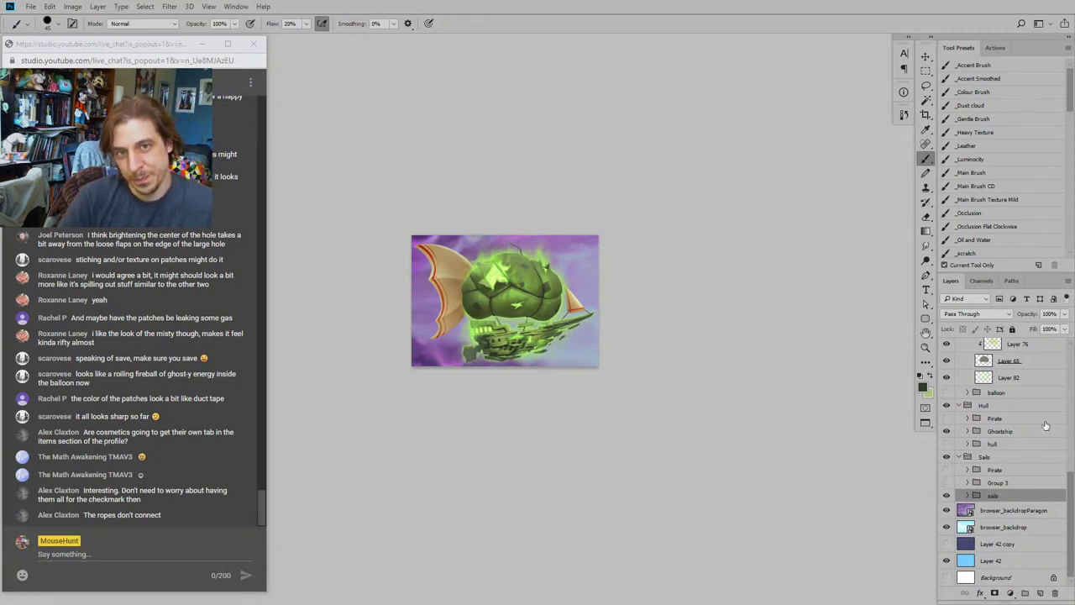
Step: Hide browser_backdropParagon and swap the standard sails for the Pirate sails
{"action": "left_click", "coordinate": [947, 510]}
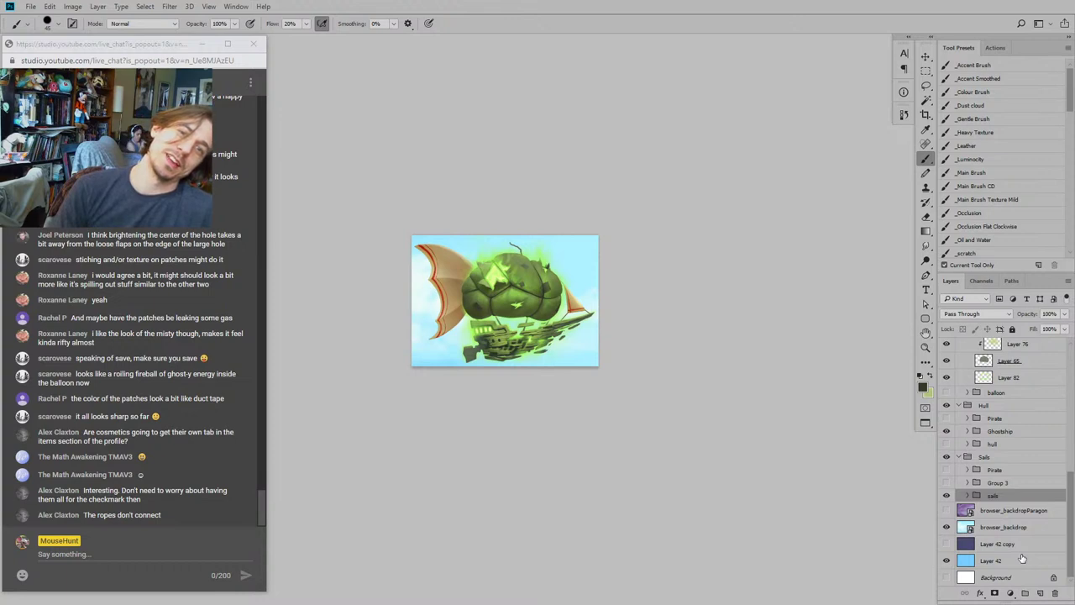
{"action": "left_click", "coordinate": [947, 496]}
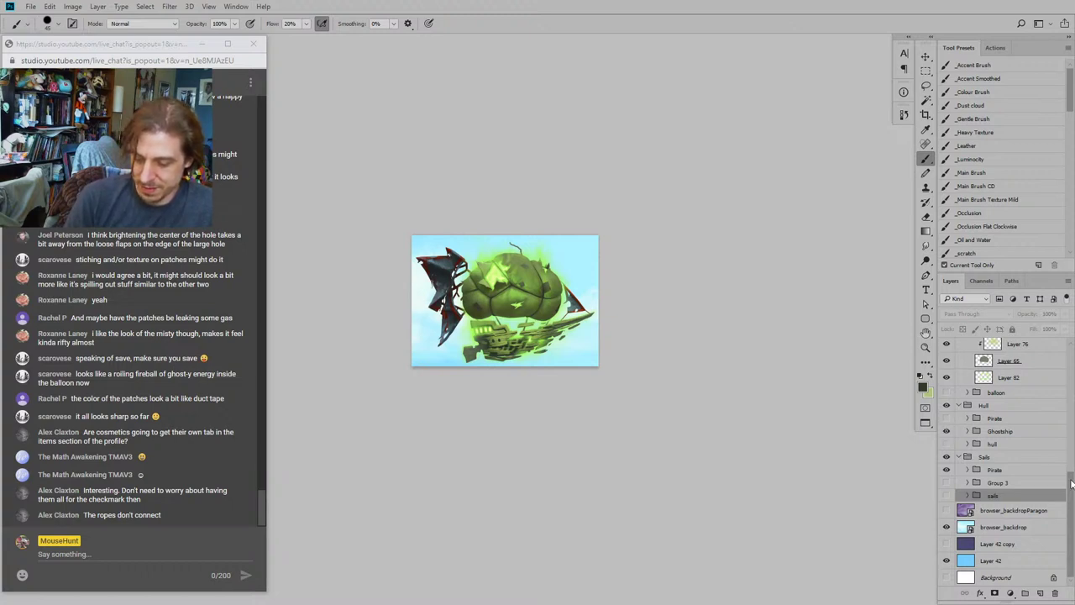
Step: In the Balloon group, collapse and hide Group 1 and show the standard balloon group instead
{"action": "left_click_drag", "start_coordinate": [1071, 483], "coordinate": [1064, 386]}
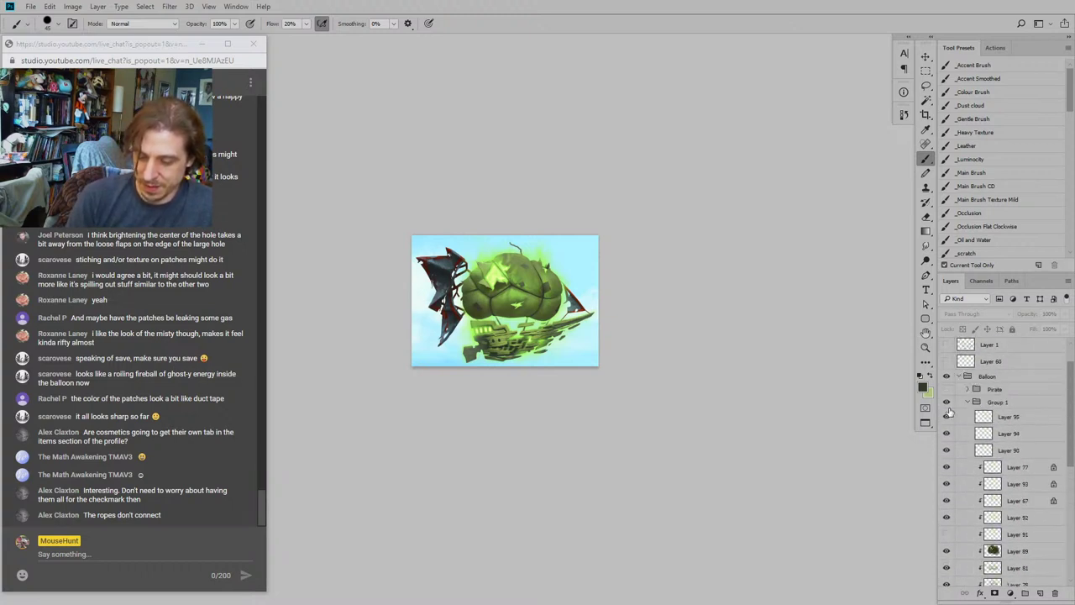
{"action": "left_click", "coordinate": [968, 404]}
{"action": "left_click", "coordinate": [947, 402]}
{"action": "left_click", "coordinate": [947, 415]}
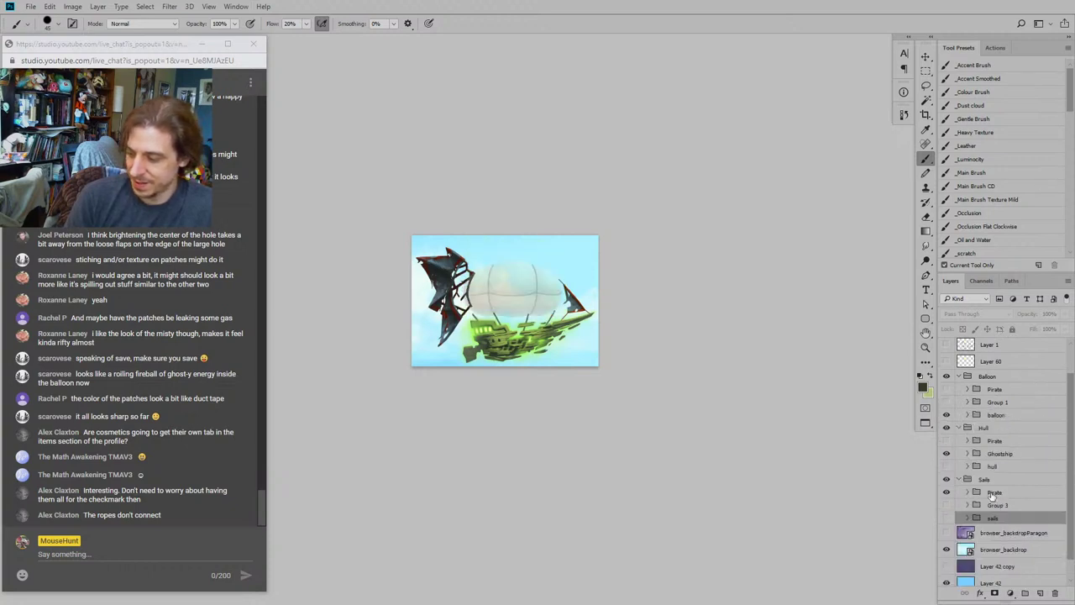
Step: Set the standard balloon group's opacity to 100% and inspect the assembled airship up close
{"action": "left_click", "coordinate": [959, 417]}
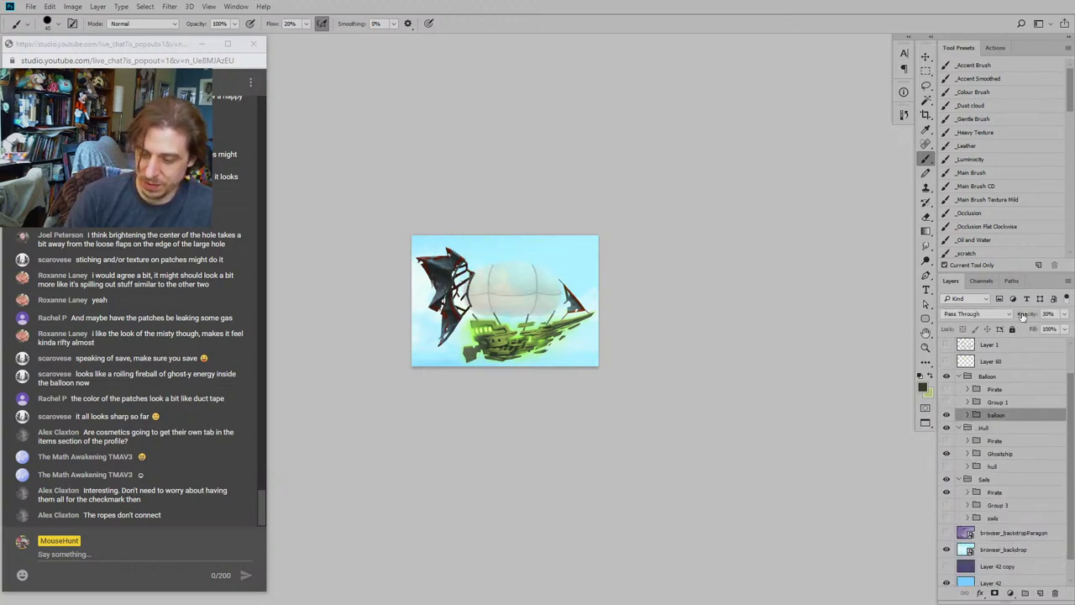
{"action": "left_click_drag", "start_coordinate": [1023, 316], "coordinate": [1071, 320]}
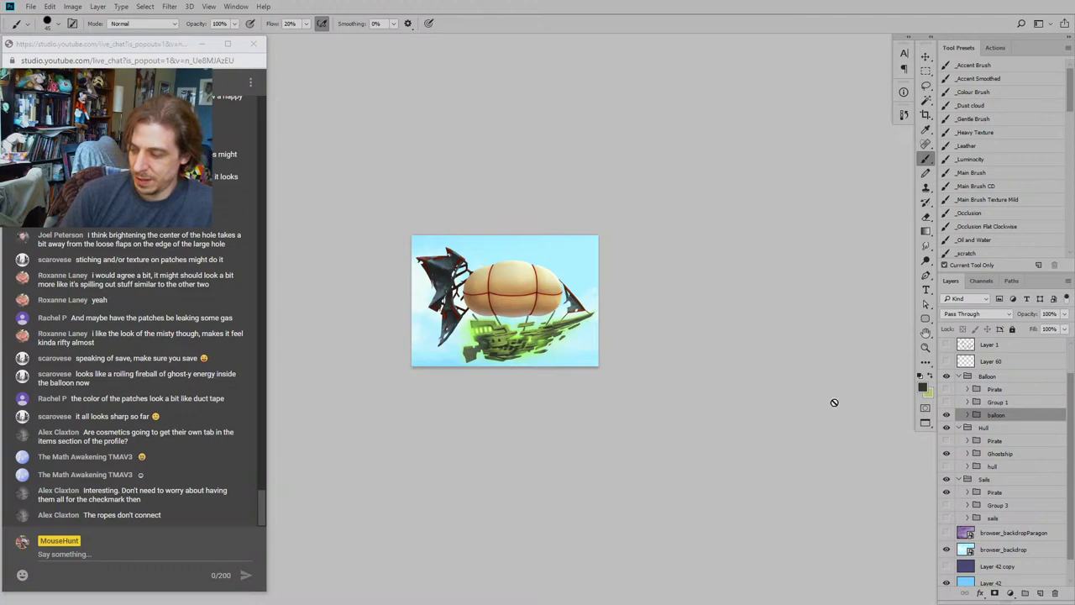
{"action": "scroll", "coordinate": [435, 325], "scroll_direction": "up", "scroll_amount": 1}
{"action": "key", "text": "ctrl+plus"}
{"action": "key", "text": "ctrl+plus"}
{"action": "key", "text": "ctrl+plus"}
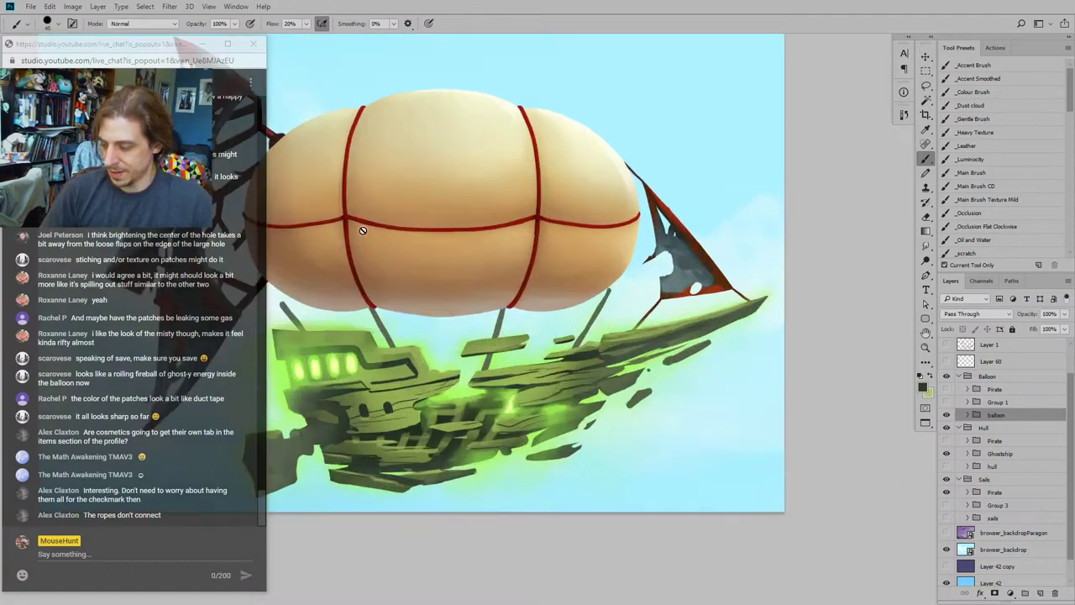
{"action": "left_click_drag", "start_coordinate": [294, 324], "coordinate": [445, 321]}
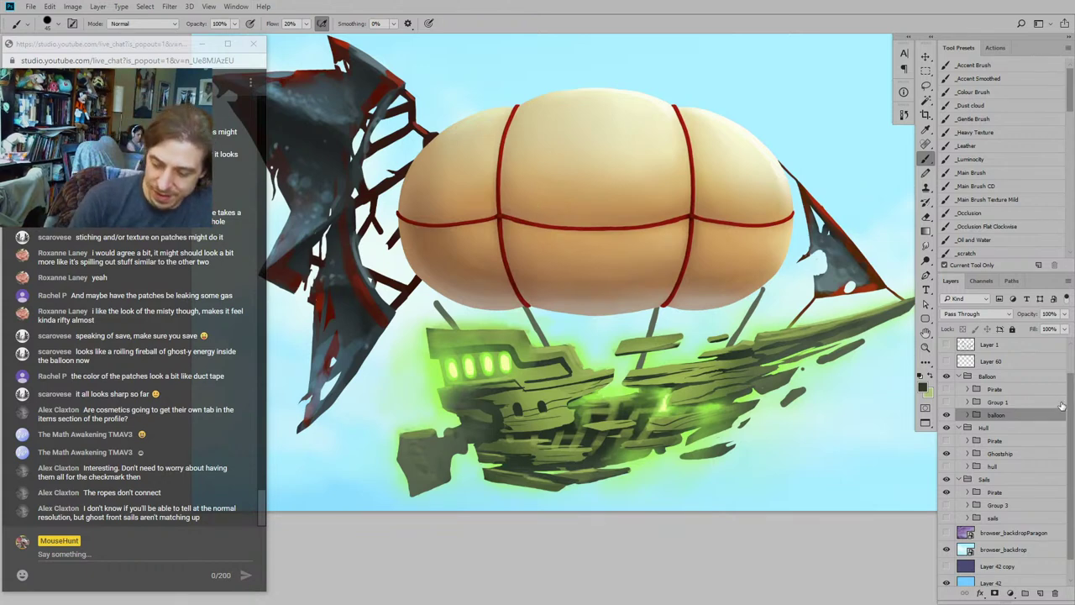
Step: Compare the Ghostship hull with the standard hull by toggling their visibility in the Hull group
{"action": "scroll", "coordinate": [1008, 420], "scroll_direction": "down", "scroll_amount": 1}
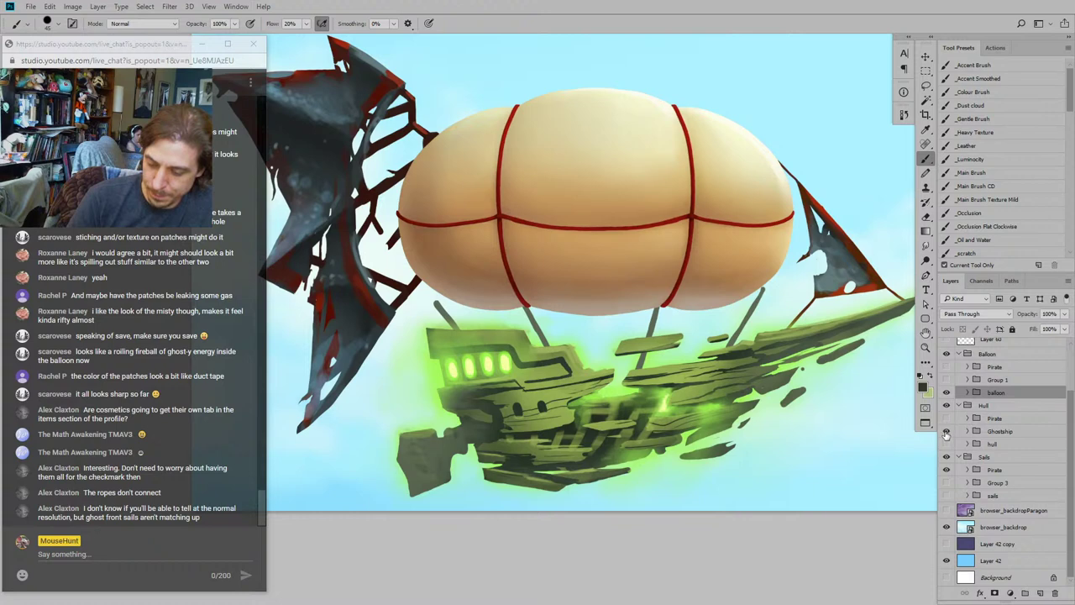
{"action": "left_click", "coordinate": [946, 431]}
{"action": "left_click", "coordinate": [947, 444]}
{"action": "left_click", "coordinate": [947, 444]}
{"action": "left_click", "coordinate": [947, 431]}
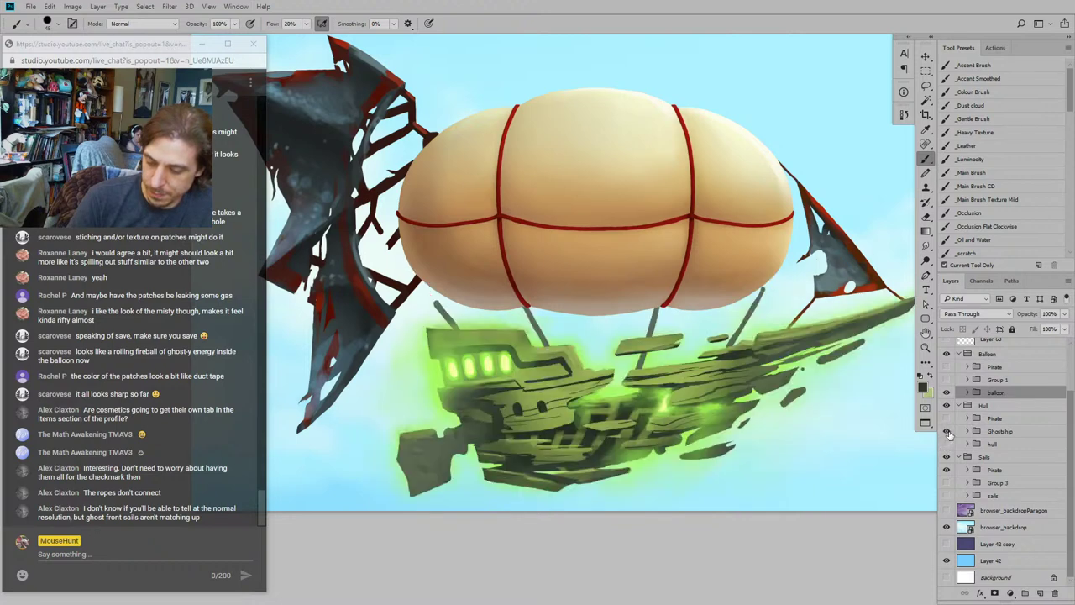
Step: Expand the Ghostship group, identify the rope layer directly below Layer 68 by toggling its visibility, and select it
{"action": "left_click", "coordinate": [967, 431]}
{"action": "scroll", "coordinate": [1070, 428], "scroll_direction": "down", "scroll_amount": 5}
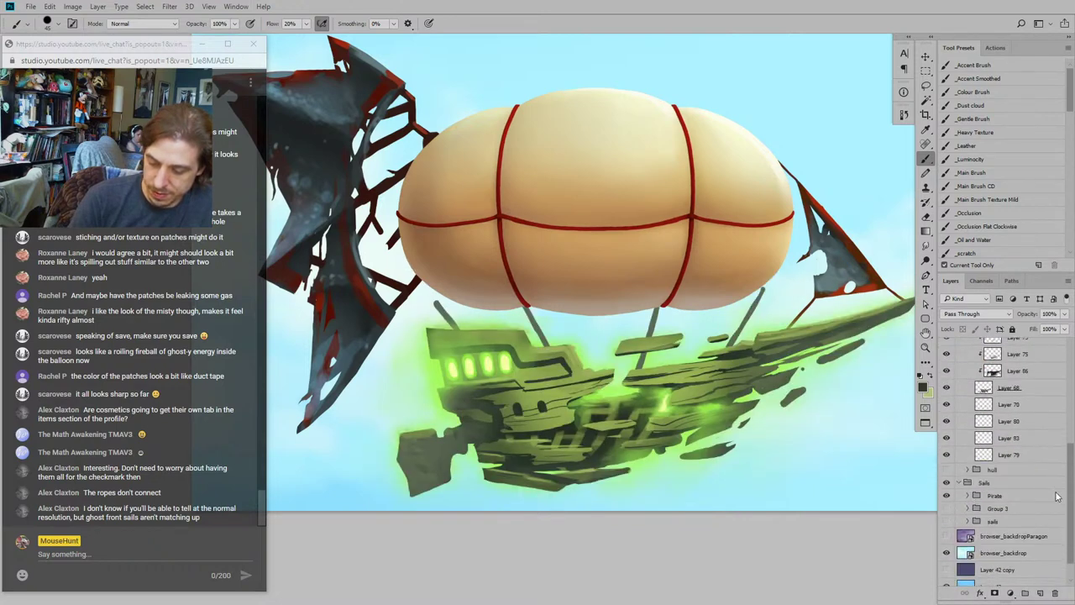
{"action": "left_click", "coordinate": [946, 426]}
{"action": "left_click", "coordinate": [946, 410]}
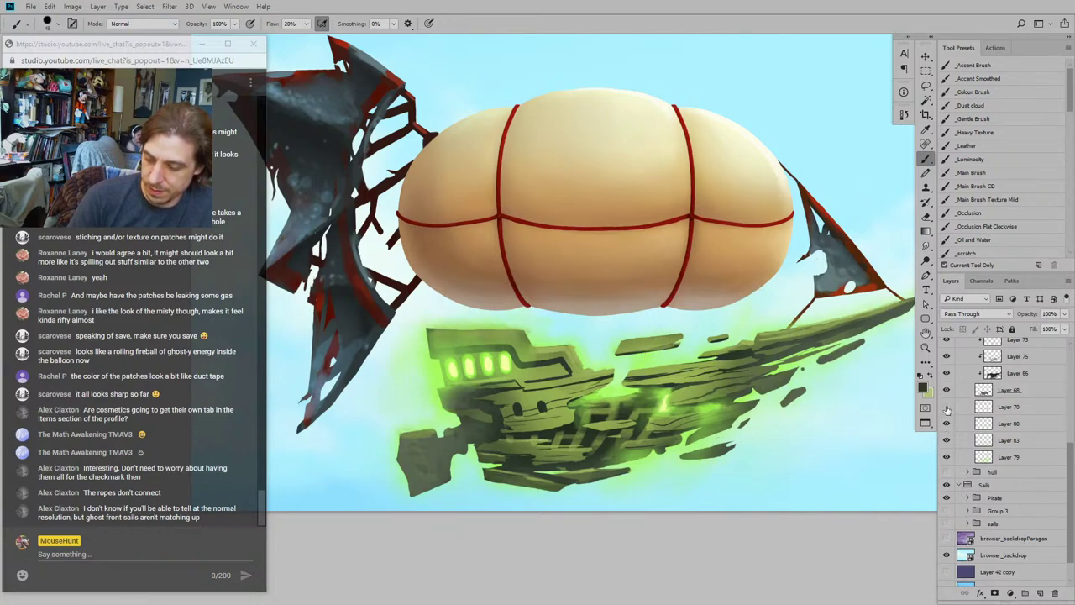
{"action": "left_click", "coordinate": [947, 409]}
{"action": "left_click", "coordinate": [962, 407]}
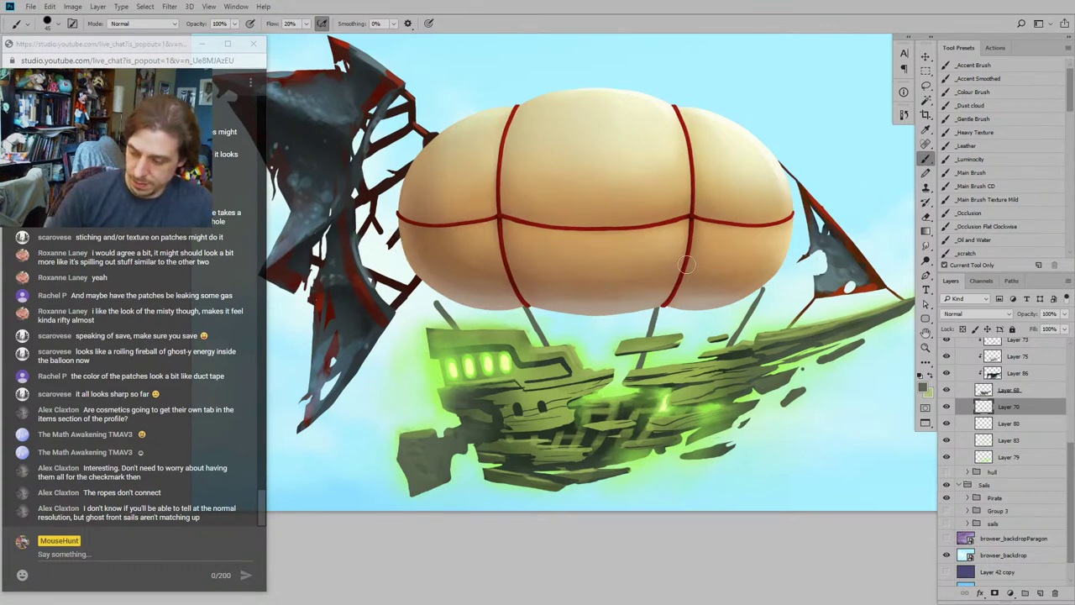
Step: Choose the _Accent Smoothed brush, try repainting the front rope between balloon and hull, and undo the stroke
{"action": "left_click", "coordinate": [973, 64]}
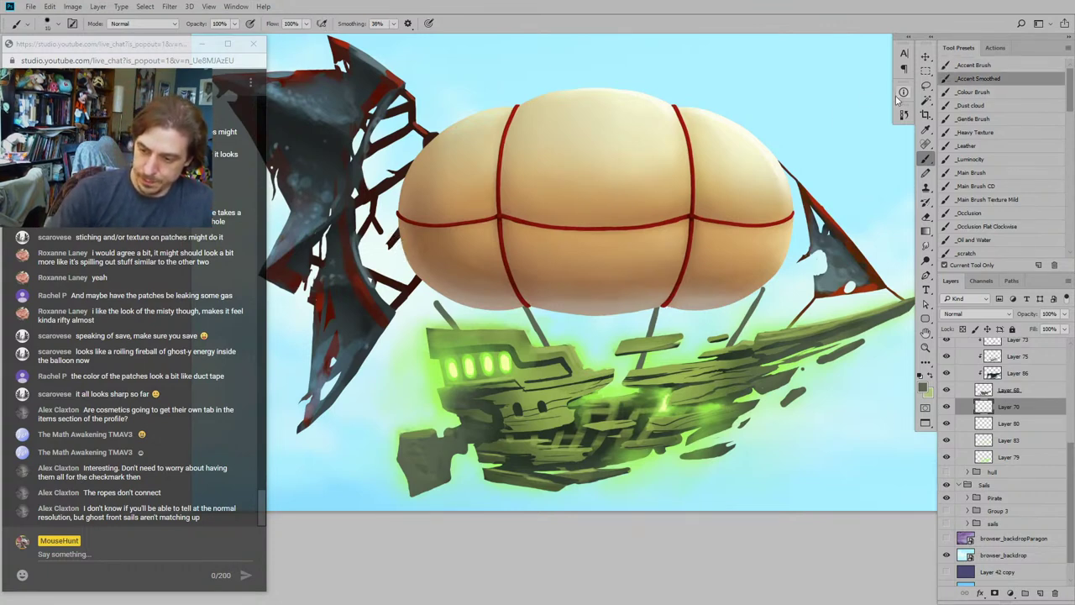
{"action": "key", "text": "e"}
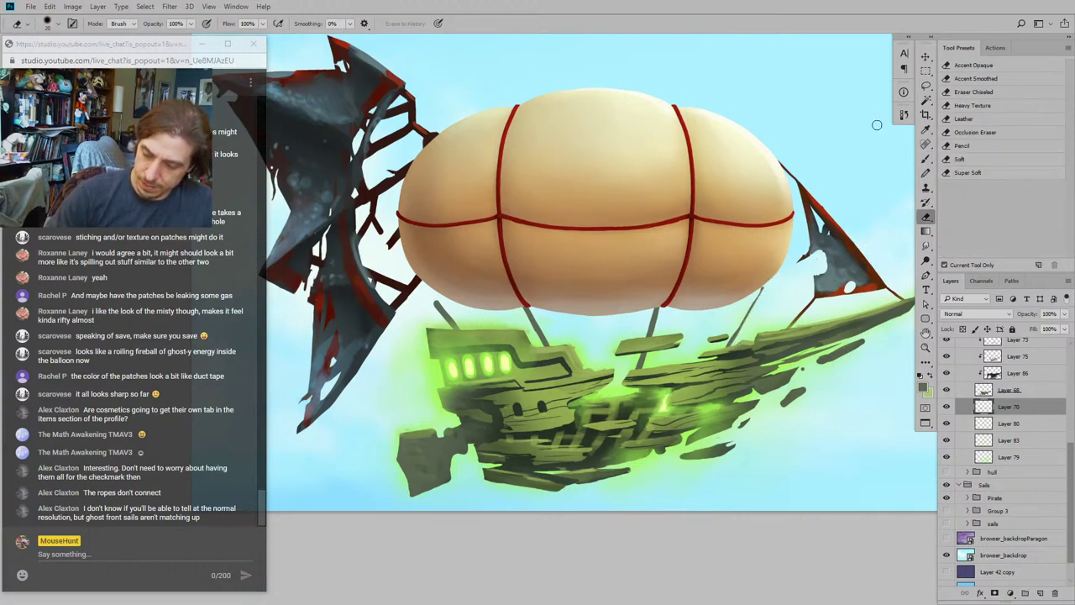
{"action": "key", "text": "b"}
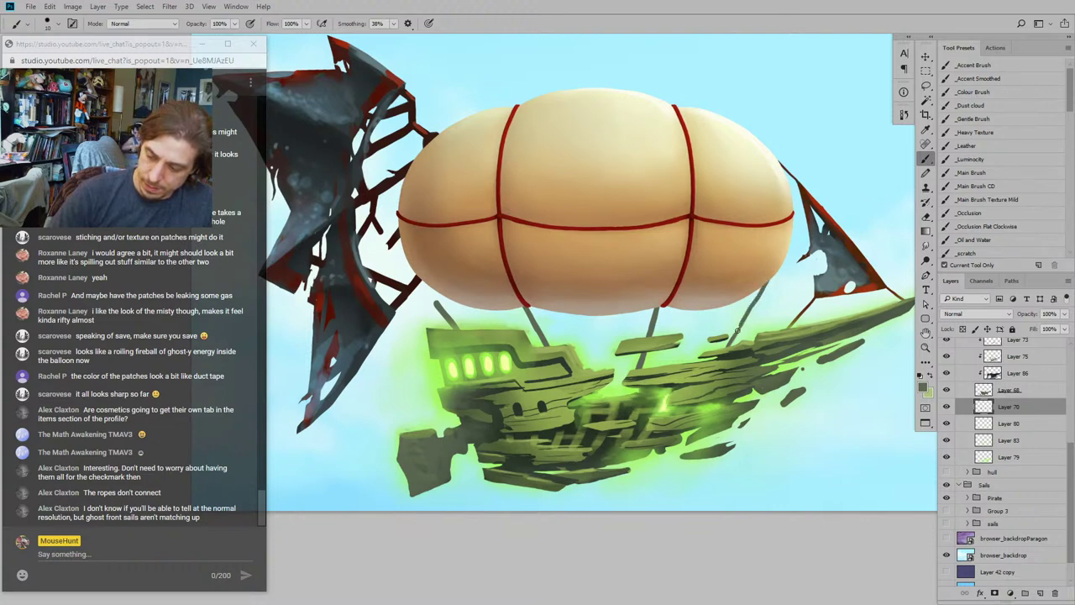
{"action": "left_click_drag", "start_coordinate": [764, 284], "coordinate": [741, 327]}
{"action": "key", "text": "ctrl+z"}
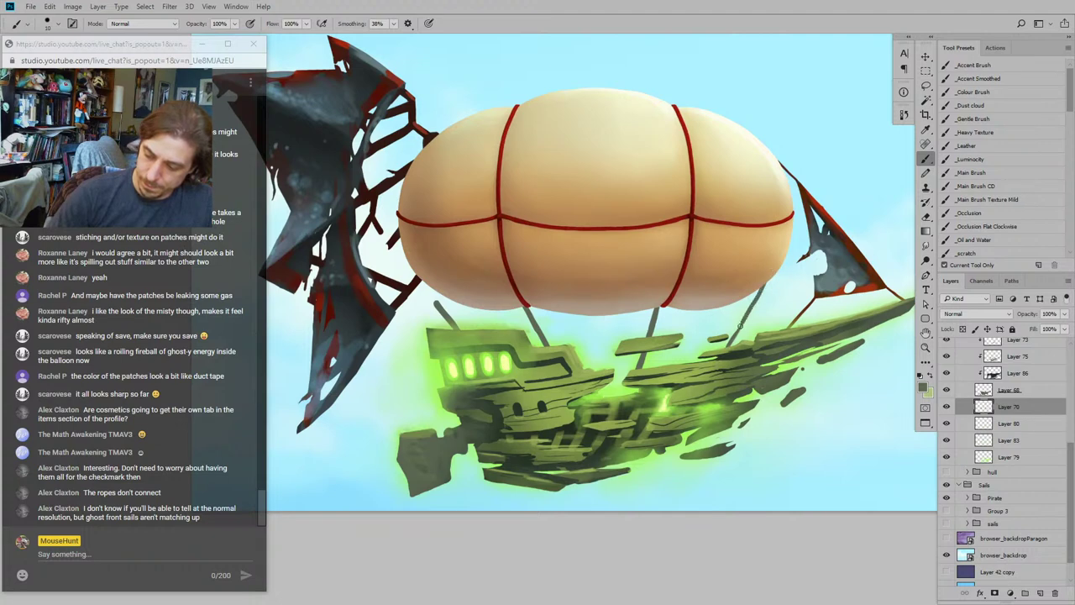
Step: Set the brush smoothing to 100%, erase the front rope and repaint it as a straight line down to the hull
{"action": "left_click_drag", "start_coordinate": [415, 243], "coordinate": [445, 222]}
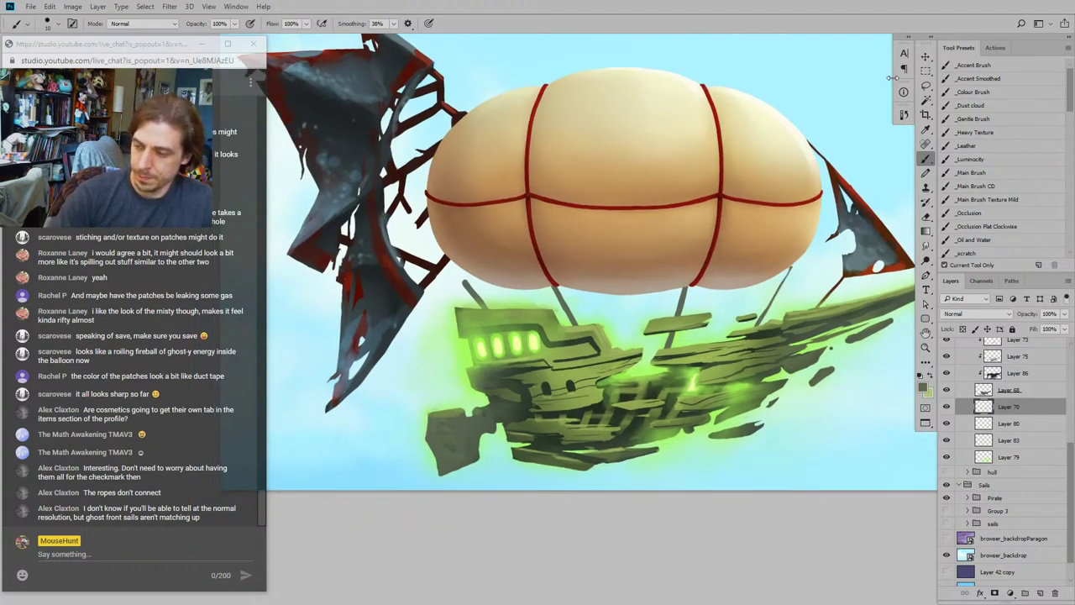
{"action": "left_click_drag", "start_coordinate": [343, 25], "coordinate": [487, 76]}
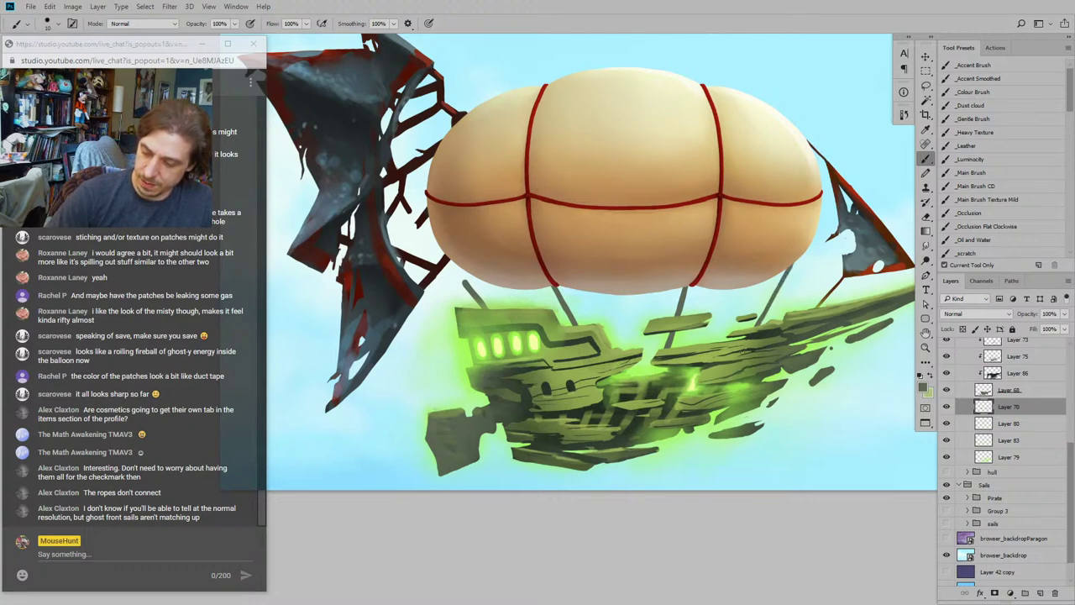
{"action": "left_click_drag", "start_coordinate": [745, 216], "coordinate": [716, 254]}
{"action": "key", "text": "e"}
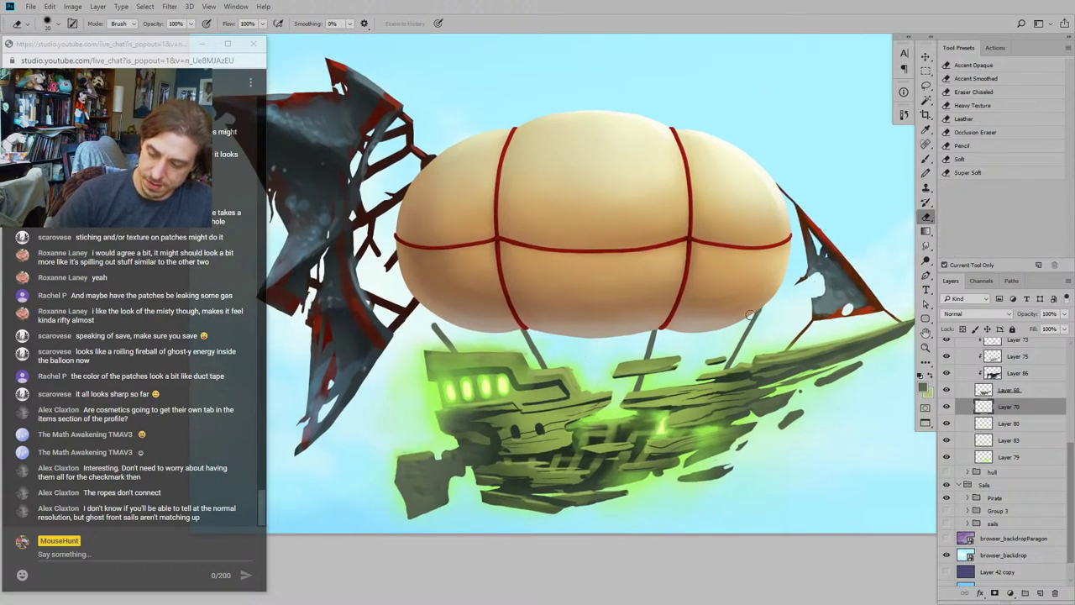
{"action": "left_click_drag", "start_coordinate": [764, 314], "coordinate": [725, 378]}
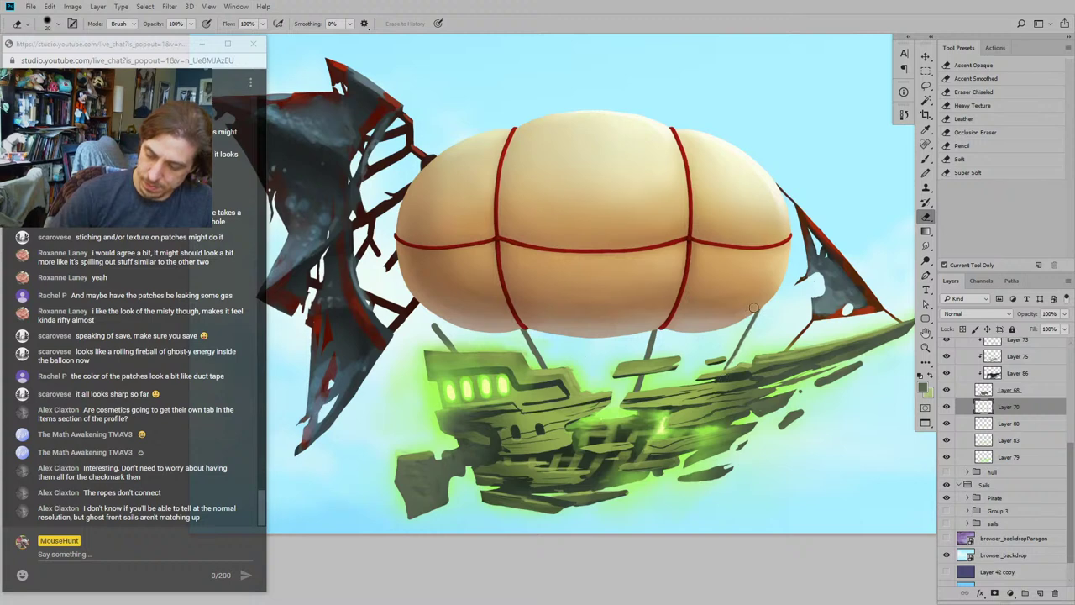
{"action": "mouse_move", "coordinate": [754, 307]}
{"action": "left_mouse_down"}
{"action": "mouse_move", "coordinate": [712, 379]}
{"action": "mouse_move", "coordinate": [767, 303]}
{"action": "mouse_move", "coordinate": [721, 384]}
{"action": "mouse_move", "coordinate": [762, 307]}
{"action": "mouse_move", "coordinate": [735, 358]}
{"action": "left_mouse_up"}
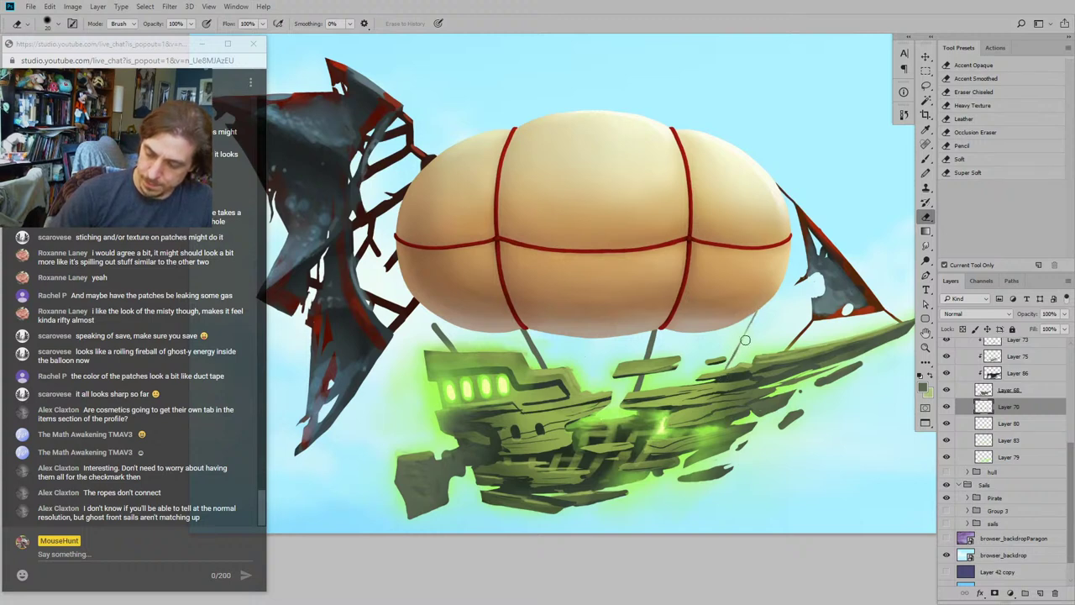
{"action": "key", "text": "b"}
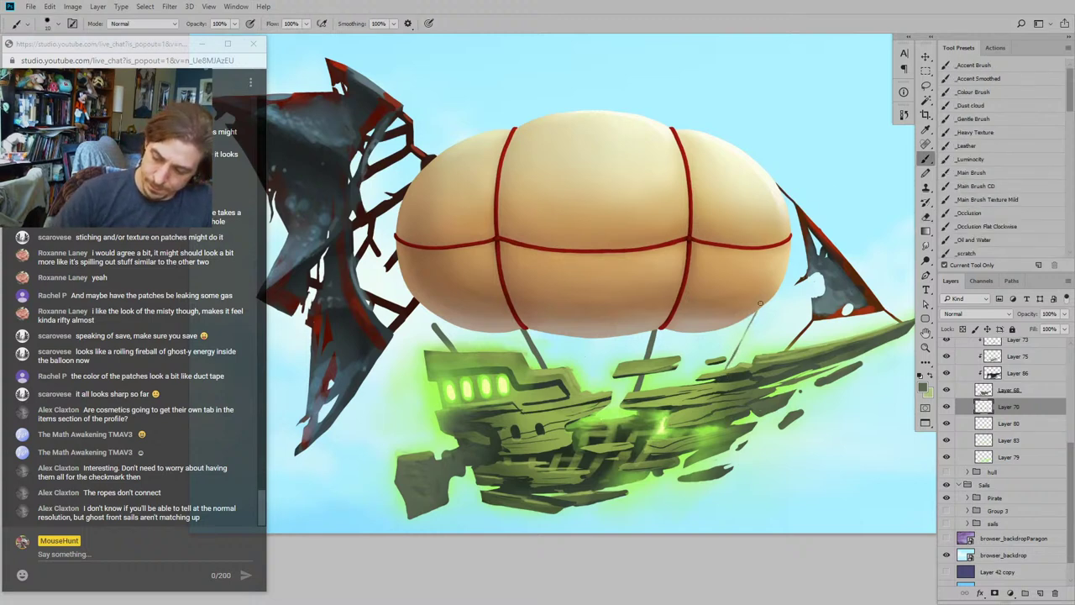
{"action": "left_click_drag", "start_coordinate": [750, 325], "coordinate": [727, 363]}
Step: Erase the rearmost rope above the stern cabin and repaint it as a thin line from the balloon to the hull
{"action": "left_click_drag", "start_coordinate": [462, 263], "coordinate": [572, 205]}
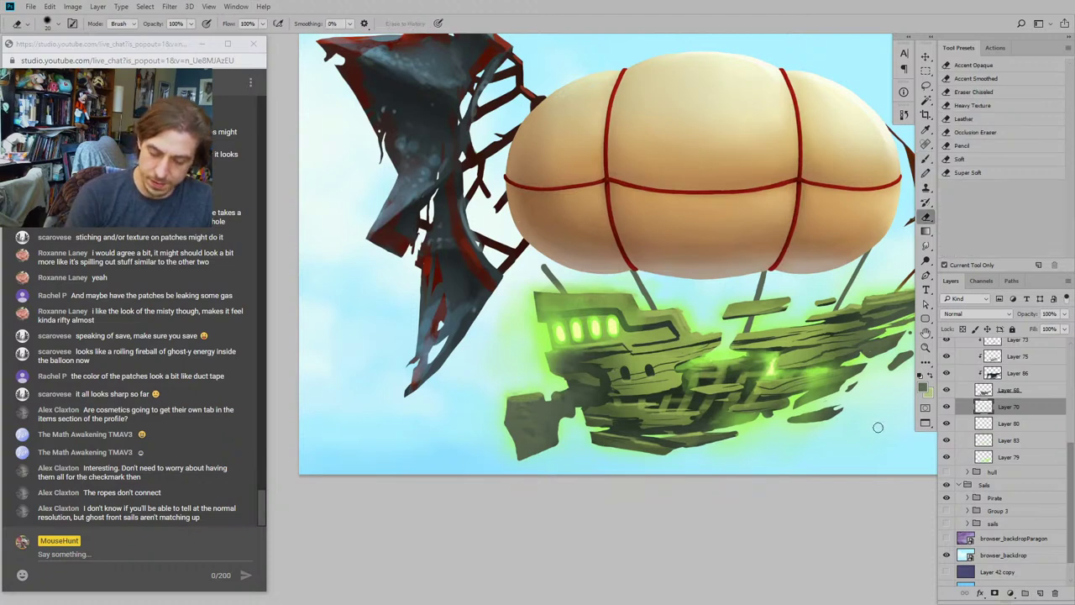
{"action": "key", "text": "e"}
{"action": "left_click_drag", "start_coordinate": [539, 268], "coordinate": [574, 310]}
{"action": "left_click_drag", "start_coordinate": [541, 266], "coordinate": [572, 322]}
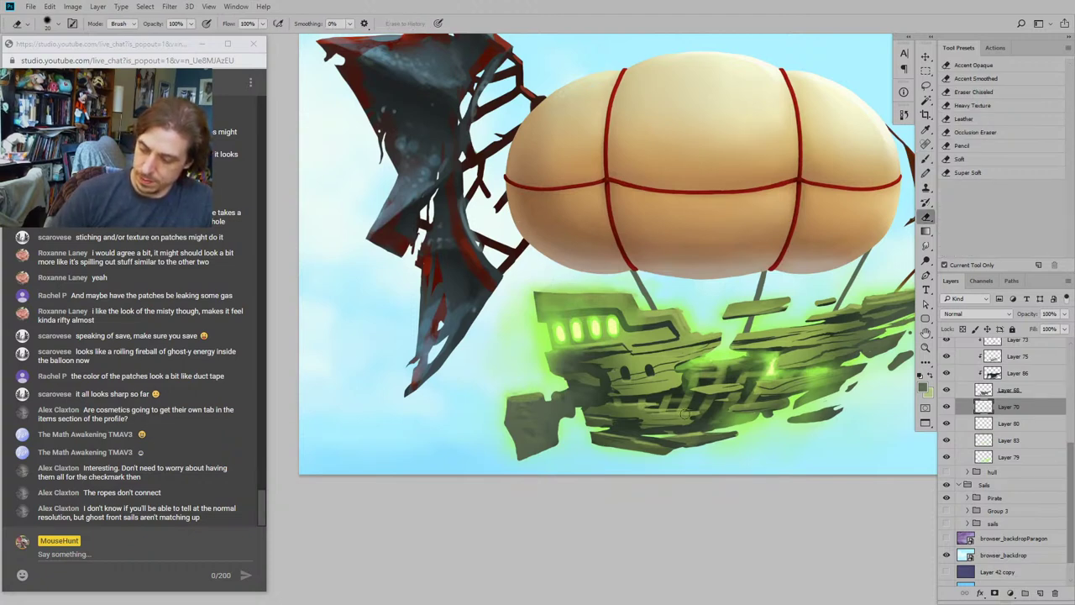
{"action": "key", "text": "b"}
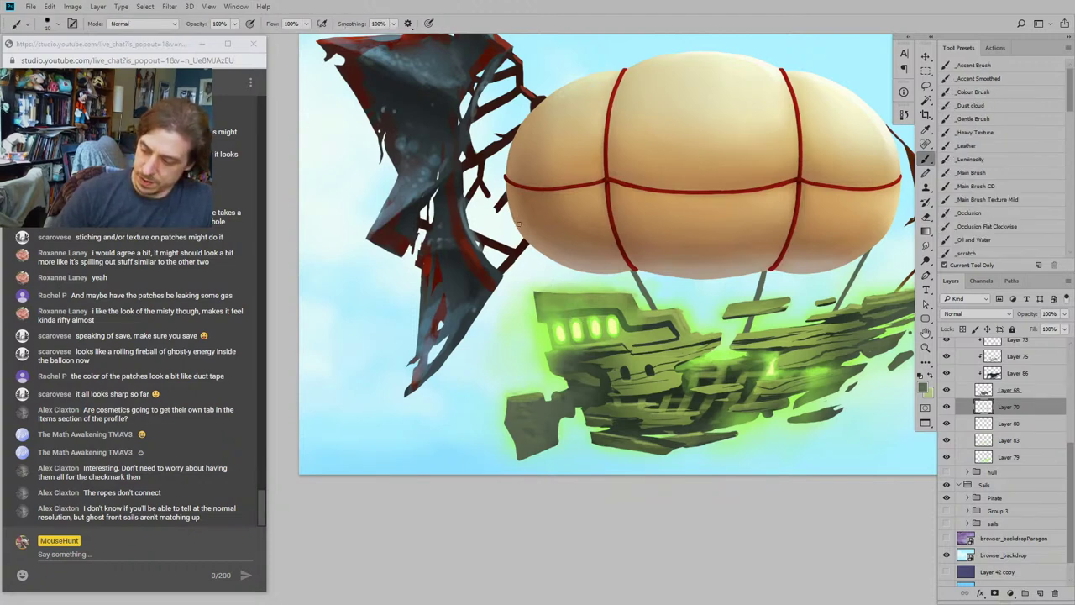
{"action": "left_click_drag", "start_coordinate": [533, 248], "coordinate": [571, 296]}
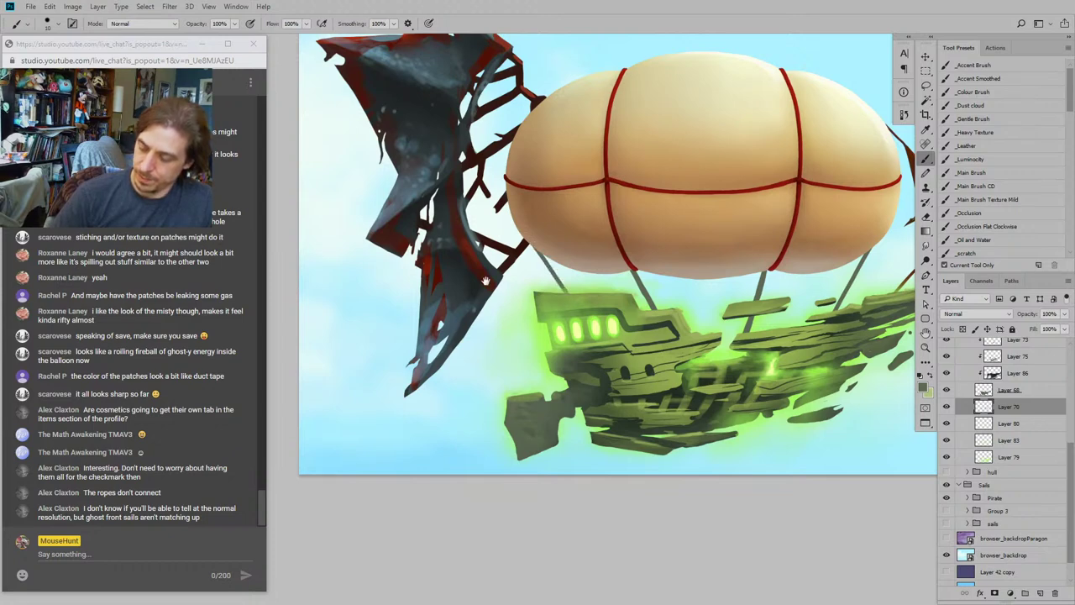
Step: Erase the second rope from the stern and repaint it as a clean line between balloon and deck
{"action": "left_click_drag", "start_coordinate": [486, 282], "coordinate": [378, 236]}
{"action": "key", "text": "e"}
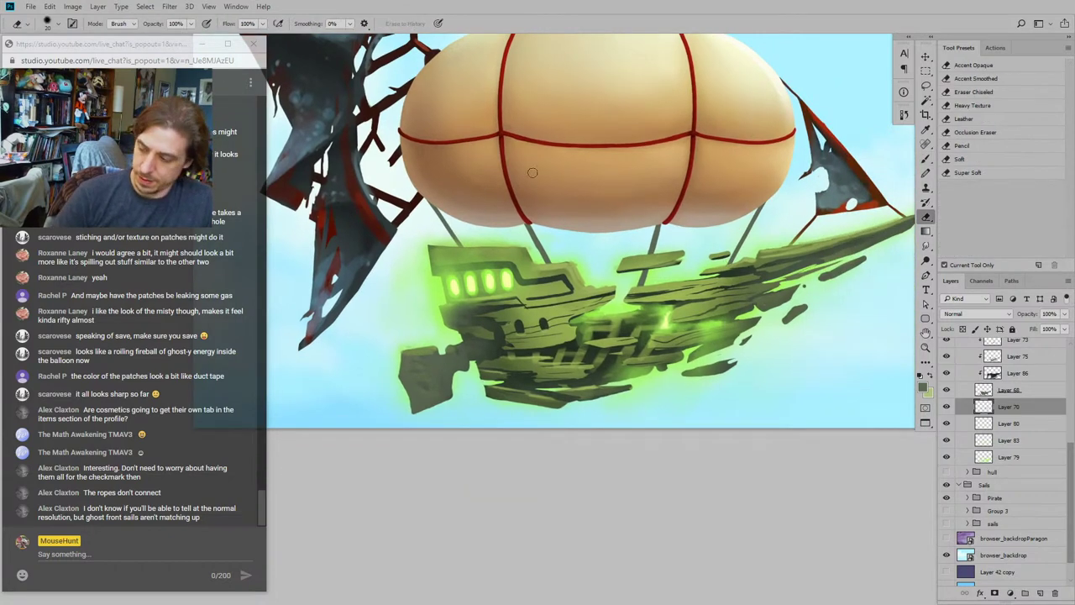
{"action": "mouse_move", "coordinate": [521, 217]}
{"action": "left_mouse_down"}
{"action": "mouse_move", "coordinate": [562, 291]}
{"action": "mouse_move", "coordinate": [539, 251]}
{"action": "mouse_move", "coordinate": [554, 277]}
{"action": "left_mouse_up"}
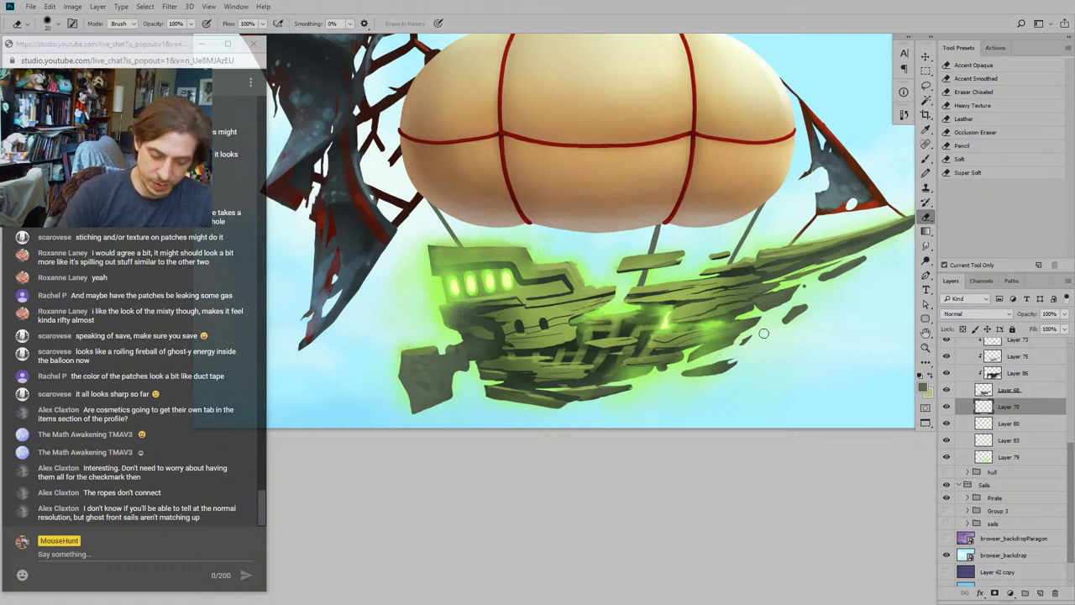
{"action": "key", "text": "b"}
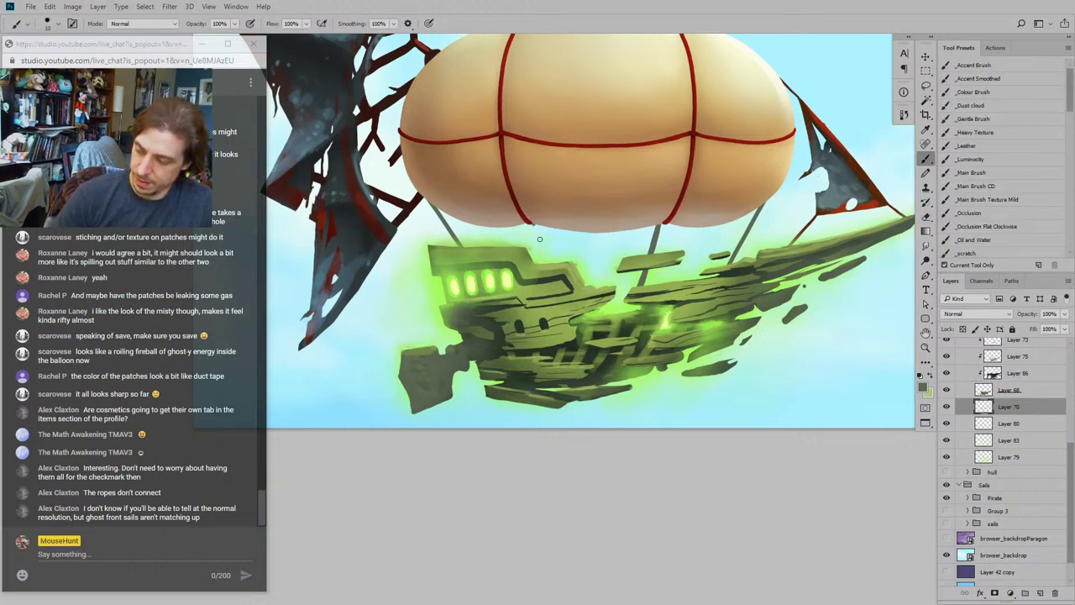
{"action": "mouse_move", "coordinate": [532, 225]}
{"action": "left_mouse_down"}
{"action": "mouse_move", "coordinate": [564, 292]}
{"action": "mouse_move", "coordinate": [532, 220]}
{"action": "mouse_move", "coordinate": [553, 266]}
{"action": "left_mouse_up"}
Step: Erase the third rope from the stern and repaint it with a smaller brush, passing behind the floating plank
{"action": "key", "text": "e"}
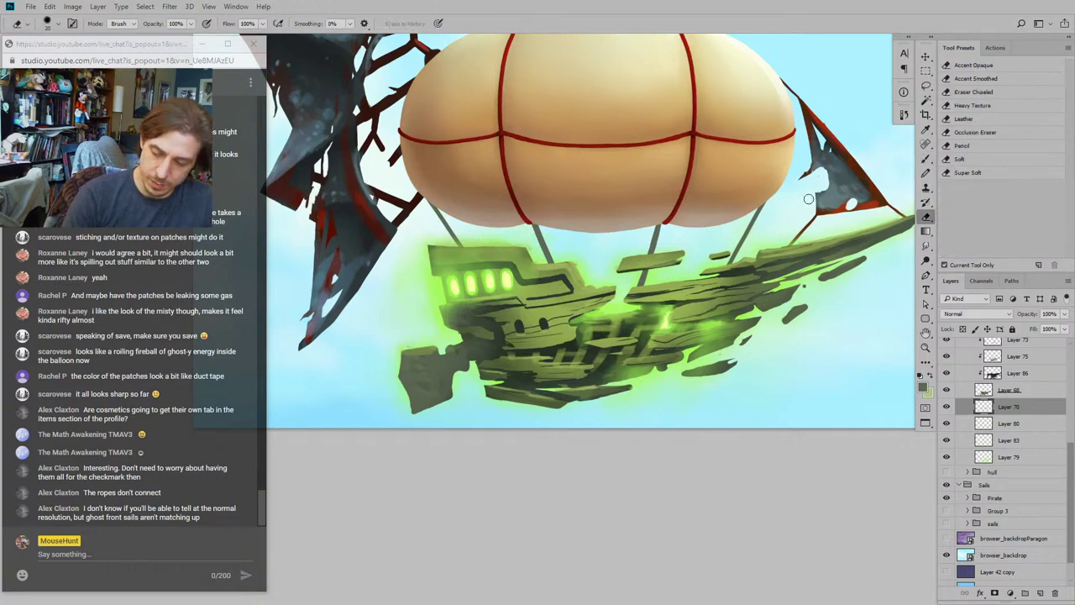
{"action": "left_click_drag", "start_coordinate": [662, 226], "coordinate": [636, 306]}
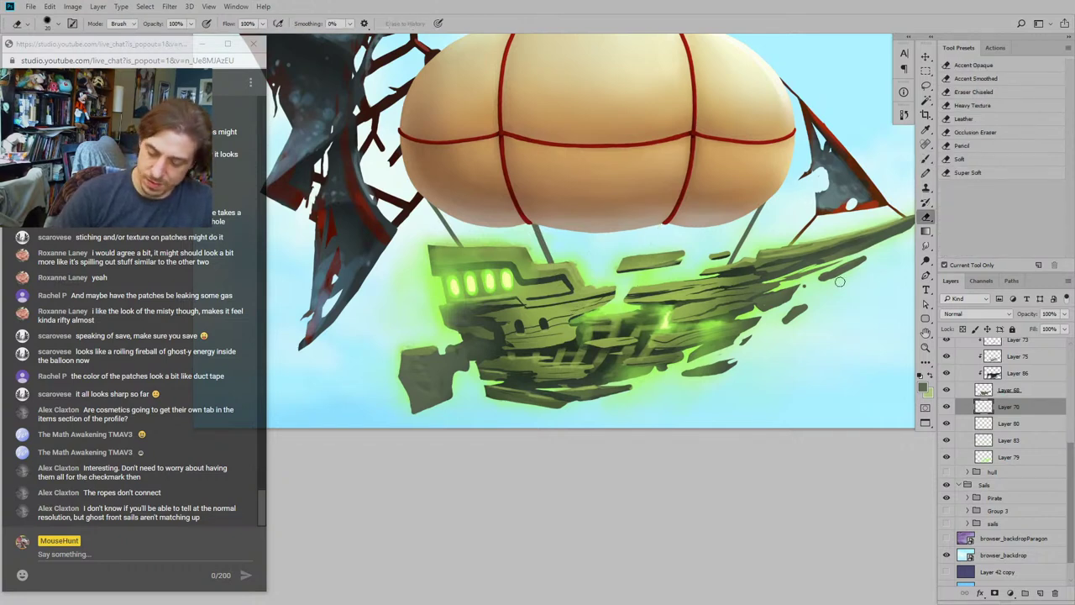
{"action": "key", "text": "b"}
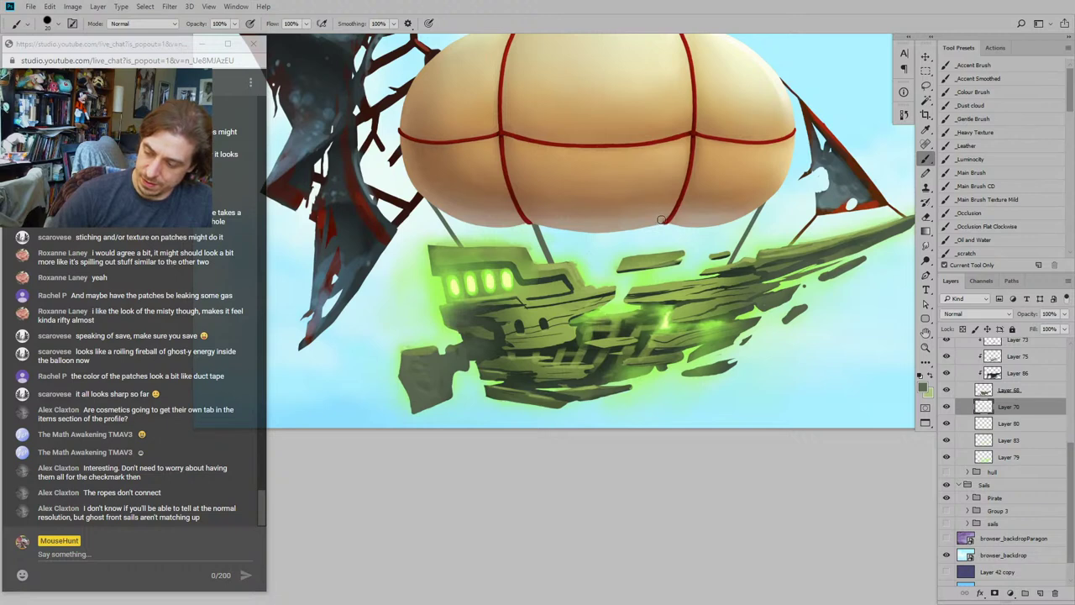
{"action": "key", "text": "bracketleft"}
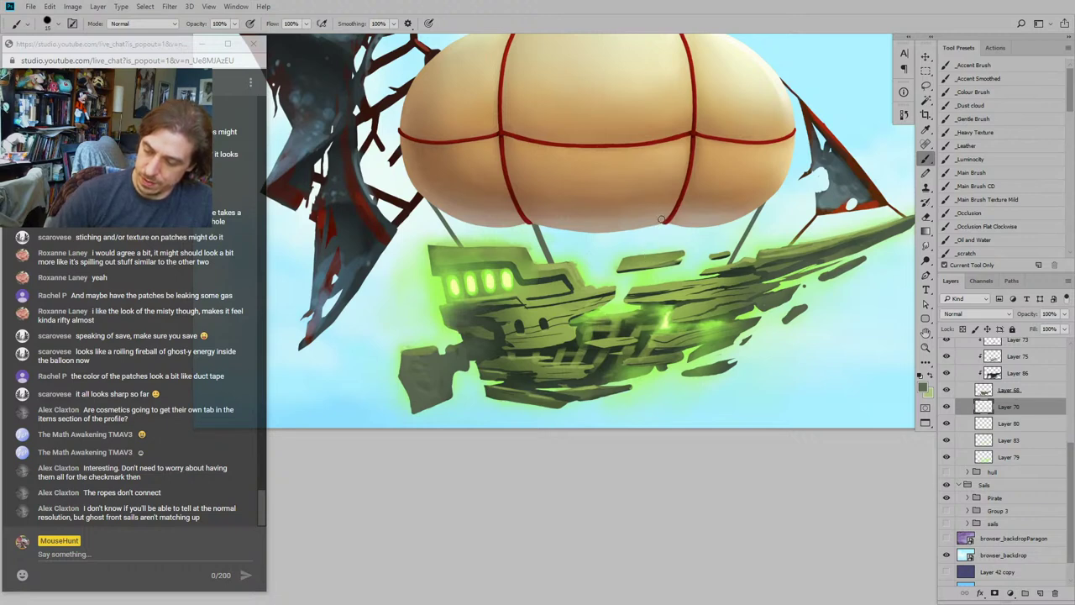
{"action": "left_click_drag", "start_coordinate": [656, 237], "coordinate": [637, 303]}
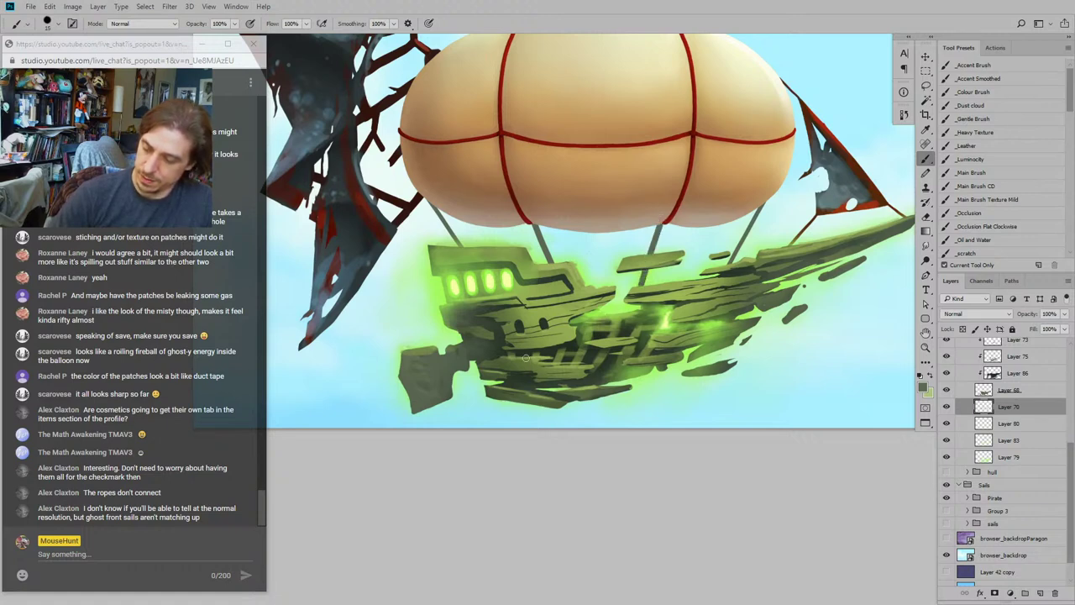
Step: Examine the repainted ropes on the whole airship at reduced size
{"action": "left_click_drag", "start_coordinate": [364, 207], "coordinate": [475, 403]}
{"action": "left_click_drag", "start_coordinate": [540, 401], "coordinate": [501, 307]}
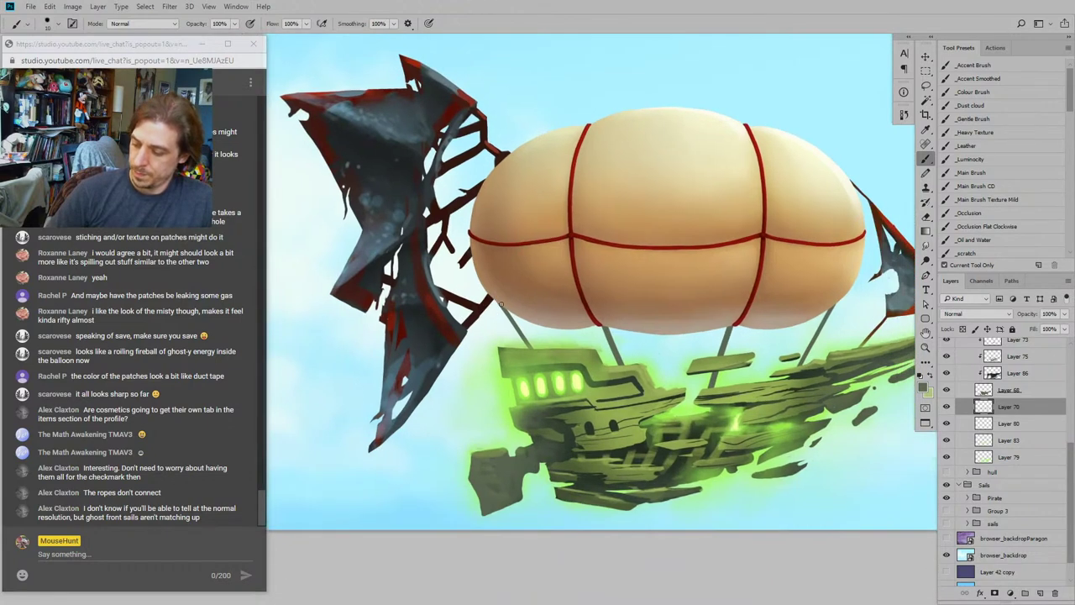
{"action": "left_click_drag", "start_coordinate": [466, 395], "coordinate": [369, 322]}
{"action": "key", "text": "ctrl+minus"}
{"action": "key", "text": "ctrl+minus"}
{"action": "key", "text": "ctrl+minus"}
{"action": "key", "text": "ctrl+minus"}
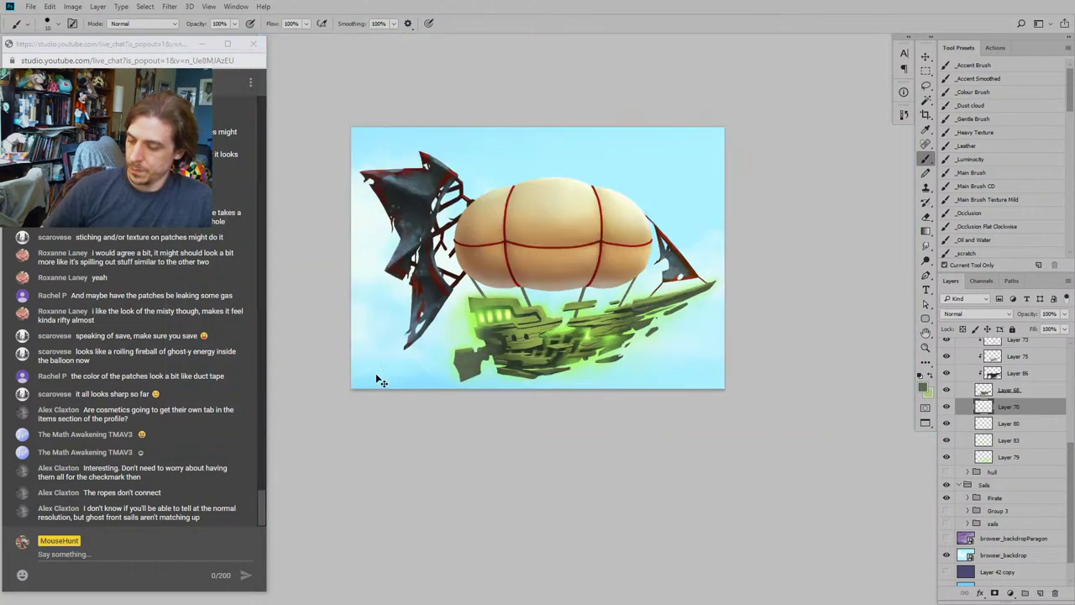
{"action": "key", "text": "ctrl+minus"}
{"action": "key", "text": "ctrl+plus"}
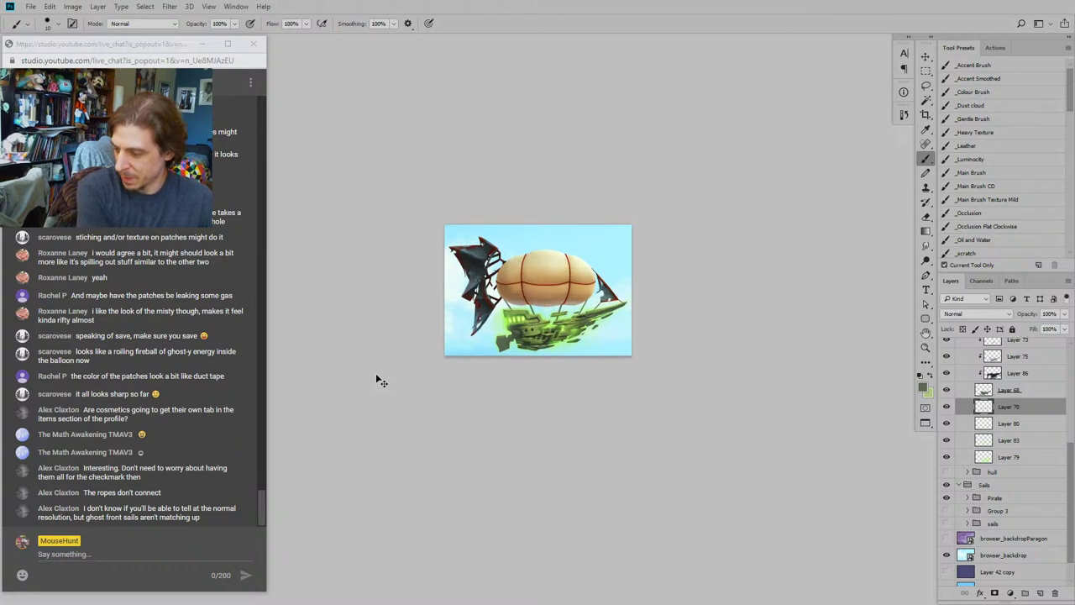
{"action": "key", "text": "ctrl+plus"}
{"action": "key", "text": "ctrl+plus"}
Step: Show browser_backdropParagon, swap the Pirate sails for the Group 3 sails, and inspect the front sail and ropes up close
{"action": "left_click", "coordinate": [947, 539]}
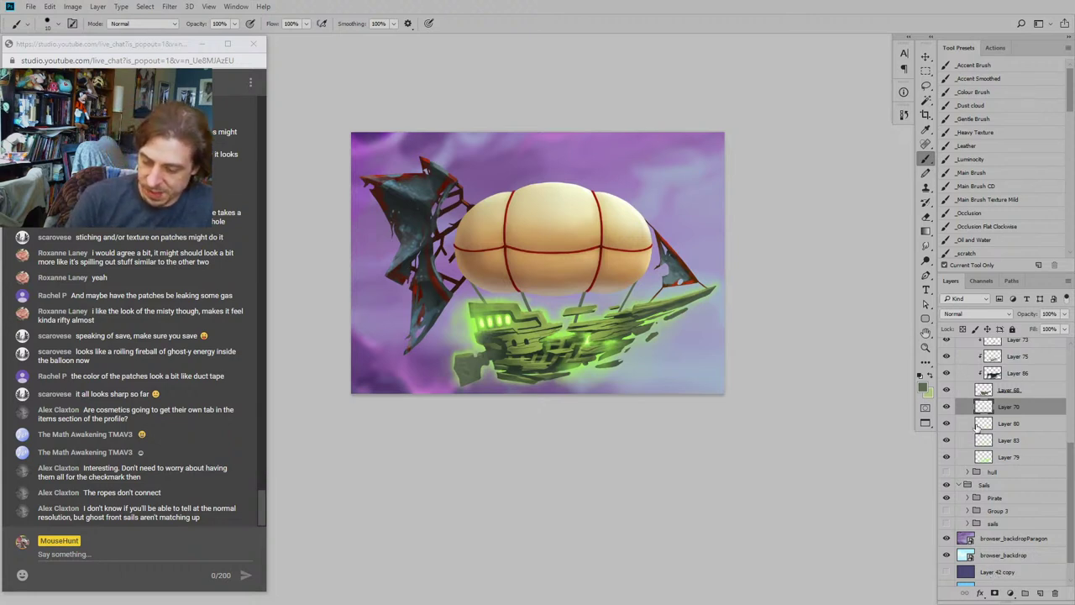
{"action": "scroll", "coordinate": [1053, 465], "scroll_direction": "down", "scroll_amount": 2}
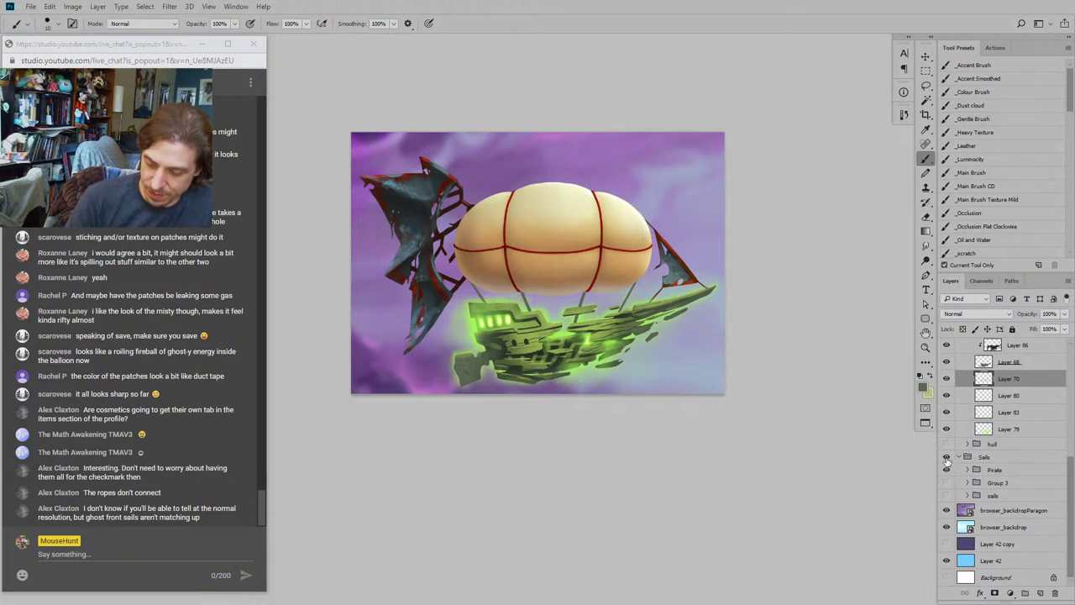
{"action": "left_click", "coordinate": [947, 470]}
{"action": "left_click", "coordinate": [947, 482]}
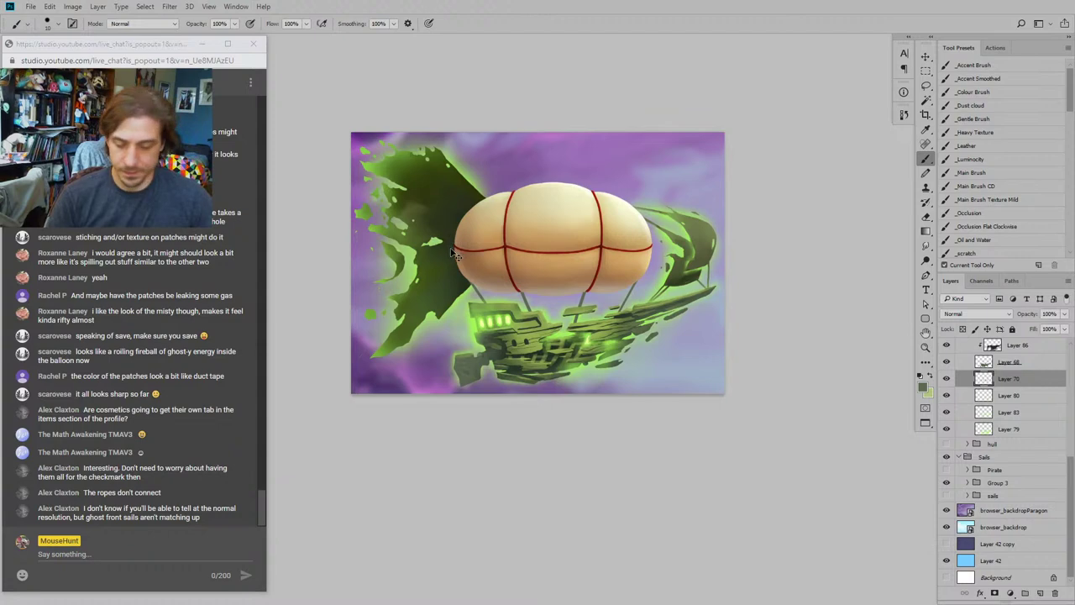
{"action": "key", "text": "ctrl+plus"}
{"action": "key", "text": "ctrl+plus"}
{"action": "key", "text": "ctrl+plus"}
{"action": "mouse_move", "coordinate": [554, 211]}
{"action": "left_mouse_down"}
{"action": "mouse_move", "coordinate": [348, 363]}
{"action": "mouse_move", "coordinate": [333, 406]}
{"action": "left_mouse_up"}
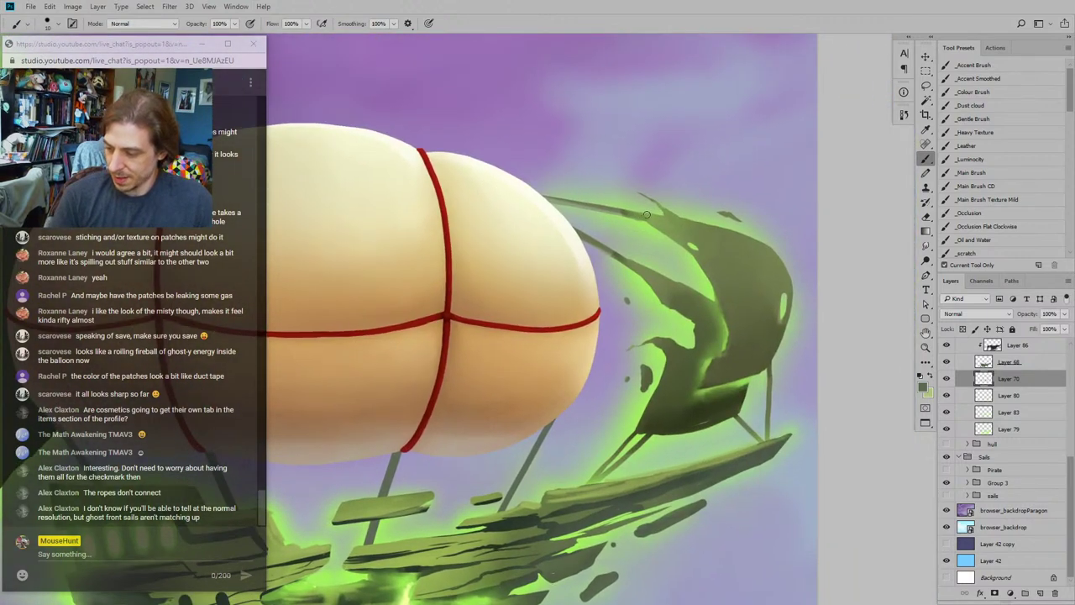
{"action": "left_click_drag", "start_coordinate": [452, 390], "coordinate": [601, 270]}
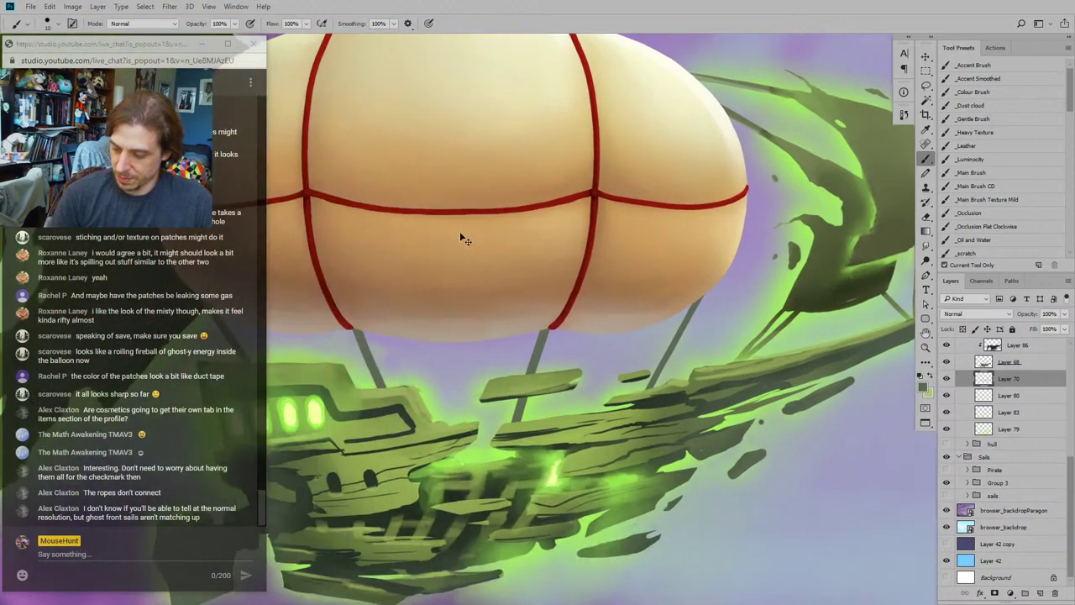
Step: Examine the whole ghost airship with the plain balloon at reduced size against the purple backdrop
{"action": "key", "text": "ctrl+minus"}
{"action": "key", "text": "ctrl+minus"}
{"action": "key", "text": "ctrl+minus"}
{"action": "key", "text": "ctrl+minus"}
{"action": "key", "text": "ctrl+plus"}
{"action": "key", "text": "ctrl+plus"}
{"action": "key", "text": "ctrl+plus"}
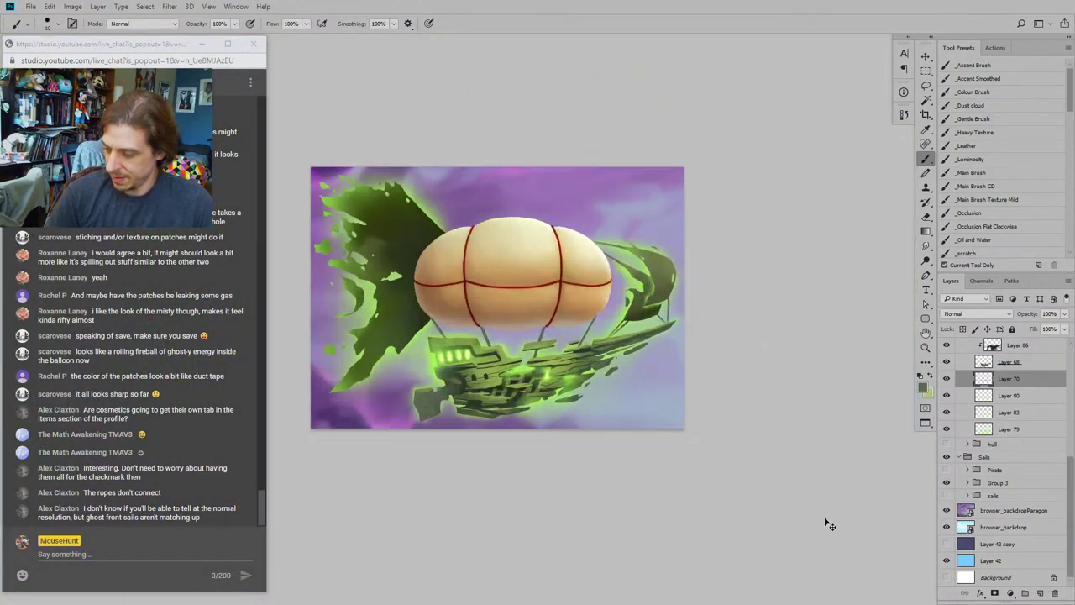
{"action": "key", "text": "ctrl+minus"}
{"action": "key", "text": "ctrl+plus"}
{"action": "key", "text": "ctrl+plus"}
{"action": "scroll", "coordinate": [827, 533], "scroll_direction": "down", "scroll_amount": 2}
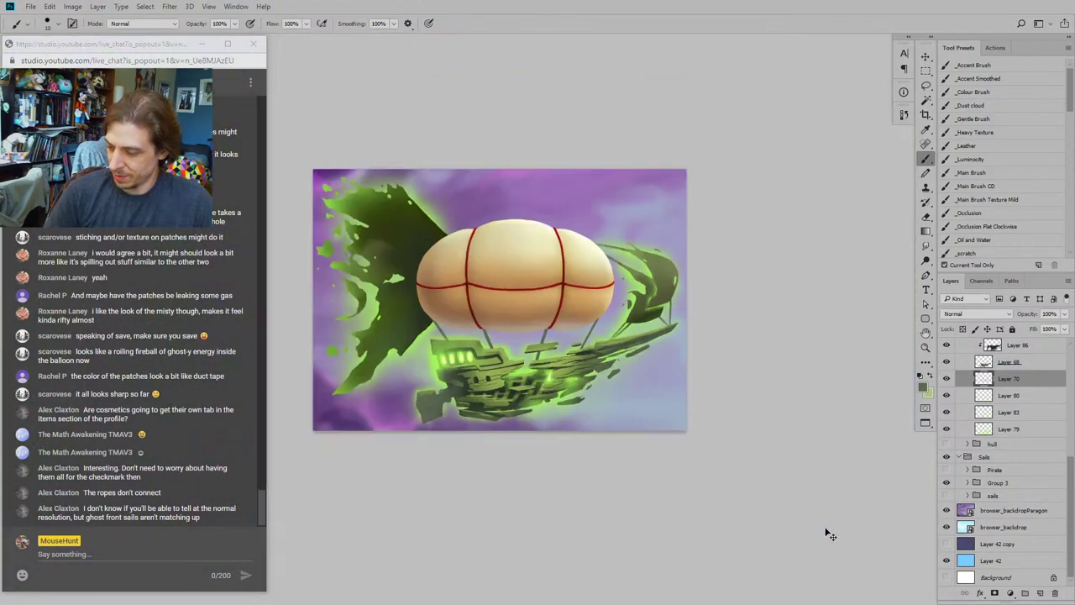
{"action": "left_click_drag", "start_coordinate": [449, 294], "coordinate": [436, 275]}
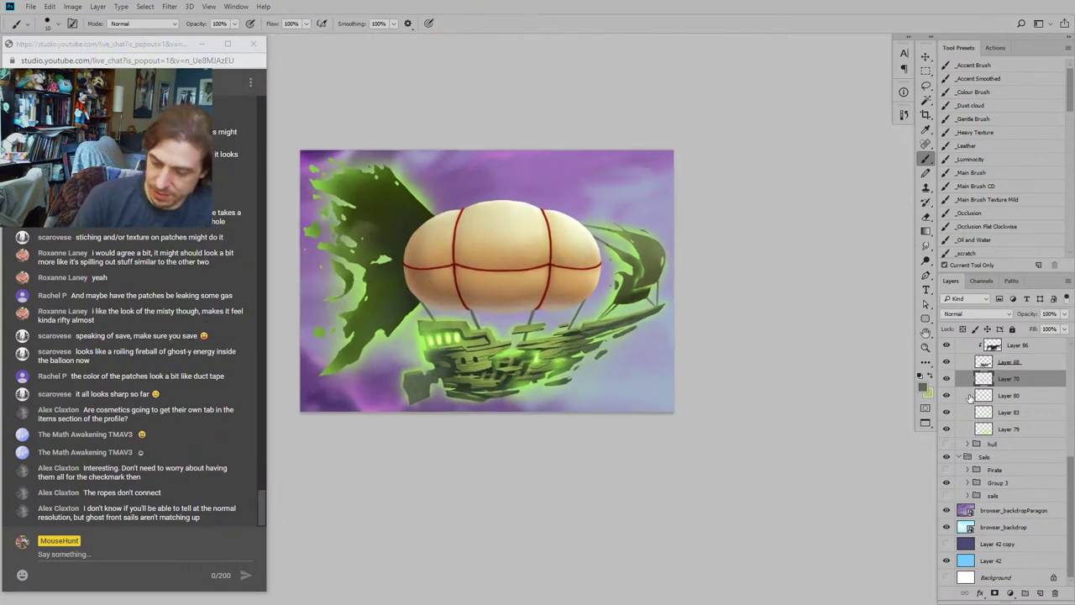
Step: Hide browser_backdropParagon, check the Group 3 sail layers by toggling their visibility, and select Layer 72
{"action": "left_click", "coordinate": [946, 511]}
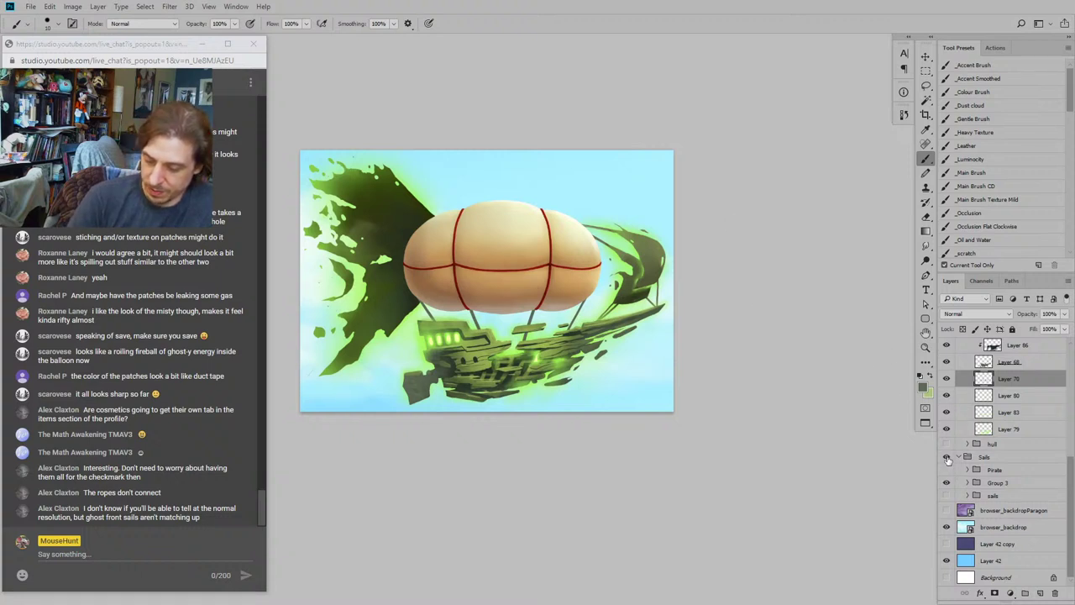
{"action": "left_click", "coordinate": [947, 458]}
{"action": "left_click", "coordinate": [946, 458]}
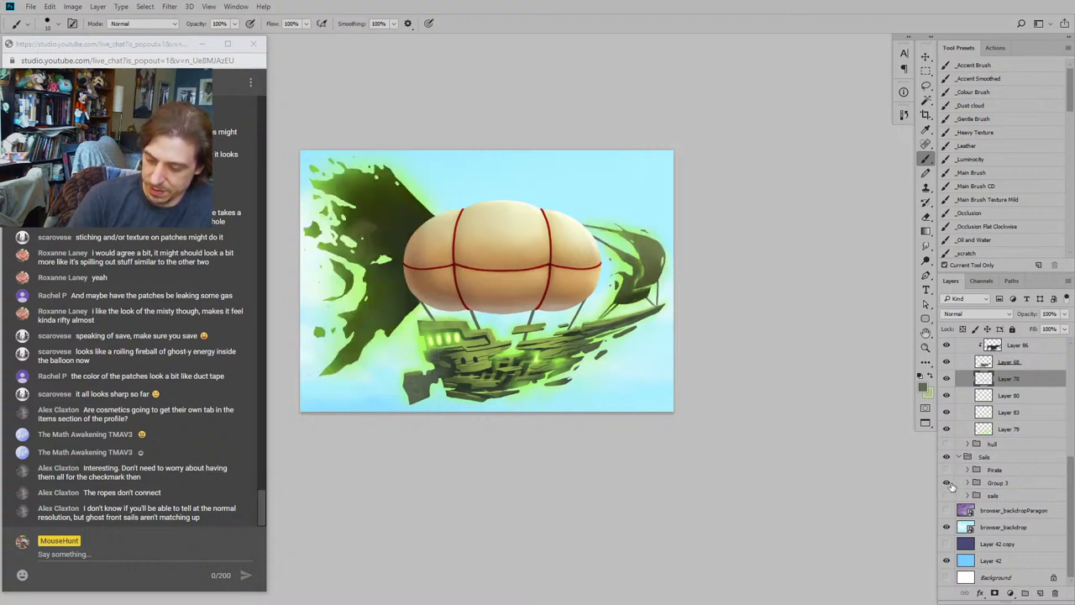
{"action": "left_click", "coordinate": [967, 483]}
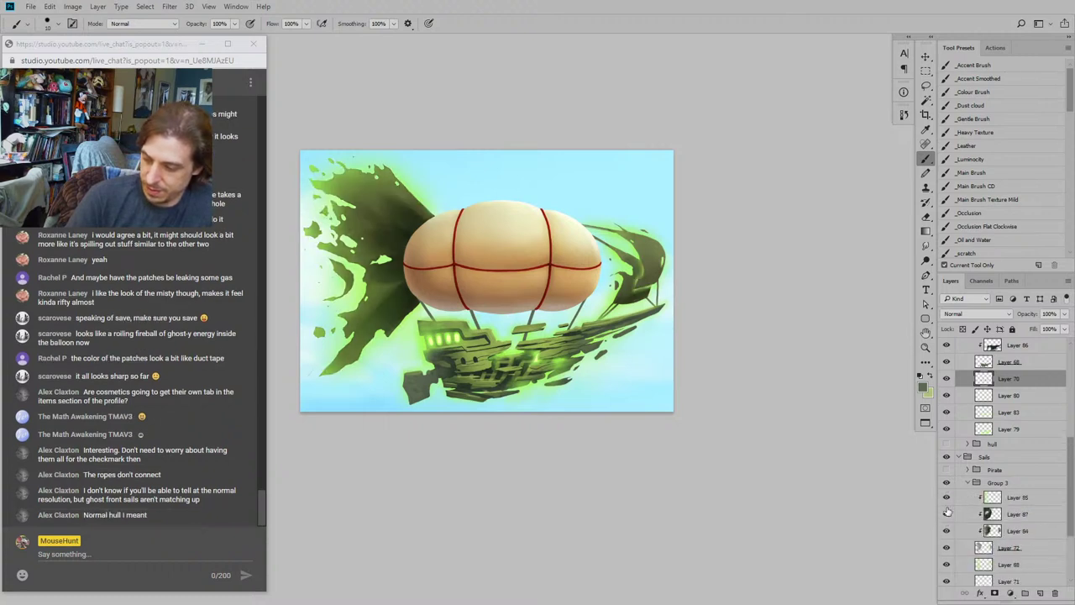
{"action": "left_click", "coordinate": [947, 512]}
{"action": "left_click", "coordinate": [947, 514]}
{"action": "left_click", "coordinate": [947, 514]}
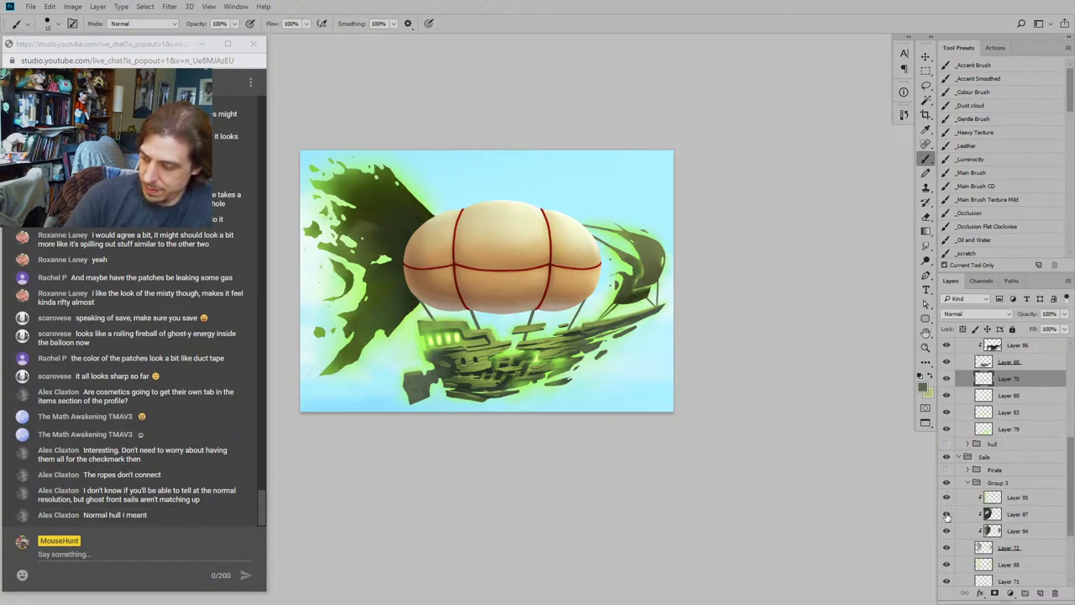
{"action": "left_click", "coordinate": [946, 532]}
{"action": "left_click", "coordinate": [946, 532]}
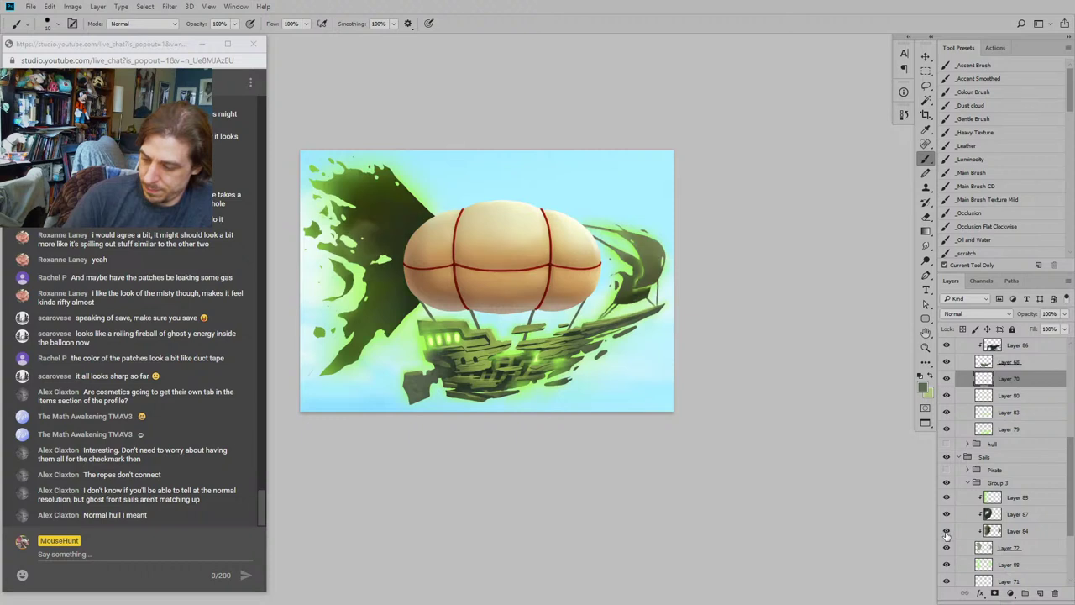
{"action": "left_click", "coordinate": [947, 549]}
{"action": "left_click", "coordinate": [947, 548]}
{"action": "left_click", "coordinate": [957, 550]}
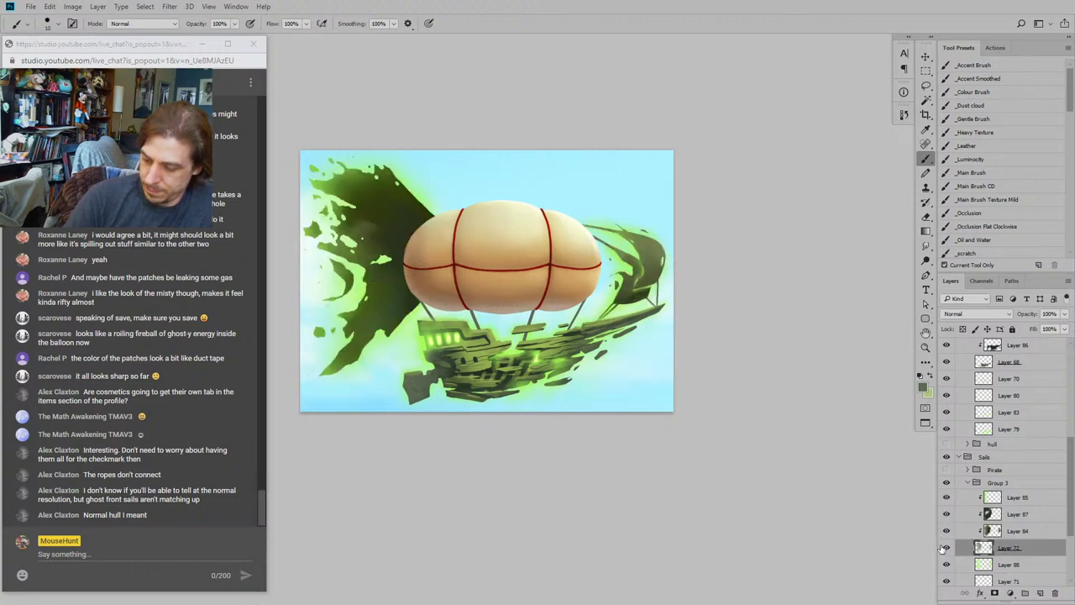
Step: Hide the Ghostship hull and show the normal wooden hull in its place
{"action": "key", "text": "ctrl+plus"}
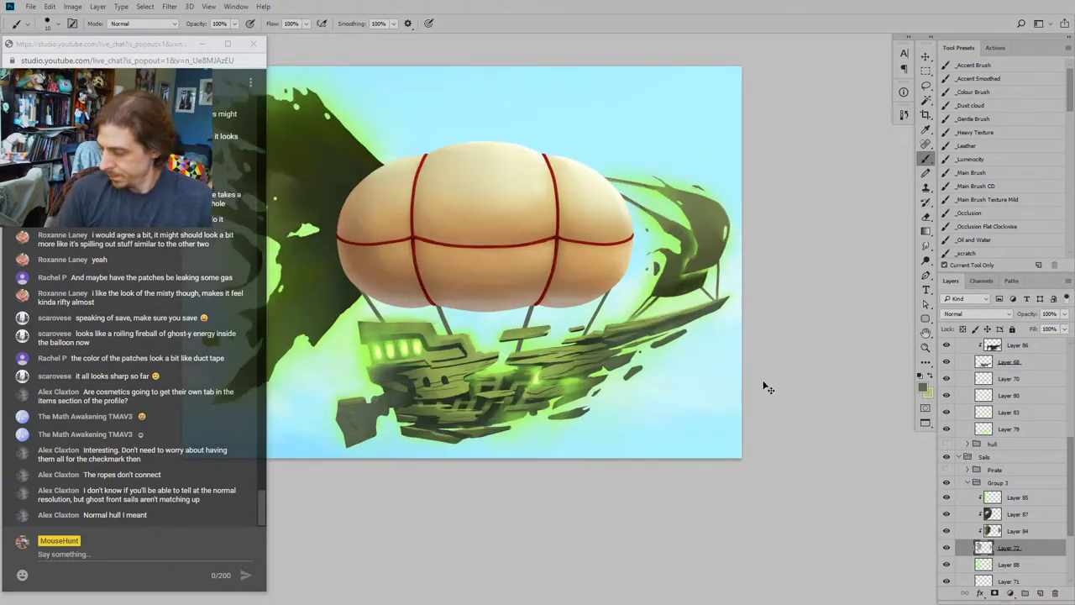
{"action": "key", "text": "ctrl+minus"}
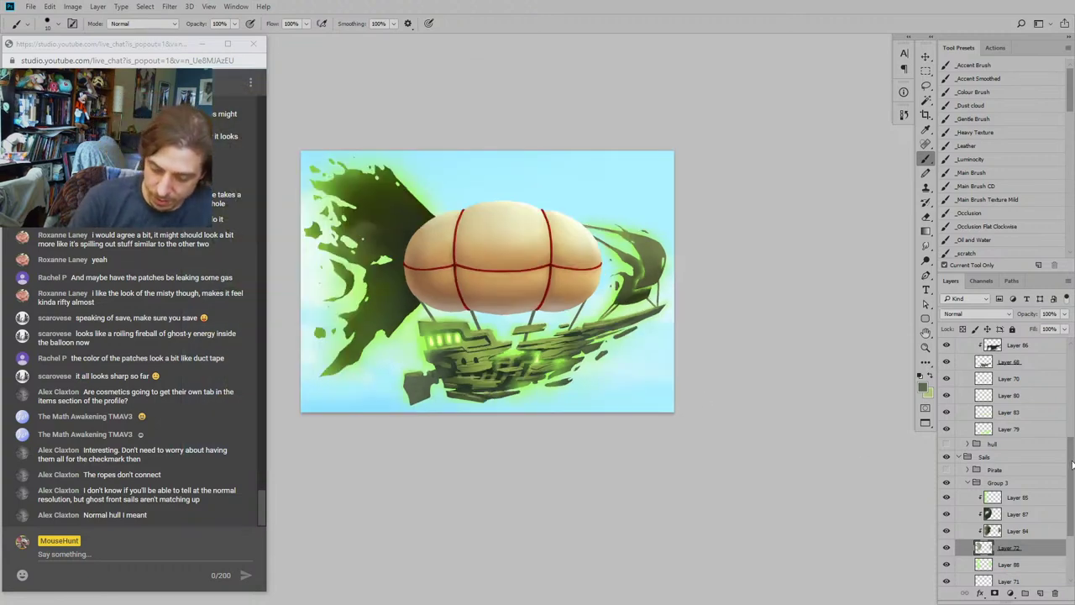
{"action": "scroll", "coordinate": [1061, 520], "scroll_direction": "down", "scroll_amount": 4}
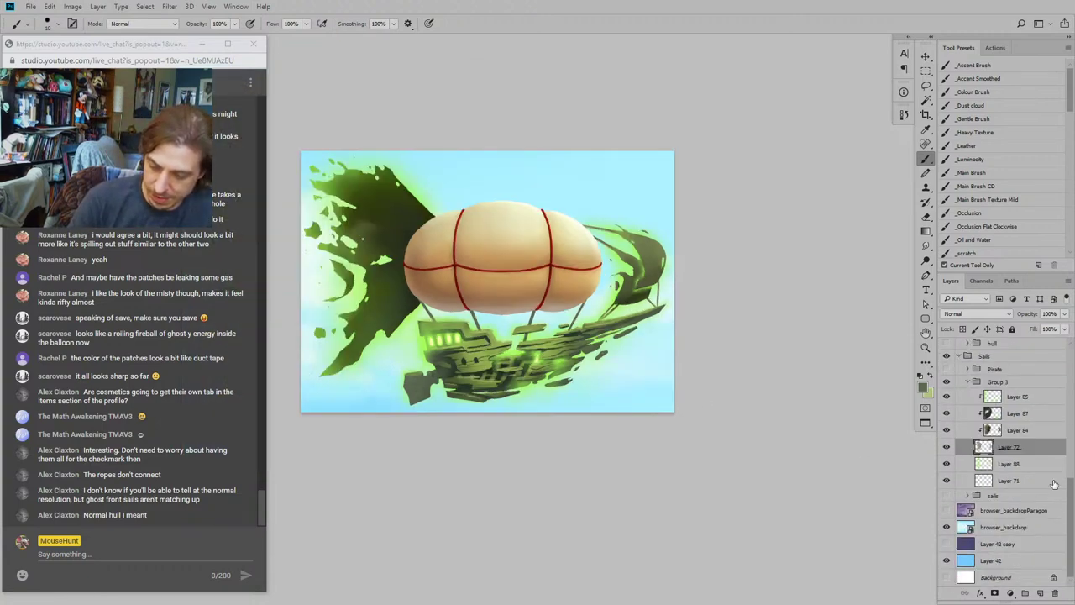
{"action": "scroll", "coordinate": [1054, 484], "scroll_direction": "up", "scroll_amount": 3}
{"action": "scroll", "coordinate": [948, 410], "scroll_direction": "up", "scroll_amount": 6}
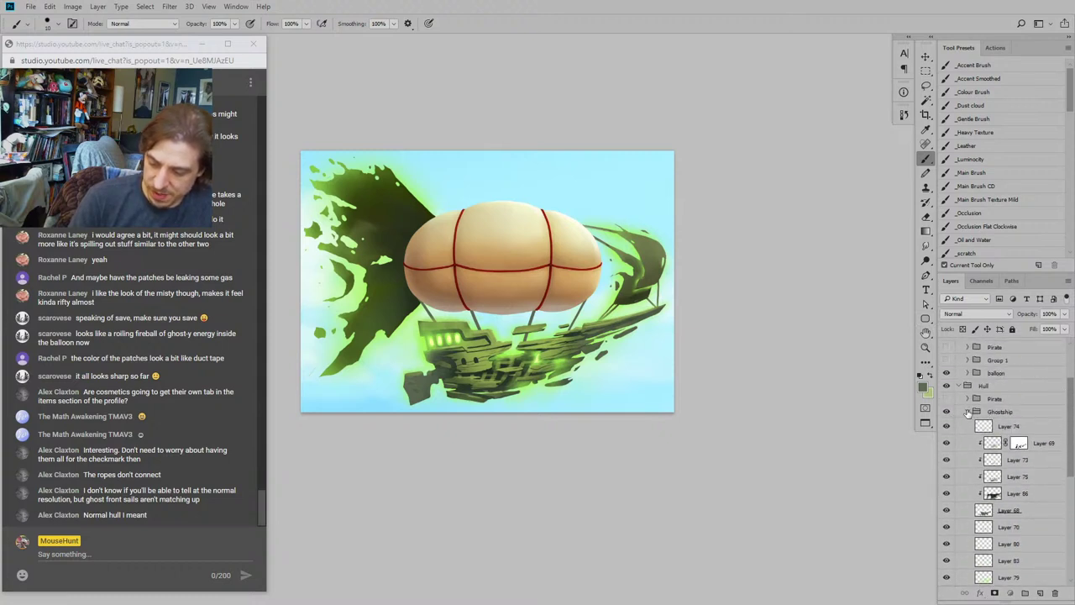
{"action": "left_click", "coordinate": [968, 411]}
{"action": "left_click", "coordinate": [947, 412]}
{"action": "left_click", "coordinate": [947, 424]}
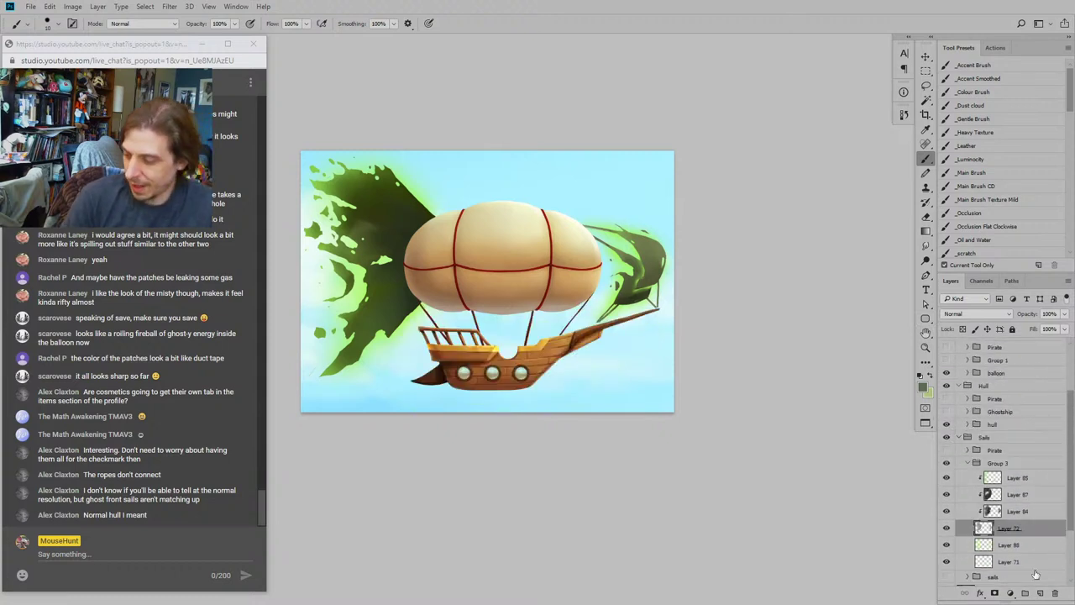
Step: Identify the front sail's ropes on Layer 72 and extend the lower rear ropes down to the wooden hull's bow
{"action": "key", "text": "ctrl+plus"}
{"action": "key", "text": "ctrl+plus"}
{"action": "key", "text": "ctrl+plus"}
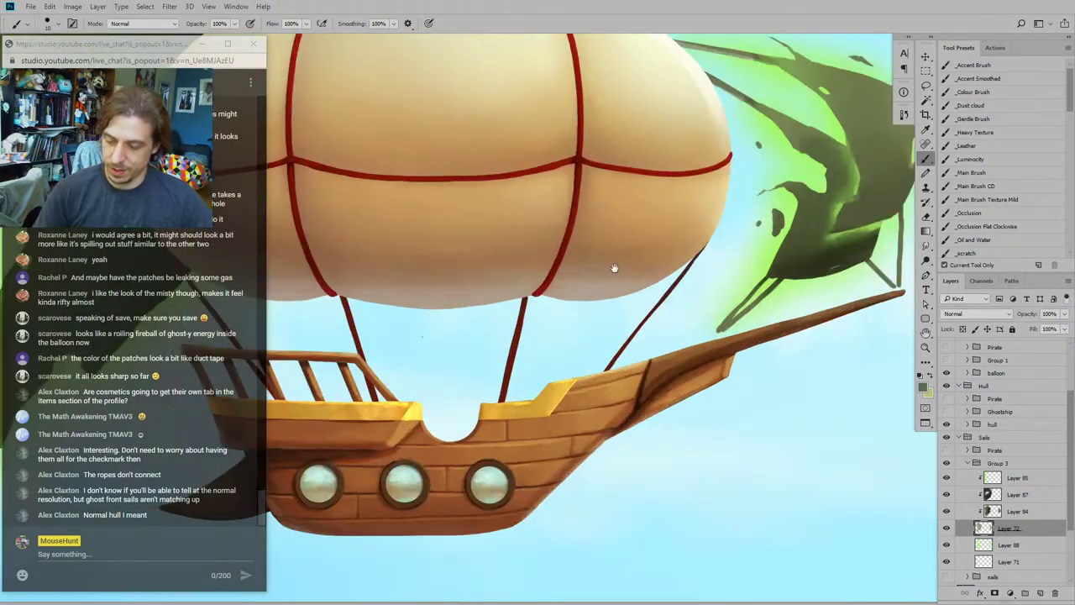
{"action": "scroll", "coordinate": [614, 267], "scroll_direction": "down", "scroll_amount": 5}
{"action": "left_click", "coordinate": [947, 528]}
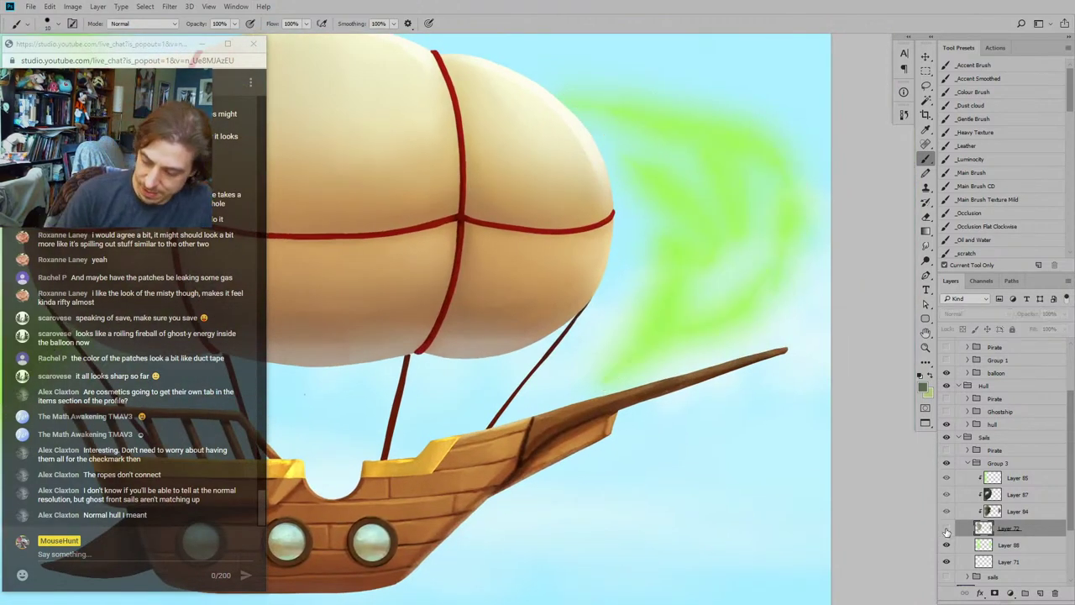
{"action": "left_click", "coordinate": [947, 529]}
{"action": "left_click_drag", "start_coordinate": [624, 305], "coordinate": [605, 192]}
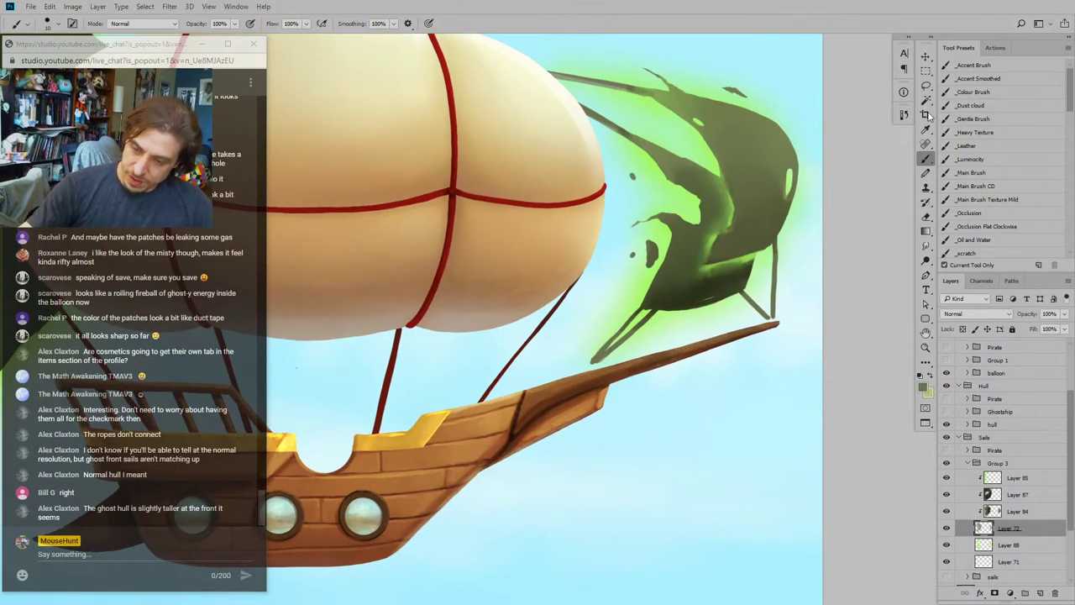
{"action": "key", "text": "e"}
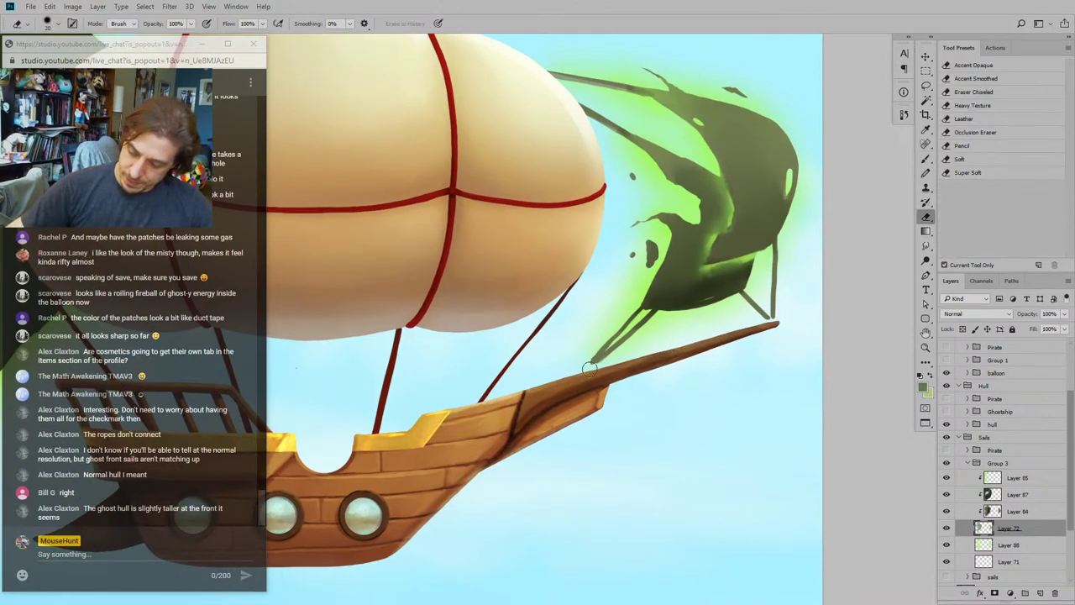
{"action": "key", "text": "b"}
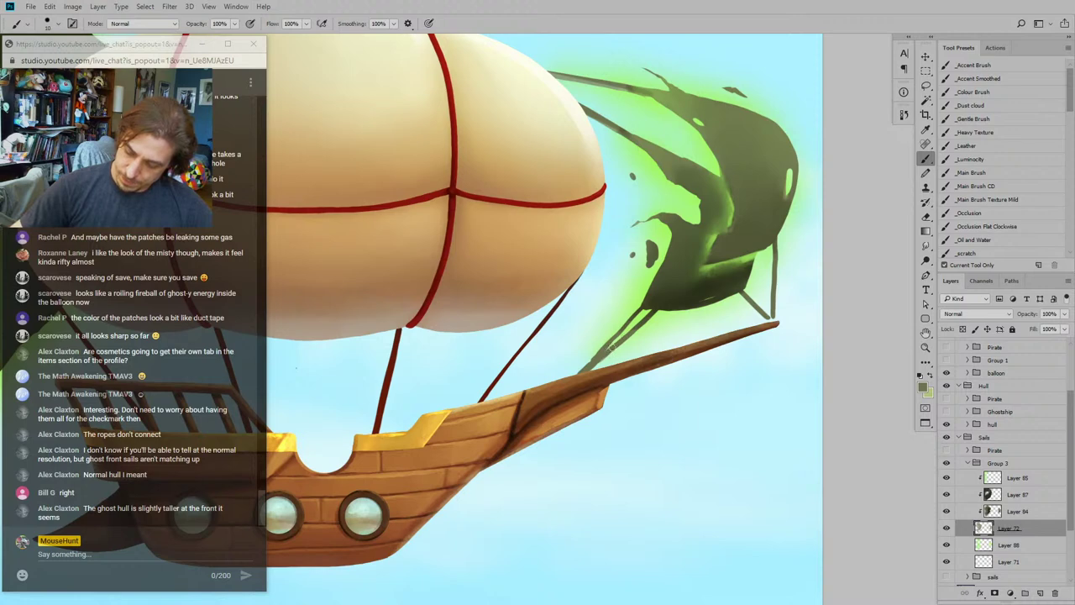
Step: Trim the front sail's lower rear ropes with the Eraser and repaint them as clean lines from sail to bow
{"action": "key", "text": "e"}
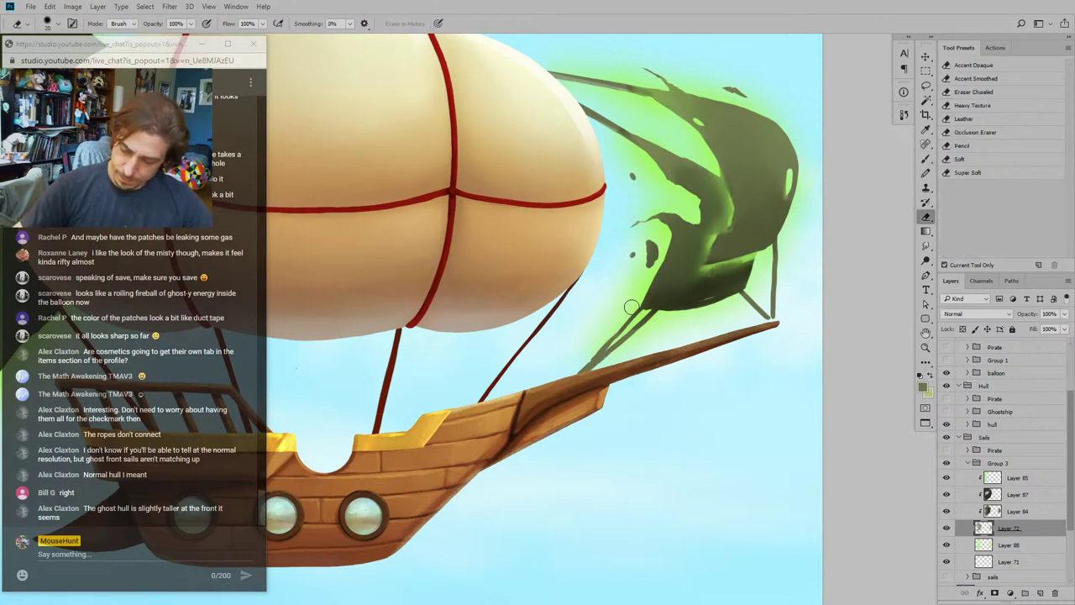
{"action": "left_click_drag", "start_coordinate": [611, 330], "coordinate": [571, 370]}
{"action": "left_click_drag", "start_coordinate": [633, 309], "coordinate": [566, 380]}
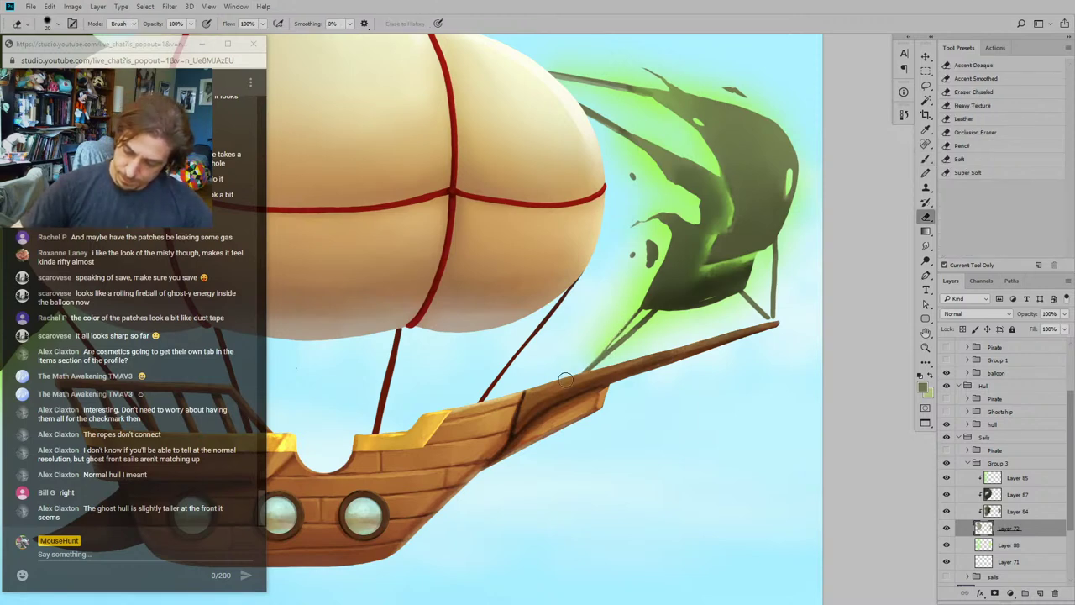
{"action": "left_click_drag", "start_coordinate": [657, 318], "coordinate": [622, 348]}
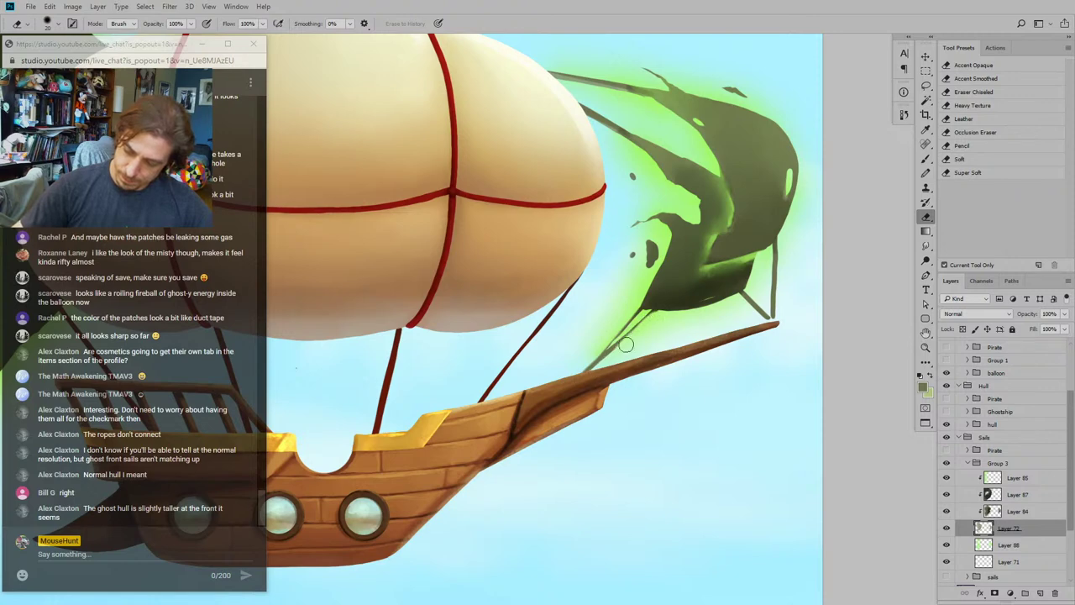
{"action": "key", "text": "b"}
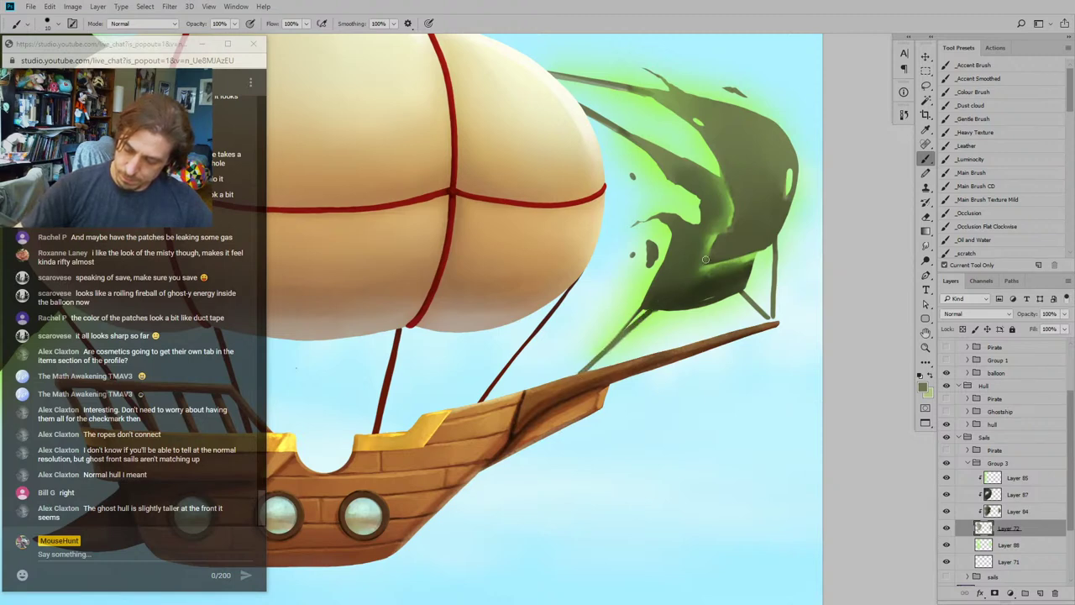
{"action": "key", "text": "ctrl+z"}
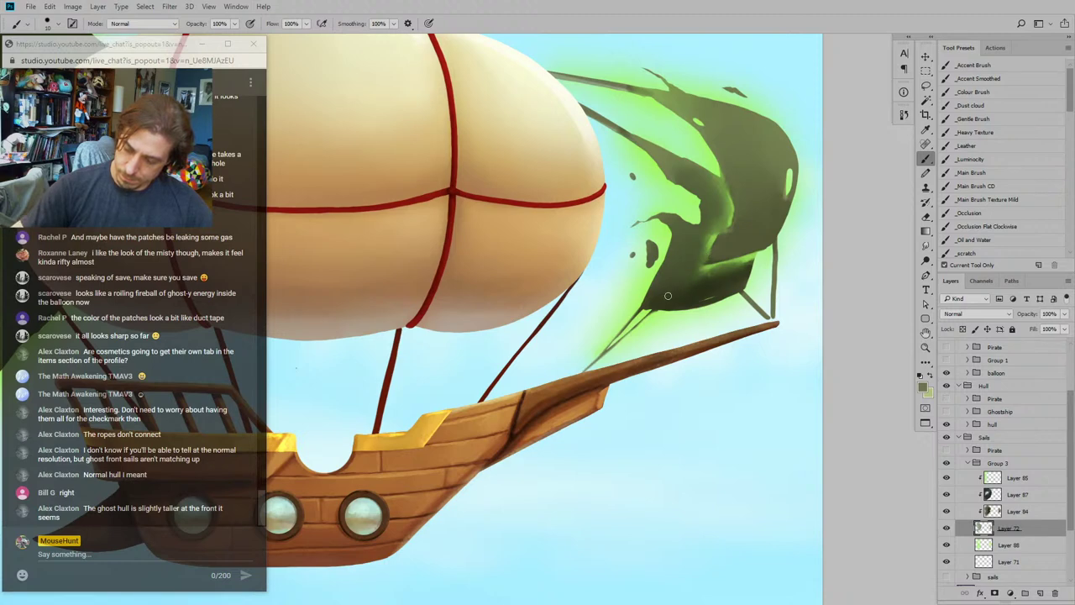
{"action": "left_click_drag", "start_coordinate": [643, 320], "coordinate": [622, 341]}
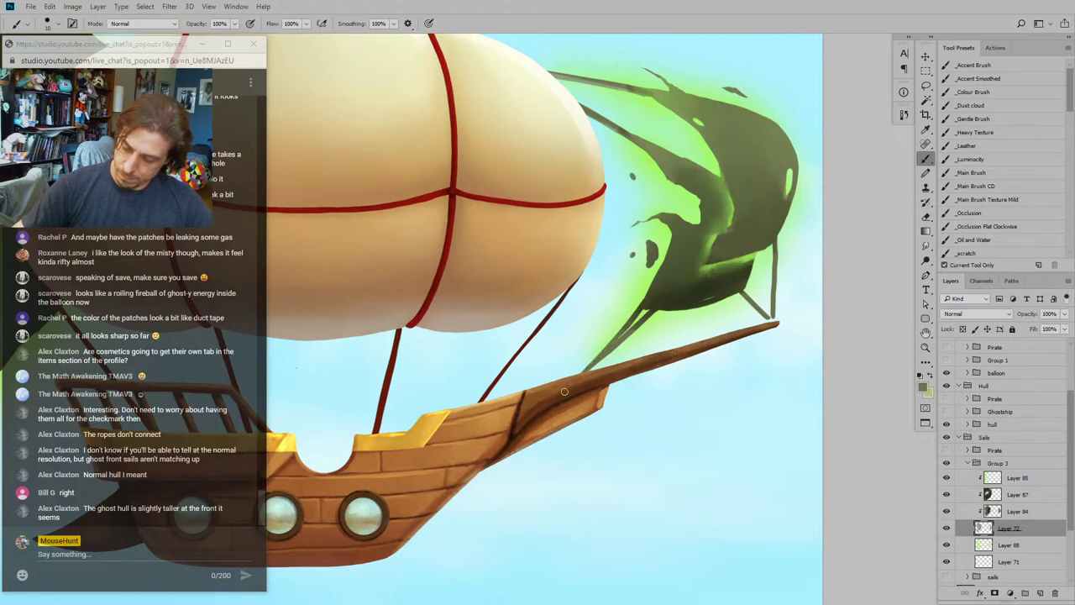
Step: Extend the front sail's forward ropes to the bowsprit tip, then thin and repaint the upright one
{"action": "left_click_drag", "start_coordinate": [540, 215], "coordinate": [344, 227]}
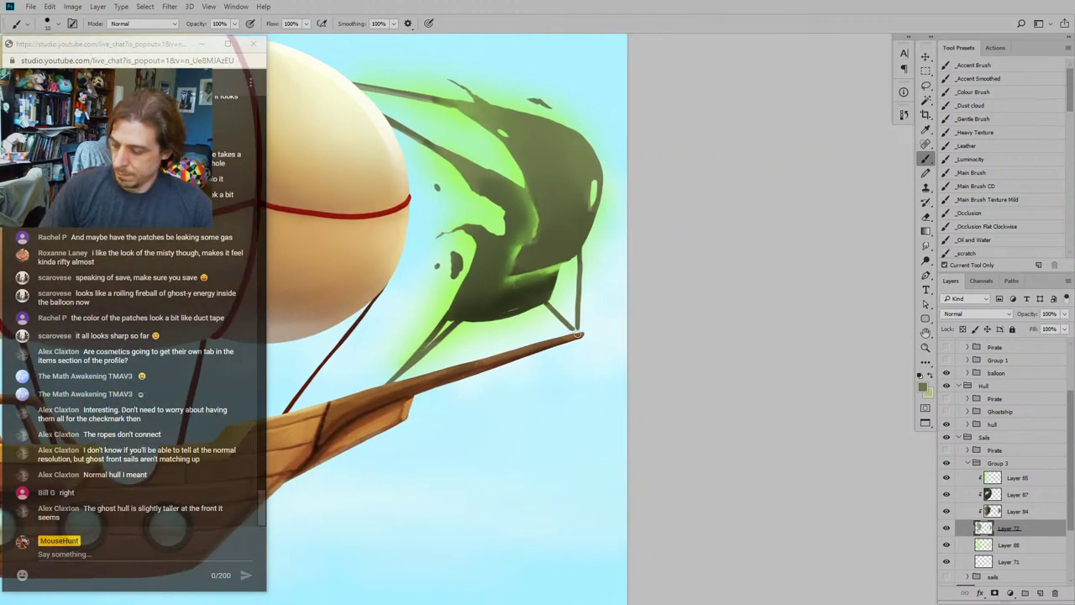
{"action": "left_click_drag", "start_coordinate": [577, 334], "coordinate": [568, 325]}
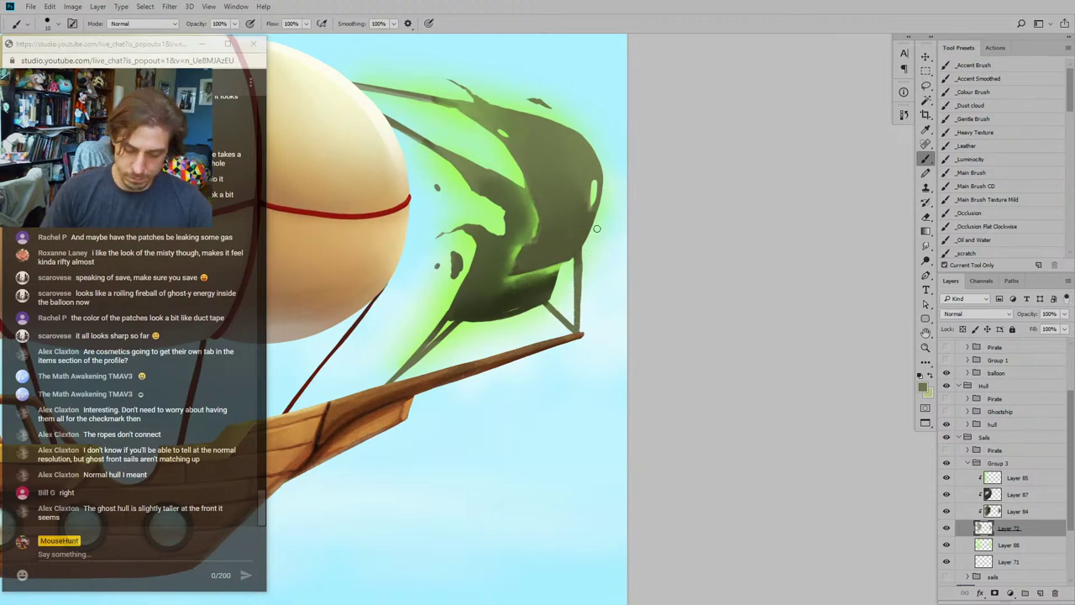
{"action": "key", "text": "e"}
{"action": "left_click_drag", "start_coordinate": [580, 247], "coordinate": [581, 329]}
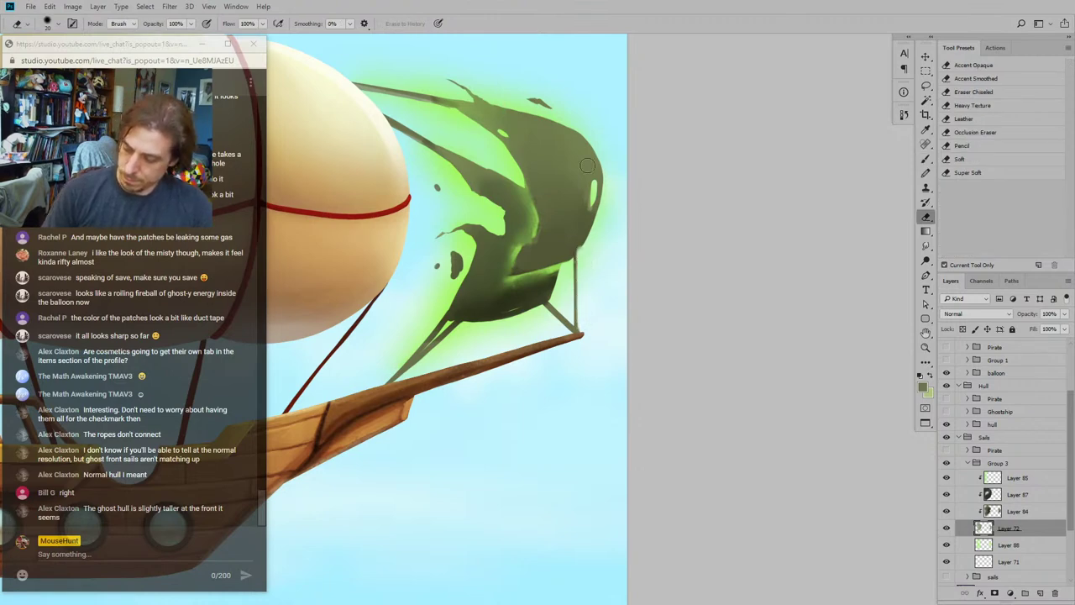
{"action": "key", "text": "b"}
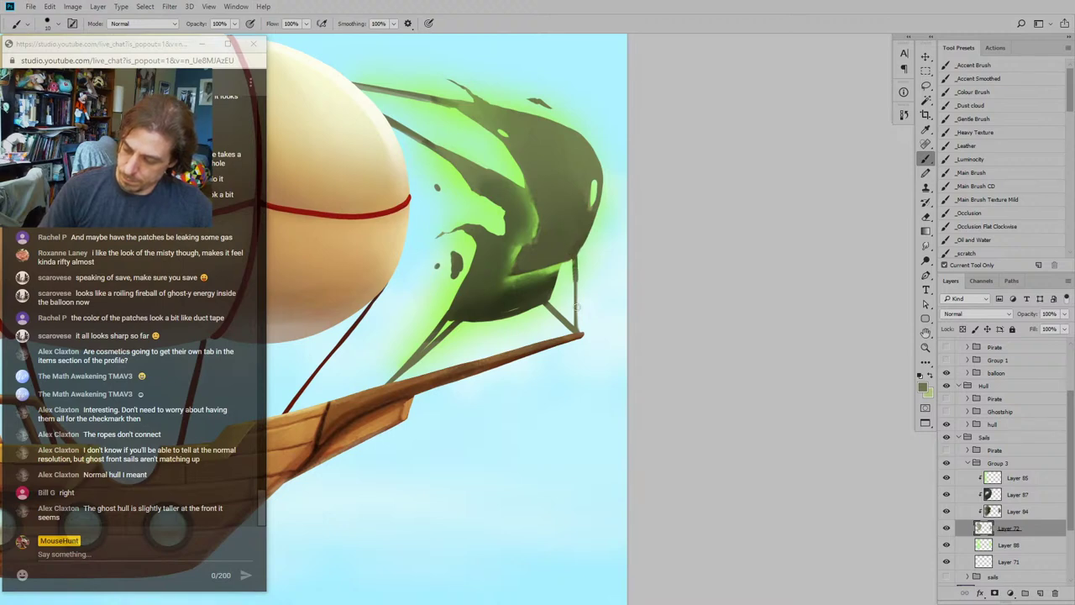
Step: Erase the front sail's uppermost rope and repaint it as a clean line from the balloon to the sail
{"action": "left_click_drag", "start_coordinate": [378, 156], "coordinate": [417, 273]}
{"action": "key", "text": "e"}
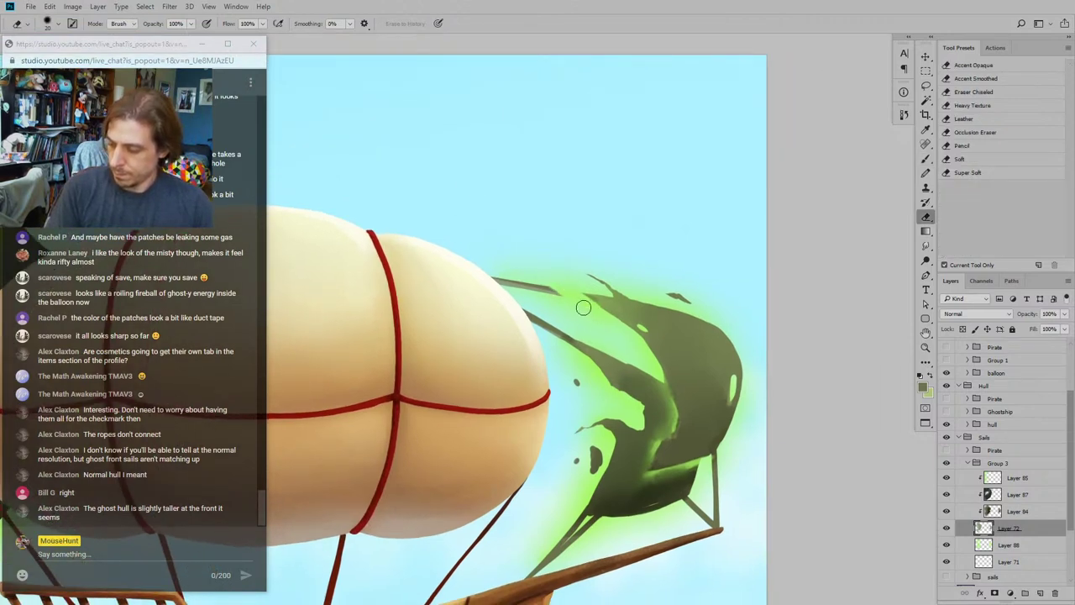
{"action": "left_click_drag", "start_coordinate": [584, 307], "coordinate": [466, 269]}
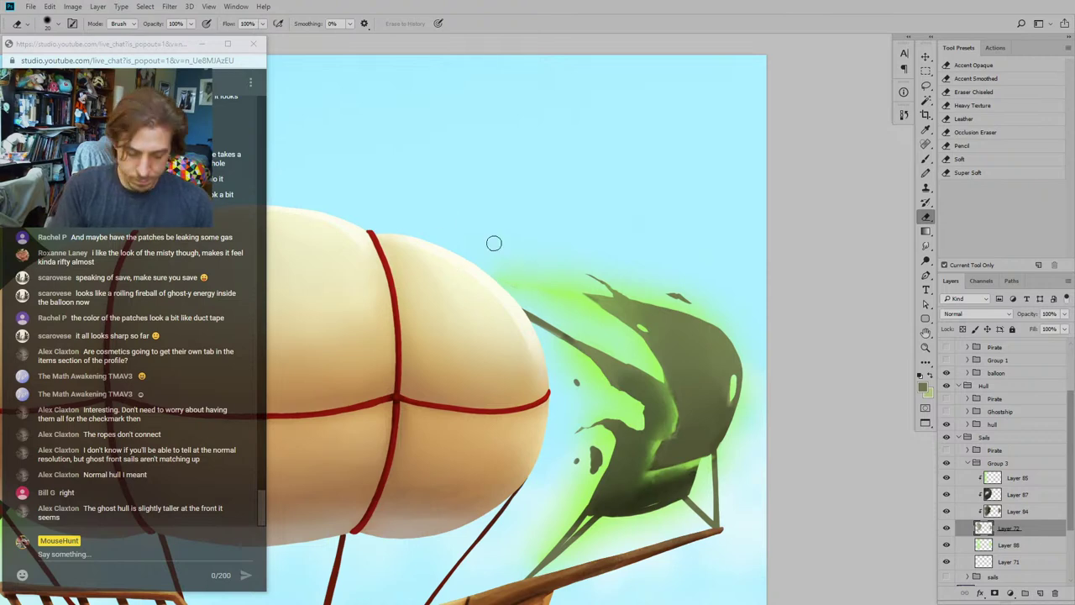
{"action": "key", "text": "b"}
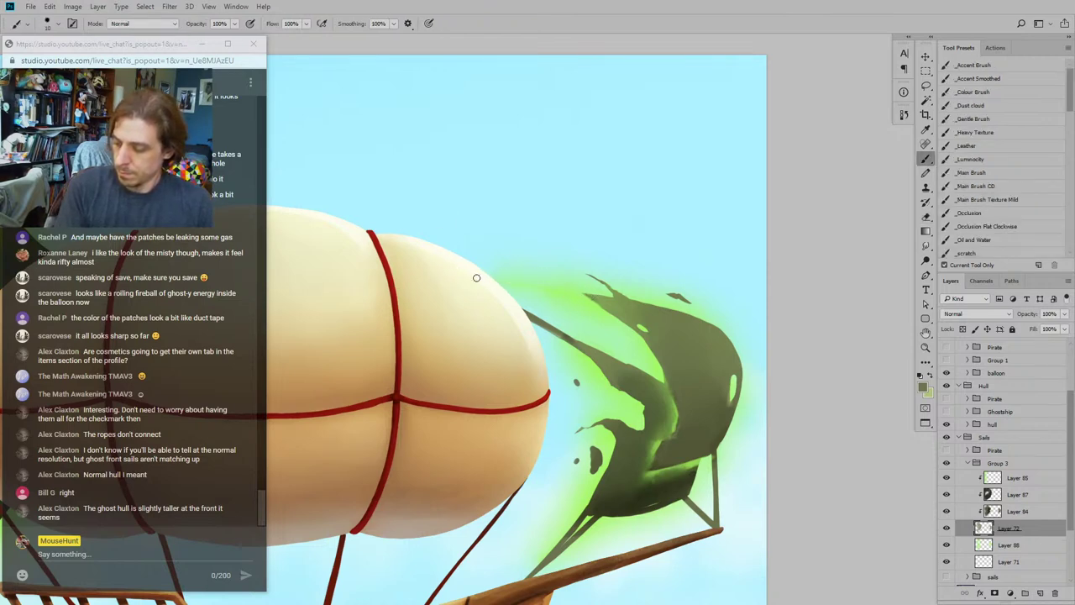
{"action": "left_click_drag", "start_coordinate": [499, 282], "coordinate": [621, 306]}
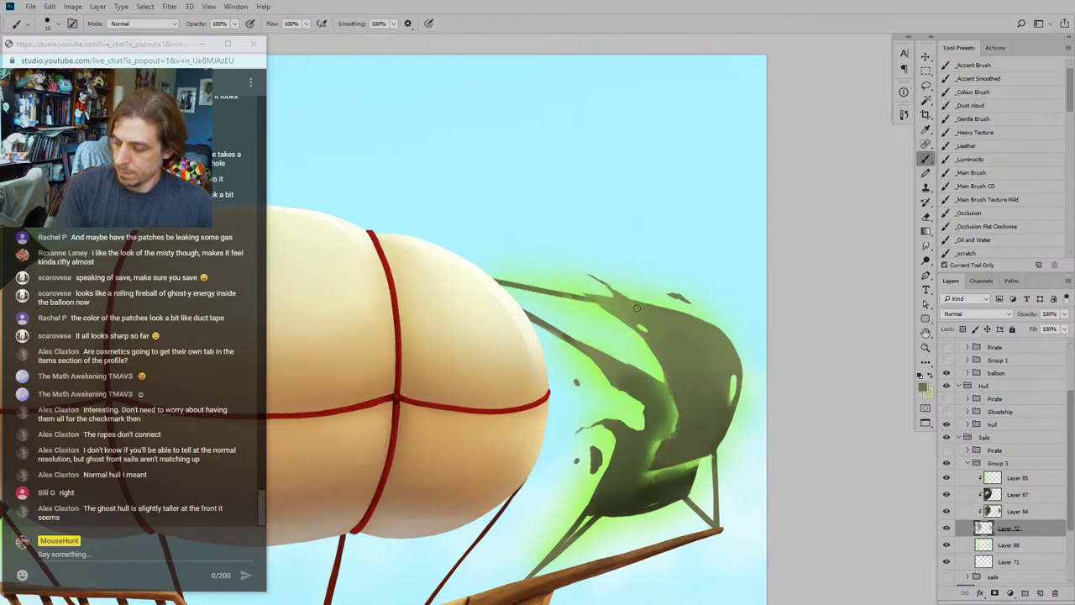
Step: Clean the balloon ends of the front sail's two upper ropes and extend the second rope to the balloon's edge
{"action": "left_click_drag", "start_coordinate": [455, 229], "coordinate": [506, 234]}
{"action": "key", "text": "e"}
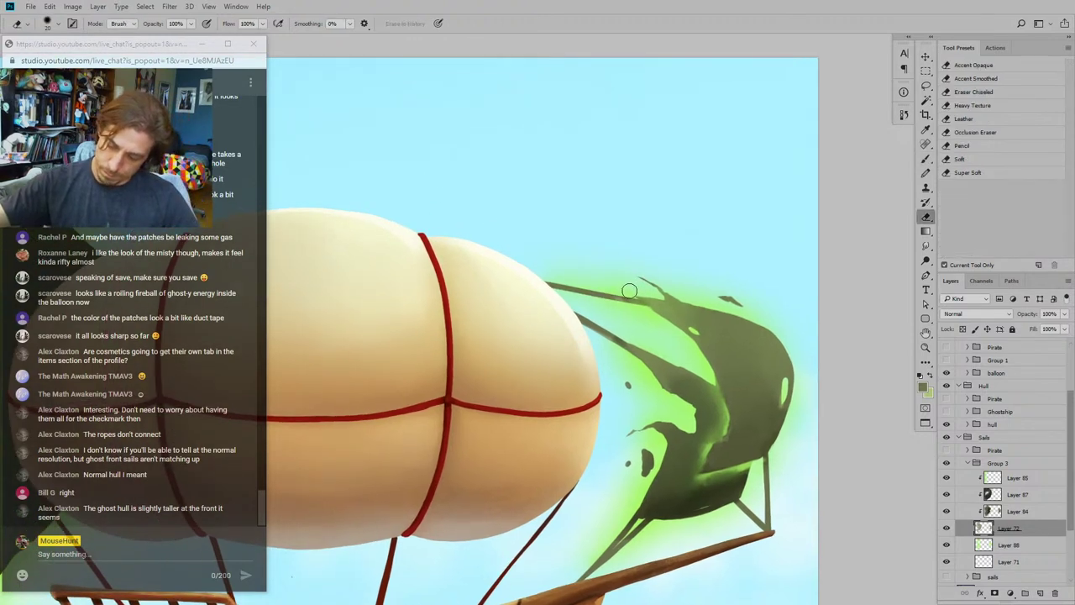
{"action": "mouse_move", "coordinate": [576, 335]}
{"action": "left_mouse_down"}
{"action": "mouse_move", "coordinate": [550, 245]}
{"action": "mouse_move", "coordinate": [463, 232]}
{"action": "left_mouse_up"}
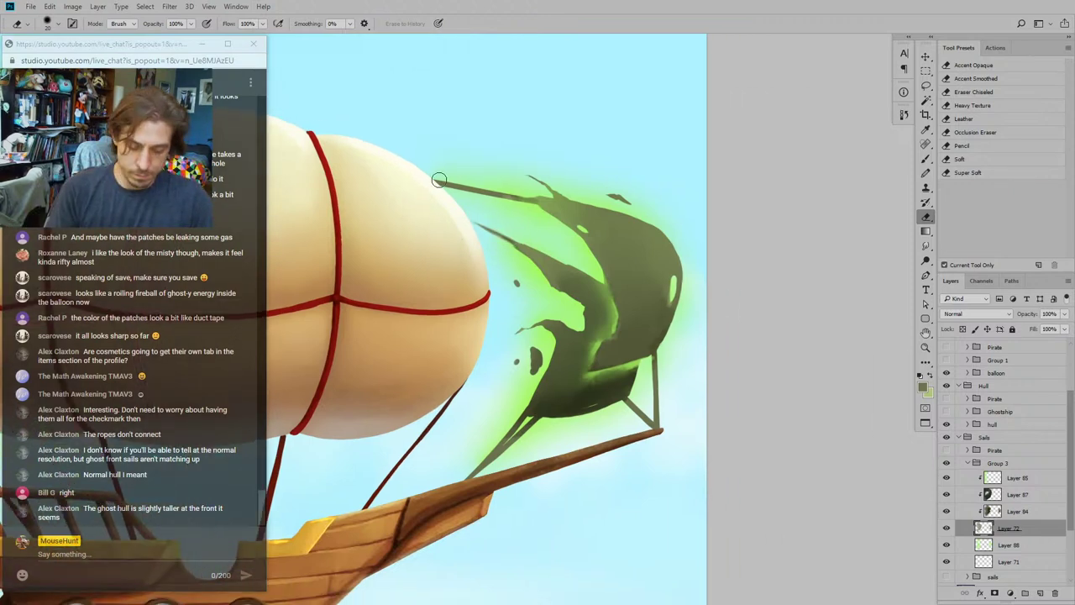
{"action": "key", "text": "b"}
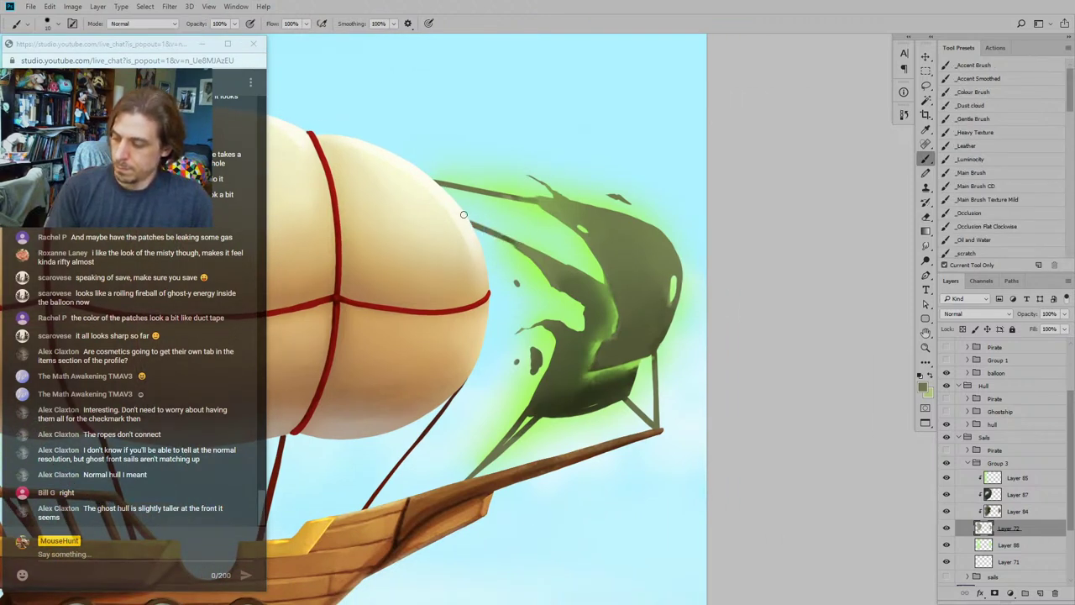
{"action": "left_click_drag", "start_coordinate": [491, 232], "coordinate": [415, 199]}
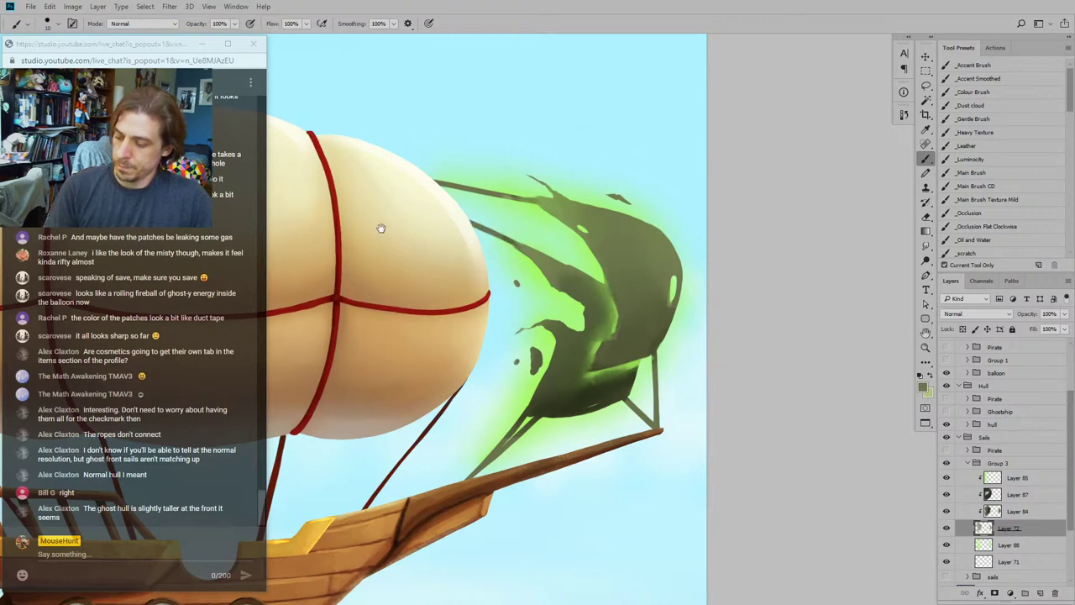
Step: Examine the whole airship, toggling the visibility of the wooden hull, Group 3 and the Sails group to check how the ropes line up
{"action": "key", "text": "ctrl+minus"}
{"action": "key", "text": "ctrl+minus"}
{"action": "key", "text": "ctrl+minus"}
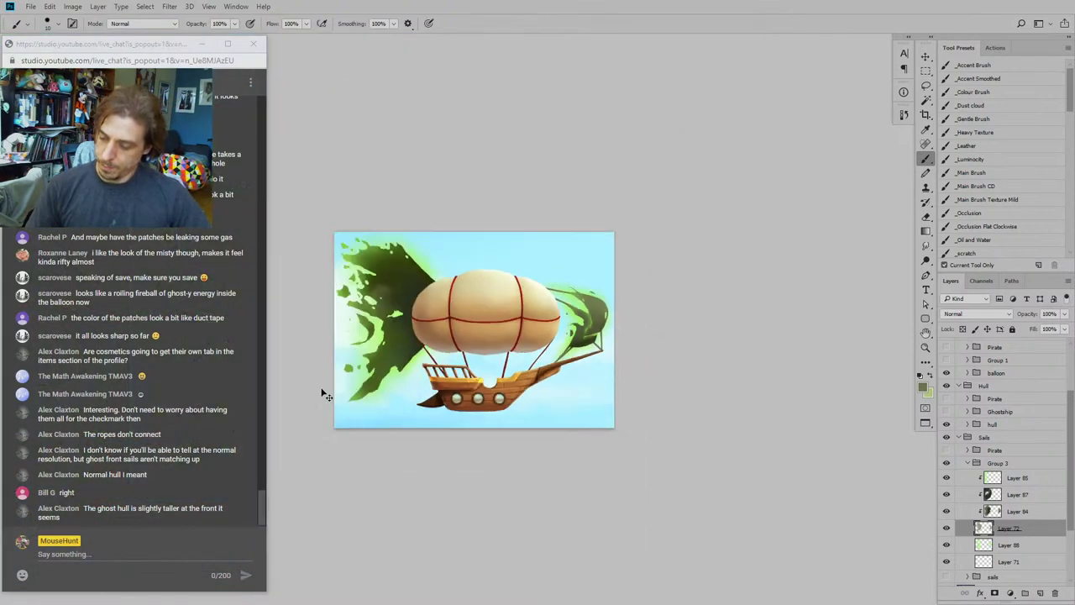
{"action": "left_click_drag", "start_coordinate": [326, 395], "coordinate": [397, 359]}
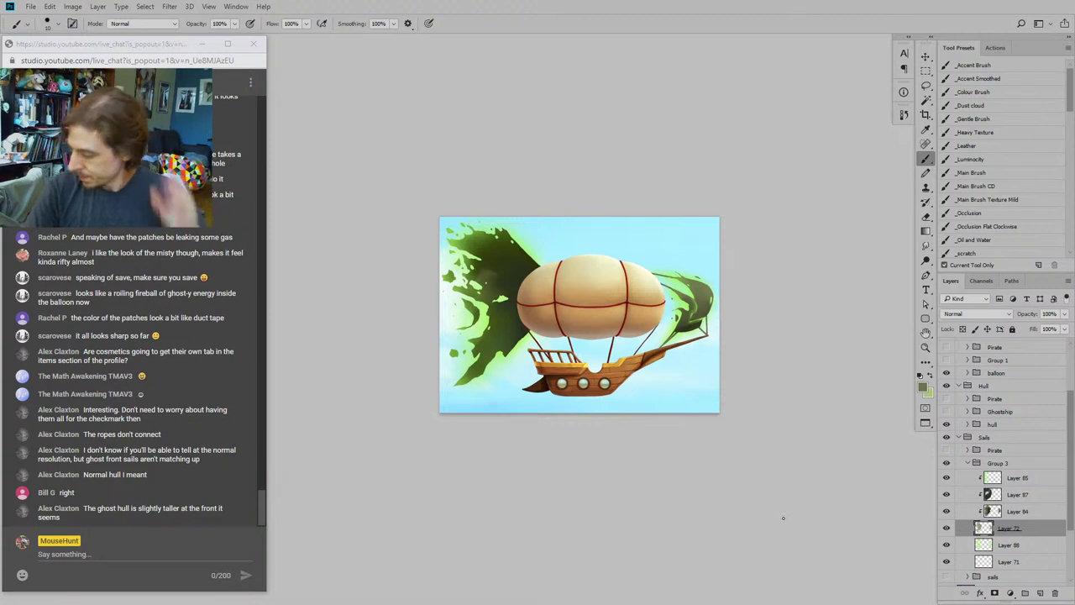
{"action": "left_click", "coordinate": [947, 426]}
{"action": "left_click", "coordinate": [946, 426]}
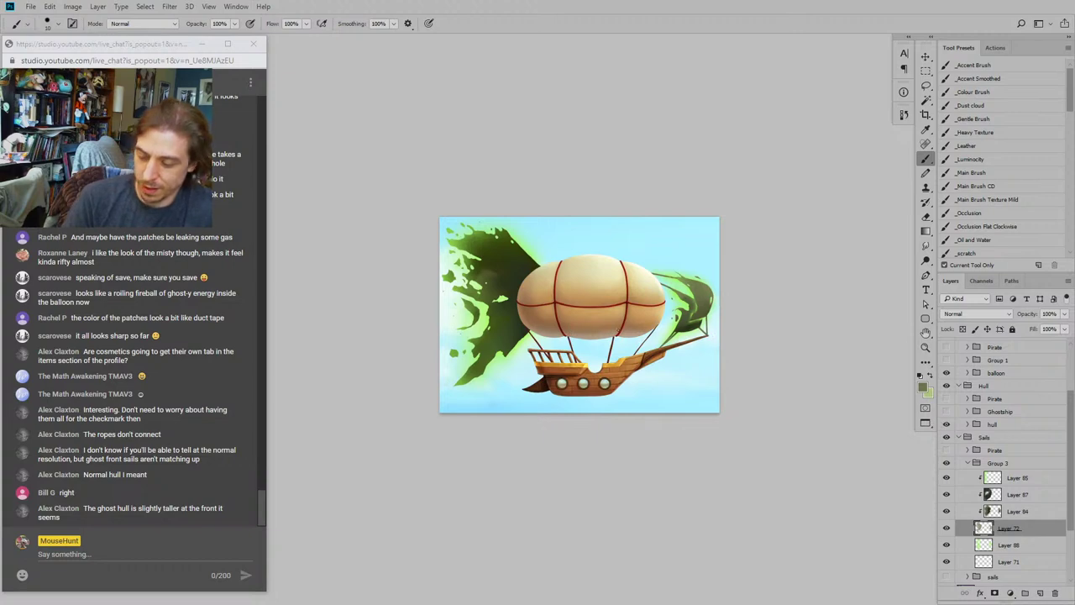
{"action": "scroll", "coordinate": [625, 348], "scroll_direction": "up", "scroll_amount": 3}
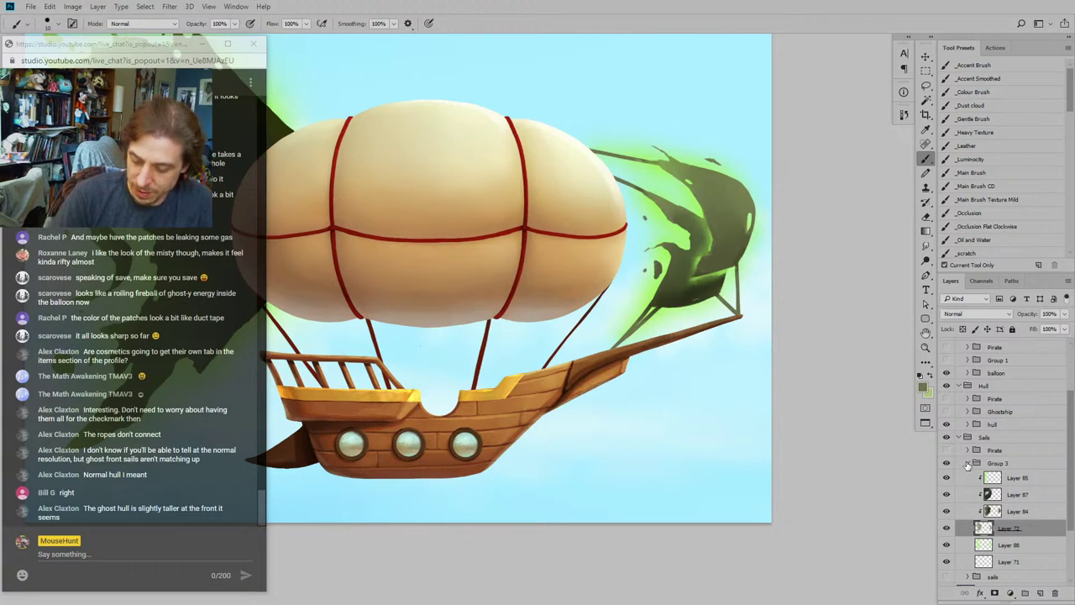
{"action": "left_click", "coordinate": [967, 464]}
{"action": "left_click", "coordinate": [947, 484]}
{"action": "left_click", "coordinate": [947, 483]}
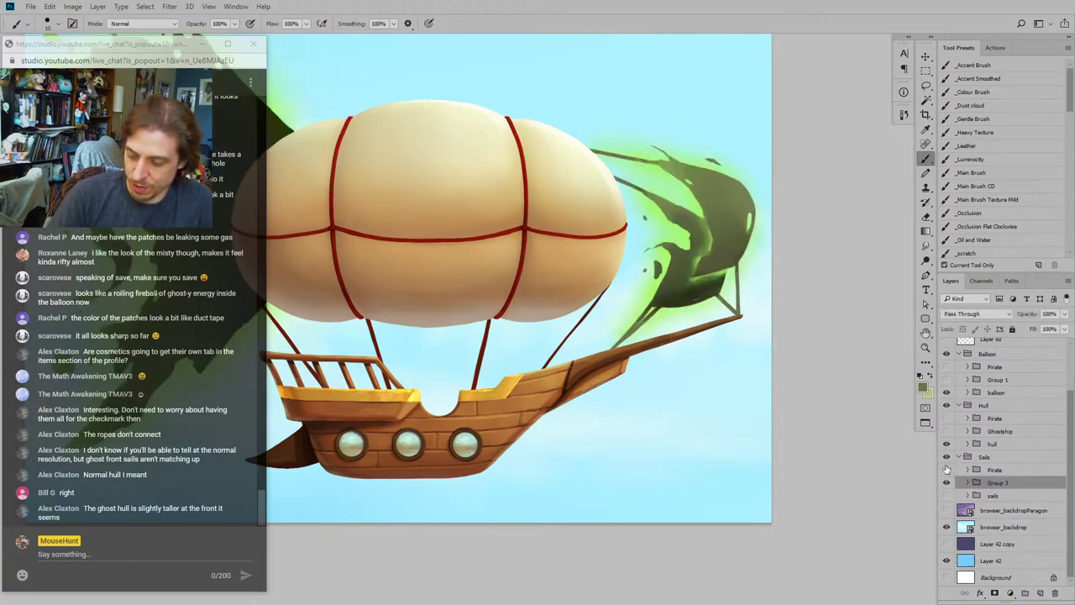
{"action": "left_click", "coordinate": [947, 457]}
{"action": "left_click", "coordinate": [947, 459]}
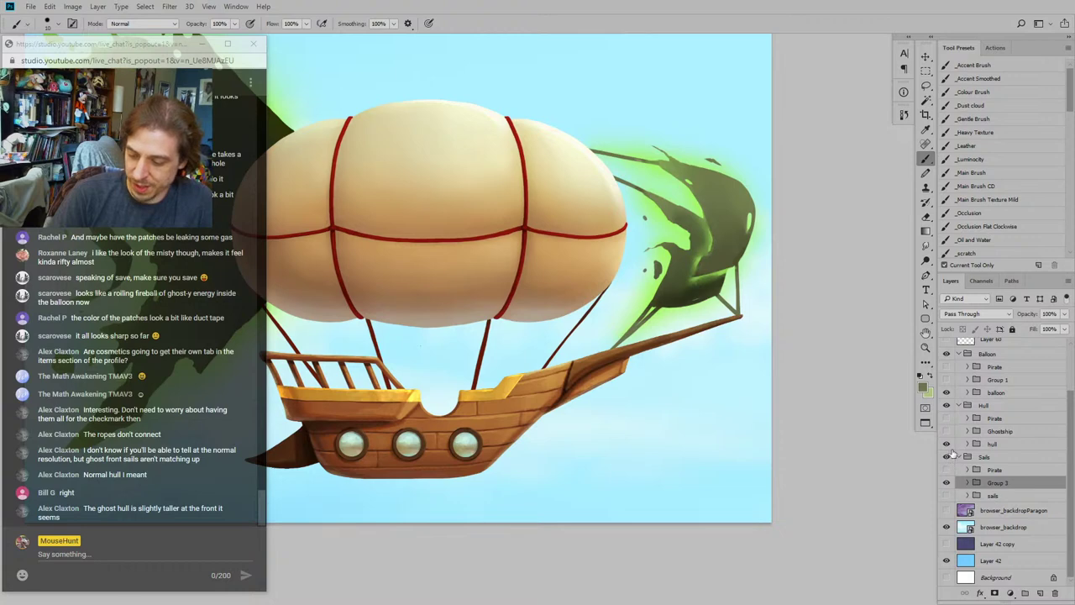
Step: Paint a green glow along the front sail's lower fold on Layer 85 with the Main Brush preset
{"action": "left_click", "coordinate": [704, 299]}
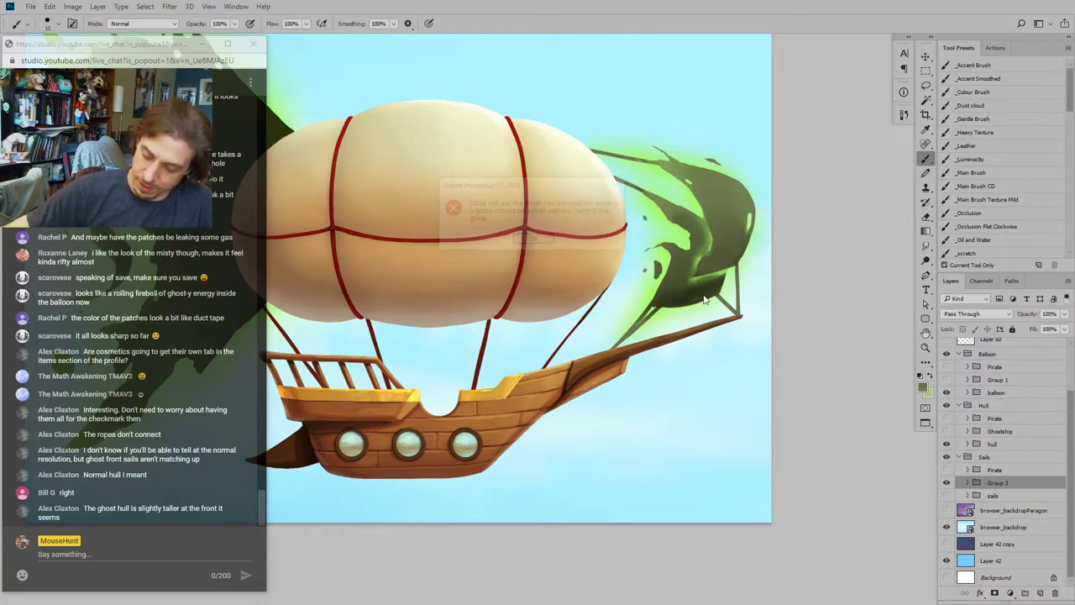
{"action": "key", "text": "Return"}
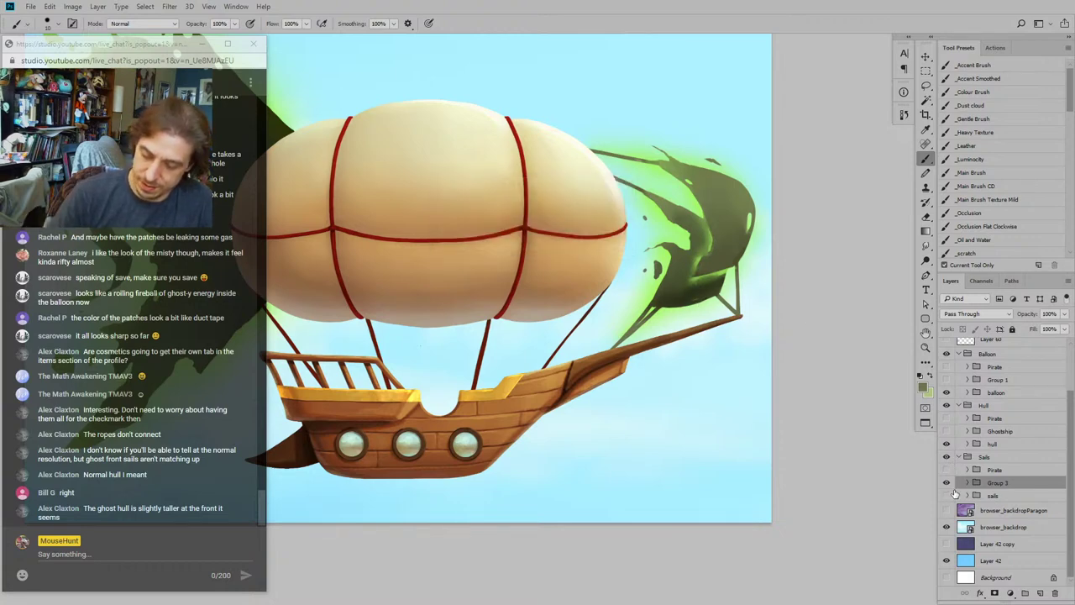
{"action": "left_click", "coordinate": [967, 483]}
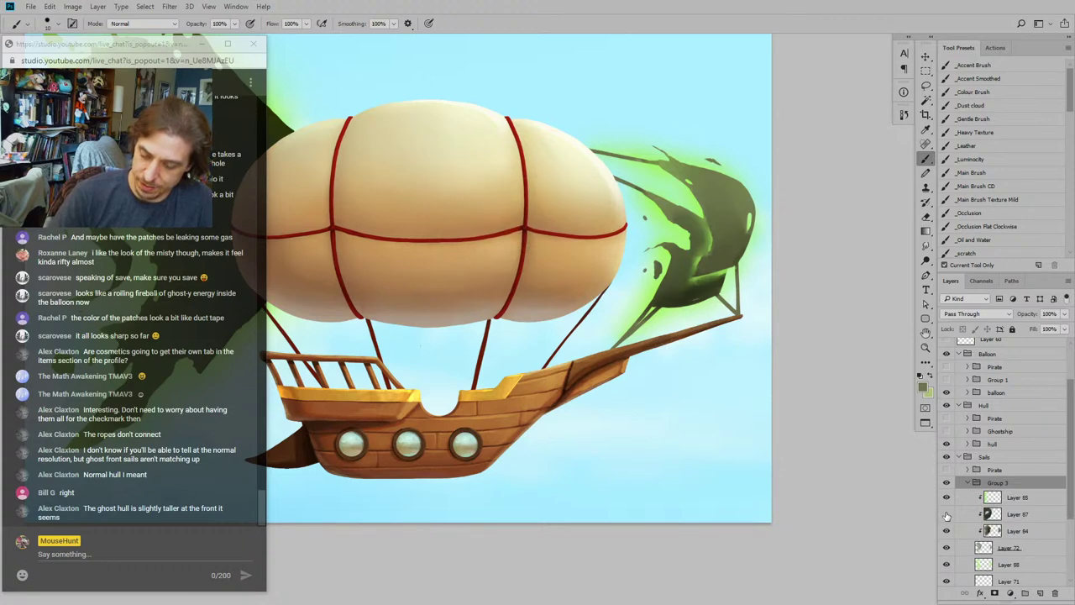
{"action": "left_click", "coordinate": [948, 529]}
{"action": "left_click", "coordinate": [946, 530]}
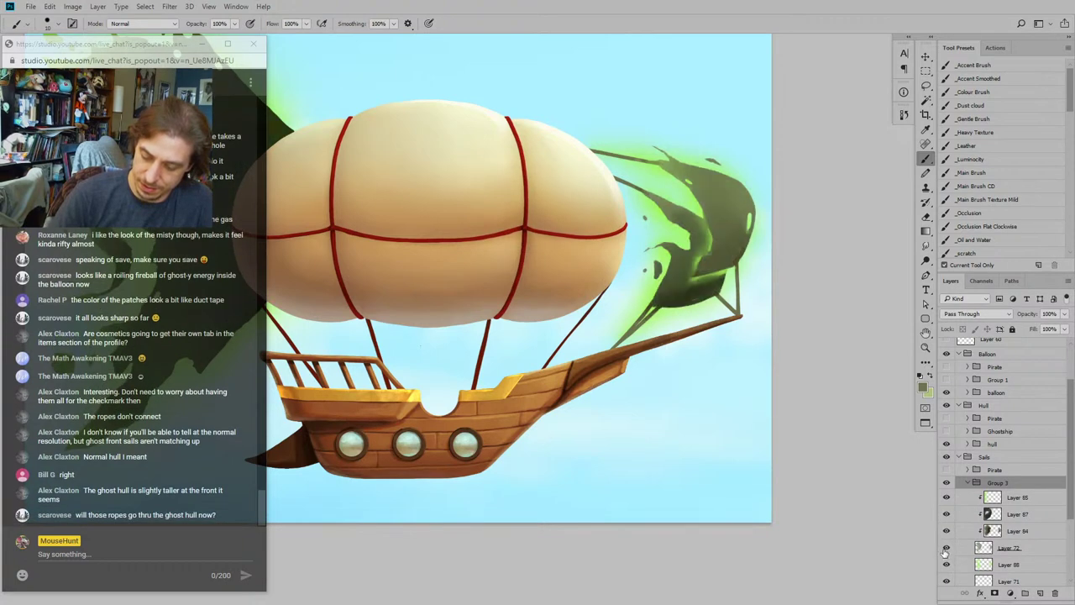
{"action": "left_click", "coordinate": [952, 547]}
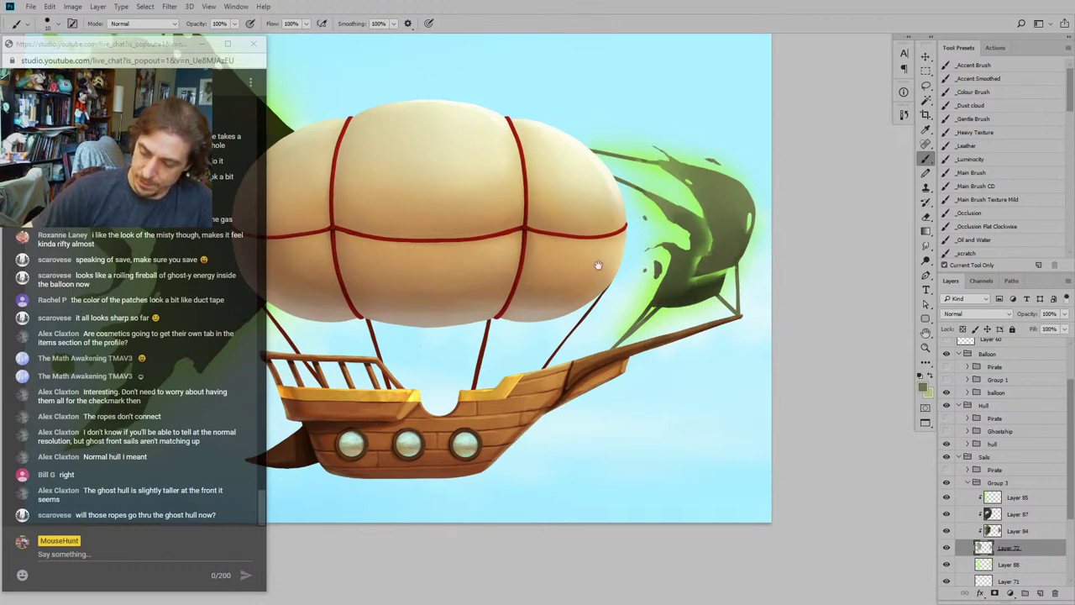
{"action": "left_click_drag", "start_coordinate": [605, 400], "coordinate": [635, 401]}
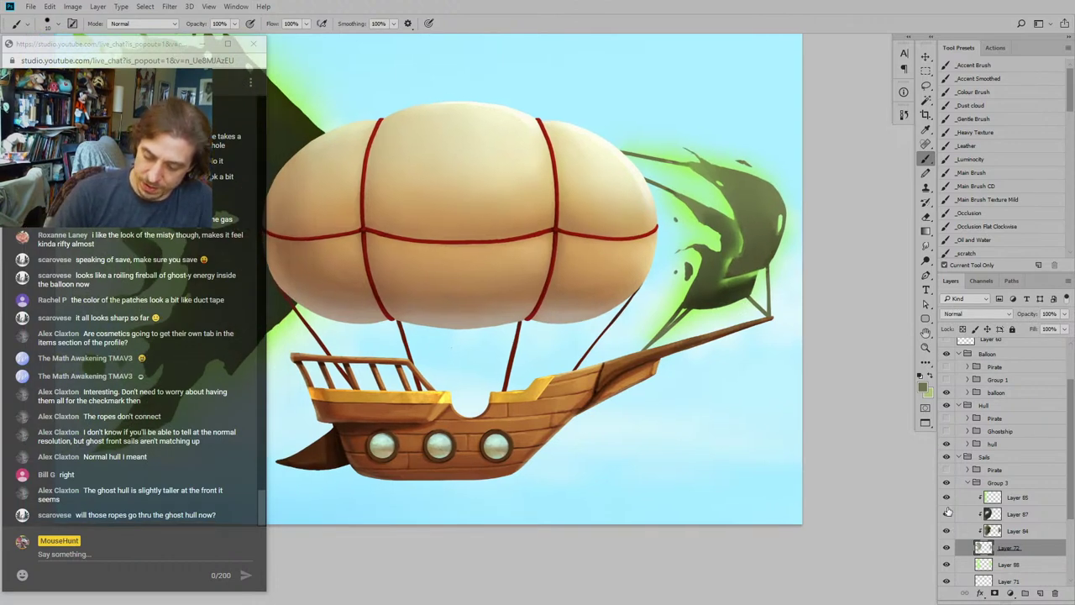
{"action": "left_click", "coordinate": [958, 499]}
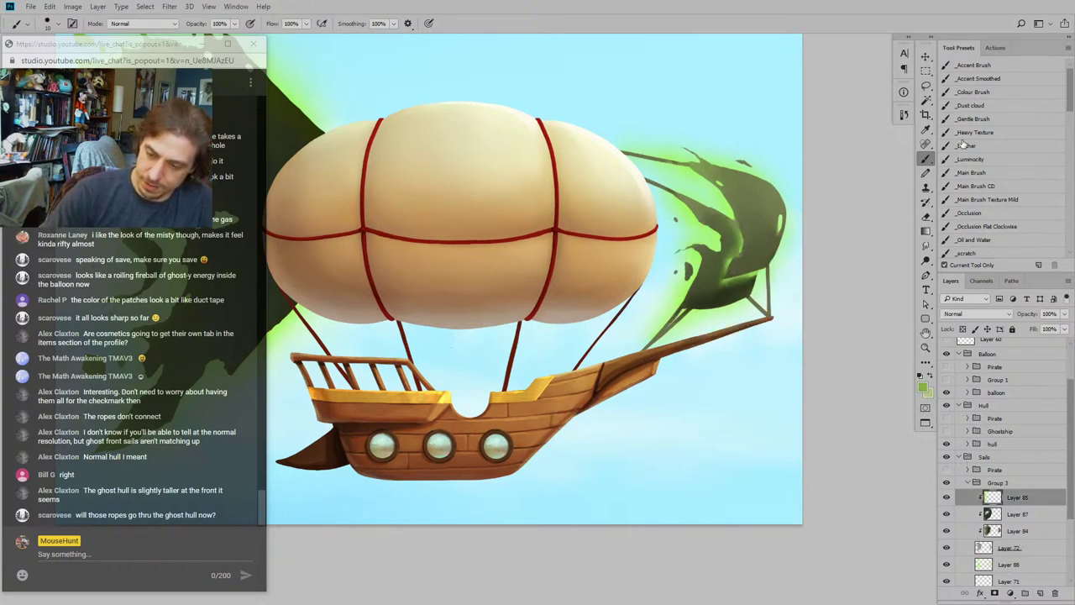
{"action": "left_click", "coordinate": [971, 172]}
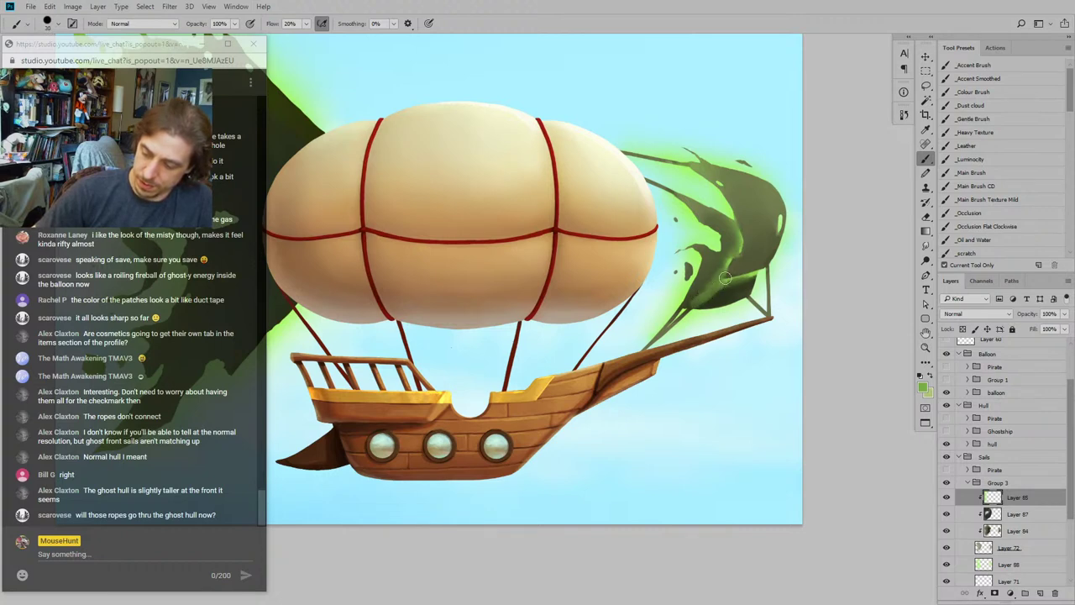
{"action": "left_click_drag", "start_coordinate": [735, 264], "coordinate": [722, 269]}
Step: Trim the new green glow on the front sail with the Eraser and soften its edges with the Smudge tool
{"action": "key", "text": "e"}
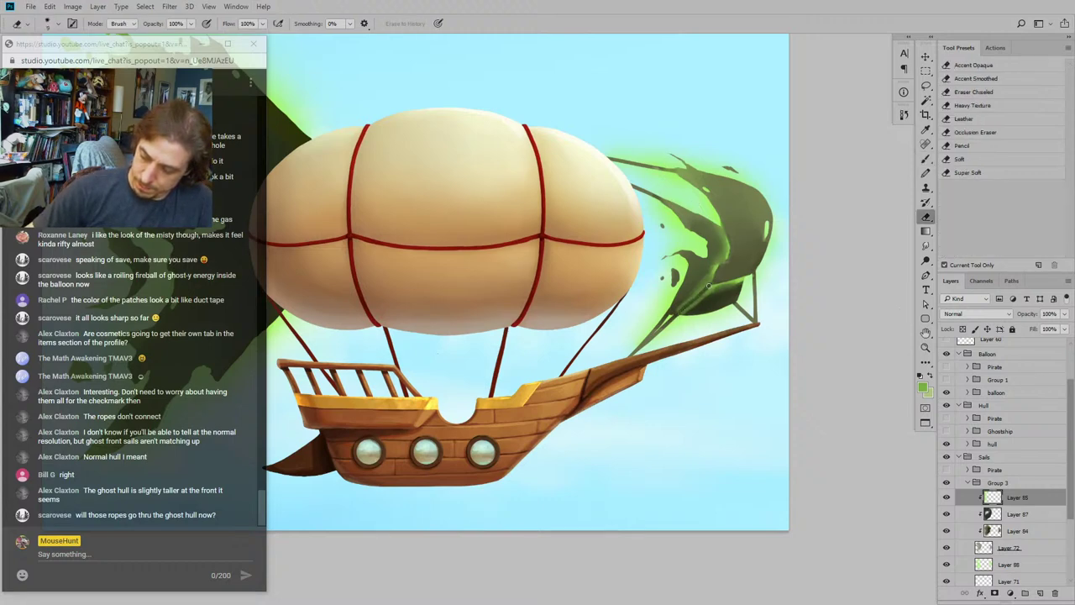
{"action": "left_click_drag", "start_coordinate": [579, 291], "coordinate": [537, 319]}
{"action": "key", "text": "r"}
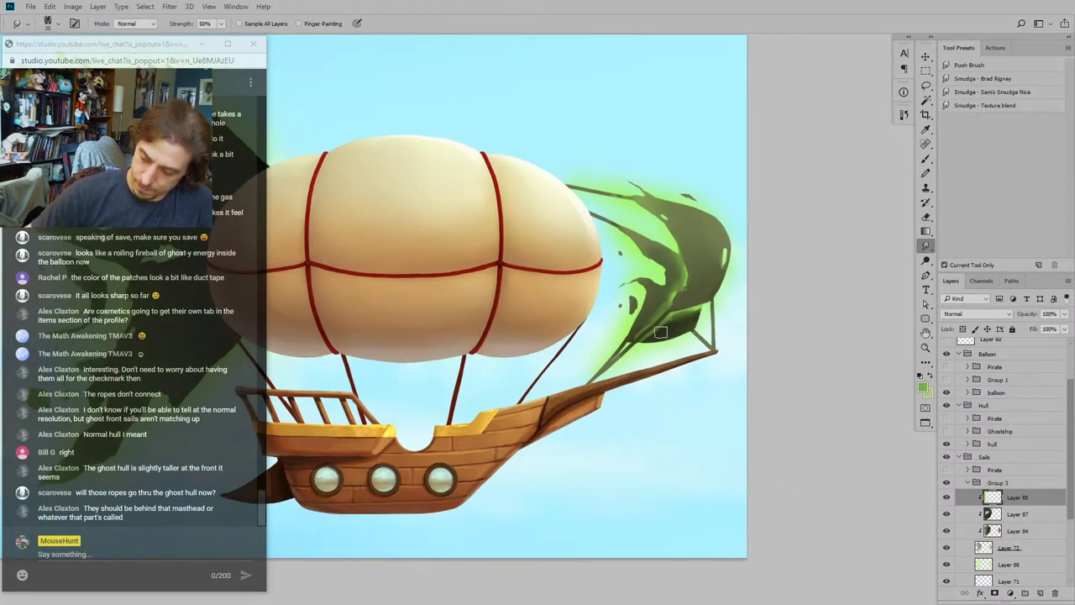
{"action": "left_click_drag", "start_coordinate": [660, 330], "coordinate": [647, 336]}
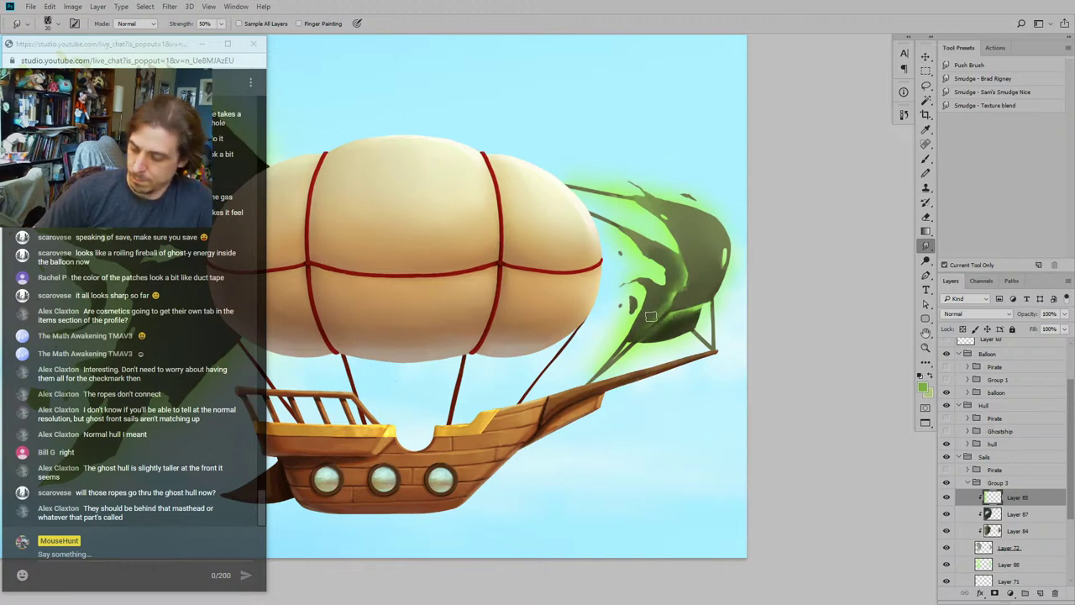
Step: Compare the ghost sails with Layer 87, Layer 84 and Layer 85 each hidden and shown
{"action": "scroll", "coordinate": [588, 336], "scroll_direction": "up", "scroll_amount": 1}
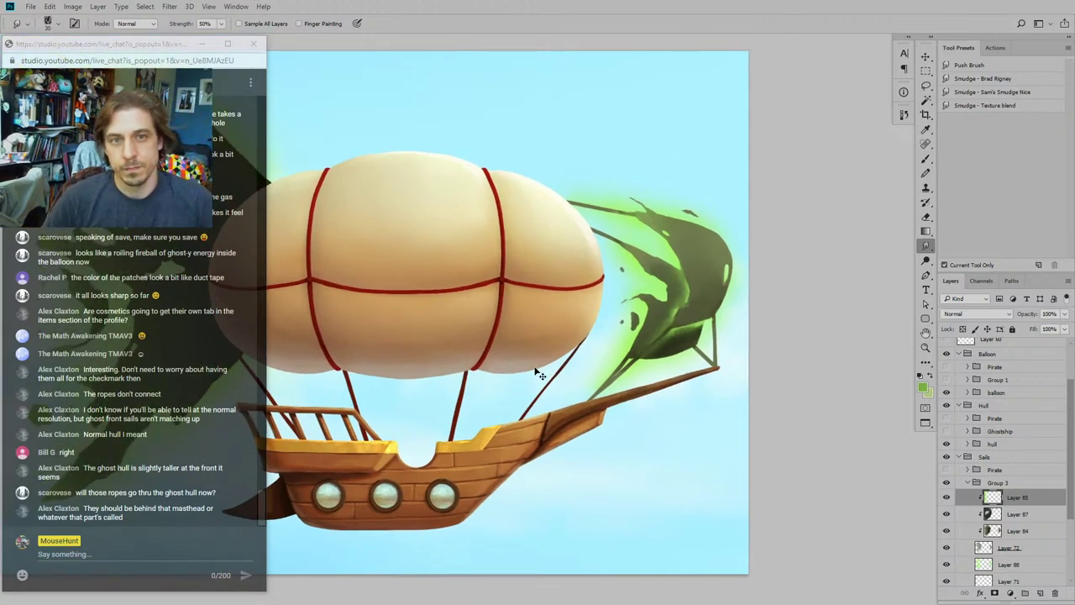
{"action": "key", "text": "ctrl+minus"}
{"action": "key", "text": "ctrl+minus"}
{"action": "left_click_drag", "start_coordinate": [479, 374], "coordinate": [671, 385]}
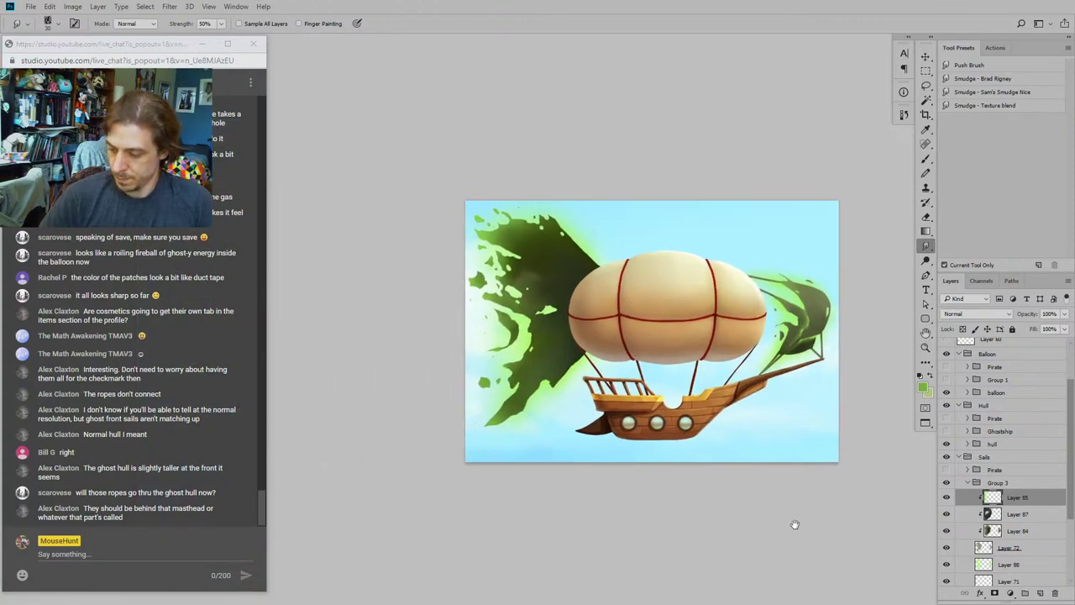
{"action": "left_click_drag", "start_coordinate": [795, 524], "coordinate": [723, 502]}
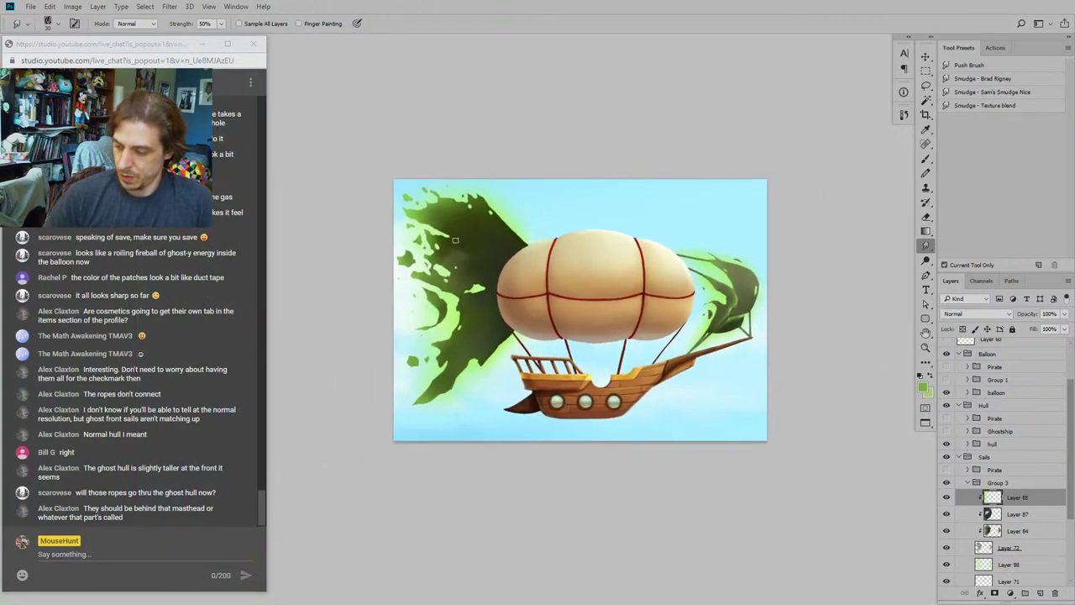
{"action": "left_click", "coordinate": [947, 516]}
{"action": "left_click", "coordinate": [947, 516]}
{"action": "left_click", "coordinate": [947, 516]}
{"action": "left_click", "coordinate": [947, 516]}
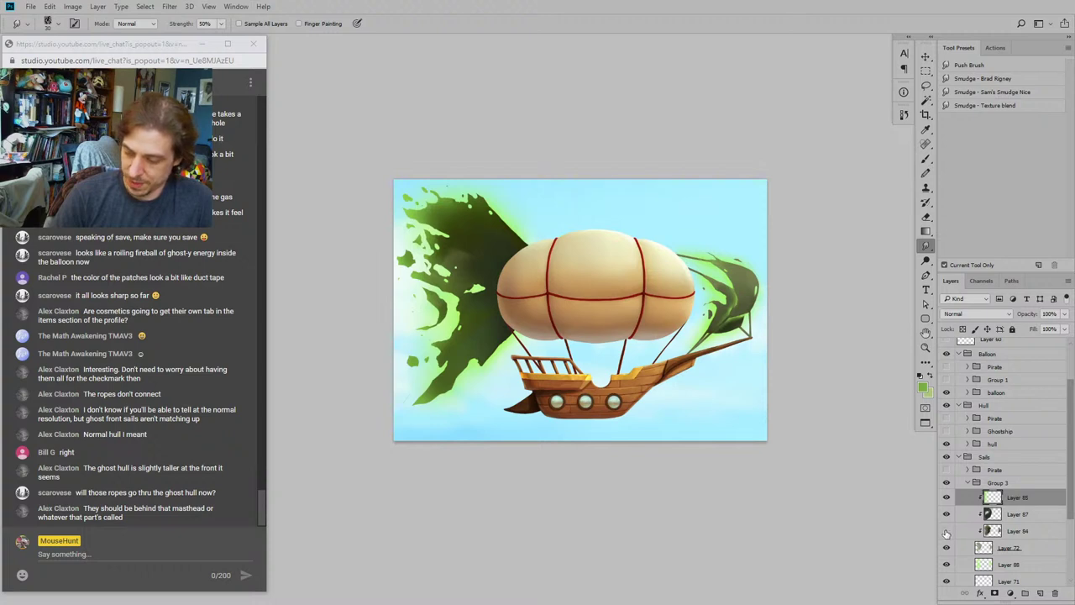
{"action": "left_click", "coordinate": [947, 532]}
{"action": "left_click", "coordinate": [947, 532]}
{"action": "left_click", "coordinate": [947, 532]}
{"action": "left_click", "coordinate": [947, 532]}
{"action": "left_click_drag", "start_coordinate": [425, 231], "coordinate": [437, 266]}
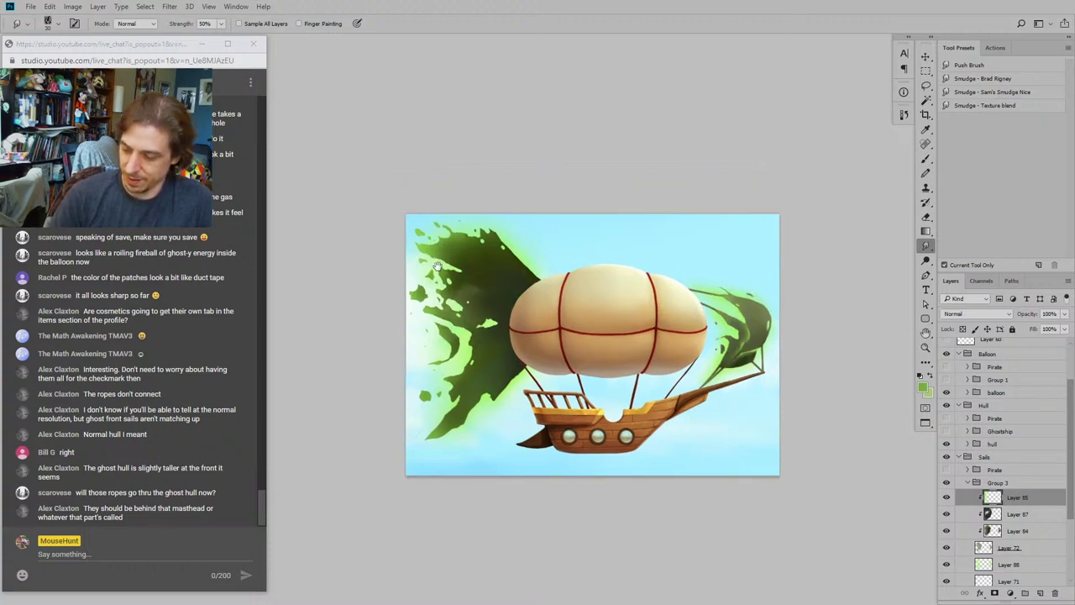
{"action": "left_click", "coordinate": [947, 497]}
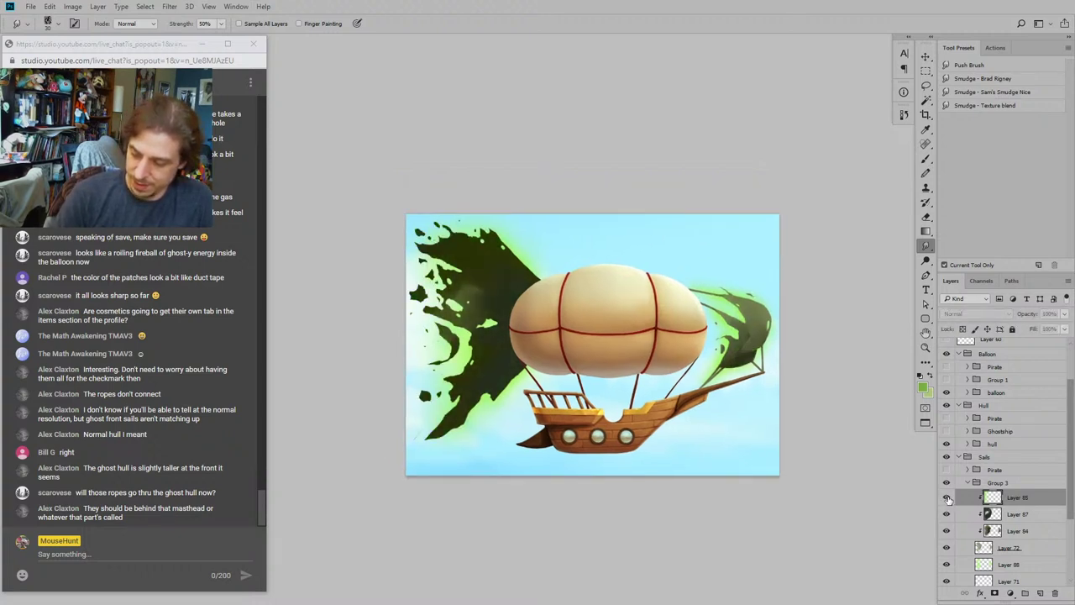
{"action": "left_click", "coordinate": [946, 498]}
{"action": "left_click_drag", "start_coordinate": [500, 276], "coordinate": [530, 262]}
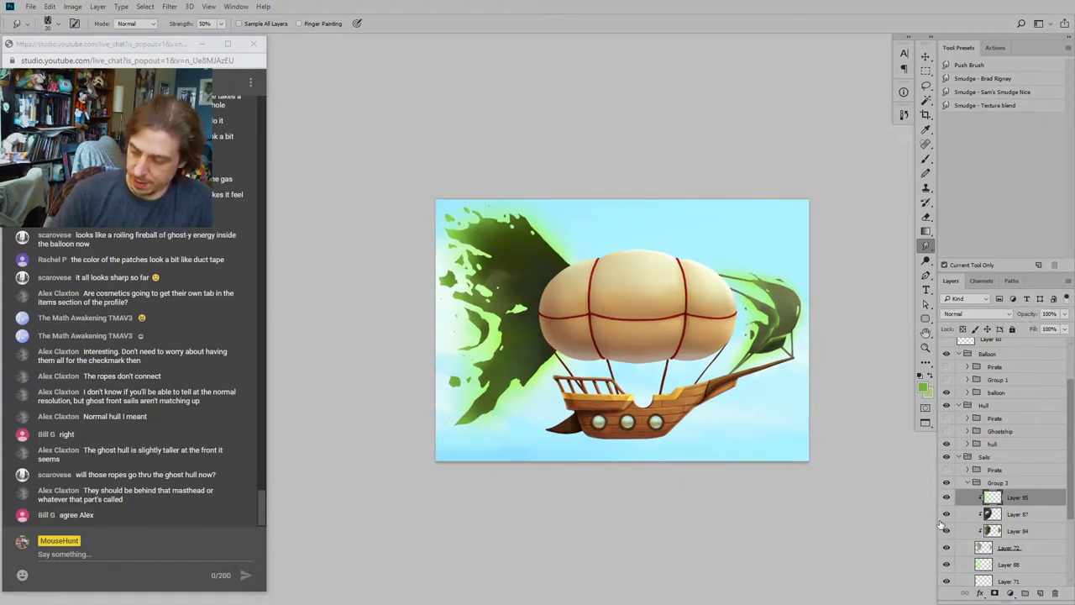
{"action": "left_click_drag", "start_coordinate": [533, 283], "coordinate": [547, 288]}
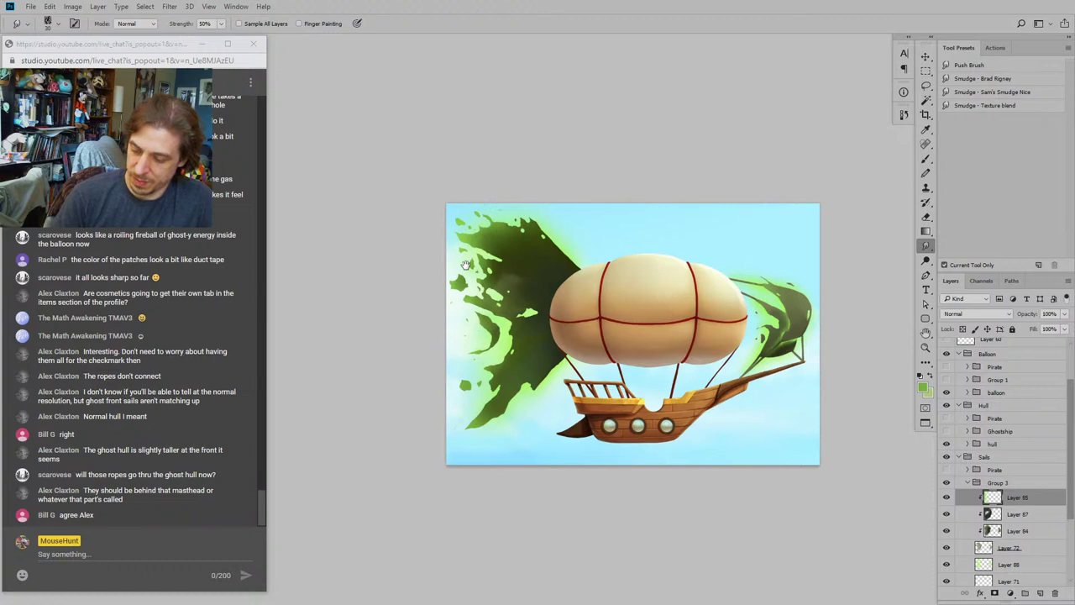
Step: Merge Layer 87 down into Layer 84
{"action": "left_click", "coordinate": [965, 516]}
{"action": "key", "text": "ctrl+e"}
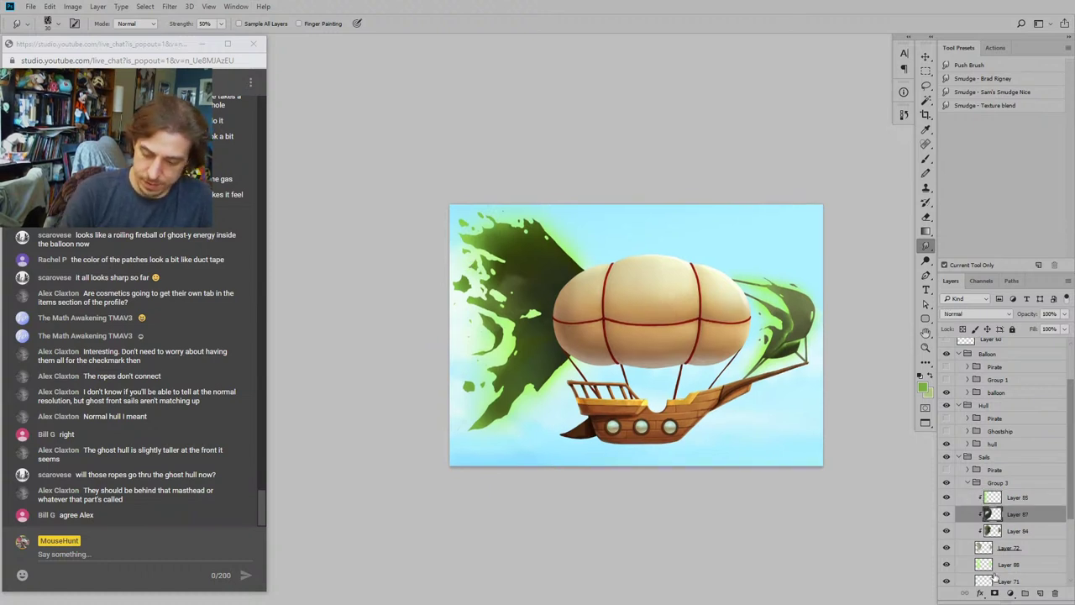
{"action": "left_click_drag", "start_coordinate": [723, 312], "coordinate": [708, 320]}
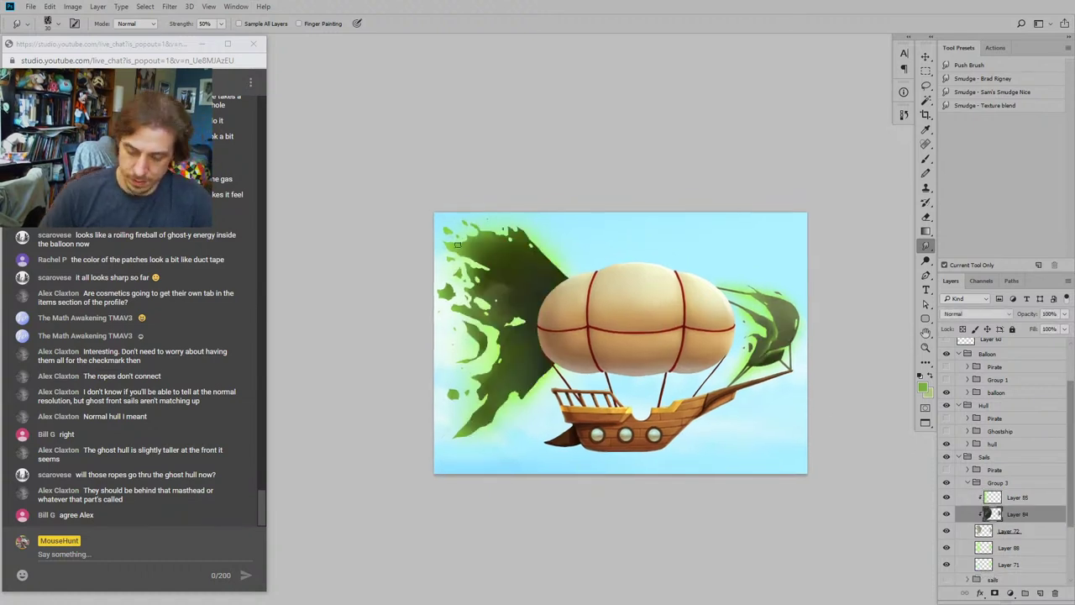
Step: Enlarge the Smudge brush and blend the lighter patch on the rear ghost sail on Layer 84
{"action": "key", "text": "bracketright"}
{"action": "key", "text": "bracketright"}
{"action": "key", "text": "bracketright"}
{"action": "key", "text": "bracketright"}
{"action": "key", "text": "bracketright"}
{"action": "key", "text": "bracketright"}
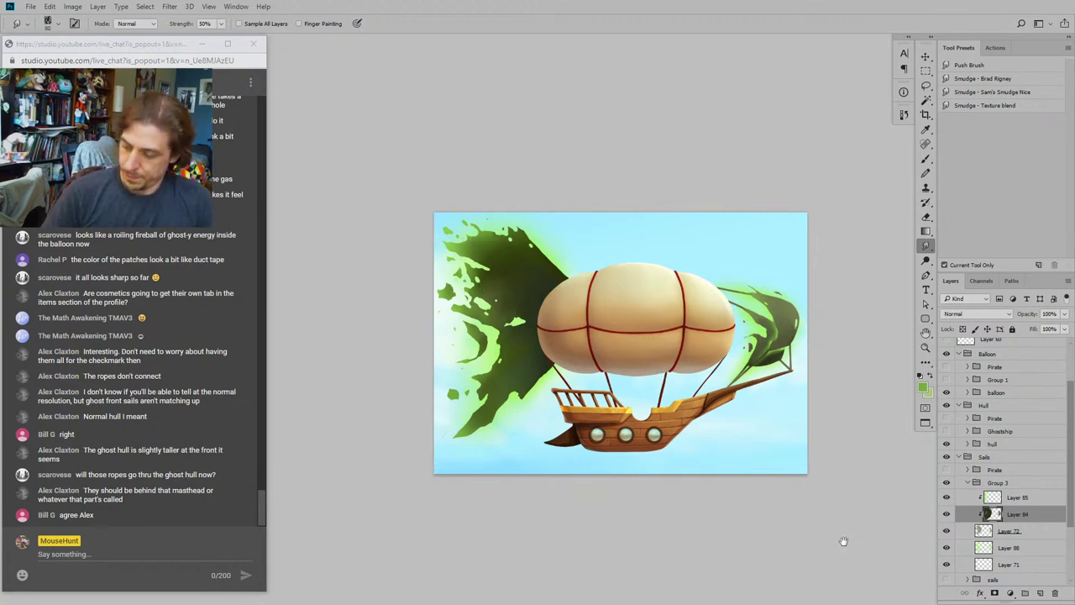
Step: Hide the wooden hull and show the Ghostship hull beneath the balloon
{"action": "left_click_drag", "start_coordinate": [843, 541], "coordinate": [770, 519]}
{"action": "key", "text": "b"}
{"action": "left_click_drag", "start_coordinate": [547, 274], "coordinate": [504, 230]}
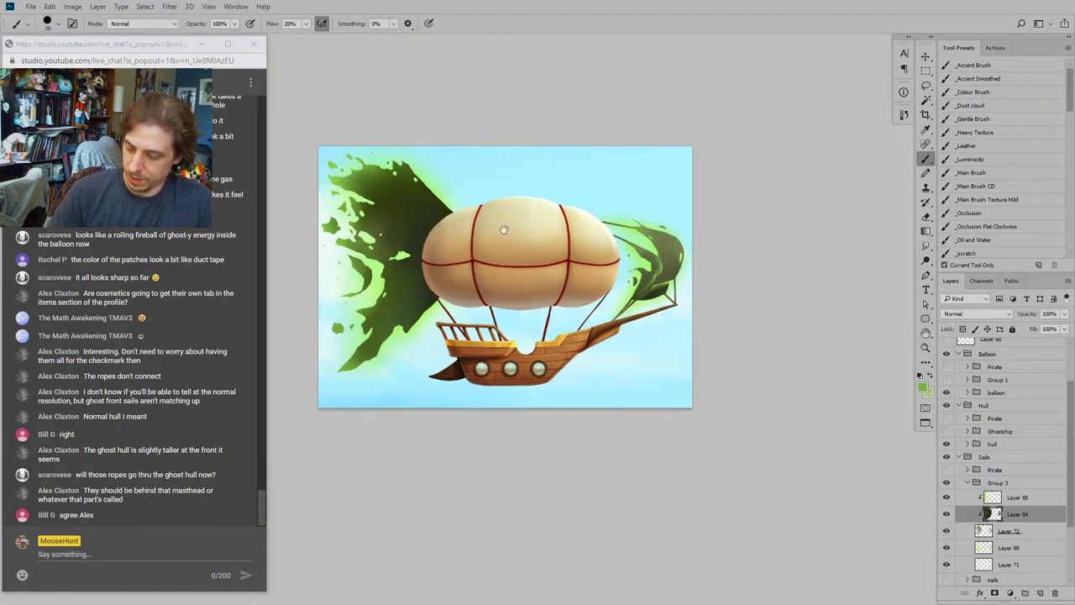
{"action": "left_click_drag", "start_coordinate": [677, 422], "coordinate": [732, 448]}
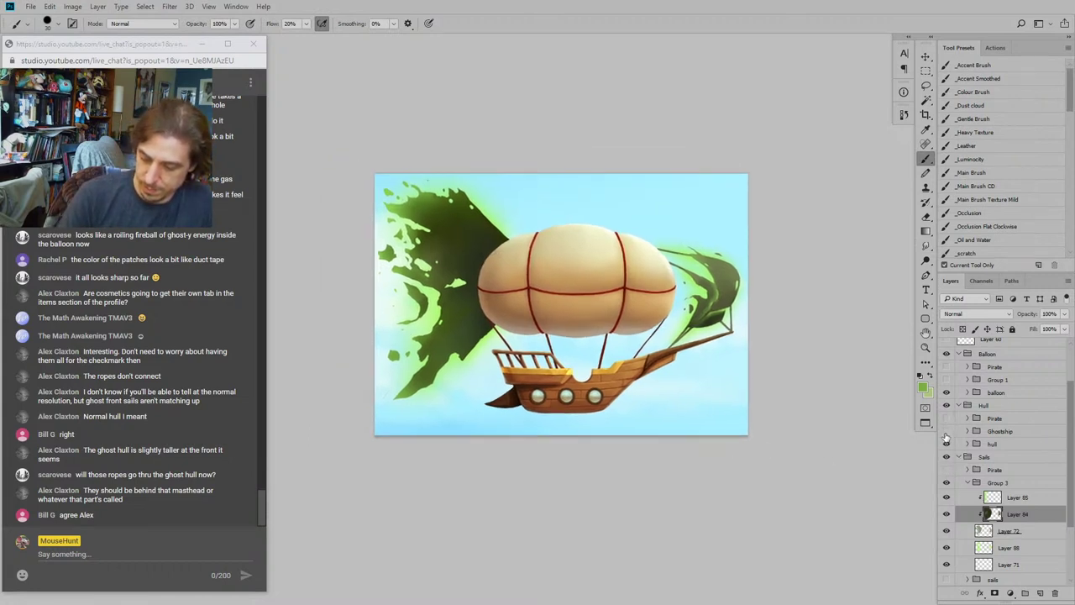
{"action": "left_click", "coordinate": [947, 443]}
{"action": "left_click", "coordinate": [947, 431]}
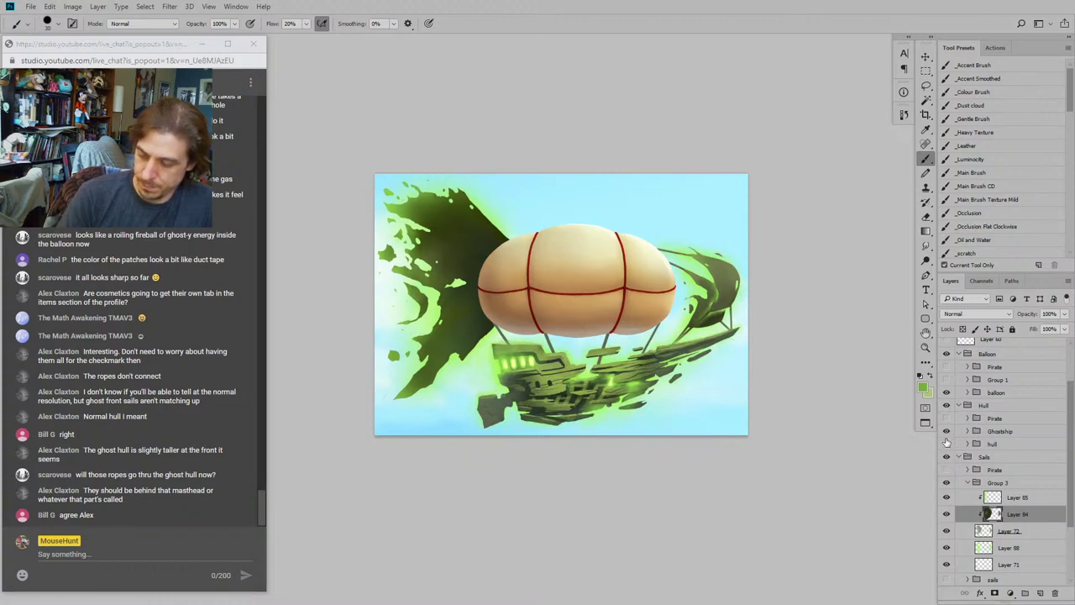
Step: Show the ghost balloon group instead of the plain balloon and rename that Group 1 as GhostShip
{"action": "left_click", "coordinate": [947, 431]}
{"action": "left_click", "coordinate": [947, 431]}
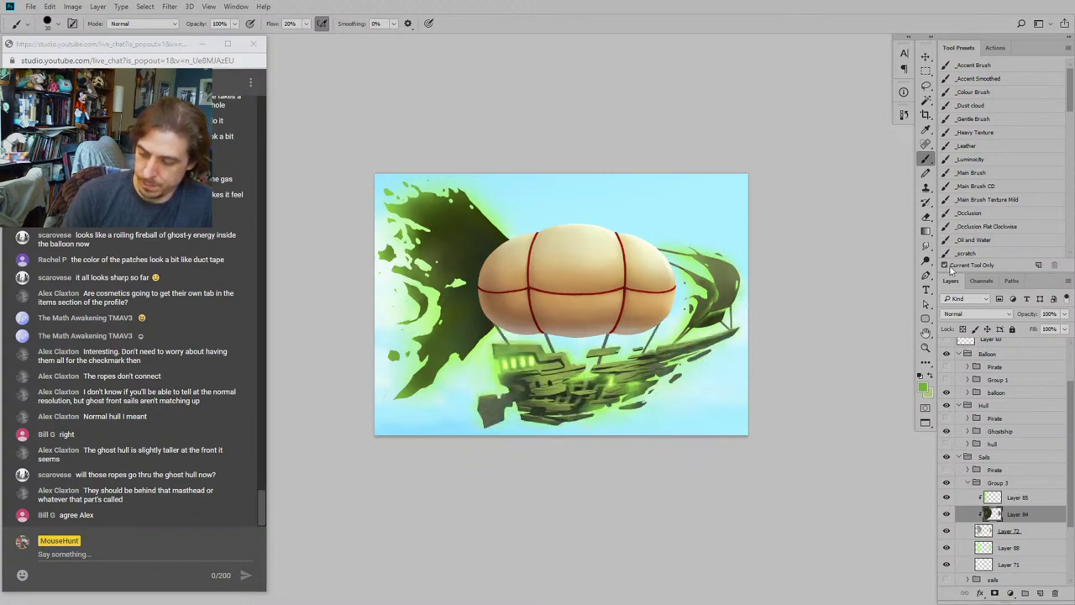
{"action": "left_click", "coordinate": [947, 380]}
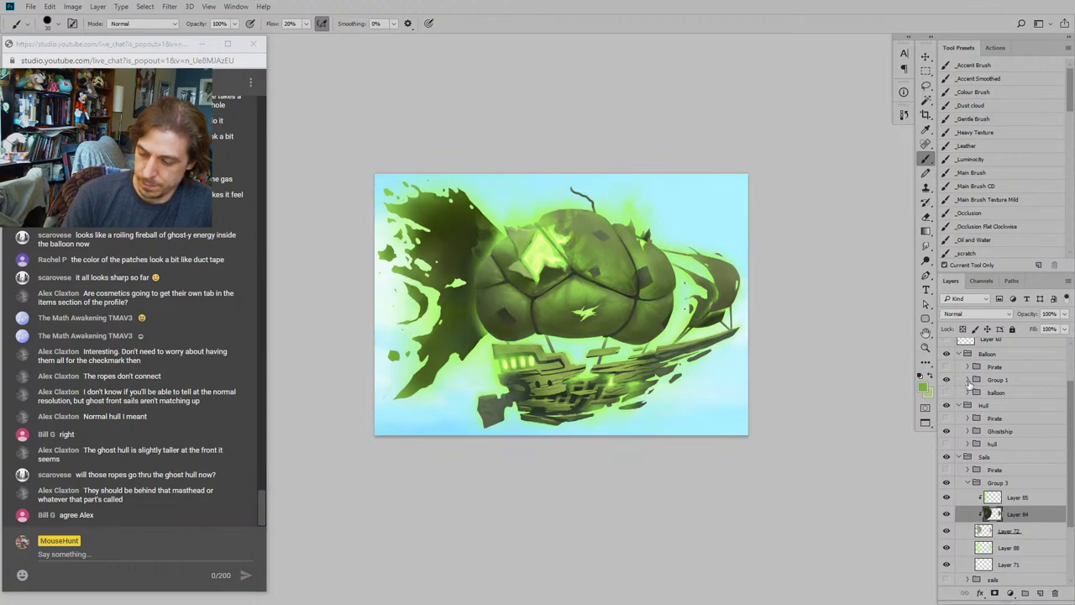
{"action": "double_click", "coordinate": [997, 379]}
{"action": "type", "text": "GhostShip"}
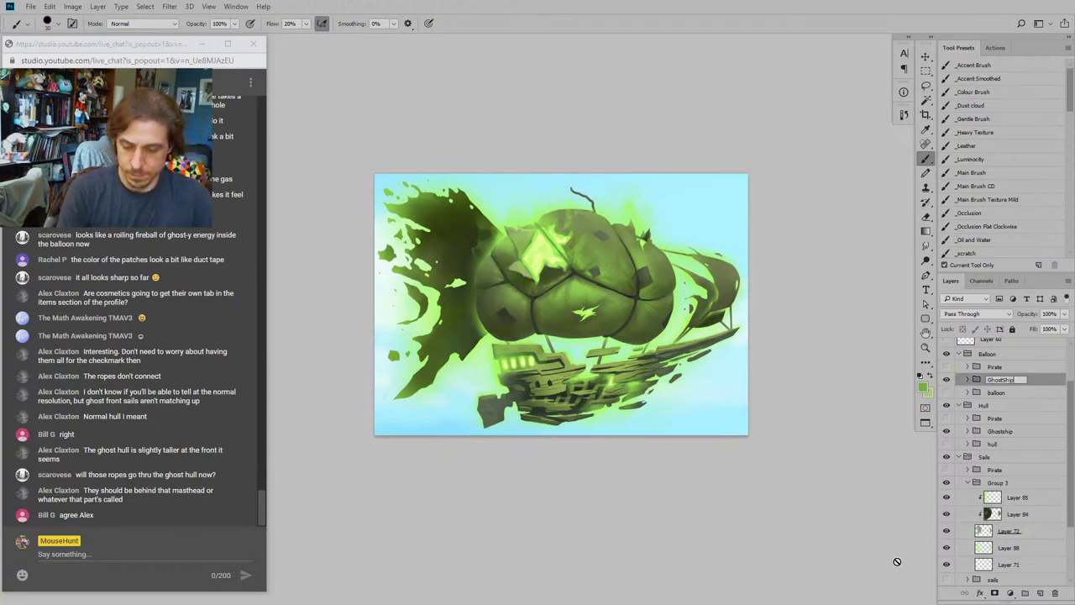
{"action": "key", "text": "Return"}
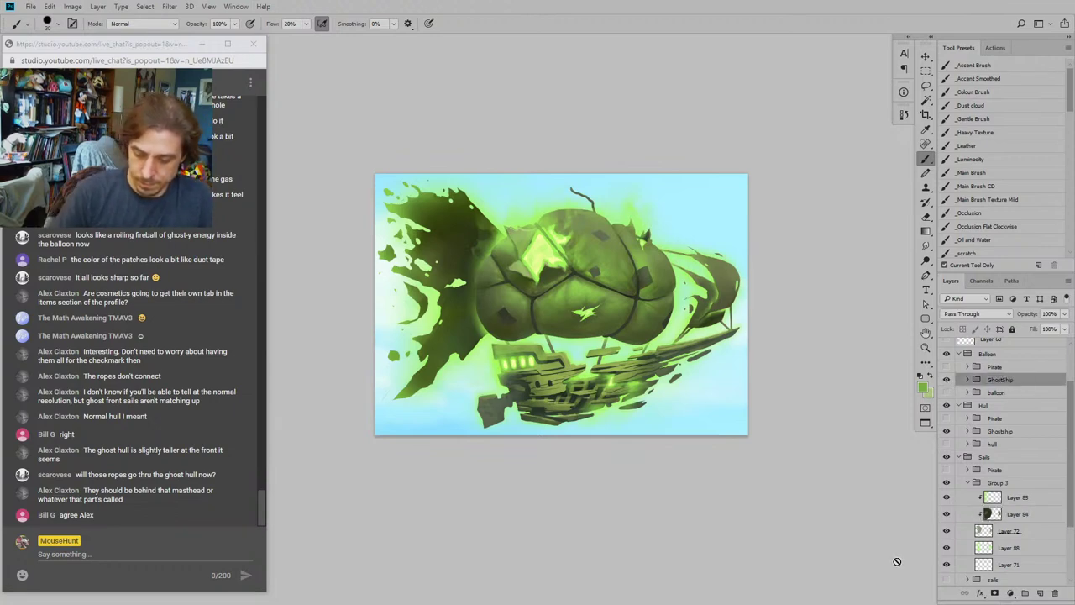
Step: Rename Group 3 inside the Sails group as GhostShip
{"action": "double_click", "coordinate": [997, 484]}
{"action": "type", "text": "Gh"}
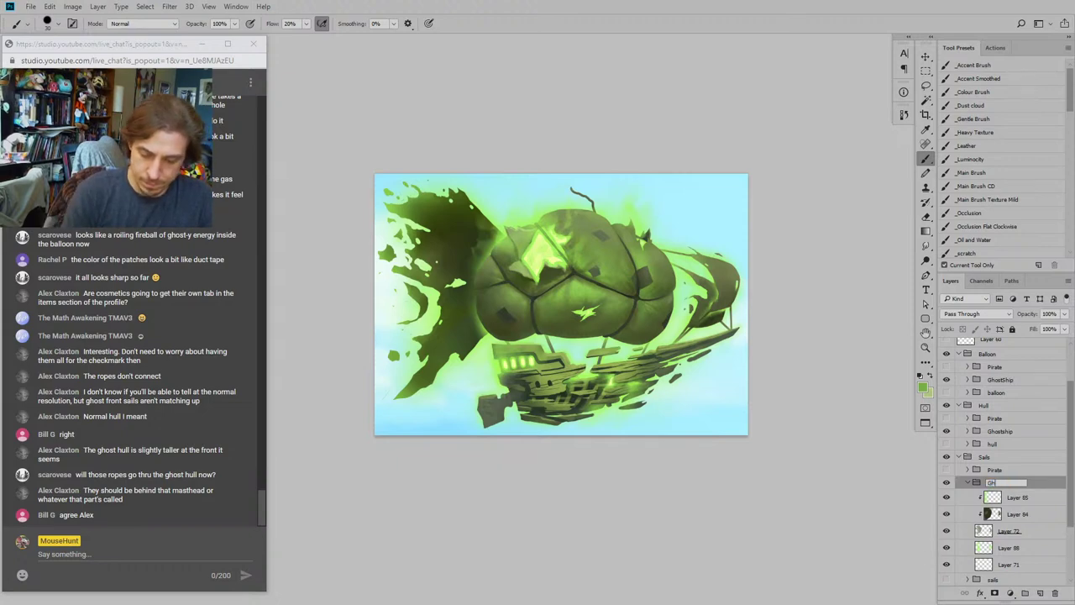
{"action": "type", "text": "ostShip"}
{"action": "key", "text": "Return"}
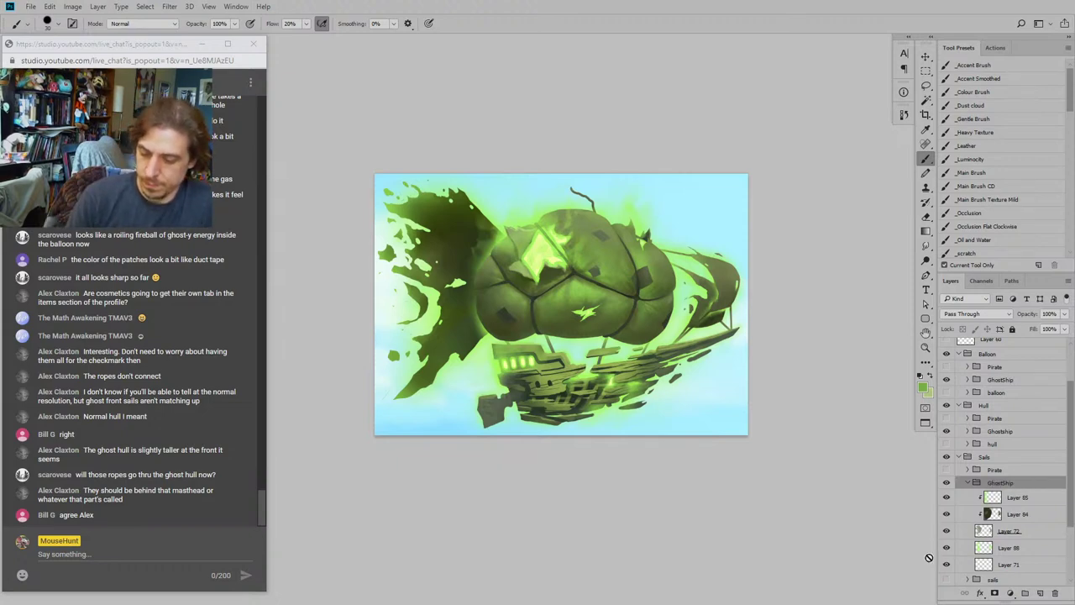
Step: Compare the ghost airship with the ghost balloon and the Hull group each hidden and shown
{"action": "left_click", "coordinate": [946, 380]}
{"action": "left_click", "coordinate": [947, 380]}
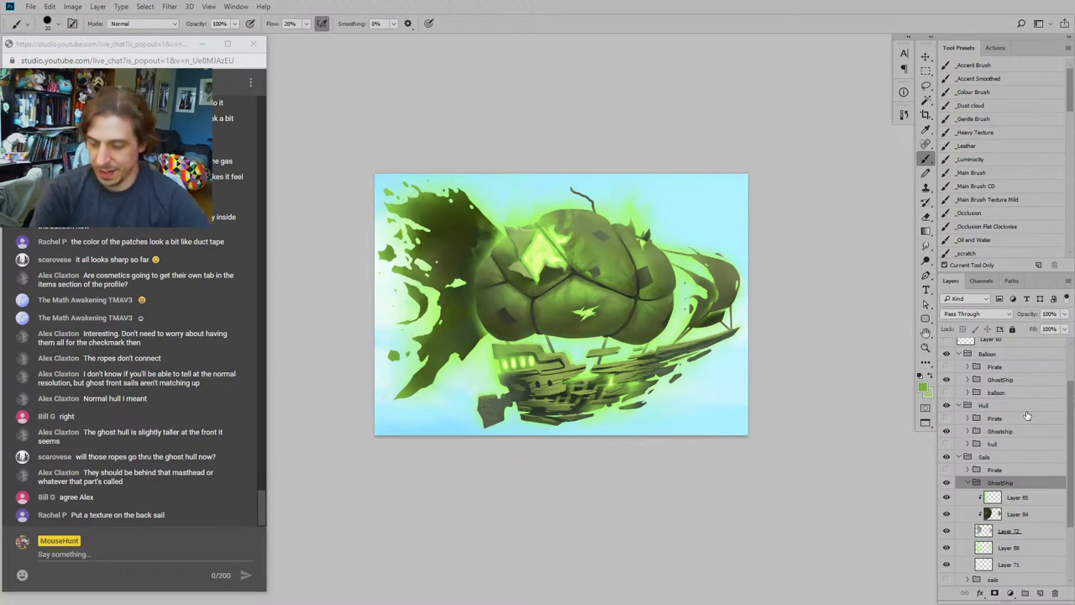
{"action": "left_click_drag", "start_coordinate": [319, 286], "coordinate": [395, 288]}
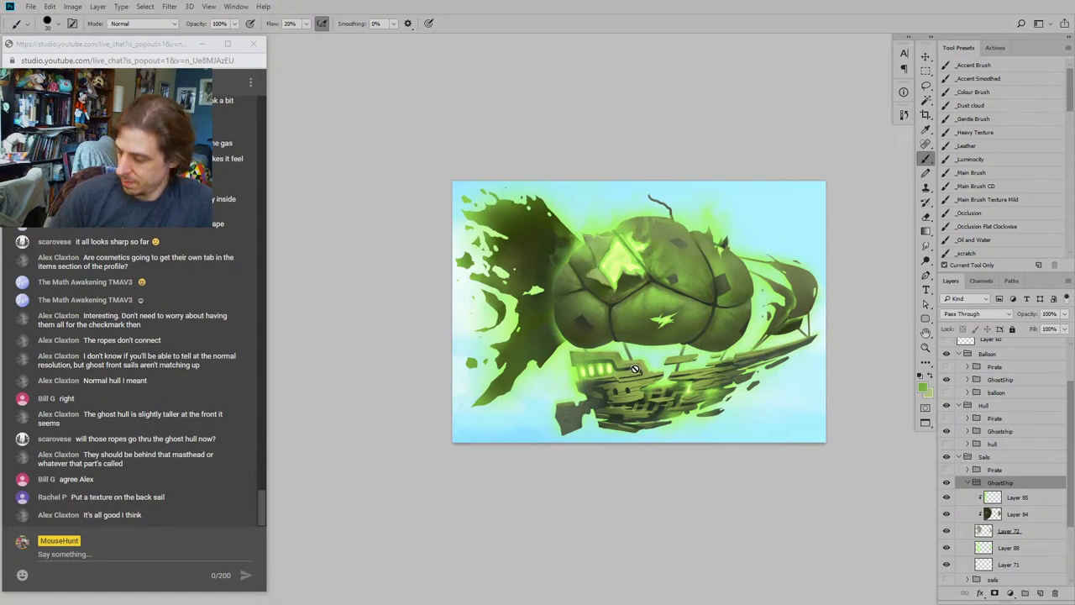
{"action": "left_click_drag", "start_coordinate": [452, 310], "coordinate": [381, 277]}
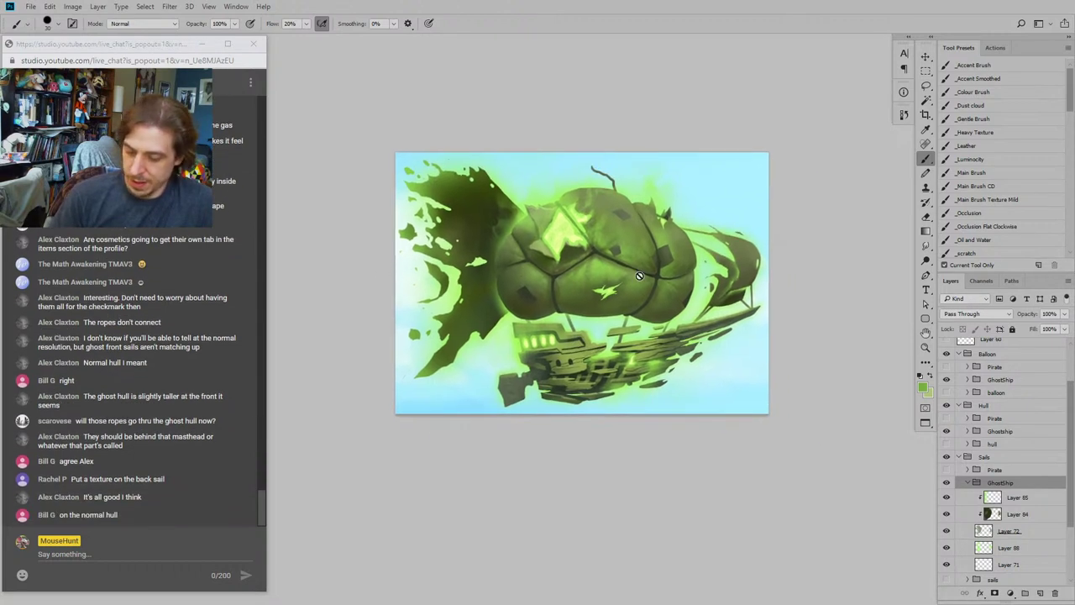
{"action": "key", "text": "ctrl+plus"}
{"action": "key", "text": "ctrl+plus"}
{"action": "left_click_drag", "start_coordinate": [568, 317], "coordinate": [539, 351]}
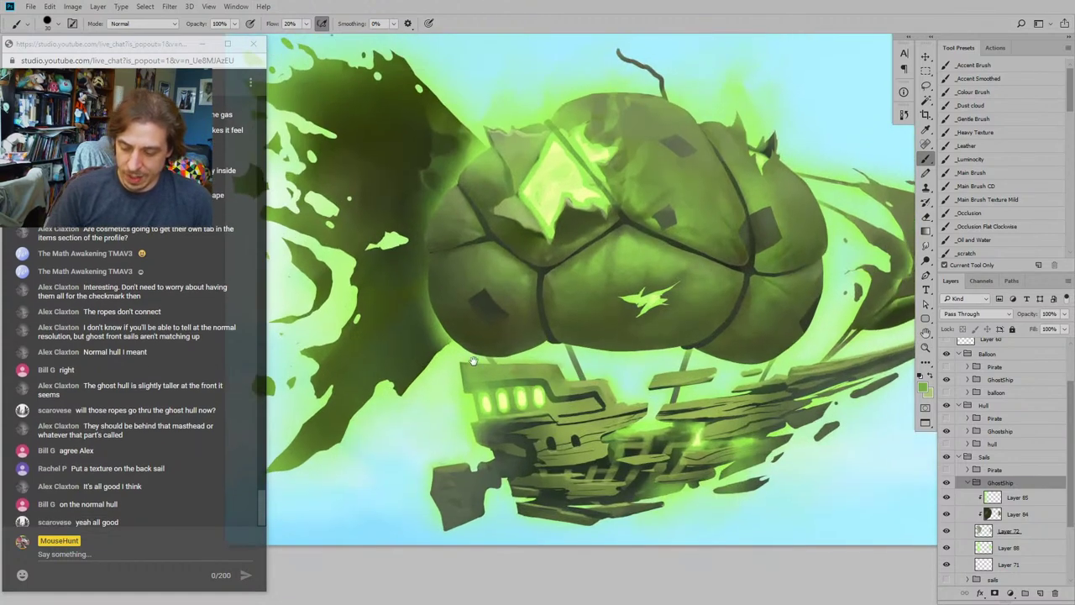
{"action": "left_click", "coordinate": [947, 407]}
{"action": "left_click", "coordinate": [947, 406]}
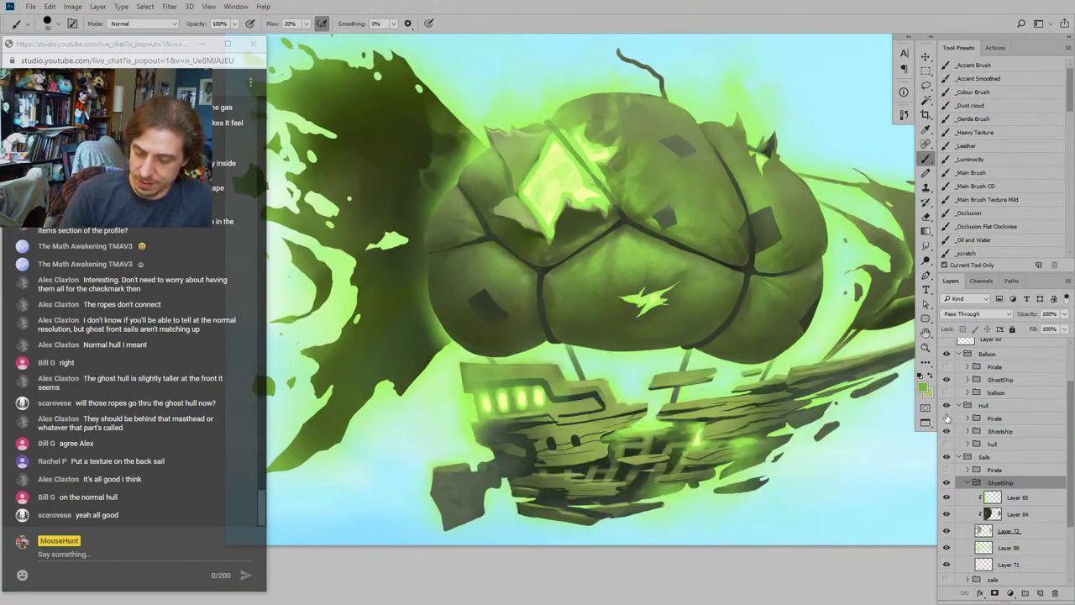
Step: Add a new layer above Layer 69 in the Ghostship hull group and paint the forward balloon rope down over the hull in sampled dark green
{"action": "left_click", "coordinate": [968, 431]}
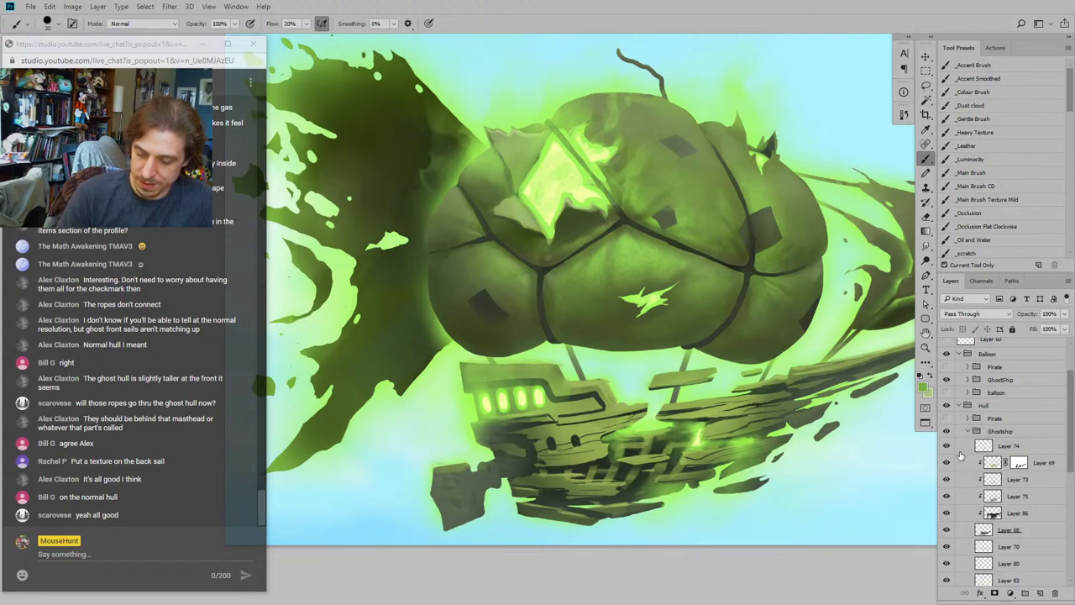
{"action": "left_click", "coordinate": [962, 462]}
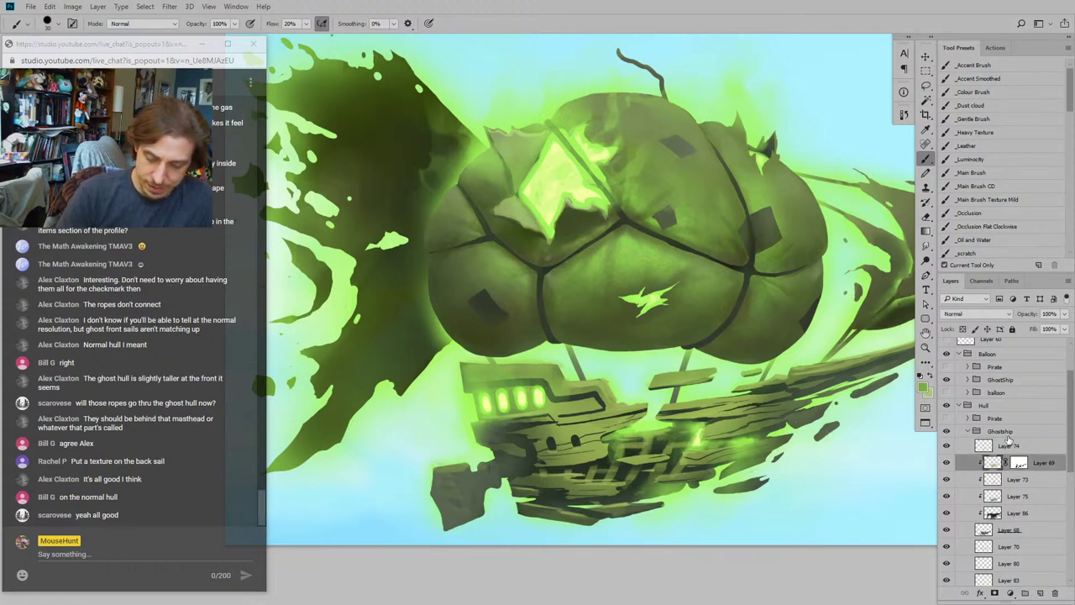
{"action": "left_click", "coordinate": [1040, 593]}
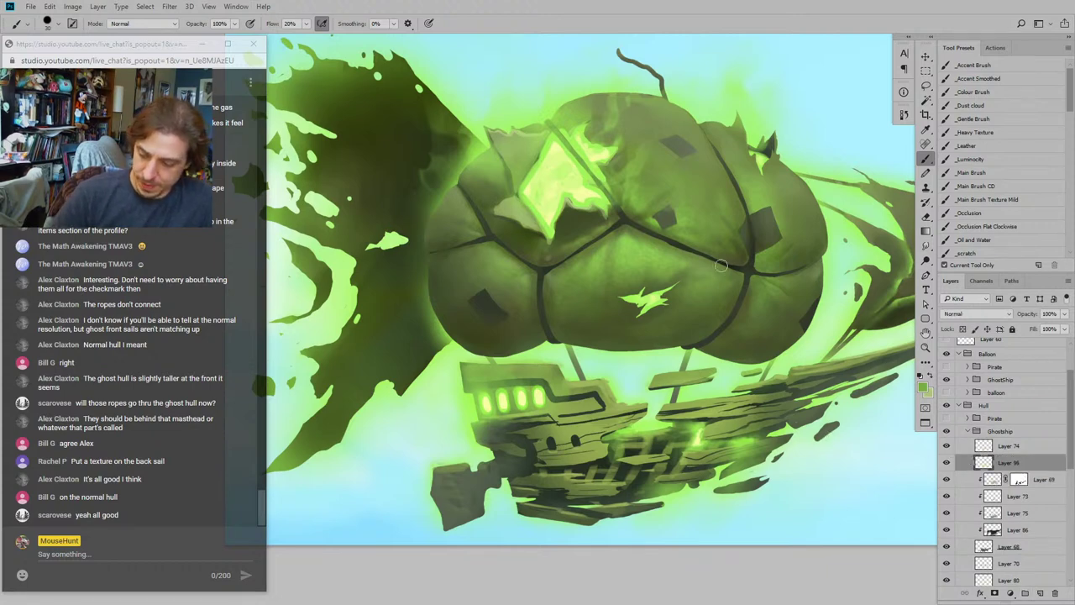
{"action": "left_click", "coordinate": [708, 362], "text": "alt"}
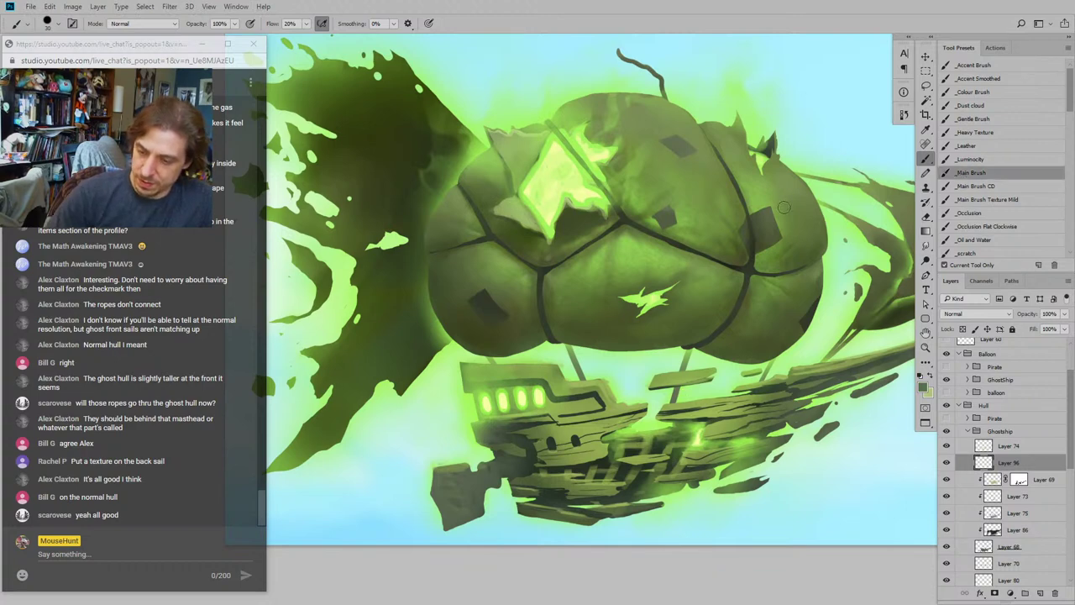
{"action": "key", "text": "bracketleft"}
{"action": "key", "text": "bracketleft"}
{"action": "key", "text": "bracketleft"}
{"action": "key", "text": "bracketleft"}
{"action": "key", "text": "bracketleft"}
{"action": "key", "text": "bracketleft"}
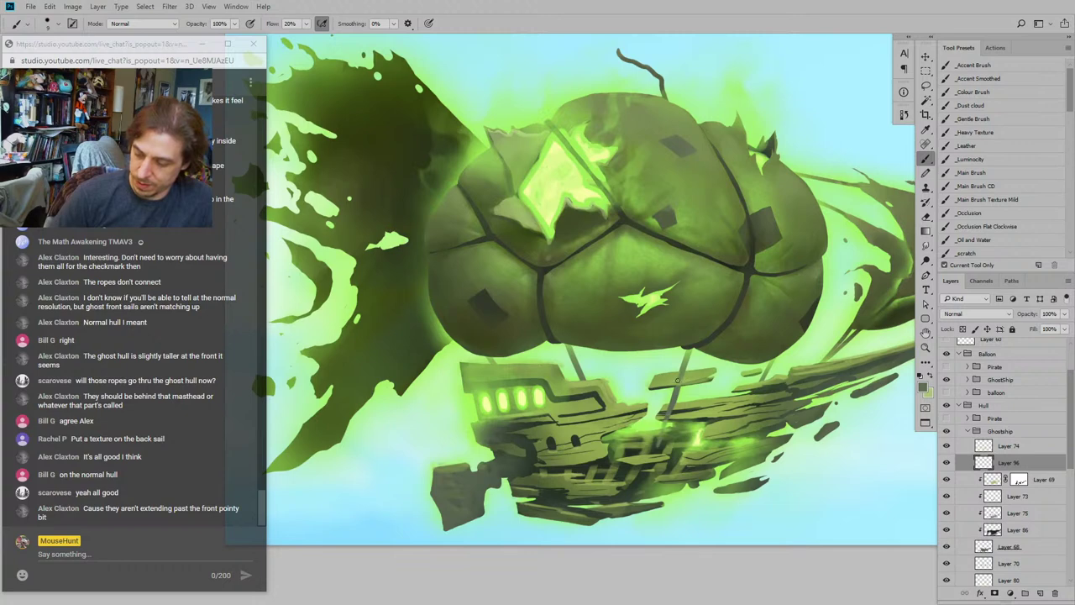
{"action": "key", "text": "bracketright"}
{"action": "left_click_drag", "start_coordinate": [682, 367], "coordinate": [664, 424]}
Step: Move the rope layer above Layer 74 and paint the rear balloon rope down across the cabin
{"action": "key", "text": "ctrl+bracketright"}
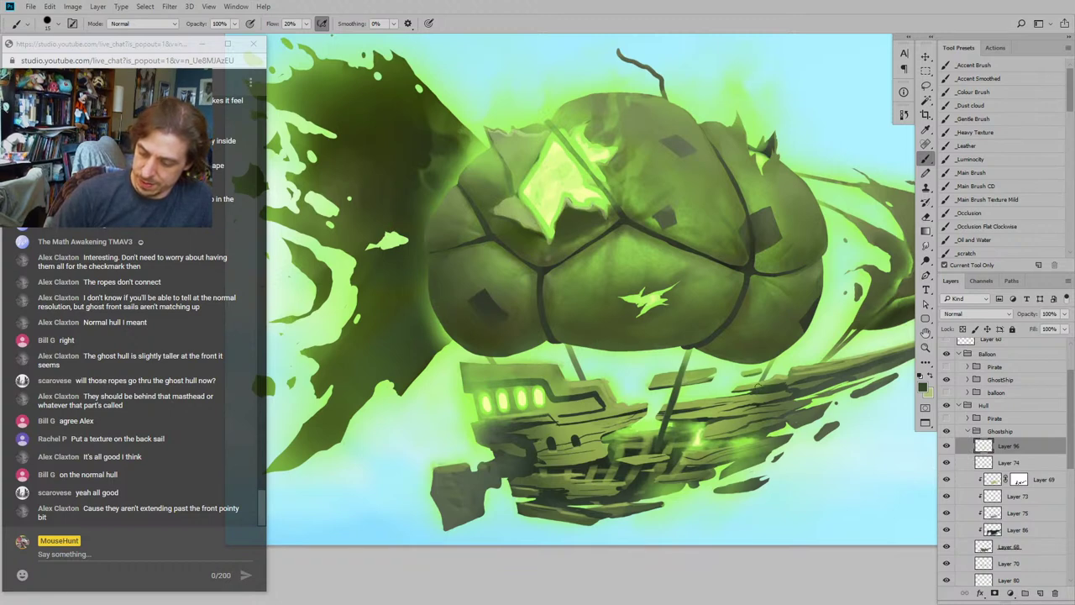
{"action": "left_click_drag", "start_coordinate": [573, 353], "coordinate": [603, 438]}
{"action": "left_click_drag", "start_coordinate": [476, 277], "coordinate": [463, 266]}
{"action": "key", "text": "ctrl+minus"}
{"action": "key", "text": "ctrl+minus"}
{"action": "key", "text": "ctrl+minus"}
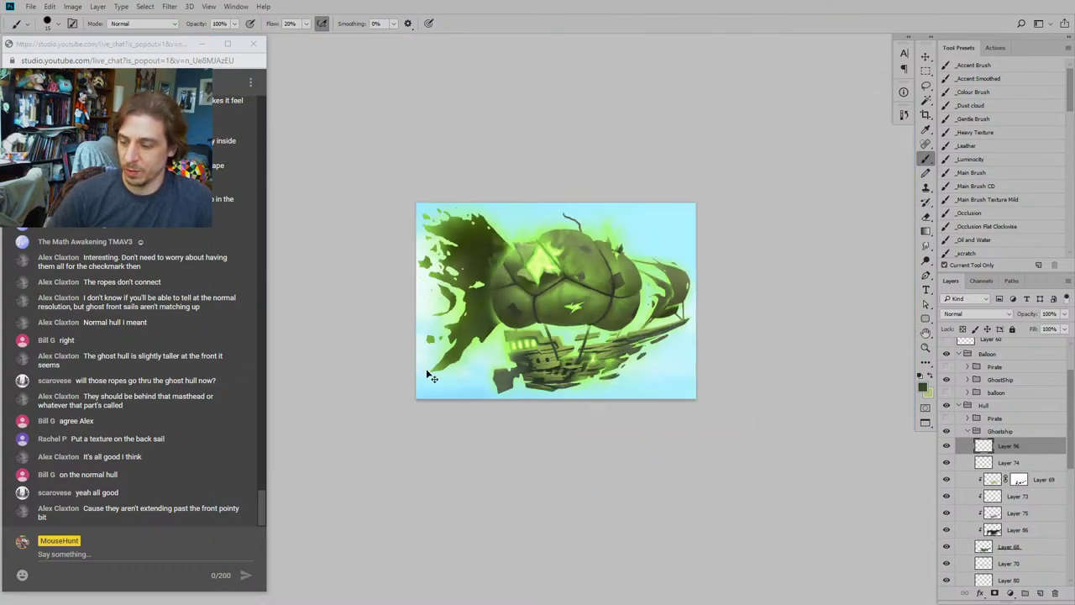
{"action": "key", "text": "ctrl+minus"}
{"action": "left_click_drag", "start_coordinate": [449, 405], "coordinate": [457, 437]}
{"action": "key", "text": "ctrl+plus"}
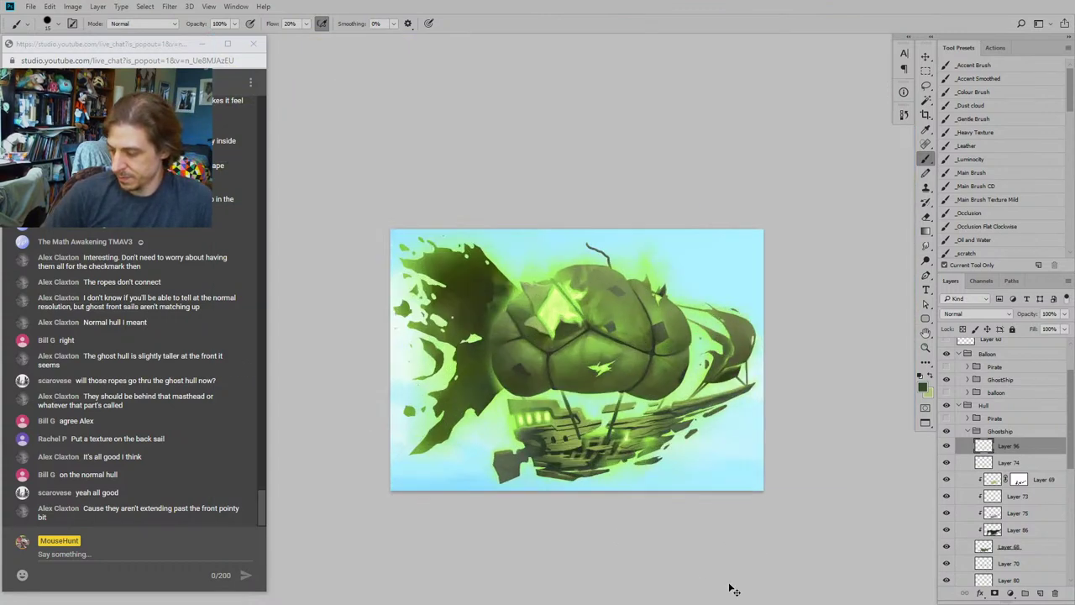
Step: Switch to the Eraser tool and hide Layer 96 with the painted ropes
{"action": "key", "text": "e"}
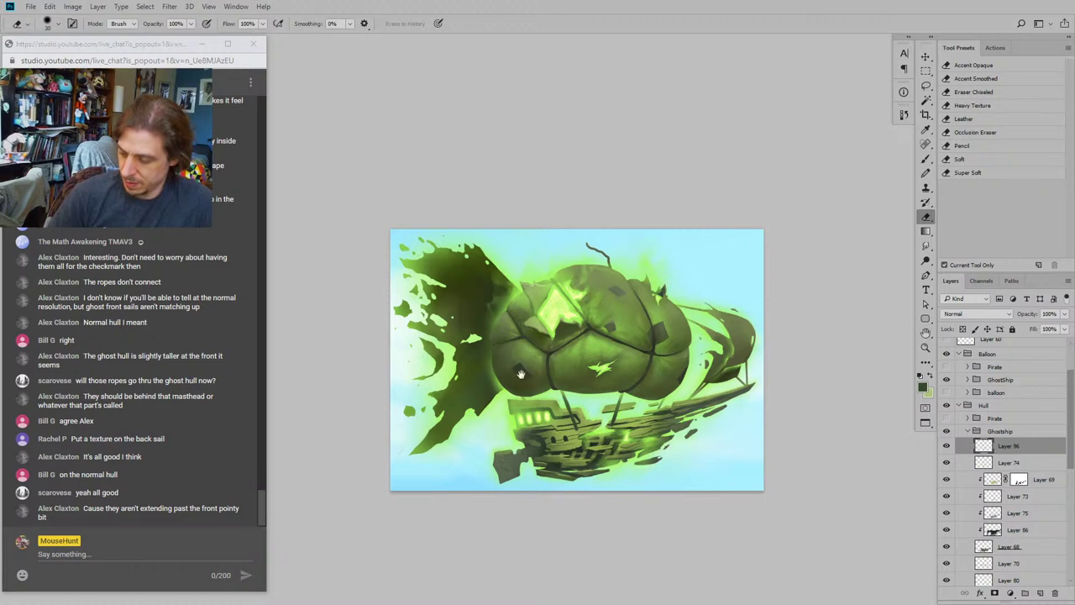
{"action": "left_click_drag", "start_coordinate": [521, 374], "coordinate": [508, 310]}
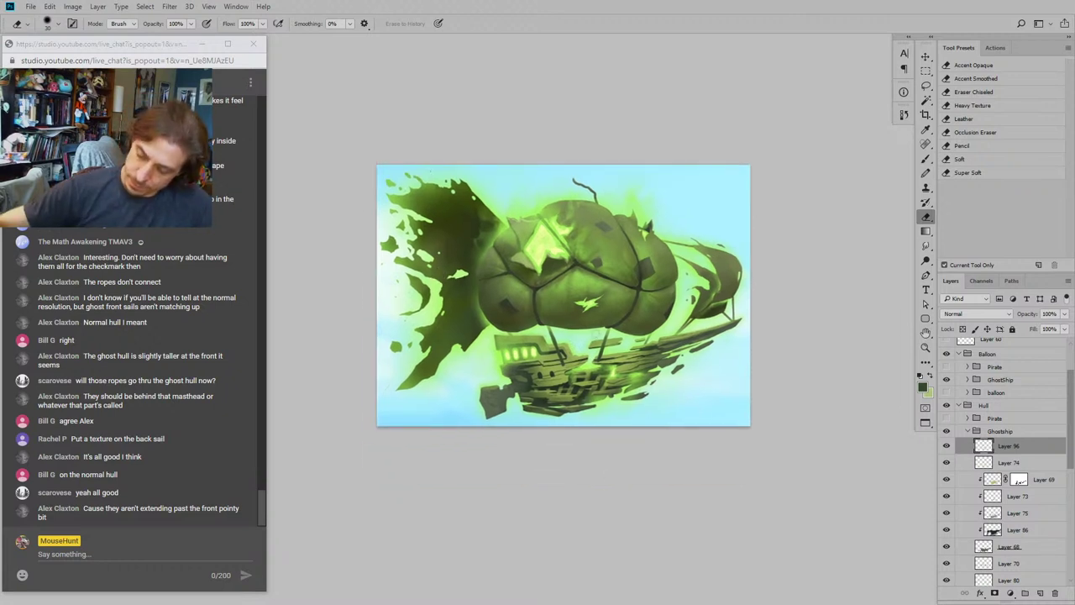
{"action": "left_click_drag", "start_coordinate": [573, 254], "coordinate": [514, 293]}
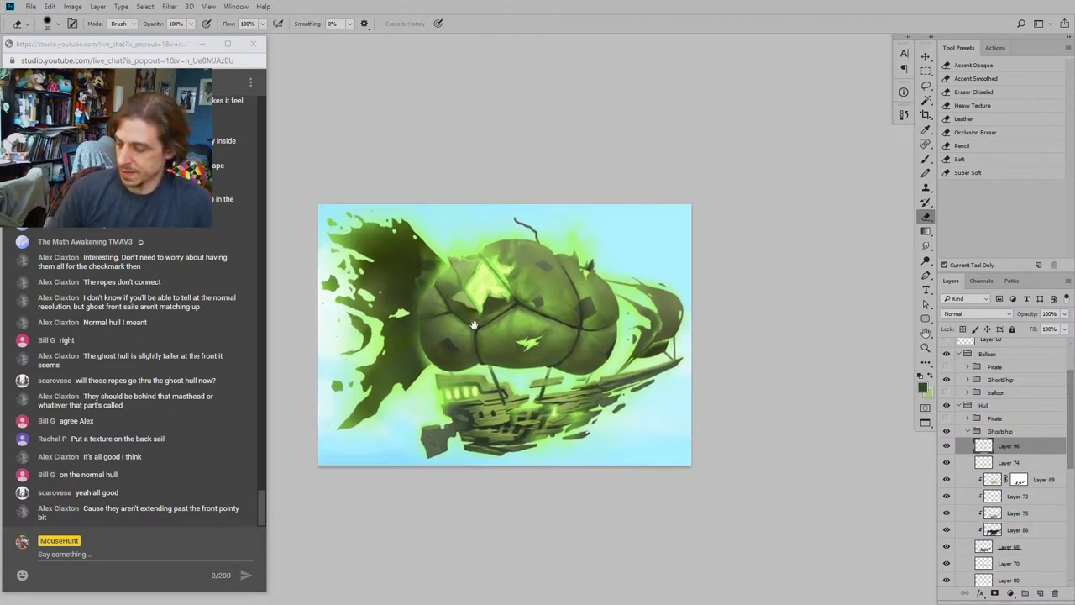
{"action": "left_click_drag", "start_coordinate": [542, 346], "coordinate": [541, 299]}
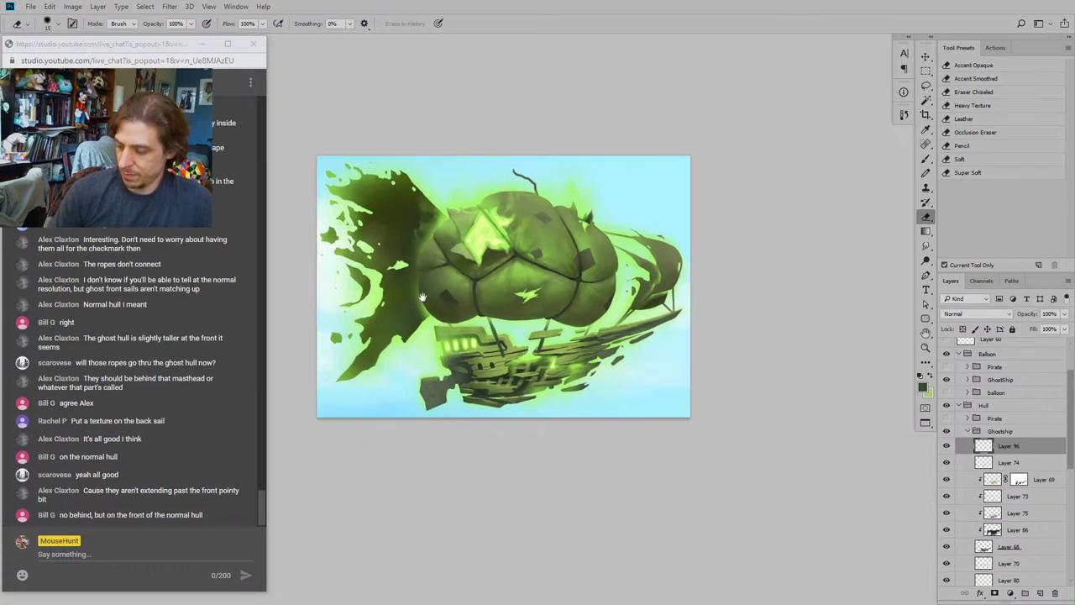
{"action": "left_click_drag", "start_coordinate": [380, 351], "coordinate": [474, 353]}
{"action": "left_click_drag", "start_coordinate": [622, 494], "coordinate": [590, 494]}
{"action": "left_click", "coordinate": [946, 445]}
{"action": "left_click_drag", "start_coordinate": [537, 339], "coordinate": [532, 349]}
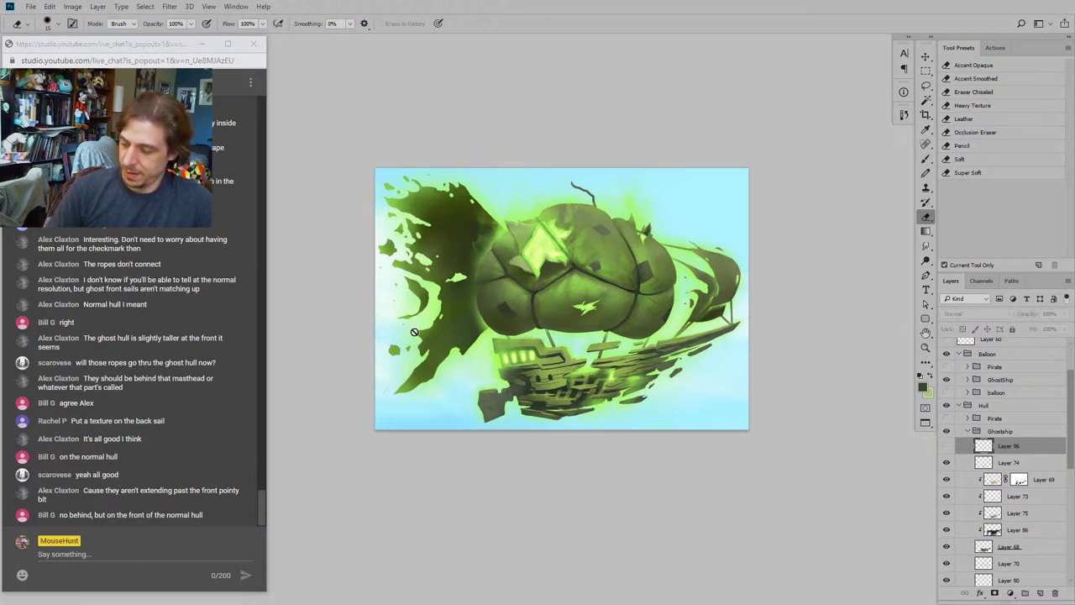
Step: Examine the front ghost sail's ropes with the Hull group hidden and shown
{"action": "left_click_drag", "start_coordinate": [356, 330], "coordinate": [373, 317]}
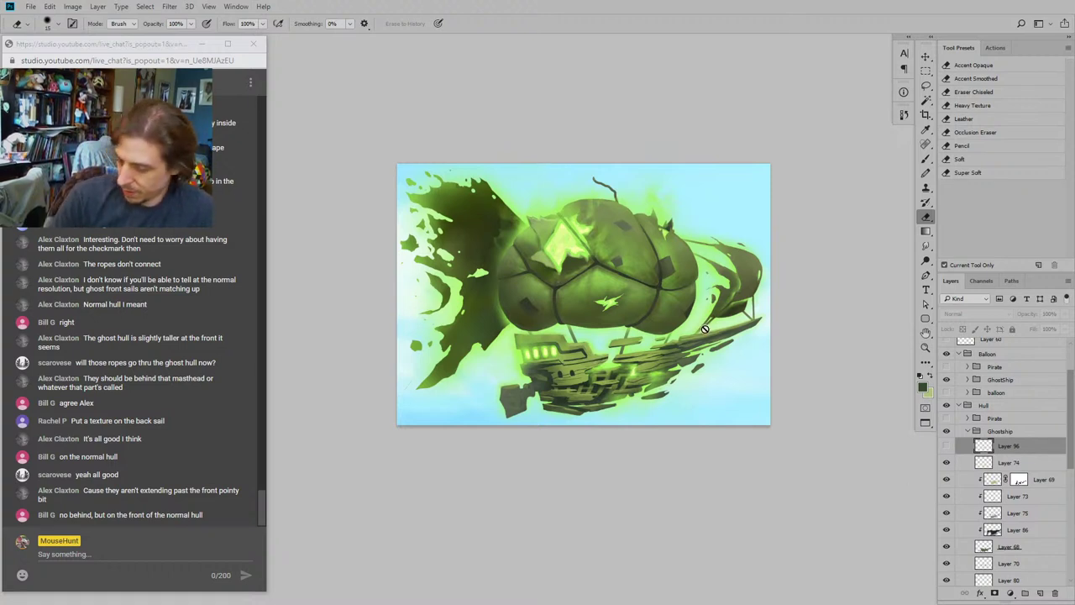
{"action": "mouse_move", "coordinate": [743, 325]}
{"action": "left_mouse_down"}
{"action": "mouse_move", "coordinate": [704, 333]}
{"action": "mouse_move", "coordinate": [756, 319]}
{"action": "left_mouse_up"}
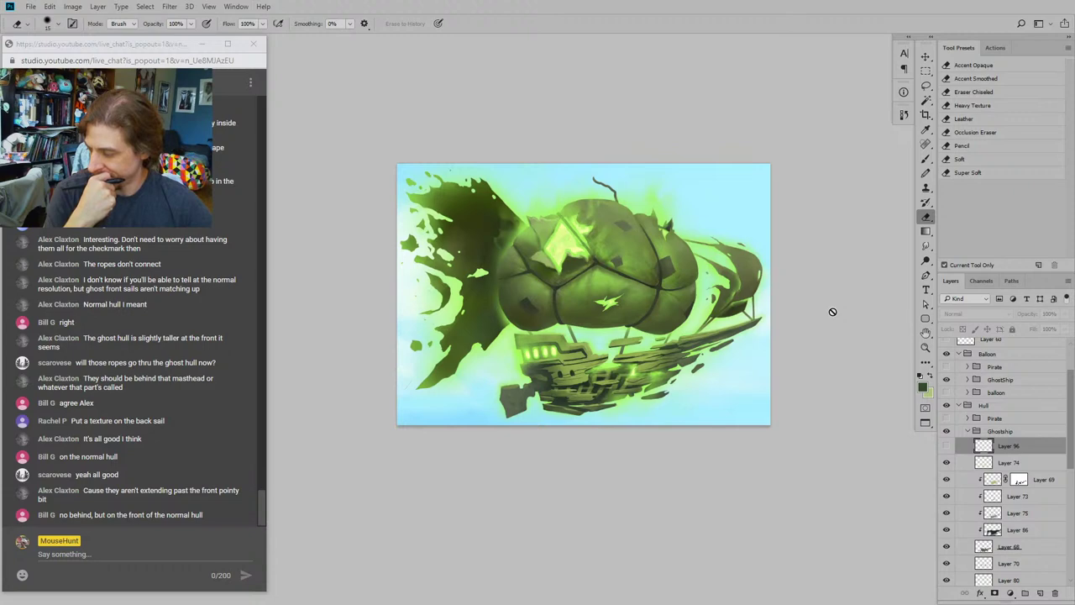
{"action": "key", "text": "ctrl+plus"}
{"action": "key", "text": "ctrl+plus"}
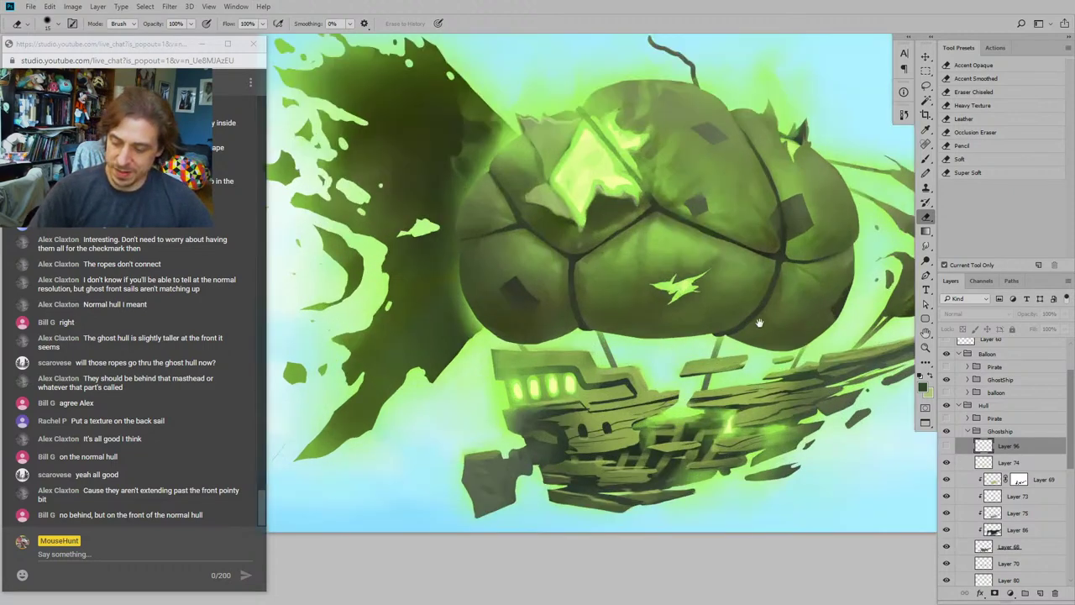
{"action": "left_click_drag", "start_coordinate": [761, 319], "coordinate": [476, 300]}
{"action": "left_click", "coordinate": [947, 407]}
{"action": "left_click", "coordinate": [947, 407]}
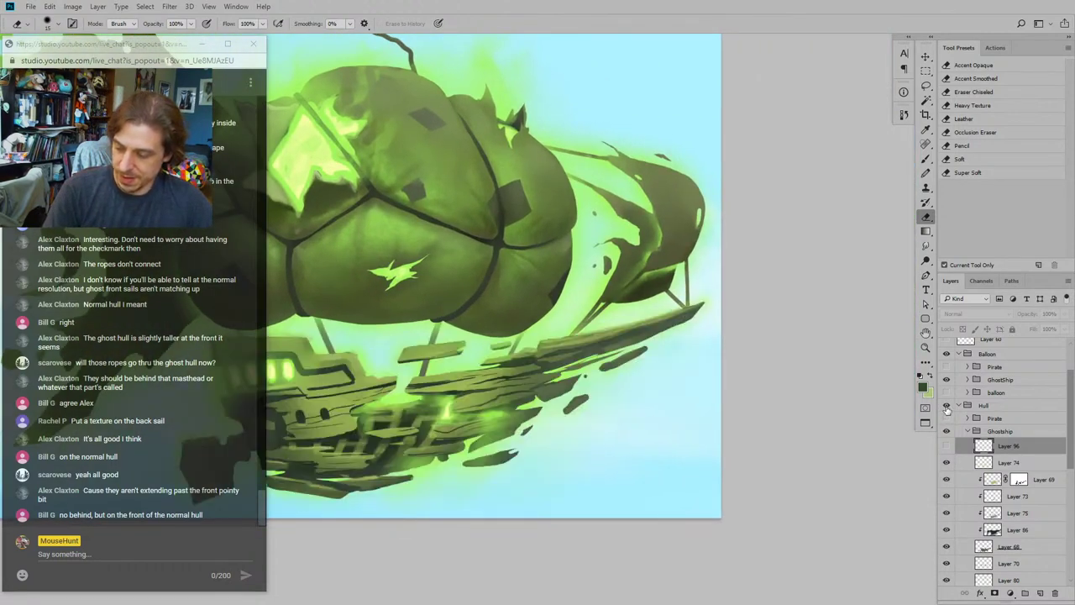
Step: Overlay the Pirate hull on the Ghostship hull and examine where the front sail ropes meet the bowsprit
{"action": "left_click", "coordinate": [967, 431]}
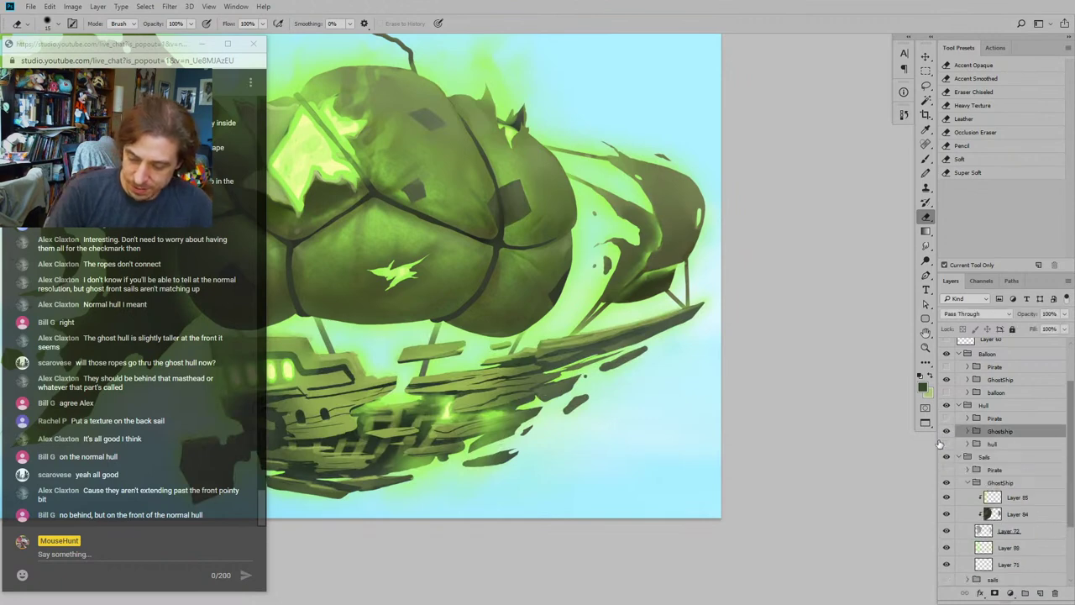
{"action": "left_click", "coordinate": [947, 431]}
{"action": "left_click", "coordinate": [947, 418]}
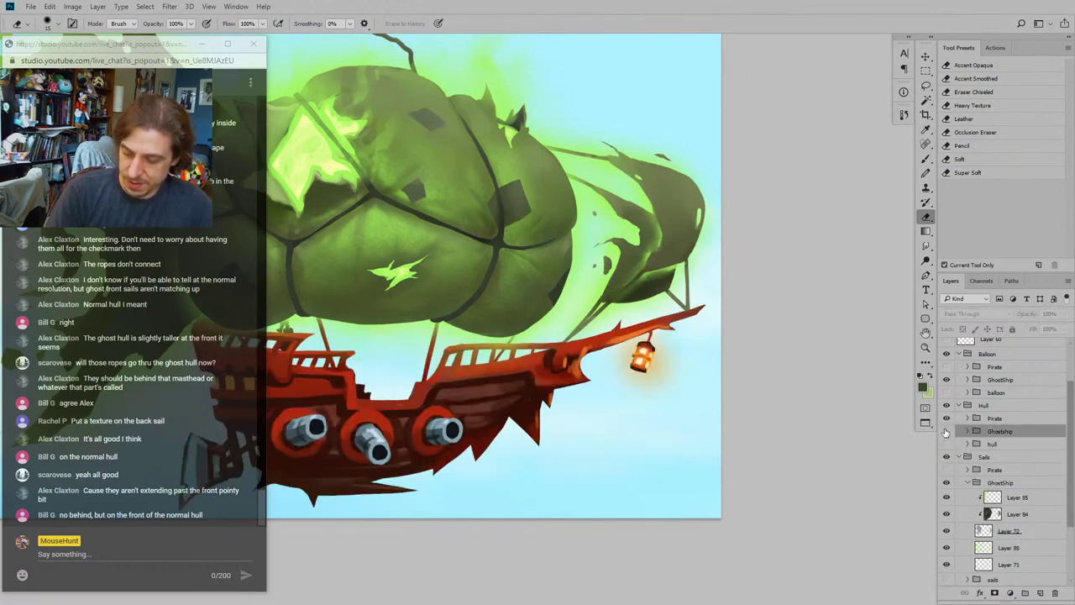
{"action": "left_click", "coordinate": [946, 432]}
{"action": "left_click", "coordinate": [946, 432]}
{"action": "left_click", "coordinate": [946, 432]}
{"action": "key", "text": "ctrl+plus"}
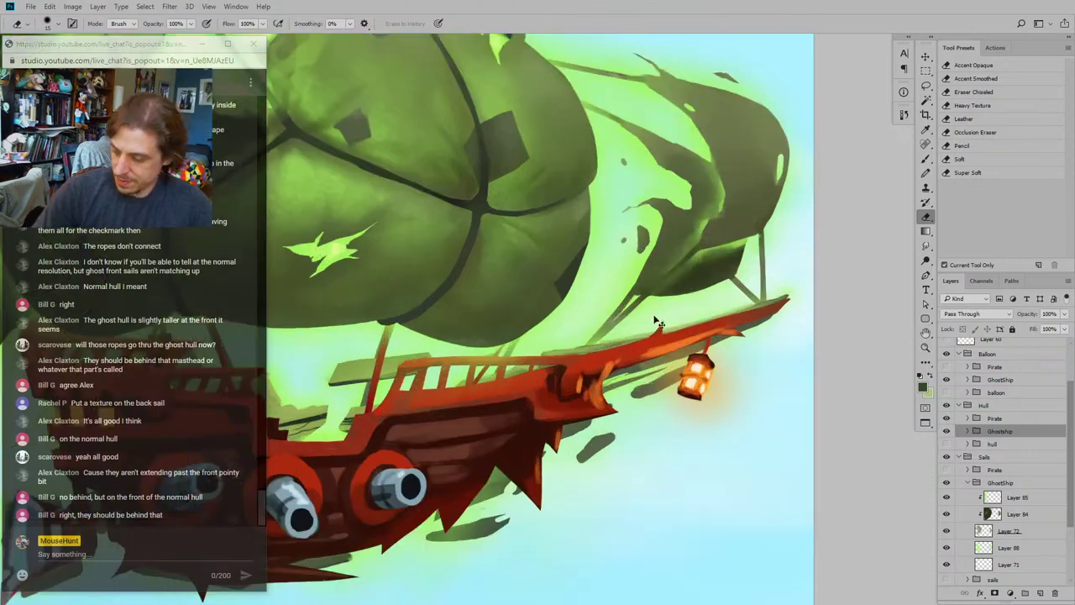
{"action": "key", "text": "ctrl+plus"}
{"action": "key", "text": "ctrl+plus"}
{"action": "left_click_drag", "start_coordinate": [652, 318], "coordinate": [359, 339]}
{"action": "left_click_drag", "start_coordinate": [608, 329], "coordinate": [380, 359]}
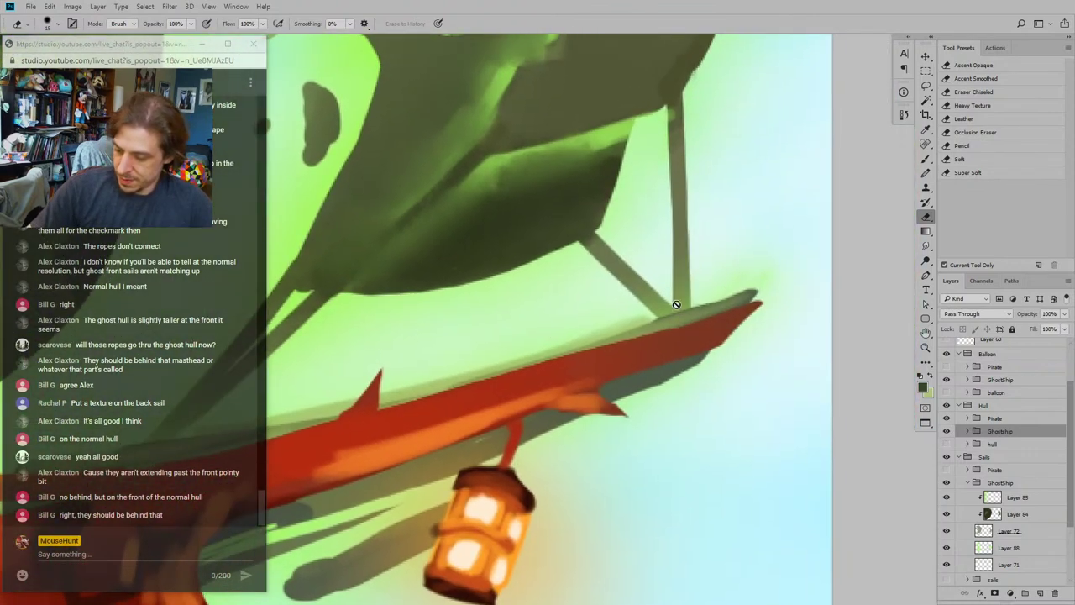
Step: Show the wooden hull instead of the Pirate hull and move its group above the Ghostship group
{"action": "left_click_drag", "start_coordinate": [538, 337], "coordinate": [658, 306]}
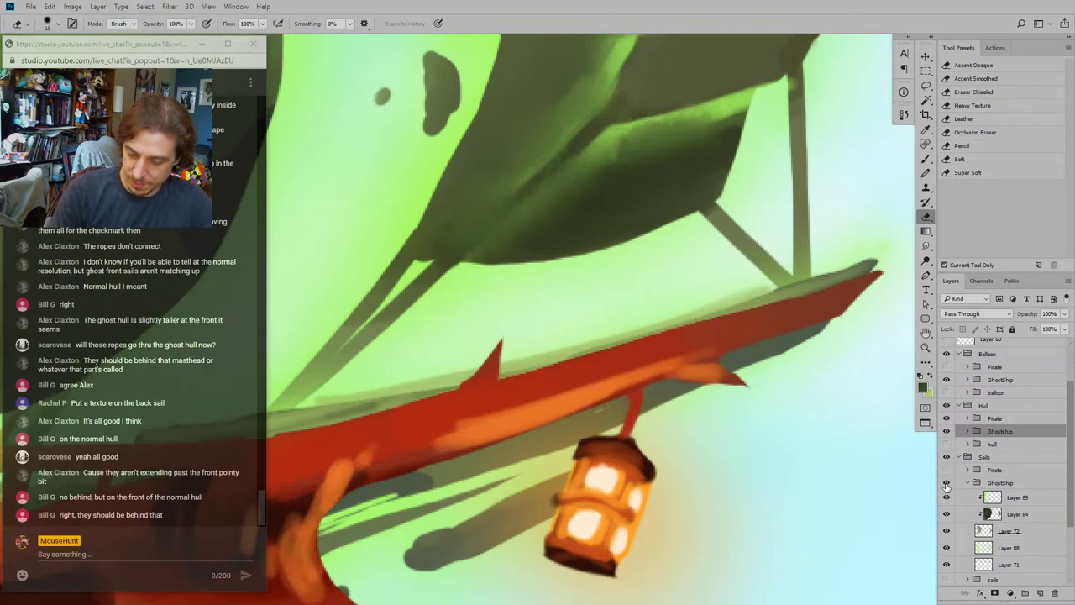
{"action": "left_click", "coordinate": [946, 431]}
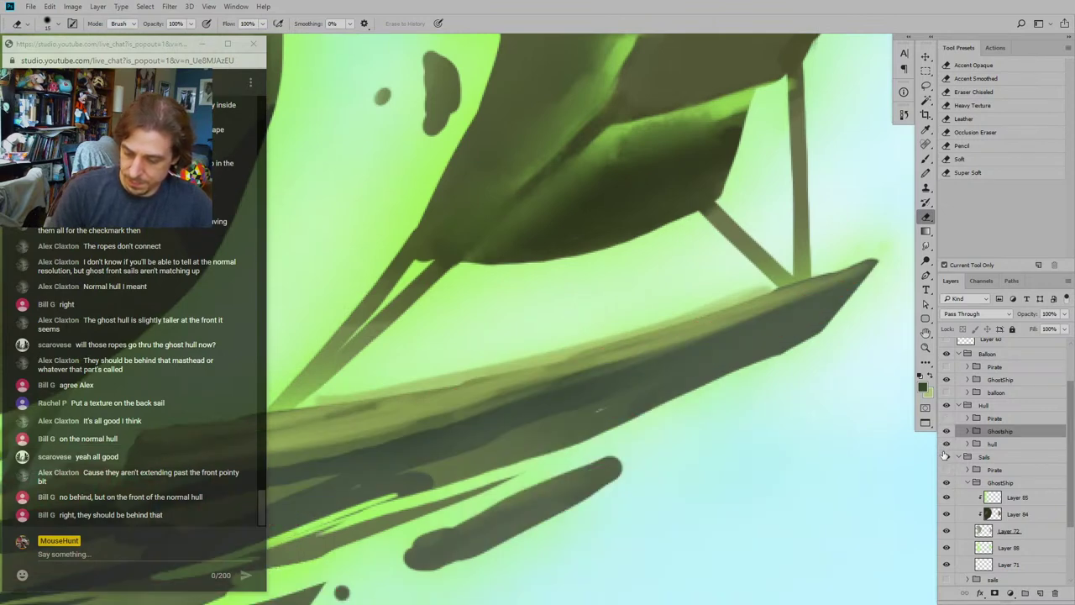
{"action": "left_click_drag", "start_coordinate": [961, 444], "coordinate": [966, 425]}
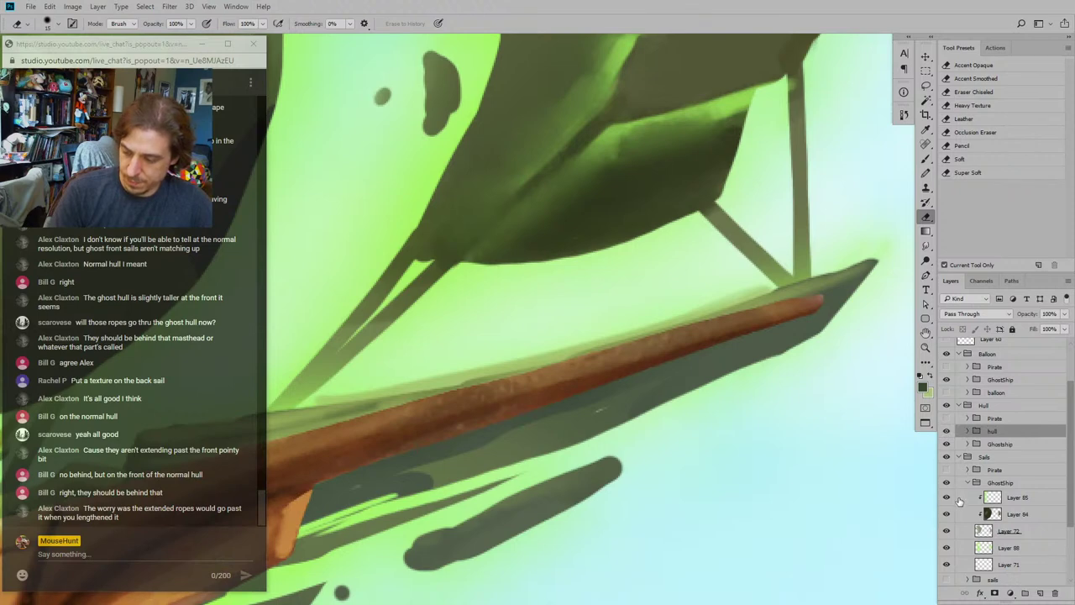
Step: Examine how the wooden hull's bowsprit lines up with the ghost hull's bowsprit and the front sail ropes
{"action": "left_click_drag", "start_coordinate": [585, 376], "coordinate": [737, 308]}
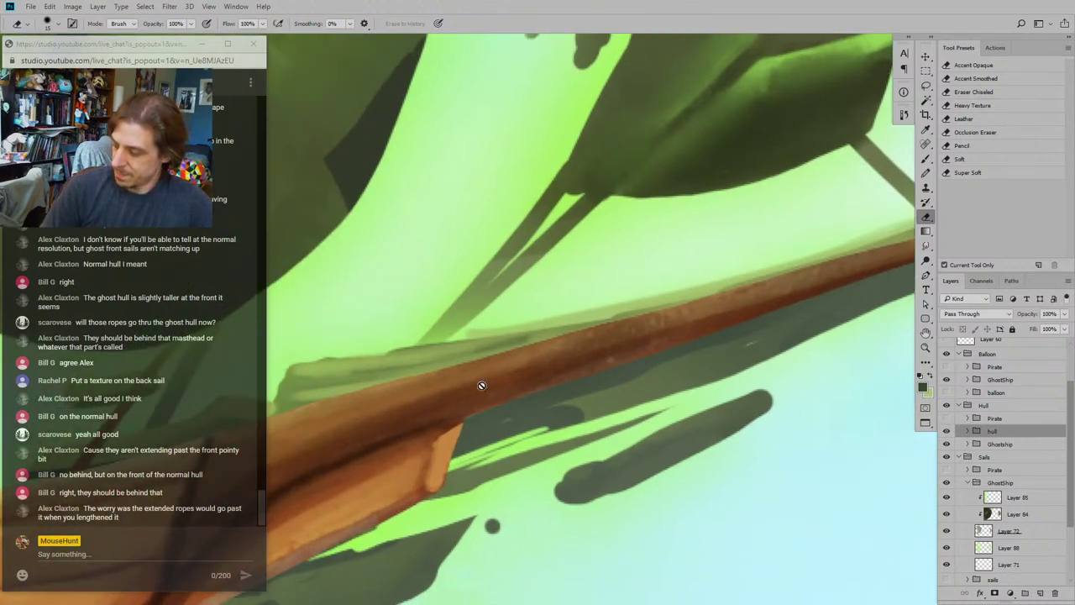
{"action": "left_click_drag", "start_coordinate": [629, 344], "coordinate": [768, 293]}
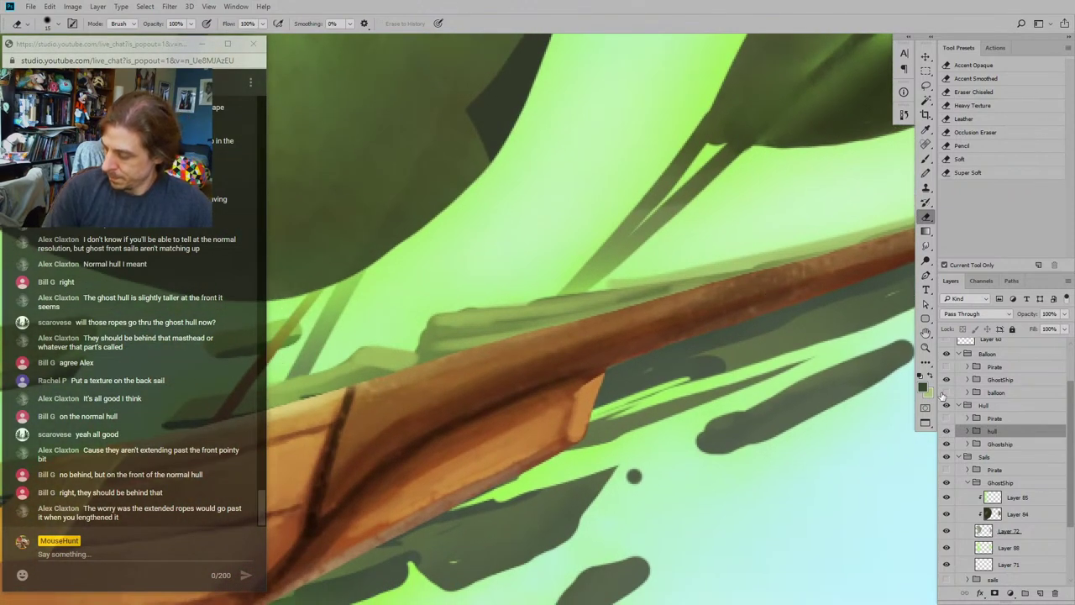
{"action": "key", "text": "ctrl+minus"}
{"action": "key", "text": "ctrl+minus"}
{"action": "key", "text": "ctrl+plus"}
{"action": "key", "text": "ctrl+plus"}
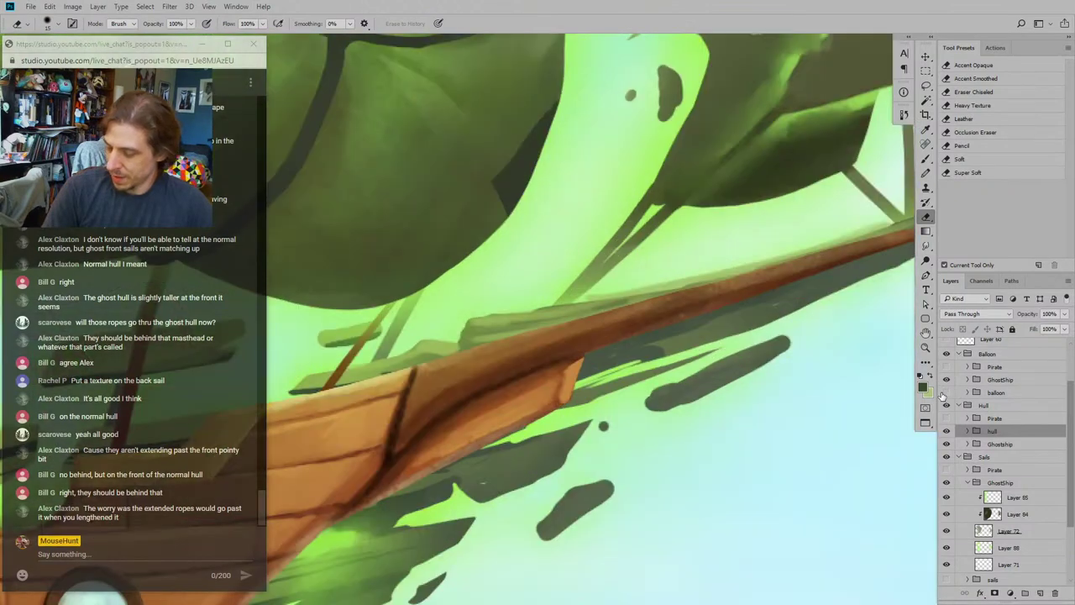
{"action": "left_click_drag", "start_coordinate": [499, 358], "coordinate": [410, 401]}
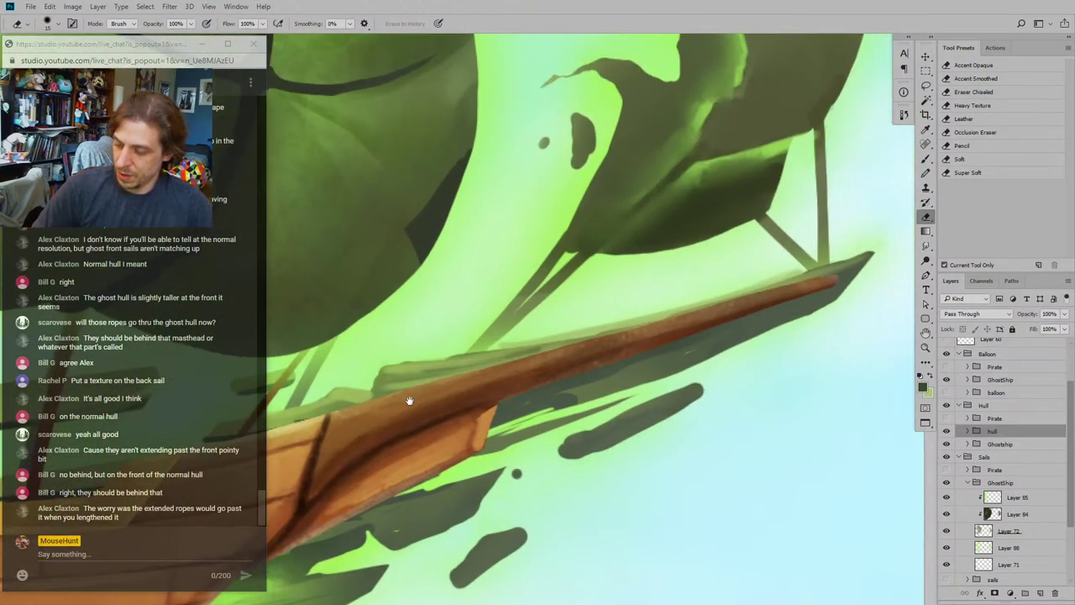
{"action": "left_click_drag", "start_coordinate": [583, 395], "coordinate": [494, 444]}
{"action": "left_click_drag", "start_coordinate": [697, 576], "coordinate": [805, 518]}
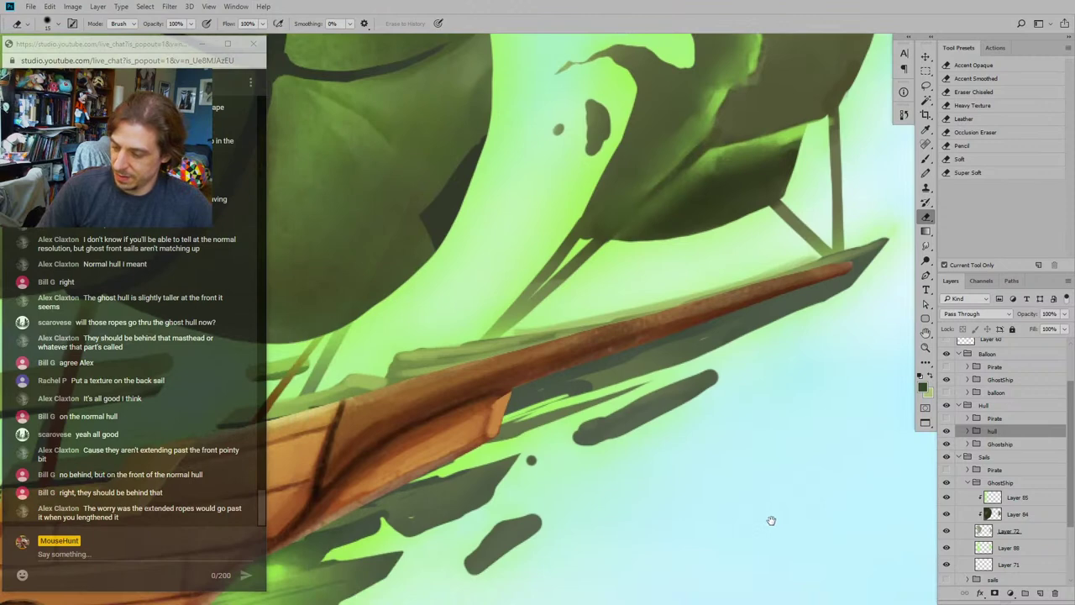
{"action": "left_click_drag", "start_coordinate": [643, 406], "coordinate": [515, 434]}
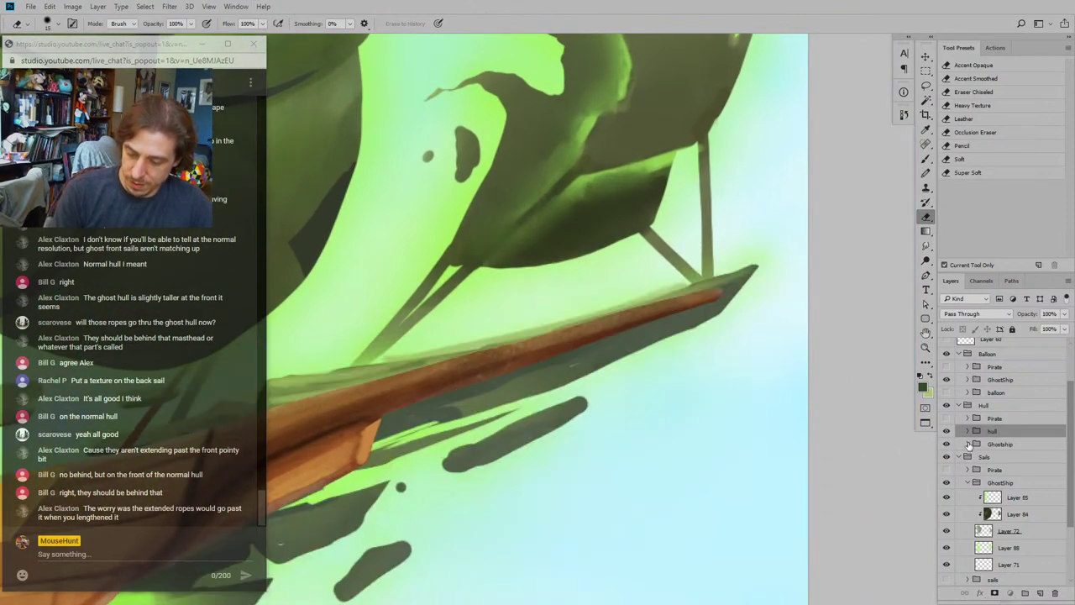
Step: Expand the Ghostship hull group, check what Layer 74 and Layer 68 contain by toggling their visibility, and select Layer 68
{"action": "left_click", "coordinate": [967, 444]}
{"action": "left_click", "coordinate": [946, 476]}
{"action": "left_click", "coordinate": [946, 476]}
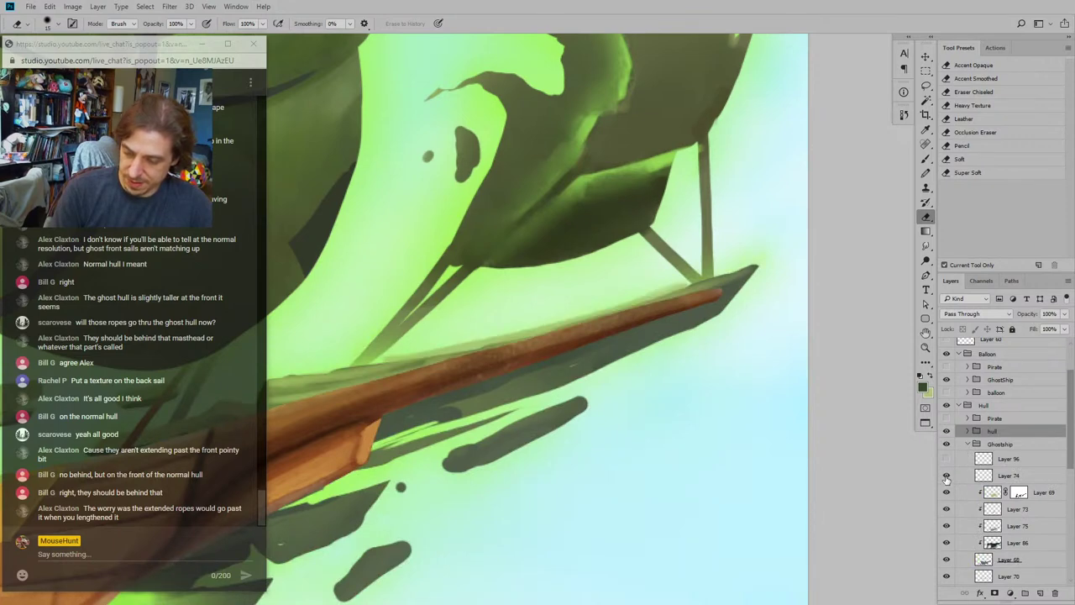
{"action": "left_click", "coordinate": [946, 476]}
{"action": "left_click", "coordinate": [946, 477]}
{"action": "left_click", "coordinate": [946, 476]}
{"action": "left_click", "coordinate": [946, 477]}
{"action": "left_click", "coordinate": [946, 476]}
{"action": "left_click", "coordinate": [946, 476]}
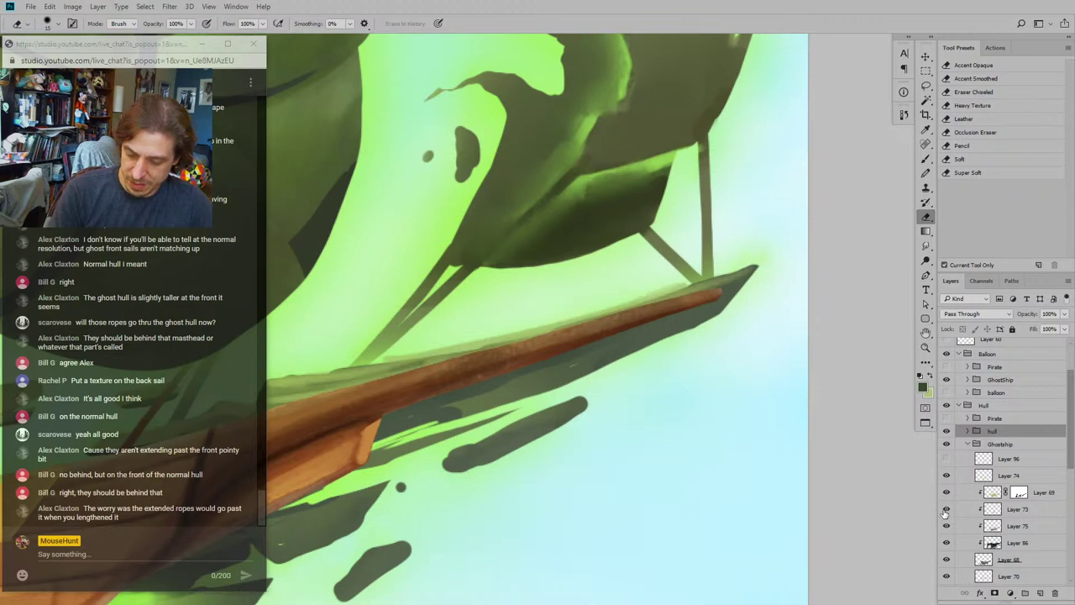
{"action": "left_click", "coordinate": [946, 560]}
{"action": "left_click", "coordinate": [946, 560]}
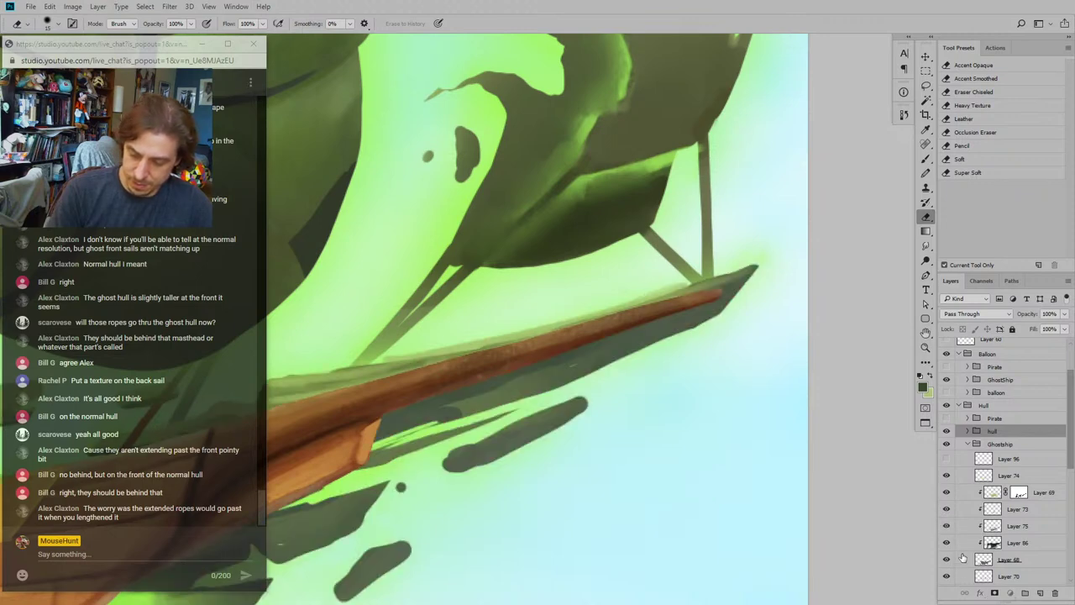
{"action": "left_click", "coordinate": [963, 559]}
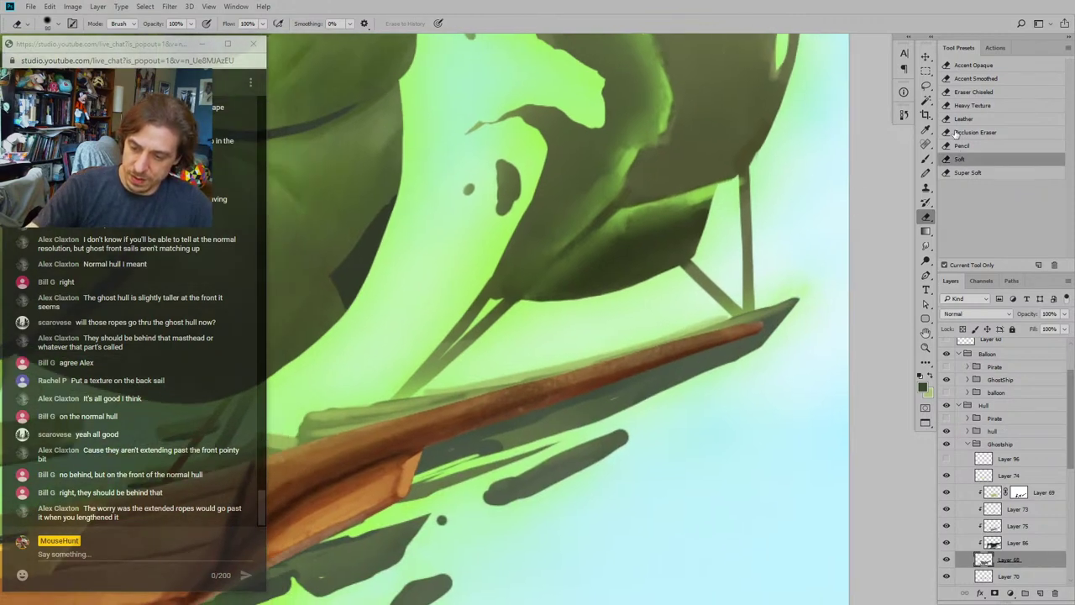
Step: Erase part of the ghost bowsprit's upper edge near the front sail ropes on Layer 68, using a small Accent Opaque eraser
{"action": "left_click", "coordinate": [960, 66]}
{"action": "left_click_drag", "start_coordinate": [590, 284], "coordinate": [668, 231]}
{"action": "key", "text": "bracketleft"}
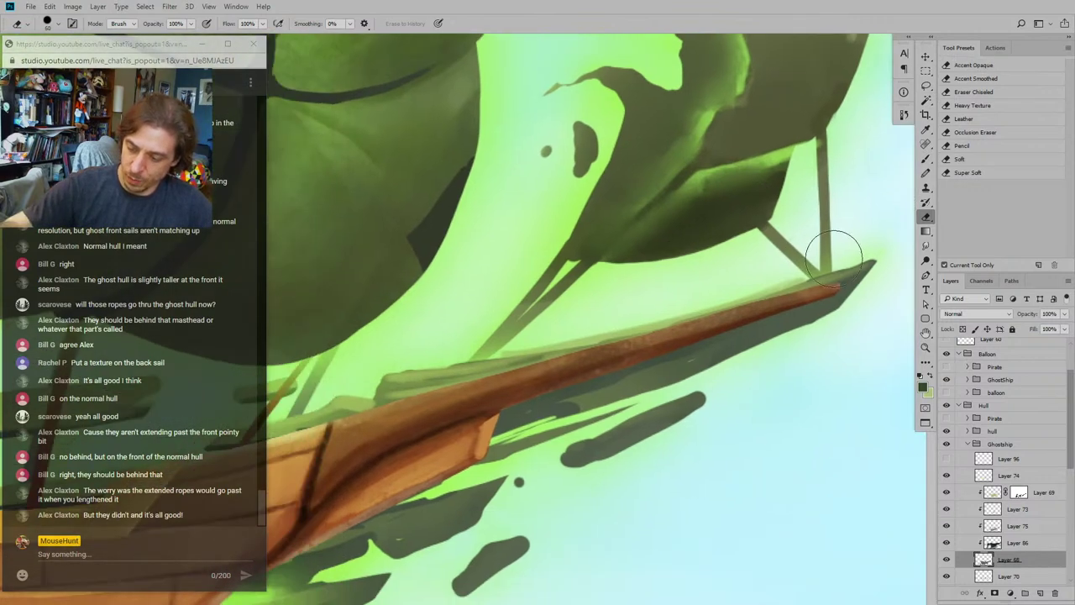
{"action": "key", "text": "bracketleft"}
{"action": "key", "text": "bracketleft"}
{"action": "key", "text": "bracketleft"}
{"action": "key", "text": "bracketleft"}
{"action": "key", "text": "bracketleft"}
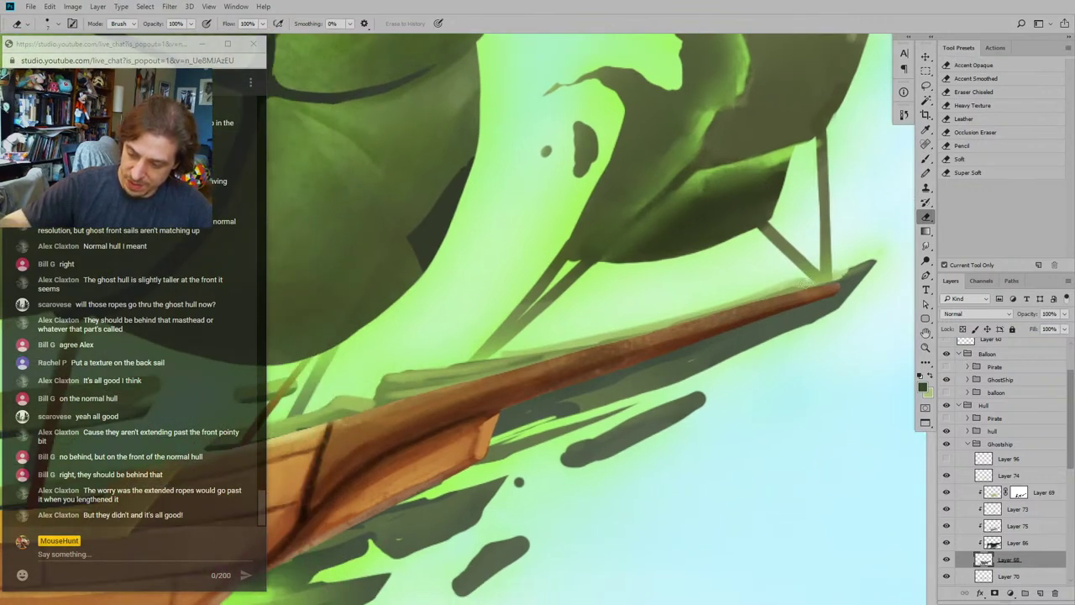
{"action": "left_click_drag", "start_coordinate": [543, 257], "coordinate": [778, 210]}
{"action": "key", "text": "bracketright"}
{"action": "key", "text": "bracketright"}
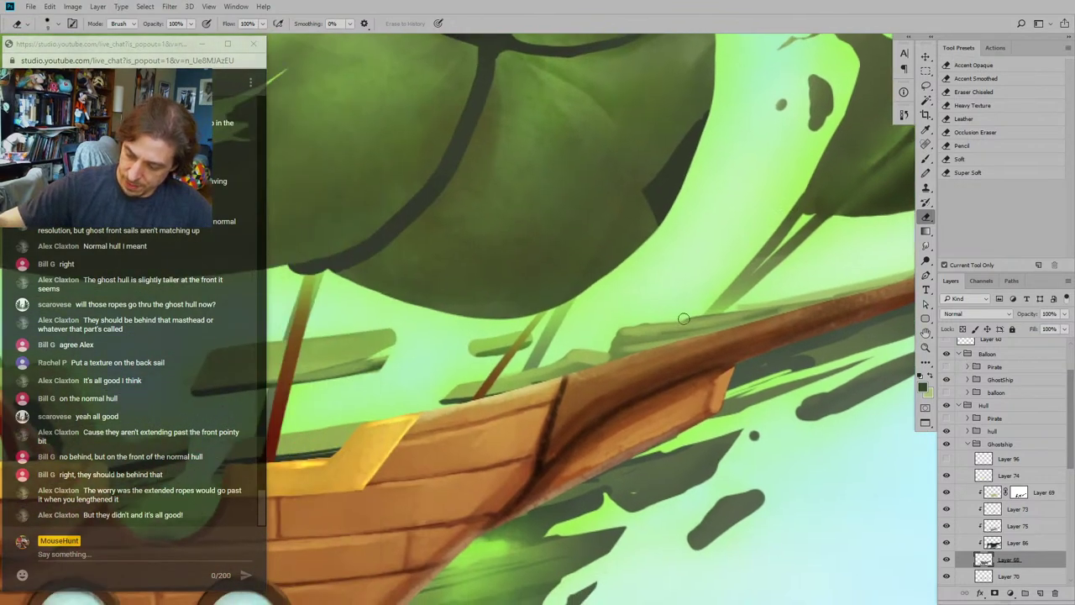
{"action": "mouse_move", "coordinate": [683, 319]}
{"action": "left_mouse_down"}
{"action": "mouse_move", "coordinate": [750, 300]}
{"action": "mouse_move", "coordinate": [668, 331]}
{"action": "mouse_move", "coordinate": [705, 326]}
{"action": "left_mouse_up"}
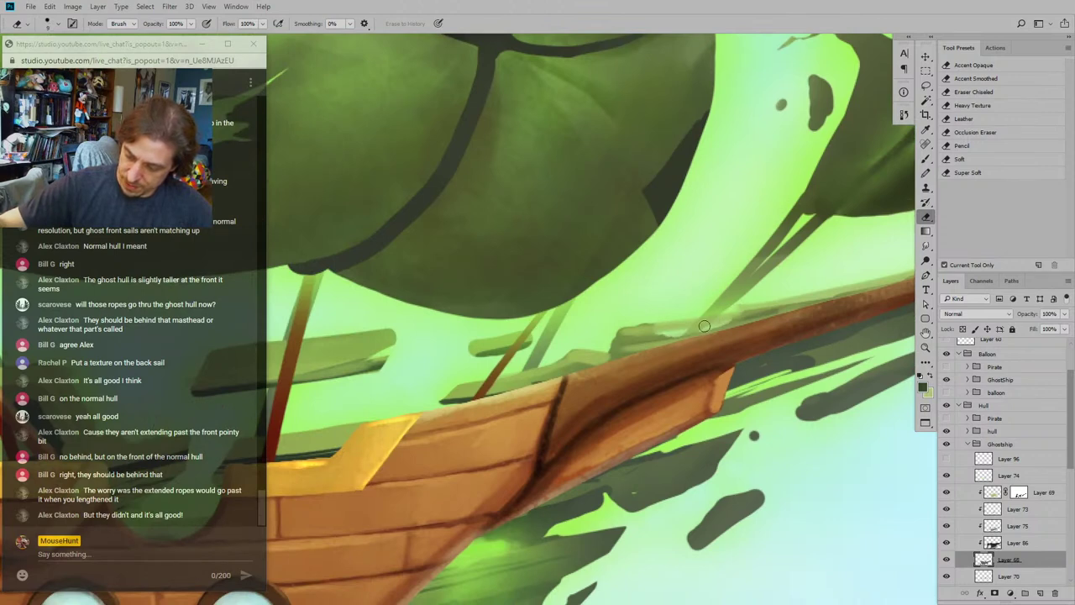
{"action": "left_click_drag", "start_coordinate": [732, 279], "coordinate": [557, 289]}
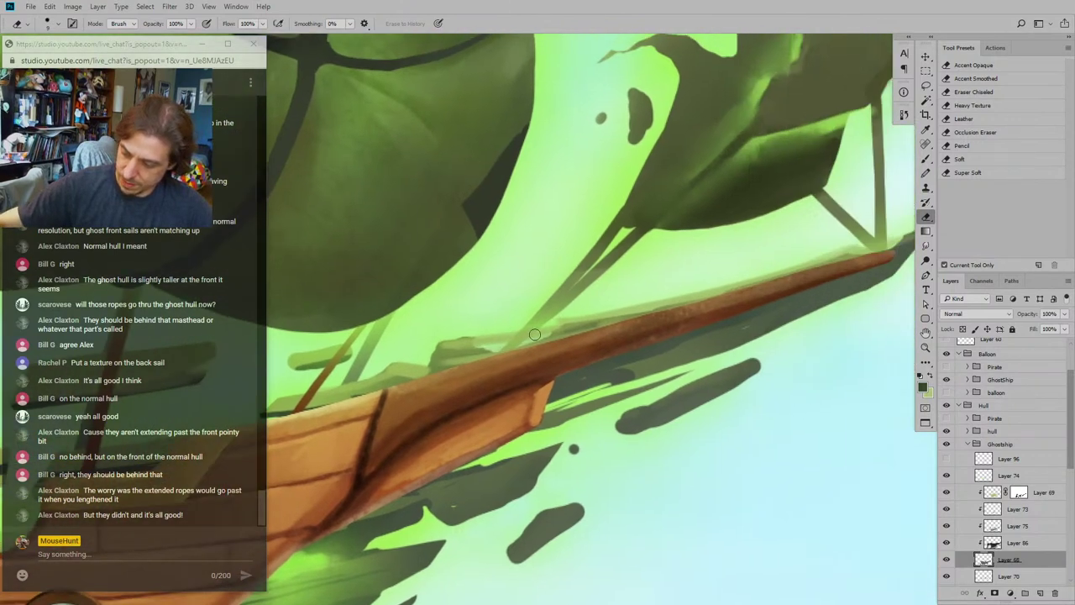
{"action": "left_click_drag", "start_coordinate": [595, 184], "coordinate": [583, 195]}
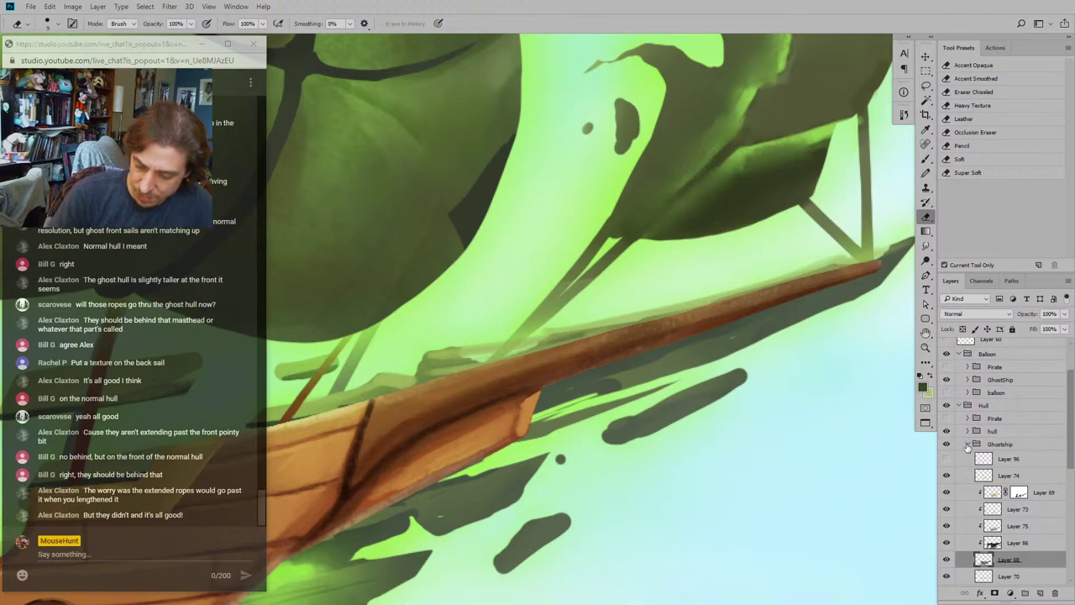
Step: Collapse the ghost hull and ghost sail groups, and show the normal sails instead of the GhostShip sails
{"action": "left_click", "coordinate": [967, 445]}
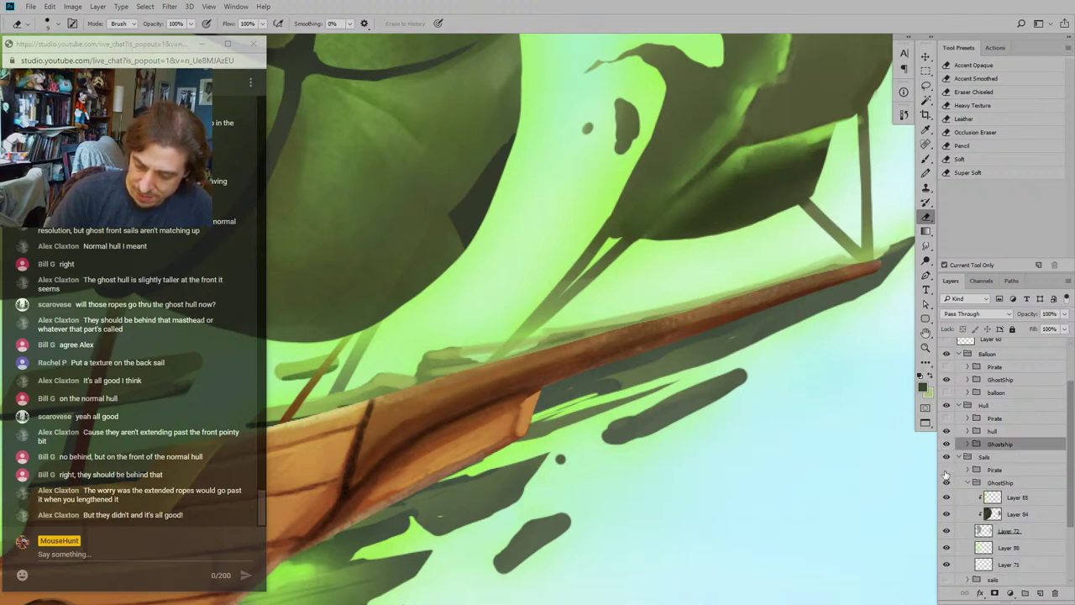
{"action": "left_click", "coordinate": [966, 482]}
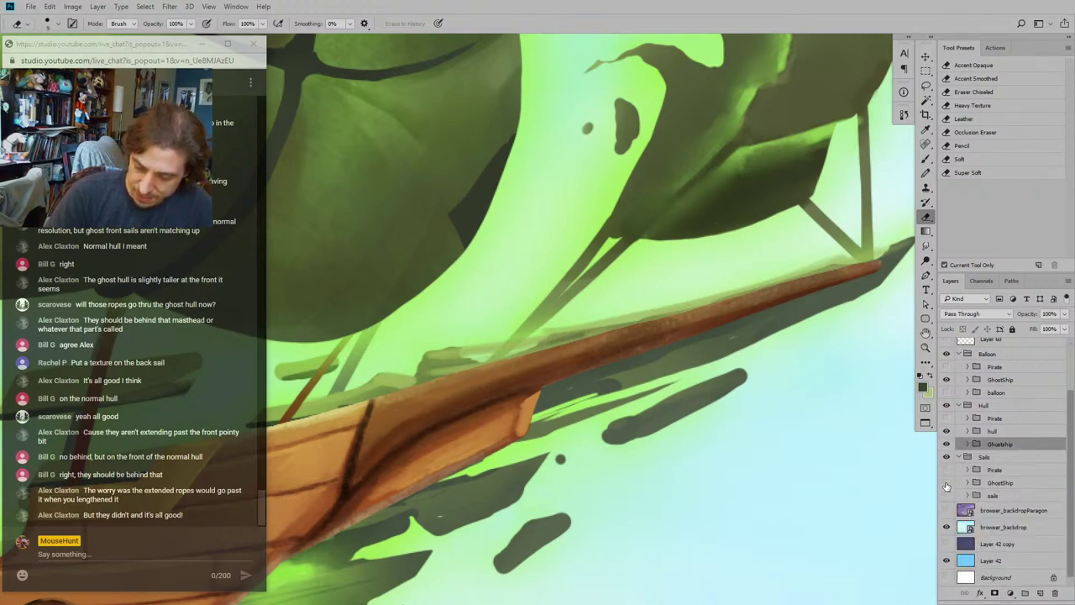
{"action": "left_click", "coordinate": [947, 482]}
{"action": "left_click_drag", "start_coordinate": [621, 304], "coordinate": [515, 371]}
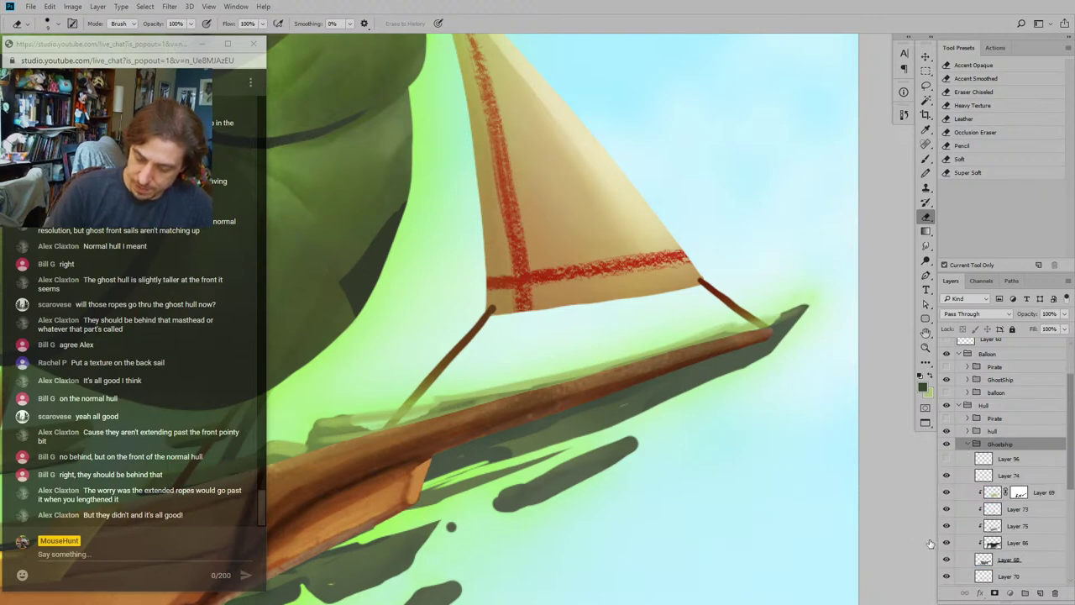
Step: Erase the raised plank shape above the base of the bowsprit on the Ghostship hull's Layer 68
{"action": "left_click", "coordinate": [958, 558]}
{"action": "scroll", "coordinate": [537, 331], "scroll_direction": "up", "scroll_amount": 2}
{"action": "key", "text": "b"}
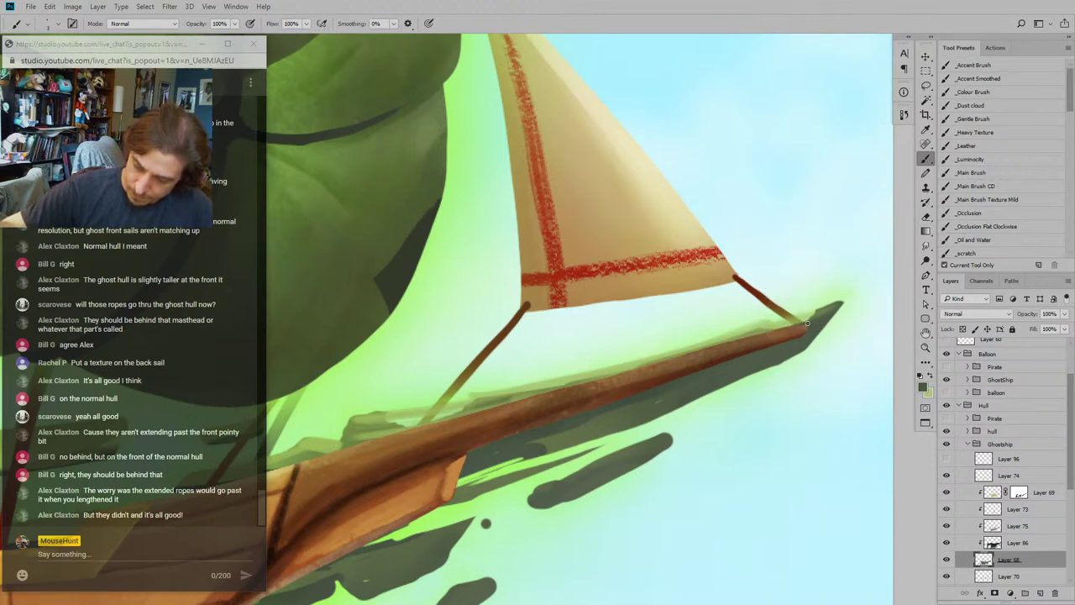
{"action": "scroll", "coordinate": [511, 362], "scroll_direction": "up", "scroll_amount": 2}
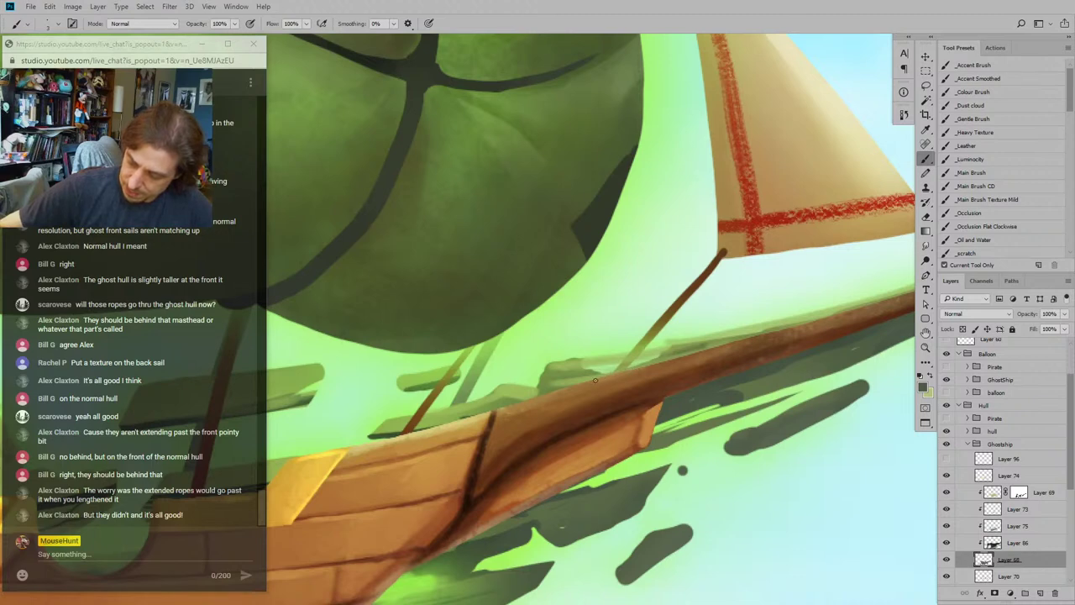
{"action": "key", "text": "e"}
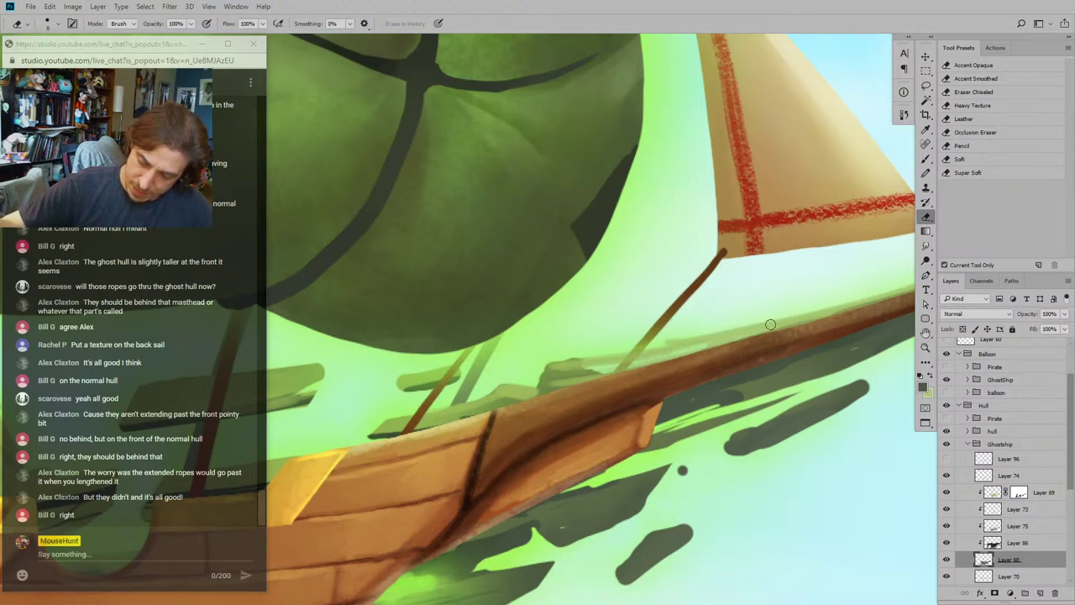
{"action": "left_click_drag", "start_coordinate": [787, 302], "coordinate": [834, 281]}
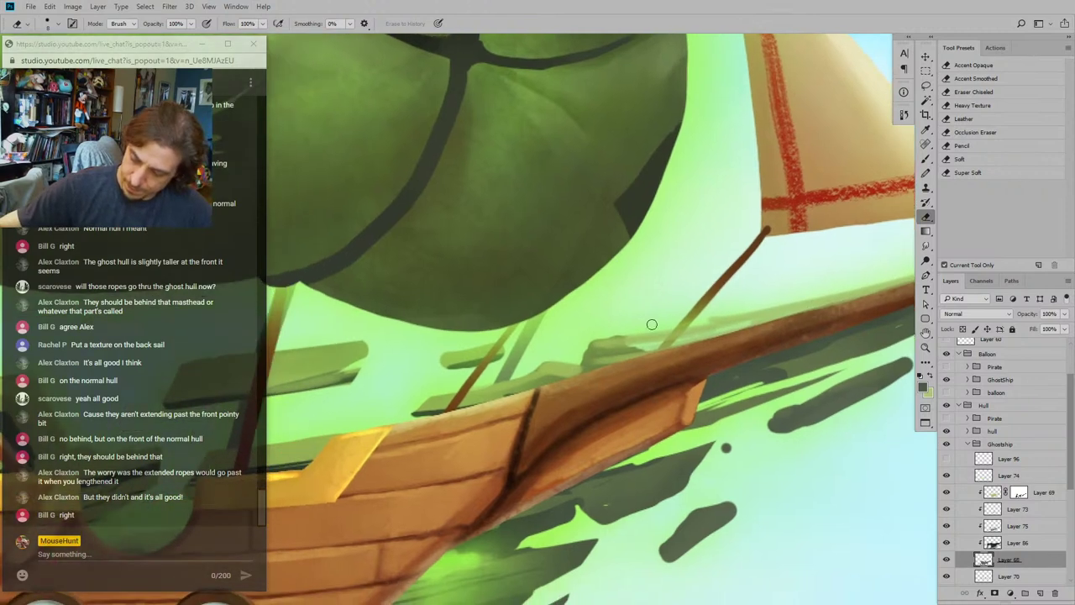
{"action": "mouse_move", "coordinate": [649, 345]}
{"action": "left_mouse_down"}
{"action": "mouse_move", "coordinate": [581, 368]}
{"action": "mouse_move", "coordinate": [644, 339]}
{"action": "mouse_move", "coordinate": [622, 327]}
{"action": "mouse_move", "coordinate": [574, 336]}
{"action": "left_mouse_up"}
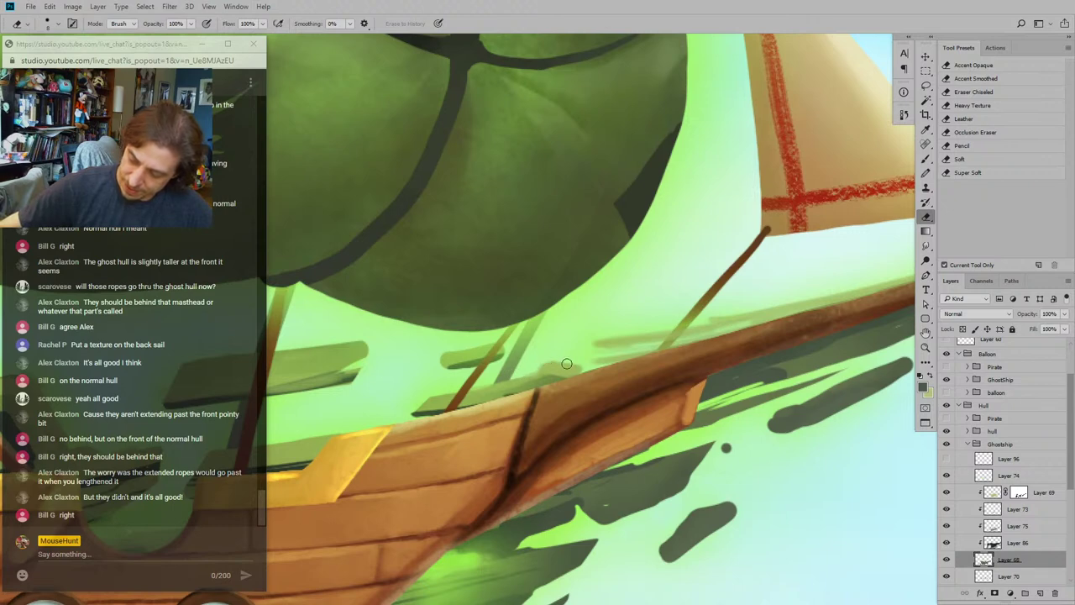
{"action": "left_click_drag", "start_coordinate": [583, 322], "coordinate": [427, 347]}
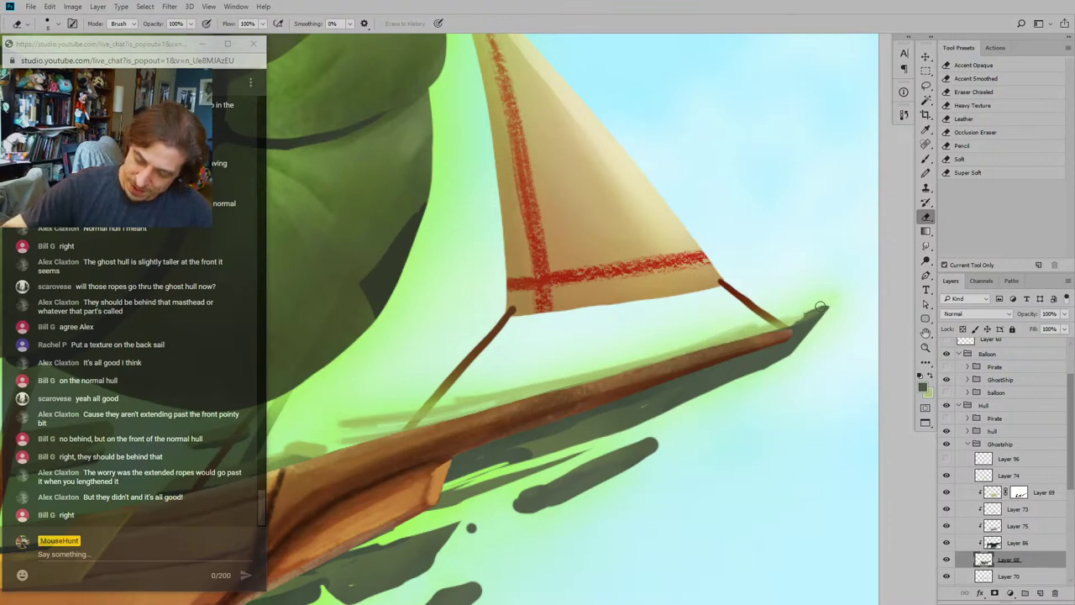
Step: Trim the ghost bowsprit's tip and carve a gap into its underside with the Eraser
{"action": "left_click_drag", "start_coordinate": [821, 306], "coordinate": [782, 323]}
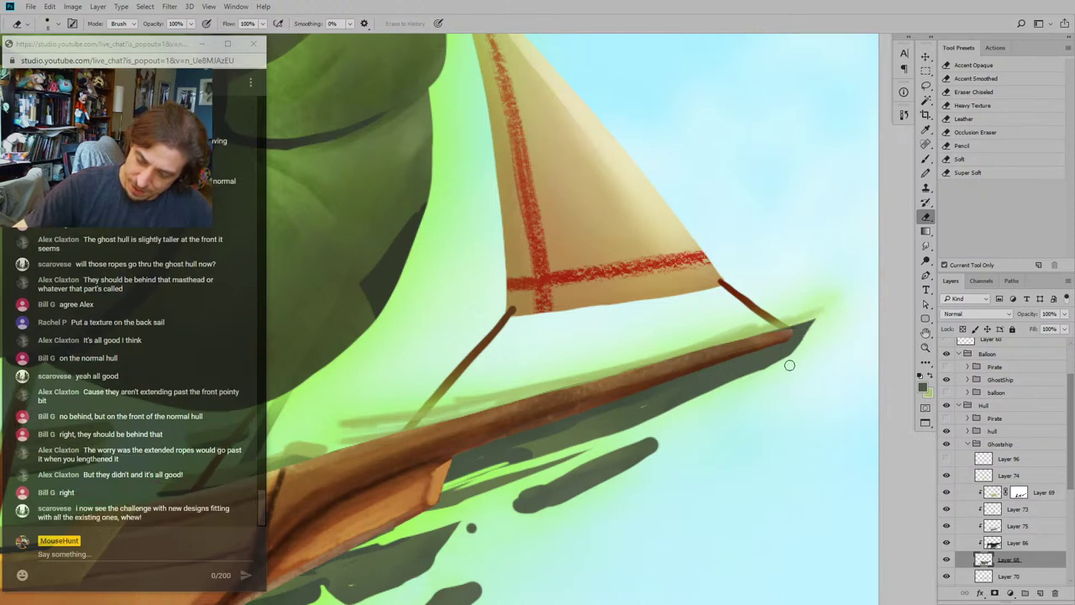
{"action": "mouse_move", "coordinate": [784, 360]}
{"action": "left_mouse_down"}
{"action": "mouse_move", "coordinate": [619, 421]}
{"action": "mouse_move", "coordinate": [752, 378]}
{"action": "left_mouse_up"}
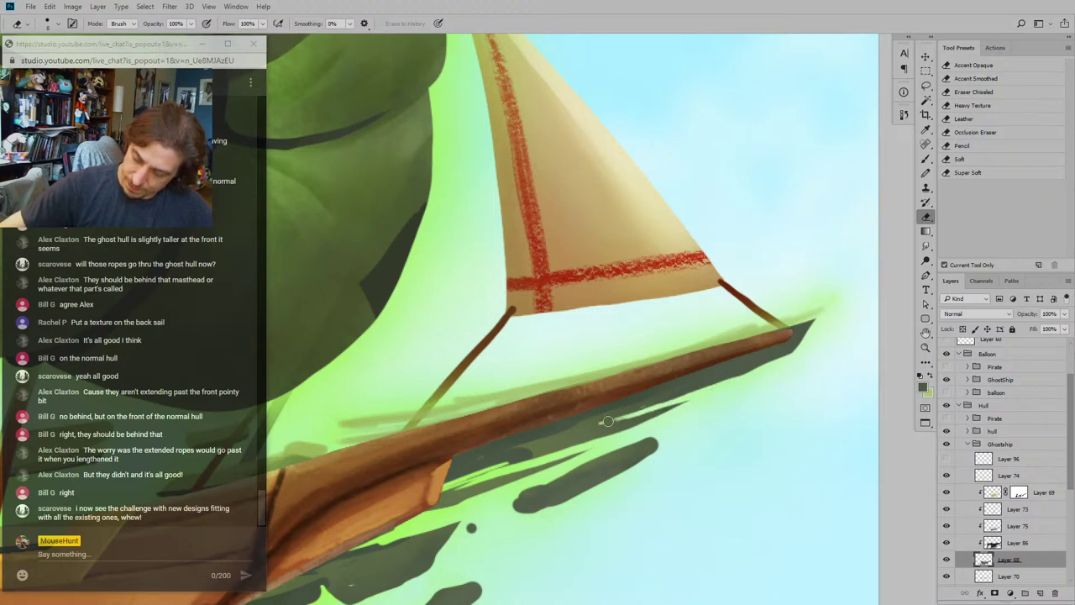
{"action": "left_click_drag", "start_coordinate": [608, 421], "coordinate": [726, 389]}
{"action": "left_click_drag", "start_coordinate": [624, 415], "coordinate": [648, 365]}
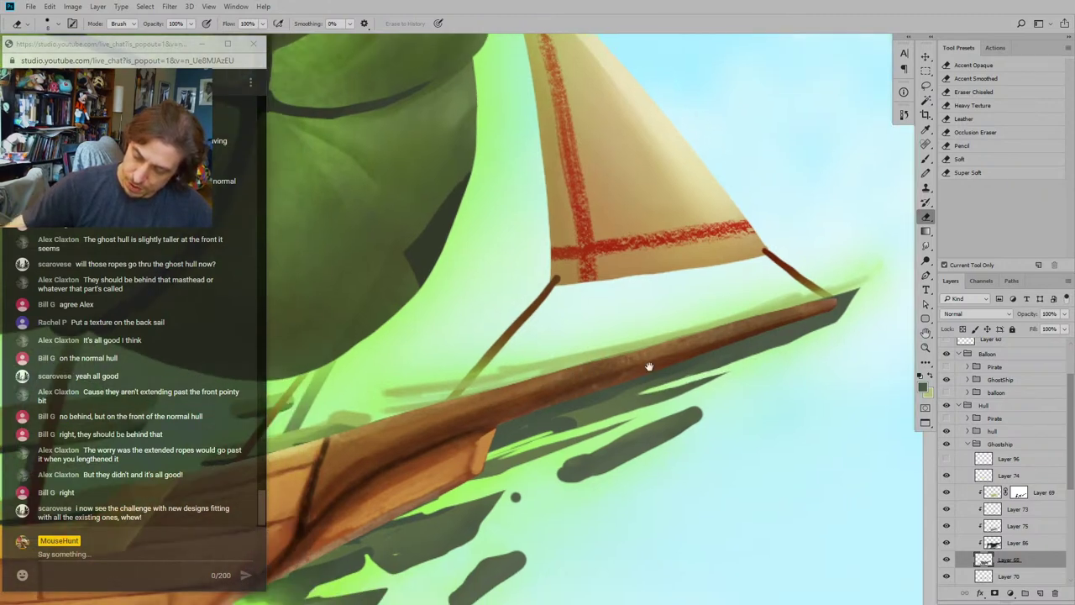
Step: Touch up the ghost bowsprit's lower edge beside the erased gap with a fine brush and check the whole bow
{"action": "key", "text": "b"}
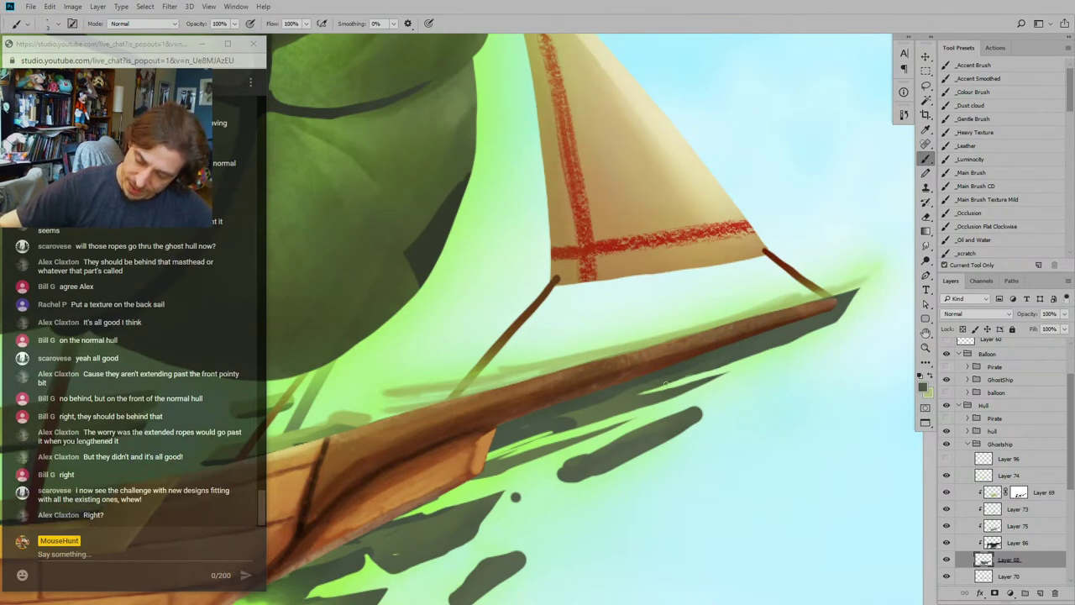
{"action": "left_click_drag", "start_coordinate": [650, 388], "coordinate": [705, 374]}
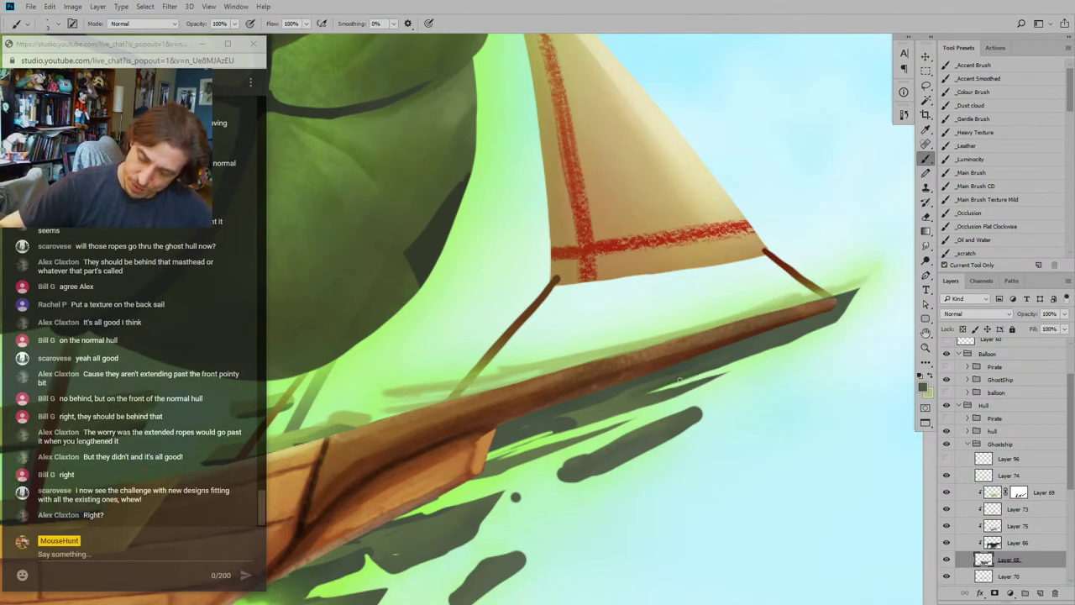
{"action": "left_click_drag", "start_coordinate": [522, 383], "coordinate": [497, 312]}
{"action": "key", "text": "ctrl+minus"}
{"action": "key", "text": "ctrl+minus"}
{"action": "key", "text": "ctrl+minus"}
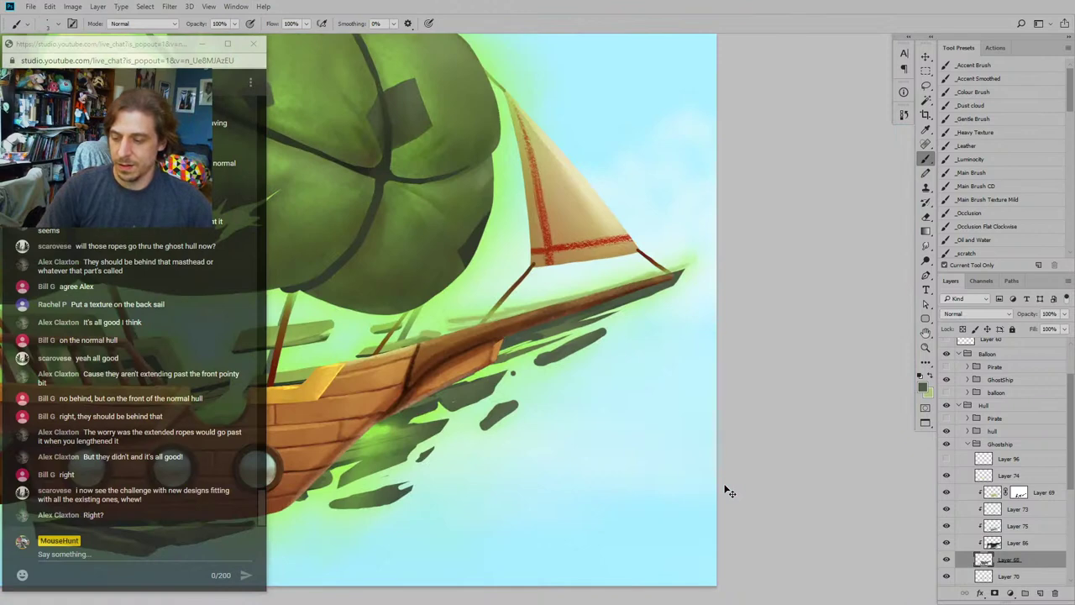
Step: Hide the wooden hull group and clip Layer 74 to the Ghostship hull layers below it
{"action": "key", "text": "ctrl+plus"}
{"action": "key", "text": "ctrl+plus"}
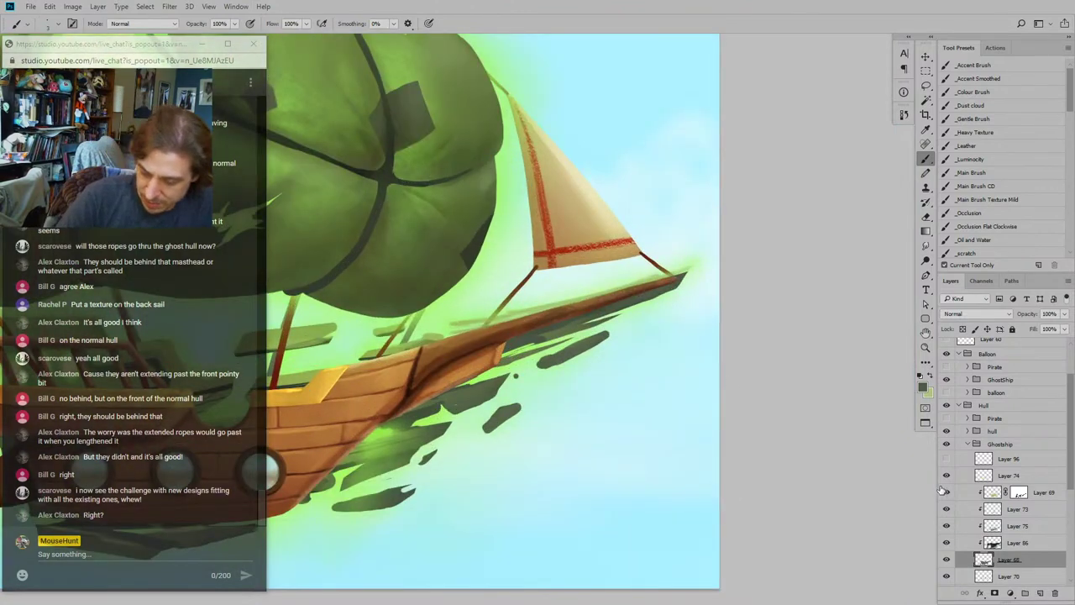
{"action": "left_click", "coordinate": [947, 431]}
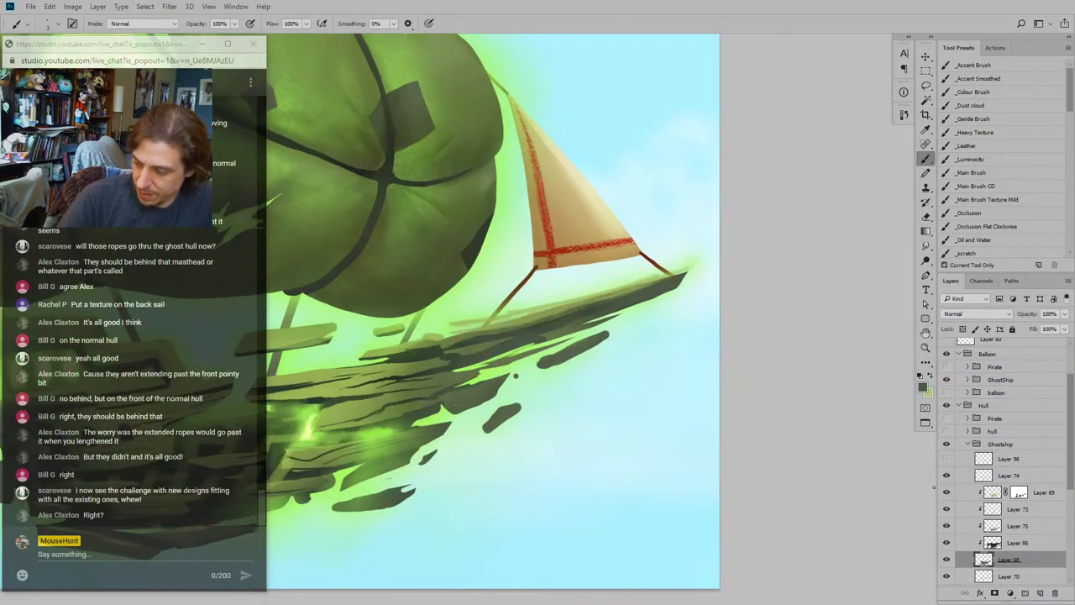
{"action": "key", "text": "ctrl+plus"}
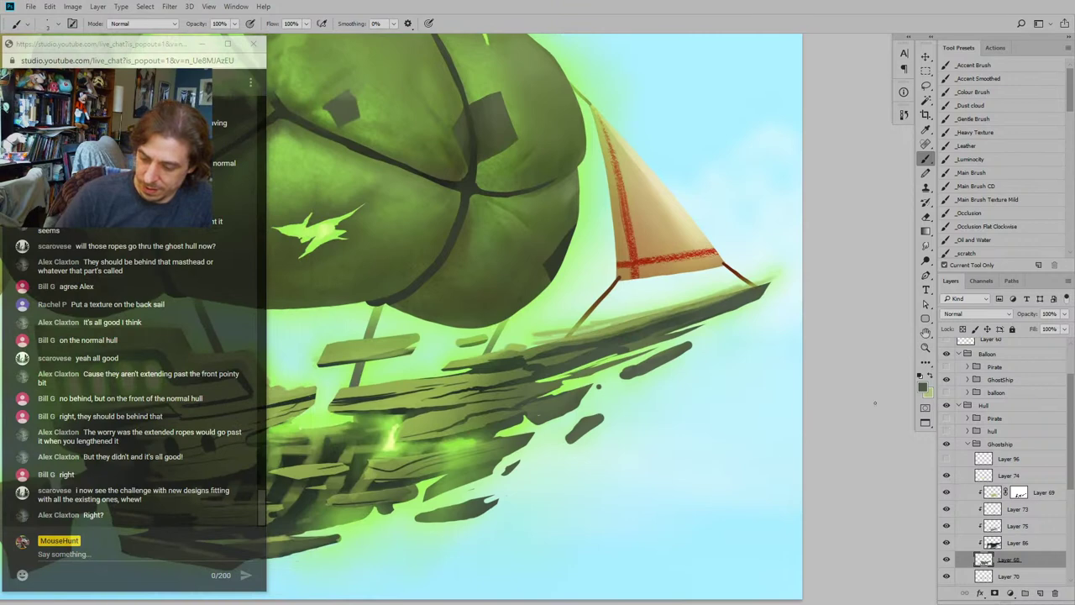
{"action": "left_click", "coordinate": [955, 477]}
{"action": "left_click", "coordinate": [961, 482], "text": "alt"}
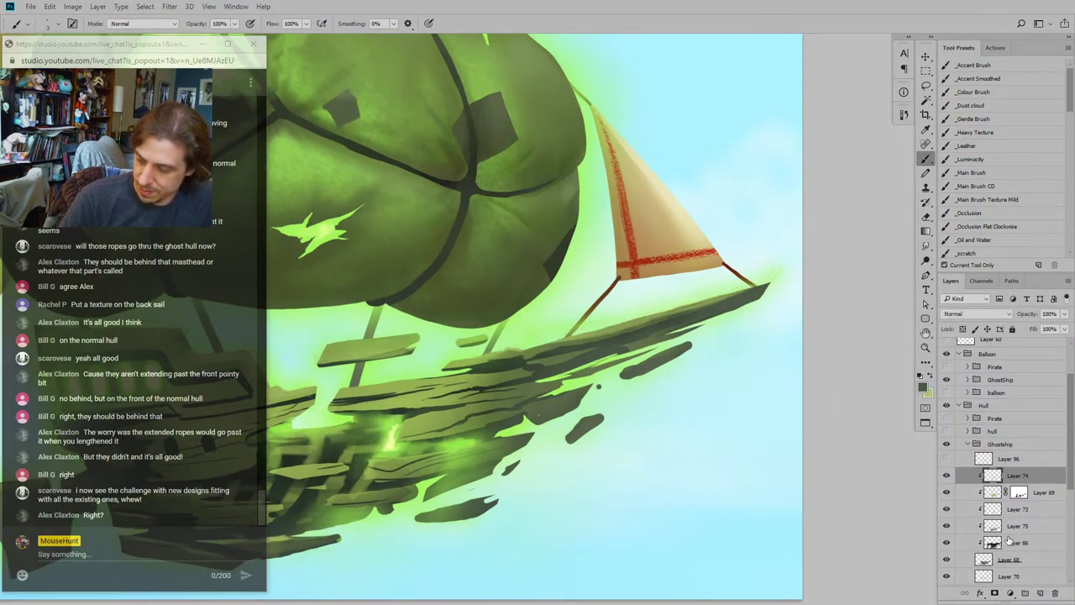
Step: Inspect the ghost hull from bow to stern and compare it with Layer 74 shown and hidden
{"action": "left_click_drag", "start_coordinate": [534, 328], "coordinate": [580, 326]}
{"action": "left_click_drag", "start_coordinate": [370, 267], "coordinate": [574, 216]}
{"action": "left_click_drag", "start_coordinate": [486, 209], "coordinate": [539, 218]}
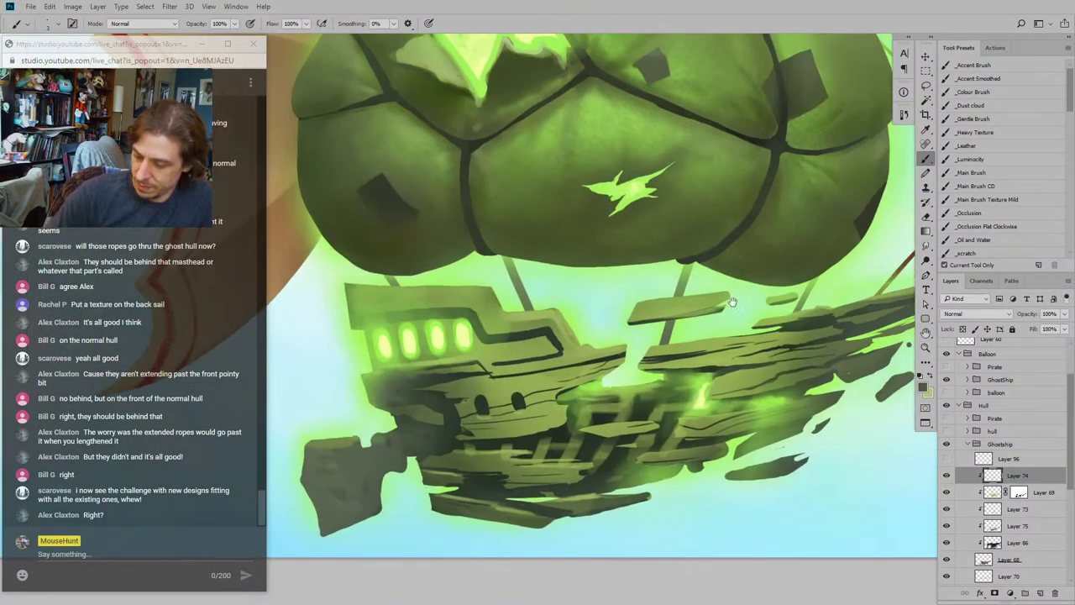
{"action": "left_click", "coordinate": [947, 476]}
{"action": "left_click", "coordinate": [947, 476]}
{"action": "left_click_drag", "start_coordinate": [548, 349], "coordinate": [442, 339]}
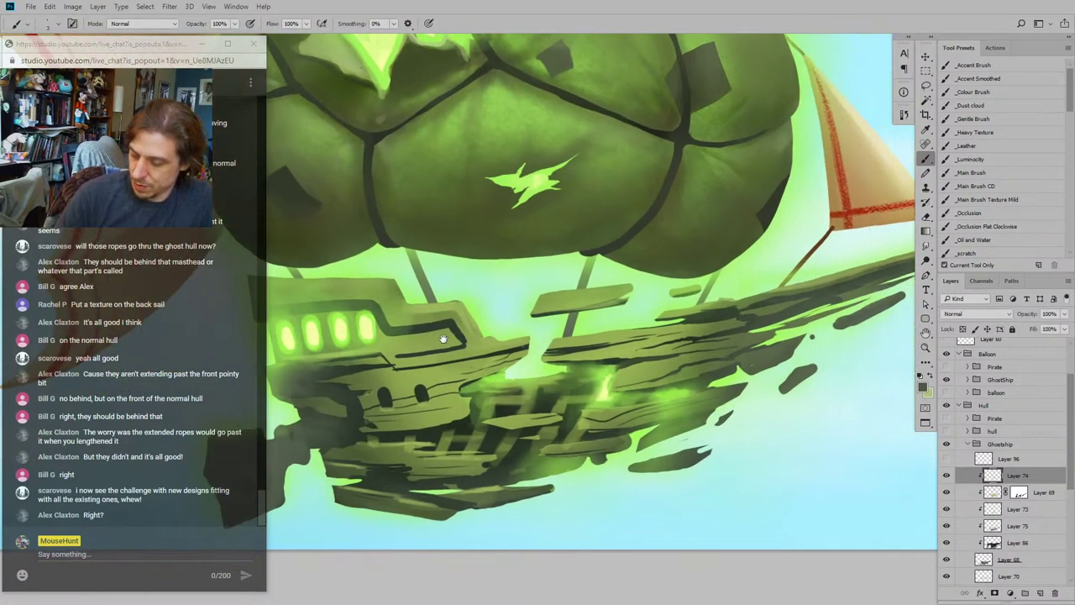
{"action": "left_click_drag", "start_coordinate": [617, 358], "coordinate": [485, 391]}
{"action": "mouse_move", "coordinate": [510, 427]}
{"action": "left_mouse_down"}
{"action": "mouse_move", "coordinate": [545, 462]}
{"action": "mouse_move", "coordinate": [640, 457]}
{"action": "left_mouse_up"}
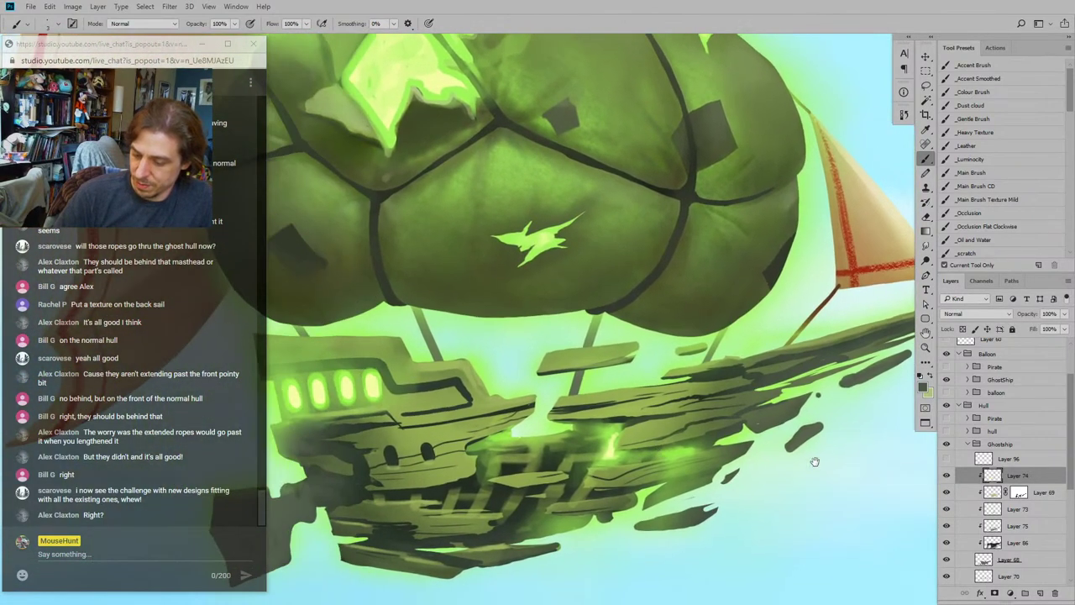
{"action": "left_click_drag", "start_coordinate": [856, 429], "coordinate": [939, 388]}
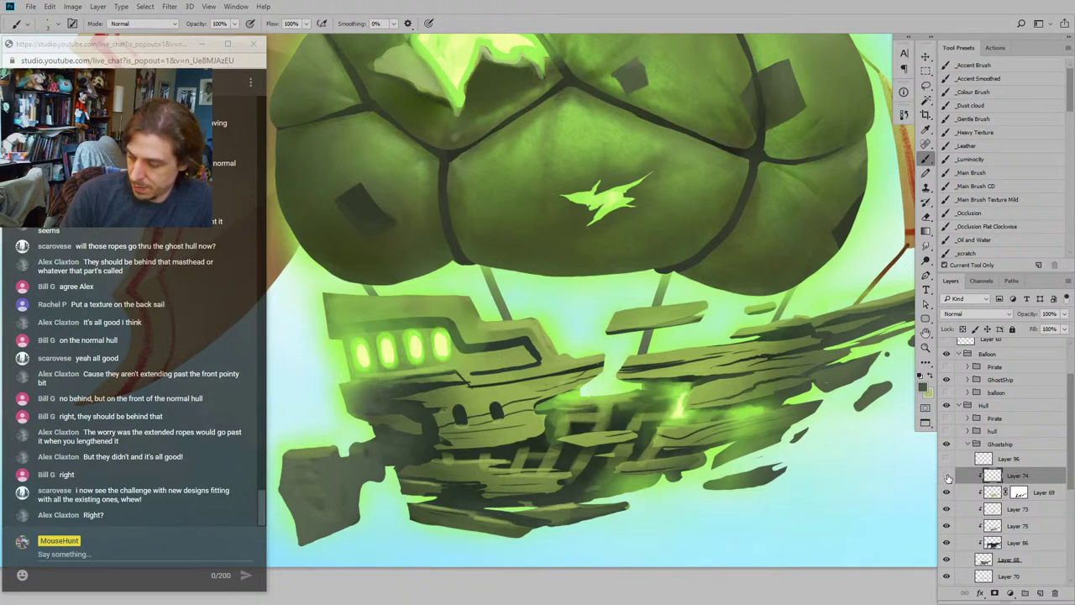
{"action": "left_click", "coordinate": [947, 476]}
{"action": "left_click", "coordinate": [947, 475]}
Step: Release Layer 74 from its clipping mask, compare the hull with the layer on and off, and clip it again
{"action": "mouse_move", "coordinate": [966, 473]}
{"action": "left_mouse_down"}
{"action": "mouse_move", "coordinate": [964, 454]}
{"action": "mouse_move", "coordinate": [961, 479]}
{"action": "left_mouse_up"}
{"action": "left_click_drag", "start_coordinate": [679, 320], "coordinate": [585, 337]}
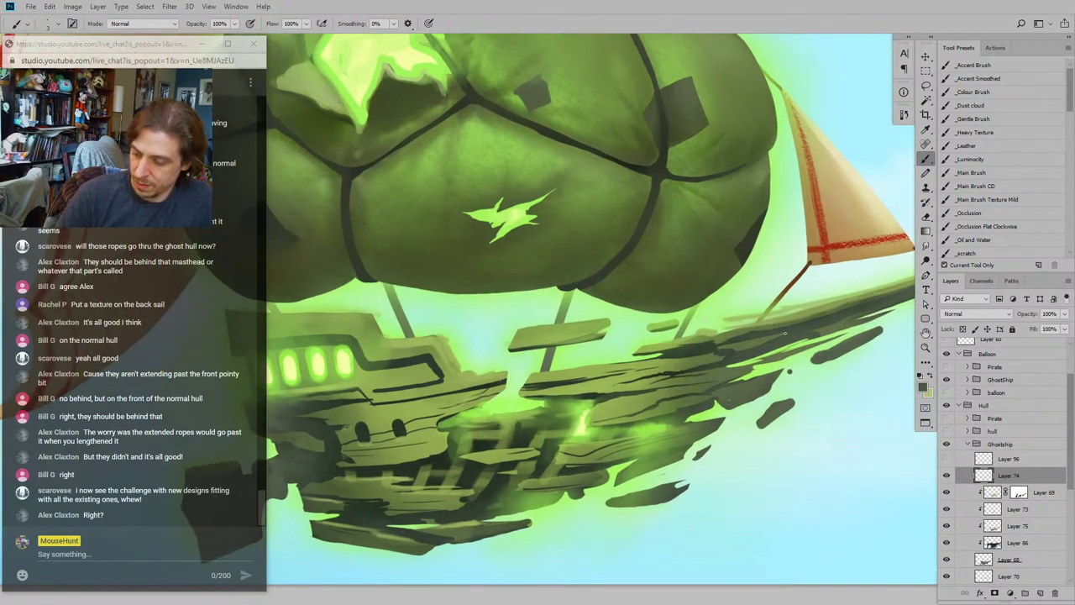
{"action": "mouse_move", "coordinate": [598, 391]}
{"action": "left_mouse_down"}
{"action": "mouse_move", "coordinate": [713, 361]}
{"action": "mouse_move", "coordinate": [774, 368]}
{"action": "left_mouse_up"}
{"action": "left_click", "coordinate": [947, 476]}
{"action": "left_click", "coordinate": [947, 476]}
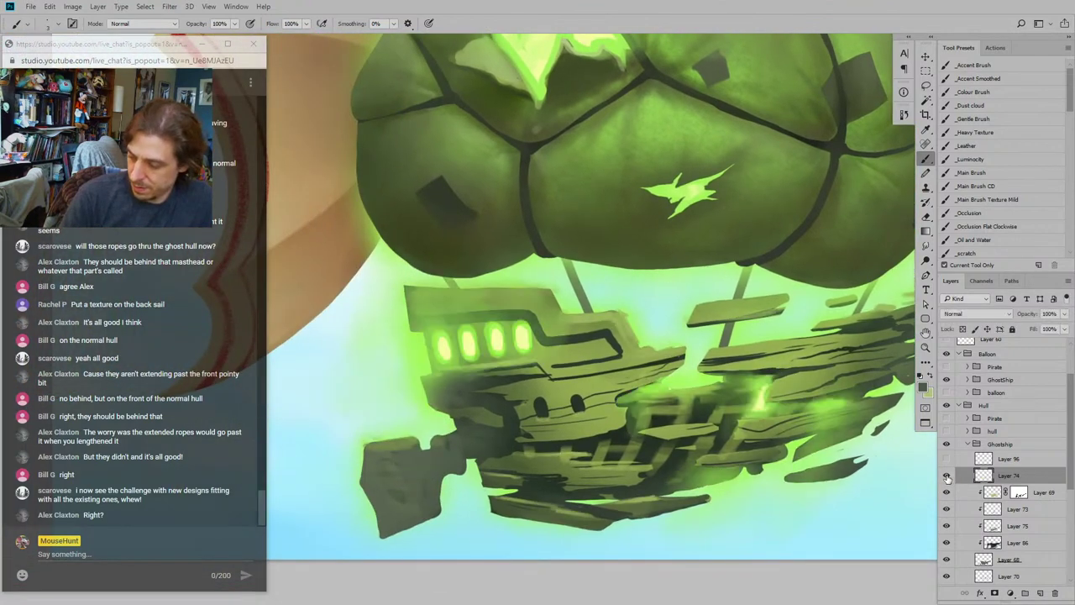
{"action": "left_click", "coordinate": [947, 476]}
{"action": "left_click", "coordinate": [947, 476]}
{"action": "left_click", "coordinate": [947, 475]}
{"action": "left_click", "coordinate": [947, 477]}
{"action": "left_click", "coordinate": [966, 483], "text": "alt"}
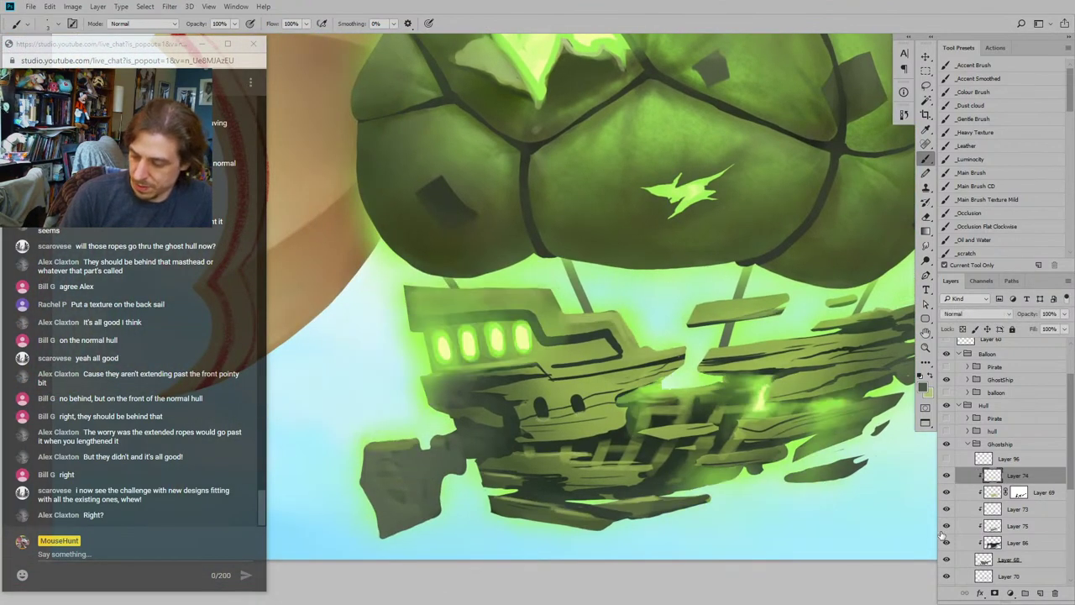
Step: Compare the ghost hull with Layer 96 shown and hidden and review the whole airship
{"action": "left_click_drag", "start_coordinate": [699, 415], "coordinate": [630, 448]}
{"action": "left_click", "coordinate": [945, 459]}
{"action": "left_click", "coordinate": [945, 460]}
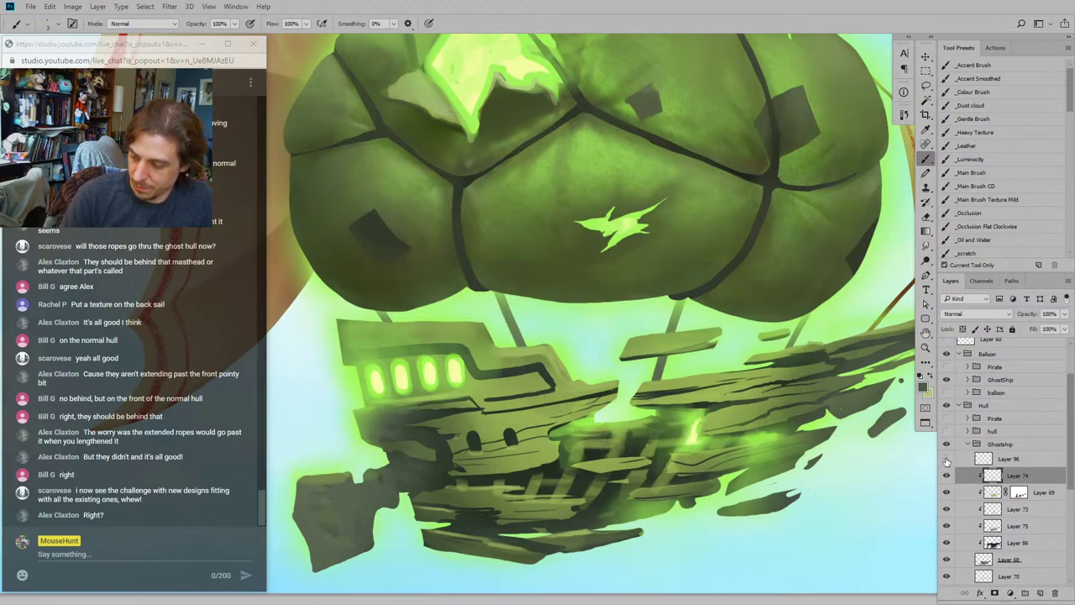
{"action": "left_click", "coordinate": [945, 459]}
{"action": "left_click", "coordinate": [945, 459]}
{"action": "left_click_drag", "start_coordinate": [676, 359], "coordinate": [661, 353]}
{"action": "scroll", "coordinate": [660, 354], "scroll_direction": "down", "scroll_amount": 5}
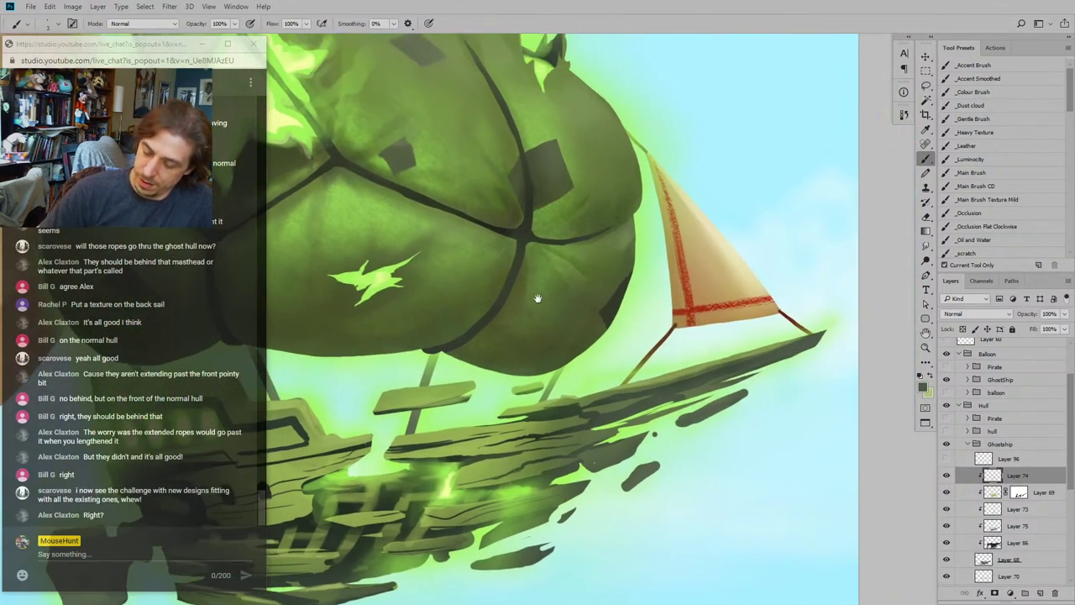
{"action": "key", "text": "ctrl+minus"}
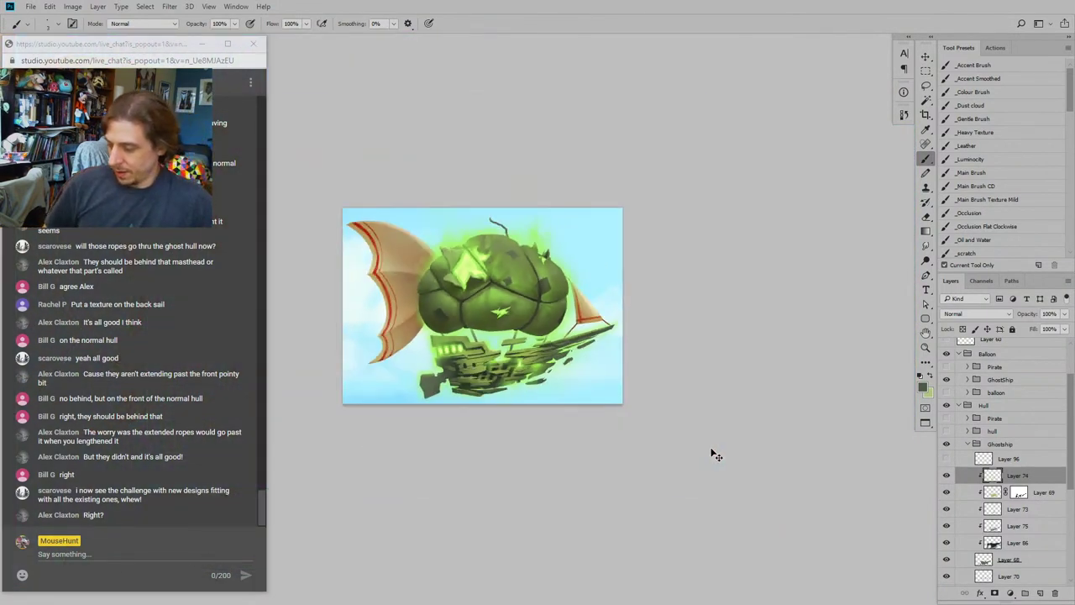
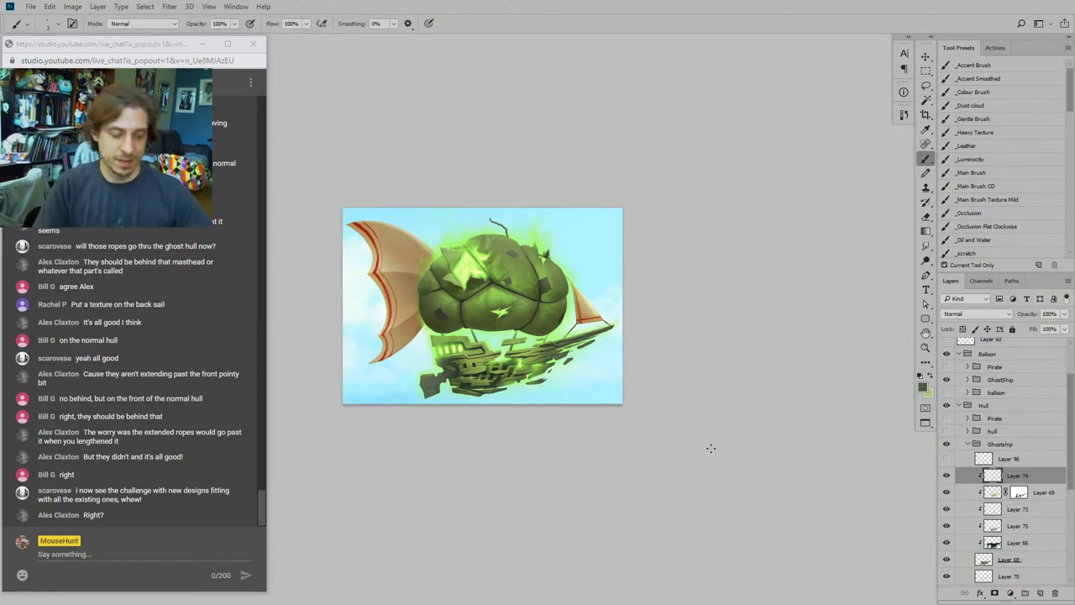
{"action": "left_click_drag", "start_coordinate": [358, 415], "coordinate": [408, 388]}
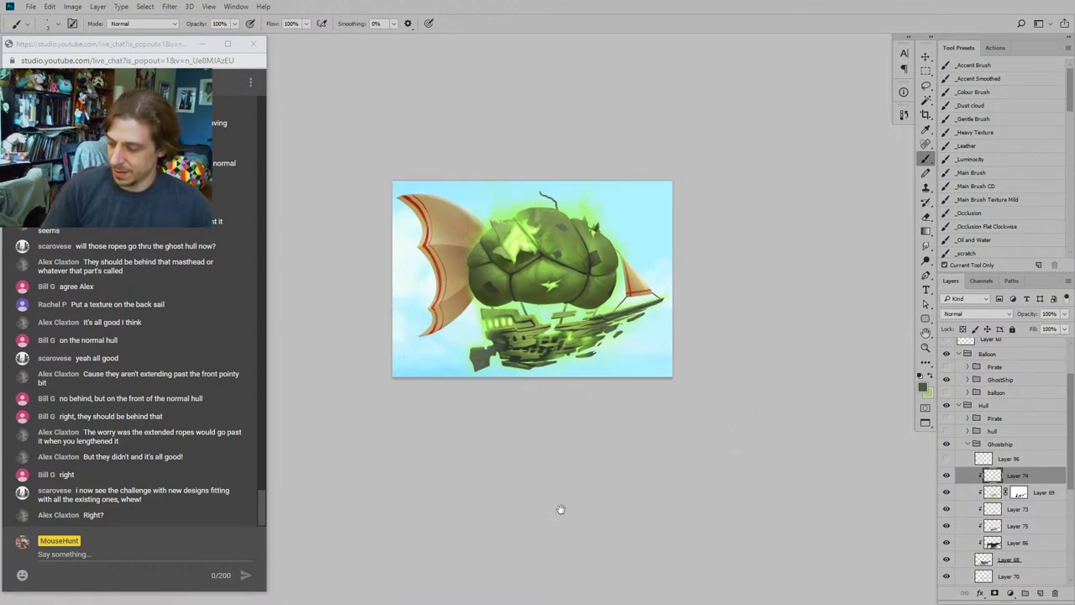
{"action": "left_click_drag", "start_coordinate": [475, 438], "coordinate": [495, 482]}
Step: Expand the GhostShip balloon group and check what its upper layers contain by switching their visibility off and on
{"action": "key", "text": "ctrl+plus"}
{"action": "key", "text": "ctrl+plus"}
{"action": "key", "text": "ctrl+plus"}
{"action": "left_click_drag", "start_coordinate": [397, 285], "coordinate": [416, 347]}
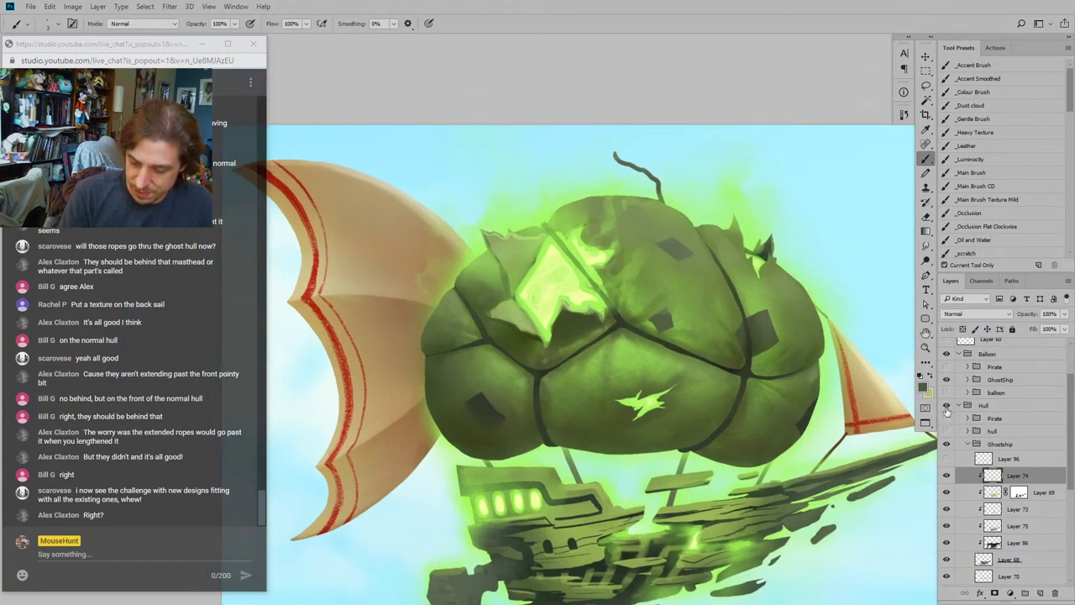
{"action": "left_click", "coordinate": [967, 380]}
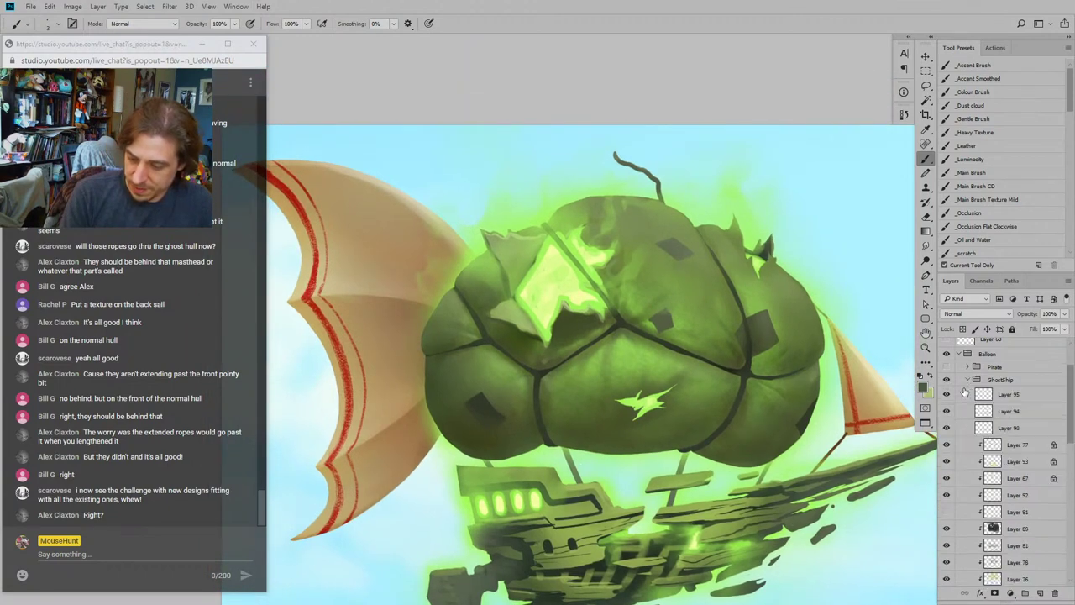
{"action": "left_click", "coordinate": [946, 448]}
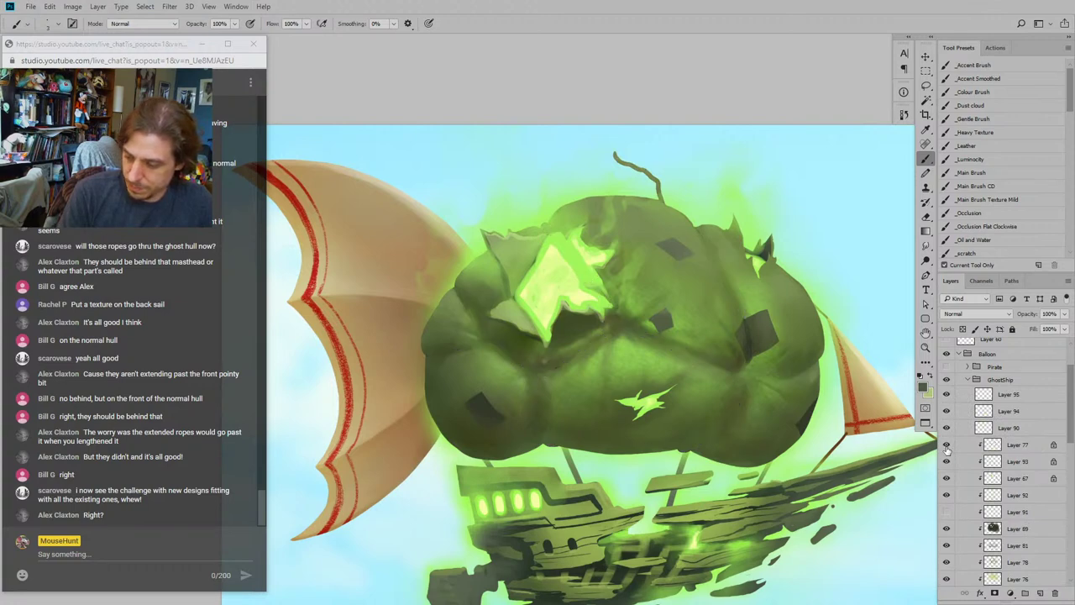
{"action": "left_click", "coordinate": [946, 448]}
{"action": "left_click", "coordinate": [946, 464]}
{"action": "left_click", "coordinate": [946, 465]}
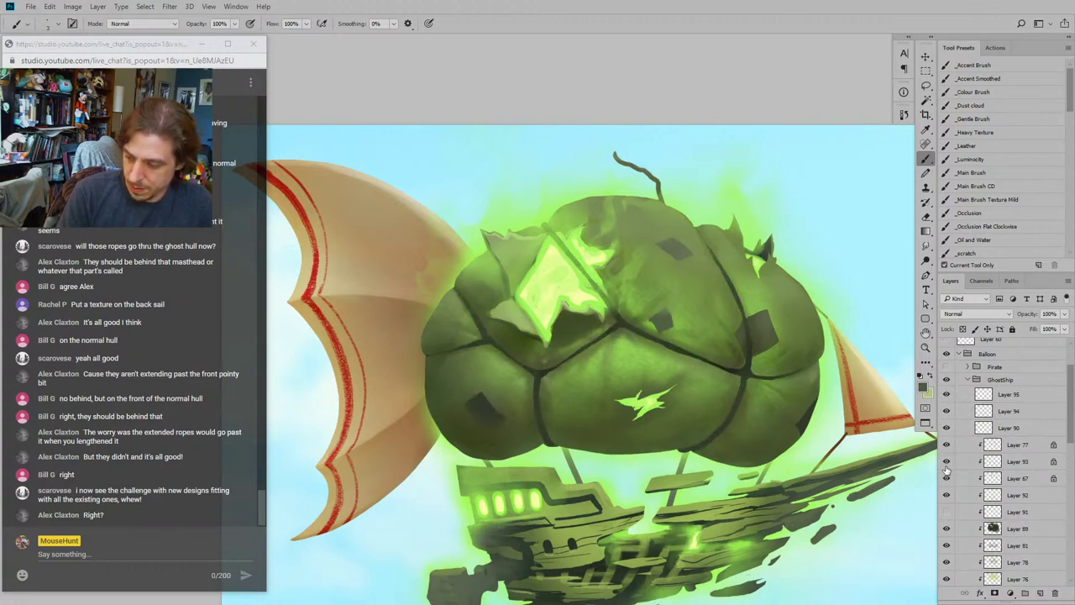
{"action": "left_click", "coordinate": [946, 414]}
{"action": "left_click", "coordinate": [946, 413]}
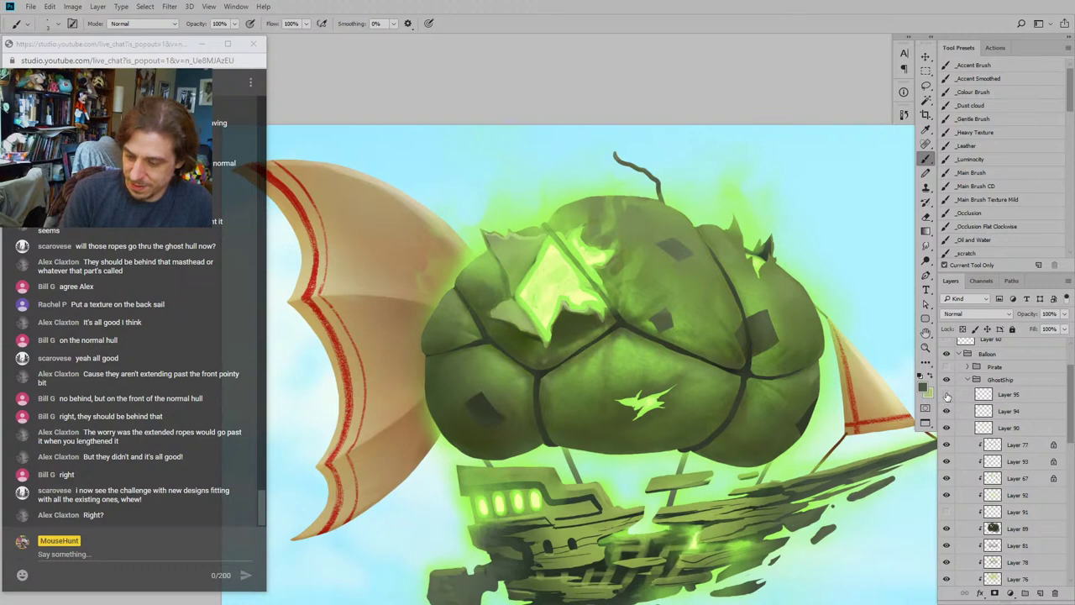
{"action": "left_click", "coordinate": [946, 427]}
{"action": "left_click", "coordinate": [946, 428]}
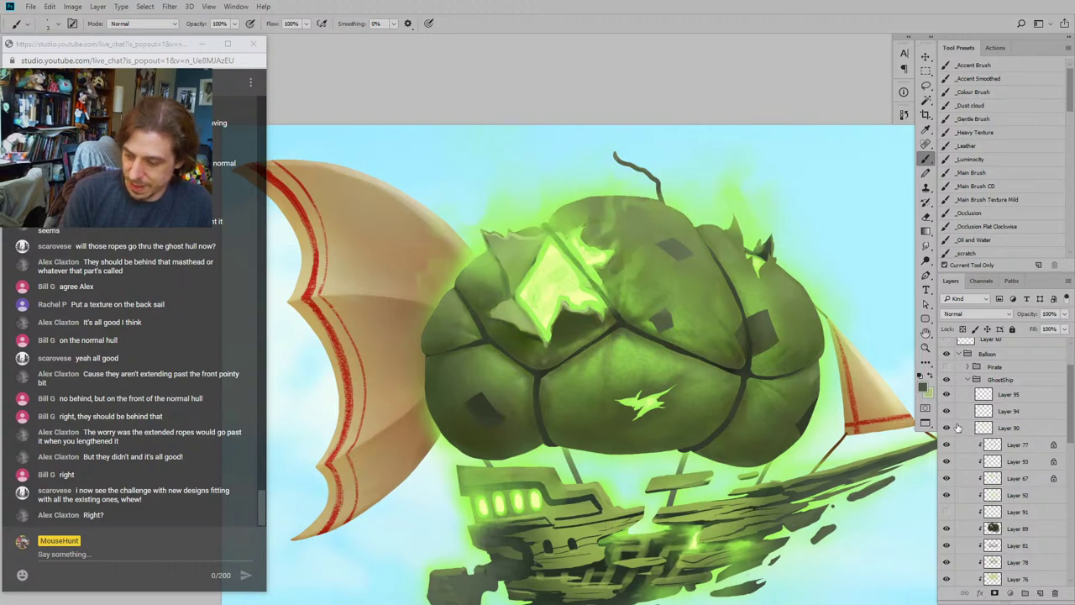
Step: Erase on Layer 90 along the outer edge of the torn upper flap with a small Eraser
{"action": "left_click", "coordinate": [956, 430]}
{"action": "key", "text": "e"}
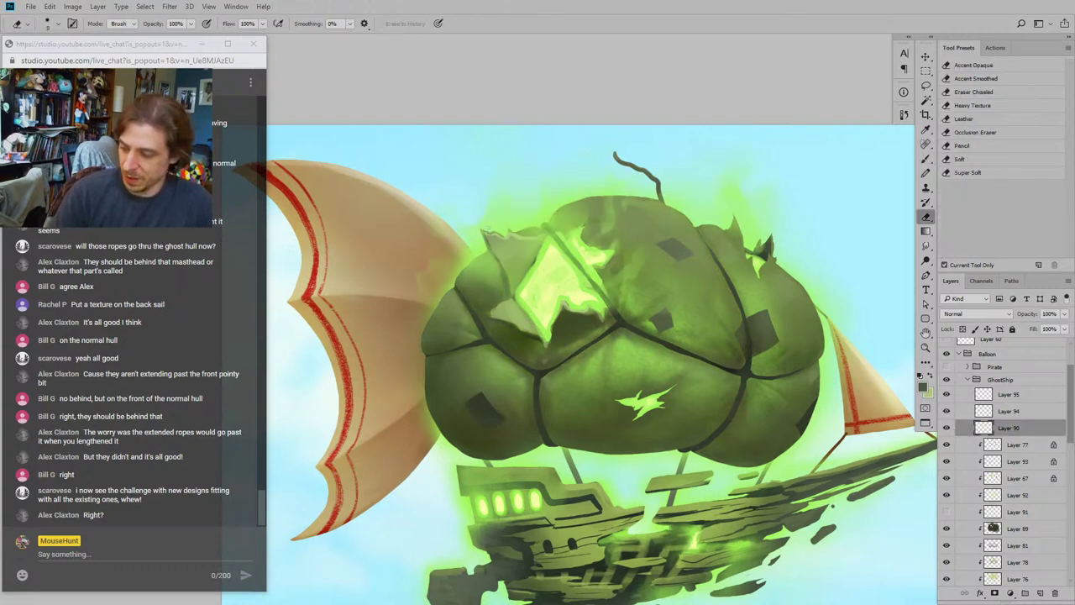
{"action": "left_click_drag", "start_coordinate": [588, 294], "coordinate": [614, 331]}
{"action": "left_click", "coordinate": [955, 160]}
{"action": "mouse_move", "coordinate": [476, 269]}
{"action": "left_mouse_down"}
{"action": "mouse_move", "coordinate": [446, 180]}
{"action": "mouse_move", "coordinate": [479, 226]}
{"action": "left_mouse_up"}
{"action": "key", "text": "bracketleft"}
{"action": "key", "text": "bracketleft"}
{"action": "key", "text": "bracketleft"}
{"action": "key", "text": "bracketleft"}
{"action": "key", "text": "bracketleft"}
{"action": "key", "text": "bracketleft"}
{"action": "key", "text": "bracketleft"}
{"action": "key", "text": "bracketleft"}
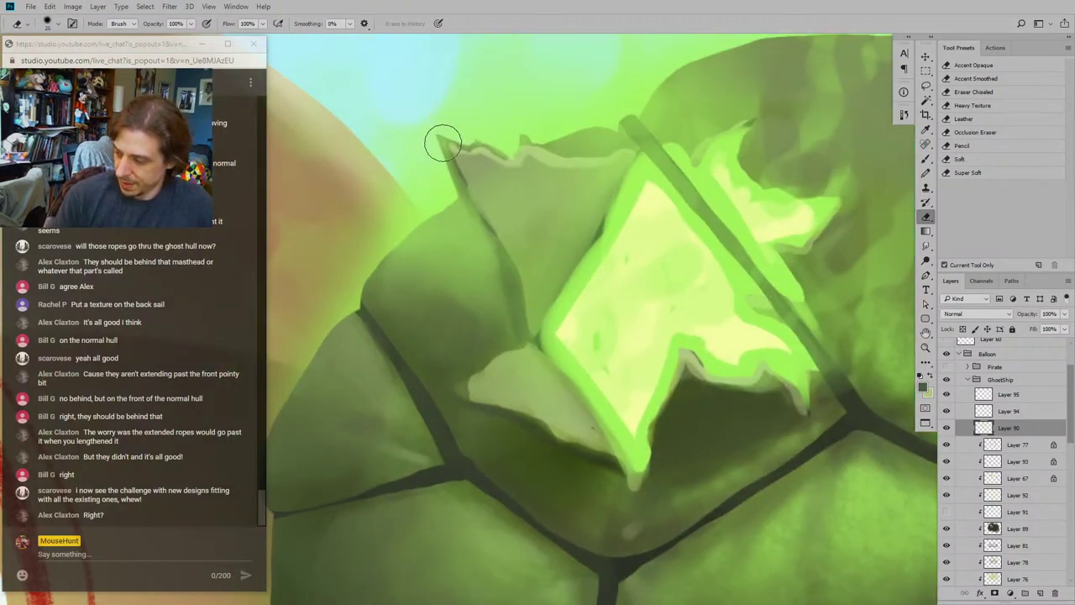
{"action": "key", "text": "bracketleft"}
{"action": "key", "text": "bracketleft"}
{"action": "mouse_move", "coordinate": [438, 136]}
{"action": "left_mouse_down"}
{"action": "mouse_move", "coordinate": [501, 248]}
{"action": "mouse_move", "coordinate": [527, 326]}
{"action": "left_mouse_up"}
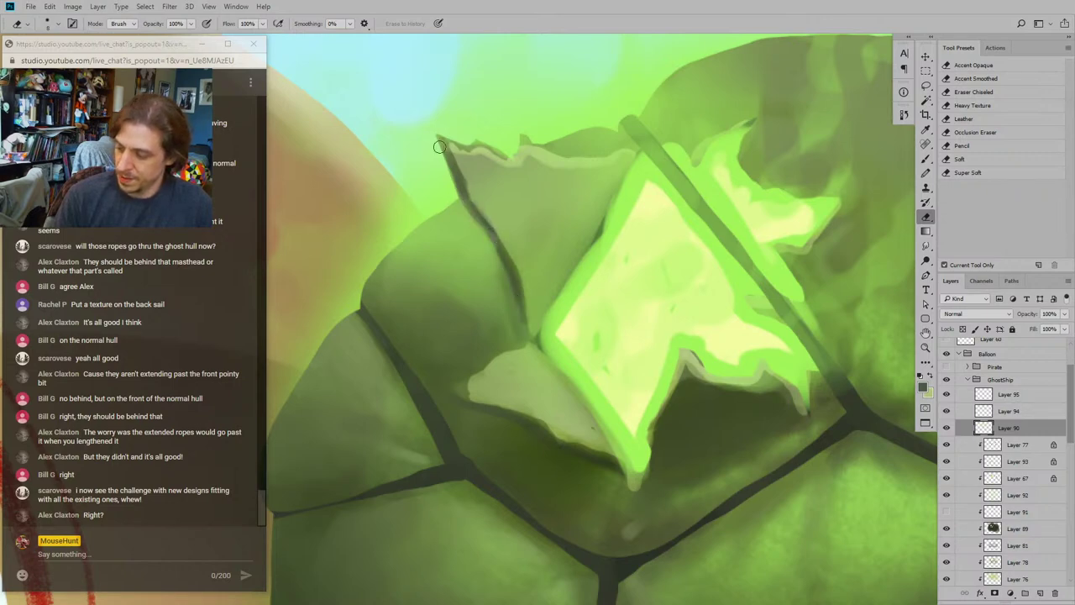
Step: Touch up the edges of the balloon's torn flaps on Layer 90, adjusting the Eraser size between areas
{"action": "key", "text": "bracketright"}
{"action": "key", "text": "bracketright"}
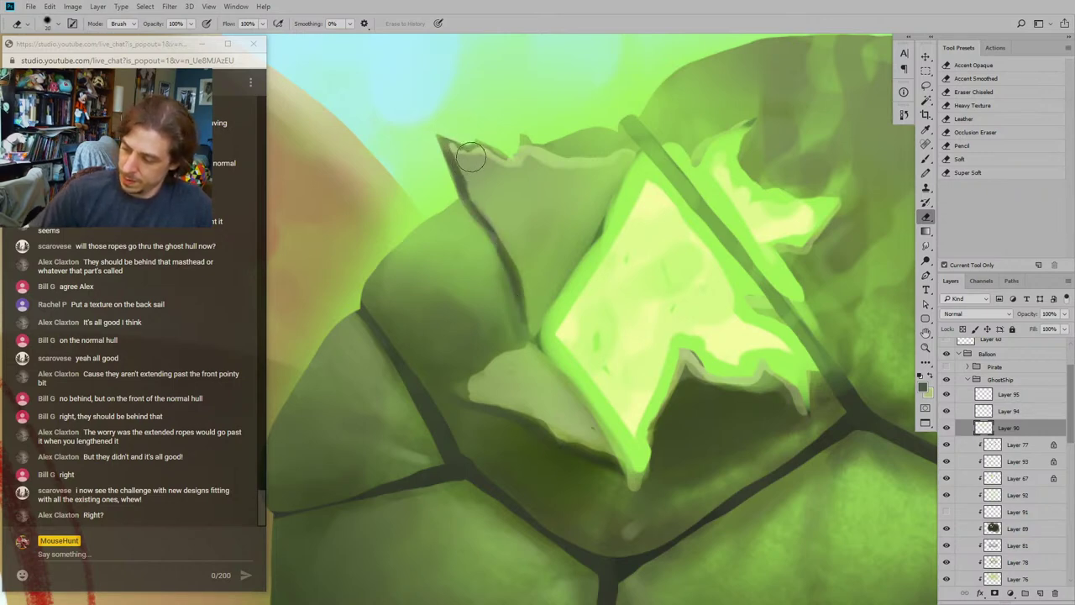
{"action": "key", "text": "bracketright"}
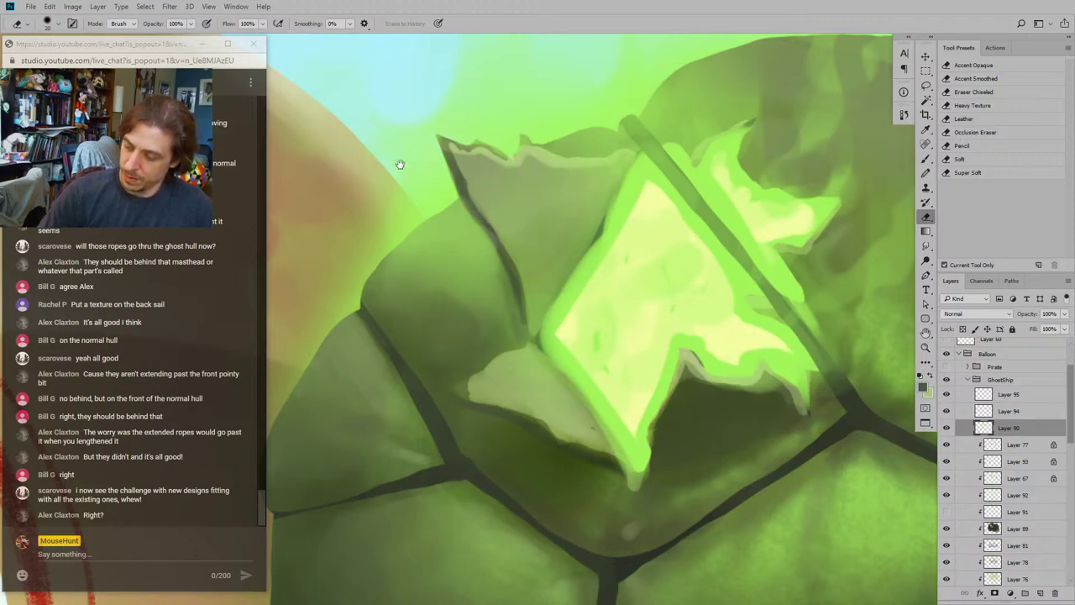
{"action": "left_click_drag", "start_coordinate": [463, 183], "coordinate": [487, 224]}
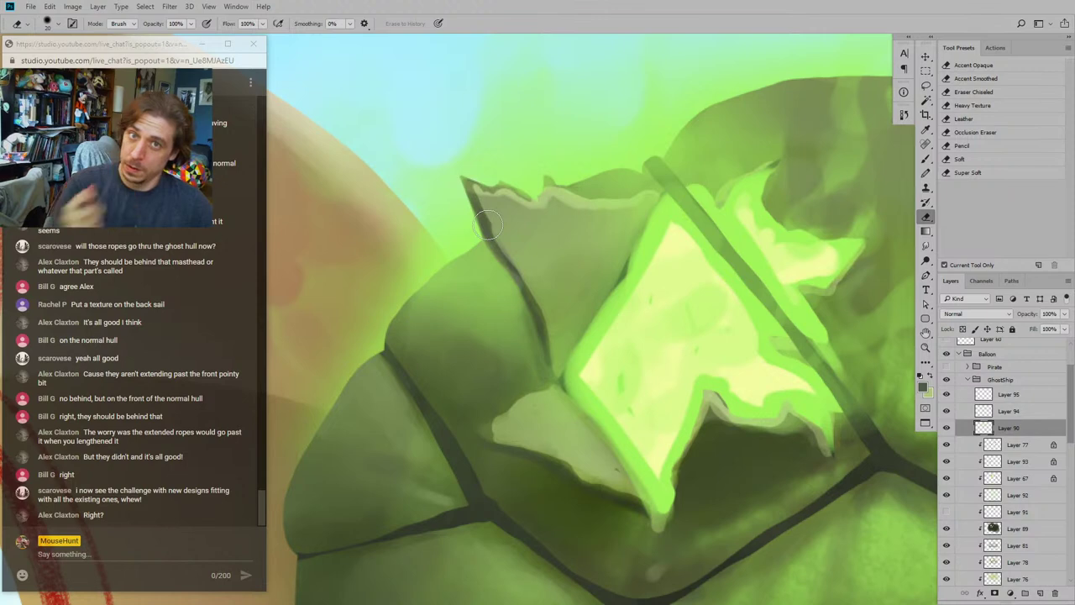
{"action": "left_click_drag", "start_coordinate": [379, 319], "coordinate": [367, 249]}
{"action": "key", "text": "bracketleft"}
{"action": "key", "text": "bracketleft"}
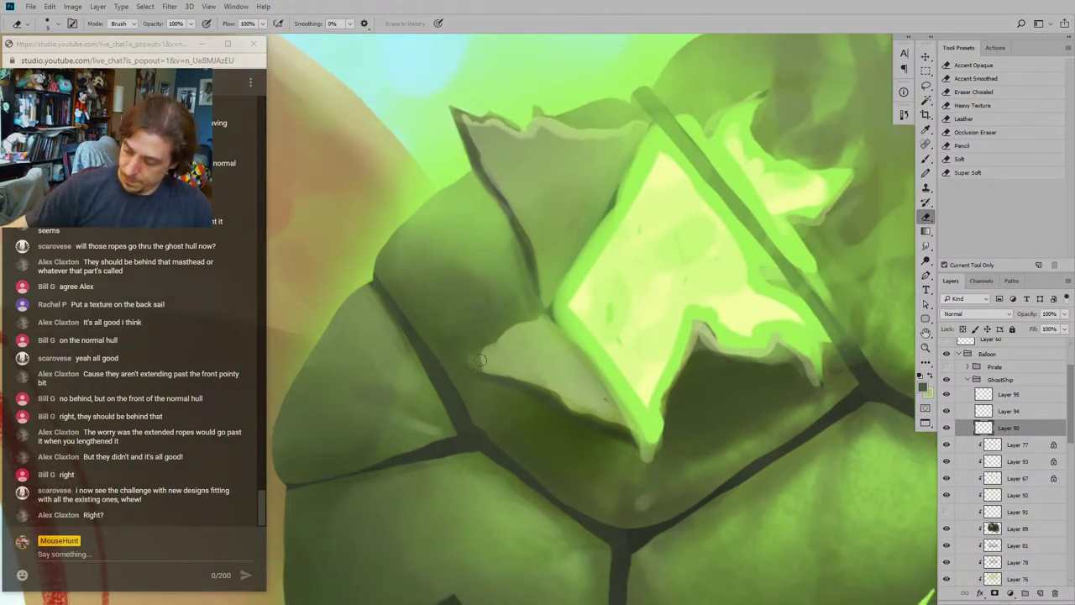
{"action": "left_click_drag", "start_coordinate": [541, 325], "coordinate": [521, 295]}
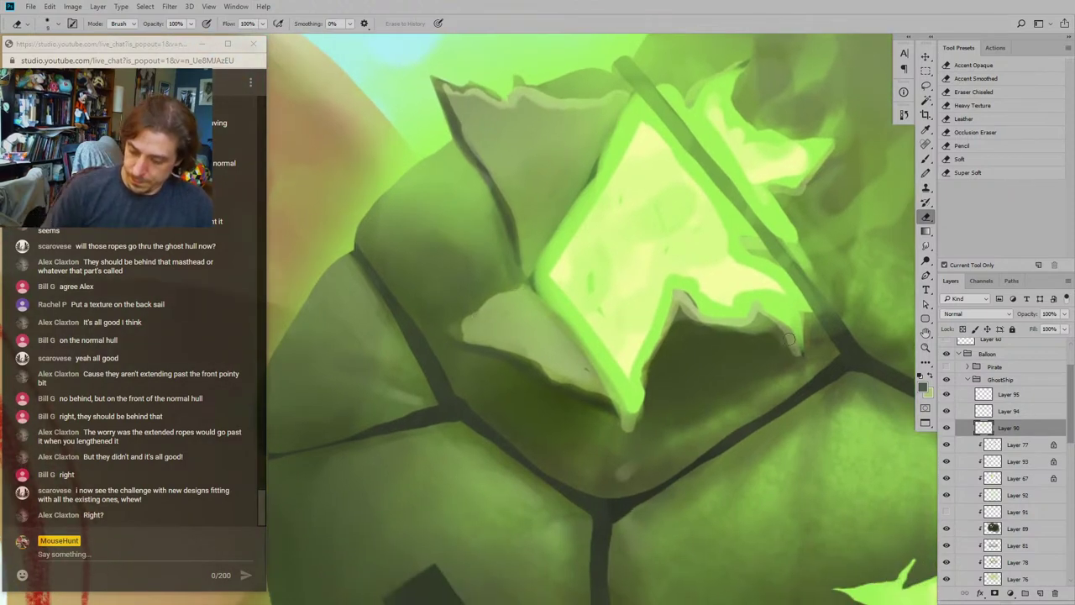
Step: Examine Layers 93, 67, 92, 89, 81 and 78 of the ghost balloon by switching each one's visibility off and on
{"action": "left_click", "coordinate": [947, 463]}
{"action": "left_click", "coordinate": [947, 463]}
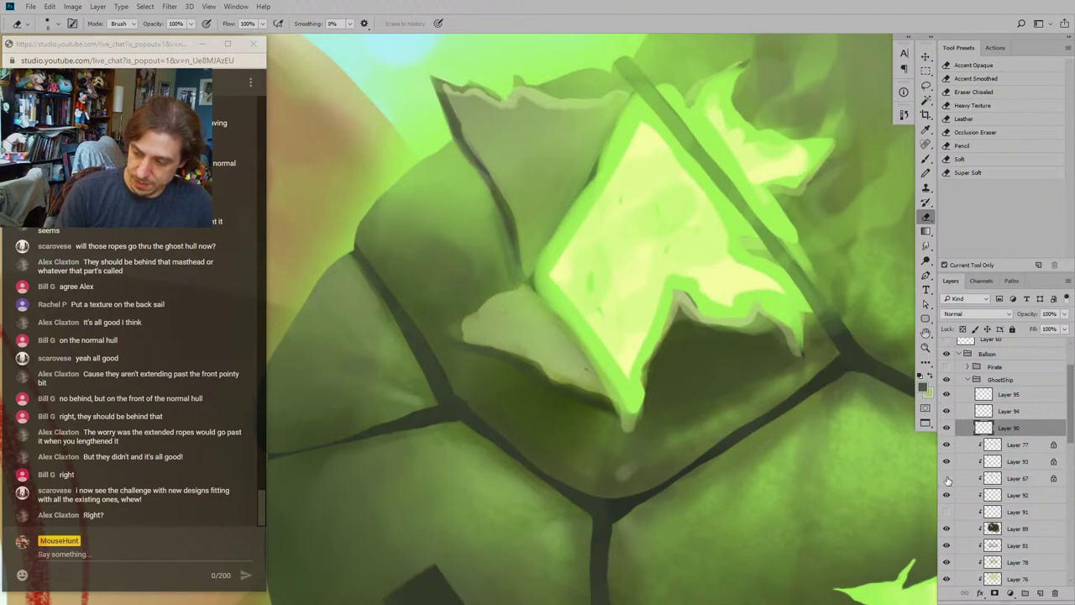
{"action": "left_click", "coordinate": [948, 480]}
{"action": "left_click", "coordinate": [948, 480]}
{"action": "left_click", "coordinate": [947, 478]}
{"action": "left_click", "coordinate": [947, 478]}
{"action": "left_click", "coordinate": [947, 495]}
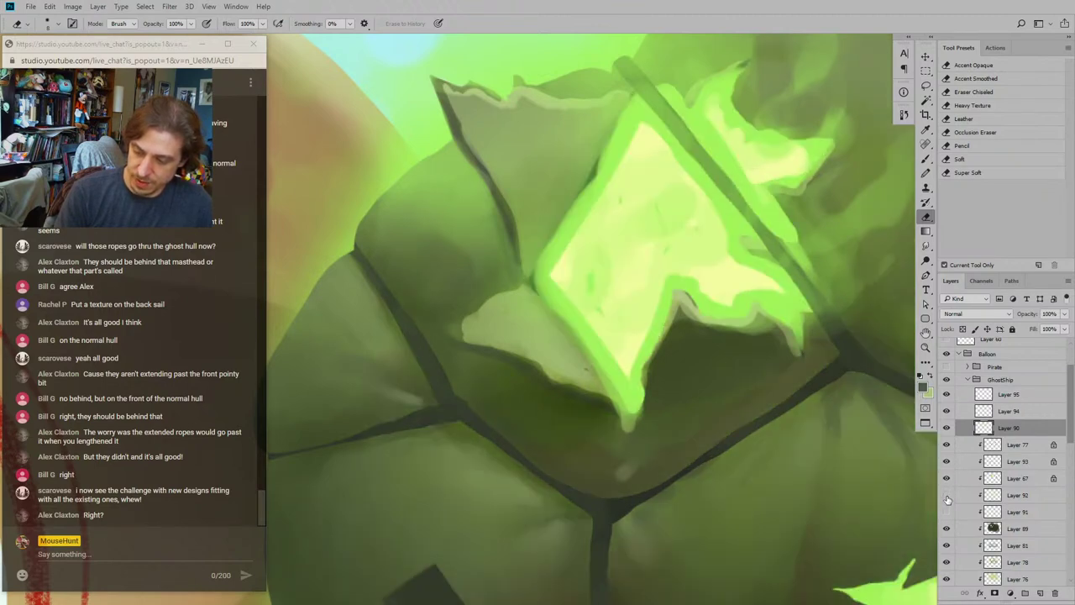
{"action": "left_click", "coordinate": [946, 495]}
{"action": "left_click", "coordinate": [947, 528]}
{"action": "left_click", "coordinate": [948, 529]}
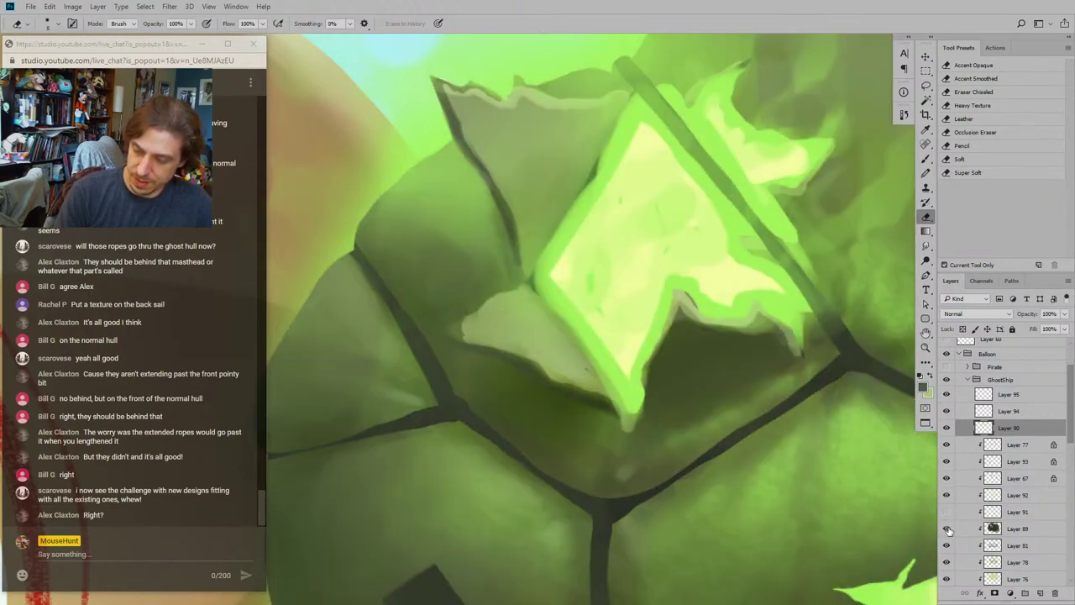
{"action": "left_click", "coordinate": [958, 531]}
{"action": "left_click", "coordinate": [946, 528]}
{"action": "left_click", "coordinate": [947, 528]}
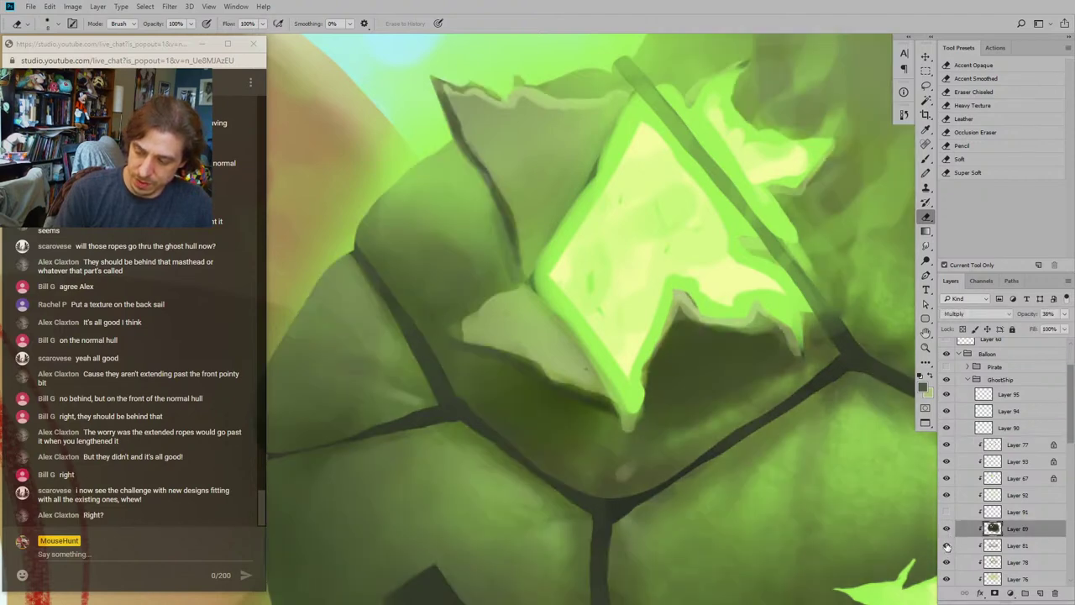
{"action": "left_click", "coordinate": [947, 547]}
{"action": "left_click", "coordinate": [947, 547]}
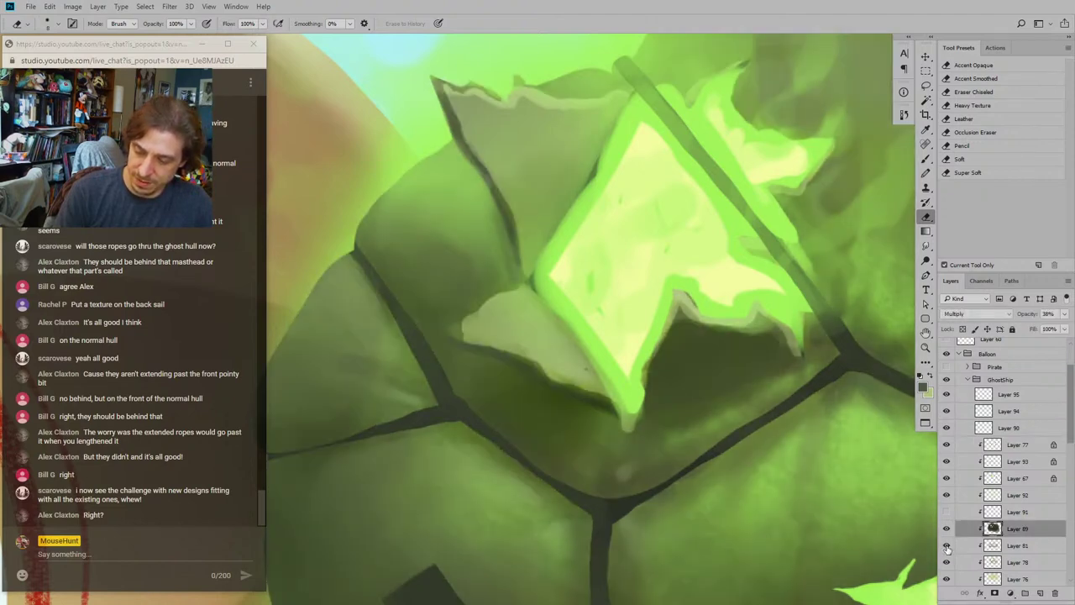
{"action": "left_click", "coordinate": [958, 548]}
{"action": "left_click", "coordinate": [947, 562]}
{"action": "left_click", "coordinate": [947, 562]}
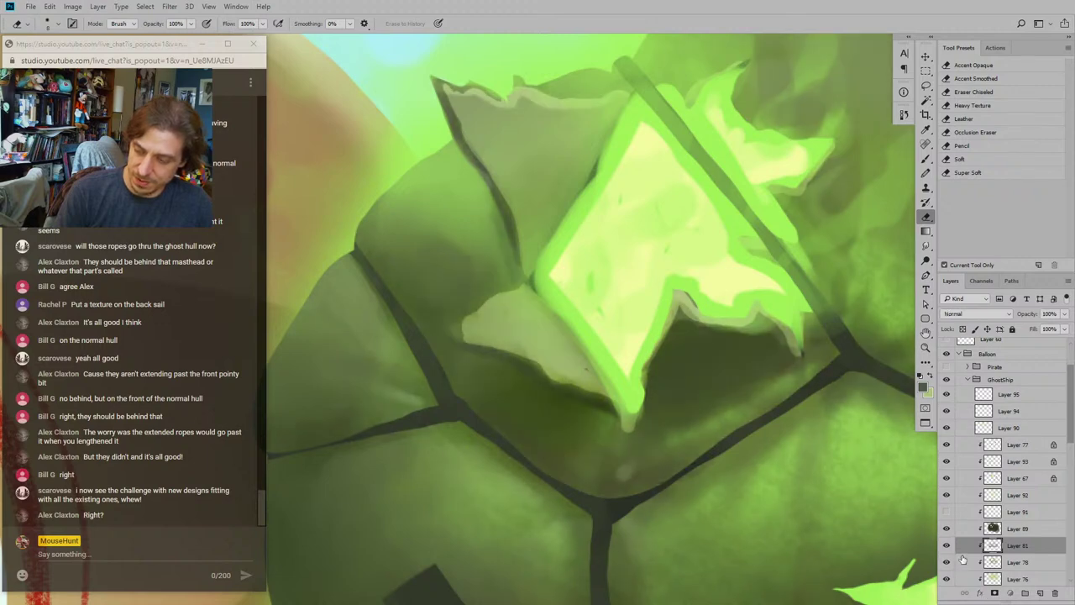
Step: Paint darker green shading over the upper torn flap on Layer 78 with the Main Brush, enlarging the brush for it
{"action": "left_click", "coordinate": [959, 562]}
{"action": "left_click_drag", "start_coordinate": [458, 150], "coordinate": [433, 200]}
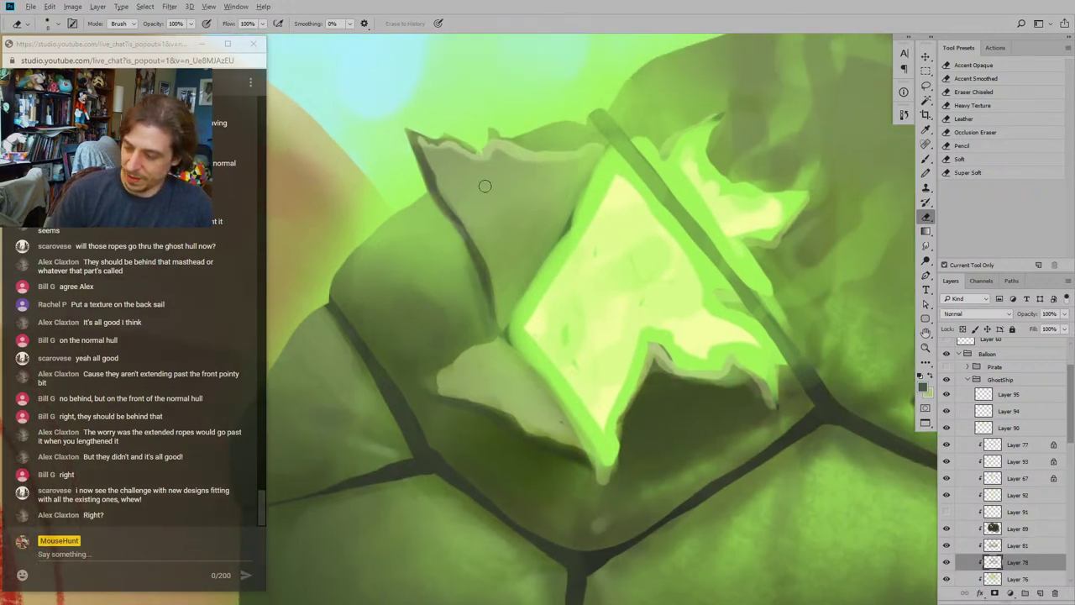
{"action": "key", "text": "b"}
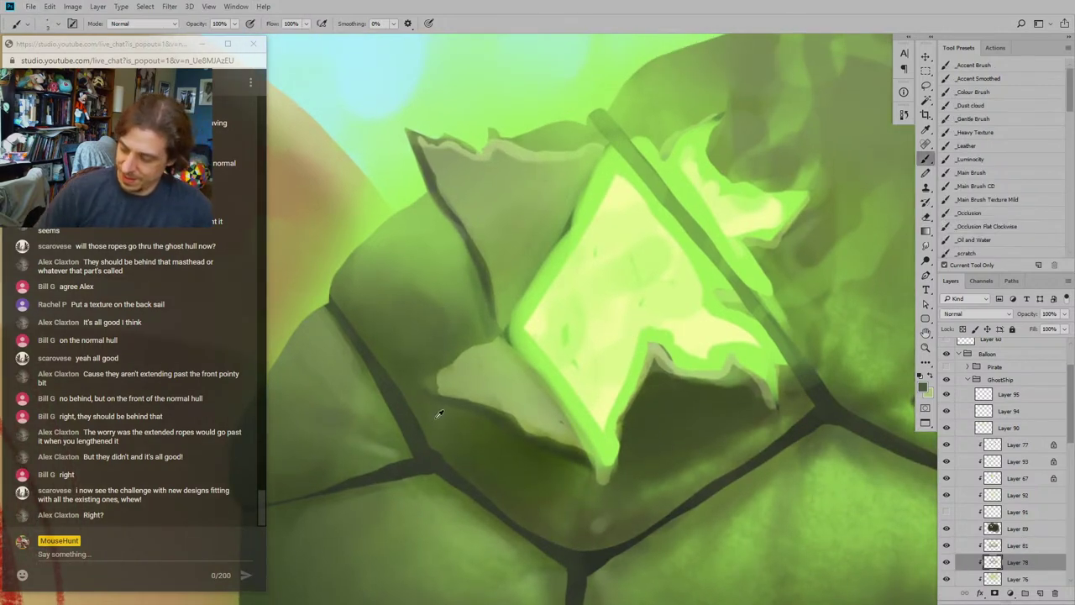
{"action": "key", "text": "bracketright"}
{"action": "key", "text": "bracketright"}
{"action": "key", "text": "bracketright"}
{"action": "key", "text": "bracketright"}
{"action": "key", "text": "bracketright"}
{"action": "key", "text": "bracketright"}
{"action": "key", "text": "bracketright"}
{"action": "key", "text": "bracketright"}
{"action": "key", "text": "bracketright"}
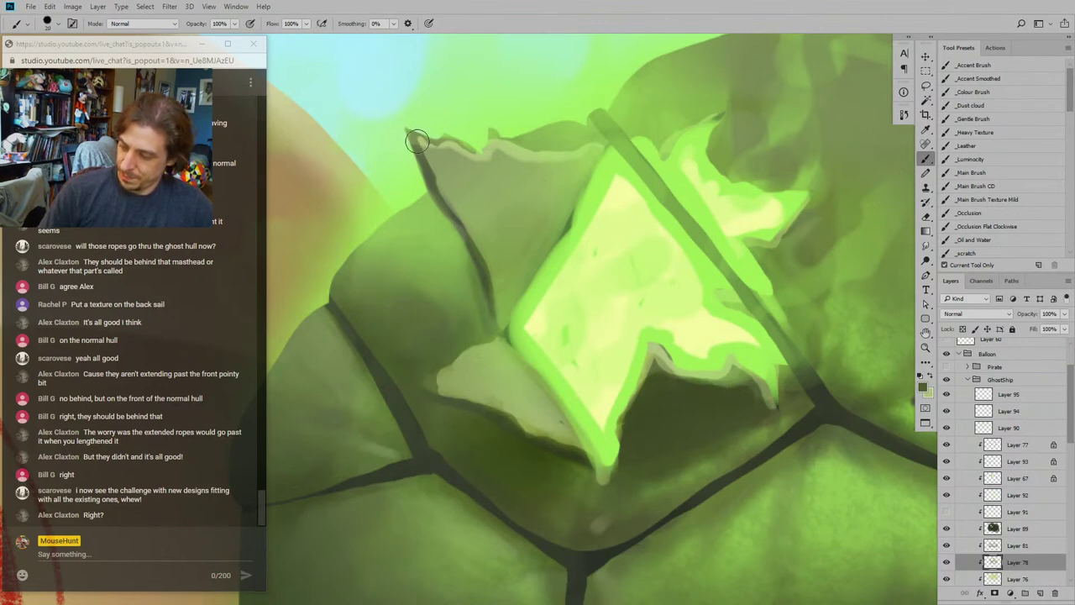
{"action": "left_click_drag", "start_coordinate": [418, 141], "coordinate": [437, 158]}
{"action": "left_click", "coordinate": [955, 172]}
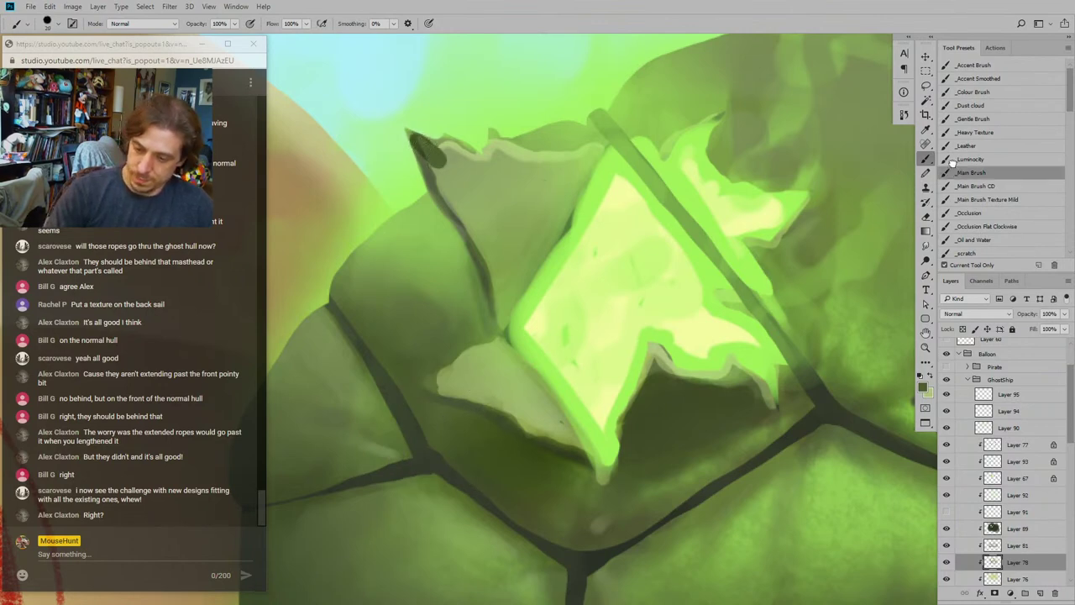
{"action": "key", "text": "ctrl+z"}
{"action": "key", "text": "bracketleft"}
{"action": "mouse_move", "coordinate": [418, 142]}
{"action": "left_mouse_down"}
{"action": "mouse_move", "coordinate": [537, 158]}
{"action": "mouse_move", "coordinate": [503, 159]}
{"action": "mouse_move", "coordinate": [539, 164]}
{"action": "mouse_move", "coordinate": [480, 199]}
{"action": "mouse_move", "coordinate": [451, 165]}
{"action": "mouse_move", "coordinate": [459, 198]}
{"action": "mouse_move", "coordinate": [435, 177]}
{"action": "mouse_move", "coordinate": [460, 223]}
{"action": "mouse_move", "coordinate": [475, 162]}
{"action": "mouse_move", "coordinate": [500, 163]}
{"action": "mouse_move", "coordinate": [513, 184]}
{"action": "mouse_move", "coordinate": [497, 235]}
{"action": "mouse_move", "coordinate": [548, 170]}
{"action": "mouse_move", "coordinate": [501, 261]}
{"action": "left_mouse_up"}
{"action": "left_click_drag", "start_coordinate": [397, 330], "coordinate": [387, 371]}
Step: Smudge the new shading on the upper torn flap with a smaller textured Smudge brush at 50% strength
{"action": "key", "text": "r"}
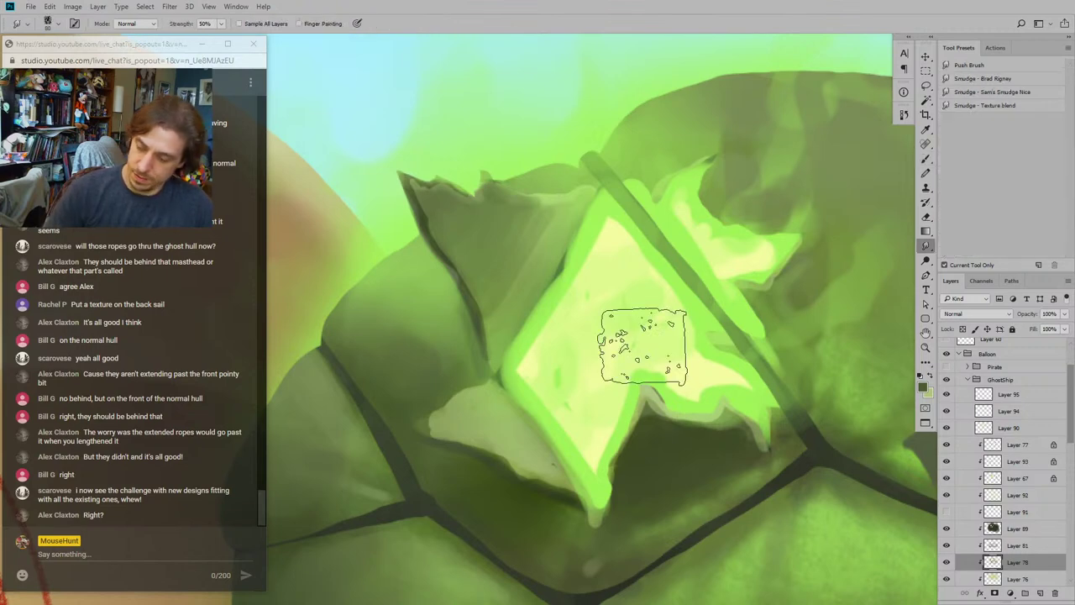
{"action": "key", "text": "bracketleft"}
{"action": "key", "text": "bracketleft"}
{"action": "key", "text": "bracketleft"}
{"action": "key", "text": "bracketleft"}
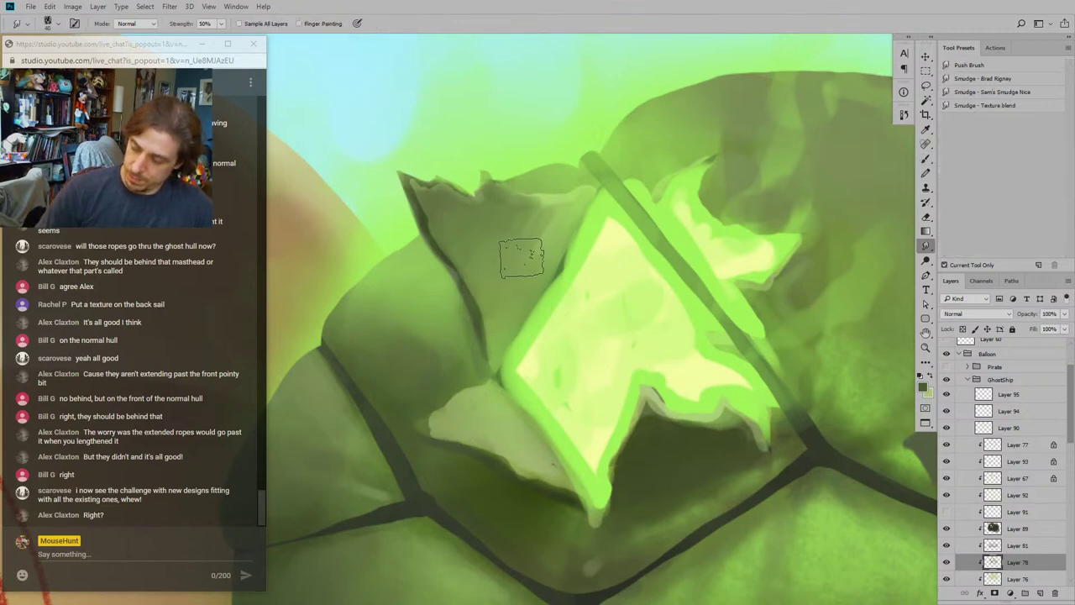
Step: Compare the whole ship with and without Layer 78 by switching the layer's visibility off and on
{"action": "left_click_drag", "start_coordinate": [375, 182], "coordinate": [360, 292]}
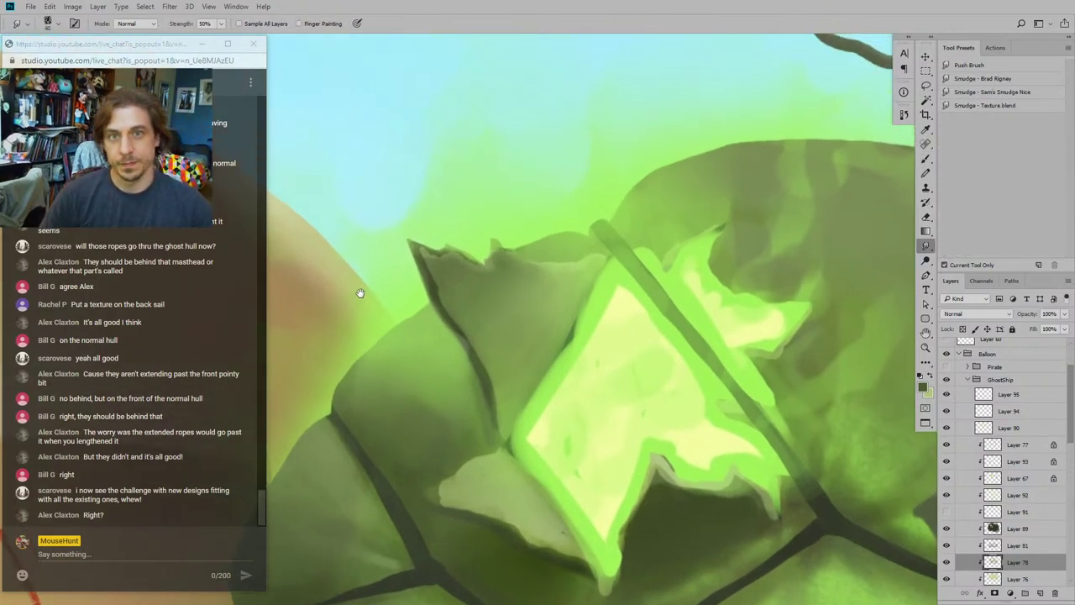
{"action": "key", "text": "ctrl+minus"}
{"action": "key", "text": "ctrl+minus"}
{"action": "key", "text": "ctrl+minus"}
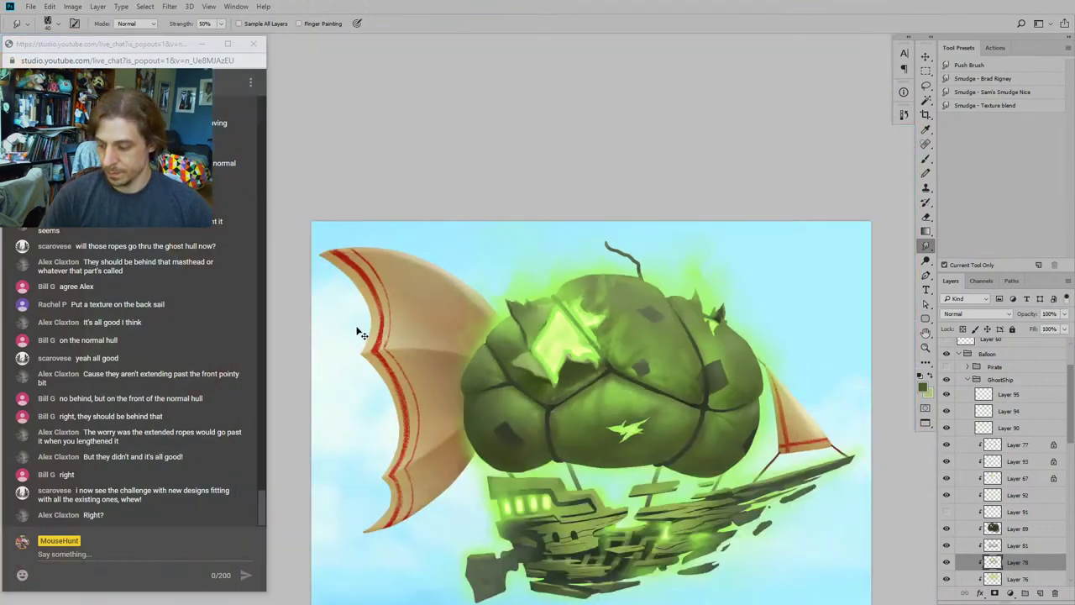
{"action": "left_click", "coordinate": [947, 562]}
{"action": "left_click", "coordinate": [947, 562]}
{"action": "left_click", "coordinate": [947, 562]}
{"action": "left_click", "coordinate": [947, 562]}
{"action": "left_click", "coordinate": [947, 562]}
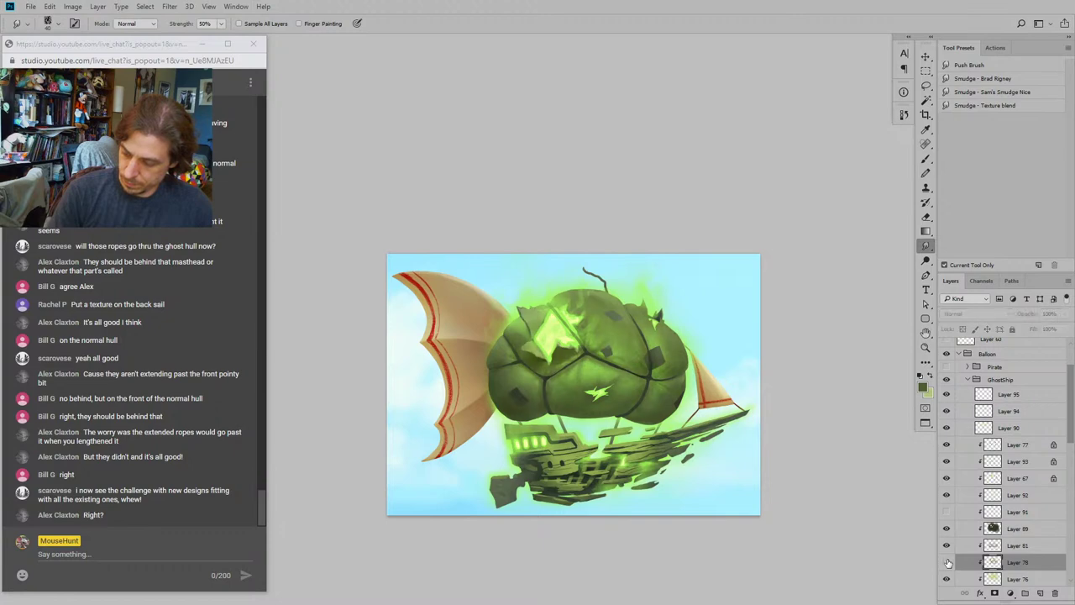
{"action": "left_click", "coordinate": [947, 562]}
Step: Paint darker green shading onto the lower torn flap on Layer 78 with the Brush at 20% flow
{"action": "key", "text": "ctrl+plus"}
{"action": "key", "text": "ctrl+plus"}
{"action": "key", "text": "ctrl+plus"}
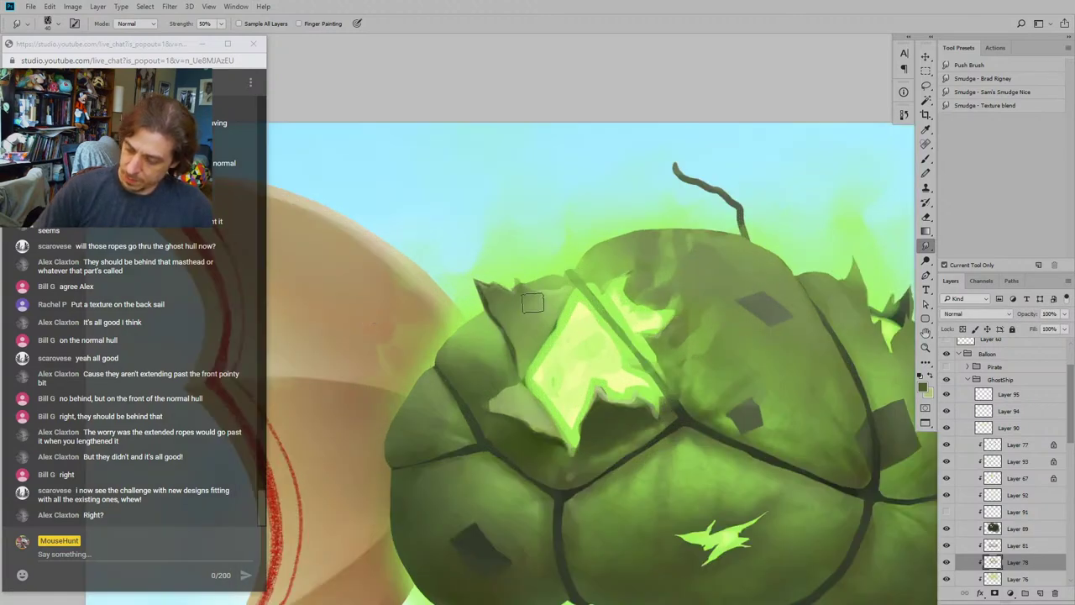
{"action": "scroll", "coordinate": [430, 252], "scroll_direction": "down", "scroll_amount": 2}
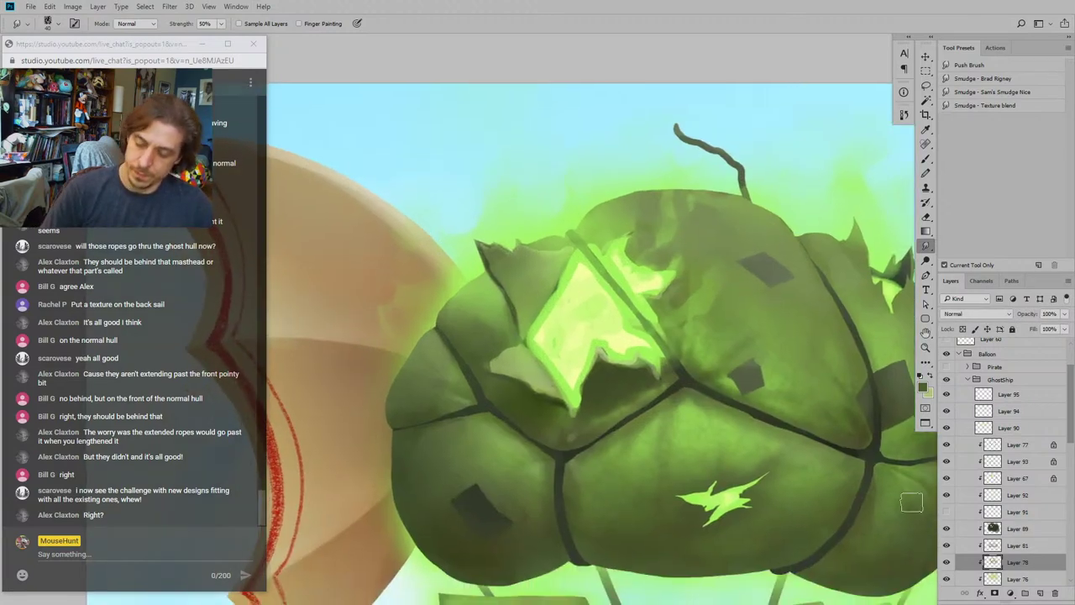
{"action": "key", "text": "b"}
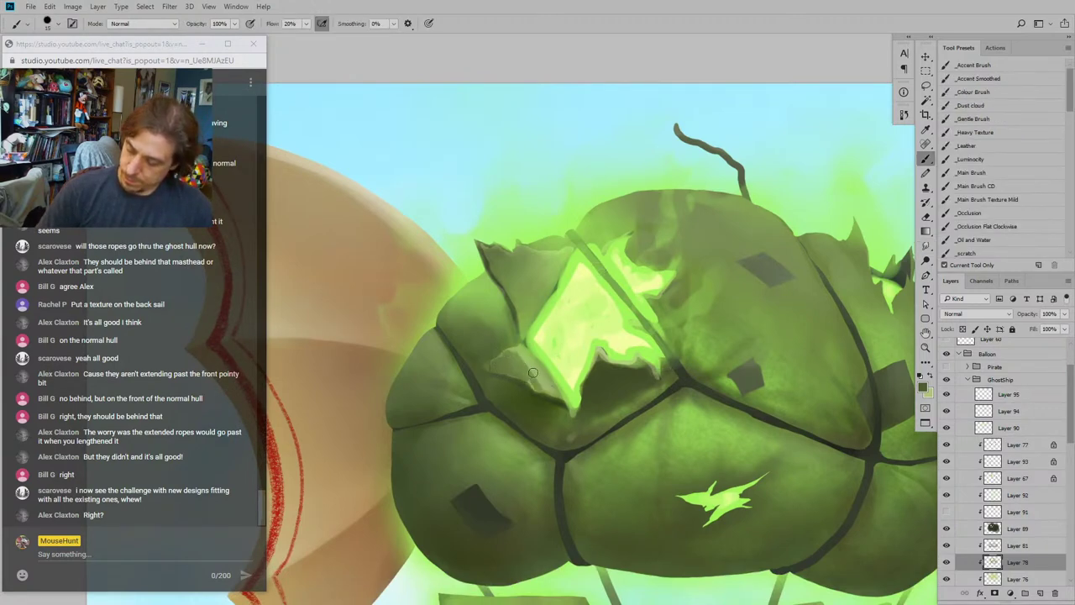
{"action": "scroll", "coordinate": [533, 373], "scroll_direction": "down", "scroll_amount": 2}
{"action": "key", "text": "e"}
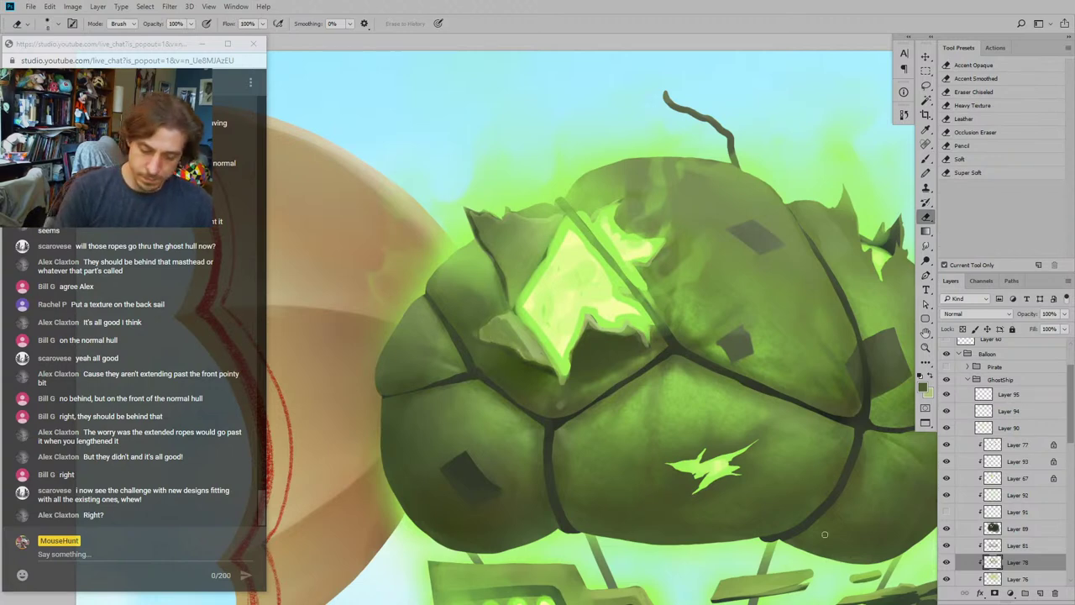
Step: Blend the shading of the torn flaps on Layer 78 with a small Smudge brush at 50% strength
{"action": "key", "text": "r"}
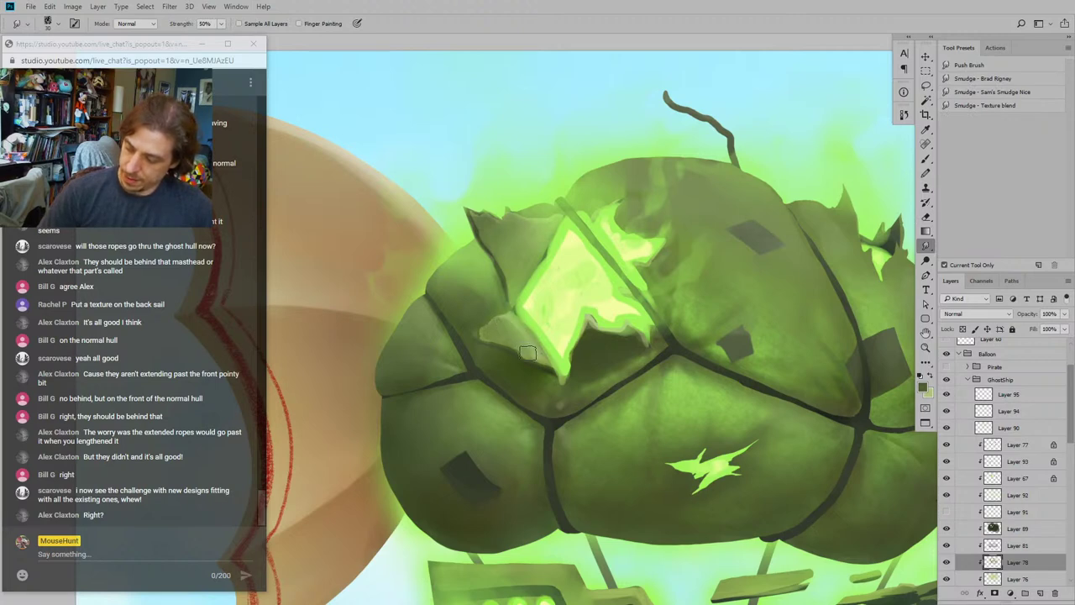
{"action": "left_click_drag", "start_coordinate": [463, 251], "coordinate": [383, 329]}
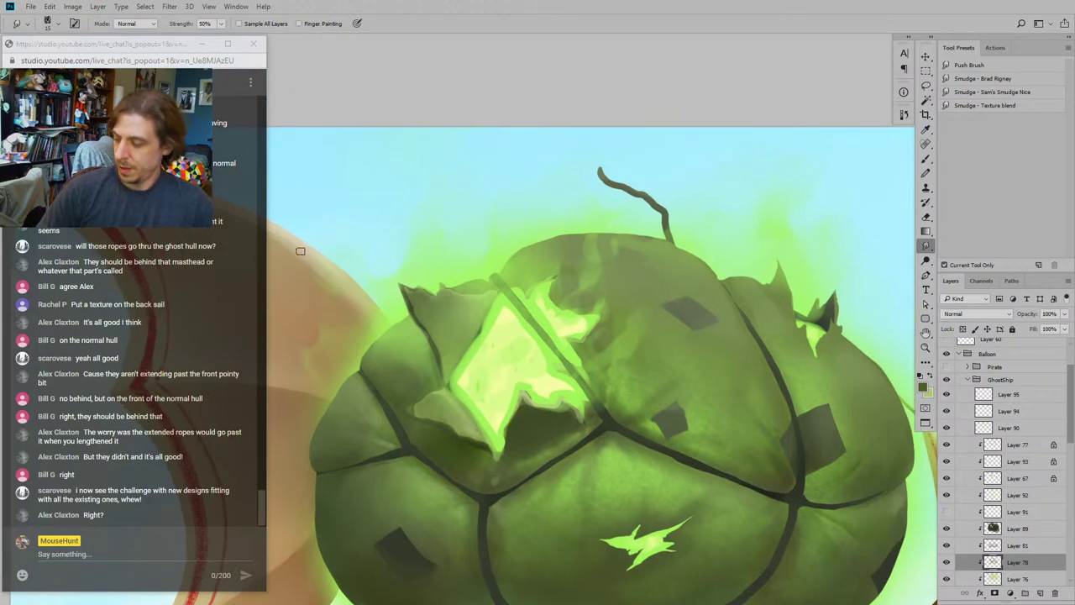
{"action": "mouse_move", "coordinate": [333, 300]}
{"action": "left_mouse_down"}
{"action": "mouse_move", "coordinate": [386, 257]}
{"action": "mouse_move", "coordinate": [462, 238]}
{"action": "left_mouse_up"}
{"action": "mouse_move", "coordinate": [439, 330]}
{"action": "left_mouse_down"}
{"action": "mouse_move", "coordinate": [437, 351]}
{"action": "mouse_move", "coordinate": [408, 341]}
{"action": "mouse_move", "coordinate": [409, 289]}
{"action": "mouse_move", "coordinate": [452, 339]}
{"action": "mouse_move", "coordinate": [449, 364]}
{"action": "left_mouse_up"}
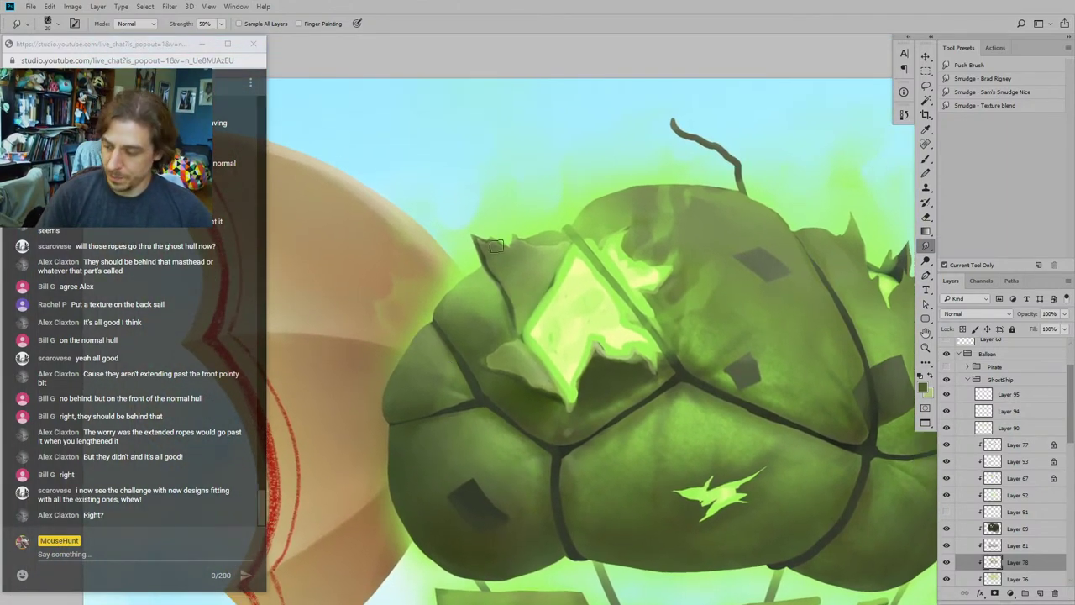
{"action": "left_click_drag", "start_coordinate": [427, 208], "coordinate": [414, 172]}
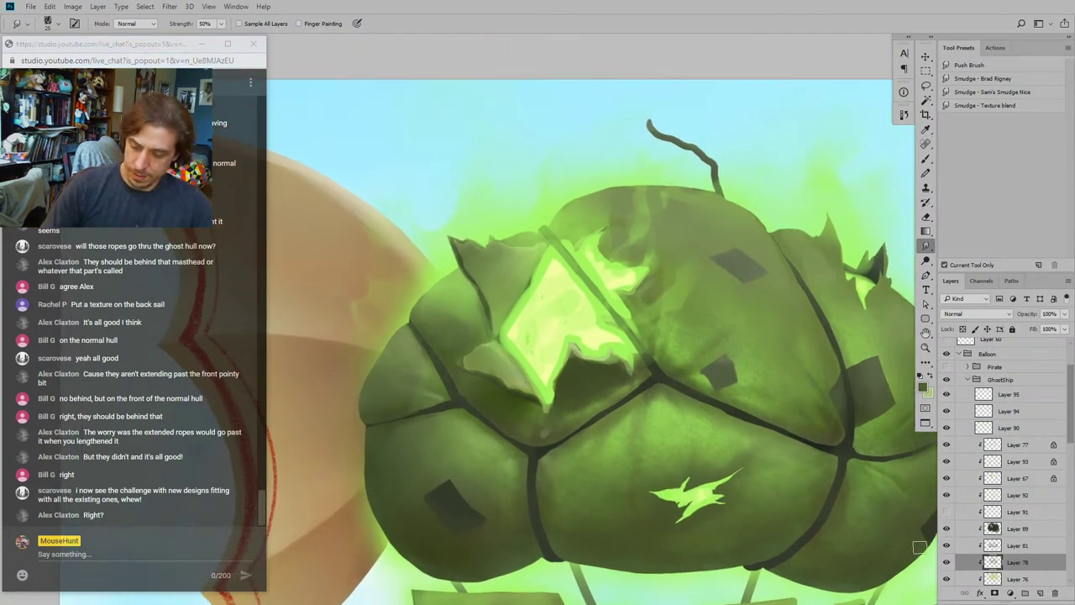
Step: Examine Layers 92, 67, 93, 77 and 90 of the ghost balloon by switching each one's visibility off and on
{"action": "left_click_drag", "start_coordinate": [694, 399], "coordinate": [624, 335]}
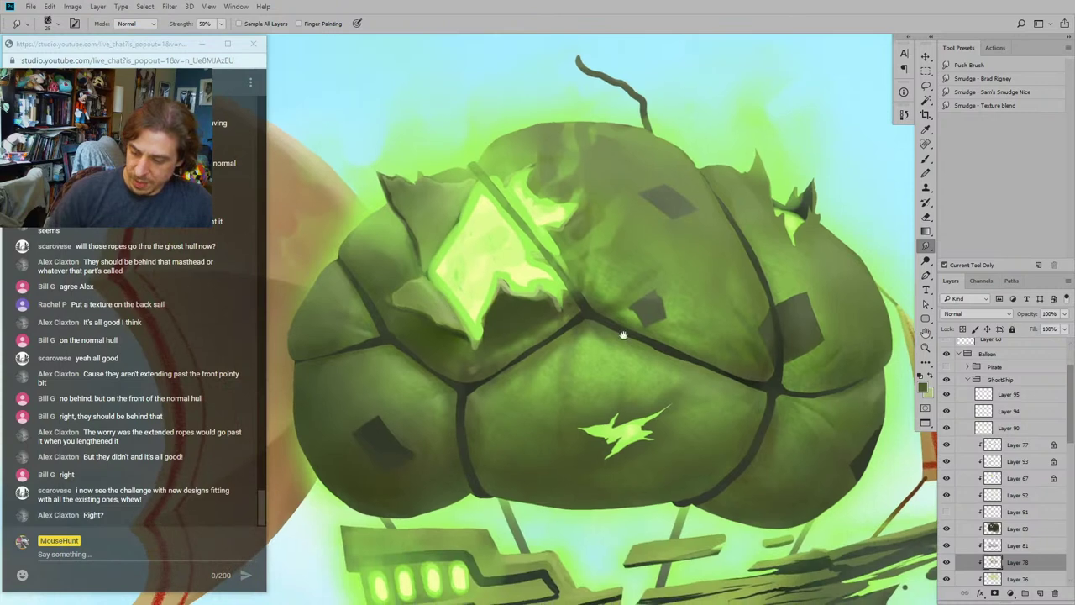
{"action": "left_click", "coordinate": [946, 497]}
{"action": "left_click", "coordinate": [947, 496]}
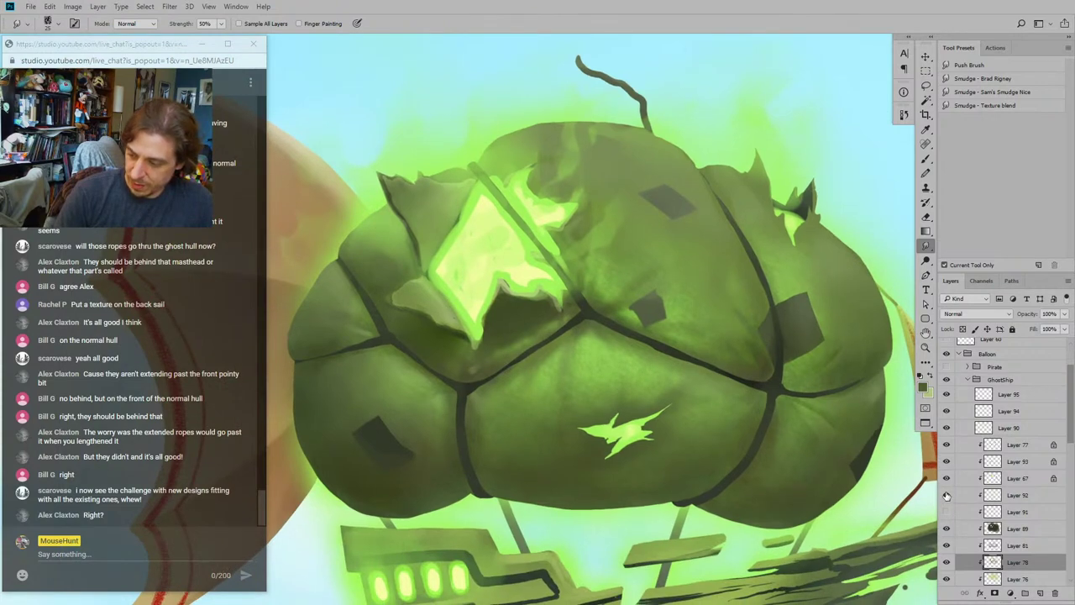
{"action": "left_click", "coordinate": [947, 478]}
{"action": "left_click", "coordinate": [947, 478]}
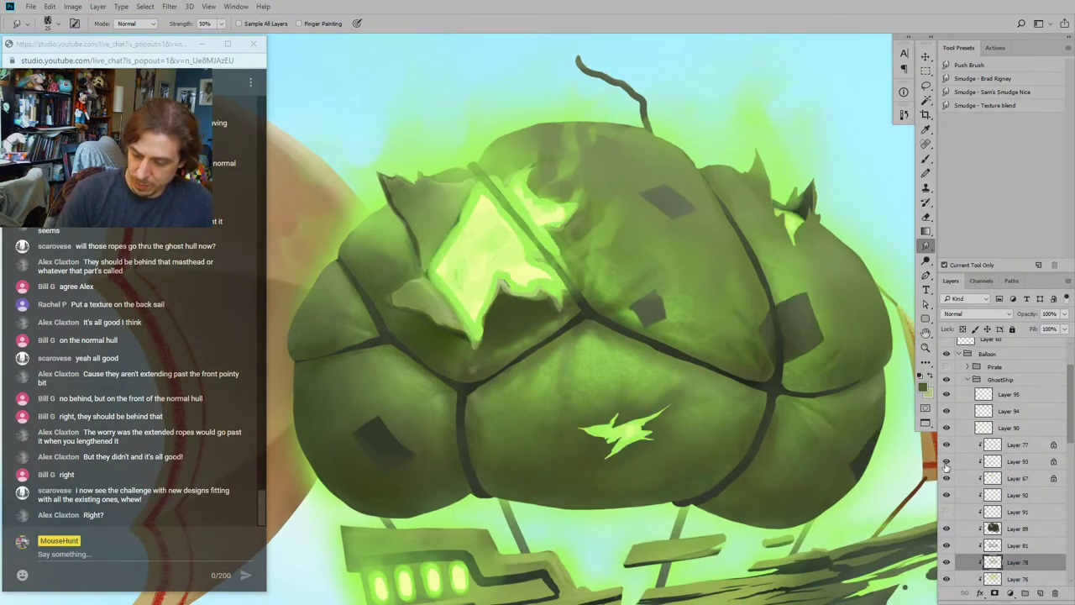
{"action": "left_click", "coordinate": [946, 462]}
{"action": "left_click", "coordinate": [947, 462]}
{"action": "left_click", "coordinate": [947, 445]}
{"action": "left_click", "coordinate": [947, 445]}
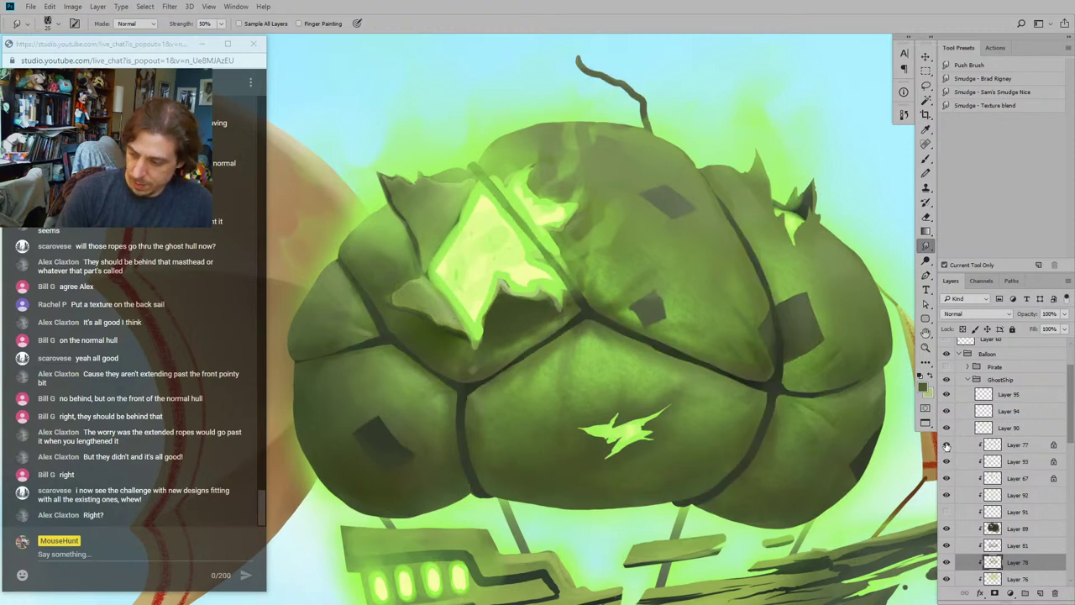
{"action": "left_click", "coordinate": [947, 428]}
{"action": "left_click", "coordinate": [946, 429]}
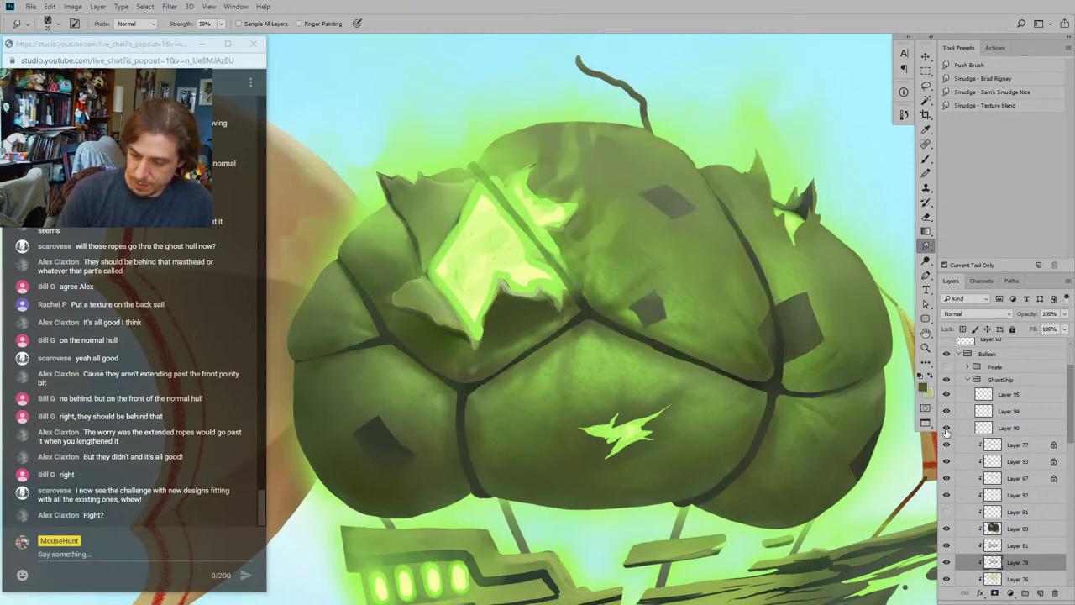
Step: Try Layer 94 beneath Layer 90 and check its effect by switching its visibility off and on
{"action": "left_click", "coordinate": [960, 445]}
{"action": "left_click_drag", "start_coordinate": [1061, 407], "coordinate": [1067, 422]}
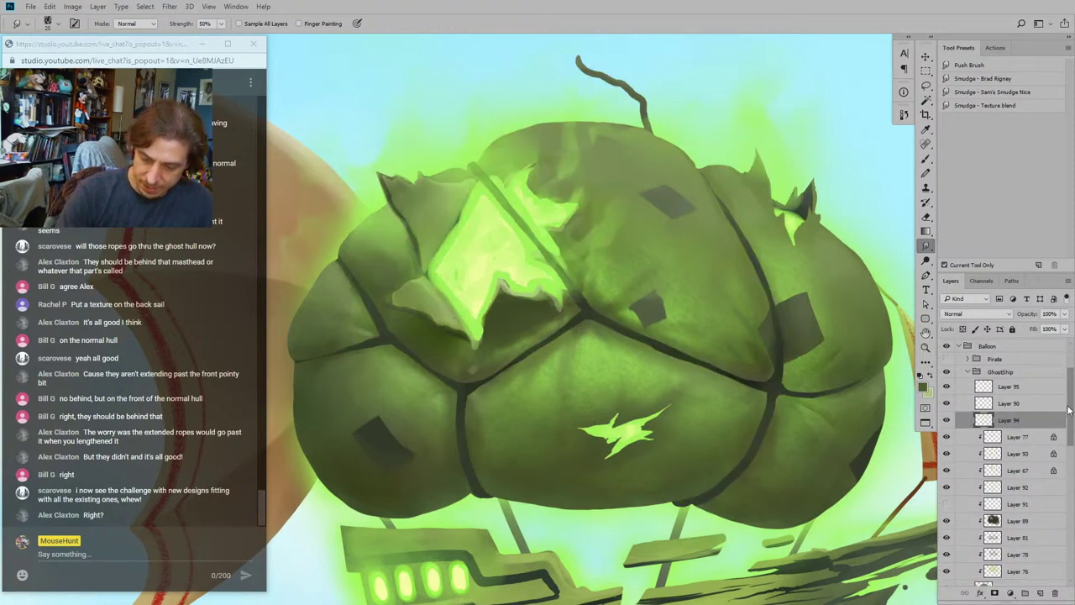
{"action": "left_click", "coordinate": [947, 421]}
{"action": "left_click", "coordinate": [947, 422]}
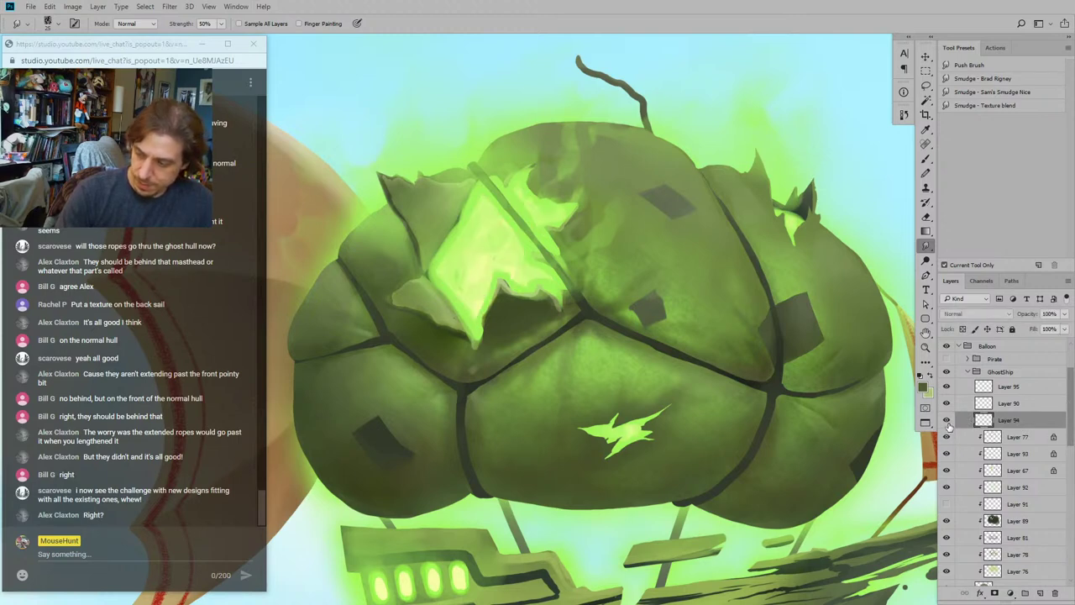
{"action": "left_click", "coordinate": [947, 423]}
{"action": "left_click", "coordinate": [946, 422]}
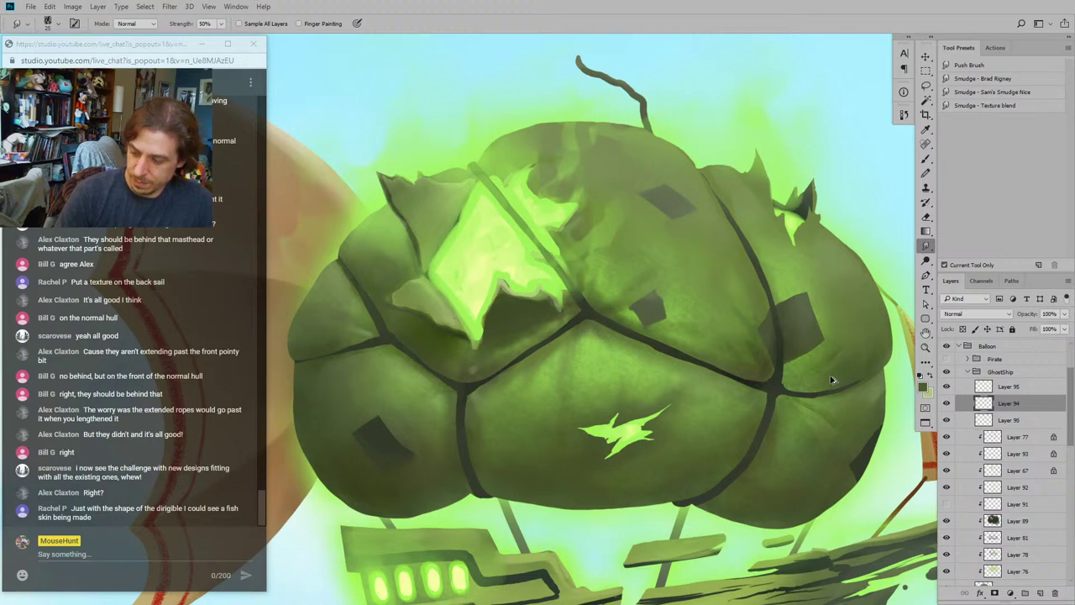
{"action": "key", "text": "ctrl+bracketright"}
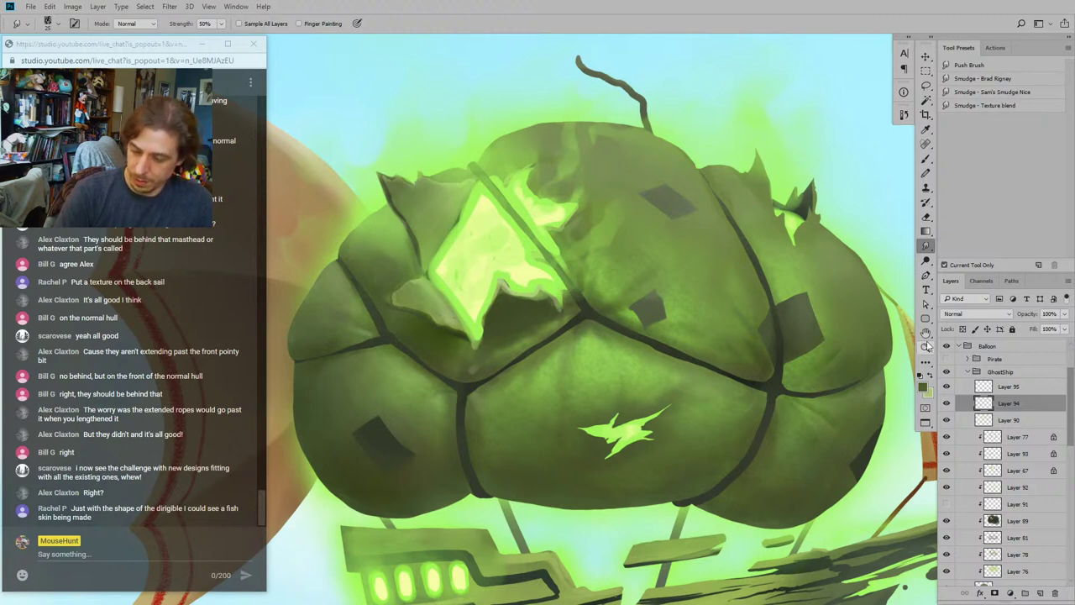
Step: Merge the ghost balloon's clipped layers, from Layer 77 down to their base Layer 65, into a single layer
{"action": "left_click", "coordinate": [947, 439]}
{"action": "left_click", "coordinate": [947, 439]}
{"action": "left_click", "coordinate": [1009, 437]}
{"action": "left_click_drag", "start_coordinate": [1071, 396], "coordinate": [1071, 410]}
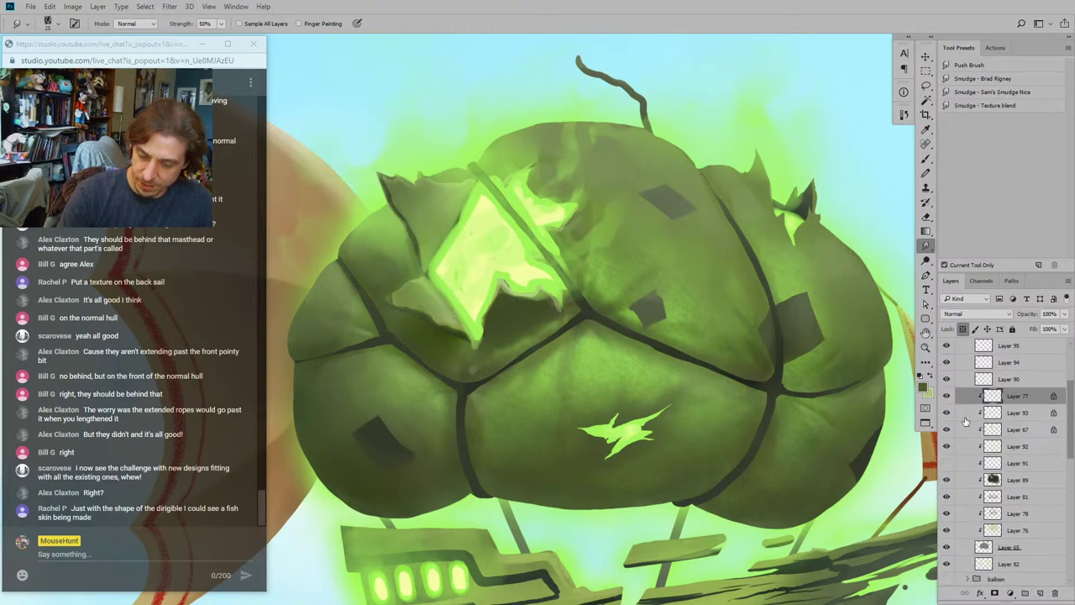
{"action": "scroll", "coordinate": [962, 469], "scroll_direction": "down", "scroll_amount": 3}
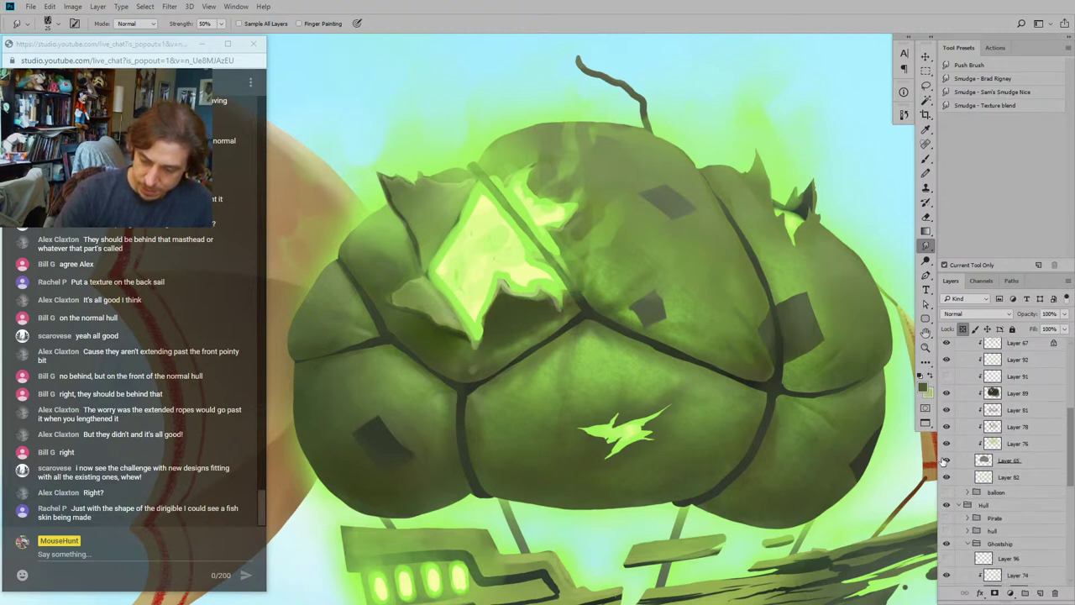
{"action": "scroll", "coordinate": [945, 462], "scroll_direction": "down", "scroll_amount": 5}
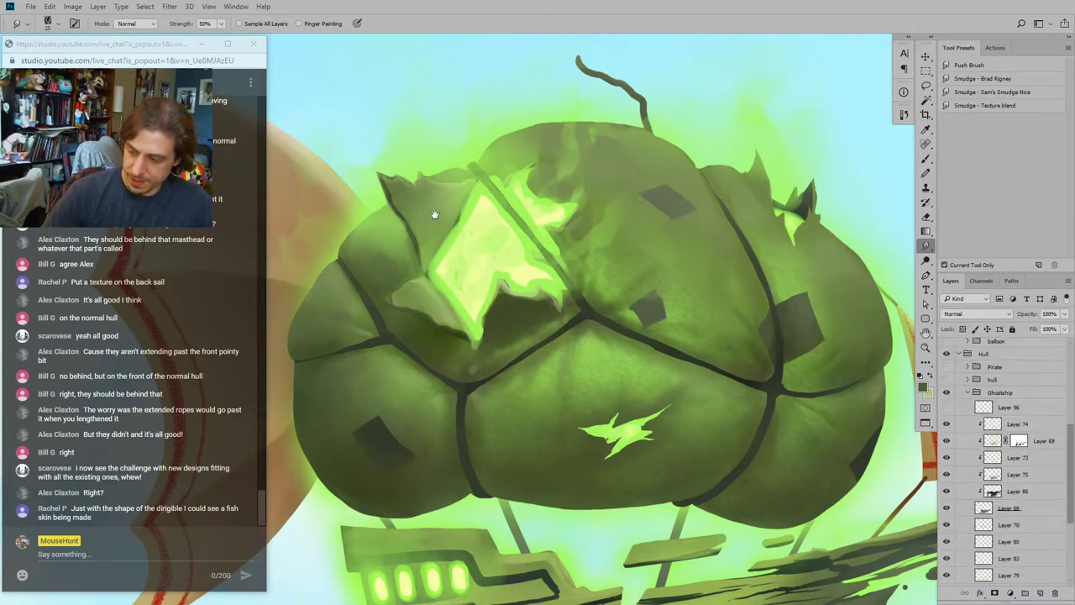
{"action": "left_click_drag", "start_coordinate": [435, 215], "coordinate": [458, 271]}
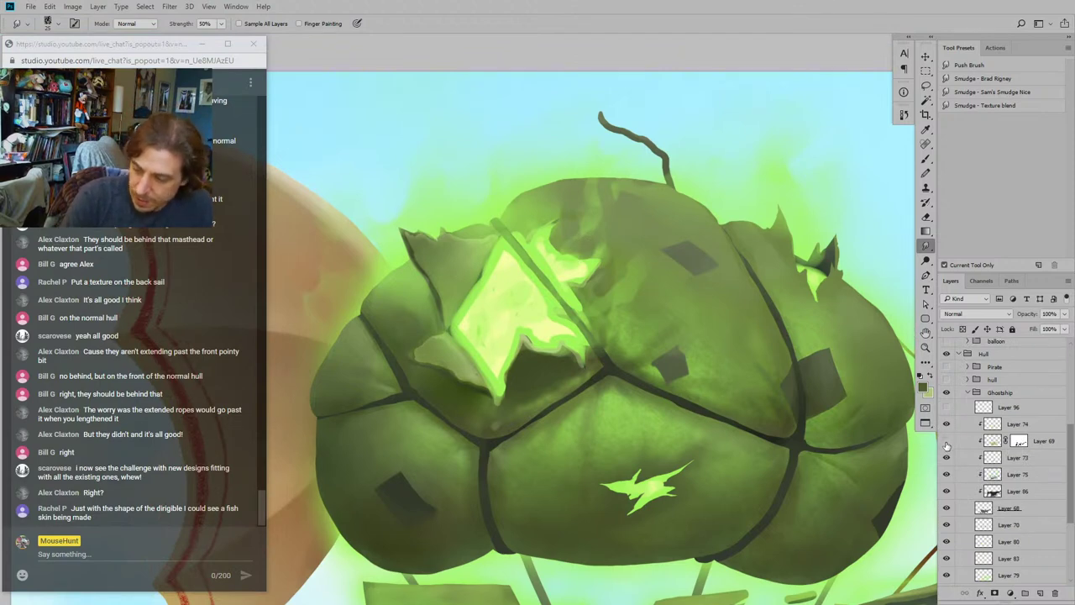
{"action": "scroll", "coordinate": [1006, 441], "scroll_direction": "up", "scroll_amount": 5}
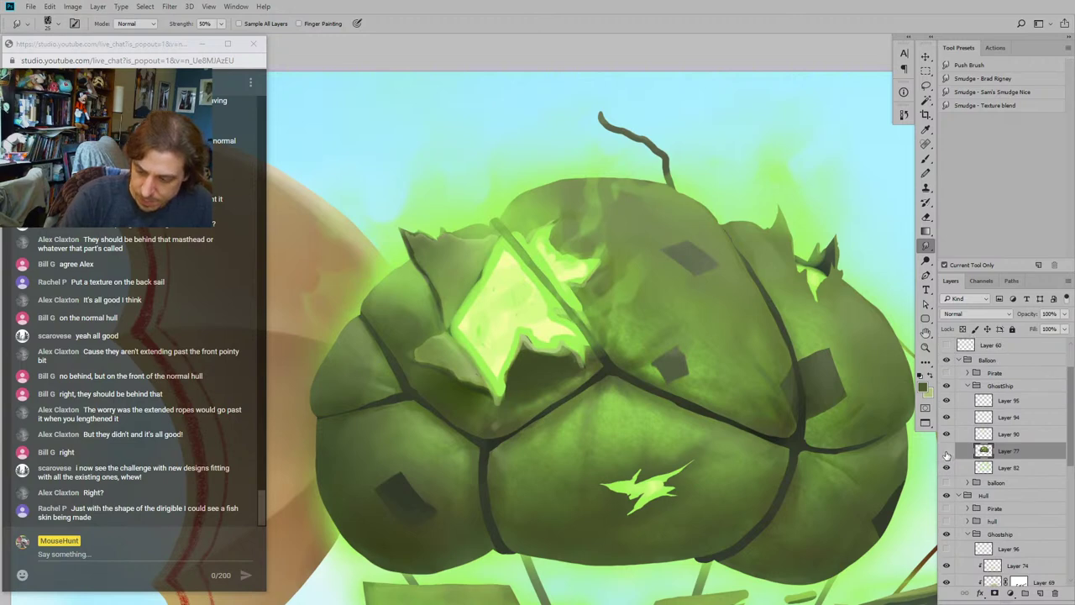
Step: Check the merged Layer 77 and the glow on Layer 90 by switching each one's visibility off and on
{"action": "left_click", "coordinate": [947, 453]}
{"action": "left_click", "coordinate": [947, 453]}
{"action": "left_click", "coordinate": [947, 436]}
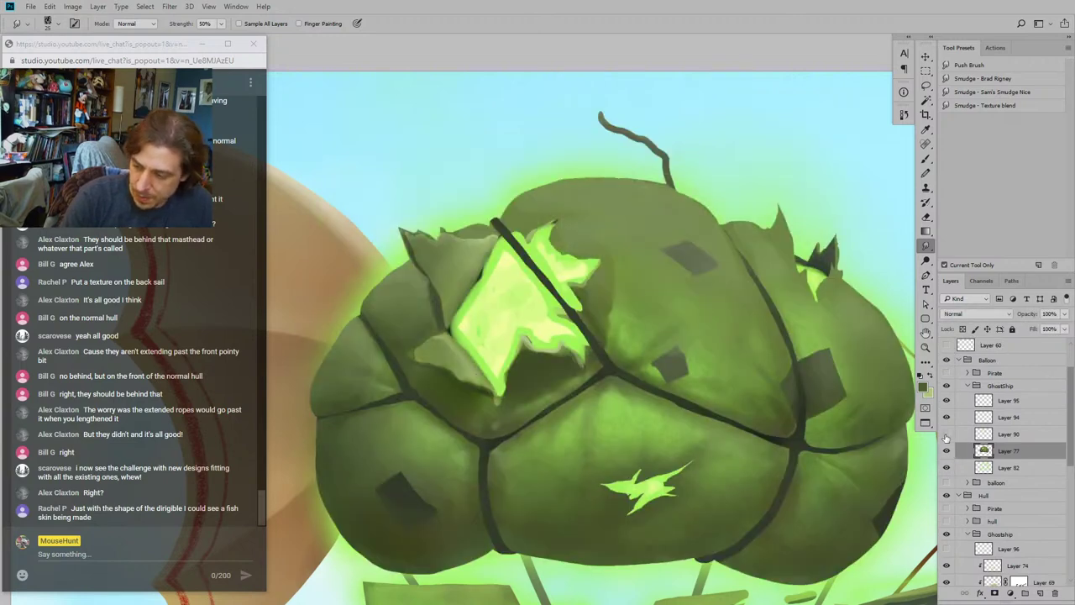
{"action": "left_click", "coordinate": [947, 436]}
{"action": "left_click", "coordinate": [947, 454]}
{"action": "left_click", "coordinate": [948, 454]}
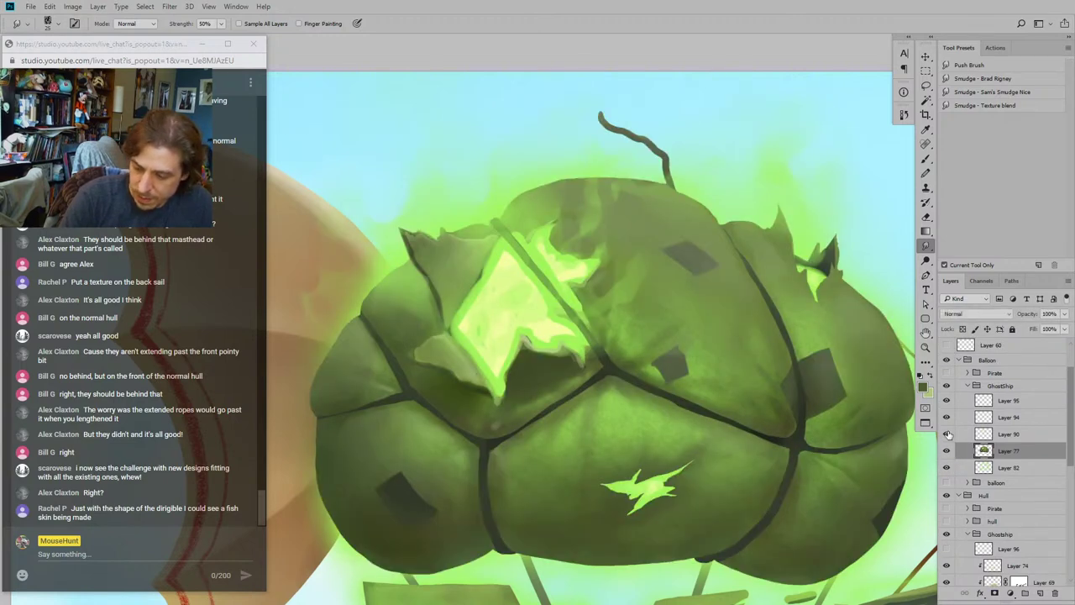
{"action": "left_click", "coordinate": [947, 435]}
{"action": "left_click", "coordinate": [947, 434]}
Step: Reshape the outer tip of the large tear's lower-left flap on Layer 90 with dark greens sampled from the balloon
{"action": "left_click", "coordinate": [1008, 434]}
{"action": "mouse_move", "coordinate": [401, 312]}
{"action": "left_mouse_down"}
{"action": "mouse_move", "coordinate": [438, 281]}
{"action": "mouse_move", "coordinate": [413, 286]}
{"action": "left_mouse_up"}
{"action": "key", "text": "b"}
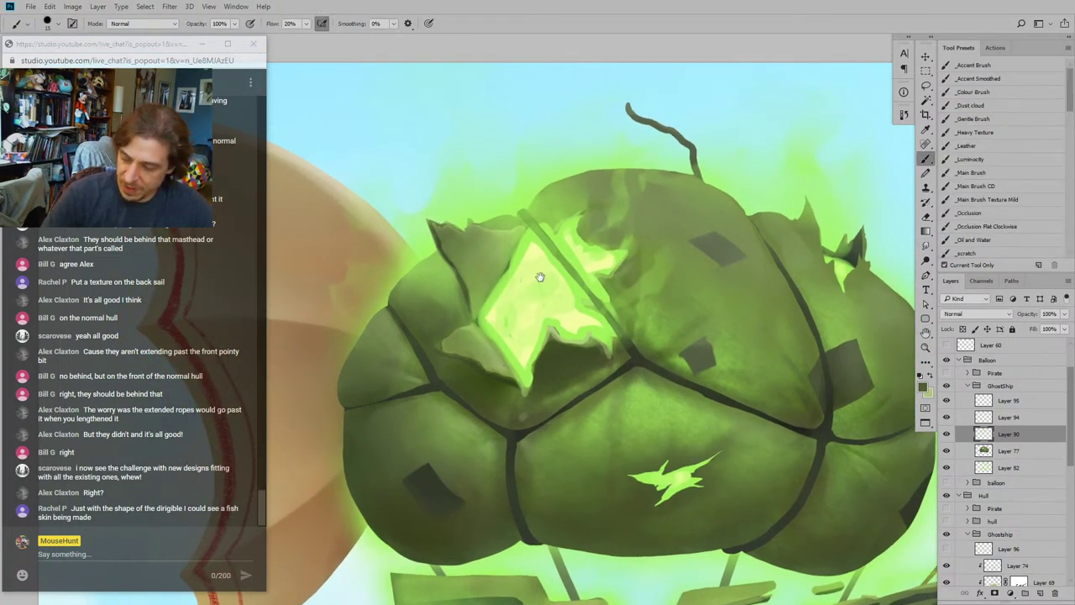
{"action": "scroll", "coordinate": [540, 276], "scroll_direction": "up", "scroll_amount": 5}
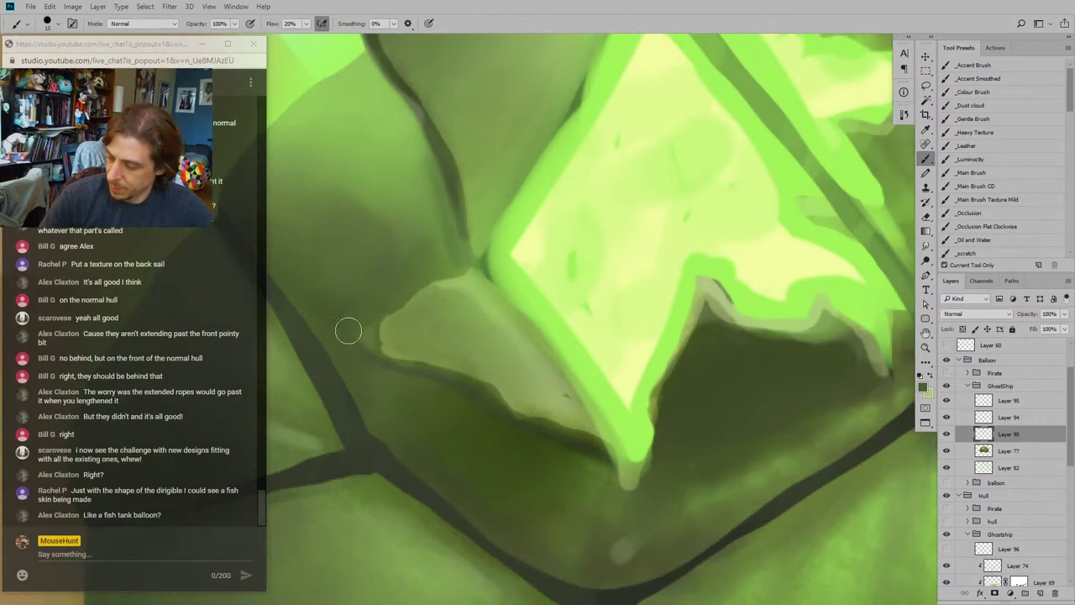
{"action": "left_click", "coordinate": [478, 399], "text": "alt"}
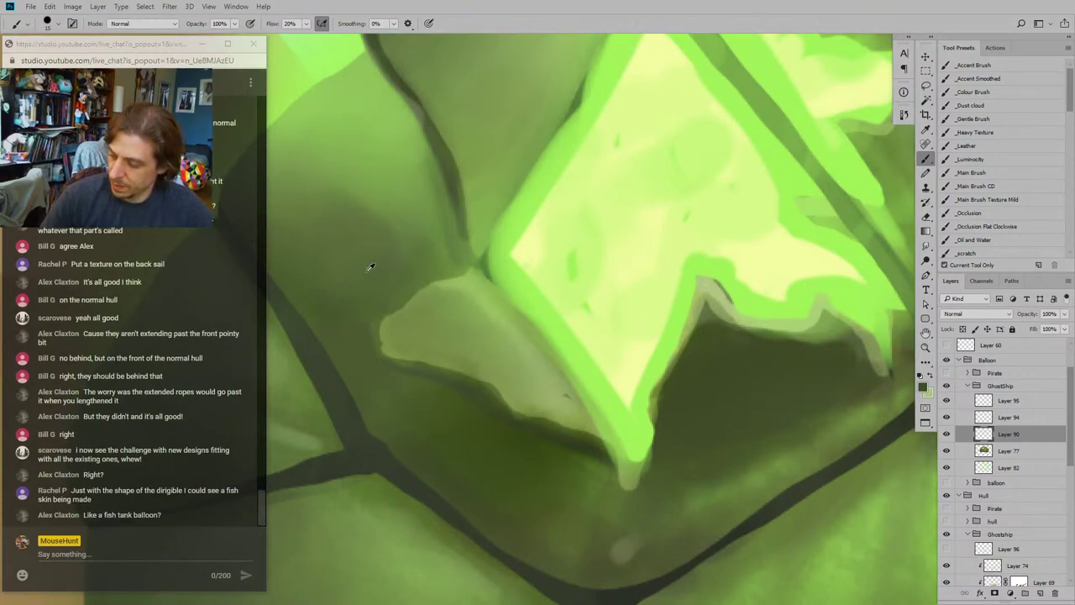
{"action": "left_click", "coordinate": [447, 170], "text": "alt"}
{"action": "key", "text": "["}
{"action": "key", "text": "["}
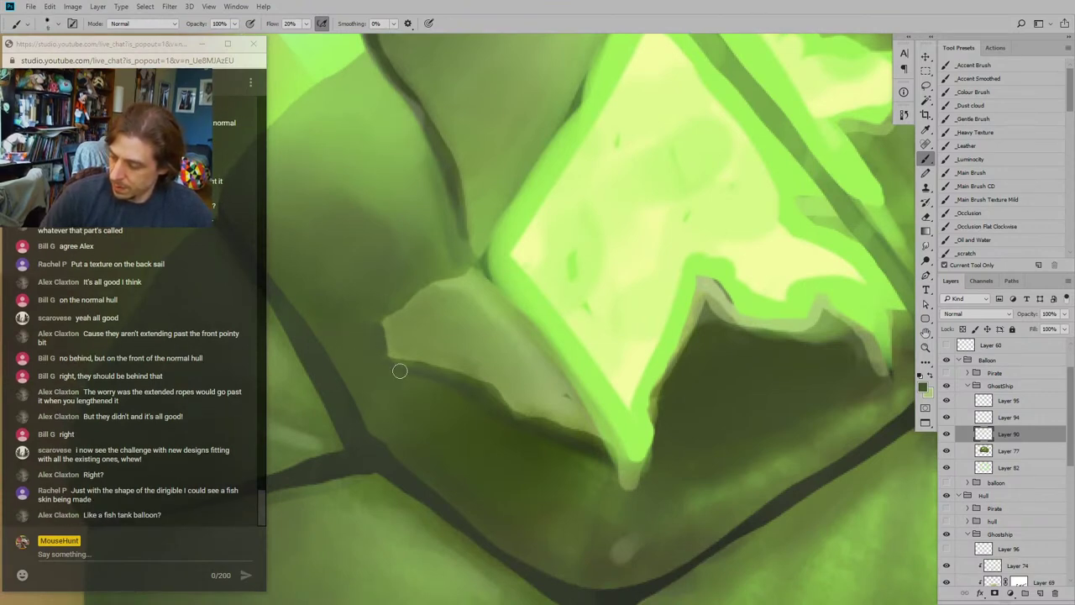
{"action": "left_click", "coordinate": [384, 473], "text": "alt"}
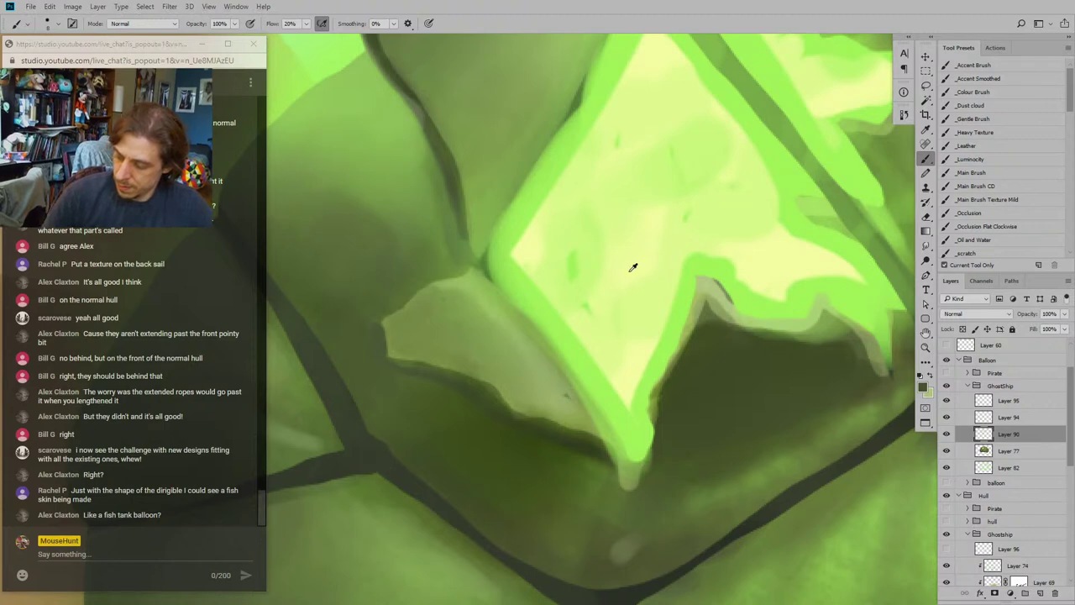
Step: Paint a dark outline around the tip and along the underside of the lower-left torn flap
{"action": "left_click", "coordinate": [971, 172]}
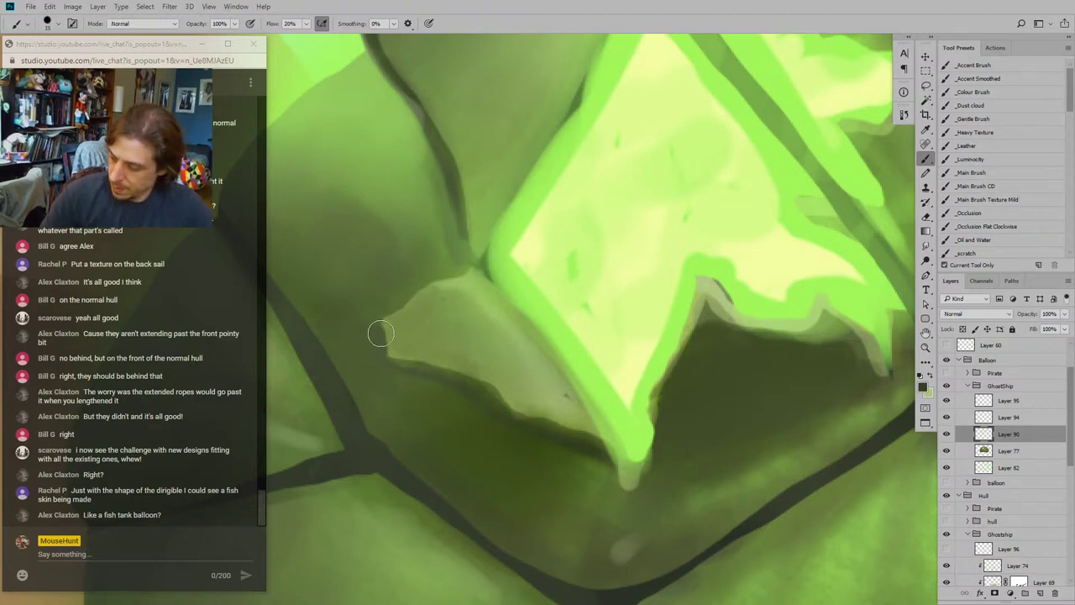
{"action": "mouse_move", "coordinate": [379, 325]}
{"action": "left_mouse_down"}
{"action": "mouse_move", "coordinate": [386, 360]}
{"action": "mouse_move", "coordinate": [477, 382]}
{"action": "mouse_move", "coordinate": [511, 418]}
{"action": "mouse_move", "coordinate": [578, 433]}
{"action": "left_mouse_up"}
{"action": "left_click_drag", "start_coordinate": [384, 314], "coordinate": [399, 326]}
{"action": "left_click_drag", "start_coordinate": [617, 468], "coordinate": [592, 447]}
Step: Darken the outer edge of the upper-left torn flap and the notch in its ragged top
{"action": "mouse_move", "coordinate": [388, 290]}
{"action": "left_mouse_down"}
{"action": "mouse_move", "coordinate": [362, 303]}
{"action": "mouse_move", "coordinate": [451, 312]}
{"action": "mouse_move", "coordinate": [479, 240]}
{"action": "mouse_move", "coordinate": [424, 133]}
{"action": "mouse_move", "coordinate": [478, 250]}
{"action": "mouse_move", "coordinate": [506, 271]}
{"action": "left_mouse_up"}
{"action": "left_click_drag", "start_coordinate": [437, 203], "coordinate": [453, 275]}
{"action": "left_click_drag", "start_coordinate": [449, 180], "coordinate": [434, 149]}
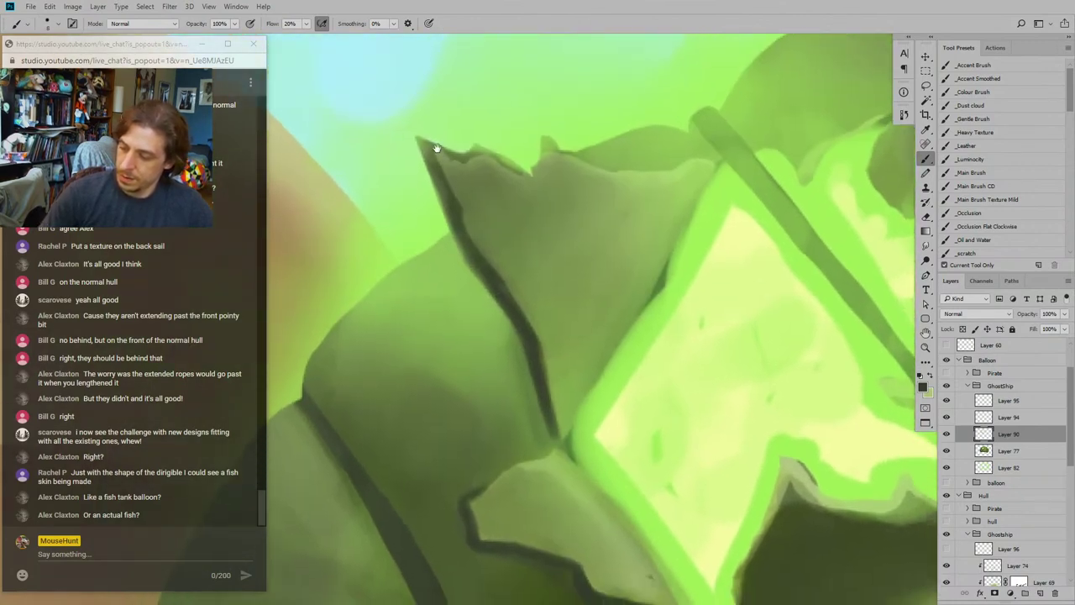
{"action": "left_click_drag", "start_coordinate": [538, 237], "coordinate": [526, 279]}
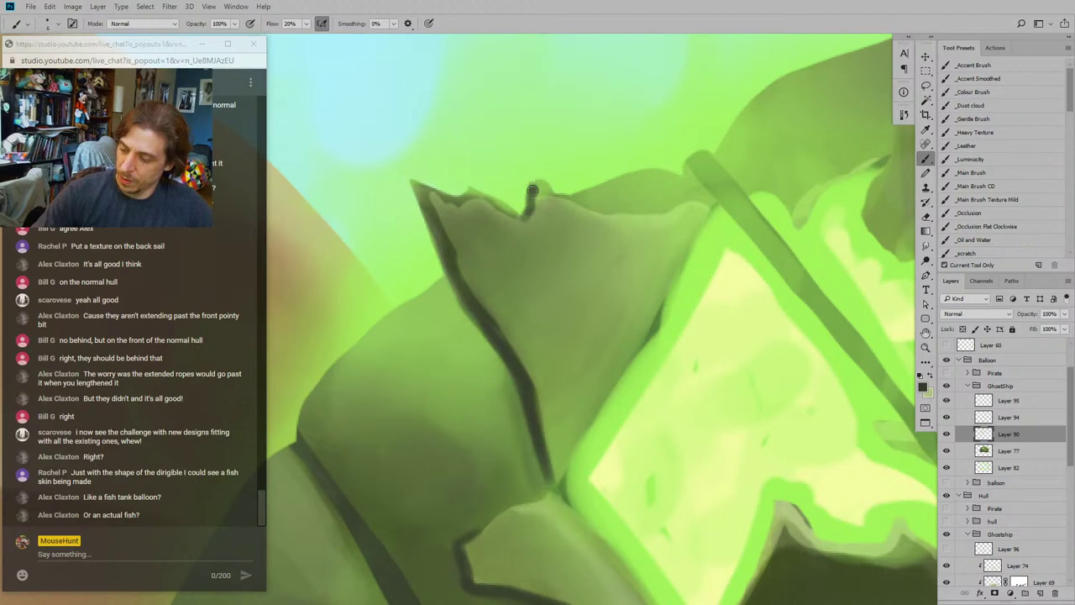
{"action": "left_click_drag", "start_coordinate": [537, 182], "coordinate": [404, 130]}
{"action": "key", "text": "bracketright"}
{"action": "left_click", "coordinate": [500, 191], "text": "alt"}
{"action": "left_click_drag", "start_coordinate": [403, 339], "coordinate": [392, 363]}
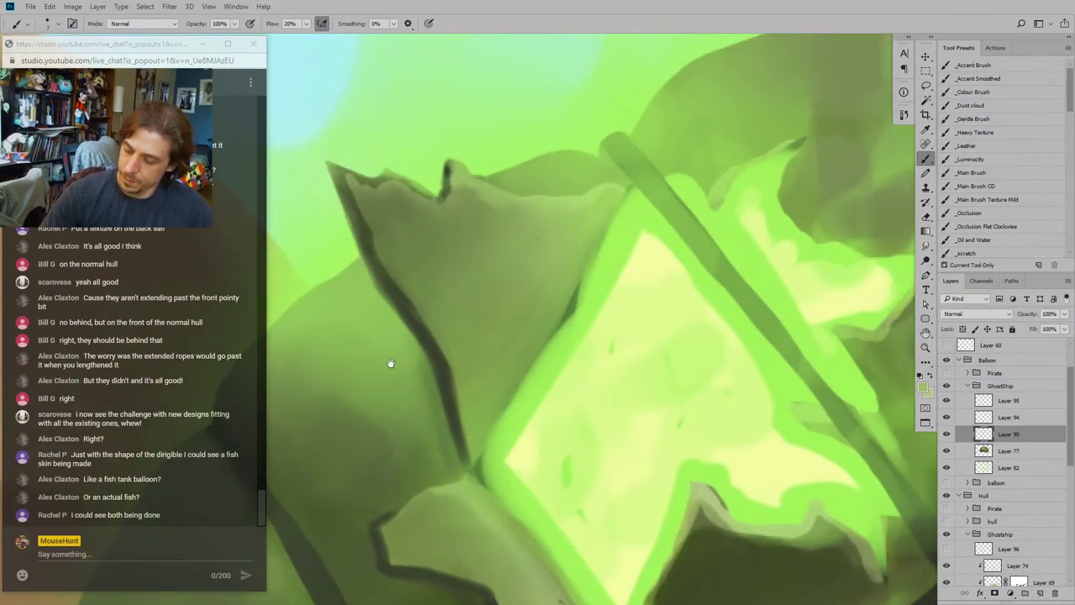
Step: Paint a near-black shadow under the large tear's jagged lower edge, using the dark colour sampled from the balloon's seam
{"action": "left_click_drag", "start_coordinate": [694, 415], "coordinate": [652, 341]}
{"action": "left_click_drag", "start_coordinate": [665, 417], "coordinate": [555, 366]}
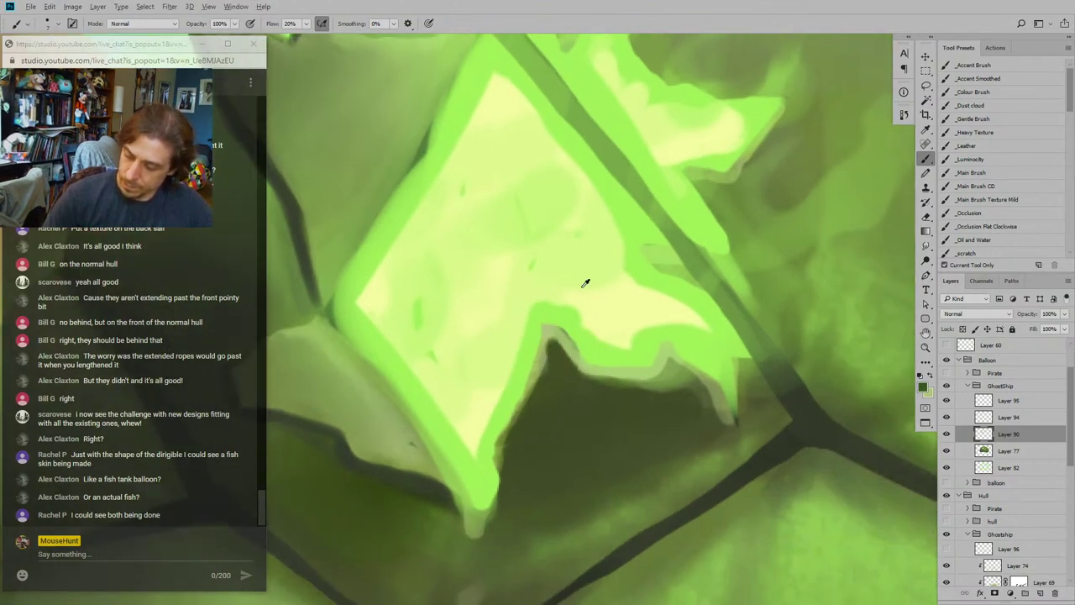
{"action": "left_click", "coordinate": [793, 383], "text": "alt"}
{"action": "mouse_move", "coordinate": [564, 372]}
{"action": "left_mouse_down"}
{"action": "mouse_move", "coordinate": [530, 419]}
{"action": "mouse_move", "coordinate": [571, 383]}
{"action": "mouse_move", "coordinate": [555, 348]}
{"action": "mouse_move", "coordinate": [586, 388]}
{"action": "mouse_move", "coordinate": [567, 369]}
{"action": "mouse_move", "coordinate": [635, 384]}
{"action": "mouse_move", "coordinate": [584, 380]}
{"action": "mouse_move", "coordinate": [599, 384]}
{"action": "mouse_move", "coordinate": [663, 363]}
{"action": "left_mouse_up"}
{"action": "key", "text": "bracketright"}
{"action": "key", "text": "bracketright"}
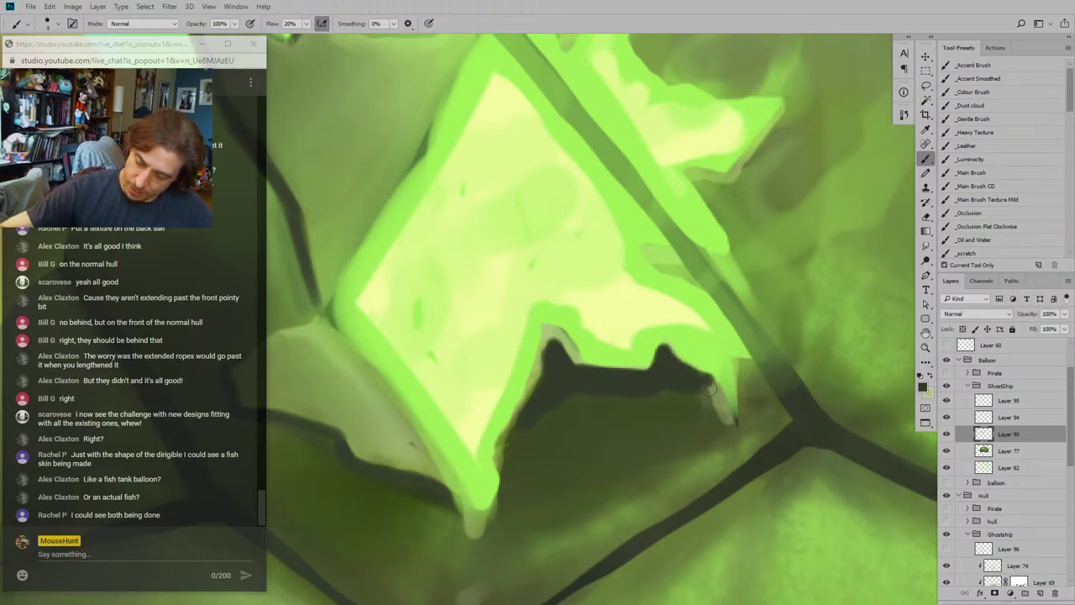
{"action": "left_click_drag", "start_coordinate": [710, 389], "coordinate": [719, 409]}
{"action": "left_click_drag", "start_coordinate": [692, 342], "coordinate": [648, 308]}
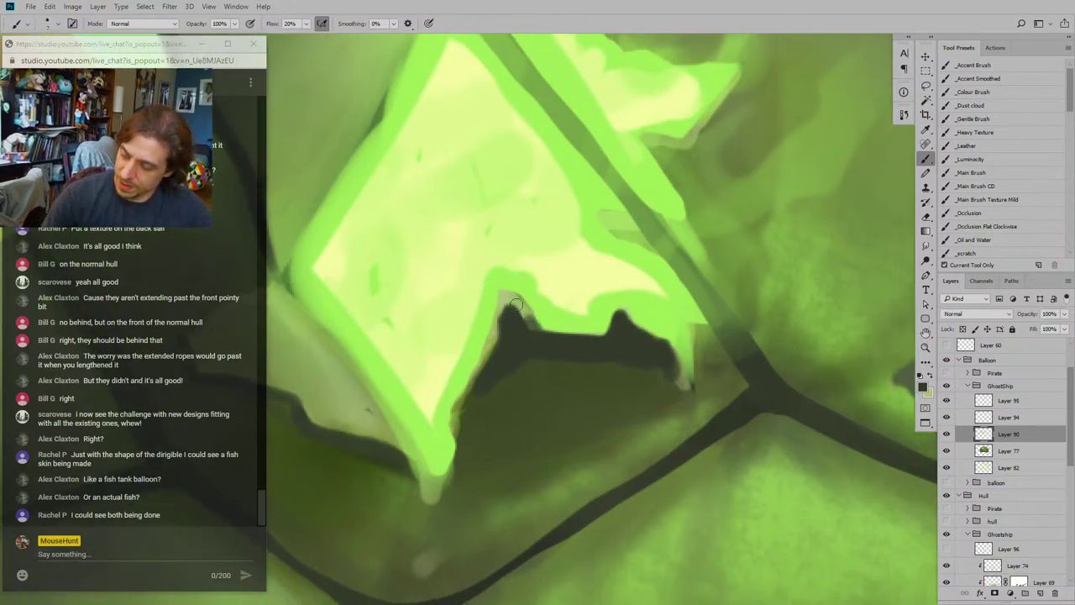
{"action": "left_click_drag", "start_coordinate": [517, 304], "coordinate": [507, 301]}
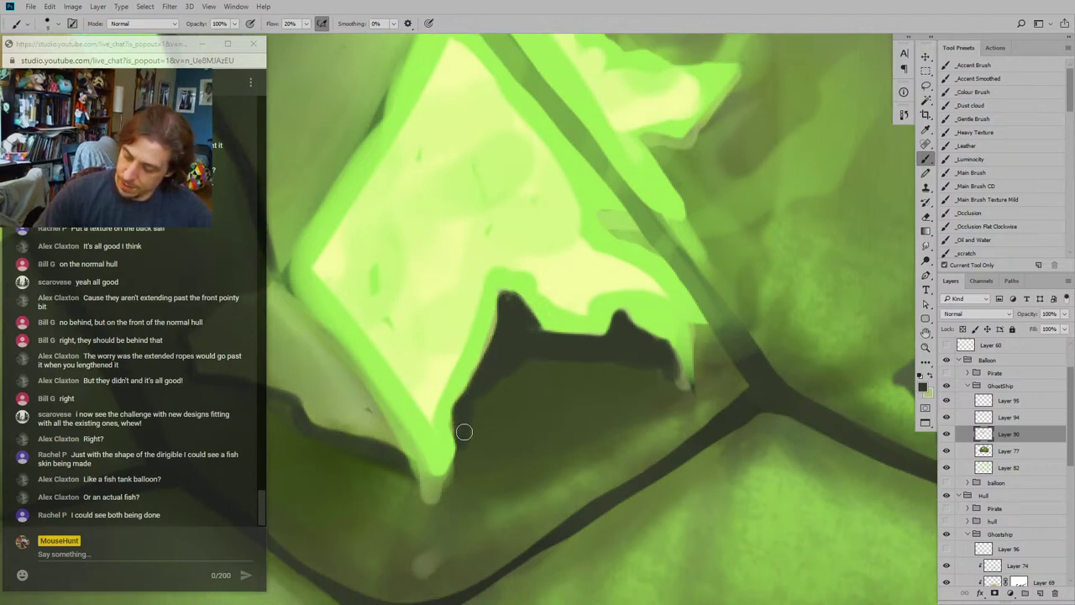
{"action": "mouse_move", "coordinate": [465, 432]}
{"action": "left_mouse_down"}
{"action": "mouse_move", "coordinate": [492, 376]}
{"action": "mouse_move", "coordinate": [519, 358]}
{"action": "mouse_move", "coordinate": [484, 415]}
{"action": "mouse_move", "coordinate": [493, 426]}
{"action": "mouse_move", "coordinate": [573, 366]}
{"action": "mouse_move", "coordinate": [656, 369]}
{"action": "mouse_move", "coordinate": [693, 393]}
{"action": "mouse_move", "coordinate": [528, 397]}
{"action": "mouse_move", "coordinate": [594, 372]}
{"action": "mouse_move", "coordinate": [603, 387]}
{"action": "mouse_move", "coordinate": [502, 429]}
{"action": "mouse_move", "coordinate": [677, 393]}
{"action": "left_mouse_up"}
Step: Fill the small notch between the tear's right corner and the seam with the dark colour and darken the adjoining seam
{"action": "mouse_move", "coordinate": [509, 269]}
{"action": "left_mouse_down"}
{"action": "mouse_move", "coordinate": [439, 377]}
{"action": "mouse_move", "coordinate": [457, 257]}
{"action": "mouse_move", "coordinate": [360, 333]}
{"action": "mouse_move", "coordinate": [508, 363]}
{"action": "left_mouse_up"}
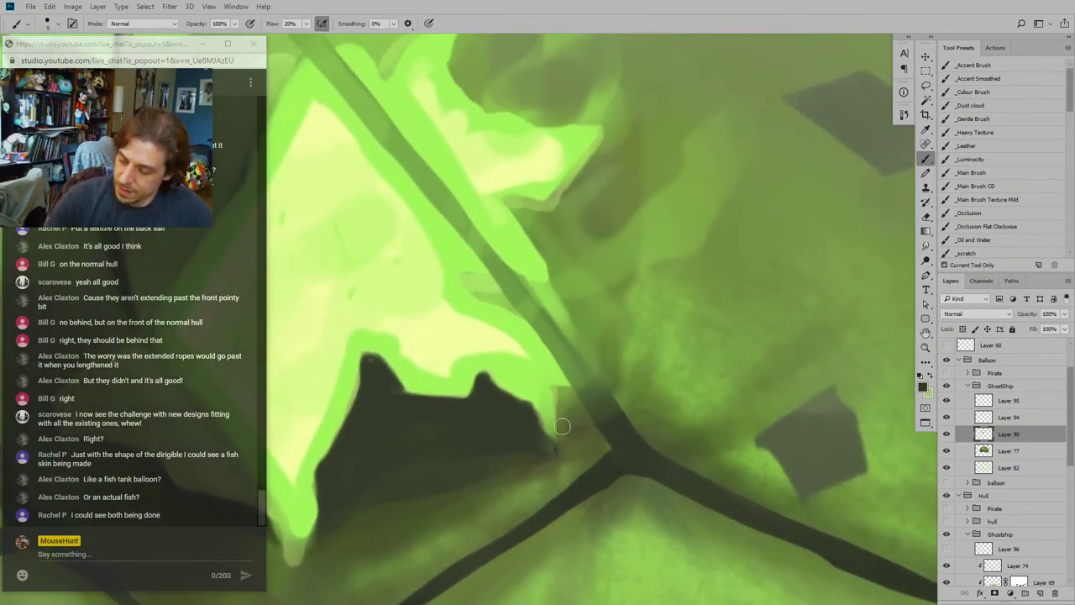
{"action": "mouse_move", "coordinate": [562, 427]}
{"action": "left_mouse_down"}
{"action": "mouse_move", "coordinate": [557, 394]}
{"action": "mouse_move", "coordinate": [562, 436]}
{"action": "mouse_move", "coordinate": [580, 402]}
{"action": "mouse_move", "coordinate": [586, 418]}
{"action": "mouse_move", "coordinate": [593, 394]}
{"action": "mouse_move", "coordinate": [617, 420]}
{"action": "mouse_move", "coordinate": [544, 325]}
{"action": "left_mouse_up"}
{"action": "left_click_drag", "start_coordinate": [423, 87], "coordinate": [425, 170]}
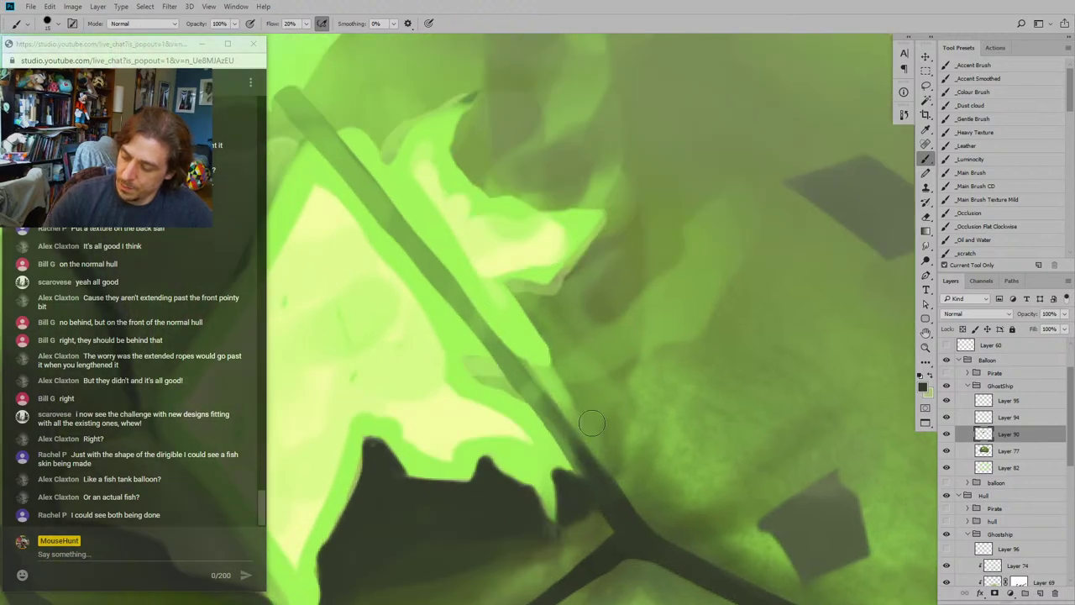
{"action": "left_click_drag", "start_coordinate": [464, 200], "coordinate": [543, 120]}
{"action": "left_click_drag", "start_coordinate": [429, 378], "coordinate": [512, 261]}
Step: Enlarge the brush and deepen the soft shadow spreading below the tear's jagged lower edge
{"action": "key", "text": "bracketright"}
{"action": "key", "text": "bracketright"}
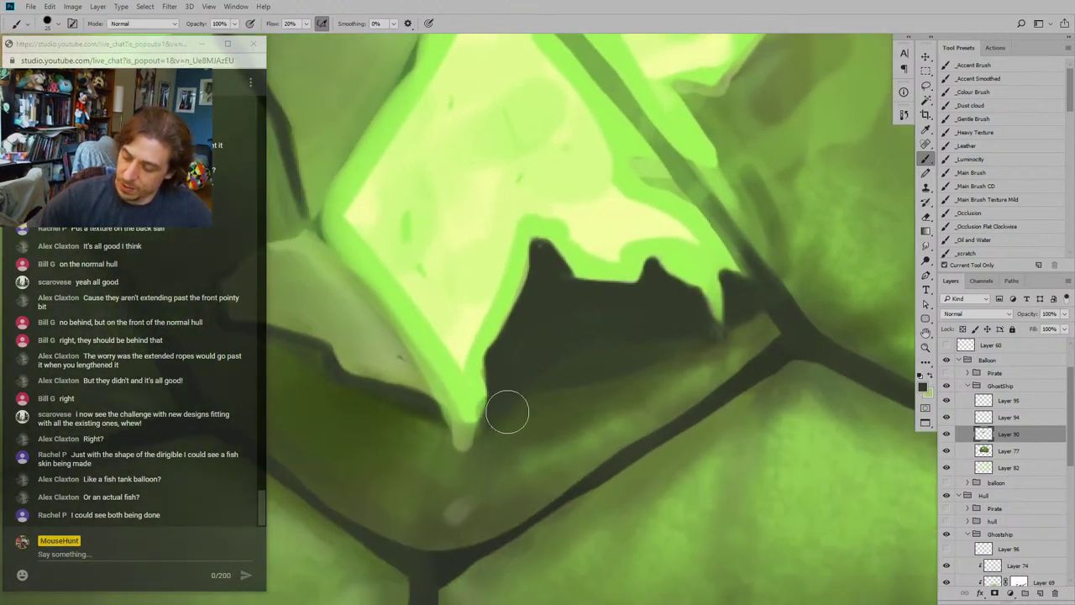
{"action": "left_click_drag", "start_coordinate": [423, 400], "coordinate": [523, 439]}
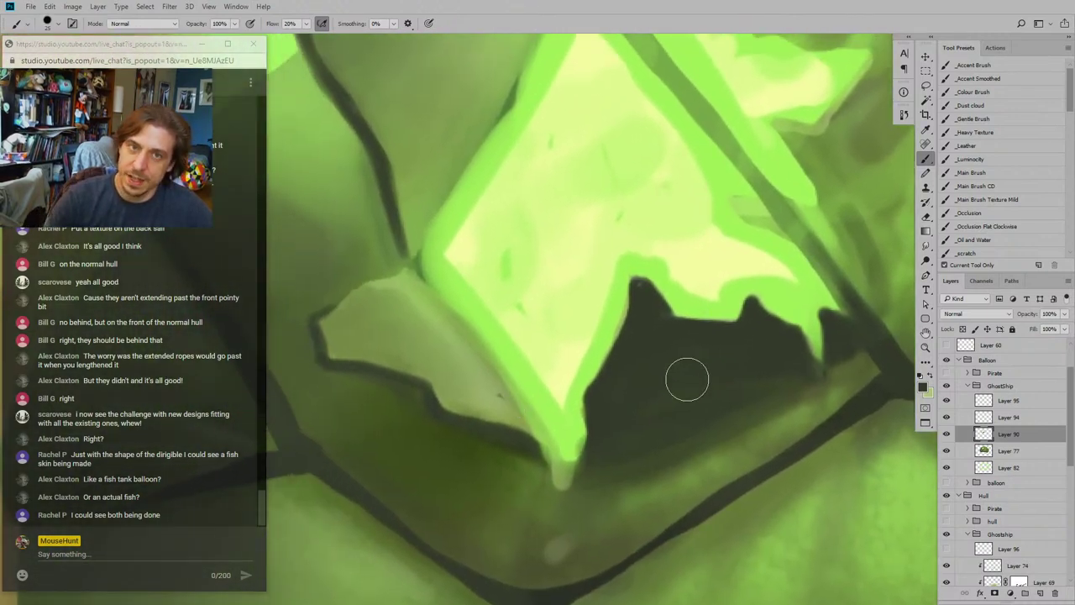
{"action": "left_click_drag", "start_coordinate": [679, 364], "coordinate": [661, 389]}
{"action": "left_click_drag", "start_coordinate": [419, 349], "coordinate": [407, 323]}
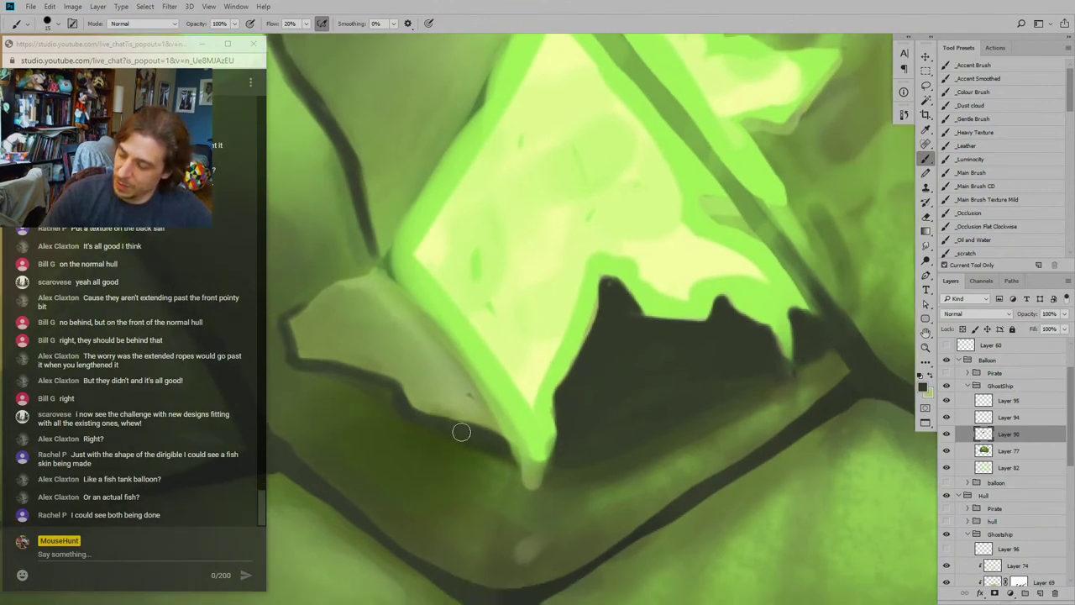
{"action": "mouse_move", "coordinate": [301, 328]}
{"action": "left_mouse_down"}
{"action": "mouse_move", "coordinate": [420, 341]}
{"action": "mouse_move", "coordinate": [461, 323]}
{"action": "mouse_move", "coordinate": [564, 388]}
{"action": "mouse_move", "coordinate": [514, 311]}
{"action": "left_mouse_up"}
{"action": "mouse_move", "coordinate": [437, 235]}
{"action": "left_mouse_down"}
{"action": "mouse_move", "coordinate": [411, 312]}
{"action": "mouse_move", "coordinate": [416, 395]}
{"action": "left_mouse_up"}
{"action": "left_click_drag", "start_coordinate": [428, 324], "coordinate": [445, 325]}
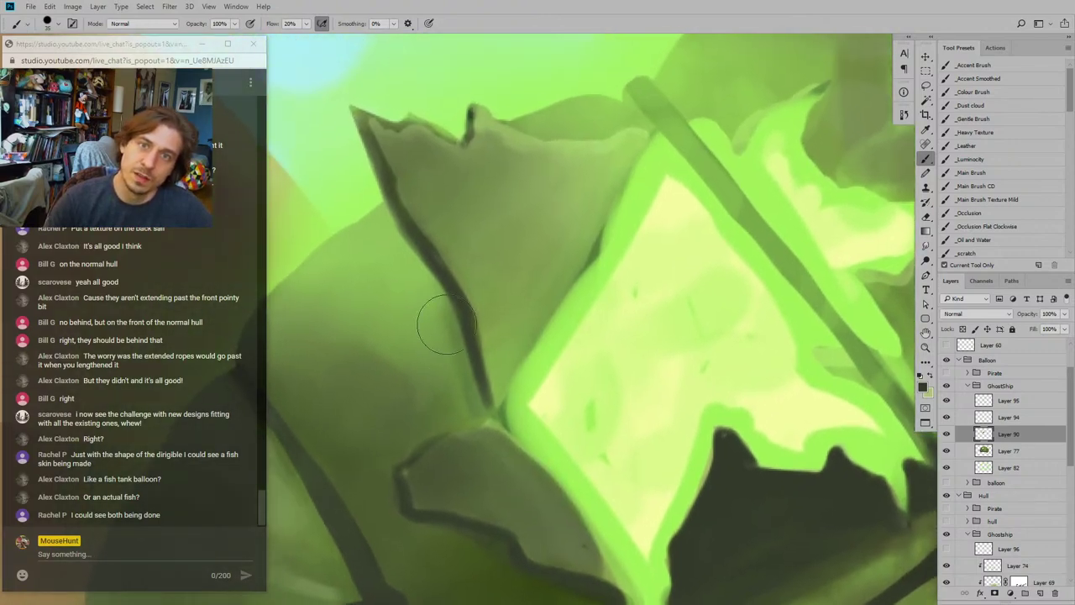
{"action": "key", "text": "ctrl+z"}
Step: Brush soft dark shading onto the balloon beneath the lower-left flap and alongside the upper-left flap
{"action": "left_click_drag", "start_coordinate": [445, 384], "coordinate": [434, 319]}
{"action": "left_click_drag", "start_coordinate": [489, 448], "coordinate": [458, 350]}
{"action": "left_click_drag", "start_coordinate": [560, 452], "coordinate": [538, 477]}
{"action": "left_click_drag", "start_coordinate": [436, 394], "coordinate": [391, 396]}
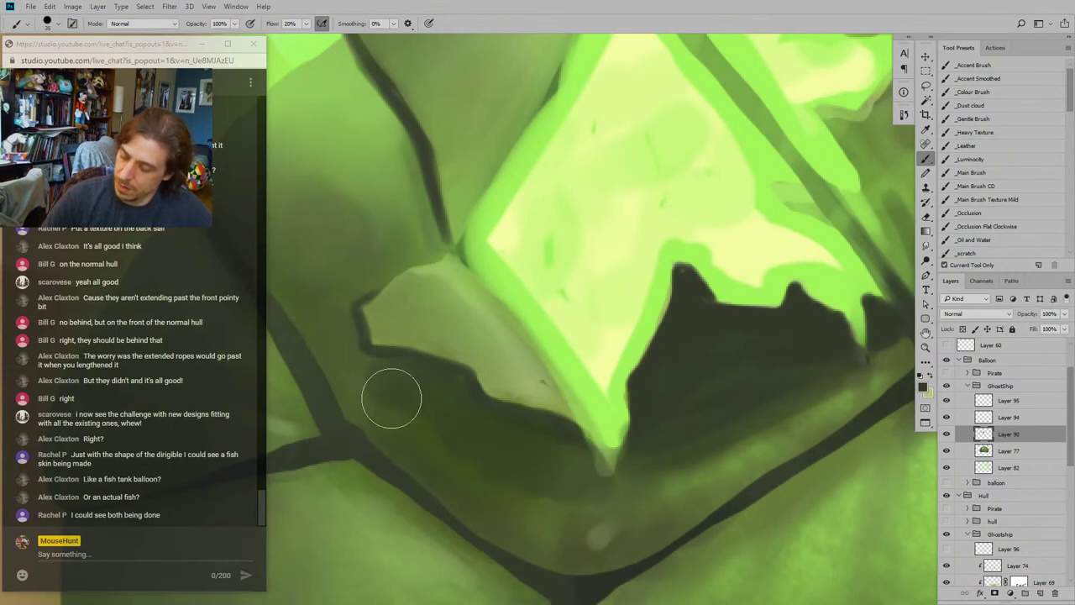
{"action": "mouse_move", "coordinate": [513, 498]}
{"action": "left_mouse_down"}
{"action": "mouse_move", "coordinate": [542, 519]}
{"action": "mouse_move", "coordinate": [603, 487]}
{"action": "left_mouse_up"}
{"action": "mouse_move", "coordinate": [530, 239]}
{"action": "left_mouse_down"}
{"action": "mouse_move", "coordinate": [410, 303]}
{"action": "mouse_move", "coordinate": [662, 429]}
{"action": "left_mouse_up"}
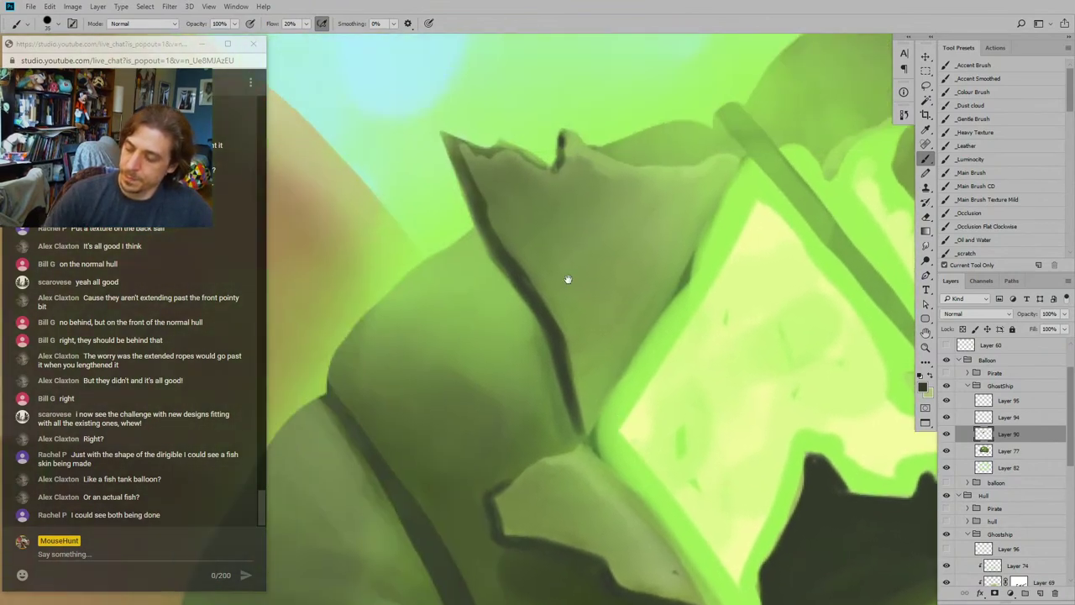
{"action": "mouse_move", "coordinate": [546, 448]}
{"action": "left_mouse_down"}
{"action": "mouse_move", "coordinate": [510, 475]}
{"action": "mouse_move", "coordinate": [511, 413]}
{"action": "left_mouse_up"}
{"action": "mouse_move", "coordinate": [452, 291]}
{"action": "left_mouse_down"}
{"action": "mouse_move", "coordinate": [442, 246]}
{"action": "mouse_move", "coordinate": [521, 328]}
{"action": "mouse_move", "coordinate": [475, 369]}
{"action": "left_mouse_up"}
Step: Smudge the new shading around the left flaps and check the balloon at a smaller zoom
{"action": "key", "text": "r"}
{"action": "mouse_move", "coordinate": [510, 288]}
{"action": "left_mouse_down"}
{"action": "mouse_move", "coordinate": [510, 266]}
{"action": "mouse_move", "coordinate": [380, 291]}
{"action": "left_mouse_up"}
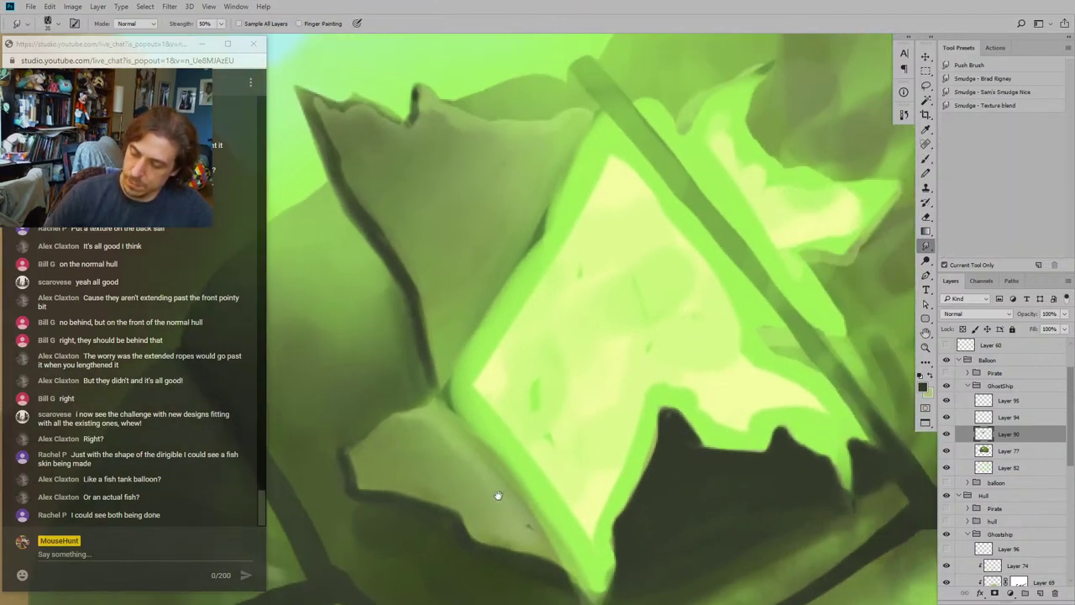
{"action": "key", "text": "ctrl+minus"}
{"action": "key", "text": "ctrl+minus"}
{"action": "key", "text": "ctrl+minus"}
{"action": "key", "text": "ctrl+plus"}
{"action": "key", "text": "ctrl+plus"}
{"action": "mouse_move", "coordinate": [489, 331]}
{"action": "left_mouse_down"}
{"action": "mouse_move", "coordinate": [427, 360]}
{"action": "mouse_move", "coordinate": [361, 353]}
{"action": "left_mouse_up"}
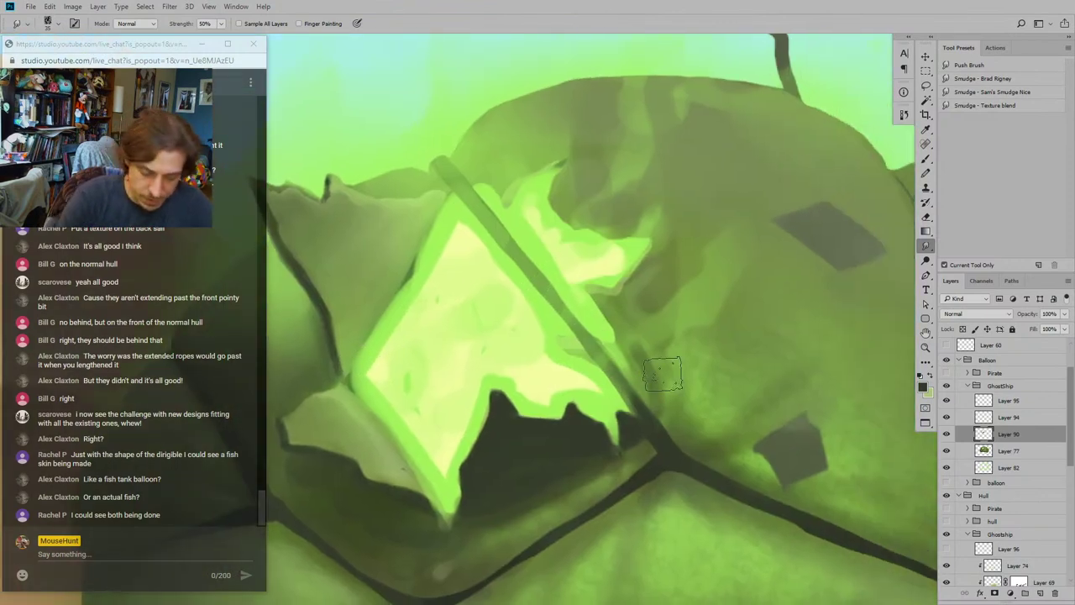
Step: Paint a dark ragged shard crossing the seam and a dark shadow along the right side of the tear
{"action": "key", "text": "b"}
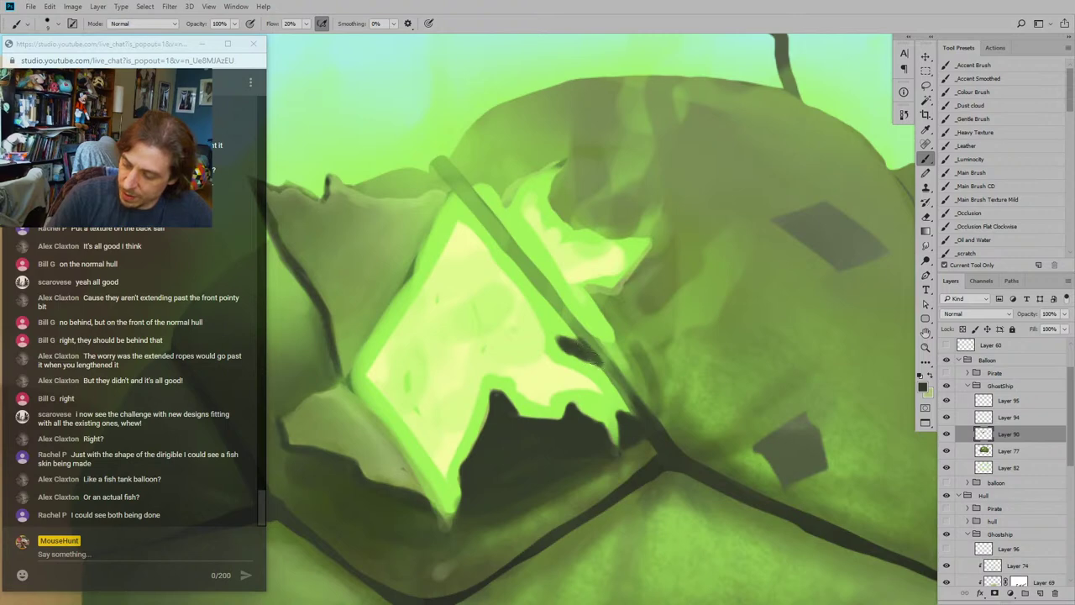
{"action": "mouse_move", "coordinate": [470, 263]}
{"action": "left_mouse_down"}
{"action": "mouse_move", "coordinate": [427, 250]}
{"action": "mouse_move", "coordinate": [458, 256]}
{"action": "left_mouse_up"}
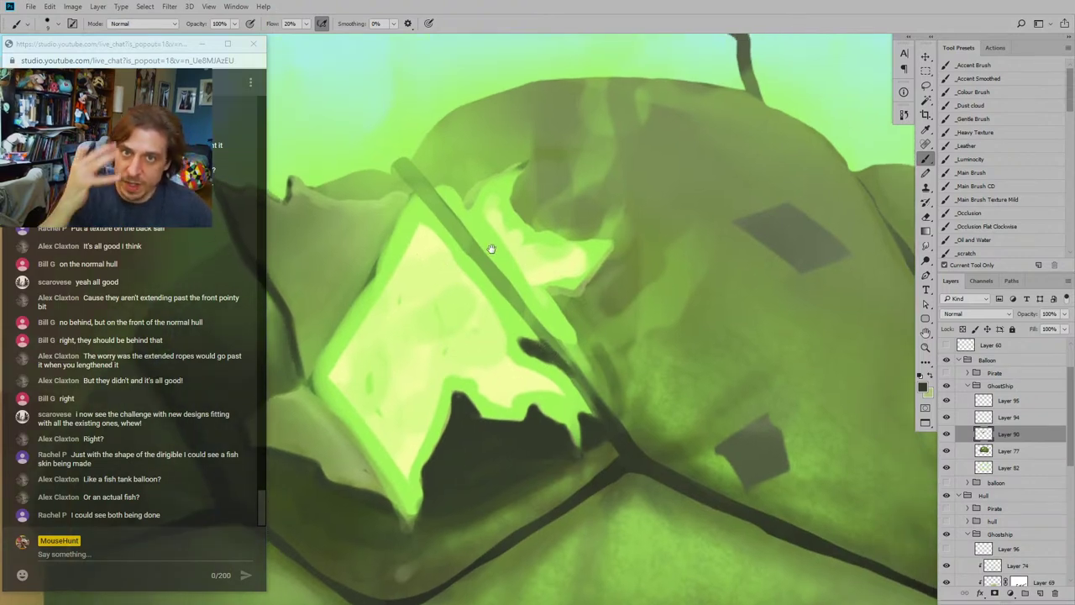
{"action": "mouse_move", "coordinate": [546, 347]}
{"action": "left_mouse_down"}
{"action": "mouse_move", "coordinate": [582, 358]}
{"action": "mouse_move", "coordinate": [576, 366]}
{"action": "mouse_move", "coordinate": [599, 396]}
{"action": "mouse_move", "coordinate": [606, 370]}
{"action": "left_mouse_up"}
{"action": "left_click_drag", "start_coordinate": [506, 236], "coordinate": [455, 263]}
{"action": "mouse_move", "coordinate": [526, 358]}
{"action": "left_mouse_down"}
{"action": "mouse_move", "coordinate": [499, 316]}
{"action": "mouse_move", "coordinate": [528, 324]}
{"action": "mouse_move", "coordinate": [546, 307]}
{"action": "mouse_move", "coordinate": [555, 336]}
{"action": "mouse_move", "coordinate": [545, 366]}
{"action": "mouse_move", "coordinate": [558, 400]}
{"action": "mouse_move", "coordinate": [559, 357]}
{"action": "mouse_move", "coordinate": [524, 373]}
{"action": "mouse_move", "coordinate": [544, 415]}
{"action": "mouse_move", "coordinate": [576, 419]}
{"action": "left_mouse_up"}
{"action": "left_click_drag", "start_coordinate": [730, 340], "coordinate": [734, 320]}
Step: Smudge the dark shadow right of the tear into the surrounding balloon fabric
{"action": "key", "text": "r"}
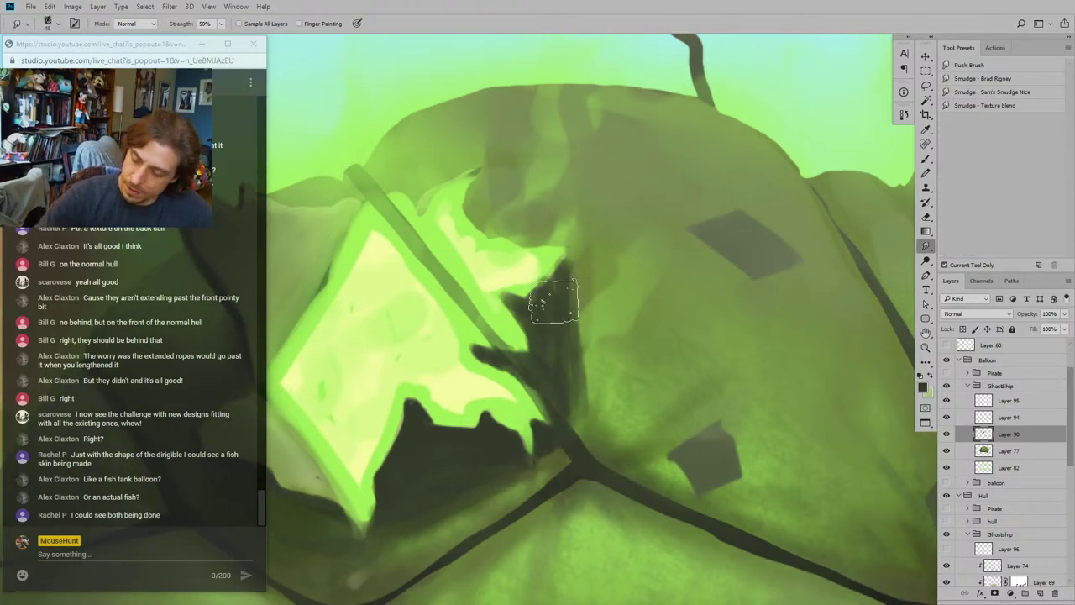
{"action": "mouse_move", "coordinate": [576, 358]}
{"action": "left_mouse_down"}
{"action": "mouse_move", "coordinate": [511, 319]}
{"action": "mouse_move", "coordinate": [535, 319]}
{"action": "mouse_move", "coordinate": [569, 423]}
{"action": "left_mouse_up"}
{"action": "left_click_drag", "start_coordinate": [608, 194], "coordinate": [541, 298]}
{"action": "key", "text": "ctrl+minus"}
{"action": "key", "text": "ctrl+minus"}
{"action": "key", "text": "ctrl+plus"}
{"action": "key", "text": "ctrl+plus"}
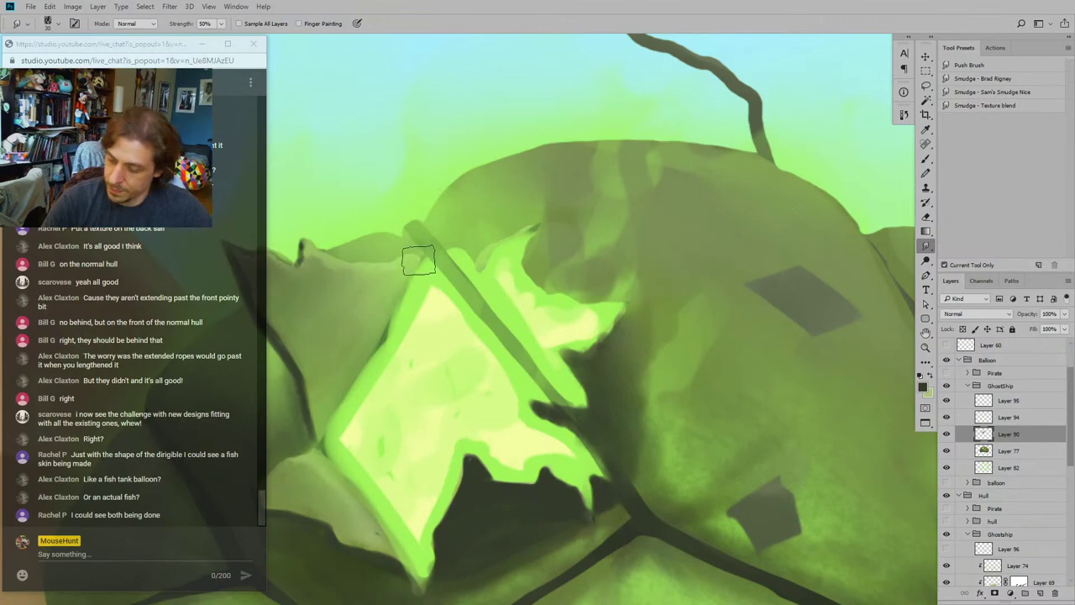
Step: Soften the upper-left flap's inner corner and paint dark green shadows around the tear's ragged upper edge
{"action": "left_click_drag", "start_coordinate": [418, 259], "coordinate": [424, 282]}
{"action": "key", "text": "b"}
{"action": "key", "text": "b"}
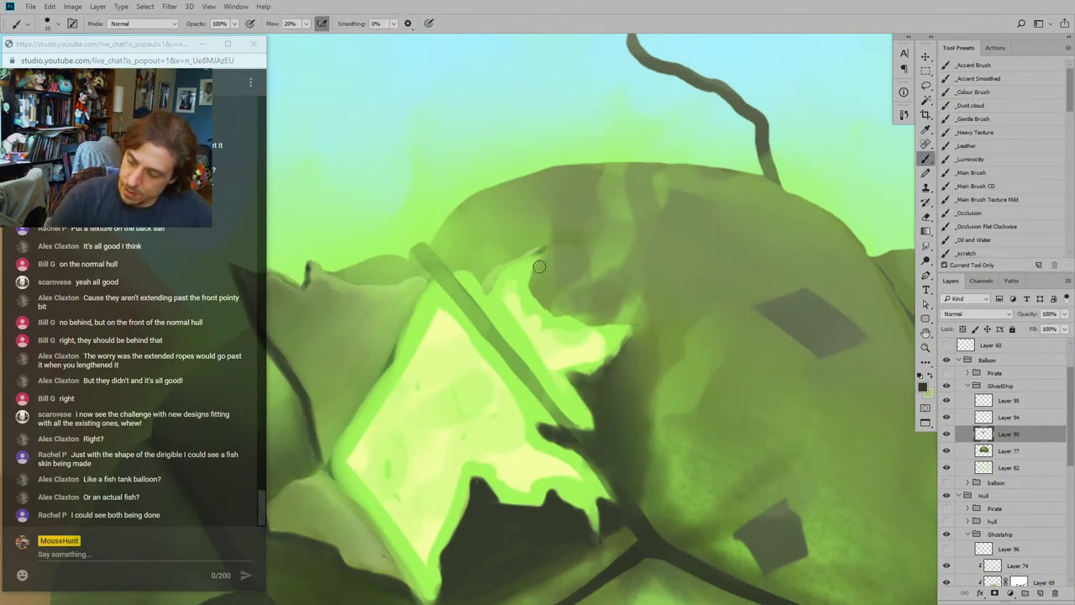
{"action": "mouse_move", "coordinate": [540, 266]}
{"action": "left_mouse_down"}
{"action": "mouse_move", "coordinate": [543, 297]}
{"action": "mouse_move", "coordinate": [604, 318]}
{"action": "left_mouse_up"}
{"action": "left_click_drag", "start_coordinate": [549, 259], "coordinate": [620, 308]}
{"action": "left_click_drag", "start_coordinate": [496, 218], "coordinate": [577, 249]}
{"action": "mouse_move", "coordinate": [569, 309]}
{"action": "left_mouse_down"}
{"action": "mouse_move", "coordinate": [590, 290]}
{"action": "mouse_move", "coordinate": [566, 305]}
{"action": "mouse_move", "coordinate": [574, 301]}
{"action": "left_mouse_up"}
{"action": "left_click", "coordinate": [602, 307], "text": "alt"}
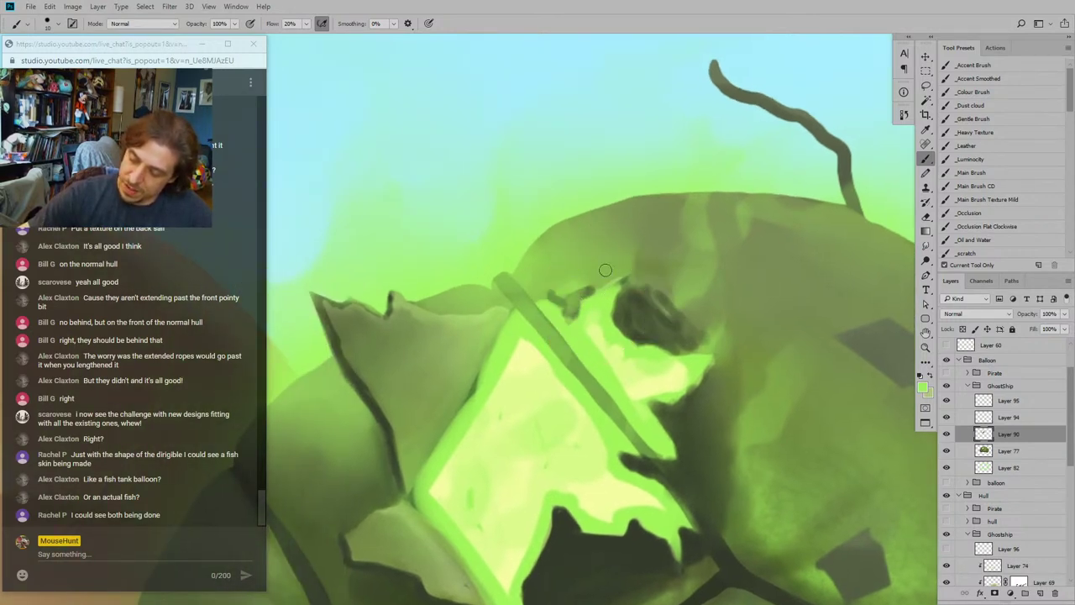
{"action": "scroll", "coordinate": [605, 270], "scroll_direction": "down", "scroll_amount": 4}
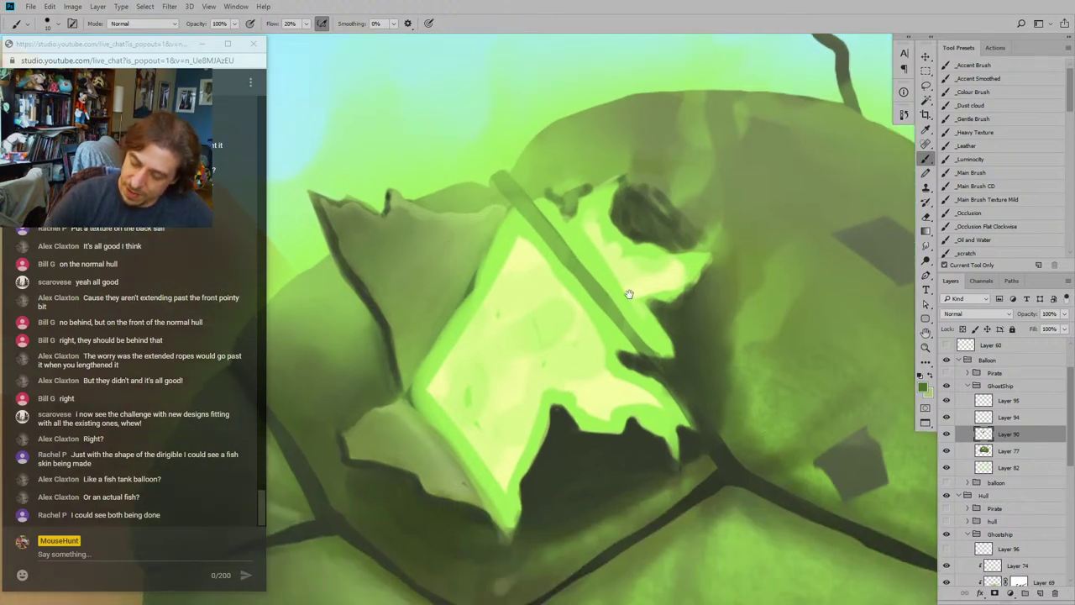
{"action": "left_click_drag", "start_coordinate": [629, 295], "coordinate": [635, 344]}
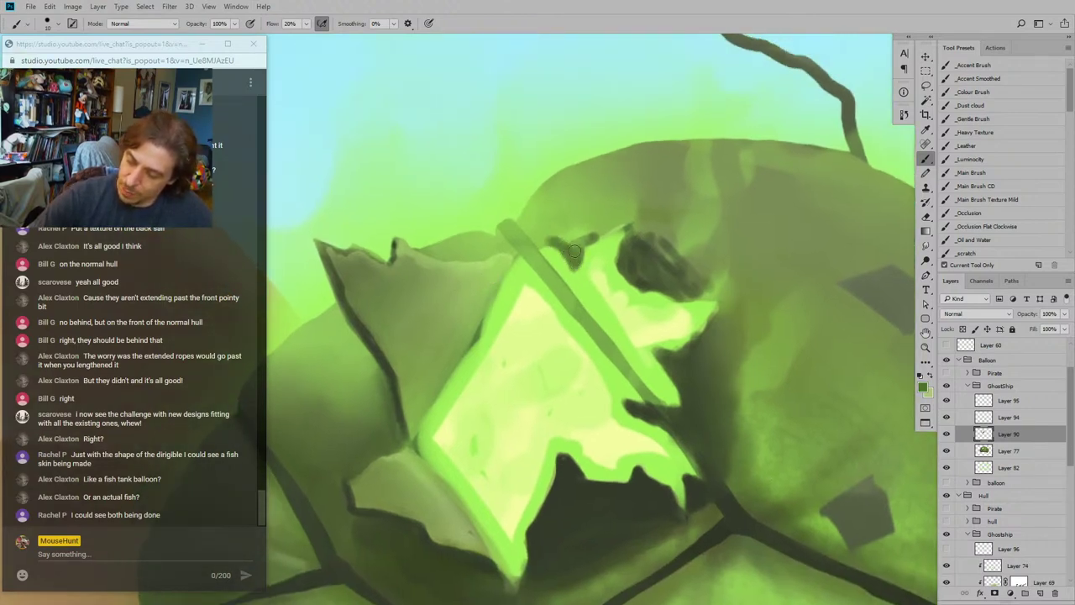
{"action": "mouse_move", "coordinate": [452, 262]}
{"action": "left_mouse_down"}
{"action": "mouse_move", "coordinate": [415, 269]}
{"action": "mouse_move", "coordinate": [506, 387]}
{"action": "left_mouse_up"}
Step: Smudge the dark strokes above the tear and the shard beside the seam into the balloon's surface
{"action": "key", "text": "r"}
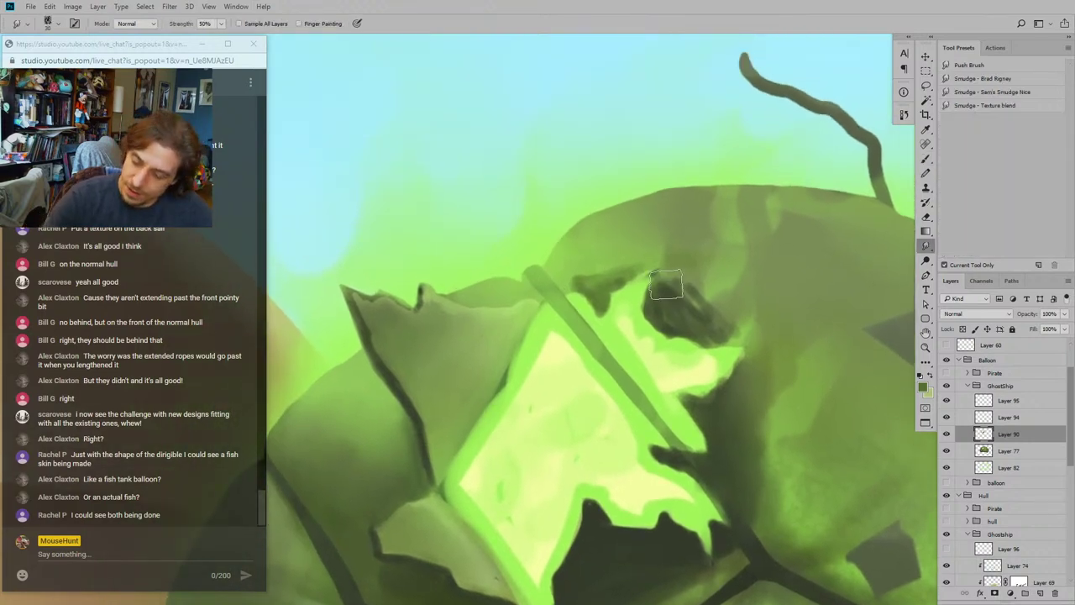
{"action": "mouse_move", "coordinate": [586, 269]}
{"action": "left_mouse_down"}
{"action": "mouse_move", "coordinate": [576, 277]}
{"action": "mouse_move", "coordinate": [618, 271]}
{"action": "left_mouse_up"}
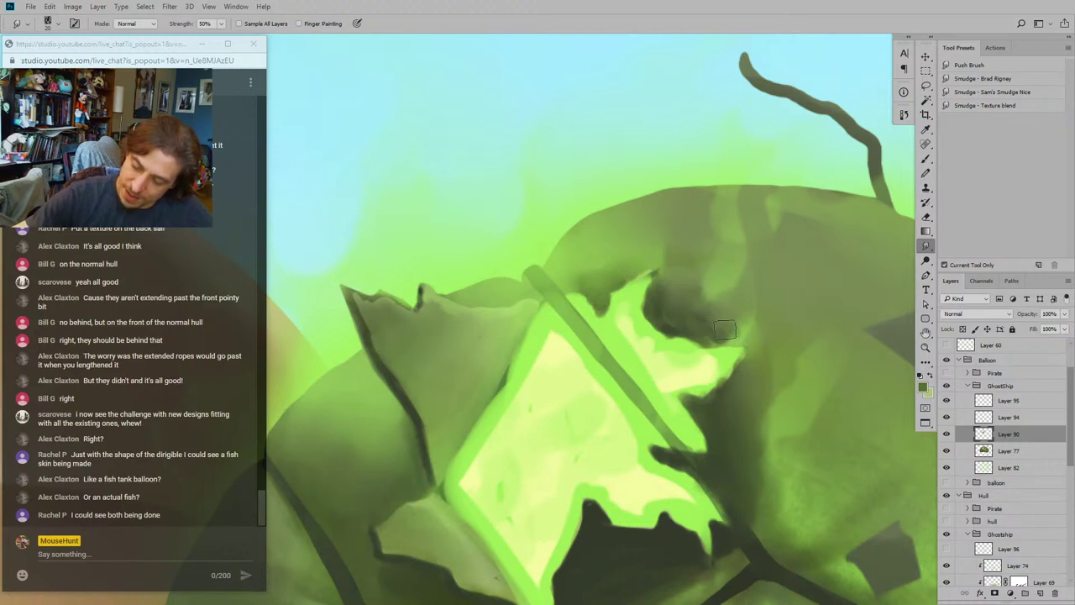
{"action": "left_click_drag", "start_coordinate": [701, 327], "coordinate": [721, 338]}
{"action": "left_click_drag", "start_coordinate": [723, 293], "coordinate": [678, 262]}
{"action": "left_click_drag", "start_coordinate": [671, 379], "coordinate": [615, 327]}
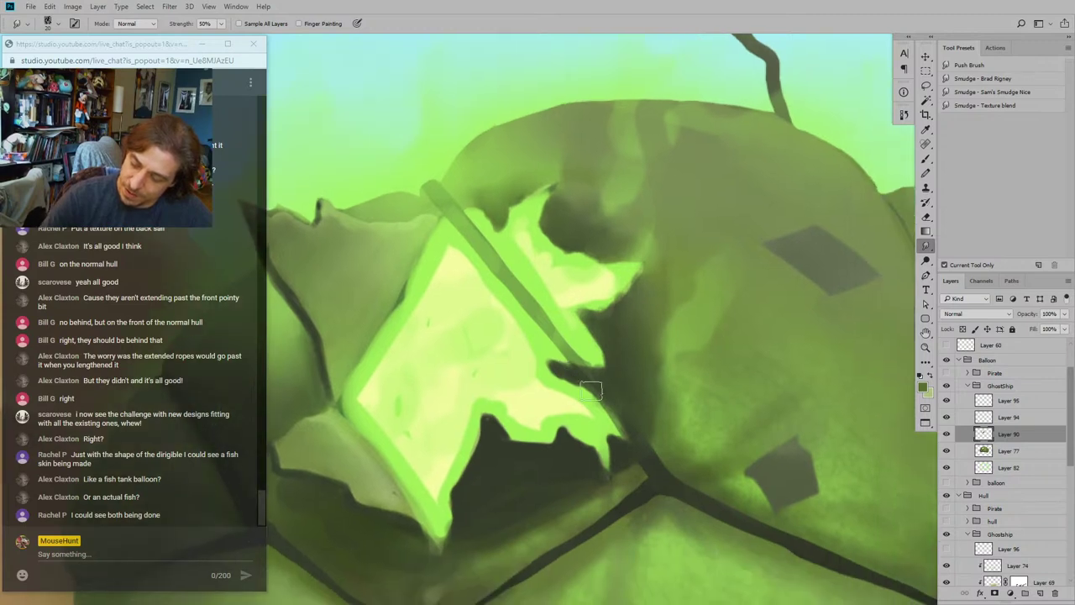
{"action": "left_click_drag", "start_coordinate": [556, 371], "coordinate": [571, 367]}
{"action": "key", "text": "b"}
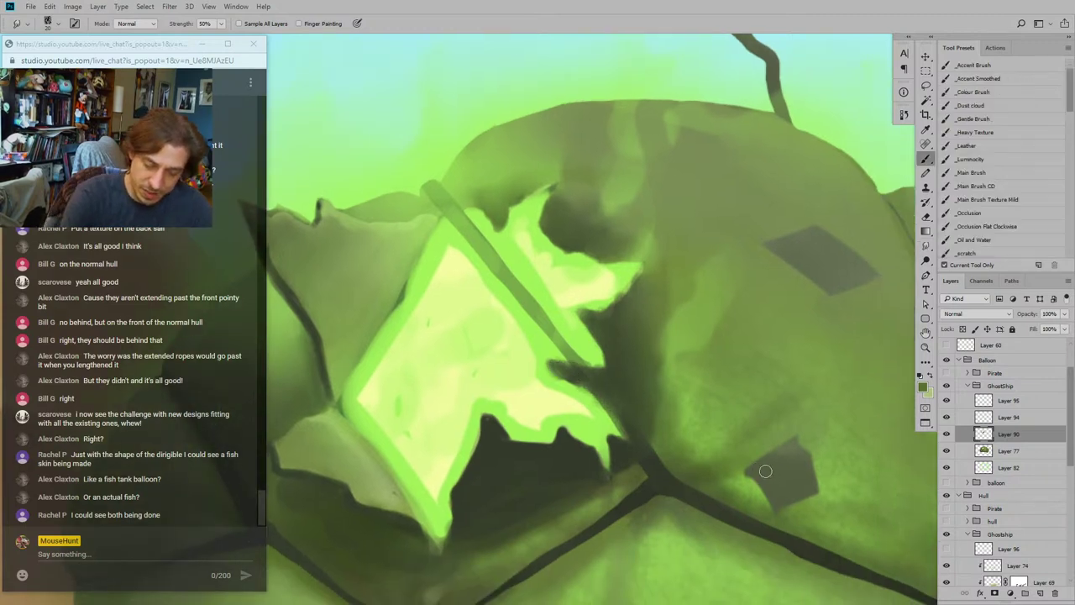
Step: Sample the tear's bright green and paint a soft glow with the Occlusion brush over the tear's right and lower ragged edges
{"action": "left_click", "coordinate": [569, 391], "text": "alt"}
{"action": "mouse_move", "coordinate": [485, 278]}
{"action": "left_mouse_down"}
{"action": "mouse_move", "coordinate": [472, 242]}
{"action": "mouse_move", "coordinate": [496, 258]}
{"action": "left_mouse_up"}
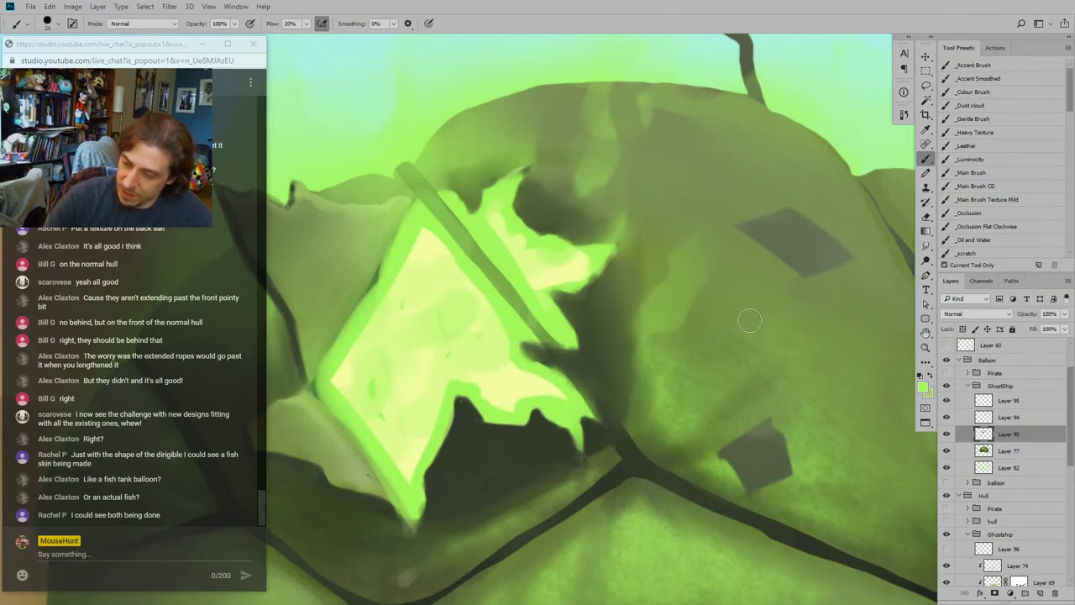
{"action": "left_click", "coordinate": [962, 213]}
{"action": "key", "text": "bracketleft"}
{"action": "key", "text": "bracketleft"}
{"action": "key", "text": "bracketleft"}
{"action": "key", "text": "bracketleft"}
{"action": "key", "text": "bracketleft"}
{"action": "key", "text": "bracketleft"}
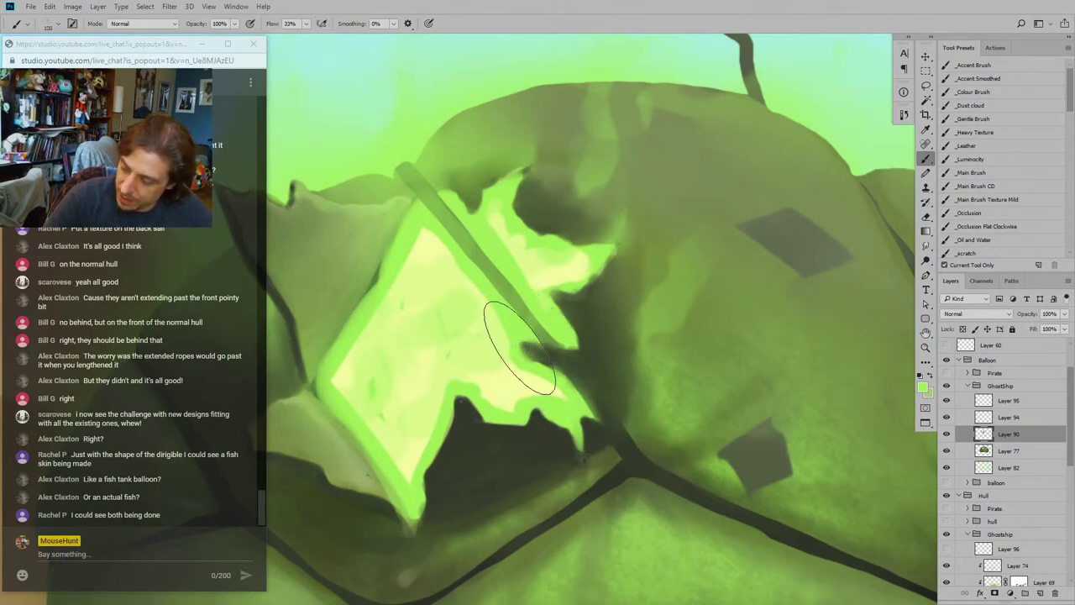
{"action": "key", "text": "bracketleft"}
{"action": "mouse_move", "coordinate": [521, 350]}
{"action": "left_mouse_down"}
{"action": "mouse_move", "coordinate": [573, 396]}
{"action": "mouse_move", "coordinate": [589, 430]}
{"action": "left_mouse_up"}
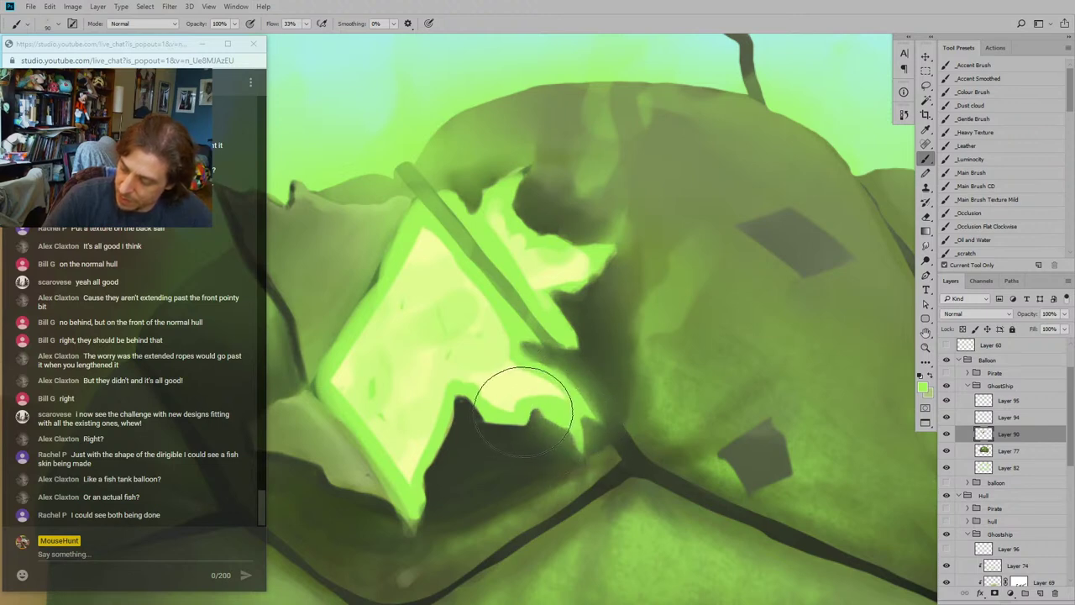
{"action": "left_click_drag", "start_coordinate": [492, 411], "coordinate": [507, 425]}
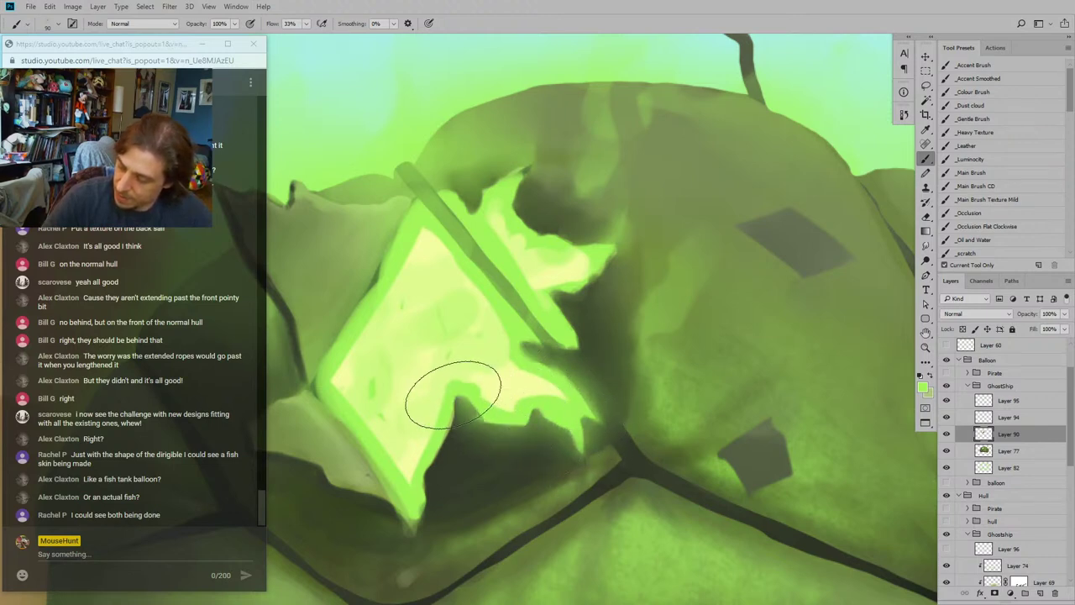
{"action": "mouse_move", "coordinate": [453, 395]}
{"action": "left_mouse_down"}
{"action": "mouse_move", "coordinate": [425, 412]}
{"action": "mouse_move", "coordinate": [409, 444]}
{"action": "mouse_move", "coordinate": [403, 473]}
{"action": "mouse_move", "coordinate": [418, 504]}
{"action": "left_mouse_up"}
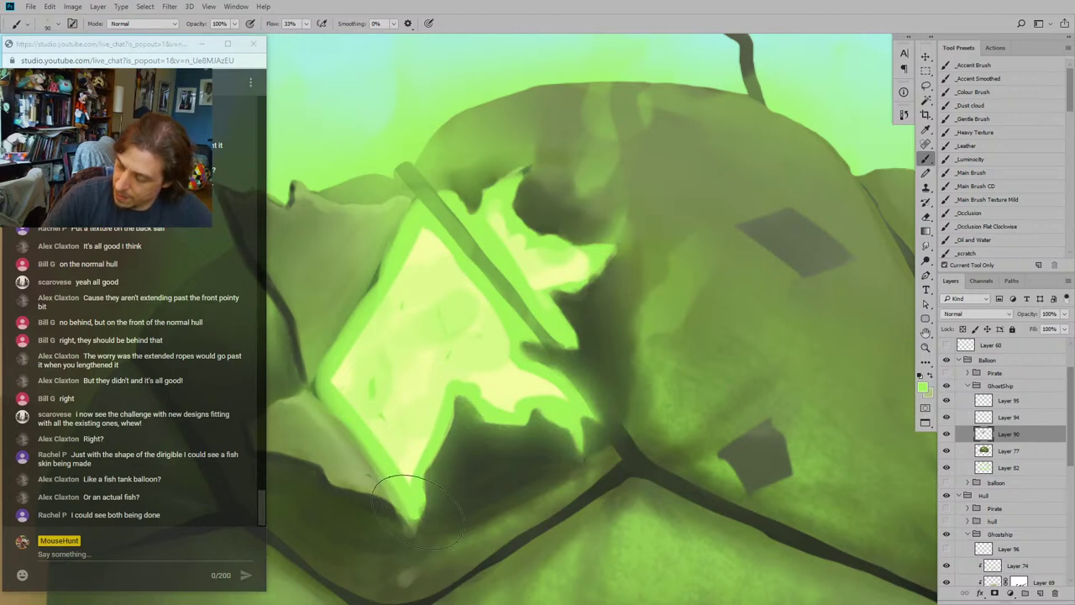
Step: Paint the soft green glow along the tear's left flap edges and around its upper-right ragged opening
{"action": "left_click_drag", "start_coordinate": [340, 389], "coordinate": [423, 282]}
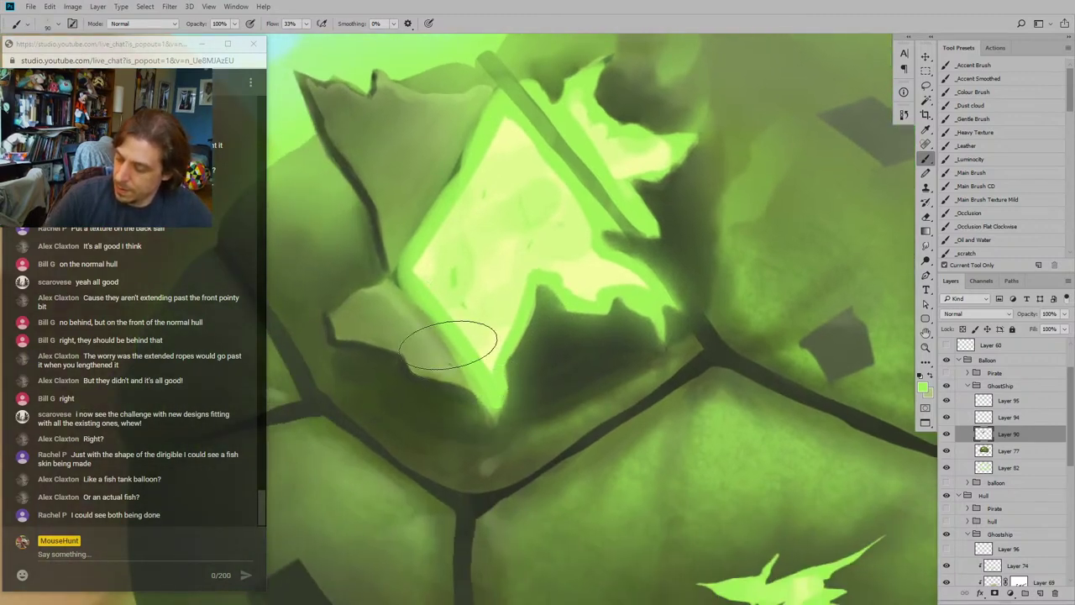
{"action": "scroll", "coordinate": [428, 343], "scroll_direction": "up", "scroll_amount": 2}
{"action": "left_click_drag", "start_coordinate": [426, 298], "coordinate": [510, 163]}
{"action": "left_click_drag", "start_coordinate": [641, 223], "coordinate": [572, 264]}
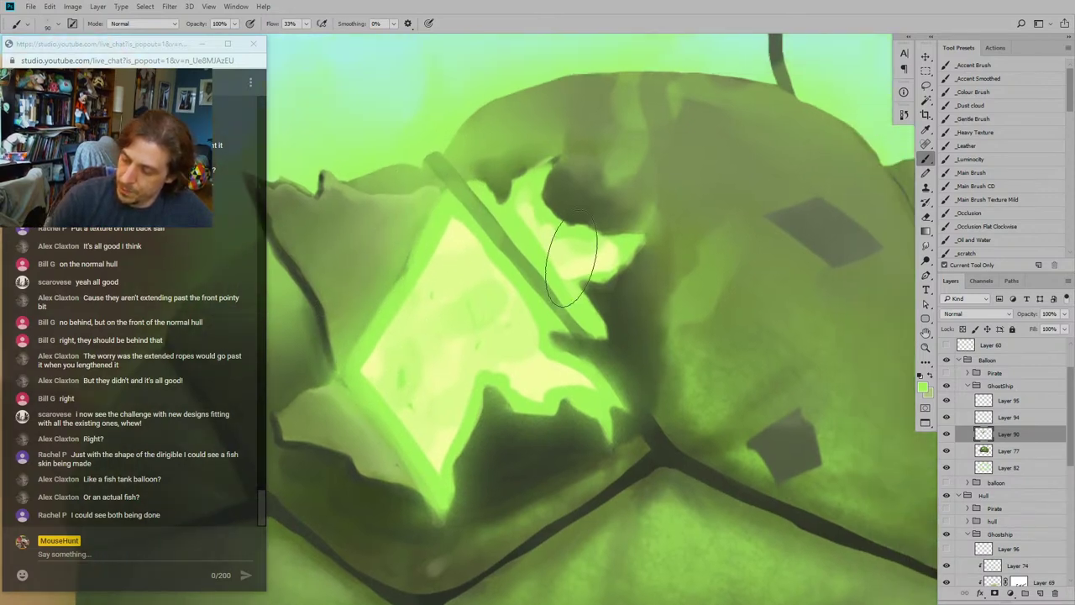
{"action": "left_click_drag", "start_coordinate": [588, 358], "coordinate": [580, 294]}
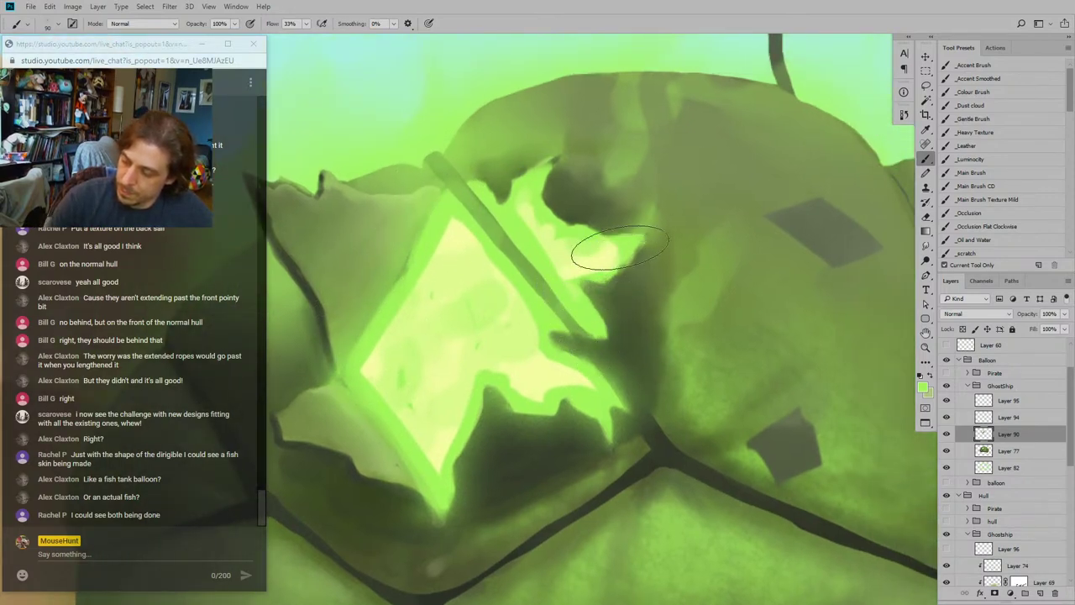
{"action": "mouse_move", "coordinate": [617, 239]}
{"action": "left_mouse_down"}
{"action": "mouse_move", "coordinate": [593, 243]}
{"action": "mouse_move", "coordinate": [538, 206]}
{"action": "left_mouse_up"}
{"action": "left_click_drag", "start_coordinate": [515, 160], "coordinate": [519, 170]}
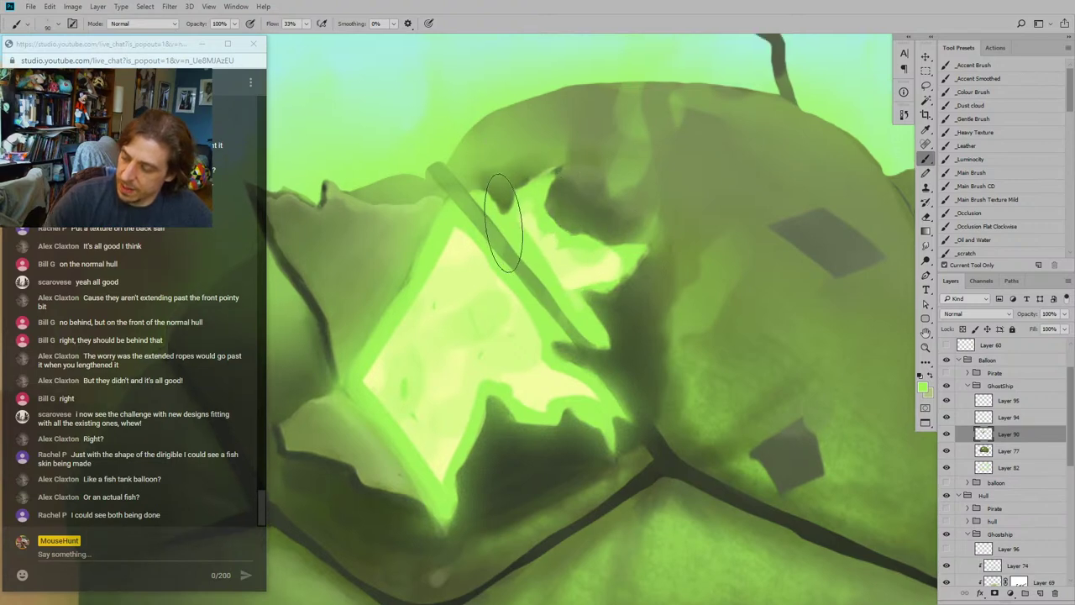
{"action": "left_click_drag", "start_coordinate": [410, 268], "coordinate": [415, 214]}
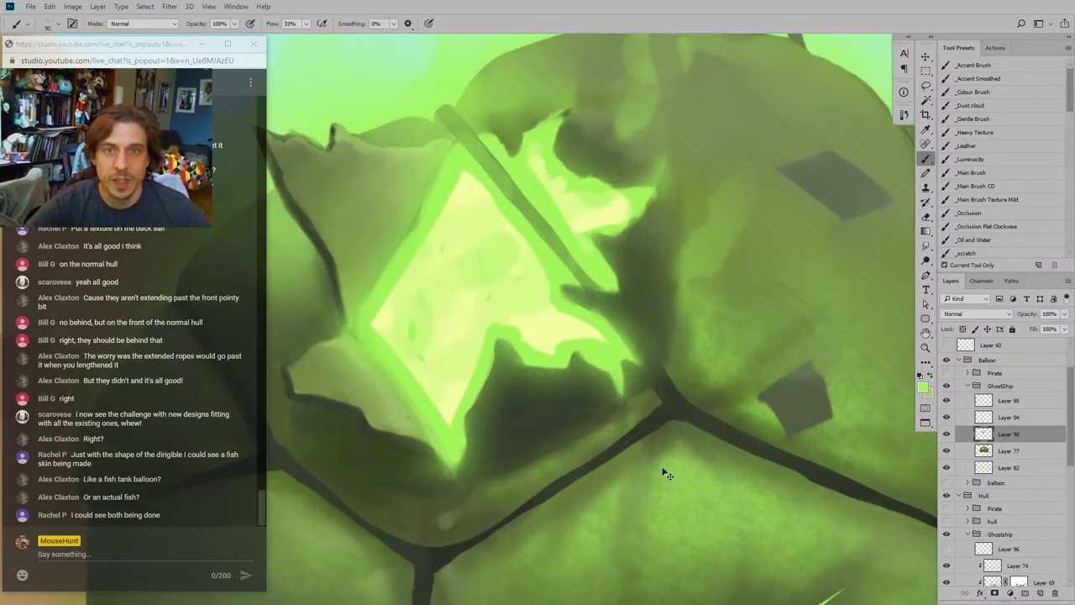
Step: Examine how the glowing tear reads against the whole ghost balloon
{"action": "key", "text": "ctrl+minus"}
{"action": "key", "text": "ctrl+minus"}
{"action": "key", "text": "ctrl+minus"}
{"action": "key", "text": "ctrl+minus"}
{"action": "key", "text": "ctrl+minus"}
{"action": "key", "text": "ctrl+minus"}
{"action": "key", "text": "ctrl+plus"}
{"action": "key", "text": "ctrl+plus"}
{"action": "key", "text": "ctrl+plus"}
{"action": "key", "text": "ctrl+plus"}
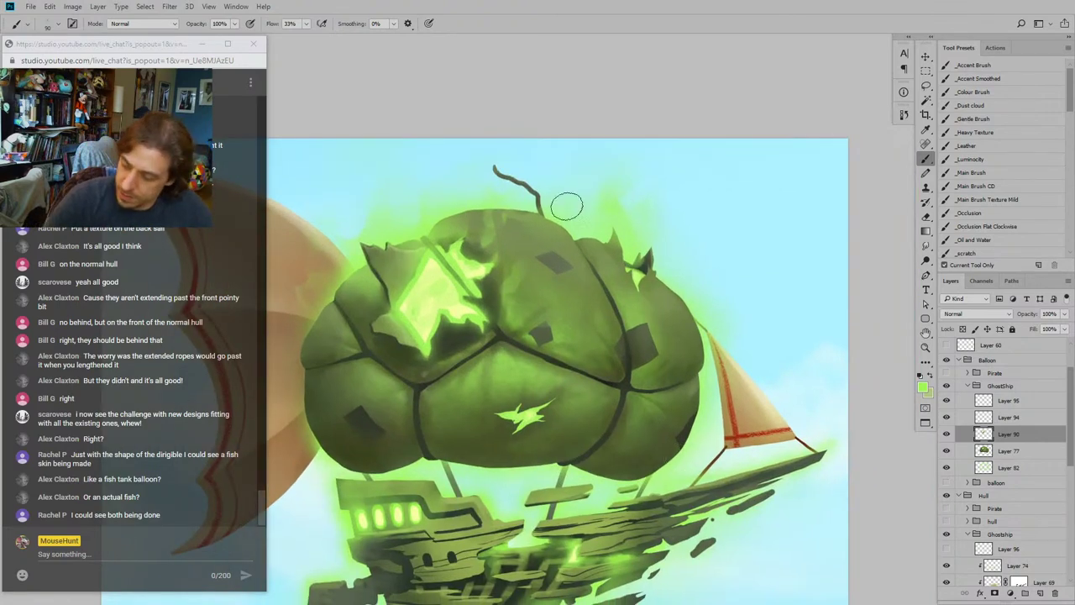
Step: Touch up the fabric right of the tear with sampled greens using a smaller Main Brush, and smudge it smooth
{"action": "left_click", "coordinate": [501, 282], "text": "alt"}
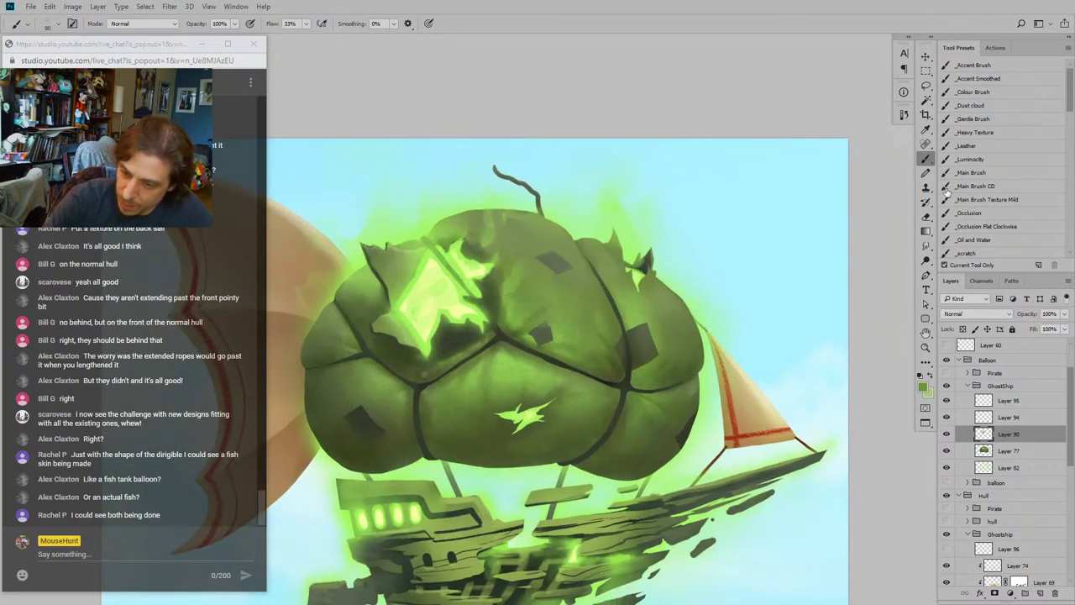
{"action": "left_click", "coordinate": [971, 172]}
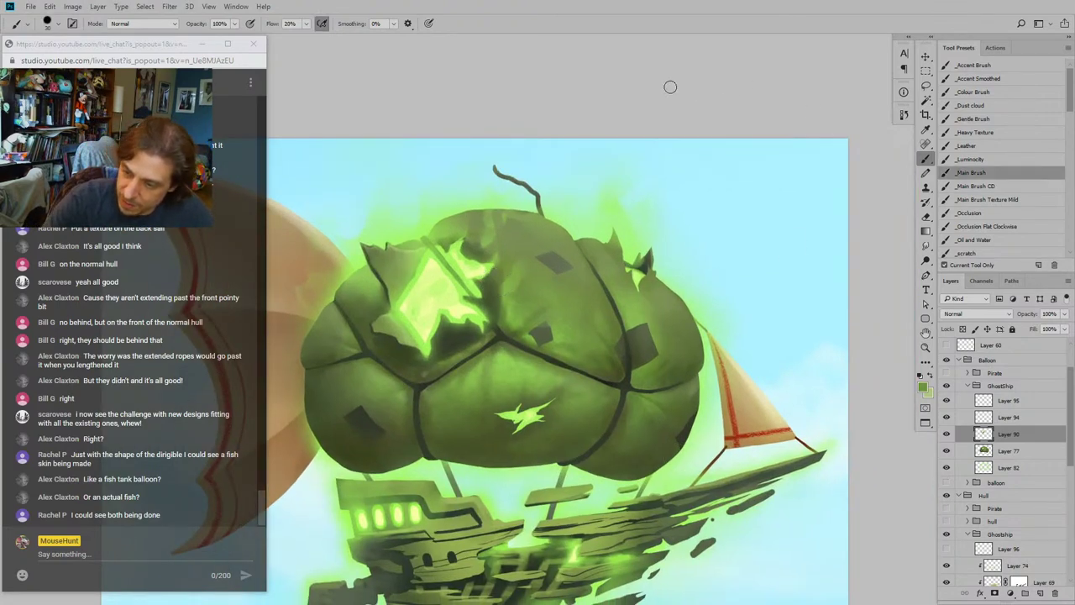
{"action": "key", "text": "bracketleft"}
{"action": "key", "text": "bracketleft"}
{"action": "left_click", "coordinate": [506, 314], "text": "alt"}
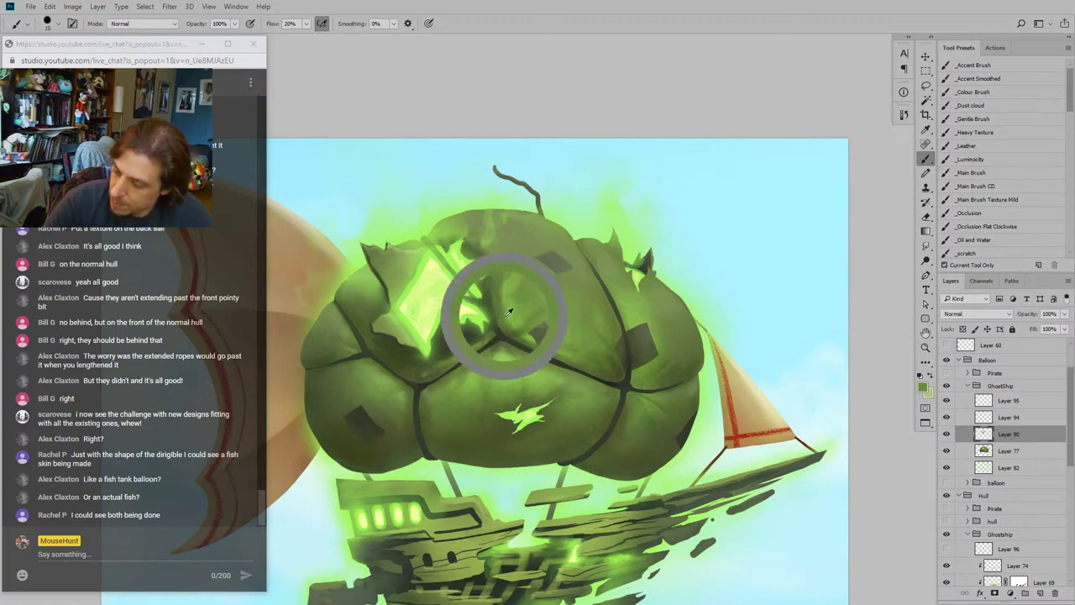
{"action": "left_click", "coordinate": [509, 316], "text": "alt"}
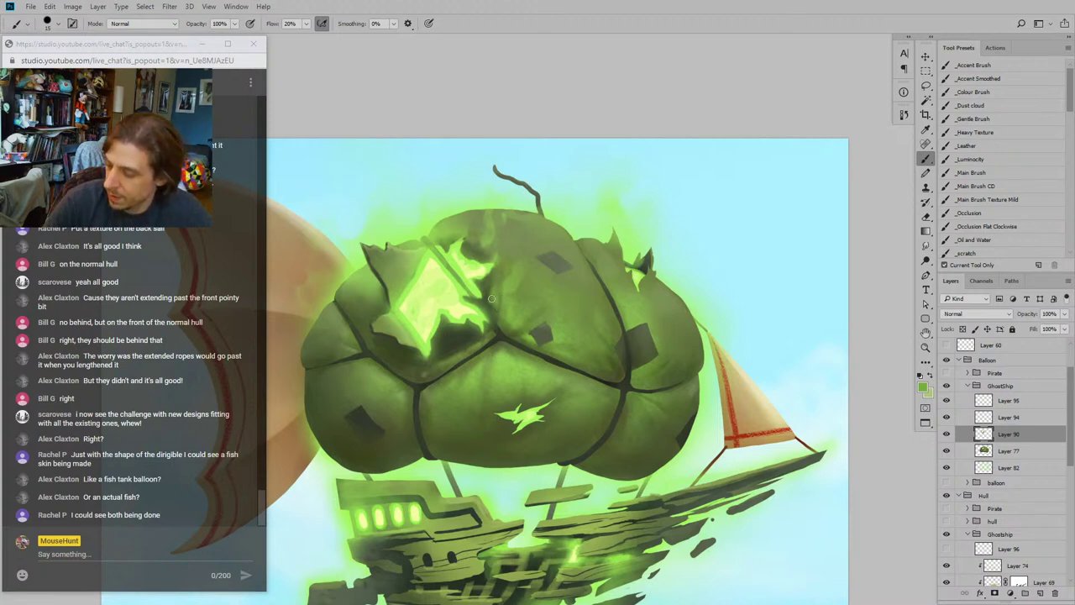
{"action": "key", "text": "r"}
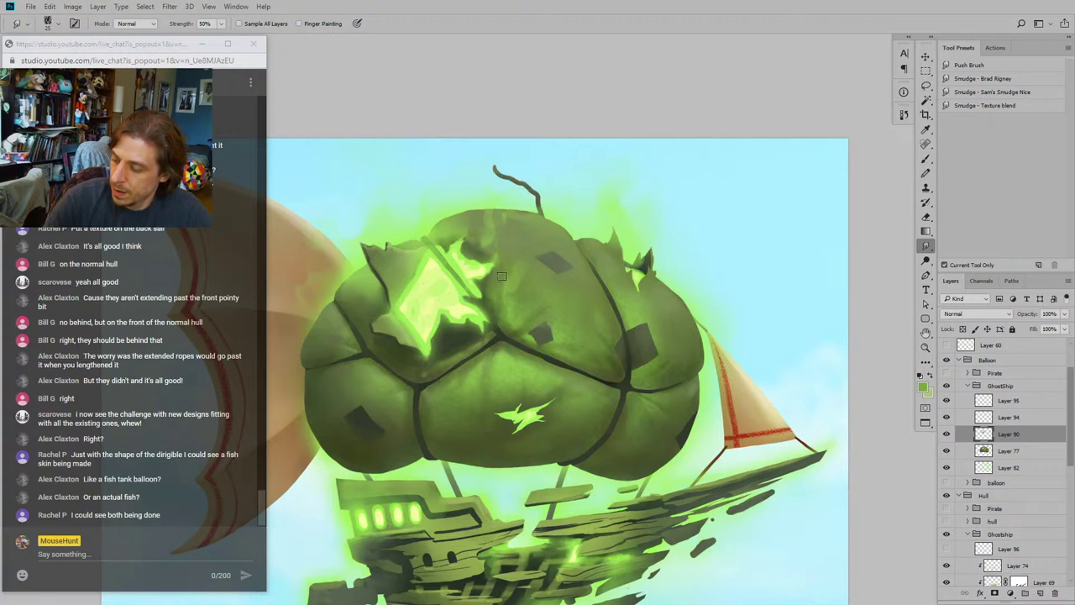
{"action": "left_click_drag", "start_coordinate": [472, 217], "coordinate": [475, 185]}
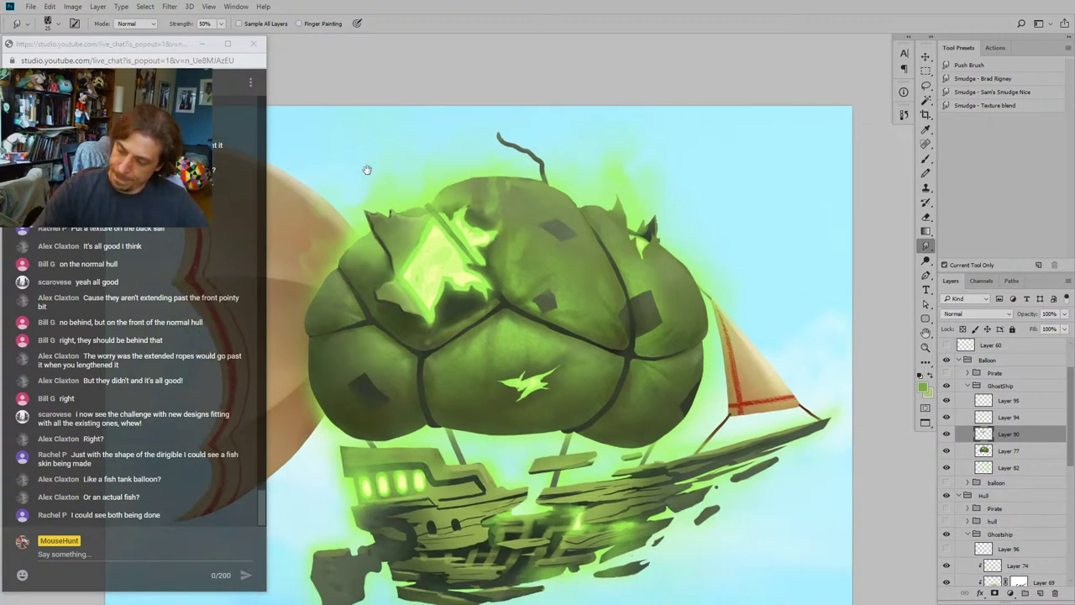
{"action": "left_click_drag", "start_coordinate": [367, 171], "coordinate": [379, 175]}
Step: Sample dark greens from the fabric and paint the shadow beneath the tear above the seam with the Main Brush
{"action": "key", "text": "b"}
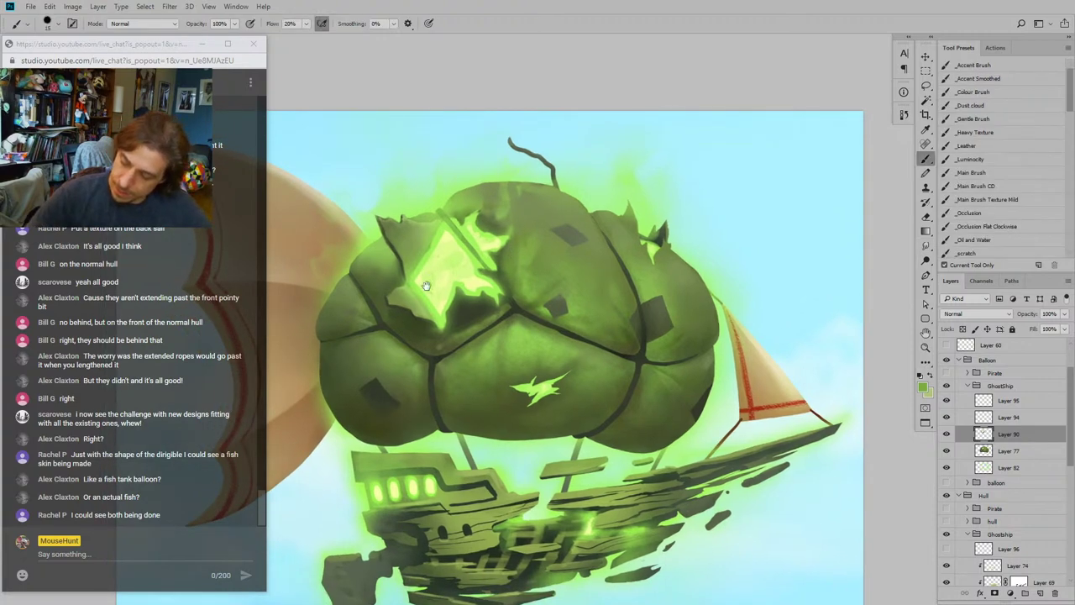
{"action": "scroll", "coordinate": [743, 538], "scroll_direction": "up", "scroll_amount": 1}
{"action": "scroll", "coordinate": [743, 538], "scroll_direction": "left", "scroll_amount": 2}
{"action": "left_click", "coordinate": [528, 357], "text": "alt"}
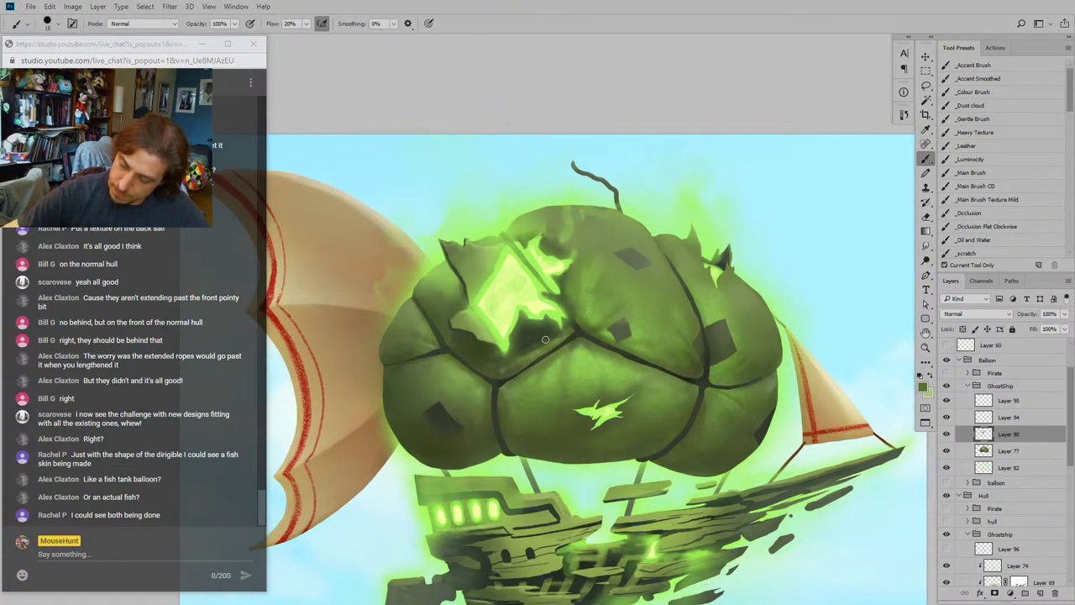
{"action": "left_click", "coordinate": [527, 341], "text": "alt"}
{"action": "mouse_move", "coordinate": [516, 359]}
{"action": "left_mouse_down"}
{"action": "mouse_move", "coordinate": [542, 345]}
{"action": "mouse_move", "coordinate": [544, 360]}
{"action": "left_mouse_up"}
{"action": "scroll", "coordinate": [527, 349], "scroll_direction": "up", "scroll_amount": 1}
{"action": "scroll", "coordinate": [527, 350], "scroll_direction": "right", "scroll_amount": 1}
{"action": "mouse_move", "coordinate": [457, 272]}
{"action": "left_mouse_down"}
{"action": "mouse_move", "coordinate": [457, 260]}
{"action": "mouse_move", "coordinate": [452, 270]}
{"action": "left_mouse_up"}
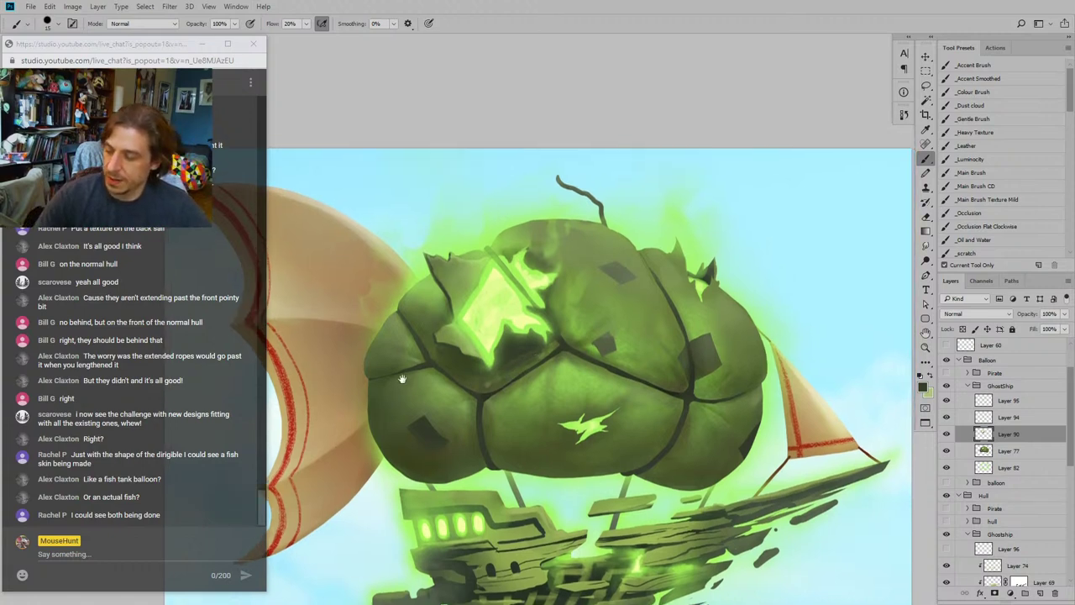
{"action": "left_click_drag", "start_coordinate": [402, 379], "coordinate": [413, 370]}
{"action": "key", "text": "]"}
{"action": "key", "text": "]"}
{"action": "key", "text": "]"}
{"action": "mouse_move", "coordinate": [496, 364]}
{"action": "left_mouse_down"}
{"action": "mouse_move", "coordinate": [504, 373]}
{"action": "mouse_move", "coordinate": [467, 359]}
{"action": "left_mouse_up"}
{"action": "left_click_drag", "start_coordinate": [404, 294], "coordinate": [435, 311]}
Step: Check the finished balloon on the whole ship and collapse the balloon's GhostShip layer group
{"action": "key", "text": "ctrl+minus"}
{"action": "key", "text": "ctrl+minus"}
{"action": "key", "text": "ctrl+minus"}
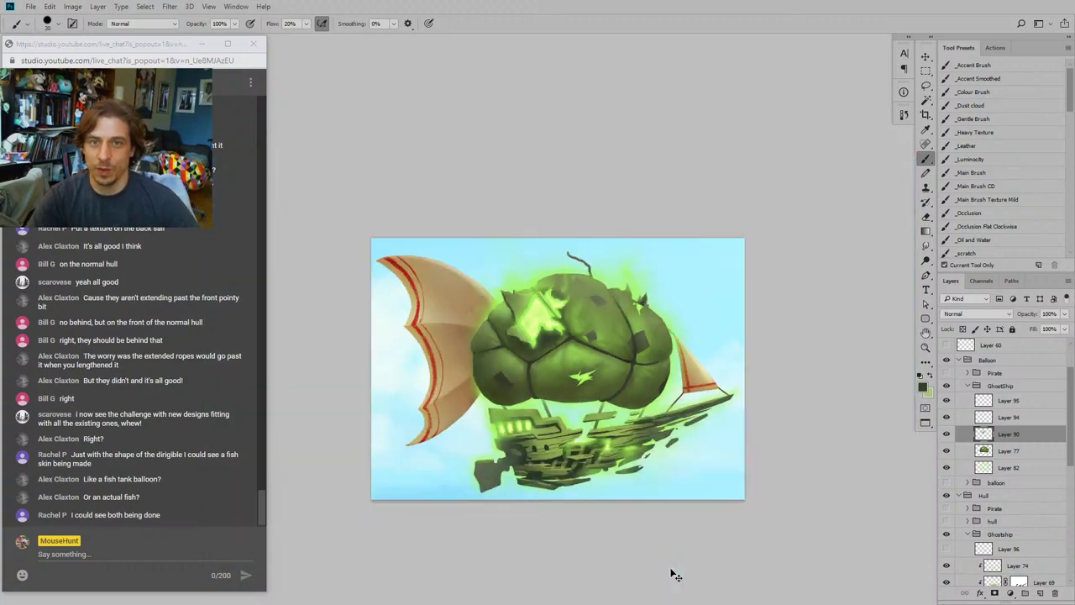
{"action": "key", "text": "ctrl+plus"}
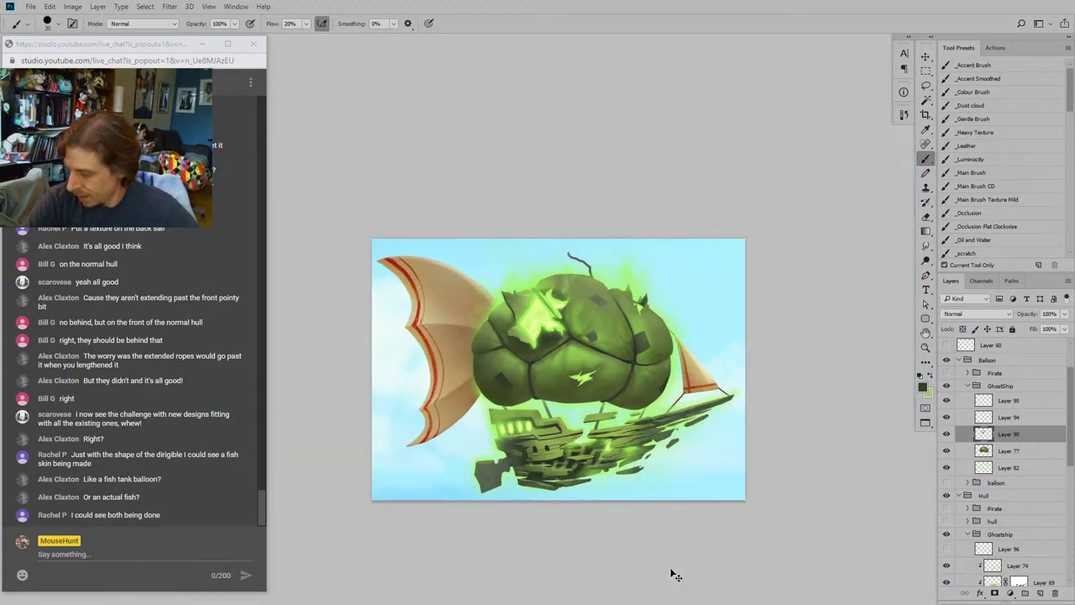
{"action": "key", "text": "ctrl+plus"}
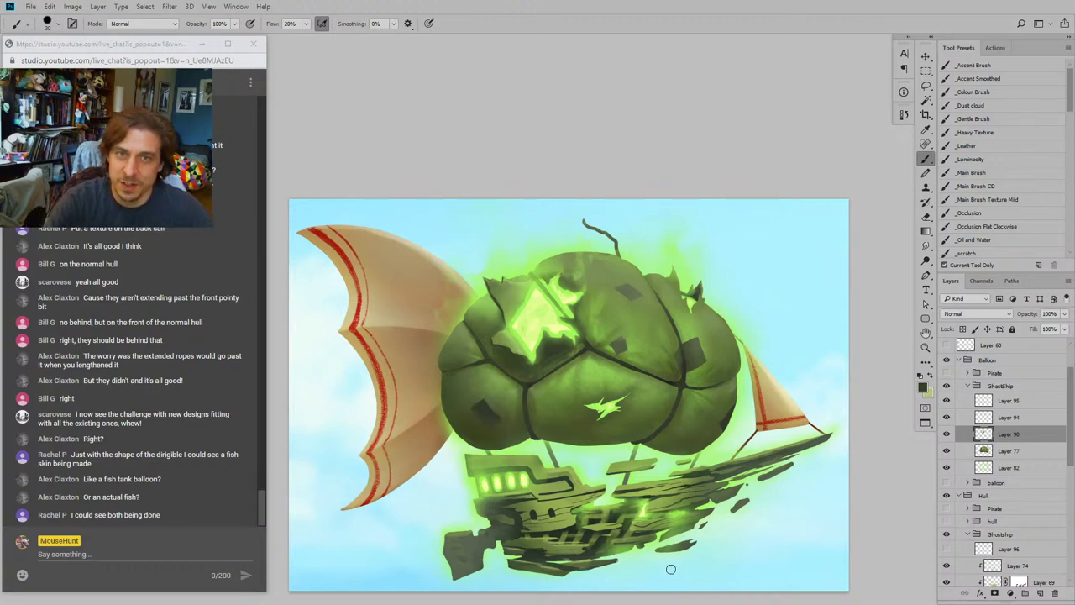
{"action": "left_click_drag", "start_coordinate": [421, 321], "coordinate": [444, 255]}
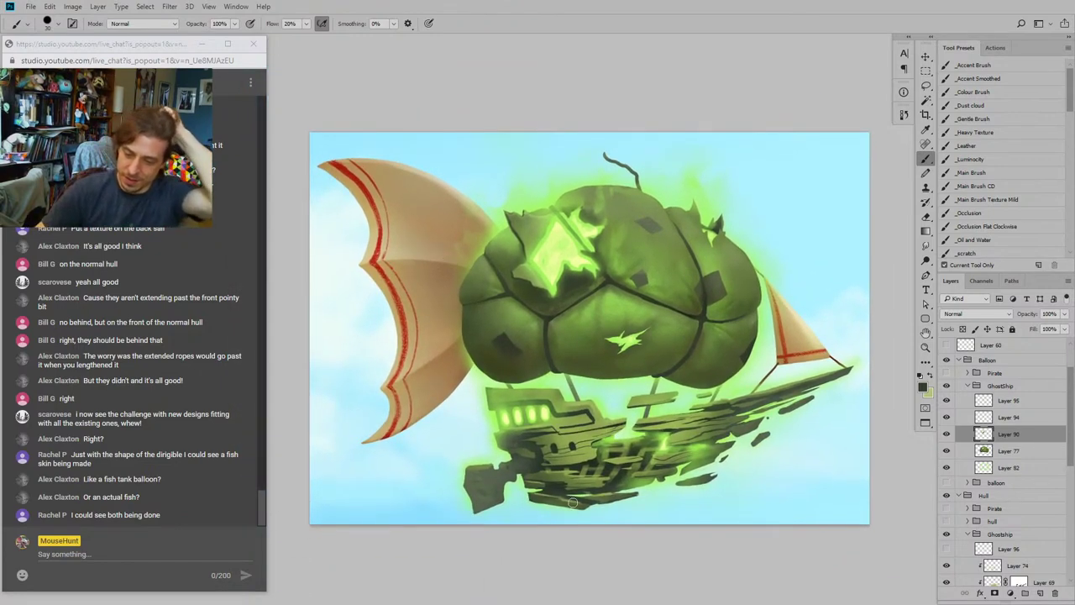
{"action": "left_click", "coordinate": [968, 386]}
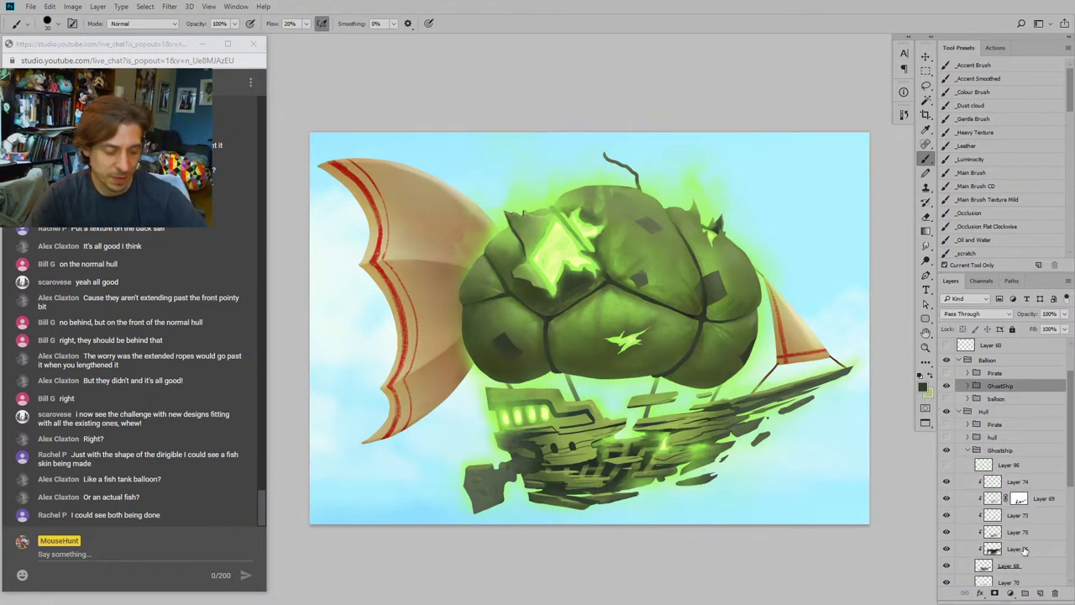
Step: Select the Main Brush preset and look through the hull's Ghostship layers and the Sails groups
{"action": "scroll", "coordinate": [1062, 444], "scroll_direction": "down", "scroll_amount": 3}
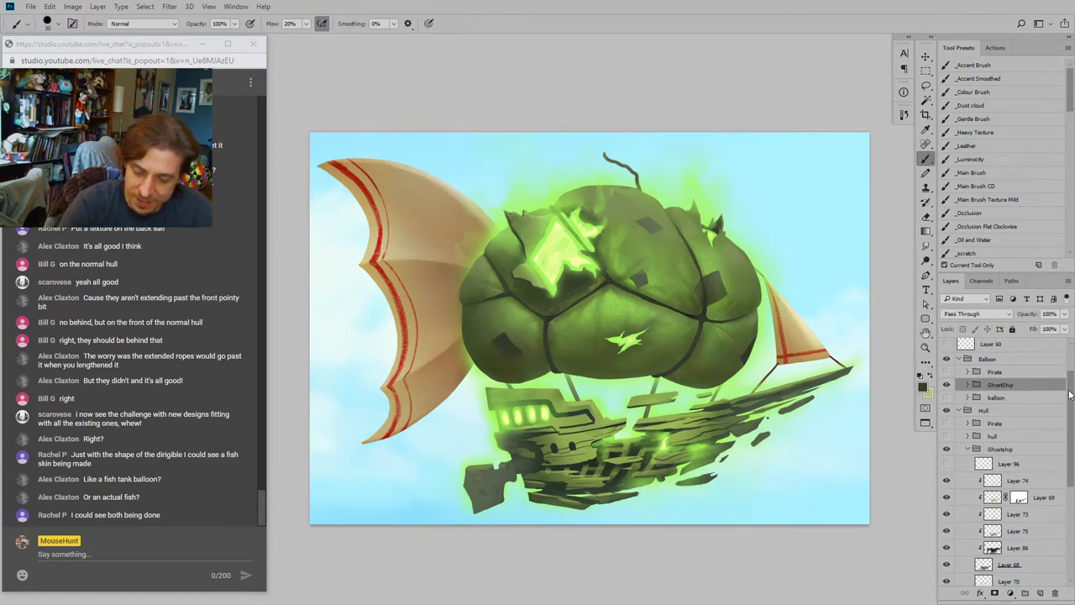
{"action": "scroll", "coordinate": [1062, 444], "scroll_direction": "down", "scroll_amount": 2}
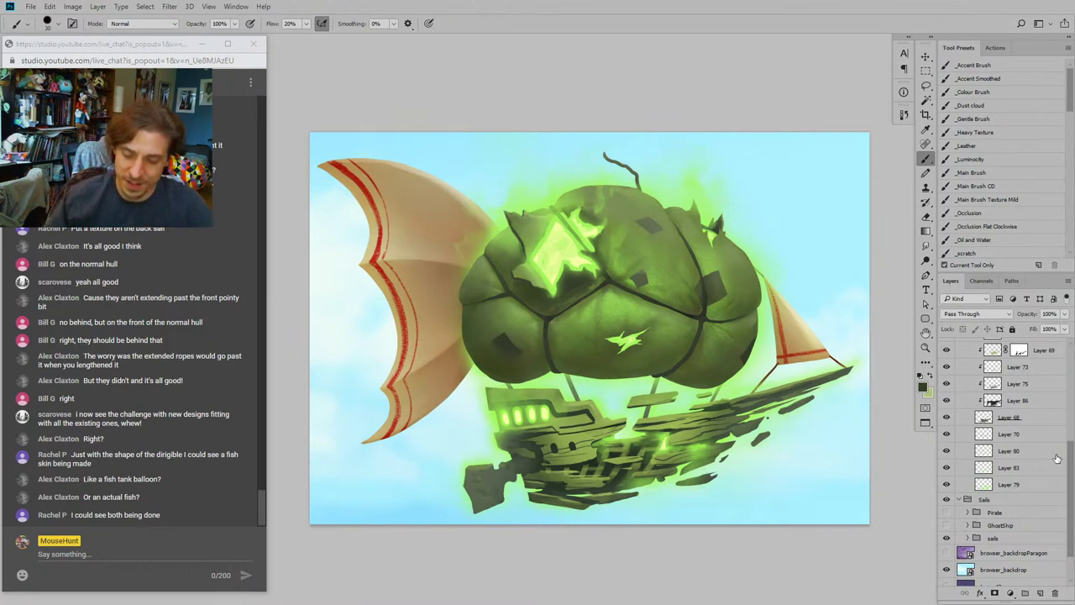
{"action": "left_click", "coordinate": [959, 178]}
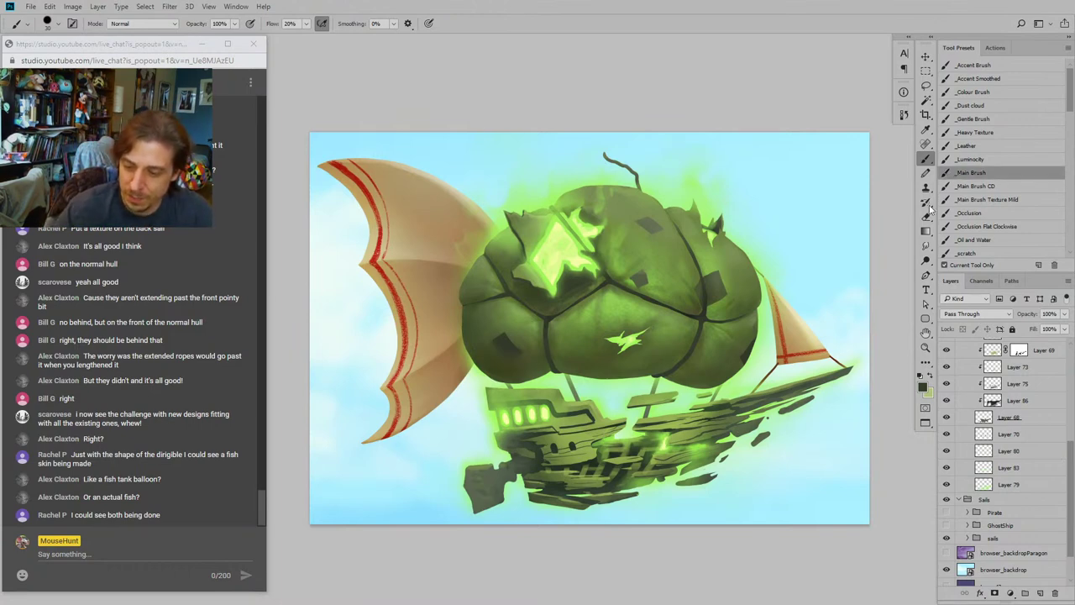
{"action": "left_click", "coordinate": [895, 230]}
{"action": "left_click", "coordinate": [534, 239]}
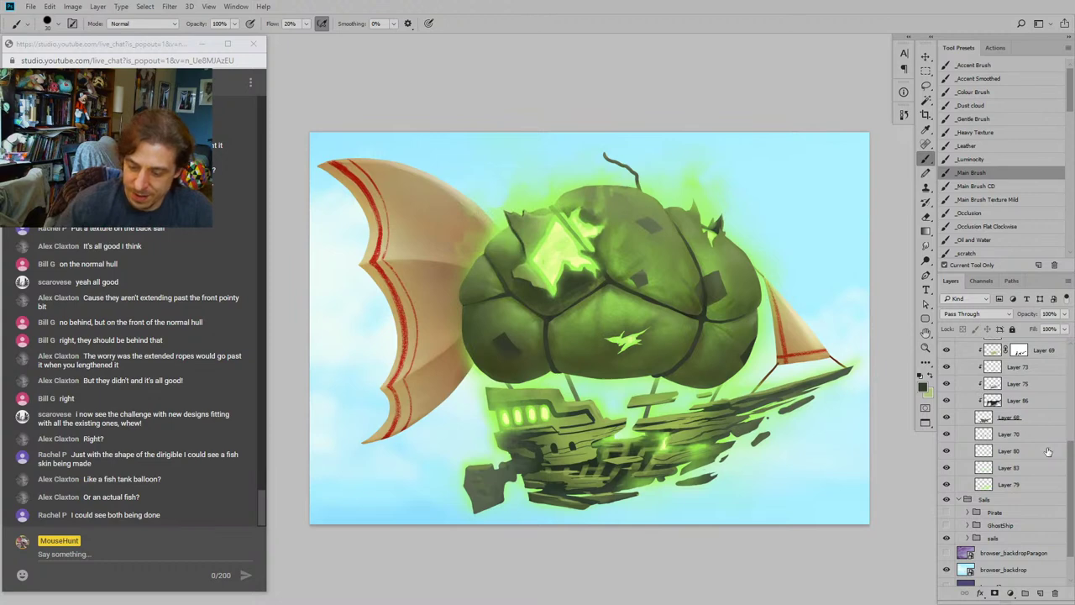
{"action": "scroll", "coordinate": [1048, 452], "scroll_direction": "down", "scroll_amount": 2}
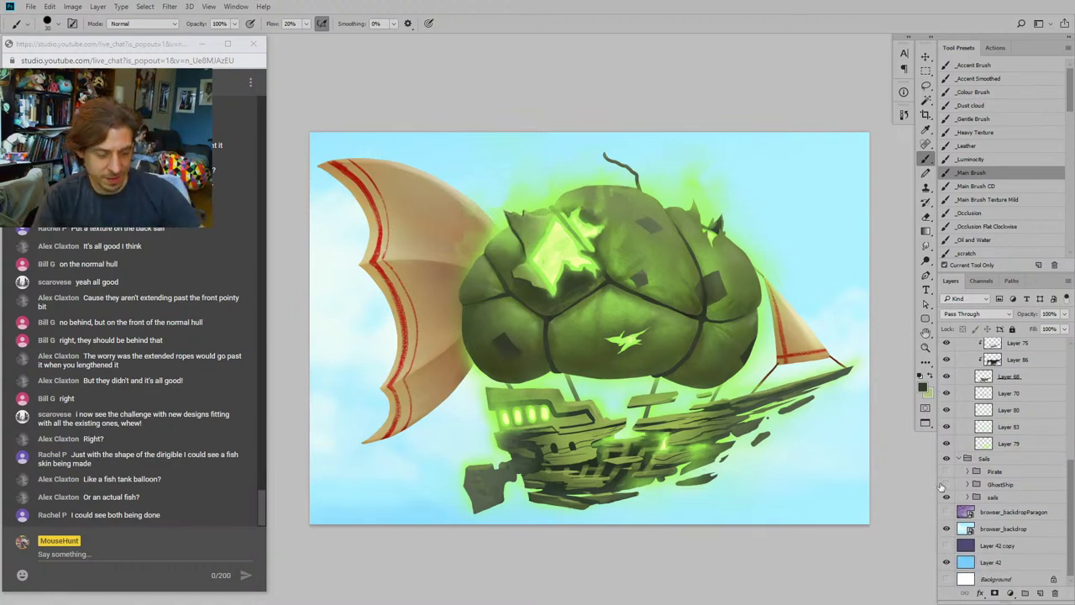
Step: Sample a light green from the hull's deck and make Layer 96 in the hull's Ghostship group visible
{"action": "scroll", "coordinate": [441, 281], "scroll_direction": "up", "scroll_amount": 3}
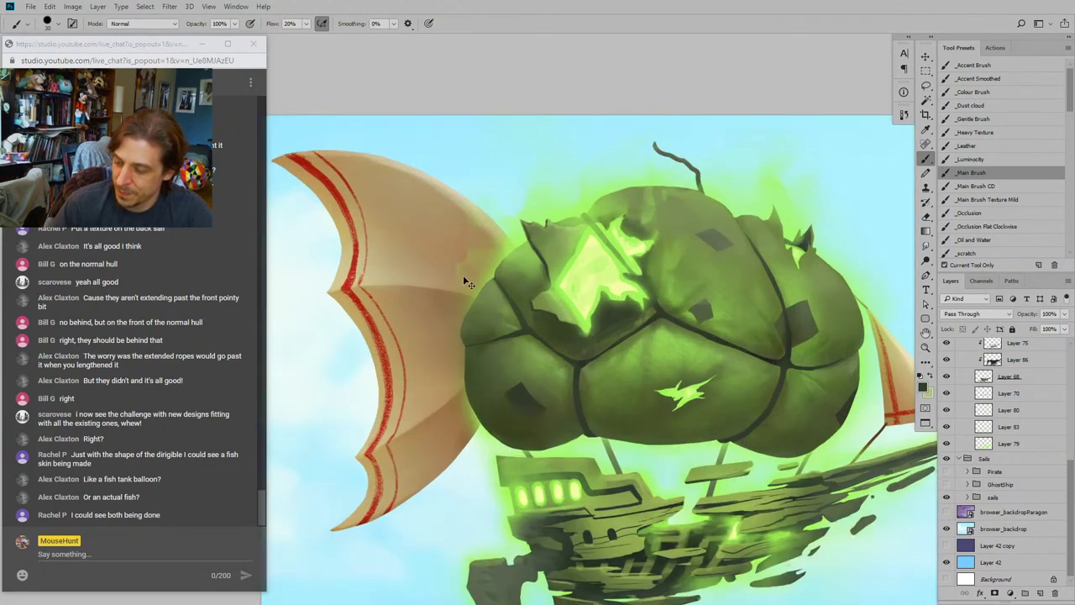
{"action": "left_click_drag", "start_coordinate": [461, 330], "coordinate": [370, 262]}
{"action": "left_click_drag", "start_coordinate": [456, 310], "coordinate": [499, 281]}
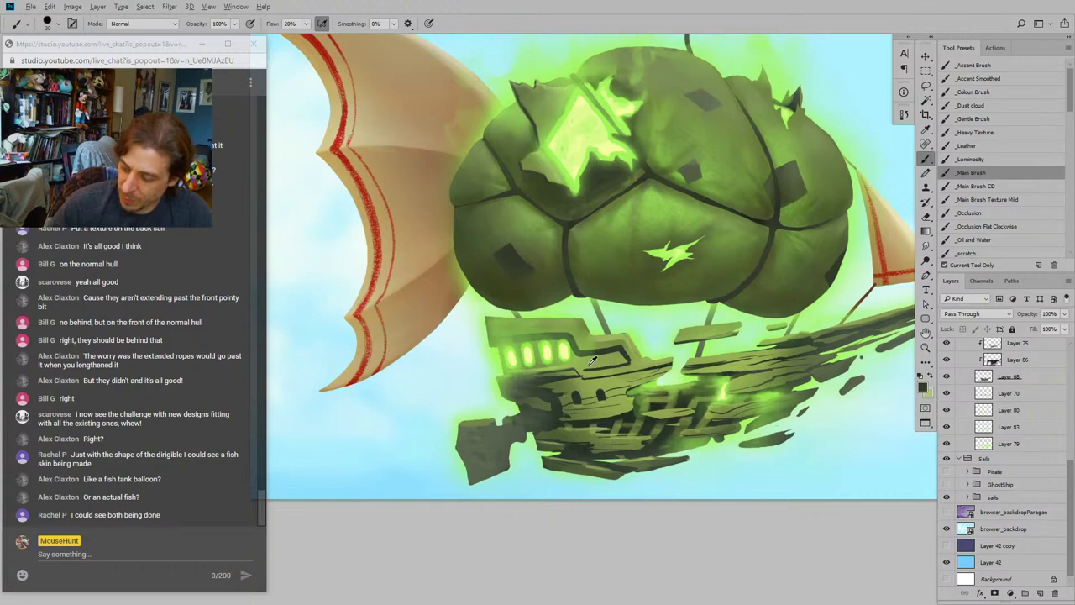
{"action": "left_click_drag", "start_coordinate": [644, 391], "coordinate": [639, 363]}
{"action": "left_click", "coordinate": [641, 365], "text": "alt"}
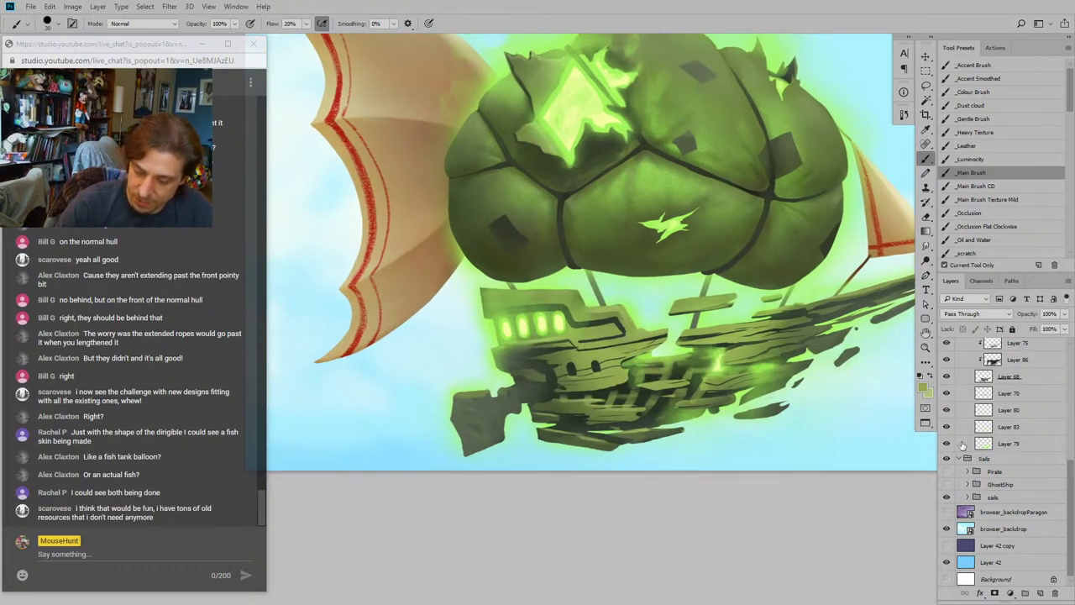
{"action": "left_click_drag", "start_coordinate": [1067, 470], "coordinate": [1066, 406]}
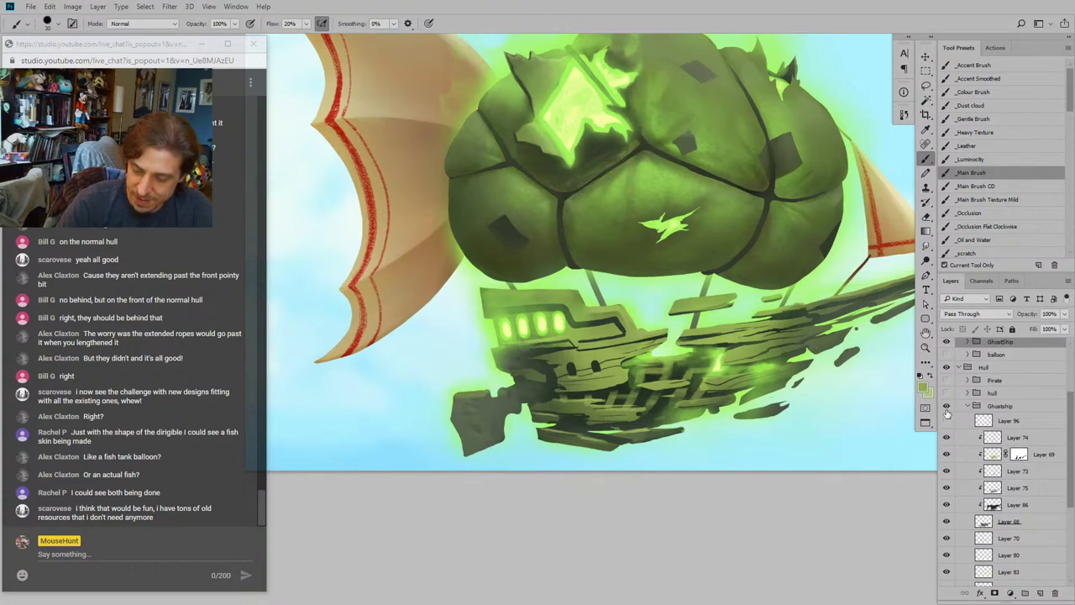
{"action": "left_click", "coordinate": [947, 422]}
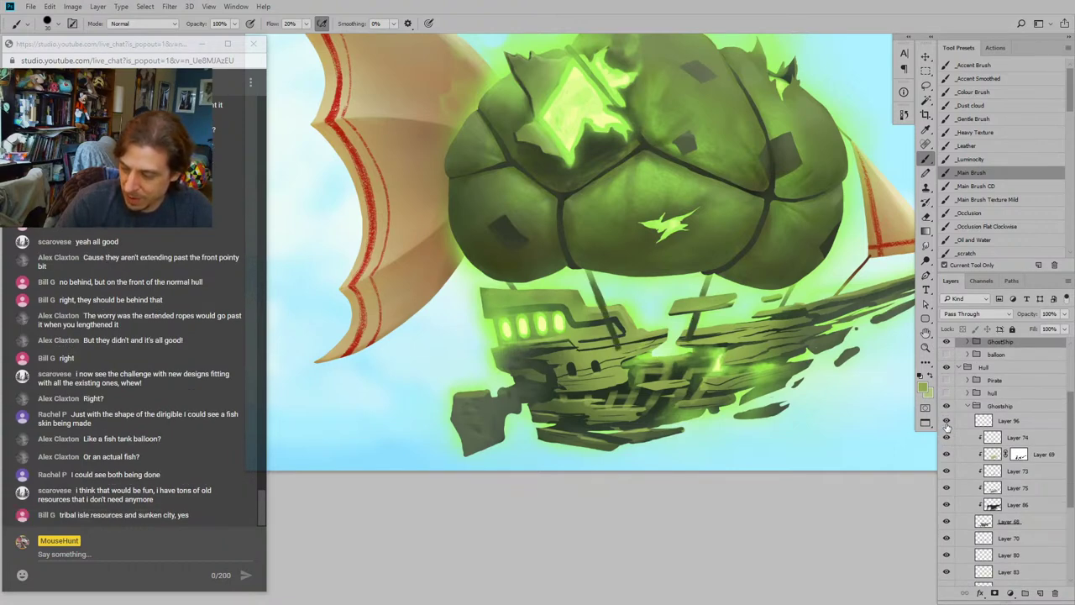
Step: Hide Layer 96 in the hull's Ghostship group, compare Layer 74 hidden and shown, and make Layer 74 active
{"action": "left_click", "coordinate": [947, 422]}
{"action": "left_click", "coordinate": [948, 440]}
{"action": "left_click", "coordinate": [947, 440]}
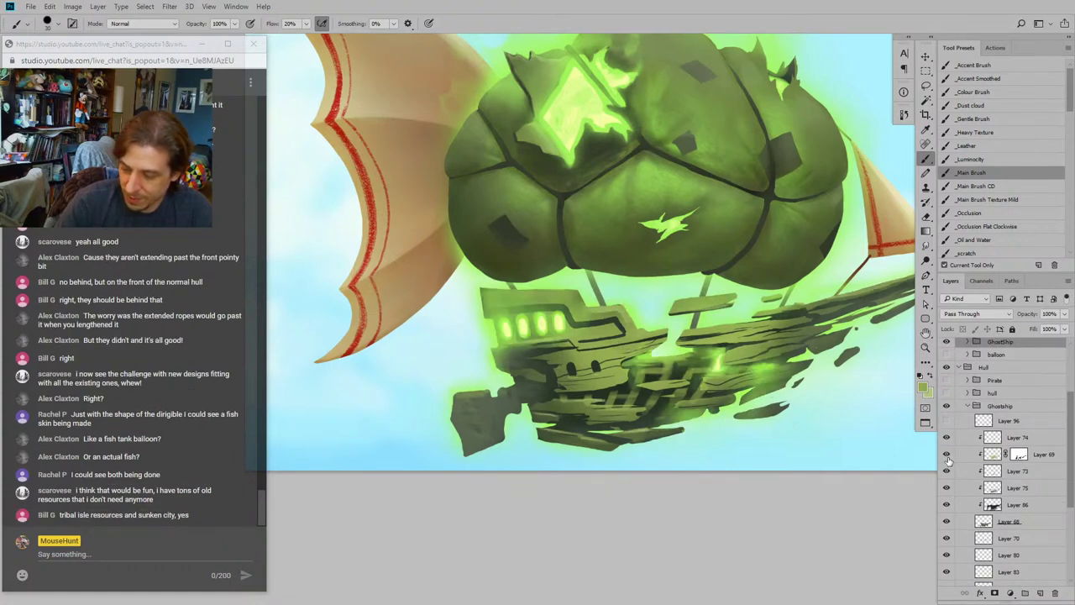
{"action": "left_click", "coordinate": [948, 440]}
{"action": "left_click", "coordinate": [948, 440]}
{"action": "key", "text": "["}
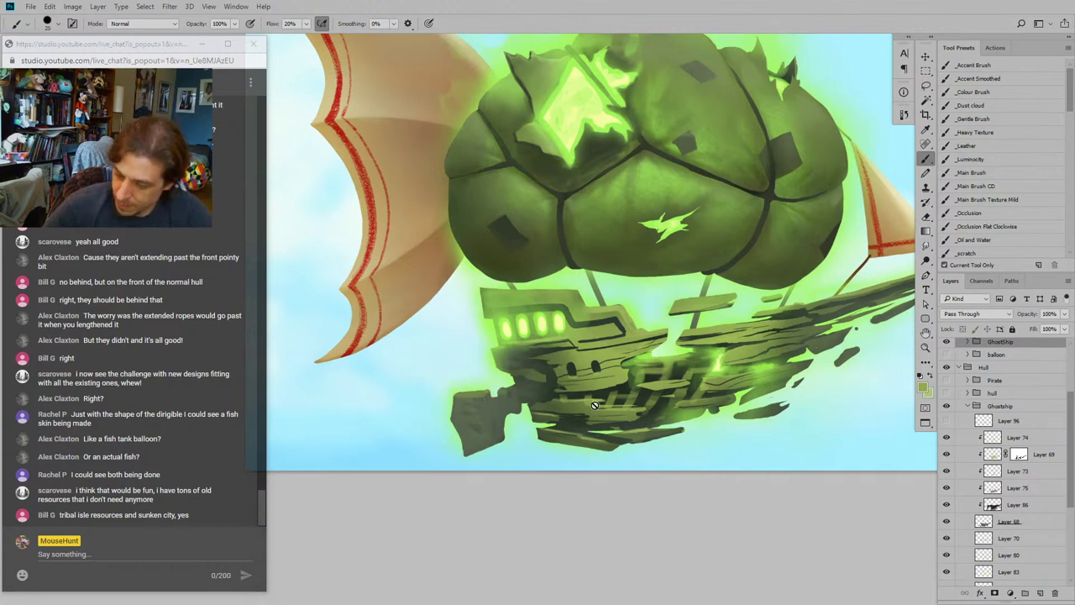
{"action": "left_click", "coordinate": [966, 440]}
Step: Paint a light green bracket on the stern rudder and work dark and grey-green tones sampled from the hull into it
{"action": "key", "text": "bracketright"}
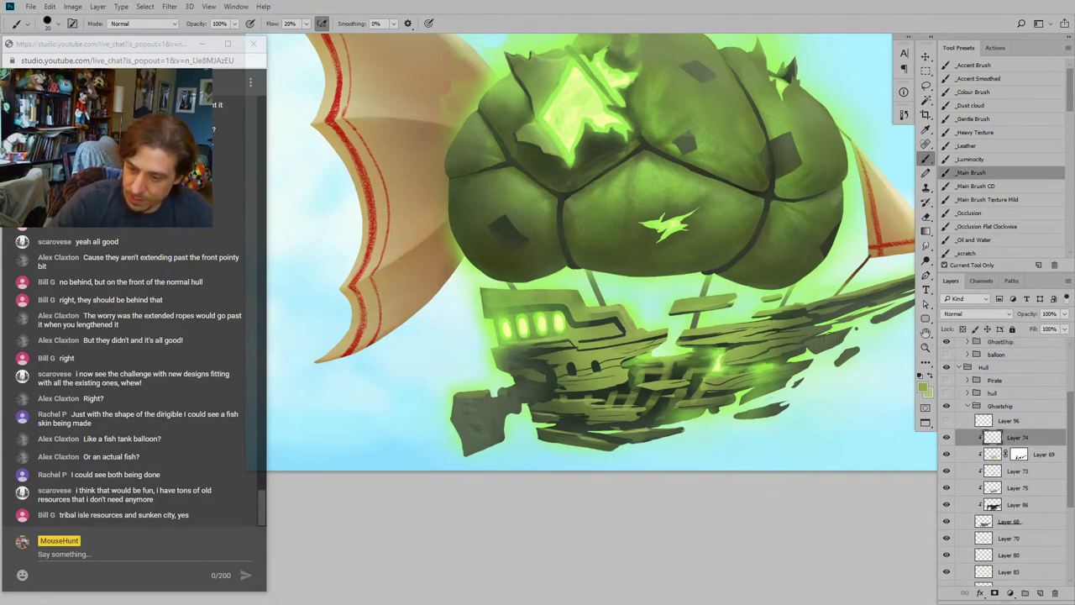
{"action": "key", "text": "bracketleft"}
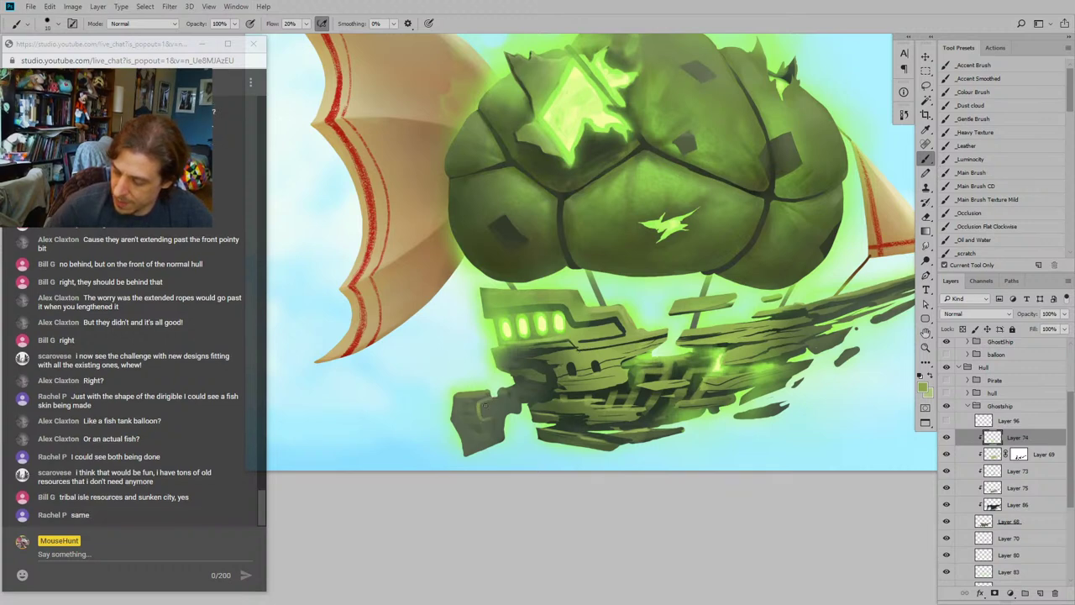
{"action": "left_click", "coordinate": [571, 361], "text": "alt"}
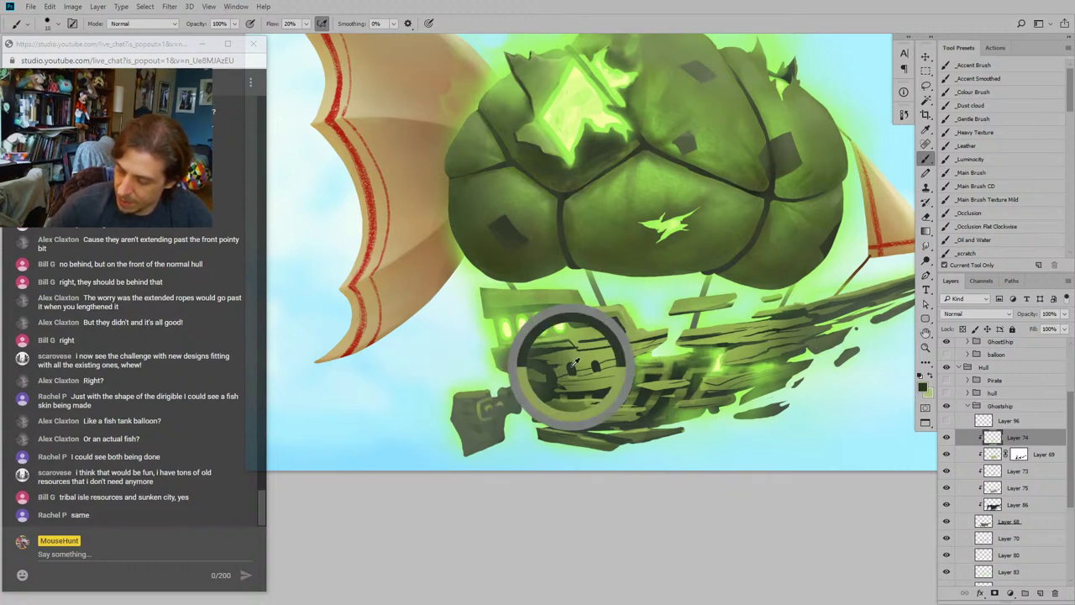
{"action": "left_click", "coordinate": [489, 409]}
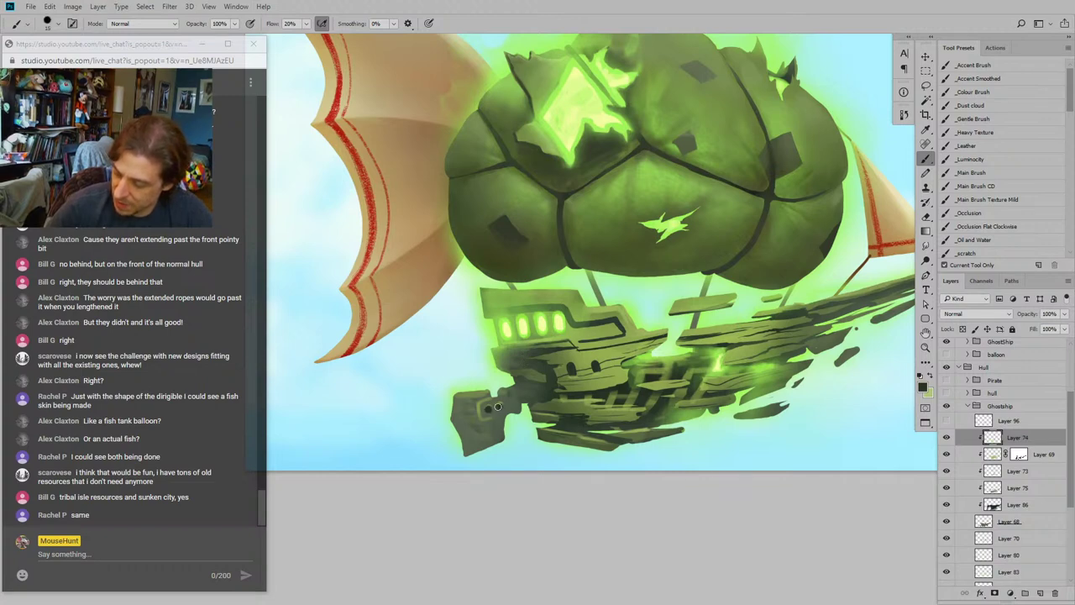
{"action": "left_click_drag", "start_coordinate": [483, 343], "coordinate": [484, 331]}
{"action": "left_click", "coordinate": [502, 395], "text": "alt"}
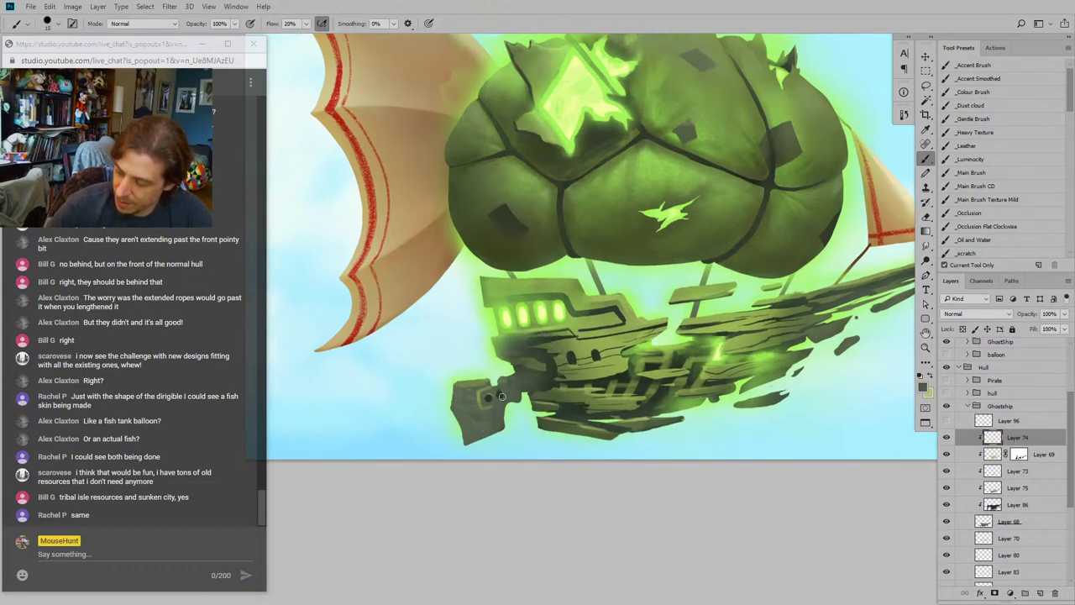
{"action": "left_click_drag", "start_coordinate": [462, 323], "coordinate": [457, 331]}
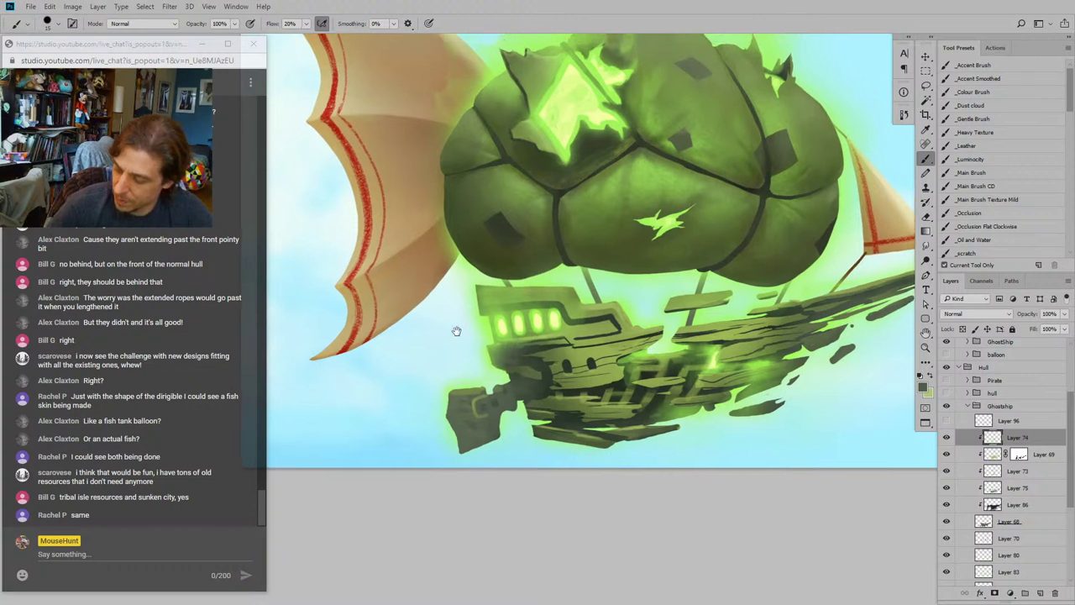
Step: Sample greens from the hull and refine the bracket and surrounding shadow on the rudder with a small brush
{"action": "left_click", "coordinate": [570, 371], "text": "alt"}
{"action": "key", "text": "bracketleft"}
{"action": "key", "text": "bracketleft"}
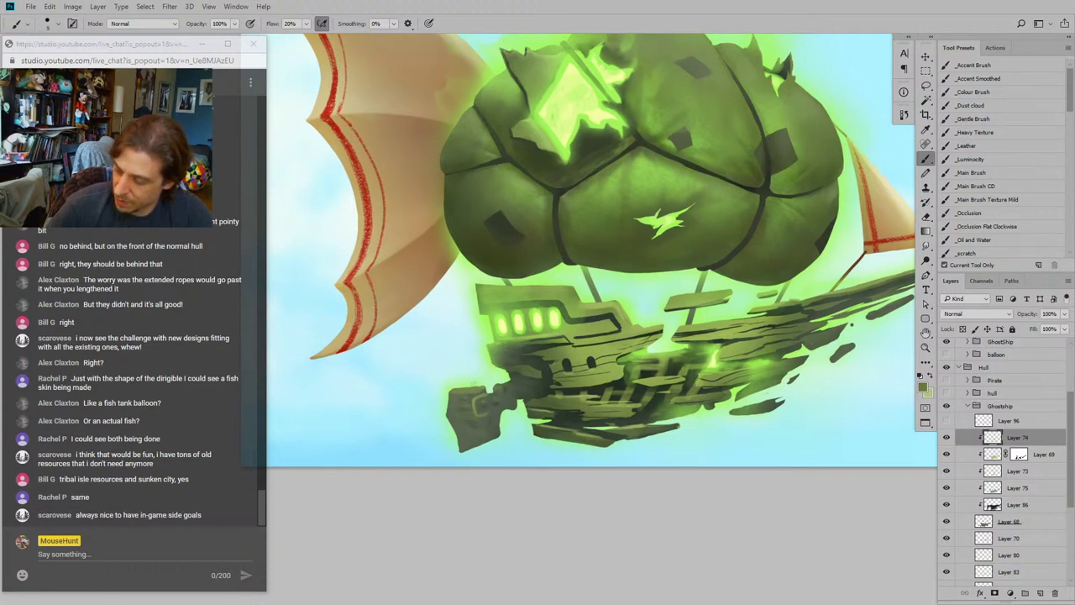
{"action": "mouse_move", "coordinate": [458, 373]}
{"action": "left_mouse_down"}
{"action": "mouse_move", "coordinate": [476, 375]}
{"action": "mouse_move", "coordinate": [488, 400]}
{"action": "mouse_move", "coordinate": [473, 356]}
{"action": "left_mouse_up"}
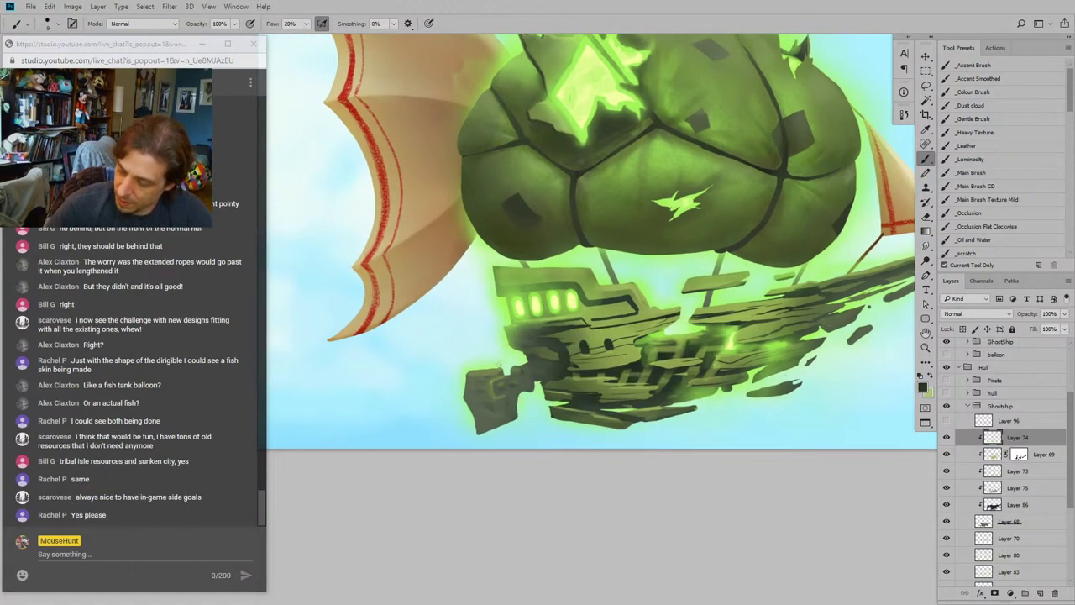
{"action": "key", "text": "bracketright"}
{"action": "left_click_drag", "start_coordinate": [498, 402], "coordinate": [511, 396]}
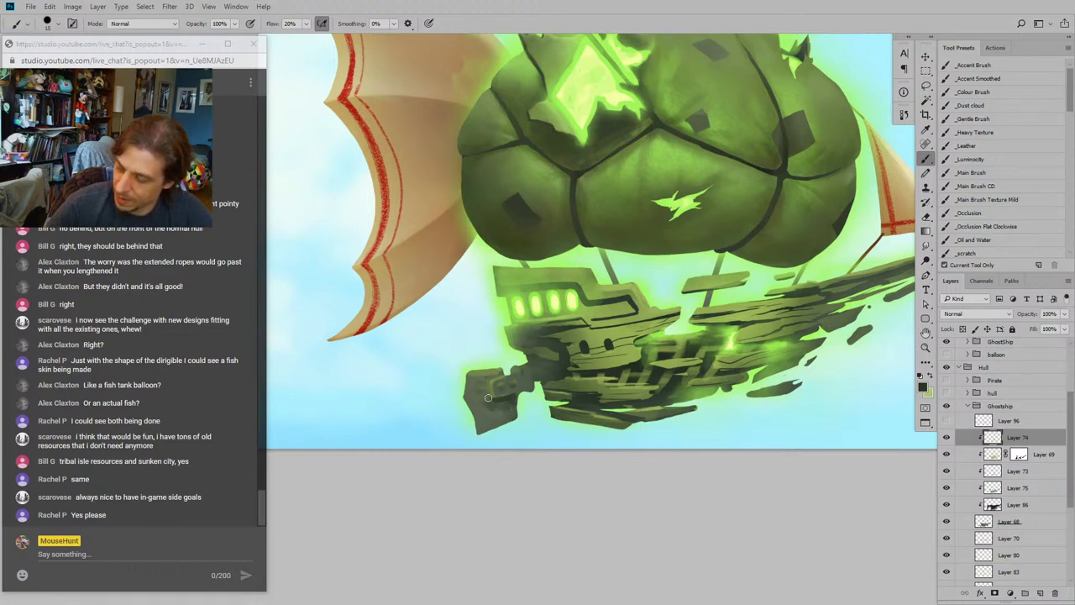
{"action": "mouse_move", "coordinate": [507, 398]}
{"action": "left_mouse_down"}
{"action": "mouse_move", "coordinate": [503, 381]}
{"action": "mouse_move", "coordinate": [487, 392]}
{"action": "left_mouse_up"}
Step: Sample lighter greens from the hull and paint highlights along the rudder's upper edge and bracket with the Main Brush
{"action": "key", "text": "bracketright"}
{"action": "left_click_drag", "start_coordinate": [431, 324], "coordinate": [409, 334]}
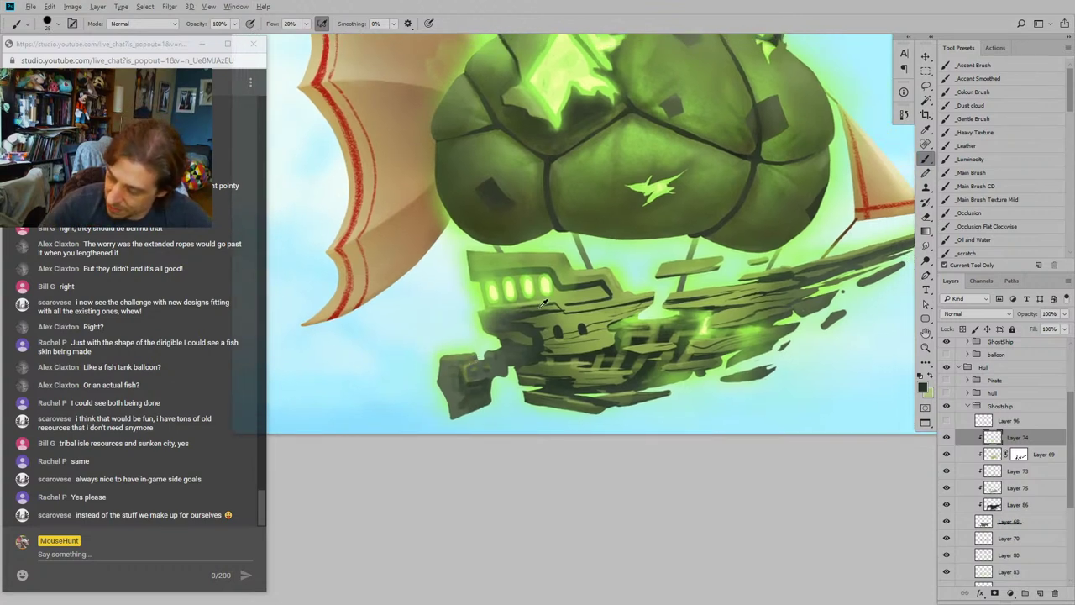
{"action": "left_click_drag", "start_coordinate": [463, 353], "coordinate": [479, 357]}
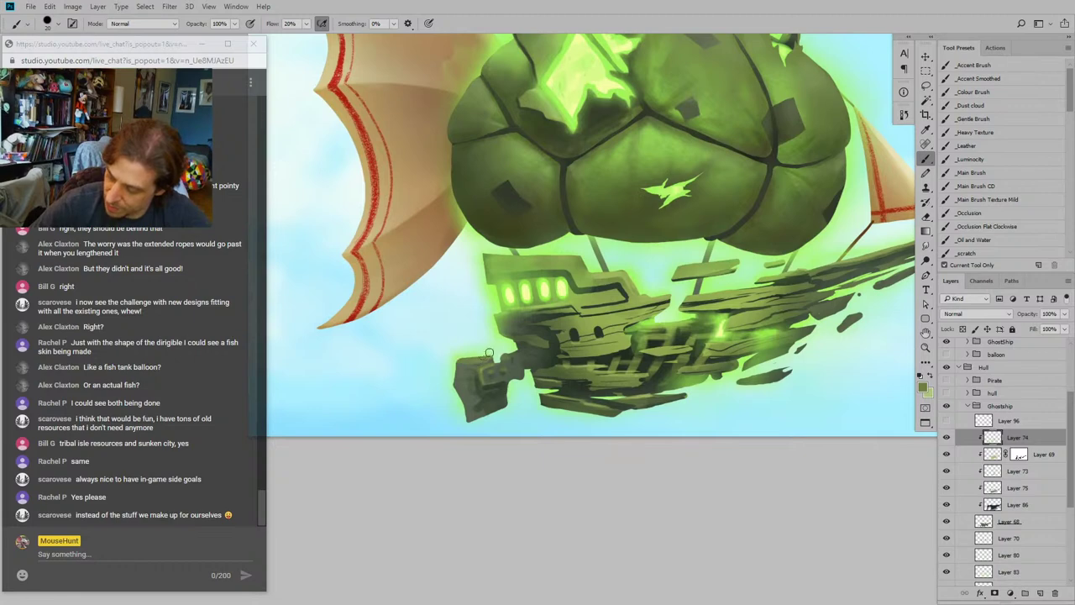
{"action": "key", "text": "bracketright"}
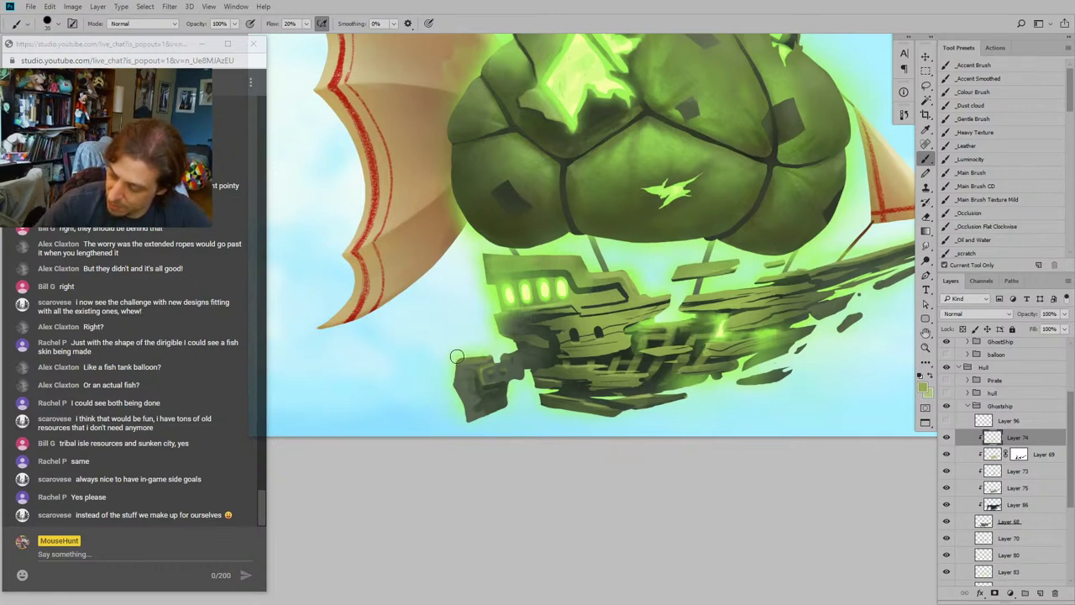
{"action": "key", "text": "bracketleft"}
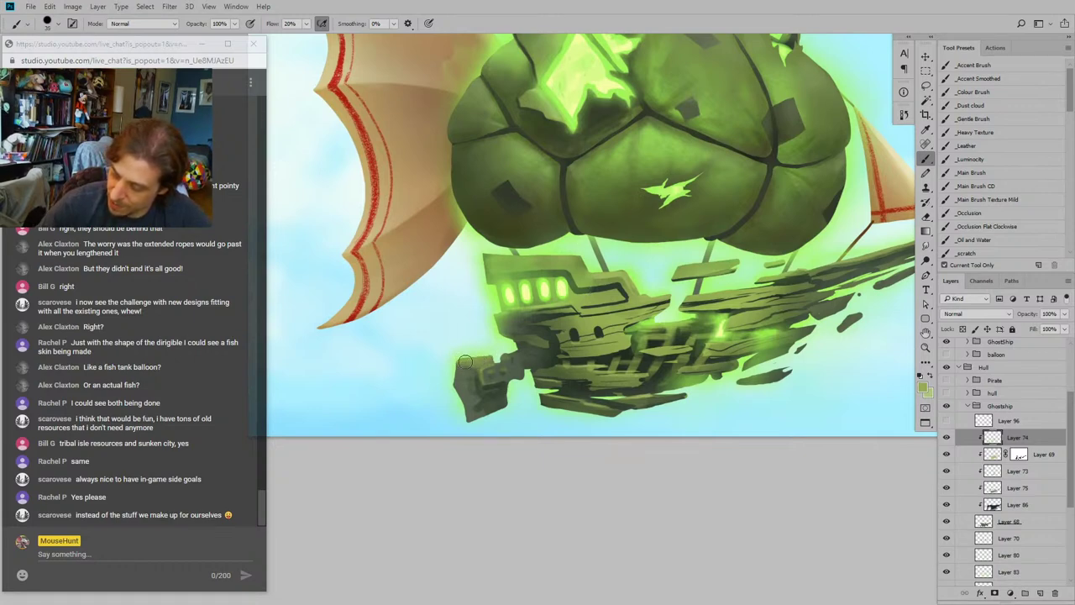
{"action": "key", "text": "bracketright"}
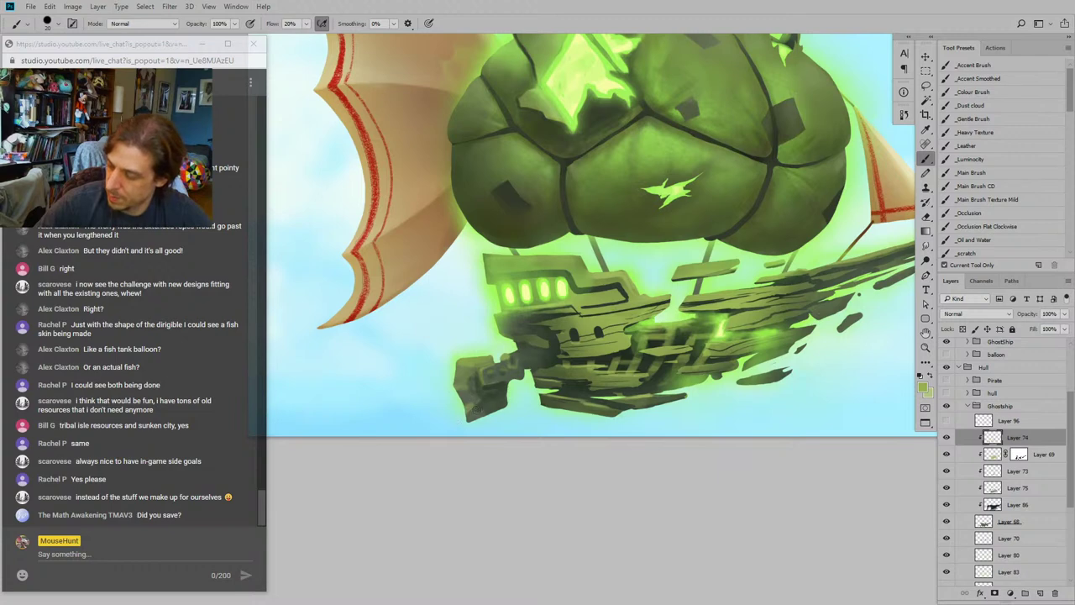
Step: Sample a dark green from the rudder and paint finer shading on its lower half with a smaller brush
{"action": "mouse_move", "coordinate": [440, 297]}
{"action": "left_mouse_down"}
{"action": "mouse_move", "coordinate": [355, 435]}
{"action": "mouse_move", "coordinate": [561, 372]}
{"action": "left_mouse_up"}
{"action": "left_click", "coordinate": [560, 445], "text": "alt"}
{"action": "key", "text": "bracketleft"}
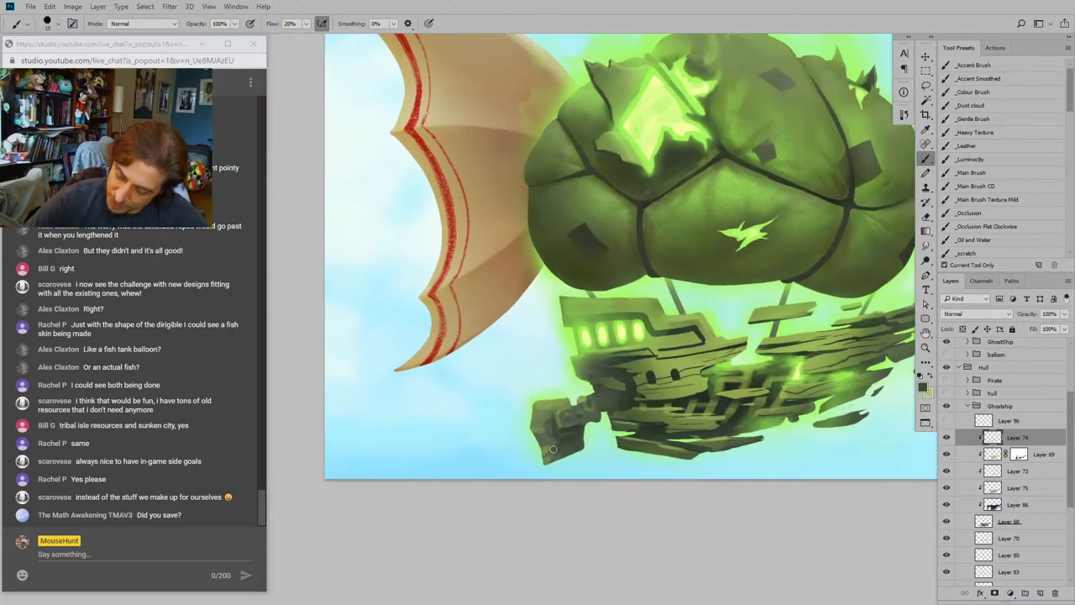
{"action": "key", "text": "bracketleft"}
{"action": "key", "text": "bracketleft"}
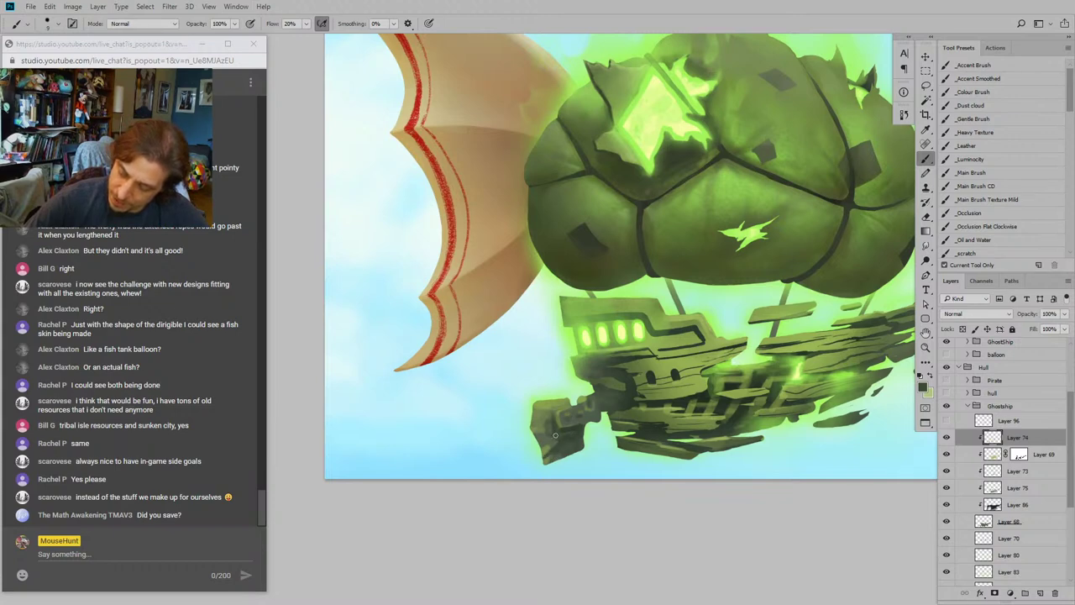
{"action": "left_click_drag", "start_coordinate": [515, 367], "coordinate": [477, 348]}
Step: Blend the painted tones on the rudder with the Smudge tool at 50% strength
{"action": "key", "text": "r"}
{"action": "key", "text": "bracketright"}
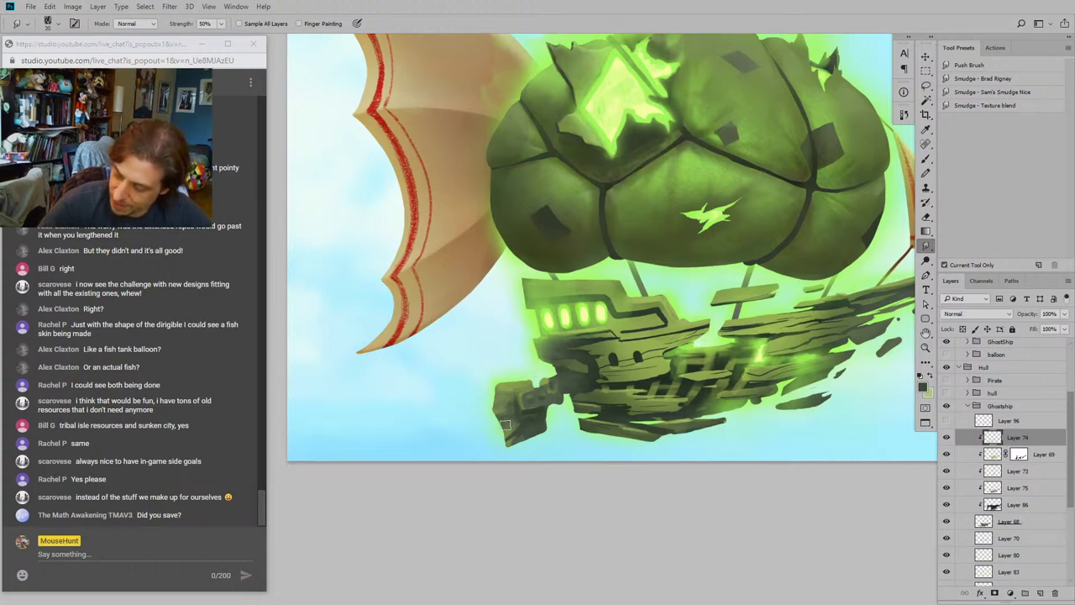
{"action": "left_click_drag", "start_coordinate": [506, 418], "coordinate": [495, 422]}
{"action": "key", "text": "bracketleft"}
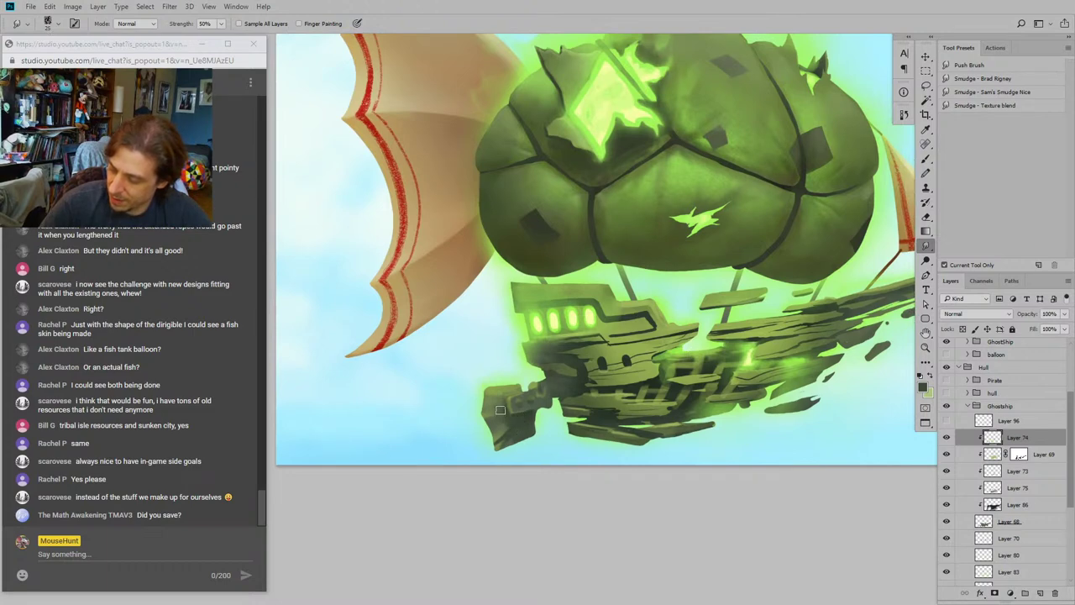
{"action": "scroll", "coordinate": [520, 418], "scroll_direction": "up", "scroll_amount": 2}
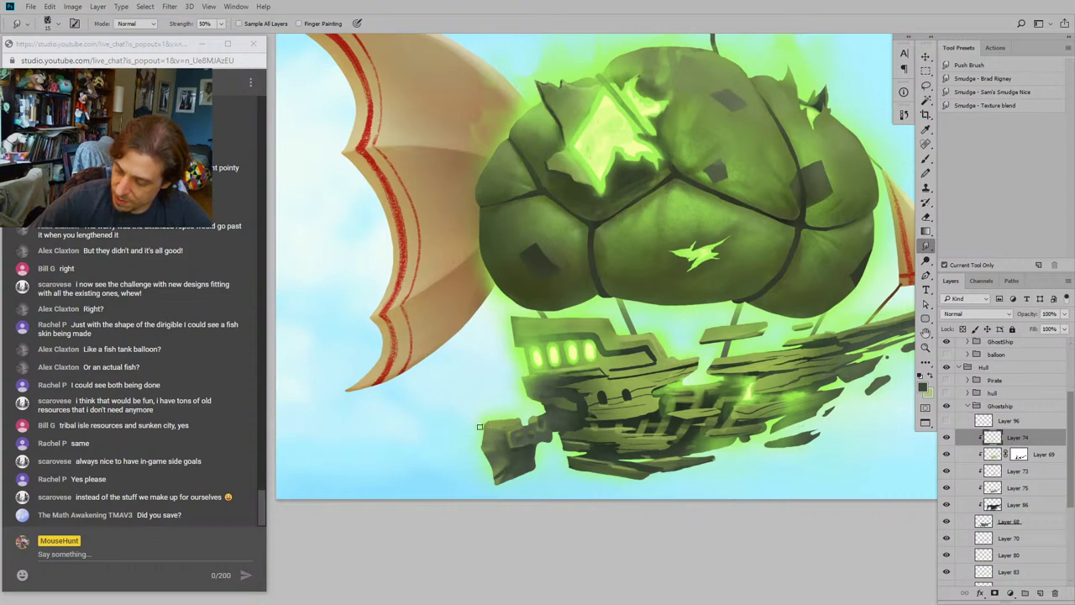
{"action": "scroll", "coordinate": [519, 402], "scroll_direction": "down", "scroll_amount": 1}
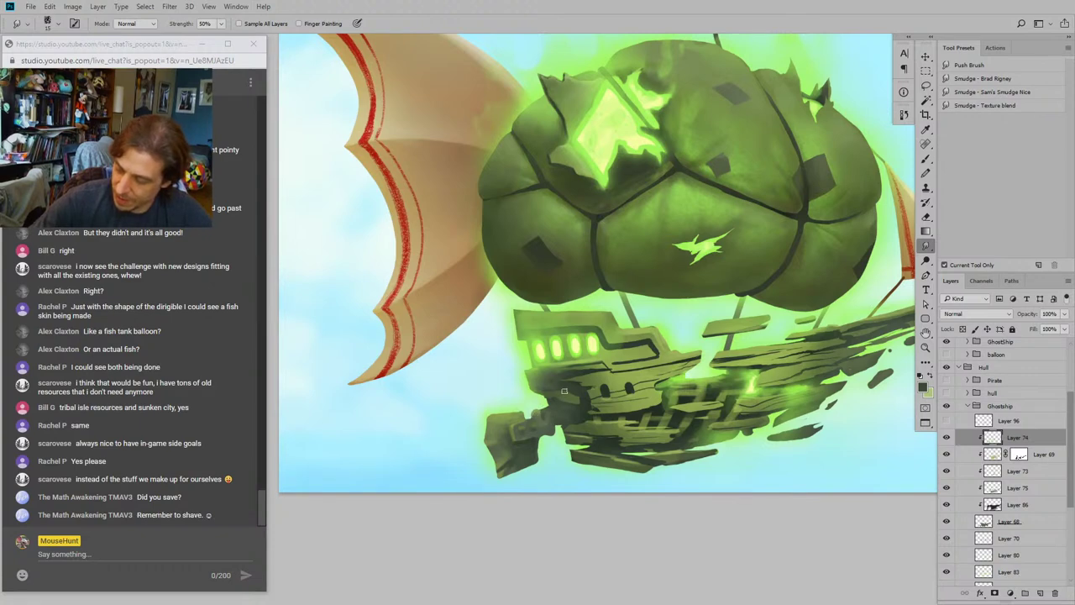
{"action": "scroll", "coordinate": [564, 383], "scroll_direction": "down", "scroll_amount": 2}
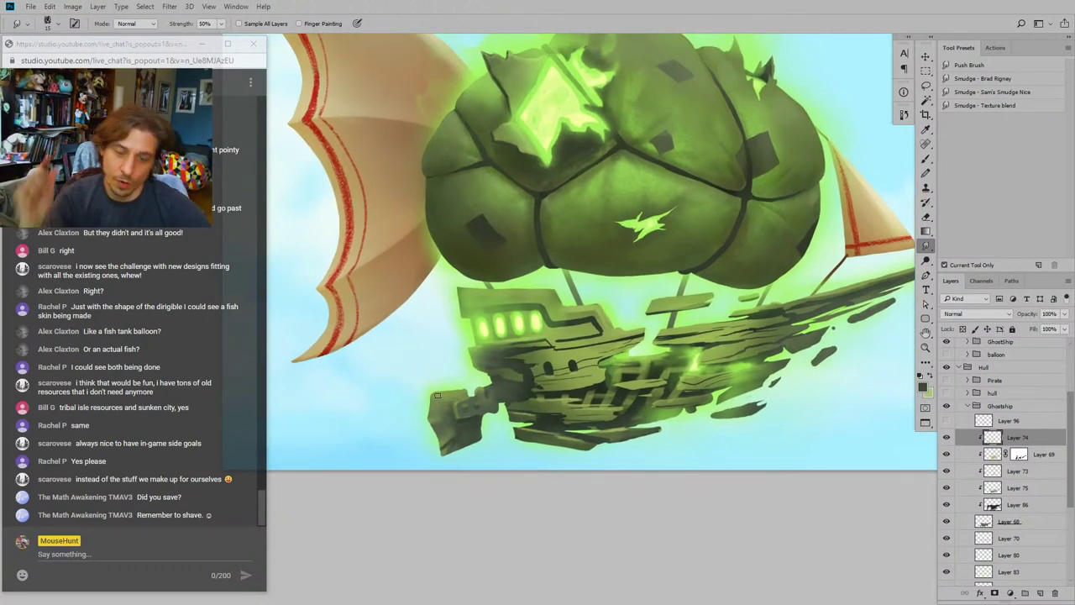
Step: Return to the Main Brush preset and paint dark contour shadows across the rudder's face and lower edge
{"action": "key", "text": "b"}
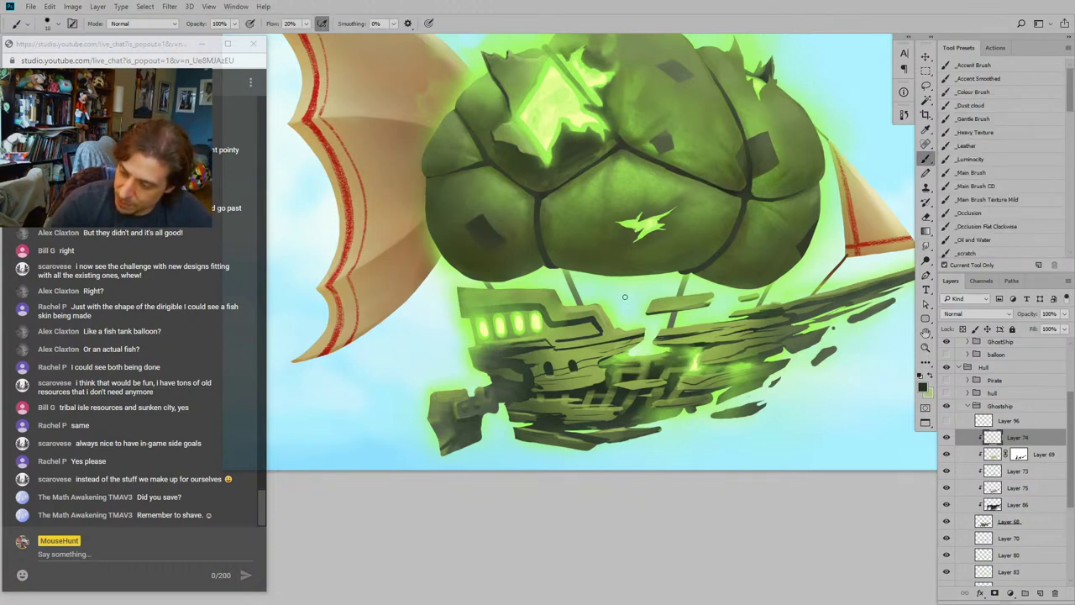
{"action": "left_click", "coordinate": [972, 172]}
{"action": "key", "text": "bracketleft"}
{"action": "key", "text": "bracketleft"}
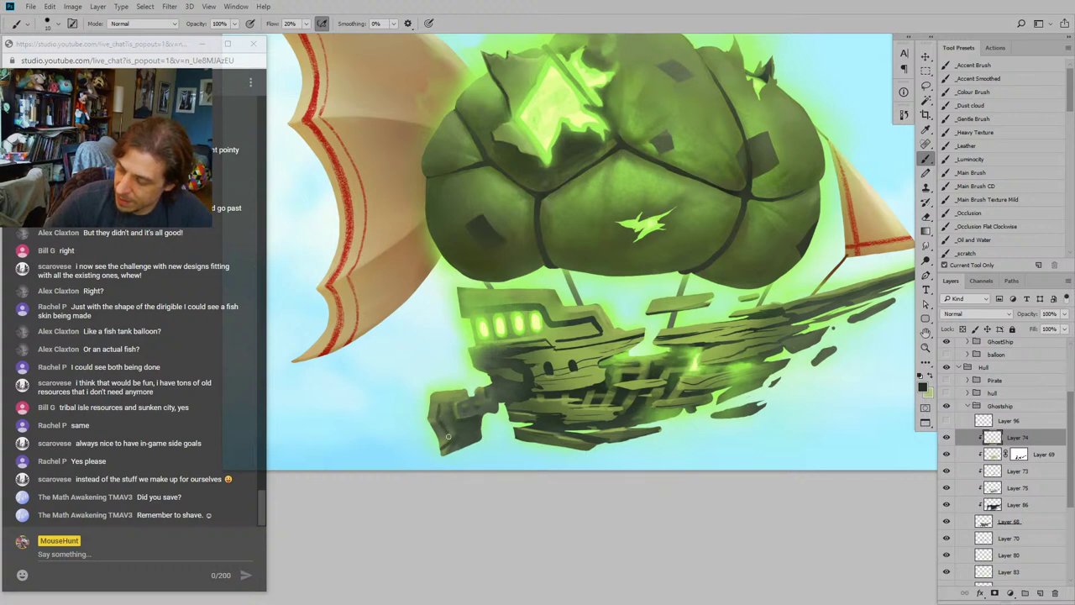
{"action": "key", "text": "bracketright"}
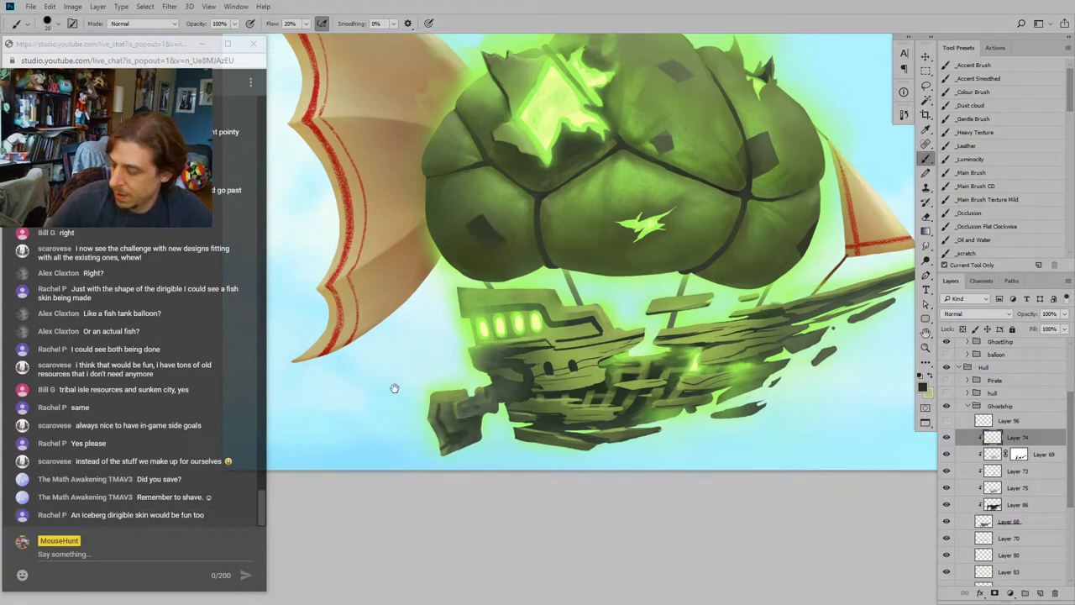
Step: Sample mid and light greens from the rudder and repaint the planes around its bracket and outer edge
{"action": "left_click_drag", "start_coordinate": [395, 388], "coordinate": [432, 396]}
{"action": "left_click", "coordinate": [473, 420], "text": "alt"}
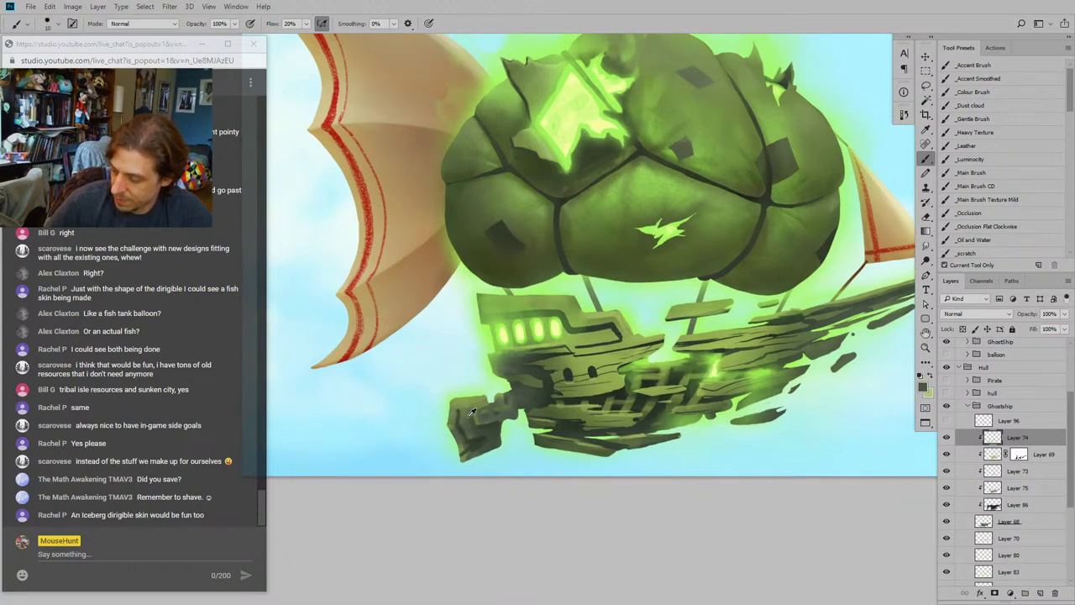
{"action": "key", "text": "bracketright"}
{"action": "left_click", "coordinate": [485, 412], "text": "alt"}
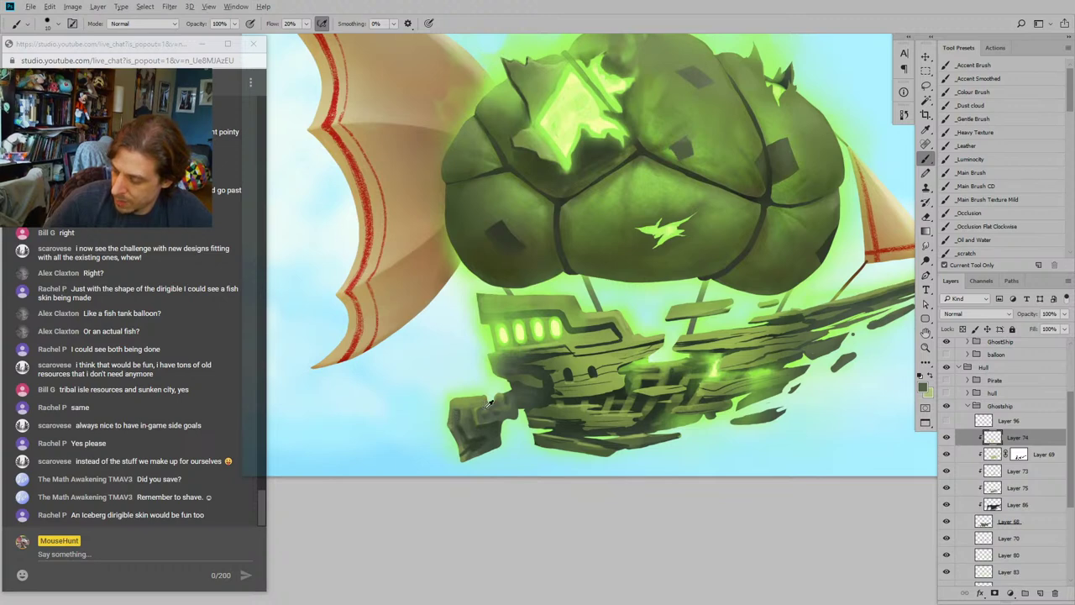
{"action": "left_click_drag", "start_coordinate": [487, 402], "coordinate": [452, 413]}
{"action": "left_click", "coordinate": [452, 418], "text": "alt"}
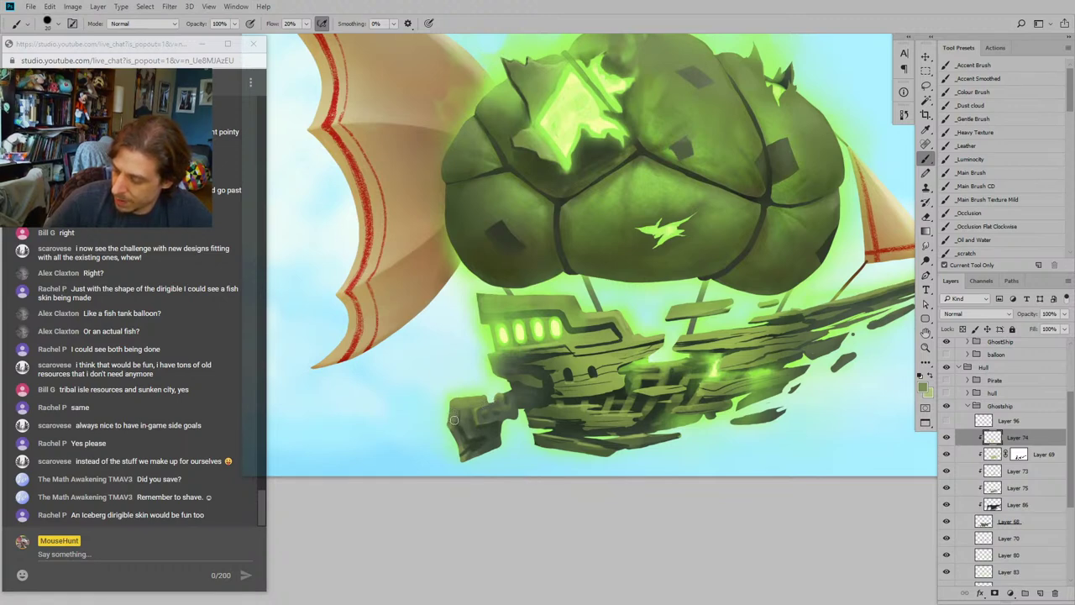
Step: Paint dark green shading on the lower rudder and the joint connecting it to the hull
{"action": "left_click_drag", "start_coordinate": [418, 333], "coordinate": [416, 327]}
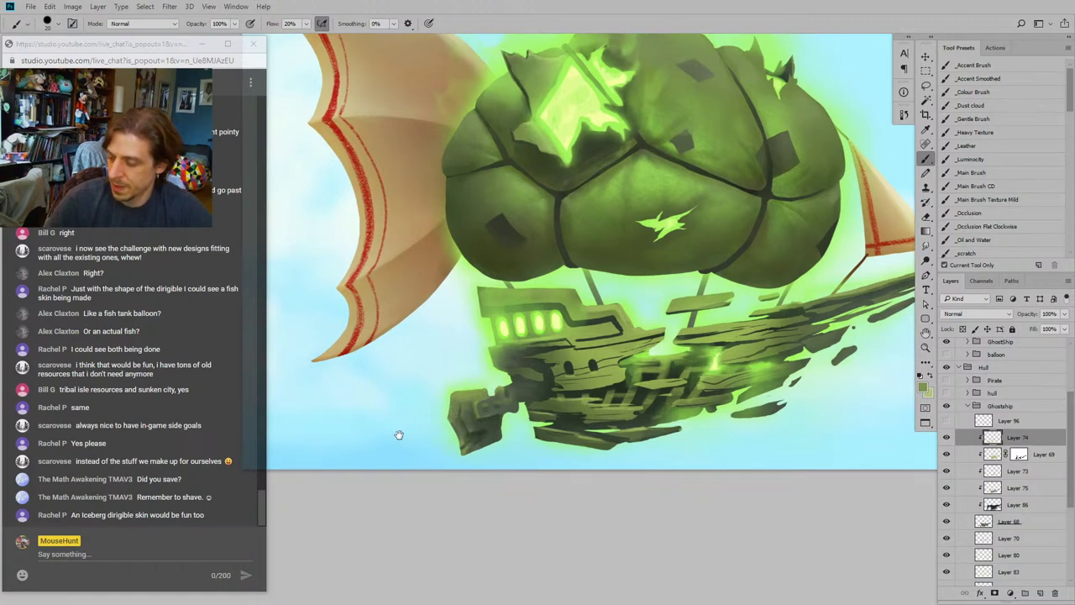
{"action": "left_click_drag", "start_coordinate": [401, 437], "coordinate": [417, 454]}
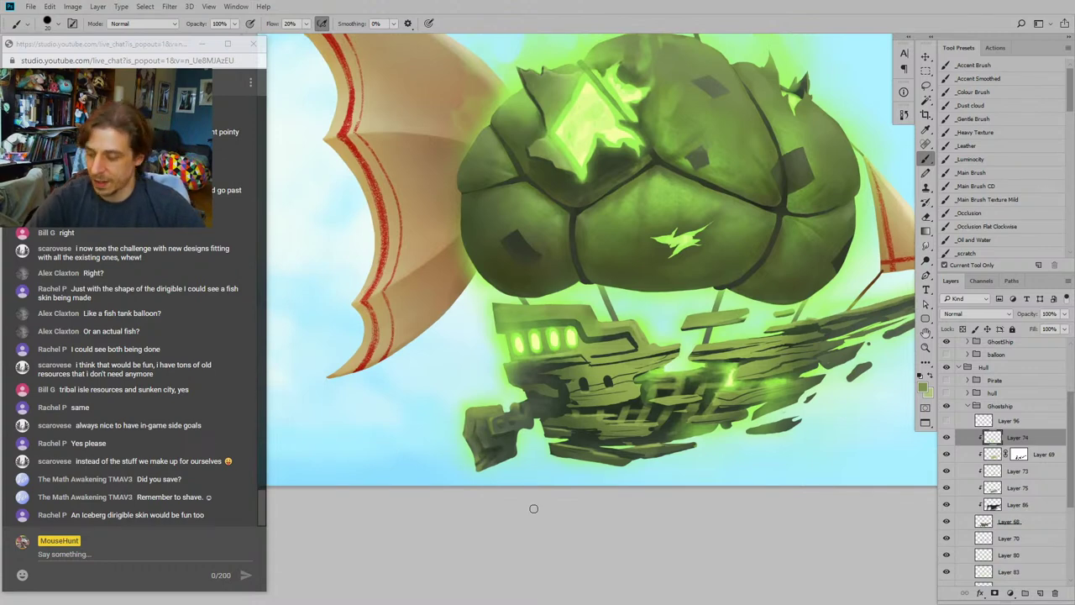
{"action": "left_click_drag", "start_coordinate": [416, 301], "coordinate": [411, 363]}
{"action": "mouse_move", "coordinate": [493, 403]}
{"action": "left_mouse_down"}
{"action": "mouse_move", "coordinate": [415, 336]}
{"action": "mouse_move", "coordinate": [502, 367]}
{"action": "mouse_move", "coordinate": [398, 403]}
{"action": "left_mouse_up"}
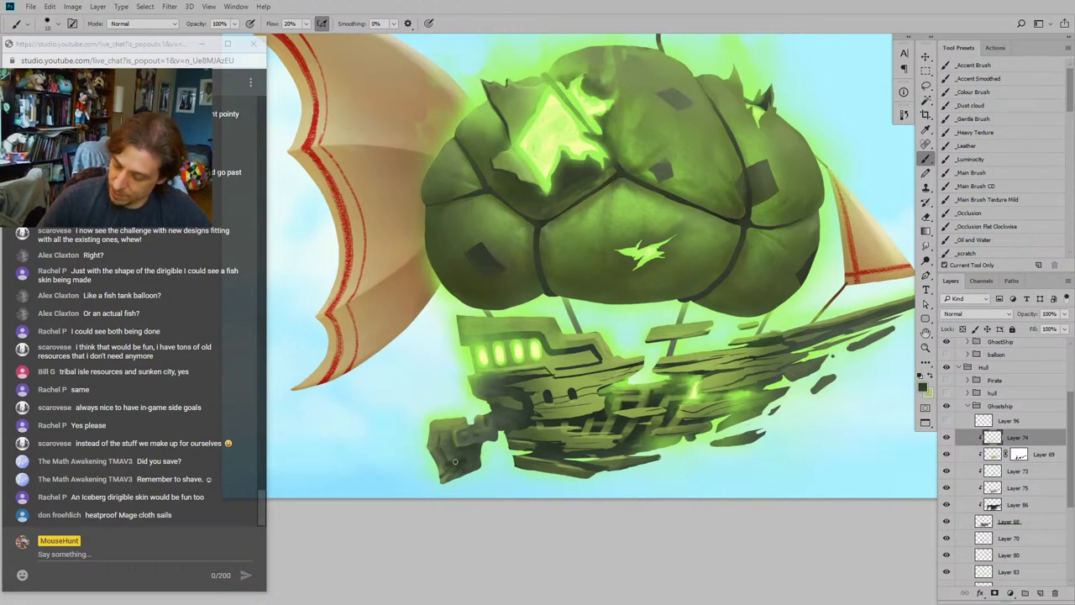
{"action": "left_click_drag", "start_coordinate": [417, 362], "coordinate": [353, 372]}
{"action": "key", "text": "]"}
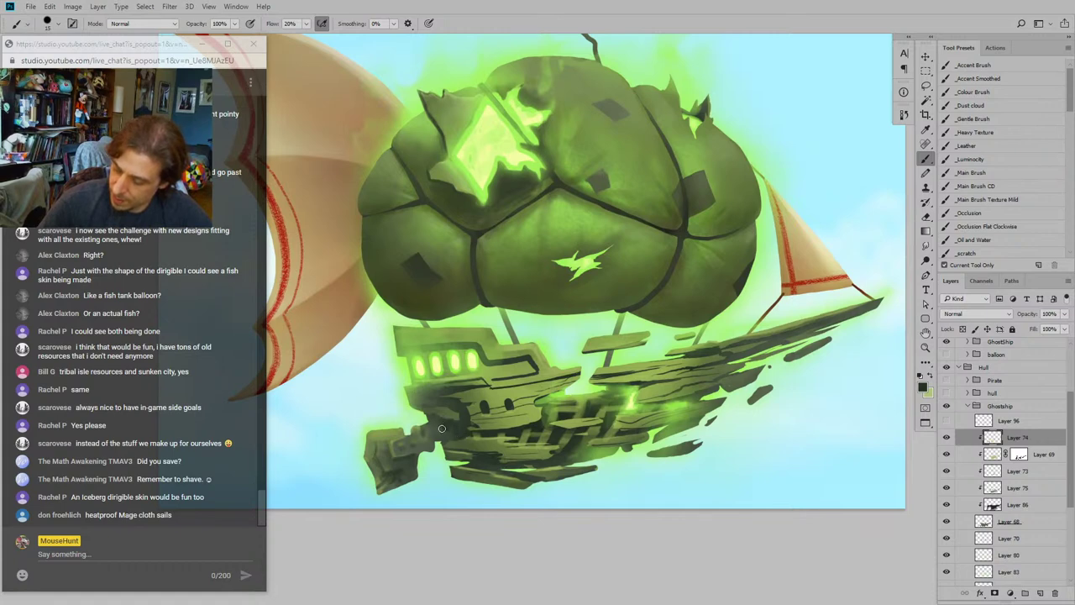
{"action": "key", "text": "["}
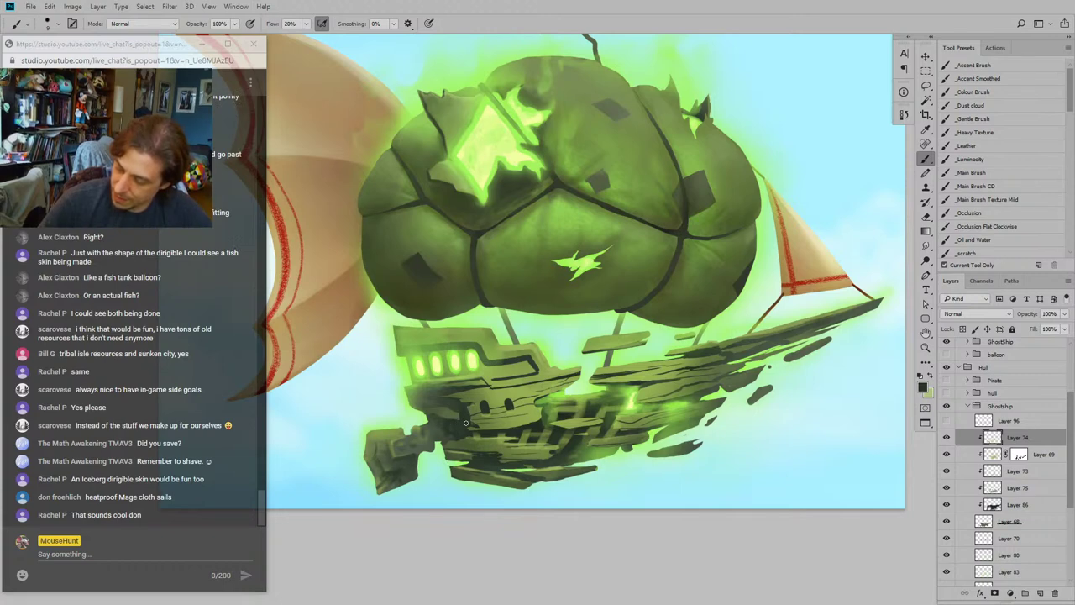
{"action": "left_click_drag", "start_coordinate": [521, 281], "coordinate": [554, 291]}
{"action": "left_click_drag", "start_coordinate": [369, 252], "coordinate": [365, 420]}
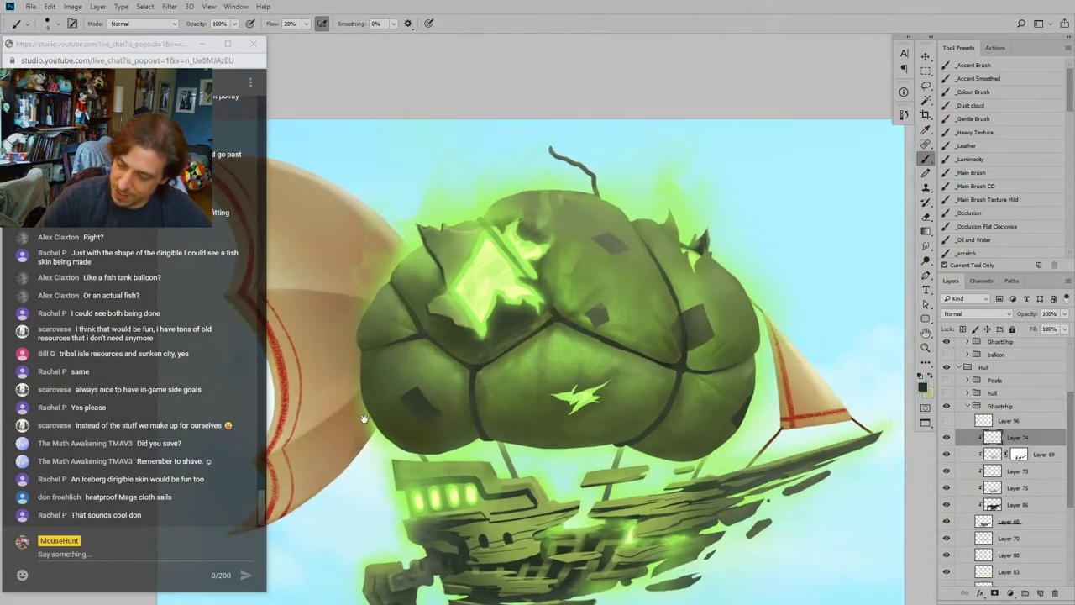
Step: Review the whole ship, toggling the visibility of Layer 74 and the balloon's GhostShip group to check what each contains
{"action": "key", "text": "ctrl+minus"}
{"action": "scroll", "coordinate": [379, 430], "scroll_direction": "down", "scroll_amount": 3}
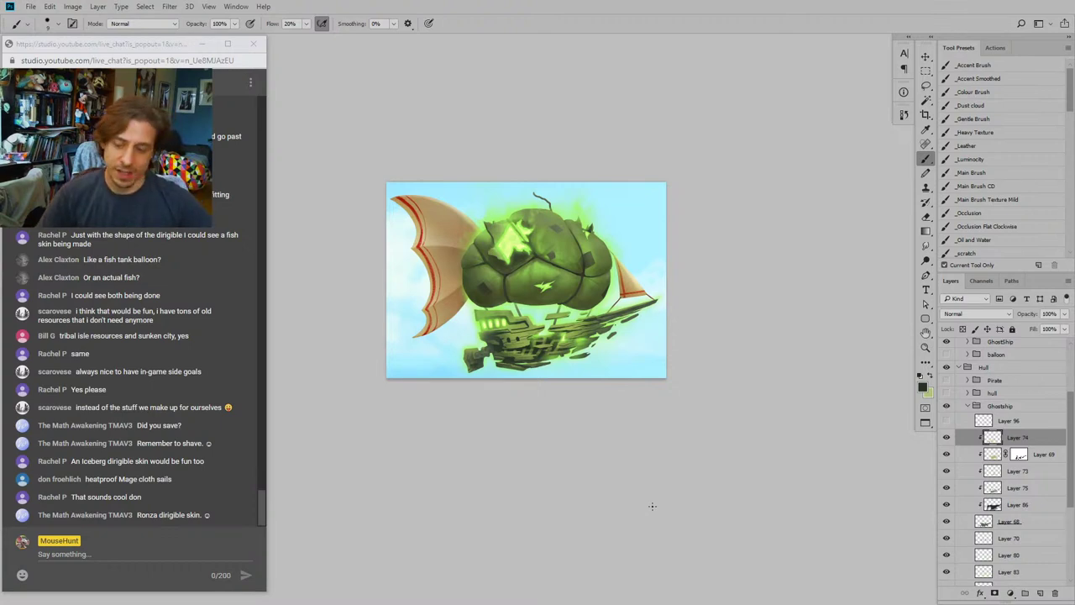
{"action": "left_click_drag", "start_coordinate": [535, 258], "coordinate": [499, 347]}
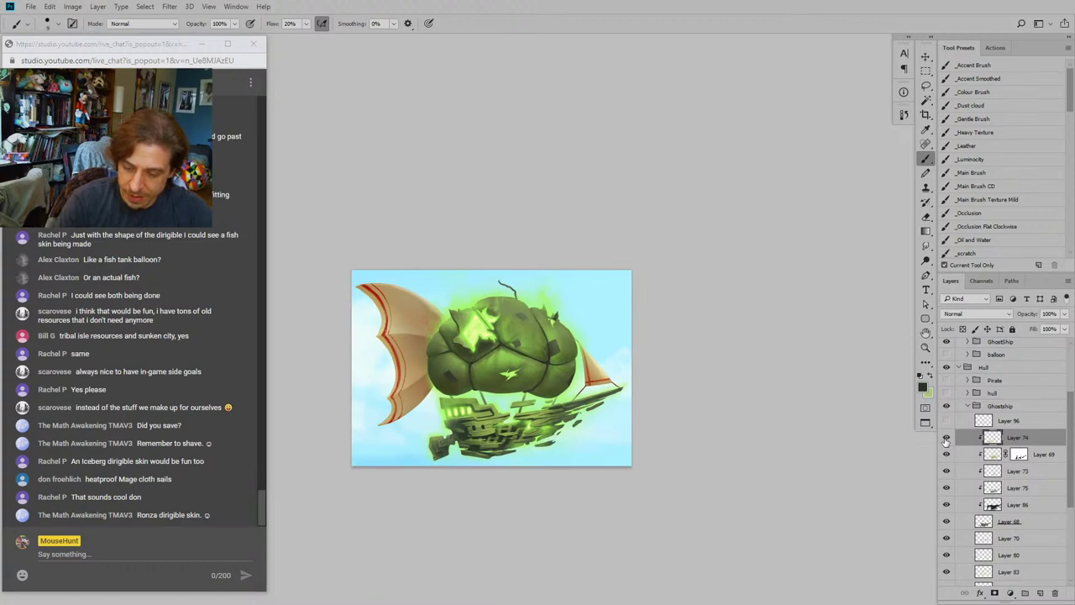
{"action": "left_click", "coordinate": [946, 439]}
{"action": "left_click", "coordinate": [946, 439]}
{"action": "left_click_drag", "start_coordinate": [1072, 411], "coordinate": [1073, 405]}
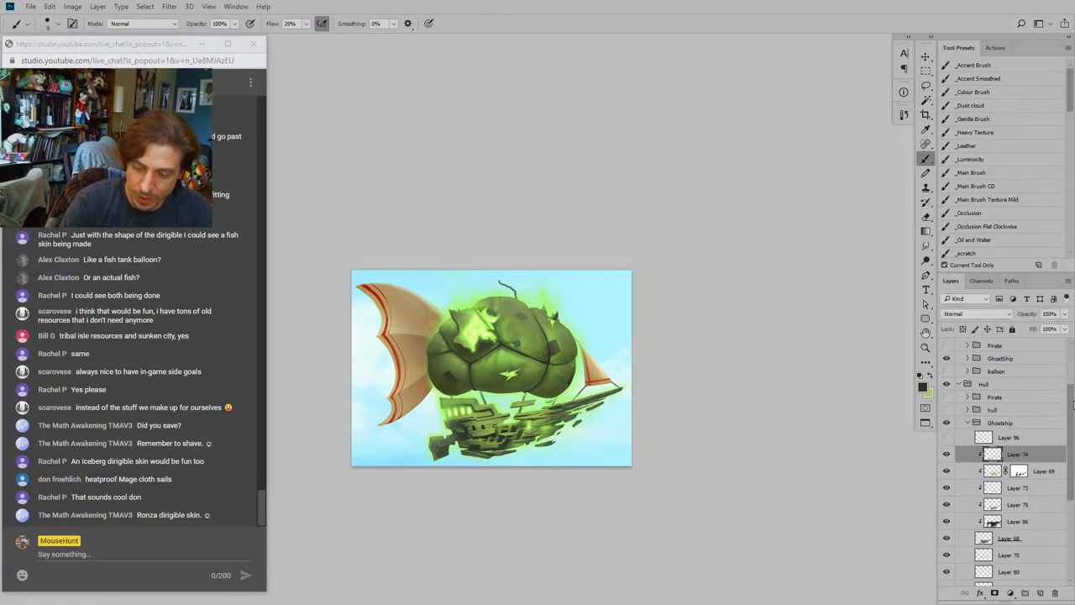
{"action": "scroll", "coordinate": [1073, 405], "scroll_direction": "up", "scroll_amount": 3}
{"action": "left_click", "coordinate": [947, 438]}
{"action": "left_click", "coordinate": [946, 437]}
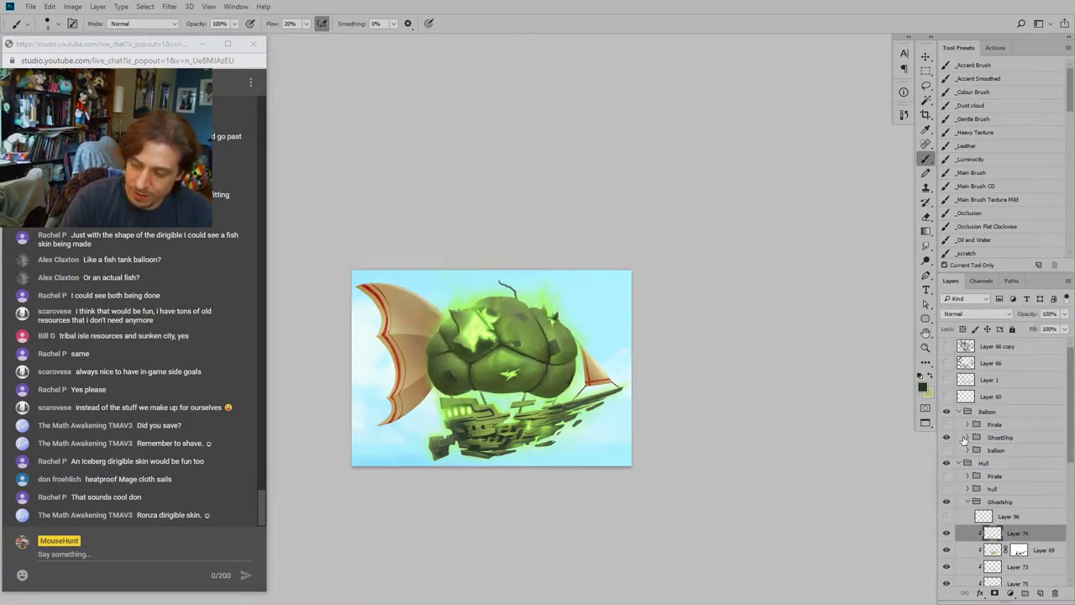
Step: Locate the painted balloon layer, Layer 77, inside the balloon's GhostShip group and lock its transparent pixels
{"action": "left_click", "coordinate": [967, 438]}
{"action": "left_click", "coordinate": [946, 491]}
{"action": "left_click", "coordinate": [946, 490]}
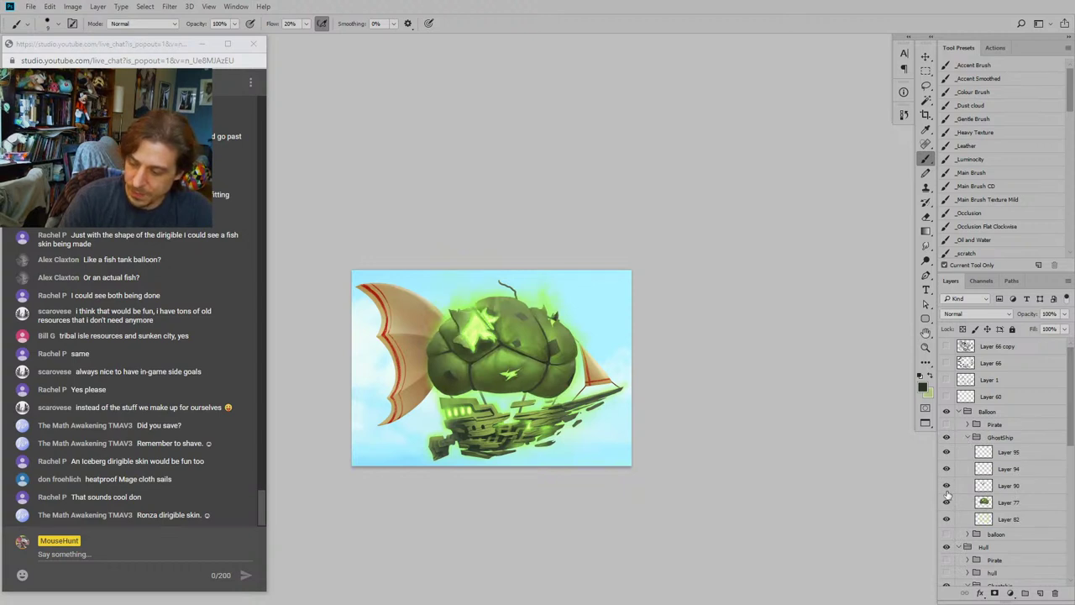
{"action": "left_click", "coordinate": [946, 502]}
{"action": "left_click", "coordinate": [946, 501]}
{"action": "left_click", "coordinate": [962, 502]}
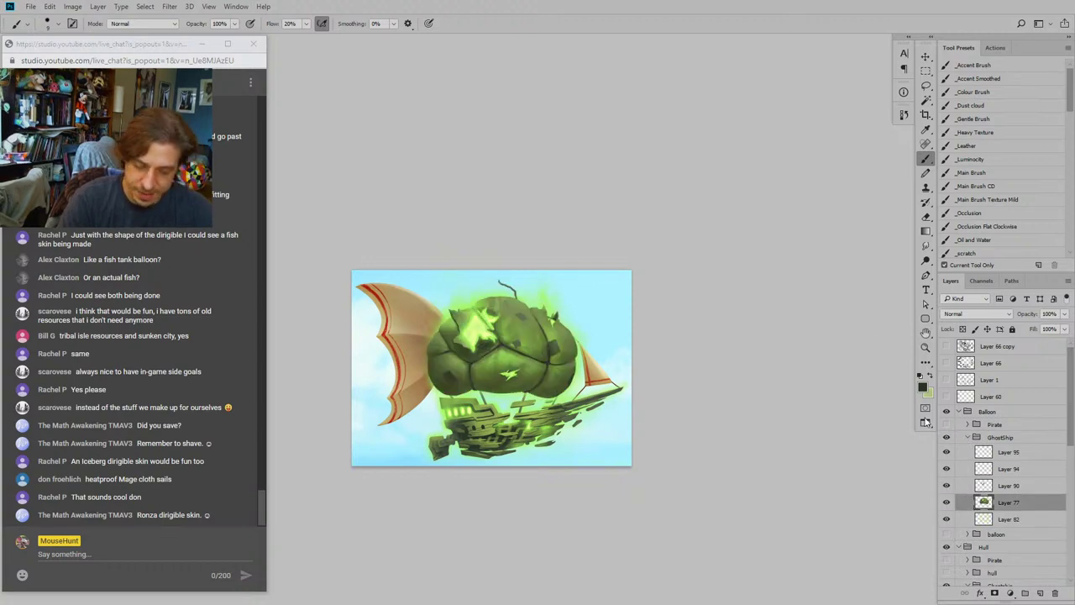
{"action": "key", "text": "slash"}
Step: Sample a mid green from the balloon and recolour the loose rope on its top using a small Main Brush
{"action": "key", "text": "ctrl+plus"}
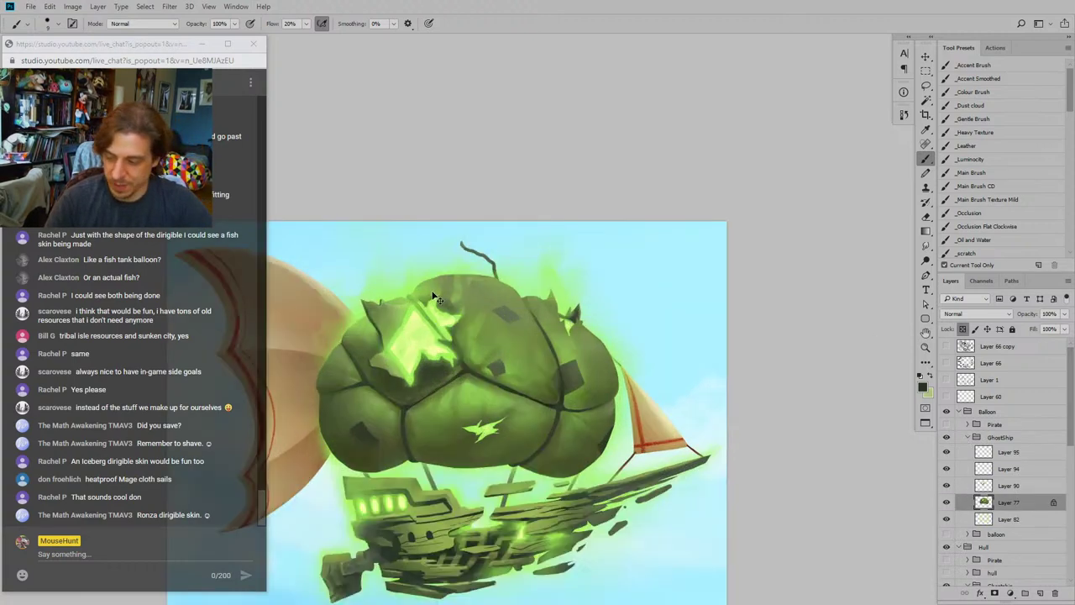
{"action": "key", "text": "ctrl+plus"}
{"action": "left_click_drag", "start_coordinate": [417, 256], "coordinate": [443, 324]}
{"action": "left_click", "coordinate": [529, 433], "text": "alt"}
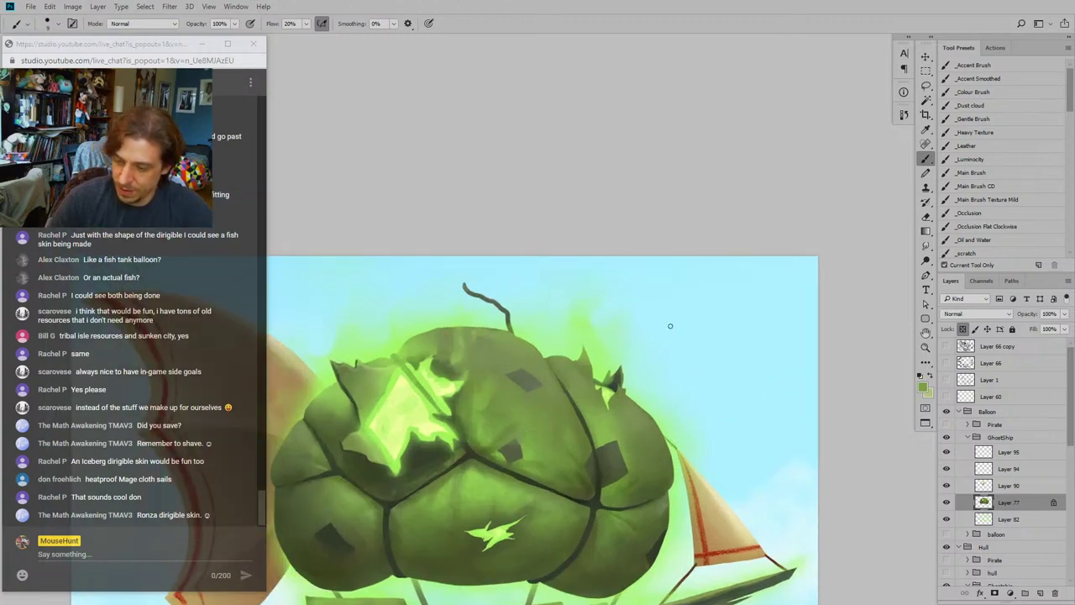
{"action": "left_click", "coordinate": [970, 172]}
{"action": "key", "text": "bracketleft"}
{"action": "key", "text": "bracketleft"}
{"action": "key", "text": "bracketleft"}
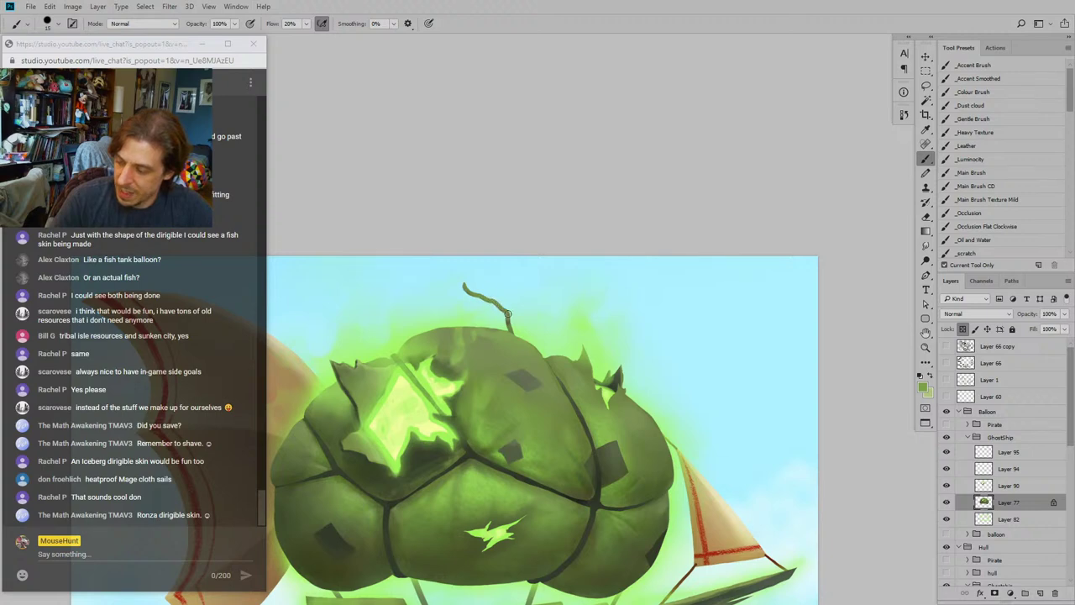
{"action": "mouse_move", "coordinate": [507, 326]}
{"action": "left_mouse_down"}
{"action": "mouse_move", "coordinate": [518, 306]}
{"action": "mouse_move", "coordinate": [466, 286]}
{"action": "left_mouse_up"}
Step: Sample lighter greens from the balloon and its glow, and paint fine highlights along the loose top rope with a smaller brush
{"action": "left_click", "coordinate": [564, 425], "text": "alt"}
{"action": "left_click", "coordinate": [424, 346], "text": "alt"}
{"action": "key", "text": "bracketleft"}
{"action": "key", "text": "bracketleft"}
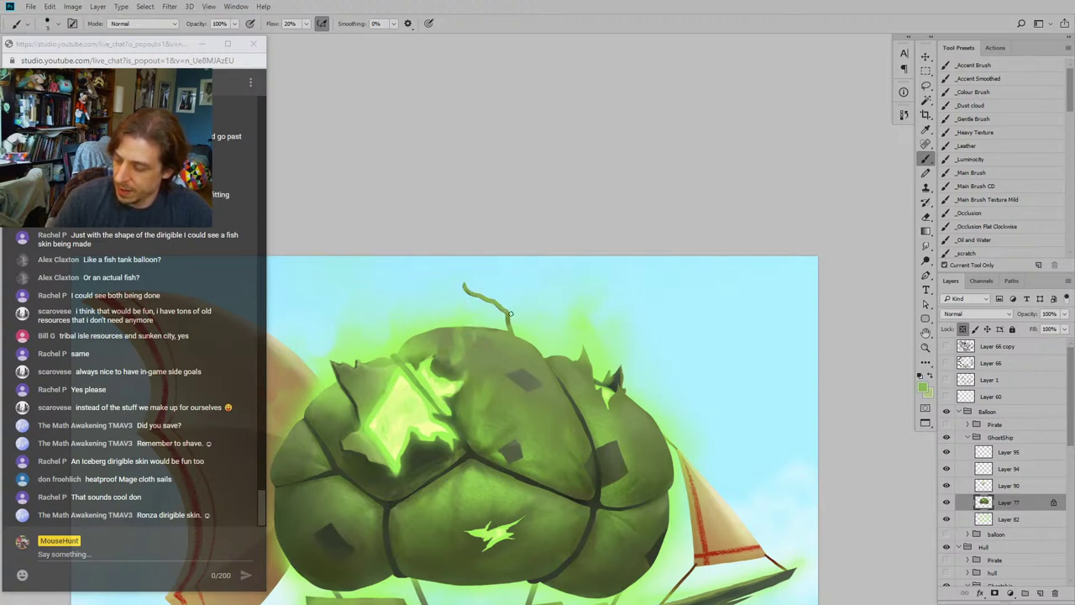
{"action": "key", "text": "bracketright"}
{"action": "key", "text": "bracketright"}
{"action": "left_click_drag", "start_coordinate": [401, 234], "coordinate": [435, 148]}
{"action": "key", "text": "bracketleft"}
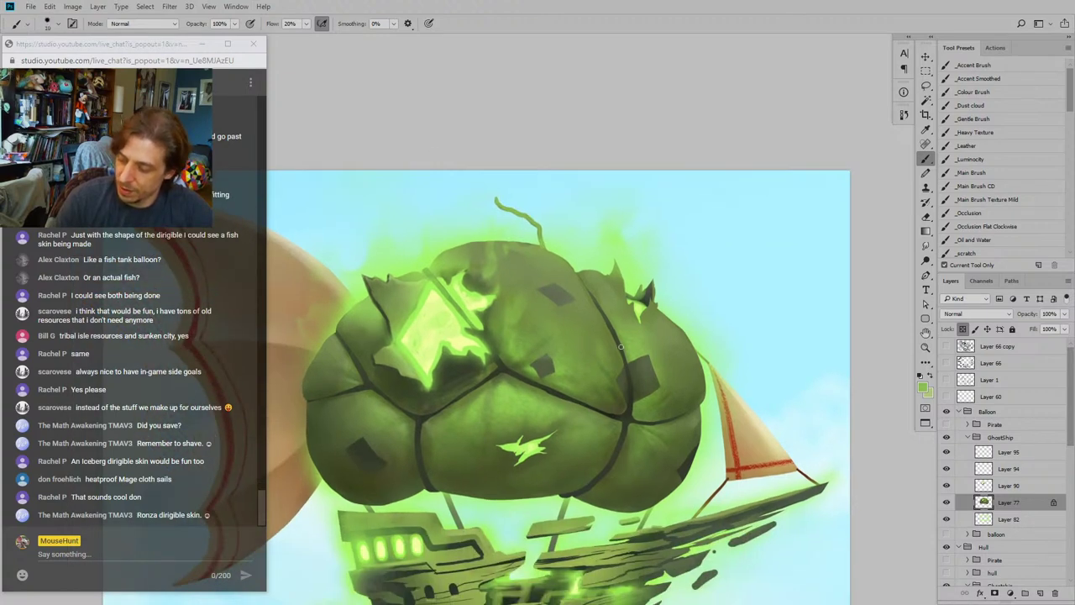
Step: Switch to Layer 90, sample a darker green from the balloon, enlarge the brush and touch up the balloon's seams
{"action": "left_click_drag", "start_coordinate": [620, 343], "coordinate": [590, 321]}
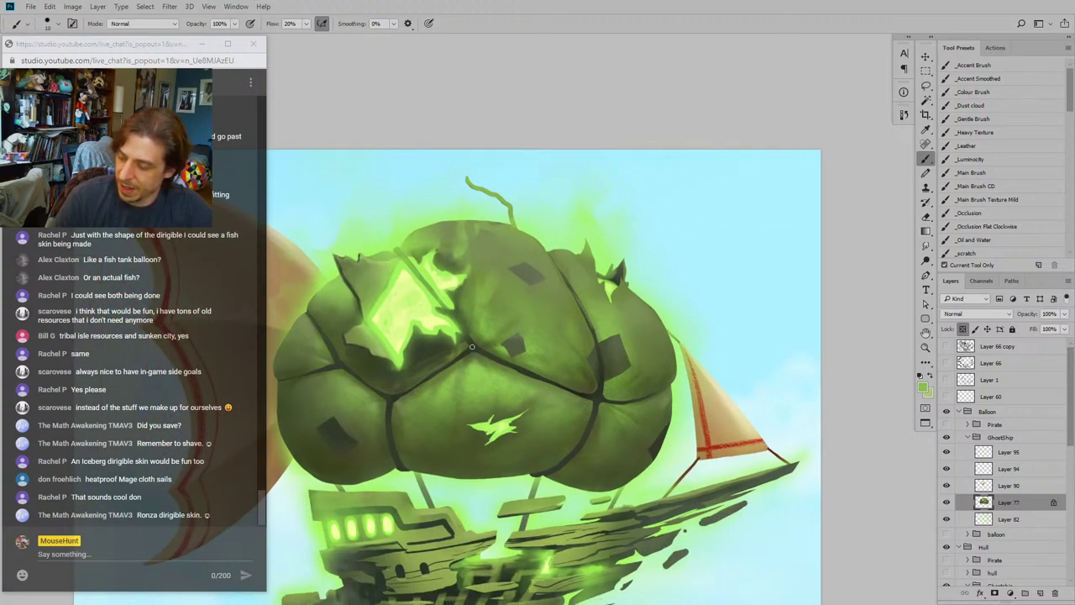
{"action": "left_click_drag", "start_coordinate": [594, 407], "coordinate": [585, 402]}
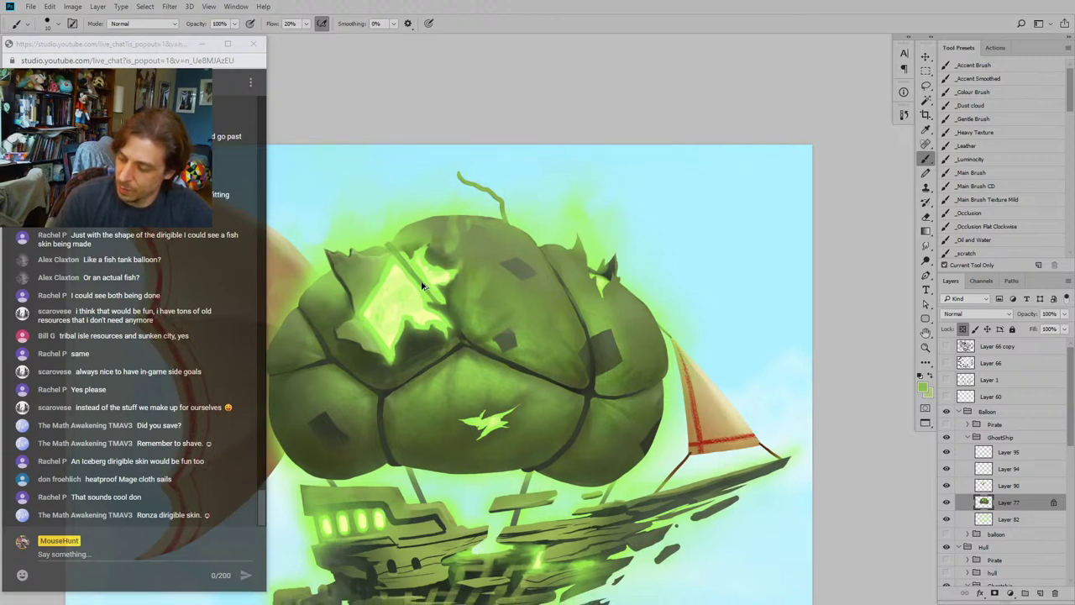
{"action": "left_click", "coordinate": [471, 323], "text": "alt"}
{"action": "key", "text": "alt+bracketright"}
{"action": "key", "text": "bracketright"}
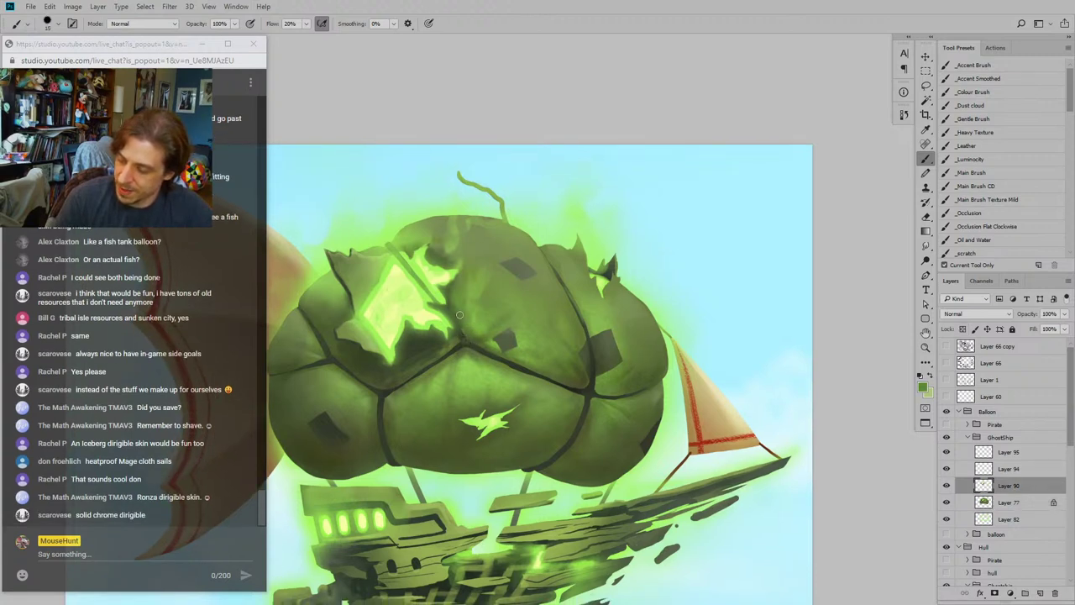
{"action": "left_click_drag", "start_coordinate": [596, 395], "coordinate": [586, 394]}
{"action": "mouse_move", "coordinate": [364, 292]}
{"action": "left_mouse_down"}
{"action": "mouse_move", "coordinate": [370, 264]}
{"action": "mouse_move", "coordinate": [387, 260]}
{"action": "left_mouse_up"}
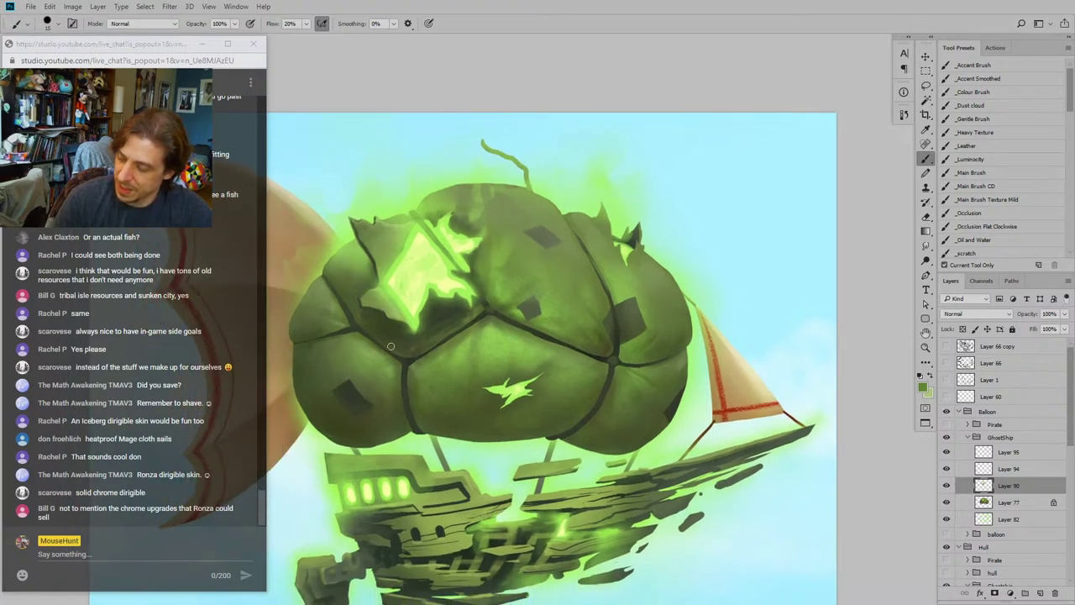
{"action": "left_click_drag", "start_coordinate": [304, 269], "coordinate": [394, 317]}
{"action": "left_click_drag", "start_coordinate": [480, 418], "coordinate": [439, 403]}
{"action": "left_click_drag", "start_coordinate": [688, 400], "coordinate": [675, 346]}
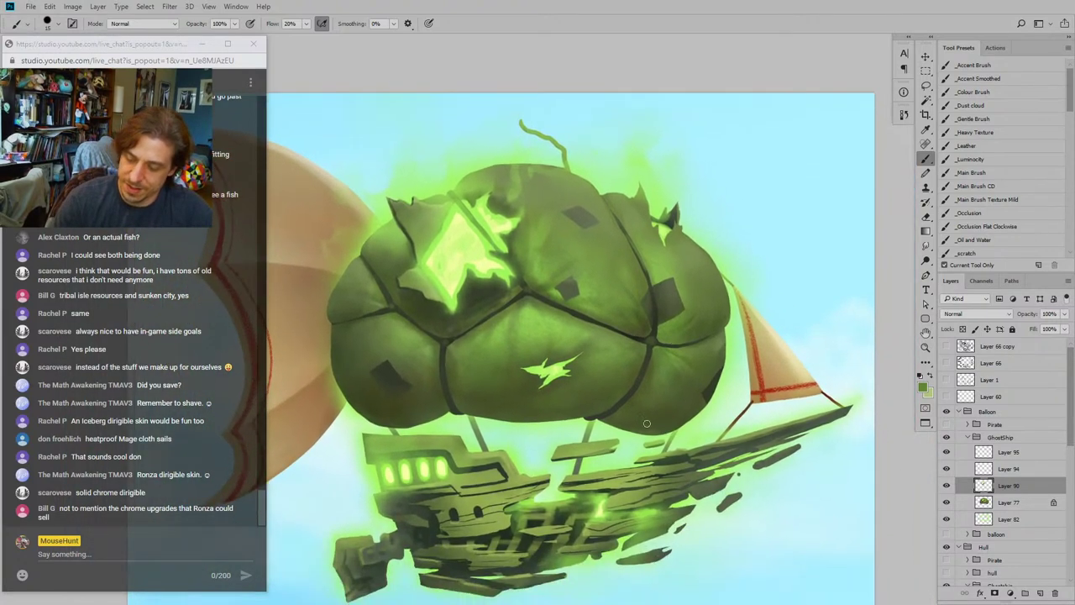
Step: Examine the whole ghost ship at reduced size, then inspect the balloon's patches and seams up close
{"action": "key", "text": "ctrl+minus"}
{"action": "key", "text": "ctrl+minus"}
{"action": "key", "text": "ctrl+minus"}
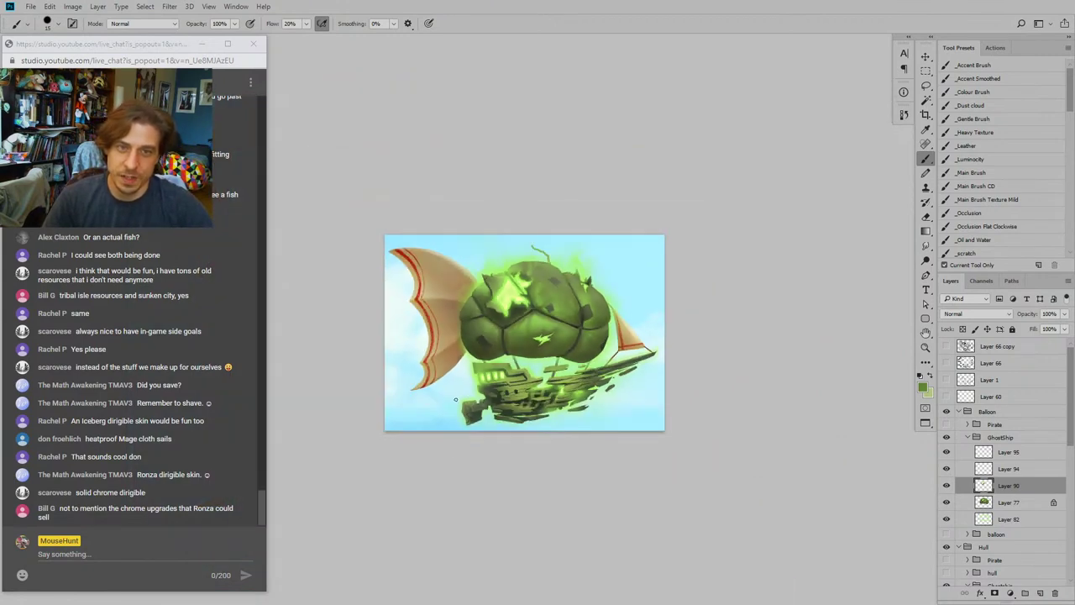
{"action": "mouse_move", "coordinate": [373, 363]}
{"action": "left_mouse_down"}
{"action": "mouse_move", "coordinate": [398, 378]}
{"action": "mouse_move", "coordinate": [373, 344]}
{"action": "left_mouse_up"}
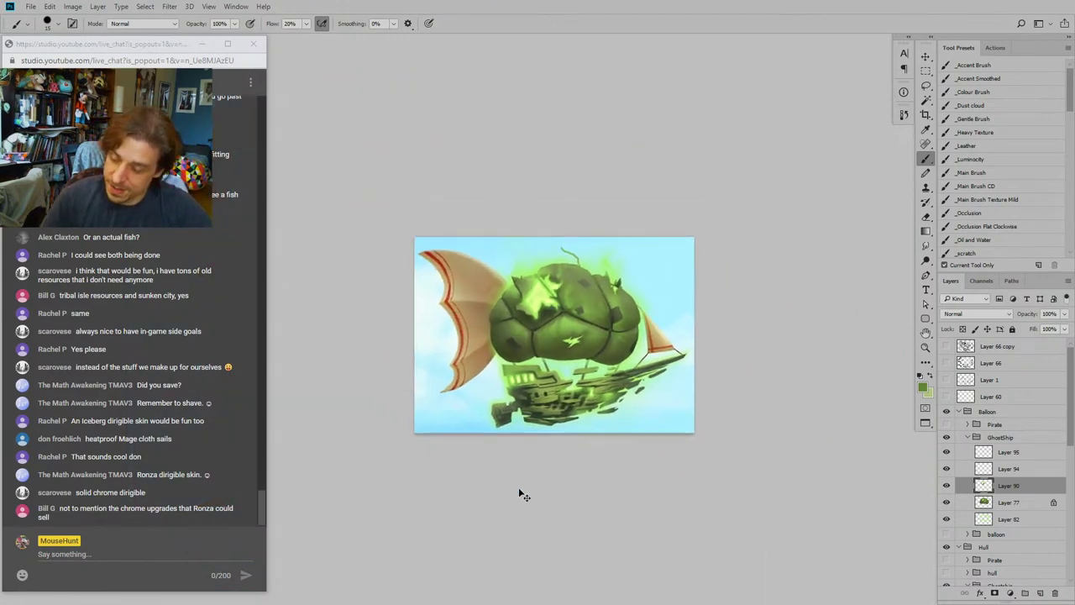
{"action": "key", "text": "ctrl+plus"}
{"action": "key", "text": "ctrl+plus"}
{"action": "key", "text": "ctrl+plus"}
{"action": "key", "text": "ctrl+plus"}
{"action": "left_click_drag", "start_coordinate": [823, 306], "coordinate": [712, 341]}
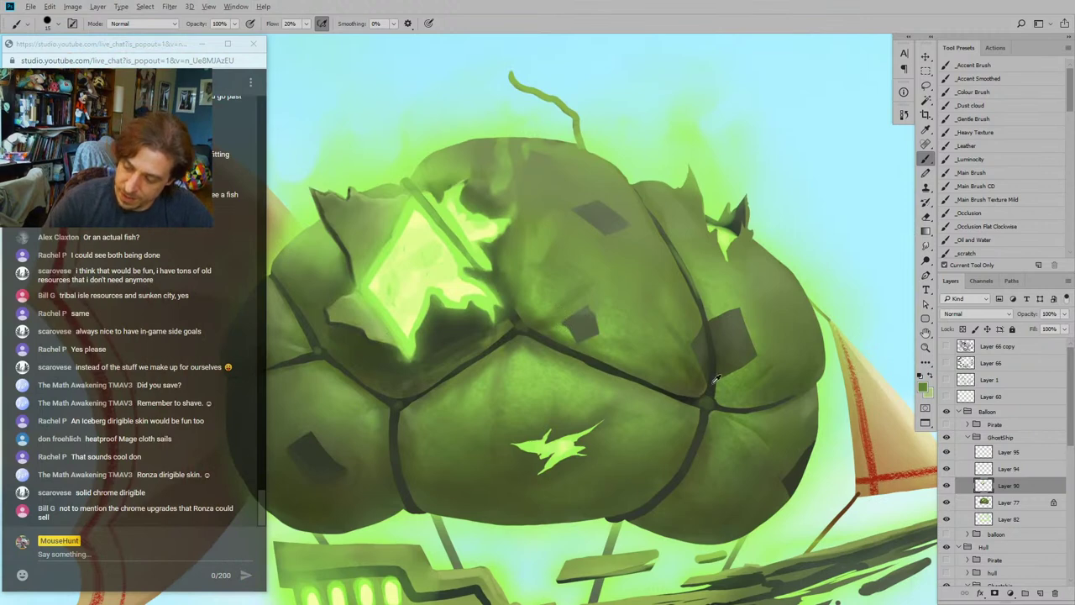
Step: With the Main Brush preset on Layer 90, paint small dark stitches around the patches on the balloon's upper and right panels
{"action": "left_click", "coordinate": [970, 65]}
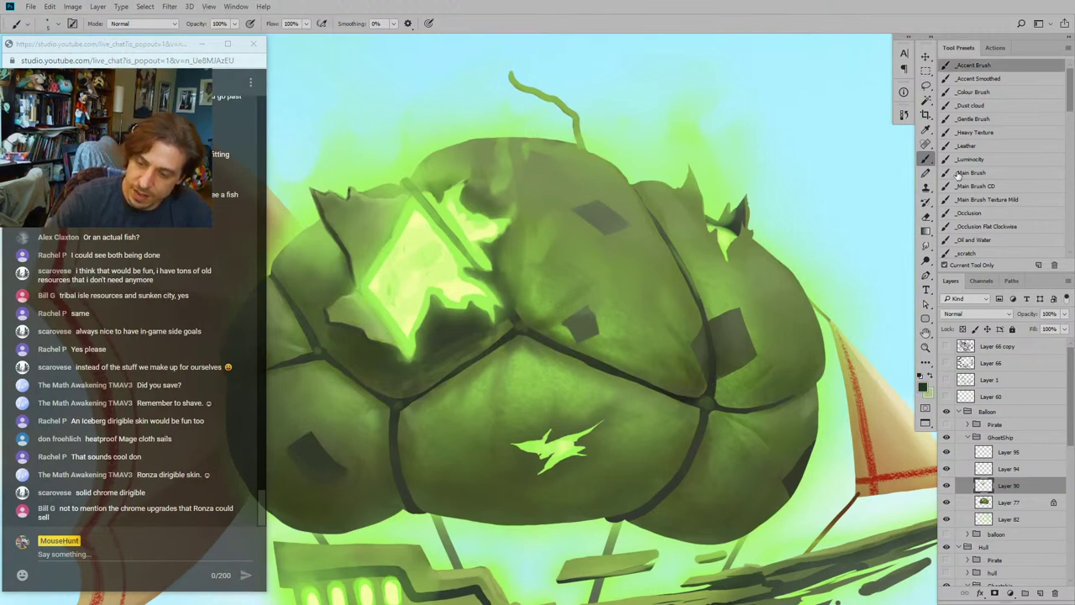
{"action": "left_click", "coordinate": [966, 173]}
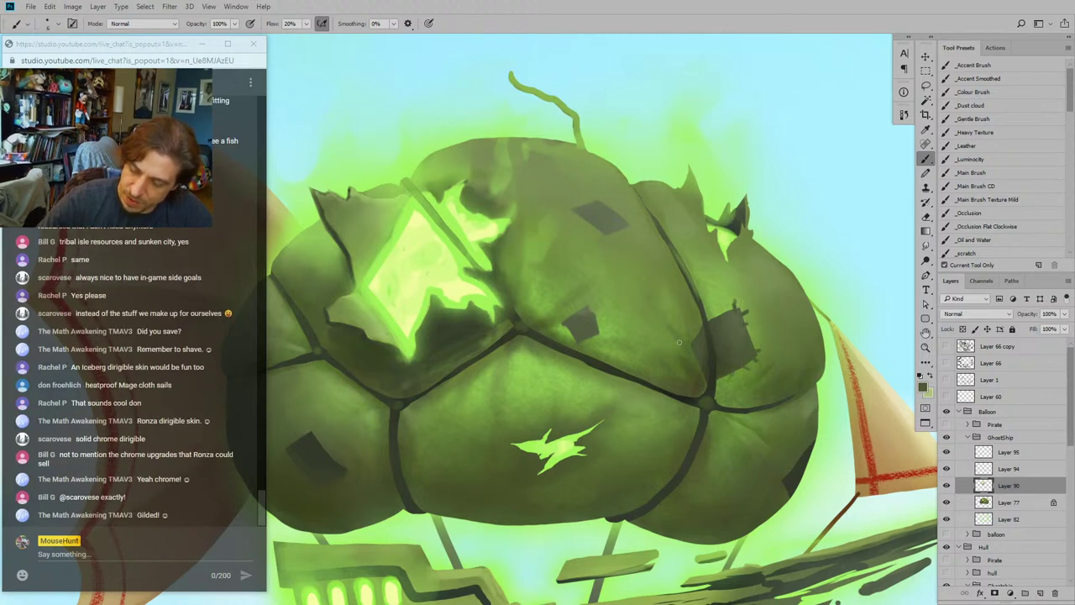
{"action": "left_click_drag", "start_coordinate": [639, 171], "coordinate": [631, 199]}
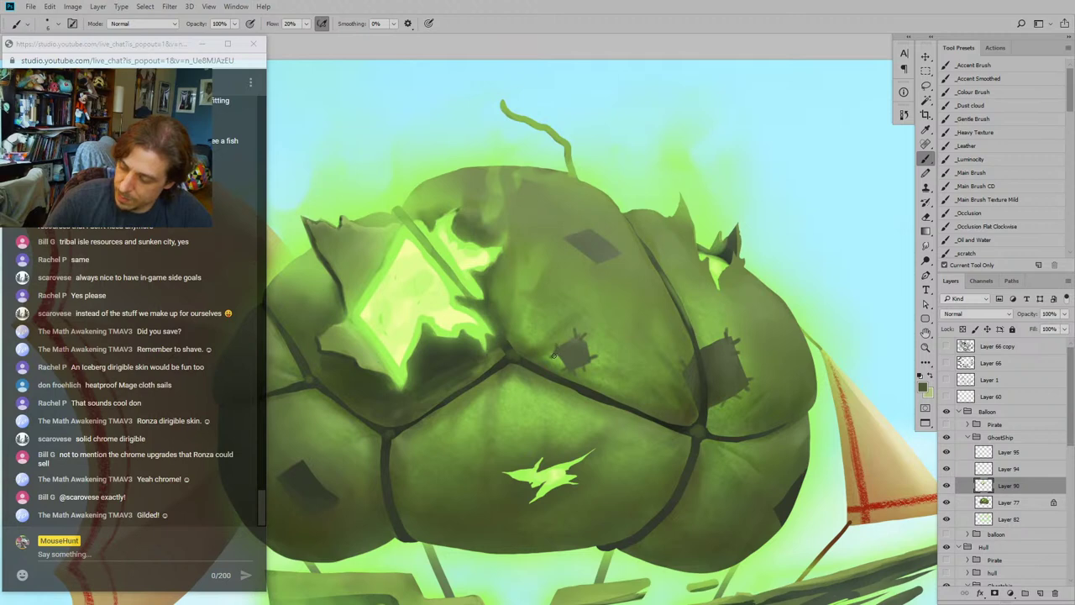
{"action": "left_click_drag", "start_coordinate": [455, 246], "coordinate": [461, 312]}
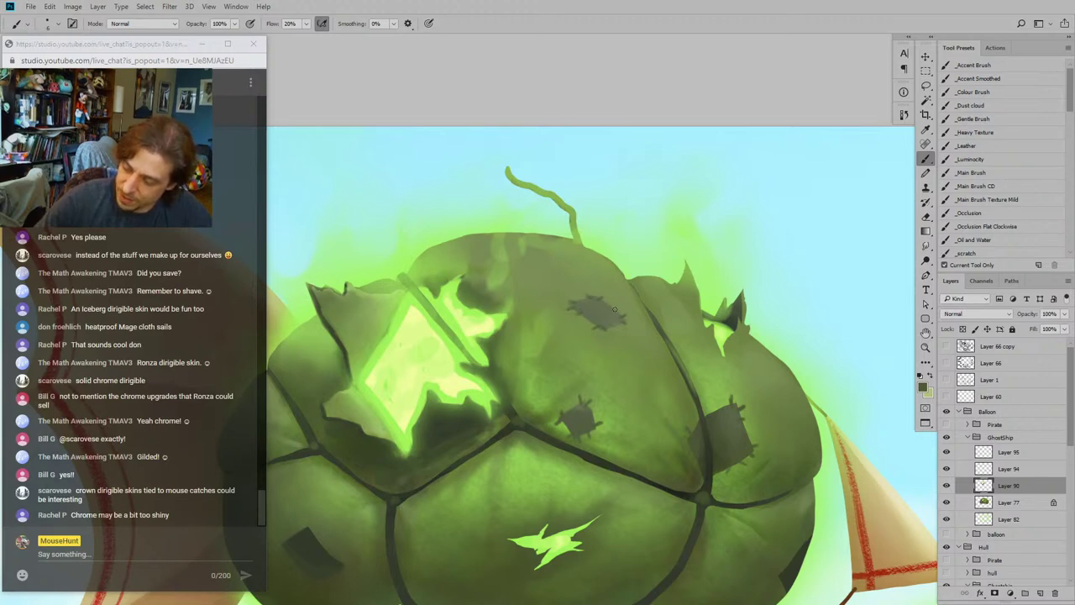
Step: Sample the dark colour of the balloon's lower-left patch and paint stitches around that patch's edges
{"action": "left_click_drag", "start_coordinate": [618, 290], "coordinate": [680, 198]}
{"action": "left_click_drag", "start_coordinate": [425, 346], "coordinate": [495, 261]}
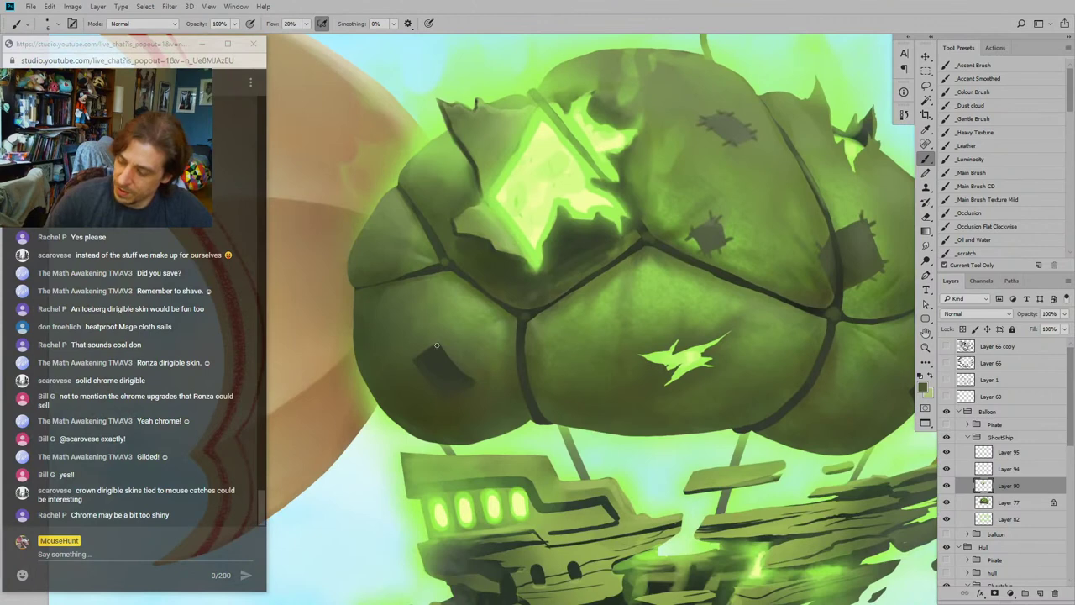
{"action": "left_click", "coordinate": [443, 353], "text": "alt"}
{"action": "left_click_drag", "start_coordinate": [444, 343], "coordinate": [435, 348]}
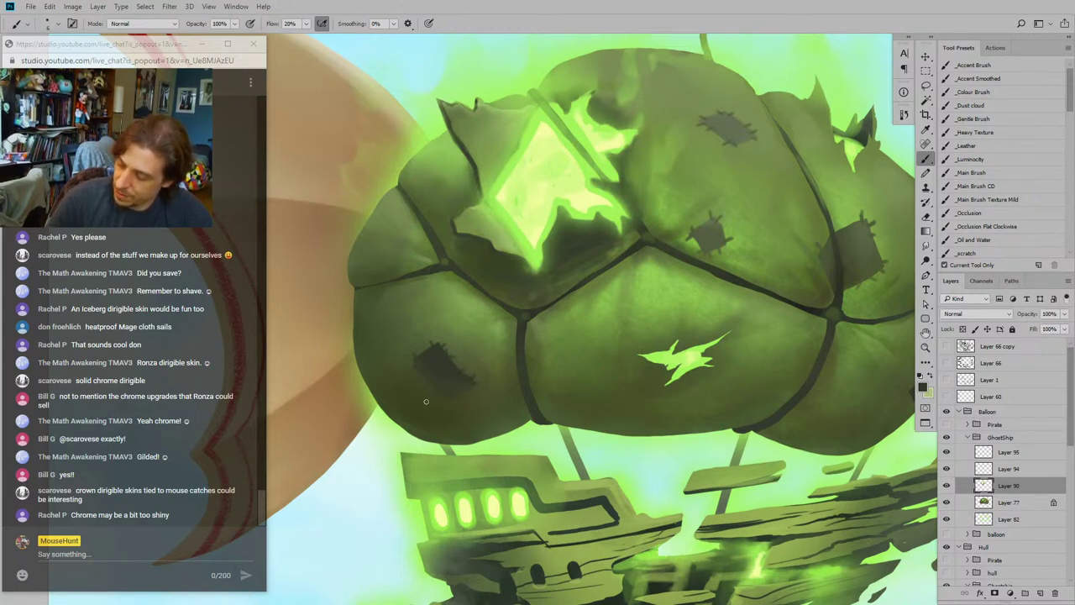
{"action": "left_click_drag", "start_coordinate": [375, 326], "coordinate": [405, 412]}
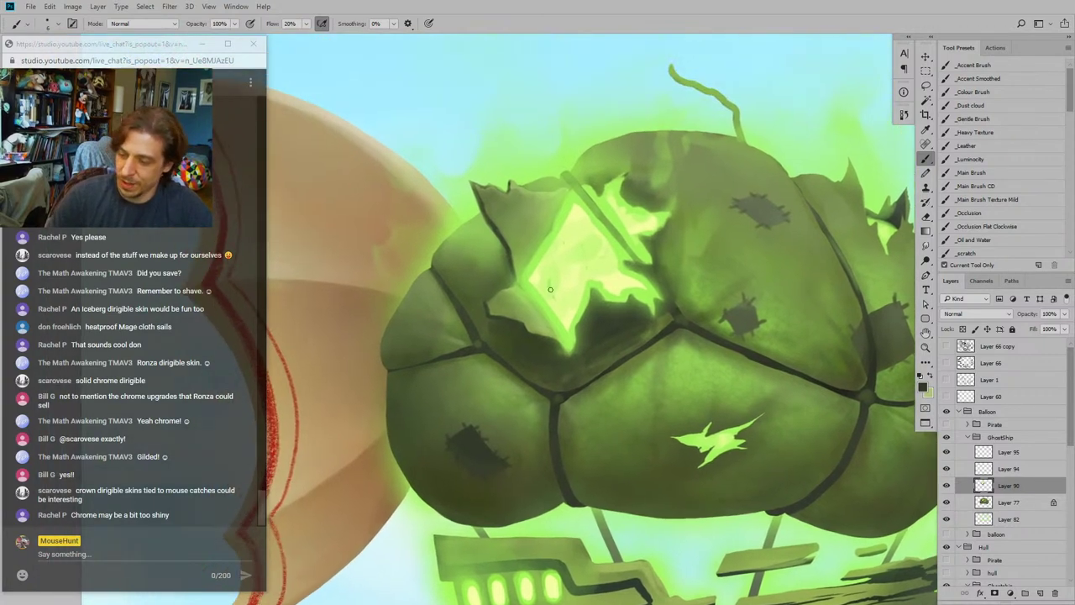
Step: Review how the stitched patches read on the whole ship at reduced size
{"action": "key", "text": "ctrl+minus"}
{"action": "scroll", "coordinate": [642, 367], "scroll_direction": "down", "scroll_amount": 4}
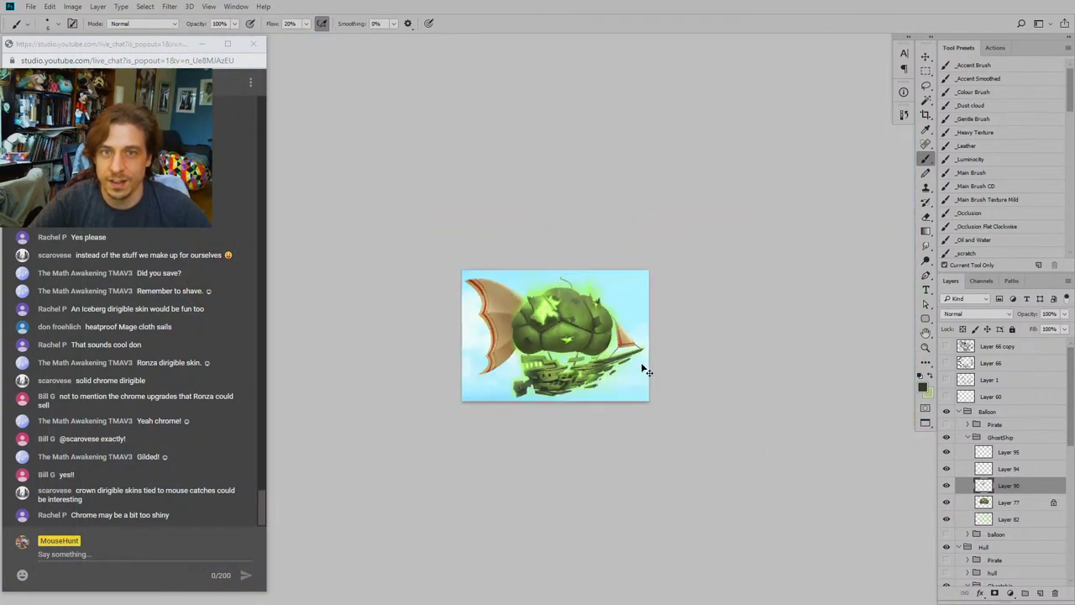
{"action": "scroll", "coordinate": [641, 366], "scroll_direction": "up", "scroll_amount": 2}
{"action": "scroll", "coordinate": [645, 371], "scroll_direction": "up", "scroll_amount": 1}
{"action": "scroll", "coordinate": [642, 369], "scroll_direction": "up", "scroll_amount": 1}
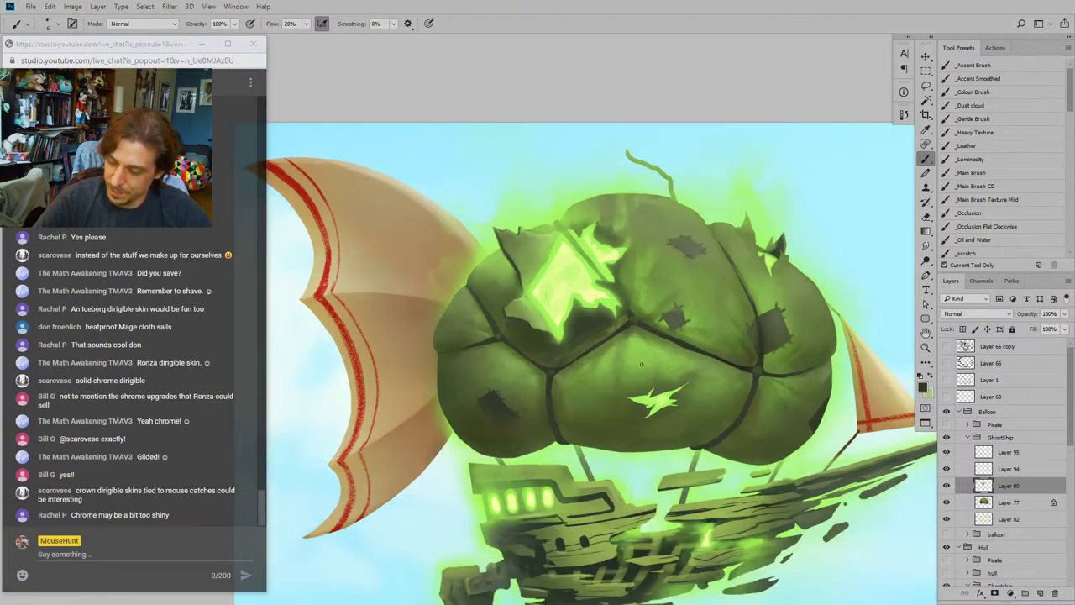
{"action": "scroll", "coordinate": [615, 299], "scroll_direction": "up", "scroll_amount": 1}
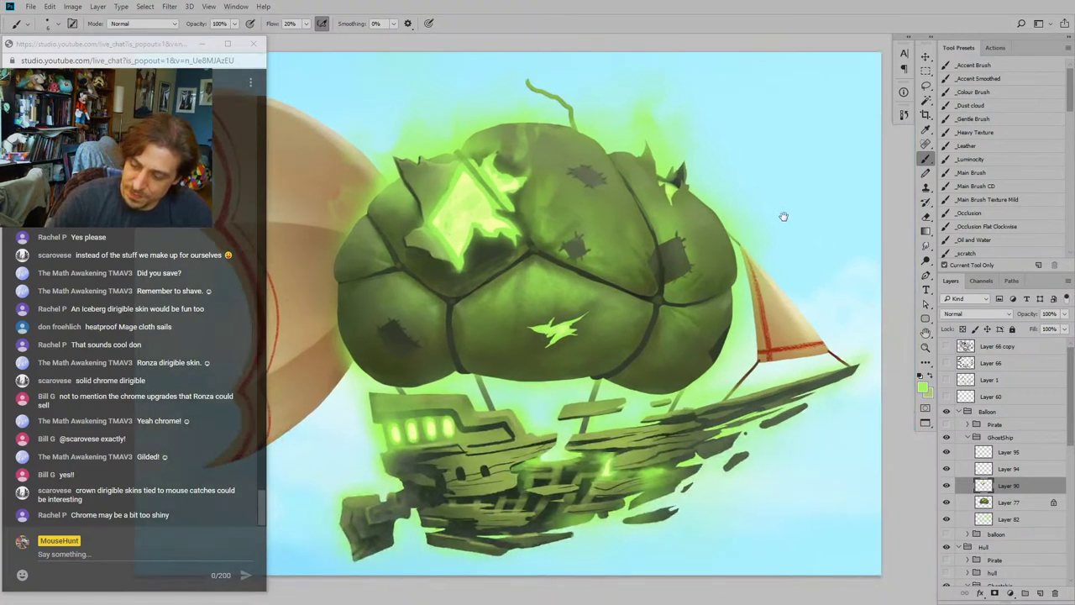
{"action": "left_click_drag", "start_coordinate": [634, 129], "coordinate": [591, 196]}
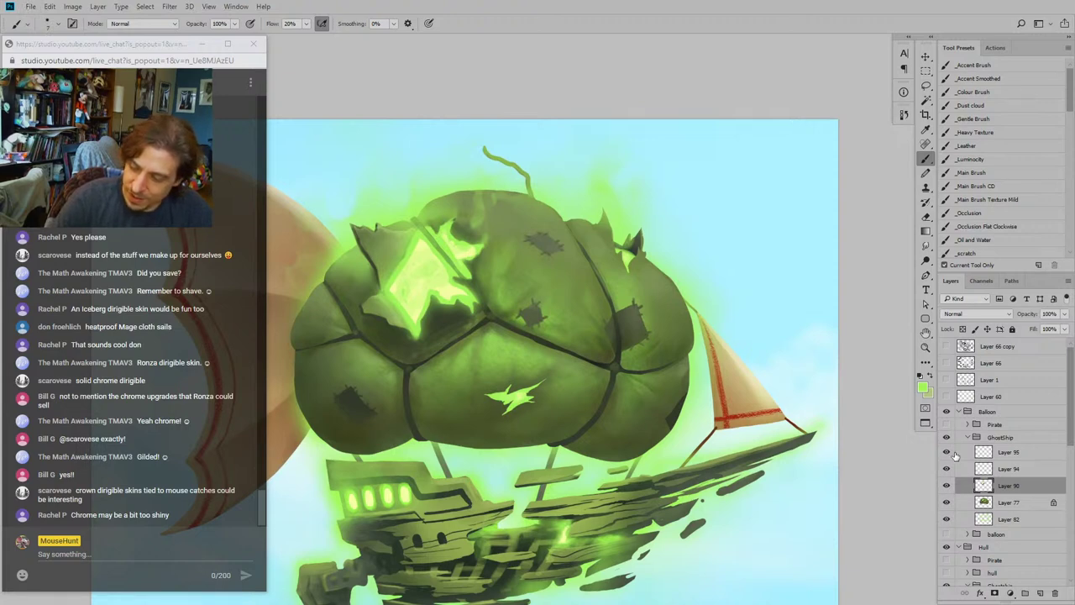
Step: On Layer 95, paint a bright green glow over the small tear at the balloon's upper right using a smaller Main Brush
{"action": "left_click", "coordinate": [947, 452]}
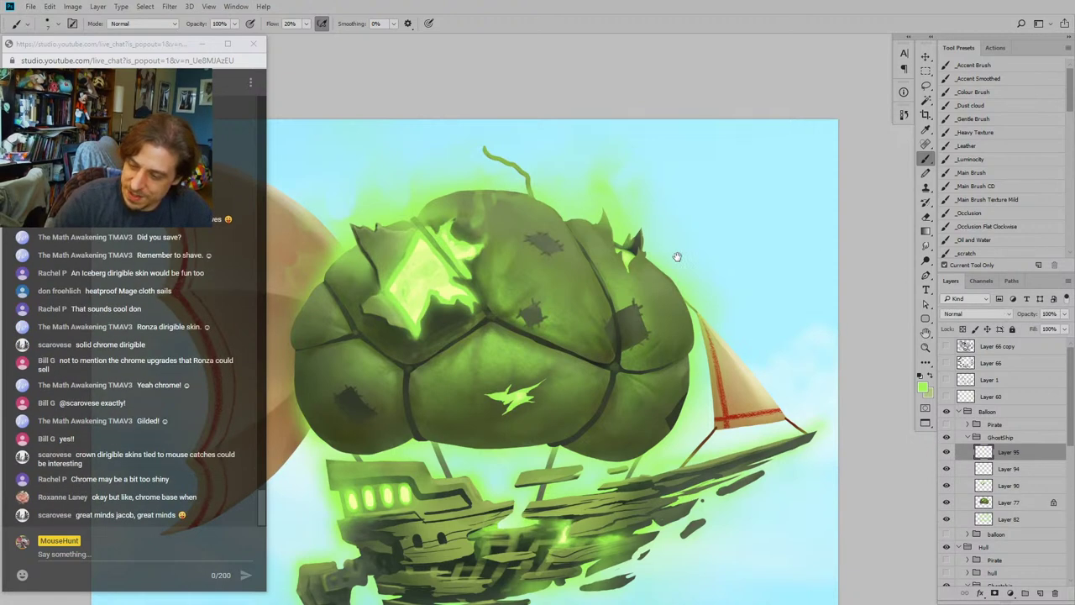
{"action": "left_click", "coordinate": [966, 173]}
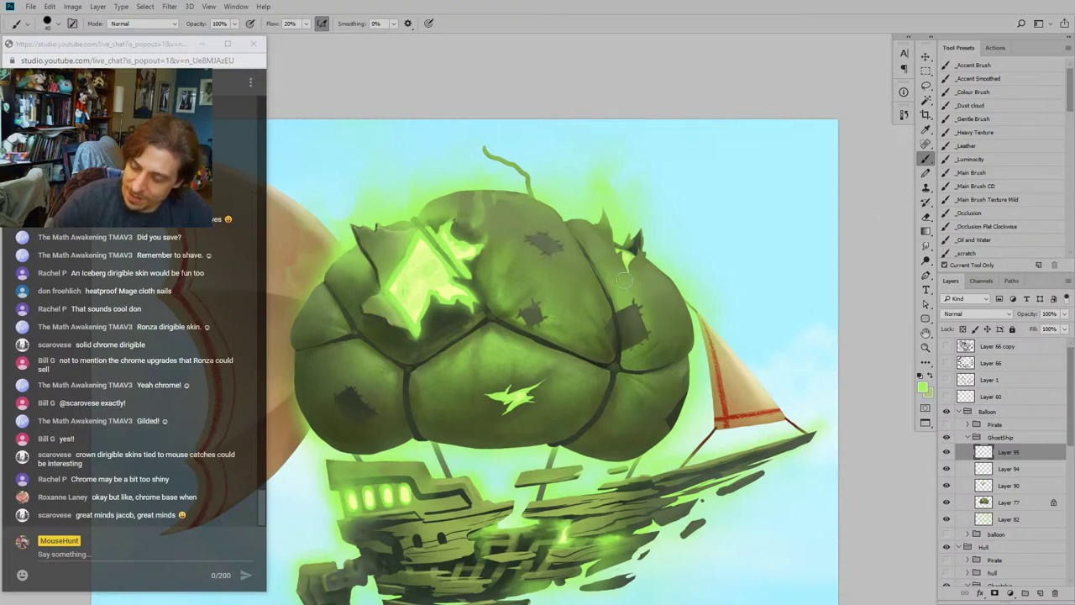
{"action": "key", "text": "["}
{"action": "key", "text": "["}
{"action": "key", "text": "["}
{"action": "key", "text": "["}
{"action": "key", "text": "["}
{"action": "mouse_move", "coordinate": [627, 246]}
{"action": "left_mouse_down"}
{"action": "mouse_move", "coordinate": [638, 256]}
{"action": "mouse_move", "coordinate": [644, 233]}
{"action": "mouse_move", "coordinate": [641, 252]}
{"action": "left_mouse_up"}
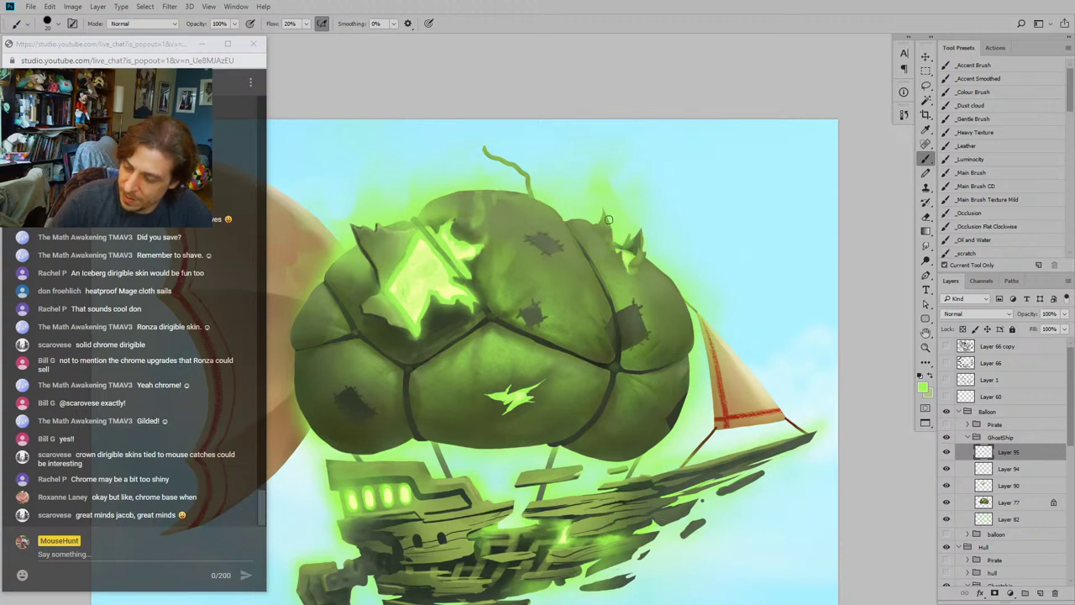
{"action": "left_click_drag", "start_coordinate": [618, 245], "coordinate": [630, 250]}
{"action": "left_click_drag", "start_coordinate": [584, 177], "coordinate": [581, 163]}
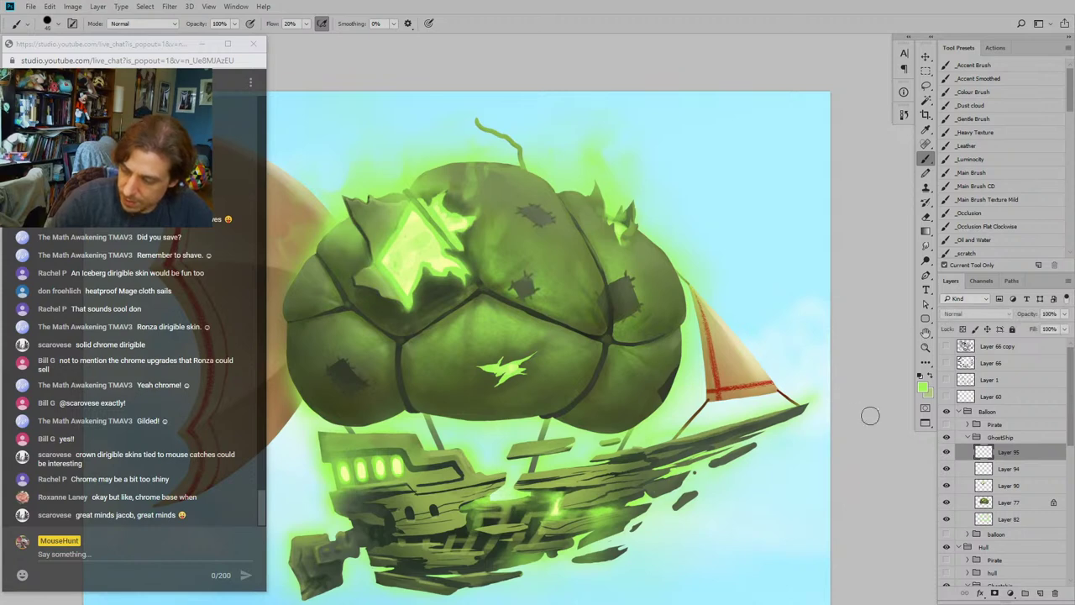
Step: Paint a bright green glow around the jagged tear in the balloon's lower front panel
{"action": "key", "text": "bracketleft"}
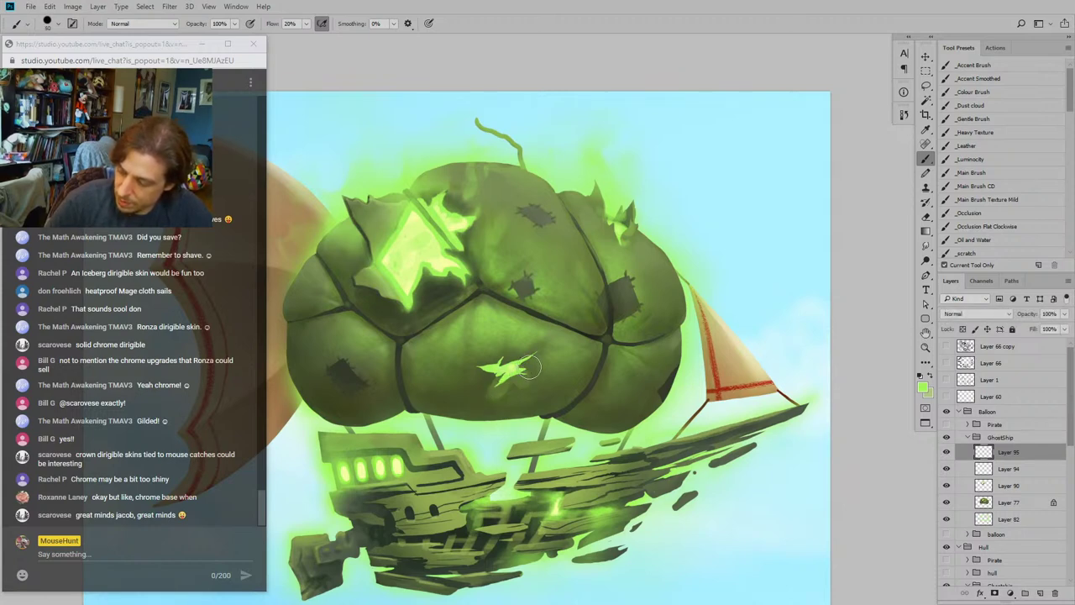
{"action": "key", "text": "bracketleft"}
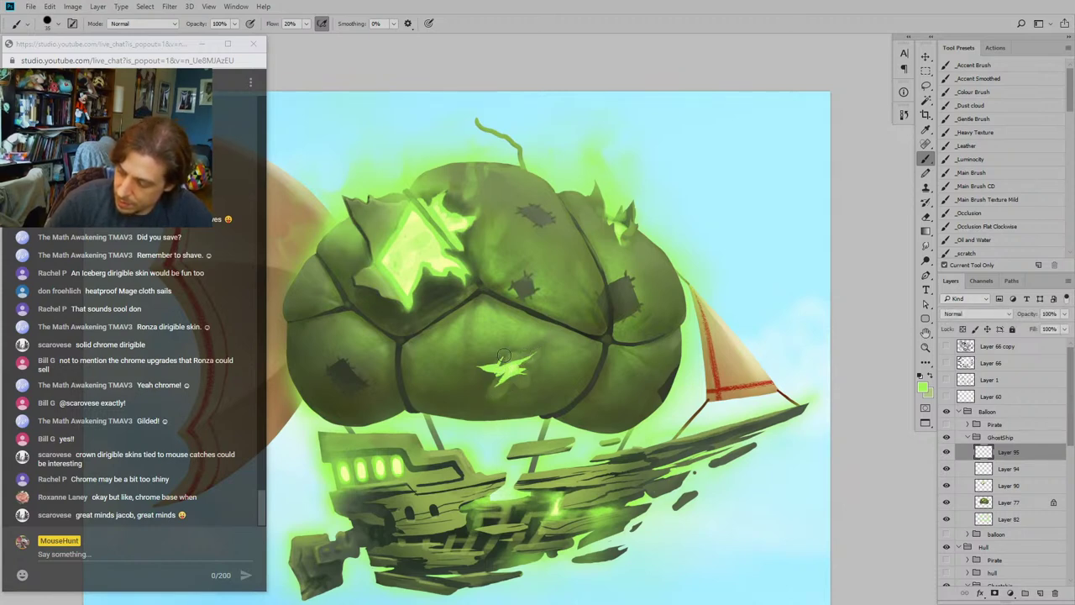
{"action": "mouse_move", "coordinate": [483, 365]}
{"action": "left_mouse_down"}
{"action": "mouse_move", "coordinate": [494, 391]}
{"action": "mouse_move", "coordinate": [518, 376]}
{"action": "left_mouse_up"}
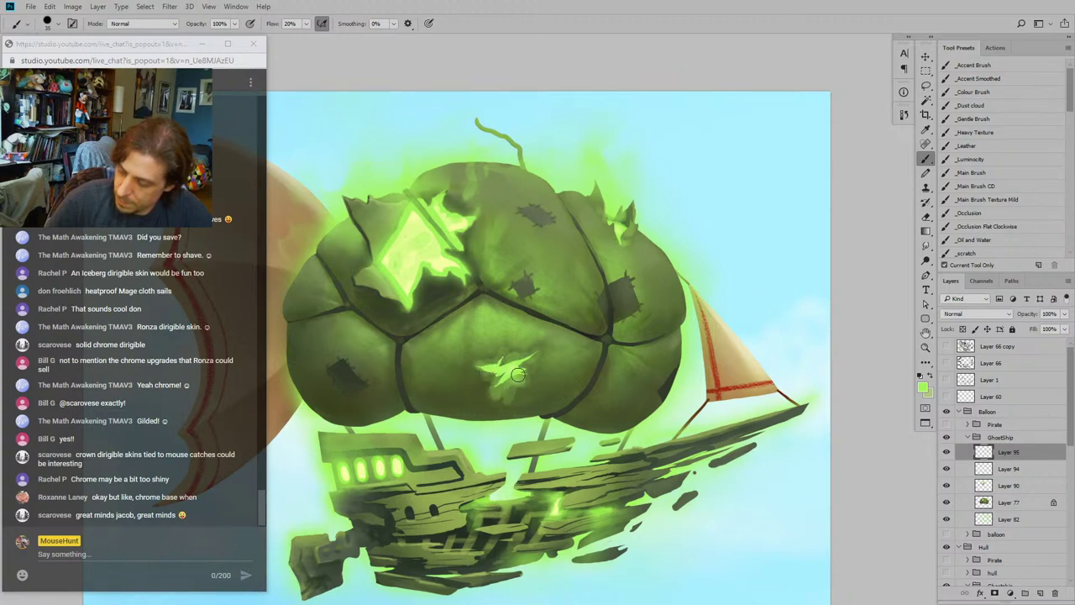
{"action": "left_click_drag", "start_coordinate": [420, 360], "coordinate": [433, 357]}
{"action": "key", "text": "bracketright"}
{"action": "key", "text": "bracketright"}
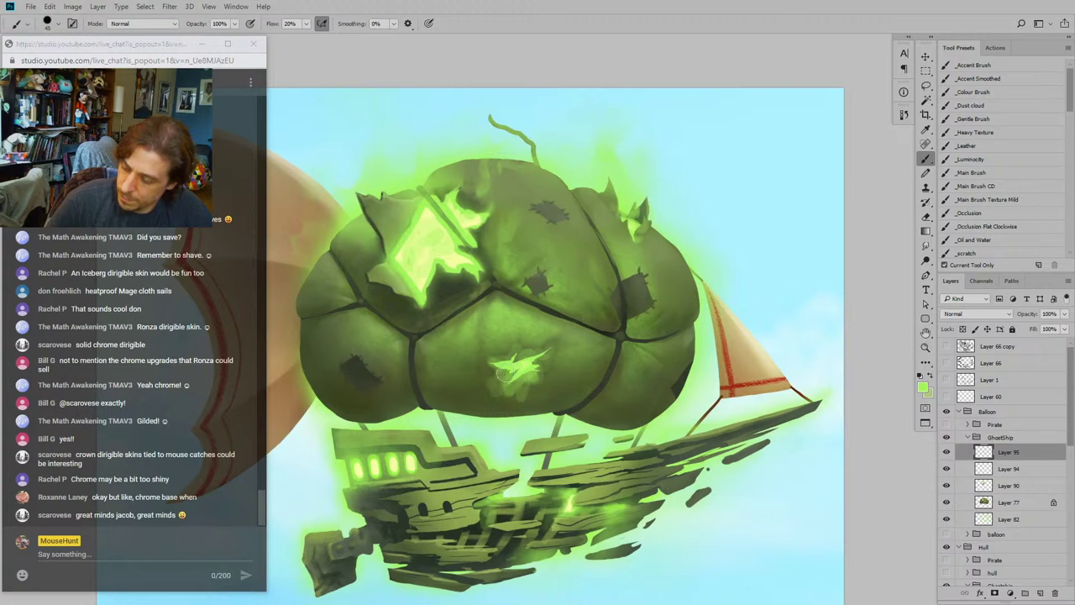
Step: Soften the glow around the front panel's tear with an enlarged Smudge tool at 50% strength
{"action": "left_click", "coordinate": [926, 246]}
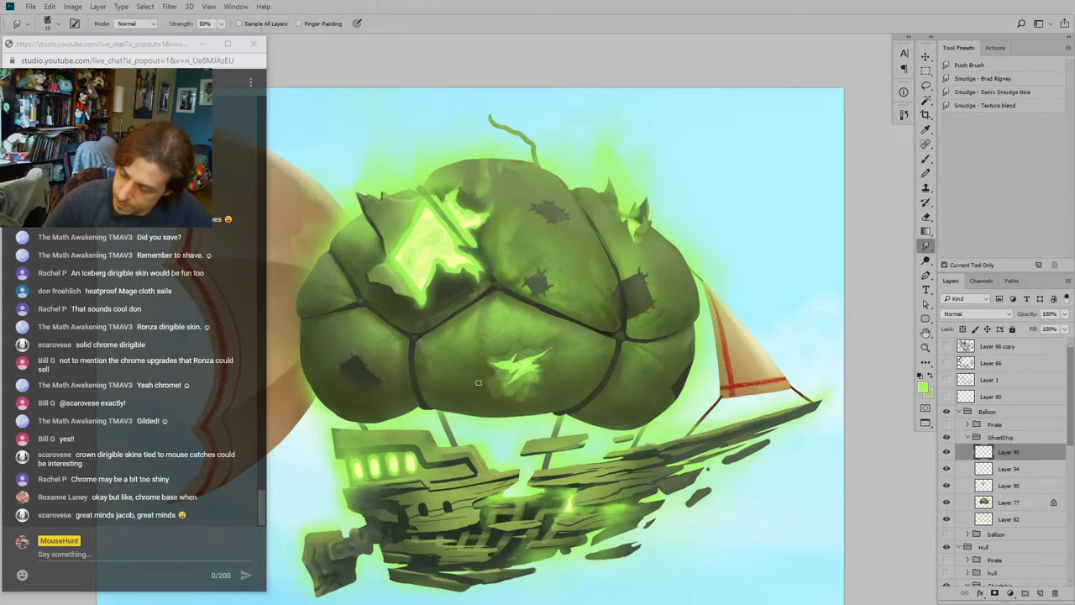
{"action": "key", "text": "bracketright"}
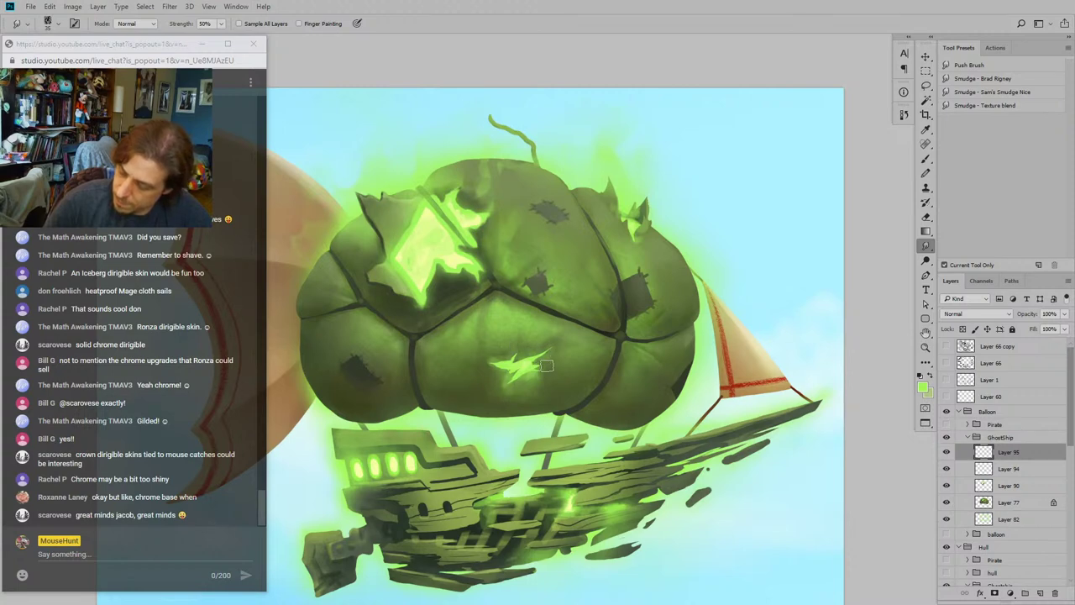
{"action": "left_click_drag", "start_coordinate": [377, 320], "coordinate": [403, 326]}
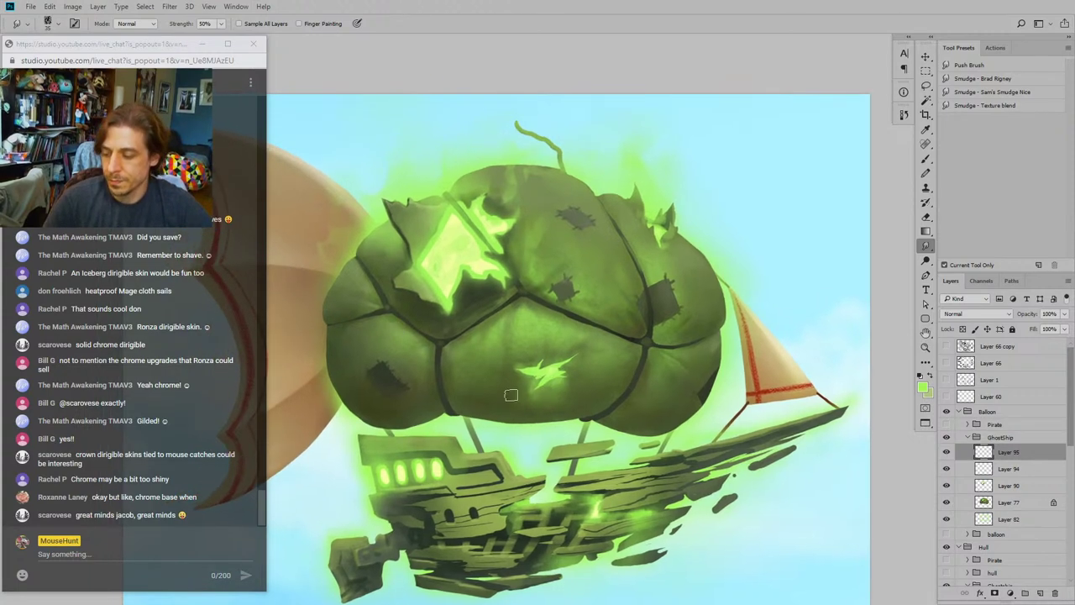
{"action": "scroll", "coordinate": [620, 511], "scroll_direction": "down", "scroll_amount": 5}
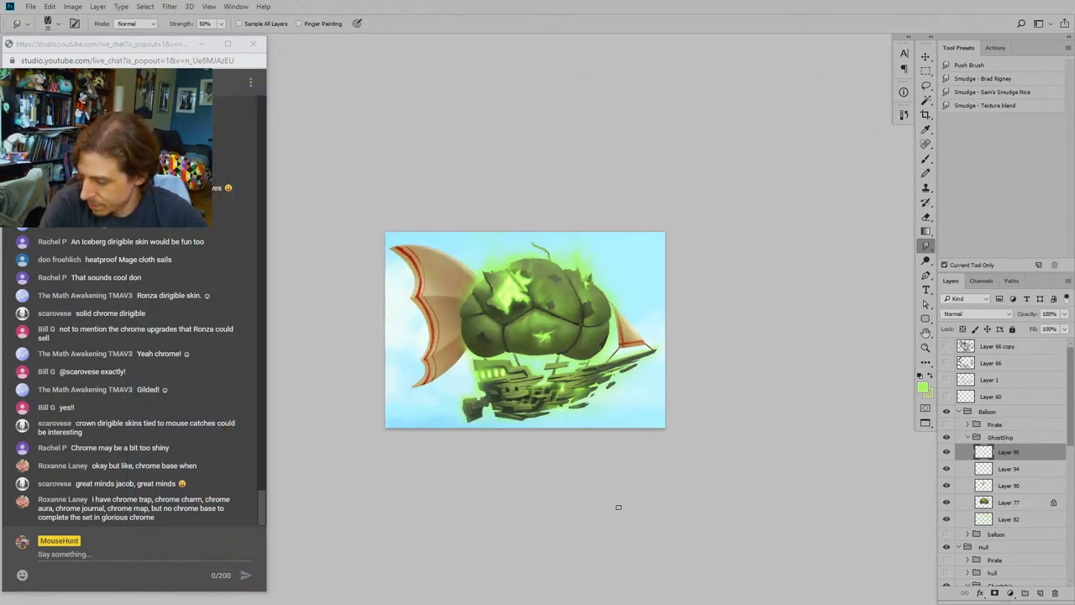
Step: Collapse the balloon and hull ghost ship groups, then hide the ghost hull and show the Pirate hull instead
{"action": "left_click", "coordinate": [967, 437]}
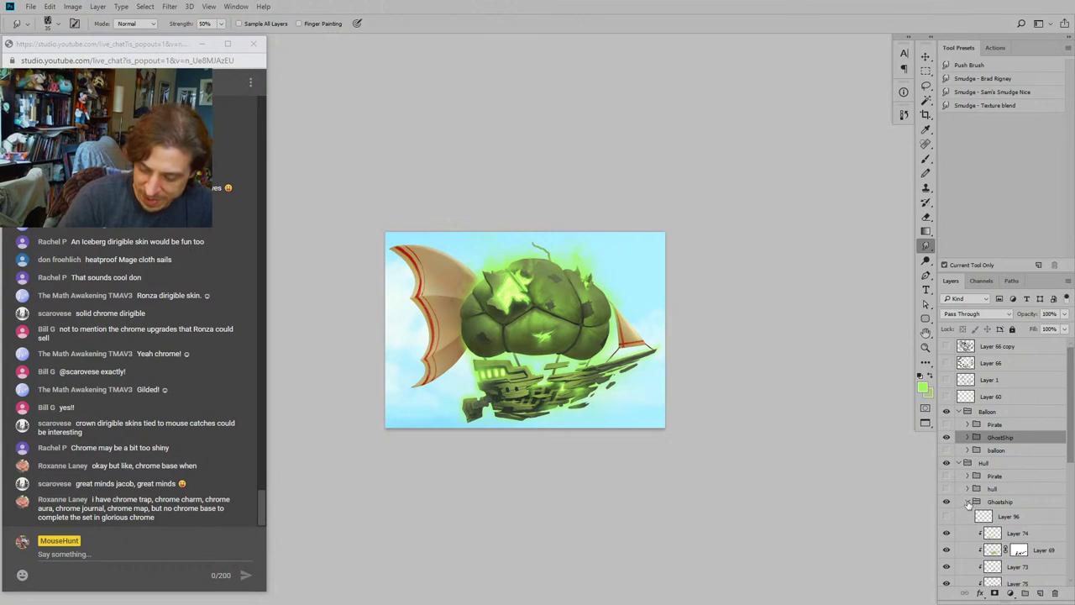
{"action": "left_click", "coordinate": [967, 501]}
{"action": "left_click", "coordinate": [947, 501]}
{"action": "left_click", "coordinate": [947, 488]}
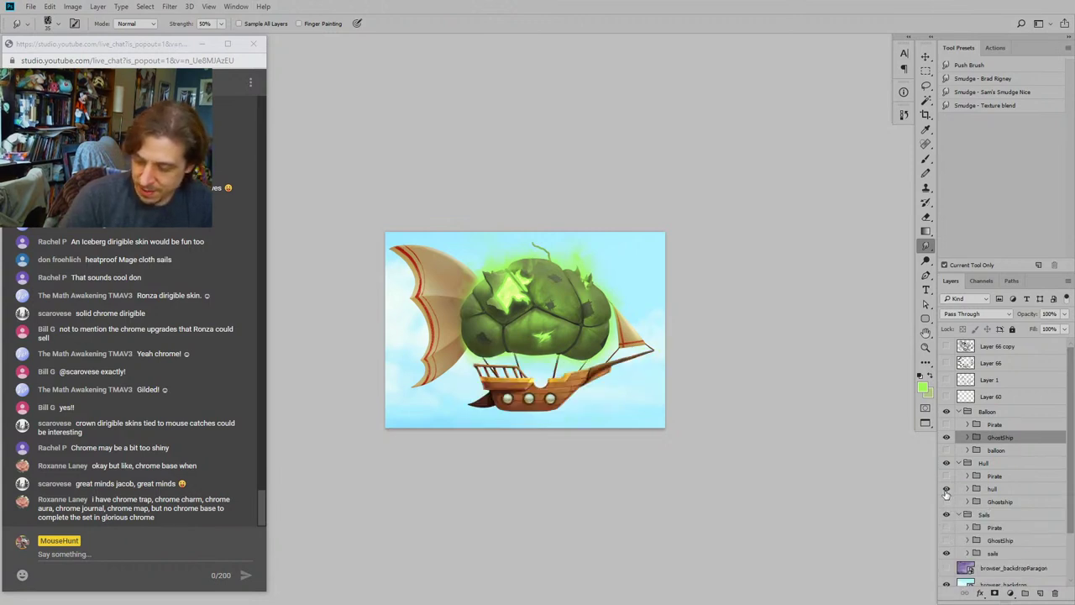
{"action": "left_click", "coordinate": [947, 488]}
{"action": "left_click", "coordinate": [947, 475]}
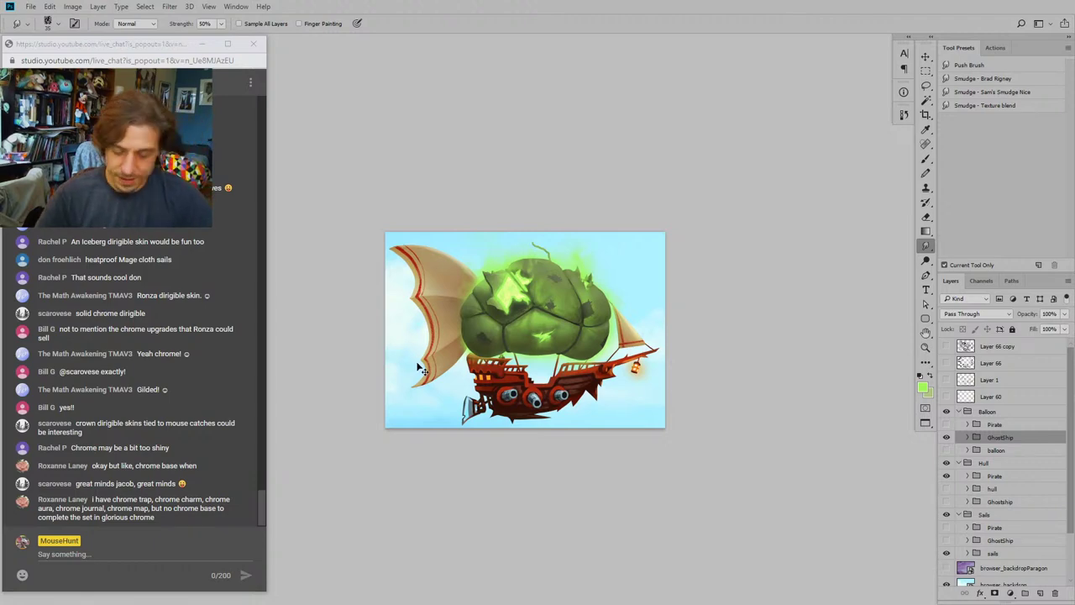
Step: Examine the Pirate hull's stern, cannons and rudder up close
{"action": "key", "text": "ctrl+plus"}
{"action": "key", "text": "ctrl+plus"}
{"action": "key", "text": "ctrl+plus"}
{"action": "key", "text": "ctrl+plus"}
{"action": "left_click_drag", "start_coordinate": [339, 437], "coordinate": [518, 242]}
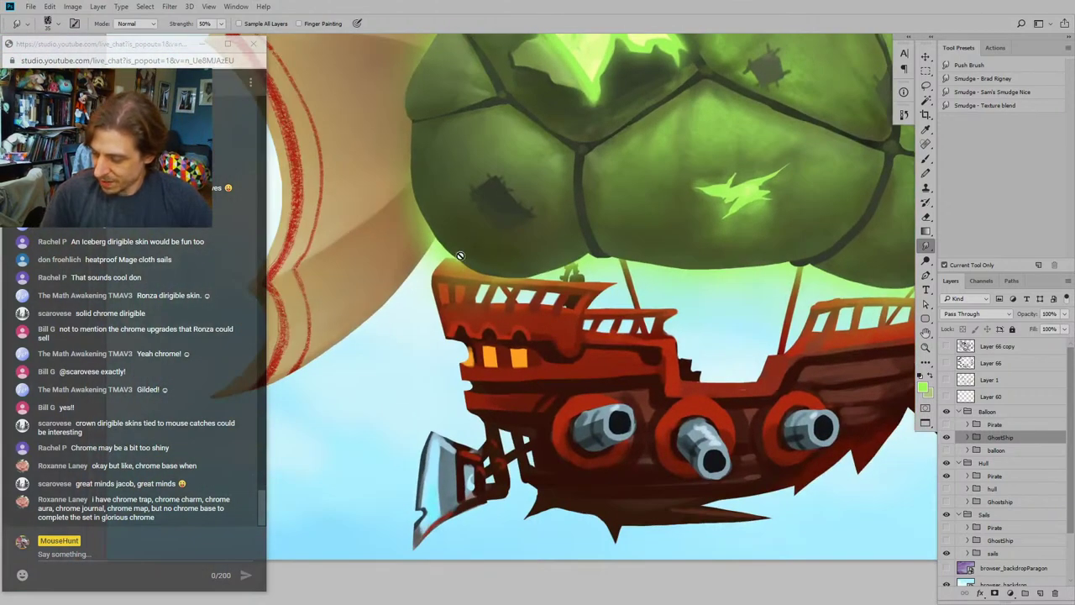
Step: Swap the plain sails for the GhostShip sails, comparing them with the Pirate sails, and expand the GhostShip sails group
{"action": "scroll", "coordinate": [523, 295], "scroll_direction": "down", "scroll_amount": 8}
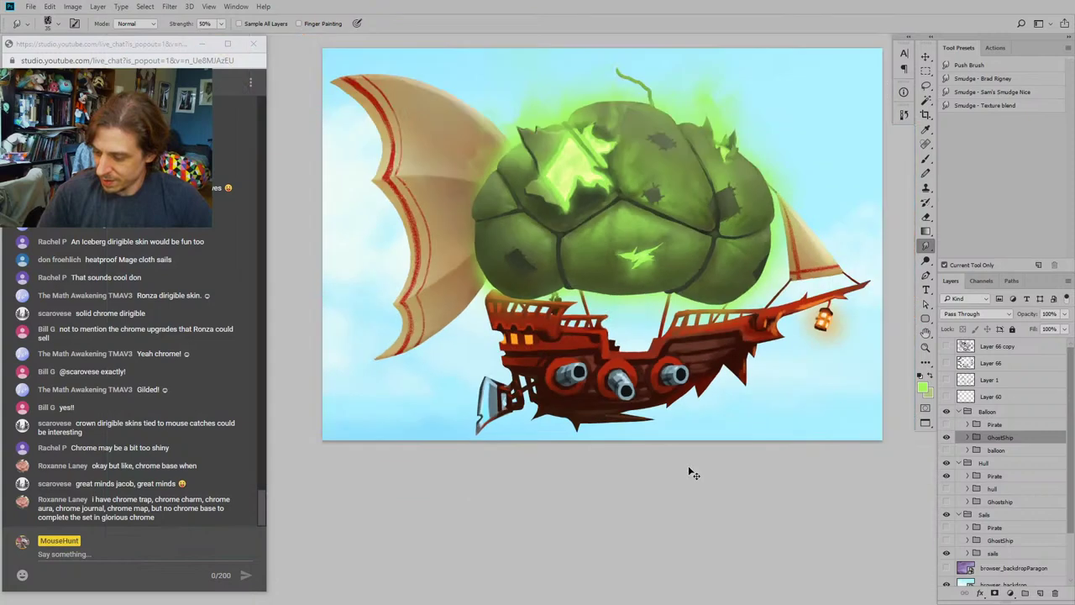
{"action": "left_click_drag", "start_coordinate": [723, 421], "coordinate": [748, 470]}
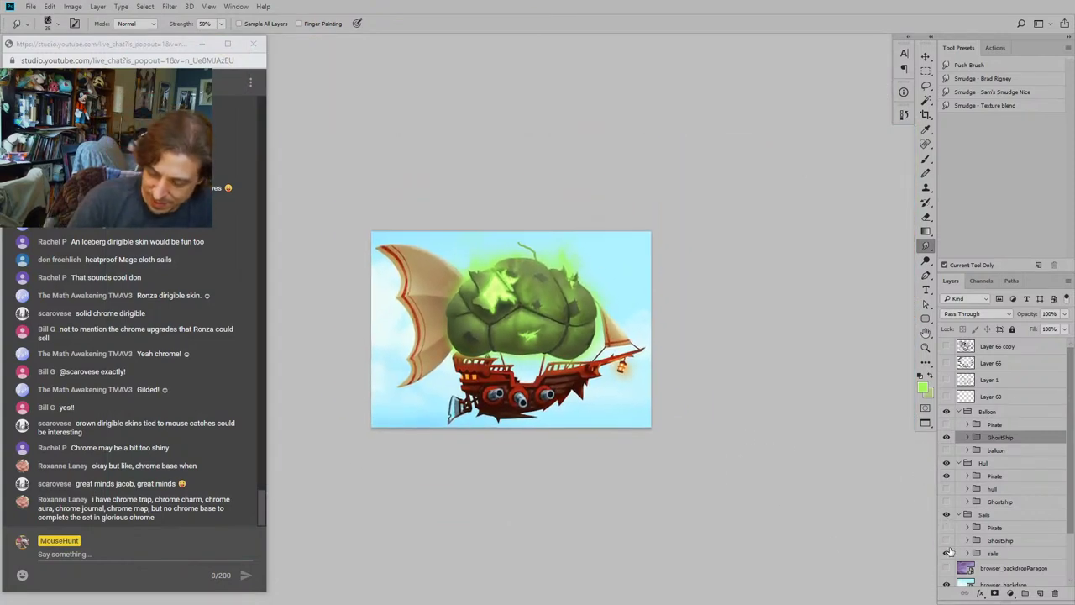
{"action": "left_click", "coordinate": [946, 542]}
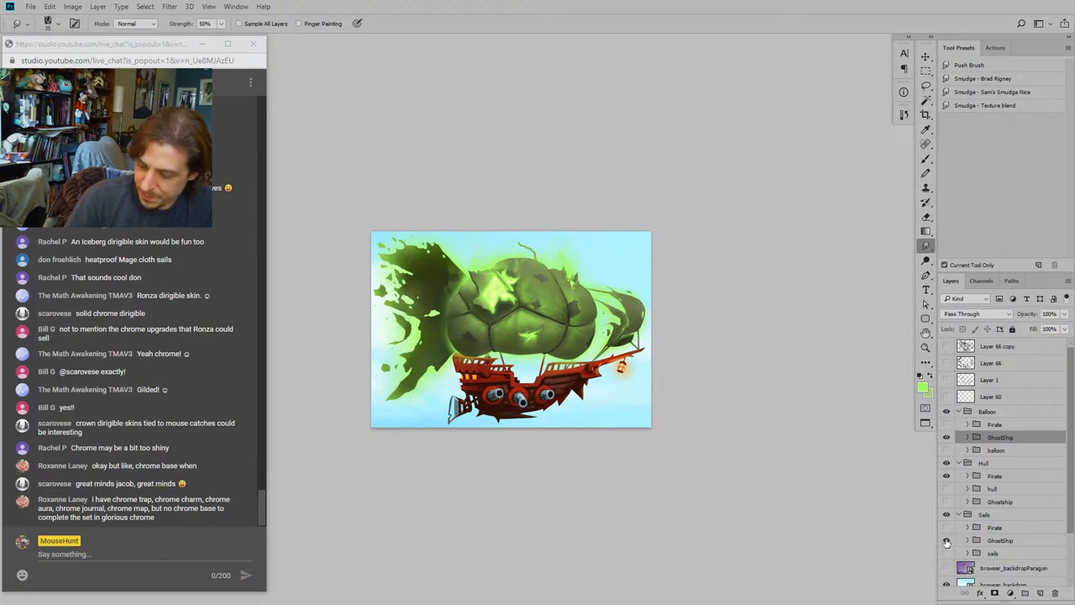
{"action": "left_click", "coordinate": [946, 542]}
{"action": "left_click", "coordinate": [947, 527]}
{"action": "left_click", "coordinate": [947, 527]}
{"action": "left_click", "coordinate": [947, 542]}
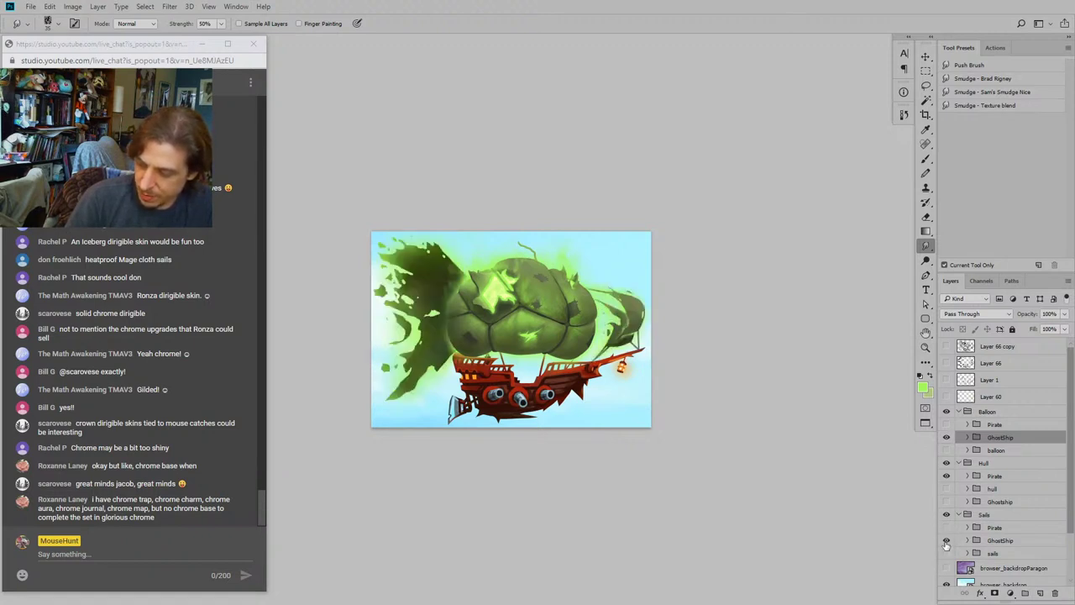
{"action": "left_click", "coordinate": [963, 542]}
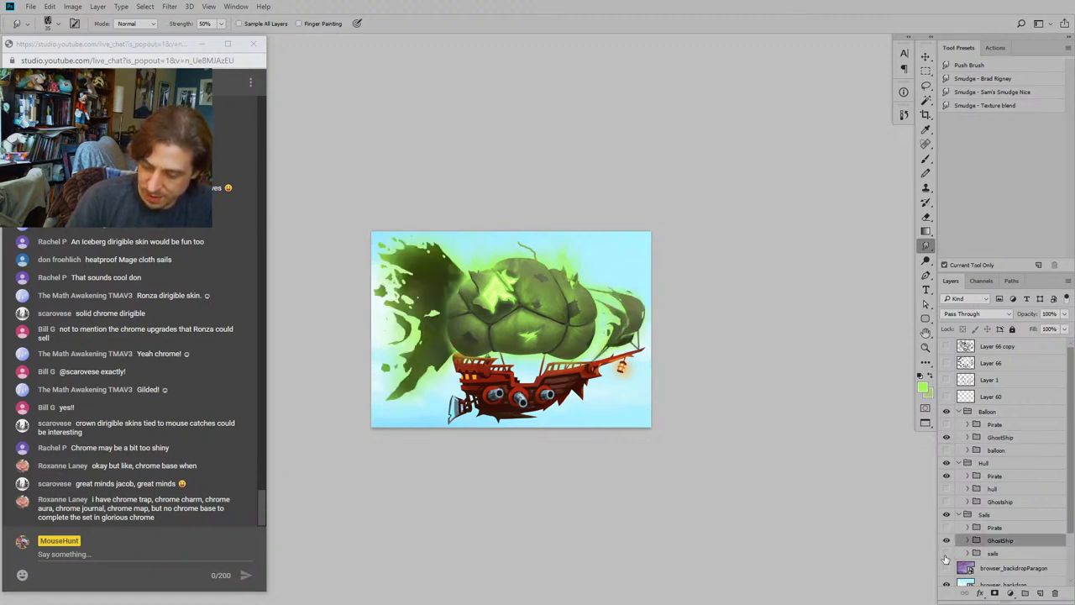
{"action": "left_click", "coordinate": [965, 541]}
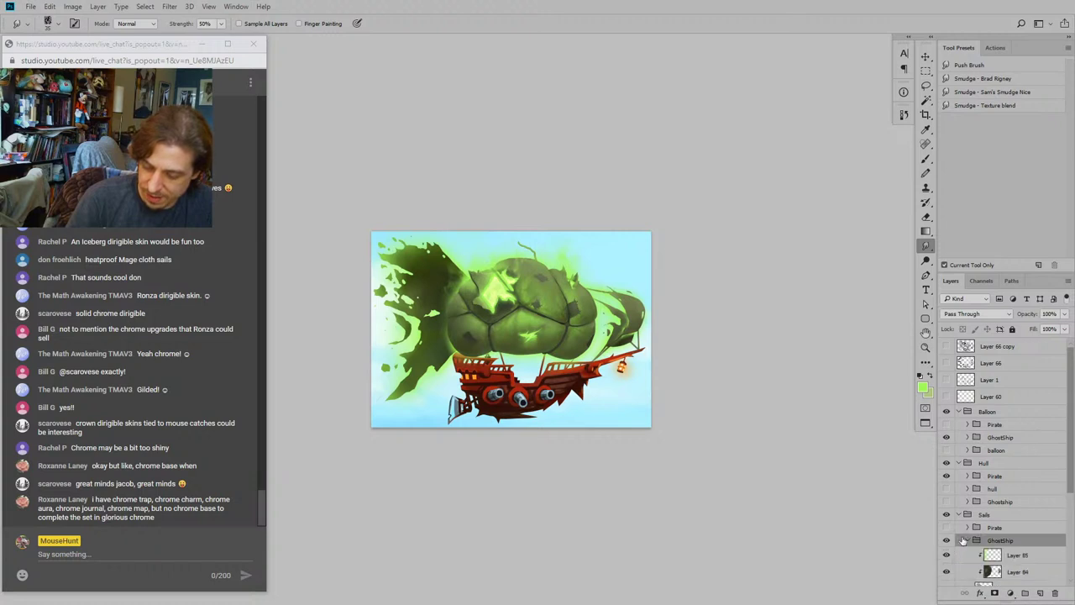
Step: Compare the Pirate balloon and the plain balloon against the GhostShip sails and Pirate hull
{"action": "left_click", "coordinate": [947, 437]}
{"action": "left_click", "coordinate": [947, 424]}
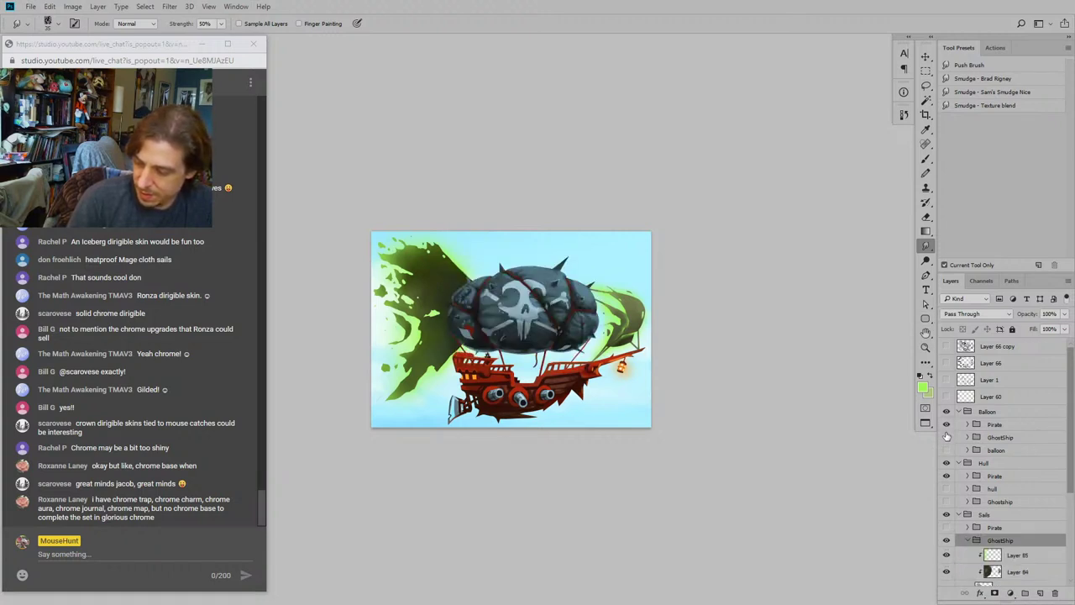
{"action": "left_click", "coordinate": [947, 424]}
{"action": "left_click", "coordinate": [947, 450]}
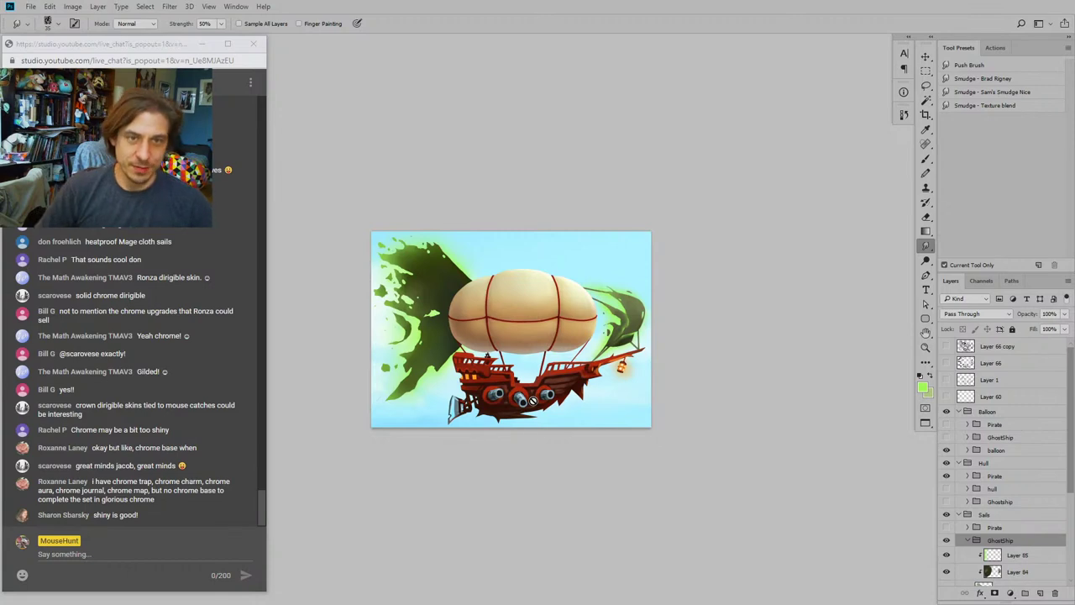
{"action": "left_click", "coordinate": [926, 57]}
{"action": "left_click_drag", "start_coordinate": [389, 366], "coordinate": [436, 313]}
{"action": "key", "text": "ctrl+plus"}
{"action": "key", "text": "ctrl+plus"}
{"action": "left_click_drag", "start_coordinate": [527, 235], "coordinate": [519, 312]}
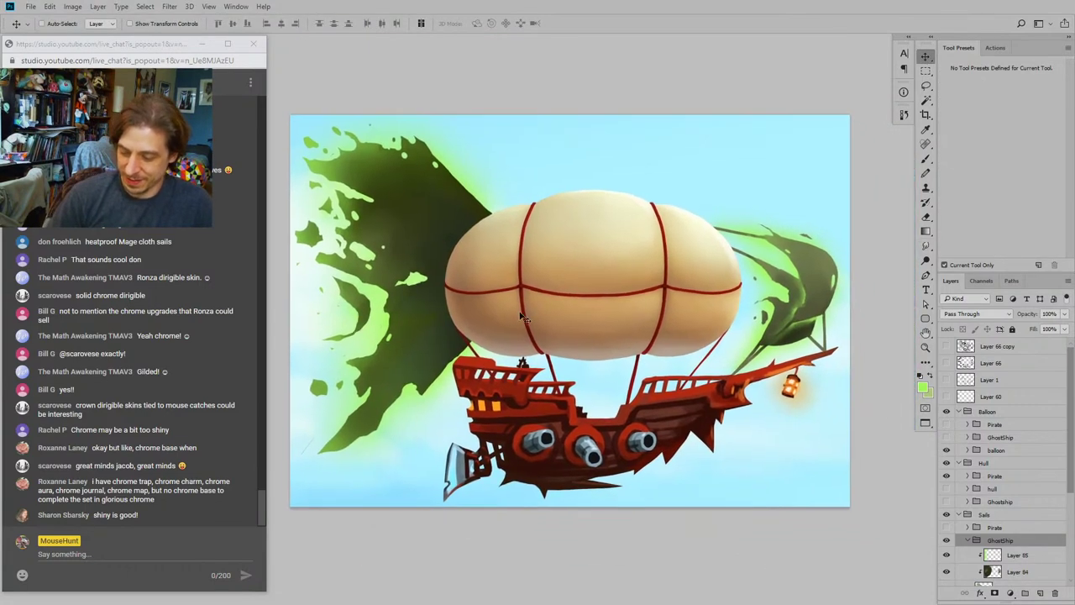
Step: Check the GhostShip sail shading by toggling its visibility, then add a new clipped layer above Layer 84 for brushwork
{"action": "left_click", "coordinate": [946, 542]}
{"action": "left_click", "coordinate": [946, 542]}
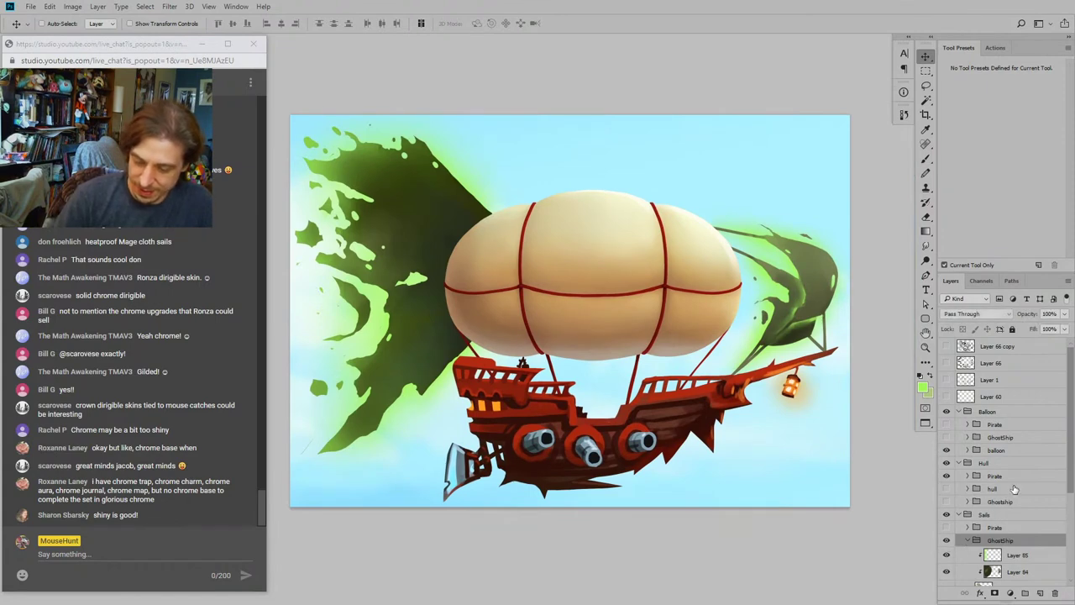
{"action": "left_click_drag", "start_coordinate": [1069, 428], "coordinate": [1069, 456]}
{"action": "left_click", "coordinate": [946, 518]}
{"action": "left_click", "coordinate": [946, 518]}
{"action": "left_click", "coordinate": [1017, 518]}
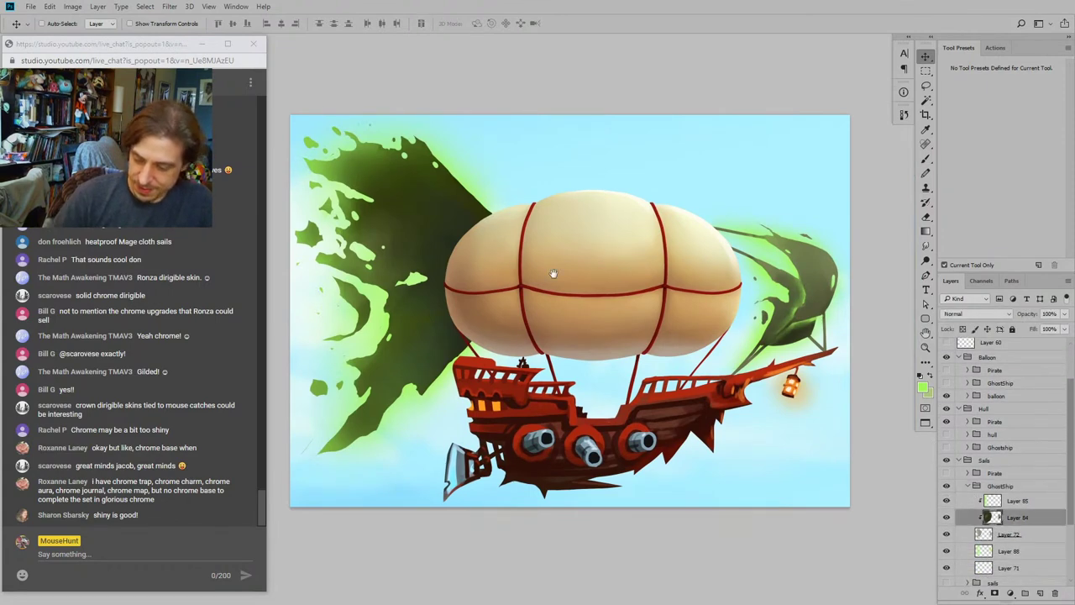
{"action": "left_click_drag", "start_coordinate": [553, 274], "coordinate": [554, 292]}
{"action": "left_click_drag", "start_coordinate": [617, 331], "coordinate": [642, 323]}
{"action": "left_click", "coordinate": [926, 159]}
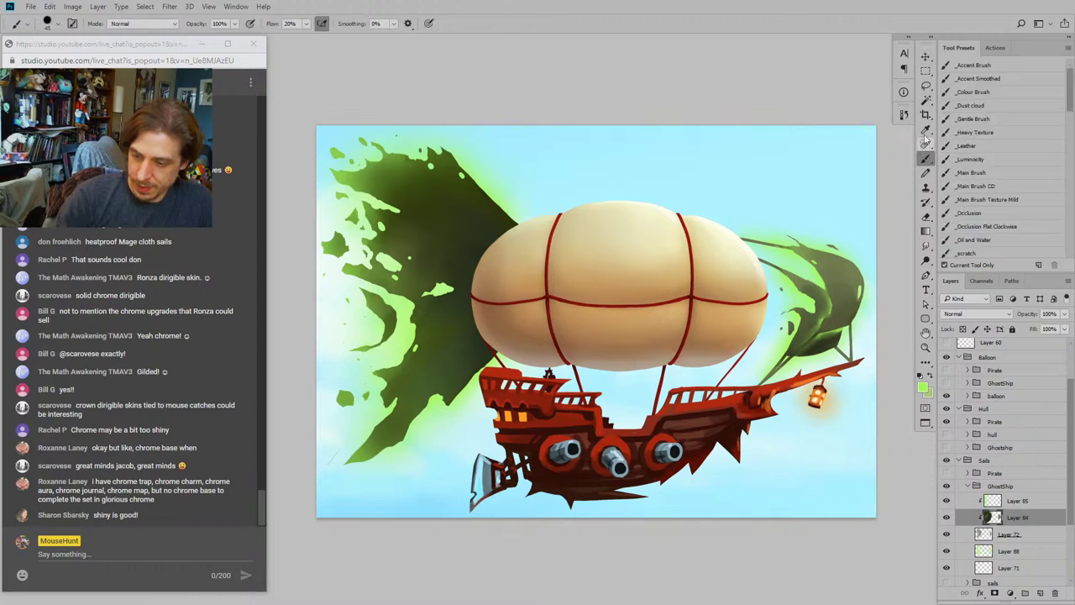
{"action": "left_click", "coordinate": [1042, 593]}
Step: Hide the plain balloon and show the GhostShip balloon again
{"action": "mouse_move", "coordinate": [423, 205]}
{"action": "left_mouse_down"}
{"action": "mouse_move", "coordinate": [469, 178]}
{"action": "mouse_move", "coordinate": [499, 239]}
{"action": "left_mouse_up"}
{"action": "left_click_drag", "start_coordinate": [603, 310], "coordinate": [557, 303]}
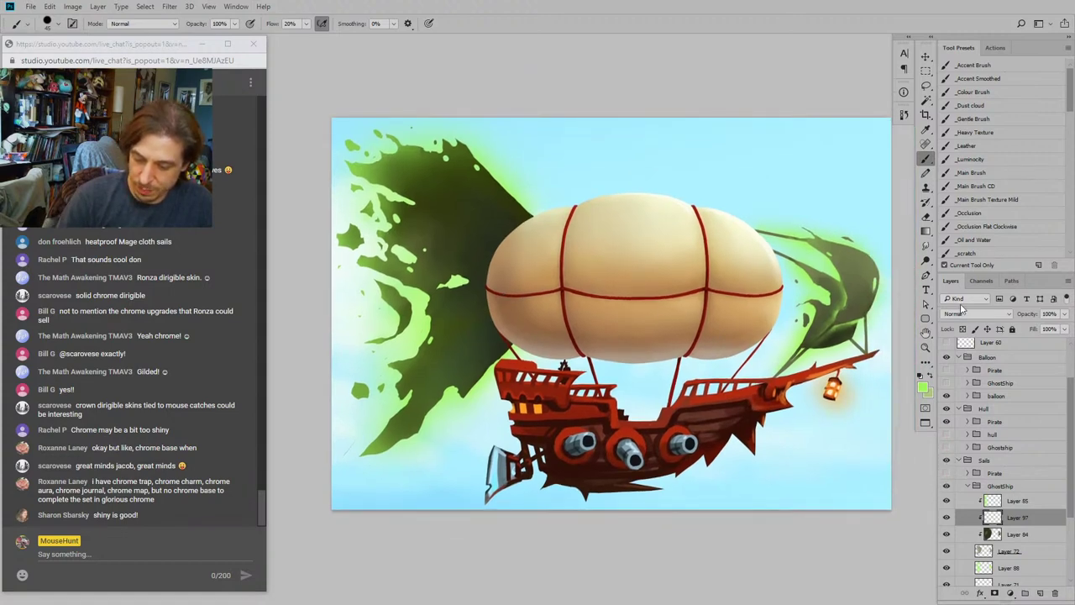
{"action": "left_click", "coordinate": [946, 396]}
{"action": "left_click", "coordinate": [947, 383]}
{"action": "left_click_drag", "start_coordinate": [434, 315], "coordinate": [438, 333]}
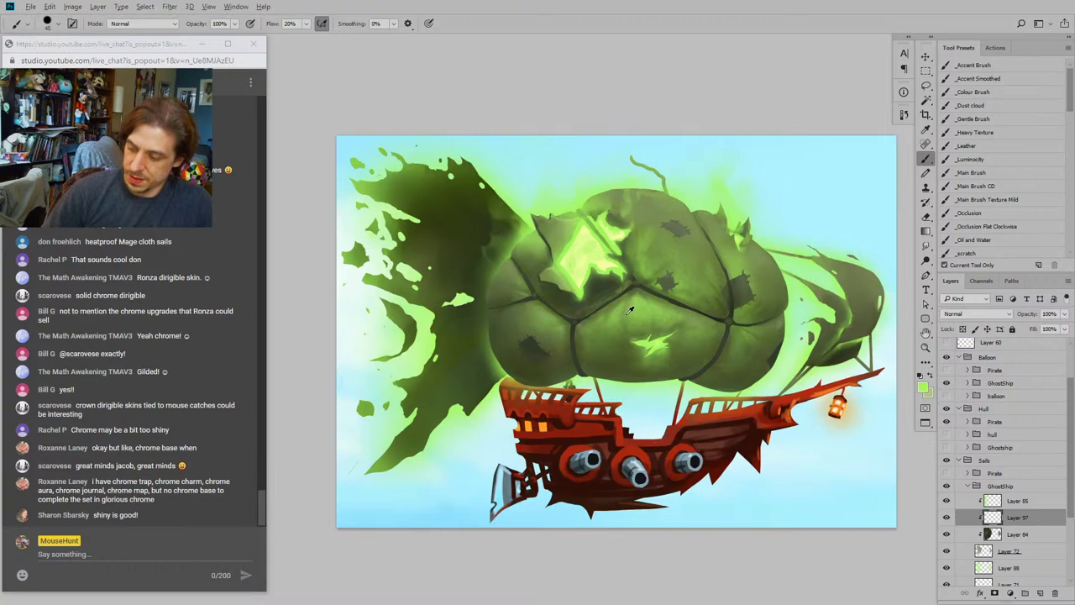
{"action": "left_click_drag", "start_coordinate": [437, 386], "coordinate": [469, 414]}
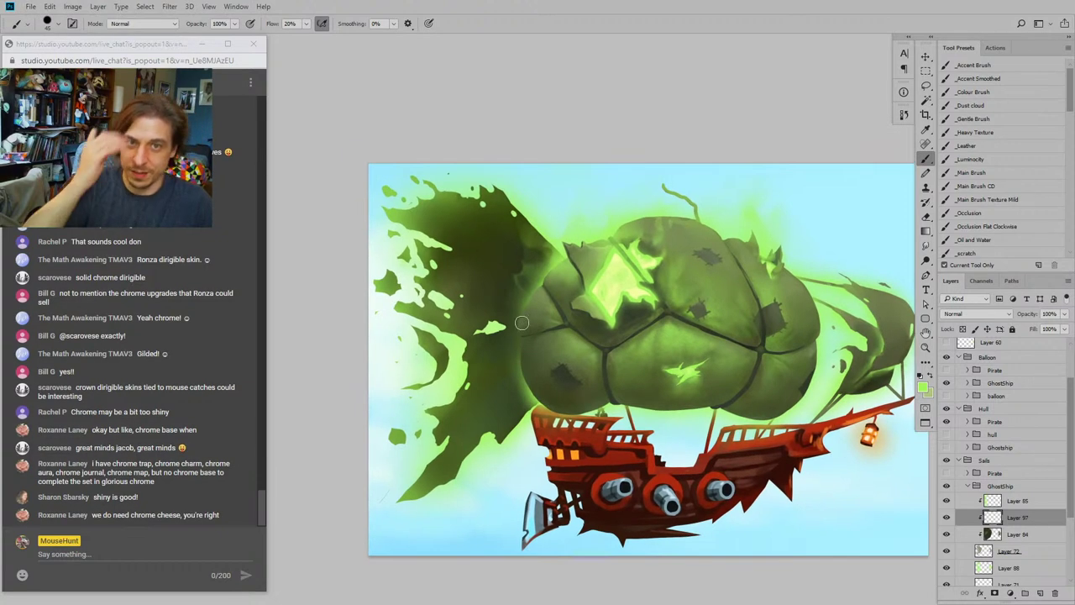
{"action": "left_click_drag", "start_coordinate": [524, 280], "coordinate": [540, 293]}
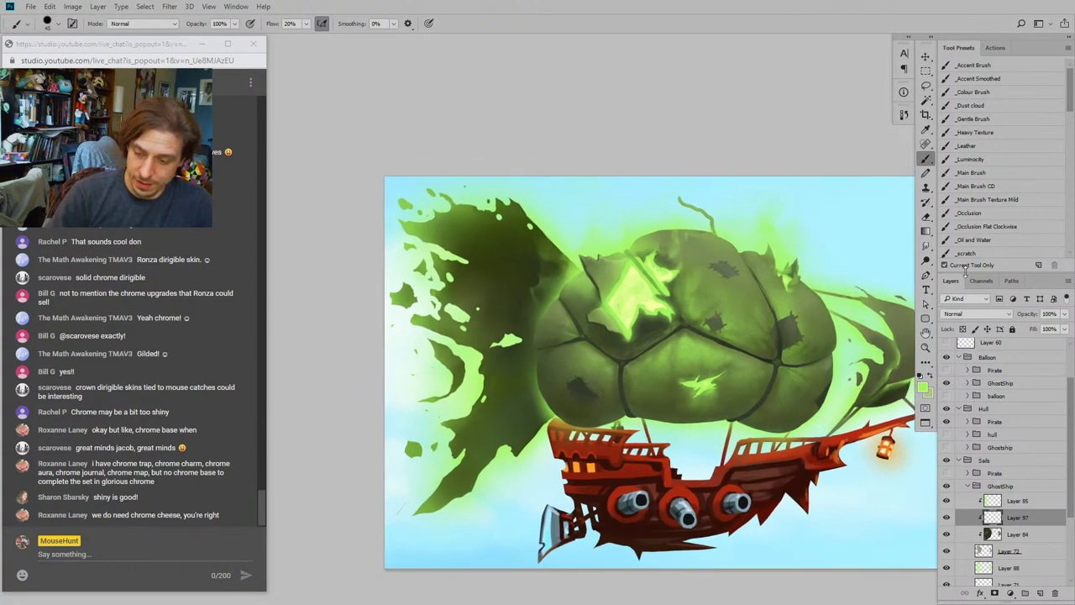
Step: Paint green and dark angular texture over the upper part of the large tail sail with the _Triangles brush
{"action": "left_click", "coordinate": [957, 199]}
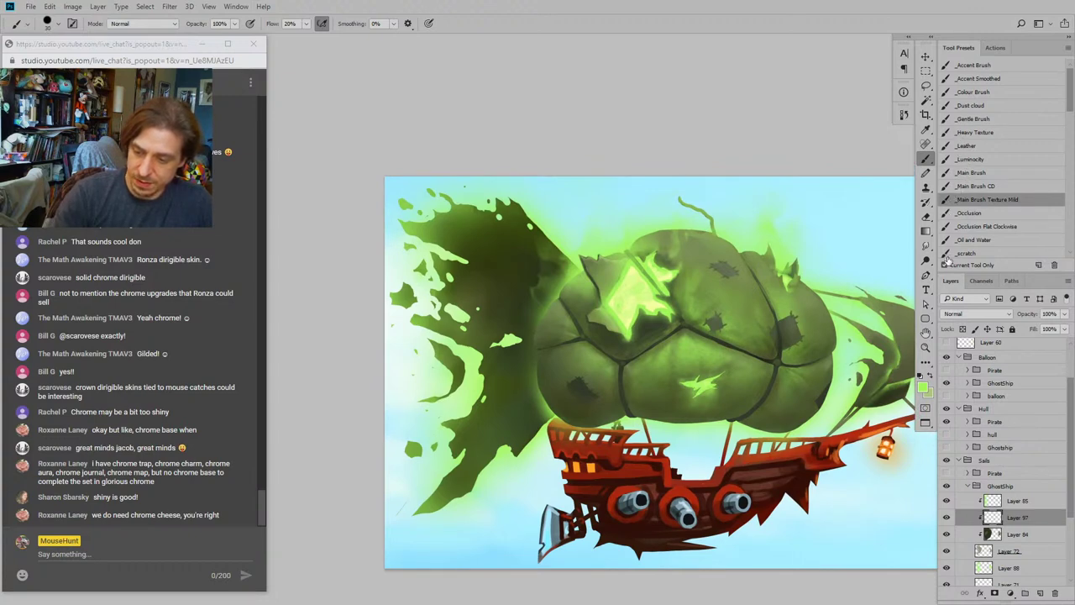
{"action": "left_click_drag", "start_coordinate": [1065, 85], "coordinate": [1065, 116]}
{"action": "left_click", "coordinate": [986, 175]}
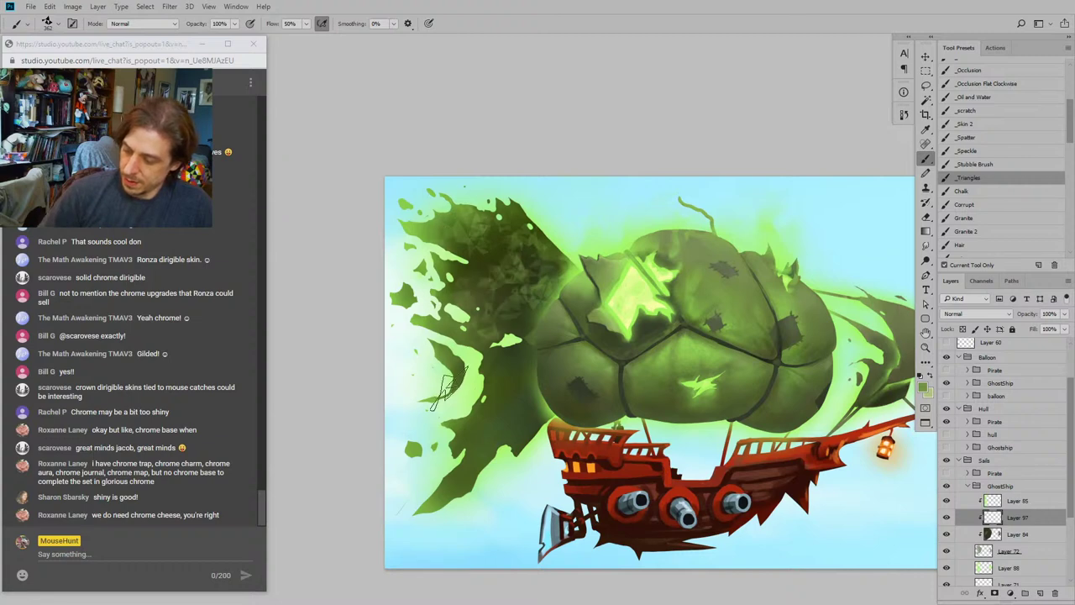
{"action": "left_click_drag", "start_coordinate": [540, 370], "coordinate": [503, 331]}
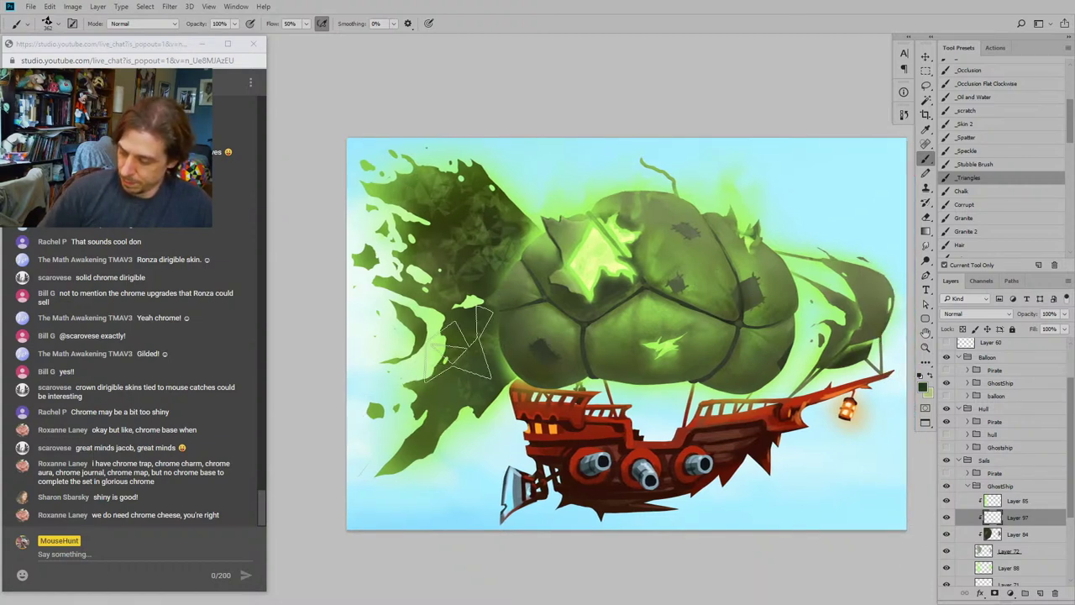
{"action": "left_click_drag", "start_coordinate": [589, 308], "coordinate": [590, 309]}
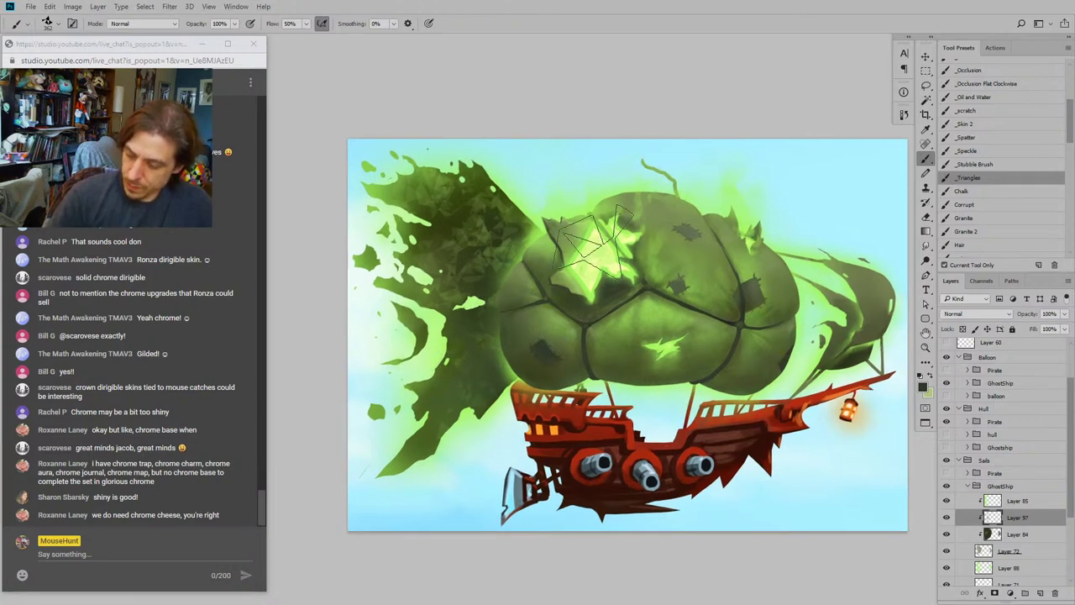
{"action": "left_click_drag", "start_coordinate": [411, 237], "coordinate": [525, 341]}
Step: Choose a near-black foreground colour and darken the tail sail's triangle texture, reducing the brush size to 200
{"action": "left_click", "coordinate": [922, 388]}
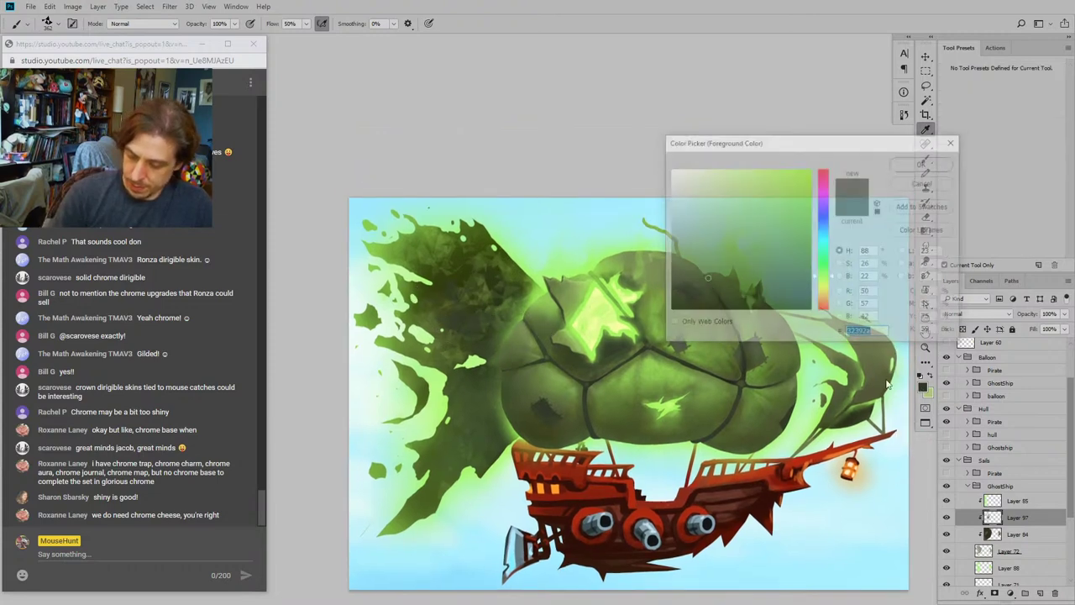
{"action": "key", "text": "Return"}
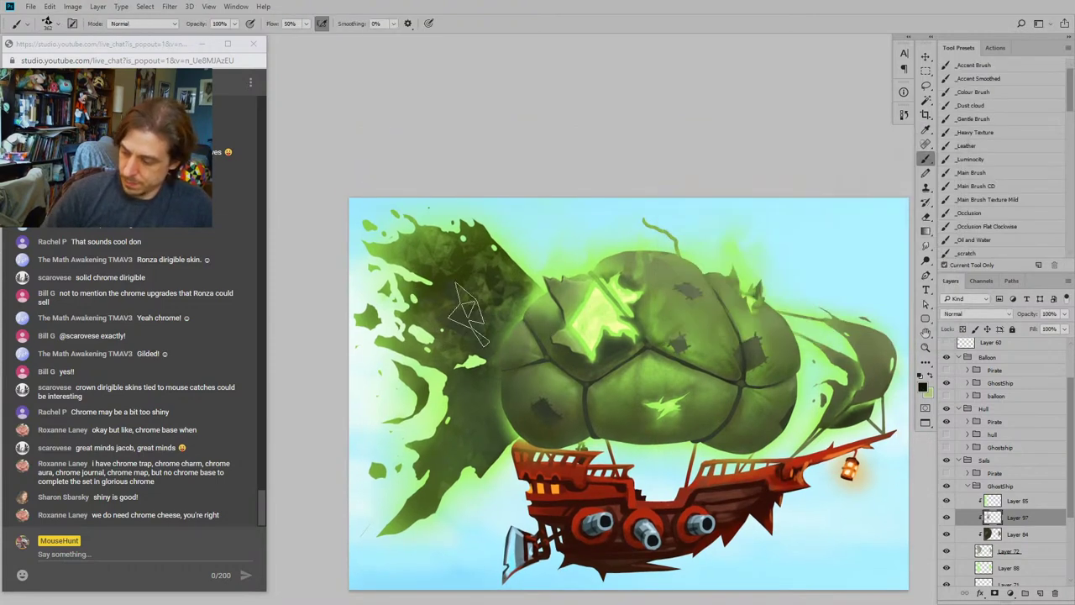
{"action": "left_click_drag", "start_coordinate": [378, 279], "coordinate": [387, 235]}
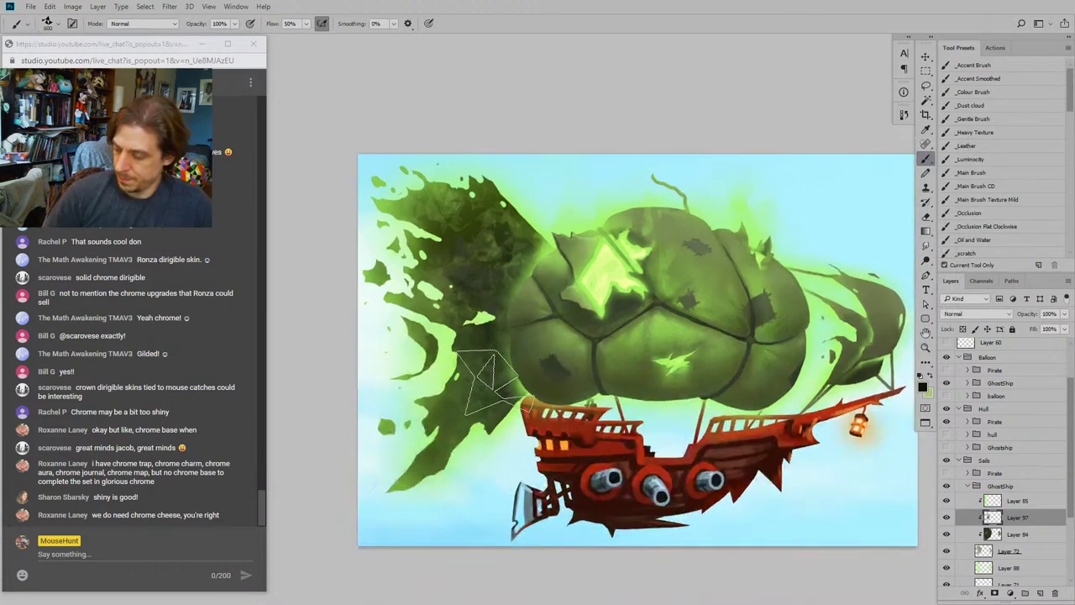
{"action": "key", "text": "["}
{"action": "key", "text": "["}
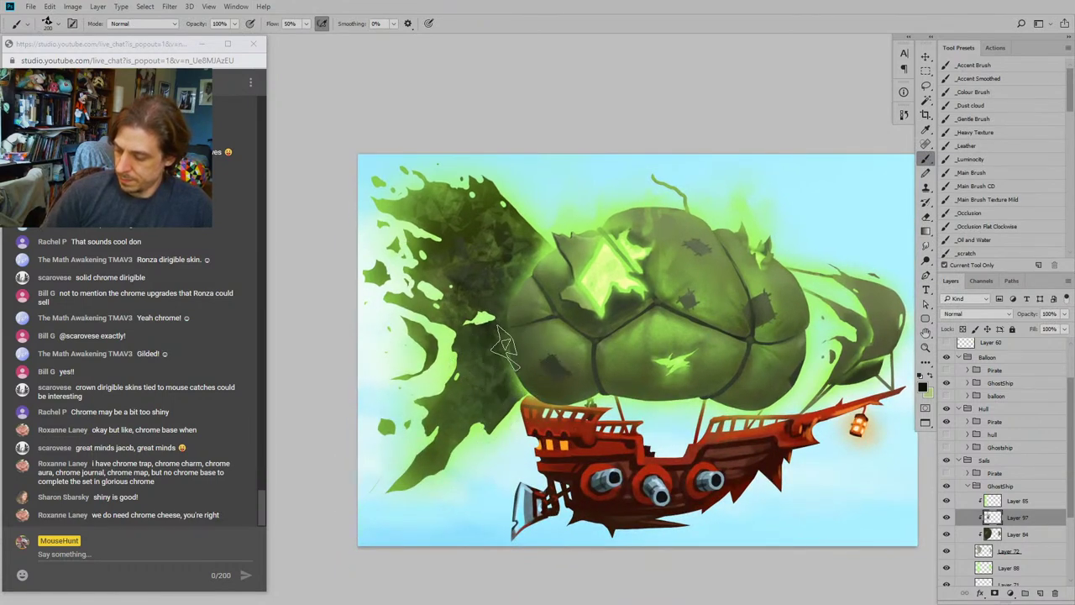
{"action": "mouse_move", "coordinate": [364, 264]}
{"action": "left_mouse_down"}
{"action": "mouse_move", "coordinate": [363, 246]}
{"action": "mouse_move", "coordinate": [383, 287]}
{"action": "left_mouse_up"}
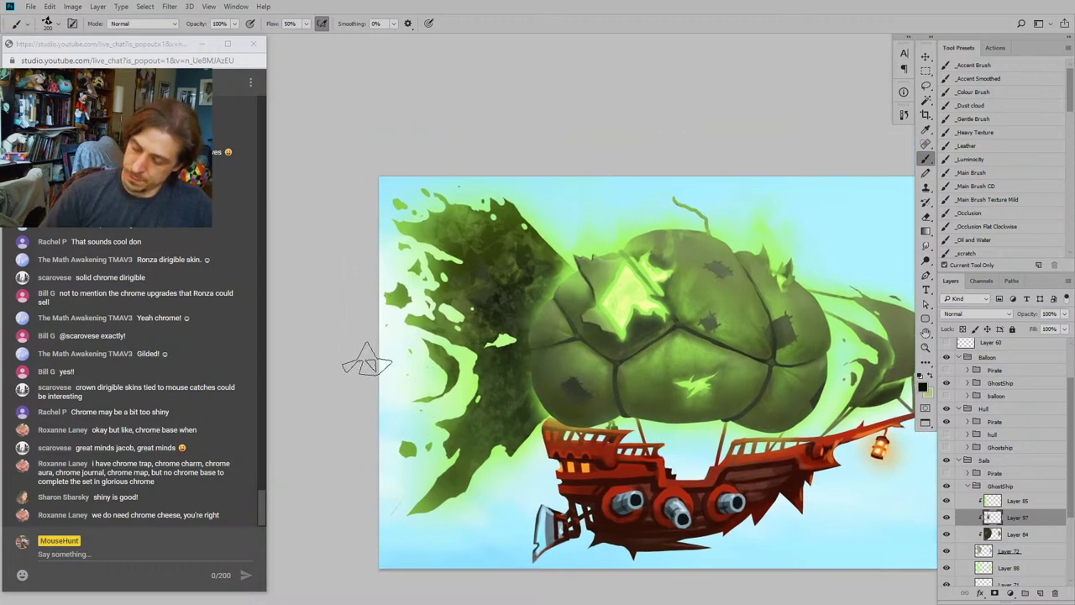
Step: Sample a muted green from the balloon and speckle it across the tail sail with the 200-size triangle brush
{"action": "left_click", "coordinate": [574, 359], "text": "alt"}
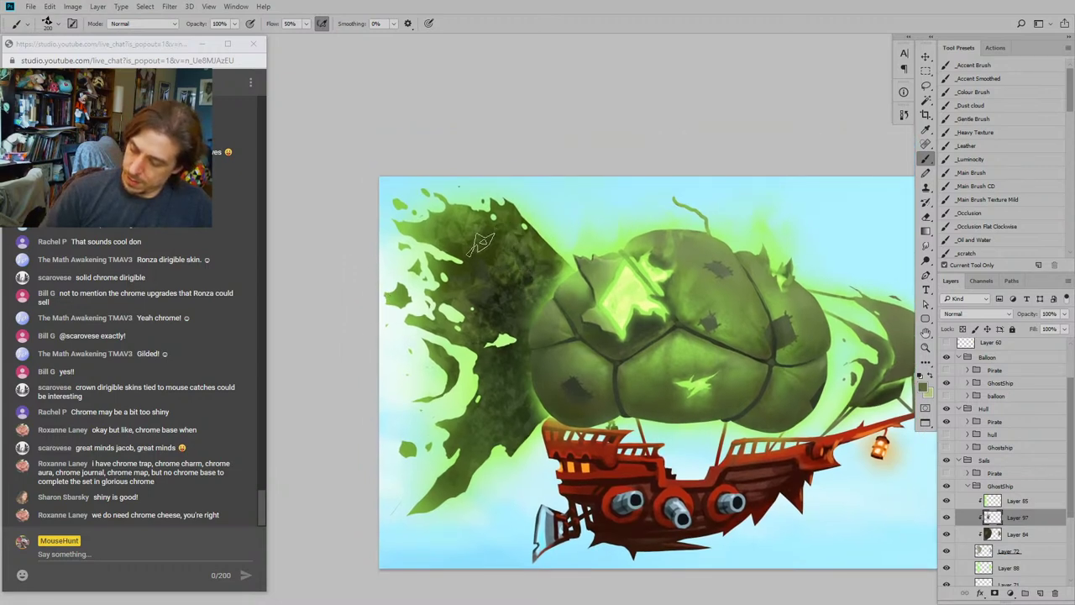
{"action": "left_click_drag", "start_coordinate": [521, 227], "coordinate": [458, 256]}
{"action": "left_click_drag", "start_coordinate": [370, 332], "coordinate": [392, 317]}
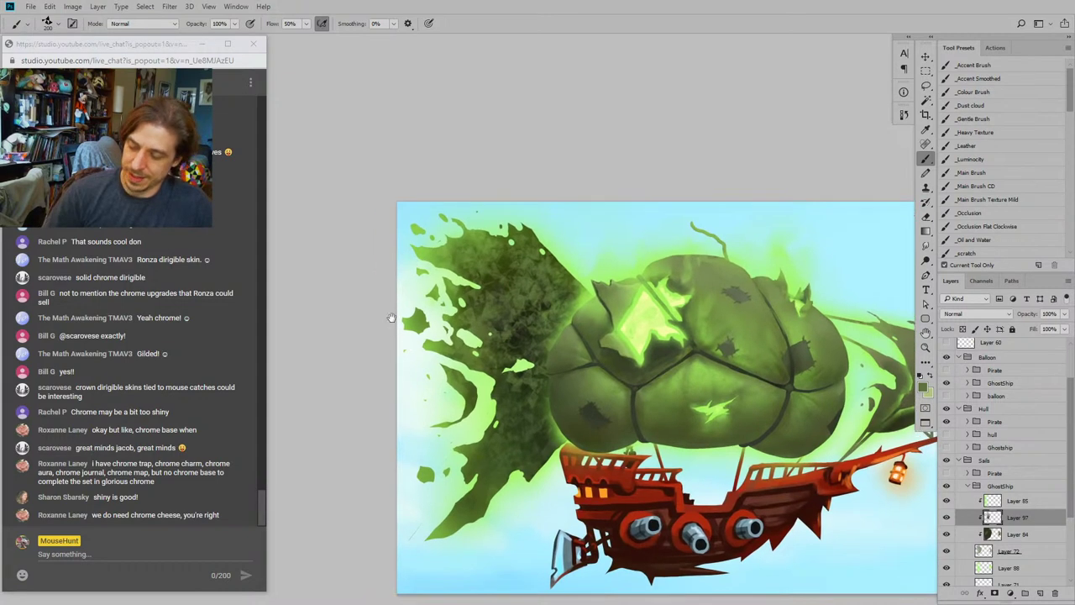
{"action": "left_click_drag", "start_coordinate": [549, 339], "coordinate": [542, 364]}
Step: Check the tail sail's texture layer by toggling its visibility and lower its opacity to 40%
{"action": "left_click", "coordinate": [947, 518]}
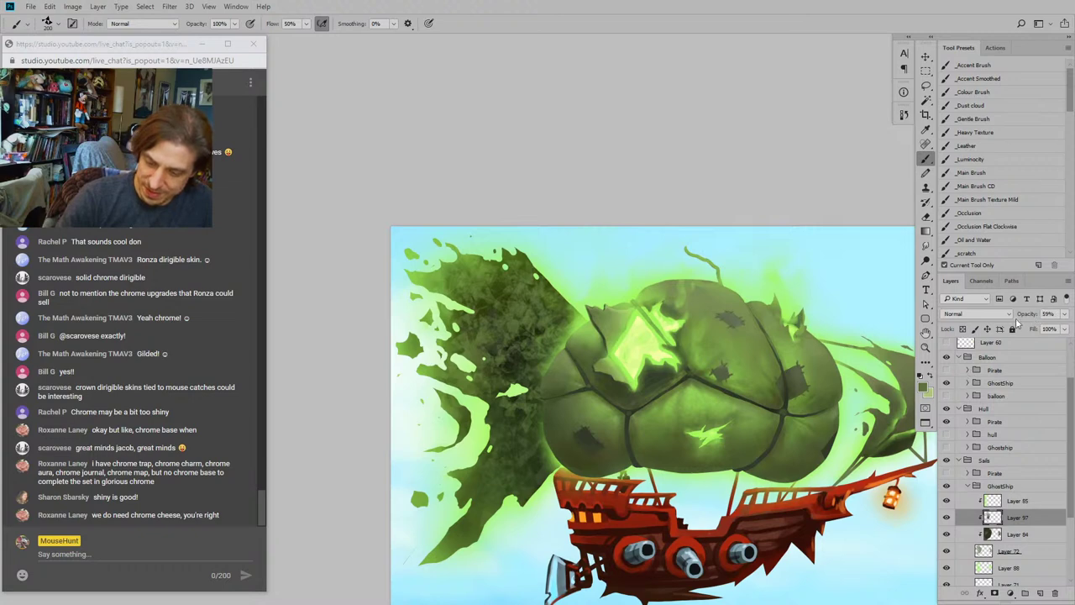
{"action": "left_click_drag", "start_coordinate": [1026, 318], "coordinate": [1021, 321]}
{"action": "left_click_drag", "start_coordinate": [459, 393], "coordinate": [415, 361]}
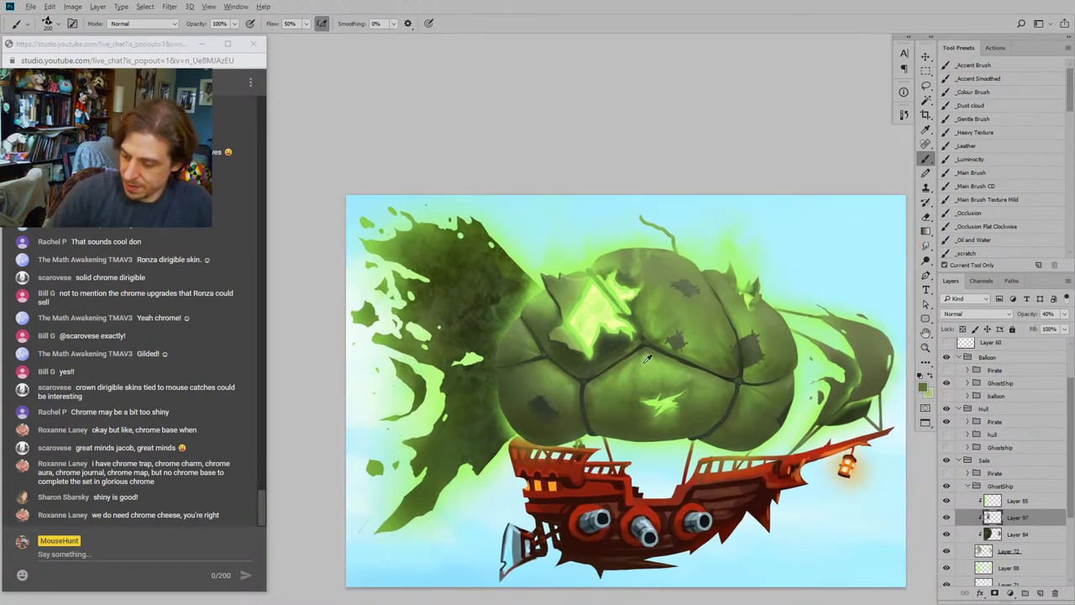
Step: Paint large bright green triangle shapes over the tail sail's upper and lower parts with a 500-size brush, undoing a stray stroke
{"action": "left_click_drag", "start_coordinate": [473, 296], "coordinate": [432, 302]}
{"action": "mouse_move", "coordinate": [387, 237]}
{"action": "left_mouse_down"}
{"action": "mouse_move", "coordinate": [419, 272]}
{"action": "mouse_move", "coordinate": [419, 342]}
{"action": "left_mouse_up"}
{"action": "mouse_move", "coordinate": [462, 235]}
{"action": "left_mouse_down"}
{"action": "mouse_move", "coordinate": [437, 299]}
{"action": "mouse_move", "coordinate": [395, 277]}
{"action": "mouse_move", "coordinate": [420, 252]}
{"action": "mouse_move", "coordinate": [395, 370]}
{"action": "mouse_move", "coordinate": [413, 290]}
{"action": "left_mouse_up"}
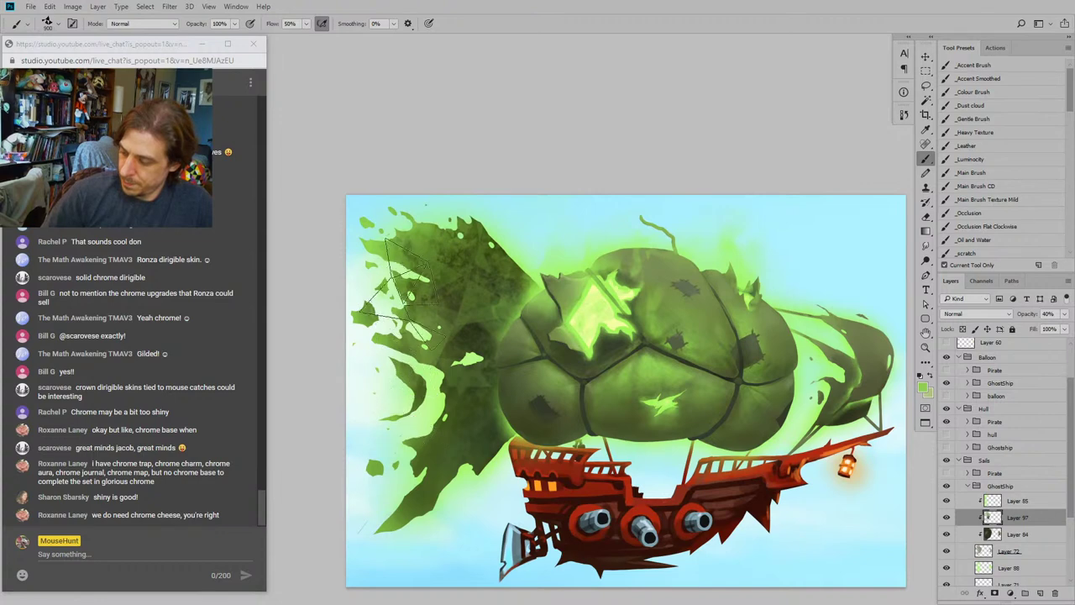
{"action": "key", "text": "ctrl+z"}
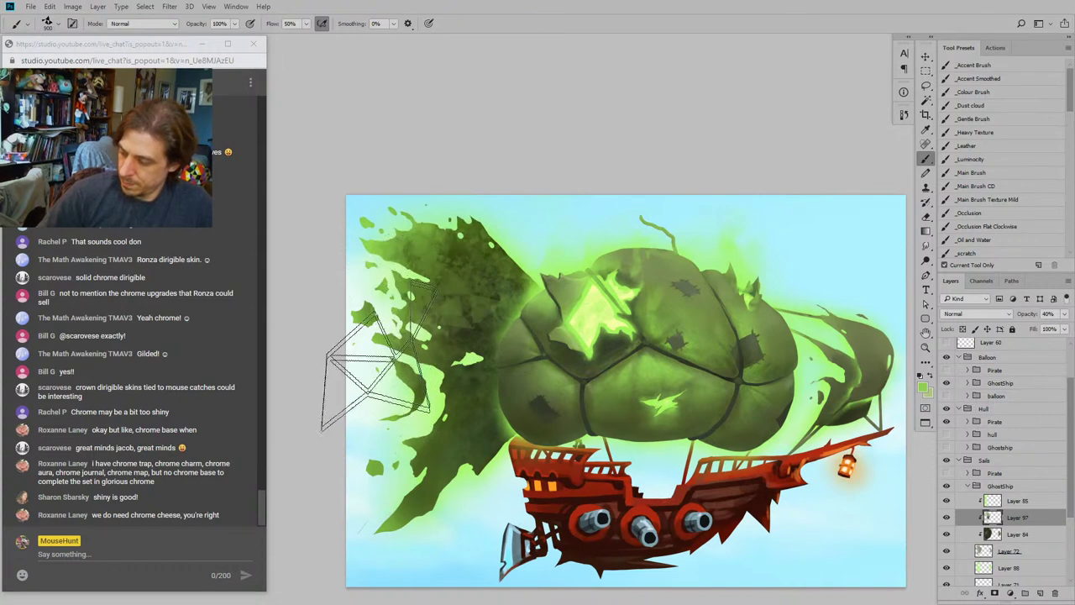
{"action": "left_click", "coordinate": [379, 240], "text": "alt"}
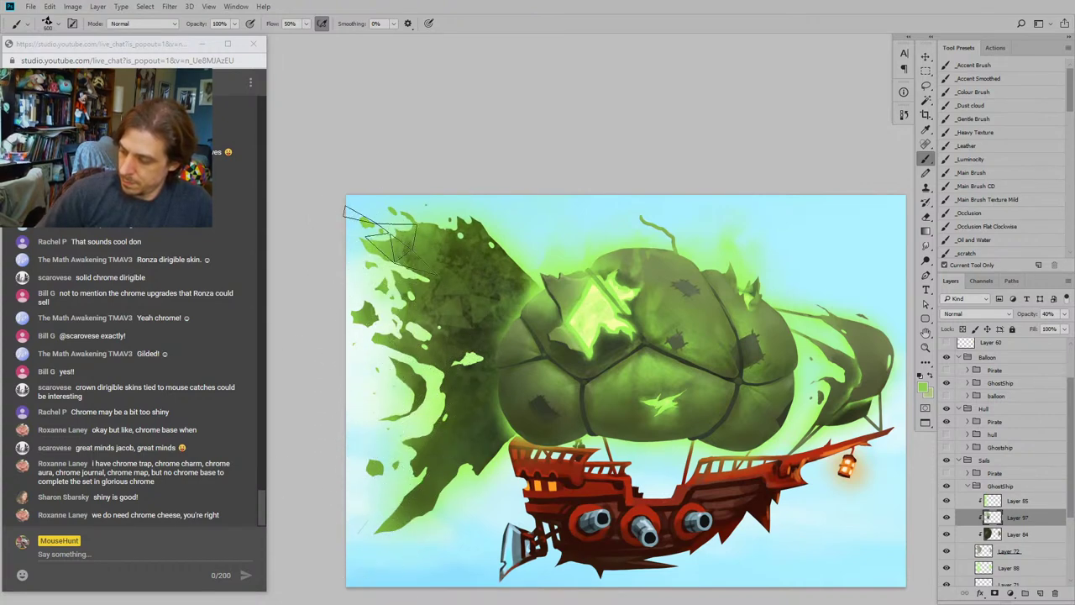
{"action": "key", "text": "]"}
{"action": "left_click_drag", "start_coordinate": [410, 321], "coordinate": [440, 306]}
{"action": "mouse_move", "coordinate": [442, 460]}
{"action": "left_mouse_down"}
{"action": "mouse_move", "coordinate": [403, 500]}
{"action": "mouse_move", "coordinate": [409, 452]}
{"action": "left_mouse_up"}
{"action": "key", "text": "["}
{"action": "key", "text": "["}
{"action": "key", "text": "["}
{"action": "key", "text": "["}
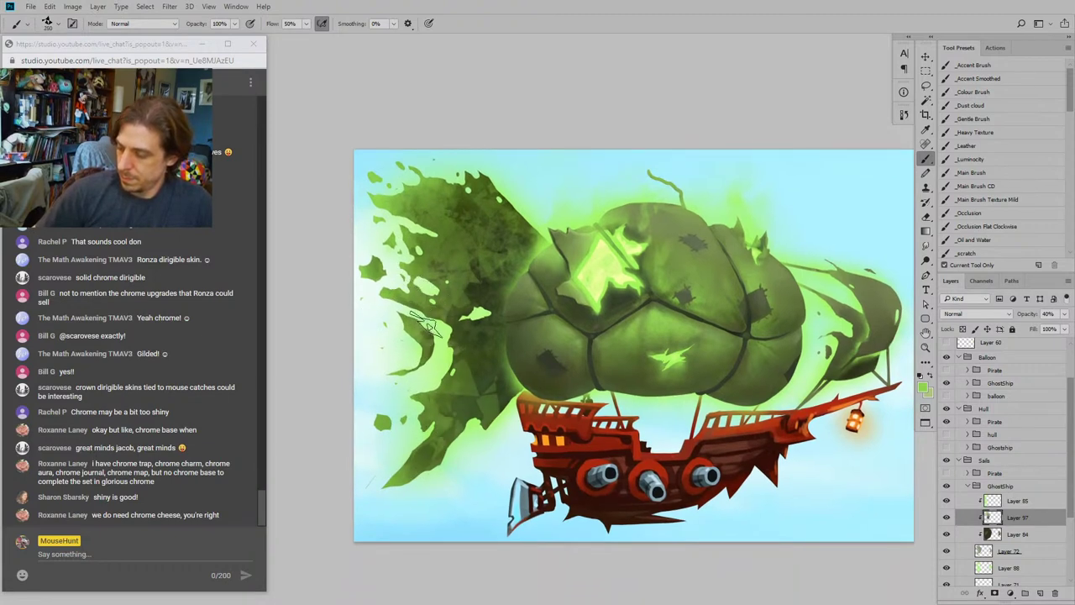
Step: Erase the triangle texture from the tail sail with the Super Soft eraser enlarged to 500 at 50% opacity
{"action": "key", "text": "e"}
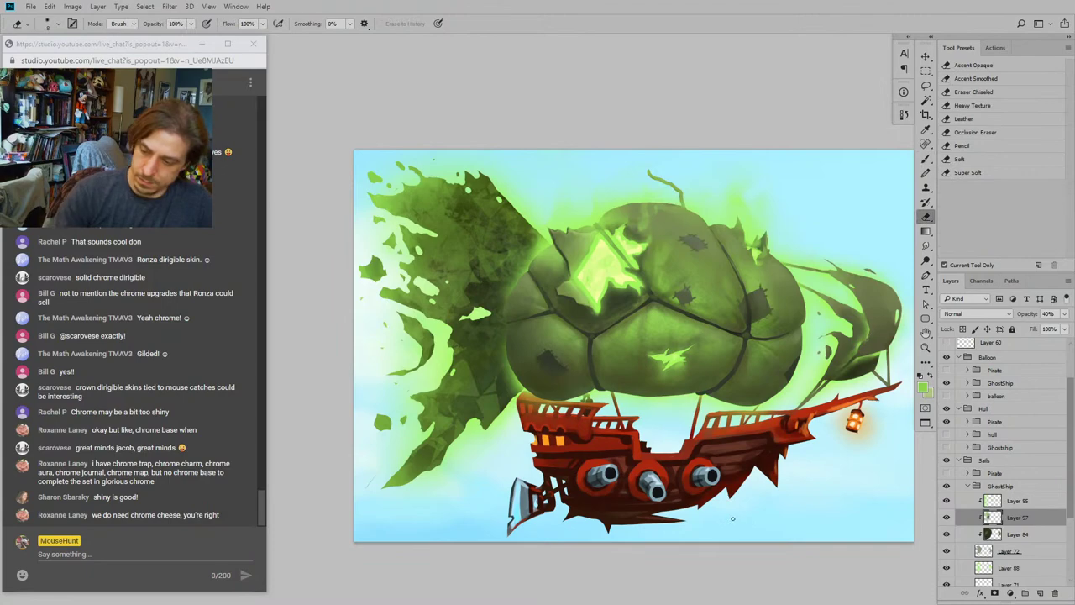
{"action": "left_click", "coordinate": [968, 173]}
{"action": "key", "text": "bracketright"}
{"action": "key", "text": "bracketright"}
{"action": "key", "text": "bracketright"}
{"action": "key", "text": "bracketright"}
{"action": "key", "text": "bracketright"}
{"action": "mouse_move", "coordinate": [487, 262]}
{"action": "left_mouse_down"}
{"action": "mouse_move", "coordinate": [457, 441]}
{"action": "mouse_move", "coordinate": [467, 225]}
{"action": "mouse_move", "coordinate": [478, 418]}
{"action": "mouse_move", "coordinate": [476, 318]}
{"action": "mouse_move", "coordinate": [534, 227]}
{"action": "left_mouse_up"}
{"action": "left_click_drag", "start_coordinate": [519, 467], "coordinate": [514, 474]}
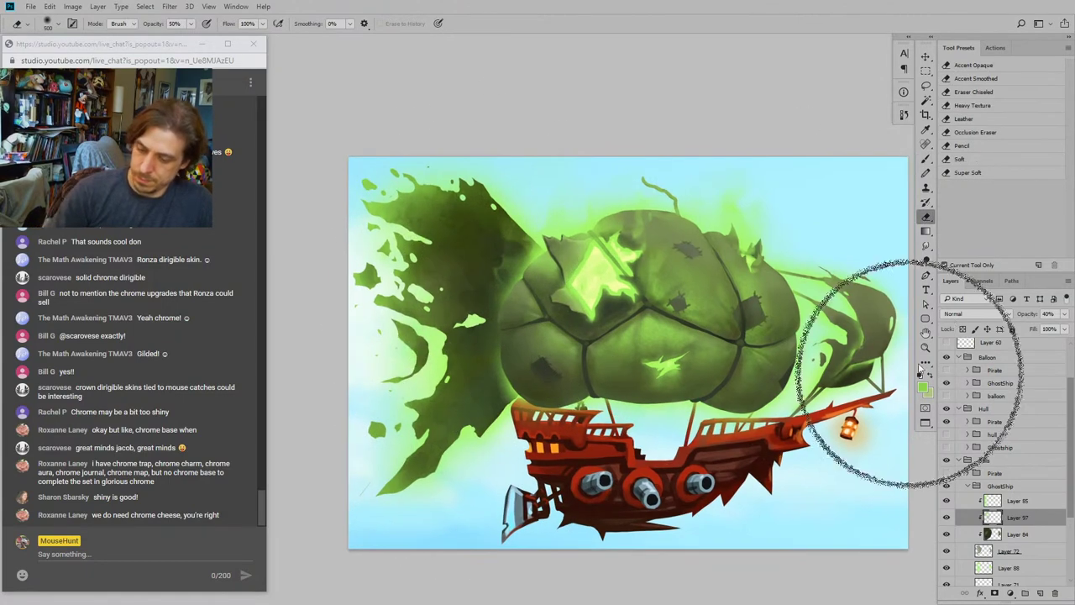
Step: Set the sail texture layer to 80% opacity and add green triangle texture to the tail sail at size 250 and the front sail at 150
{"action": "left_click_drag", "start_coordinate": [1026, 315], "coordinate": [1049, 313]}
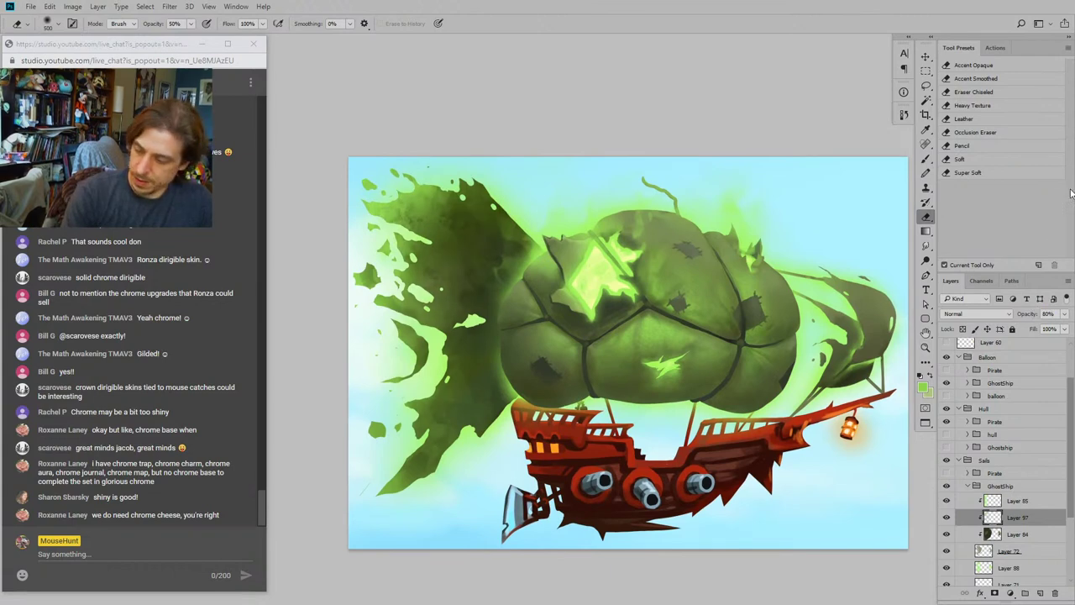
{"action": "key", "text": "b"}
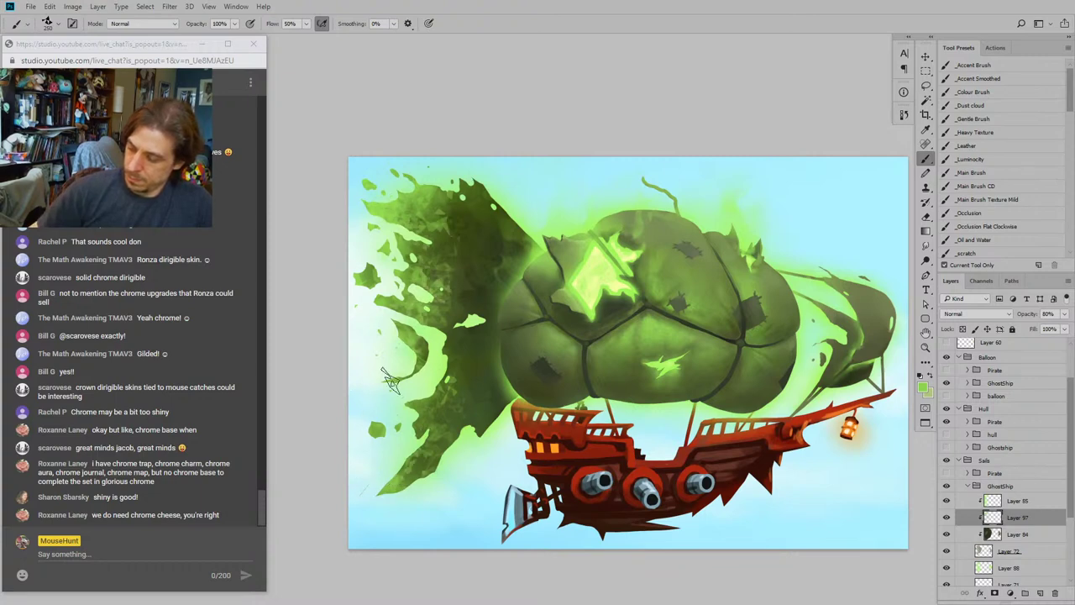
{"action": "left_click", "coordinate": [462, 210]}
{"action": "left_click", "coordinate": [475, 252]}
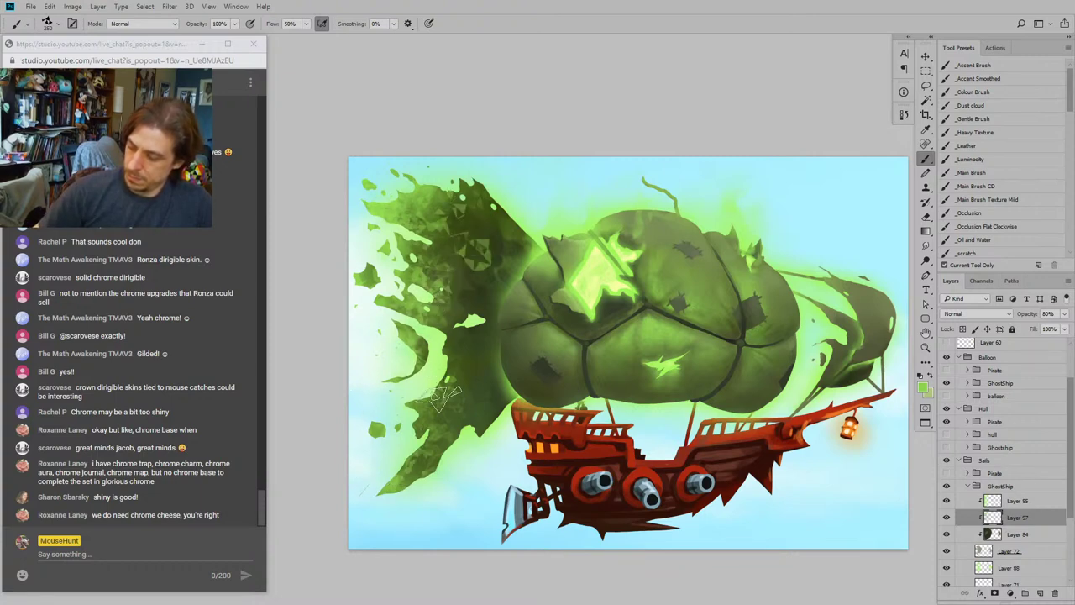
{"action": "left_click_drag", "start_coordinate": [310, 411], "coordinate": [332, 439]}
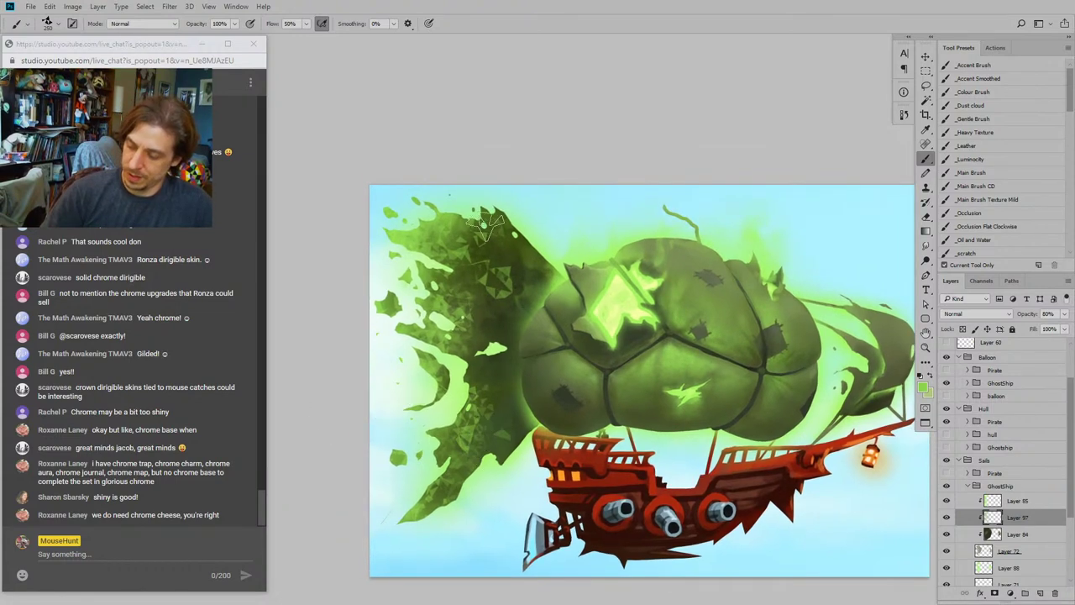
{"action": "left_click_drag", "start_coordinate": [488, 396], "coordinate": [331, 390]}
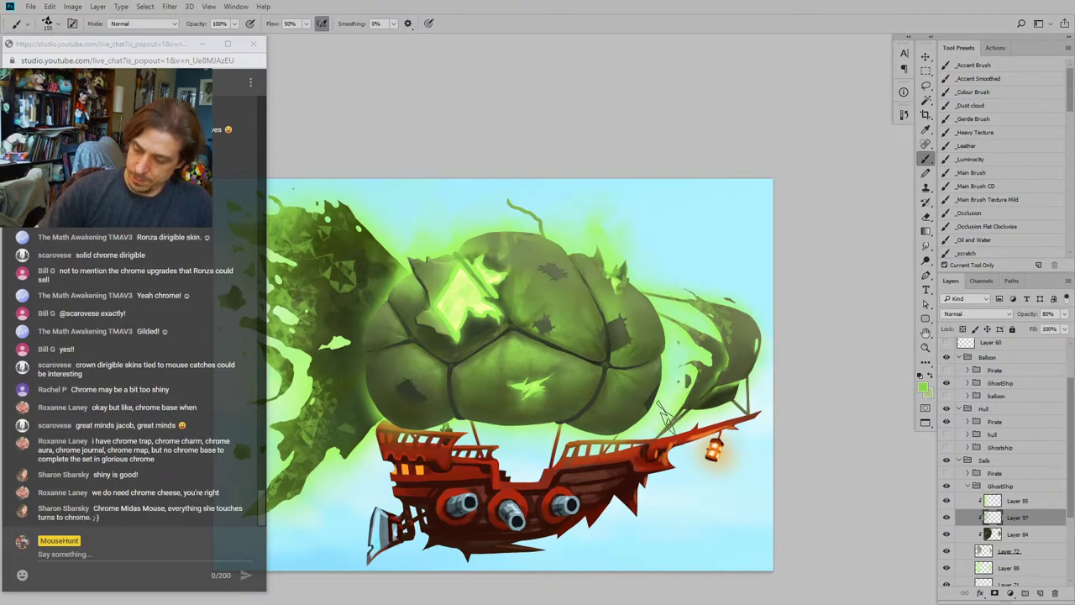
{"action": "left_click_drag", "start_coordinate": [462, 502], "coordinate": [571, 450]}
{"action": "scroll", "coordinate": [572, 451], "scroll_direction": "left", "scroll_amount": 1}
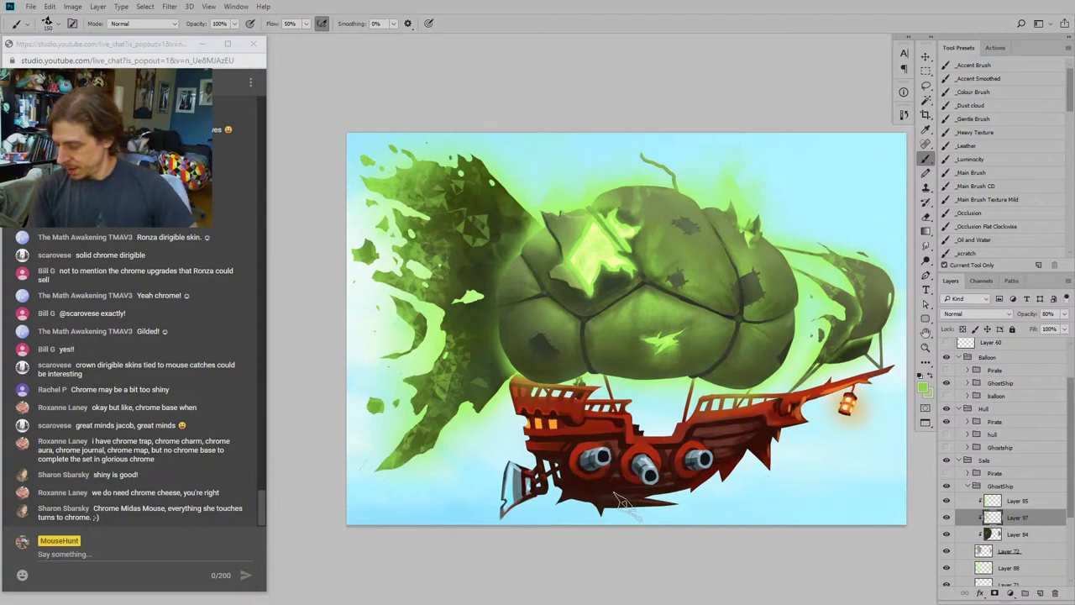
Step: Soften the new triangle texture across the tail sail with the large soft eraser at 50% opacity
{"action": "key", "text": "e"}
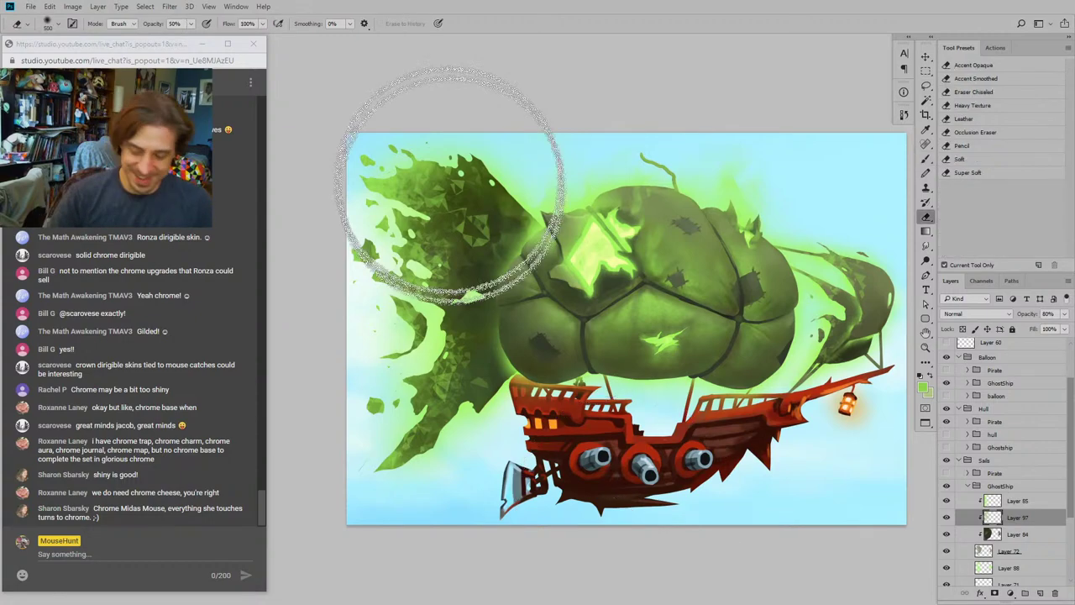
{"action": "left_click_drag", "start_coordinate": [403, 227], "coordinate": [445, 288]}
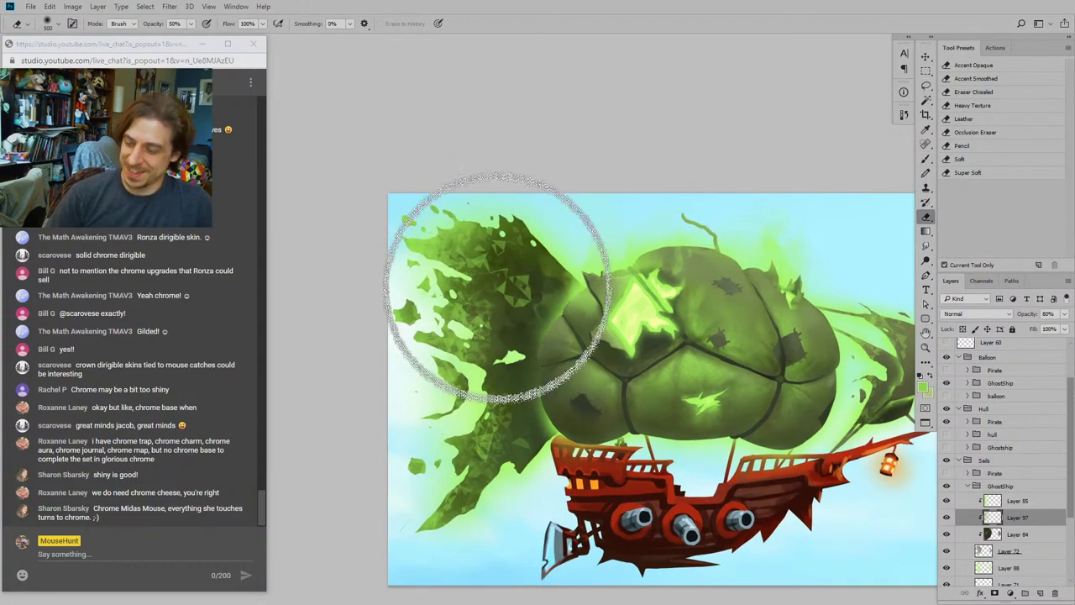
{"action": "key", "text": "bracketleft"}
{"action": "key", "text": "bracketleft"}
{"action": "mouse_move", "coordinate": [491, 261]}
{"action": "left_mouse_down"}
{"action": "mouse_move", "coordinate": [516, 319]}
{"action": "mouse_move", "coordinate": [477, 333]}
{"action": "mouse_move", "coordinate": [509, 290]}
{"action": "mouse_move", "coordinate": [487, 246]}
{"action": "mouse_move", "coordinate": [498, 397]}
{"action": "mouse_move", "coordinate": [537, 358]}
{"action": "mouse_move", "coordinate": [527, 403]}
{"action": "left_mouse_up"}
{"action": "left_click_drag", "start_coordinate": [406, 475], "coordinate": [381, 413]}
Step: Reduce the eraser to size 175 and fade the triangle texture on the small front sail
{"action": "left_click_drag", "start_coordinate": [685, 408], "coordinate": [591, 412]}
{"action": "key", "text": "bracketleft"}
{"action": "key", "text": "bracketleft"}
{"action": "key", "text": "bracketleft"}
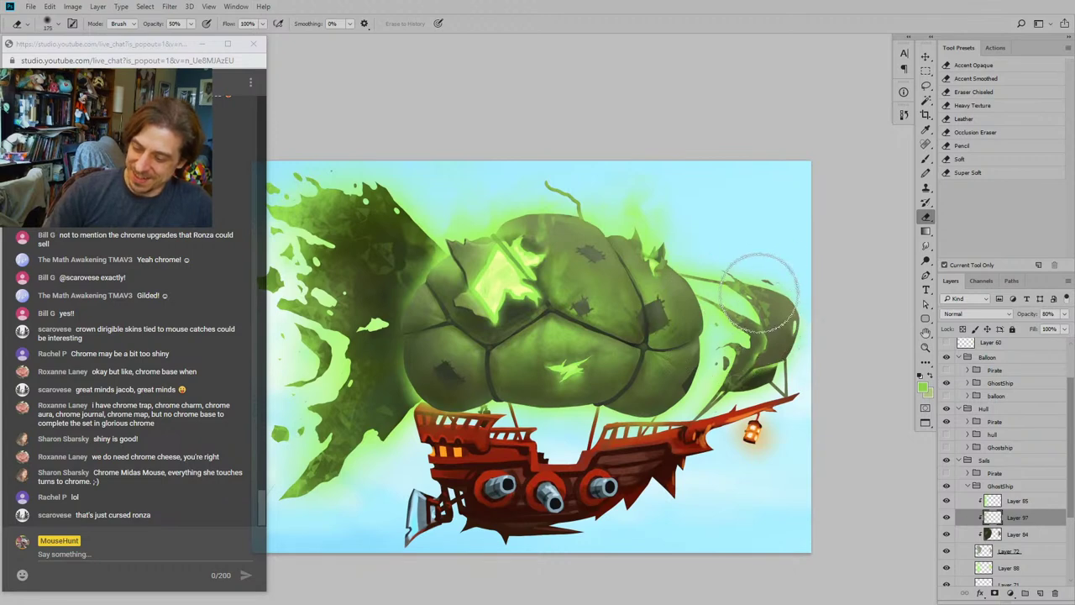
{"action": "mouse_move", "coordinate": [761, 291]}
{"action": "left_mouse_down"}
{"action": "mouse_move", "coordinate": [733, 346]}
{"action": "mouse_move", "coordinate": [726, 325]}
{"action": "mouse_move", "coordinate": [740, 336]}
{"action": "mouse_move", "coordinate": [733, 363]}
{"action": "mouse_move", "coordinate": [748, 370]}
{"action": "mouse_move", "coordinate": [725, 379]}
{"action": "mouse_move", "coordinate": [769, 289]}
{"action": "mouse_move", "coordinate": [757, 324]}
{"action": "left_mouse_up"}
{"action": "left_click_drag", "start_coordinate": [661, 233], "coordinate": [653, 234]}
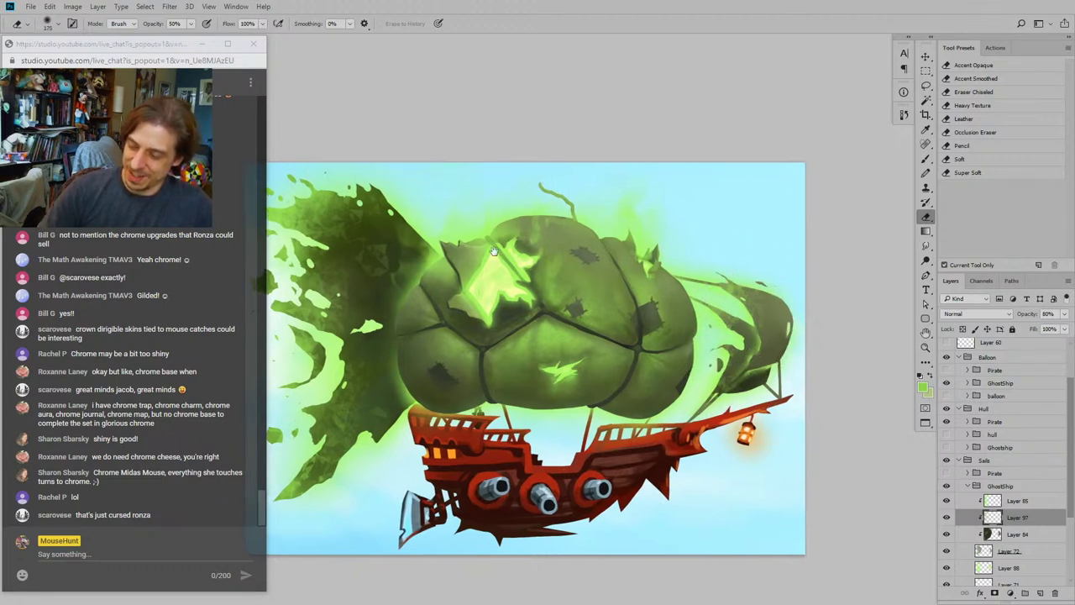
{"action": "left_click_drag", "start_coordinate": [483, 399], "coordinate": [561, 385]}
{"action": "mouse_move", "coordinate": [427, 391]}
{"action": "left_mouse_down"}
{"action": "mouse_move", "coordinate": [463, 418]}
{"action": "mouse_move", "coordinate": [518, 394]}
{"action": "left_mouse_up"}
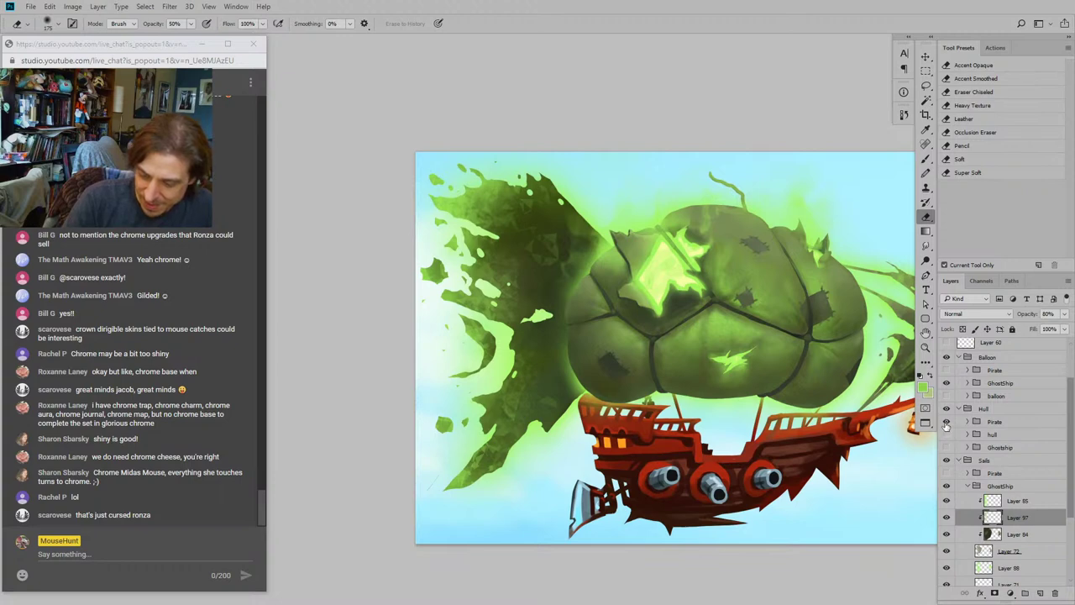
Step: Hide the Pirate hull and show the Ghostship hull beneath the balloon
{"action": "left_click", "coordinate": [946, 421]}
{"action": "left_click", "coordinate": [946, 433]}
{"action": "left_click", "coordinate": [946, 435]}
{"action": "left_click", "coordinate": [947, 448]}
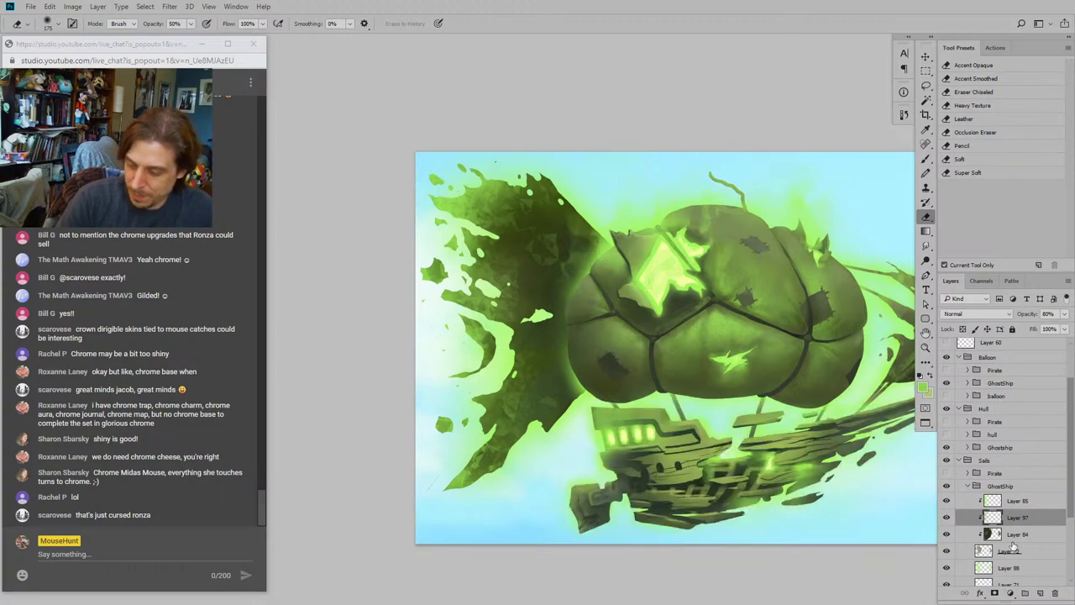
{"action": "mouse_move", "coordinate": [391, 383]}
{"action": "left_mouse_down"}
{"action": "mouse_move", "coordinate": [339, 362]}
{"action": "mouse_move", "coordinate": [314, 383]}
{"action": "left_mouse_up"}
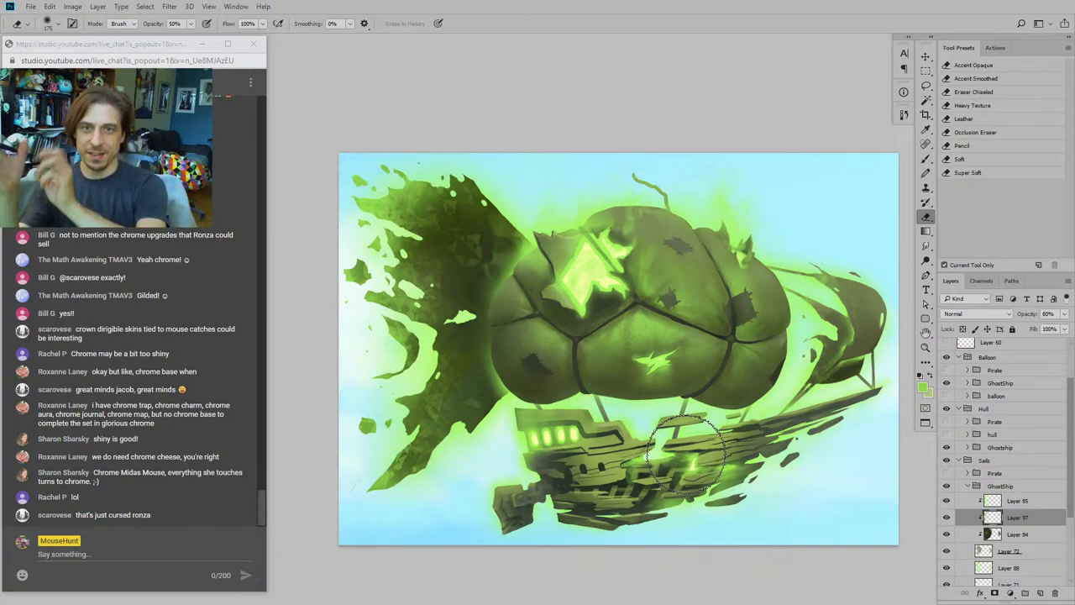
Step: Choose a brighter green and size the triangle brush to 250 for the tail sail's tattered edge
{"action": "key", "text": "b"}
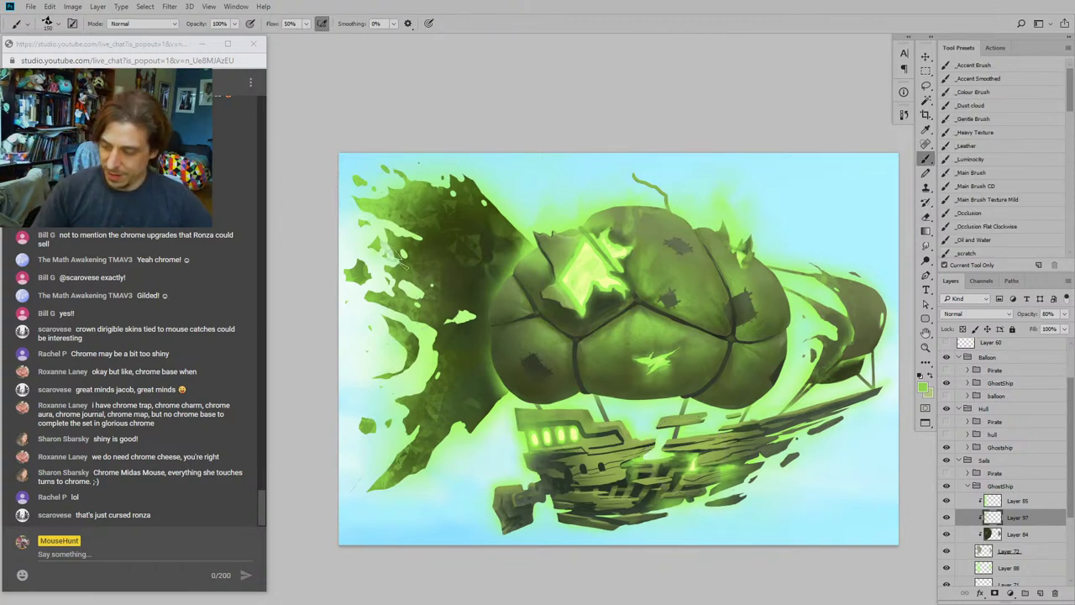
{"action": "left_click_drag", "start_coordinate": [370, 314], "coordinate": [468, 313]}
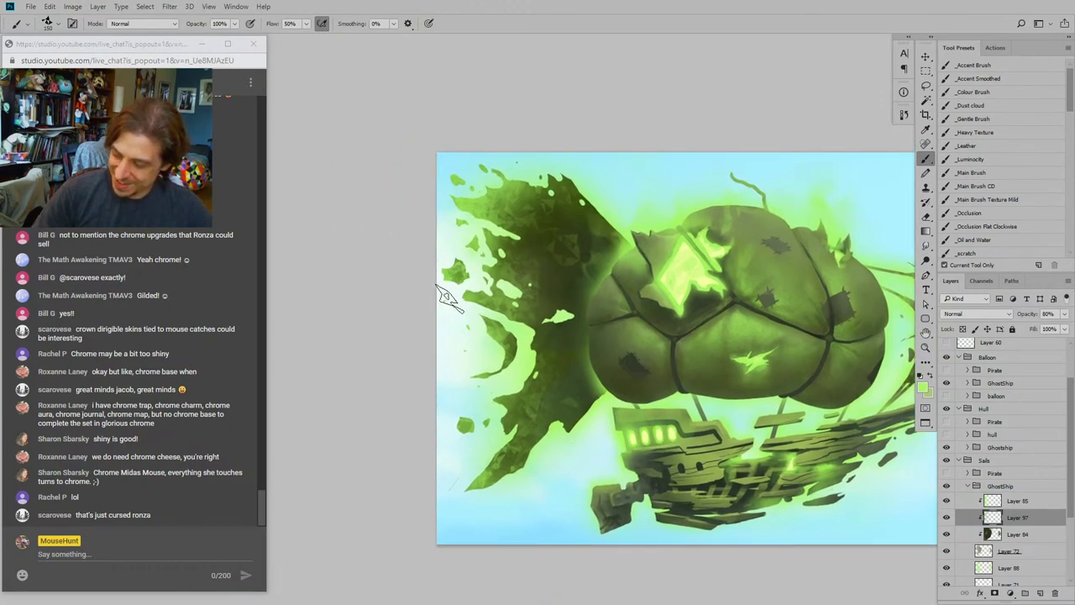
{"action": "key", "text": "bracketright"}
{"action": "key", "text": "bracketright"}
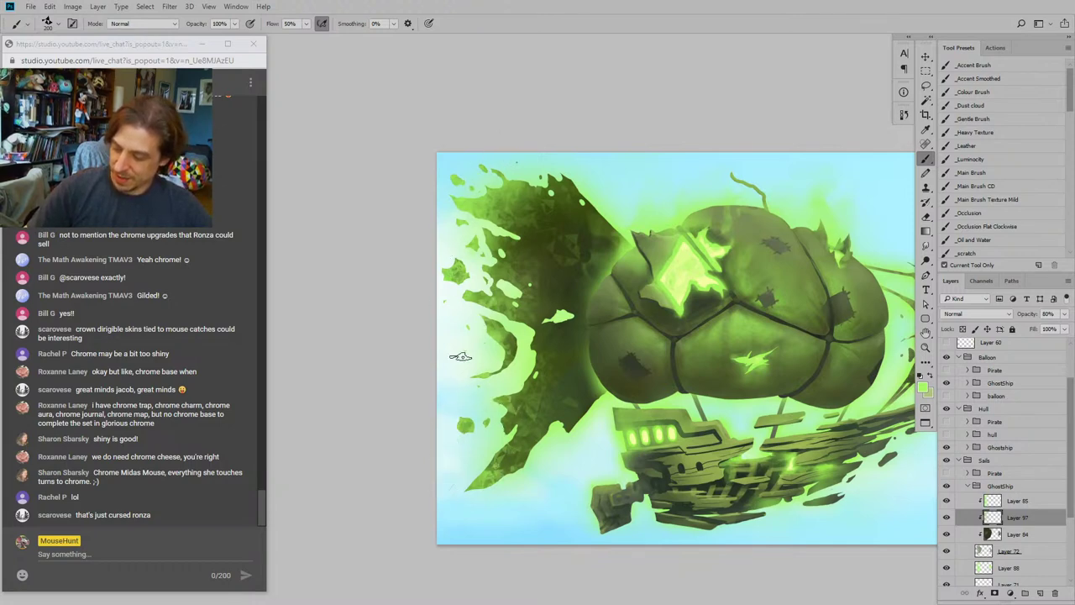
{"action": "key", "text": "bracketright"}
{"action": "key", "text": "bracketright"}
{"action": "key", "text": "bracketright"}
{"action": "key", "text": "bracketright"}
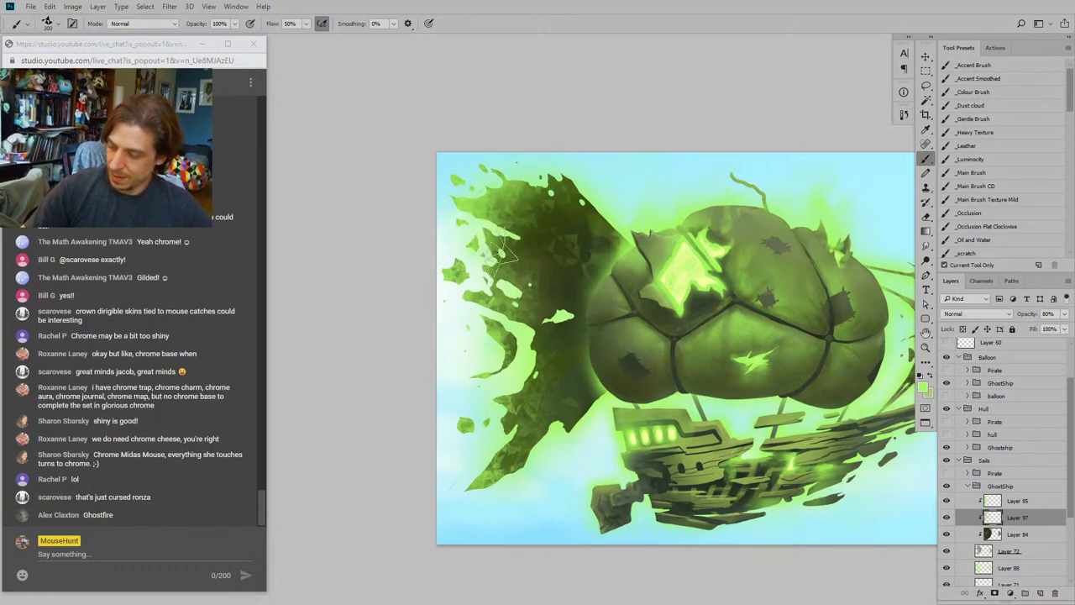
{"action": "key", "text": "bracketleft"}
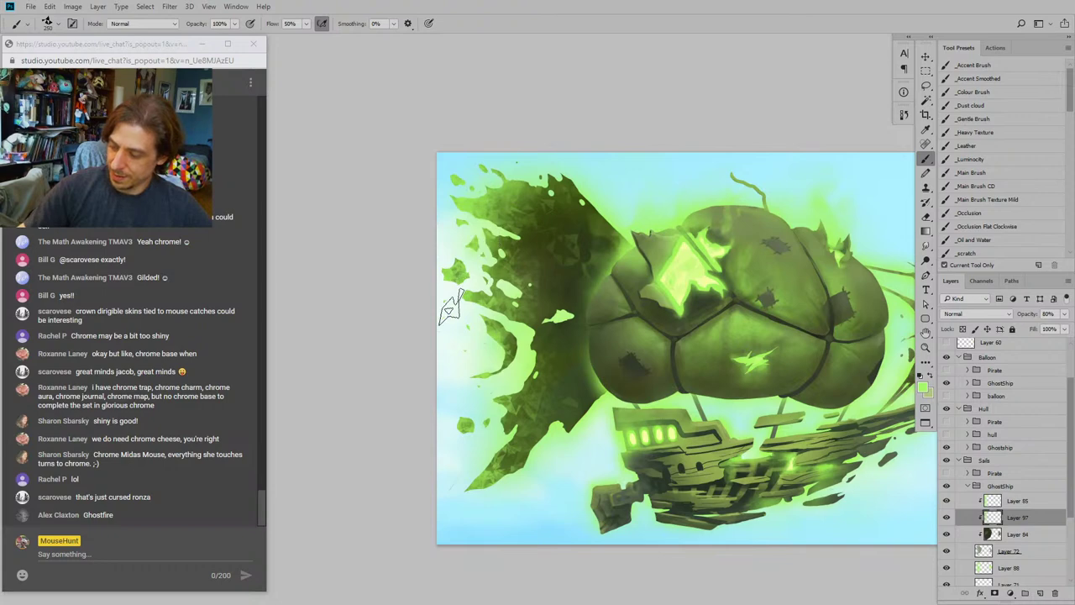
Step: Show the purple browser_backdropParagon backdrop behind the ghost ship
{"action": "left_click_drag", "start_coordinate": [630, 483], "coordinate": [567, 449]}
{"action": "left_click_drag", "start_coordinate": [1069, 454], "coordinate": [1069, 514]}
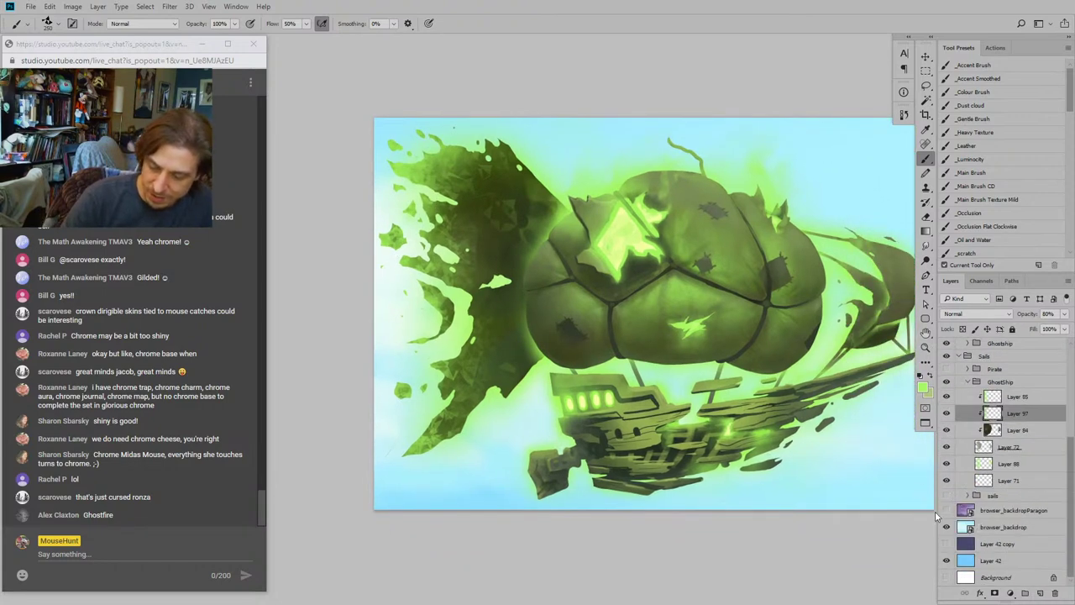
{"action": "left_click", "coordinate": [946, 510]}
{"action": "scroll", "coordinate": [353, 403], "scroll_direction": "down", "scroll_amount": 1}
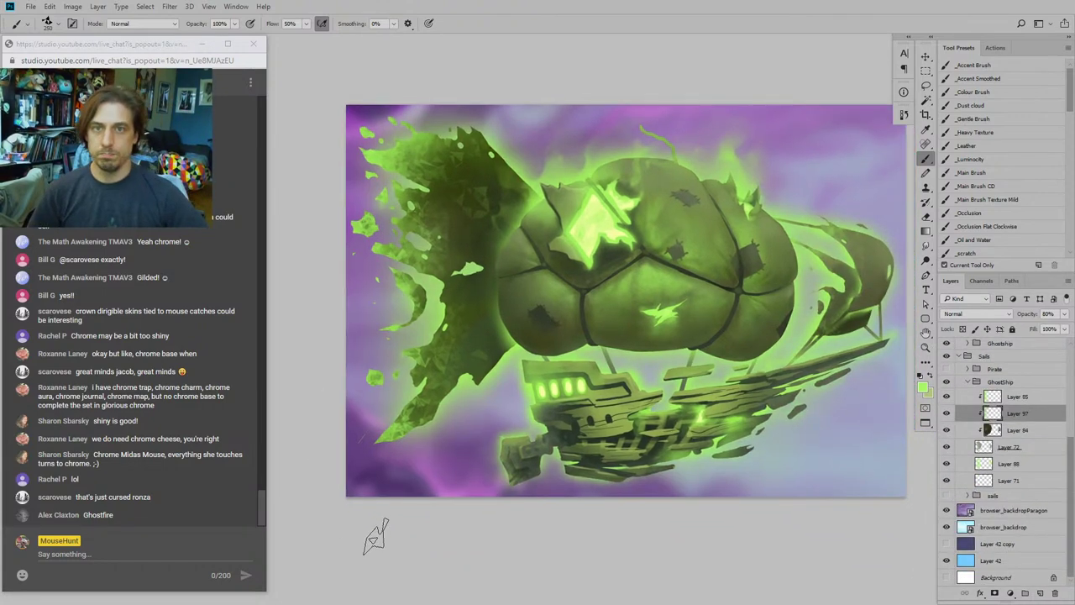
Step: Compare the sails with and without the Layer 97 texture against the purple backdrop
{"action": "left_click", "coordinate": [947, 413]}
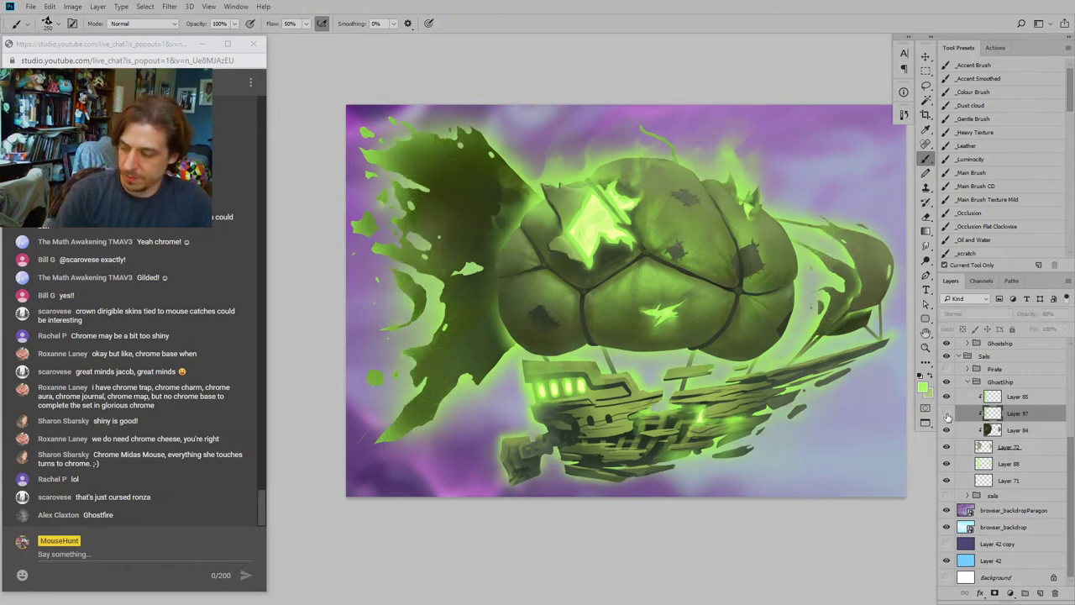
{"action": "left_click", "coordinate": [947, 412]}
{"action": "left_click", "coordinate": [947, 413]}
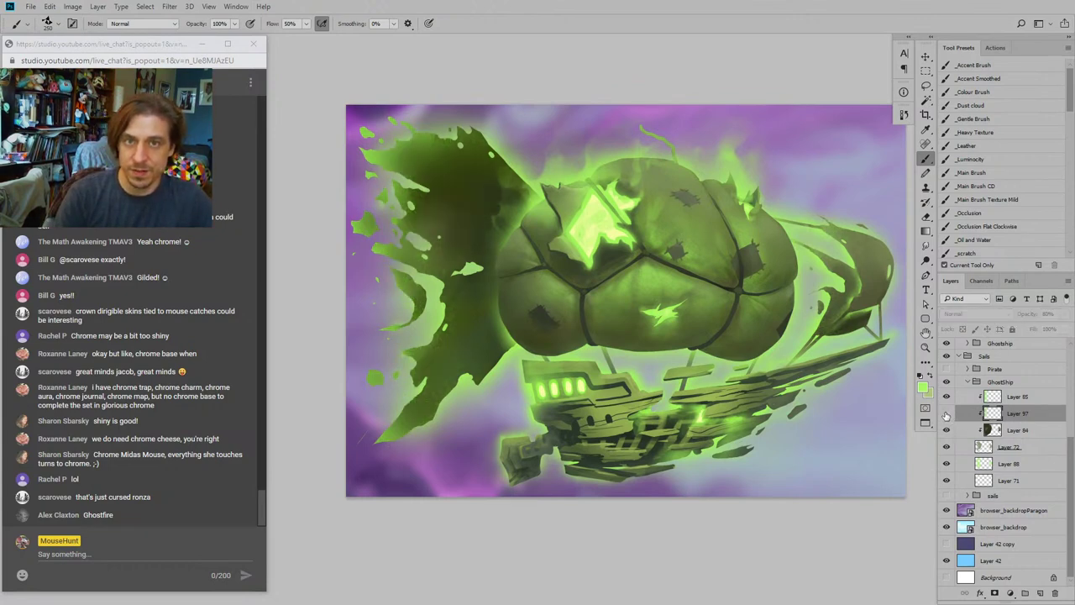
{"action": "left_click", "coordinate": [946, 412]}
{"action": "left_click", "coordinate": [947, 413]}
{"action": "left_click", "coordinate": [947, 413]}
{"action": "left_click", "coordinate": [947, 412]}
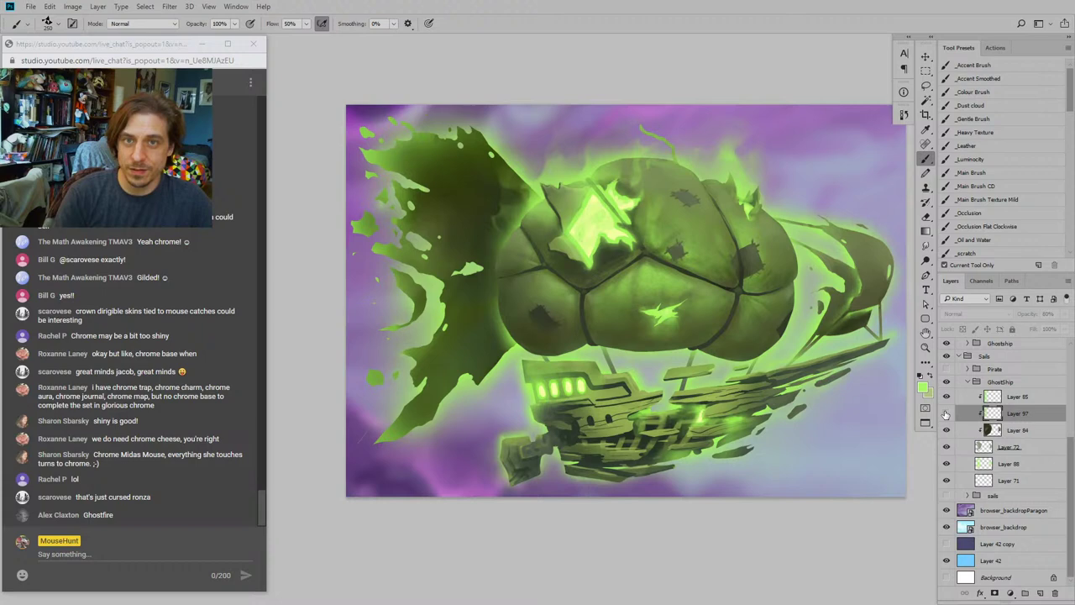
{"action": "left_click", "coordinate": [947, 413]}
{"action": "left_click", "coordinate": [947, 413]}
{"action": "left_click", "coordinate": [947, 412]}
{"action": "left_click", "coordinate": [947, 412]}
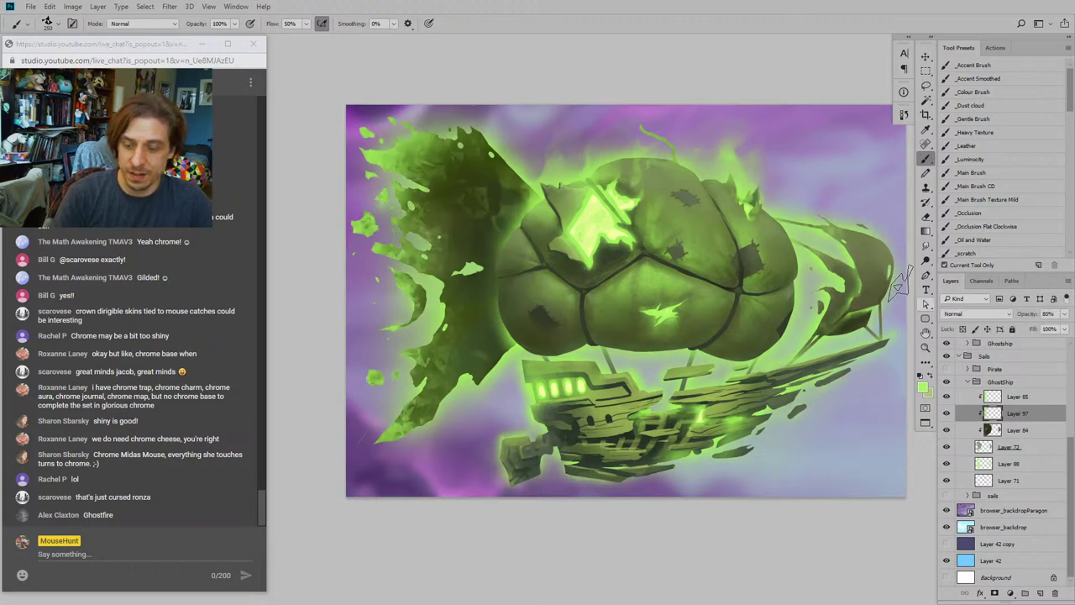
Step: Check the Layer 97 sail texture against the light blue backdrop, then restore the purple backdrop
{"action": "left_click", "coordinate": [946, 511]}
{"action": "left_click", "coordinate": [947, 413]}
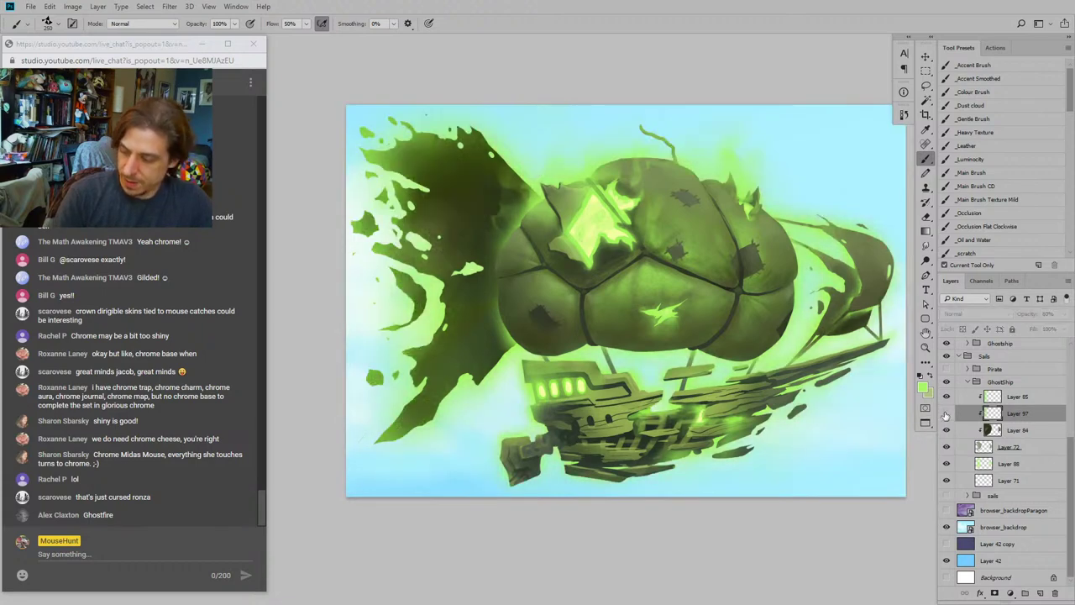
{"action": "left_click", "coordinate": [947, 412]}
{"action": "left_click", "coordinate": [947, 511]}
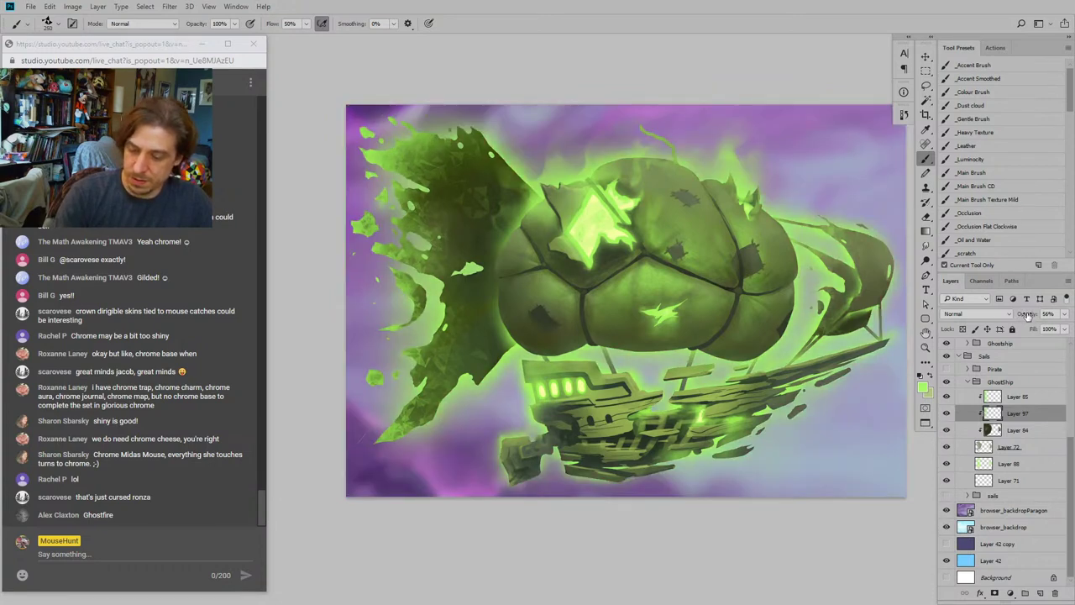
Step: Lower the opacity of the Layer 97 sail texture to 62%
{"action": "left_click_drag", "start_coordinate": [1030, 314], "coordinate": [1026, 315]}
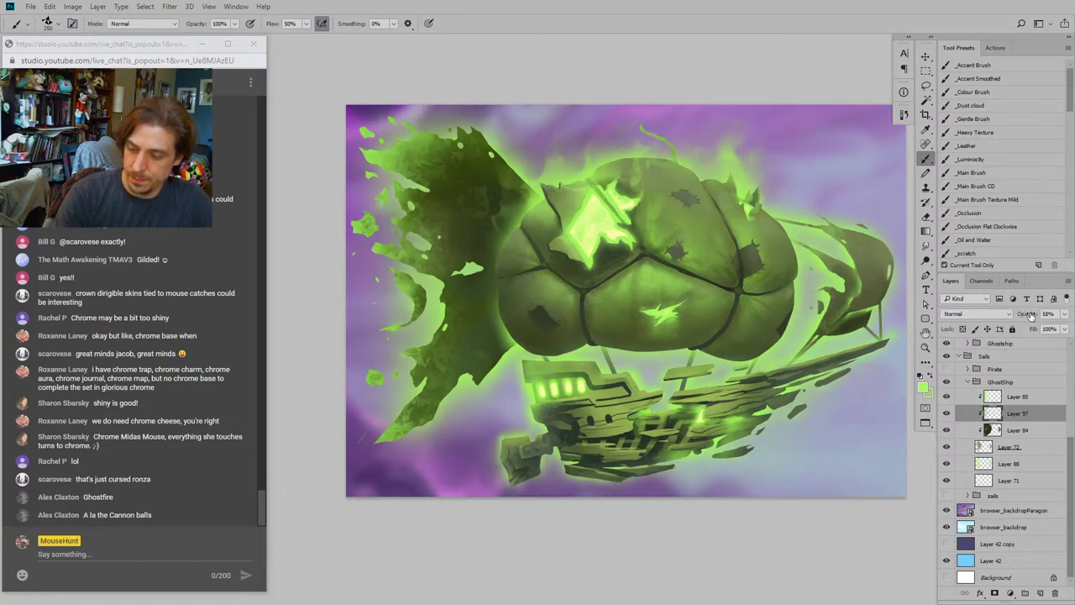
{"action": "double_click", "coordinate": [1048, 315]}
{"action": "type", "text": "62"}
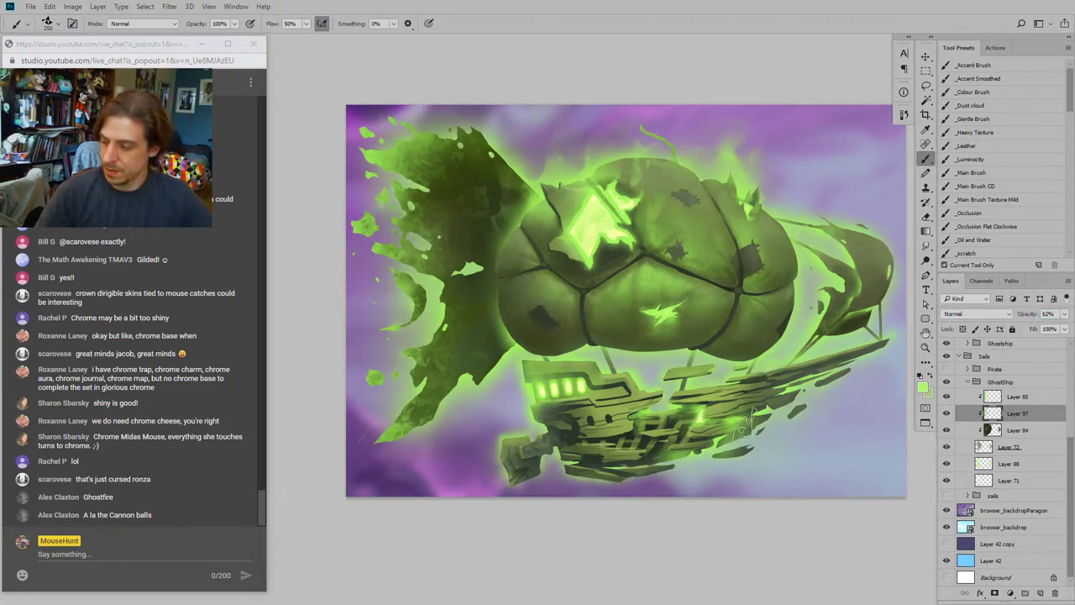
{"action": "key", "text": "Return"}
Step: Examine the effect of the 62% texture by repeatedly hiding and showing Layer 97 on the sails
{"action": "left_click", "coordinate": [947, 415]}
{"action": "left_click", "coordinate": [948, 416]}
{"action": "left_click", "coordinate": [948, 415]}
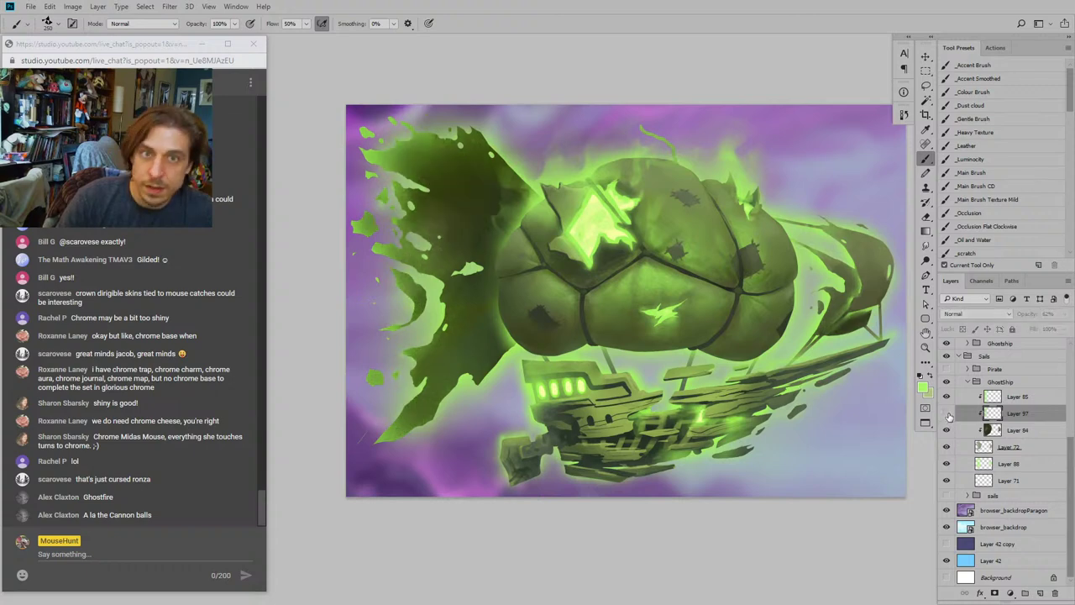
{"action": "left_click", "coordinate": [949, 416]}
{"action": "left_click", "coordinate": [948, 415]}
{"action": "left_click", "coordinate": [948, 415]}
{"action": "left_click", "coordinate": [948, 414]}
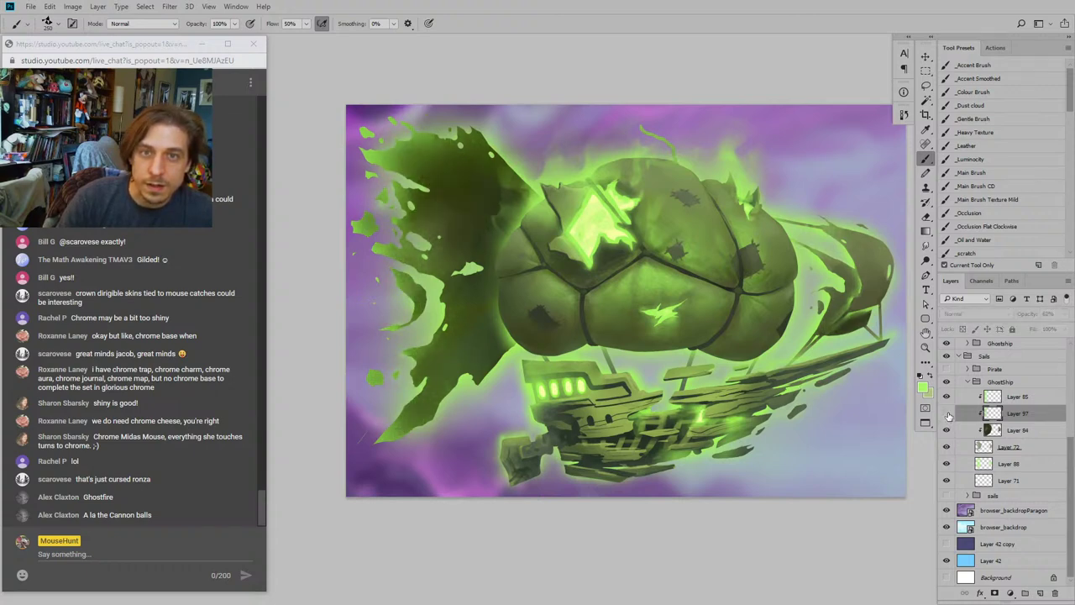
{"action": "left_click", "coordinate": [948, 414]}
{"action": "left_click", "coordinate": [948, 415]}
{"action": "left_click", "coordinate": [948, 414]}
{"action": "left_click", "coordinate": [948, 415]}
{"action": "left_click", "coordinate": [948, 414]}
{"action": "left_click", "coordinate": [948, 414]}
{"action": "left_click", "coordinate": [947, 414]}
{"action": "left_click", "coordinate": [947, 414]}
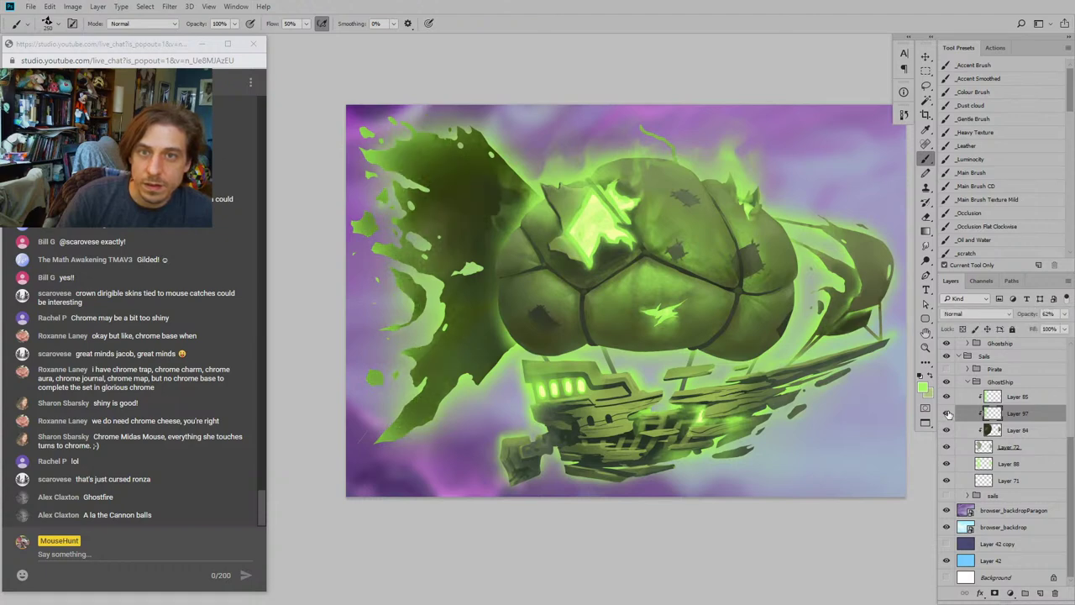
{"action": "left_click", "coordinate": [948, 414]}
{"action": "left_click", "coordinate": [948, 415]}
{"action": "left_click", "coordinate": [947, 414]}
{"action": "left_click", "coordinate": [948, 414]}
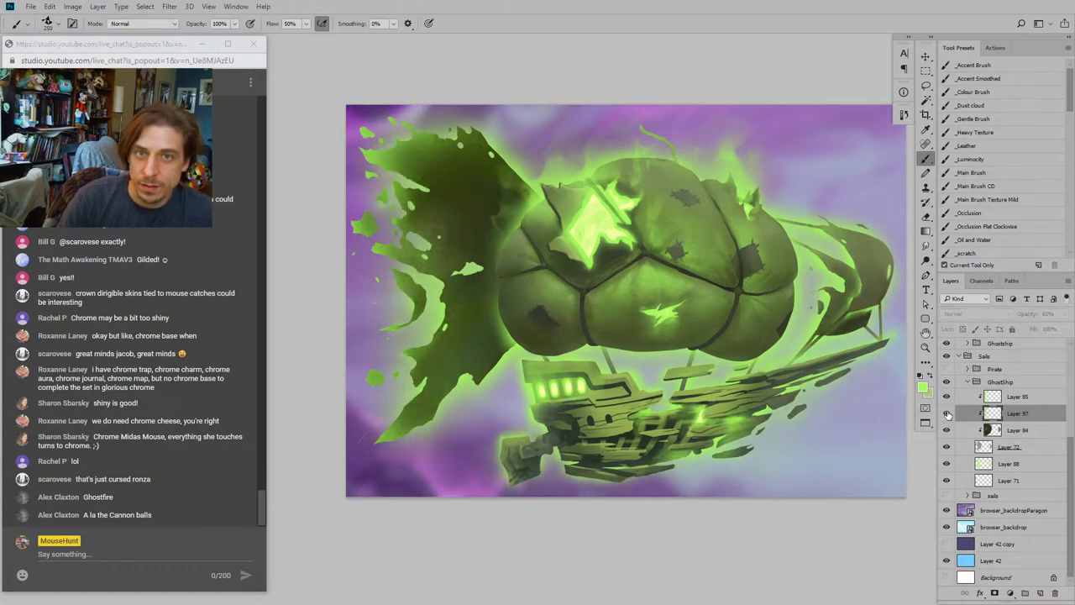
{"action": "left_click", "coordinate": [948, 414]}
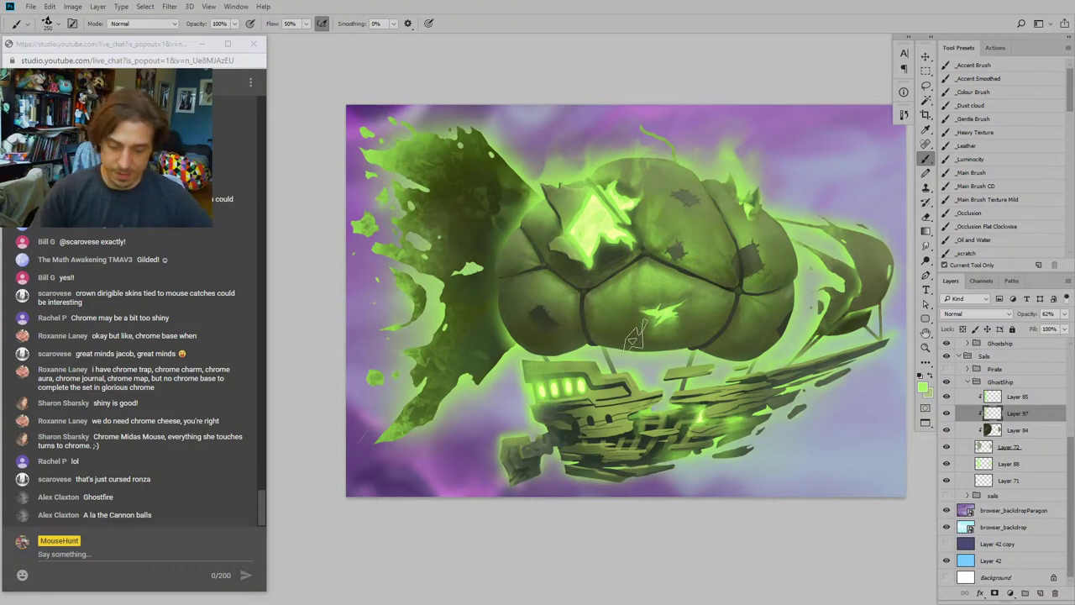
Step: Add a new layer directly above Layer 84 in the sails' GhostShip group
{"action": "left_click", "coordinate": [966, 432]}
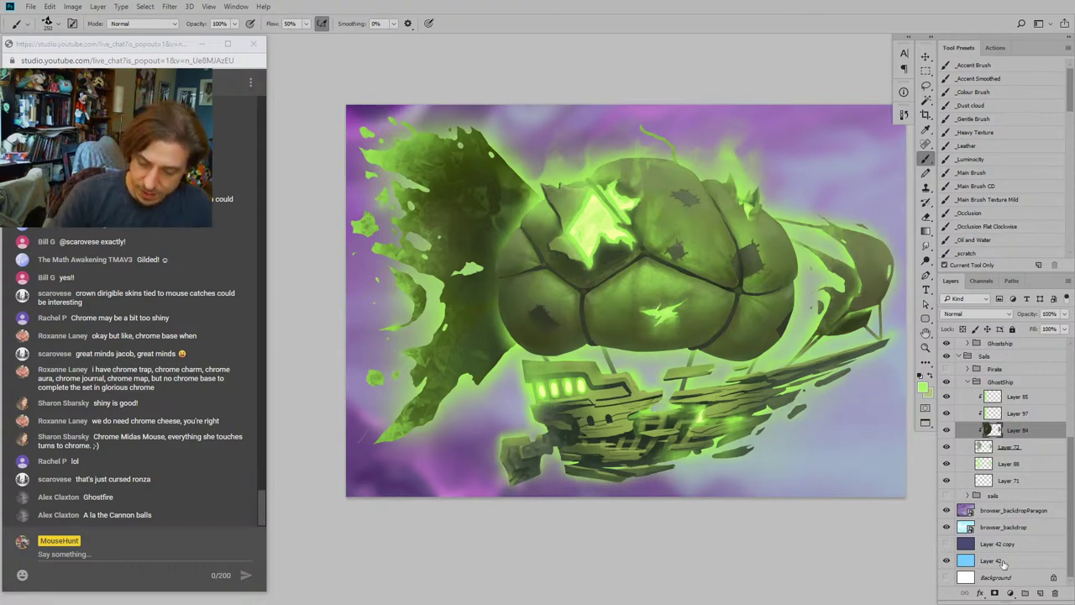
{"action": "left_click", "coordinate": [1040, 593]}
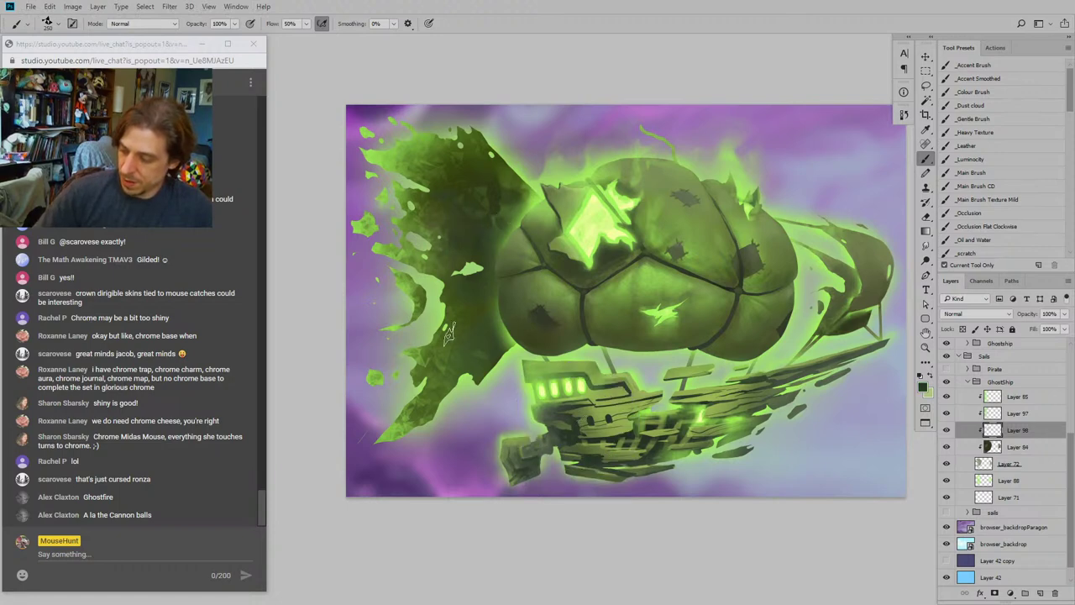
Step: Set Layer 98 to Multiply and paint triangle texture in a sampled dark green over the tattered sails
{"action": "left_click", "coordinate": [977, 314]}
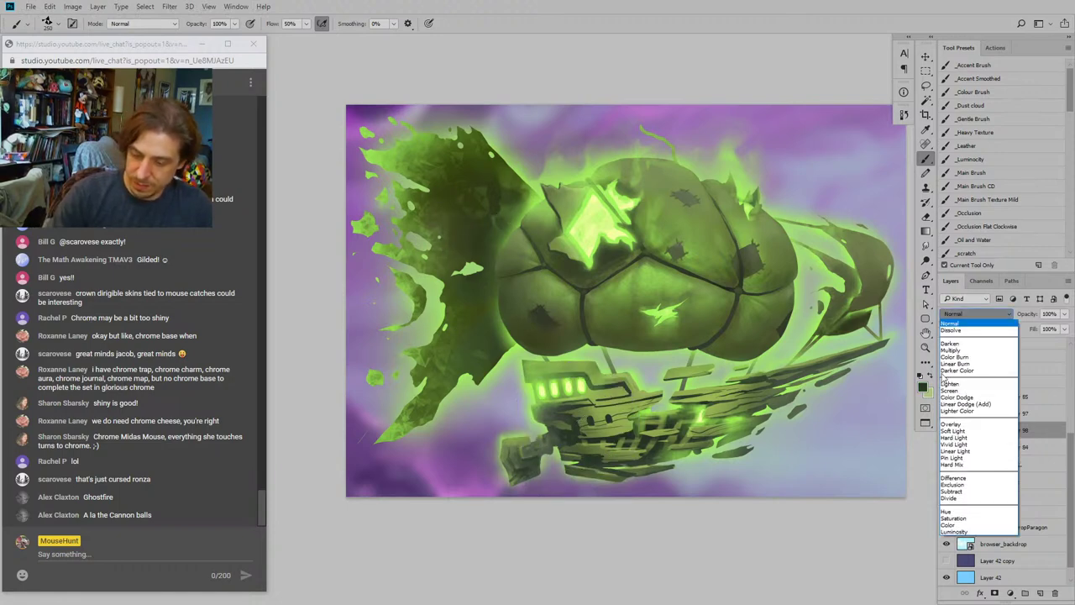
{"action": "left_click", "coordinate": [974, 357]}
{"action": "left_click", "coordinate": [509, 213], "text": "alt"}
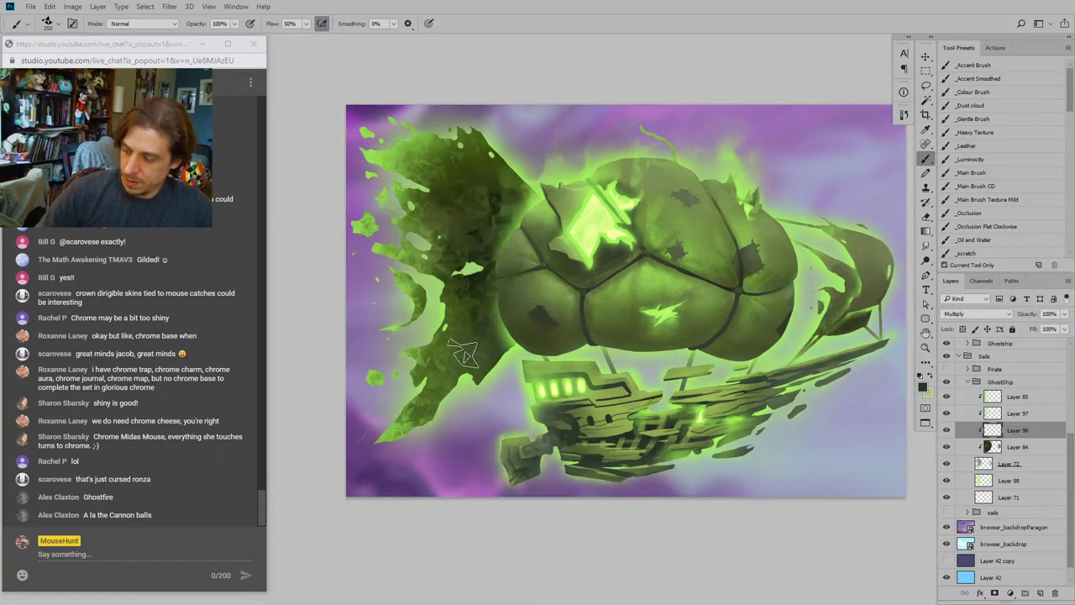
{"action": "mouse_move", "coordinate": [492, 189]}
{"action": "left_mouse_down"}
{"action": "mouse_move", "coordinate": [516, 246]}
{"action": "mouse_move", "coordinate": [513, 183]}
{"action": "mouse_move", "coordinate": [502, 288]}
{"action": "mouse_move", "coordinate": [437, 294]}
{"action": "mouse_move", "coordinate": [493, 212]}
{"action": "mouse_move", "coordinate": [471, 351]}
{"action": "left_mouse_up"}
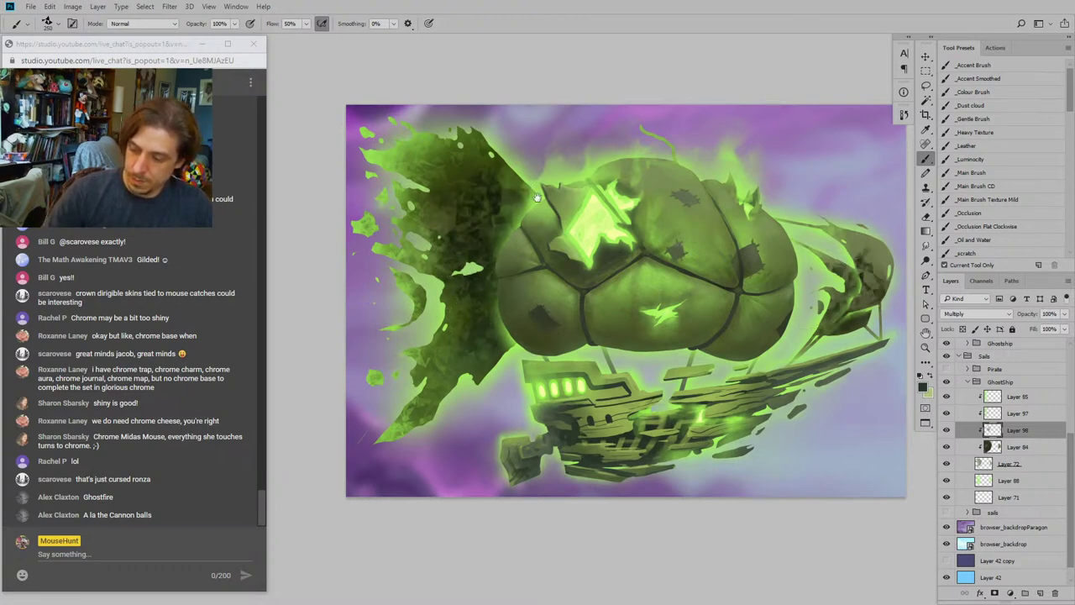
{"action": "left_click_drag", "start_coordinate": [890, 392], "coordinate": [821, 412]}
Step: Thin out the Layer 98 texture on the rear sail with a size 100 eraser, and compare the sails with the layer hidden and shown
{"action": "key", "text": "e"}
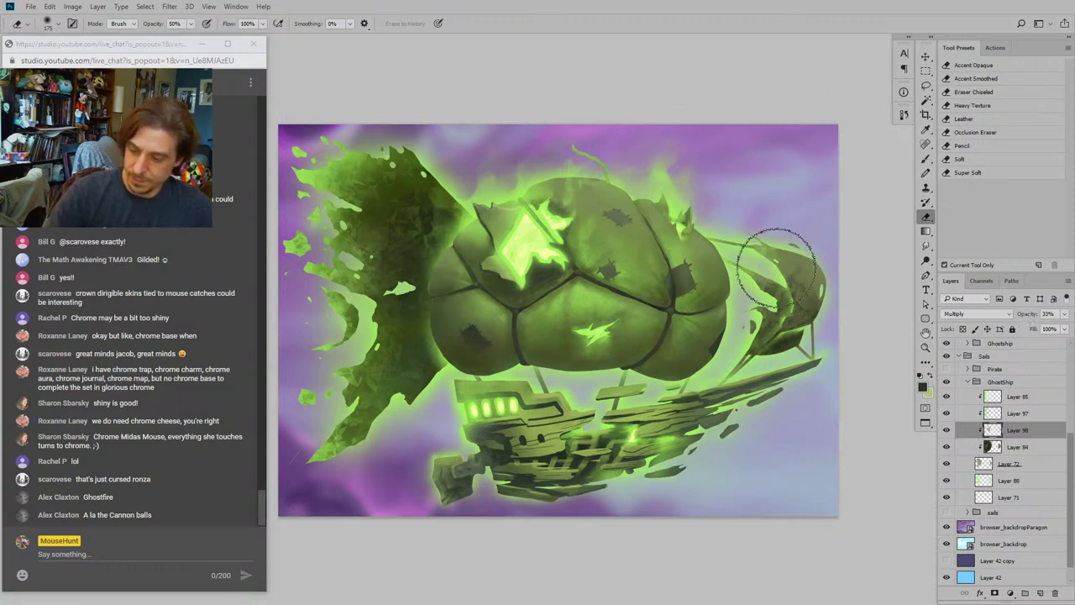
{"action": "key", "text": "["}
{"action": "key", "text": "["}
{"action": "key", "text": "["}
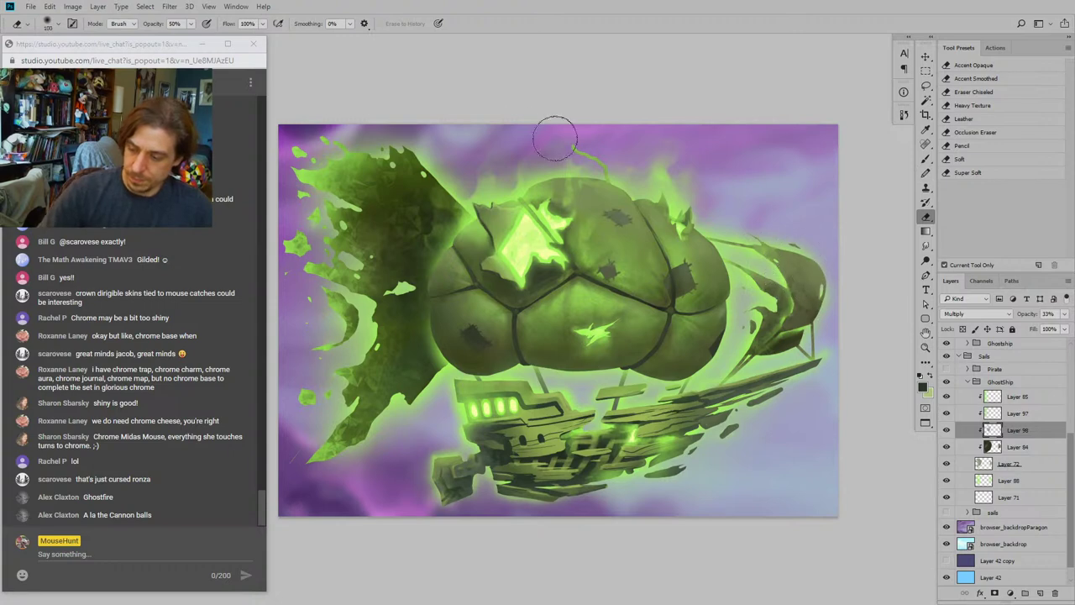
{"action": "mouse_move", "coordinate": [395, 242]}
{"action": "left_mouse_down"}
{"action": "mouse_move", "coordinate": [384, 187]}
{"action": "mouse_move", "coordinate": [390, 195]}
{"action": "left_mouse_up"}
{"action": "left_click_drag", "start_coordinate": [411, 510], "coordinate": [485, 506]}
{"action": "left_click", "coordinate": [946, 430]}
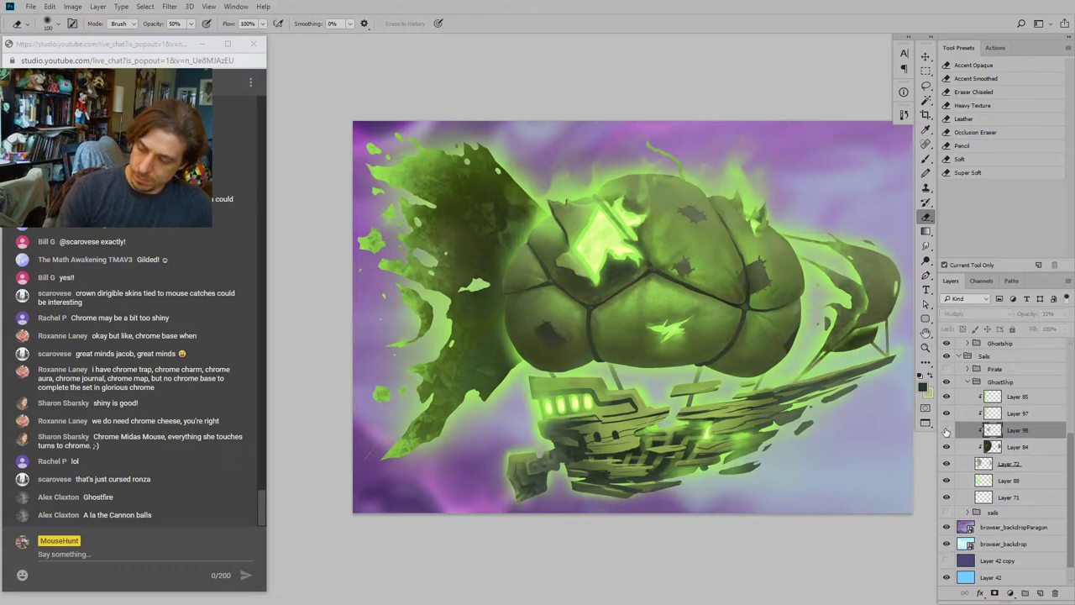
{"action": "left_click", "coordinate": [947, 430]}
Step: Set Layer 98's opacity to 62% and compare the sails with the layer hidden and shown
{"action": "key", "text": "b"}
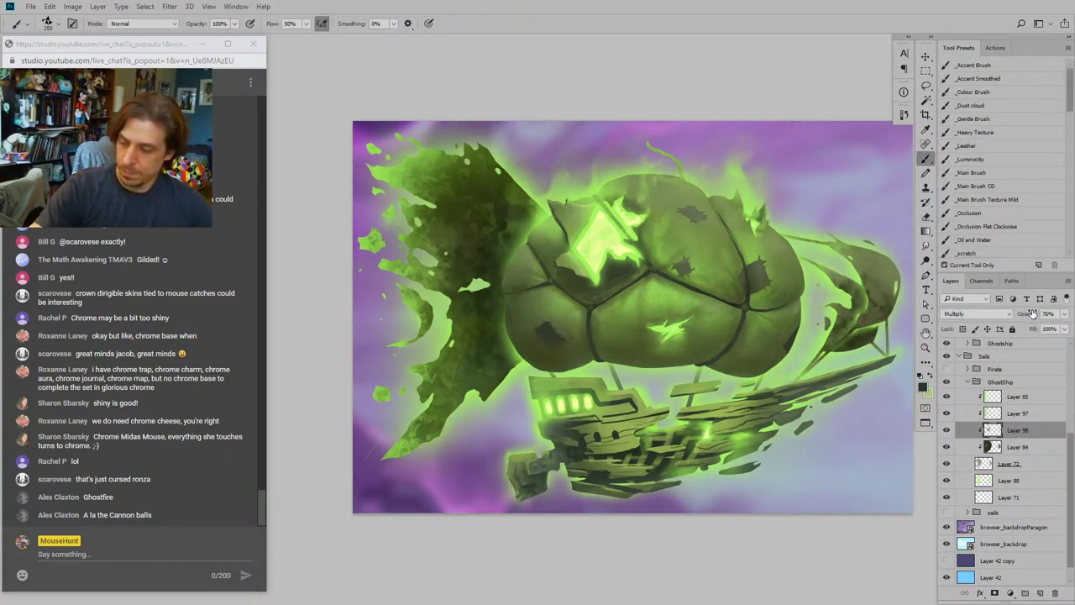
{"action": "type", "text": "62"}
{"action": "key", "text": "Return"}
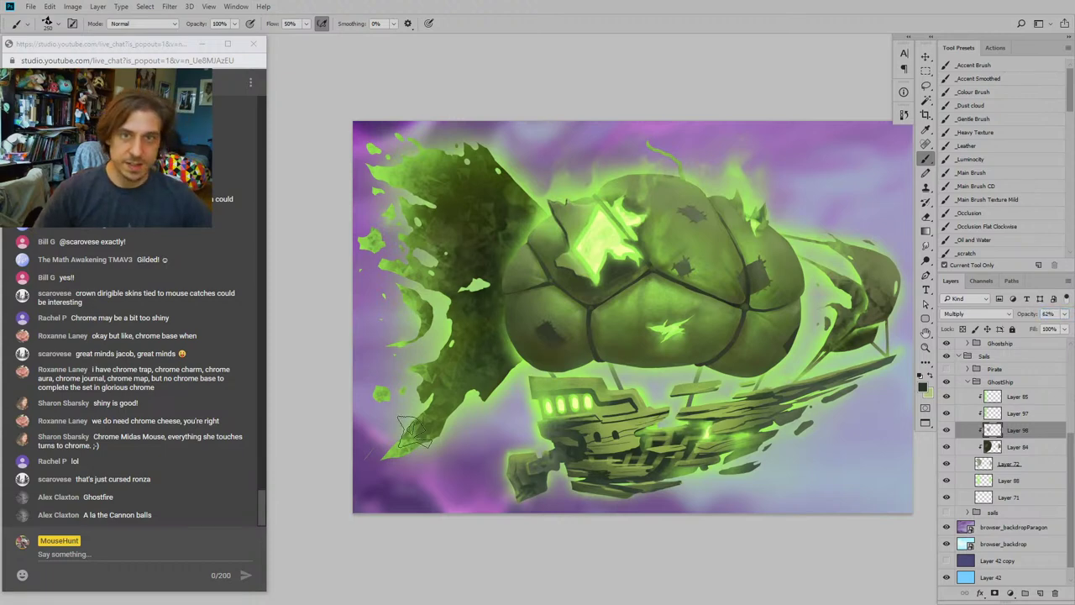
{"action": "left_click", "coordinate": [947, 430]}
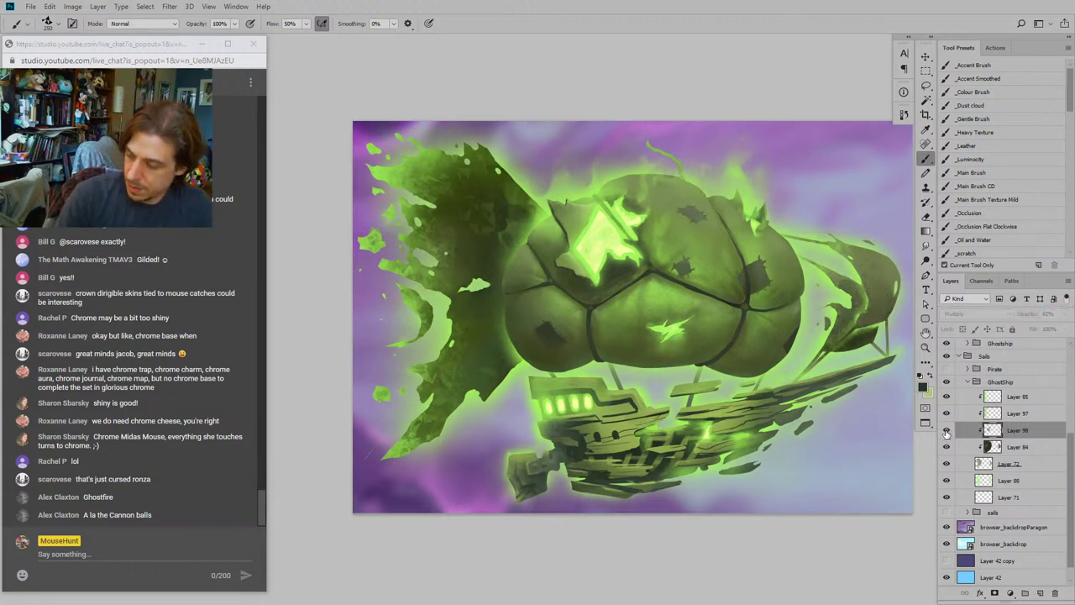
{"action": "left_click", "coordinate": [946, 431]}
{"action": "left_click", "coordinate": [947, 430]}
{"action": "left_click", "coordinate": [947, 430]}
Step: Partially erase the Layer 98 texture along the rear sail's ragged outer edge
{"action": "key", "text": "e"}
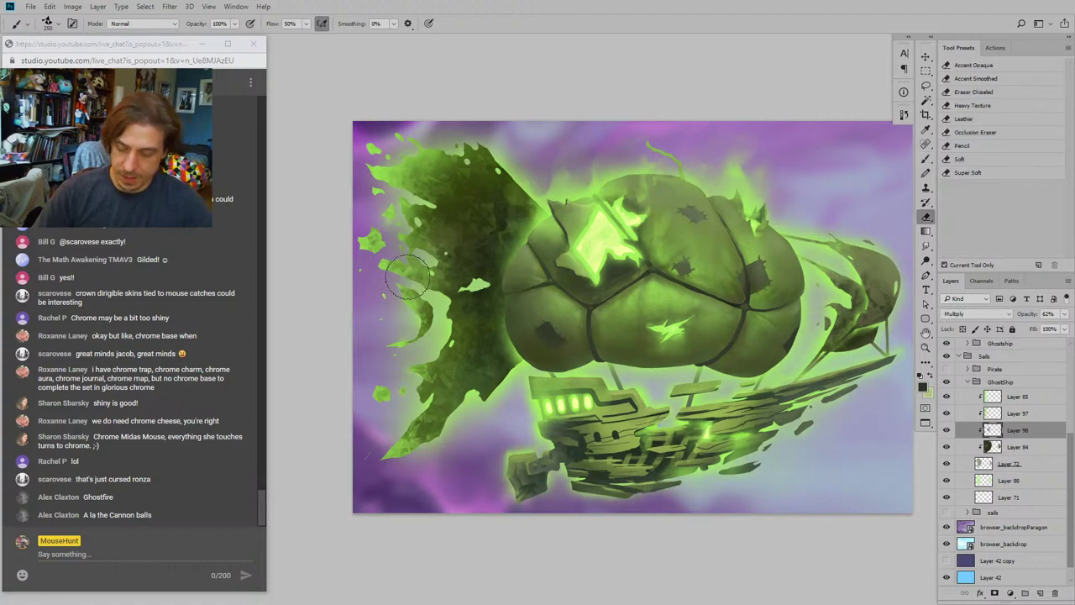
{"action": "left_click_drag", "start_coordinate": [374, 282], "coordinate": [420, 285]}
{"action": "key", "text": "bracketright"}
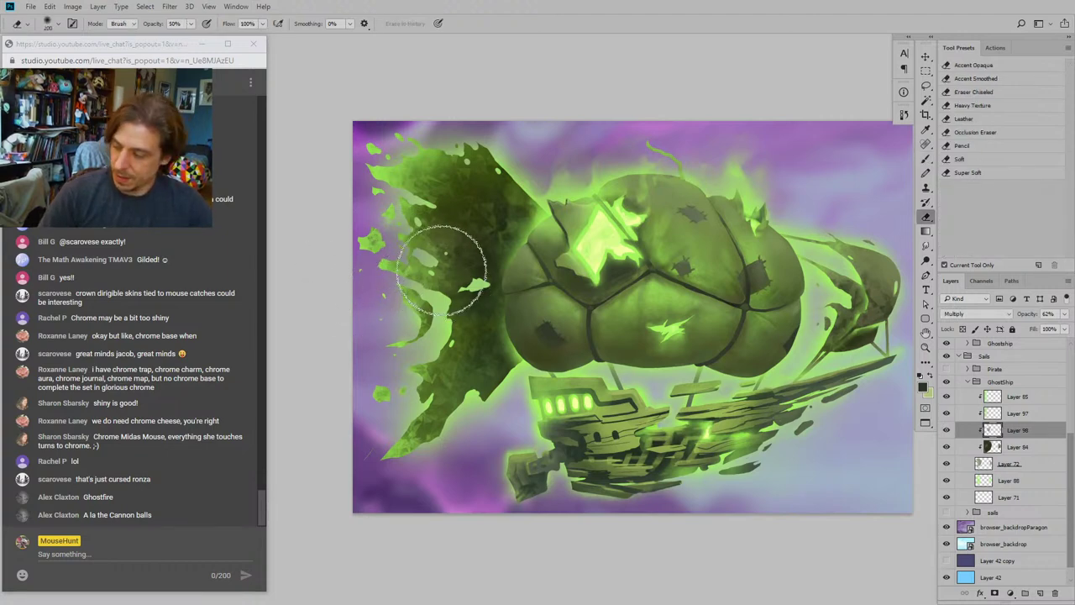
{"action": "left_click_drag", "start_coordinate": [695, 238], "coordinate": [651, 268]}
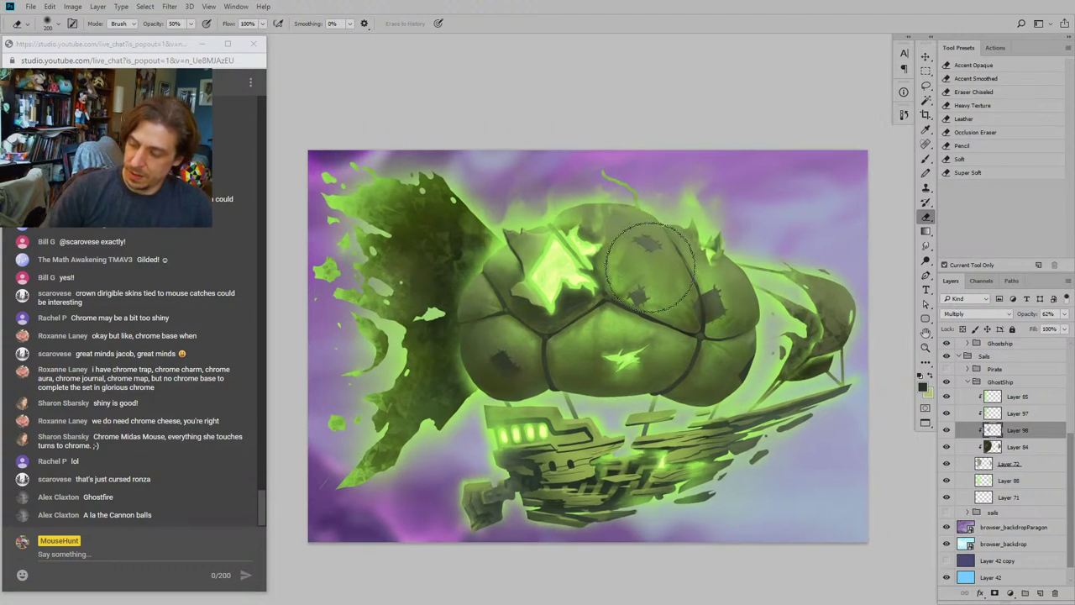
{"action": "key", "text": "bracketleft"}
{"action": "key", "text": "bracketleft"}
{"action": "key", "text": "bracketleft"}
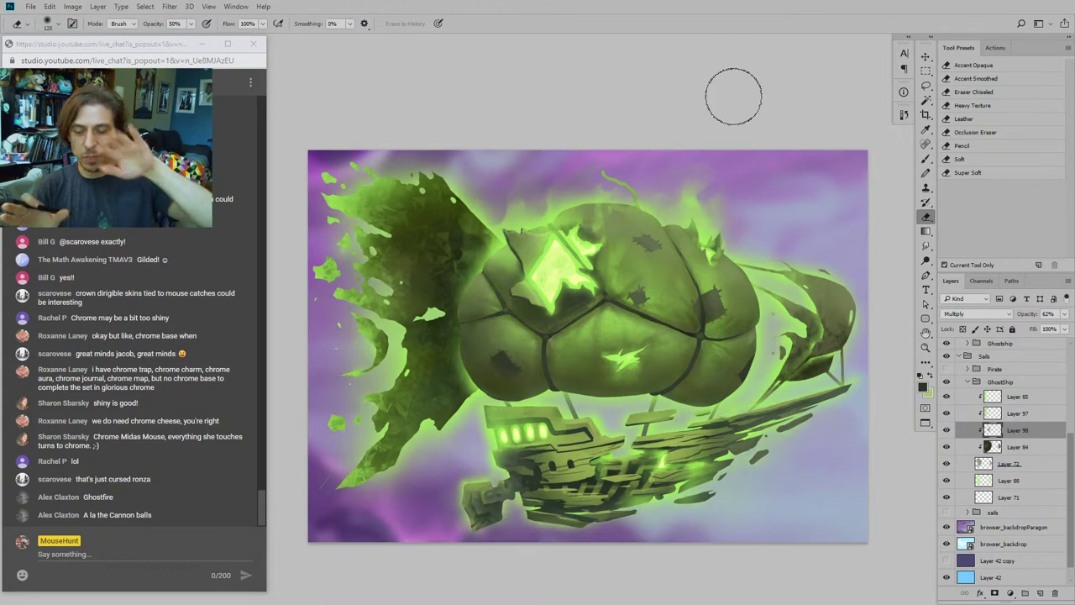
Step: Add a new layer directly above Layer 98 and set up the Main Brush preset at size 80 with a green sampled from the artwork
{"action": "key", "text": "b"}
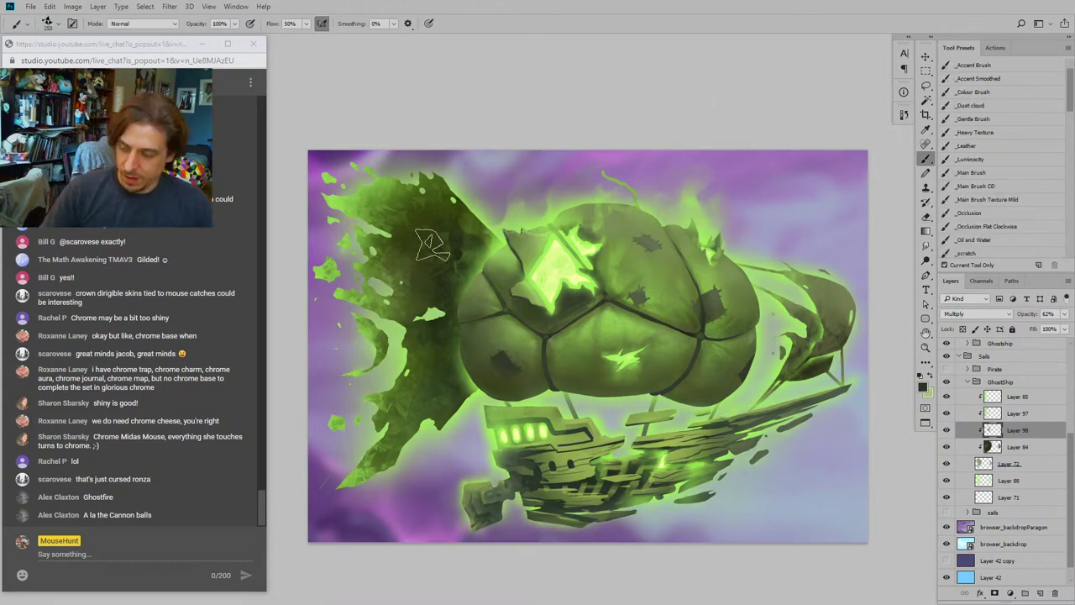
{"action": "mouse_move", "coordinate": [432, 245]}
{"action": "left_mouse_down"}
{"action": "mouse_move", "coordinate": [465, 200]}
{"action": "mouse_move", "coordinate": [462, 246]}
{"action": "left_mouse_up"}
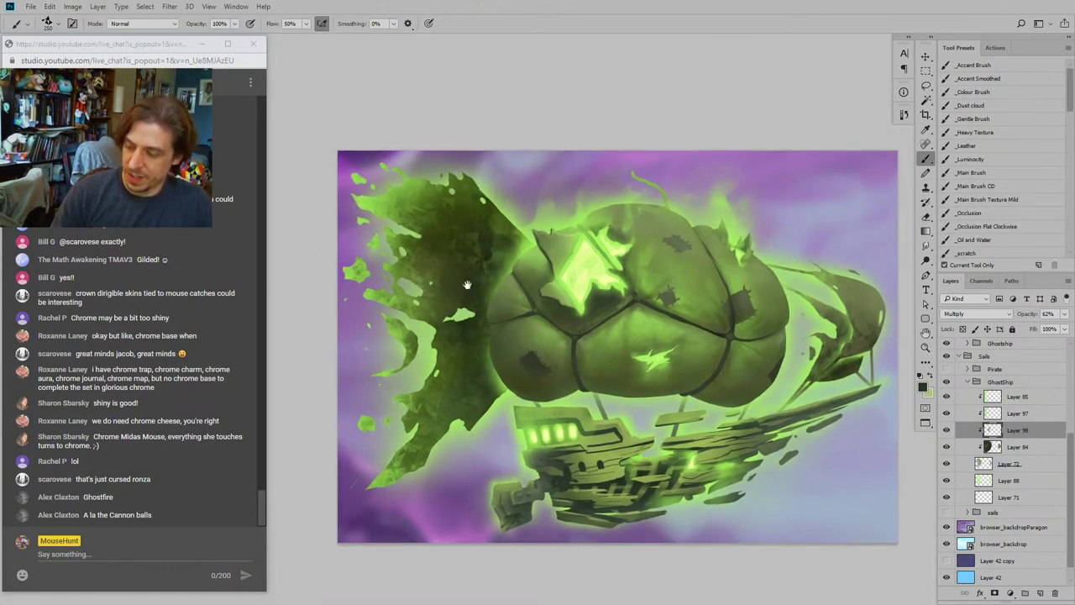
{"action": "left_click_drag", "start_coordinate": [467, 284], "coordinate": [410, 269]}
{"action": "left_click", "coordinate": [970, 172]}
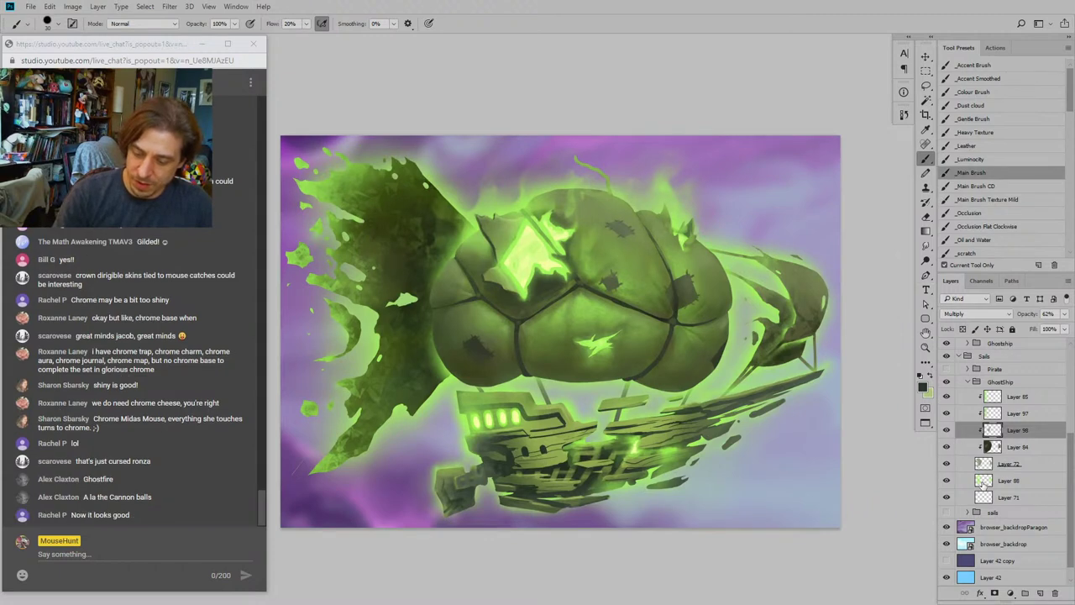
{"action": "left_click", "coordinate": [1041, 593]}
{"action": "left_click_drag", "start_coordinate": [449, 132], "coordinate": [540, 108]}
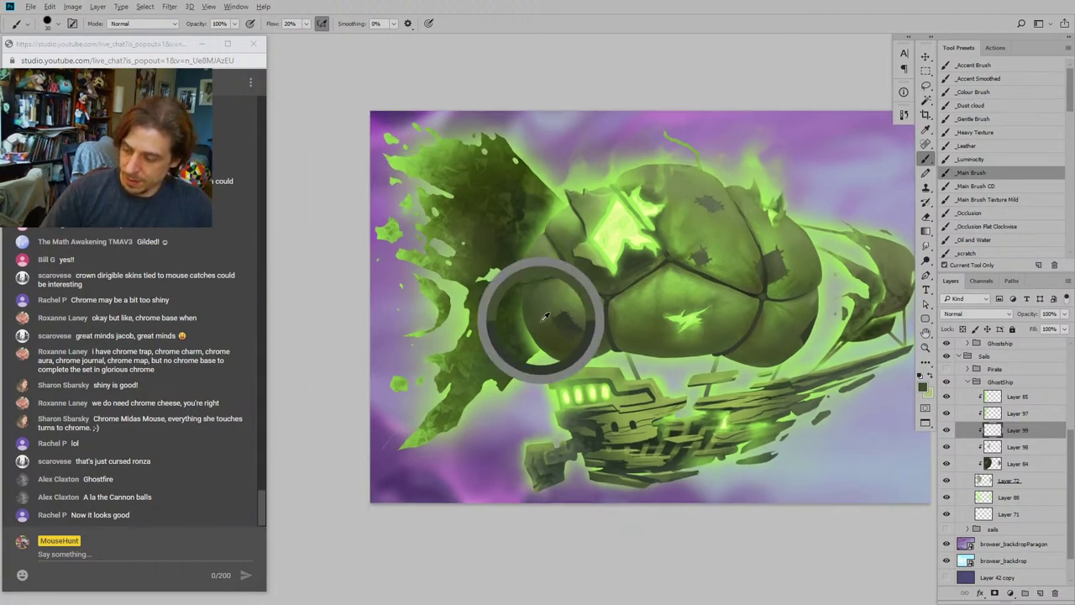
{"action": "left_click_drag", "start_coordinate": [777, 85], "coordinate": [774, 88]}
{"action": "key", "text": "]"}
{"action": "key", "text": "]"}
{"action": "key", "text": "]"}
{"action": "key", "text": "]"}
{"action": "key", "text": "]"}
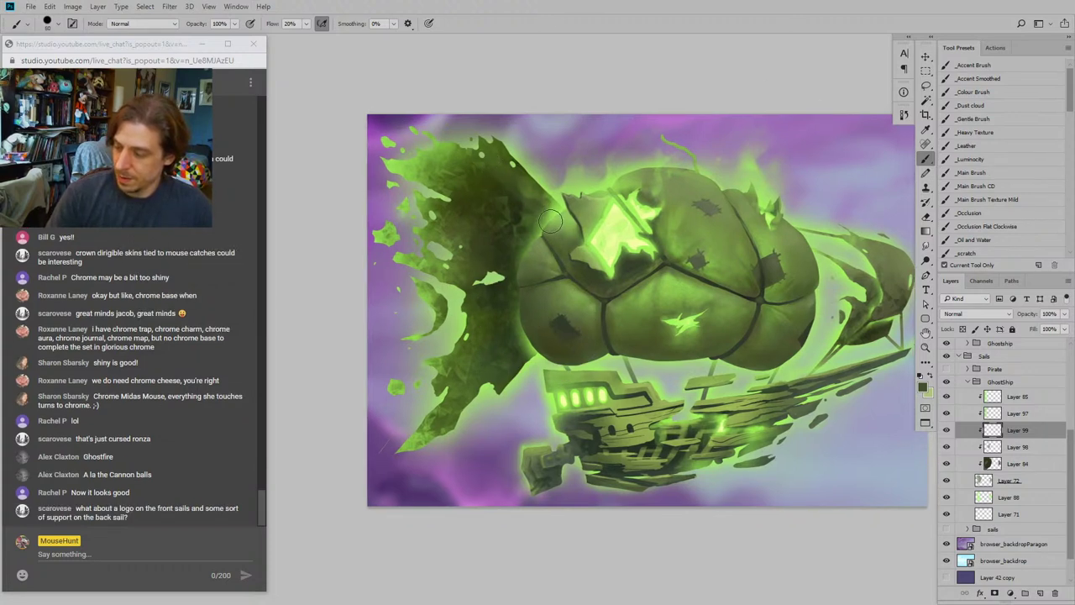
Step: Try painting broad green fold strokes across the rear sail on Layer 99
{"action": "left_click_drag", "start_coordinate": [550, 221], "coordinate": [449, 158]}
{"action": "mouse_move", "coordinate": [500, 236]}
{"action": "left_mouse_down"}
{"action": "mouse_move", "coordinate": [444, 213]}
{"action": "mouse_move", "coordinate": [470, 224]}
{"action": "mouse_move", "coordinate": [449, 229]}
{"action": "mouse_move", "coordinate": [463, 245]}
{"action": "mouse_move", "coordinate": [451, 223]}
{"action": "mouse_move", "coordinate": [509, 254]}
{"action": "mouse_move", "coordinate": [412, 263]}
{"action": "left_mouse_up"}
{"action": "mouse_move", "coordinate": [517, 295]}
{"action": "left_mouse_down"}
{"action": "mouse_move", "coordinate": [437, 323]}
{"action": "mouse_move", "coordinate": [518, 326]}
{"action": "mouse_move", "coordinate": [439, 376]}
{"action": "left_mouse_up"}
{"action": "left_click_drag", "start_coordinate": [517, 340], "coordinate": [467, 378]}
{"action": "left_click_drag", "start_coordinate": [360, 269], "coordinate": [383, 284]}
{"action": "left_click_drag", "start_coordinate": [422, 347], "coordinate": [428, 370]}
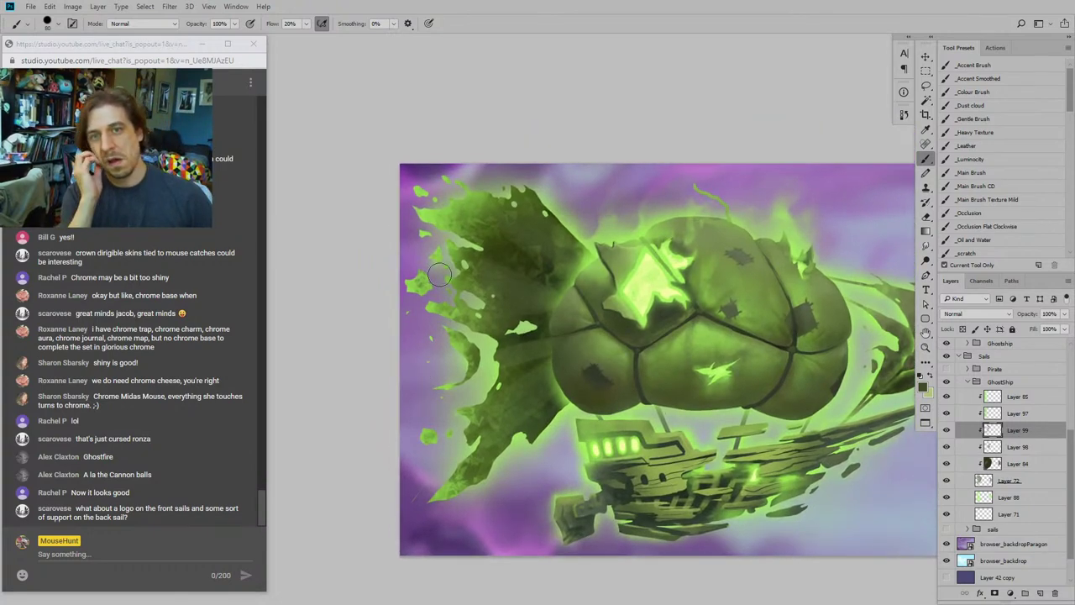
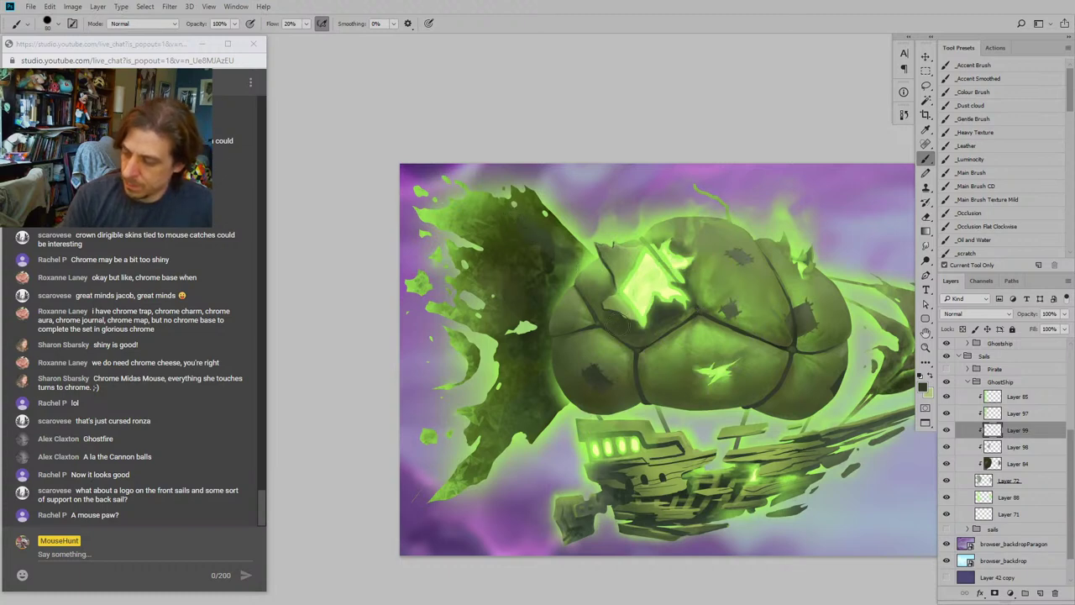
Step: Choose a very dark green and paint shadow folds fanning across the rear sail on Layer 99, reducing the brush size for the lower part
{"action": "left_click", "coordinate": [922, 387]}
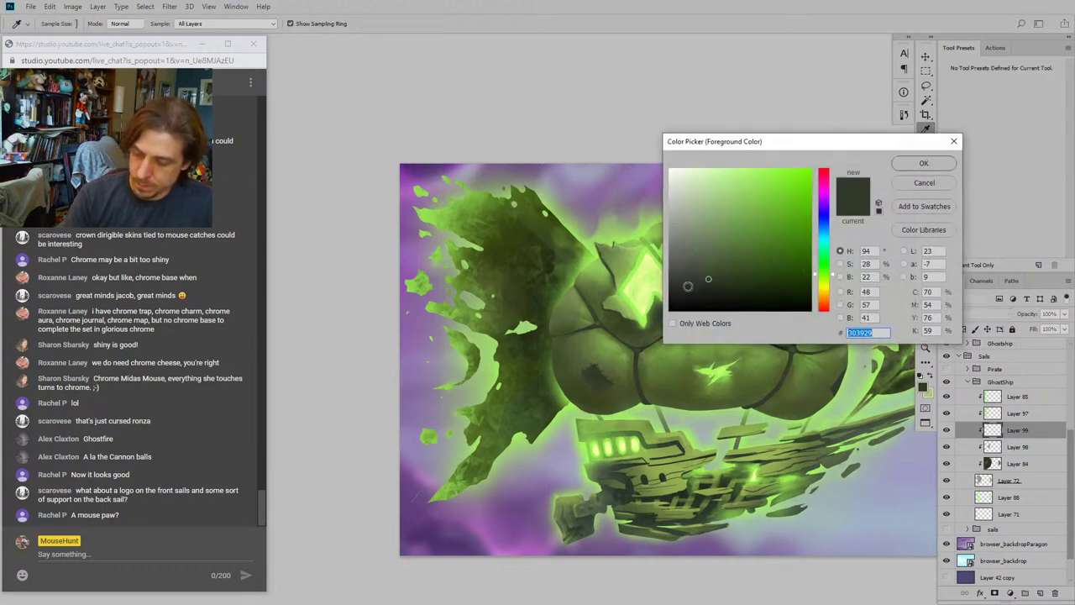
{"action": "left_click", "coordinate": [745, 295]}
{"action": "left_click", "coordinate": [922, 165]}
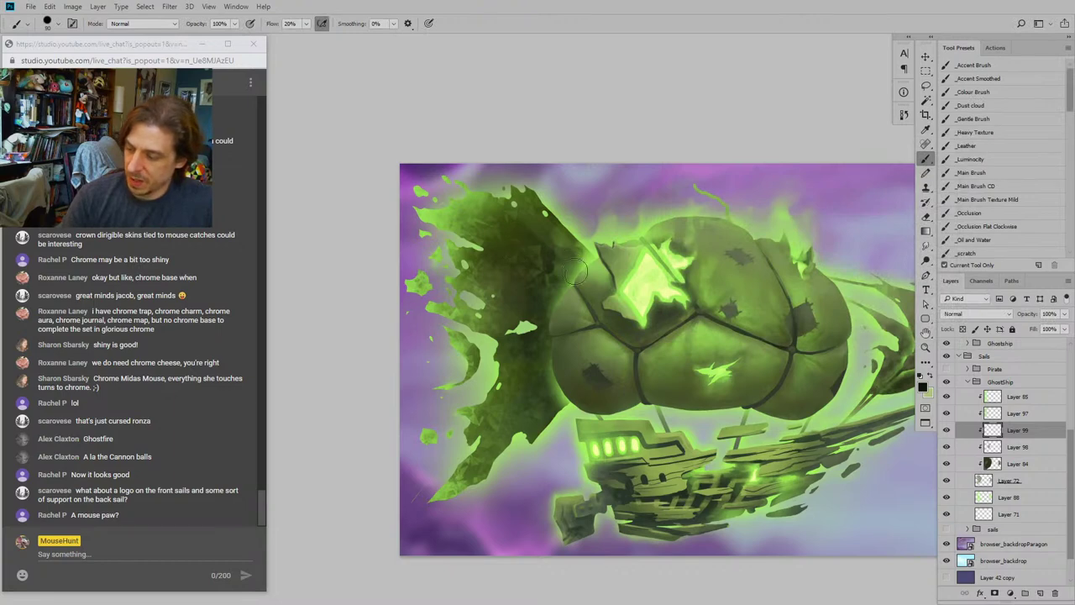
{"action": "left_click_drag", "start_coordinate": [514, 202], "coordinate": [495, 191]}
{"action": "left_click_drag", "start_coordinate": [547, 280], "coordinate": [446, 230]}
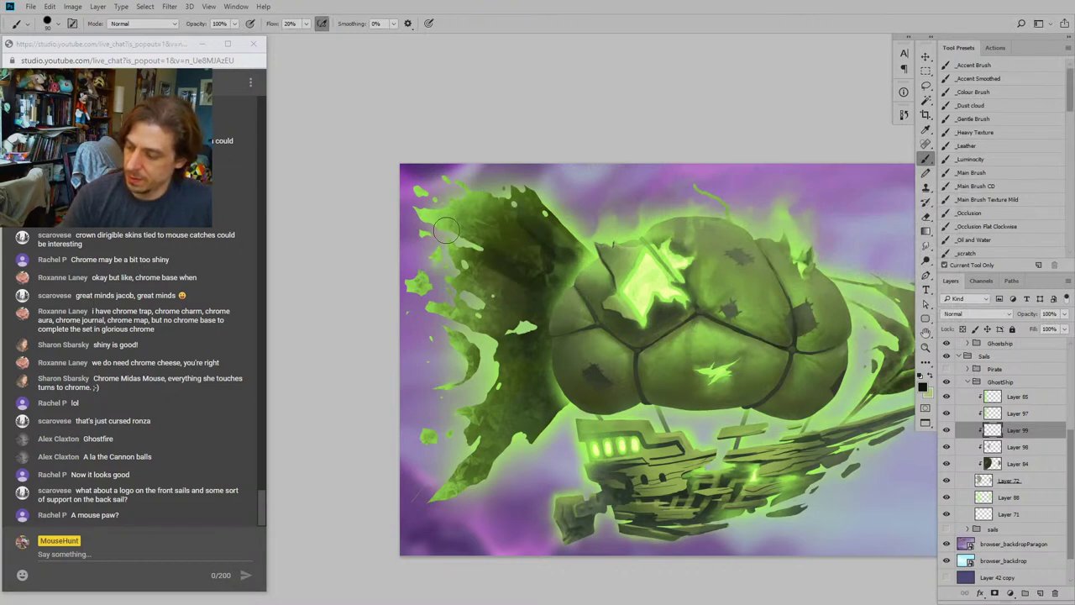
{"action": "left_click_drag", "start_coordinate": [509, 316], "coordinate": [414, 295]}
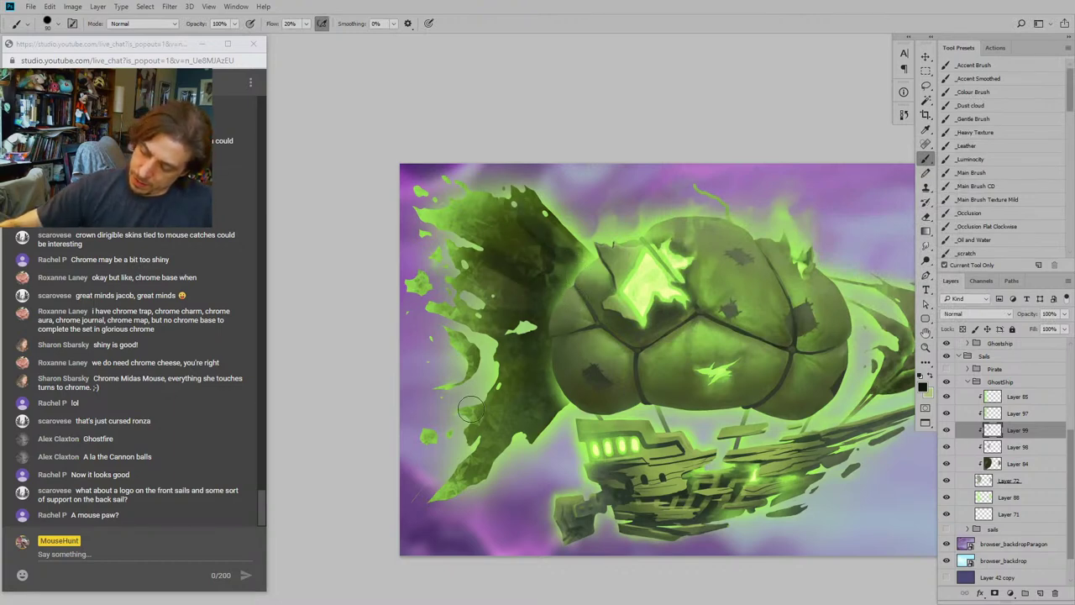
{"action": "mouse_move", "coordinate": [558, 370]}
{"action": "left_mouse_down"}
{"action": "mouse_move", "coordinate": [467, 417]}
{"action": "mouse_move", "coordinate": [561, 373]}
{"action": "mouse_move", "coordinate": [459, 442]}
{"action": "mouse_move", "coordinate": [539, 416]}
{"action": "left_mouse_up"}
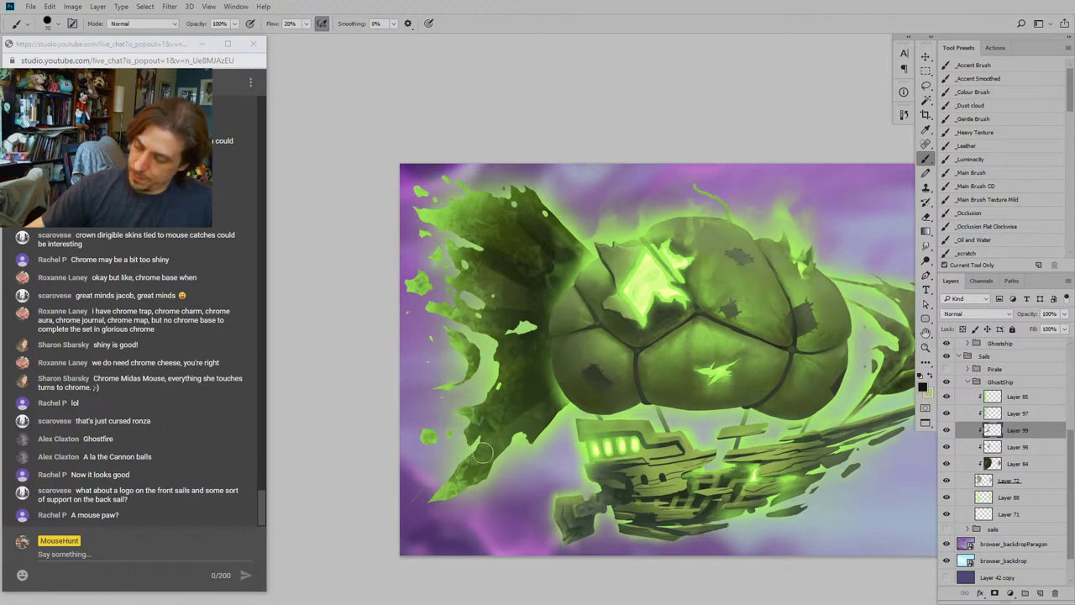
{"action": "key", "text": "bracketleft"}
{"action": "key", "text": "bracketleft"}
{"action": "key", "text": "bracketleft"}
{"action": "mouse_move", "coordinate": [507, 355]}
{"action": "left_mouse_down"}
{"action": "mouse_move", "coordinate": [443, 412]}
{"action": "mouse_move", "coordinate": [455, 420]}
{"action": "mouse_move", "coordinate": [504, 375]}
{"action": "left_mouse_up"}
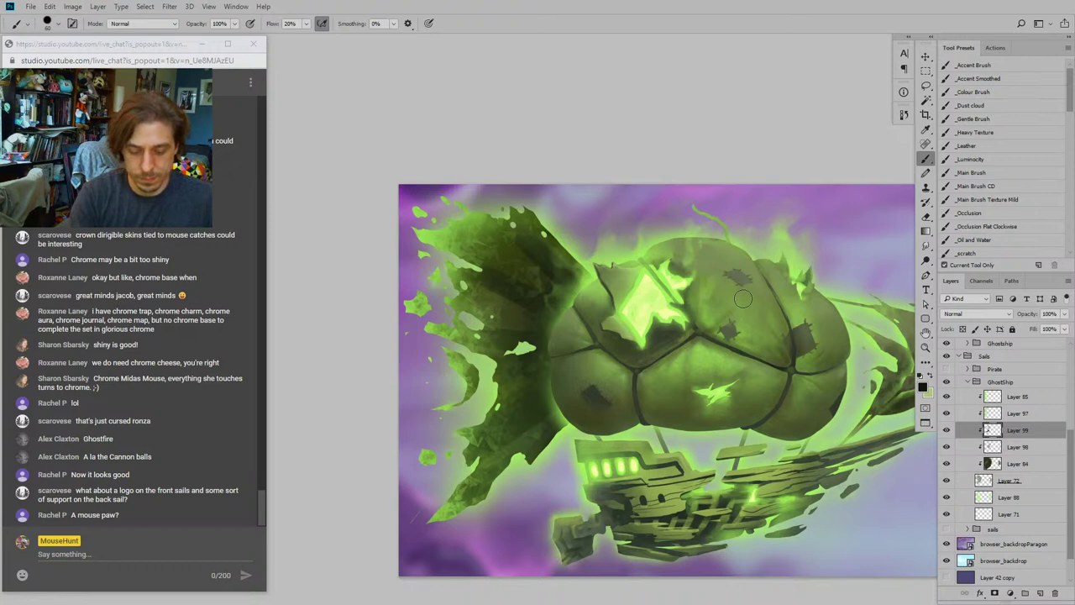
Step: Soften the Layer 99 shadow folds on the rear sail with a size 250 eraser at 50% opacity
{"action": "key", "text": "e"}
{"action": "mouse_move", "coordinate": [502, 235]}
{"action": "left_mouse_down"}
{"action": "mouse_move", "coordinate": [473, 288]}
{"action": "mouse_move", "coordinate": [478, 407]}
{"action": "left_mouse_up"}
{"action": "left_click_drag", "start_coordinate": [406, 335], "coordinate": [420, 338]}
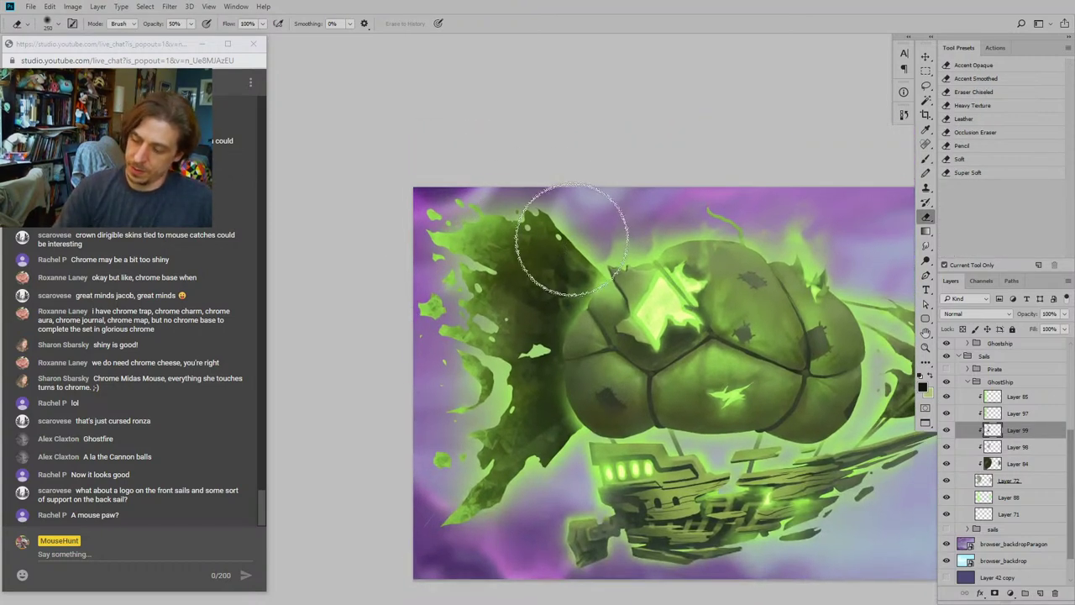
{"action": "mouse_move", "coordinate": [494, 375]}
{"action": "left_mouse_down"}
{"action": "mouse_move", "coordinate": [489, 346]}
{"action": "mouse_move", "coordinate": [382, 316]}
{"action": "left_mouse_up"}
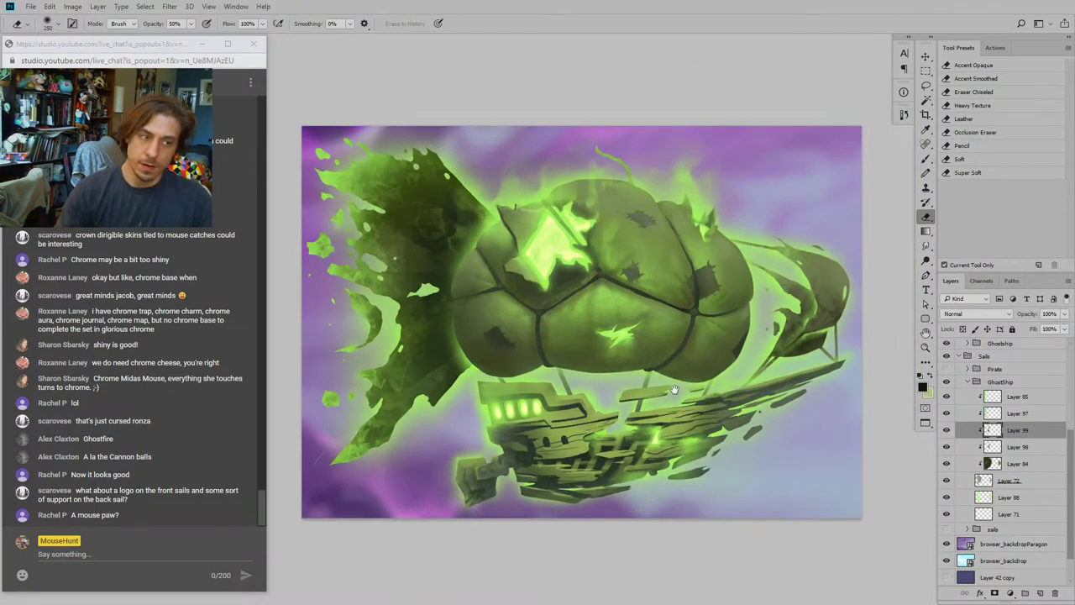
Step: Examine the whole ship at thumbnail size, repeatedly hiding and showing Layer 99 and Layer 97 to judge the sail shading and texture
{"action": "left_click_drag", "start_coordinate": [675, 389], "coordinate": [649, 411]}
{"action": "key", "text": "ctrl+minus"}
{"action": "key", "text": "ctrl+minus"}
{"action": "scroll", "coordinate": [672, 403], "scroll_direction": "down", "scroll_amount": 1}
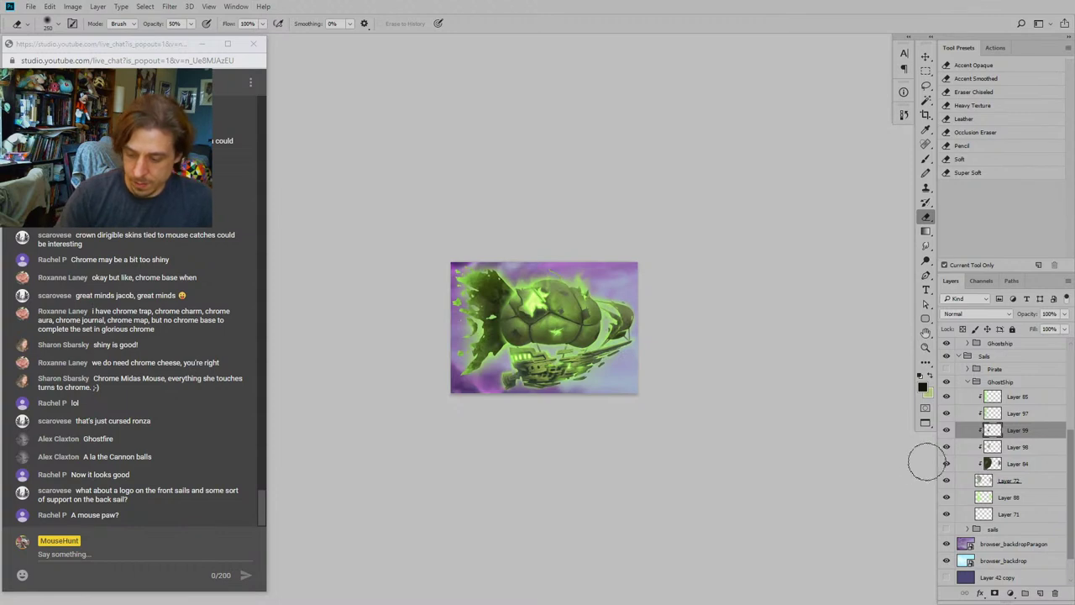
{"action": "left_click", "coordinate": [947, 429]}
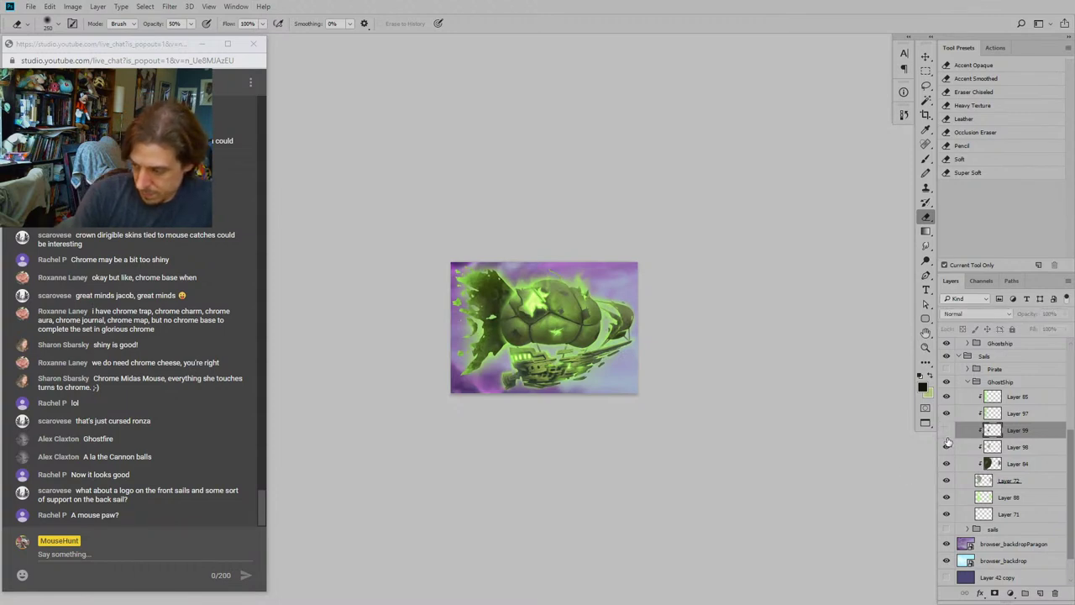
{"action": "double_click", "coordinate": [948, 442]}
{"action": "left_click", "coordinate": [724, 75]}
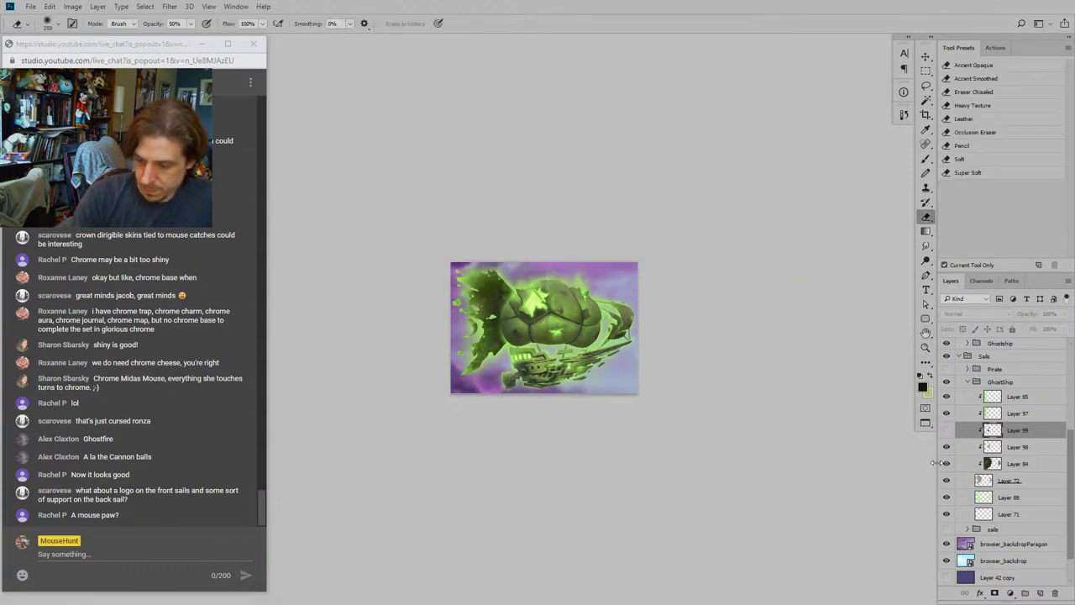
{"action": "left_click", "coordinate": [947, 430]}
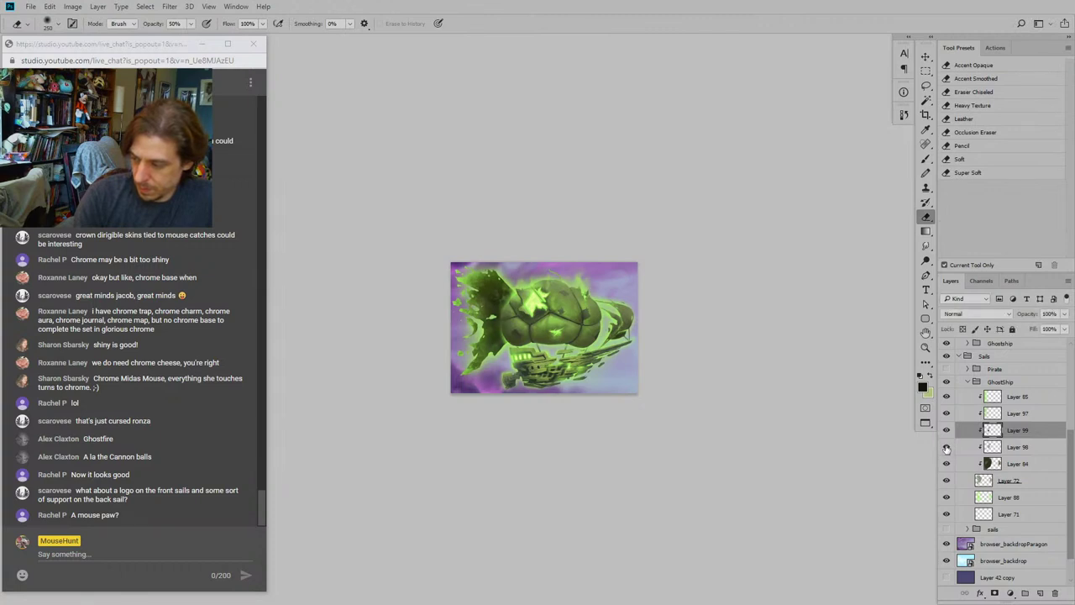
{"action": "left_click", "coordinate": [946, 414]}
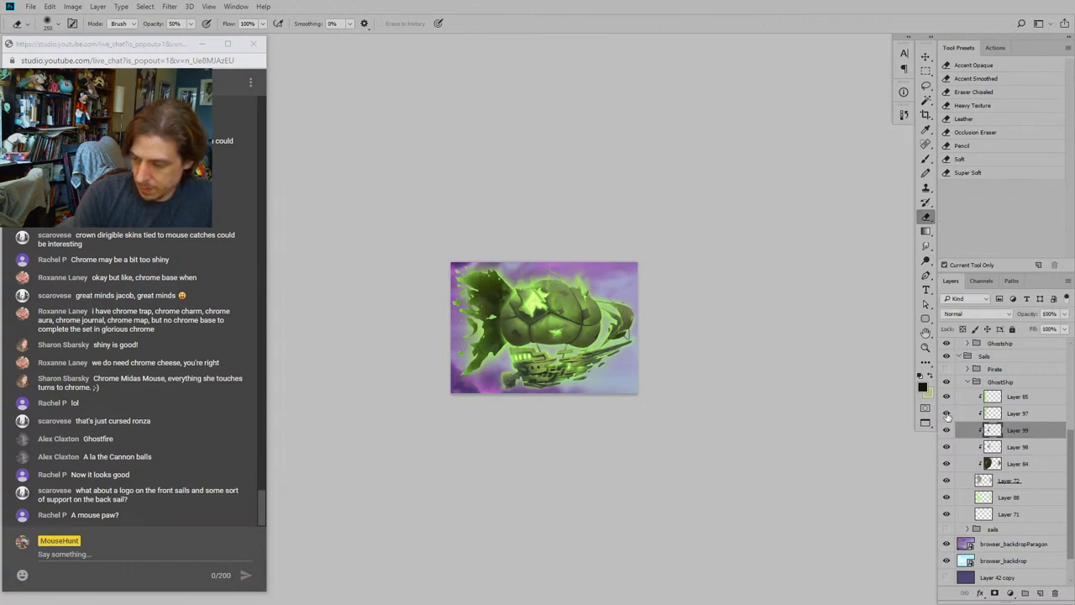
{"action": "left_click", "coordinate": [947, 414]}
{"action": "left_click", "coordinate": [947, 430]}
{"action": "left_click", "coordinate": [947, 430]}
{"action": "left_click", "coordinate": [947, 430]}
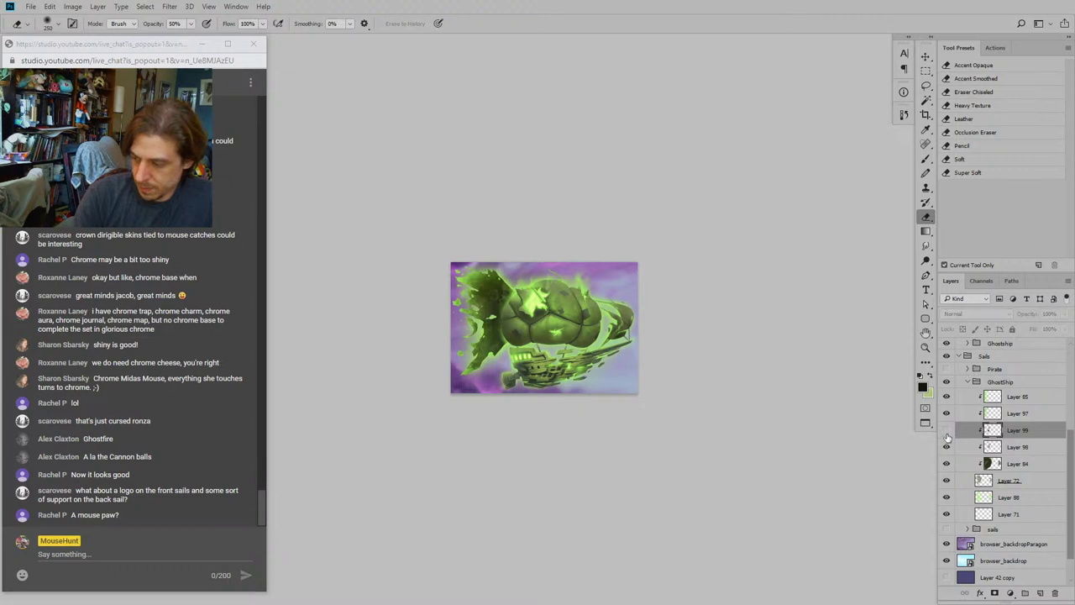
{"action": "left_click", "coordinate": [947, 432]}
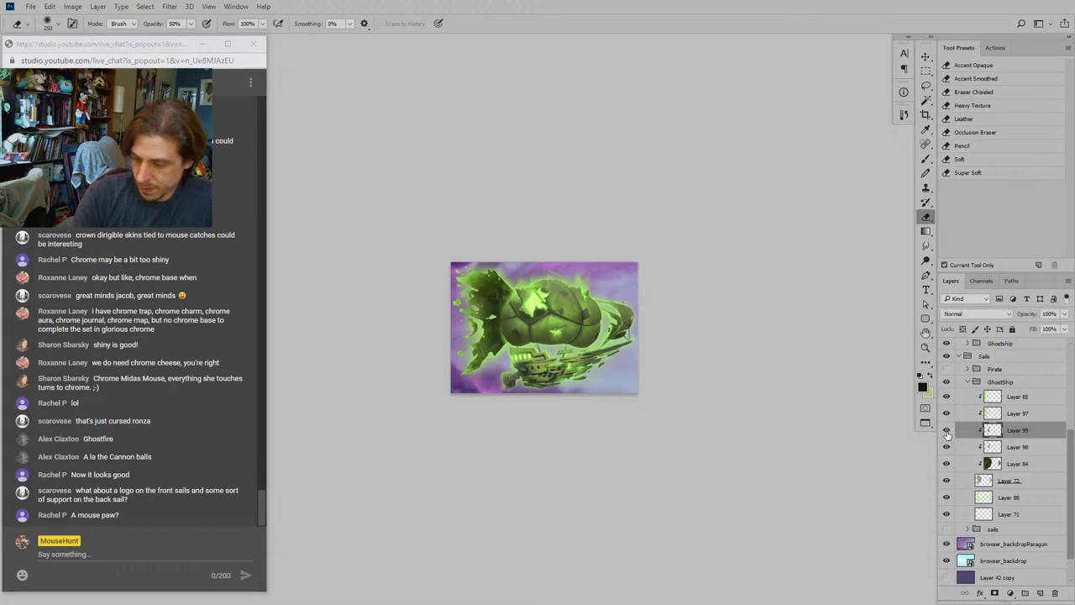
Step: Compare the rear sail with Layer 99 and Layer 98 hidden and shown, and move Layer 99 beneath Layer 98
{"action": "left_click", "coordinate": [947, 431]}
{"action": "left_click", "coordinate": [947, 431]}
{"action": "left_click", "coordinate": [947, 431]}
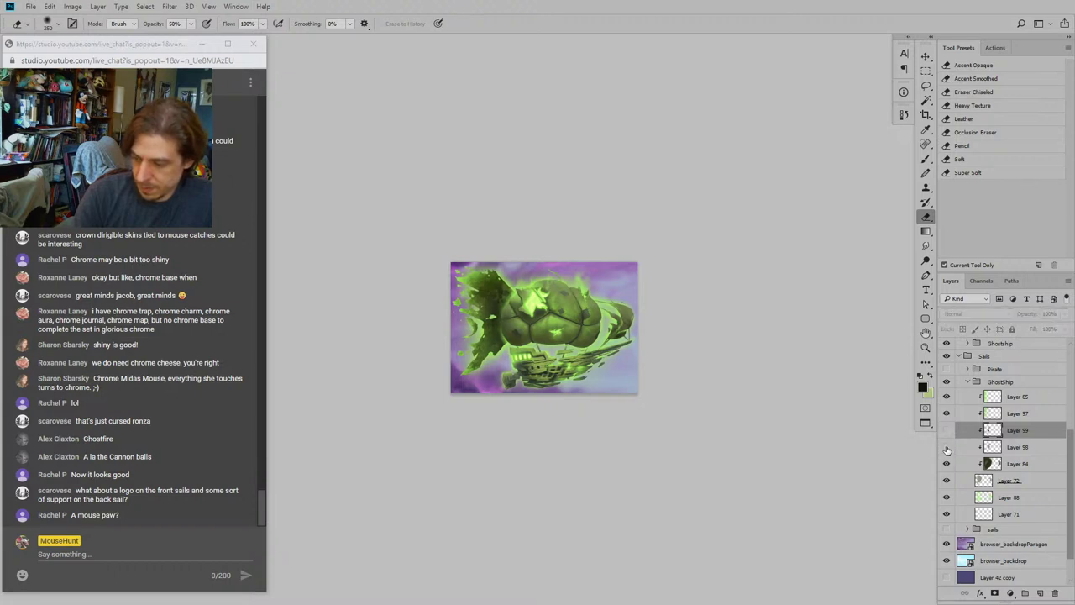
{"action": "mouse_move", "coordinate": [963, 433]}
{"action": "left_mouse_down"}
{"action": "mouse_move", "coordinate": [958, 455]}
{"action": "mouse_move", "coordinate": [962, 422]}
{"action": "left_mouse_up"}
{"action": "left_click", "coordinate": [947, 448]}
{"action": "left_click", "coordinate": [946, 447]}
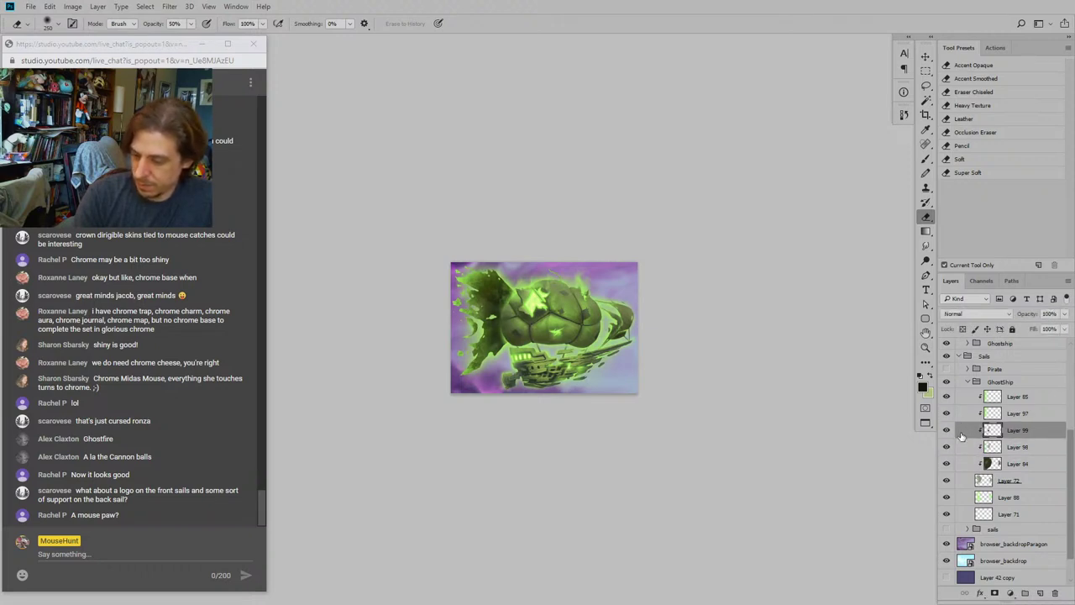
{"action": "left_click_drag", "start_coordinate": [962, 435], "coordinate": [961, 455]}
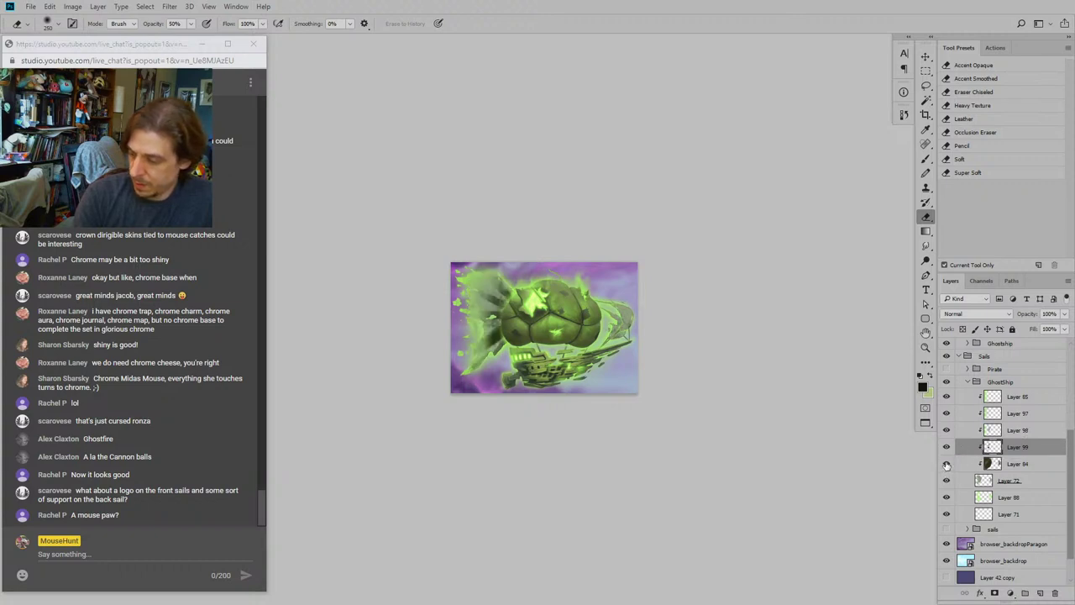
Step: Check Layer 84 by hiding and showing it, and paint mid-green over its upper rear sail with an enlarged _Main Brush
{"action": "left_click", "coordinate": [947, 465]}
{"action": "left_click", "coordinate": [947, 465]}
{"action": "left_click", "coordinate": [947, 464]}
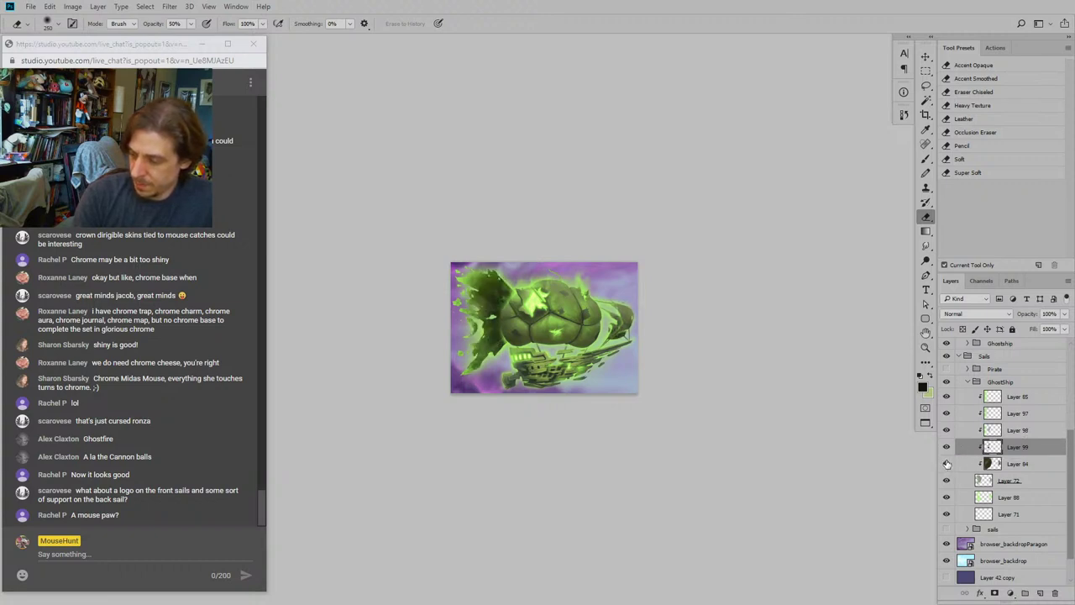
{"action": "left_click", "coordinate": [964, 467]}
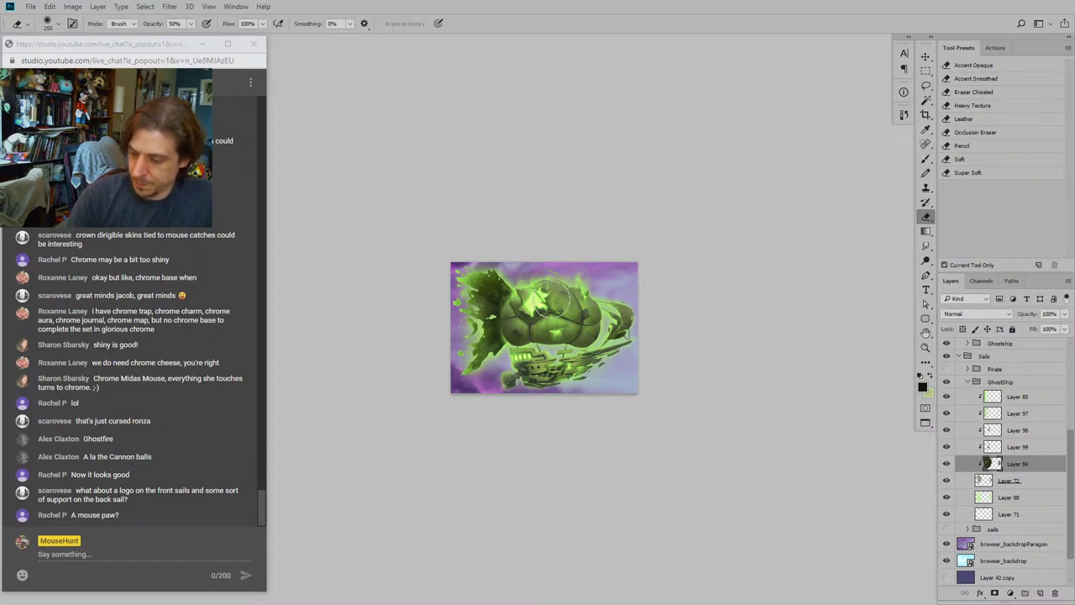
{"action": "key", "text": "b"}
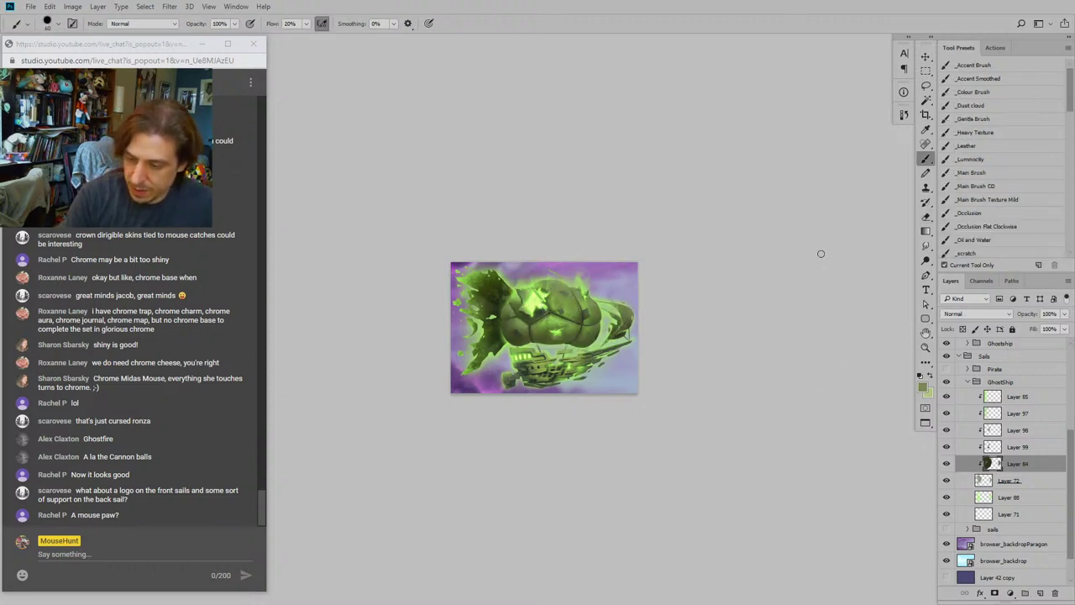
{"action": "left_click", "coordinate": [973, 173]}
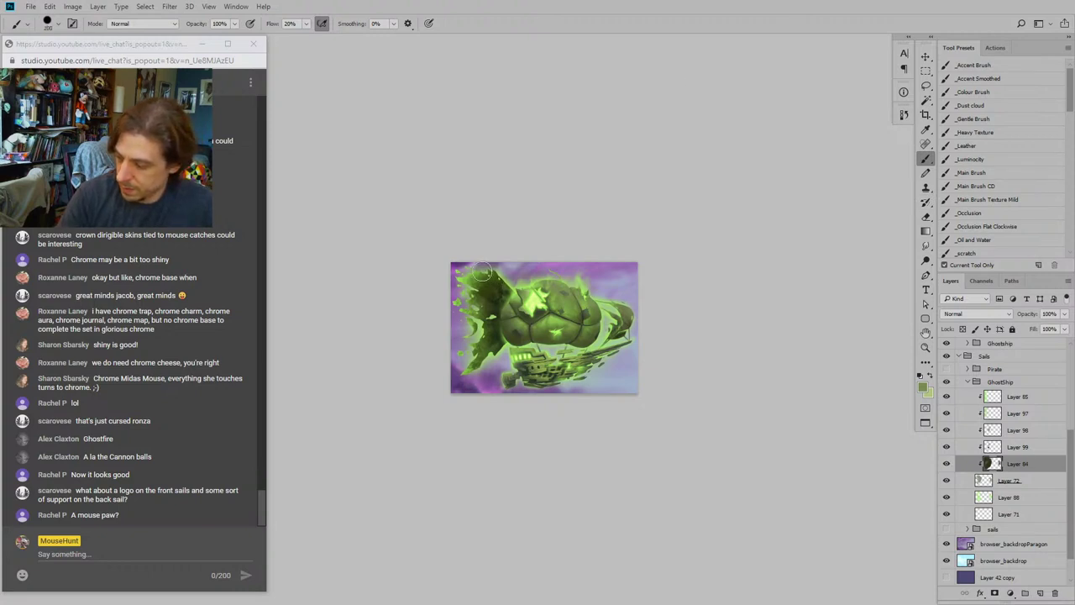
{"action": "key", "text": "bracketright"}
{"action": "key", "text": "bracketright"}
{"action": "mouse_move", "coordinate": [486, 270]}
{"action": "left_mouse_down"}
{"action": "mouse_move", "coordinate": [502, 289]}
{"action": "mouse_move", "coordinate": [488, 301]}
{"action": "left_mouse_up"}
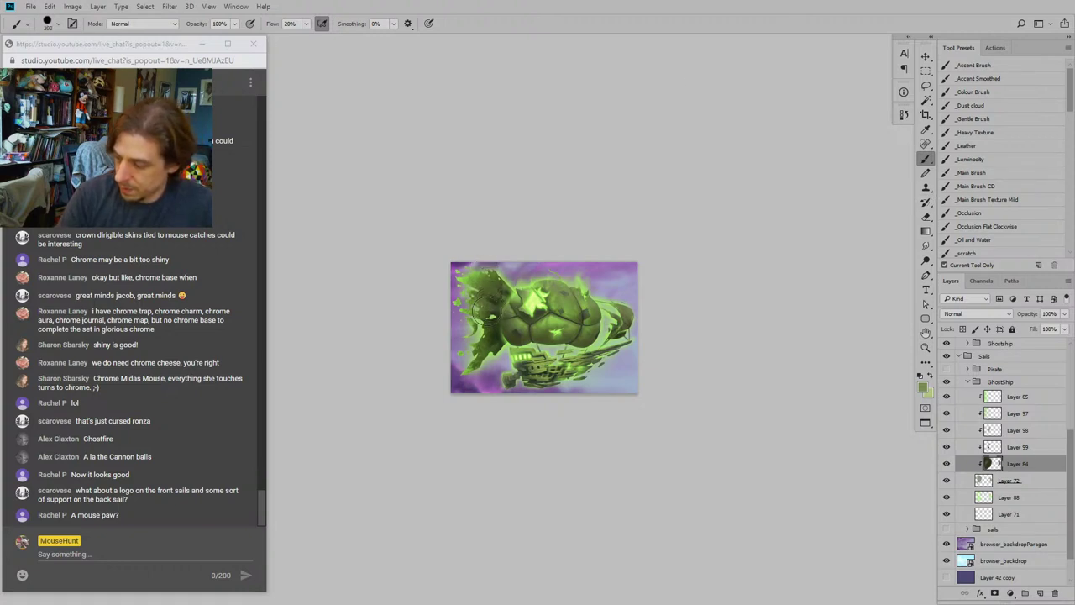
Step: Darken the upper rear sail on Layer 84 with dark green strokes from a size 300 brush
{"action": "left_click_drag", "start_coordinate": [353, 311], "coordinate": [424, 324]}
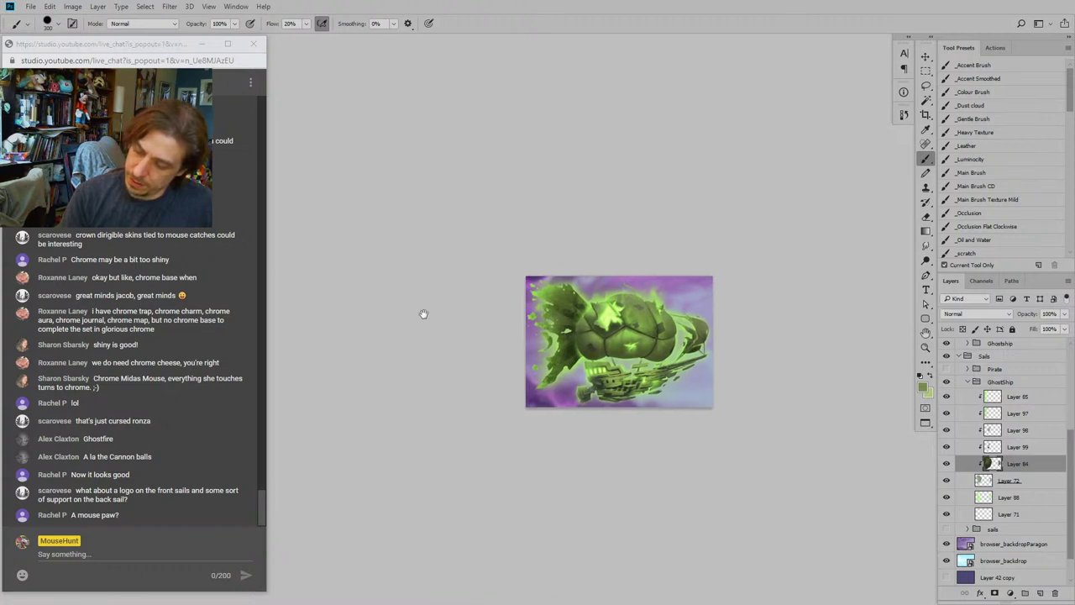
{"action": "key", "text": "ctrl+plus"}
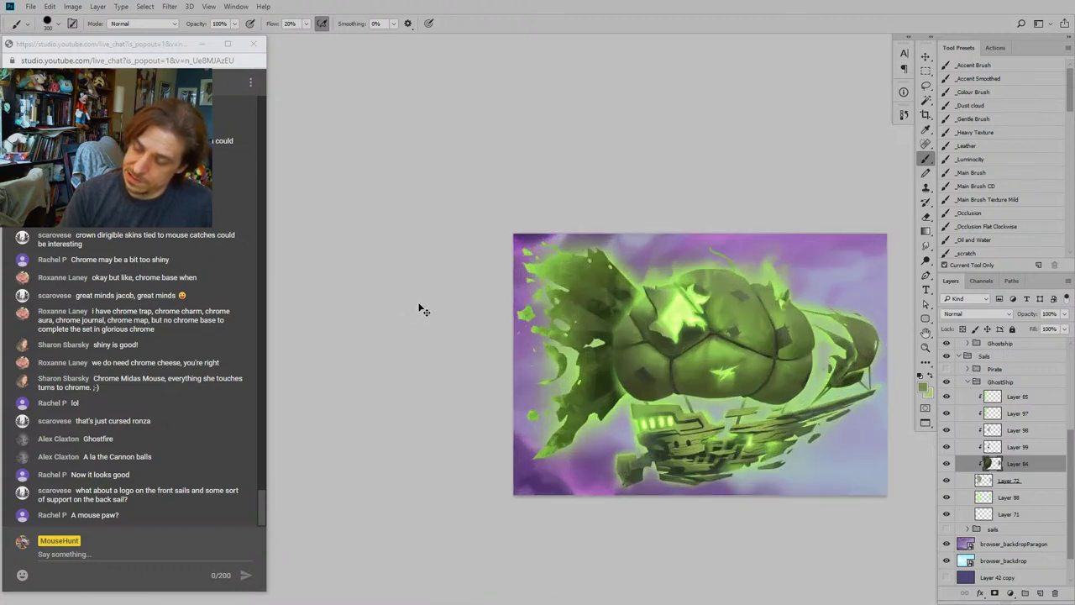
{"action": "left_click_drag", "start_coordinate": [470, 292], "coordinate": [413, 282]}
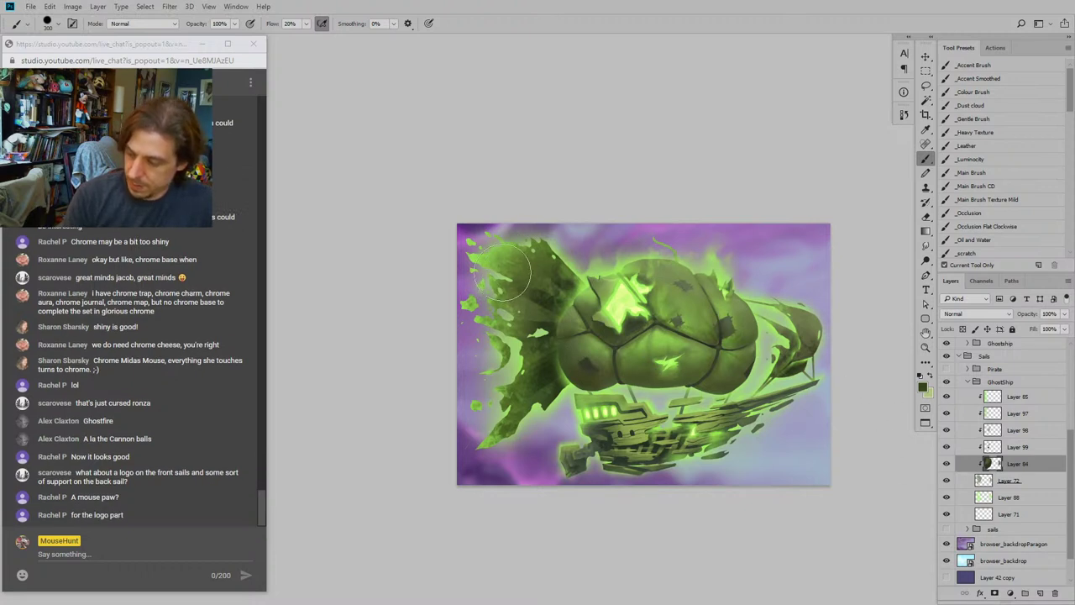
{"action": "left_click_drag", "start_coordinate": [522, 262], "coordinate": [541, 307]}
{"action": "left_click_drag", "start_coordinate": [469, 183], "coordinate": [443, 156]}
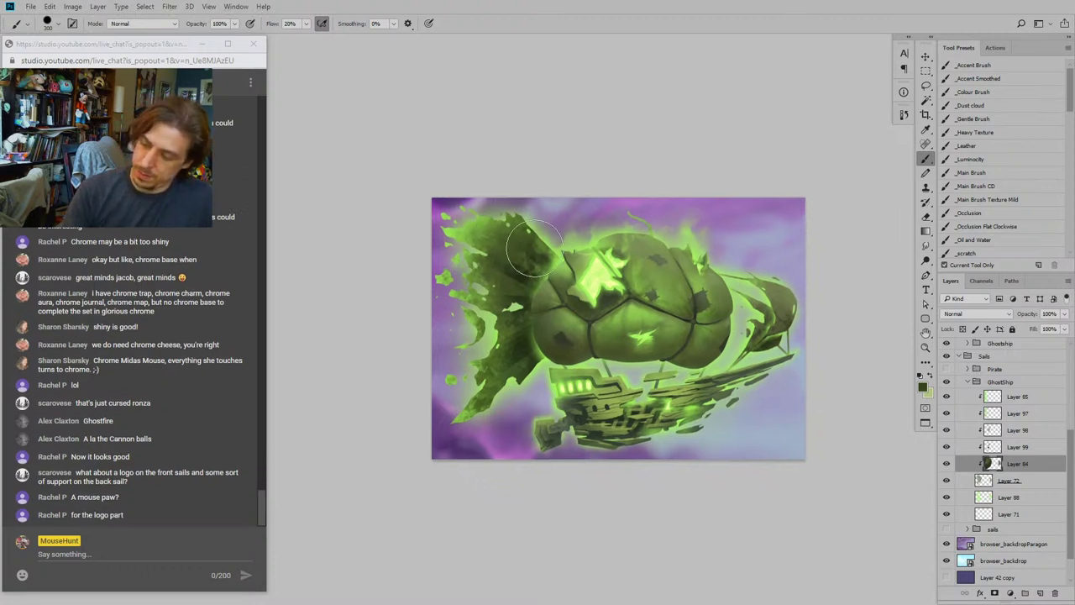
Step: Smudge the shadow folds of the rear sail on Layer 99 at 50% strength, enlarging the smudge brush to 90
{"action": "left_click_drag", "start_coordinate": [657, 361], "coordinate": [619, 358]}
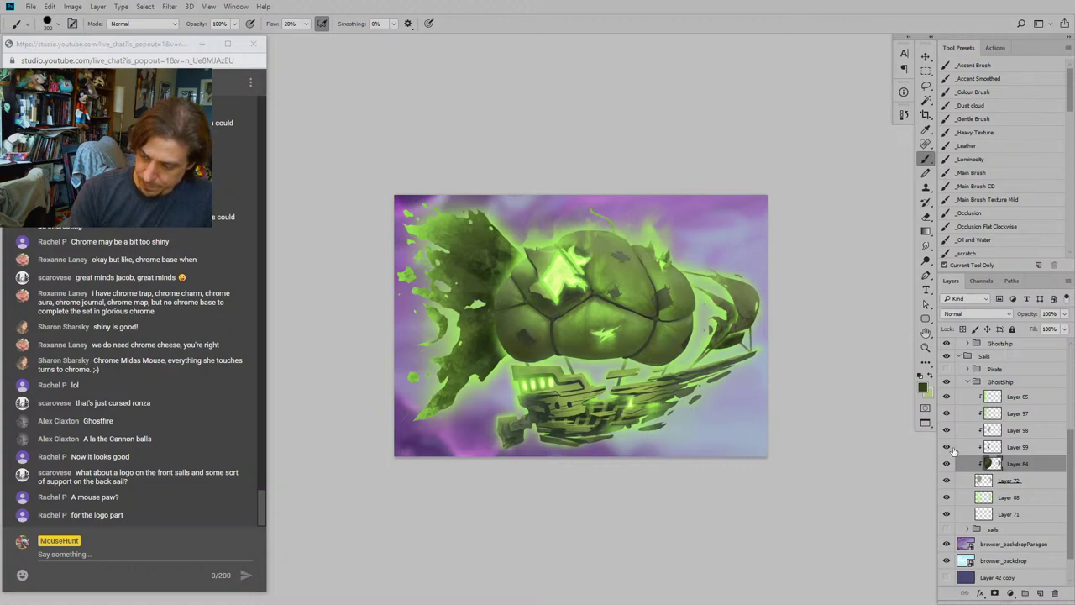
{"action": "left_click", "coordinate": [953, 447]}
{"action": "key", "text": "r"}
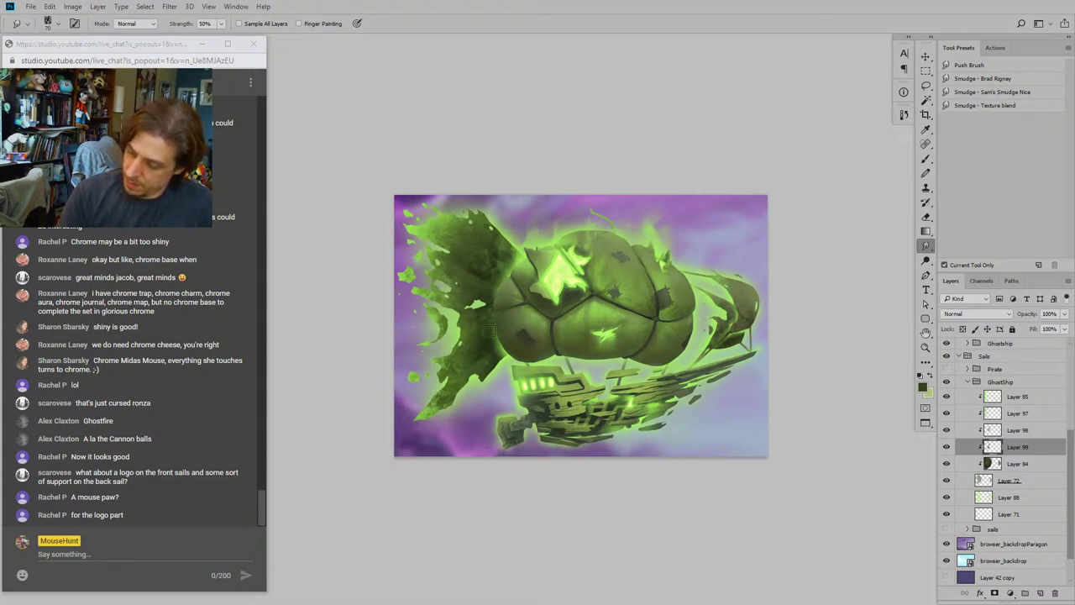
{"action": "left_click_drag", "start_coordinate": [451, 374], "coordinate": [458, 363]}
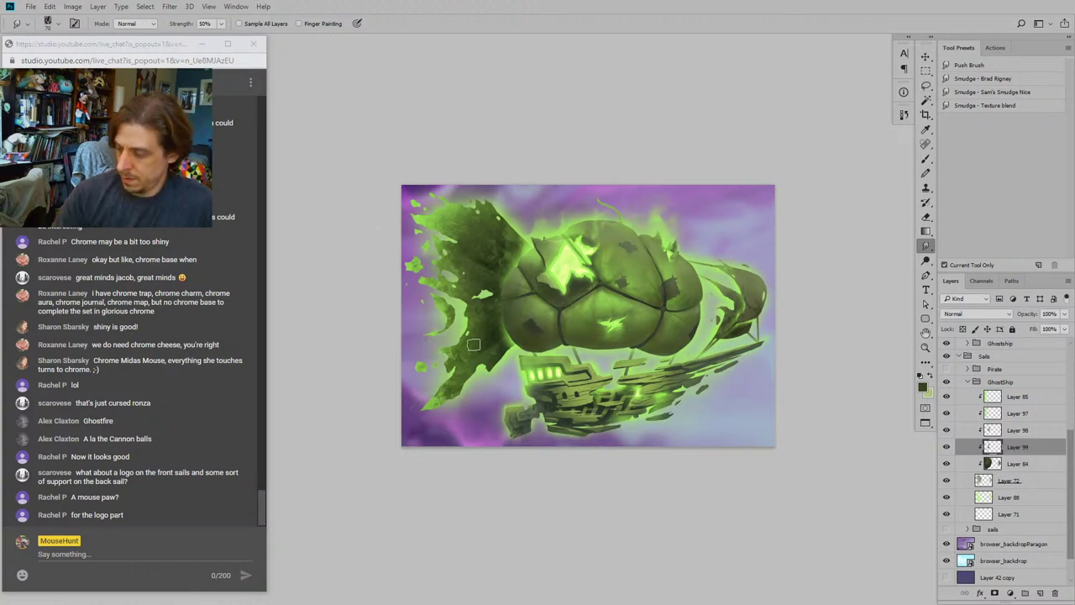
{"action": "left_click_drag", "start_coordinate": [363, 201], "coordinate": [364, 199]}
{"action": "key", "text": "bracketright"}
{"action": "key", "text": "bracketright"}
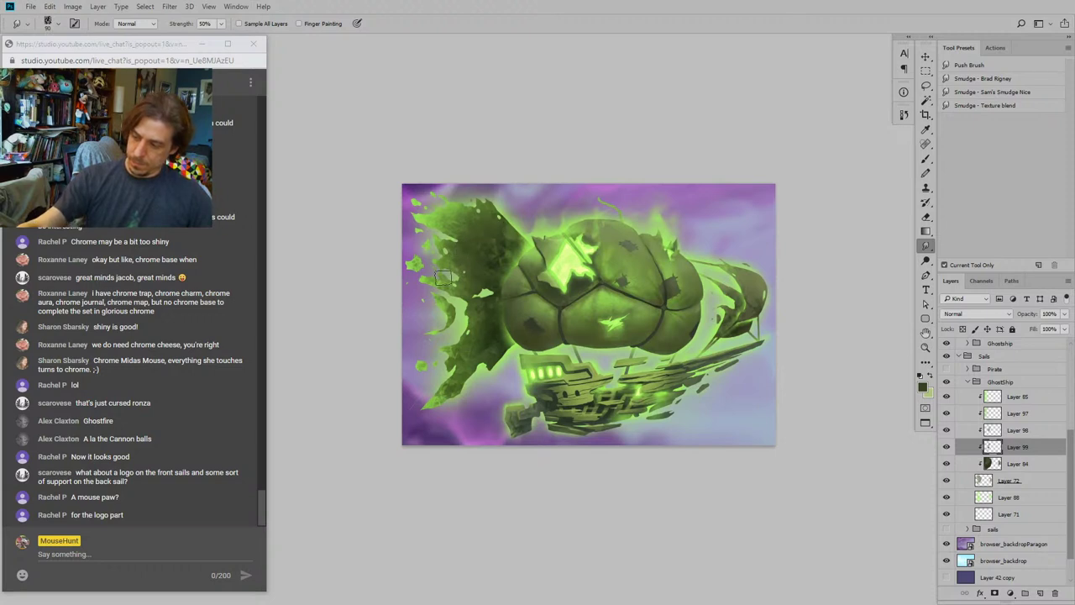
Step: Examine the whole ship at thumbnail size and compare the rear sail with Layer 99 hidden and shown
{"action": "left_click_drag", "start_coordinate": [387, 285], "coordinate": [348, 292]}
{"action": "key", "text": "ctrl+minus"}
{"action": "key", "text": "ctrl+minus"}
{"action": "key", "text": "ctrl+minus"}
{"action": "key", "text": "ctrl+plus"}
{"action": "key", "text": "ctrl+plus"}
{"action": "key", "text": "ctrl+plus"}
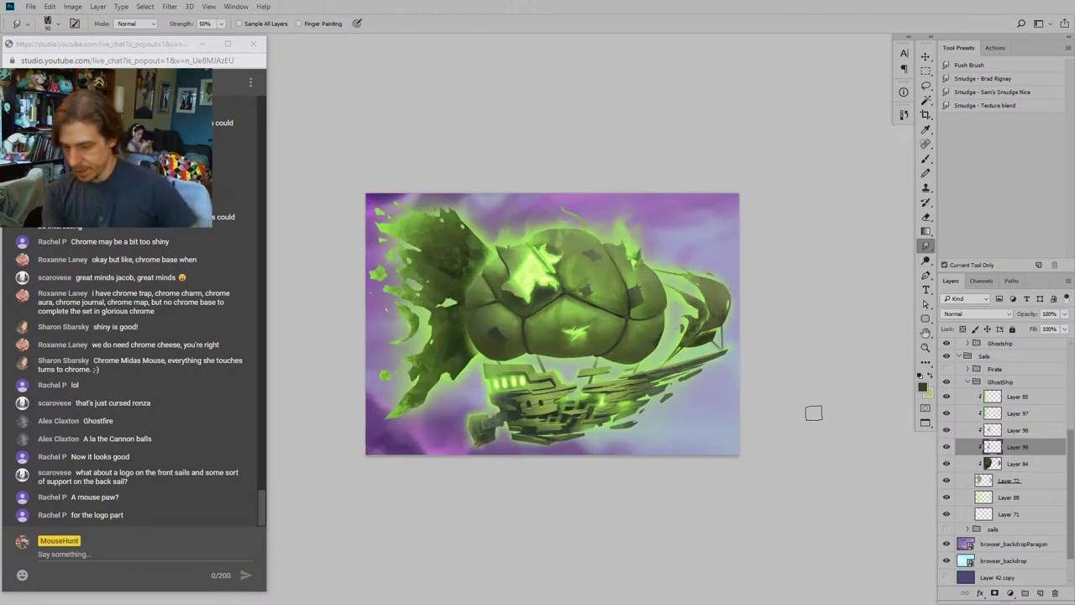
{"action": "left_click", "coordinate": [948, 448]}
{"action": "left_click", "coordinate": [948, 448]}
{"action": "left_click", "coordinate": [947, 447]}
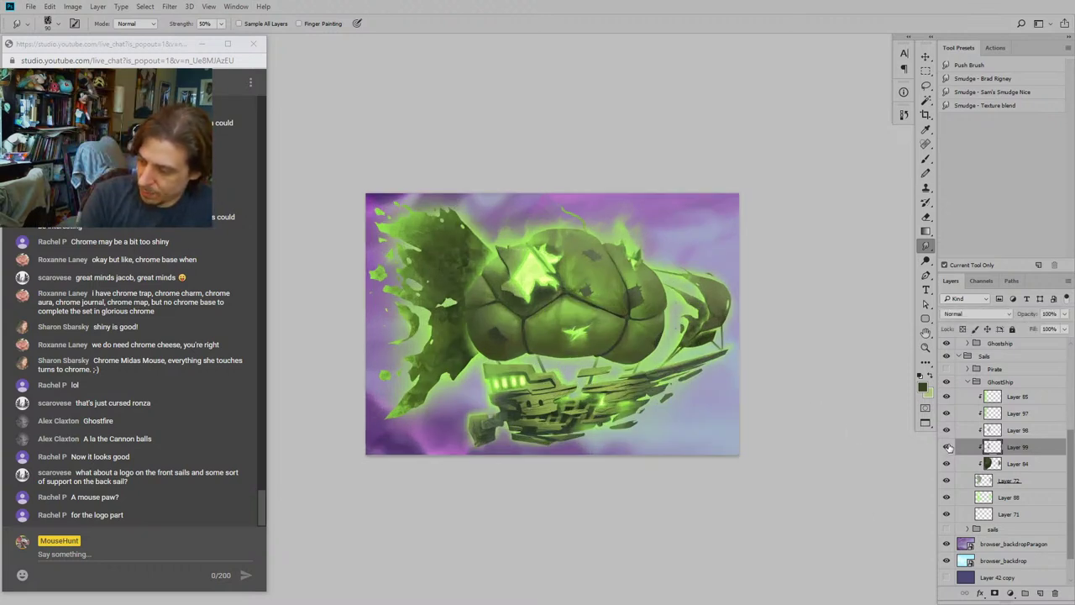
{"action": "left_click", "coordinate": [947, 446]}
Step: Compare the sails with Layer 98 and Layer 97 alternately hidden and shown, selecting each to inspect it
{"action": "left_click", "coordinate": [947, 430]}
{"action": "left_click", "coordinate": [947, 430]}
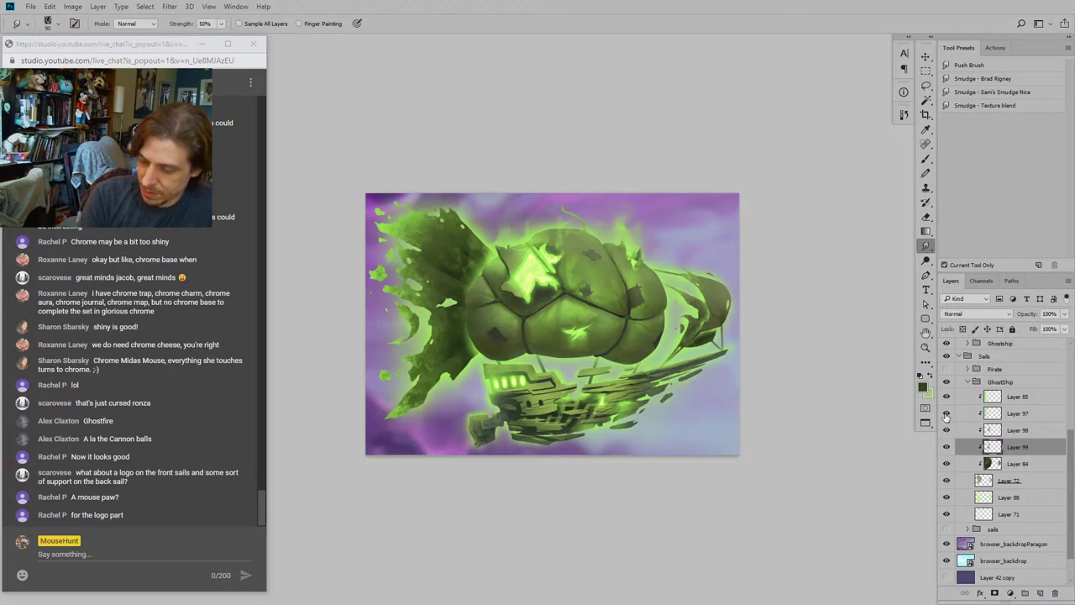
{"action": "left_click", "coordinate": [947, 415]}
{"action": "left_click", "coordinate": [946, 415]}
{"action": "left_click", "coordinate": [947, 430]}
{"action": "left_click", "coordinate": [946, 430]}
{"action": "left_click", "coordinate": [956, 431]}
{"action": "left_click", "coordinate": [947, 431]}
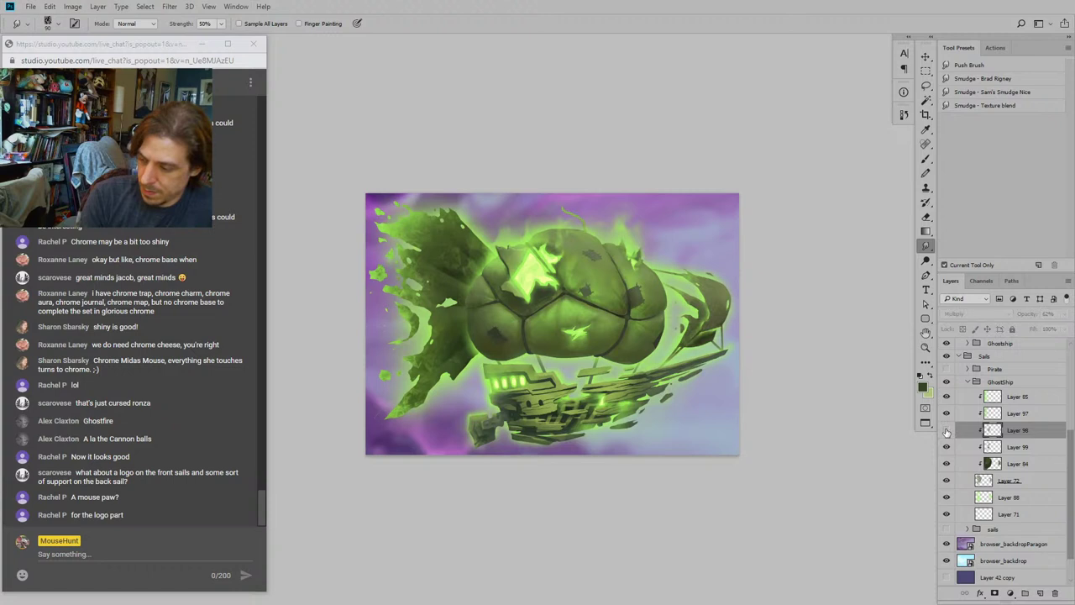
{"action": "left_click", "coordinate": [947, 430]}
{"action": "left_click", "coordinate": [946, 430]}
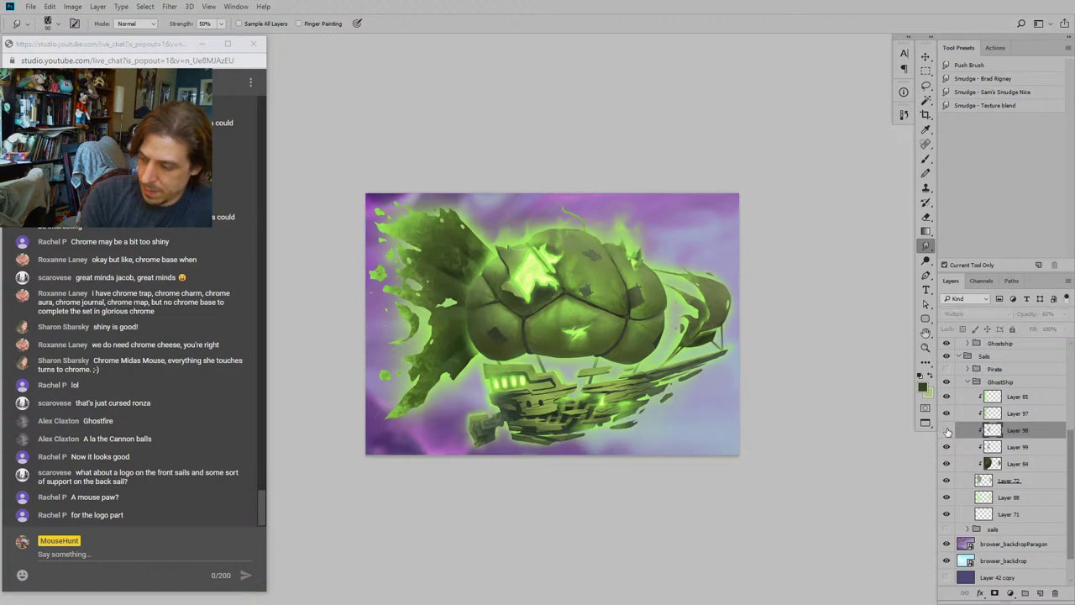
{"action": "left_click", "coordinate": [947, 414]}
{"action": "left_click", "coordinate": [947, 415]}
{"action": "left_click", "coordinate": [962, 414]}
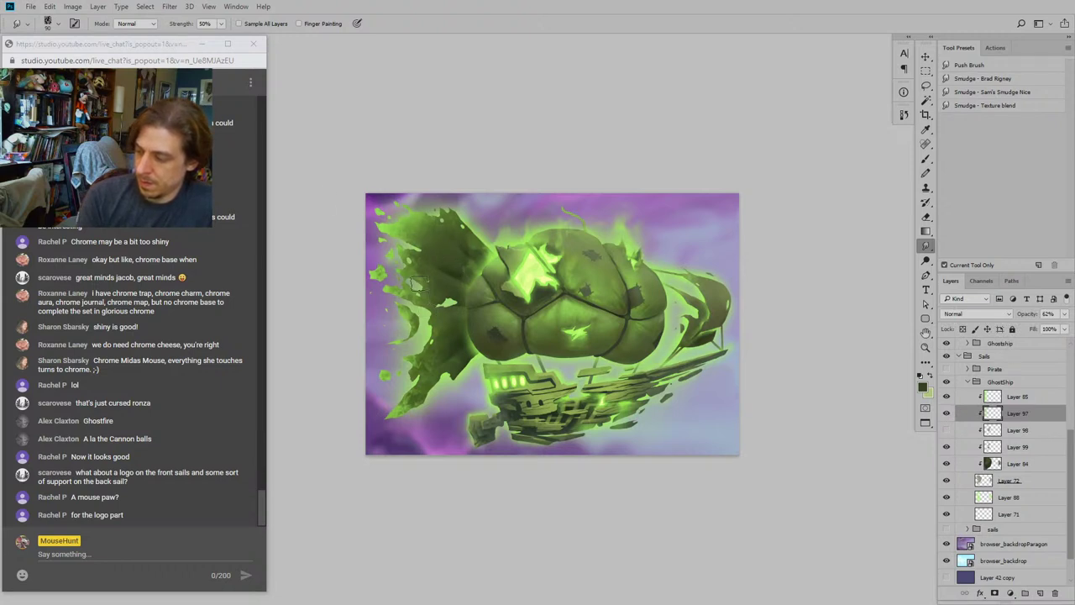
{"action": "left_click", "coordinate": [962, 430]}
{"action": "left_click", "coordinate": [947, 413]}
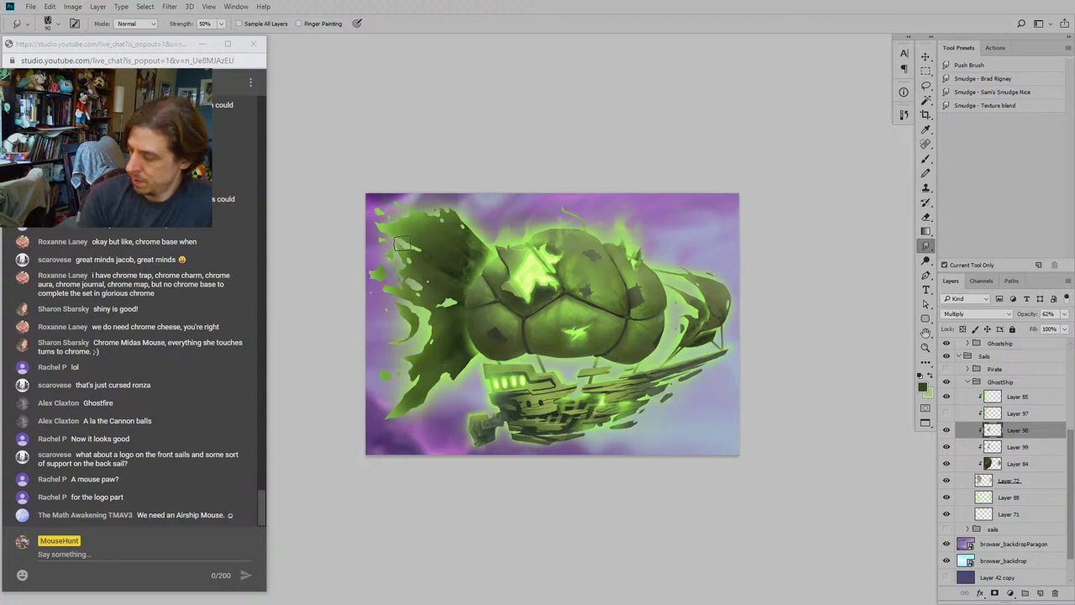
{"action": "left_click", "coordinate": [947, 412]}
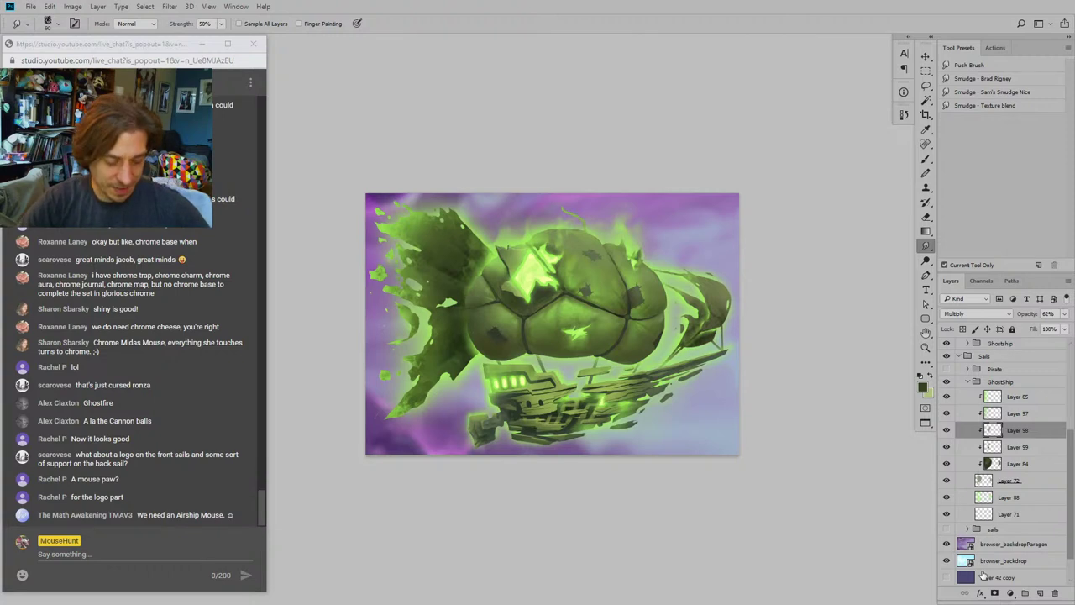
Step: Recheck the sail shading by repeatedly hiding and showing Layer 98, followed by Layer 97
{"action": "key", "text": "b"}
{"action": "mouse_move", "coordinate": [422, 265]}
{"action": "left_mouse_down"}
{"action": "mouse_move", "coordinate": [393, 204]}
{"action": "mouse_move", "coordinate": [421, 236]}
{"action": "mouse_move", "coordinate": [402, 230]}
{"action": "left_mouse_up"}
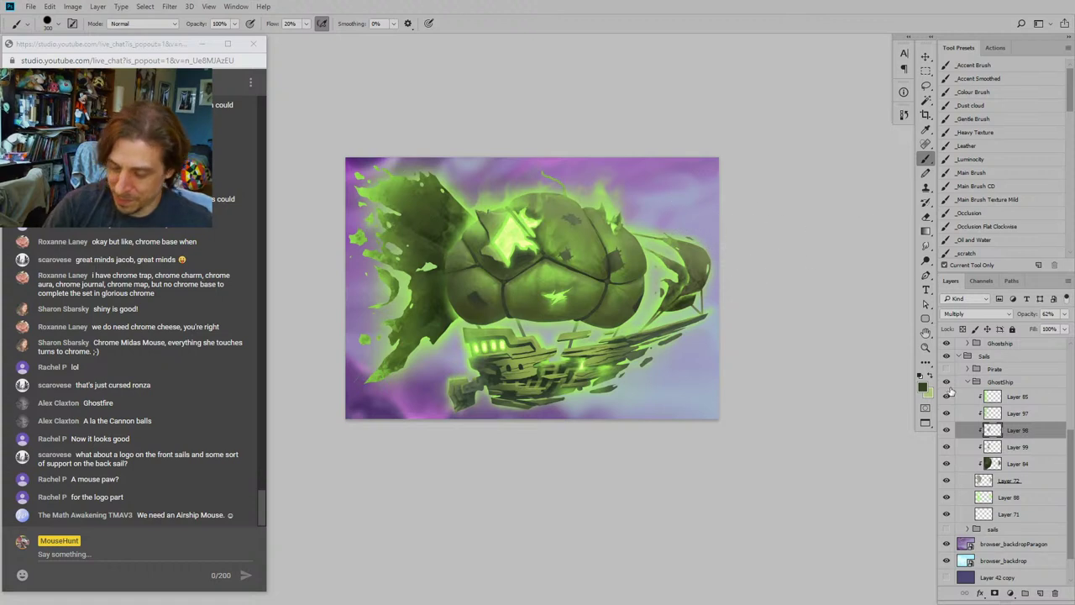
{"action": "left_click", "coordinate": [947, 430]}
{"action": "left_click", "coordinate": [947, 430]}
{"action": "left_click", "coordinate": [947, 430]}
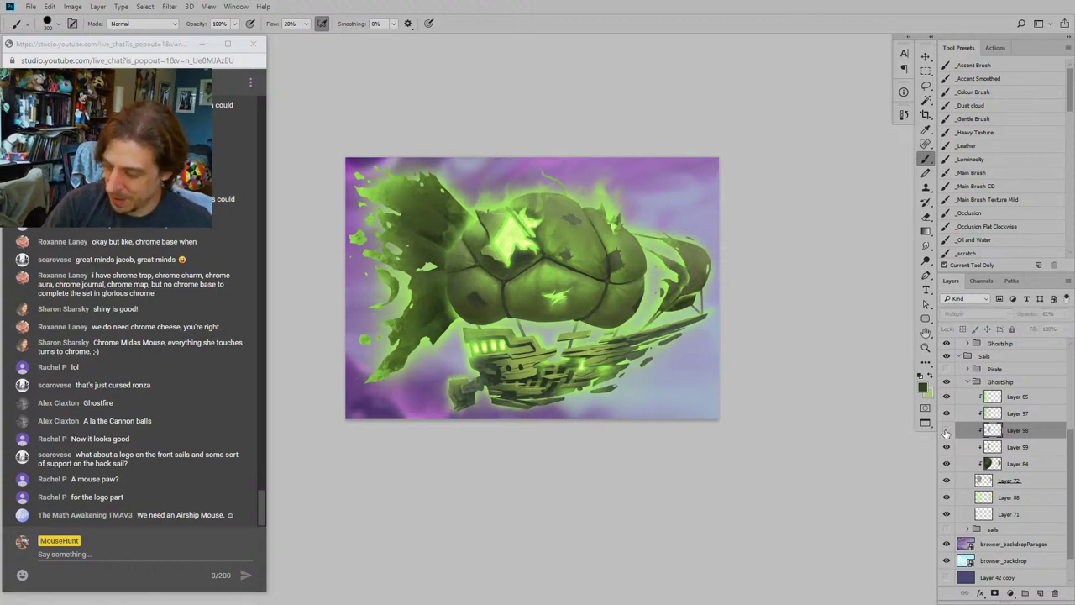
{"action": "left_click", "coordinate": [947, 430]}
{"action": "left_click", "coordinate": [946, 430]}
{"action": "left_click", "coordinate": [947, 430]}
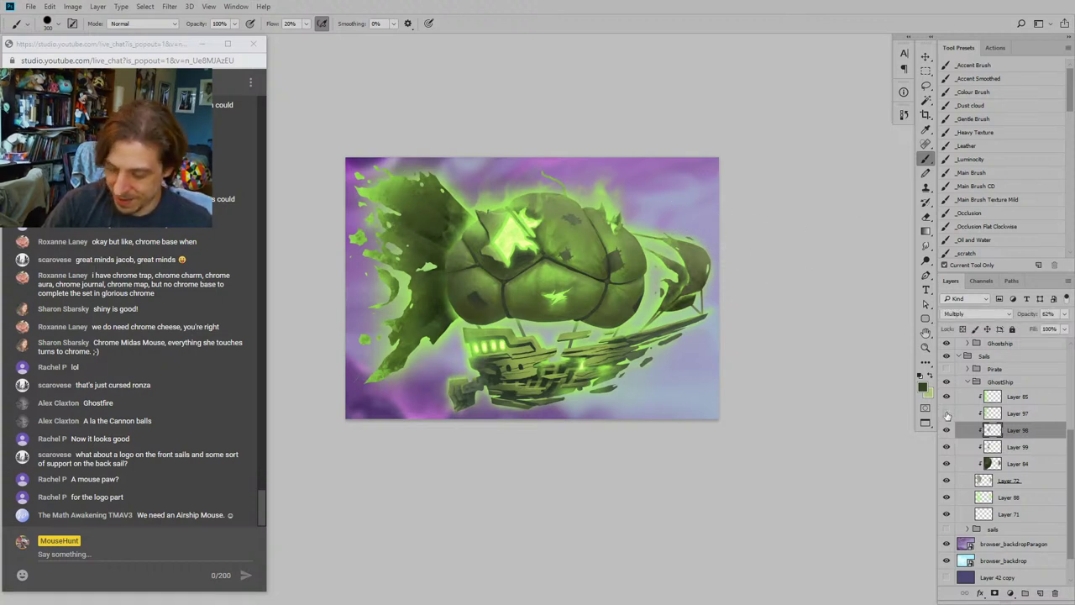
{"action": "left_click", "coordinate": [947, 415]}
{"action": "left_click", "coordinate": [947, 415]}
{"action": "left_click", "coordinate": [947, 415]}
{"action": "left_click", "coordinate": [947, 415]}
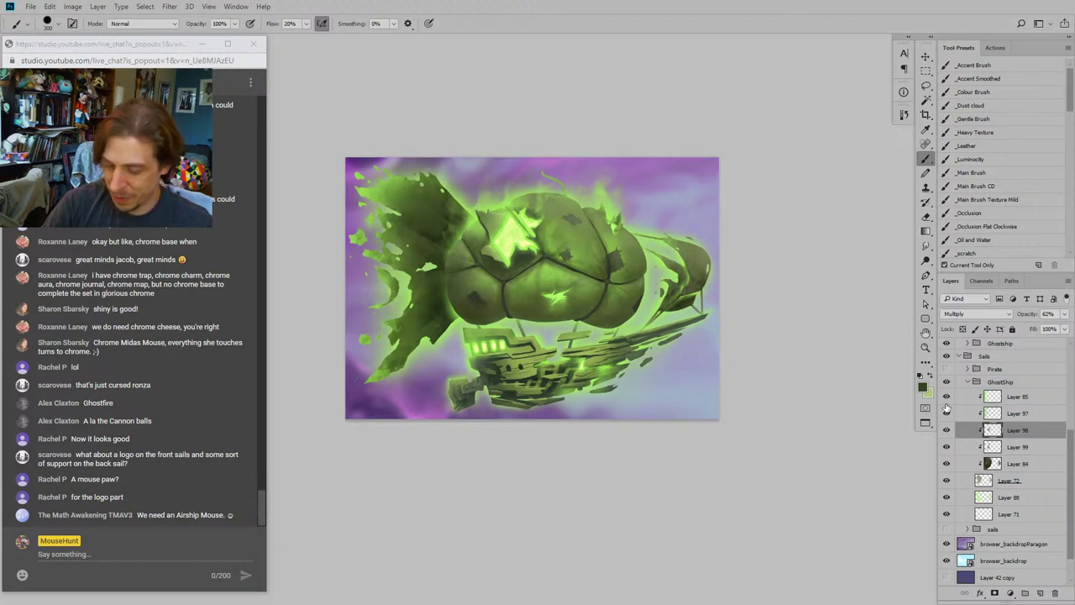
Step: Compare the sails with the green edge glow of Layer 85 repeatedly hidden and shown
{"action": "left_click", "coordinate": [947, 401]}
{"action": "left_click", "coordinate": [947, 399]}
{"action": "left_click", "coordinate": [947, 399]}
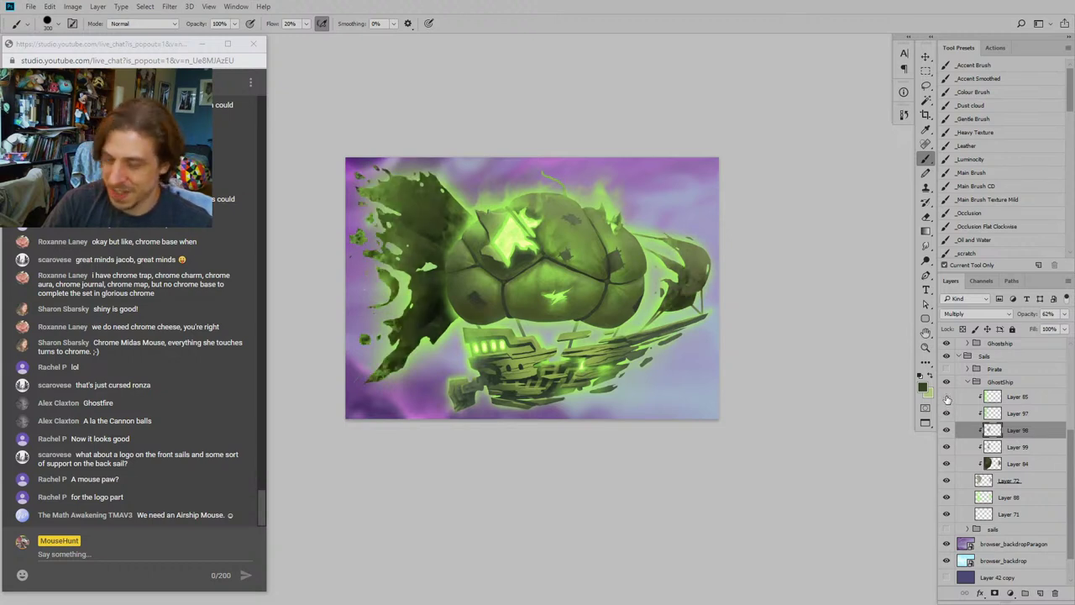
{"action": "left_click", "coordinate": [947, 399]}
{"action": "left_click", "coordinate": [947, 399]}
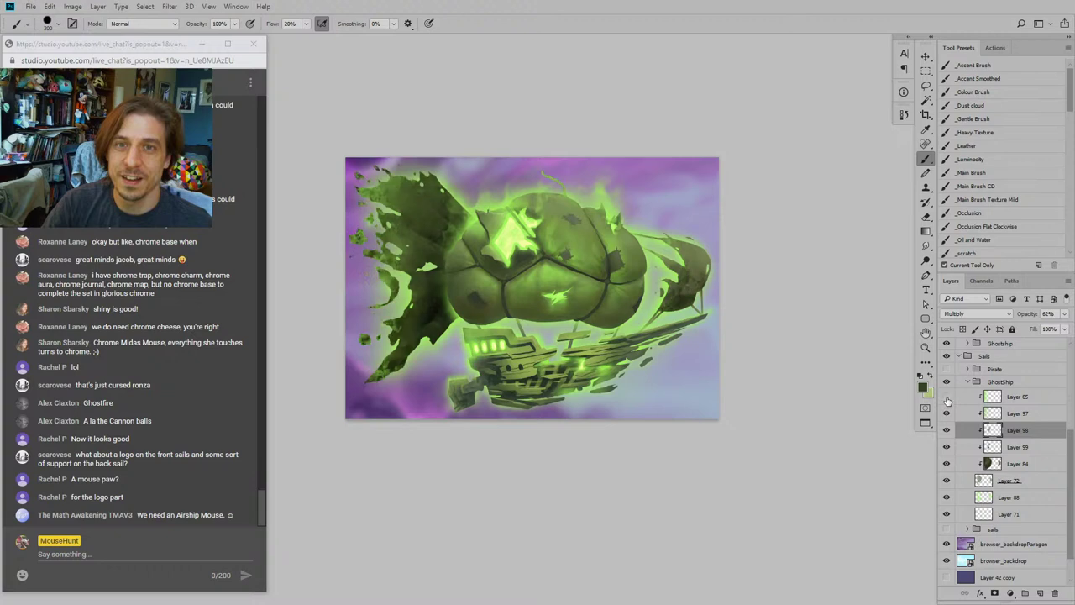
{"action": "left_click", "coordinate": [947, 400]}
{"action": "left_click", "coordinate": [947, 399]}
{"action": "left_click", "coordinate": [947, 400]}
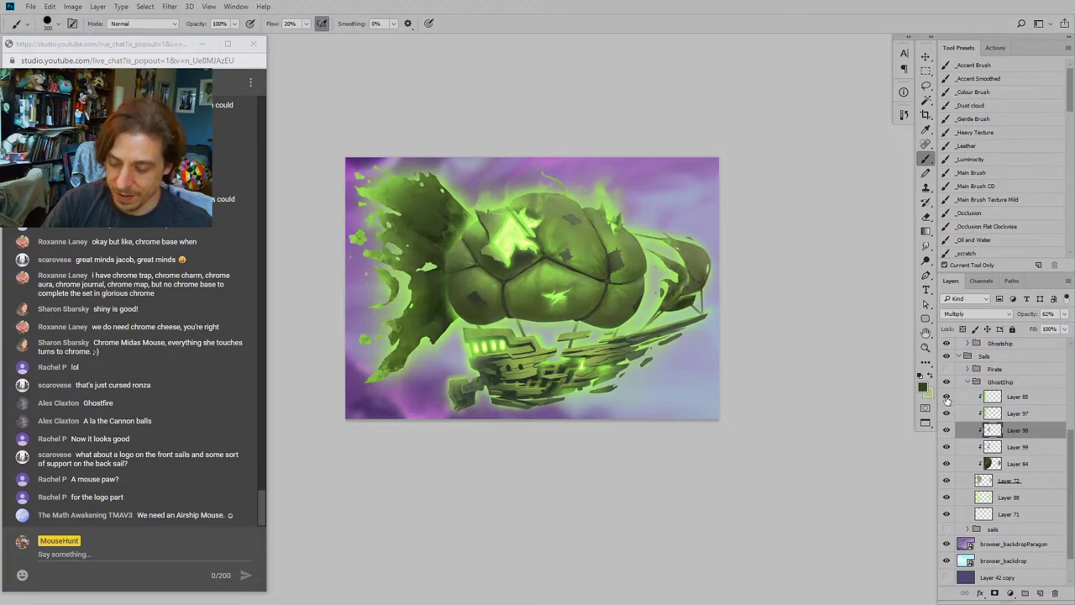
{"action": "left_click", "coordinate": [947, 399]}
{"action": "left_click", "coordinate": [947, 399]}
{"action": "left_click", "coordinate": [947, 399]}
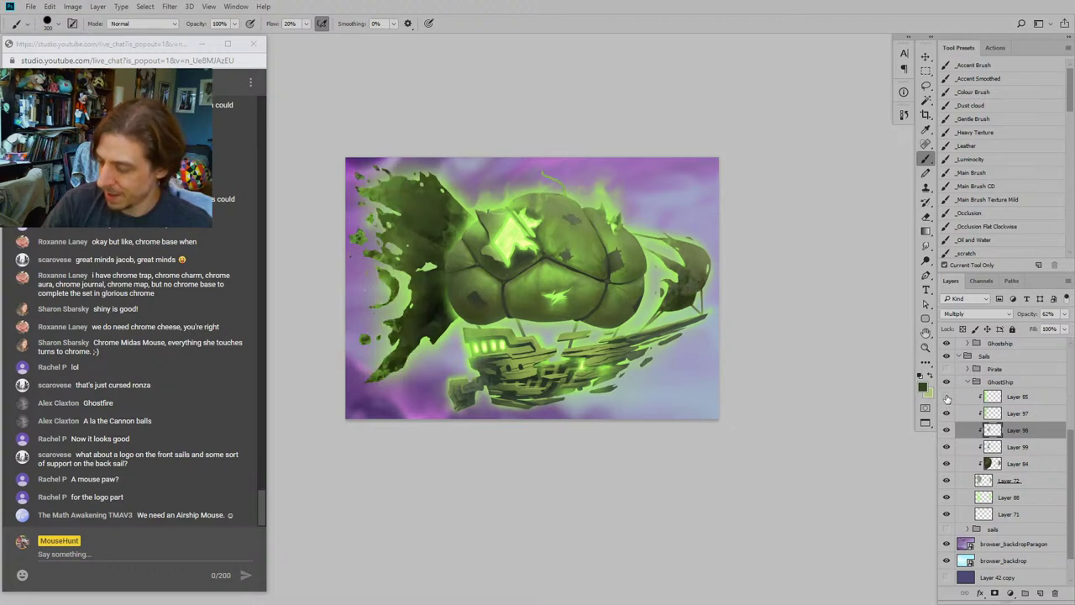
{"action": "left_click", "coordinate": [946, 399]}
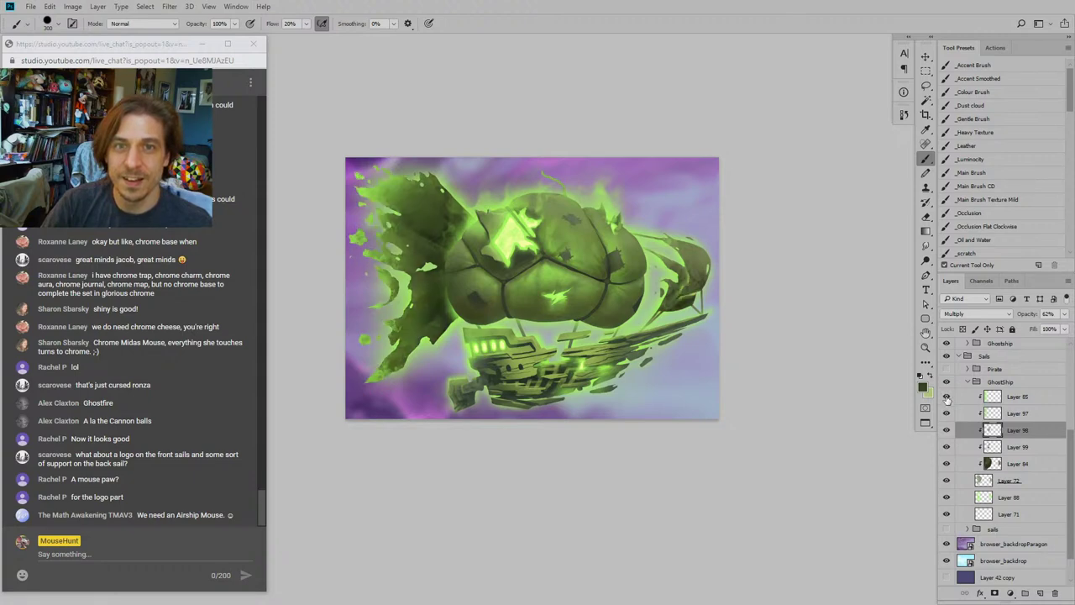
{"action": "left_click", "coordinate": [946, 399]}
{"action": "left_click", "coordinate": [947, 399]}
{"action": "left_click", "coordinate": [947, 399]}
{"action": "left_click", "coordinate": [947, 399]}
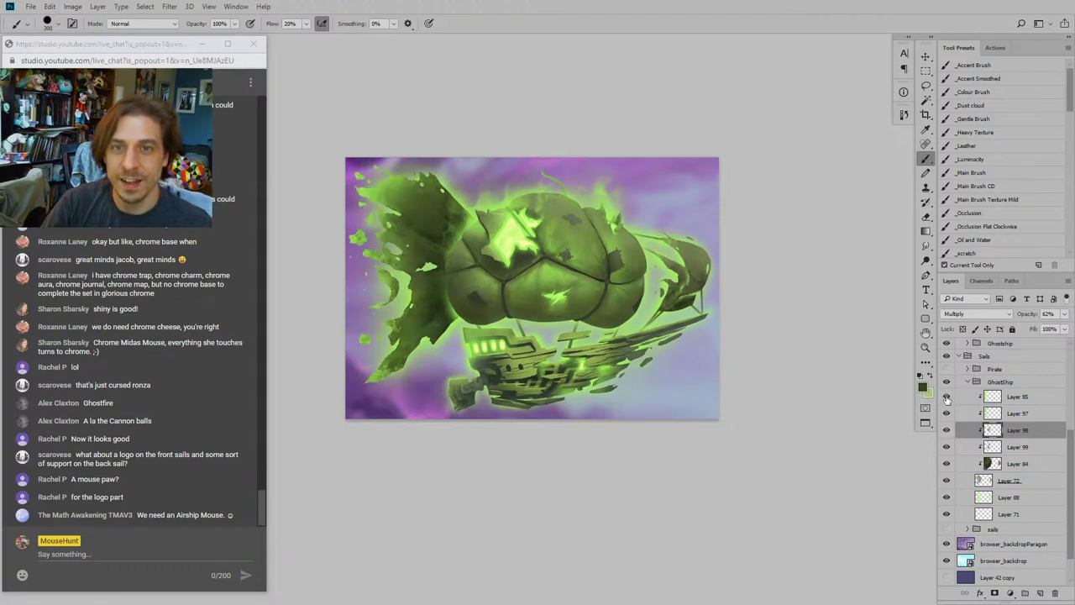
{"action": "left_click", "coordinate": [947, 399]}
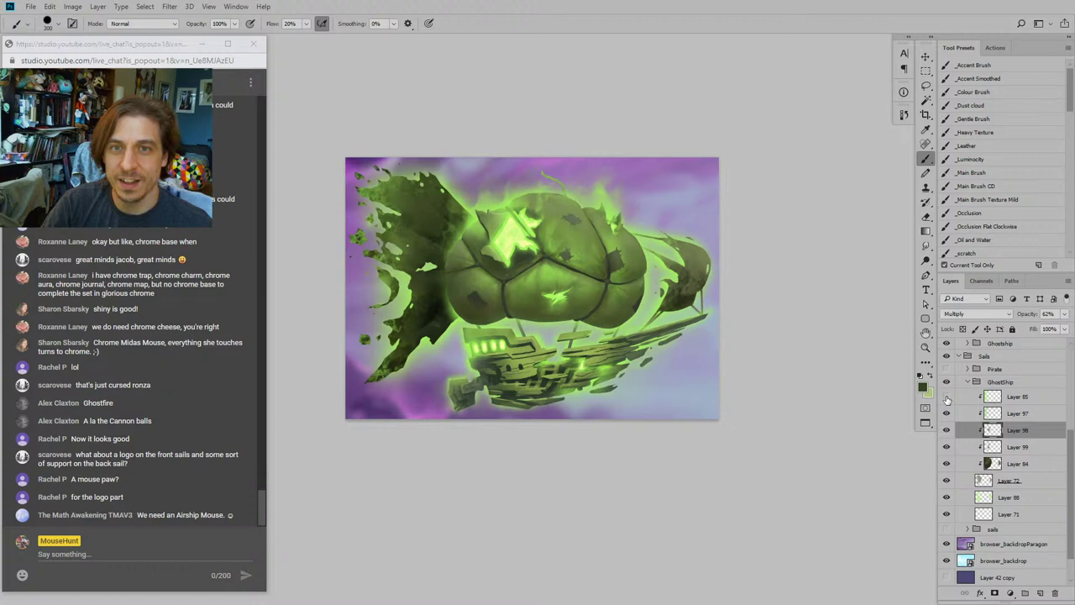
{"action": "left_click", "coordinate": [947, 399]}
{"action": "left_click", "coordinate": [947, 399]}
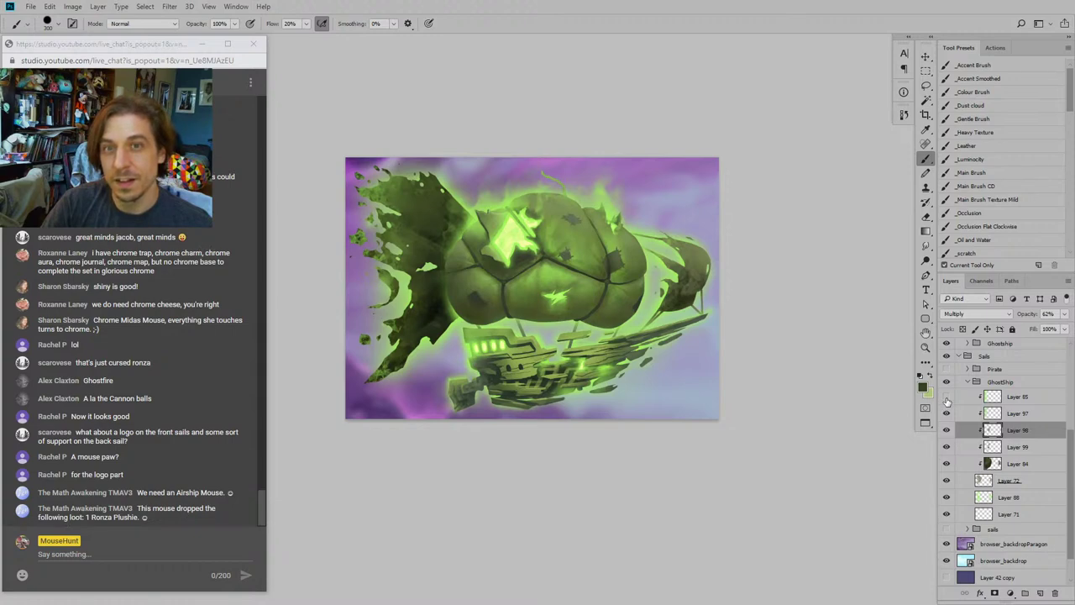
{"action": "left_click", "coordinate": [946, 399]}
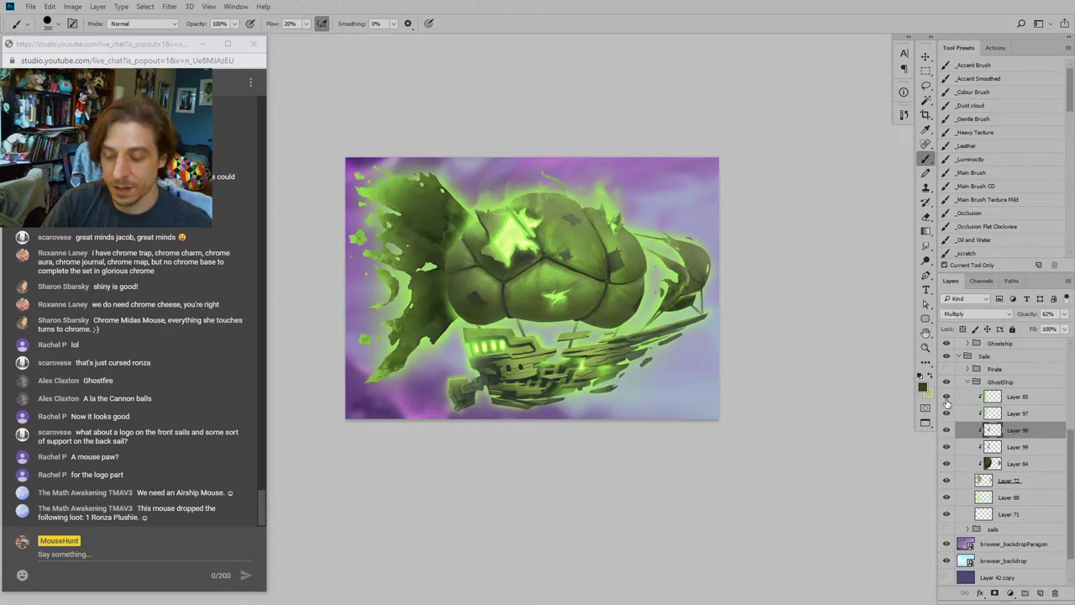
{"action": "left_click", "coordinate": [946, 399]}
{"action": "left_click", "coordinate": [946, 399]}
{"action": "left_click", "coordinate": [946, 398]}
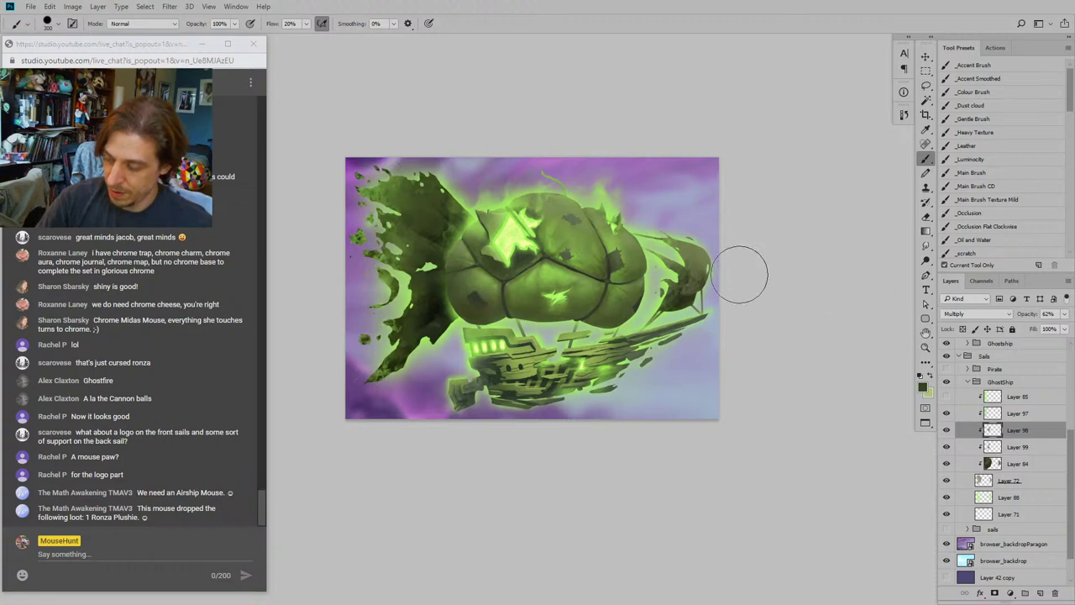
{"action": "left_click", "coordinate": [946, 398]}
Step: Erase part of Layer 85's green glow along the rear sail's upper tattered edge with the Super Soft eraser at 50% opacity
{"action": "left_click", "coordinate": [960, 388]}
{"action": "left_click", "coordinate": [962, 396]}
{"action": "key", "text": "e"}
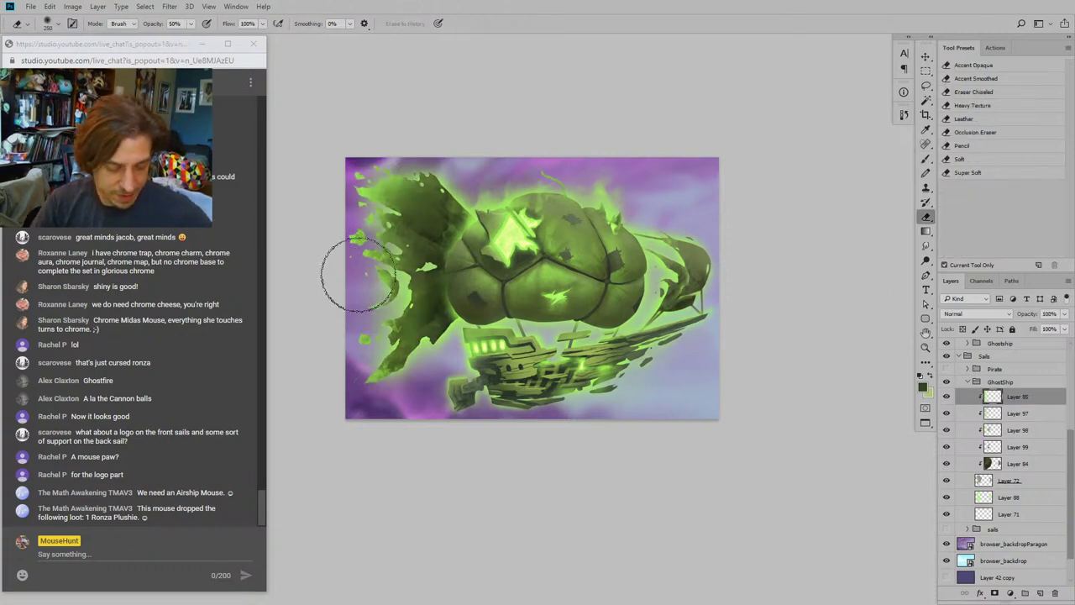
{"action": "left_click", "coordinate": [968, 173]}
{"action": "key", "text": "]"}
{"action": "key", "text": "]"}
{"action": "key", "text": "]"}
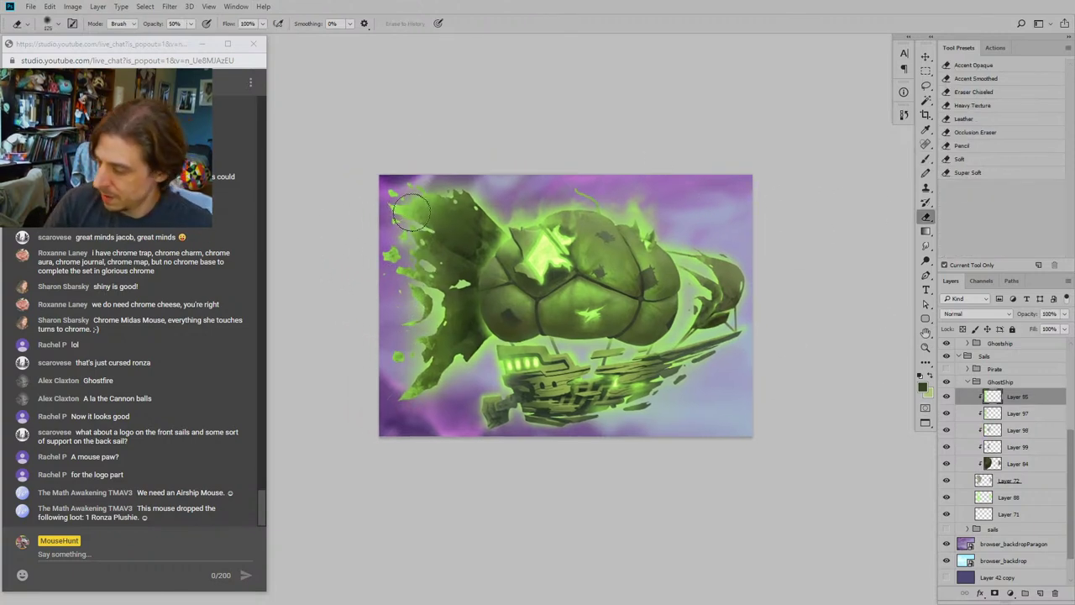
{"action": "mouse_move", "coordinate": [410, 212]}
{"action": "left_mouse_down"}
{"action": "mouse_move", "coordinate": [432, 221]}
{"action": "mouse_move", "coordinate": [401, 214]}
{"action": "left_mouse_up"}
{"action": "key", "text": "bracketleft"}
{"action": "key", "text": "bracketleft"}
{"action": "key", "text": "bracketleft"}
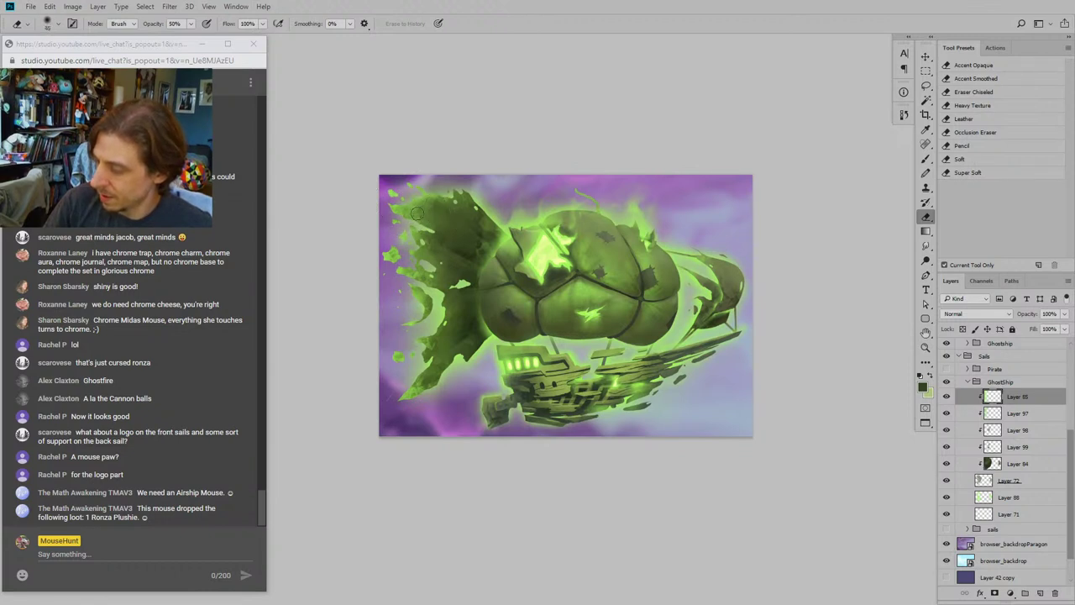
{"action": "key", "text": "bracketleft"}
{"action": "key", "text": "bracketleft"}
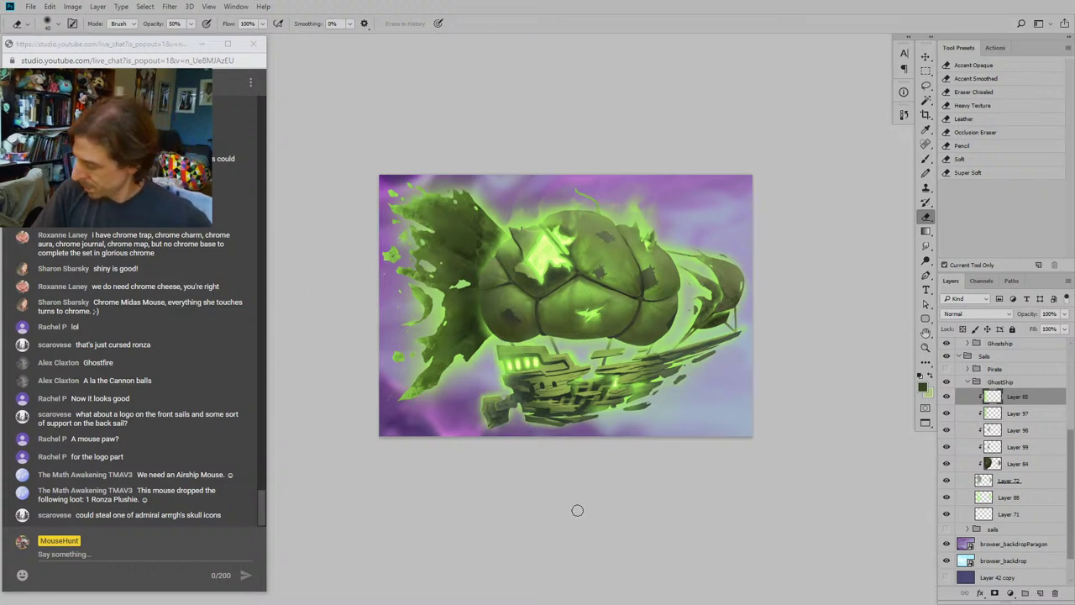
Step: Soften the glow on the rear sail's middle and lower tatters with the 50% eraser, enlarging it to size 60
{"action": "left_click_drag", "start_coordinate": [562, 489], "coordinate": [582, 458]}
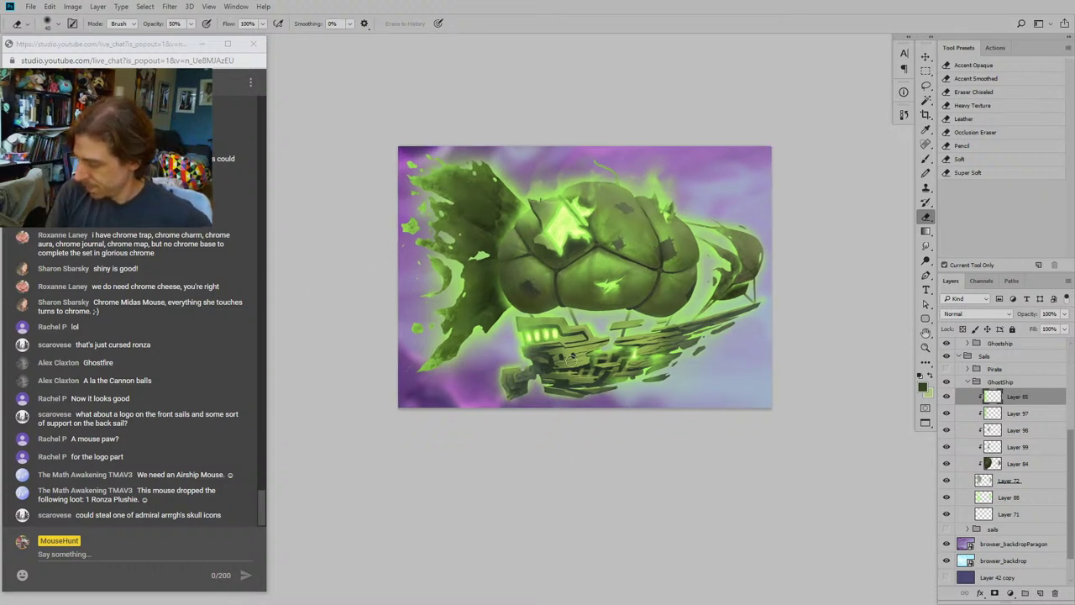
{"action": "key", "text": "]"}
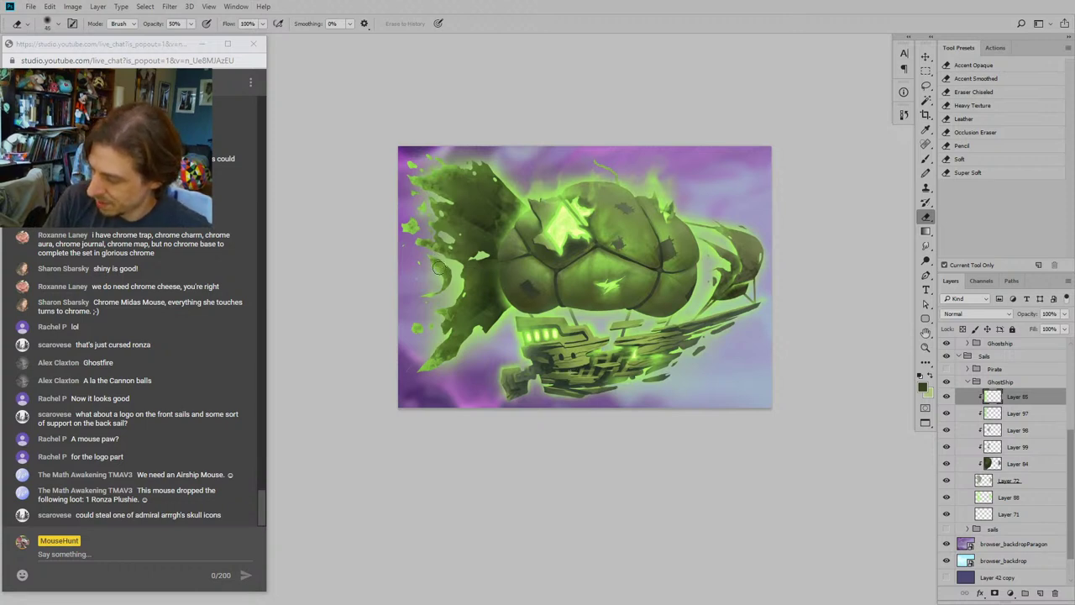
{"action": "mouse_move", "coordinate": [438, 268]}
{"action": "left_mouse_down"}
{"action": "mouse_move", "coordinate": [442, 296]}
{"action": "mouse_move", "coordinate": [434, 225]}
{"action": "mouse_move", "coordinate": [434, 246]}
{"action": "mouse_move", "coordinate": [407, 221]}
{"action": "left_mouse_up"}
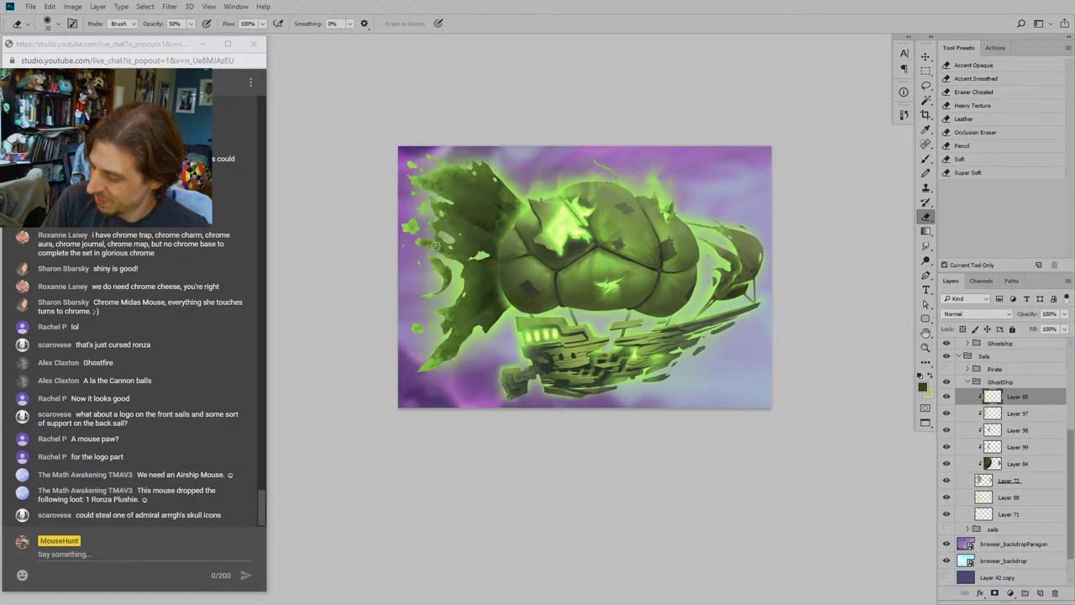
{"action": "left_click_drag", "start_coordinate": [441, 318], "coordinate": [447, 326]}
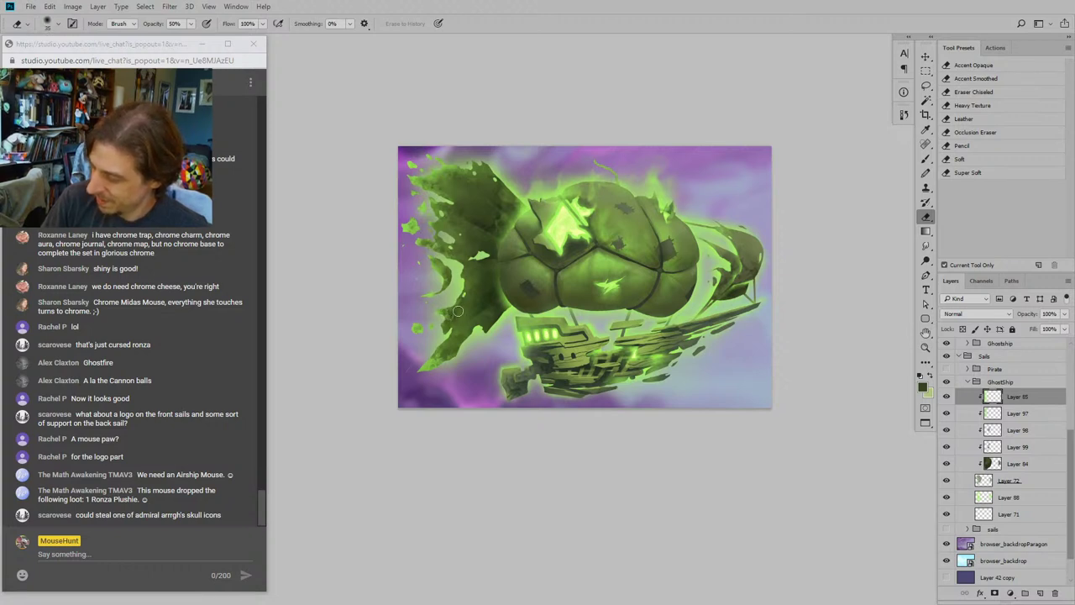
{"action": "key", "text": "bracketright"}
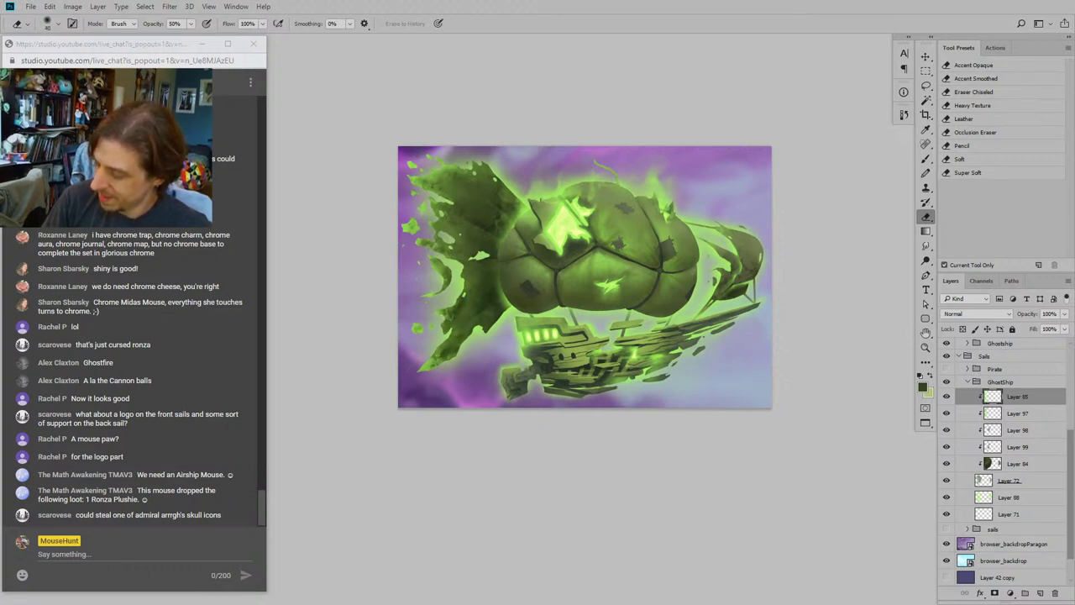
{"action": "key", "text": "bracketright"}
{"action": "key", "text": "bracketright"}
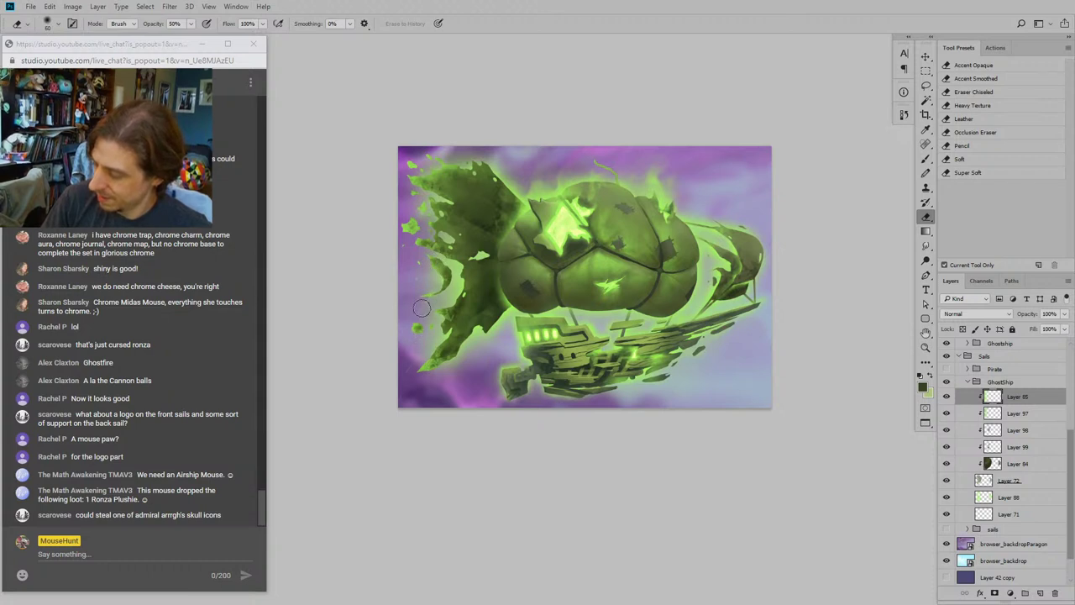
Step: Check the erased glow on the rear sail by hiding and showing Layer 85 several times
{"action": "left_click", "coordinate": [947, 396]}
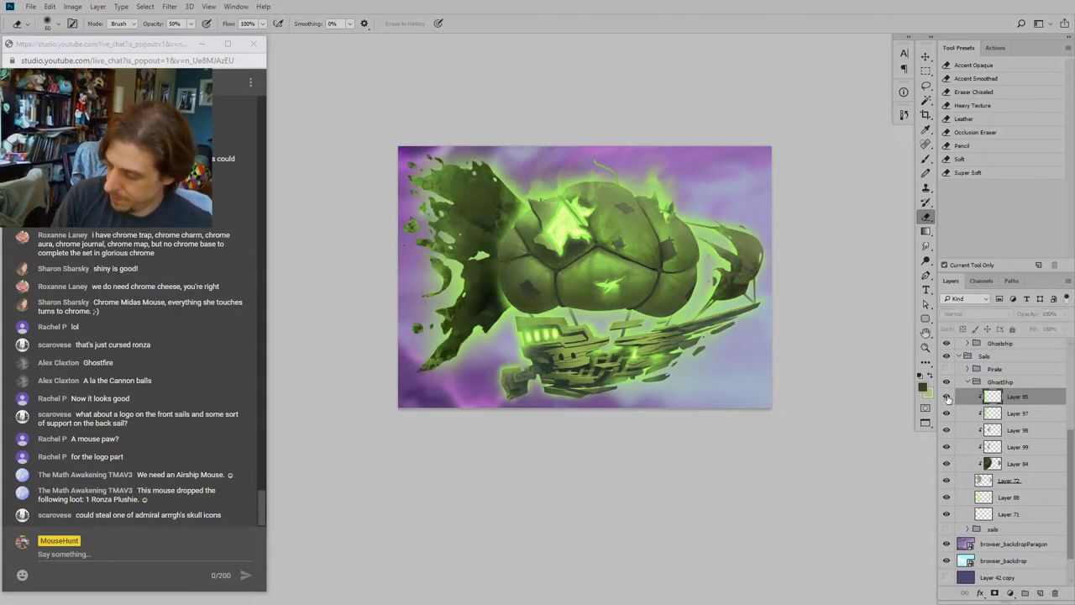
{"action": "left_click", "coordinate": [947, 396]}
{"action": "left_click", "coordinate": [946, 397]}
{"action": "left_click", "coordinate": [947, 397]}
{"action": "left_click", "coordinate": [947, 396]}
{"action": "left_click", "coordinate": [946, 396]}
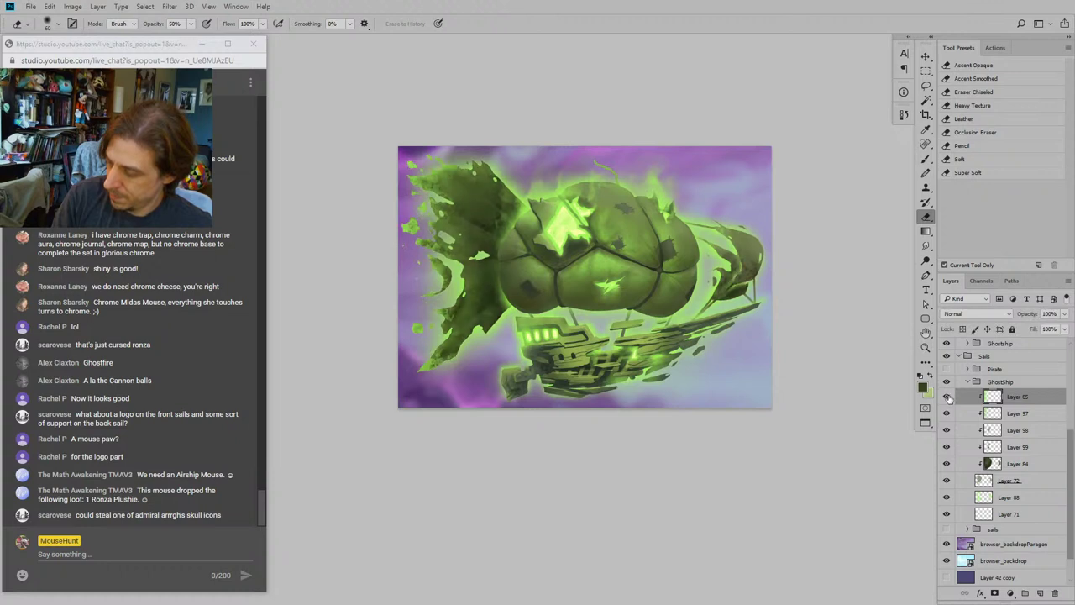
Step: Fade Layer 85's glow across the middle of the rear sail with the eraser at size 100, comparing with the layer hidden
{"action": "key", "text": "bracketright"}
{"action": "key", "text": "bracketright"}
{"action": "key", "text": "bracketright"}
{"action": "key", "text": "bracketright"}
{"action": "mouse_move", "coordinate": [480, 271]}
{"action": "left_mouse_down"}
{"action": "mouse_move", "coordinate": [493, 316]}
{"action": "mouse_move", "coordinate": [494, 290]}
{"action": "mouse_move", "coordinate": [463, 299]}
{"action": "mouse_move", "coordinate": [470, 259]}
{"action": "mouse_move", "coordinate": [459, 227]}
{"action": "mouse_move", "coordinate": [451, 241]}
{"action": "mouse_move", "coordinate": [494, 235]}
{"action": "left_mouse_up"}
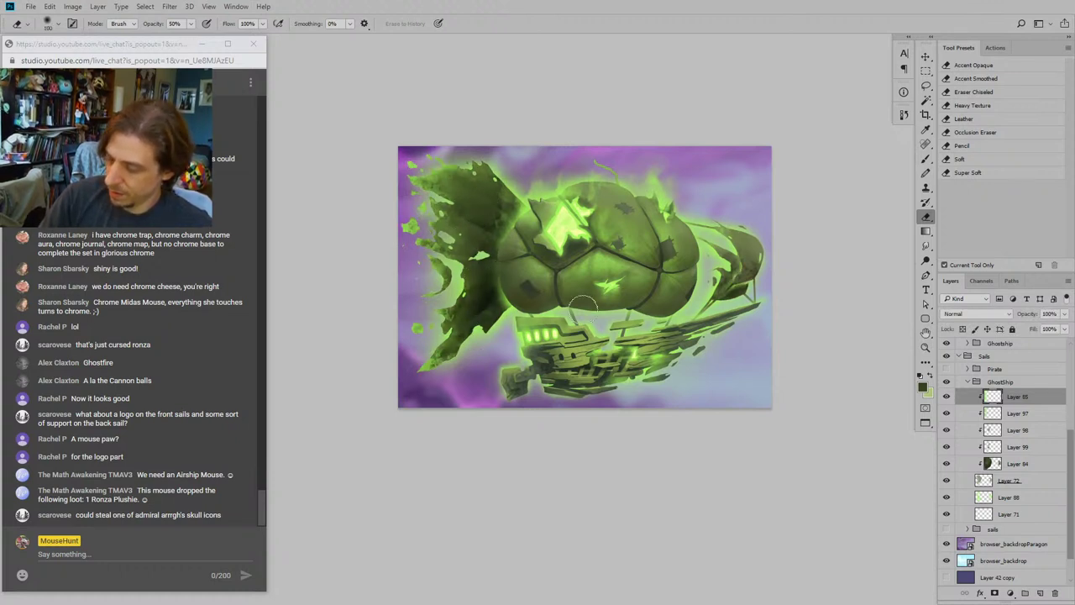
{"action": "left_click", "coordinate": [946, 397]}
{"action": "left_click", "coordinate": [947, 397]}
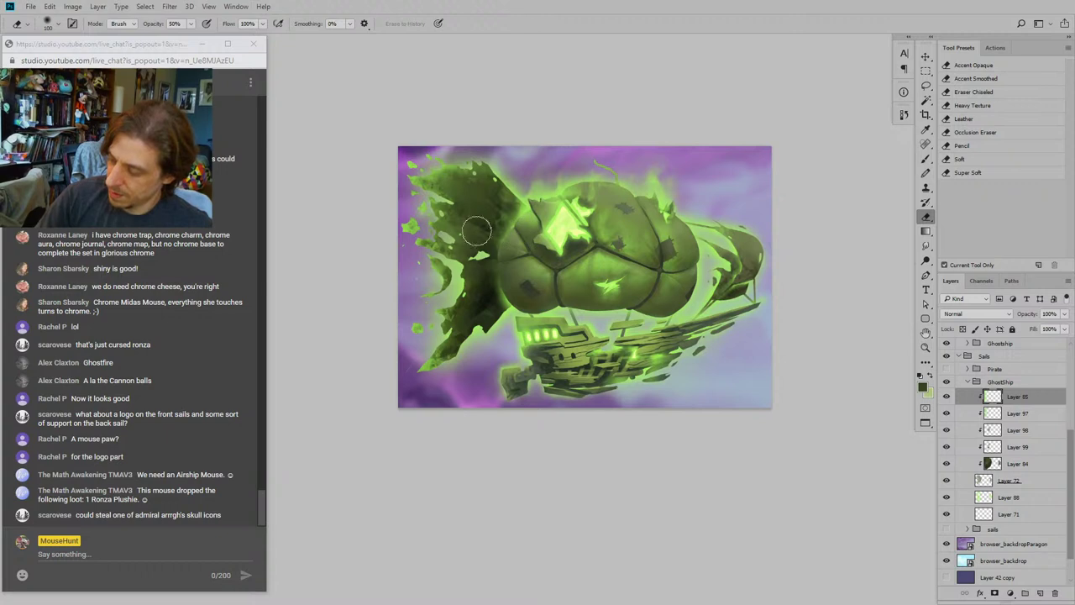
Step: Recheck Layer 85 hidden and shown, and reduce the eraser to size 70 for touching up the front sail
{"action": "left_click_drag", "start_coordinate": [594, 318], "coordinate": [557, 327]}
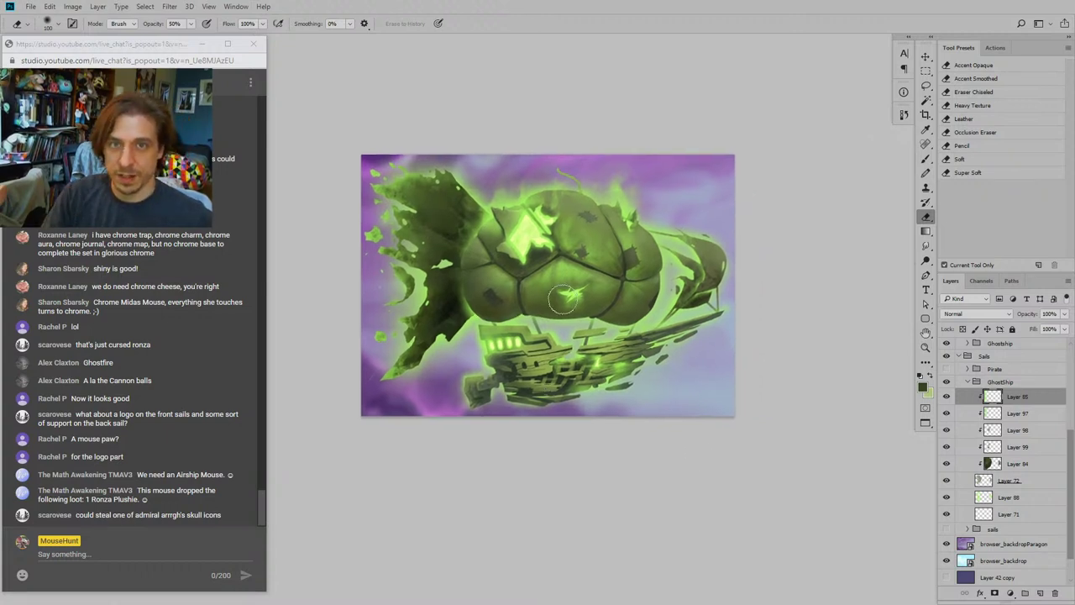
{"action": "left_click", "coordinate": [947, 397]}
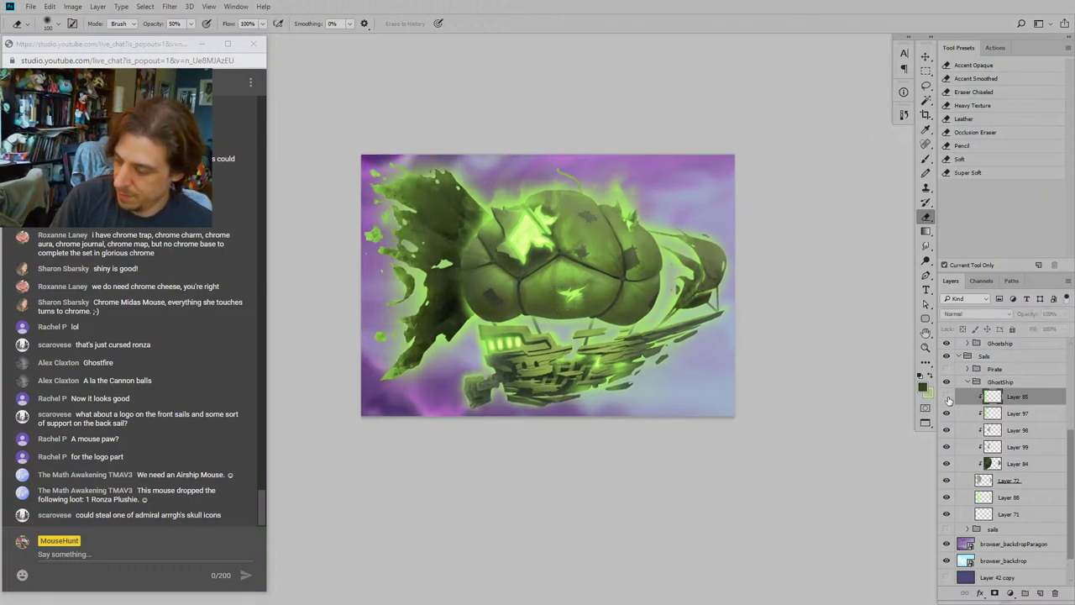
{"action": "left_click", "coordinate": [947, 397]}
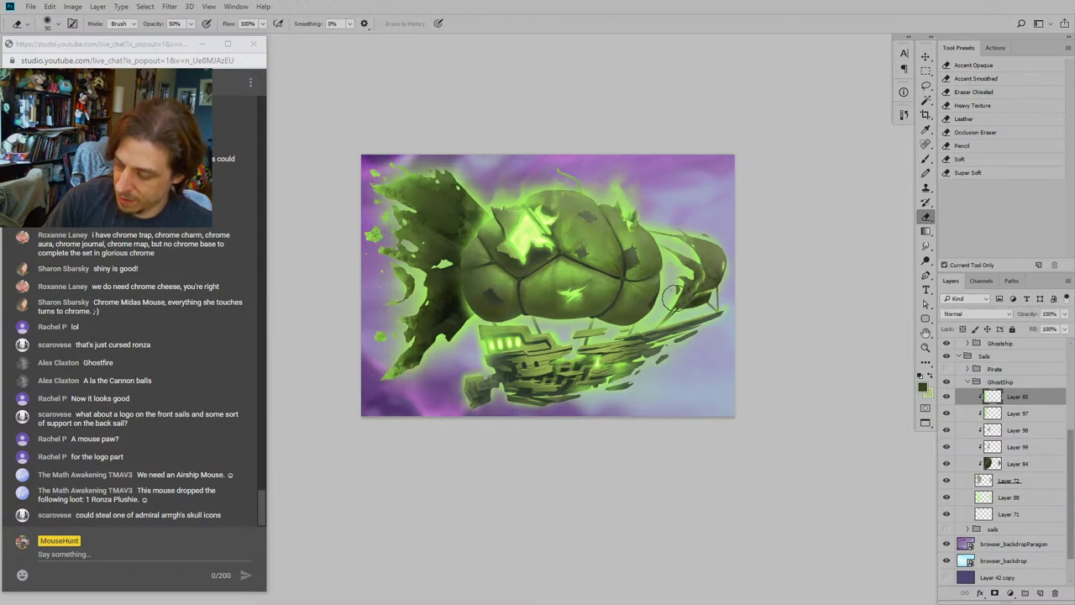
{"action": "key", "text": "bracketleft"}
{"action": "key", "text": "bracketleft"}
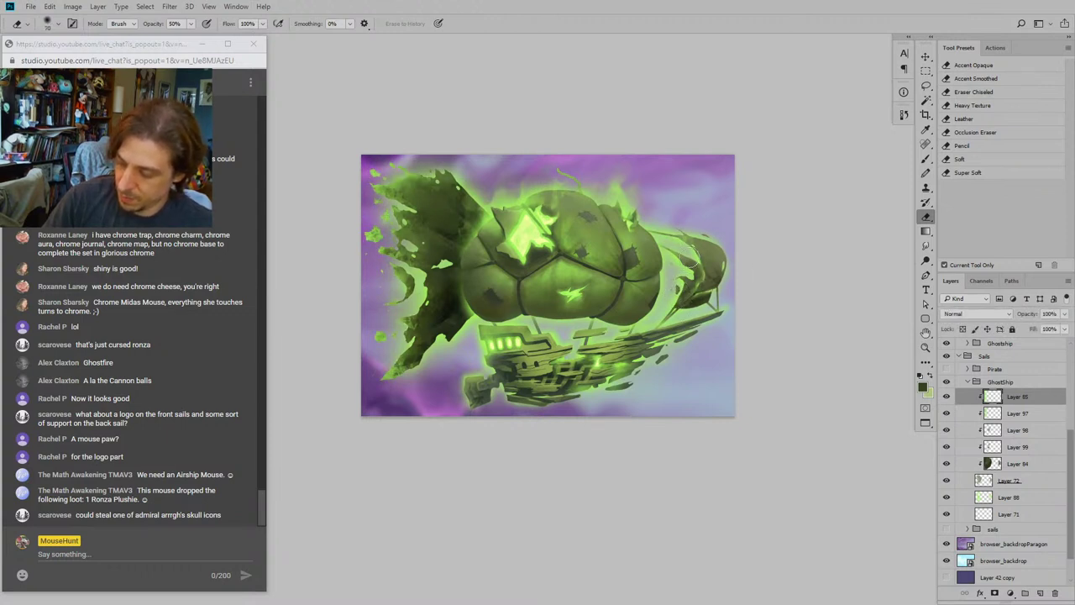
Step: Inspect the sail shading by hiding and showing Layers 98, 99 and 84 in turn, rechecking Layer 99 with Layer 84 selected
{"action": "left_click", "coordinate": [948, 416]}
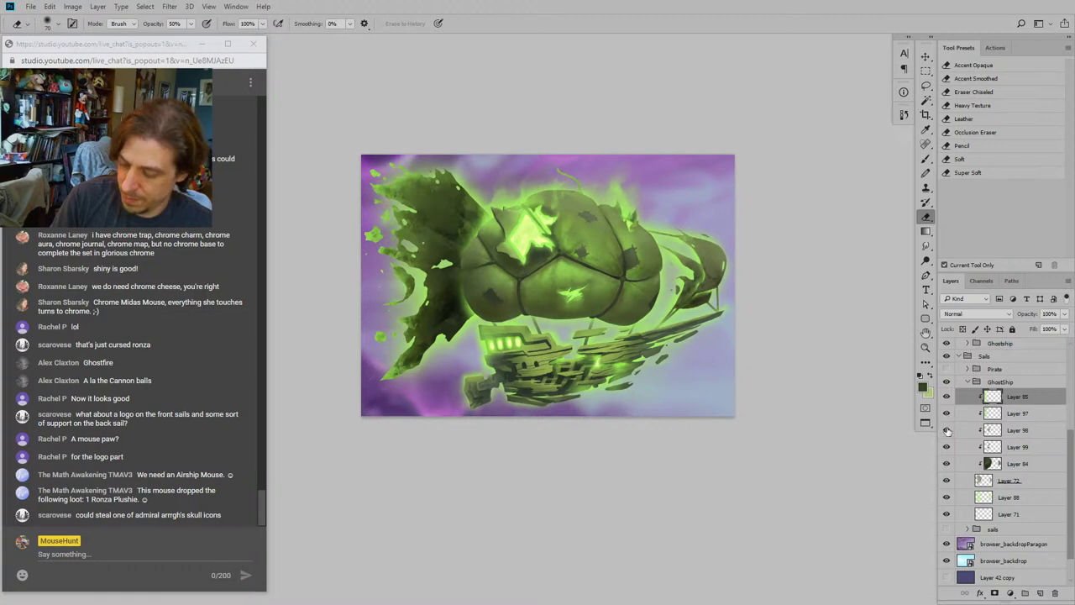
{"action": "left_click", "coordinate": [947, 430]}
{"action": "left_click", "coordinate": [946, 430]}
{"action": "left_click", "coordinate": [947, 448]}
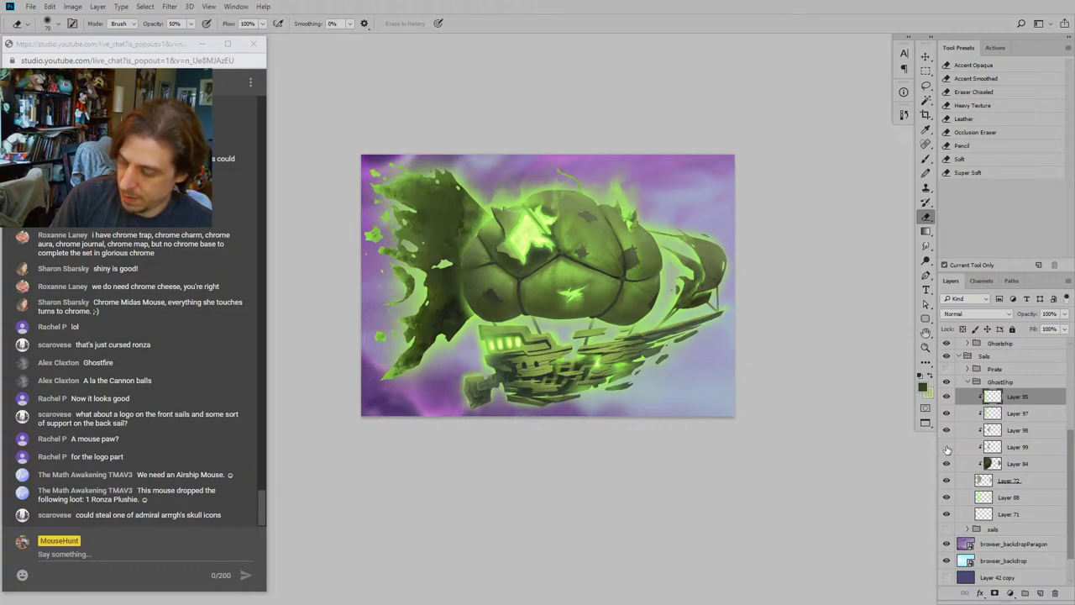
{"action": "left_click", "coordinate": [947, 448]}
{"action": "left_click", "coordinate": [946, 462]}
{"action": "left_click", "coordinate": [948, 465]}
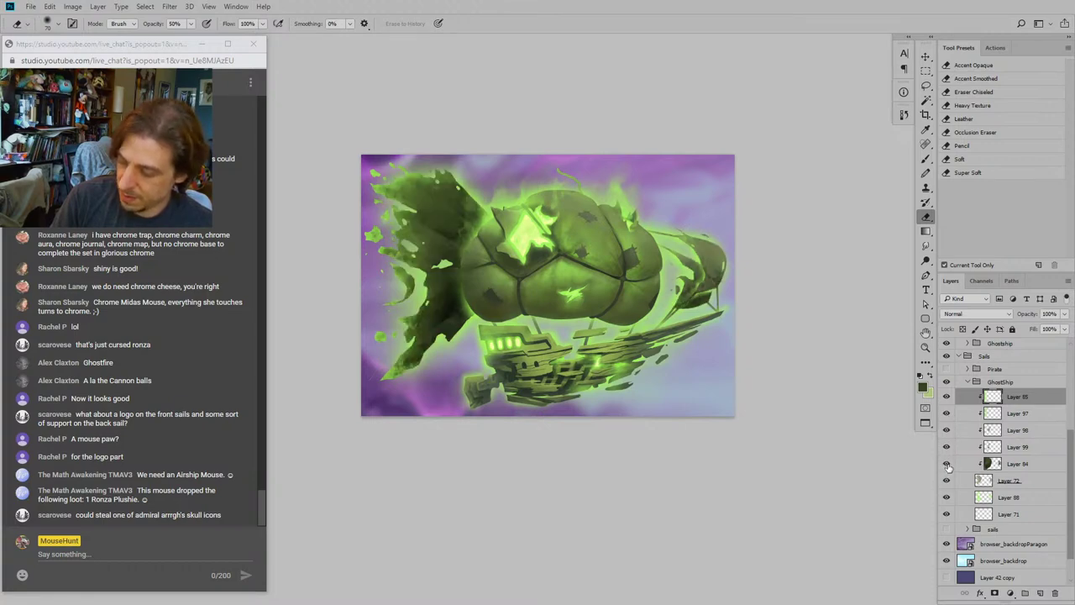
{"action": "left_click", "coordinate": [962, 465]}
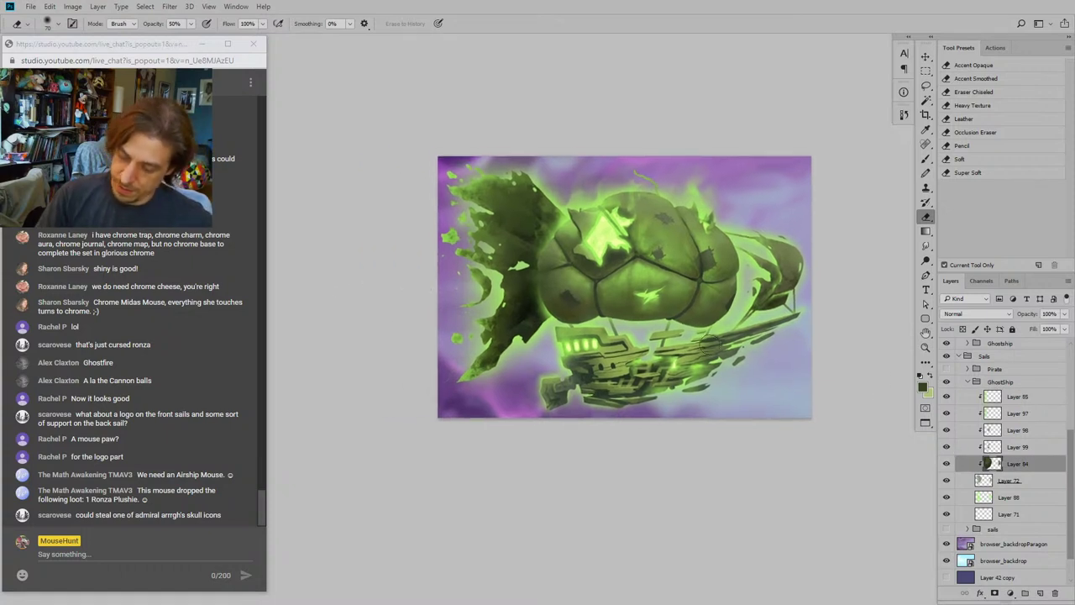
{"action": "left_click", "coordinate": [948, 448]}
{"action": "left_click", "coordinate": [947, 448]}
Step: Paint lighter olive-green fold shading on the rear sail's upper half on Layer 99, using Main Brush at size 70 and a sampled sail colour
{"action": "left_click", "coordinate": [961, 447]}
{"action": "left_click_drag", "start_coordinate": [745, 194], "coordinate": [762, 200]}
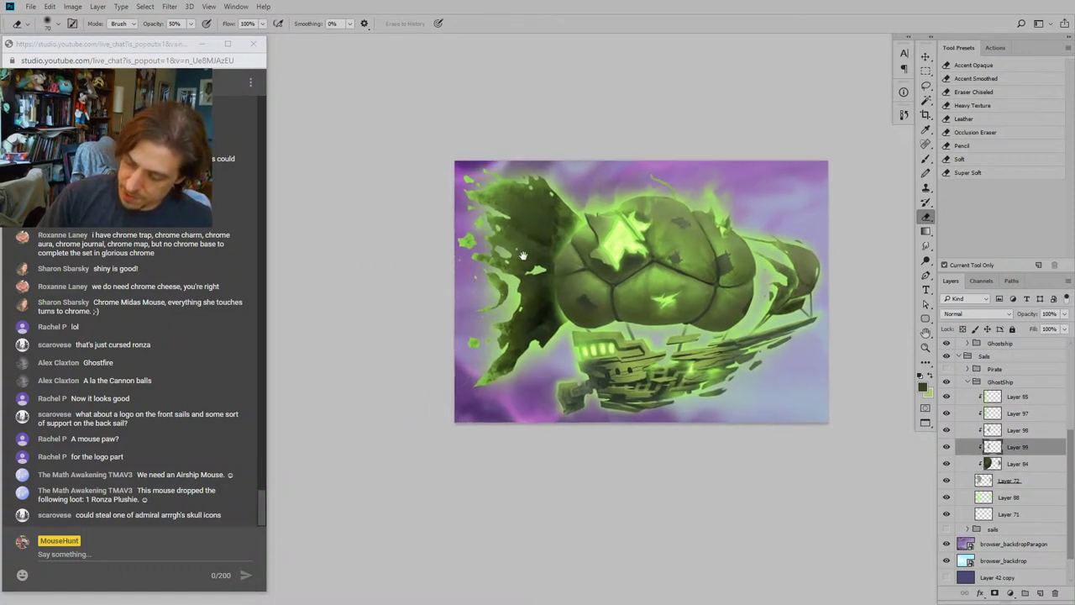
{"action": "left_click", "coordinate": [926, 158]}
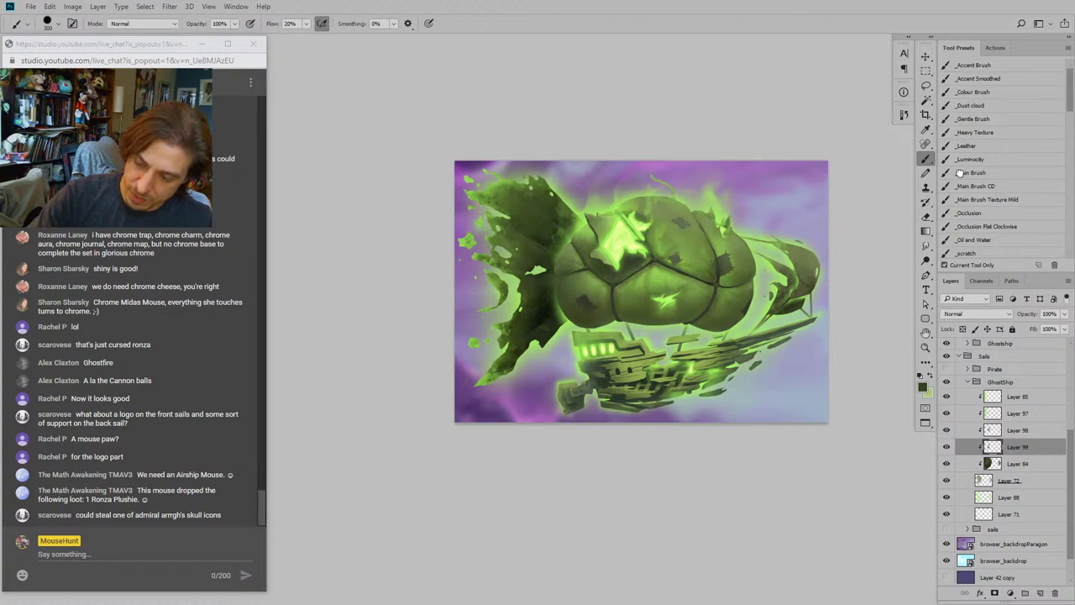
{"action": "left_click", "coordinate": [971, 172]}
{"action": "left_click_drag", "start_coordinate": [589, 100], "coordinate": [660, 117]}
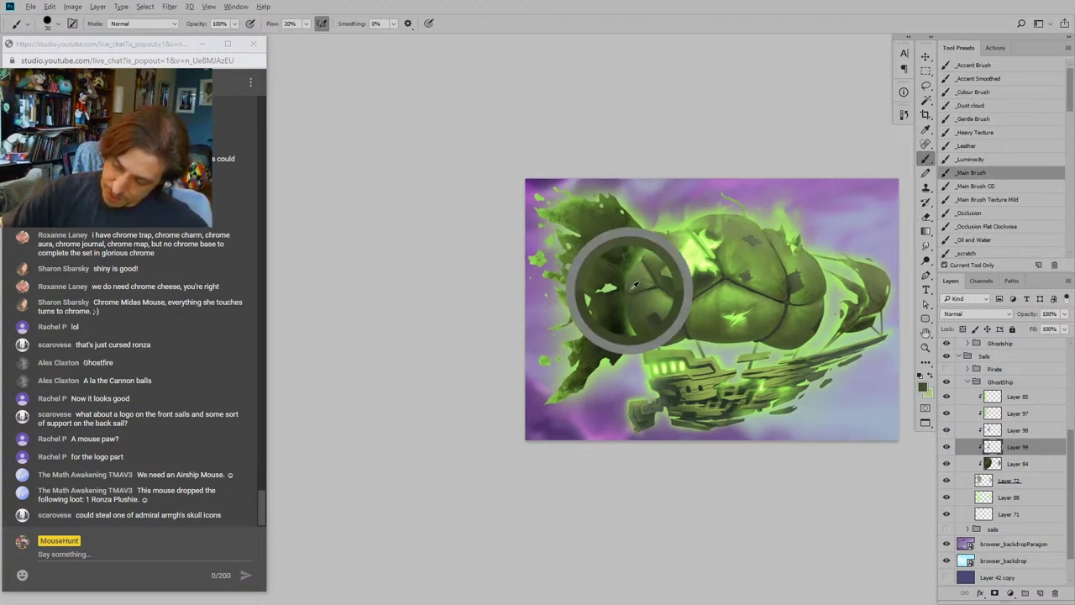
{"action": "key", "text": "bracketleft"}
{"action": "key", "text": "bracketleft"}
{"action": "key", "text": "bracketleft"}
{"action": "key", "text": "bracketleft"}
{"action": "key", "text": "bracketleft"}
{"action": "key", "text": "bracketright"}
{"action": "key", "text": "bracketright"}
{"action": "key", "text": "bracketright"}
{"action": "key", "text": "bracketright"}
{"action": "key", "text": "bracketright"}
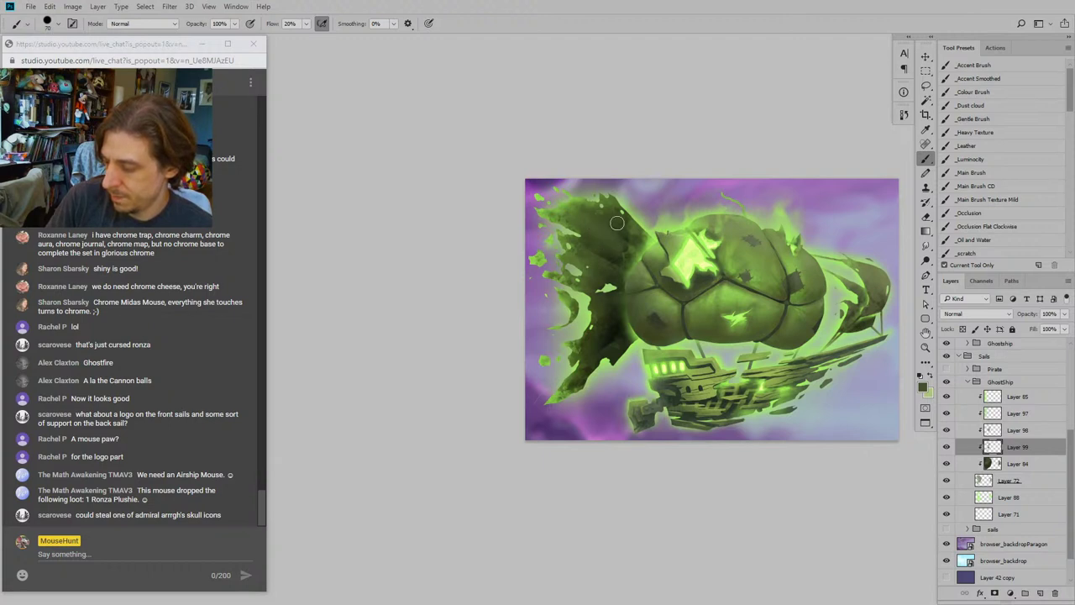
{"action": "left_click_drag", "start_coordinate": [609, 252], "coordinate": [683, 259]}
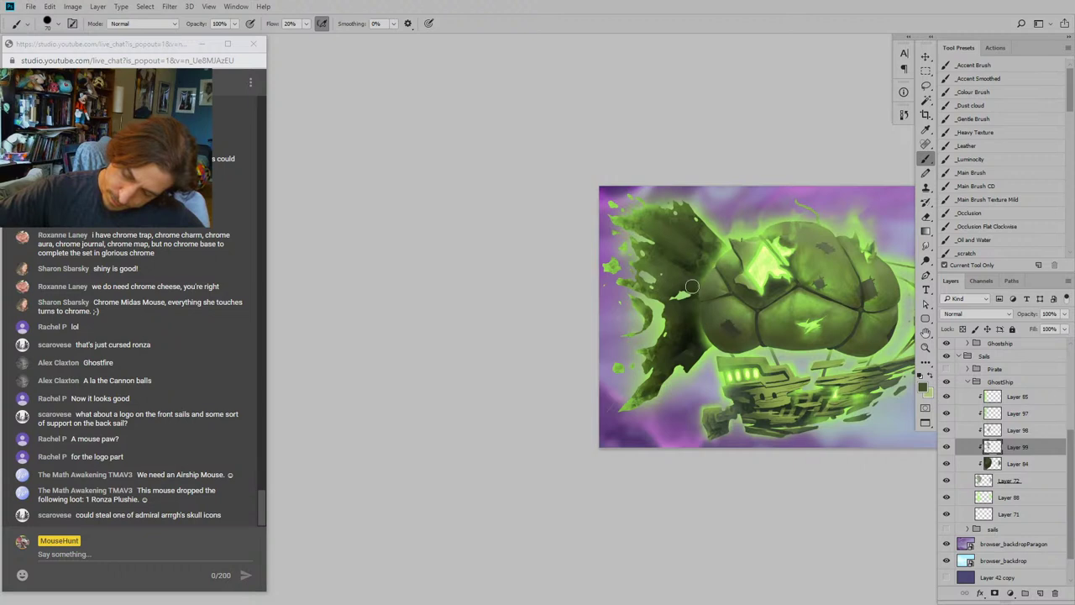
{"action": "left_click_drag", "start_coordinate": [611, 169], "coordinate": [460, 170]}
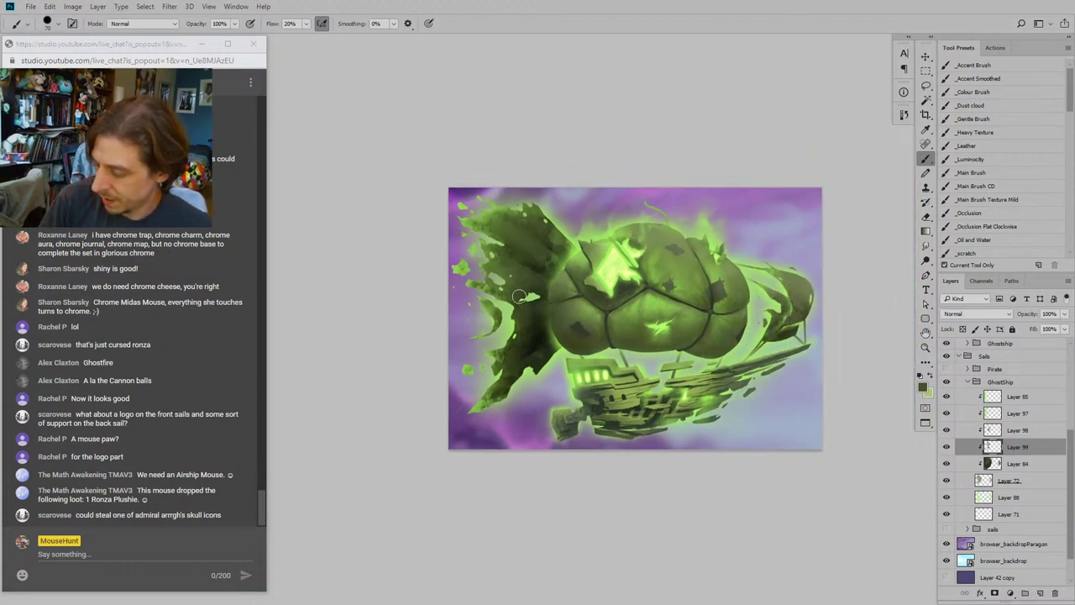
Step: Extend the olive-green fold shading down the rear sail's middle and lower parts on Layer 99, with brush sizes 50 and 70
{"action": "left_click_drag", "start_coordinate": [519, 322], "coordinate": [571, 283]}
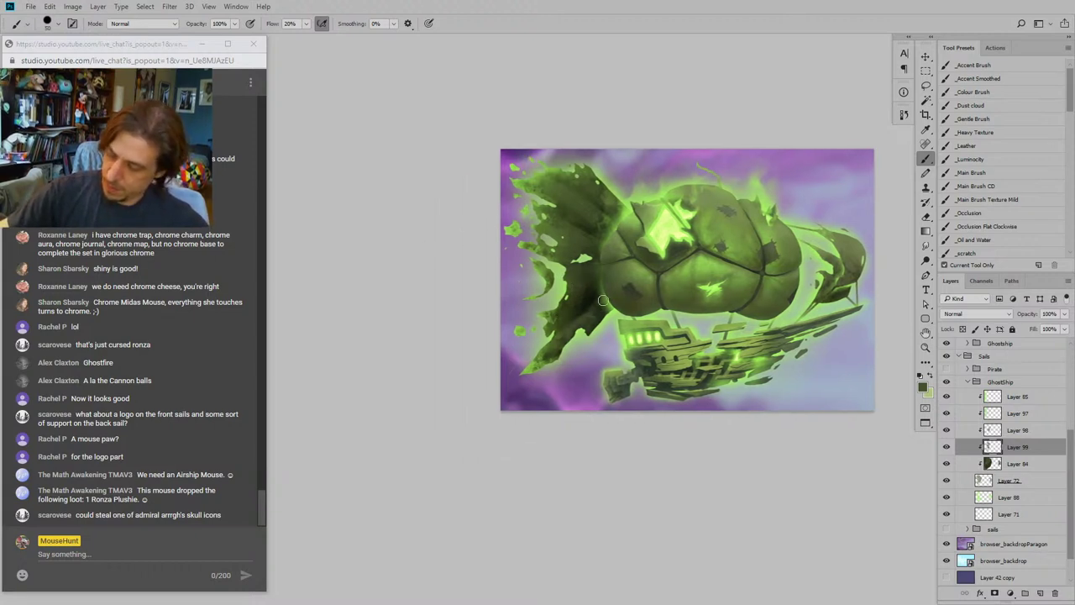
{"action": "mouse_move", "coordinate": [477, 258]}
{"action": "left_mouse_down"}
{"action": "mouse_move", "coordinate": [437, 249]}
{"action": "mouse_move", "coordinate": [401, 293]}
{"action": "left_mouse_up"}
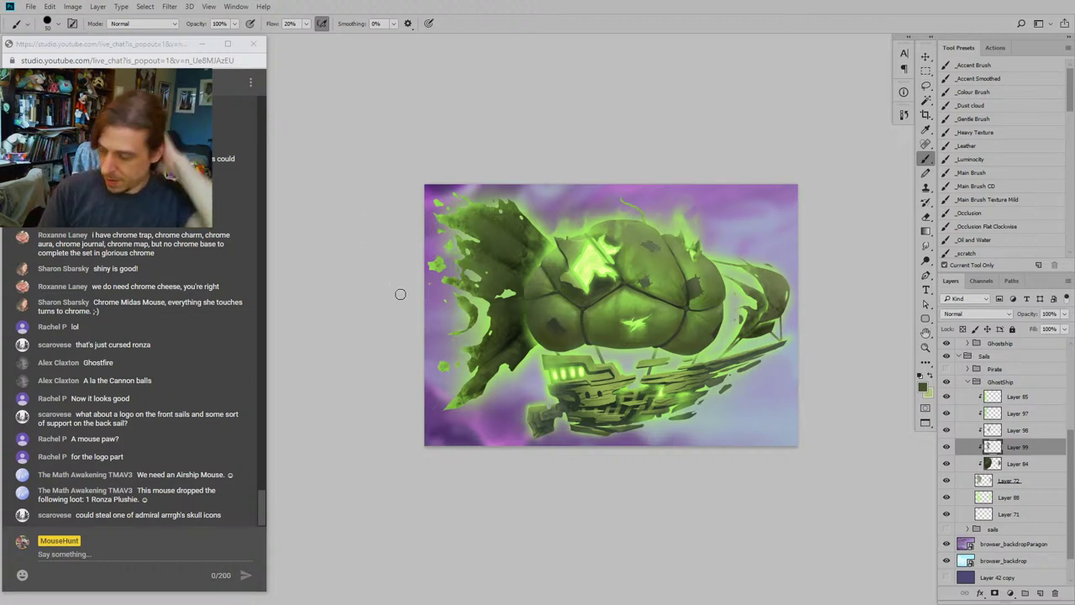
{"action": "mouse_move", "coordinate": [411, 307]}
{"action": "left_mouse_down"}
{"action": "mouse_move", "coordinate": [440, 340]}
{"action": "mouse_move", "coordinate": [475, 341]}
{"action": "left_mouse_up"}
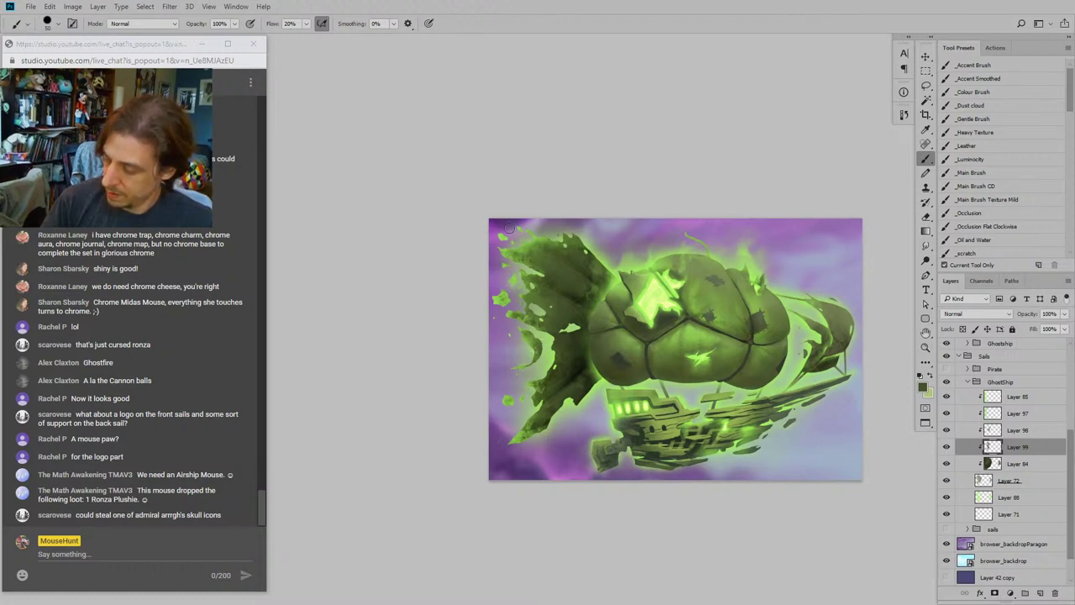
{"action": "left_click_drag", "start_coordinate": [498, 342], "coordinate": [490, 304]}
{"action": "key", "text": "bracketright"}
{"action": "key", "text": "bracketright"}
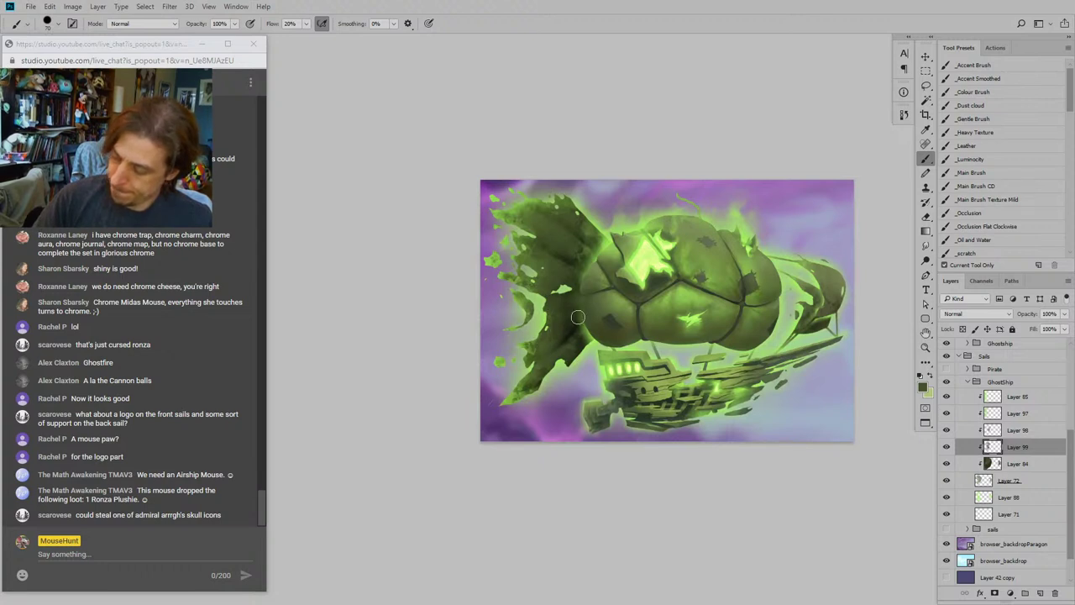
{"action": "left_click_drag", "start_coordinate": [484, 304], "coordinate": [399, 365]}
{"action": "mouse_move", "coordinate": [437, 331]}
{"action": "left_mouse_down"}
{"action": "mouse_move", "coordinate": [434, 297]}
{"action": "mouse_move", "coordinate": [437, 352]}
{"action": "left_mouse_up"}
Step: Compare the rear sail with Layer 99's fold shading hidden and shown
{"action": "left_click", "coordinate": [947, 447]}
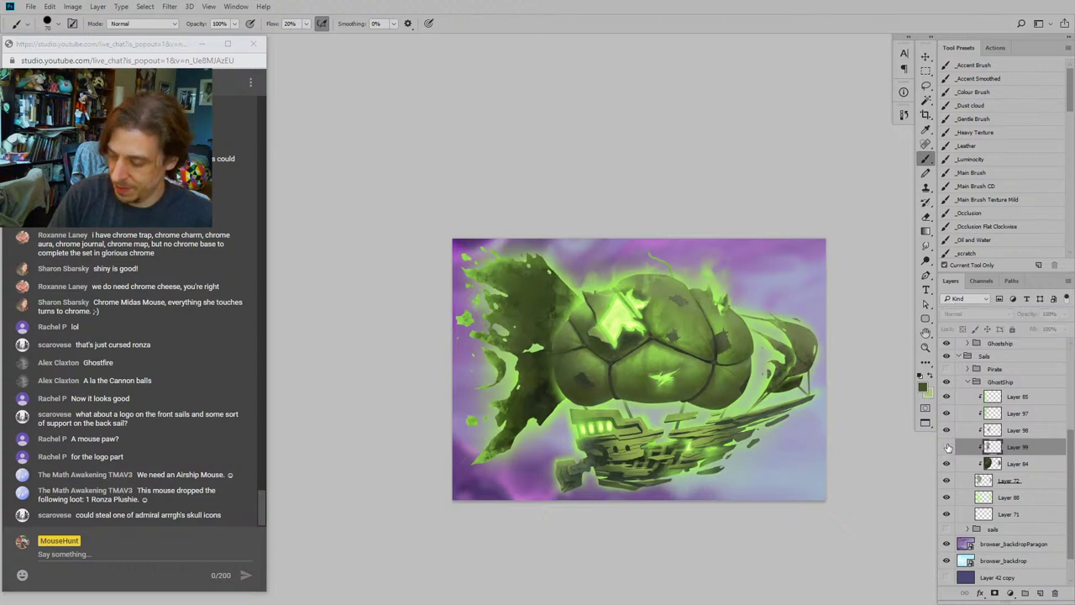
{"action": "left_click", "coordinate": [948, 447]}
{"action": "left_click", "coordinate": [948, 447]}
{"action": "left_click", "coordinate": [948, 447]}
Step: Touch up the rear sail's folds on Layer 99 with the brush reduced to size 50
{"action": "key", "text": "["}
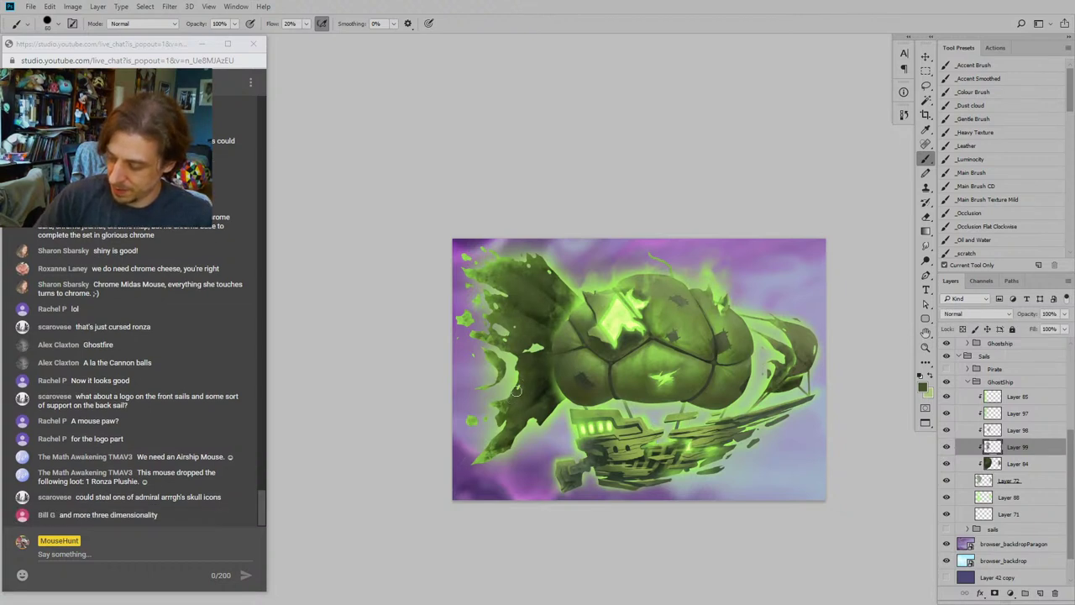
{"action": "left_click_drag", "start_coordinate": [541, 368], "coordinate": [559, 328]}
{"action": "left_click_drag", "start_coordinate": [574, 239], "coordinate": [534, 187]}
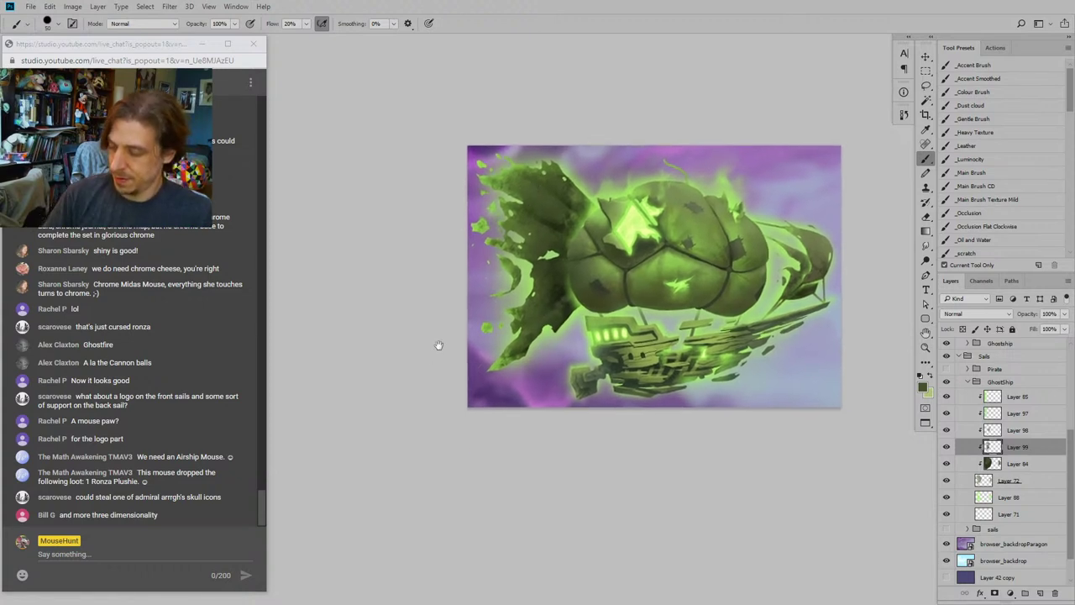
{"action": "left_click_drag", "start_coordinate": [439, 345], "coordinate": [440, 383]}
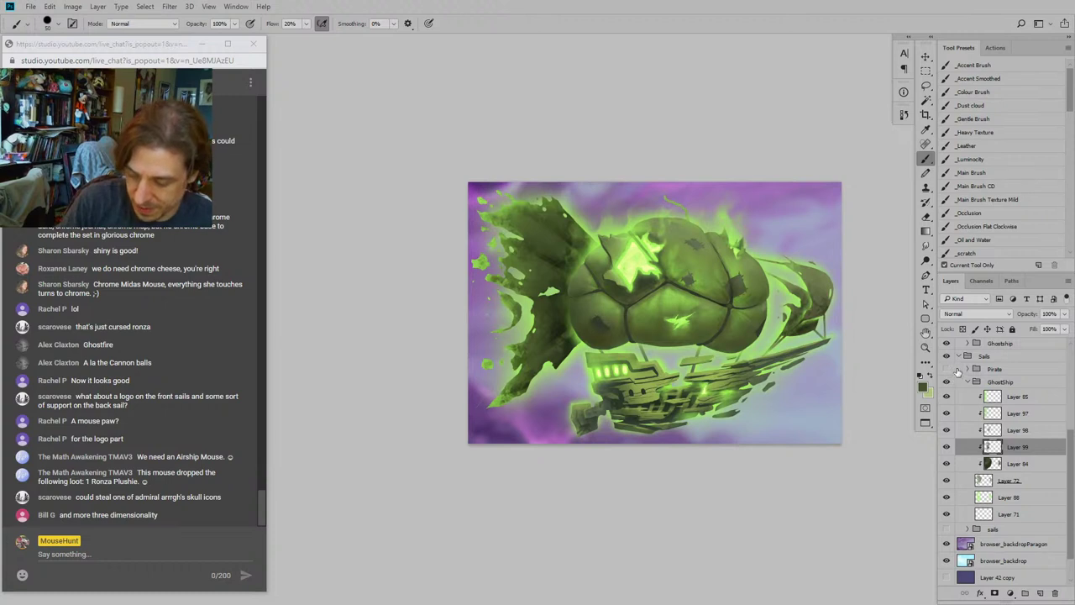
Step: Preview the Pirate and plain balloon groups in place of the ghost balloon, and restore the GhostShip balloon
{"action": "left_click_drag", "start_coordinate": [1071, 445], "coordinate": [1071, 387]}
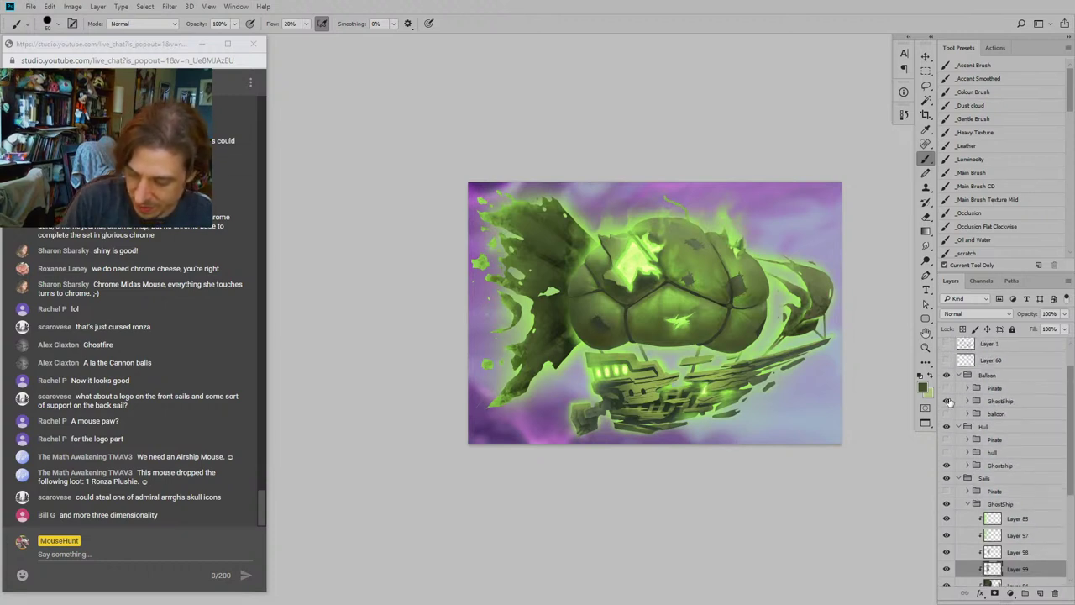
{"action": "left_click", "coordinate": [947, 401]}
{"action": "left_click", "coordinate": [947, 389]}
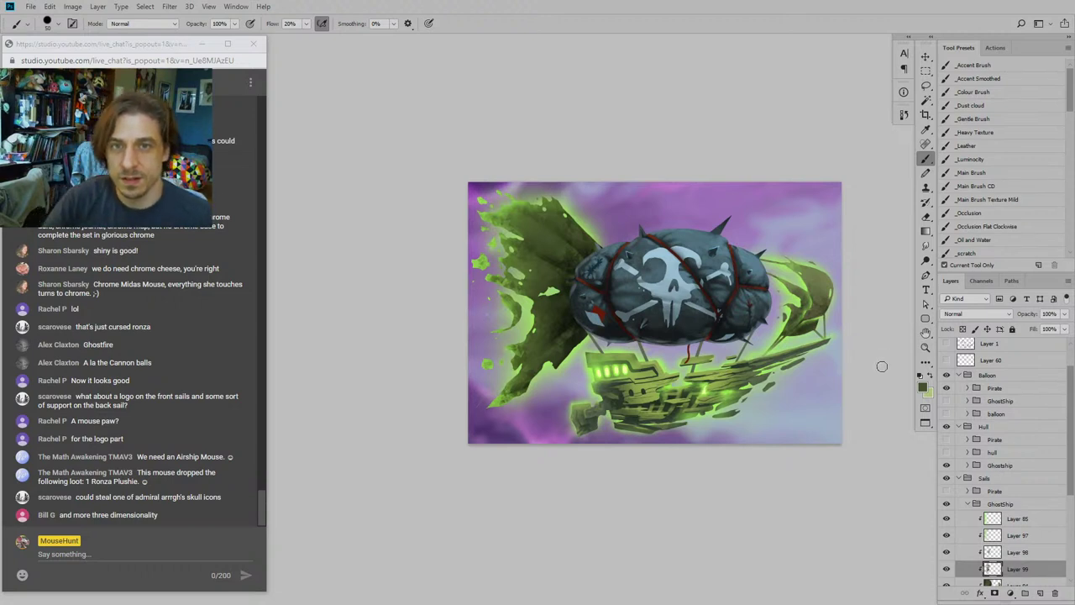
{"action": "left_click", "coordinate": [946, 388]}
{"action": "left_click", "coordinate": [947, 414]}
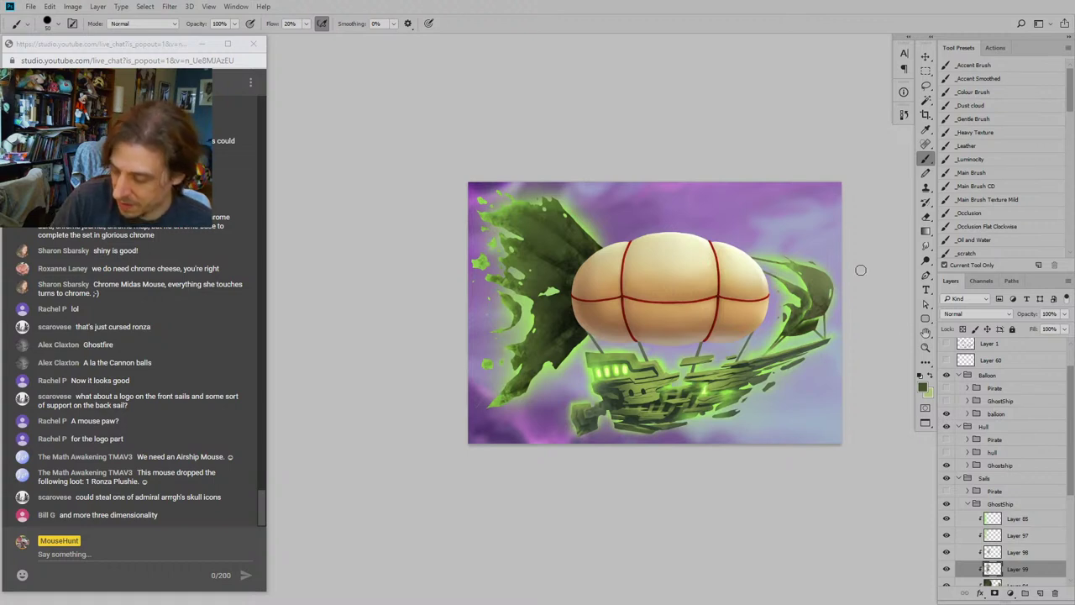
{"action": "left_click_drag", "start_coordinate": [453, 369], "coordinate": [355, 355]}
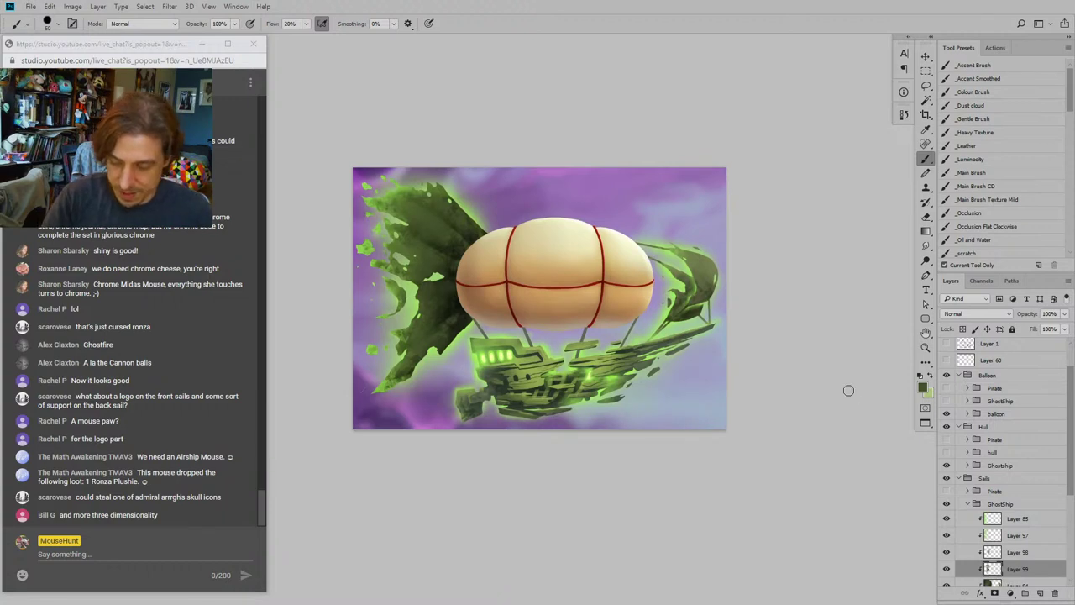
{"action": "left_click", "coordinate": [946, 413]}
{"action": "left_click", "coordinate": [947, 401]}
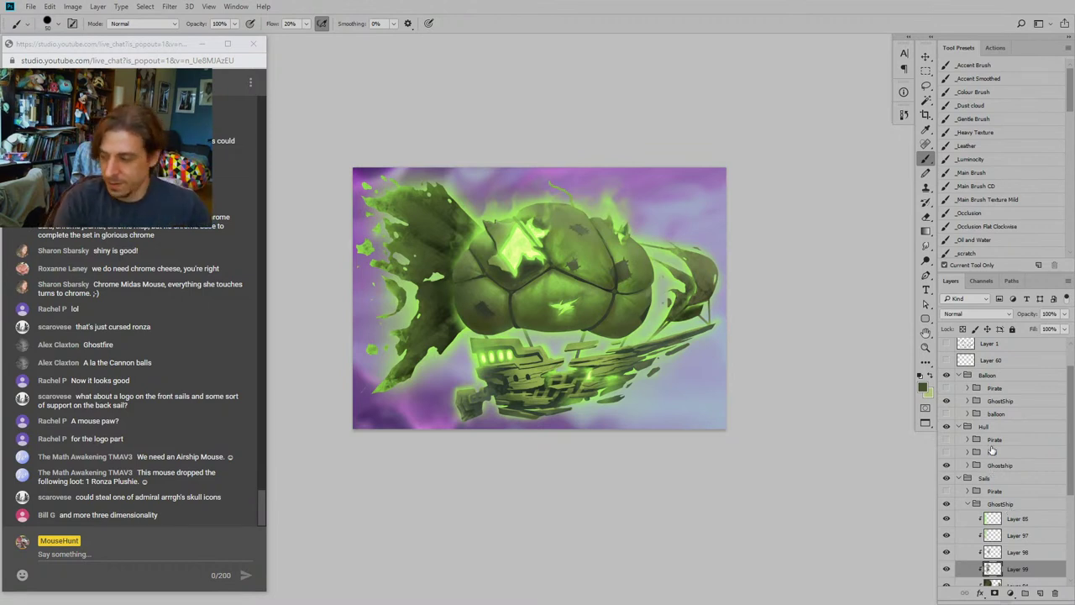
Step: Hide the browser_backdropParagon layer to put the airship against the light blue browser_backdrop
{"action": "scroll", "coordinate": [975, 490], "scroll_direction": "down", "scroll_amount": 3}
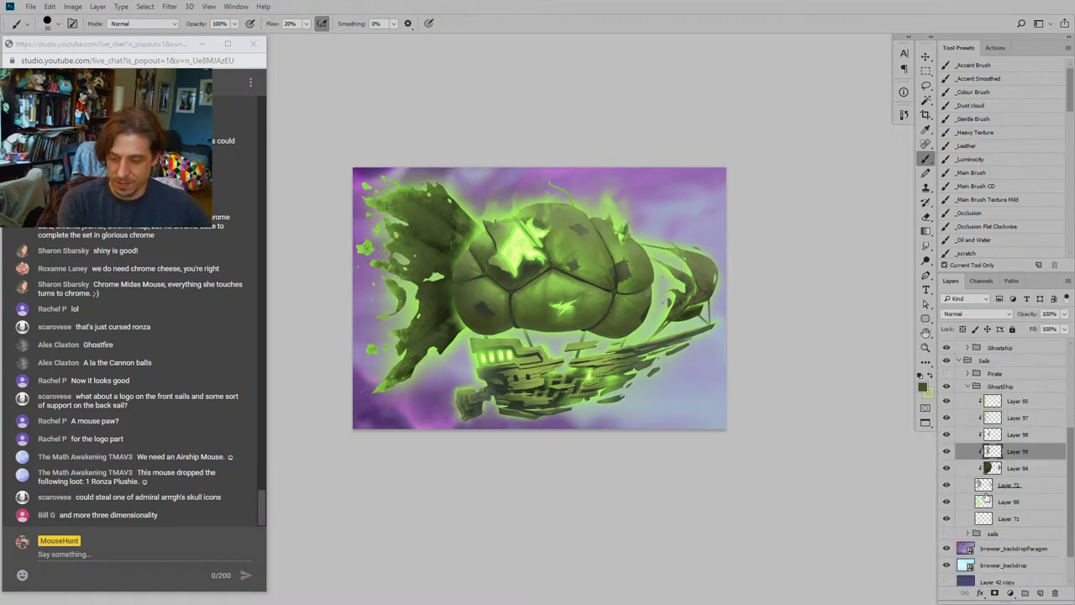
{"action": "left_click", "coordinate": [947, 510]}
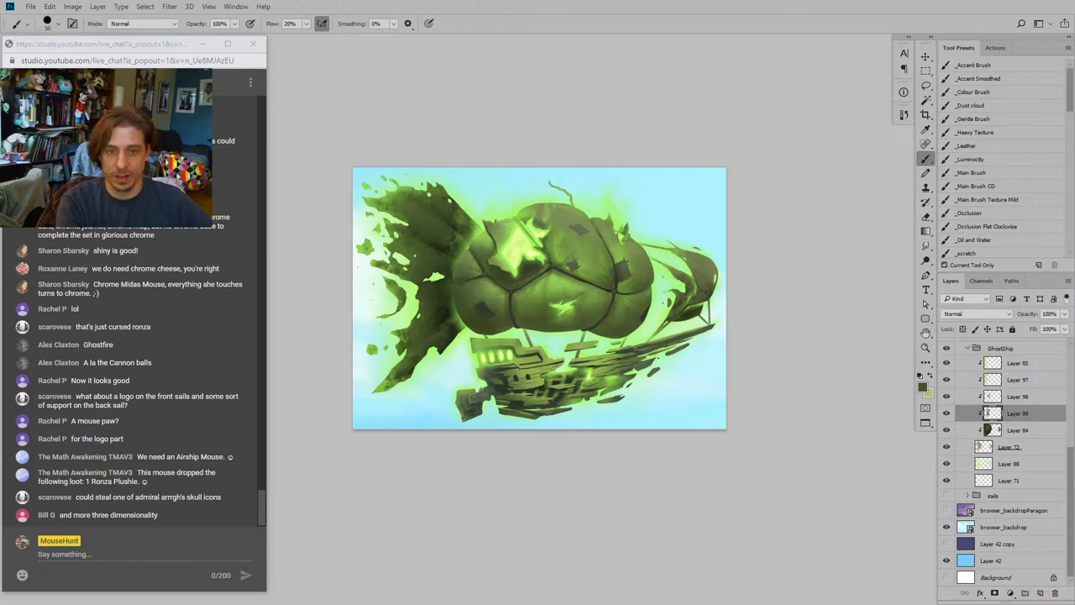
{"action": "left_click_drag", "start_coordinate": [1074, 277], "coordinate": [1074, 370]}
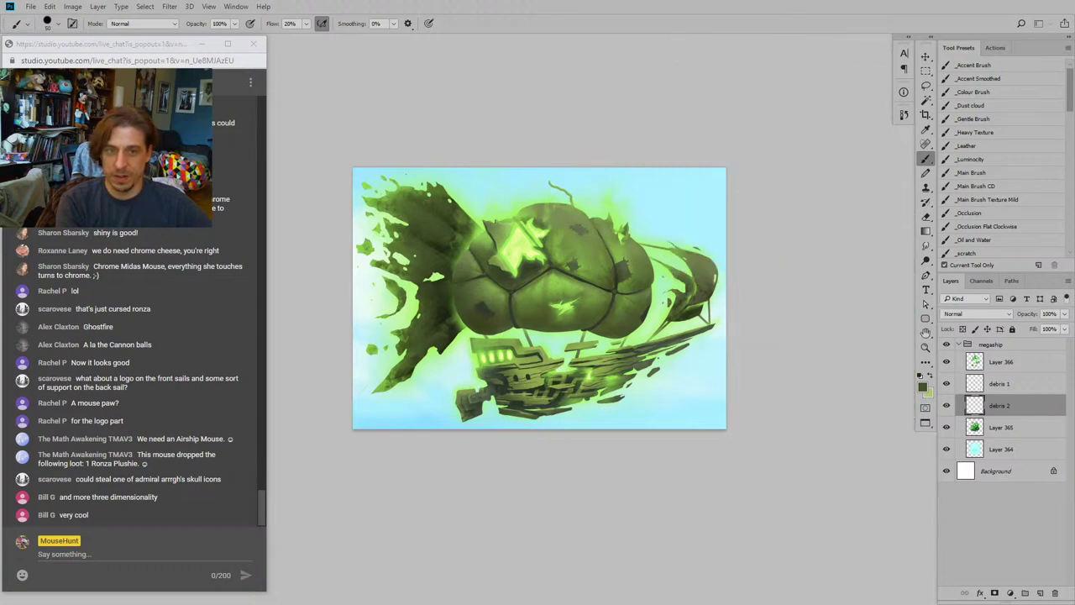
{"action": "mouse_move", "coordinate": [1074, 210]}
{"action": "left_mouse_down"}
{"action": "mouse_move", "coordinate": [754, 64]}
{"action": "mouse_move", "coordinate": [819, 111]}
{"action": "mouse_move", "coordinate": [806, 276]}
{"action": "mouse_move", "coordinate": [789, 108]}
{"action": "mouse_move", "coordinate": [887, 72]}
{"action": "mouse_move", "coordinate": [957, 225]}
{"action": "mouse_move", "coordinate": [771, 104]}
{"action": "mouse_move", "coordinate": [918, 197]}
{"action": "mouse_move", "coordinate": [1074, 206]}
{"action": "left_mouse_up"}
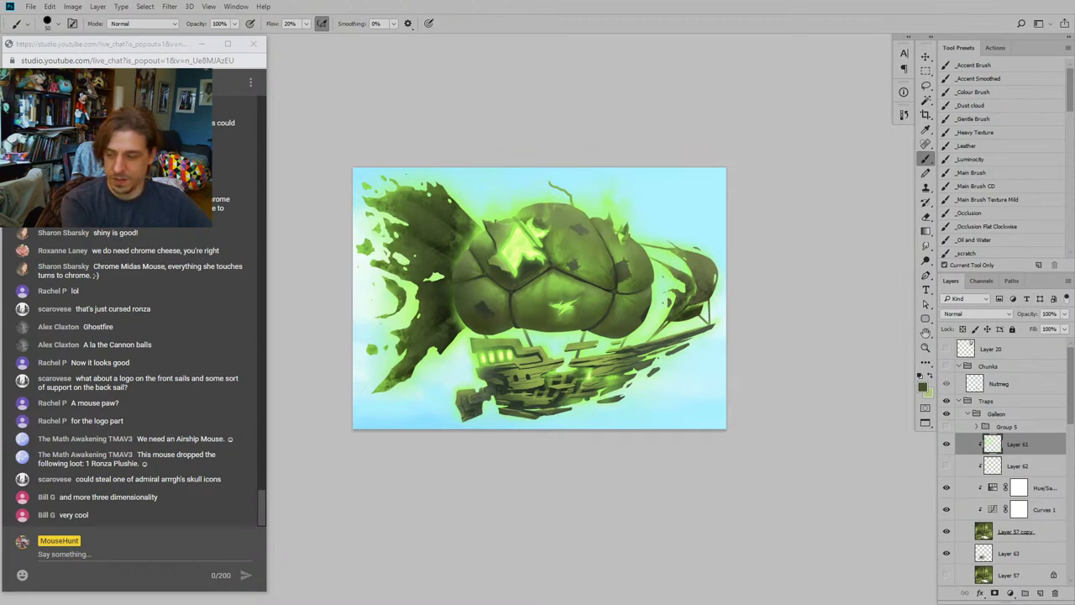
Step: Check the airship's light and dark values in a greyscale proof preview, also at reduced zoom, and return to full colour
{"action": "left_click", "coordinate": [773, 238]}
{"action": "key", "text": "ctrl+y"}
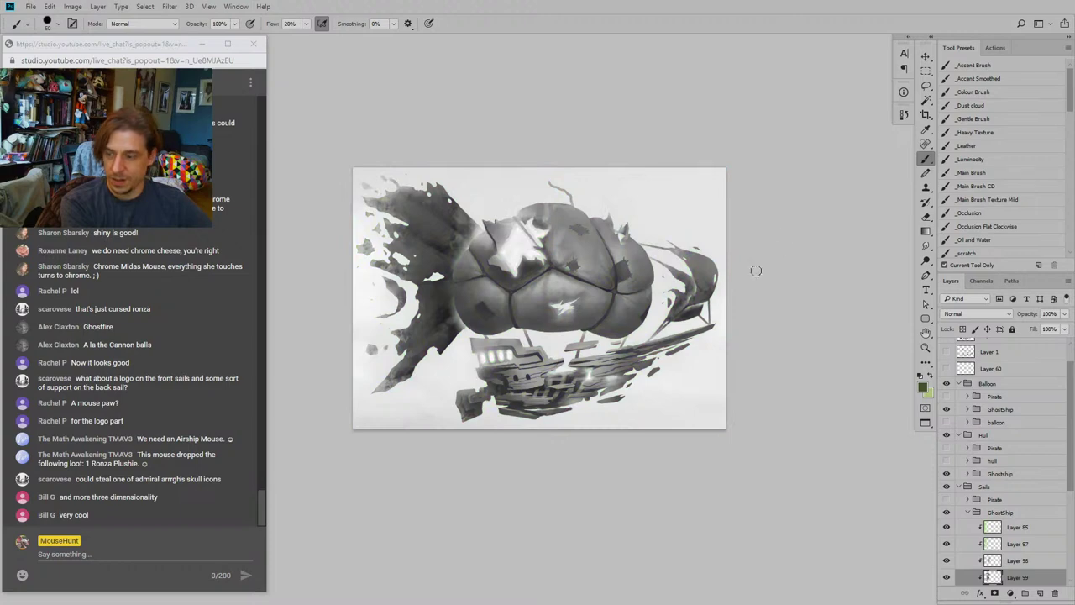
{"action": "left_click", "coordinate": [1074, 201]}
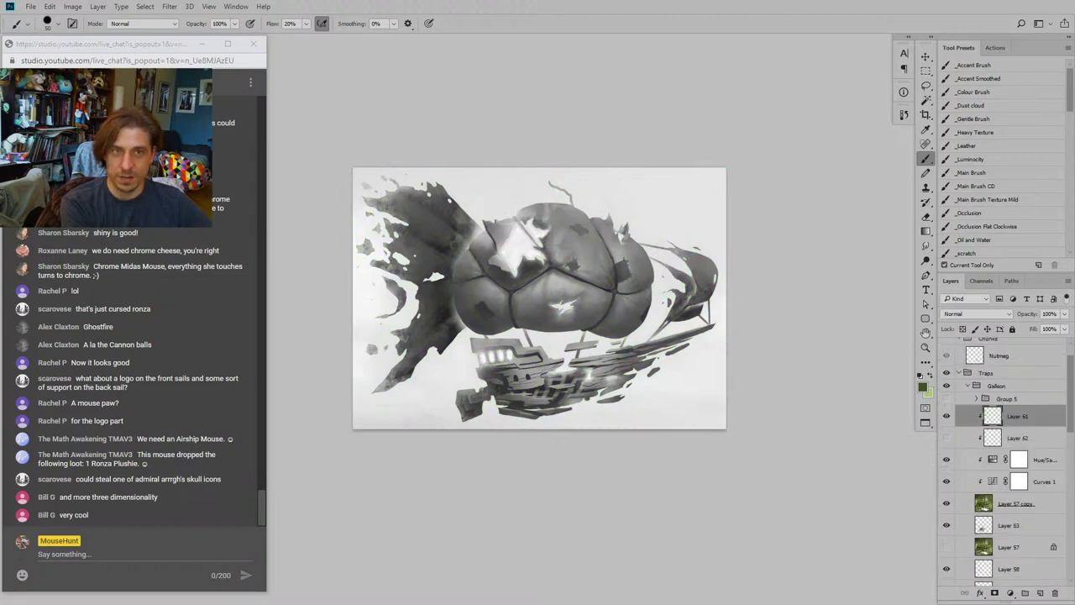
{"action": "left_click", "coordinate": [925, 56]}
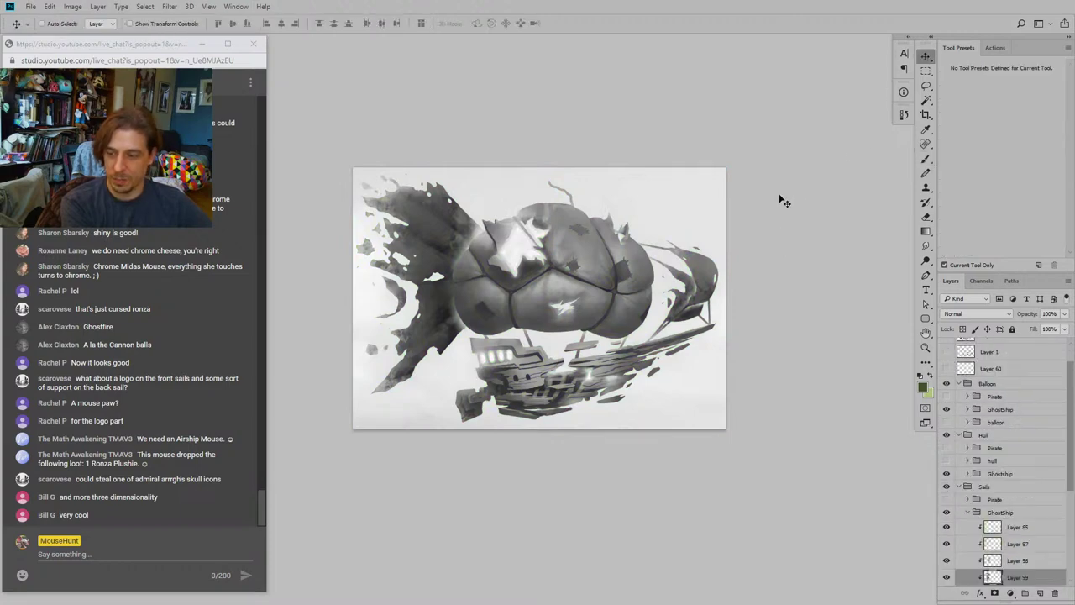
{"action": "left_click_drag", "start_coordinate": [751, 252], "coordinate": [494, 326]}
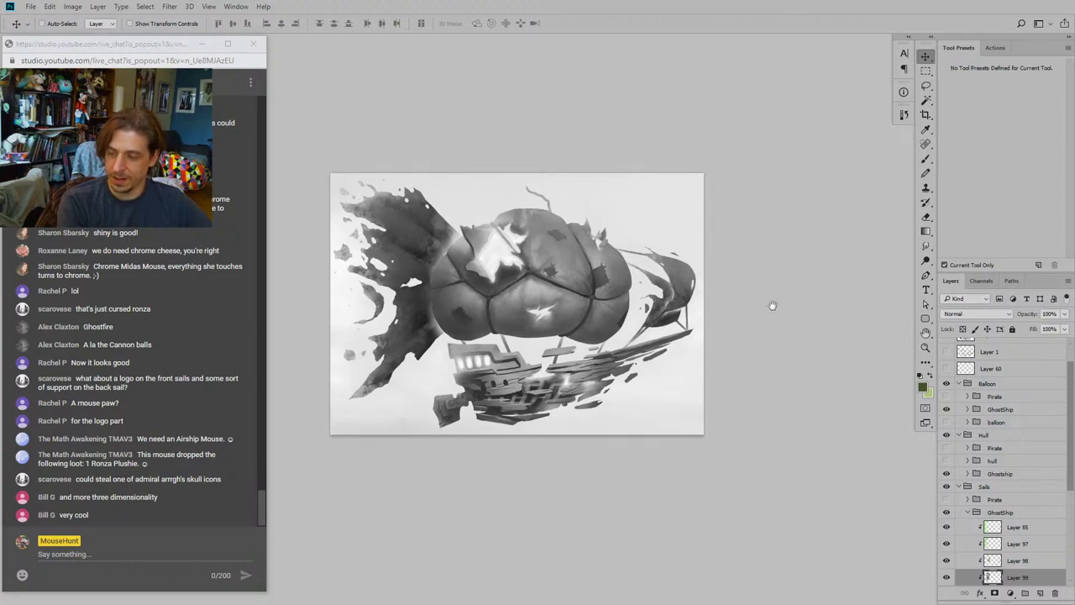
{"action": "left_click_drag", "start_coordinate": [567, 294], "coordinate": [550, 283]}
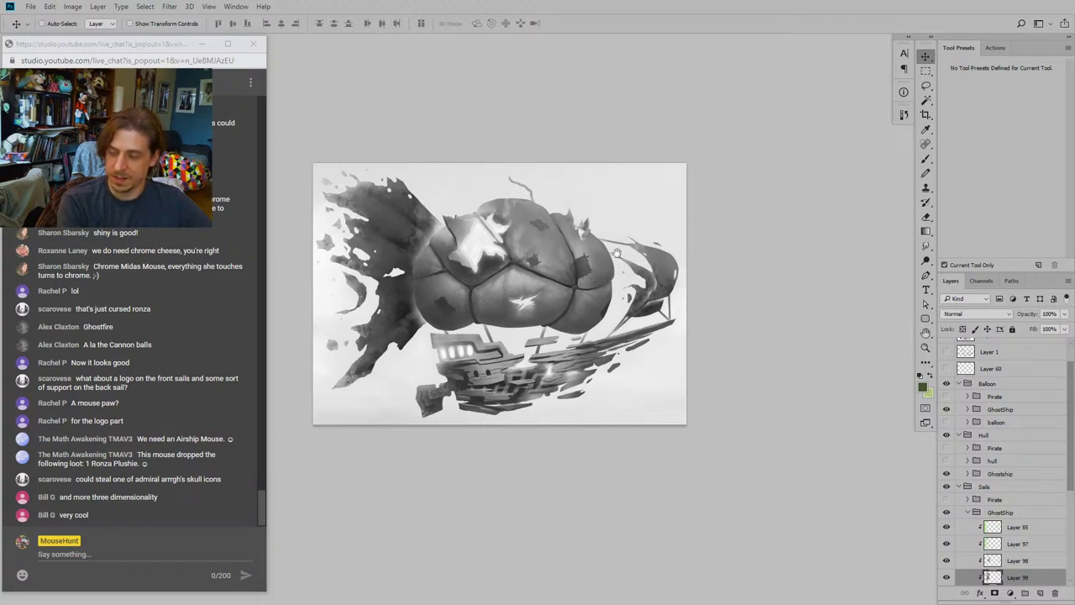
{"action": "key", "text": "ctrl+minus"}
{"action": "key", "text": "ctrl+minus"}
{"action": "key", "text": "ctrl+minus"}
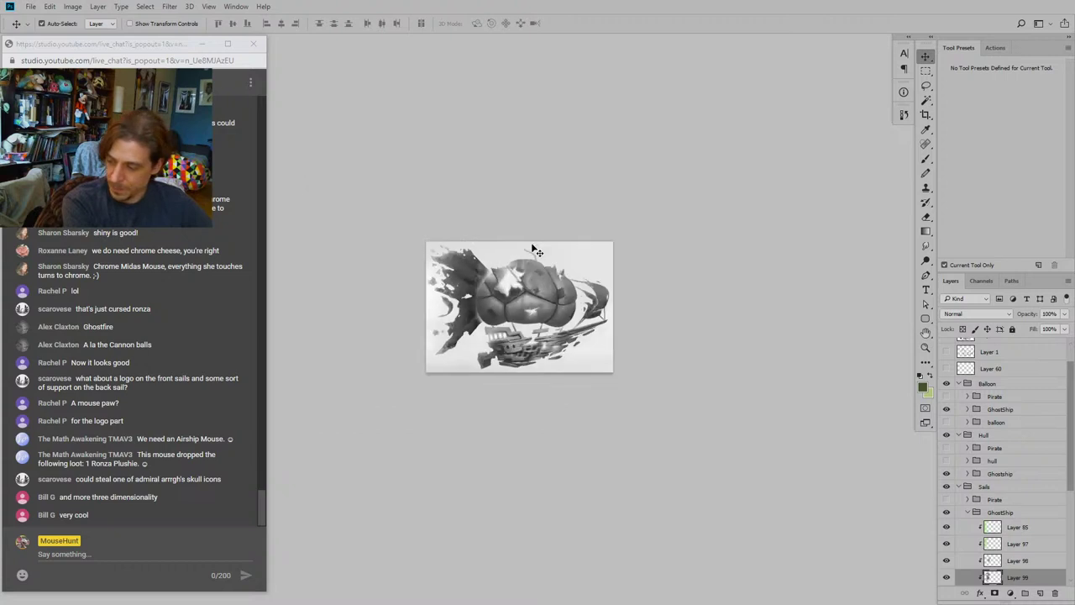
{"action": "left_click_drag", "start_coordinate": [625, 290], "coordinate": [616, 270]}
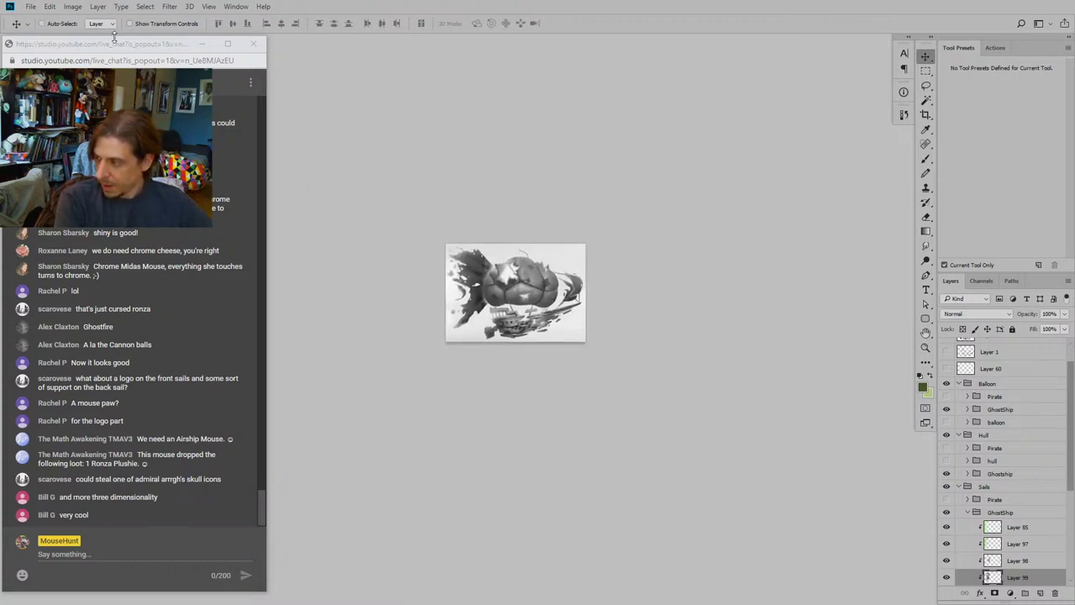
{"action": "left_click", "coordinate": [72, 7]}
{"action": "left_click", "coordinate": [497, 101]}
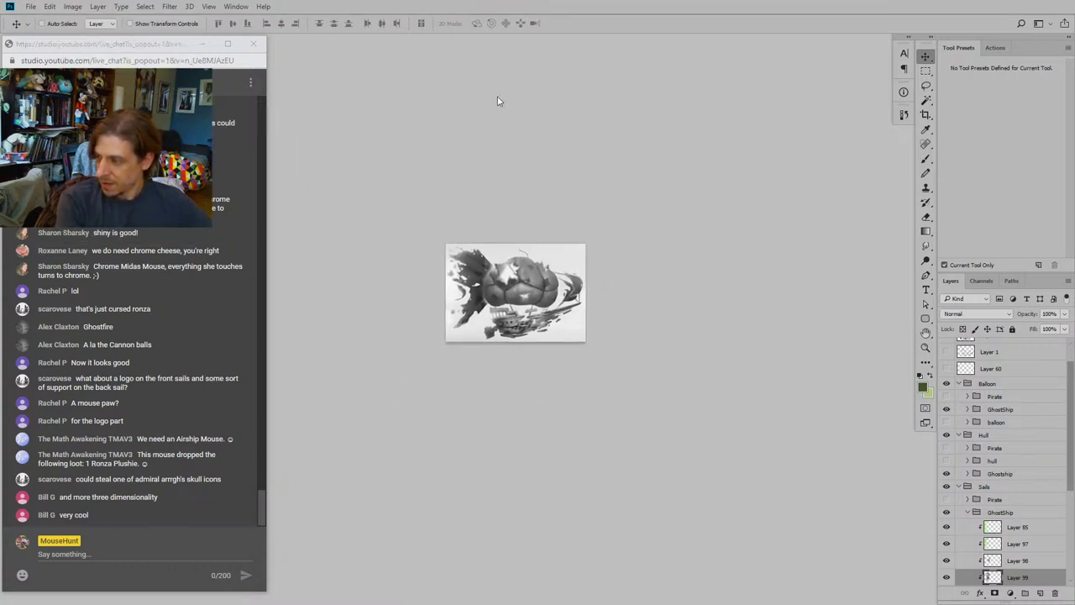
{"action": "key", "text": "ctrl+y"}
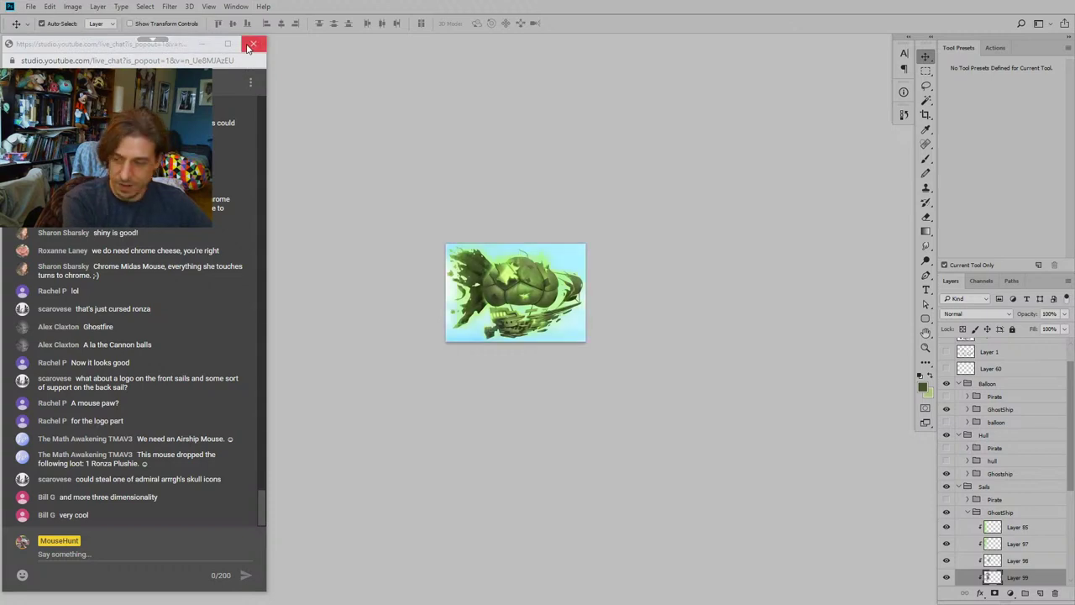
Step: Place the dirigible_deluxe_balloon image as an embedded layer in the Balloon group and hide the GhostShip balloon
{"action": "left_click_drag", "start_coordinate": [410, 177], "coordinate": [430, 183]}
{"action": "key", "text": "ctrl+plus"}
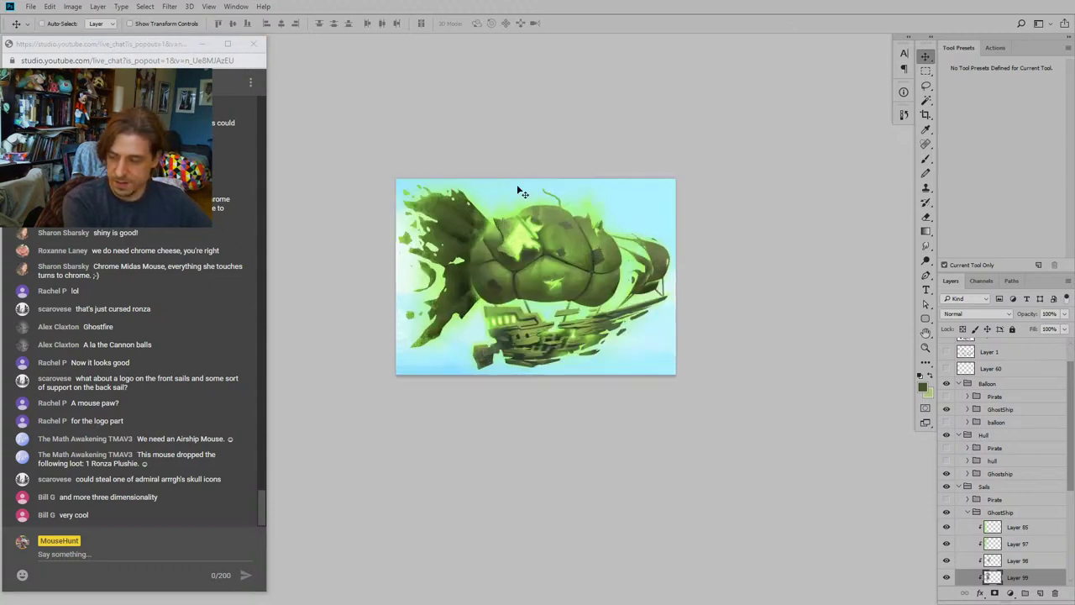
{"action": "scroll", "coordinate": [998, 522], "scroll_direction": "up", "scroll_amount": 1}
{"action": "left_click", "coordinate": [969, 540]}
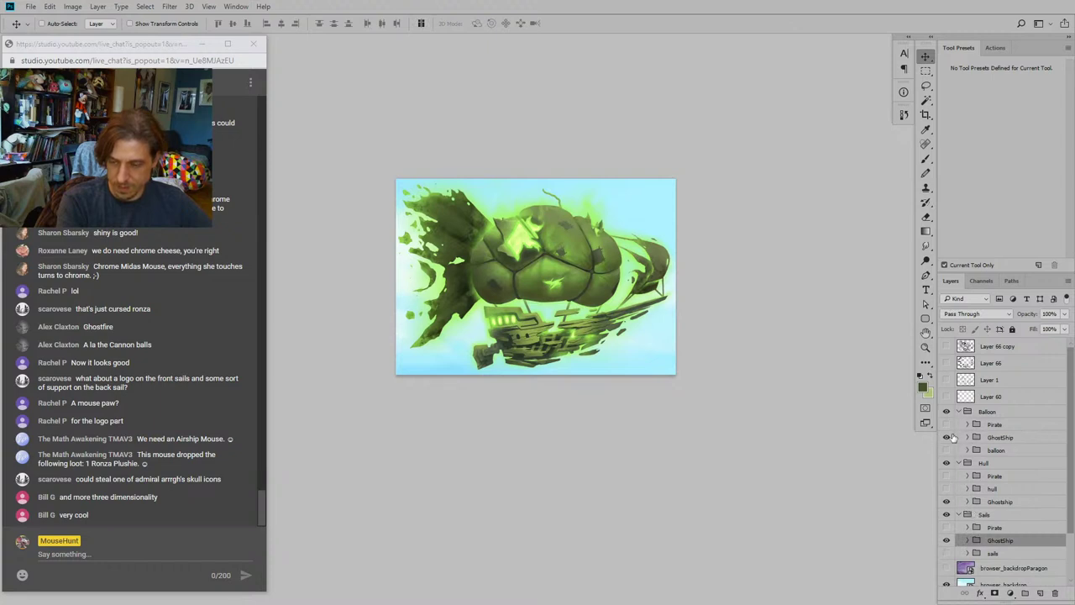
{"action": "left_click", "coordinate": [31, 7]}
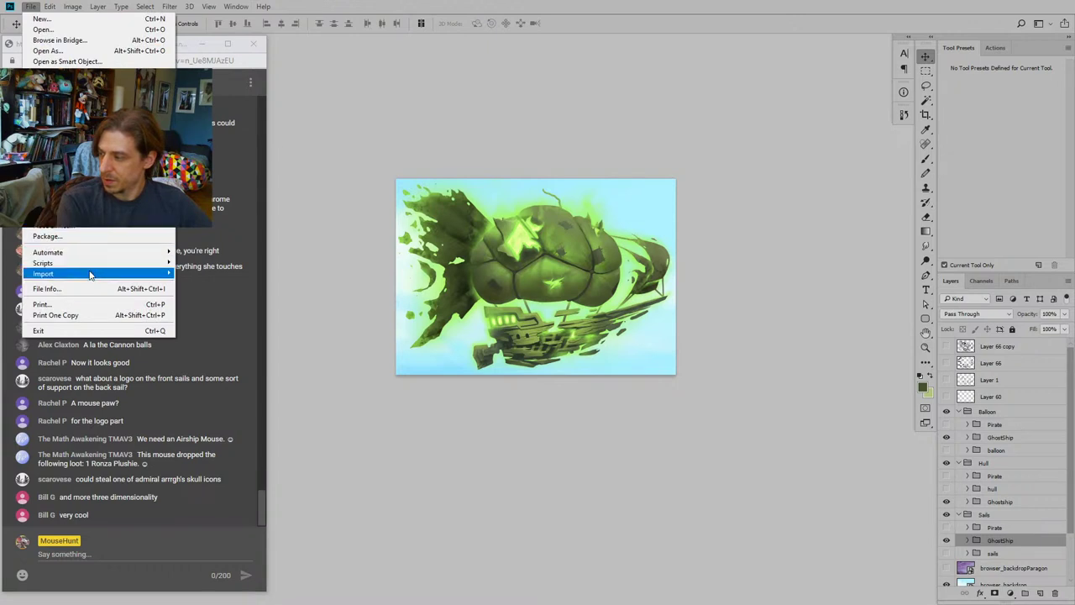
{"action": "key", "text": "Escape"}
{"action": "key", "text": "f"}
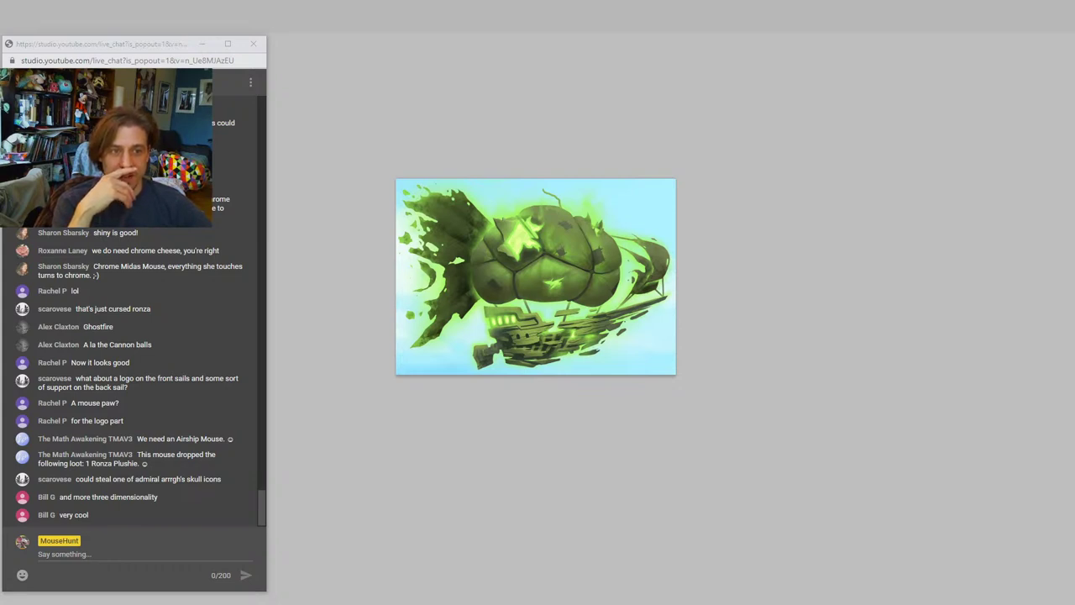
{"action": "key", "text": "f"}
{"action": "key", "text": "ctrl+t"}
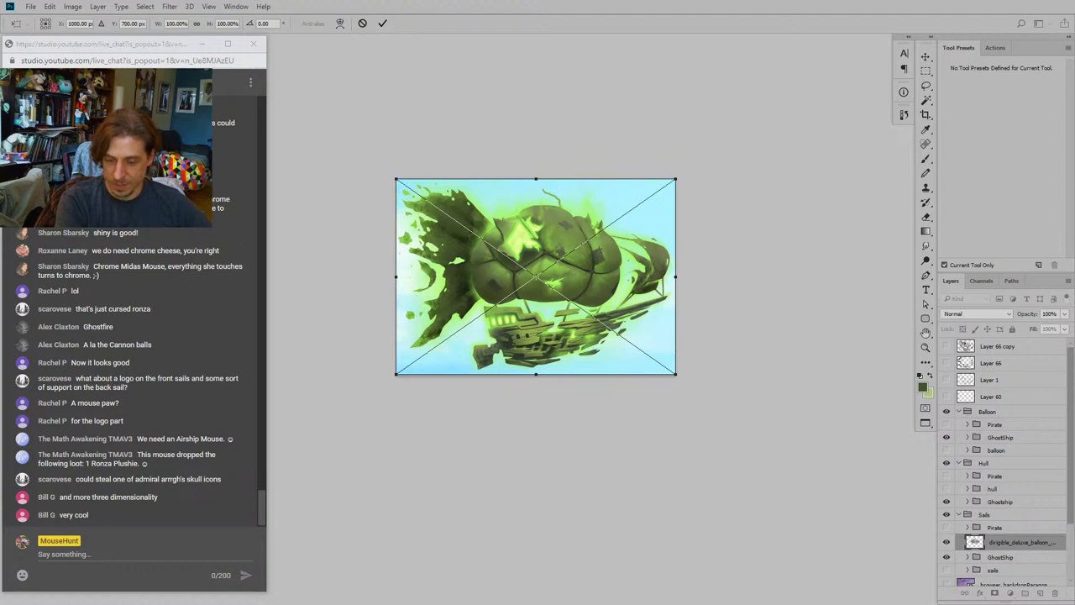
{"action": "key", "text": "Return"}
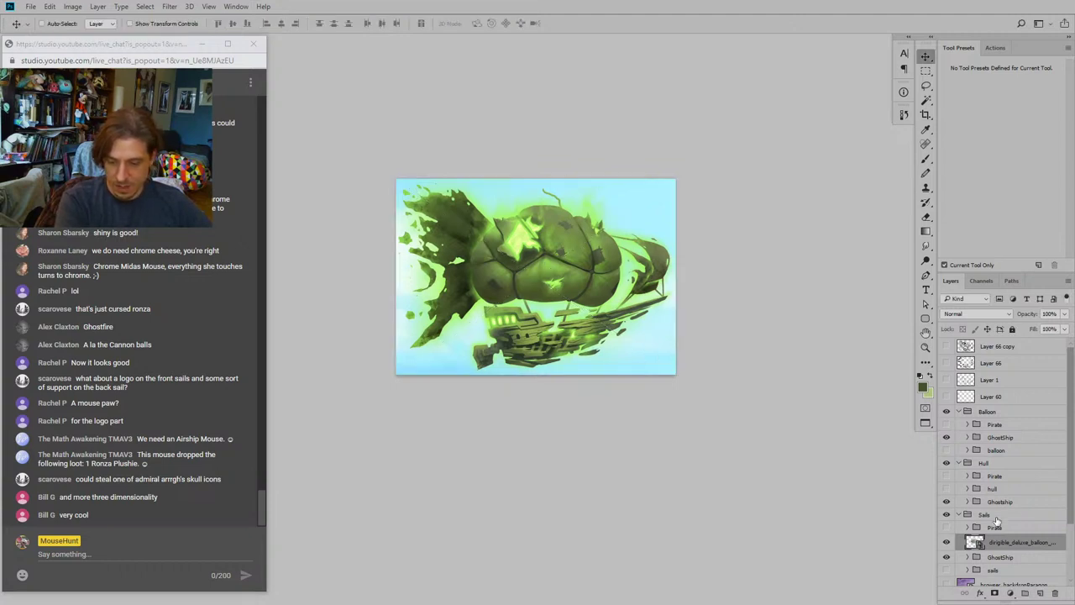
{"action": "left_click_drag", "start_coordinate": [993, 544], "coordinate": [1003, 426]}
{"action": "left_click", "coordinate": [947, 454]}
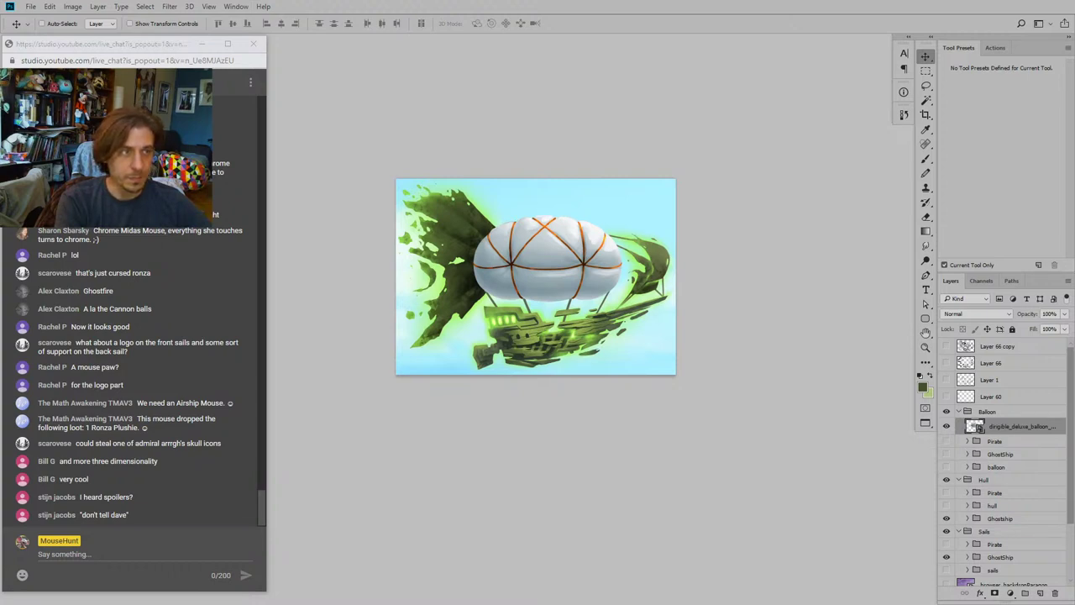
Step: Place the dirigible_deluxe_hull_full image as an embedded layer in the Hull group and hide the Ghostship hull
{"action": "left_click", "coordinate": [29, 7]}
{"action": "left_click", "coordinate": [47, 129]}
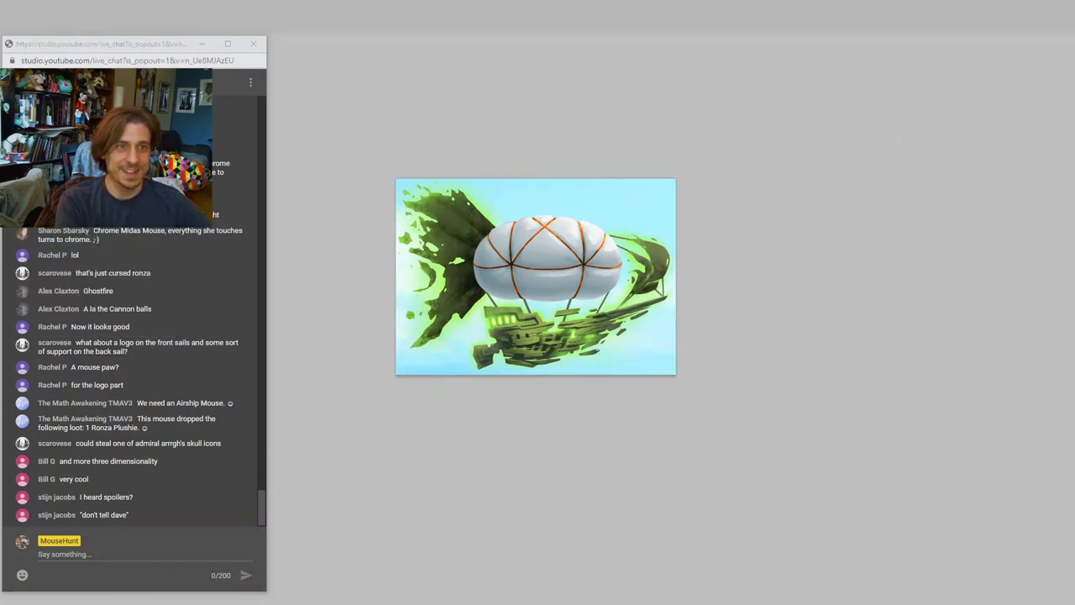
{"action": "key", "text": "f"}
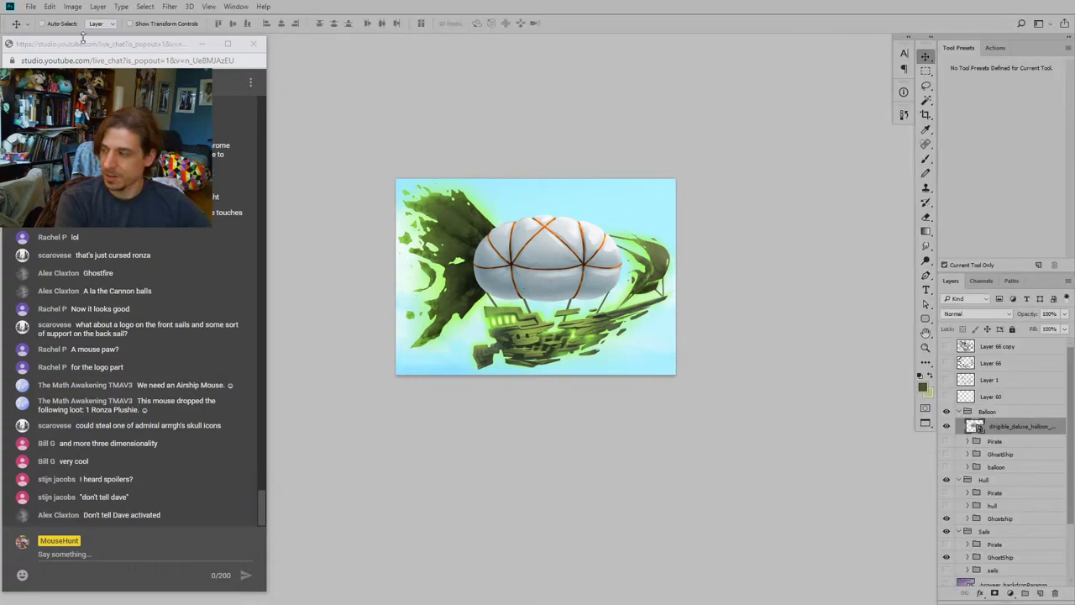
{"action": "left_click", "coordinate": [30, 7]}
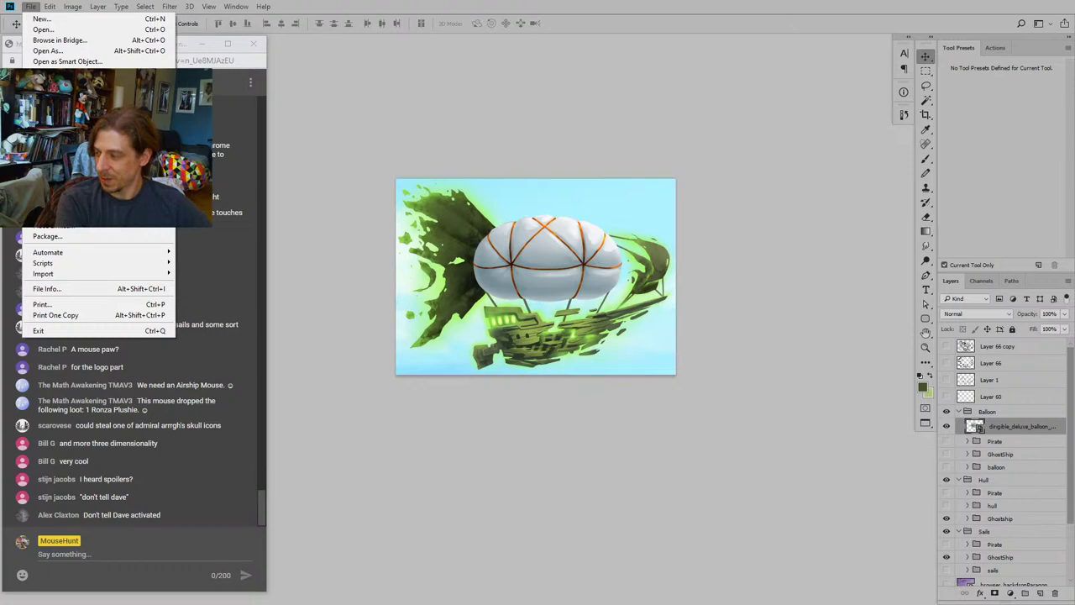
{"action": "left_click", "coordinate": [84, 215]}
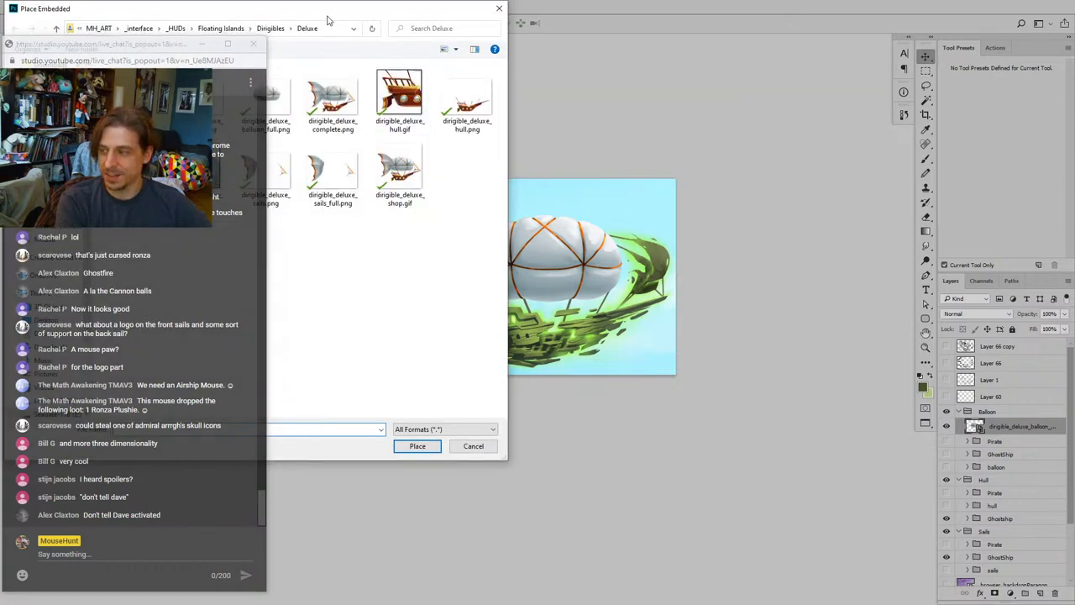
{"action": "left_click_drag", "start_coordinate": [328, 14], "coordinate": [1074, 80]}
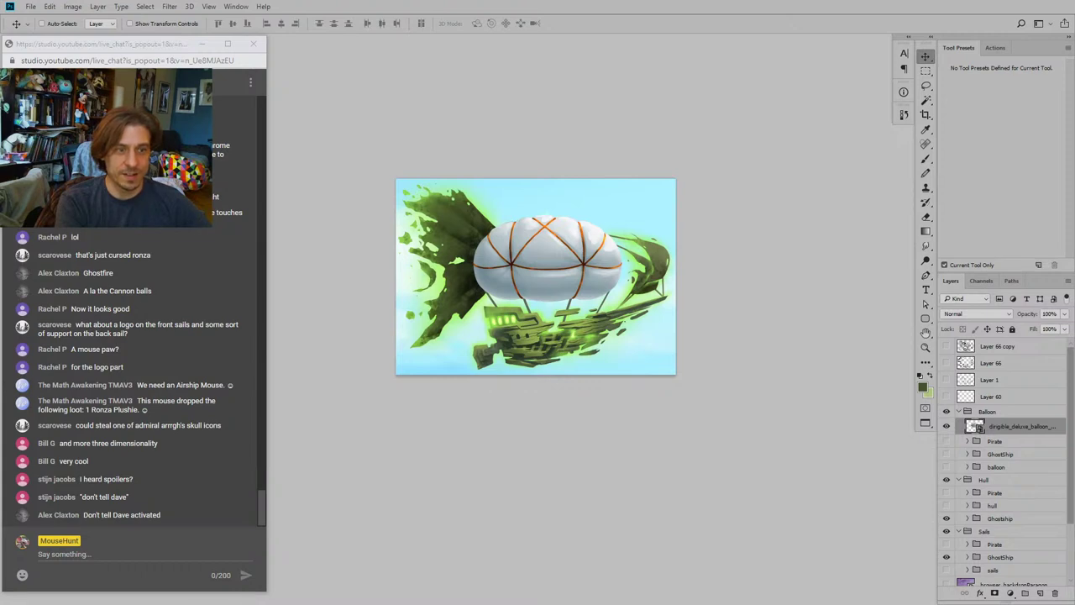
{"action": "key", "text": "Return"}
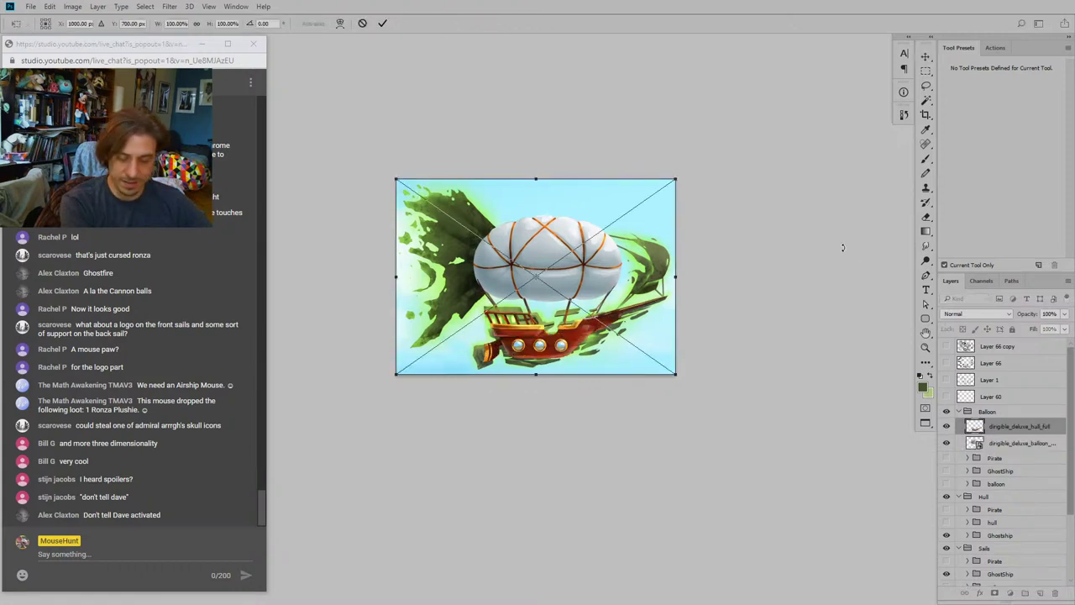
{"action": "key", "text": "Return"}
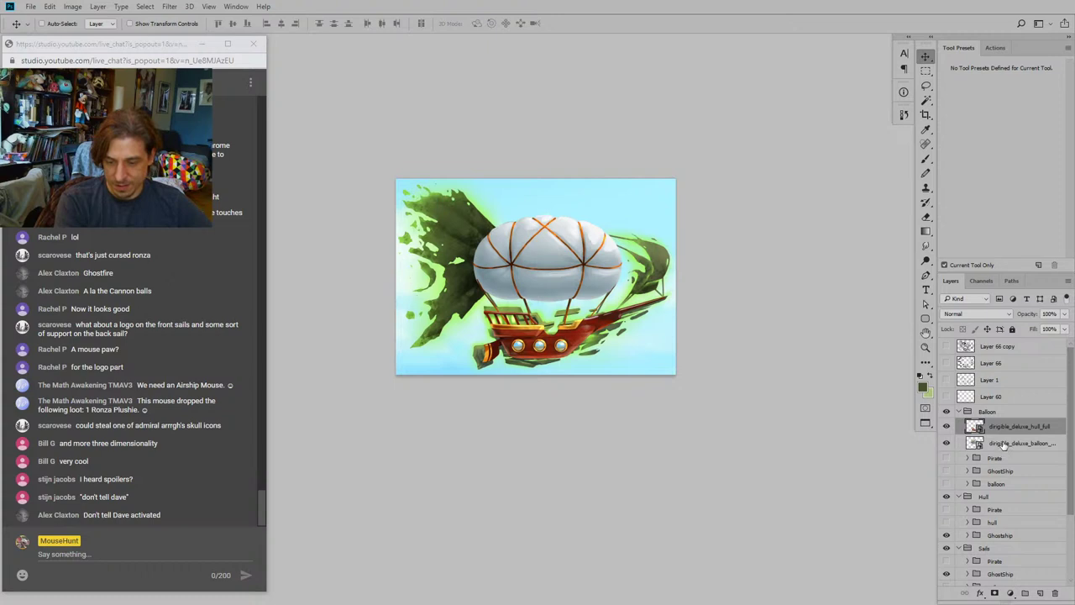
{"action": "left_click_drag", "start_coordinate": [999, 429], "coordinate": [998, 503]}
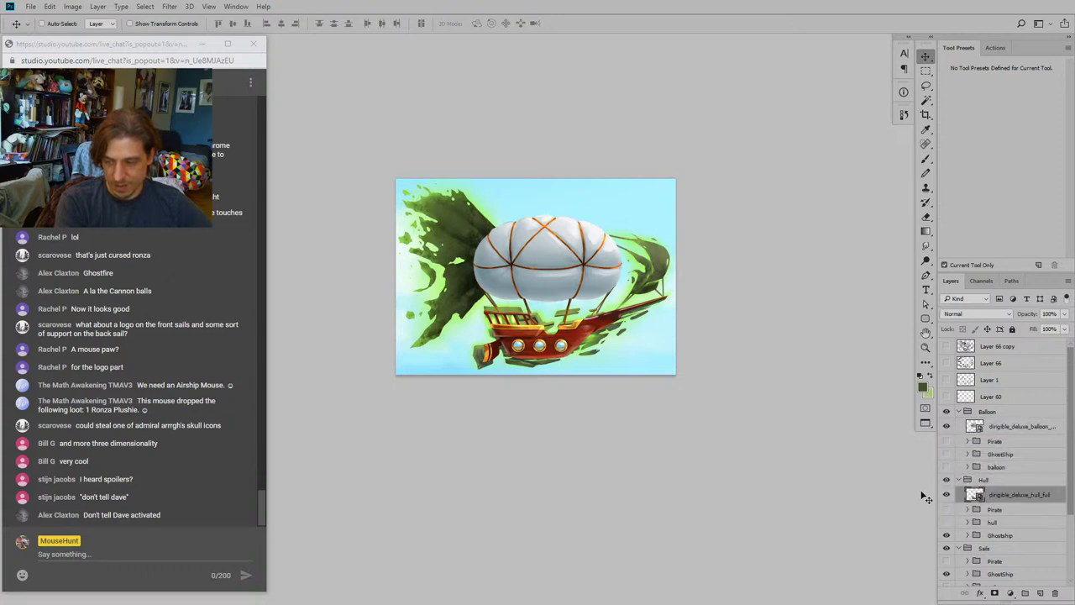
{"action": "left_click", "coordinate": [946, 535]}
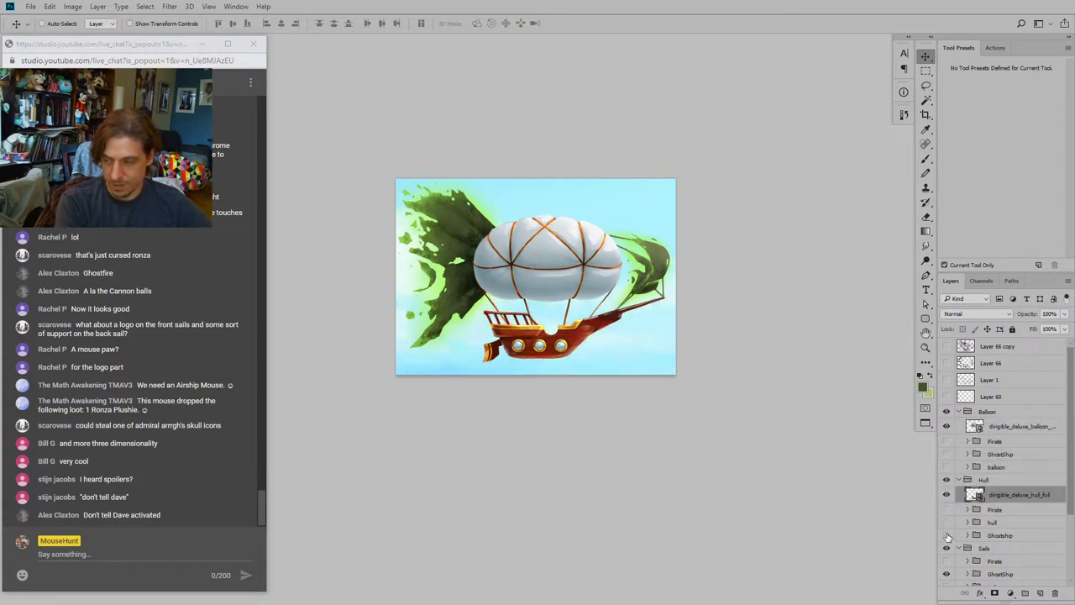
Step: Hide the deluxe balloon layer and show the GhostShip balloon above the deluxe hull
{"action": "left_click", "coordinate": [946, 427]}
{"action": "left_click", "coordinate": [946, 441]}
{"action": "left_click", "coordinate": [946, 442]}
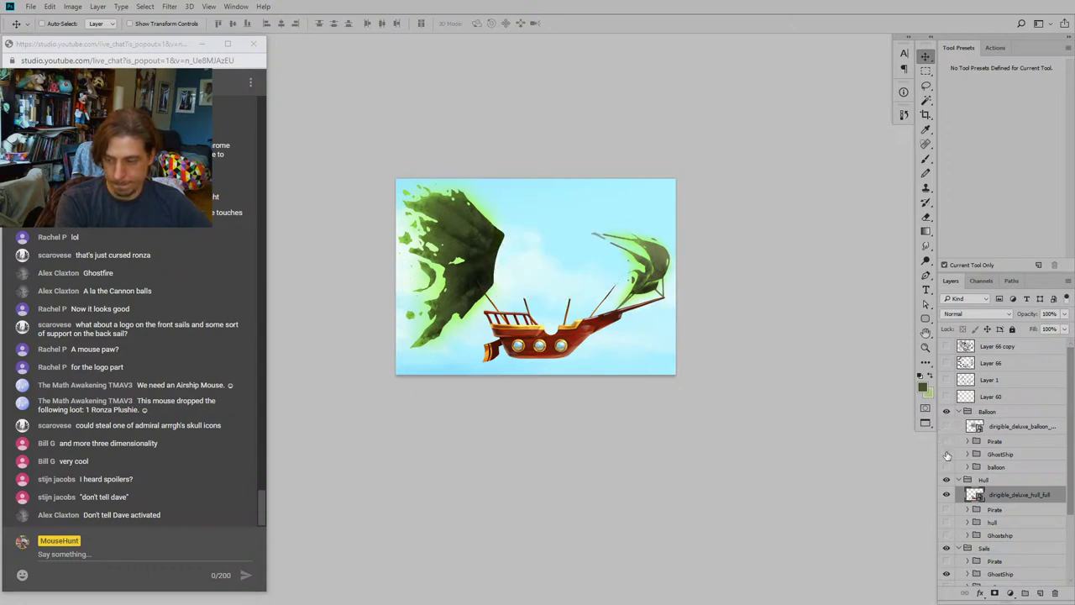
{"action": "left_click", "coordinate": [947, 454]}
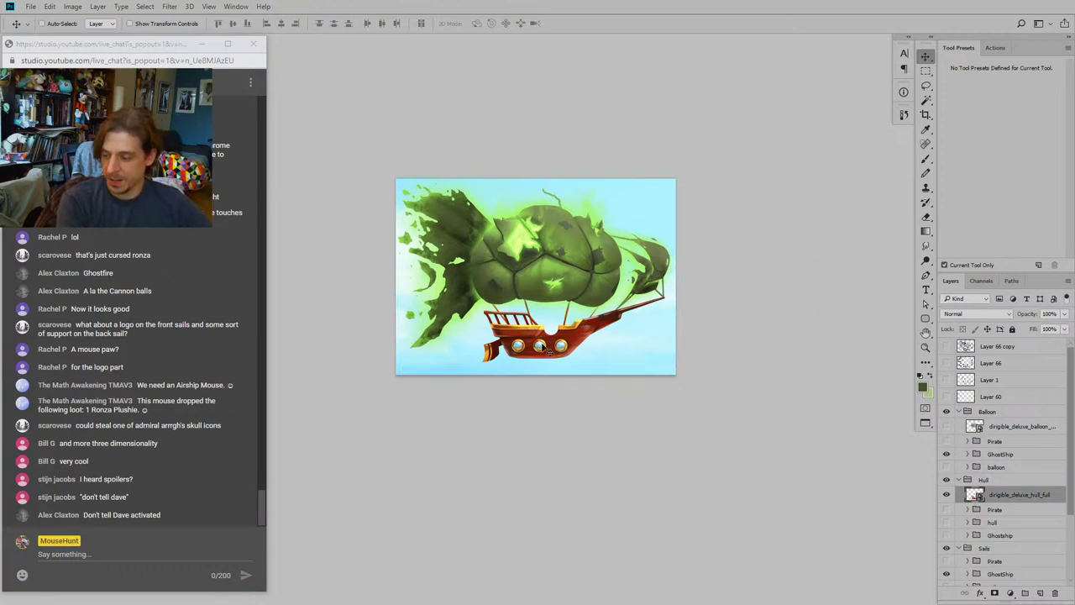
Step: Examine how the ghost balloon and sails combine with the deluxe hull, both close up and at thumbnail size
{"action": "left_click_drag", "start_coordinate": [725, 274], "coordinate": [687, 316]}
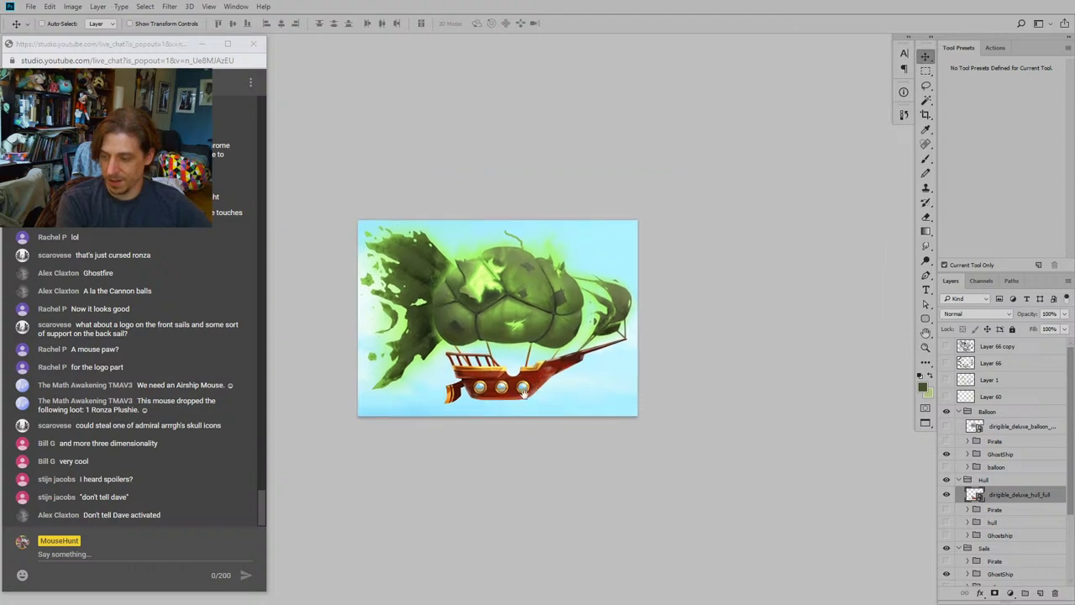
{"action": "left_click_drag", "start_coordinate": [718, 301], "coordinate": [704, 312]}
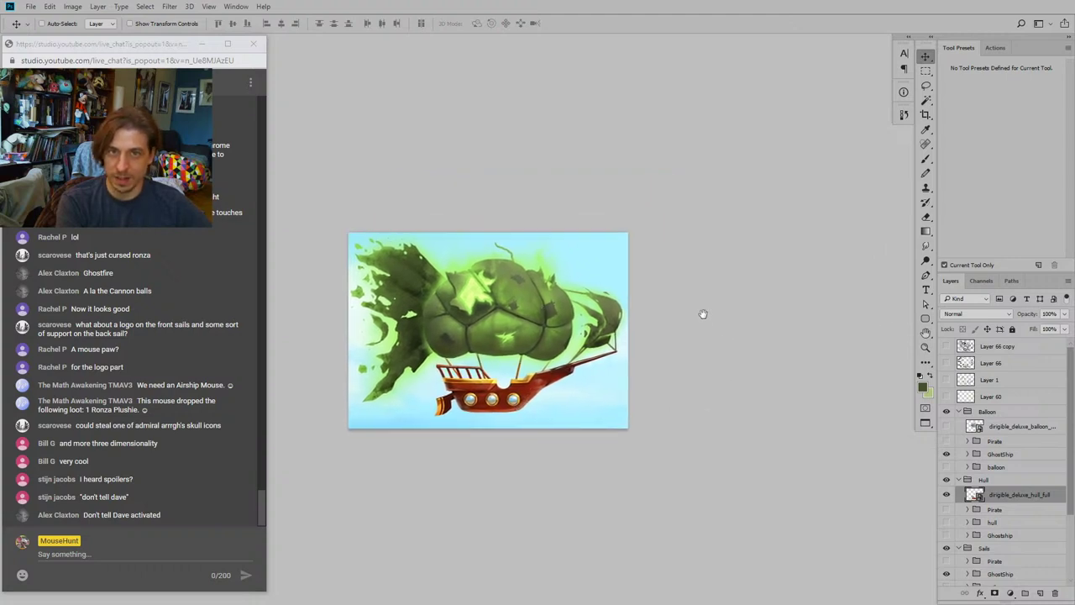
{"action": "left_click_drag", "start_coordinate": [557, 368], "coordinate": [625, 317]}
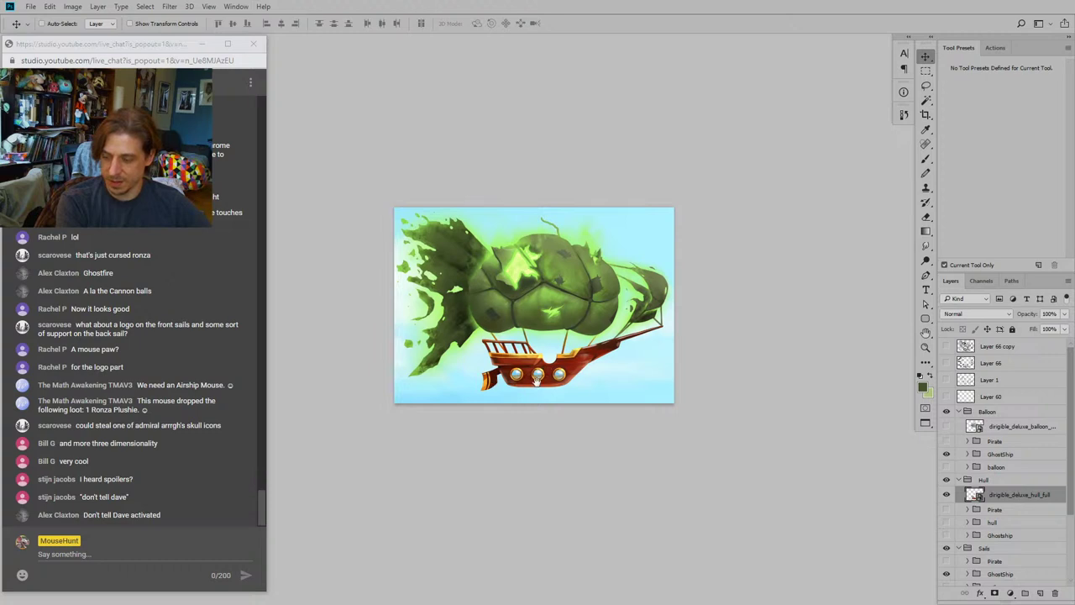
{"action": "left_click_drag", "start_coordinate": [547, 351], "coordinate": [505, 369]}
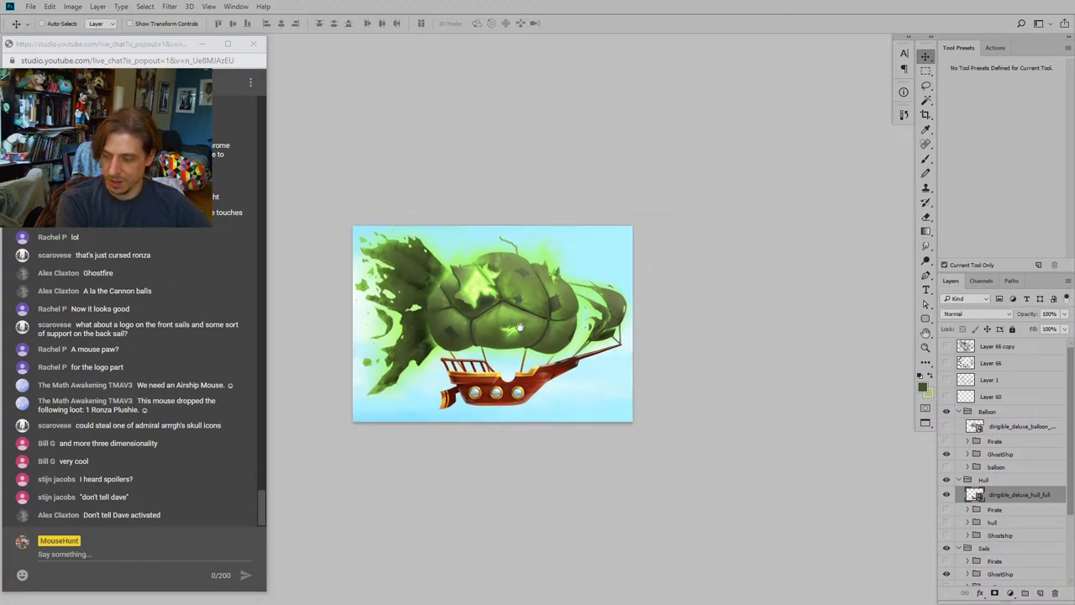
{"action": "left_click_drag", "start_coordinate": [519, 324], "coordinate": [538, 320]}
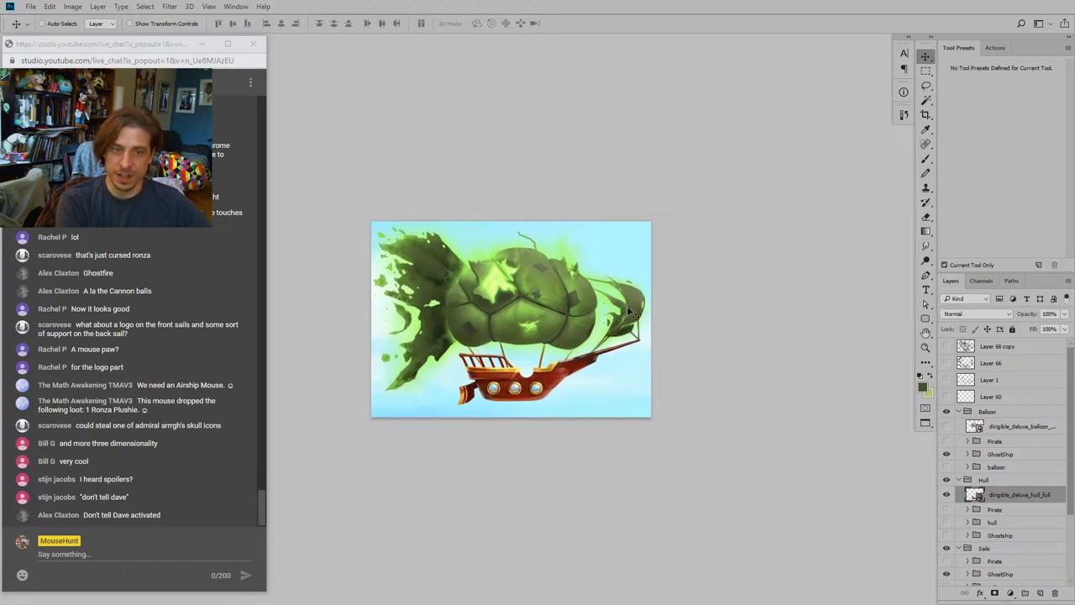
{"action": "key", "text": "ctrl+minus"}
{"action": "key", "text": "ctrl+minus"}
{"action": "key", "text": "ctrl+minus"}
{"action": "key", "text": "ctrl+minus"}
{"action": "key", "text": "ctrl+minus"}
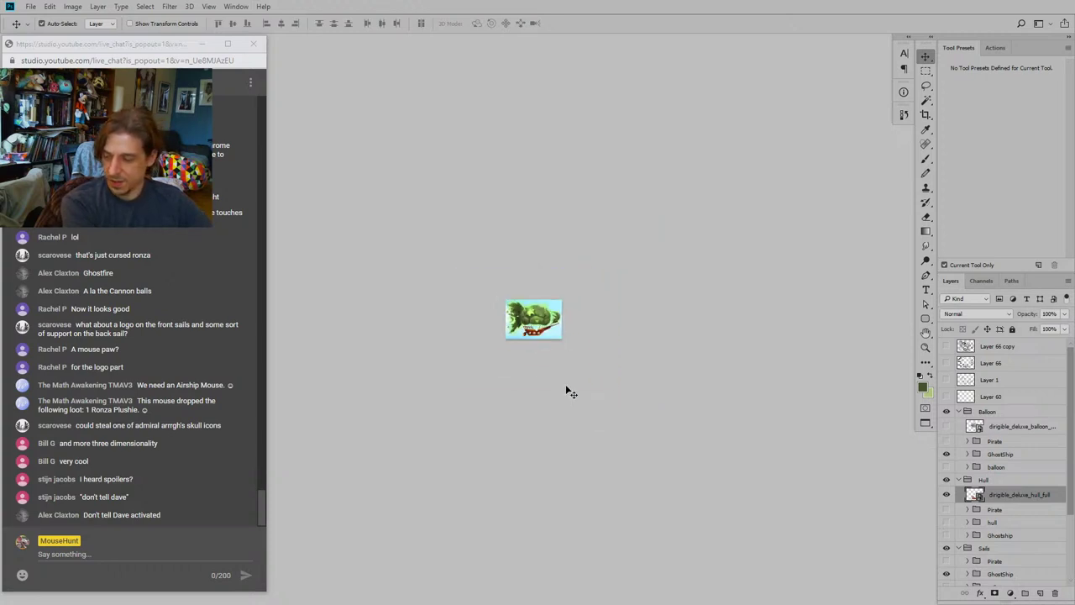
{"action": "key", "text": "ctrl+plus"}
{"action": "key", "text": "ctrl+plus"}
{"action": "key", "text": "ctrl+plus"}
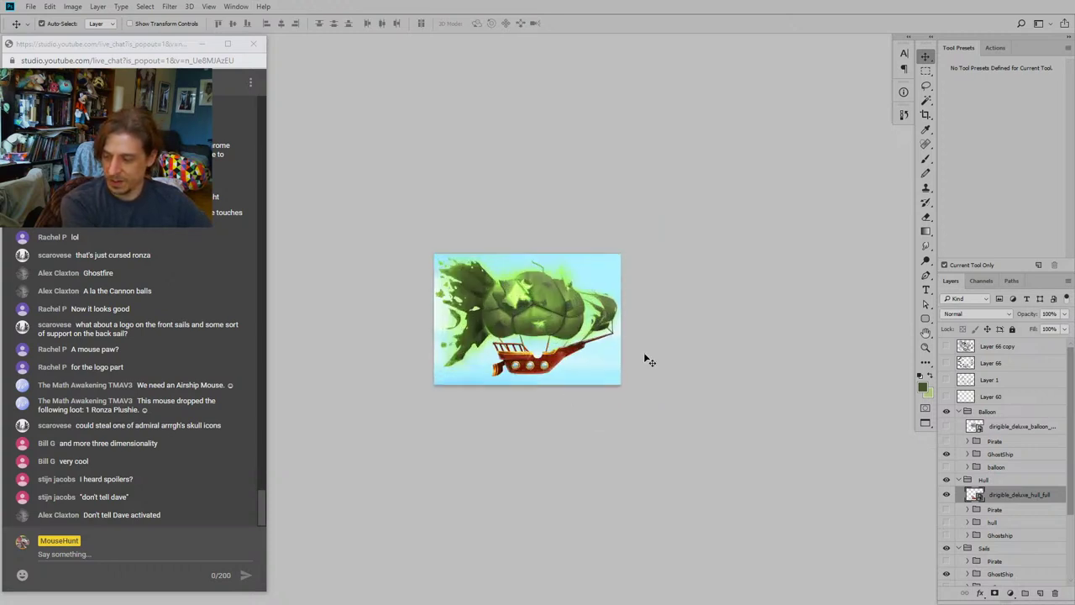
{"action": "key", "text": "ctrl+plus"}
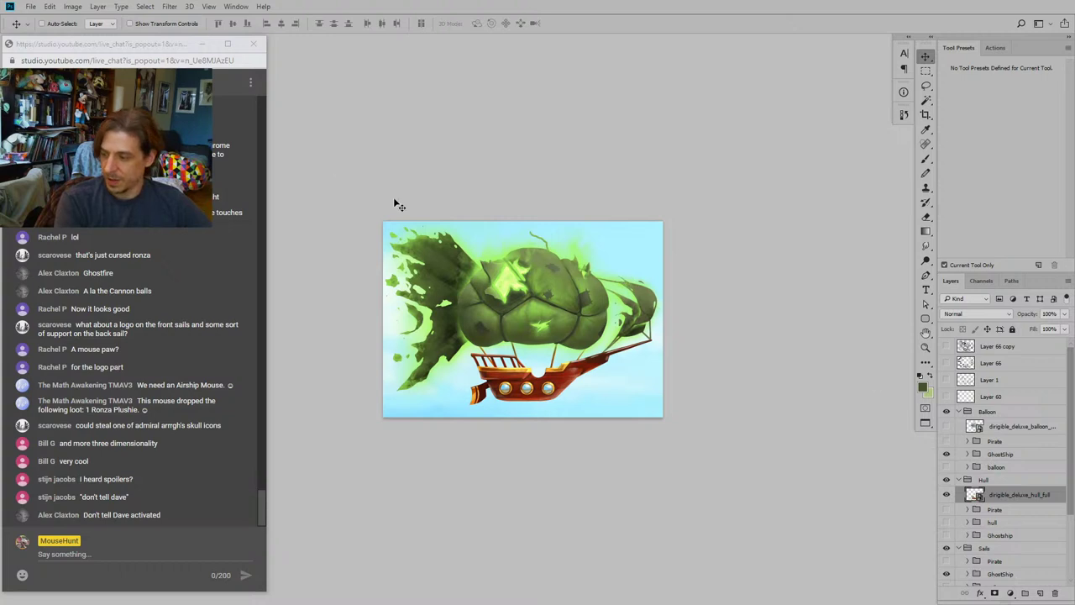
Step: Place the dirigible_deluxe_sails_full image as an embedded layer in the Sails group and hide the GhostShip sails
{"action": "scroll", "coordinate": [975, 515], "scroll_direction": "down", "scroll_amount": 2}
{"action": "left_click", "coordinate": [990, 526]}
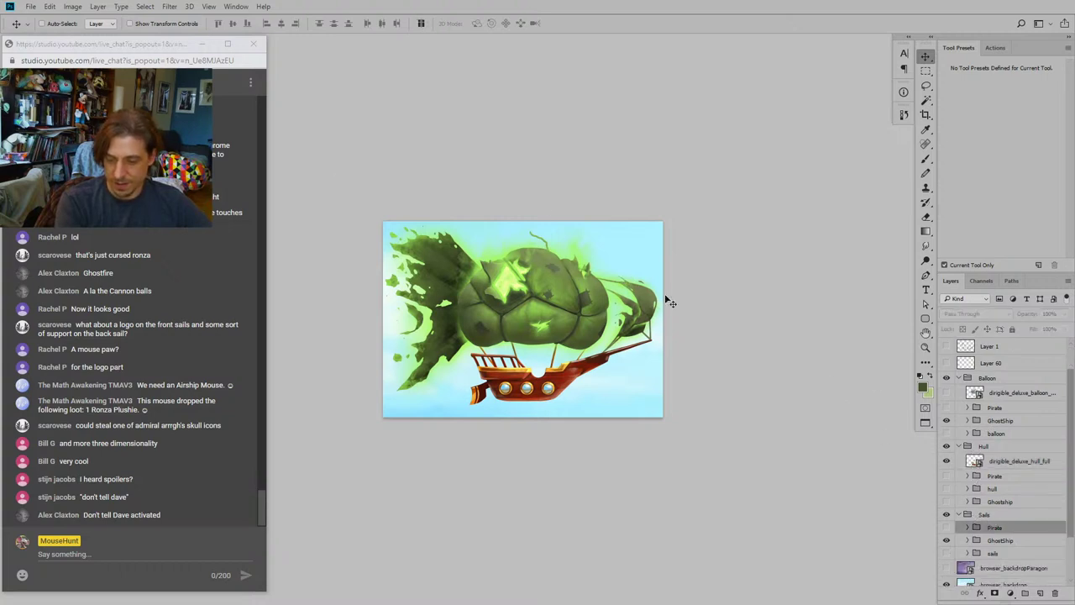
{"action": "left_click", "coordinate": [30, 7]}
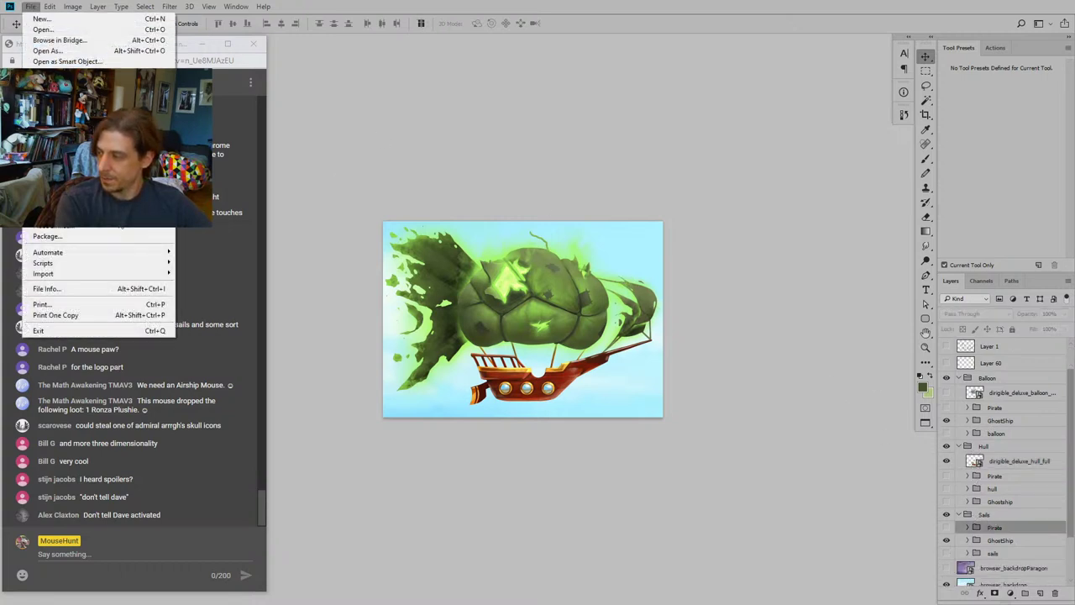
{"action": "left_click", "coordinate": [118, 217]}
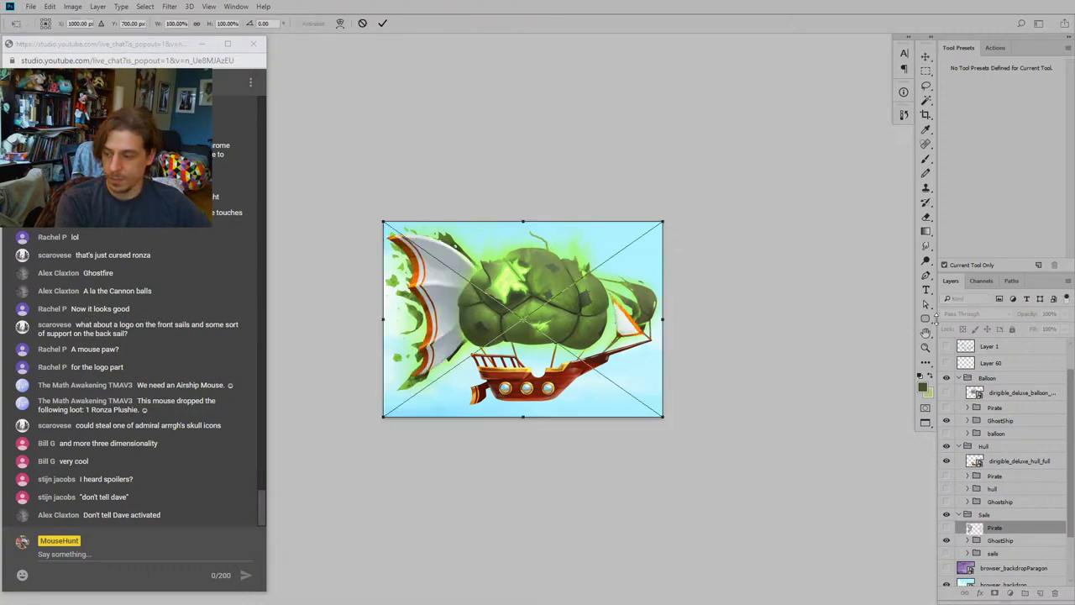
{"action": "key", "text": "Return"}
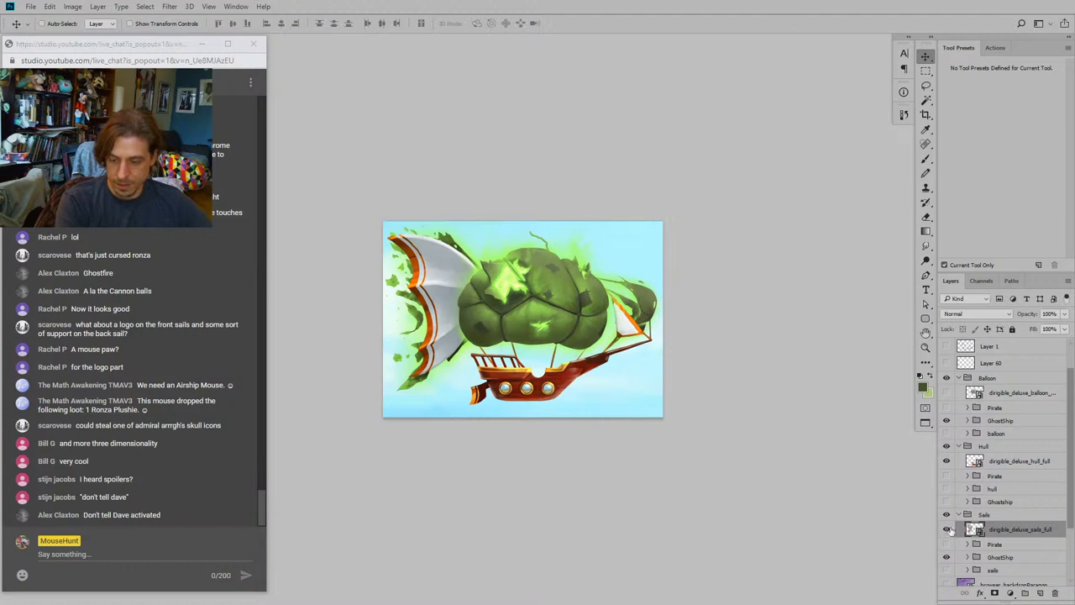
{"action": "scroll", "coordinate": [946, 504], "scroll_direction": "down", "scroll_amount": 1}
{"action": "scroll", "coordinate": [949, 496], "scroll_direction": "down", "scroll_amount": 3}
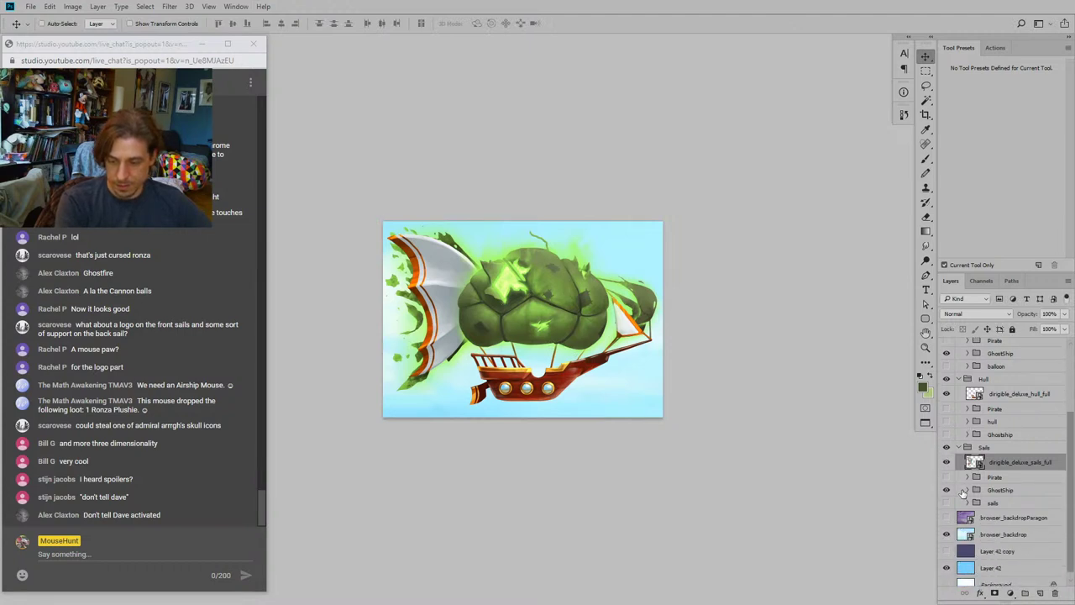
{"action": "left_click", "coordinate": [947, 491]}
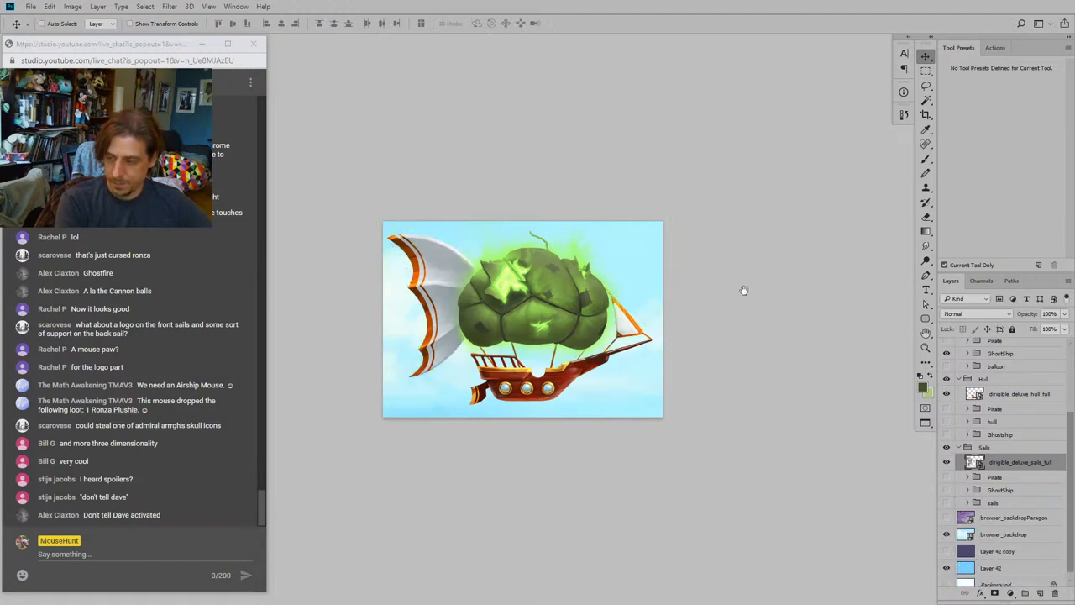
Step: Hide the deluxe sails layer and show the Pirate sails with the ghost balloon and deluxe hull
{"action": "left_click_drag", "start_coordinate": [744, 291], "coordinate": [711, 304]}
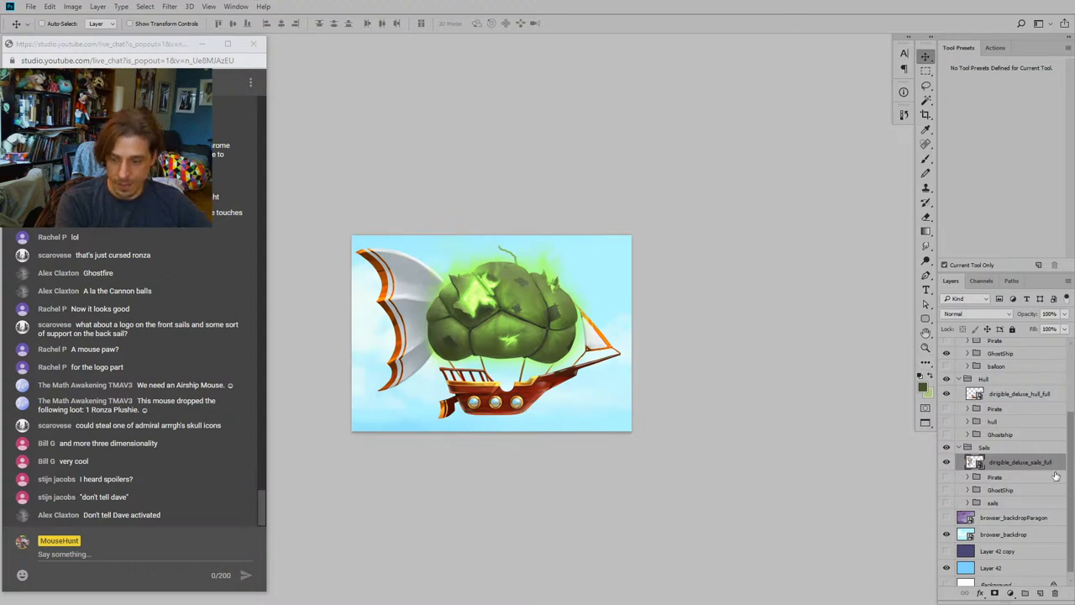
{"action": "left_click", "coordinate": [947, 462]}
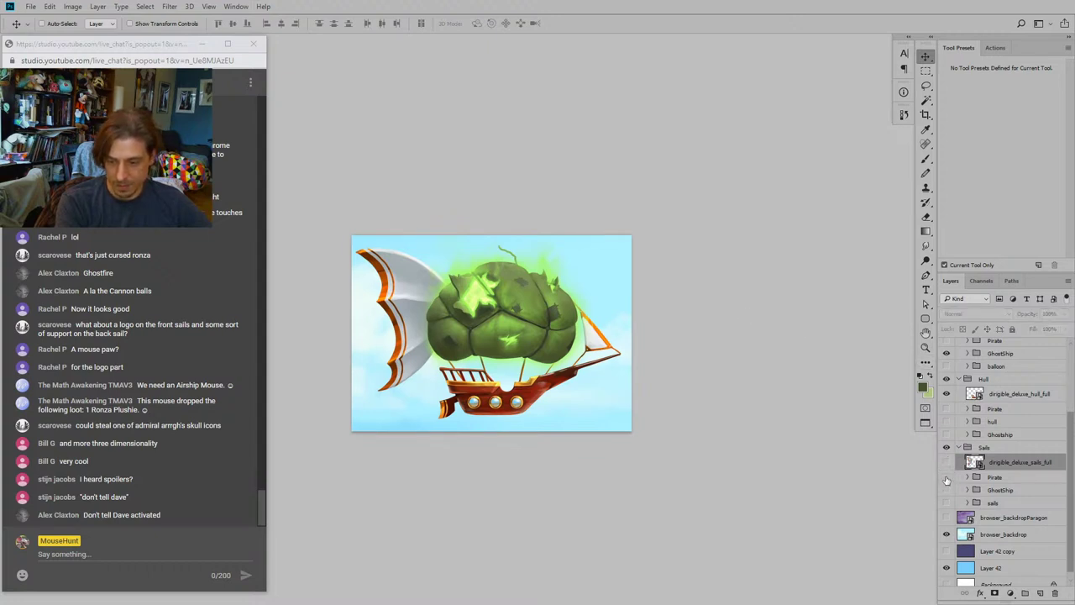
{"action": "left_click", "coordinate": [947, 490]}
{"action": "left_click", "coordinate": [947, 490]}
{"action": "left_click", "coordinate": [947, 477]}
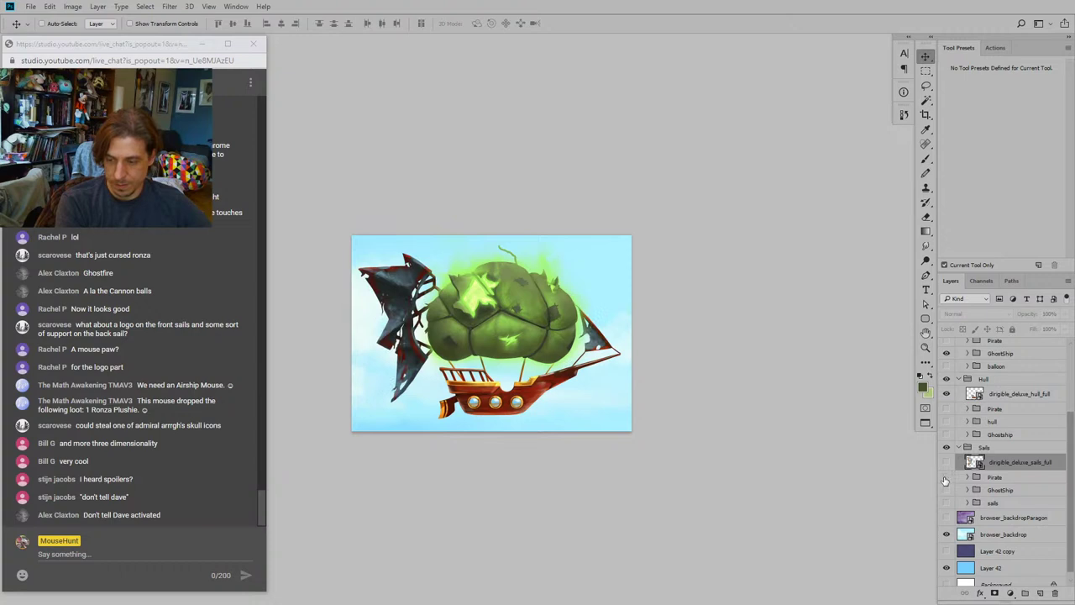
Step: Swap the Pirate sails for the deluxe sails layer and the deluxe hull for the Ghostship hull
{"action": "left_click", "coordinate": [947, 477]}
{"action": "left_click", "coordinate": [947, 463]}
{"action": "left_click", "coordinate": [947, 393]}
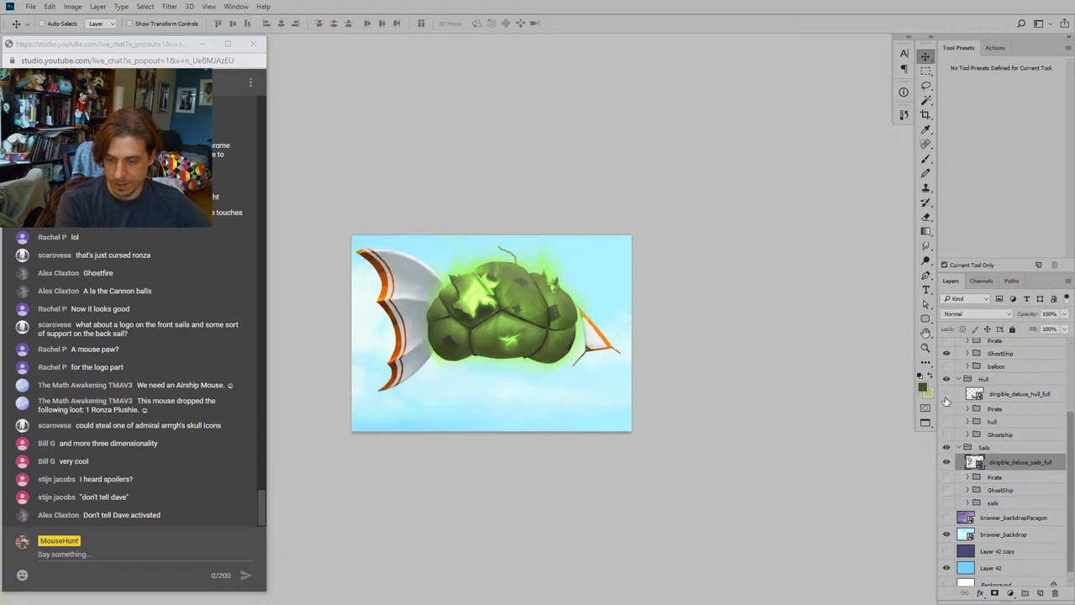
{"action": "left_click", "coordinate": [947, 436]}
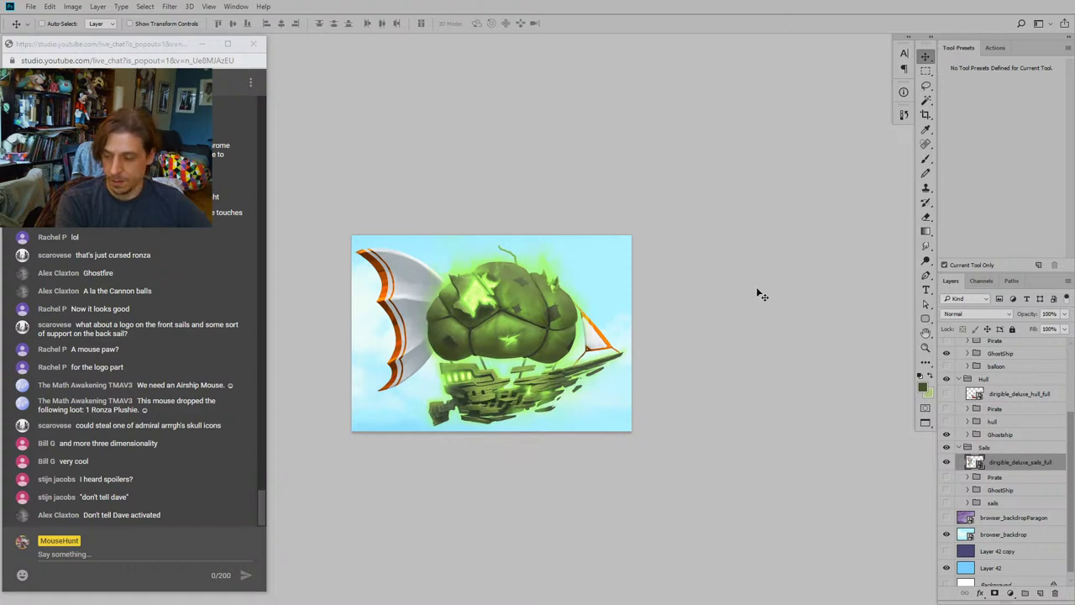
Step: Show the deluxe balloon layer and hide the GhostShip and base balloon groups
{"action": "scroll", "coordinate": [958, 446], "scroll_direction": "up", "scroll_amount": 2}
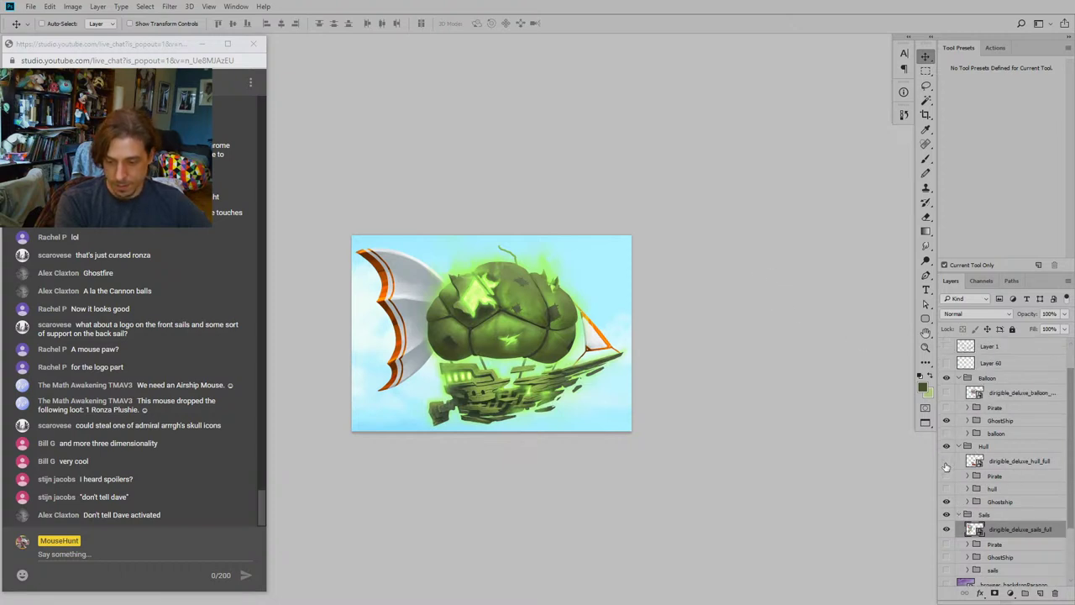
{"action": "left_click", "coordinate": [947, 392]}
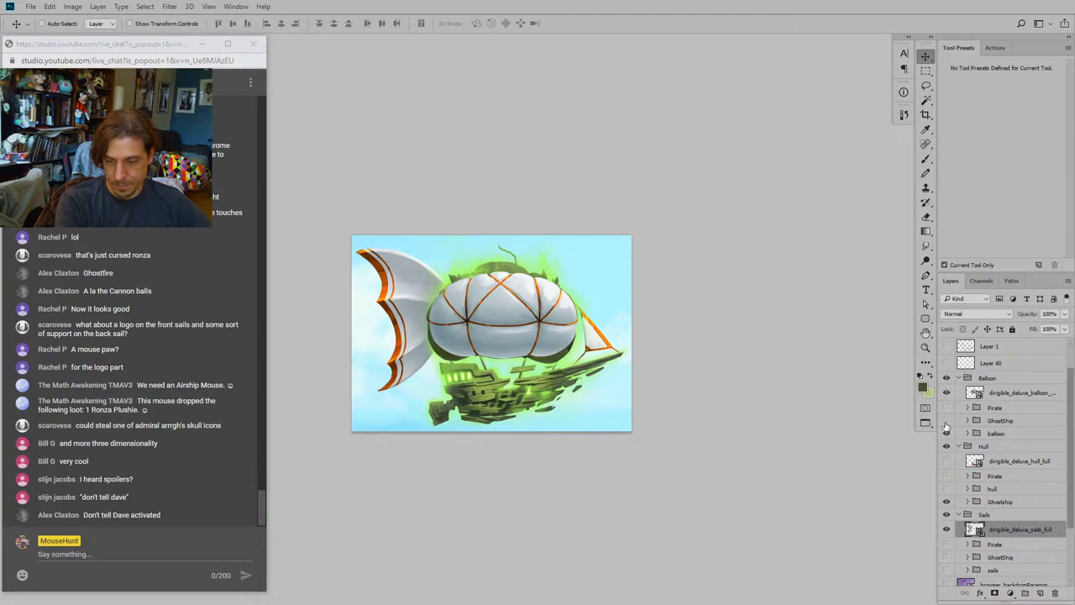
{"action": "left_click", "coordinate": [946, 432]}
Step: Compare the base and GhostShip sails with the deluxe balloon and ghost hull, and restore the deluxe sails
{"action": "scroll", "coordinate": [960, 451], "scroll_direction": "down", "scroll_amount": 1}
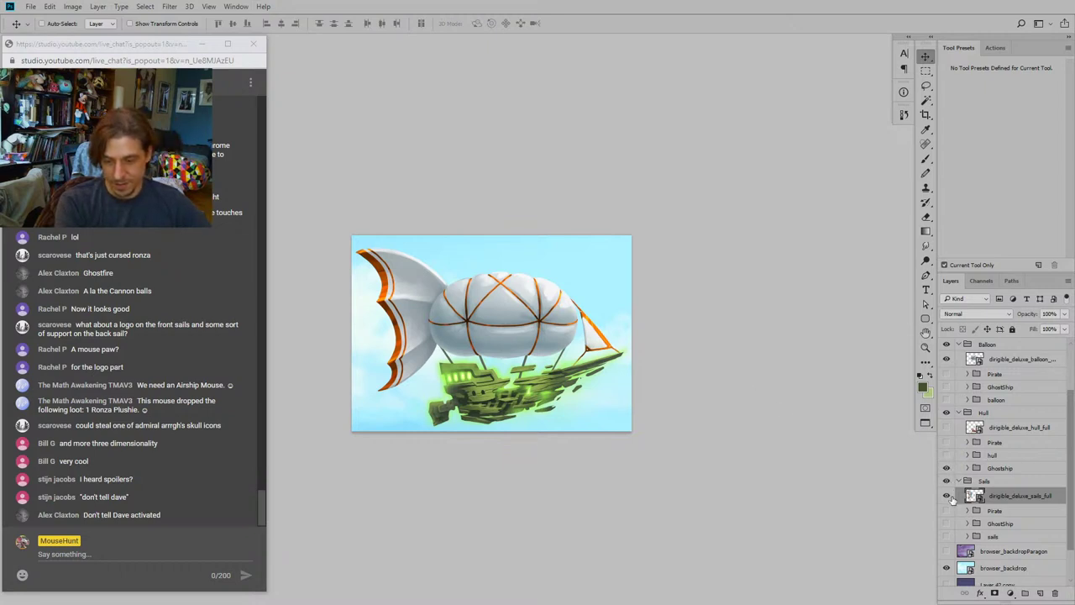
{"action": "scroll", "coordinate": [949, 498], "scroll_direction": "down", "scroll_amount": 2}
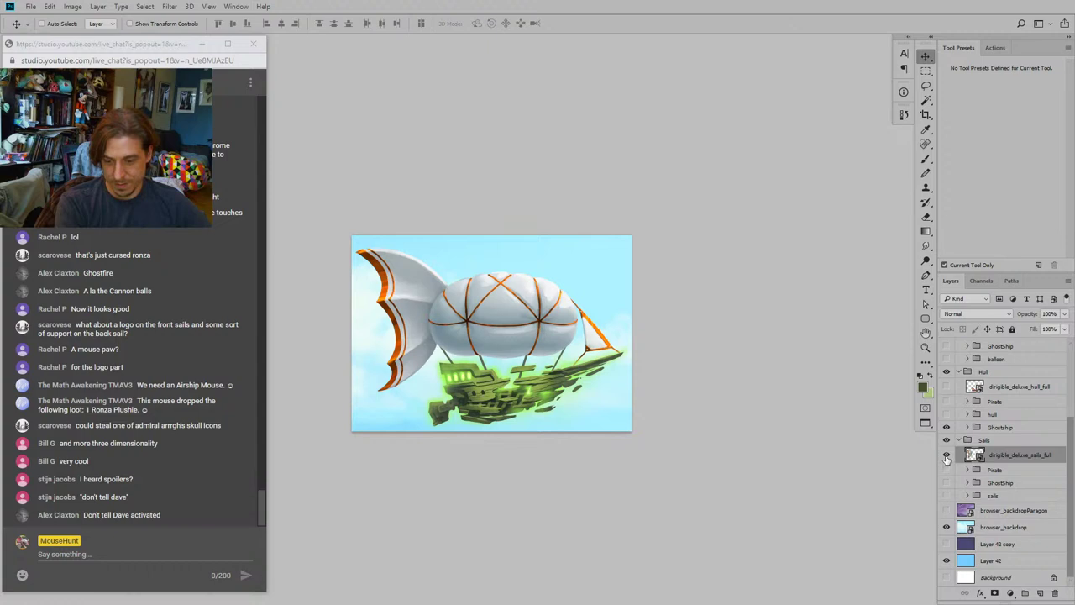
{"action": "left_click", "coordinate": [947, 456]}
{"action": "left_click", "coordinate": [947, 496]}
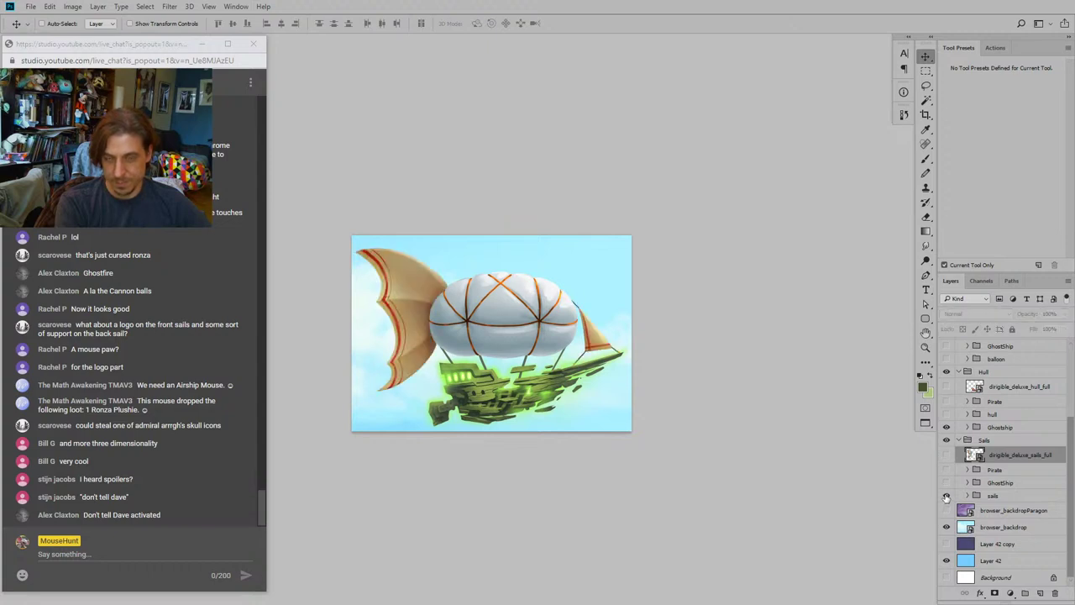
{"action": "left_click", "coordinate": [947, 497]}
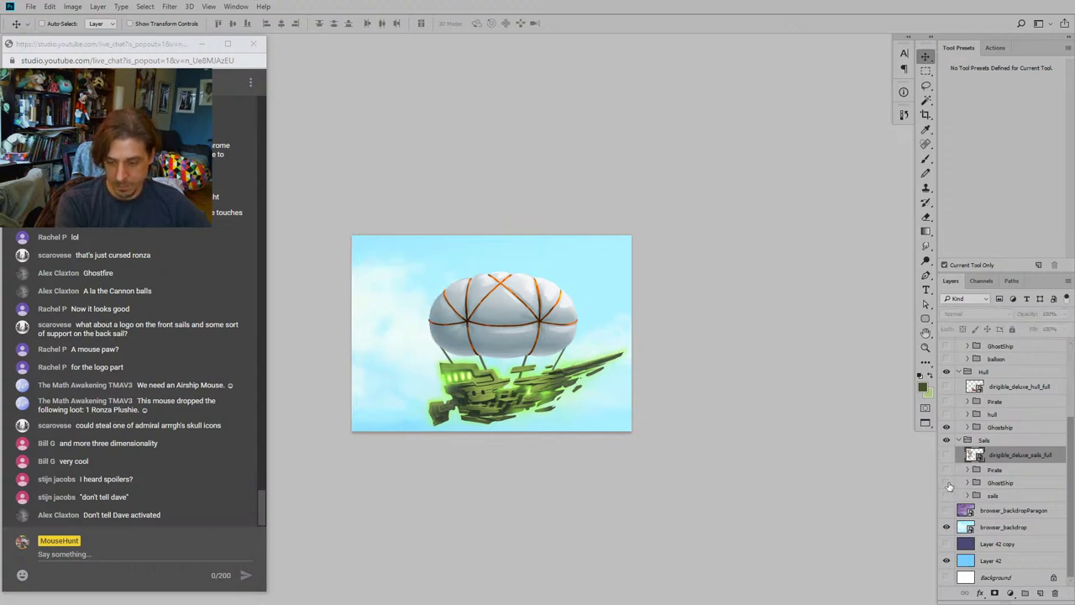
{"action": "left_click", "coordinate": [947, 483]}
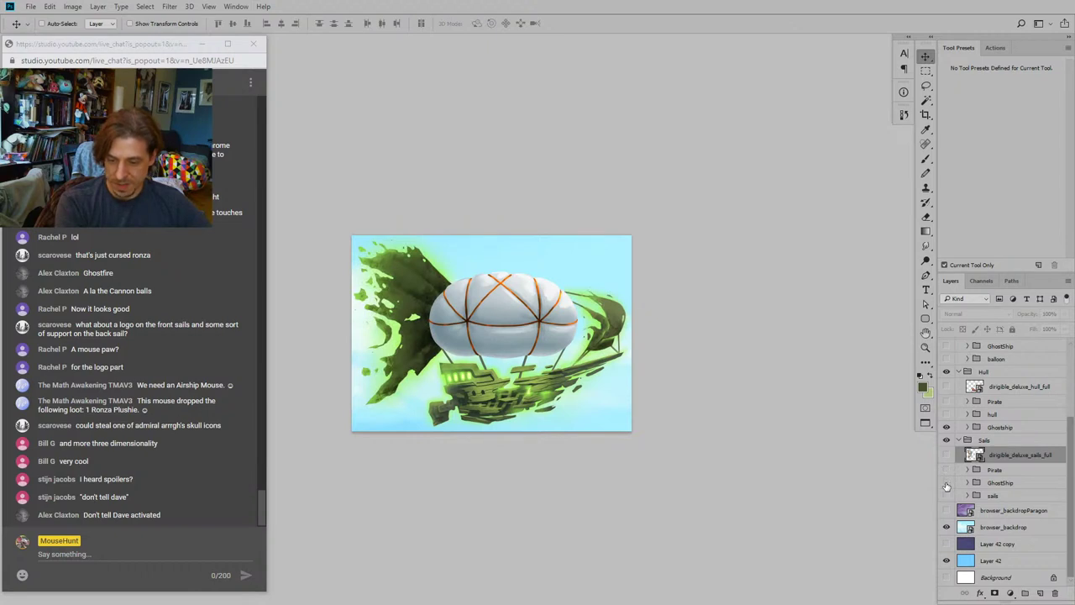
{"action": "left_click", "coordinate": [947, 484]}
{"action": "left_click", "coordinate": [947, 456]}
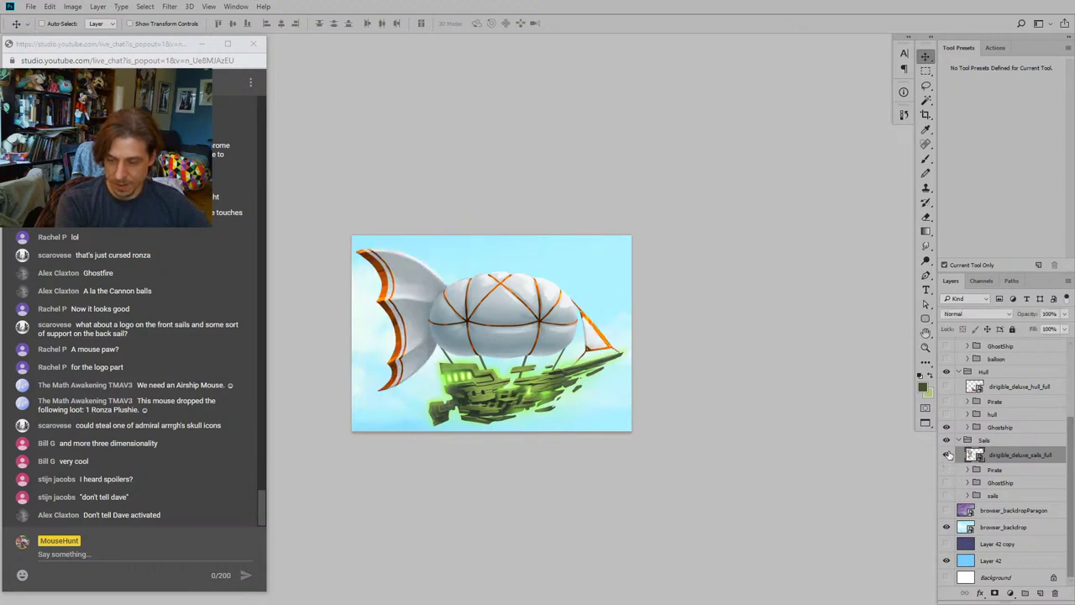
Step: Preview the Pirate balloon in place of the deluxe one, and switch to the GhostShip balloon
{"action": "scroll", "coordinate": [952, 388], "scroll_direction": "up", "scroll_amount": 2}
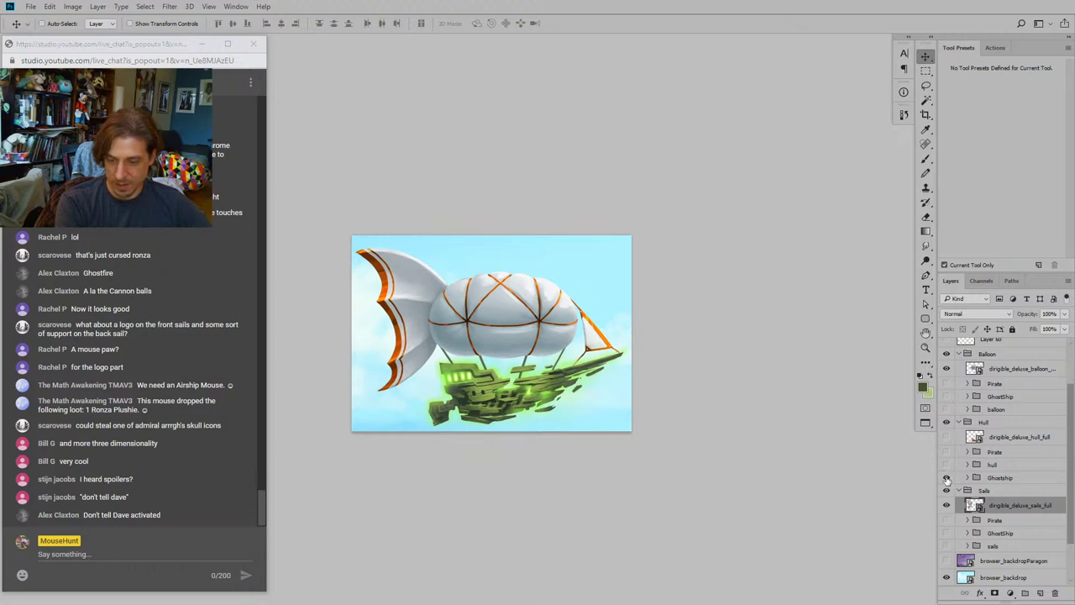
{"action": "left_click", "coordinate": [947, 384]}
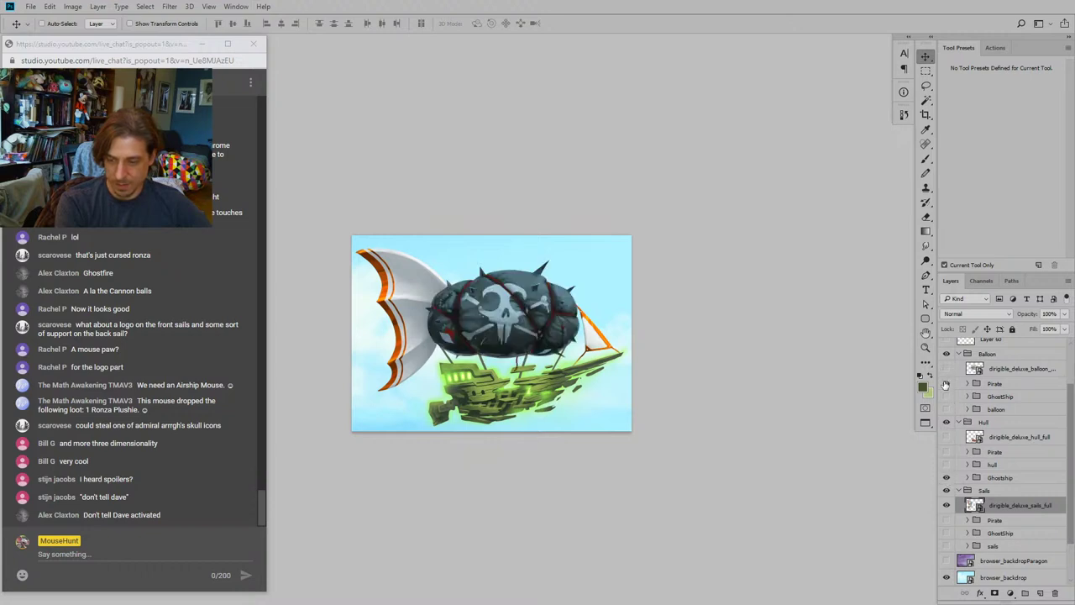
{"action": "left_click", "coordinate": [946, 383]}
{"action": "left_click", "coordinate": [947, 396]}
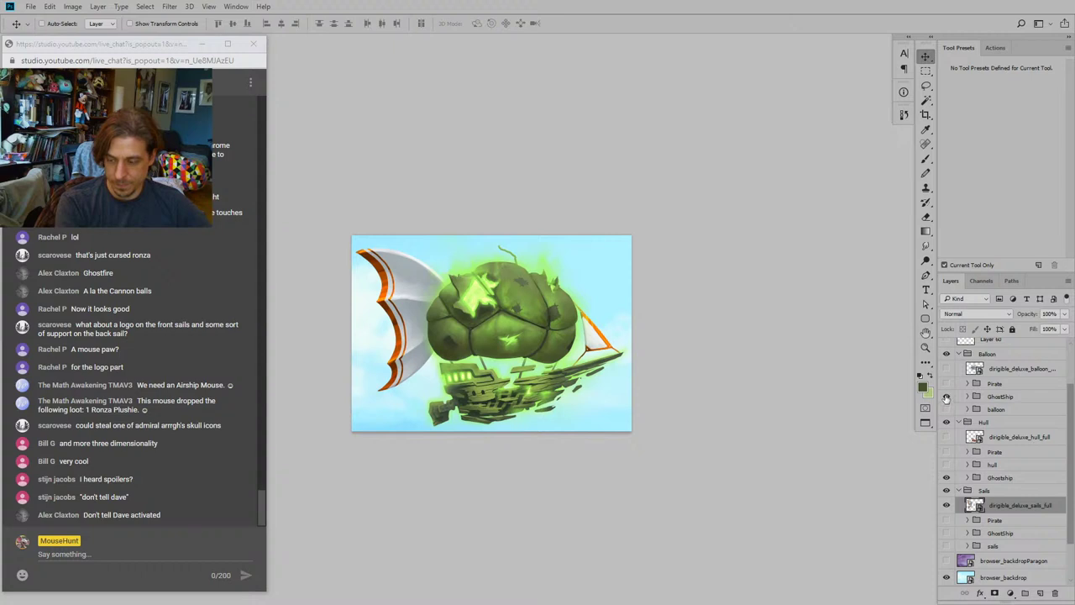
Step: Hide the deluxe sails, preview the Pirate sails, and show the GhostShip sails to complete the ghost ship
{"action": "scroll", "coordinate": [845, 437], "scroll_direction": "down", "scroll_amount": 1}
{"action": "scroll", "coordinate": [941, 475], "scroll_direction": "down", "scroll_amount": 2}
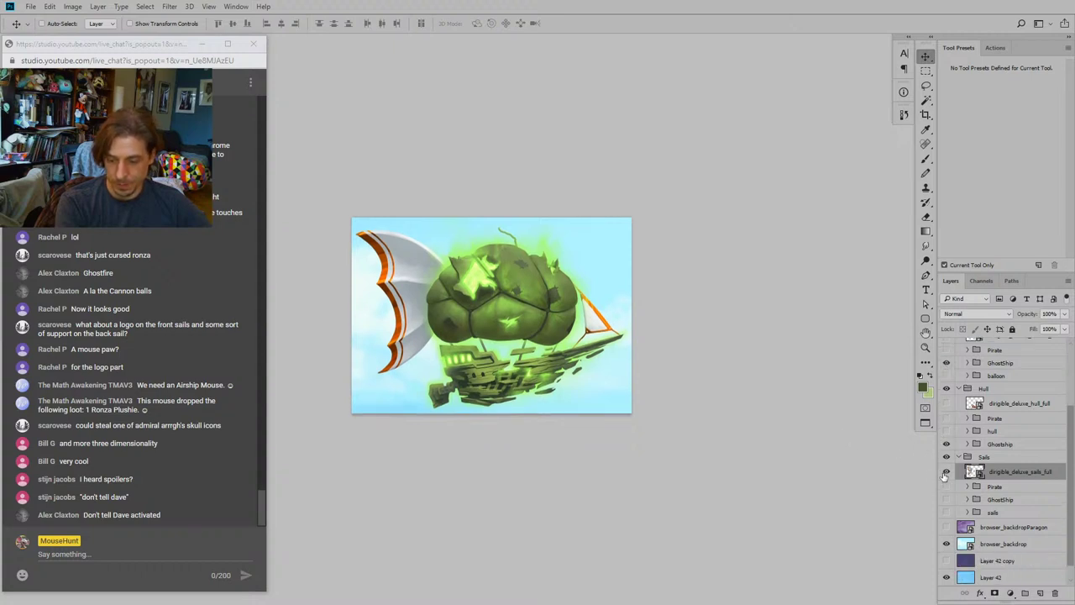
{"action": "left_click", "coordinate": [947, 472]}
{"action": "left_click", "coordinate": [947, 486]}
{"action": "left_click", "coordinate": [947, 487]}
{"action": "left_click", "coordinate": [946, 499]}
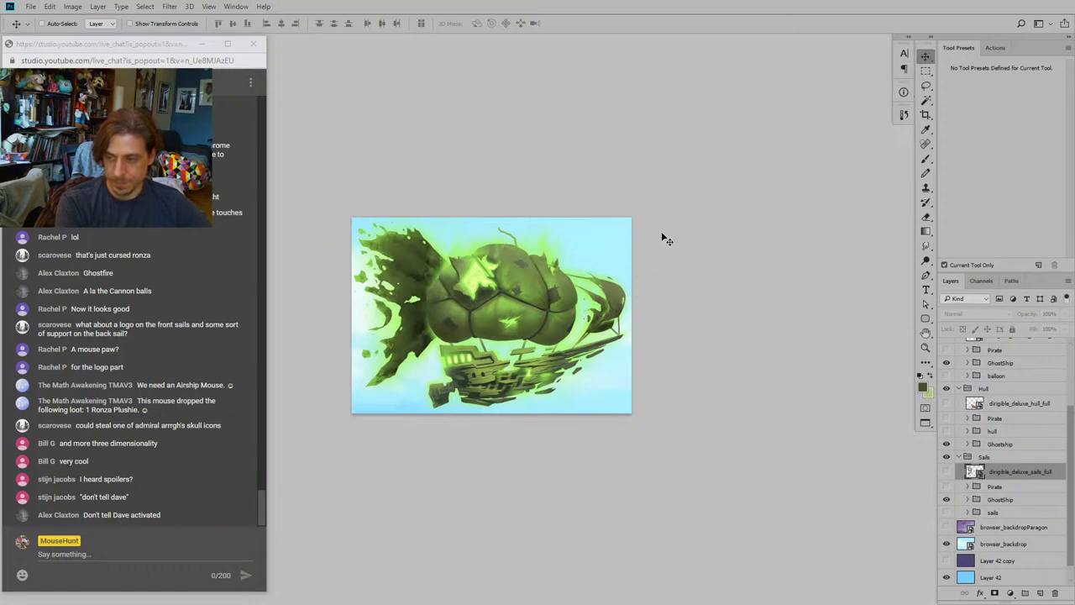
Step: Show the browser_backdropParagon layer behind the complete ghost ship
{"action": "mouse_move", "coordinate": [629, 293]}
{"action": "left_mouse_down"}
{"action": "mouse_move", "coordinate": [710, 310]}
{"action": "mouse_move", "coordinate": [629, 308]}
{"action": "left_mouse_up"}
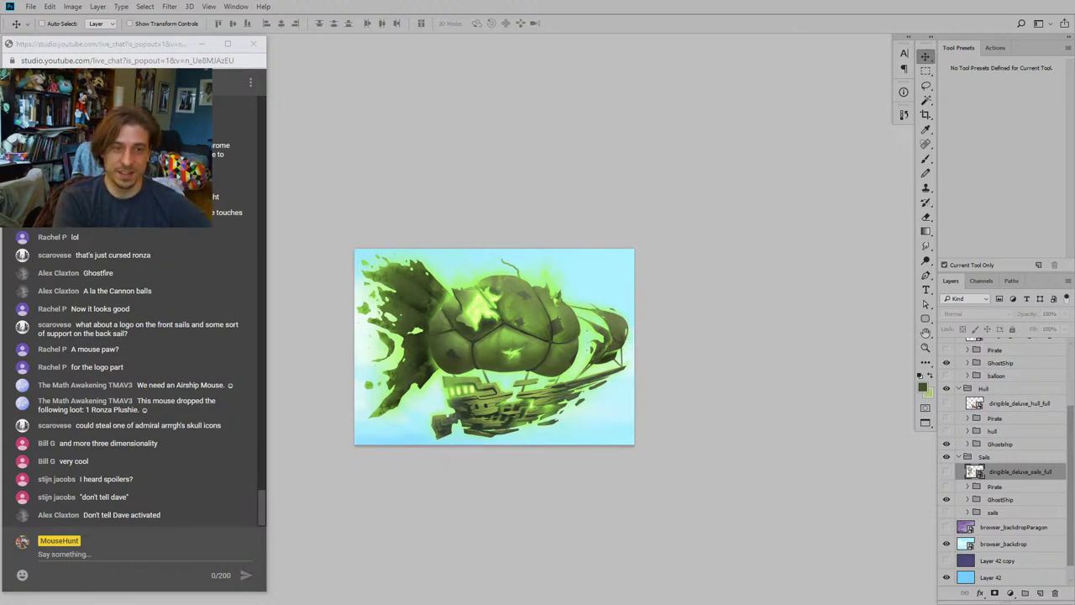
{"action": "key", "text": "ctrl+Tab"}
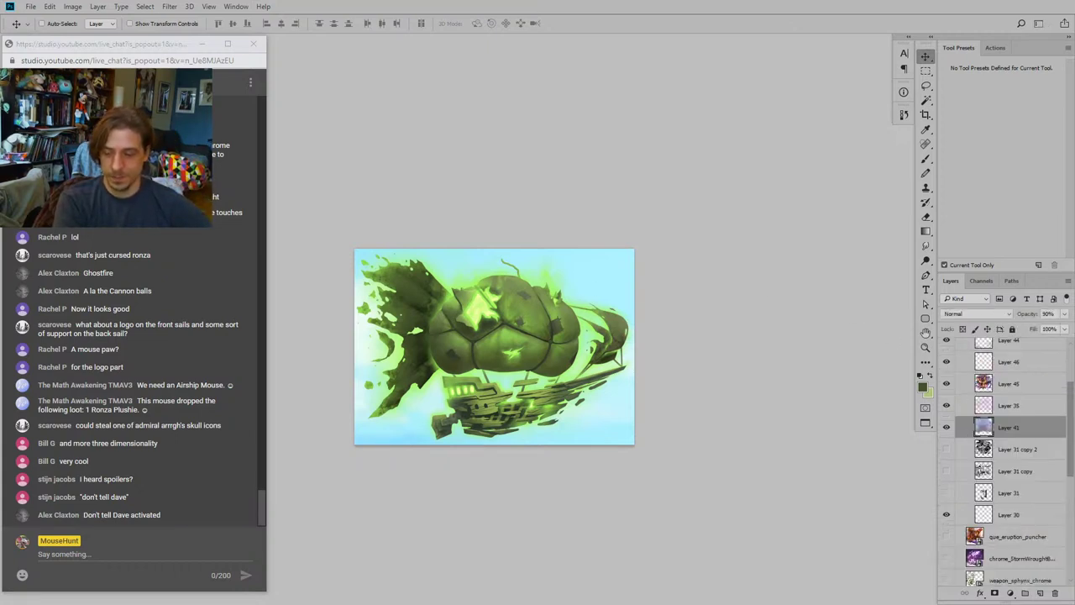
{"action": "left_click_drag", "start_coordinate": [524, 178], "coordinate": [581, 135]}
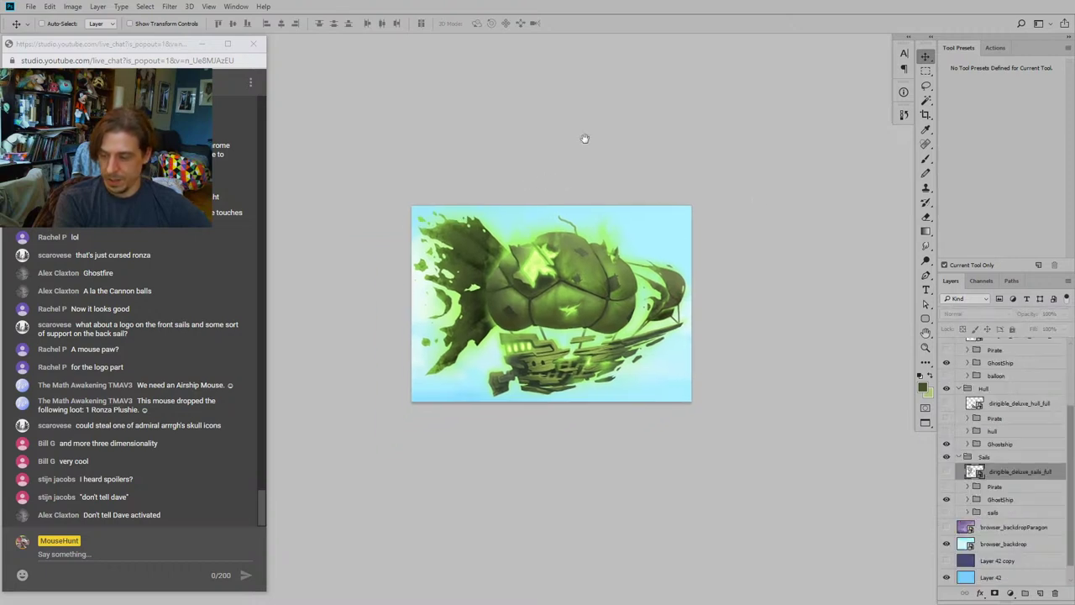
{"action": "key", "text": "ctrl+plus"}
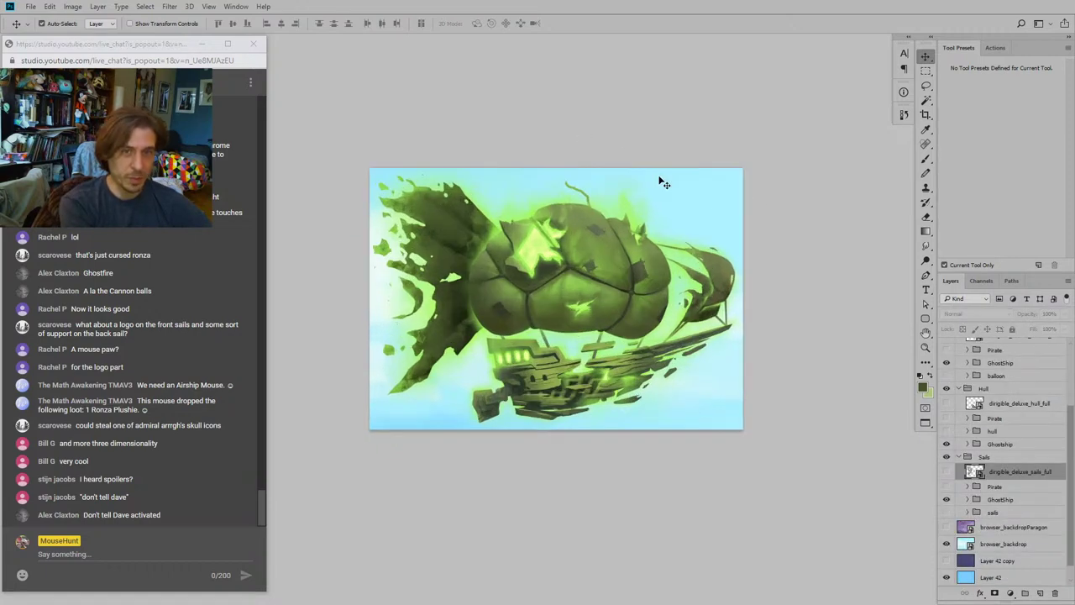
{"action": "key", "text": "ctrl+plus"}
{"action": "key", "text": "ctrl+minus"}
{"action": "scroll", "coordinate": [995, 490], "scroll_direction": "down", "scroll_amount": 1}
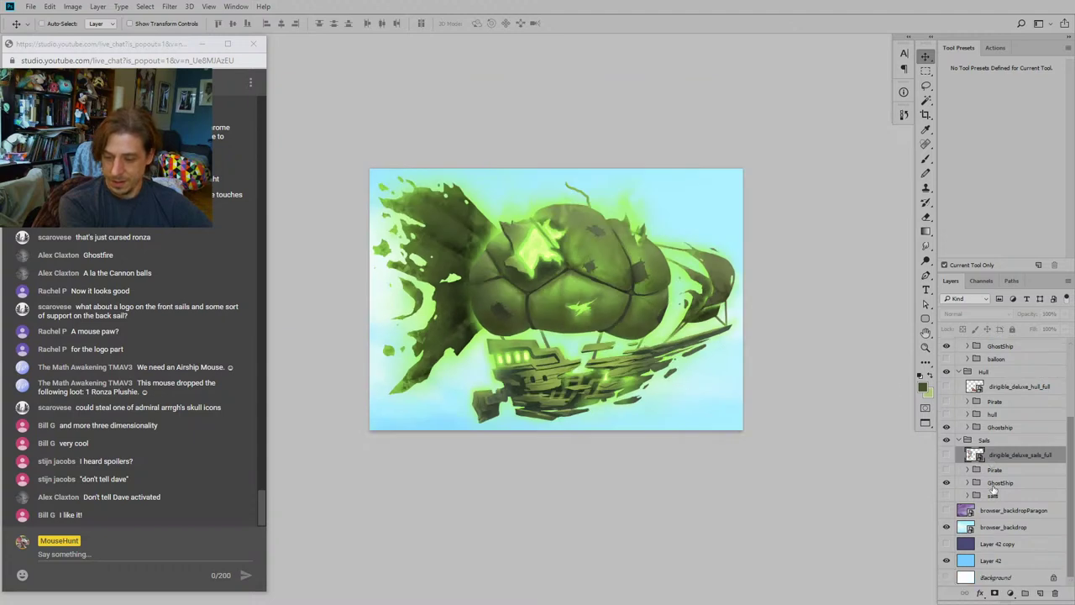
{"action": "left_click", "coordinate": [947, 510]}
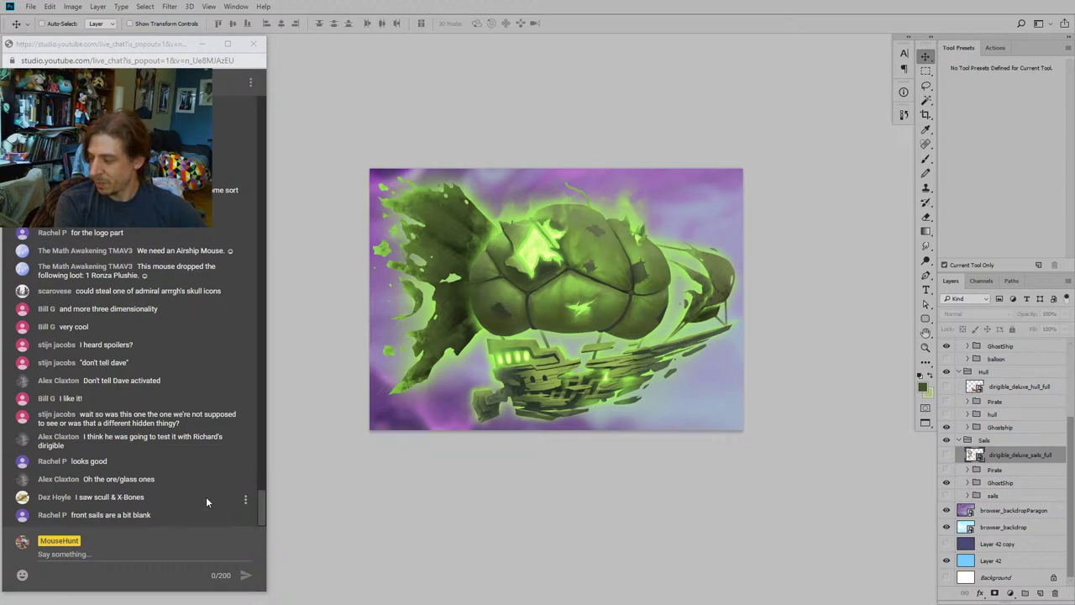
{"action": "left_click_drag", "start_coordinate": [722, 257], "coordinate": [728, 309]}
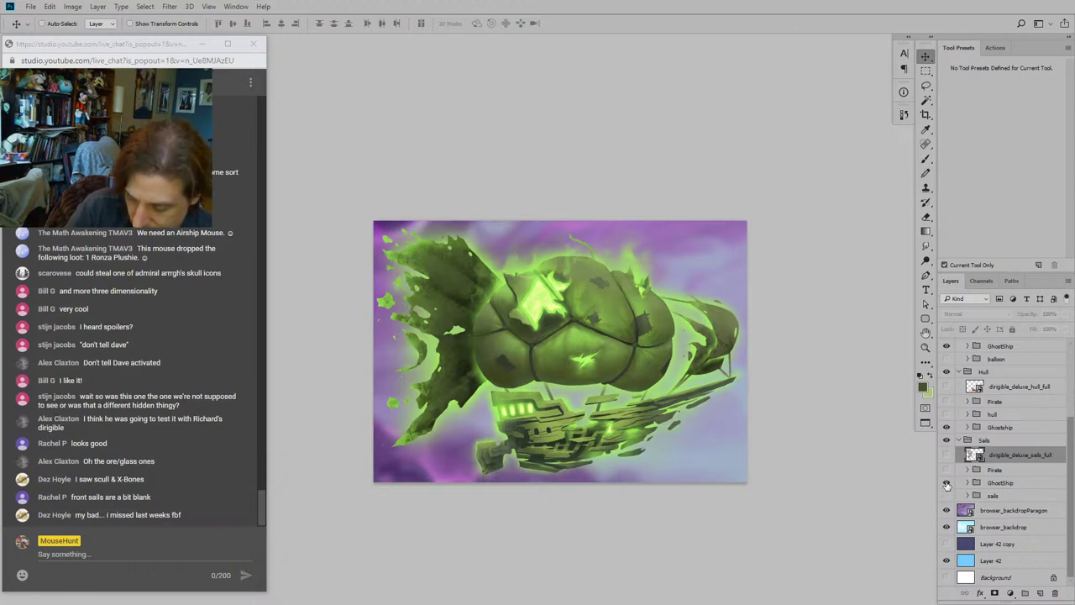
Step: Expand the GhostShip sails group and check what the group and its Layer 98 contribute by toggling their visibility
{"action": "left_click", "coordinate": [947, 483]}
{"action": "left_click", "coordinate": [947, 483]}
{"action": "left_click", "coordinate": [967, 483]}
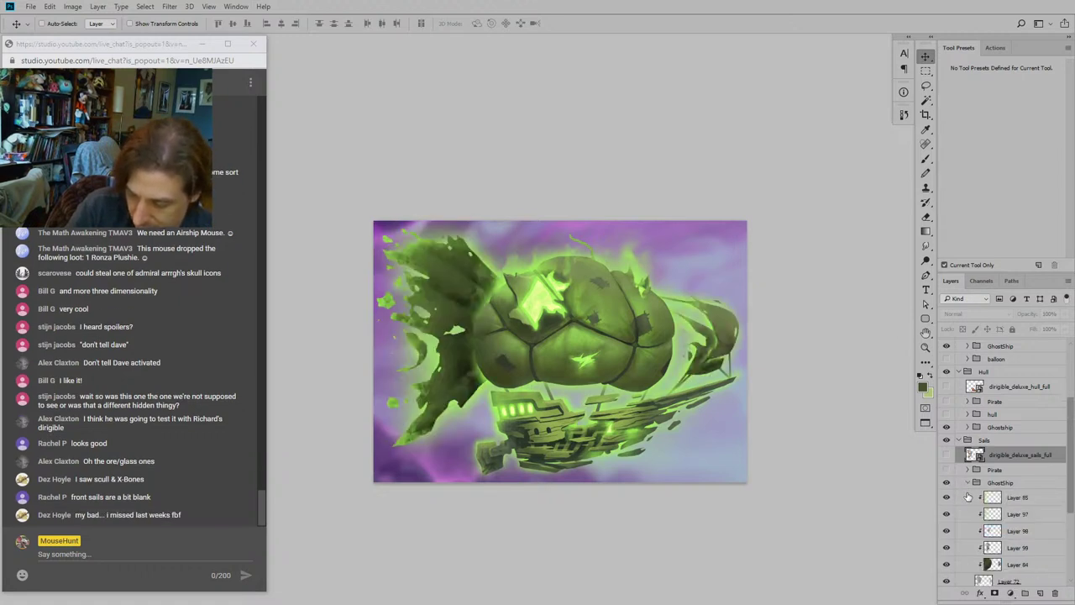
{"action": "left_click", "coordinate": [946, 531]}
{"action": "left_click", "coordinate": [947, 531]}
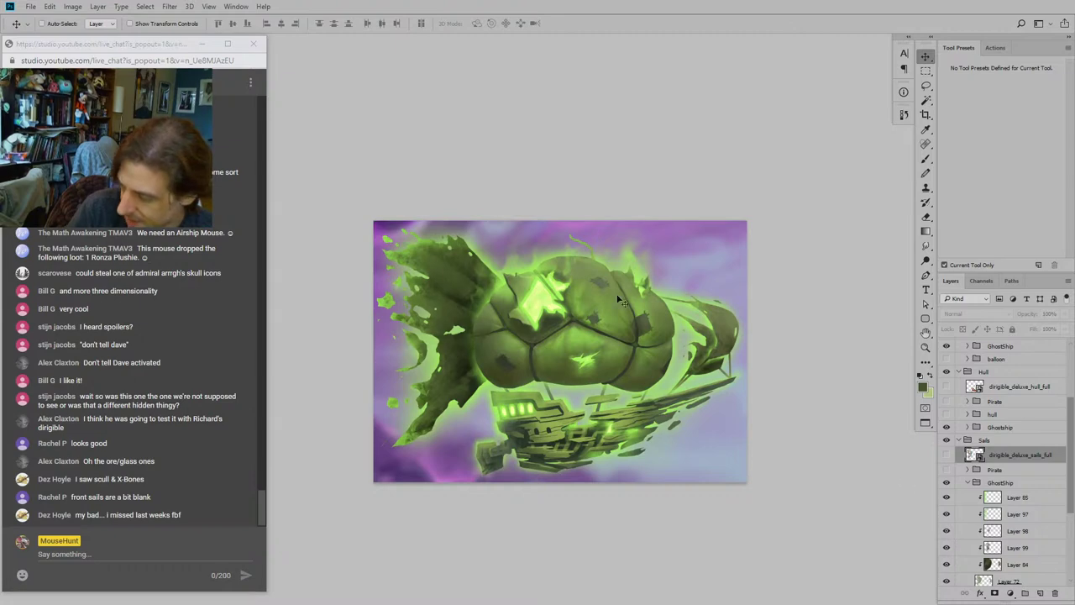
Step: Add a new layer directly above Layer 98 in the GhostShip sails group for detailing the front sail
{"action": "left_click", "coordinate": [958, 532]}
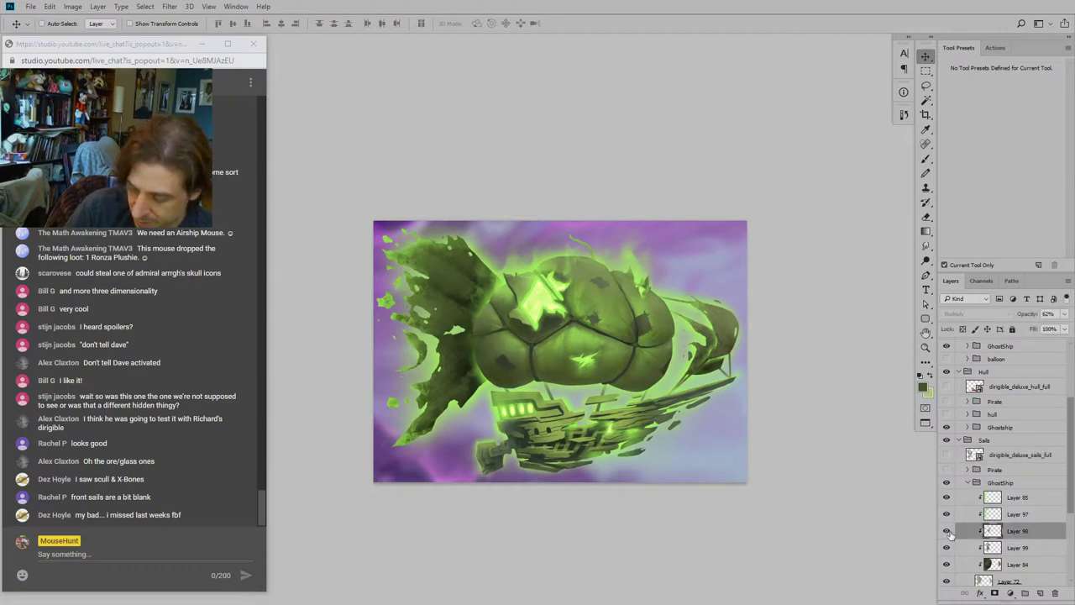
{"action": "key", "text": "ctrl+plus"}
{"action": "key", "text": "ctrl+plus"}
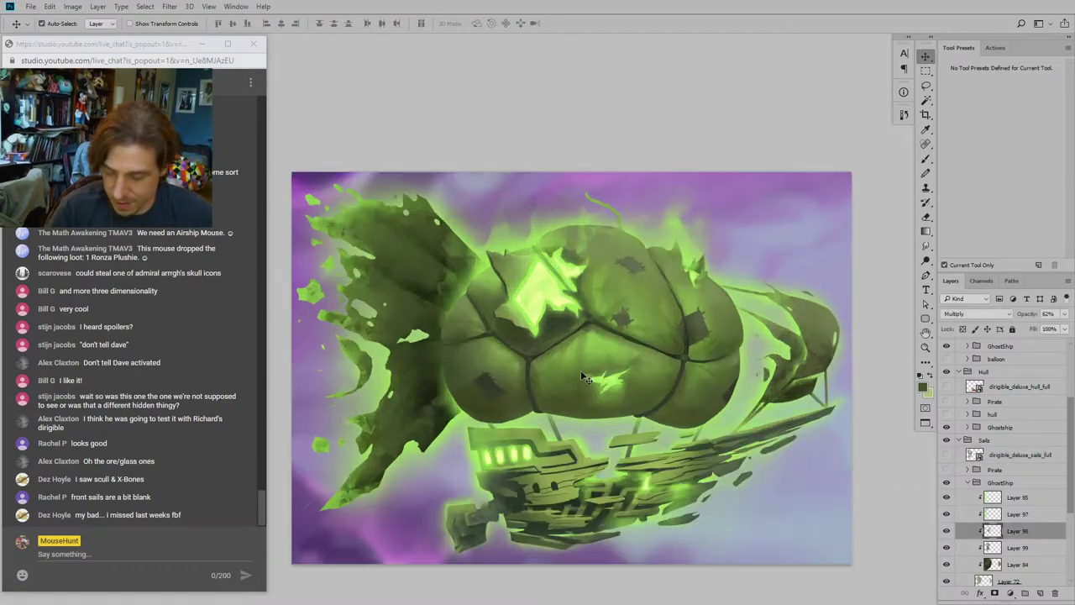
{"action": "left_click_drag", "start_coordinate": [669, 390], "coordinate": [654, 393]}
{"action": "scroll", "coordinate": [653, 393], "scroll_direction": "down", "scroll_amount": 3}
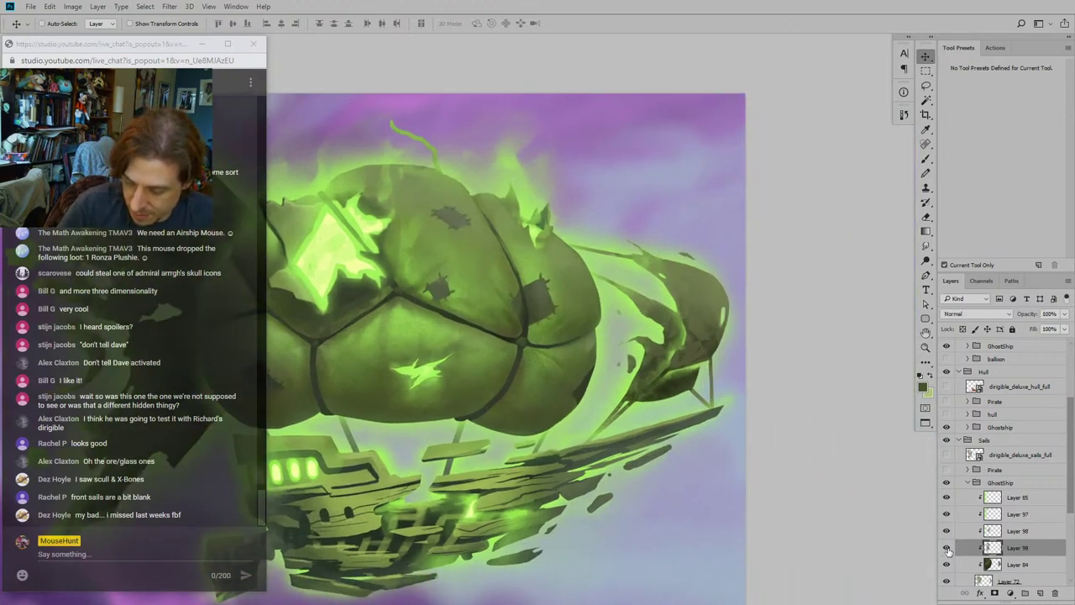
{"action": "left_click", "coordinate": [1040, 593]}
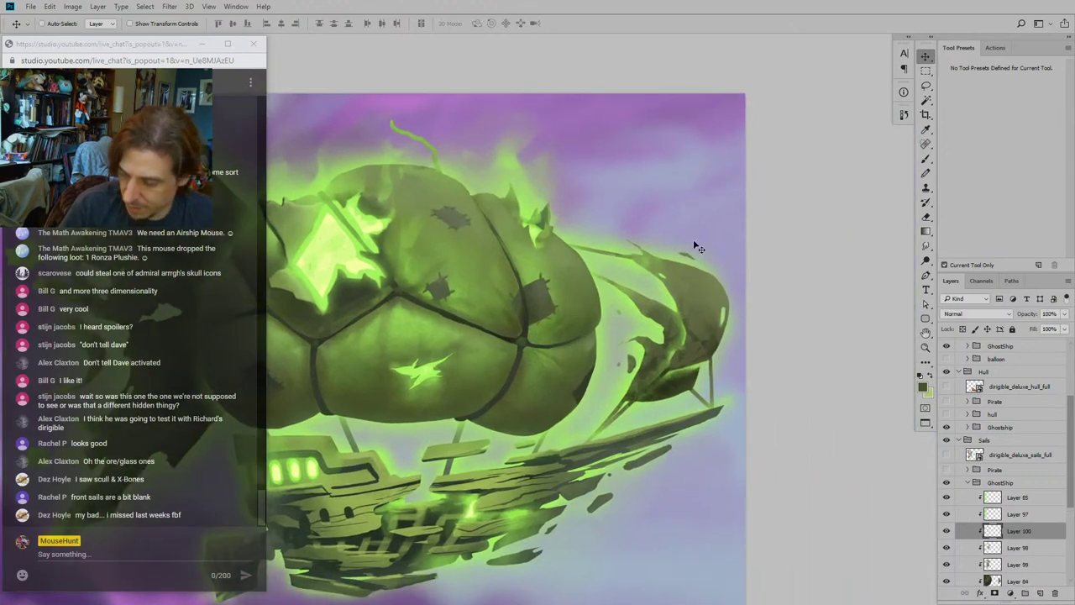
Step: Choose the _Triangles brush preset for painting on the new layer over the front sail
{"action": "key", "text": "b"}
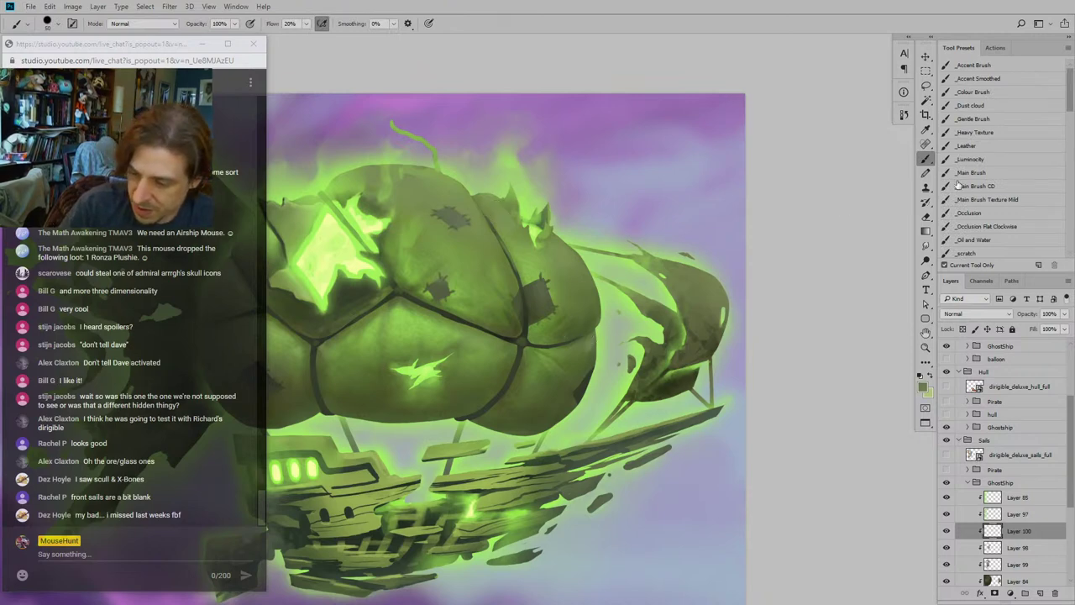
{"action": "left_click", "coordinate": [964, 132]}
{"action": "scroll", "coordinate": [974, 100], "scroll_direction": "down", "scroll_amount": 5}
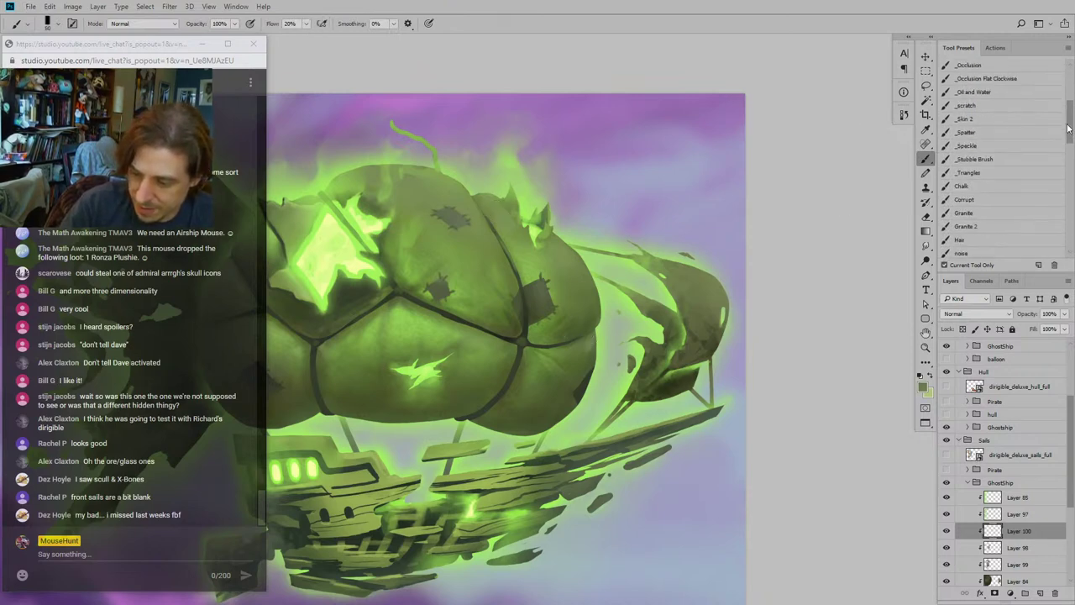
{"action": "left_click", "coordinate": [968, 135]}
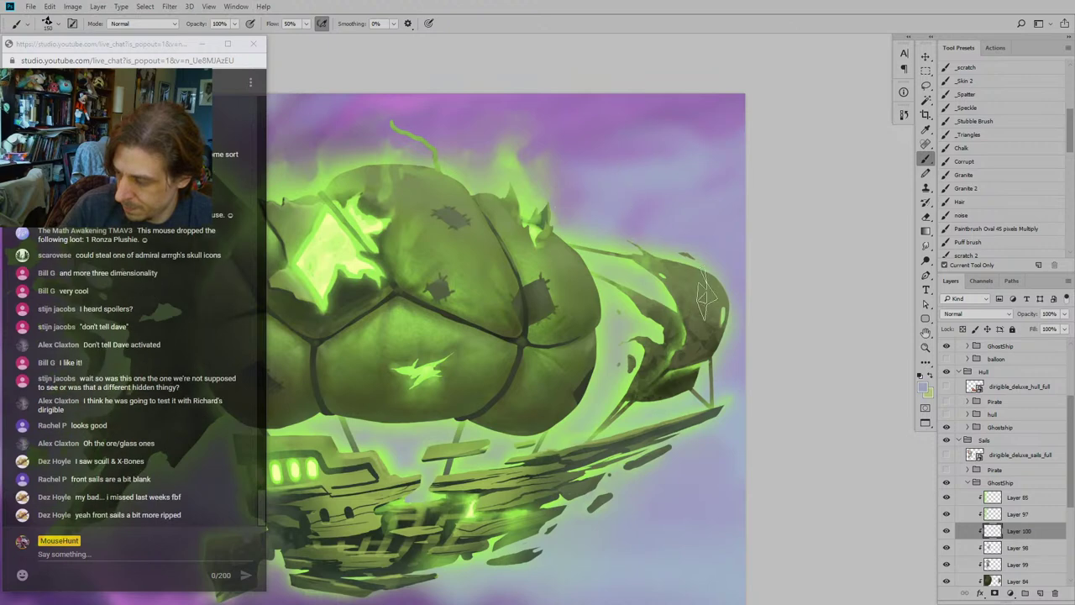
{"action": "left_click_drag", "start_coordinate": [486, 273], "coordinate": [517, 259]}
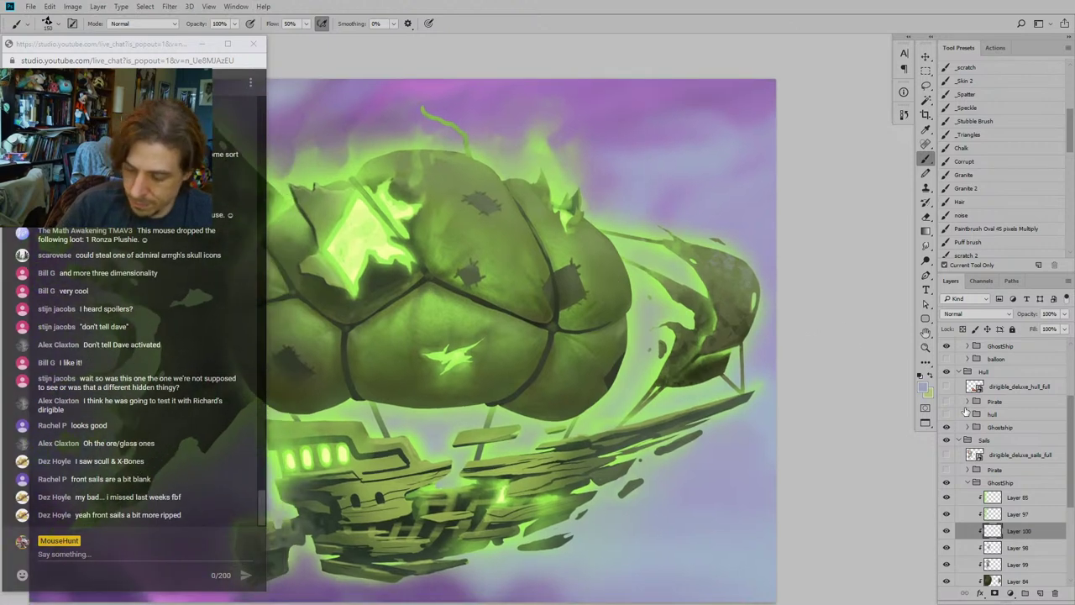
Step: Set the foreground colour to a pale mint green and stamp triangle texture over the upper front sail on Layer 100
{"action": "left_click", "coordinate": [926, 246]}
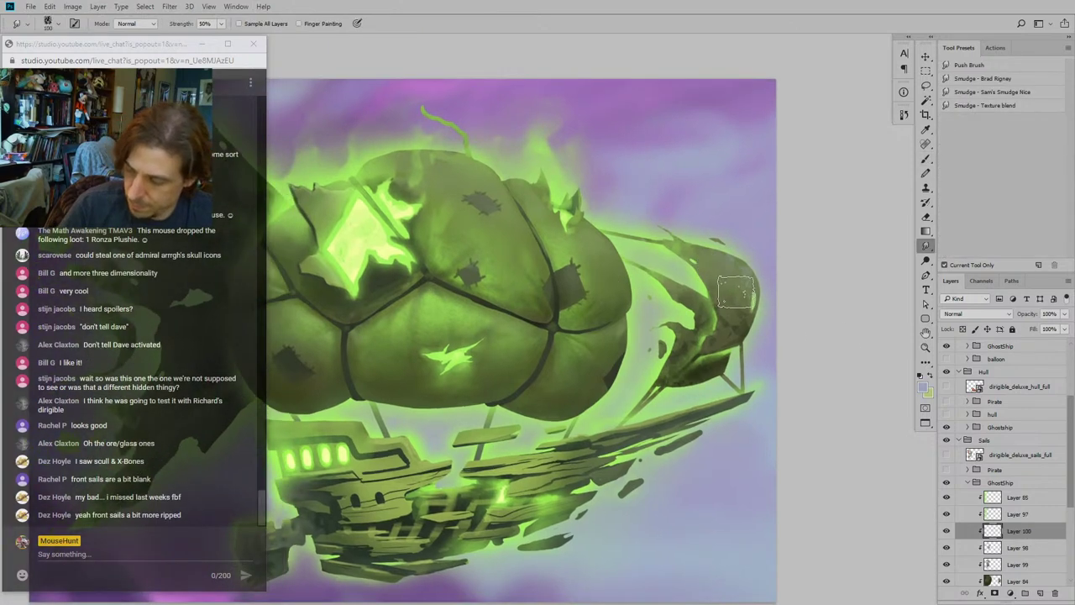
{"action": "left_click_drag", "start_coordinate": [582, 192], "coordinate": [566, 167]}
{"action": "key", "text": "b"}
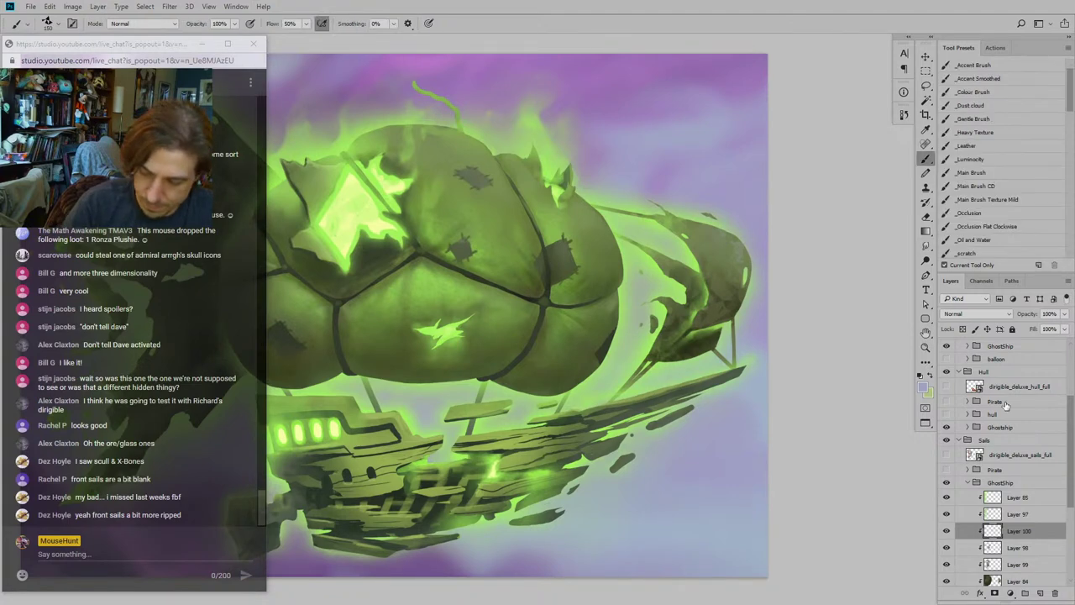
{"action": "left_click", "coordinate": [923, 389]}
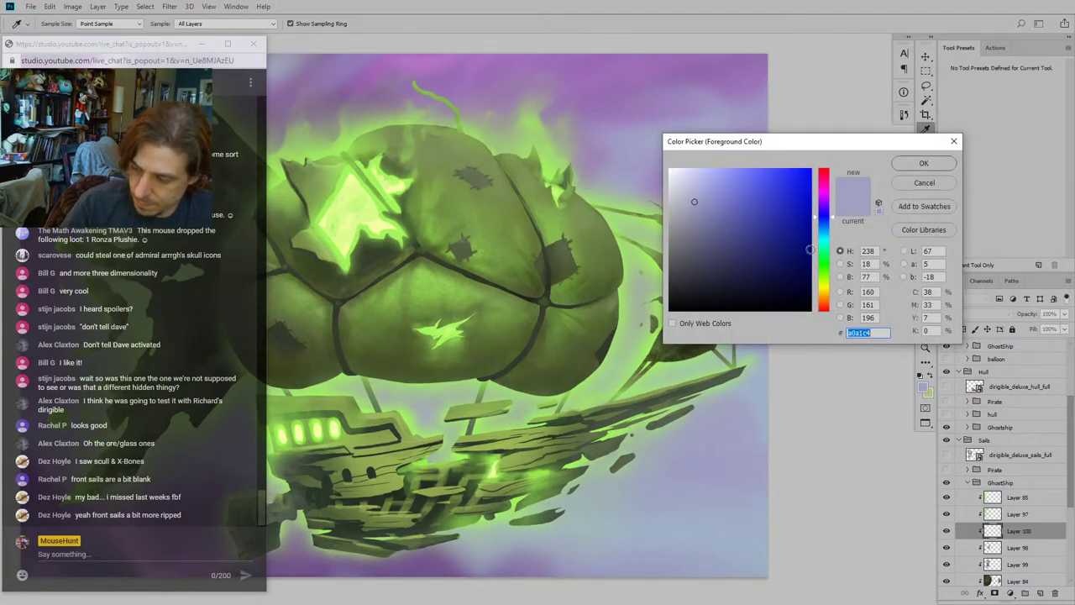
{"action": "left_click", "coordinate": [824, 252]}
{"action": "left_click", "coordinate": [703, 183]}
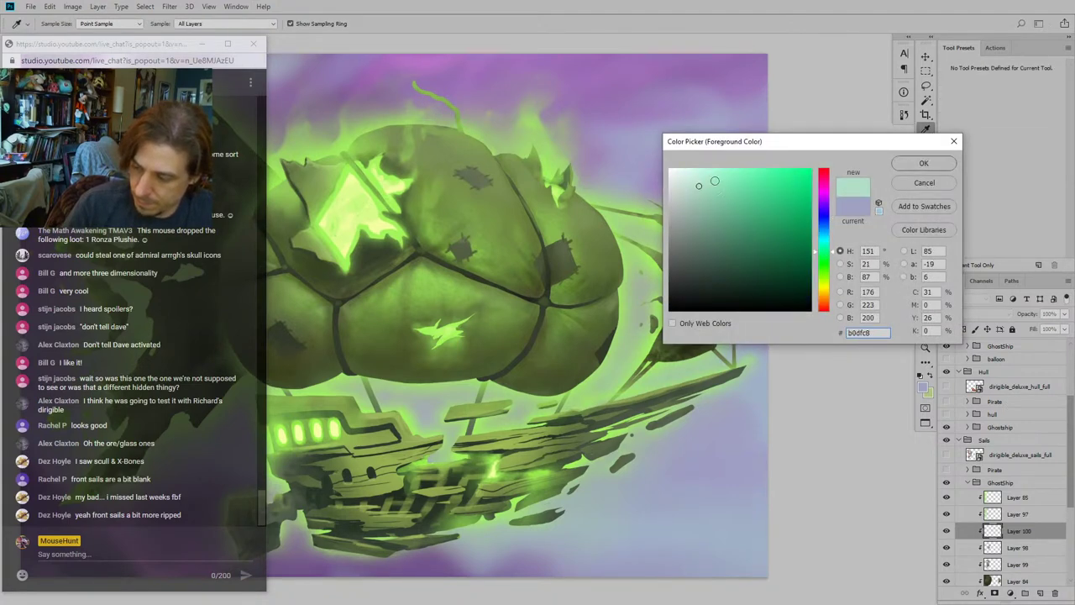
{"action": "left_click", "coordinate": [924, 163]}
{"action": "mouse_move", "coordinate": [663, 226]}
{"action": "left_mouse_down"}
{"action": "mouse_move", "coordinate": [703, 233]}
{"action": "mouse_move", "coordinate": [697, 220]}
{"action": "mouse_move", "coordinate": [710, 223]}
{"action": "mouse_move", "coordinate": [716, 210]}
{"action": "mouse_move", "coordinate": [730, 265]}
{"action": "mouse_move", "coordinate": [709, 231]}
{"action": "left_mouse_up"}
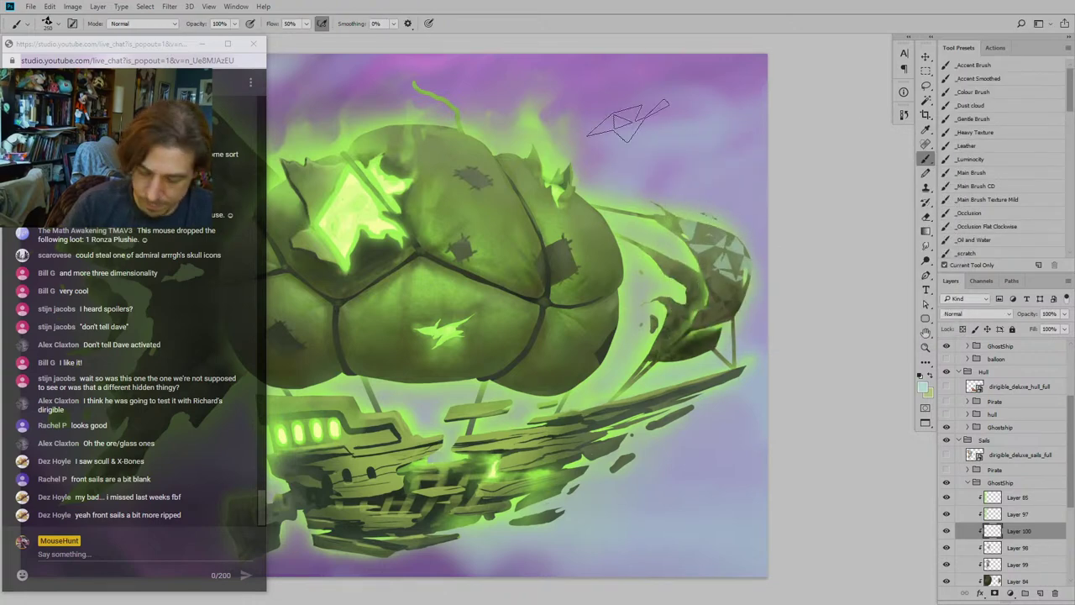
Step: Fade the mint triangle marks on the front sail with the Eraser at 50% opacity and compare by toggling Layer 100's visibility
{"action": "key", "text": "e"}
{"action": "mouse_move", "coordinate": [690, 230]}
{"action": "left_mouse_down"}
{"action": "mouse_move", "coordinate": [740, 280]}
{"action": "mouse_move", "coordinate": [705, 250]}
{"action": "mouse_move", "coordinate": [712, 236]}
{"action": "mouse_move", "coordinate": [721, 278]}
{"action": "mouse_move", "coordinate": [679, 237]}
{"action": "mouse_move", "coordinate": [722, 252]}
{"action": "left_mouse_up"}
{"action": "mouse_move", "coordinate": [644, 179]}
{"action": "left_mouse_down"}
{"action": "mouse_move", "coordinate": [588, 112]}
{"action": "mouse_move", "coordinate": [580, 158]}
{"action": "left_mouse_up"}
{"action": "key", "text": "ctrl+minus"}
{"action": "key", "text": "ctrl+minus"}
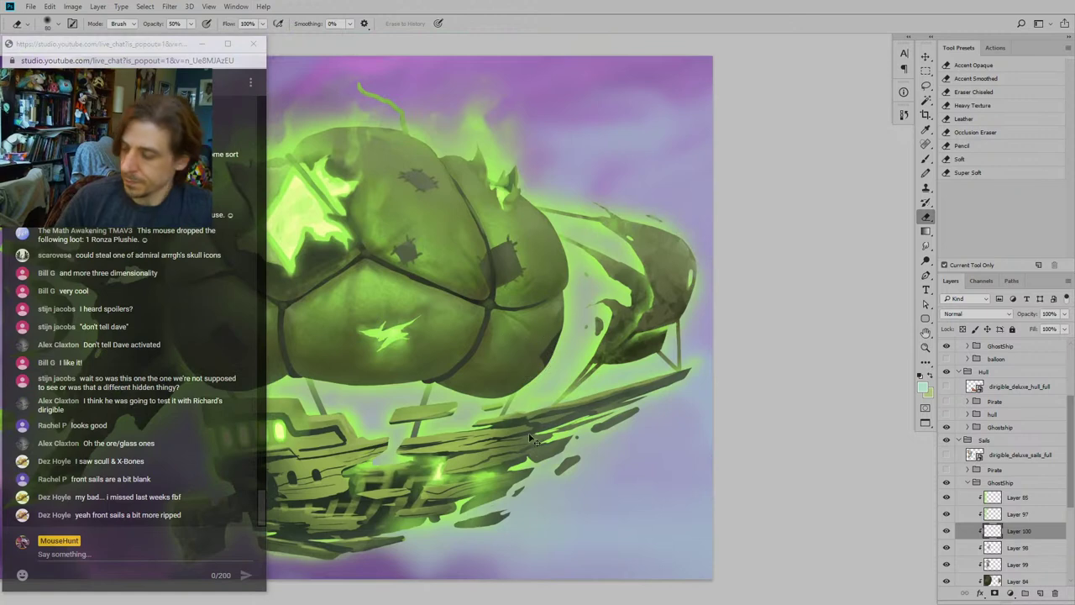
{"action": "key", "text": "ctrl+plus"}
{"action": "key", "text": "ctrl+plus"}
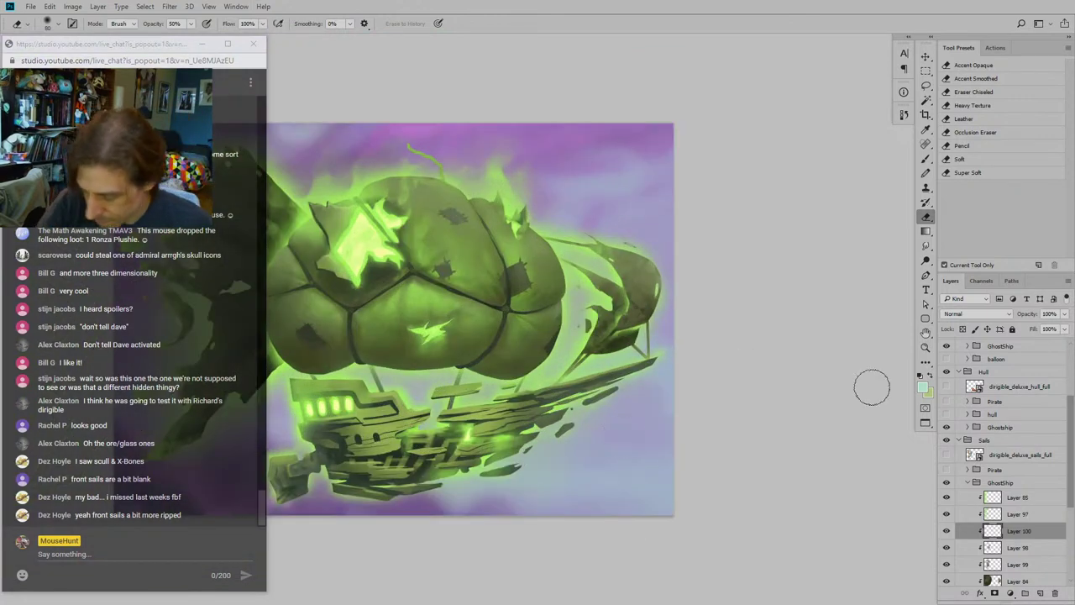
{"action": "left_click", "coordinate": [947, 534]}
{"action": "left_click", "coordinate": [948, 534]}
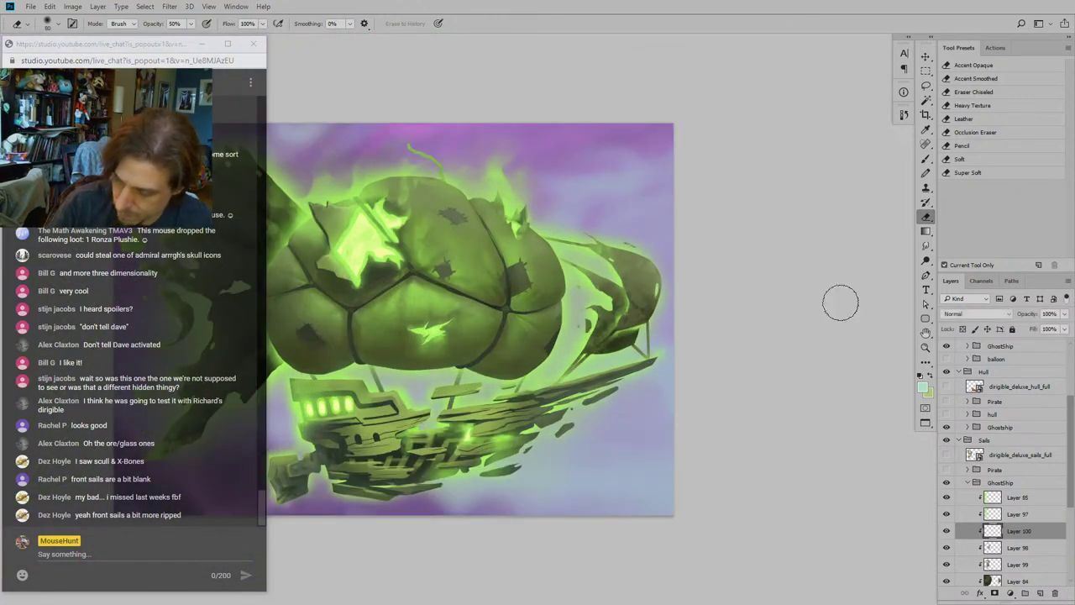
Step: Blend the pale texture on the upper front sail with the Smudge tool at 50% strength
{"action": "key", "text": "bracketleft"}
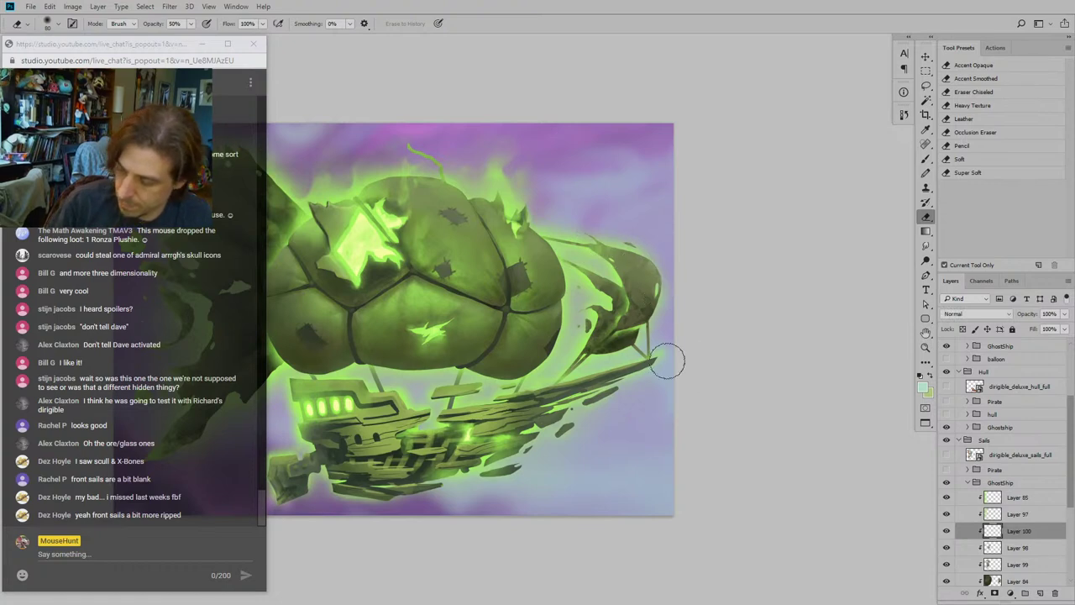
{"action": "key", "text": "b"}
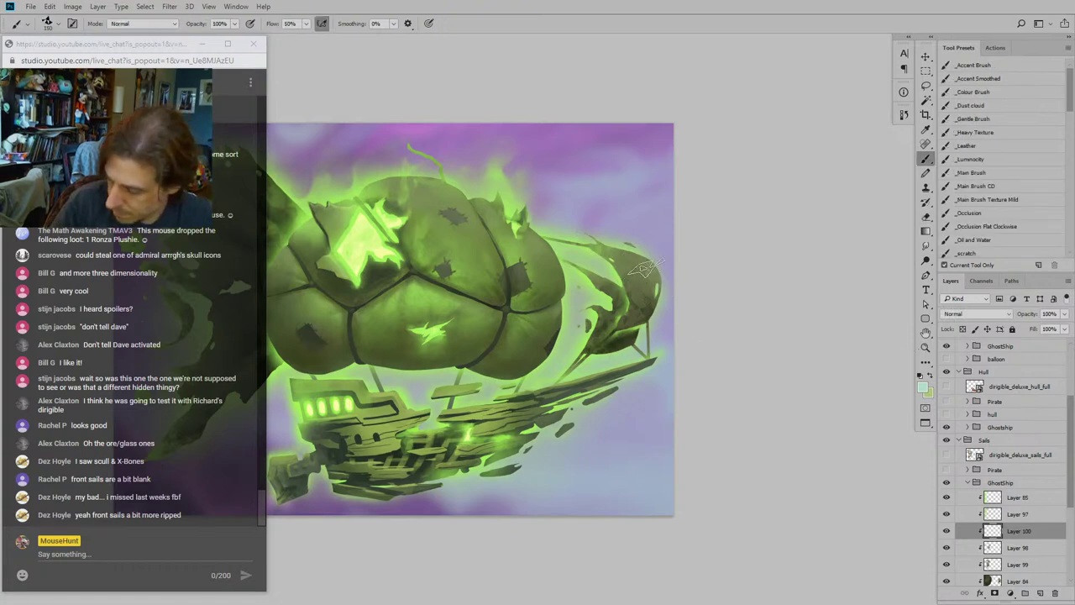
{"action": "key", "text": "r"}
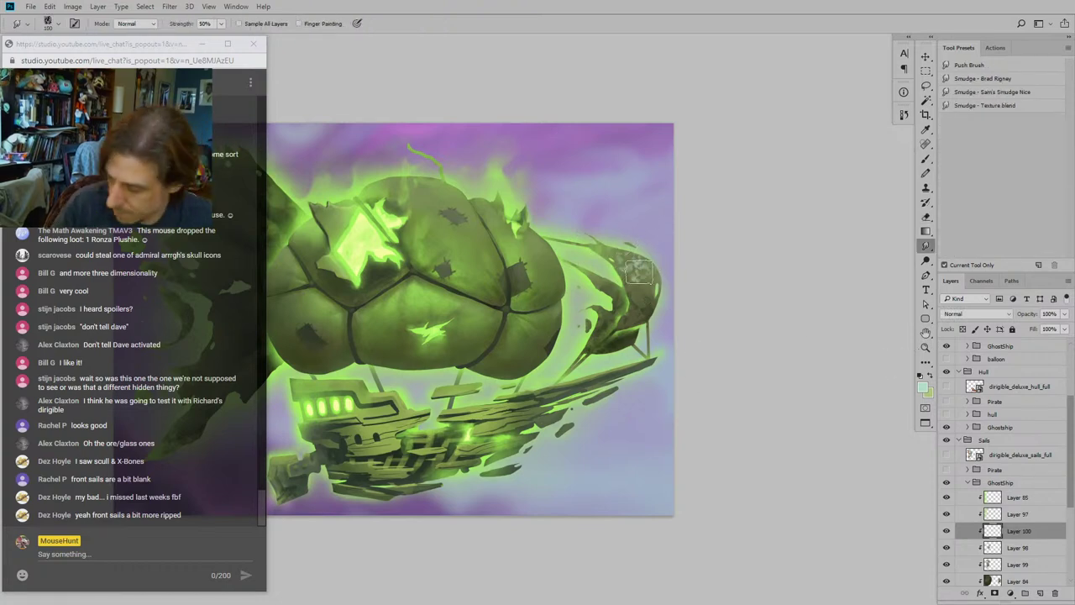
{"action": "mouse_move", "coordinate": [641, 272]}
{"action": "left_mouse_down"}
{"action": "mouse_move", "coordinate": [632, 279]}
{"action": "mouse_move", "coordinate": [640, 282]}
{"action": "mouse_move", "coordinate": [632, 258]}
{"action": "left_mouse_up"}
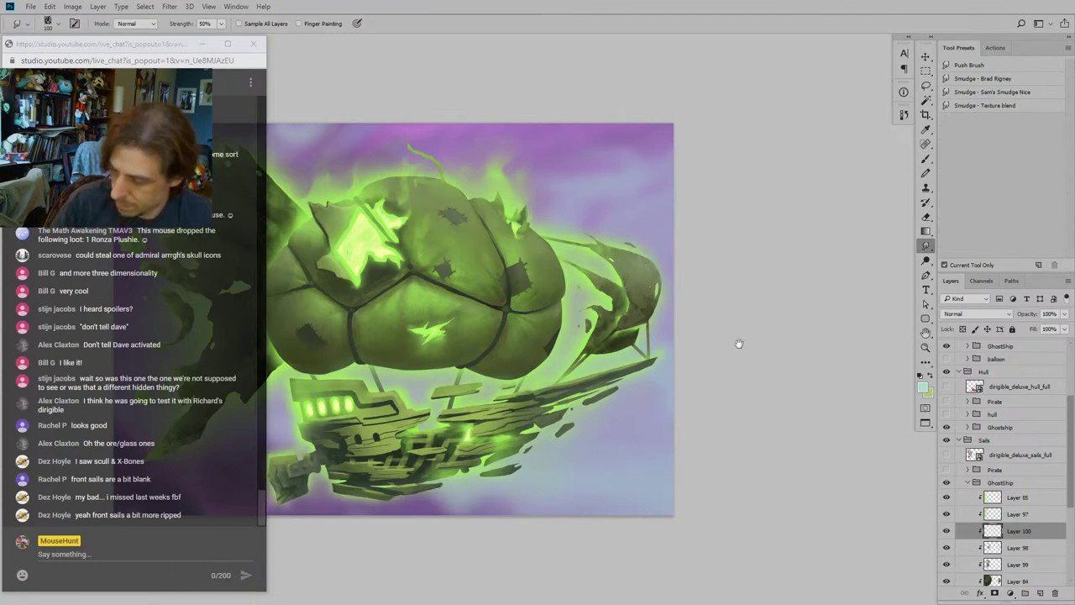
{"action": "left_click_drag", "start_coordinate": [739, 344], "coordinate": [738, 358]}
Step: Add more mint triangle texture near the front sail's outer edge and smudge it into the upper surface
{"action": "key", "text": "b"}
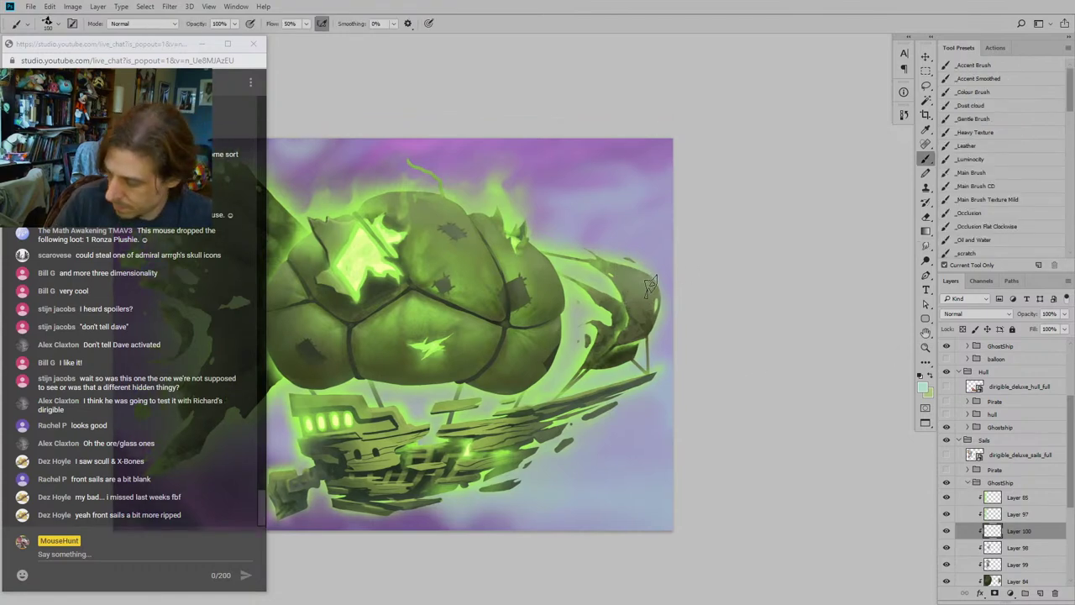
{"action": "left_click_drag", "start_coordinate": [592, 277], "coordinate": [590, 275]}
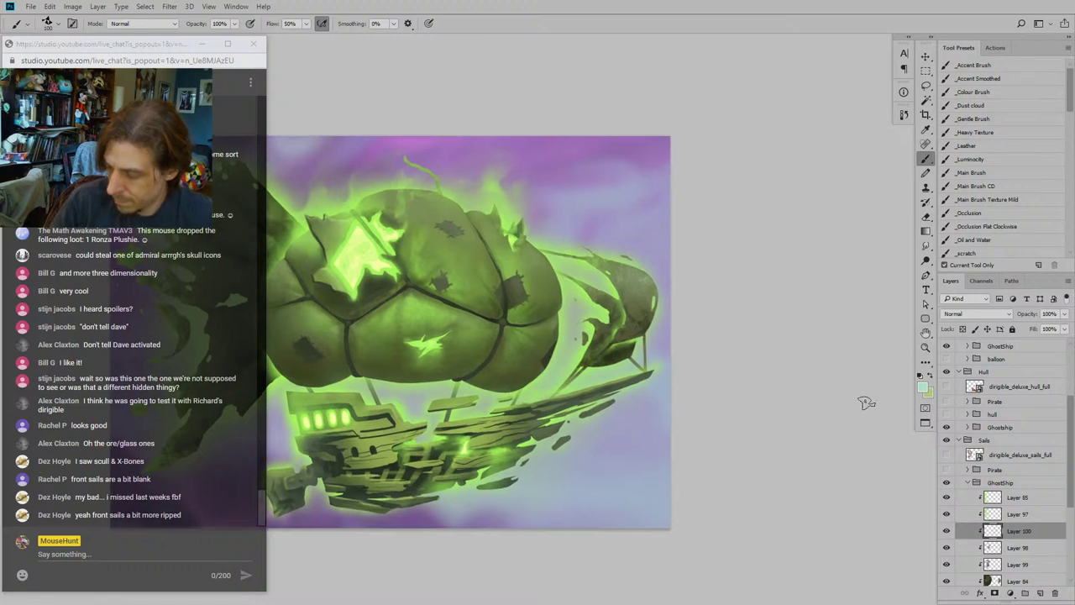
{"action": "key", "text": "r"}
{"action": "key", "text": "ctrl+plus"}
{"action": "key", "text": "ctrl+plus"}
{"action": "left_click_drag", "start_coordinate": [610, 316], "coordinate": [577, 319]}
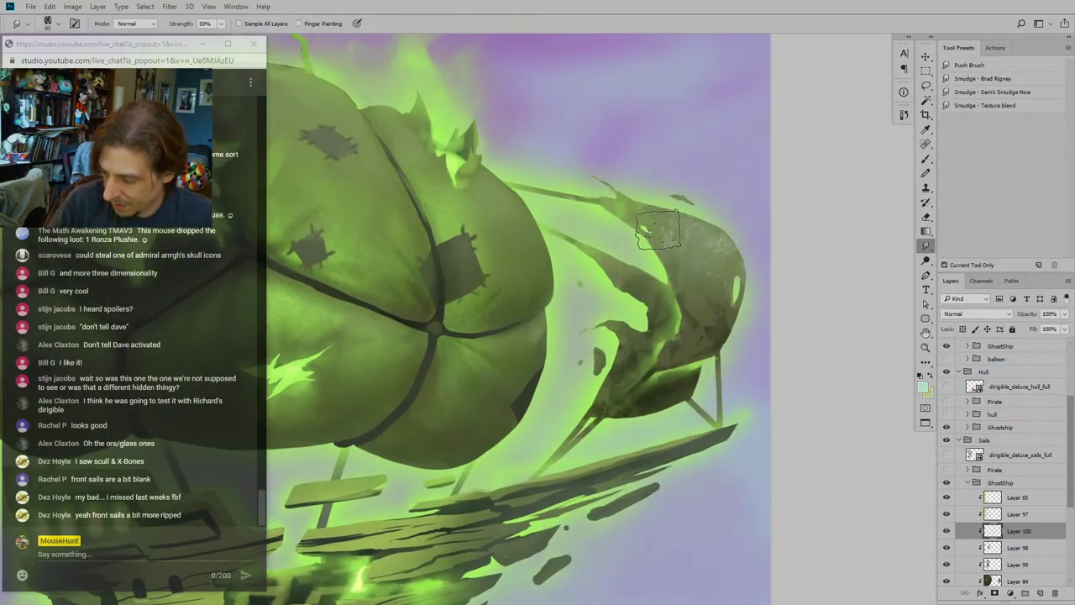
{"action": "left_click_drag", "start_coordinate": [603, 89], "coordinate": [596, 72]}
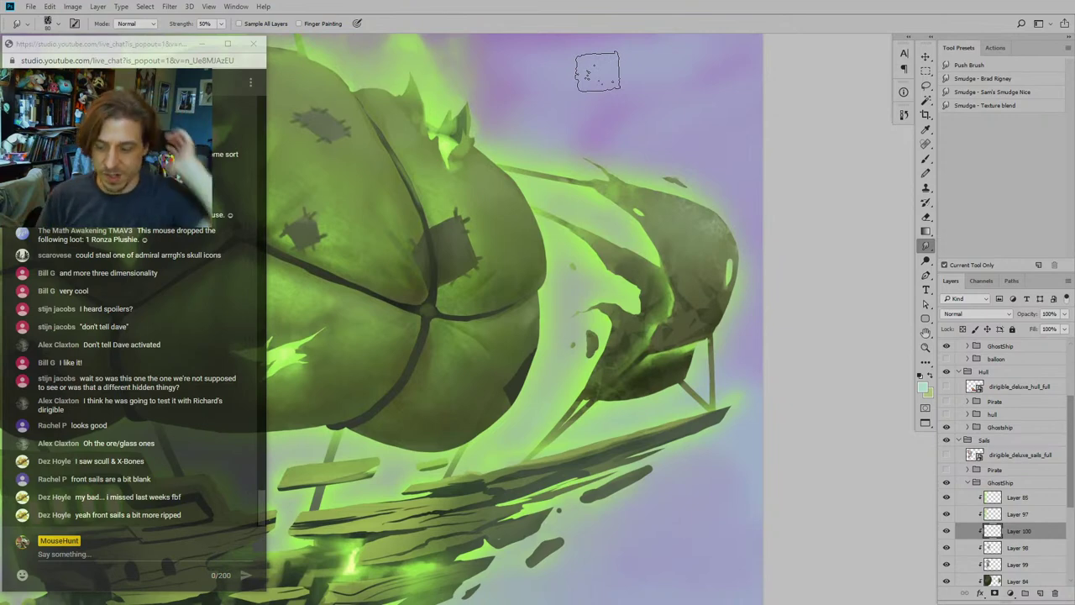
Step: Paint mint triangle texture on the torn strip behind the front sail and blend it with a size 50 Smudge brush
{"action": "key", "text": "b"}
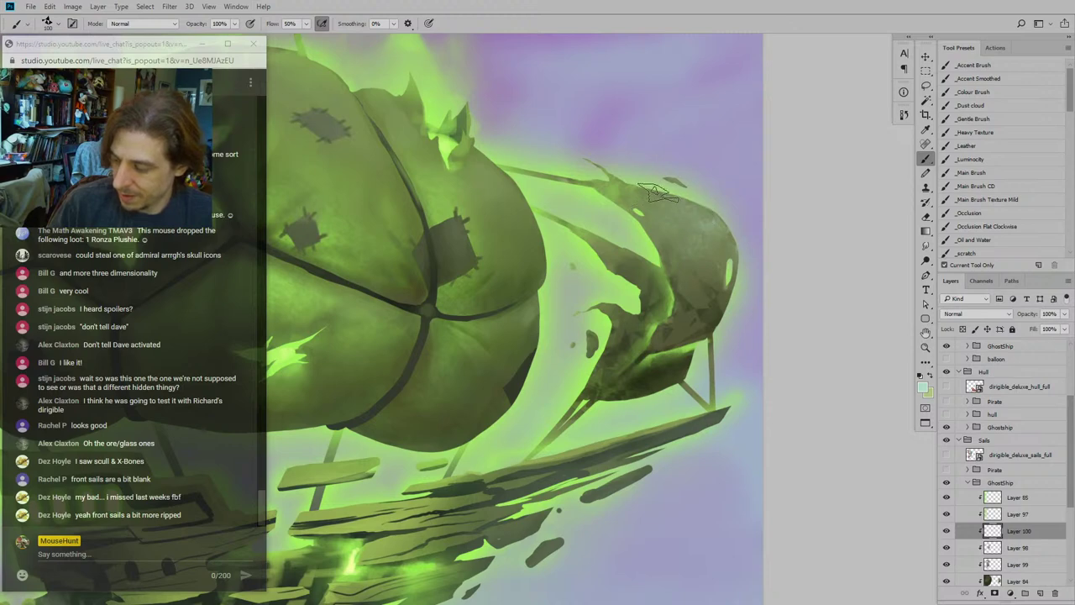
{"action": "left_click_drag", "start_coordinate": [664, 207], "coordinate": [660, 210]}
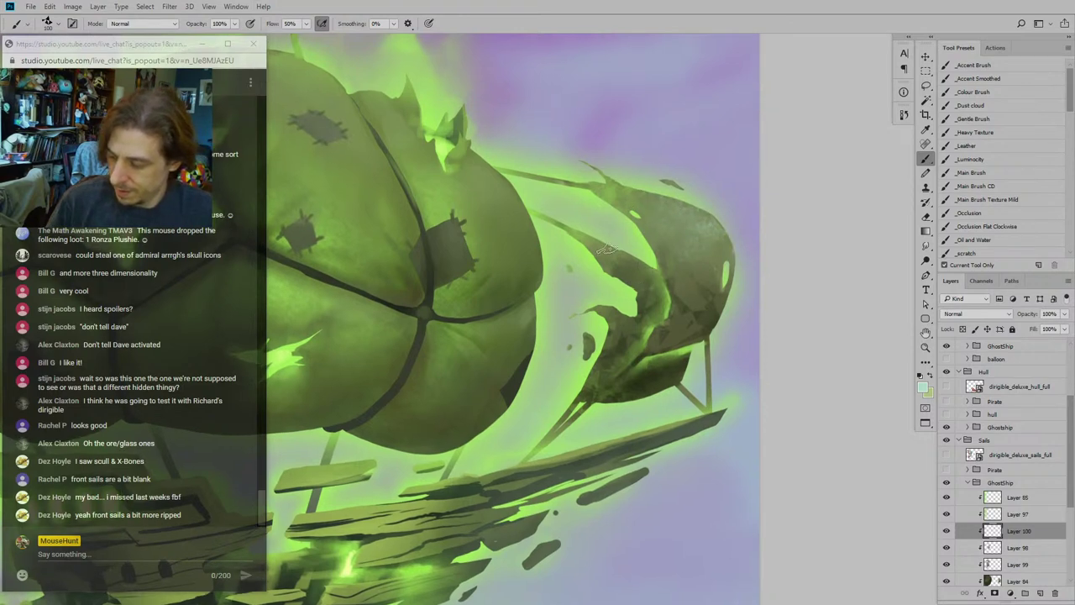
{"action": "key", "text": "r"}
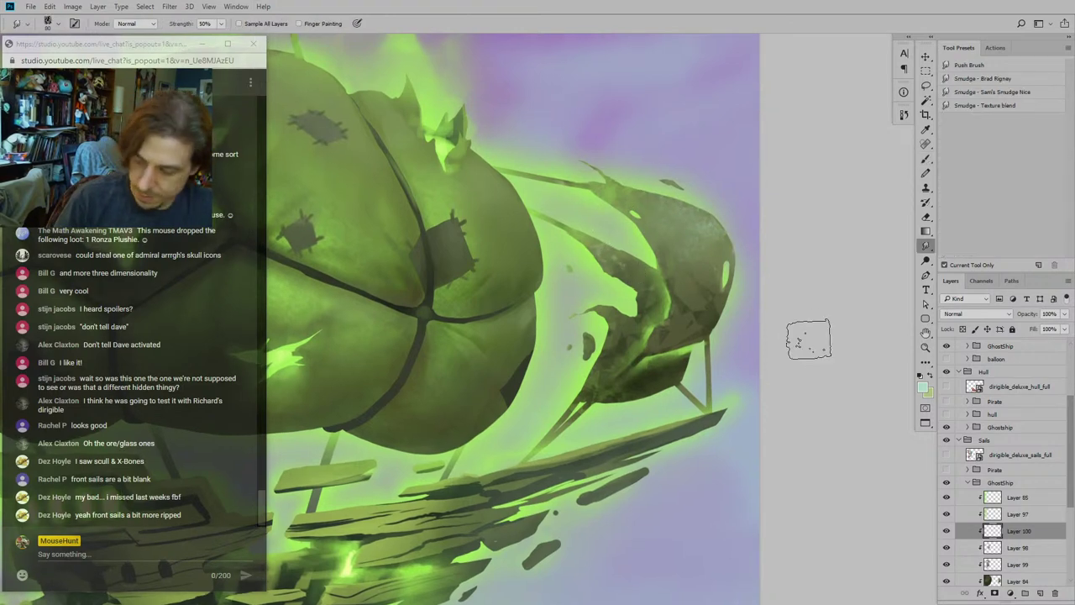
{"action": "key", "text": "bracketleft"}
{"action": "key", "text": "bracketleft"}
{"action": "key", "text": "bracketleft"}
{"action": "left_click_drag", "start_coordinate": [648, 286], "coordinate": [589, 248]}
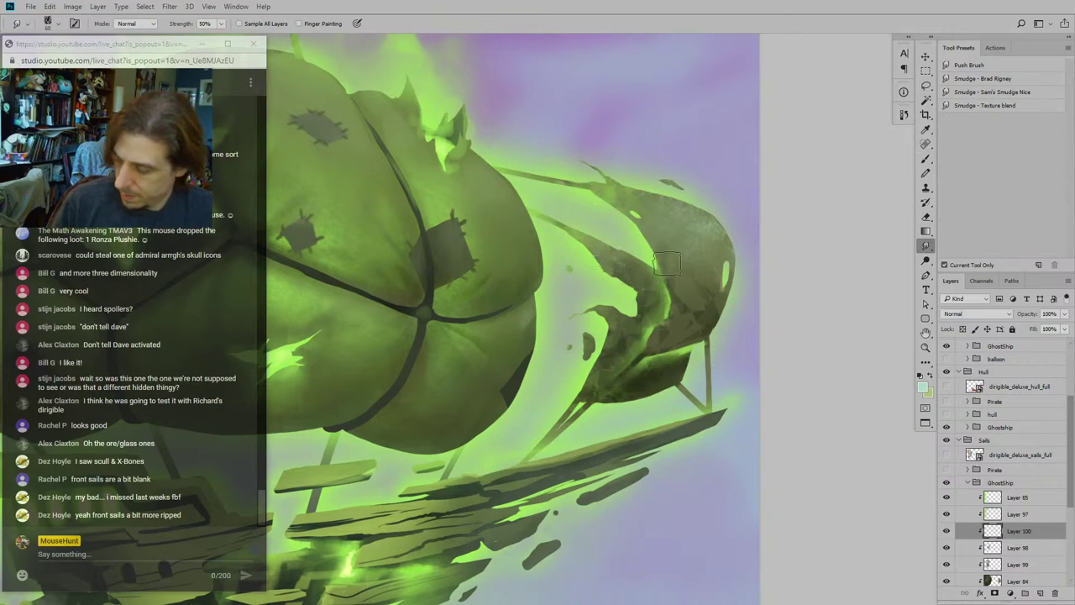
{"action": "left_click_drag", "start_coordinate": [541, 143], "coordinate": [460, 159]}
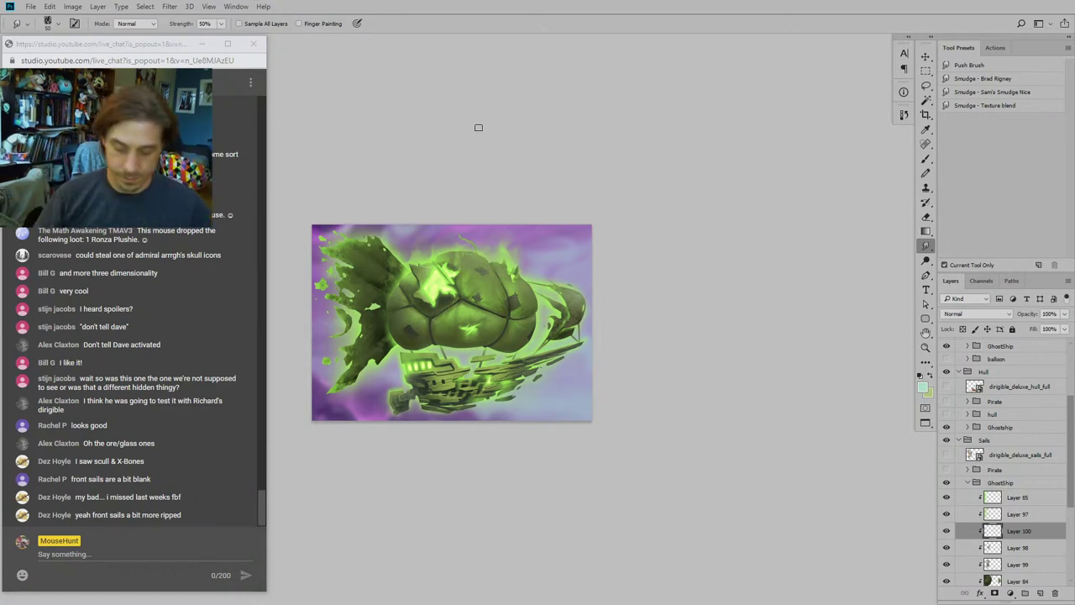
Step: Select Layer 97 and sample the bright green of the floating fragment at the tail fin's upper tip for the brush
{"action": "scroll", "coordinate": [456, 180], "scroll_direction": "up", "scroll_amount": 4}
{"action": "left_click_drag", "start_coordinate": [474, 294], "coordinate": [576, 297]}
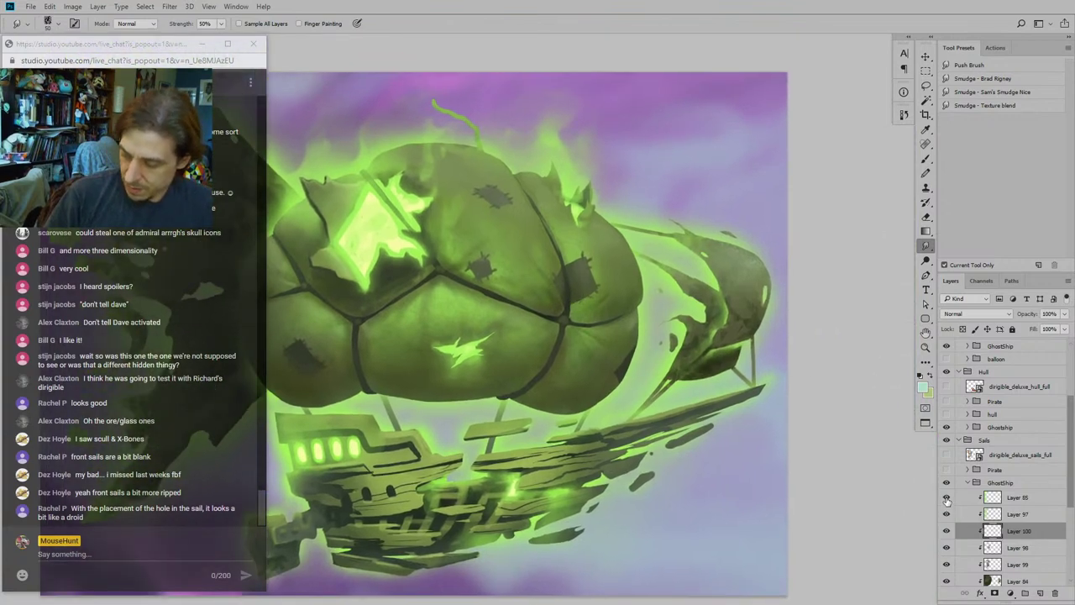
{"action": "left_click", "coordinate": [966, 517]}
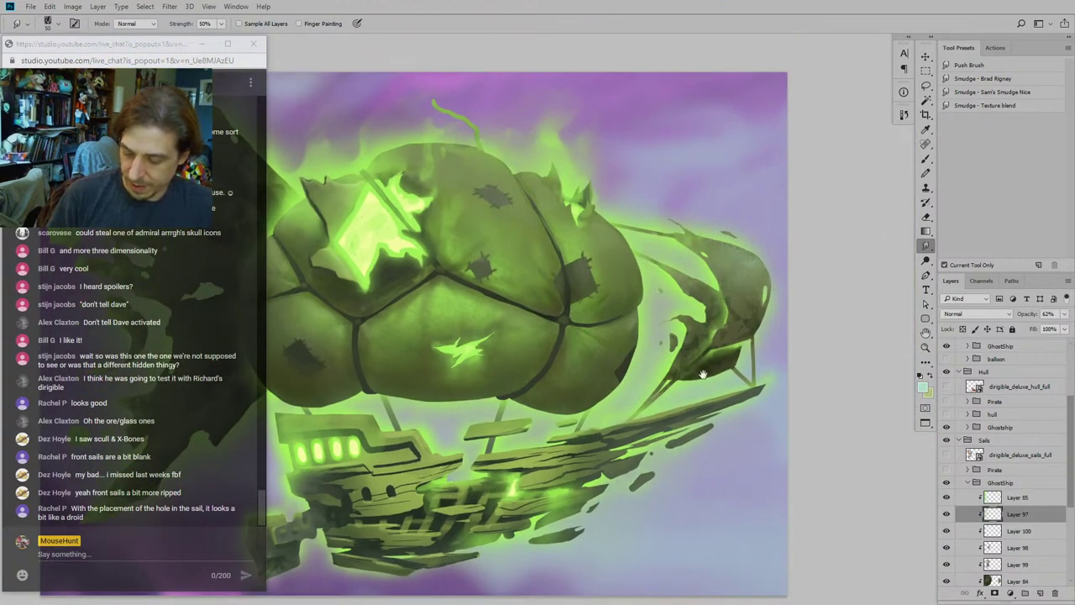
{"action": "left_click_drag", "start_coordinate": [703, 372], "coordinate": [1007, 395]}
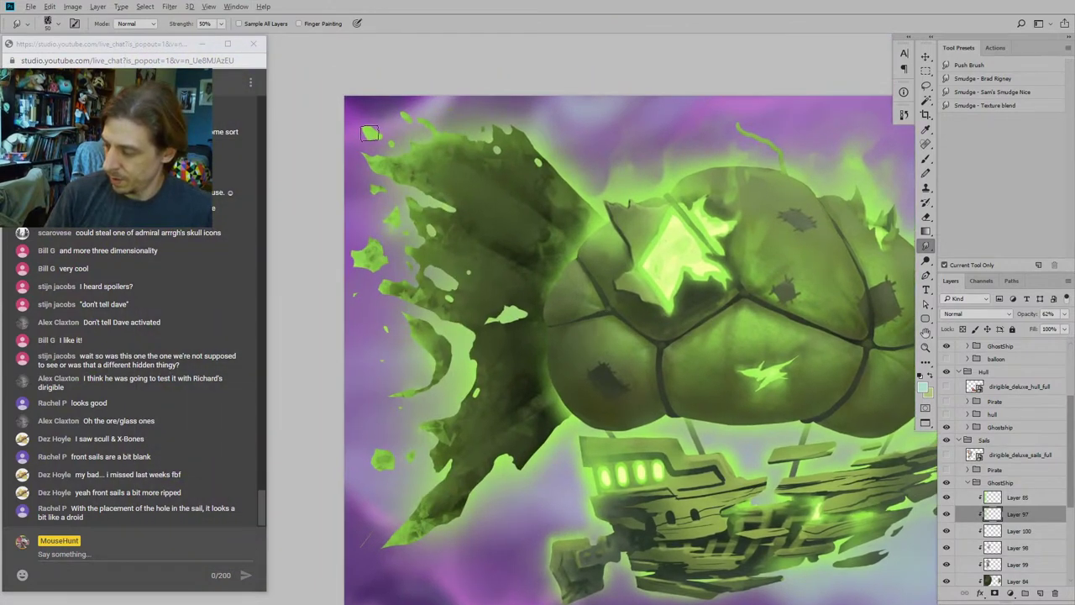
{"action": "key", "text": "b"}
{"action": "left_click", "coordinate": [367, 136], "text": "alt"}
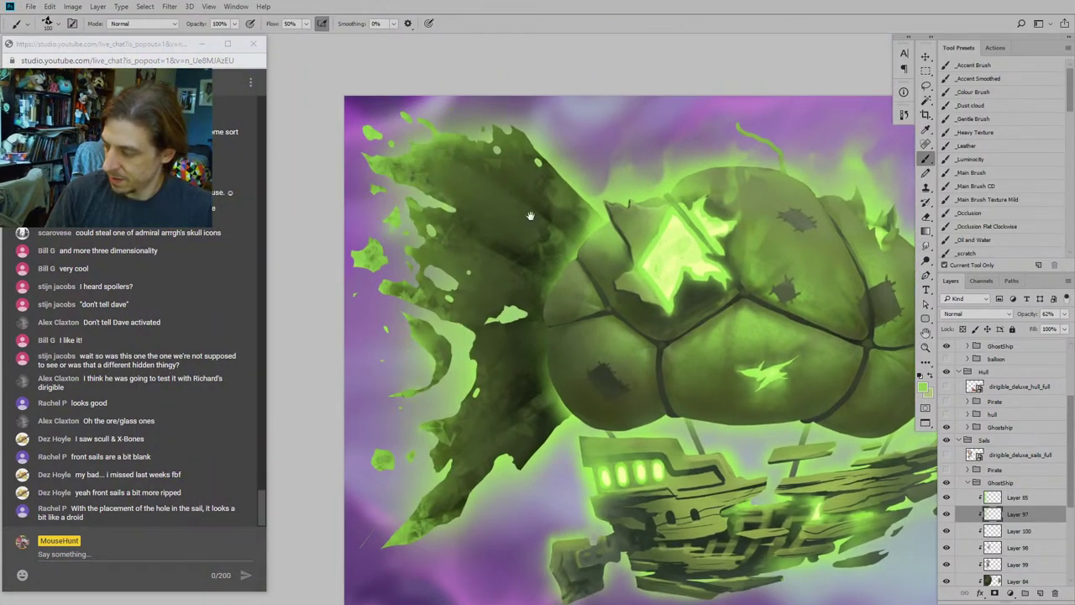
{"action": "left_click_drag", "start_coordinate": [756, 269], "coordinate": [391, 220]}
{"action": "key", "text": "]"}
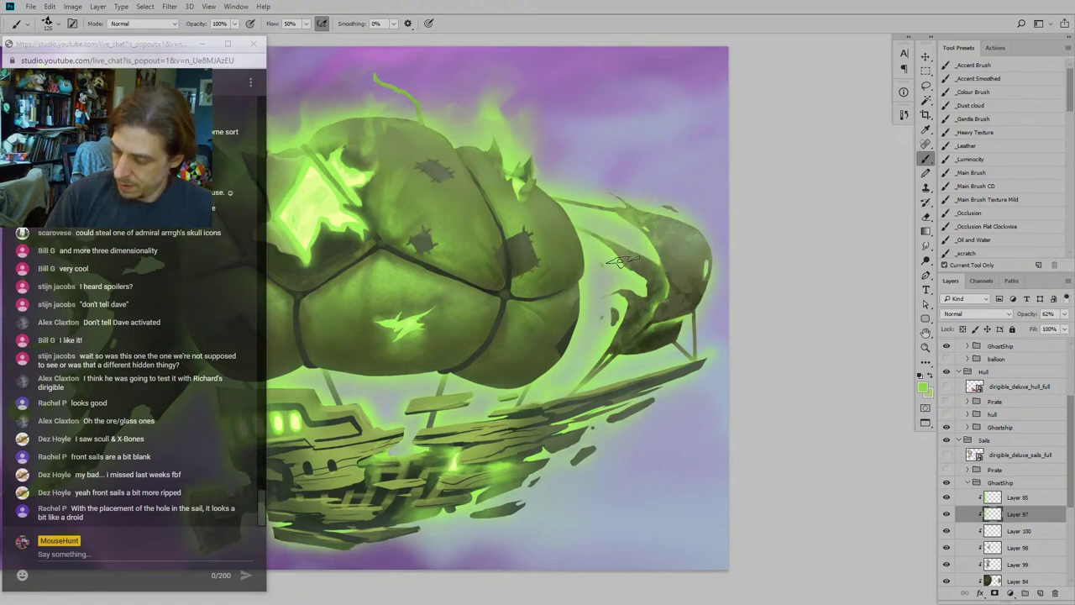
Step: Paint bright green triangle speckles along the torn edges and lower part of the front sails on Layer 97
{"action": "key", "text": "bracketright"}
{"action": "key", "text": "bracketright"}
{"action": "key", "text": "bracketright"}
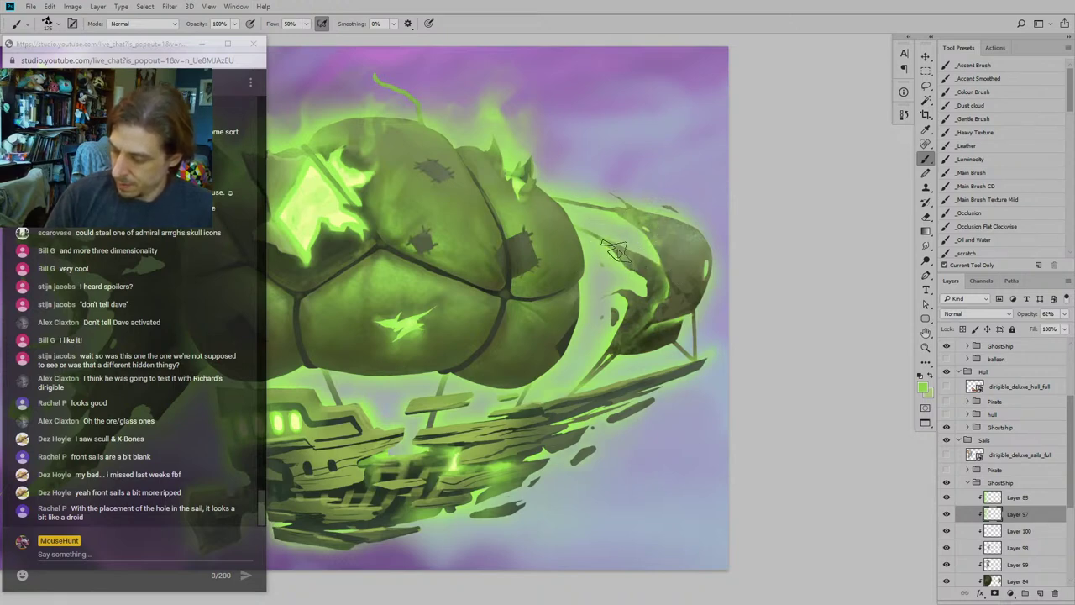
{"action": "left_click_drag", "start_coordinate": [547, 344], "coordinate": [548, 322]}
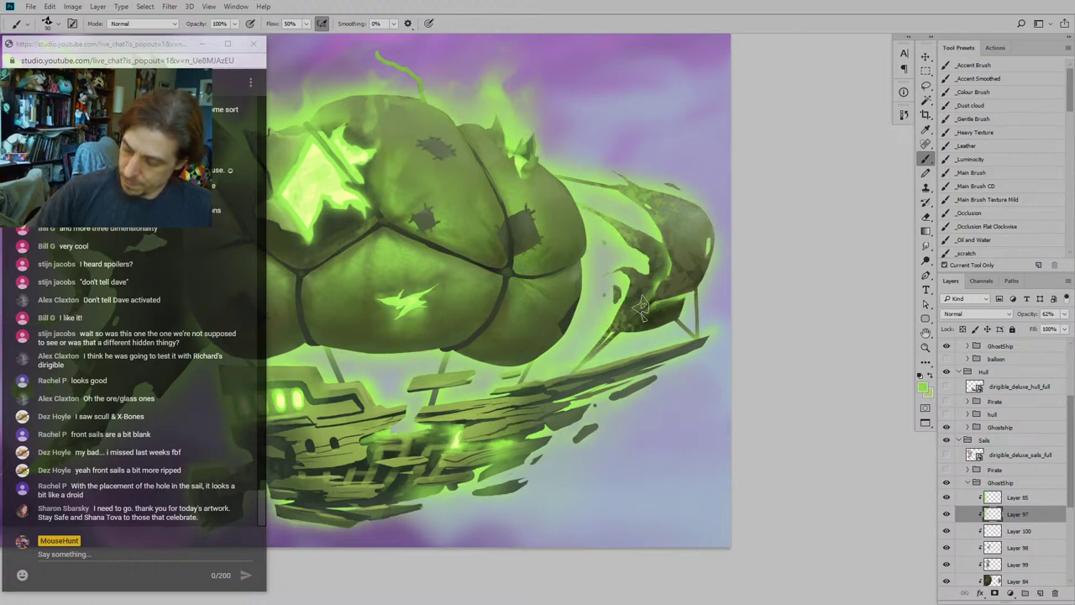
{"action": "mouse_move", "coordinate": [505, 286]}
{"action": "left_mouse_down"}
{"action": "mouse_move", "coordinate": [477, 296]}
{"action": "mouse_move", "coordinate": [518, 284]}
{"action": "left_mouse_up"}
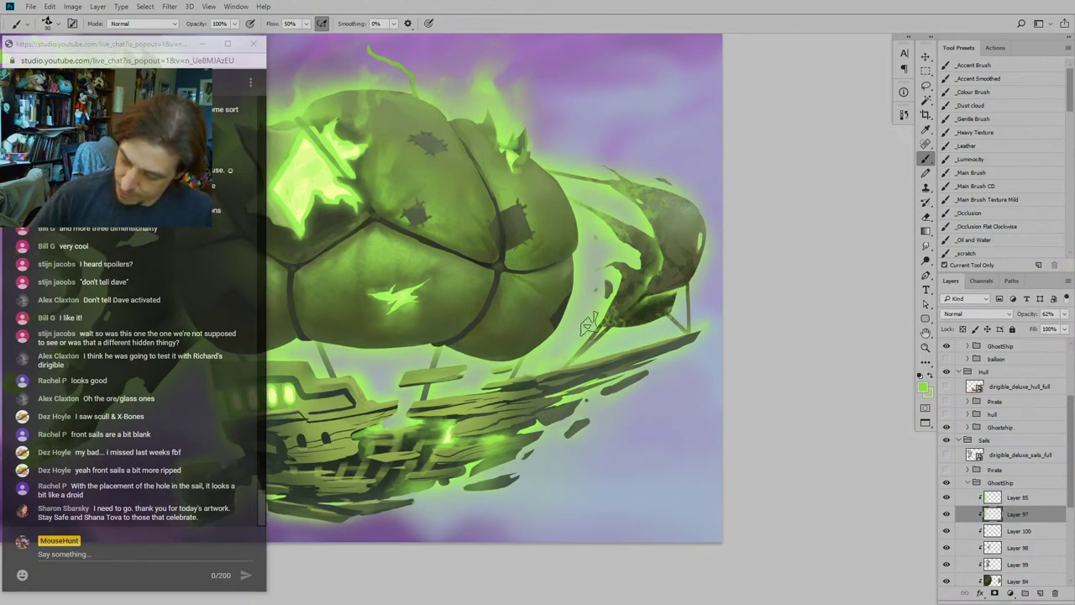
{"action": "left_click_drag", "start_coordinate": [560, 304], "coordinate": [573, 278]}
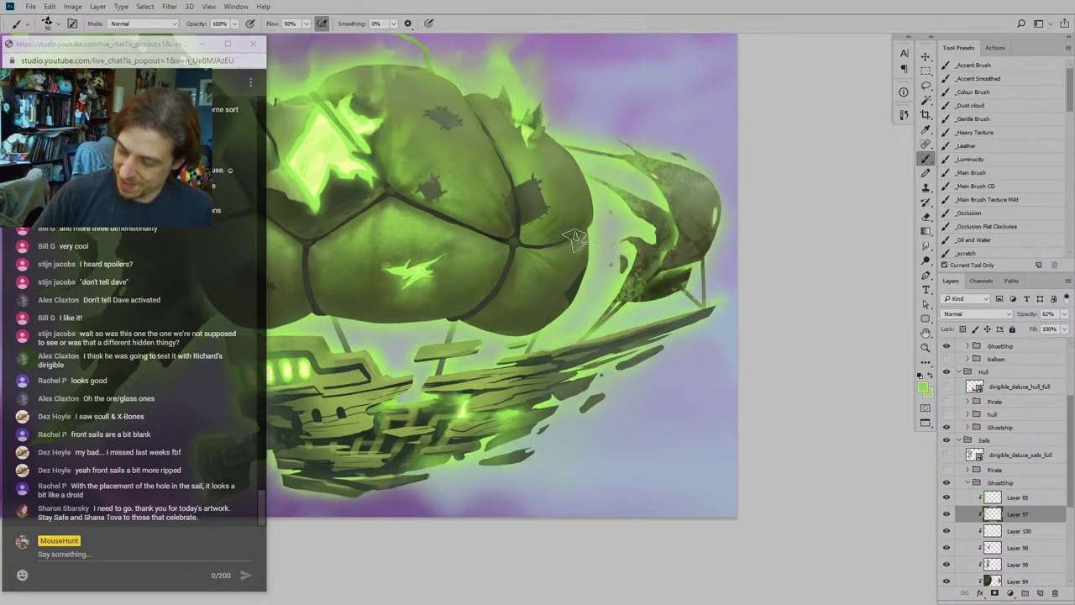
Step: Clean up the green speckles on the lower front sail with a very small eraser at 50% opacity
{"action": "key", "text": "e"}
{"action": "key", "text": "bracketleft"}
{"action": "key", "text": "bracketleft"}
{"action": "key", "text": "bracketleft"}
{"action": "key", "text": "bracketleft"}
{"action": "key", "text": "bracketleft"}
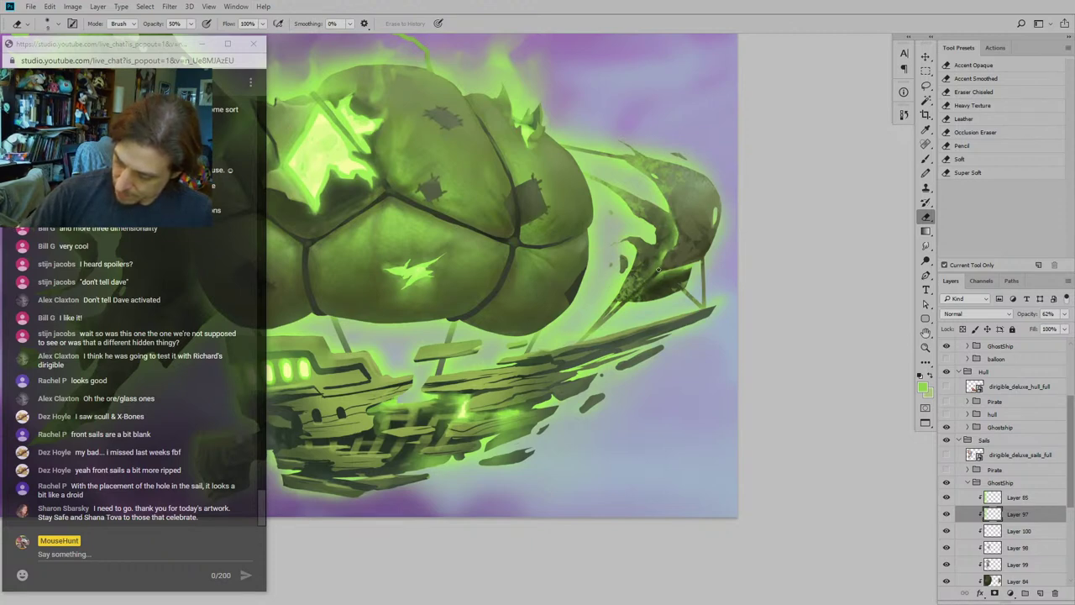
{"action": "left_click_drag", "start_coordinate": [550, 305], "coordinate": [481, 277]}
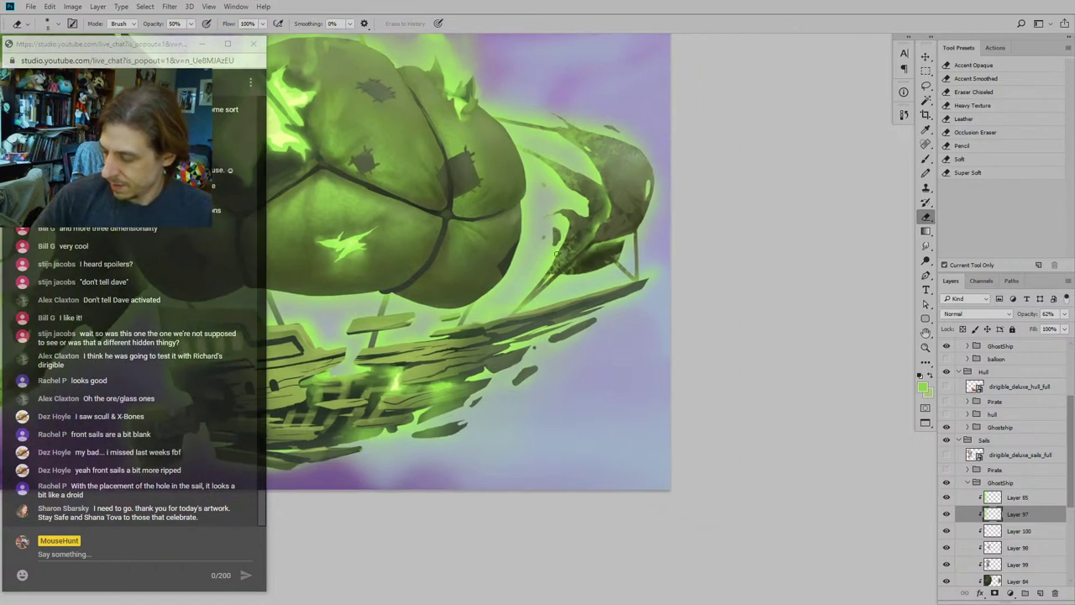
Step: Enlarge the eraser to size 25 and soften the green speckles across the front sails
{"action": "key", "text": "bracketright"}
{"action": "key", "text": "bracketright"}
{"action": "key", "text": "bracketright"}
{"action": "key", "text": "bracketright"}
{"action": "key", "text": "bracketright"}
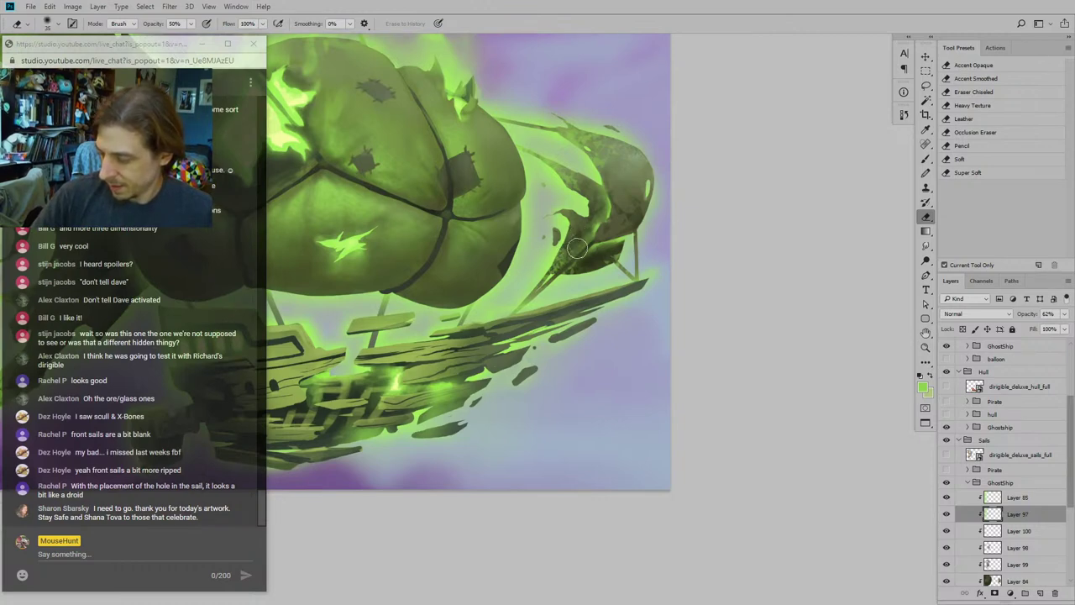
{"action": "scroll", "coordinate": [614, 198], "scroll_direction": "up", "scroll_amount": 3}
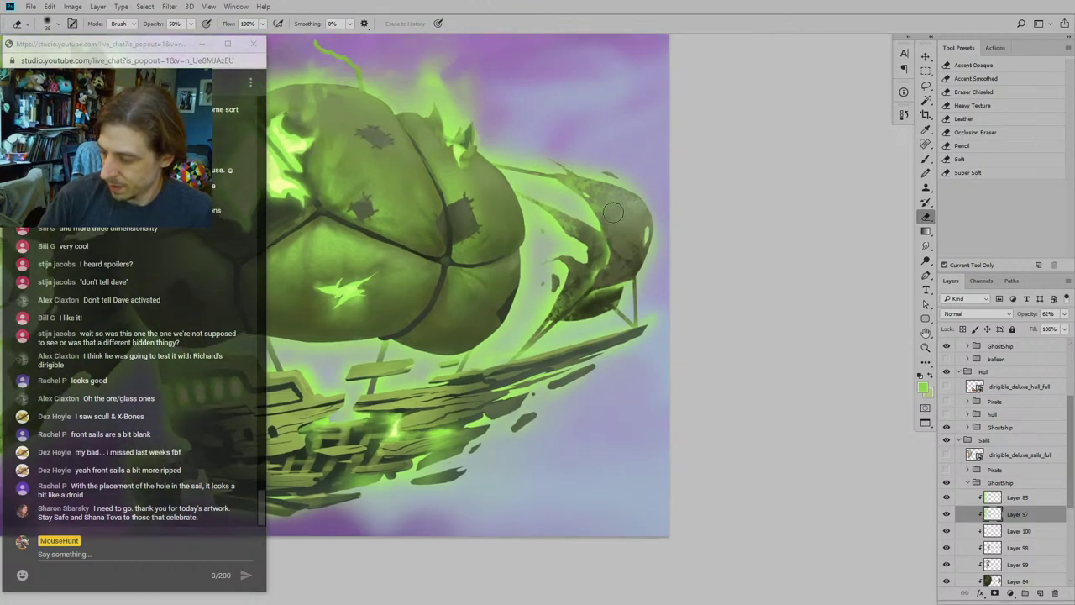
{"action": "scroll", "coordinate": [510, 93], "scroll_direction": "down", "scroll_amount": 3}
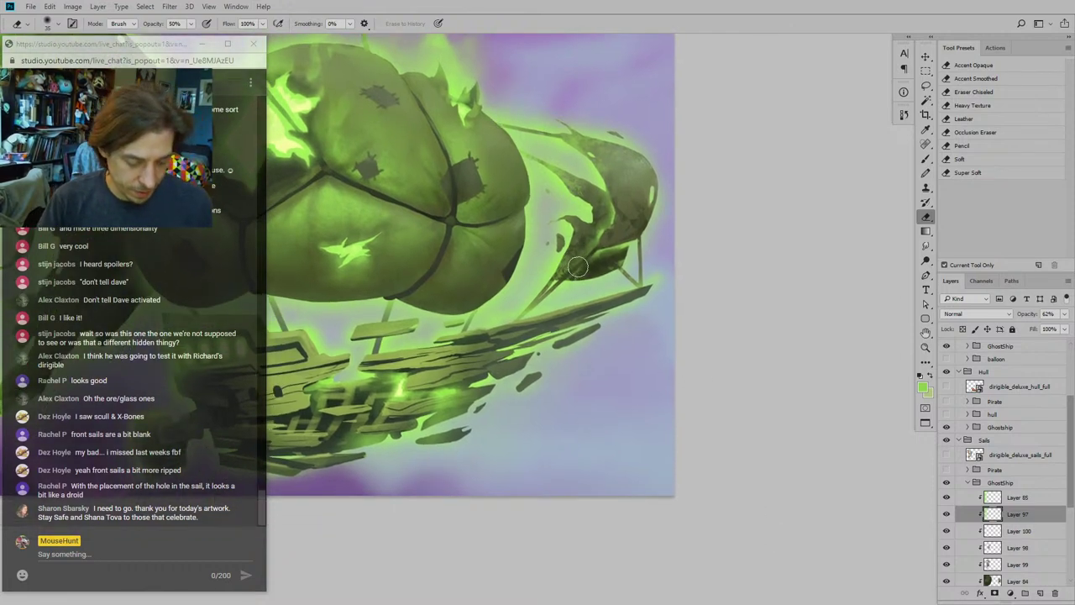
Step: Paint thin bright green highlights along the torn seam and a small rip in the front sails with the Accent Brush on Layer 97
{"action": "key", "text": "b"}
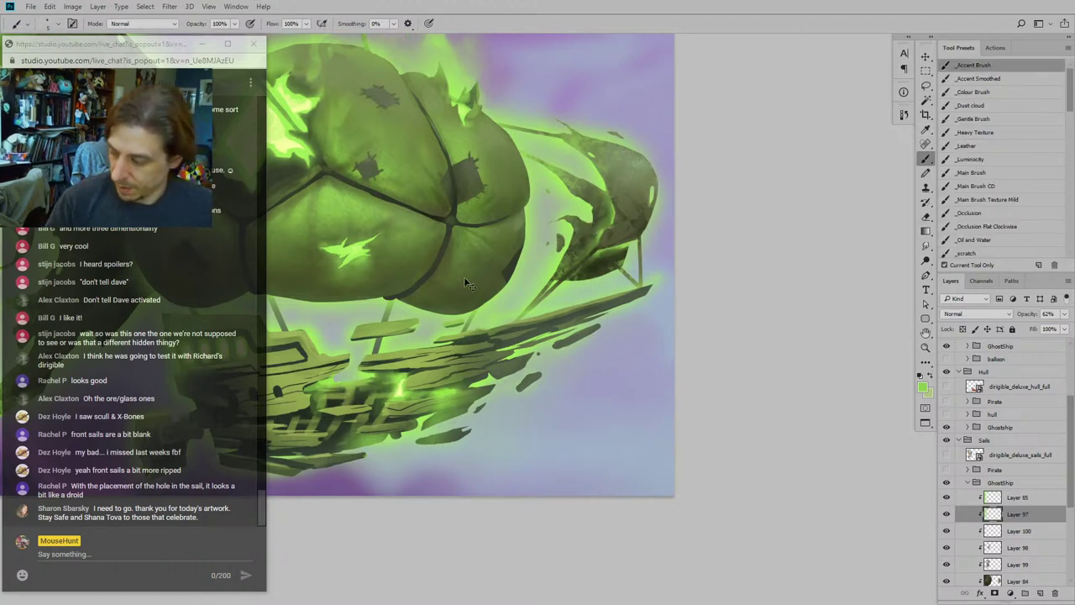
{"action": "key", "text": "ctrl+equal"}
{"action": "key", "text": "ctrl+equal"}
{"action": "key", "text": "ctrl+equal"}
{"action": "left_click_drag", "start_coordinate": [518, 225], "coordinate": [498, 324]}
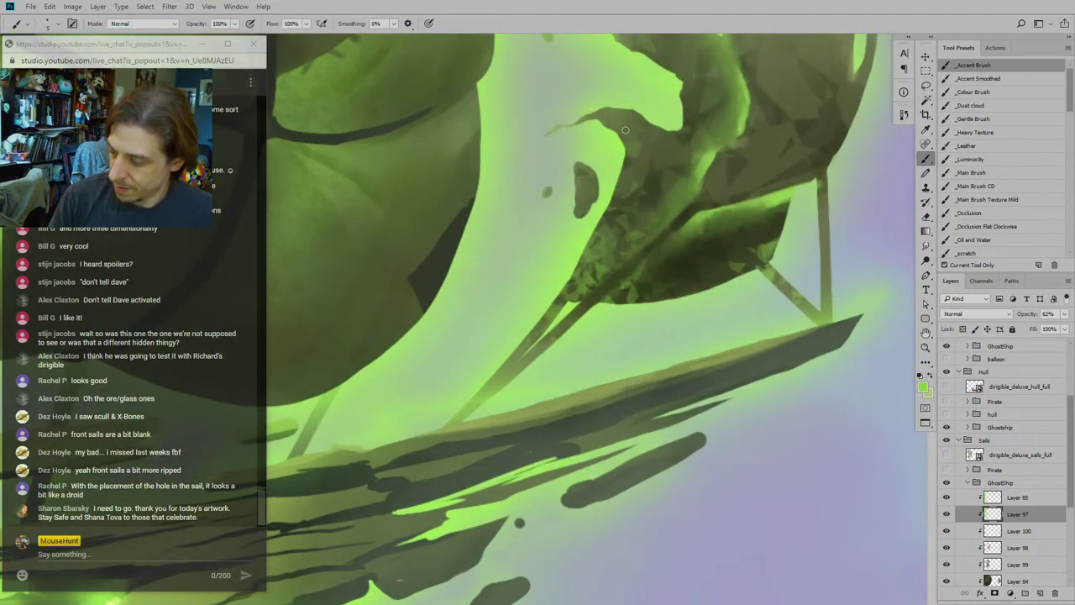
{"action": "left_click_drag", "start_coordinate": [639, 149], "coordinate": [566, 220]}
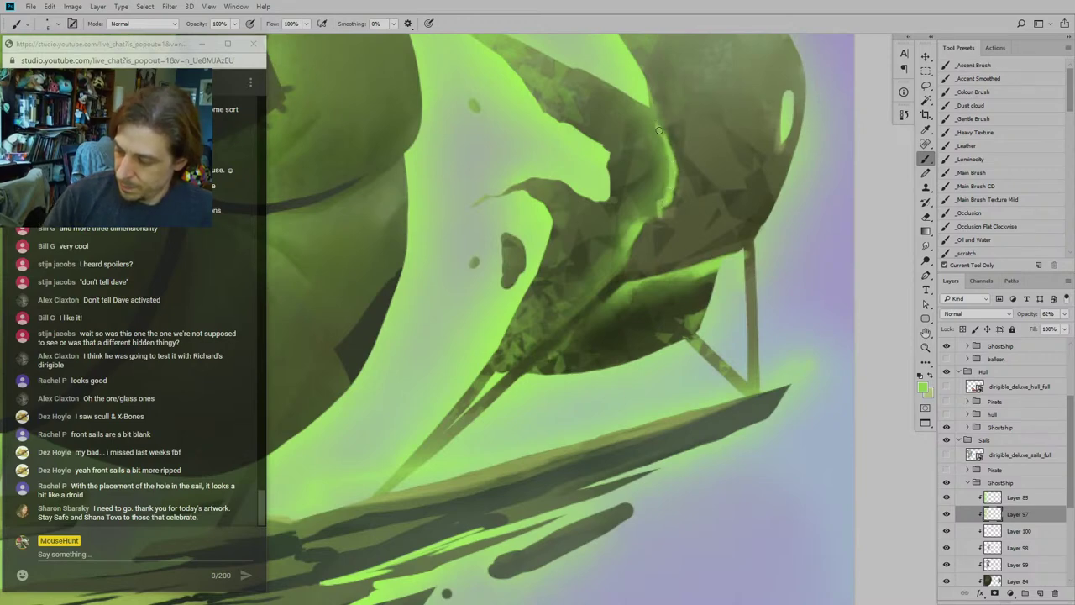
{"action": "left_click_drag", "start_coordinate": [652, 139], "coordinate": [626, 235]}
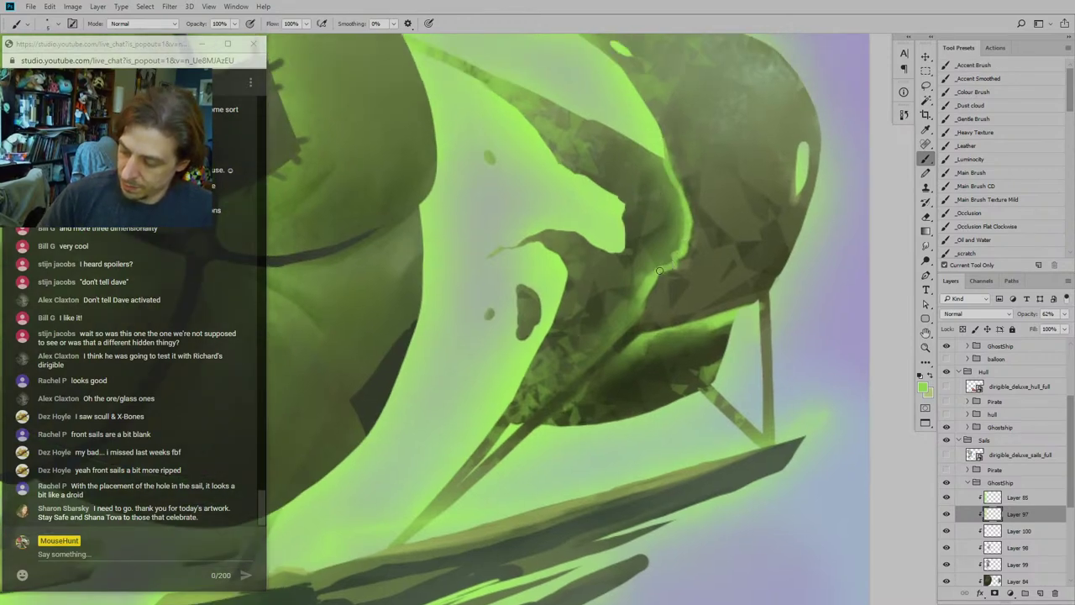
{"action": "mouse_move", "coordinate": [647, 290]}
{"action": "left_mouse_down"}
{"action": "mouse_move", "coordinate": [581, 373]}
{"action": "mouse_move", "coordinate": [542, 285]}
{"action": "mouse_move", "coordinate": [501, 363]}
{"action": "left_mouse_up"}
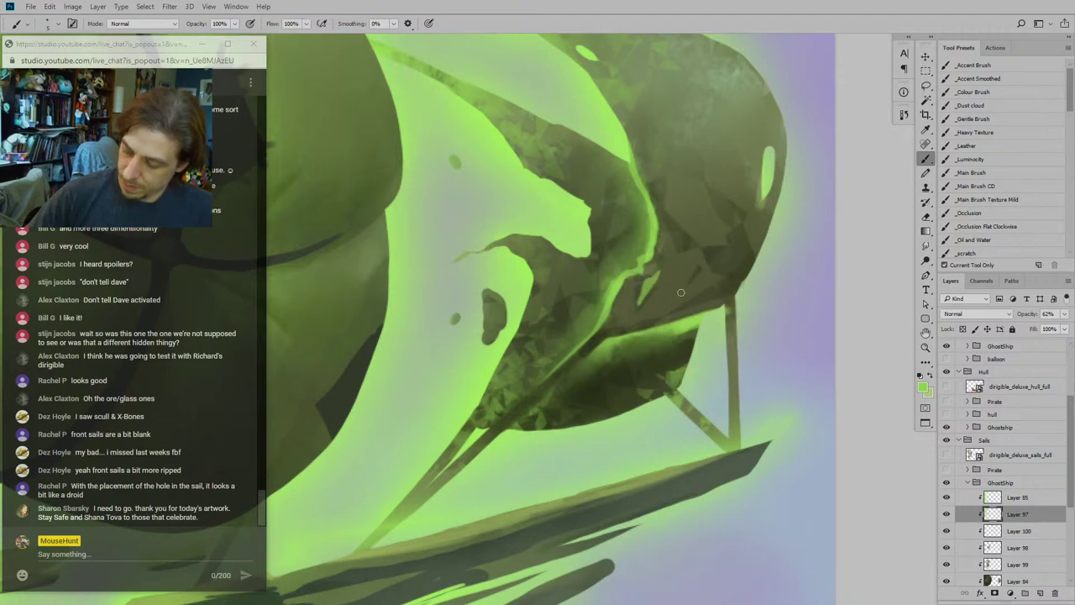
{"action": "left_click_drag", "start_coordinate": [806, 415], "coordinate": [784, 405]}
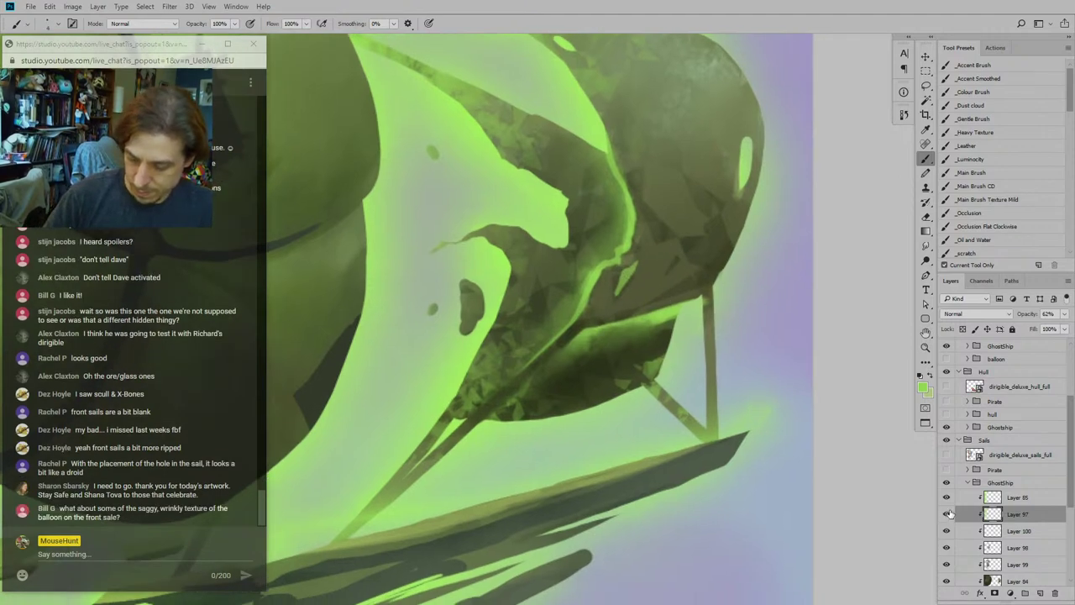
Step: Select Layer 85 and brighten the green edge highlights along the seam and small rip of the front sails
{"action": "left_click", "coordinate": [947, 498]}
{"action": "left_click", "coordinate": [959, 498]}
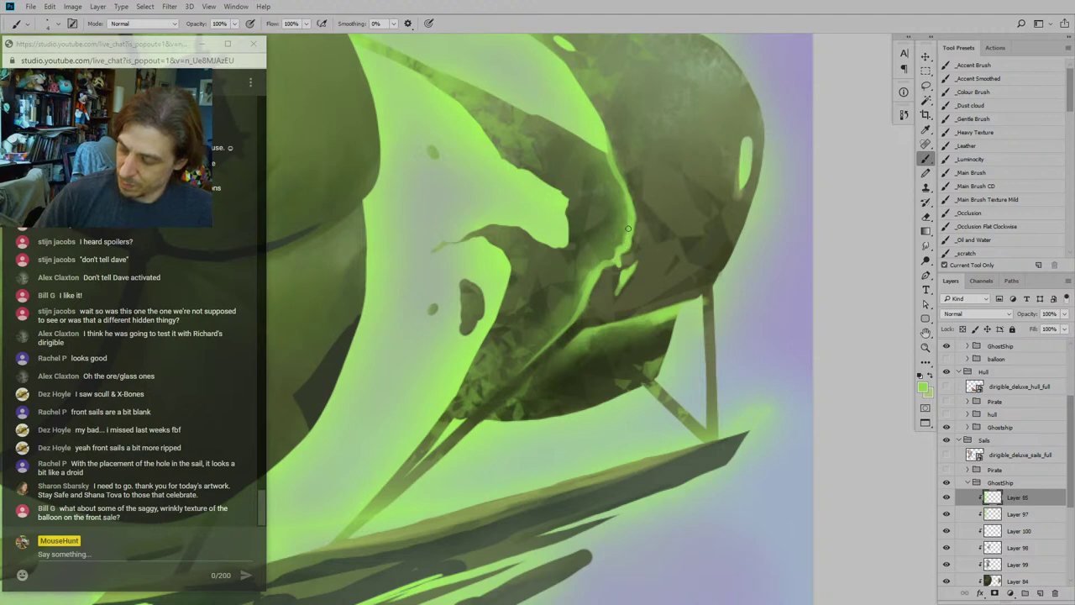
{"action": "mouse_move", "coordinate": [575, 301]}
{"action": "left_mouse_down"}
{"action": "mouse_move", "coordinate": [488, 355]}
{"action": "mouse_move", "coordinate": [566, 390]}
{"action": "mouse_move", "coordinate": [669, 278]}
{"action": "mouse_move", "coordinate": [835, 271]}
{"action": "mouse_move", "coordinate": [513, 244]}
{"action": "mouse_move", "coordinate": [677, 191]}
{"action": "mouse_move", "coordinate": [521, 166]}
{"action": "mouse_move", "coordinate": [607, 341]}
{"action": "mouse_move", "coordinate": [430, 117]}
{"action": "left_mouse_up"}
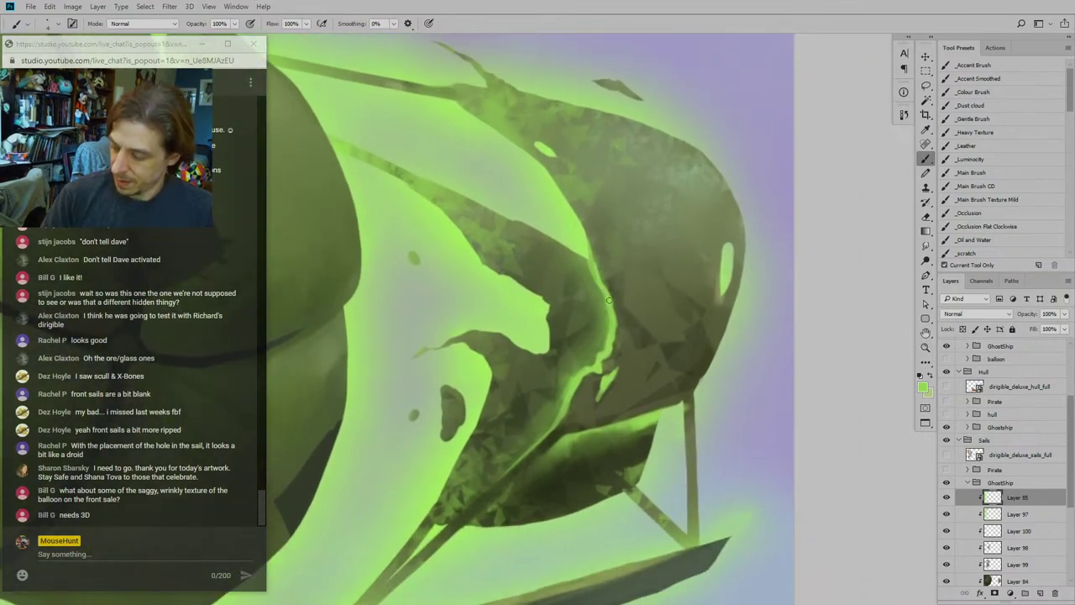
{"action": "mouse_move", "coordinate": [480, 143]}
{"action": "left_mouse_down"}
{"action": "mouse_move", "coordinate": [552, 271]}
{"action": "mouse_move", "coordinate": [594, 248]}
{"action": "mouse_move", "coordinate": [552, 191]}
{"action": "left_mouse_up"}
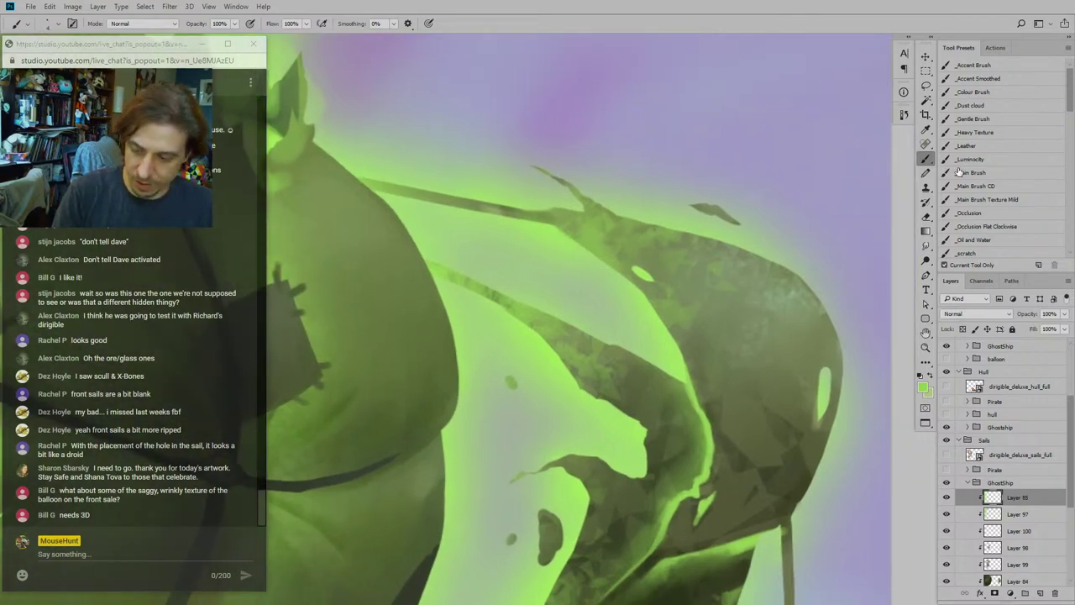
Step: Choose the Triangles brush and stamp green triangles at size 200 over the front sail's upper corner and rope on Layer 85
{"action": "scroll", "coordinate": [1013, 157], "scroll_direction": "down", "scroll_amount": 5}
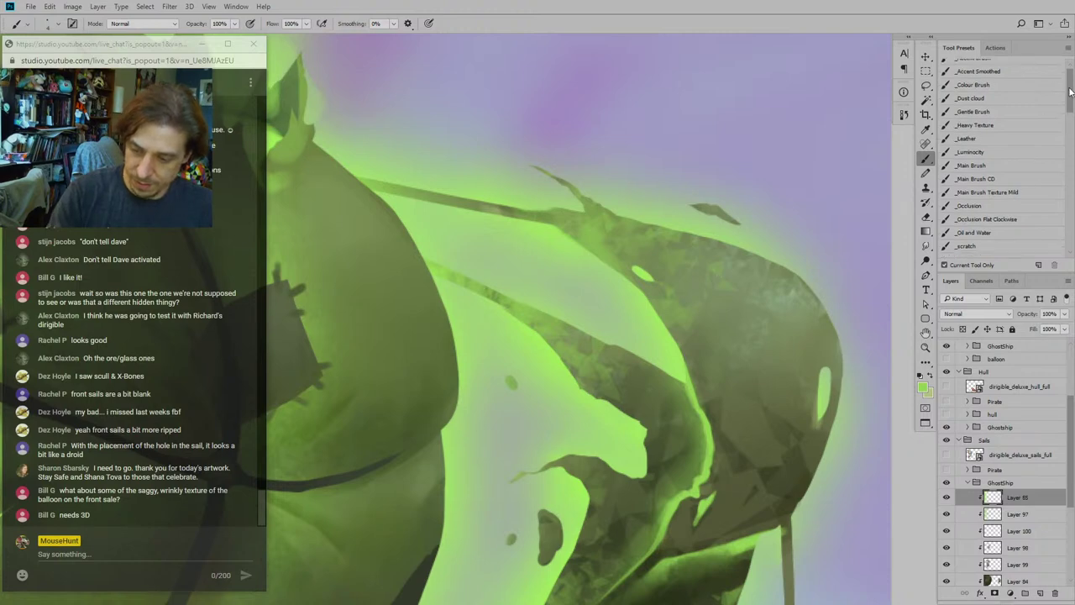
{"action": "left_click", "coordinate": [958, 188]}
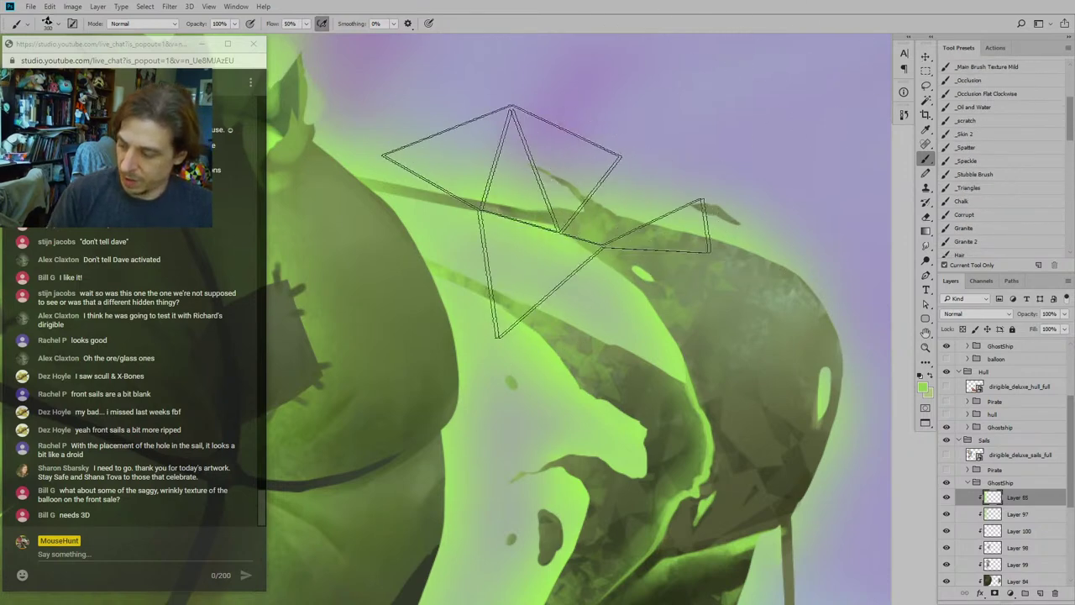
{"action": "left_click_drag", "start_coordinate": [590, 246], "coordinate": [604, 265]}
{"action": "left_click_drag", "start_coordinate": [551, 405], "coordinate": [533, 291]}
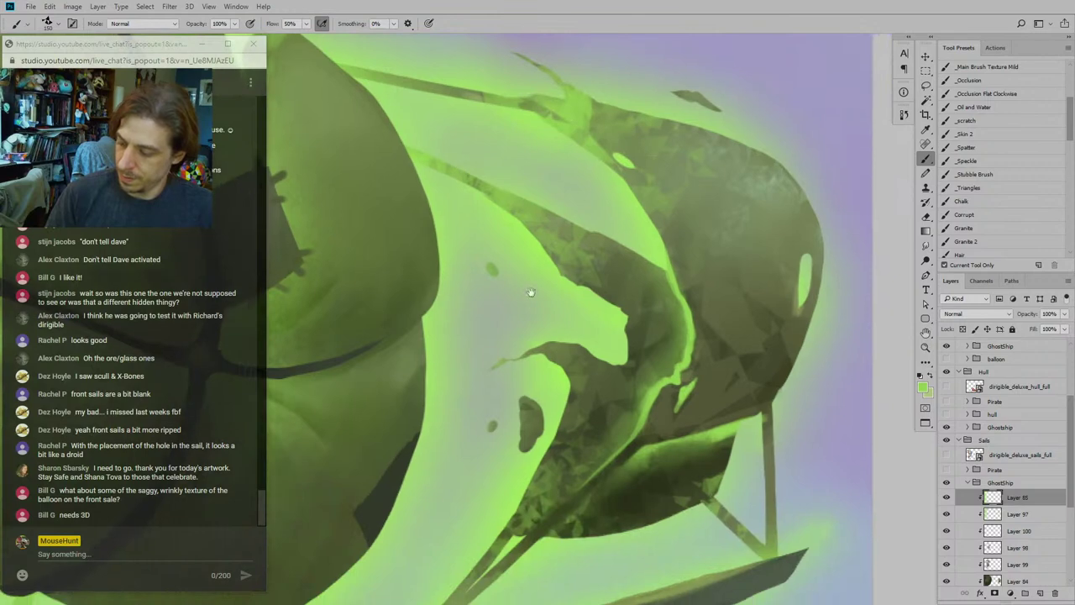
{"action": "key", "text": "ctrl+z"}
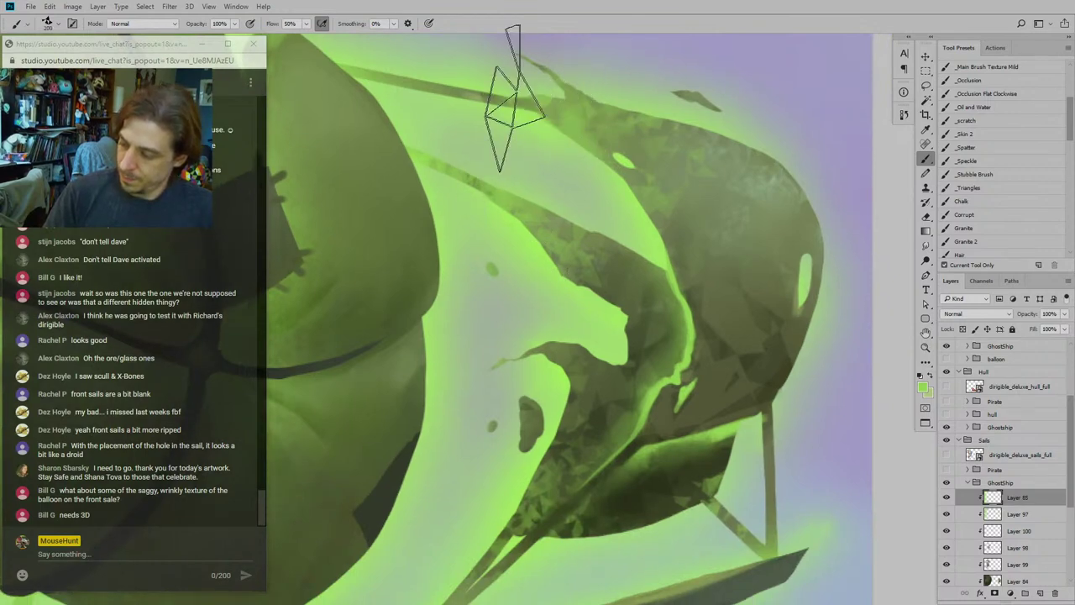
{"action": "key", "text": "bracketright"}
{"action": "key", "text": "bracketright"}
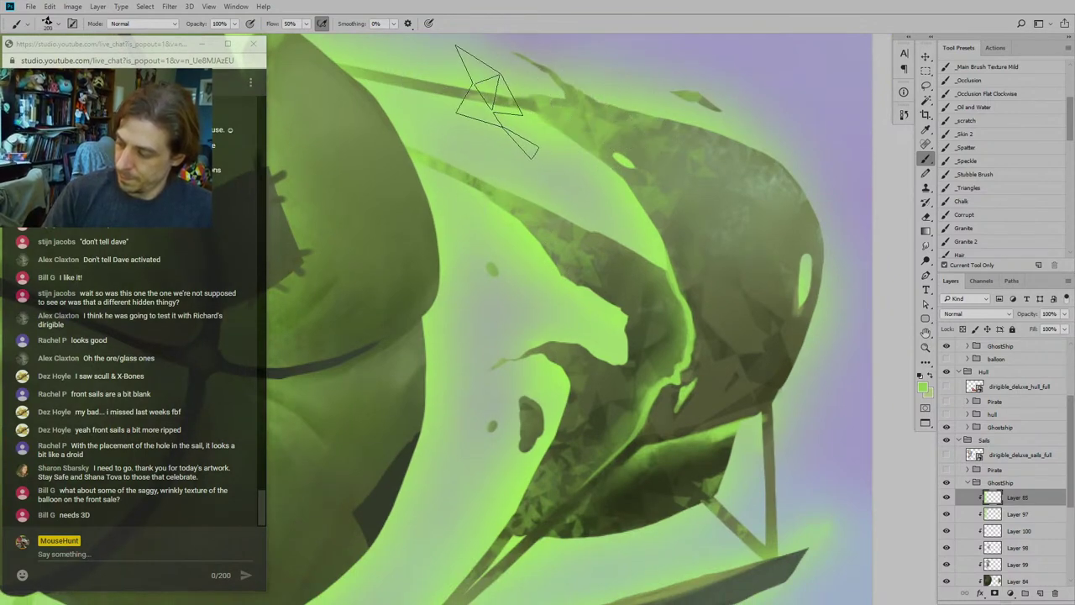
{"action": "left_click_drag", "start_coordinate": [435, 181], "coordinate": [479, 255]}
Step: Reduce the Triangles brush to size 150 and stamp green triangles across the lower part of the front sails
{"action": "key", "text": "bracketleft"}
{"action": "key", "text": "bracketleft"}
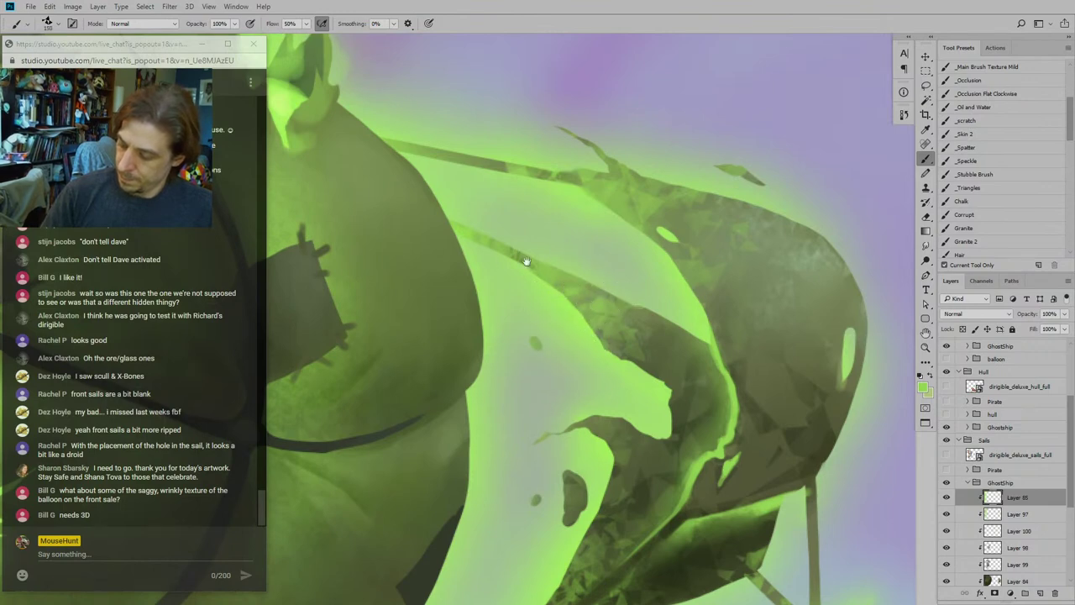
{"action": "scroll", "coordinate": [521, 277], "scroll_direction": "down", "scroll_amount": 5}
{"action": "mouse_move", "coordinate": [598, 410]}
{"action": "left_mouse_down"}
{"action": "mouse_move", "coordinate": [576, 397]}
{"action": "mouse_move", "coordinate": [621, 405]}
{"action": "mouse_move", "coordinate": [547, 437]}
{"action": "mouse_move", "coordinate": [529, 384]}
{"action": "left_mouse_up"}
Step: Soften the new green triangles on the lower sail and upper corner with the eraser at 50% opacity
{"action": "key", "text": "e"}
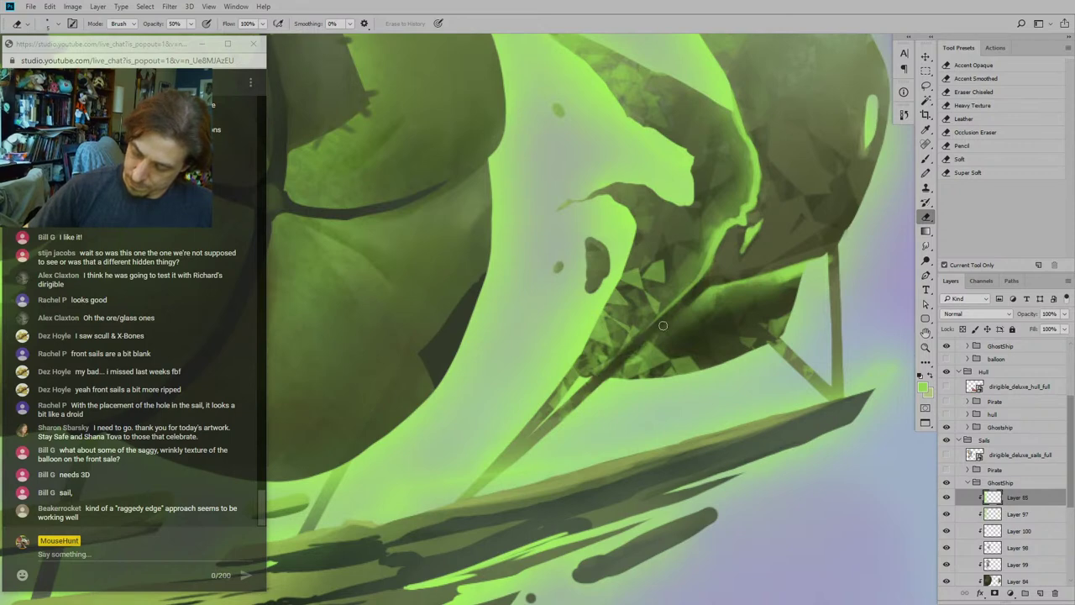
{"action": "mouse_move", "coordinate": [600, 229]}
{"action": "left_mouse_down"}
{"action": "mouse_move", "coordinate": [525, 426]}
{"action": "mouse_move", "coordinate": [531, 498]}
{"action": "left_mouse_up"}
{"action": "left_click_drag", "start_coordinate": [432, 199], "coordinate": [536, 227]}
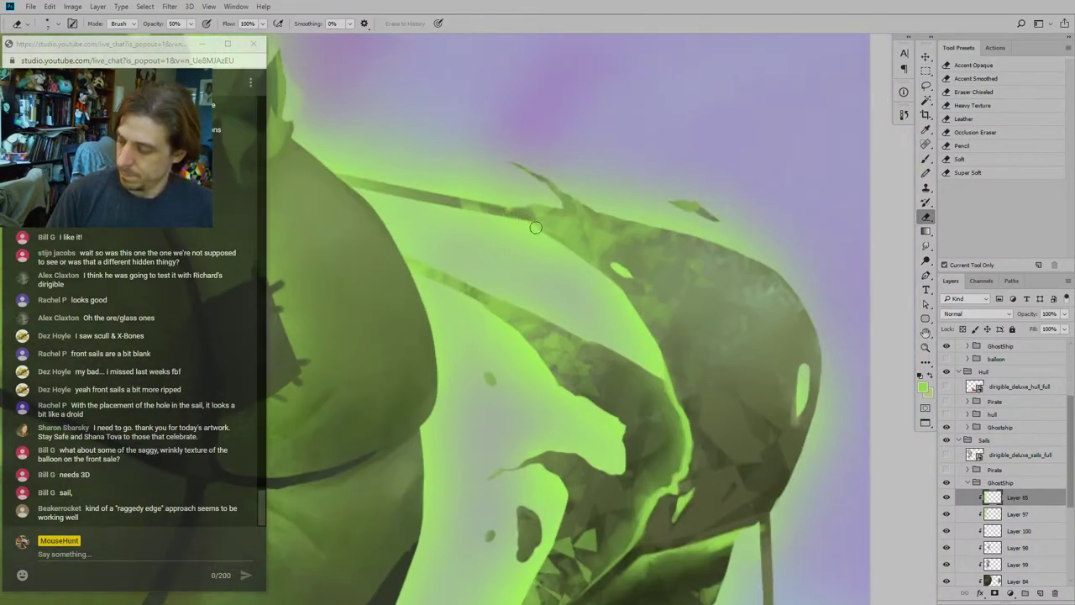
{"action": "key", "text": "bracketright"}
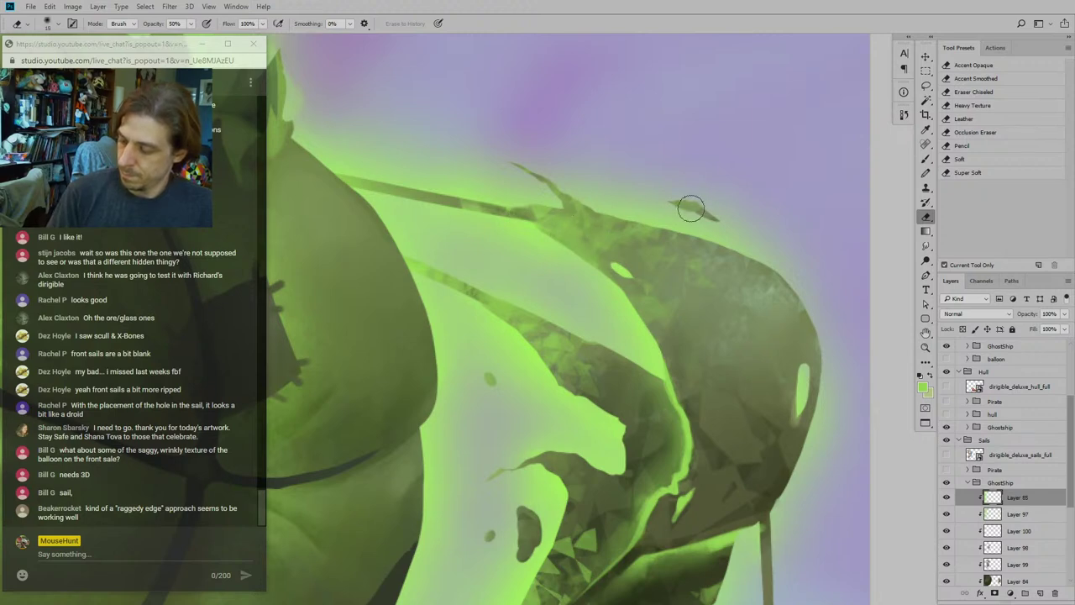
{"action": "key", "text": "ctrl+minus"}
{"action": "key", "text": "ctrl+minus"}
{"action": "key", "text": "ctrl+minus"}
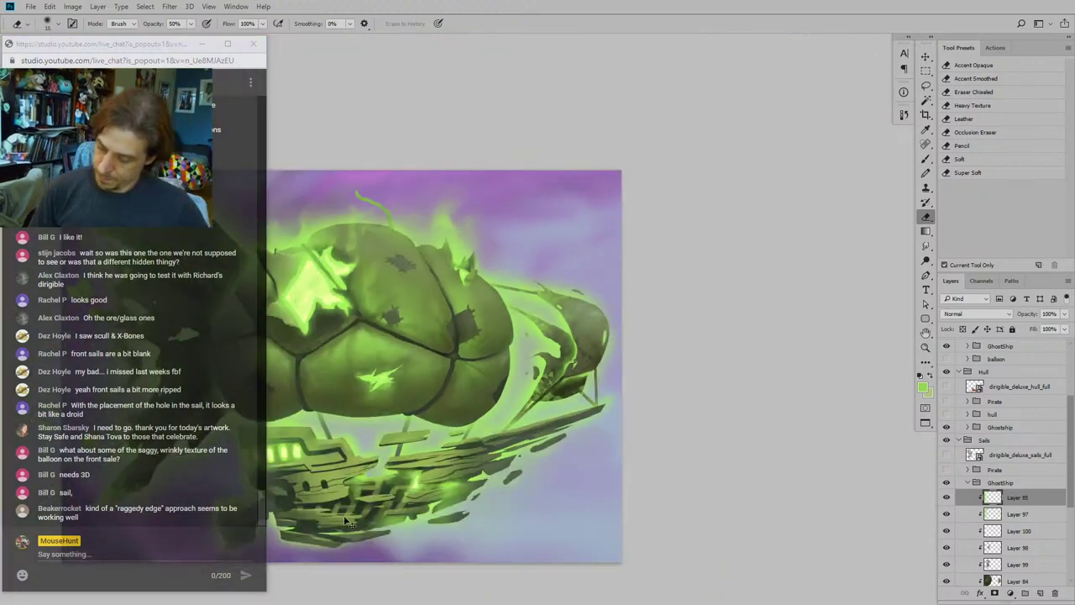
Step: Reduce the Triangles brush to size 60 and stamp small green triangles on the floating fragment and the lower sail's torn edge
{"action": "scroll", "coordinate": [496, 322], "scroll_direction": "up", "scroll_amount": 6}
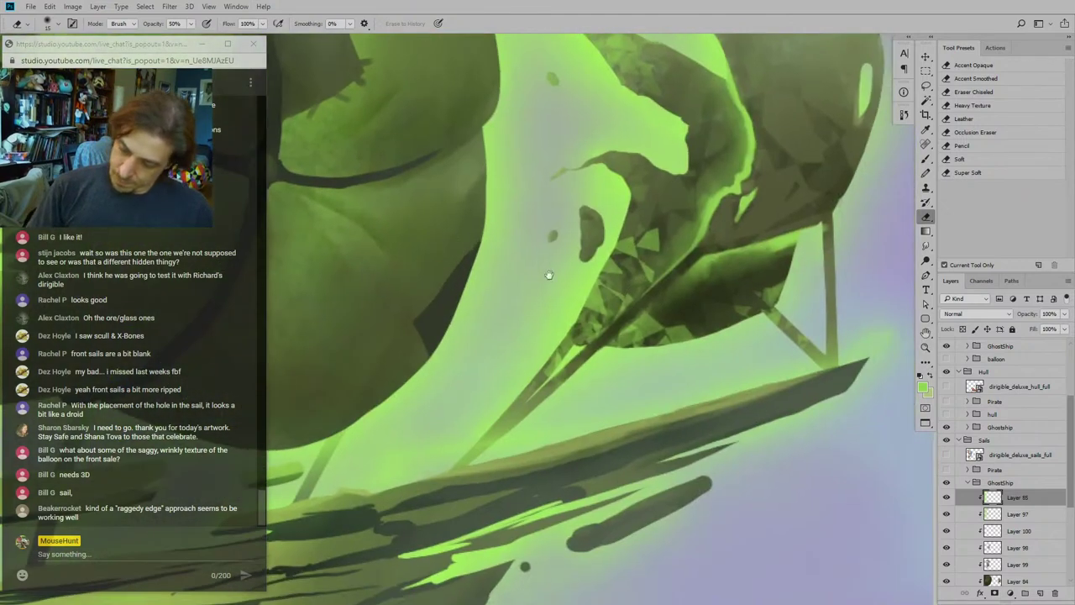
{"action": "key", "text": "b"}
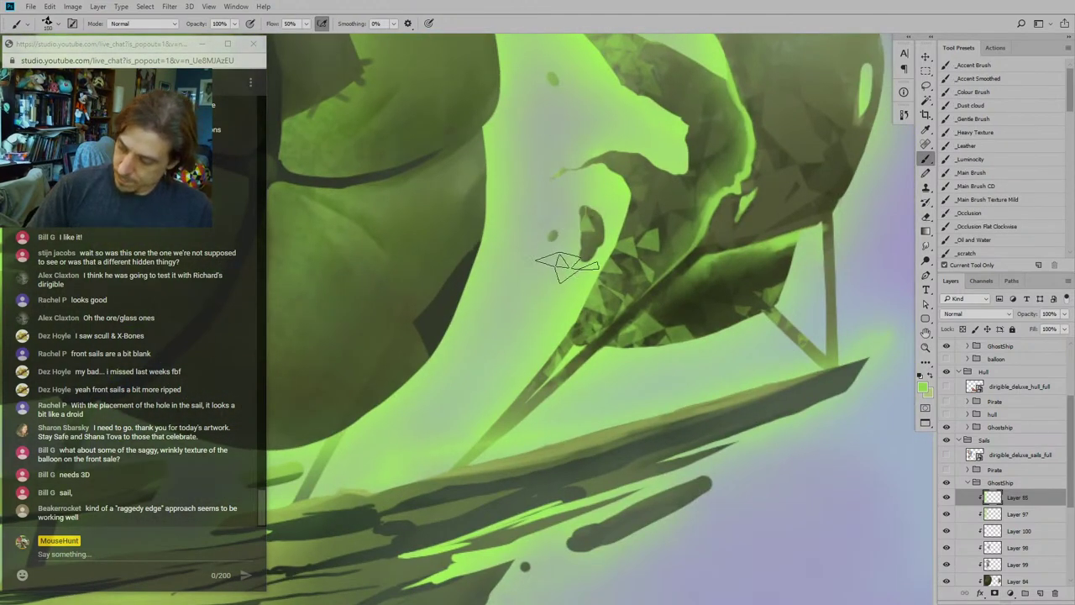
{"action": "mouse_move", "coordinate": [562, 256]}
{"action": "left_mouse_down"}
{"action": "mouse_move", "coordinate": [590, 235]}
{"action": "mouse_move", "coordinate": [582, 206]}
{"action": "mouse_move", "coordinate": [590, 252]}
{"action": "left_mouse_up"}
{"action": "key", "text": "bracketleft"}
{"action": "key", "text": "bracketleft"}
{"action": "key", "text": "bracketleft"}
{"action": "left_click_drag", "start_coordinate": [589, 167], "coordinate": [533, 209]}
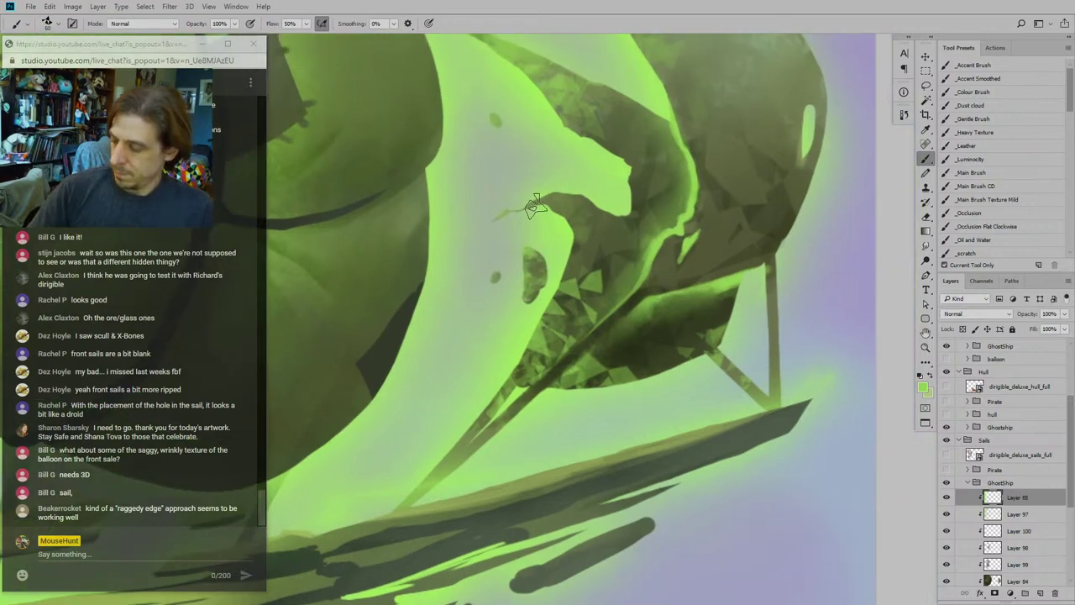
Step: Stamp small green triangles on the thin torn tip and the tiny floating scraps beside the front sails
{"action": "scroll", "coordinate": [554, 178], "scroll_direction": "down", "scroll_amount": 1}
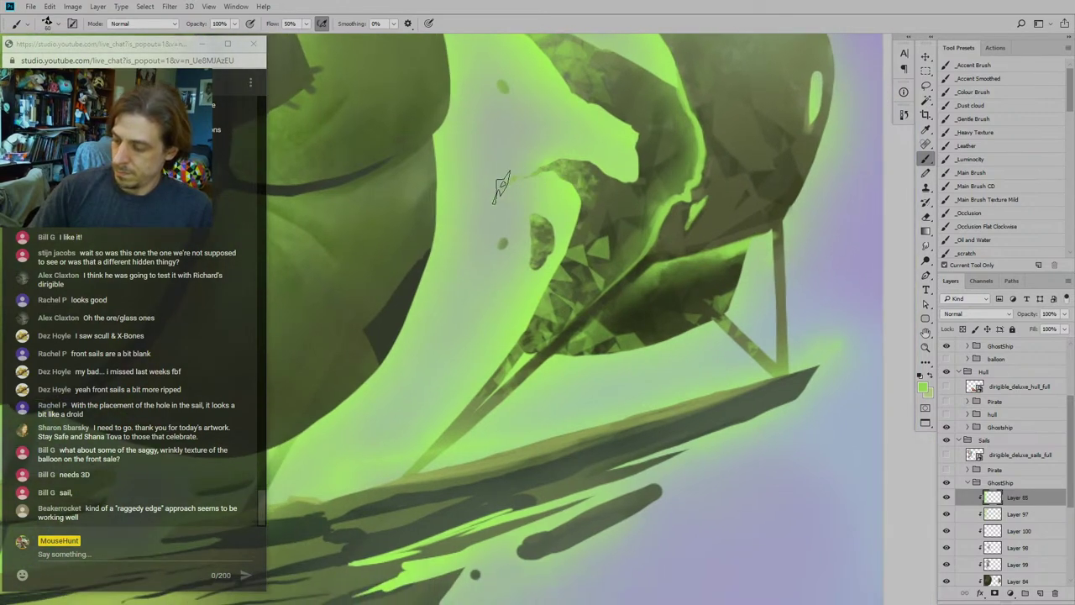
{"action": "mouse_move", "coordinate": [455, 230]}
{"action": "left_mouse_down"}
{"action": "mouse_move", "coordinate": [489, 277]}
{"action": "mouse_move", "coordinate": [494, 251]}
{"action": "left_mouse_up"}
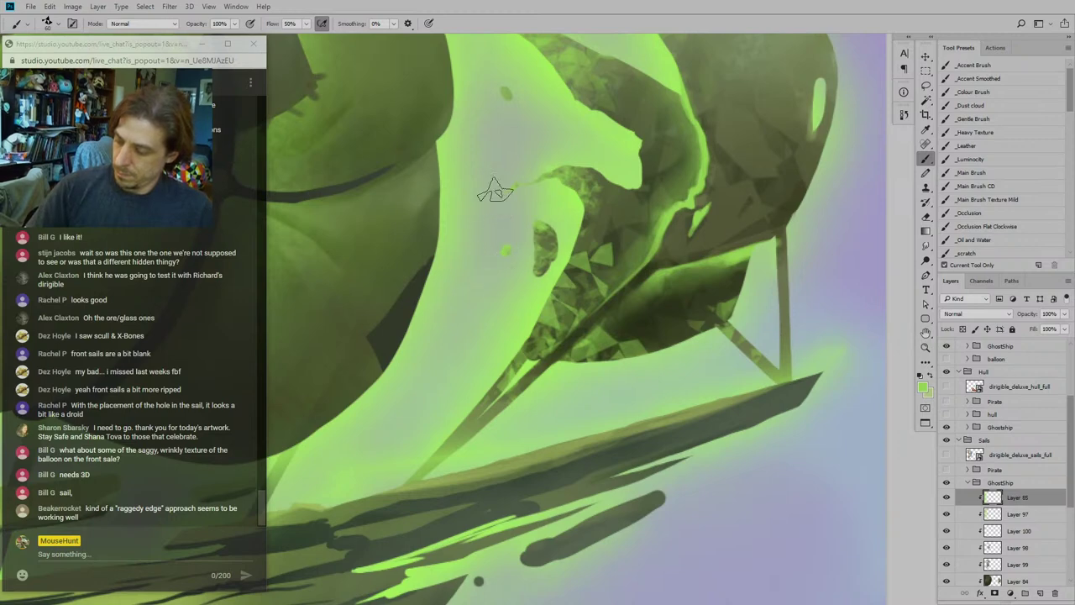
{"action": "left_click_drag", "start_coordinate": [482, 94], "coordinate": [495, 88]}
{"action": "left_click_drag", "start_coordinate": [472, 130], "coordinate": [467, 281]}
{"action": "left_click_drag", "start_coordinate": [434, 211], "coordinate": [450, 232]}
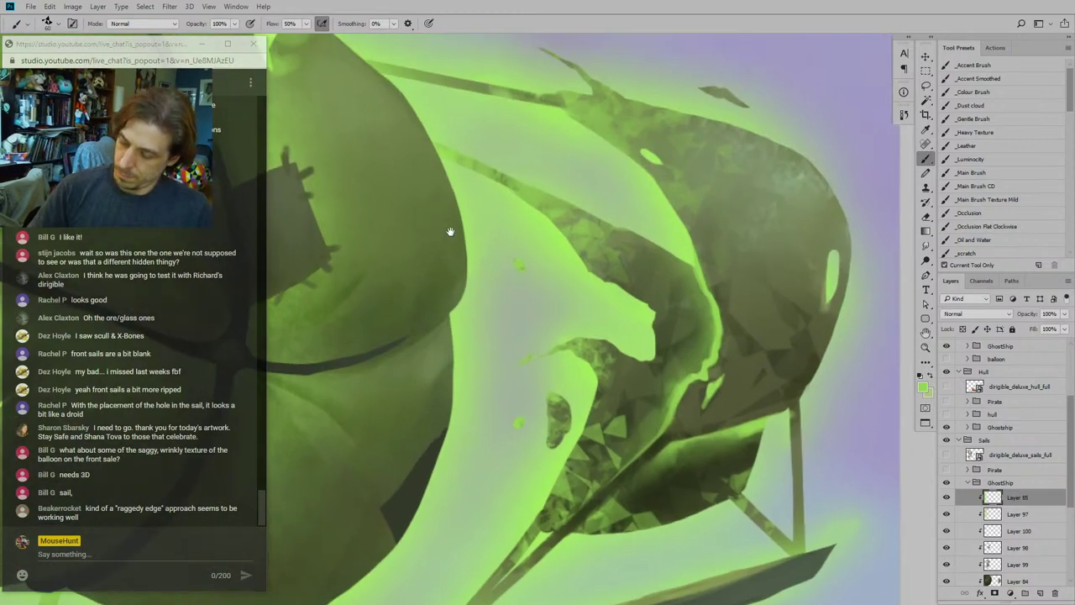
Step: Examine the whole dirigible to judge how the speckled front sails sit with the balloon, tail fin and hull
{"action": "key", "text": "ctrl+0"}
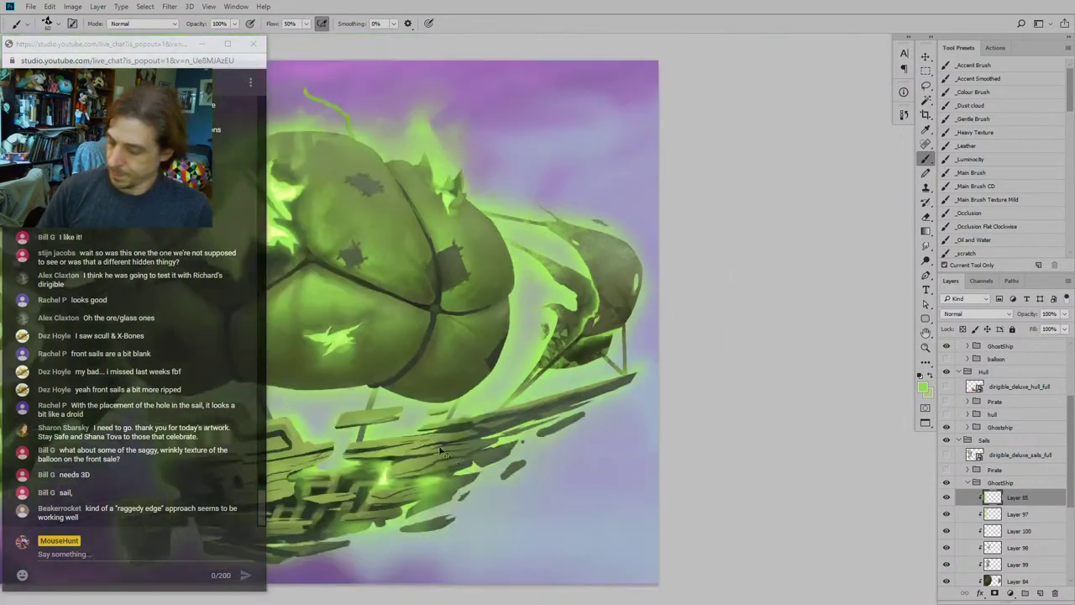
{"action": "key", "text": "ctrl+minus"}
{"action": "key", "text": "ctrl+minus"}
{"action": "key", "text": "ctrl+minus"}
{"action": "left_click_drag", "start_coordinate": [357, 438], "coordinate": [467, 414]}
{"action": "key", "text": "ctrl+plus"}
{"action": "key", "text": "ctrl+plus"}
{"action": "left_click_drag", "start_coordinate": [556, 451], "coordinate": [596, 455]}
{"action": "left_click_drag", "start_coordinate": [646, 506], "coordinate": [602, 509]}
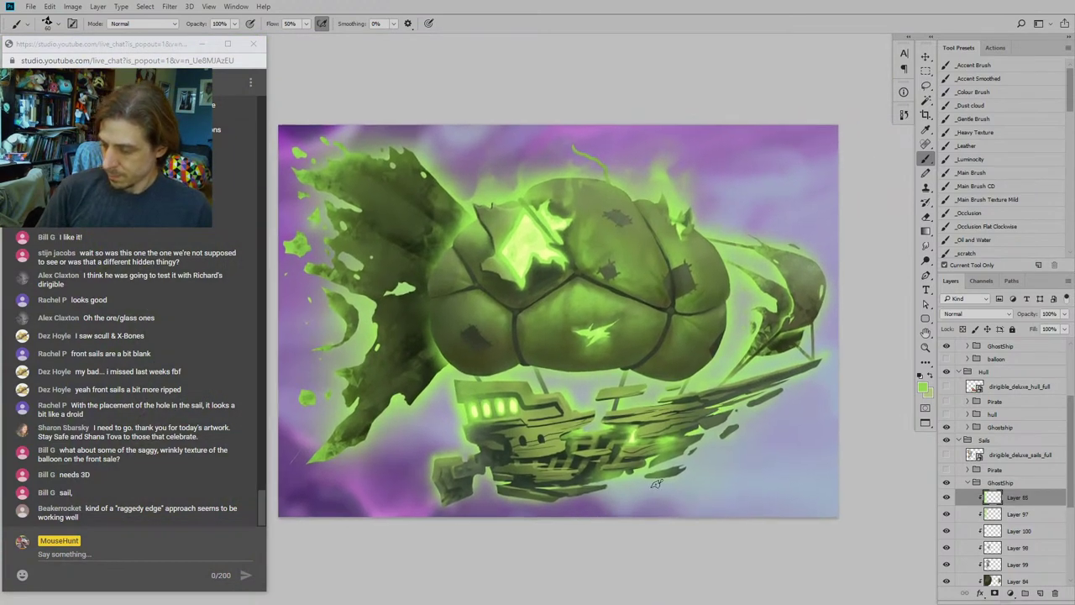
Step: Soften the green speckles on the front sails with a size 30 eraser and the Smudge tool at 50% strength on Layers 85 and 97
{"action": "key", "text": "e"}
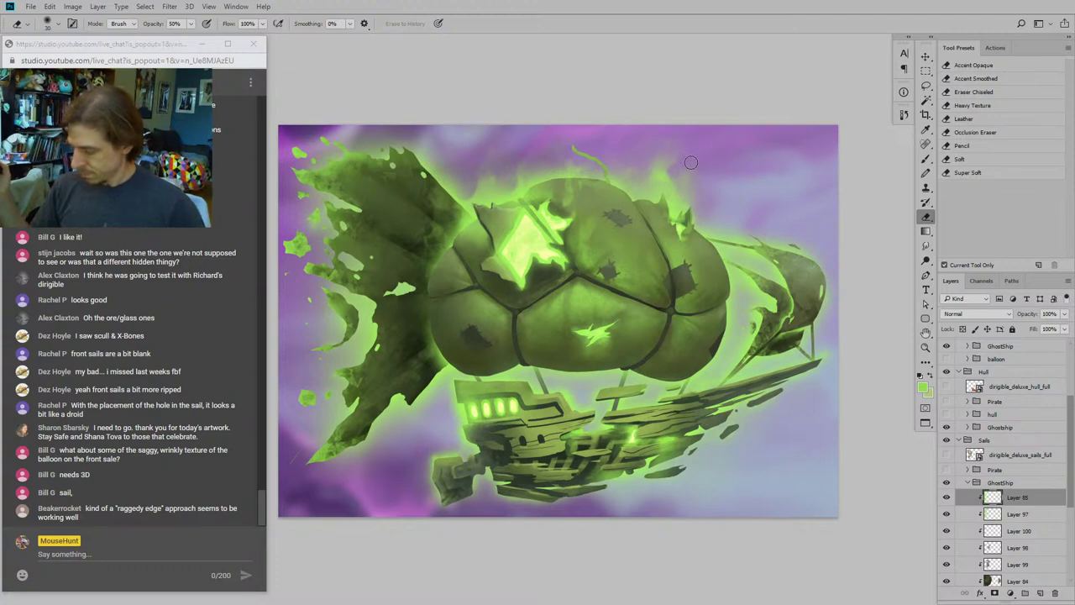
{"action": "mouse_move", "coordinate": [623, 425]}
{"action": "left_mouse_down"}
{"action": "mouse_move", "coordinate": [562, 390]}
{"action": "mouse_move", "coordinate": [714, 416]}
{"action": "mouse_move", "coordinate": [651, 382]}
{"action": "mouse_move", "coordinate": [593, 375]}
{"action": "left_mouse_up"}
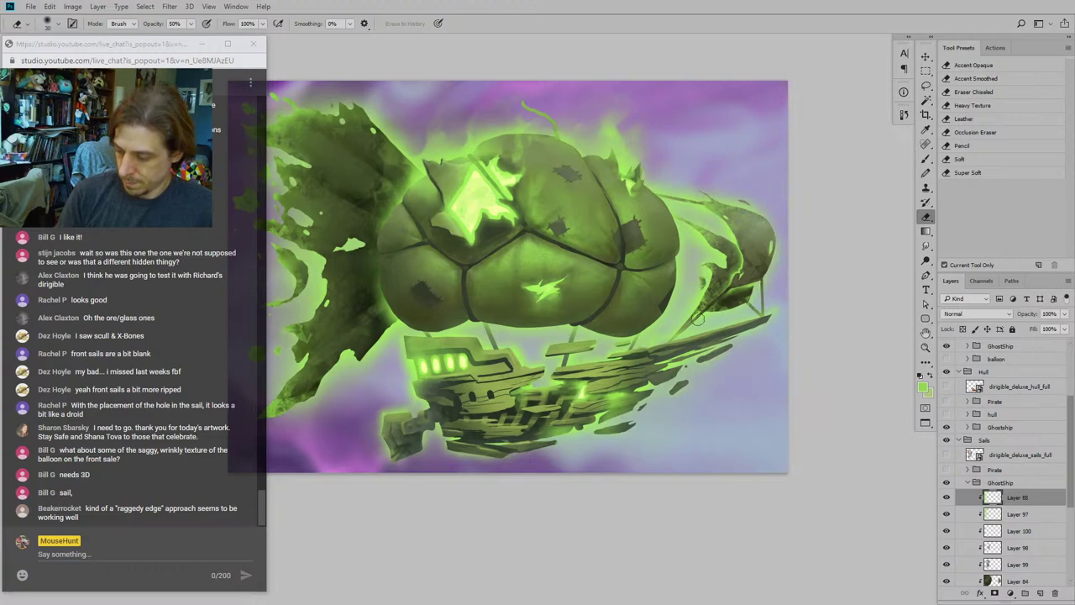
{"action": "key", "text": "r"}
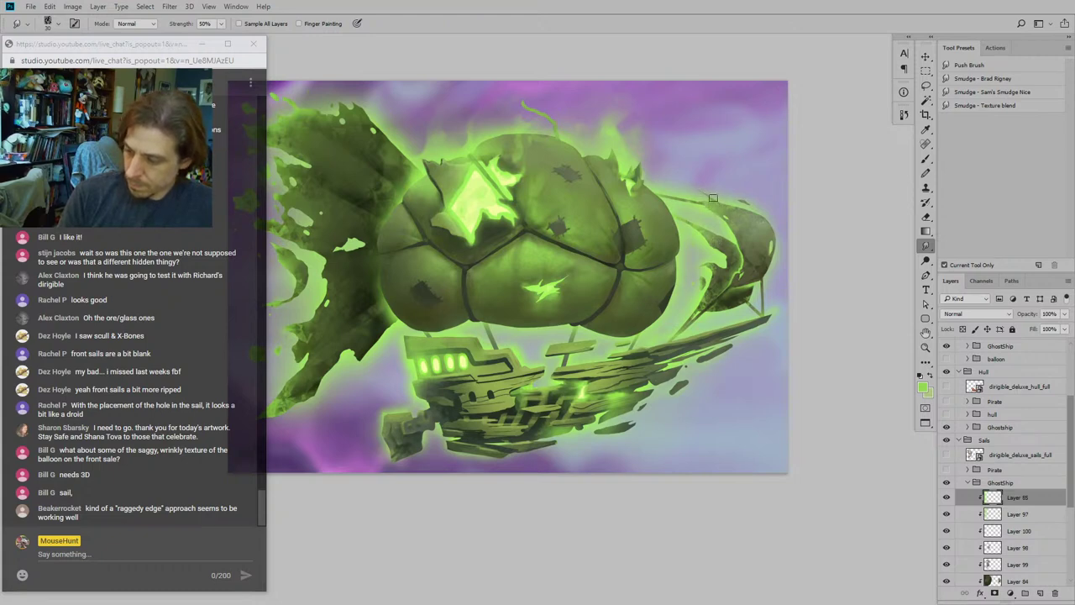
{"action": "left_click_drag", "start_coordinate": [730, 184], "coordinate": [714, 185]}
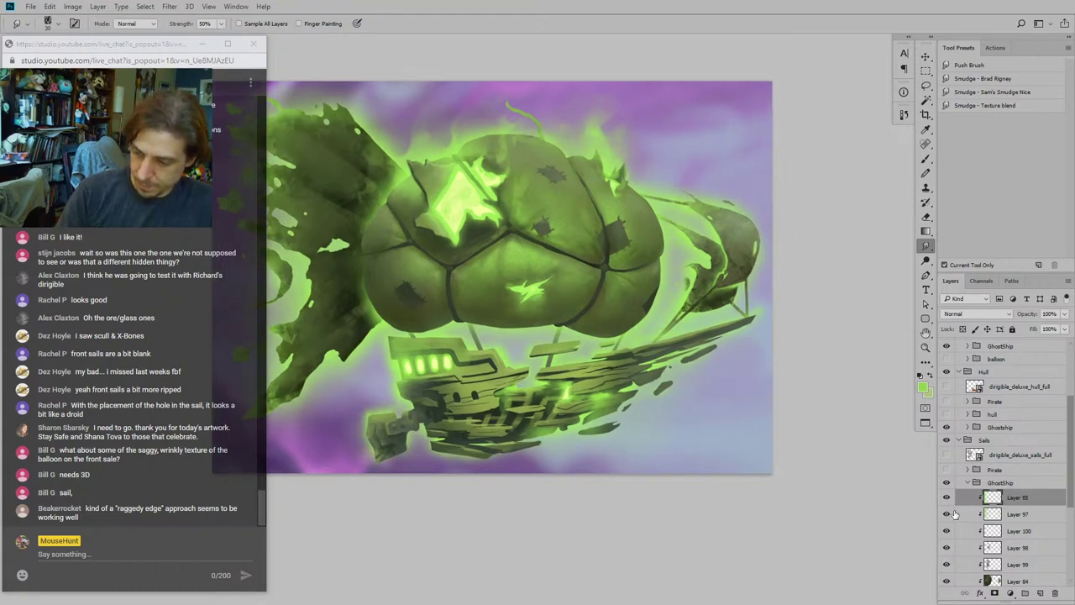
{"action": "left_click", "coordinate": [954, 514]}
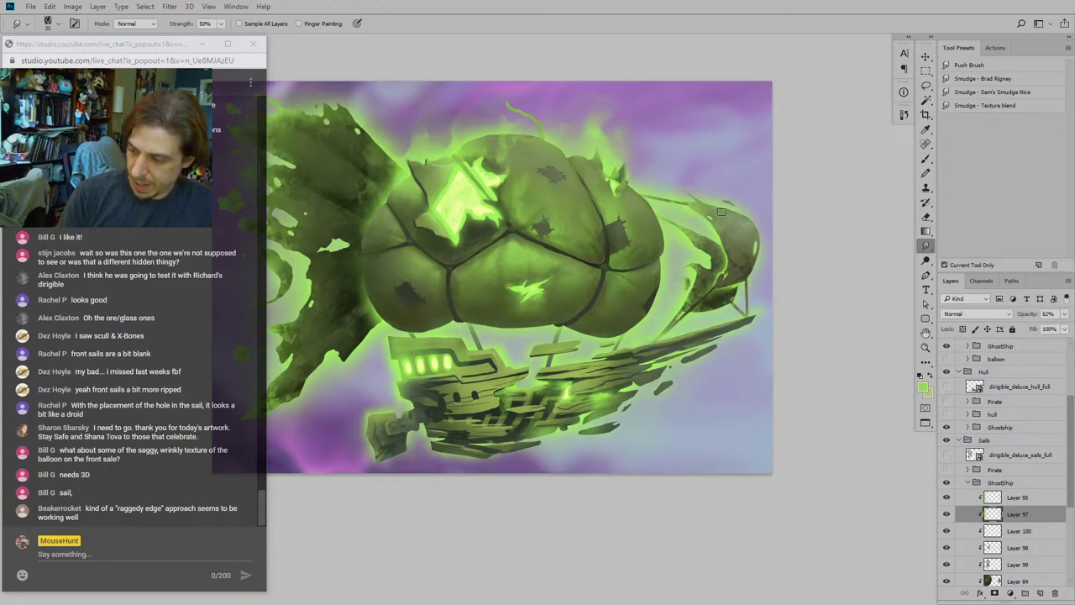
{"action": "left_click_drag", "start_coordinate": [643, 259], "coordinate": [624, 238]}
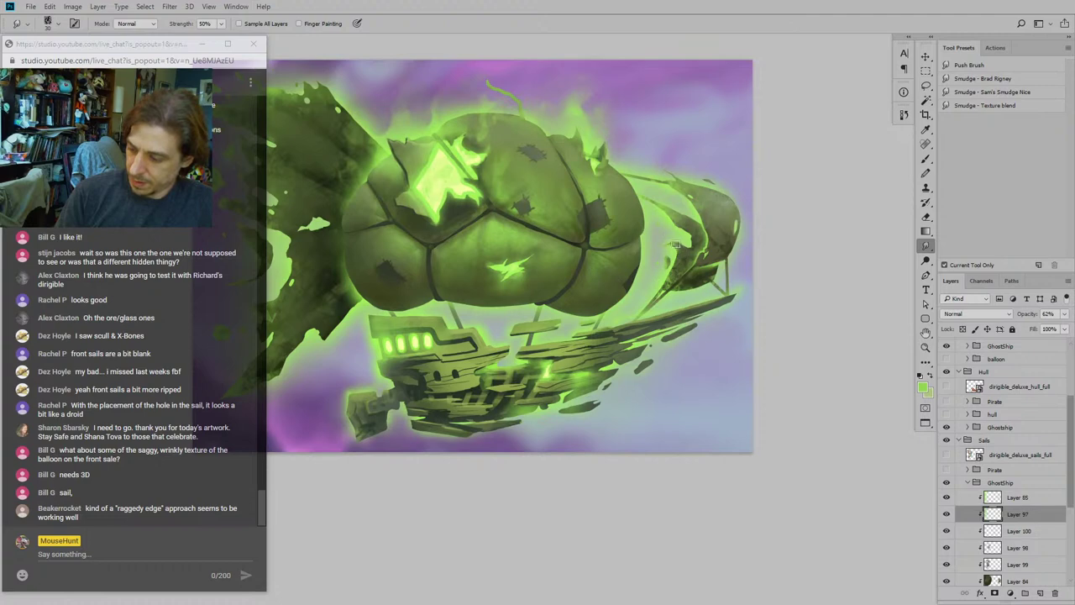
{"action": "scroll", "coordinate": [590, 294], "scroll_direction": "down", "scroll_amount": 1}
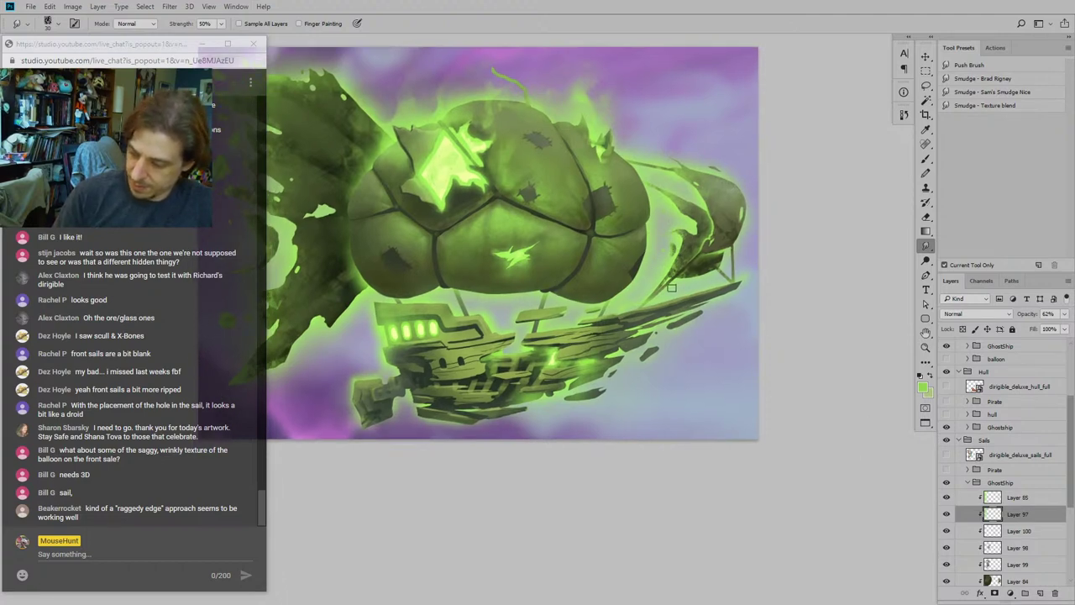
Step: Paint green glow along the front sails' torn edges on Layer 85 with the Main Brush at 20% flow, starting at size 25 and reducing it
{"action": "left_click", "coordinate": [958, 499]}
{"action": "left_click", "coordinate": [925, 159]}
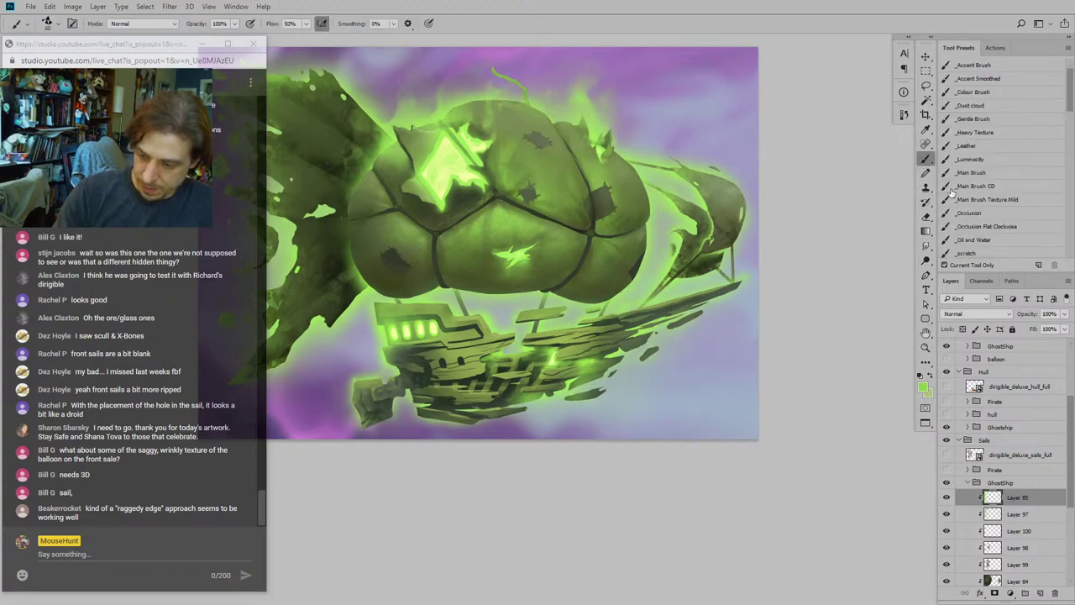
{"action": "left_click", "coordinate": [952, 175]}
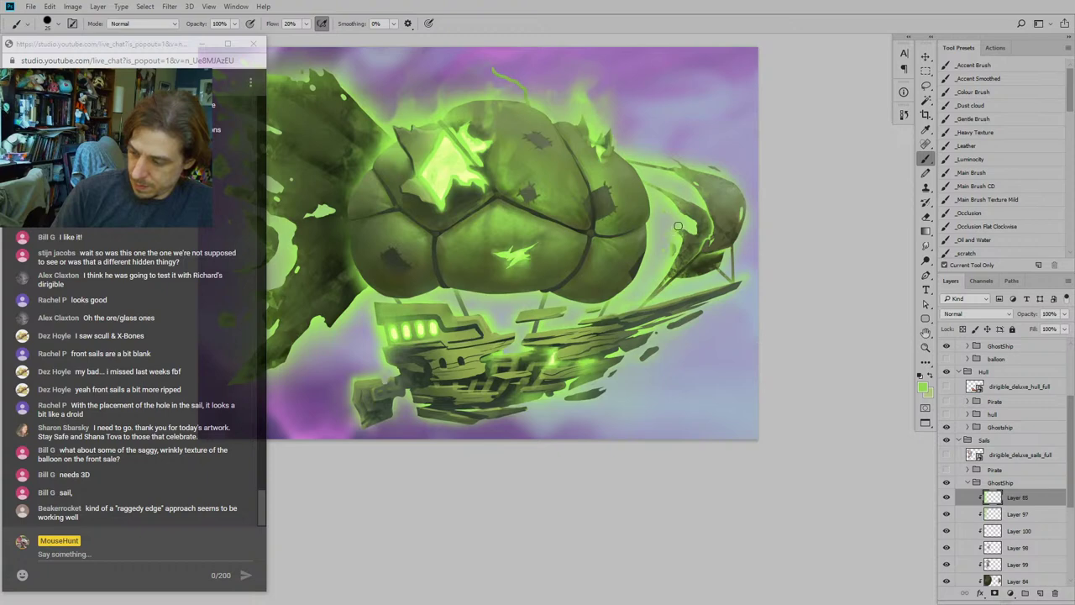
{"action": "left_click_drag", "start_coordinate": [679, 242], "coordinate": [657, 270]}
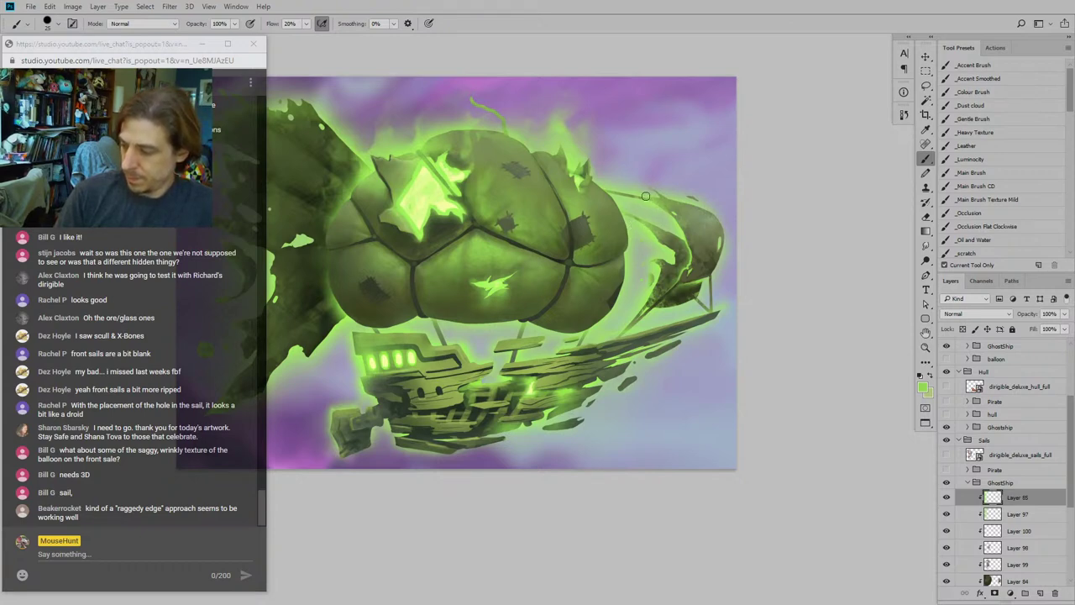
{"action": "left_click_drag", "start_coordinate": [622, 289], "coordinate": [625, 264], "text": "space"}
{"action": "key", "text": "bracketleft"}
{"action": "key", "text": "bracketleft"}
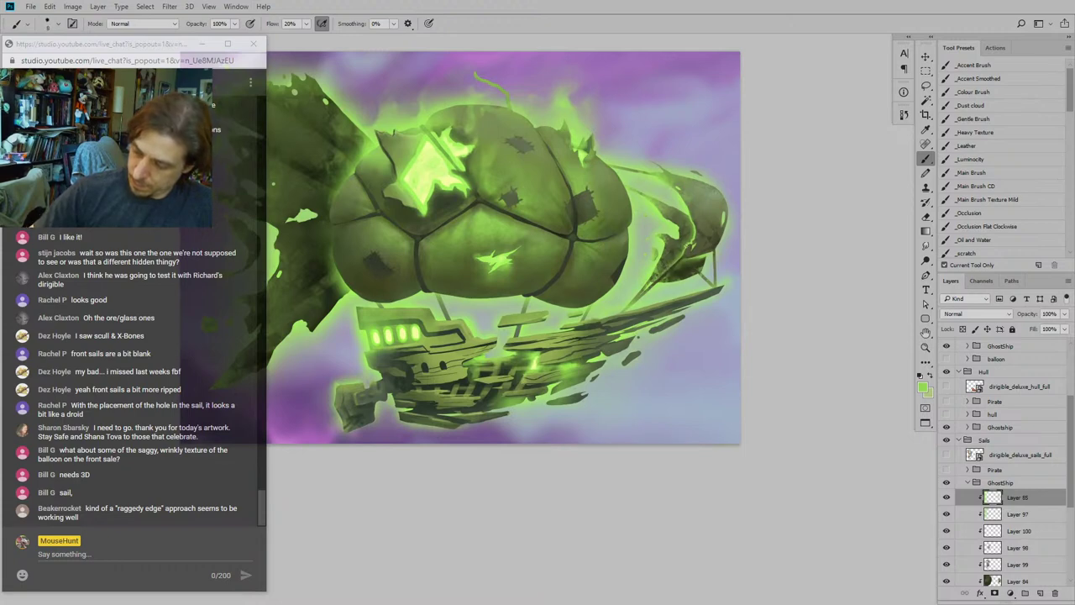
{"action": "left_click_drag", "start_coordinate": [639, 284], "coordinate": [643, 317]}
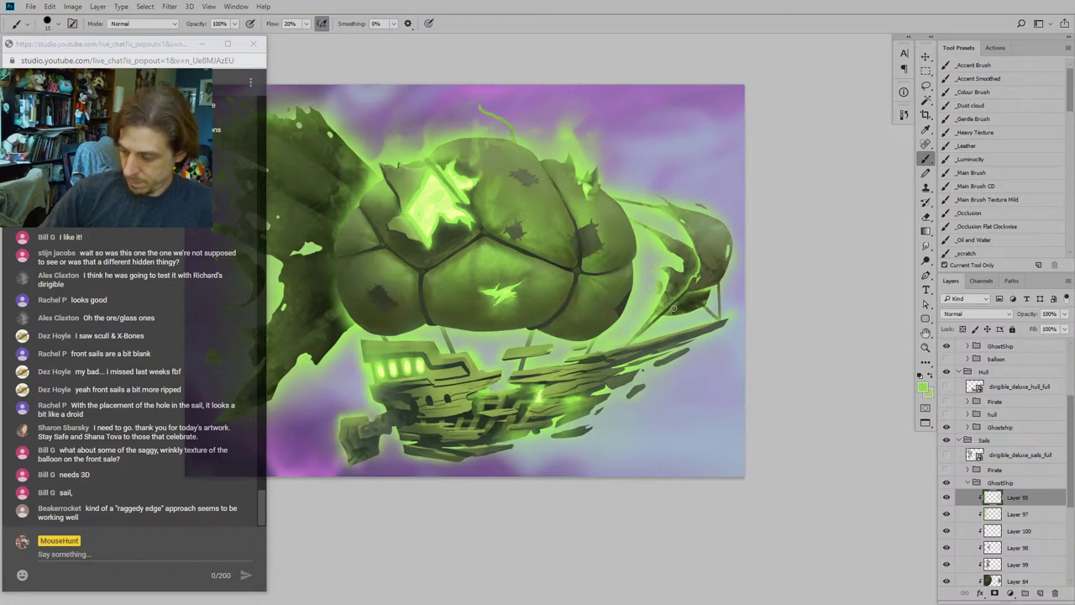
Step: Blend the green strokes on the lower front sail with the Smudge tool at 50% strength and touch them up with a small eraser
{"action": "key", "text": "r"}
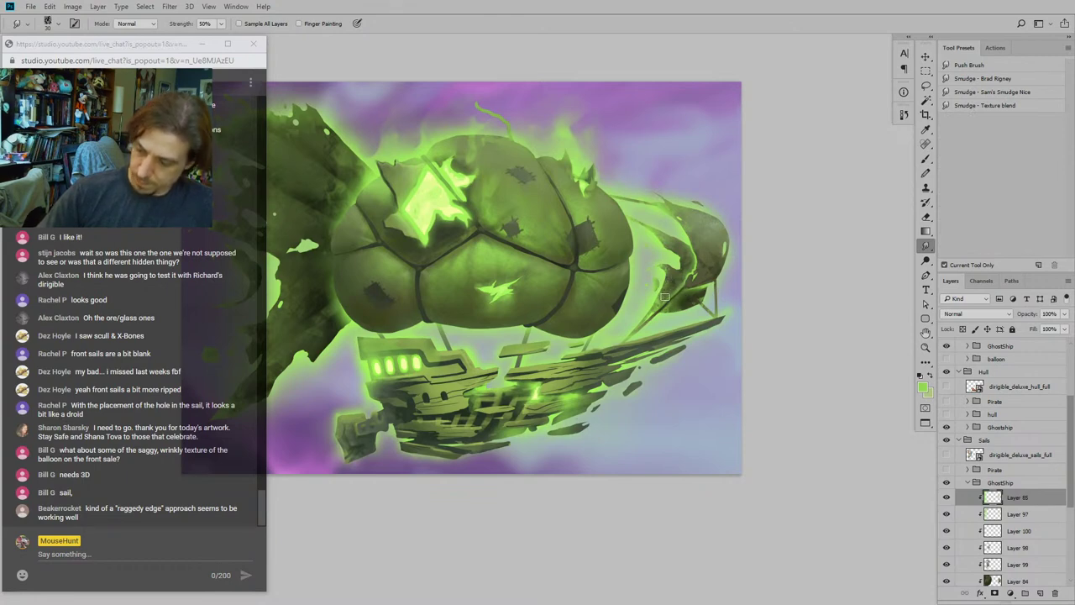
{"action": "left_click_drag", "start_coordinate": [684, 274], "coordinate": [690, 262]}
{"action": "key", "text": "w"}
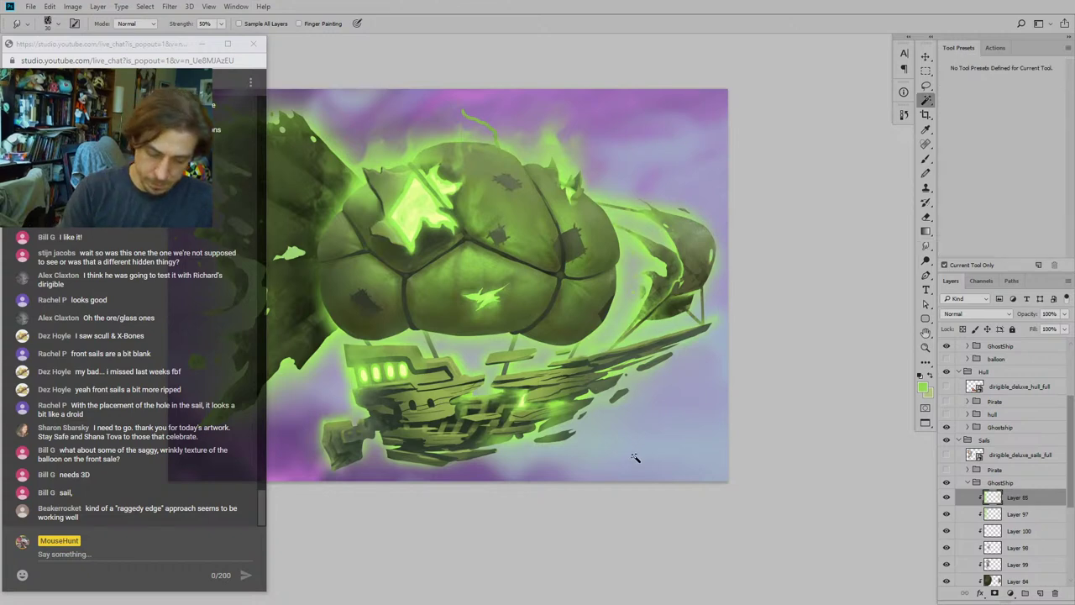
{"action": "key", "text": "e"}
{"action": "left_click", "coordinate": [953, 158]}
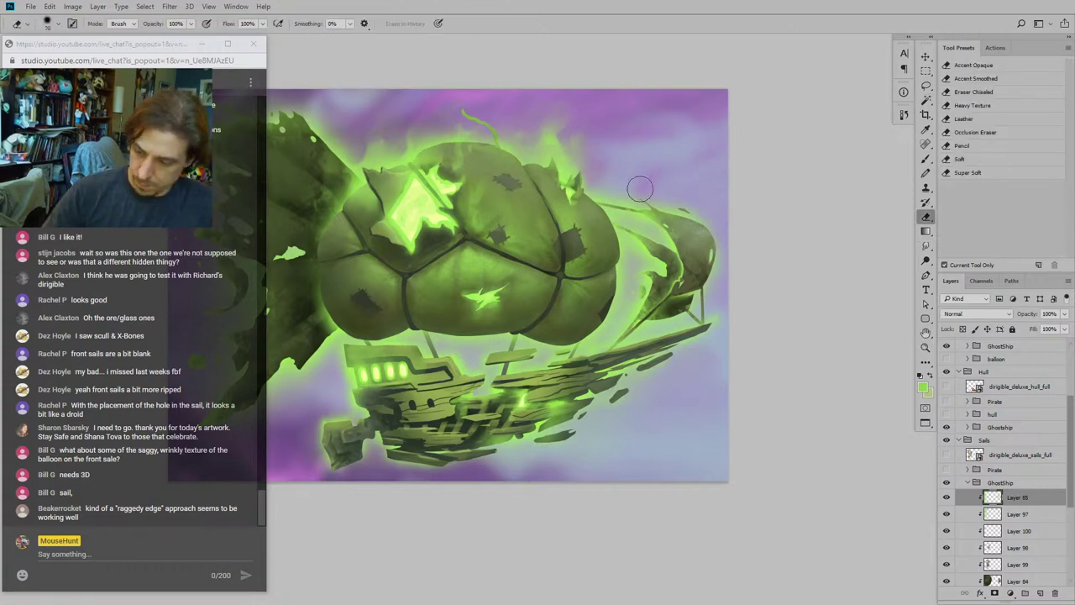
{"action": "left_click_drag", "start_coordinate": [580, 365], "coordinate": [552, 396]}
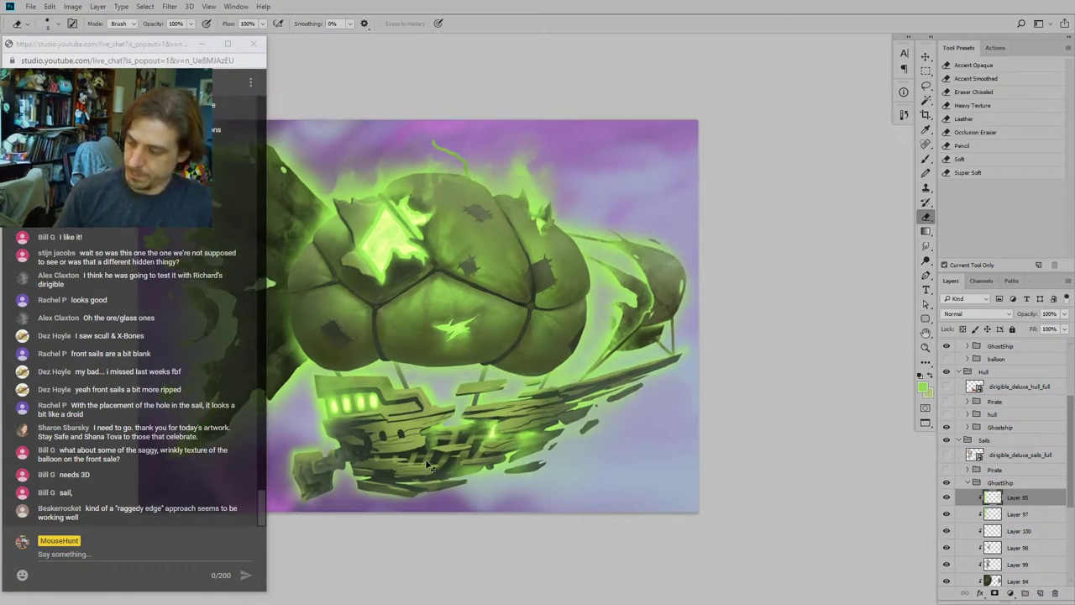
Step: Examine the whole dirigible from tail fin to front sails to judge the balance of the green glow
{"action": "key", "text": "ctrl+minus"}
{"action": "key", "text": "ctrl+minus"}
{"action": "key", "text": "ctrl+minus"}
{"action": "key", "text": "ctrl+plus"}
{"action": "key", "text": "ctrl+plus"}
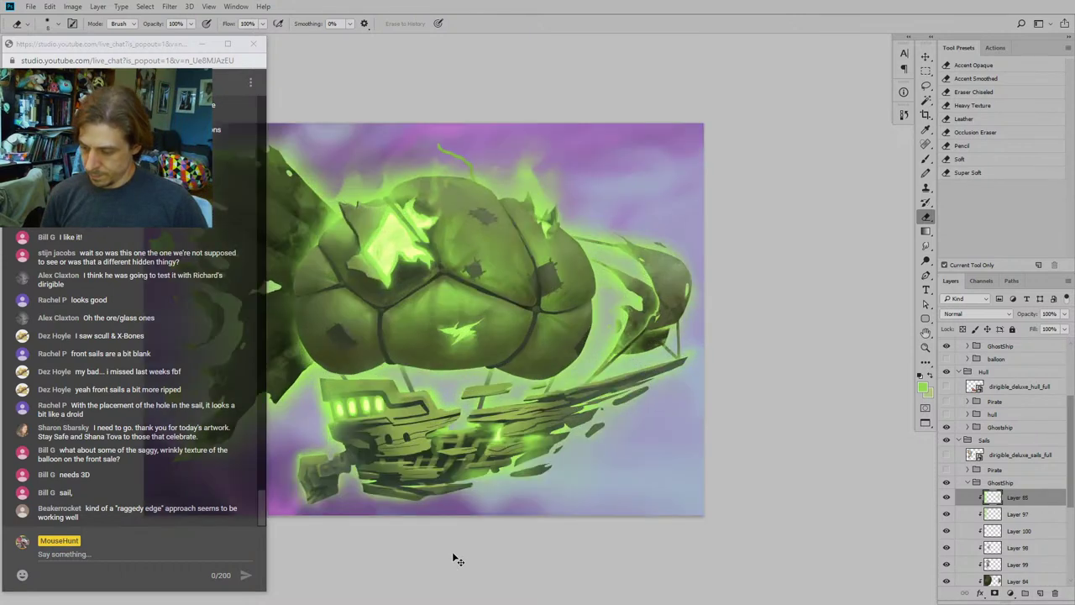
{"action": "left_click_drag", "start_coordinate": [658, 410], "coordinate": [727, 394]}
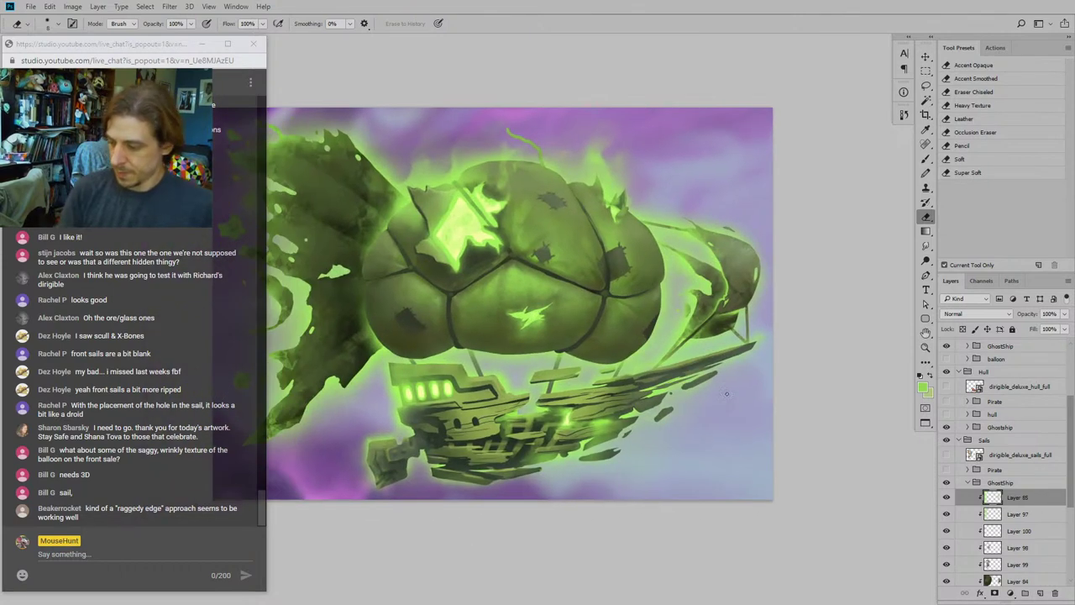
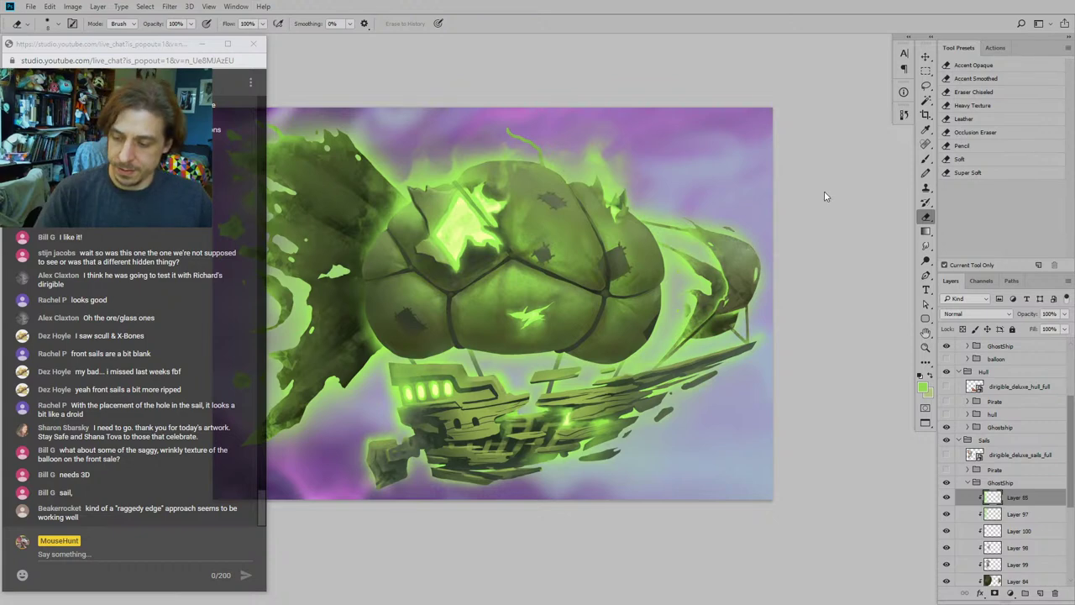
{"action": "key", "text": "b"}
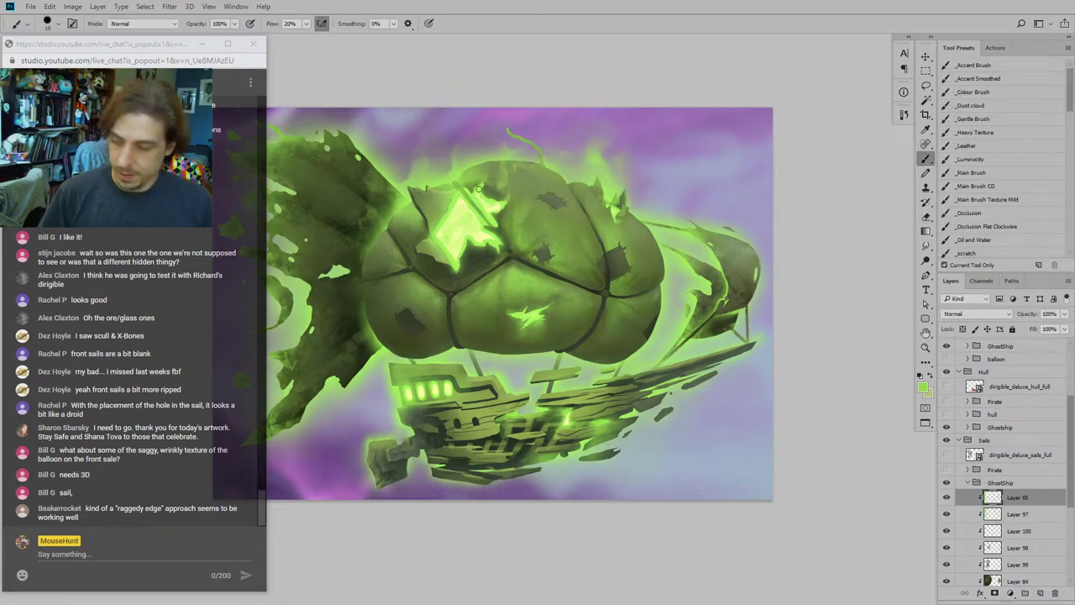
{"action": "mouse_move", "coordinate": [338, 283]}
{"action": "left_mouse_down"}
{"action": "mouse_move", "coordinate": [478, 280]}
{"action": "mouse_move", "coordinate": [461, 316]}
{"action": "left_mouse_up"}
{"action": "key", "text": "ctrl+minus"}
{"action": "key", "text": "ctrl+minus"}
{"action": "key", "text": "ctrl+minus"}
{"action": "key", "text": "ctrl+plus"}
{"action": "key", "text": "ctrl+plus"}
{"action": "key", "text": "ctrl+plus"}
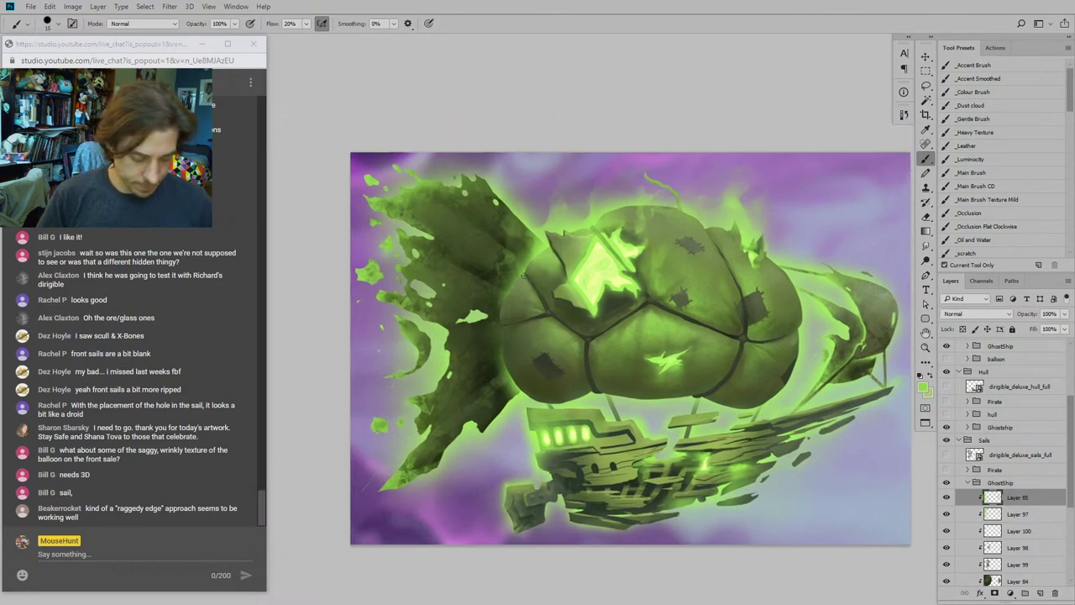
Step: Compare the dirigible with and without its ghost ship sails by toggling the visibility of the GhostShip group under Sails
{"action": "left_click", "coordinate": [974, 440]}
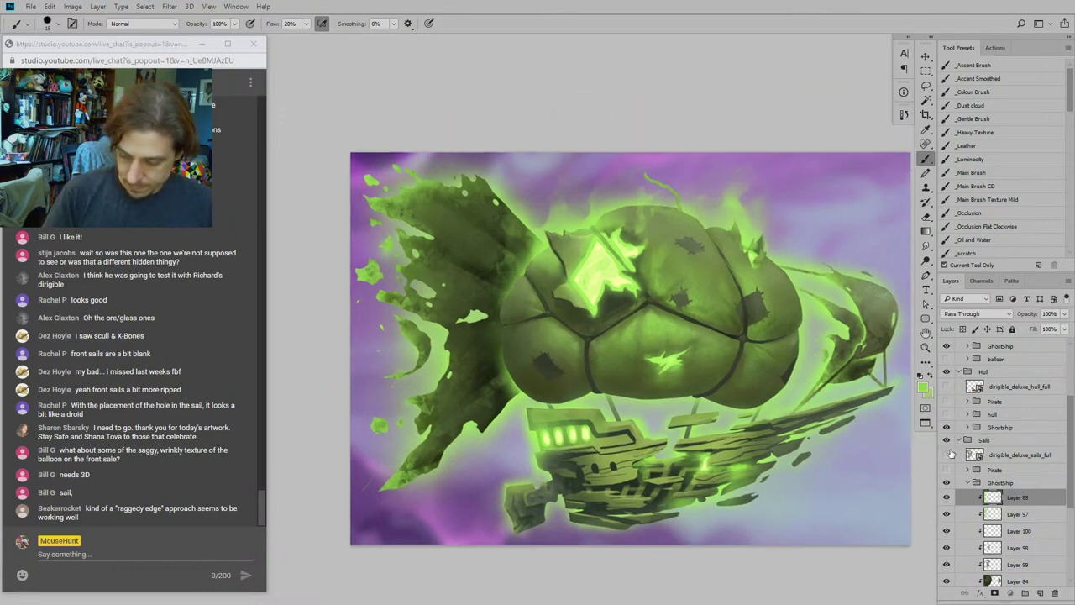
{"action": "left_click", "coordinate": [958, 440]}
{"action": "left_click", "coordinate": [958, 496]}
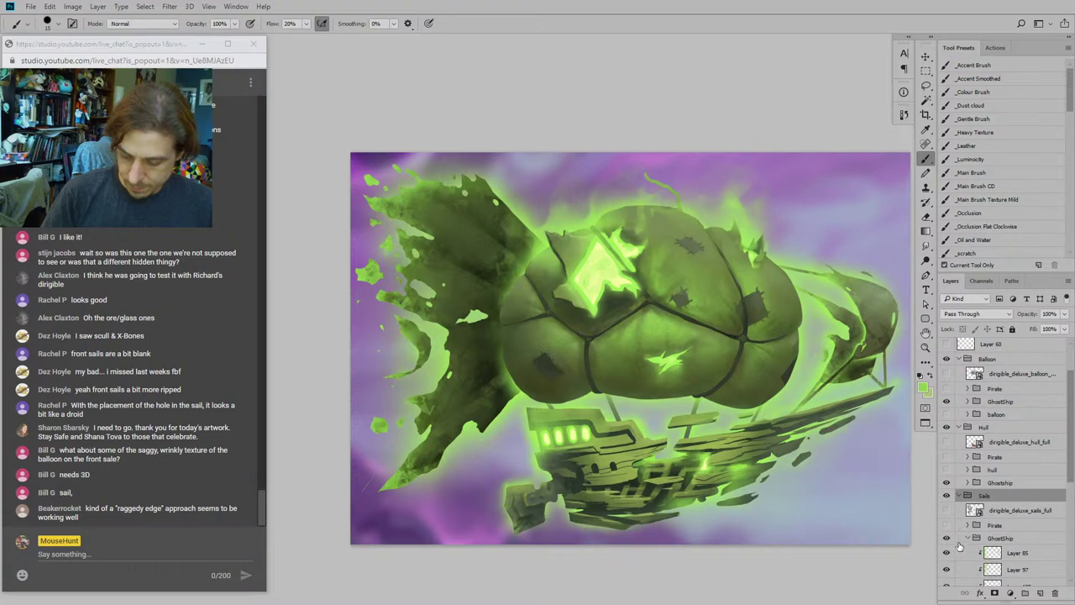
{"action": "left_click", "coordinate": [962, 539]}
{"action": "left_click", "coordinate": [946, 540]}
{"action": "left_click", "coordinate": [947, 539]}
{"action": "left_click", "coordinate": [947, 539]}
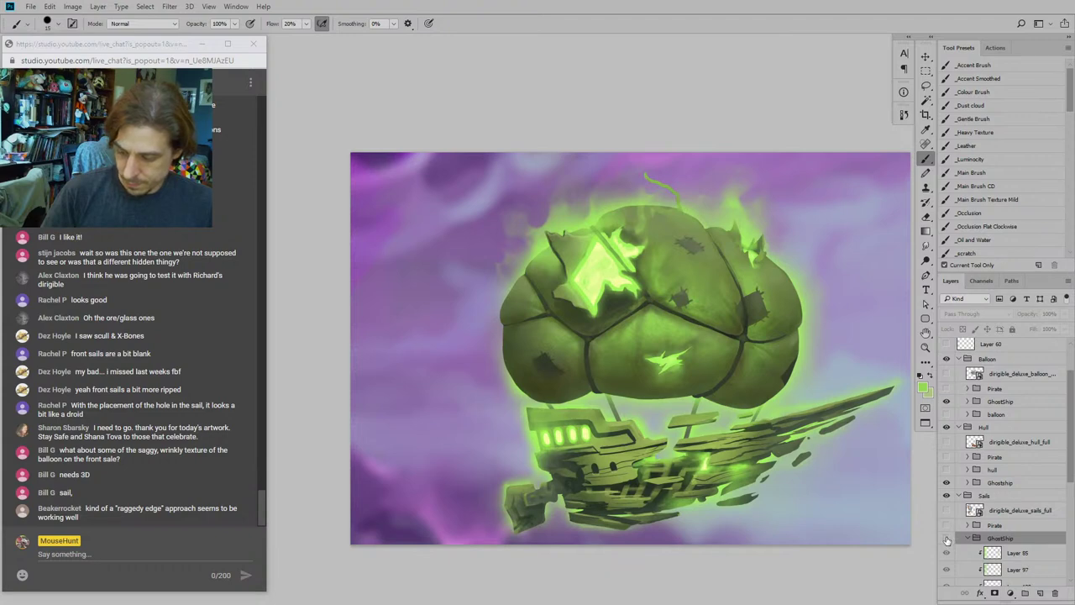
{"action": "left_click", "coordinate": [947, 539]}
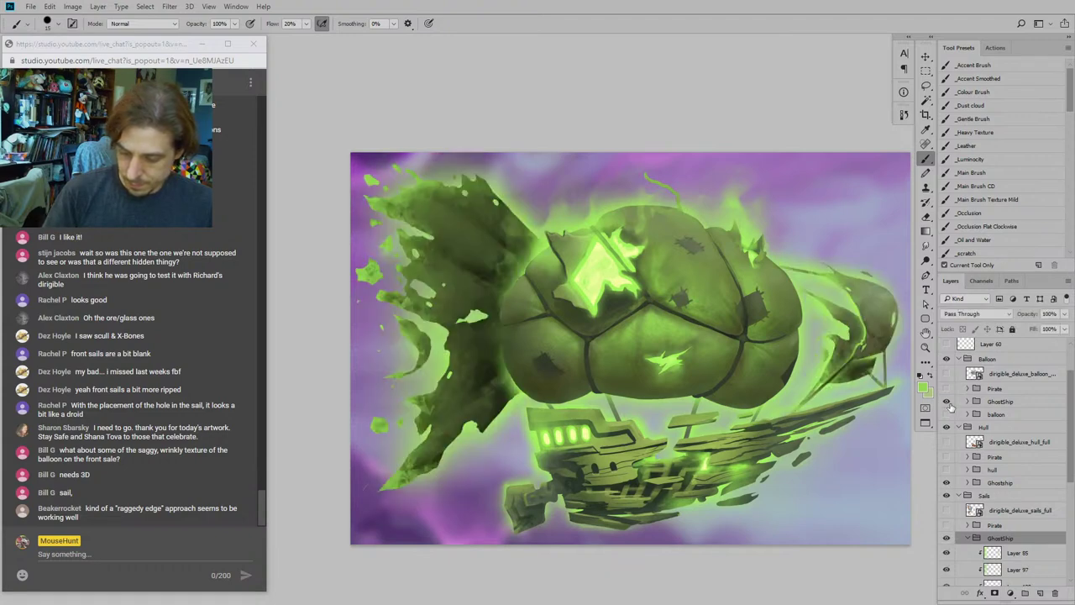
Step: Expand the balloon's GhostShip group, check what Layer 94 contributes by toggling its visibility, and select Layer 95
{"action": "left_click", "coordinate": [967, 402]}
{"action": "left_click", "coordinate": [947, 433]}
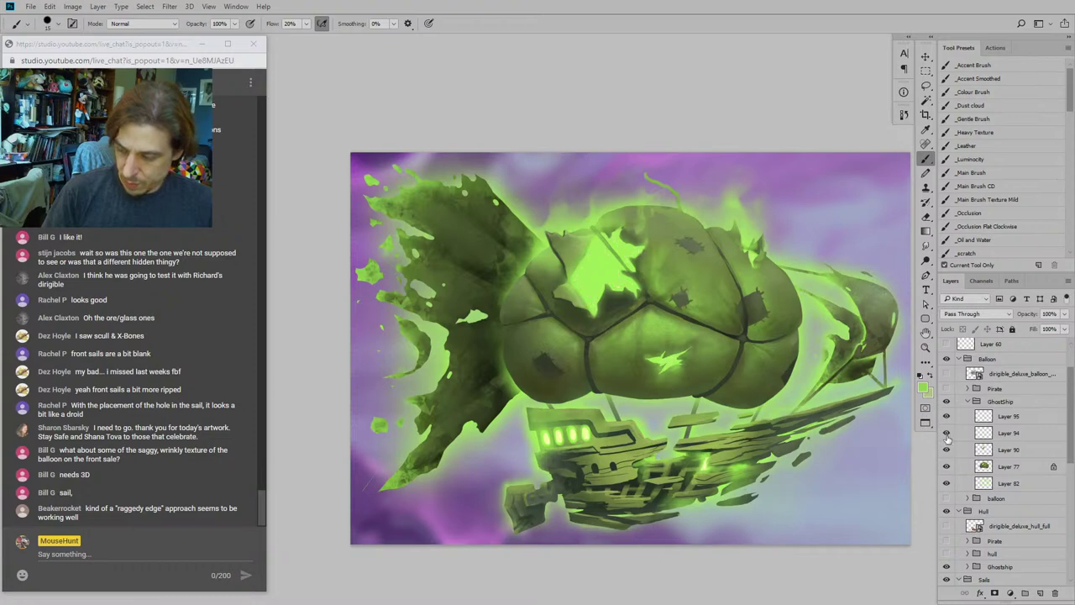
{"action": "left_click", "coordinate": [957, 418]}
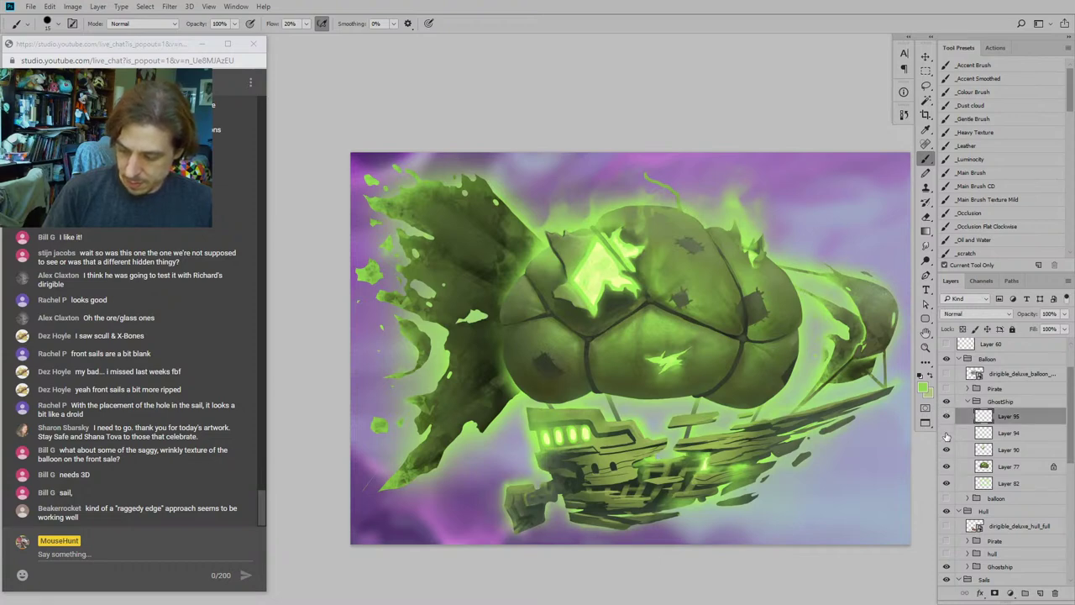
Step: Toggle the visibility of Layer 94 and the Hull group to check what each contributes to the airship
{"action": "left_click", "coordinate": [946, 434]}
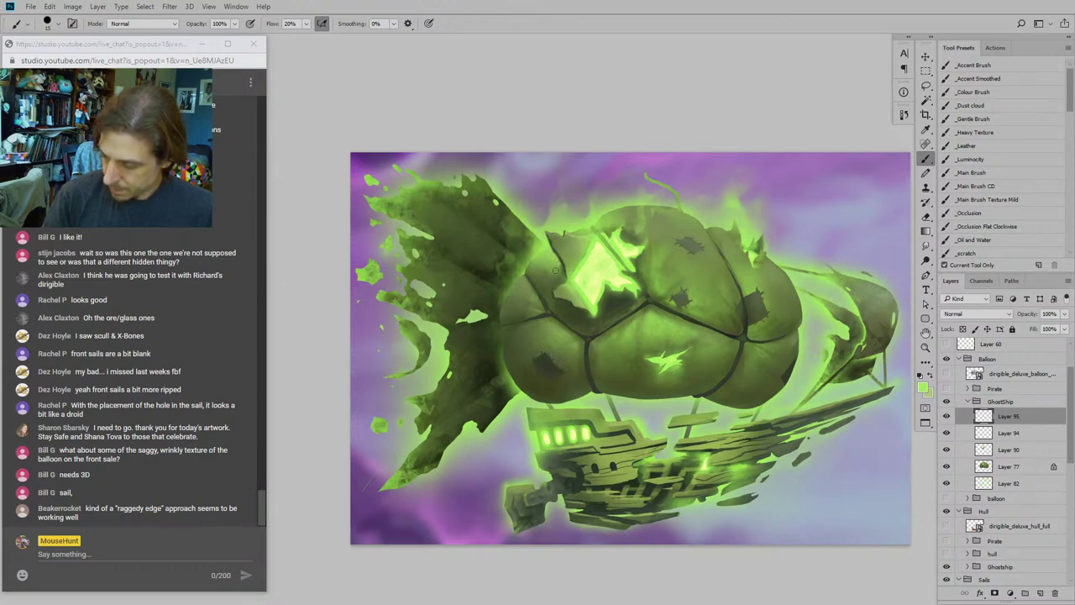
{"action": "left_click", "coordinate": [947, 511]}
{"action": "left_click", "coordinate": [947, 512]}
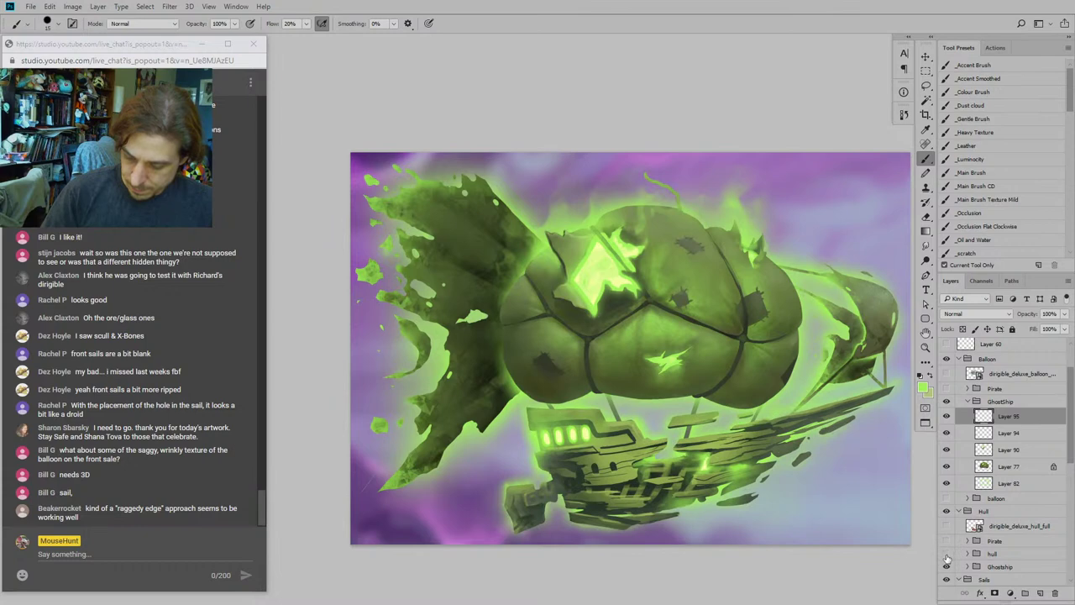
Step: Hide the Sails group to examine the balloon and hull on their own, and show the sails again
{"action": "left_click", "coordinate": [946, 580]}
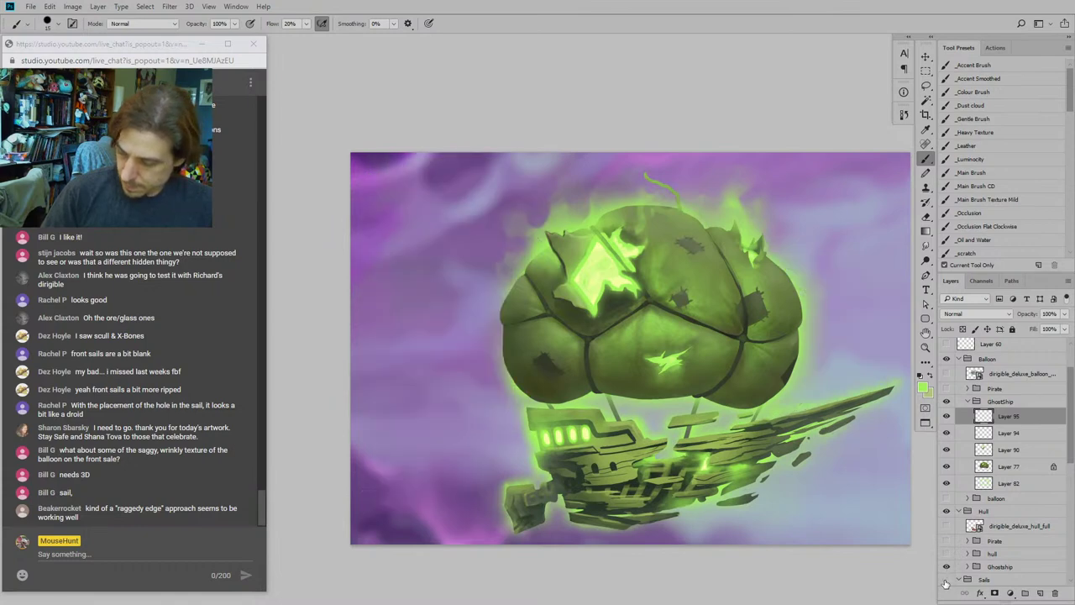
{"action": "left_click", "coordinate": [947, 580]}
{"action": "left_click", "coordinate": [946, 579]}
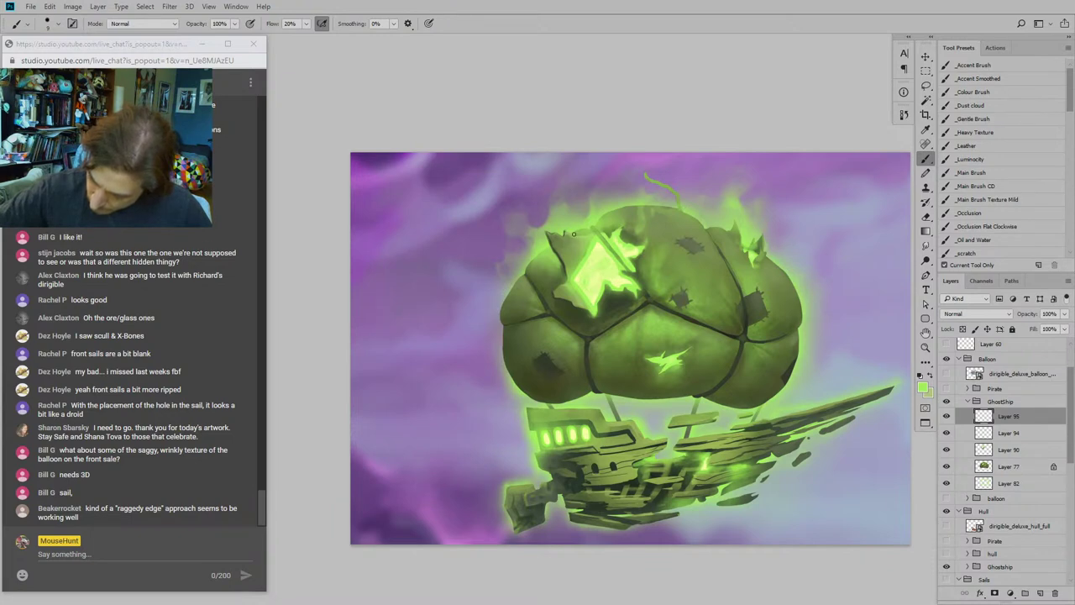
{"action": "left_click_drag", "start_coordinate": [549, 171], "coordinate": [530, 173]}
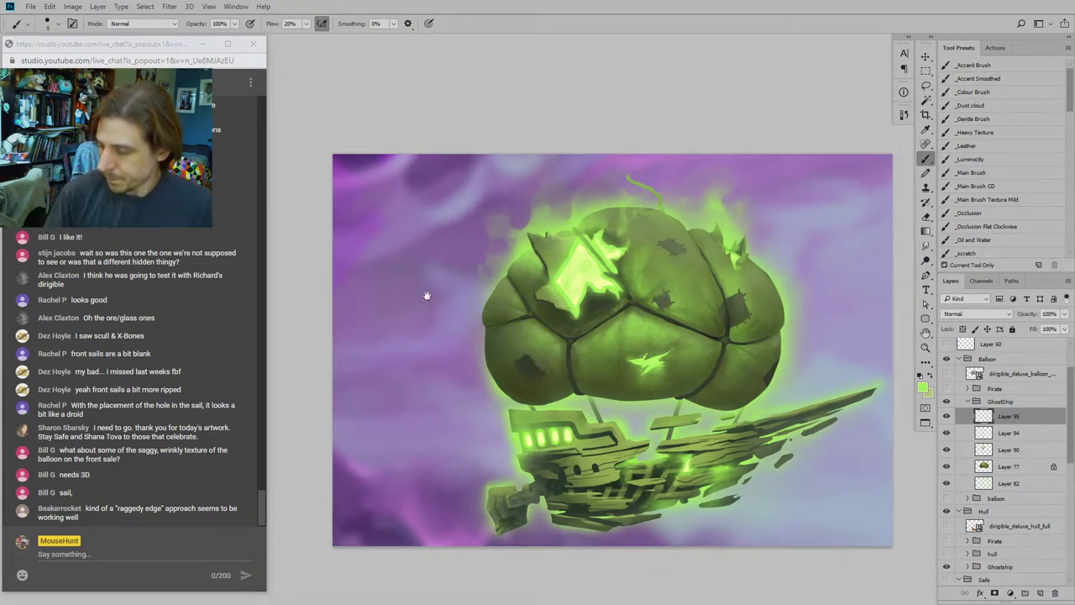
{"action": "left_click_drag", "start_coordinate": [426, 316], "coordinate": [403, 305]}
{"action": "left_click_drag", "start_coordinate": [743, 474], "coordinate": [777, 441]}
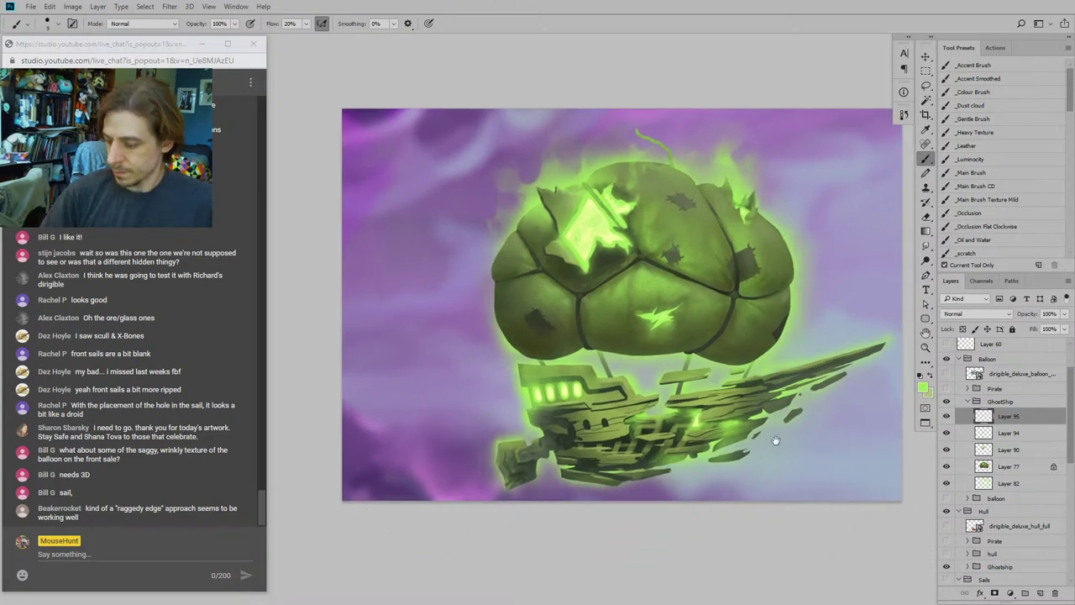
{"action": "scroll", "coordinate": [663, 366], "scroll_direction": "down", "scroll_amount": 3}
{"action": "scroll", "coordinate": [664, 366], "scroll_direction": "right", "scroll_amount": 5}
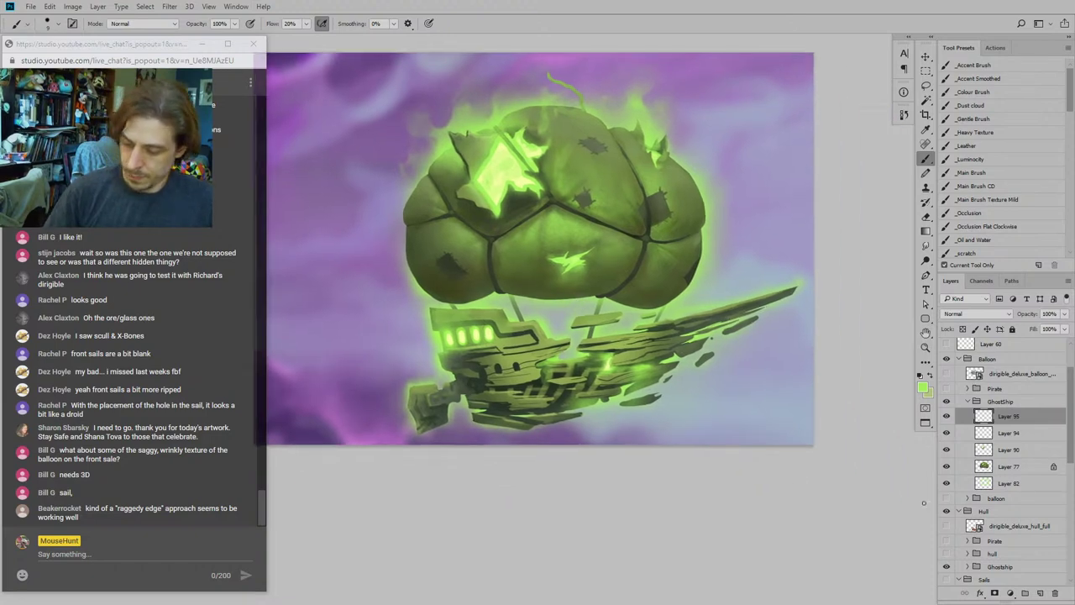
{"action": "left_click", "coordinate": [946, 568]}
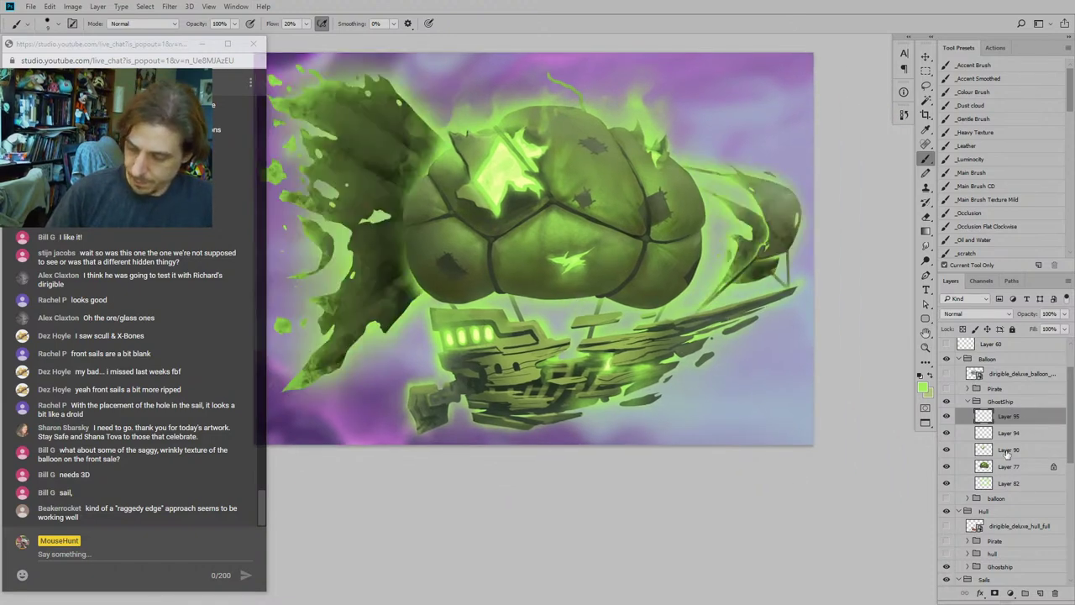
Step: Hide browser_backdropParagon, browser_backdrop and Layer 42, and show the Background layer to check the airship against plain white
{"action": "scroll", "coordinate": [1050, 403], "scroll_direction": "up", "scroll_amount": 3}
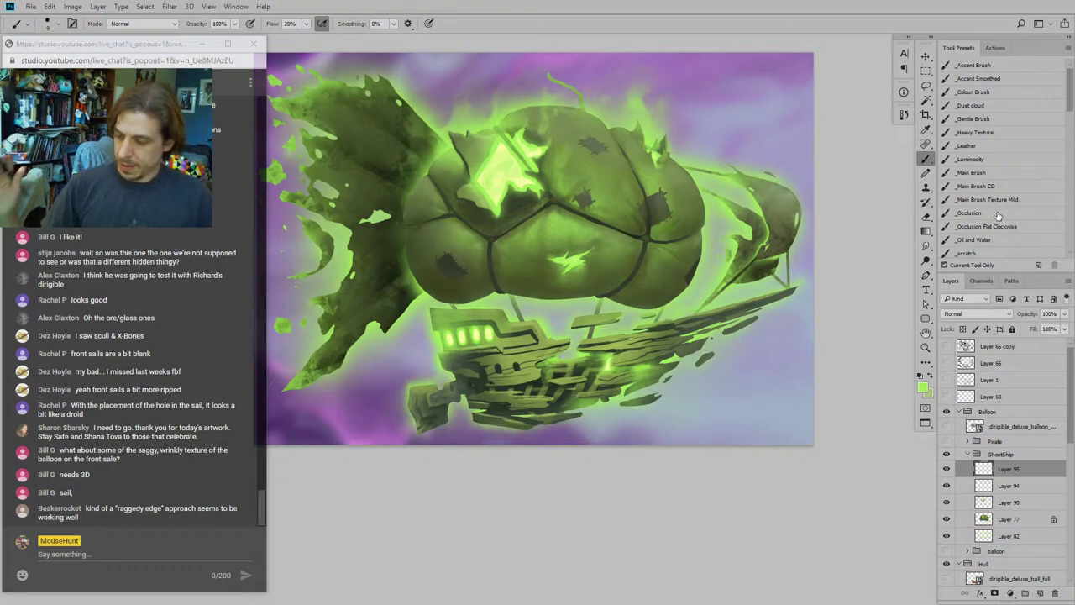
{"action": "left_click_drag", "start_coordinate": [663, 491], "coordinate": [713, 521]}
{"action": "key", "text": "ctrl+minus"}
{"action": "scroll", "coordinate": [714, 525], "scroll_direction": "down", "scroll_amount": 2}
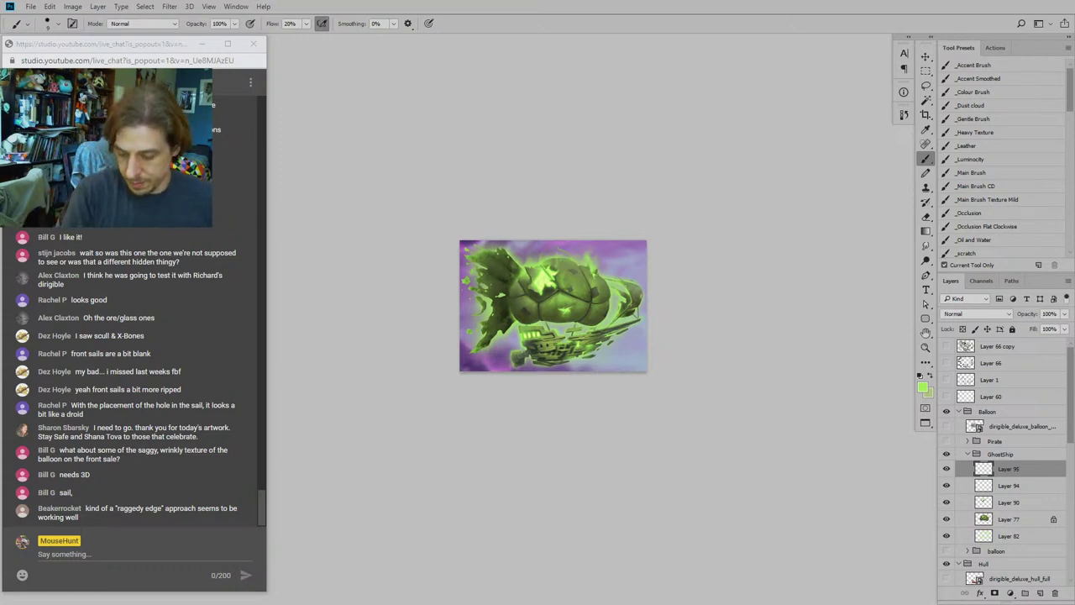
{"action": "scroll", "coordinate": [945, 519], "scroll_direction": "down", "scroll_amount": 10}
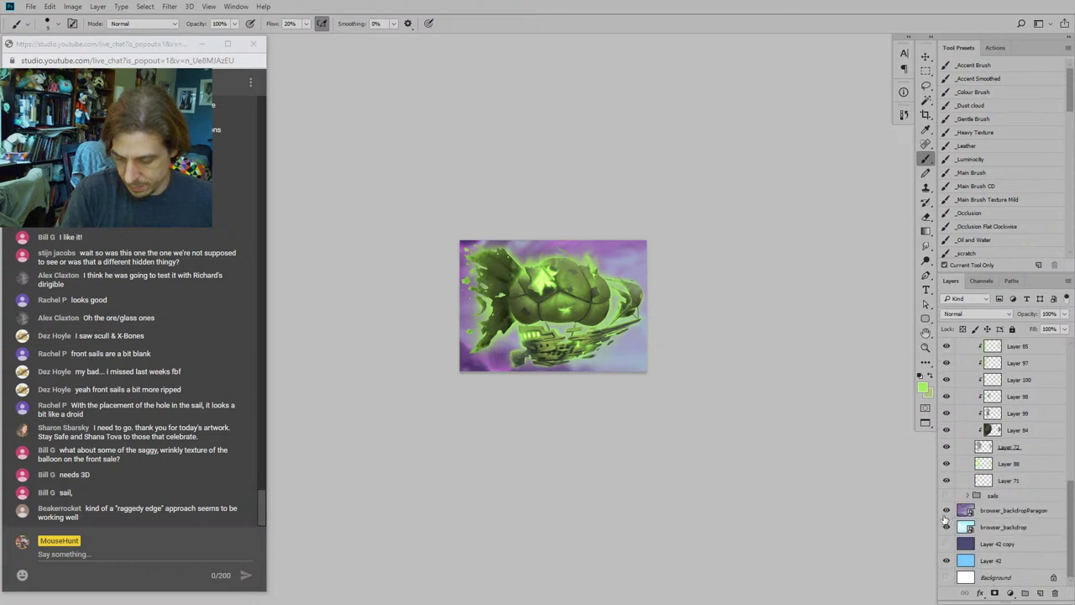
{"action": "left_click", "coordinate": [947, 511]}
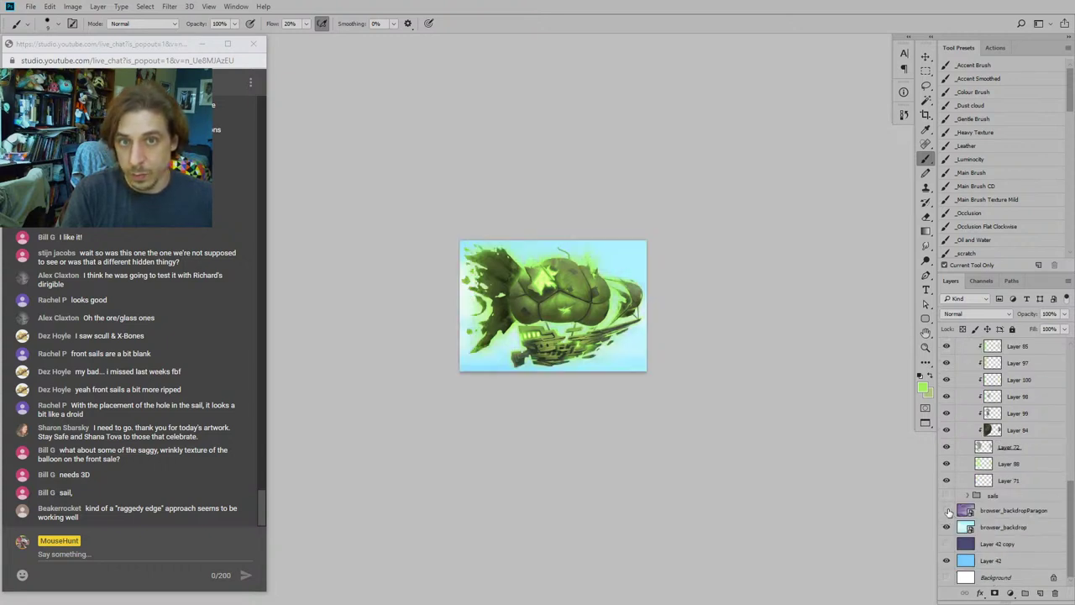
{"action": "left_click", "coordinate": [947, 527]}
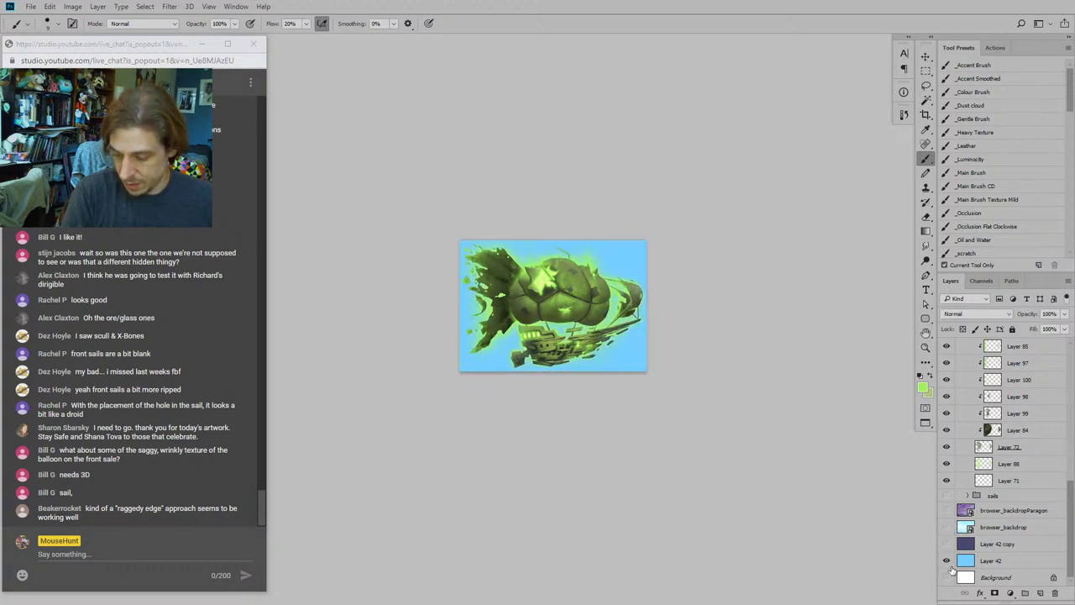
{"action": "left_click", "coordinate": [947, 562]}
{"action": "left_click", "coordinate": [947, 576]}
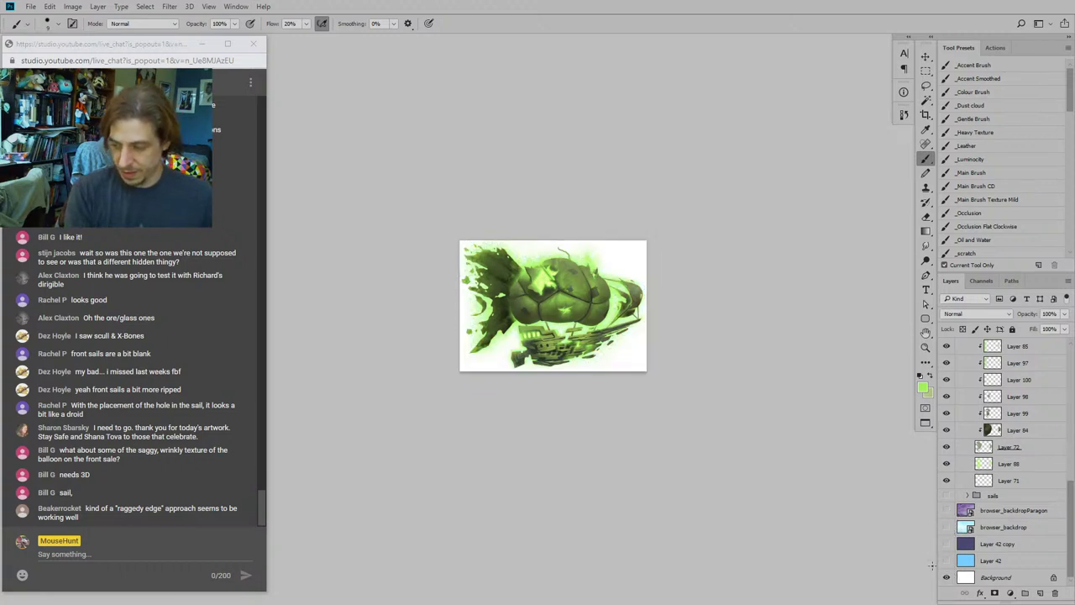
Step: Check the airship against Layer 42 and Layer 42 copy, and show browser_backdrop and browser_backdropParagon again
{"action": "left_click", "coordinate": [947, 560]}
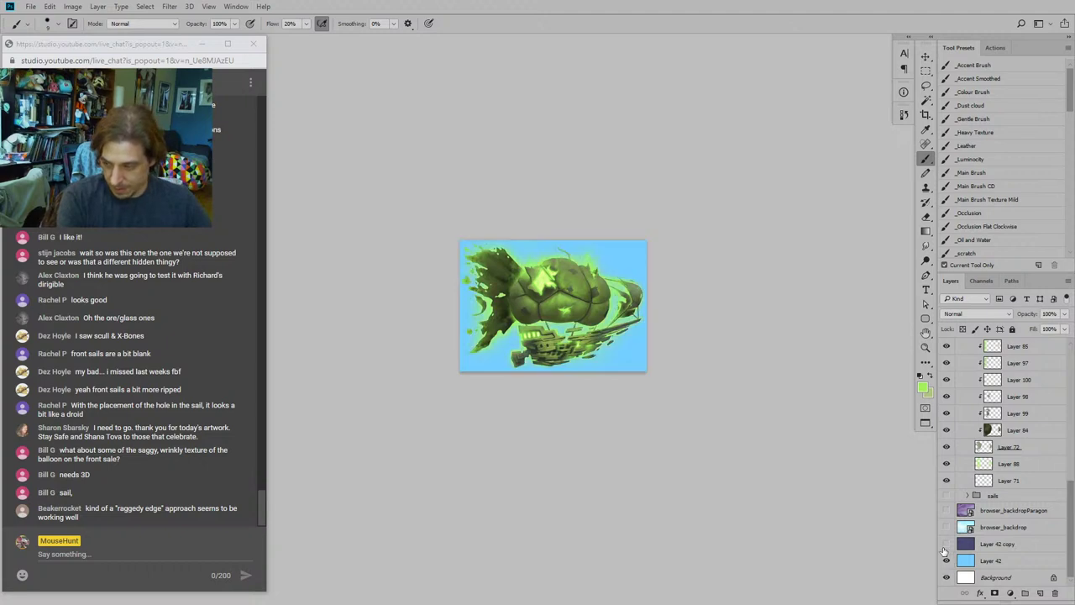
{"action": "left_click", "coordinate": [945, 545]}
{"action": "left_click", "coordinate": [946, 544]}
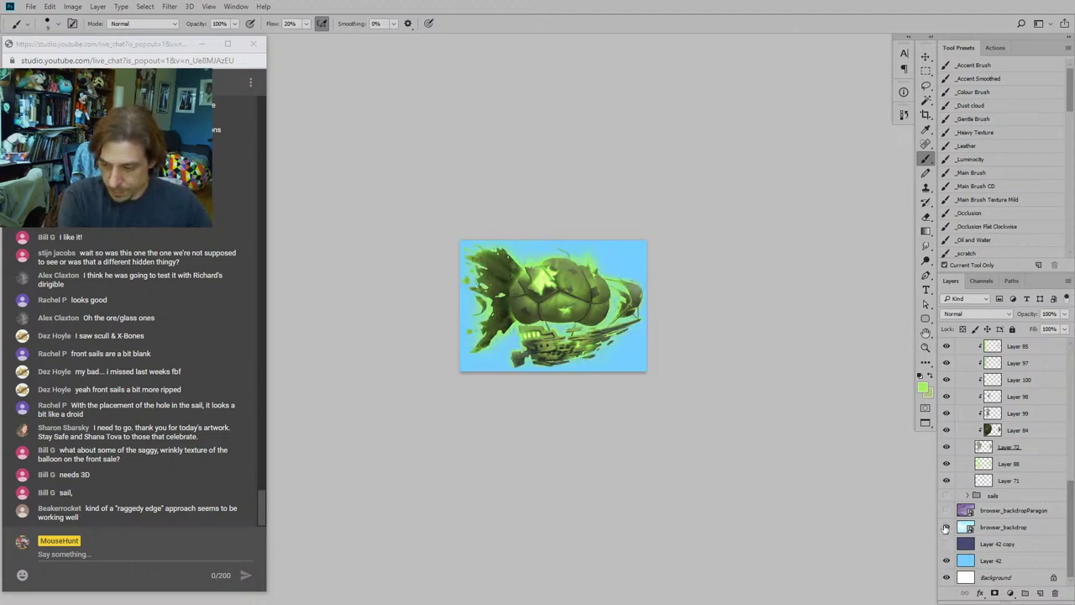
{"action": "left_click", "coordinate": [946, 527]}
{"action": "left_click", "coordinate": [947, 511]}
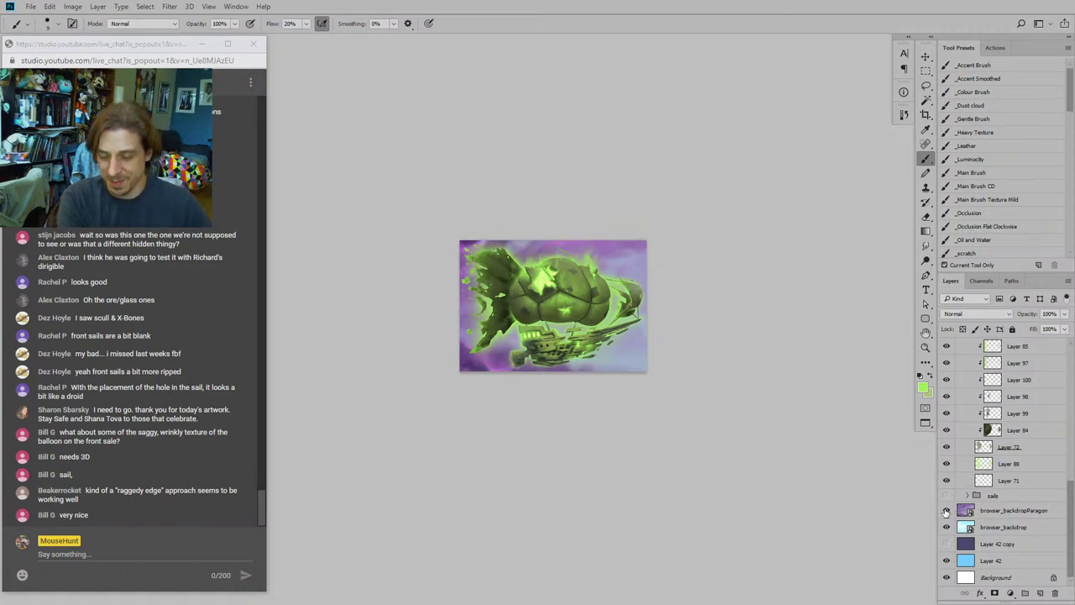
Step: Show Layer 42 copy and hide both browser backdrops to check the airship against the dark solid colour
{"action": "left_click", "coordinate": [947, 543]}
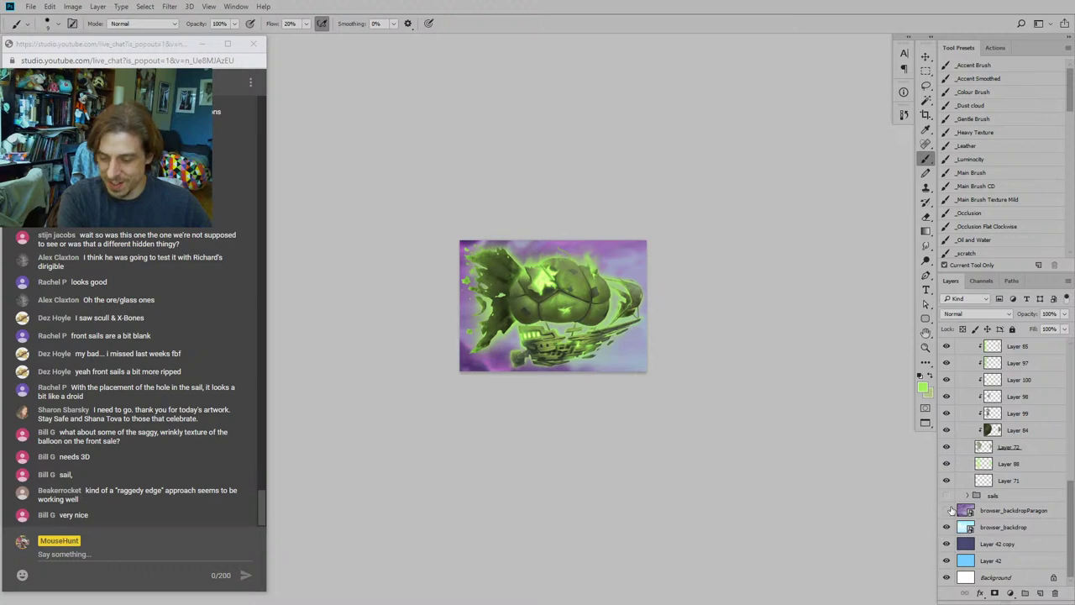
{"action": "left_click", "coordinate": [947, 510]}
{"action": "left_click", "coordinate": [947, 527]}
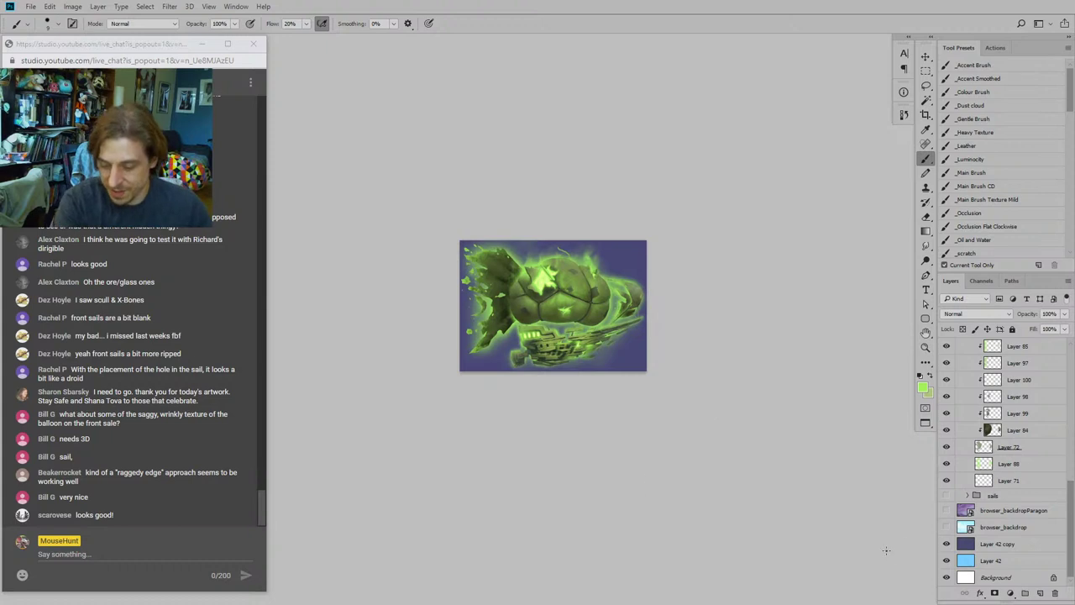
Step: Hide Layer 42 copy and bring back browser_backdrop and browser_backdropParagon behind the airship
{"action": "left_click", "coordinate": [947, 527]}
{"action": "left_click", "coordinate": [947, 544]}
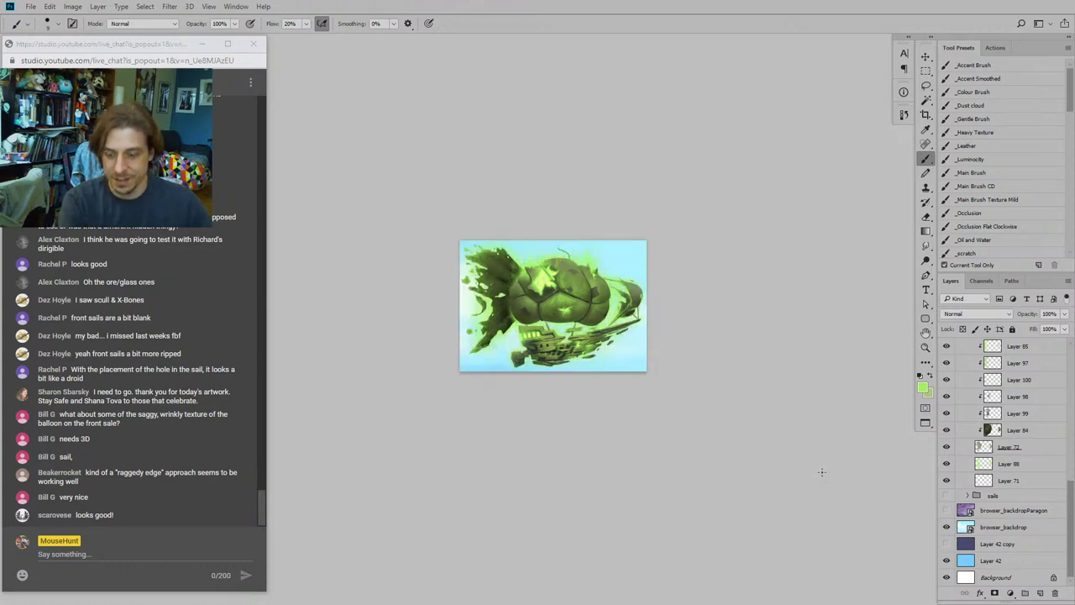
{"action": "left_click", "coordinate": [946, 510]}
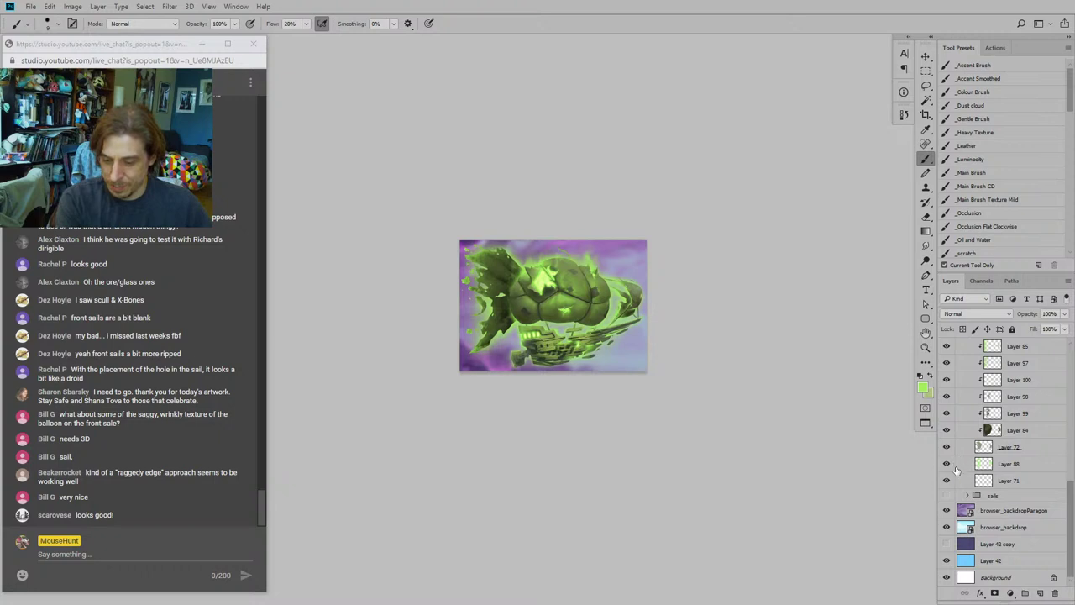
Step: Briefly preview the original hull group and expand the Ghostship group inside Hull
{"action": "scroll", "coordinate": [946, 477], "scroll_direction": "up", "scroll_amount": 3}
{"action": "left_click", "coordinate": [946, 416]}
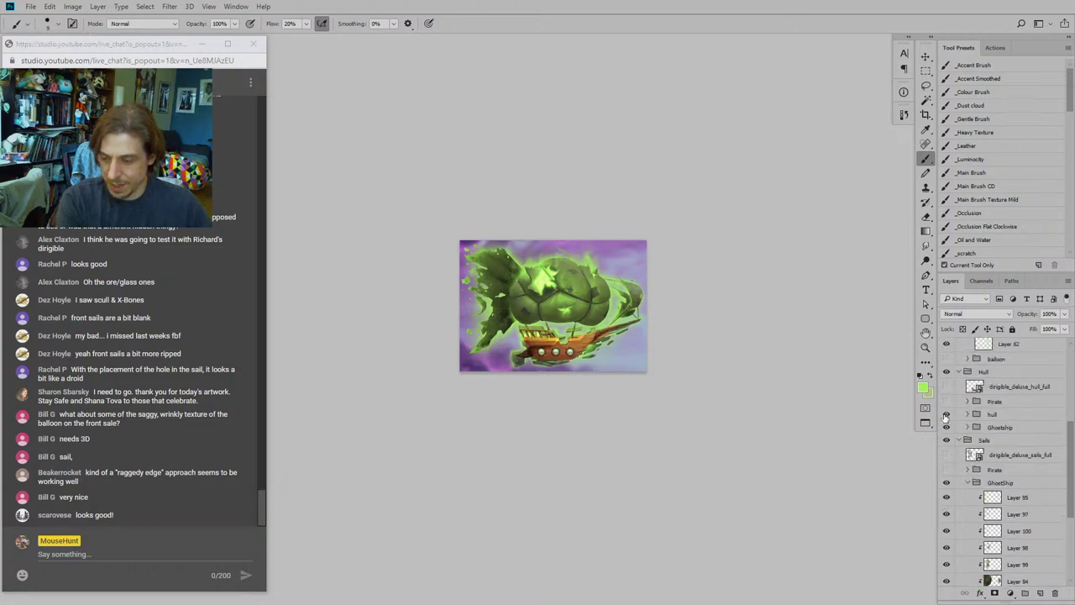
{"action": "left_click", "coordinate": [946, 416]}
{"action": "left_click", "coordinate": [967, 428]}
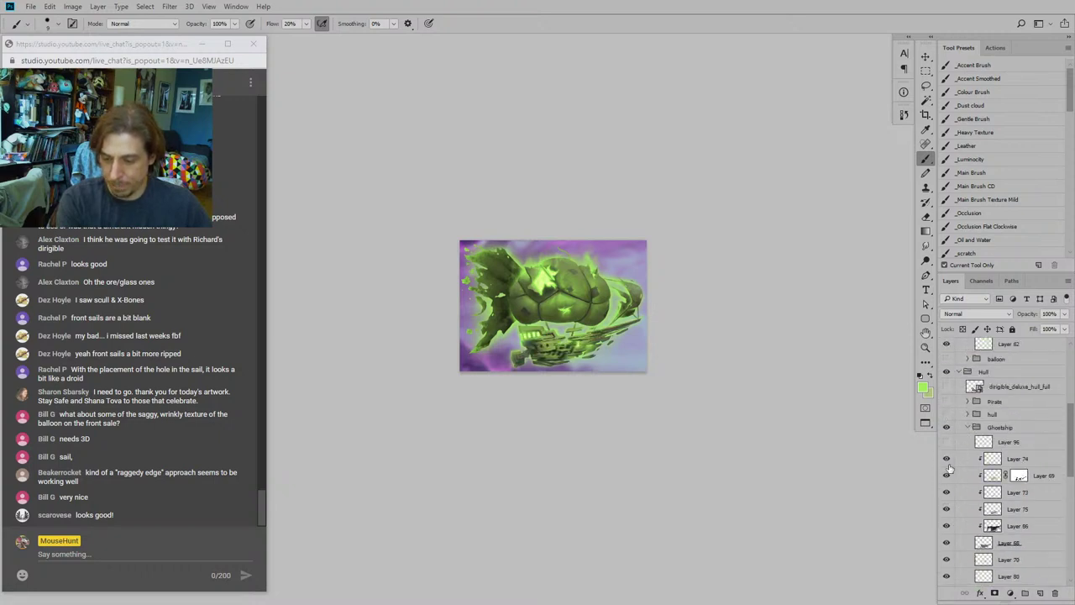
Step: Toggle Layer 74, Layer 69, Layer 73 and Layer 75 in the hull's Ghostship group to examine each one's effect
{"action": "left_click", "coordinate": [947, 459]}
{"action": "left_click", "coordinate": [947, 462]}
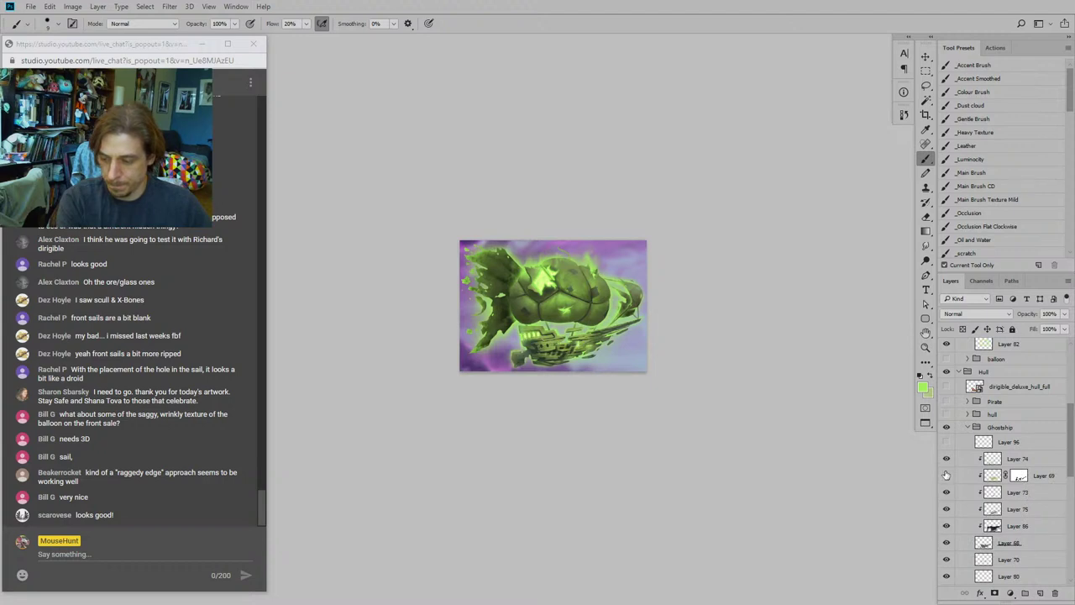
{"action": "left_click", "coordinate": [947, 477]}
{"action": "left_click", "coordinate": [947, 477]}
{"action": "left_click", "coordinate": [948, 493]}
{"action": "left_click", "coordinate": [948, 492]}
{"action": "left_click", "coordinate": [946, 508]}
{"action": "left_click", "coordinate": [947, 506]}
{"action": "left_click", "coordinate": [947, 492]}
{"action": "left_click", "coordinate": [947, 492]}
Step: Reduce the opacity of Layer 73 in the hull's Ghostship group to 24% and compare the hull with and without it
{"action": "left_click", "coordinate": [966, 492]}
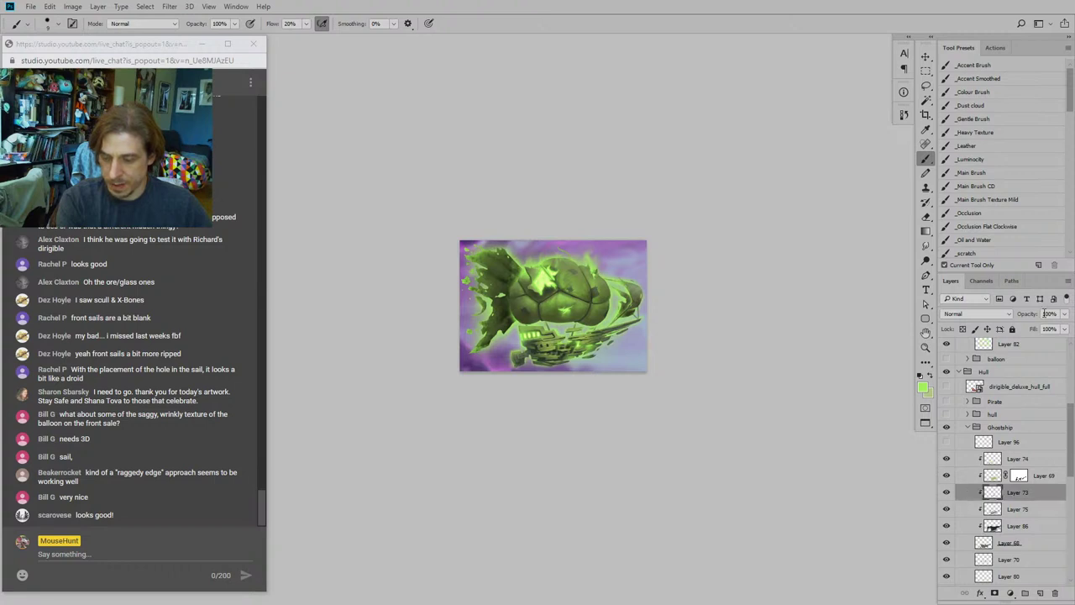
{"action": "left_click_drag", "start_coordinate": [1027, 315], "coordinate": [990, 317]}
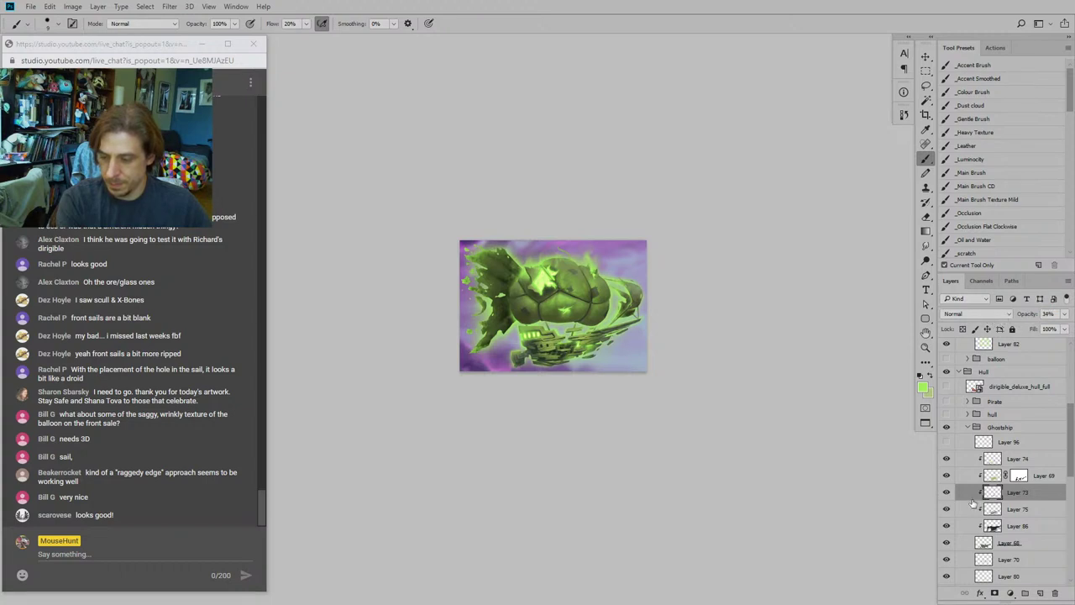
{"action": "left_click", "coordinate": [946, 493]}
{"action": "left_click", "coordinate": [946, 492]}
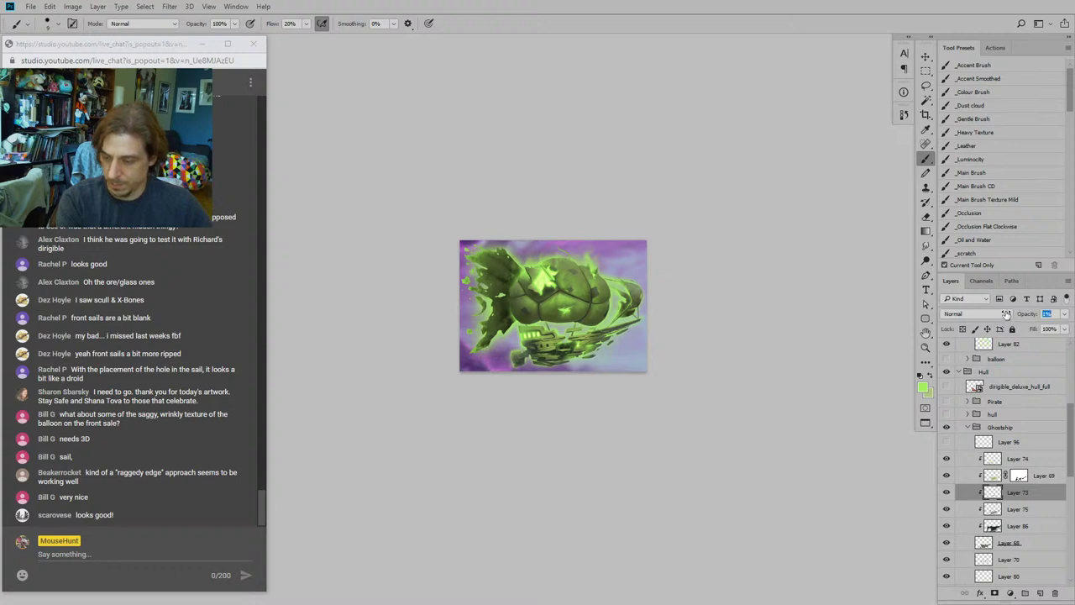
{"action": "left_click", "coordinate": [1017, 312]}
{"action": "mouse_move", "coordinate": [1018, 311]}
{"action": "left_mouse_down"}
{"action": "mouse_move", "coordinate": [1074, 311]}
{"action": "mouse_move", "coordinate": [1025, 314]}
{"action": "left_mouse_up"}
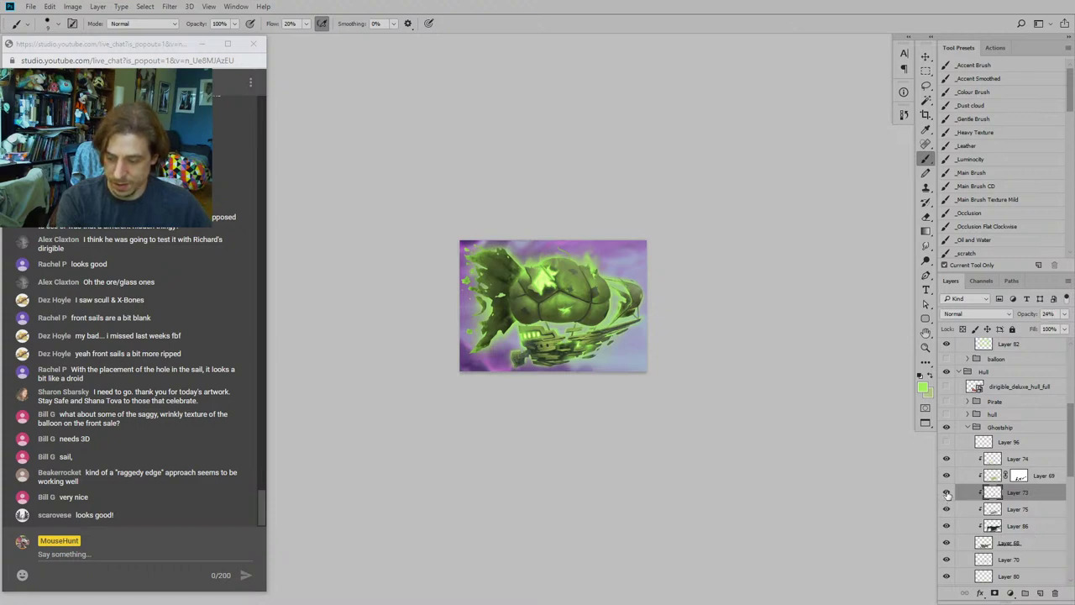
{"action": "left_click", "coordinate": [947, 492]}
{"action": "left_click", "coordinate": [947, 493]}
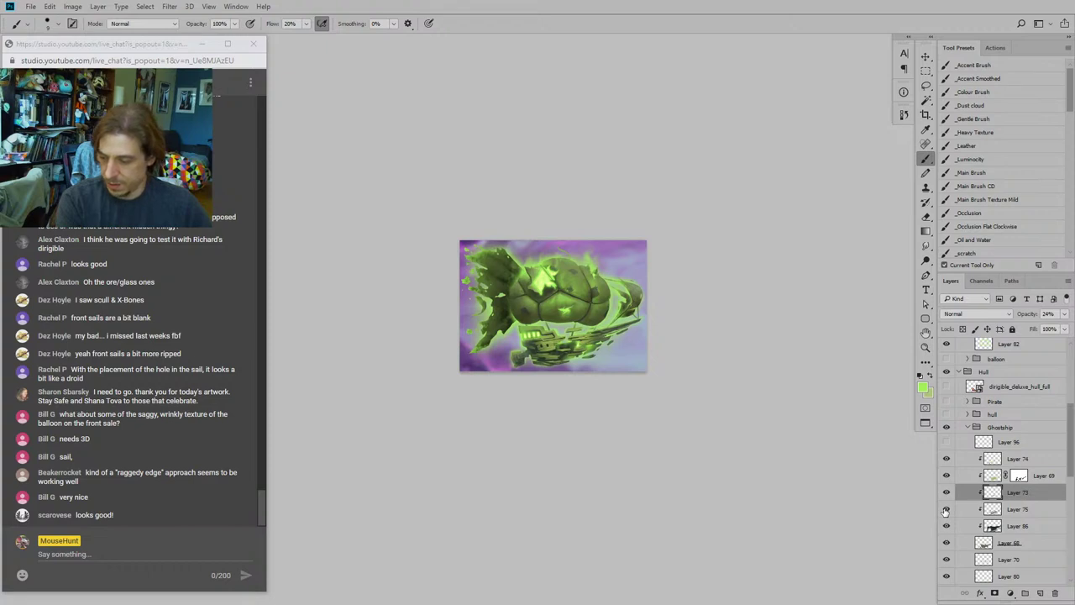
Step: Set Layer 75's opacity to 100% and hide browser_backdropParagon to judge the hull against the light blue backdrop
{"action": "left_click", "coordinate": [948, 510]}
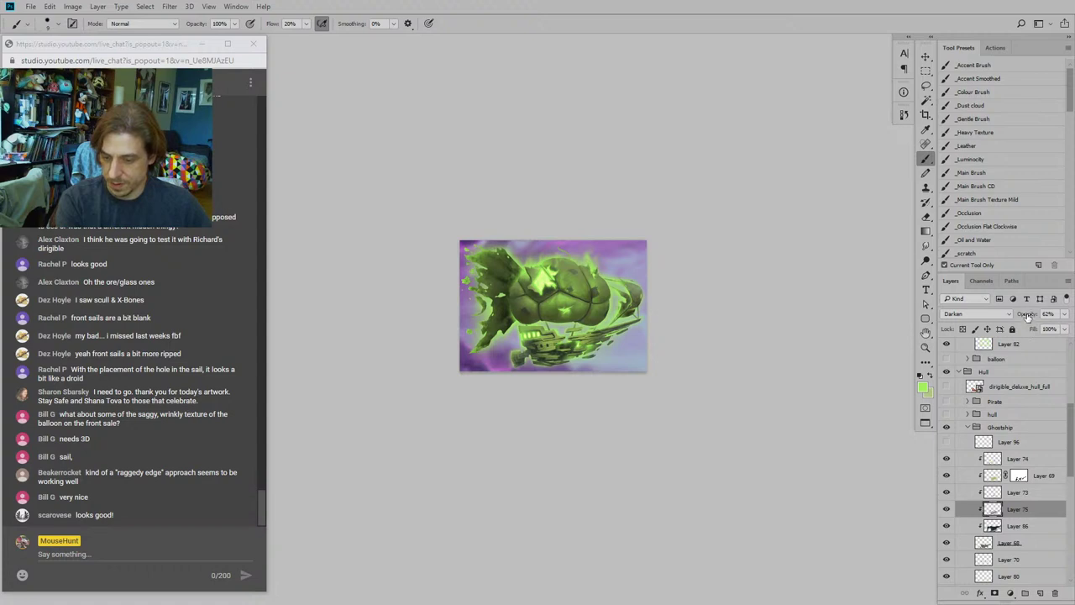
{"action": "left_click_drag", "start_coordinate": [1027, 317], "coordinate": [1060, 314]}
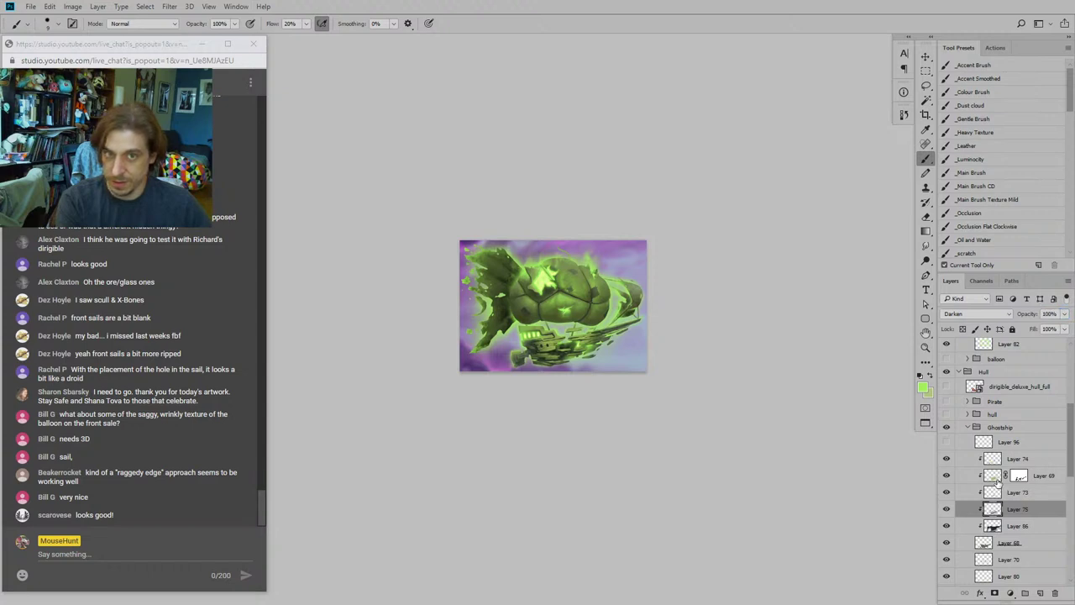
{"action": "scroll", "coordinate": [955, 525], "scroll_direction": "down", "scroll_amount": 10}
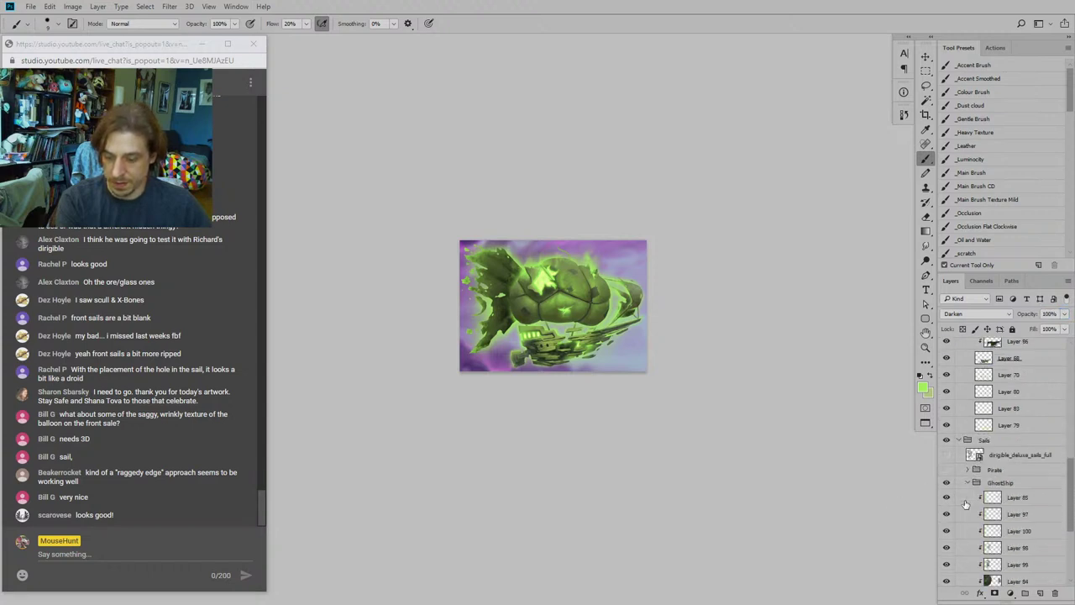
{"action": "left_click", "coordinate": [946, 512]}
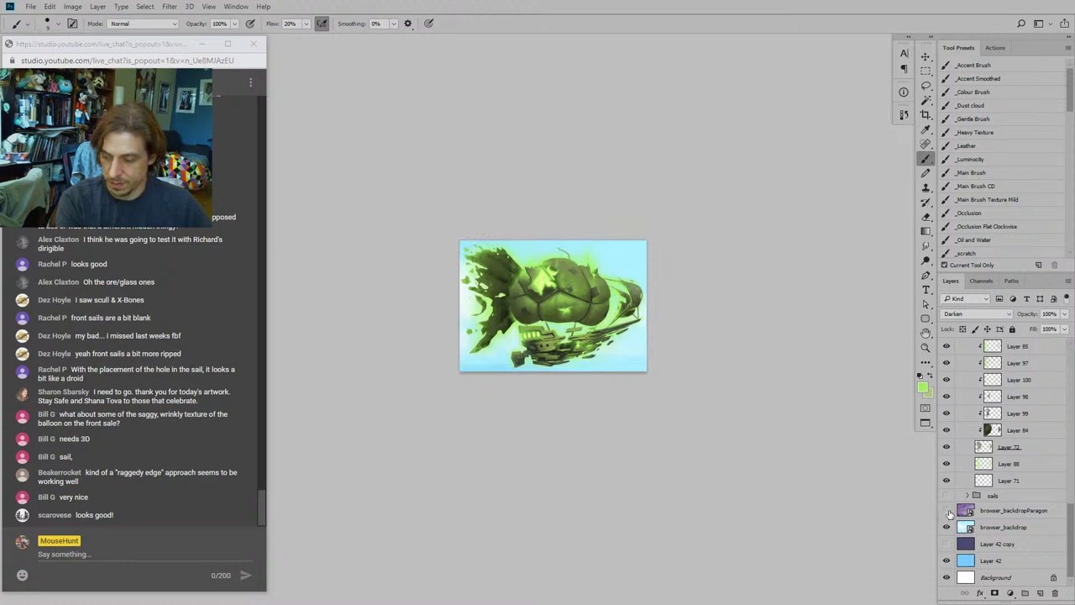
Step: Set the opacity of Layer 86 in the hull's Ghostship group to 71% and compare the hull with and without its painted layers
{"action": "scroll", "coordinate": [949, 504], "scroll_direction": "up", "scroll_amount": 8}
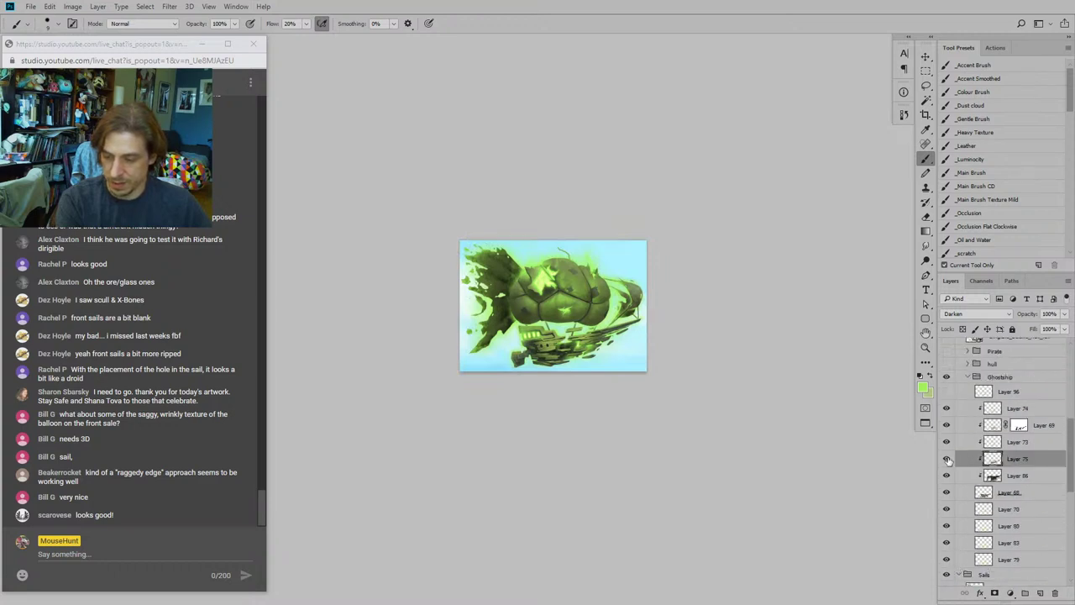
{"action": "mouse_move", "coordinate": [1027, 316]}
{"action": "left_mouse_down"}
{"action": "mouse_move", "coordinate": [1000, 319]}
{"action": "mouse_move", "coordinate": [1043, 314]}
{"action": "left_mouse_up"}
{"action": "left_click", "coordinate": [968, 477]}
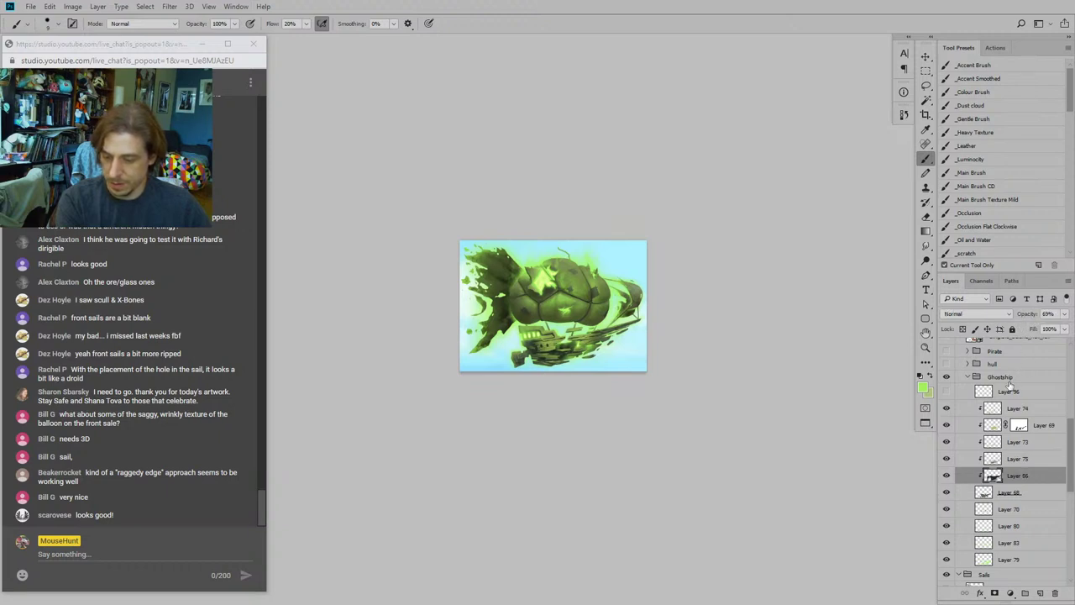
{"action": "mouse_move", "coordinate": [1025, 317]}
{"action": "left_mouse_down"}
{"action": "mouse_move", "coordinate": [1067, 322]}
{"action": "mouse_move", "coordinate": [995, 320]}
{"action": "mouse_move", "coordinate": [1015, 319]}
{"action": "left_mouse_up"}
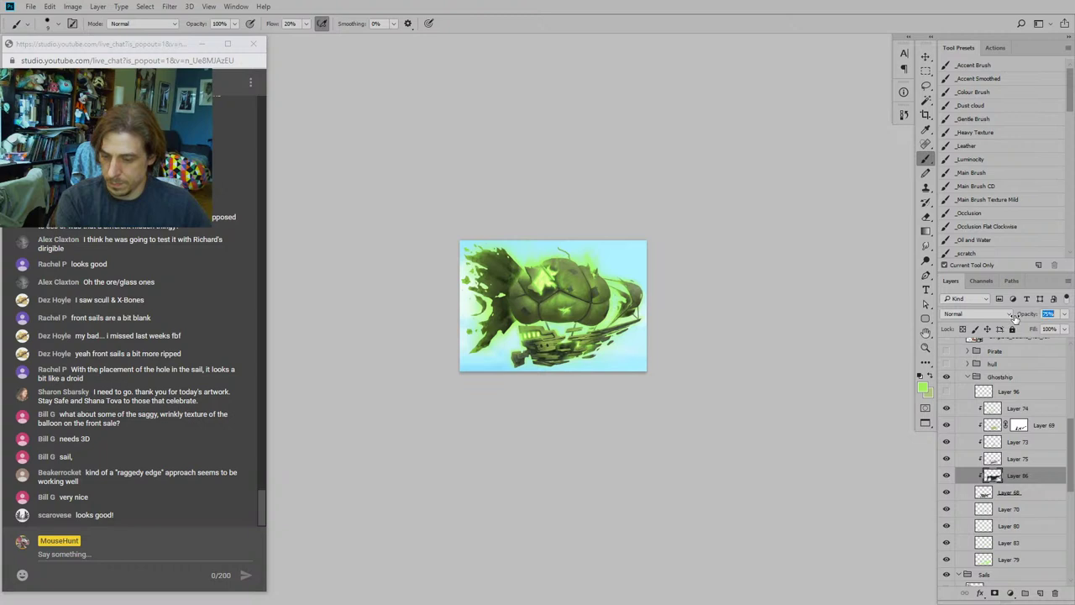
{"action": "left_click", "coordinate": [947, 476]}
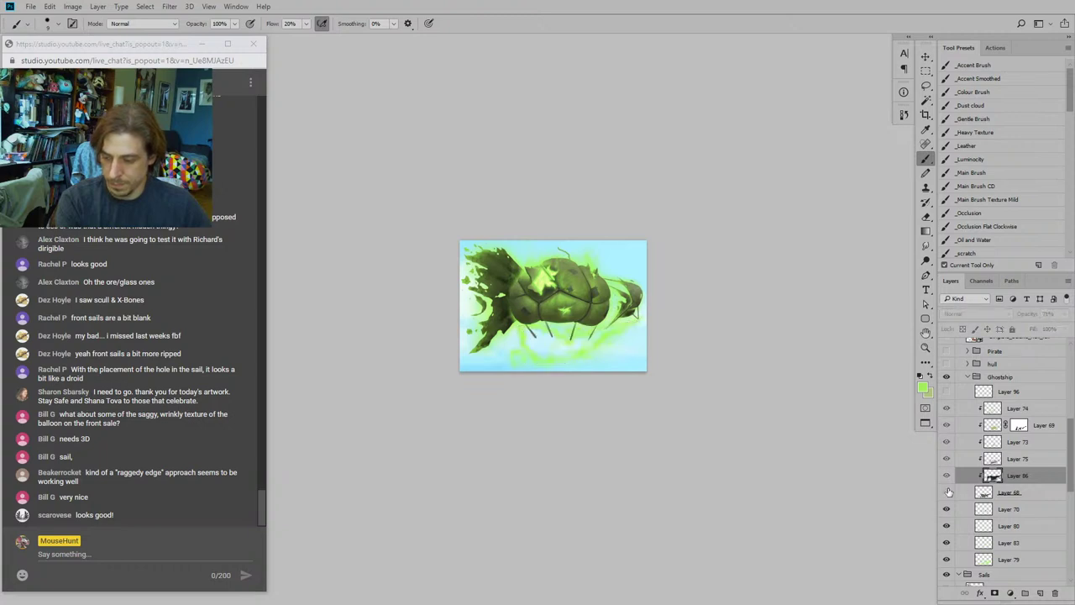
{"action": "left_click", "coordinate": [947, 476]}
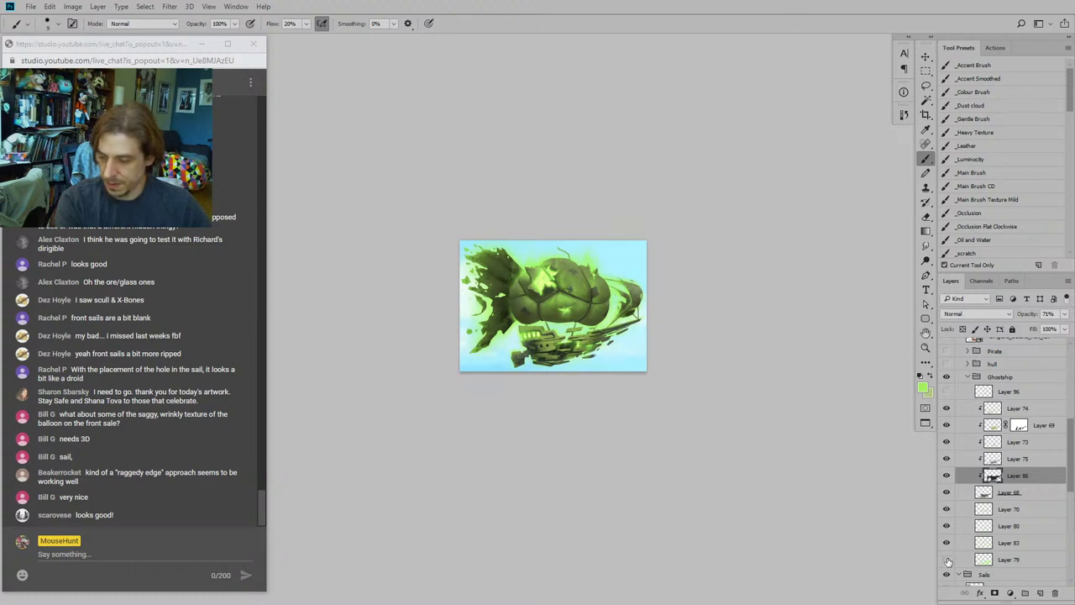
Step: Toggle Layer 74 in the hull's Ghostship group repeatedly to examine its effect on the hull at small view size
{"action": "scroll", "coordinate": [960, 550], "scroll_direction": "down", "scroll_amount": 3}
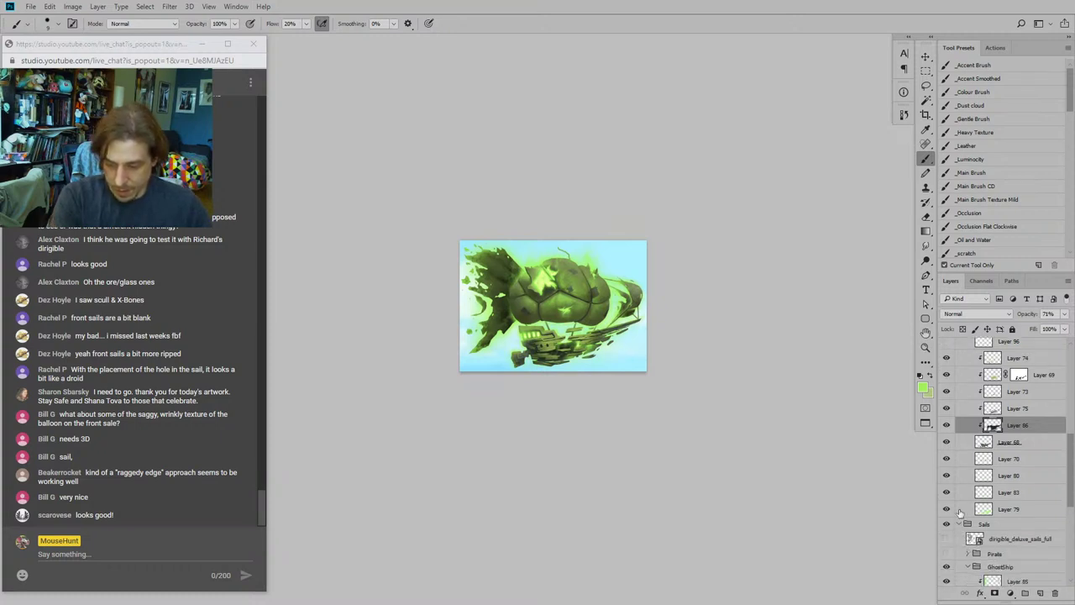
{"action": "scroll", "coordinate": [958, 504], "scroll_direction": "up", "scroll_amount": 4}
{"action": "scroll", "coordinate": [947, 438], "scroll_direction": "up", "scroll_amount": 4}
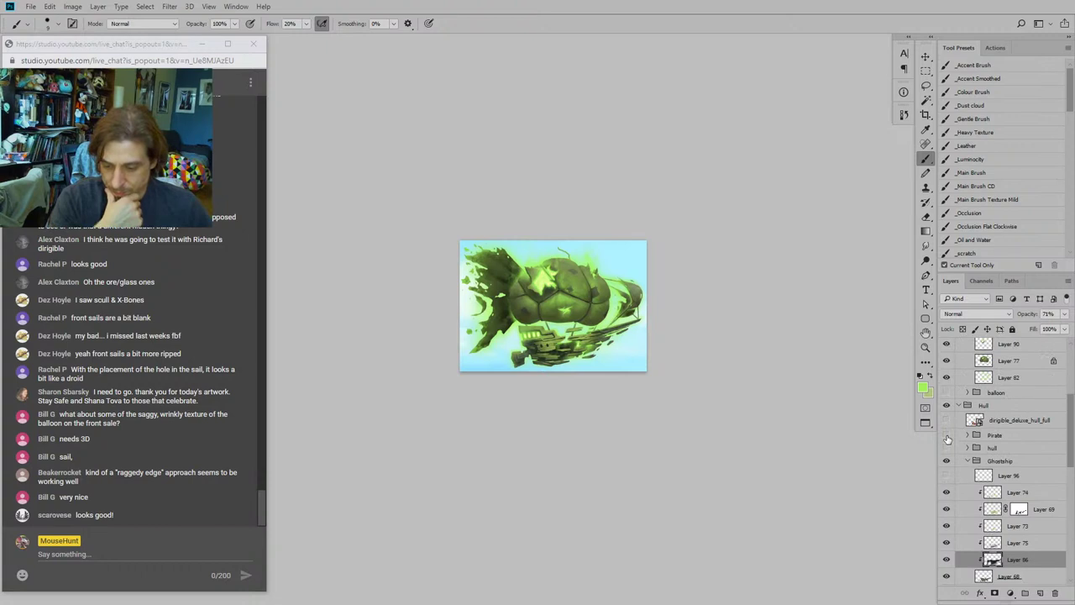
{"action": "left_click", "coordinate": [948, 494]}
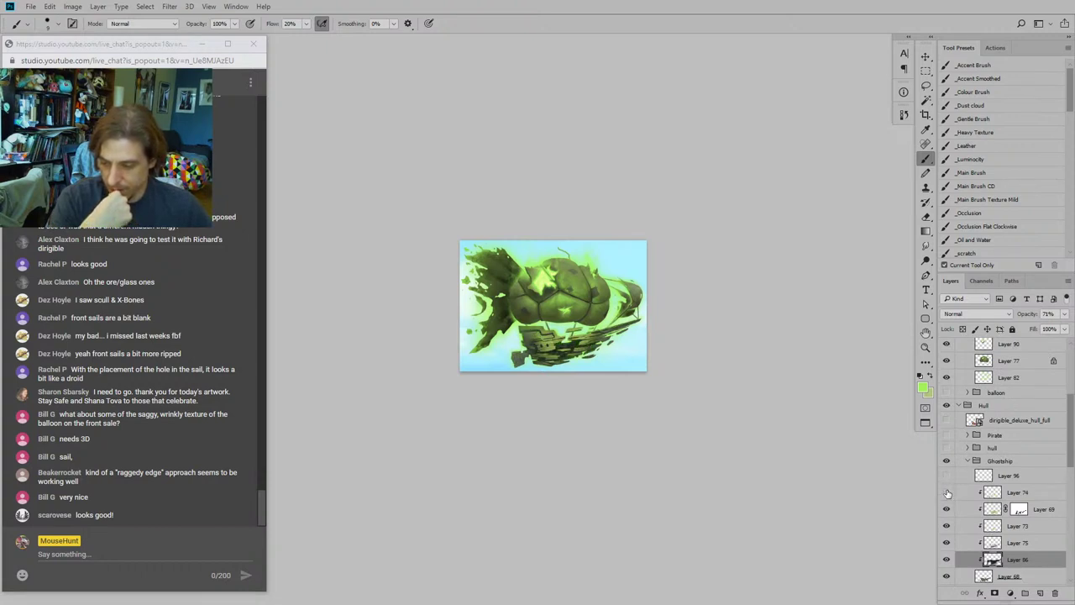
{"action": "left_click", "coordinate": [948, 494]}
{"action": "left_click", "coordinate": [948, 494]}
{"action": "left_click", "coordinate": [947, 494]}
{"action": "left_click", "coordinate": [948, 494]}
{"action": "left_click", "coordinate": [948, 494]}
{"action": "left_click", "coordinate": [948, 494]}
{"action": "left_click", "coordinate": [947, 494]}
{"action": "left_click", "coordinate": [947, 494]}
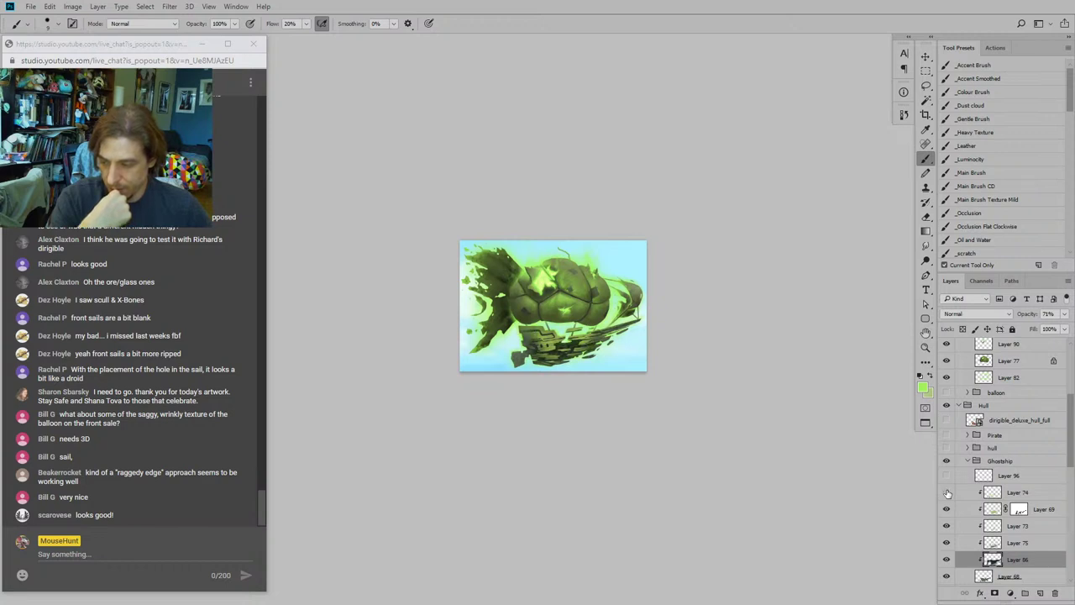
{"action": "left_click", "coordinate": [948, 494]}
{"action": "left_click", "coordinate": [948, 494]}
{"action": "left_click", "coordinate": [948, 494]}
{"action": "left_click", "coordinate": [947, 494]}
{"action": "left_click", "coordinate": [946, 494]}
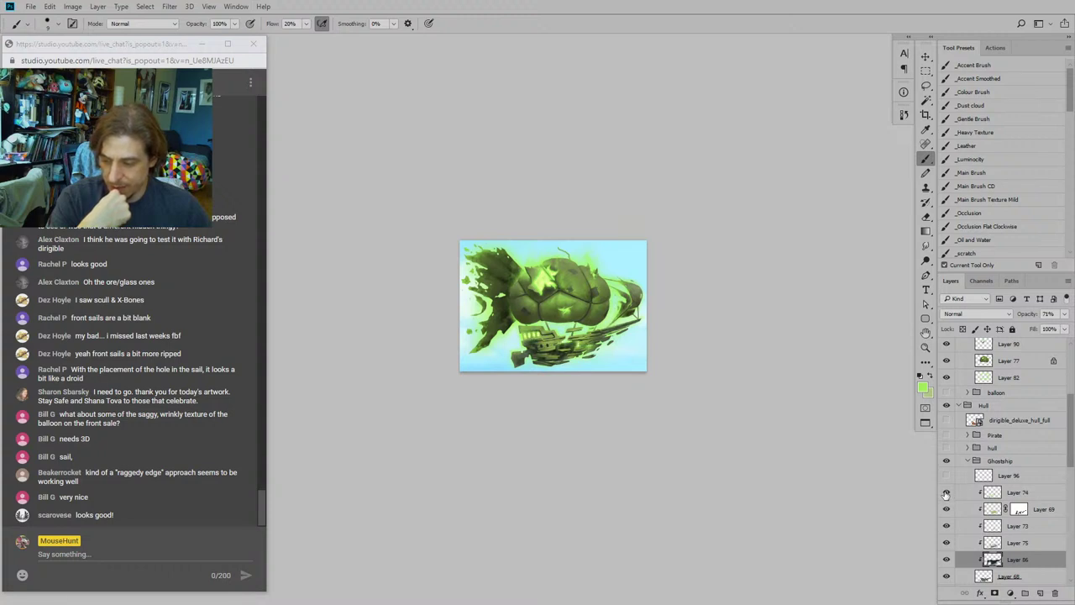
{"action": "left_click", "coordinate": [947, 494]}
{"action": "left_click", "coordinate": [947, 494]}
{"action": "left_click", "coordinate": [947, 494]}
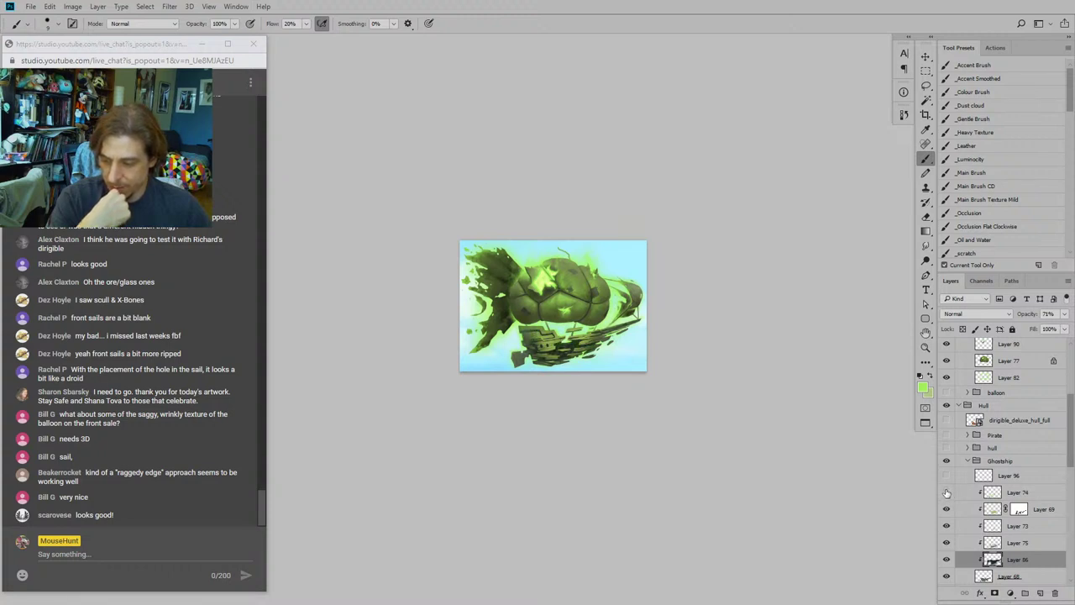
{"action": "left_click", "coordinate": [947, 494]}
Step: Erase part of Layer 74's green glow around the ship's rudder with a large Soft eraser
{"action": "left_click", "coordinate": [972, 492]}
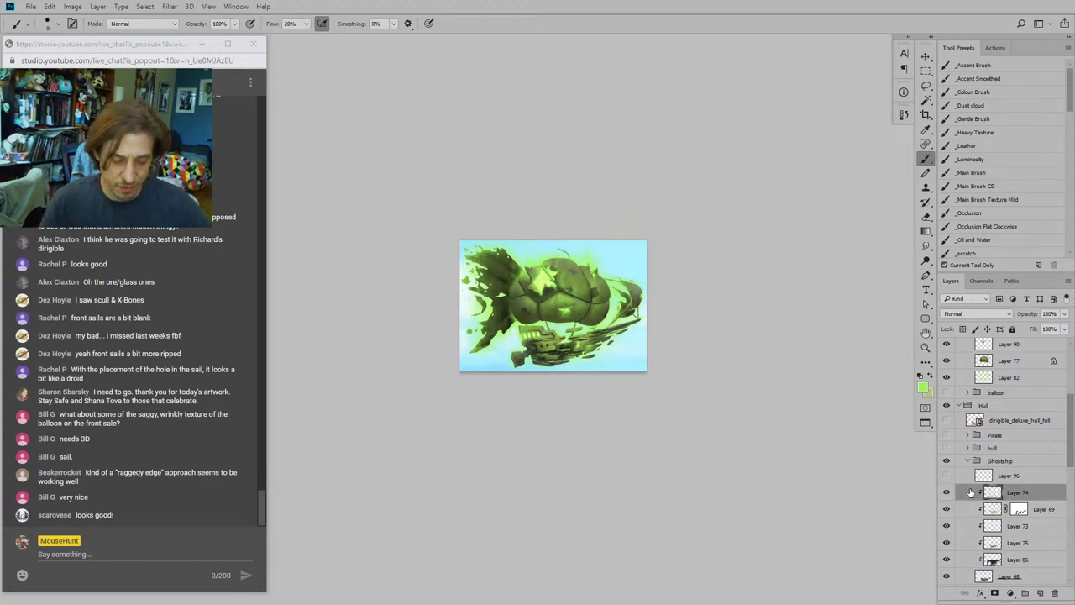
{"action": "key", "text": "e"}
{"action": "left_click", "coordinate": [963, 159]}
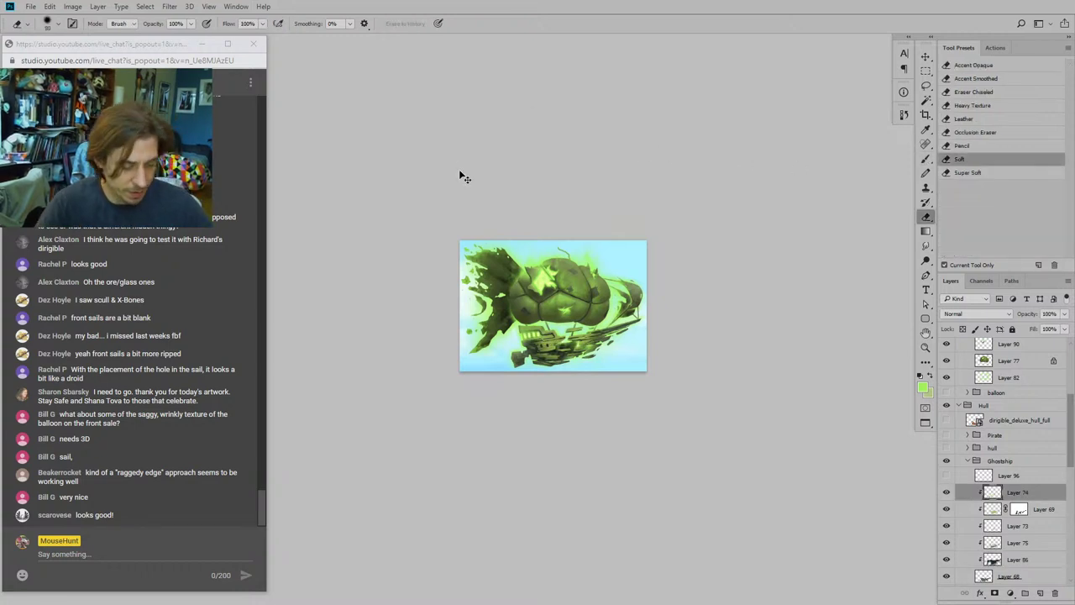
{"action": "key", "text": "ctrl+plus"}
{"action": "key", "text": "ctrl+plus"}
{"action": "key", "text": "ctrl+plus"}
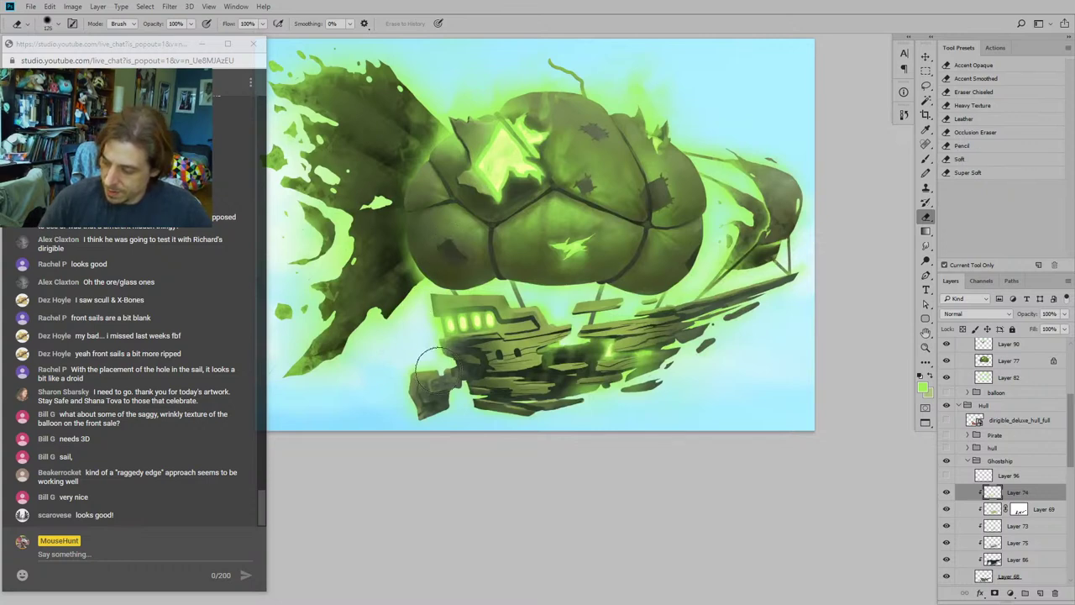
{"action": "key", "text": "bracketright"}
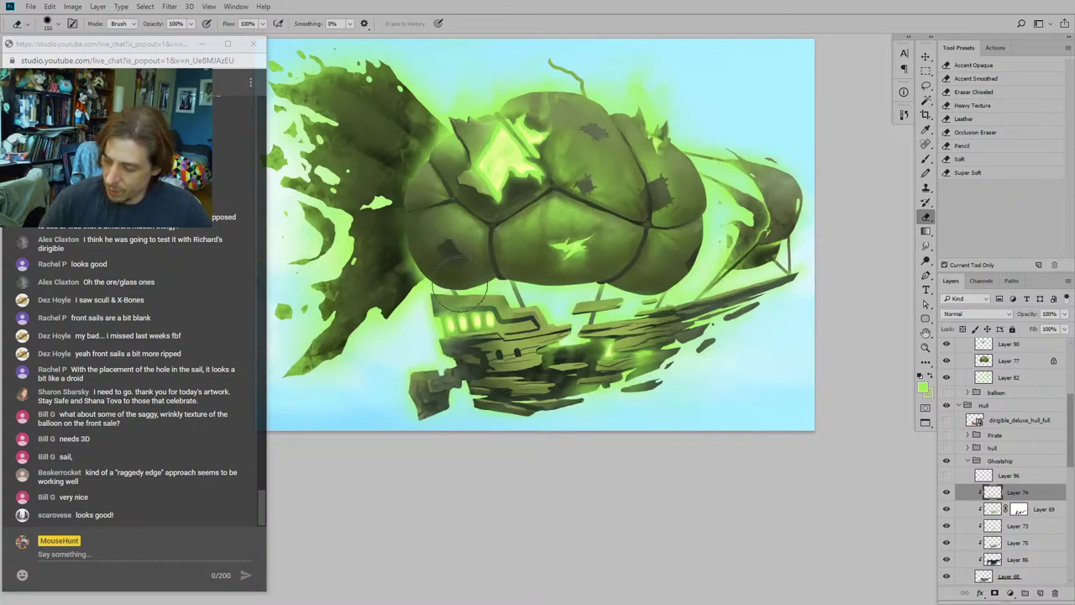
{"action": "left_click_drag", "start_coordinate": [386, 349], "coordinate": [358, 351]}
Step: Erase more of Layer 74's glow along the stern and lower hull planks with a smaller eraser, comparing the hull with and without the layer
{"action": "key", "text": "bracketleft"}
{"action": "key", "text": "bracketleft"}
{"action": "key", "text": "bracketleft"}
{"action": "key", "text": "bracketleft"}
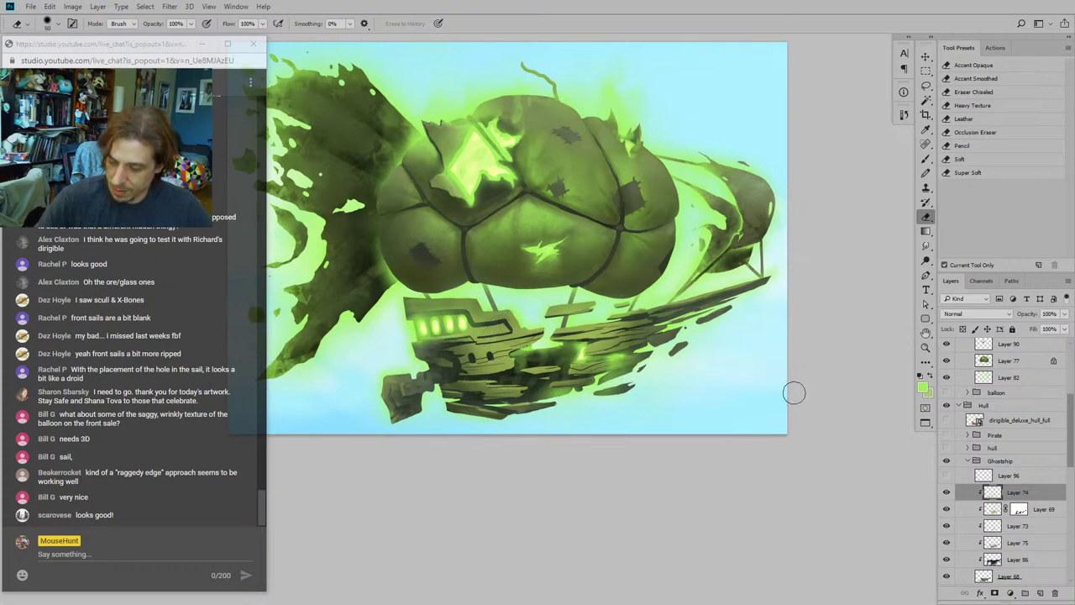
{"action": "left_click", "coordinate": [947, 493]}
{"action": "left_click", "coordinate": [947, 494]}
{"action": "key", "text": "bracketleft"}
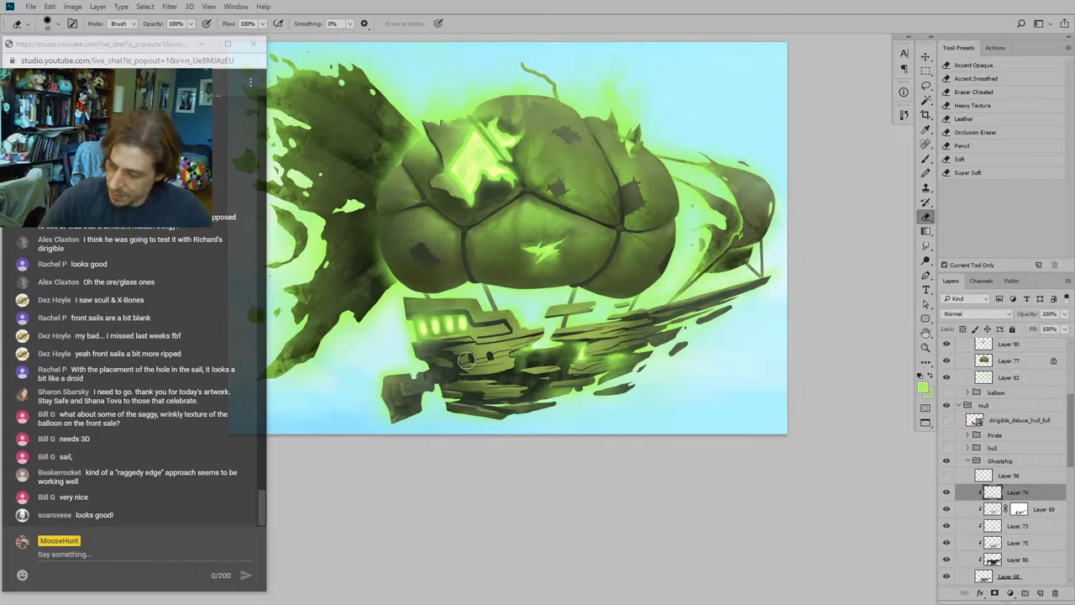
{"action": "mouse_move", "coordinate": [475, 357]}
{"action": "left_mouse_down"}
{"action": "mouse_move", "coordinate": [452, 361]}
{"action": "mouse_move", "coordinate": [497, 380]}
{"action": "mouse_move", "coordinate": [514, 356]}
{"action": "left_mouse_up"}
{"action": "mouse_move", "coordinate": [504, 415]}
{"action": "left_mouse_down"}
{"action": "mouse_move", "coordinate": [616, 359]}
{"action": "mouse_move", "coordinate": [608, 373]}
{"action": "mouse_move", "coordinate": [554, 385]}
{"action": "left_mouse_up"}
{"action": "key", "text": "bracketleft"}
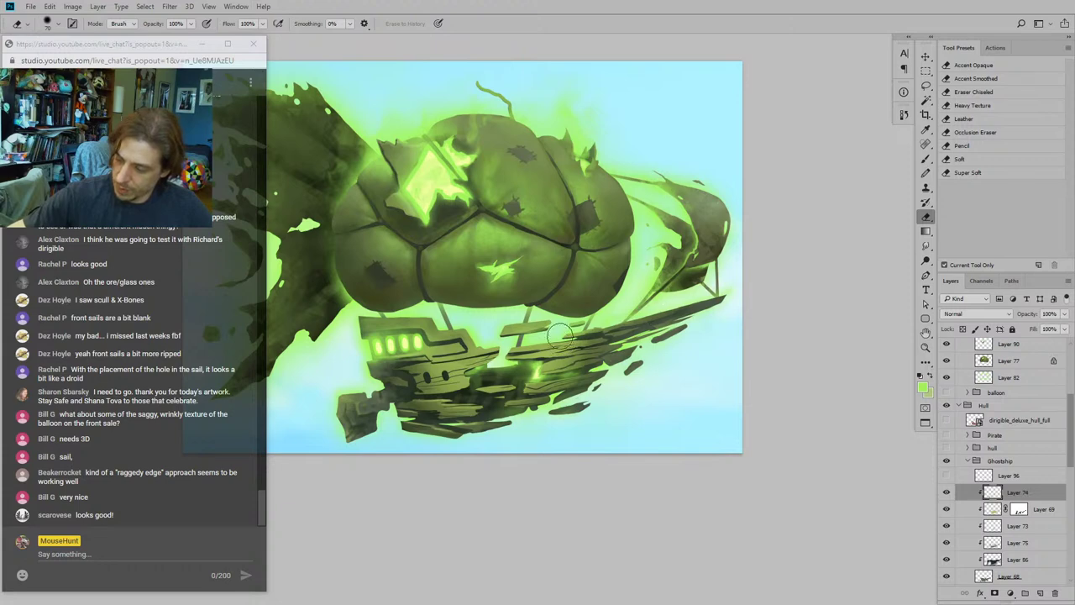
{"action": "mouse_move", "coordinate": [290, 374]}
{"action": "left_mouse_down"}
{"action": "mouse_move", "coordinate": [397, 321]}
{"action": "mouse_move", "coordinate": [433, 326]}
{"action": "left_mouse_up"}
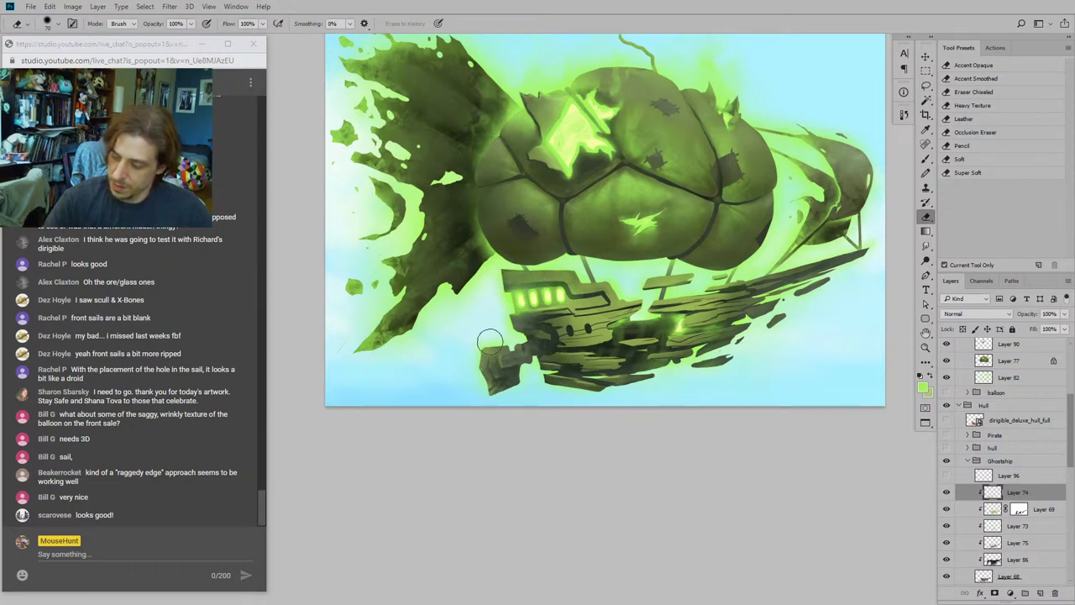
{"action": "left_click_drag", "start_coordinate": [501, 398], "coordinate": [493, 417]}
{"action": "left_click", "coordinate": [947, 493]}
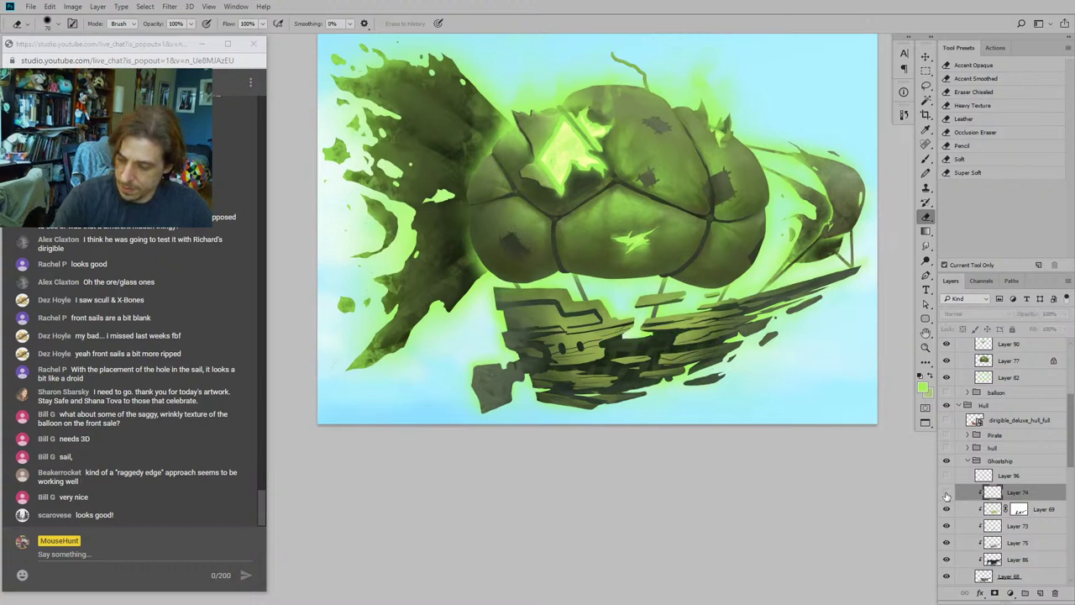
{"action": "left_click", "coordinate": [947, 493]}
{"action": "left_click", "coordinate": [947, 493]}
{"action": "left_click", "coordinate": [947, 493]}
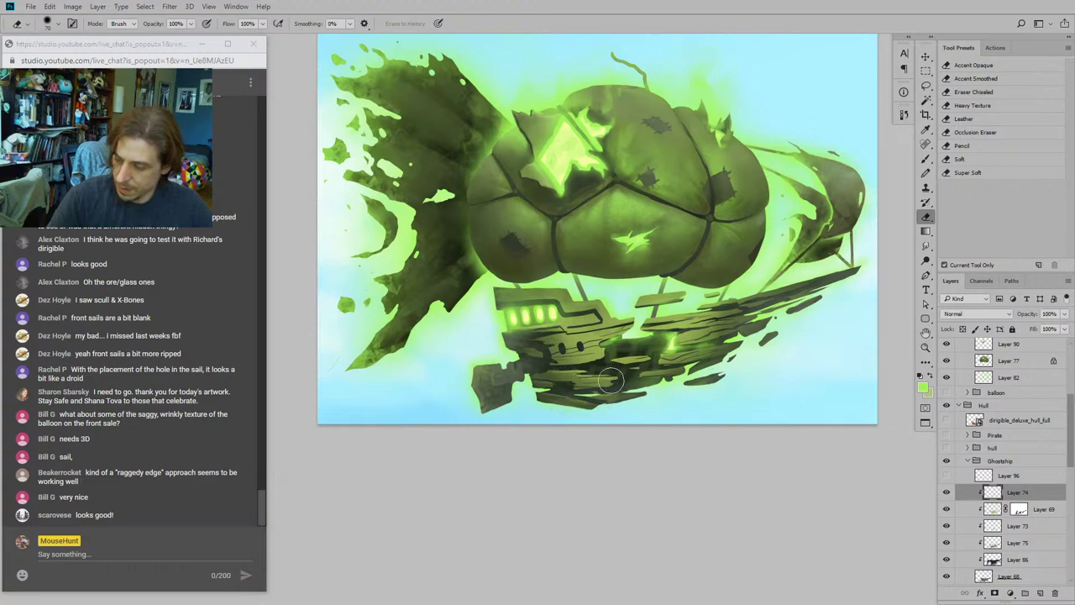
Step: Soften Layer 74's remaining glow on the lower front planks with the Soft eraser at size 80, checking against the hidden layer
{"action": "left_click", "coordinate": [957, 159]}
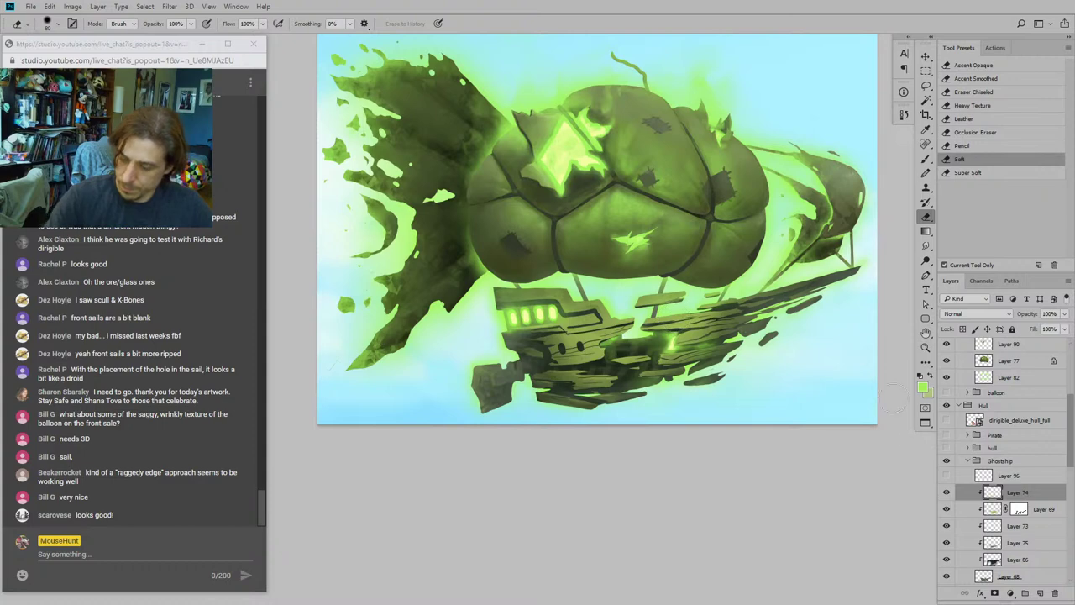
{"action": "left_click", "coordinate": [947, 496]}
{"action": "left_click", "coordinate": [947, 496]}
{"action": "left_click", "coordinate": [948, 496]}
{"action": "left_click", "coordinate": [947, 496]}
{"action": "left_click", "coordinate": [949, 497]}
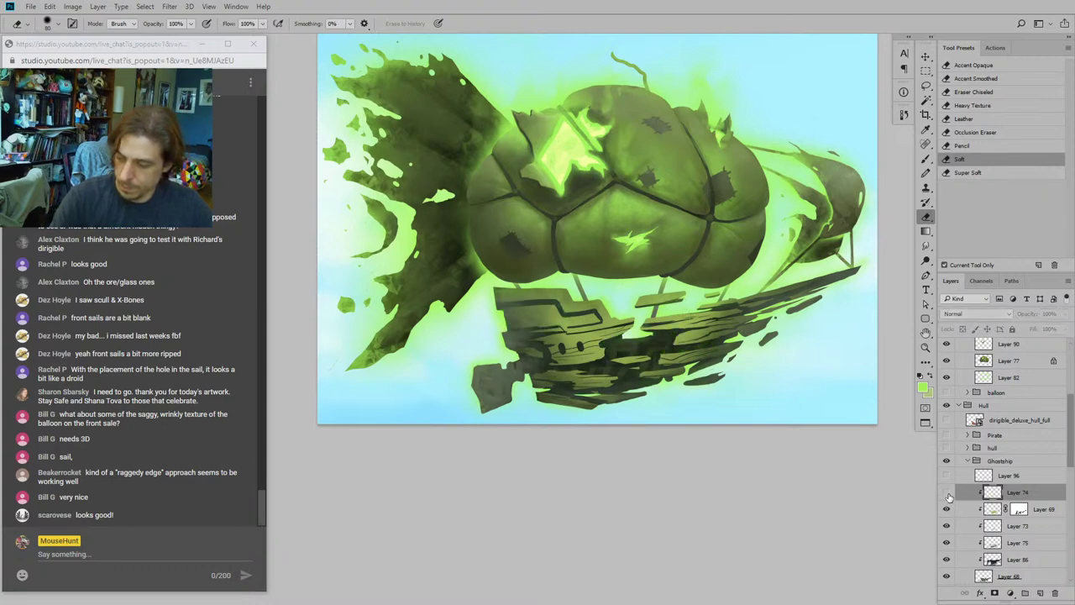
{"action": "left_click", "coordinate": [948, 497]}
{"action": "left_click", "coordinate": [949, 496]}
{"action": "left_click", "coordinate": [950, 497]}
{"action": "left_click_drag", "start_coordinate": [726, 370], "coordinate": [700, 377]}
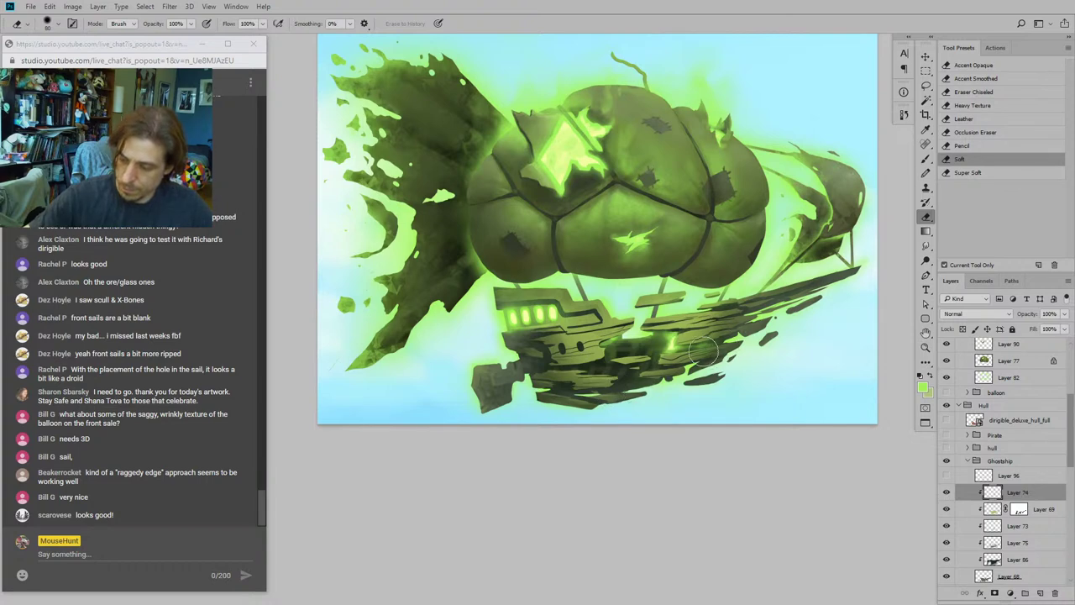
{"action": "left_click_drag", "start_coordinate": [691, 449], "coordinate": [588, 442]}
{"action": "left_click_drag", "start_coordinate": [574, 341], "coordinate": [571, 344]}
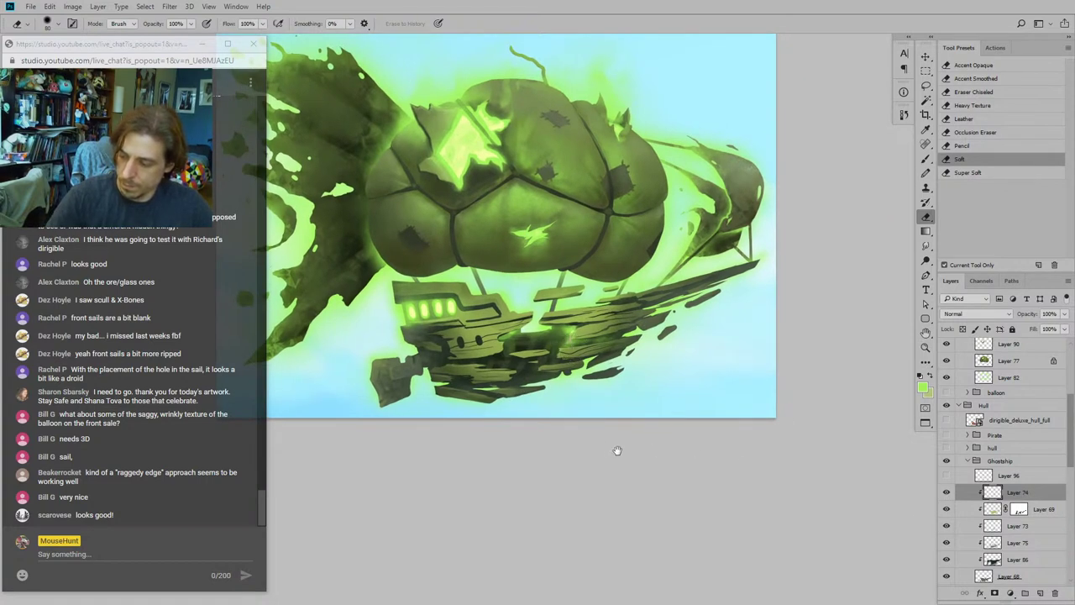
{"action": "left_click_drag", "start_coordinate": [601, 423], "coordinate": [600, 437]}
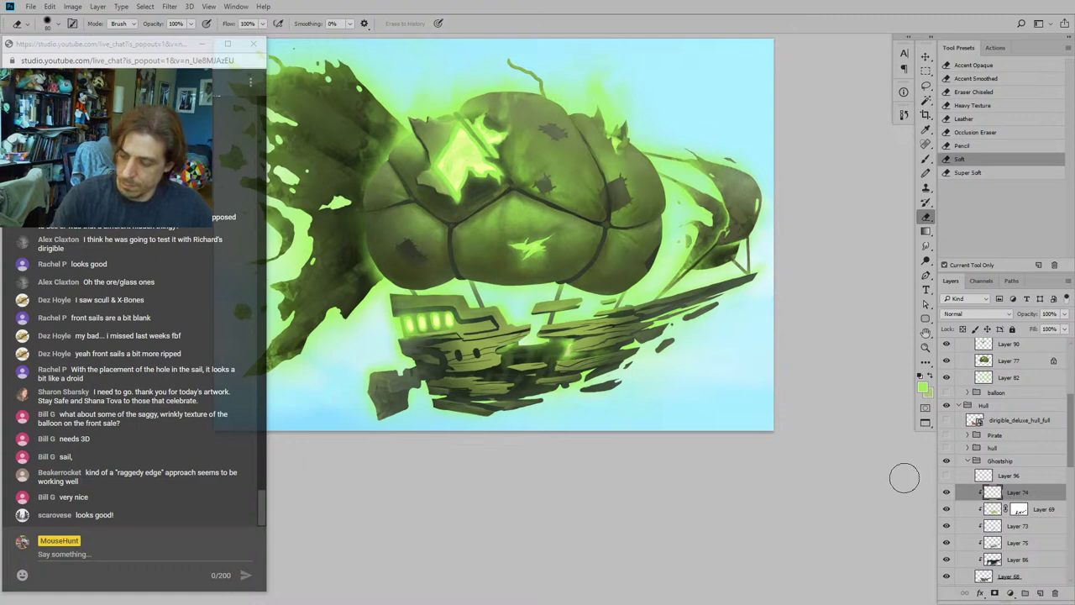
Step: Compare the hull with Layer 74 shown and hidden, and briefly preview Layer 96
{"action": "left_click", "coordinate": [948, 495]}
{"action": "left_click", "coordinate": [948, 495]}
{"action": "left_click", "coordinate": [948, 495]}
{"action": "left_click", "coordinate": [947, 495]}
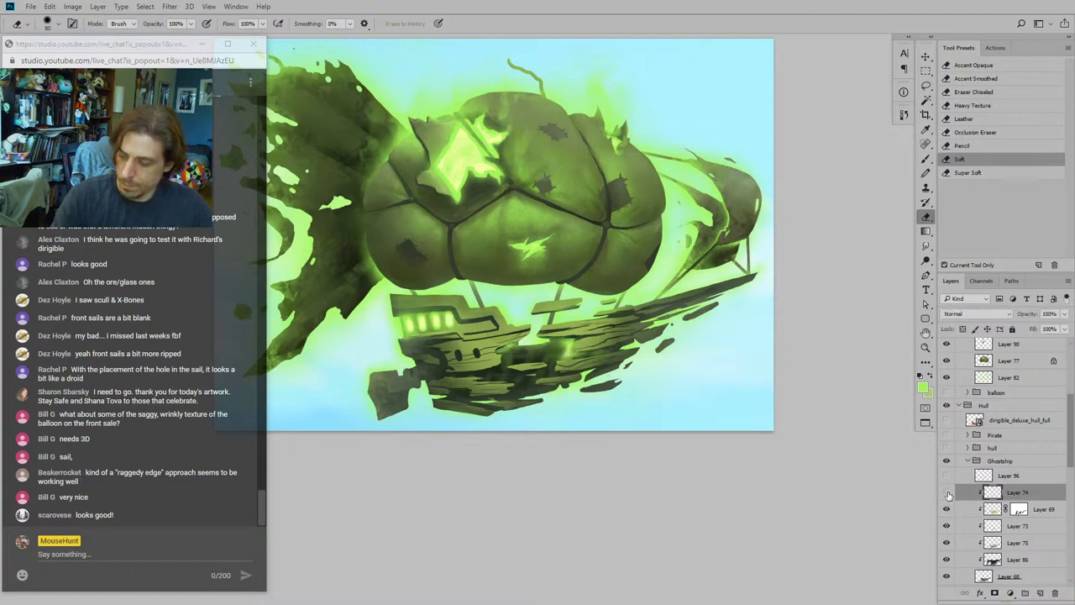
{"action": "left_click", "coordinate": [947, 495]}
{"action": "left_click", "coordinate": [948, 494]}
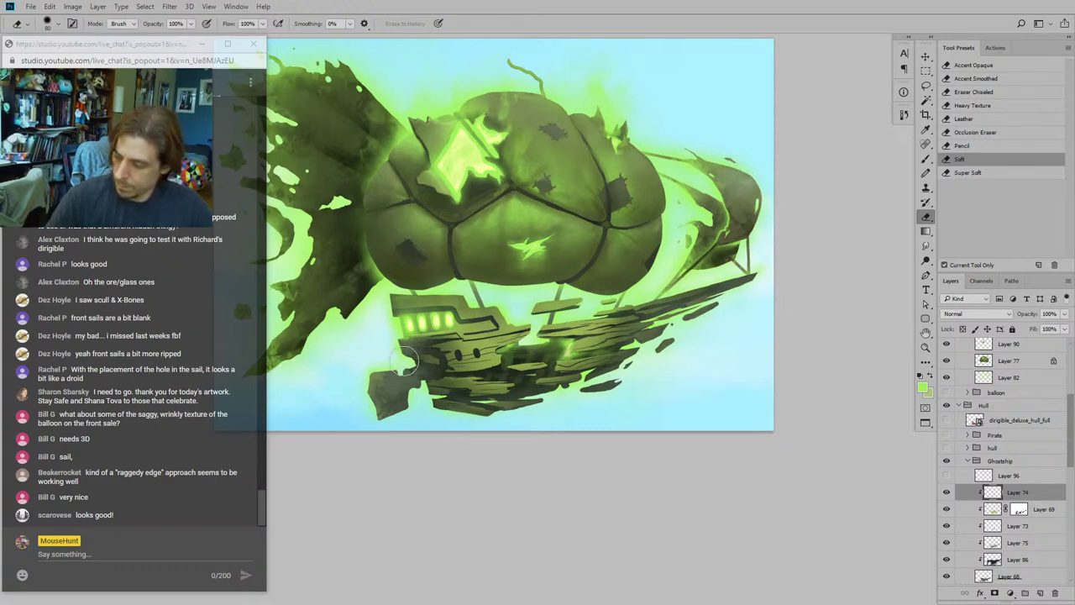
{"action": "left_click", "coordinate": [946, 492]}
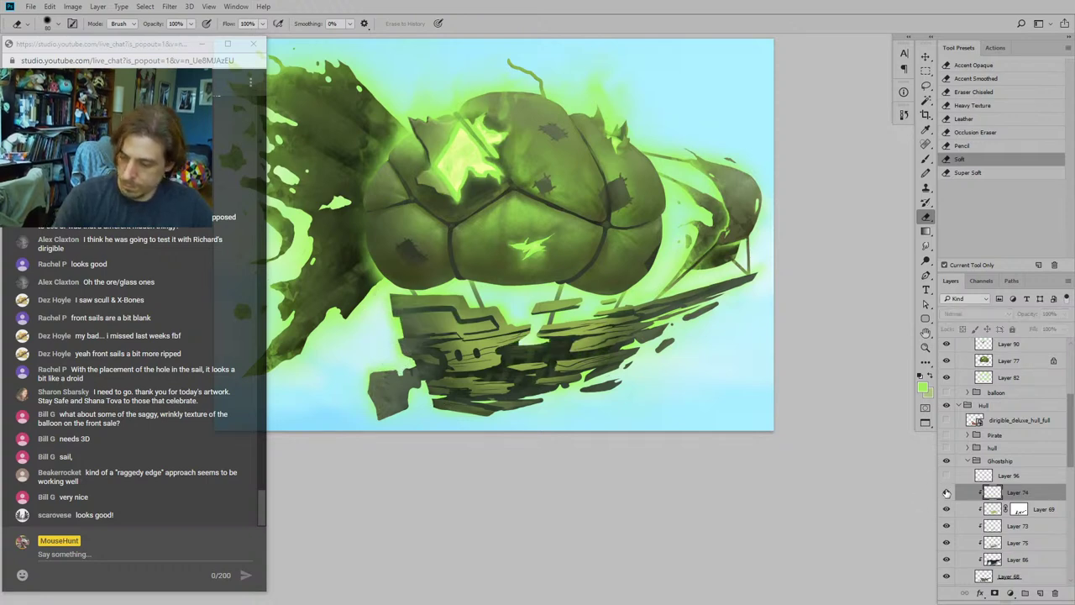
{"action": "left_click", "coordinate": [947, 493]}
{"action": "left_click", "coordinate": [947, 492]}
{"action": "left_click", "coordinate": [947, 492]}
{"action": "left_click", "coordinate": [947, 492]}
{"action": "left_click", "coordinate": [947, 492]}
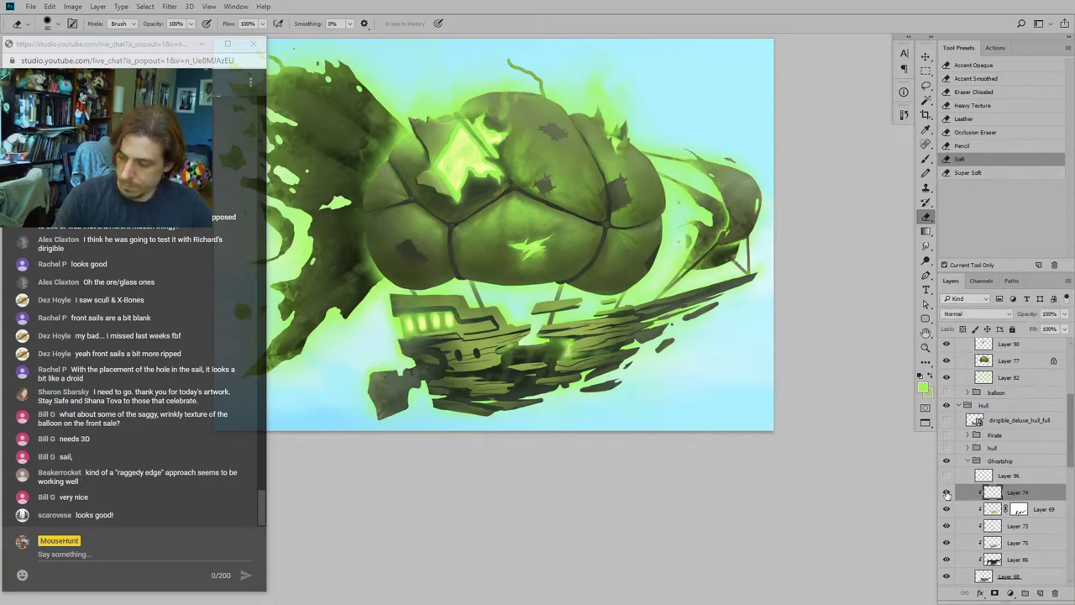
{"action": "left_click", "coordinate": [947, 493]}
{"action": "left_click", "coordinate": [947, 493]}
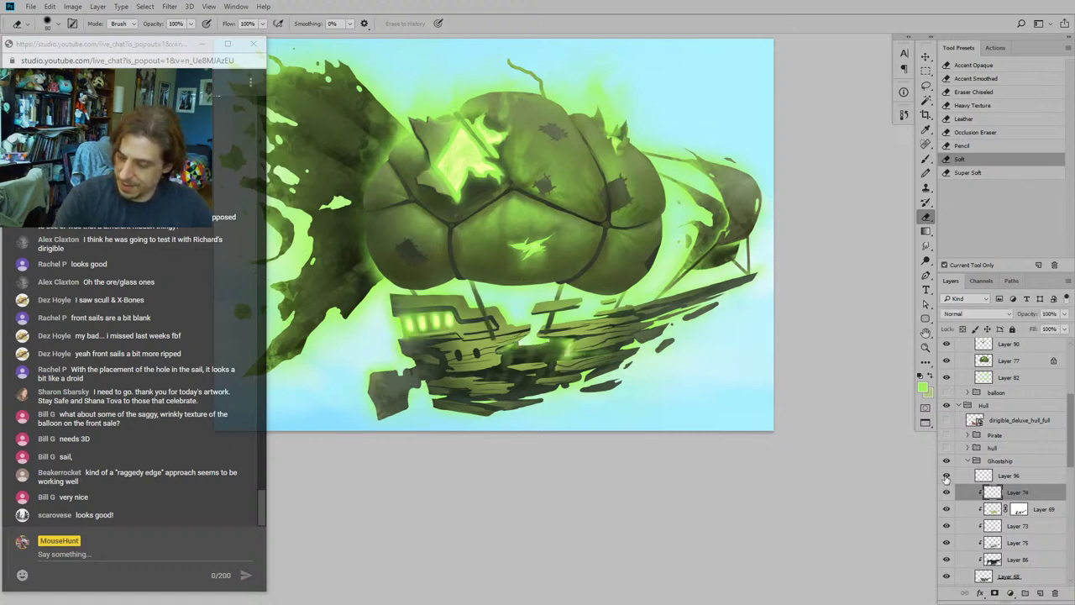
Step: Paint plank detail onto the ship's rudder on Layer 74 with a small brush in muted greens
{"action": "mouse_move", "coordinate": [336, 351]}
{"action": "left_mouse_down"}
{"action": "mouse_move", "coordinate": [417, 319]}
{"action": "mouse_move", "coordinate": [507, 388]}
{"action": "left_mouse_up"}
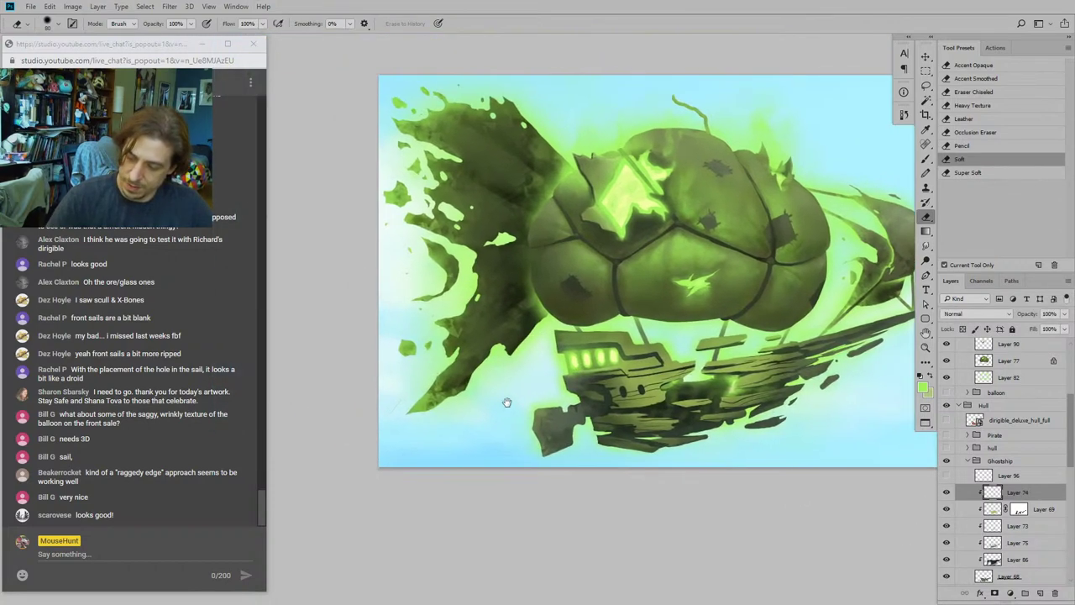
{"action": "key", "text": "b"}
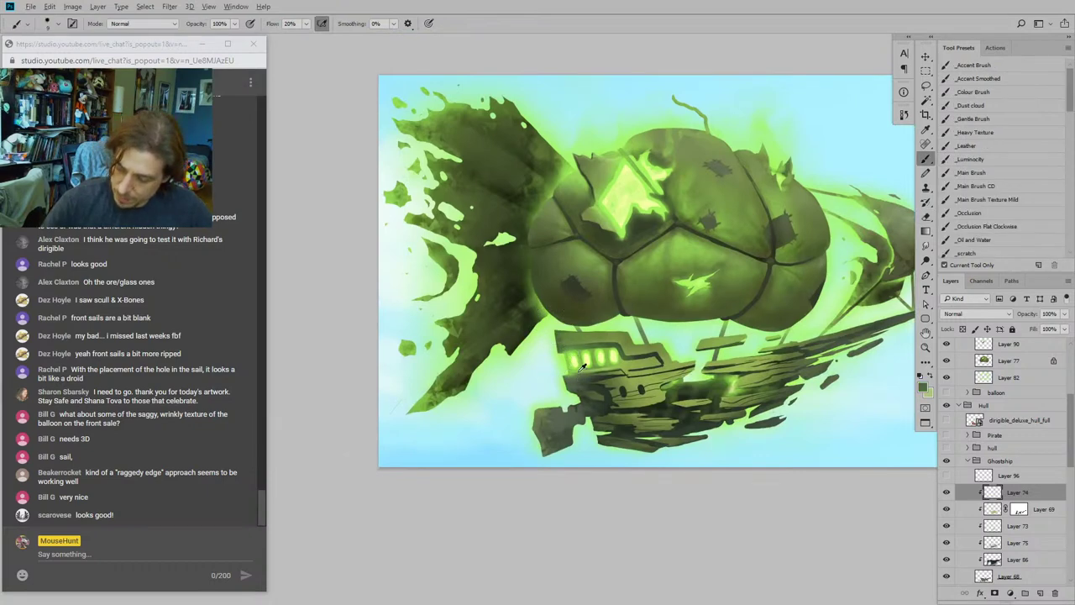
{"action": "left_click", "coordinate": [966, 175]}
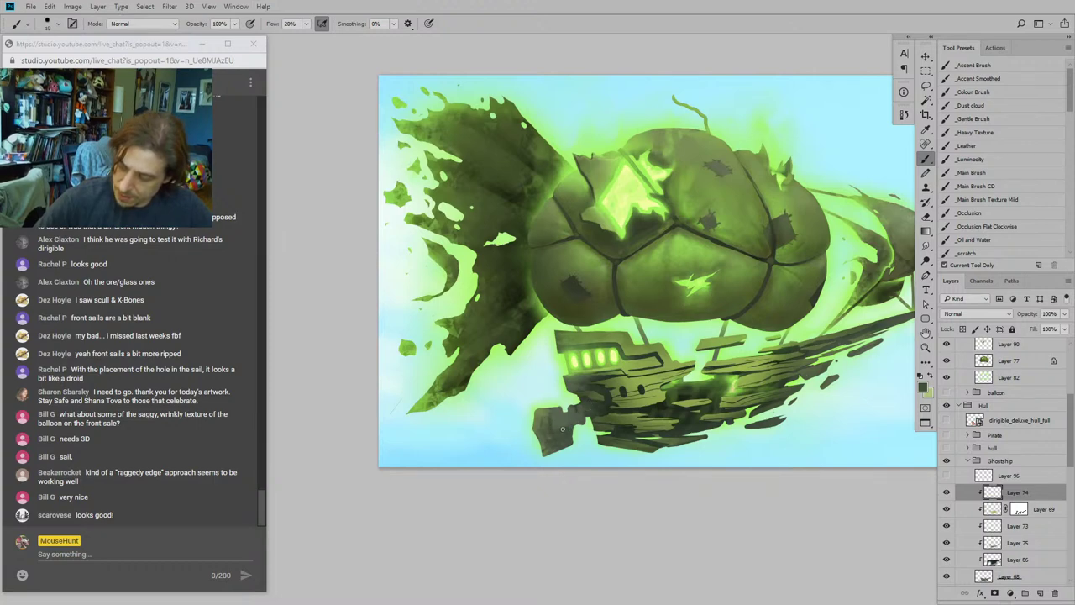
{"action": "key", "text": "bracketleft"}
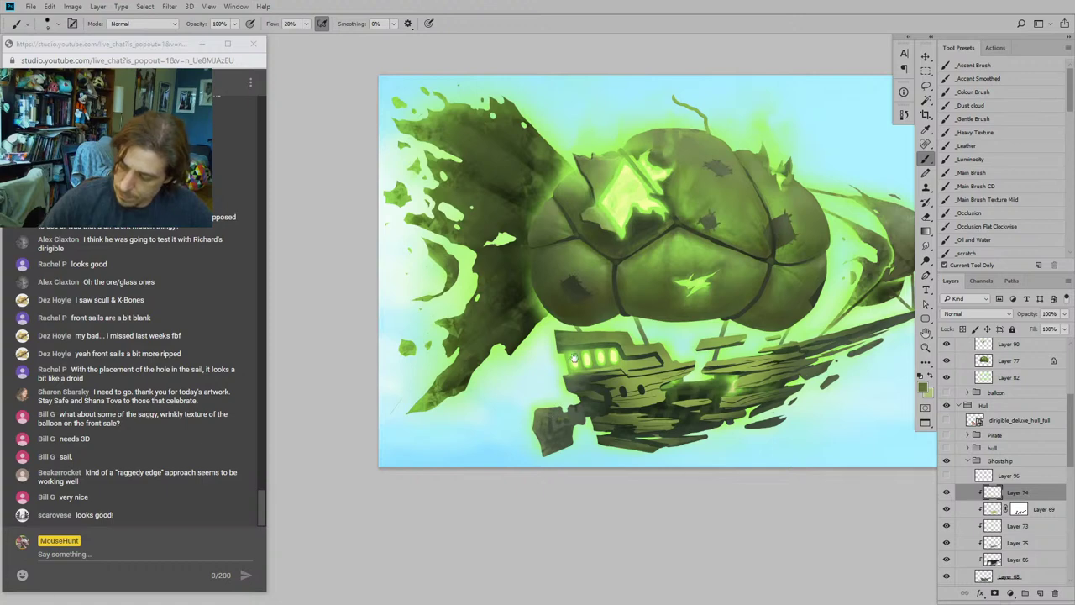
{"action": "left_click_drag", "start_coordinate": [575, 359], "coordinate": [563, 373]}
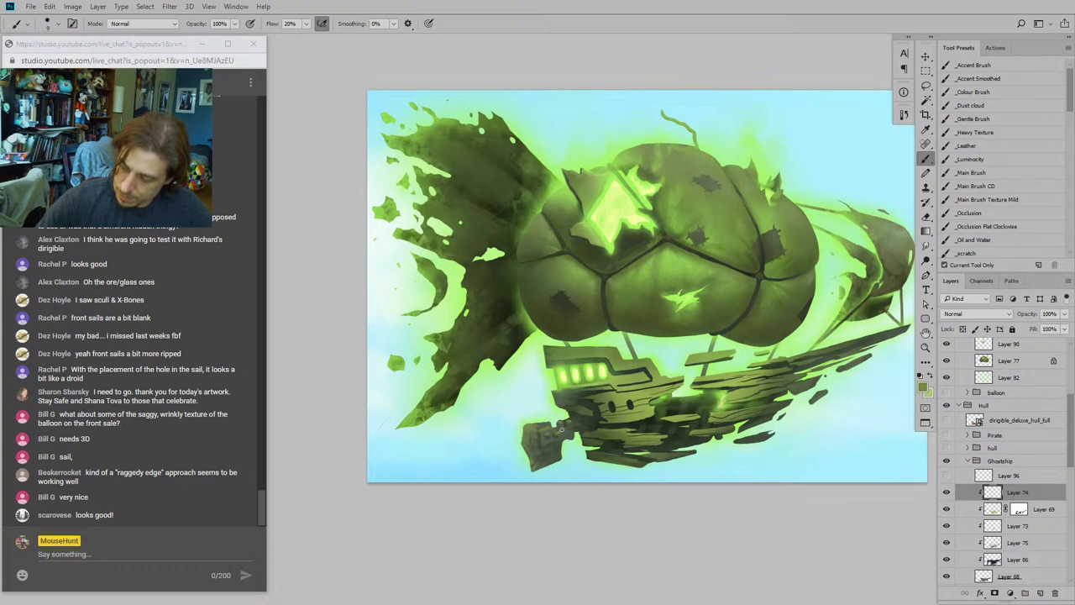
{"action": "left_click_drag", "start_coordinate": [562, 403], "coordinate": [492, 361]}
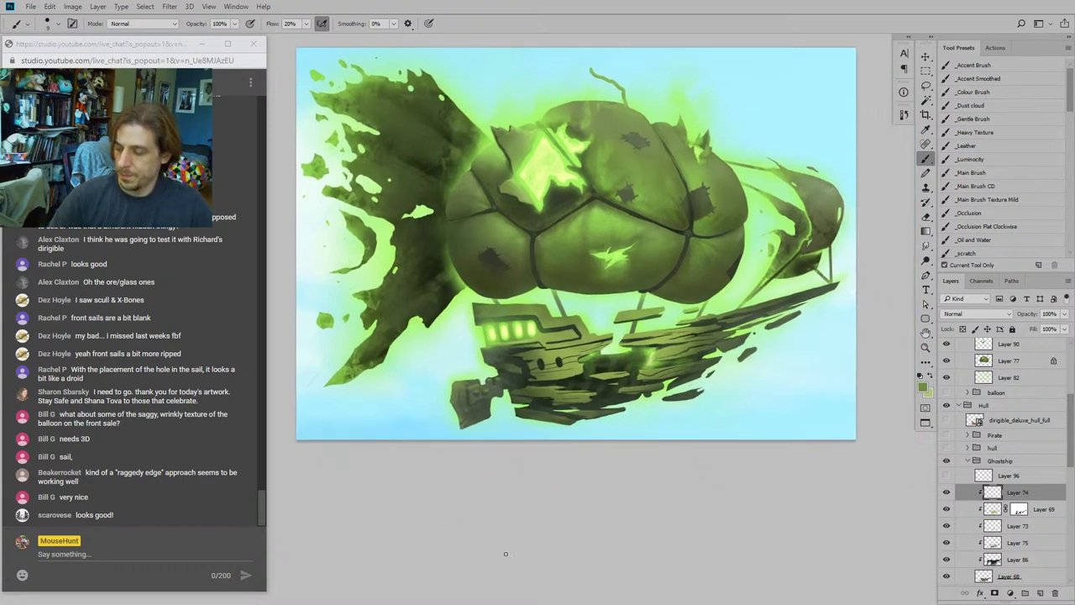
Step: Compare the hull with Layers 74, 69, 73, 75, 86 and 68 each hidden and shown in turn
{"action": "left_click", "coordinate": [947, 493]}
{"action": "left_click", "coordinate": [947, 493]}
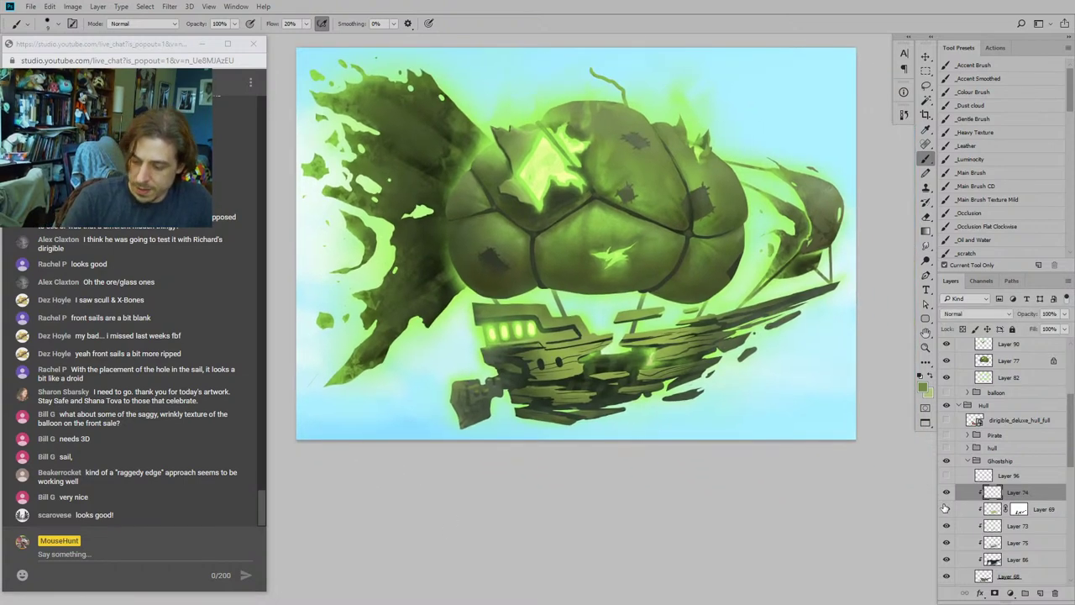
{"action": "left_click", "coordinate": [946, 510]}
{"action": "left_click", "coordinate": [946, 509]}
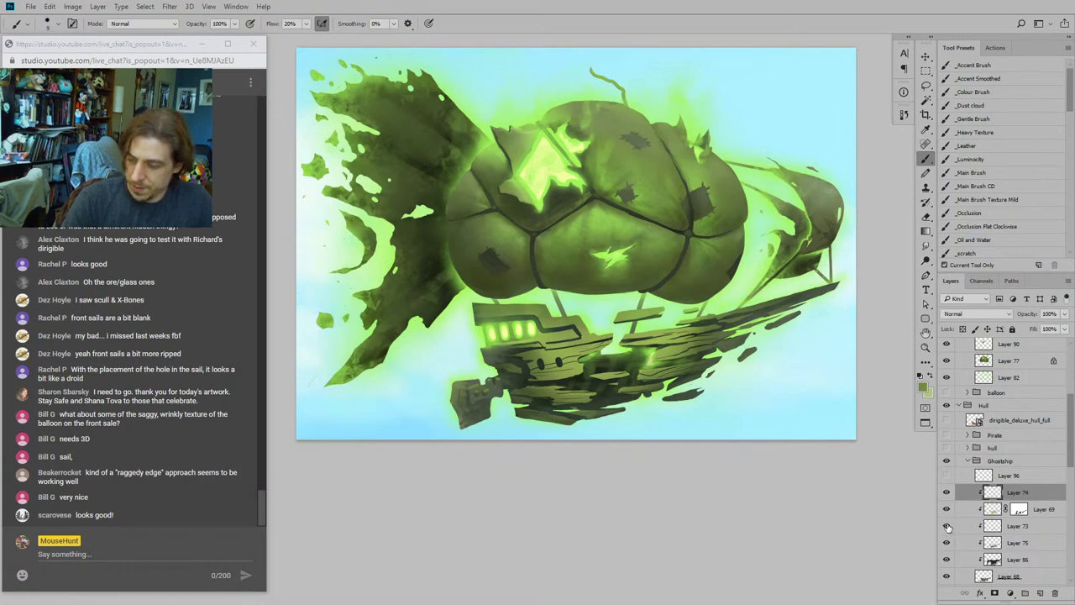
{"action": "left_click", "coordinate": [947, 526]}
{"action": "left_click", "coordinate": [947, 526]}
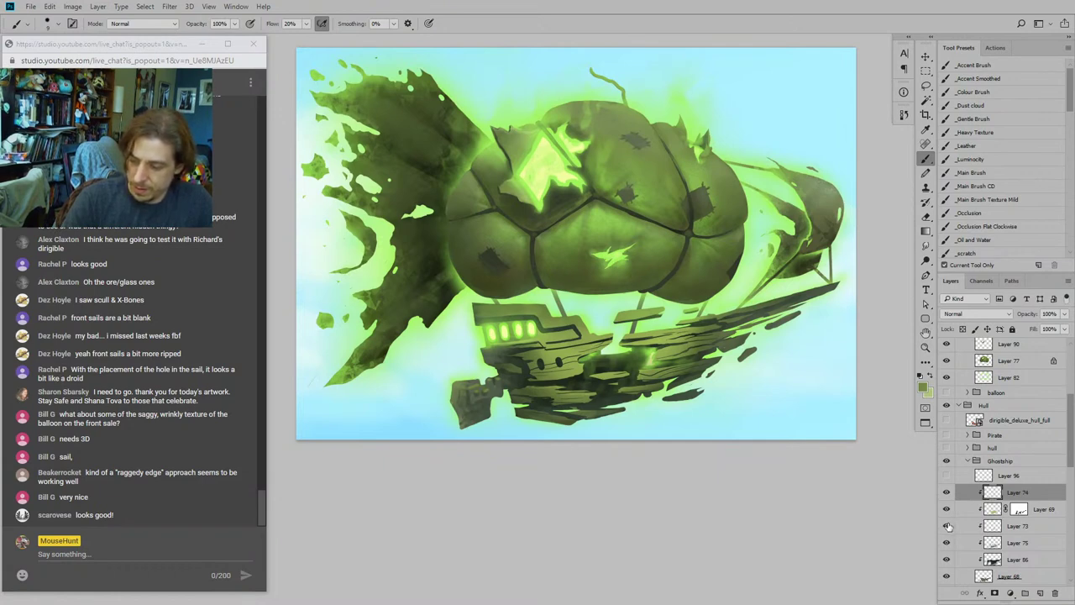
{"action": "left_click", "coordinate": [947, 542]}
{"action": "left_click", "coordinate": [947, 542]}
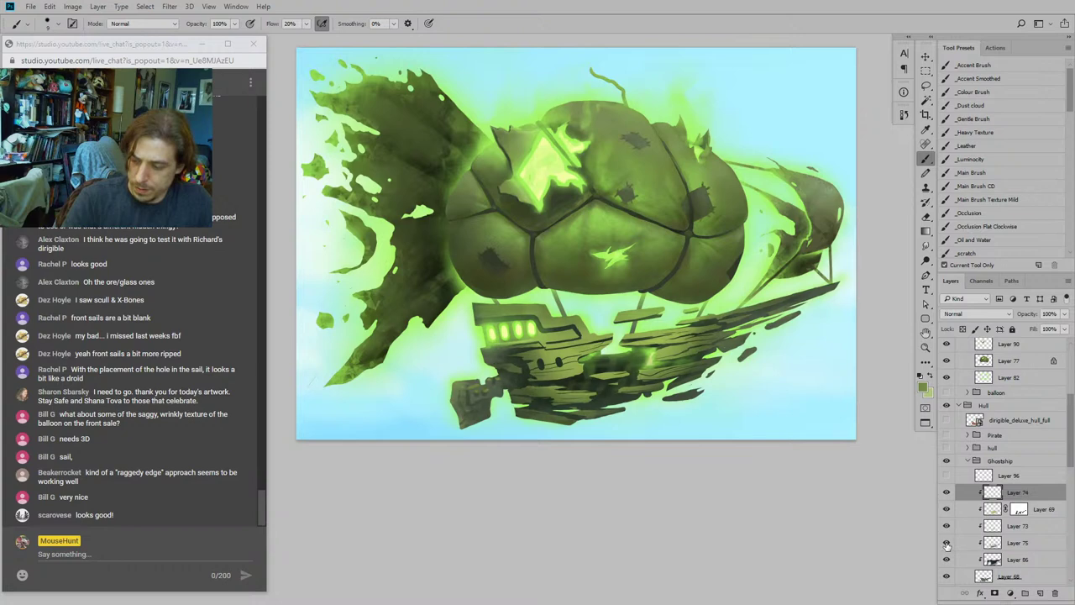
{"action": "left_click", "coordinate": [947, 560]}
{"action": "left_click", "coordinate": [947, 560]}
{"action": "left_click", "coordinate": [947, 578]}
{"action": "left_click", "coordinate": [947, 578]}
Step: Check the airship at thumbnail size against the purple, dark Layer 42 copy and plain blue Layer 42 backdrops, collapsing the hull's Ghostship group
{"action": "key", "text": "ctrl+minus"}
{"action": "key", "text": "ctrl+minus"}
{"action": "key", "text": "ctrl+minus"}
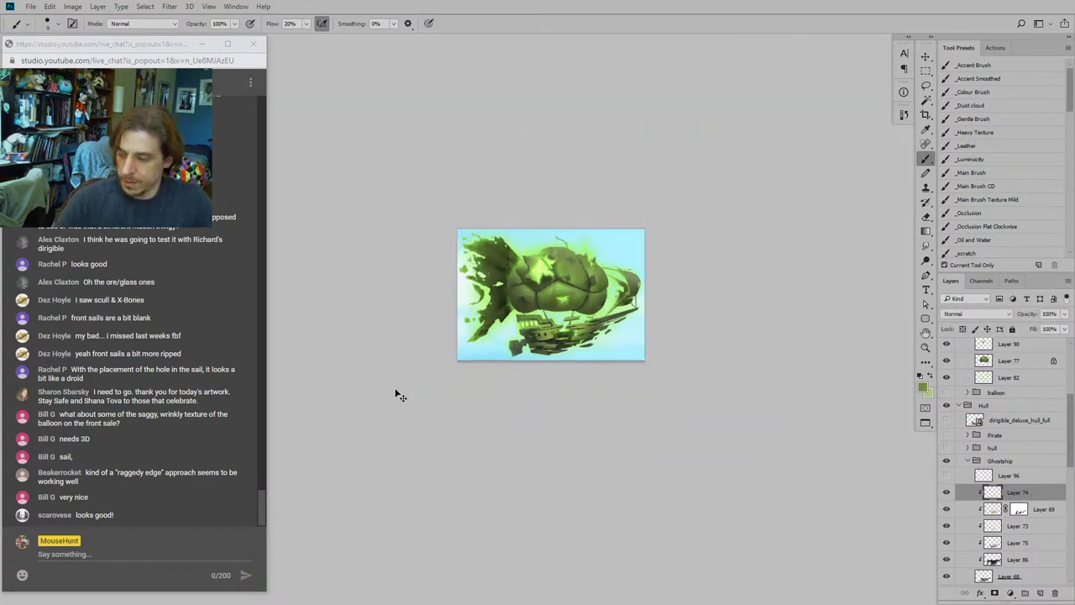
{"action": "key", "text": "ctrl+minus"}
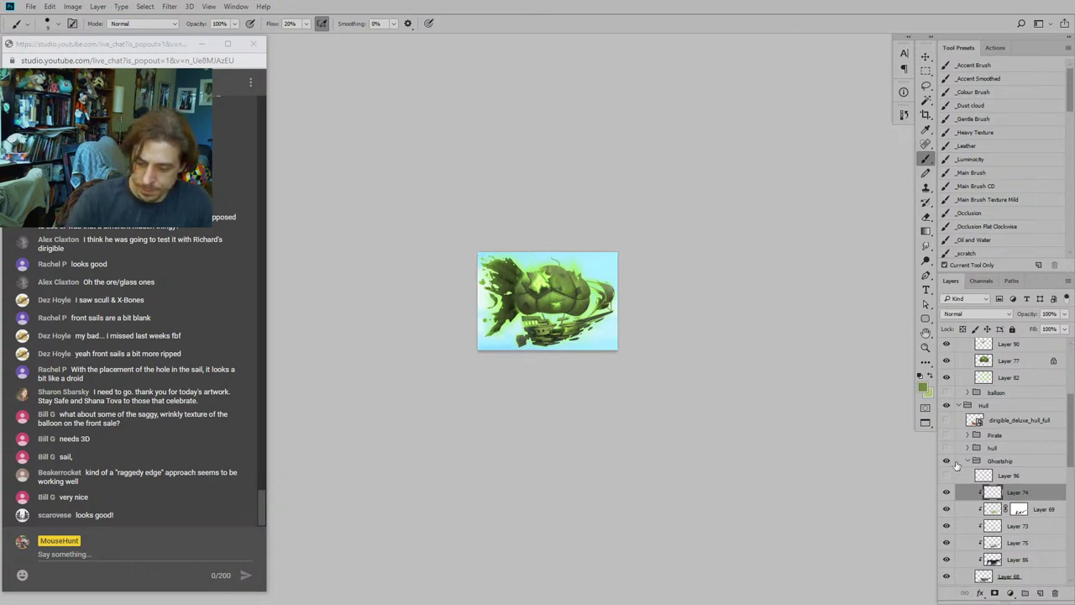
{"action": "left_click", "coordinate": [968, 460]}
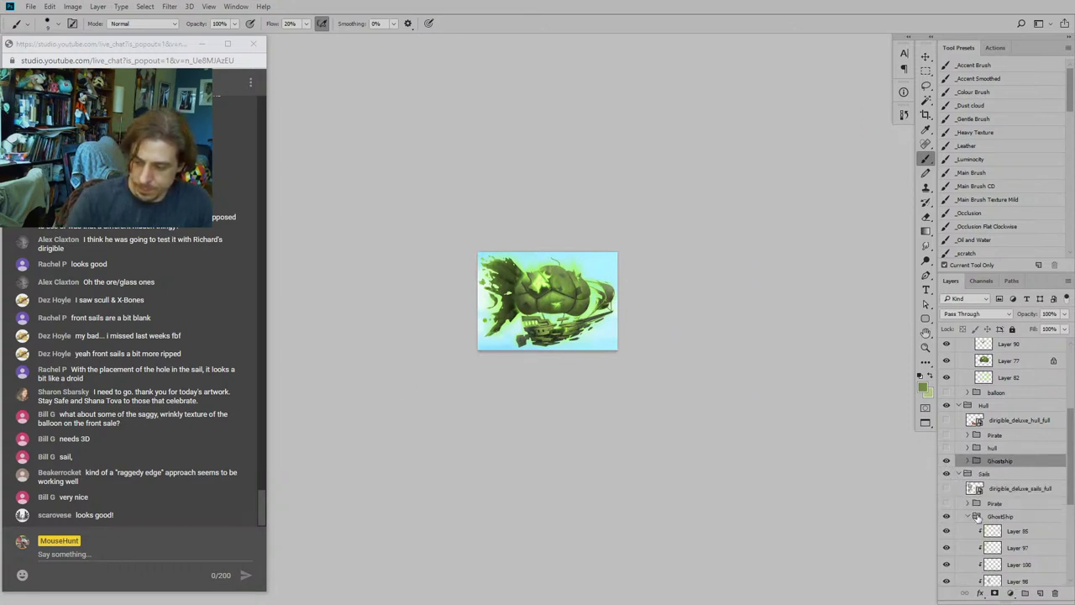
{"action": "scroll", "coordinate": [977, 519], "scroll_direction": "down", "scroll_amount": 5}
{"action": "left_click", "coordinate": [947, 511]}
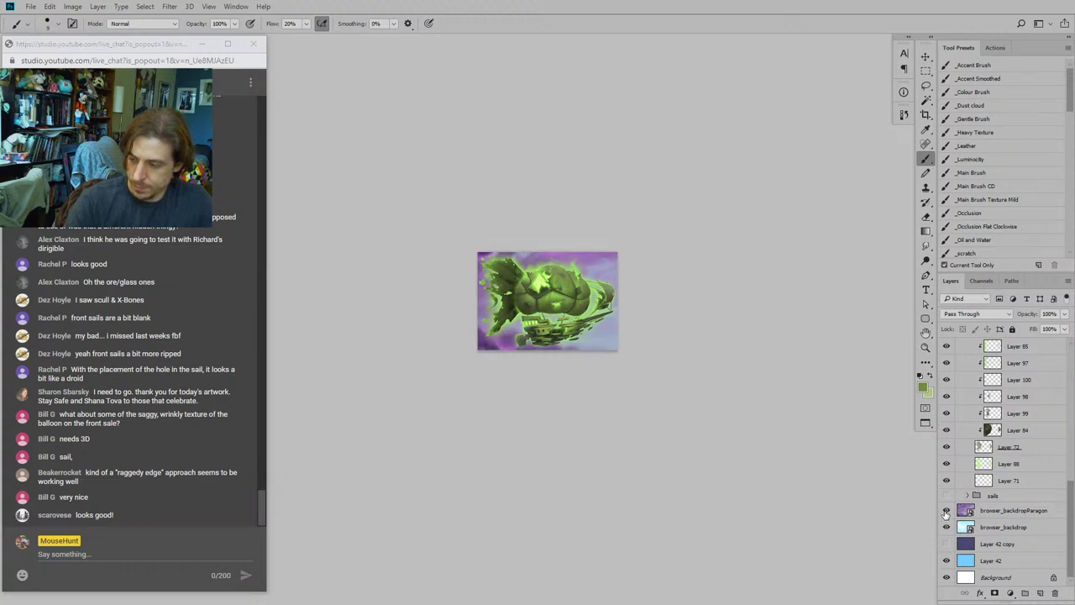
{"action": "left_click", "coordinate": [947, 511]}
{"action": "left_click", "coordinate": [946, 511]}
{"action": "left_click_drag", "start_coordinate": [947, 512], "coordinate": [947, 528]}
{"action": "left_click", "coordinate": [947, 544]}
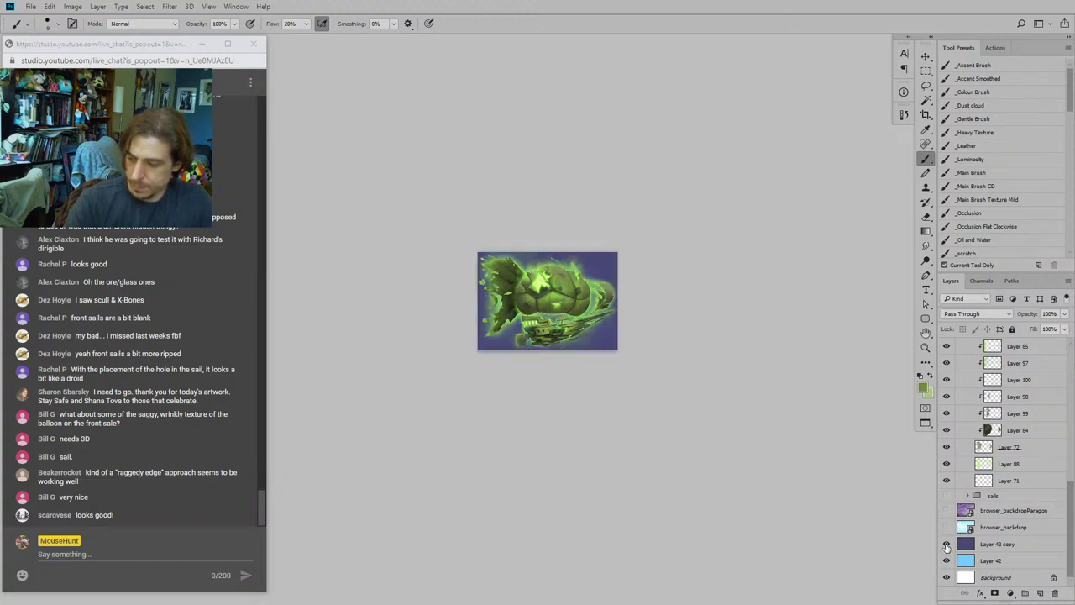
{"action": "left_click", "coordinate": [947, 544]}
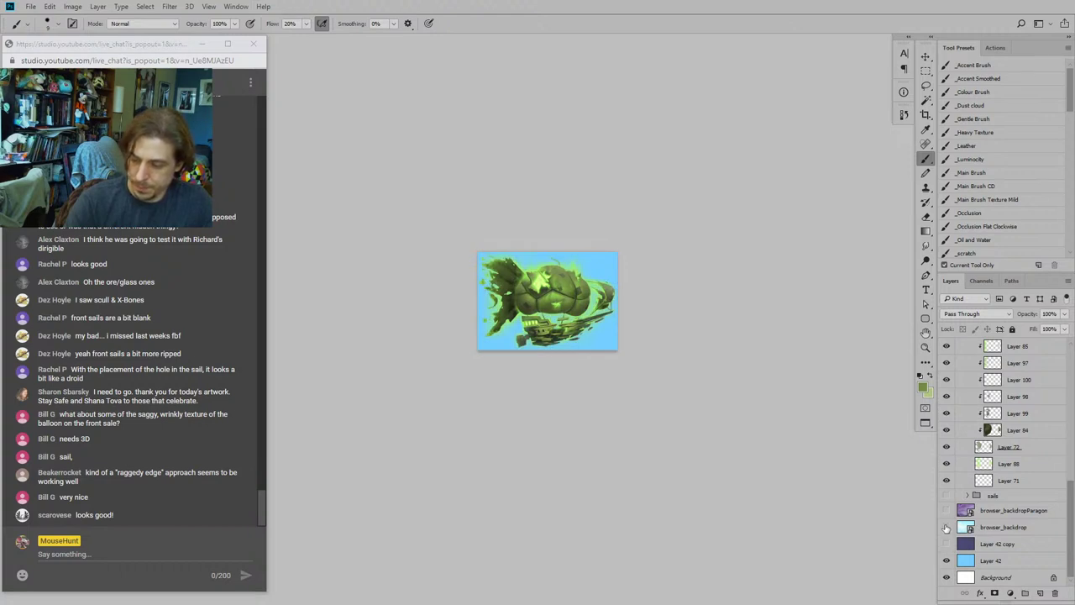
Step: Restore browser_backdrop and compare the thumbnail-sized airship with browser_backdropParagon shown and hidden
{"action": "left_click", "coordinate": [947, 528]}
{"action": "left_click", "coordinate": [947, 512]}
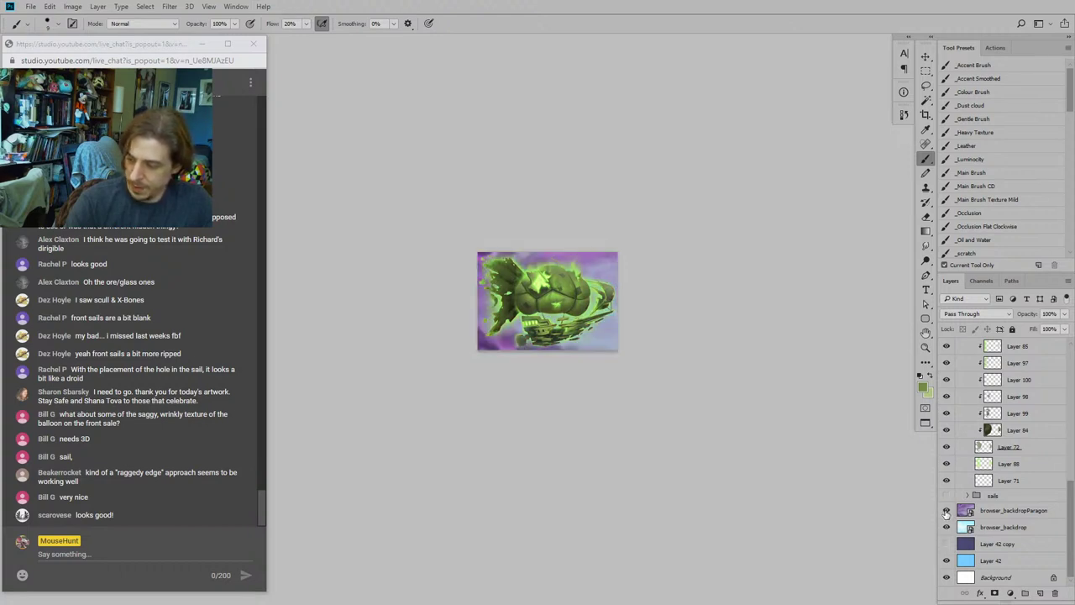
{"action": "left_click", "coordinate": [947, 512]}
{"action": "left_click", "coordinate": [947, 512]}
{"action": "left_click", "coordinate": [947, 512]}
{"action": "left_click", "coordinate": [947, 511]}
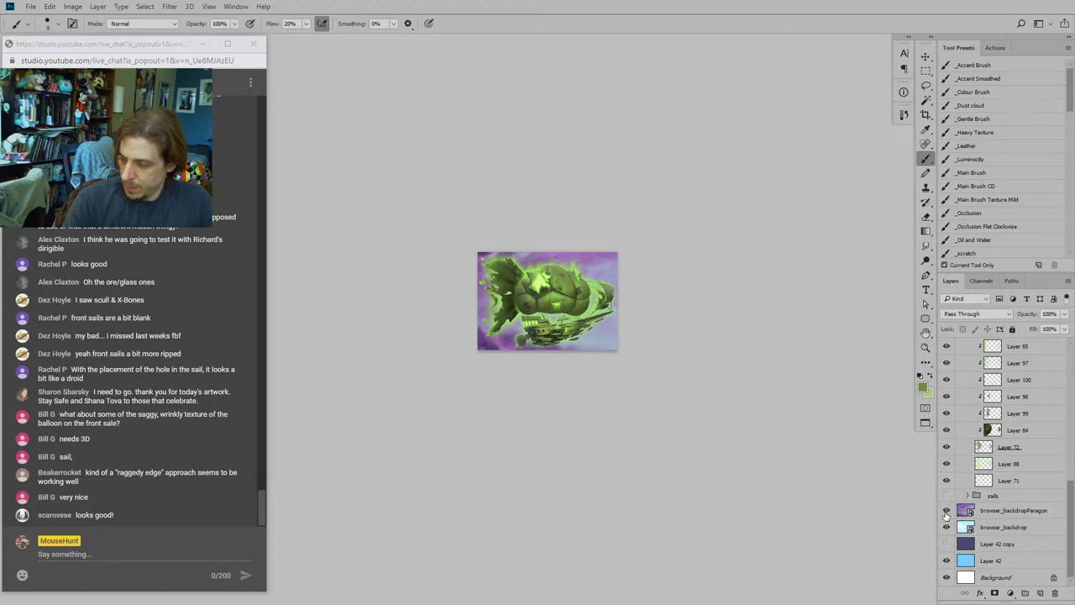
{"action": "left_click", "coordinate": [947, 512]}
{"action": "left_click", "coordinate": [947, 512]}
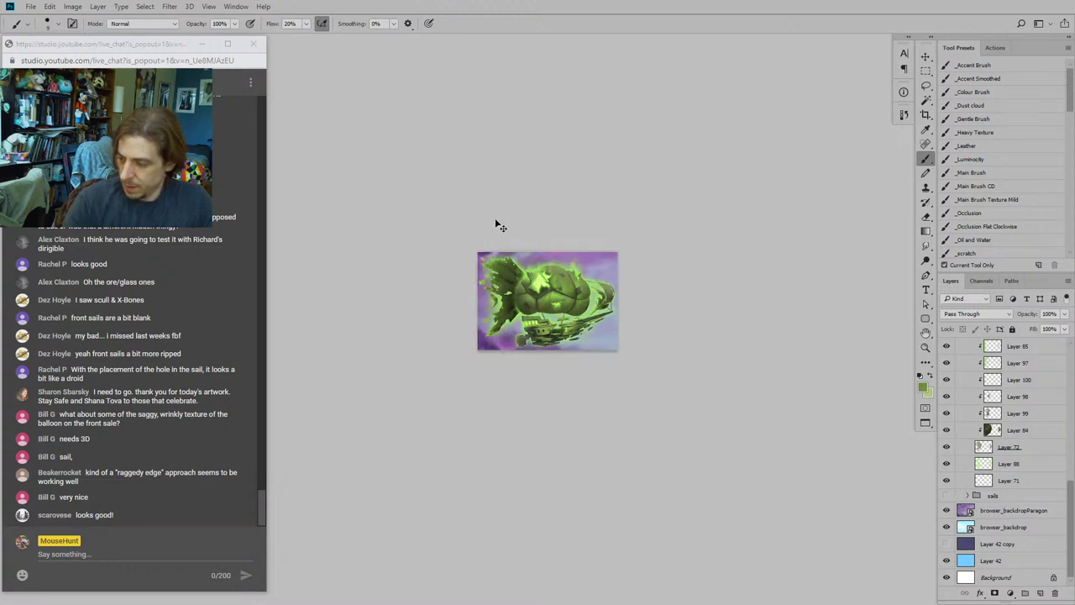
Step: Enlarge the artwork and compare the airship on the purple and light blue skies, finishing with browser_backdropParagon hidden
{"action": "key", "text": "ctrl+plus"}
{"action": "key", "text": "ctrl+plus"}
{"action": "key", "text": "ctrl+plus"}
{"action": "left_click_drag", "start_coordinate": [396, 283], "coordinate": [472, 423]}
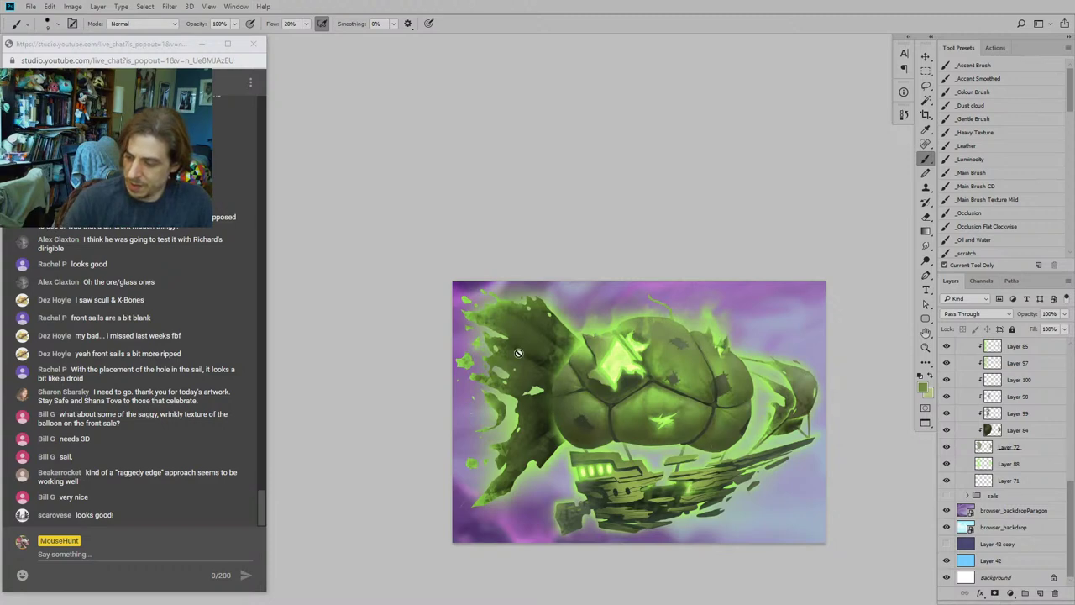
{"action": "left_click_drag", "start_coordinate": [524, 286], "coordinate": [492, 216]}
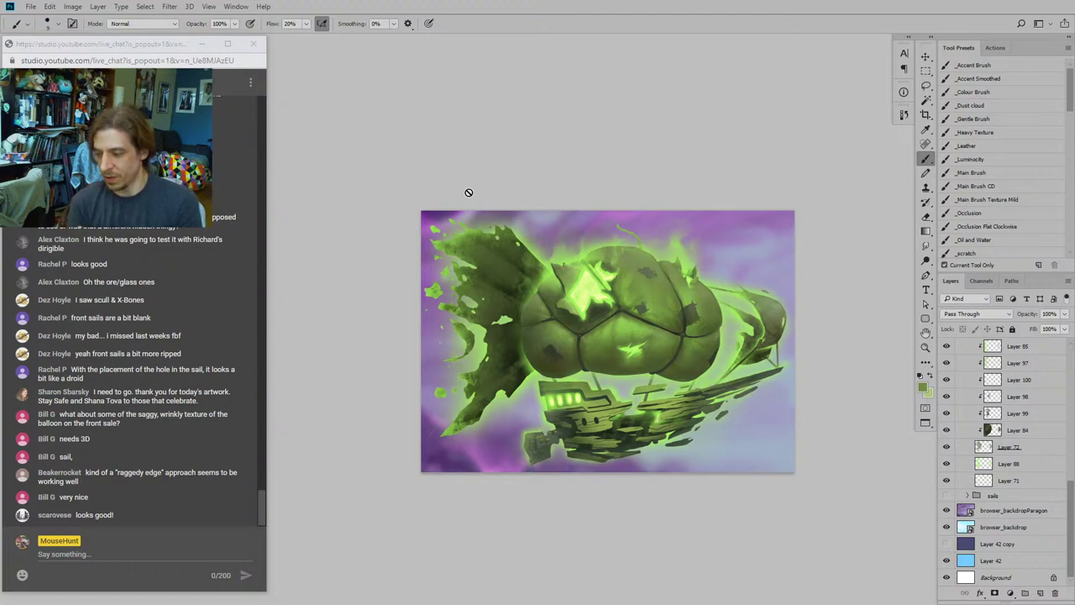
{"action": "left_click_drag", "start_coordinate": [431, 405], "coordinate": [386, 347]}
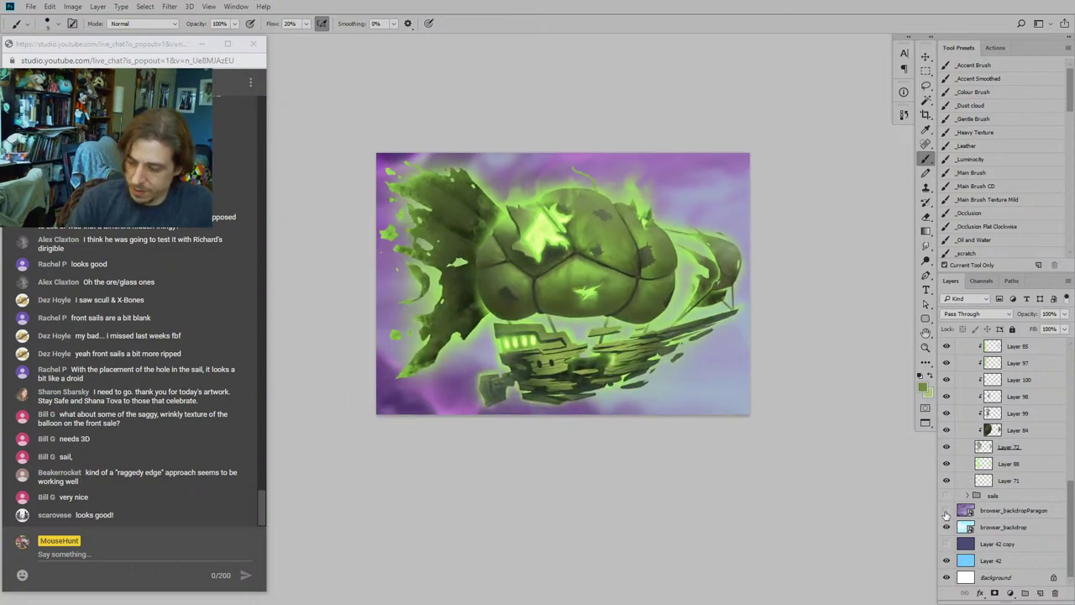
{"action": "left_click", "coordinate": [947, 511]}
{"action": "left_click", "coordinate": [946, 511]}
{"action": "left_click", "coordinate": [947, 511]}
{"action": "left_click", "coordinate": [947, 511]}
{"action": "left_click", "coordinate": [947, 511]}
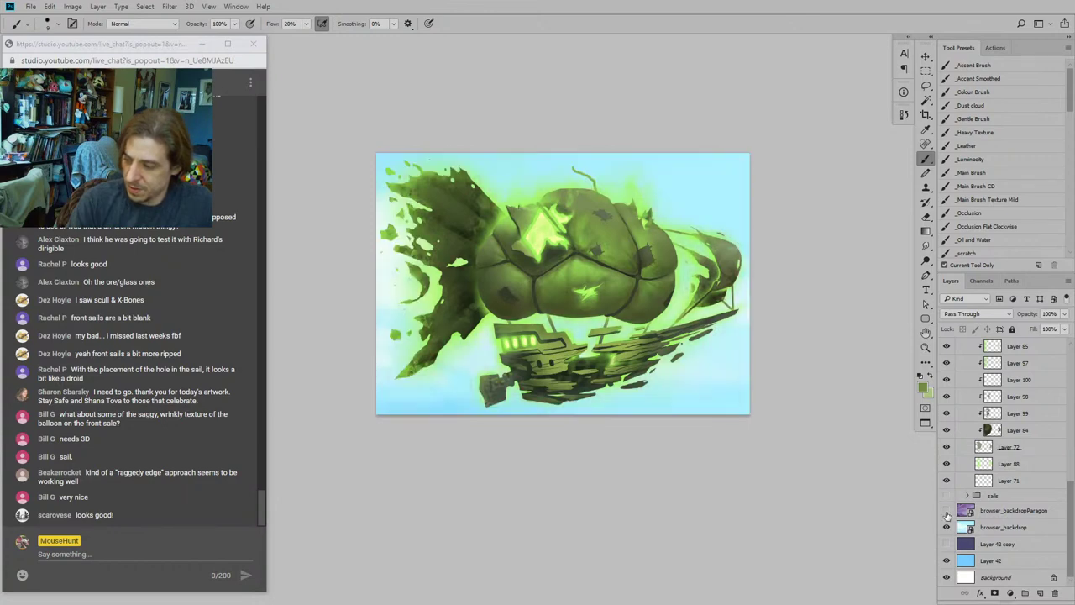
{"action": "left_click", "coordinate": [947, 510]}
{"action": "left_click", "coordinate": [947, 511]}
{"action": "left_click", "coordinate": [947, 511]}
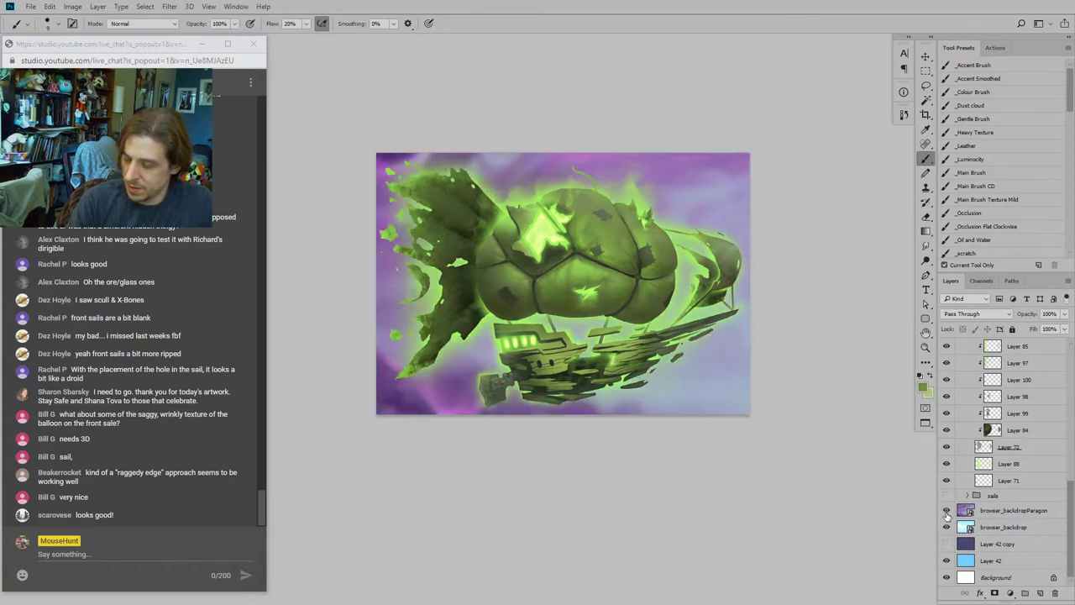
{"action": "left_click", "coordinate": [947, 512]}
{"action": "left_click", "coordinate": [946, 512]}
{"action": "left_click", "coordinate": [947, 512]}
{"action": "left_click", "coordinate": [947, 511]}
{"action": "left_click", "coordinate": [947, 512]}
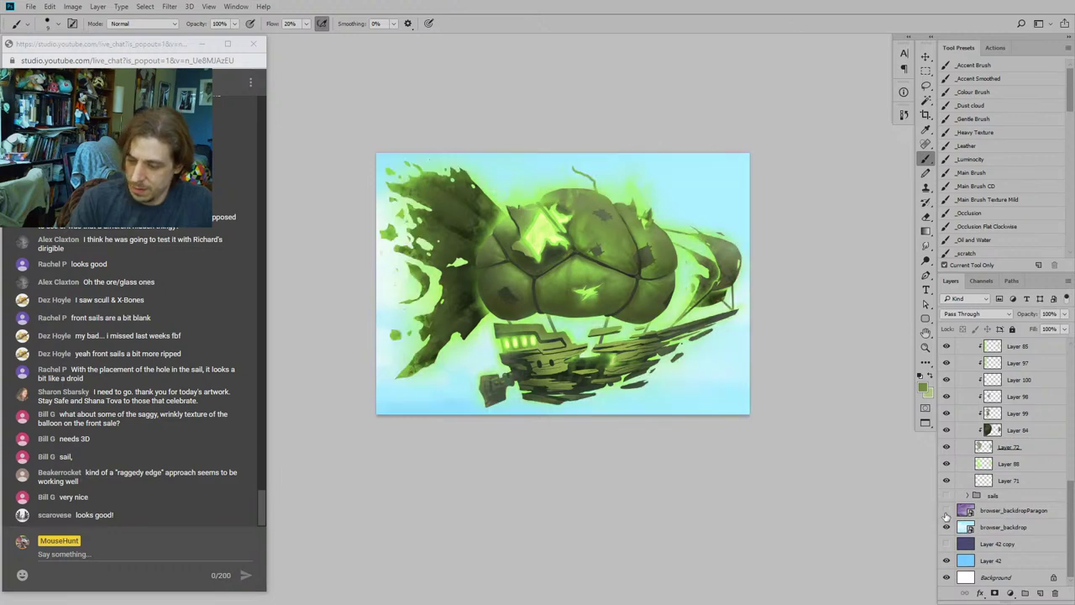
Step: Collapse the sails' GhostShip group and compare the balloon with Layer 95 hidden and shown
{"action": "left_click_drag", "start_coordinate": [1071, 494], "coordinate": [1069, 401]}
{"action": "left_click", "coordinate": [967, 566]}
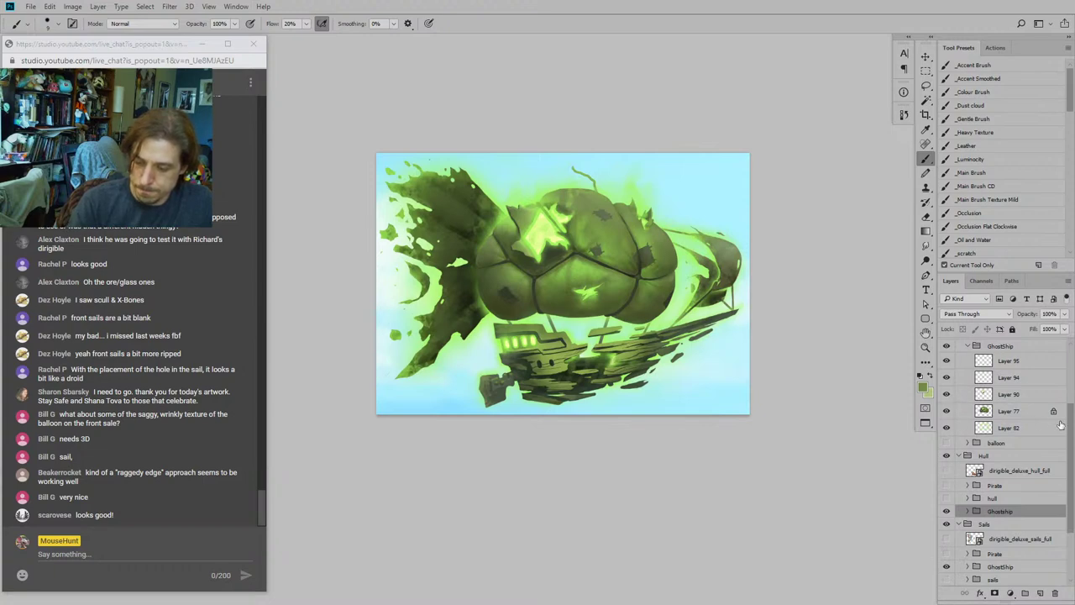
{"action": "scroll", "coordinate": [1061, 424], "scroll_direction": "up", "scroll_amount": 3}
{"action": "left_click", "coordinate": [946, 420]}
{"action": "left_click", "coordinate": [947, 420]}
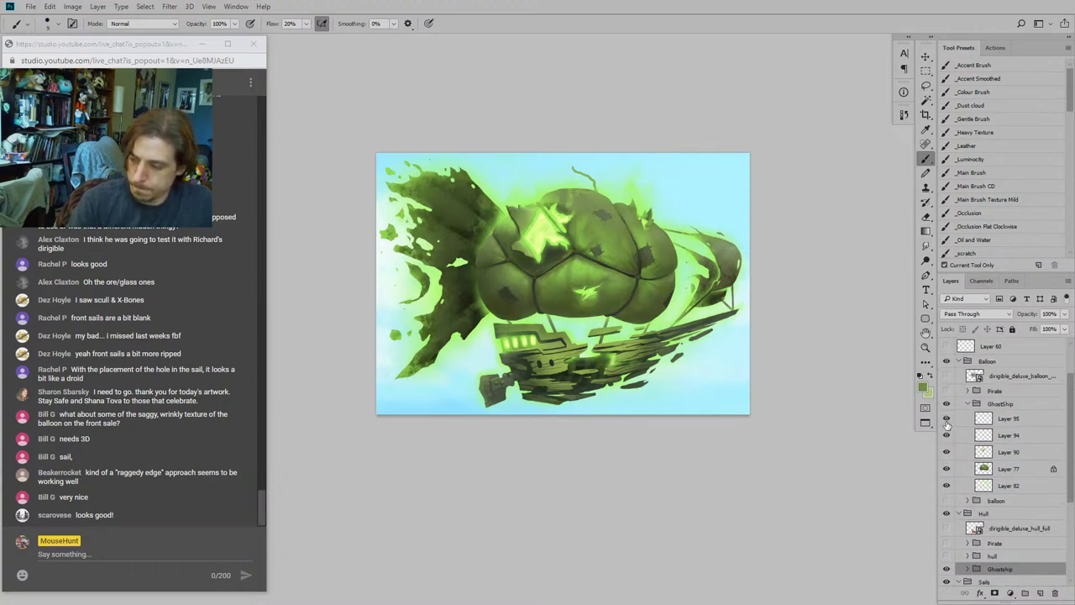
{"action": "left_click", "coordinate": [947, 420]}
{"action": "left_click", "coordinate": [947, 420]}
{"action": "left_click", "coordinate": [947, 420]}
{"action": "left_click", "coordinate": [947, 420]}
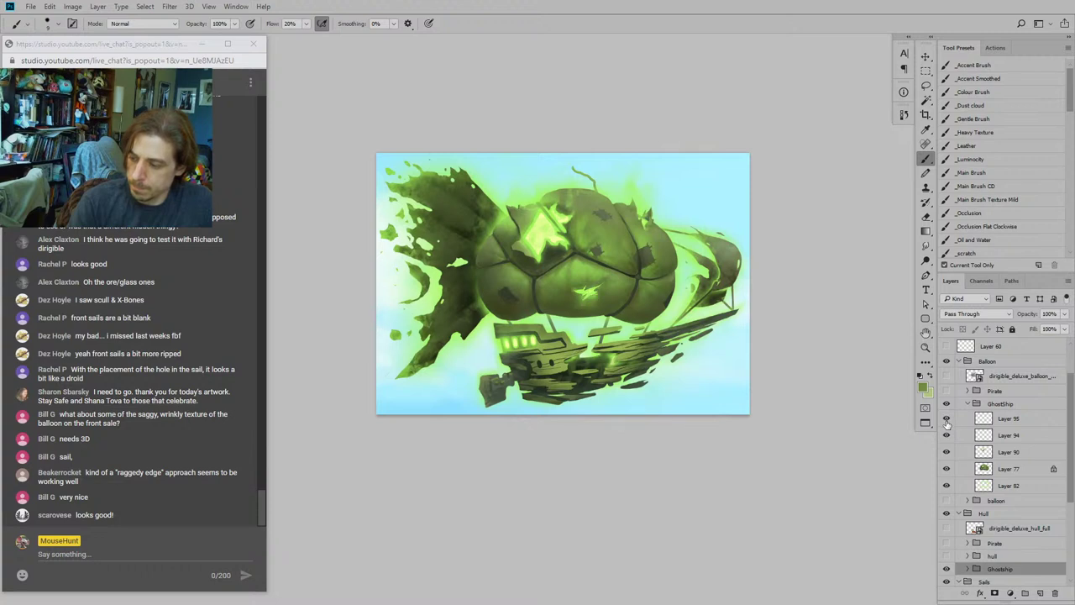
Step: Select the balloon's Layer 95, check its effect by hiding and showing it, and ready the Smudge tool
{"action": "left_click", "coordinate": [1013, 419]}
{"action": "key", "text": "e"}
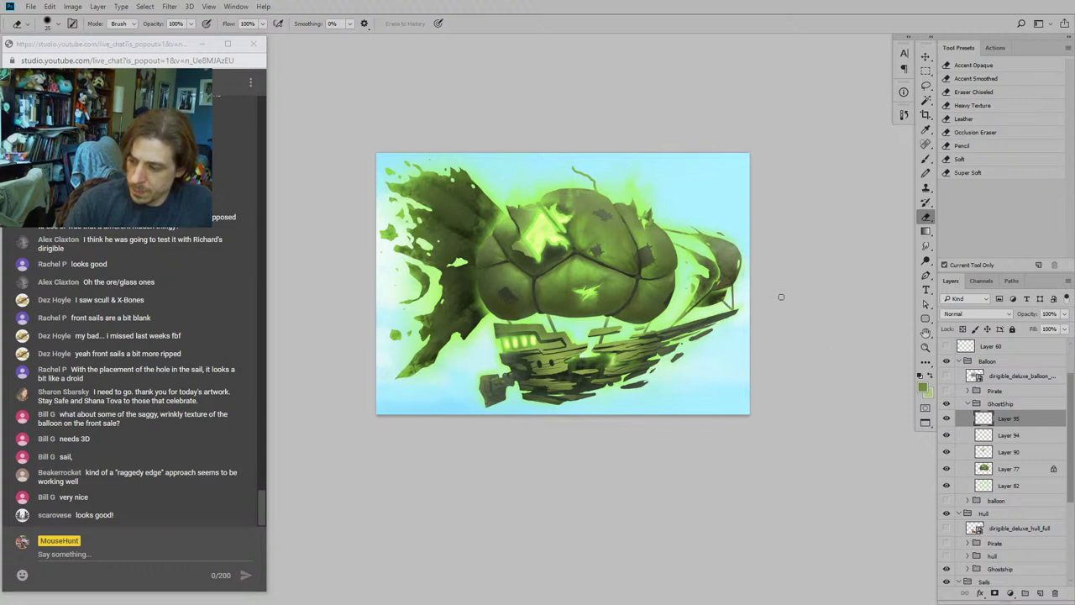
{"action": "left_click", "coordinate": [949, 419]}
{"action": "left_click", "coordinate": [950, 418]}
{"action": "left_click", "coordinate": [949, 419]}
{"action": "left_click", "coordinate": [949, 418]}
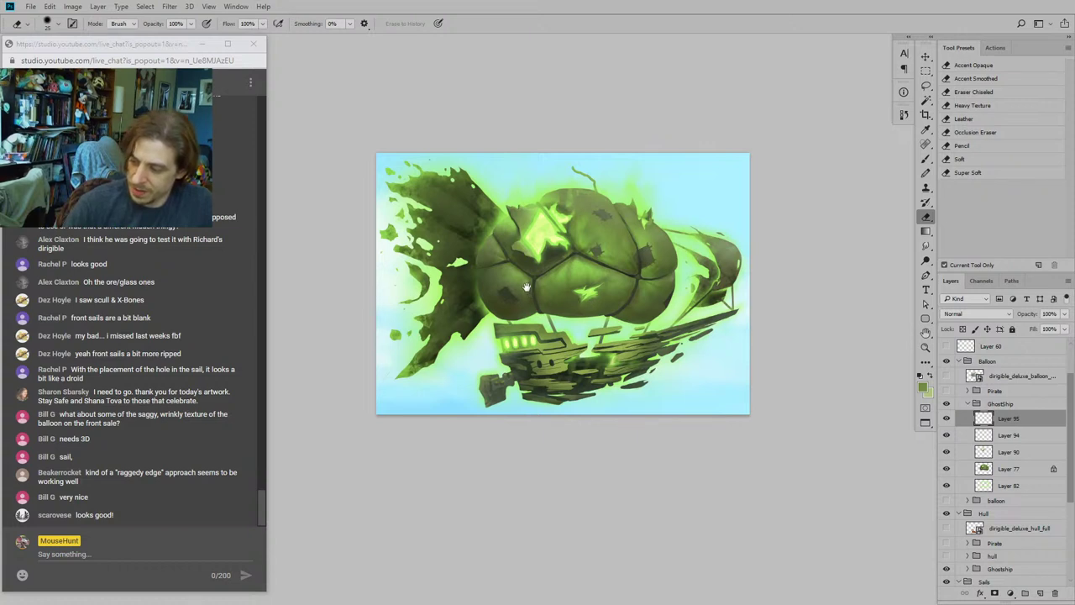
{"action": "left_click_drag", "start_coordinate": [526, 287], "coordinate": [534, 297]}
{"action": "key", "text": "r"}
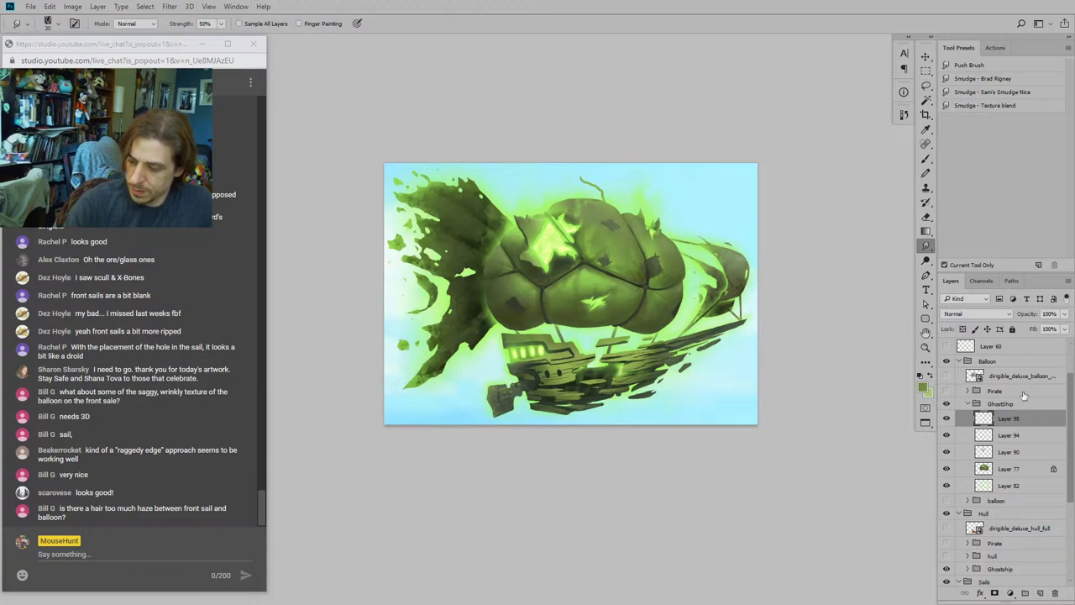
Step: Examine what Layer 95 adds to the balloon by repeatedly hiding and showing it
{"action": "left_click", "coordinate": [947, 419]}
{"action": "left_click", "coordinate": [947, 418]}
{"action": "left_click", "coordinate": [946, 418]}
{"action": "left_click", "coordinate": [947, 418]}
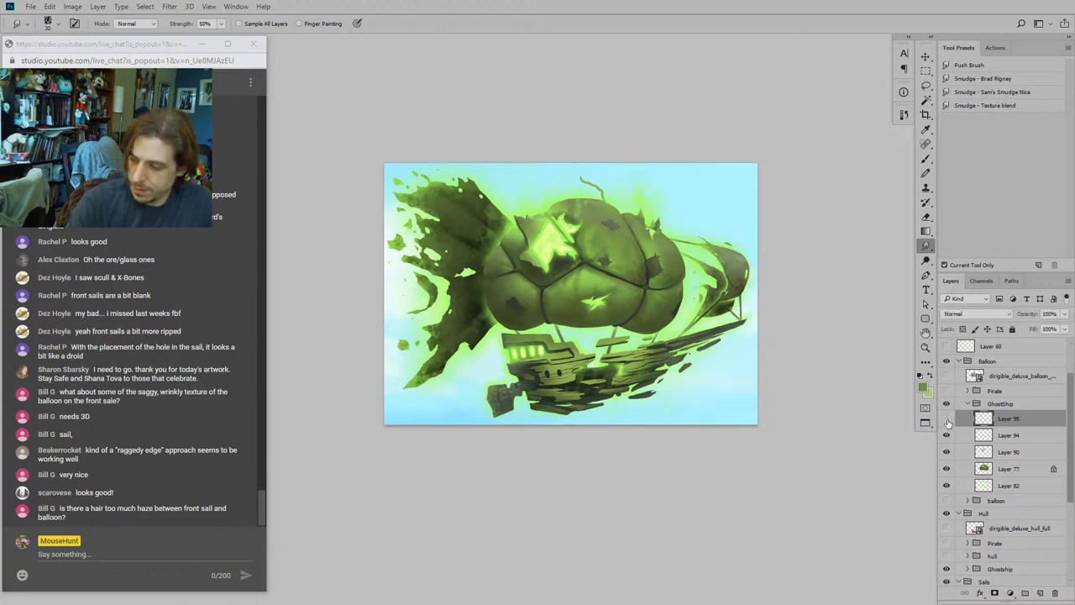
{"action": "left_click", "coordinate": [947, 418]}
{"action": "left_click", "coordinate": [947, 419]}
{"action": "left_click", "coordinate": [946, 418]}
{"action": "left_click", "coordinate": [947, 419]}
{"action": "left_click", "coordinate": [947, 419]}
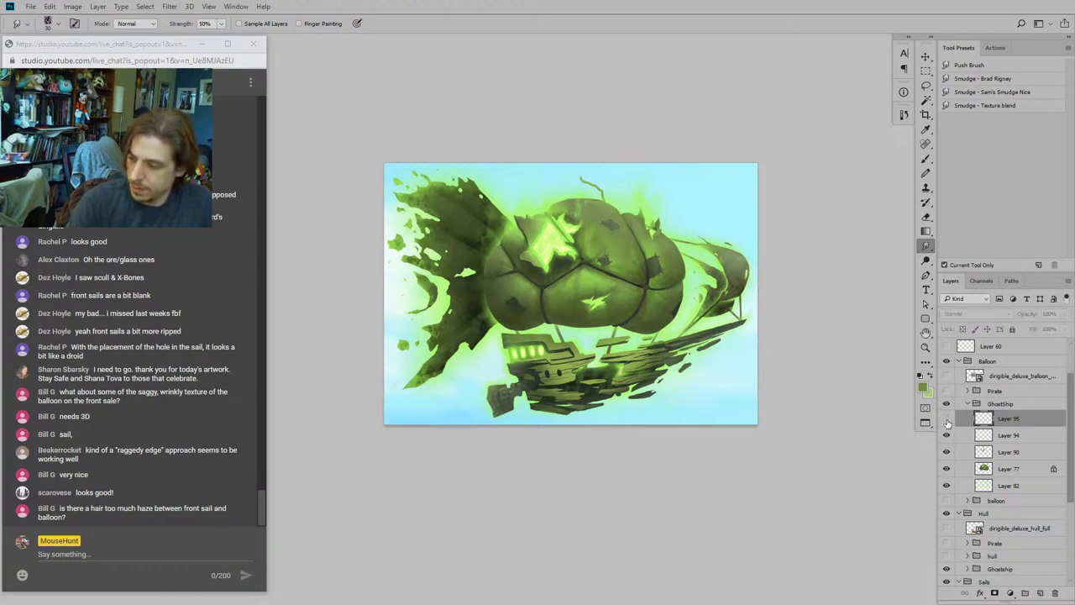
{"action": "left_click", "coordinate": [946, 419]}
{"action": "left_click", "coordinate": [947, 418]}
Step: Check what Layer 94 and Layer 90 add to the balloon by hiding and showing each layer
{"action": "left_click", "coordinate": [947, 435]}
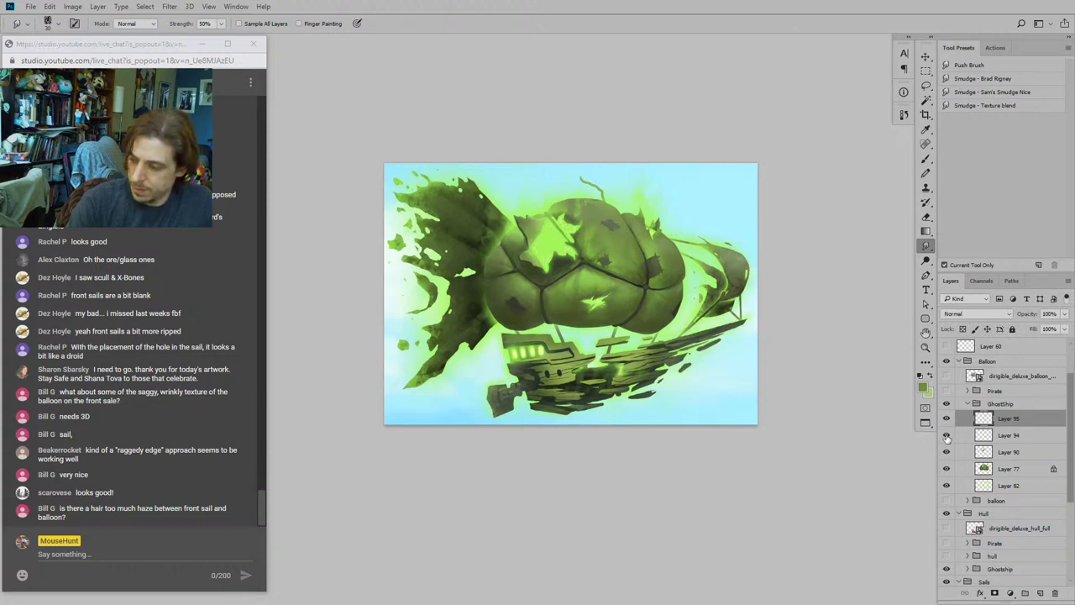
{"action": "left_click", "coordinate": [947, 435]}
{"action": "left_click", "coordinate": [947, 452]}
{"action": "left_click", "coordinate": [947, 452]}
{"action": "left_click", "coordinate": [947, 452]}
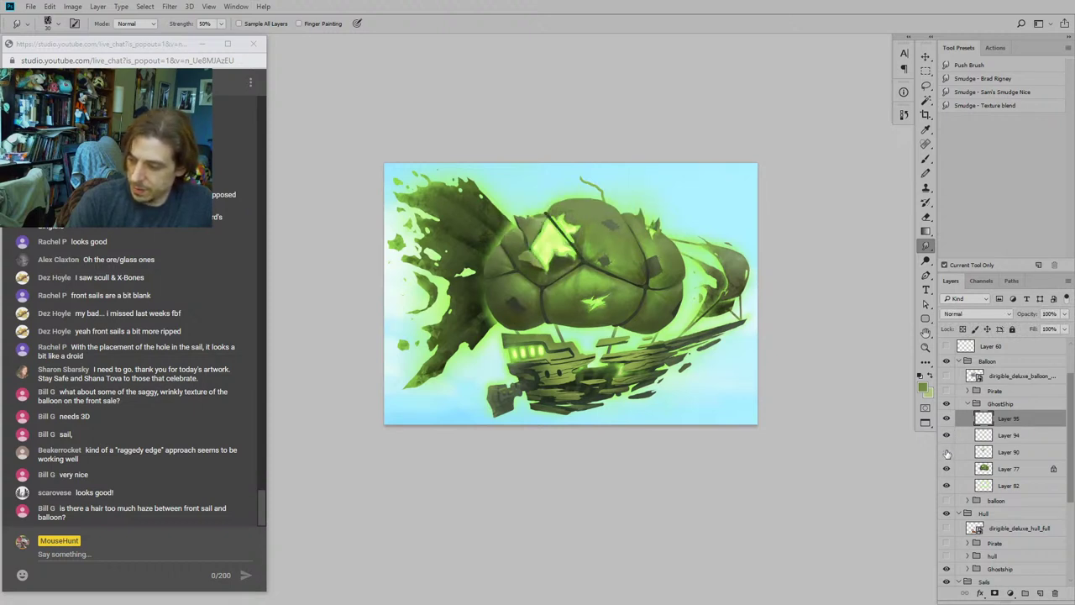
{"action": "left_click", "coordinate": [947, 452]}
{"action": "left_click", "coordinate": [946, 452]}
{"action": "left_click", "coordinate": [947, 452]}
{"action": "left_click", "coordinate": [947, 452]}
{"action": "left_click", "coordinate": [947, 452]}
{"action": "left_click", "coordinate": [947, 452]}
{"action": "left_click", "coordinate": [947, 452]}
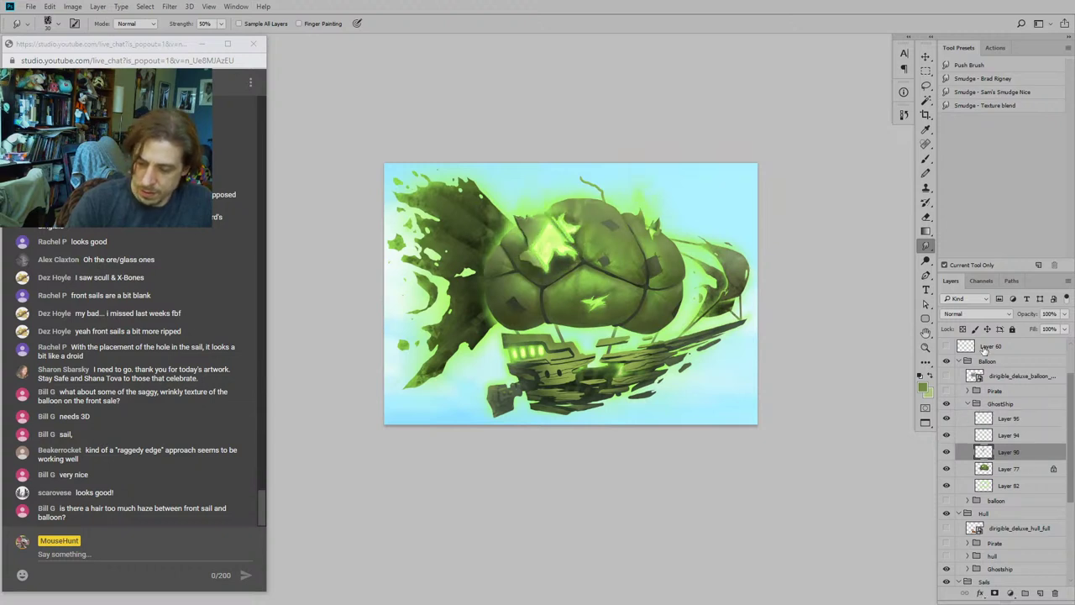
Step: Select the balloon's Layer 90, compare it hidden and shown, and ready the Eraser at size 80
{"action": "left_click", "coordinate": [962, 452]}
{"action": "key", "text": "e"}
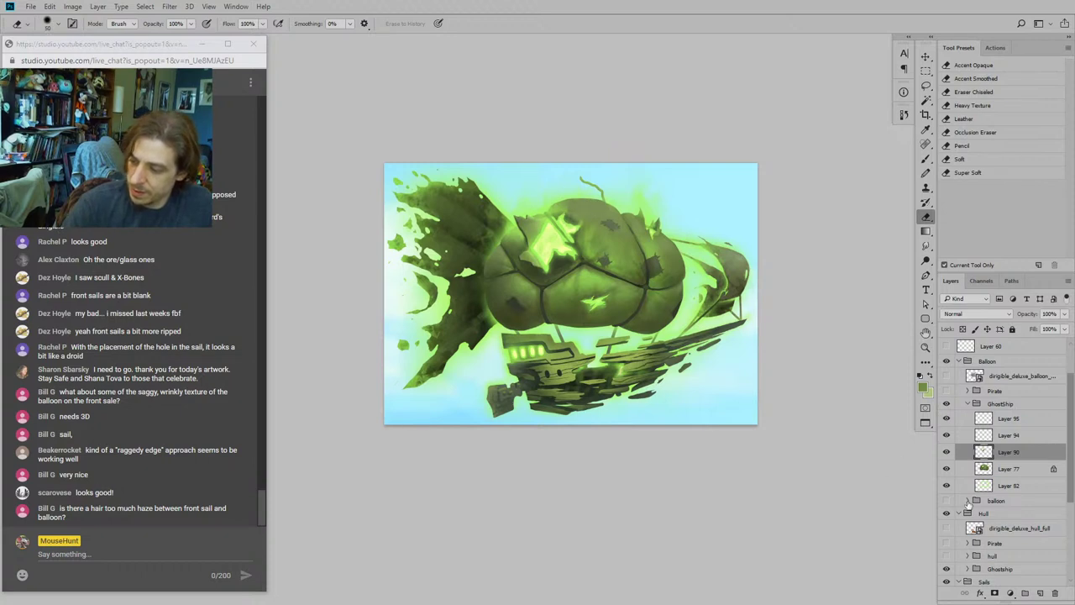
{"action": "left_click", "coordinate": [947, 452]}
{"action": "left_click", "coordinate": [947, 452]}
{"action": "left_click", "coordinate": [947, 452]}
{"action": "left_click", "coordinate": [947, 452]}
{"action": "left_click", "coordinate": [947, 452]}
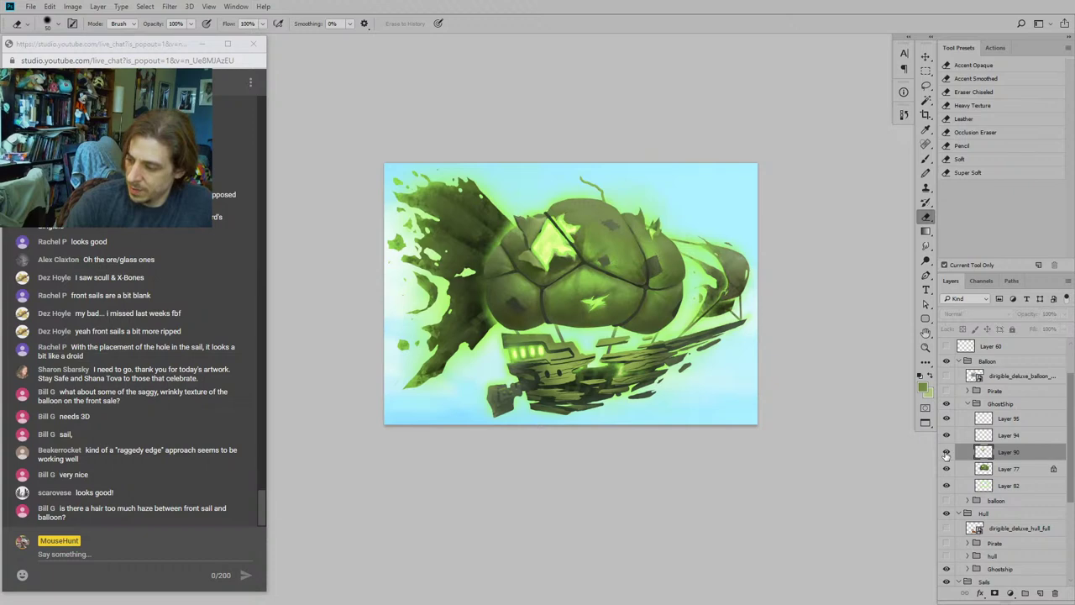
{"action": "left_click", "coordinate": [947, 452]}
{"action": "key", "text": "bracketright"}
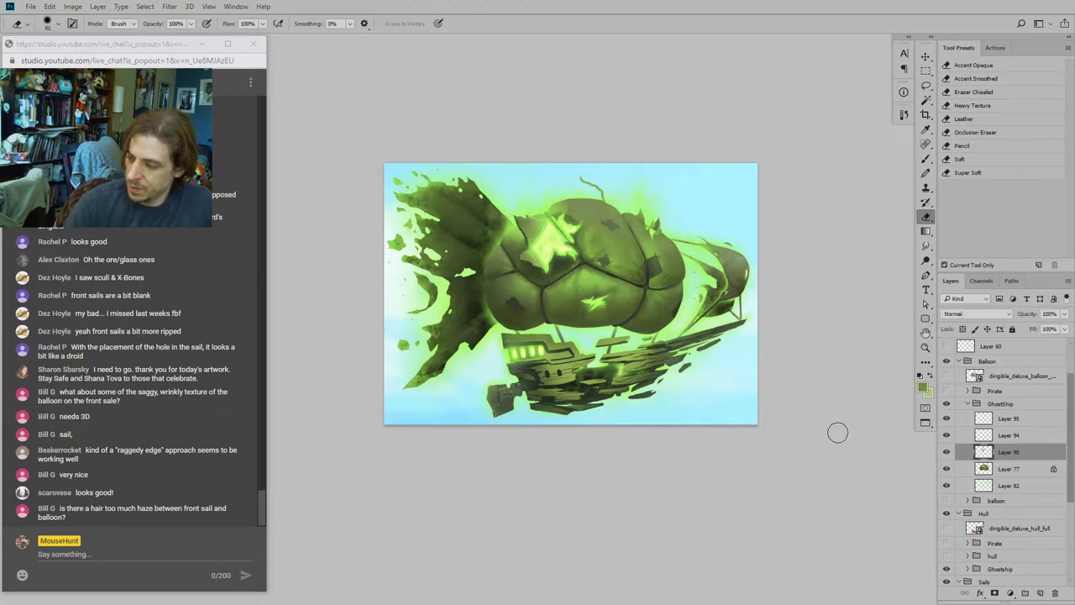
{"action": "left_click_drag", "start_coordinate": [568, 257], "coordinate": [587, 275]}
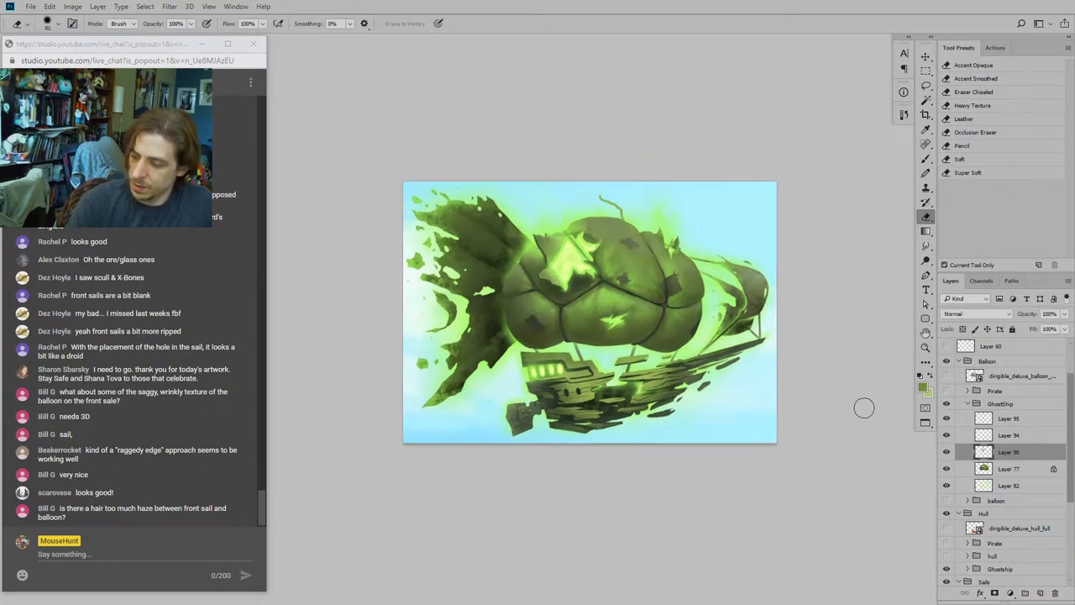
Step: Examine Layer 90's effect on the balloon's glowing tear and flames by repeatedly hiding and showing it
{"action": "left_click", "coordinate": [946, 454]}
{"action": "left_click", "coordinate": [947, 454]}
{"action": "left_click", "coordinate": [947, 454]}
{"action": "left_click", "coordinate": [947, 455]}
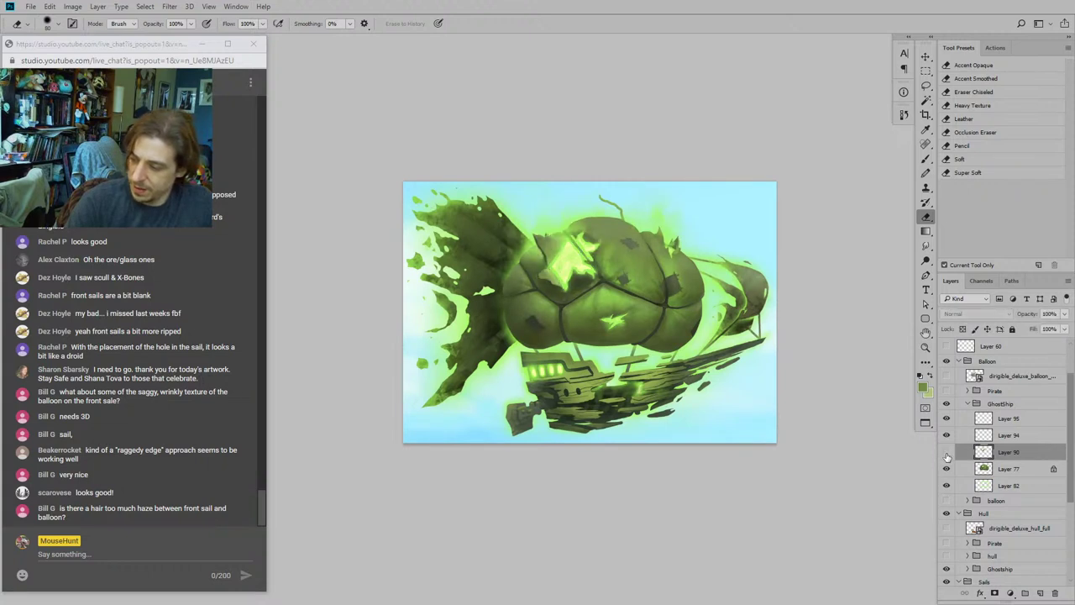
{"action": "left_click", "coordinate": [947, 454]}
{"action": "left_click", "coordinate": [947, 455]}
{"action": "left_click", "coordinate": [947, 455]}
{"action": "left_click", "coordinate": [947, 454]}
{"action": "left_click", "coordinate": [947, 452]}
{"action": "left_click", "coordinate": [947, 452]}
{"action": "left_click", "coordinate": [947, 452]}
{"action": "left_click", "coordinate": [947, 452]}
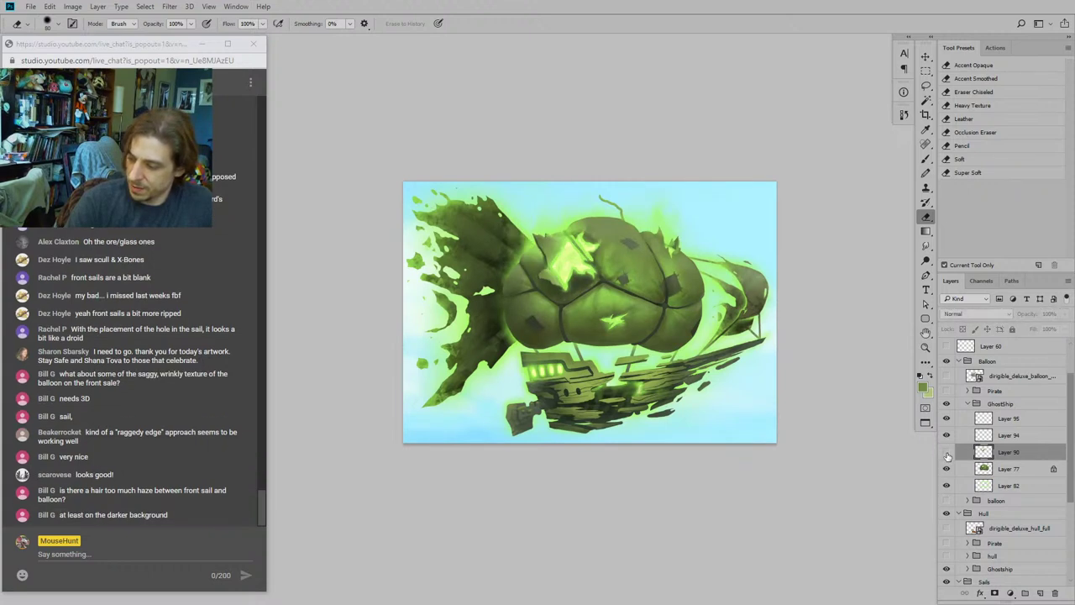
{"action": "left_click", "coordinate": [947, 452]}
{"action": "left_click", "coordinate": [947, 452]}
{"action": "left_click", "coordinate": [947, 452]}
{"action": "left_click", "coordinate": [947, 452]}
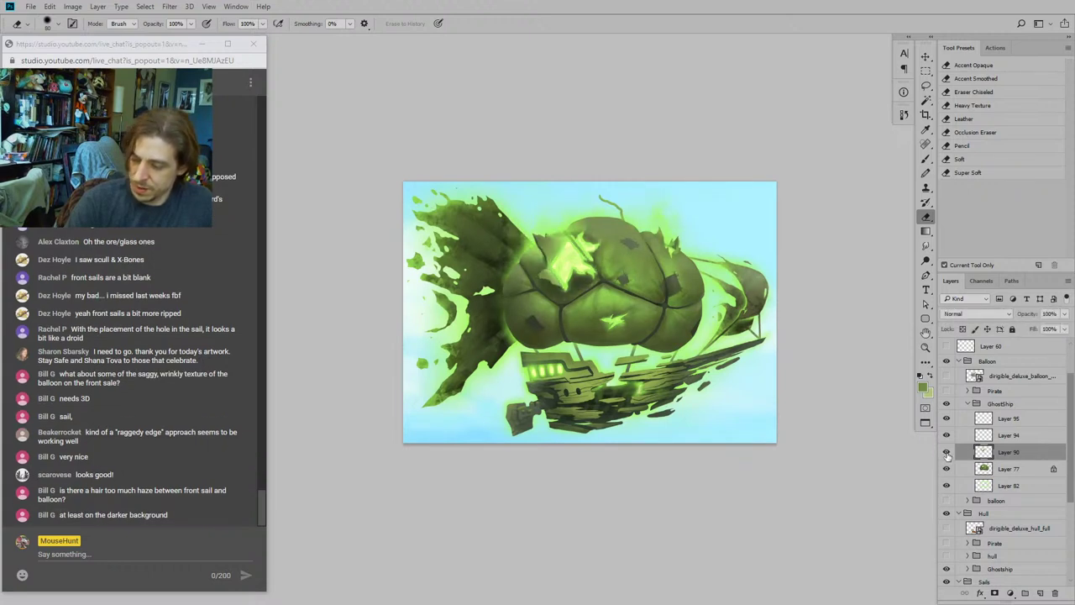
Step: Enlarge the Eraser to size 100 and recheck the balloon with Layer 90 hidden and shown
{"action": "key", "text": "bracketright"}
{"action": "key", "text": "bracketright"}
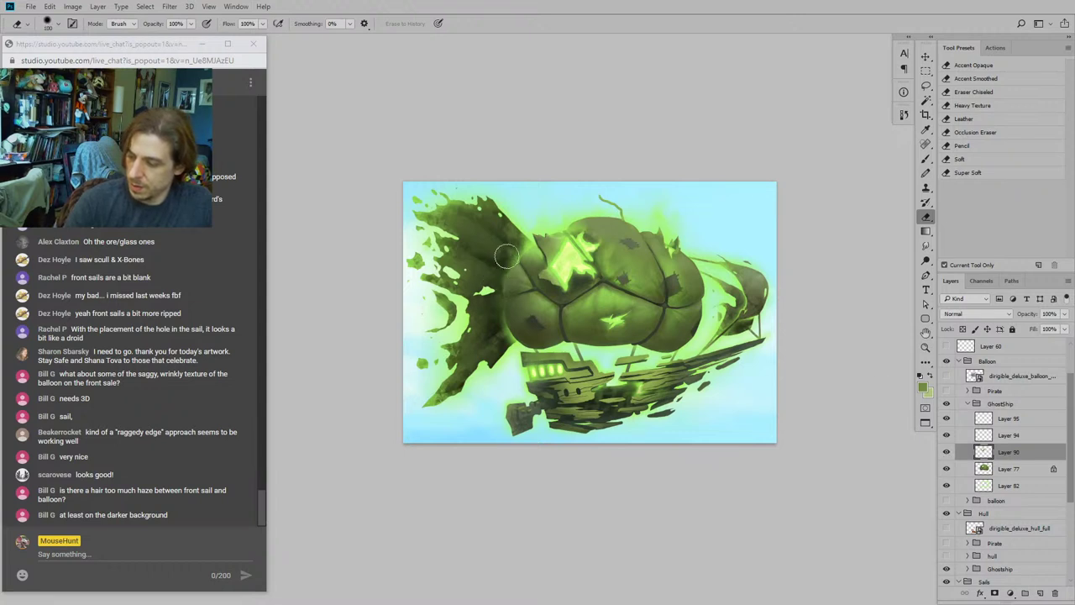
{"action": "left_click", "coordinate": [947, 452]}
{"action": "left_click", "coordinate": [947, 452]}
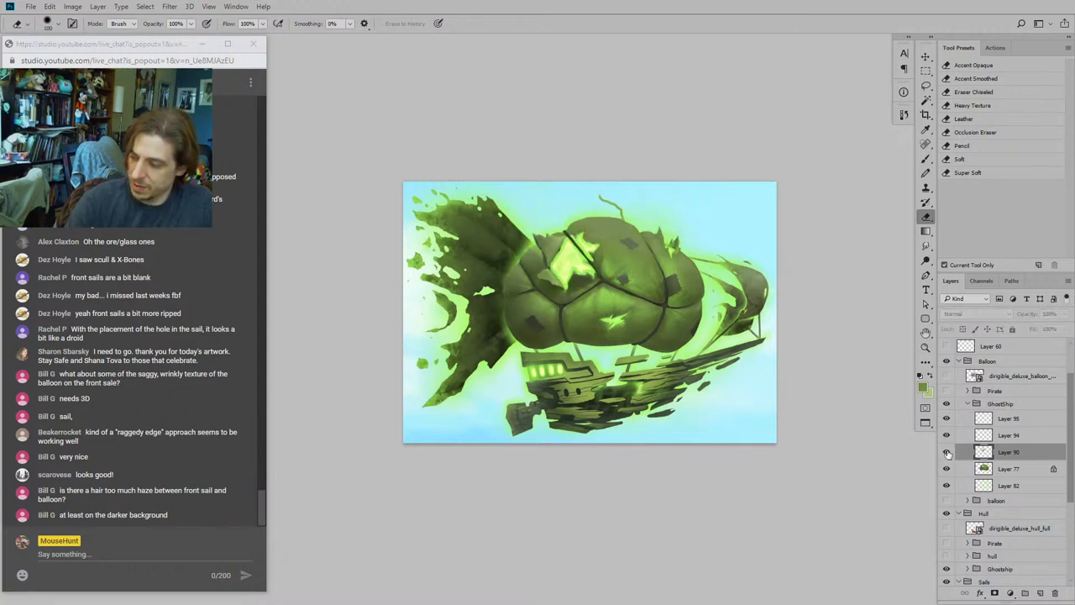
{"action": "left_click", "coordinate": [947, 452]}
{"action": "left_click", "coordinate": [947, 452]}
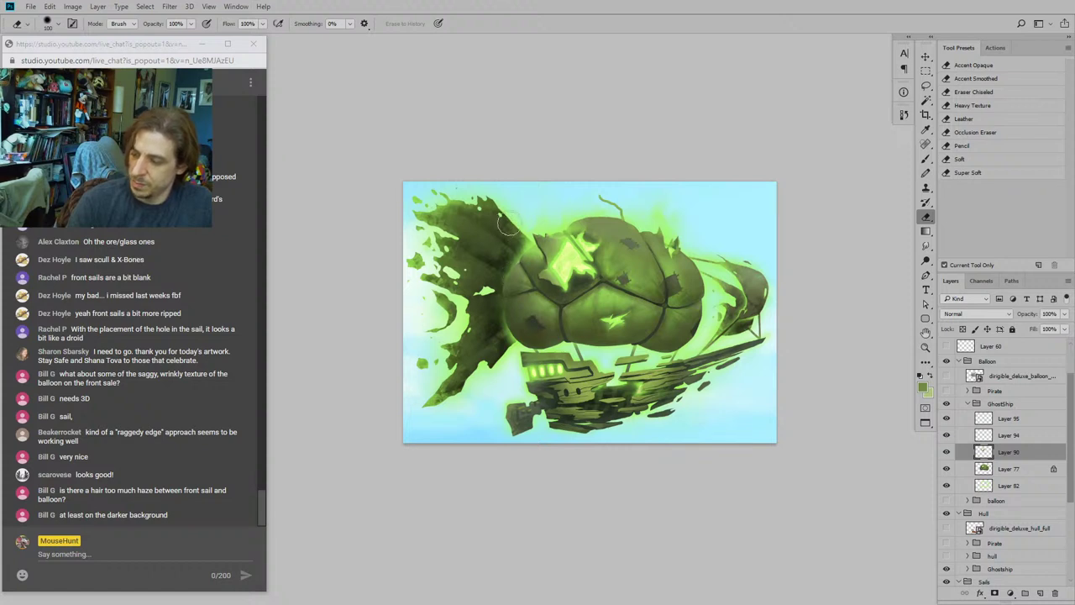
{"action": "left_click", "coordinate": [947, 452]}
{"action": "left_click", "coordinate": [947, 452]}
{"action": "left_click", "coordinate": [947, 452]}
{"action": "left_click", "coordinate": [946, 452]}
{"action": "left_click", "coordinate": [947, 452]}
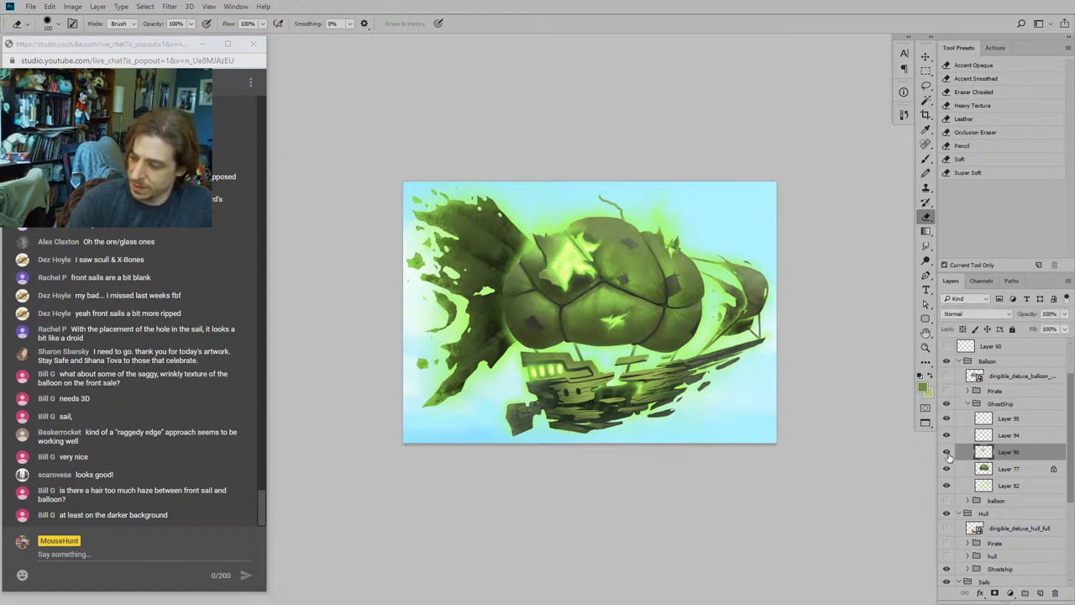
{"action": "left_click", "coordinate": [947, 452]}
{"action": "left_click", "coordinate": [947, 452]}
{"action": "left_click", "coordinate": [947, 452]}
Step: Check the balloon's Layer 77 and Layer 82 by hiding and showing them, and select Layer 82
{"action": "left_click", "coordinate": [947, 469]}
{"action": "left_click", "coordinate": [947, 468]}
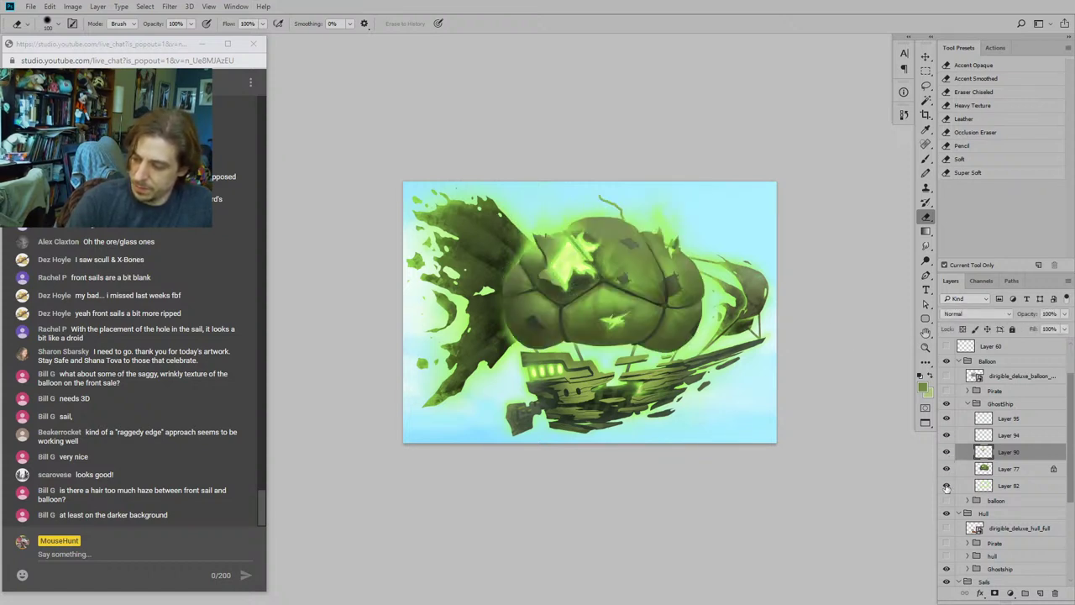
{"action": "left_click", "coordinate": [948, 487]}
{"action": "left_click", "coordinate": [947, 487]}
{"action": "left_click", "coordinate": [947, 488]}
{"action": "left_click", "coordinate": [948, 487]}
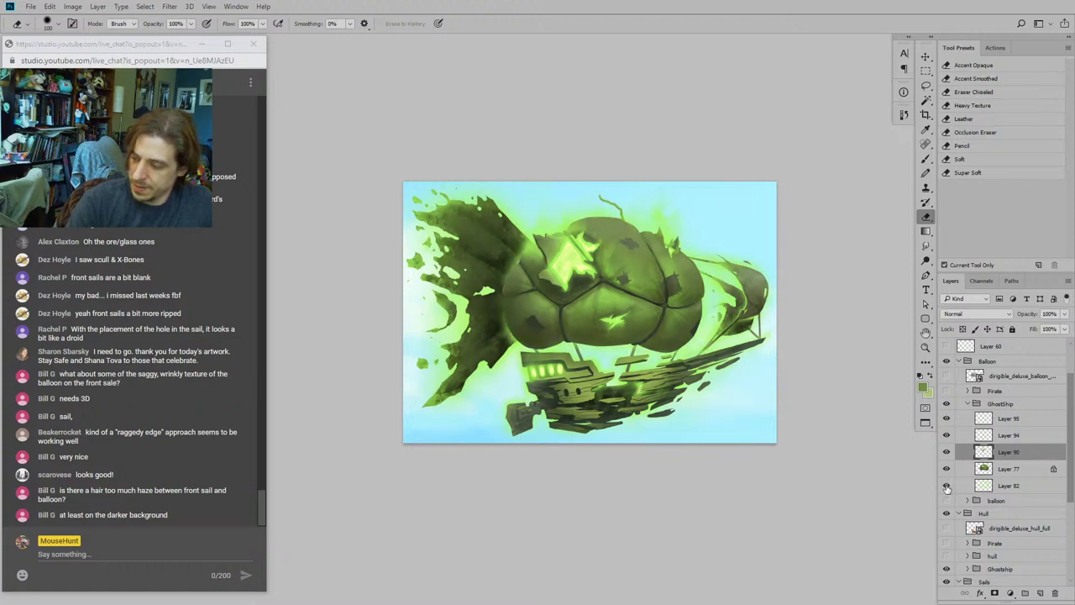
{"action": "left_click", "coordinate": [948, 487]}
{"action": "left_click", "coordinate": [948, 487]}
{"action": "left_click", "coordinate": [948, 487]}
{"action": "left_click", "coordinate": [947, 488]}
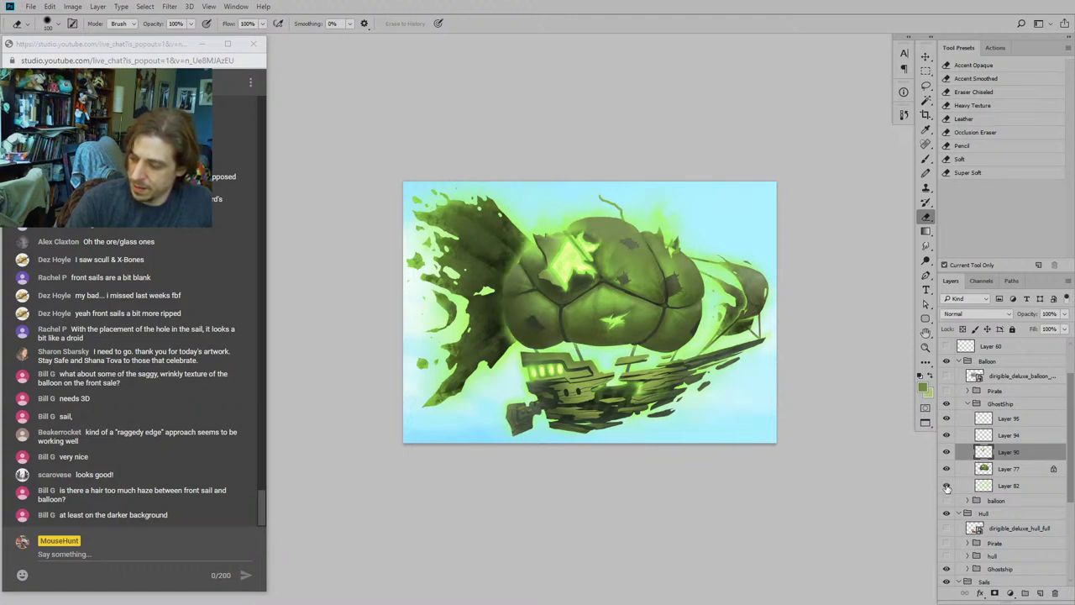
{"action": "left_click", "coordinate": [958, 487]}
{"action": "left_click", "coordinate": [948, 488]}
{"action": "left_click", "coordinate": [948, 488]}
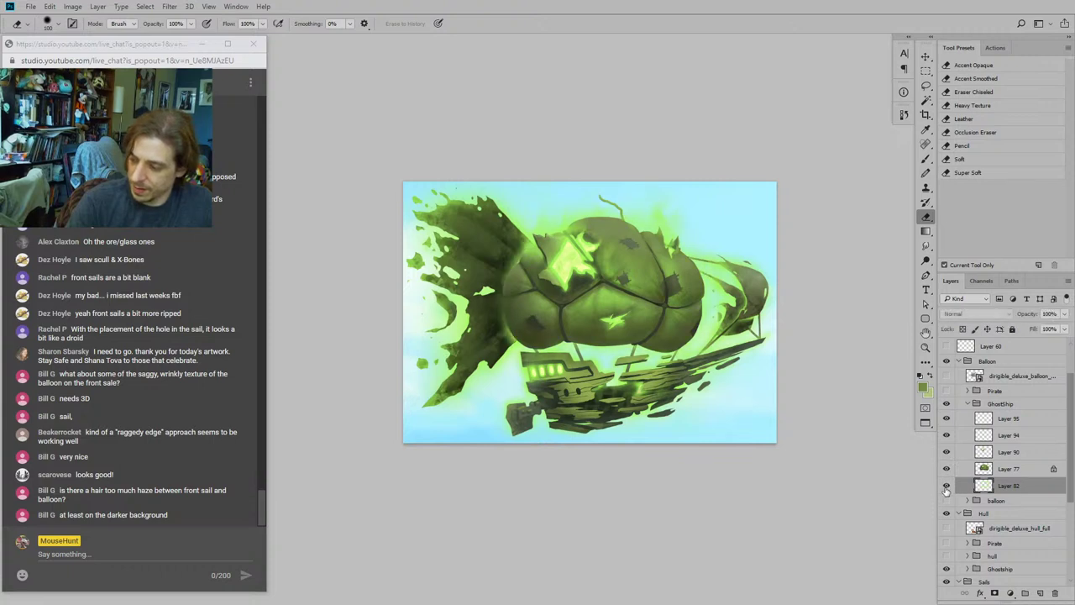
Step: Examine Layer 82's effect on the values in a grayscale proof by hiding and showing it, and return to full colour
{"action": "key", "text": "ctrl+y"}
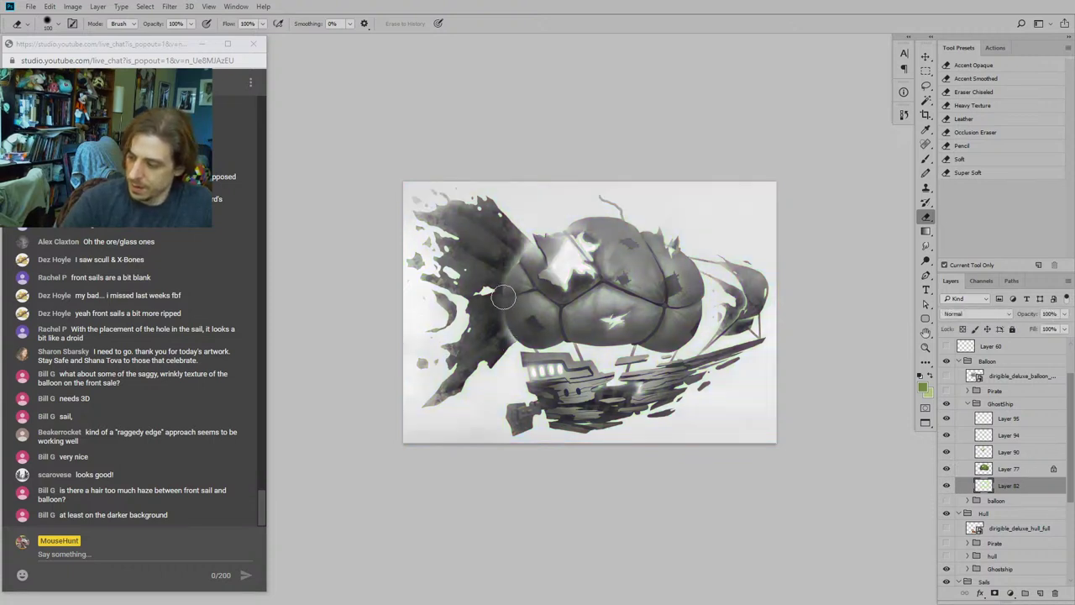
{"action": "left_click", "coordinate": [947, 487]}
{"action": "left_click", "coordinate": [947, 488]}
{"action": "left_click", "coordinate": [947, 487]}
{"action": "left_click", "coordinate": [947, 487]}
{"action": "left_click", "coordinate": [947, 488]}
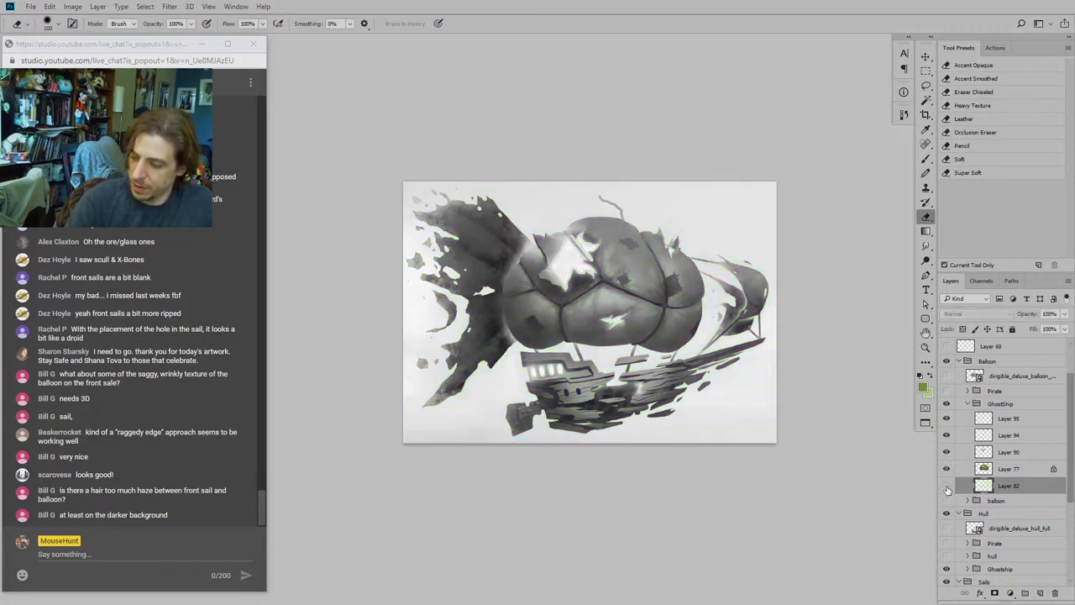
{"action": "left_click", "coordinate": [947, 487]}
{"action": "left_click", "coordinate": [947, 487]}
{"action": "left_click", "coordinate": [947, 487]}
{"action": "left_click", "coordinate": [947, 487]}
{"action": "left_click", "coordinate": [947, 487]}
{"action": "left_click", "coordinate": [947, 487]}
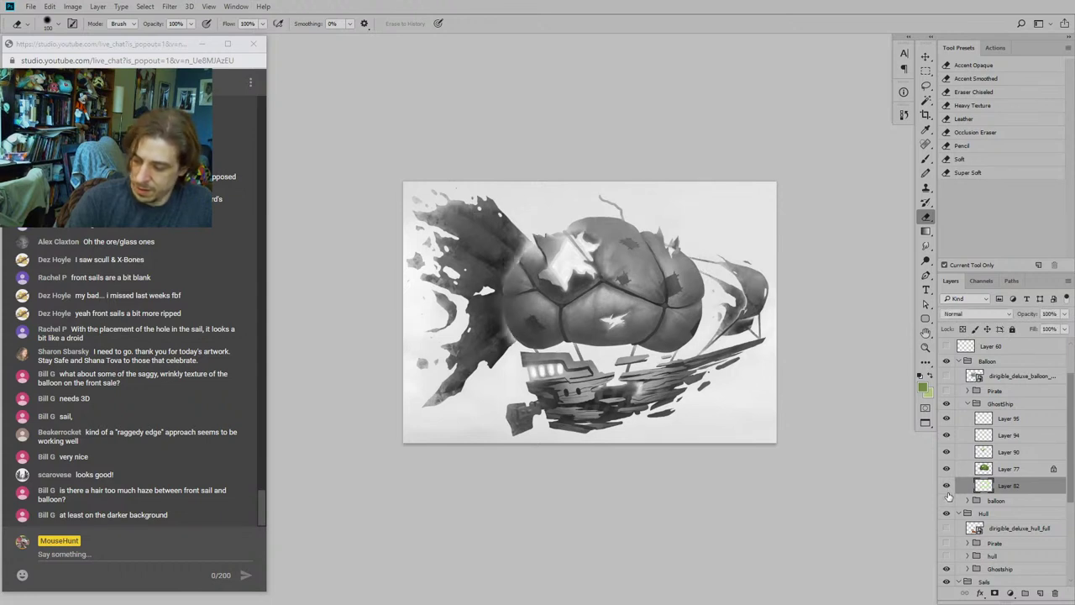
{"action": "key", "text": "ctrl+y"}
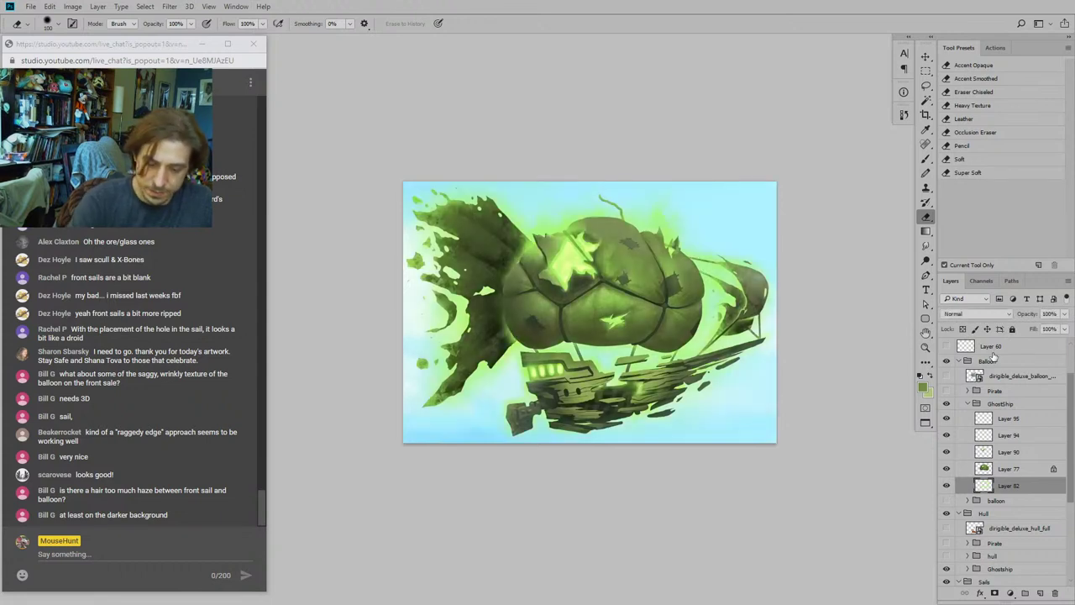
Step: Choose the Super Soft eraser preset at 50% opacity and show browser_backdropParagon behind the airship
{"action": "left_click", "coordinate": [968, 172]}
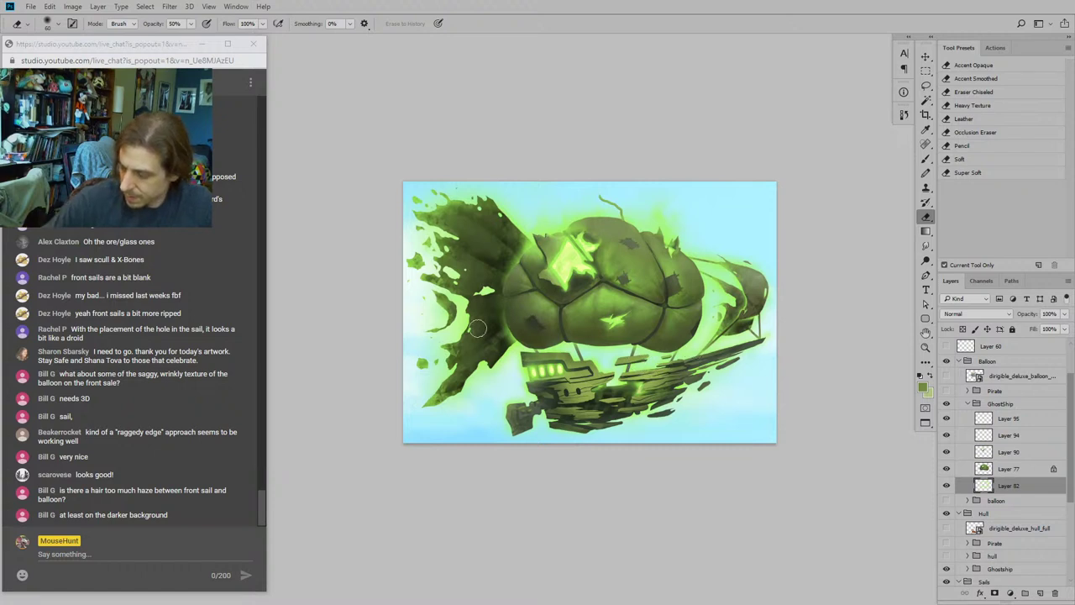
{"action": "left_click_drag", "start_coordinate": [546, 360], "coordinate": [577, 410]}
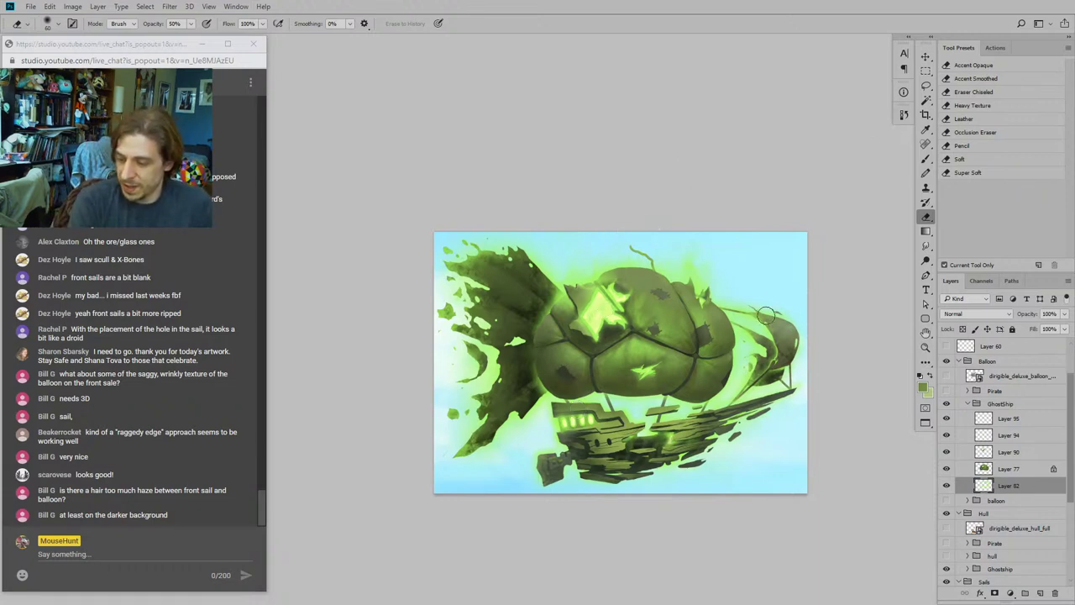
{"action": "left_click_drag", "start_coordinate": [669, 327], "coordinate": [584, 264]}
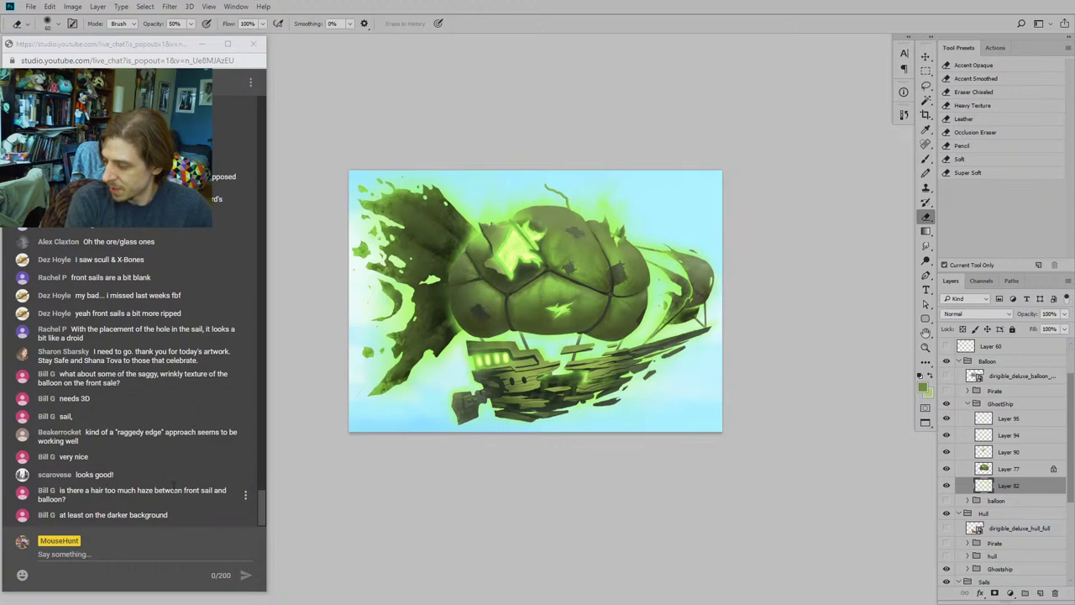
{"action": "scroll", "coordinate": [952, 509], "scroll_direction": "down", "scroll_amount": 3}
{"action": "left_click", "coordinate": [946, 510]}
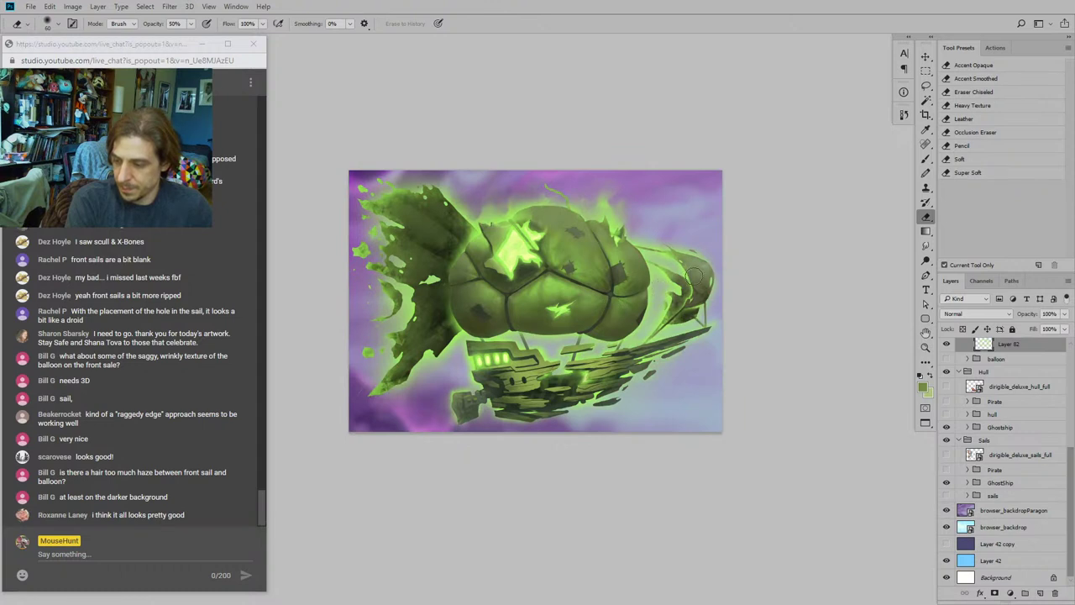
{"action": "left_click_drag", "start_coordinate": [660, 281], "coordinate": [577, 323]}
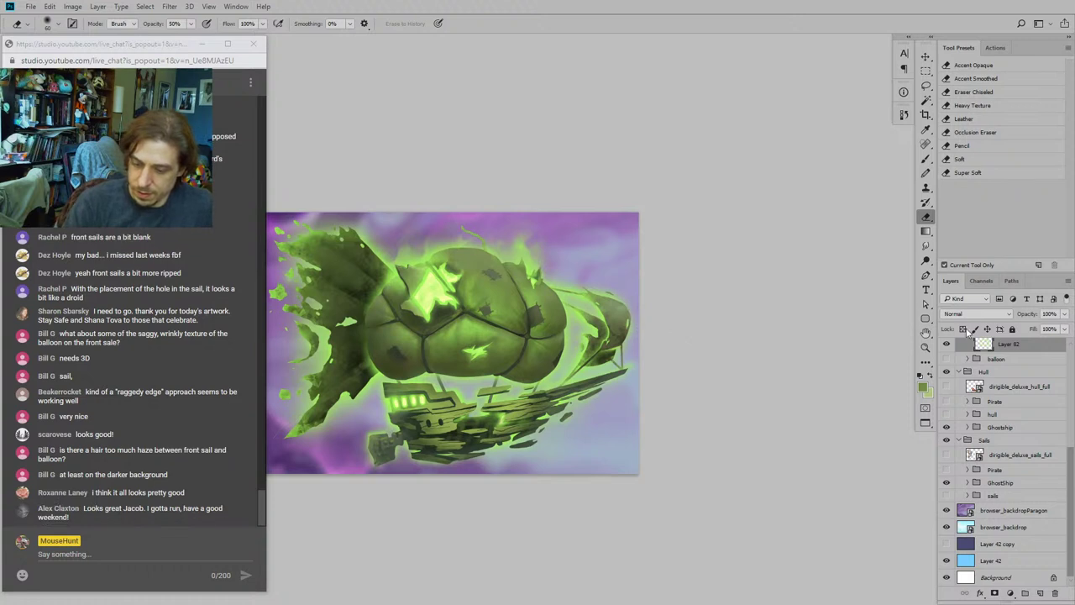
Step: Collapse and reopen the Hull and Sails groups, and expand the sails' GhostShip group to reveal its layers
{"action": "left_click", "coordinate": [959, 440]}
{"action": "left_click", "coordinate": [959, 427]}
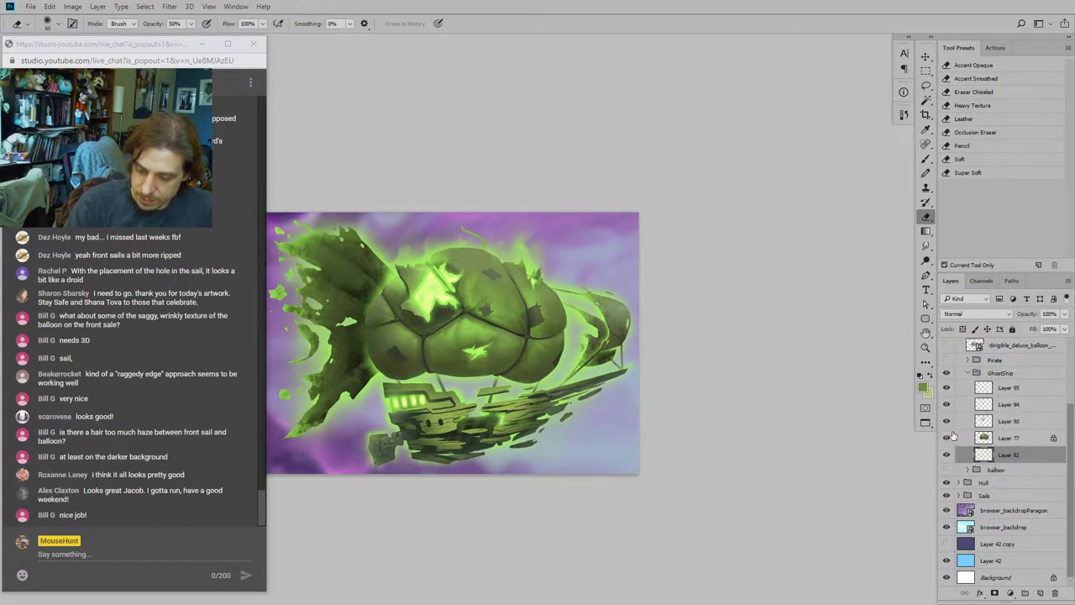
{"action": "left_click", "coordinate": [959, 495]}
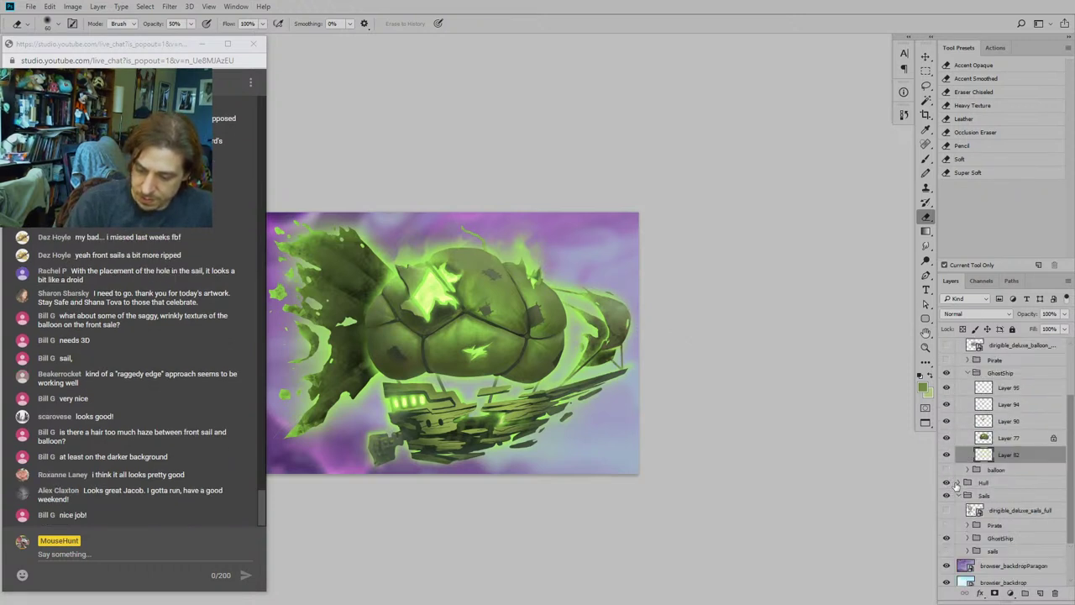
{"action": "left_click", "coordinate": [958, 483]}
{"action": "left_click_drag", "start_coordinate": [1073, 405], "coordinate": [948, 480]}
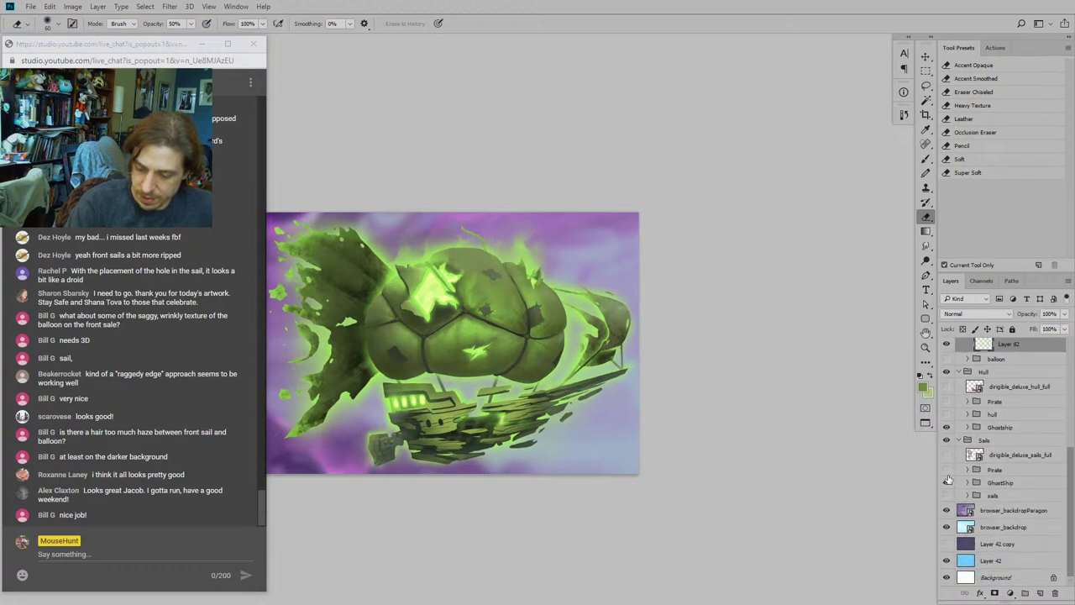
{"action": "left_click", "coordinate": [968, 483]}
{"action": "scroll", "coordinate": [966, 479], "scroll_direction": "down", "scroll_amount": 1}
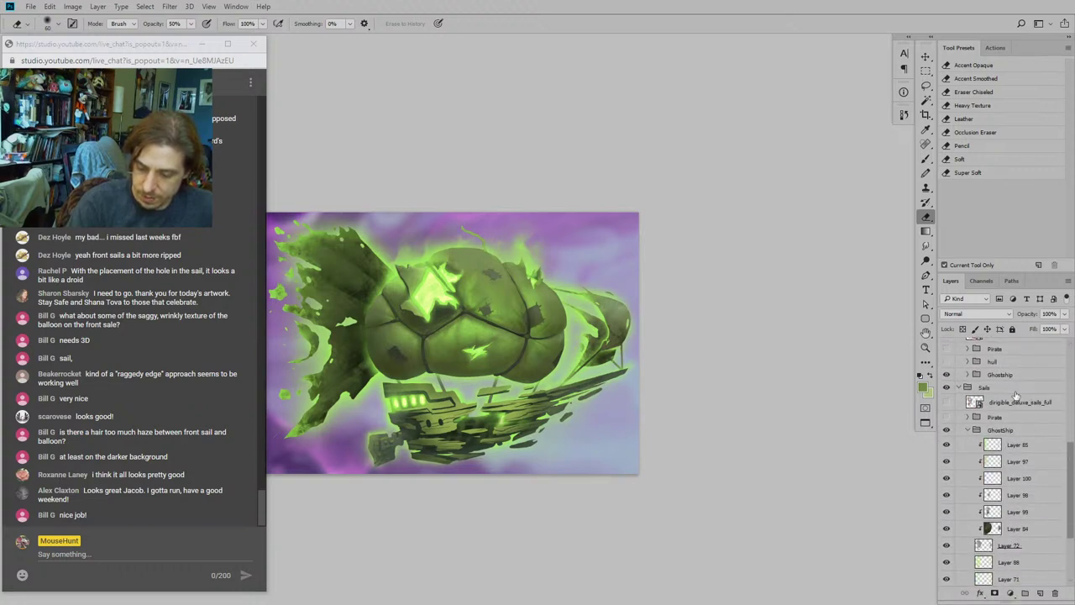
Step: Compare the sails with Layer 85 and Layer 97 hidden and shown, finishing with both layers hidden
{"action": "left_click", "coordinate": [946, 445]}
{"action": "left_click", "coordinate": [946, 445]}
{"action": "left_click", "coordinate": [946, 445]}
{"action": "left_click", "coordinate": [946, 445]}
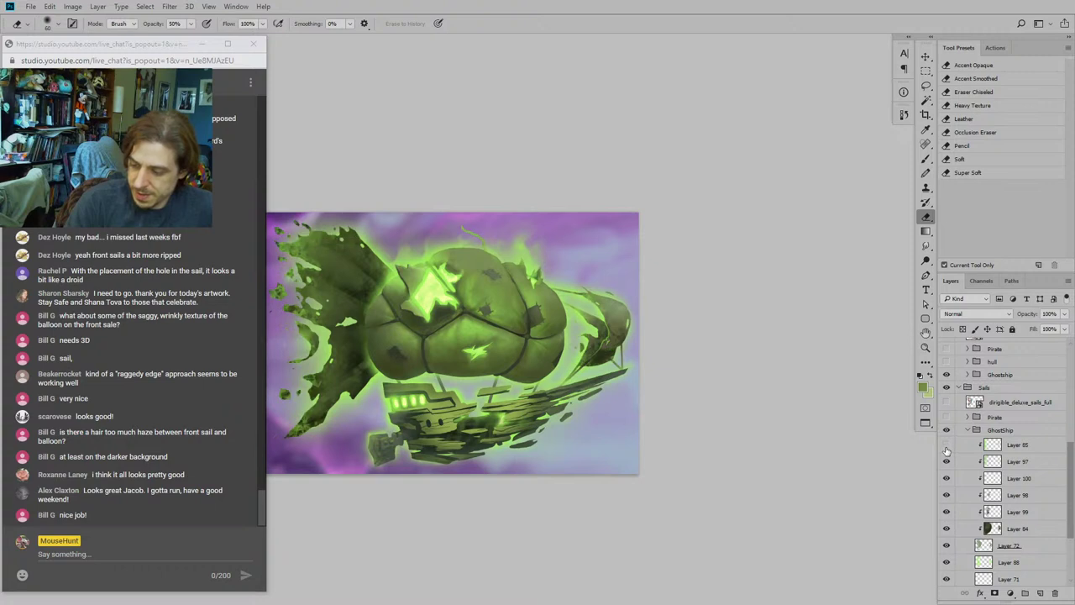
{"action": "left_click", "coordinate": [947, 446]}
{"action": "left_click", "coordinate": [946, 446]}
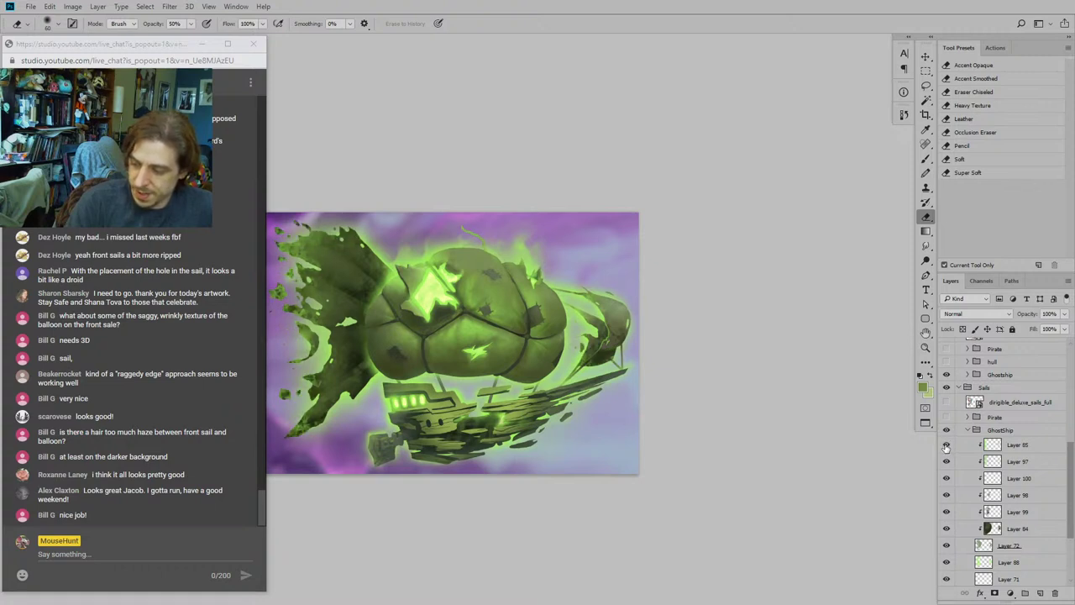
{"action": "left_click", "coordinate": [947, 446]}
{"action": "left_click", "coordinate": [946, 446]}
{"action": "left_click", "coordinate": [946, 450]}
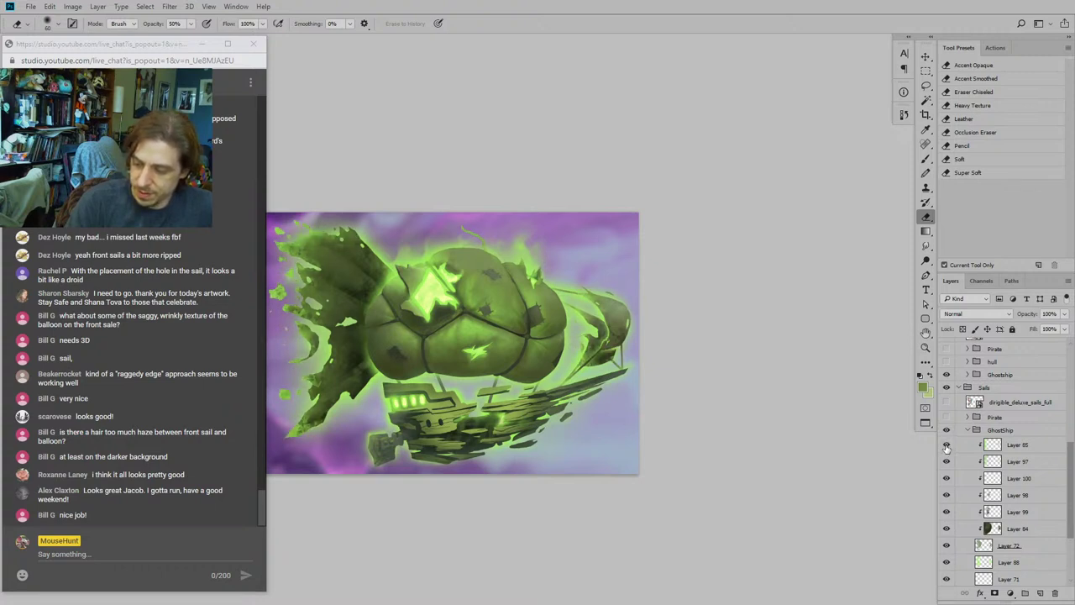
{"action": "left_click", "coordinate": [946, 451]}
{"action": "left_click", "coordinate": [946, 458]}
{"action": "left_click", "coordinate": [946, 458]}
{"action": "left_click", "coordinate": [946, 458]}
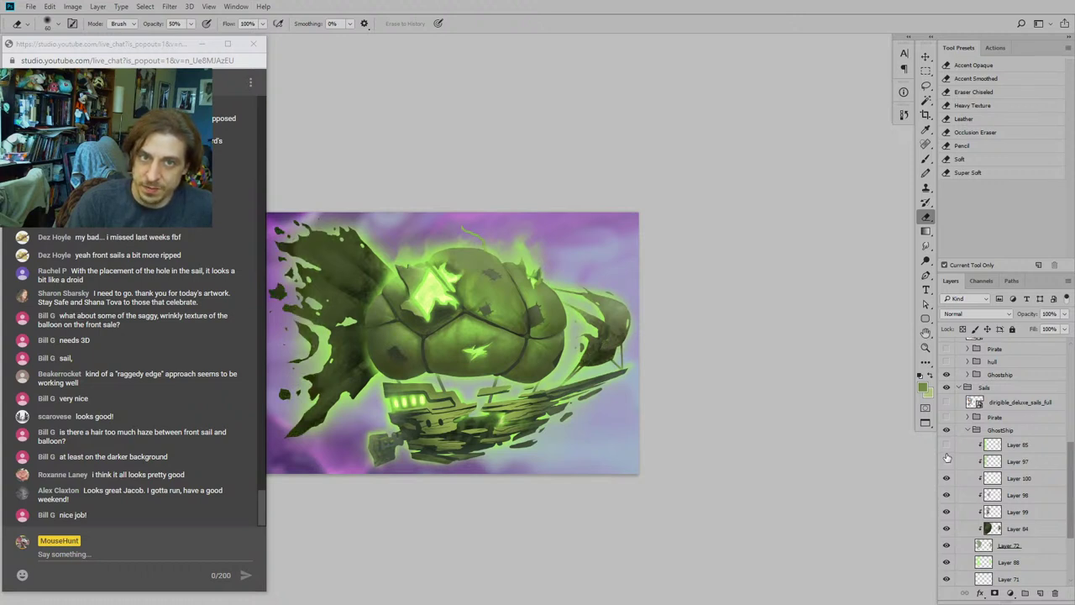
Step: Show Layer 85 and Layer 97 of the sails again and select Layer 97
{"action": "left_click", "coordinate": [947, 446]}
{"action": "left_click", "coordinate": [947, 461]}
{"action": "left_click", "coordinate": [960, 462]}
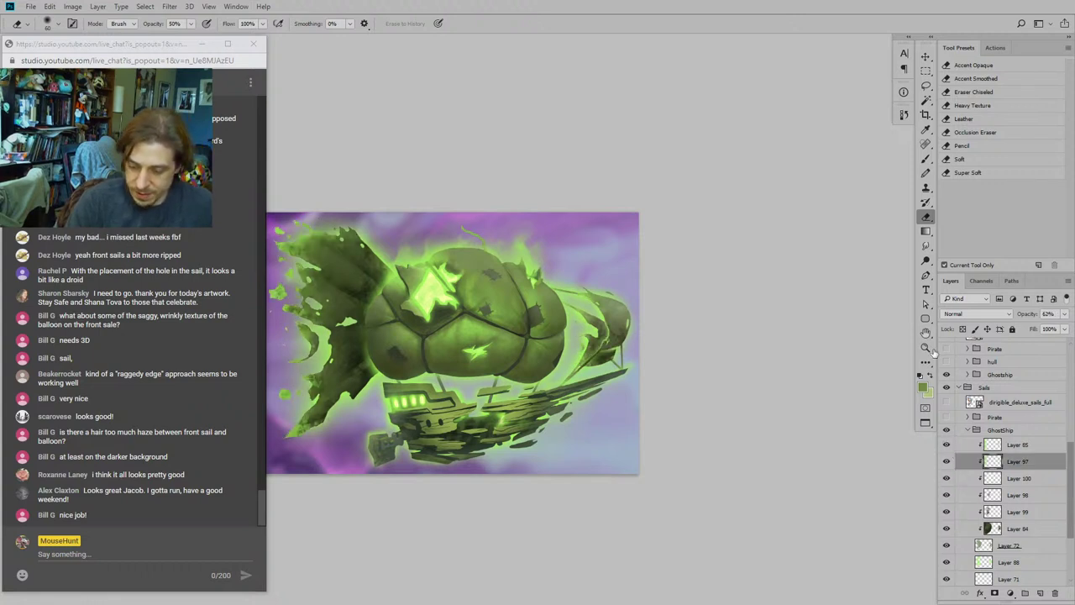
Step: Lightly erase Layer 97's glow around the front sail beside the balloon with the Super Soft eraser at 50% opacity
{"action": "key", "text": "ctrl+plus"}
{"action": "key", "text": "ctrl+plus"}
{"action": "left_click_drag", "start_coordinate": [540, 362], "coordinate": [499, 345]}
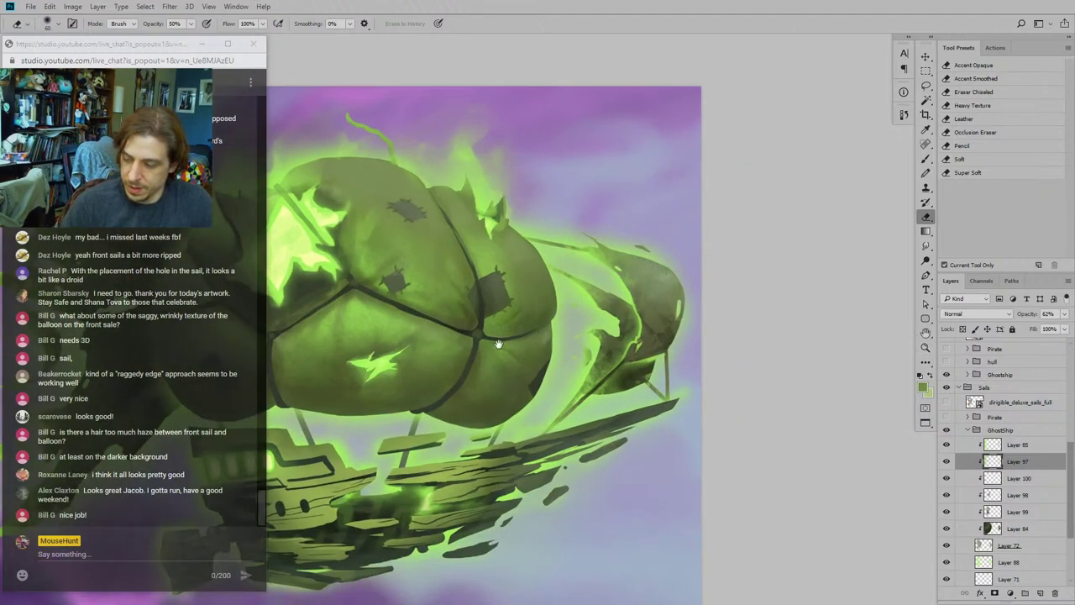
{"action": "left_click", "coordinate": [960, 159]}
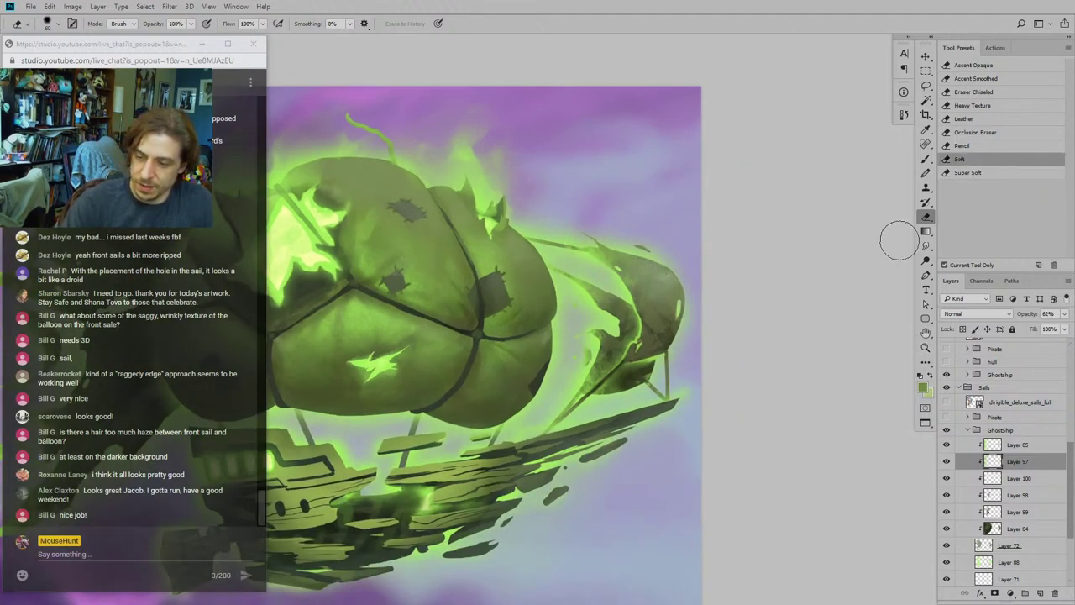
{"action": "left_click", "coordinate": [965, 171]}
{"action": "mouse_move", "coordinate": [581, 324]}
{"action": "left_mouse_down"}
{"action": "mouse_move", "coordinate": [576, 279]}
{"action": "mouse_move", "coordinate": [592, 312]}
{"action": "mouse_move", "coordinate": [560, 400]}
{"action": "left_mouse_up"}
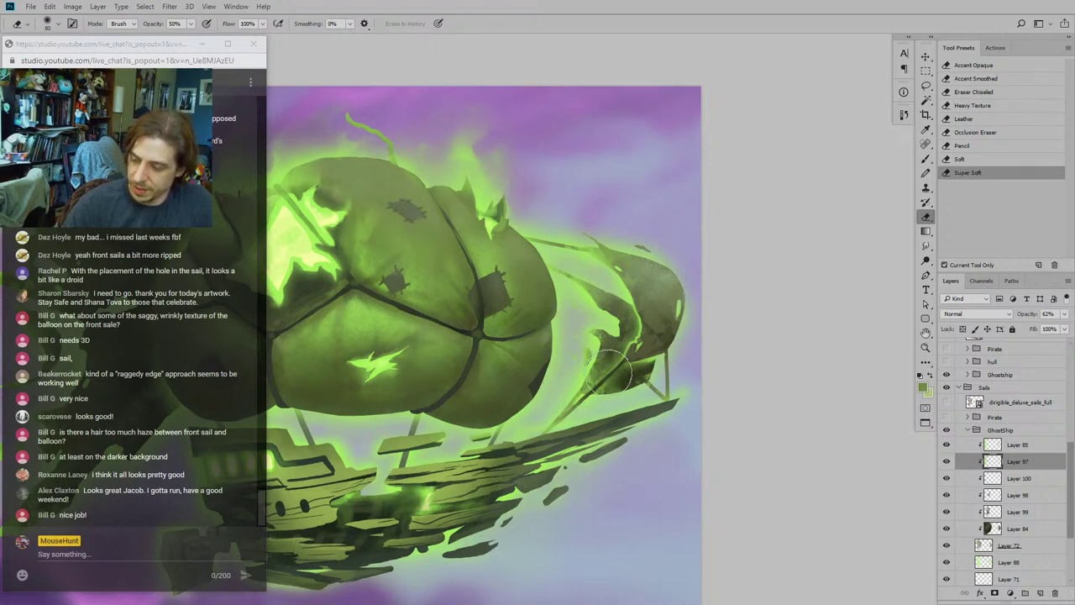
Step: Thin out Layer 85's glow over the front sail with soft eraser strokes
{"action": "left_click", "coordinate": [975, 445]}
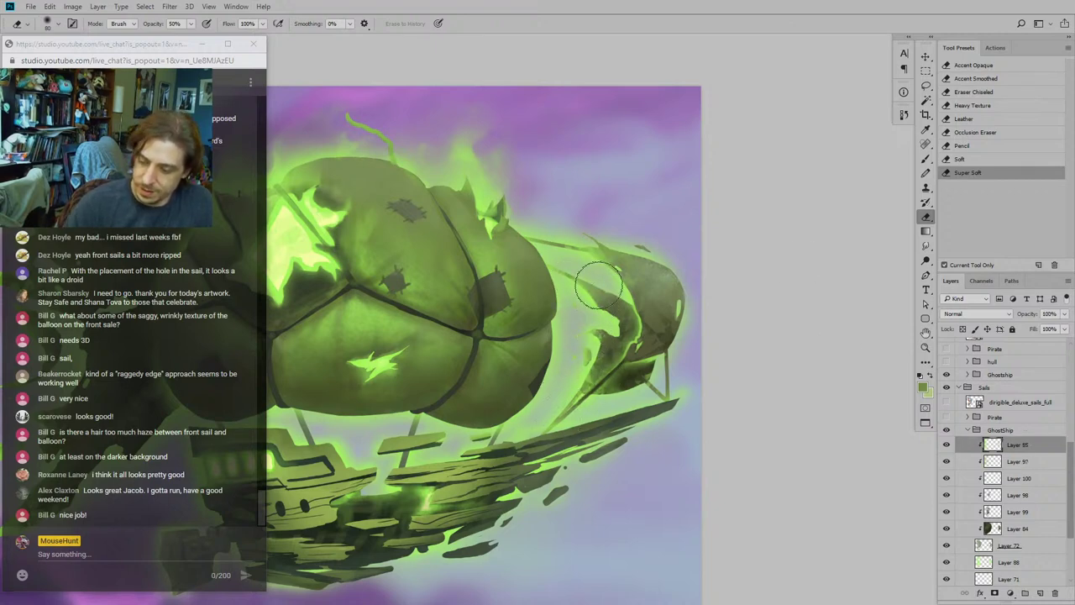
{"action": "mouse_move", "coordinate": [575, 404]}
{"action": "left_mouse_down"}
{"action": "mouse_move", "coordinate": [601, 337]}
{"action": "mouse_move", "coordinate": [580, 329]}
{"action": "mouse_move", "coordinate": [580, 287]}
{"action": "mouse_move", "coordinate": [566, 271]}
{"action": "mouse_move", "coordinate": [593, 265]}
{"action": "mouse_move", "coordinate": [579, 245]}
{"action": "mouse_move", "coordinate": [612, 233]}
{"action": "mouse_move", "coordinate": [600, 221]}
{"action": "mouse_move", "coordinate": [578, 262]}
{"action": "mouse_move", "coordinate": [593, 331]}
{"action": "mouse_move", "coordinate": [578, 369]}
{"action": "mouse_move", "coordinate": [566, 294]}
{"action": "mouse_move", "coordinate": [603, 266]}
{"action": "left_mouse_up"}
{"action": "left_click_drag", "start_coordinate": [602, 336], "coordinate": [608, 384]}
{"action": "left_click_drag", "start_coordinate": [660, 277], "coordinate": [663, 295]}
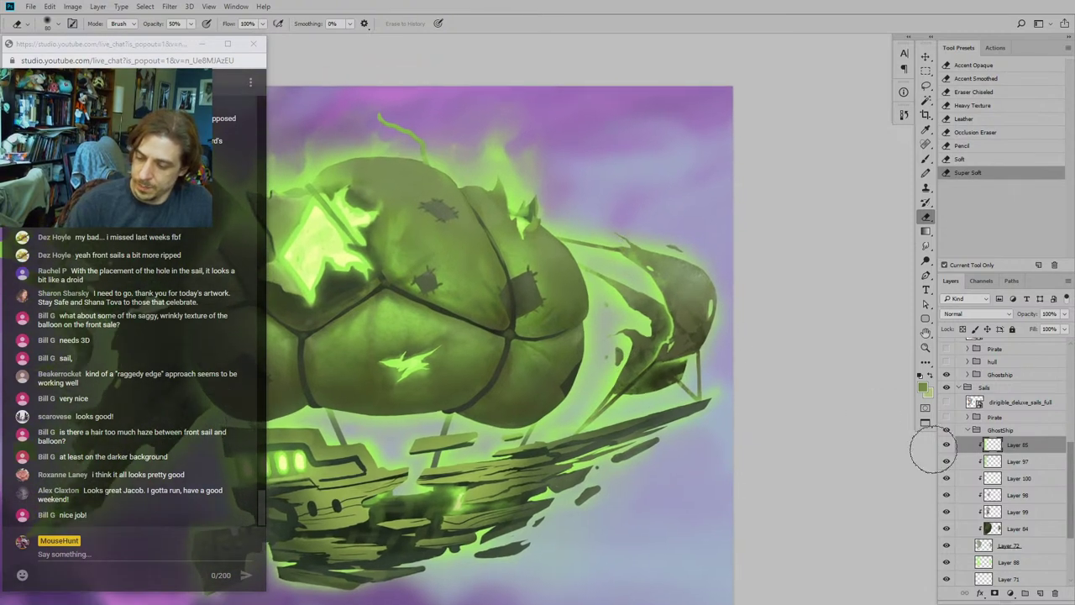
Step: Reduce the eraser to size 70, erase more of Layer 97's haze at the front sail, and review the whole airship
{"action": "left_click", "coordinate": [1008, 461]}
{"action": "key", "text": "["}
{"action": "mouse_move", "coordinate": [613, 236]}
{"action": "left_mouse_down"}
{"action": "mouse_move", "coordinate": [596, 264]}
{"action": "mouse_move", "coordinate": [637, 317]}
{"action": "mouse_move", "coordinate": [620, 317]}
{"action": "mouse_move", "coordinate": [612, 285]}
{"action": "mouse_move", "coordinate": [589, 269]}
{"action": "left_mouse_up"}
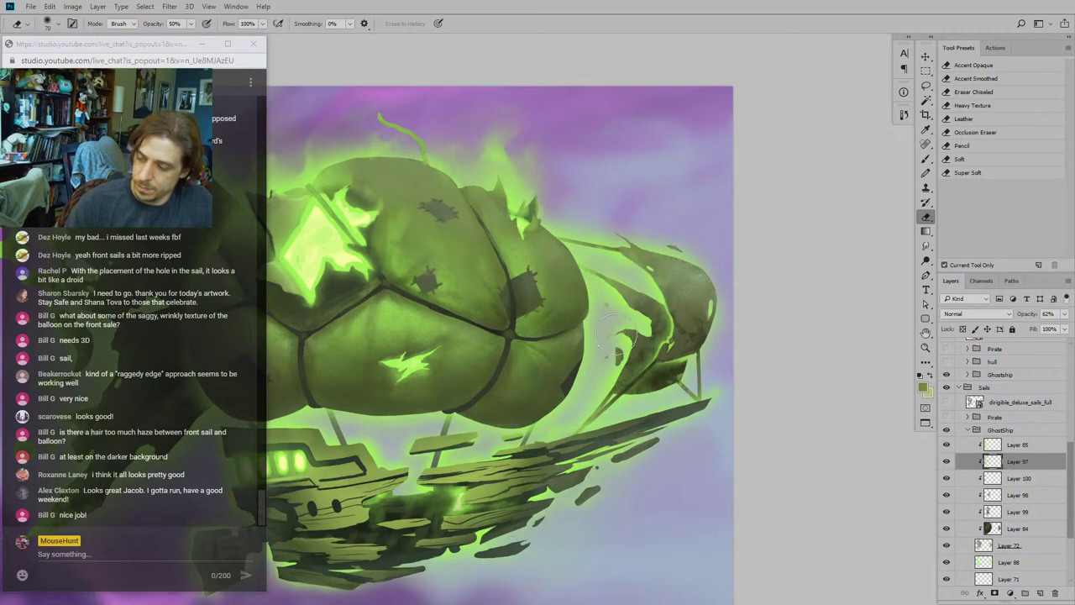
{"action": "left_click_drag", "start_coordinate": [572, 496], "coordinate": [578, 515]}
{"action": "key", "text": "ctrl+minus"}
{"action": "key", "text": "ctrl+minus"}
{"action": "key", "text": "ctrl+minus"}
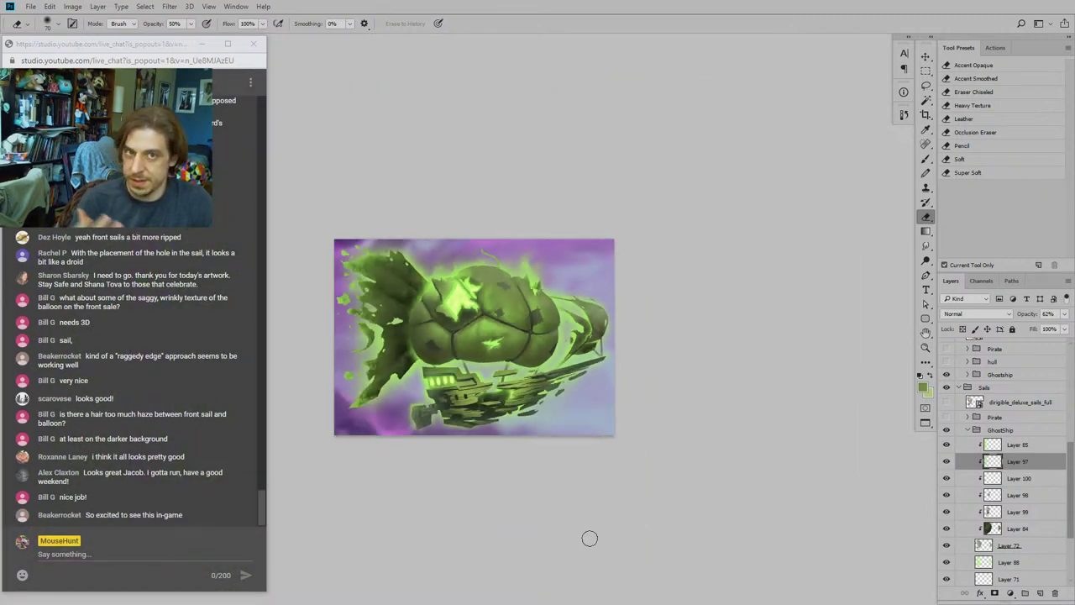
{"action": "left_click_drag", "start_coordinate": [637, 281], "coordinate": [704, 280]}
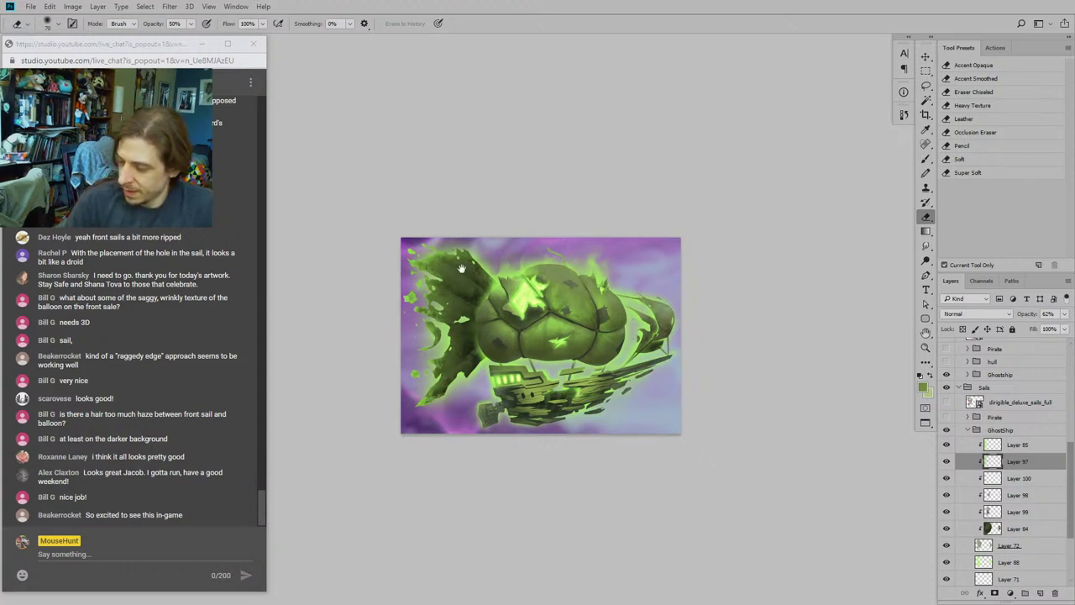
{"action": "left_click_drag", "start_coordinate": [415, 313], "coordinate": [431, 293]}
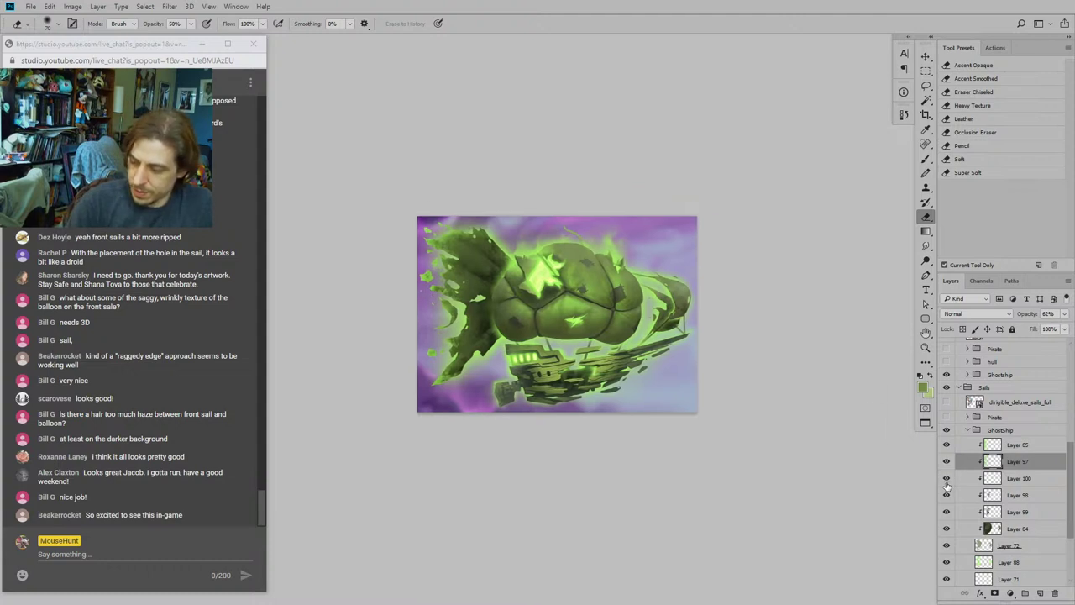
Step: Compare the sails with Layer 100, Layer 98, Layer 99 and Layer 84 hidden and shown in turn
{"action": "left_click", "coordinate": [948, 481]}
{"action": "left_click", "coordinate": [948, 497]}
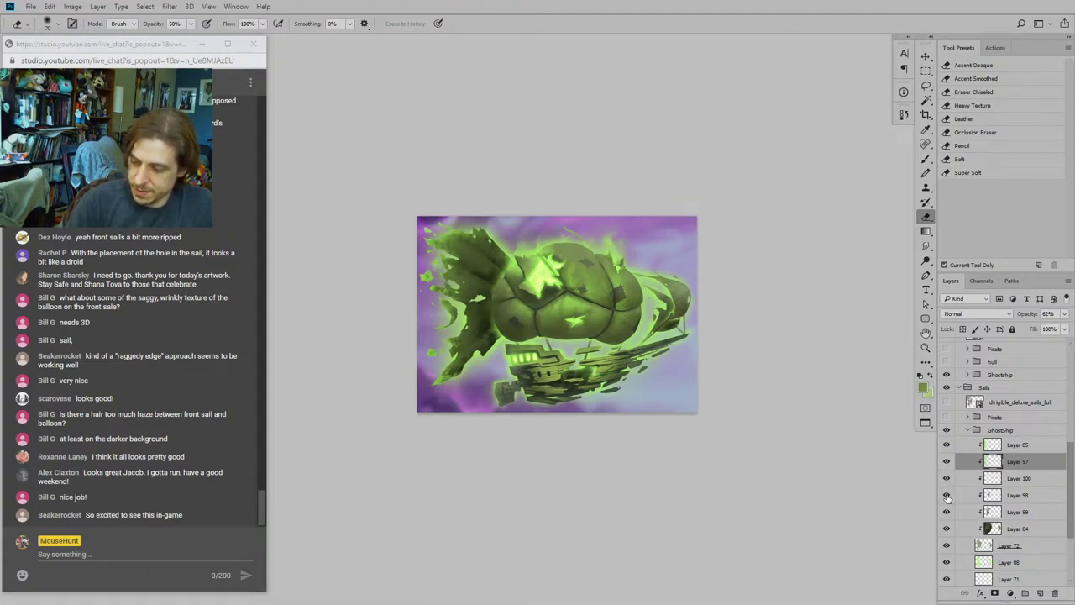
{"action": "left_click", "coordinate": [948, 497]}
{"action": "left_click", "coordinate": [948, 496]}
{"action": "left_click", "coordinate": [947, 512]}
{"action": "left_click", "coordinate": [947, 513]}
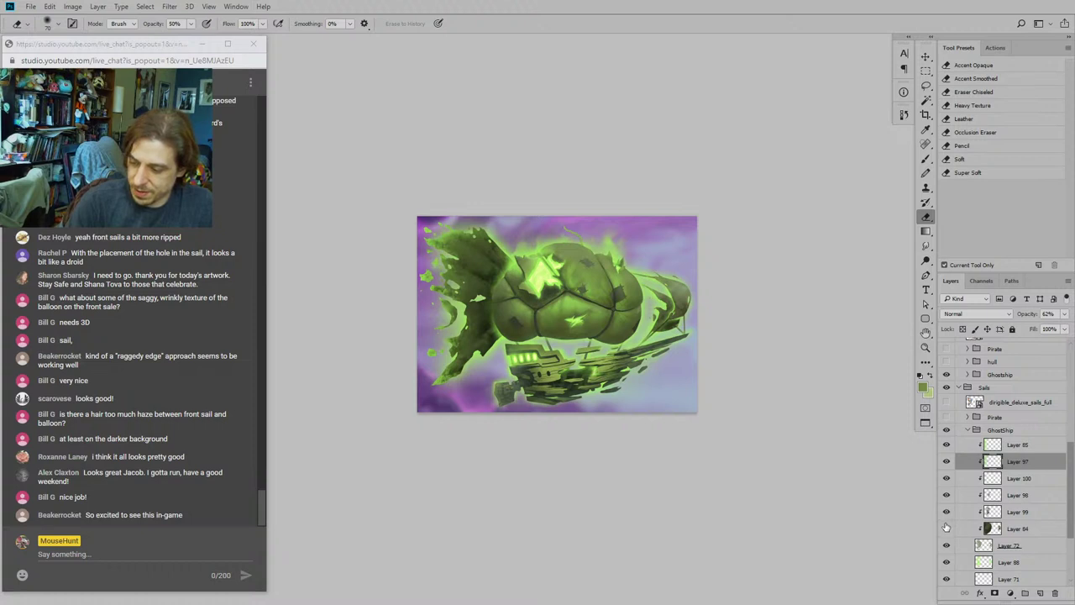
{"action": "left_click", "coordinate": [947, 529]}
{"action": "left_click", "coordinate": [947, 529]}
{"action": "left_click", "coordinate": [947, 529]}
{"action": "left_click", "coordinate": [946, 528]}
{"action": "left_click", "coordinate": [947, 528]}
{"action": "left_click", "coordinate": [946, 528]}
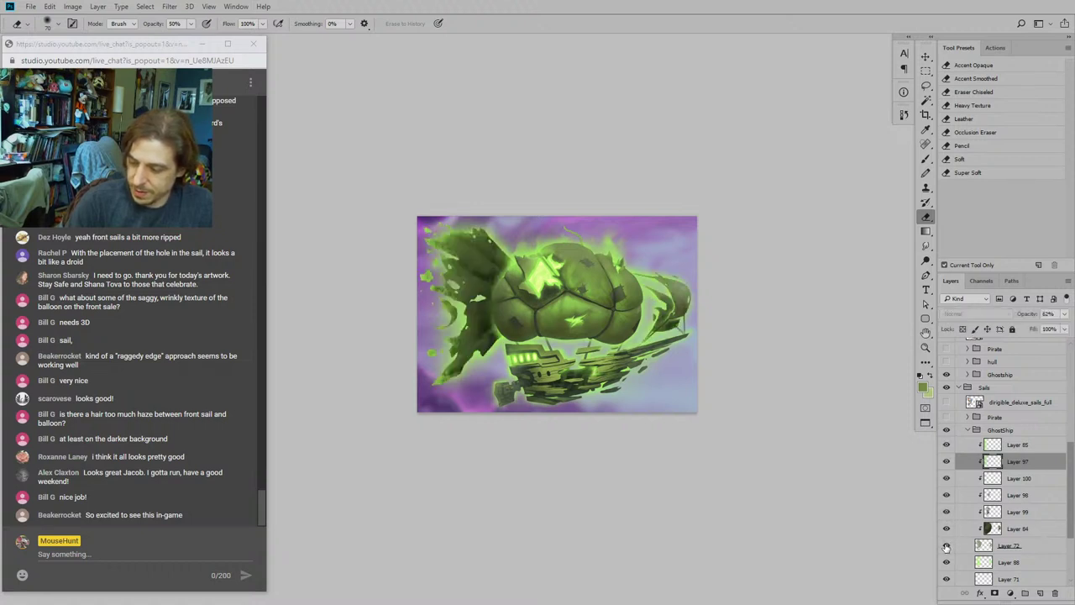
Step: Collapse the Sails, Hull and Balloon groups with their GhostShip subgroups, checking the airship with the Balloon group hidden and shown
{"action": "left_click", "coordinate": [968, 430]}
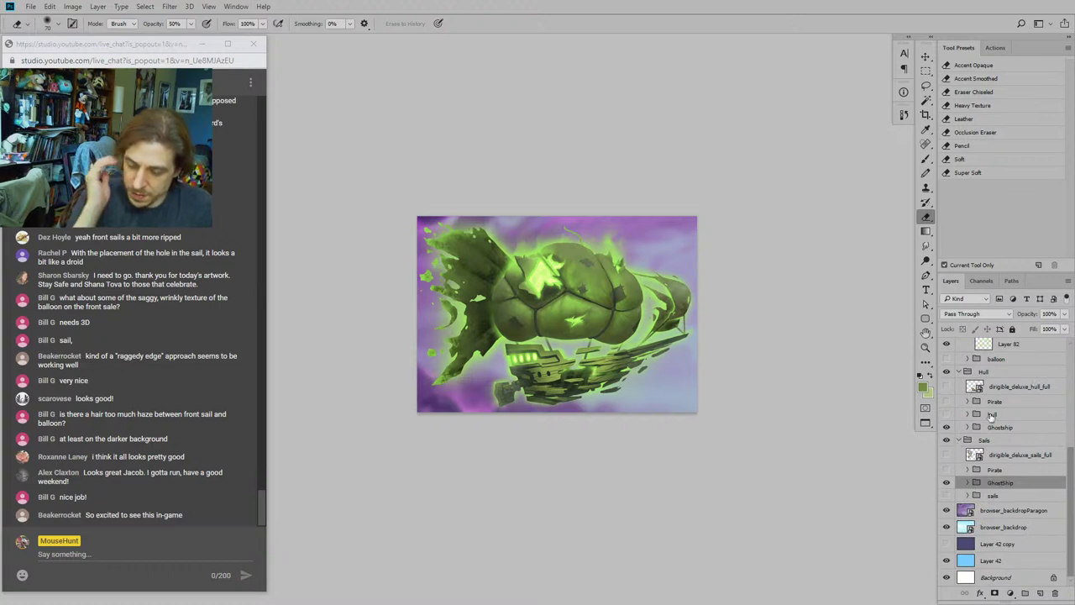
{"action": "left_click", "coordinate": [960, 438]}
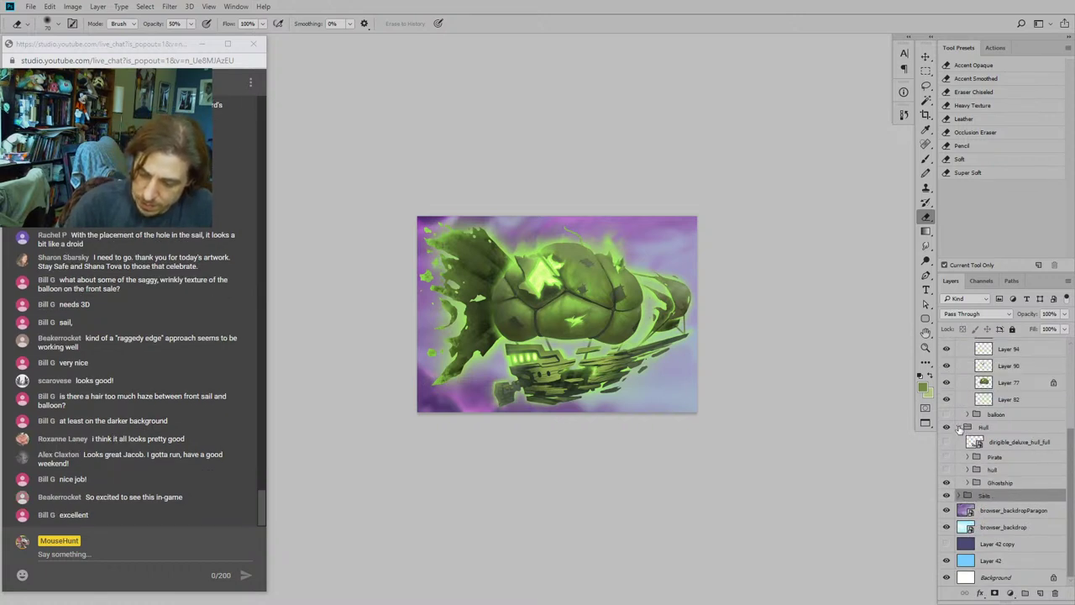
{"action": "left_click", "coordinate": [966, 417]}
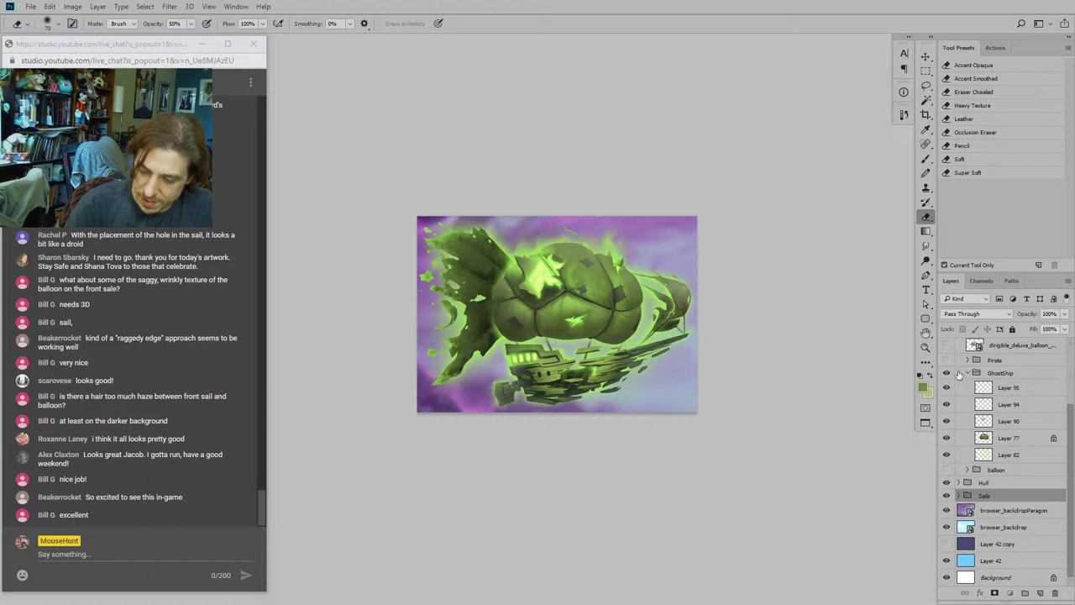
{"action": "left_click", "coordinate": [964, 373]}
{"action": "left_click", "coordinate": [947, 413]}
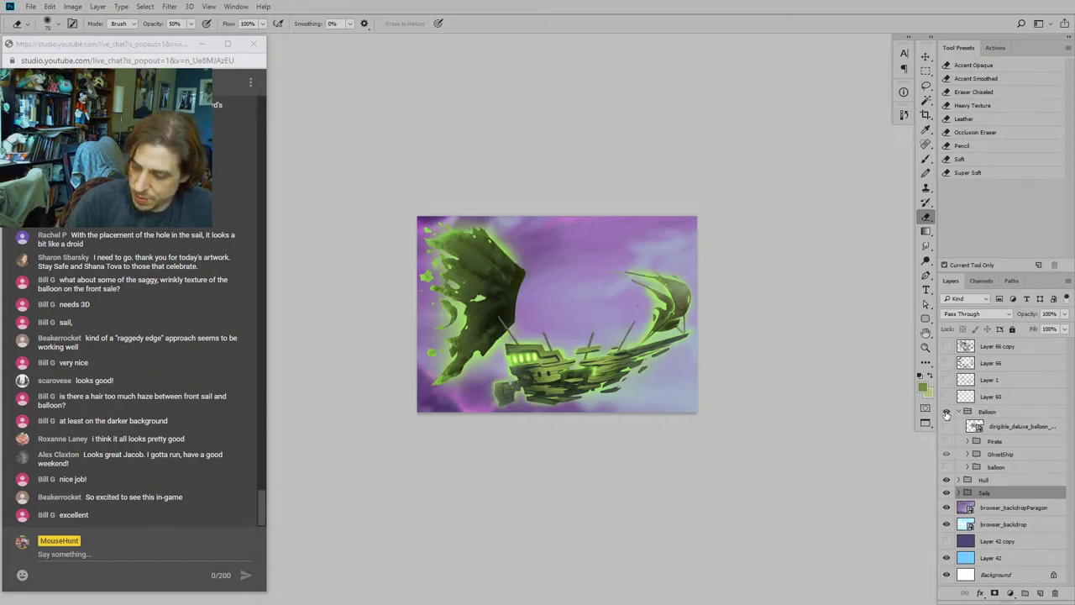
{"action": "left_click", "coordinate": [947, 413]}
{"action": "left_click", "coordinate": [958, 412]}
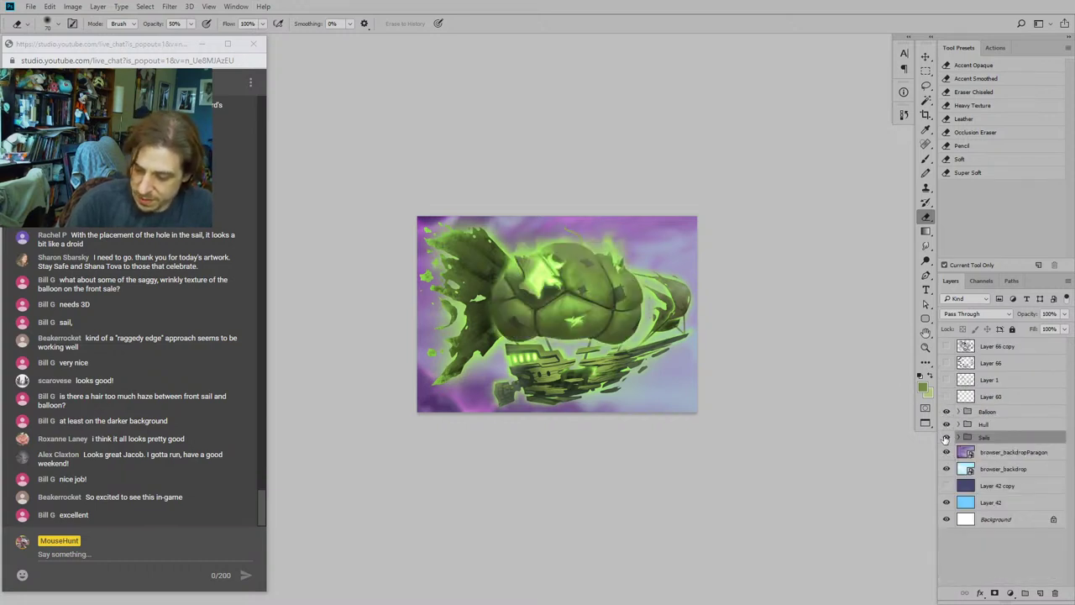
Step: Isolate the Balloon group against Layer 42 copy by hiding Hull, Sails, both browser backdrops, Layer 42 and Background
{"action": "left_click_drag", "start_coordinate": [947, 425], "coordinate": [947, 473]}
{"action": "left_click", "coordinate": [946, 502]}
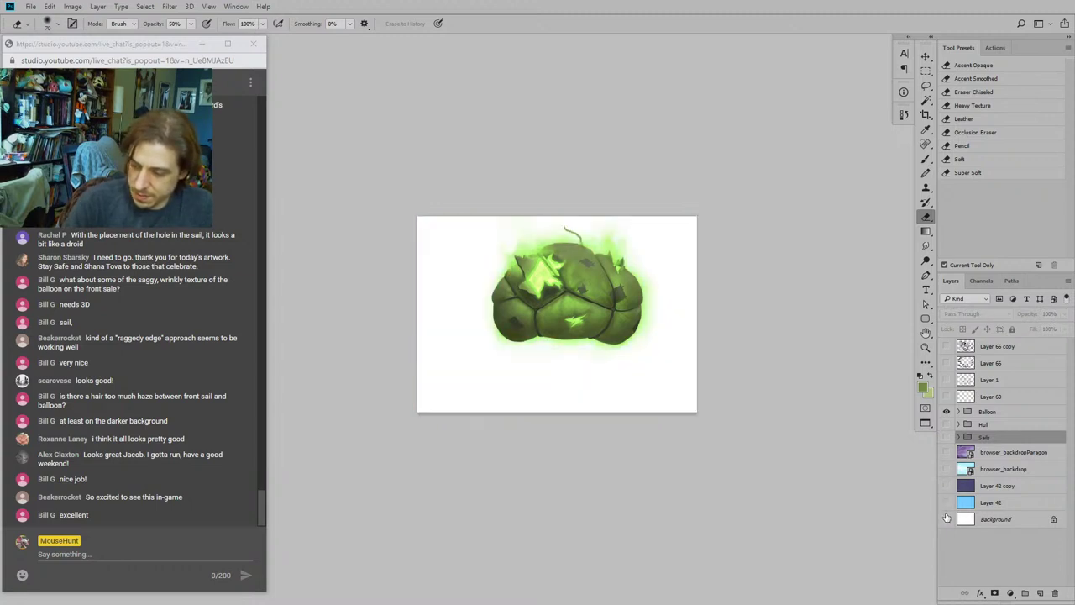
{"action": "left_click", "coordinate": [947, 519]}
{"action": "left_click", "coordinate": [946, 485]}
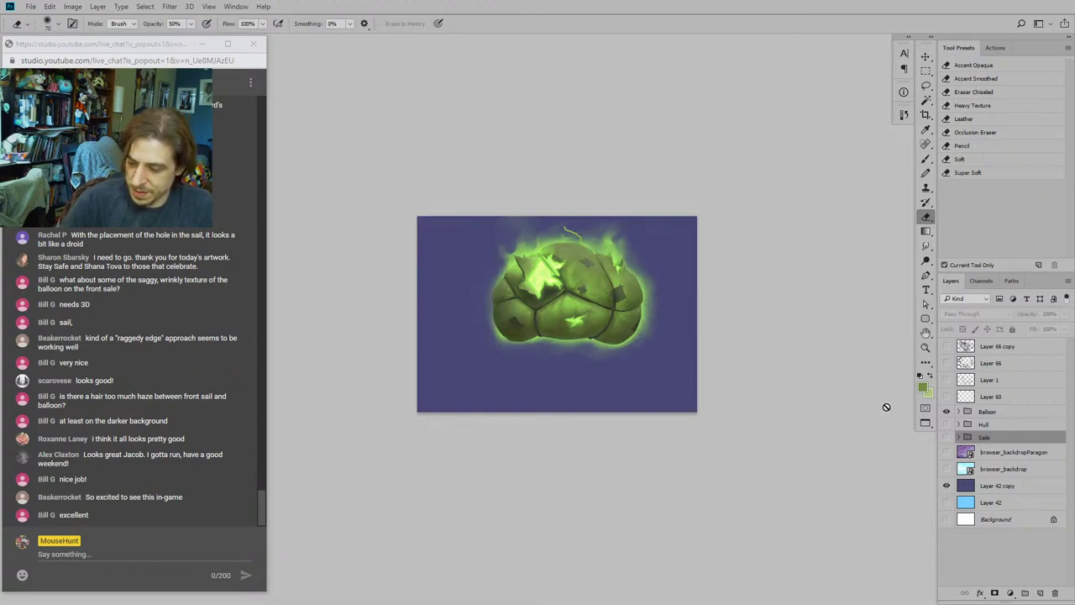
Step: Select Layer 82 in the balloon's GhostShip group and erase the faint haze beneath the balloon with a size 125 eraser
{"action": "left_click", "coordinate": [959, 411]}
{"action": "left_click", "coordinate": [967, 453]}
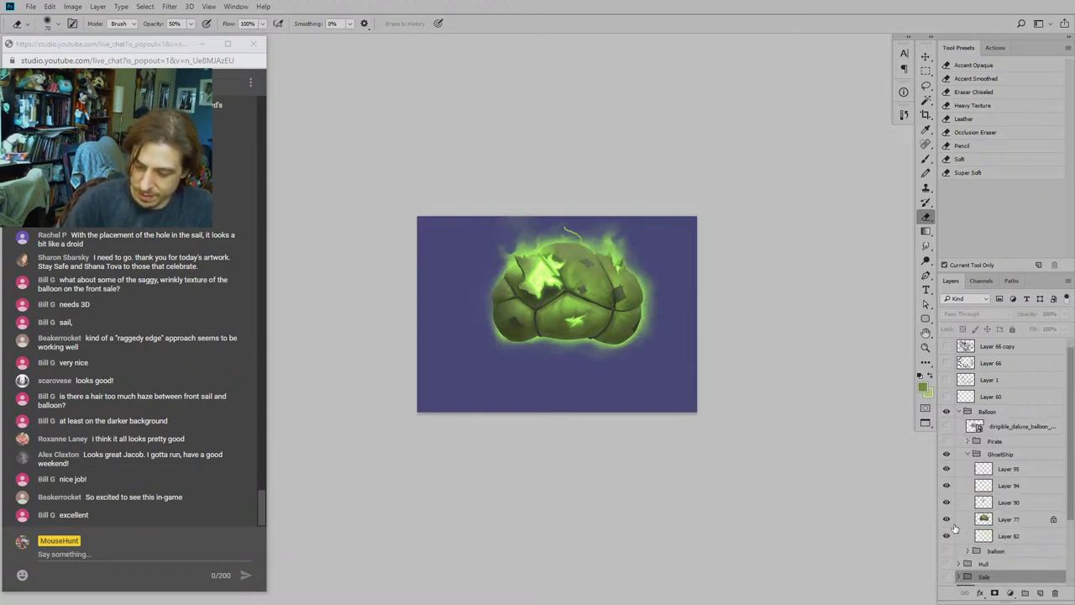
{"action": "left_click", "coordinate": [958, 538]}
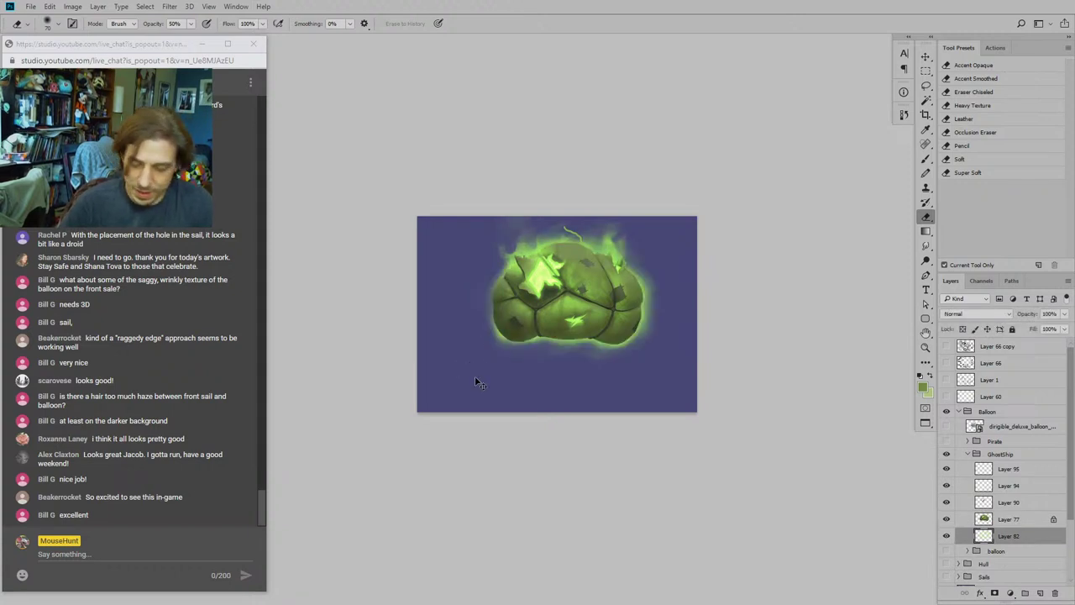
{"action": "scroll", "coordinate": [475, 383], "scroll_direction": "up", "scroll_amount": 5}
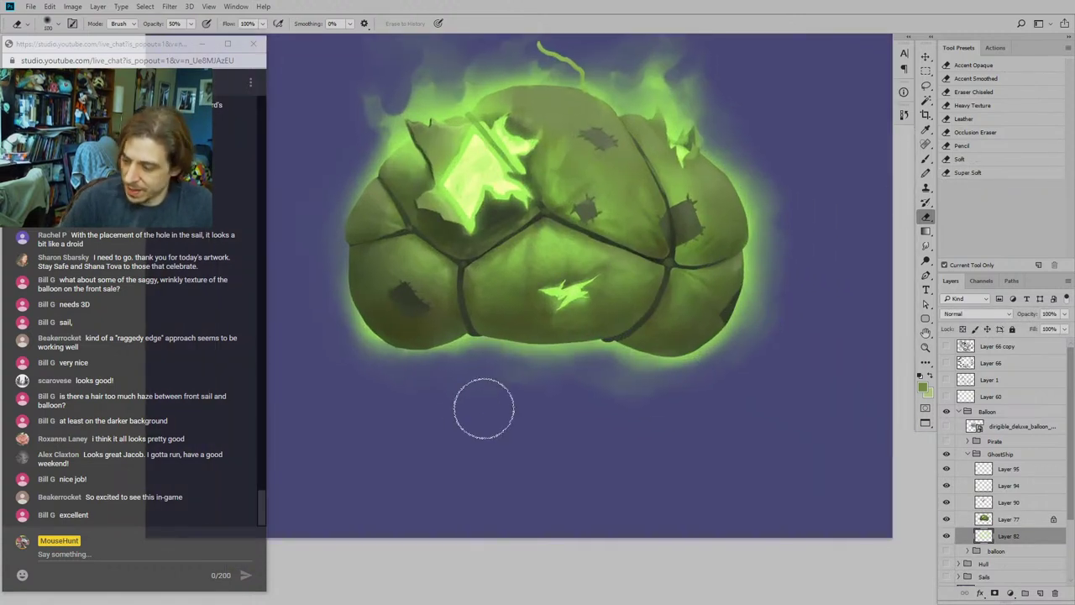
{"action": "key", "text": "]"}
{"action": "mouse_move", "coordinate": [478, 406]}
{"action": "left_mouse_down"}
{"action": "mouse_move", "coordinate": [537, 392]}
{"action": "mouse_move", "coordinate": [663, 402]}
{"action": "left_mouse_up"}
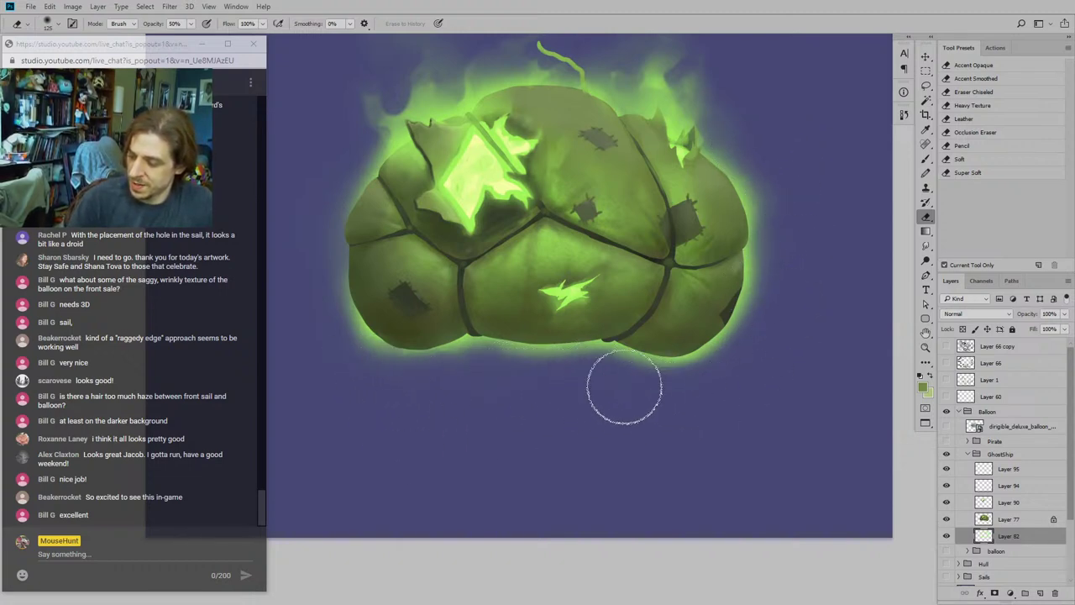
Step: Clean up the stray haze around the balloon's sides and above its flames on Layer 82 with the soft eraser
{"action": "left_click_drag", "start_coordinate": [348, 426], "coordinate": [418, 453]}
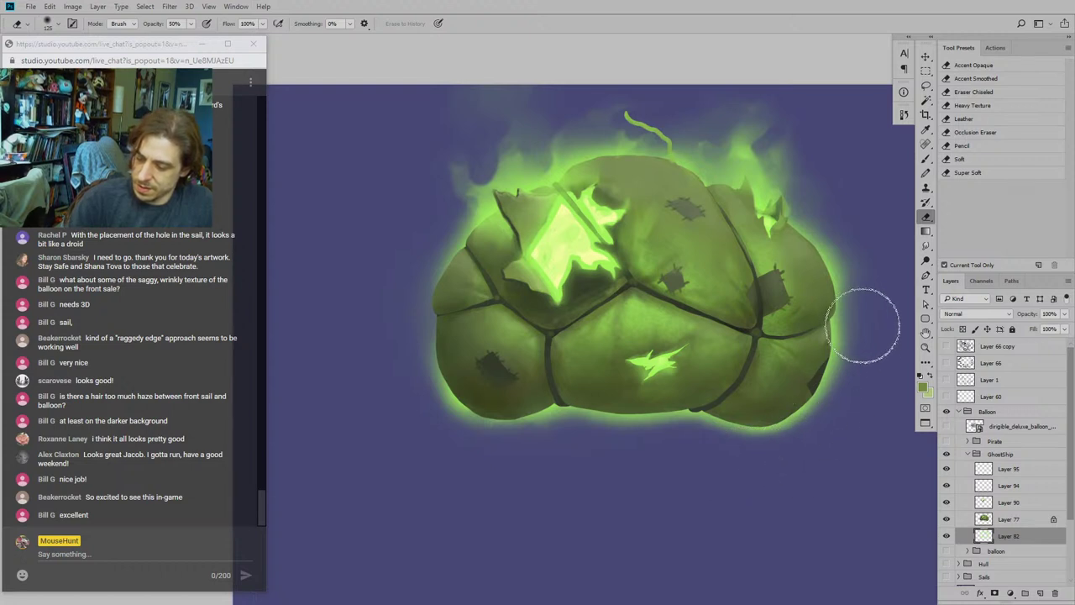
{"action": "mouse_move", "coordinate": [439, 328]}
{"action": "left_mouse_down"}
{"action": "mouse_move", "coordinate": [379, 395]}
{"action": "mouse_move", "coordinate": [393, 432]}
{"action": "left_mouse_up"}
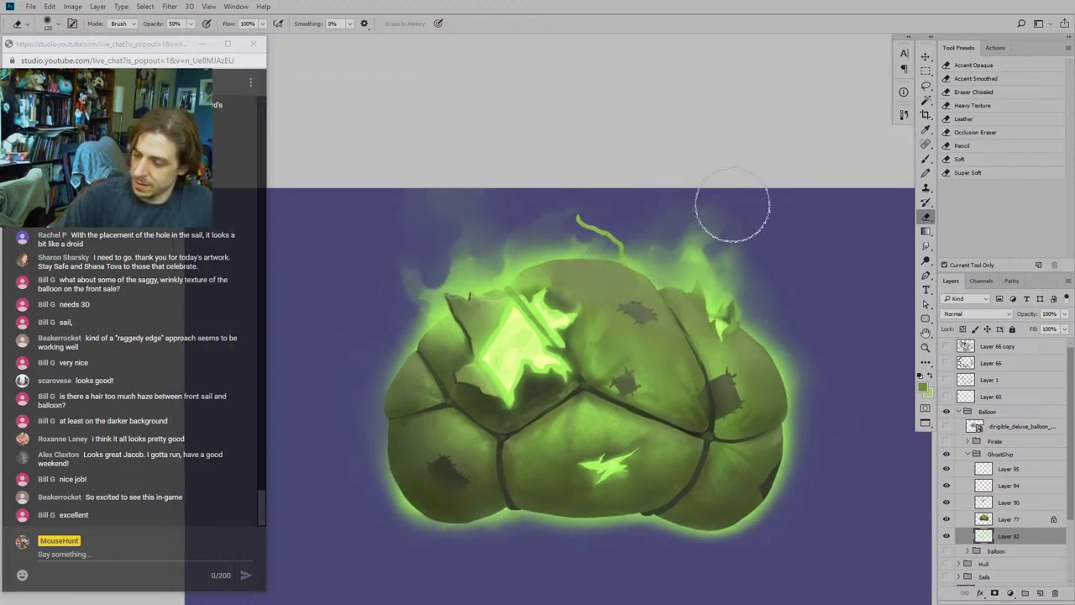
{"action": "left_click_drag", "start_coordinate": [732, 204], "coordinate": [456, 157]}
{"action": "left_click_drag", "start_coordinate": [595, 146], "coordinate": [612, 156]}
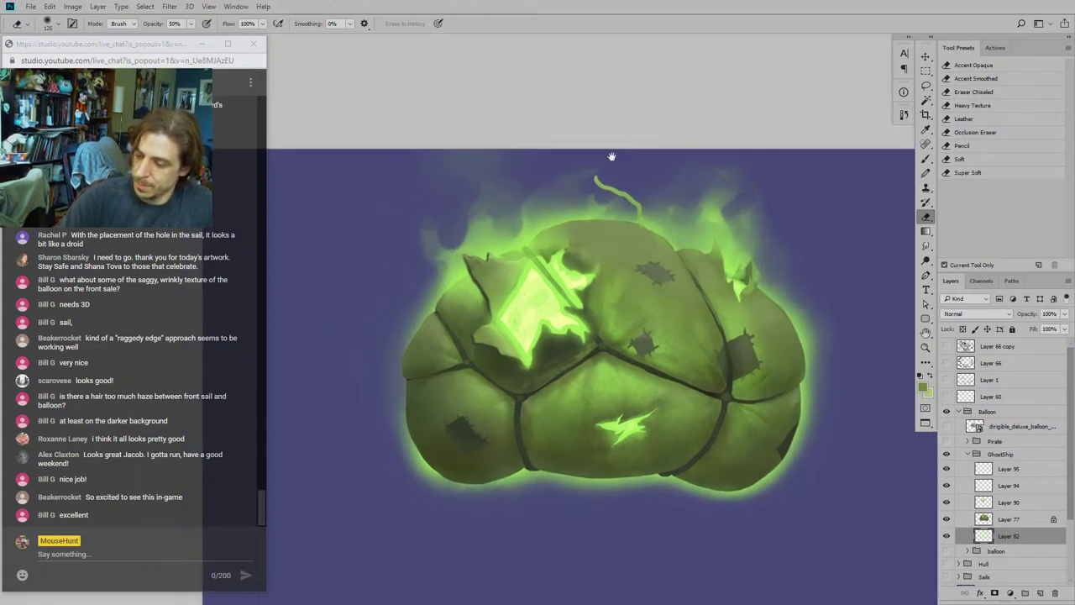
{"action": "mouse_move", "coordinate": [370, 326]}
{"action": "left_mouse_down"}
{"action": "mouse_move", "coordinate": [350, 362]}
{"action": "mouse_move", "coordinate": [373, 293]}
{"action": "mouse_move", "coordinate": [348, 261]}
{"action": "left_mouse_up"}
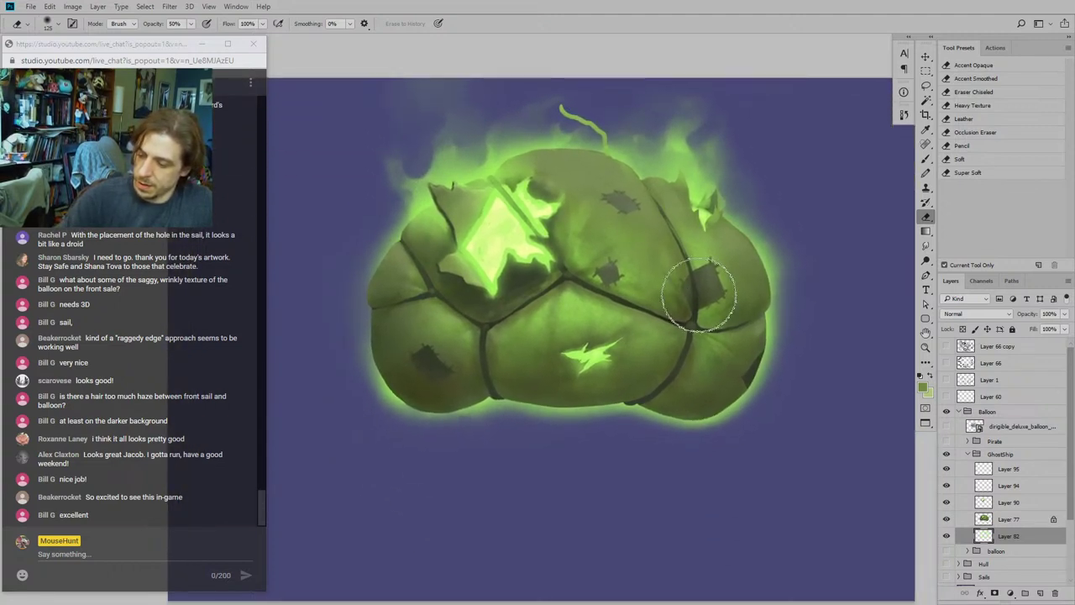
{"action": "left_click_drag", "start_coordinate": [422, 291], "coordinate": [434, 327]}
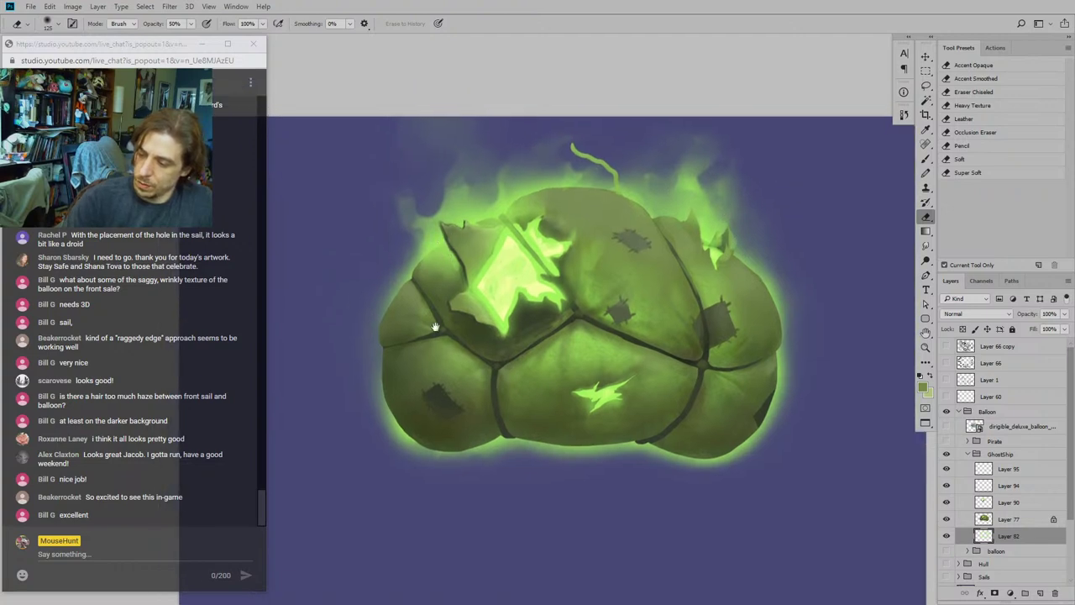
{"action": "left_click_drag", "start_coordinate": [570, 408], "coordinate": [531, 404]}
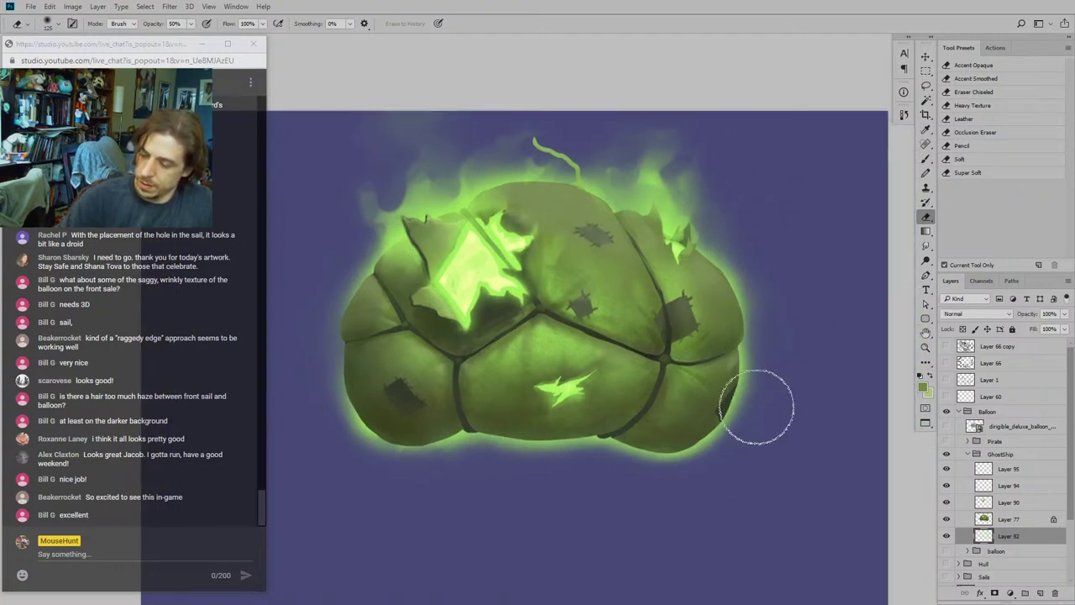
{"action": "left_click_drag", "start_coordinate": [568, 315], "coordinate": [551, 290]}
{"action": "left_click_drag", "start_coordinate": [490, 210], "coordinate": [522, 210]}
{"action": "left_click_drag", "start_coordinate": [383, 378], "coordinate": [447, 358]}
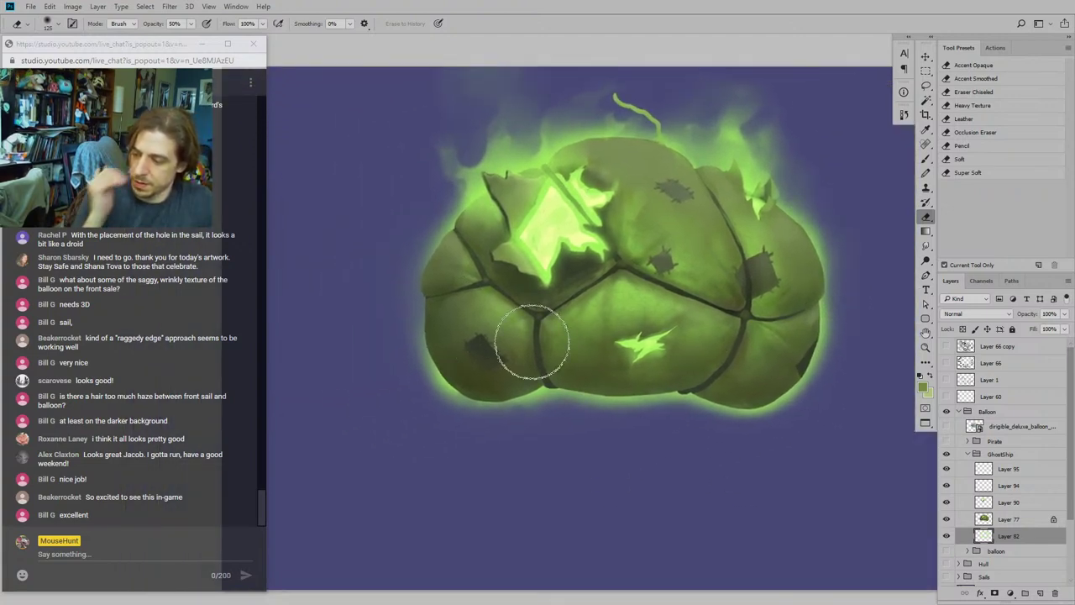
Step: Collapse and hide the balloon's GhostShip group and show the Hull group alone against the dark backdrop
{"action": "left_click", "coordinate": [970, 454]}
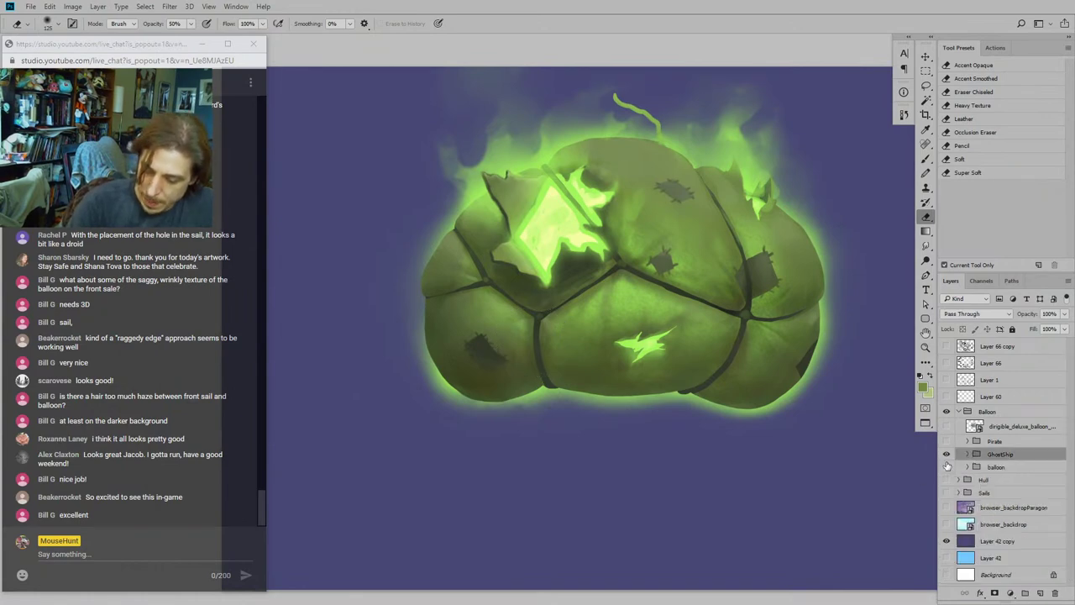
{"action": "left_click", "coordinate": [946, 454]}
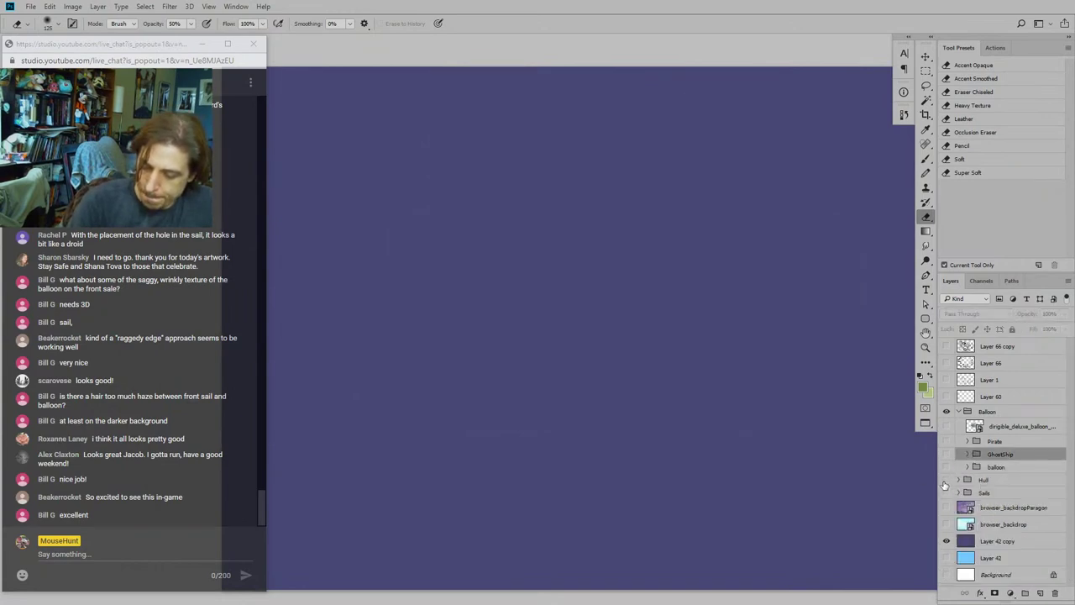
{"action": "left_click", "coordinate": [947, 480]}
{"action": "scroll", "coordinate": [483, 294], "scroll_direction": "up", "scroll_amount": 2}
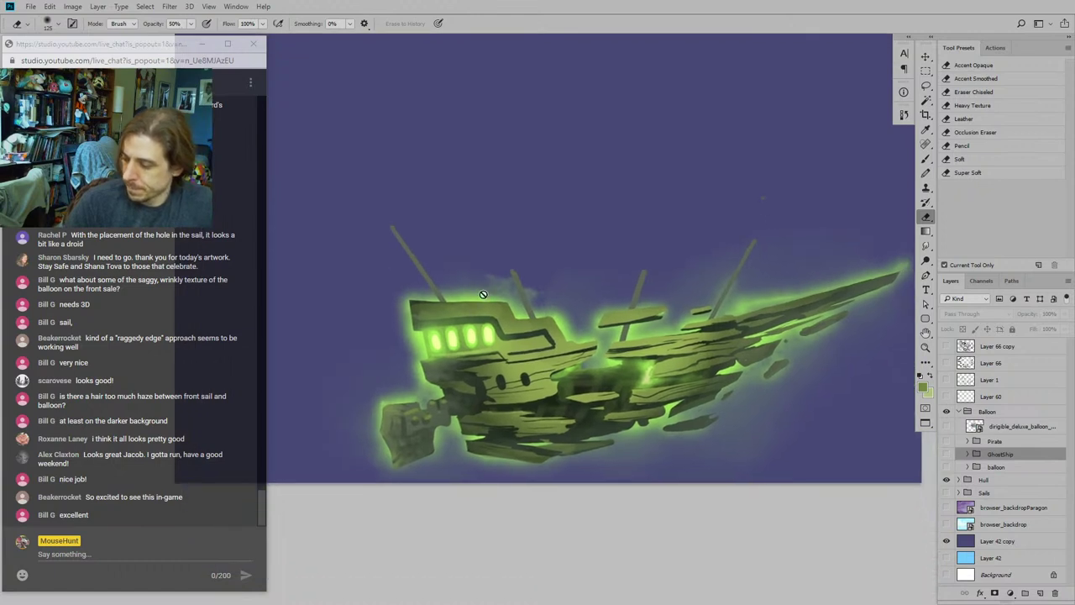
{"action": "scroll", "coordinate": [578, 362], "scroll_direction": "down", "scroll_amount": 1}
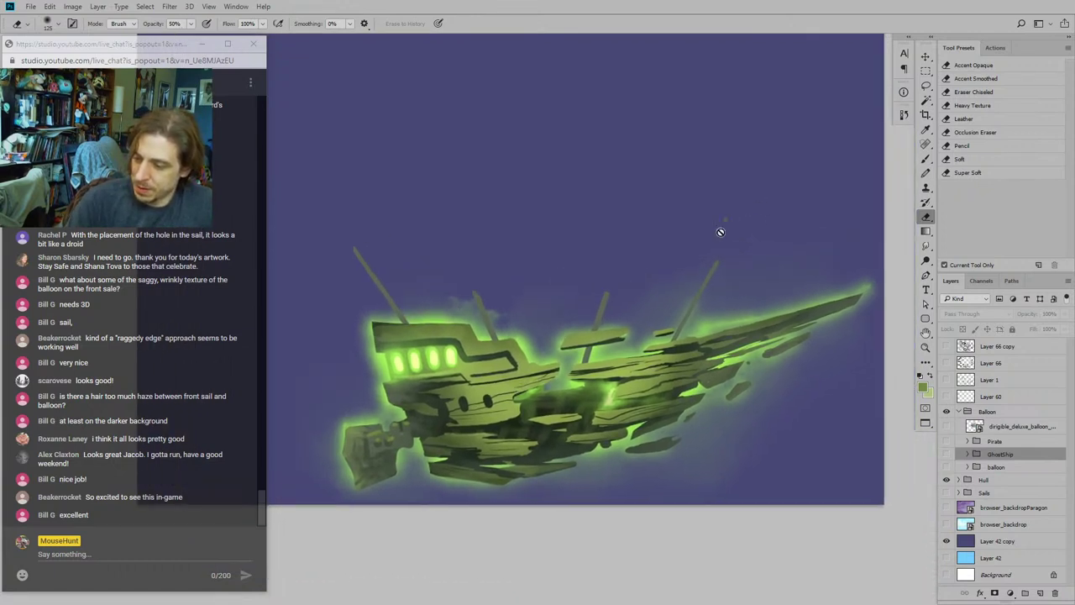
Step: Select the Hull group and expand it to reach the layers of its Ghostship subgroup
{"action": "left_click_drag", "start_coordinate": [564, 300], "coordinate": [714, 308]}
{"action": "scroll", "coordinate": [618, 488], "scroll_direction": "down", "scroll_amount": 1}
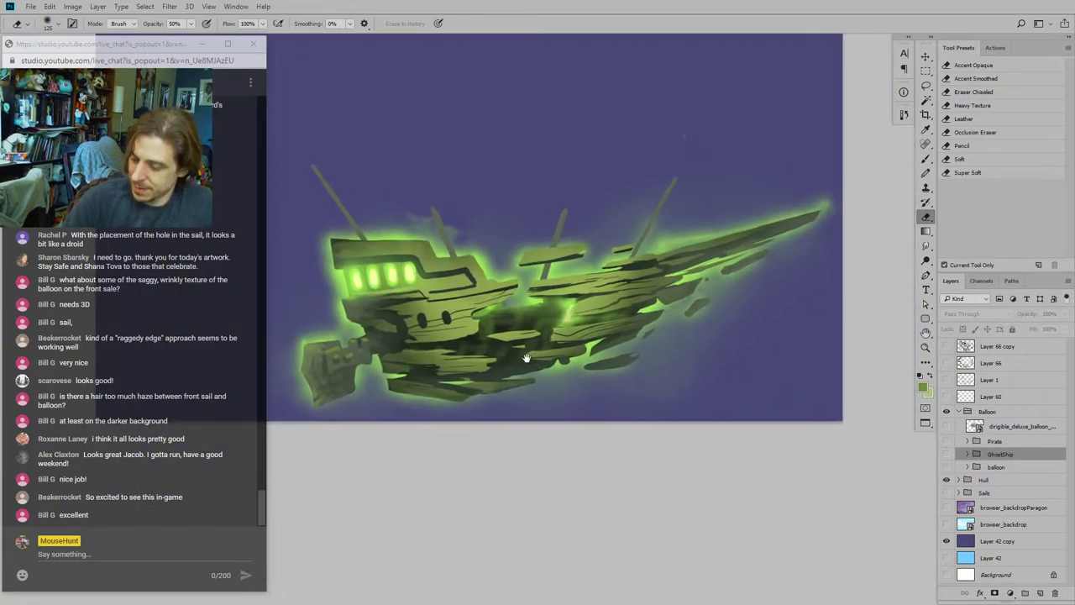
{"action": "scroll", "coordinate": [609, 407], "scroll_direction": "up", "scroll_amount": 1}
{"action": "left_click", "coordinate": [983, 480]}
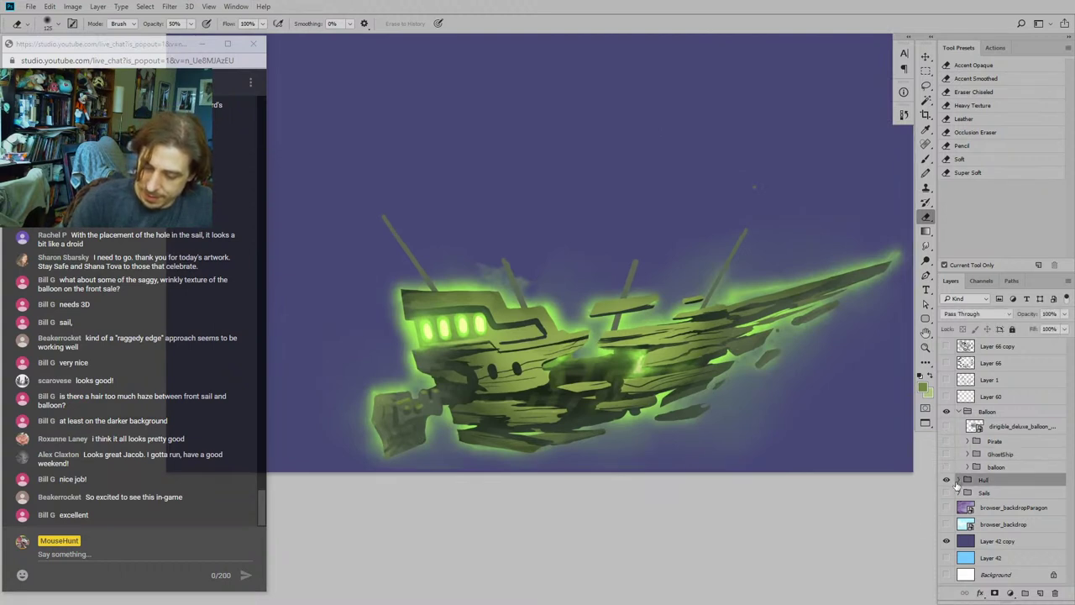
{"action": "left_click", "coordinate": [957, 480]}
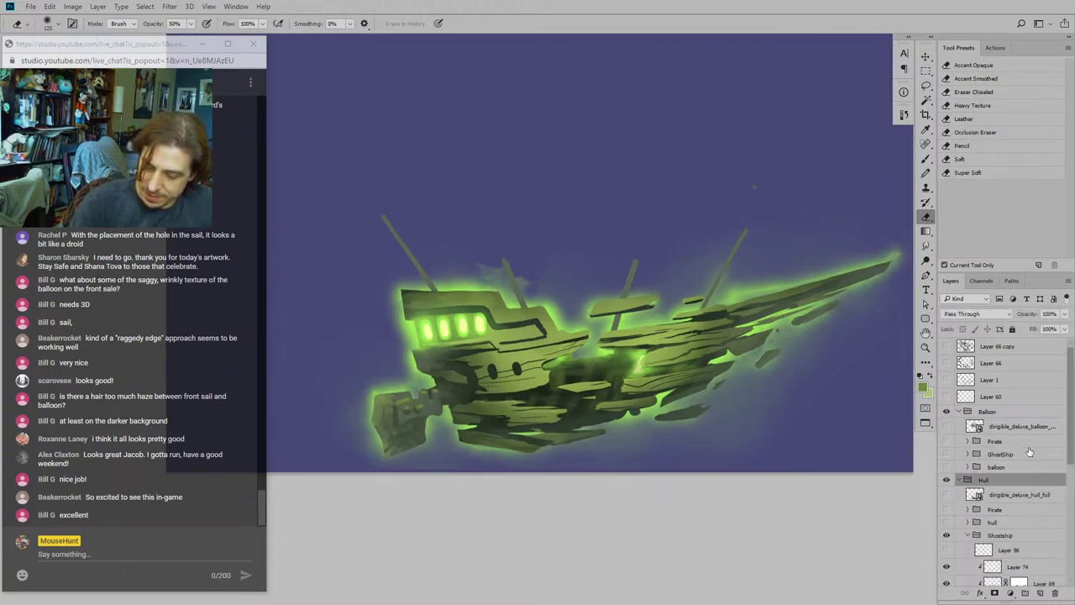
{"action": "left_click", "coordinate": [967, 535]}
{"action": "scroll", "coordinate": [1000, 470], "scroll_direction": "down", "scroll_amount": 3}
Step: Identify Layer 70 by toggling its visibility, select it and erase the stray speck above the foremost mast with the Accent Opaque eraser
{"action": "left_click", "coordinate": [946, 455]}
{"action": "left_click", "coordinate": [947, 458]}
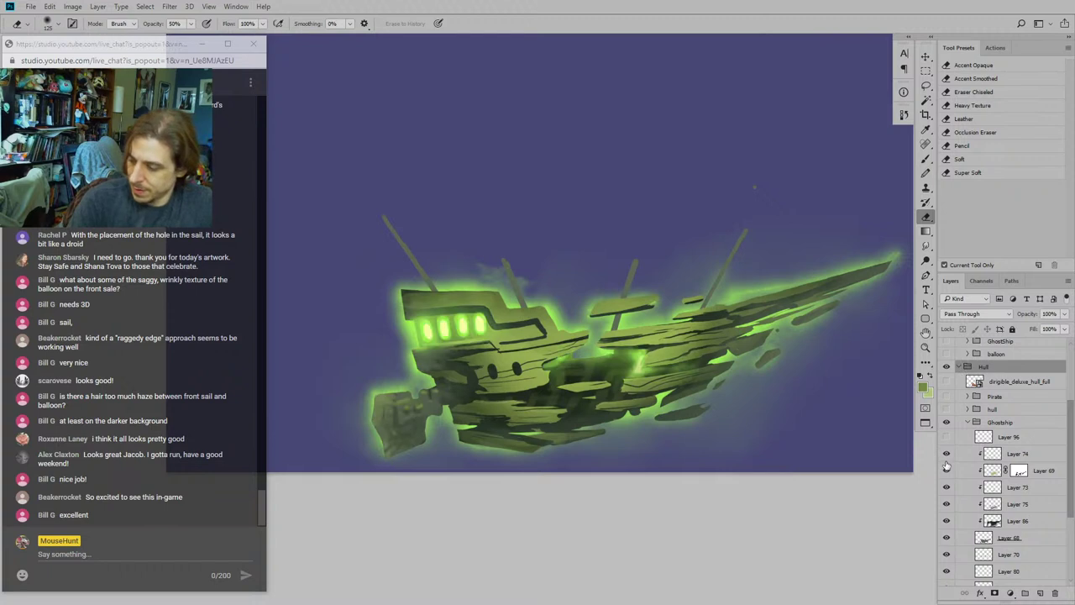
{"action": "left_click", "coordinate": [947, 558]}
{"action": "left_click", "coordinate": [946, 559]}
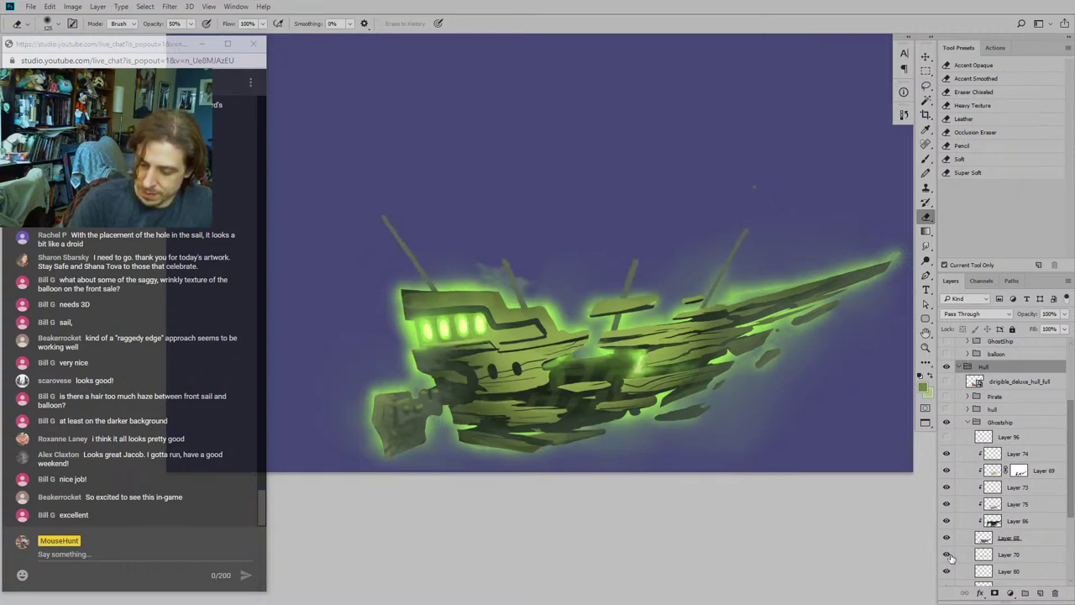
{"action": "left_click", "coordinate": [958, 555]}
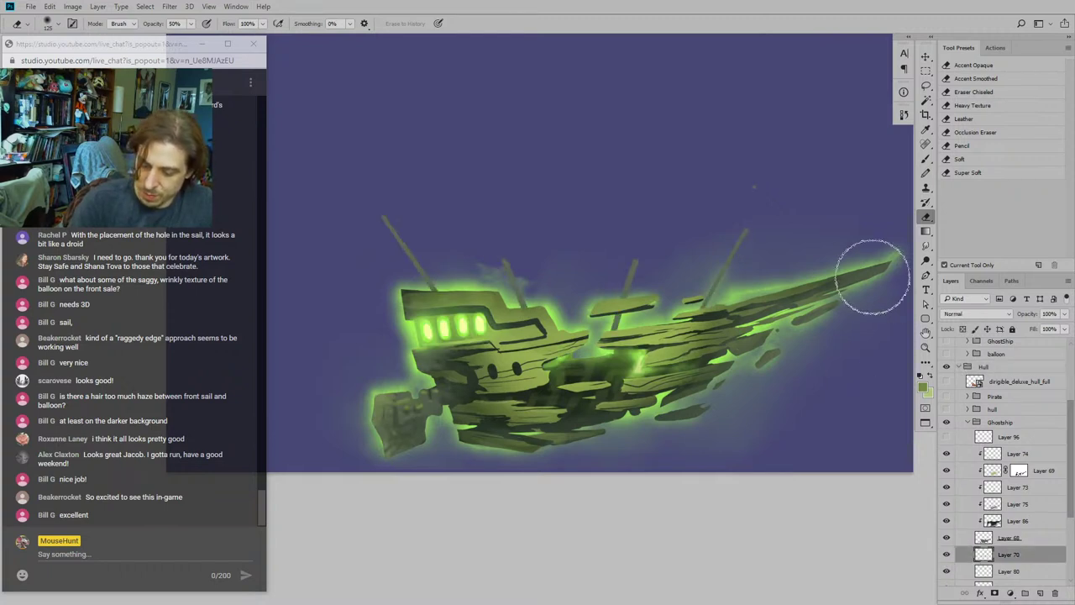
{"action": "left_click", "coordinate": [958, 66]}
{"action": "left_click_drag", "start_coordinate": [630, 420], "coordinate": [689, 376]}
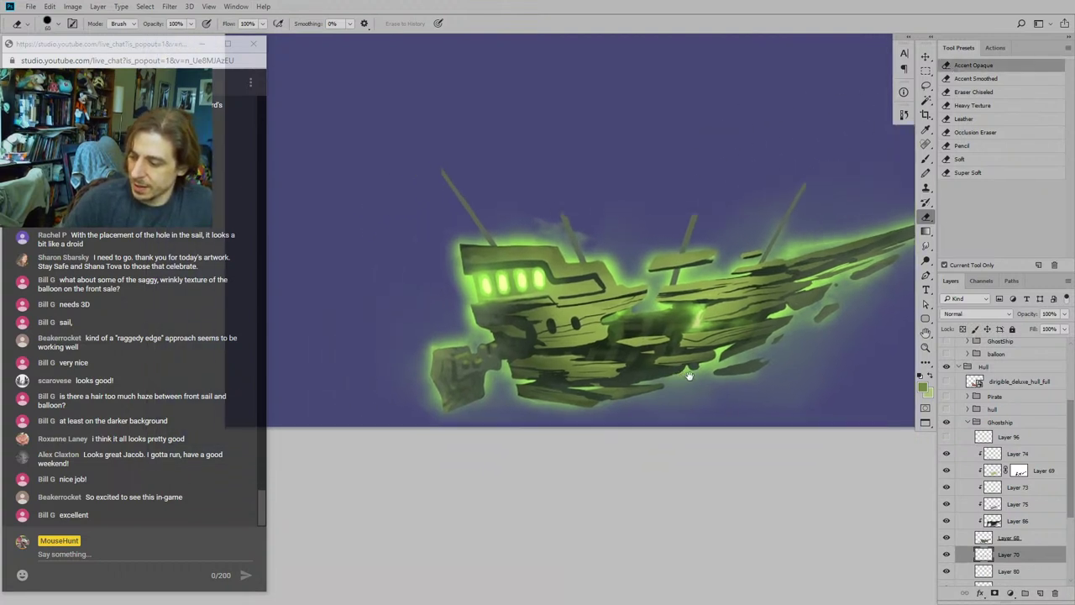
{"action": "left_click_drag", "start_coordinate": [484, 278], "coordinate": [476, 287]}
Step: Toggle Layer 80 and Layer 83 off and on to compare what each adds to the hull's glow
{"action": "left_click", "coordinate": [946, 572]}
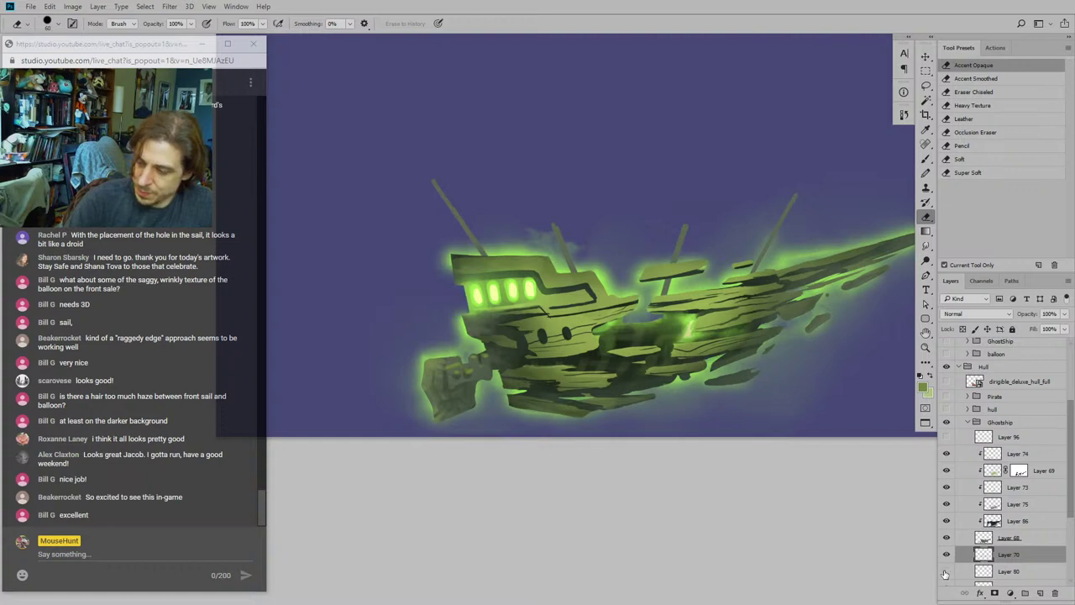
{"action": "left_click", "coordinate": [946, 572]}
{"action": "scroll", "coordinate": [1070, 448], "scroll_direction": "down", "scroll_amount": 2}
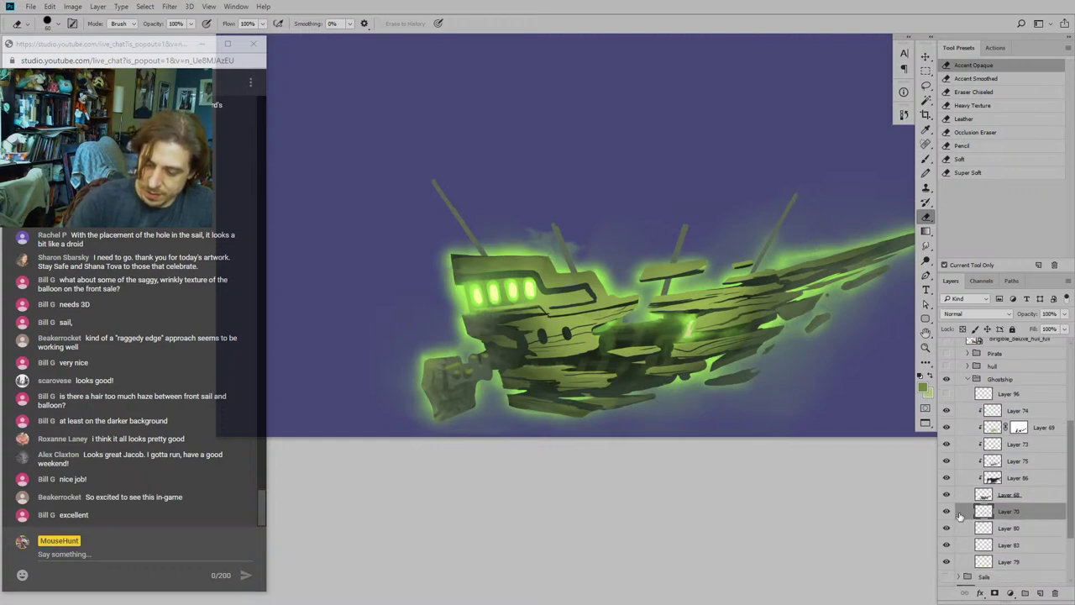
{"action": "left_click", "coordinate": [946, 530]}
{"action": "left_click", "coordinate": [946, 529]}
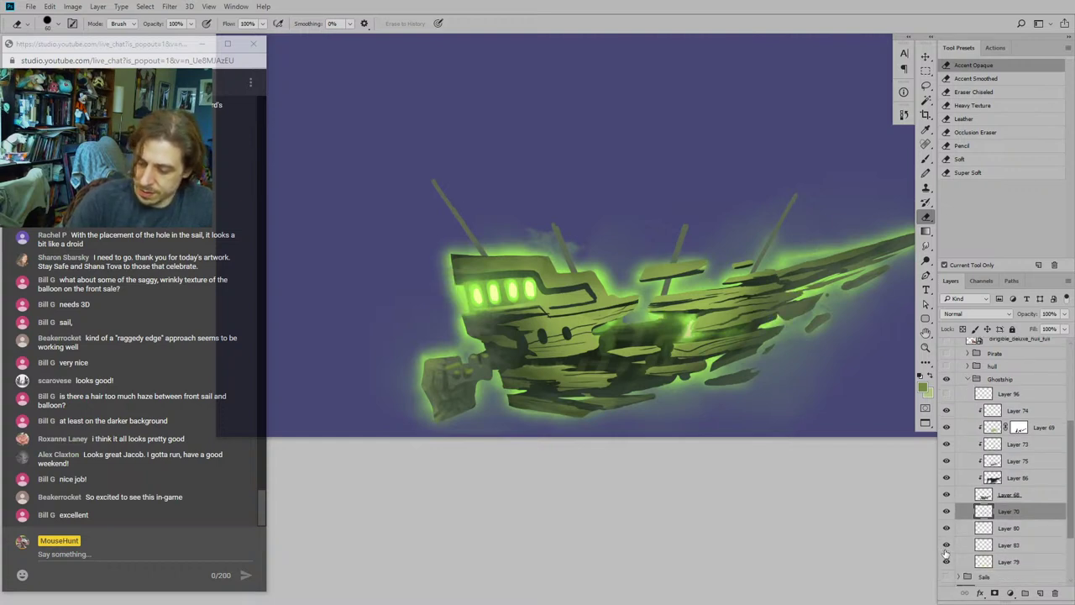
{"action": "left_click", "coordinate": [946, 548]}
{"action": "left_click", "coordinate": [946, 548]}
{"action": "left_click", "coordinate": [946, 547]}
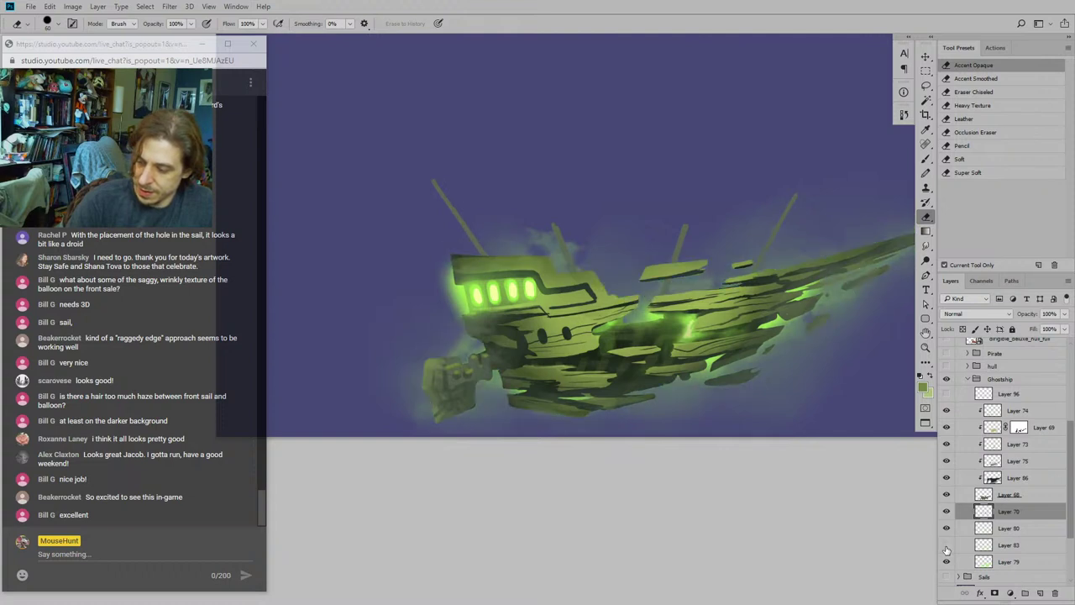
{"action": "left_click", "coordinate": [946, 547]}
Step: Select Layer 83 and thin the green glow above the bowsprit with the Accent Opaque and size 50 Super Soft erasers
{"action": "left_click", "coordinate": [964, 547]}
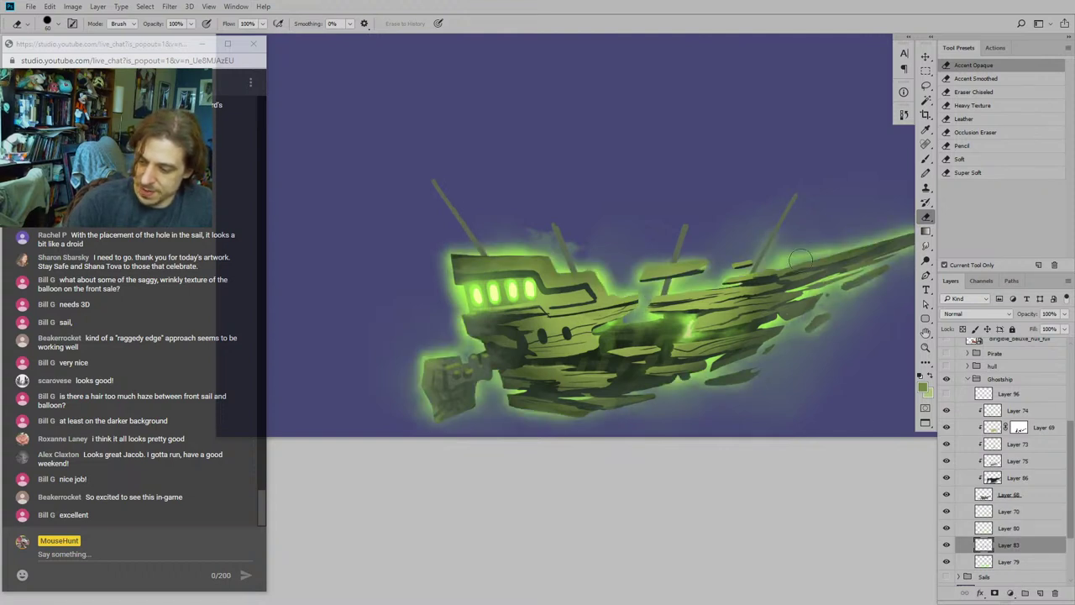
{"action": "mouse_move", "coordinate": [692, 224]}
{"action": "left_mouse_down"}
{"action": "mouse_move", "coordinate": [658, 227]}
{"action": "mouse_move", "coordinate": [579, 269]}
{"action": "left_mouse_up"}
{"action": "mouse_move", "coordinate": [699, 294]}
{"action": "left_mouse_down"}
{"action": "mouse_move", "coordinate": [664, 298]}
{"action": "mouse_move", "coordinate": [709, 298]}
{"action": "mouse_move", "coordinate": [837, 251]}
{"action": "left_mouse_up"}
{"action": "left_click", "coordinate": [955, 171]}
{"action": "mouse_move", "coordinate": [733, 280]}
{"action": "left_mouse_down"}
{"action": "mouse_move", "coordinate": [843, 251]}
{"action": "mouse_move", "coordinate": [831, 261]}
{"action": "left_mouse_up"}
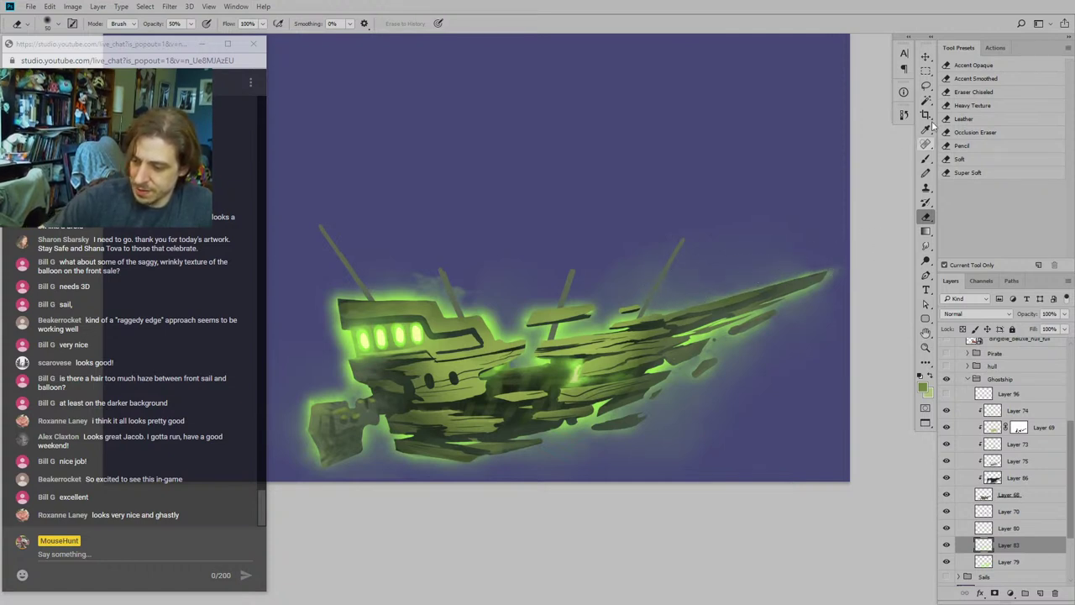
Step: Repaint a tight glow along the bowsprit on Layer 83 with the _Occlusion brush at size 70 in a bright green sampled from the hull
{"action": "key", "text": "b"}
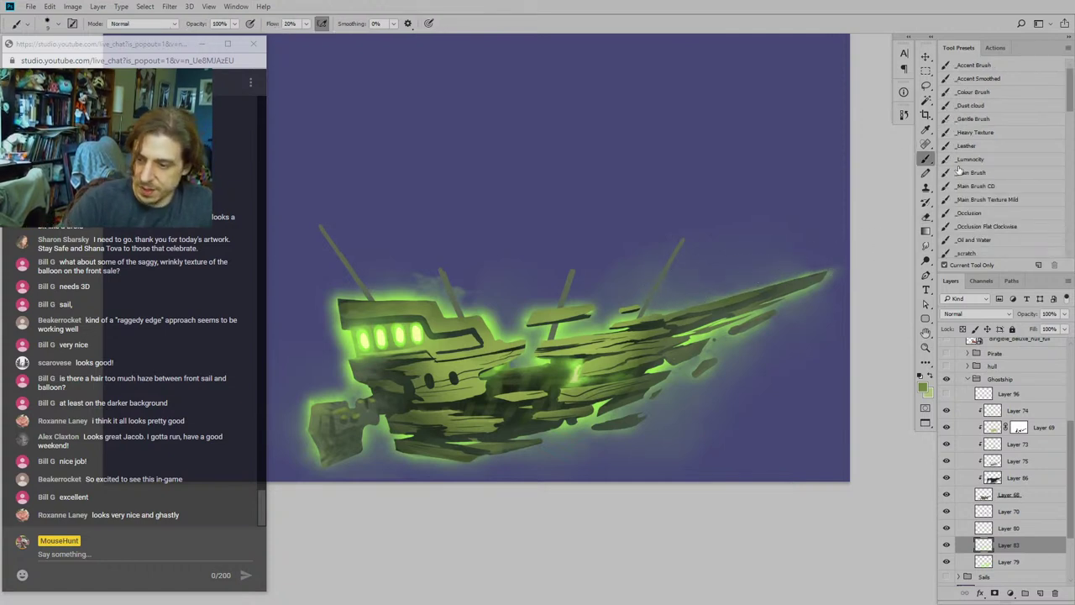
{"action": "left_click", "coordinate": [955, 214]}
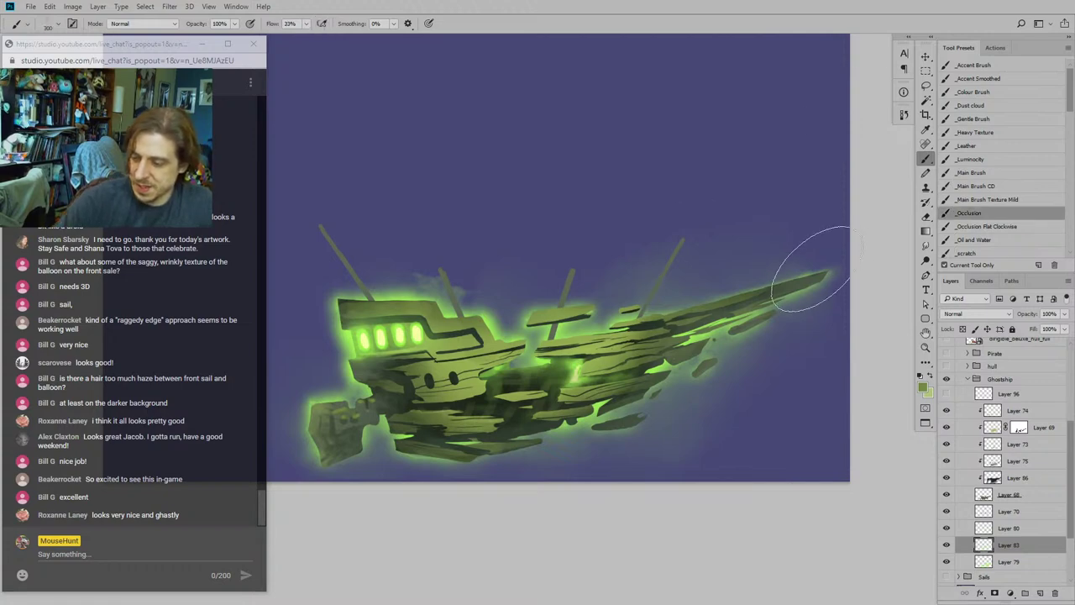
{"action": "left_click_drag", "start_coordinate": [528, 304], "coordinate": [532, 319]}
{"action": "left_click", "coordinate": [498, 343], "text": "alt"}
{"action": "key", "text": "bracketleft"}
{"action": "key", "text": "bracketleft"}
{"action": "key", "text": "bracketleft"}
{"action": "key", "text": "bracketleft"}
{"action": "key", "text": "bracketleft"}
{"action": "key", "text": "bracketleft"}
{"action": "key", "text": "bracketleft"}
{"action": "key", "text": "bracketleft"}
{"action": "key", "text": "bracketleft"}
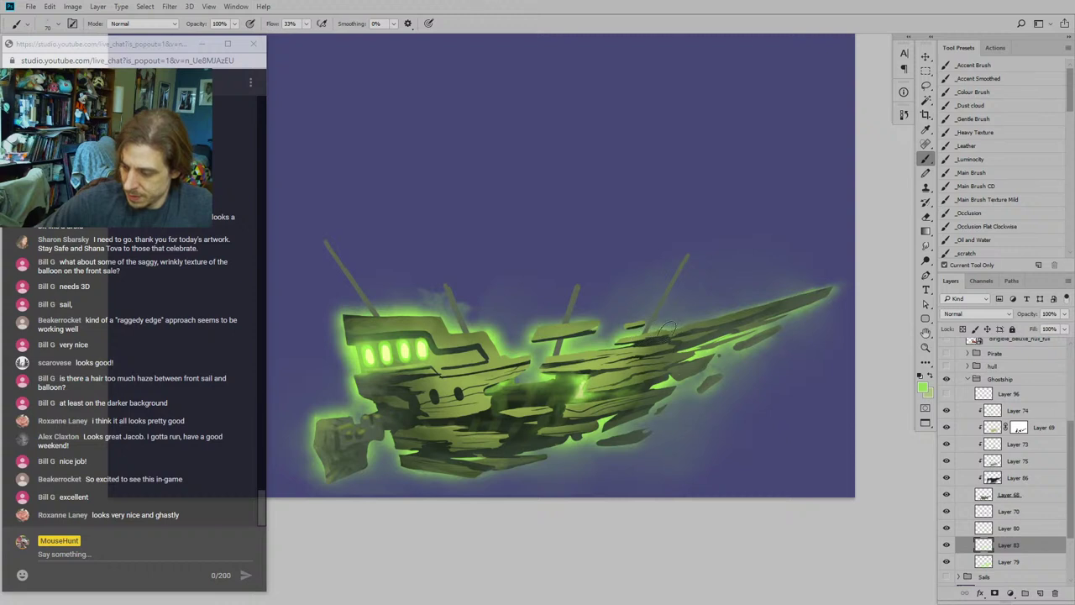
{"action": "left_click_drag", "start_coordinate": [679, 328], "coordinate": [722, 316]}
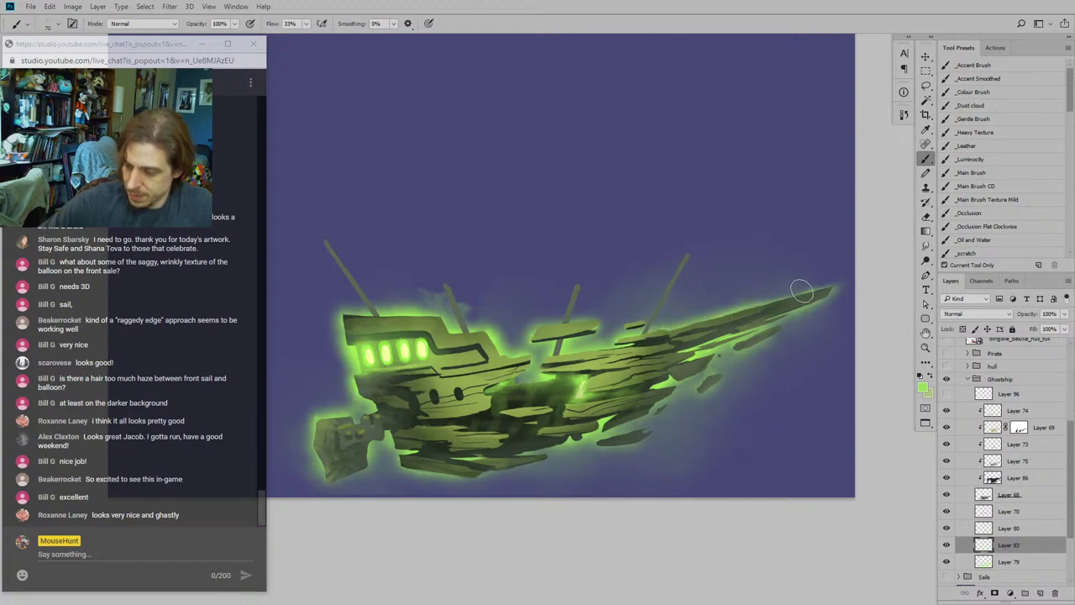
{"action": "left_click_drag", "start_coordinate": [786, 300], "coordinate": [748, 309]}
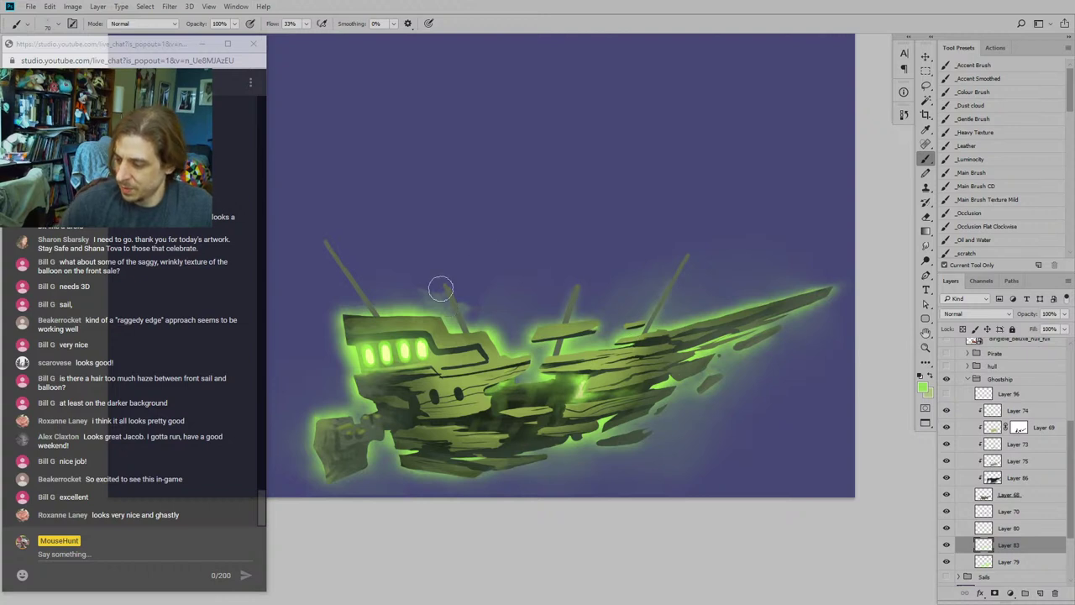
Step: Identify and select Layer 79, and erase its wispy haze around the masts with the Super Soft eraser at size 80
{"action": "left_click_drag", "start_coordinate": [381, 215], "coordinate": [484, 225]}
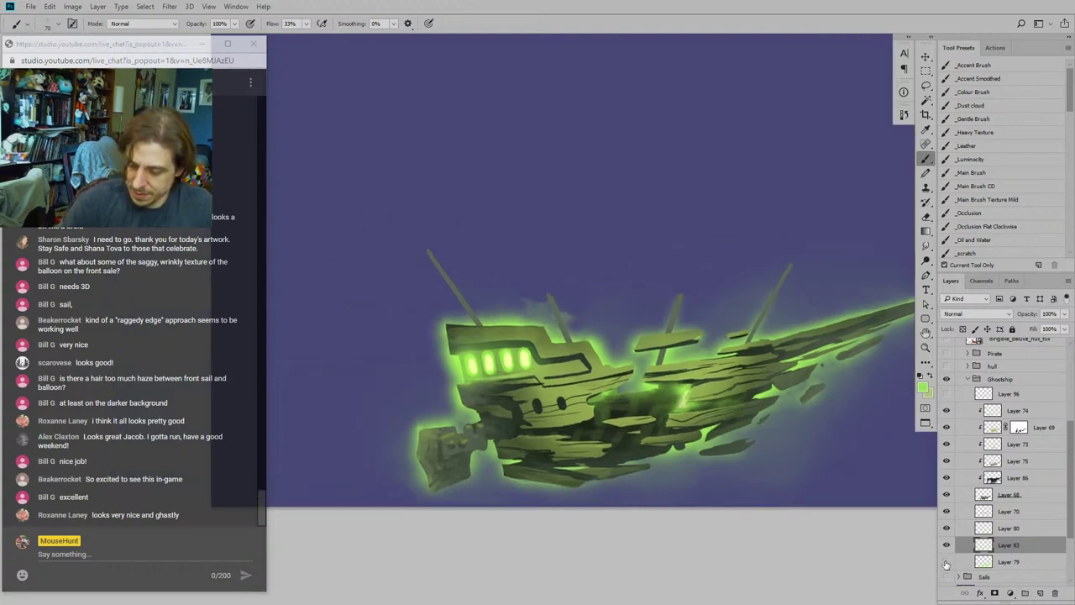
{"action": "left_click", "coordinate": [947, 562]}
{"action": "left_click", "coordinate": [947, 563]}
{"action": "left_click", "coordinate": [959, 562]}
{"action": "left_click_drag", "start_coordinate": [524, 301], "coordinate": [487, 249]}
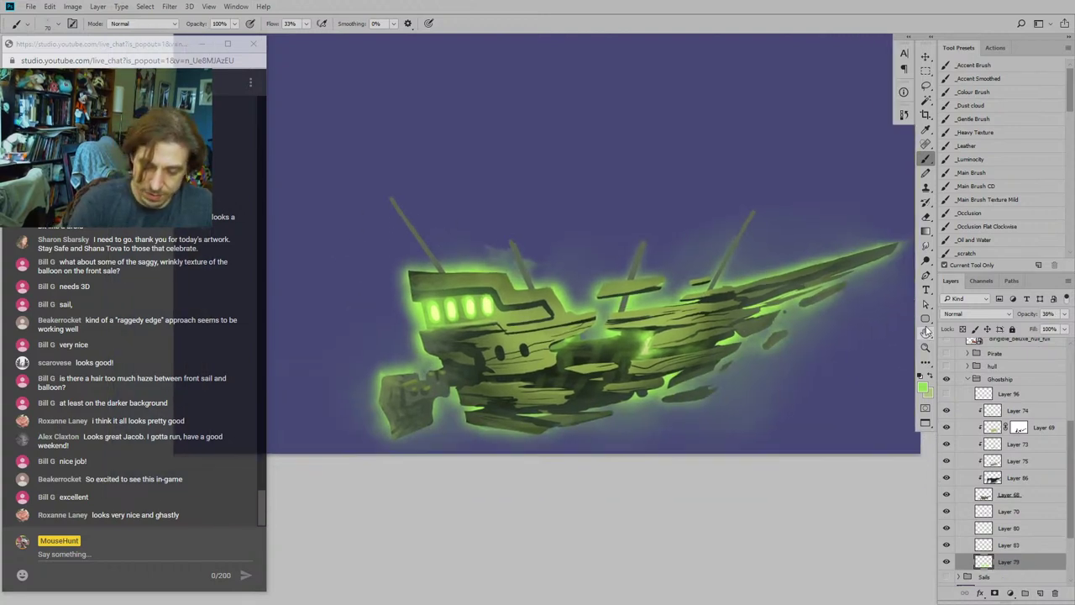
{"action": "key", "text": "e"}
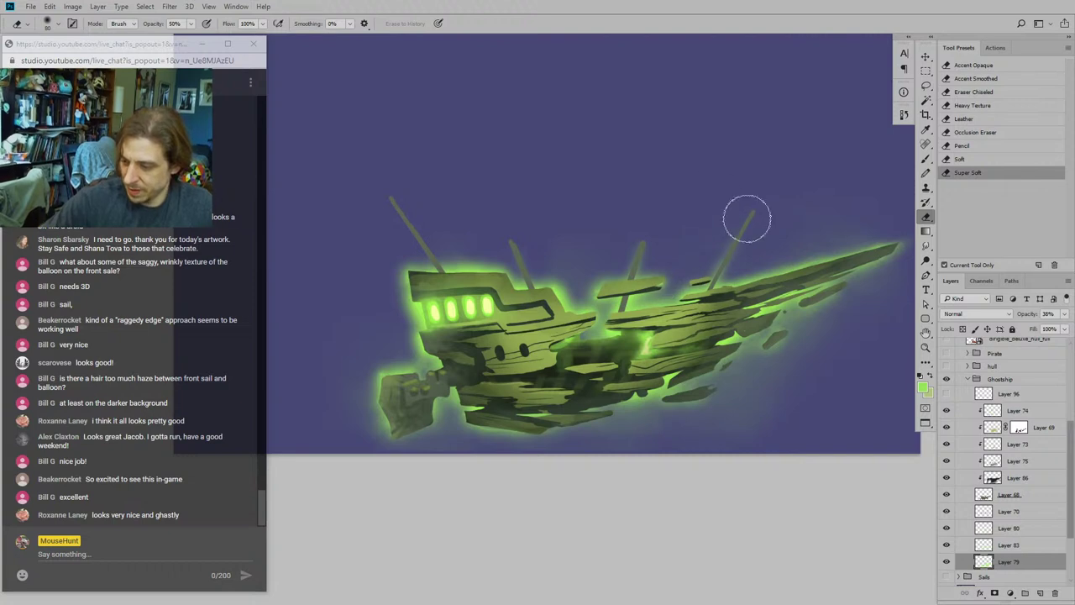
Step: Toggle Layer 79 off and on repeatedly to examine the haze it adds around the hull
{"action": "scroll", "coordinate": [530, 160], "scroll_direction": "down", "scroll_amount": 2}
{"action": "left_click", "coordinate": [948, 563]}
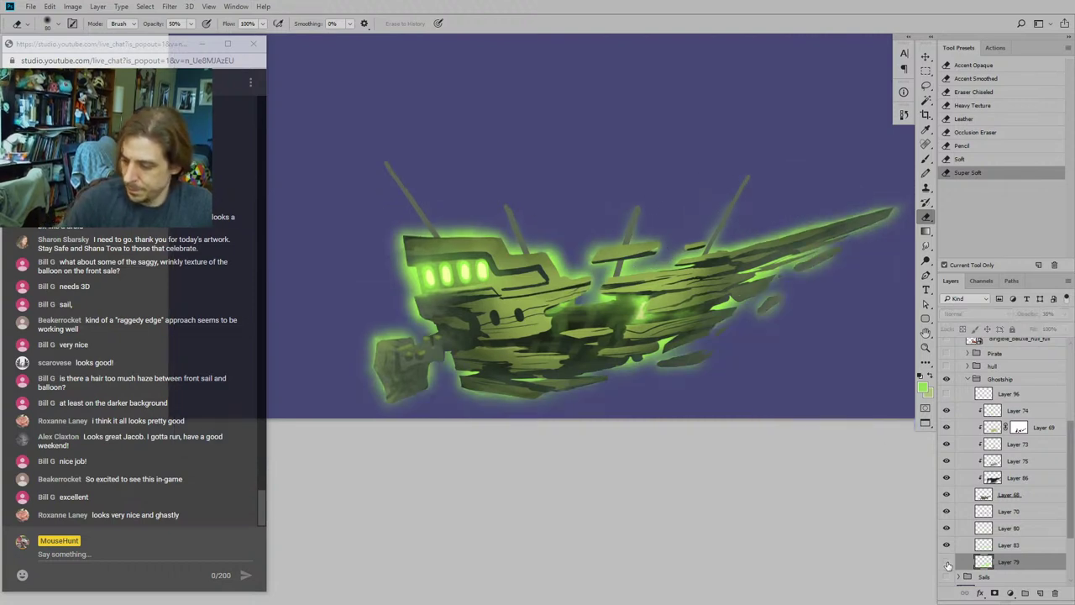
{"action": "left_click", "coordinate": [948, 563]}
{"action": "left_click", "coordinate": [948, 563]}
{"action": "left_click", "coordinate": [948, 563]}
{"action": "left_click", "coordinate": [948, 562]}
{"action": "left_click", "coordinate": [947, 563]}
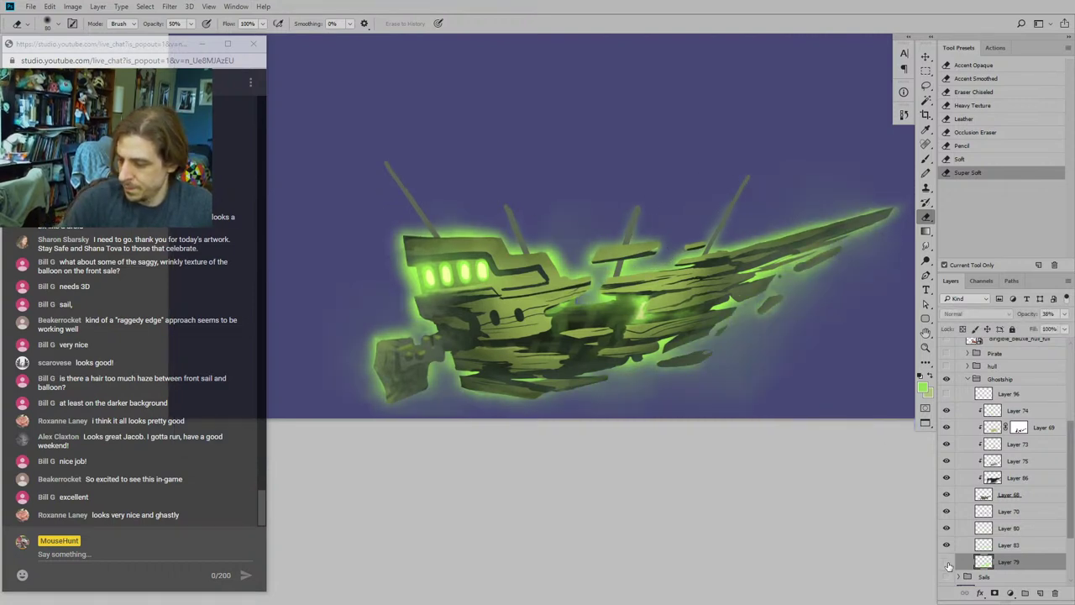
{"action": "left_click", "coordinate": [947, 563]}
{"action": "left_click", "coordinate": [948, 563]}
Step: Enlarge the Super Soft eraser to 125 and soften the outer haze around the hull on Layer 79
{"action": "key", "text": "bracketright"}
{"action": "key", "text": "bracketright"}
{"action": "key", "text": "bracketright"}
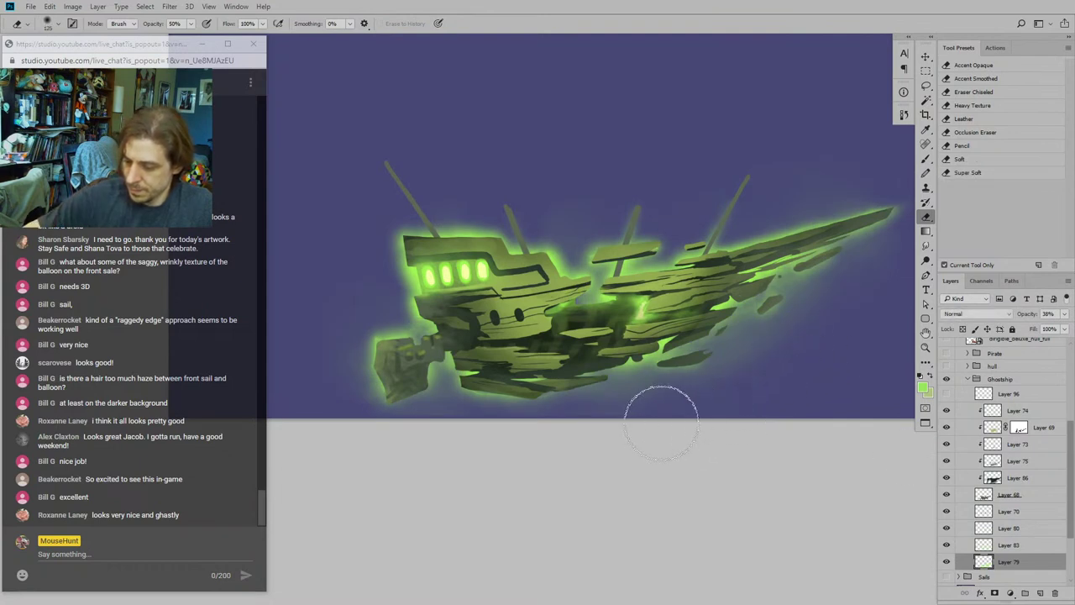
{"action": "scroll", "coordinate": [740, 404], "scroll_direction": "down", "scroll_amount": 3}
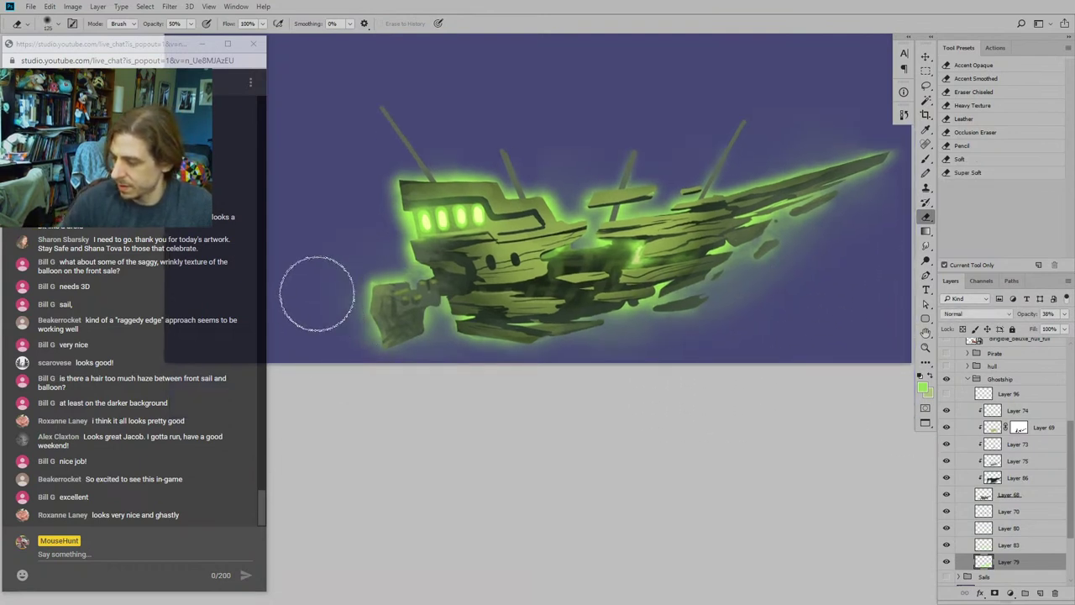
{"action": "left_click_drag", "start_coordinate": [324, 329], "coordinate": [365, 379]}
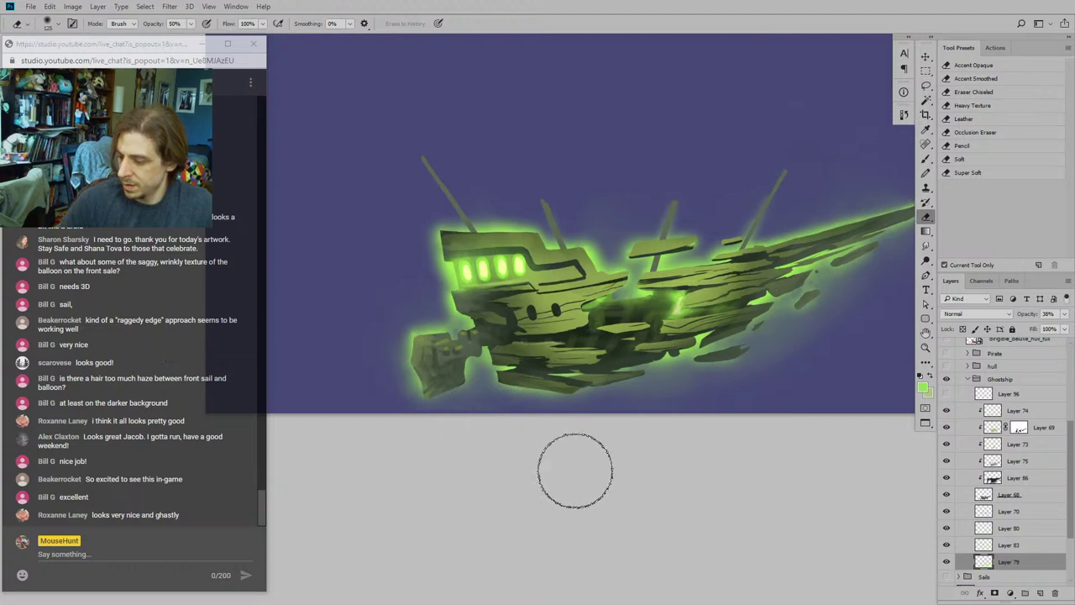
{"action": "left_click_drag", "start_coordinate": [631, 406], "coordinate": [646, 437]}
{"action": "left_click_drag", "start_coordinate": [732, 238], "coordinate": [612, 261]}
{"action": "left_click_drag", "start_coordinate": [574, 193], "coordinate": [660, 140]}
{"action": "left_click_drag", "start_coordinate": [348, 292], "coordinate": [398, 251]}
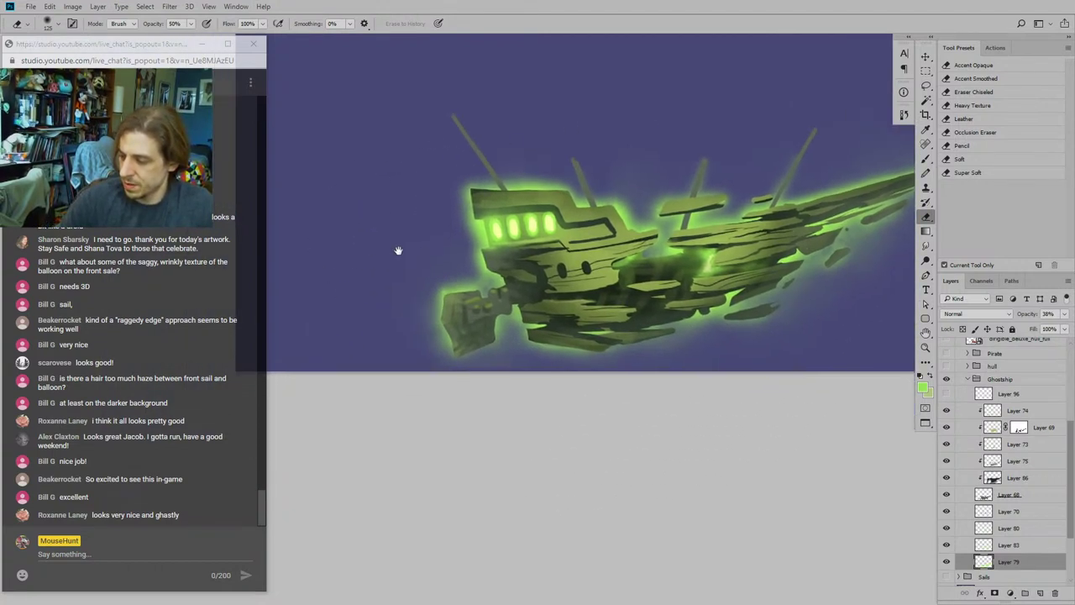
Step: Hide Layer 83 temporarily and erase the Layer 79 haze between the stern and the rudder, restoring Layer 83's visibility
{"action": "left_click", "coordinate": [947, 545]}
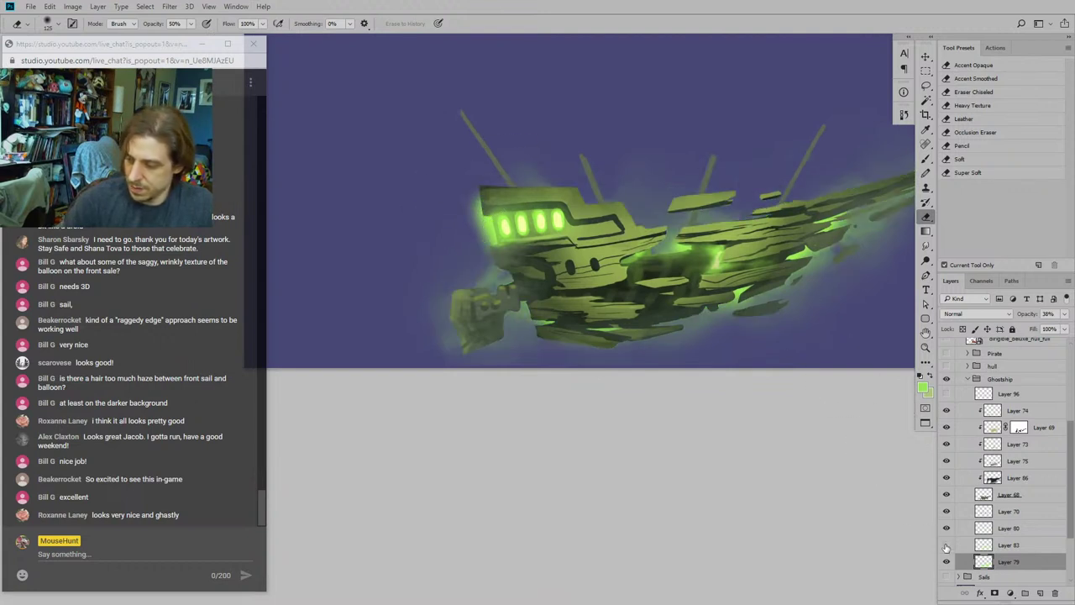
{"action": "left_click", "coordinate": [947, 546]}
{"action": "left_click", "coordinate": [947, 546]}
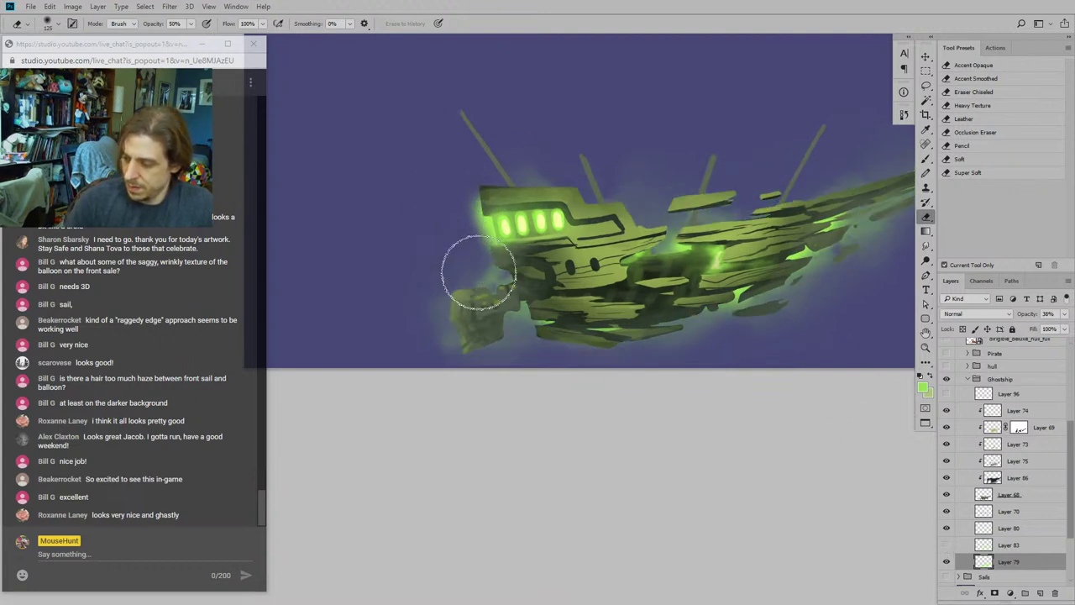
{"action": "mouse_move", "coordinate": [479, 273]}
{"action": "left_mouse_down"}
{"action": "mouse_move", "coordinate": [438, 347]}
{"action": "mouse_move", "coordinate": [419, 296]}
{"action": "mouse_move", "coordinate": [421, 318]}
{"action": "mouse_move", "coordinate": [454, 356]}
{"action": "mouse_move", "coordinate": [522, 337]}
{"action": "mouse_move", "coordinate": [491, 273]}
{"action": "left_mouse_up"}
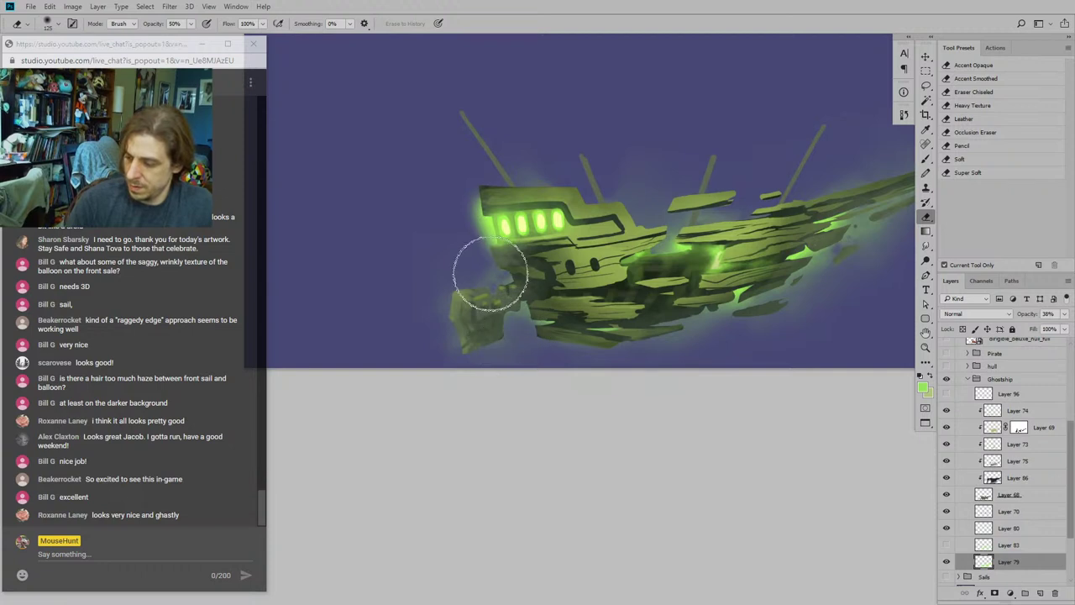
{"action": "left_click", "coordinate": [947, 545]}
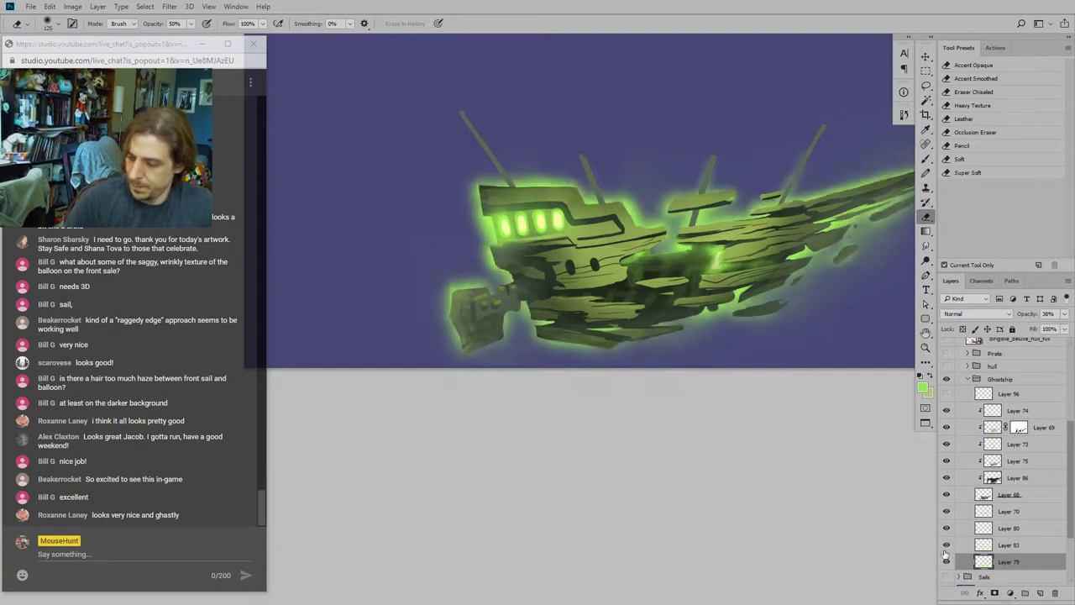
Step: Select Layer 83 and paint bright green glow around the rudder joint and along the hull's underside with the size 70 brush
{"action": "left_click", "coordinate": [975, 546]}
{"action": "left_click_drag", "start_coordinate": [580, 284], "coordinate": [517, 316]}
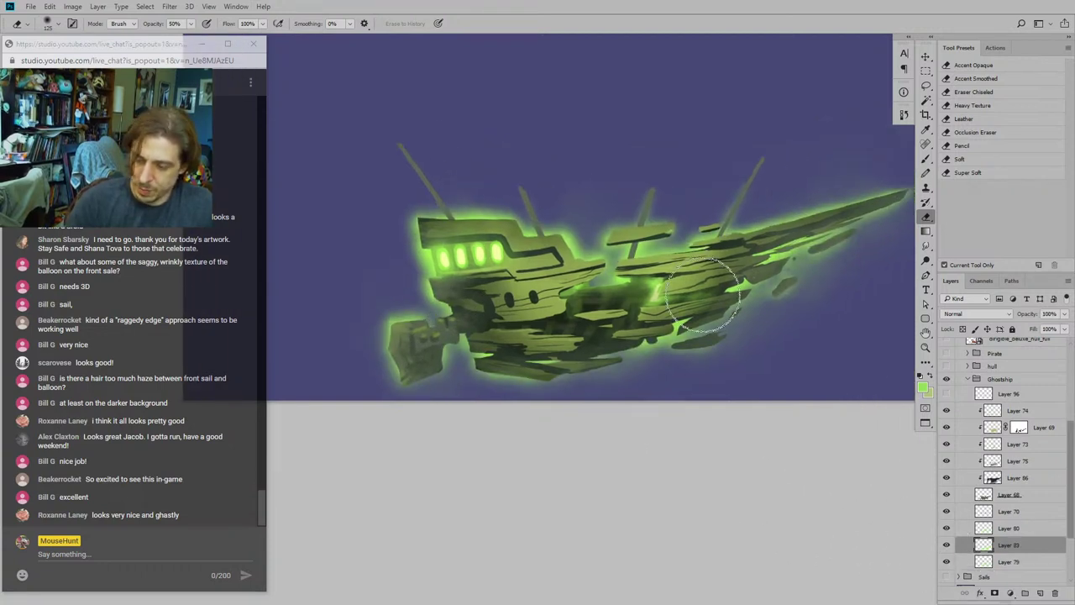
{"action": "key", "text": "b"}
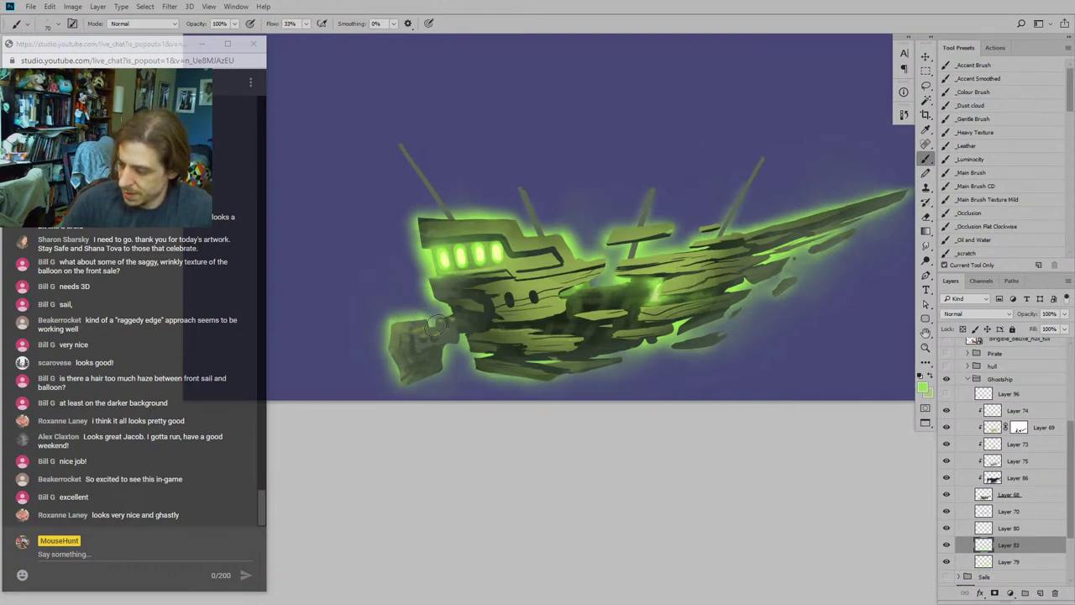
{"action": "left_click_drag", "start_coordinate": [443, 300], "coordinate": [467, 284]}
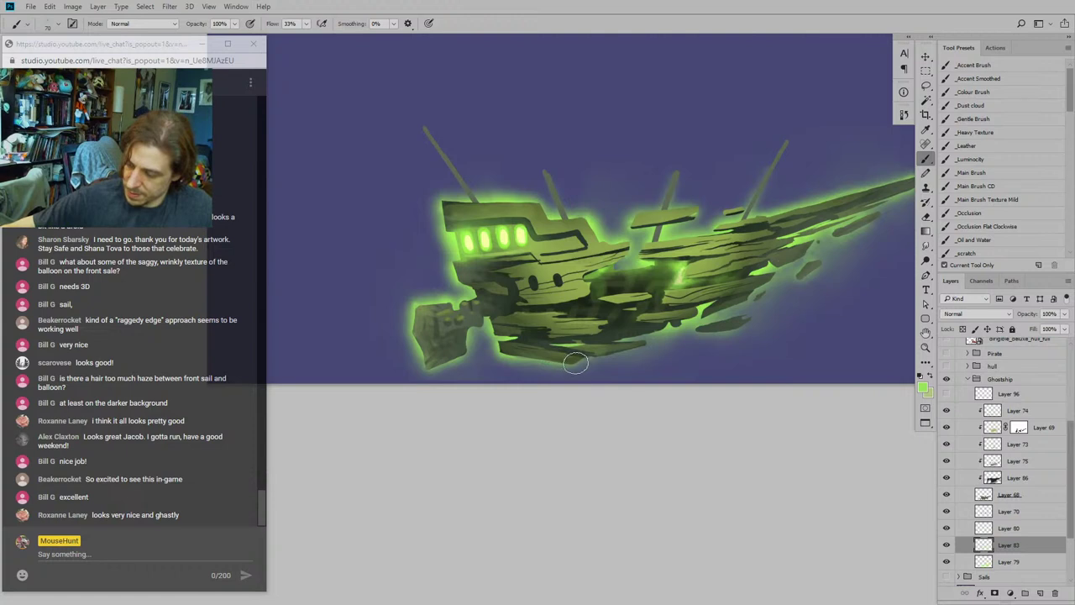
{"action": "left_click_drag", "start_coordinate": [574, 363], "coordinate": [643, 344]}
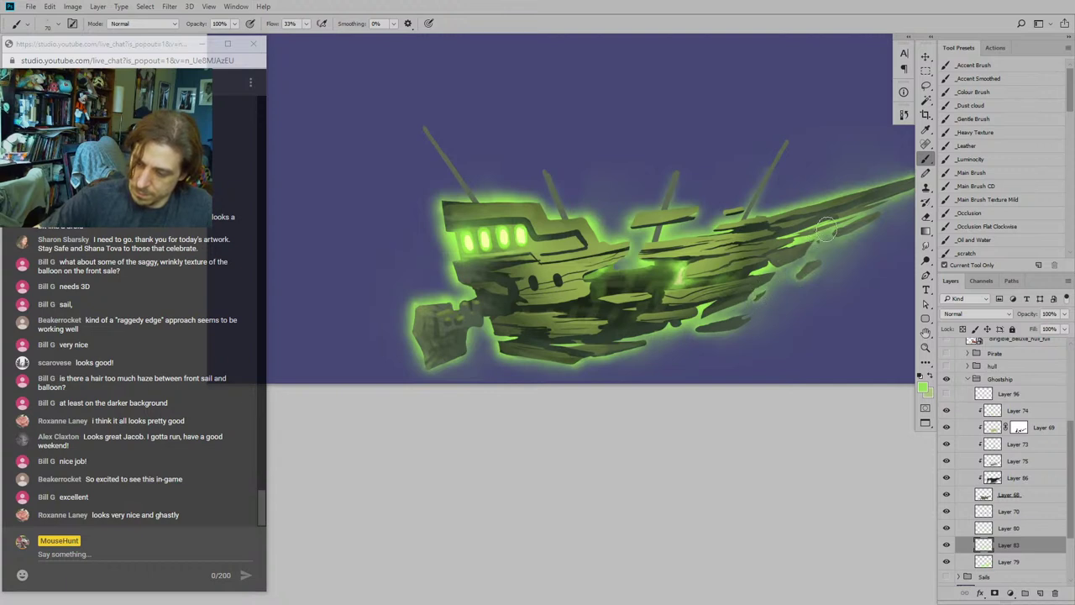
Step: Paint soft green glow on Layer 83 around the rudder joint and the bases of the masts with the size 70 brush
{"action": "mouse_move", "coordinate": [427, 313]}
{"action": "left_mouse_down"}
{"action": "mouse_move", "coordinate": [370, 330]}
{"action": "mouse_move", "coordinate": [416, 345]}
{"action": "mouse_move", "coordinate": [418, 358]}
{"action": "left_mouse_up"}
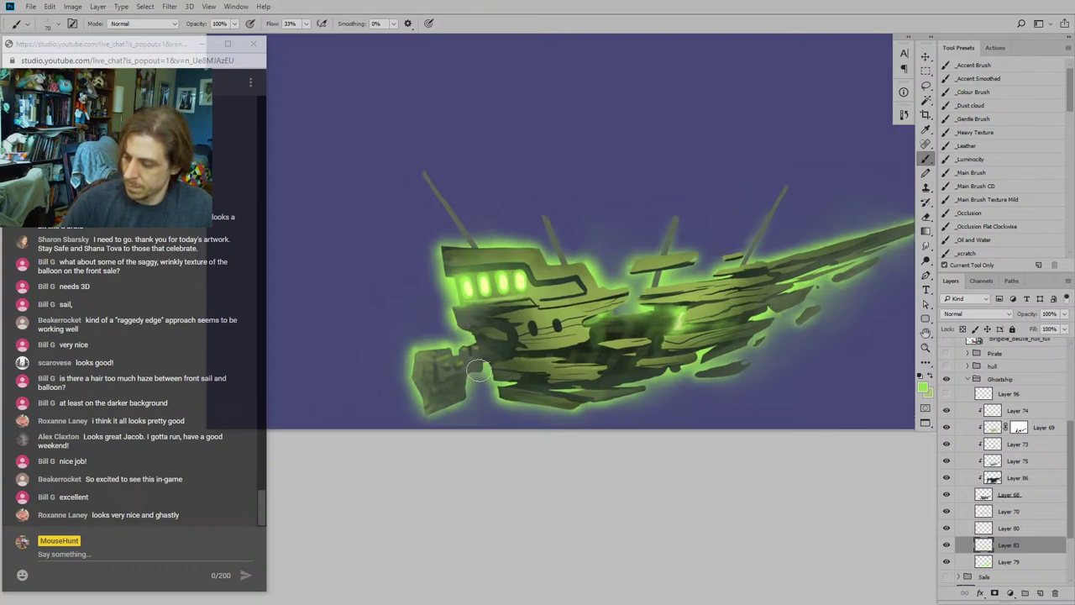
{"action": "left_click_drag", "start_coordinate": [456, 345], "coordinate": [454, 359]}
{"action": "key", "text": "ctrl+minus"}
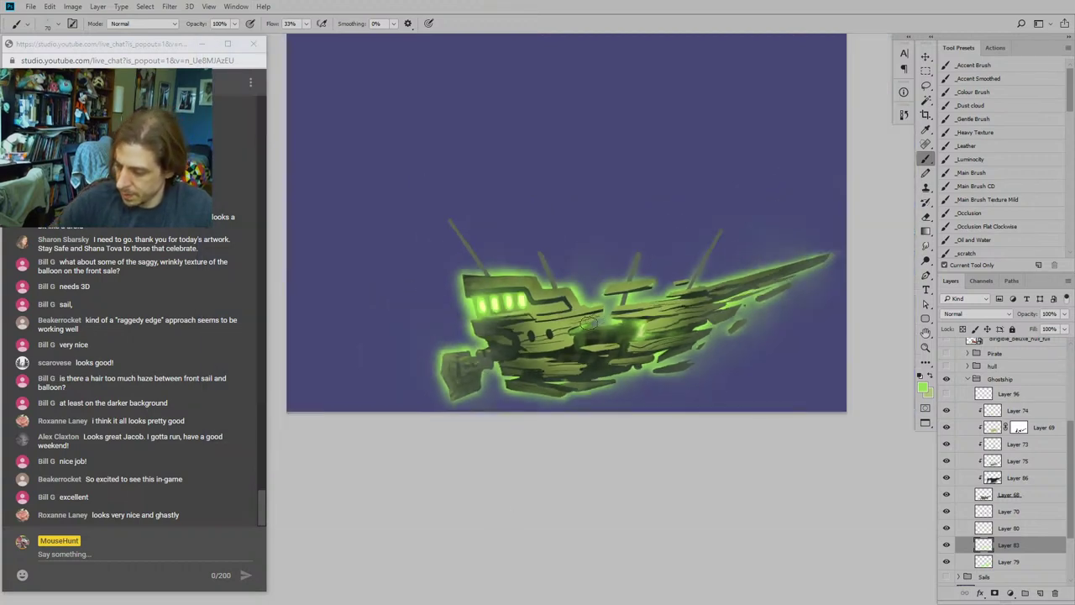
{"action": "mouse_move", "coordinate": [599, 311]}
{"action": "left_mouse_down"}
{"action": "mouse_move", "coordinate": [575, 320]}
{"action": "mouse_move", "coordinate": [609, 308]}
{"action": "left_mouse_up"}
{"action": "mouse_move", "coordinate": [450, 236]}
{"action": "left_mouse_down"}
{"action": "mouse_move", "coordinate": [473, 246]}
{"action": "mouse_move", "coordinate": [481, 278]}
{"action": "left_mouse_up"}
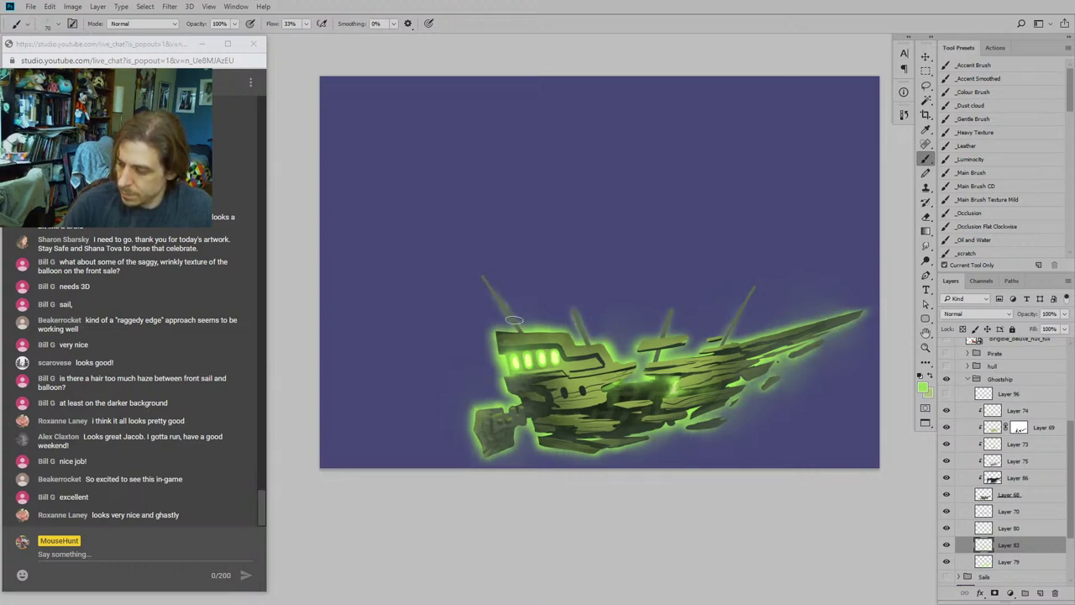
{"action": "left_click_drag", "start_coordinate": [491, 291], "coordinate": [457, 272]}
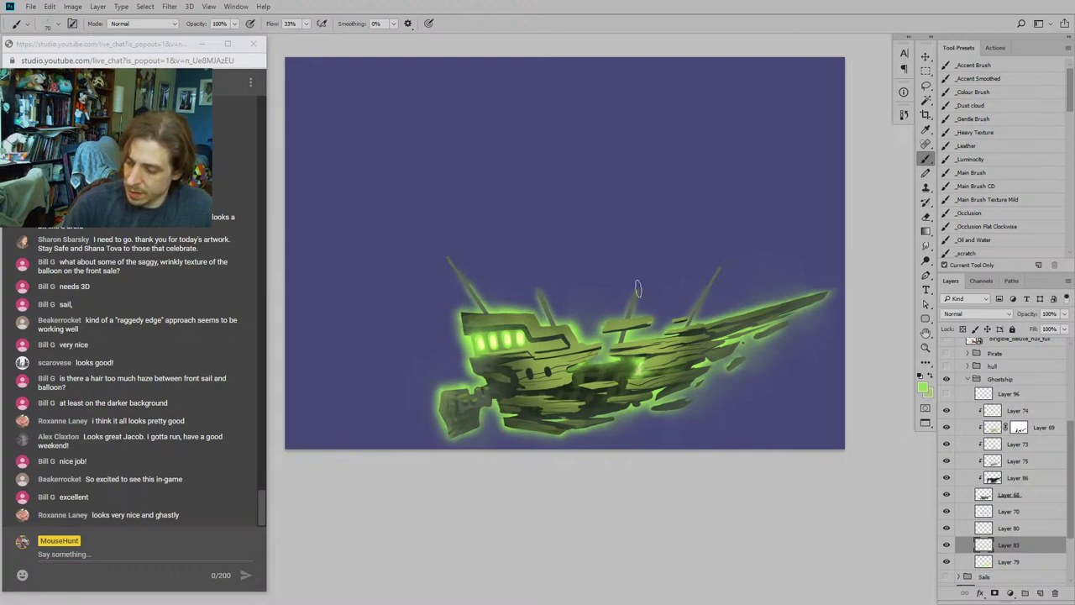
{"action": "left_click_drag", "start_coordinate": [493, 238], "coordinate": [475, 240]}
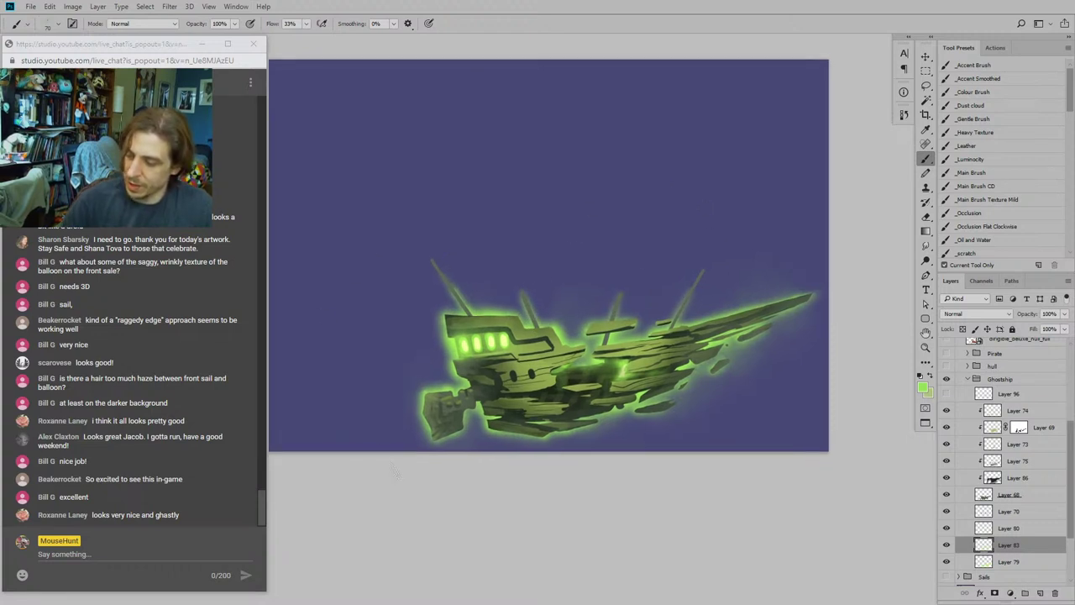
Step: Collapse the Hull group and show the balloon's GhostShip group and the Sails group to view the whole airship
{"action": "left_click", "coordinate": [946, 368]}
{"action": "left_click", "coordinate": [945, 368]}
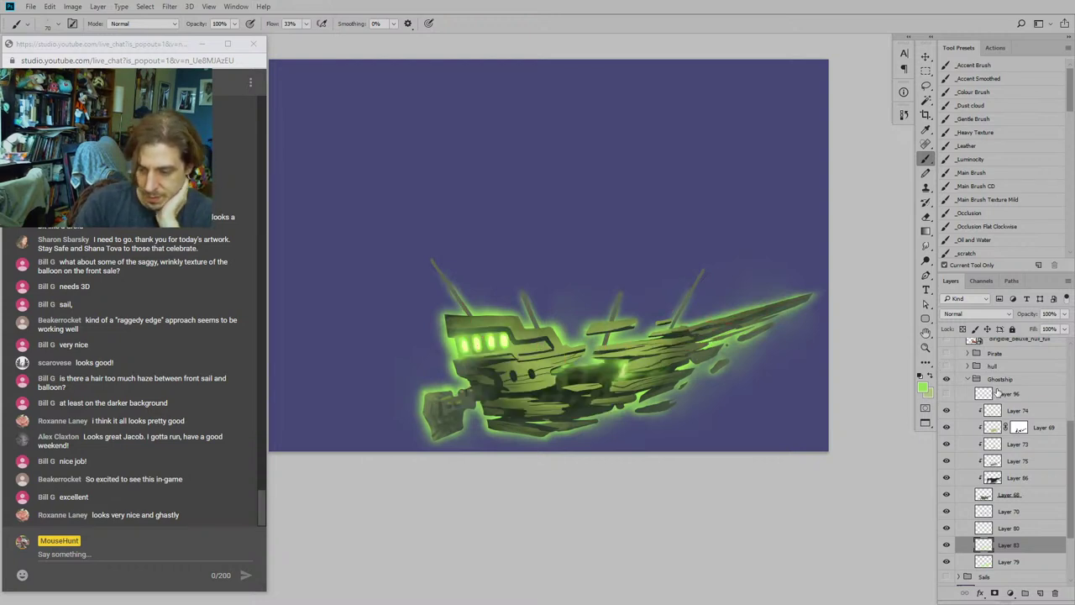
{"action": "left_click_drag", "start_coordinate": [1070, 454], "coordinate": [1070, 431]}
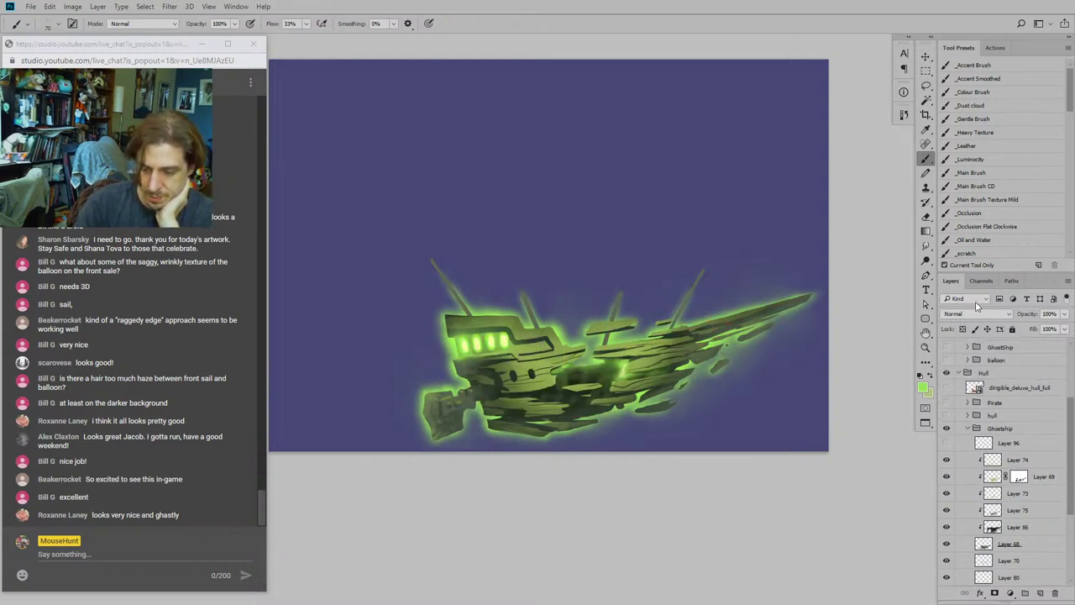
{"action": "left_click", "coordinate": [967, 429]}
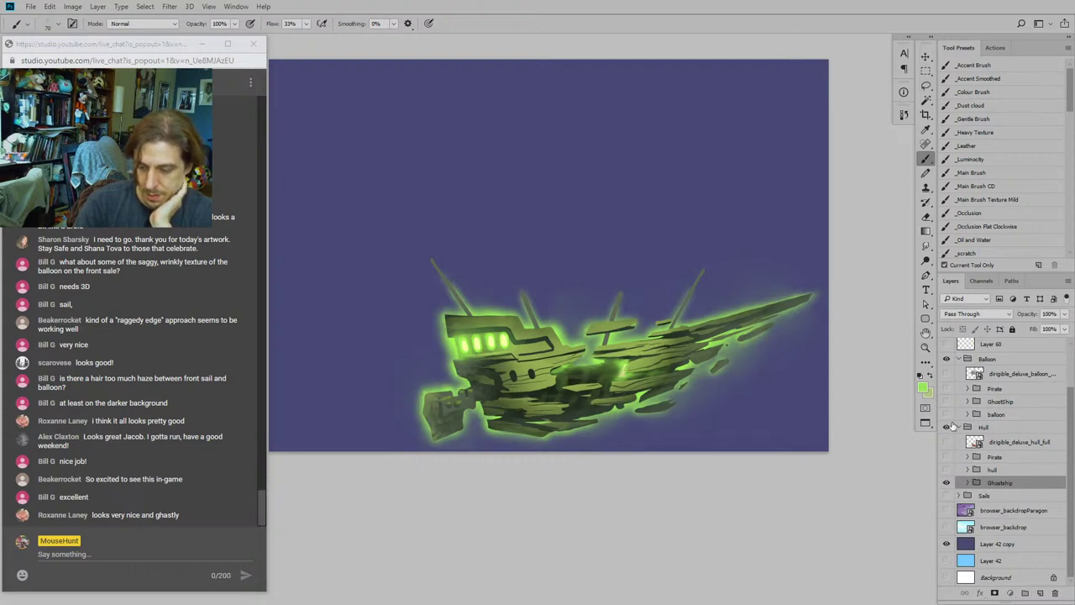
{"action": "left_click", "coordinate": [959, 427]}
{"action": "left_click", "coordinate": [960, 412]}
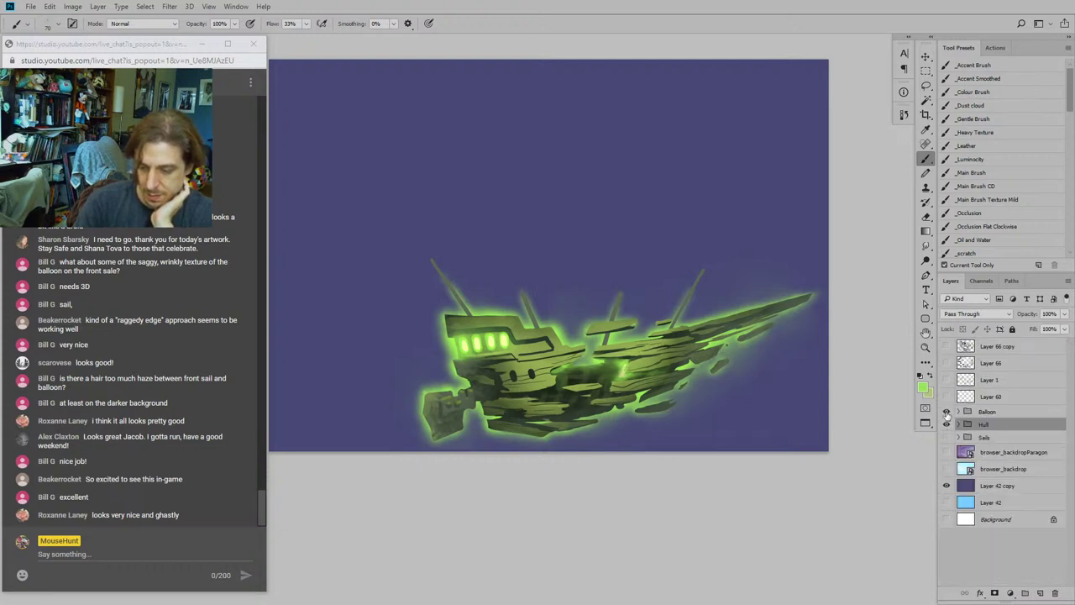
{"action": "left_click", "coordinate": [958, 413]}
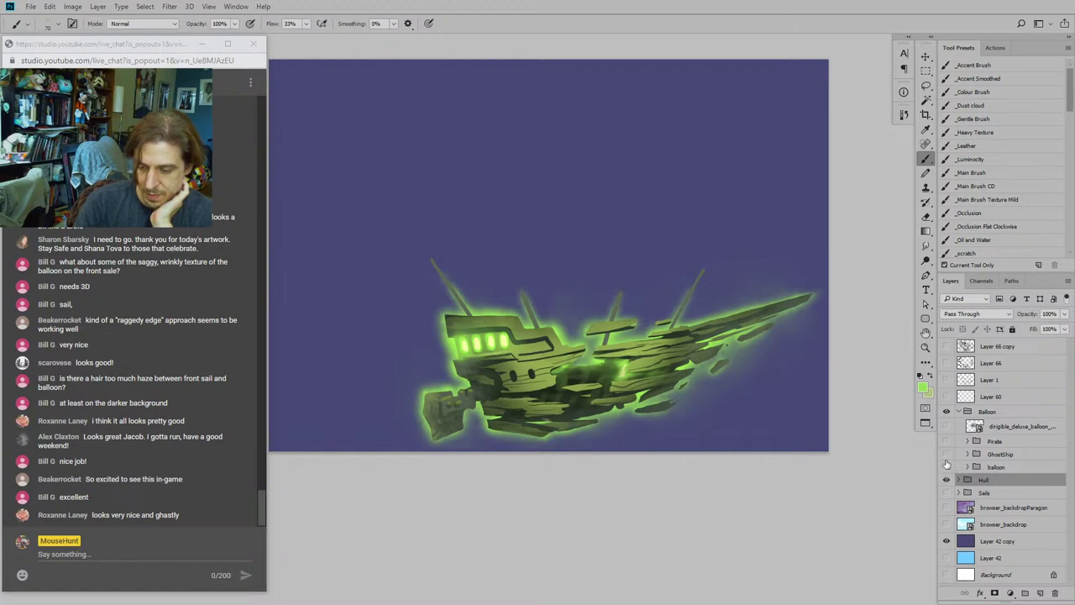
{"action": "left_click", "coordinate": [946, 455]}
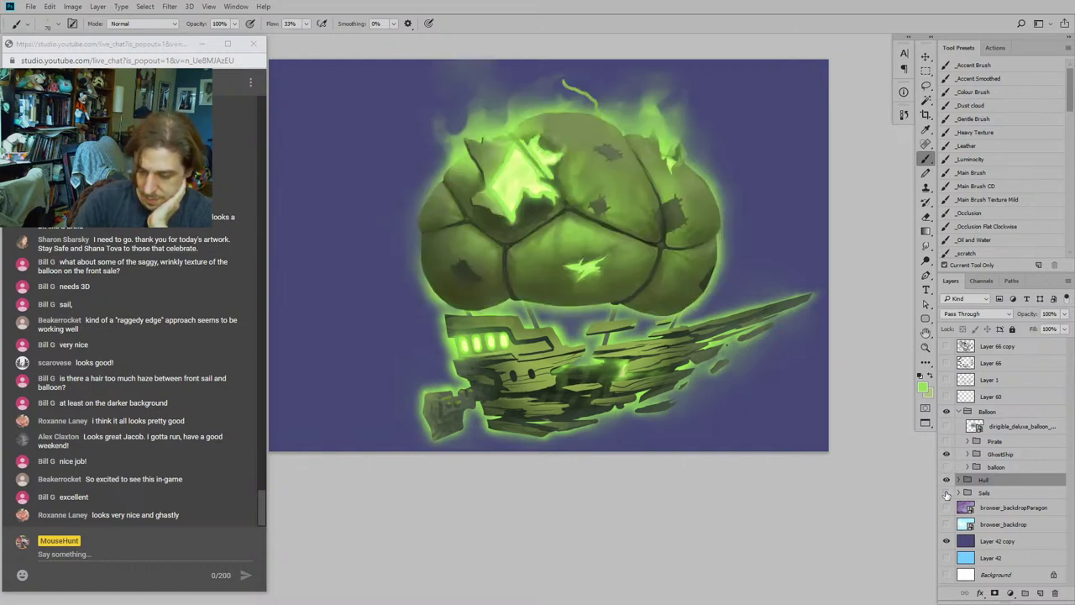
{"action": "left_click", "coordinate": [947, 494]}
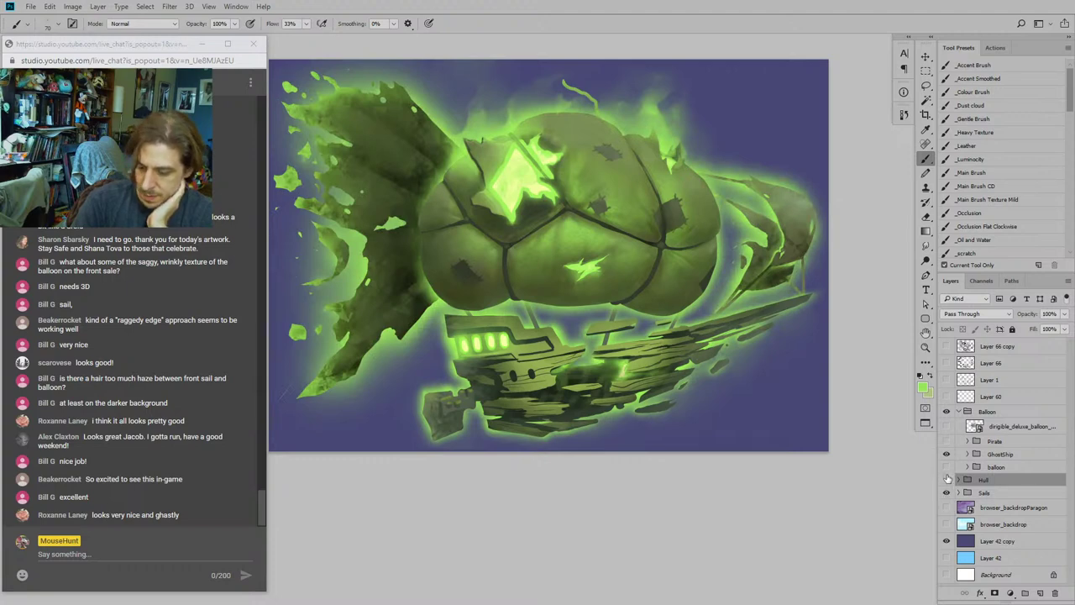
Step: Hide the Hull and Balloon groups and expand the Sails group down to its GhostShip layers
{"action": "left_click_drag", "start_coordinate": [948, 479], "coordinate": [945, 437]}
{"action": "left_click", "coordinate": [947, 454]}
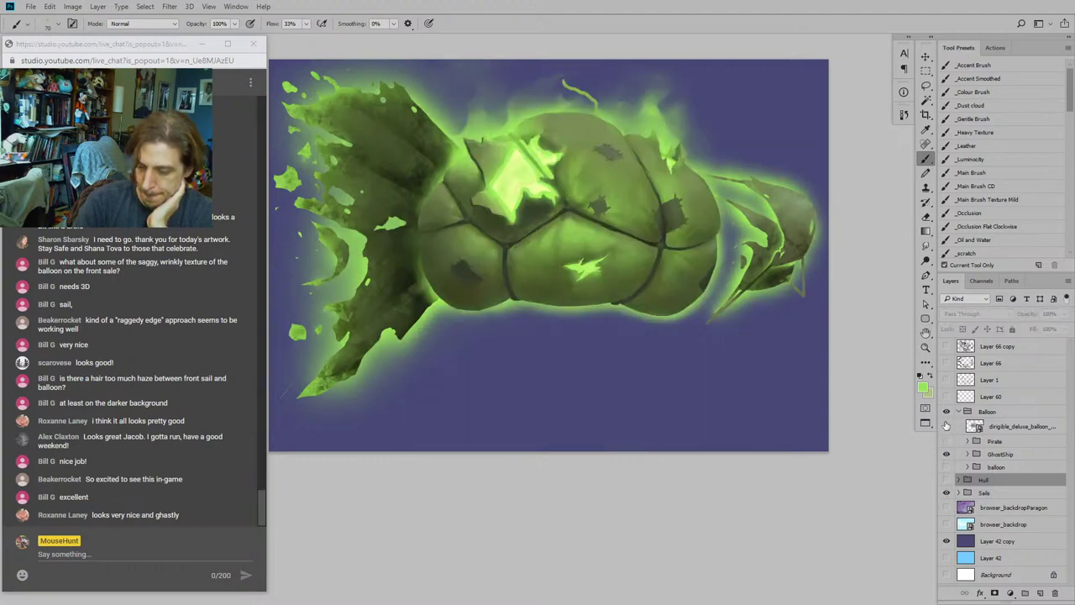
{"action": "left_click", "coordinate": [946, 412]}
{"action": "left_click", "coordinate": [958, 412]}
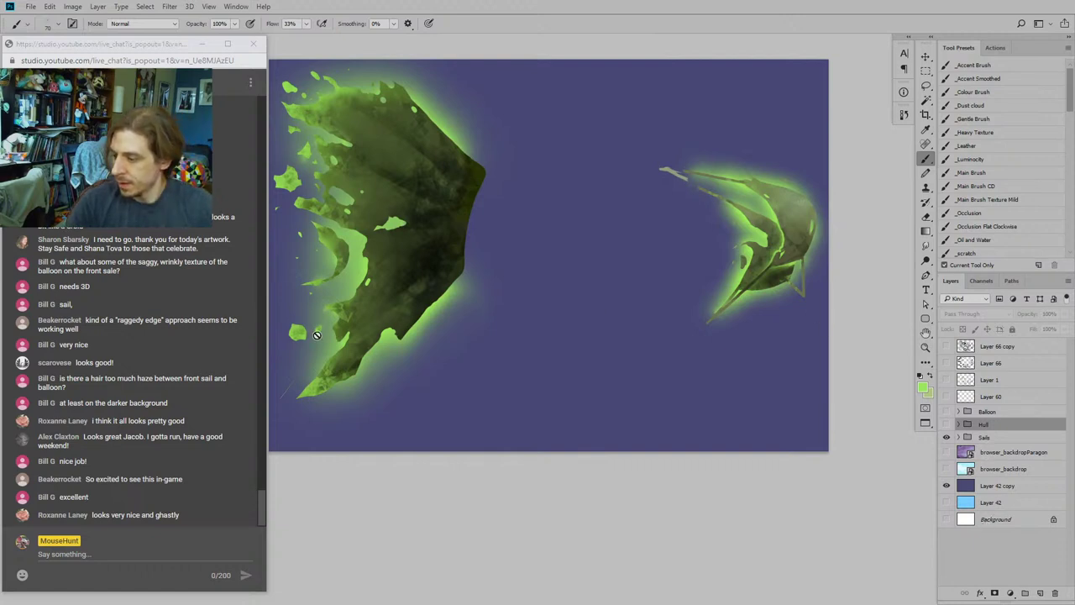
{"action": "left_click_drag", "start_coordinate": [354, 357], "coordinate": [437, 457]}
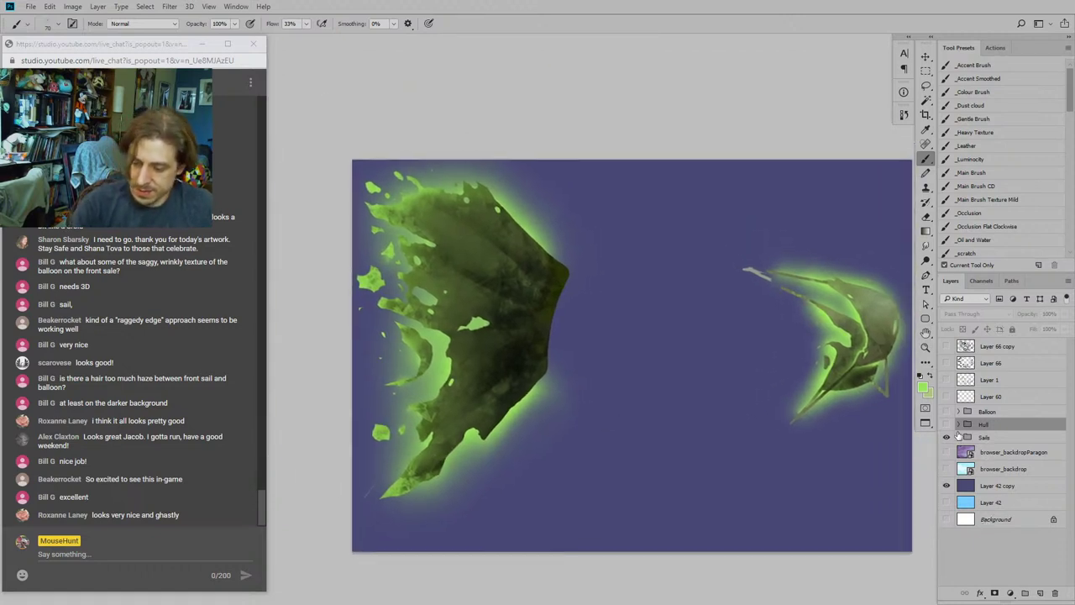
{"action": "left_click", "coordinate": [958, 437]}
{"action": "left_click", "coordinate": [967, 479]}
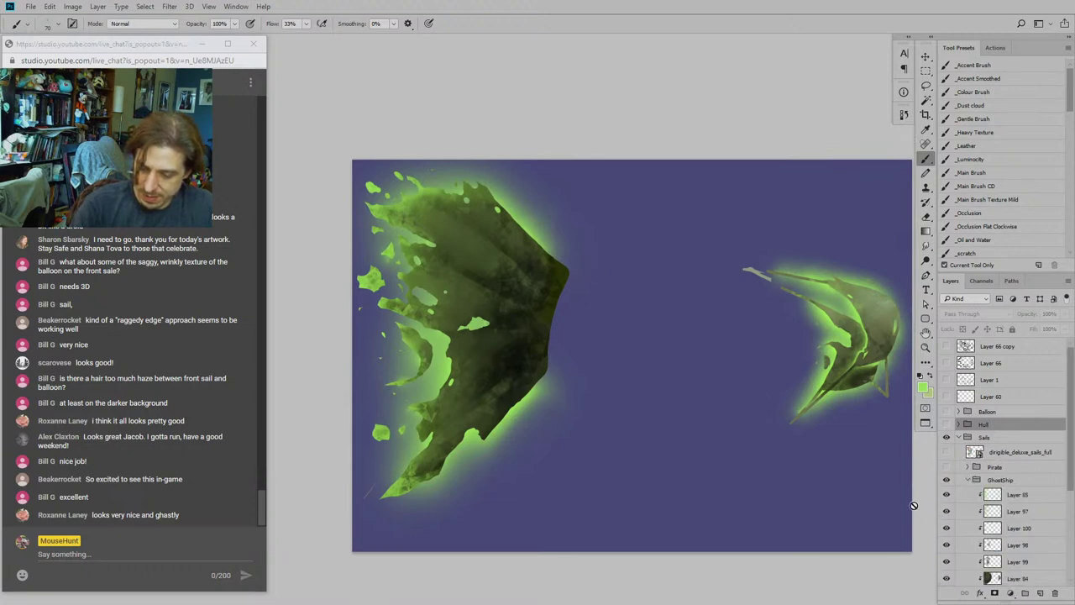
{"action": "scroll", "coordinate": [1065, 436], "scroll_direction": "down", "scroll_amount": 3}
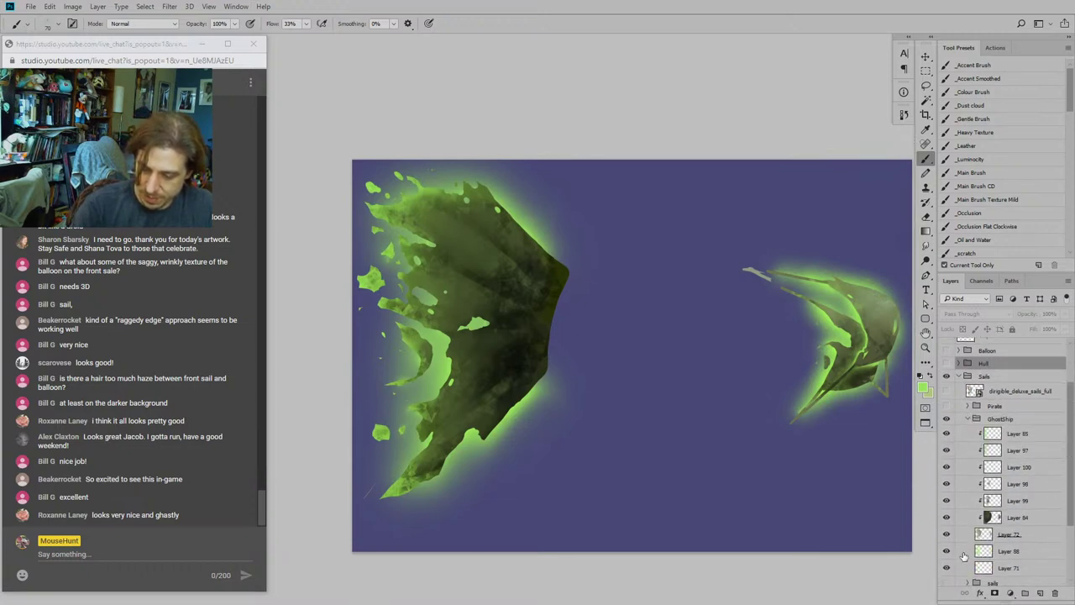
Step: Select Layer 88 and choose the Gentle Brush preset for working on the glow around the sails
{"action": "left_click", "coordinate": [963, 554]}
{"action": "left_click_drag", "start_coordinate": [484, 360], "coordinate": [505, 372]}
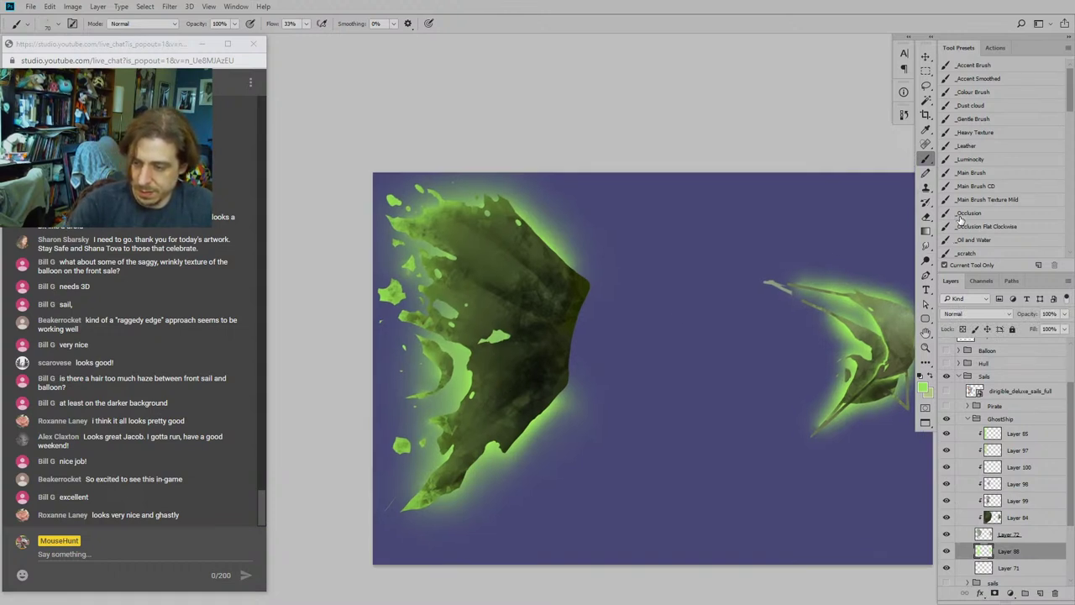
{"action": "left_click", "coordinate": [960, 118]}
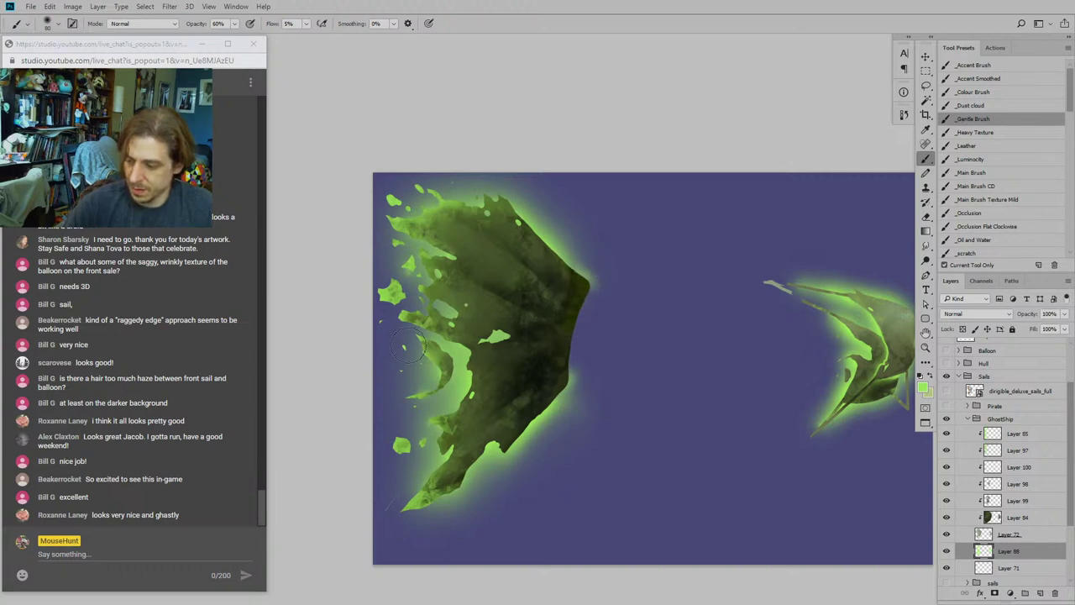
{"action": "mouse_move", "coordinate": [381, 389]}
{"action": "left_mouse_down"}
{"action": "mouse_move", "coordinate": [404, 341]}
{"action": "mouse_move", "coordinate": [420, 350]}
{"action": "mouse_move", "coordinate": [484, 341]}
{"action": "left_mouse_up"}
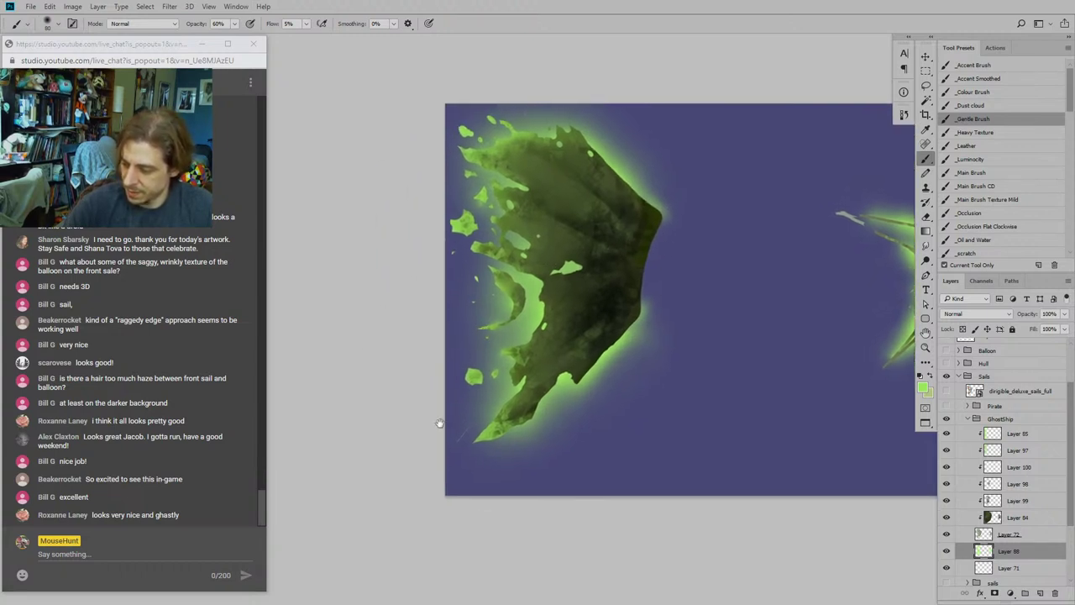
{"action": "mouse_move", "coordinate": [417, 440]}
{"action": "left_mouse_down"}
{"action": "mouse_move", "coordinate": [440, 420]}
{"action": "mouse_move", "coordinate": [360, 456]}
{"action": "left_mouse_up"}
{"action": "left_click_drag", "start_coordinate": [560, 402], "coordinate": [410, 428]}
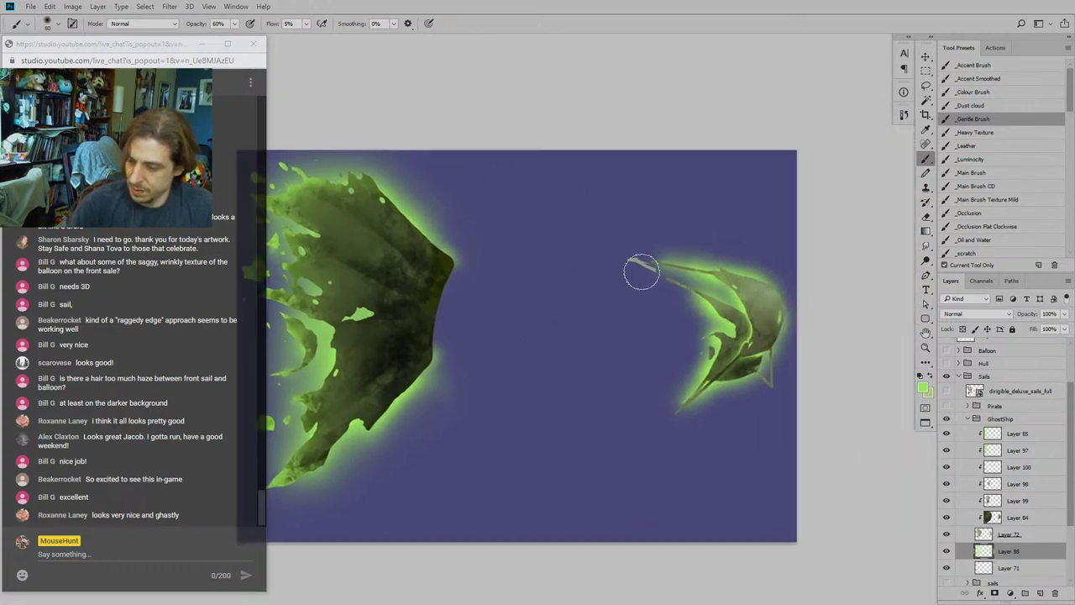
{"action": "left_click_drag", "start_coordinate": [642, 272], "coordinate": [592, 266]}
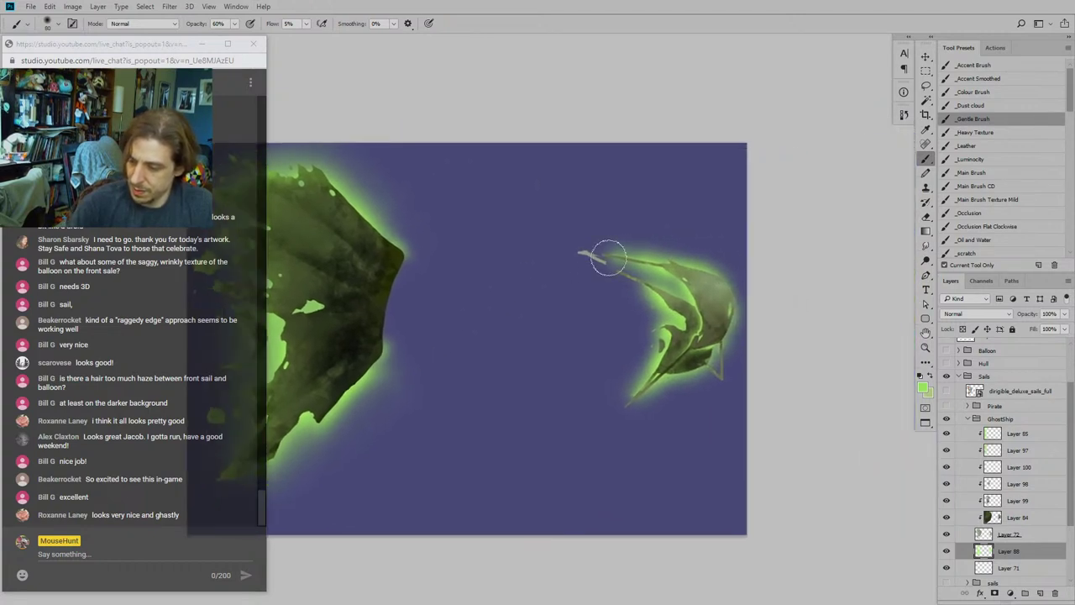
Step: Identify and select Layer 72, and trim the pale tip of the front sail's upper spar with a small full-opacity eraser
{"action": "left_click", "coordinate": [947, 534]}
{"action": "left_click", "coordinate": [946, 533]}
{"action": "left_click", "coordinate": [981, 534]}
{"action": "key", "text": "e"}
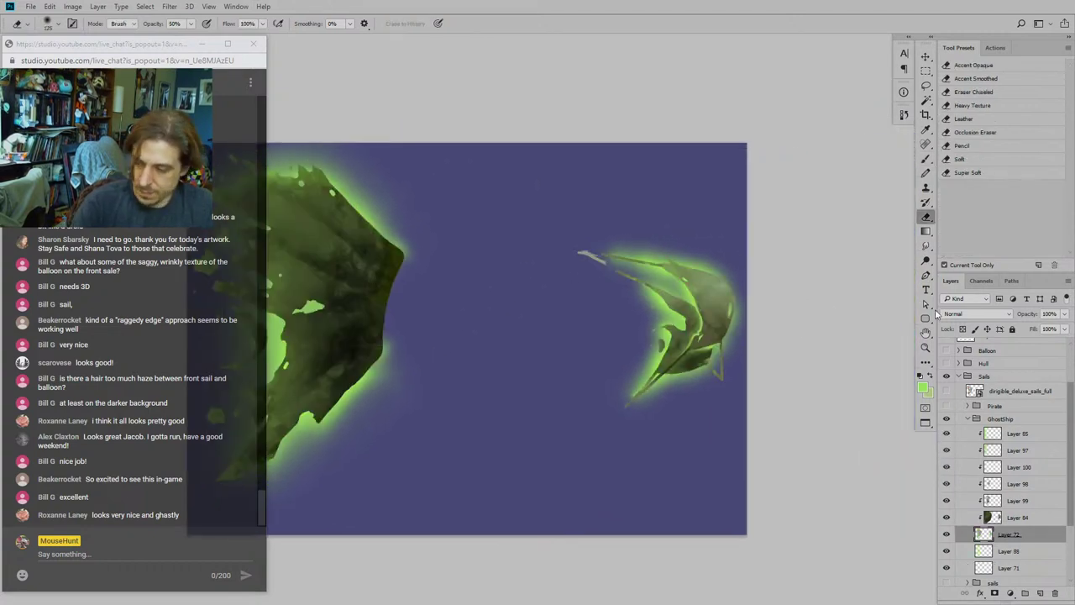
{"action": "key", "text": "b"}
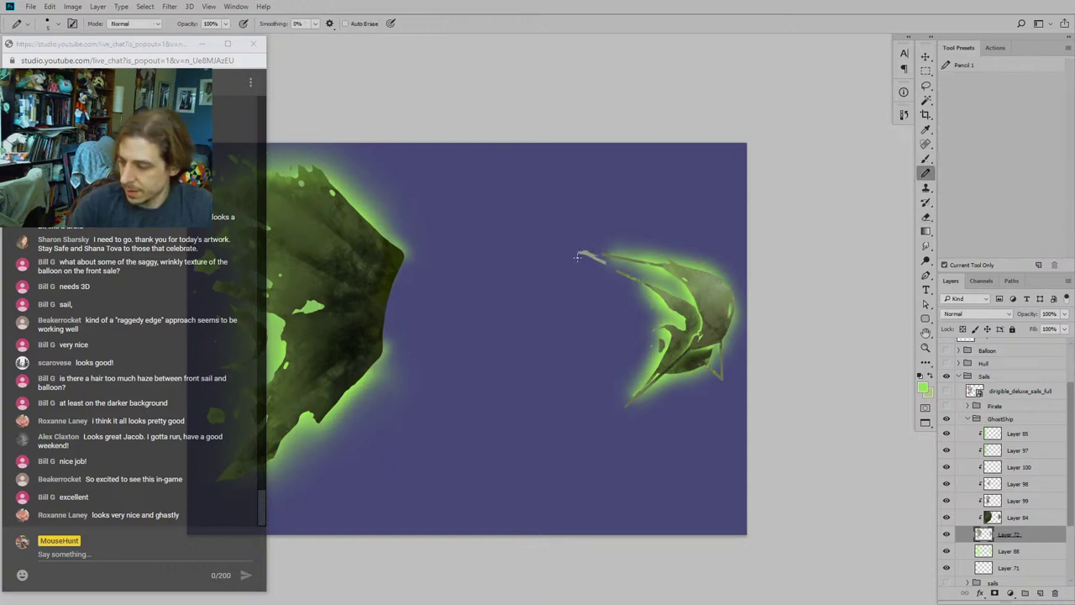
{"action": "left_click", "coordinate": [926, 217]}
{"action": "left_click", "coordinate": [950, 159]}
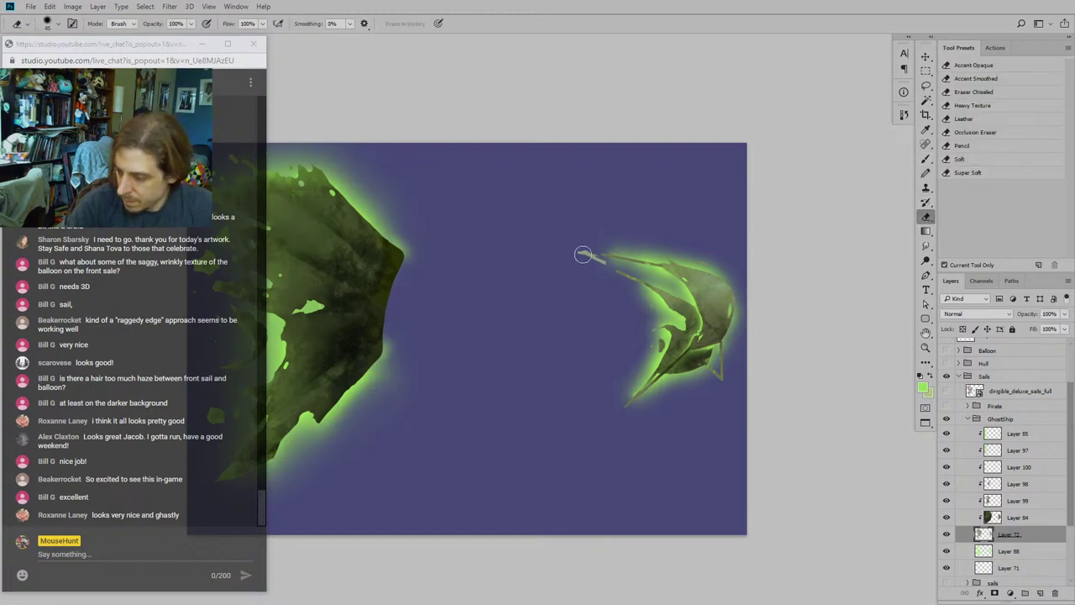
{"action": "left_click_drag", "start_coordinate": [588, 252], "coordinate": [600, 262]}
{"action": "left_click_drag", "start_coordinate": [492, 214], "coordinate": [469, 175]}
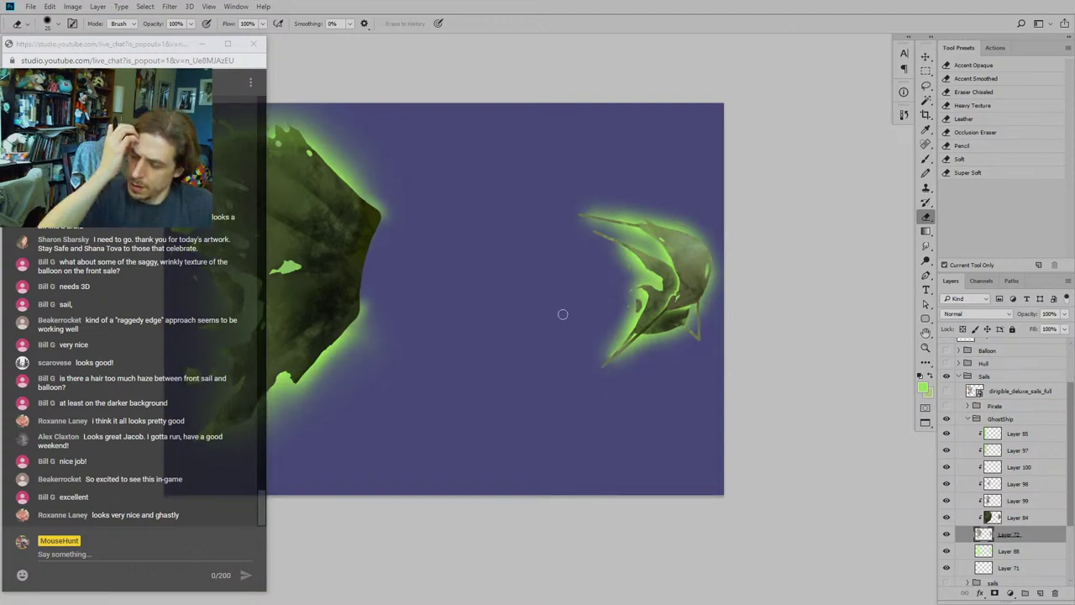
Step: Toggle Layer 84 and Layer 99 off and on to examine the shading each adds to the sails
{"action": "left_click", "coordinate": [946, 520]}
{"action": "left_click", "coordinate": [946, 519]}
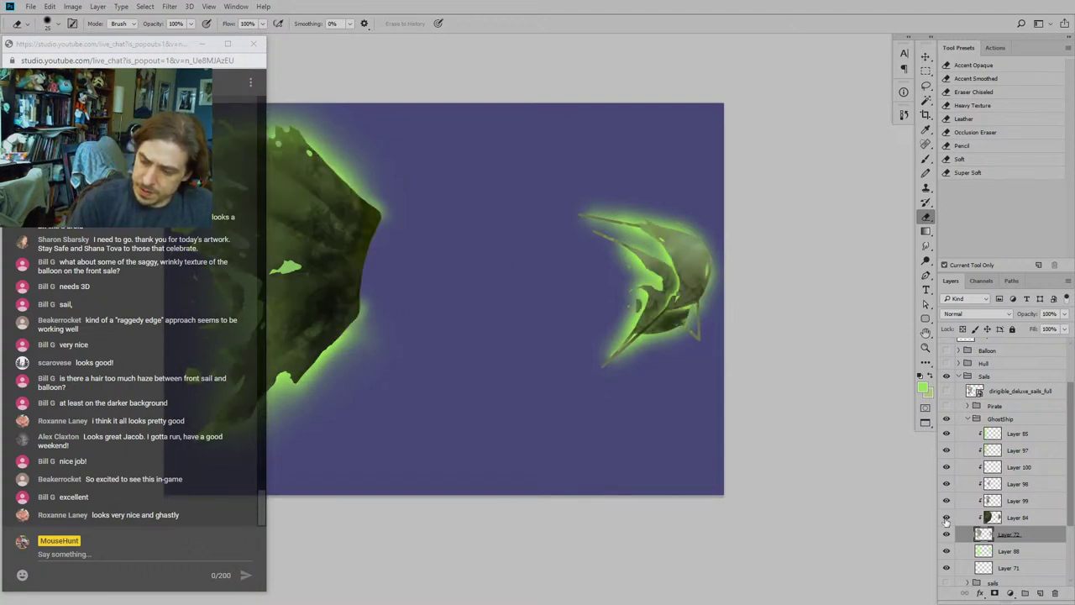
{"action": "left_click", "coordinate": [947, 502]}
{"action": "left_click", "coordinate": [946, 502]}
{"action": "left_click", "coordinate": [947, 517]}
{"action": "left_click", "coordinate": [946, 518]}
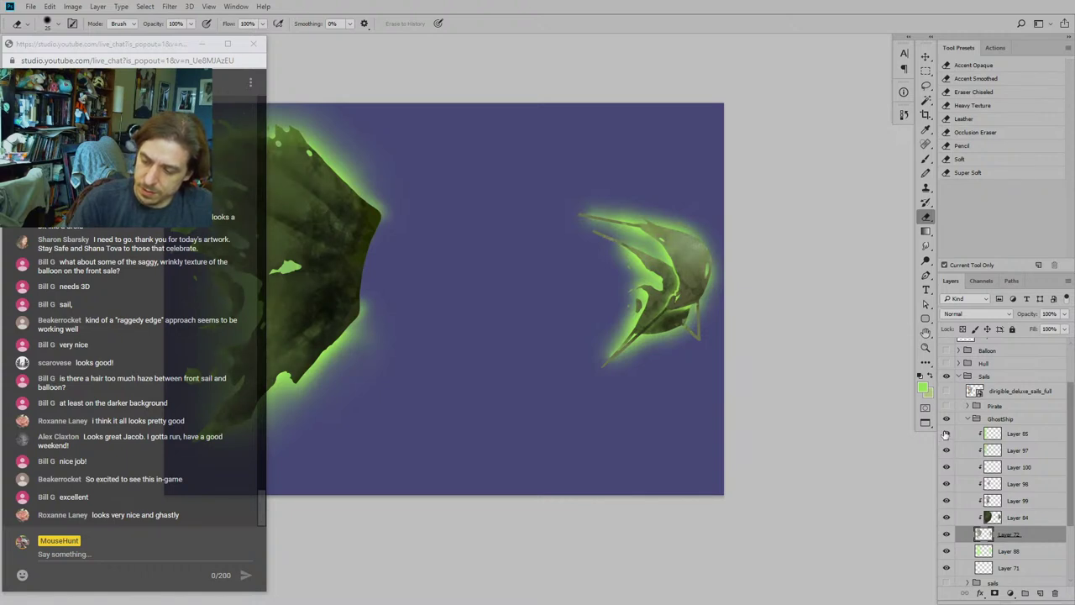
Step: Add a new clipped layer at the top of the sails' GhostShip group
{"action": "left_click", "coordinate": [958, 456]}
{"action": "left_click", "coordinate": [961, 438]}
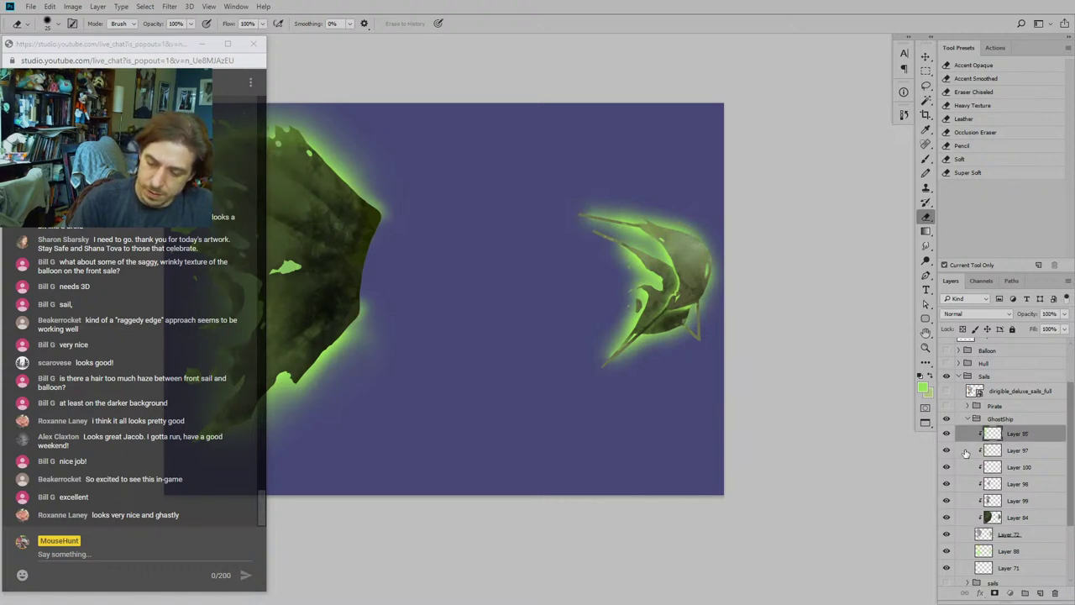
{"action": "left_click", "coordinate": [966, 452]}
{"action": "left_click", "coordinate": [1041, 593]}
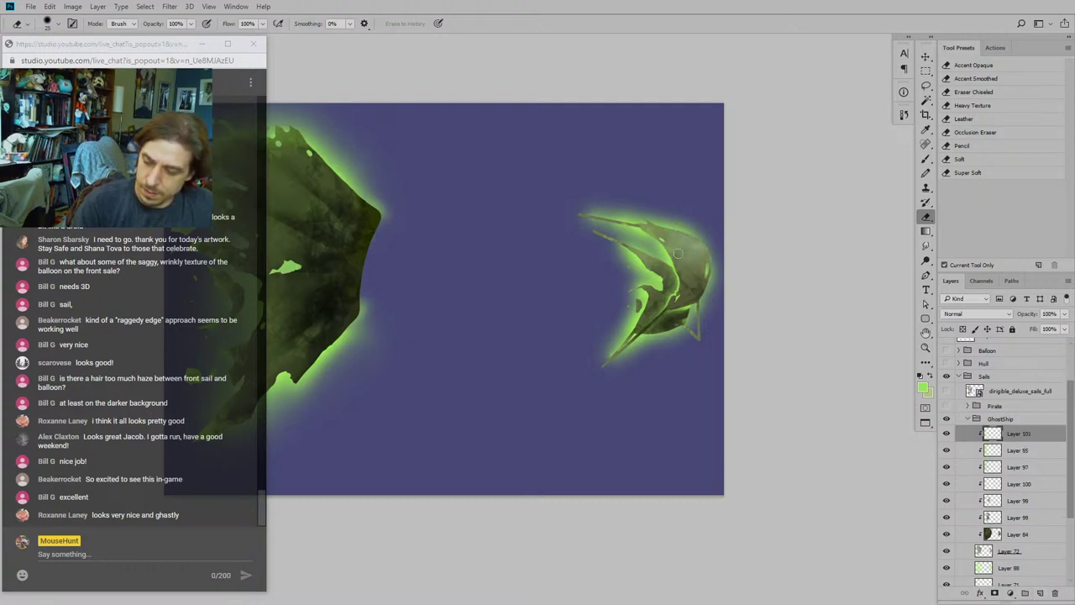
Step: Sample a dark green from the front sail and paint accents along its upper edge on Layer 101 with the Main Brush preset
{"action": "key", "text": "b"}
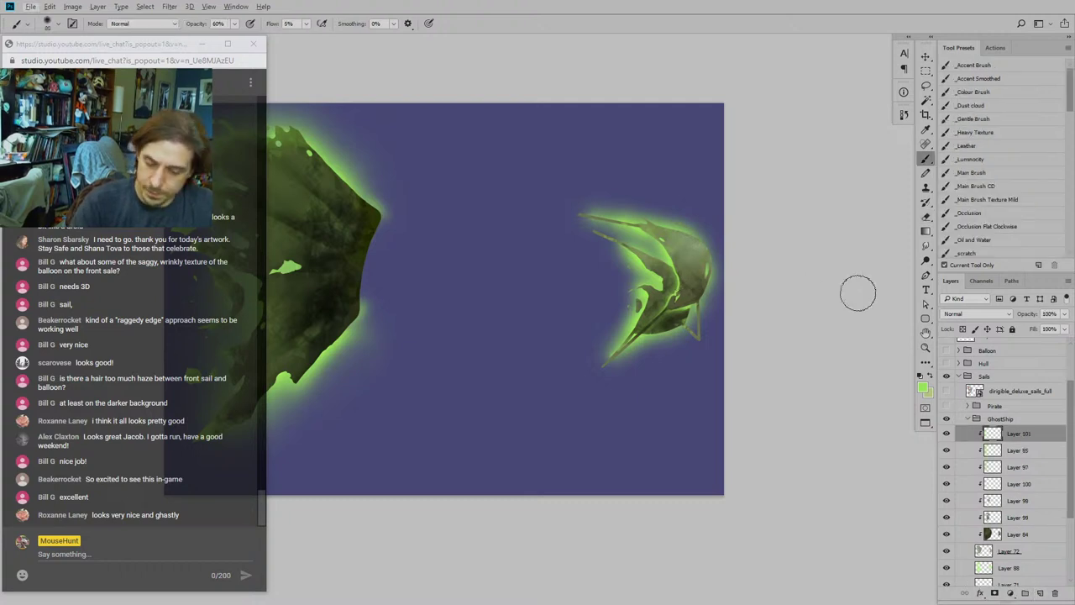
{"action": "left_click", "coordinate": [669, 320], "text": "alt"}
{"action": "left_click", "coordinate": [972, 172]}
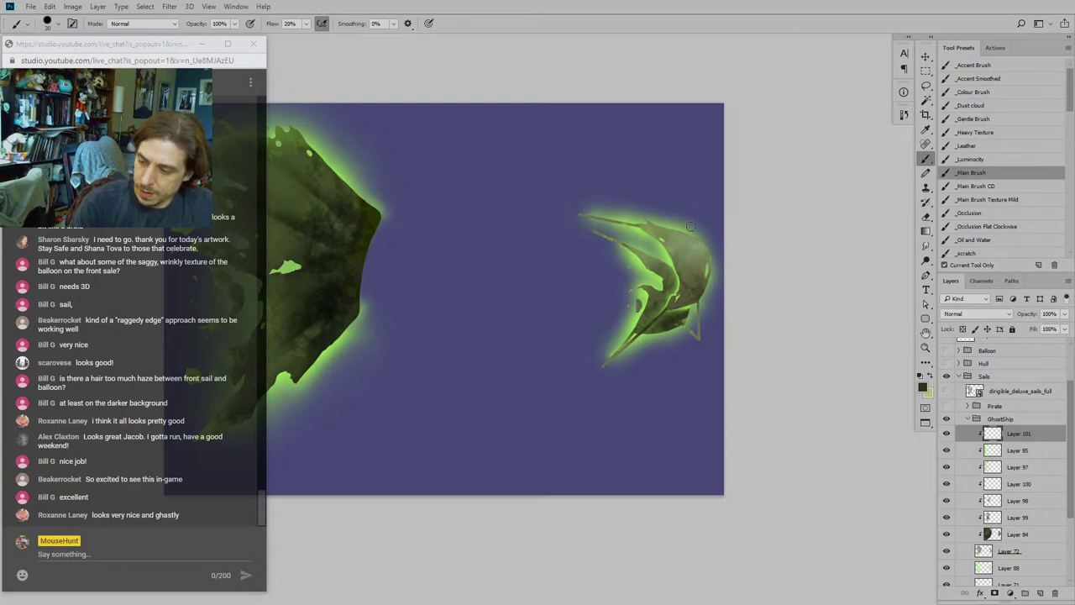
{"action": "left_click_drag", "start_coordinate": [611, 210], "coordinate": [605, 221]}
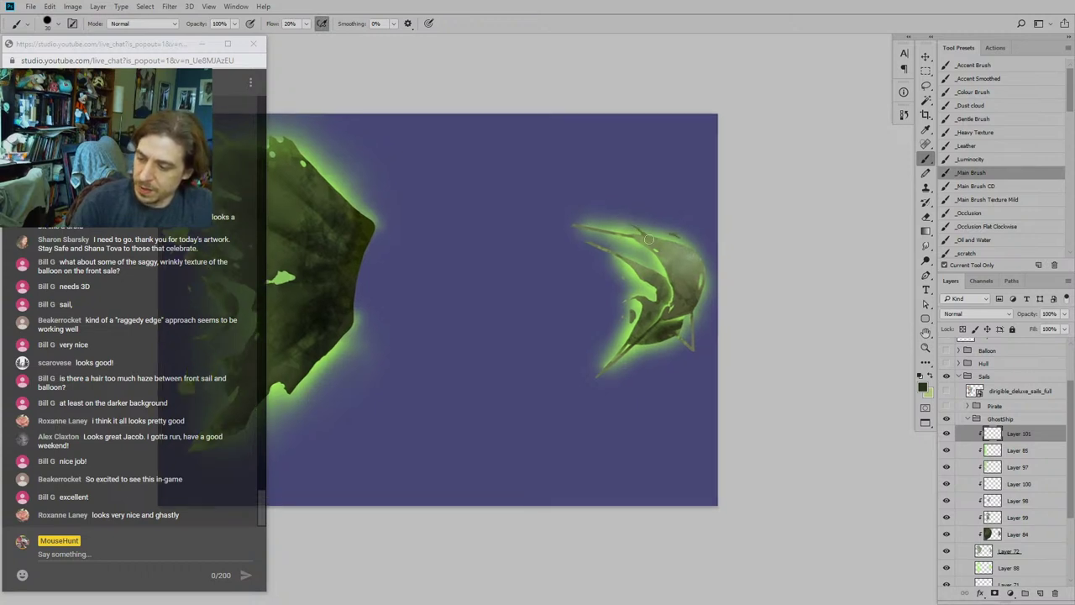
{"action": "left_click_drag", "start_coordinate": [679, 242], "coordinate": [653, 242]}
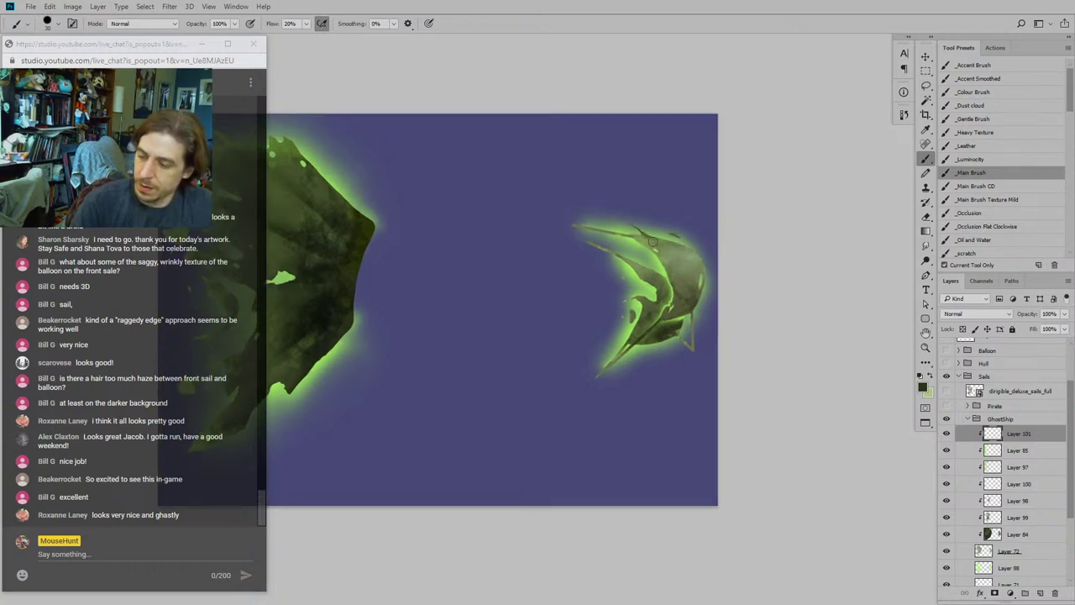
{"action": "scroll", "coordinate": [540, 190], "scroll_direction": "up", "scroll_amount": 4}
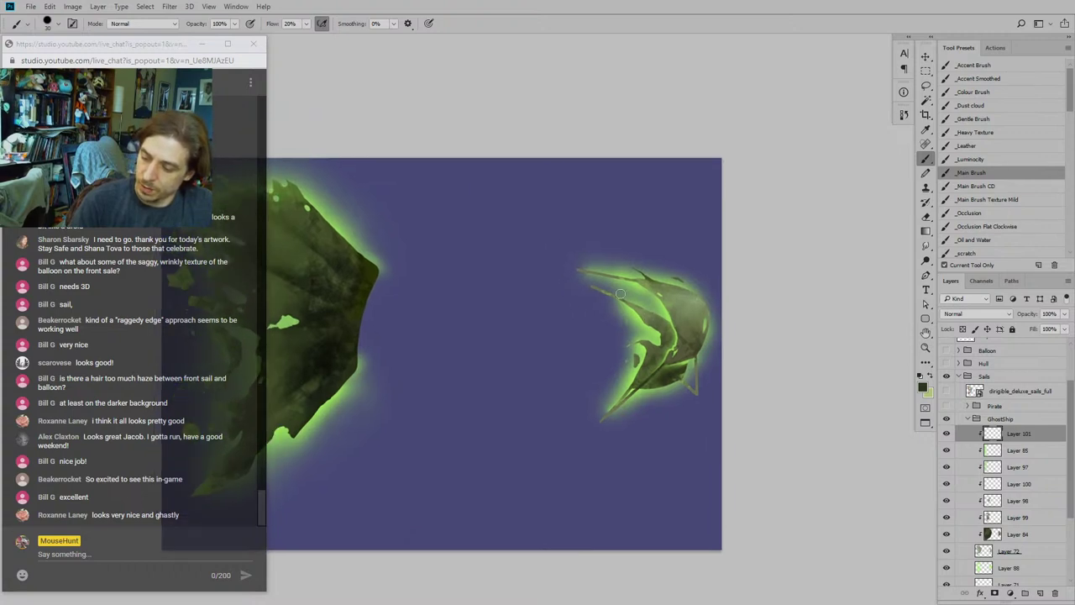
{"action": "left_click_drag", "start_coordinate": [491, 249], "coordinate": [500, 252]}
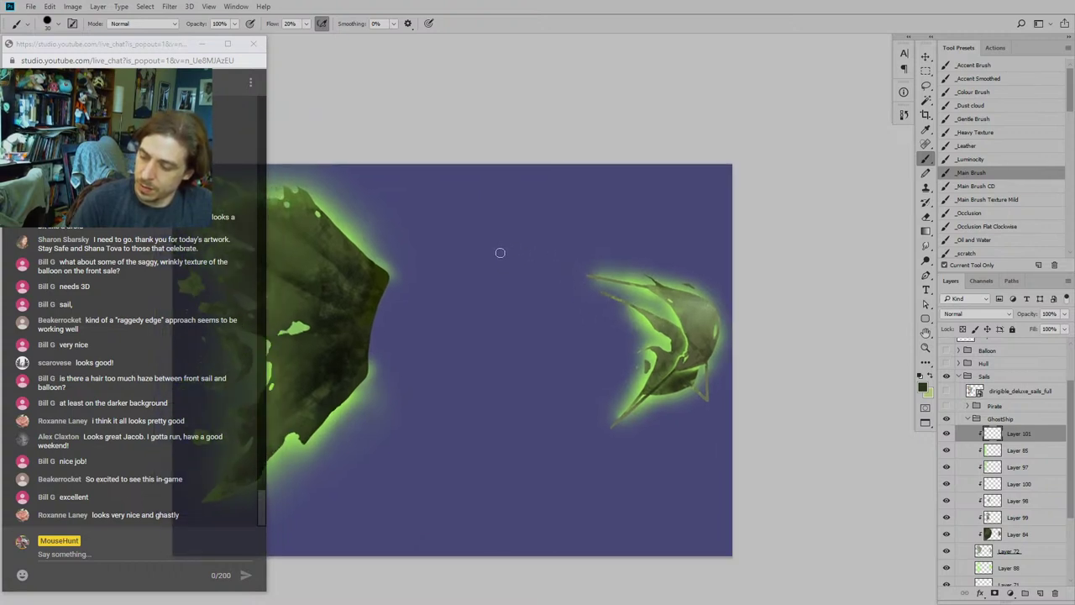
Step: Sample lighter and darker greens from the front sail and touch up its upper edge and spars, undoing one unwanted stroke
{"action": "left_click", "coordinate": [667, 291], "text": "alt"}
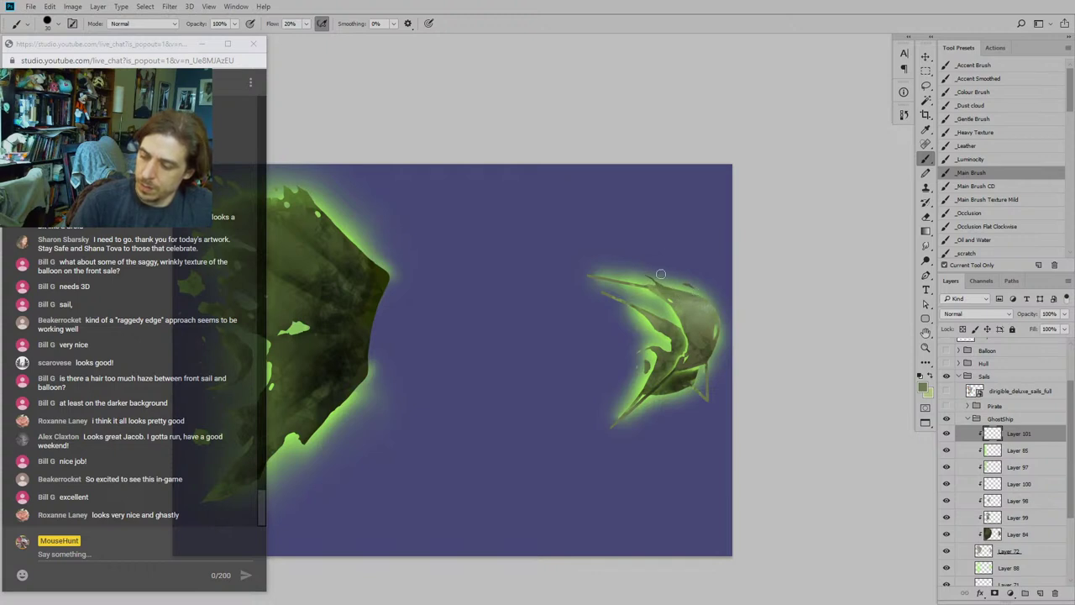
{"action": "left_click_drag", "start_coordinate": [520, 268], "coordinate": [516, 252]}
{"action": "left_click", "coordinate": [658, 351], "text": "alt"}
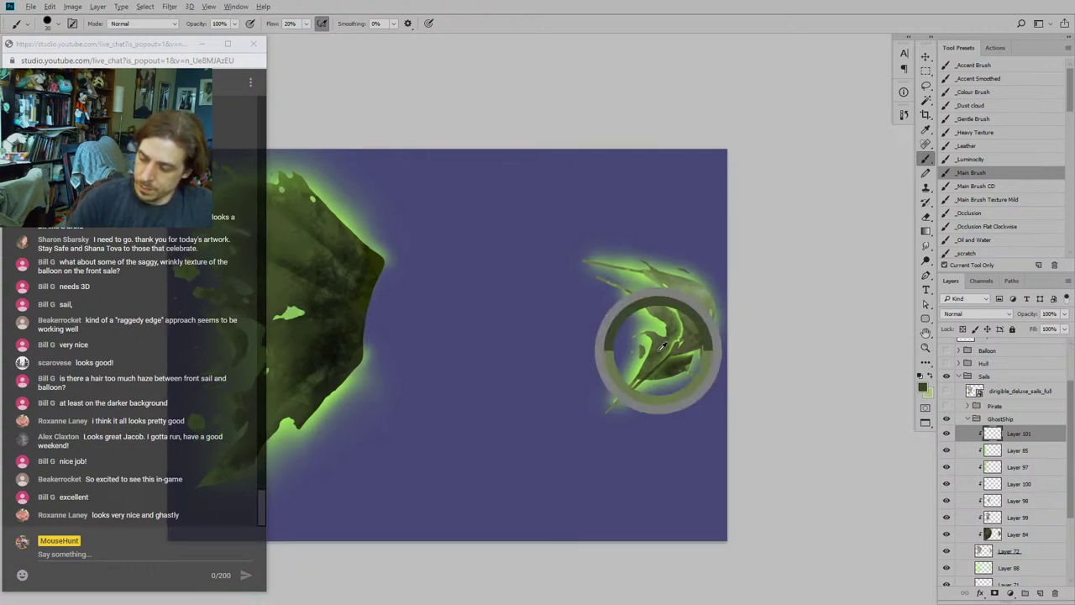
{"action": "left_click_drag", "start_coordinate": [639, 346], "coordinate": [642, 356]}
{"action": "key", "text": "ctrl+z"}
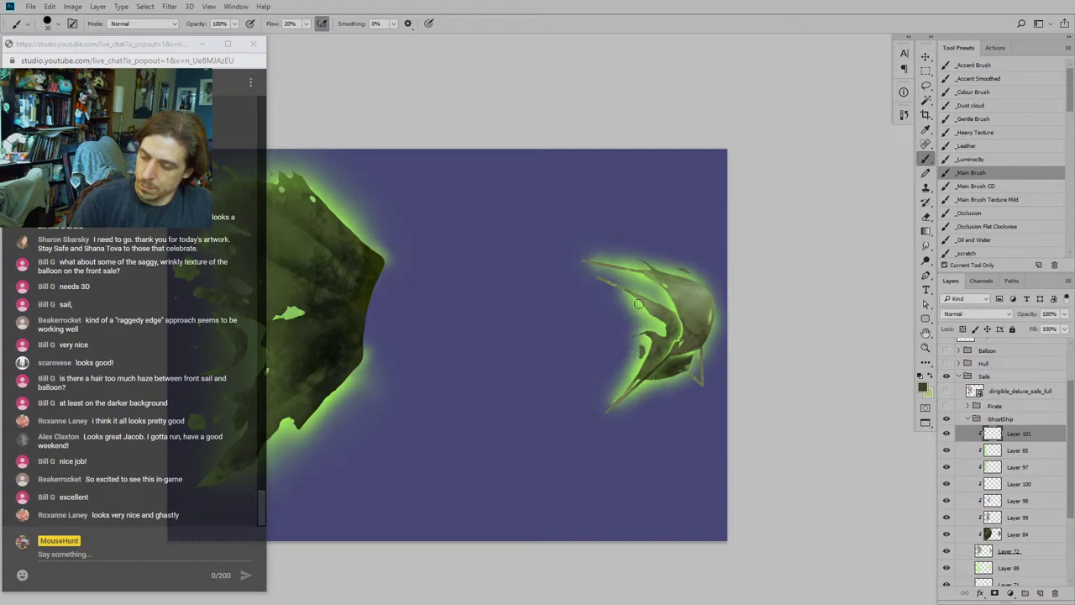
{"action": "left_click_drag", "start_coordinate": [575, 231], "coordinate": [580, 258]}
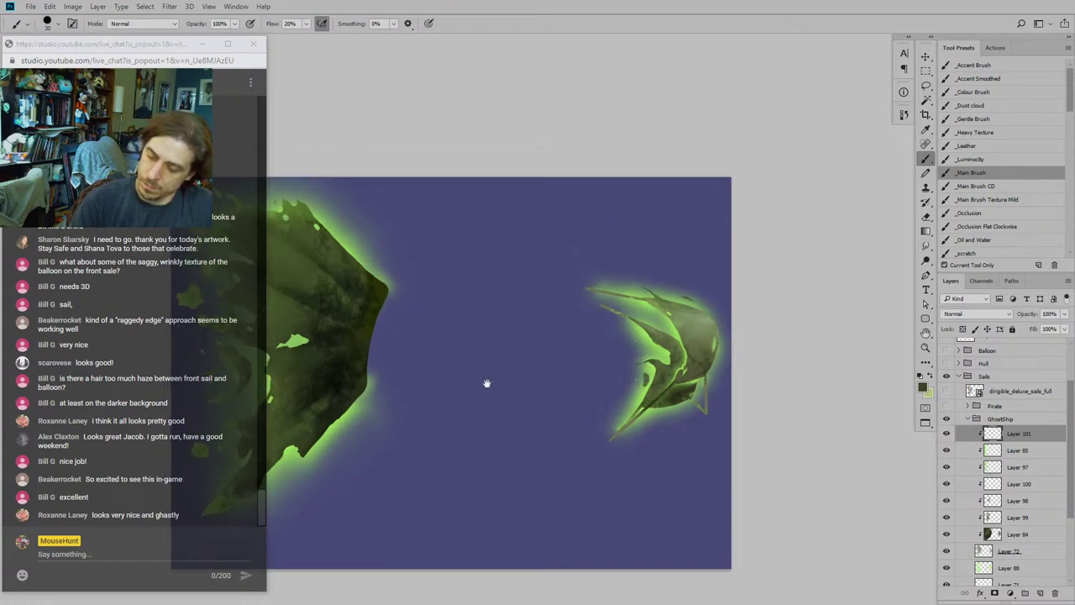
{"action": "mouse_move", "coordinate": [487, 384]}
{"action": "left_mouse_down"}
{"action": "mouse_move", "coordinate": [488, 398]}
{"action": "mouse_move", "coordinate": [502, 400]}
{"action": "left_mouse_up"}
{"action": "left_click", "coordinate": [679, 343], "text": "alt"}
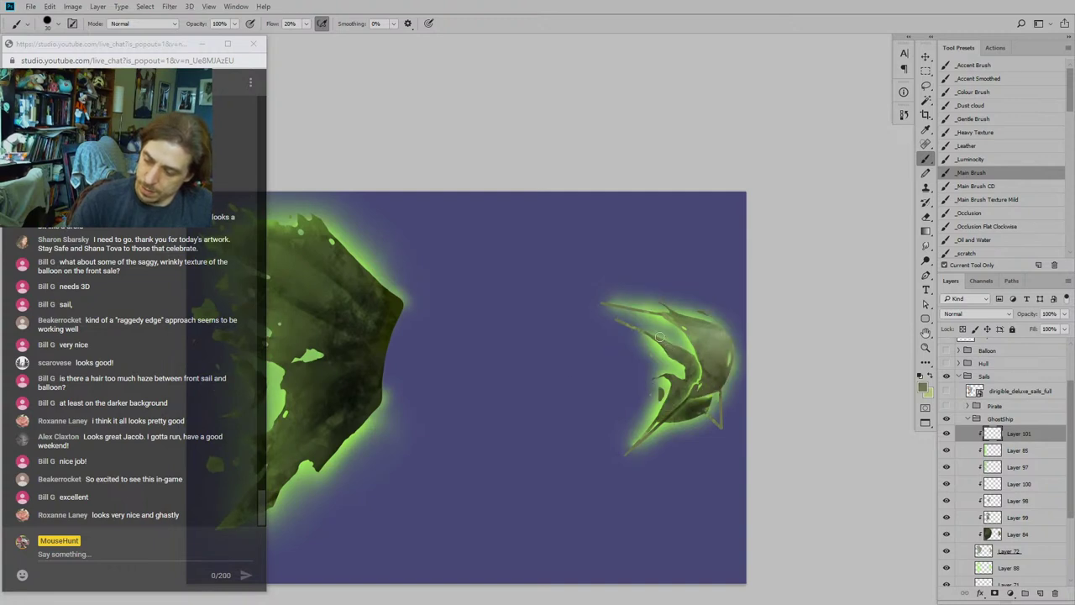
{"action": "left_click_drag", "start_coordinate": [555, 504], "coordinate": [557, 485]}
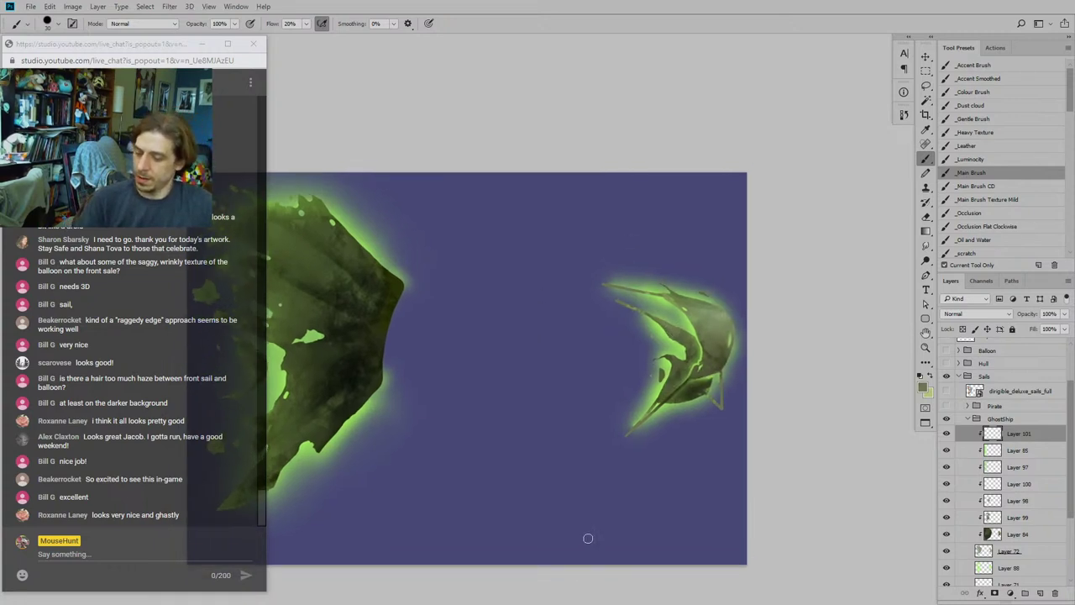
Step: Collapse the GhostShip group and toggle the Sails group's visibility to examine the front and rear sails
{"action": "left_click_drag", "start_coordinate": [563, 440], "coordinate": [579, 405]}
{"action": "left_click_drag", "start_coordinate": [616, 365], "coordinate": [663, 314]}
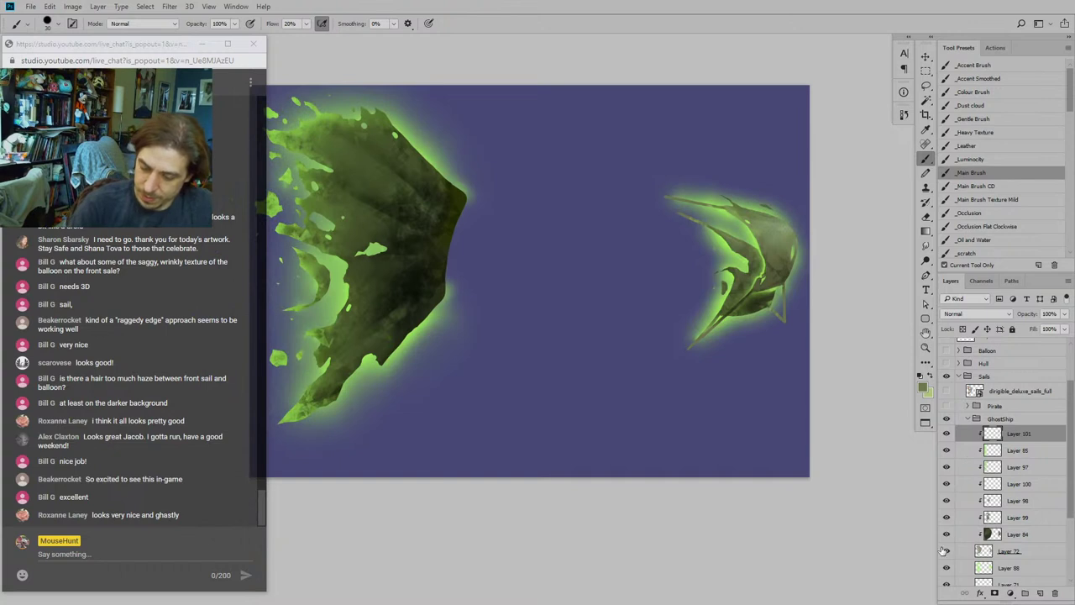
{"action": "left_click", "coordinate": [967, 420]}
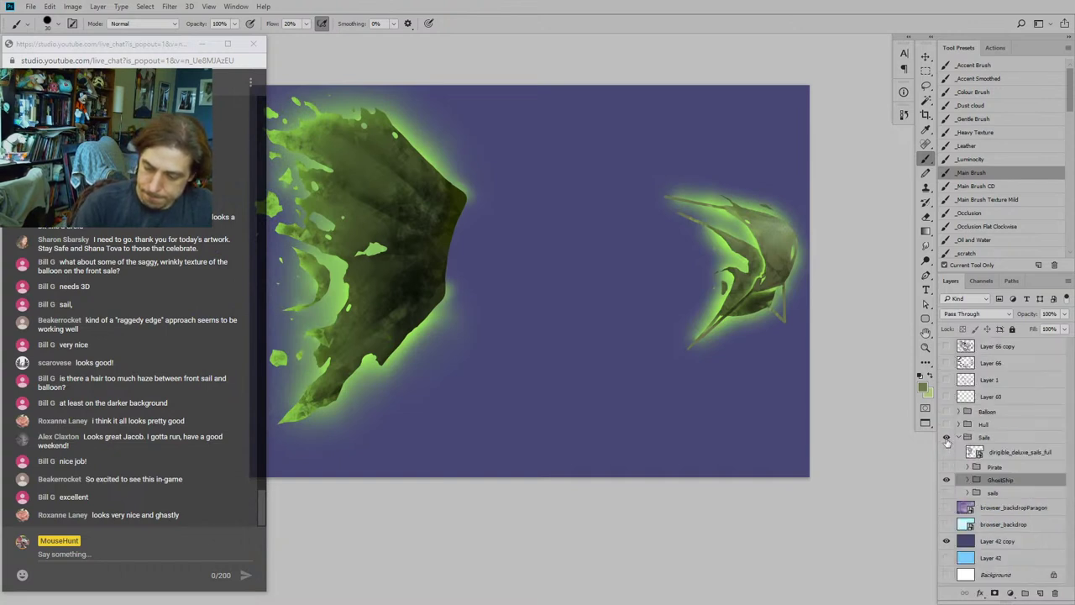
{"action": "left_click", "coordinate": [946, 439]}
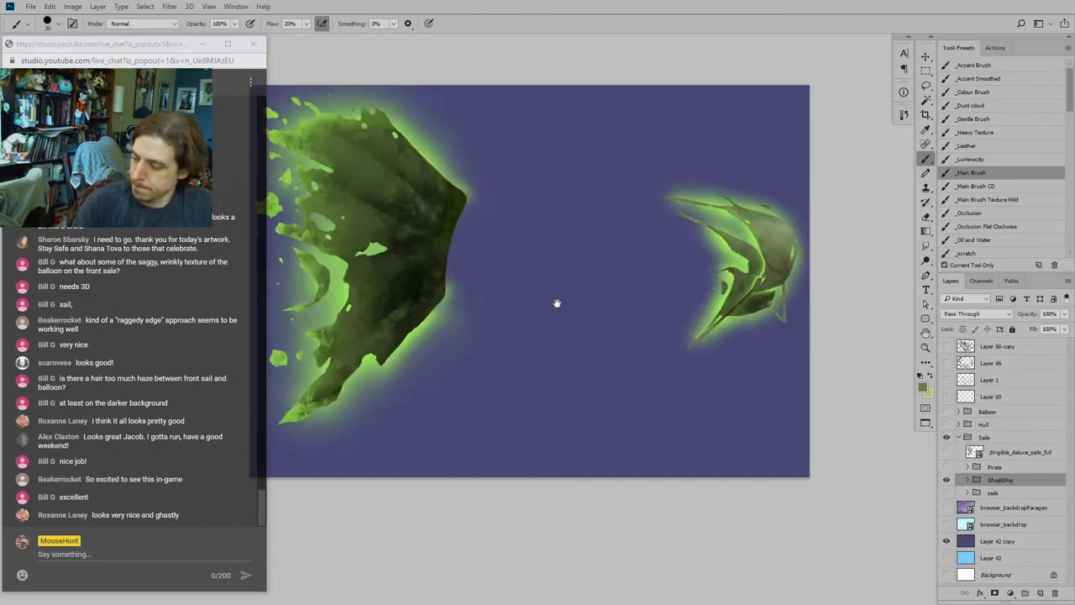
{"action": "left_click_drag", "start_coordinate": [557, 304], "coordinate": [639, 291]}
{"action": "left_click_drag", "start_coordinate": [713, 388], "coordinate": [844, 403]}
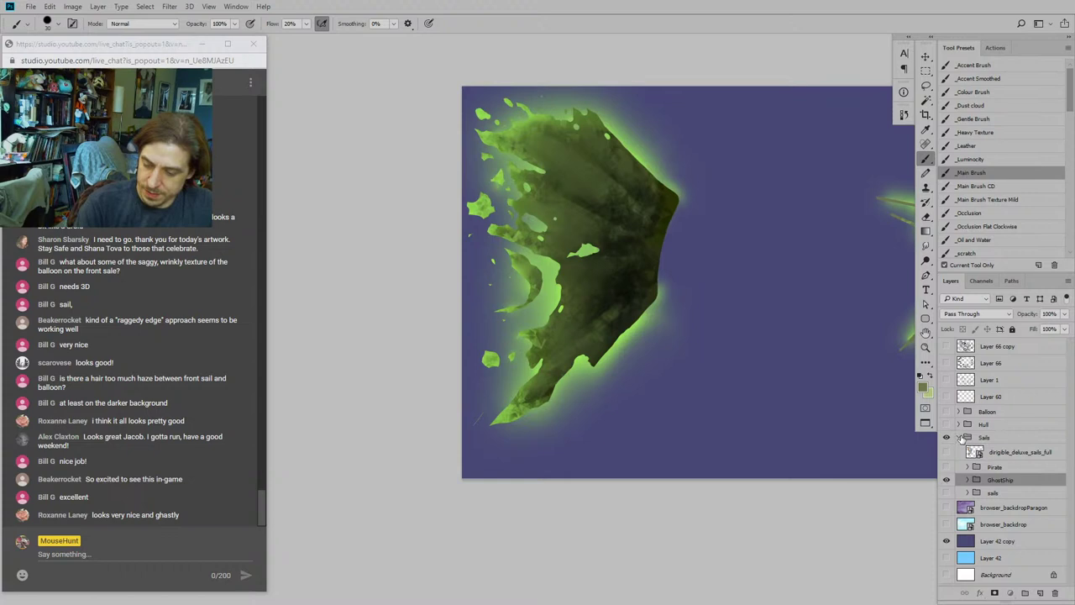
Step: Expand the sails' GhostShip group again and select Layer 72 with the eraser active
{"action": "left_click", "coordinate": [960, 438]}
{"action": "left_click", "coordinate": [960, 437]}
{"action": "left_click", "coordinate": [967, 480]}
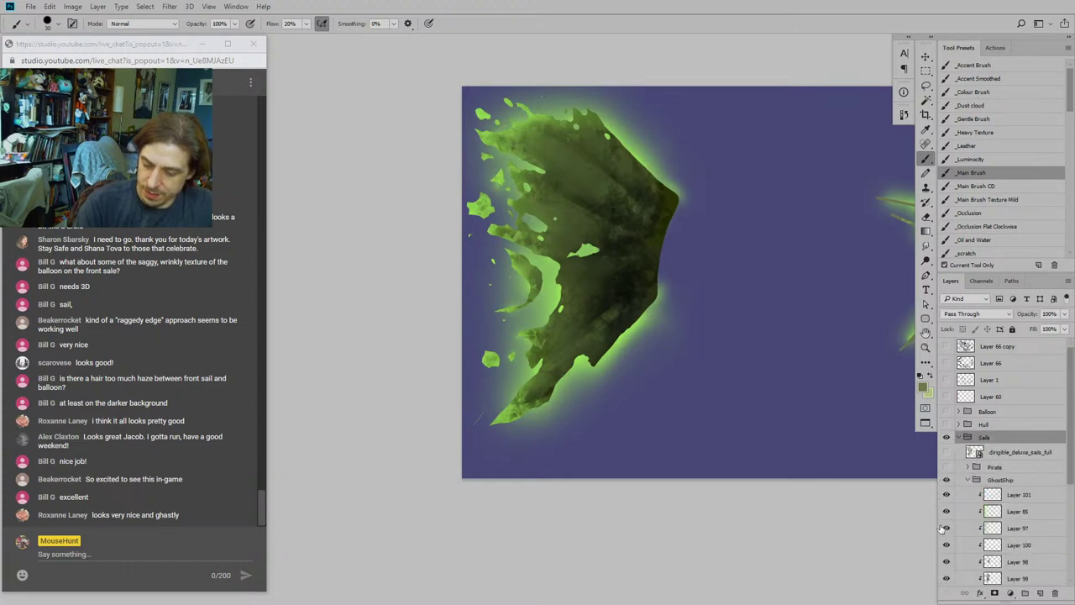
{"action": "scroll", "coordinate": [1008, 470], "scroll_direction": "down", "scroll_amount": 3}
{"action": "left_click", "coordinate": [1017, 495]}
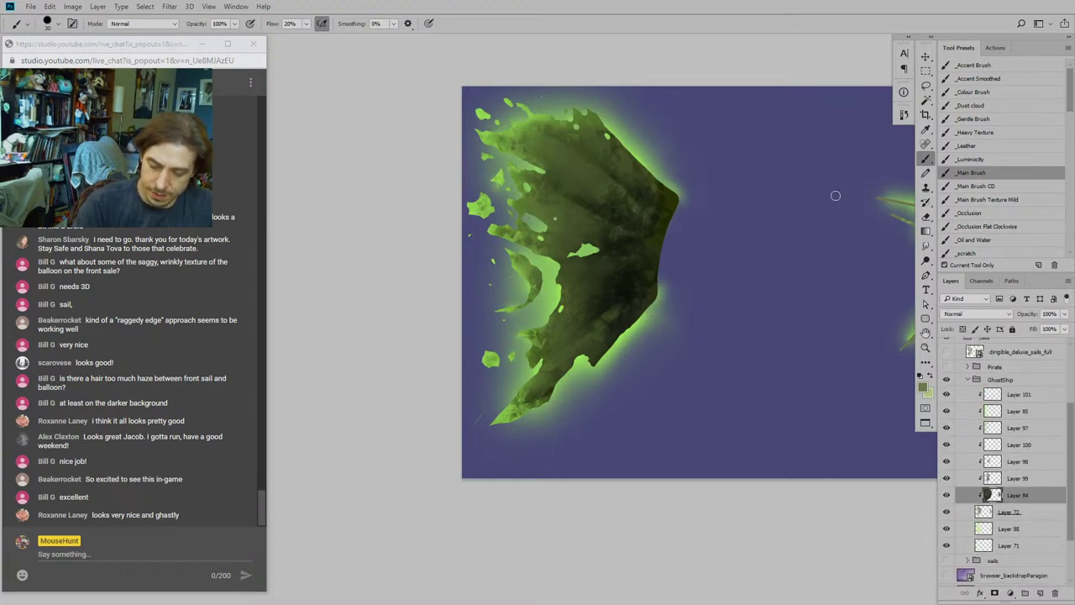
{"action": "key", "text": "e"}
{"action": "key", "text": "alt+bracketleft"}
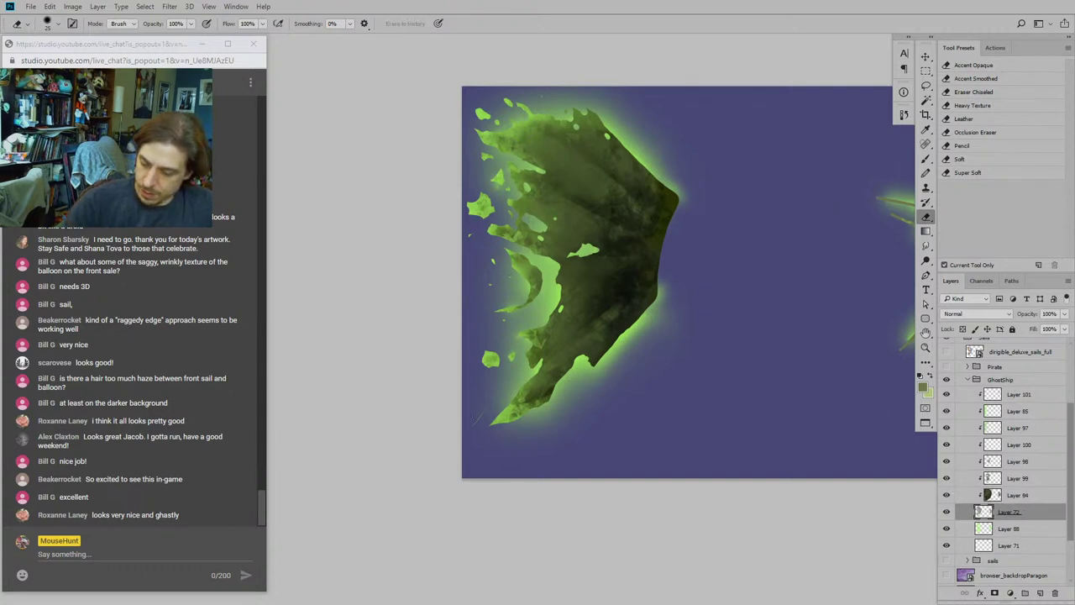
{"action": "left_click_drag", "start_coordinate": [375, 288], "coordinate": [355, 334]}
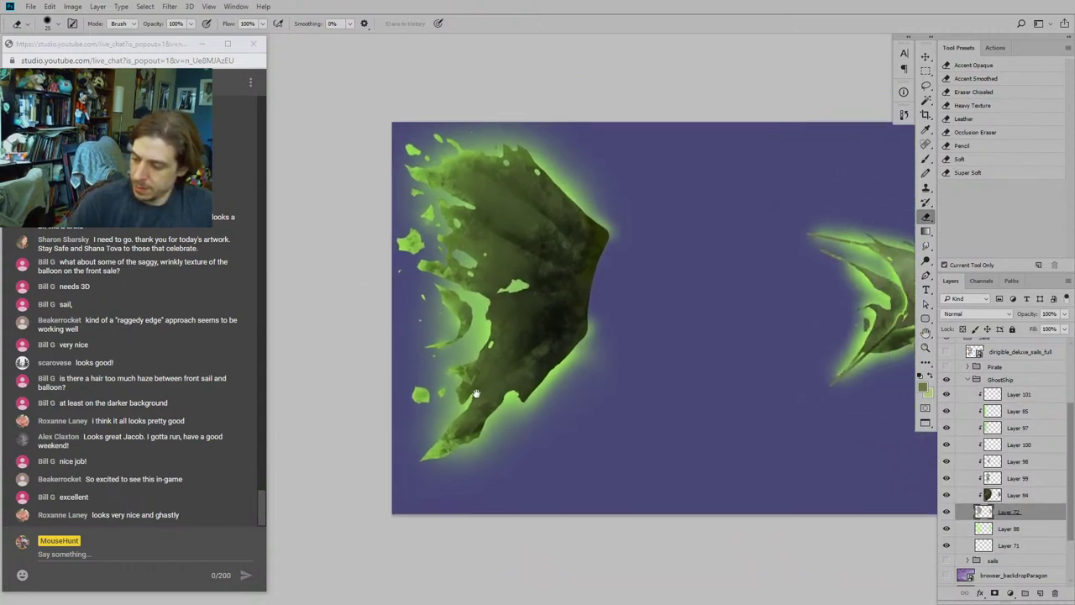
{"action": "mouse_move", "coordinate": [483, 398]}
{"action": "left_mouse_down"}
{"action": "mouse_move", "coordinate": [408, 381]}
{"action": "mouse_move", "coordinate": [415, 446]}
{"action": "left_mouse_up"}
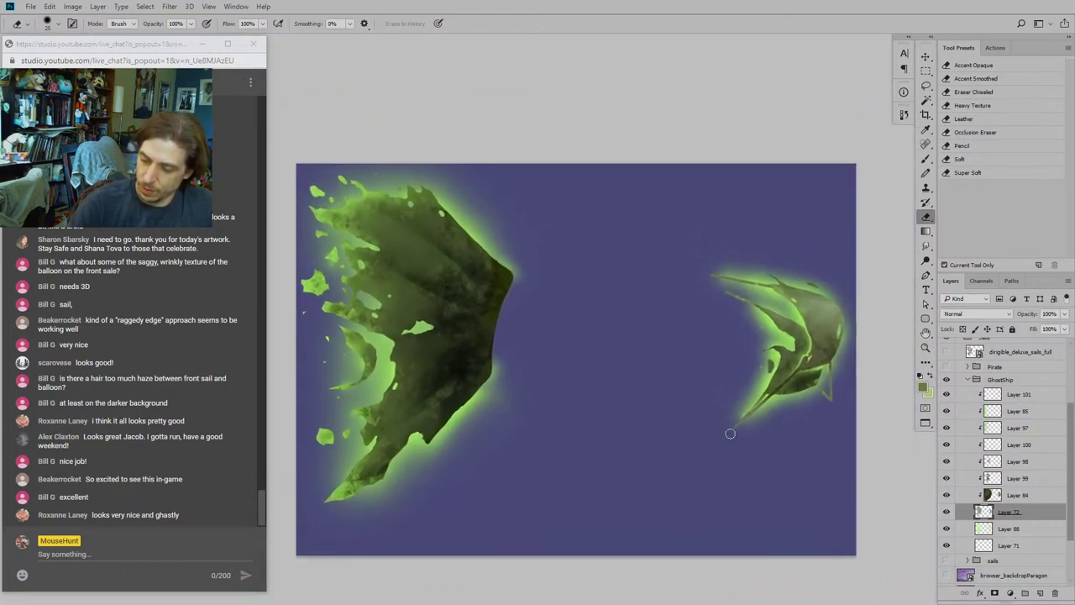
Step: Identify and select Layer 88, and paint sampled bright green glow around the front sail's lower tips with the Occlusion brush at size 175
{"action": "left_click", "coordinate": [962, 529]}
{"action": "left_click", "coordinate": [947, 528]}
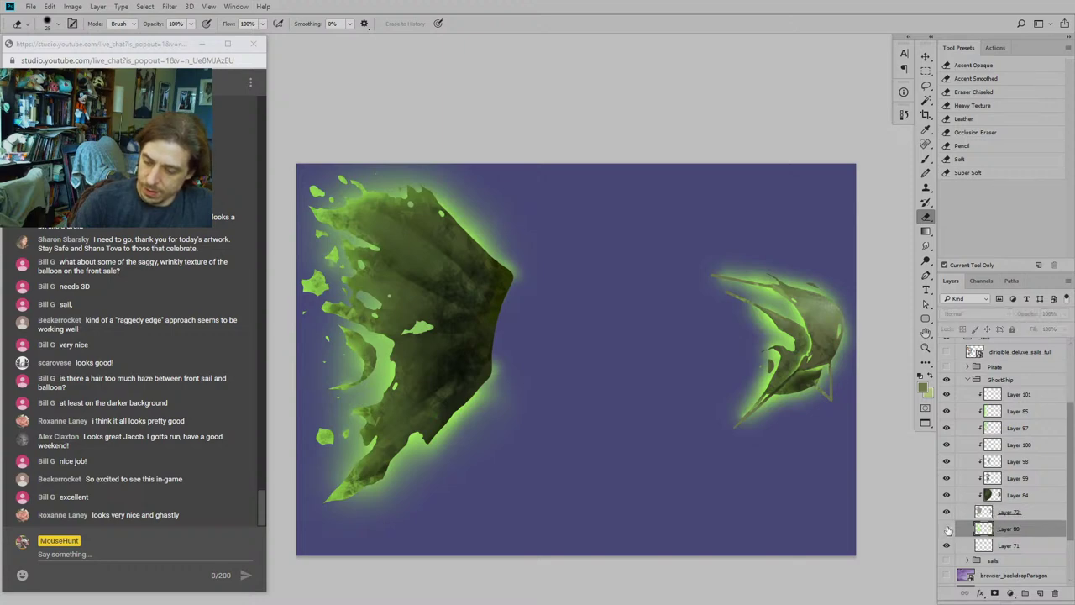
{"action": "left_click", "coordinate": [946, 529]}
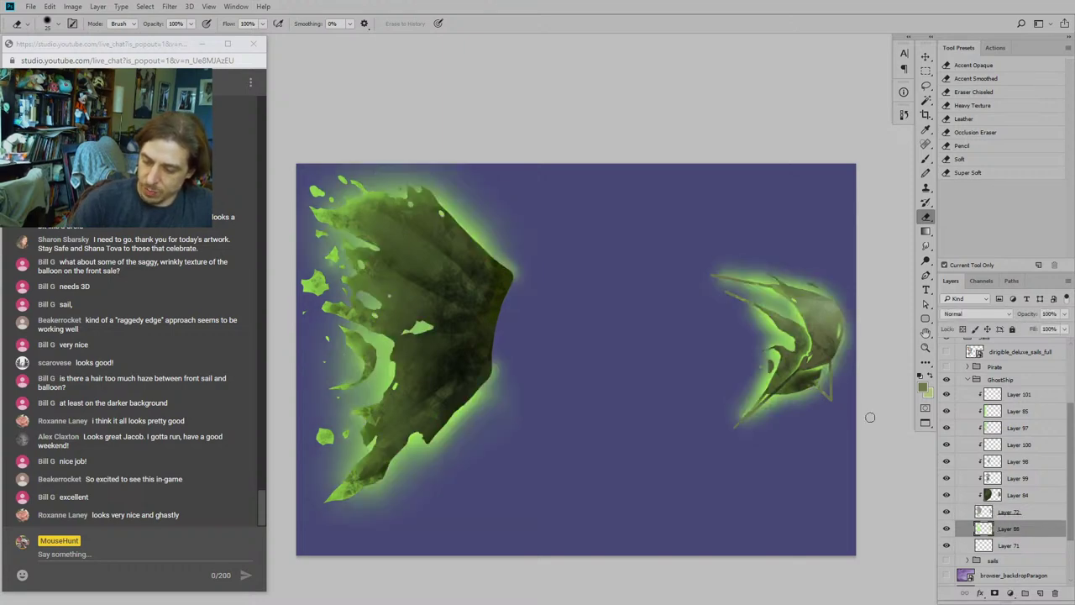
{"action": "left_click", "coordinate": [926, 159]}
{"action": "left_click", "coordinate": [958, 213]}
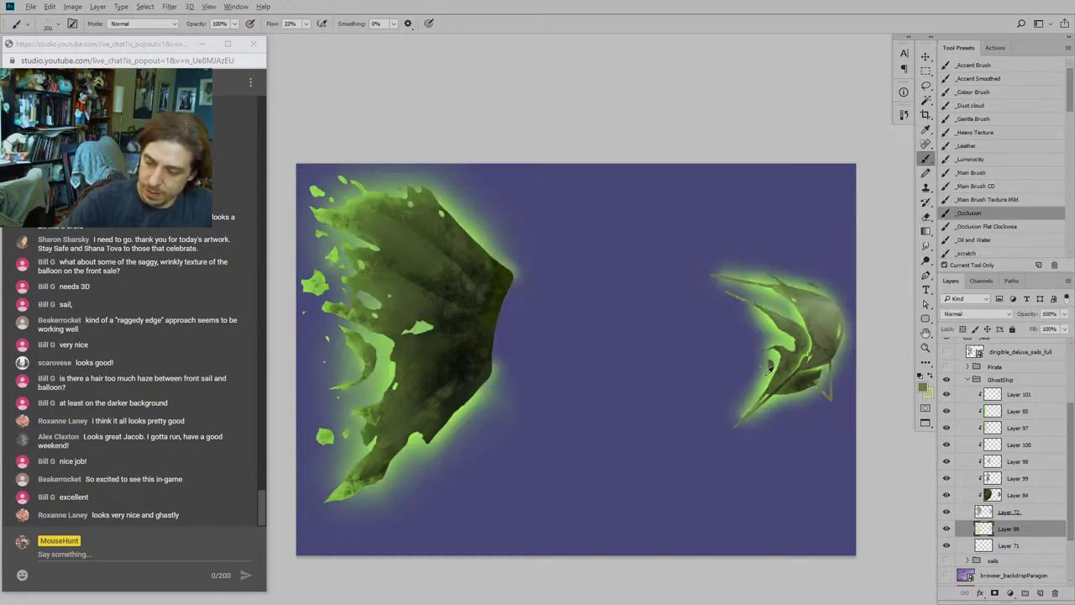
{"action": "left_click", "coordinate": [769, 382], "text": "alt"}
{"action": "key", "text": "bracketleft"}
{"action": "key", "text": "bracketleft"}
{"action": "key", "text": "bracketleft"}
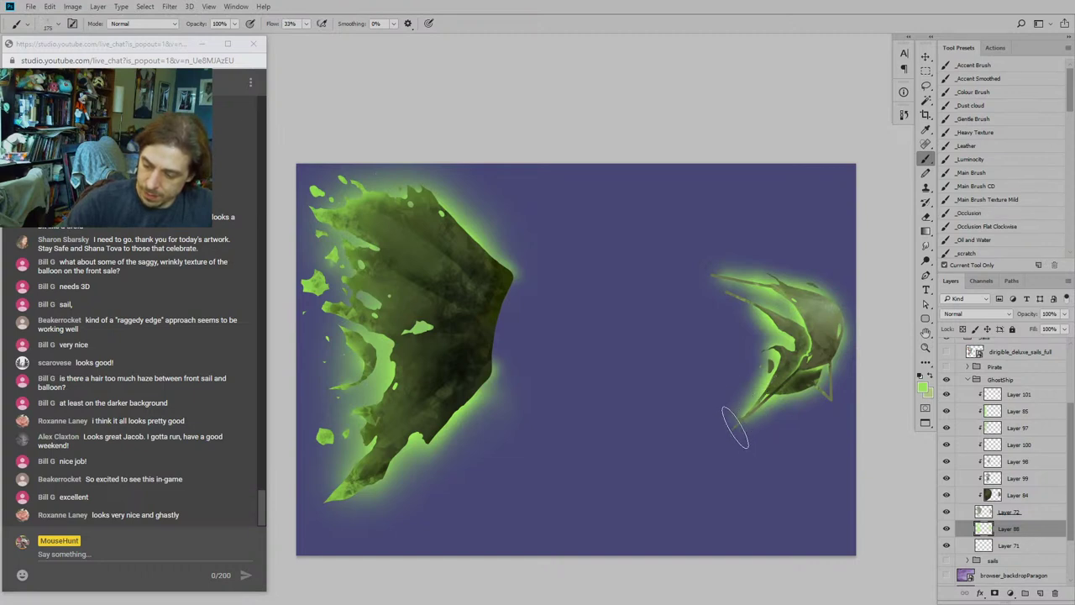
{"action": "mouse_move", "coordinate": [742, 424]}
{"action": "left_mouse_down"}
{"action": "mouse_move", "coordinate": [789, 378]}
{"action": "mouse_move", "coordinate": [840, 365]}
{"action": "mouse_move", "coordinate": [829, 400]}
{"action": "mouse_move", "coordinate": [830, 367]}
{"action": "mouse_move", "coordinate": [830, 393]}
{"action": "left_mouse_up"}
{"action": "mouse_move", "coordinate": [727, 363]}
{"action": "left_mouse_down"}
{"action": "mouse_move", "coordinate": [700, 360]}
{"action": "mouse_move", "coordinate": [731, 353]}
{"action": "left_mouse_up"}
Step: Soften the excess glow around the front sail's tips with the Super Soft eraser at size 100 and 50% opacity
{"action": "key", "text": "e"}
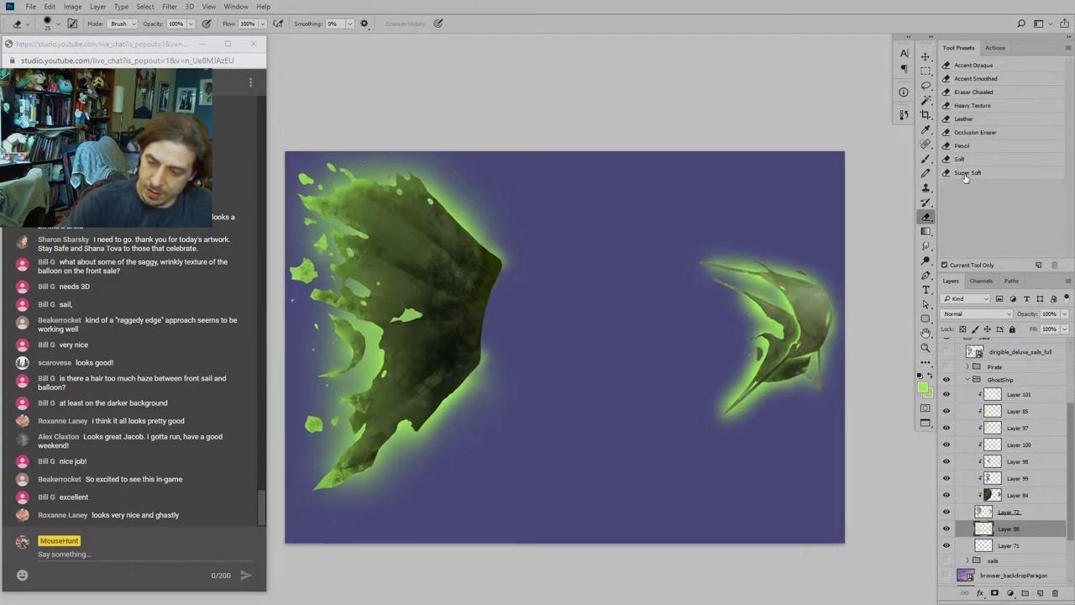
{"action": "key", "text": "bracketright"}
{"action": "key", "text": "bracketright"}
{"action": "mouse_move", "coordinate": [715, 432]}
{"action": "left_mouse_down"}
{"action": "mouse_move", "coordinate": [725, 388]}
{"action": "mouse_move", "coordinate": [703, 430]}
{"action": "left_mouse_up"}
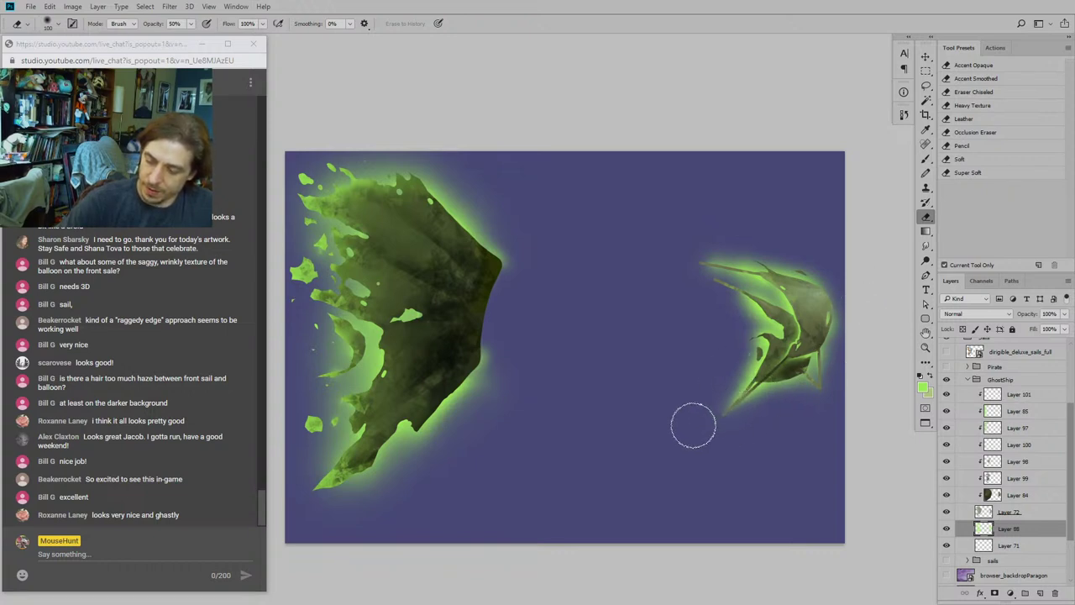
{"action": "left_click_drag", "start_coordinate": [614, 309], "coordinate": [585, 342]}
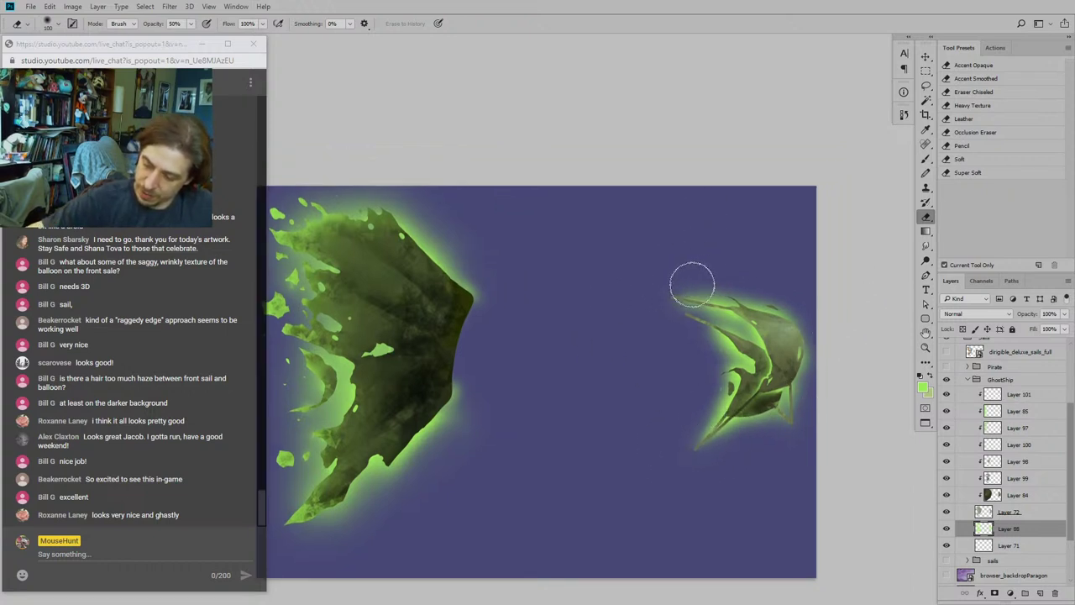
{"action": "left_click_drag", "start_coordinate": [695, 420], "coordinate": [628, 406]}
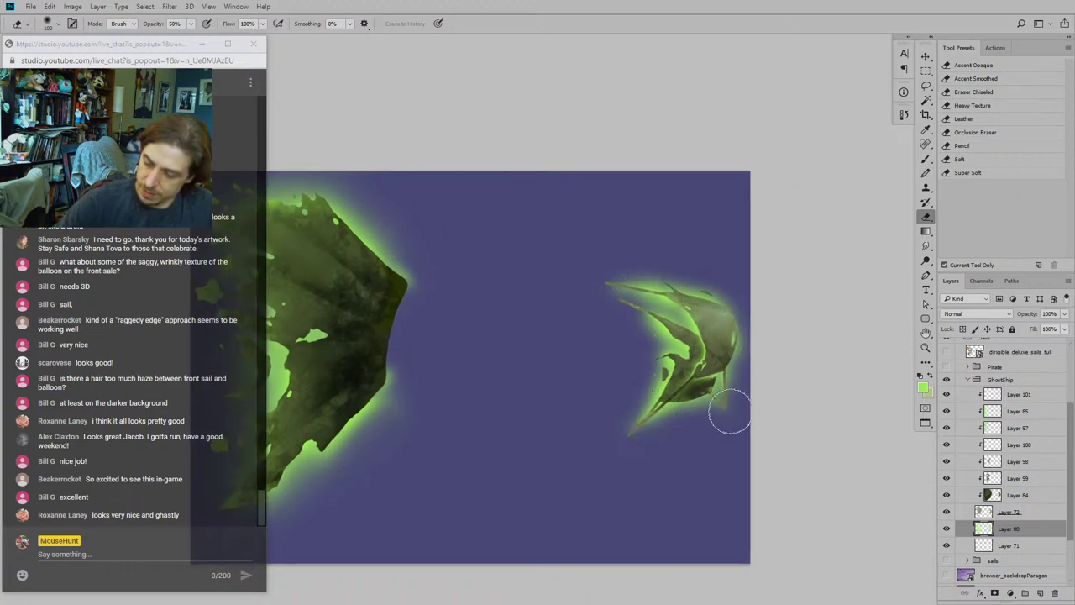
{"action": "mouse_move", "coordinate": [603, 400]}
{"action": "left_mouse_down"}
{"action": "mouse_move", "coordinate": [678, 389]}
{"action": "mouse_move", "coordinate": [697, 442]}
{"action": "mouse_move", "coordinate": [715, 449]}
{"action": "mouse_move", "coordinate": [631, 403]}
{"action": "left_mouse_up"}
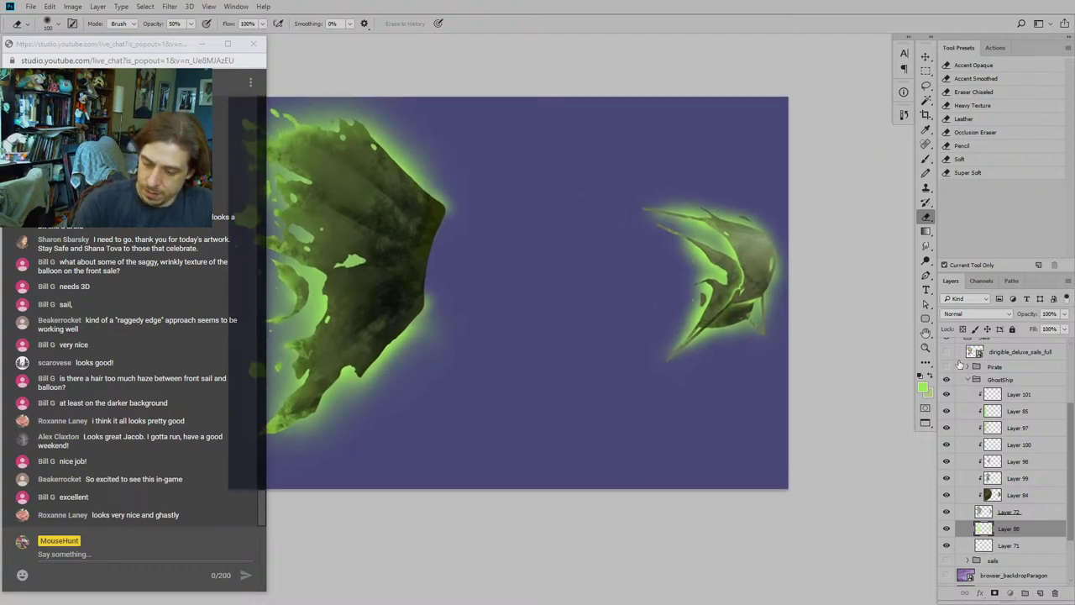
Step: Collapse the GhostShip and Sails groups, and show the Hull and Balloon groups to display the whole airship
{"action": "left_click", "coordinate": [967, 379]}
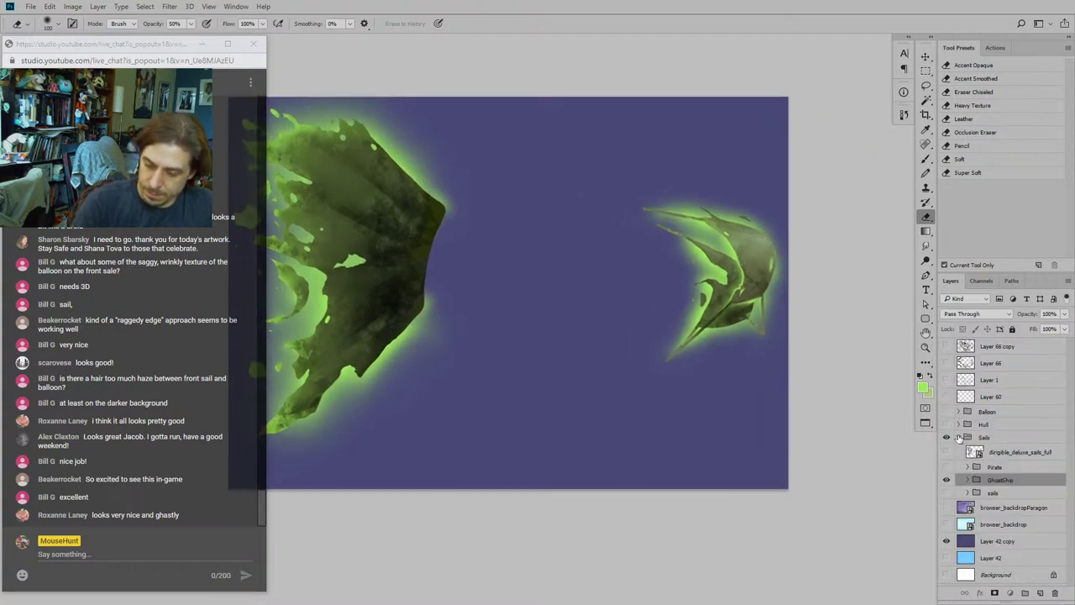
{"action": "left_click", "coordinate": [958, 437]}
{"action": "left_click", "coordinate": [947, 424]}
{"action": "left_click", "coordinate": [947, 411]}
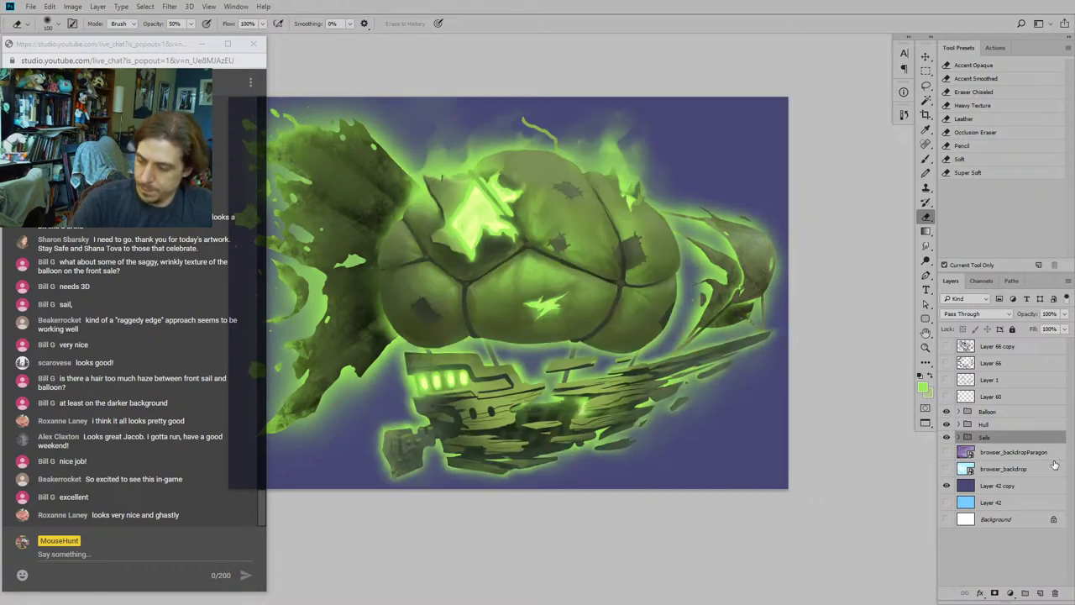
Step: Examine the whole airship at reduced size and hide the dark Layer 42 copy backdrop
{"action": "key", "text": "ctrl+minus"}
{"action": "key", "text": "ctrl+minus"}
{"action": "key", "text": "ctrl+minus"}
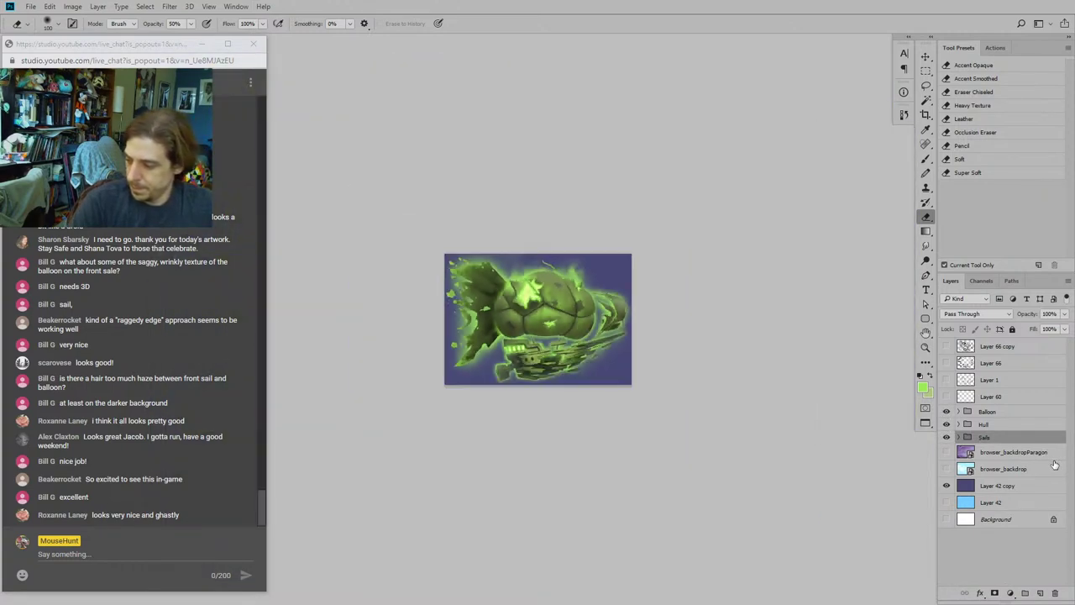
{"action": "left_click_drag", "start_coordinate": [390, 369], "coordinate": [438, 404]}
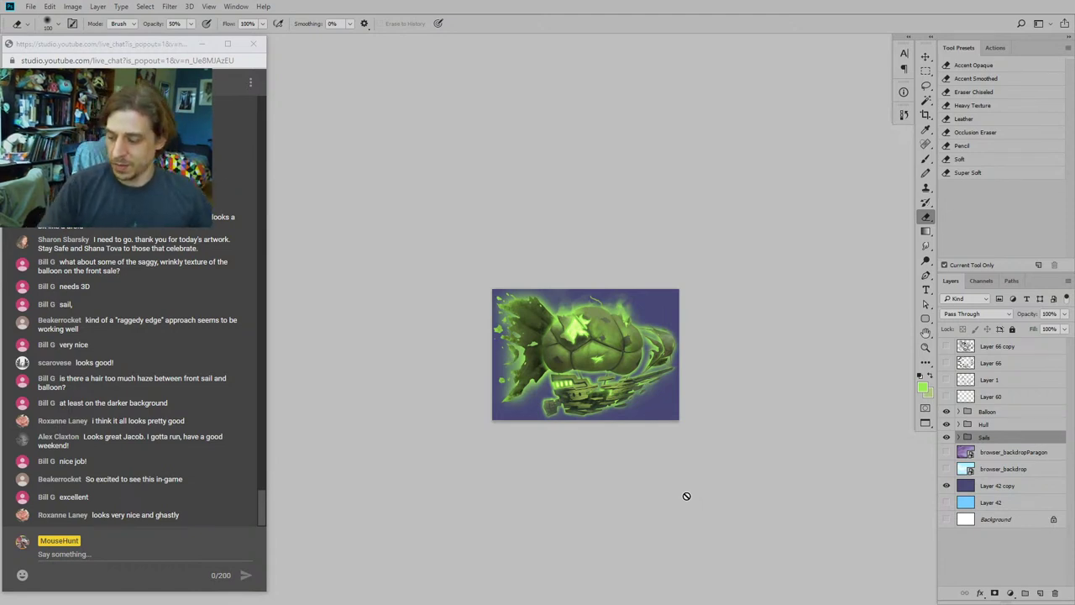
{"action": "left_click", "coordinate": [946, 485]}
{"action": "left_click_drag", "start_coordinate": [703, 336], "coordinate": [641, 275]}
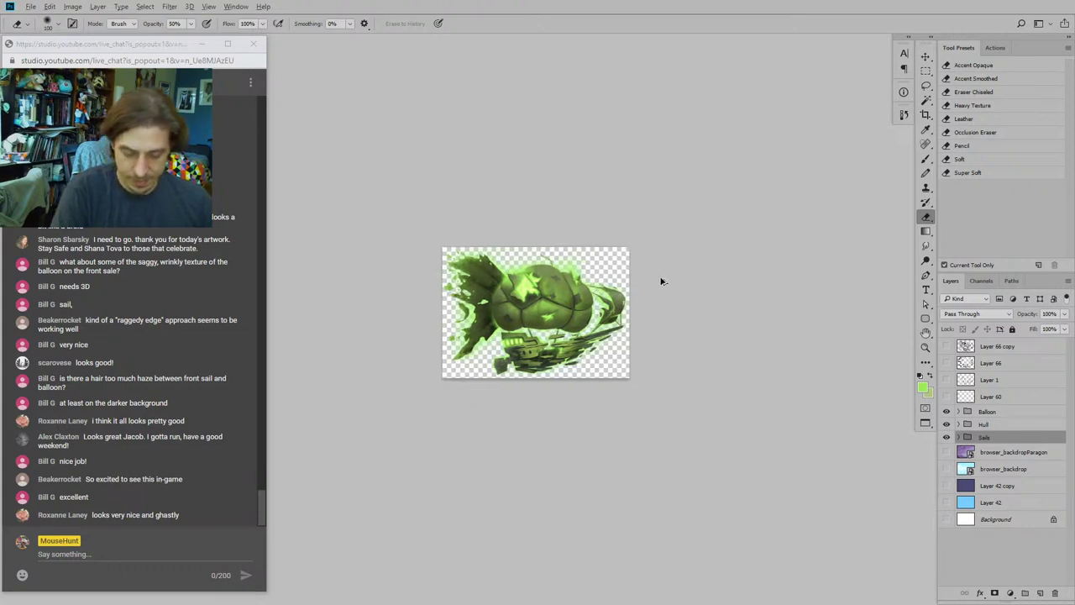
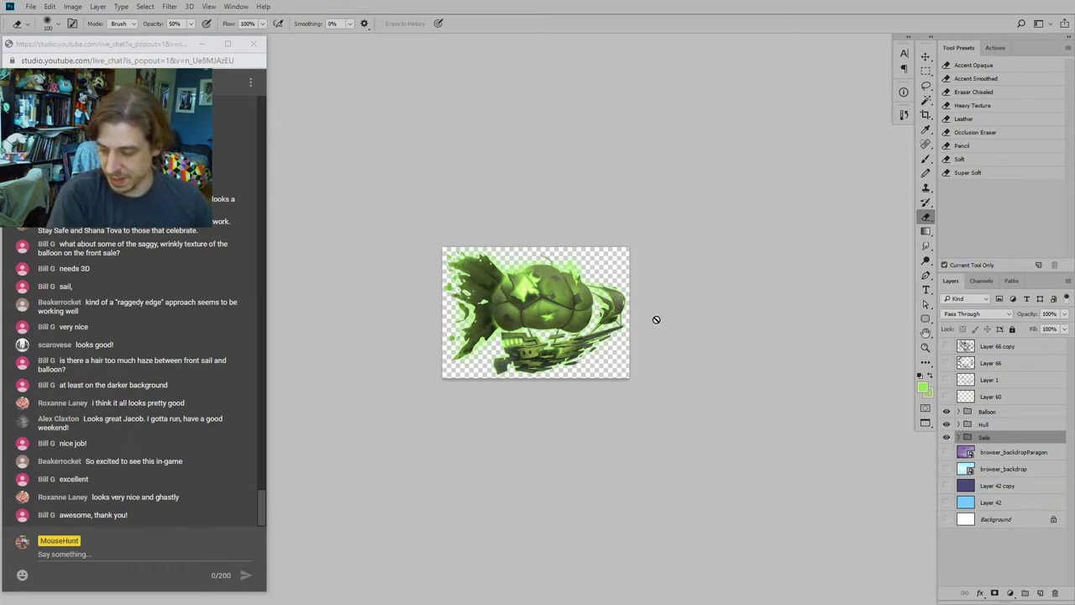
Step: Hide the Hull and Sails groups so only the Balloon group shows, and start a web export previewed at 33.3%
{"action": "left_click_drag", "start_coordinate": [946, 424], "coordinate": [947, 438]}
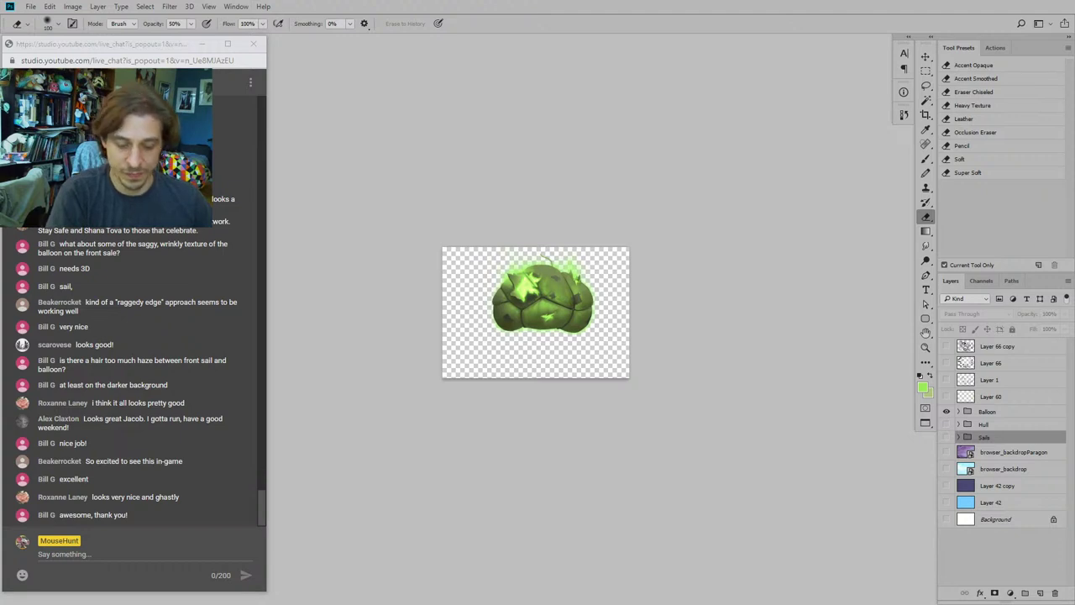
{"action": "left_click", "coordinate": [925, 55]}
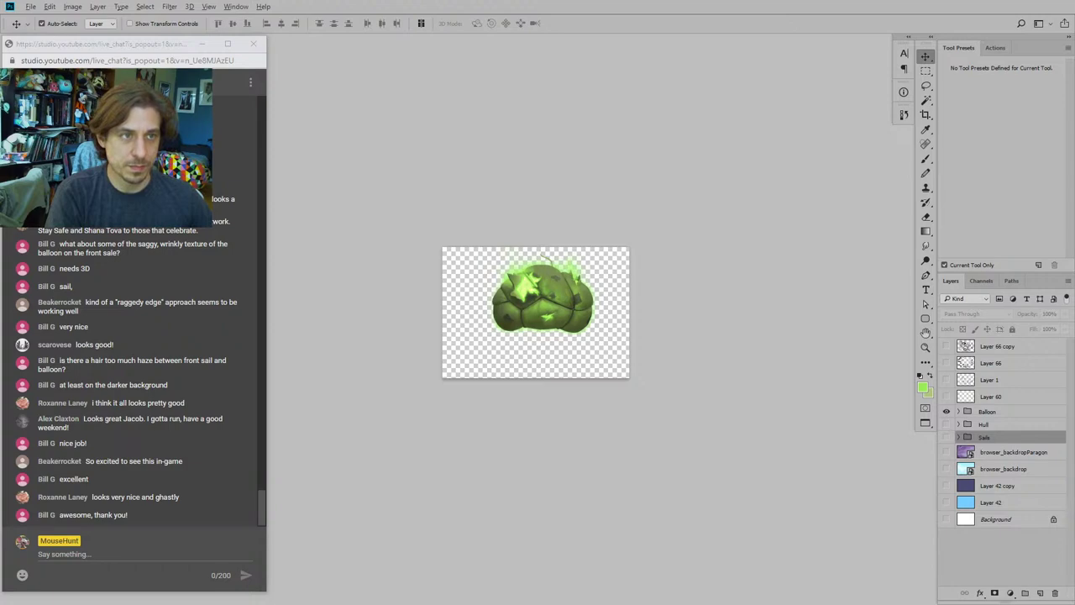
{"action": "key", "text": "ctrl+alt+shift+s"}
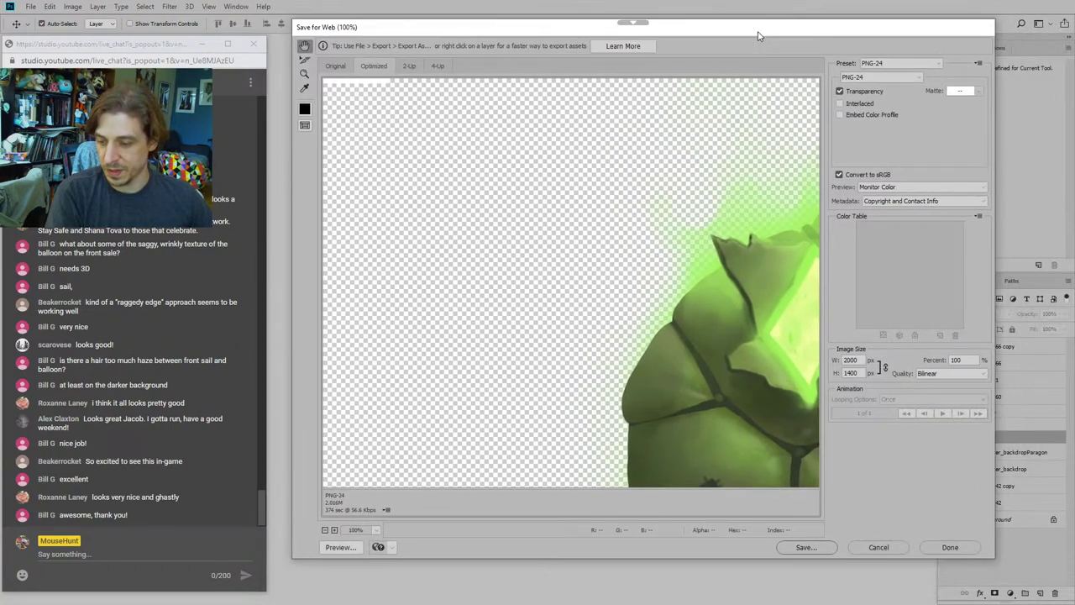
{"action": "key", "text": "ctrl+minus"}
{"action": "key", "text": "ctrl+minus"}
{"action": "key", "text": "ctrl+minus"}
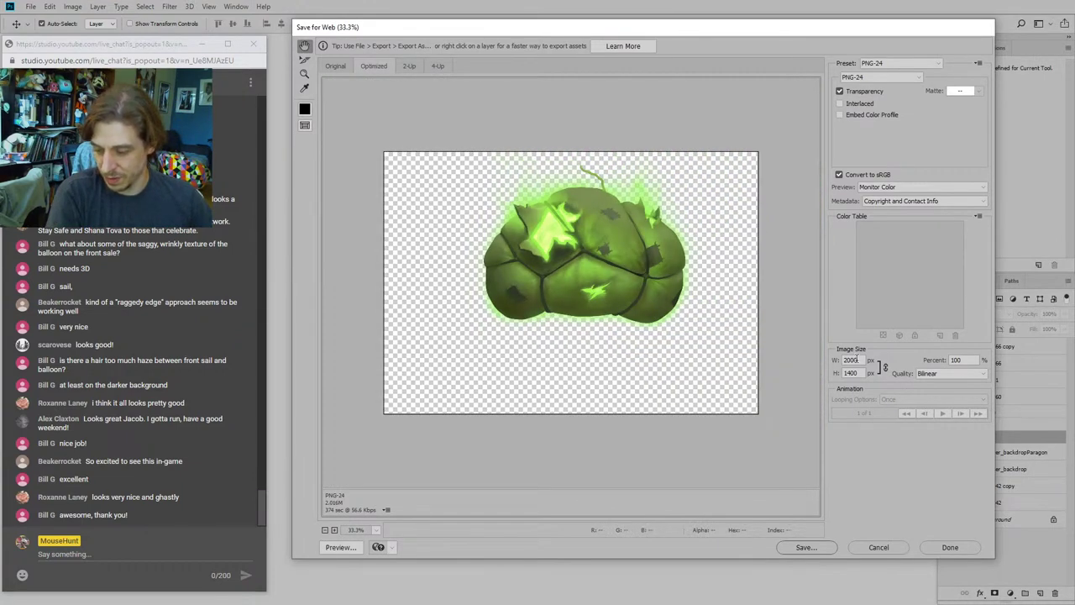
Step: Save the full-size balloon export in the GhostShip folder as dirigible_ghostShip_balloon_full.png
{"action": "left_click", "coordinate": [810, 547]}
{"action": "left_click_drag", "start_coordinate": [546, 33], "coordinate": [679, 57]}
{"action": "key", "text": "Left"}
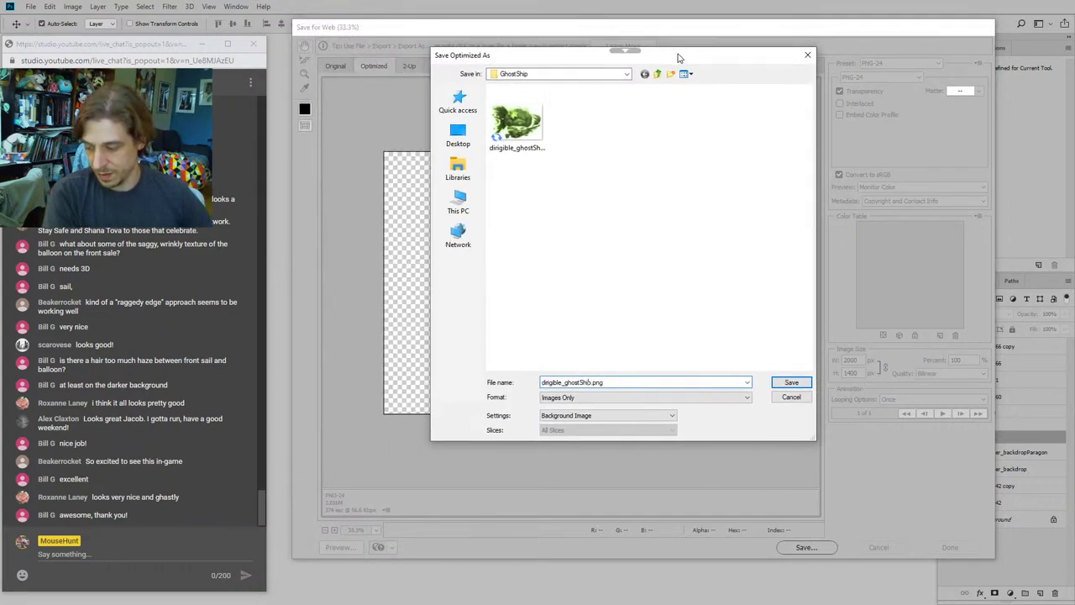
{"action": "type", "text": "_b"}
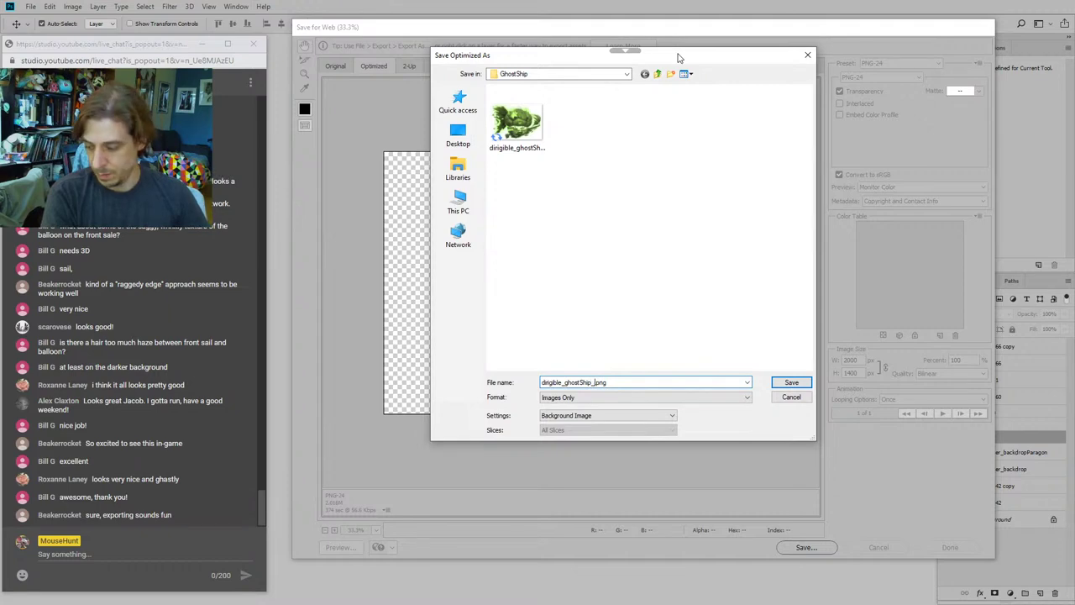
{"action": "type", "text": "alloon_fu"}
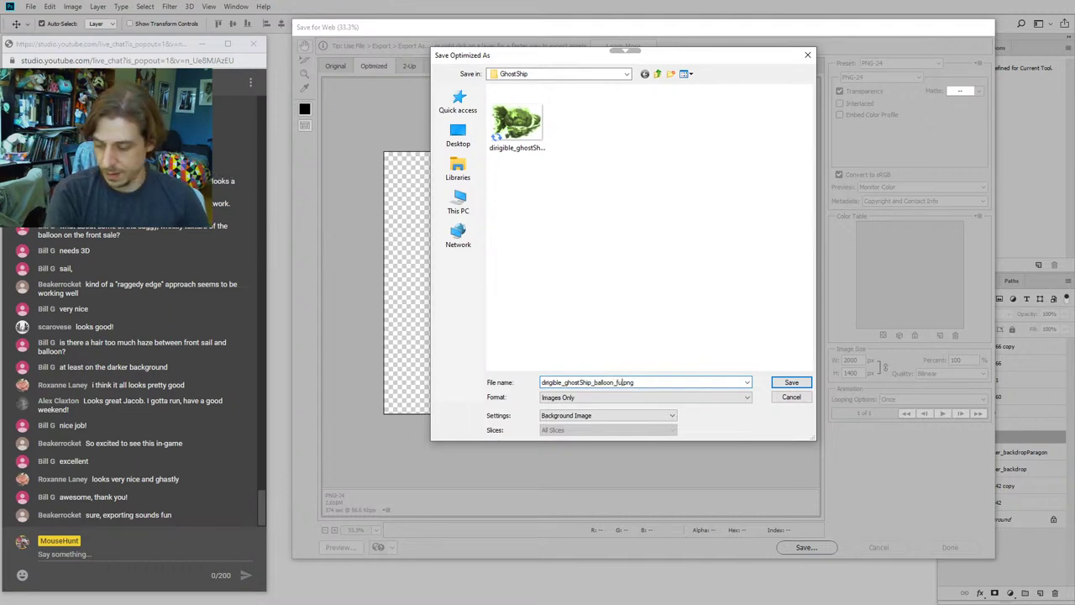
{"action": "key", "text": "Return"}
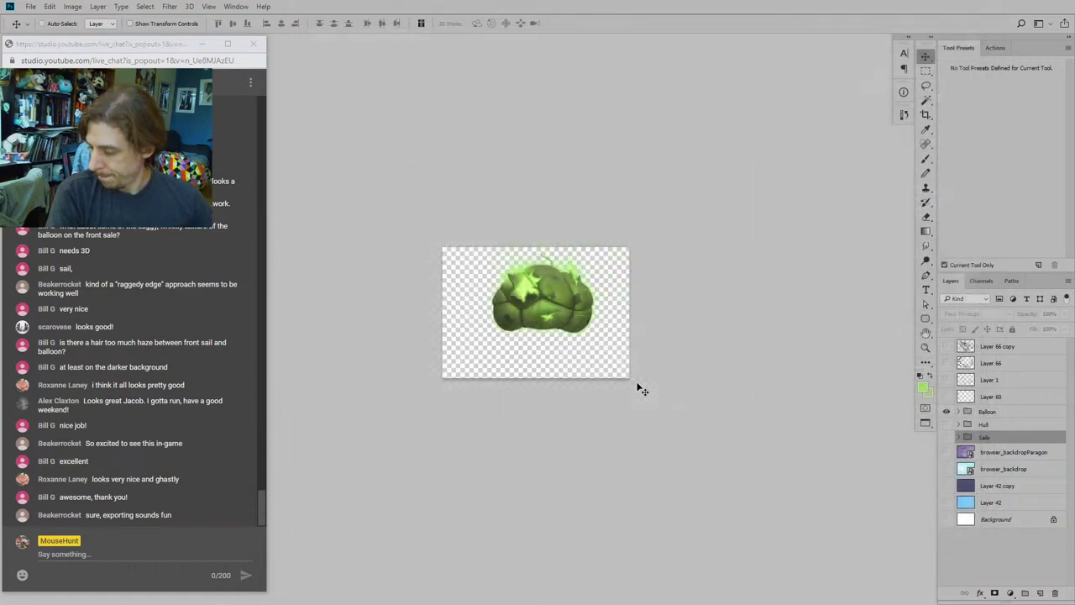
Step: Hide the Balloon group, show only the Hull group, and start saving its full-size web export
{"action": "left_click", "coordinate": [947, 412]}
{"action": "left_click", "coordinate": [947, 425]}
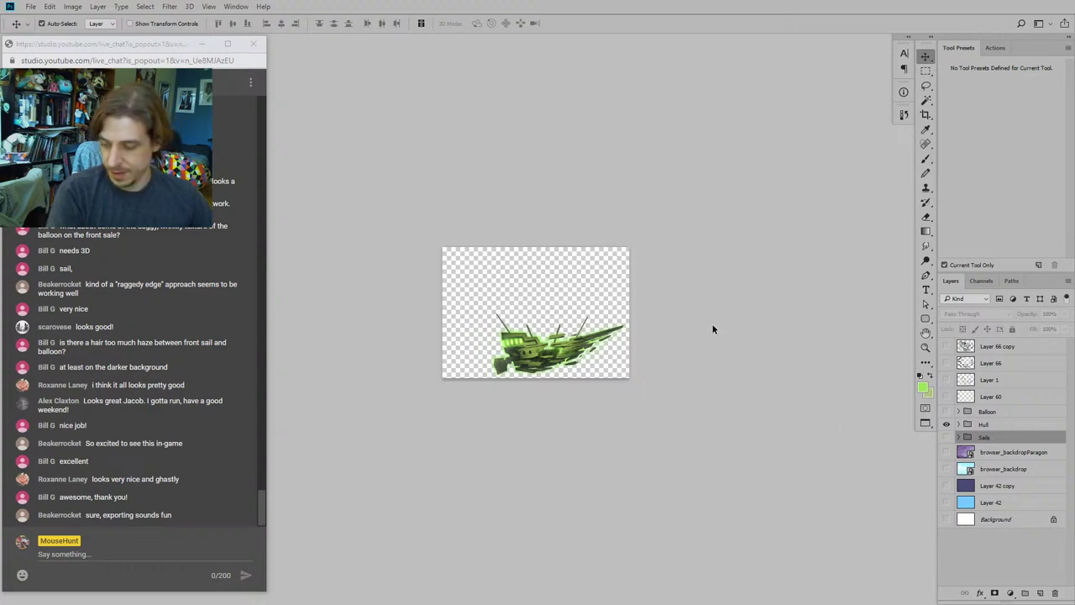
{"action": "key", "text": "ctrl+alt+shift+s"}
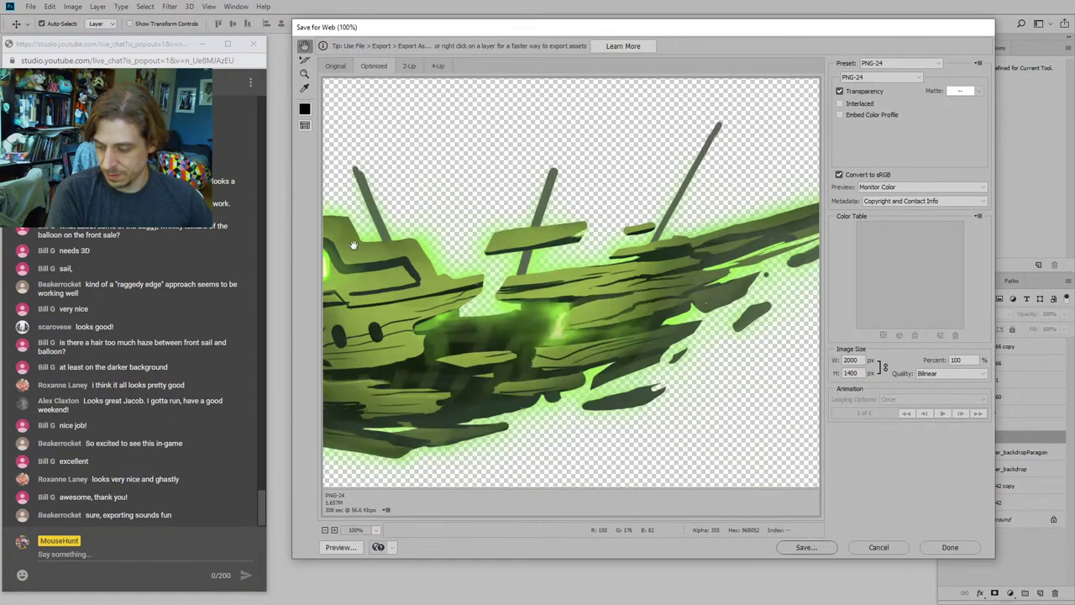
{"action": "left_click", "coordinate": [806, 547]}
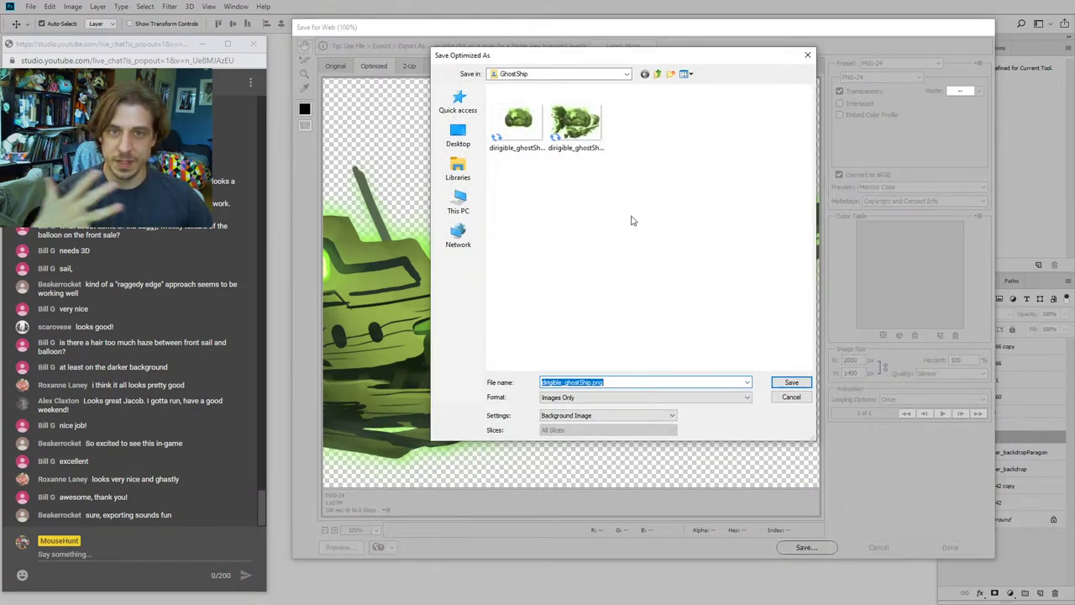
Step: Name the hull export dirigible_ghostShip_hull_full.png and save it in the GhostShip folder
{"action": "left_click", "coordinate": [702, 381]}
{"action": "key", "text": "Left"}
{"action": "key", "text": "Left"}
{"action": "key", "text": "Left"}
{"action": "key", "text": "Left"}
{"action": "type", "text": "_"}
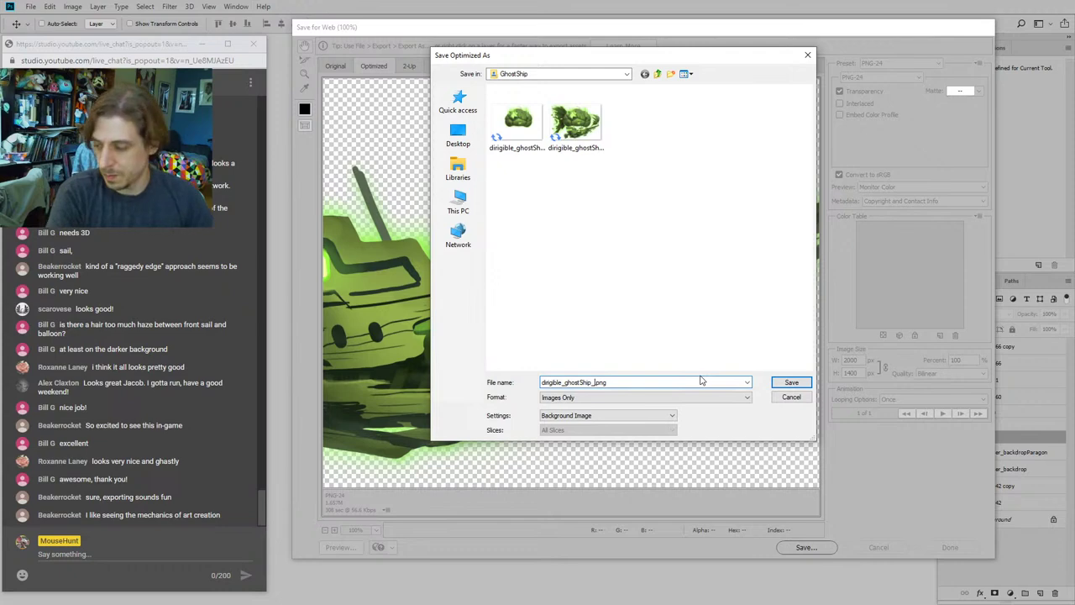
{"action": "type", "text": "hull_full"}
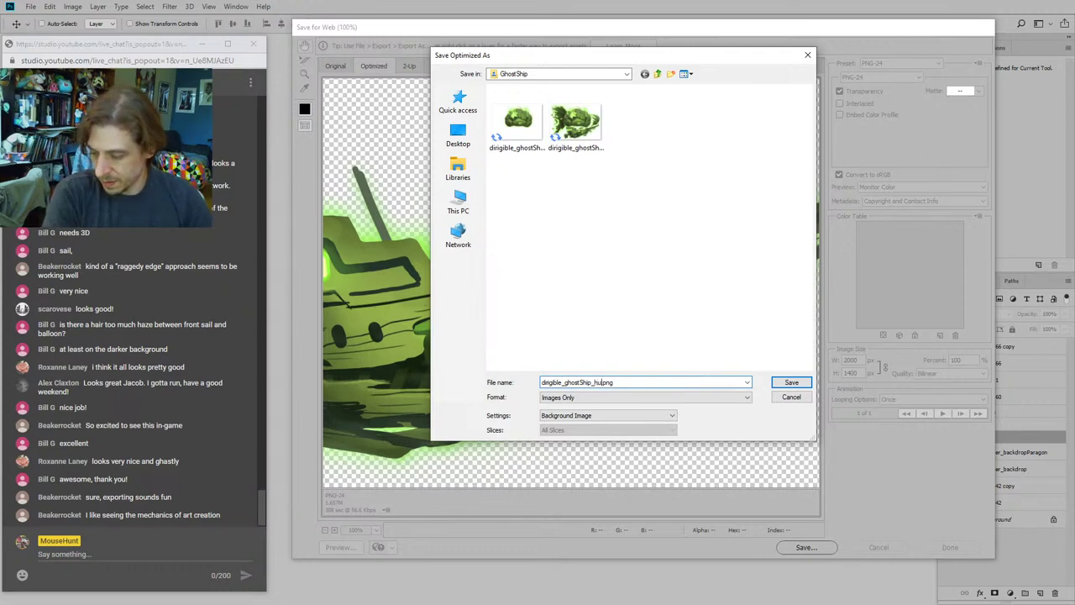
{"action": "key", "text": "Return"}
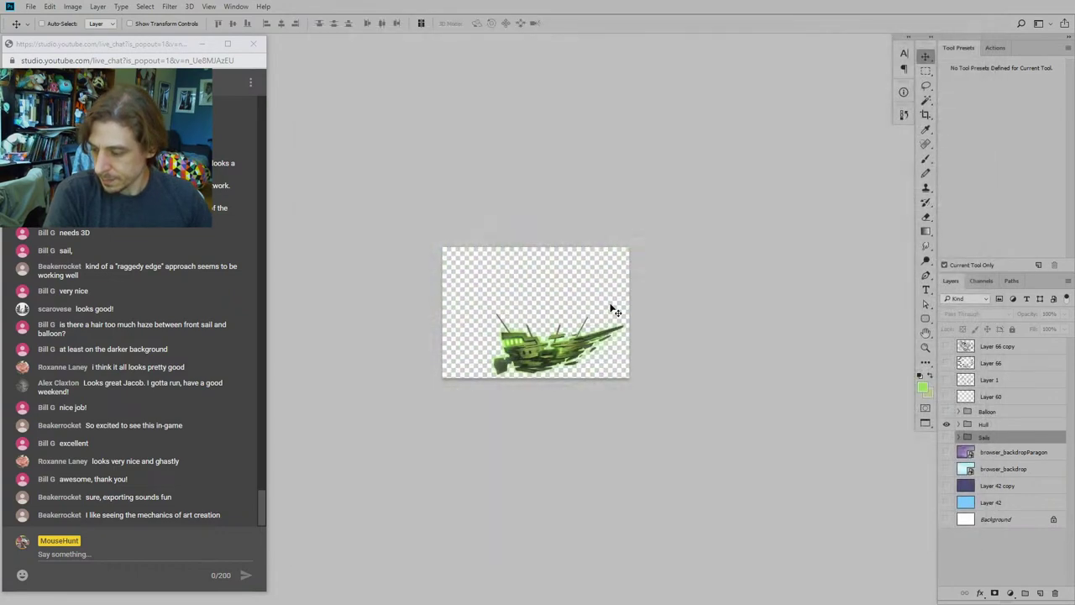
Step: Show only the Sails group with the hull hidden, and start saving its full-size web export
{"action": "left_click", "coordinate": [947, 437]}
{"action": "left_click", "coordinate": [947, 437]}
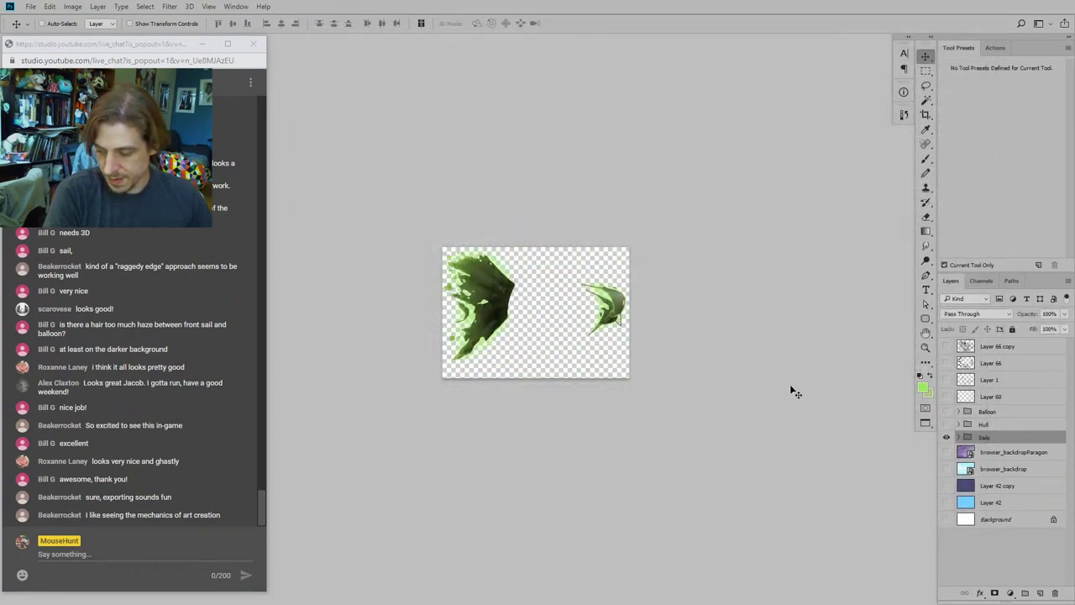
{"action": "key", "text": "ctrl+alt+shift+s"}
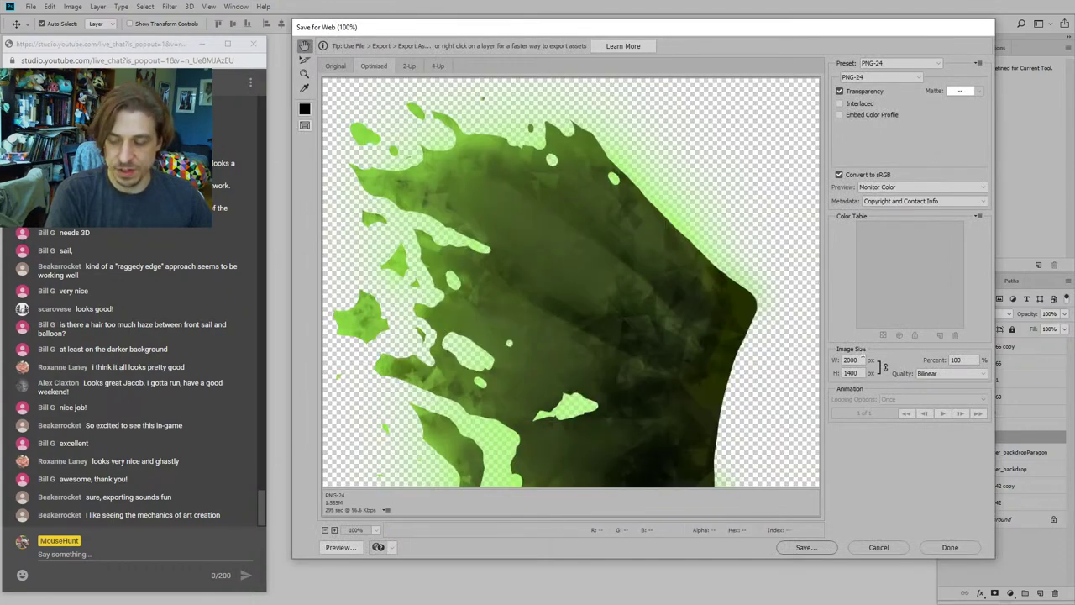
{"action": "left_click", "coordinate": [807, 546]}
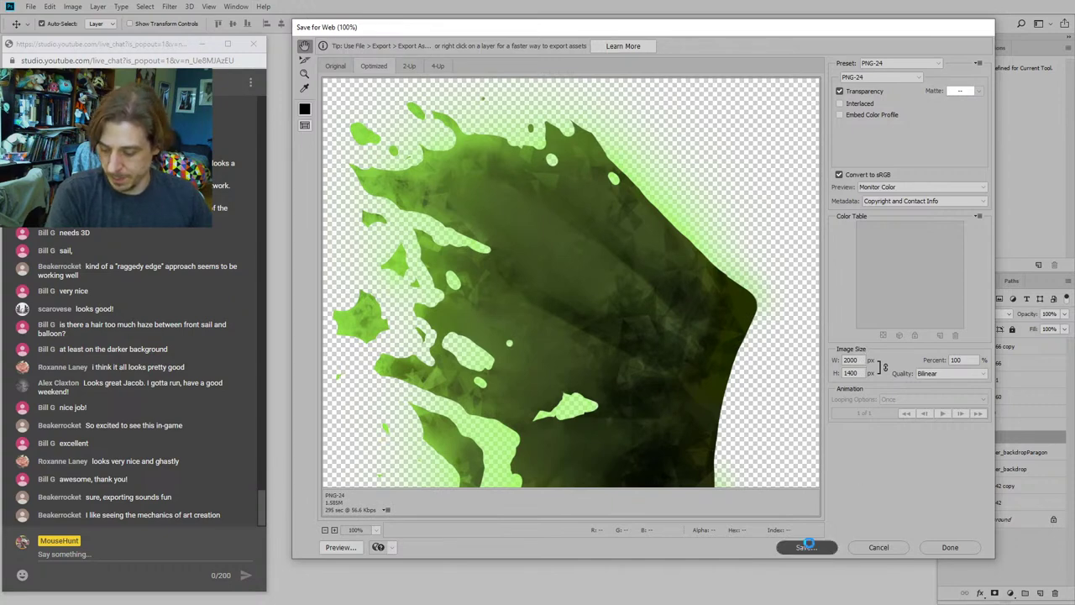
Step: Name the sails export dirigible_ghostShip_sail_full.png and save it in the GhostShip folder
{"action": "key", "text": "Right"}
{"action": "key", "text": "Left"}
{"action": "key", "text": "Left"}
{"action": "key", "text": "Left"}
{"action": "key", "text": "Left"}
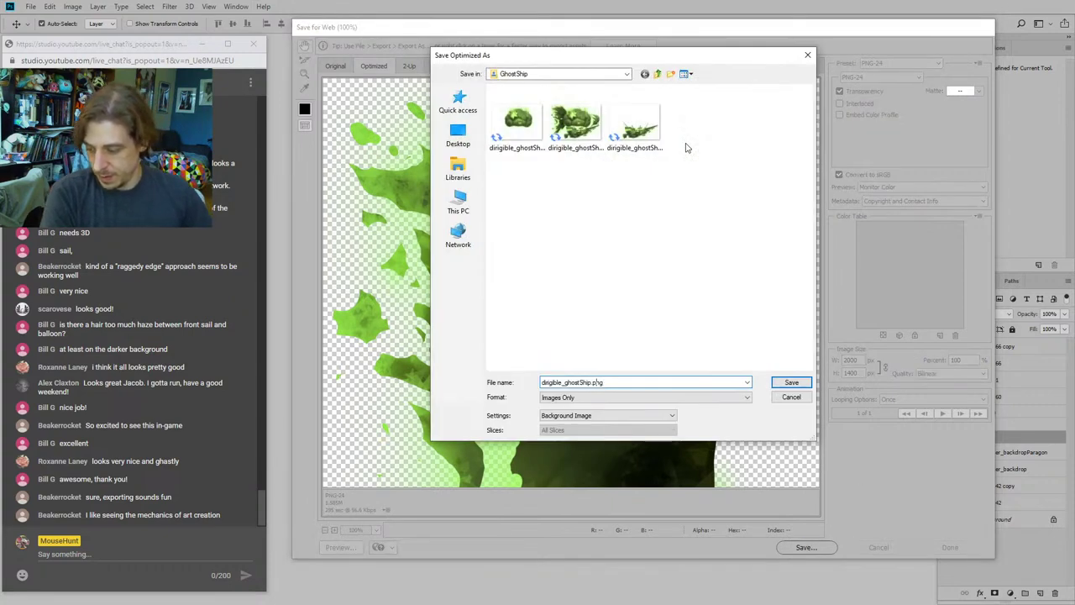
{"action": "type", "text": "_sails"}
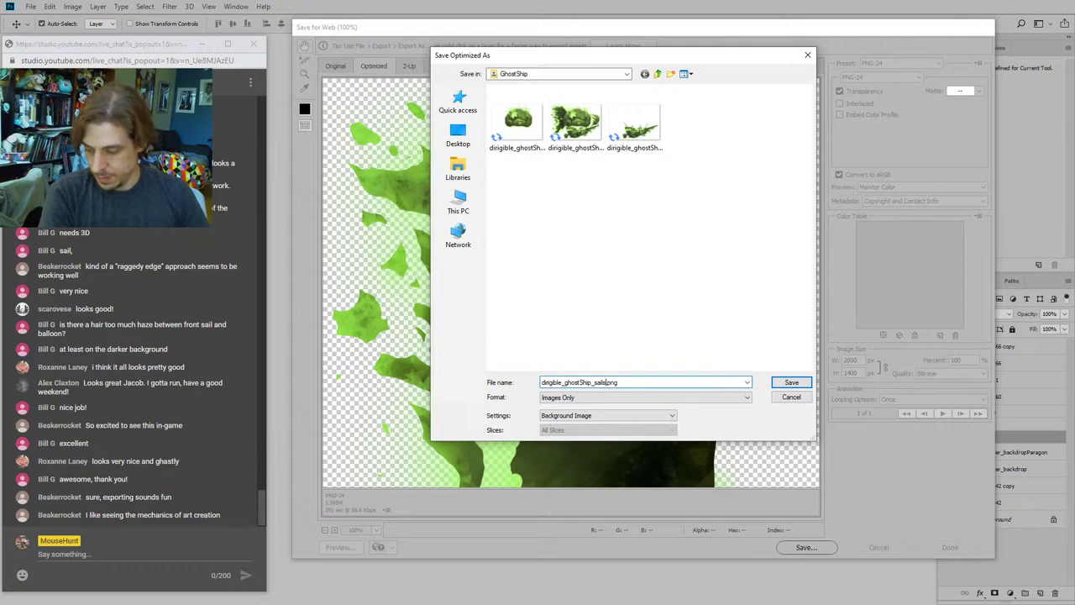
{"action": "key", "text": "BackSpace"}
{"action": "type", "text": "_"}
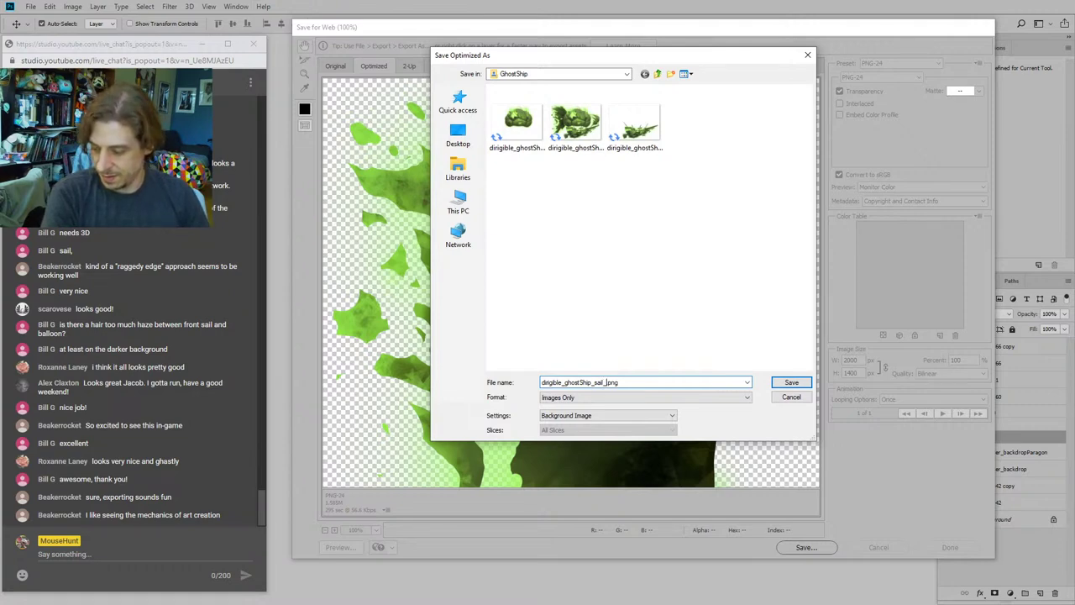
{"action": "type", "text": "1"}
{"action": "key", "text": "Return"}
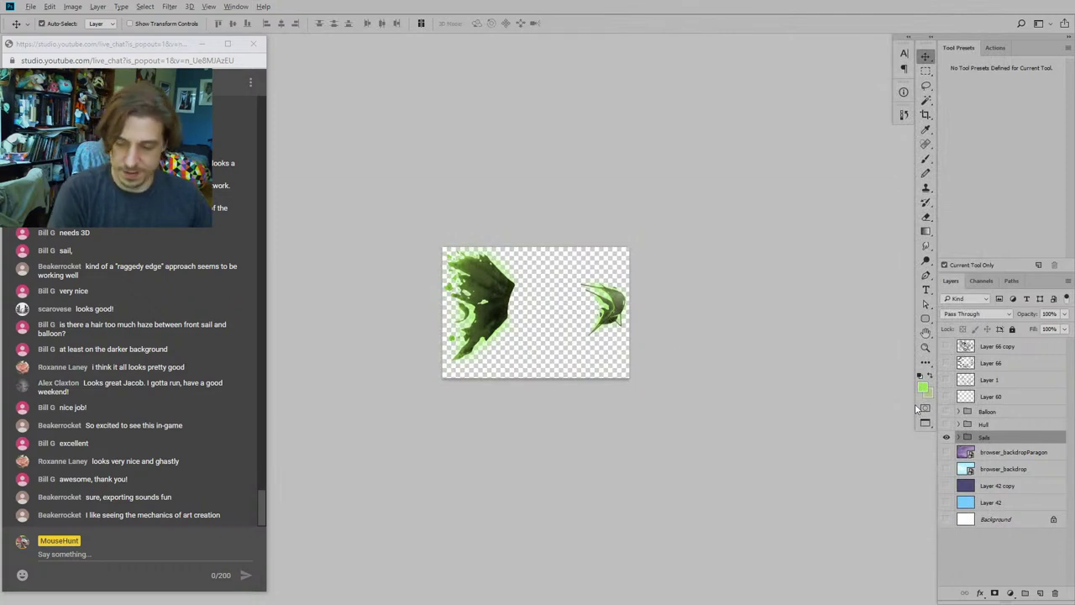
Step: Start another web export of the sails with the image width set to 320 px, and proceed to saving it
{"action": "key", "text": "ctrl+alt+shift+s"}
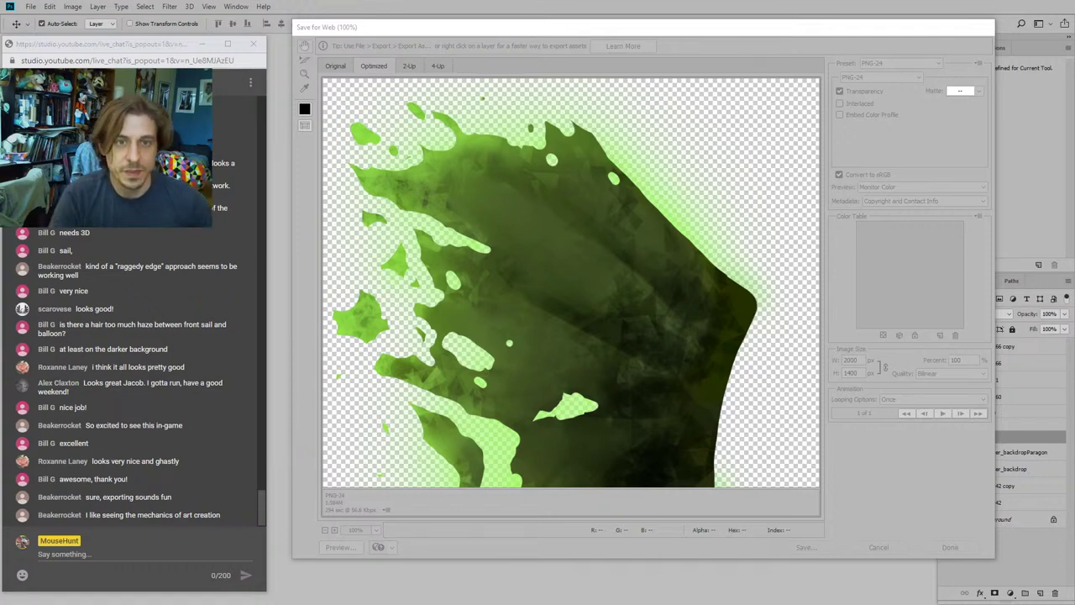
{"action": "left_click_drag", "start_coordinate": [1074, 32], "coordinate": [1074, 101]}
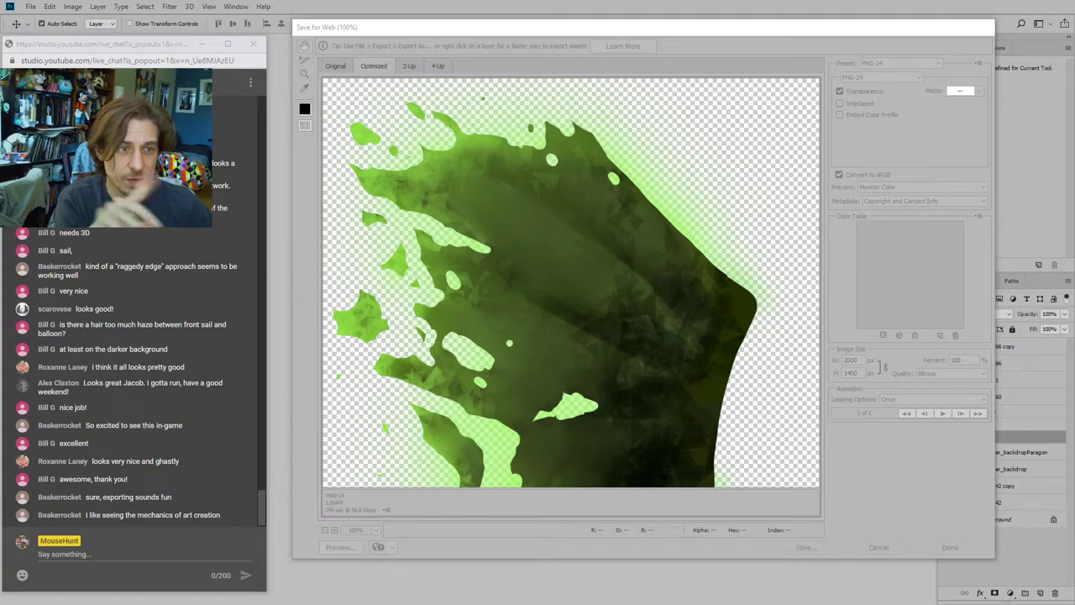
{"action": "left_click", "coordinate": [700, 32]}
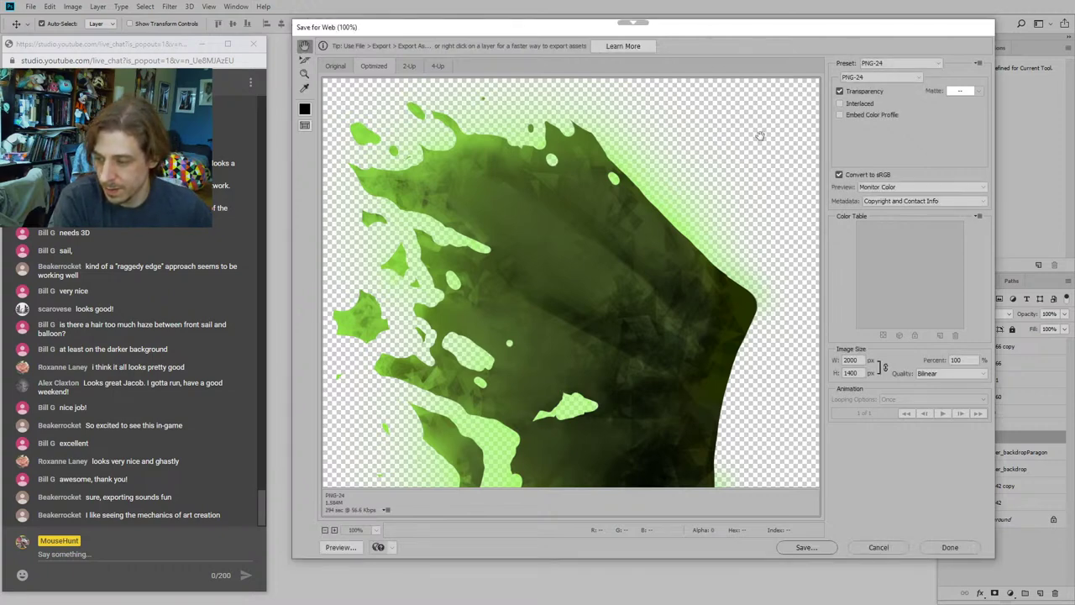
{"action": "left_click", "coordinate": [861, 359]}
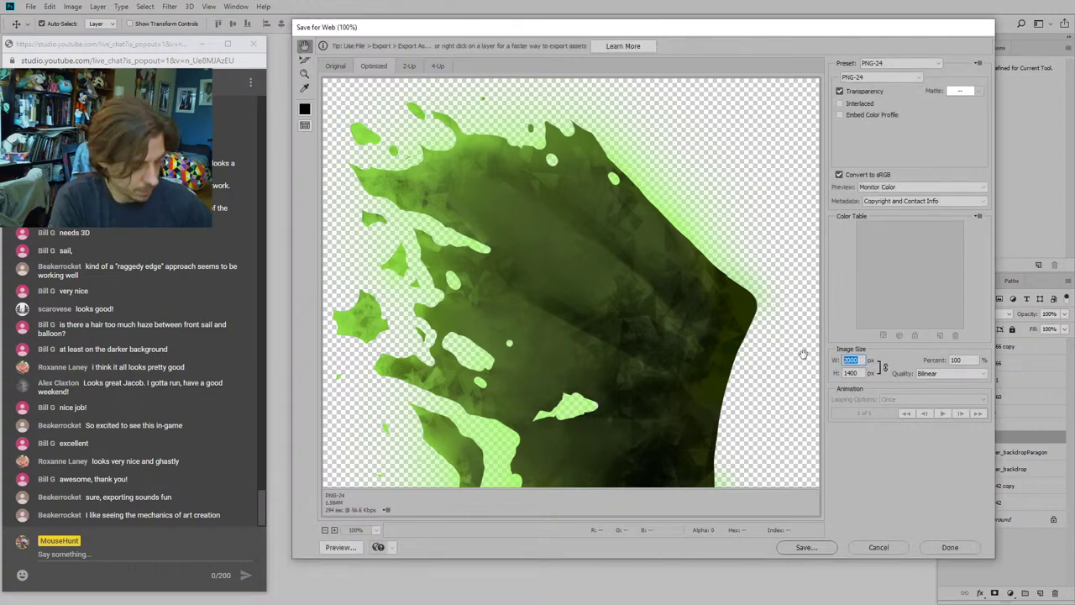
{"action": "type", "text": "320"}
{"action": "key", "text": "Tab"}
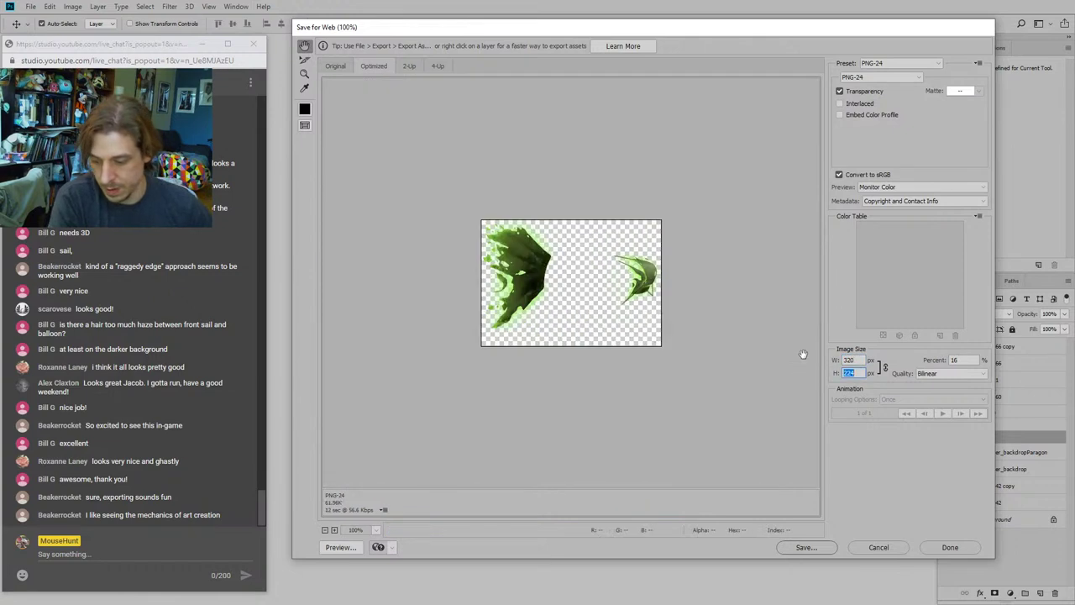
{"action": "left_click", "coordinate": [809, 546]}
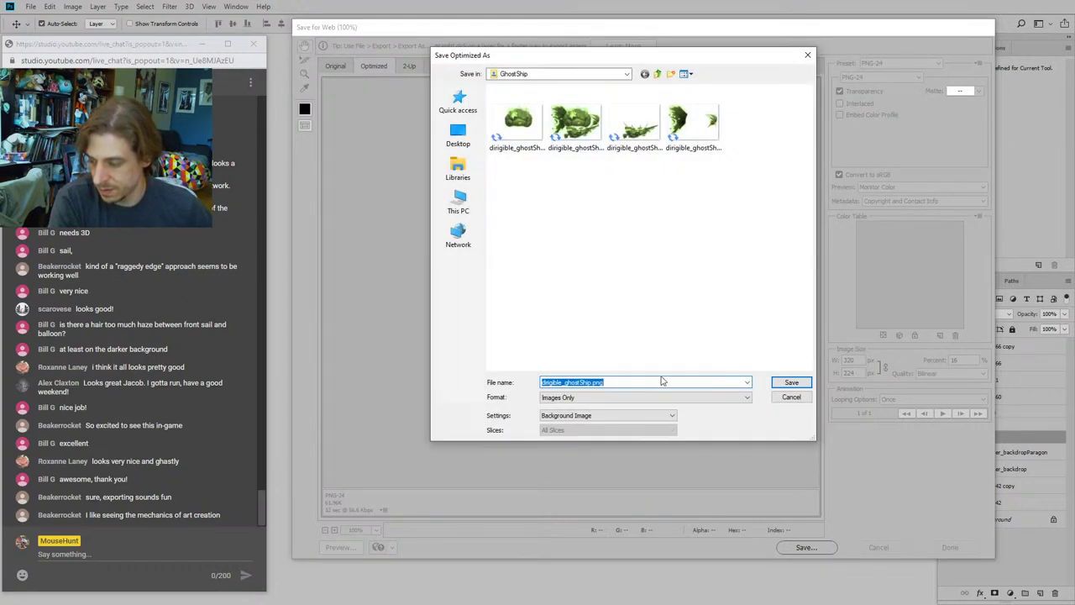
Step: Reuse the full-size sail file's name without its suffix and save the small export as dirigible_ghostShip_sail.png
{"action": "left_click", "coordinate": [691, 122]}
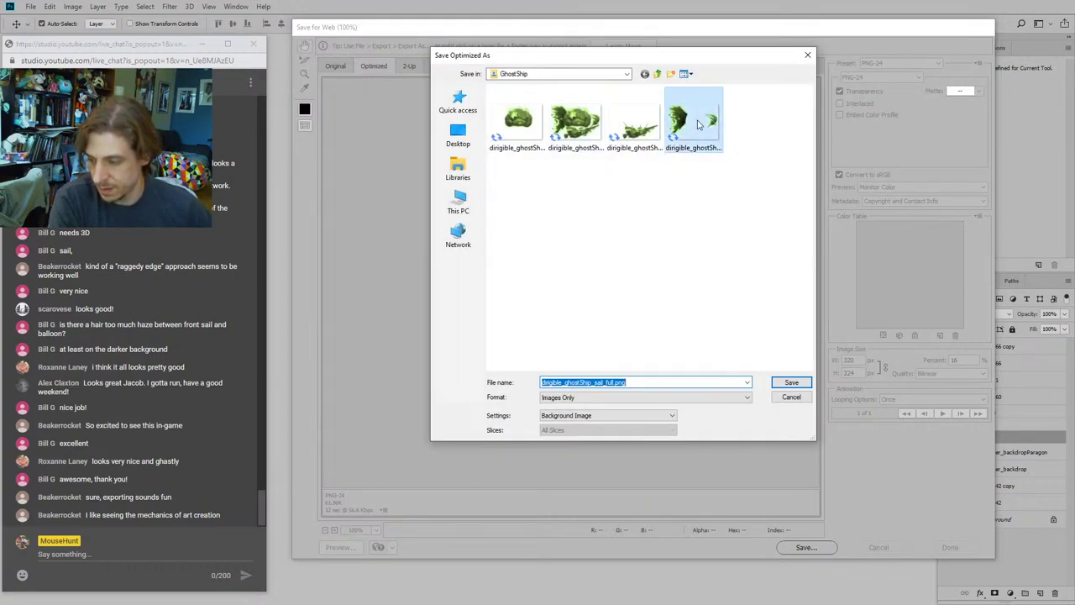
{"action": "left_click", "coordinate": [621, 382]}
{"action": "key", "text": "BackSpace"}
{"action": "key", "text": "BackSpace"}
{"action": "key", "text": "BackSpace"}
{"action": "key", "text": "BackSpace"}
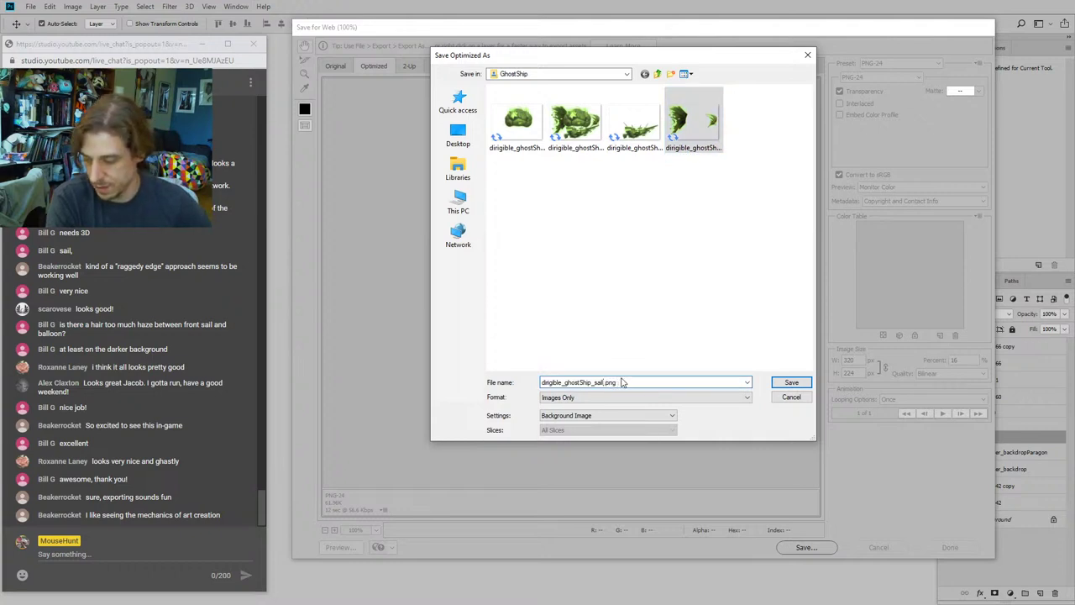
{"action": "type", "text": "\\l"}
{"action": "key", "text": "Return"}
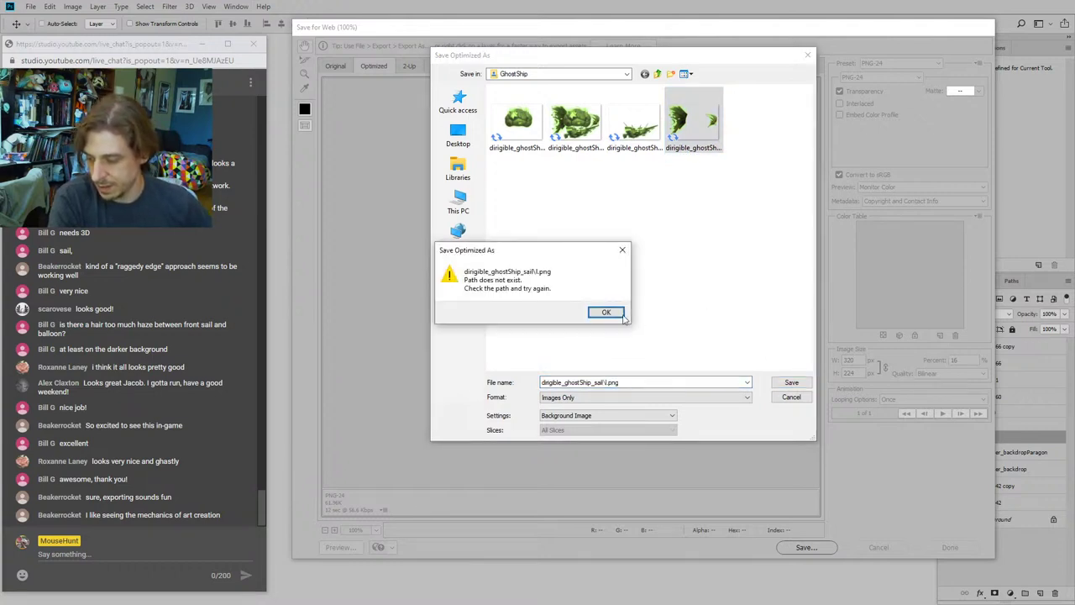
{"action": "left_click", "coordinate": [625, 318]}
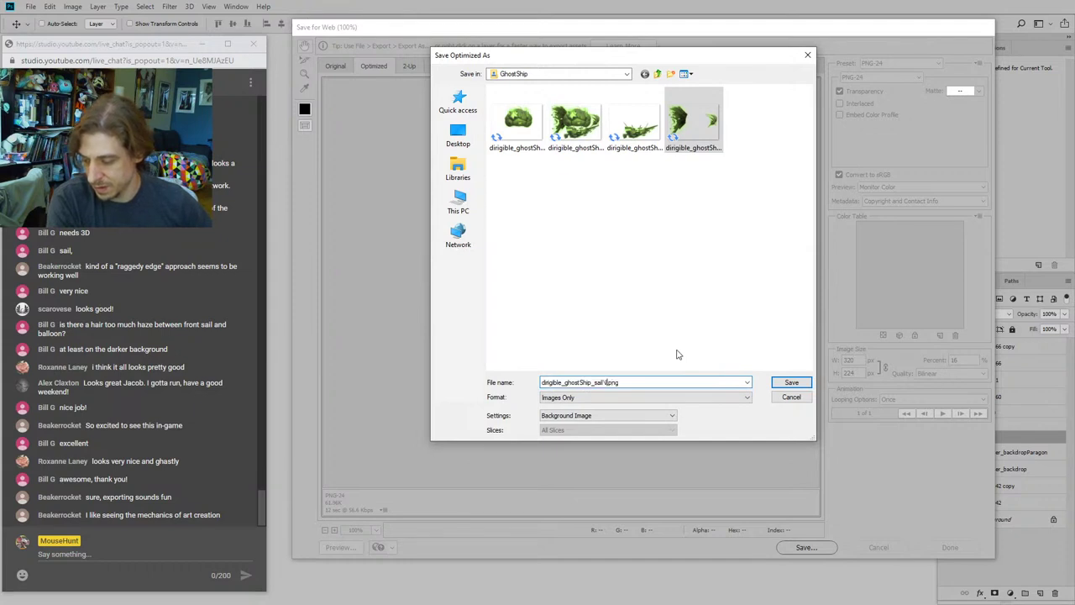
{"action": "key", "text": "BackSpace"}
{"action": "key", "text": "BackSpace"}
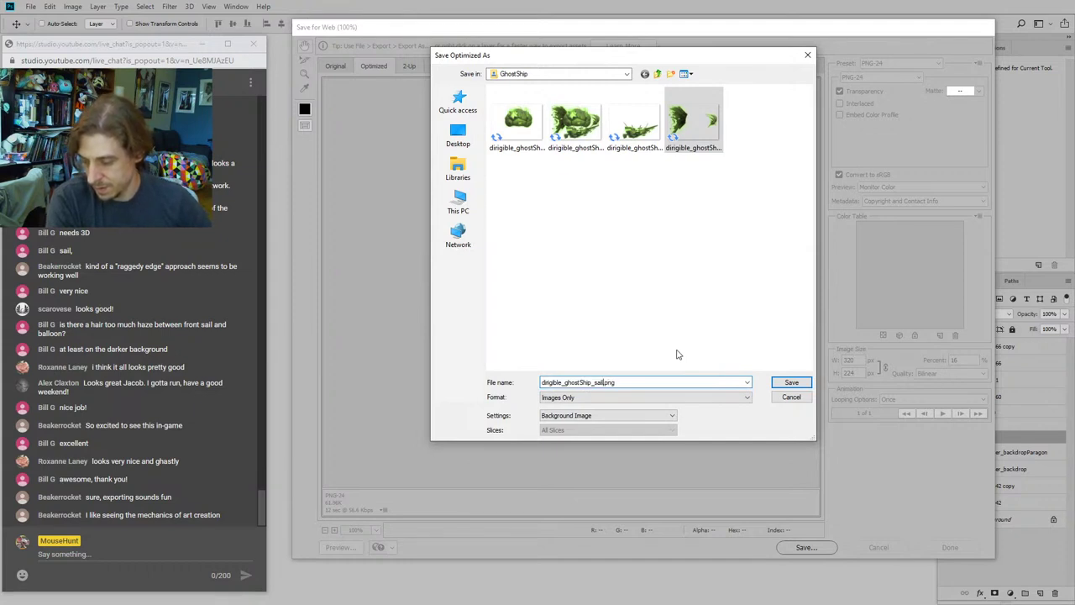
{"action": "key", "text": "Return"}
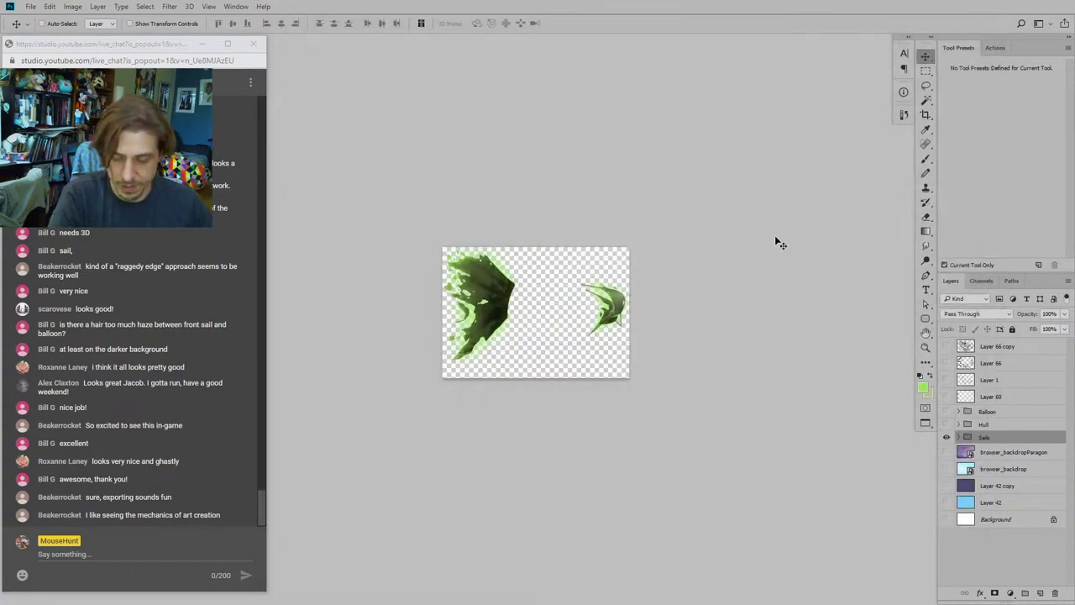
Step: Show only the Hull group with the sails hidden, and start saving its web export at 320 px width
{"action": "left_click", "coordinate": [946, 438]}
{"action": "left_click", "coordinate": [947, 424]}
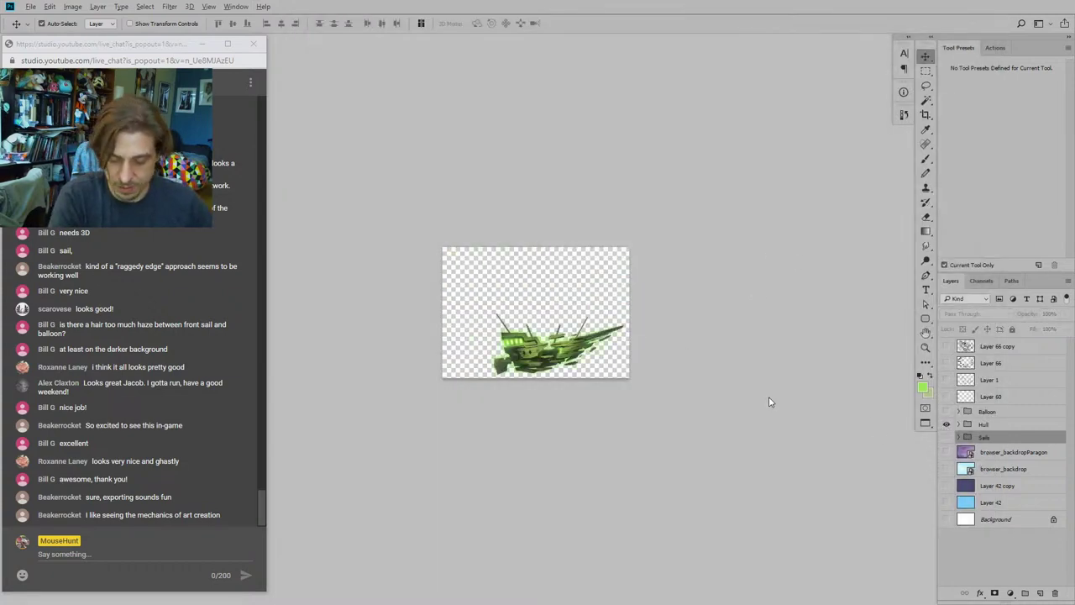
{"action": "key", "text": "ctrl+alt+shift+s"}
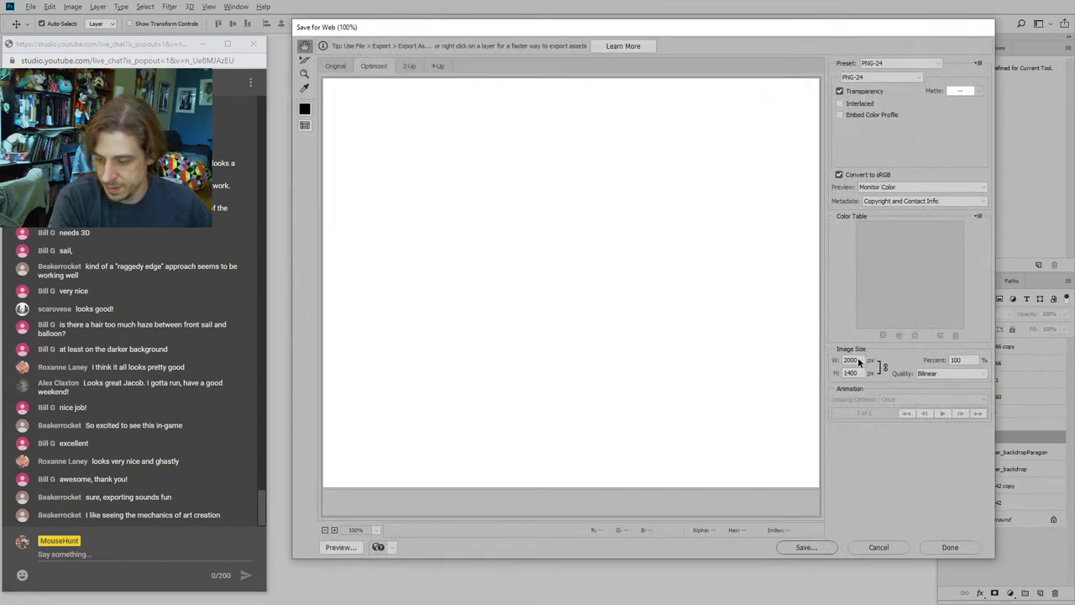
{"action": "double_click", "coordinate": [854, 360]}
{"action": "type", "text": "320"}
{"action": "key", "text": "Tab"}
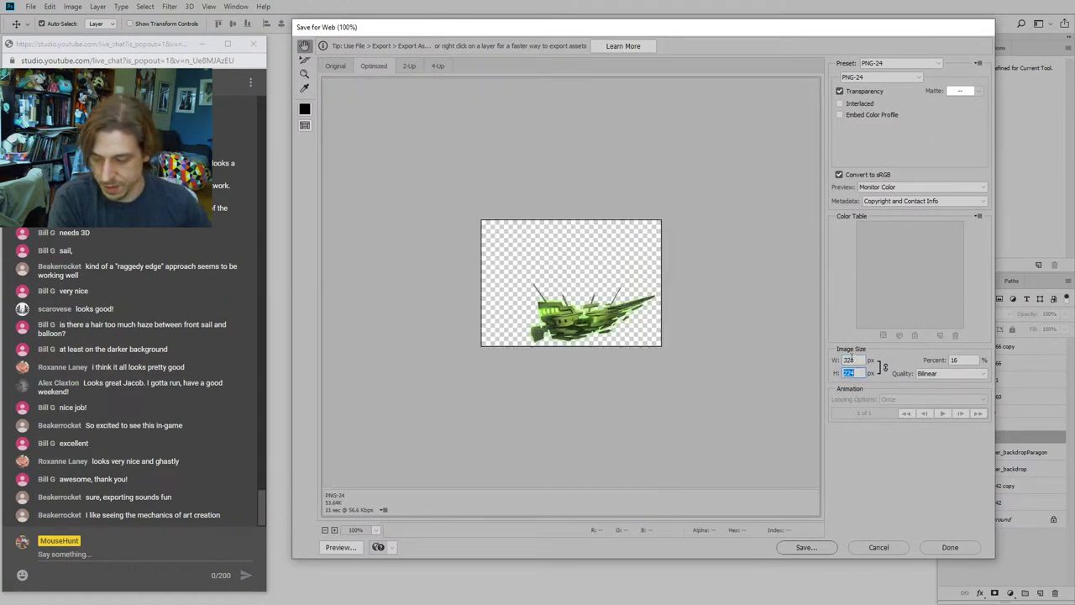
{"action": "left_click", "coordinate": [816, 551]}
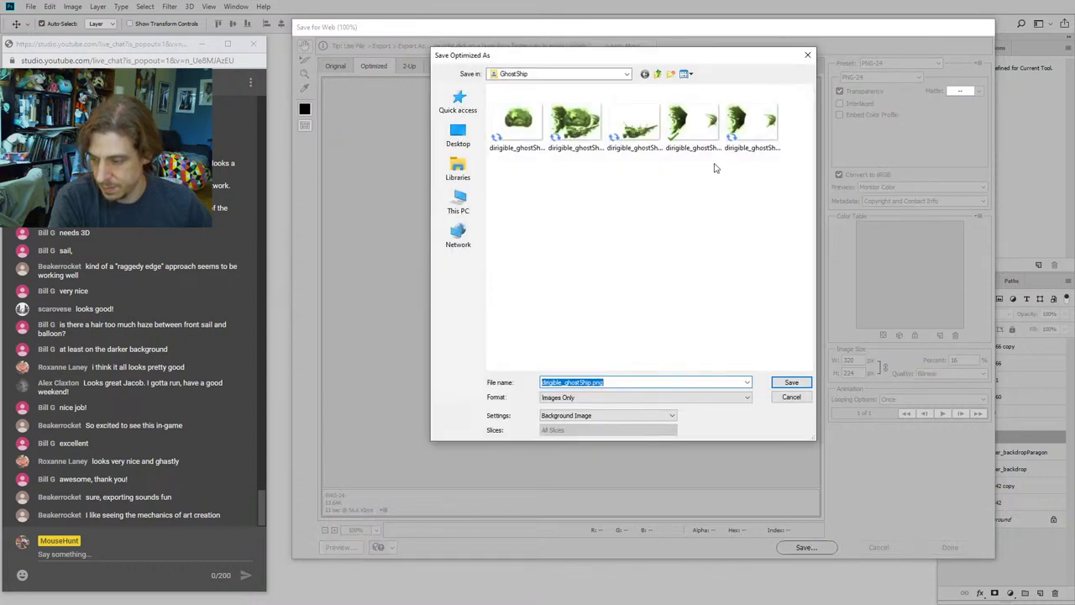
Step: Reuse the full-size hull file's name without its suffix and save the small export as dirigible_ghostShip_hull.png
{"action": "left_click", "coordinate": [625, 128]}
{"action": "left_click", "coordinate": [616, 382]}
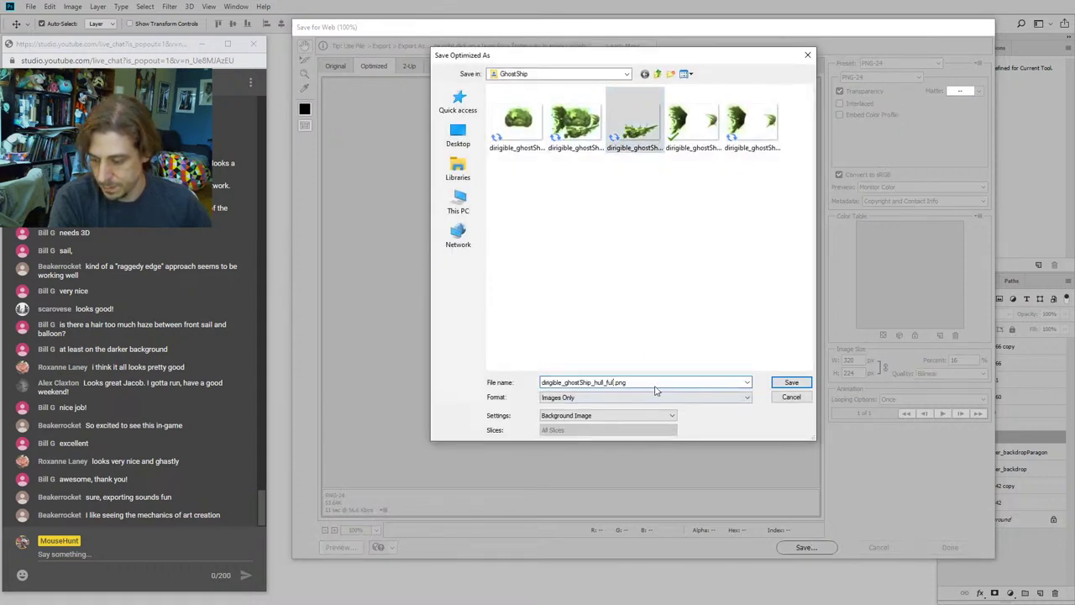
{"action": "key", "text": "BackSpace"}
{"action": "key", "text": "BackSpace"}
{"action": "key", "text": "BackSpace"}
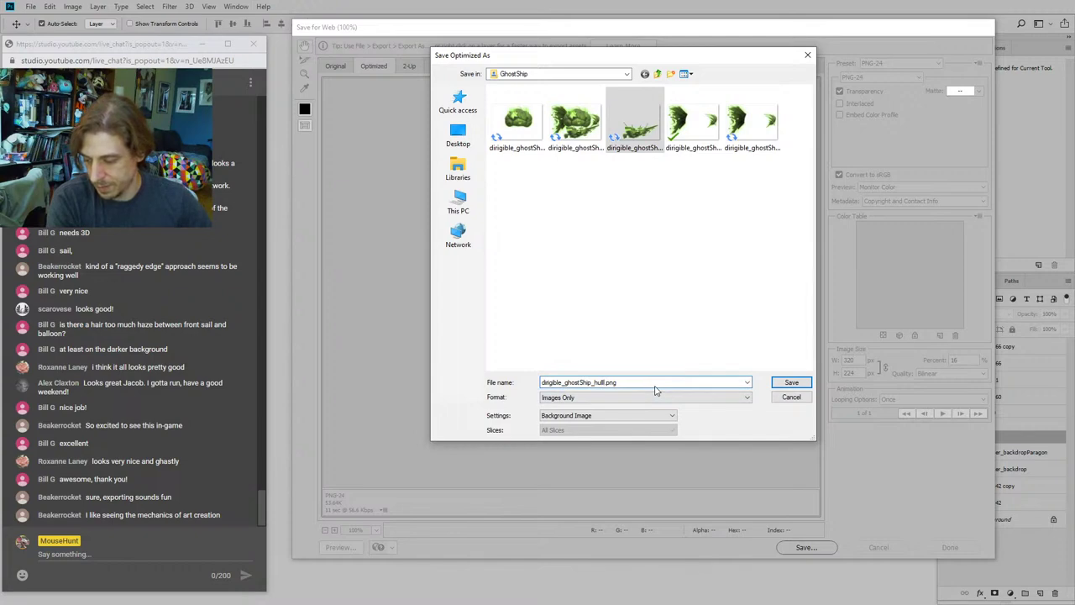
{"action": "left_click", "coordinate": [778, 385]}
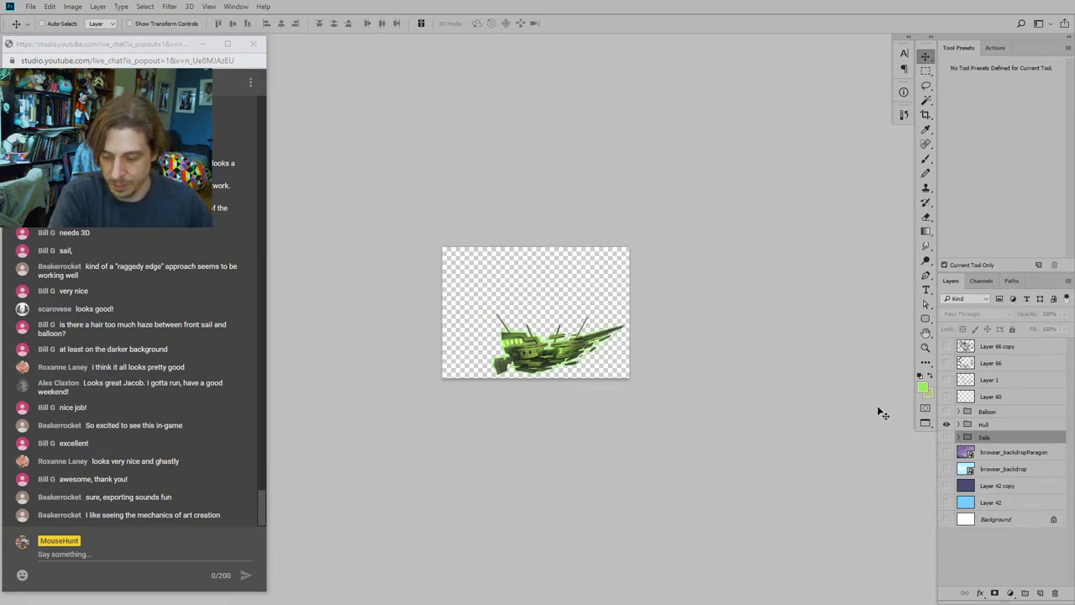
Step: Show only the Balloon group with the hull hidden, and start saving its web export at 320 px width
{"action": "left_click", "coordinate": [947, 425]}
{"action": "left_click", "coordinate": [947, 411]}
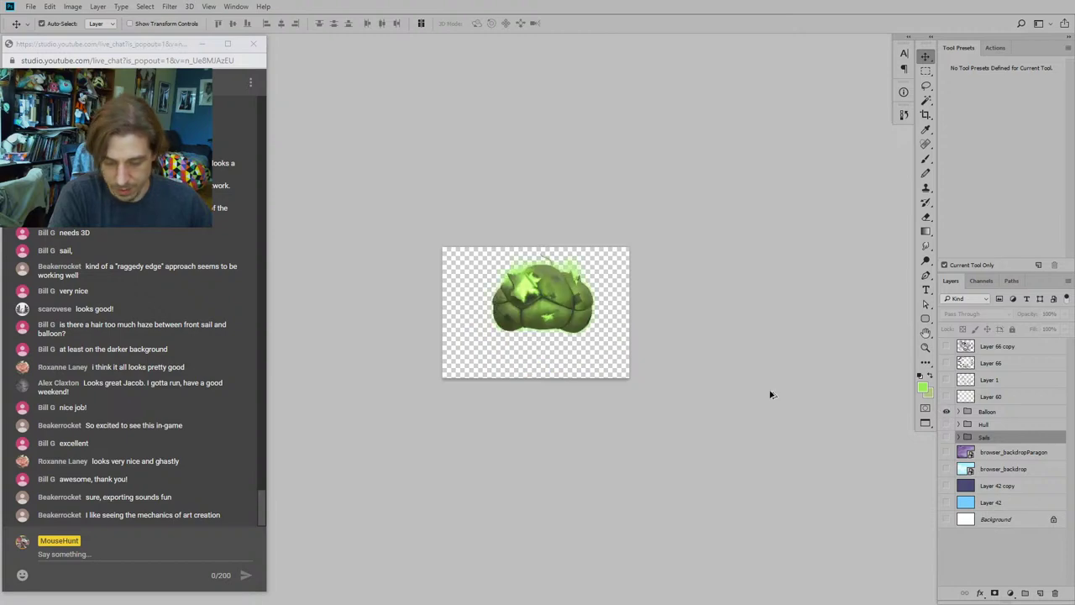
{"action": "key", "text": "ctrl+alt+shift+s"}
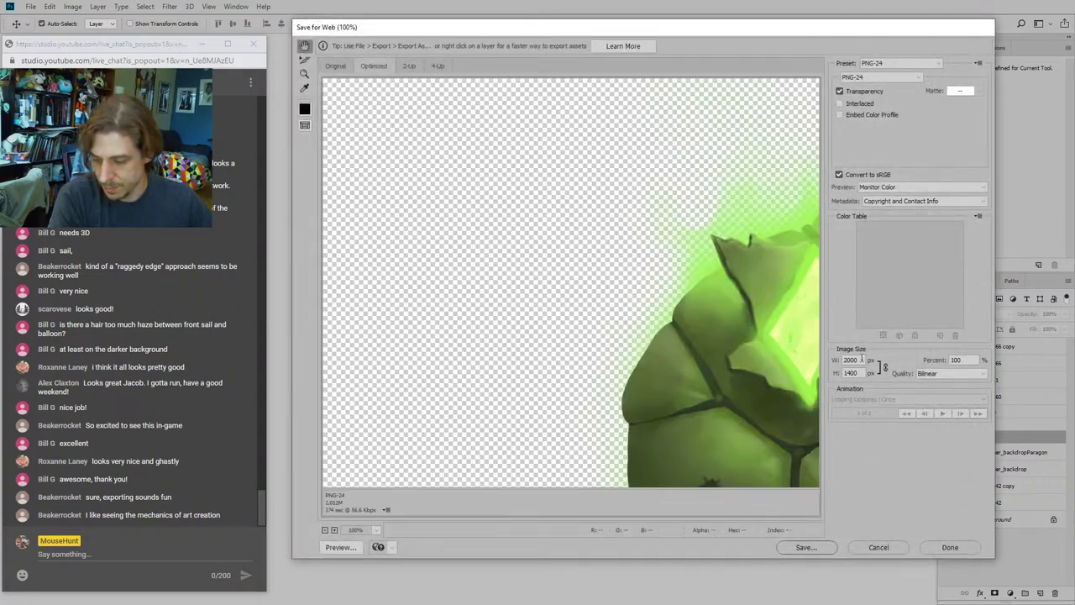
{"action": "left_click_drag", "start_coordinate": [860, 360], "coordinate": [824, 359]}
{"action": "type", "text": "320"}
{"action": "key", "text": "Return"}
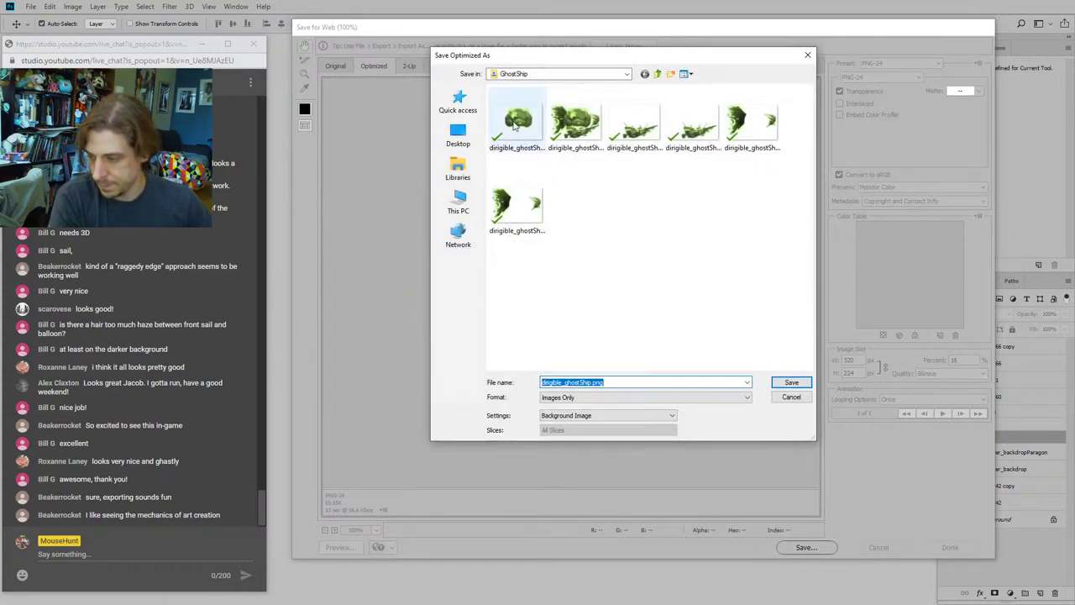
Step: Reuse the full-size balloon file's name without its suffix and save the small export as dirigible_ghostShip_balloon.png
{"action": "left_click", "coordinate": [514, 123]}
{"action": "left_click", "coordinate": [619, 381]}
{"action": "left_click", "coordinate": [625, 382]}
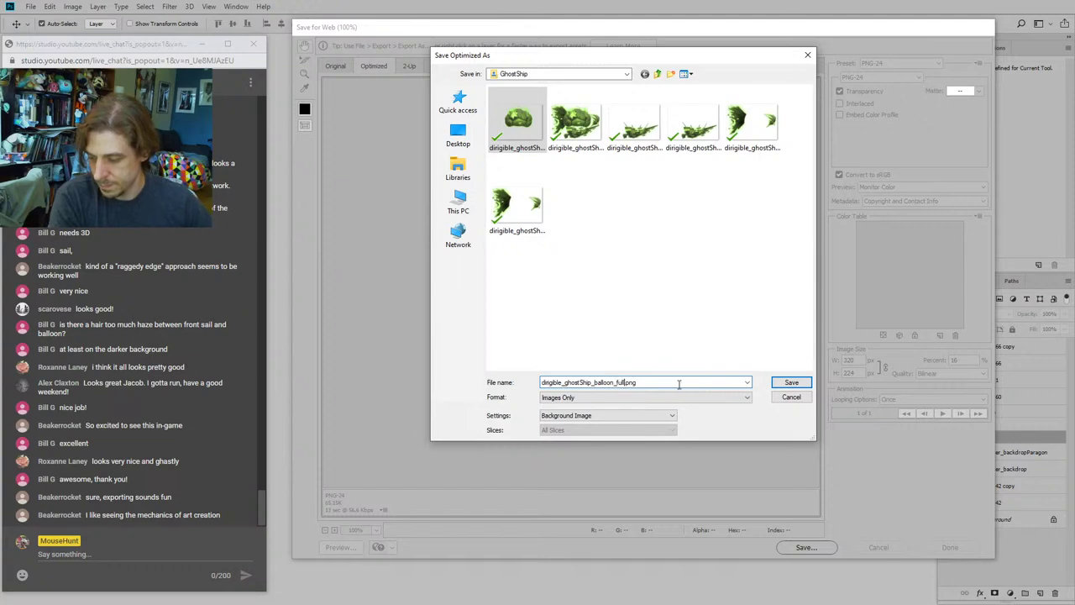
{"action": "key", "text": "BackSpace"}
{"action": "key", "text": "BackSpace"}
{"action": "key", "text": "BackSpace"}
{"action": "key", "text": "BackSpace"}
{"action": "key", "text": "BackSpace"}
{"action": "key", "text": "Return"}
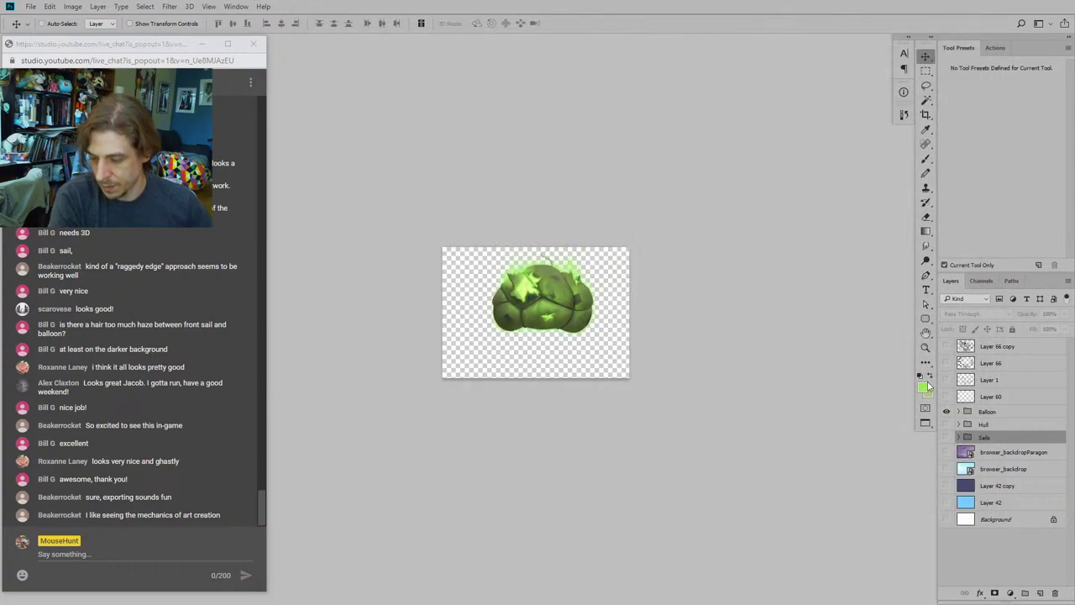
Step: Show the Hull and Sails groups again together with the balloon, and return to the Move tool
{"action": "key", "text": "c"}
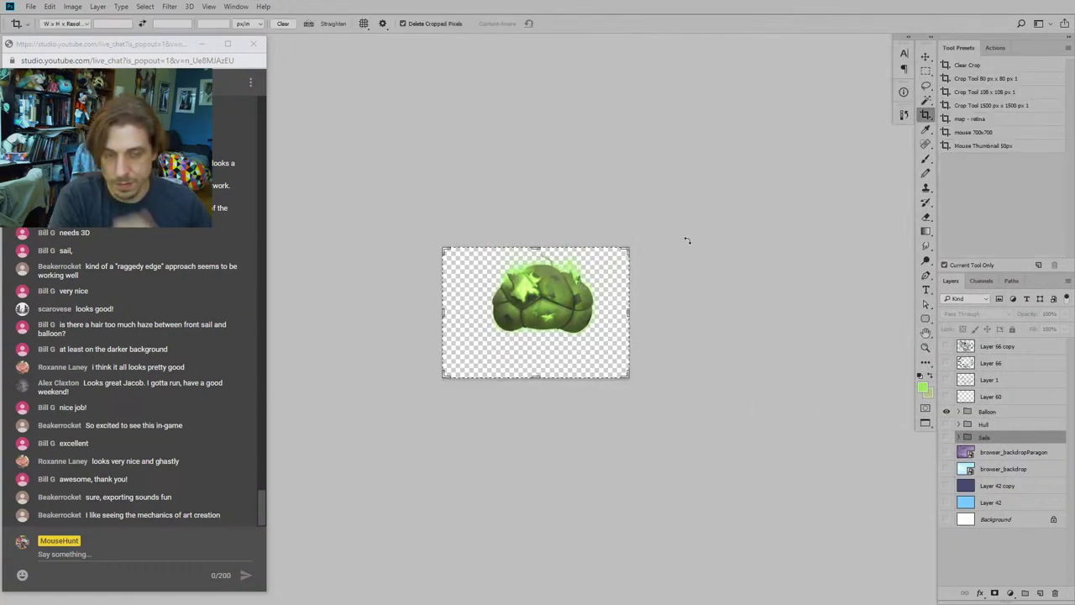
{"action": "key", "text": "Escape"}
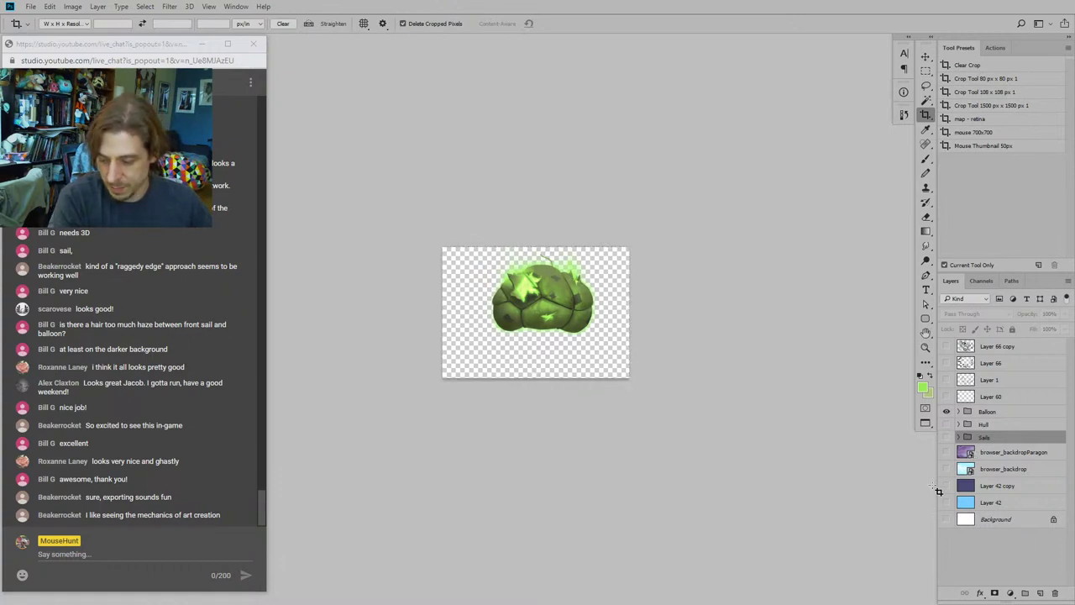
{"action": "left_click_drag", "start_coordinate": [948, 425], "coordinate": [948, 438]}
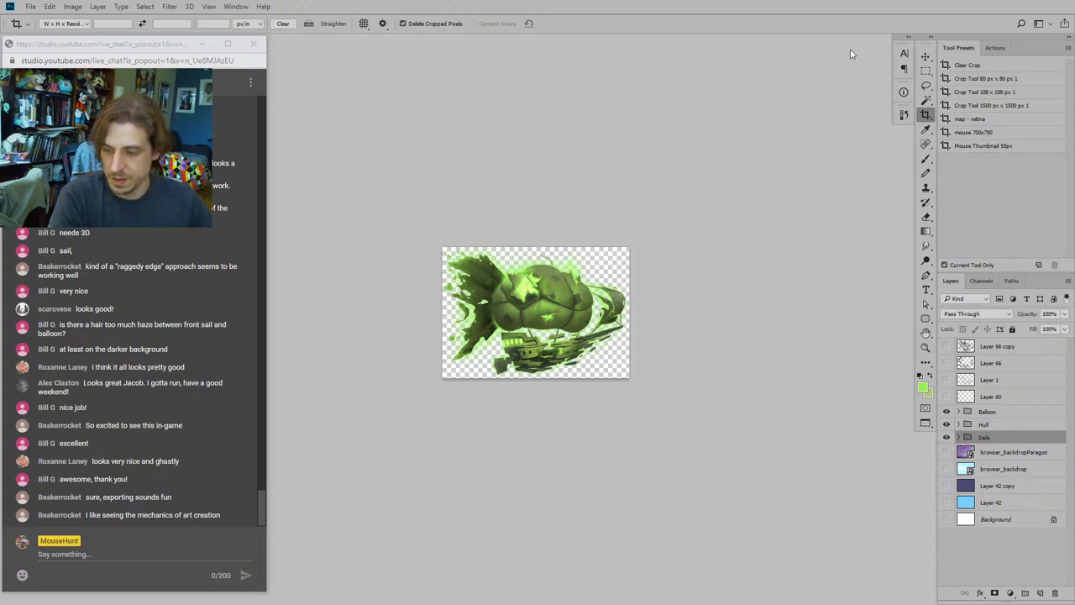
{"action": "left_click", "coordinate": [925, 55]}
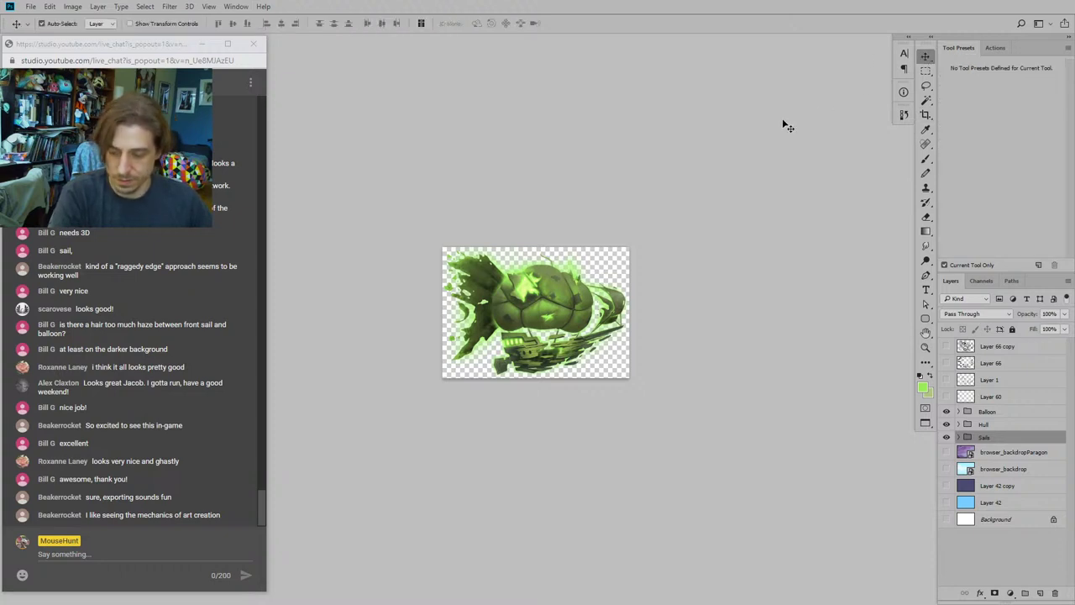
Step: Choose the 80 px x 80 px Crop tool preset and make the white Background layer visible
{"action": "key", "text": "c"}
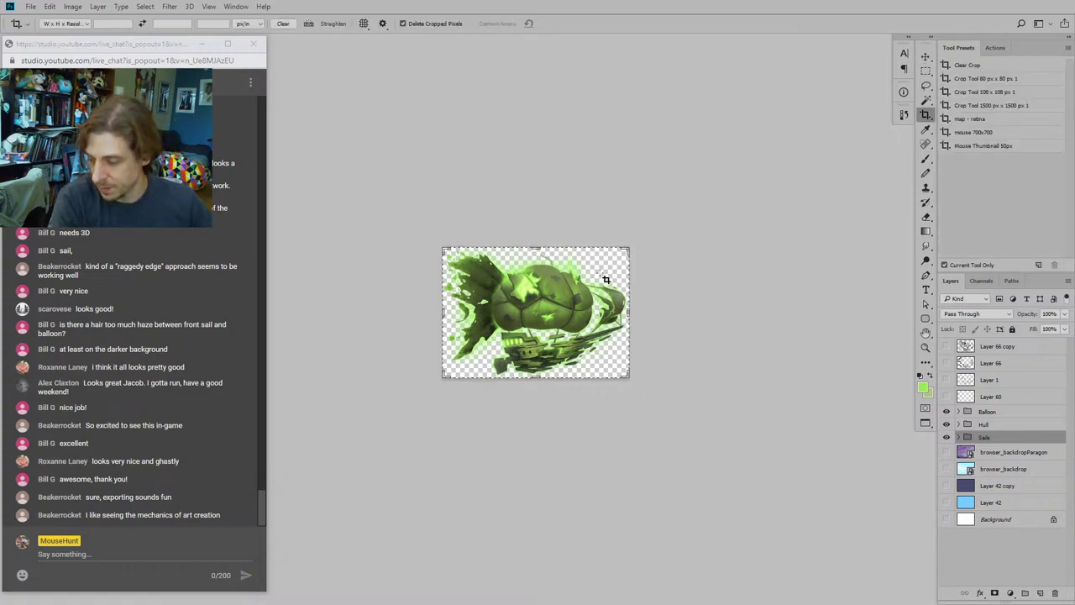
{"action": "left_click", "coordinate": [975, 78]}
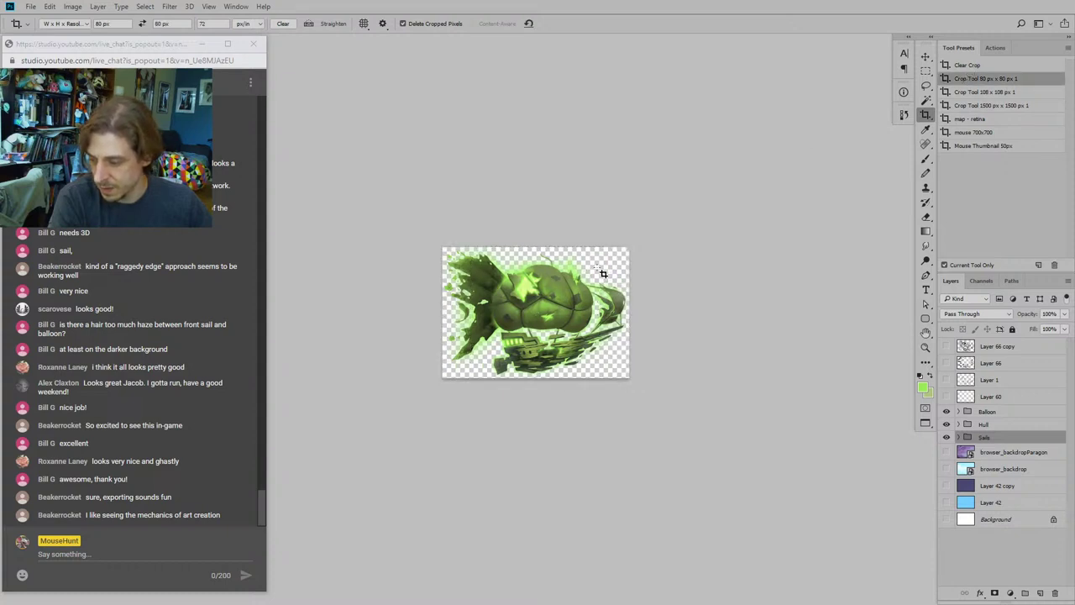
{"action": "left_click_drag", "start_coordinate": [600, 268], "coordinate": [512, 337]}
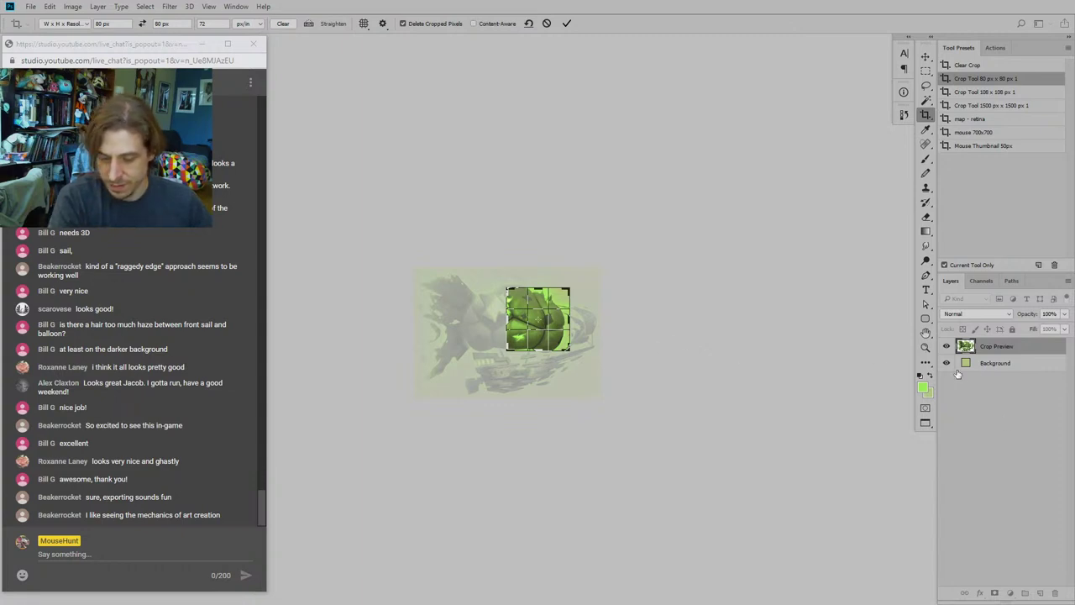
{"action": "key", "text": "Escape"}
{"action": "left_click", "coordinate": [947, 519]}
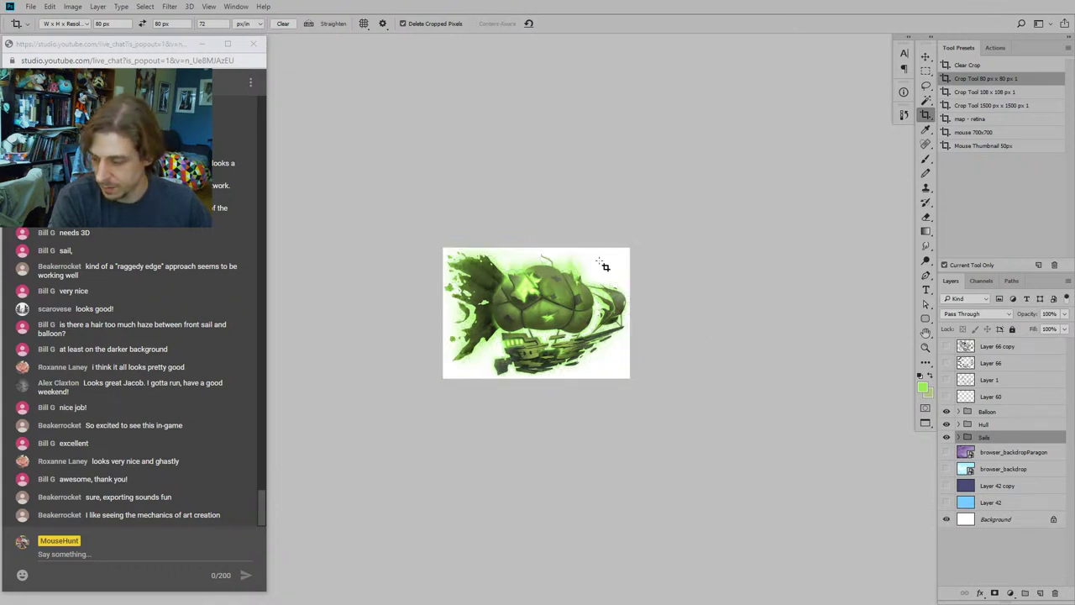
Step: Crop the image with the 80 px preset to a square around the right part of the balloon
{"action": "left_click_drag", "start_coordinate": [600, 261], "coordinate": [531, 352]}
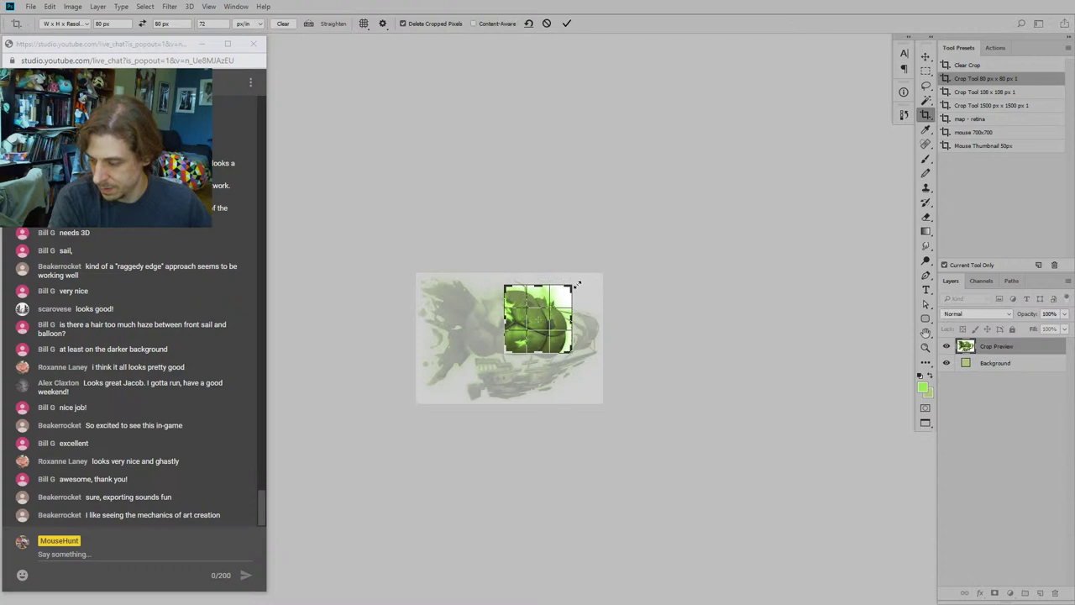
{"action": "left_click_drag", "start_coordinate": [576, 283], "coordinate": [568, 289]}
{"action": "left_click_drag", "start_coordinate": [544, 328], "coordinate": [542, 324]}
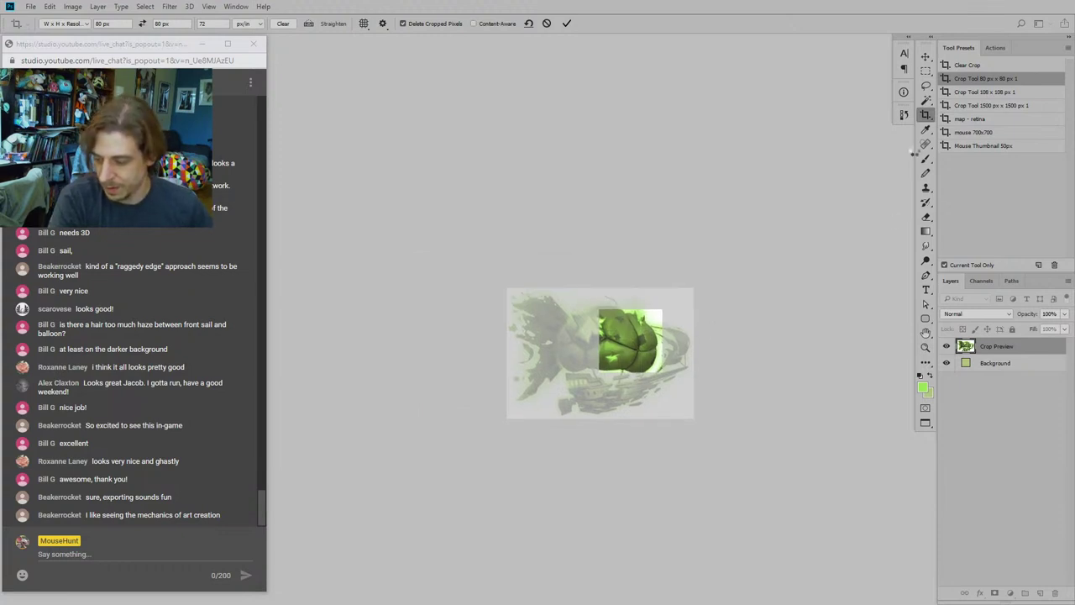
{"action": "key", "text": "Return"}
Step: Add a new layer above the Balloon group and draw a black Pencil border around the edge of the thumbnail
{"action": "key", "text": "ctrl+1"}
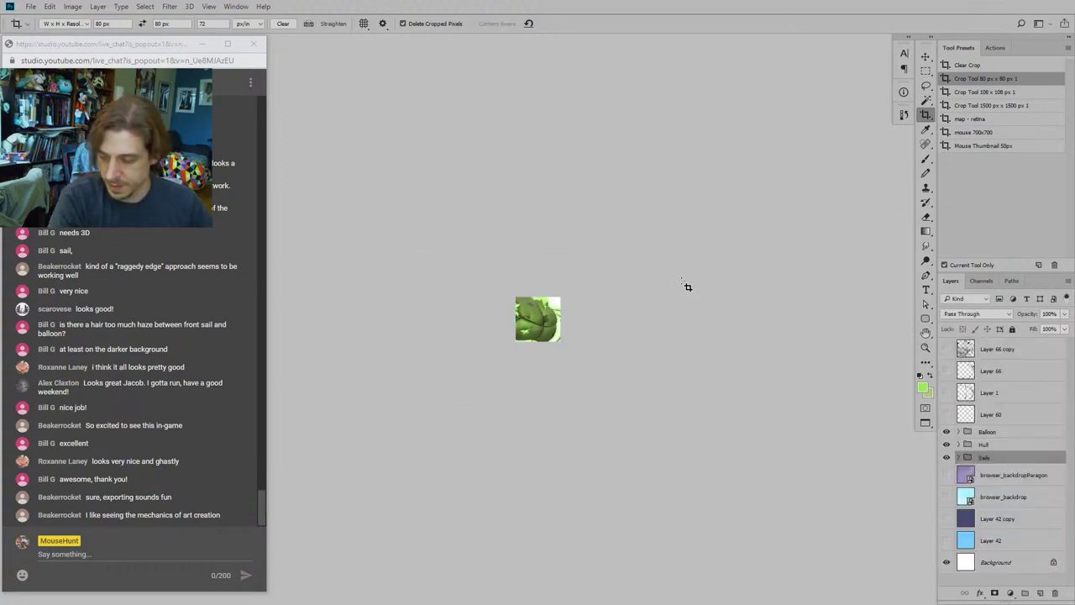
{"action": "key", "text": "ctrl+plus"}
{"action": "key", "text": "ctrl+plus"}
{"action": "key", "text": "ctrl+plus"}
{"action": "key", "text": "ctrl+plus"}
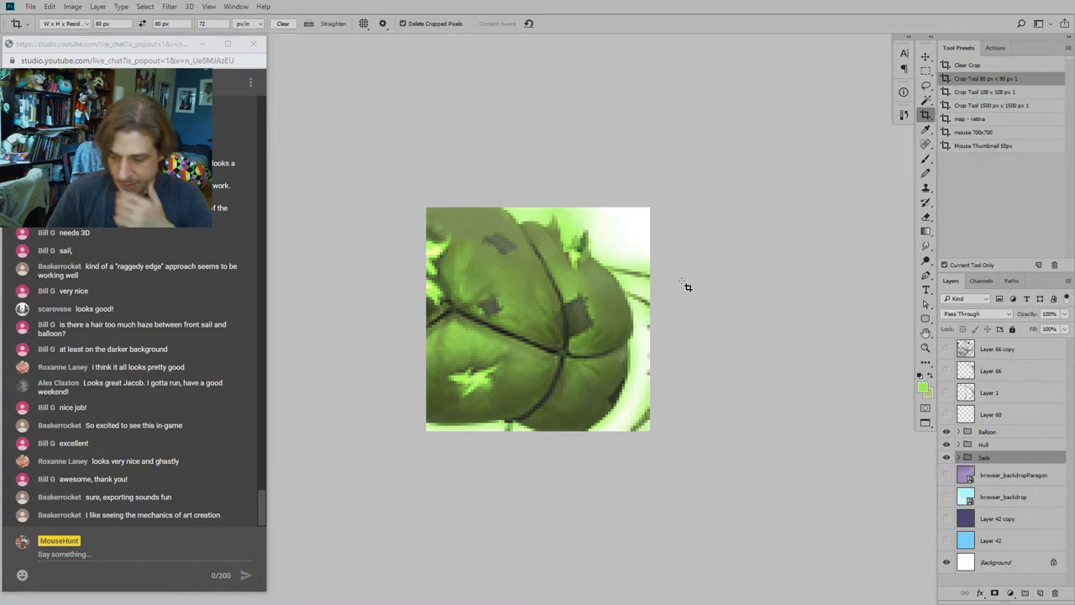
{"action": "left_click", "coordinate": [994, 434]}
{"action": "left_click", "coordinate": [1039, 592]}
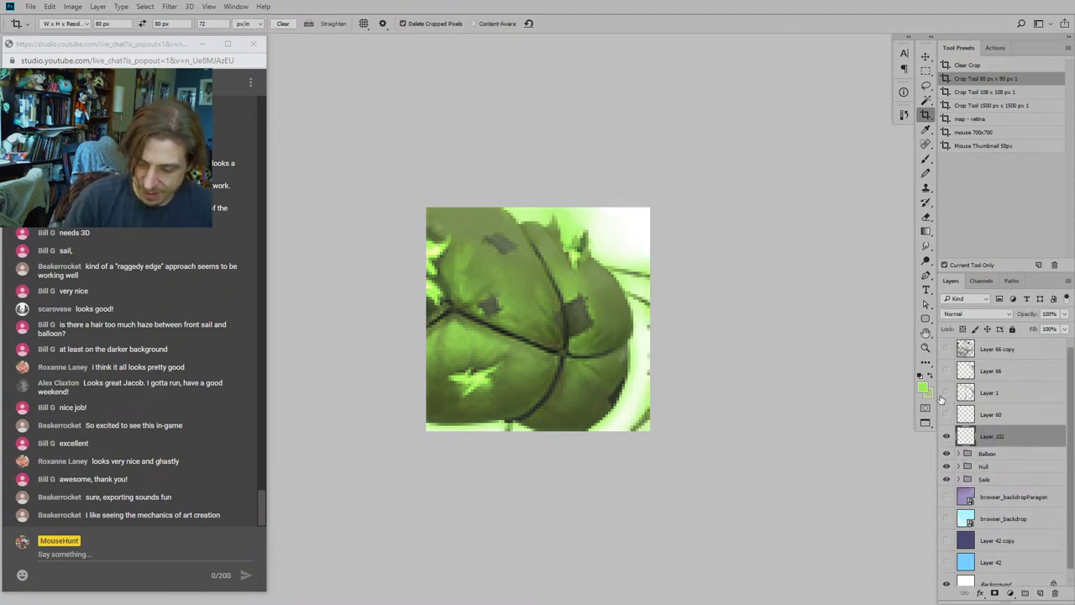
{"action": "left_click", "coordinate": [917, 376]}
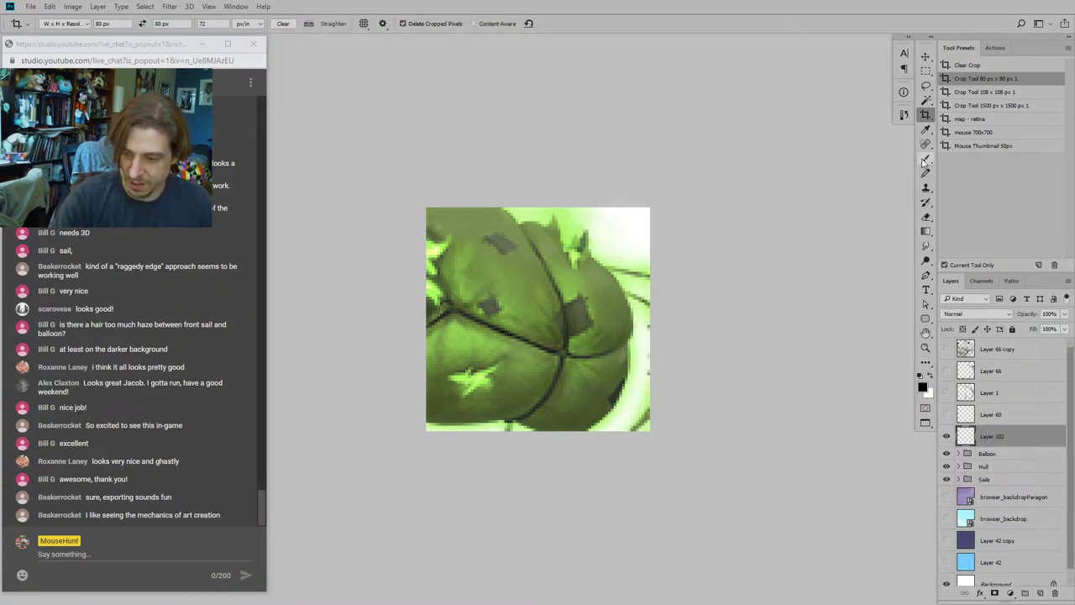
{"action": "left_click", "coordinate": [926, 173]}
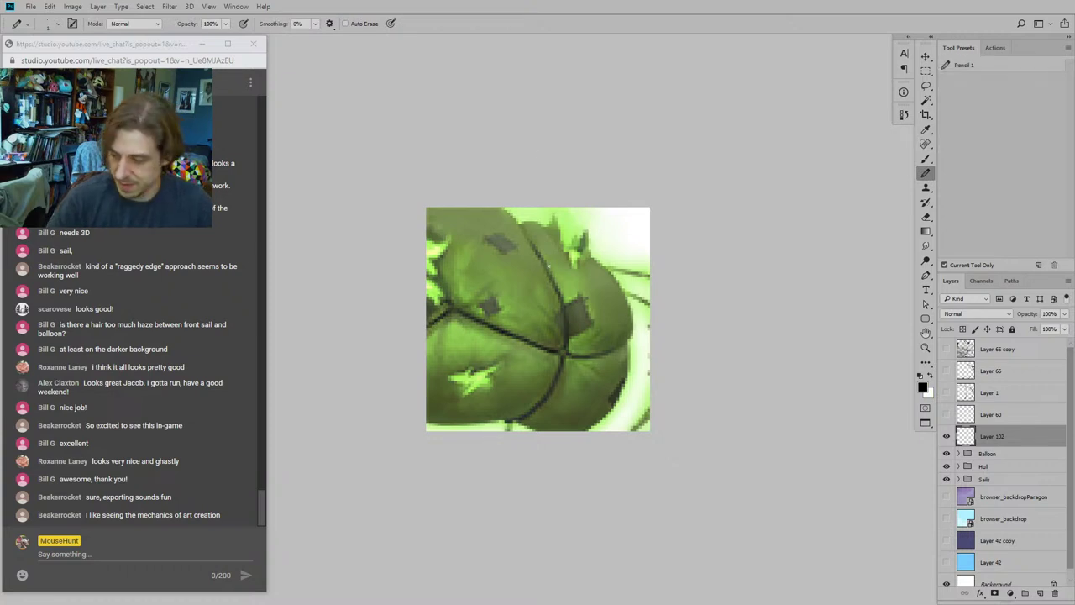
{"action": "mouse_move", "coordinate": [648, 212]}
{"action": "left_mouse_down"}
{"action": "mouse_move", "coordinate": [648, 431]}
{"action": "mouse_move", "coordinate": [404, 427]}
{"action": "mouse_move", "coordinate": [425, 194]}
{"action": "mouse_move", "coordinate": [648, 209]}
{"action": "left_mouse_up"}
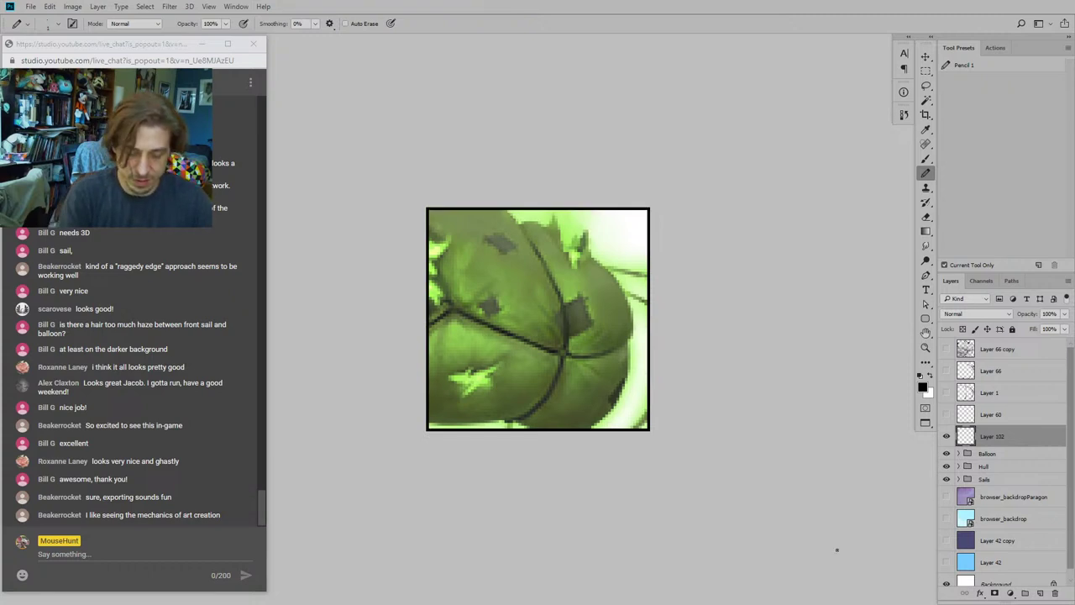
Step: Export the 80 px thumbnail for the web as a GIF with transparency turned off
{"action": "key", "text": "ctrl+shift+alt+s"}
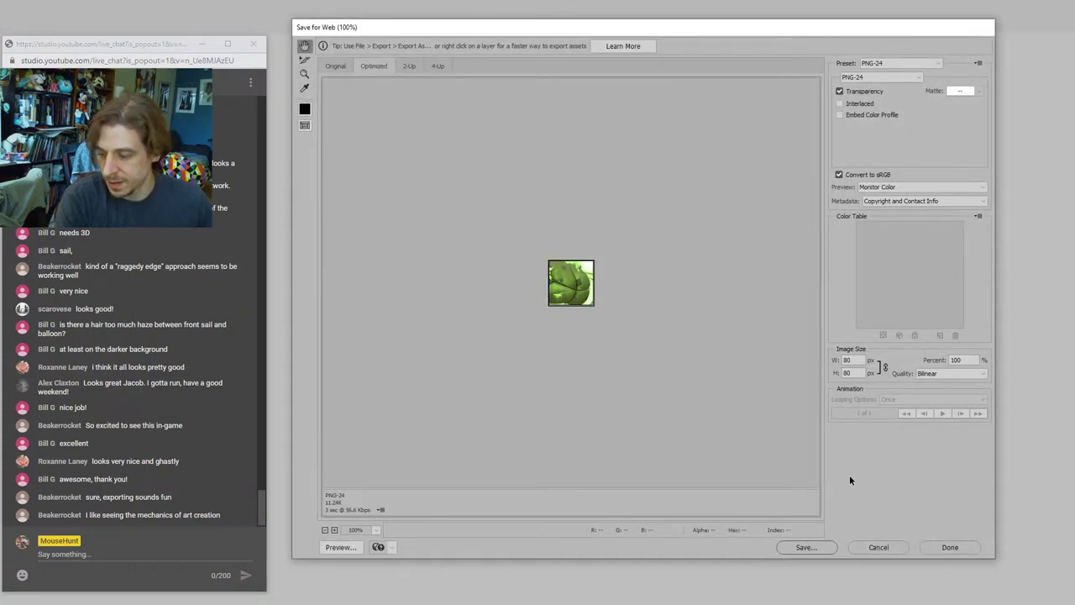
{"action": "left_click", "coordinate": [881, 76]}
{"action": "left_click", "coordinate": [859, 81]}
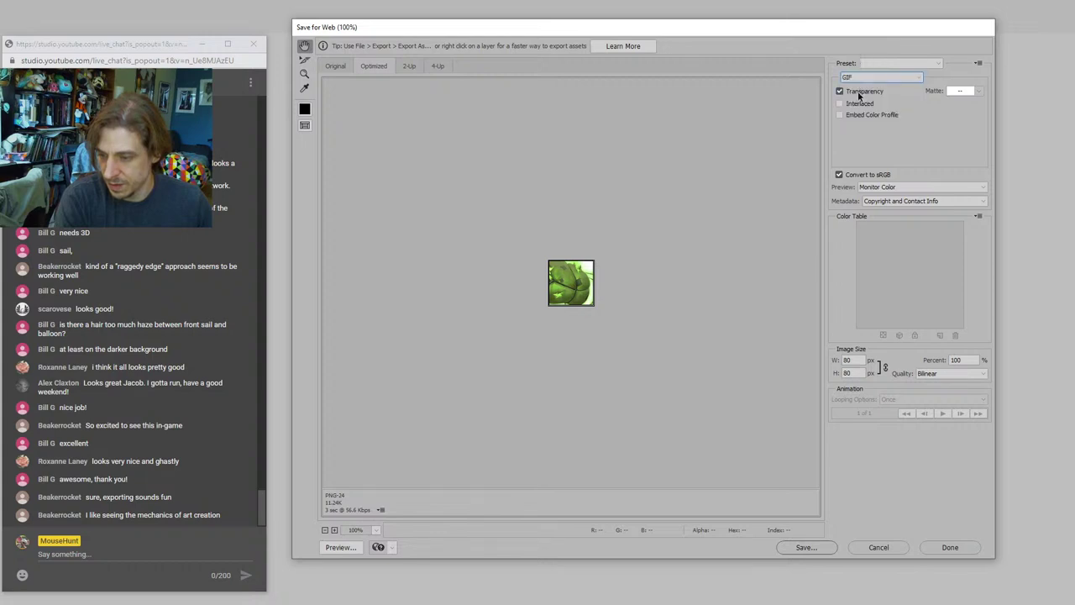
{"action": "left_click", "coordinate": [840, 120]}
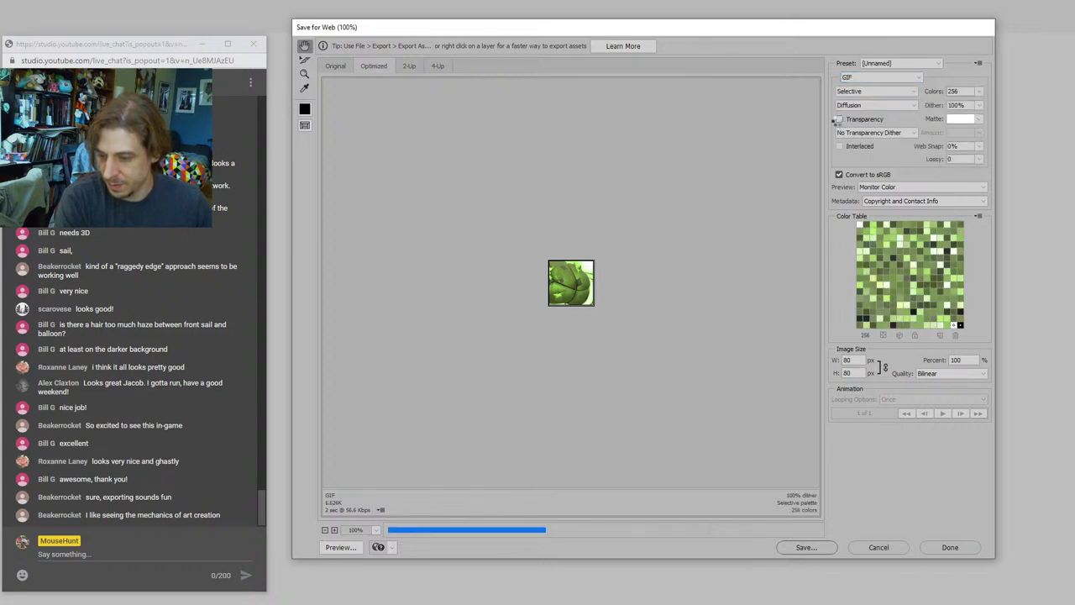
{"action": "left_click", "coordinate": [805, 547]}
{"action": "key", "text": "Return"}
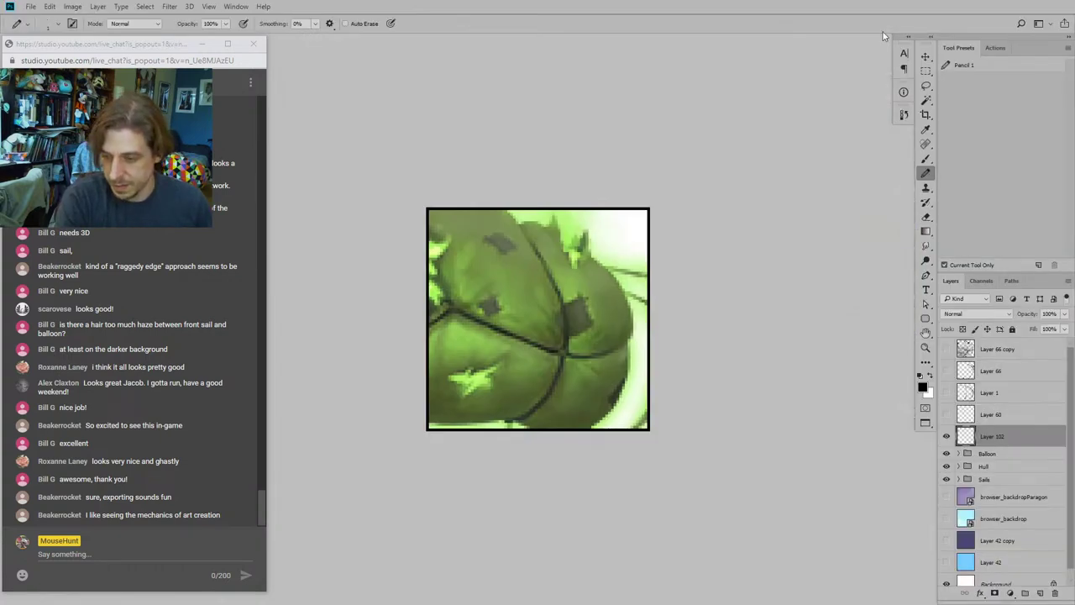
Step: Undo the border, the new layer and the crop to restore the full airship image
{"action": "left_click", "coordinate": [925, 56]}
{"action": "key", "text": "ctrl+alt+z"}
{"action": "key", "text": "ctrl+alt+z"}
{"action": "key", "text": "ctrl+alt+z"}
{"action": "key", "text": "ctrl+alt+z"}
{"action": "key", "text": "ctrl+alt+z"}
{"action": "key", "text": "ctrl+alt+z"}
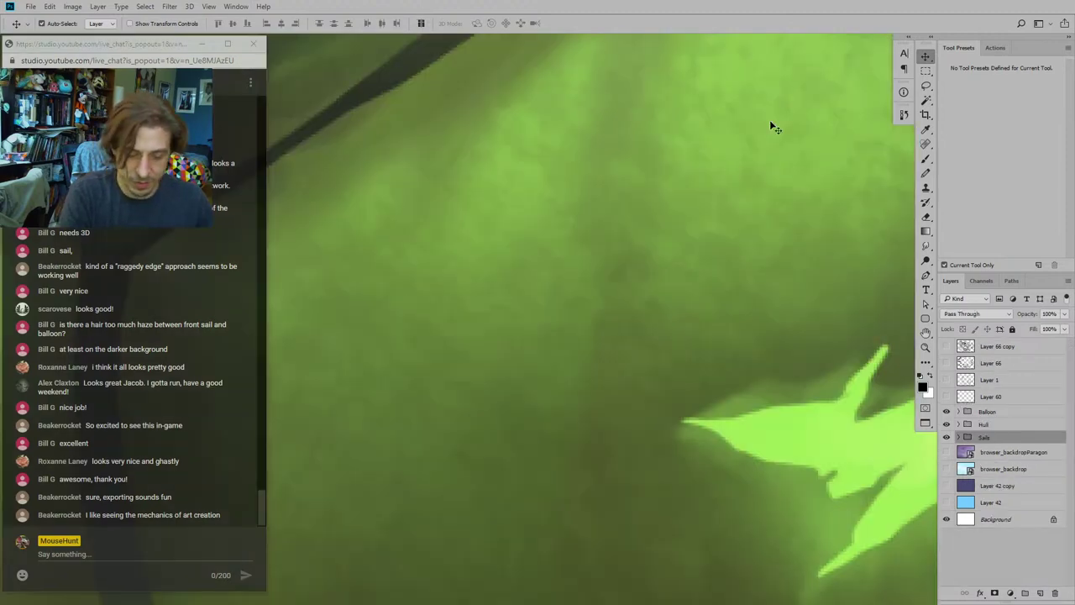
Step: Crop the image with the 80 px preset to a square around the upper part of the large tattered rear sail
{"action": "key", "text": "ctrl+minus"}
{"action": "key", "text": "ctrl+minus"}
{"action": "key", "text": "ctrl+minus"}
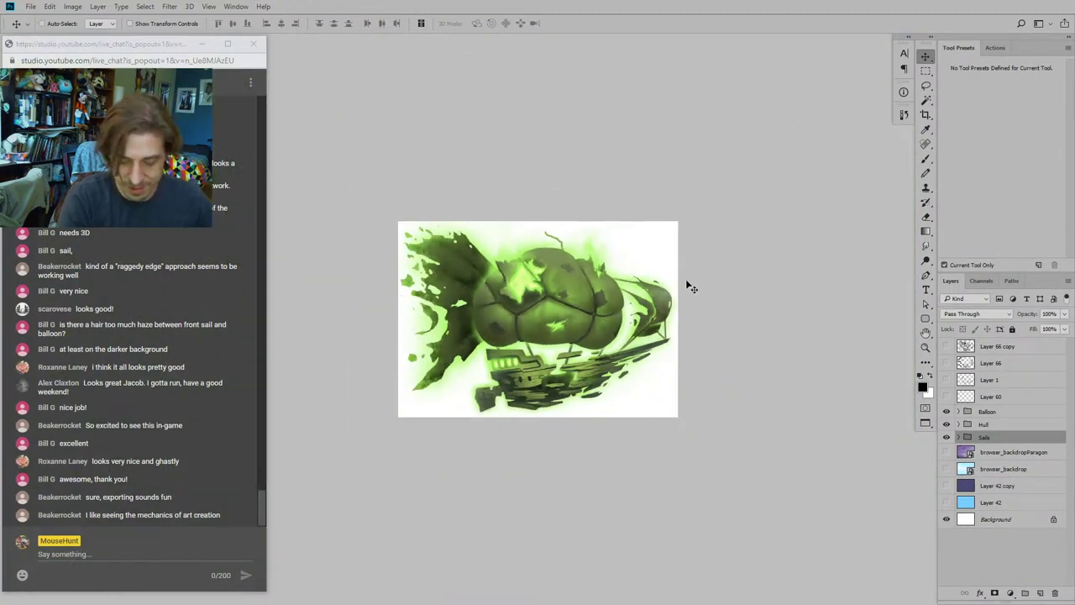
{"action": "key", "text": "c"}
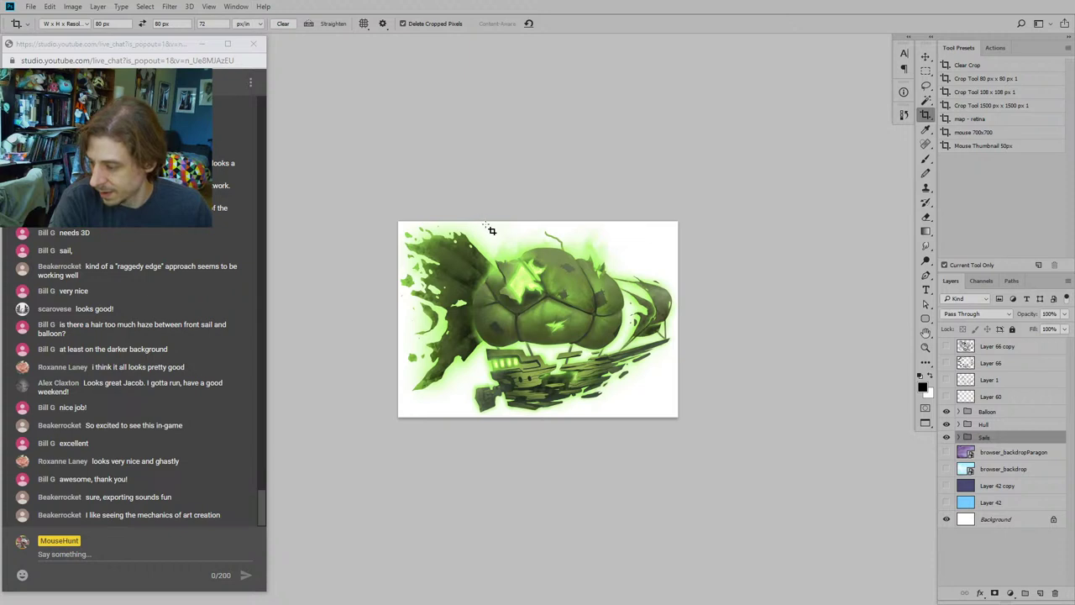
{"action": "left_click_drag", "start_coordinate": [491, 230], "coordinate": [398, 327]}
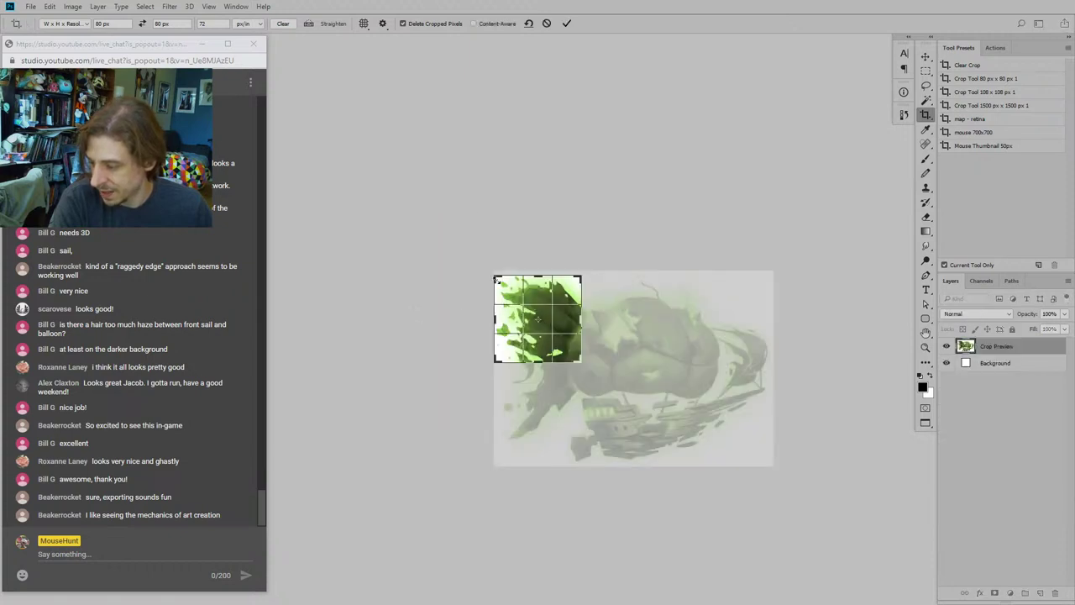
{"action": "left_click_drag", "start_coordinate": [497, 280], "coordinate": [498, 282]}
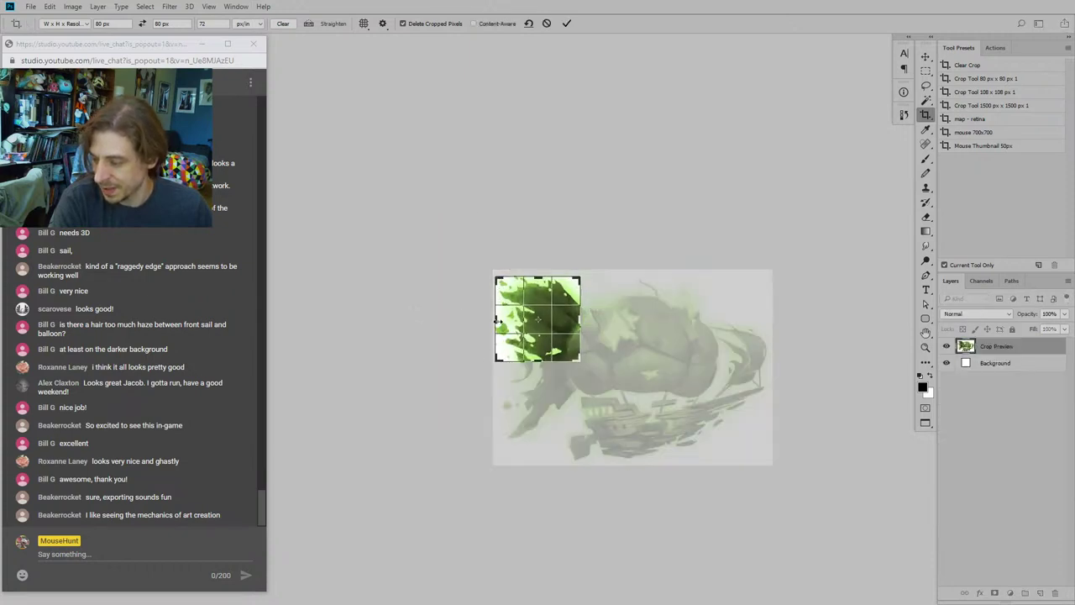
{"action": "key", "text": "Return"}
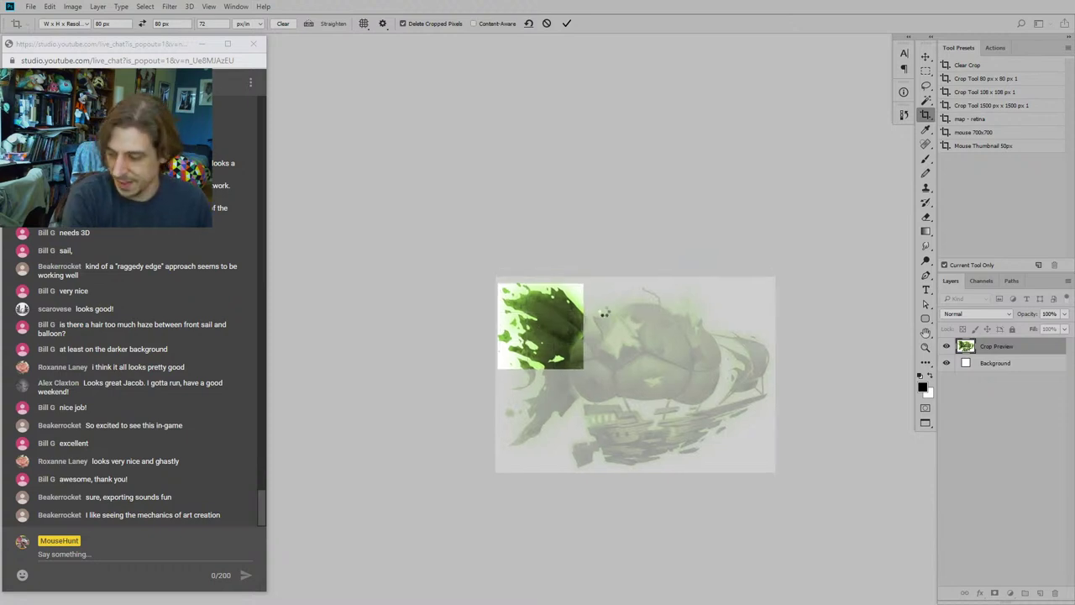
{"action": "key", "text": "Return"}
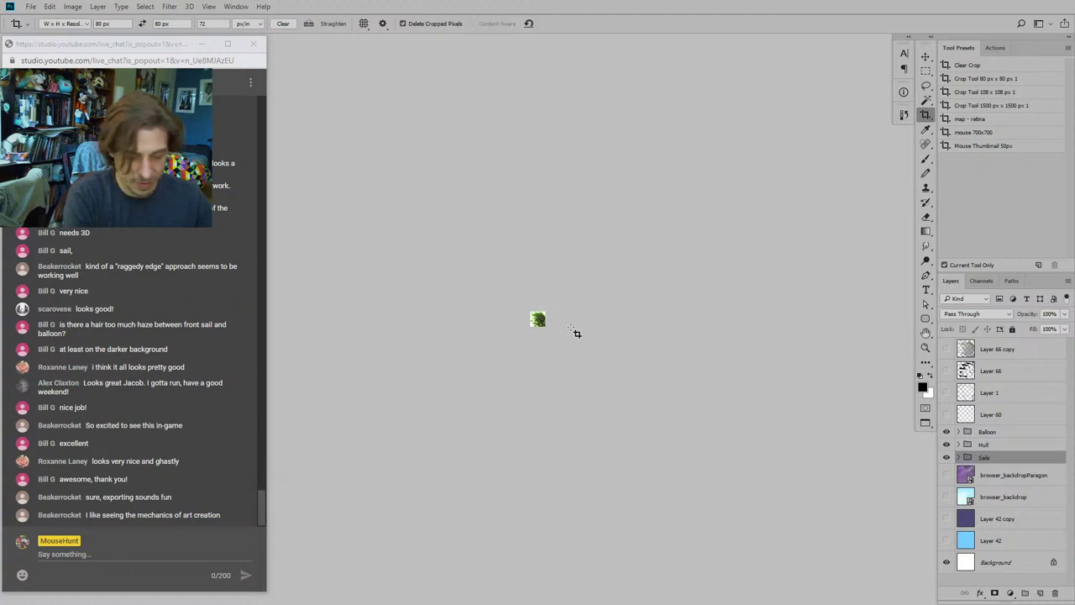
Step: Add a new layer above Layer 1 and draw a black Pencil border around the edge of the sail thumbnail
{"action": "key", "text": "ctrl+plus"}
{"action": "key", "text": "ctrl+plus"}
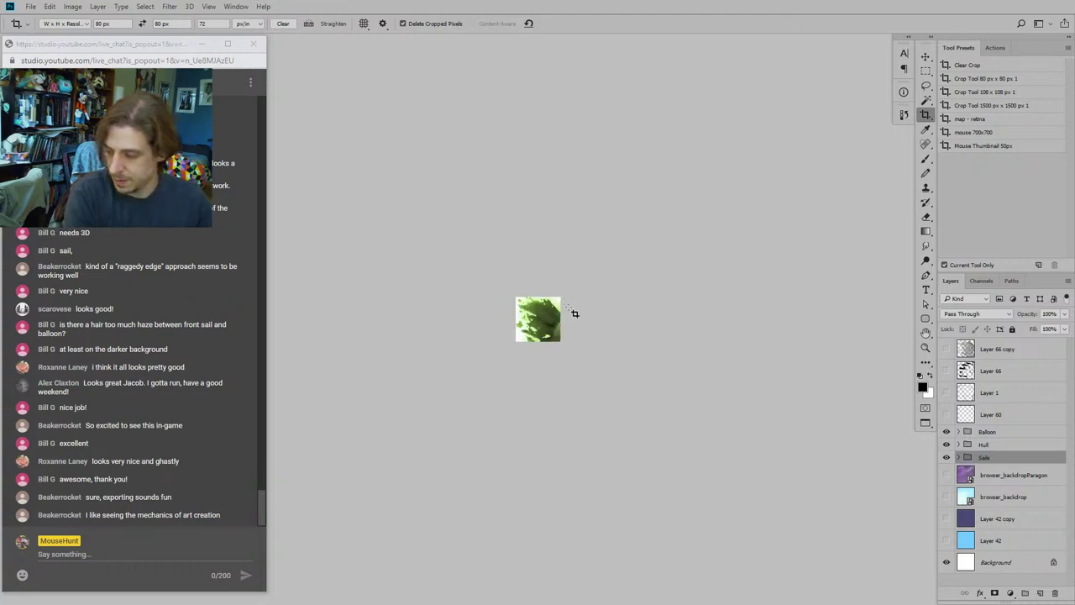
{"action": "key", "text": "ctrl"}
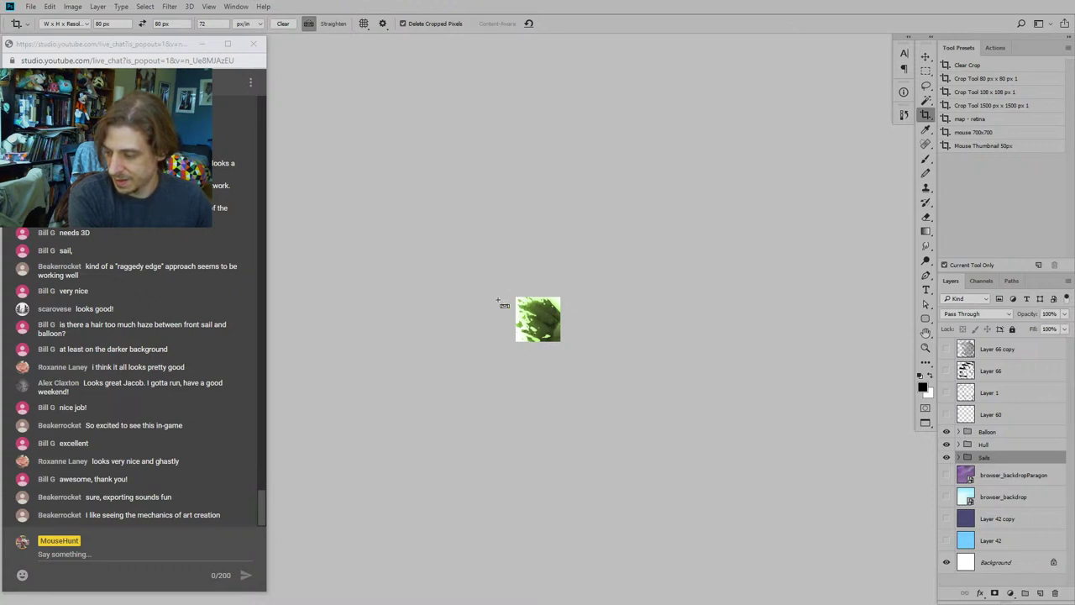
{"action": "key", "text": "ctrl+plus"}
{"action": "key", "text": "ctrl+plus"}
{"action": "key", "text": "ctrl+plus"}
{"action": "key", "text": "ctrl+plus"}
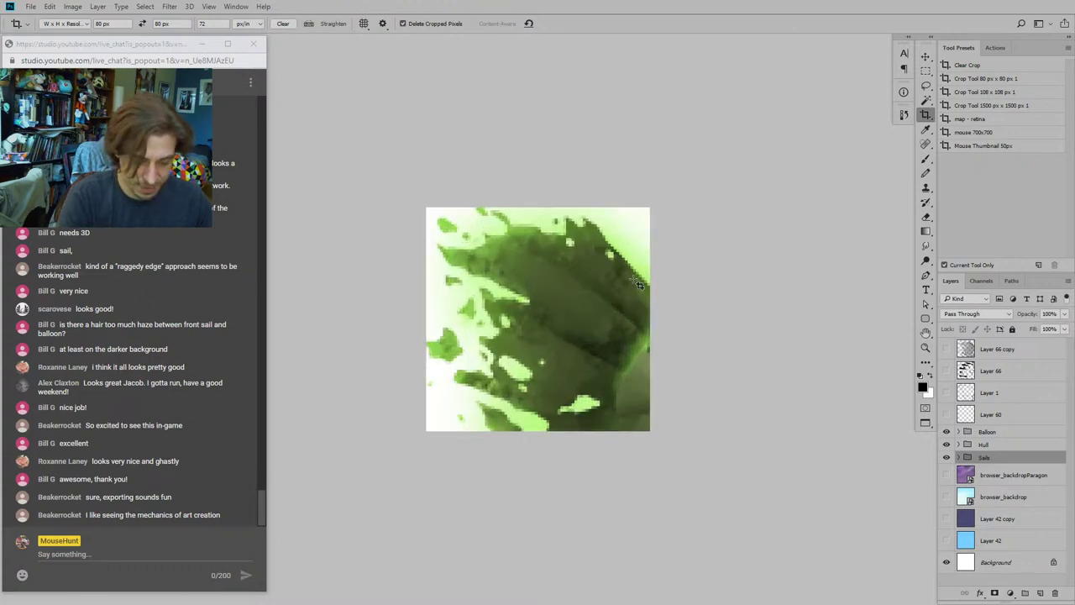
{"action": "left_click", "coordinate": [995, 388]}
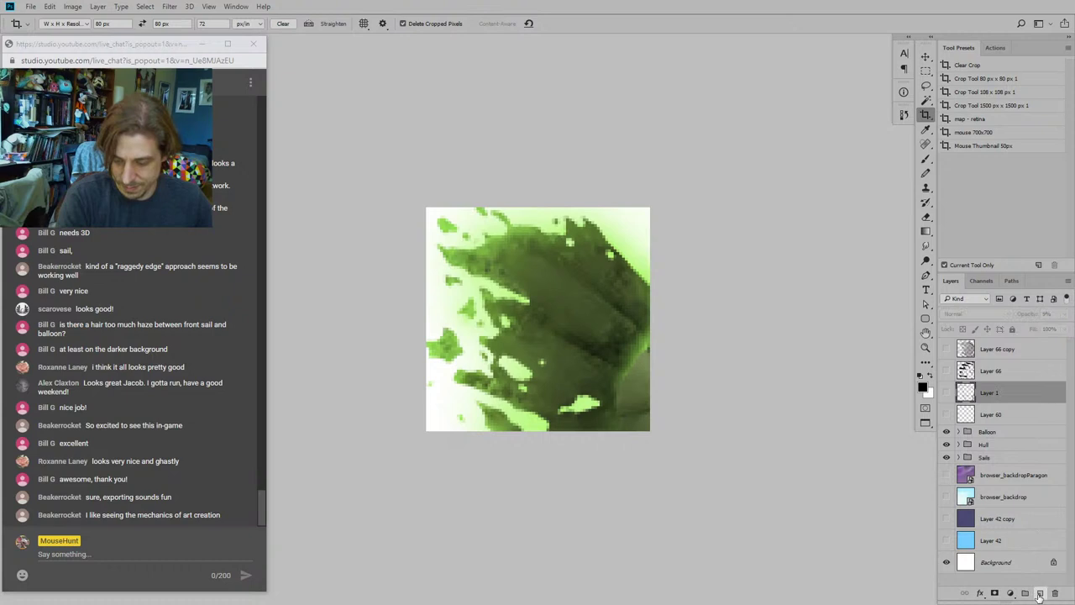
{"action": "left_click", "coordinate": [1040, 593]}
{"action": "key", "text": "b"}
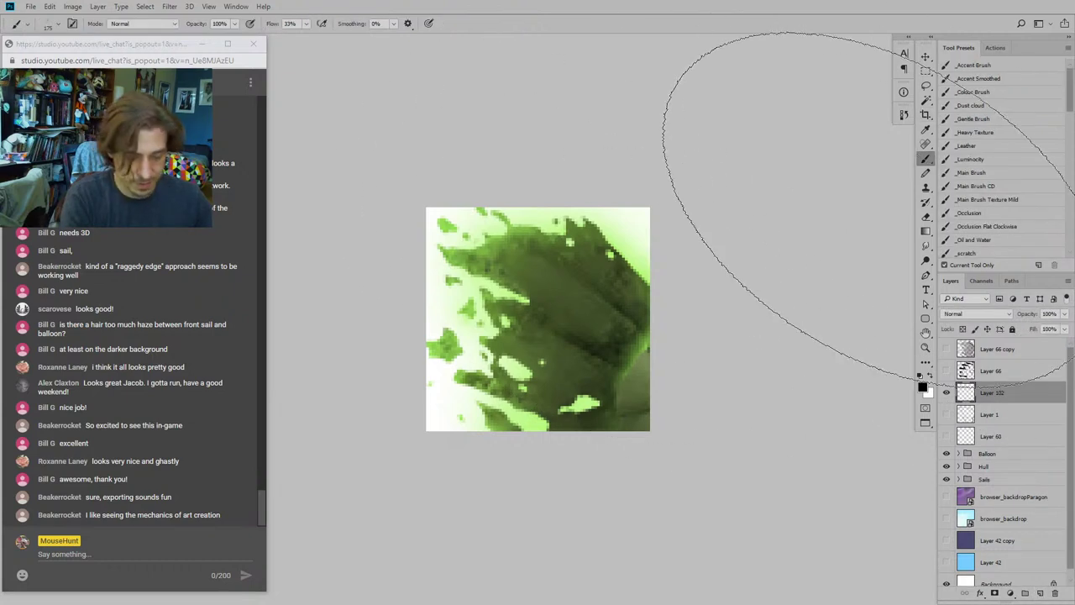
{"action": "key", "text": "shift+b"}
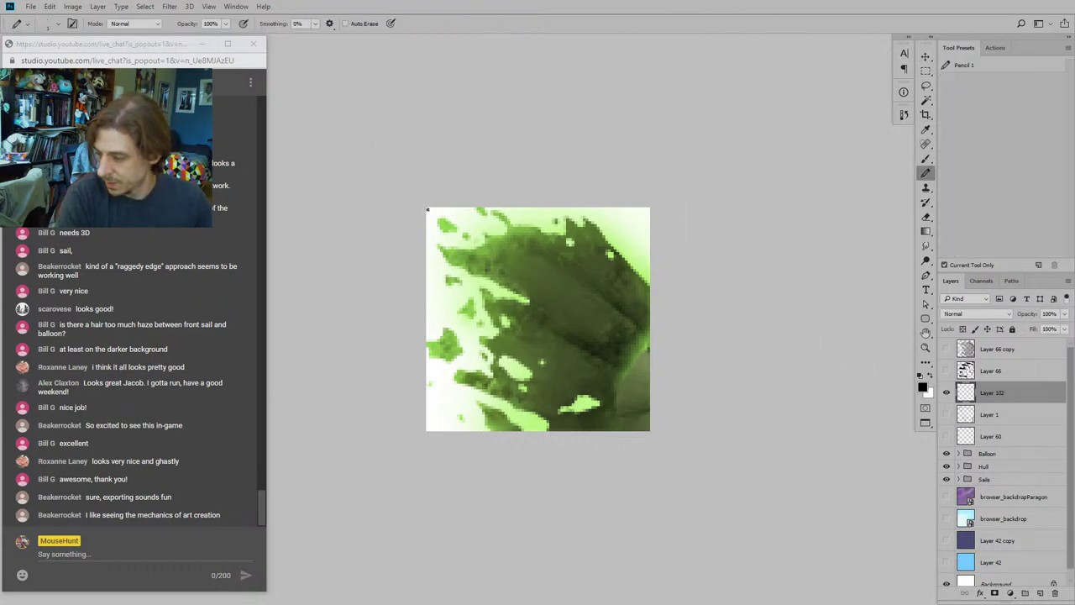
{"action": "left_click_drag", "start_coordinate": [426, 208], "coordinate": [777, 217]}
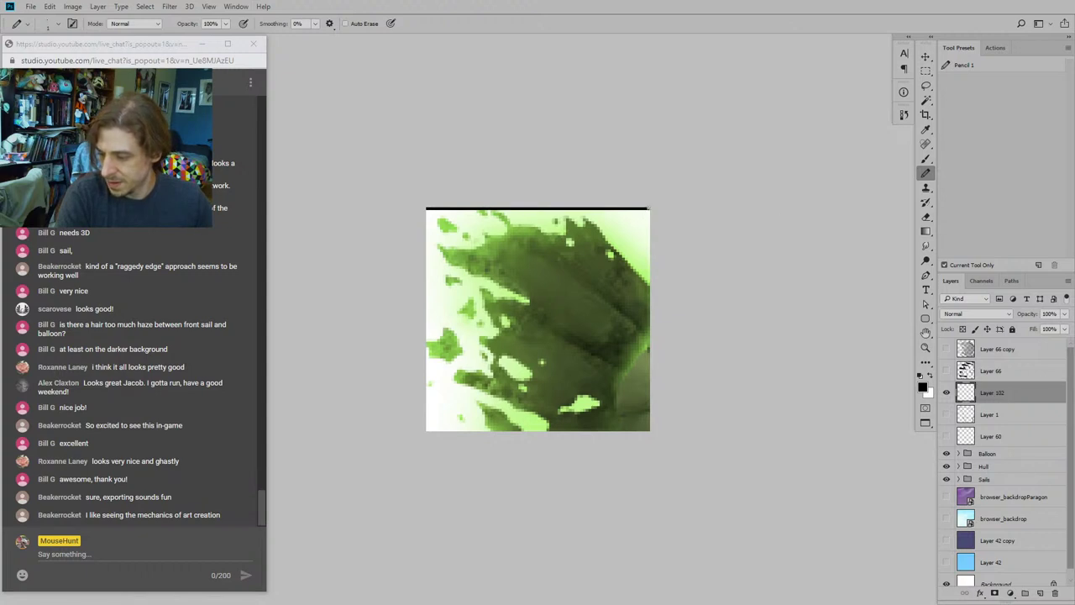
{"action": "mouse_move", "coordinate": [648, 207]}
{"action": "left_mouse_down"}
{"action": "mouse_move", "coordinate": [648, 431]}
{"action": "mouse_move", "coordinate": [426, 430]}
{"action": "mouse_move", "coordinate": [427, 209]}
{"action": "left_mouse_up"}
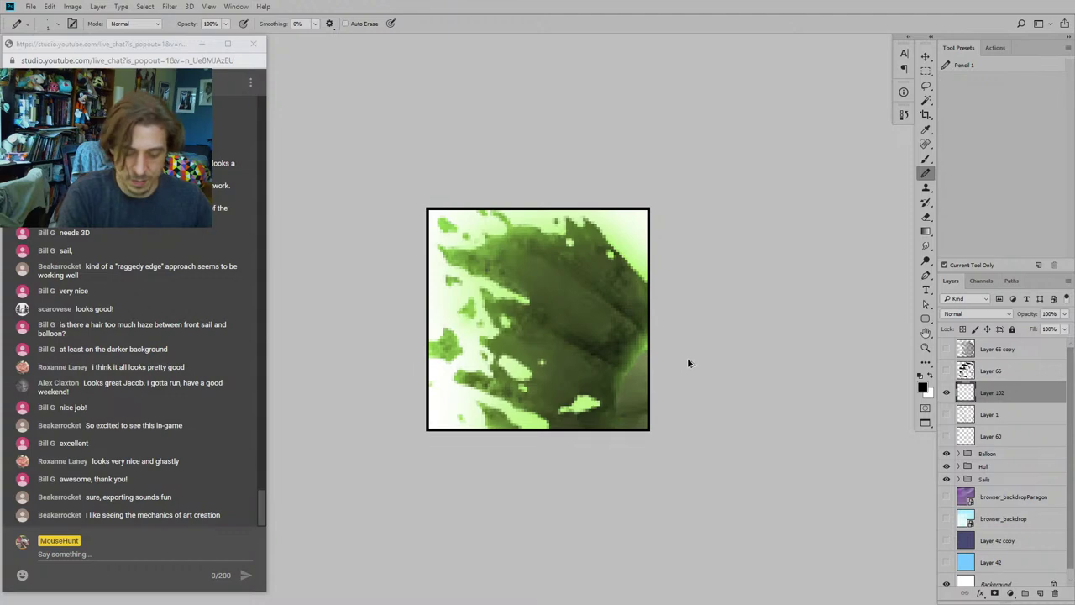
Step: Export the bordered 80 px sail thumbnail for the web as a GIF
{"action": "key", "text": "ctrl+alt+shift+s"}
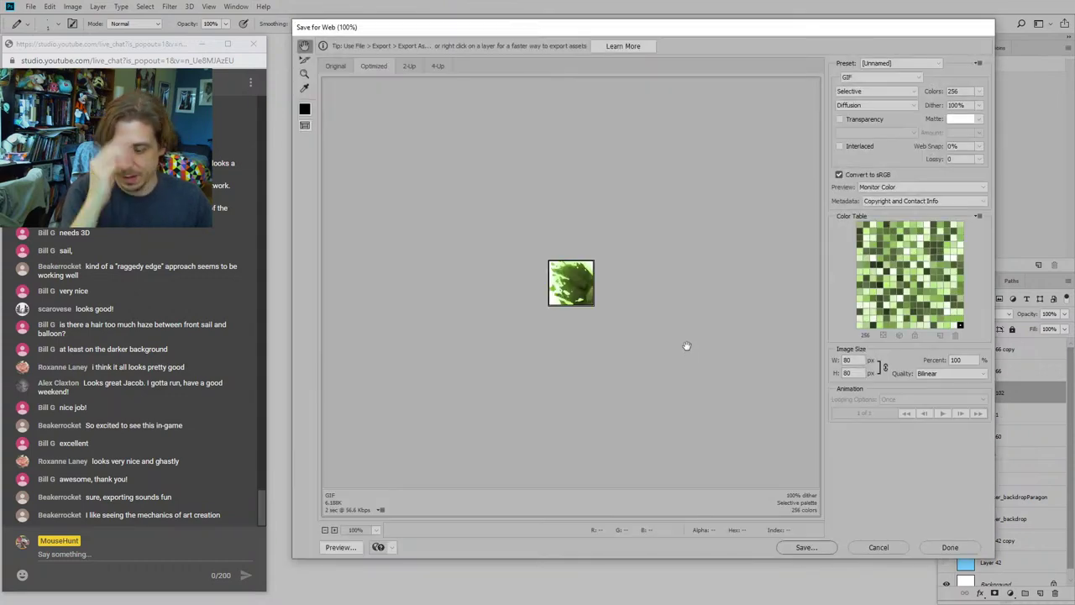
{"action": "left_click", "coordinate": [805, 547]}
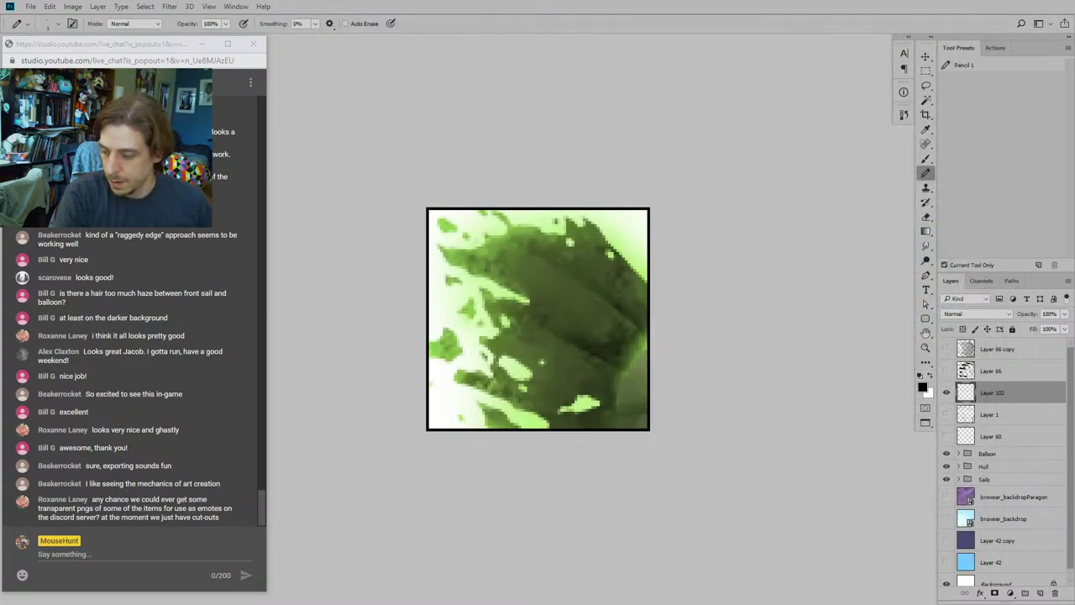
Step: Undo the sail thumbnail's border, new layer and crop to restore the full airship image
{"action": "key", "text": "ctrl+alt+z"}
{"action": "key", "text": "ctrl+alt+z"}
{"action": "key", "text": "ctrl+alt+z"}
{"action": "key", "text": "ctrl+alt+z"}
{"action": "key", "text": "ctrl+alt+z"}
{"action": "key", "text": "ctrl+alt+z"}
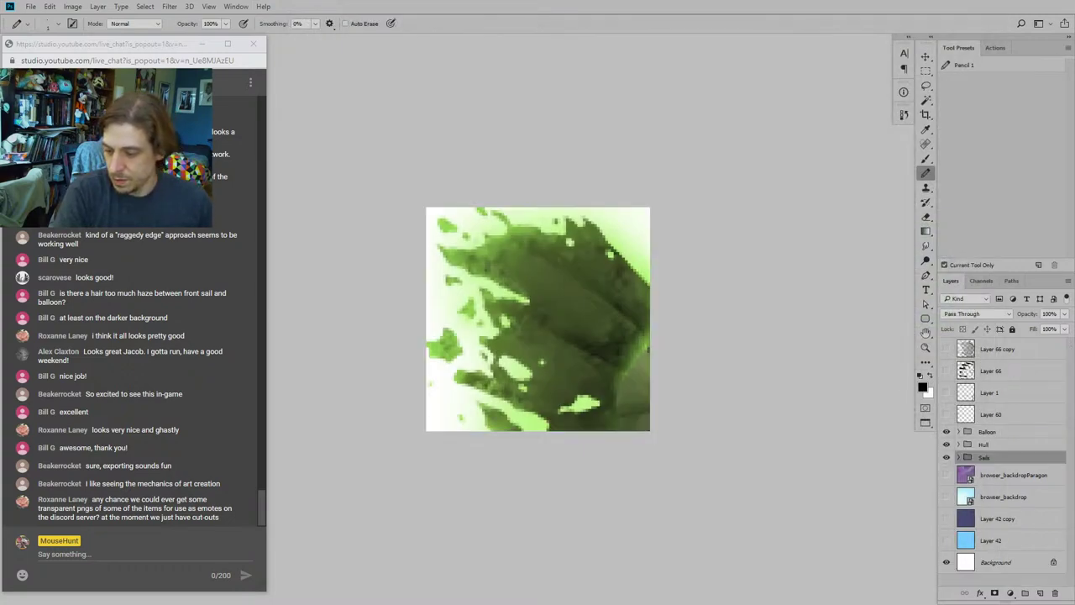
{"action": "key", "text": "ctrl+minus"}
{"action": "key", "text": "ctrl+minus"}
{"action": "key", "text": "ctrl+minus"}
{"action": "key", "text": "ctrl+minus"}
{"action": "key", "text": "ctrl+minus"}
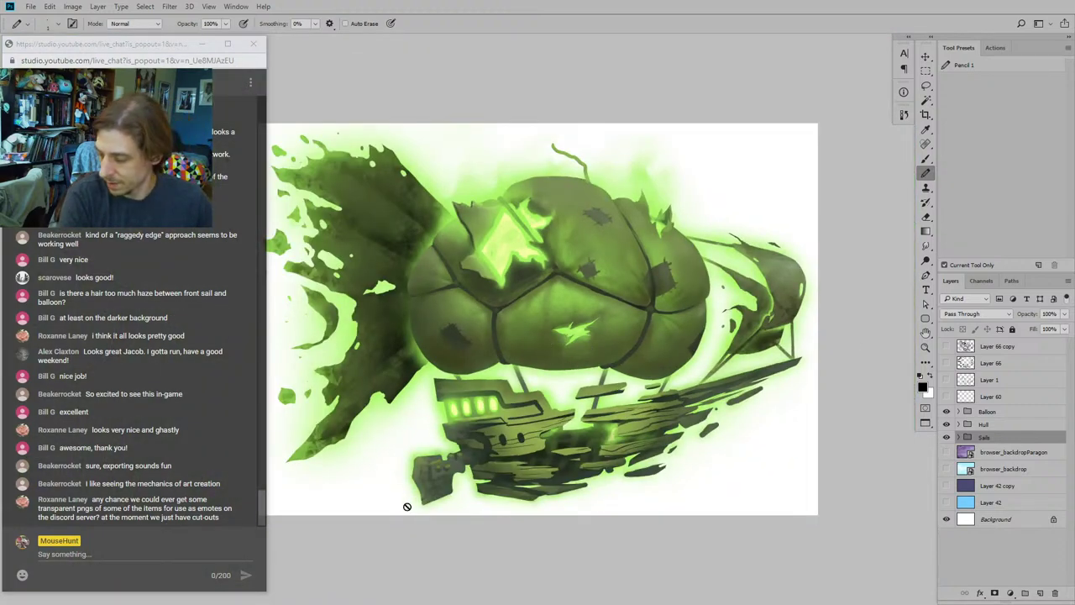
Step: Crop the image with the 80 px preset to a square around the hull's stern with its glowing windows and rudder
{"action": "left_click", "coordinate": [755, 163]}
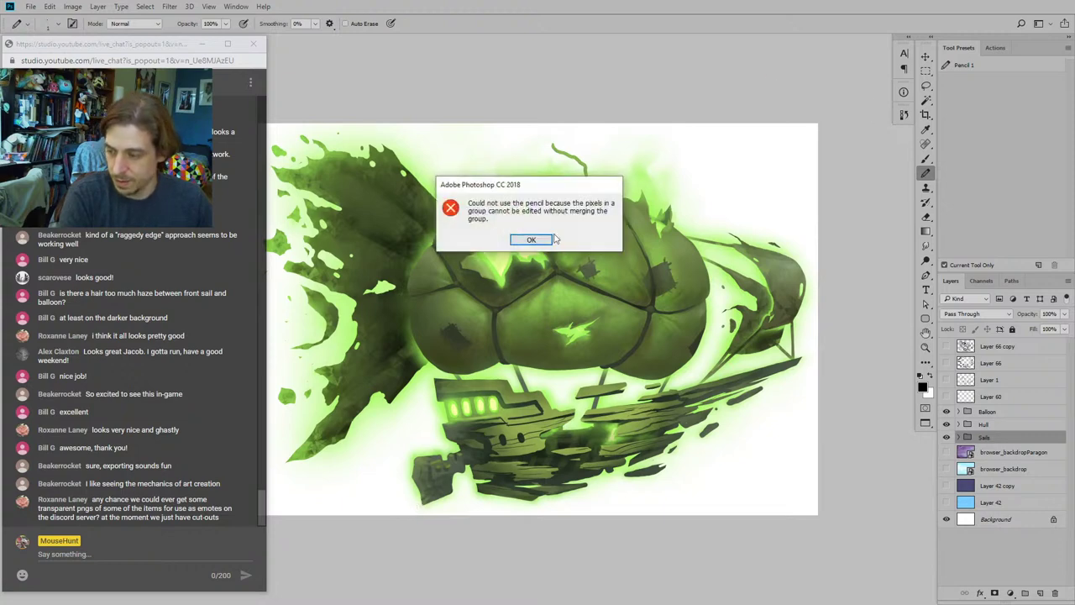
{"action": "key", "text": "Return"}
{"action": "left_click", "coordinate": [923, 56]}
{"action": "left_click", "coordinate": [926, 114]}
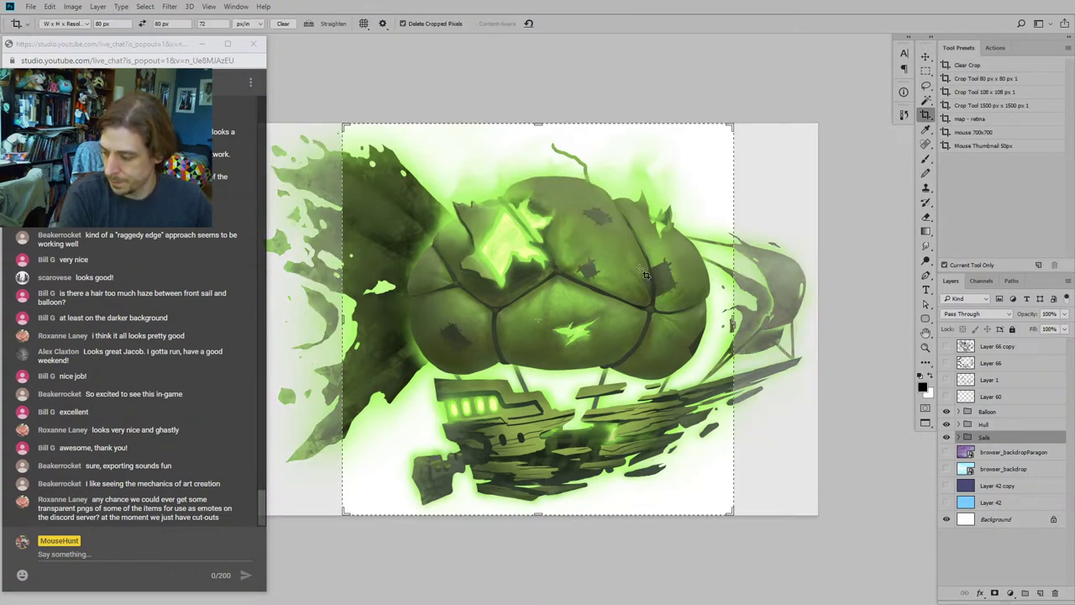
{"action": "key", "text": "Escape"}
{"action": "left_click_drag", "start_coordinate": [398, 514], "coordinate": [579, 337]}
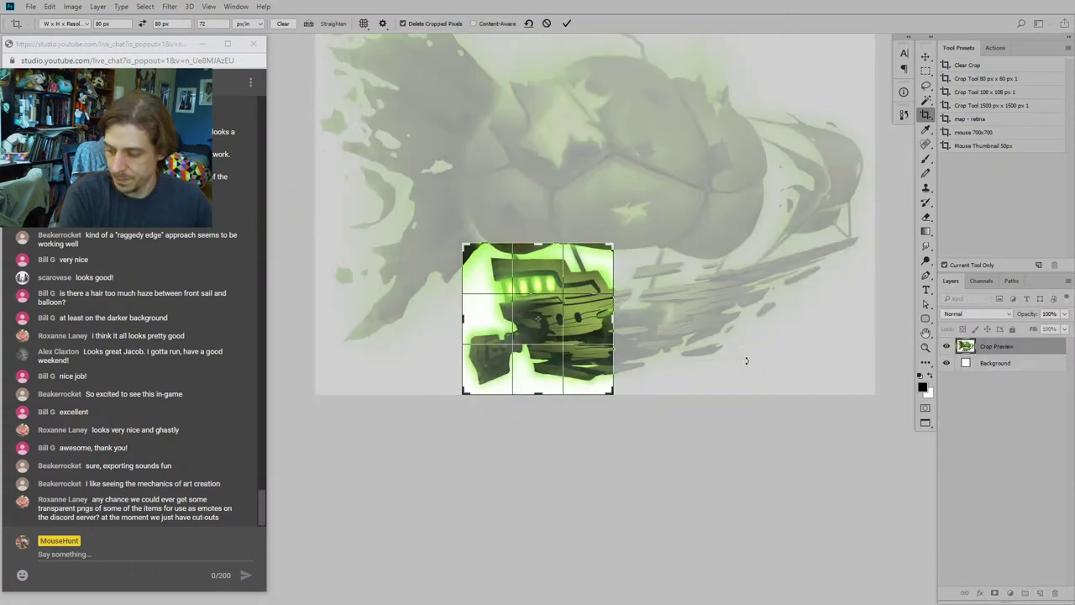
{"action": "key", "text": "Return"}
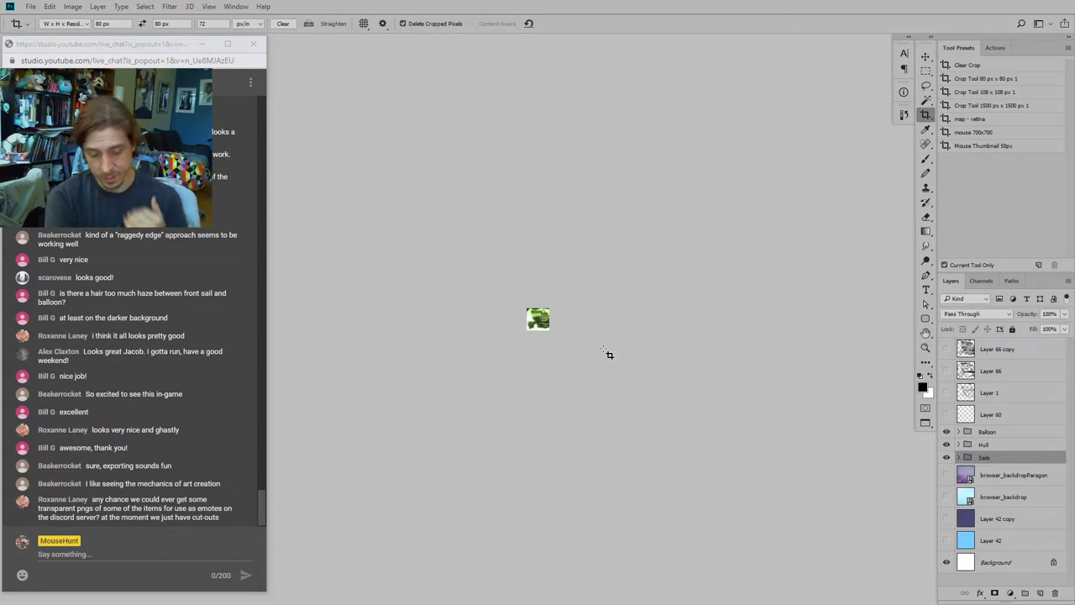
Step: Add a new layer above Layer 66 and draw a black Pencil border around the edge of the hull thumbnail
{"action": "key", "text": "ctrl+plus"}
{"action": "key", "text": "ctrl+plus"}
{"action": "key", "text": "ctrl+plus"}
{"action": "key", "text": "ctrl+plus"}
{"action": "key", "text": "ctrl+plus"}
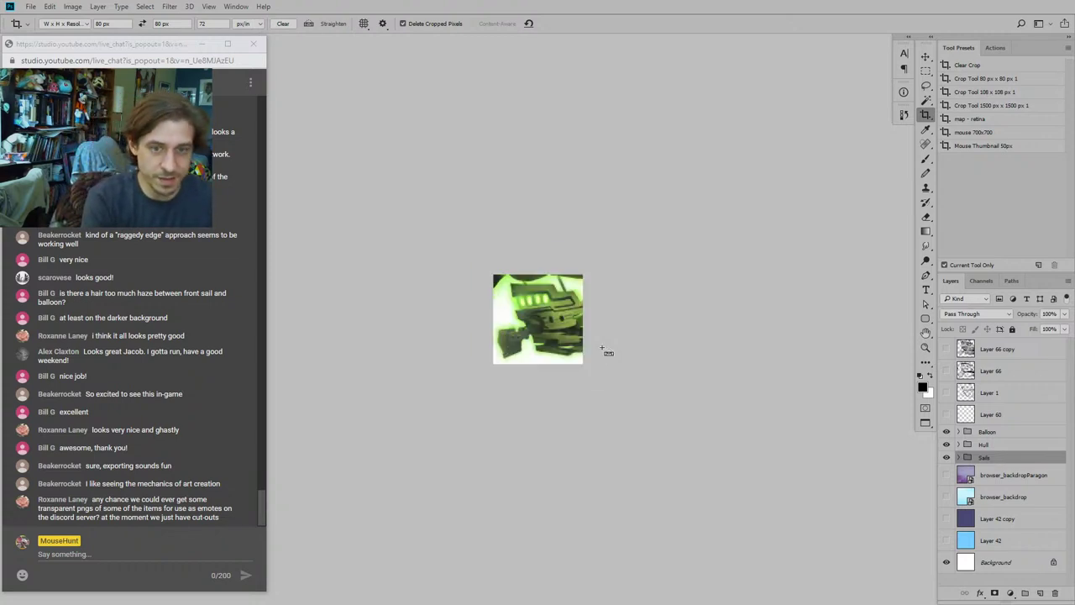
{"action": "key", "text": "b"}
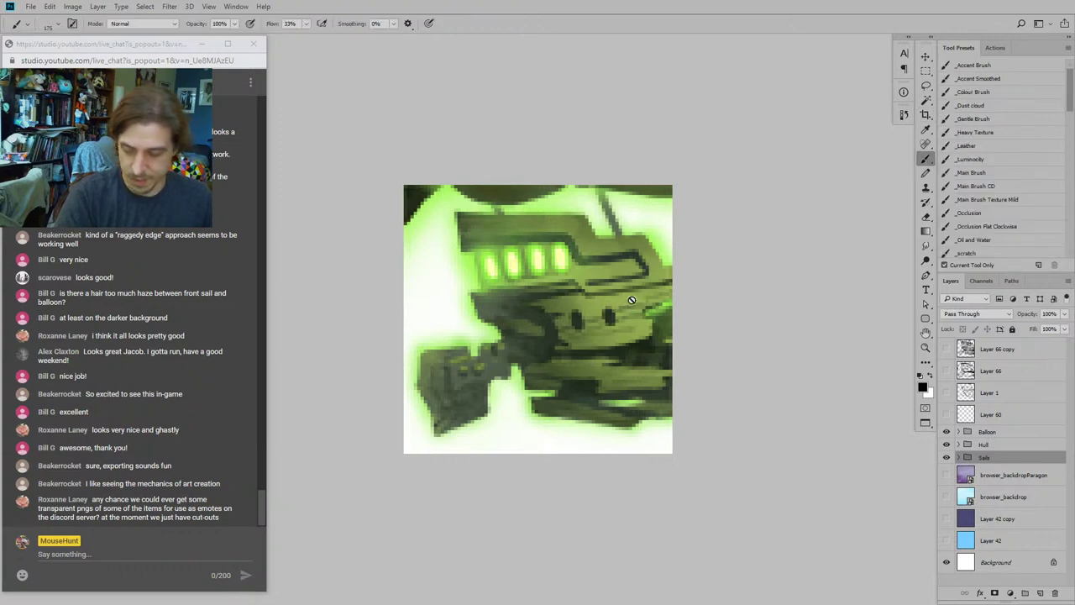
{"action": "key", "text": "shift+b"}
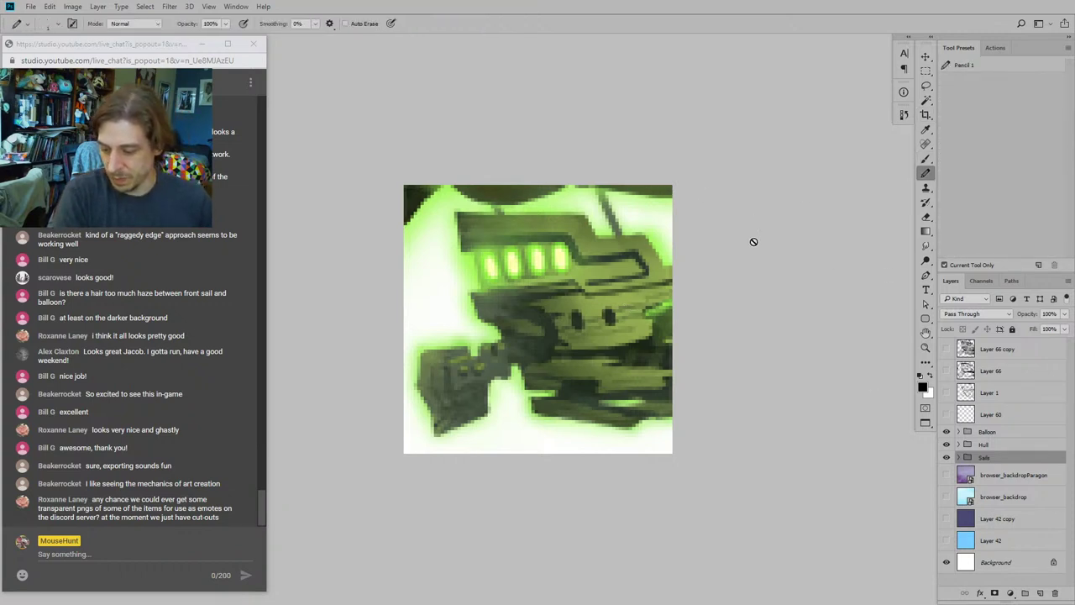
{"action": "left_click", "coordinate": [996, 368]}
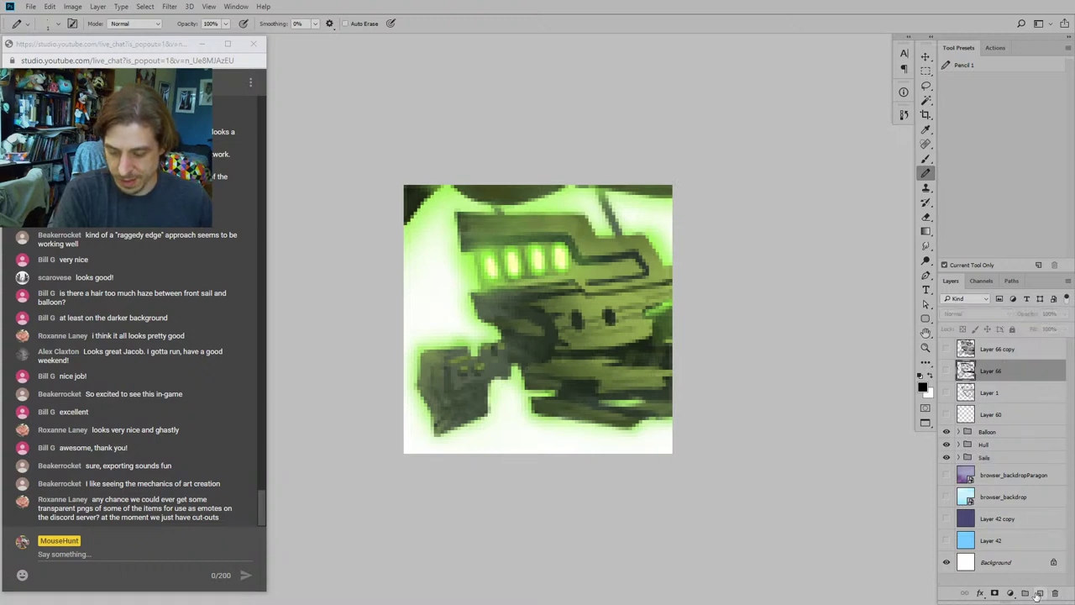
{"action": "left_click", "coordinate": [1040, 593]}
{"action": "mouse_move", "coordinate": [669, 186]}
{"action": "left_mouse_down"}
{"action": "mouse_move", "coordinate": [294, 181]}
{"action": "mouse_move", "coordinate": [409, 186]}
{"action": "mouse_move", "coordinate": [395, 365]}
{"action": "mouse_move", "coordinate": [428, 491]}
{"action": "mouse_move", "coordinate": [415, 459]}
{"action": "mouse_move", "coordinate": [675, 163]}
{"action": "left_mouse_up"}
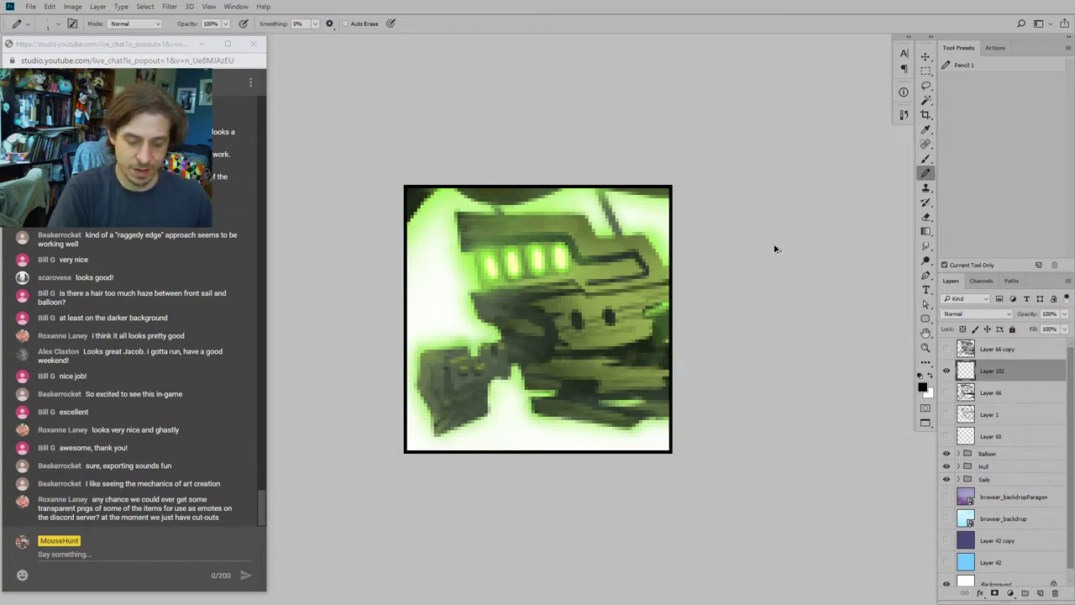
Step: Export the bordered 80 px hull thumbnail for the web as a GIF
{"action": "key", "text": "ctrl+alt+shift+s"}
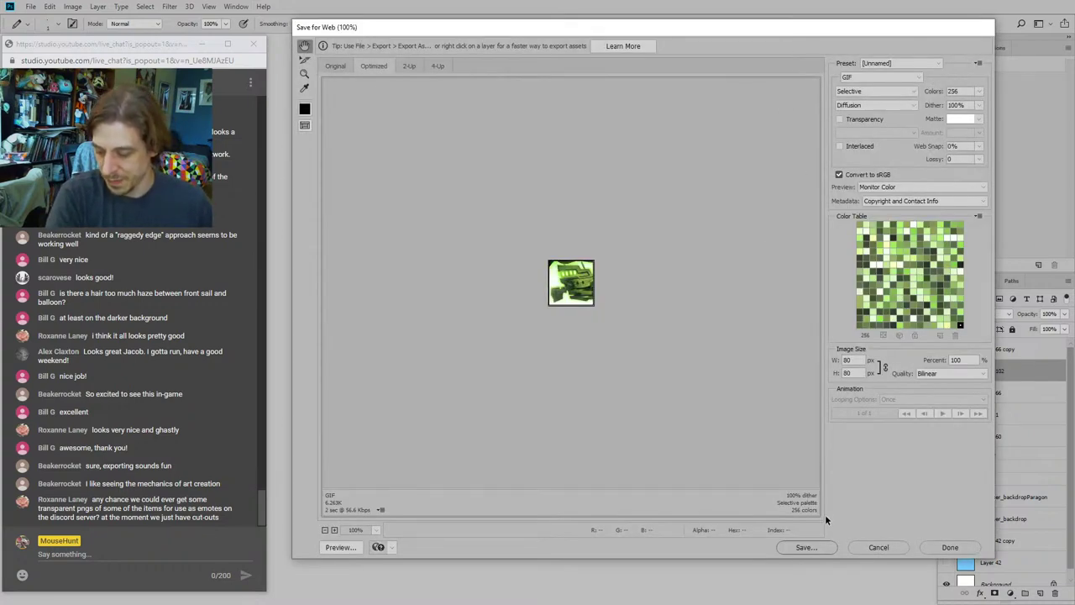
{"action": "left_click", "coordinate": [804, 547]}
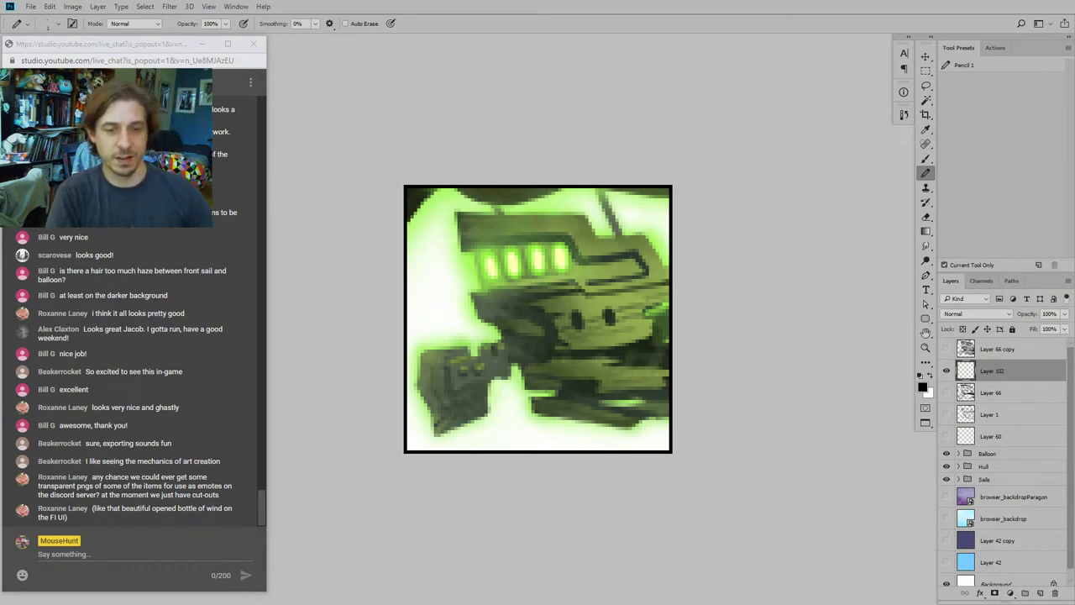
Step: Undo the hull thumbnail's border, new layer and crop to return to the full airship image
{"action": "left_click", "coordinate": [926, 56]}
{"action": "key", "text": "Delete"}
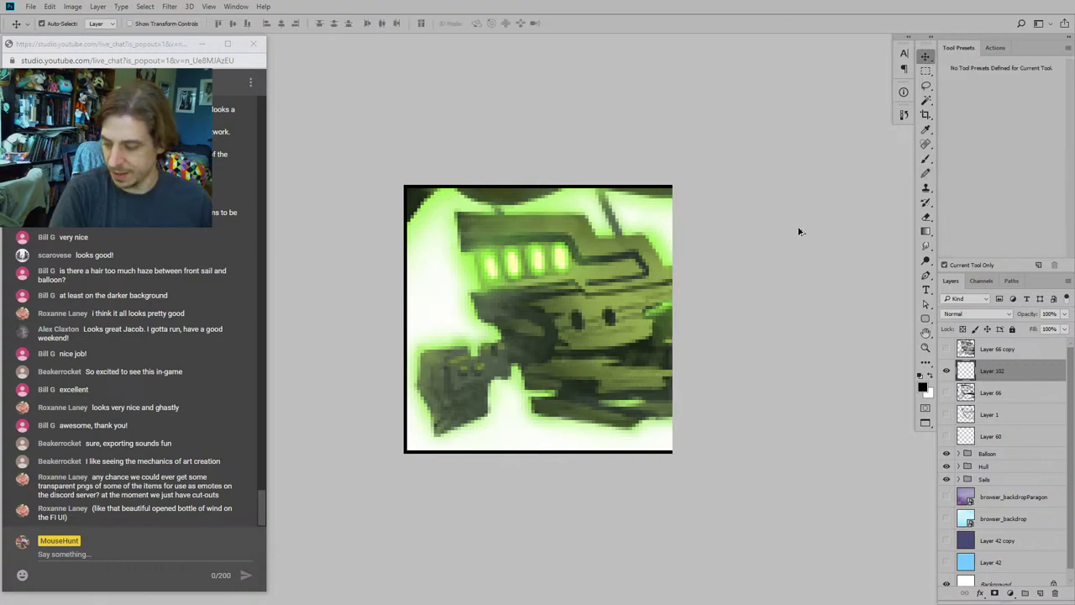
{"action": "key", "text": "ctrl+alt+z"}
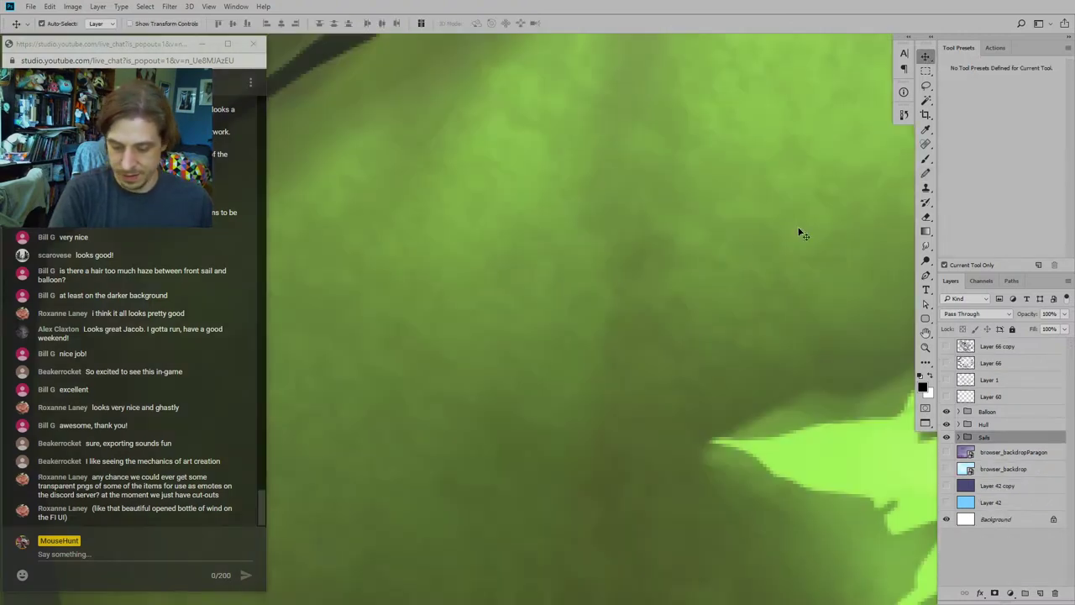
{"action": "key", "text": "ctrl+minus"}
{"action": "key", "text": "ctrl+minus"}
{"action": "key", "text": "ctrl+minus"}
{"action": "key", "text": "ctrl+minus"}
{"action": "key", "text": "ctrl+minus"}
{"action": "key", "text": "ctrl+minus"}
{"action": "key", "text": "ctrl+minus"}
{"action": "key", "text": "ctrl+minus"}
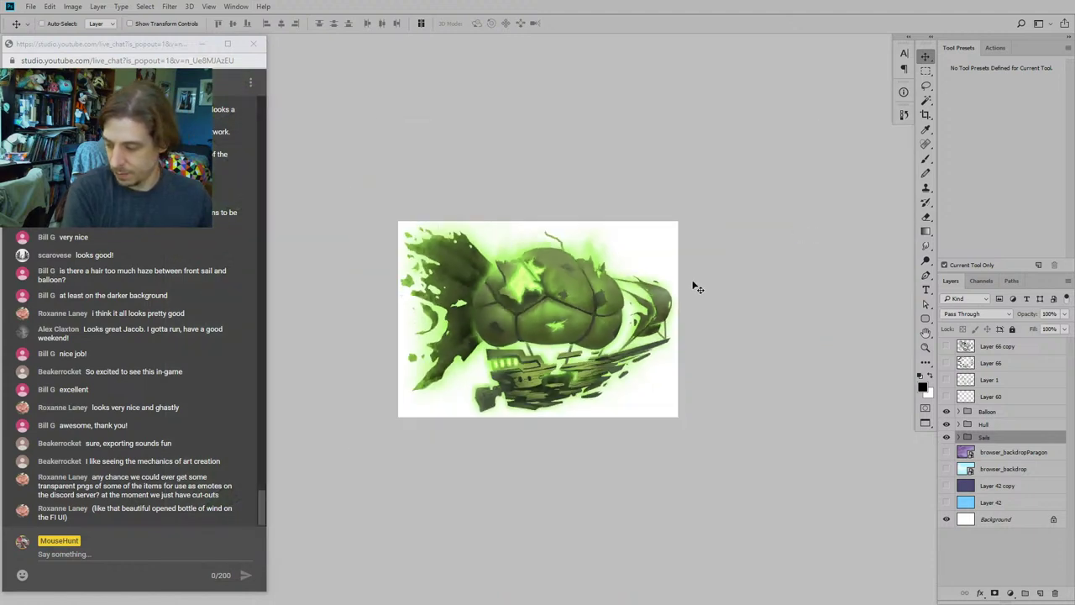
Step: Compare the airship against the browser_backdropParagon and browser_backdrop layers by switching their visibility, ending with only browser_backdrop shown of the two
{"action": "left_click", "coordinate": [947, 452]}
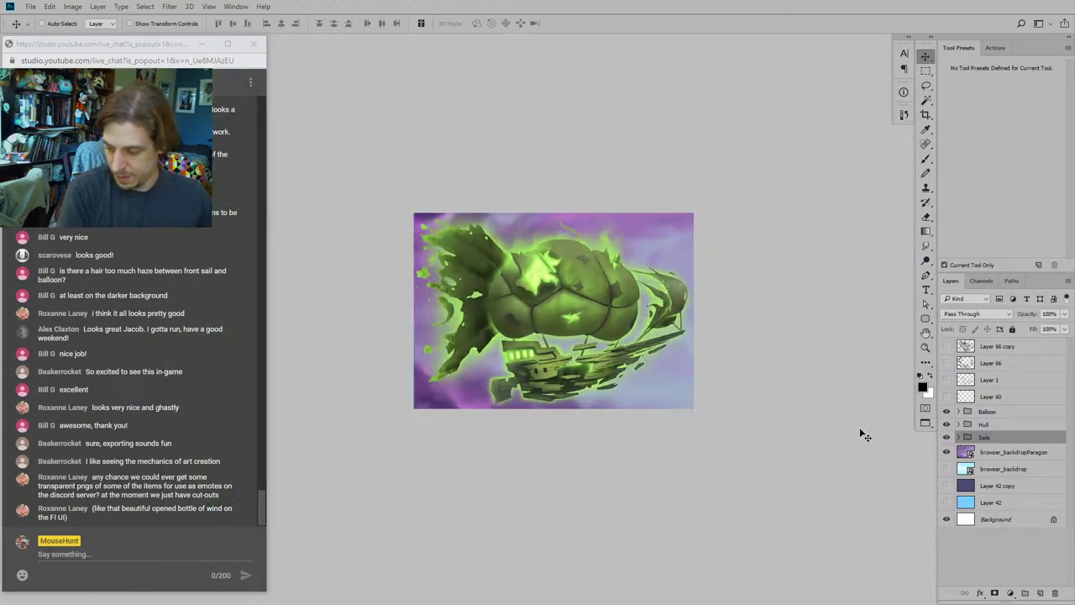
{"action": "left_click", "coordinate": [947, 452]}
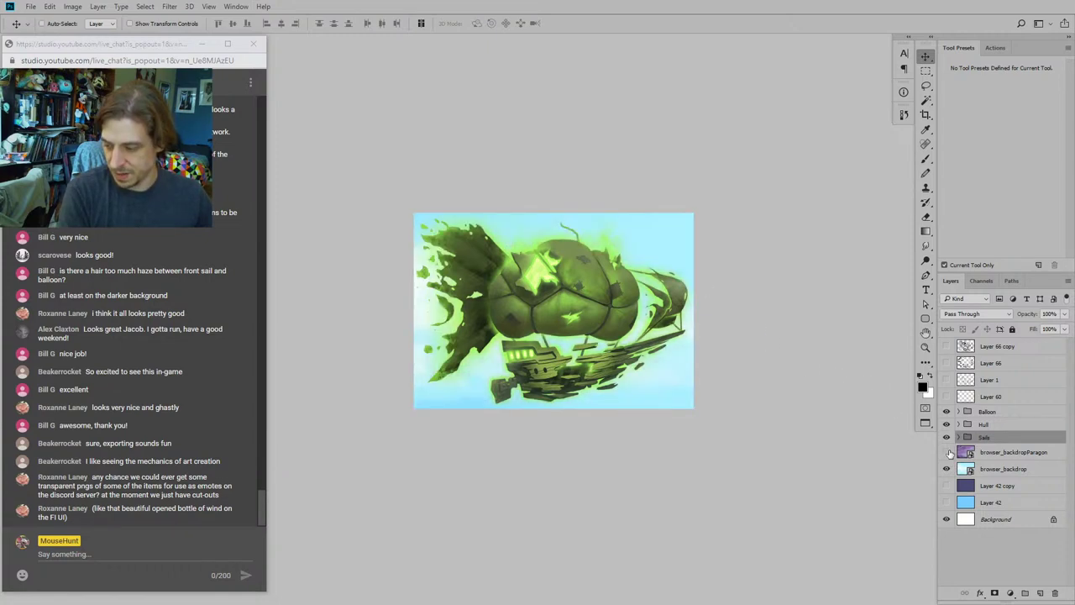
{"action": "left_click", "coordinate": [947, 452]}
{"action": "left_click", "coordinate": [946, 452]}
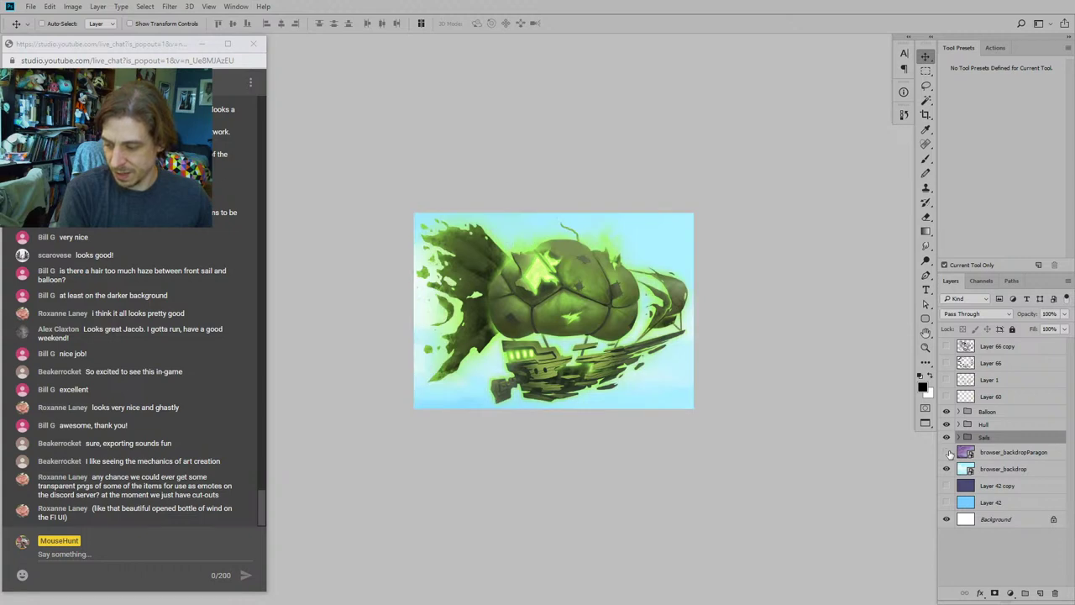
Step: Switch the backdrop visibility: hide Layer 42 copy, show Layer 42 and browser_backdrop, and show and select browser_backdropParagon behind the airship
{"action": "left_click", "coordinate": [947, 469]}
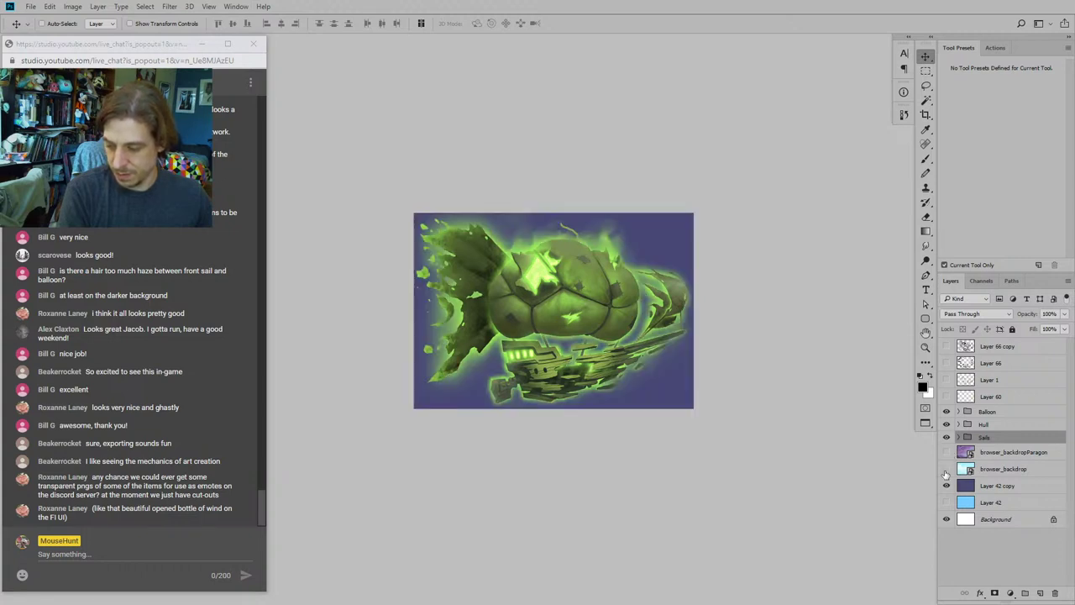
{"action": "left_click", "coordinate": [947, 469]}
{"action": "left_click", "coordinate": [947, 503]}
{"action": "left_click", "coordinate": [947, 487]}
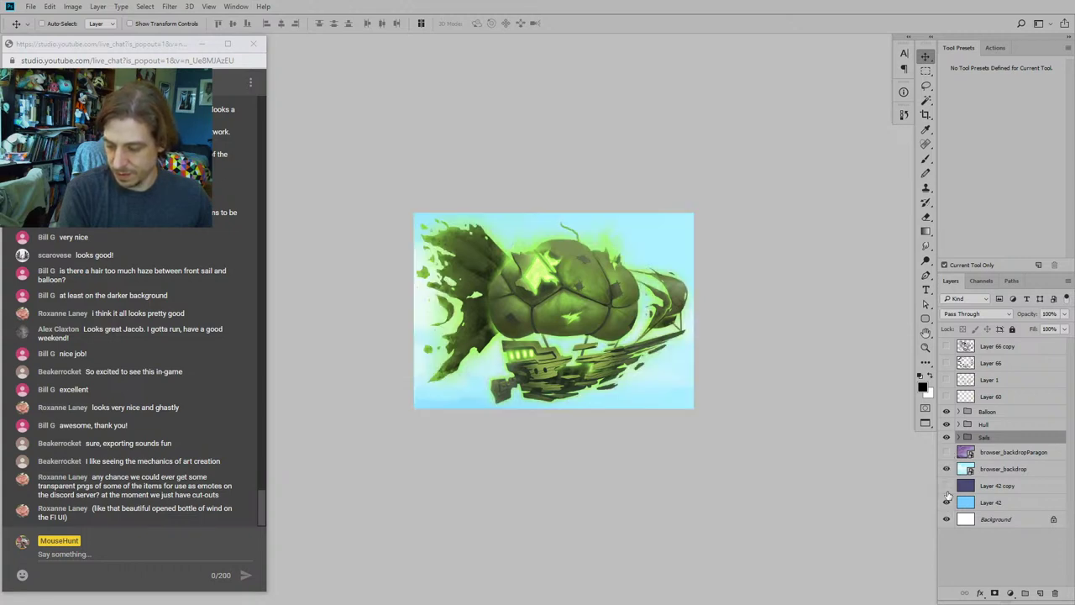
{"action": "left_click", "coordinate": [947, 469]}
{"action": "mouse_move", "coordinate": [941, 459]}
{"action": "left_mouse_down"}
{"action": "mouse_move", "coordinate": [942, 486]}
{"action": "mouse_move", "coordinate": [953, 445]}
{"action": "left_mouse_up"}
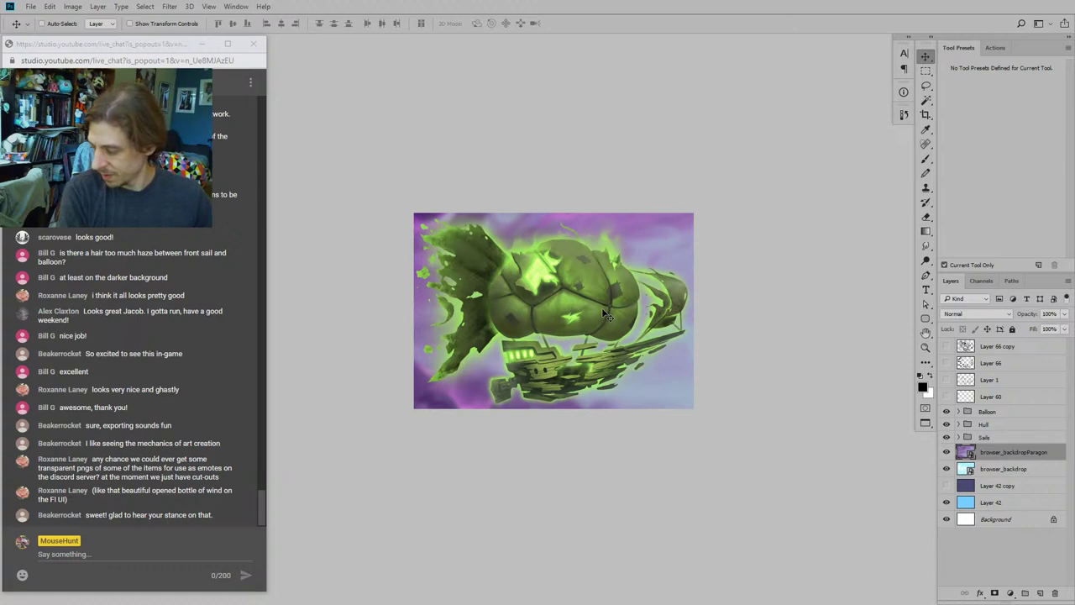
Step: Examine the whole airship at a closer zoom against the purple browser_backdropParagon sky
{"action": "left_click_drag", "start_coordinate": [527, 273], "coordinate": [593, 277]}
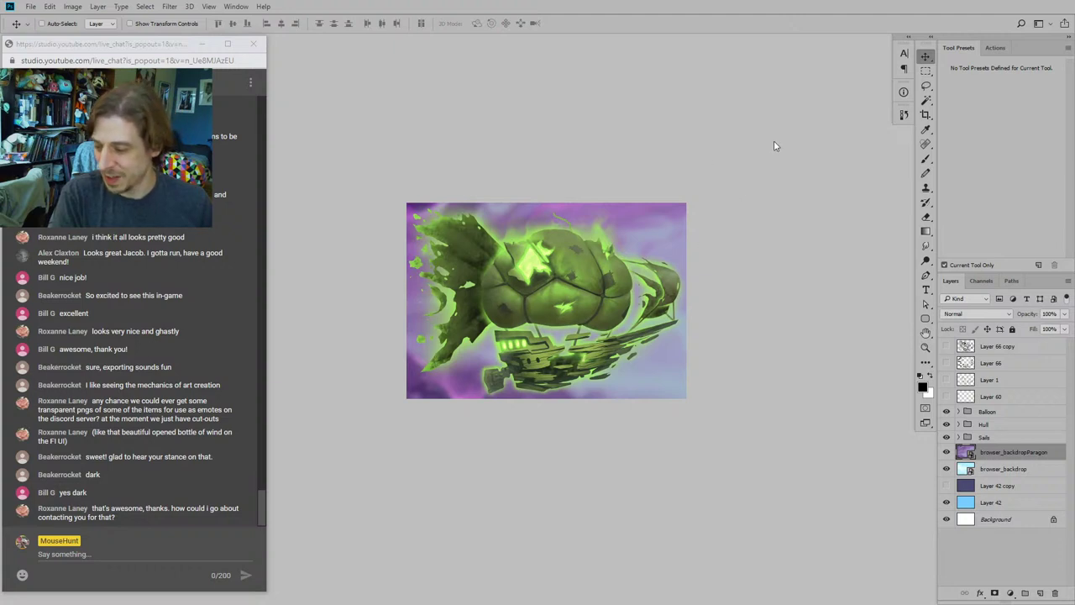
{"action": "left_click_drag", "start_coordinate": [552, 324], "coordinate": [583, 301]}
{"action": "key", "text": "ctrl+plus"}
{"action": "left_click_drag", "start_coordinate": [644, 313], "coordinate": [622, 326]}
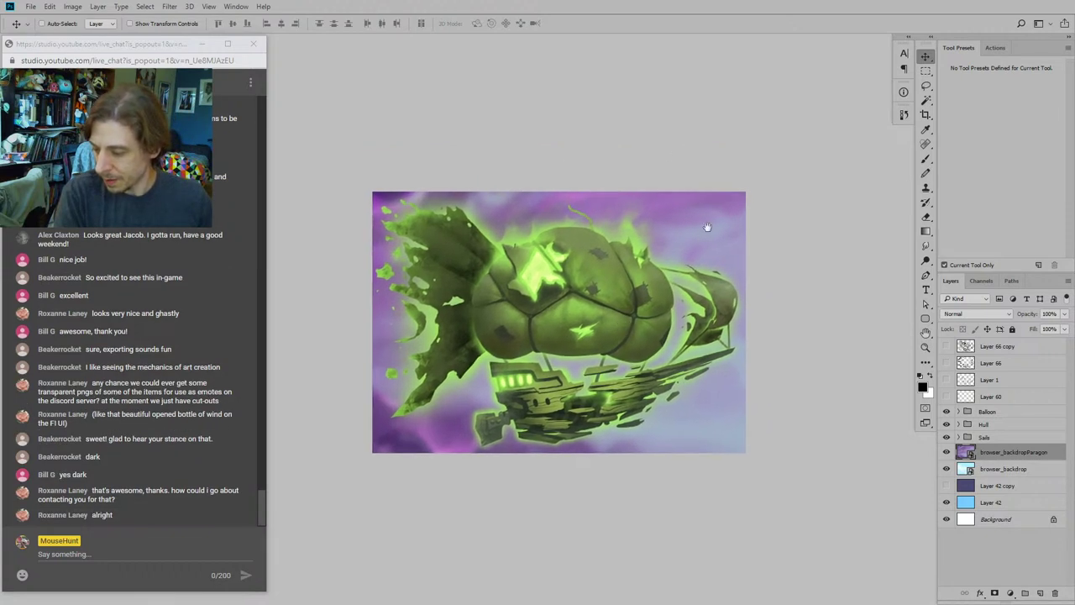
{"action": "left_click_drag", "start_coordinate": [607, 261], "coordinate": [575, 263]}
{"action": "left_click_drag", "start_coordinate": [780, 258], "coordinate": [811, 243]}
{"action": "left_click_drag", "start_coordinate": [628, 275], "coordinate": [660, 289]}
{"action": "left_click_drag", "start_coordinate": [716, 329], "coordinate": [697, 330]}
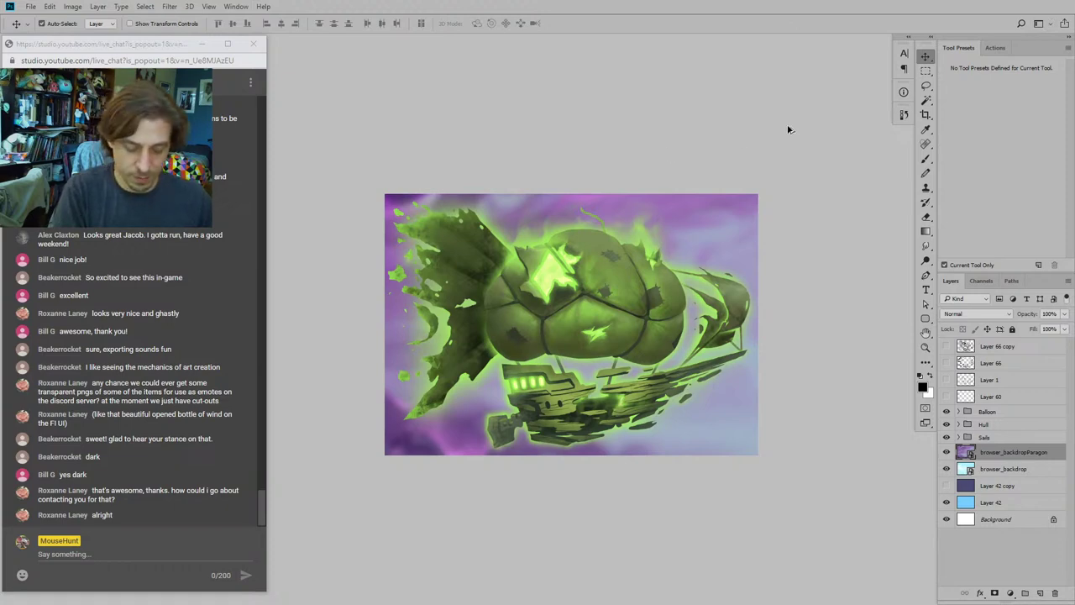
Step: Export the full airship image with the purple sky for the web as a Very High quality JPEG, 960 px wide
{"action": "key", "text": "ctrl+alt+shift+s"}
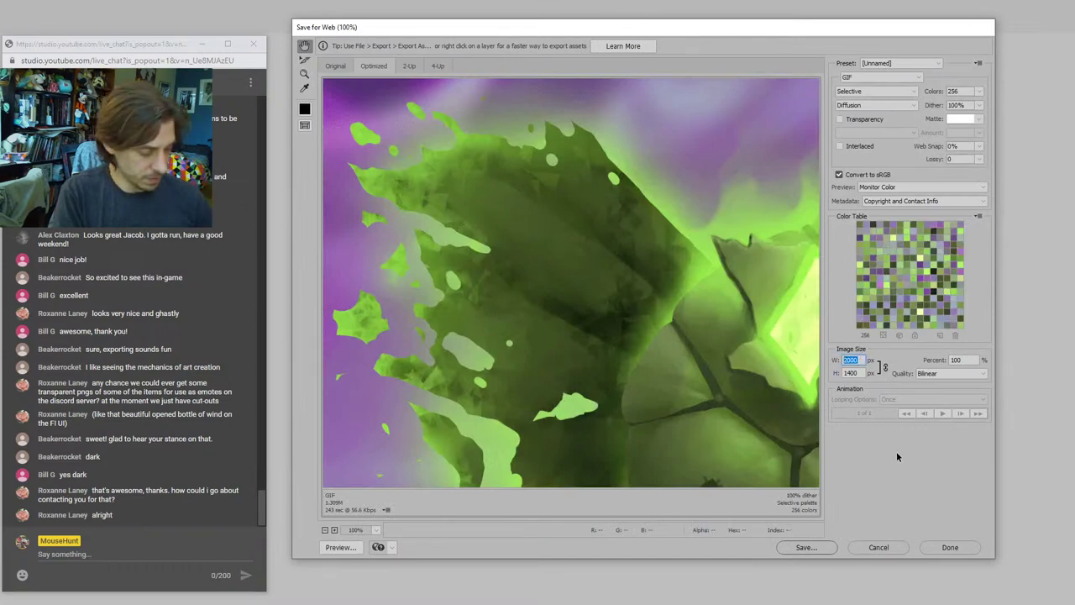
{"action": "type", "text": "960"}
{"action": "key", "text": "Tab"}
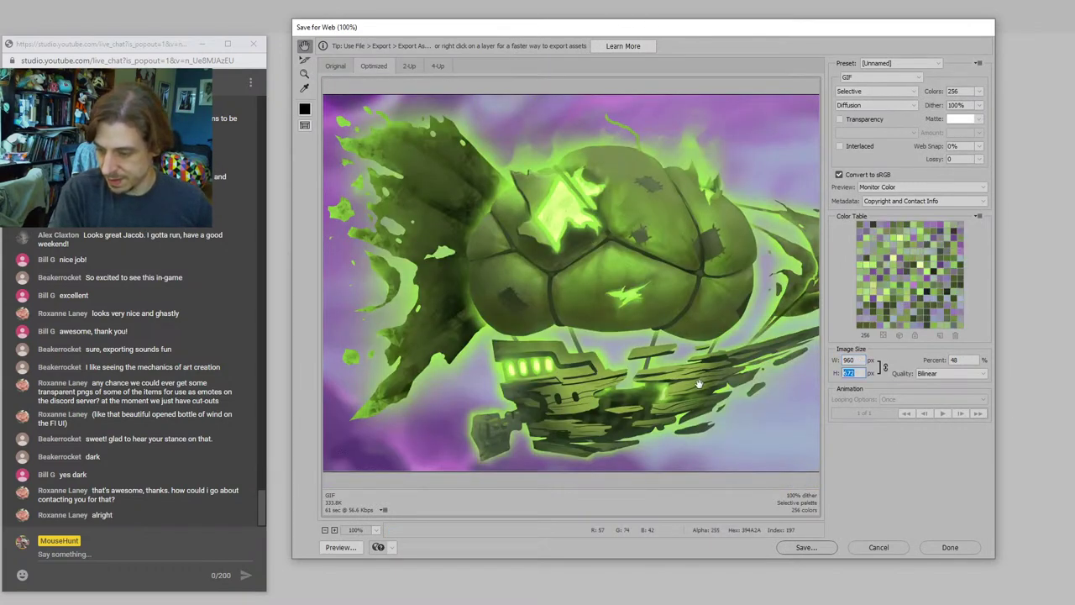
{"action": "left_click", "coordinate": [867, 75]}
{"action": "left_click", "coordinate": [850, 95]}
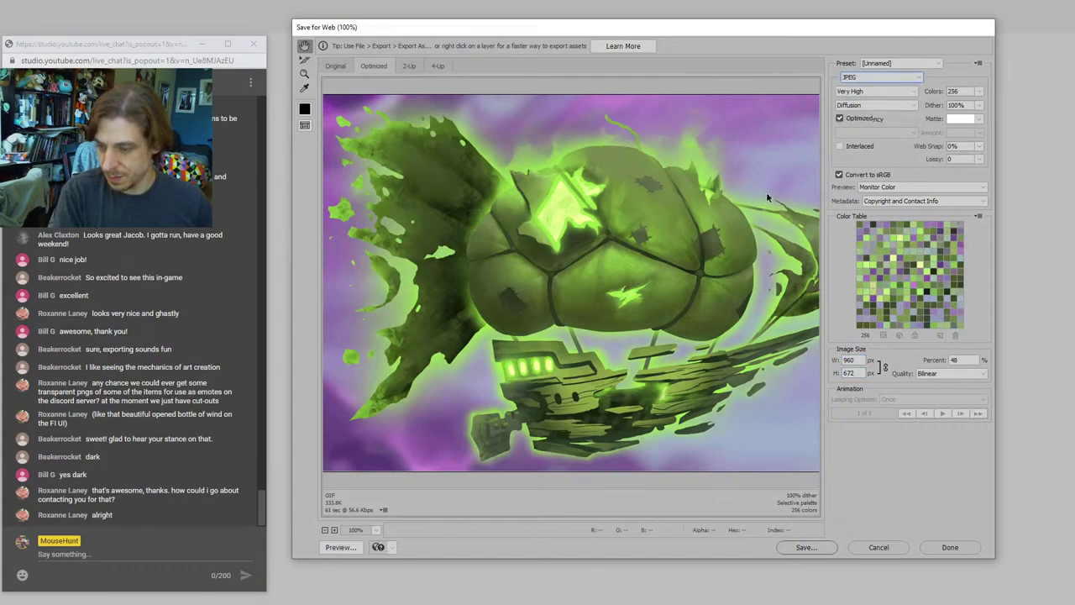
{"action": "left_click_drag", "start_coordinate": [591, 391], "coordinate": [552, 384]}
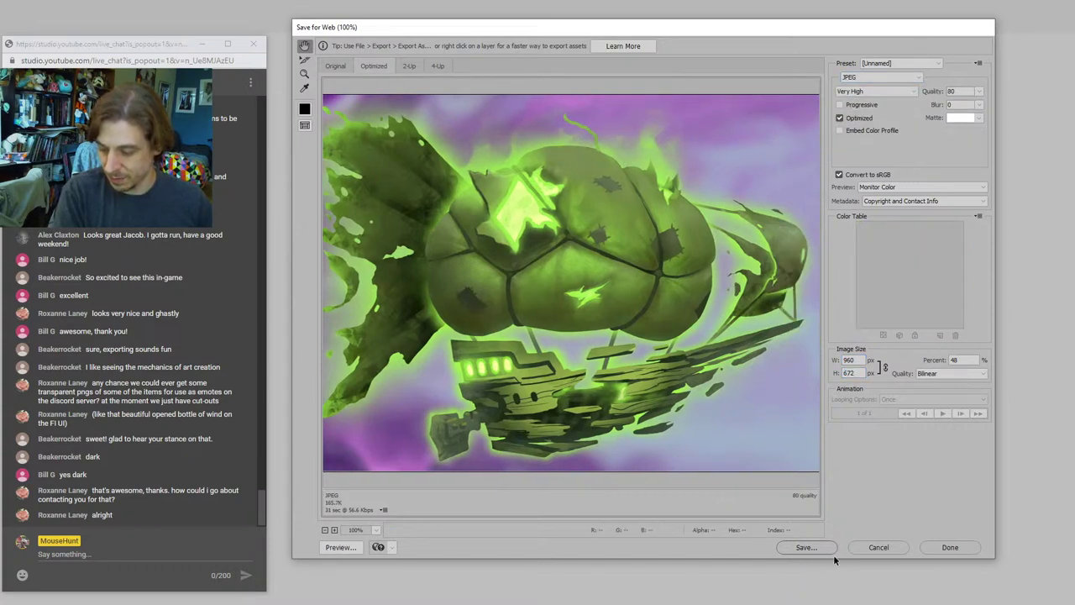
{"action": "left_click", "coordinate": [806, 547]}
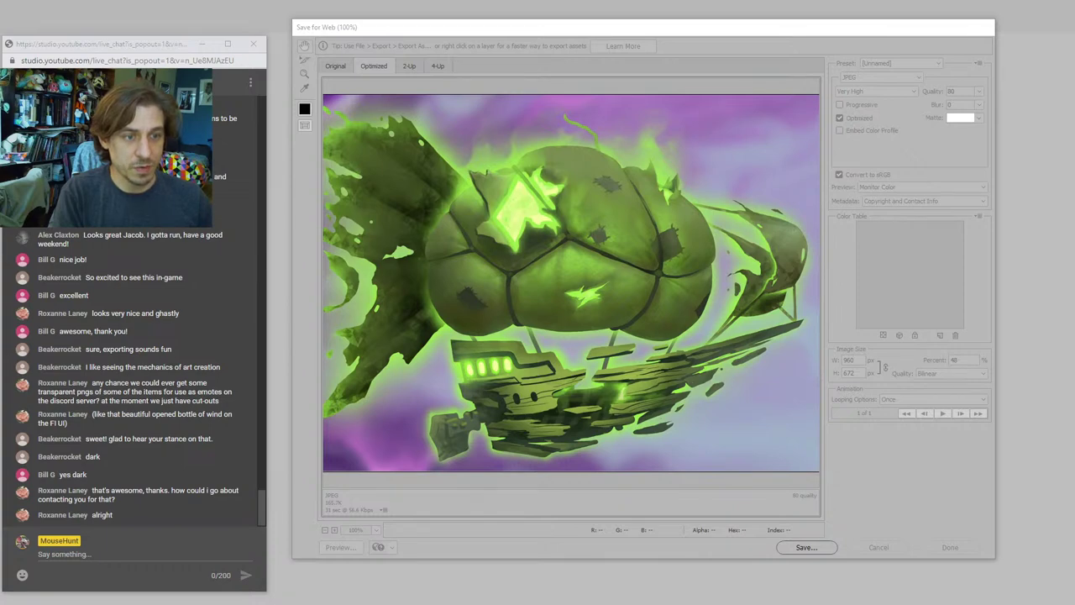
{"action": "key", "text": "Return"}
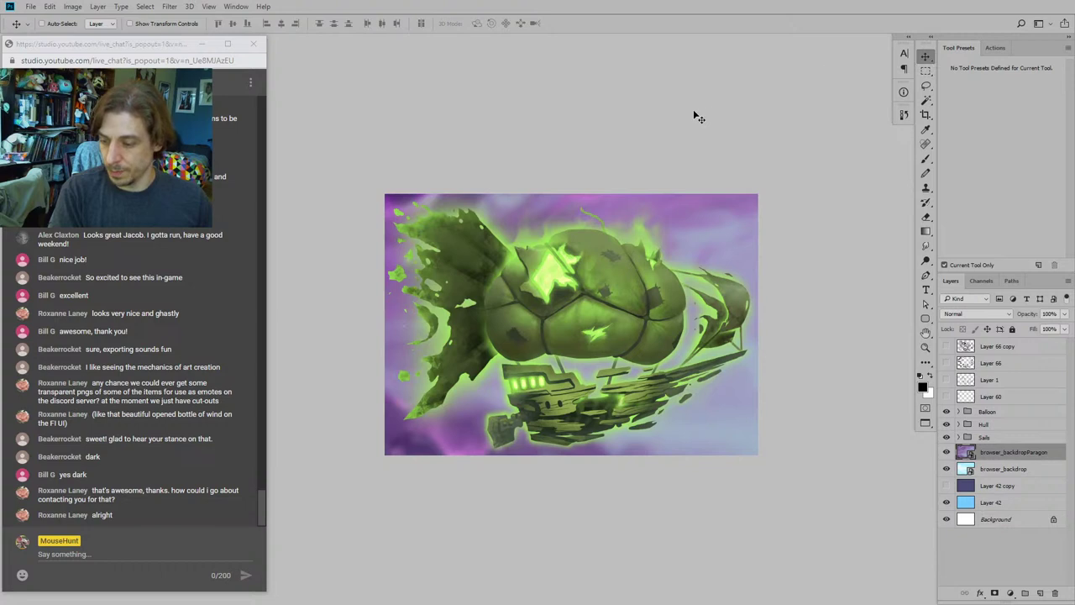
Step: Switch to the YouTube live chat, post the copied Facebook photo link as a message, and open the posted link
{"action": "left_click_drag", "start_coordinate": [718, 138], "coordinate": [620, 111]}
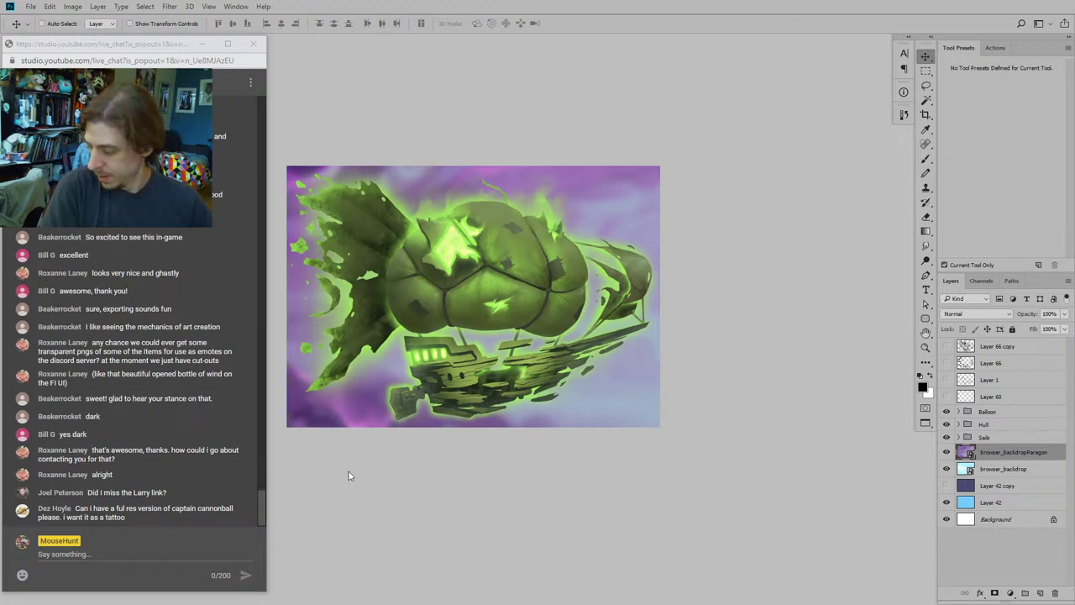
{"action": "left_click", "coordinate": [139, 553]}
{"action": "key", "text": "ctrl+v"}
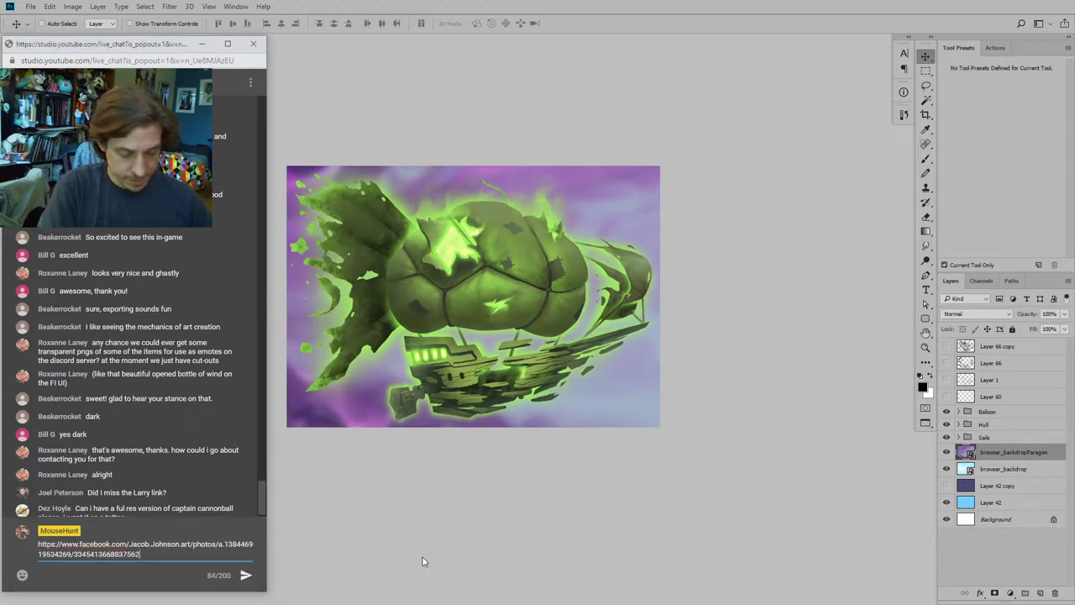
{"action": "key", "text": "Return"}
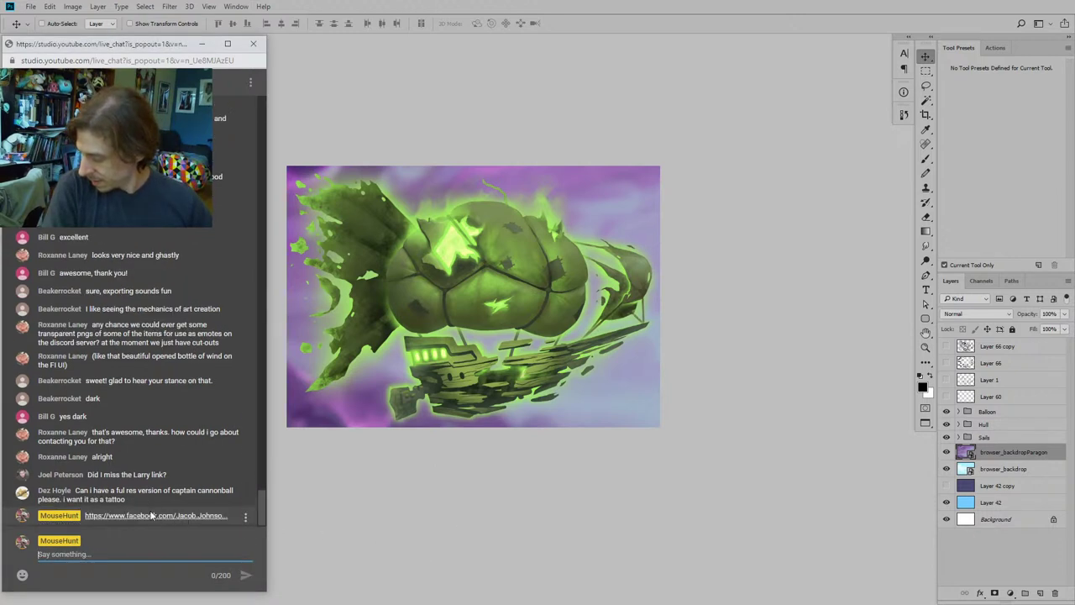
{"action": "left_click", "coordinate": [155, 517]}
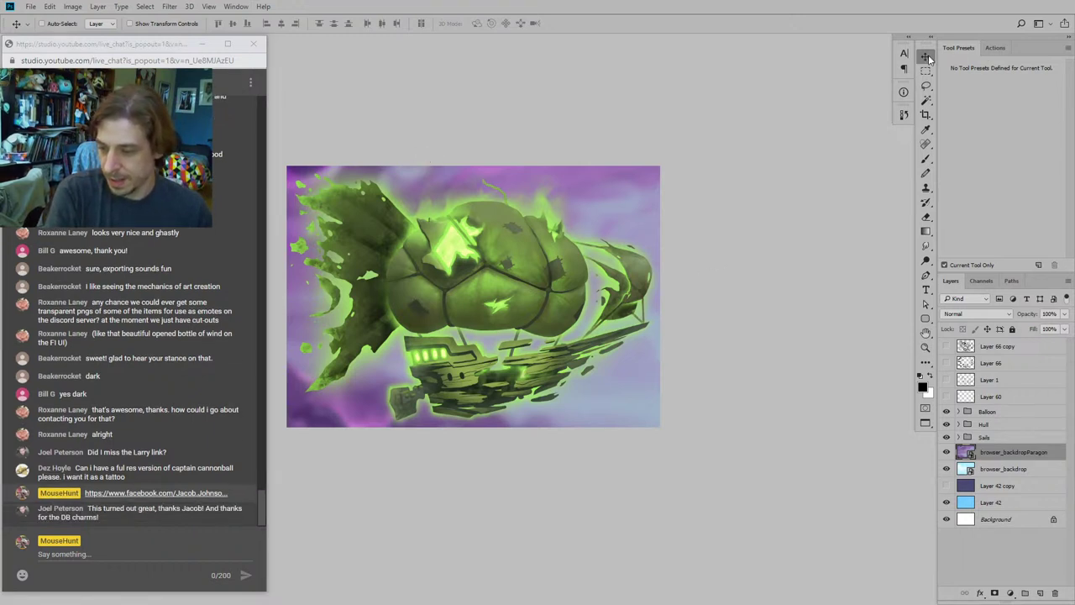
{"action": "left_click_drag", "start_coordinate": [487, 168], "coordinate": [613, 194]}
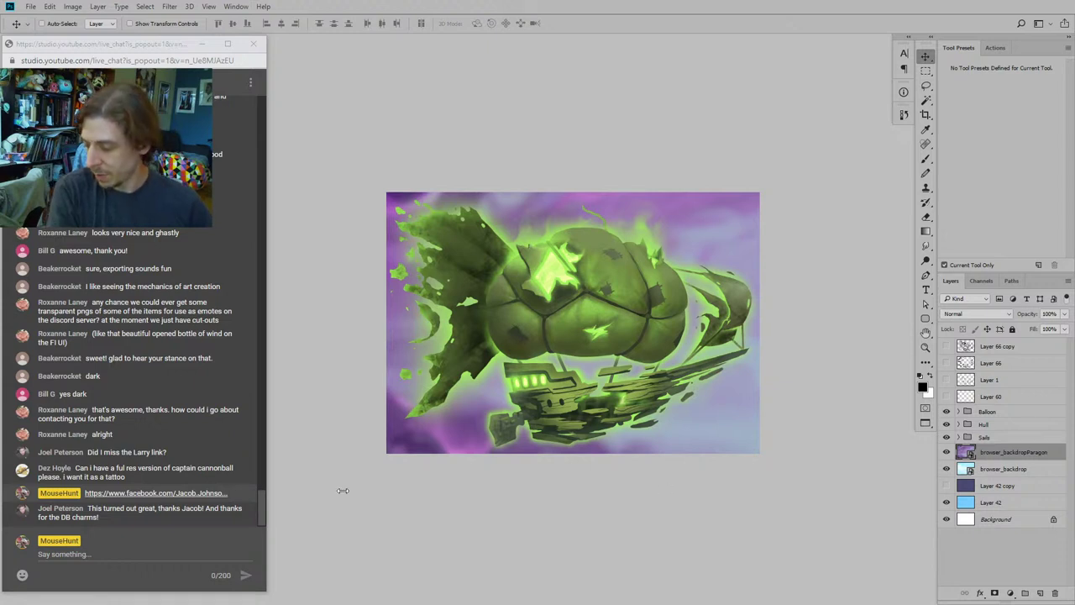
{"action": "left_click", "coordinate": [184, 549]}
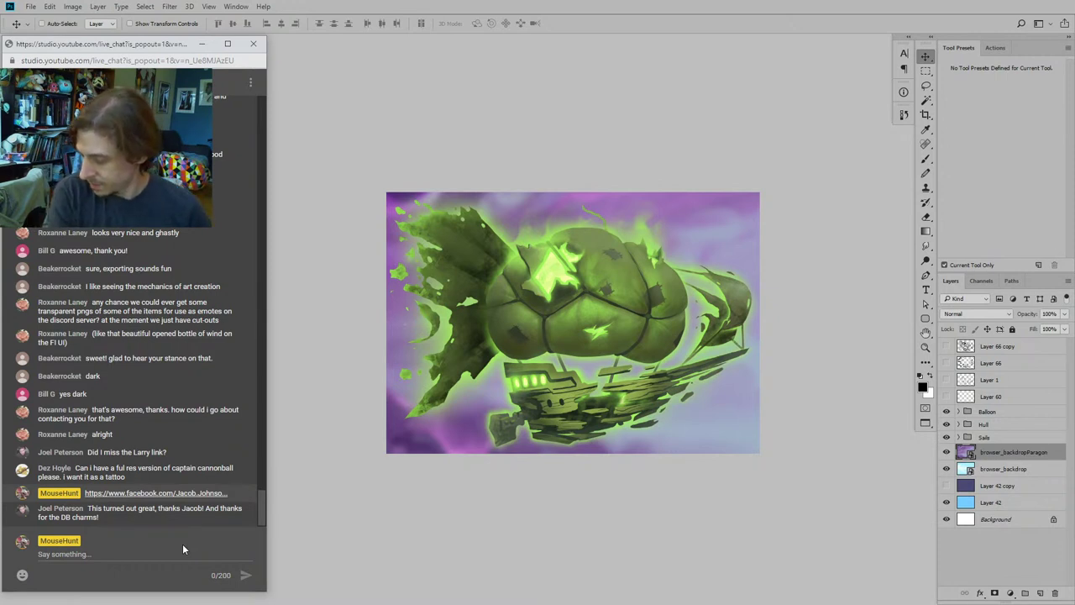
{"action": "left_click", "coordinate": [133, 548]}
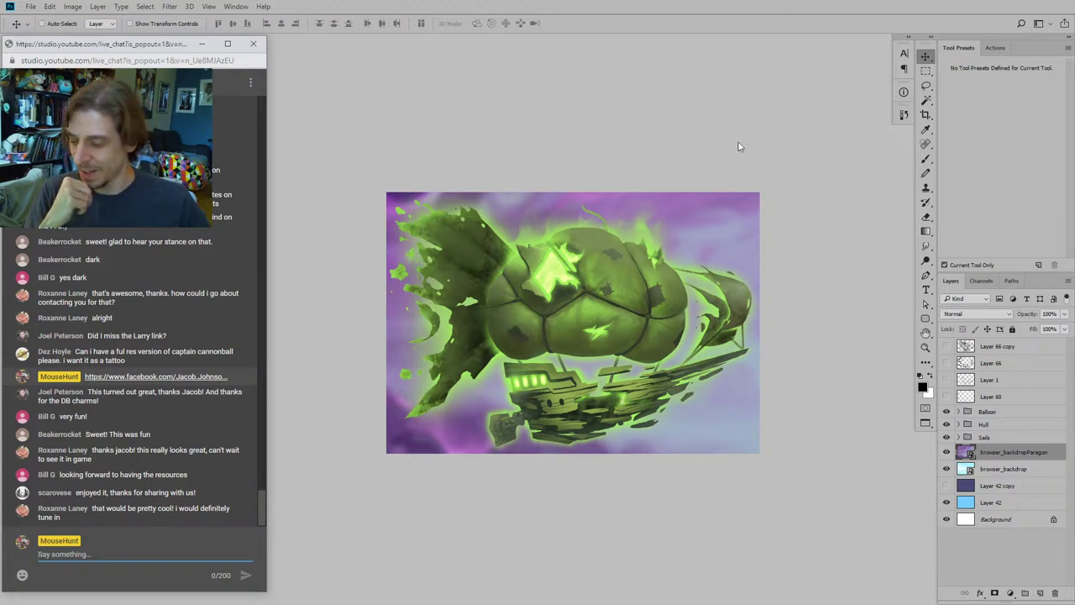
{"action": "left_click", "coordinate": [919, 60]}
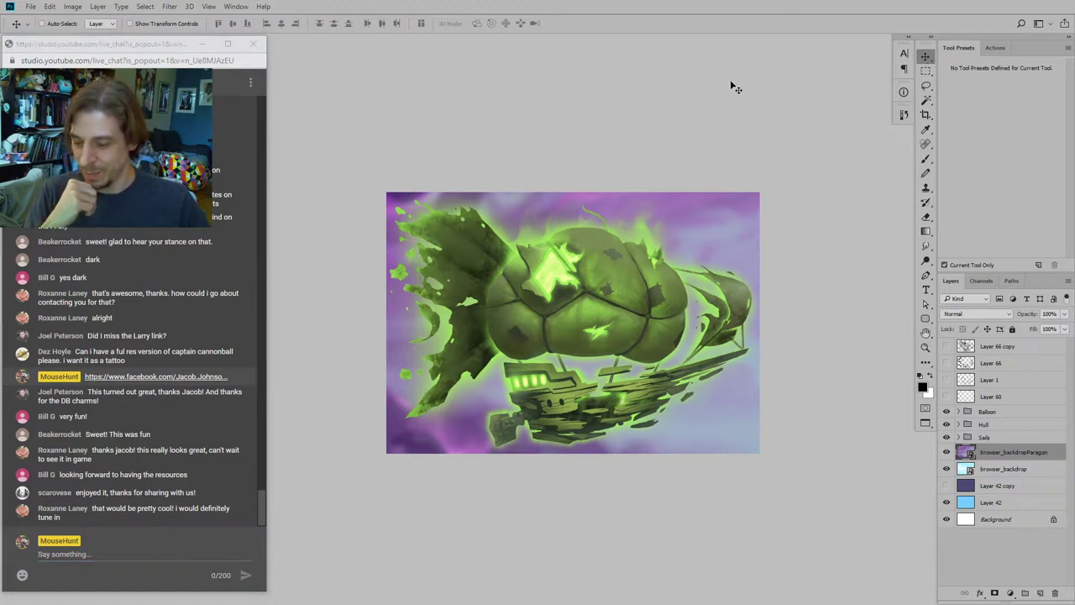